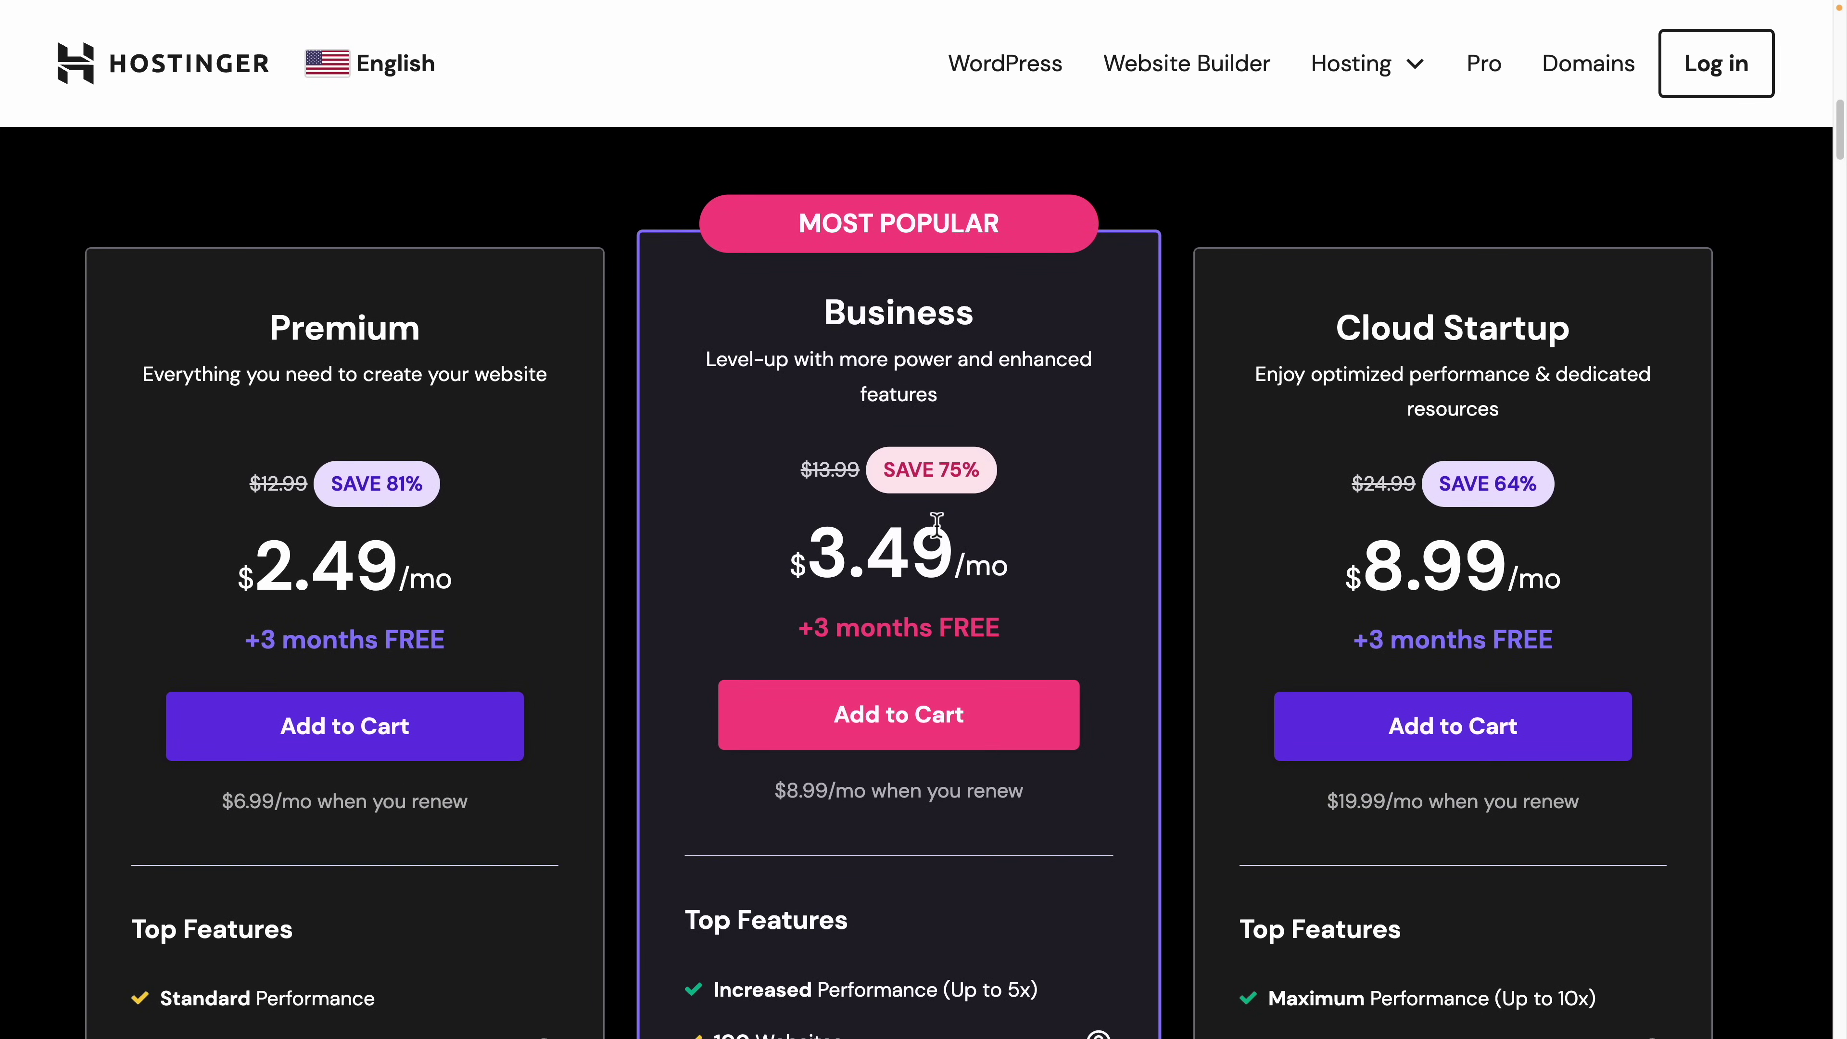
Step: Add the Business hosting plan to the cart and check out with the 48-month period
scroll(941, 533, down, 3)
scroll(941, 533, down, 12)
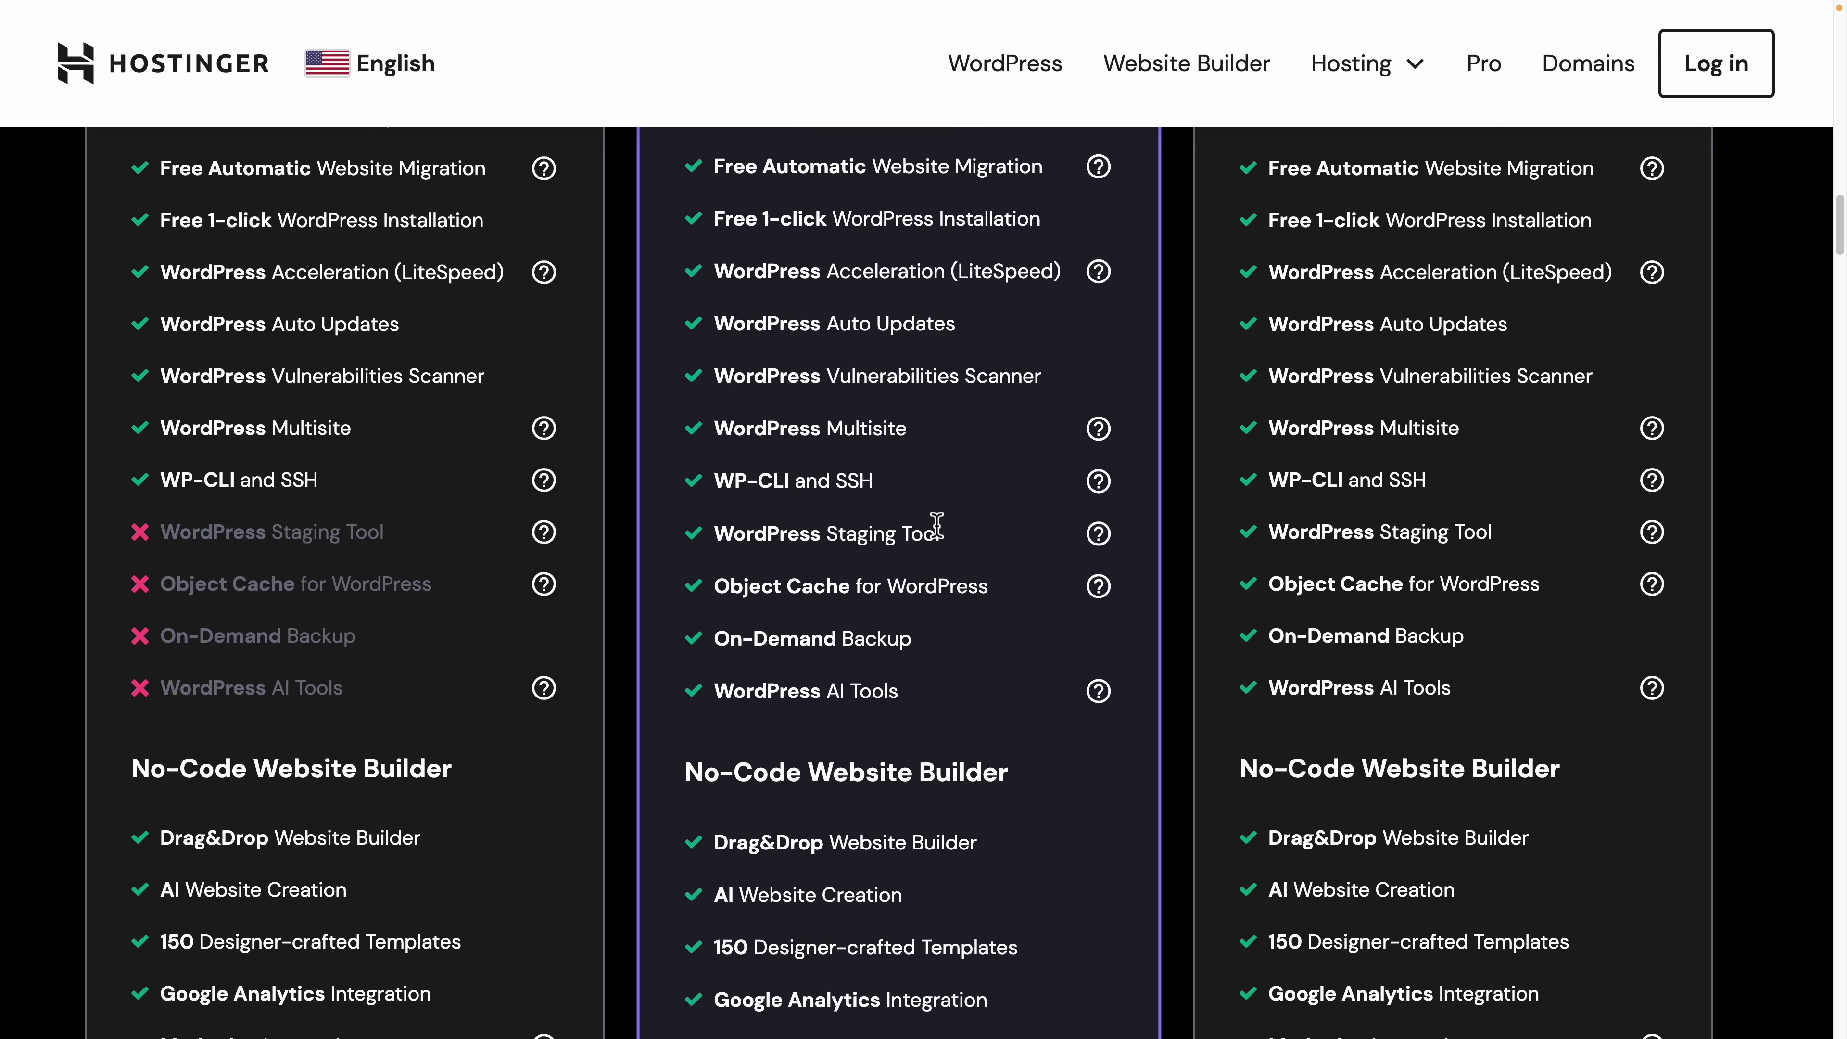
drag(900, 686, 706, 687)
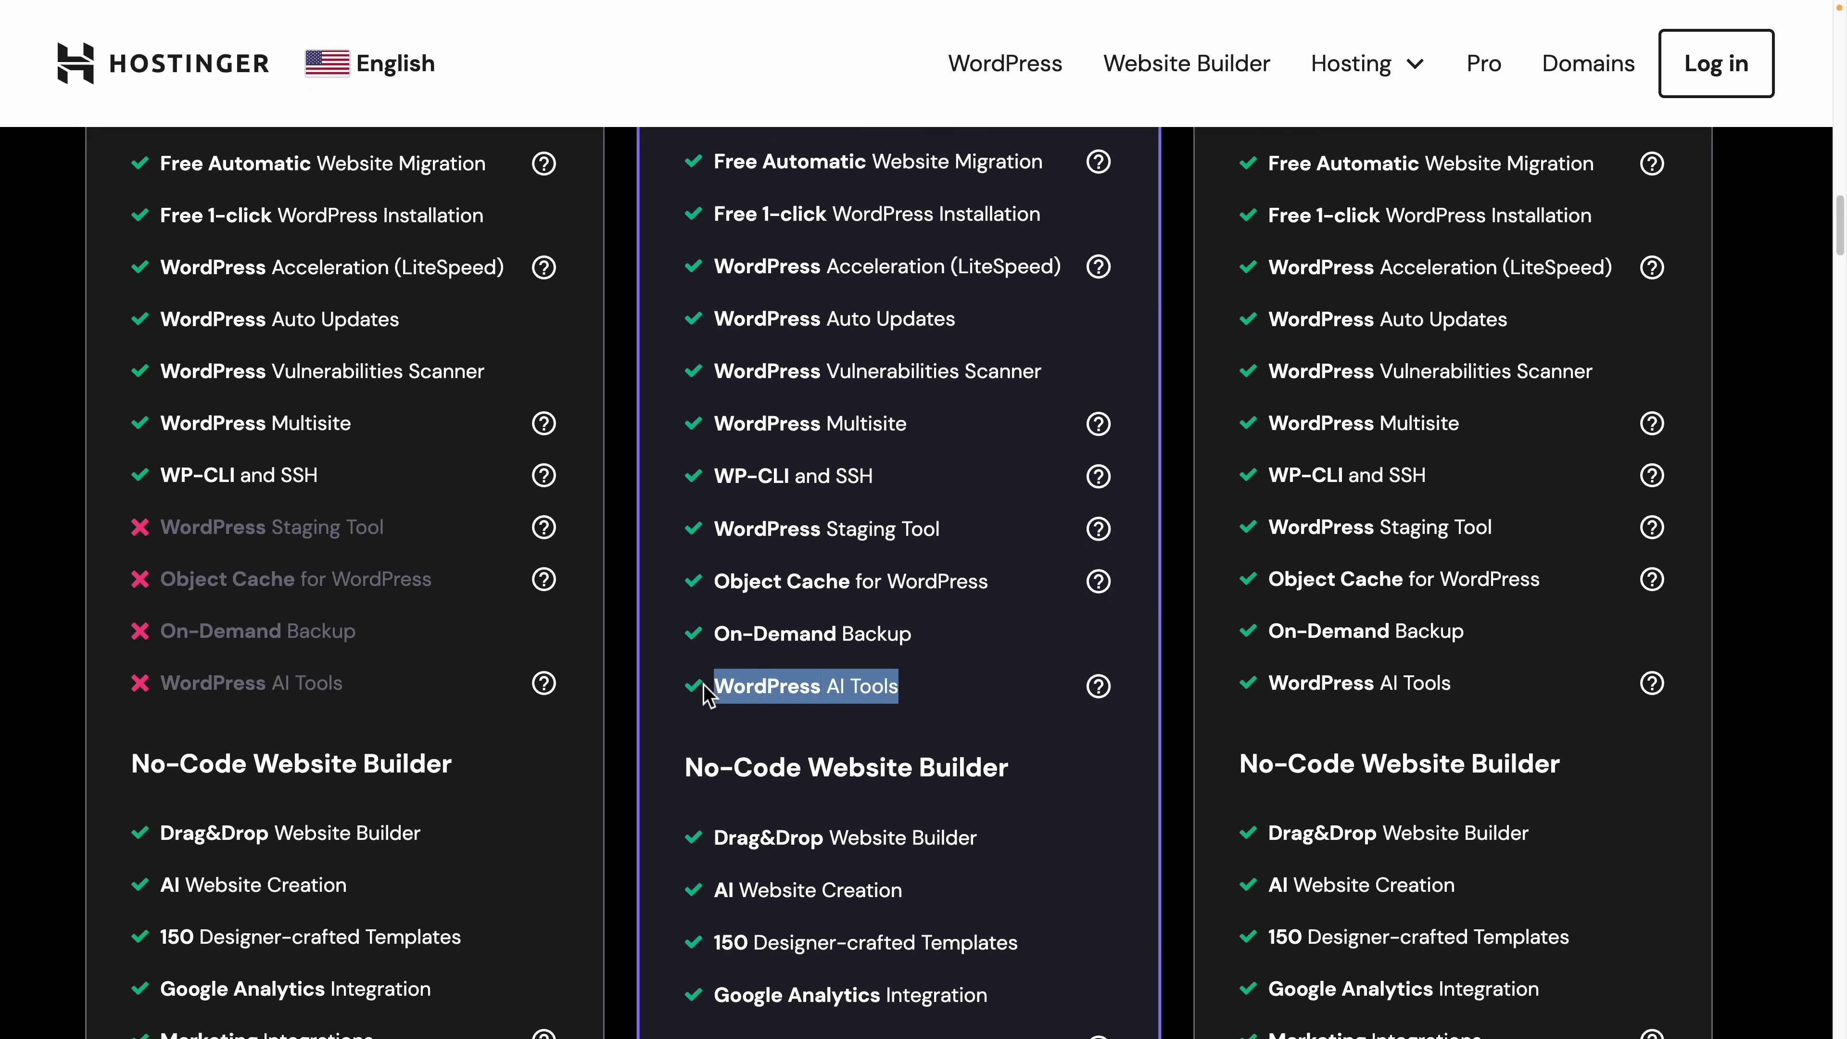
scroll(841, 701, up, 8)
scroll(841, 701, up, 6)
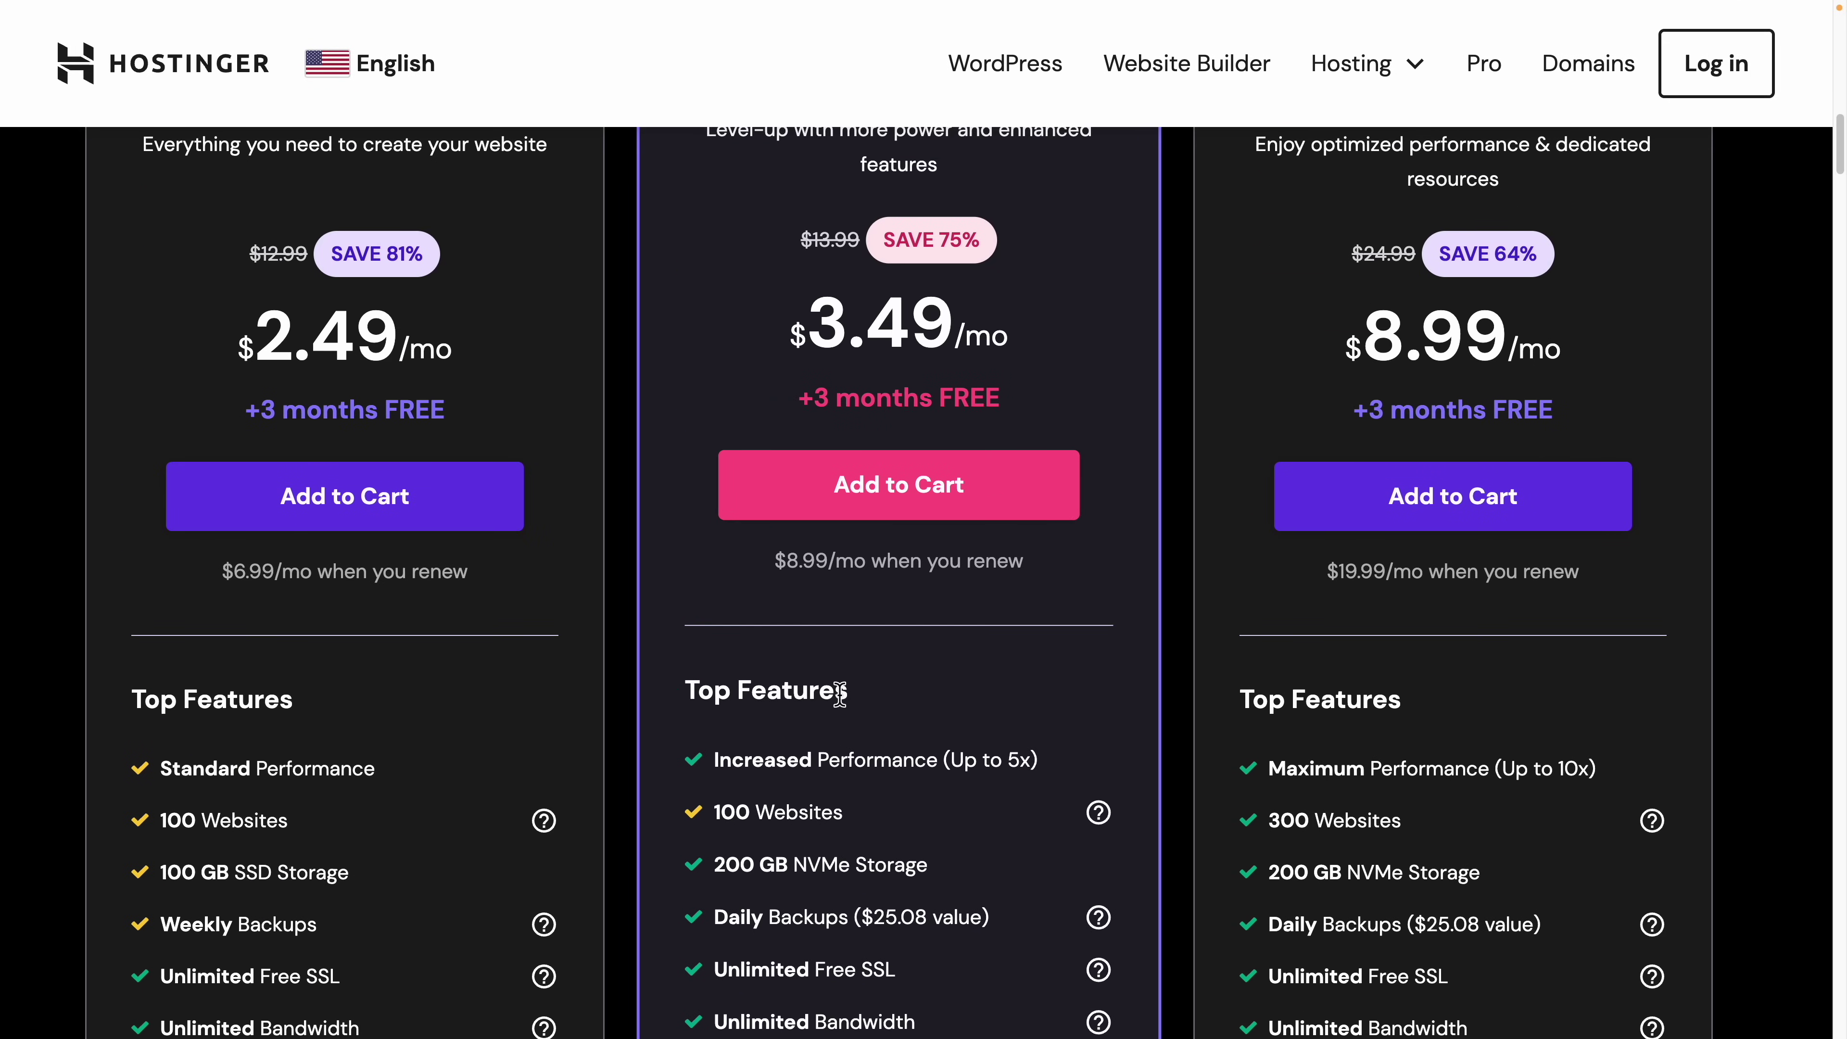
click(932, 488)
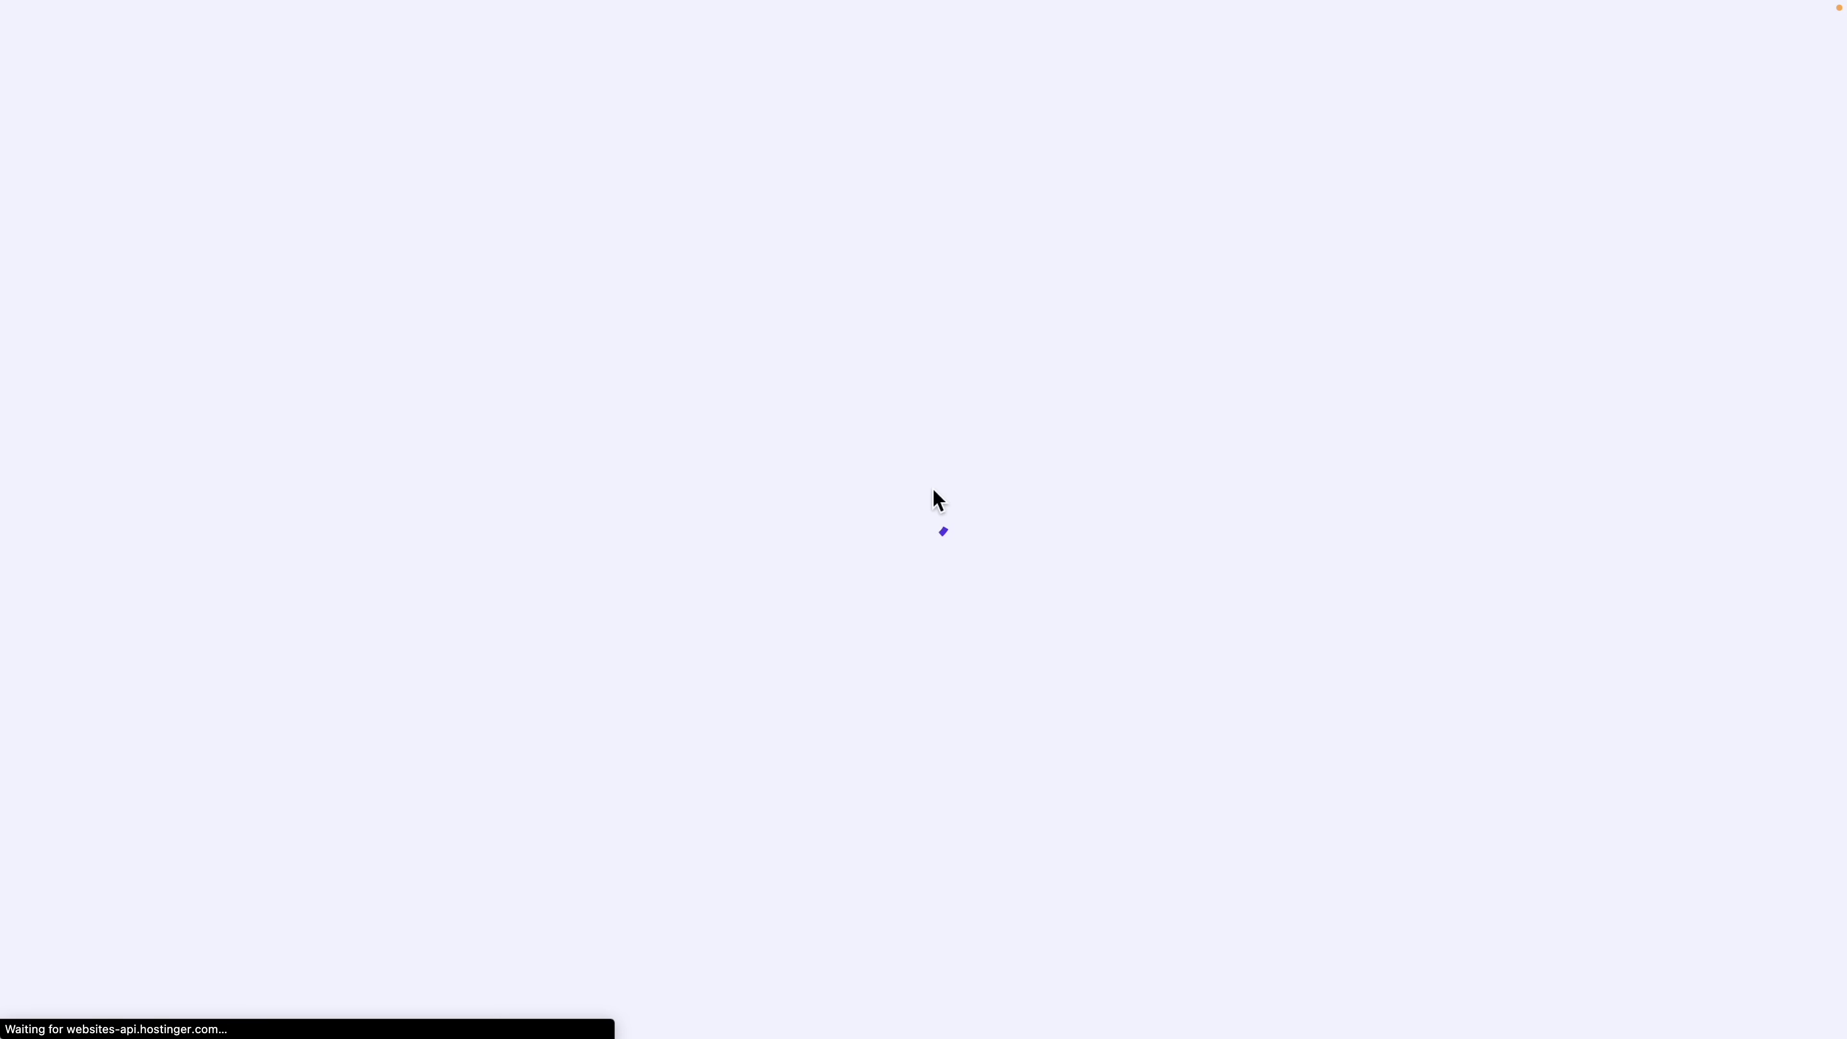
scroll(672, 420, down, 13)
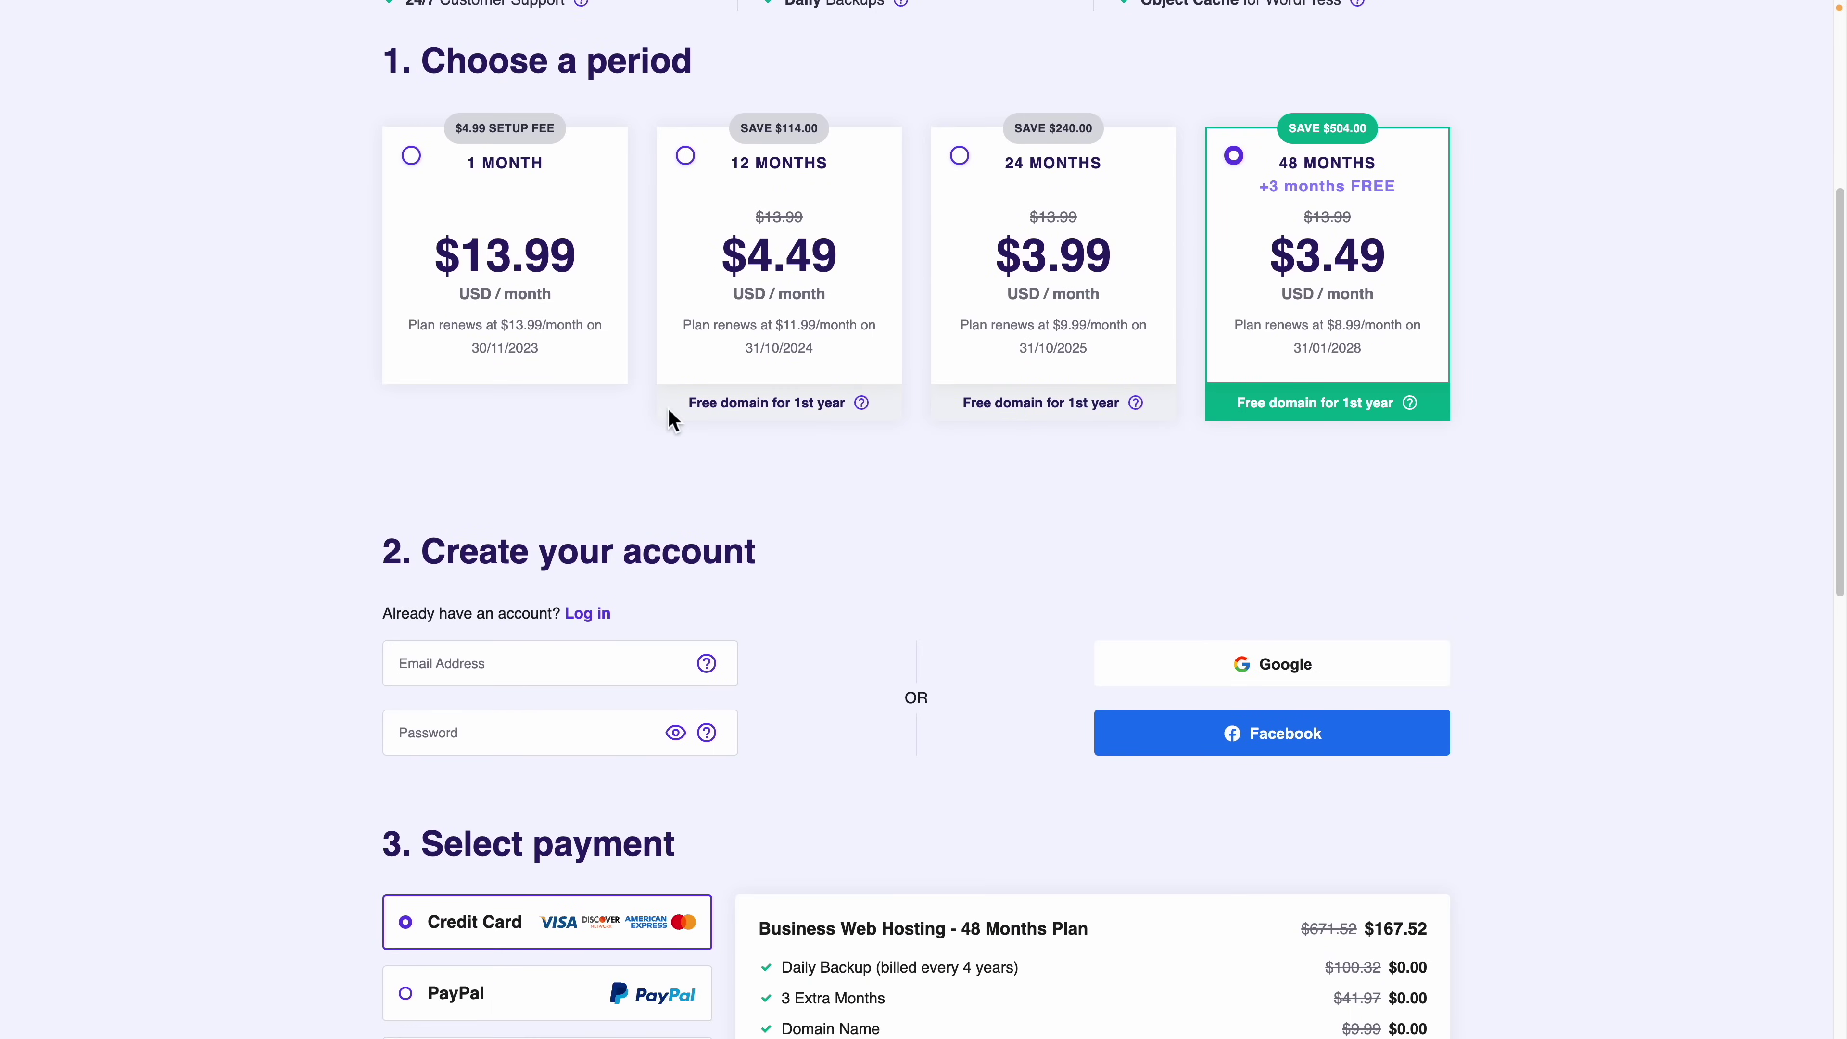
scroll(675, 421, down, 8)
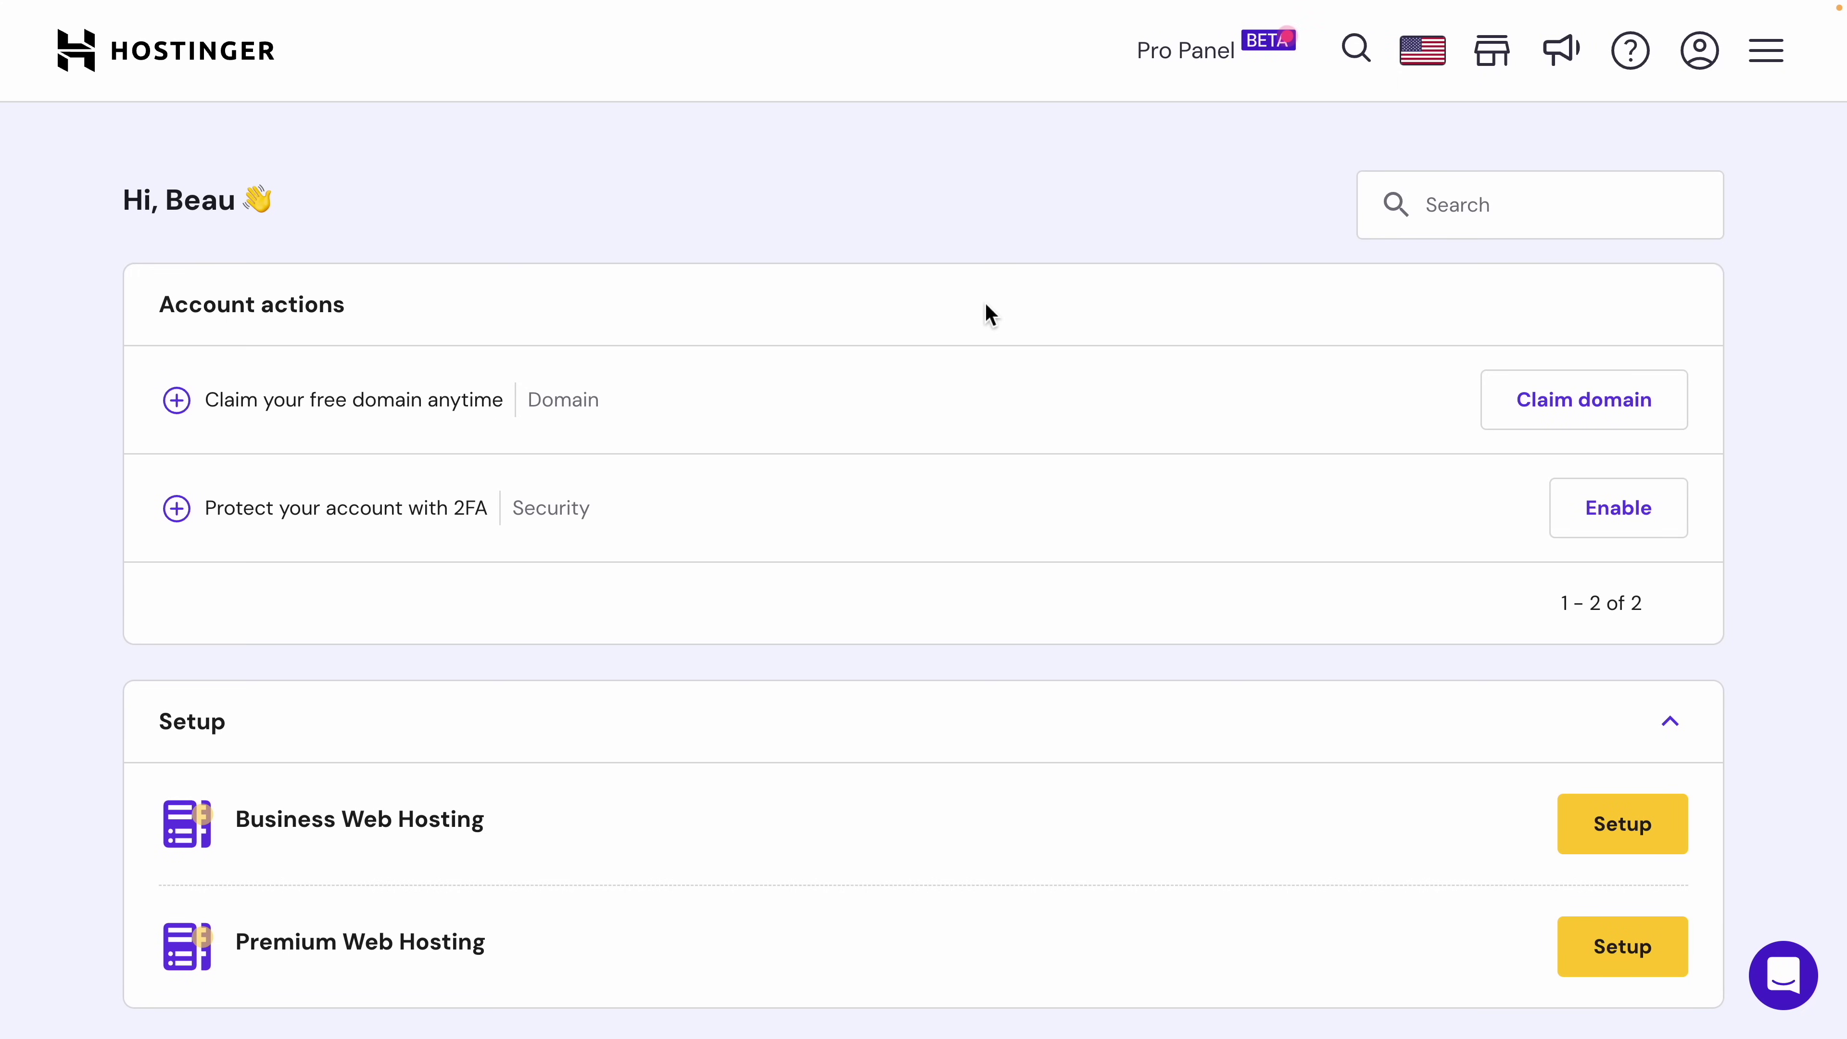
Step: Search for 'coderstickers' with the .com extension and claim coderstickers.com as the free domain
click(1560, 402)
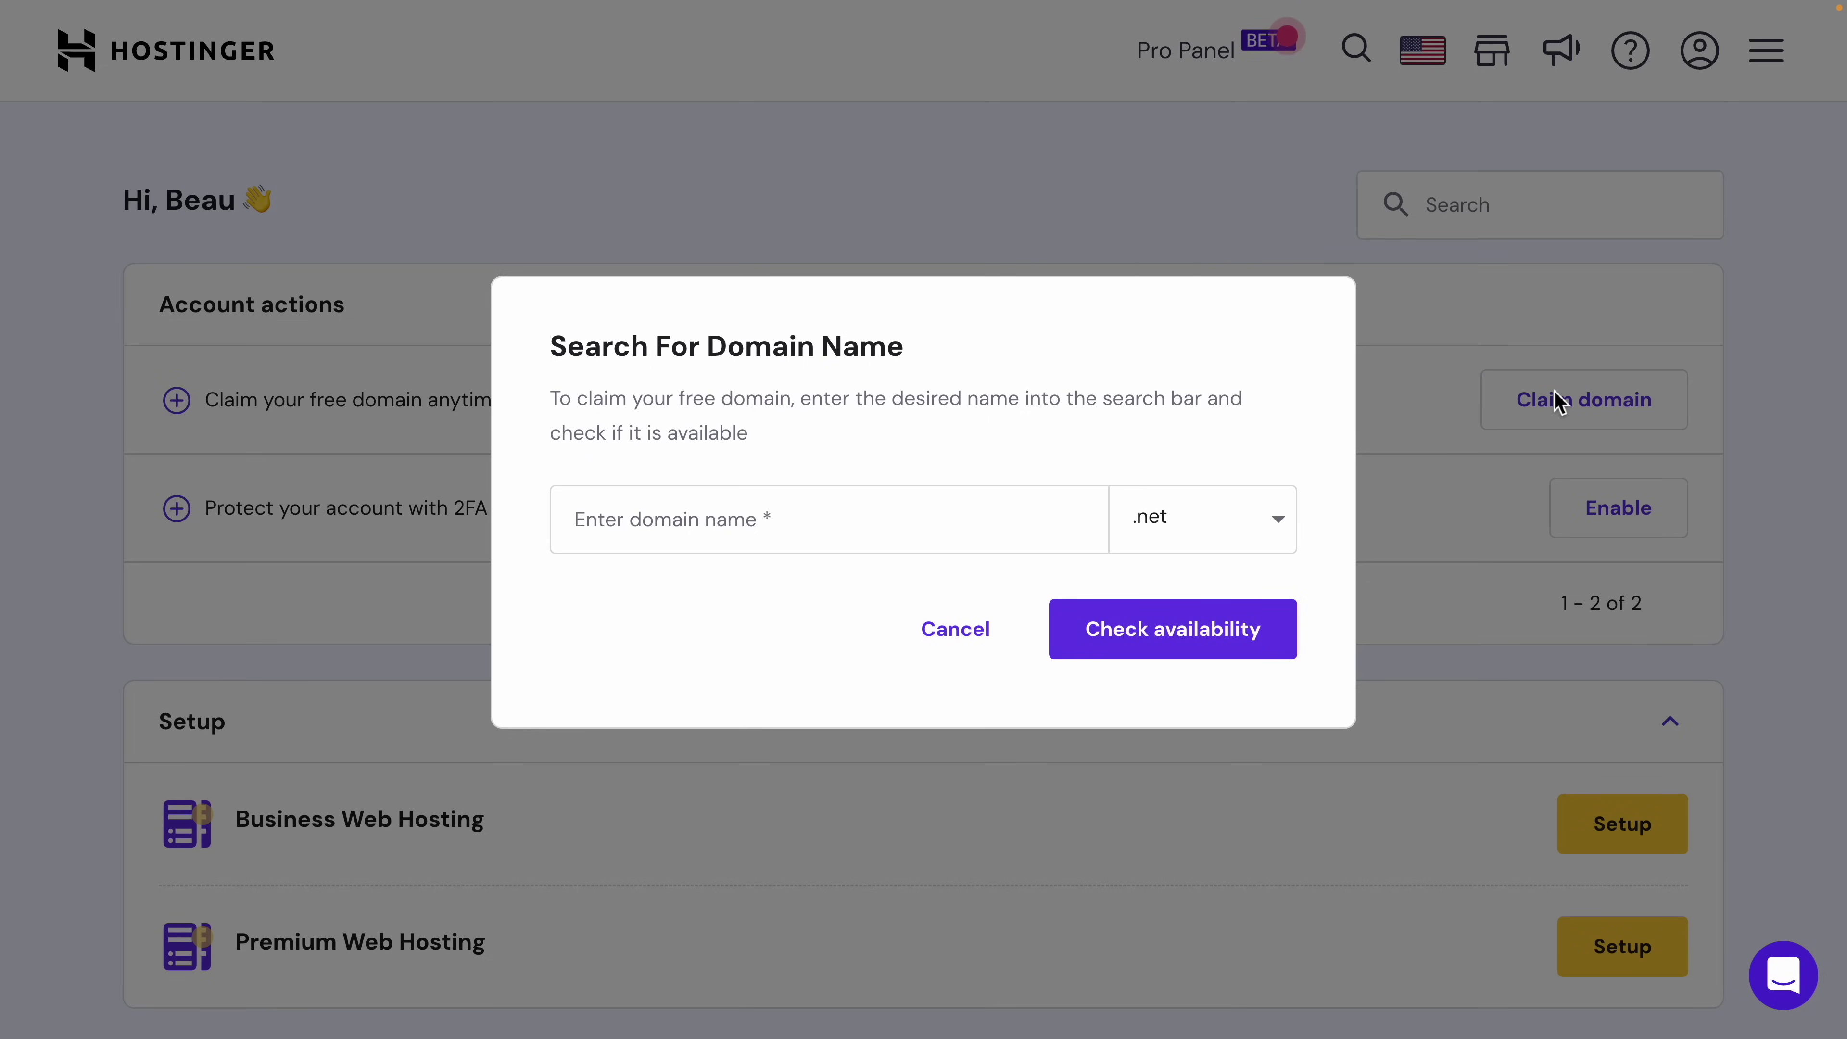
click(734, 522)
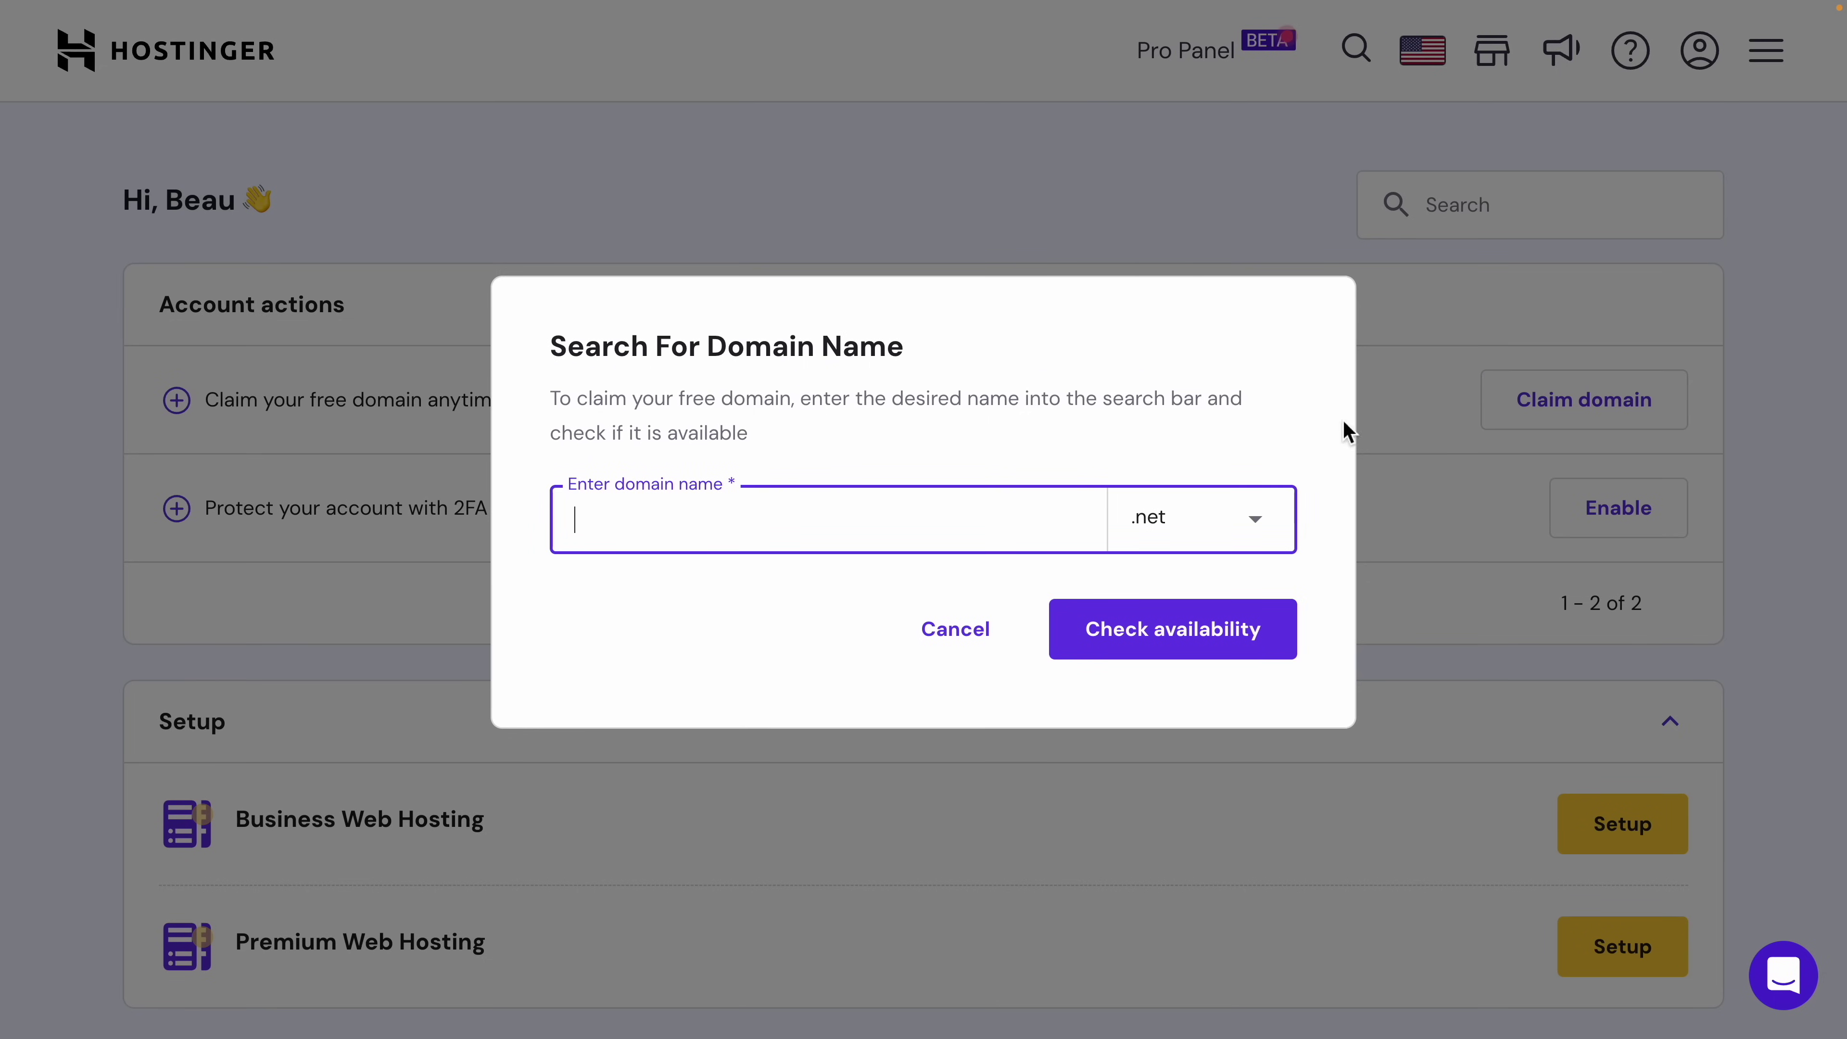
click(1178, 530)
click(1167, 712)
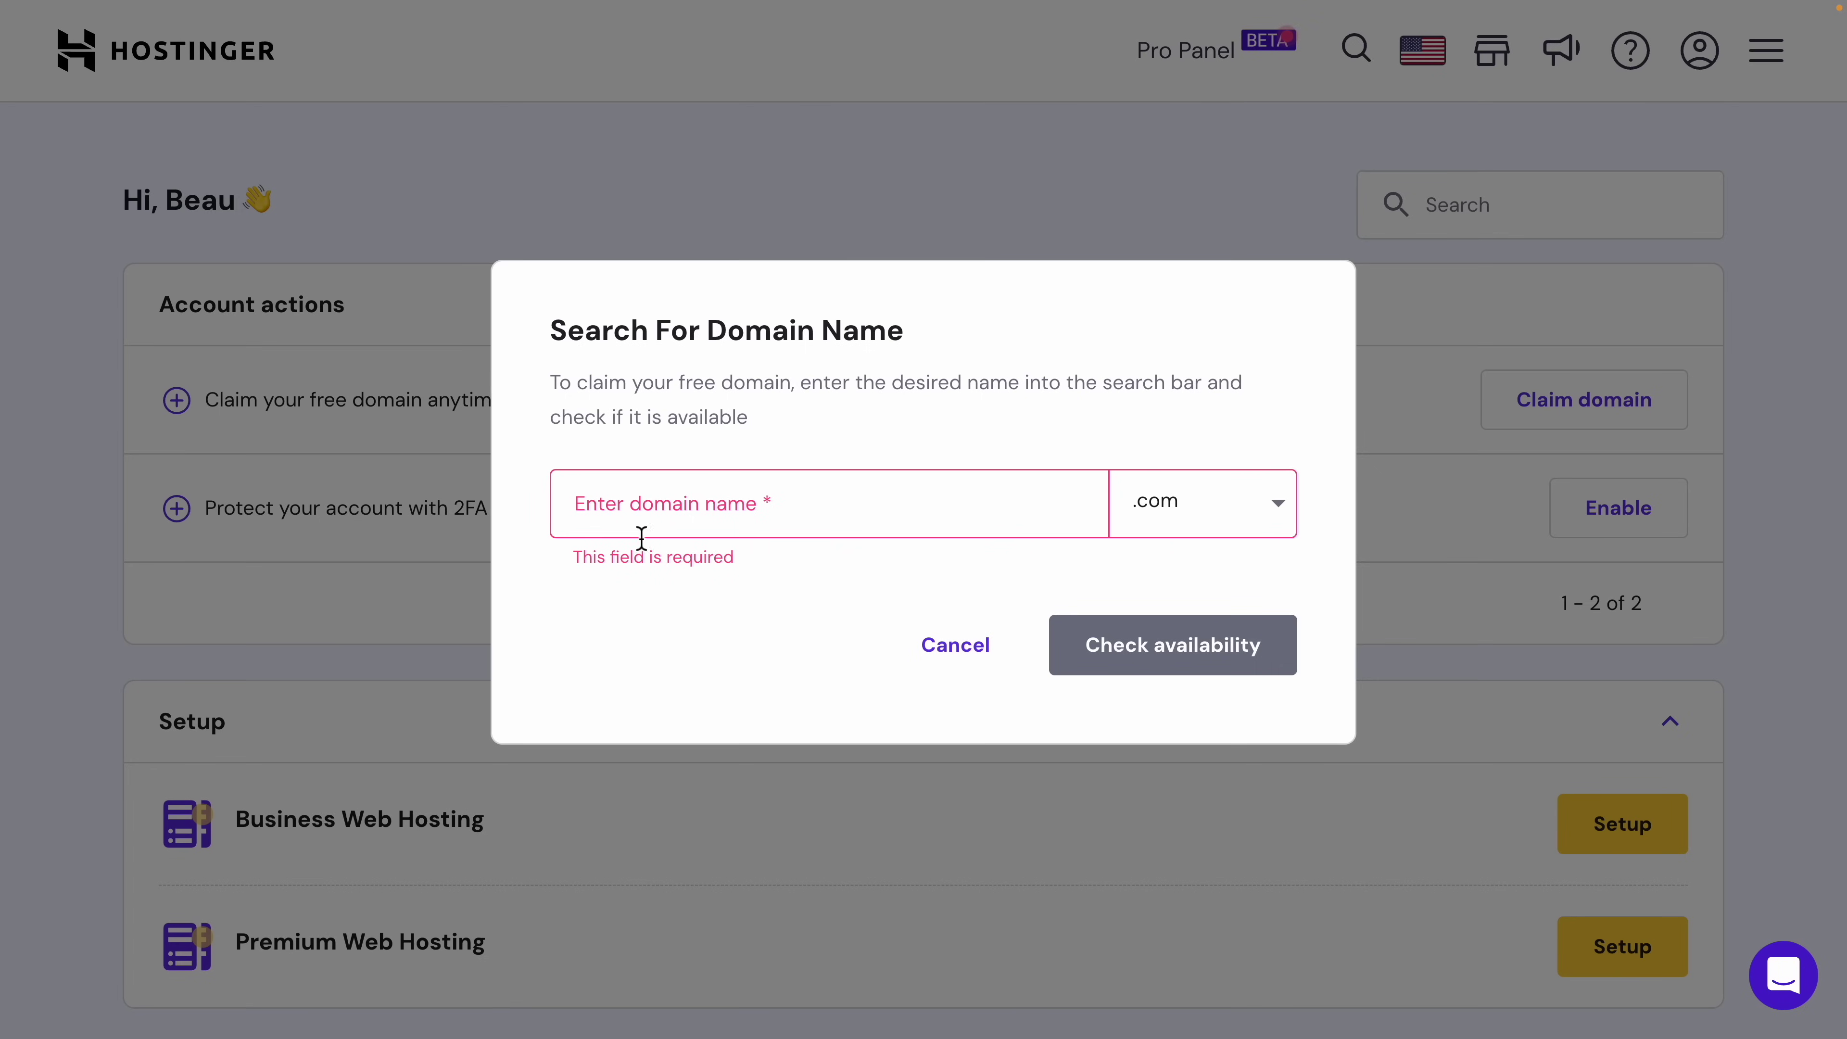
click(675, 522)
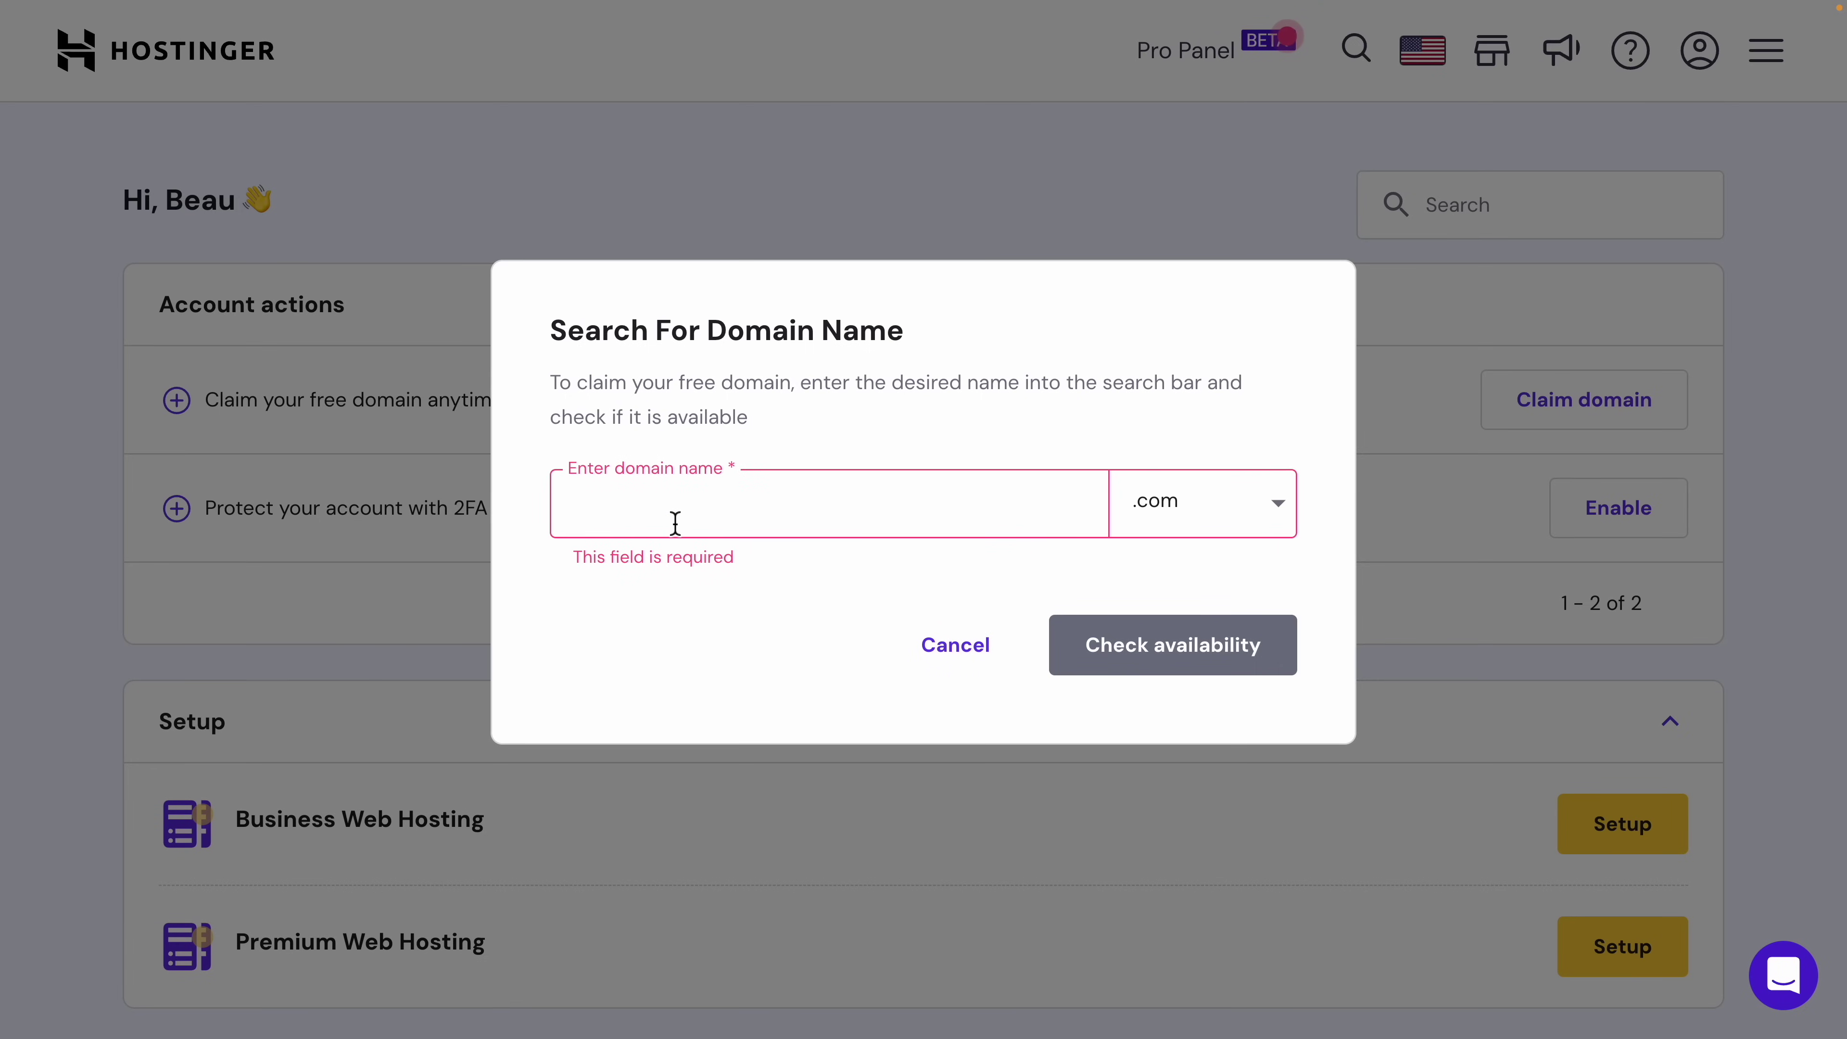
text(co)
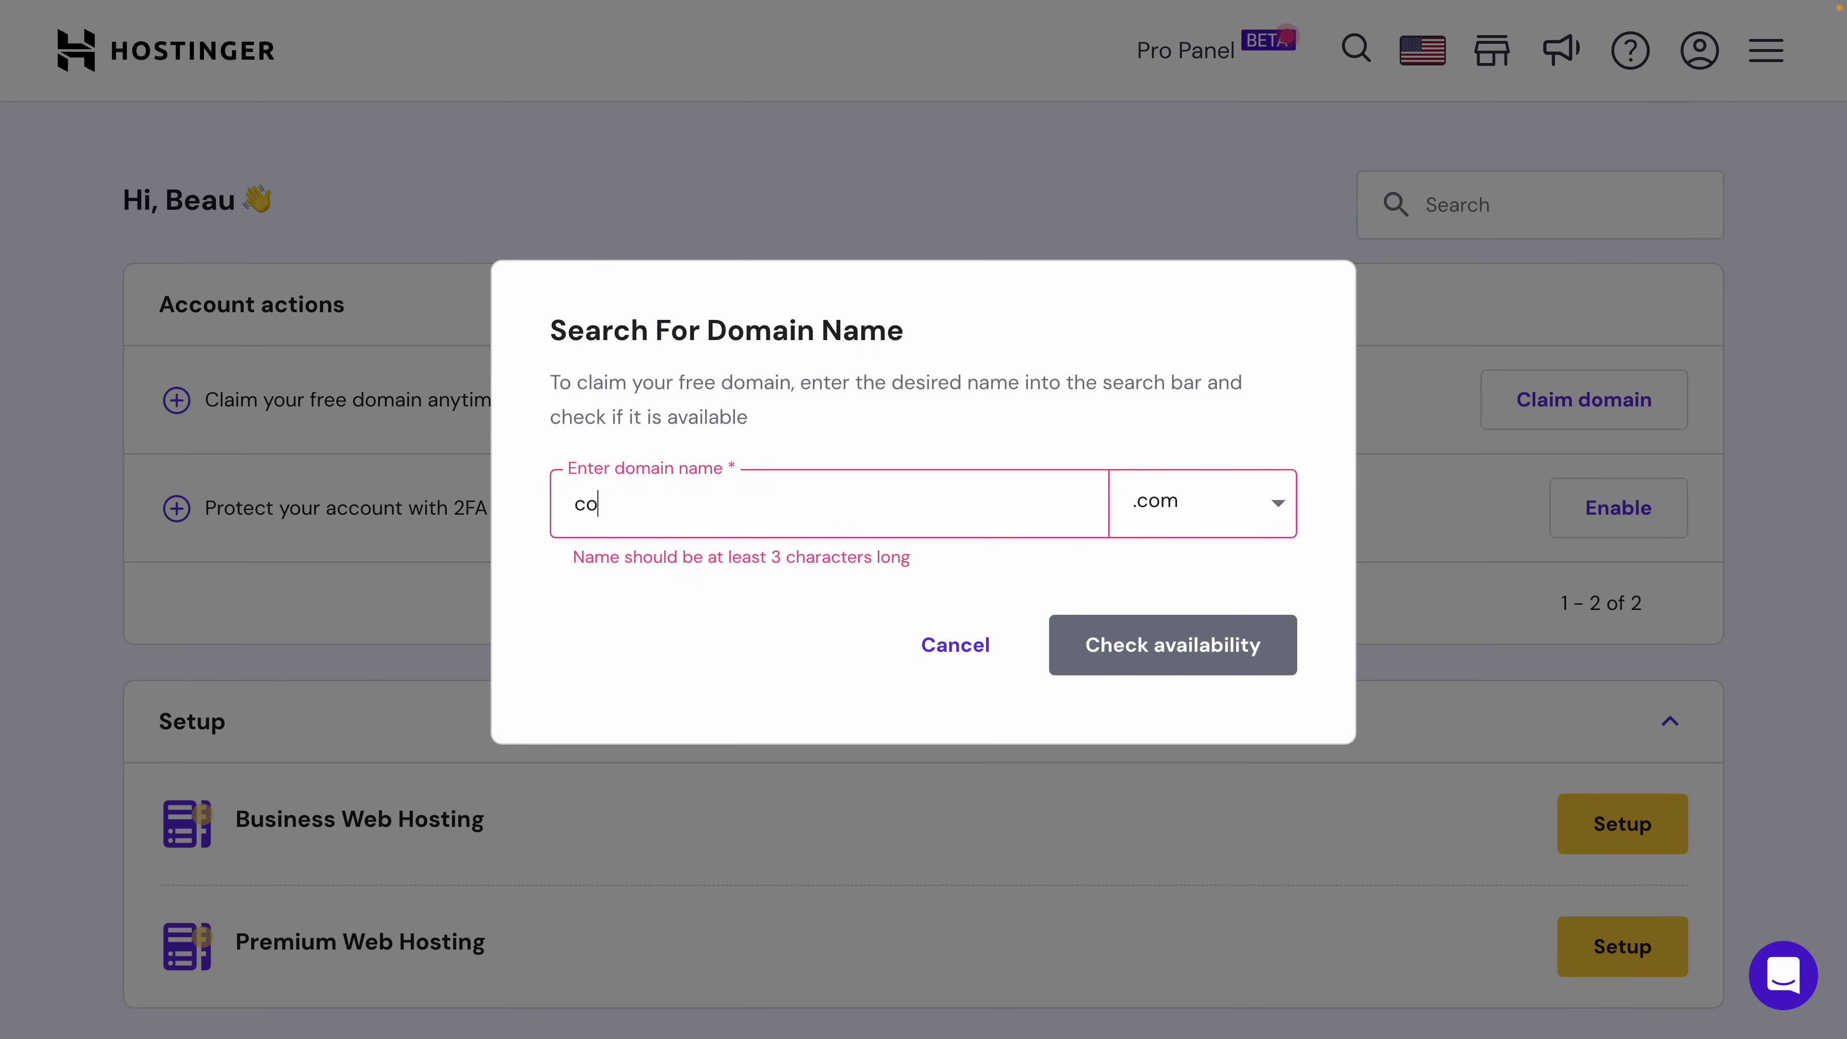
text(derstickers)
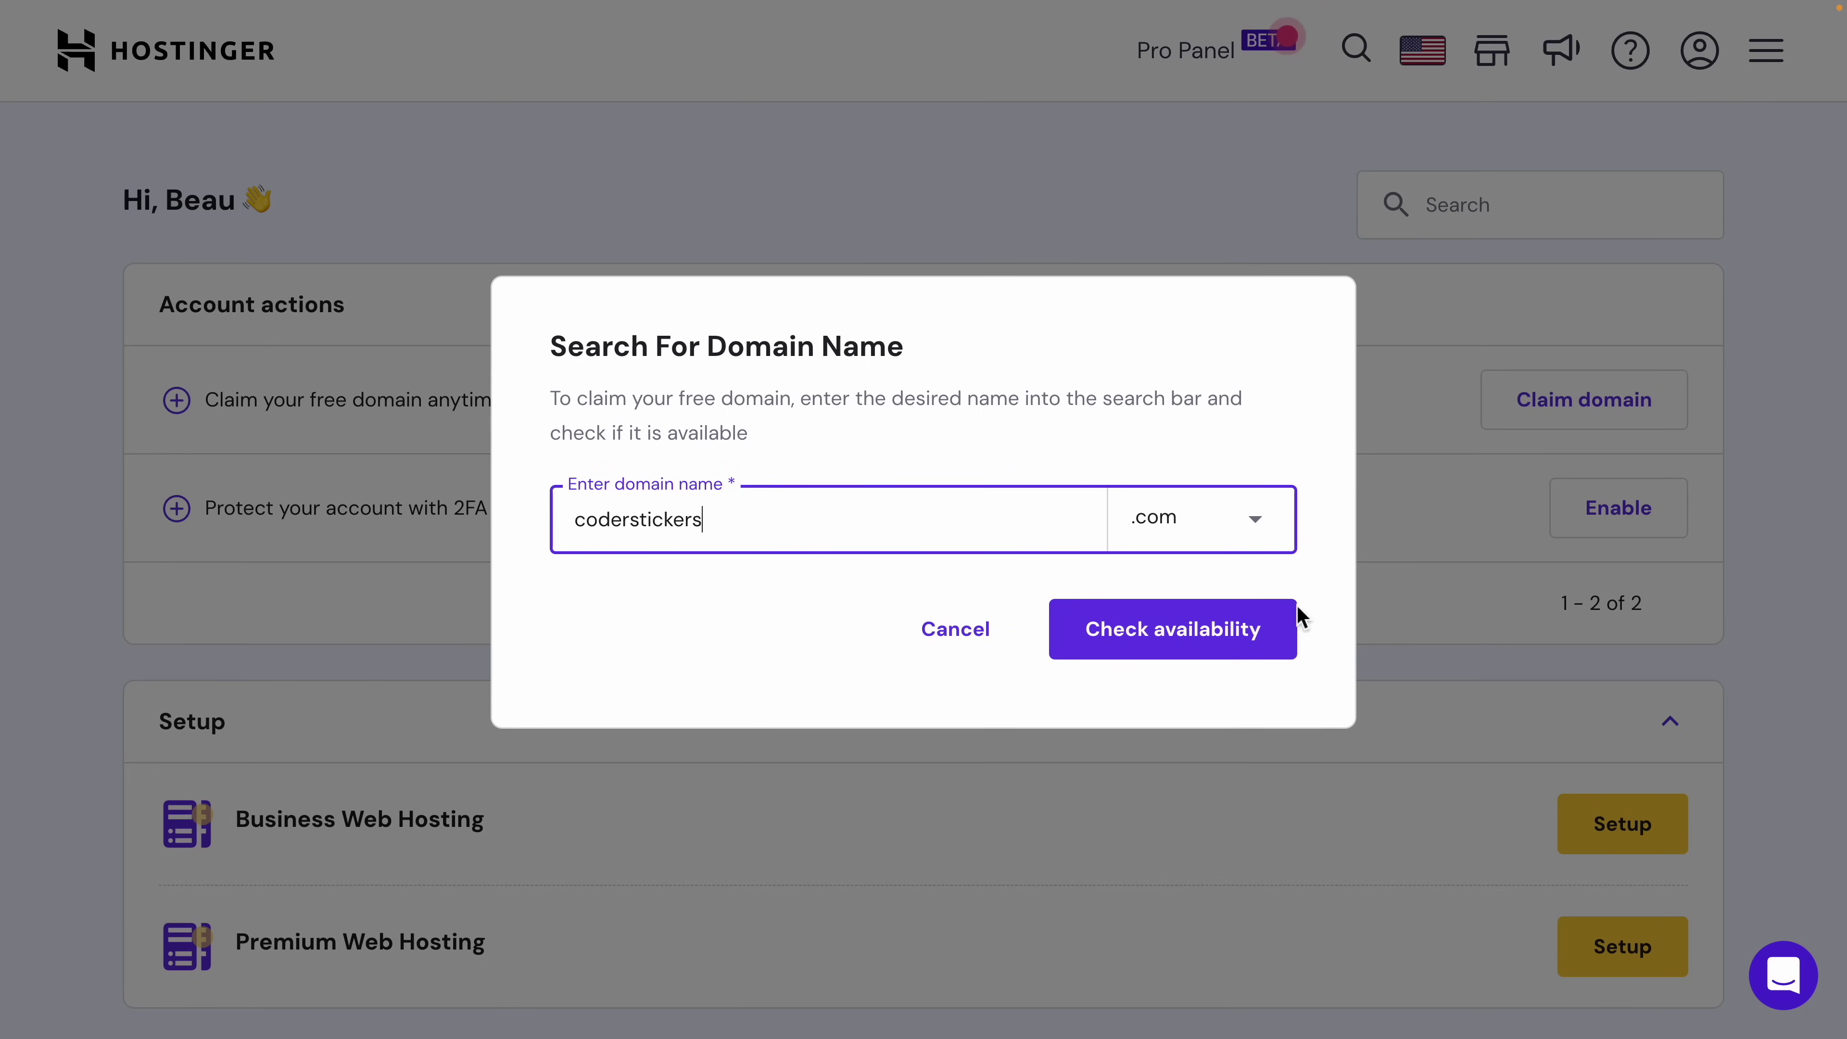
click(1160, 629)
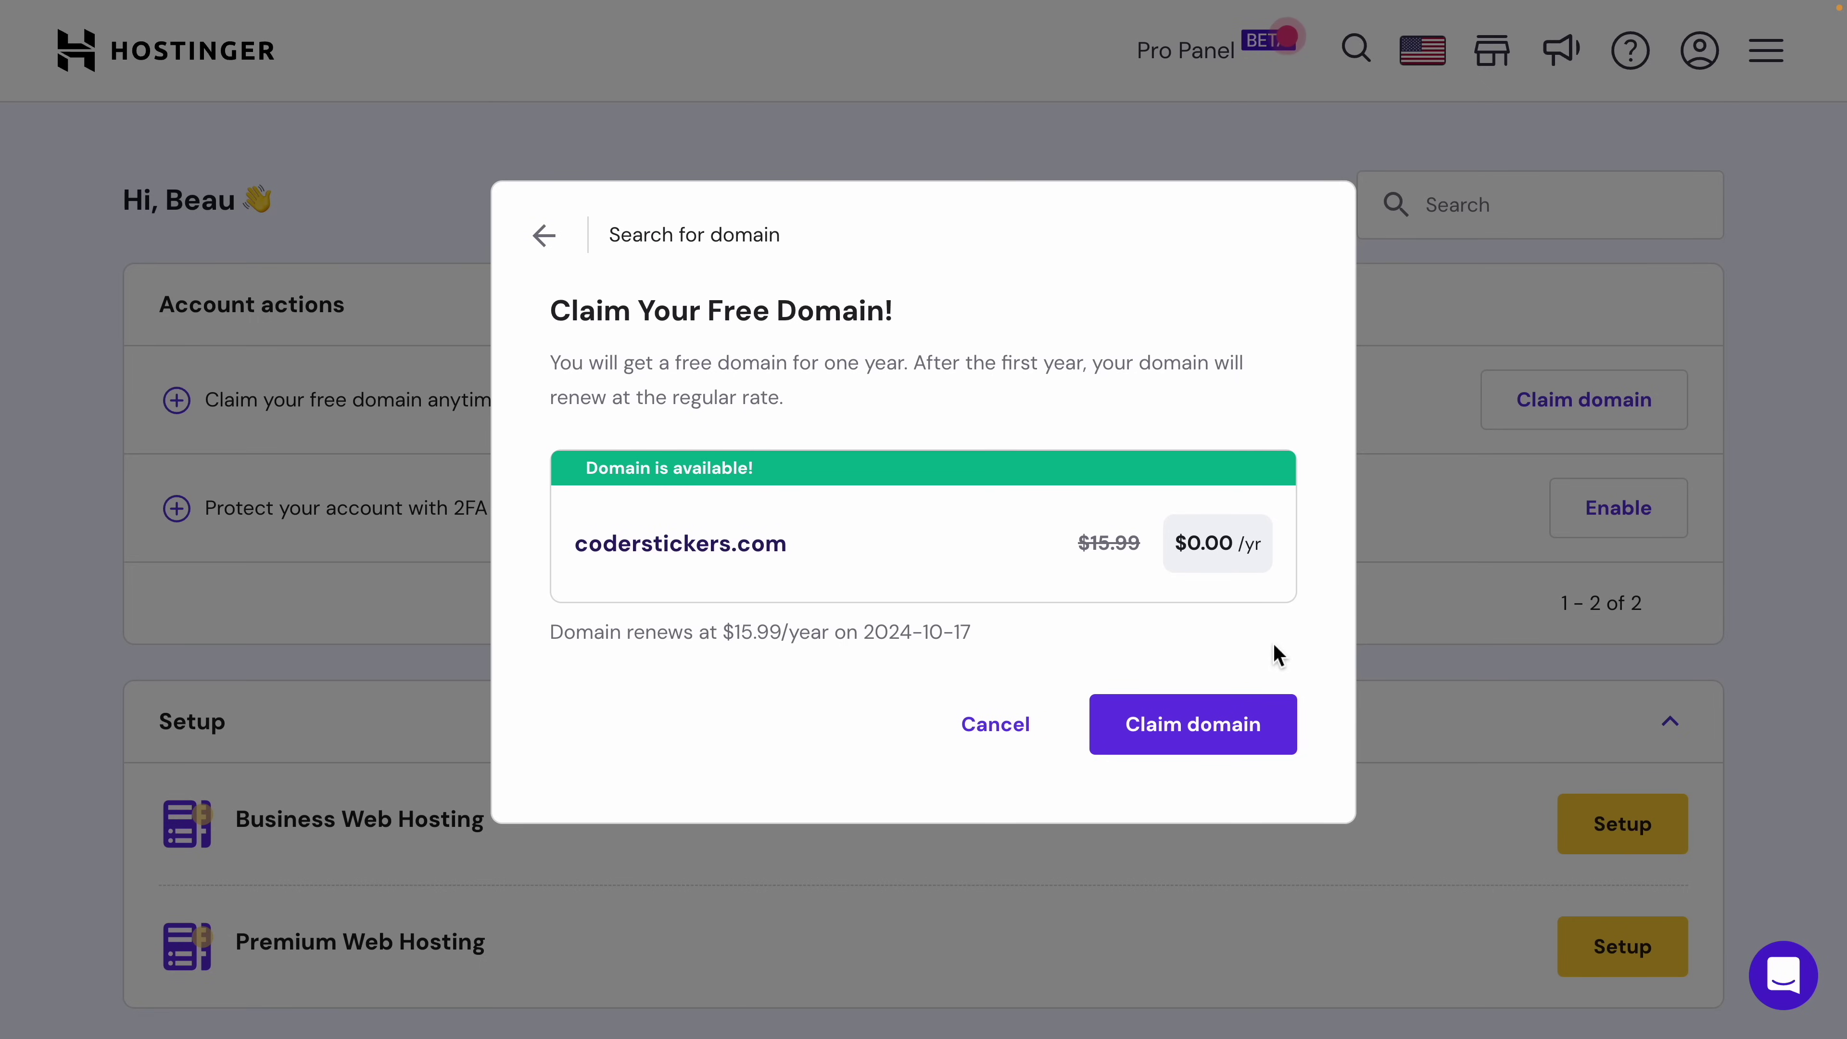
click(1195, 736)
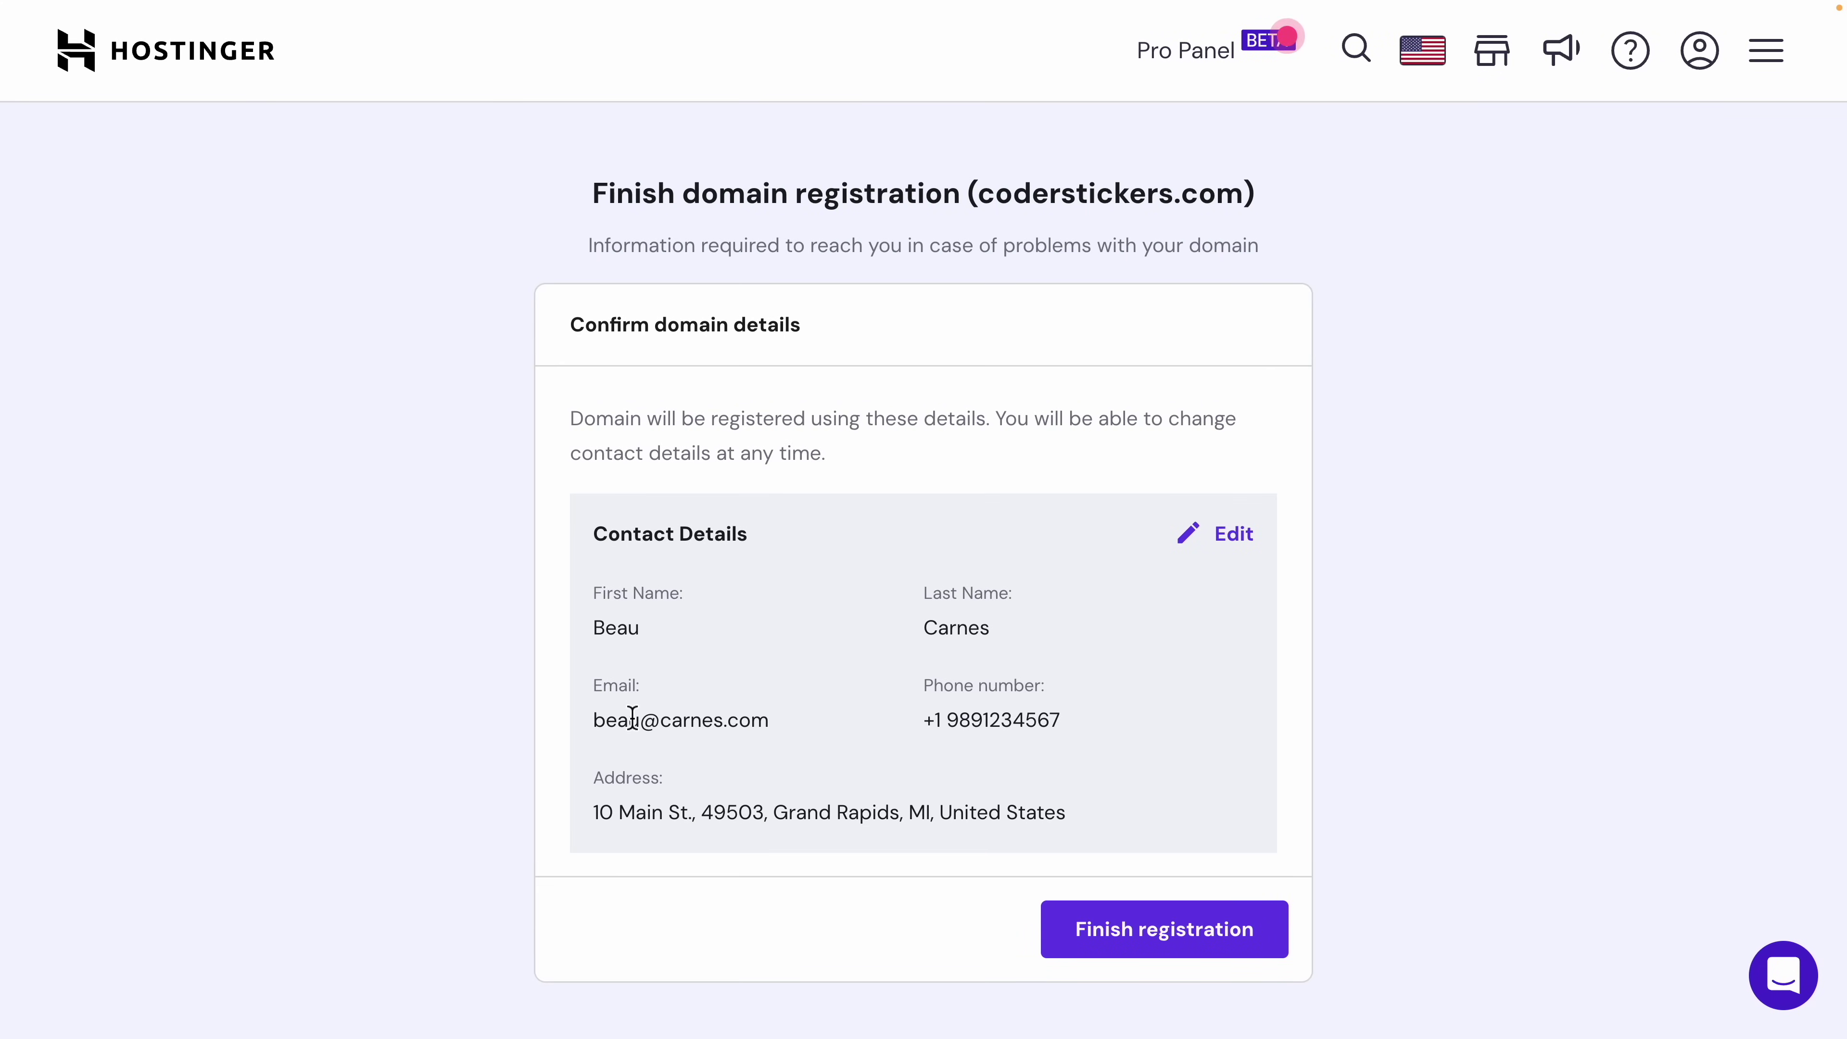
Step: Review the contact details, finish registering coderstickers.com, and skip the web hosting offer
drag(595, 718, 1197, 753)
click(1199, 754)
click(1166, 929)
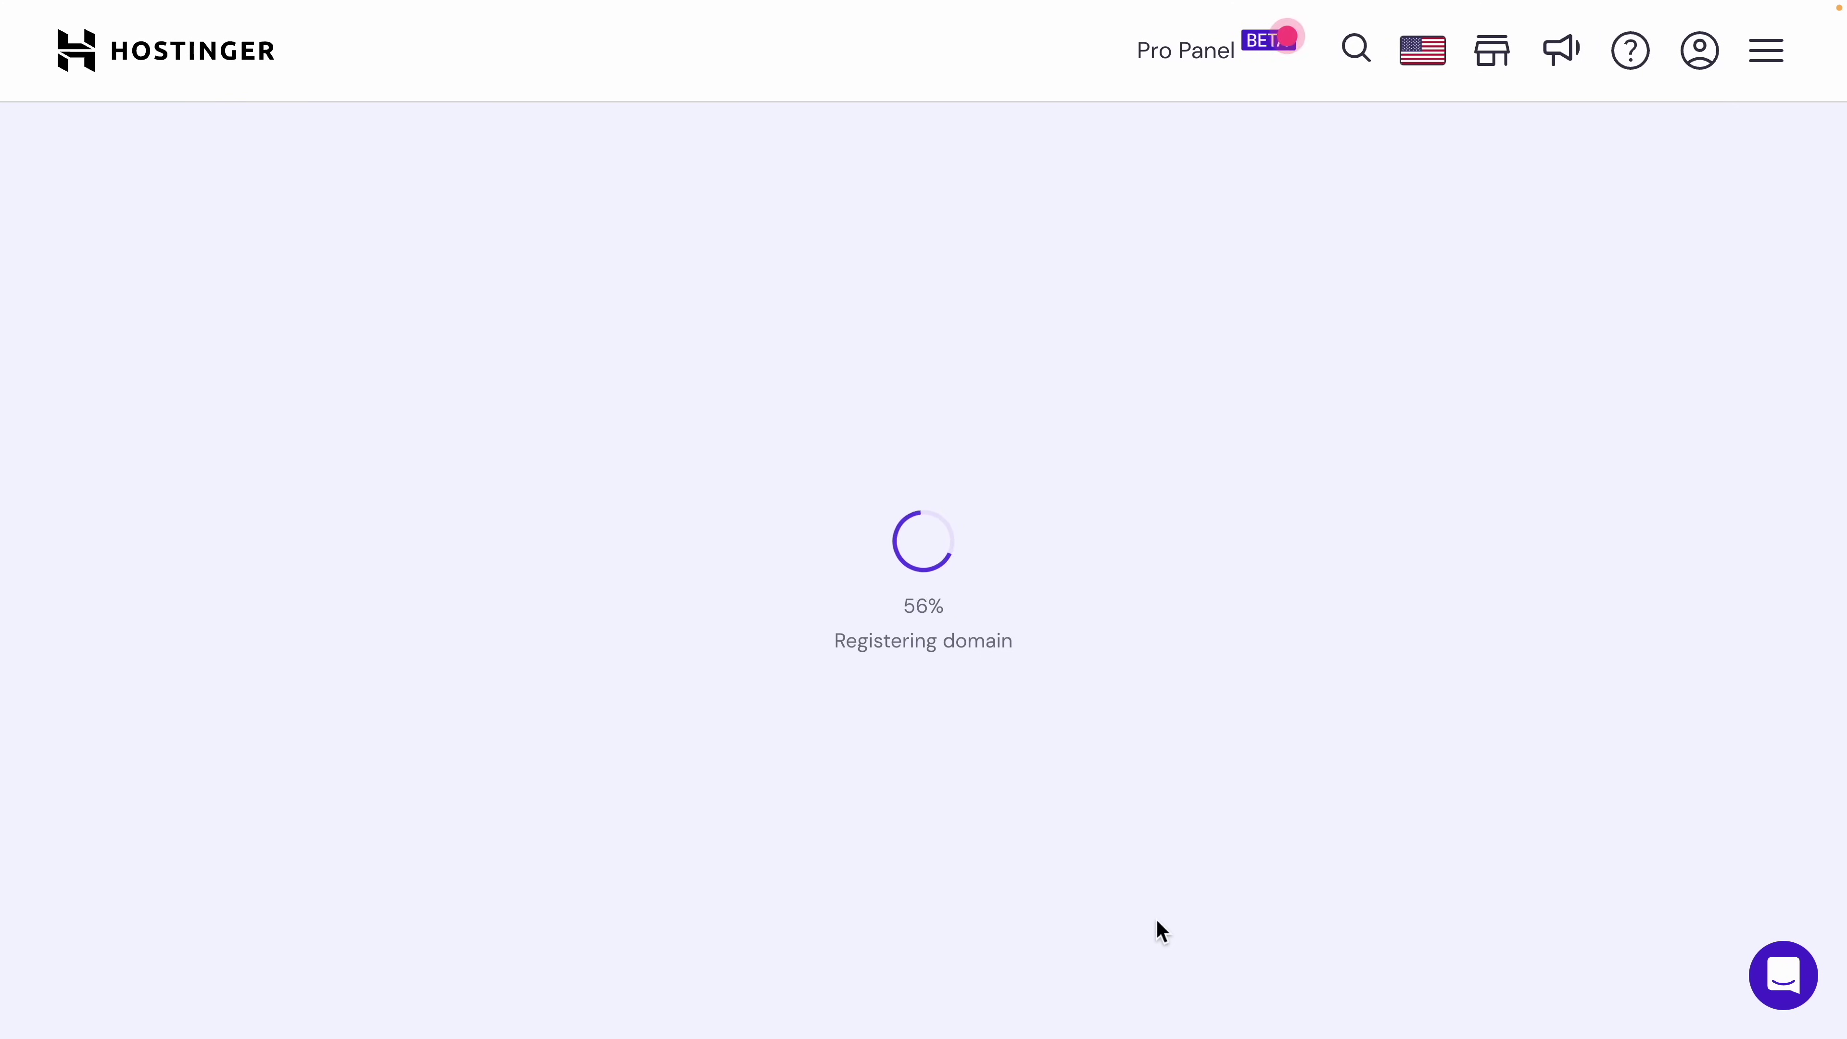
click(912, 913)
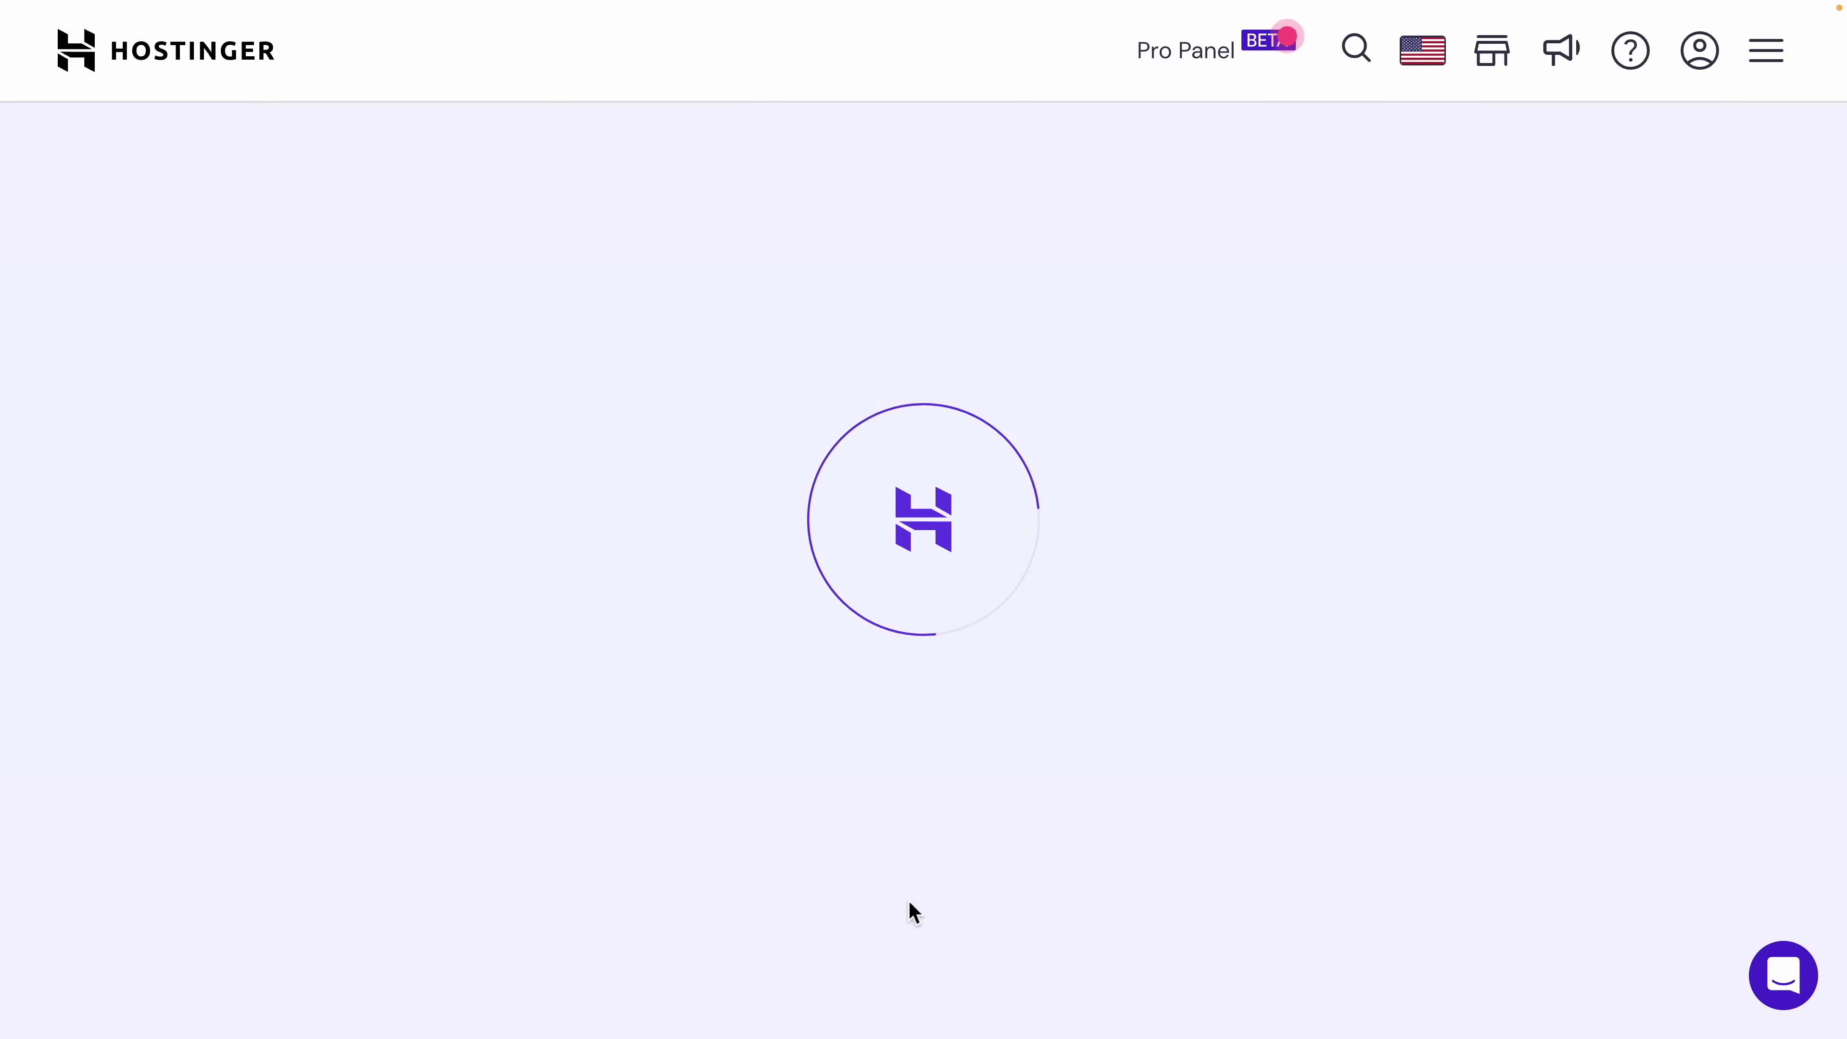
click(915, 860)
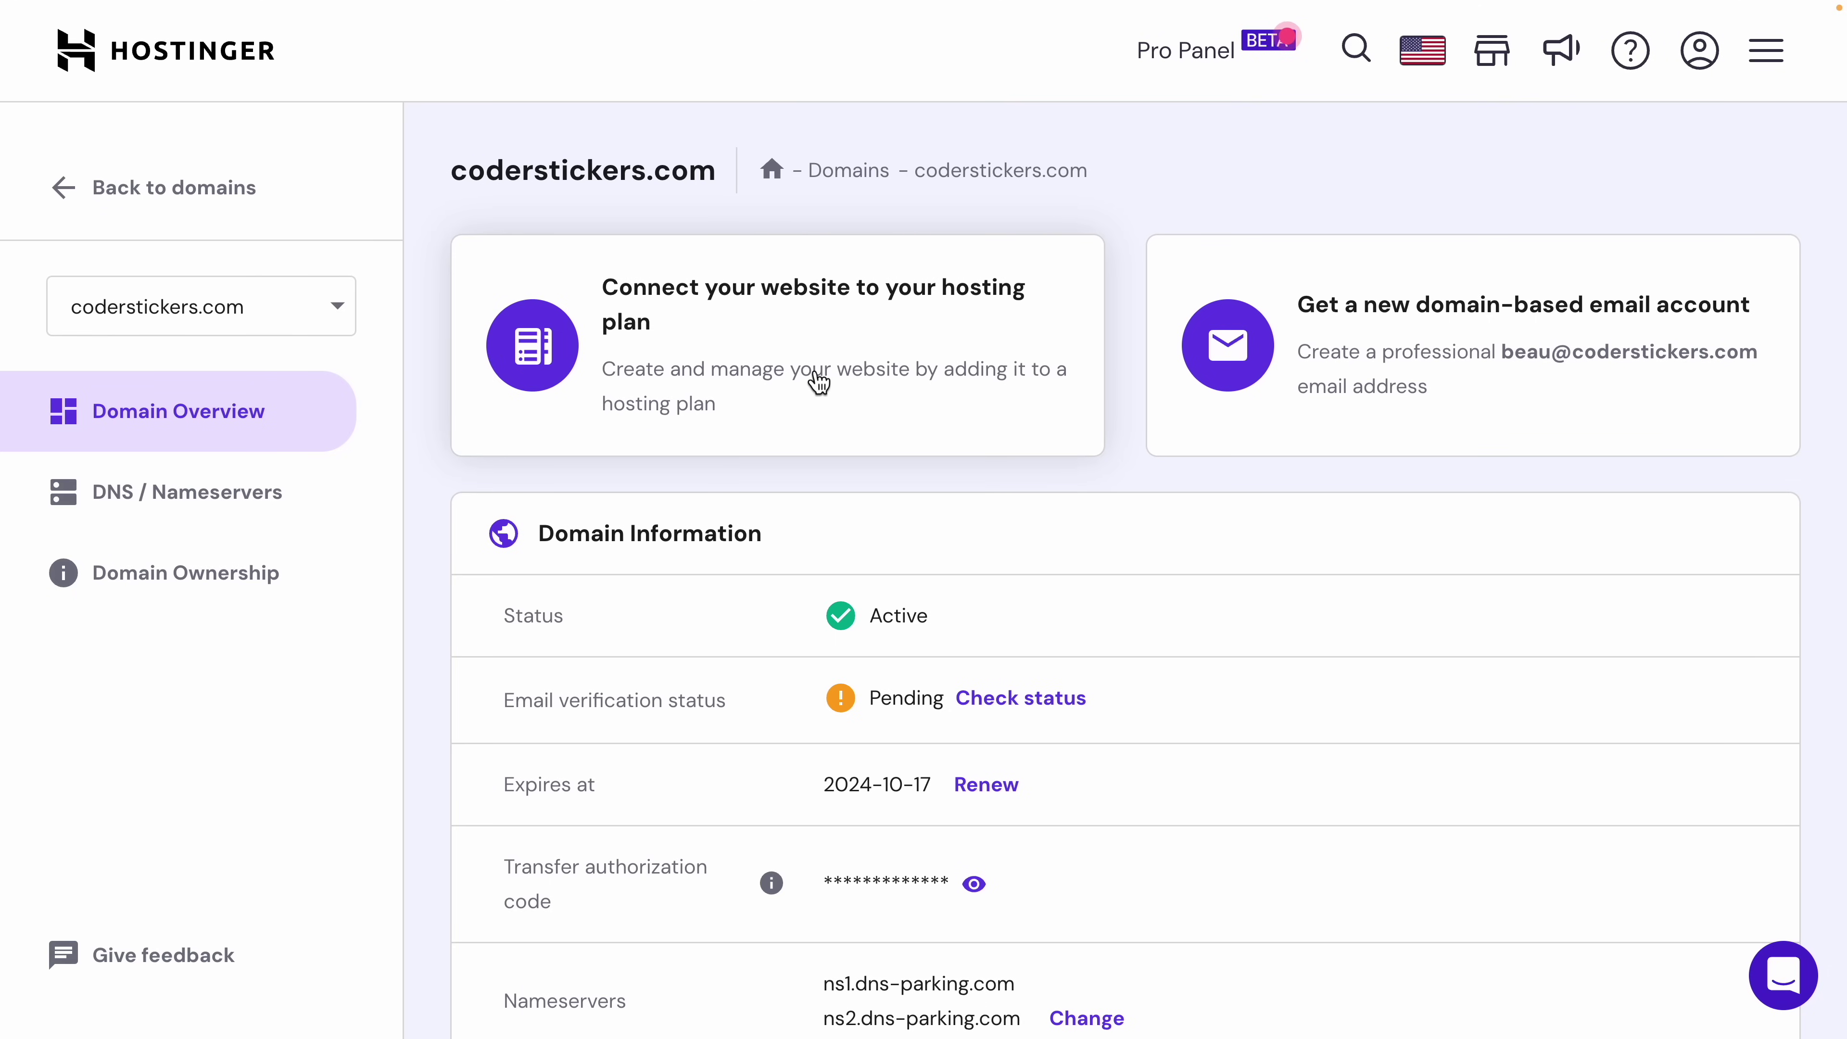
click(818, 381)
Step: Choose Business Web Hosting as the plan for coderstickers.com and confirm it
click(844, 517)
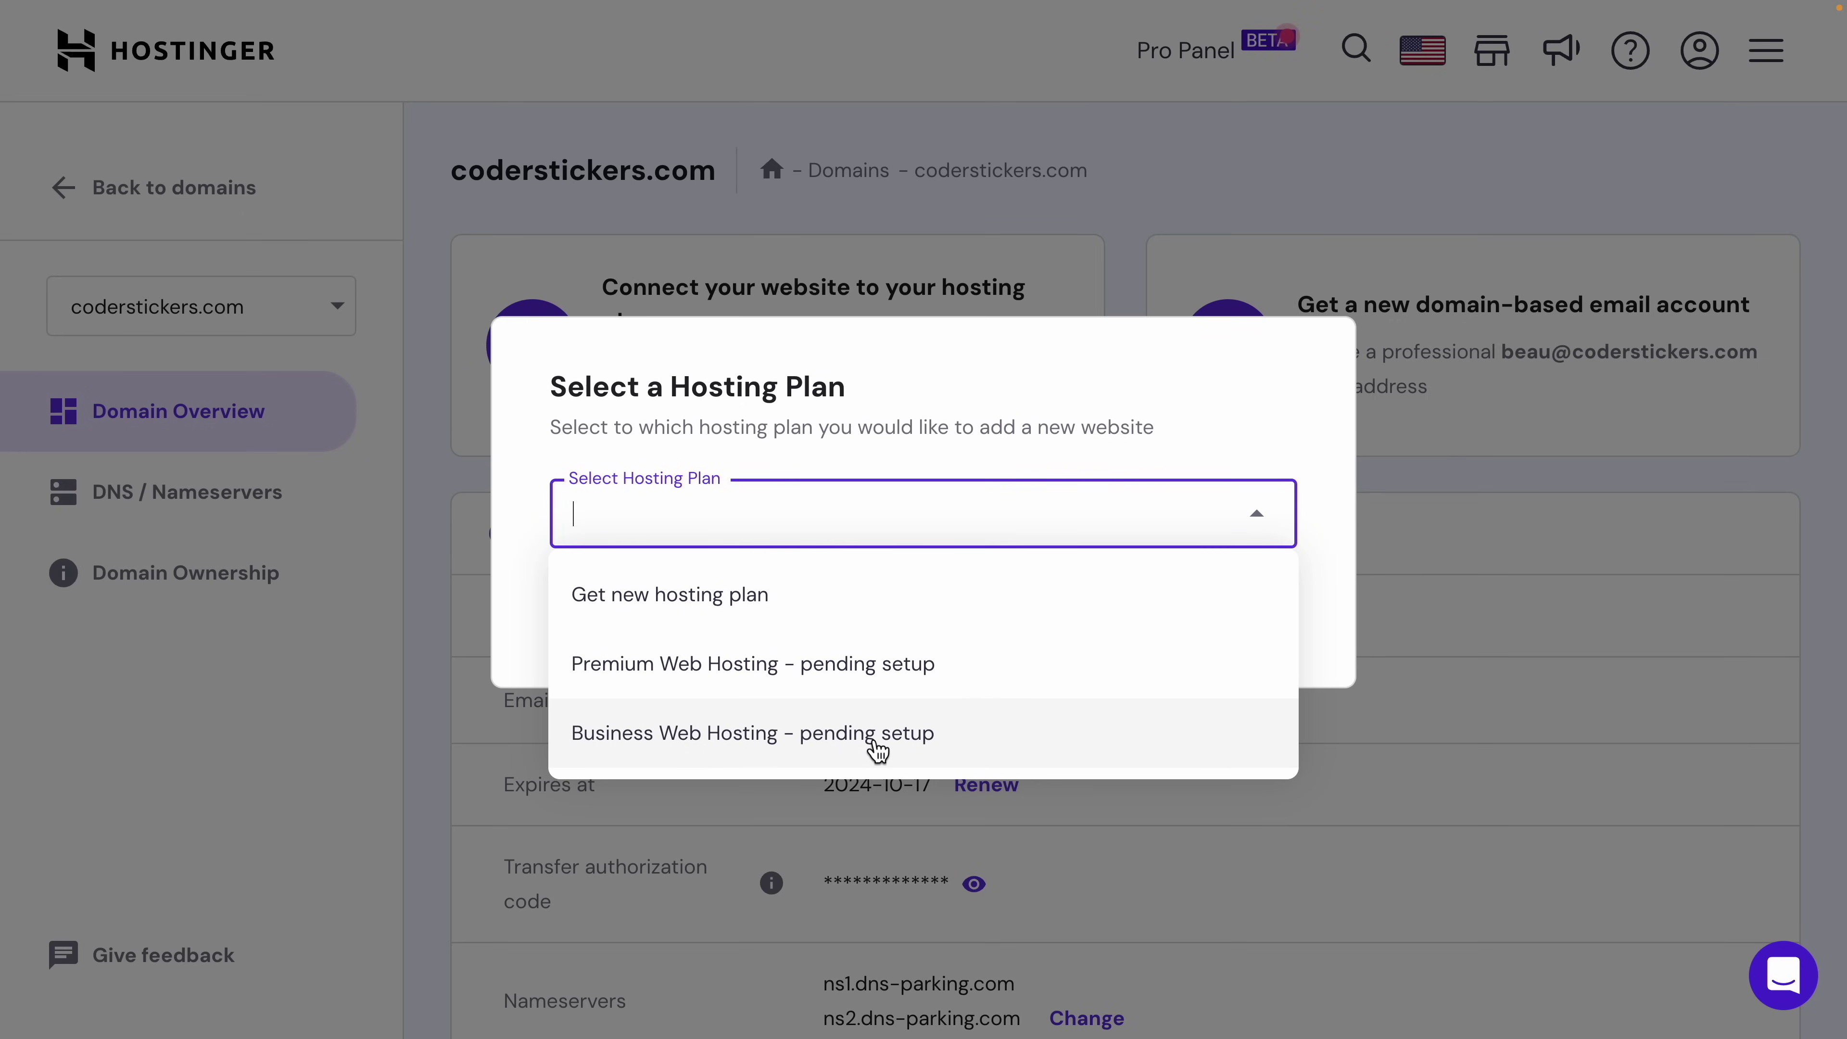
click(874, 741)
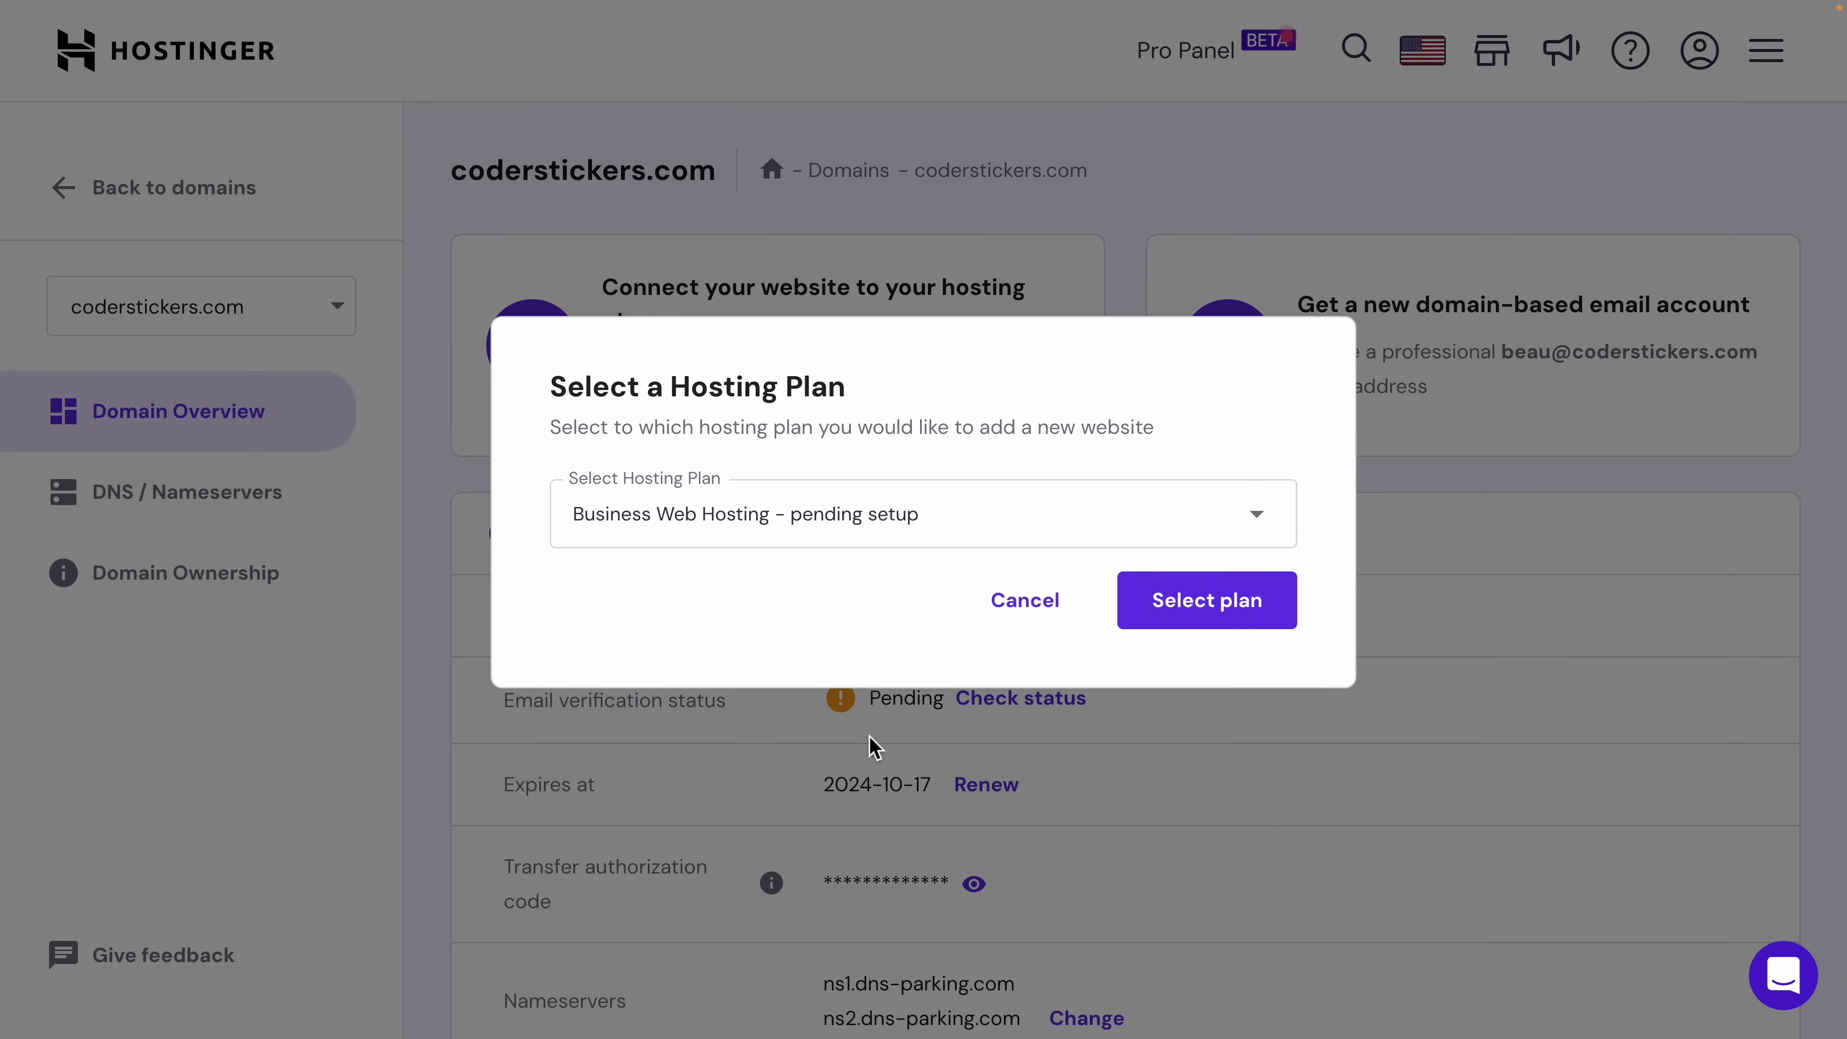
click(839, 547)
click(838, 750)
click(1233, 613)
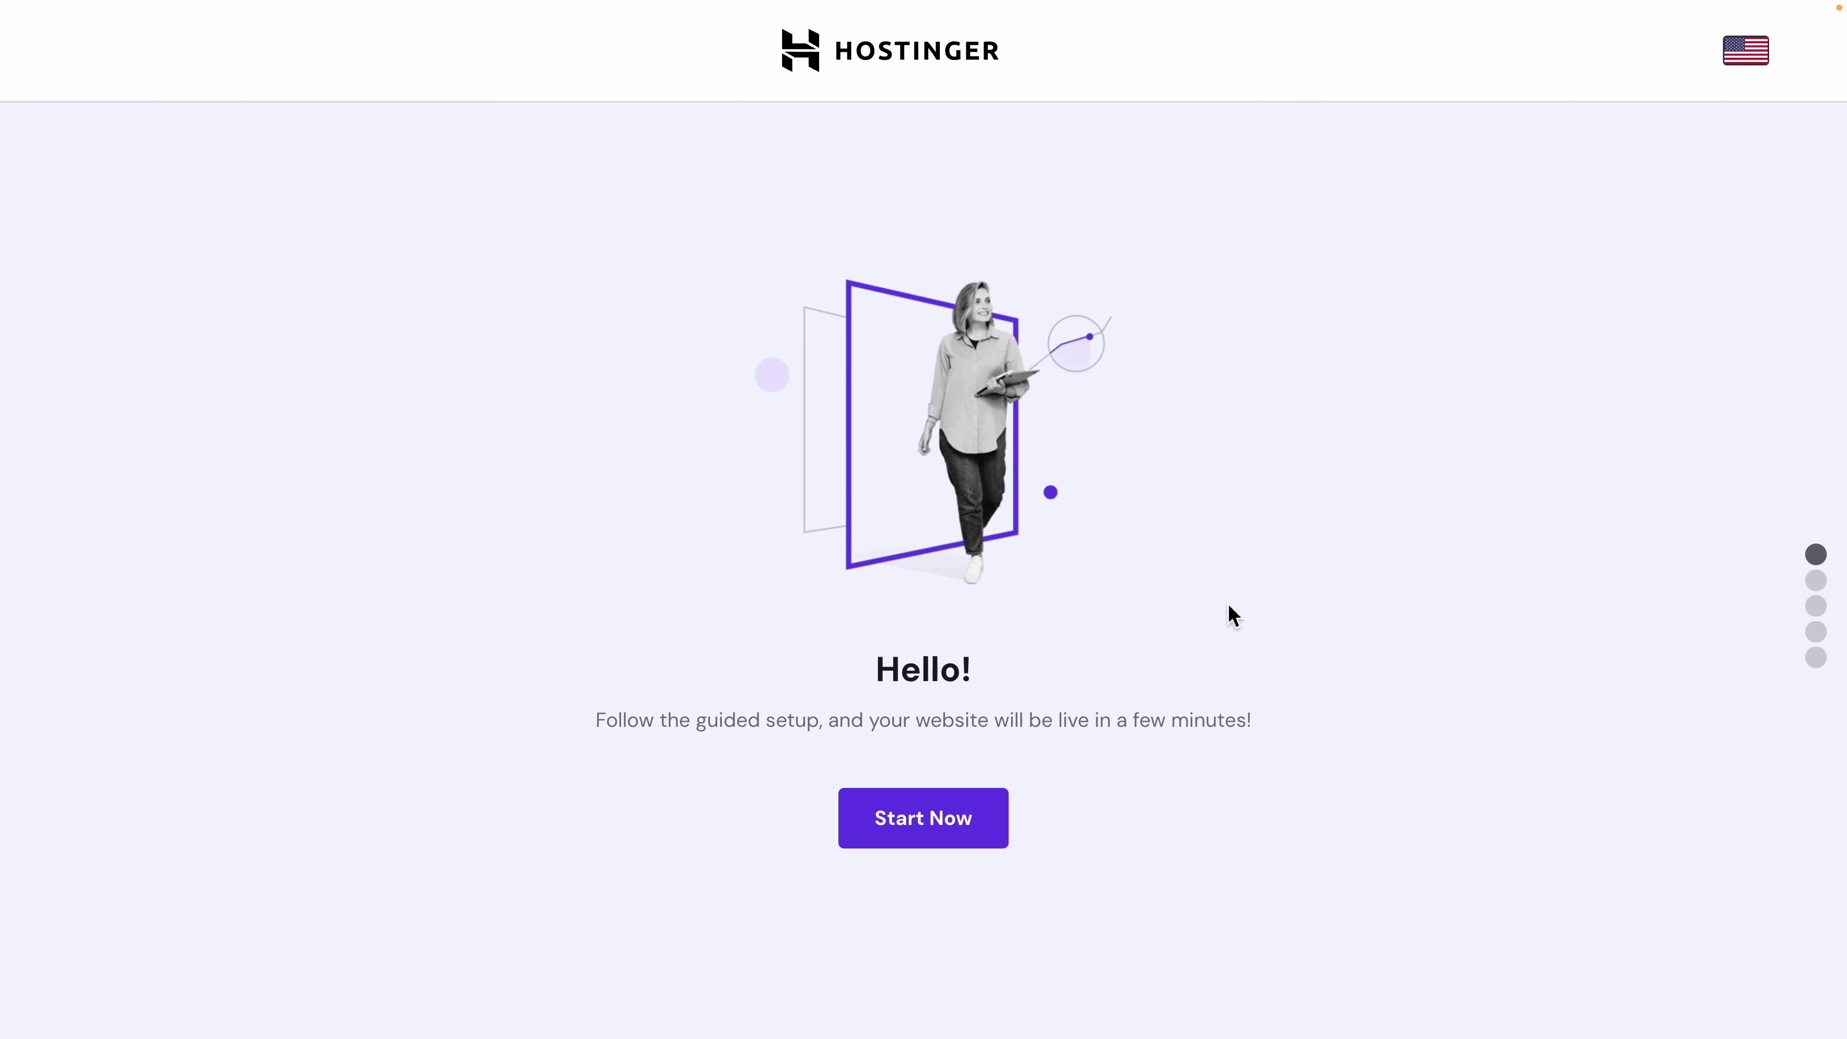
Step: Start the guided setup for a new website and pick WordPress as the platform
click(960, 812)
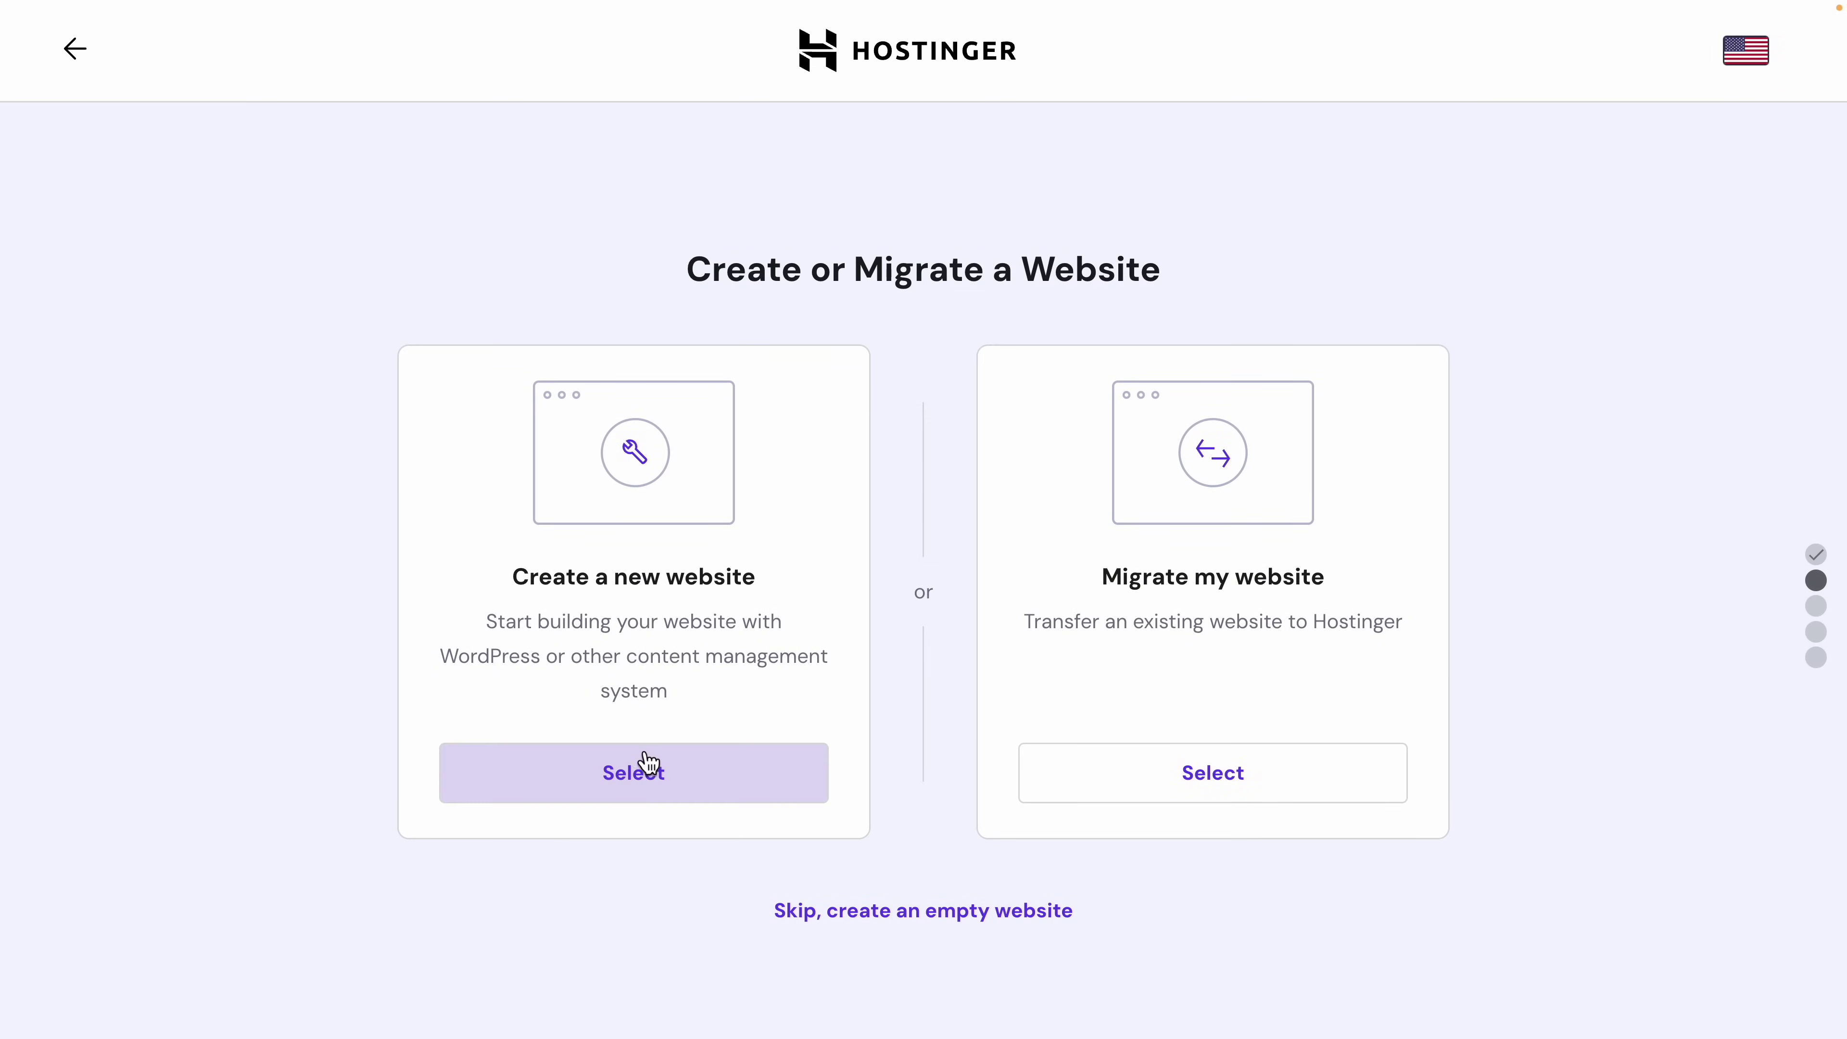
click(647, 782)
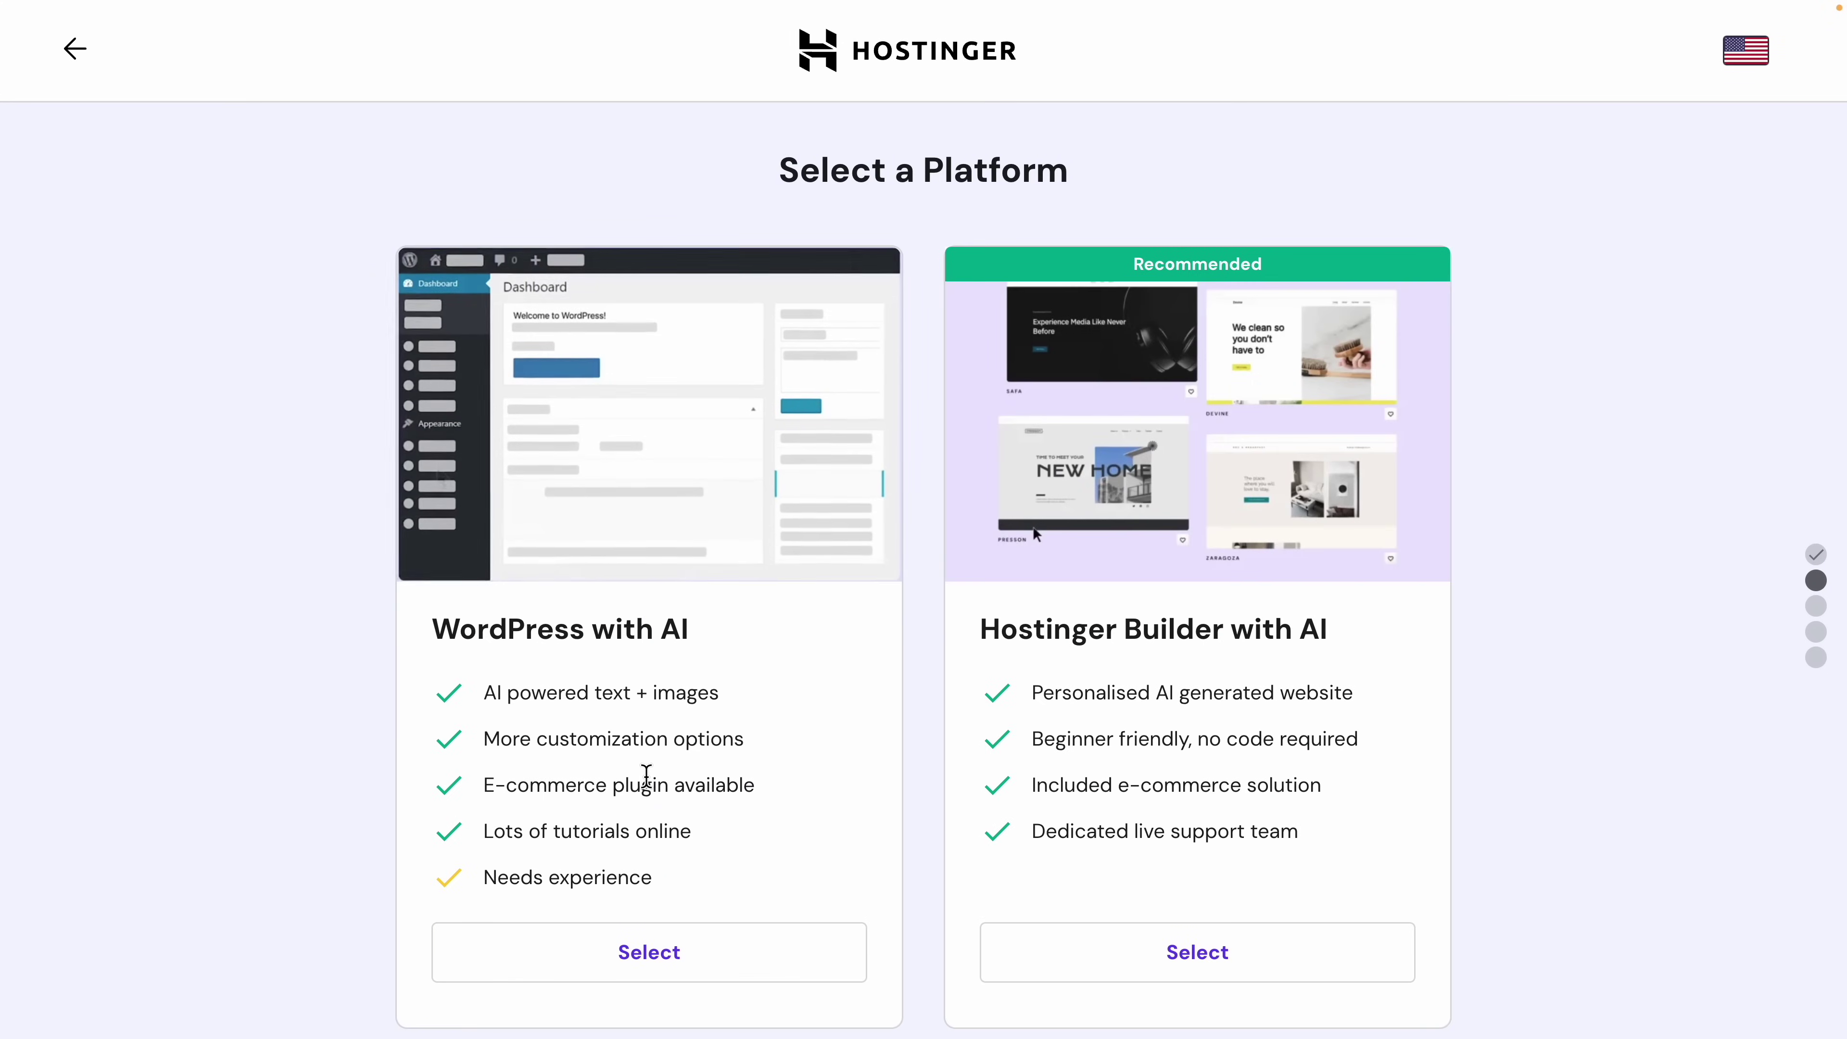
scroll(645, 774, down, 1)
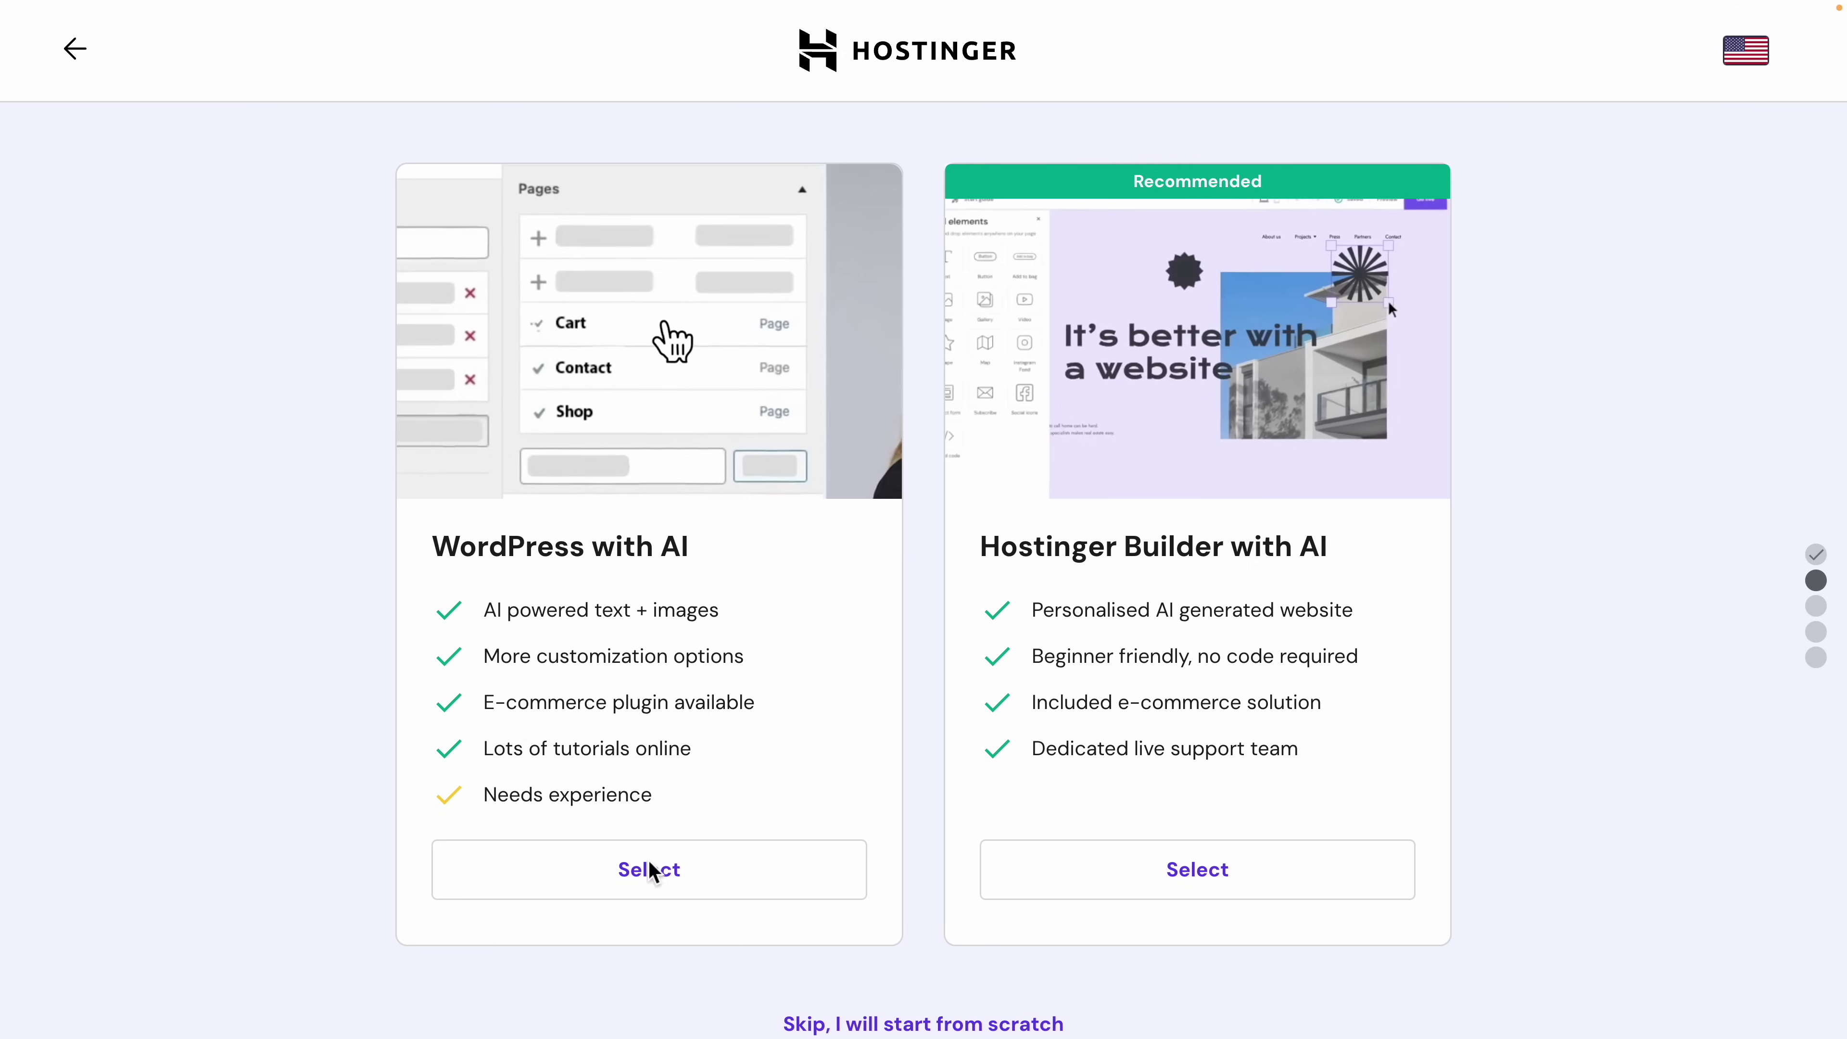
click(651, 877)
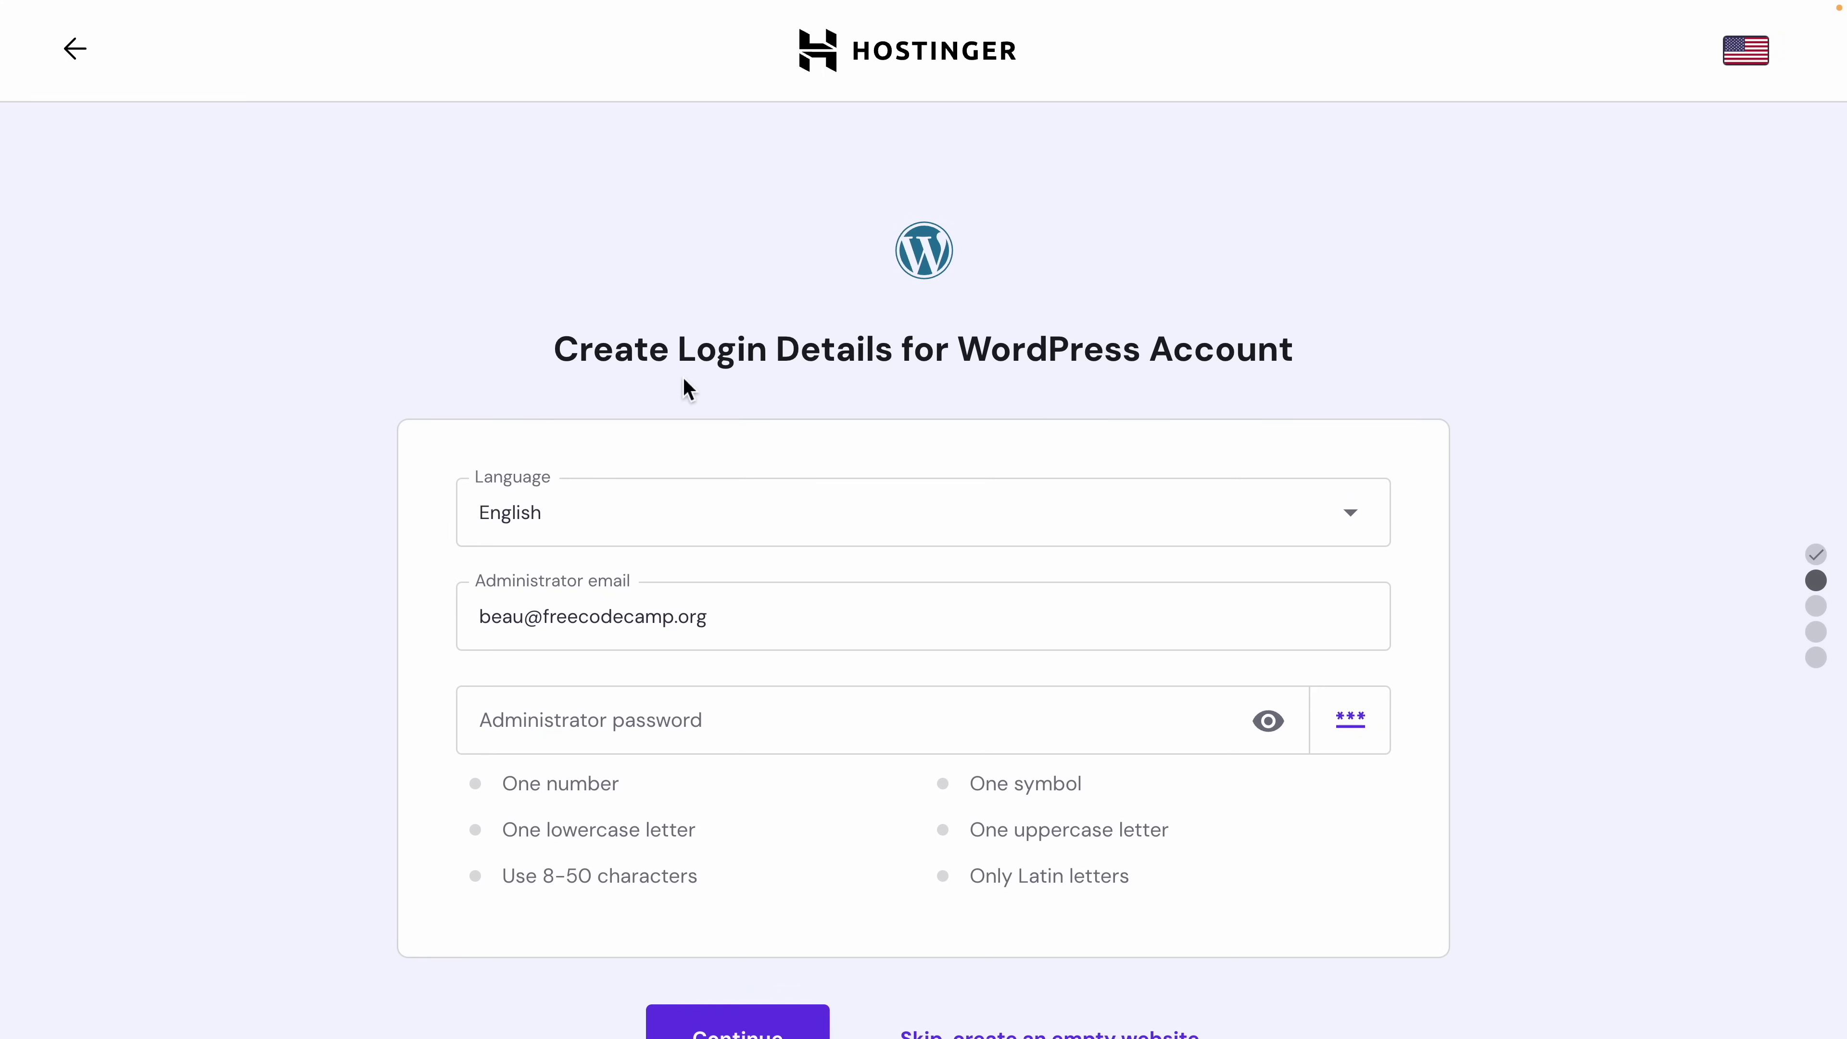
Step: Enter an administrator password meeting all requirements and submit the WordPress login details
scroll(684, 388, down, 1)
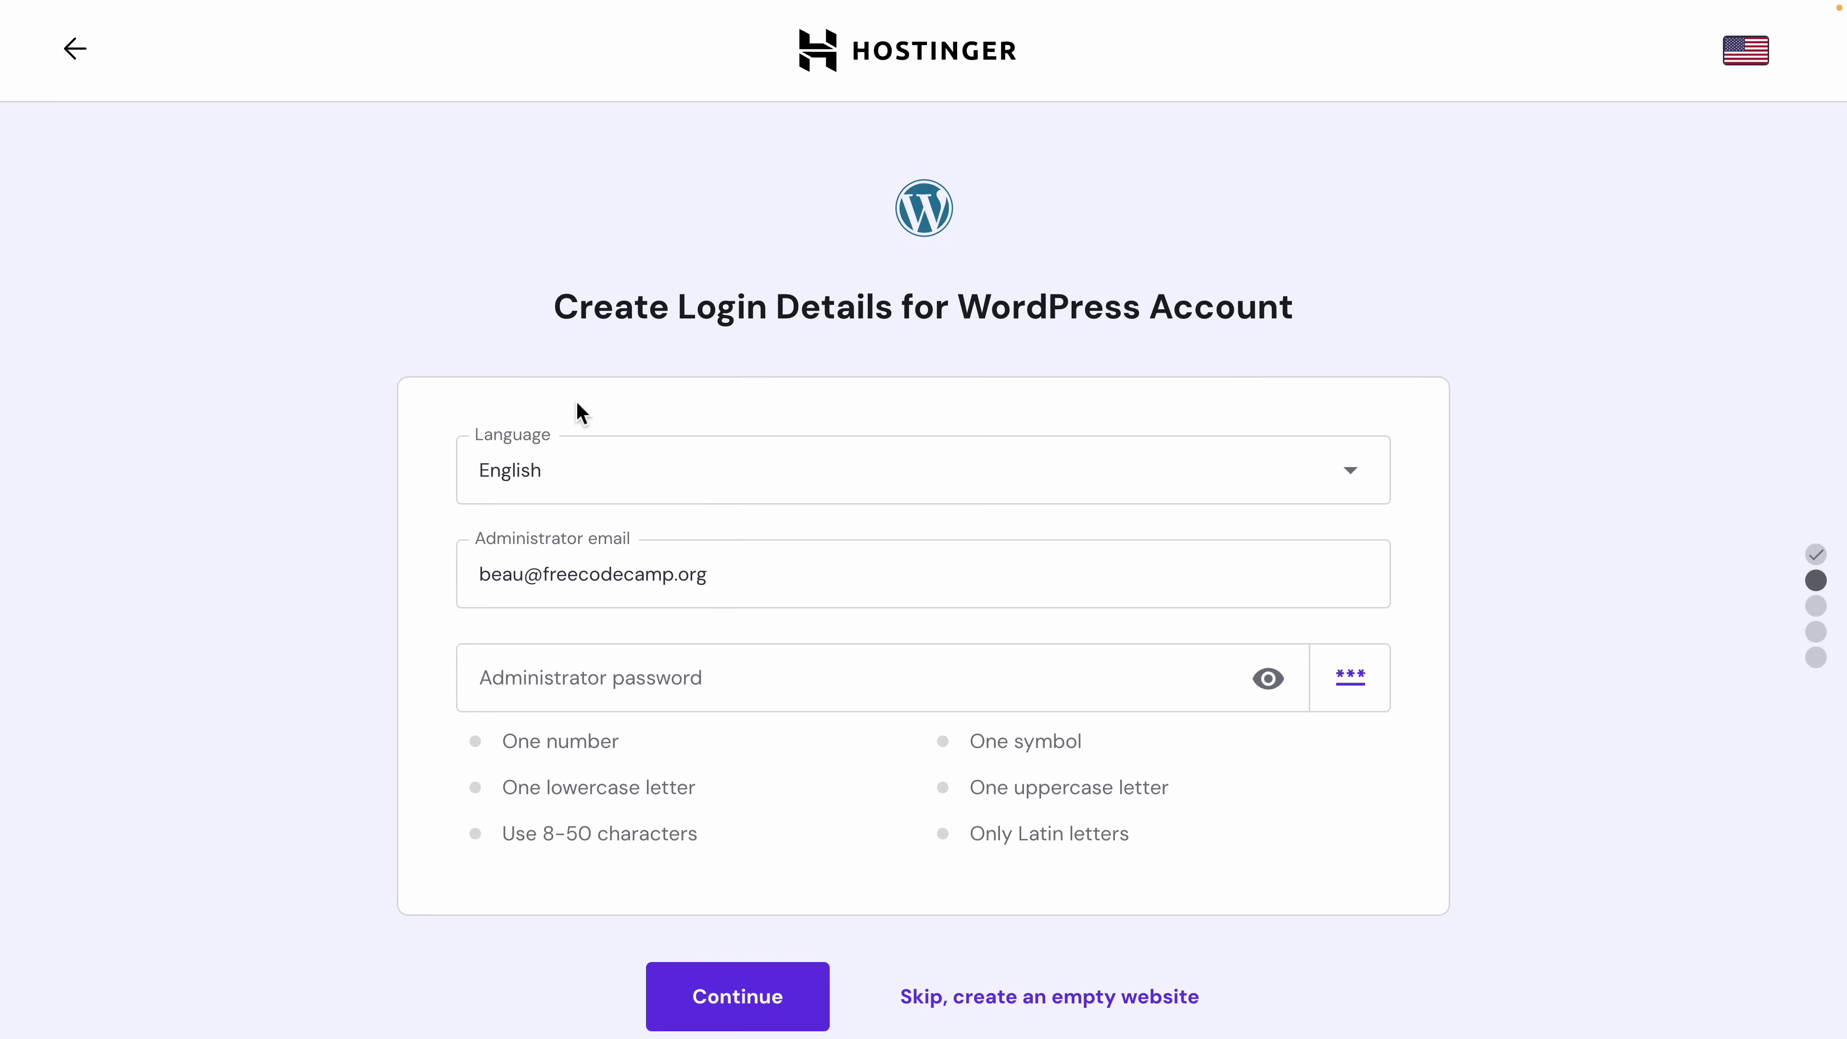
scroll(571, 472, down, 2)
click(580, 595)
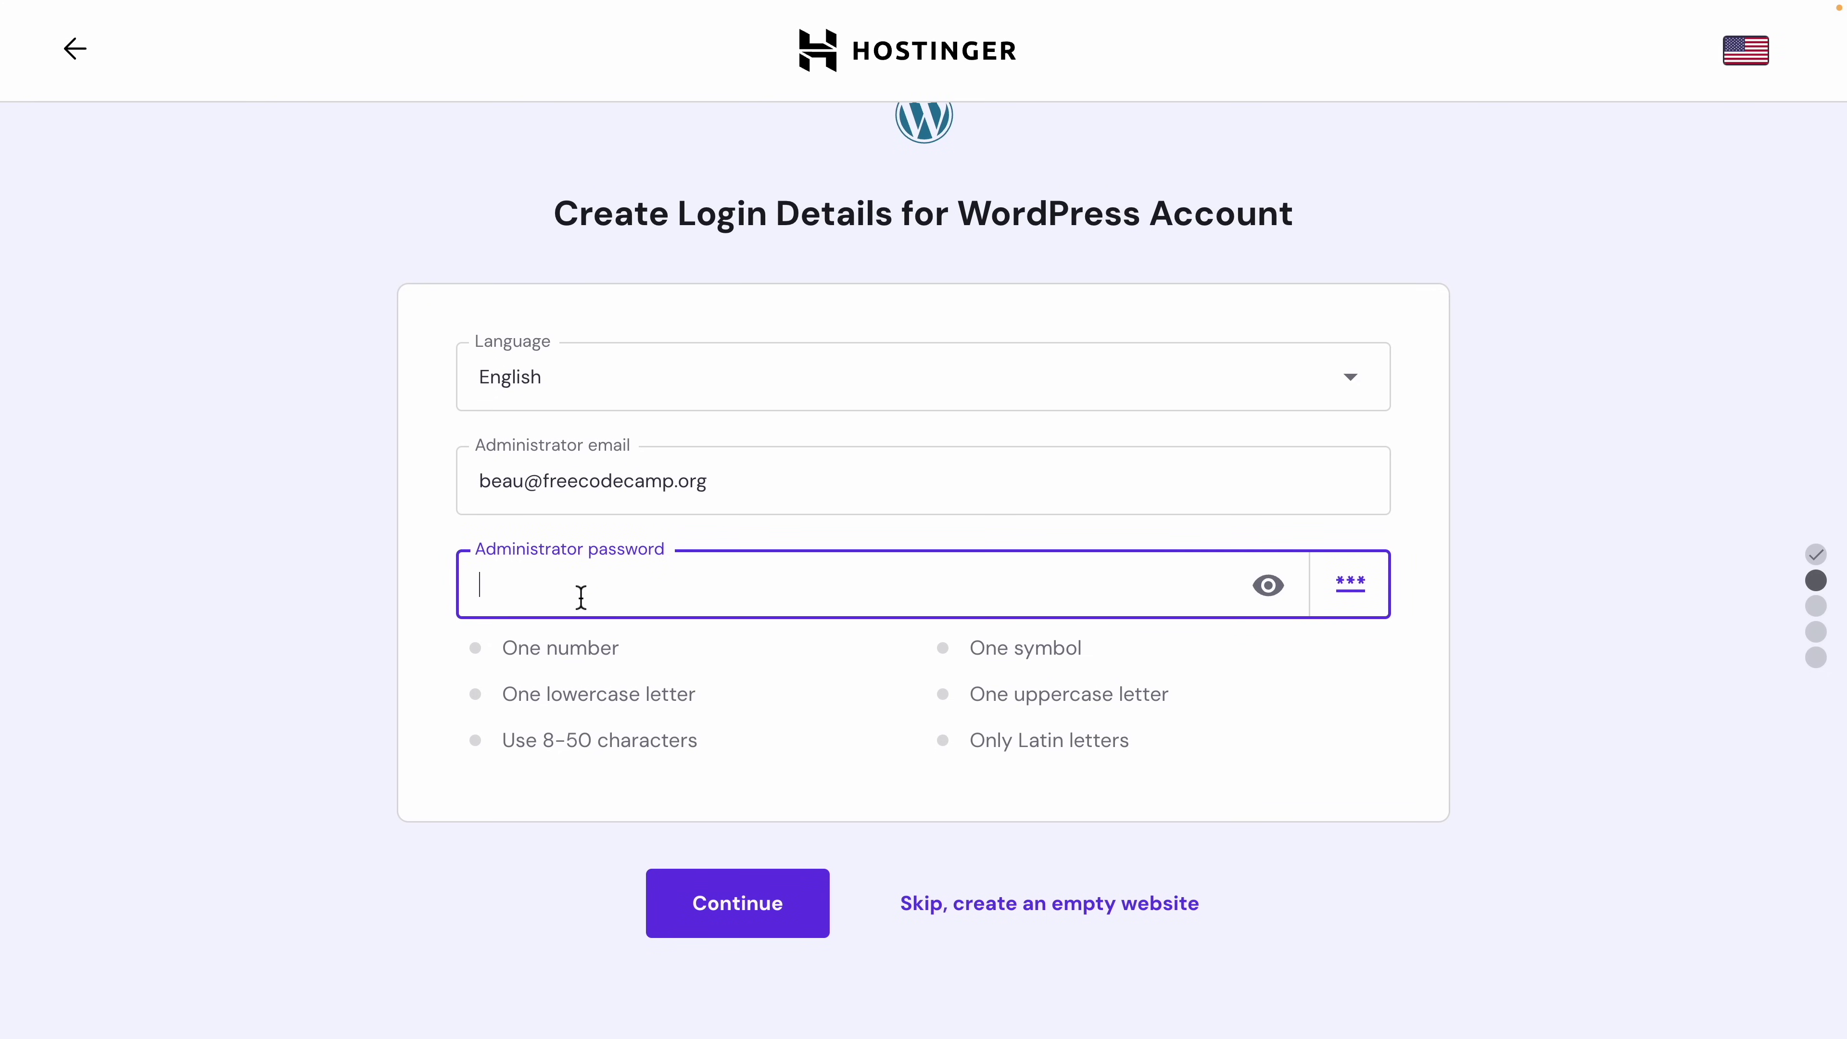
click(741, 914)
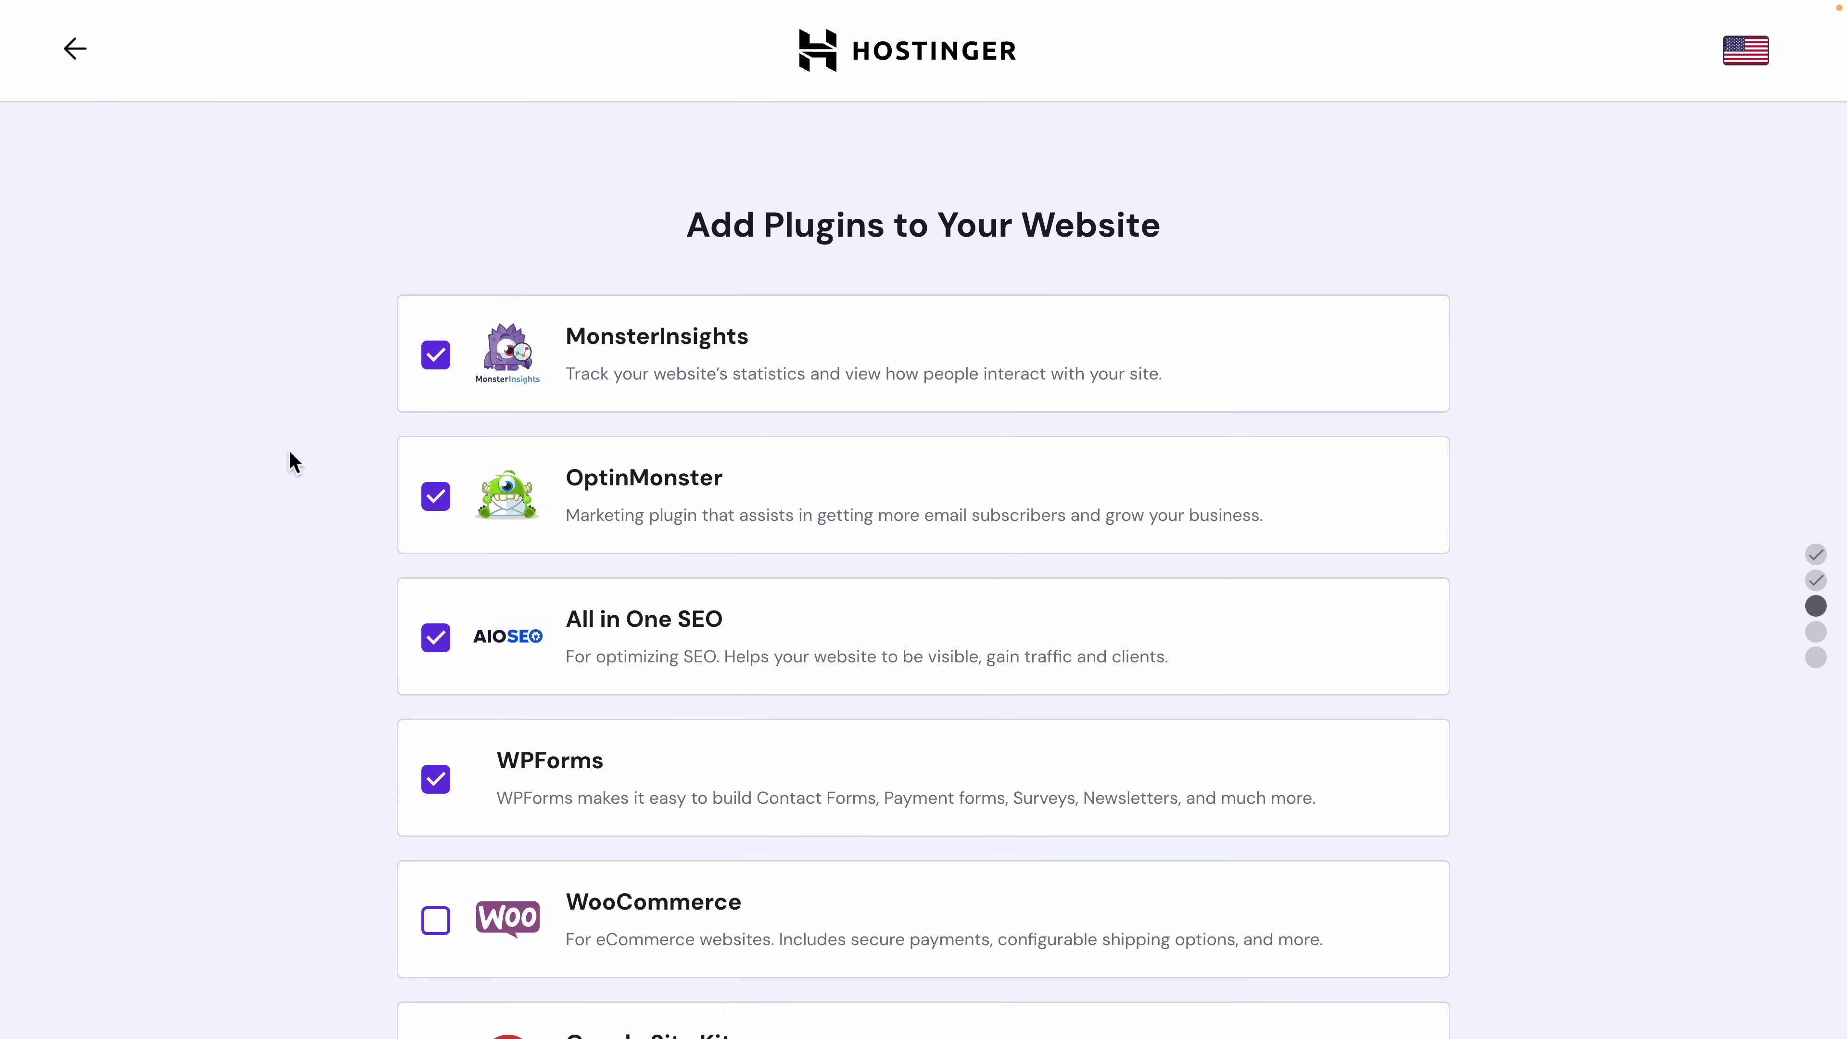
Step: Tick WooCommerce in the plugin list and confirm the plugin choices
scroll(294, 464, down, 1)
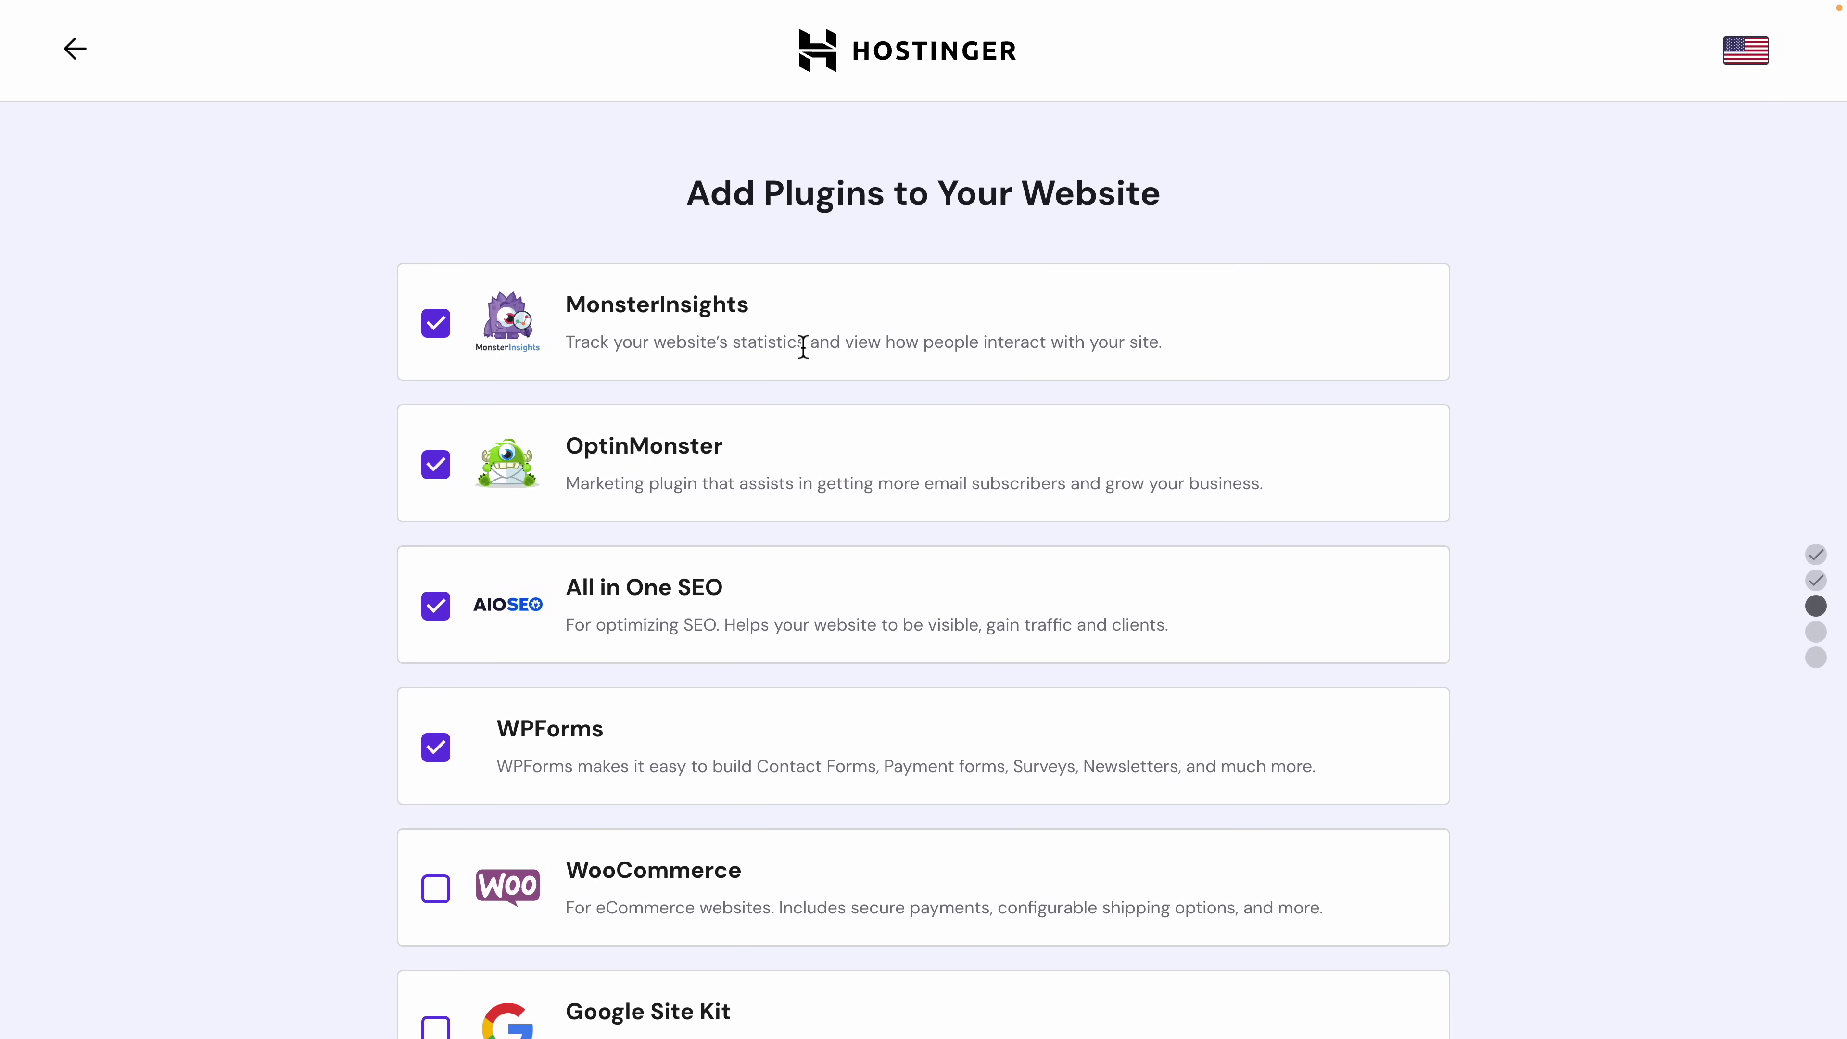
scroll(857, 339, down, 2)
scroll(857, 335, down, 1)
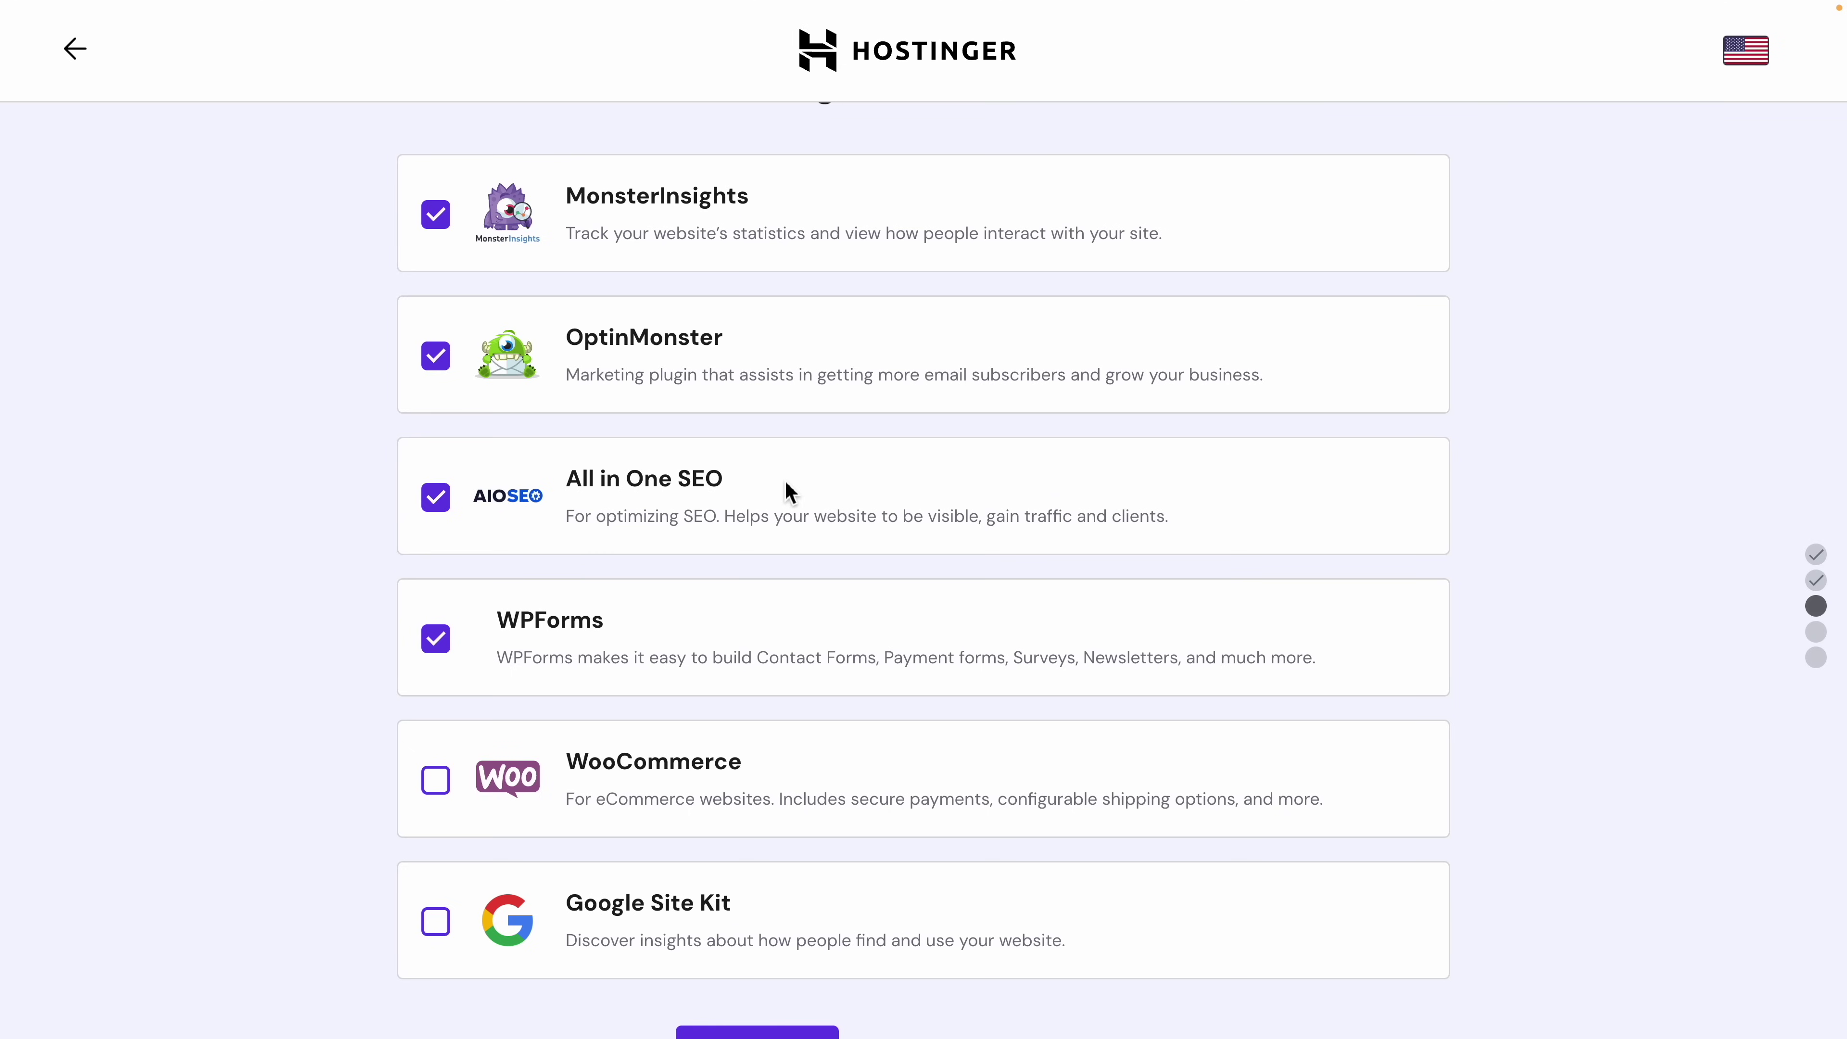
scroll(785, 480, down, 1)
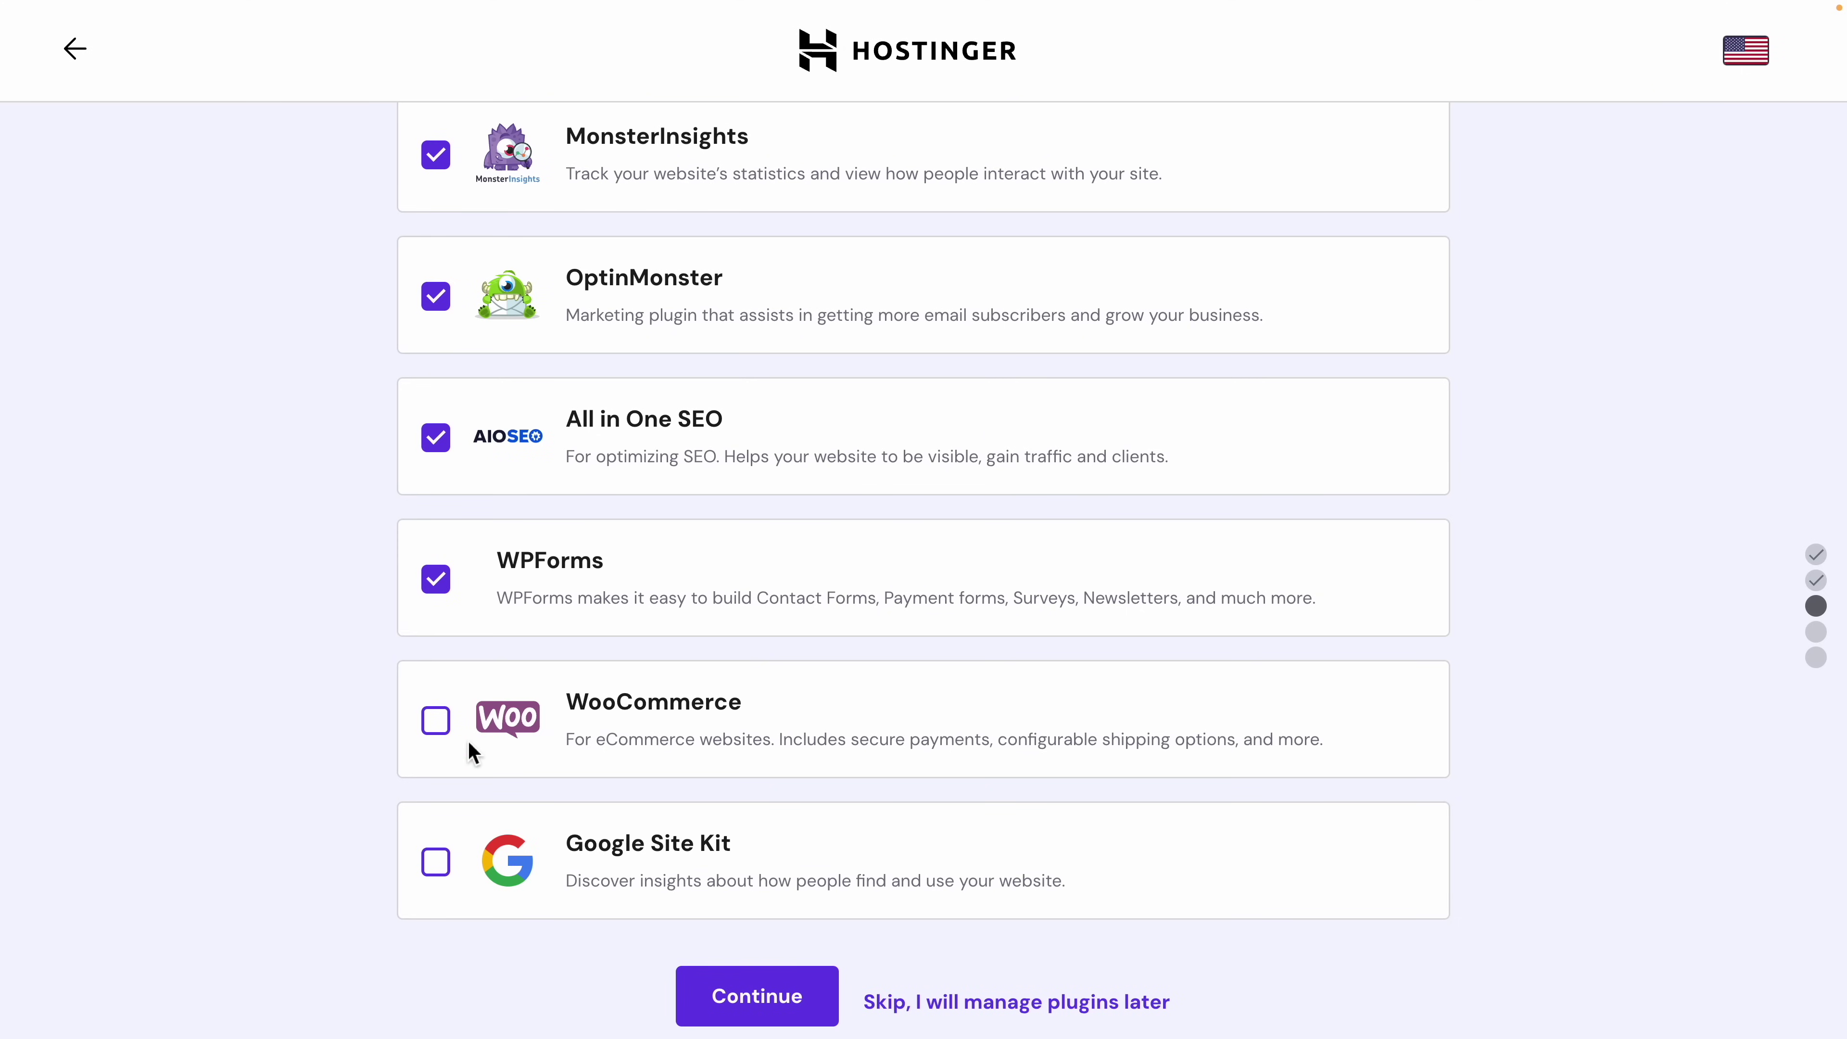
click(437, 723)
click(772, 997)
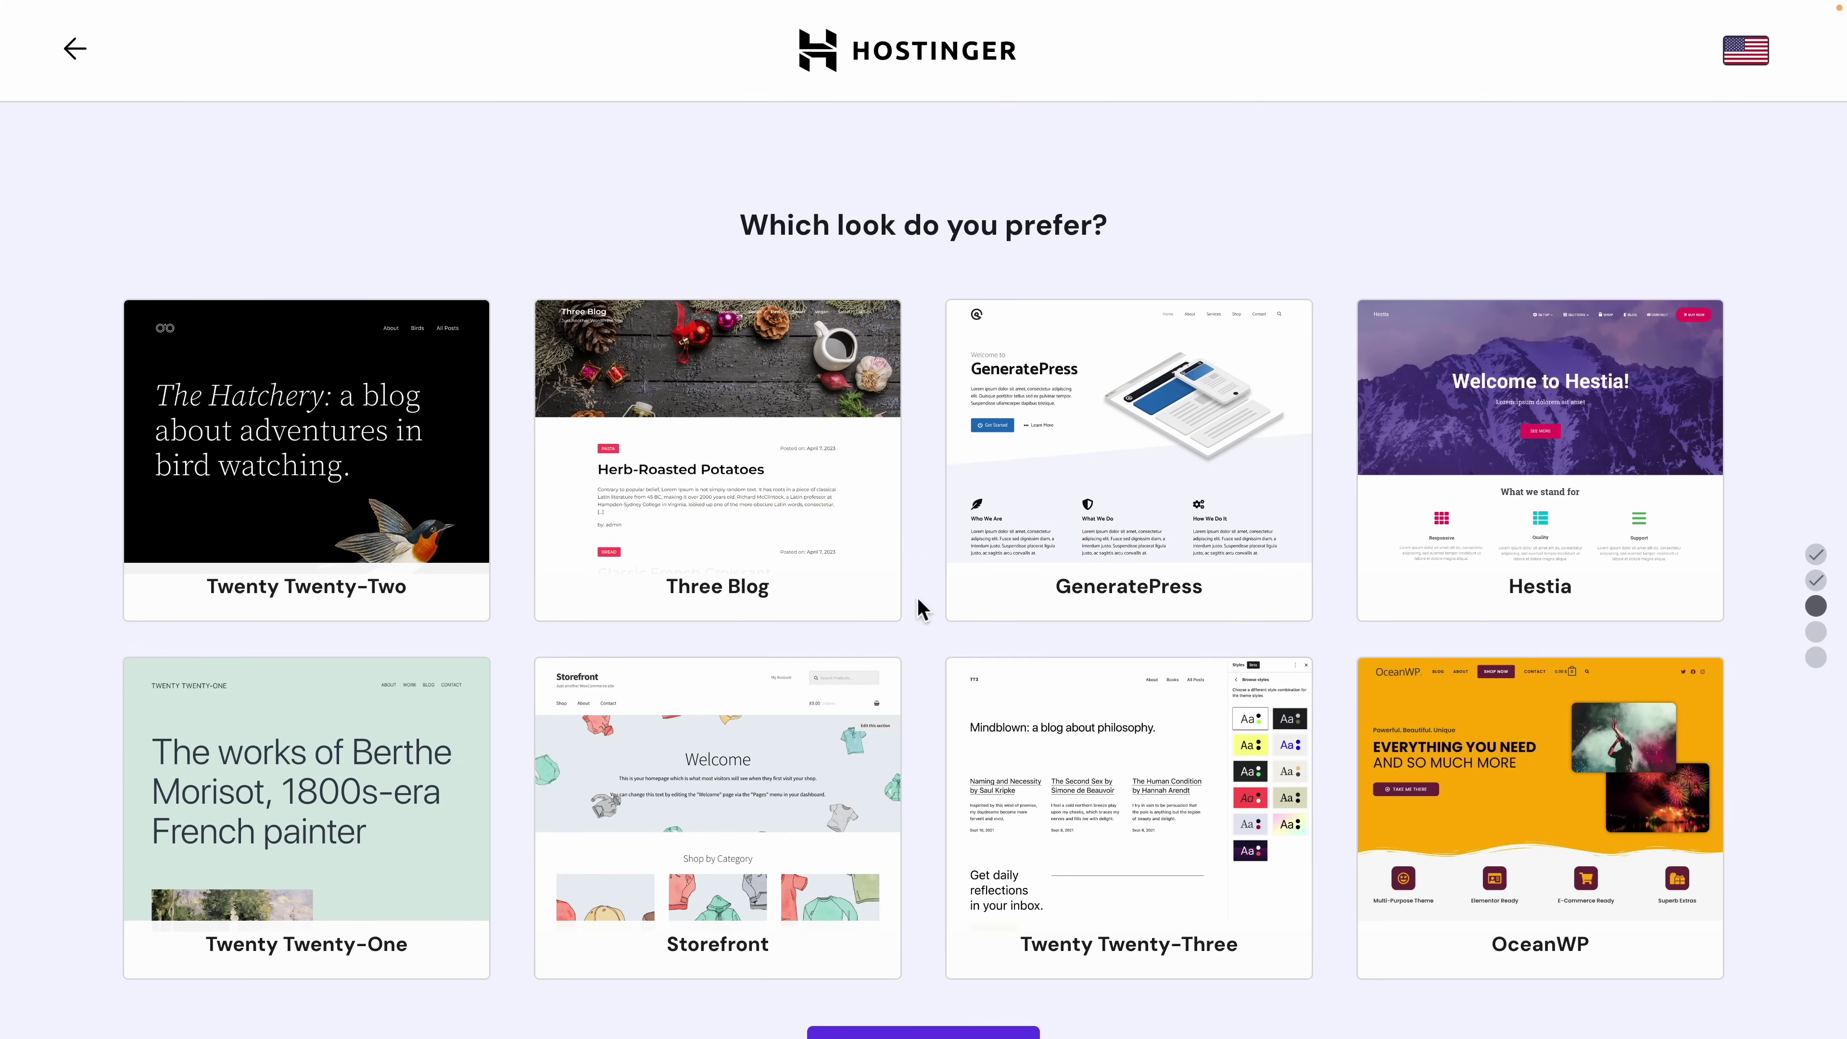
Step: Show more theme options and select the Storefront theme for the site
scroll(921, 608, down, 3)
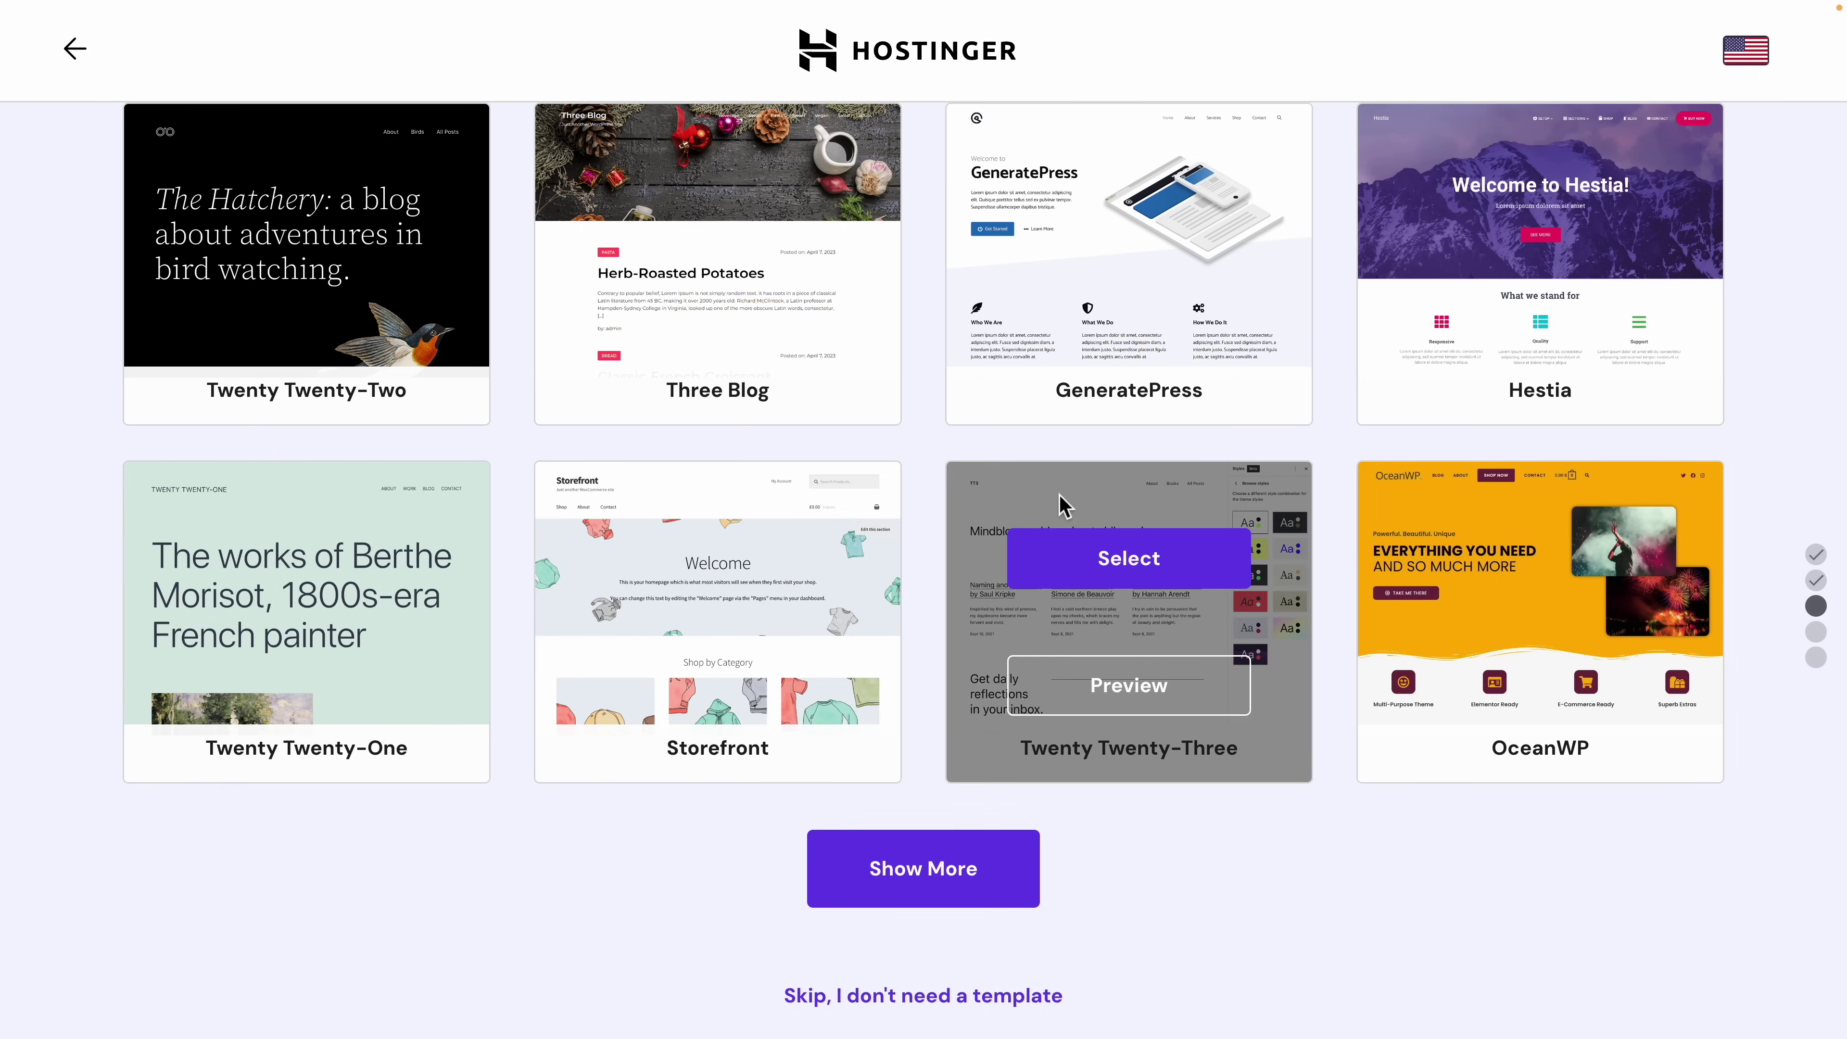
mouse_move(588, 595)
scroll(588, 595, down, 1)
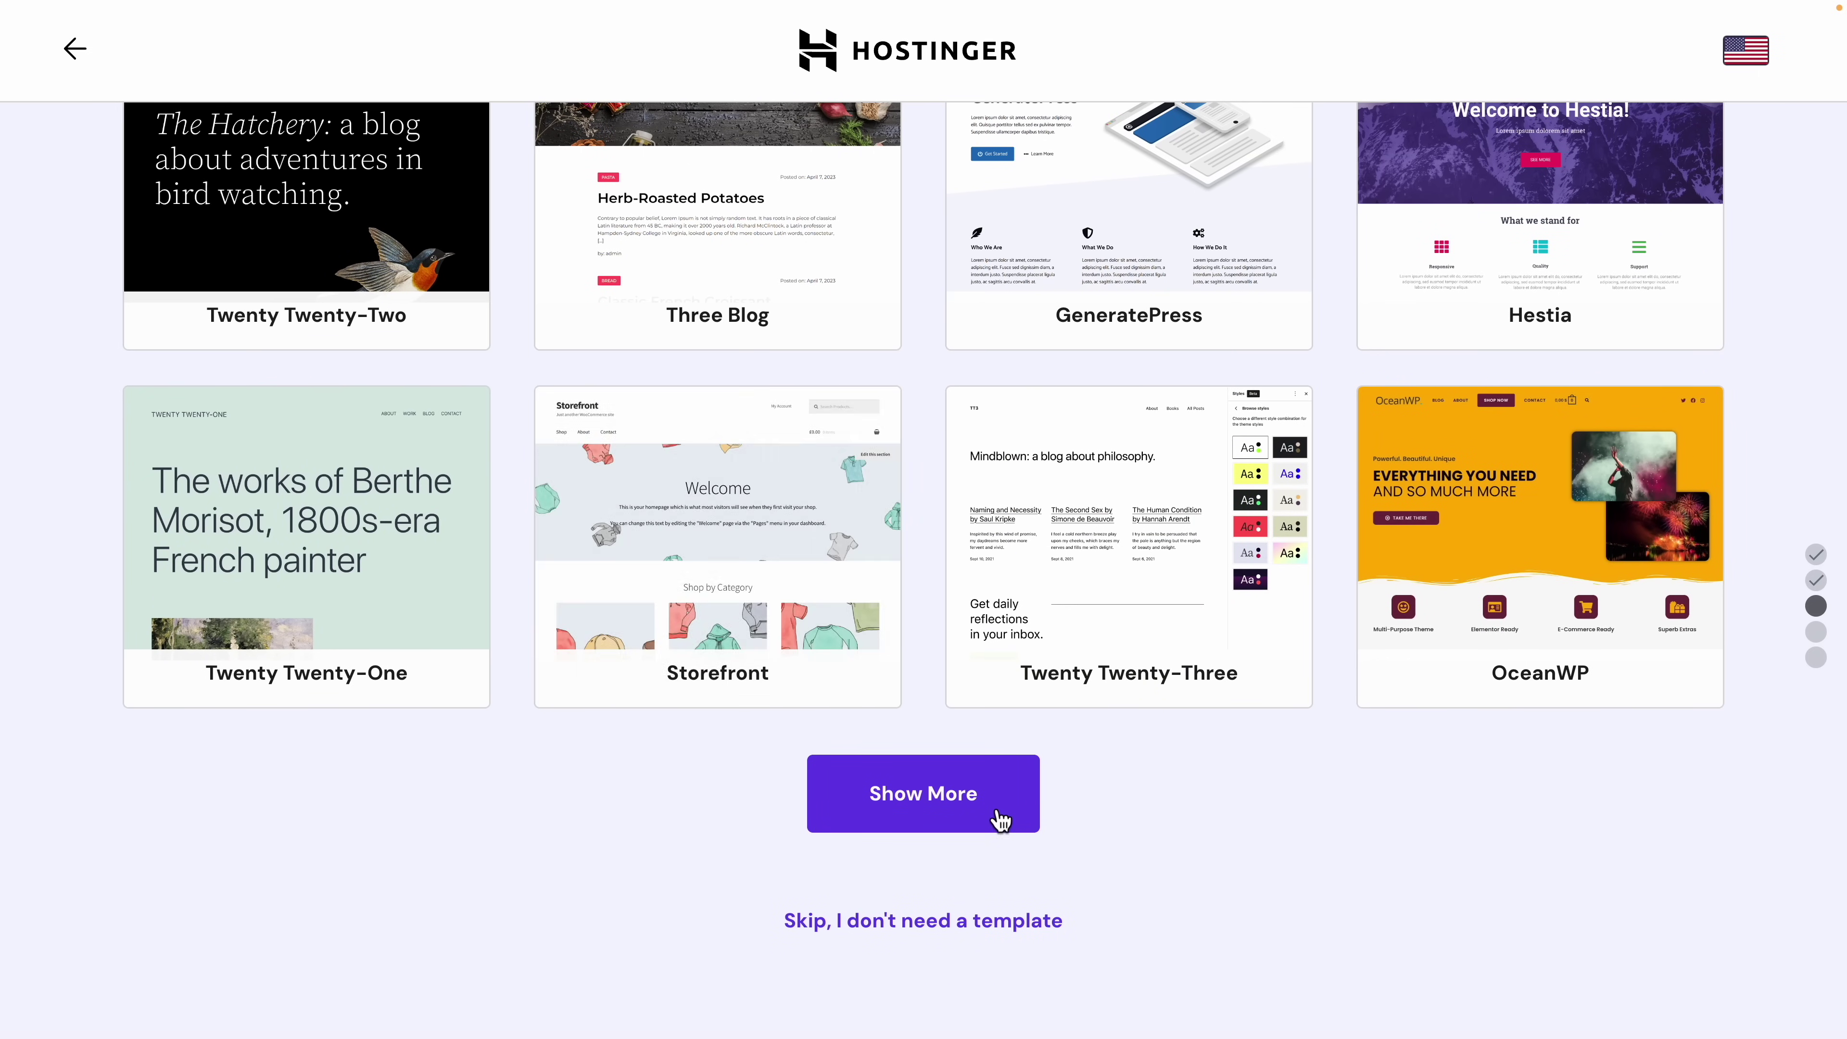
click(994, 800)
scroll(881, 432, down, 5)
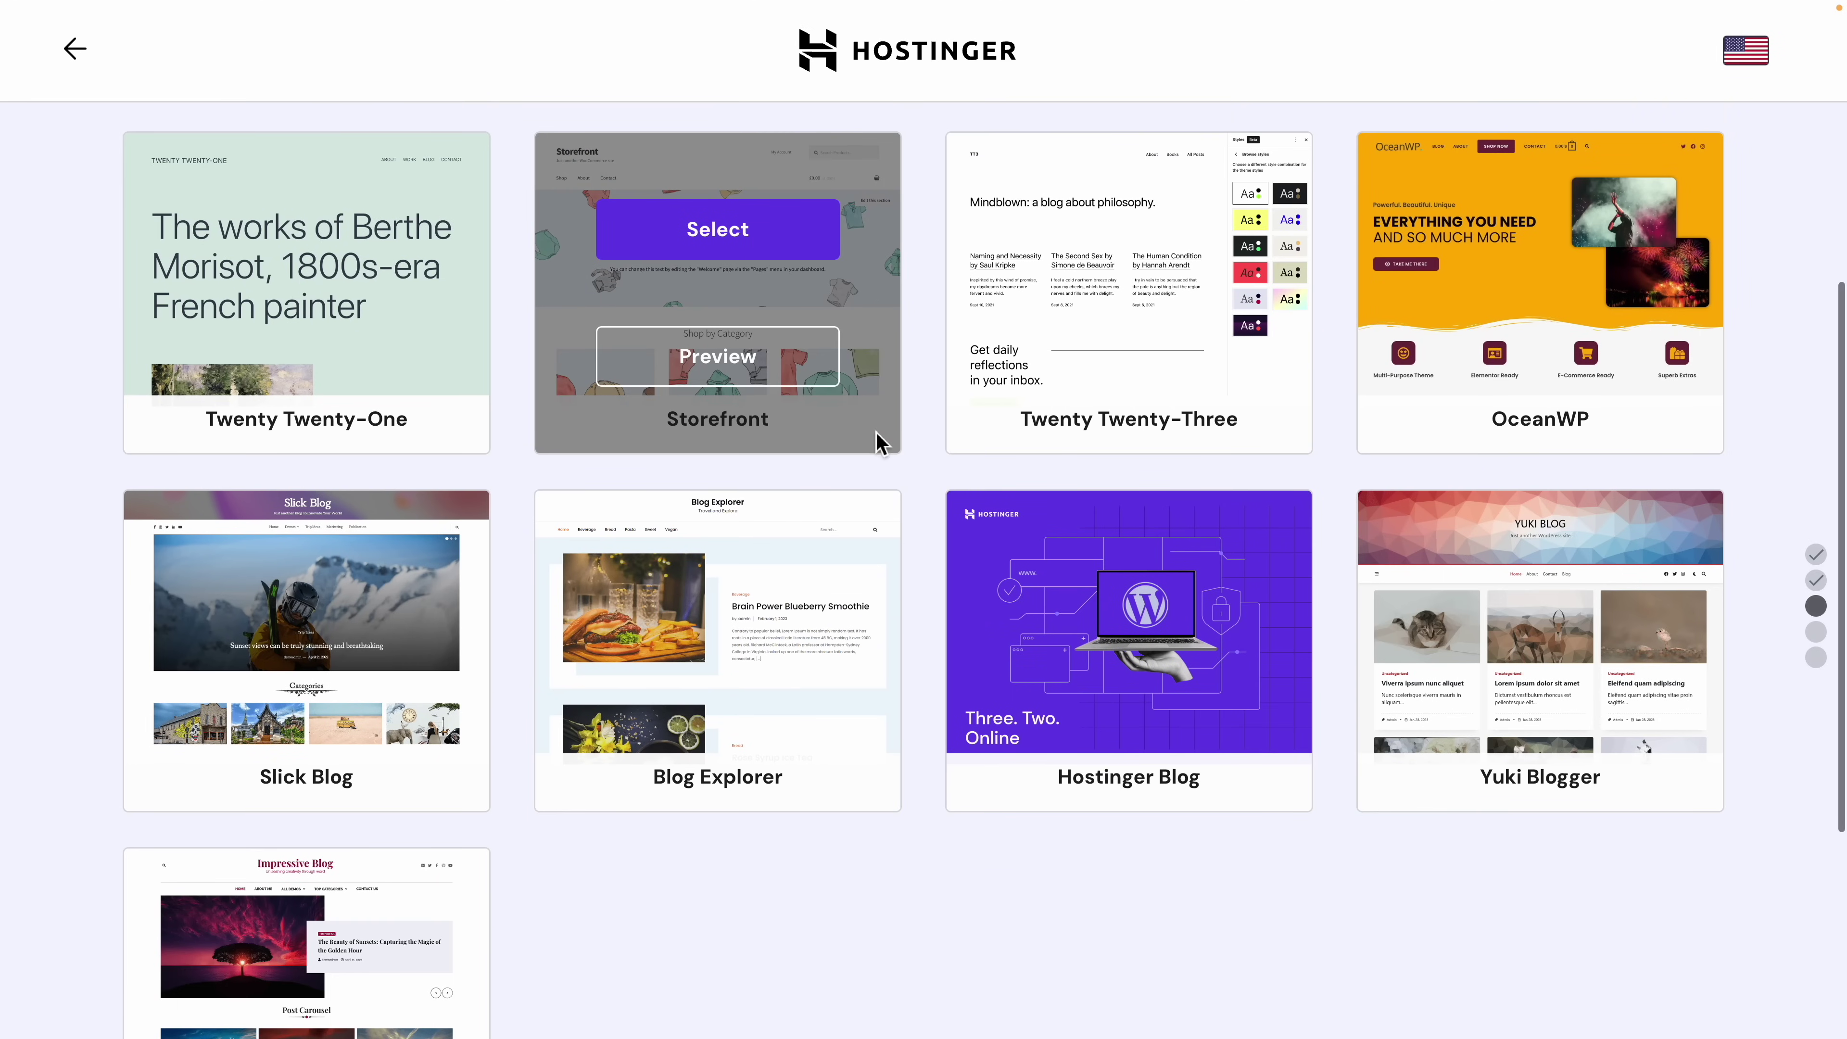
scroll(881, 780, down, 1)
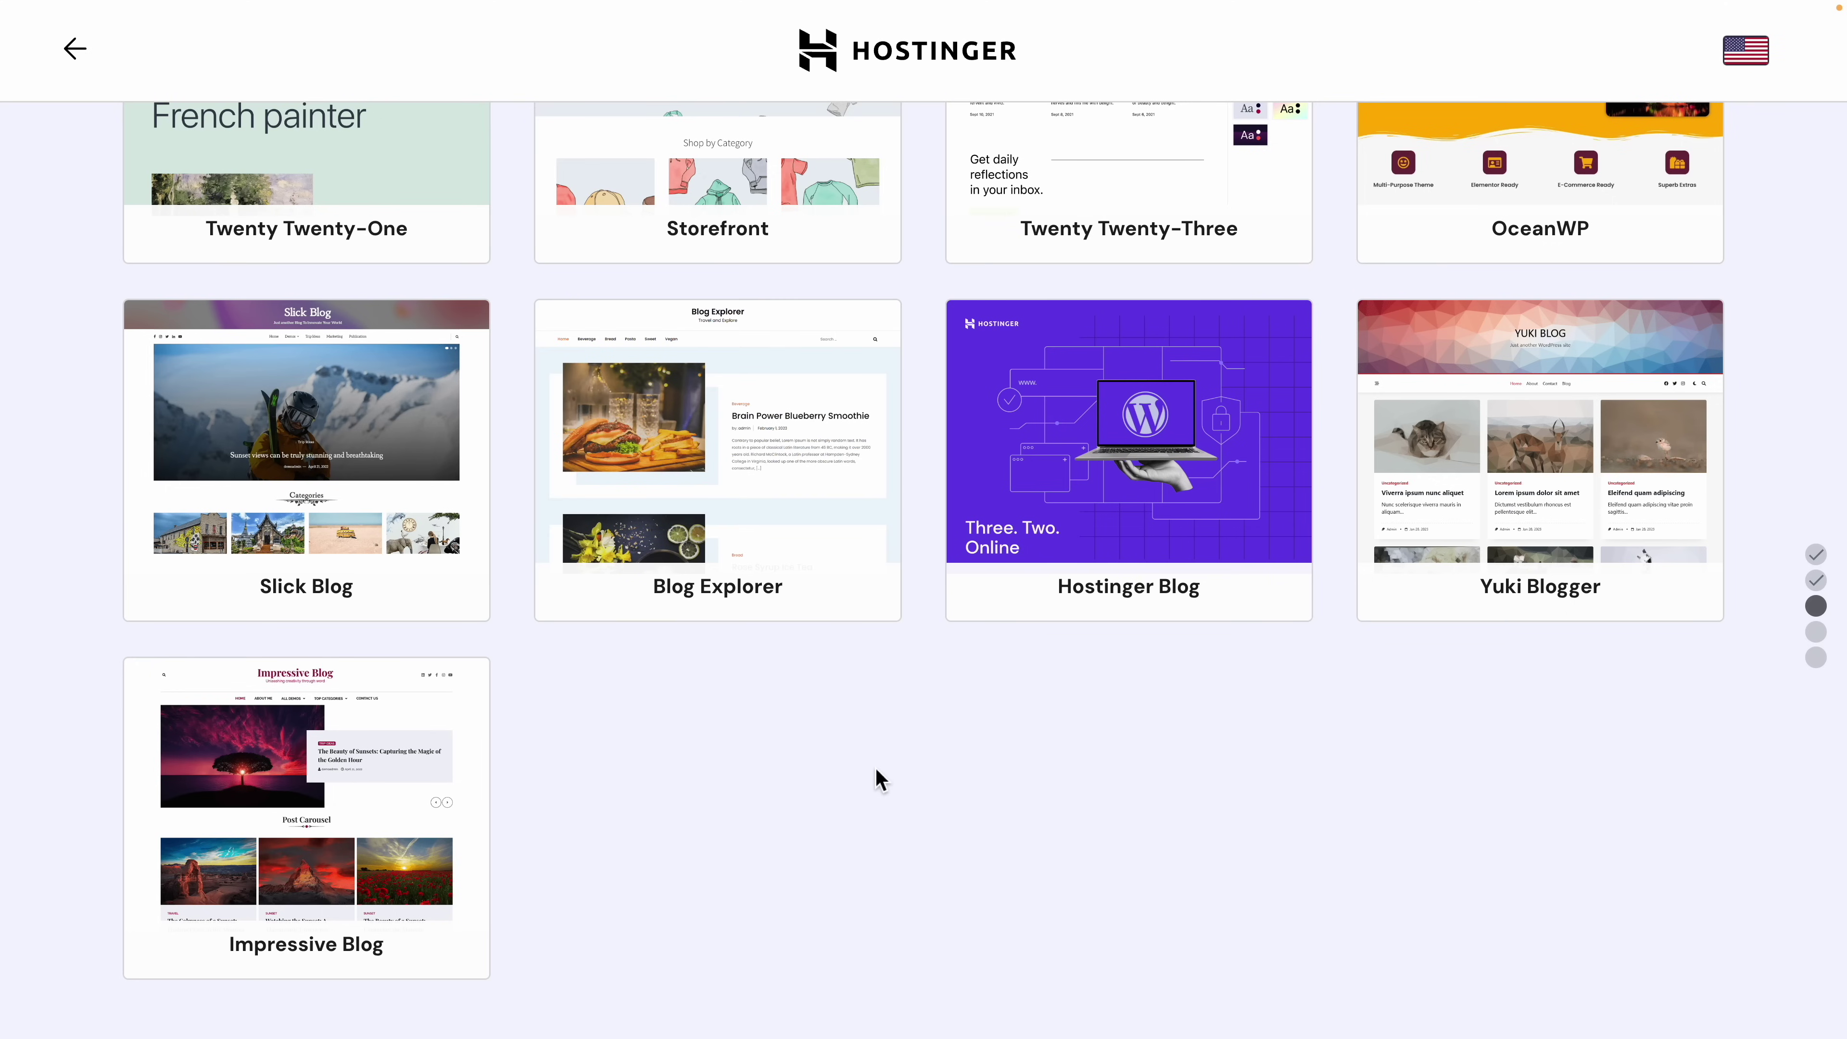
mouse_move(1087, 455)
scroll(1055, 840, up, 6)
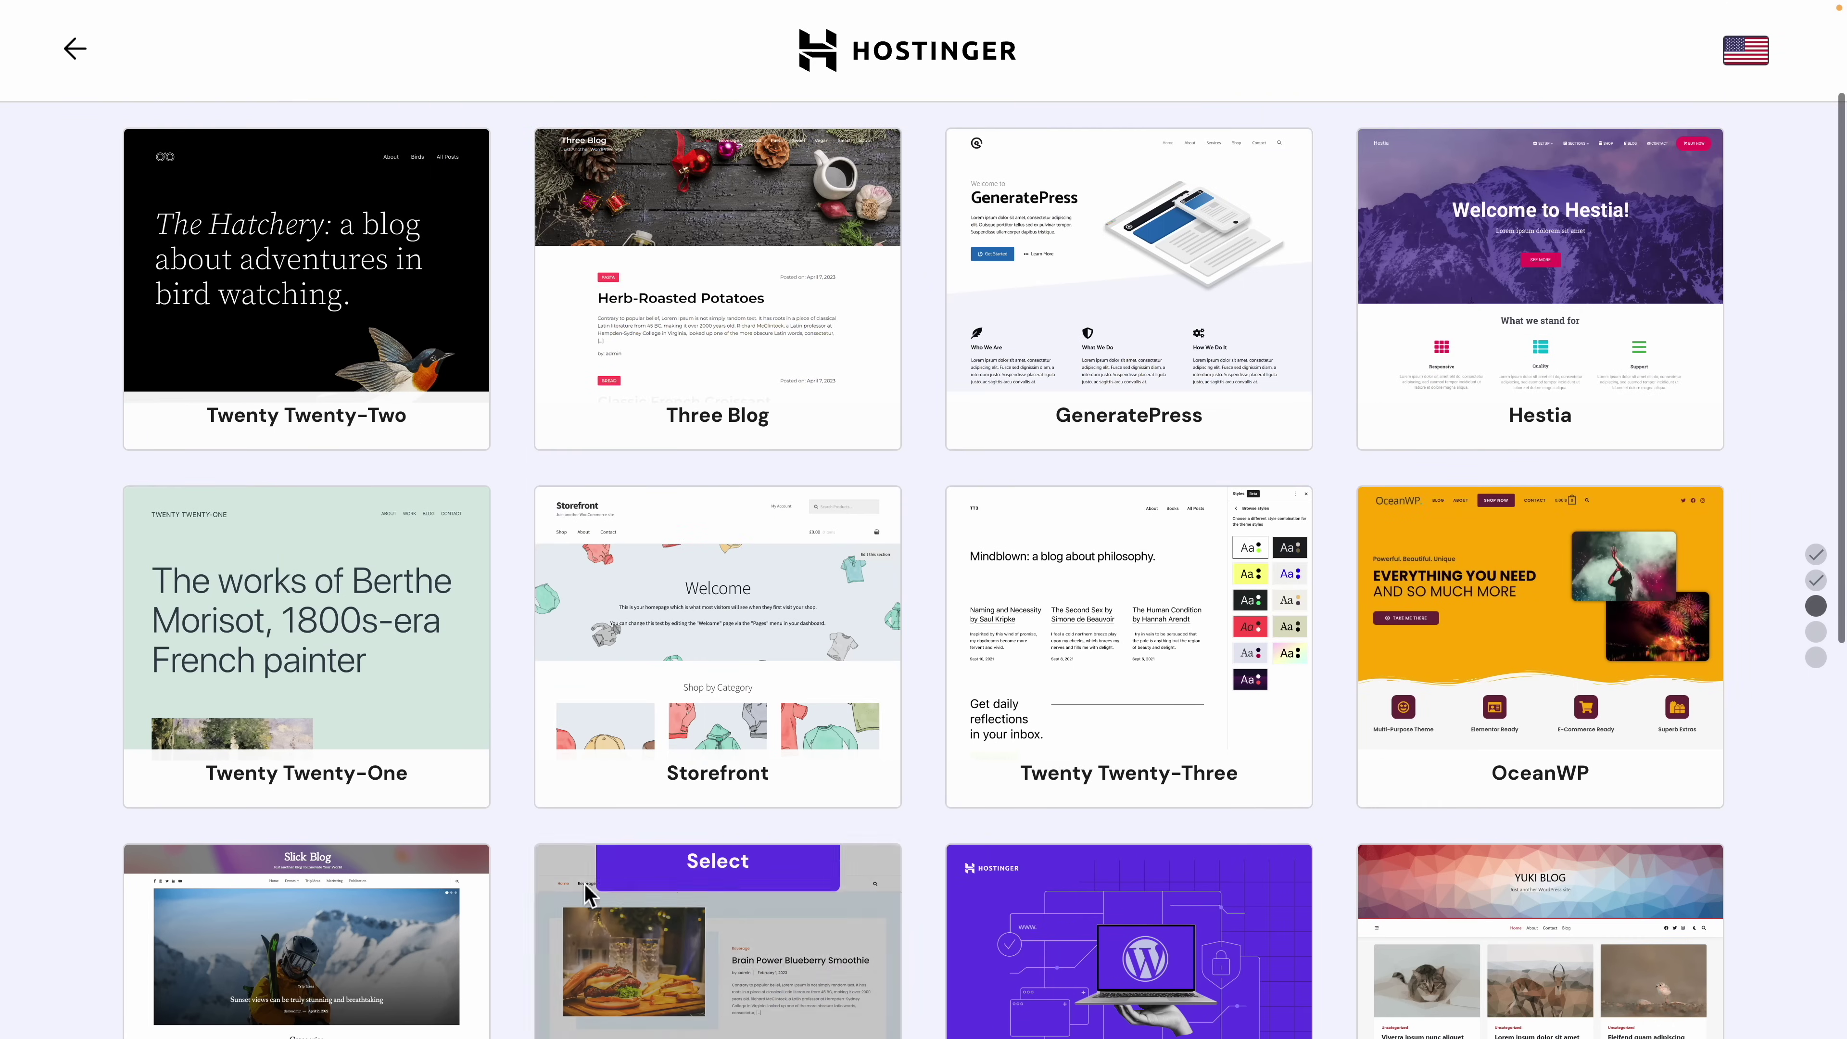
mouse_move(699, 696)
click(720, 587)
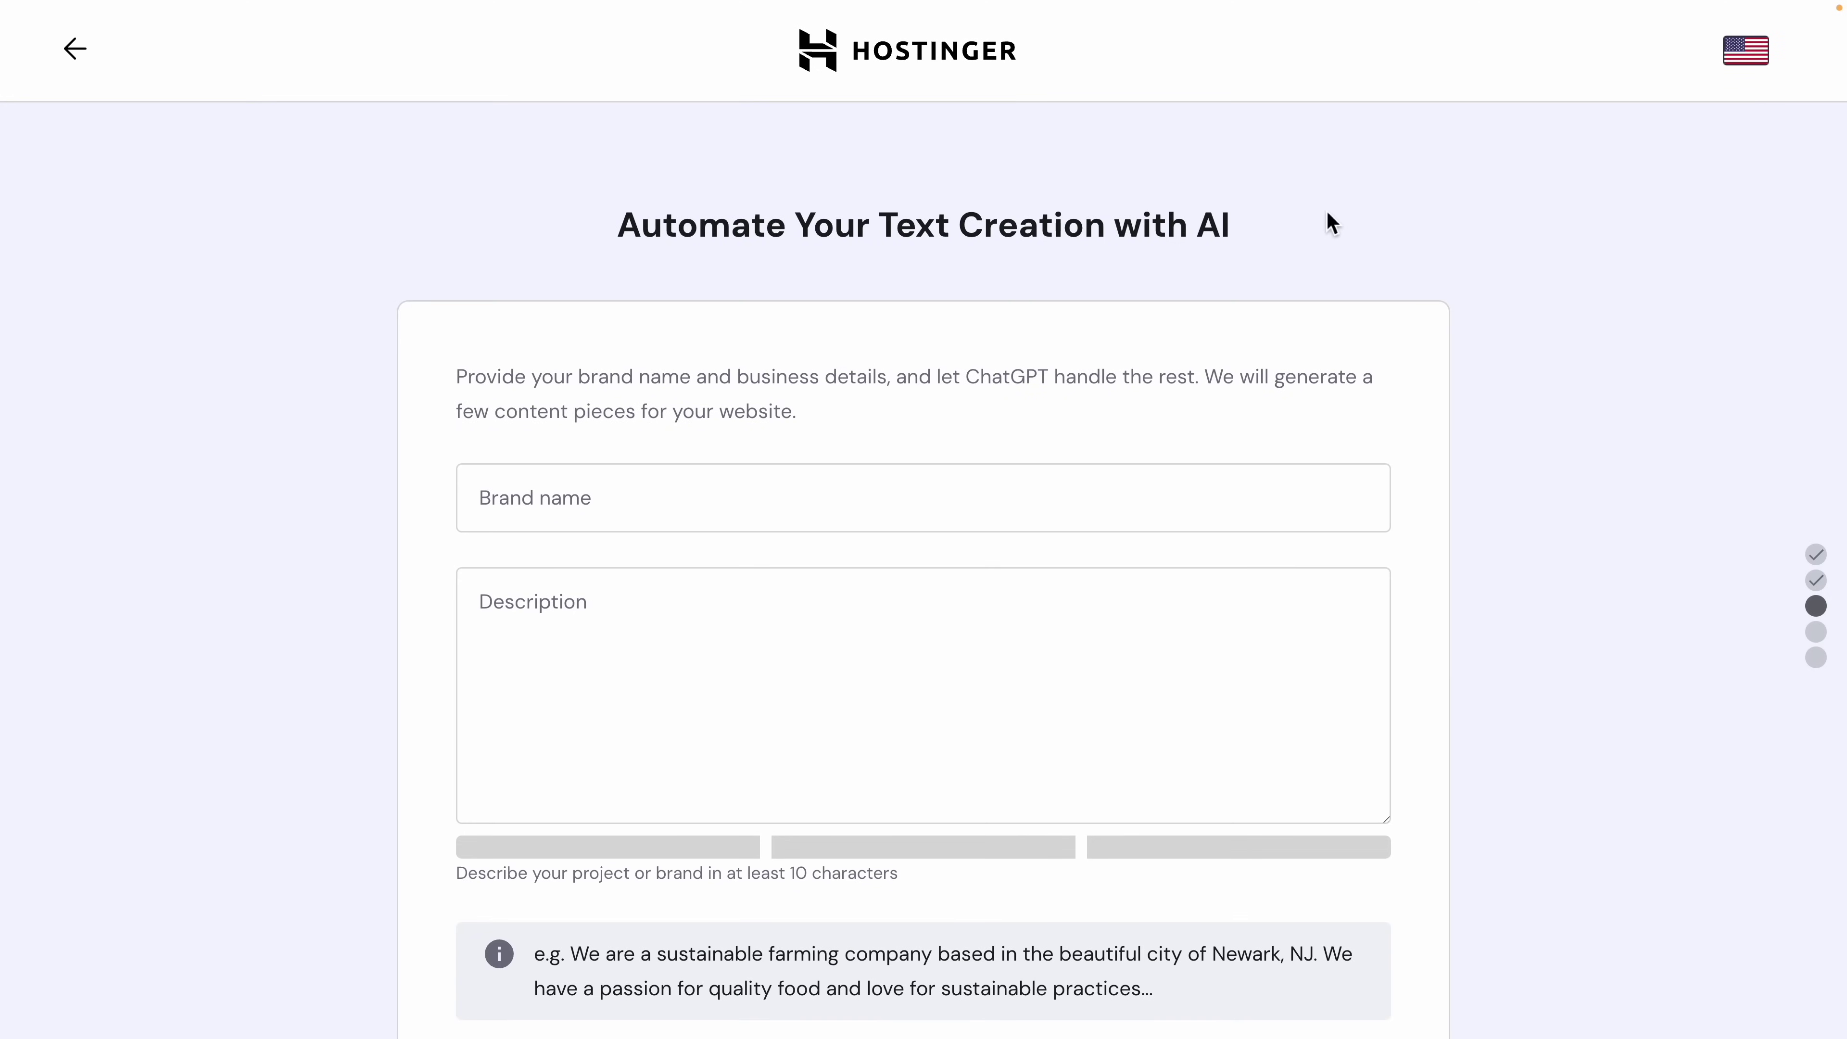
Step: Enter 'Code Stickers' as the brand name
drag(1331, 218, 845, 246)
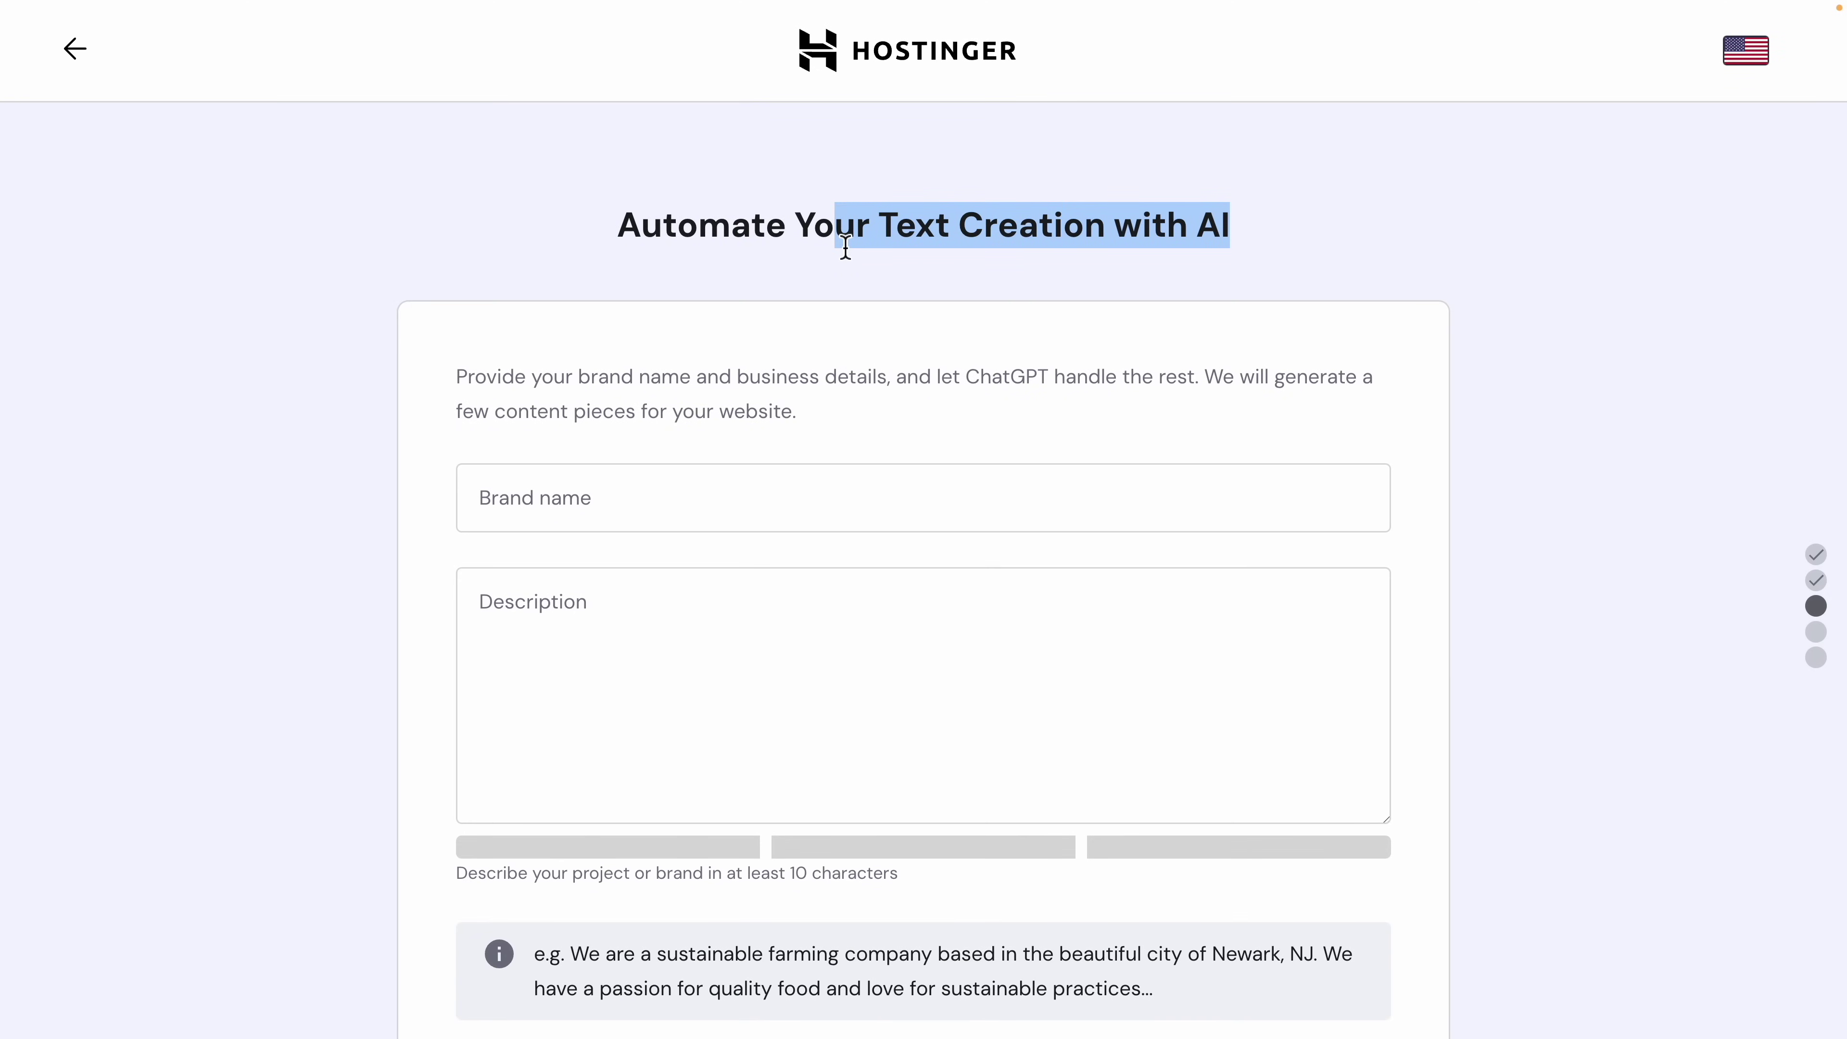
click(695, 260)
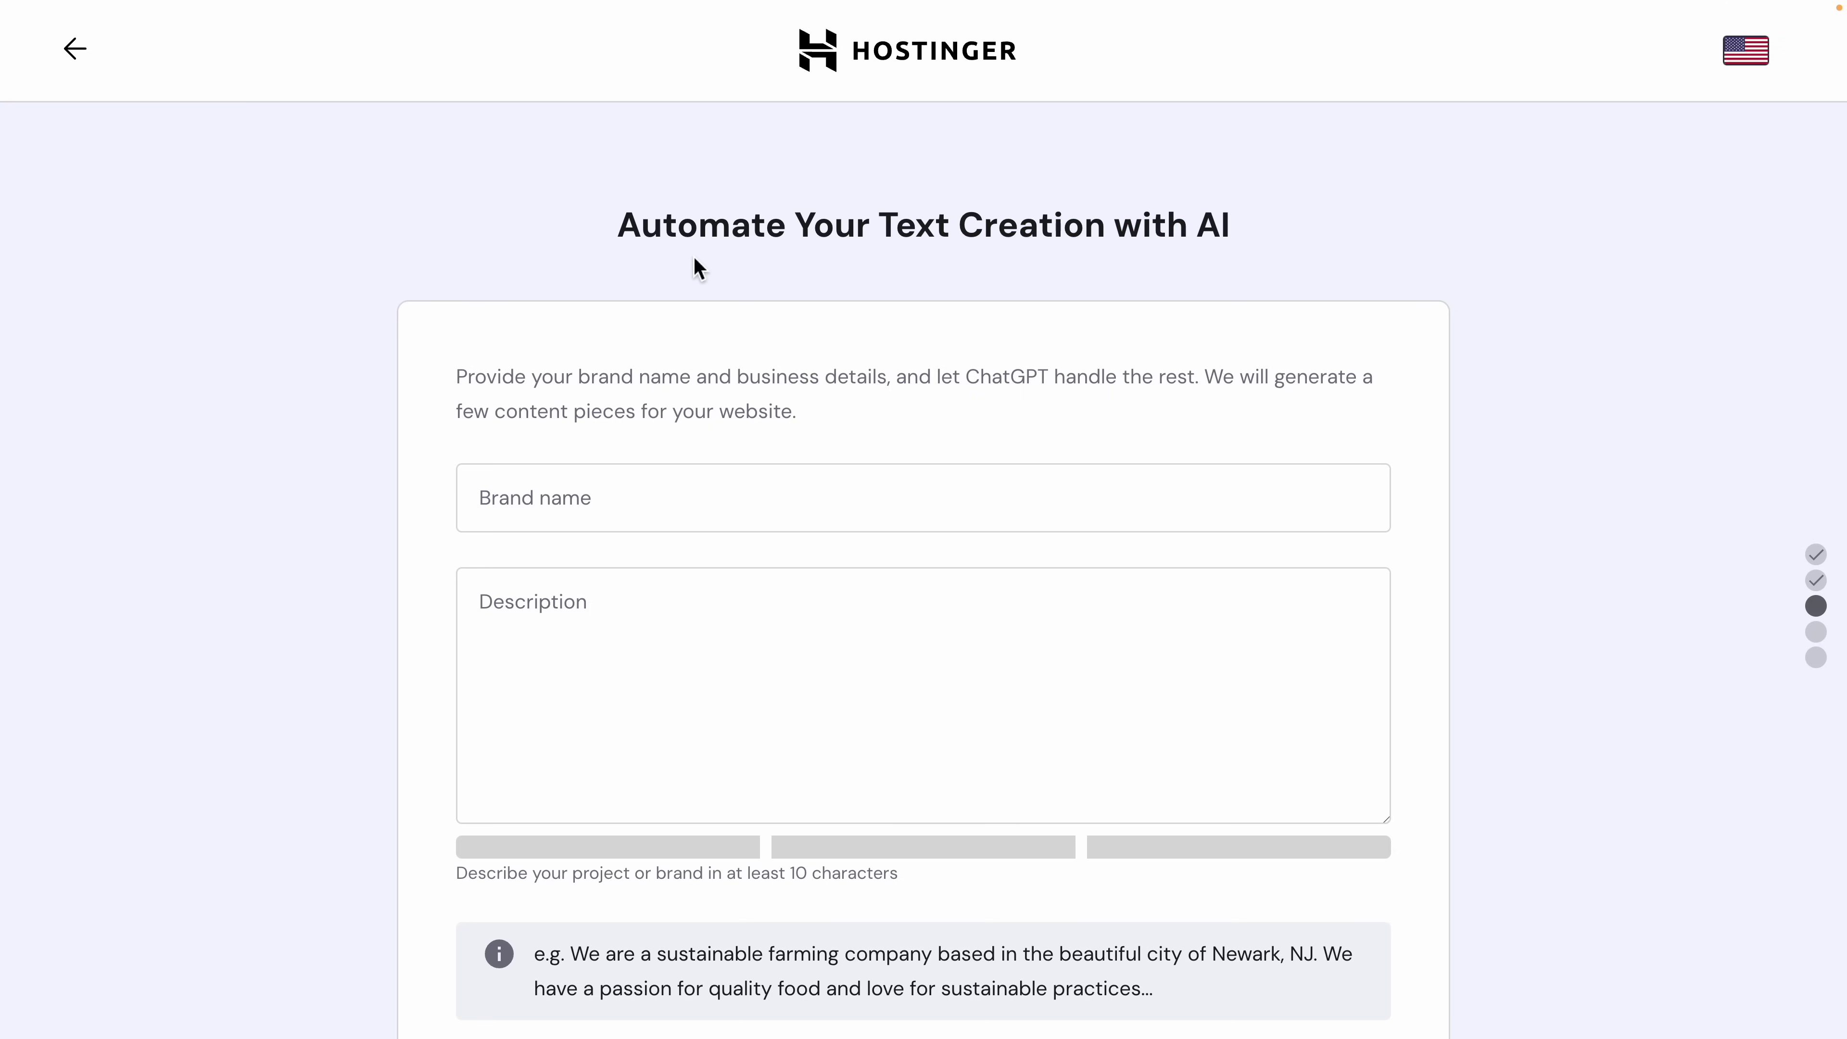
scroll(512, 394, down, 1)
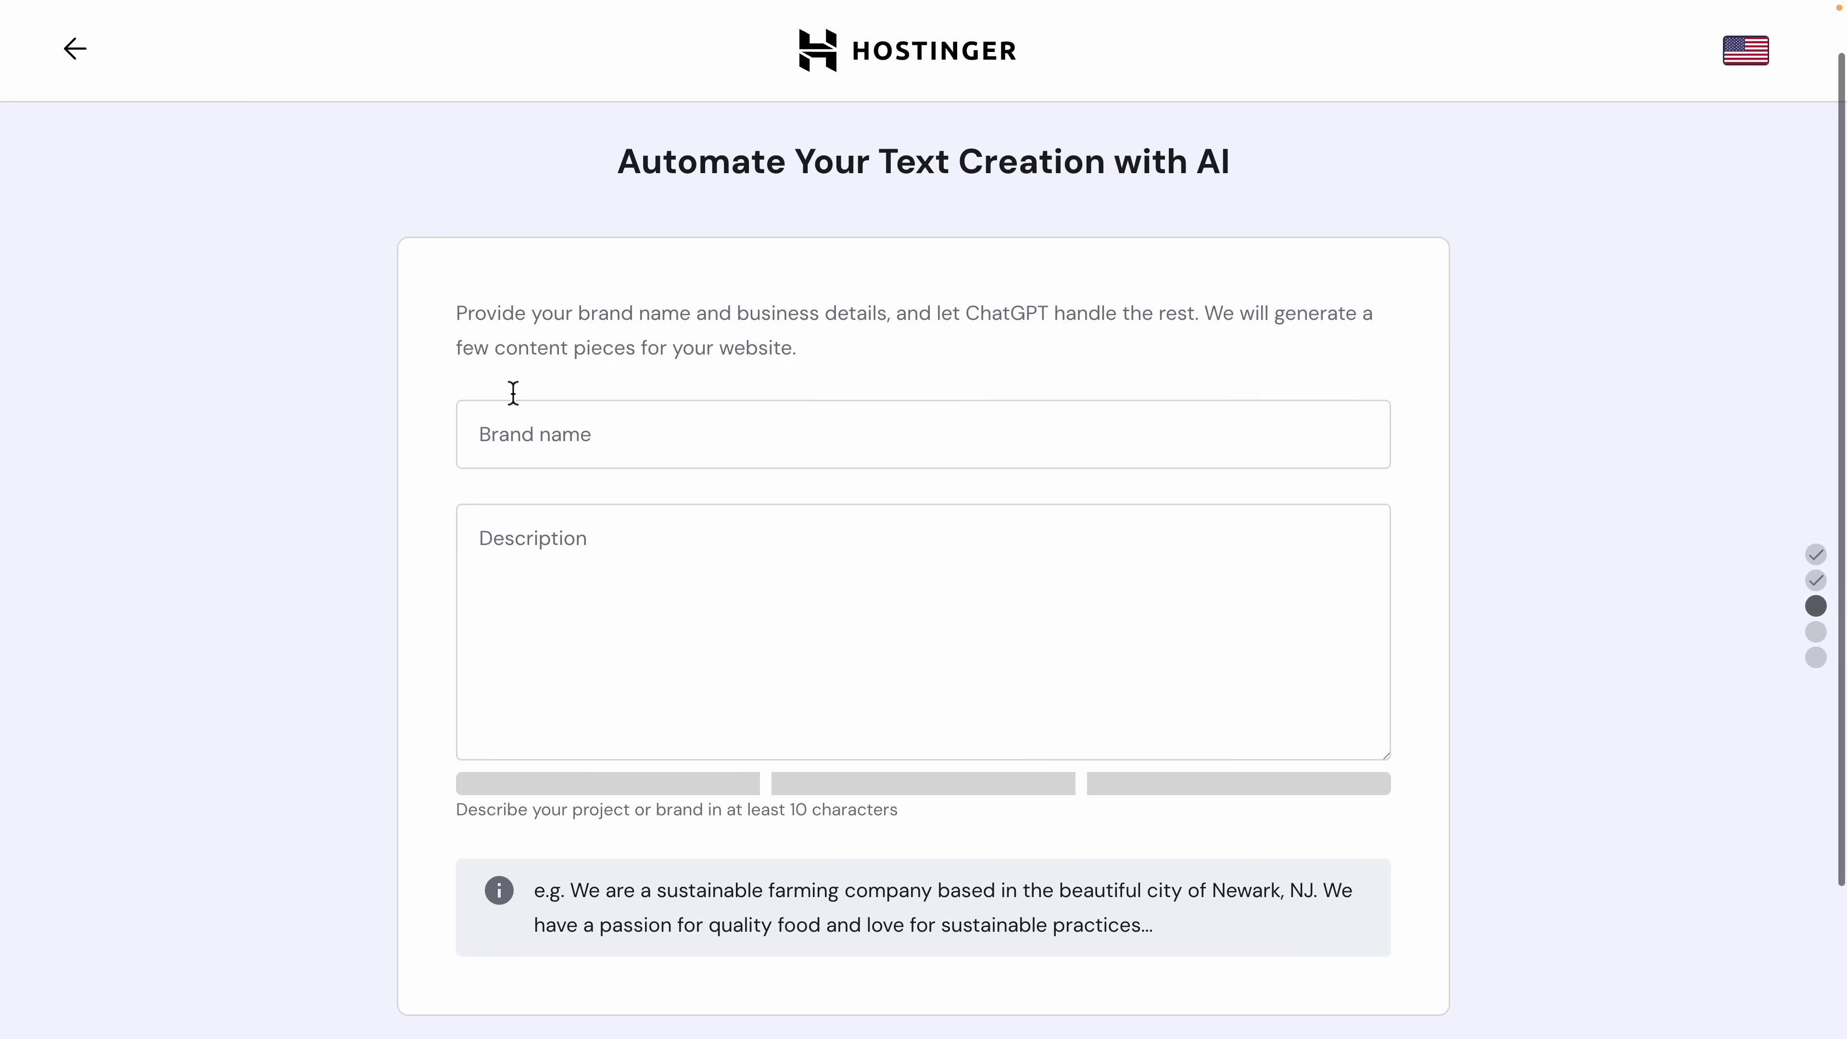
scroll(365, 545, down, 1)
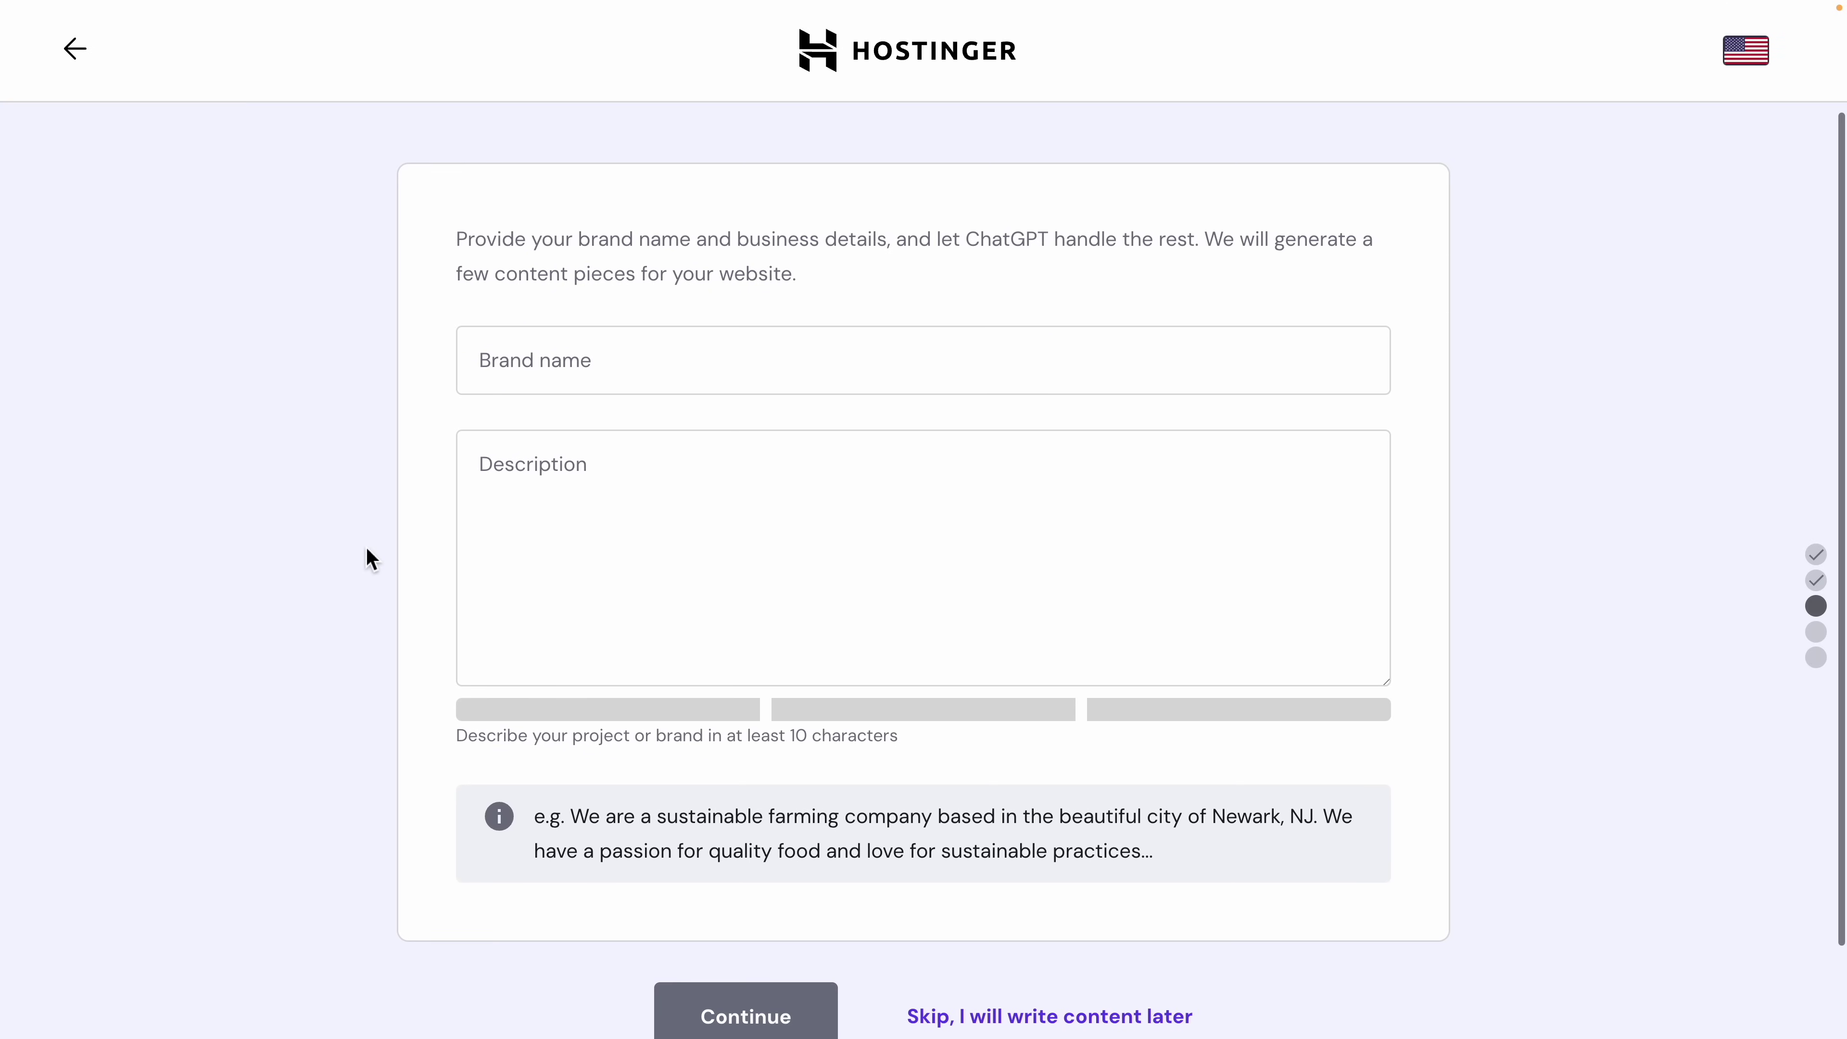
drag(762, 246, 1051, 239)
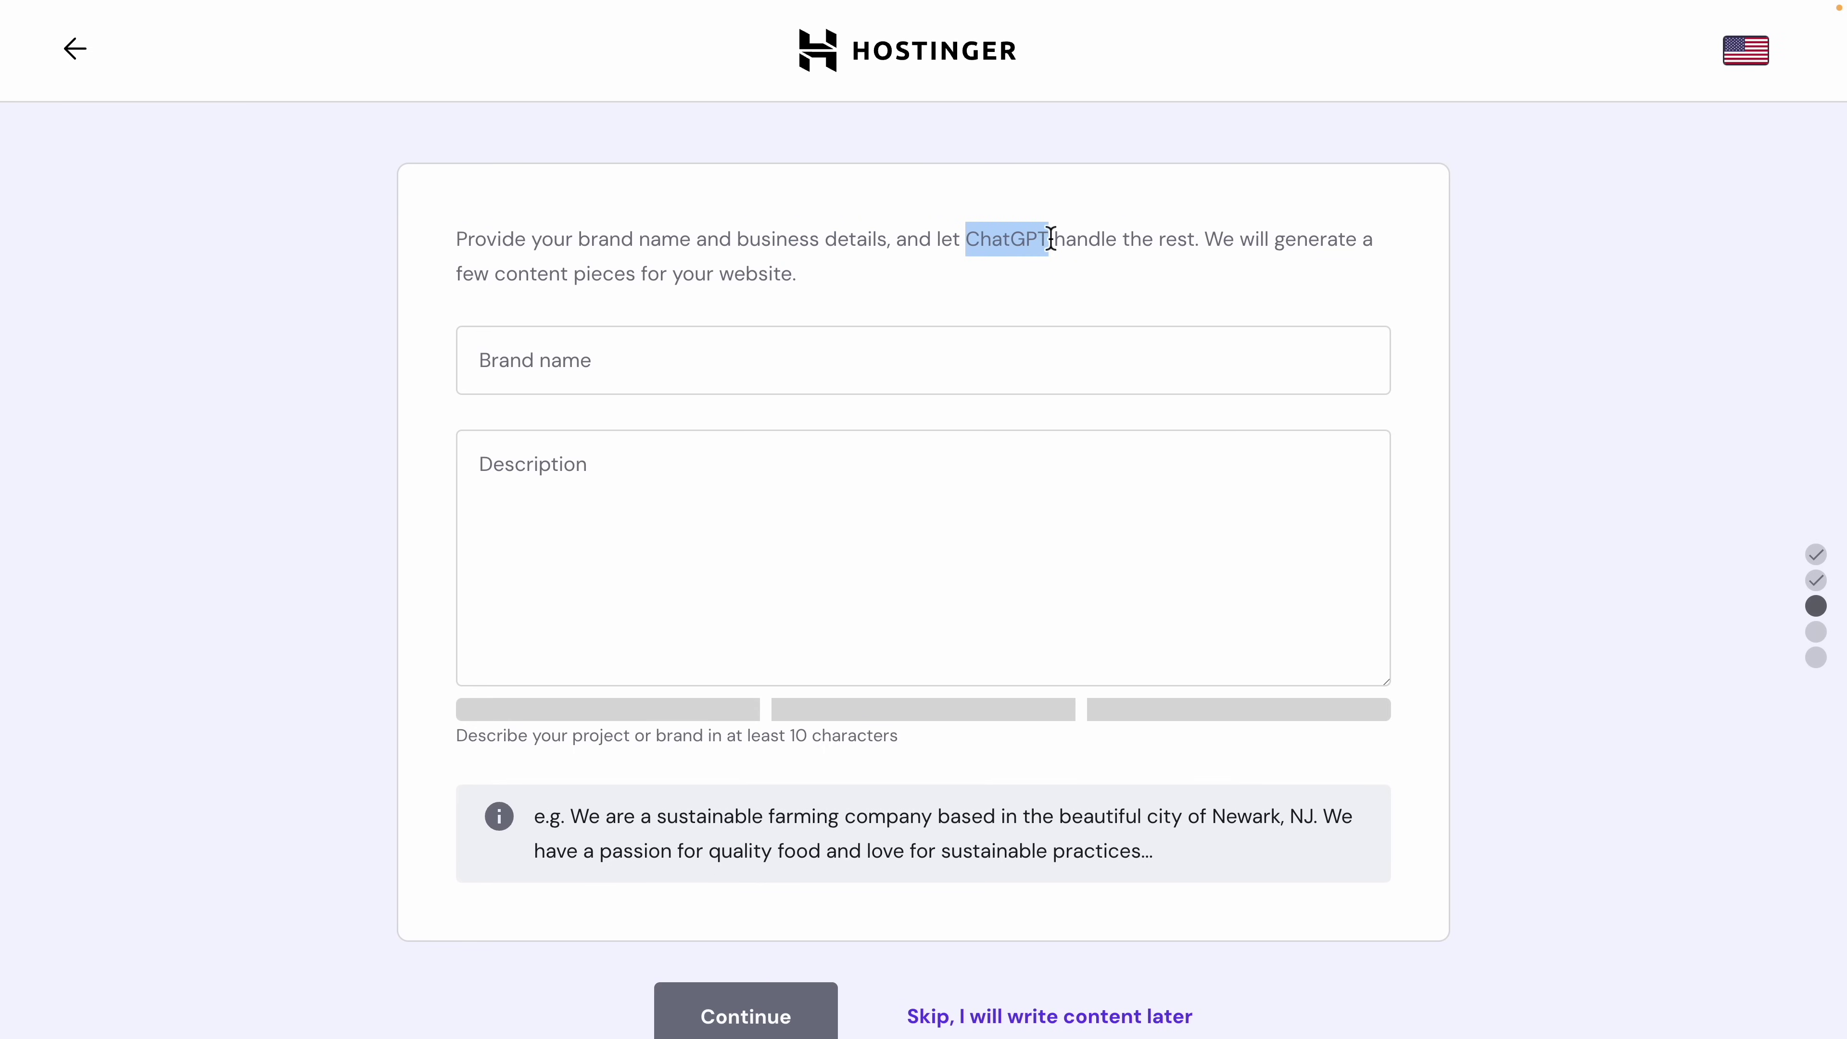
click(1051, 239)
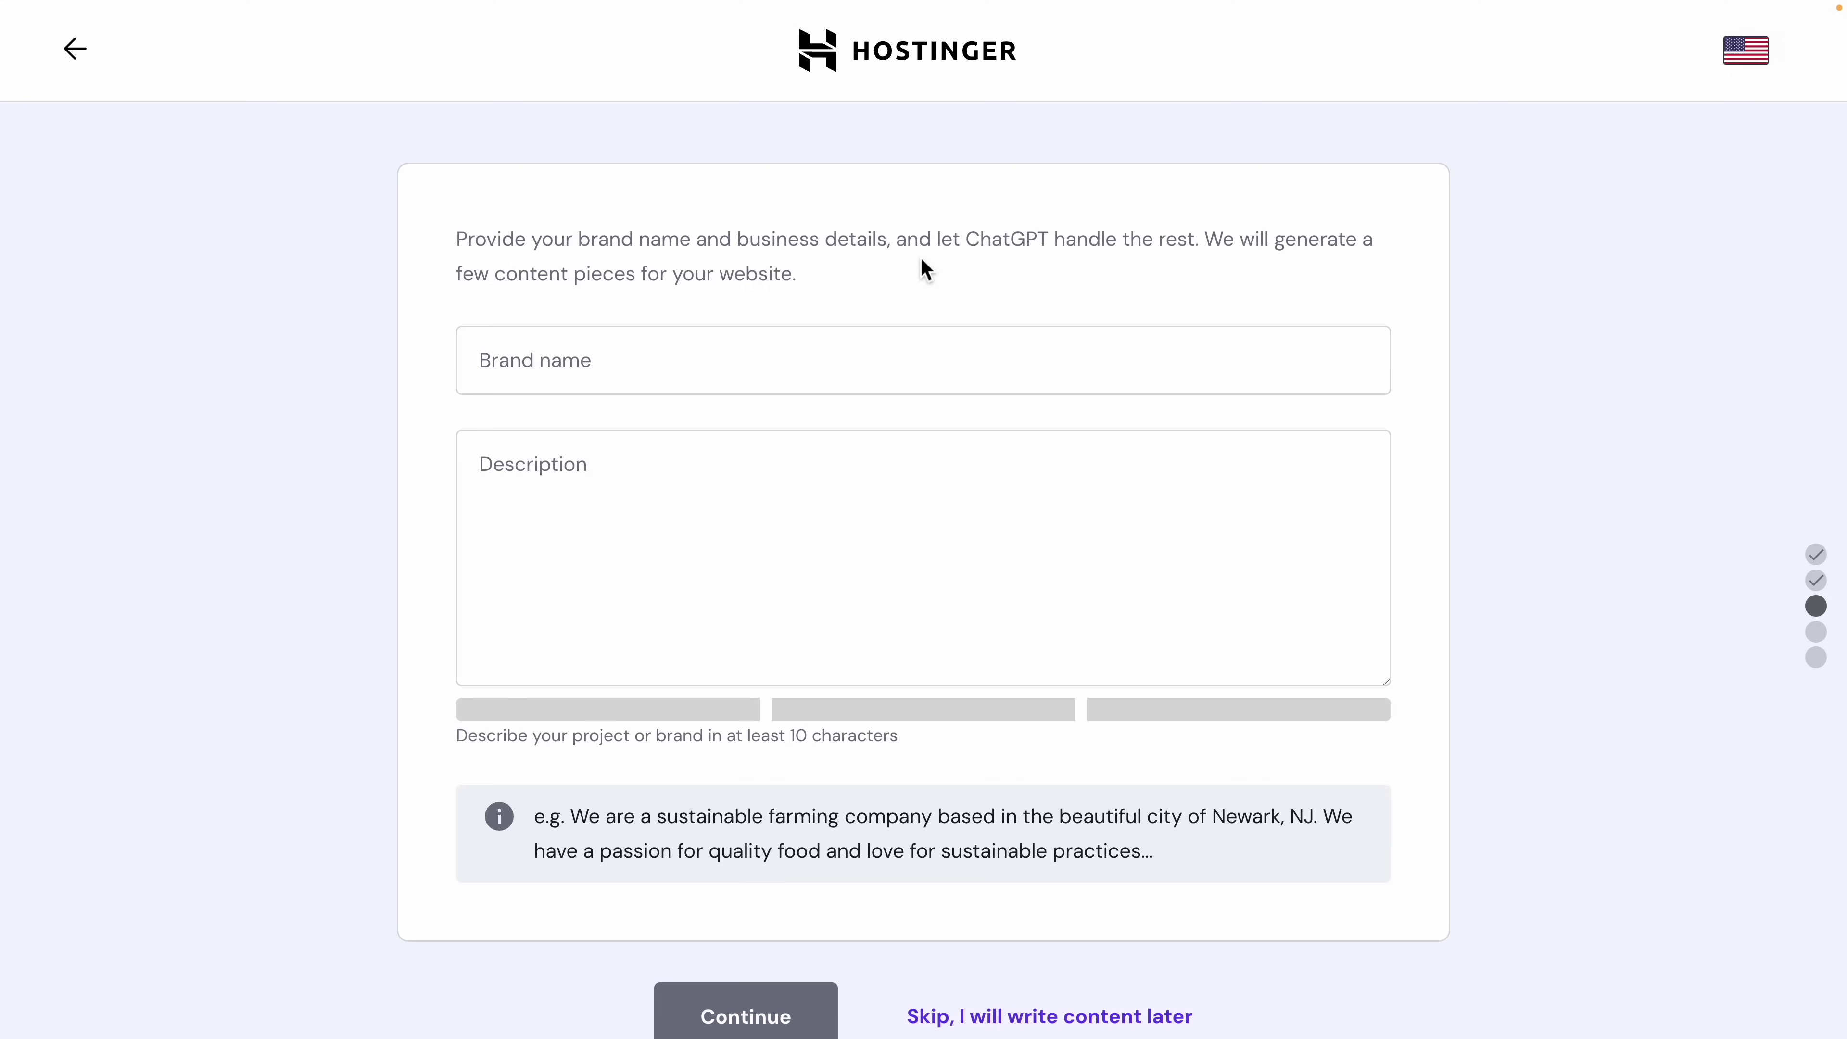
click(772, 359)
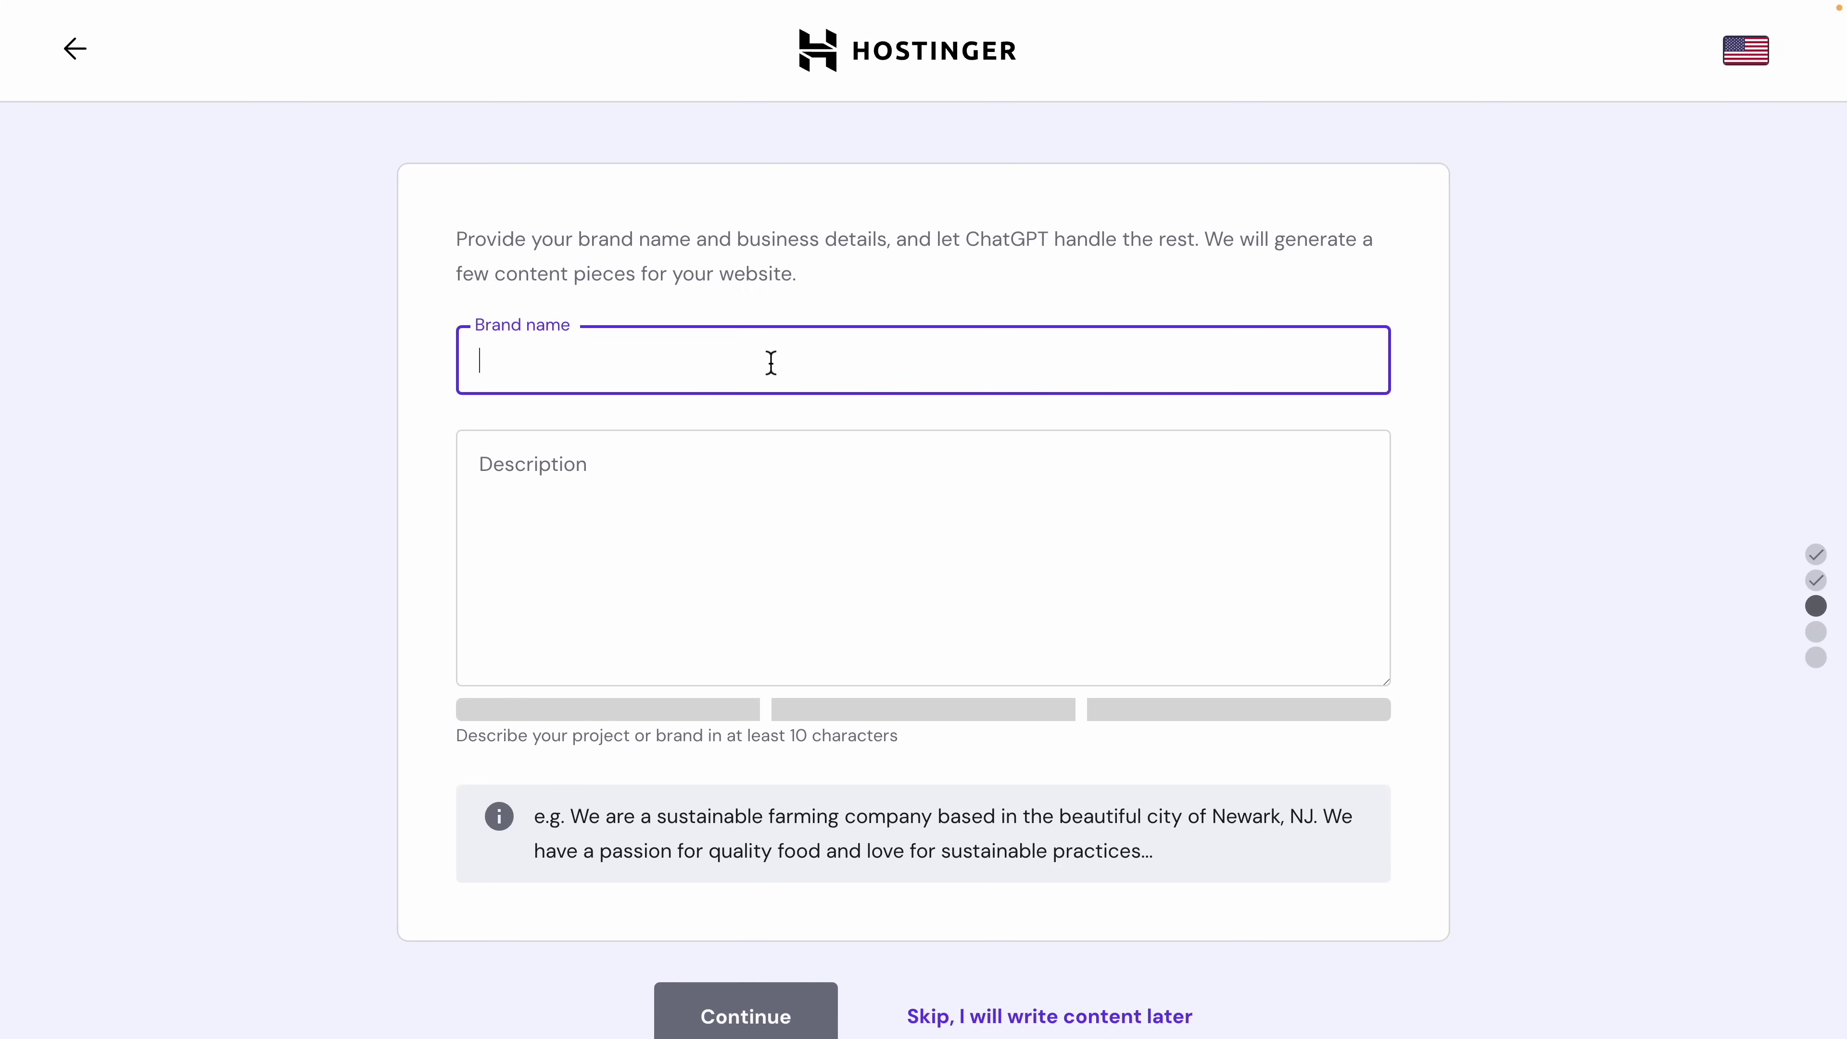
text(Code Stickers)
Step: Paste the prepared developer-sticker shop blurb into the Description field and review its wording
click(690, 511)
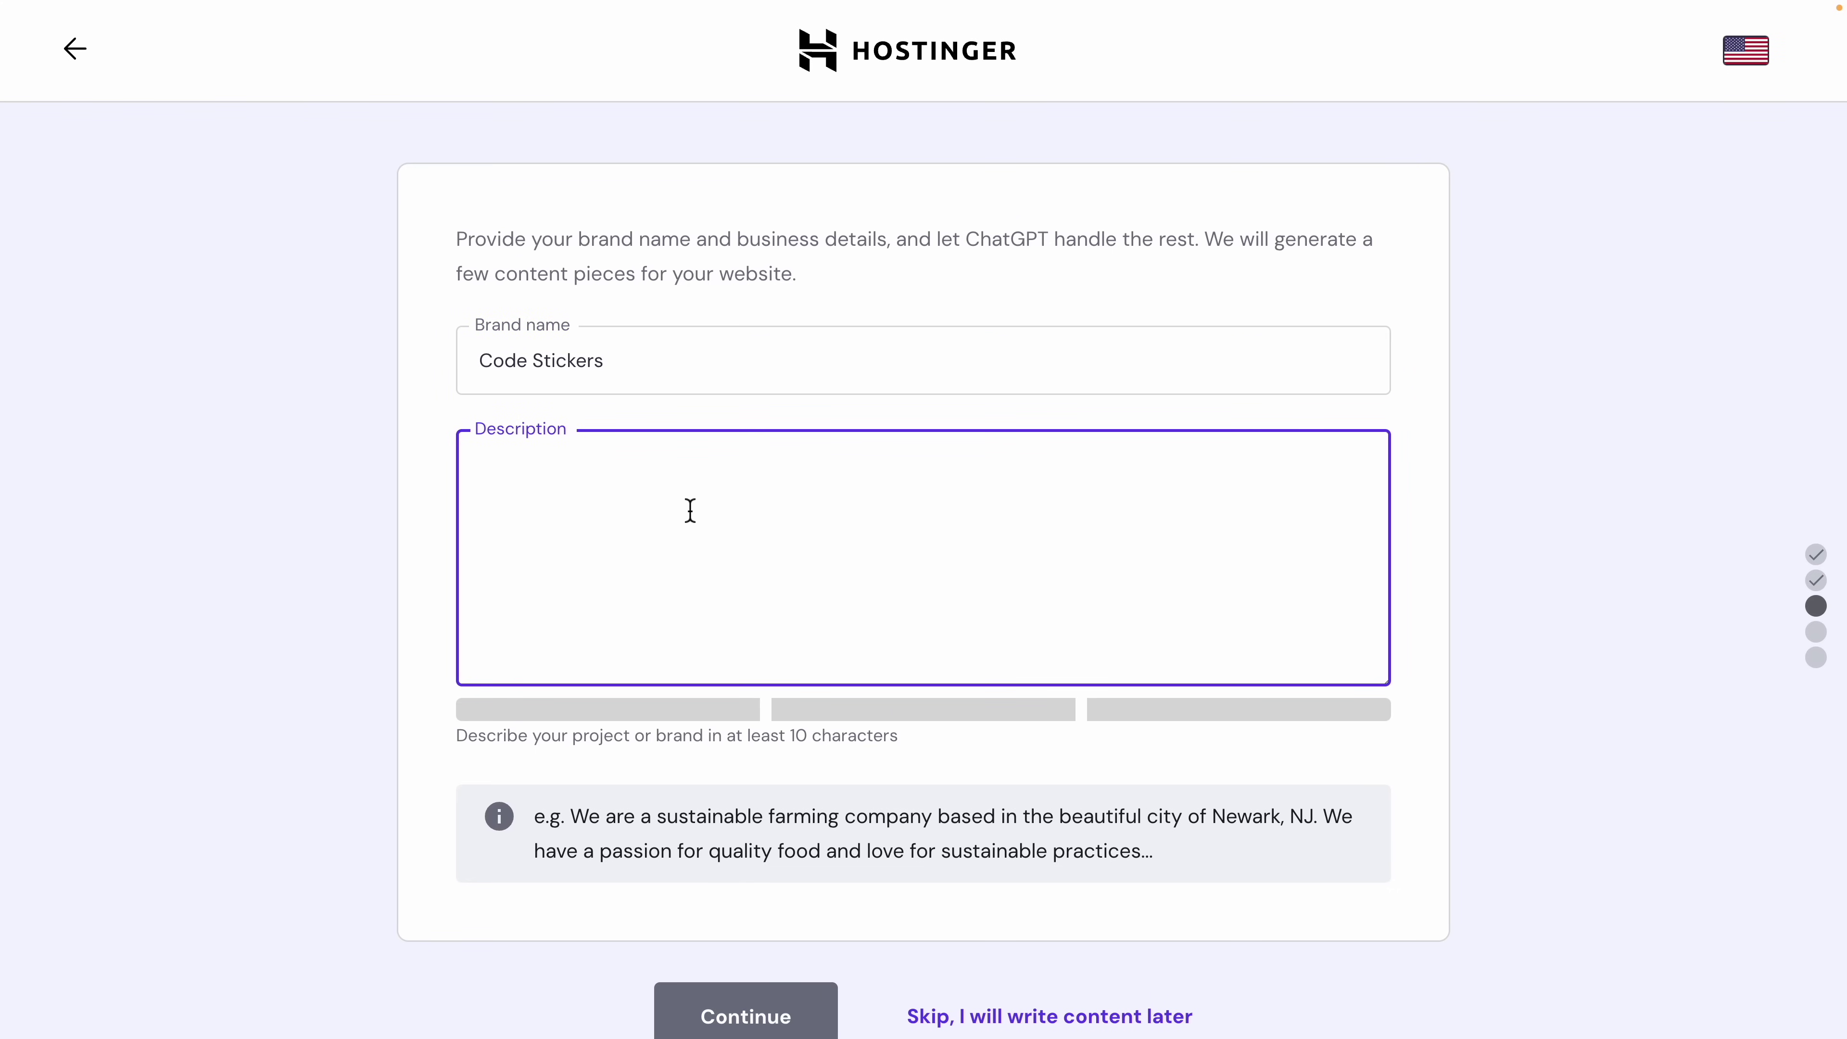
key(ctrl+v)
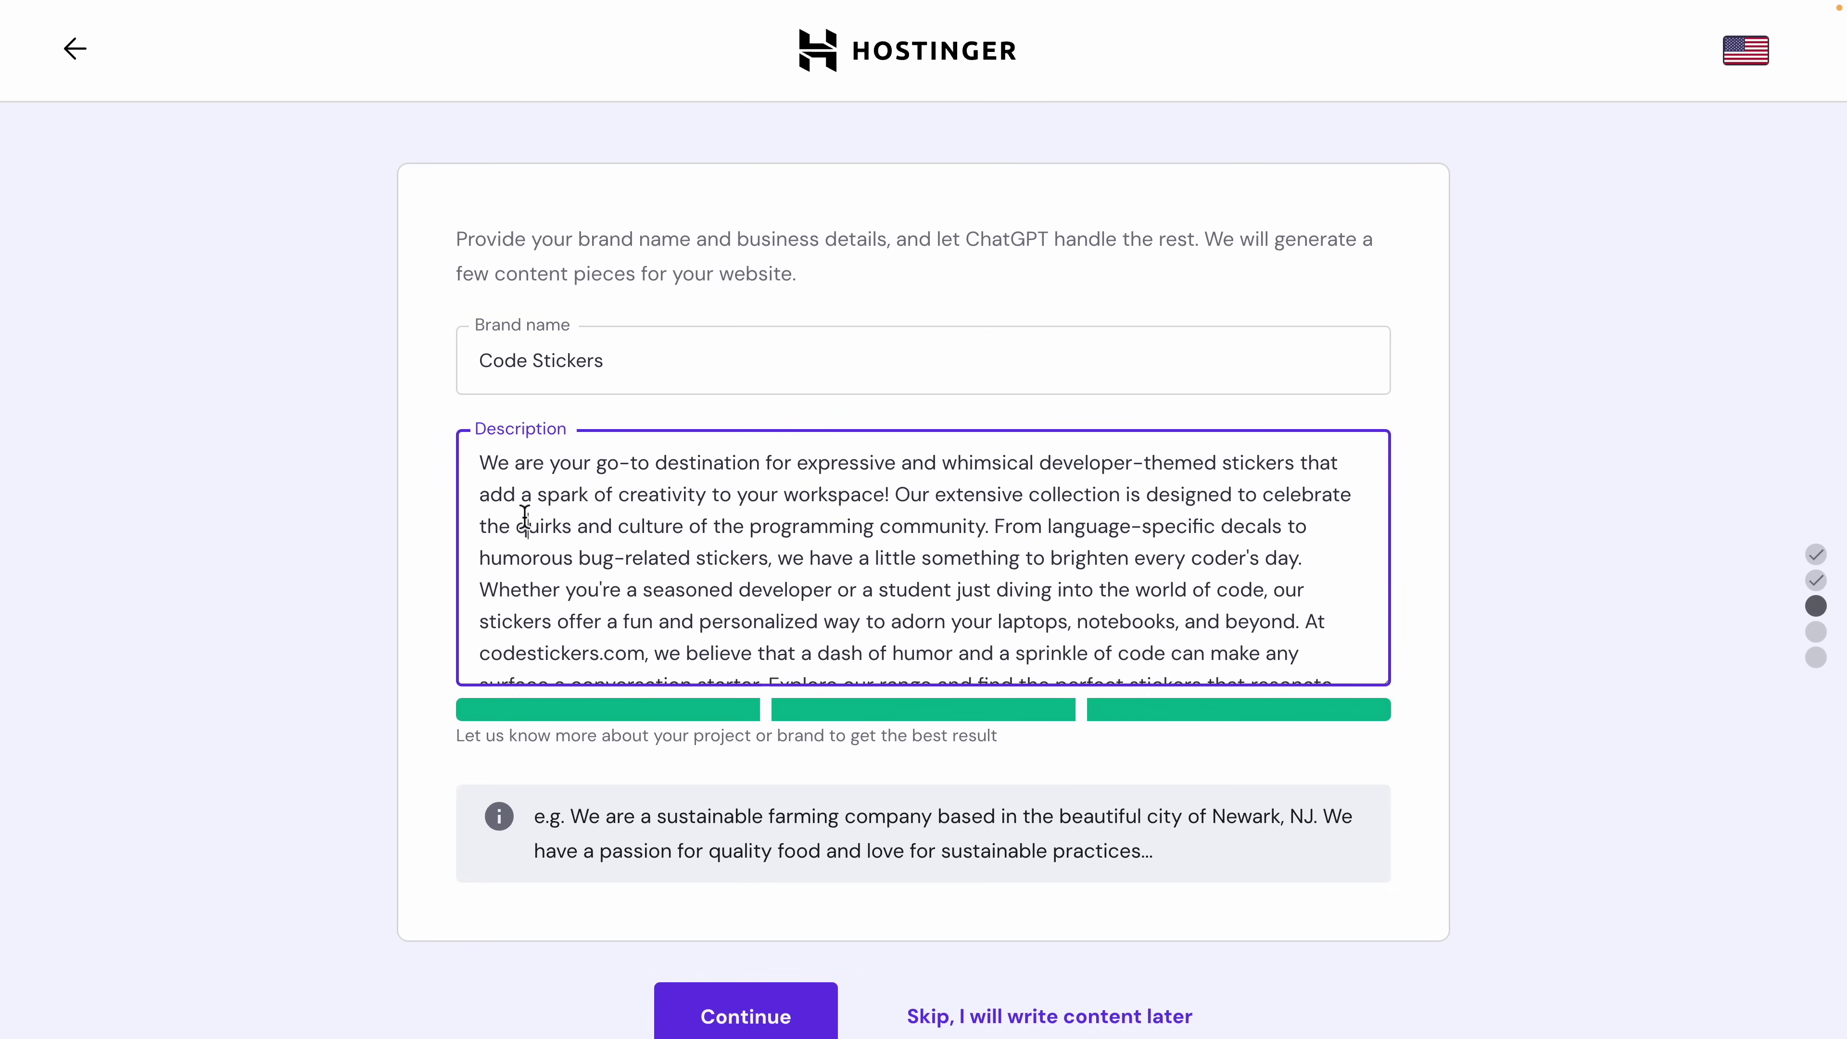
drag(481, 463, 846, 590)
click(850, 591)
scroll(993, 580, down, 1)
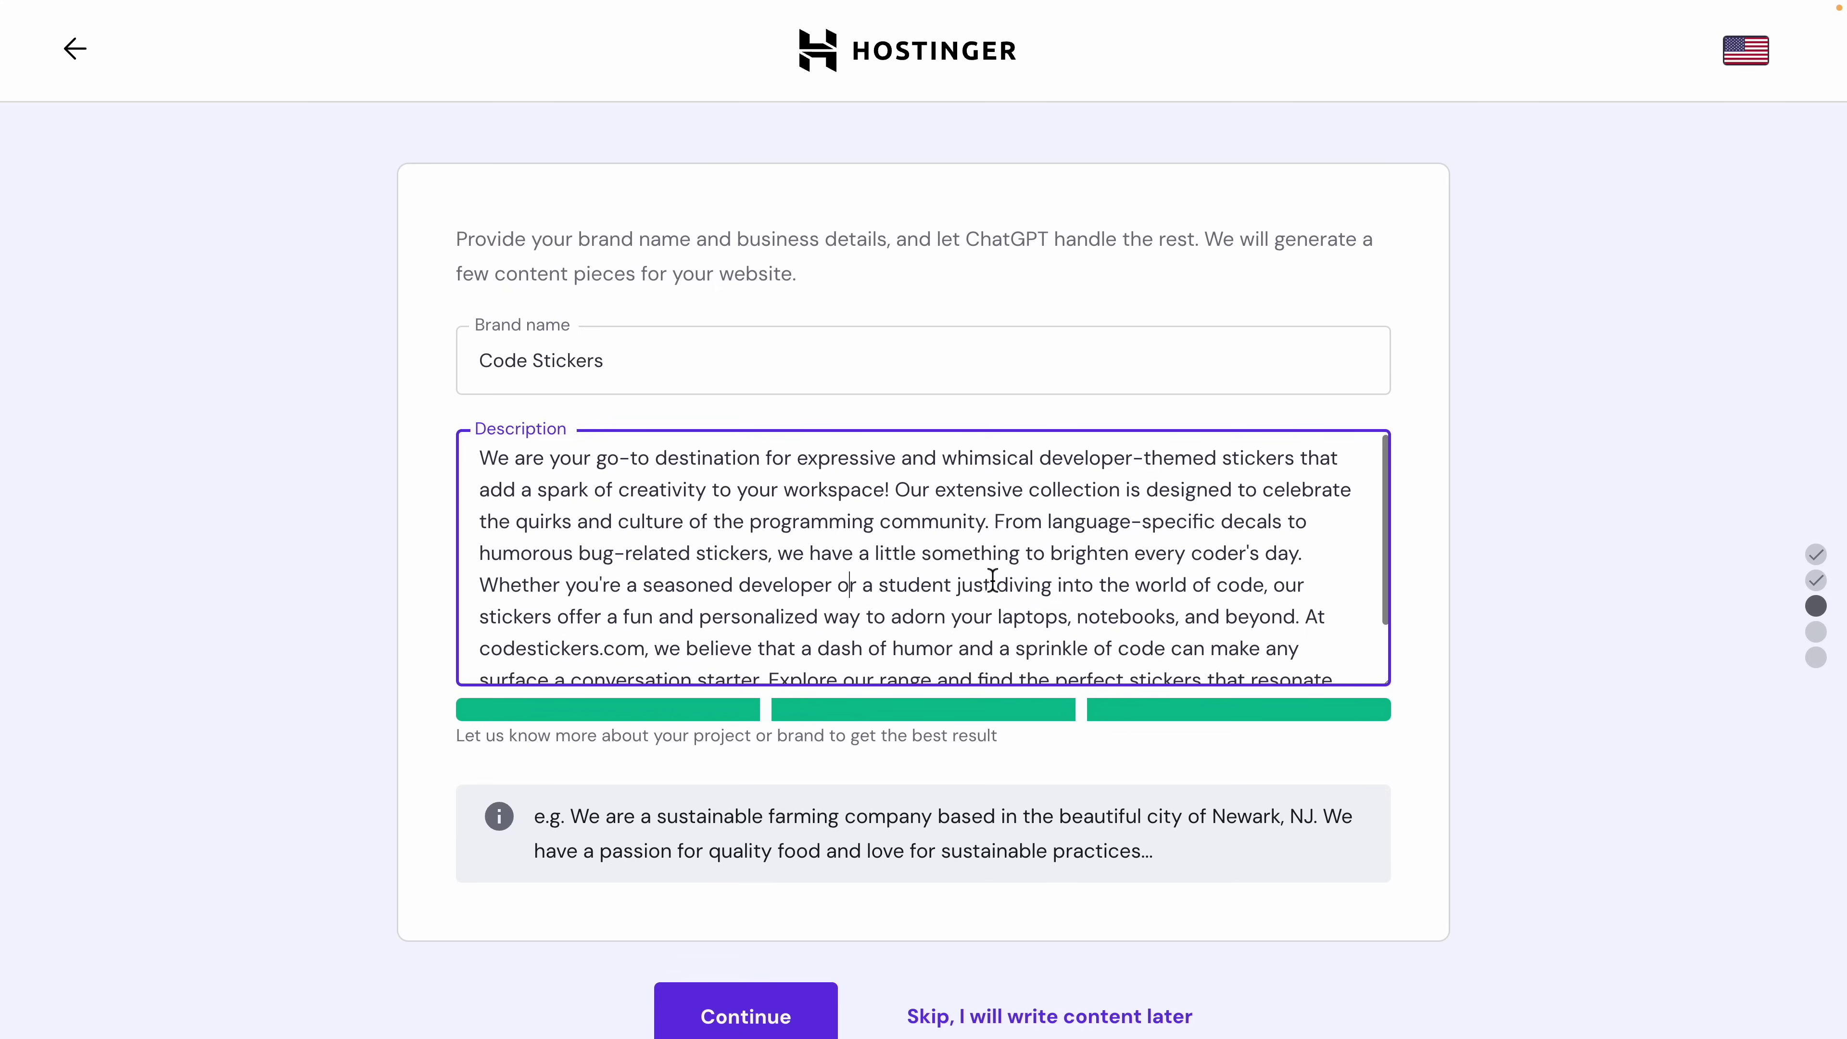
drag(580, 545, 780, 555)
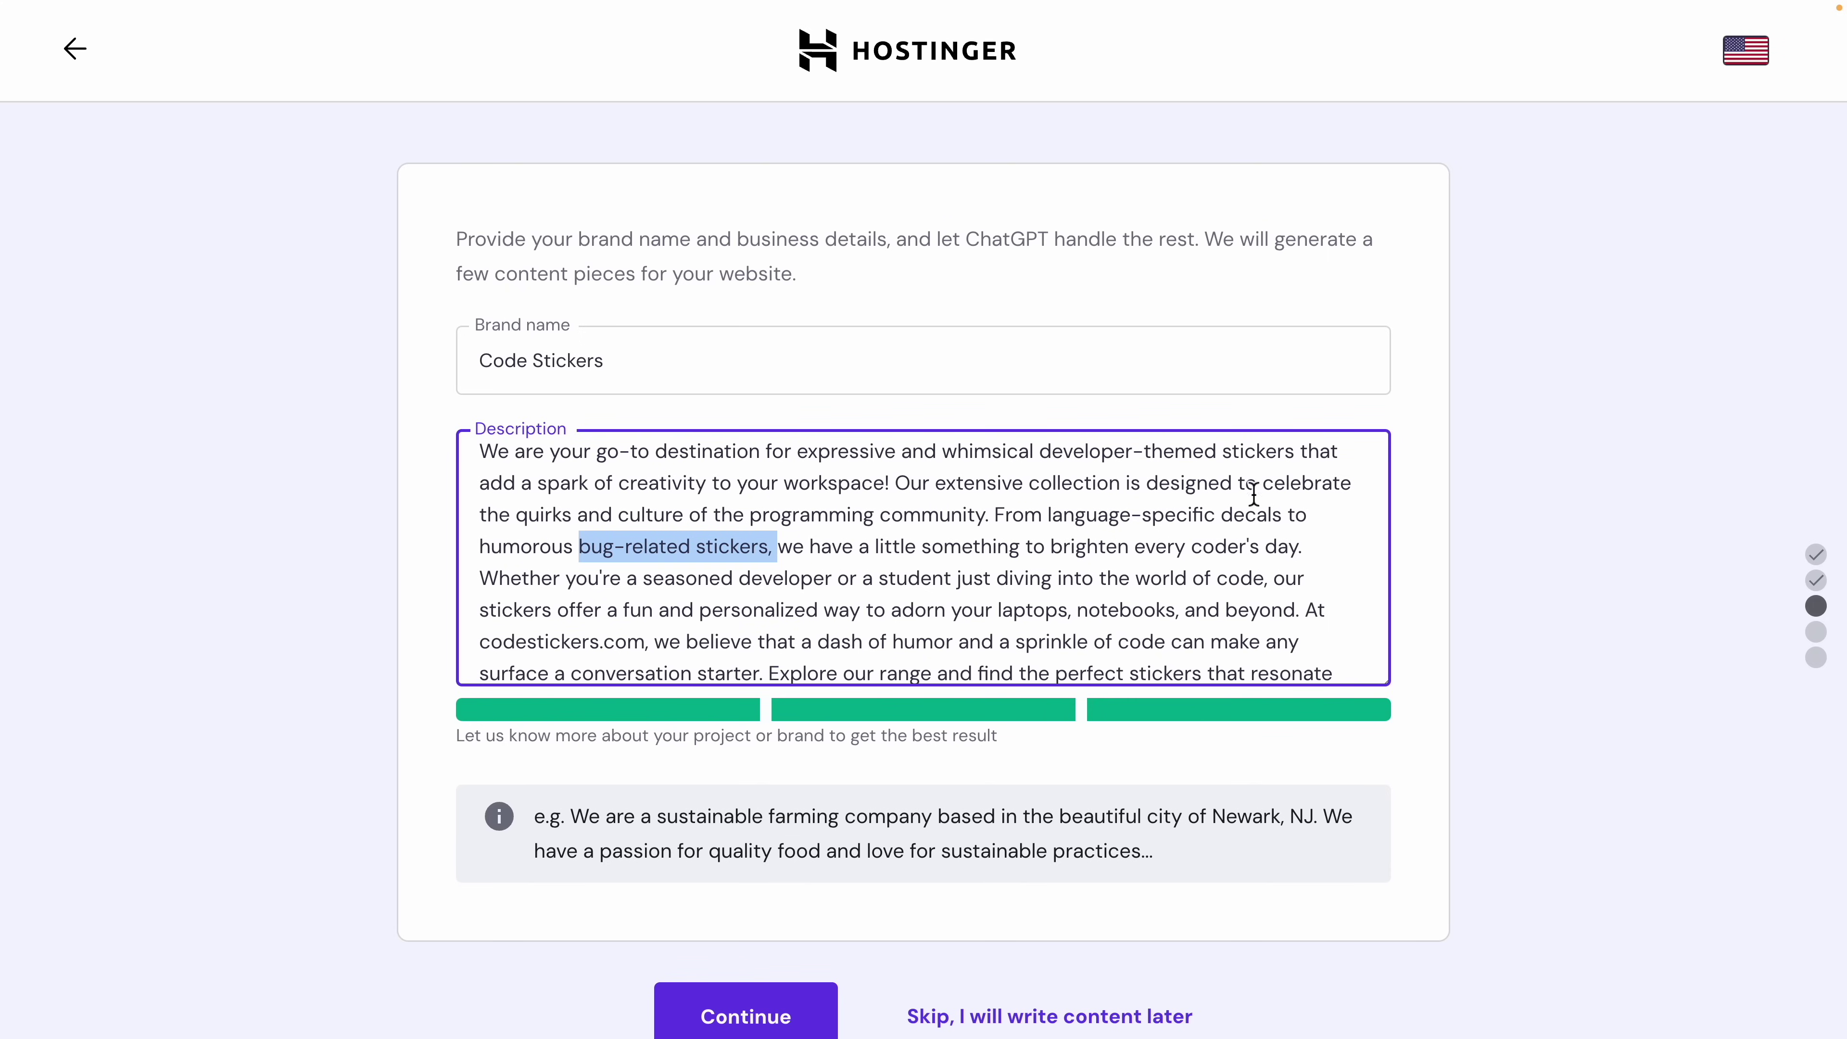
drag(1063, 514, 1269, 516)
scroll(1268, 515, down, 1)
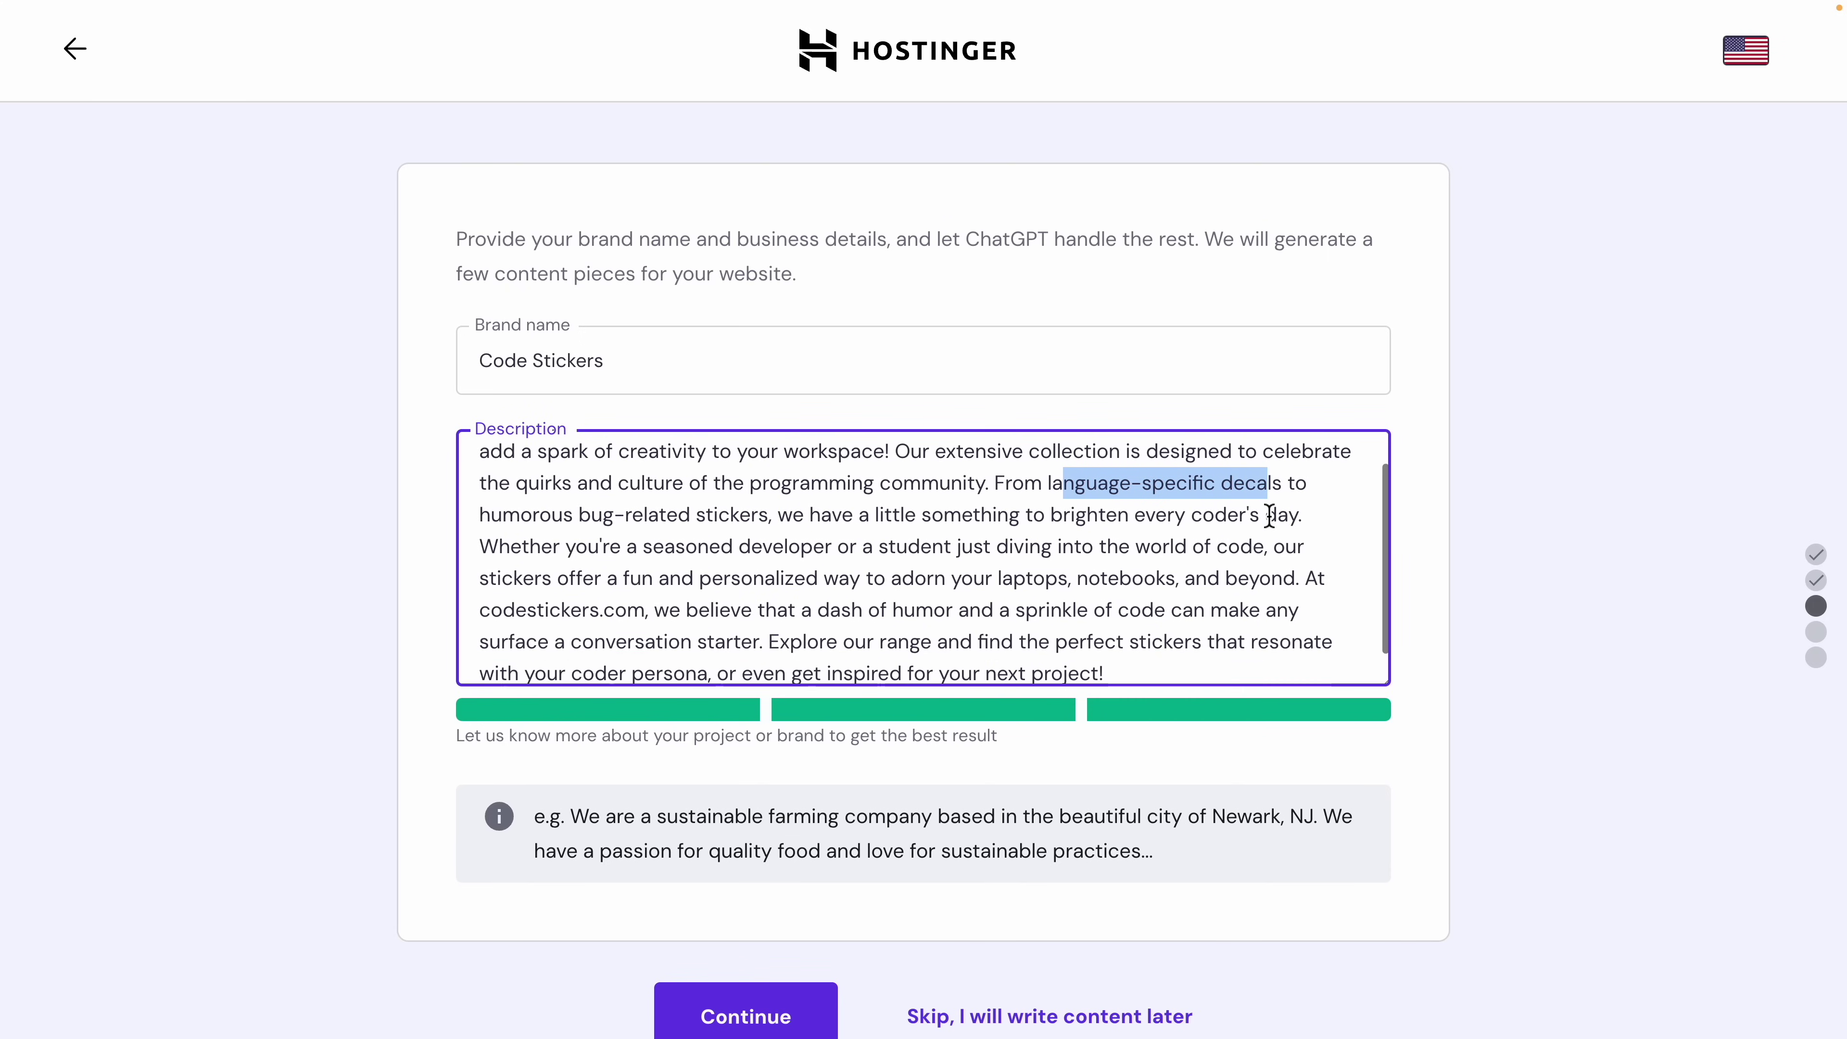
drag(998, 580, 1302, 586)
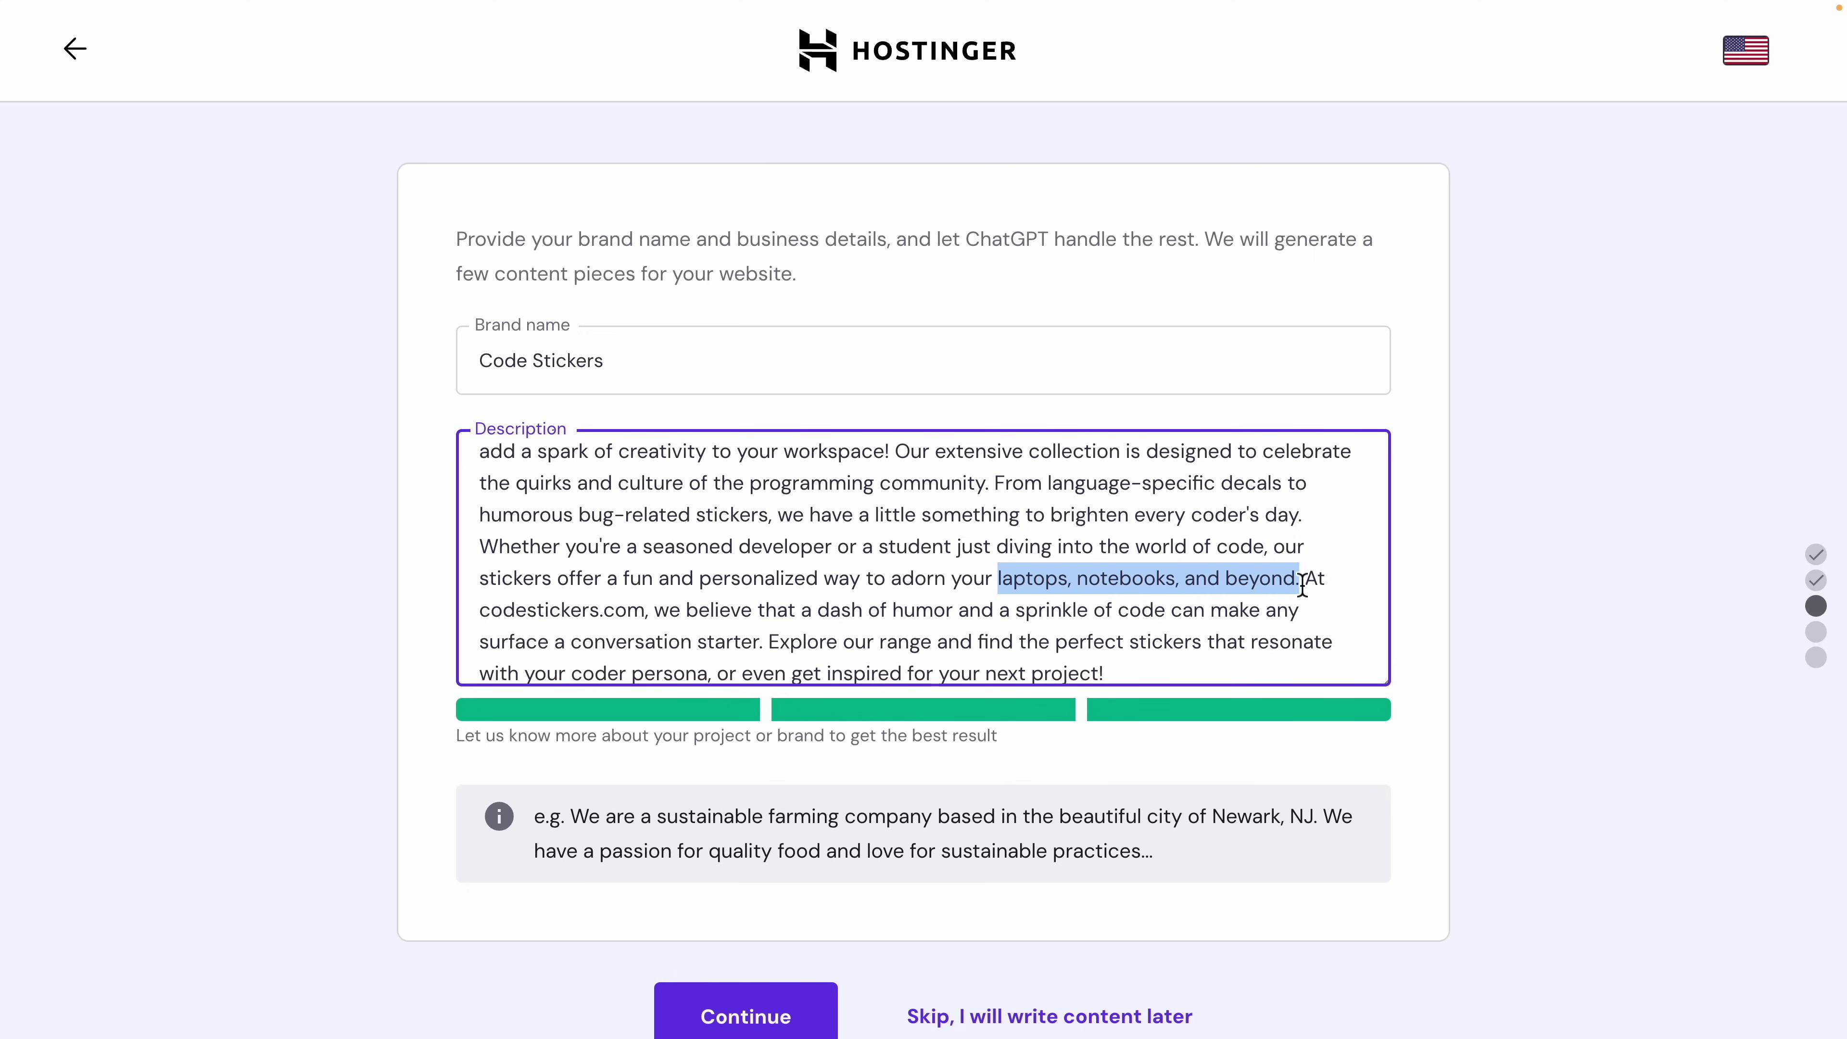
scroll(1302, 586, down, 1)
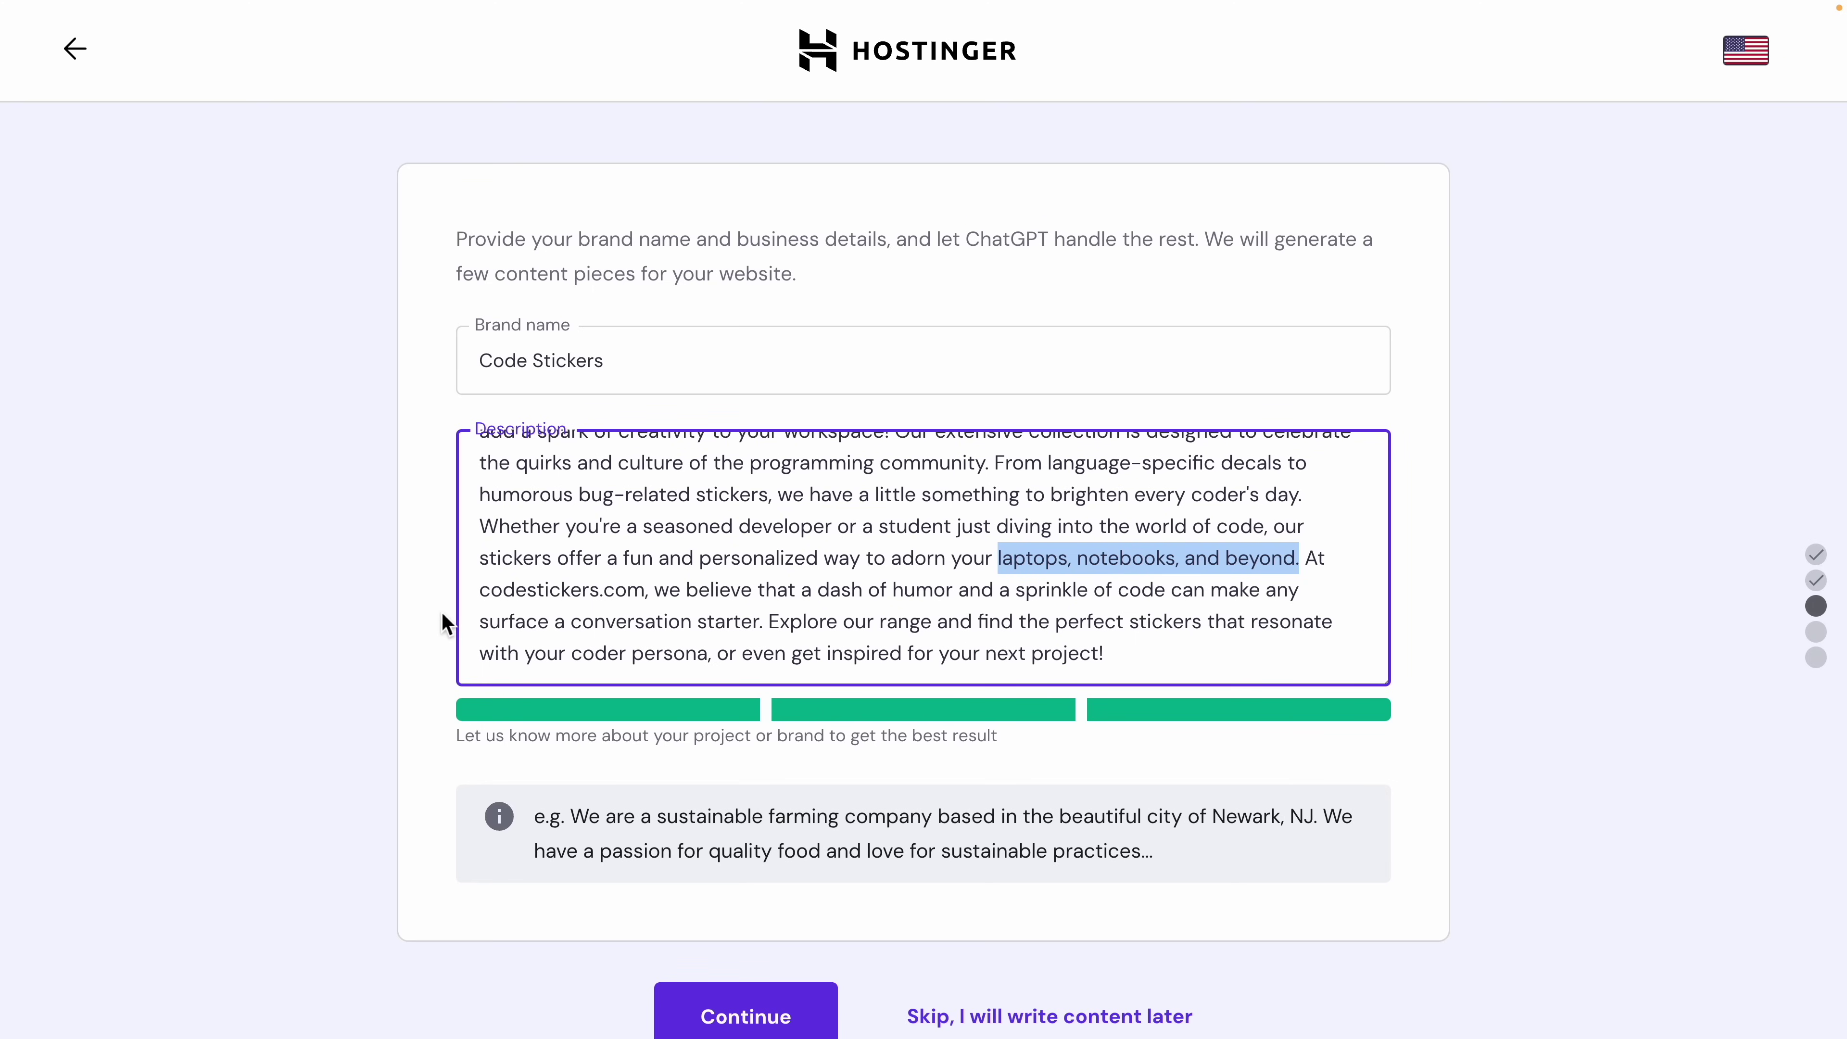
scroll(441, 610, down, 1)
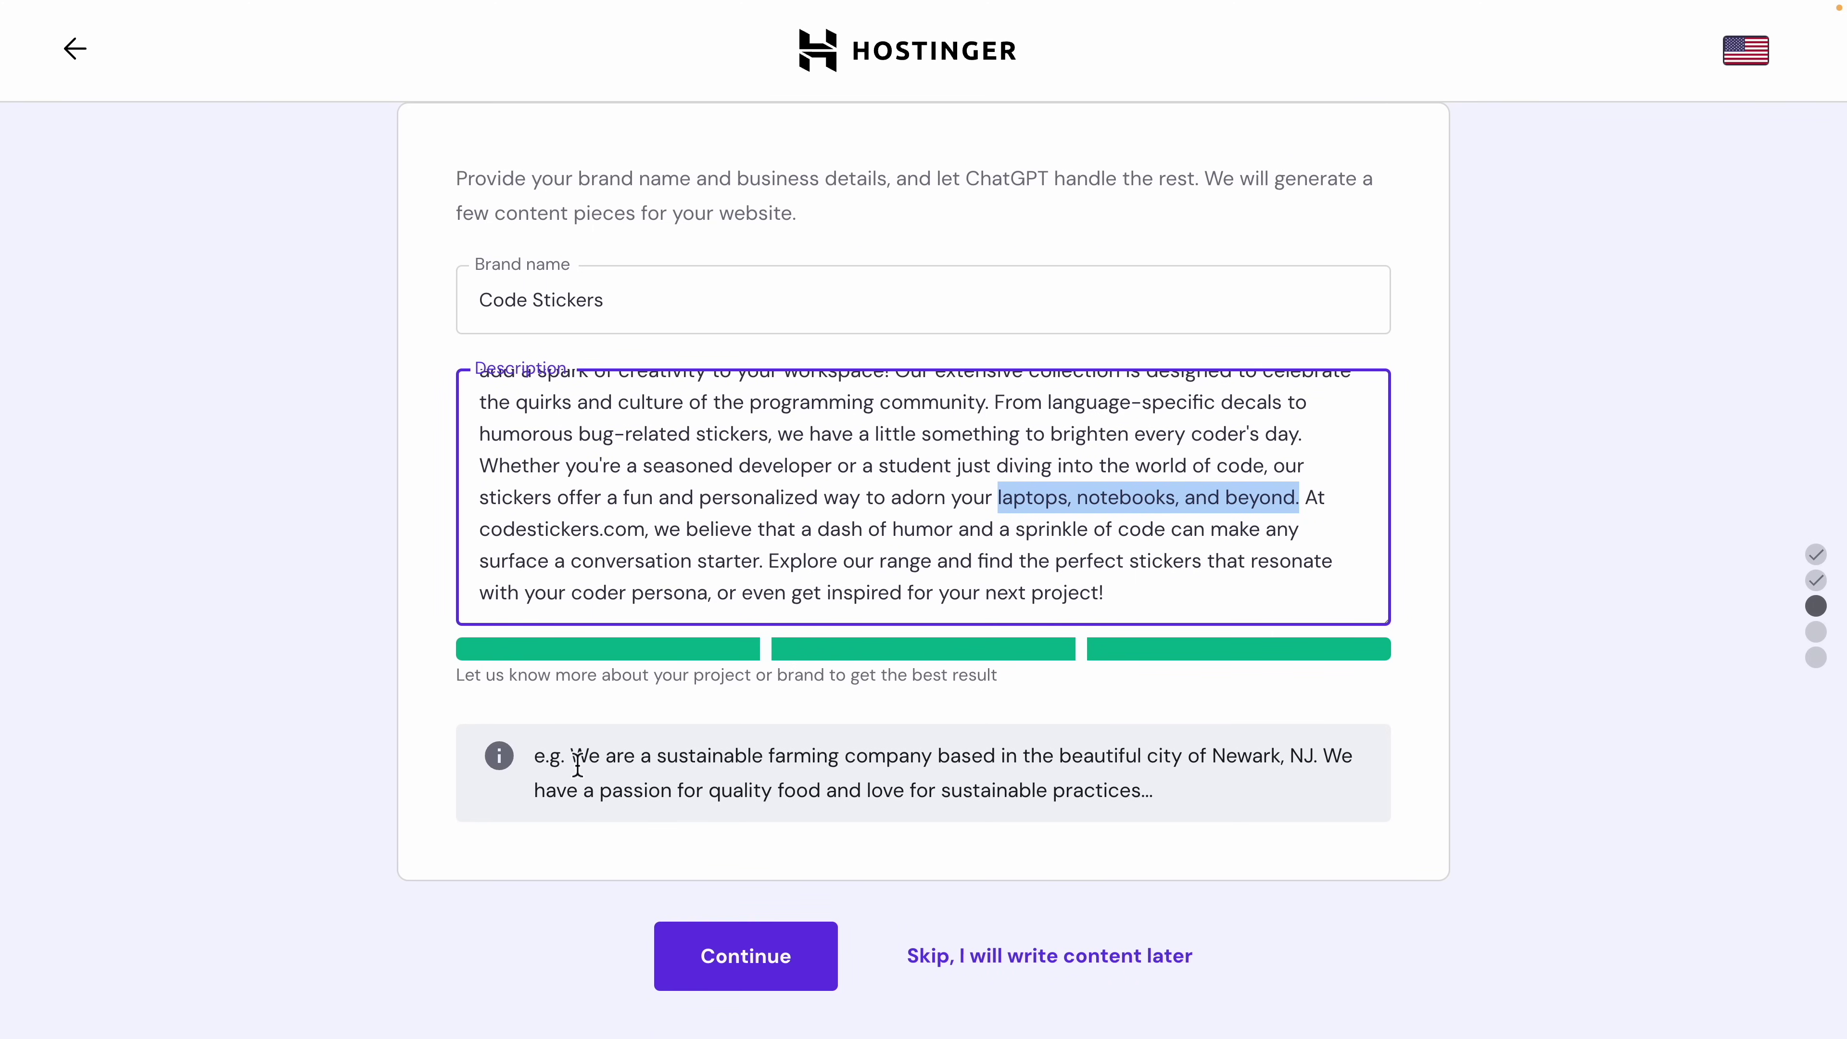
drag(499, 755, 1066, 772)
click(1066, 773)
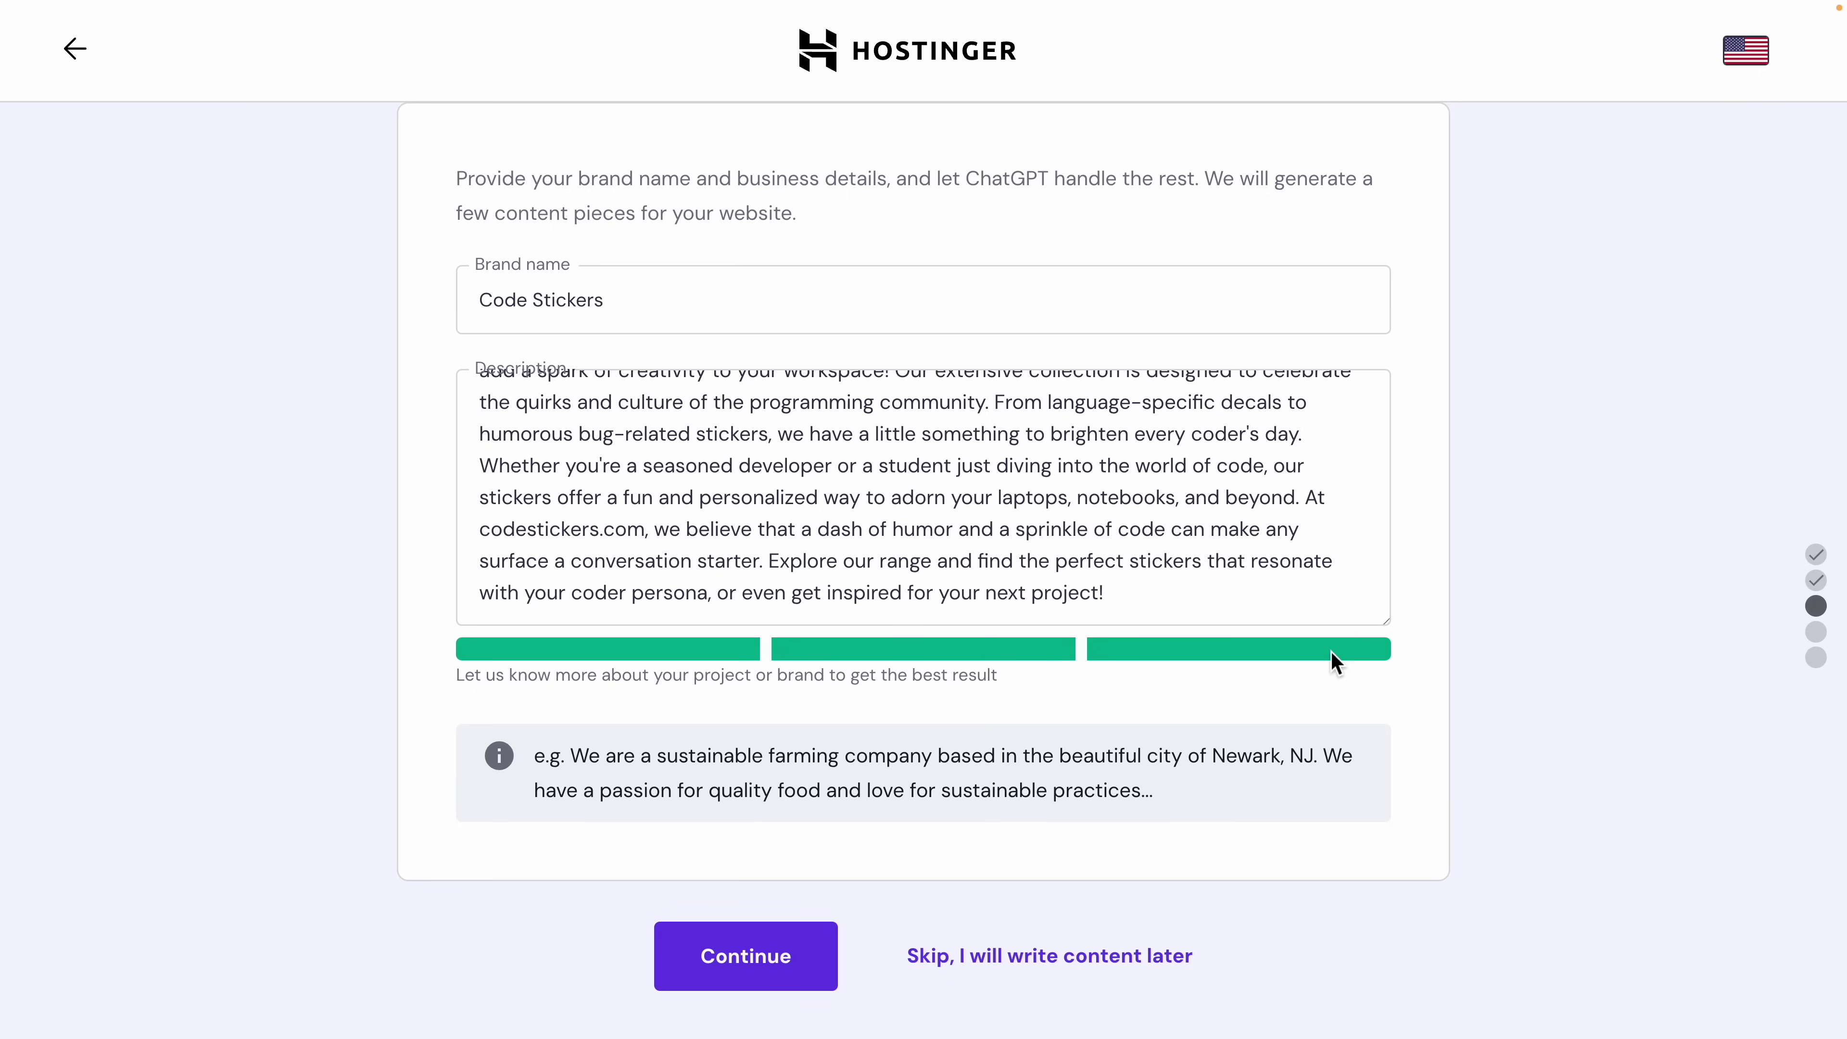
Step: Trial-delete part of the description, restore it with undo, and submit the brand details
drag(1158, 595, 911, 434)
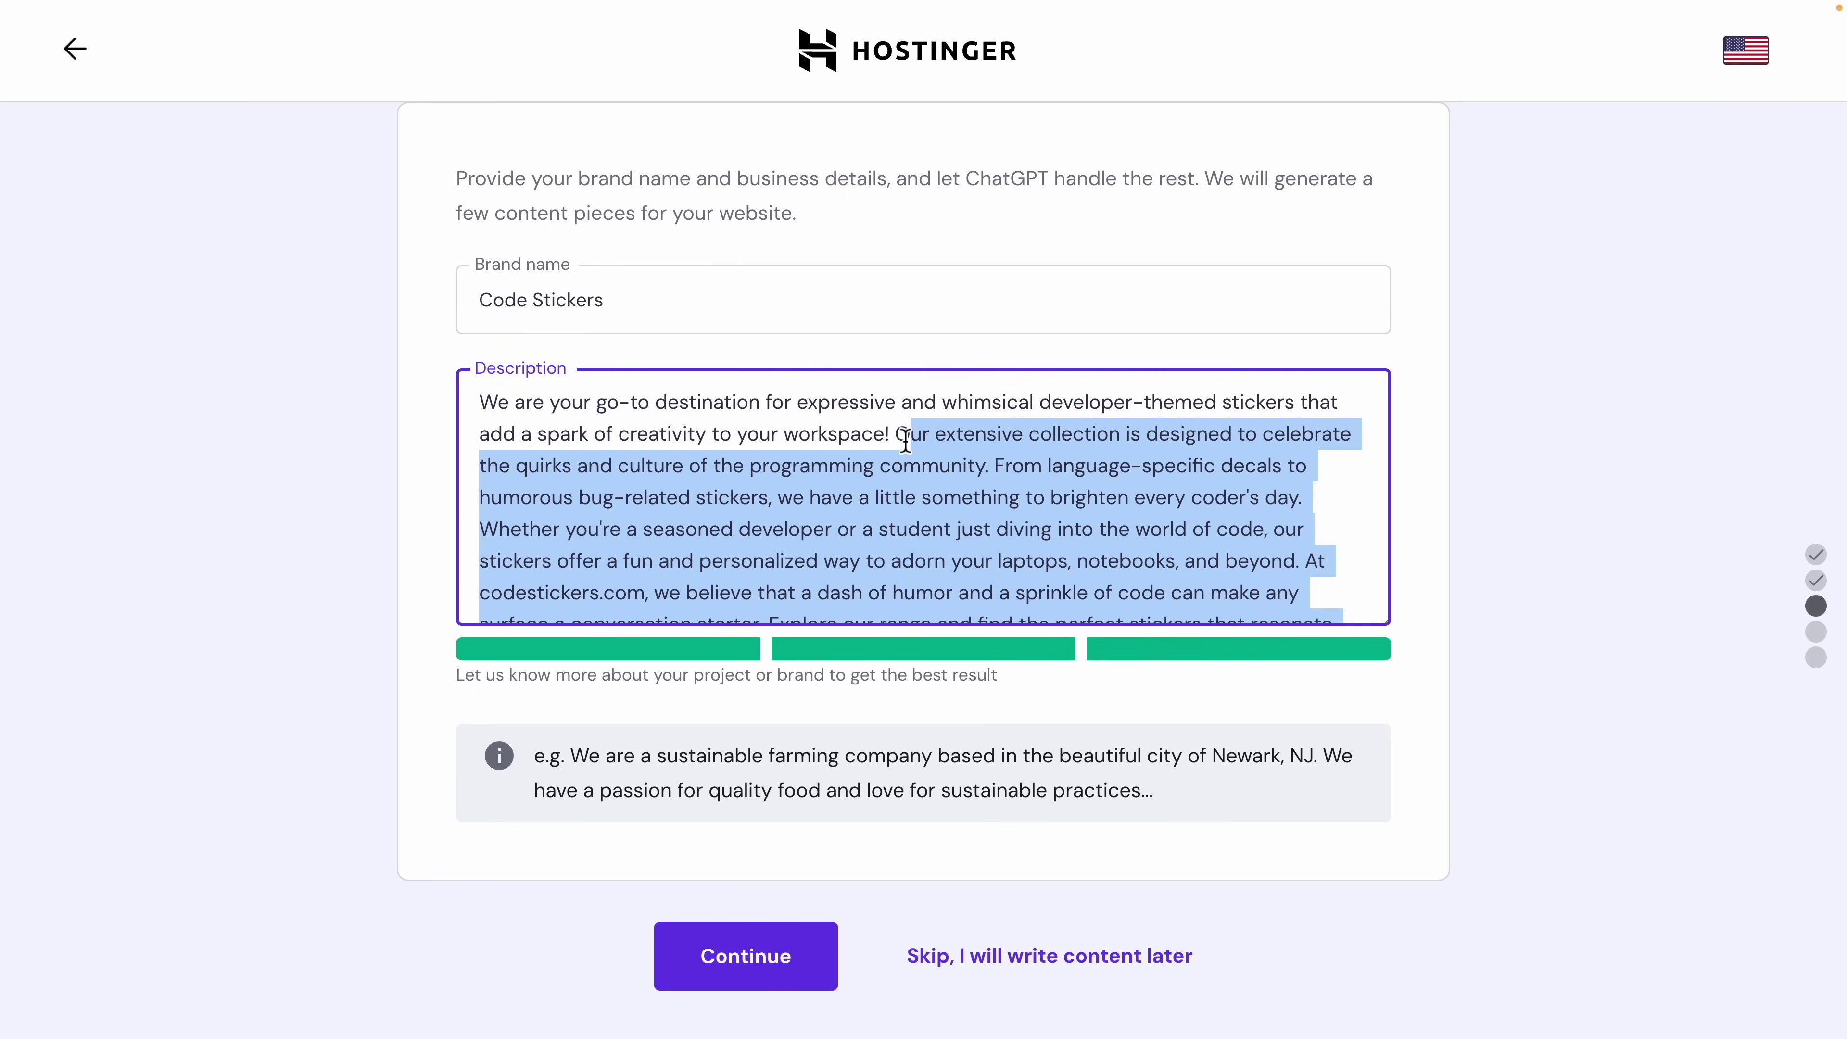
key(BackSpace)
key(BackSpace)
key(BackSpace)
key(BackSpace)
key(BackSpace)
key(BackSpace)
key(BackSpace)
key(BackSpace)
key(BackSpace)
key(BackSpace)
key(BackSpace)
key(BackSpace)
key(BackSpace)
key(BackSpace)
key(BackSpace)
key(BackSpace)
key(BackSpace)
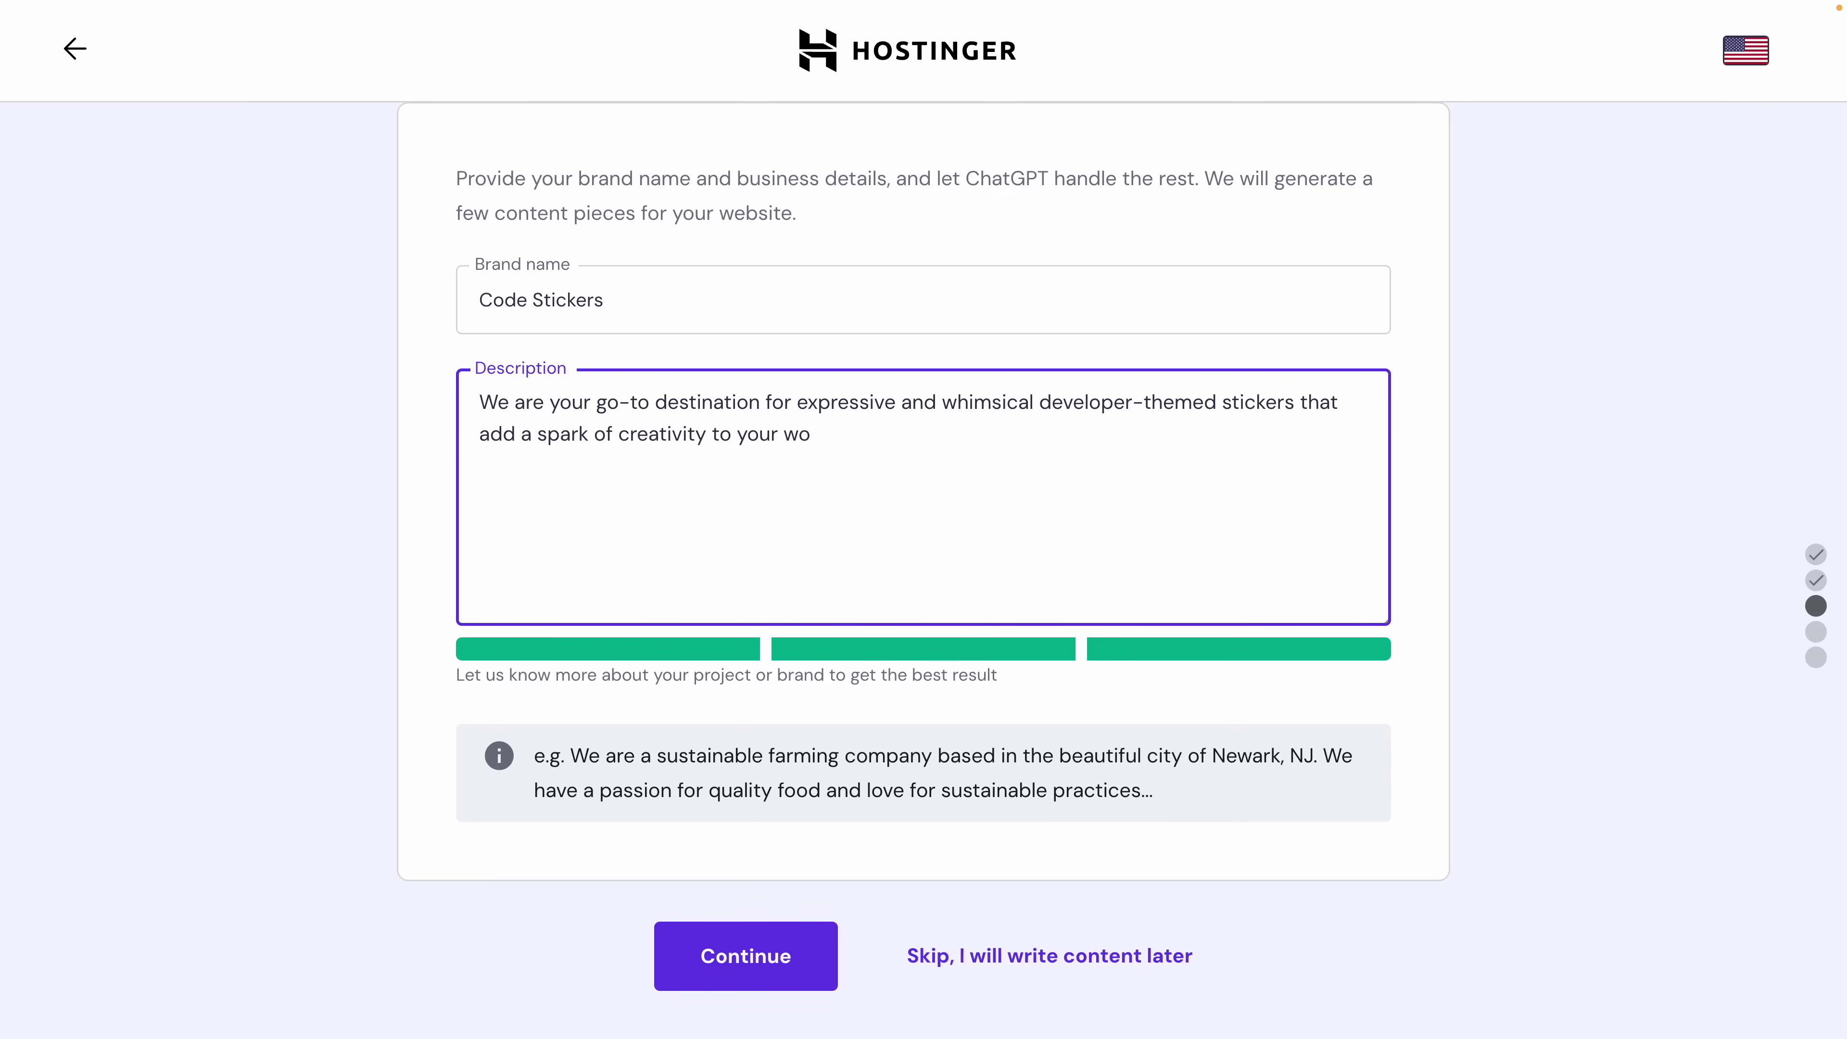
key(BackSpace)
key(BackSpace)
key(BackSpace)
key(BackSpace)
key(BackSpace)
key(BackSpace)
key(BackSpace)
key(BackSpace)
key(BackSpace)
key(BackSpace)
key(BackSpace)
key(BackSpace)
key(BackSpace)
key(BackSpace)
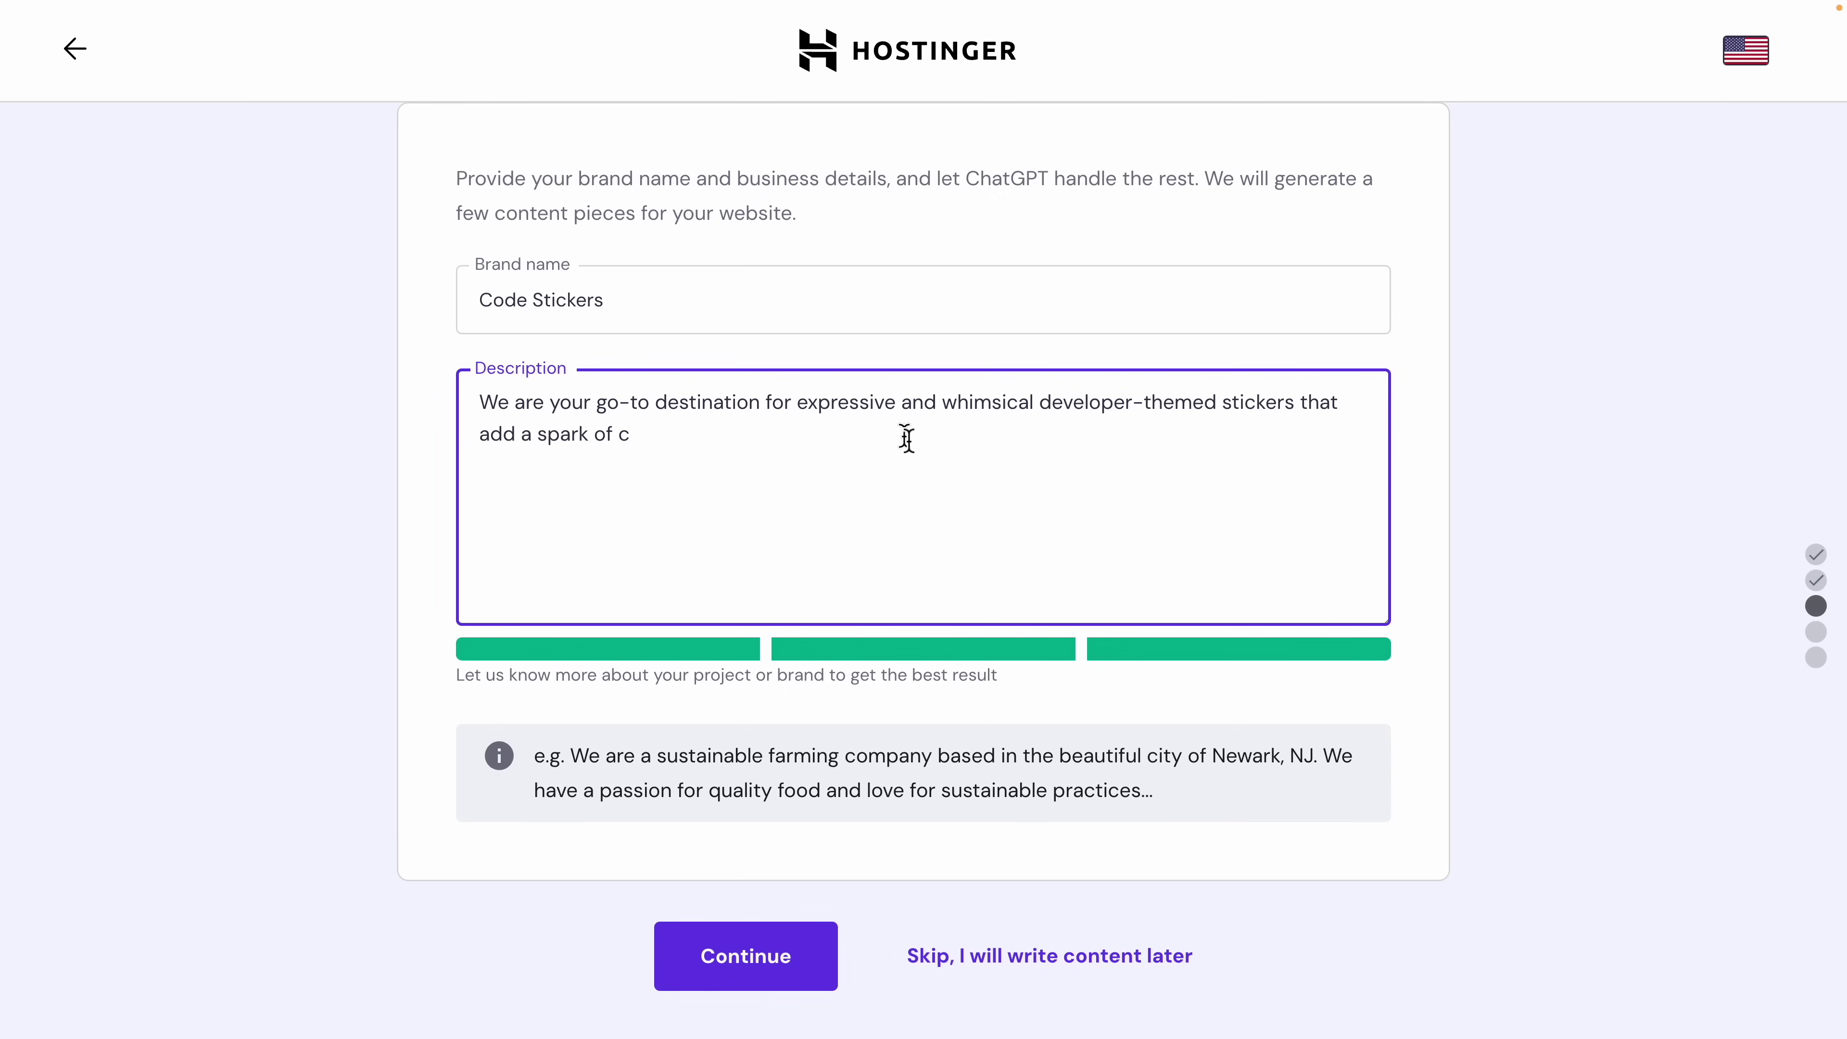
drag(982, 449, 943, 405)
key(BackSpace)
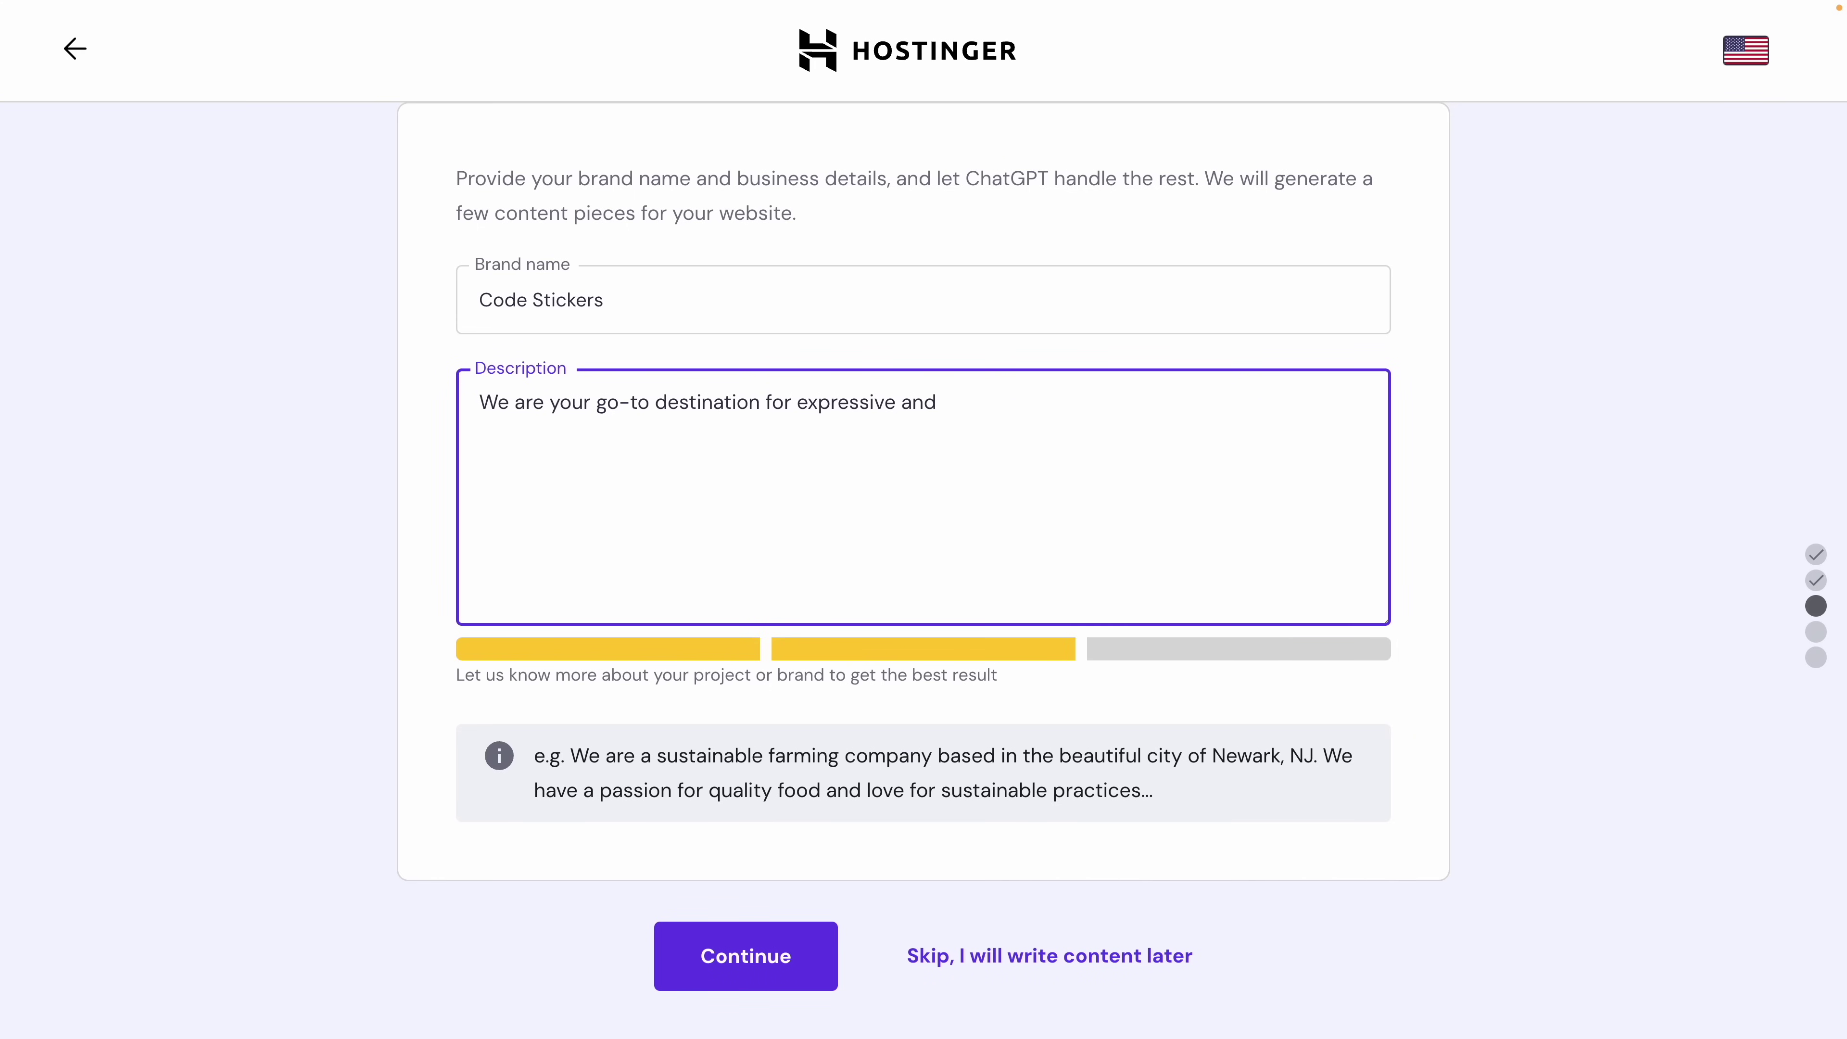
key(ctrl+z)
key(ctrl+z)
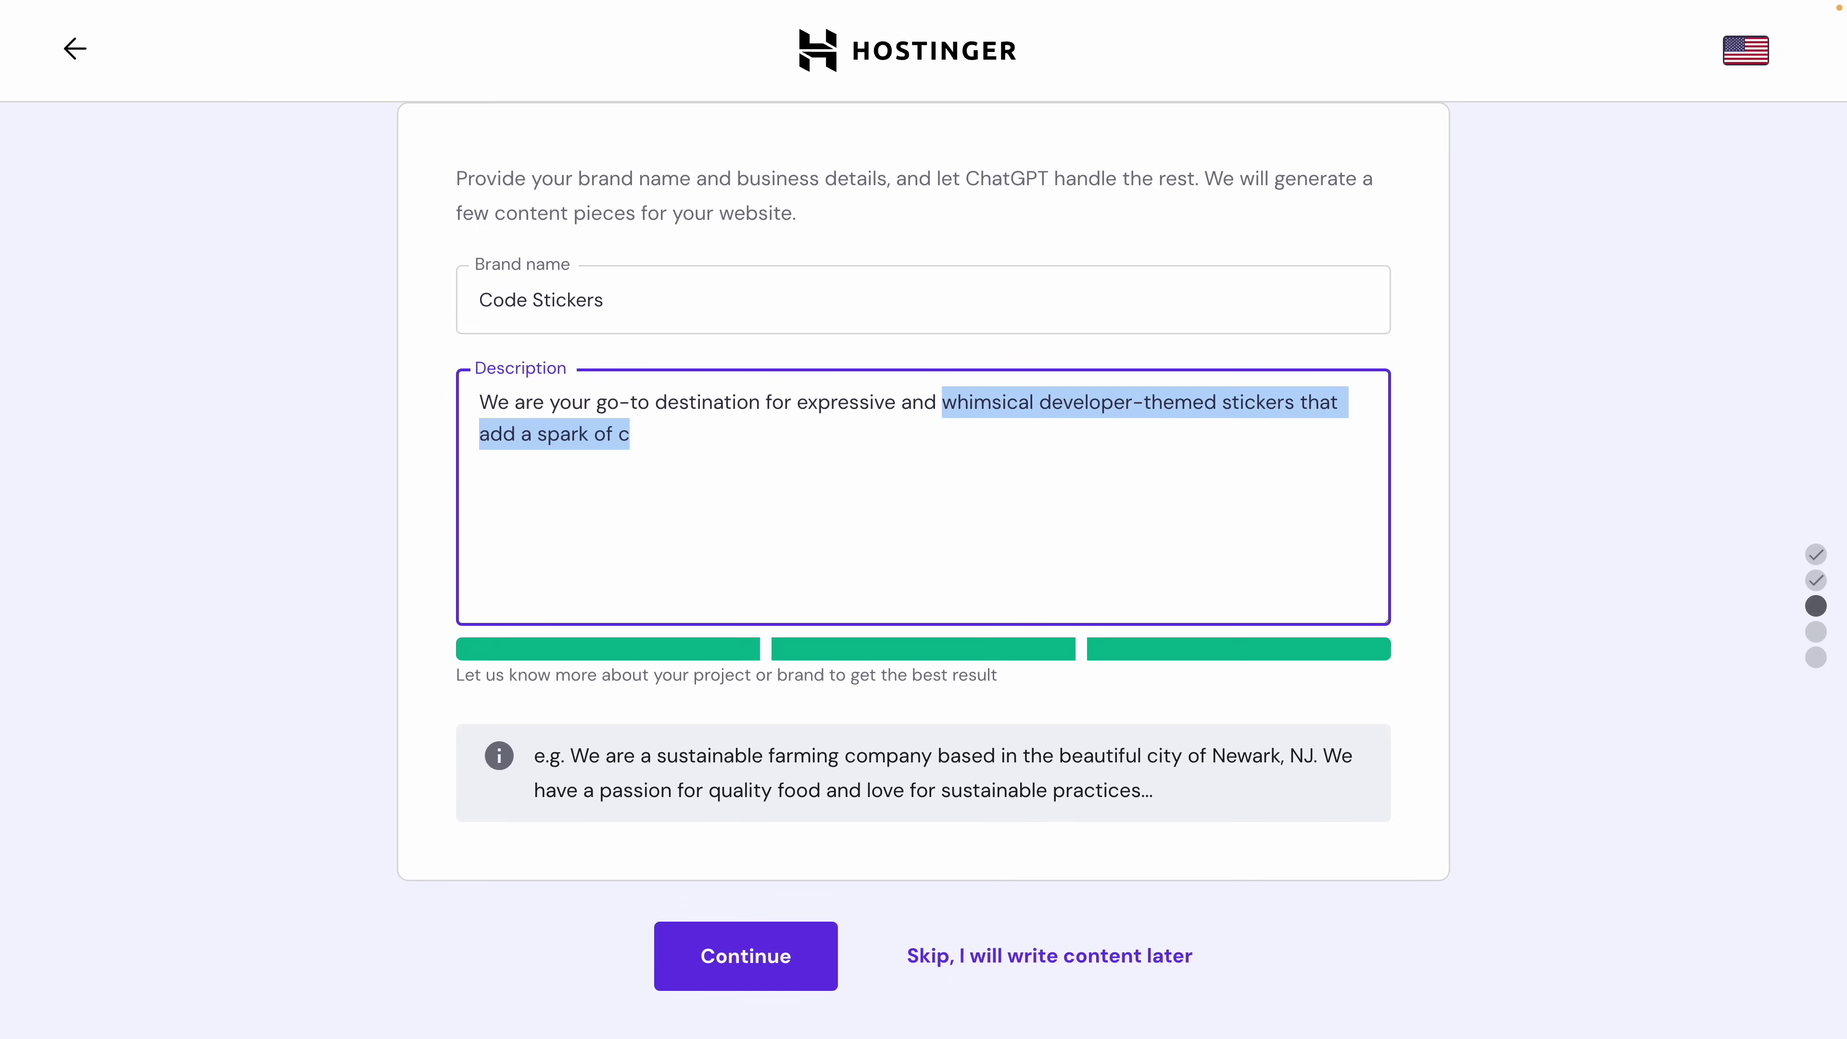
click(1001, 736)
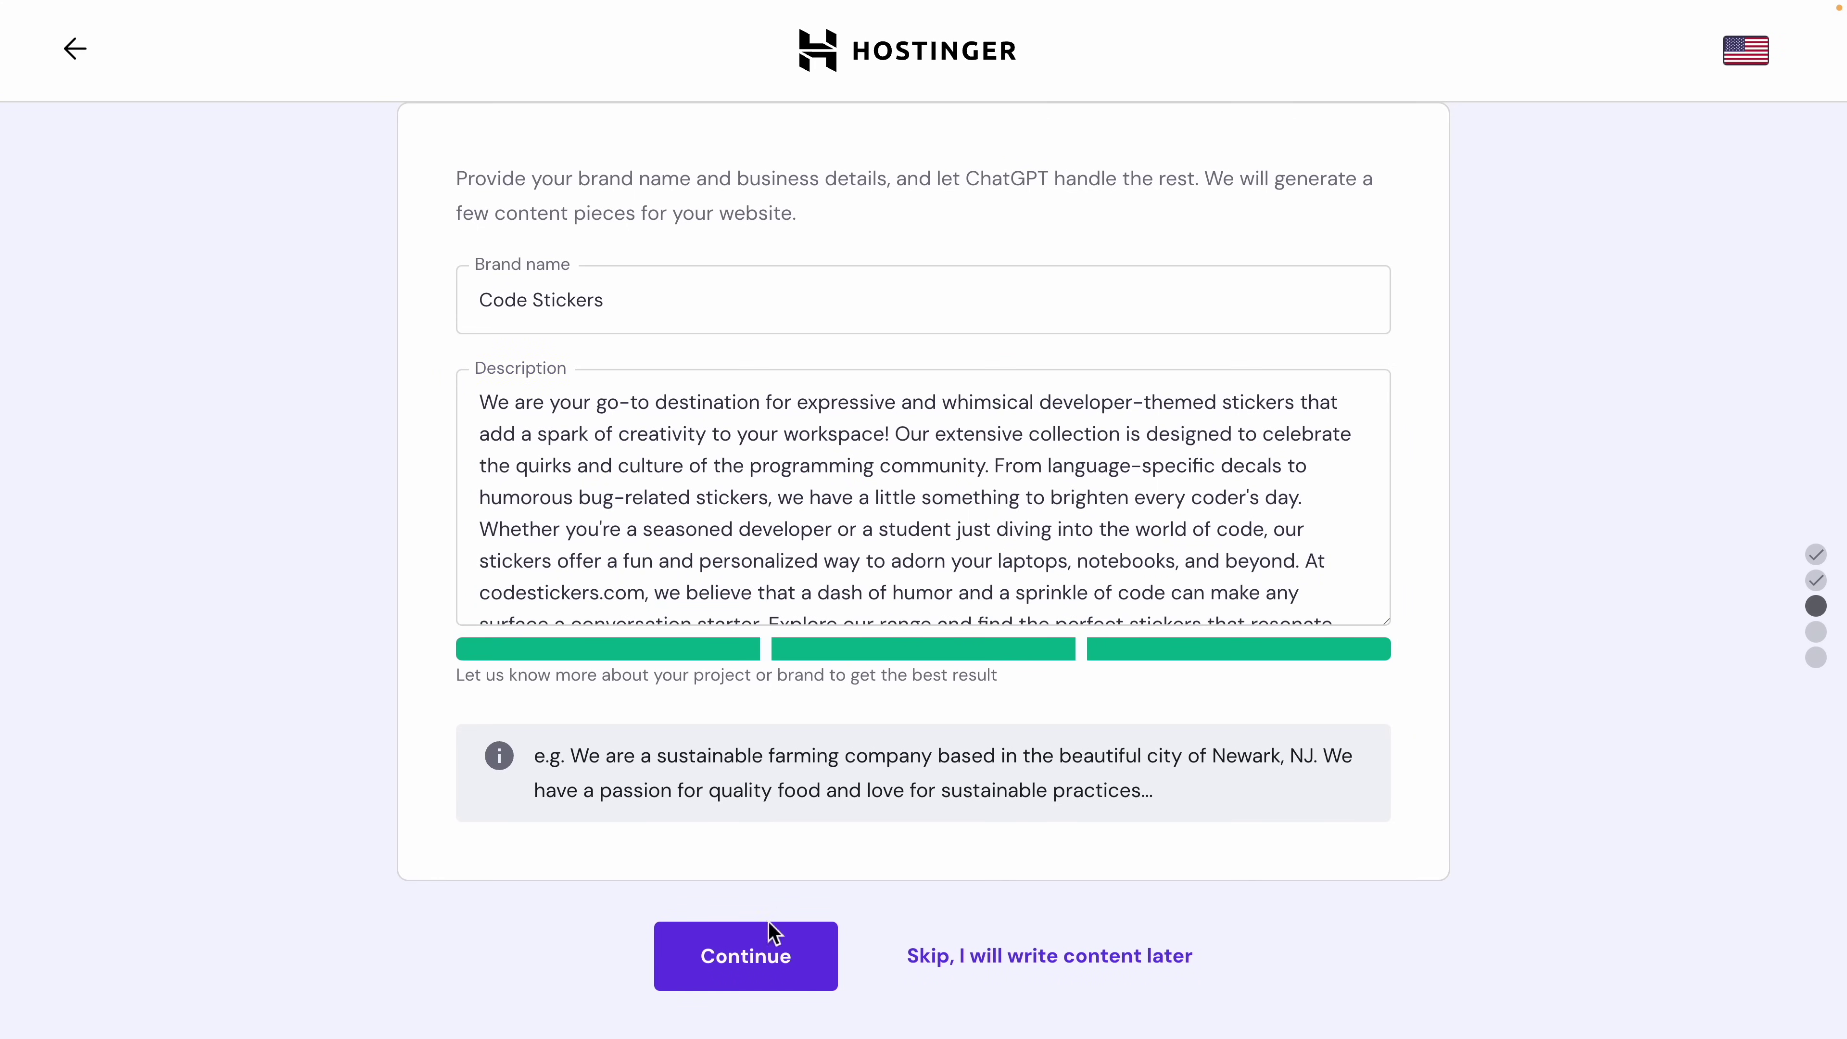
click(756, 960)
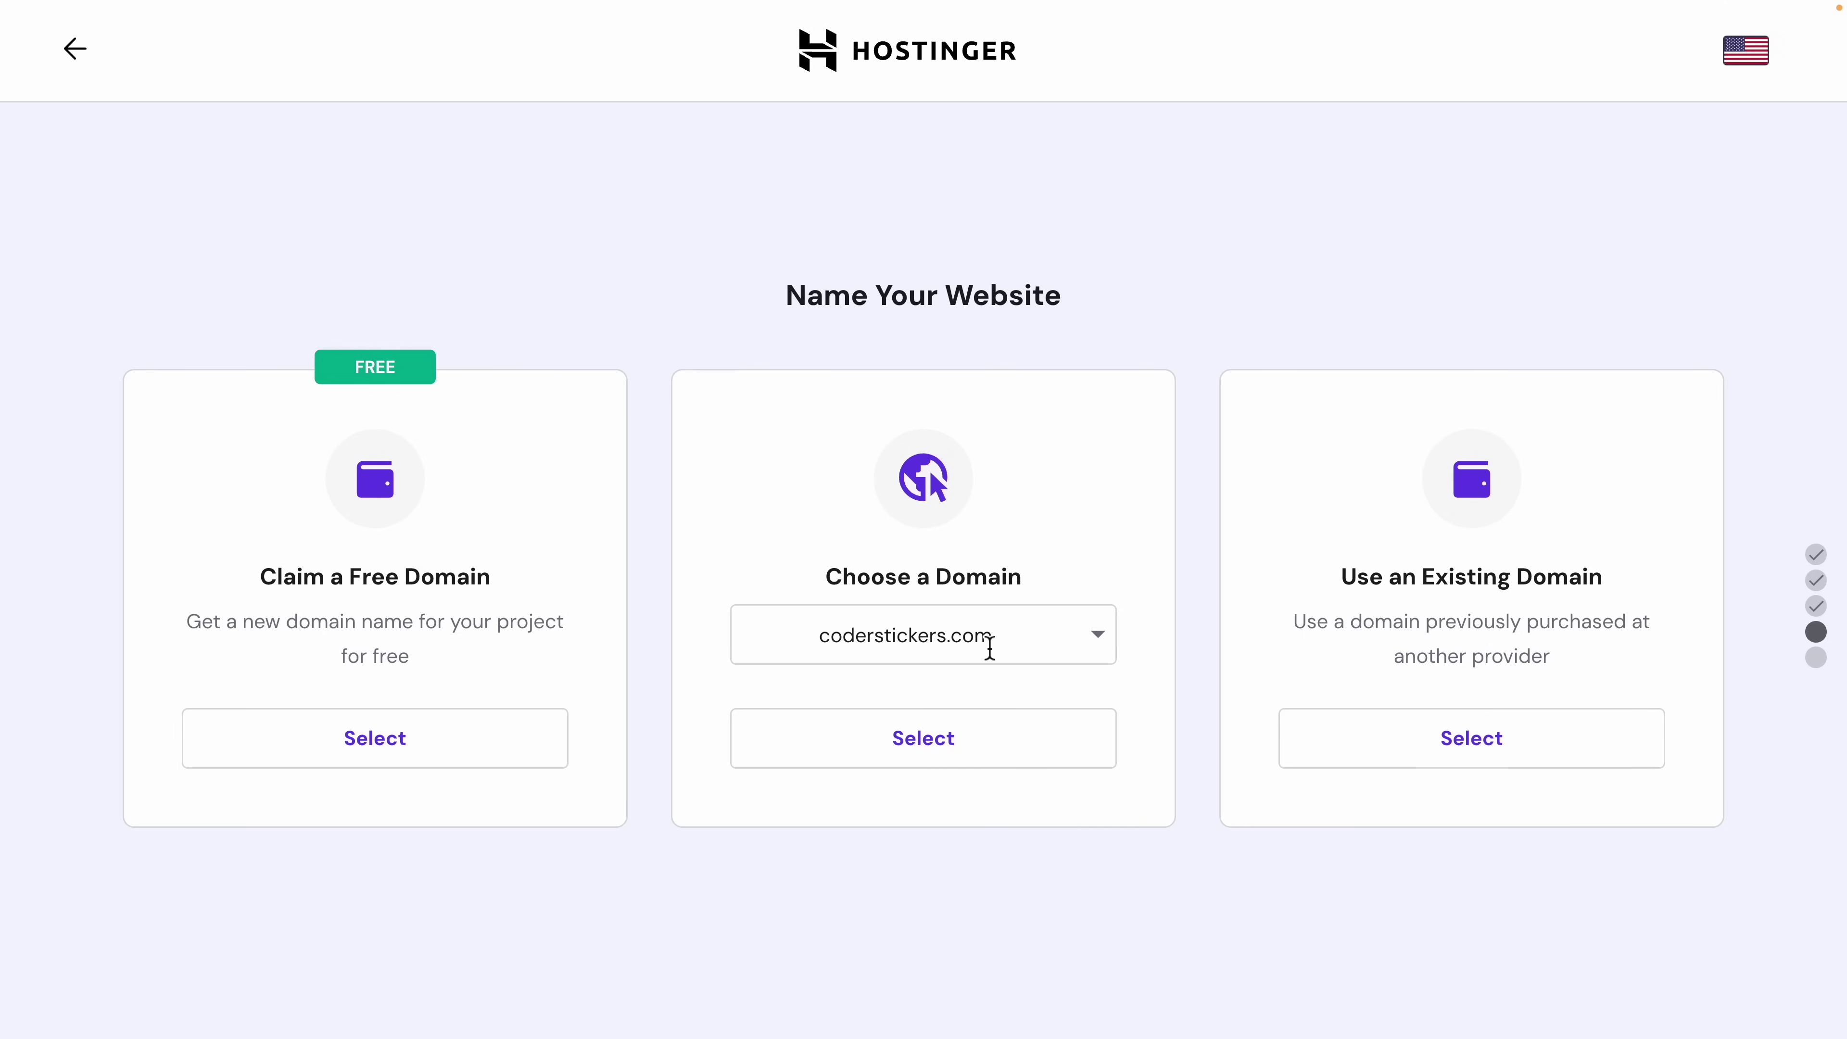
Step: Use coderstickers.com as the site's domain, finish setup, and review the AI content generation notice
click(943, 758)
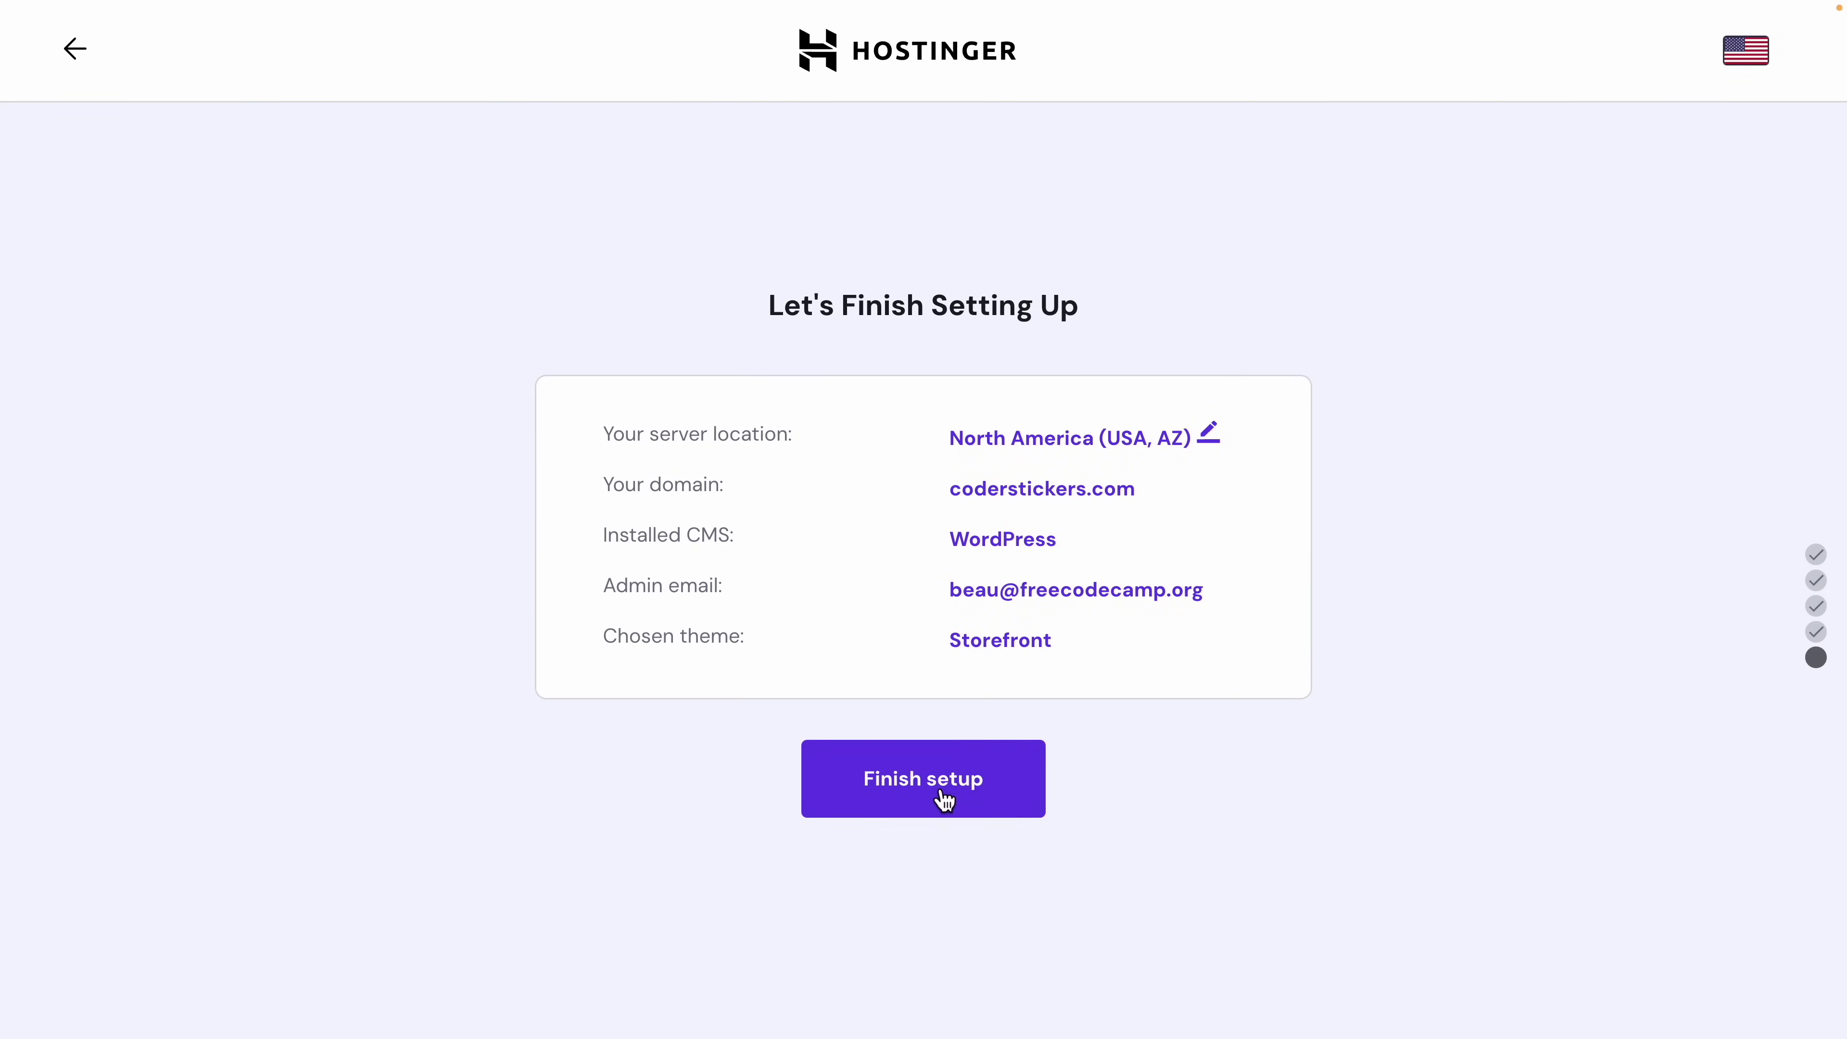
click(935, 787)
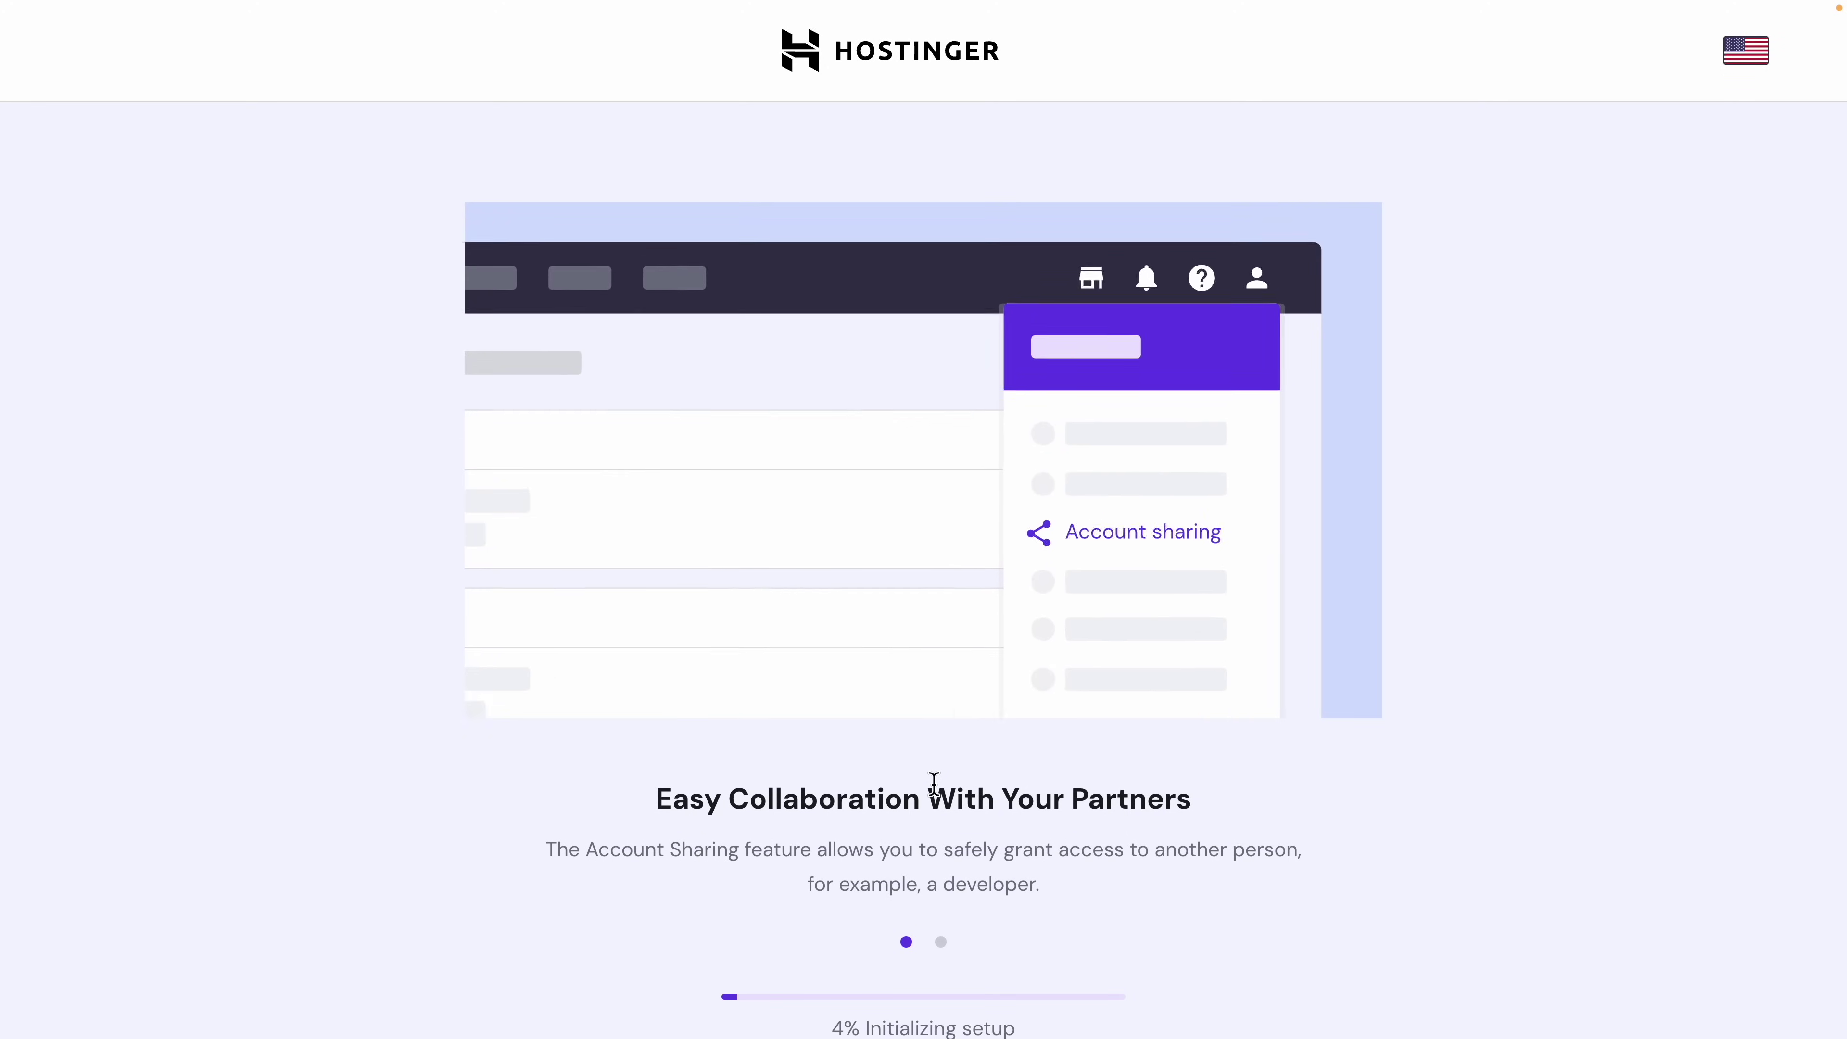
scroll(933, 778, down, 2)
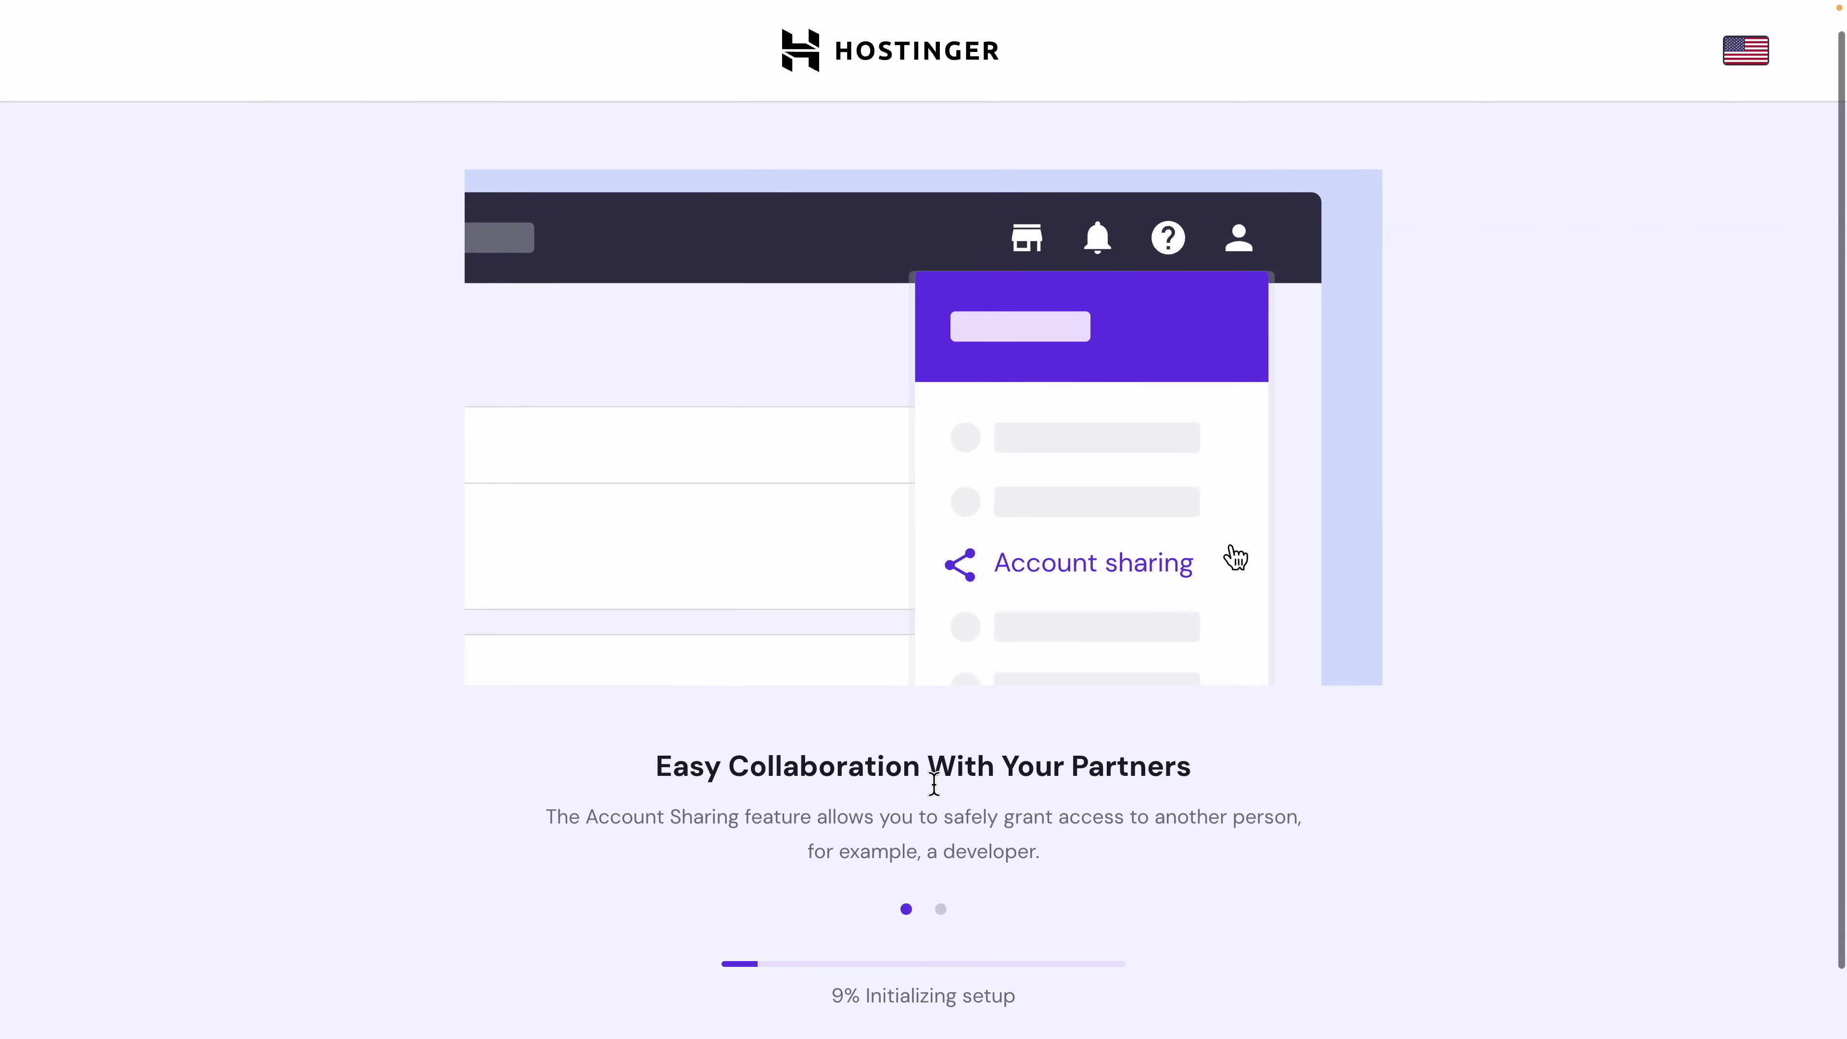
scroll(1031, 931, up, 2)
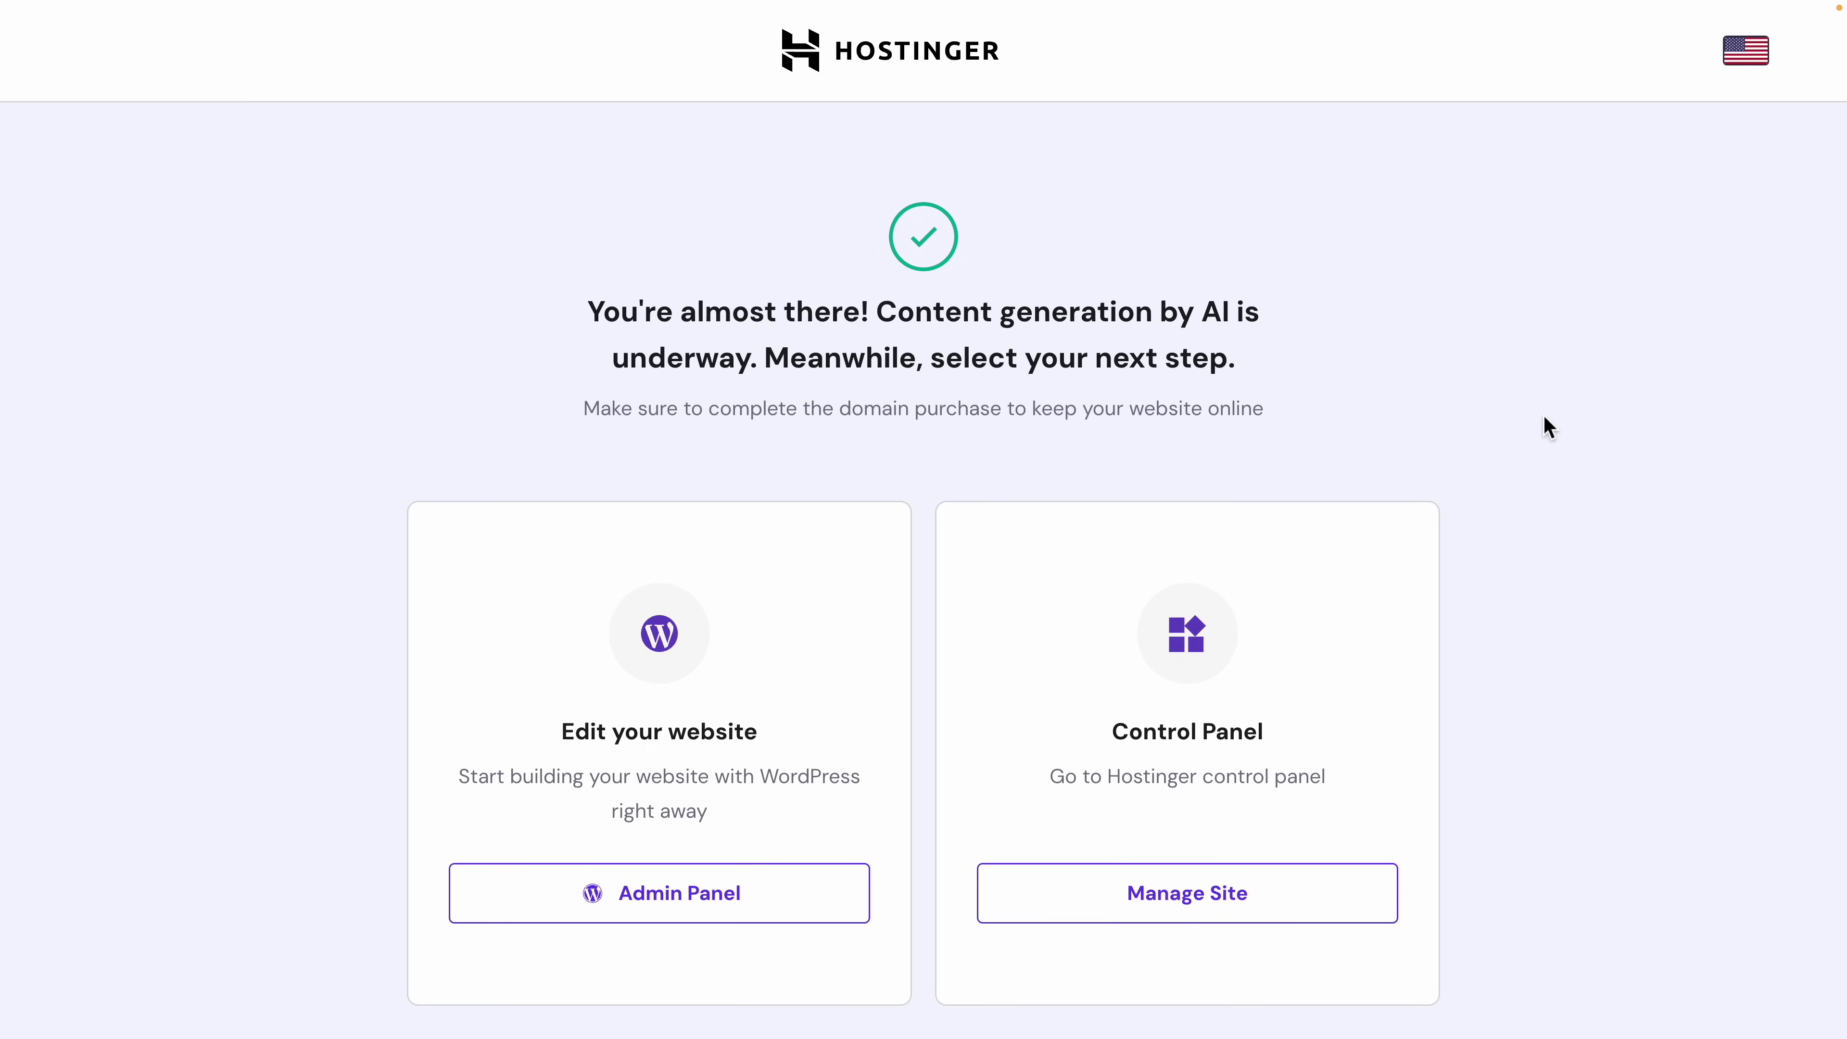
drag(873, 301, 760, 367)
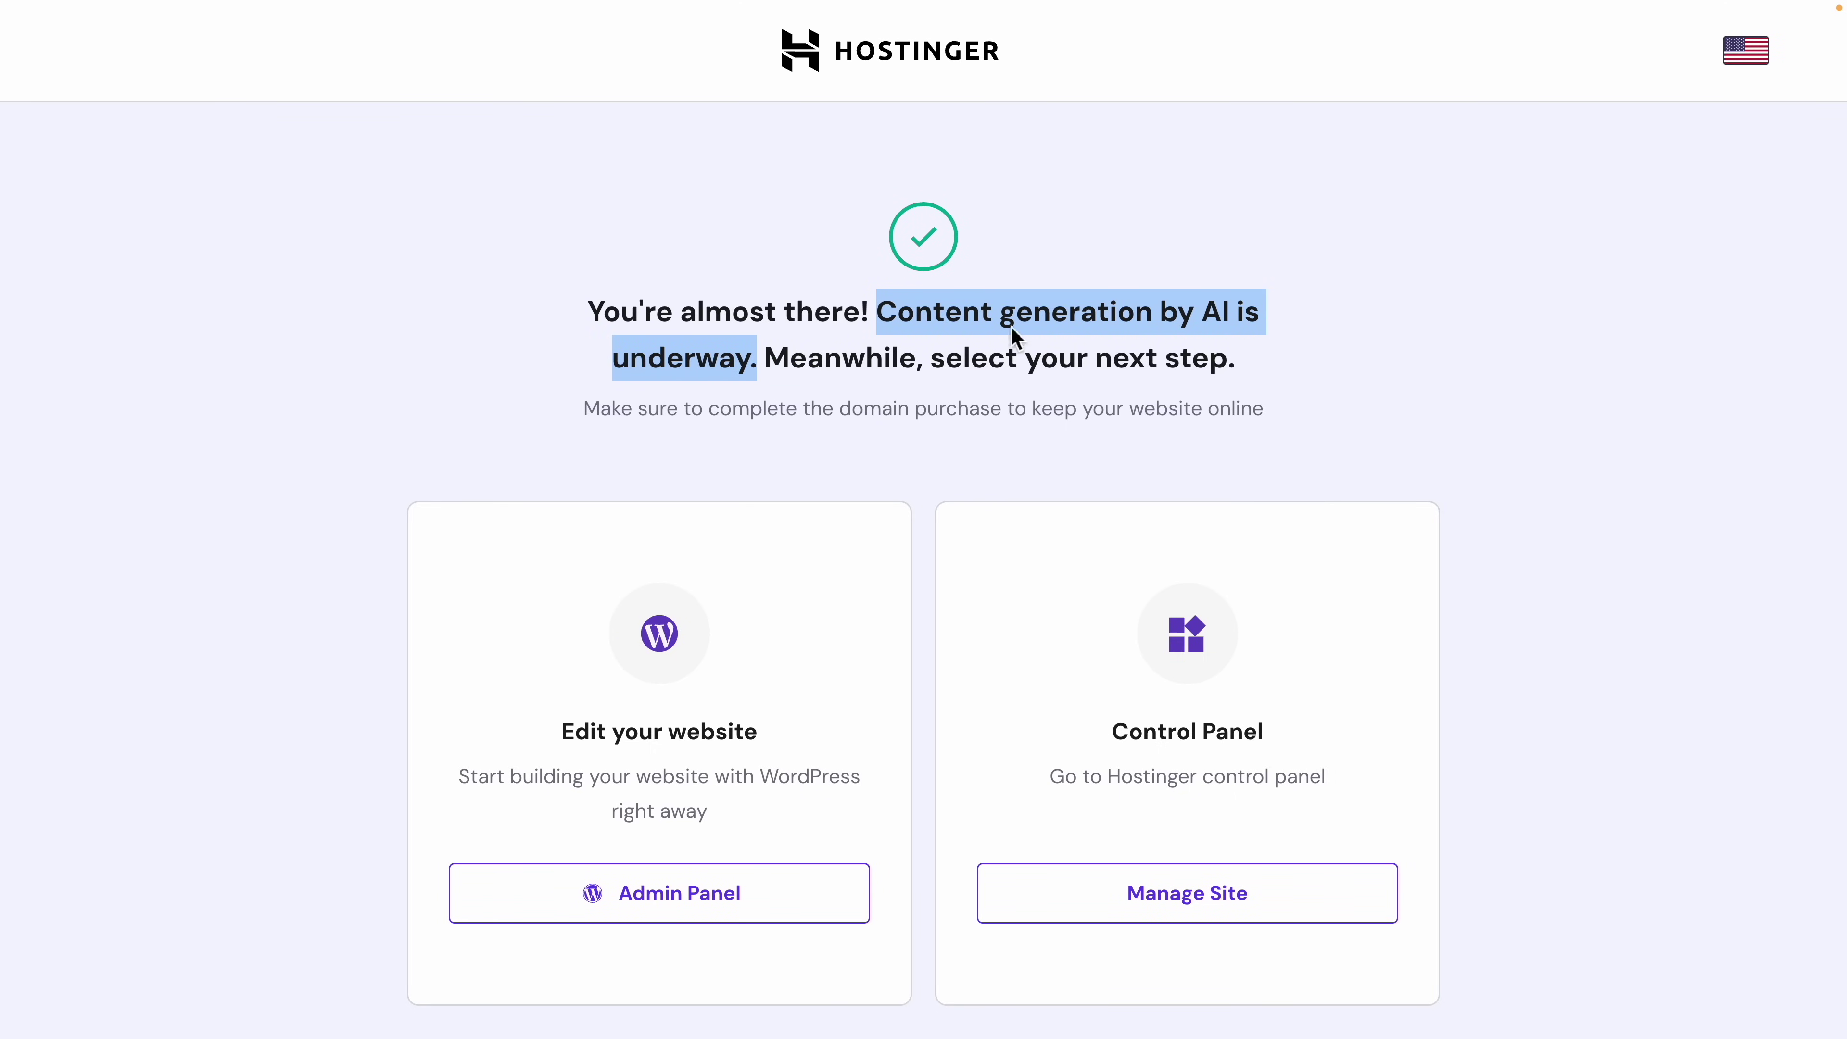
scroll(1088, 320, down, 2)
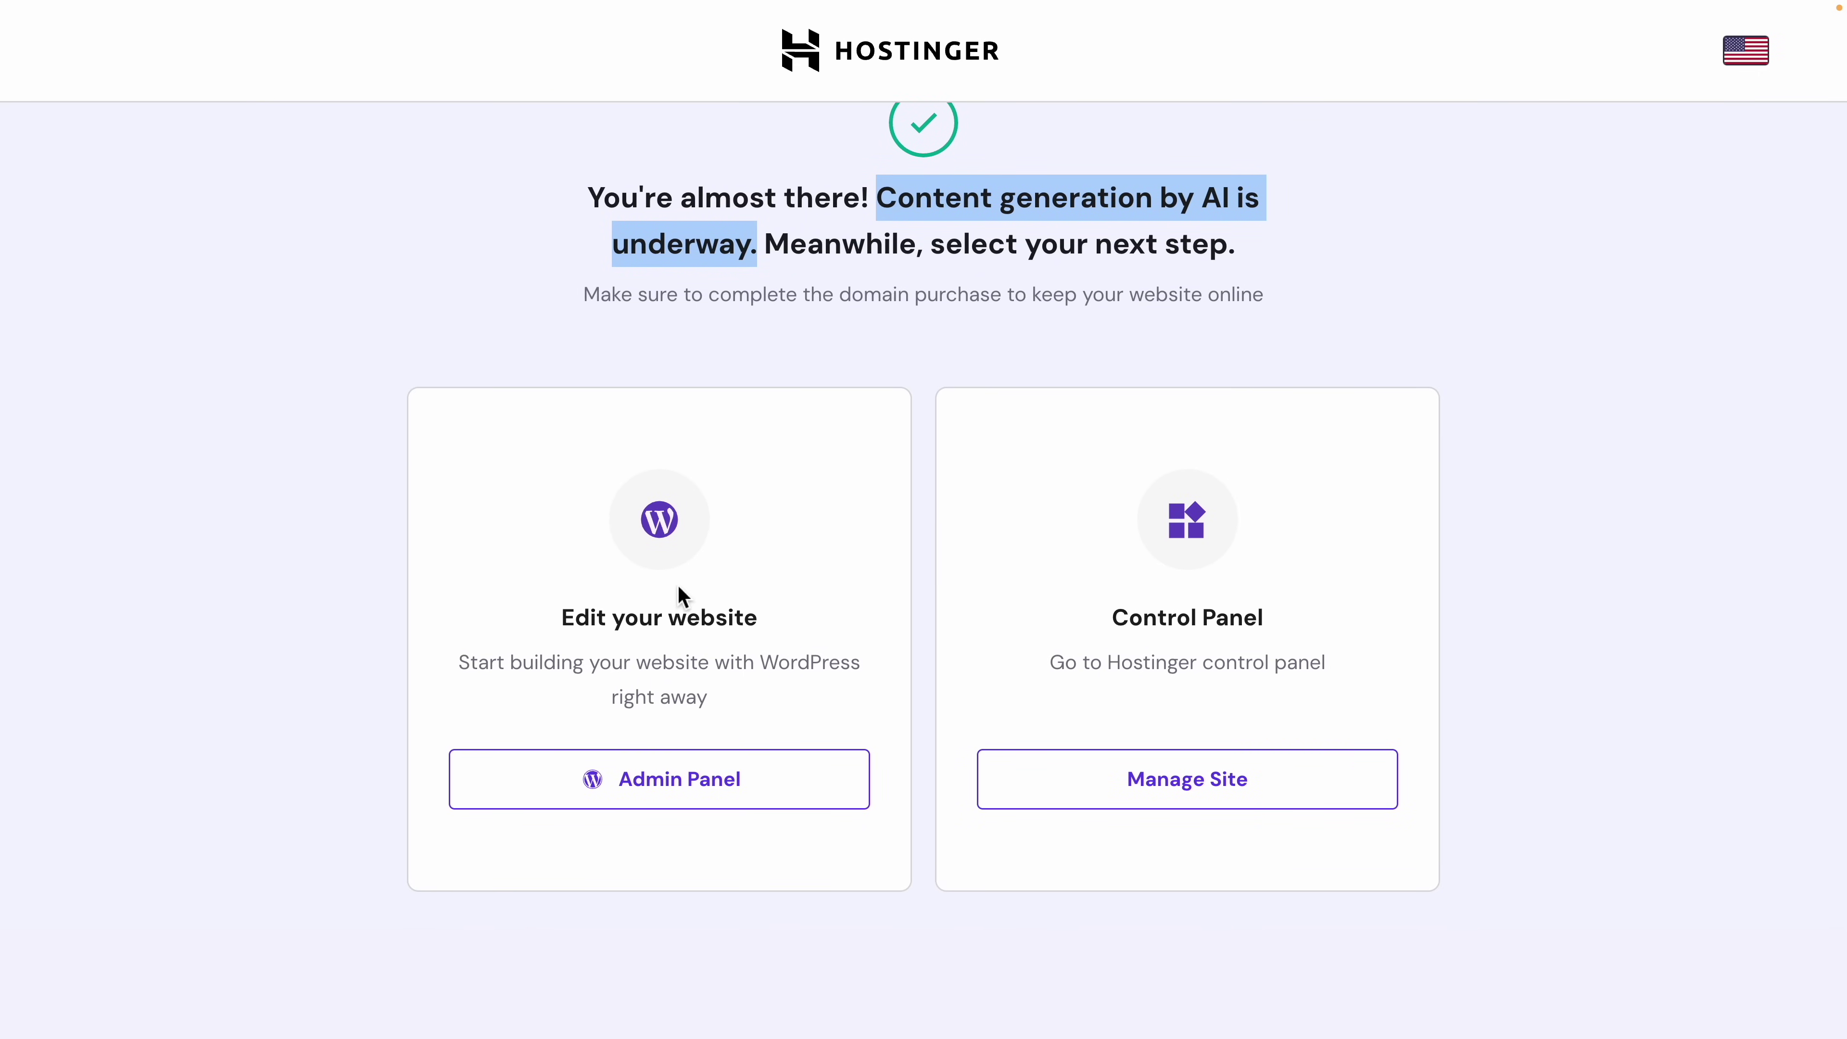
scroll(1166, 494, up, 2)
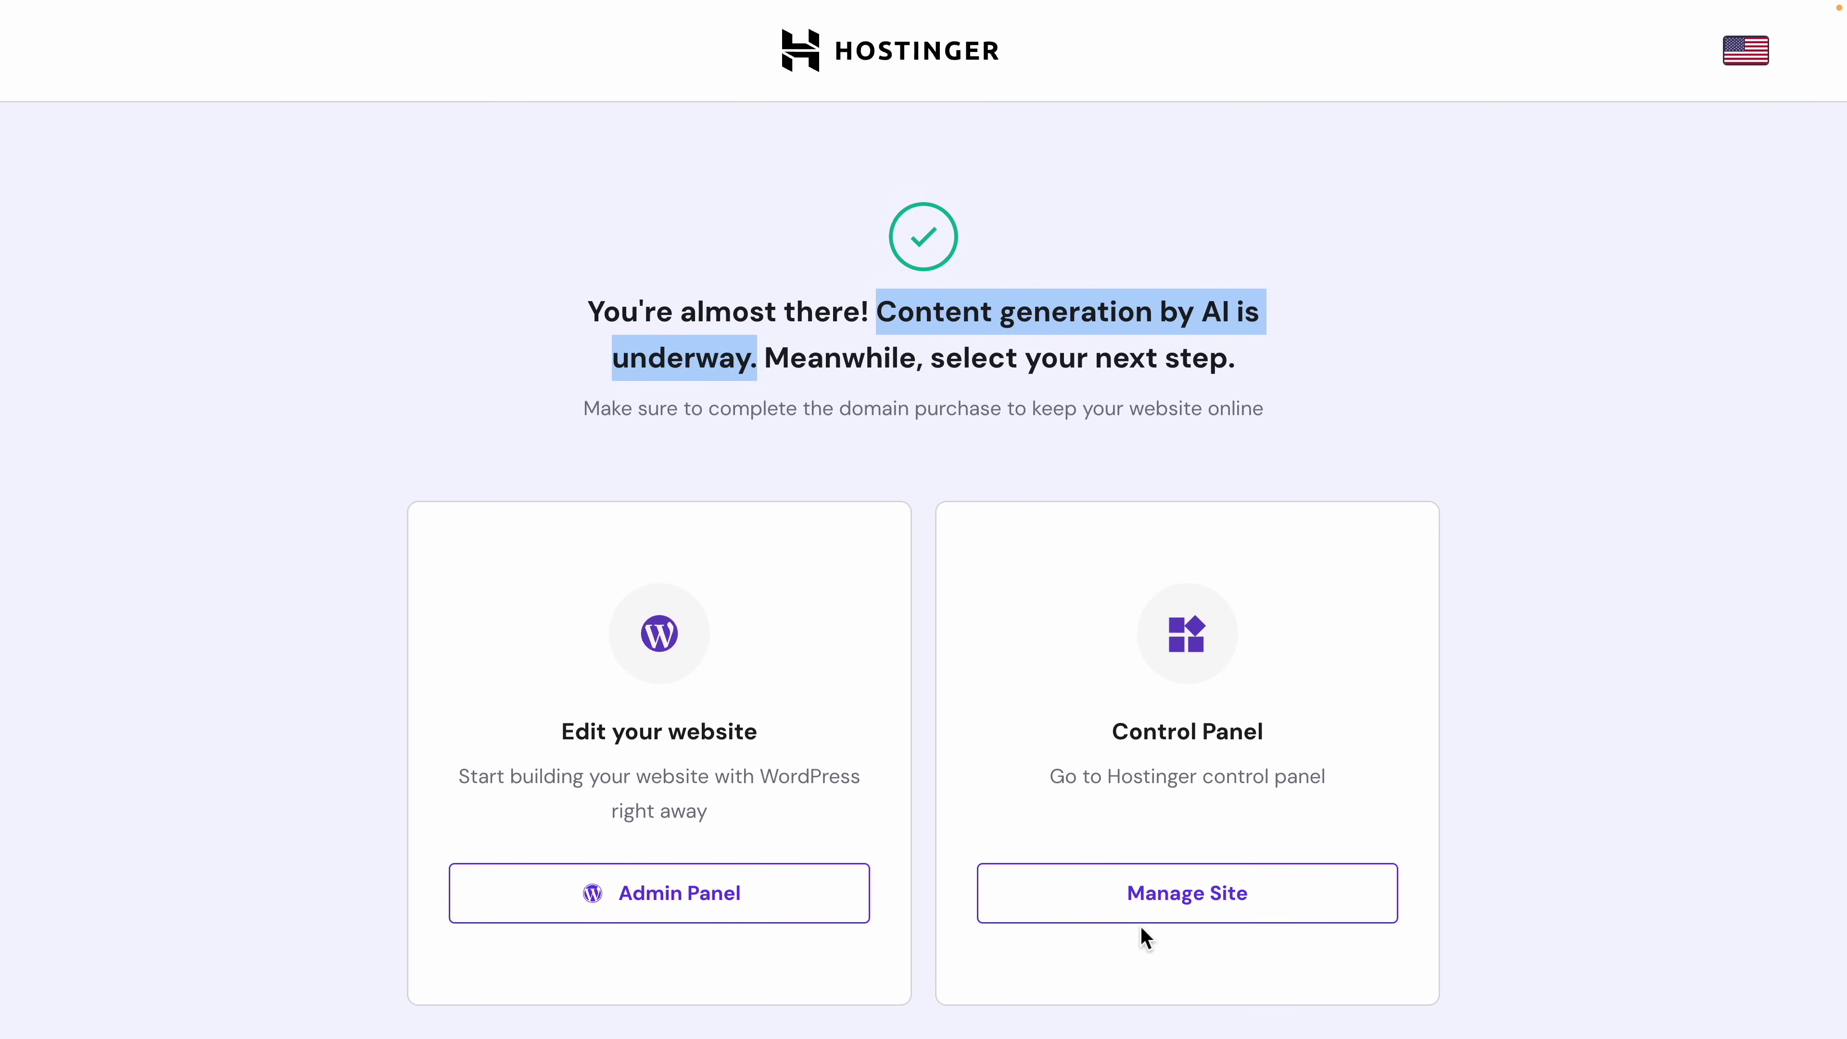
Step: Go to the site's hPanel, dismissing the phishing notice and the Update Your Address dialog
click(1117, 920)
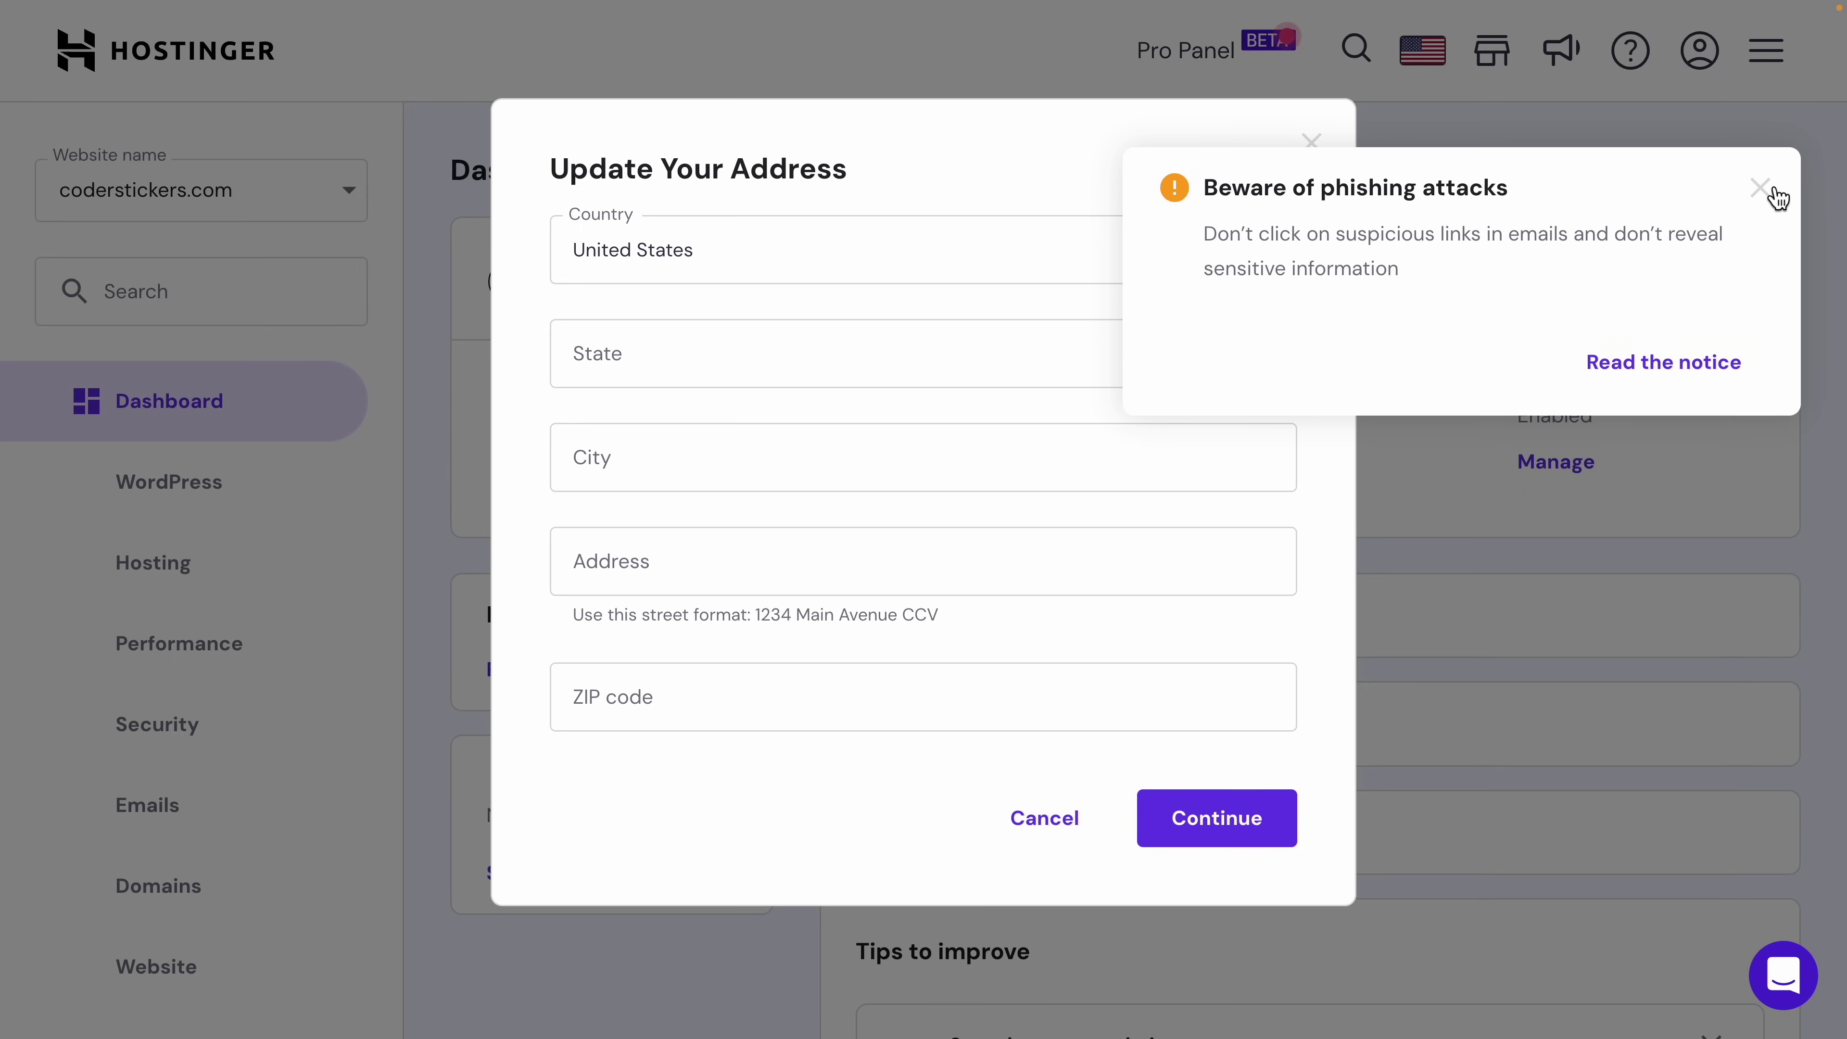
click(1774, 191)
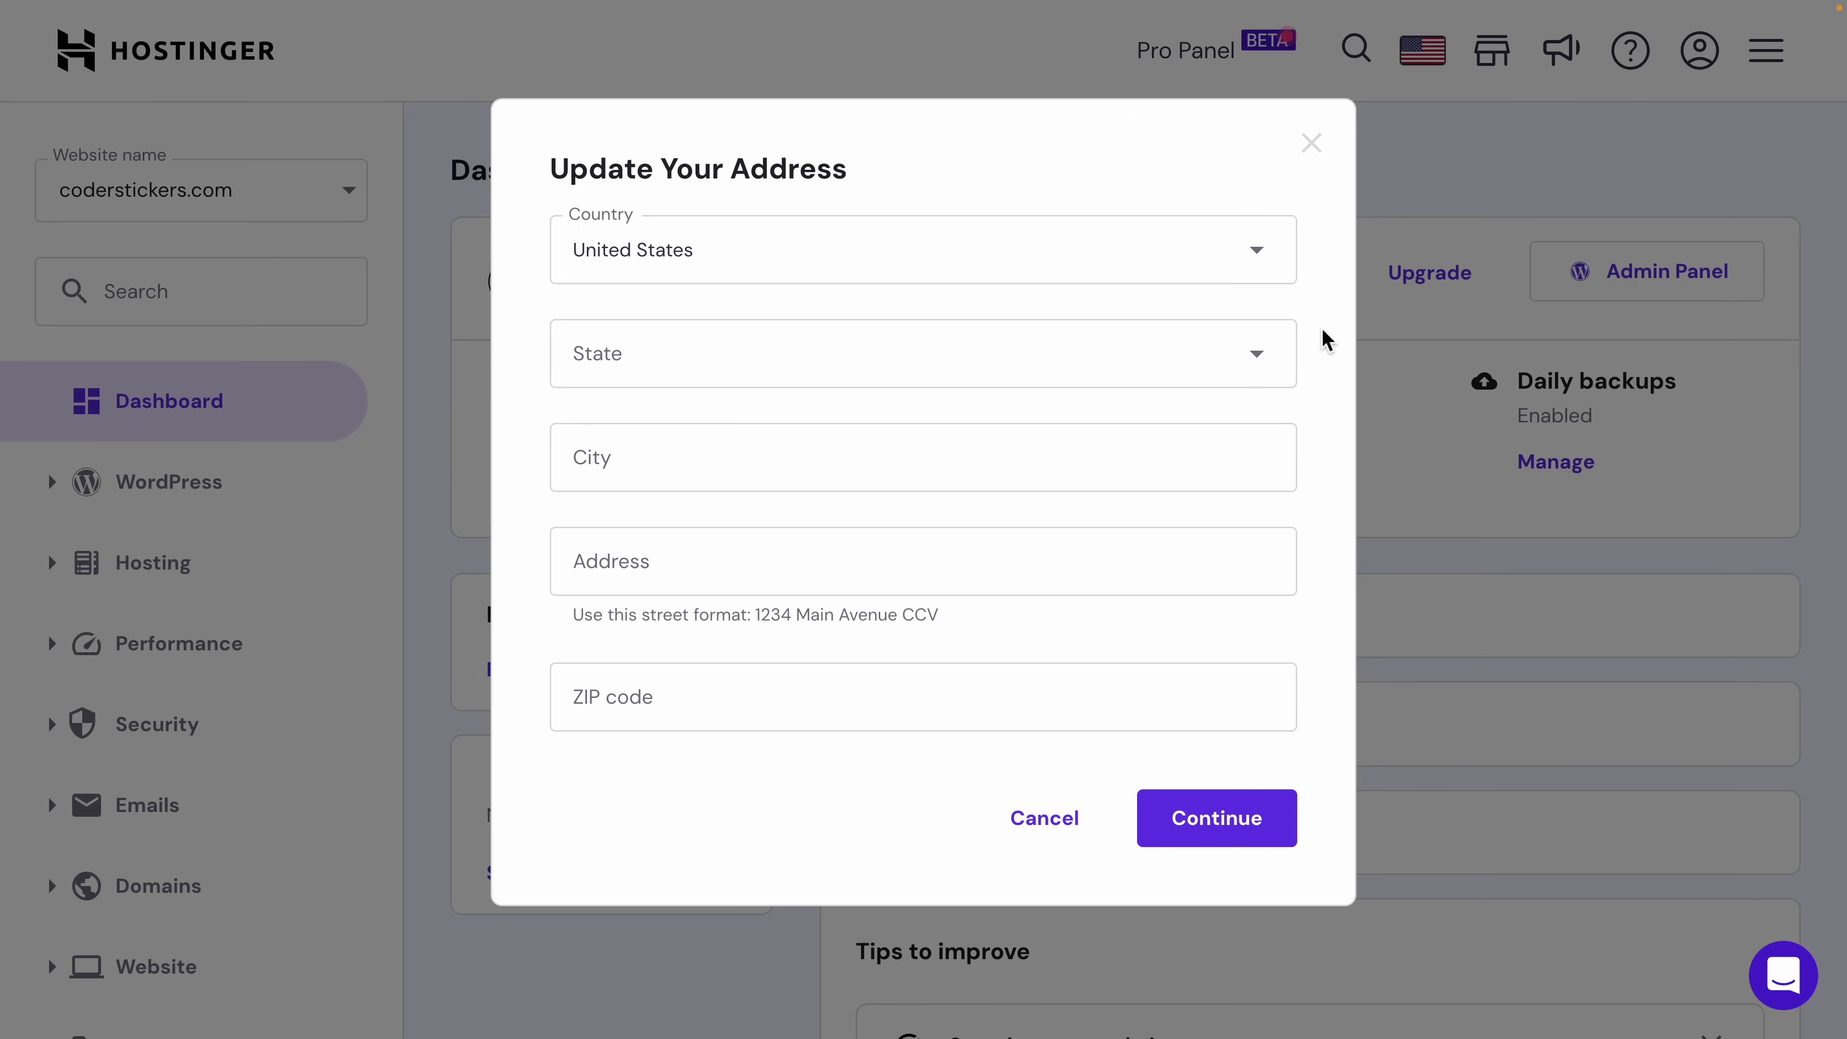
click(1320, 149)
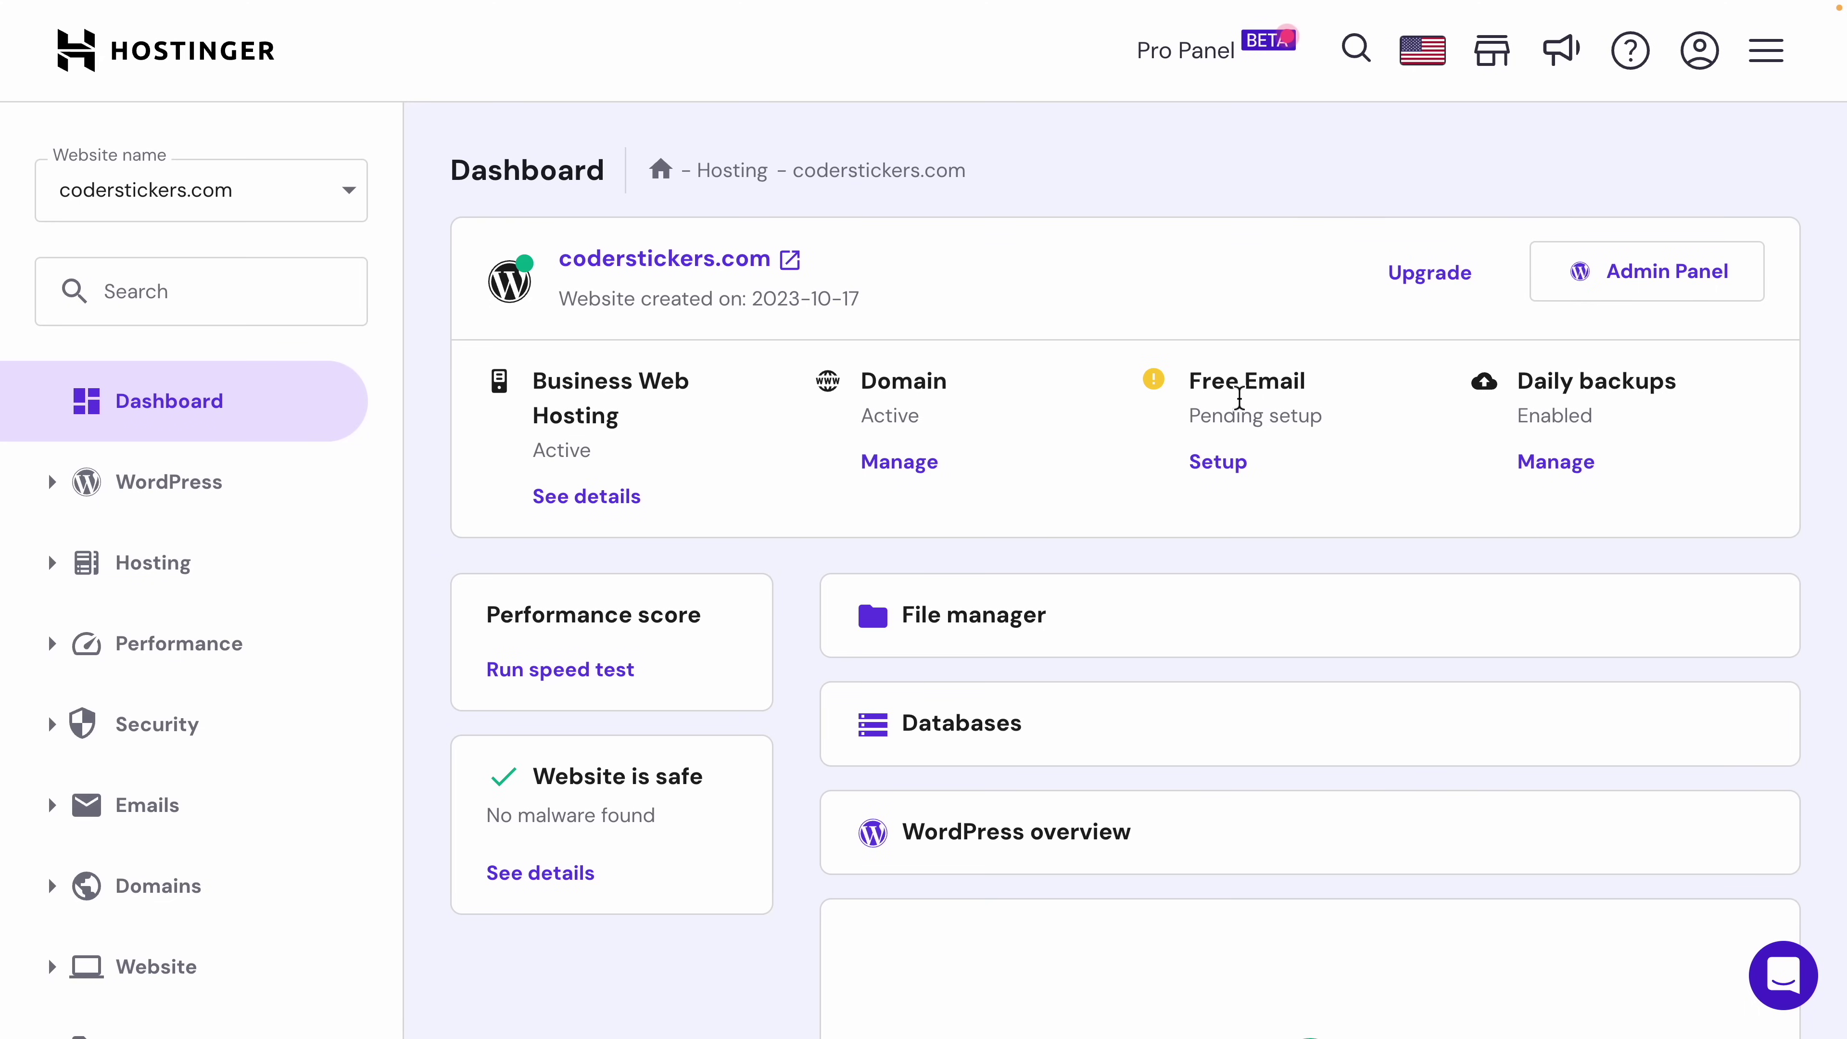
Step: Start the Free Email setup and pick the Titan Free Email plan
drag(1197, 383, 1311, 400)
click(1312, 416)
click(1220, 464)
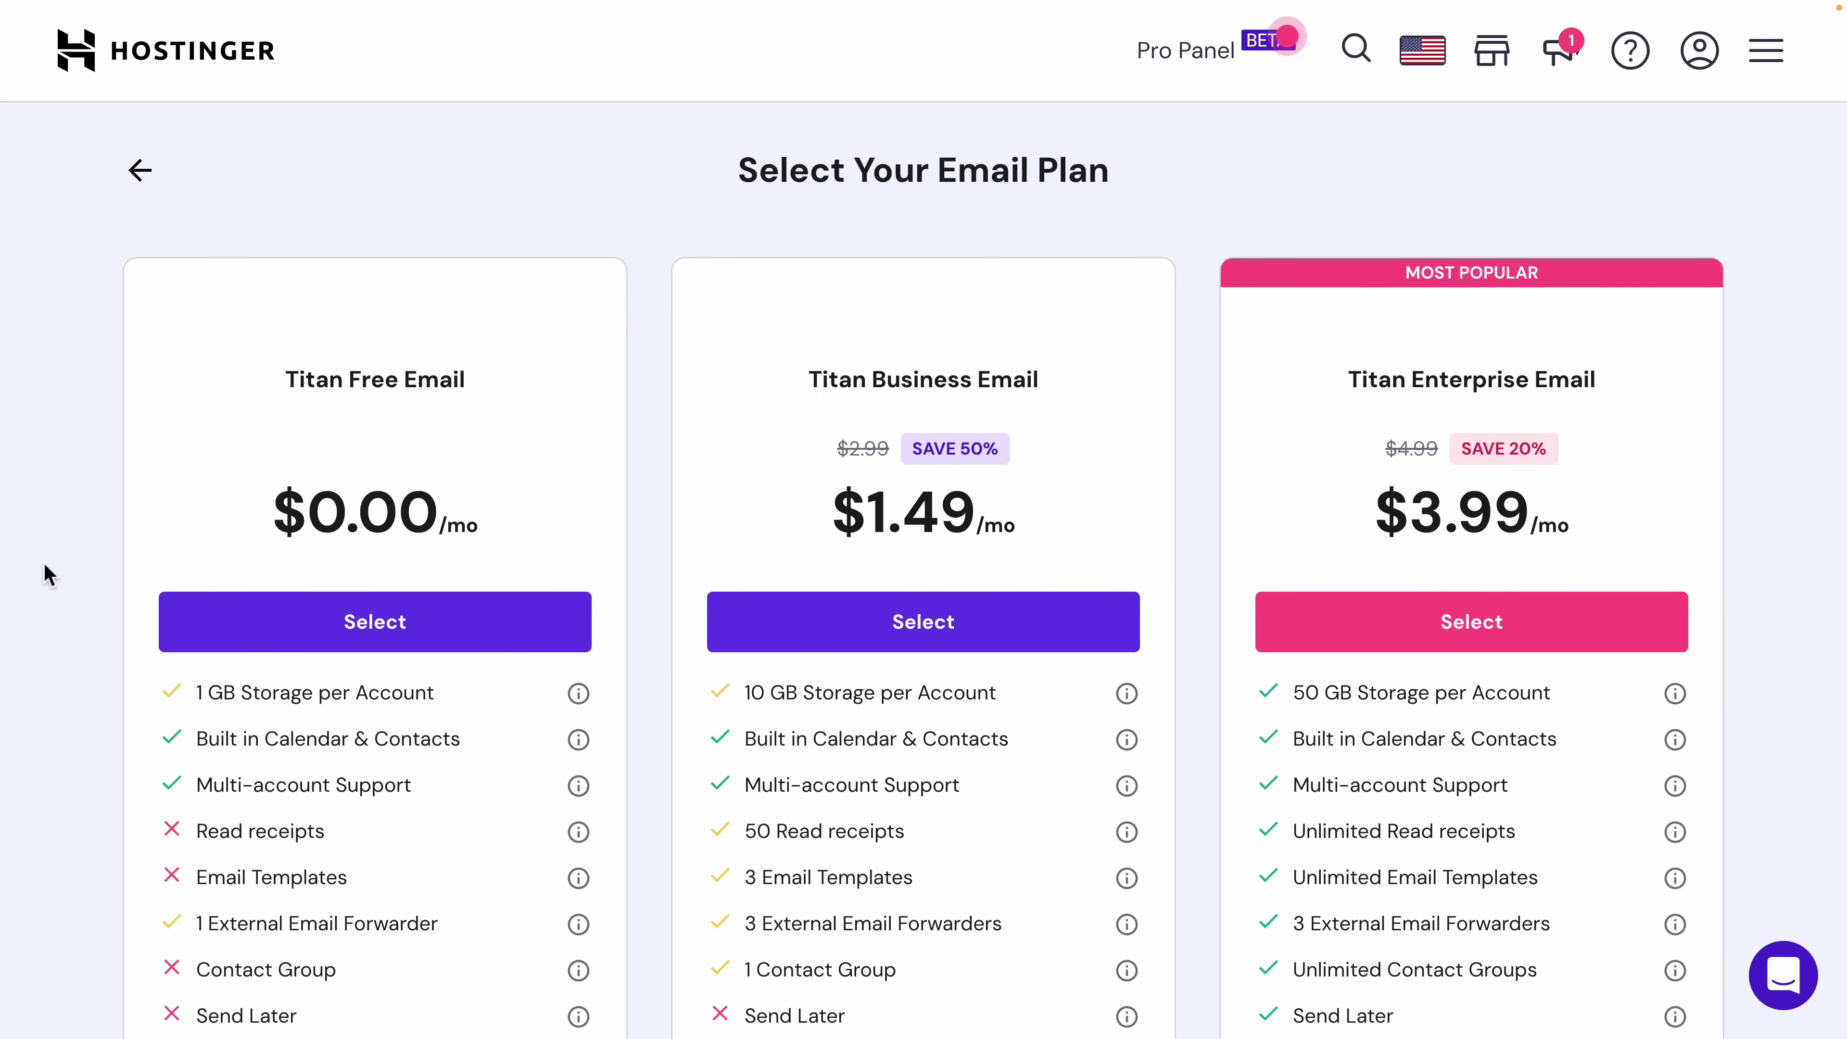
scroll(44, 562, down, 3)
scroll(44, 562, down, 1)
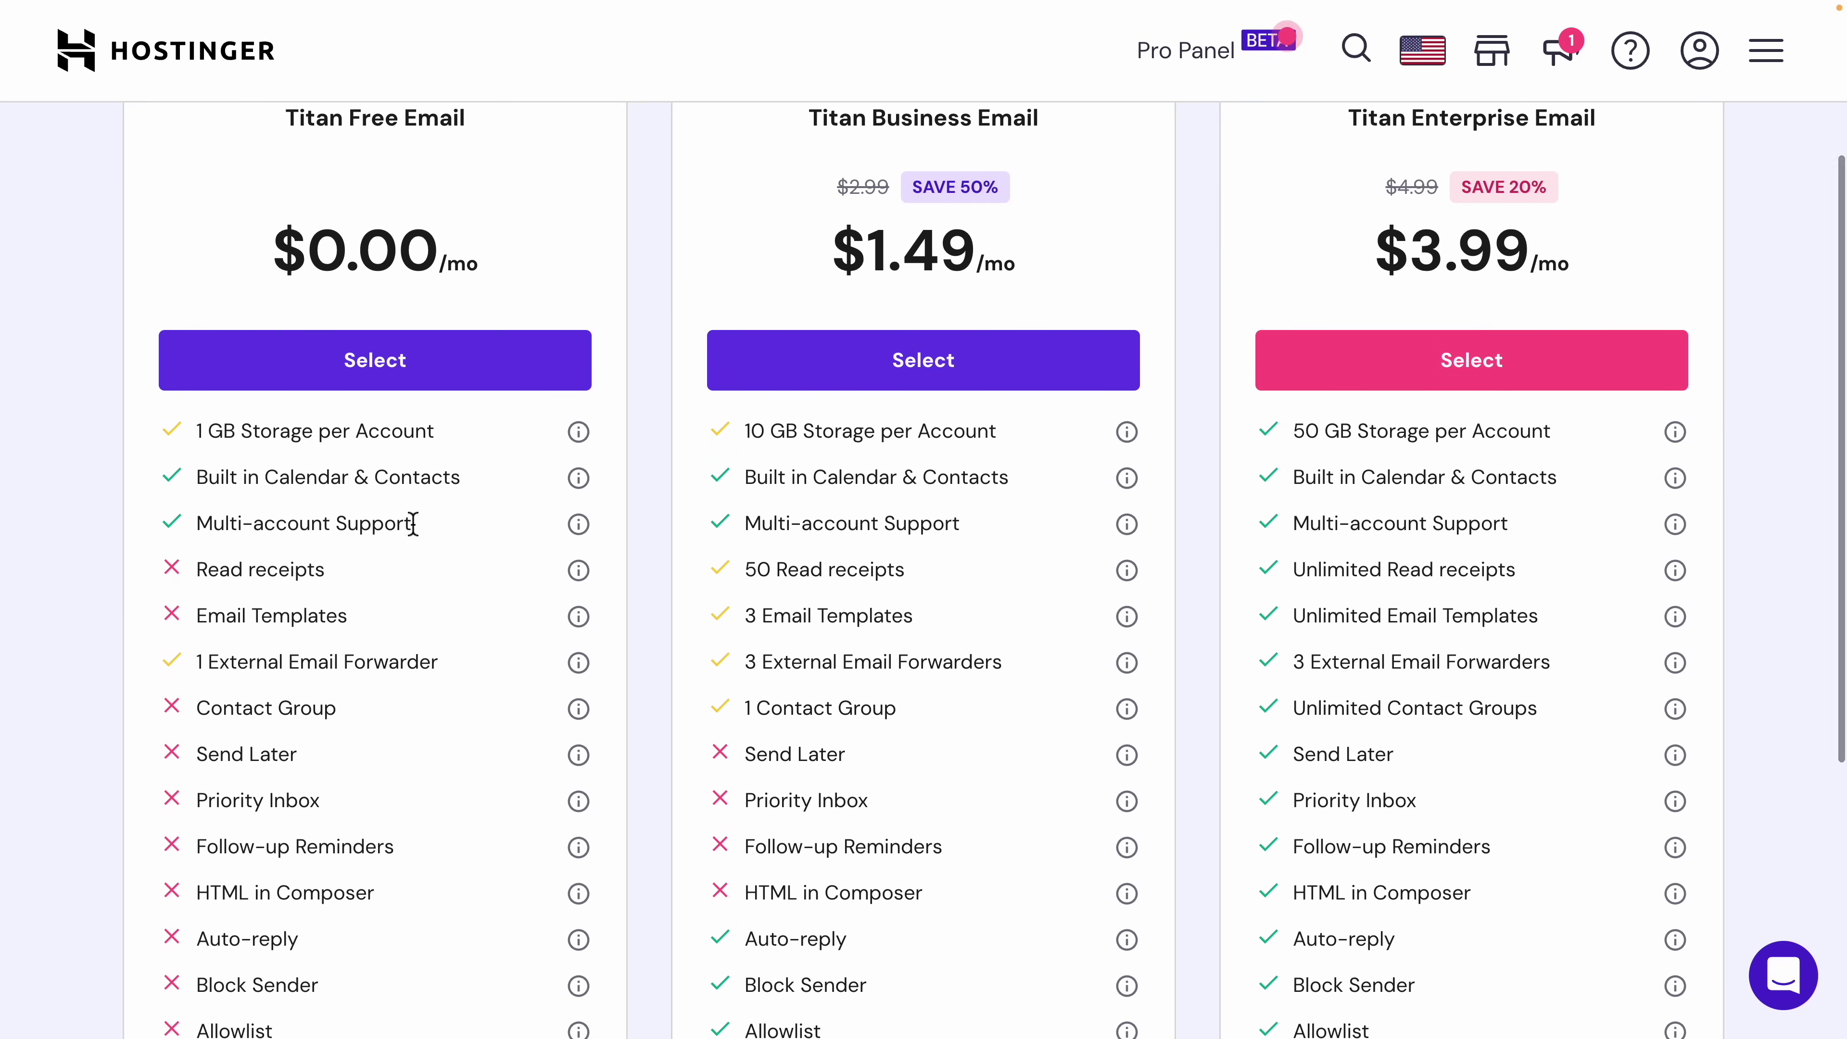
click(376, 393)
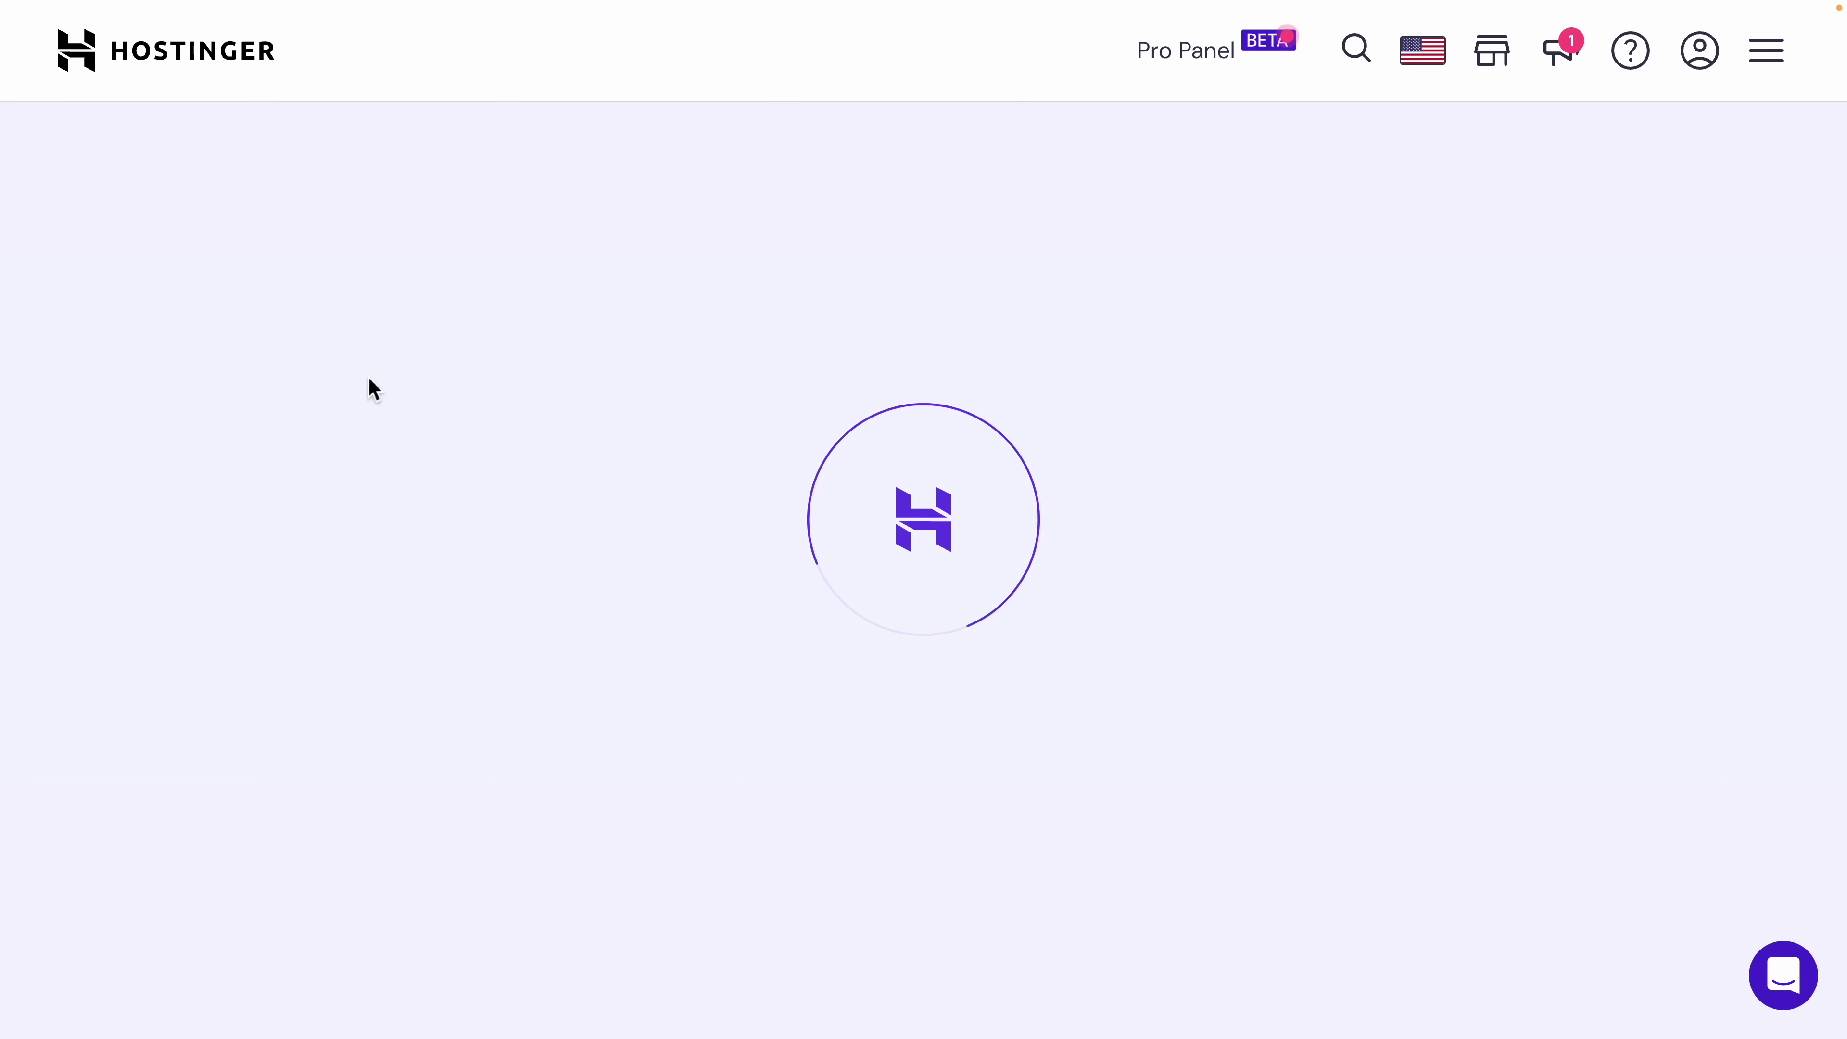
Step: Confirm Titan Free Email, then enter the admin mailbox name and an account password
click(331, 529)
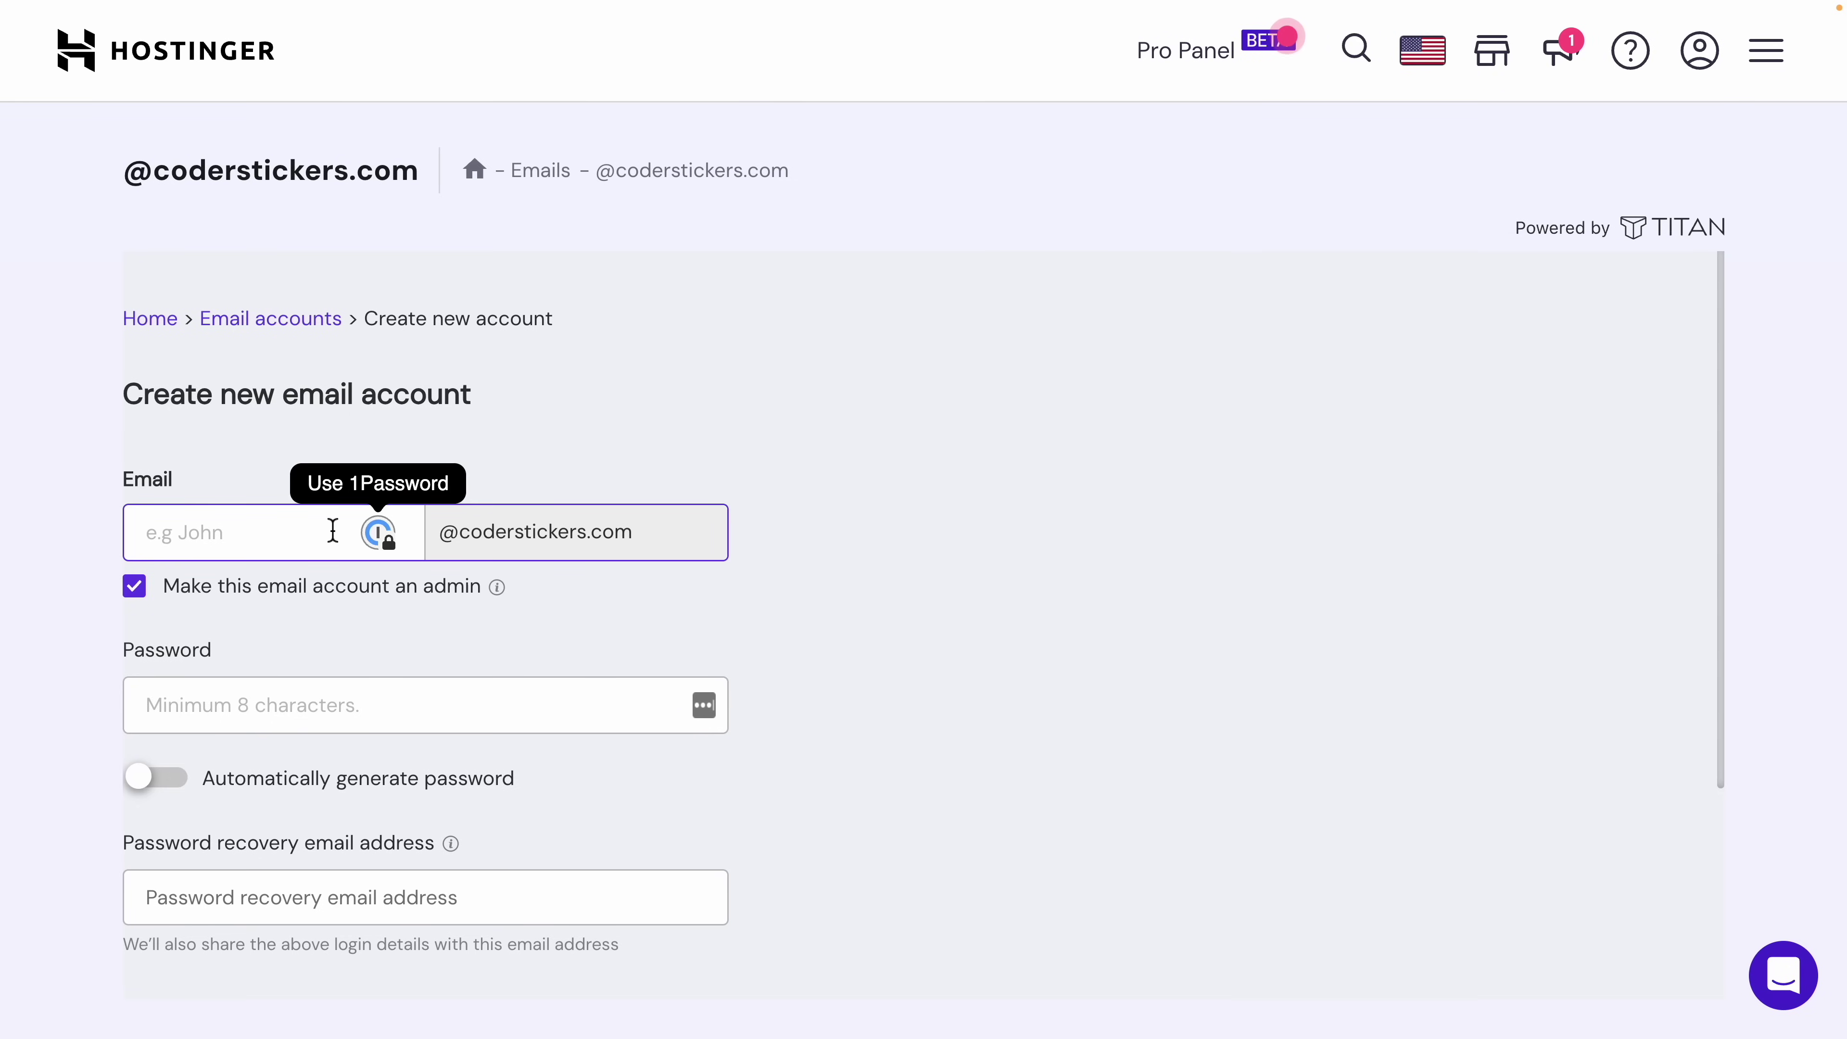
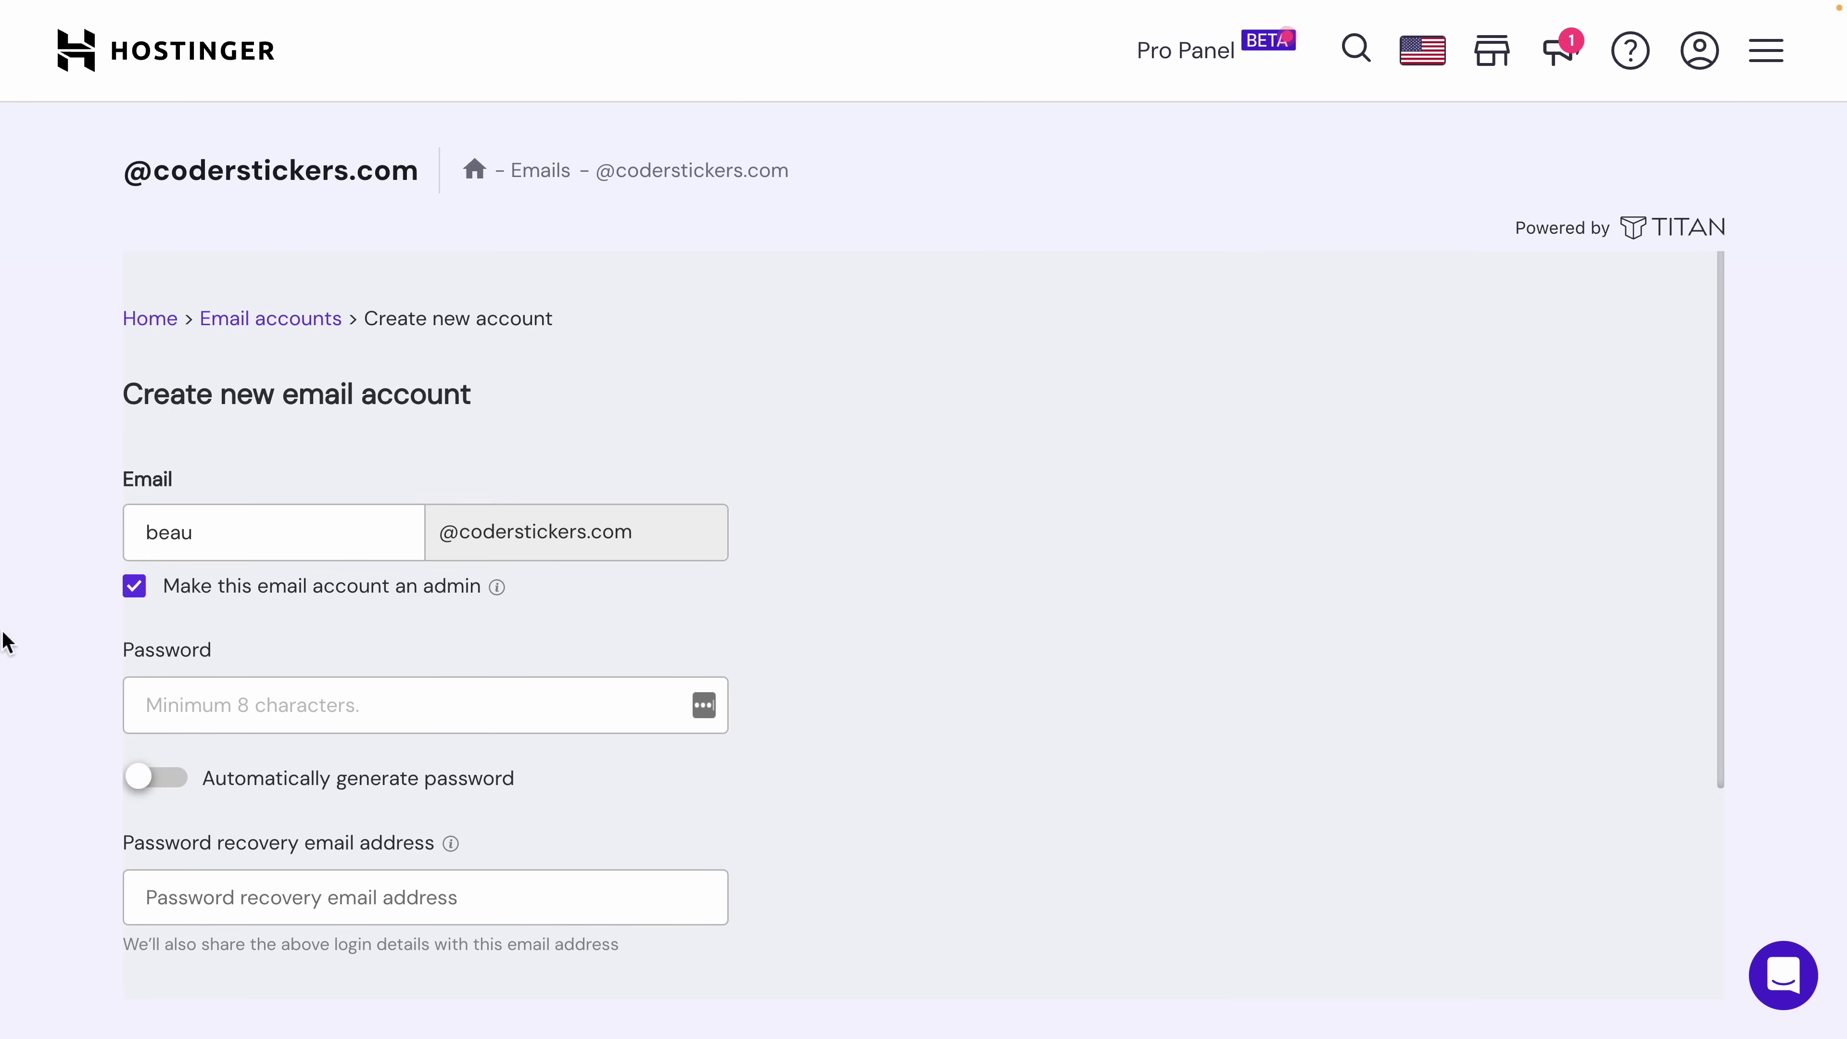
click(360, 728)
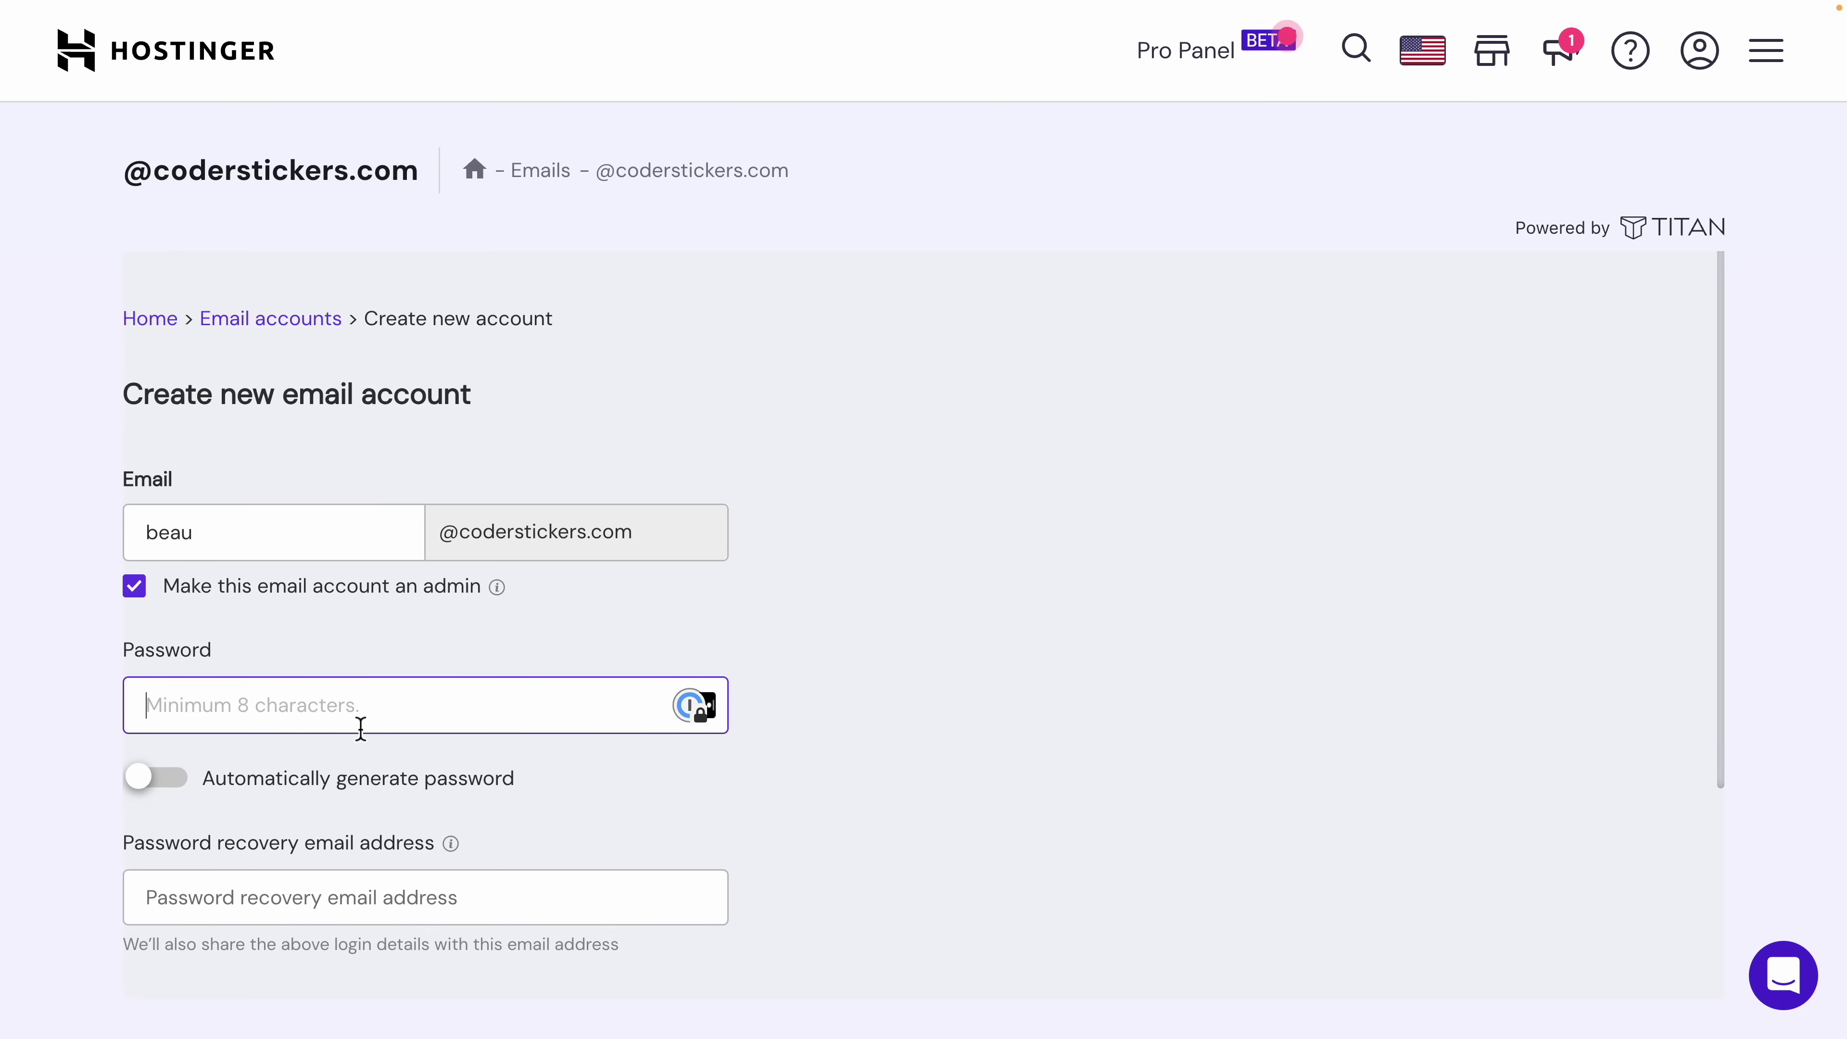
text(****)
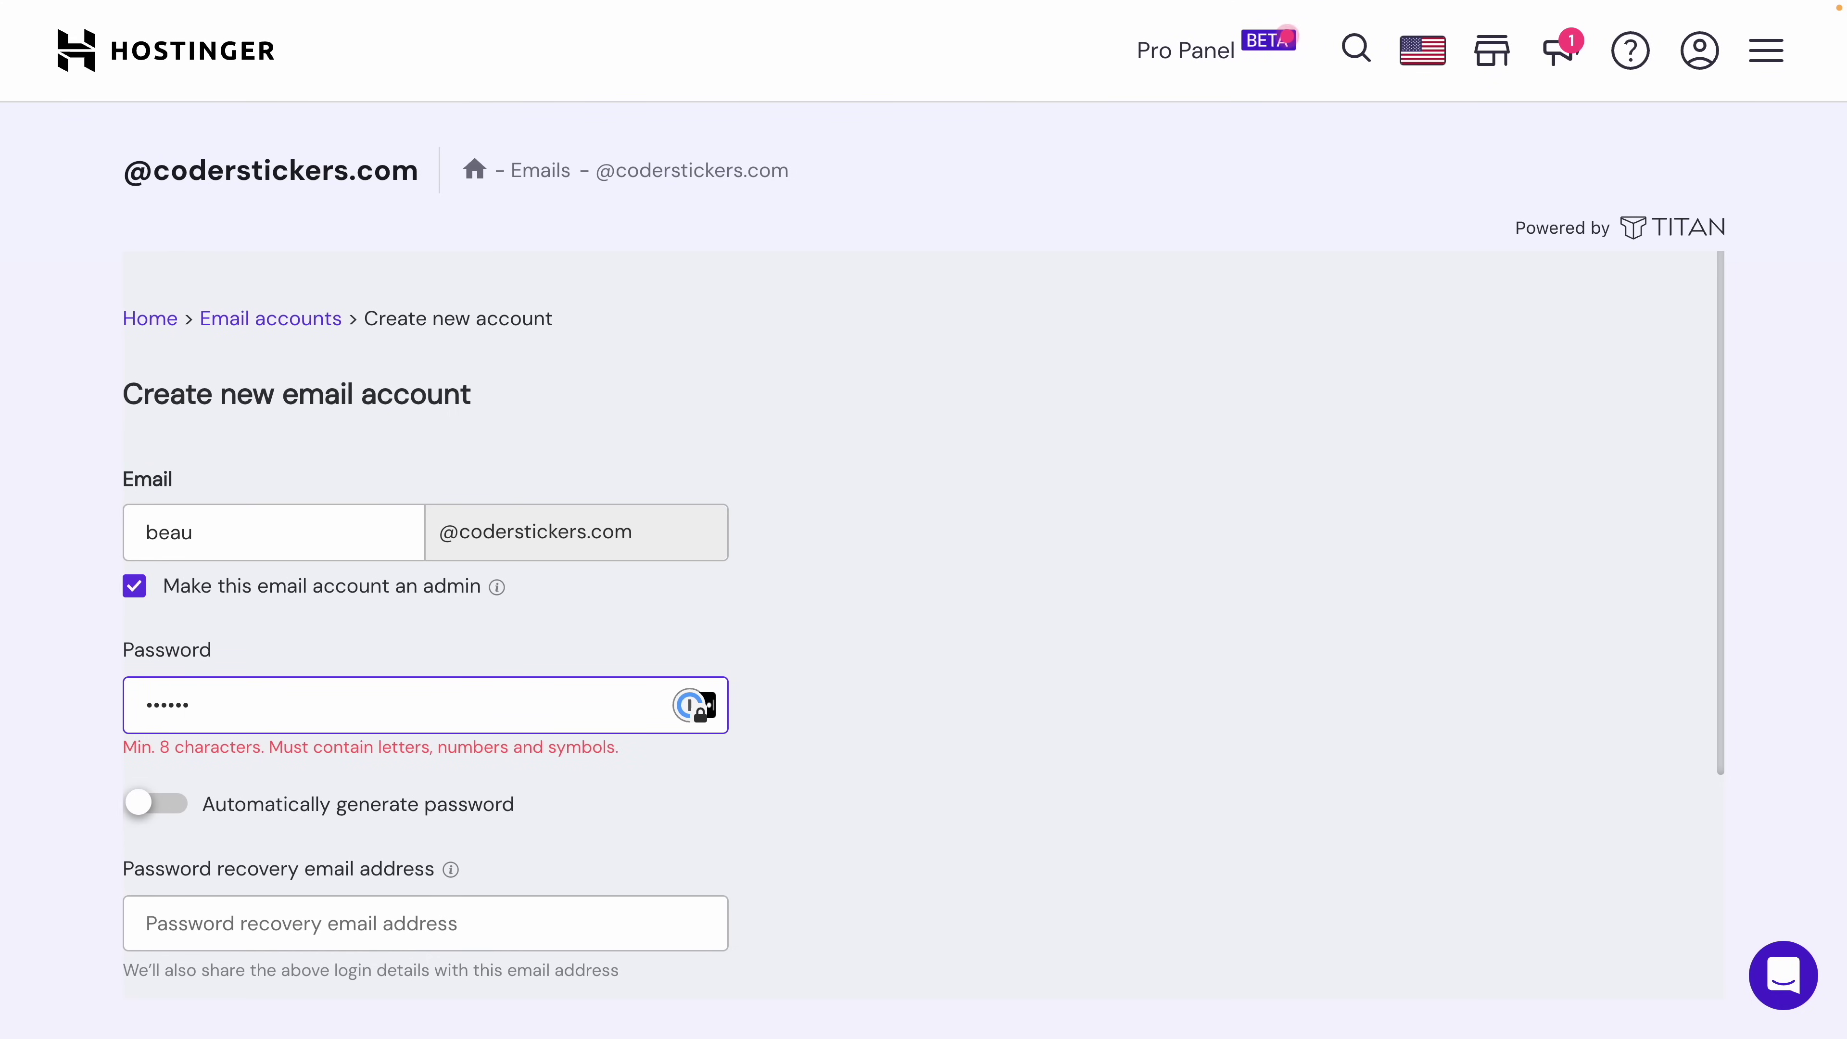
key(BackSpace)
key(BackSpace)
key(BackSpace)
text(*****)
Step: Add a recovery e-mail address and create the new coderstickers.com mail account
scroll(4, 735, down, 1)
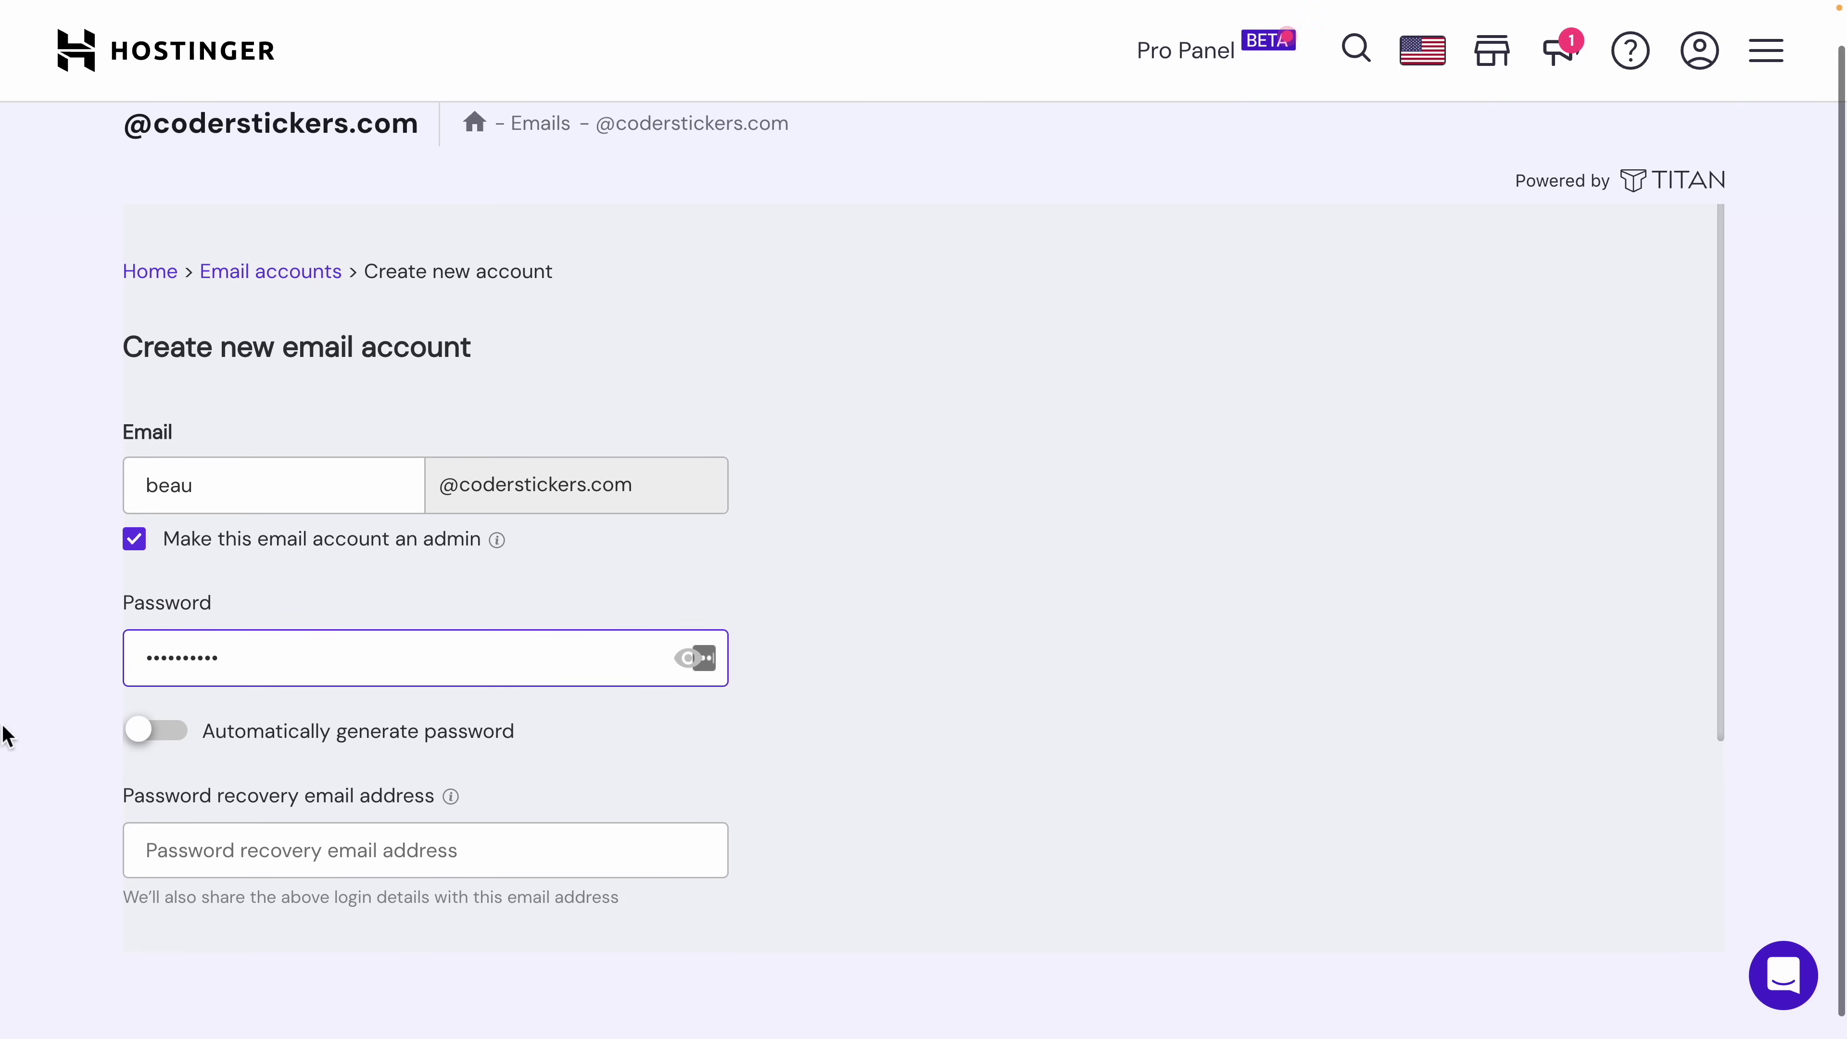
click(262, 850)
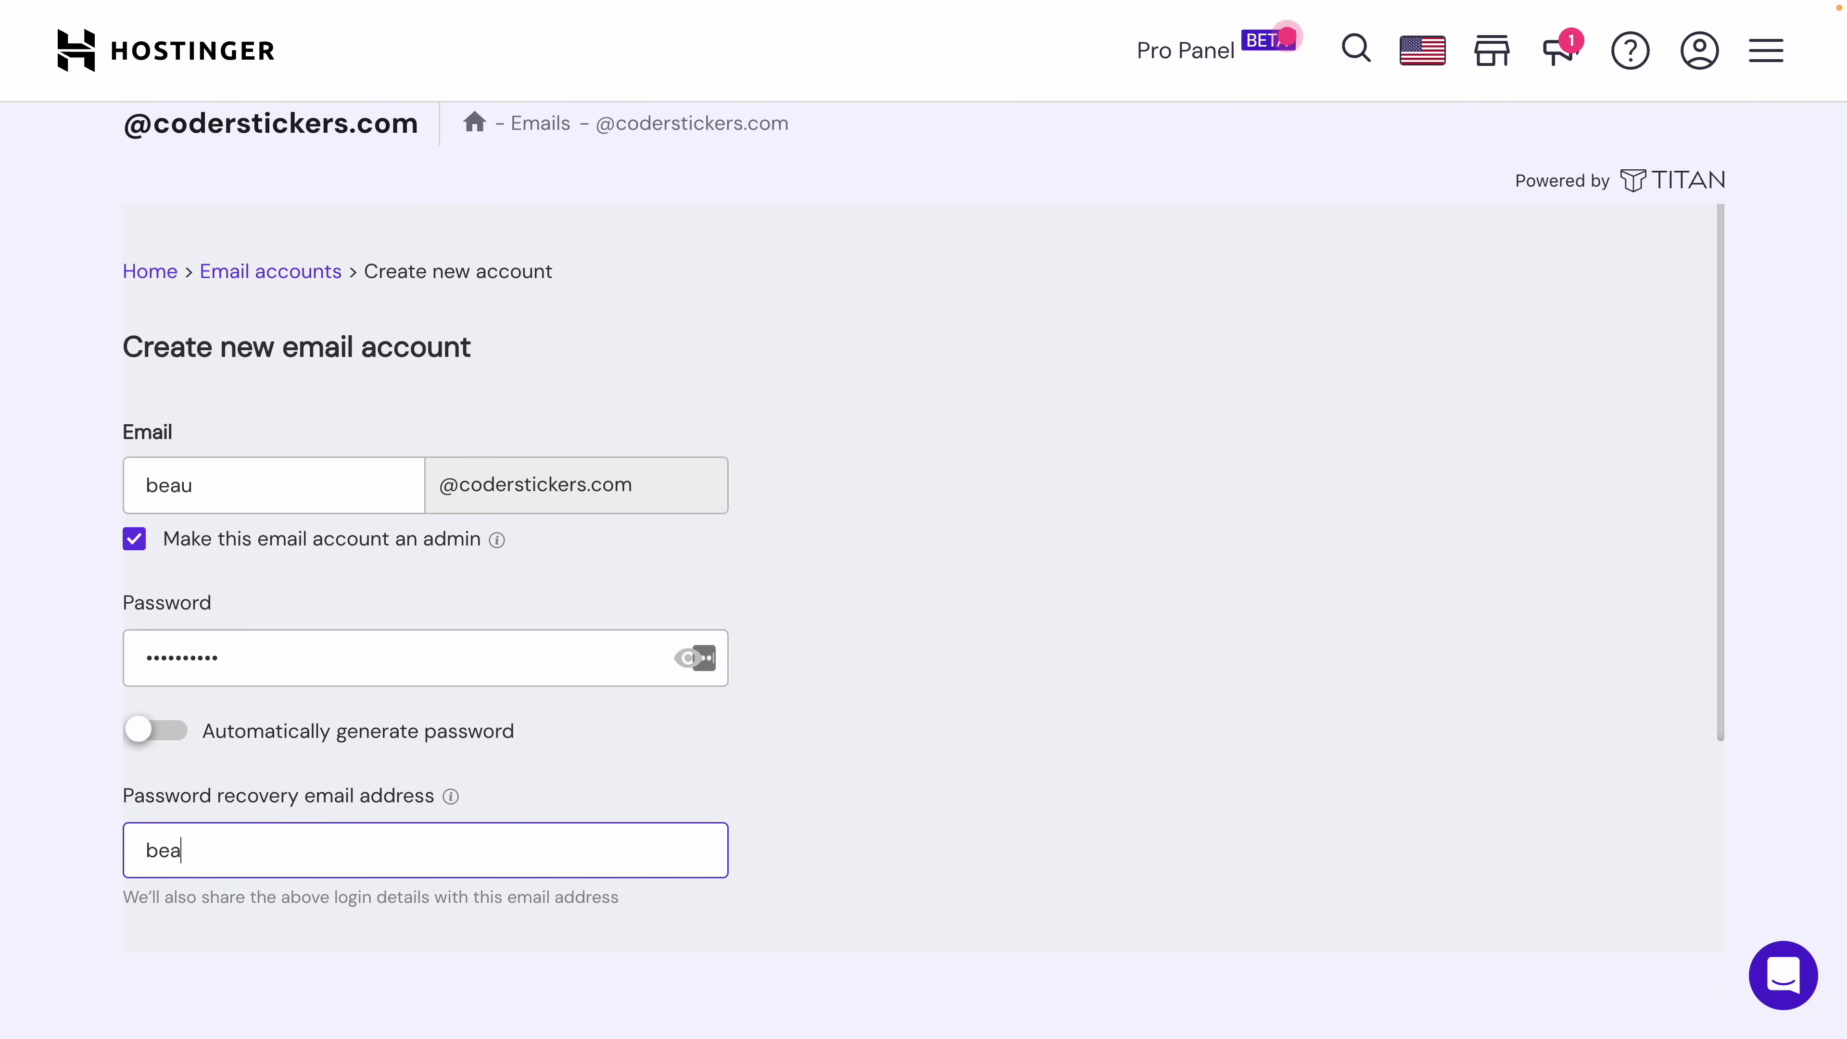
scroll(923, 695, down, 4)
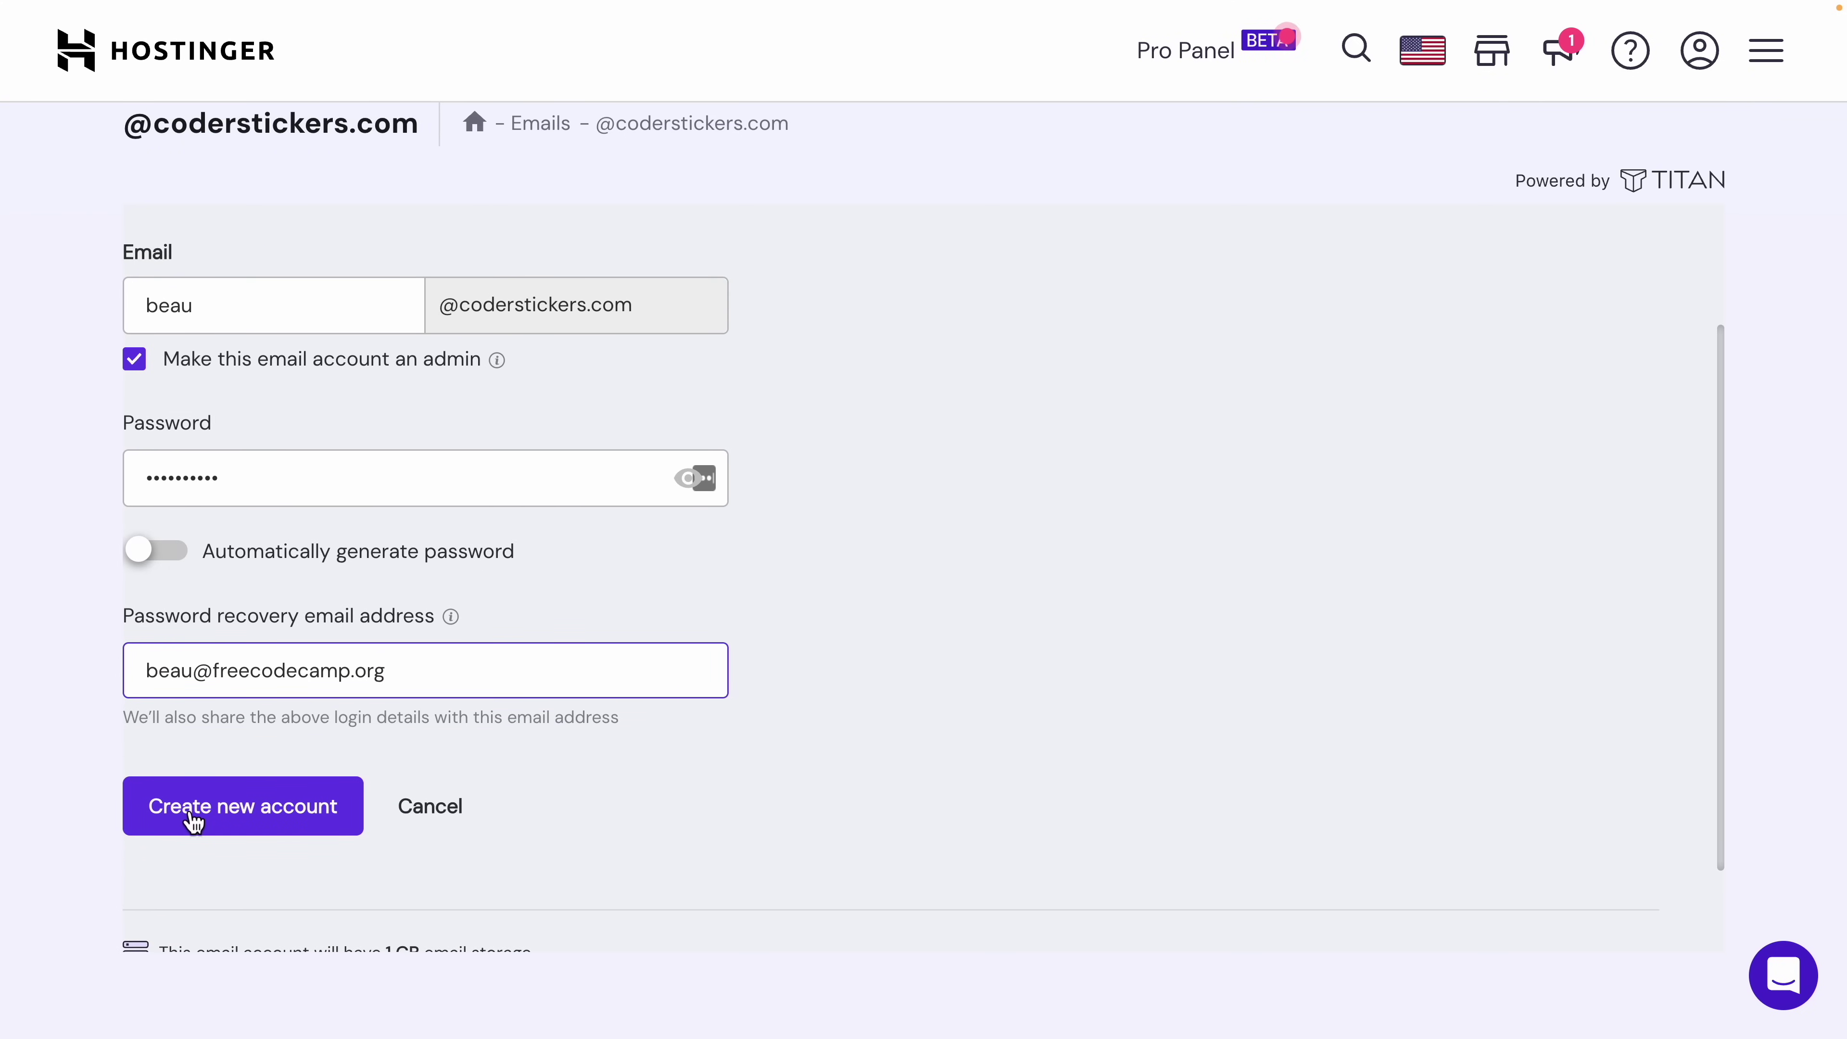
click(194, 821)
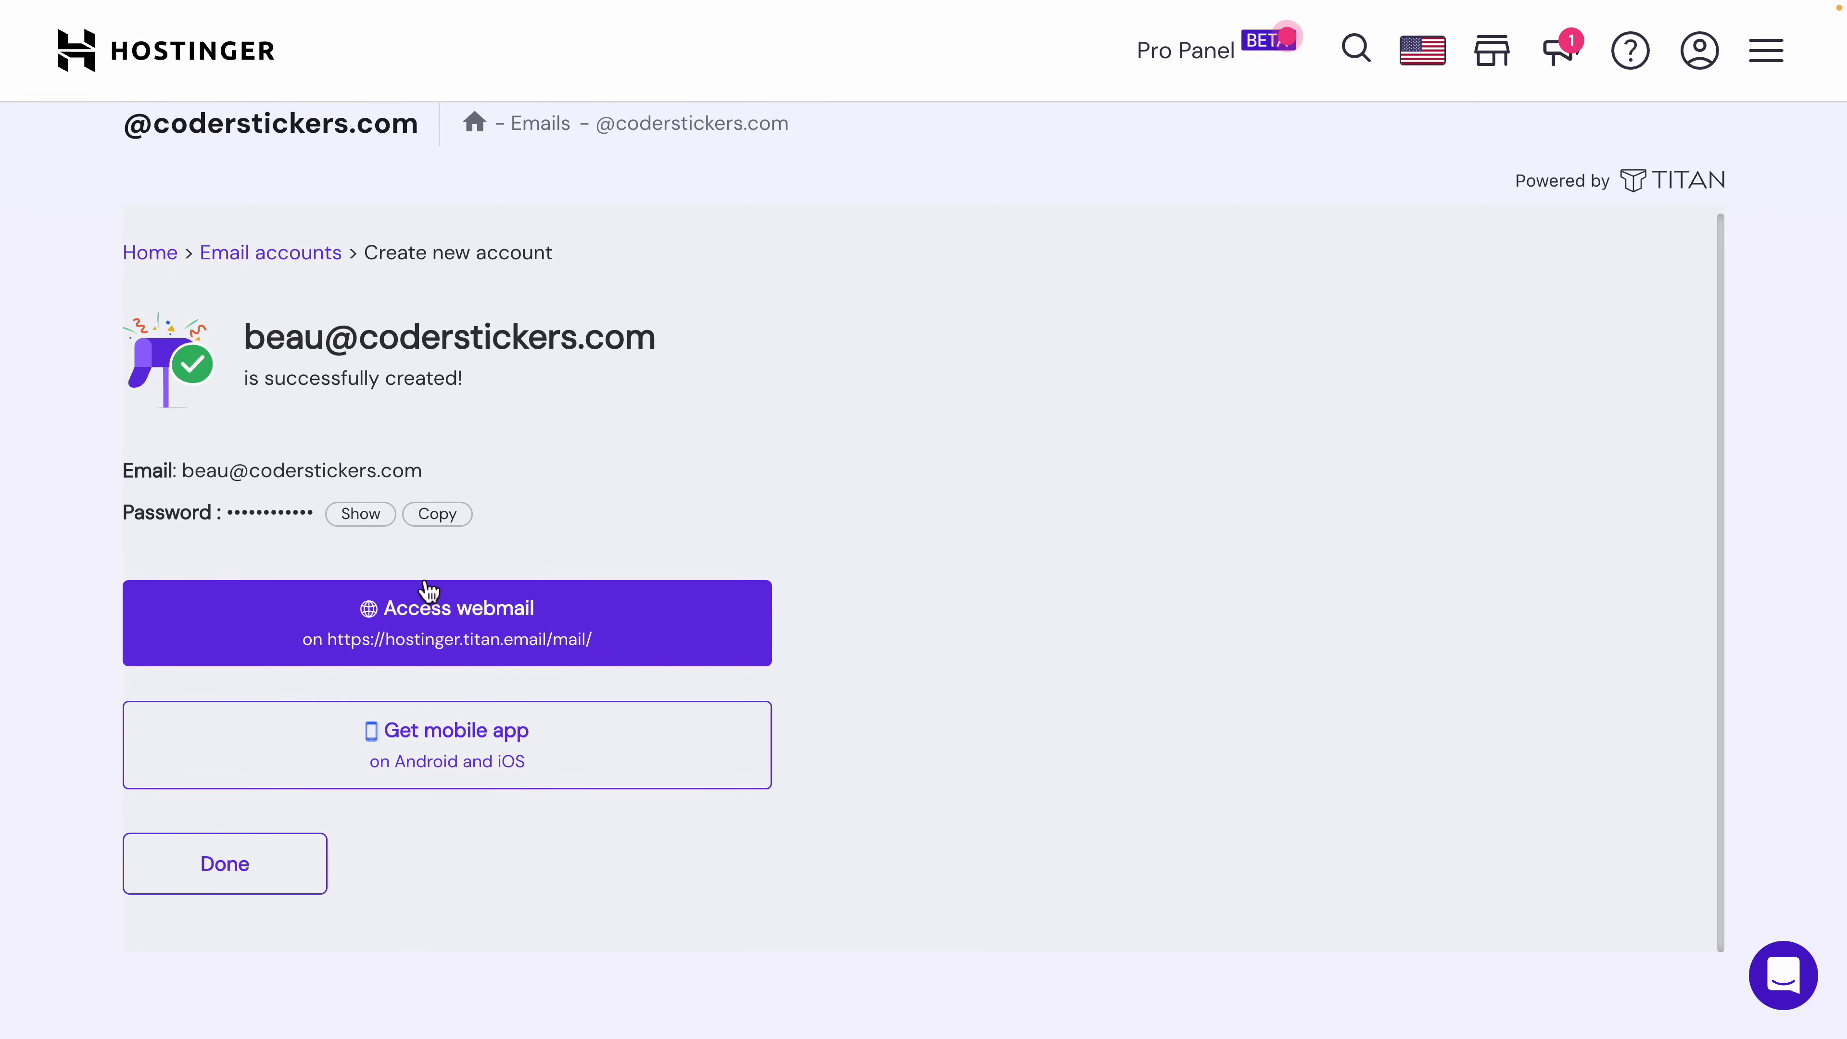
Step: Log into the new mailbox's webmail, confirm the recovery email, and zoom the page in
click(469, 614)
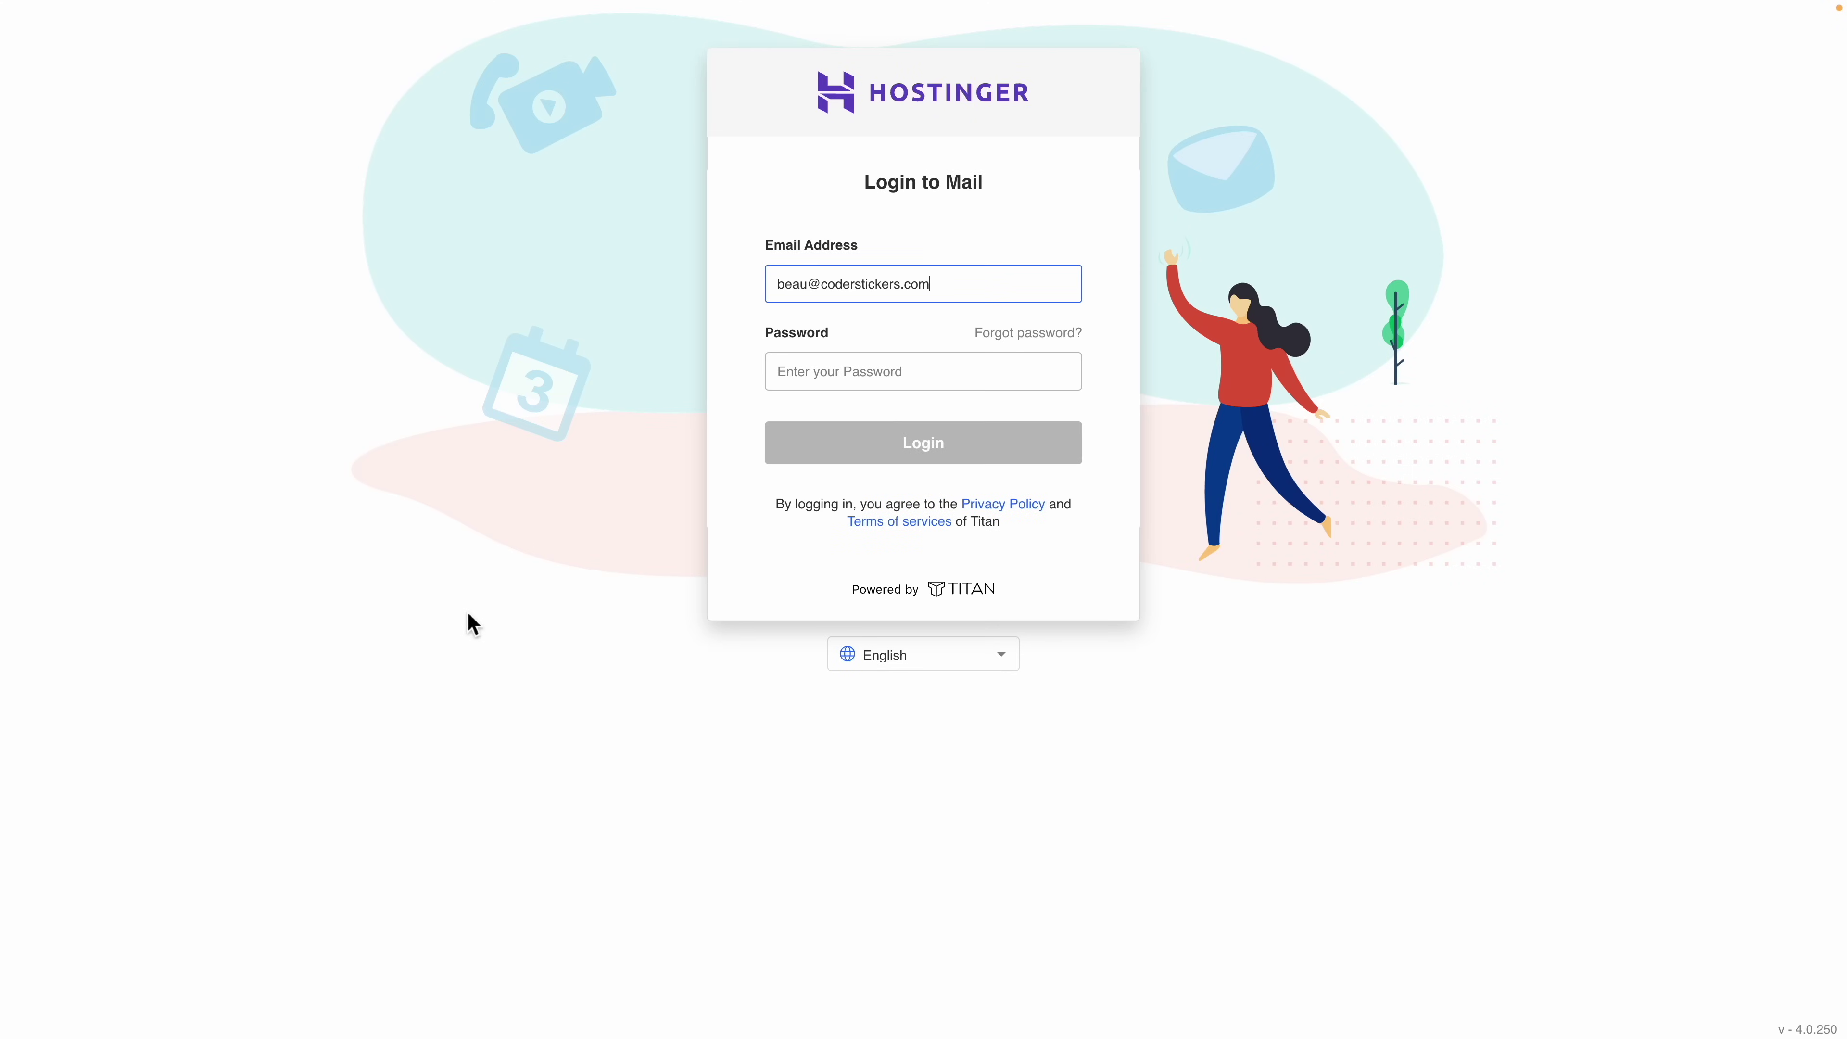
click(894, 384)
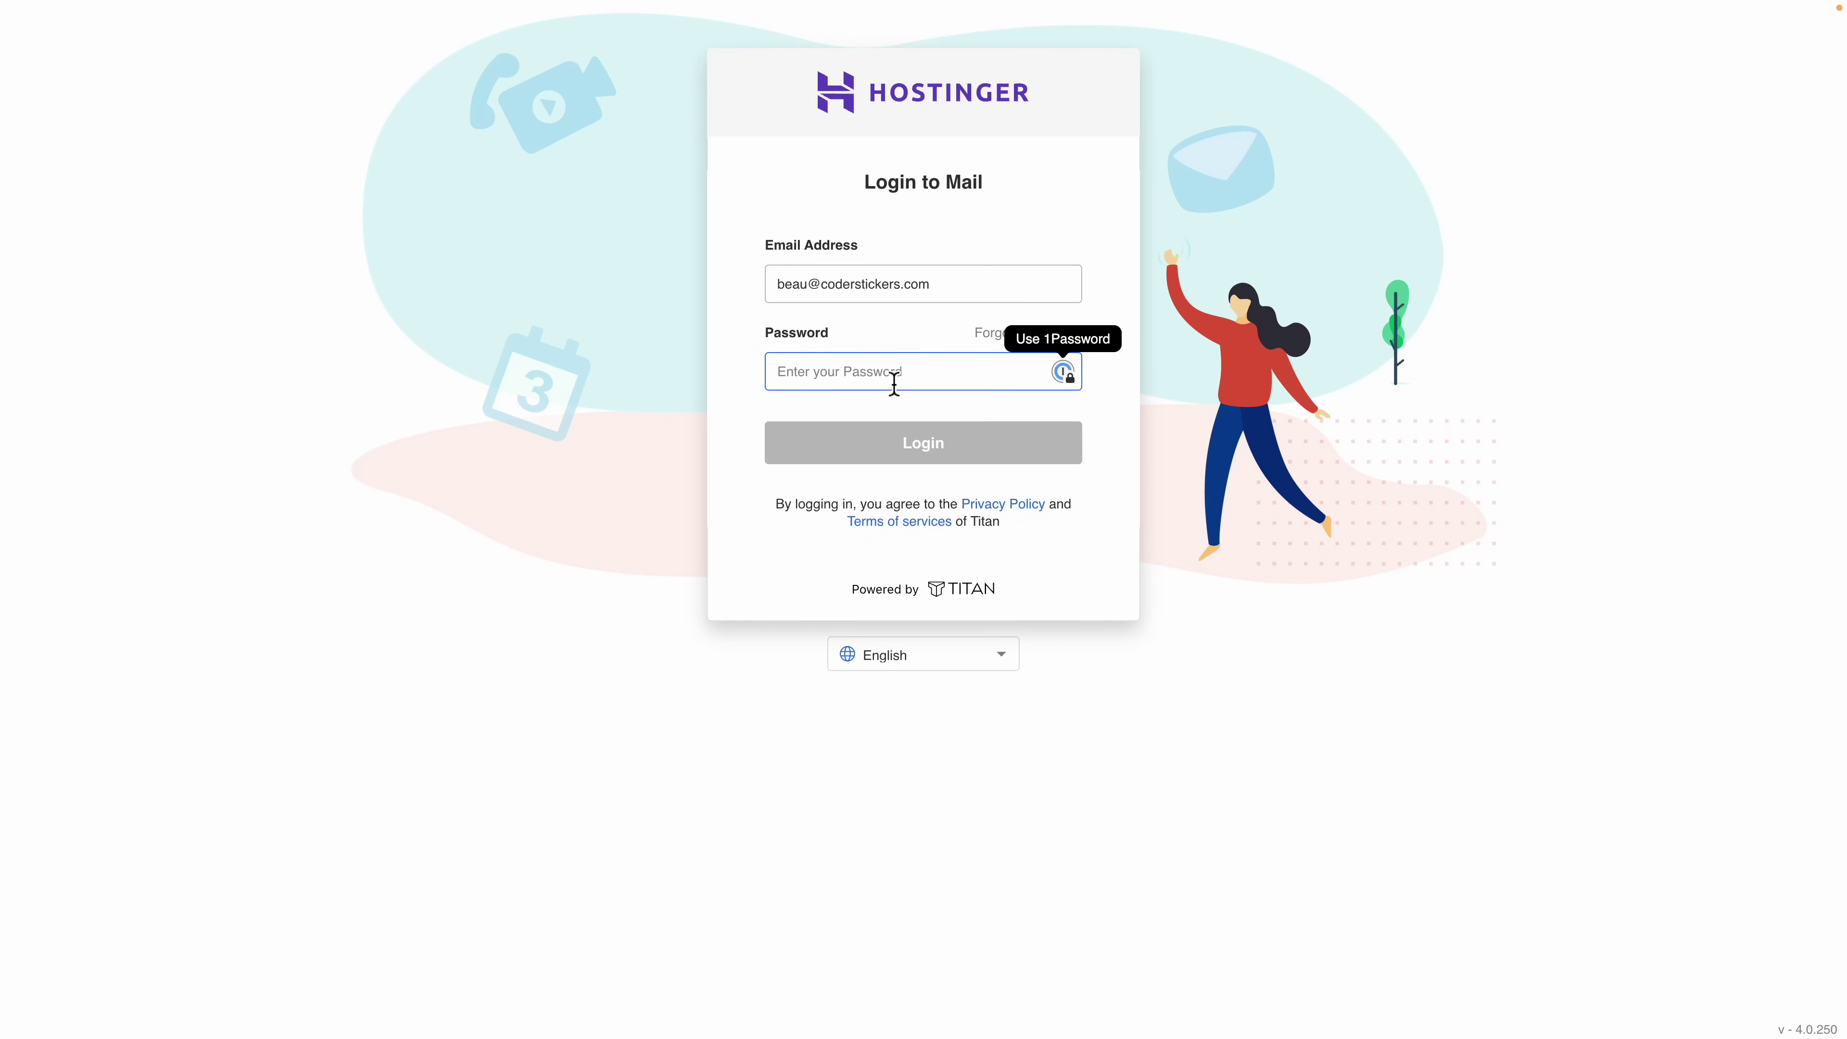
text(****)
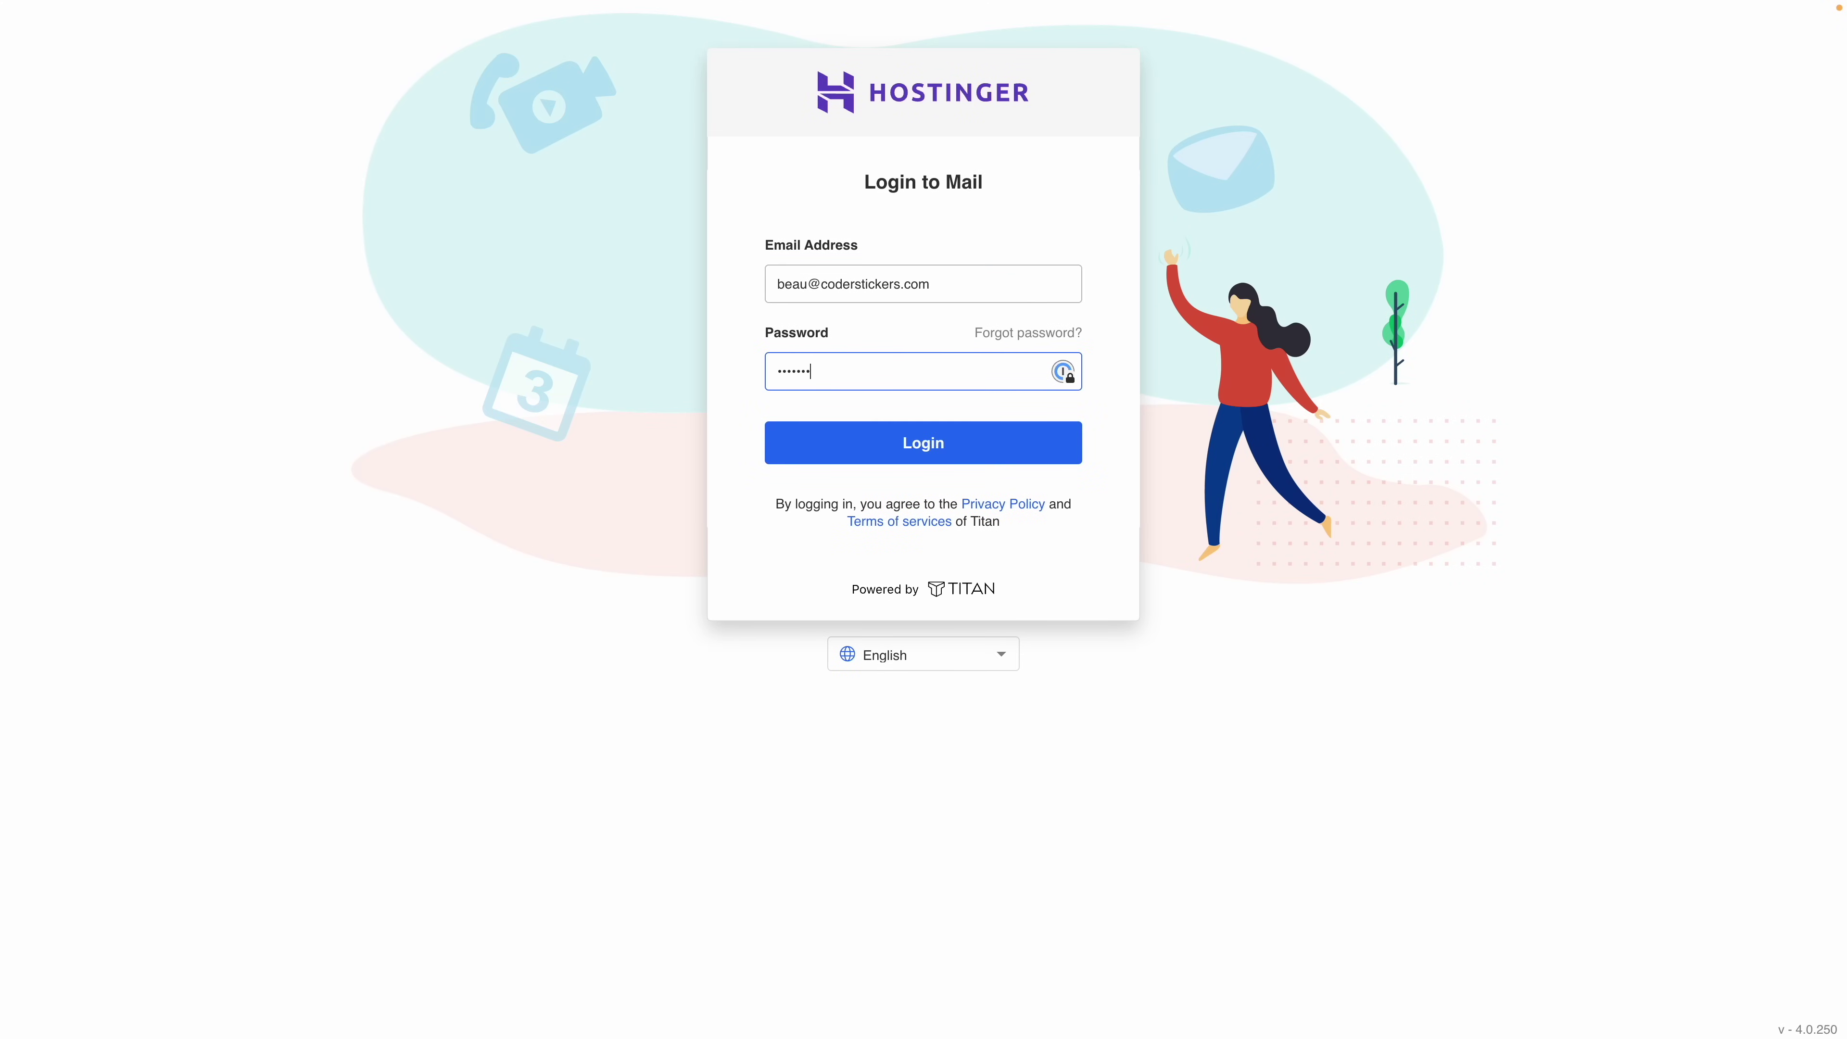
key(Return)
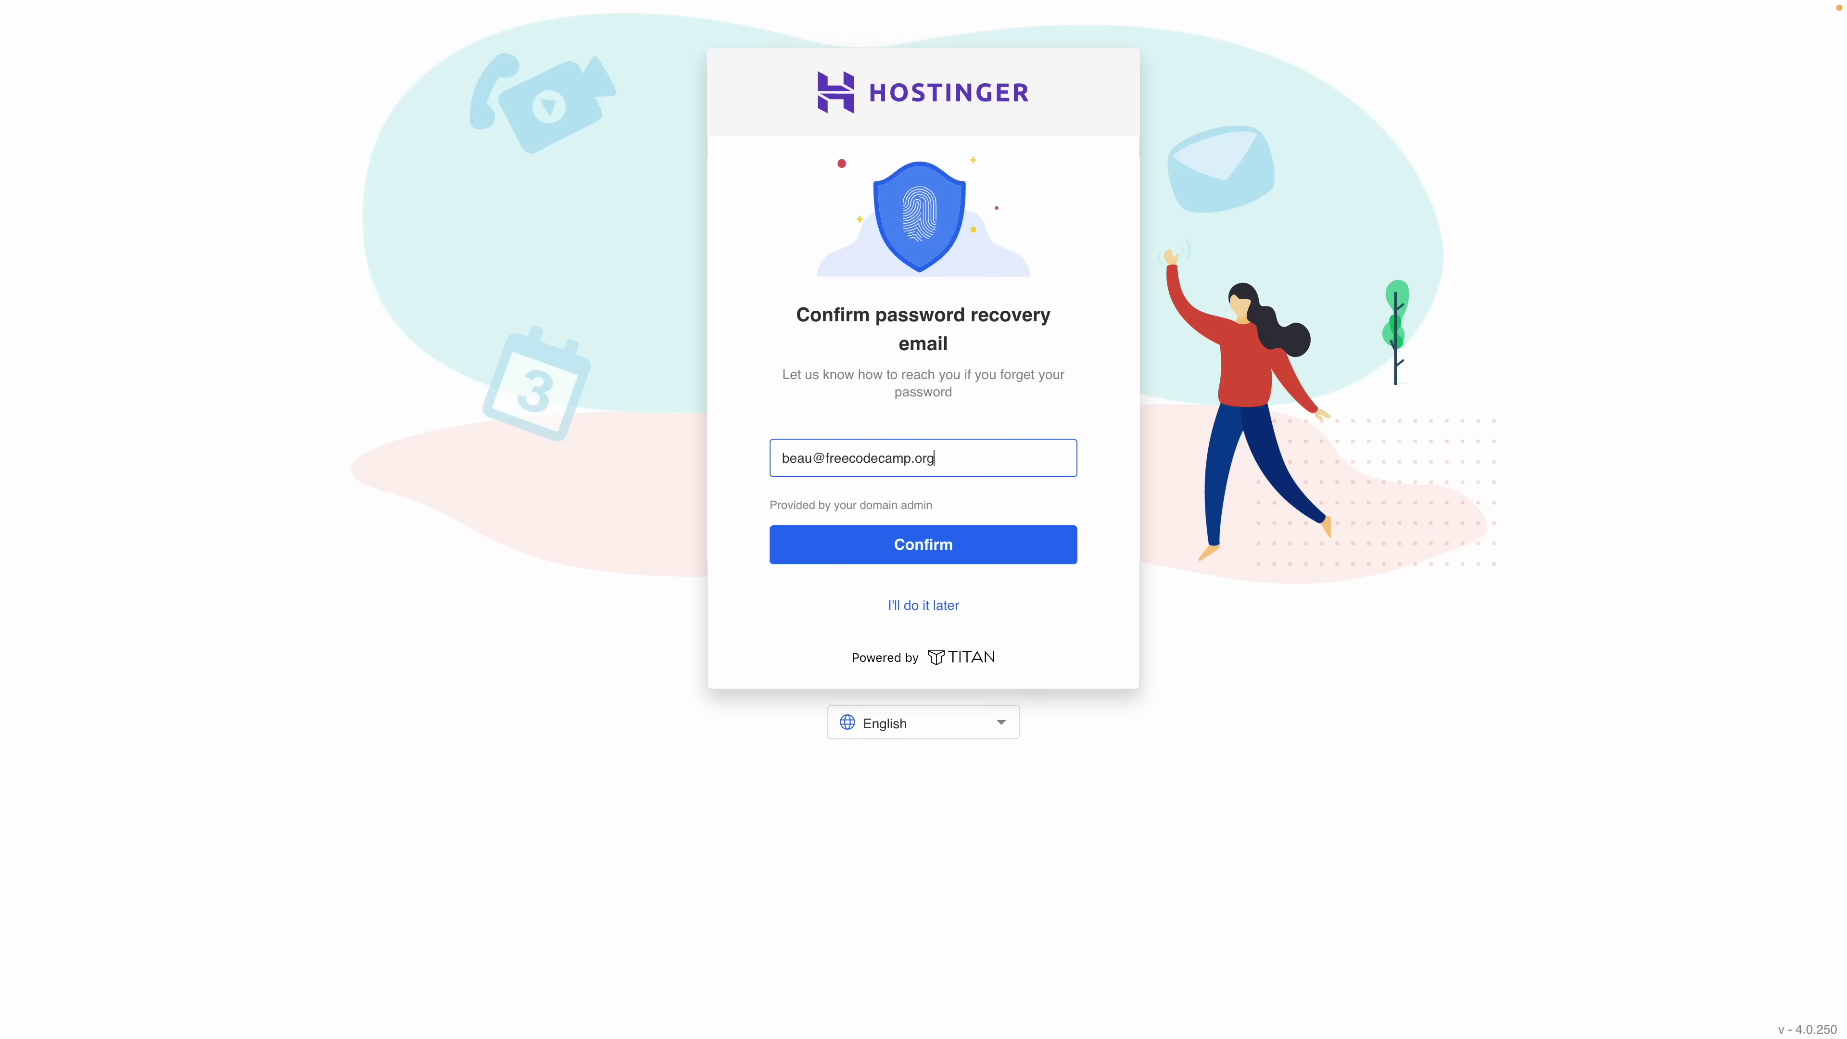
click(932, 557)
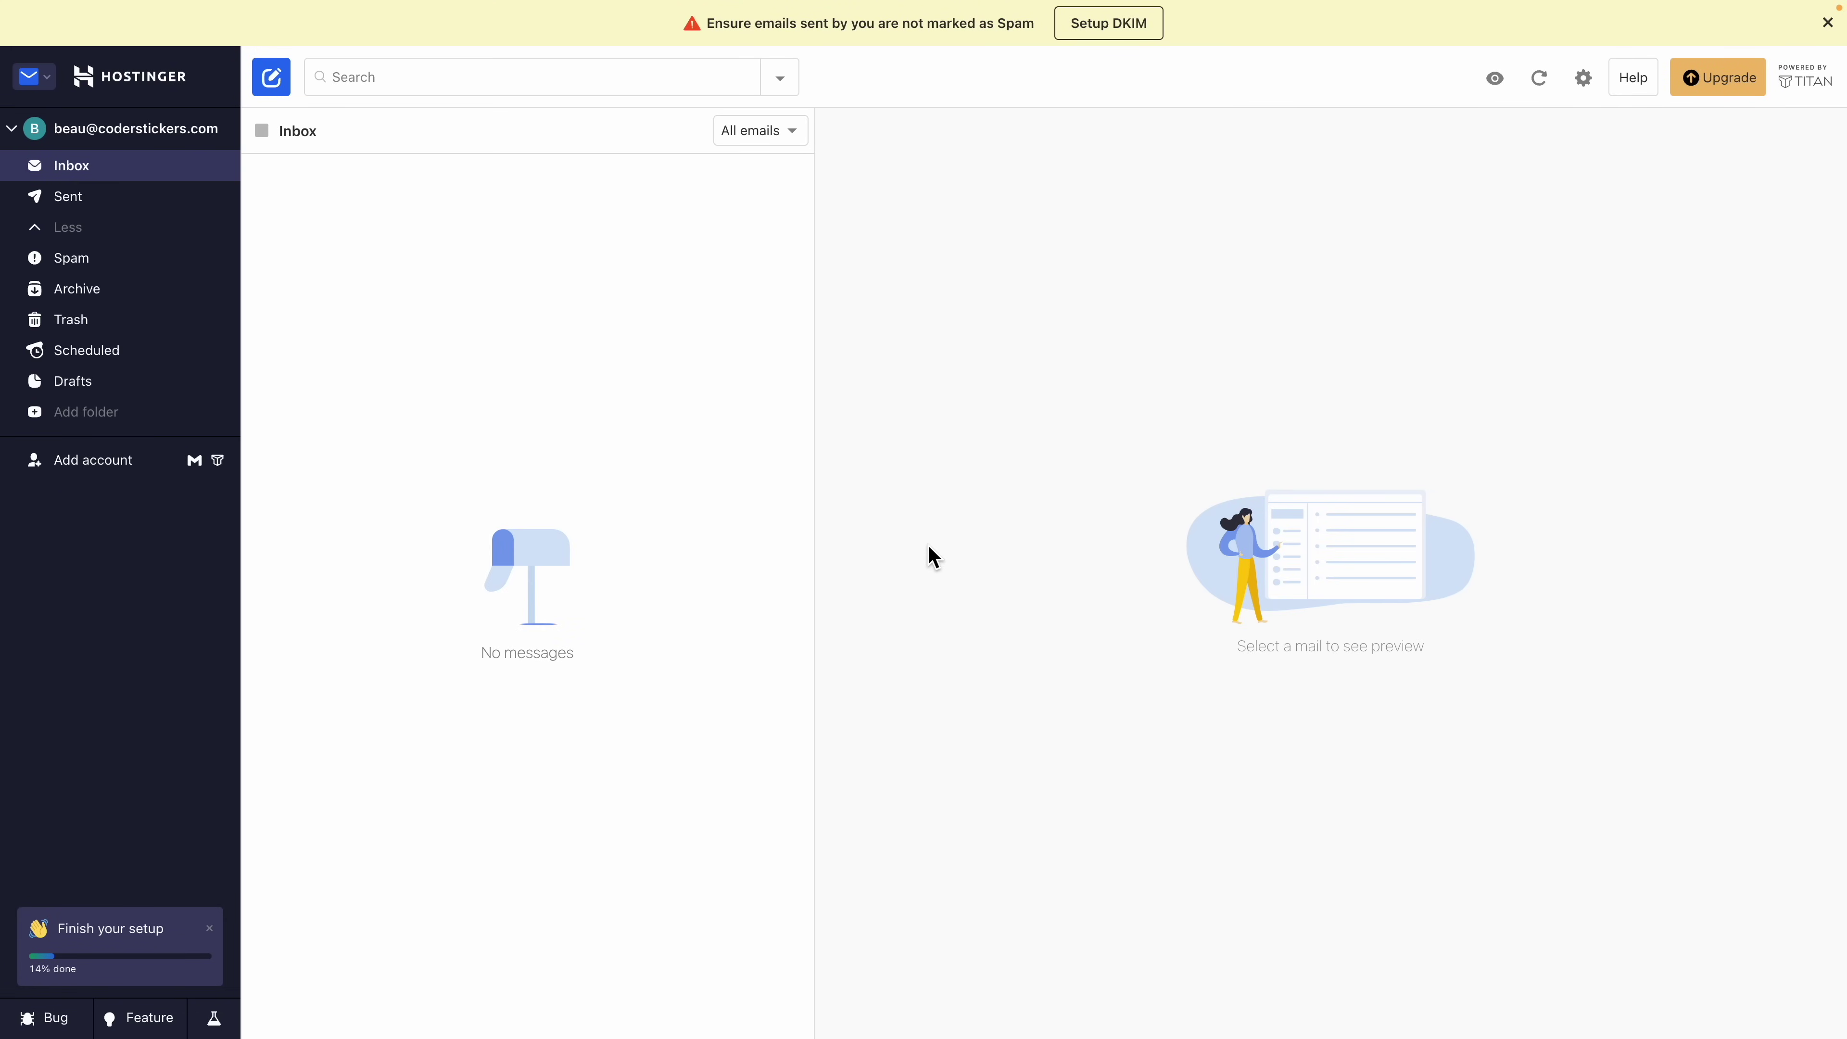
key(ctrl+plus)
key(ctrl+plus)
key(ctrl+plus)
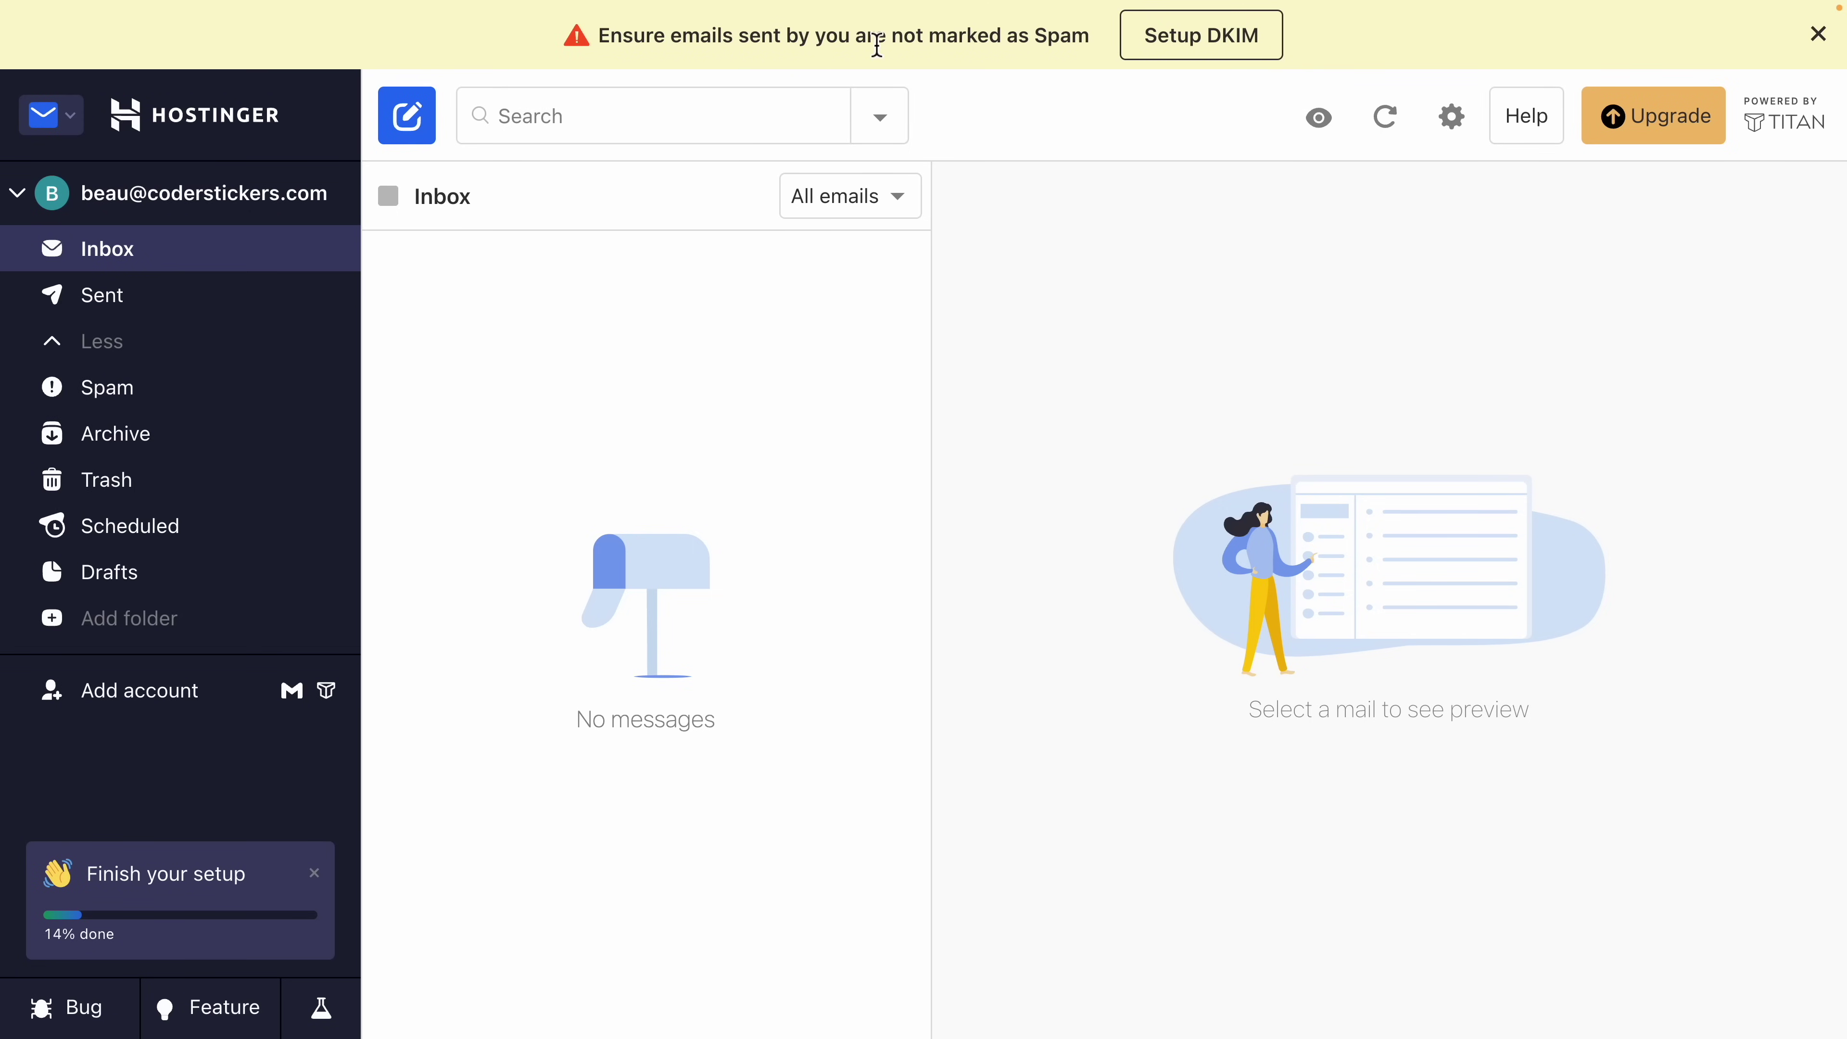
Step: Open and read the Titan Help Center's Set up DKIM Record article
click(1184, 53)
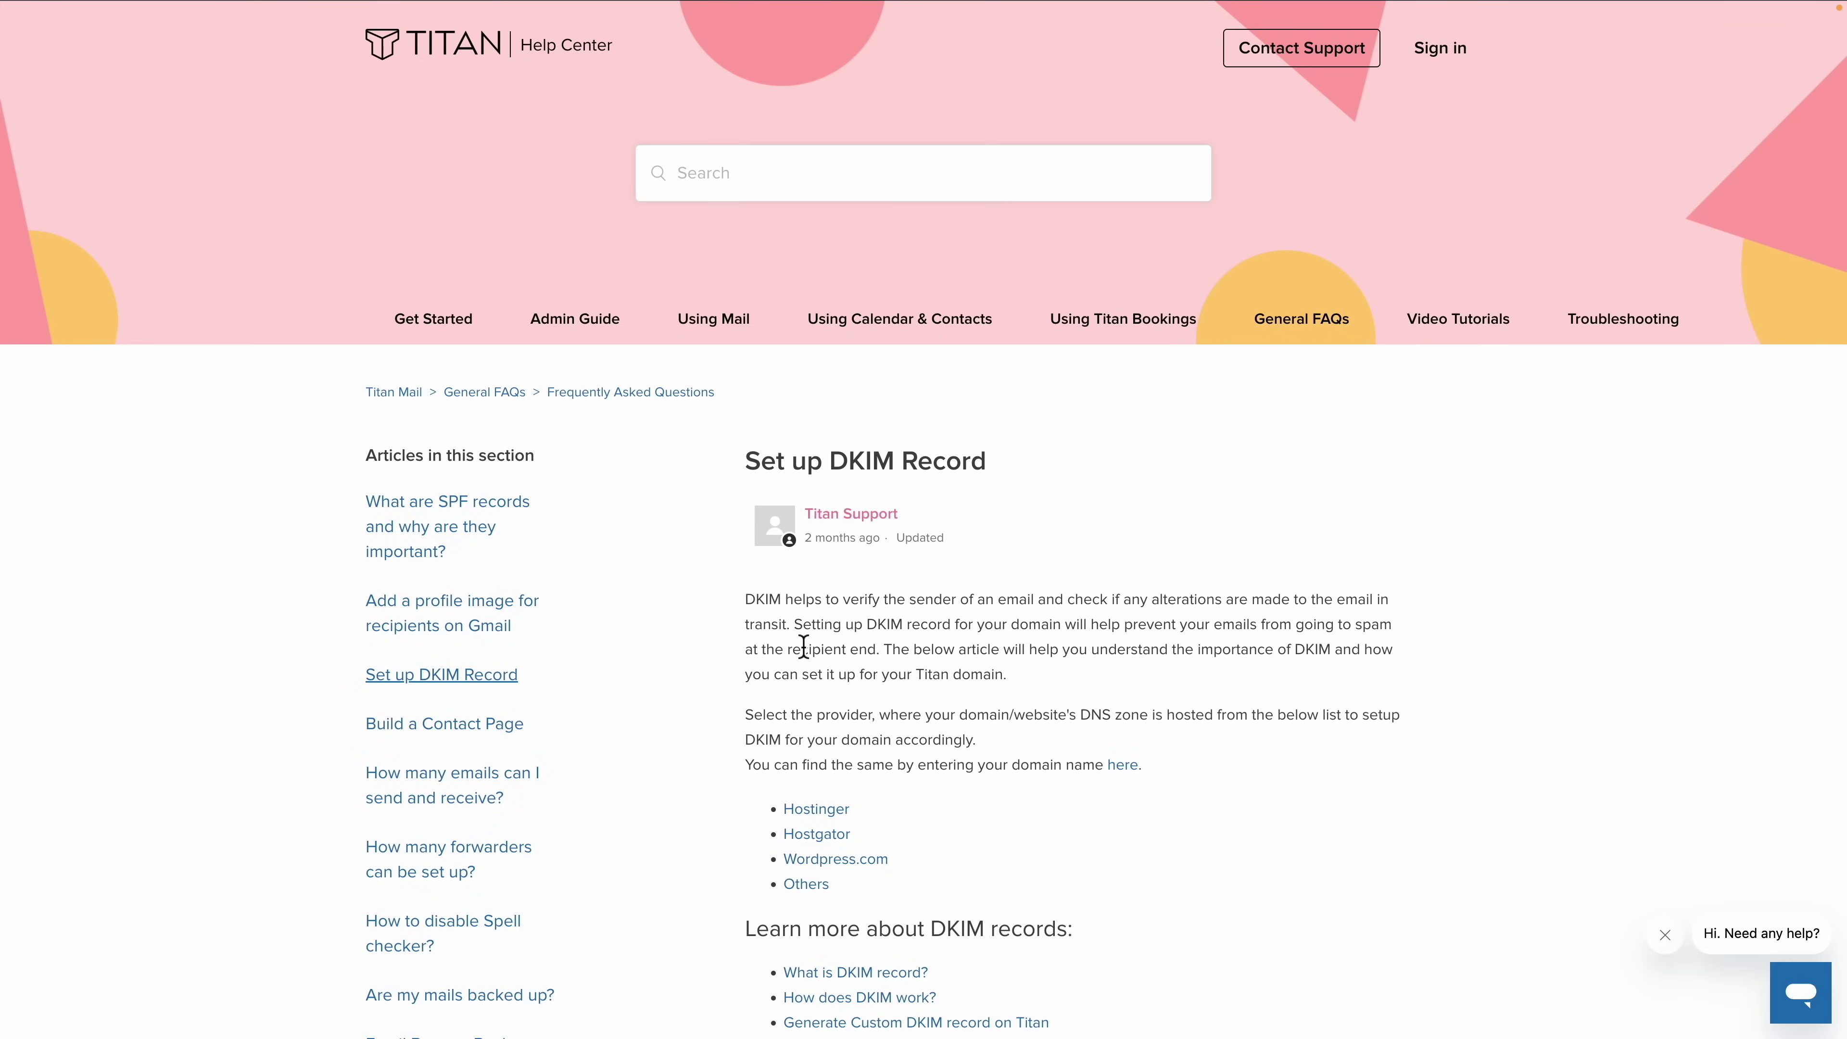
drag(794, 626, 898, 670)
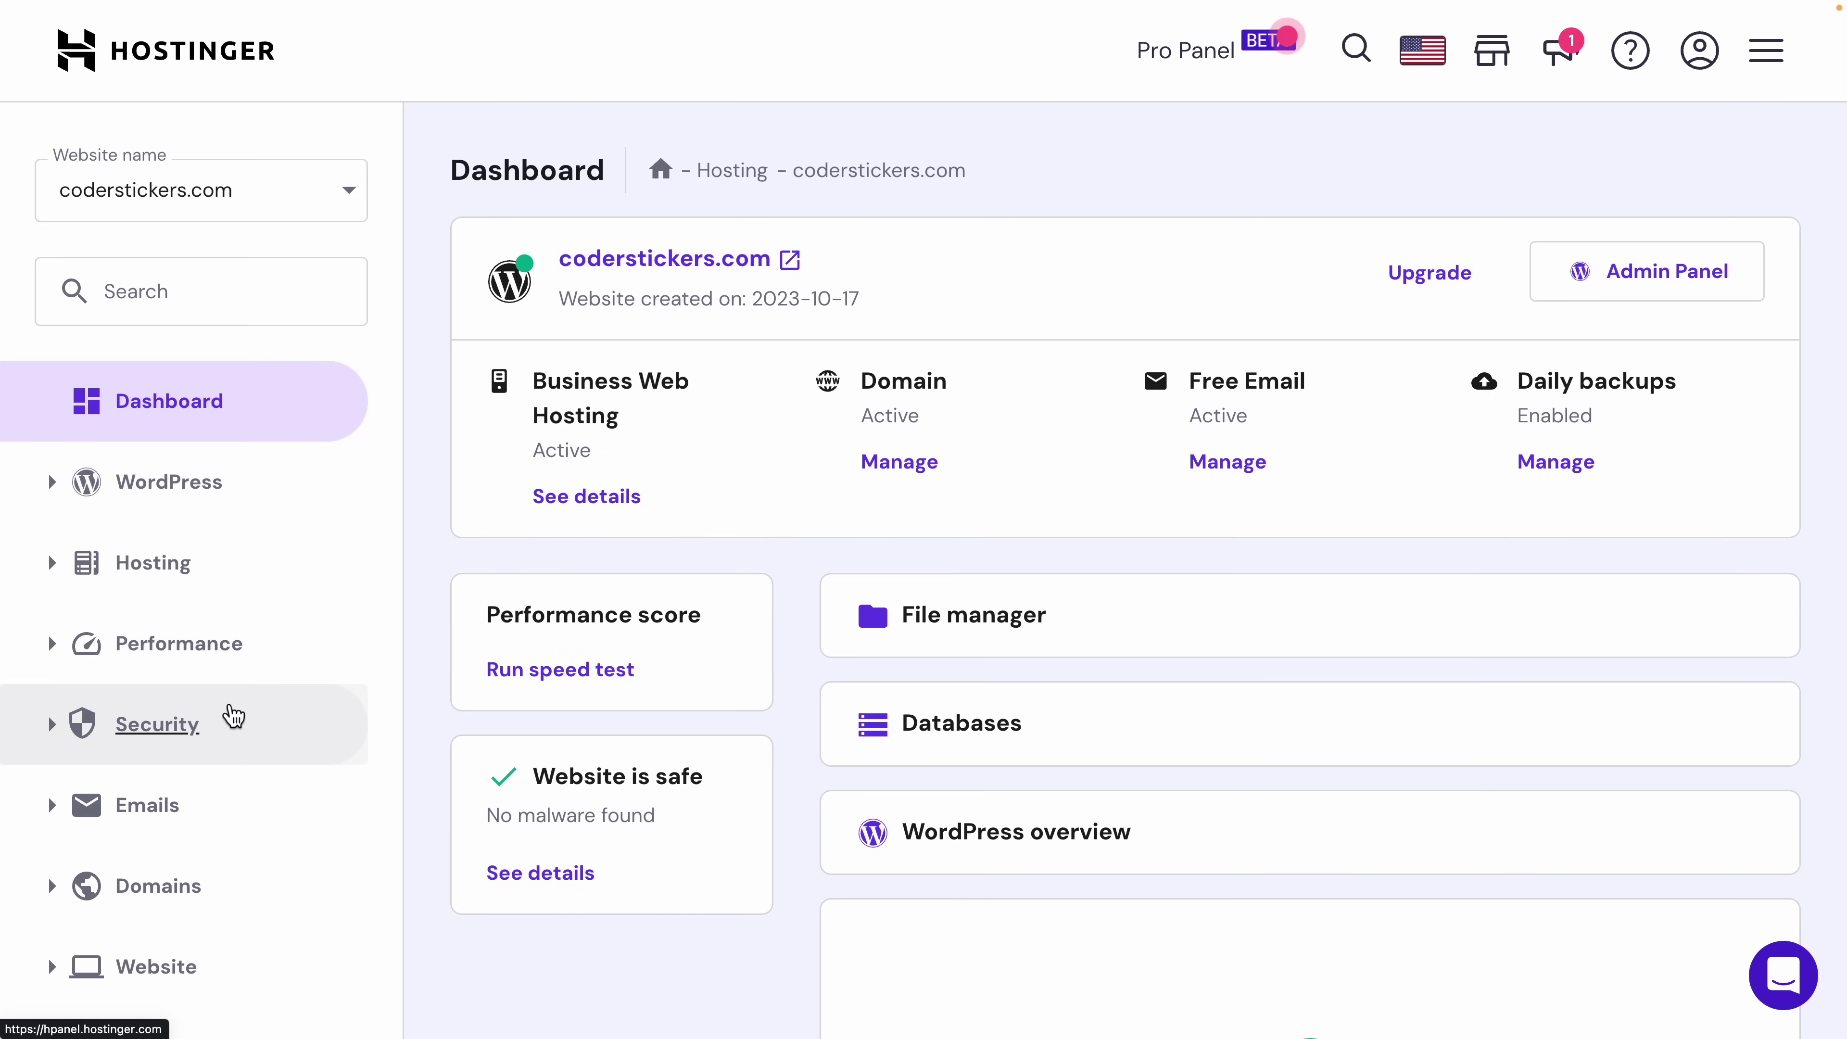
Step: Open the coderstickers.com email domain from the panel's Emails accounts list
click(178, 822)
click(188, 875)
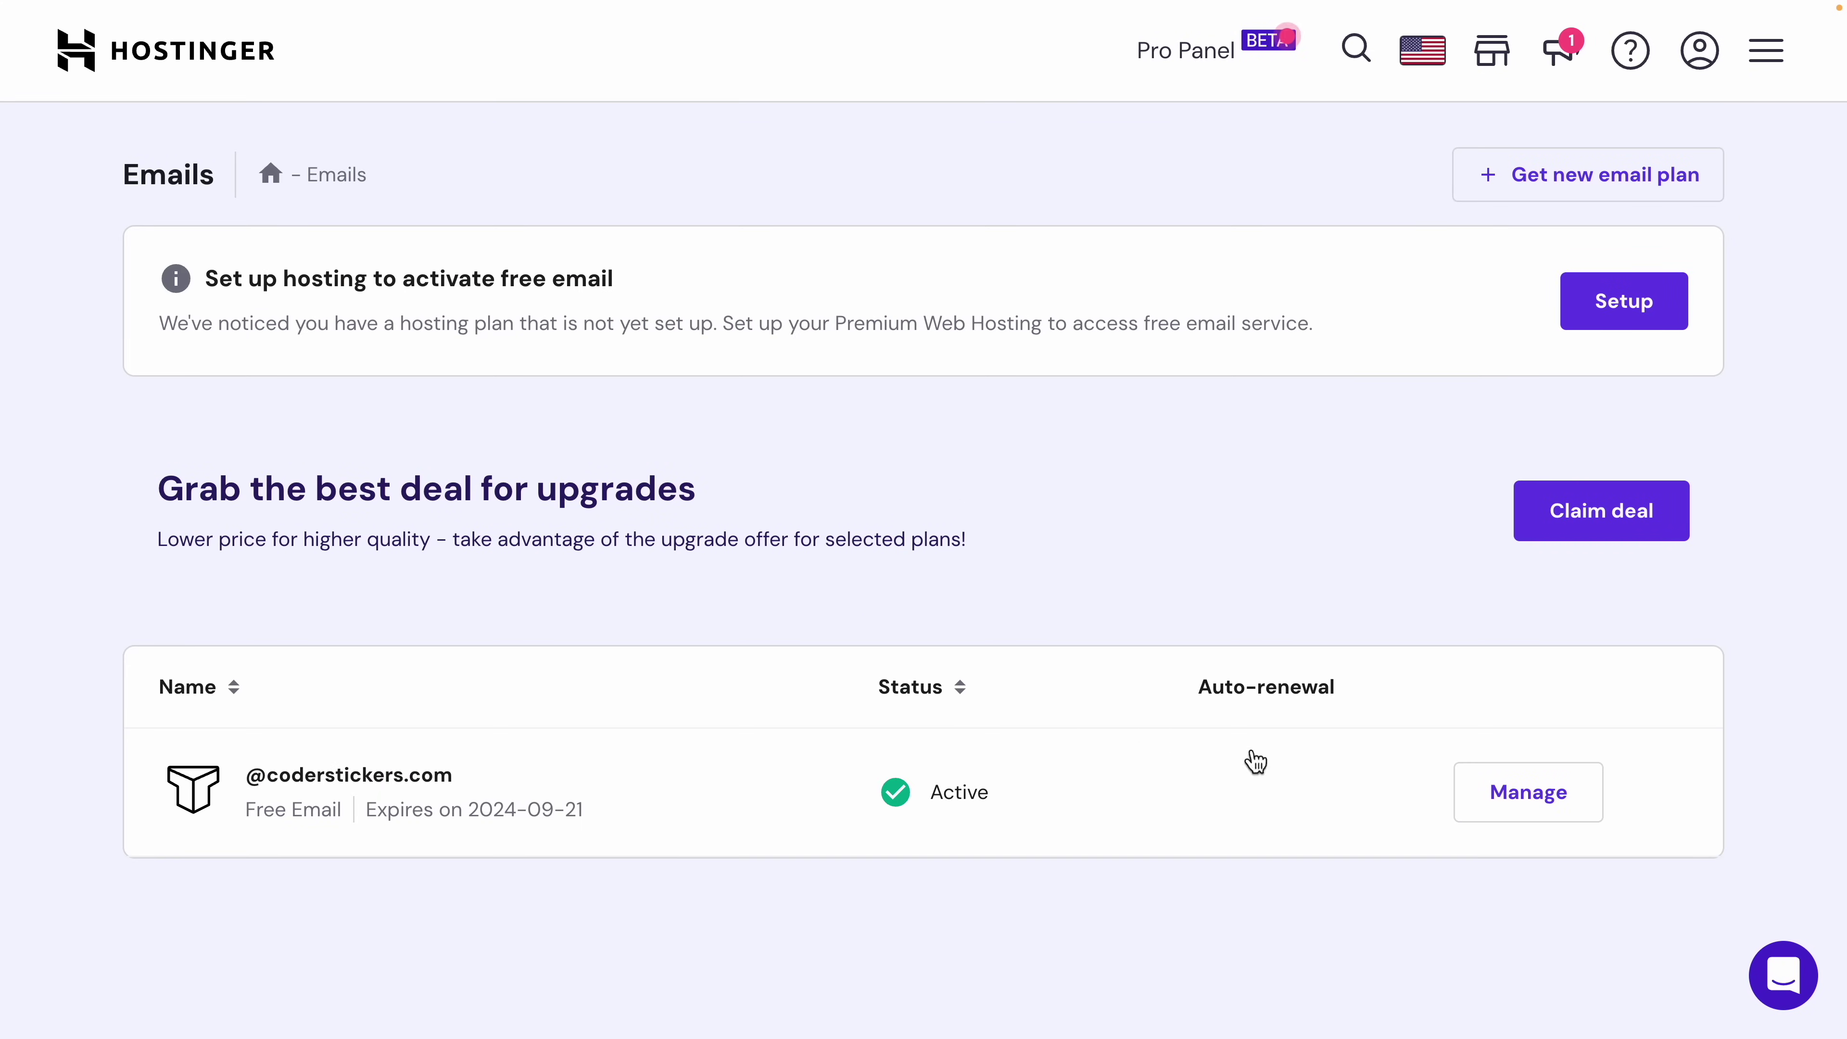
click(1483, 805)
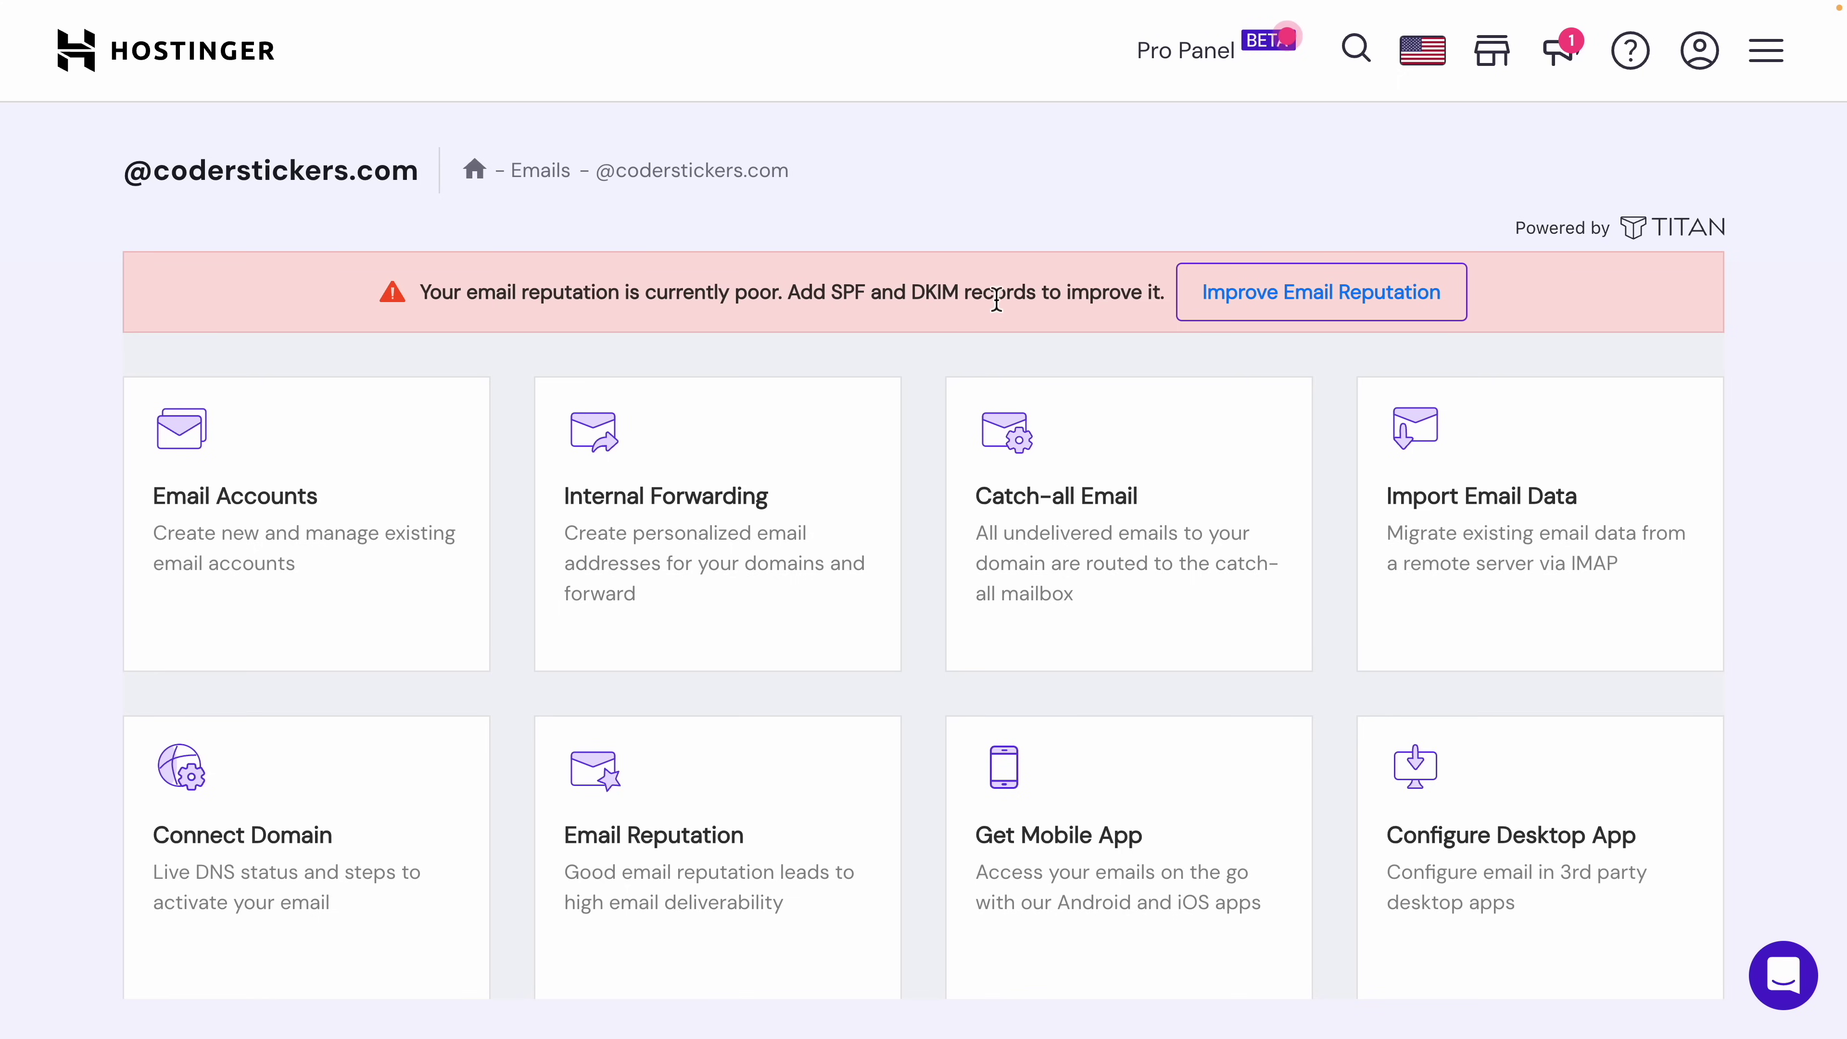
Step: Check Email Reputation and expand the DKIM guide showing host titan1._domainkey and its TXT value
click(717, 845)
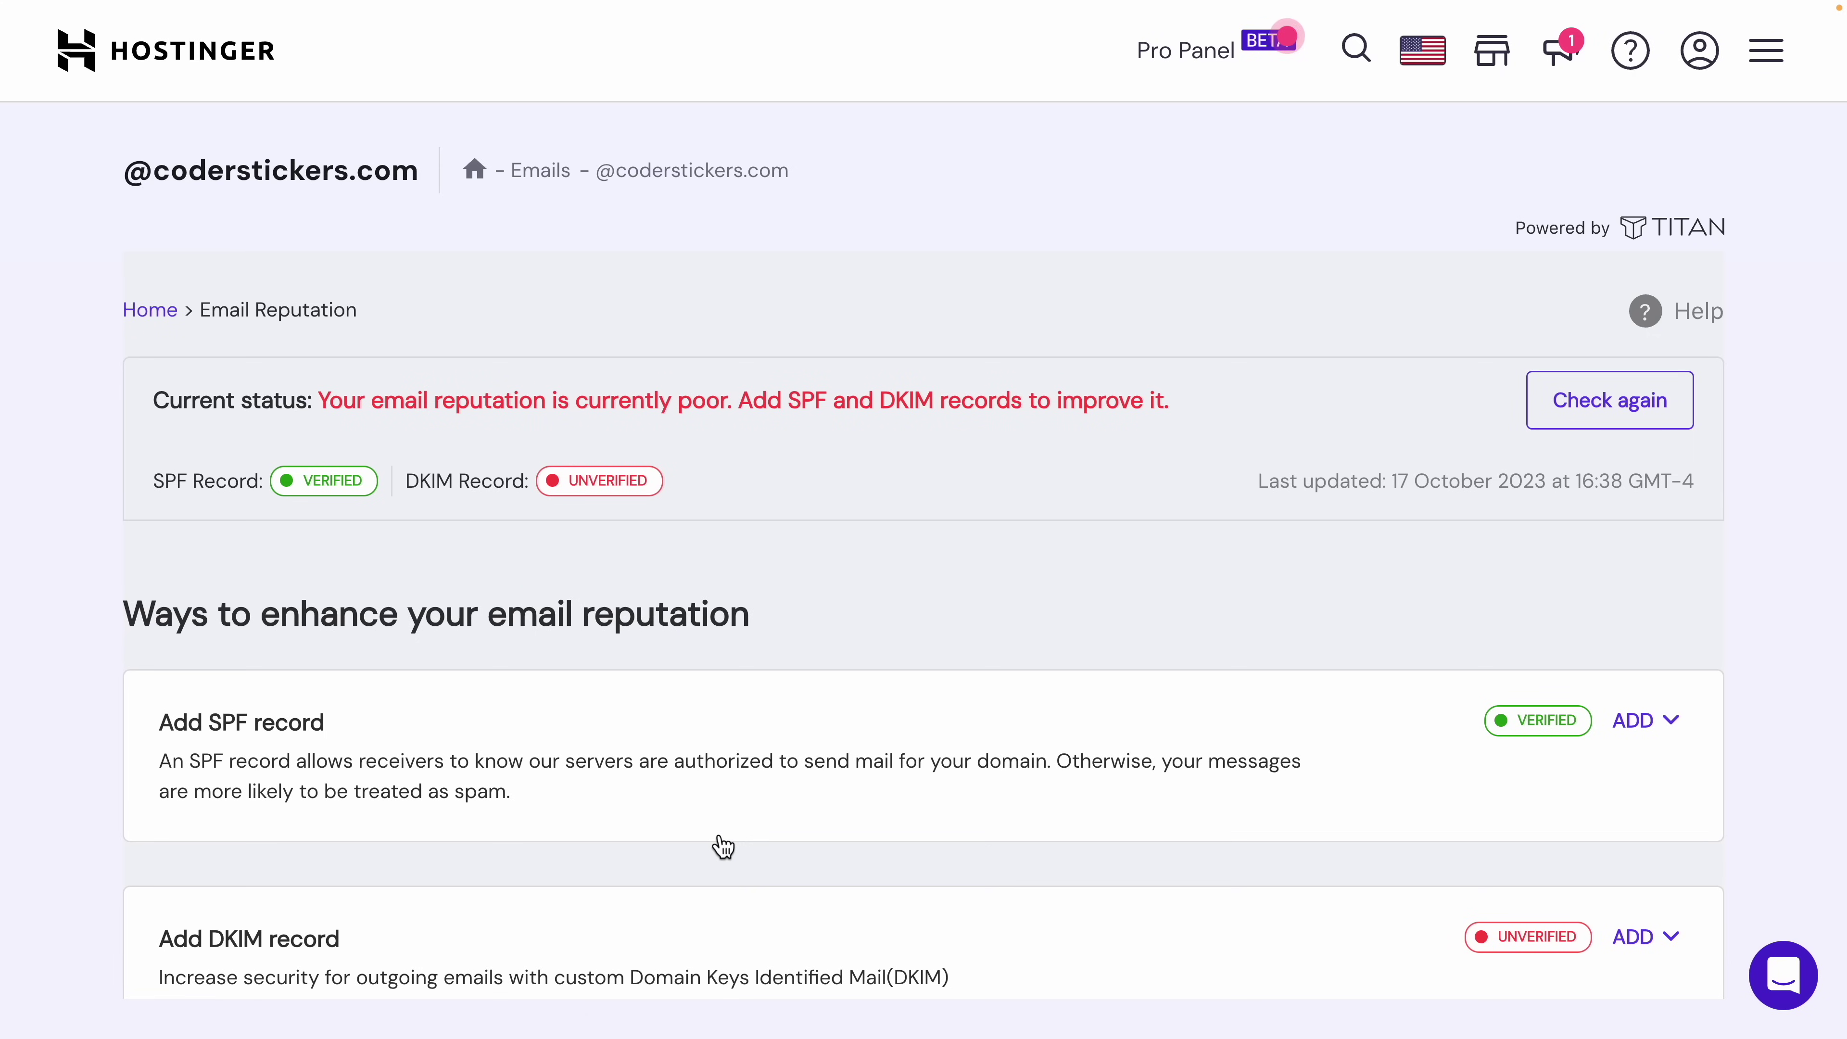
scroll(721, 846, down, 2)
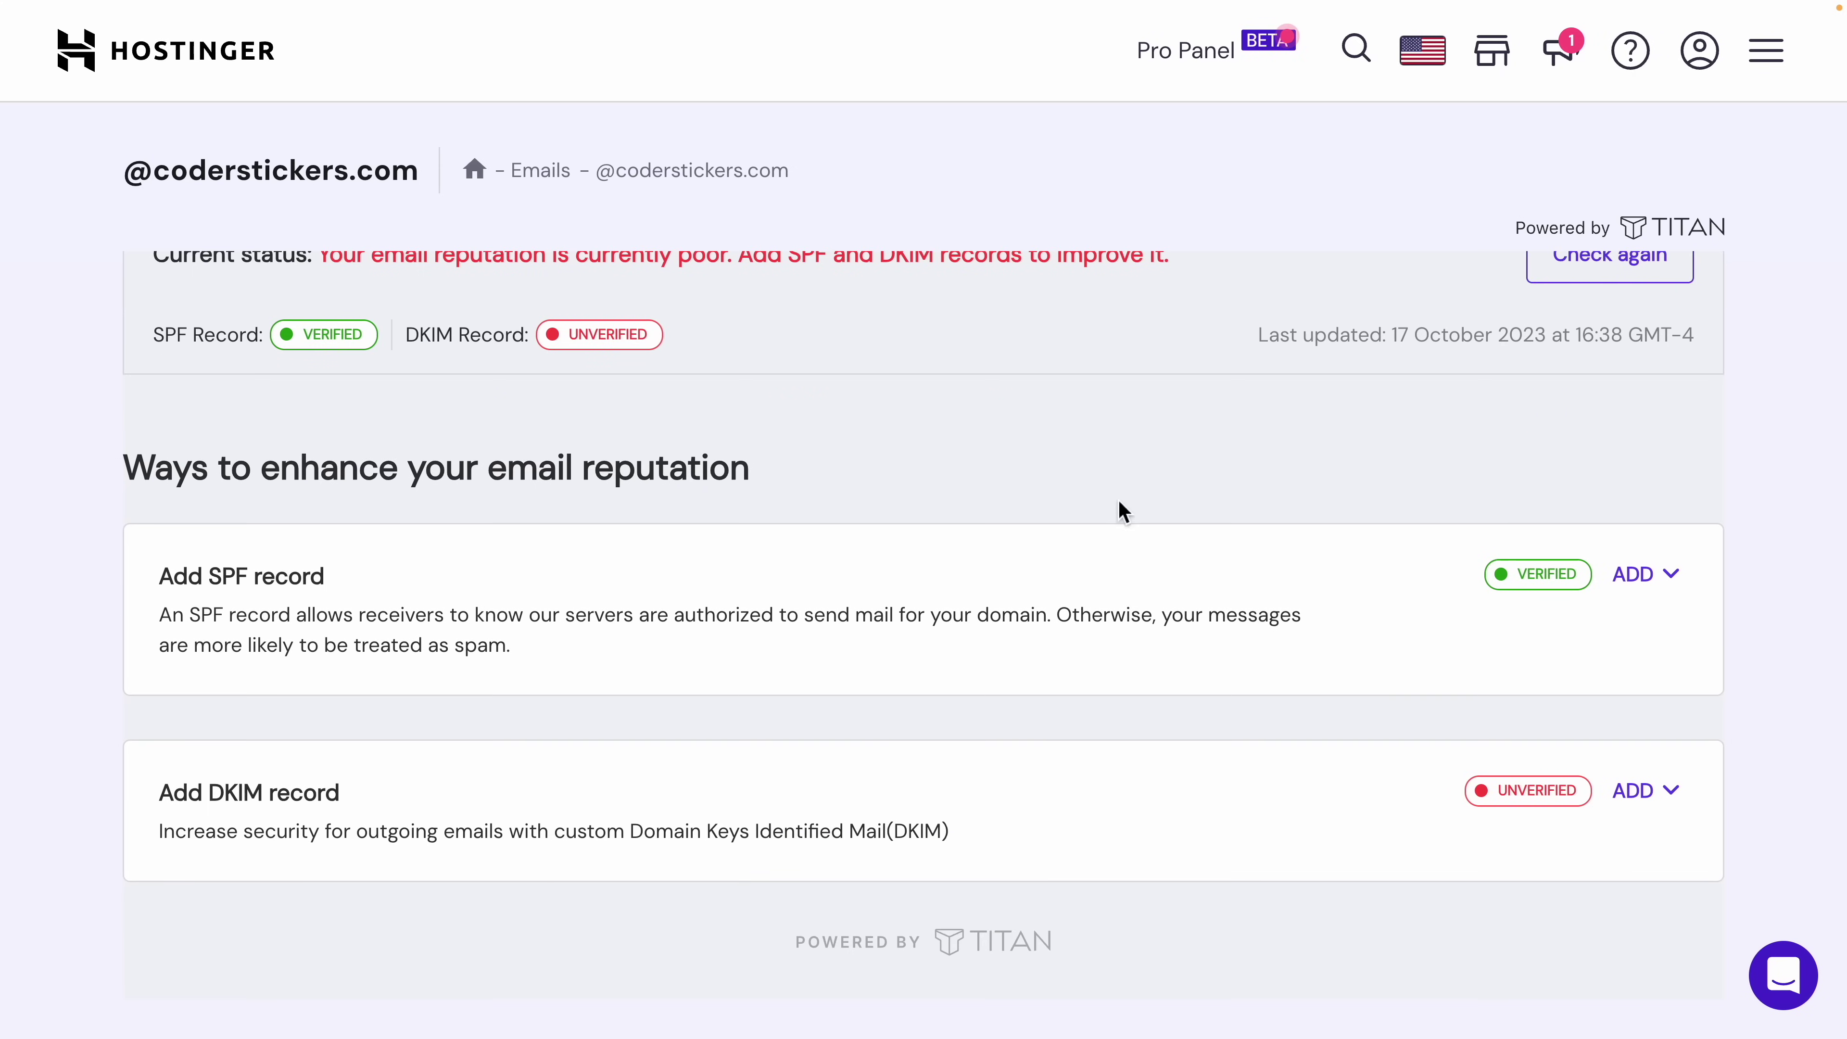
click(1669, 793)
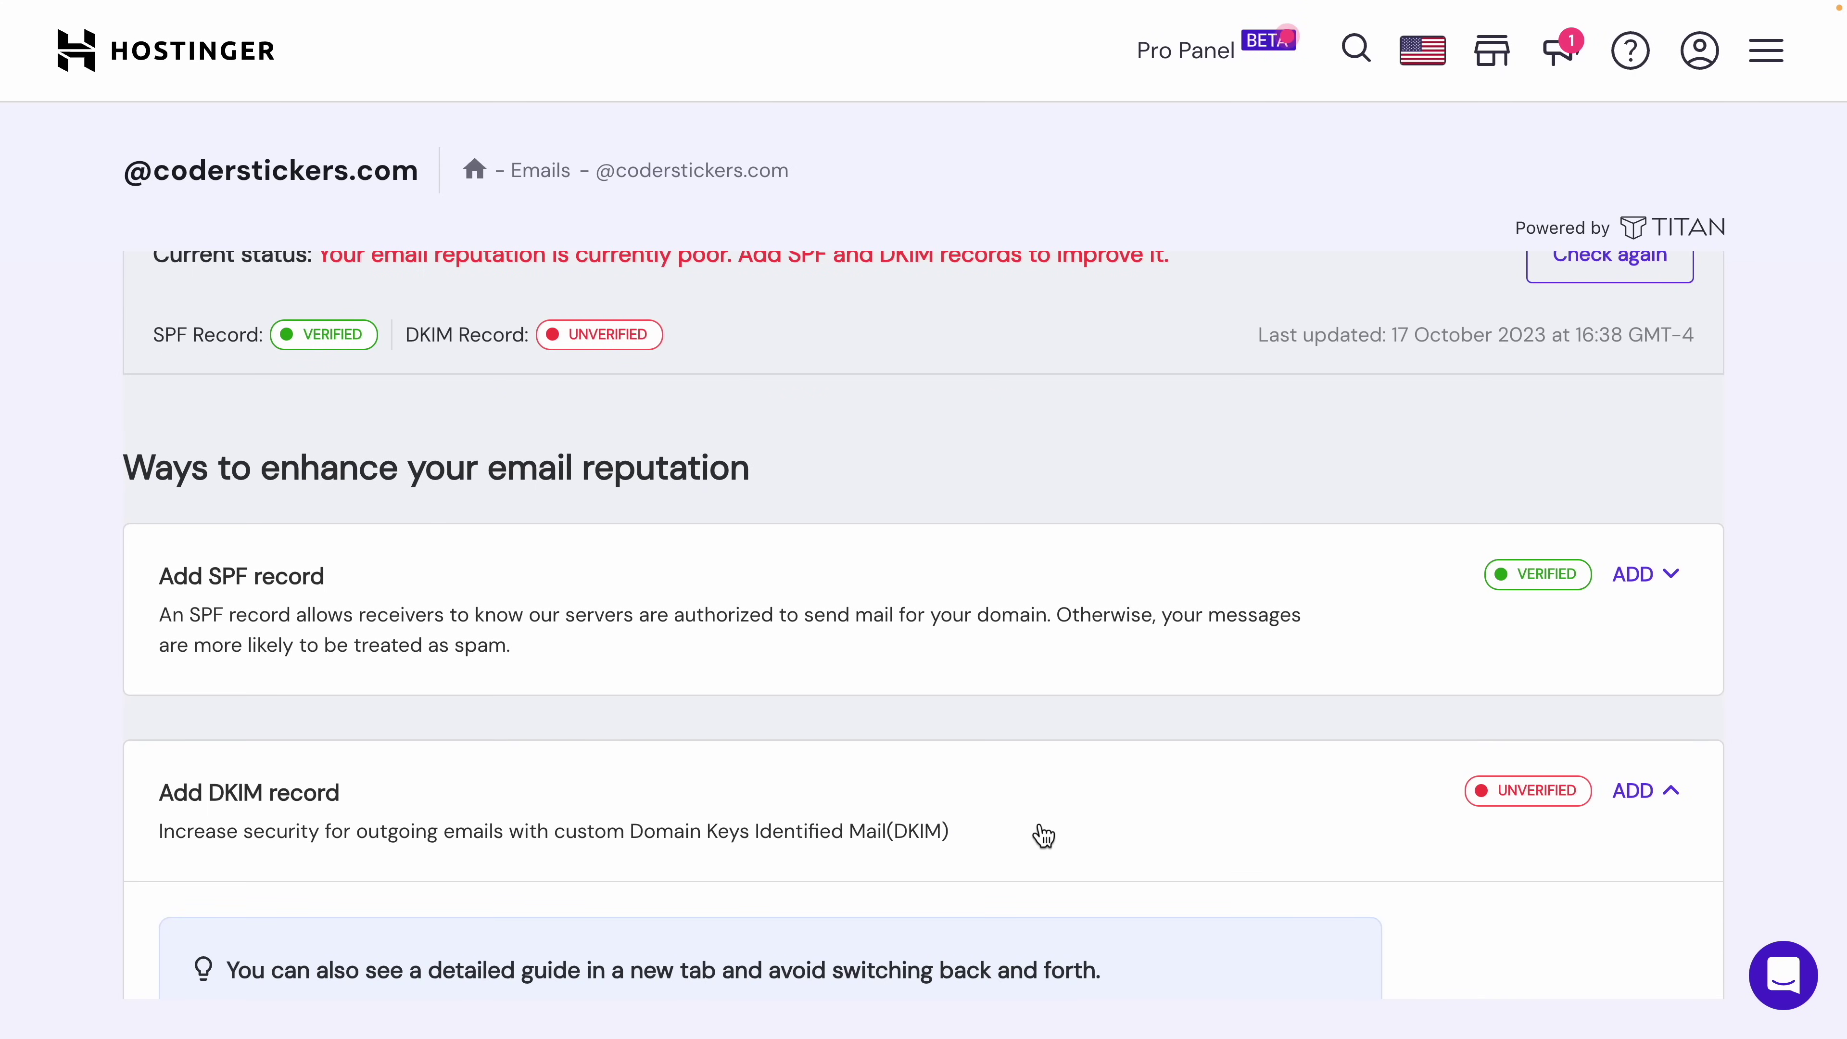
scroll(1042, 833, down, 5)
scroll(1043, 834, down, 8)
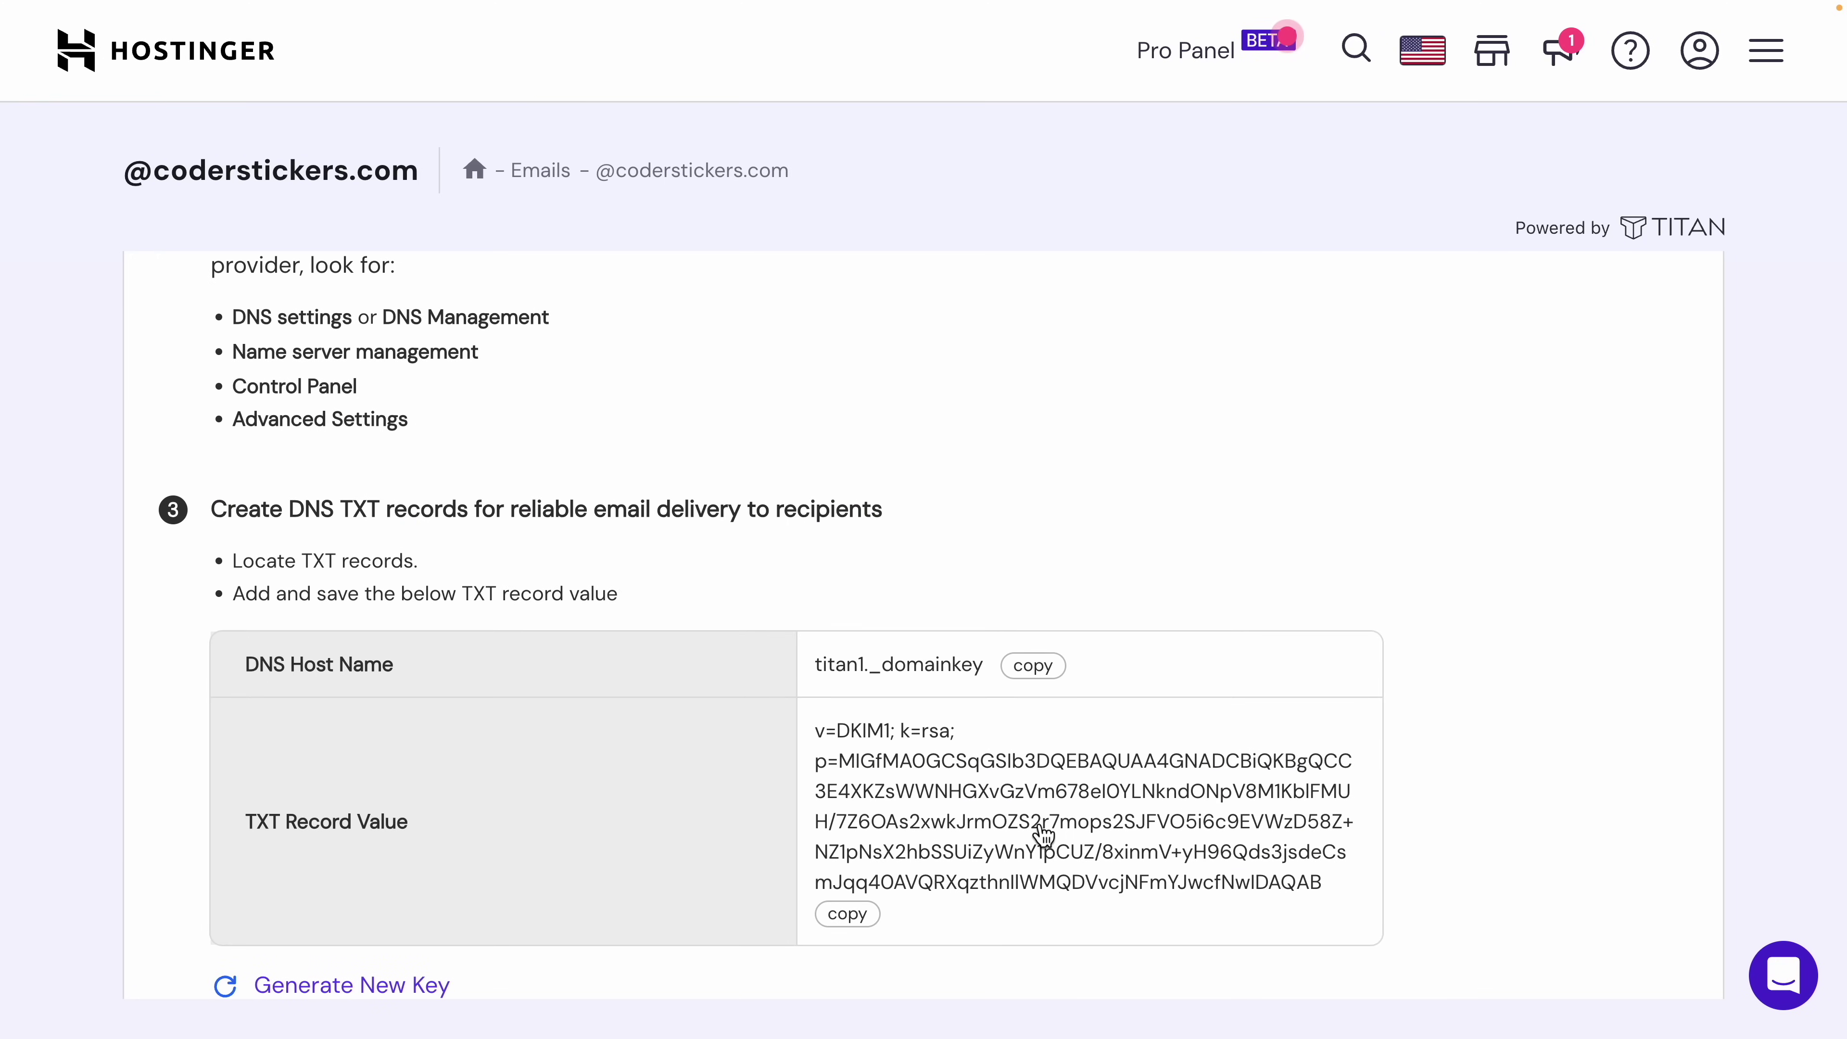
scroll(1042, 833, up, 3)
scroll(1043, 835, up, 1)
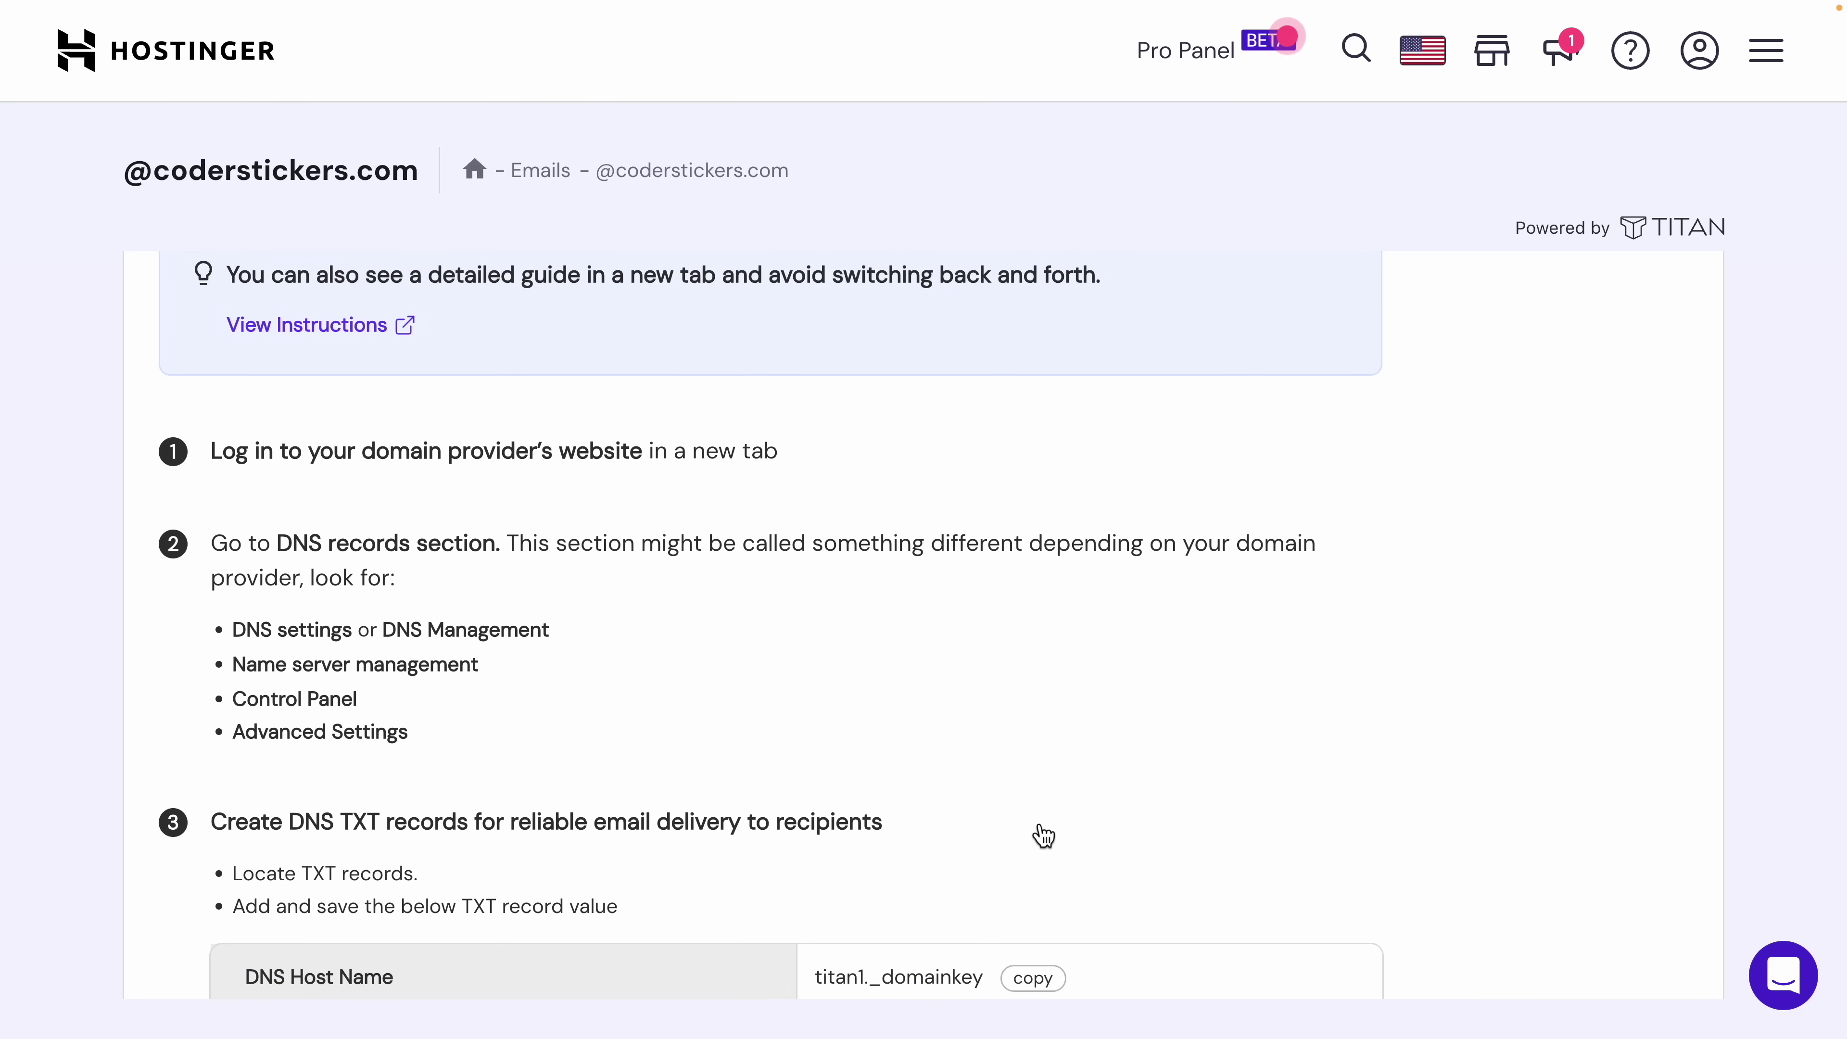
scroll(1043, 834, down, 5)
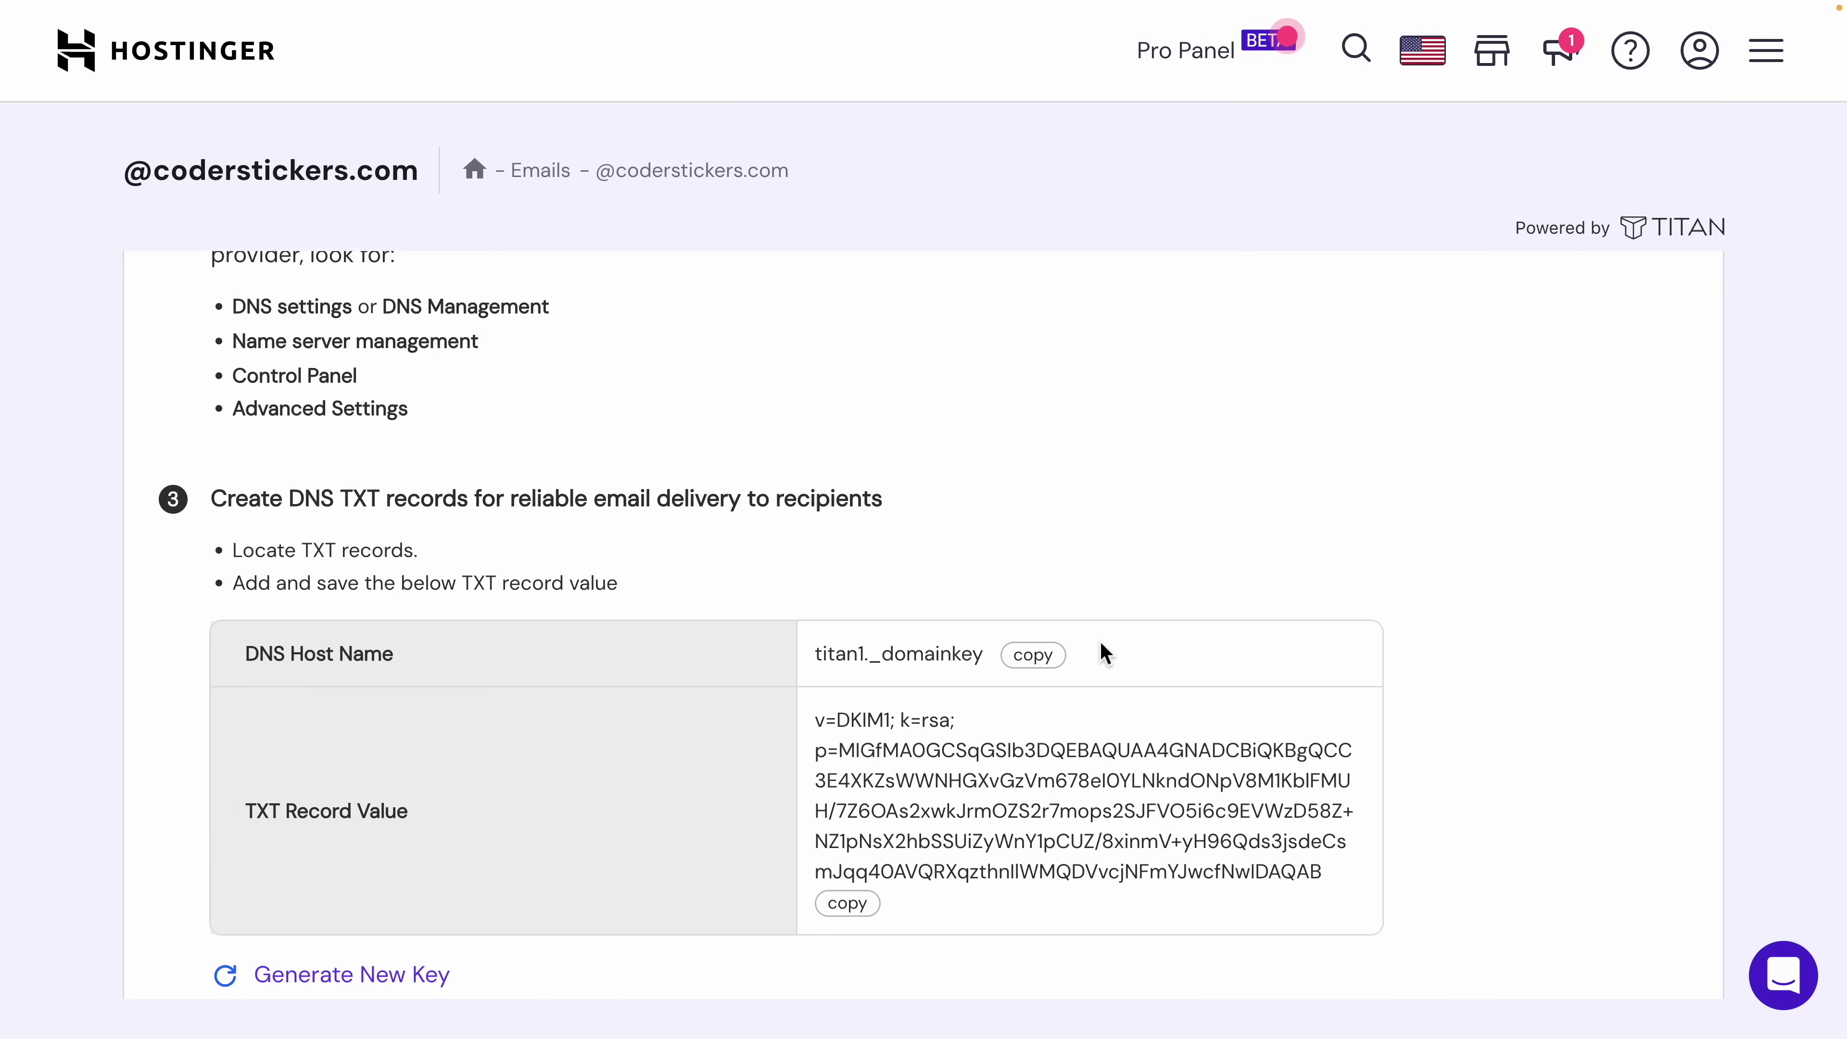
Step: Copy the DKIM host name and open coderstickers.com's management from the Domains list
click(1051, 660)
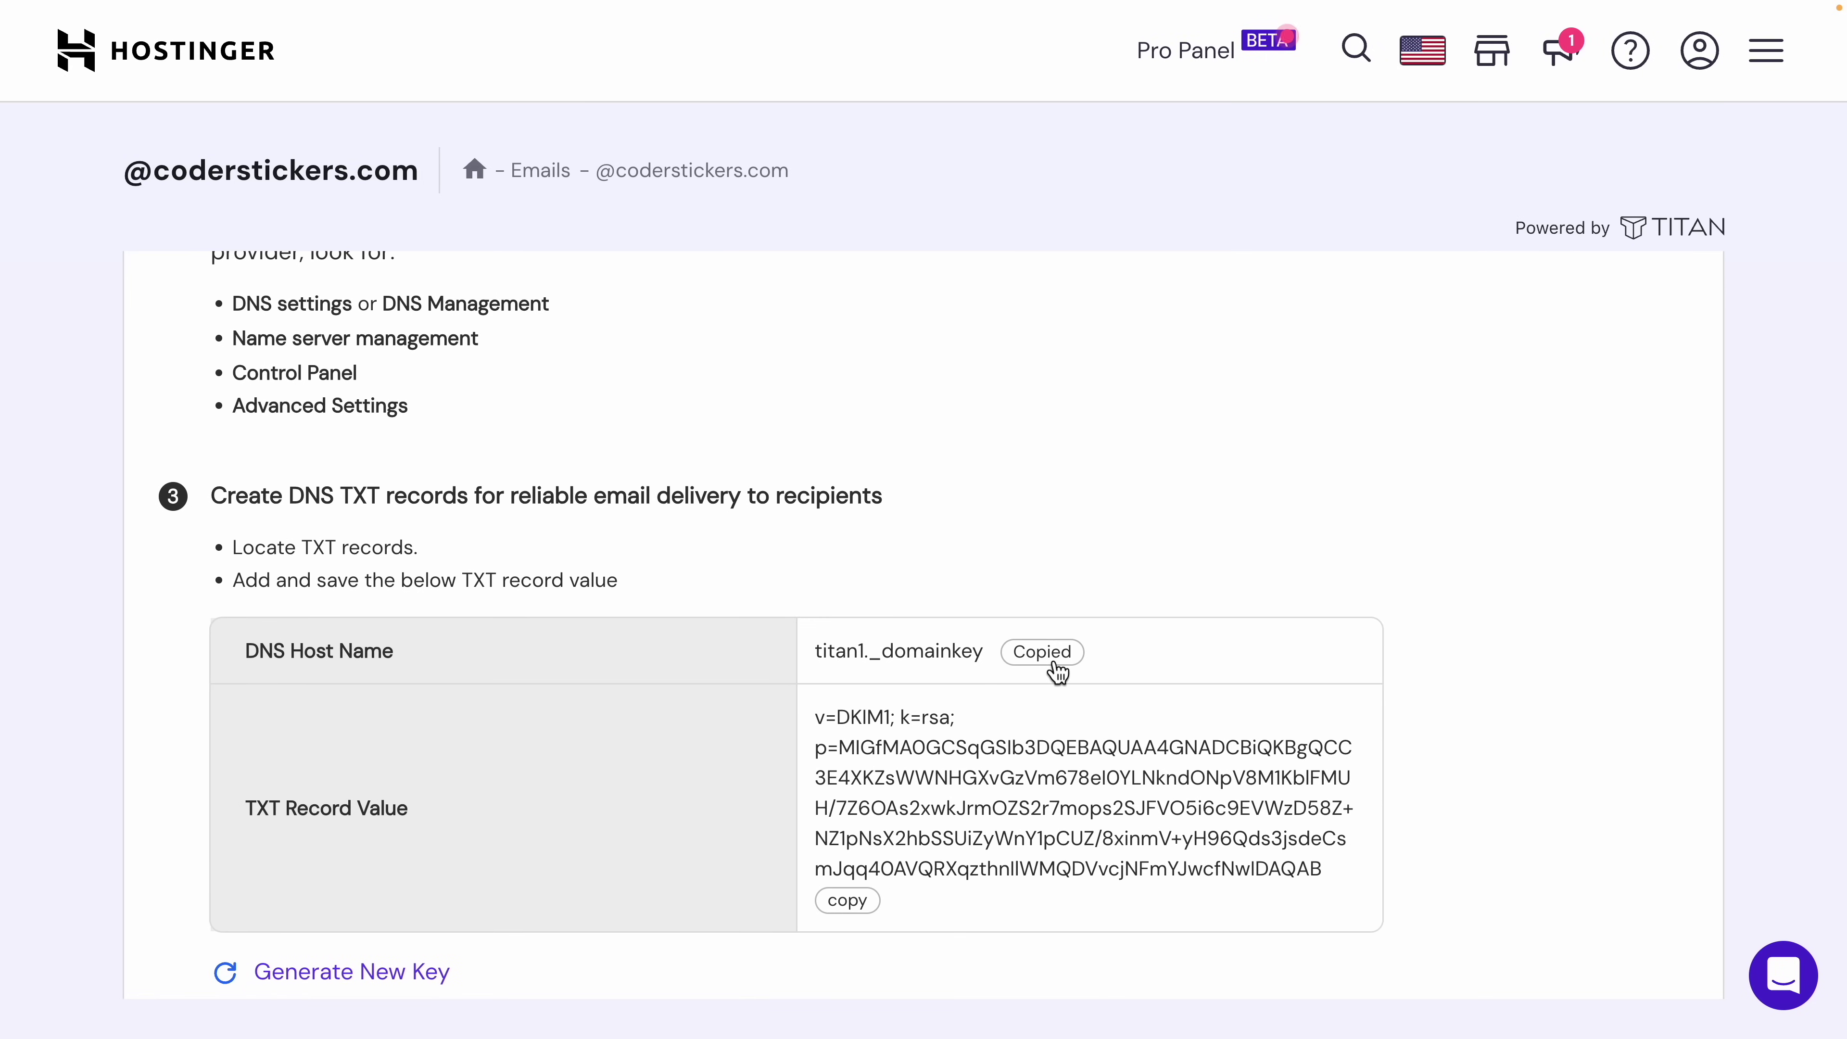
scroll(1147, 482, down, 3)
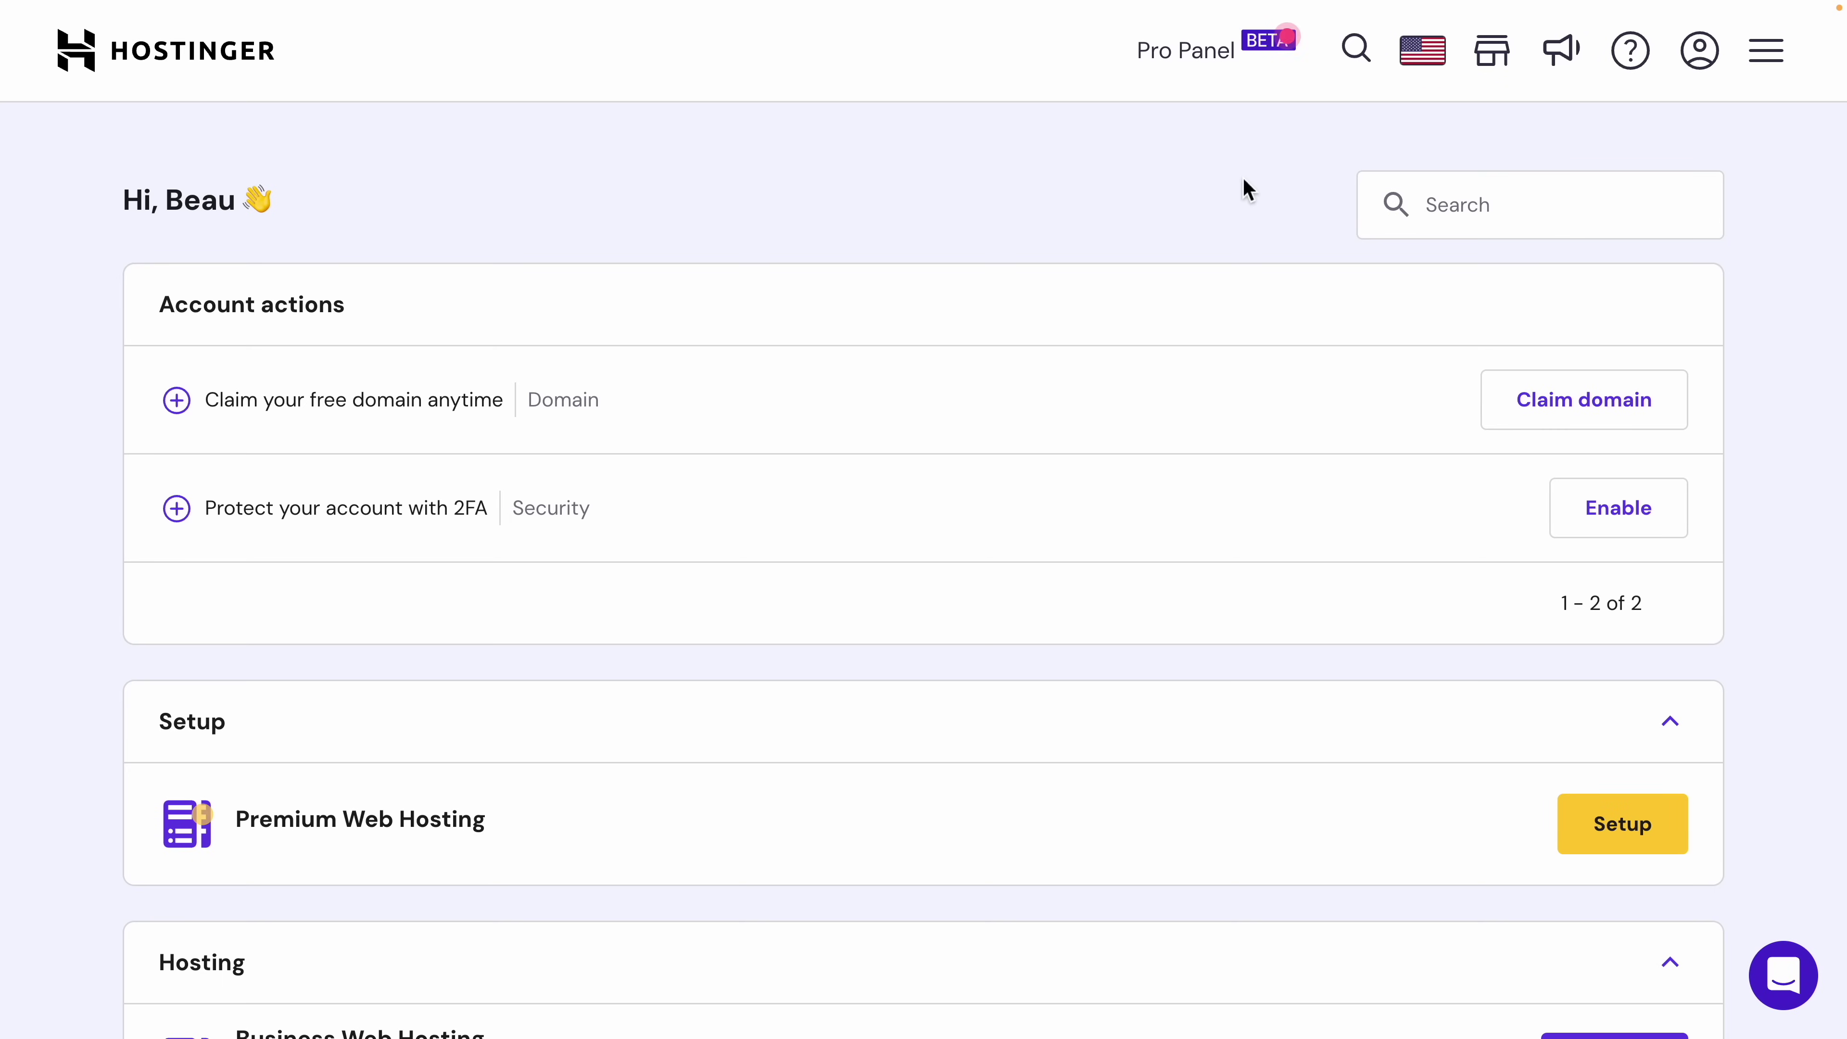
click(1765, 51)
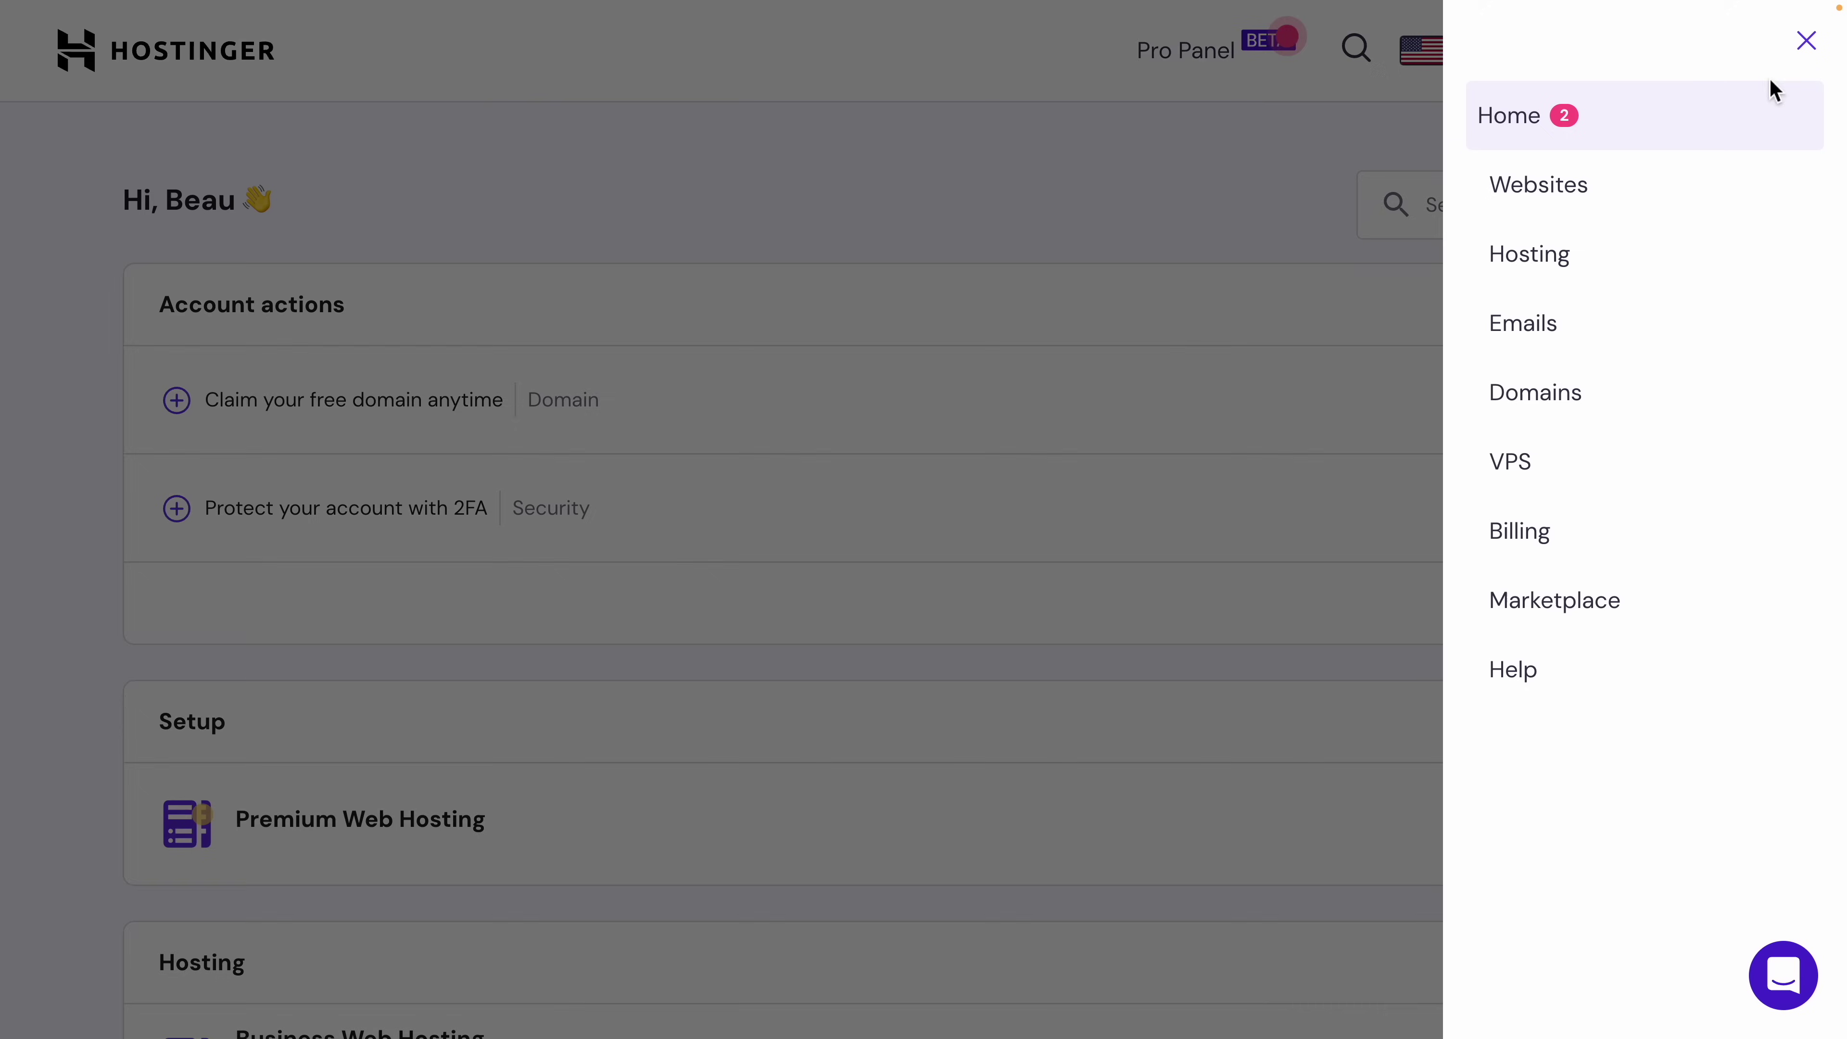
click(1575, 395)
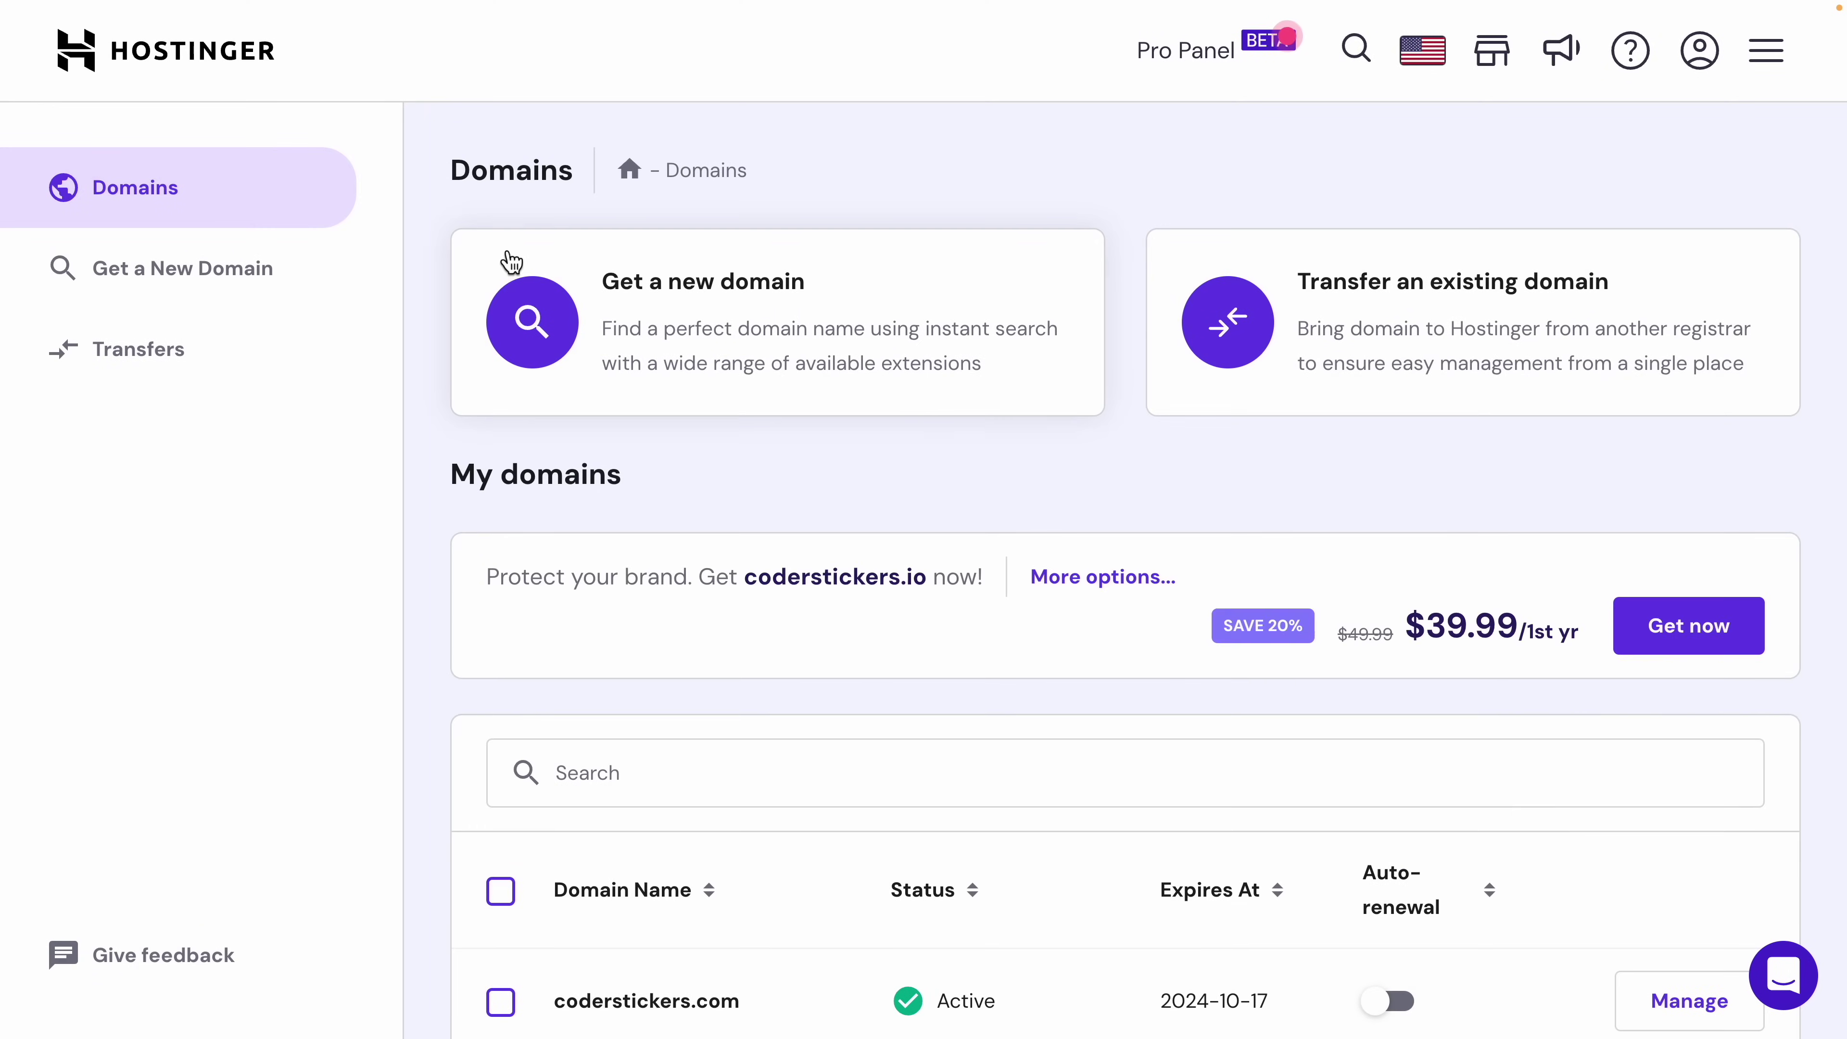
scroll(832, 458, down, 3)
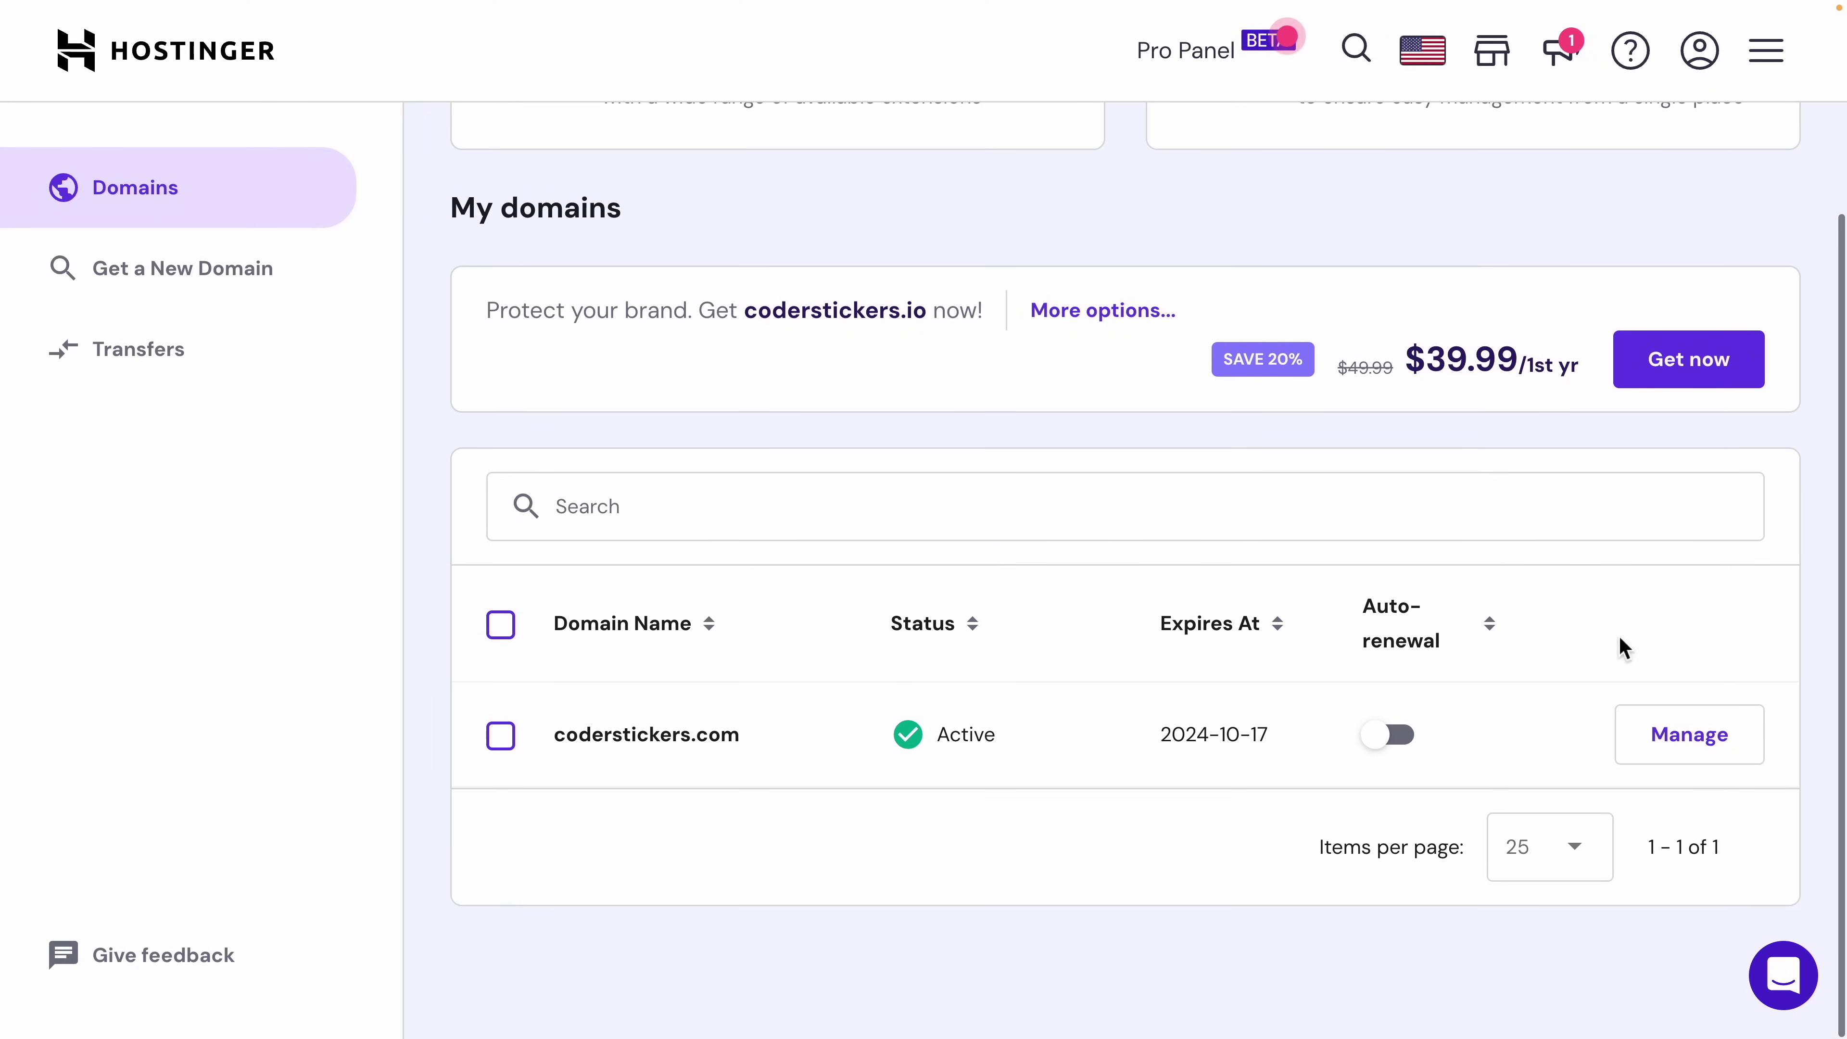
click(1721, 731)
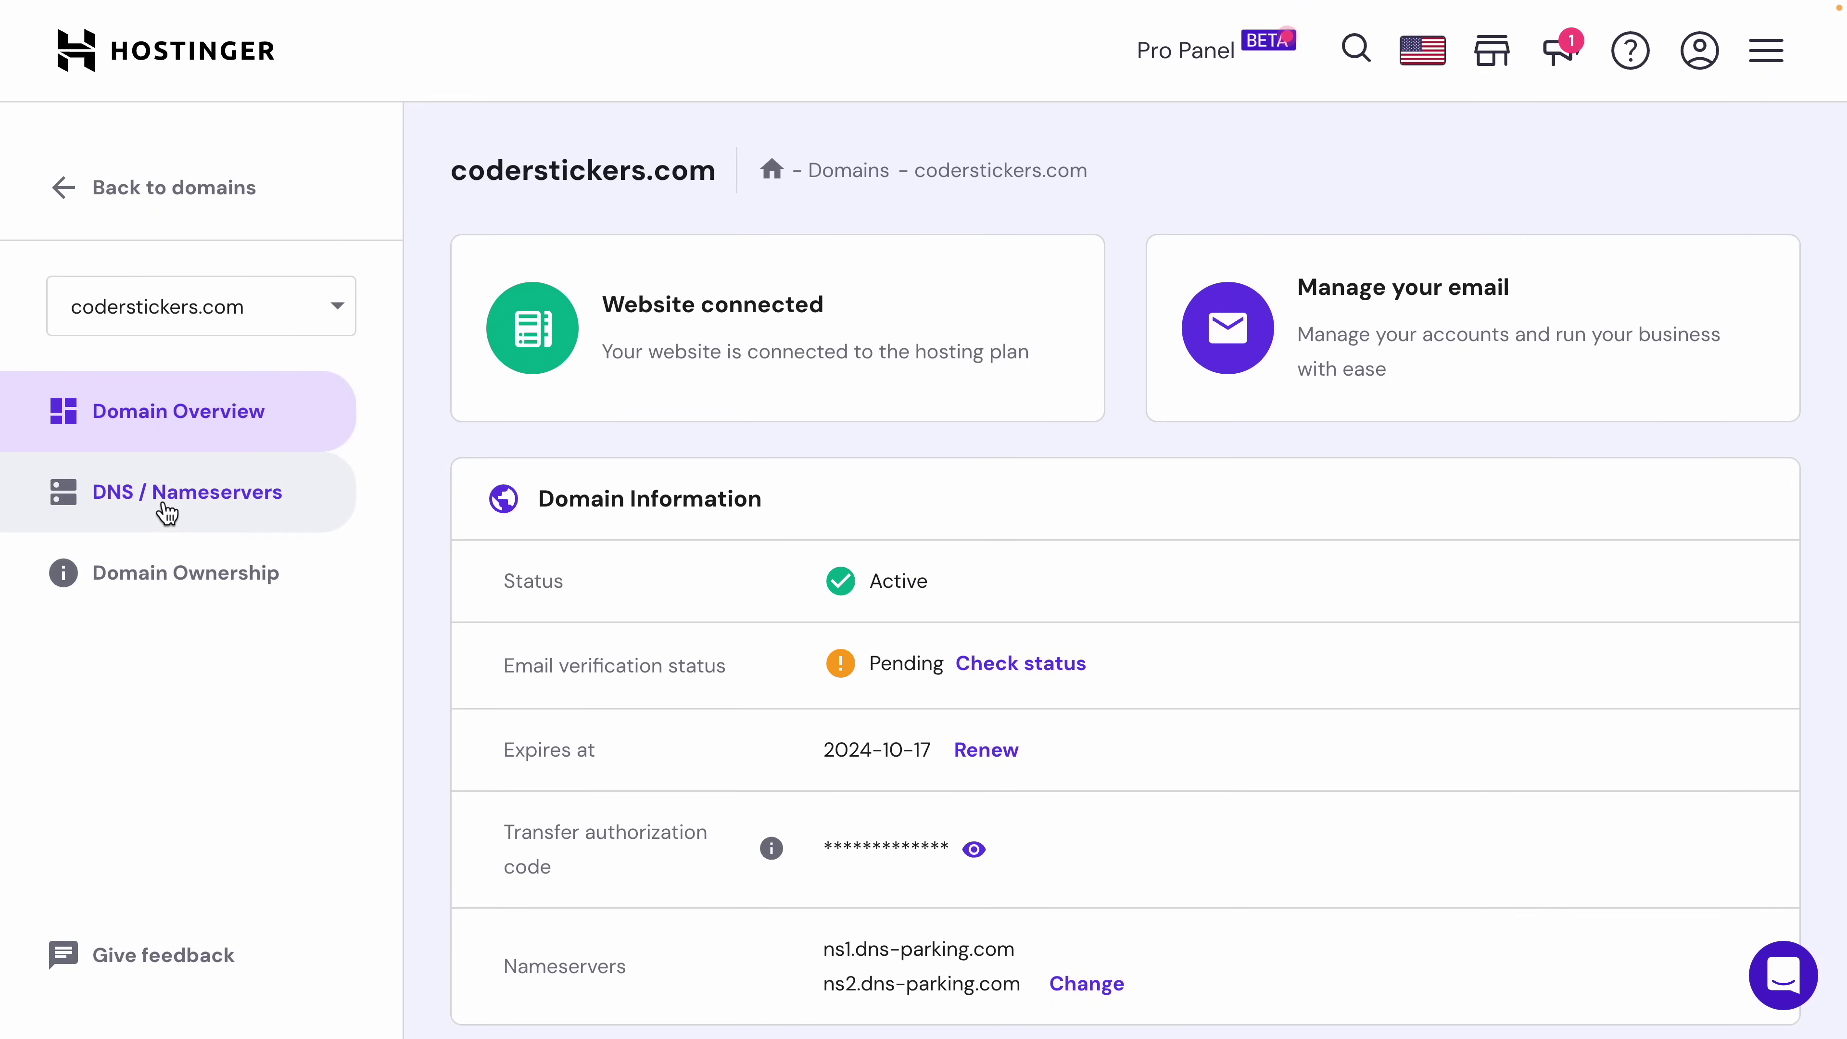
Step: Open the domain's DNS / Nameservers records and the record-type list
click(184, 520)
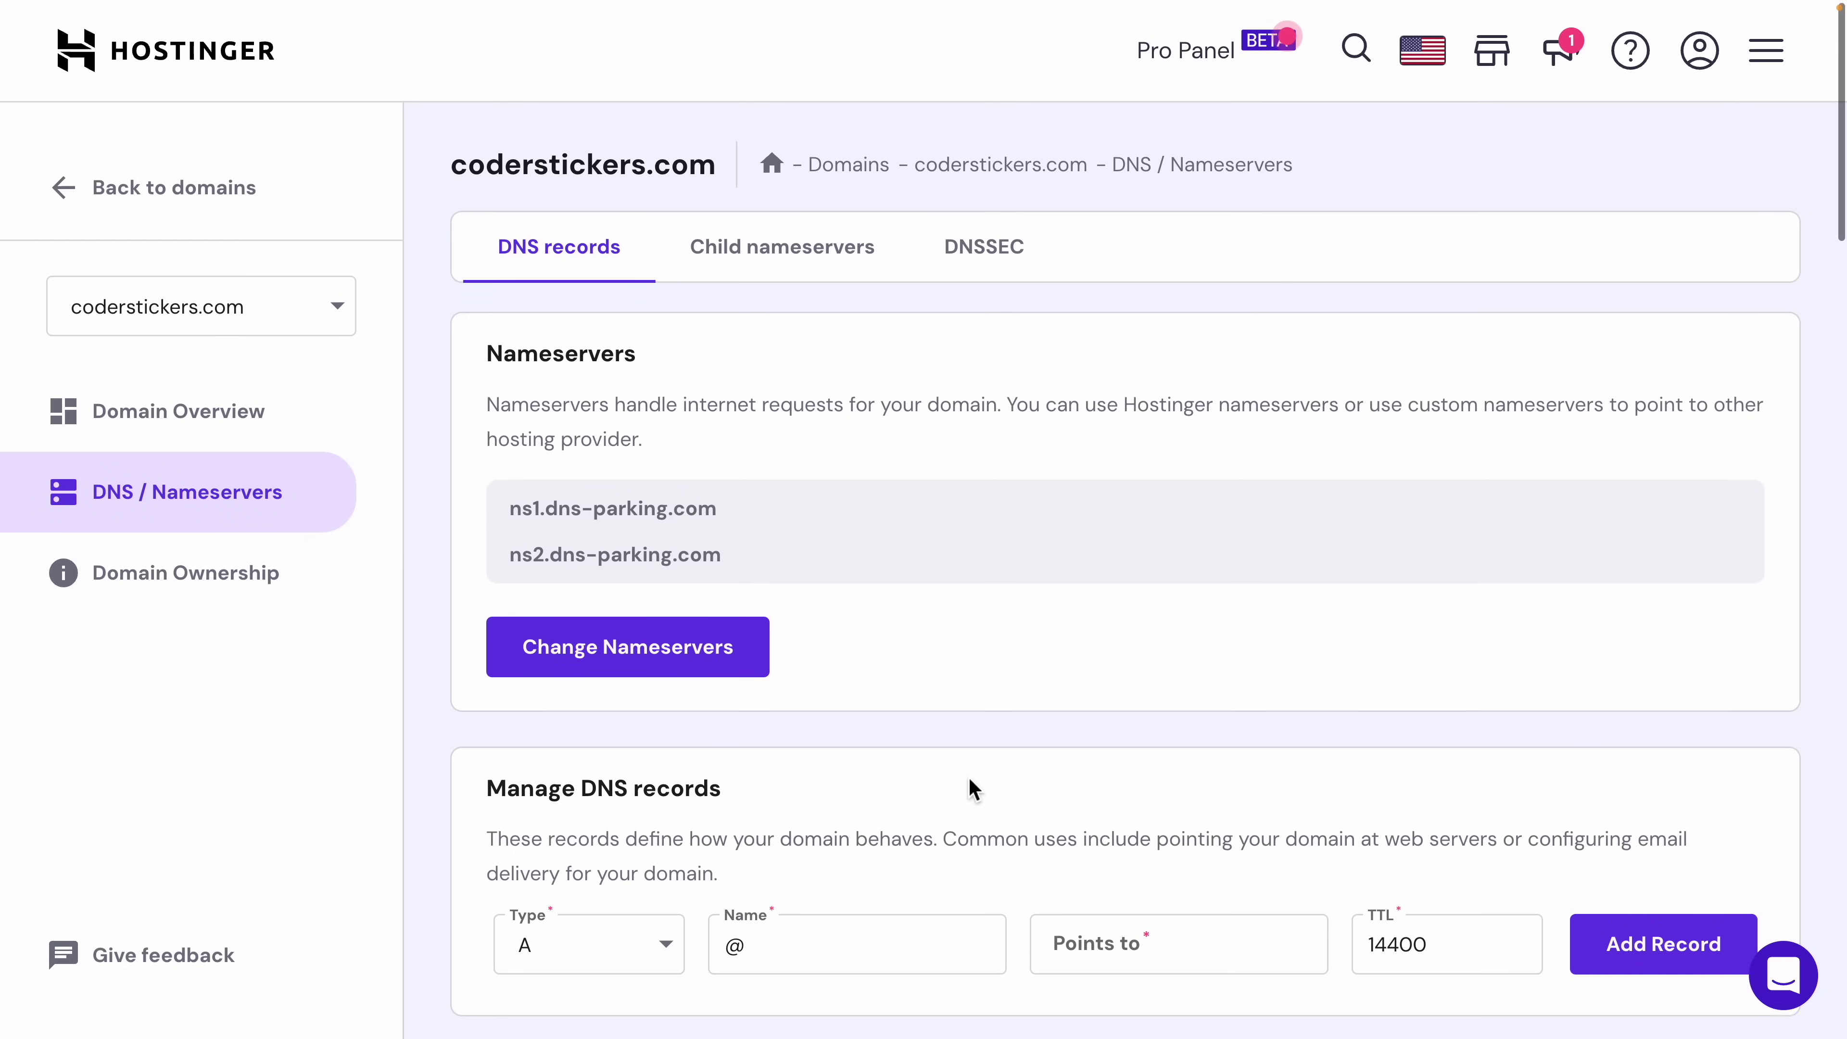
scroll(968, 778, down, 3)
scroll(969, 782, down, 1)
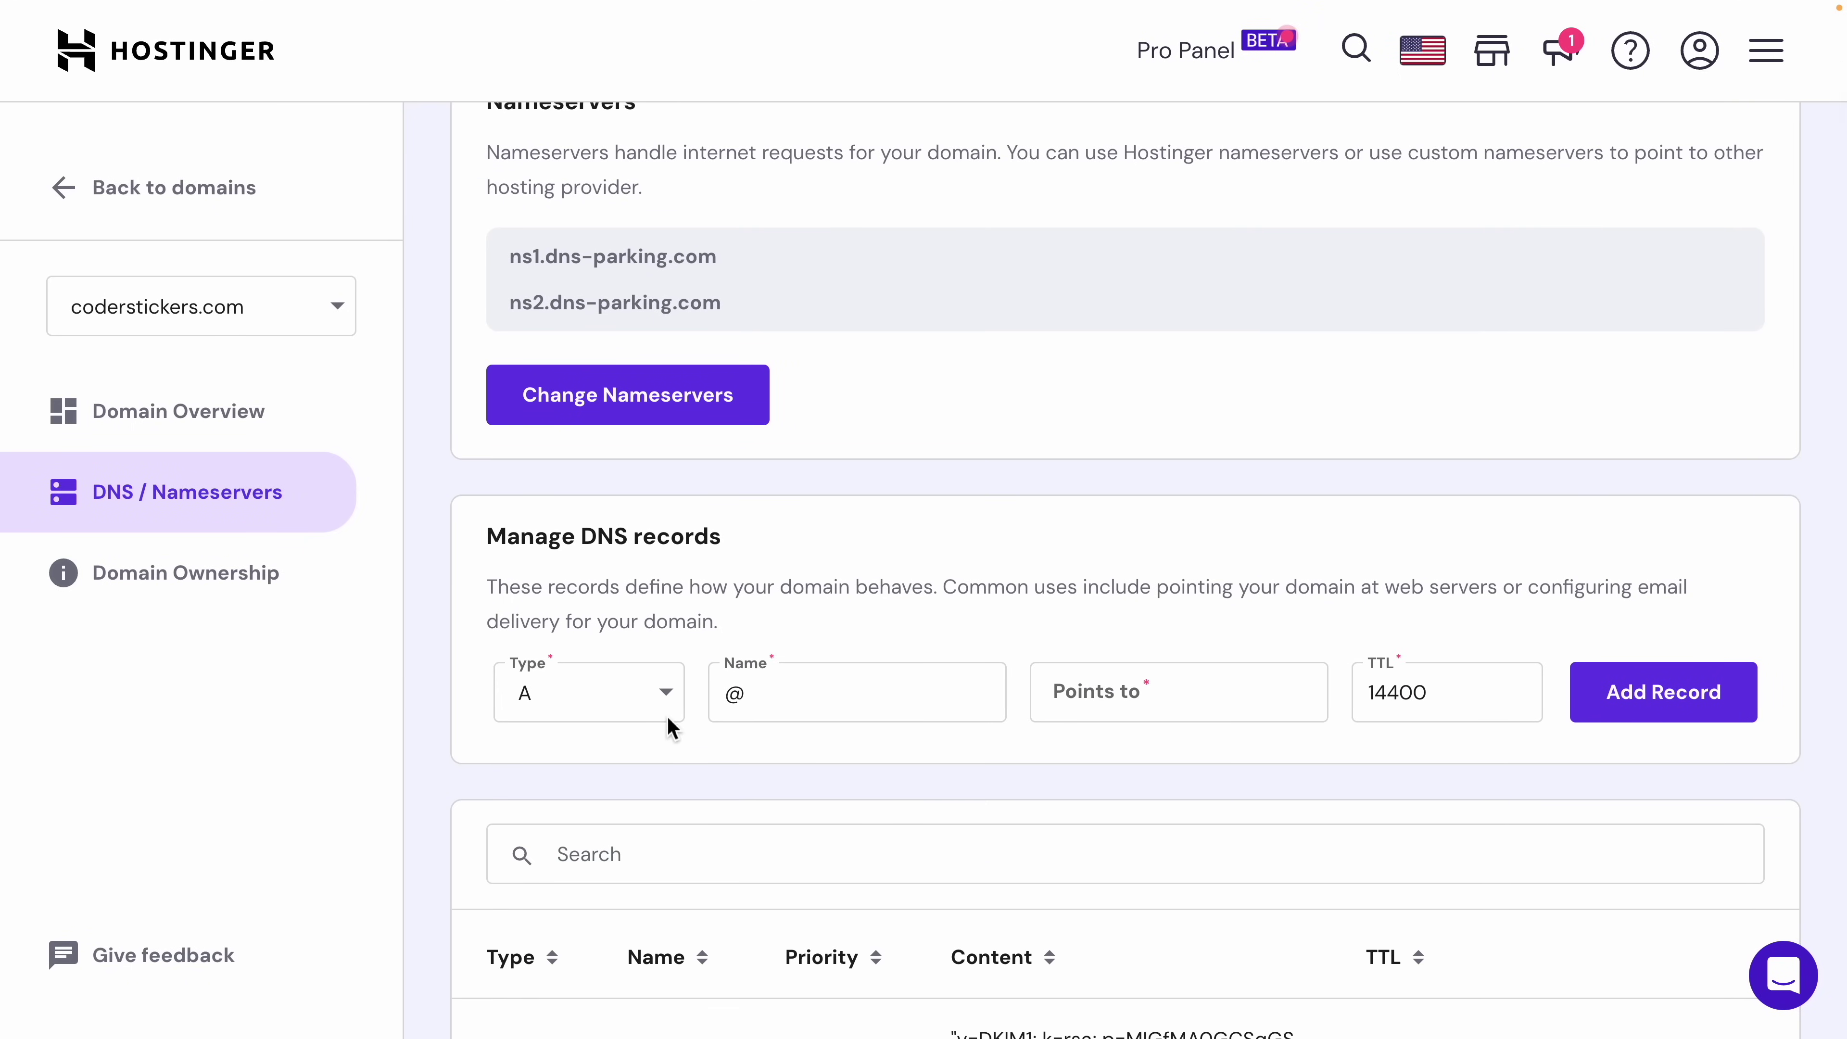
click(662, 697)
scroll(622, 886, down, 1)
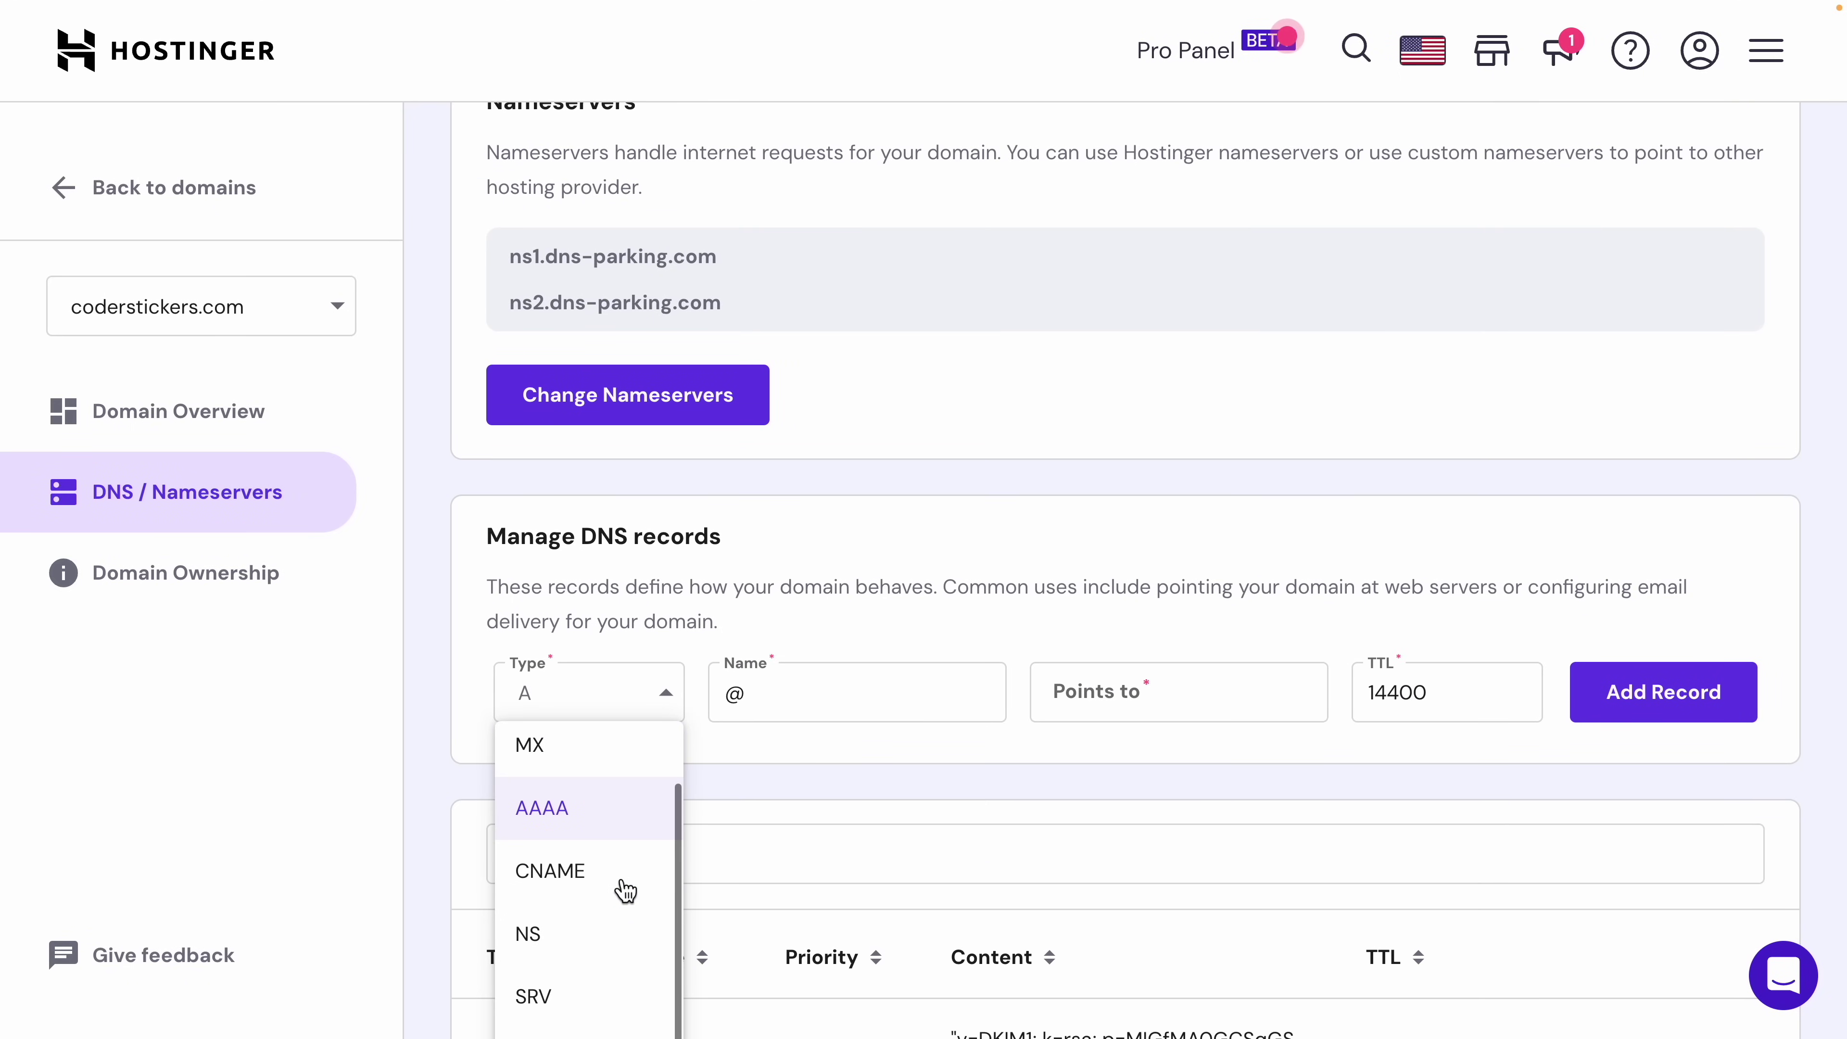
scroll(763, 803, down, 3)
Step: Make the new DNS record a TXT record named titan1._domainkey
click(532, 878)
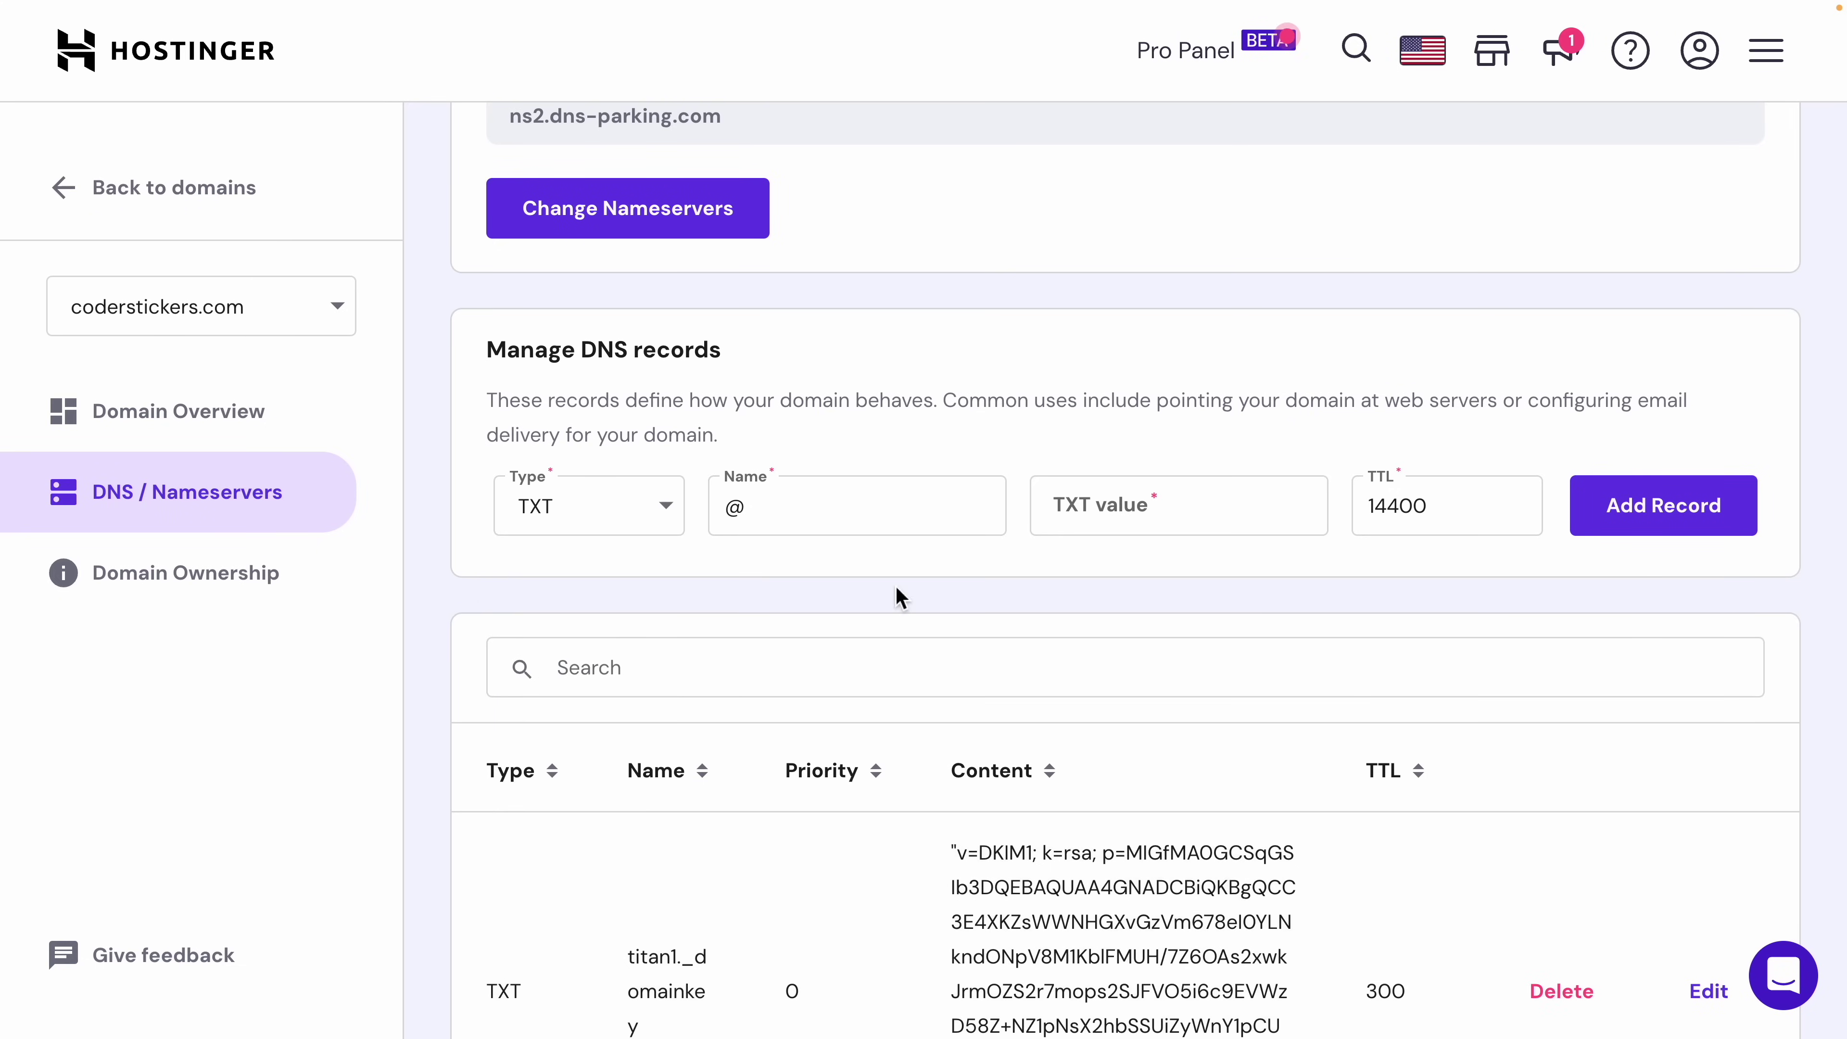
double_click(791, 513)
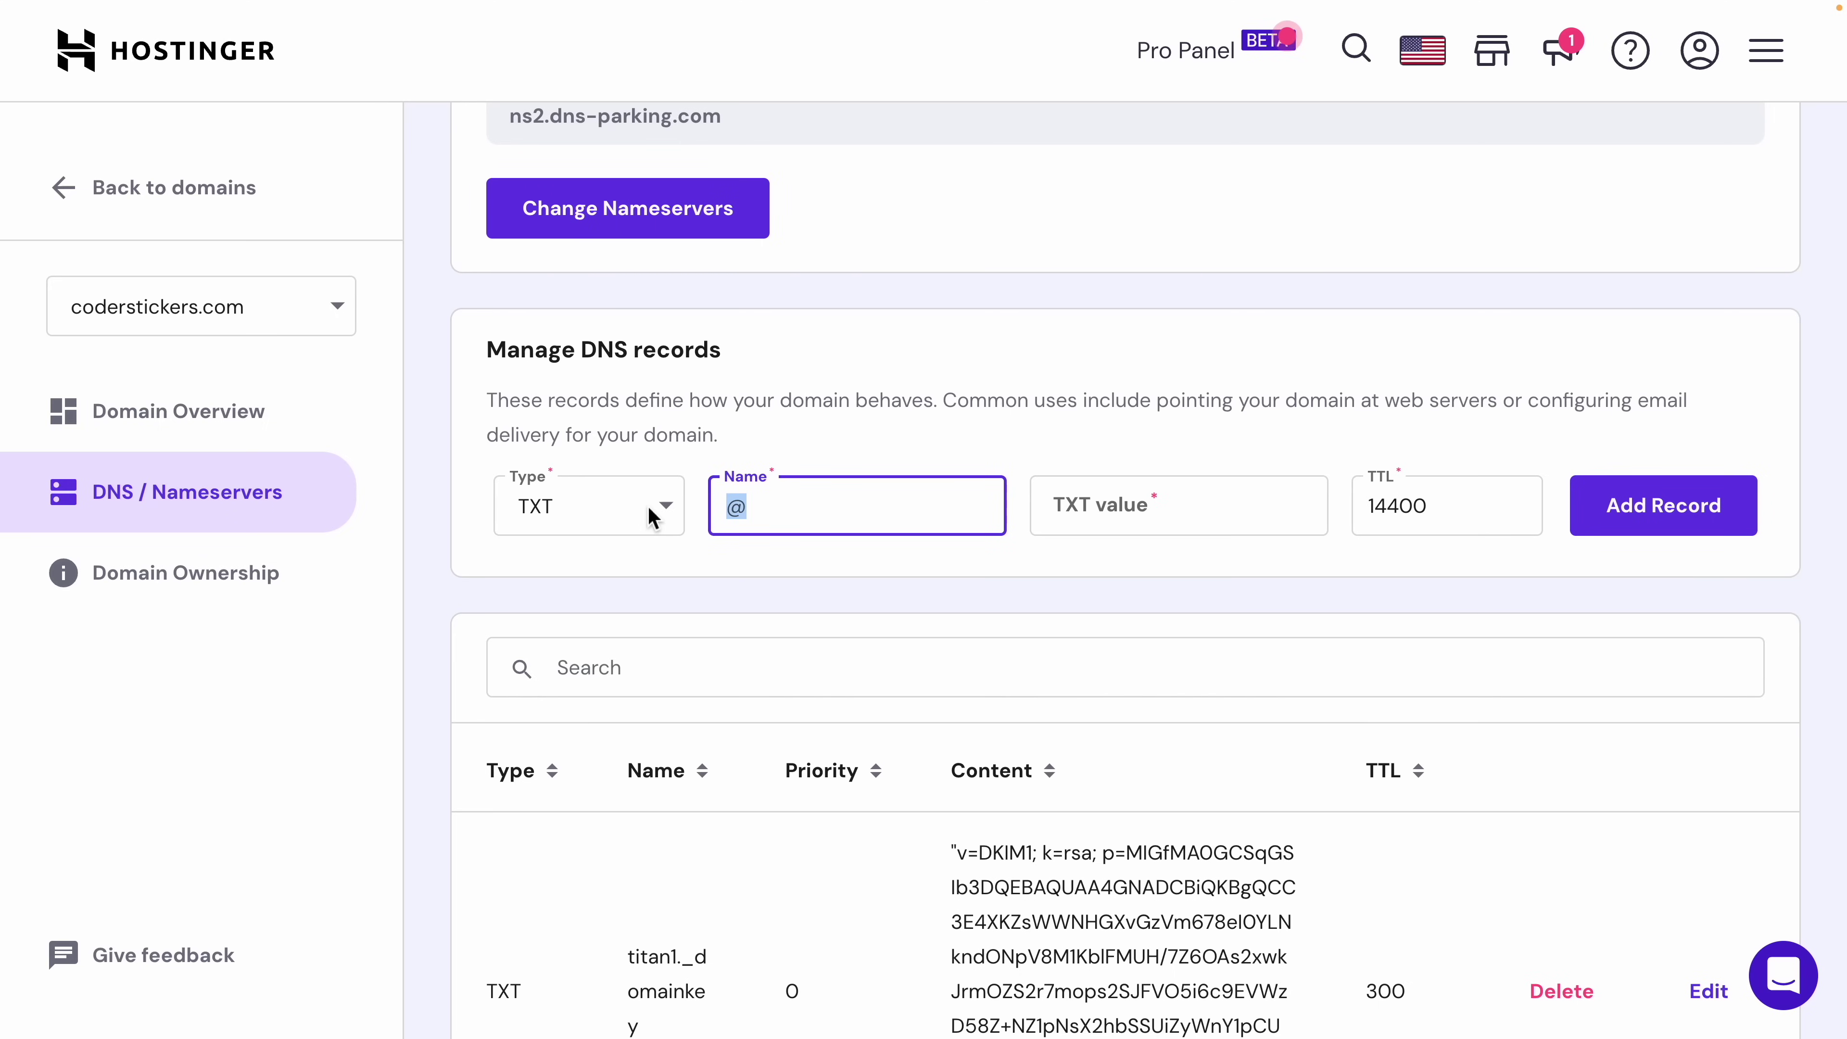
text(titan1._domainkey)
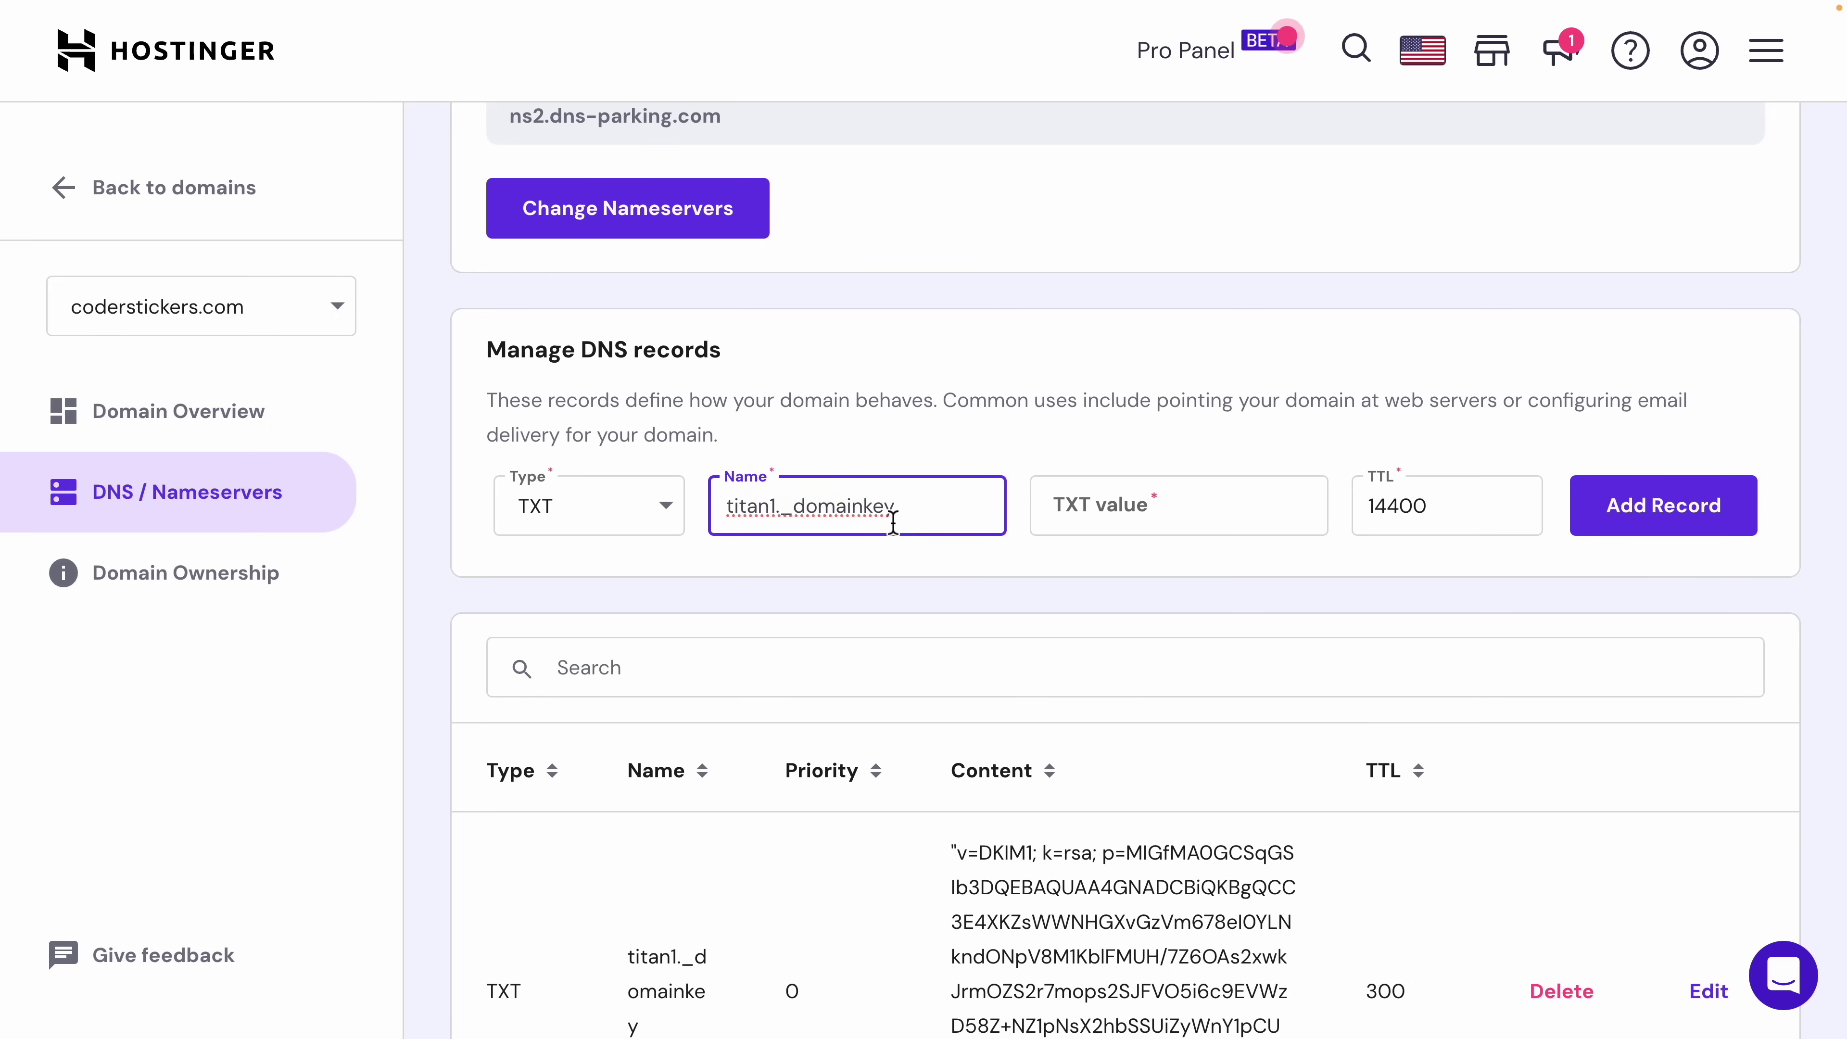
Step: Paste the copied DKIM key as the TXT value and add the record, which is rejected as conflicting
key(ctrl+Tab)
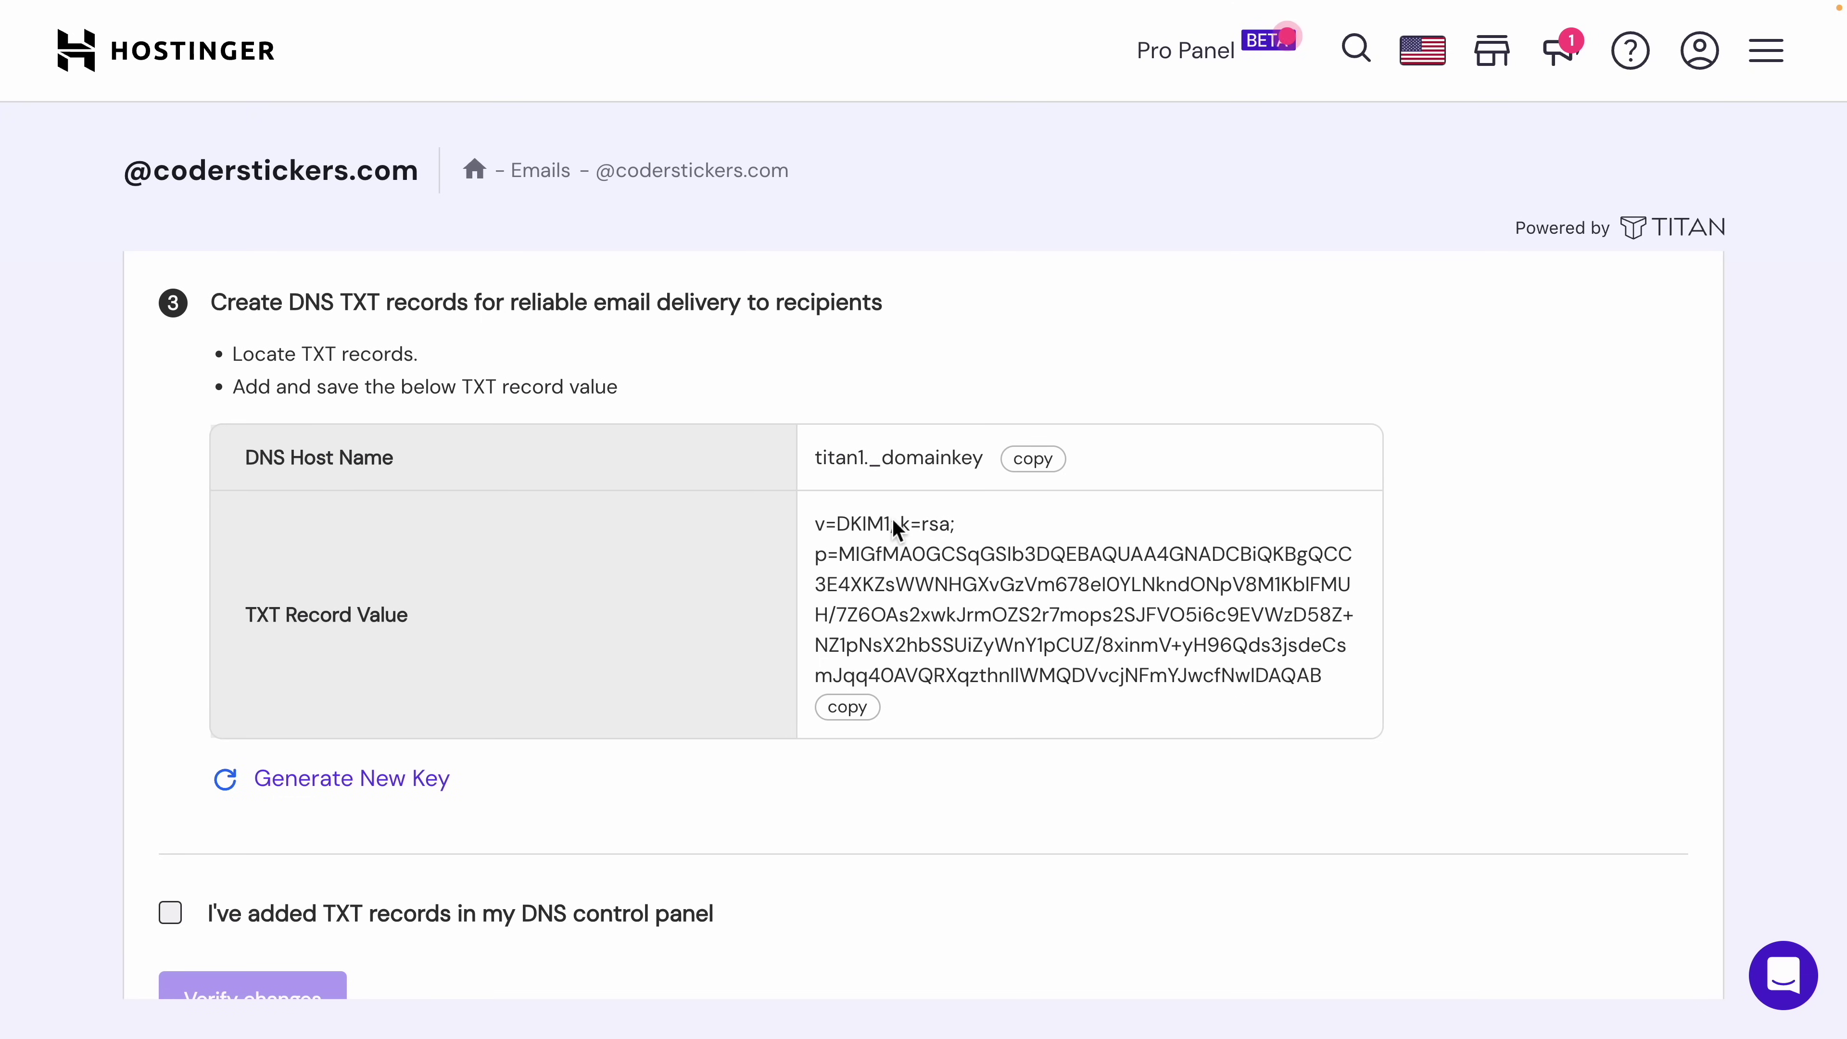
click(847, 707)
key(ctrl+shift+Tab)
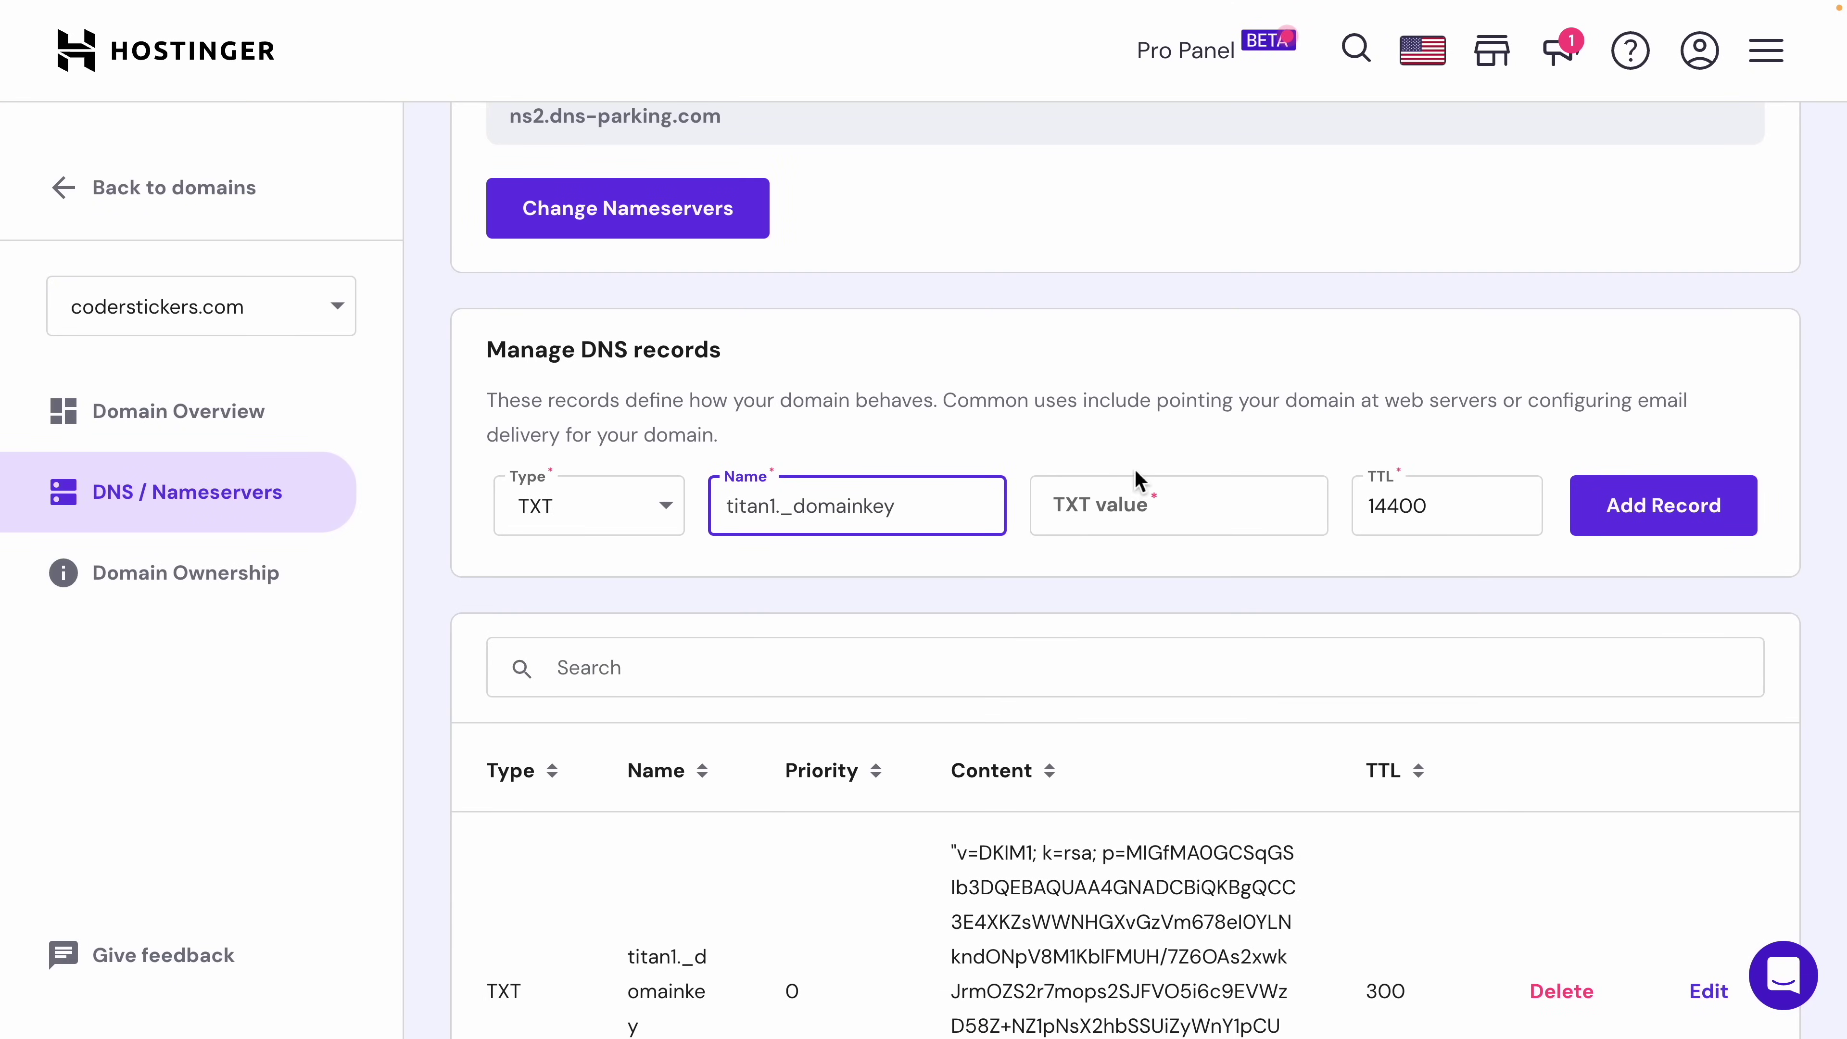
click(1126, 505)
key(ctrl+v)
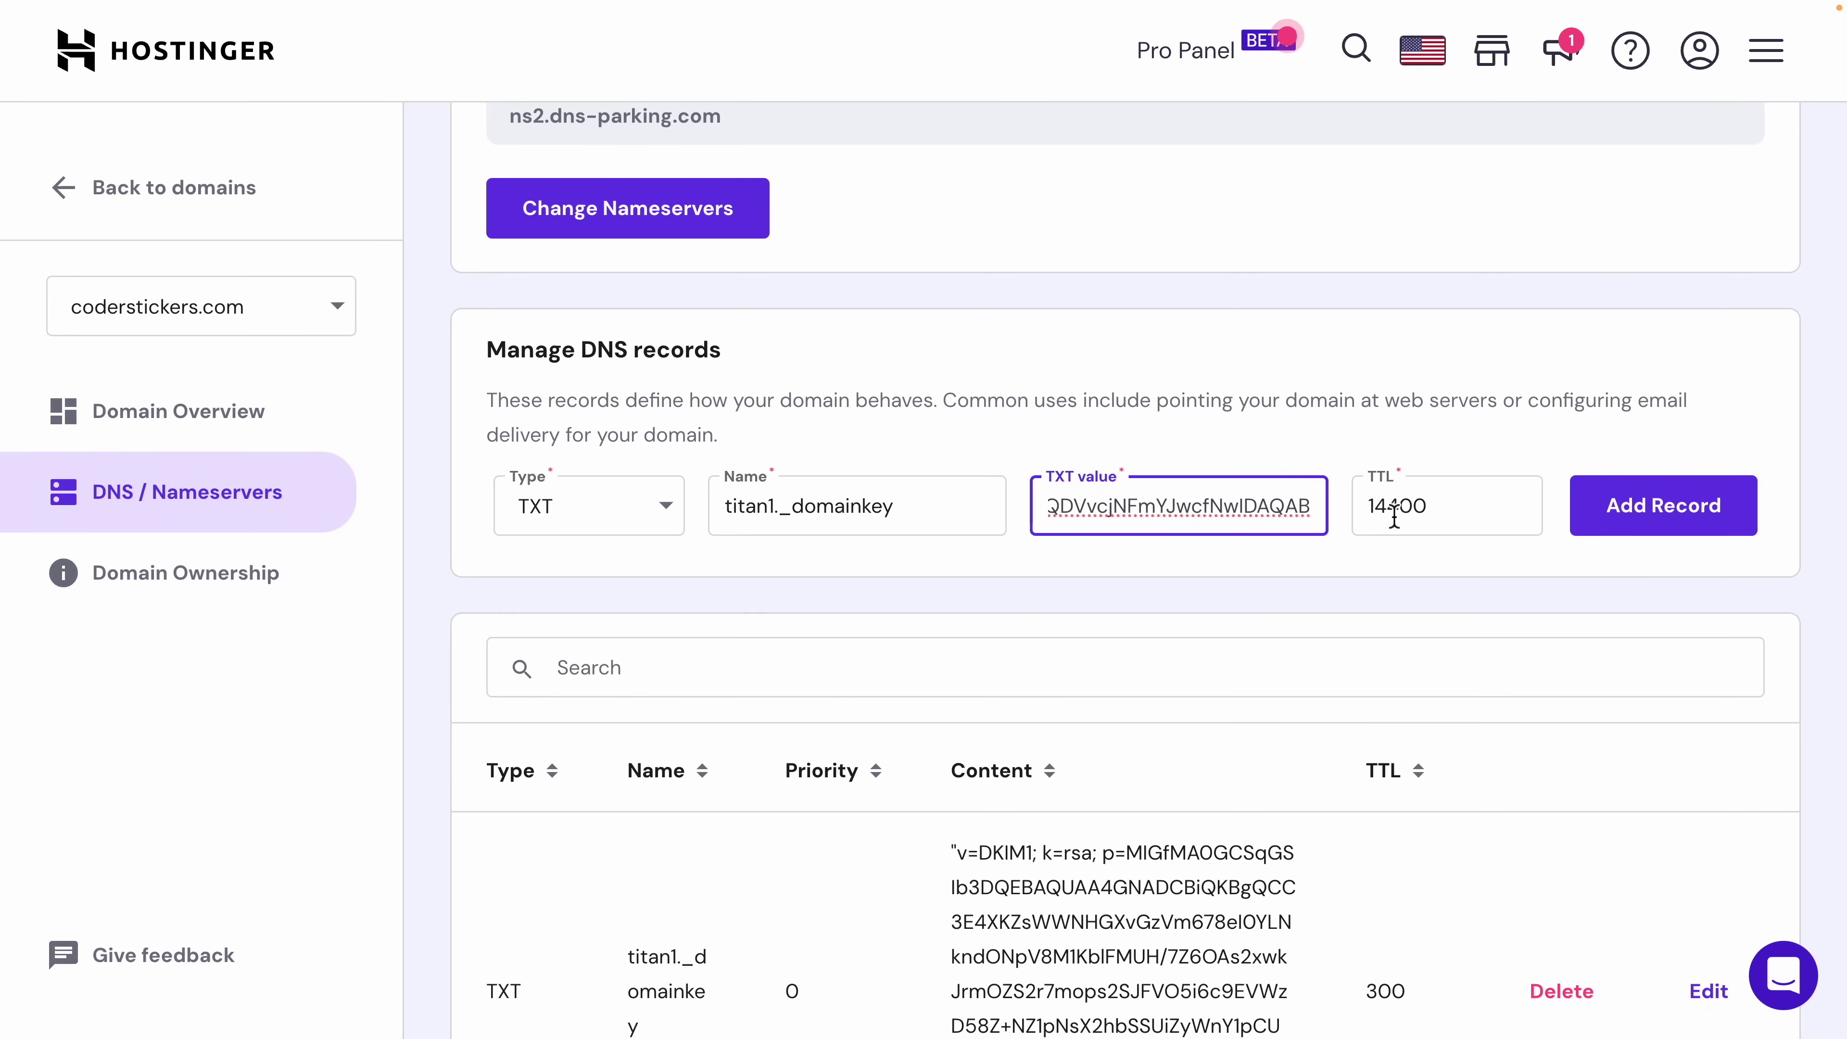
click(1672, 520)
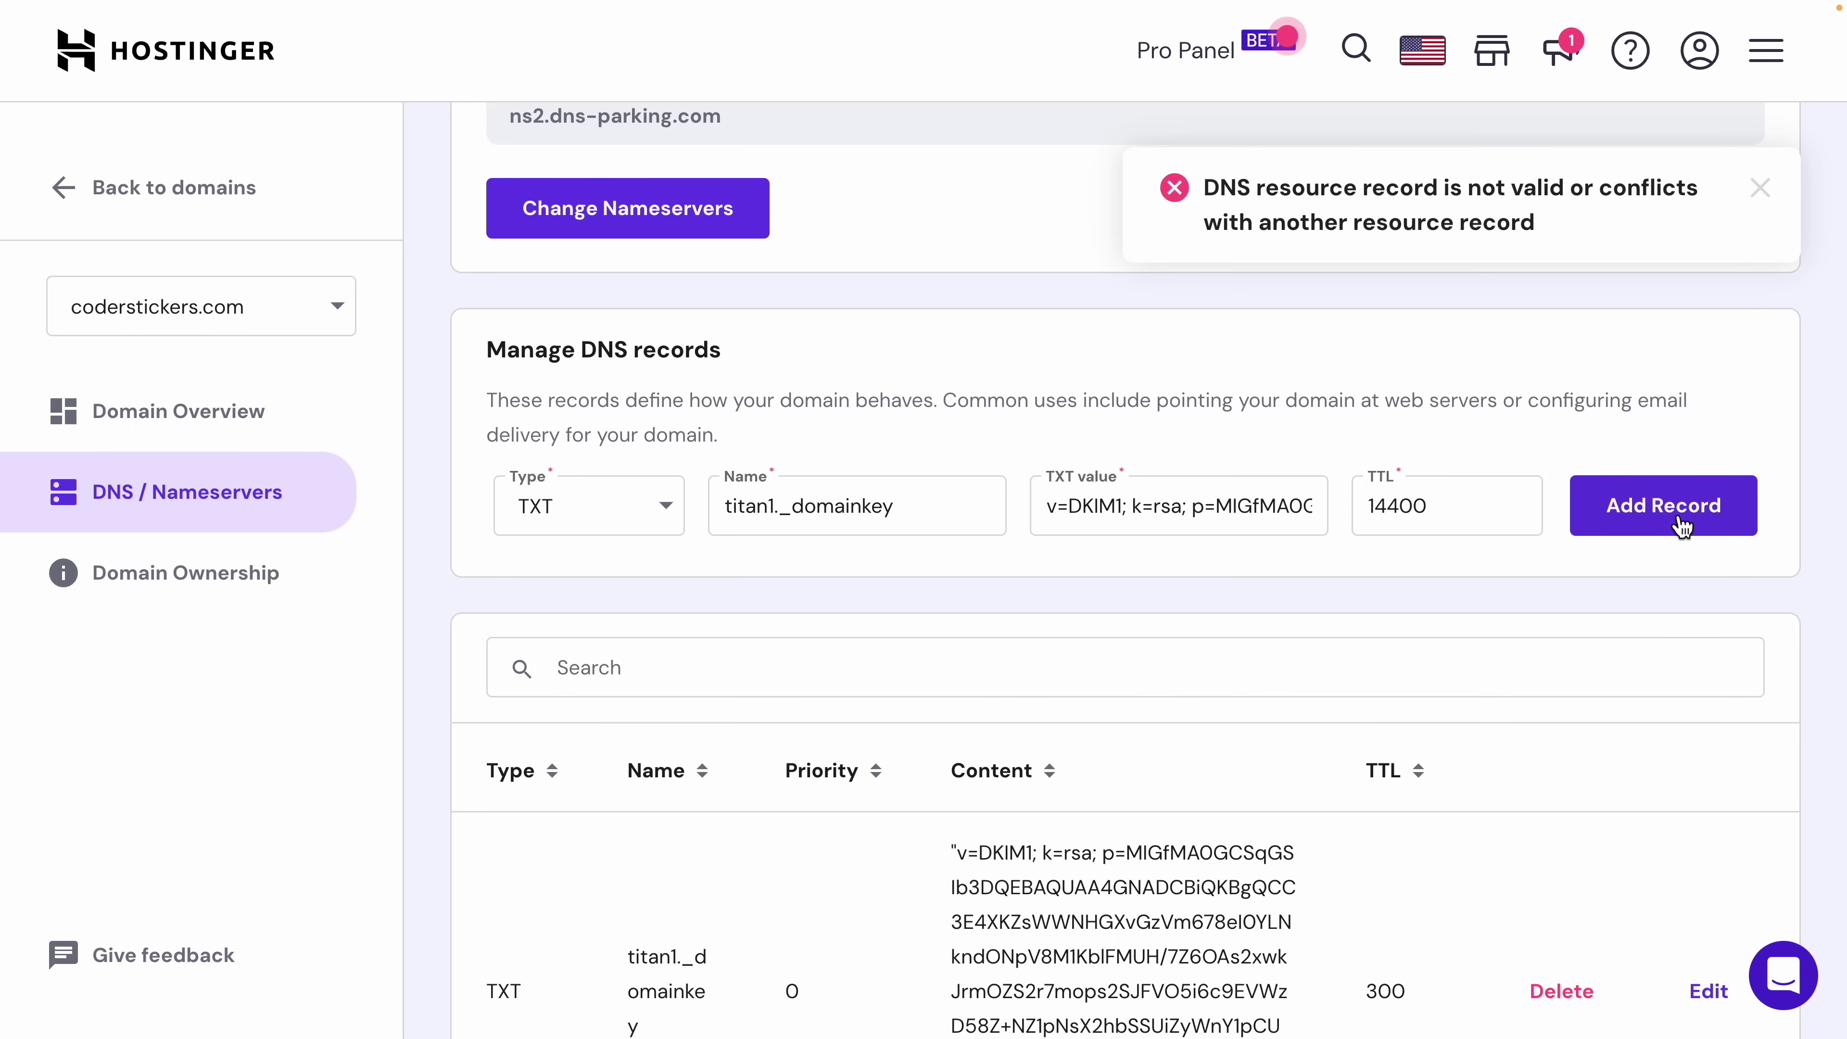
scroll(1257, 705, down, 3)
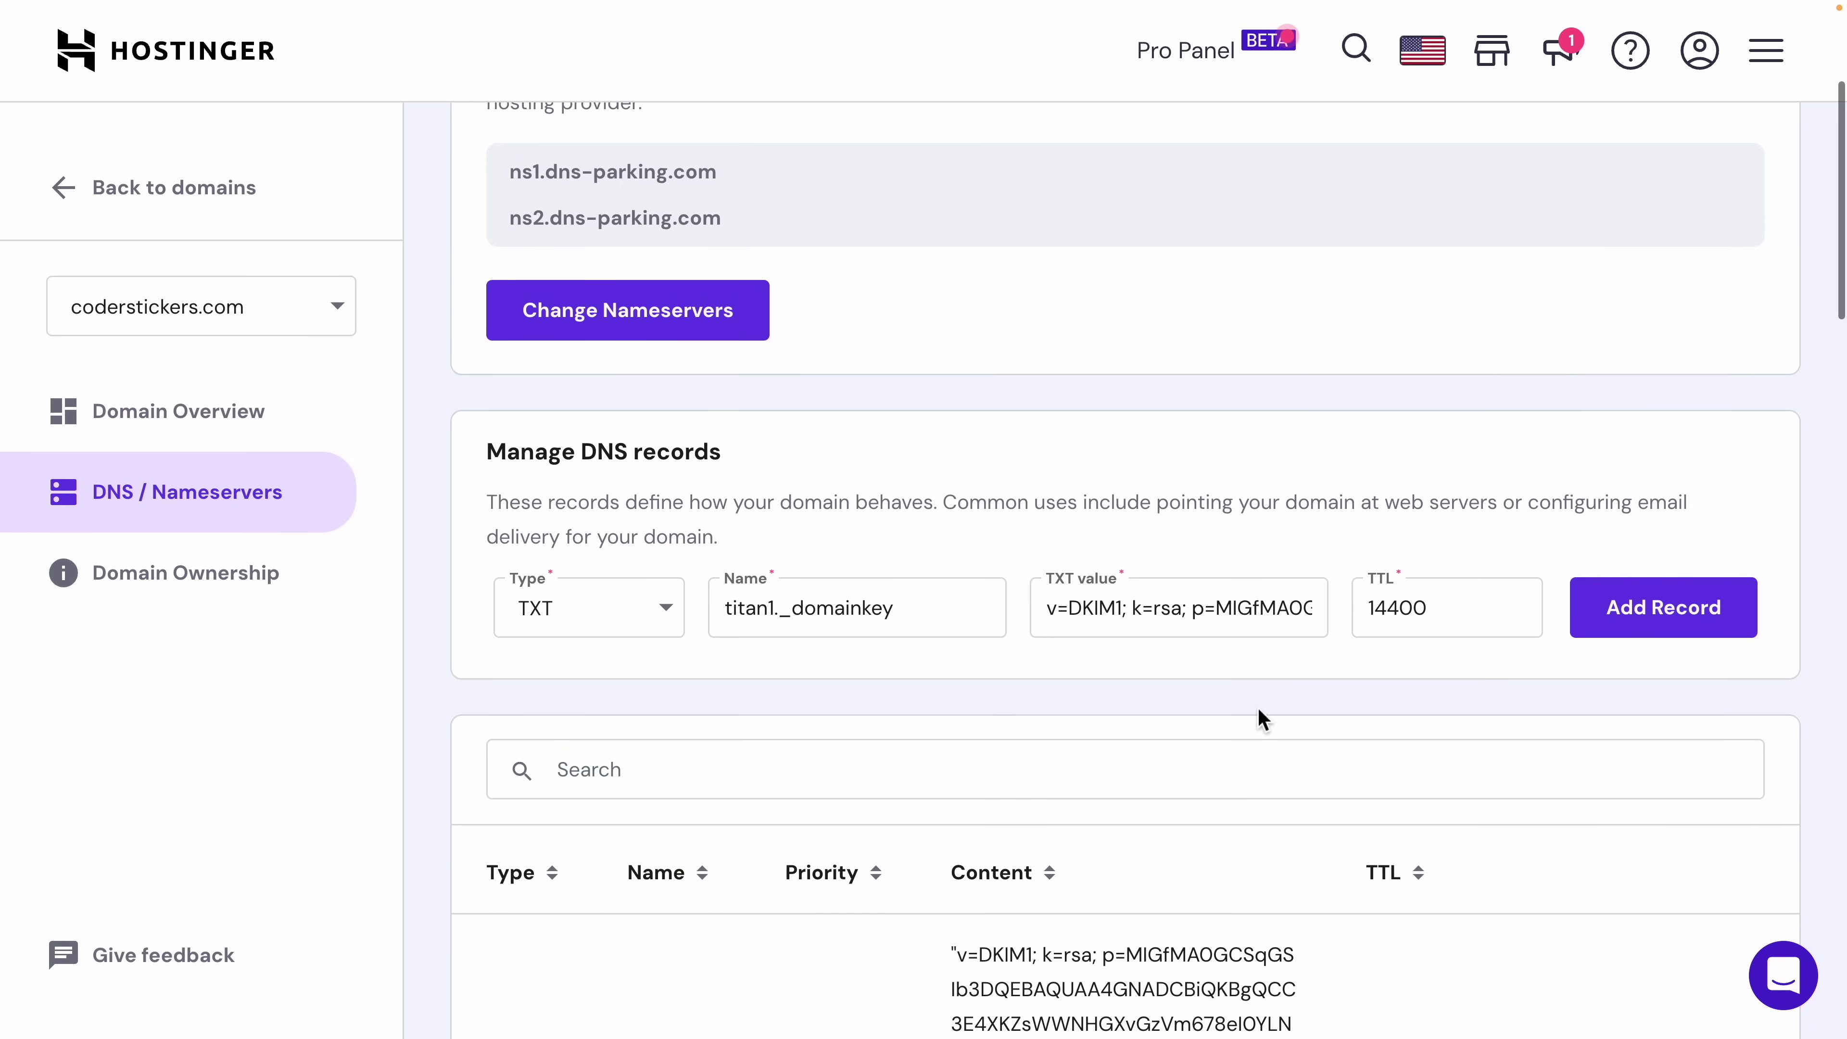
scroll(1263, 719, down, 5)
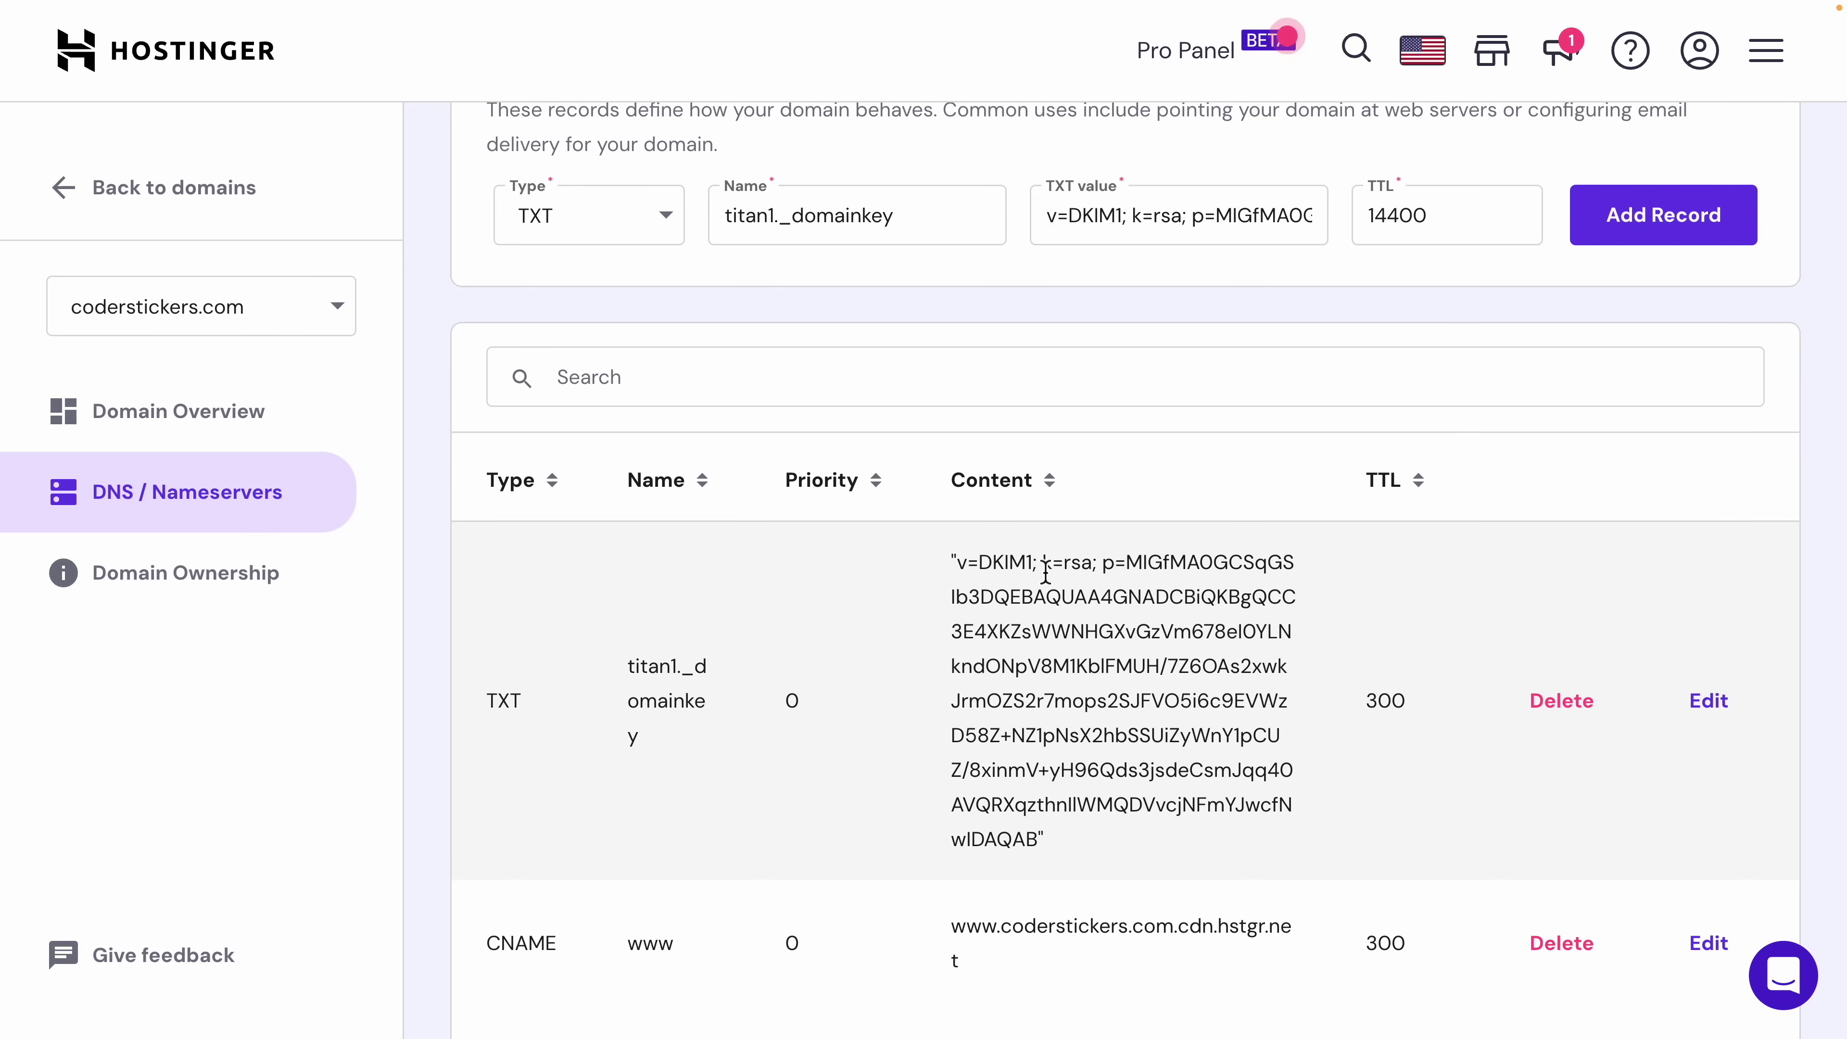
key(ctrl+shift+Tab)
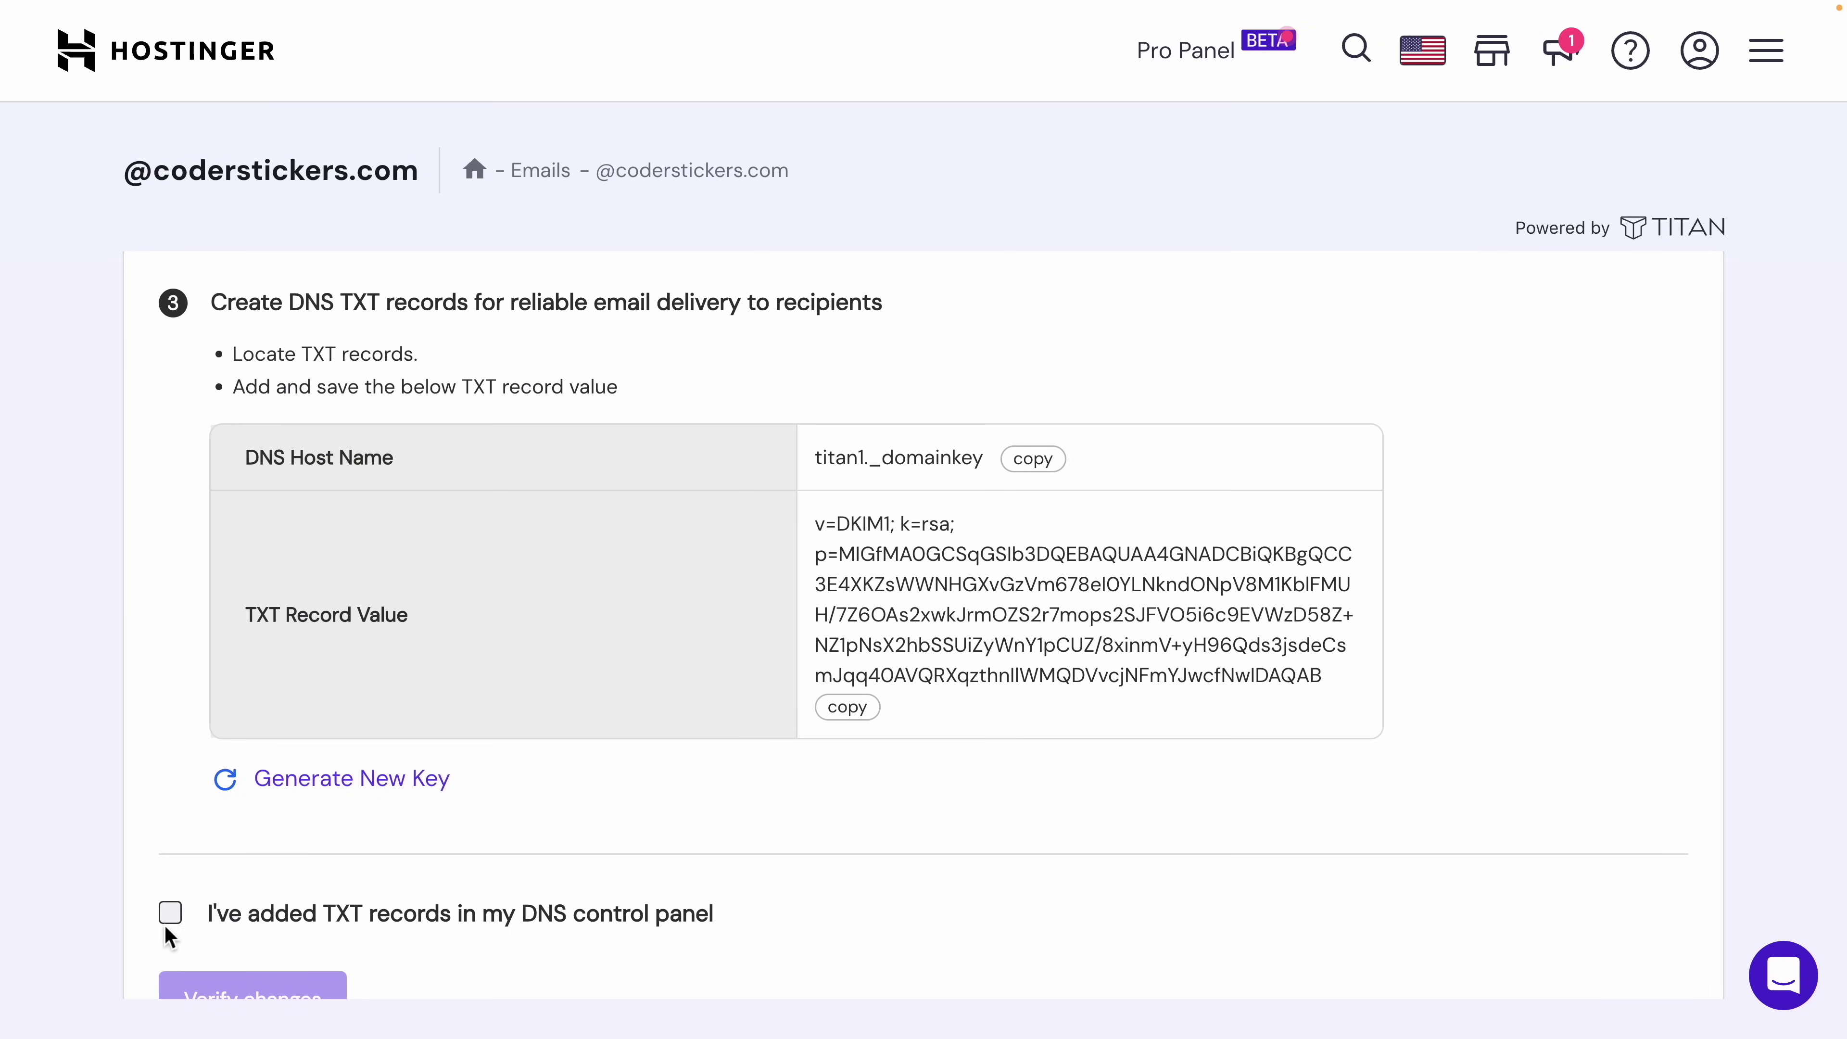
Step: Confirm the TXT records were added and verify, so DKIM shows Verified alongside SPF
click(169, 914)
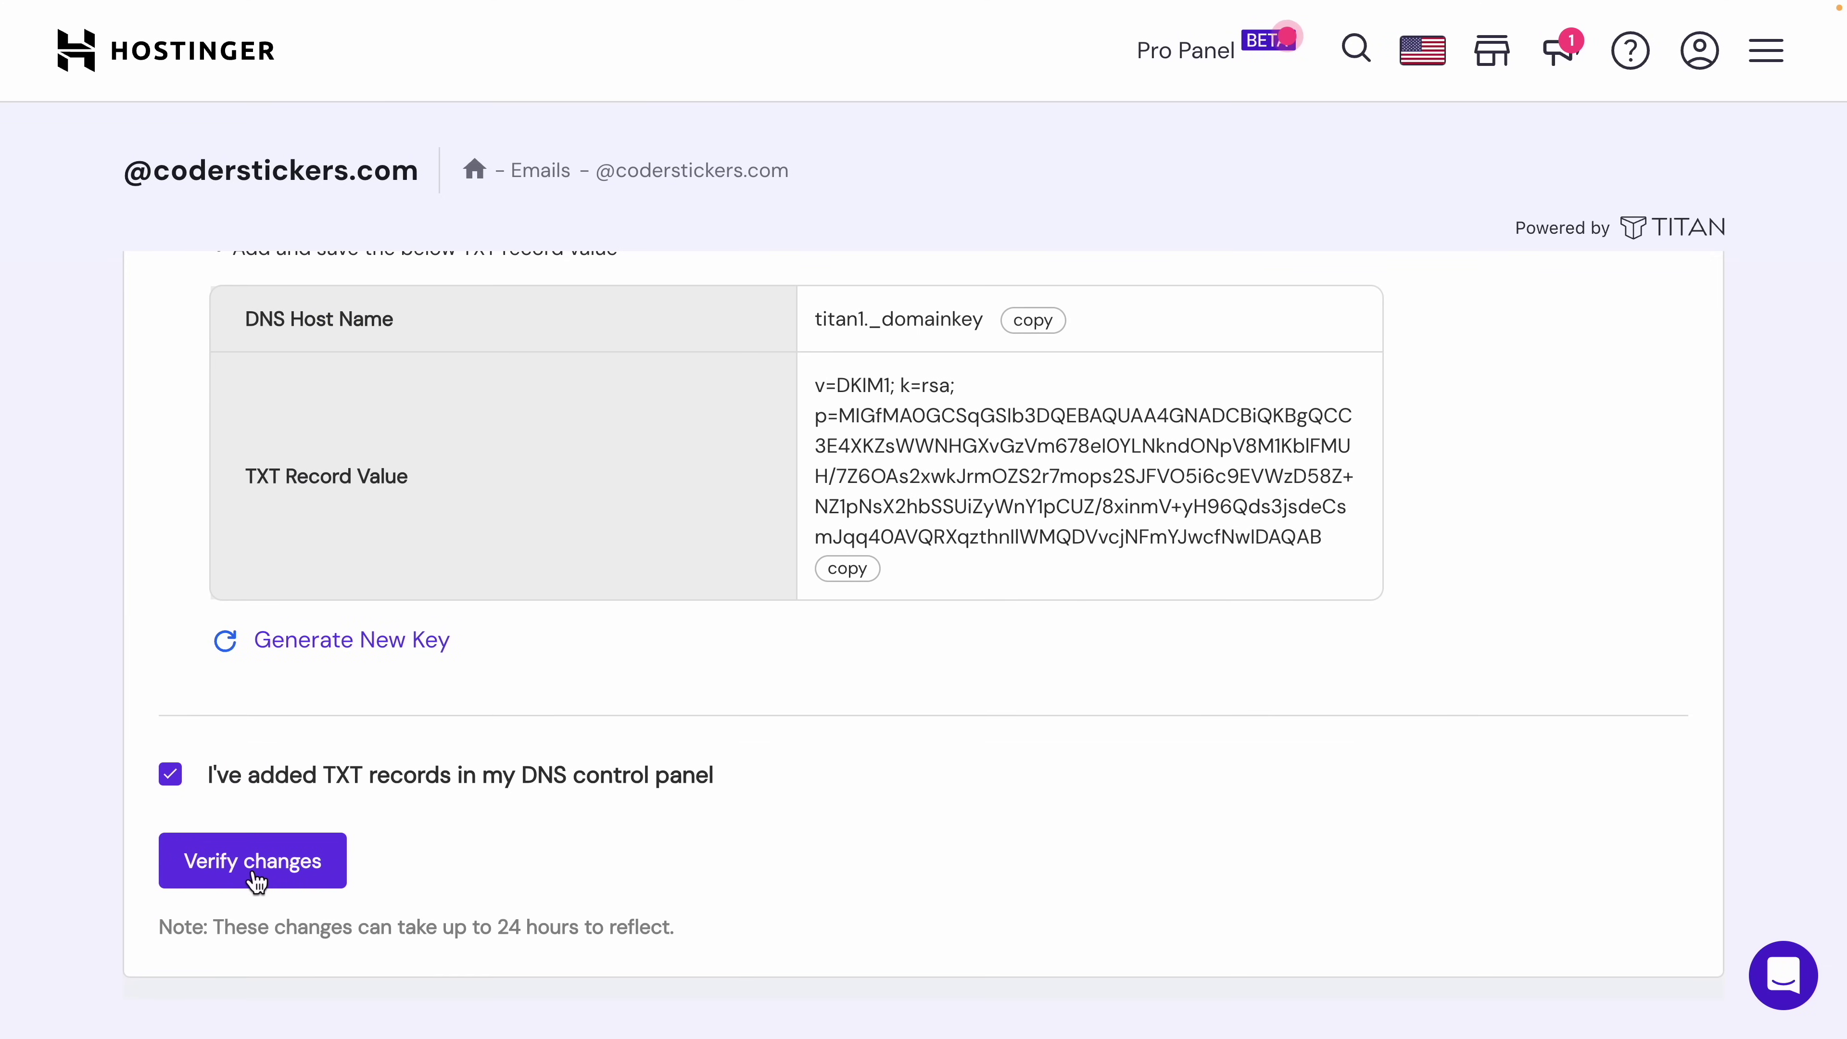
click(256, 882)
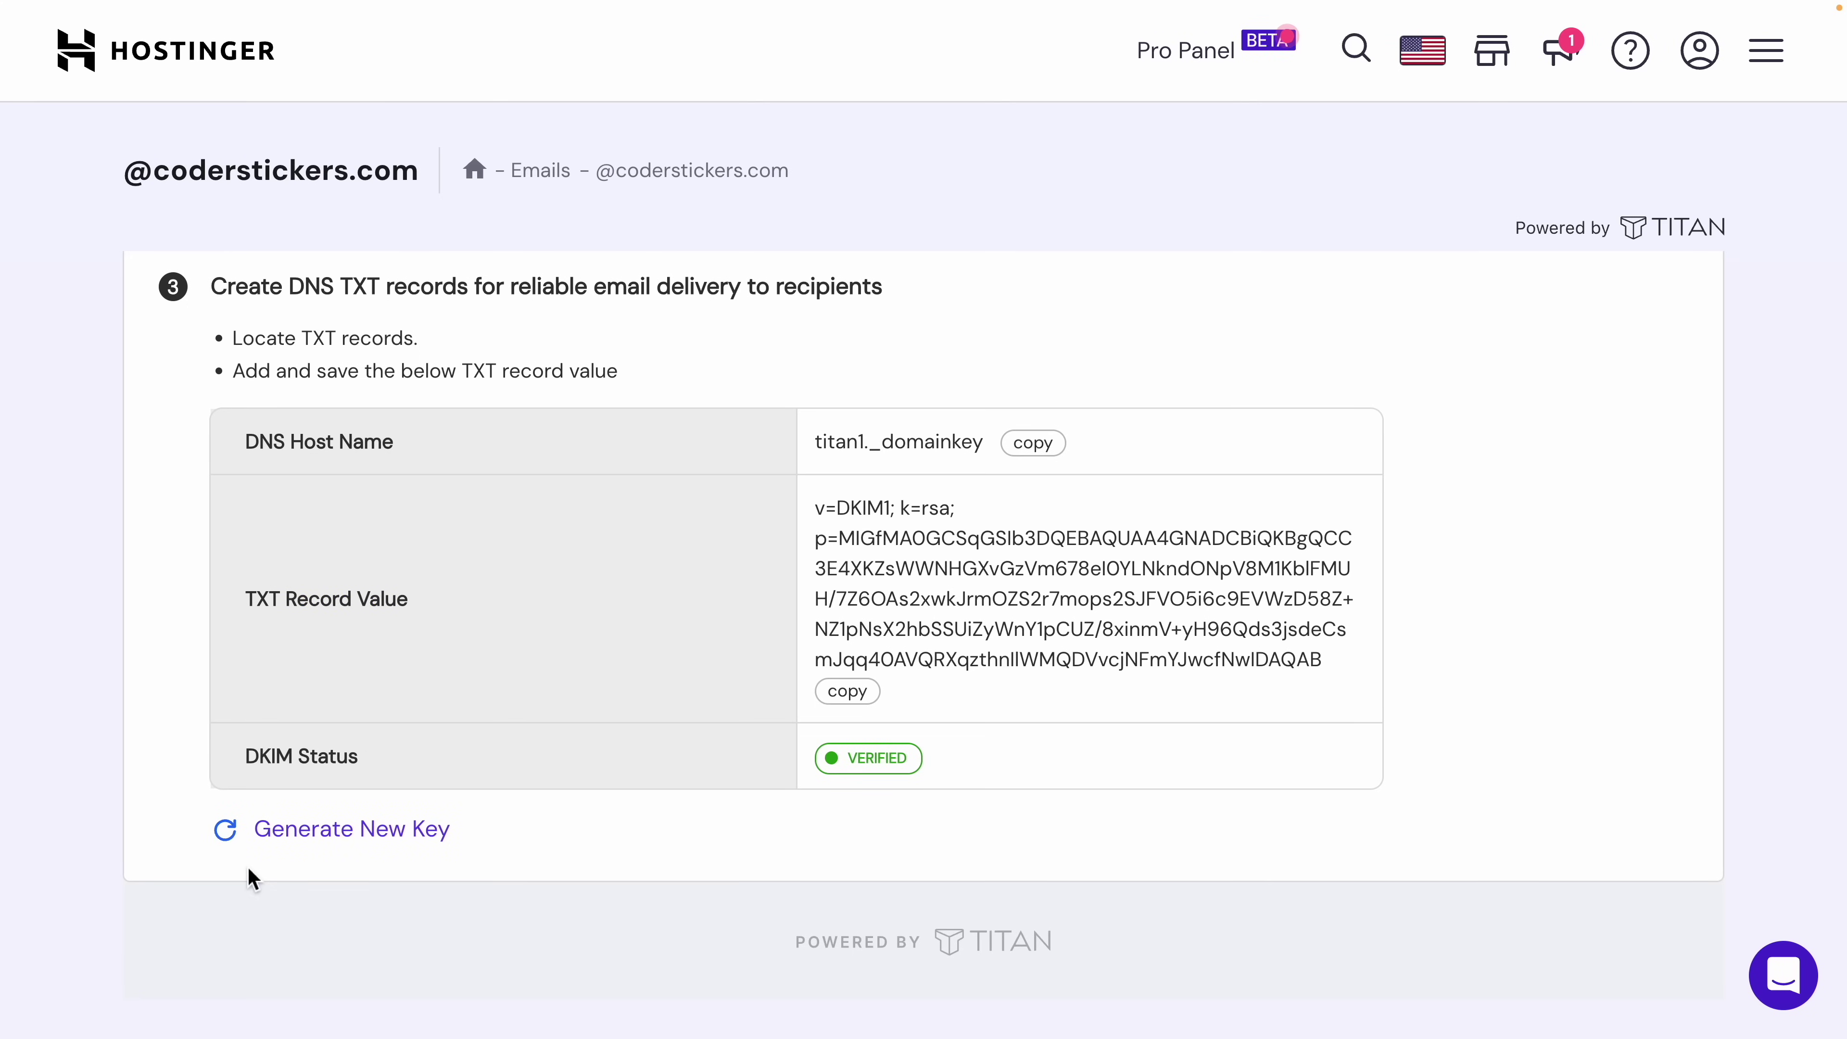
scroll(1105, 318, up, 10)
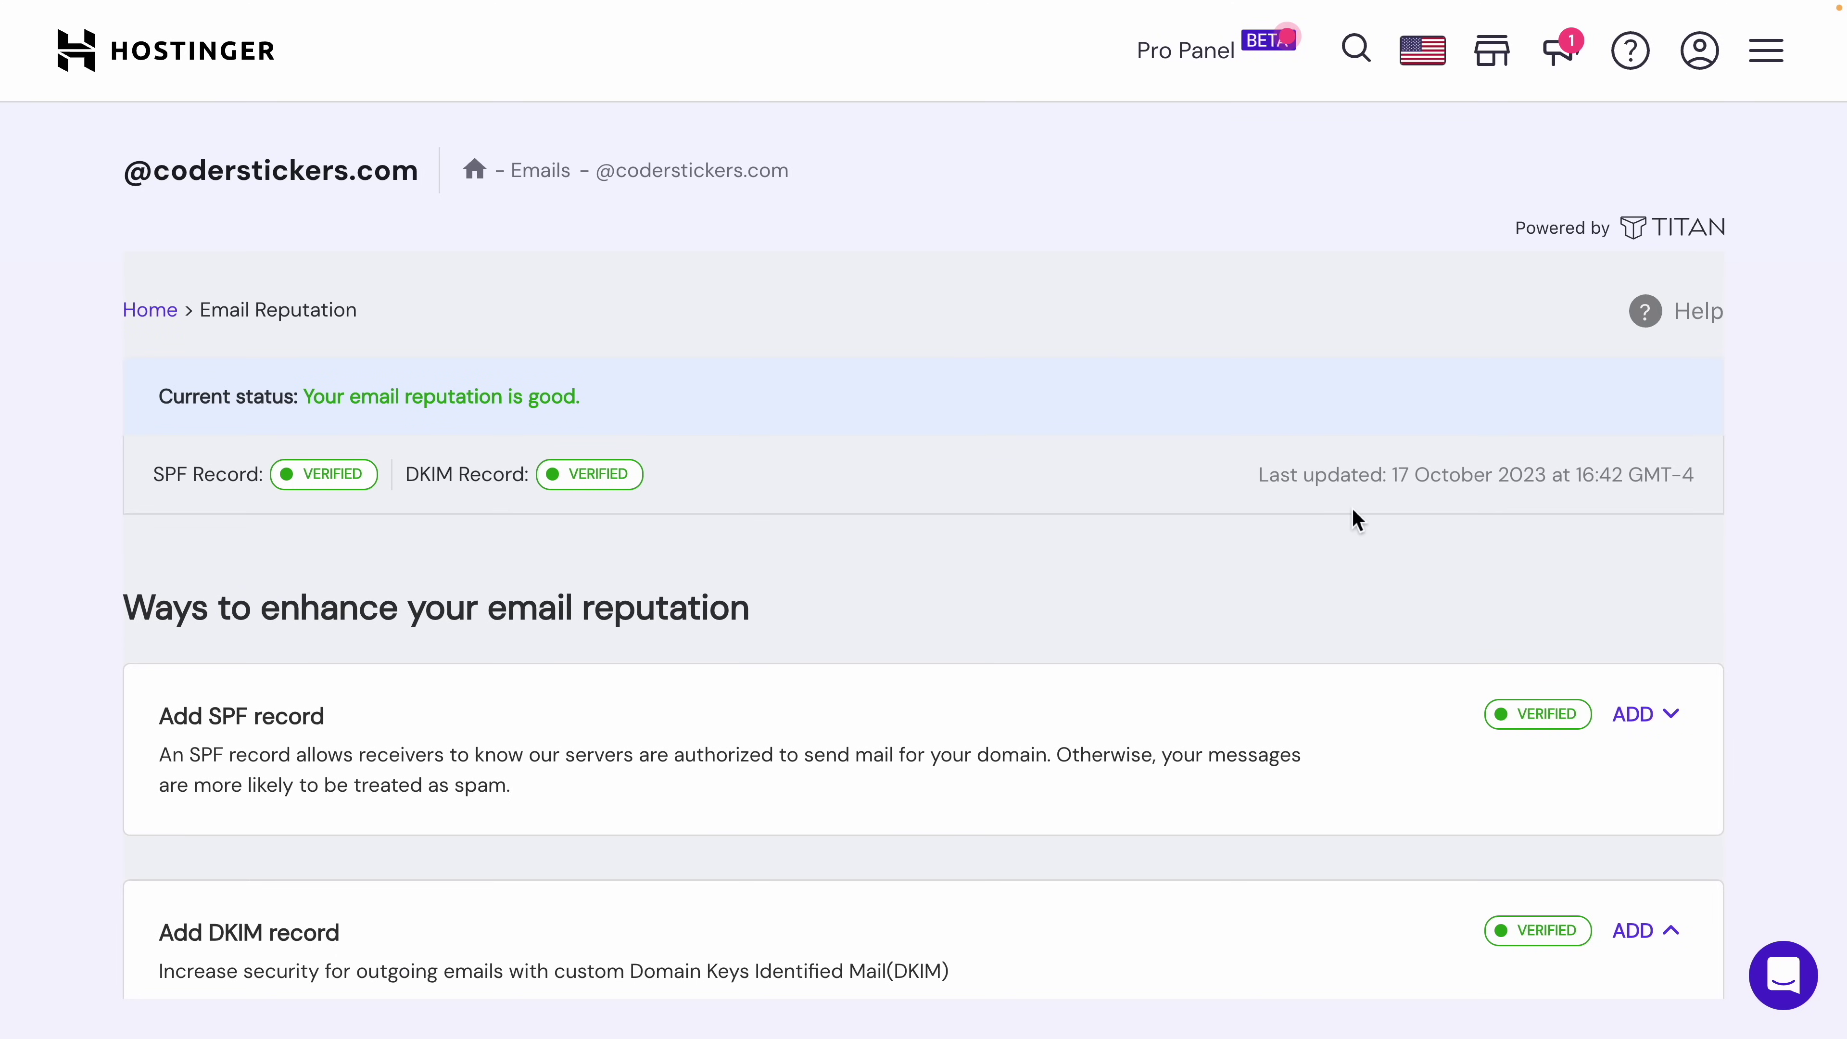
scroll(1356, 519, down, 3)
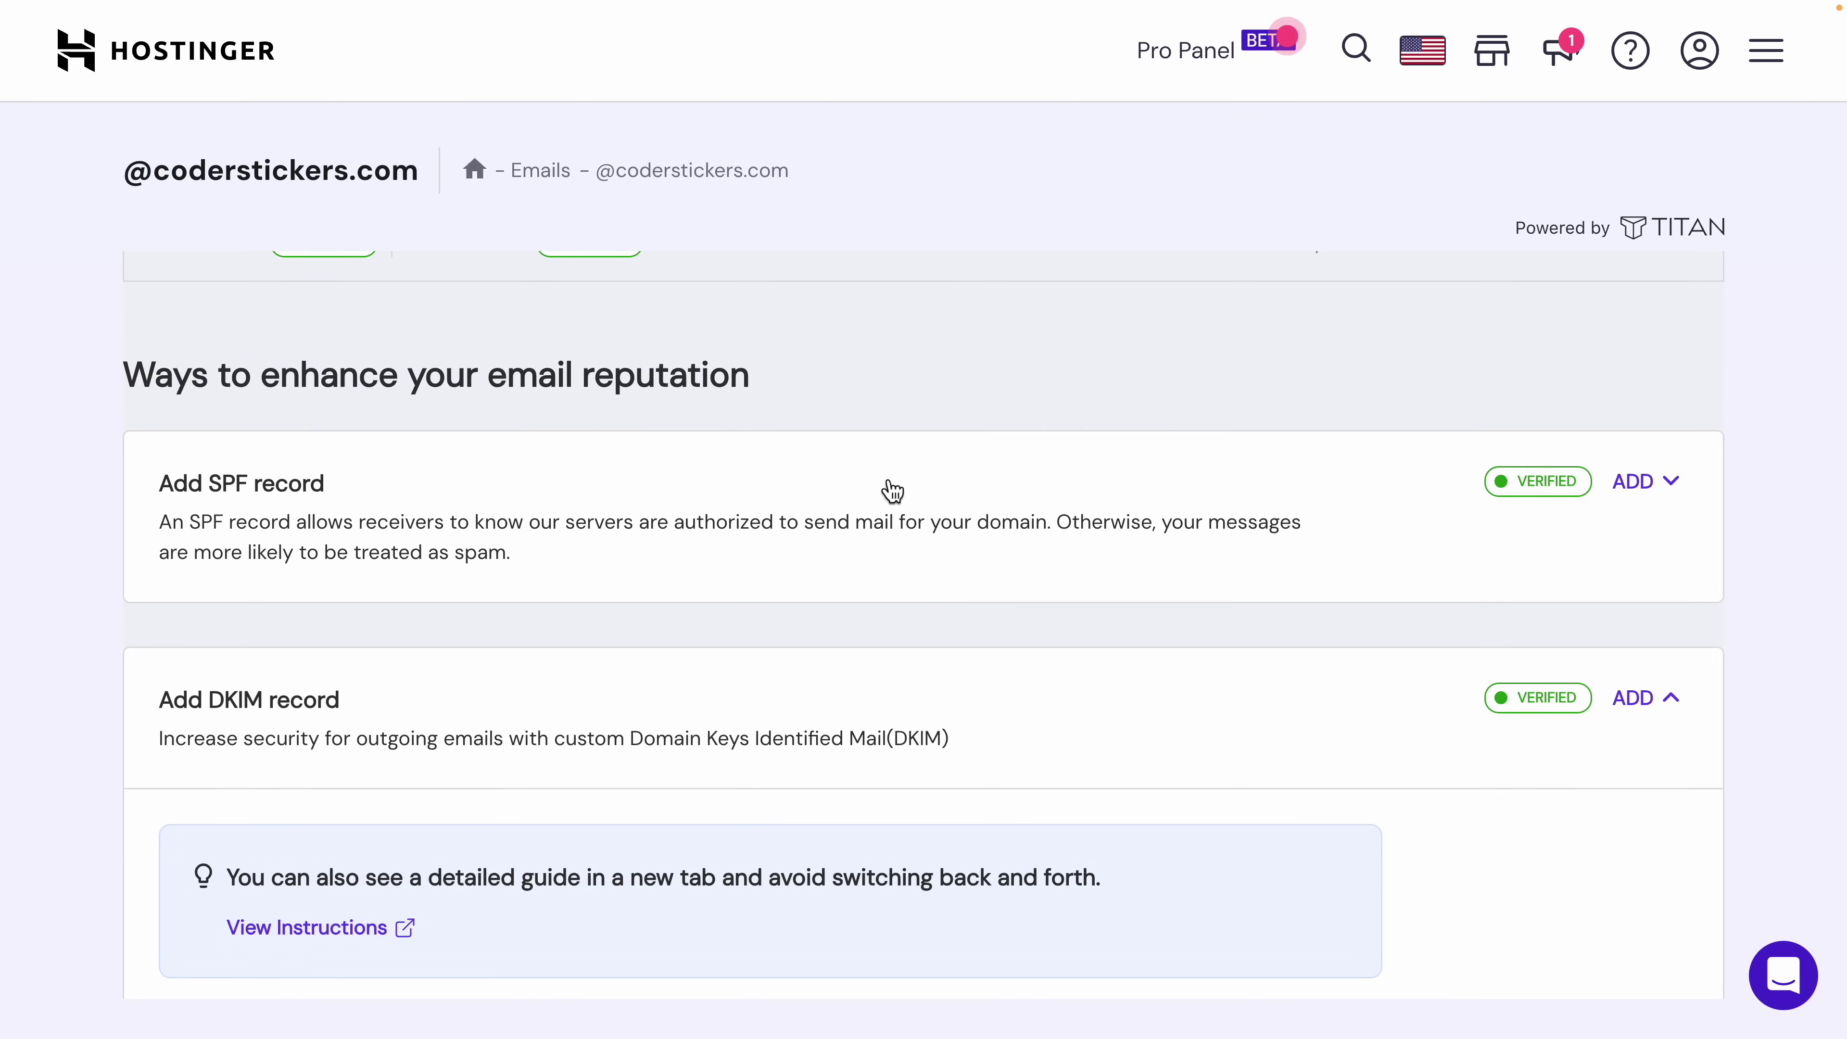
scroll(888, 487, up, 3)
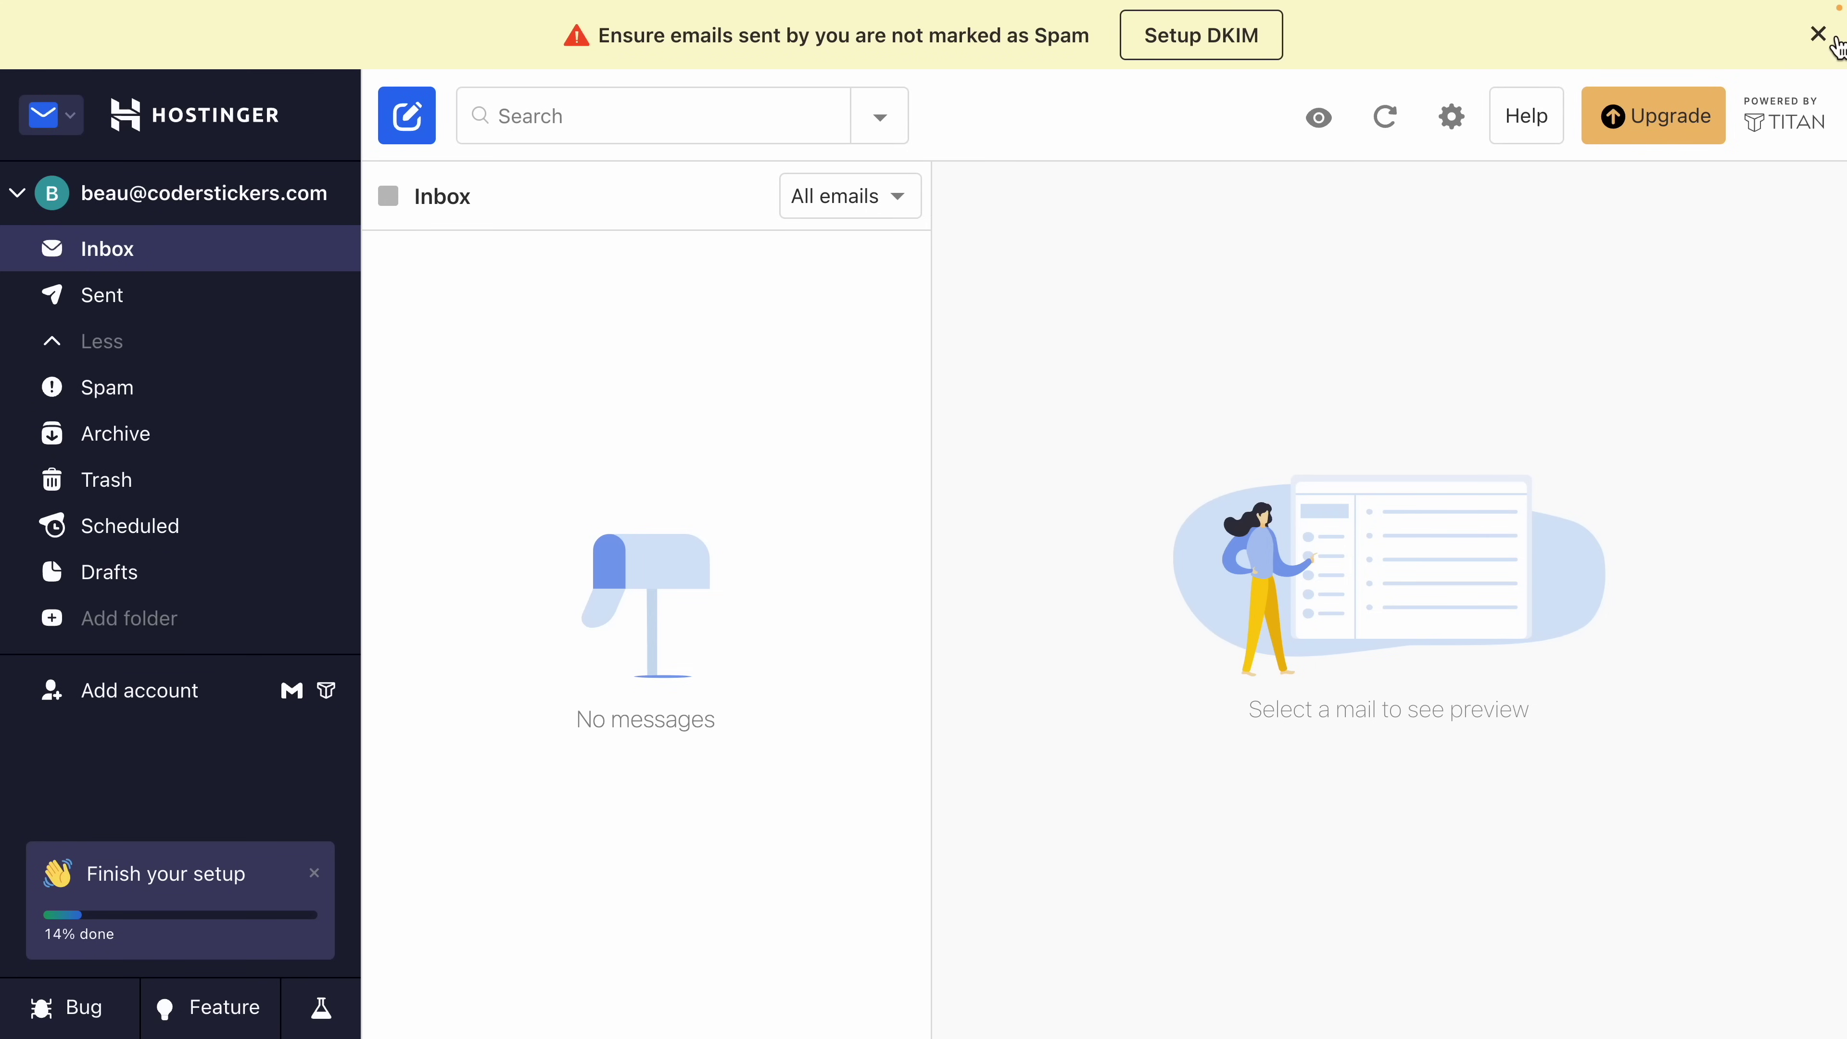
click(1811, 31)
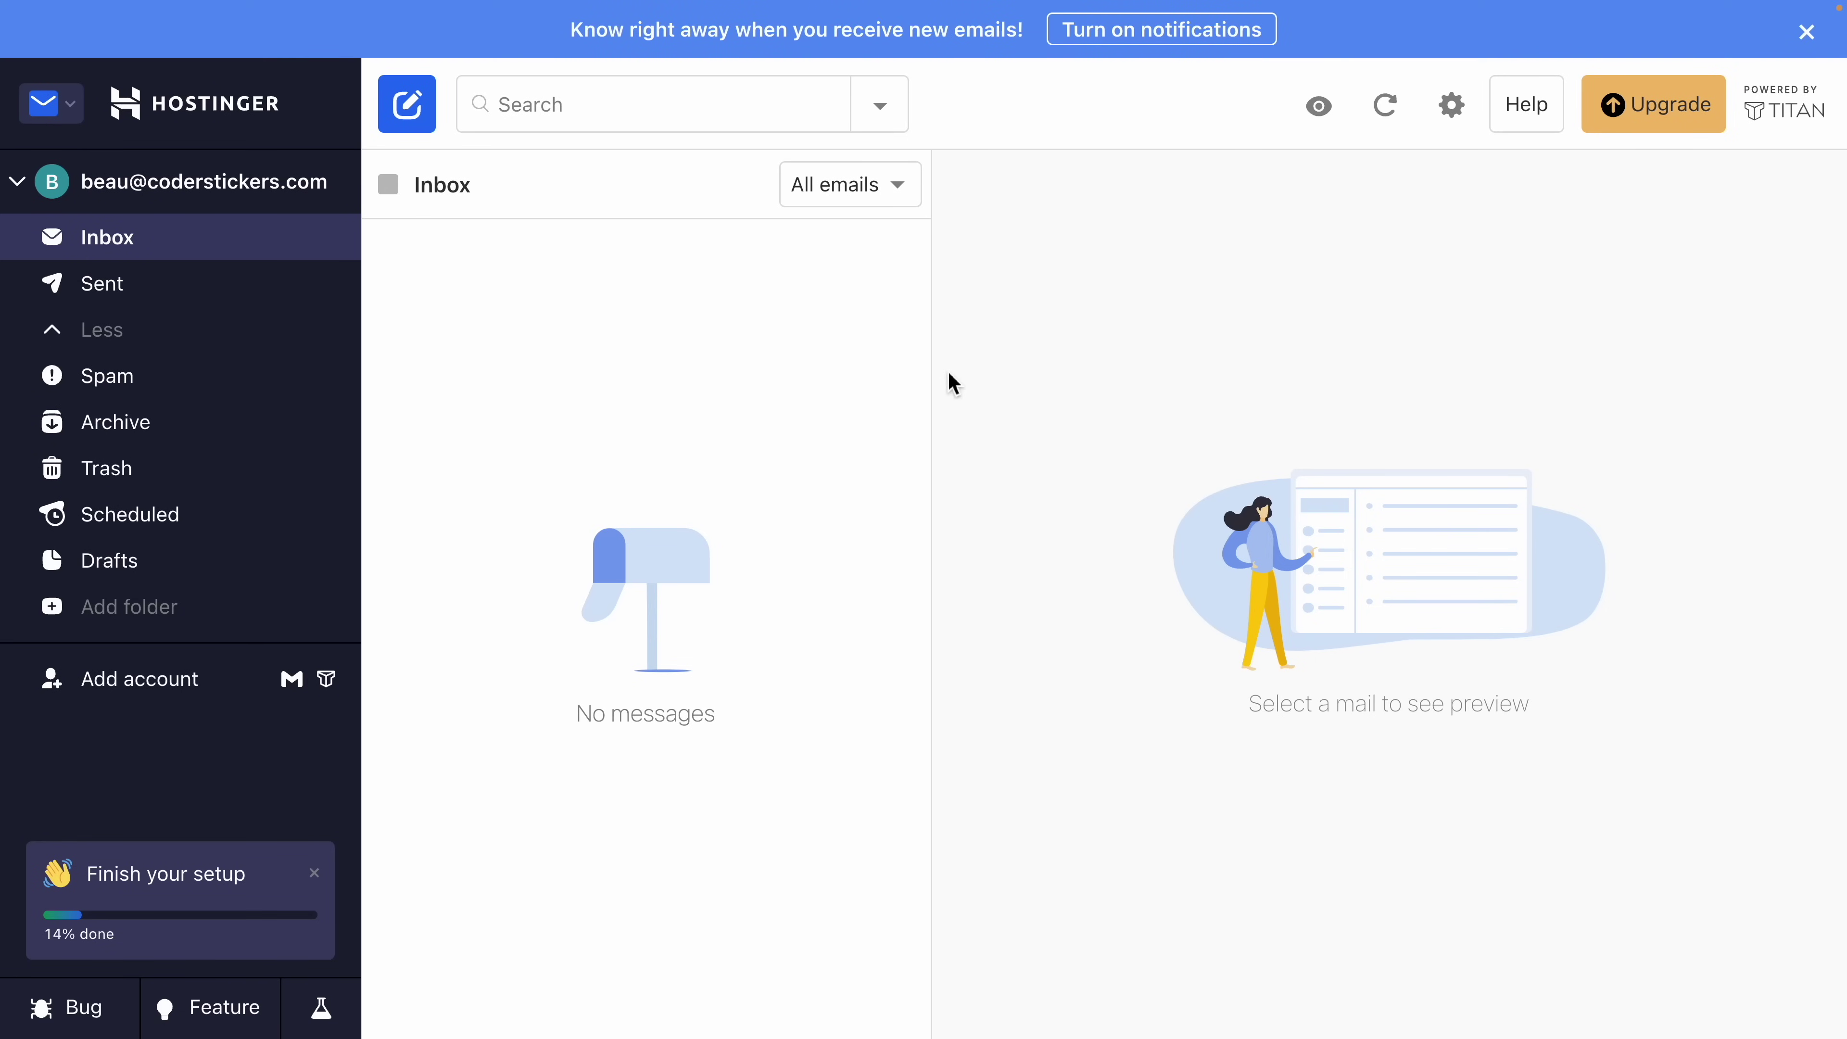
Step: Dismiss the webmail's Turn on notifications and Use Titan's web version banners
click(1805, 32)
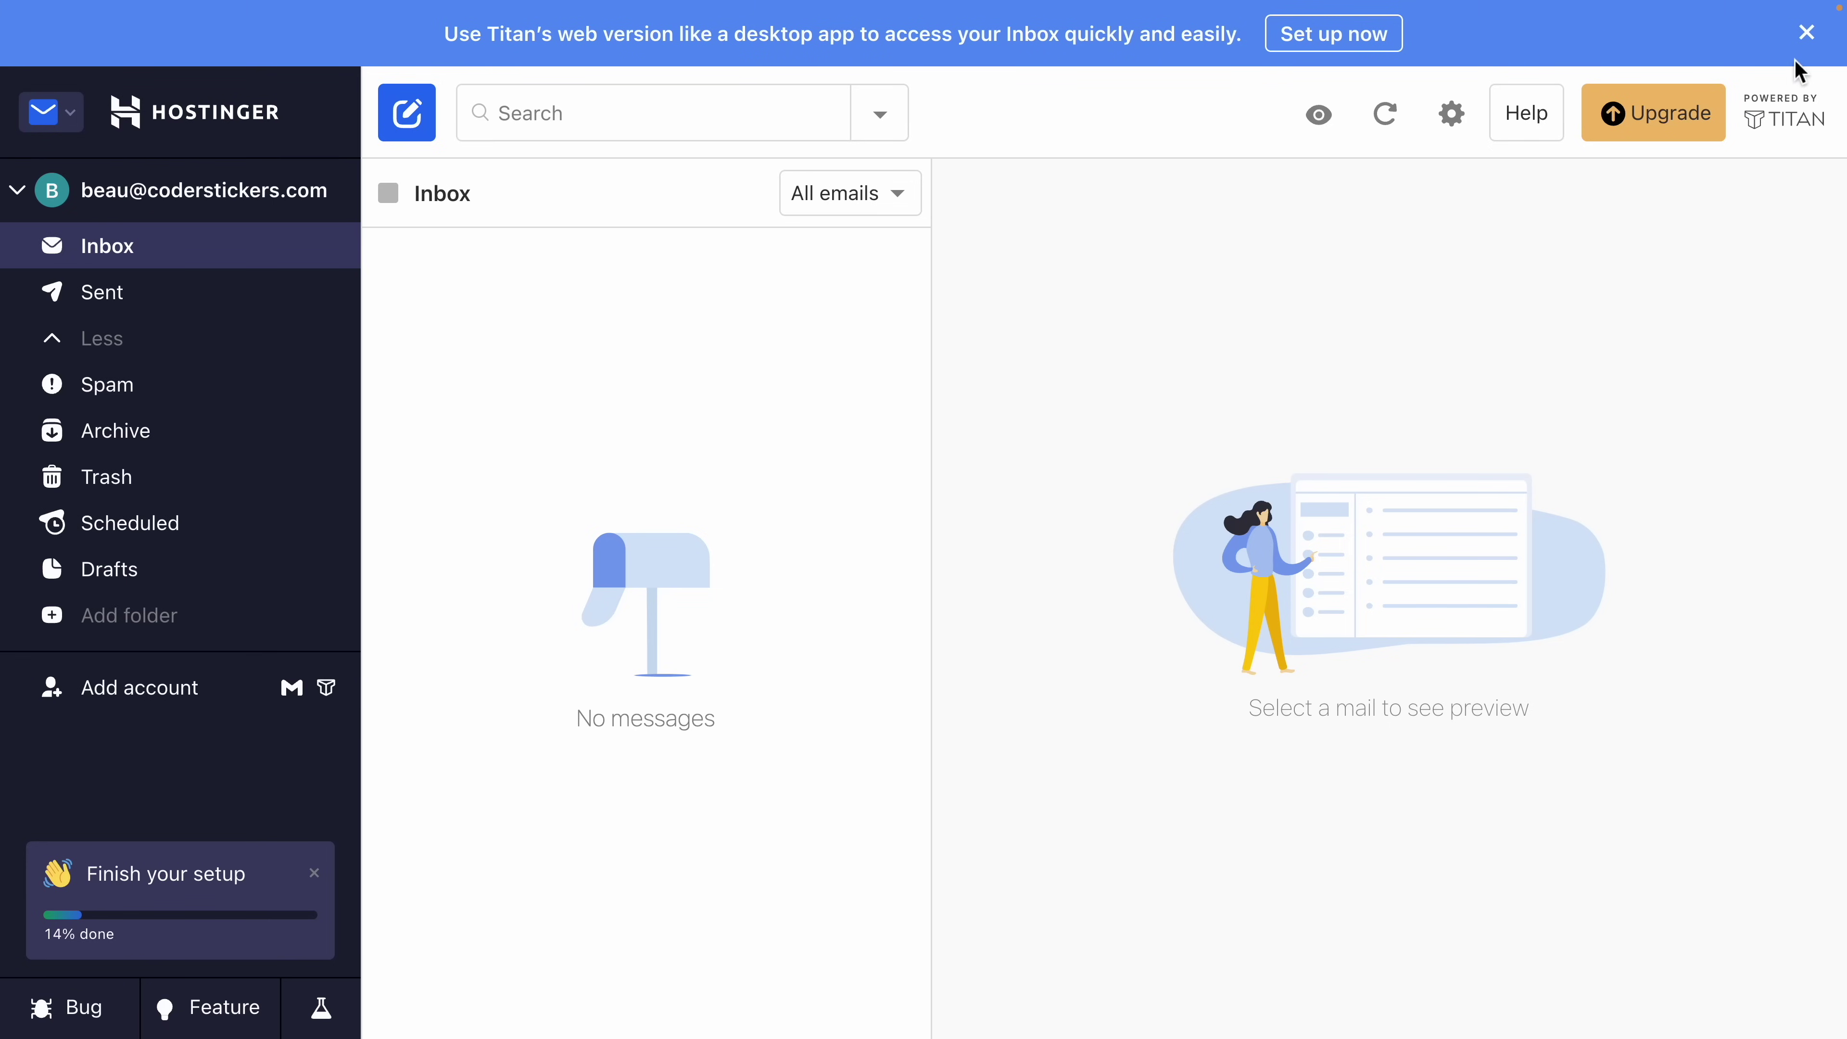
click(1807, 34)
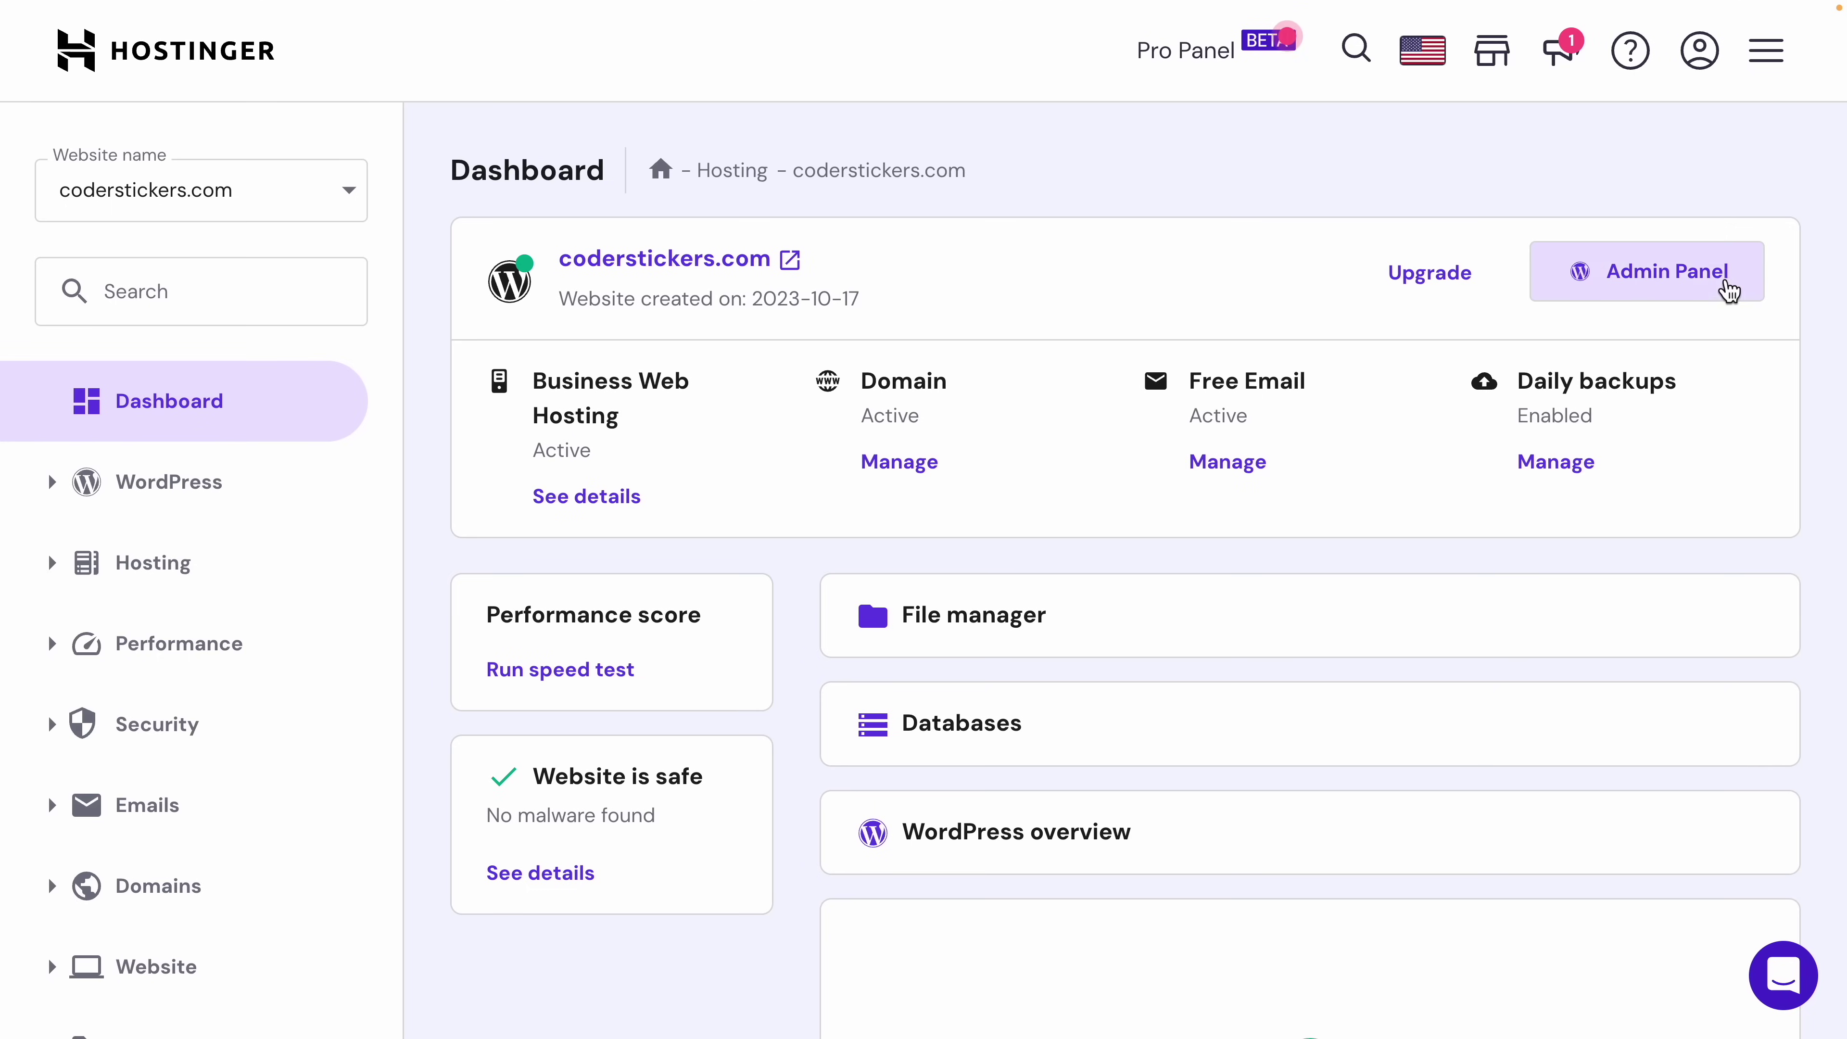
click(1671, 297)
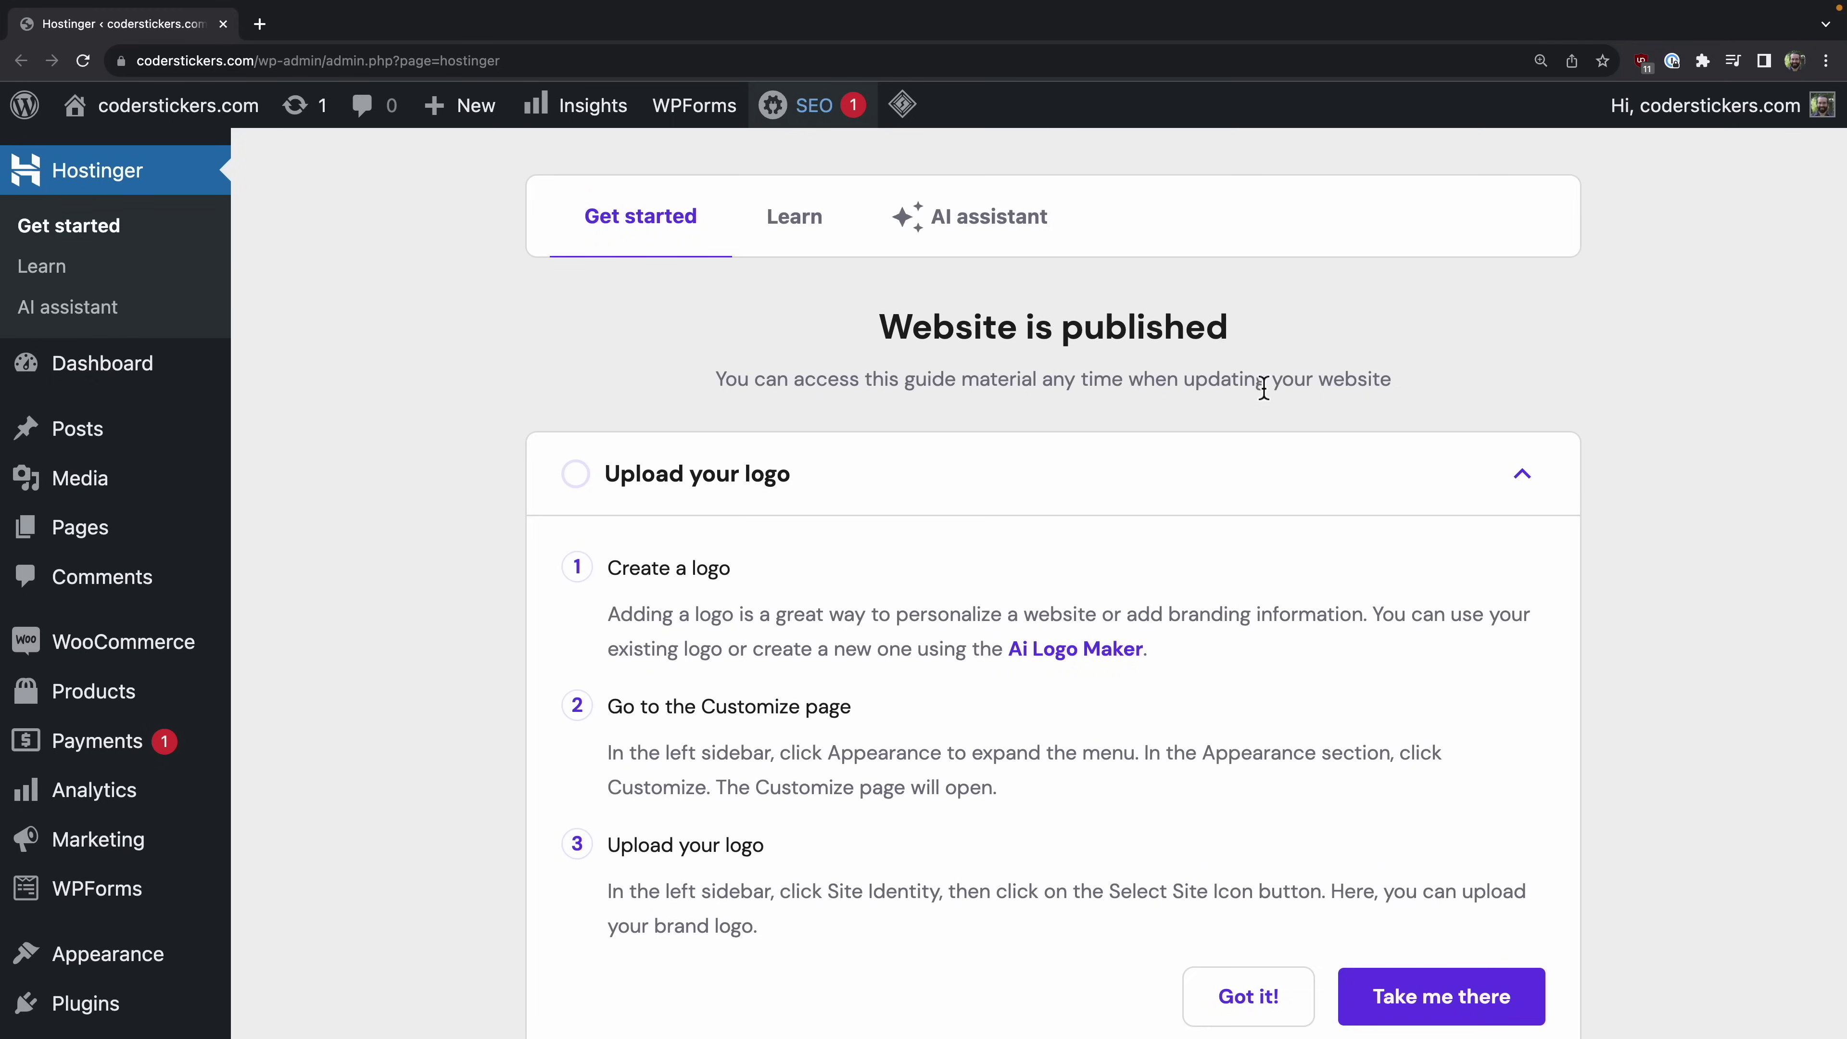
scroll(622, 440, down, 6)
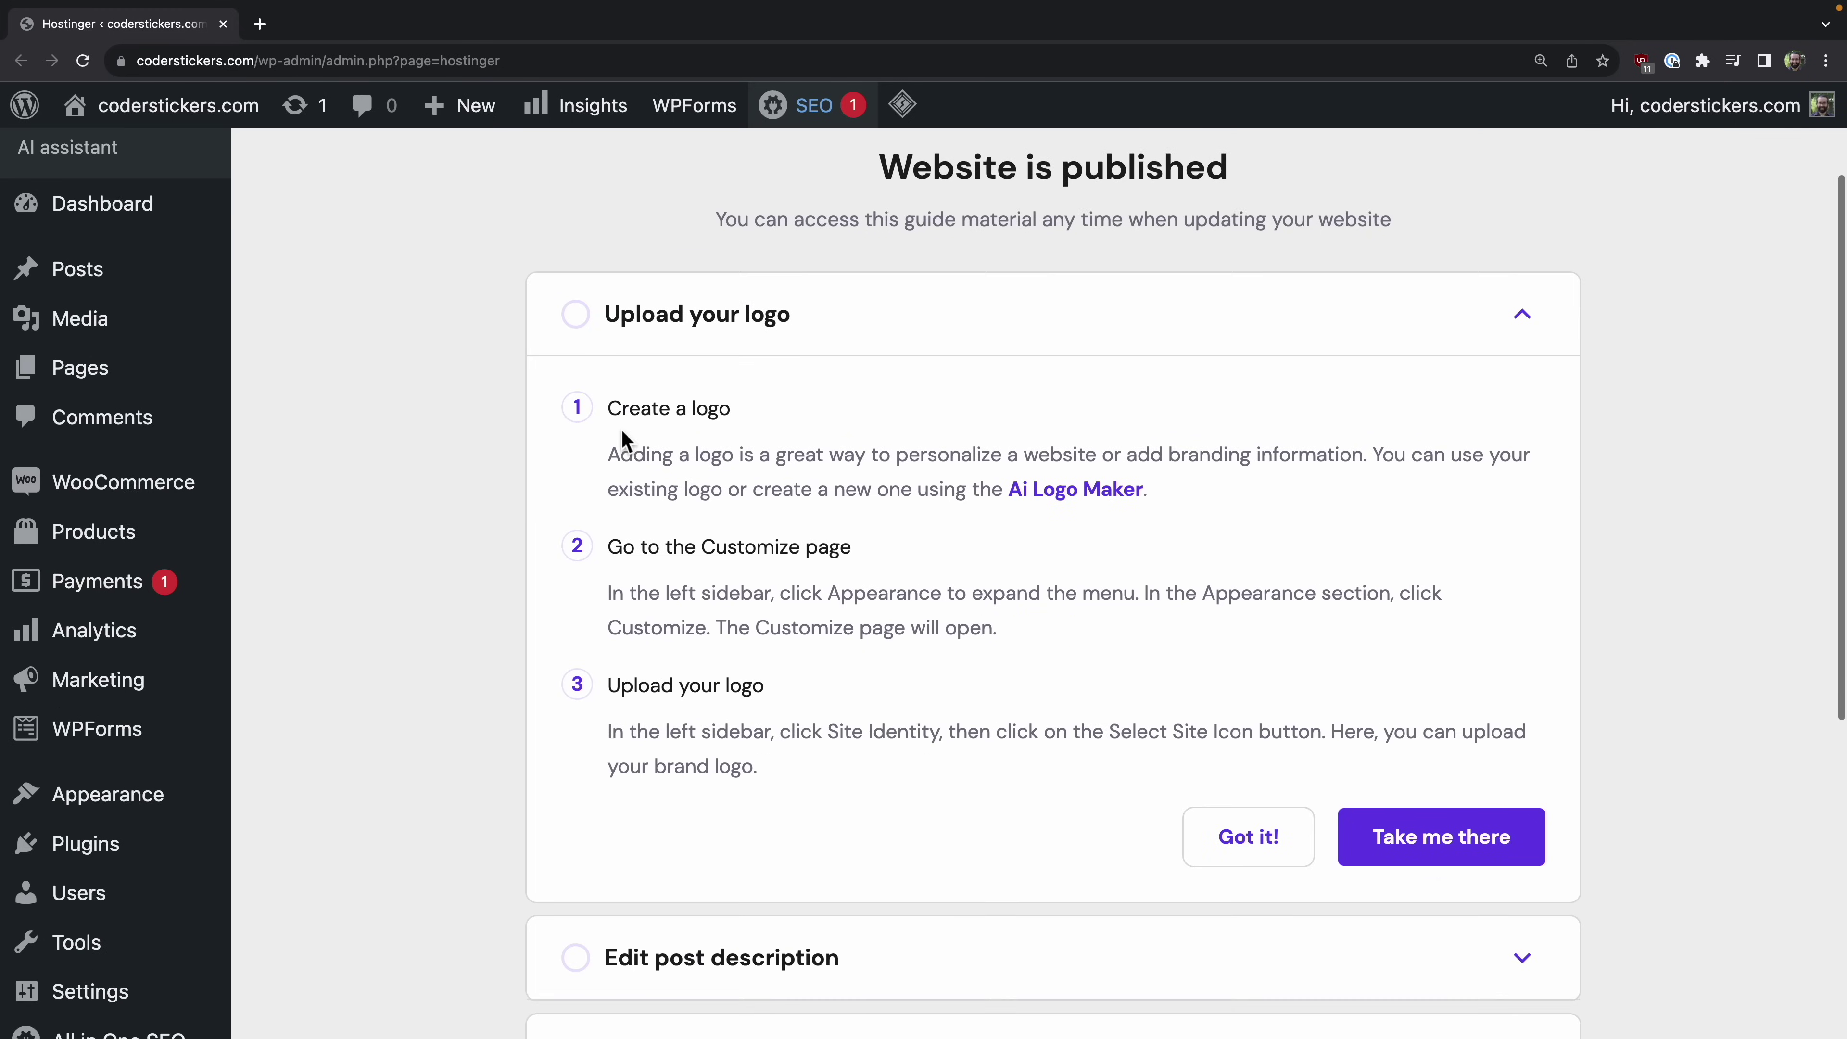
scroll(622, 440, up, 5)
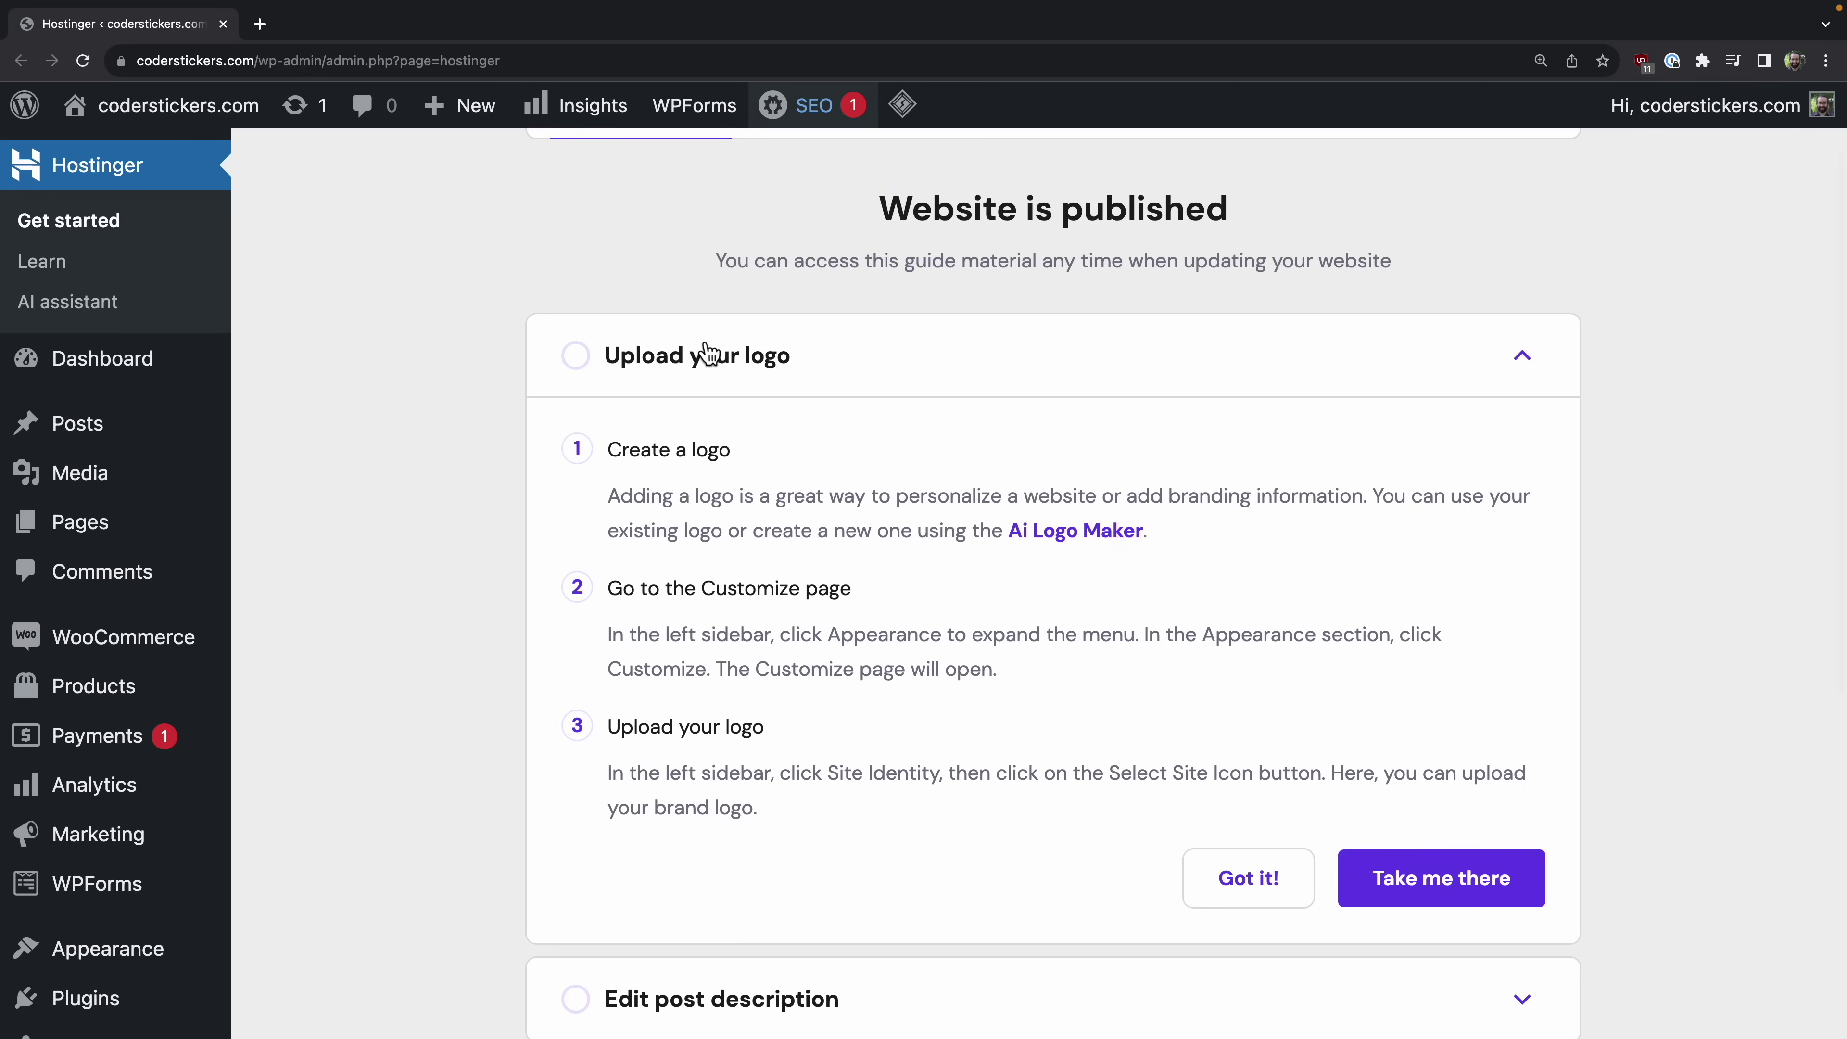
scroll(676, 356, up, 3)
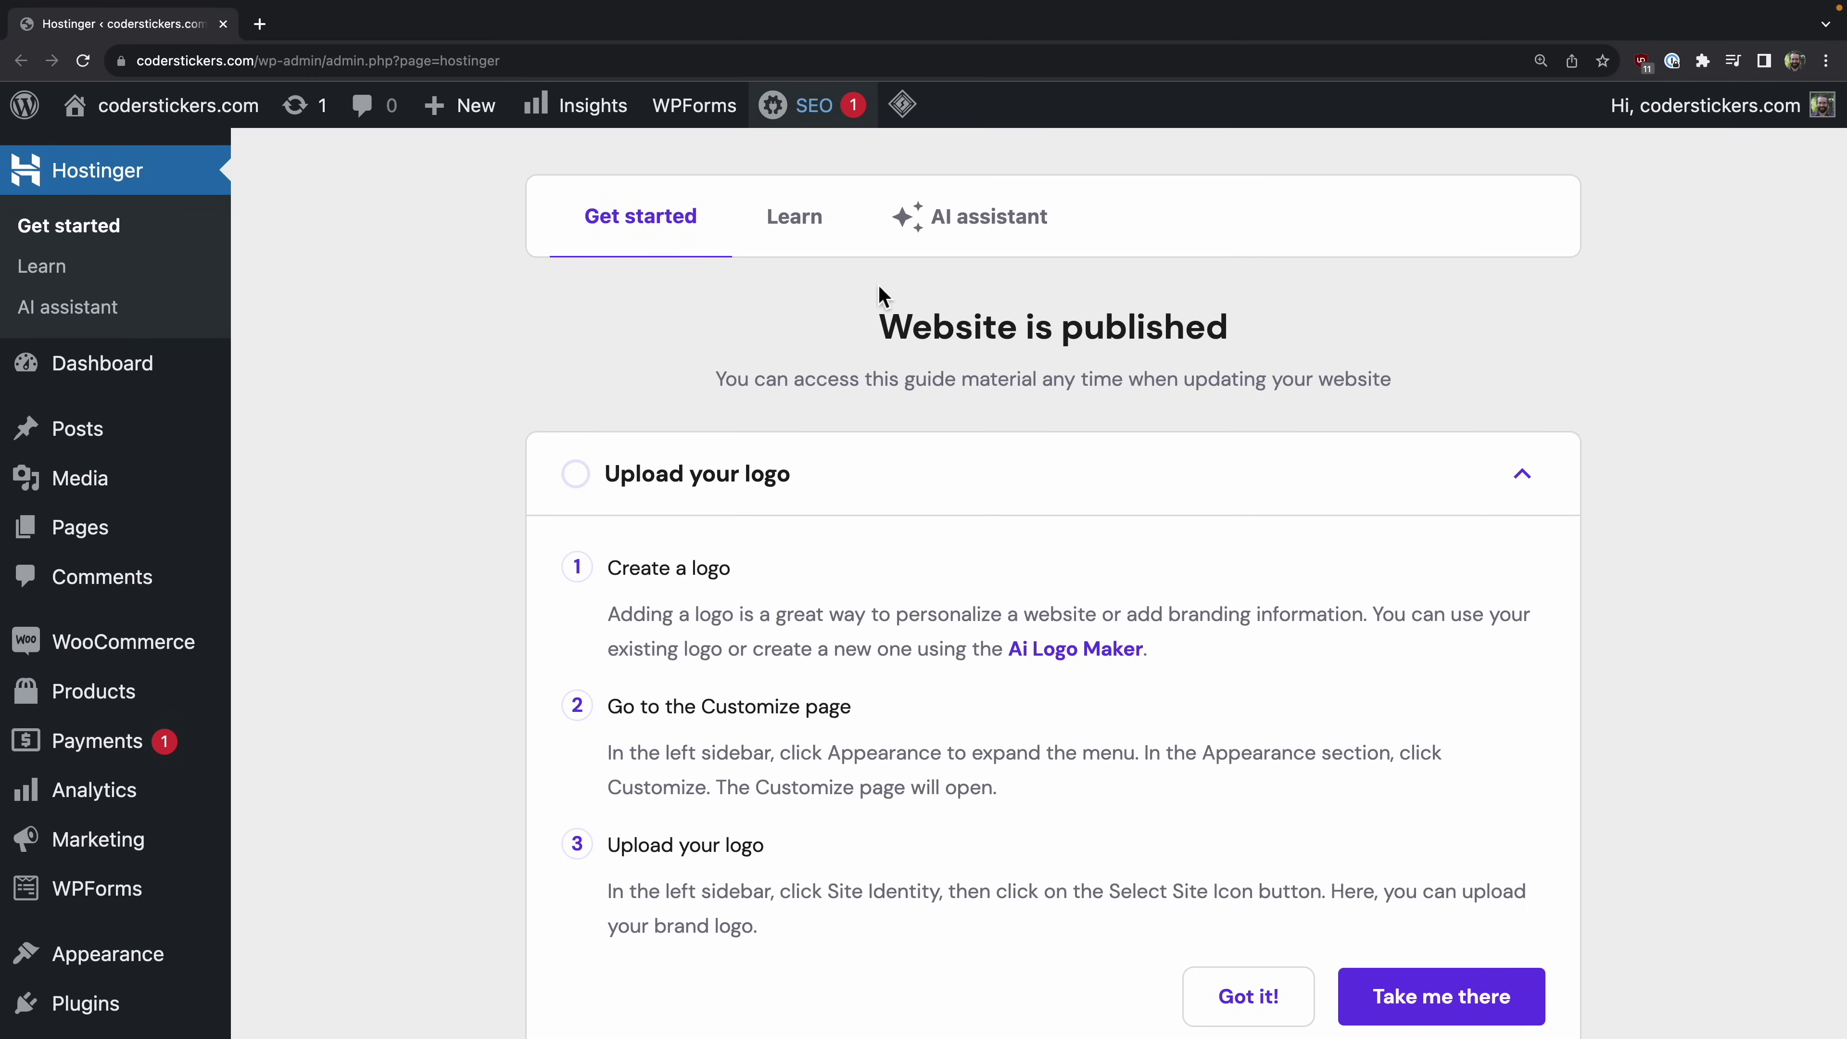
scroll(828, 309, down, 2)
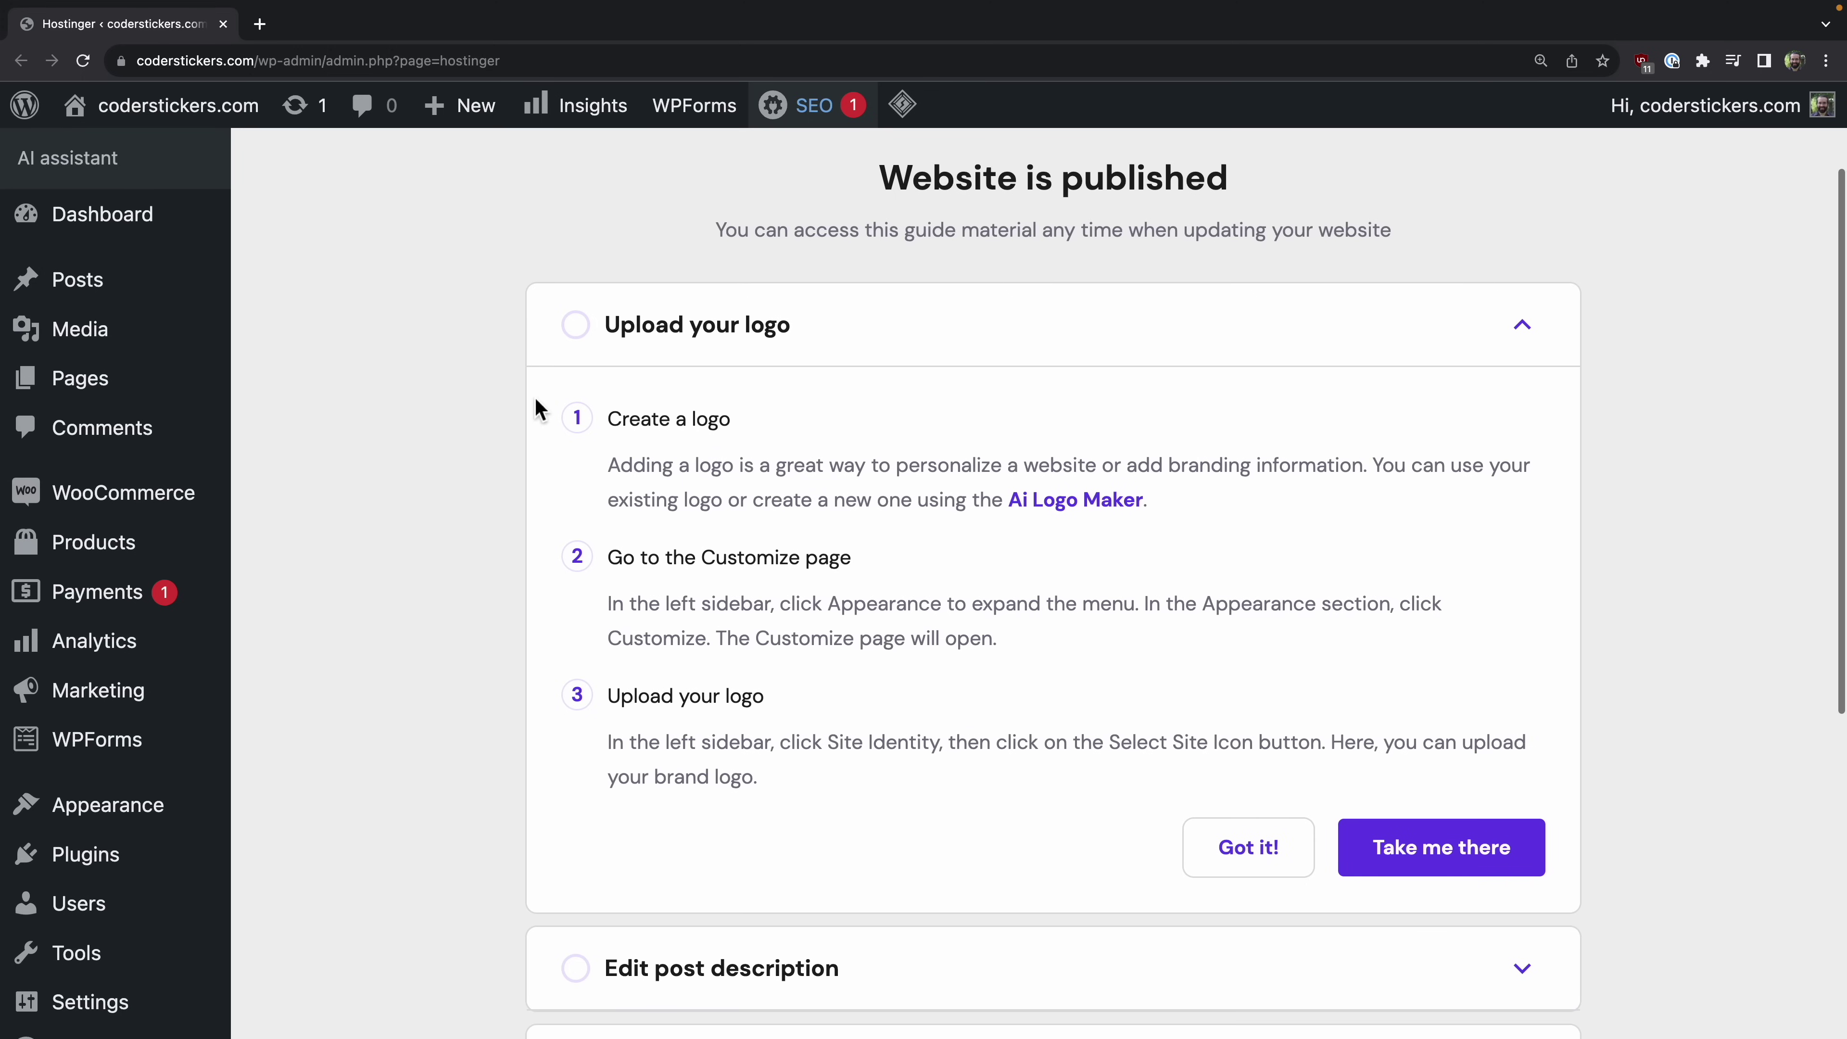
scroll(536, 404, down, 1)
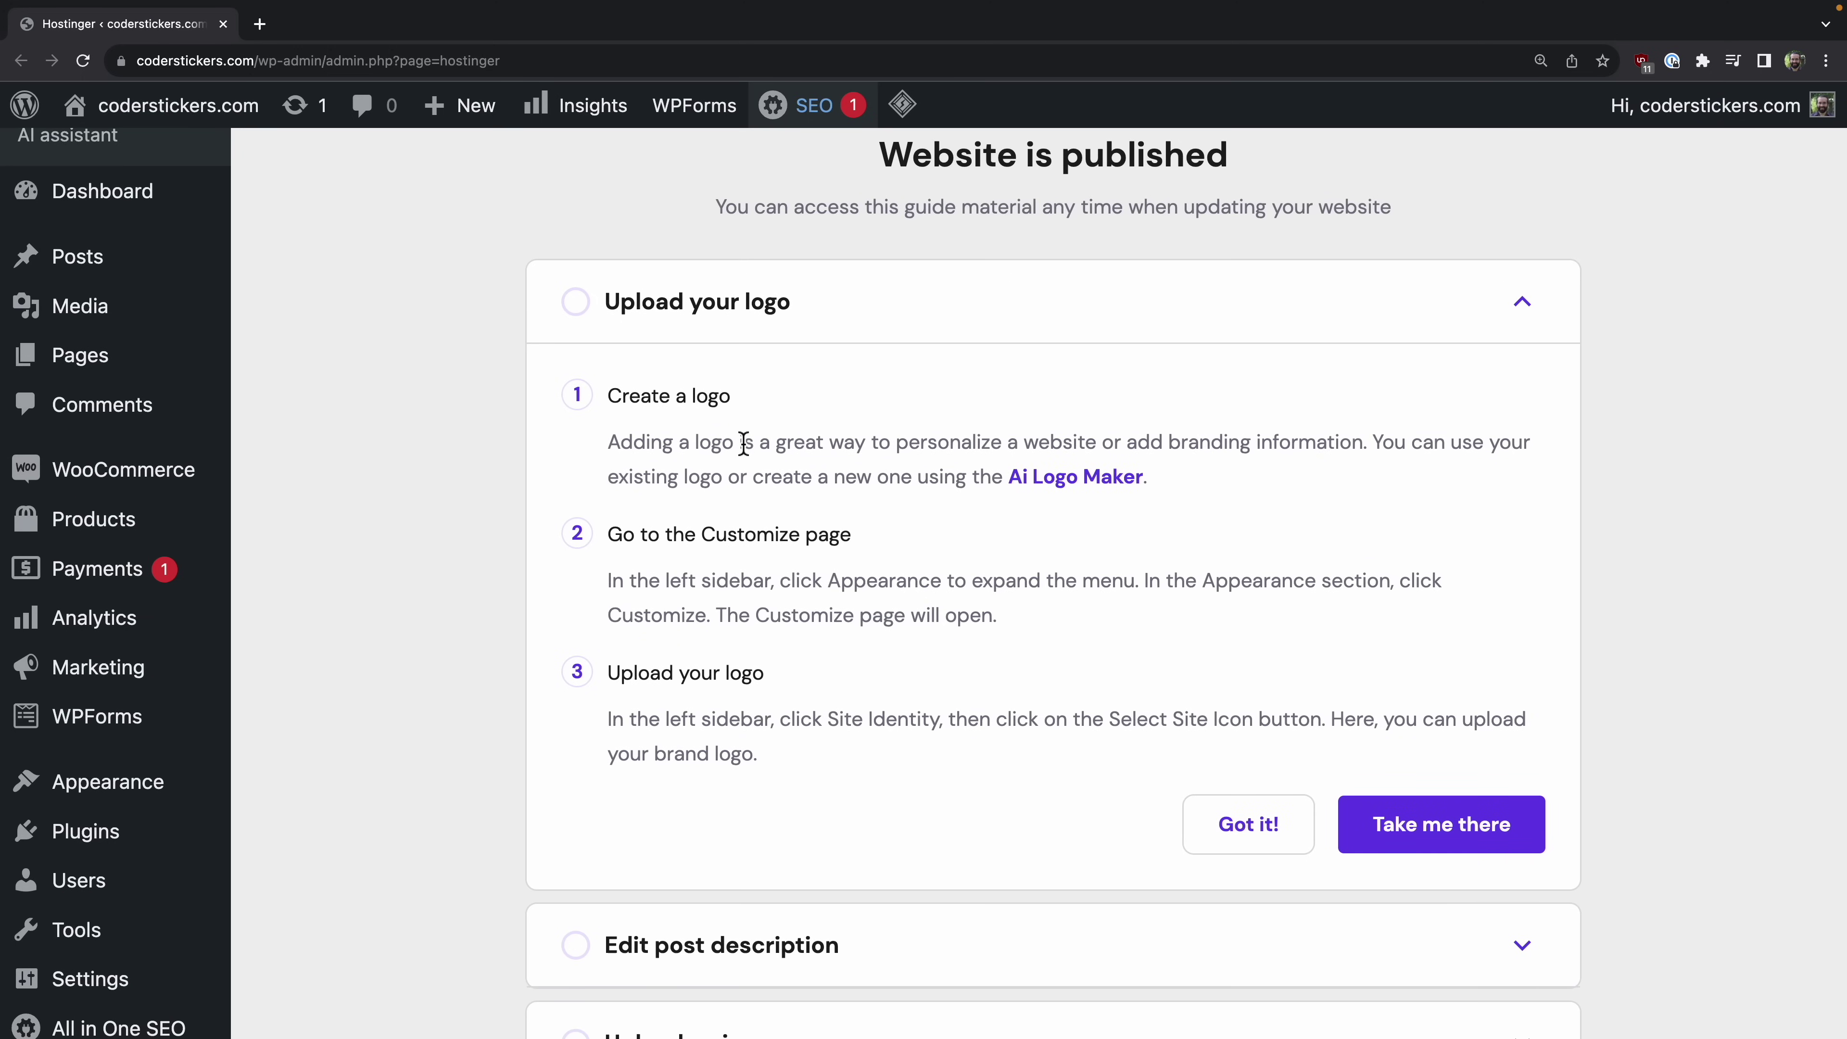
Step: In AI Logo Maker, enter the Coder Stickers brand name and pasted developer-sticker description
click(1120, 491)
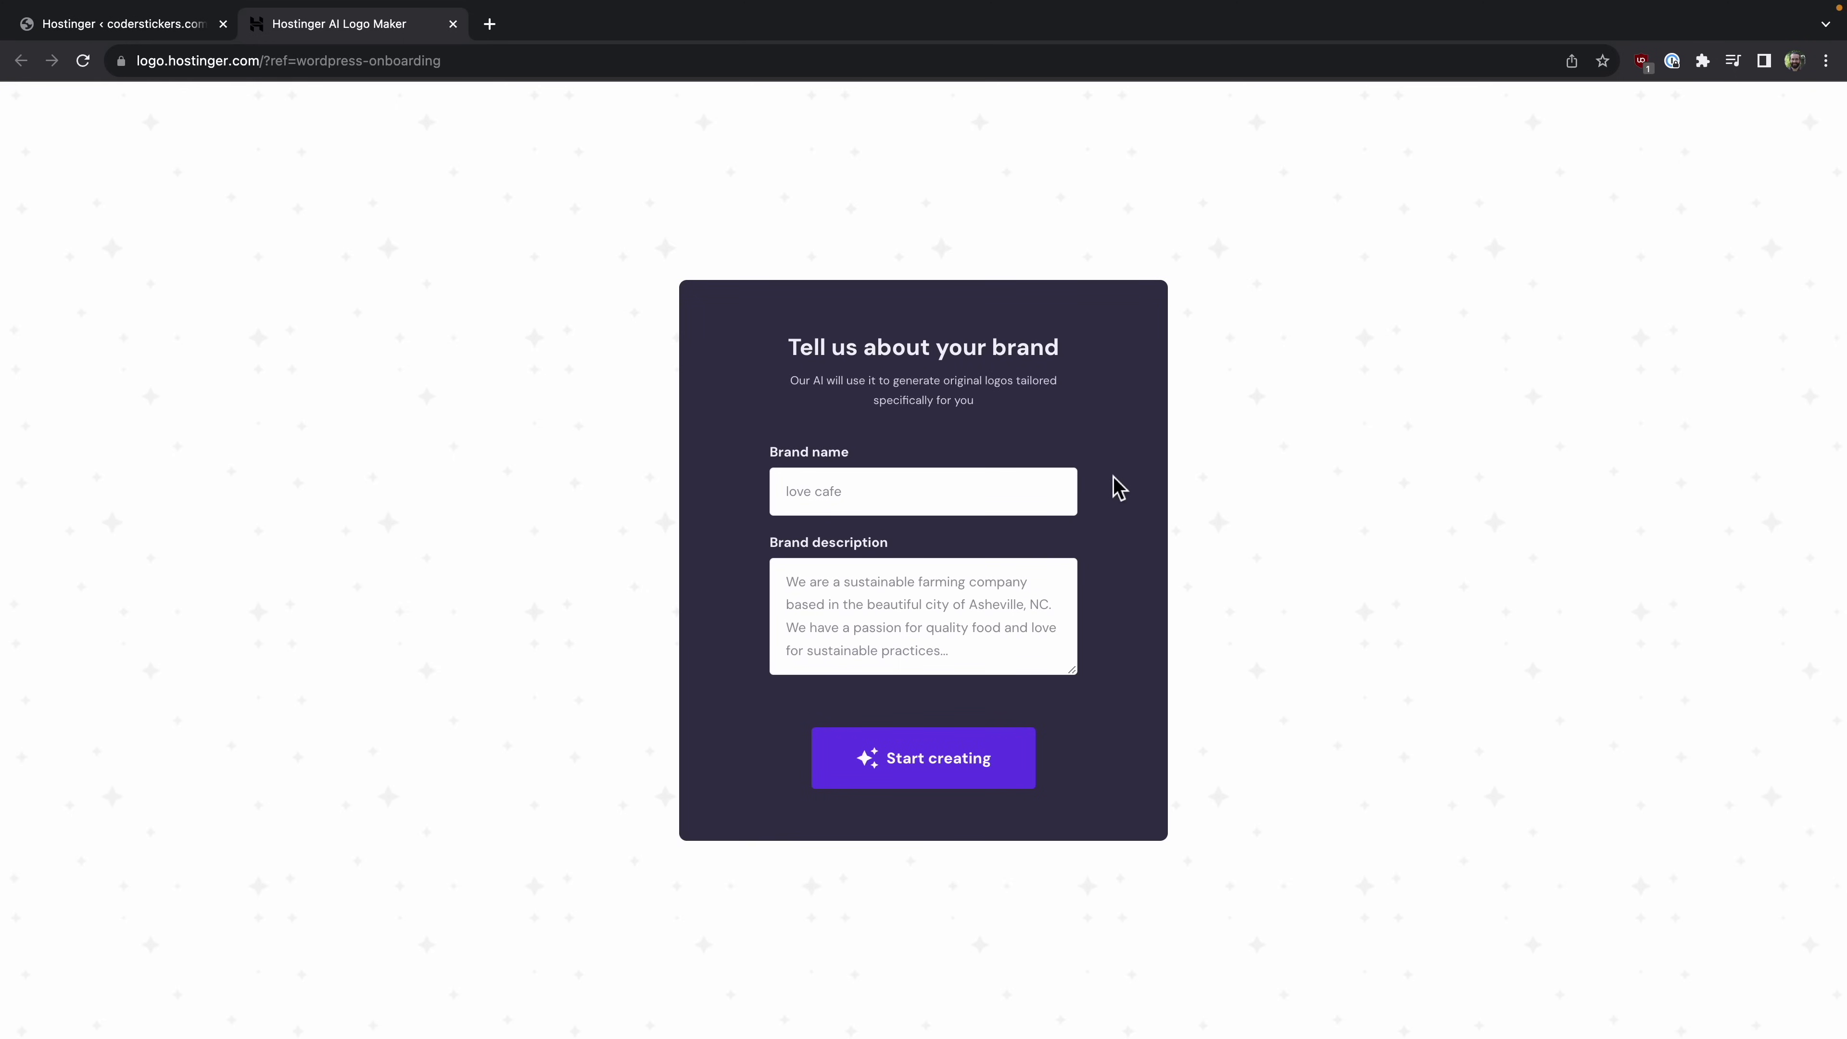
text(Coc)
click(833, 582)
key(ctrl+v)
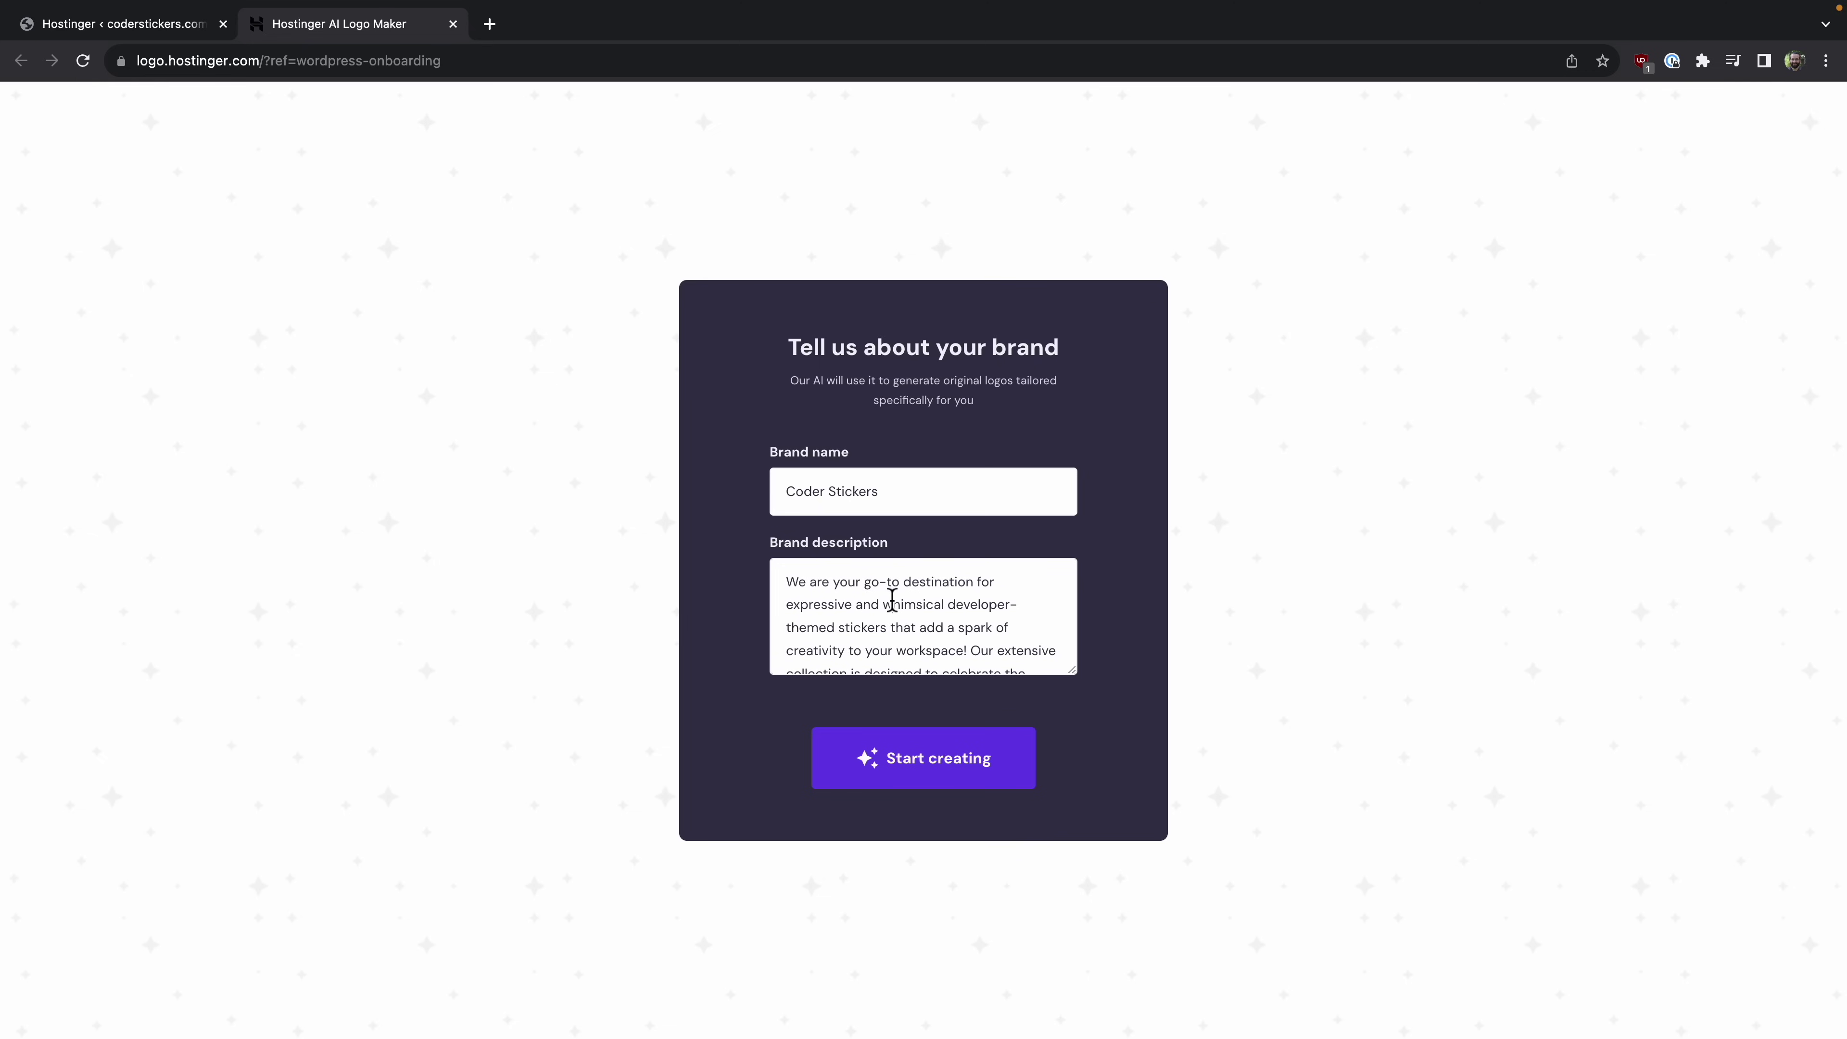
click(929, 758)
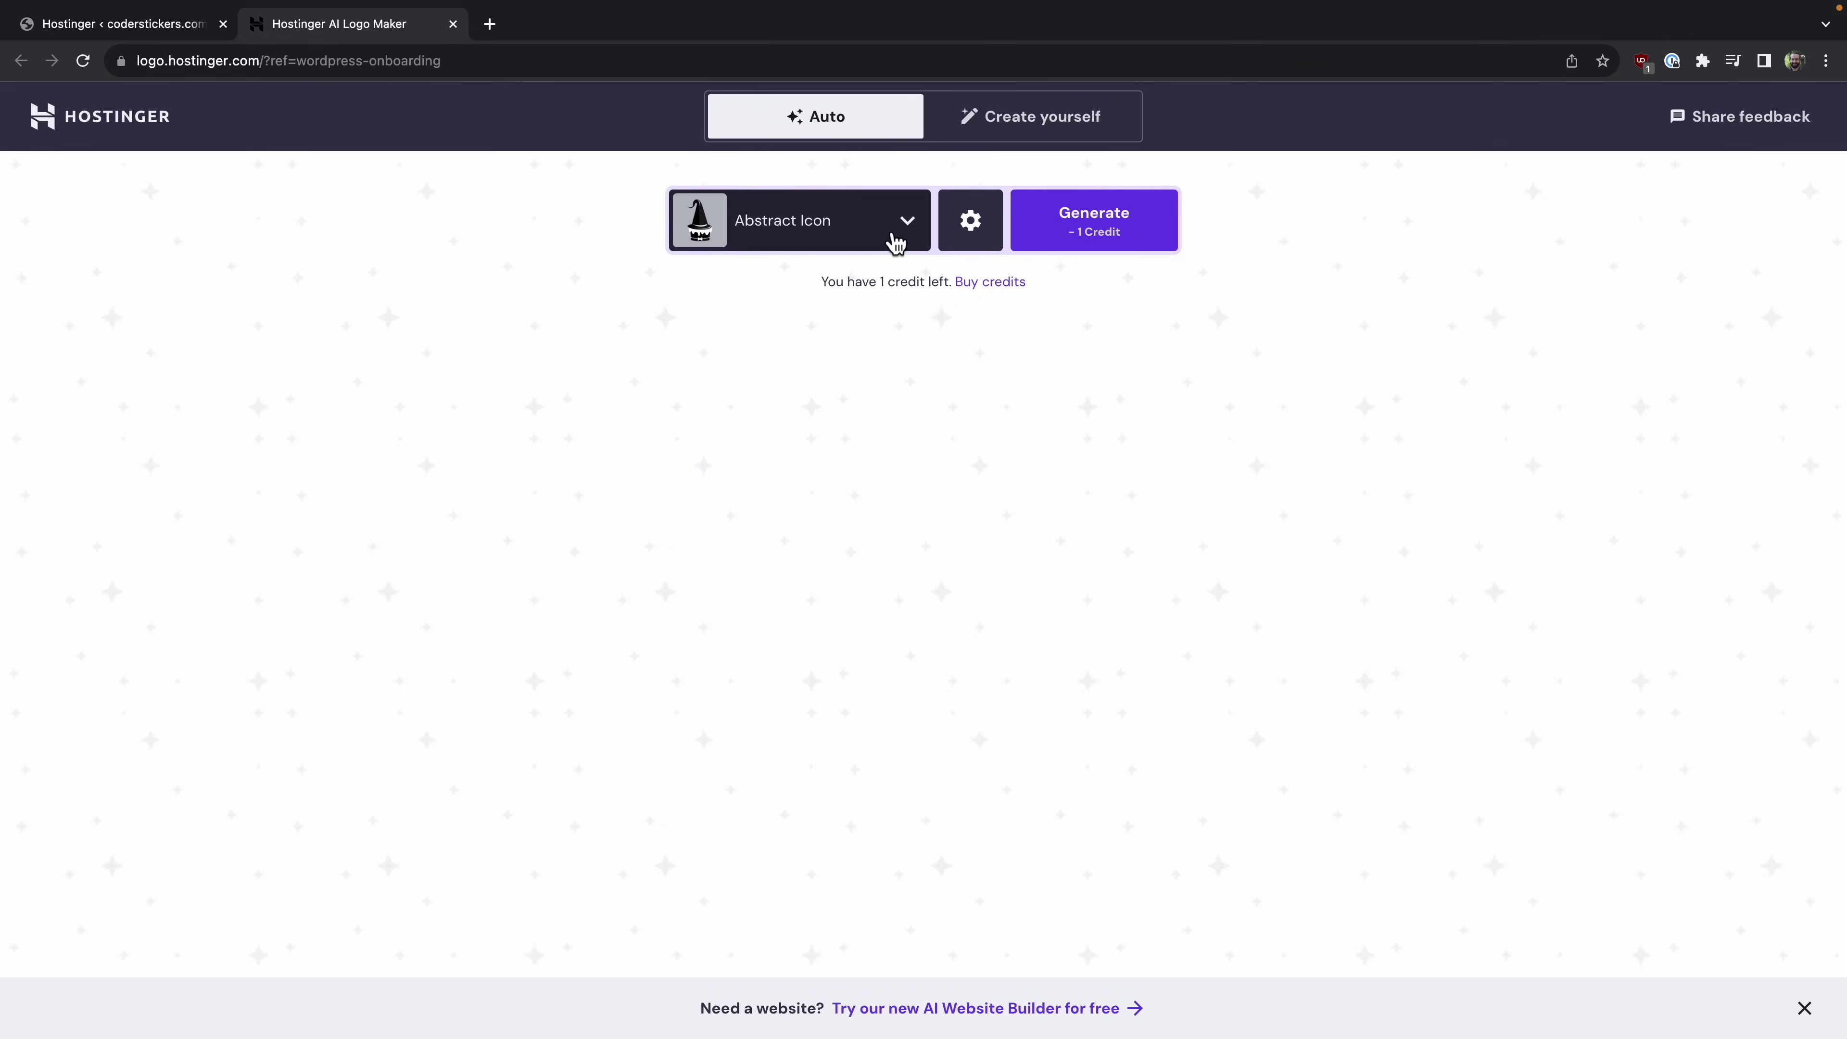
Step: Choose Abstract Icon as the logo's icon style
click(894, 240)
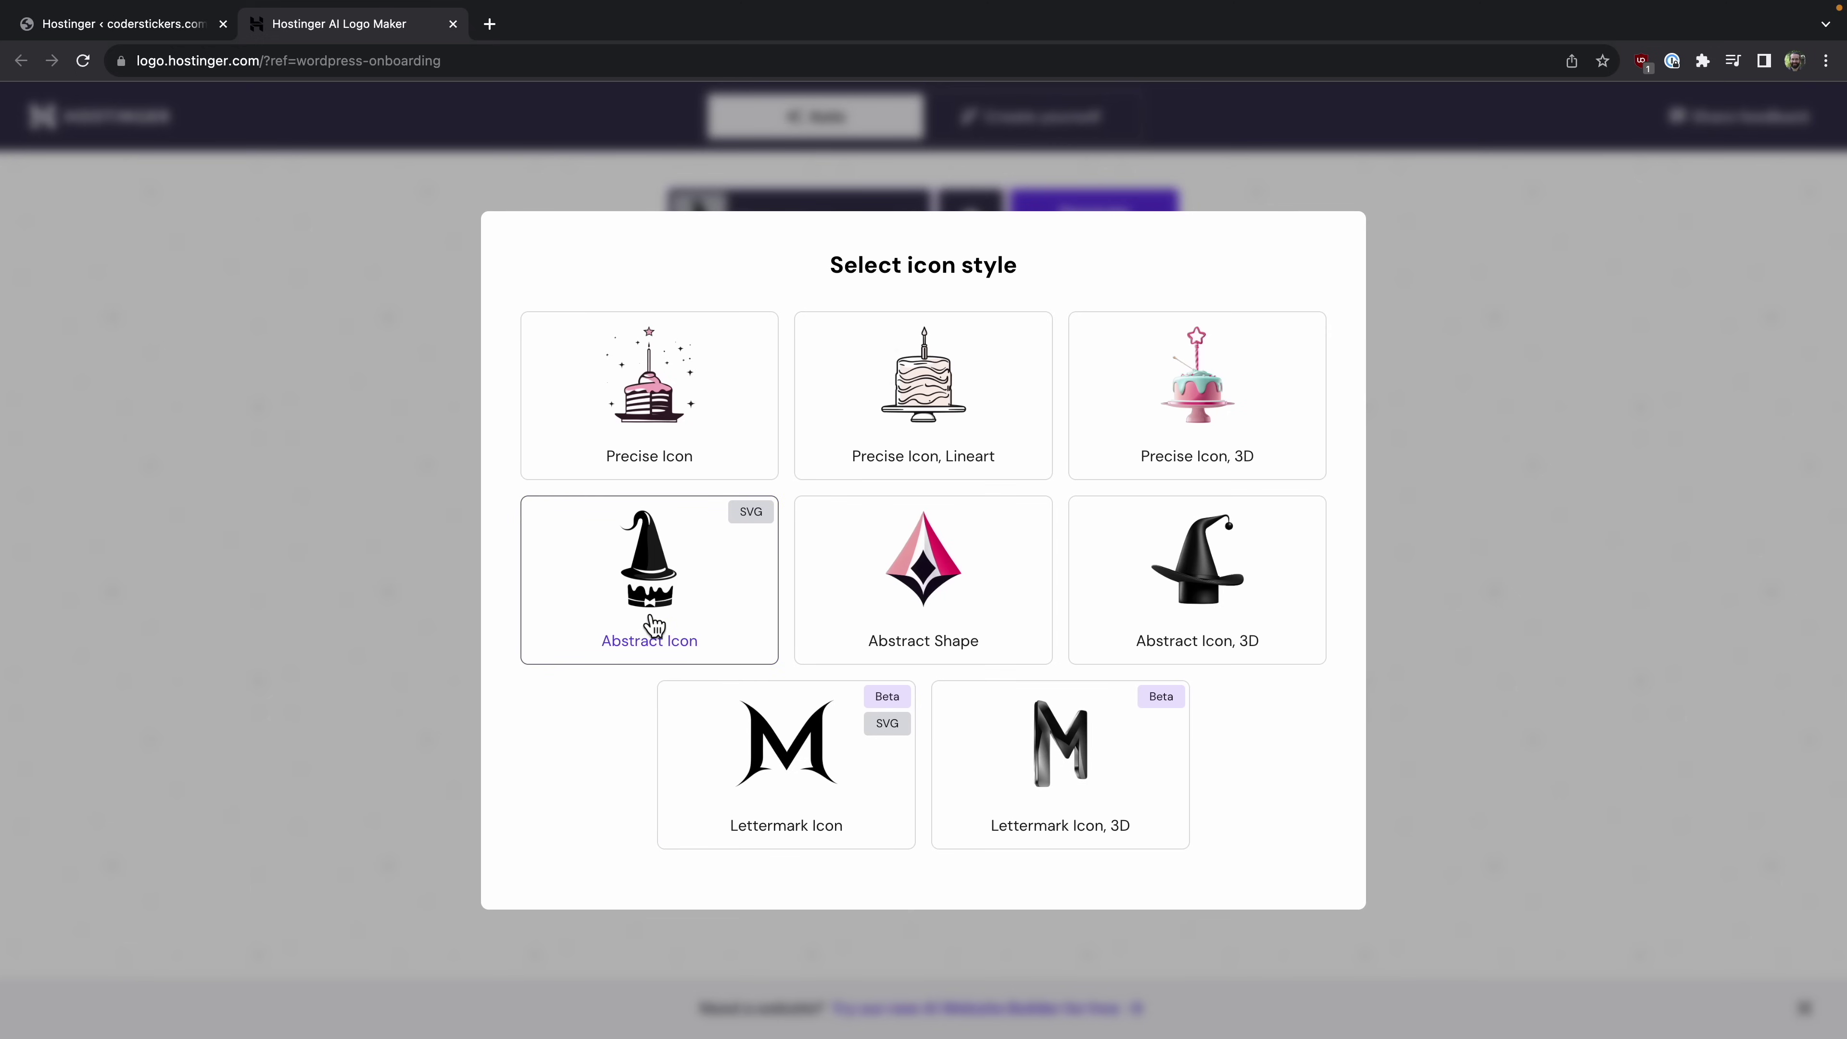
click(323, 626)
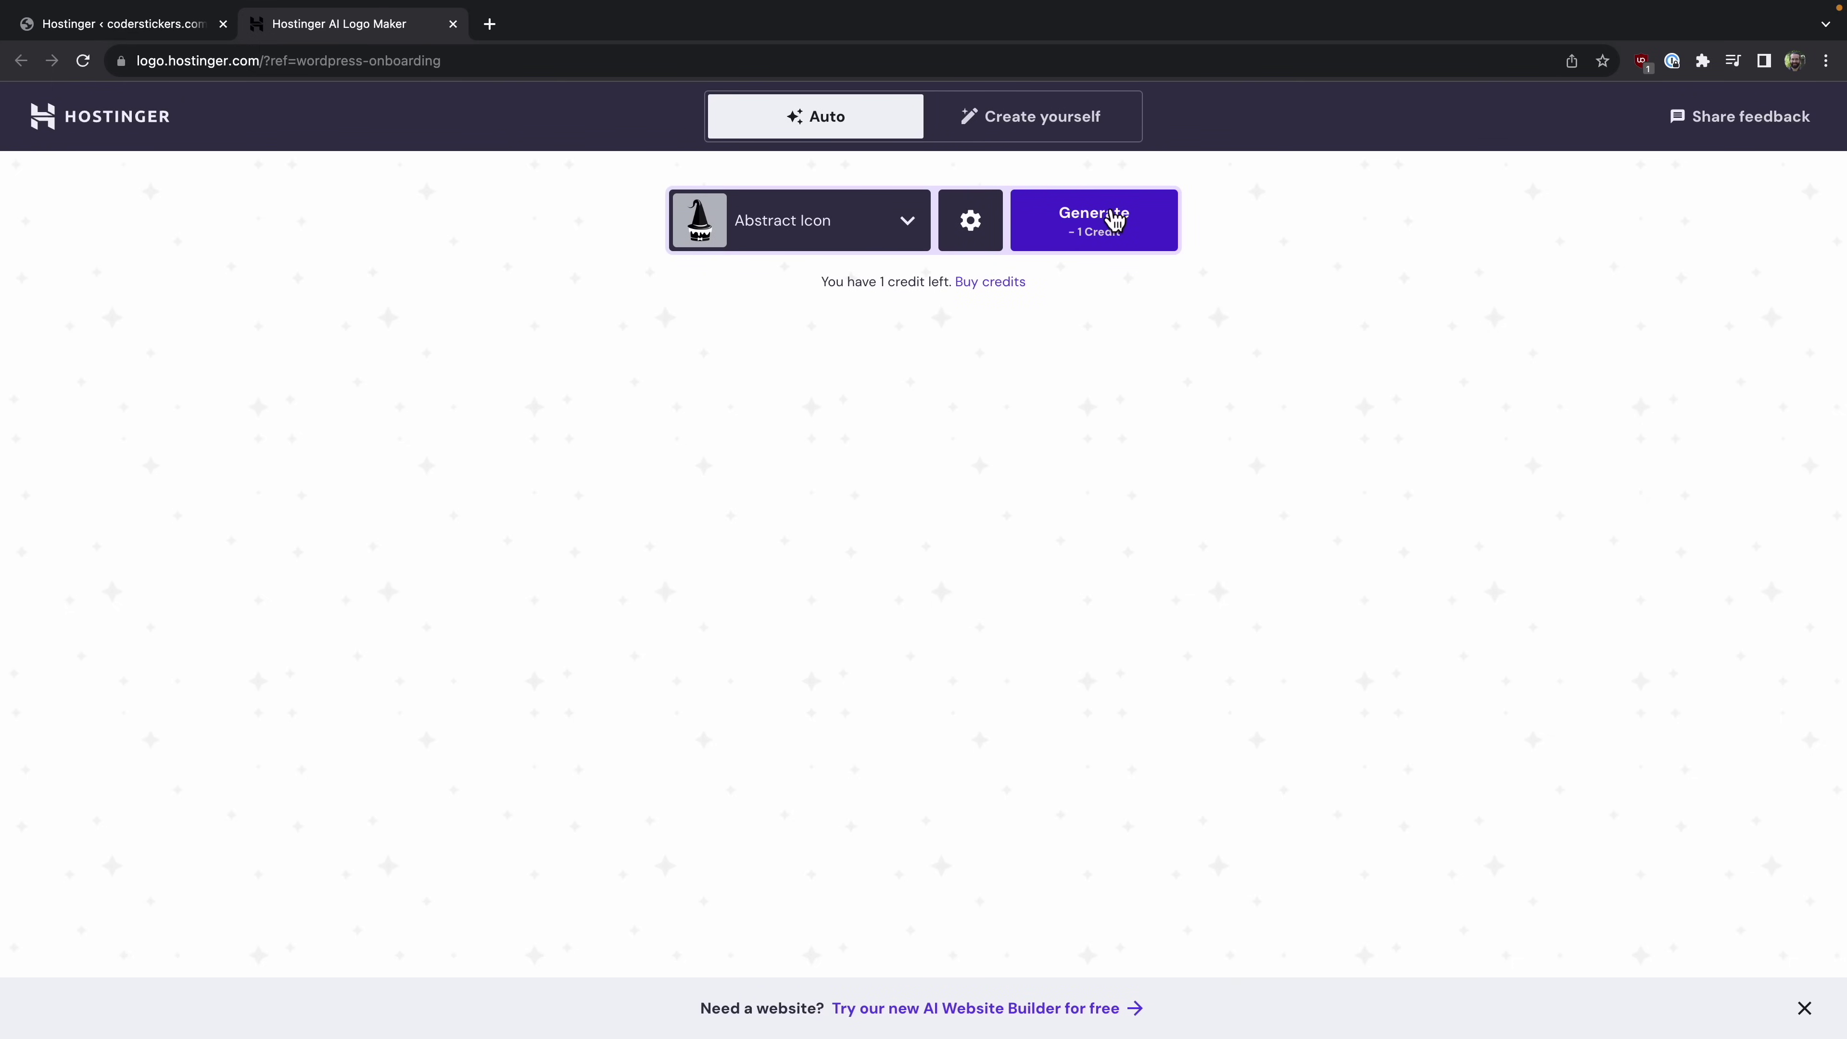
drag(864, 284, 914, 286)
click(913, 285)
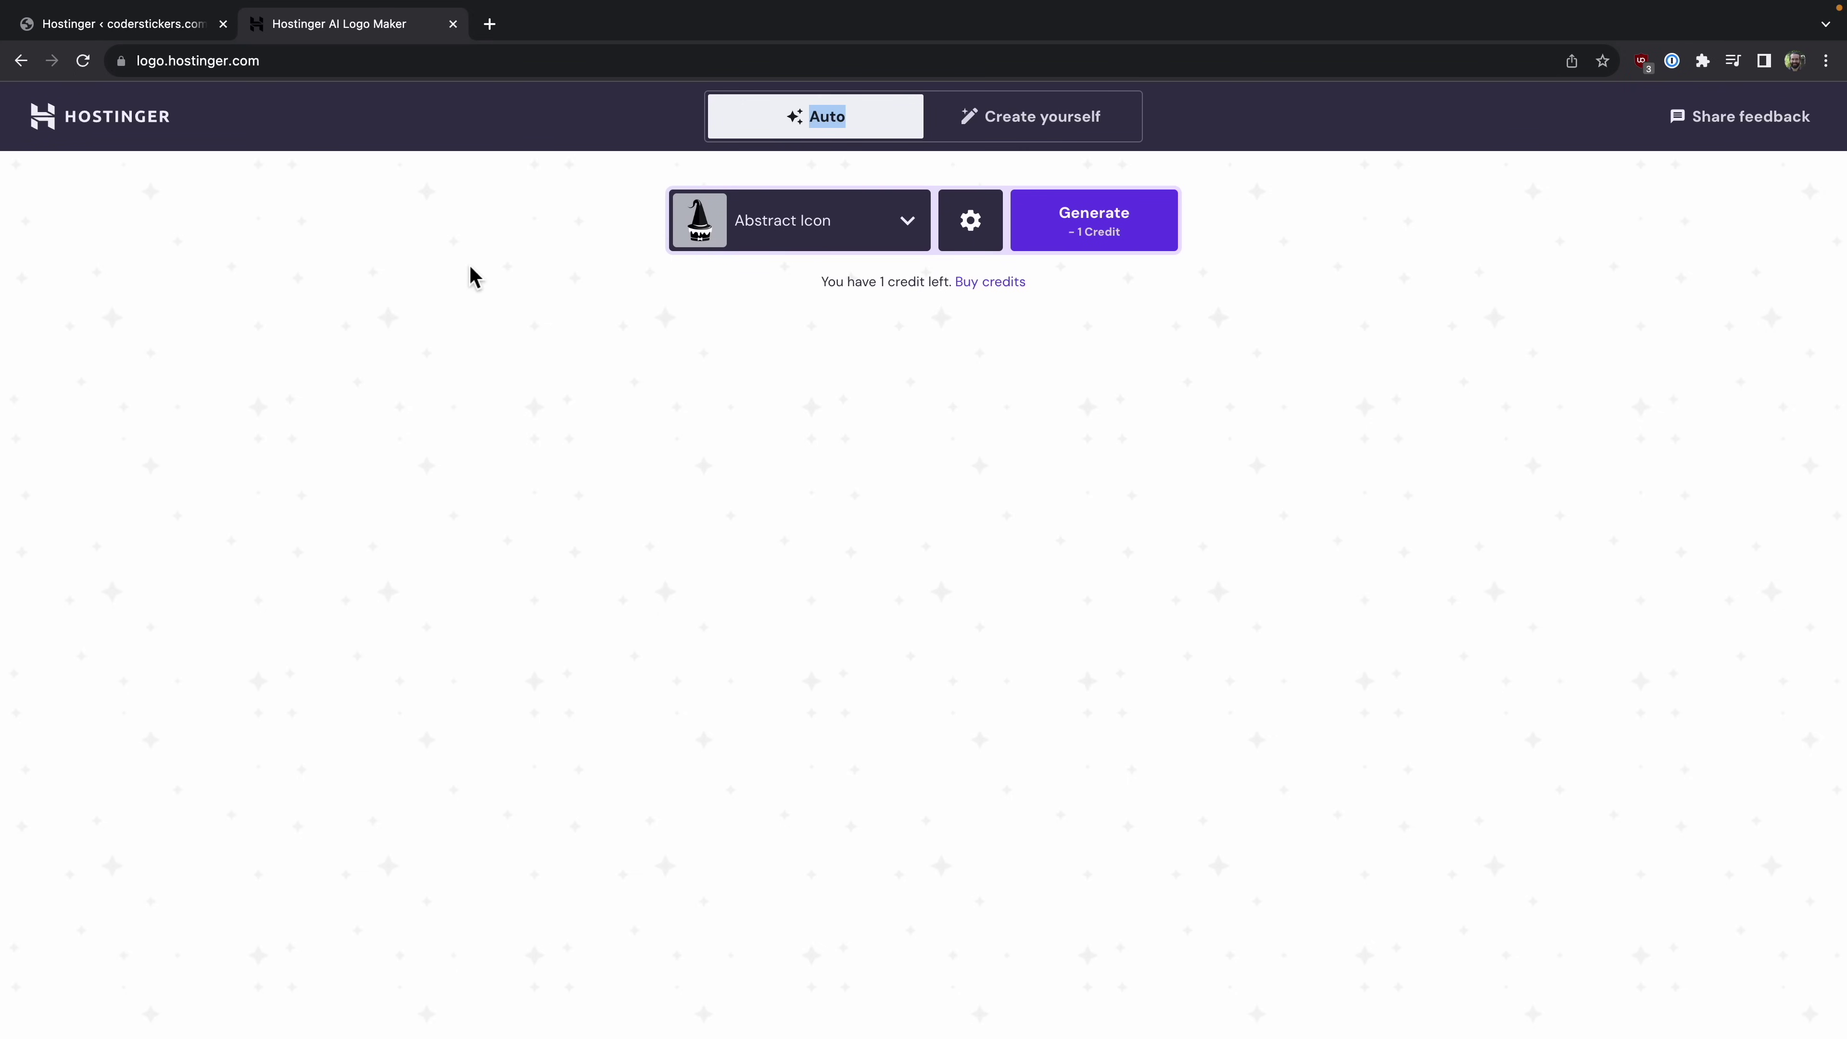
Step: Close the AI Logo Maker tab and open the coderstickers.com Customiser under Appearance
click(453, 24)
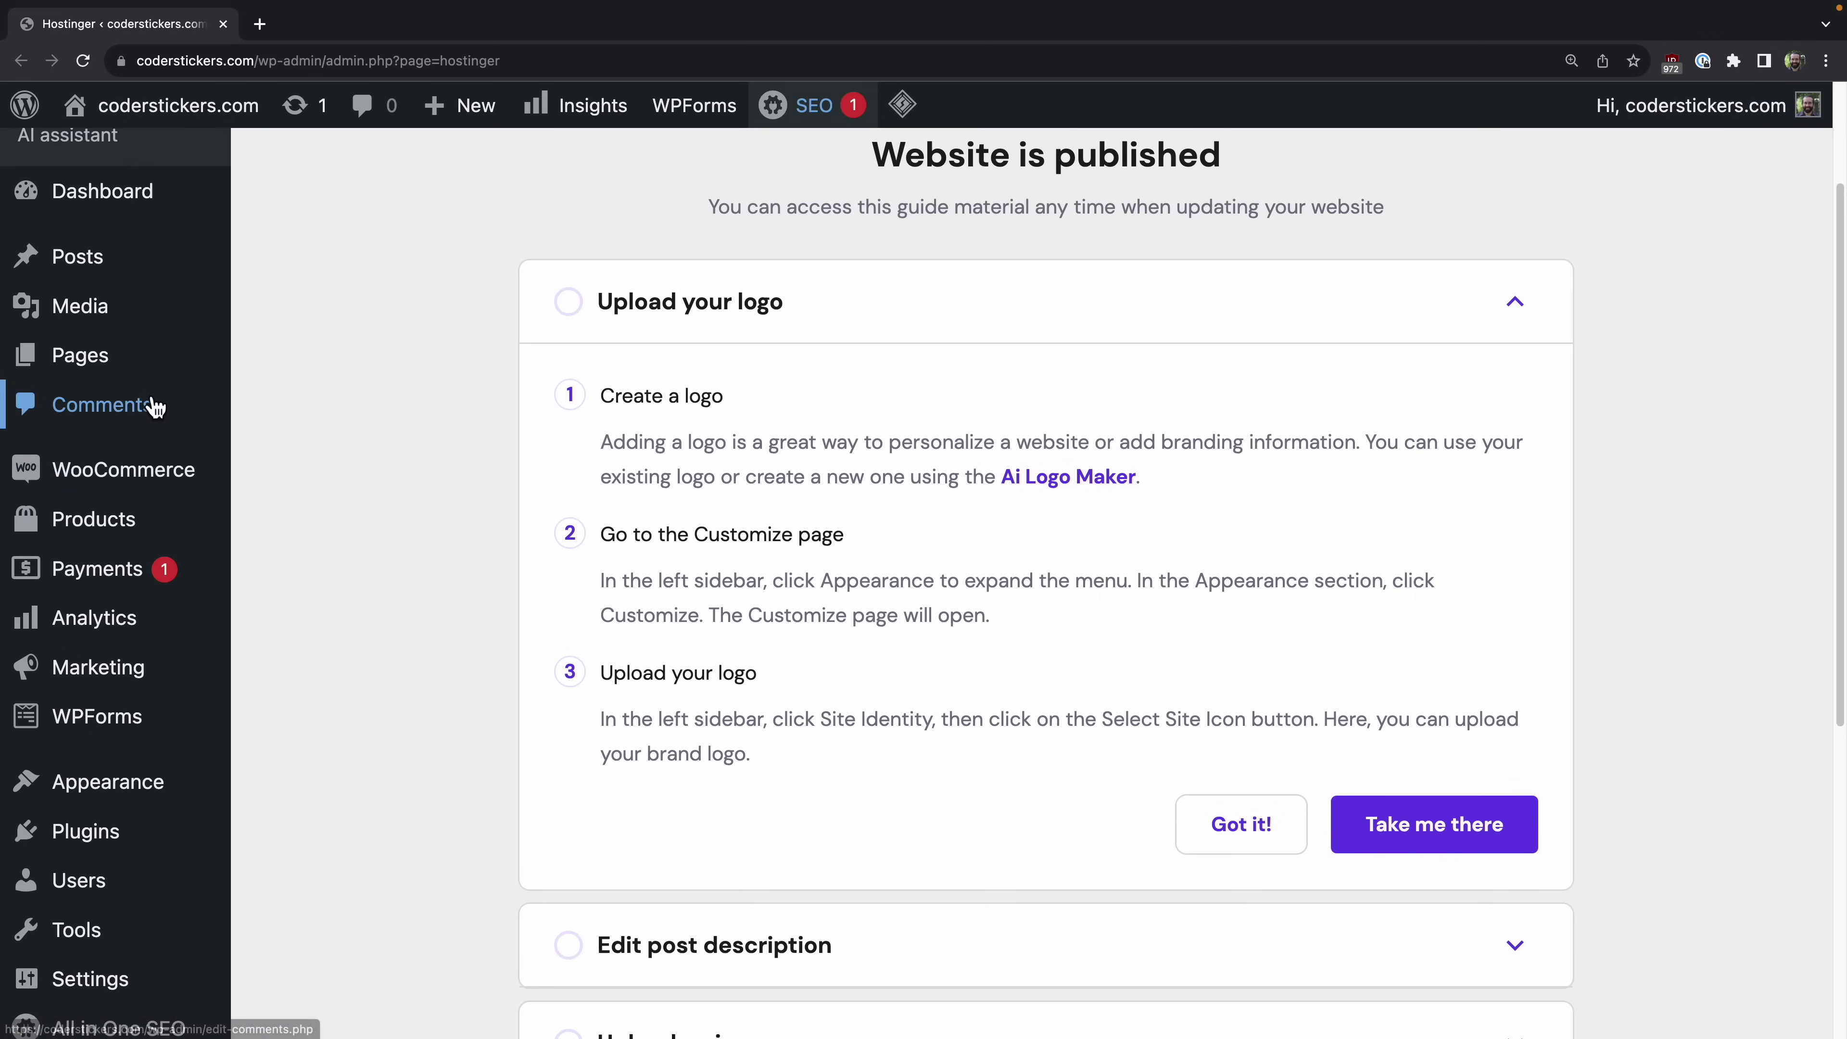
mouse_move(152, 806)
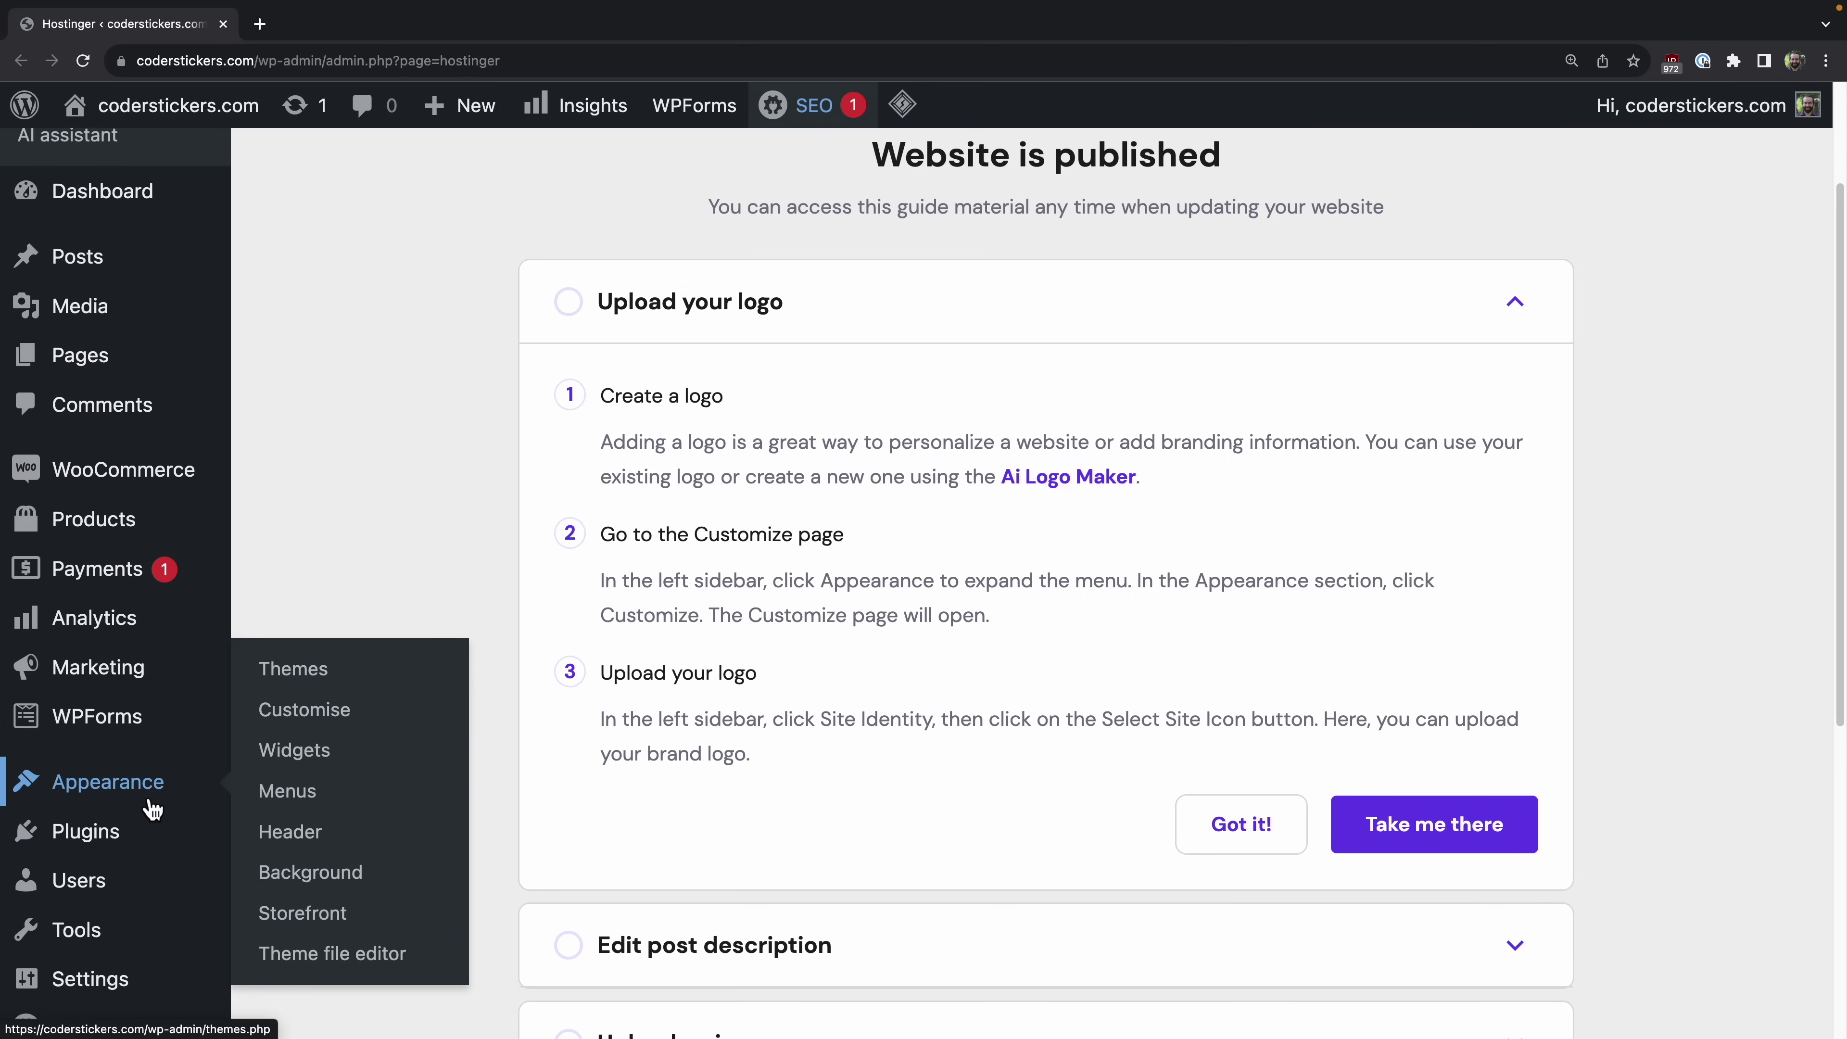
click(339, 722)
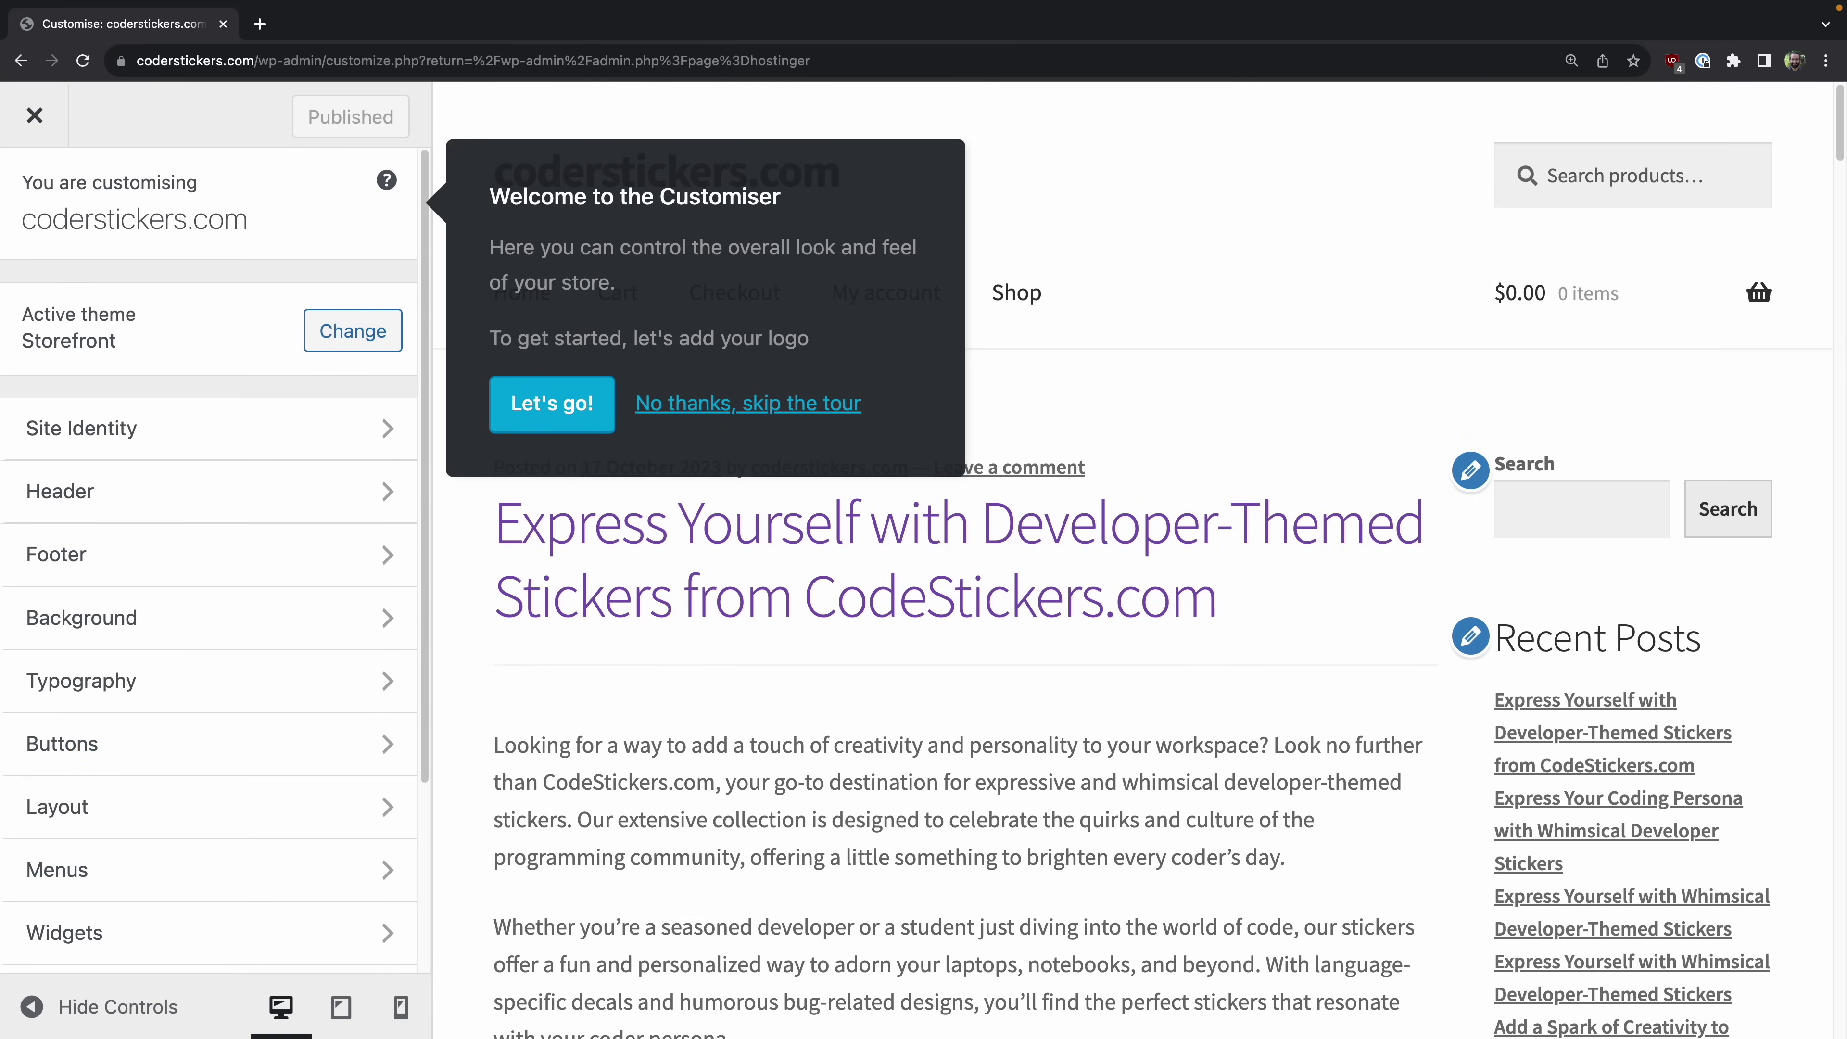
Step: Start the Customiser tour and upload the Coder Stickers logo PNG as the Site Identity logo
click(595, 434)
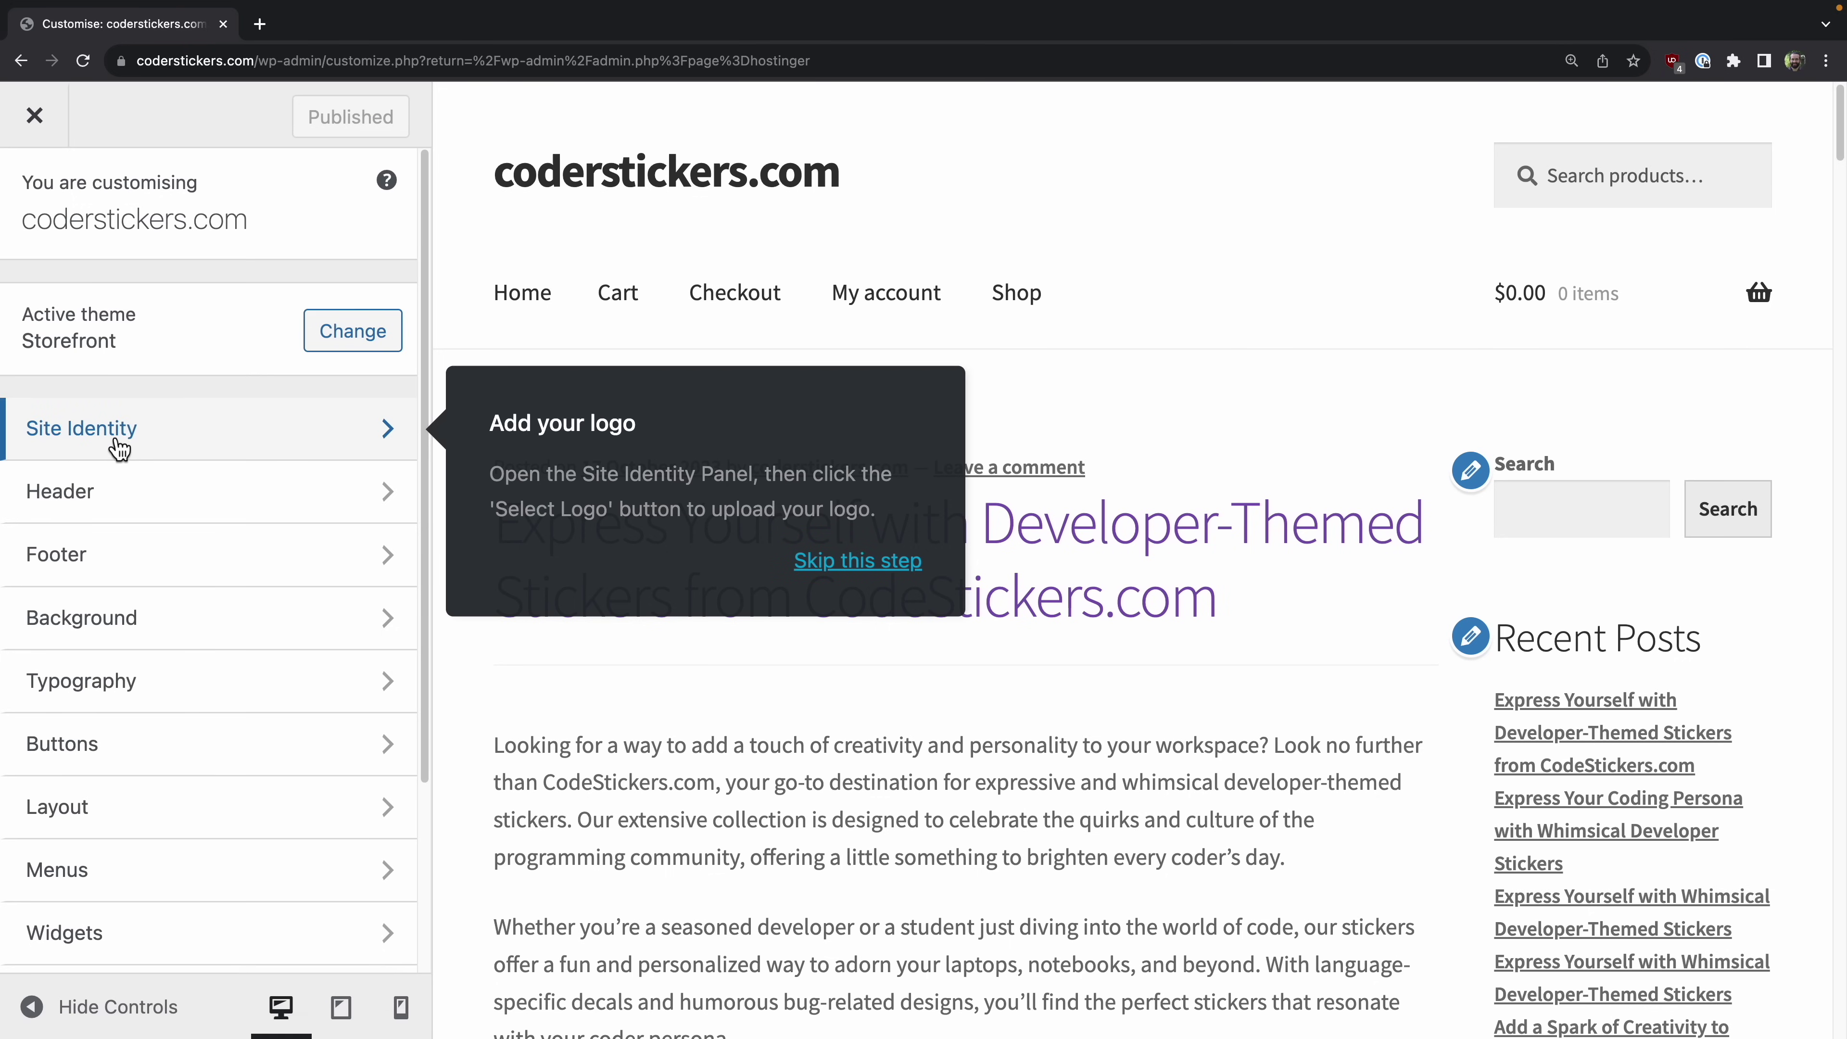
click(51, 449)
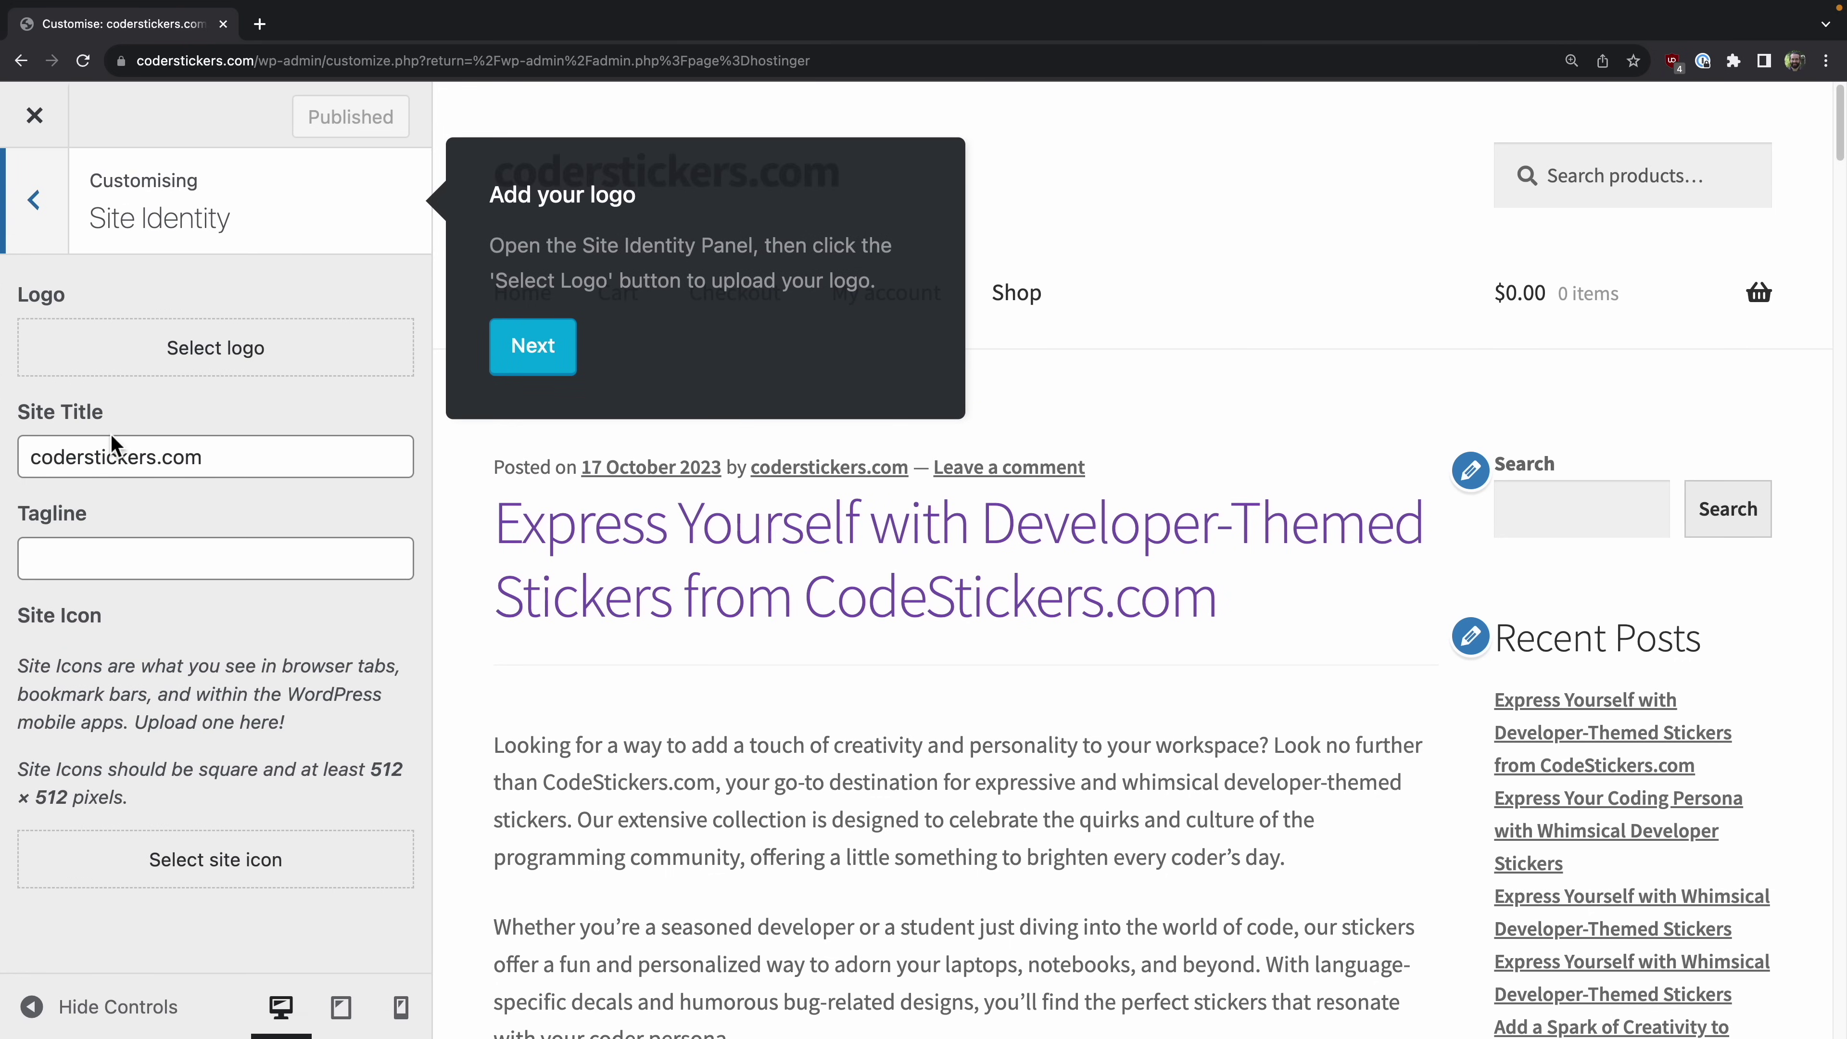
click(209, 349)
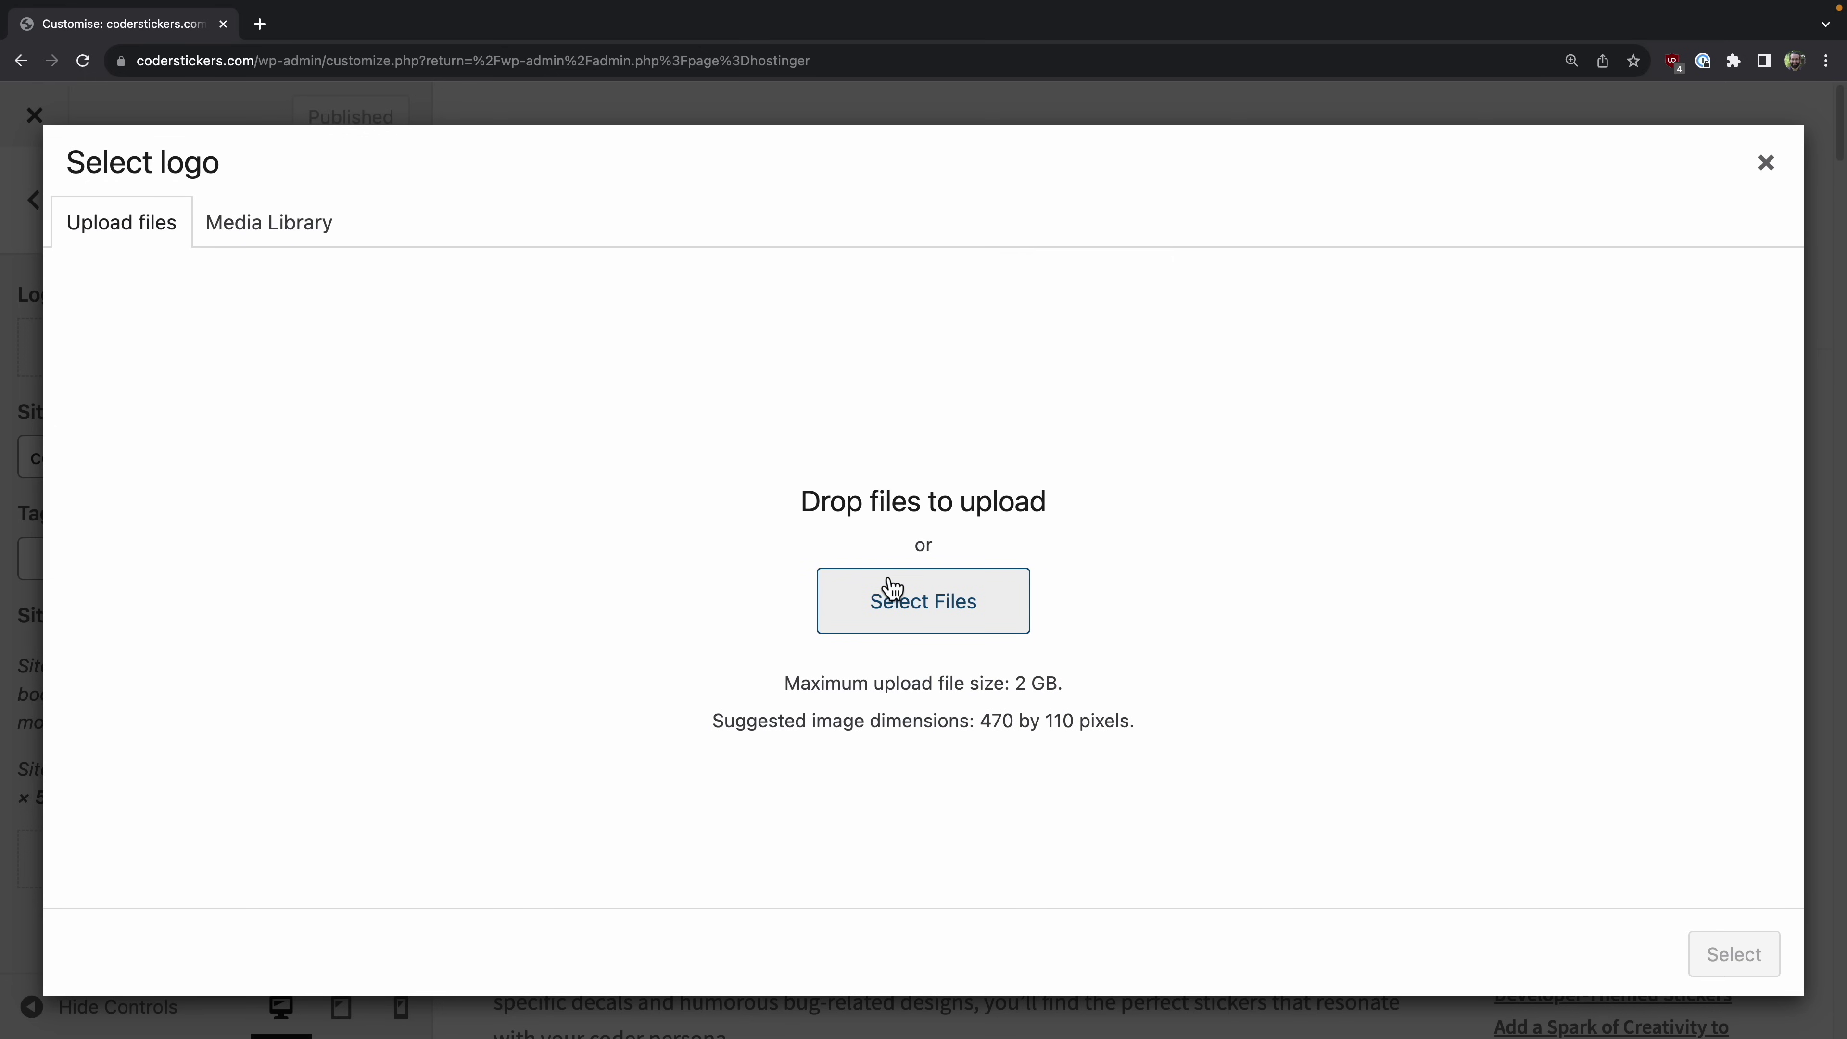
click(932, 617)
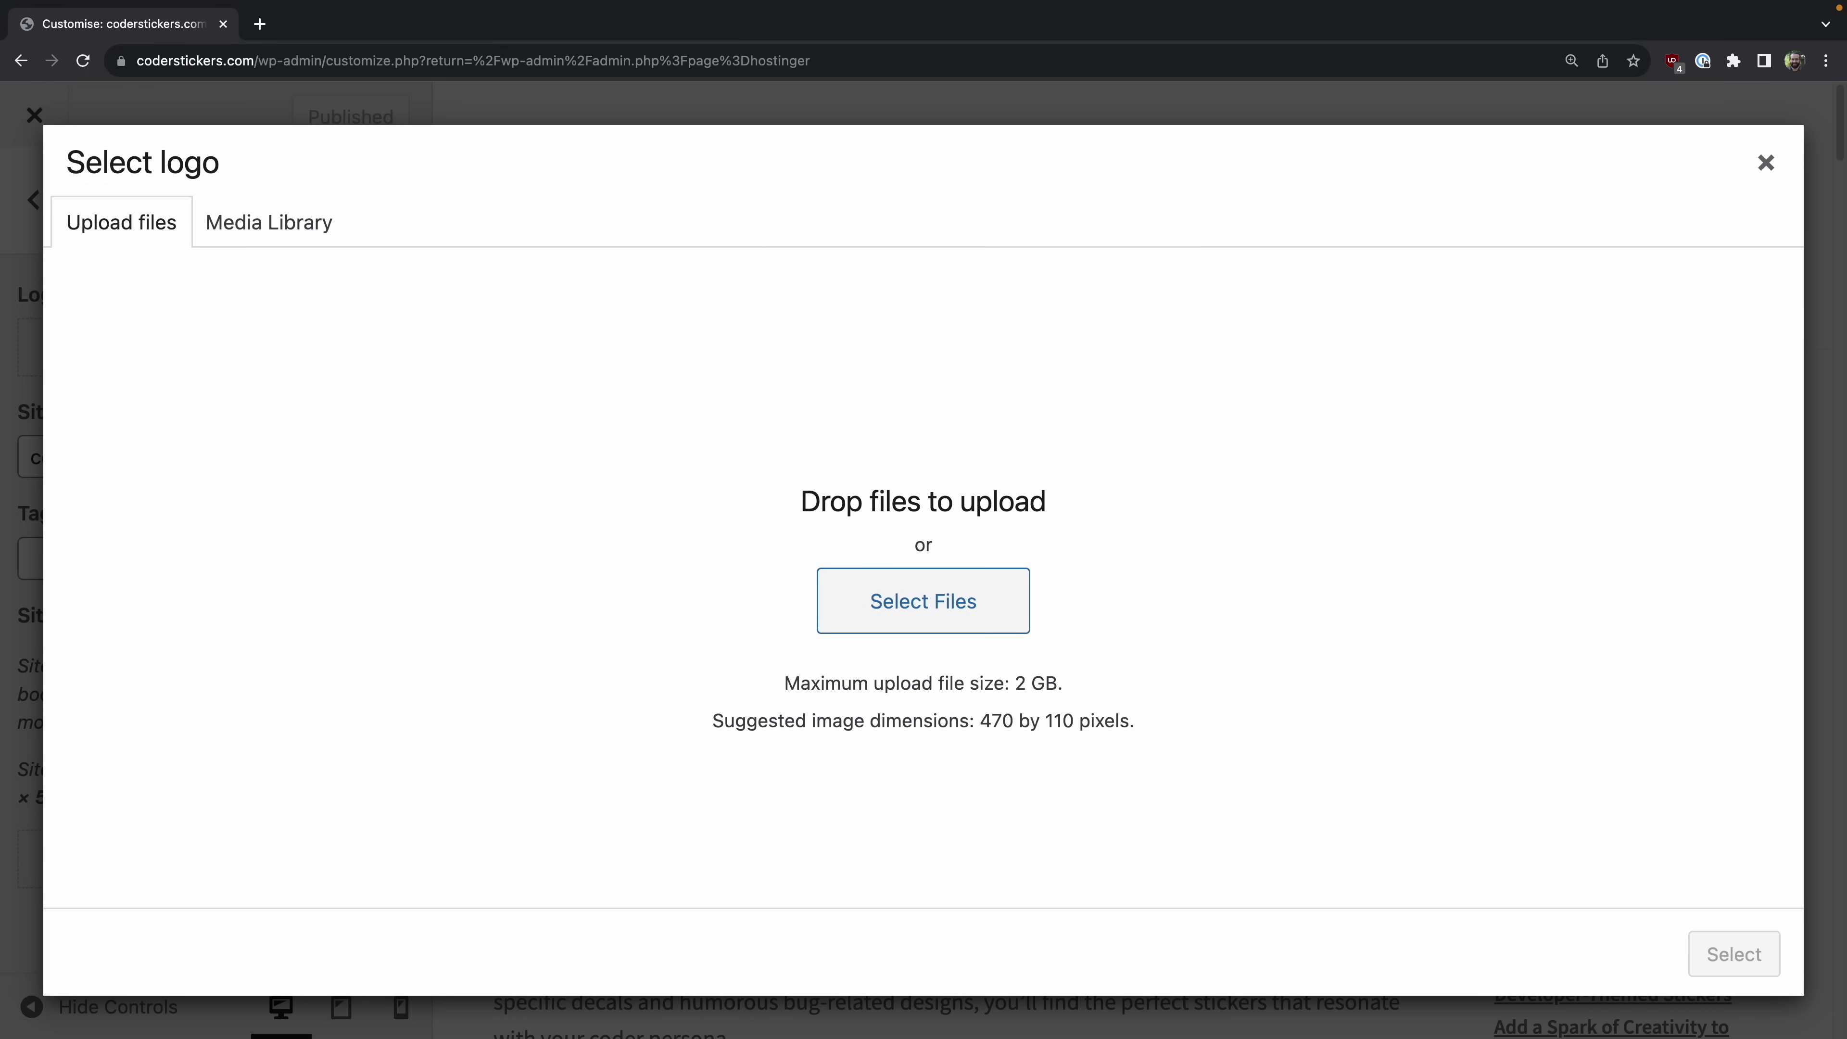
drag(989, 351, 1013, 611)
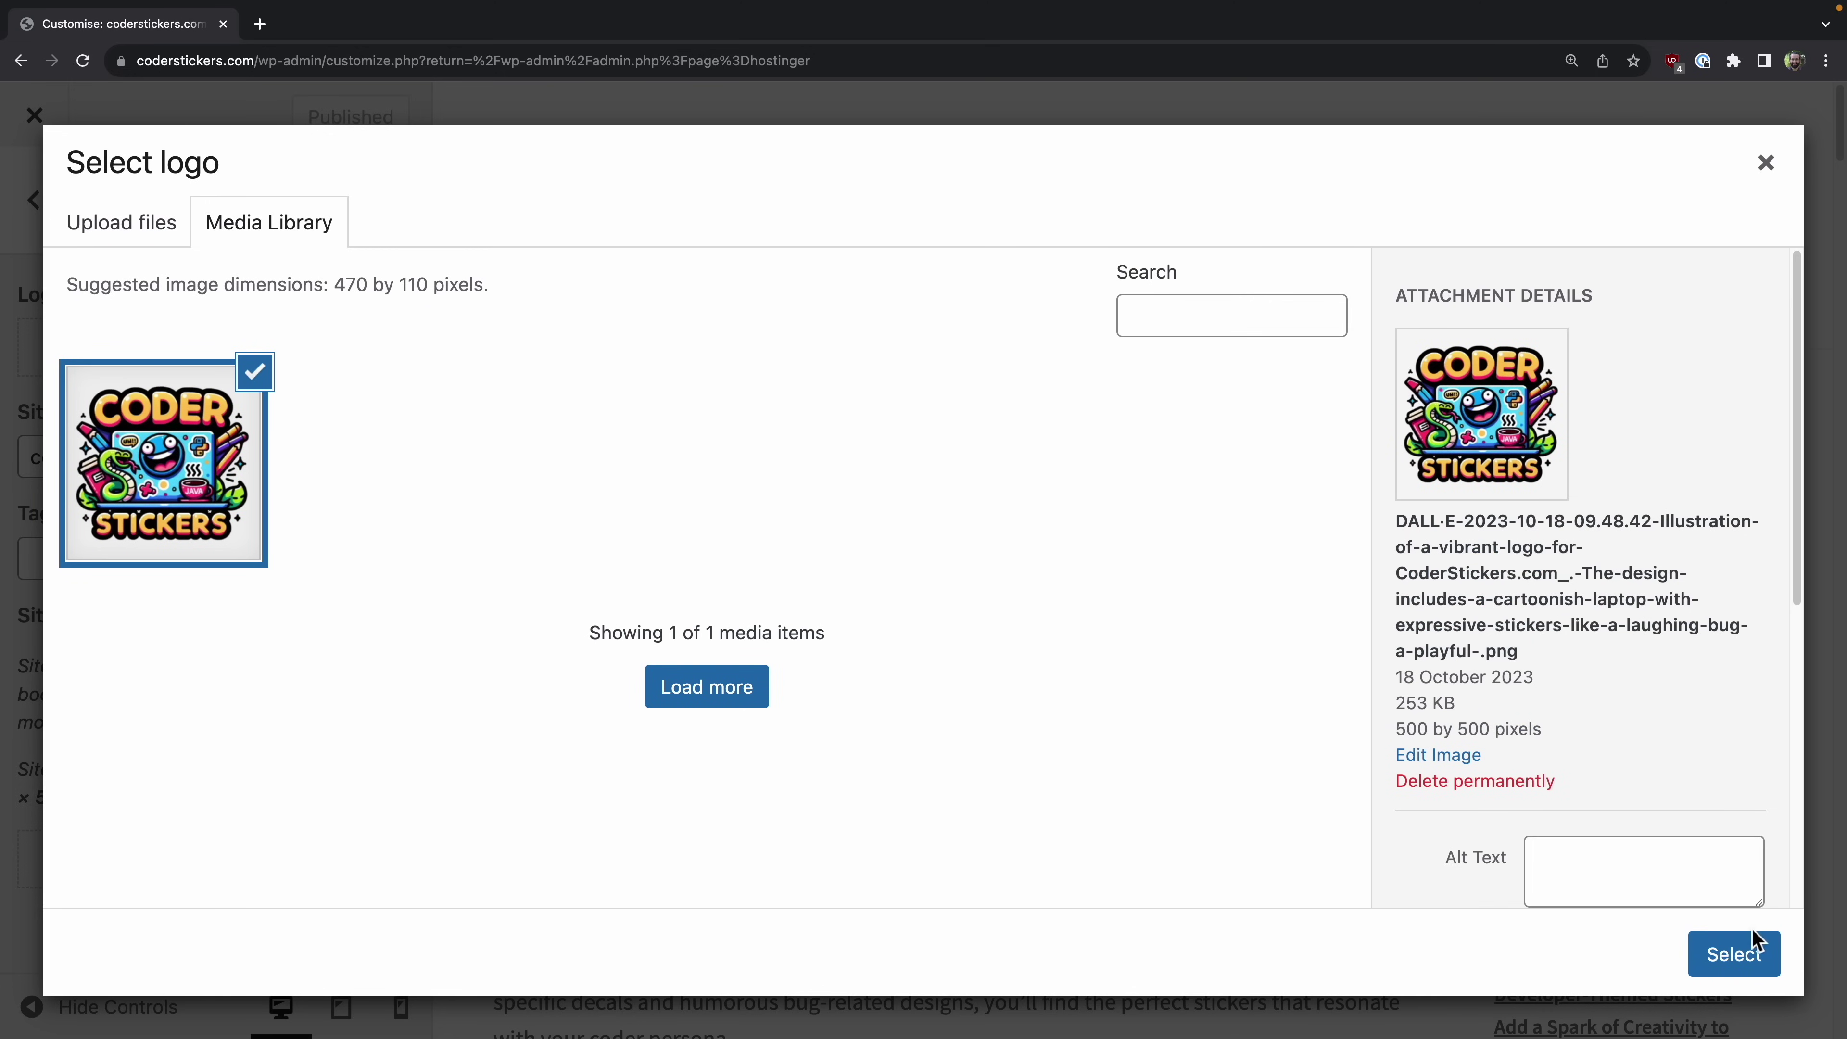
Step: Select the uploaded logo and crop it to keep the entire image
click(1751, 972)
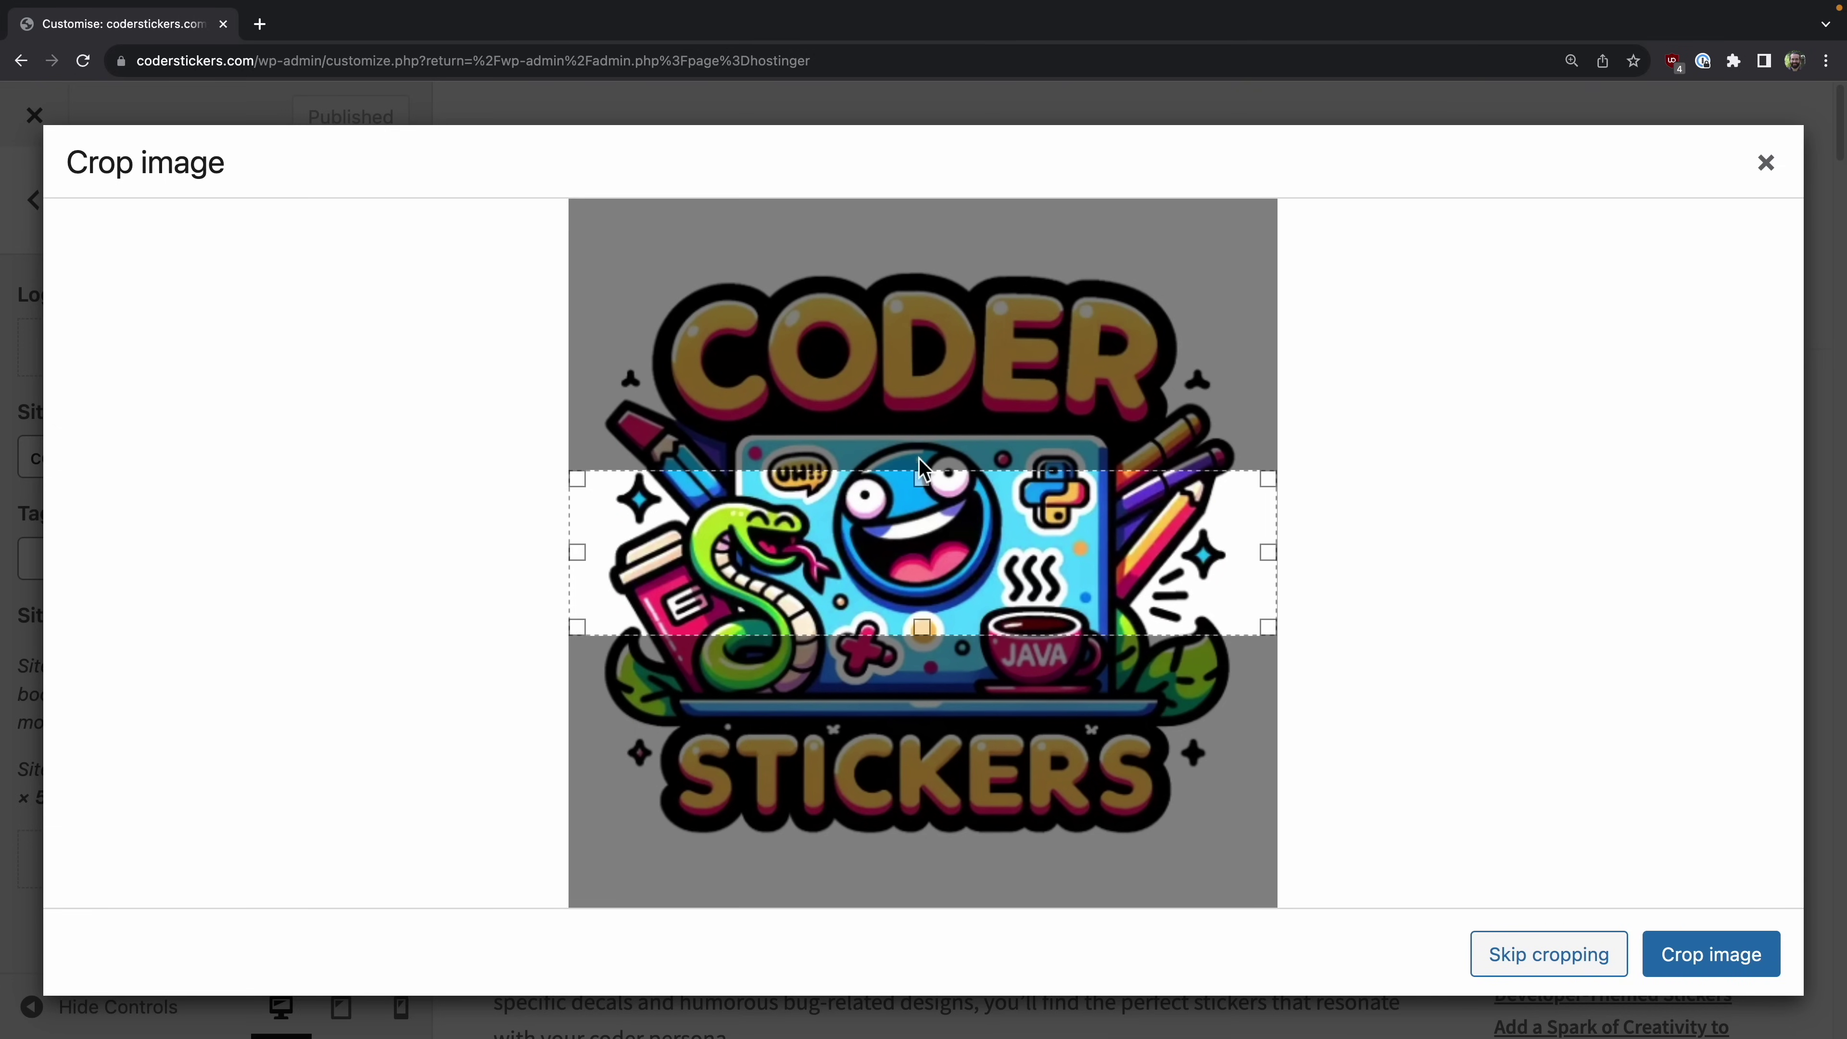
drag(922, 473, 841, 99)
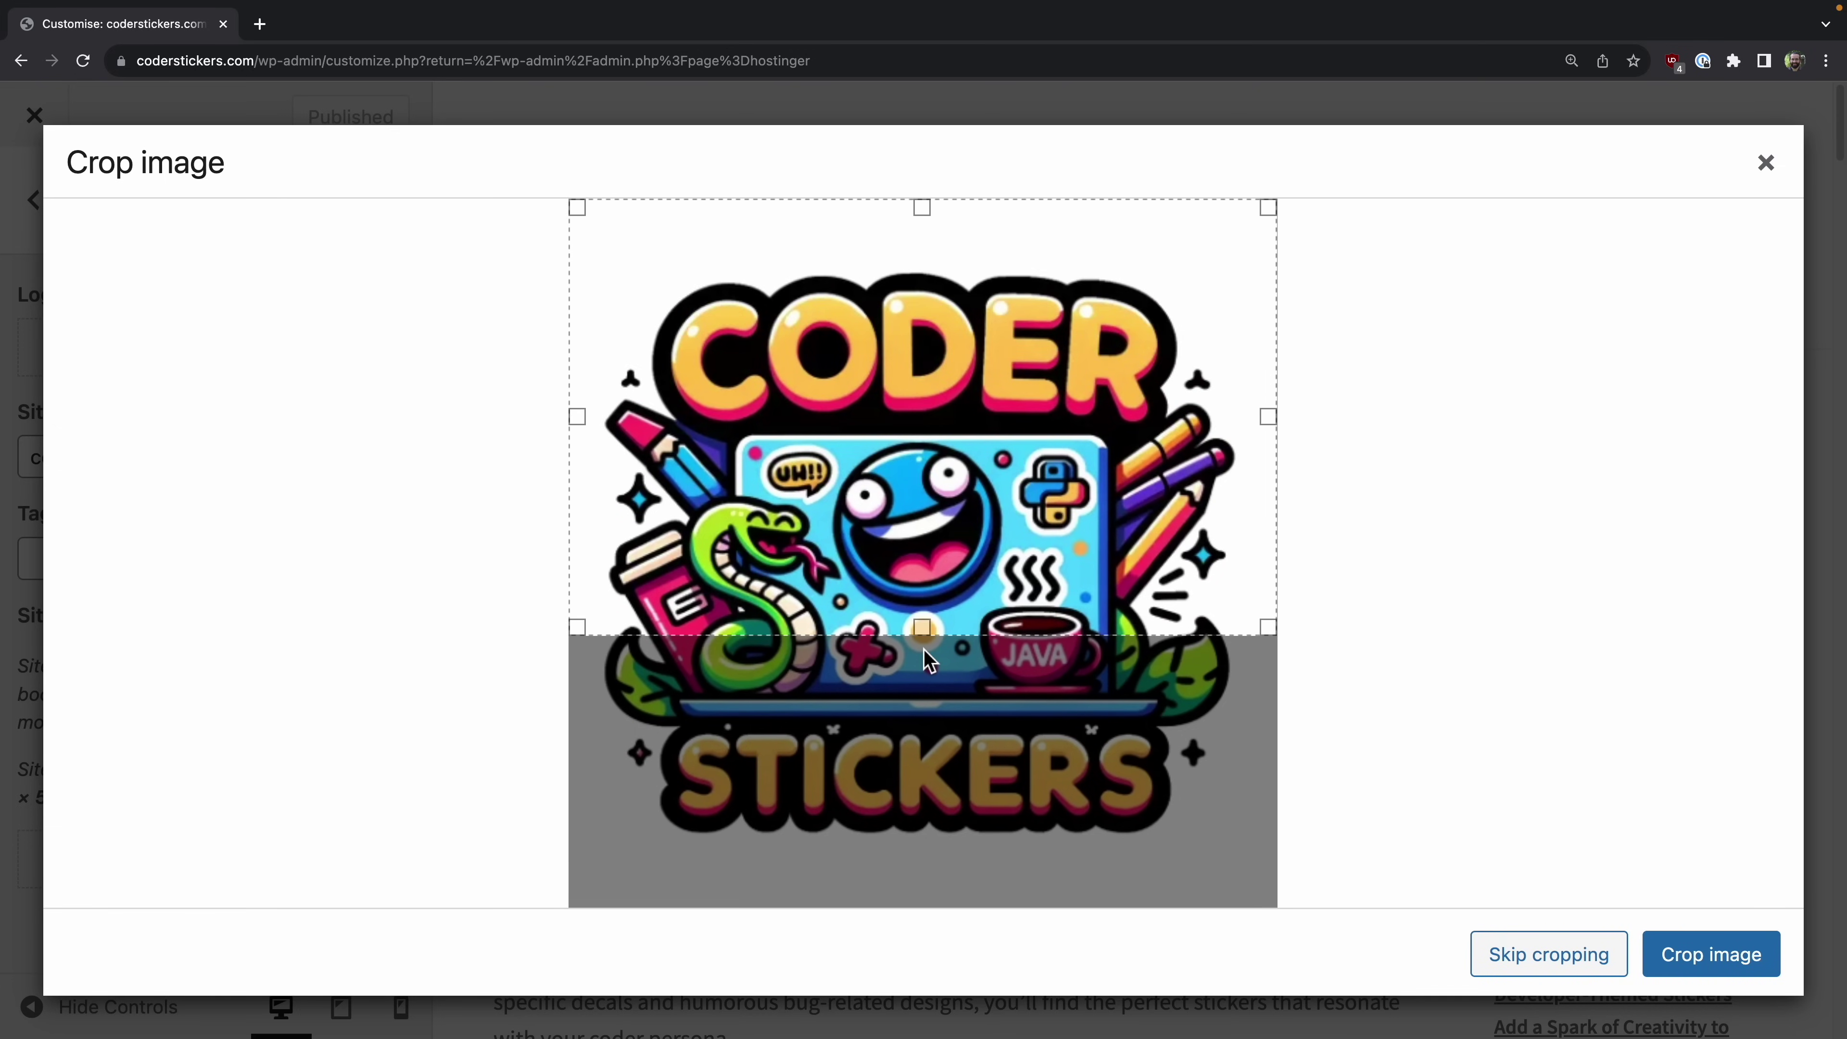
drag(922, 629, 924, 913)
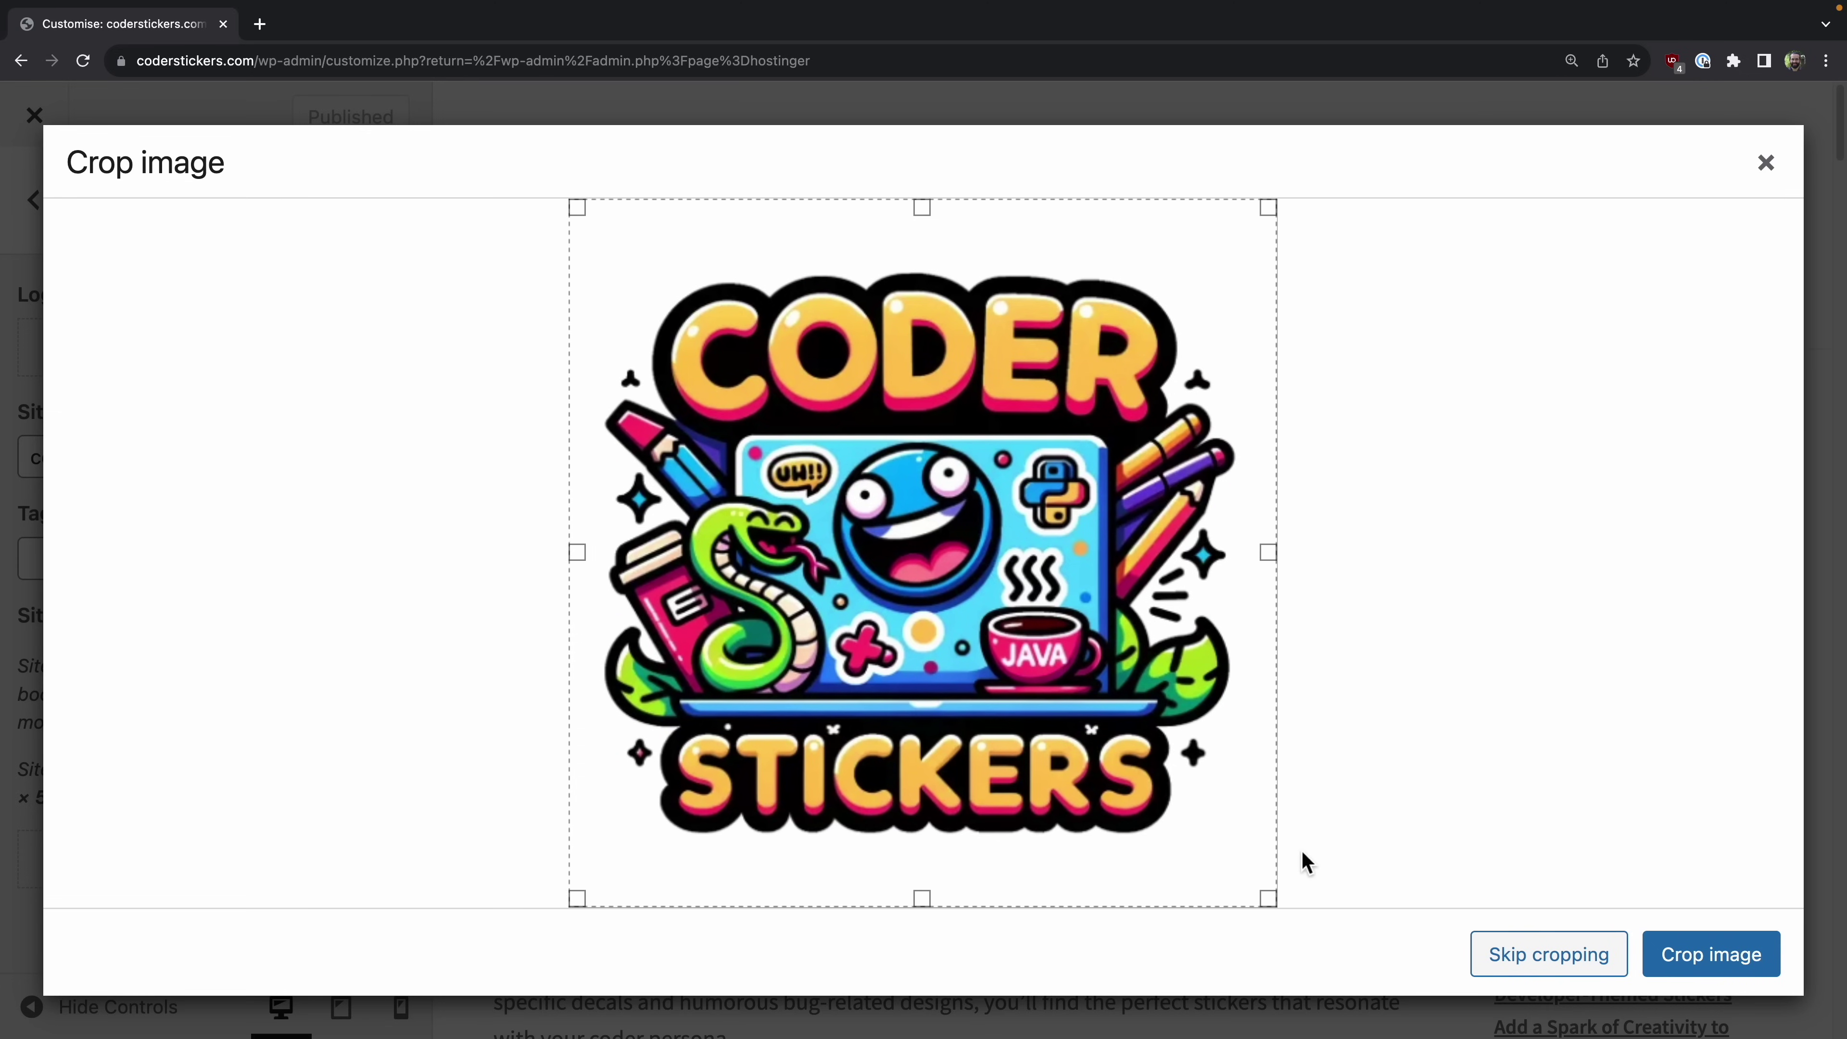
click(1733, 961)
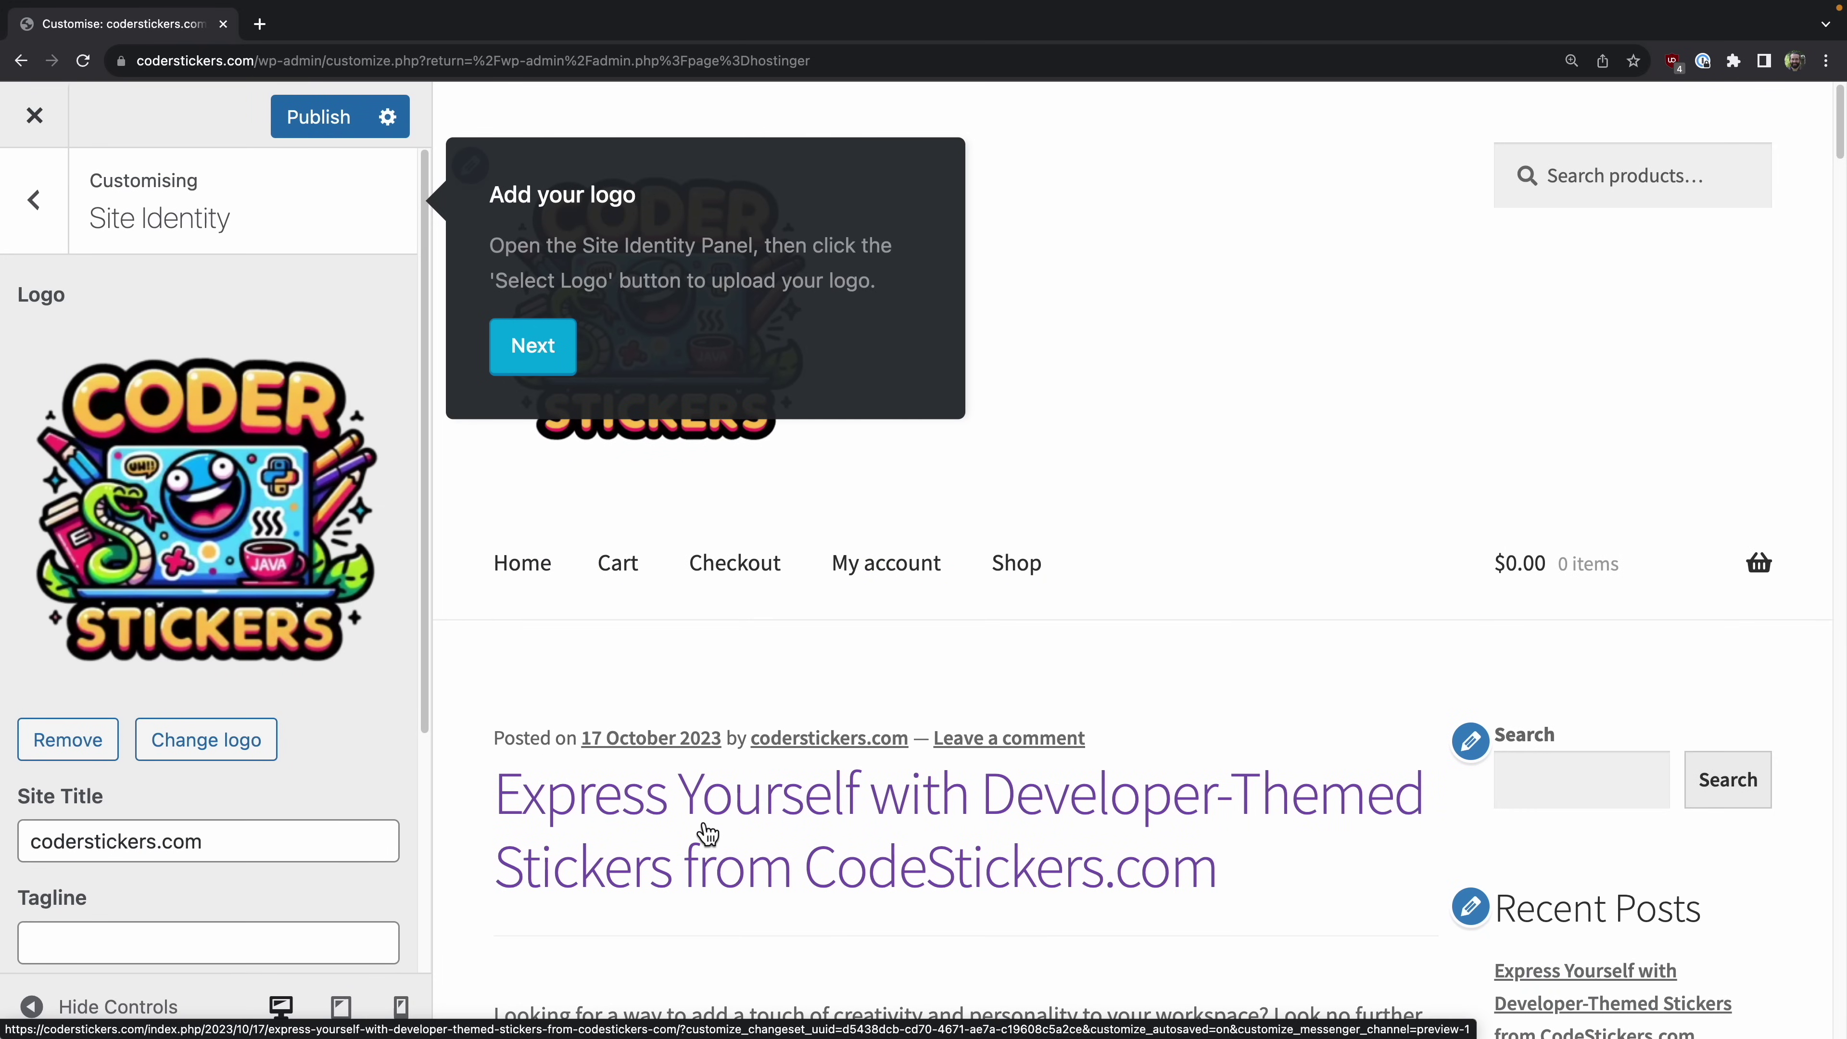
Step: Finish the tour, skipping the menus, accent colour and button colour steps, then publish the logo
click(531, 345)
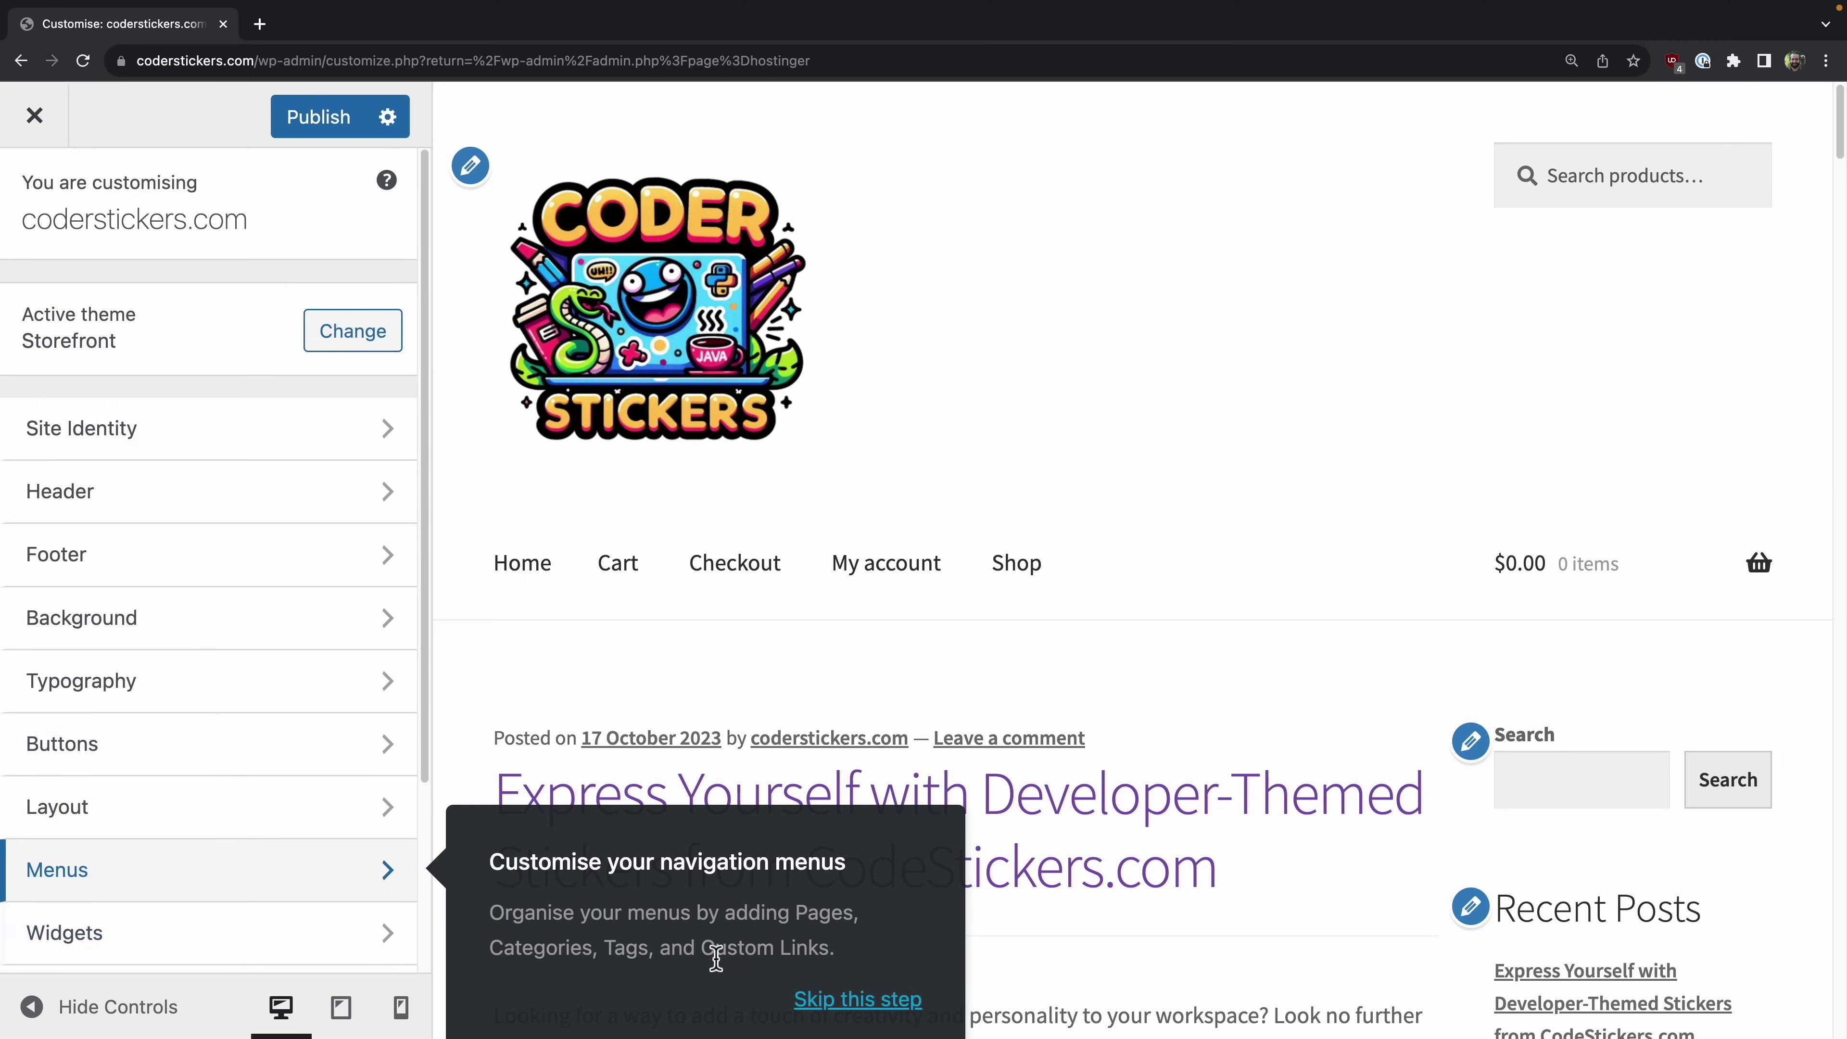
click(922, 1003)
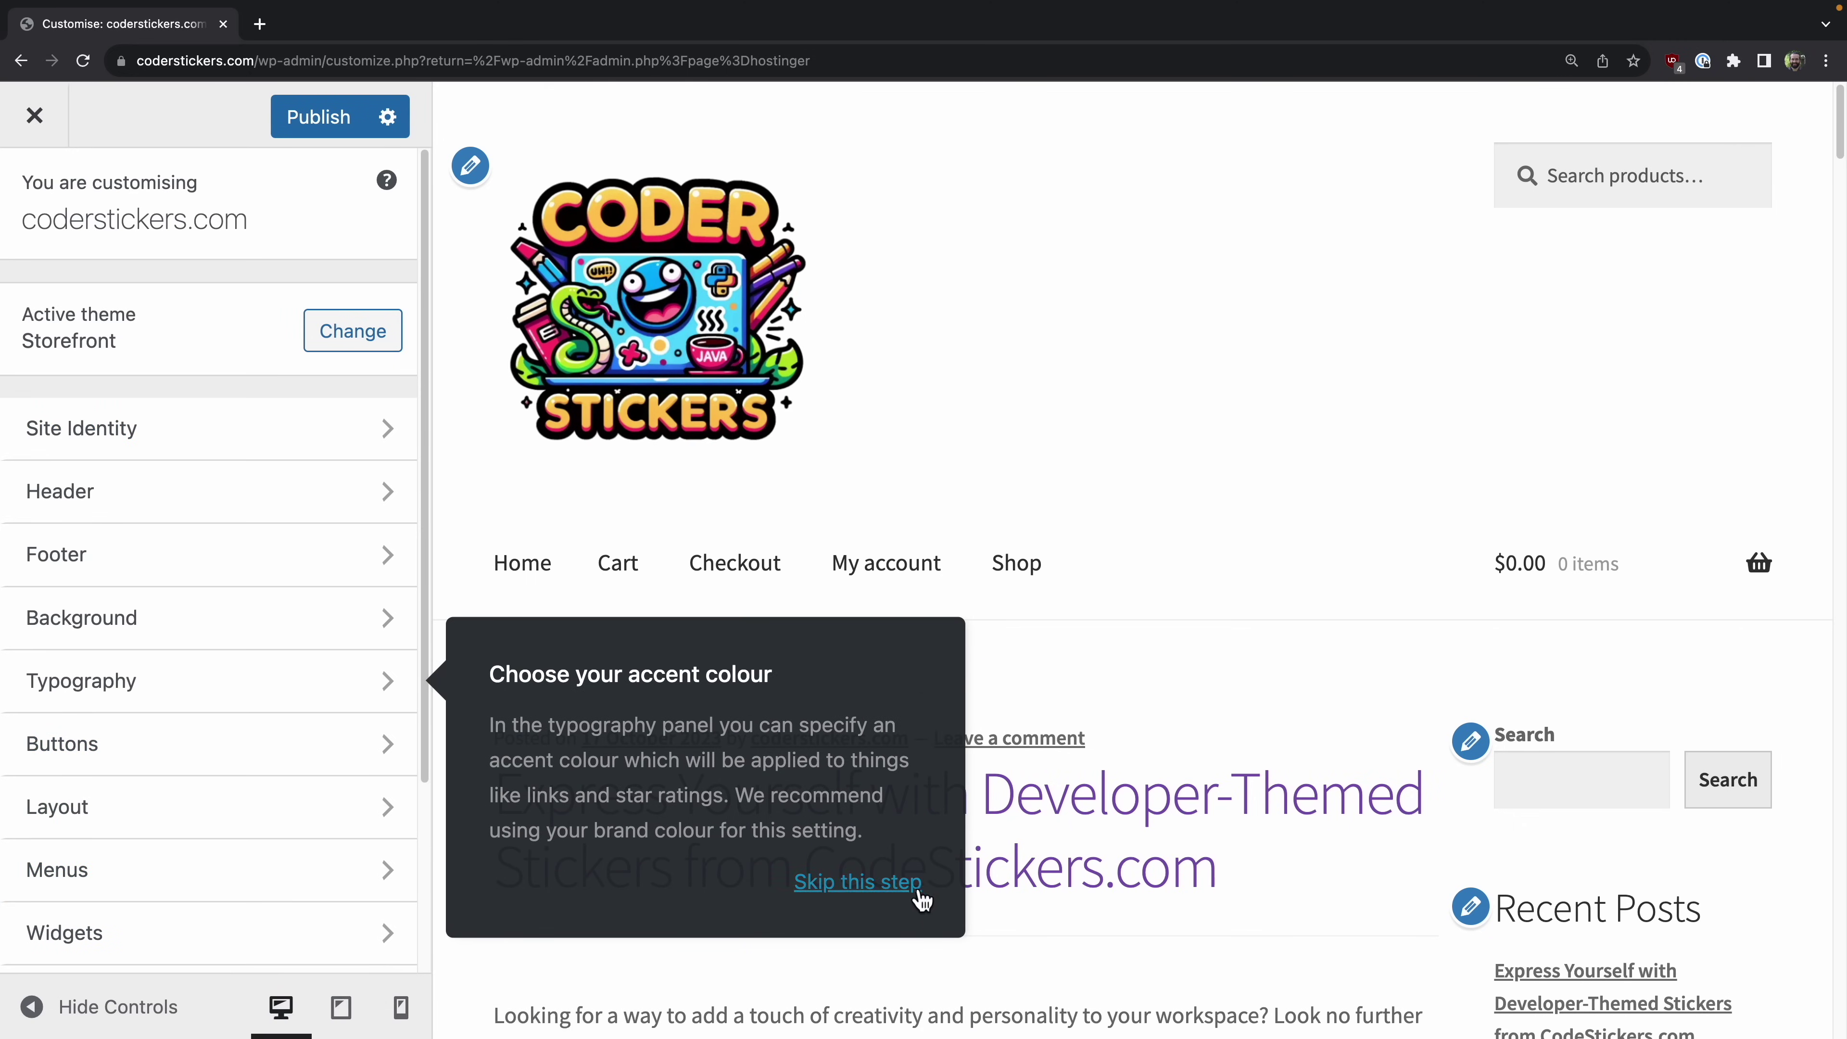
click(871, 883)
click(867, 915)
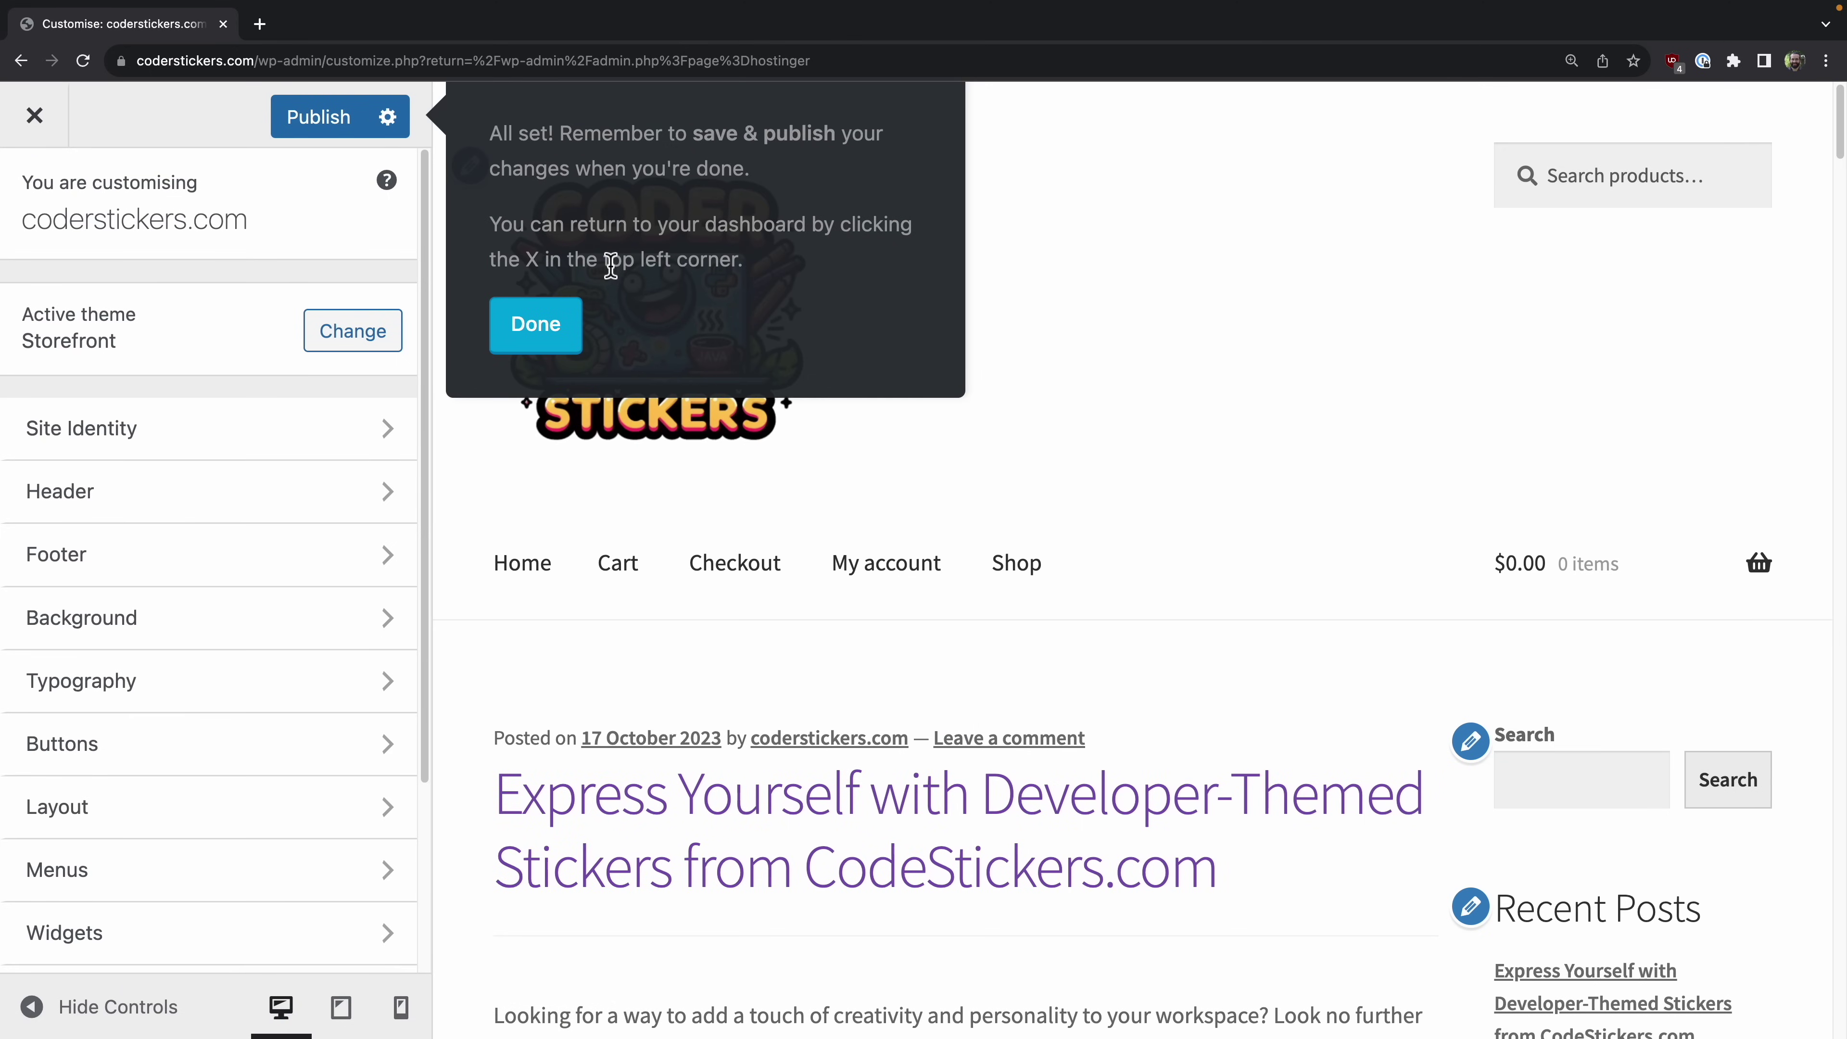
click(522, 328)
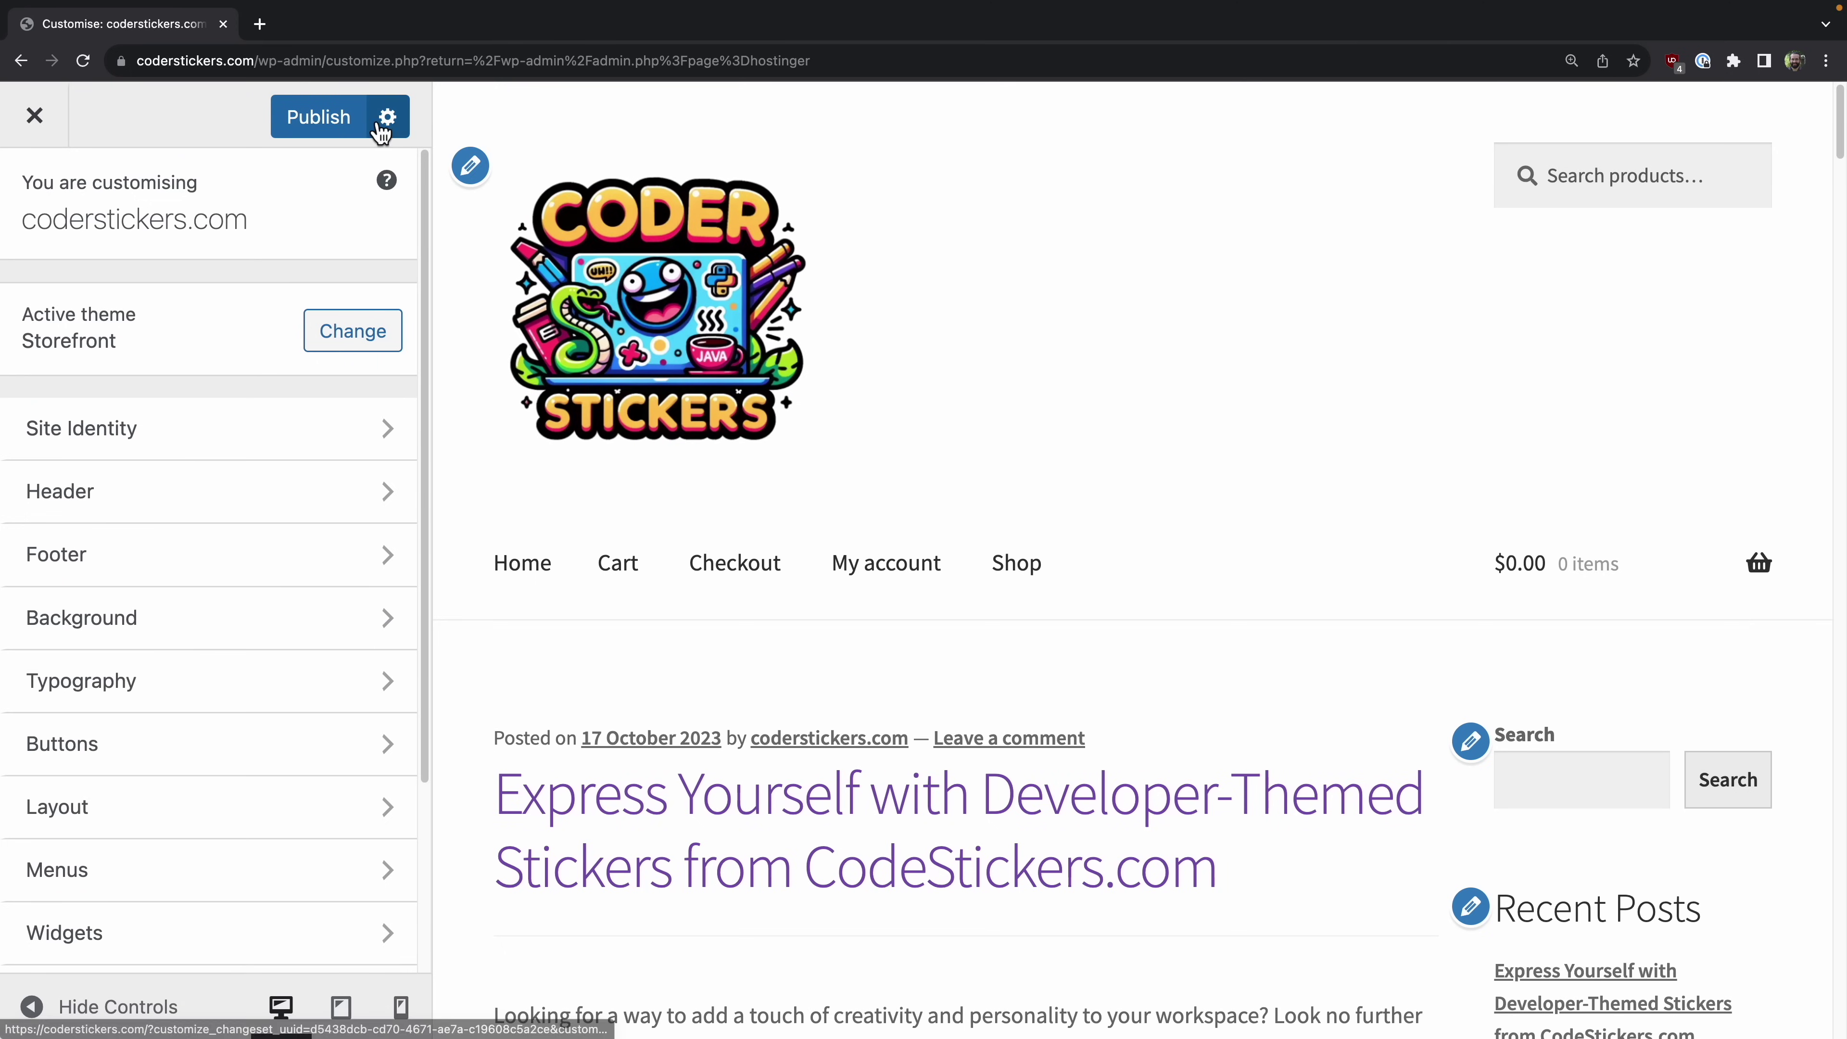
click(339, 138)
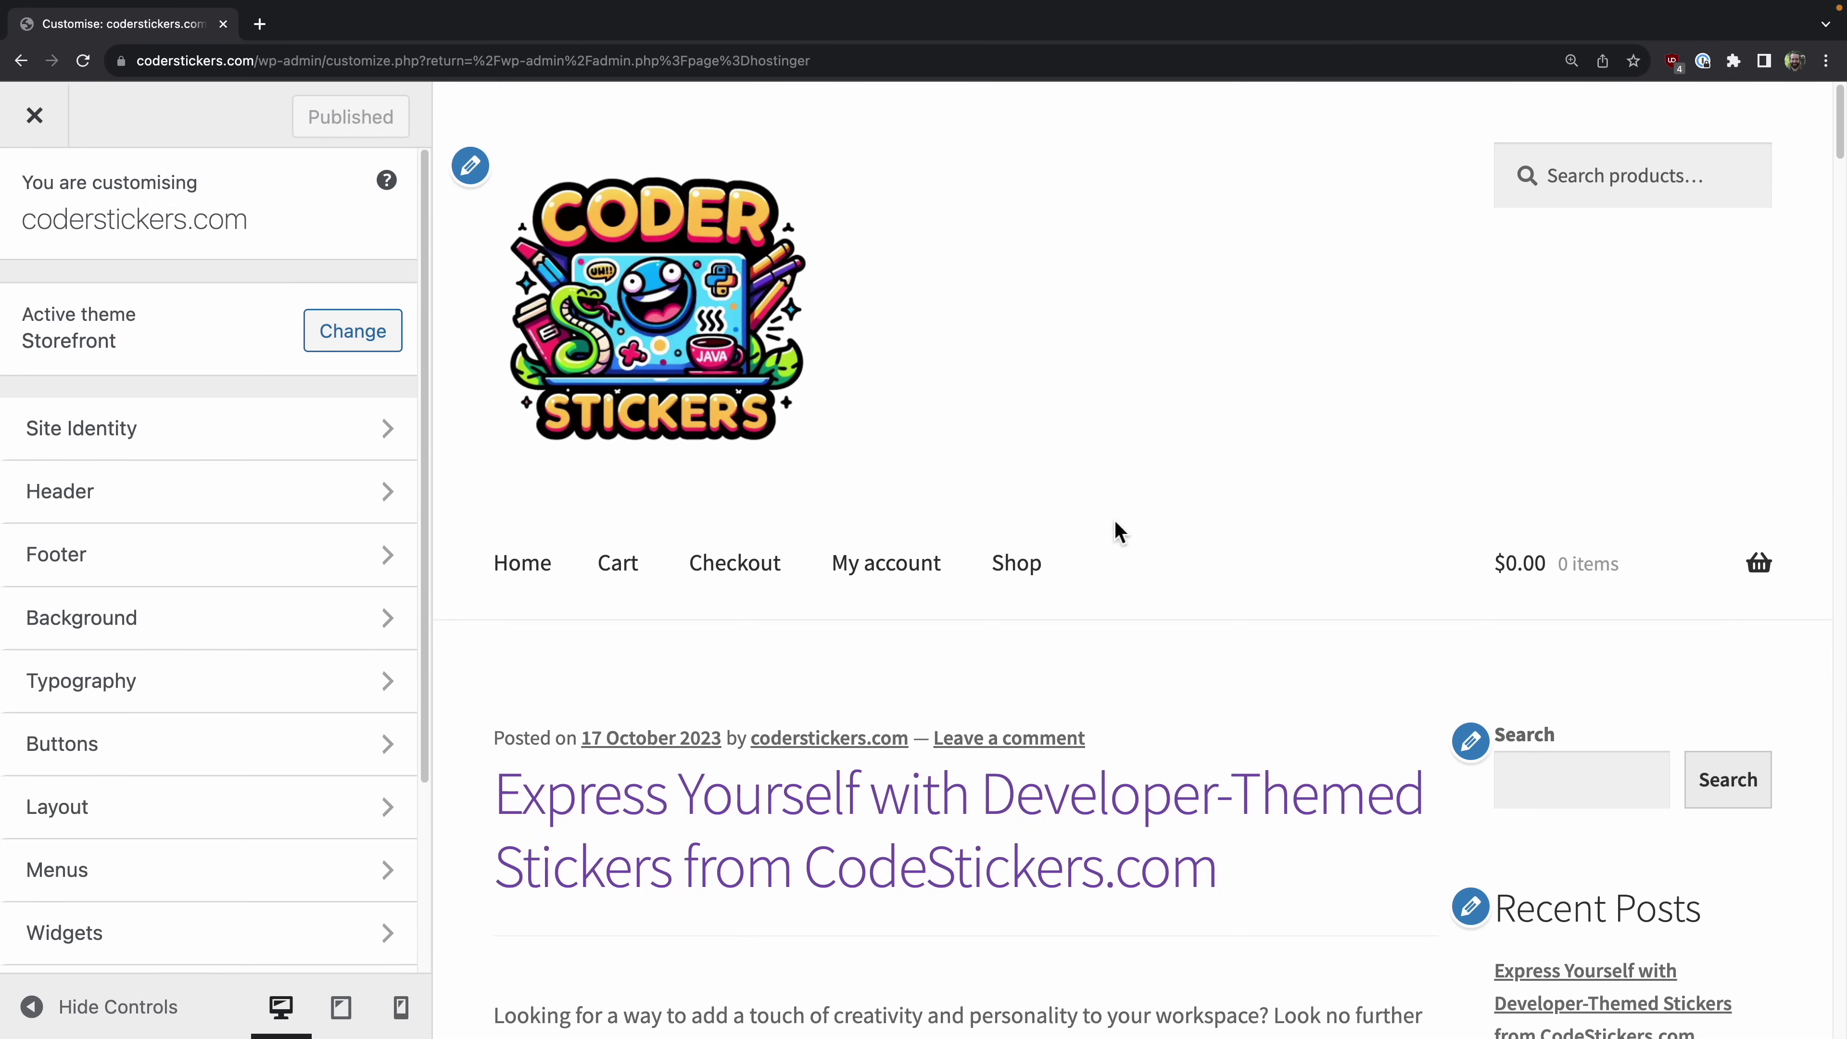
scroll(1116, 522, down, 5)
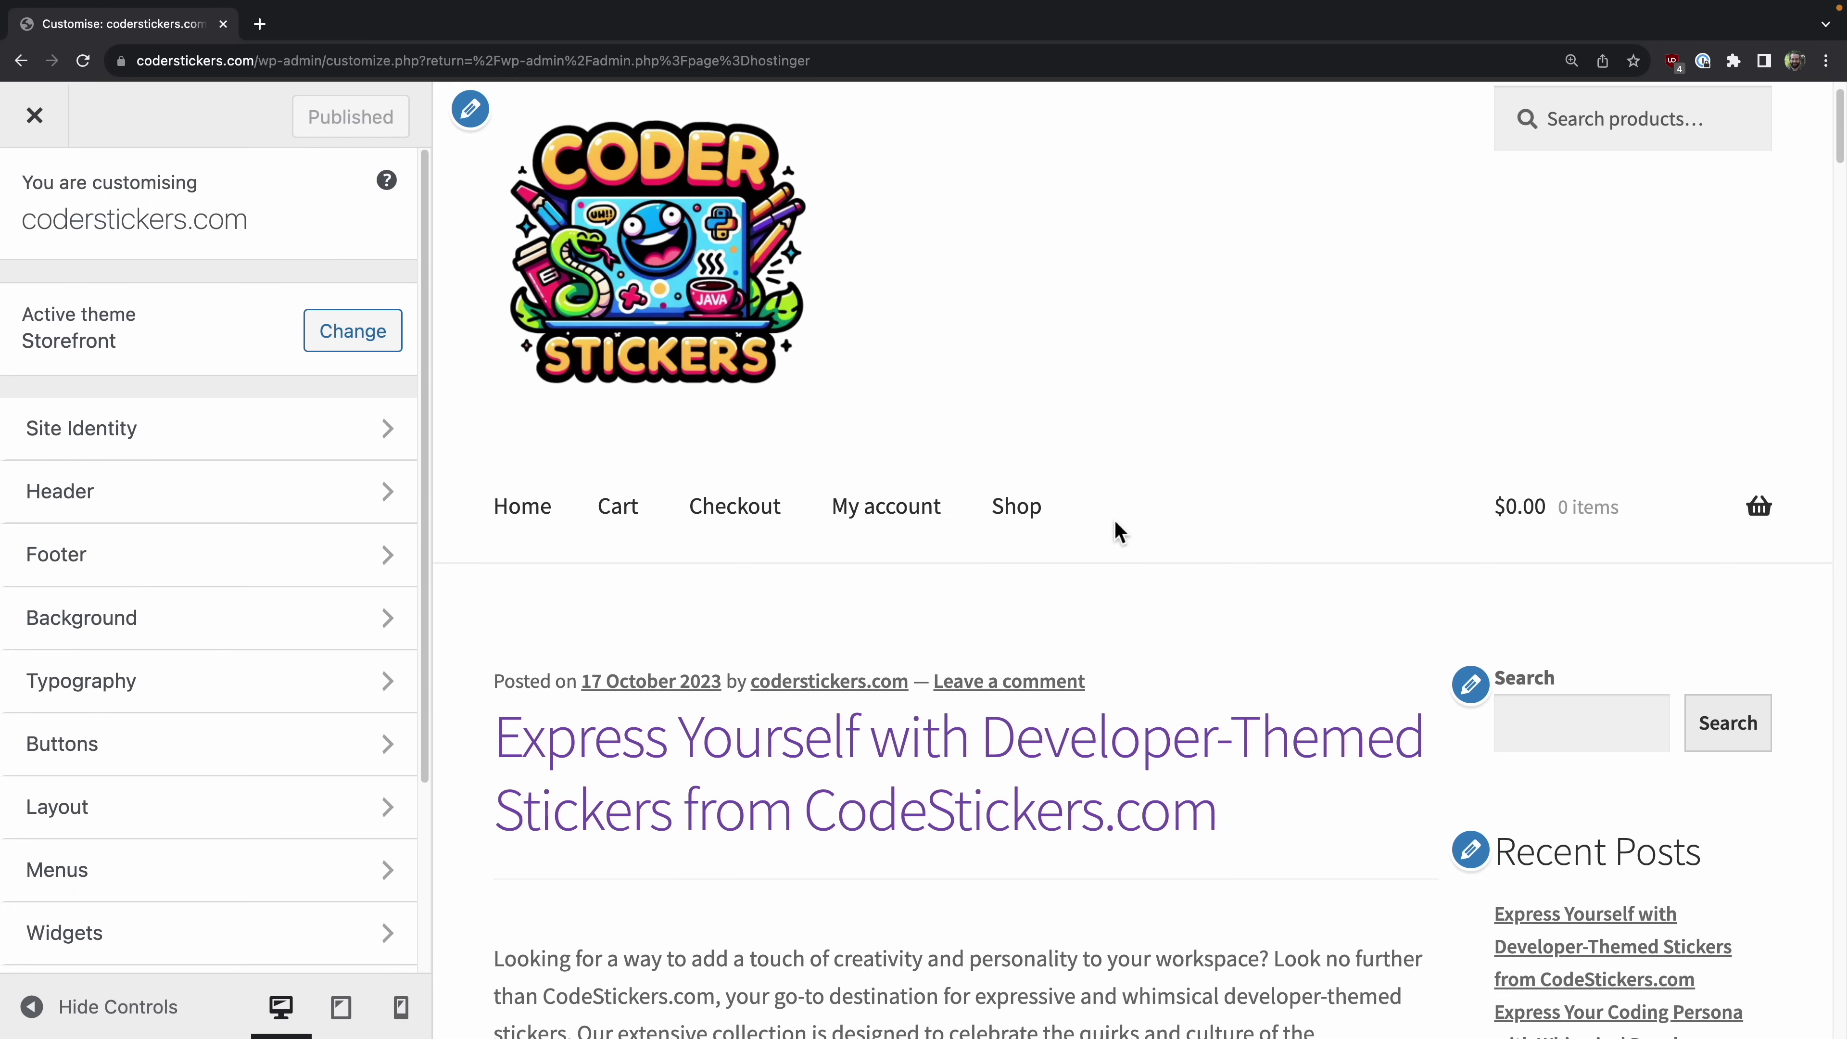
scroll(1113, 517, down, 2)
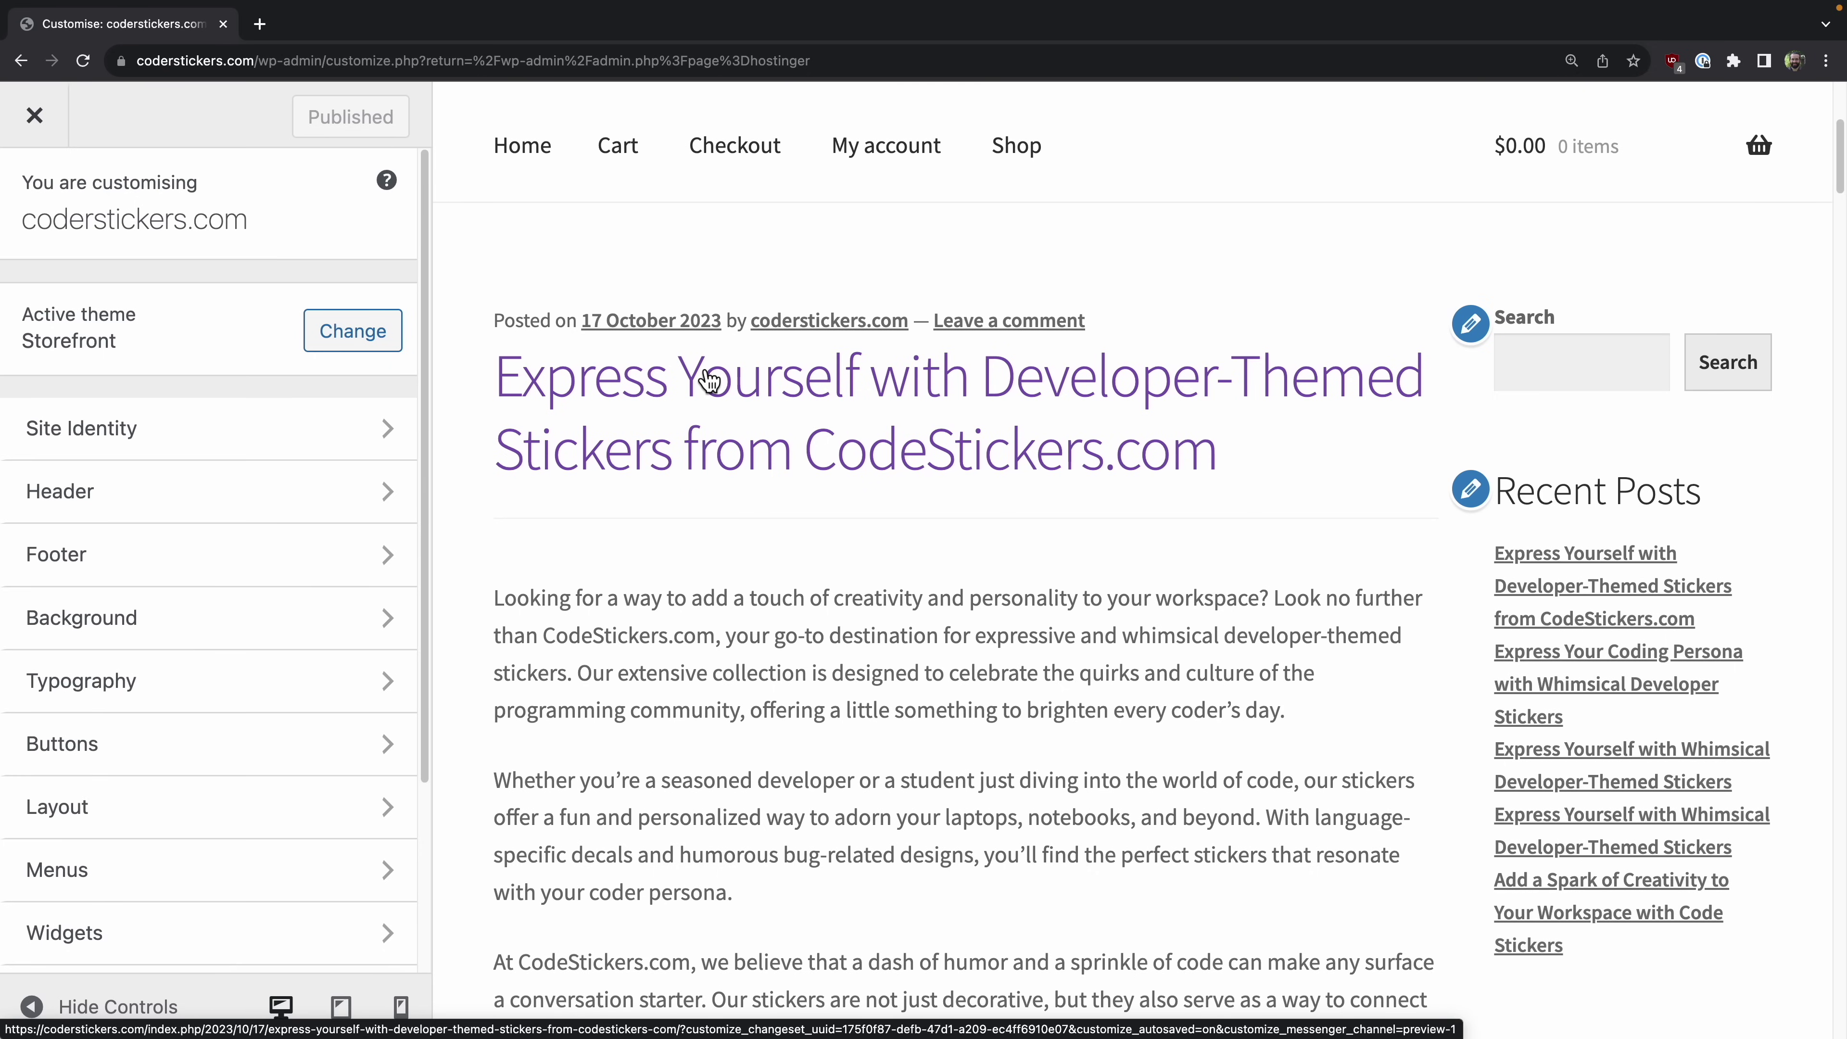
scroll(1027, 426, down, 1)
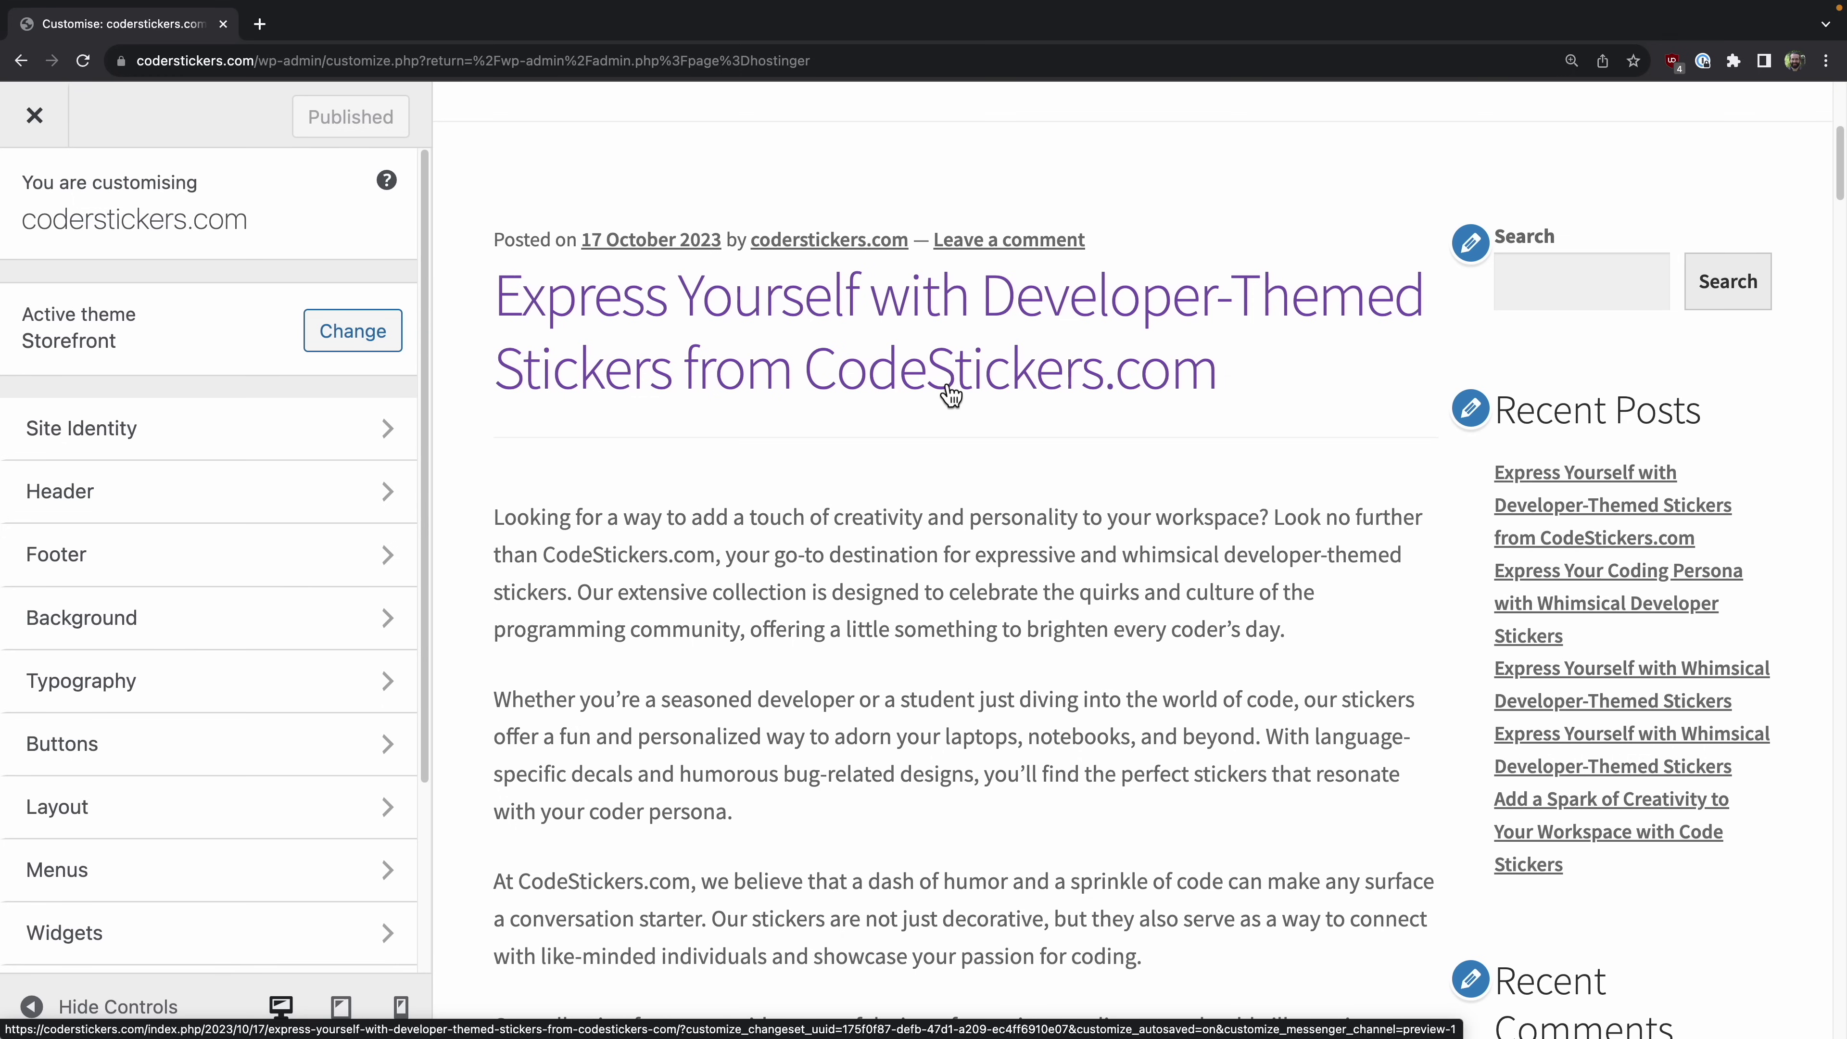
scroll(950, 396, down, 5)
scroll(939, 376, down, 4)
scroll(943, 387, up, 1)
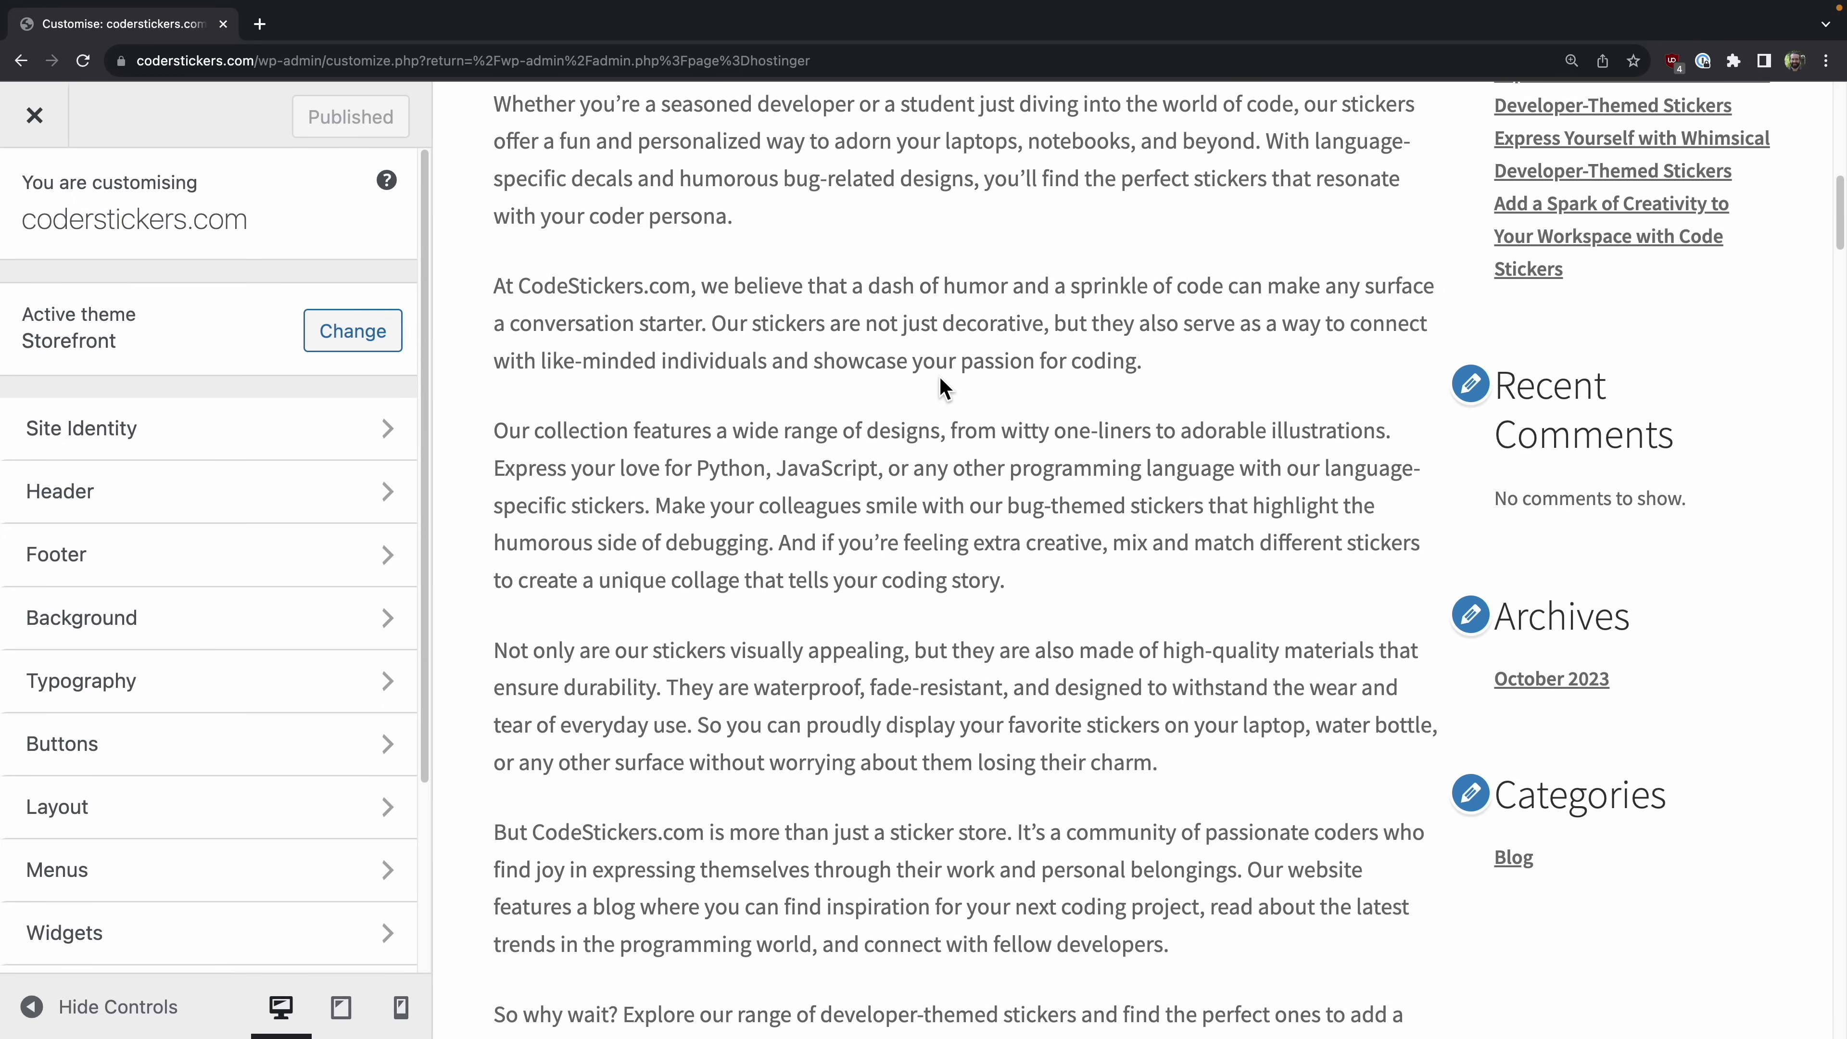
scroll(943, 387, down, 5)
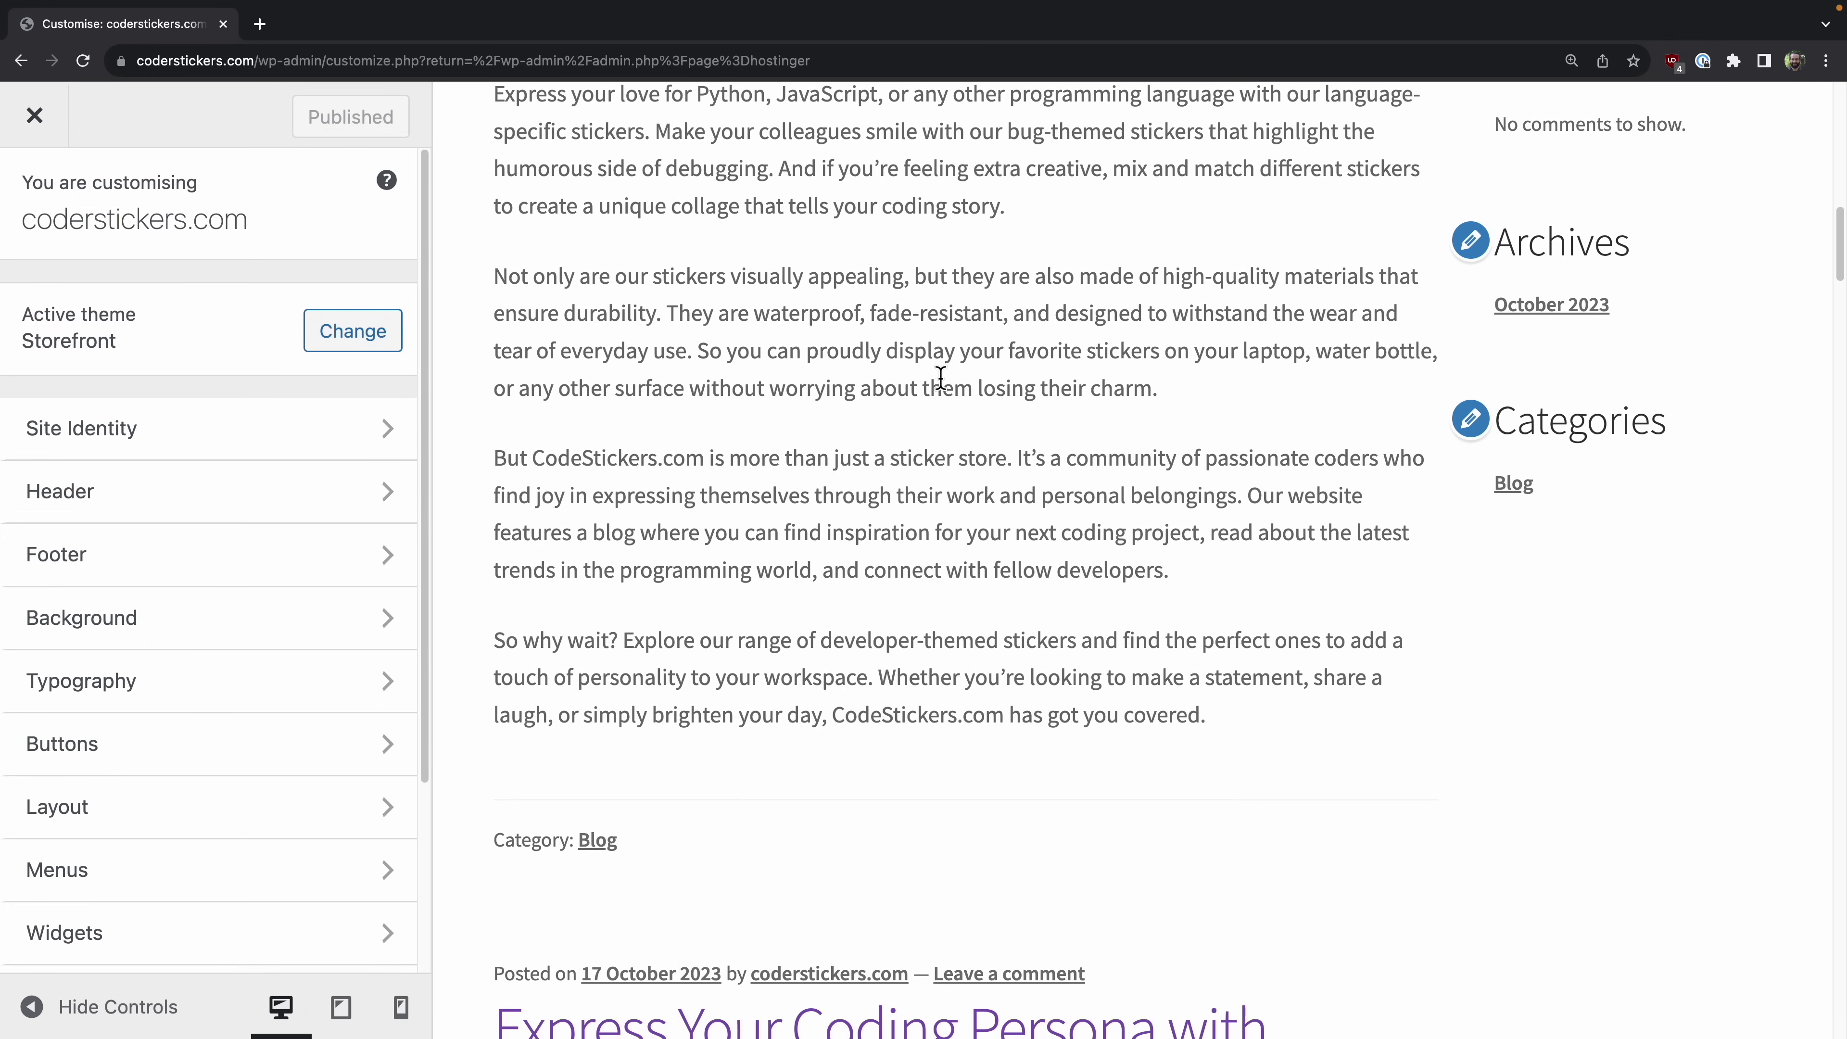
scroll(940, 377, down, 3)
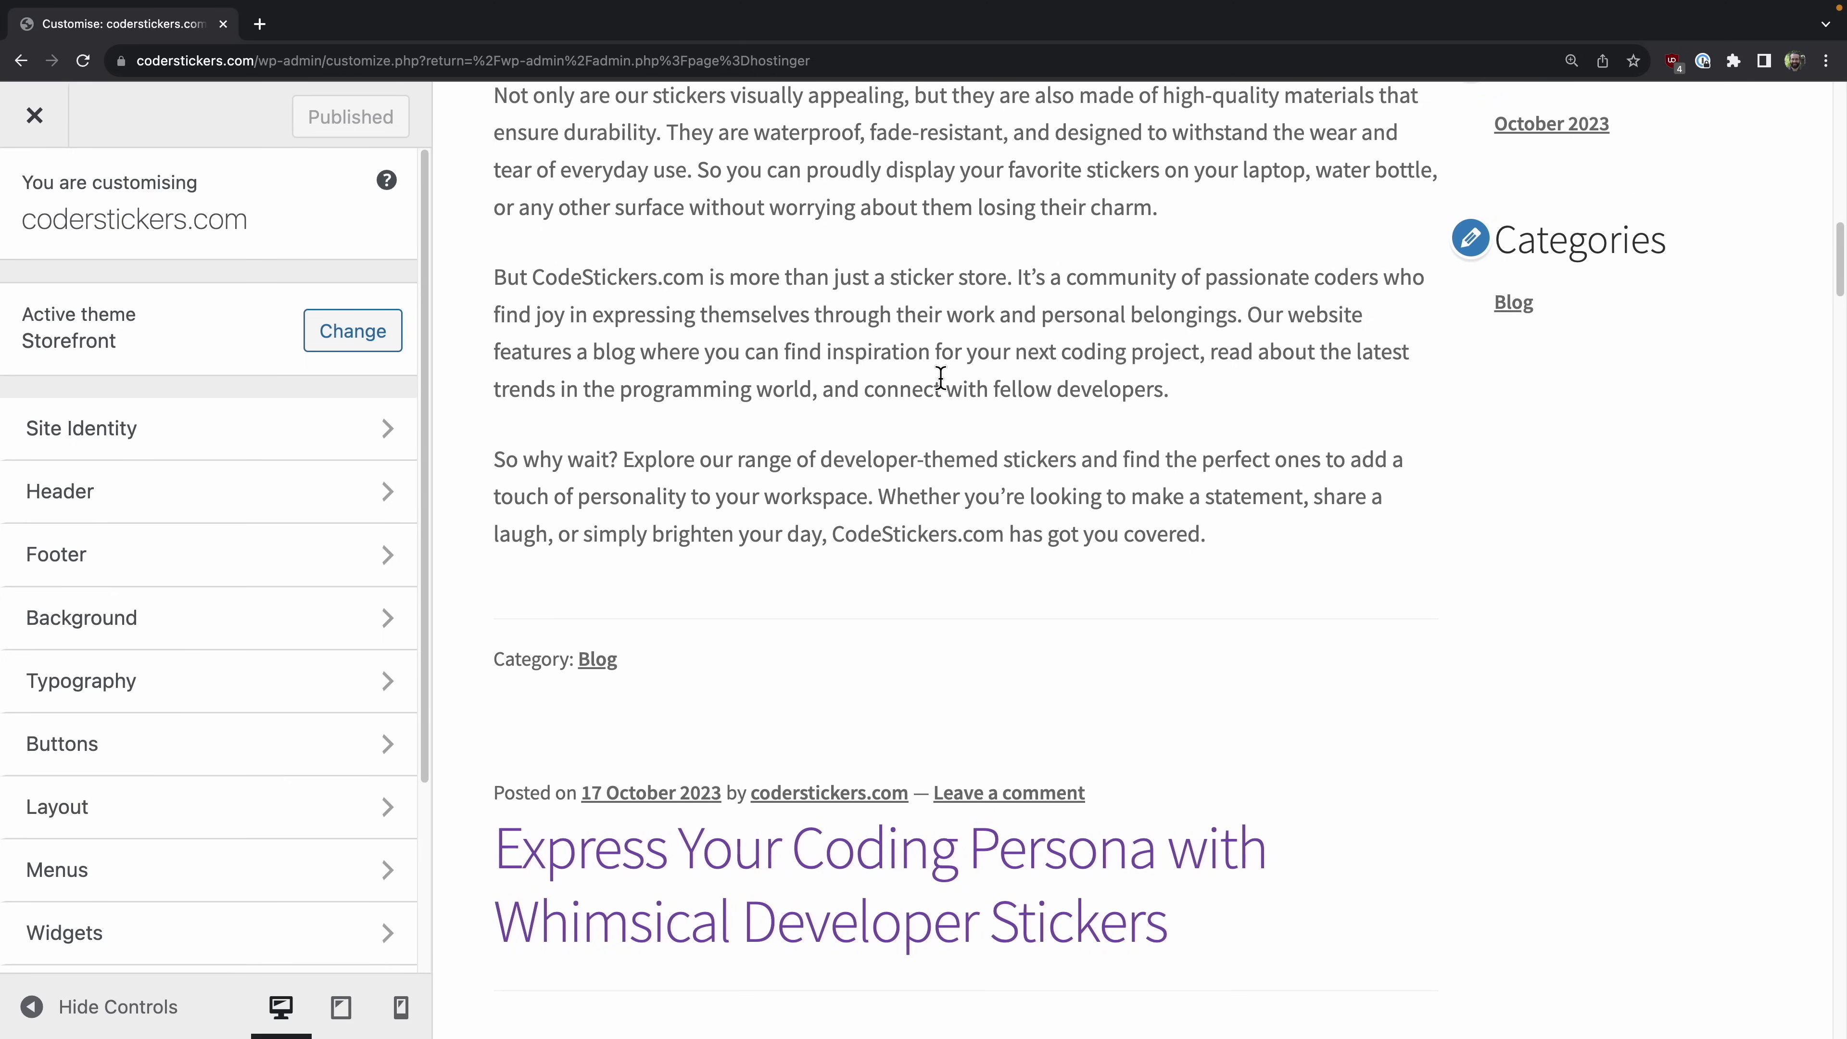
scroll(940, 377, down, 6)
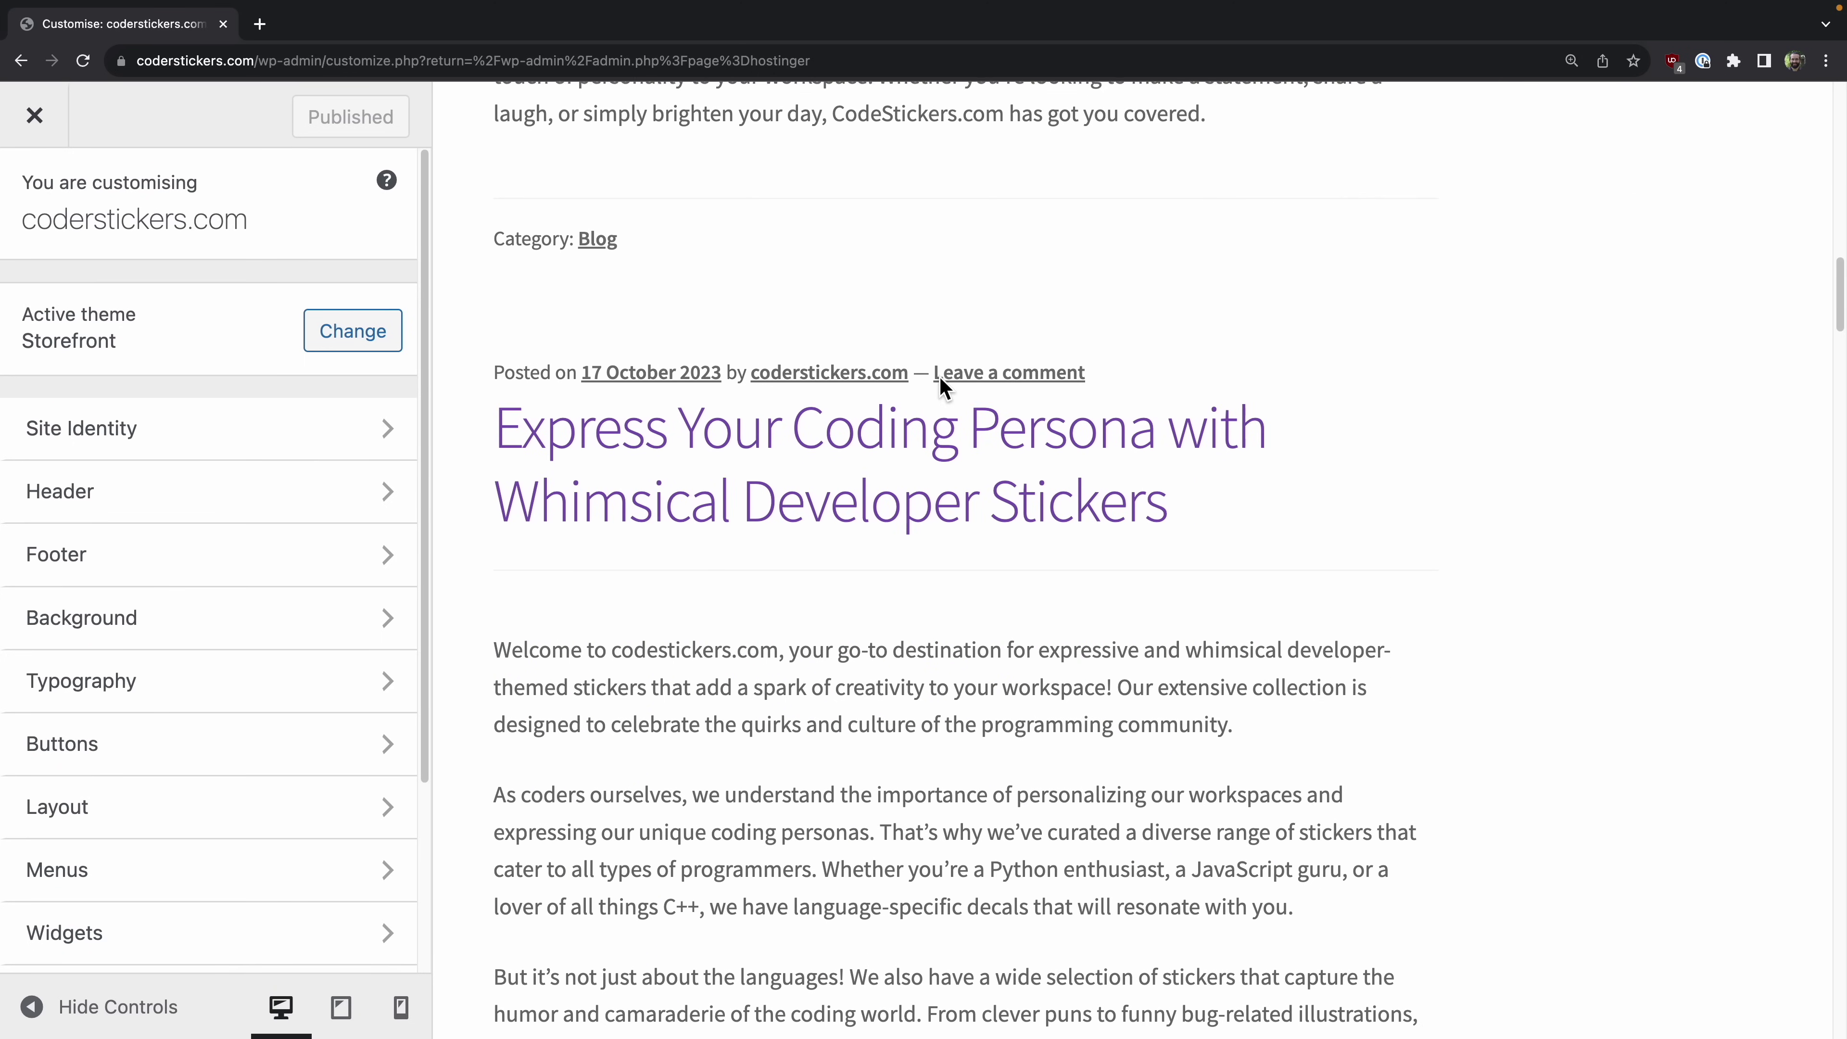
scroll(940, 376, up, 20)
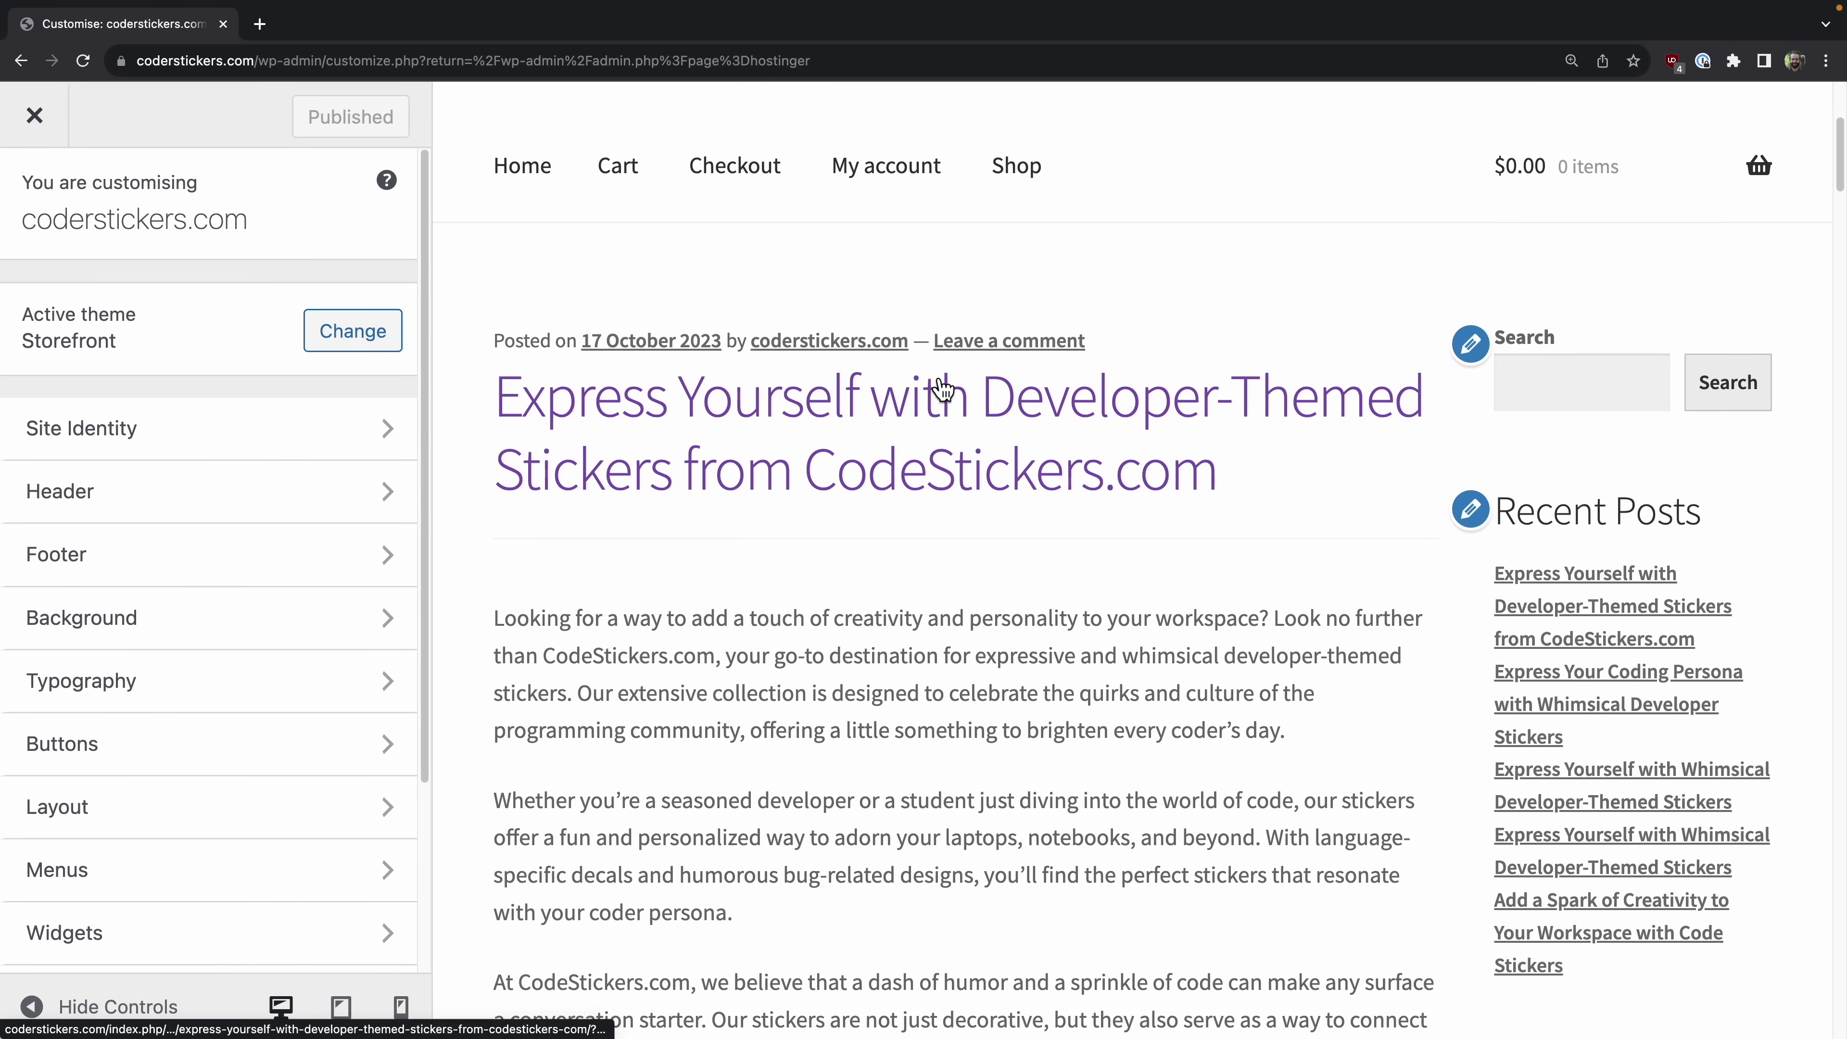
scroll(929, 426, down, 1)
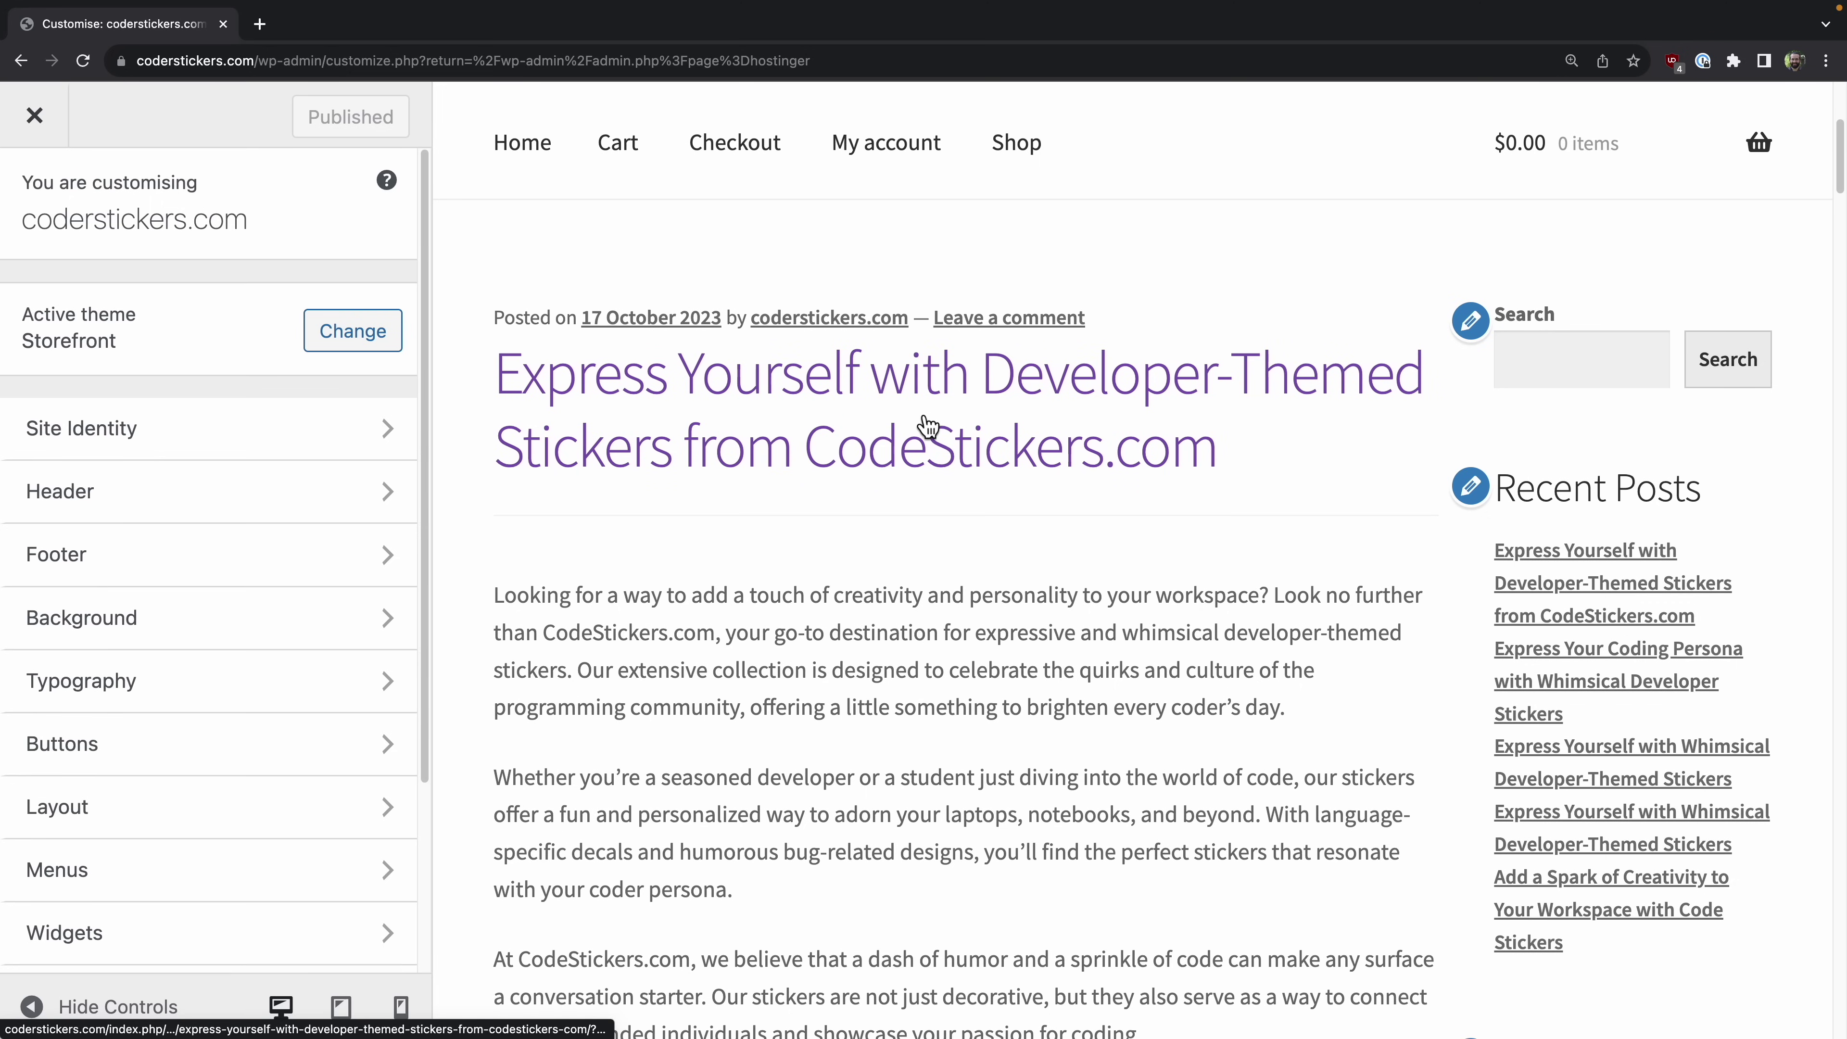
scroll(929, 426, up, 1)
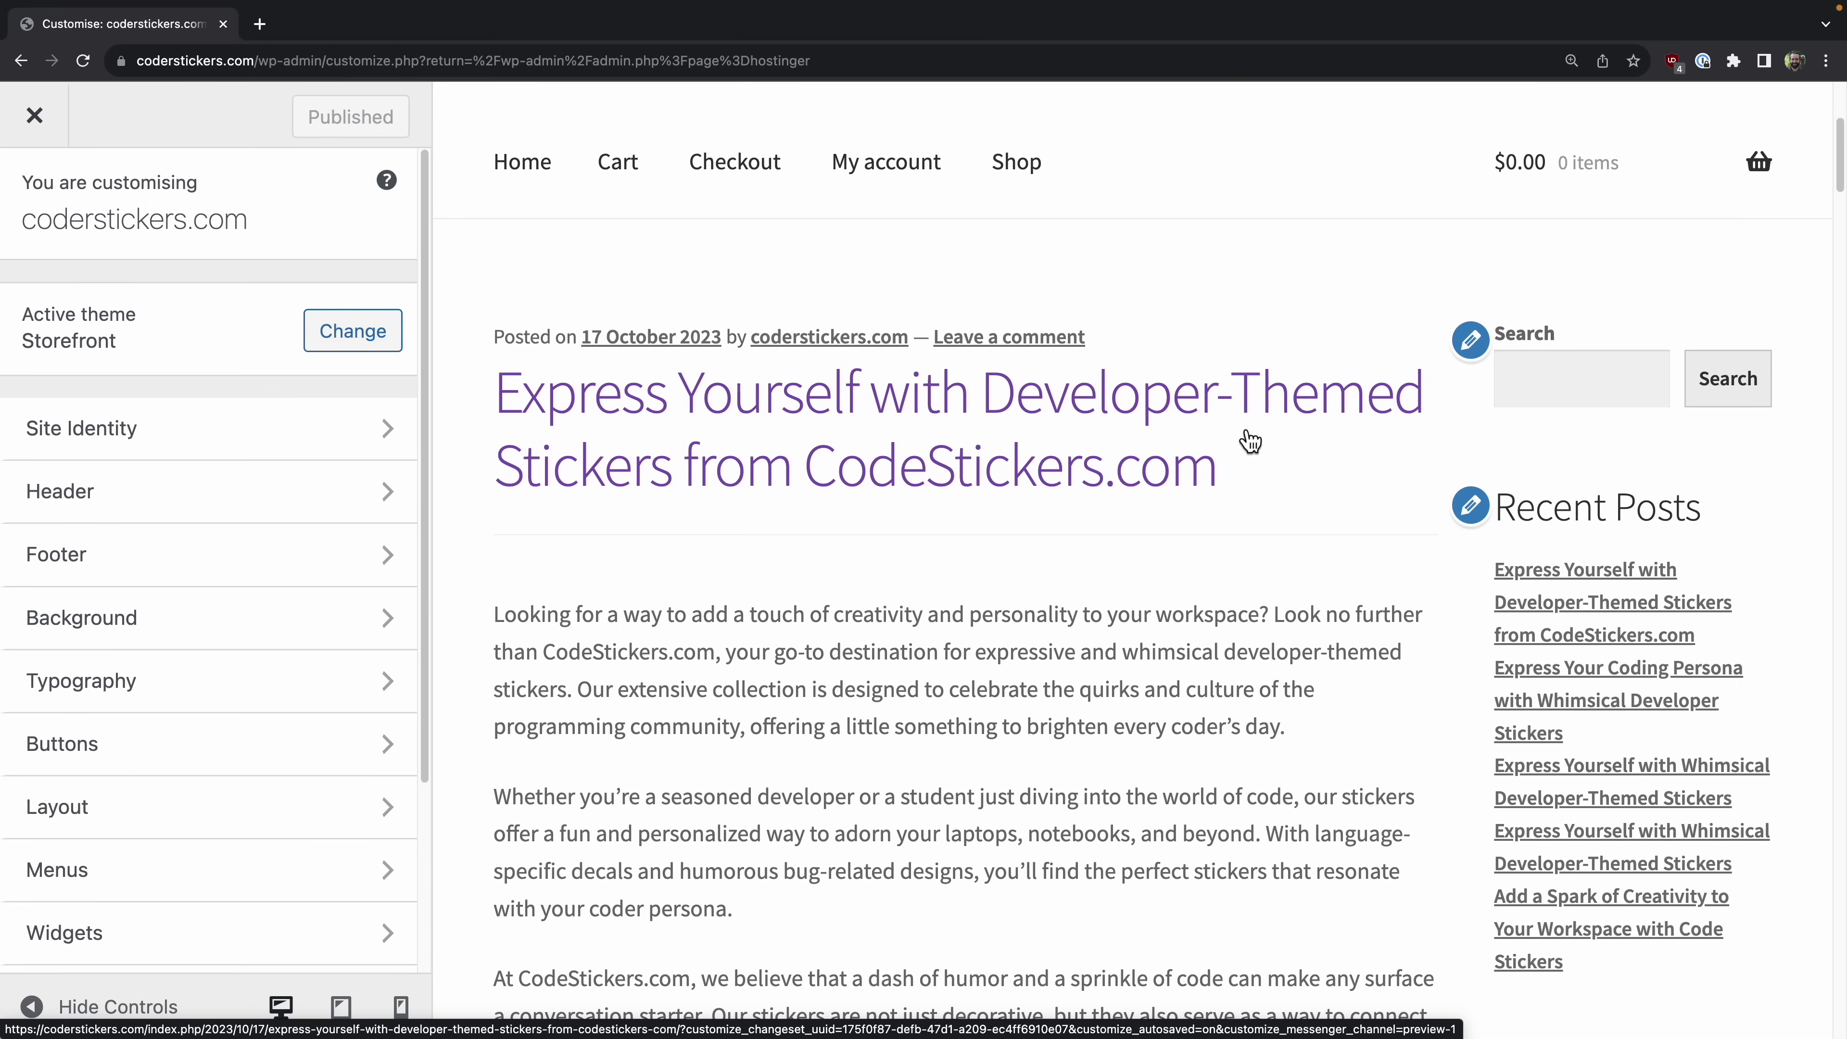
scroll(1007, 452, down, 10)
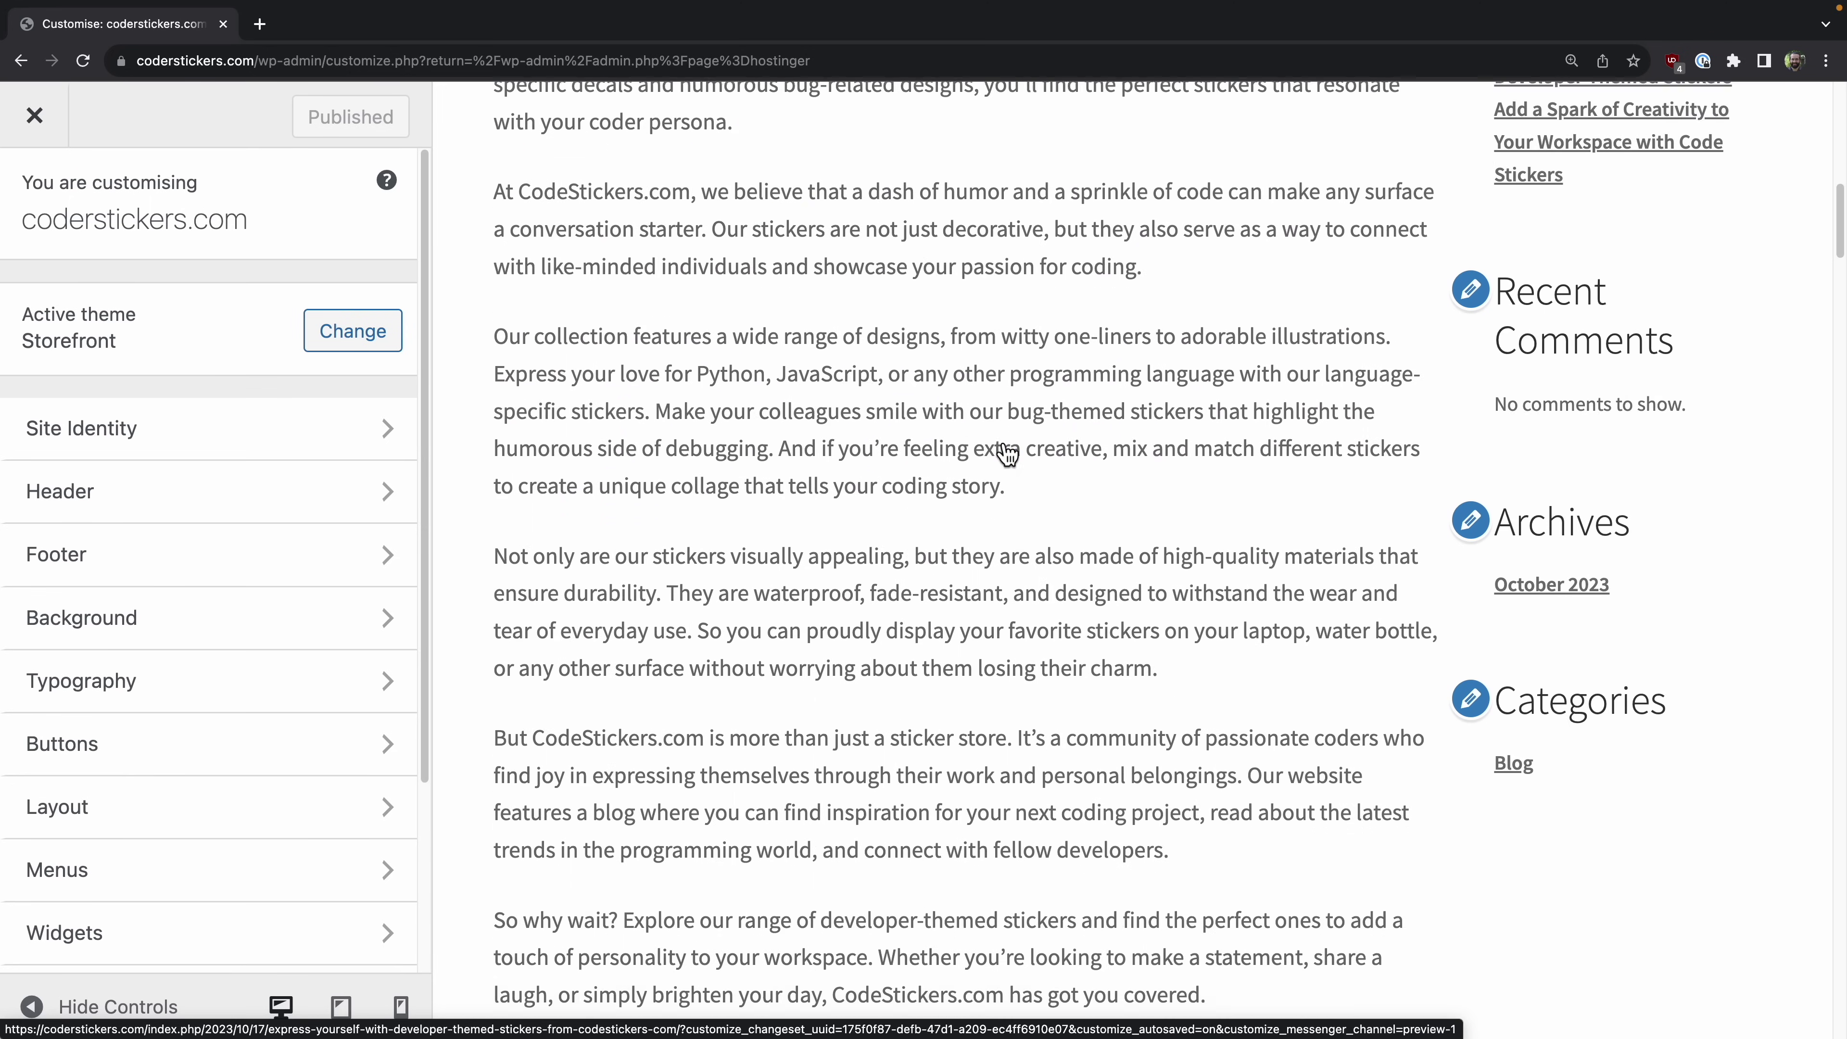
scroll(999, 443, down, 8)
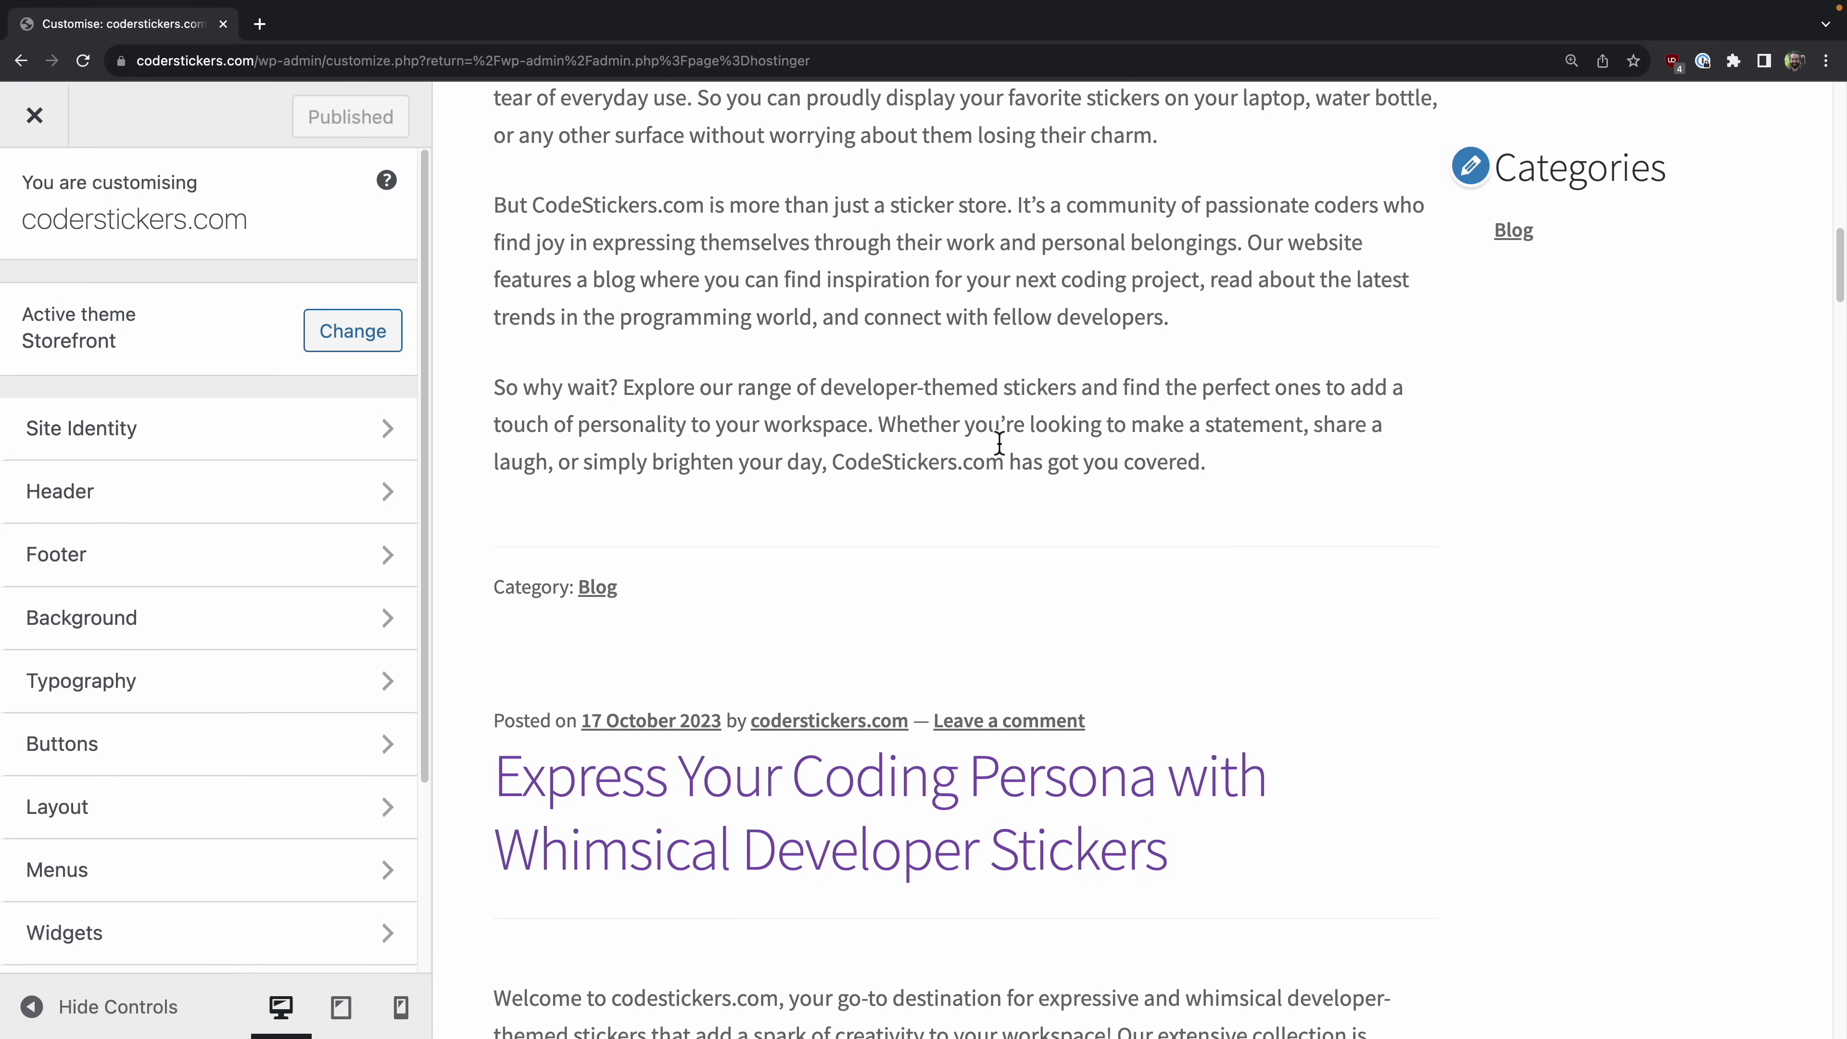
scroll(1000, 443, down, 3)
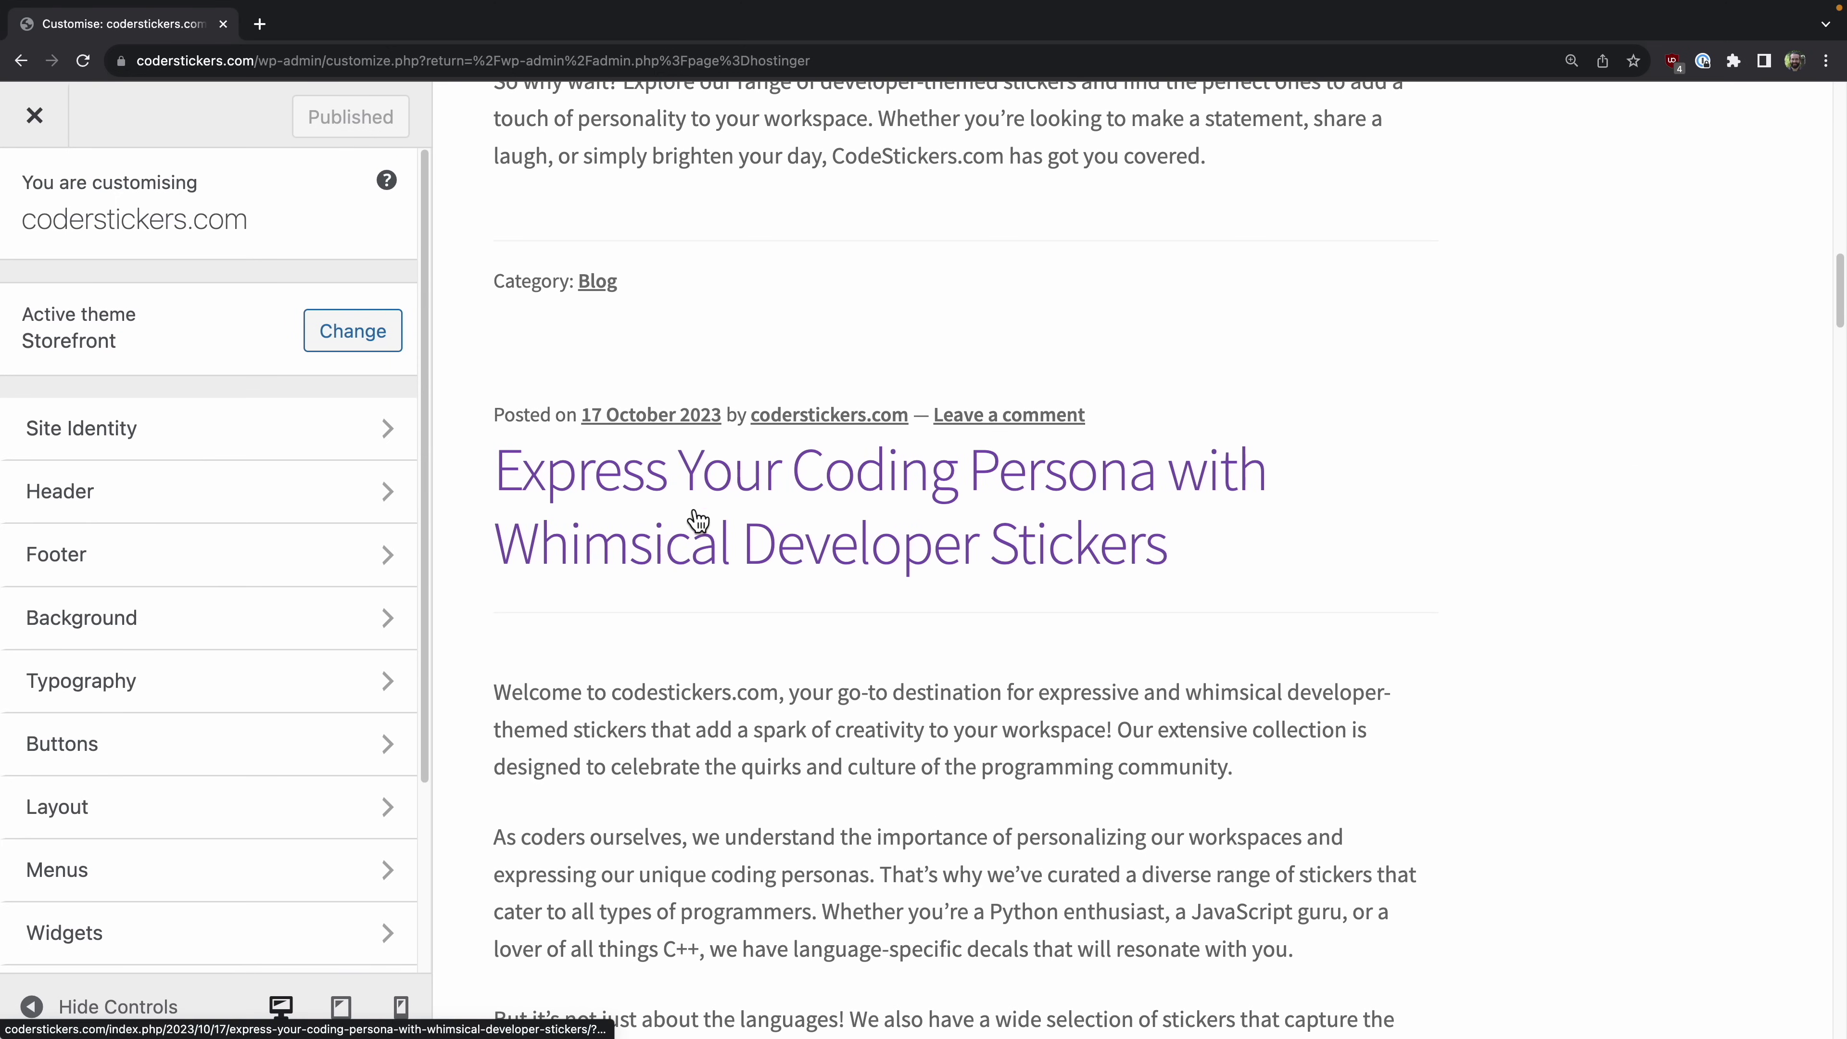
scroll(832, 536, down, 5)
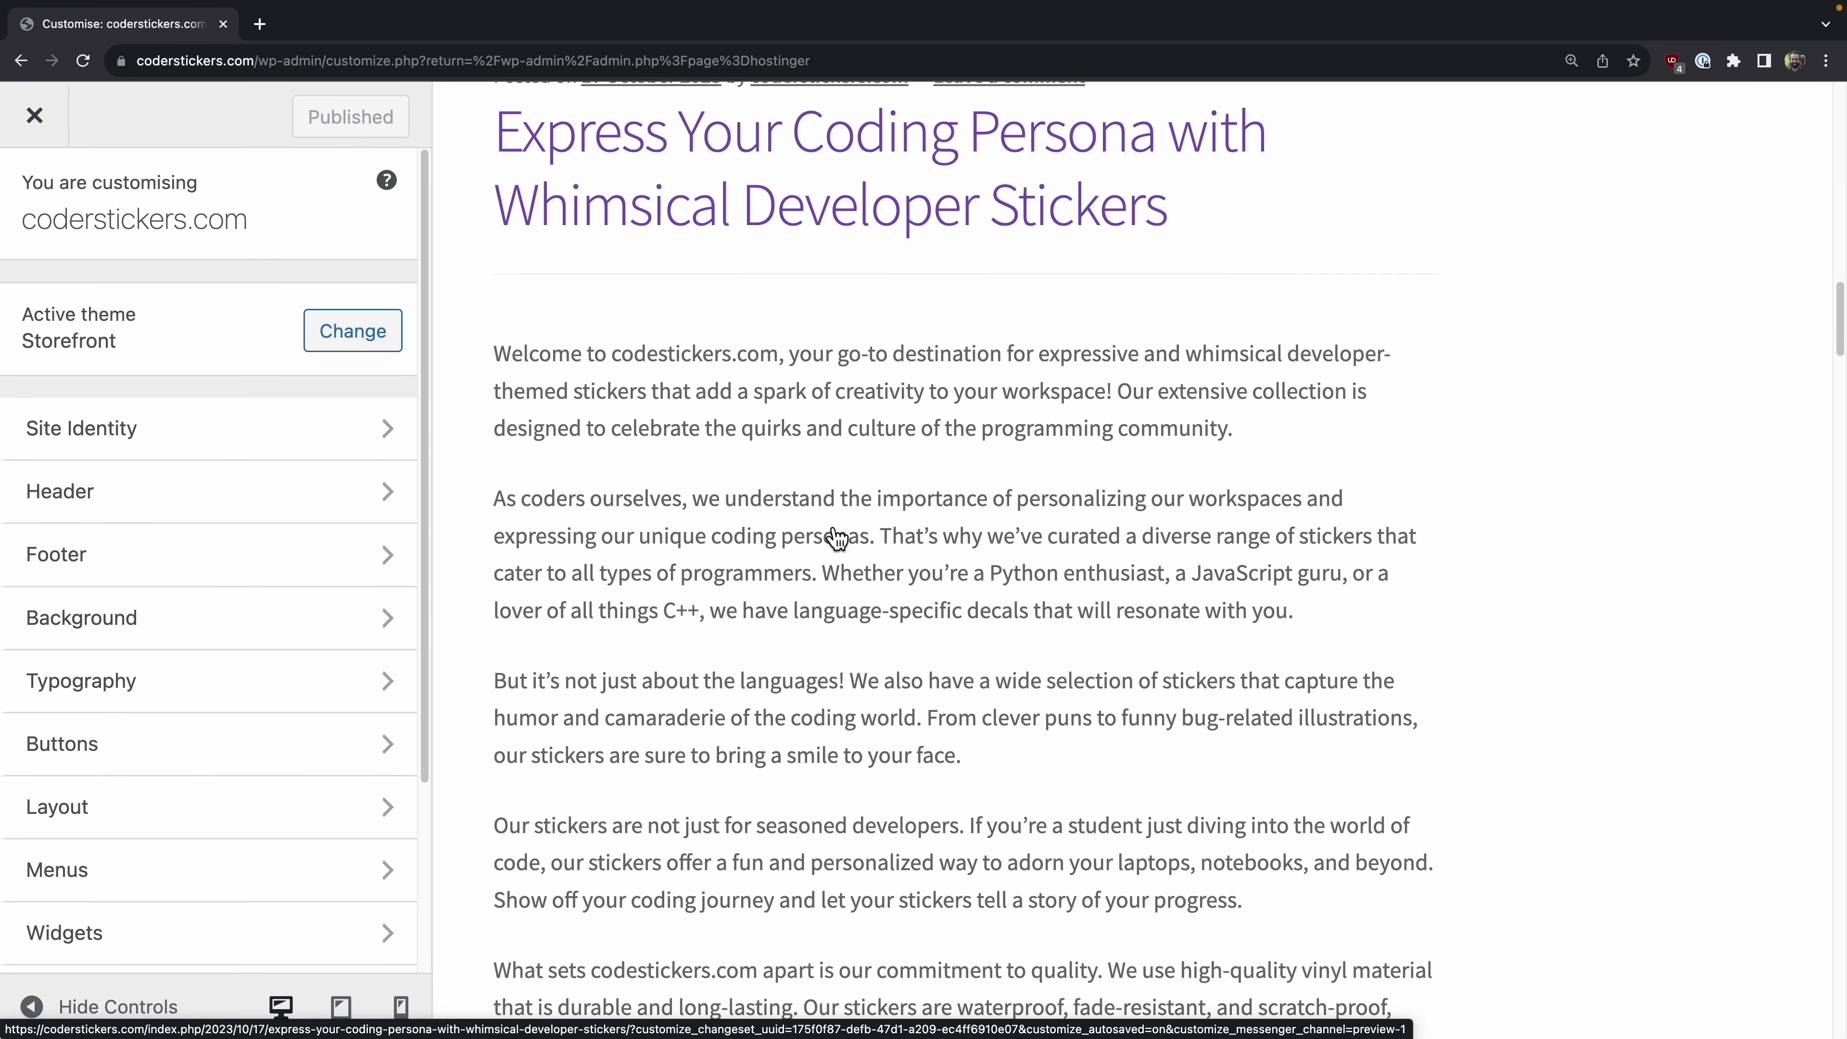
scroll(829, 525, down, 4)
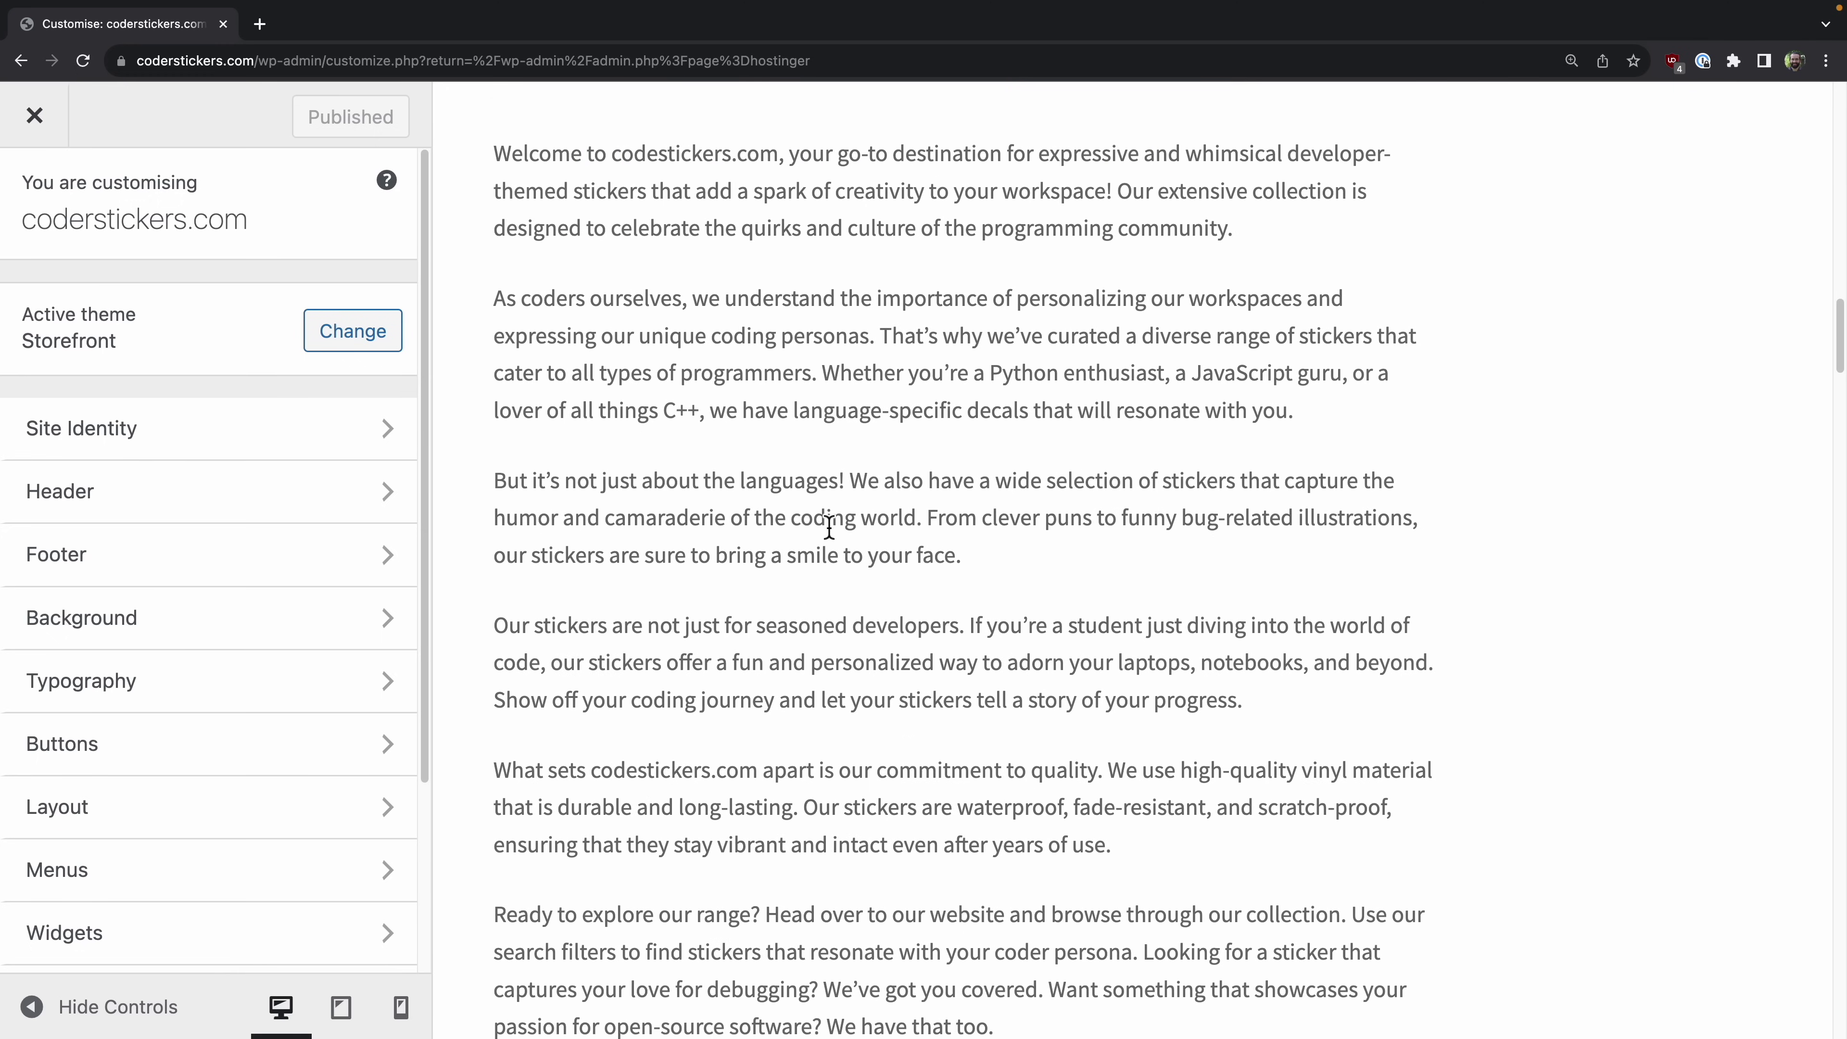
scroll(829, 530, down, 15)
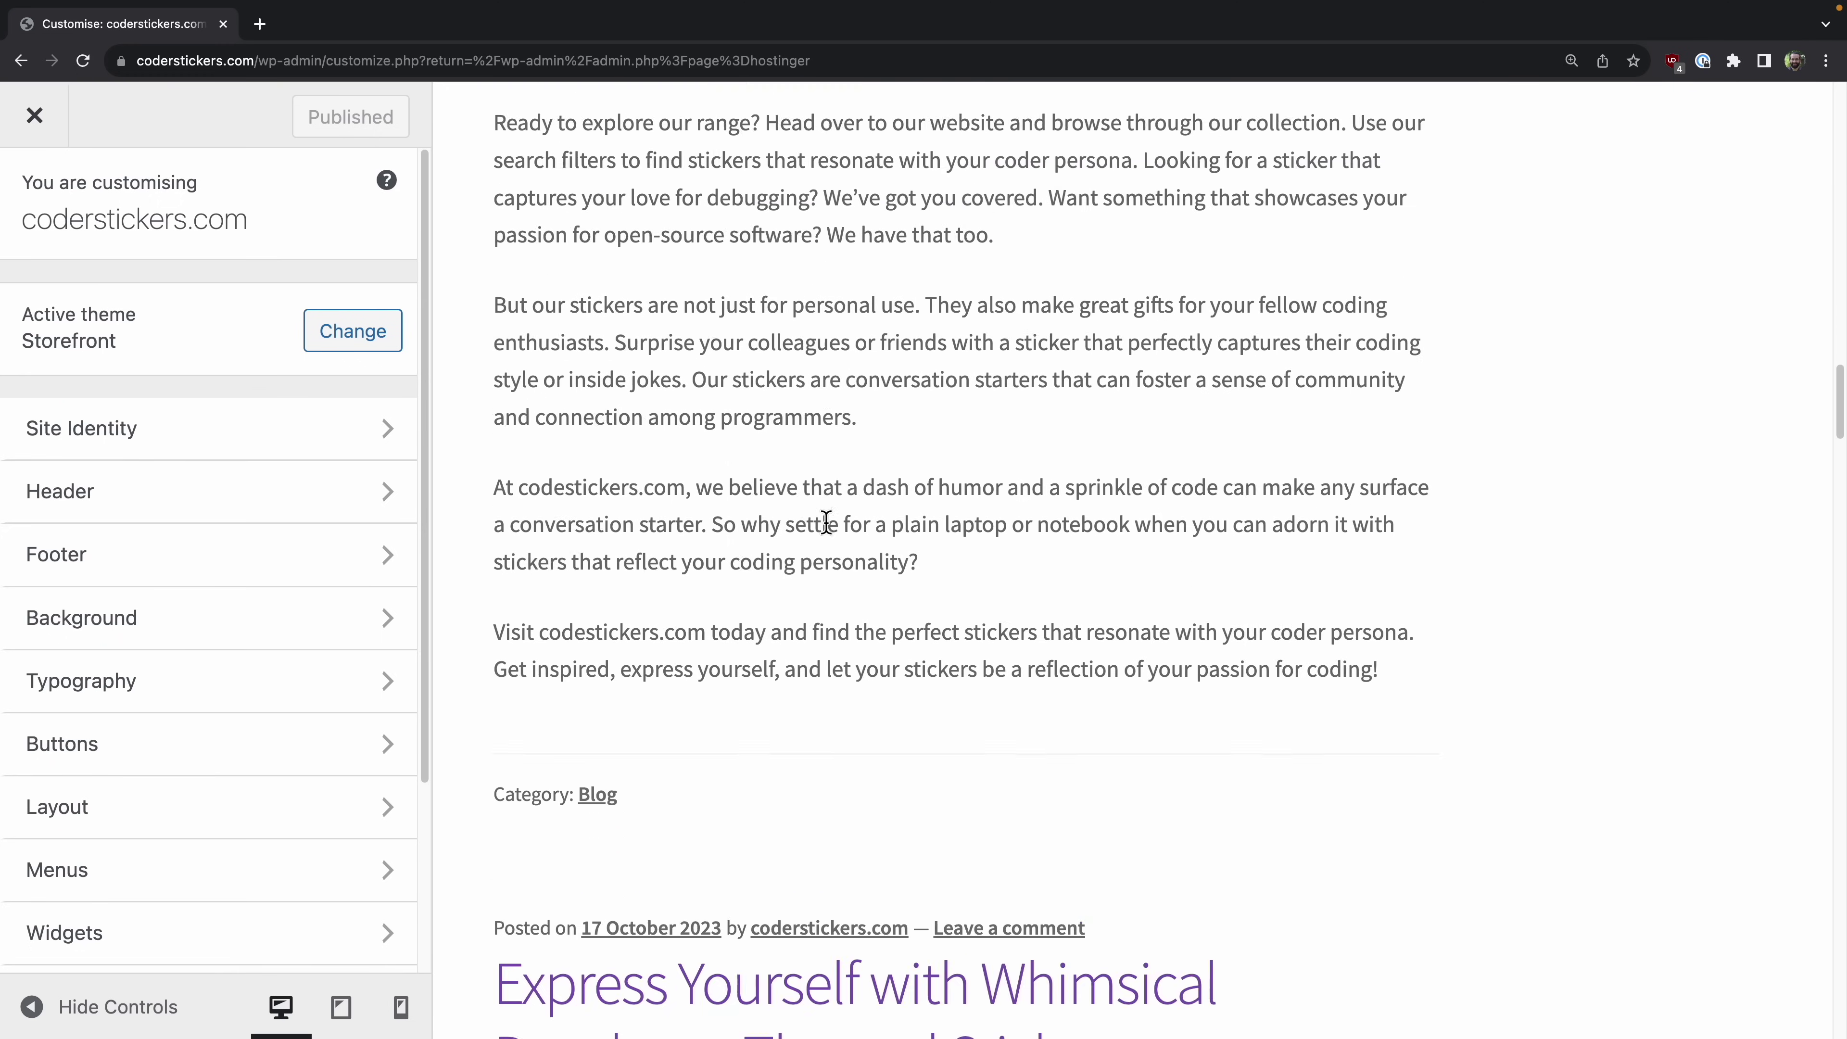
scroll(826, 521, down, 12)
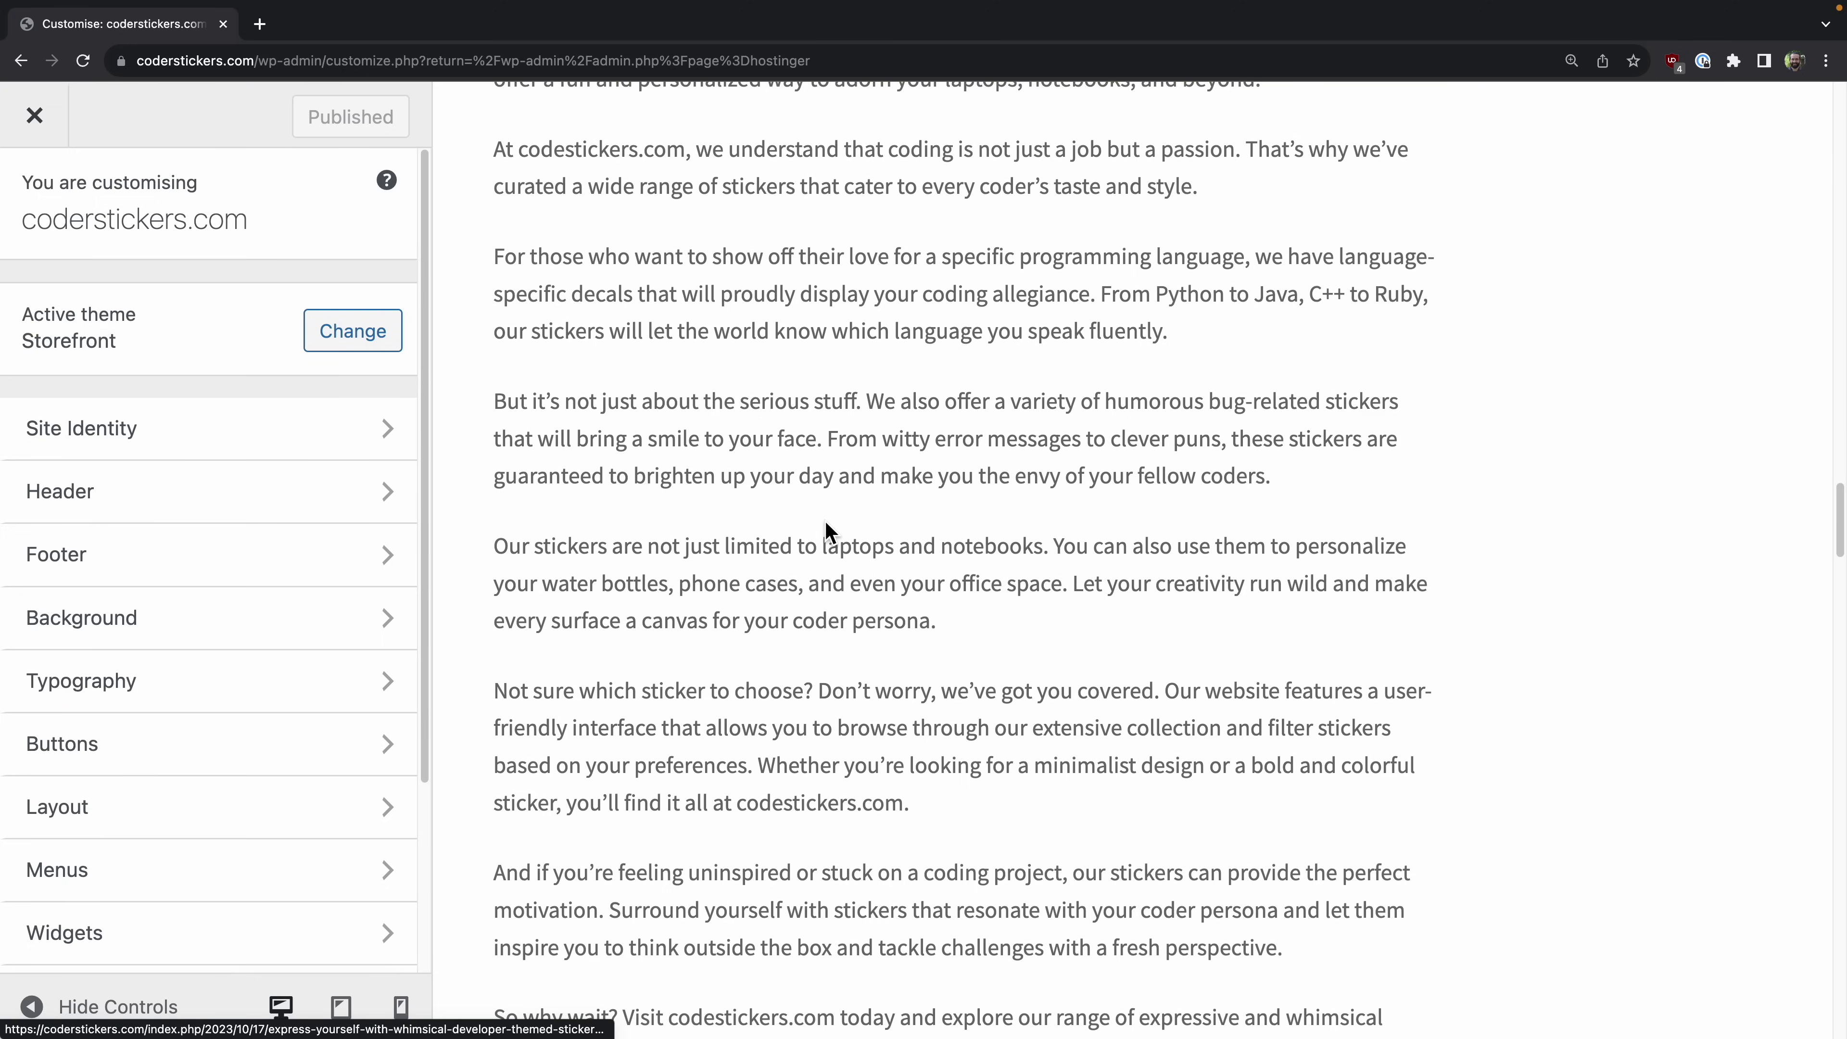
scroll(825, 525, up, 12)
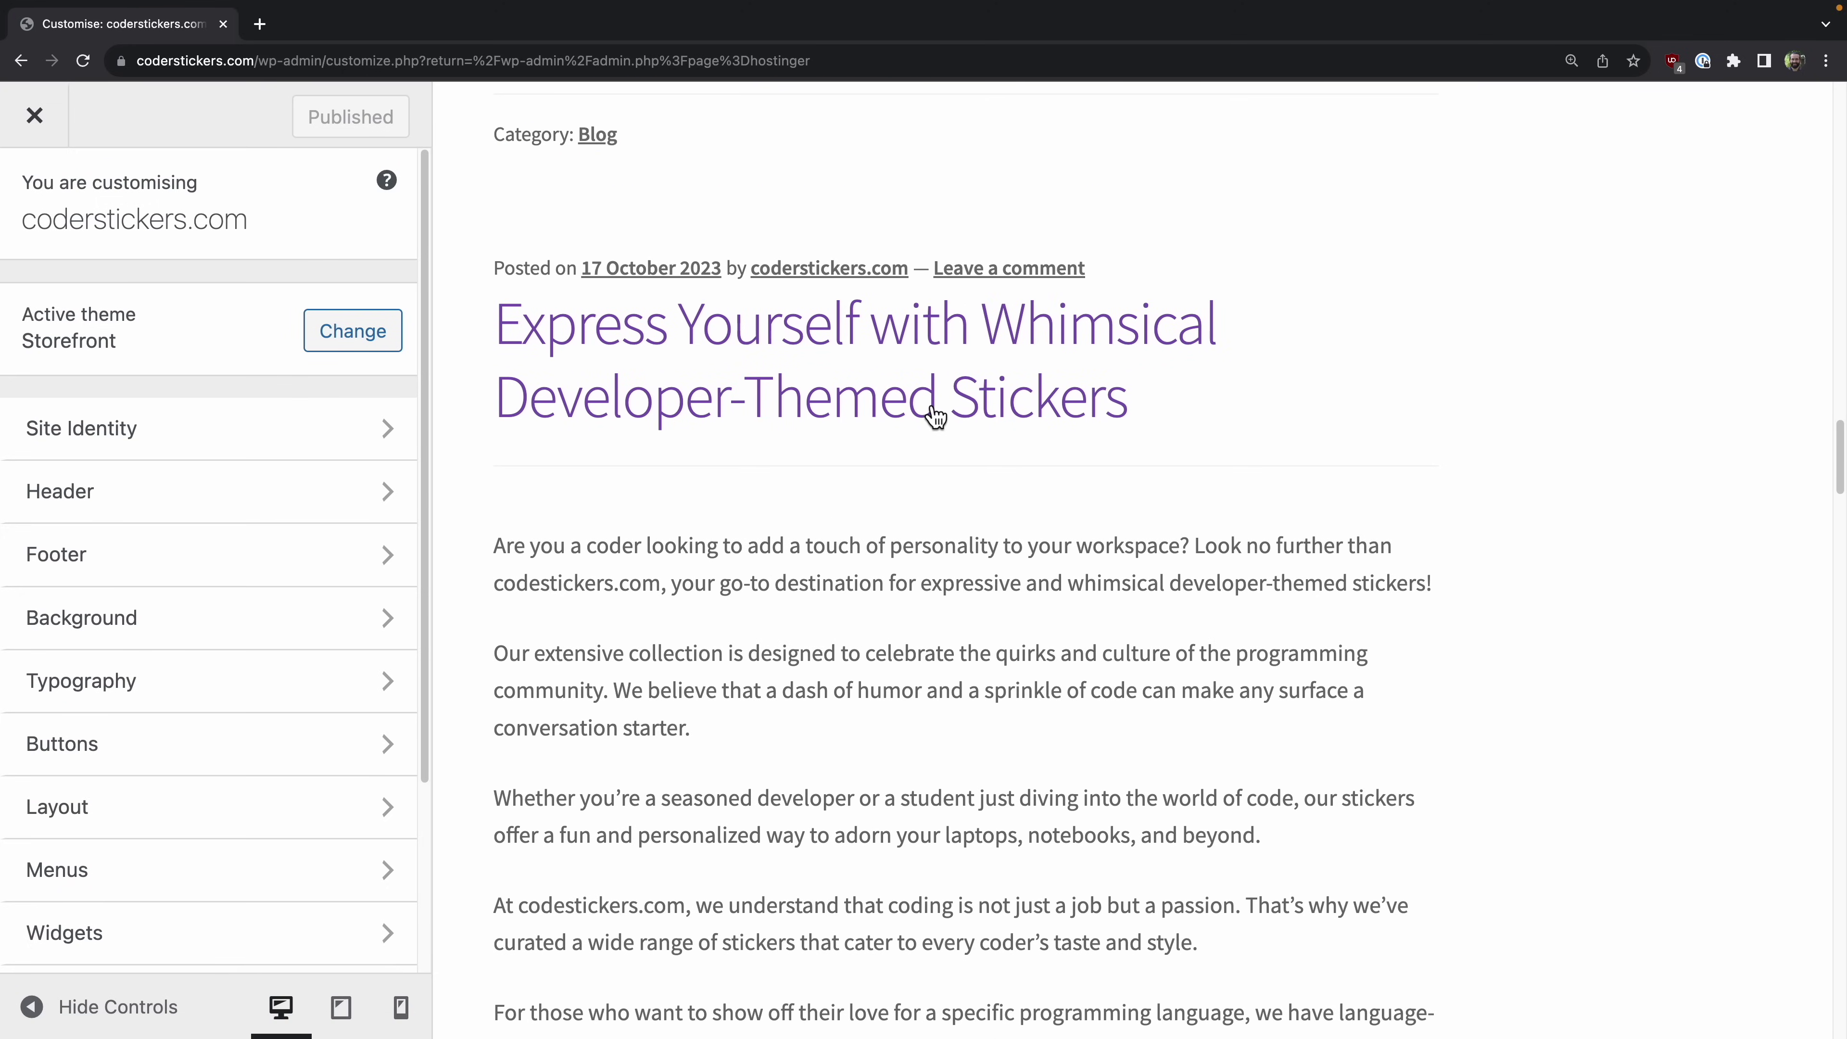
scroll(931, 409, up, 1)
scroll(931, 408, down, 20)
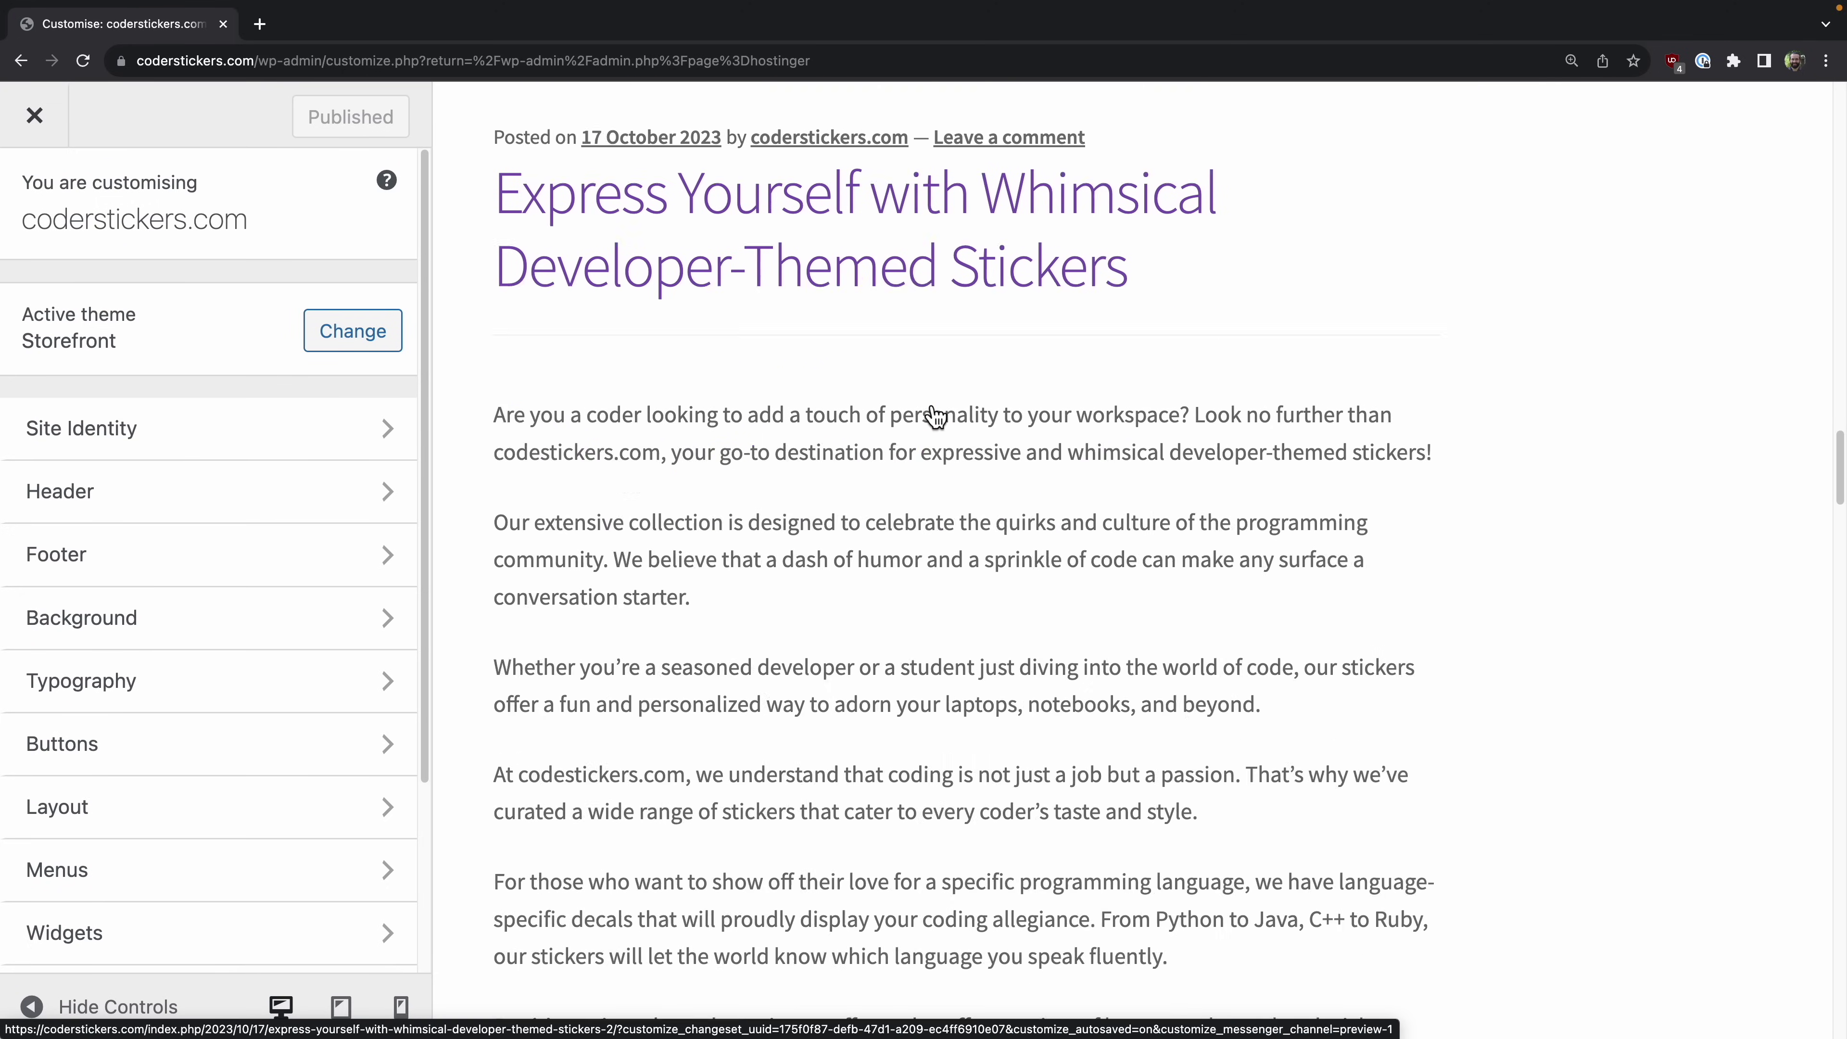
scroll(927, 406, down, 20)
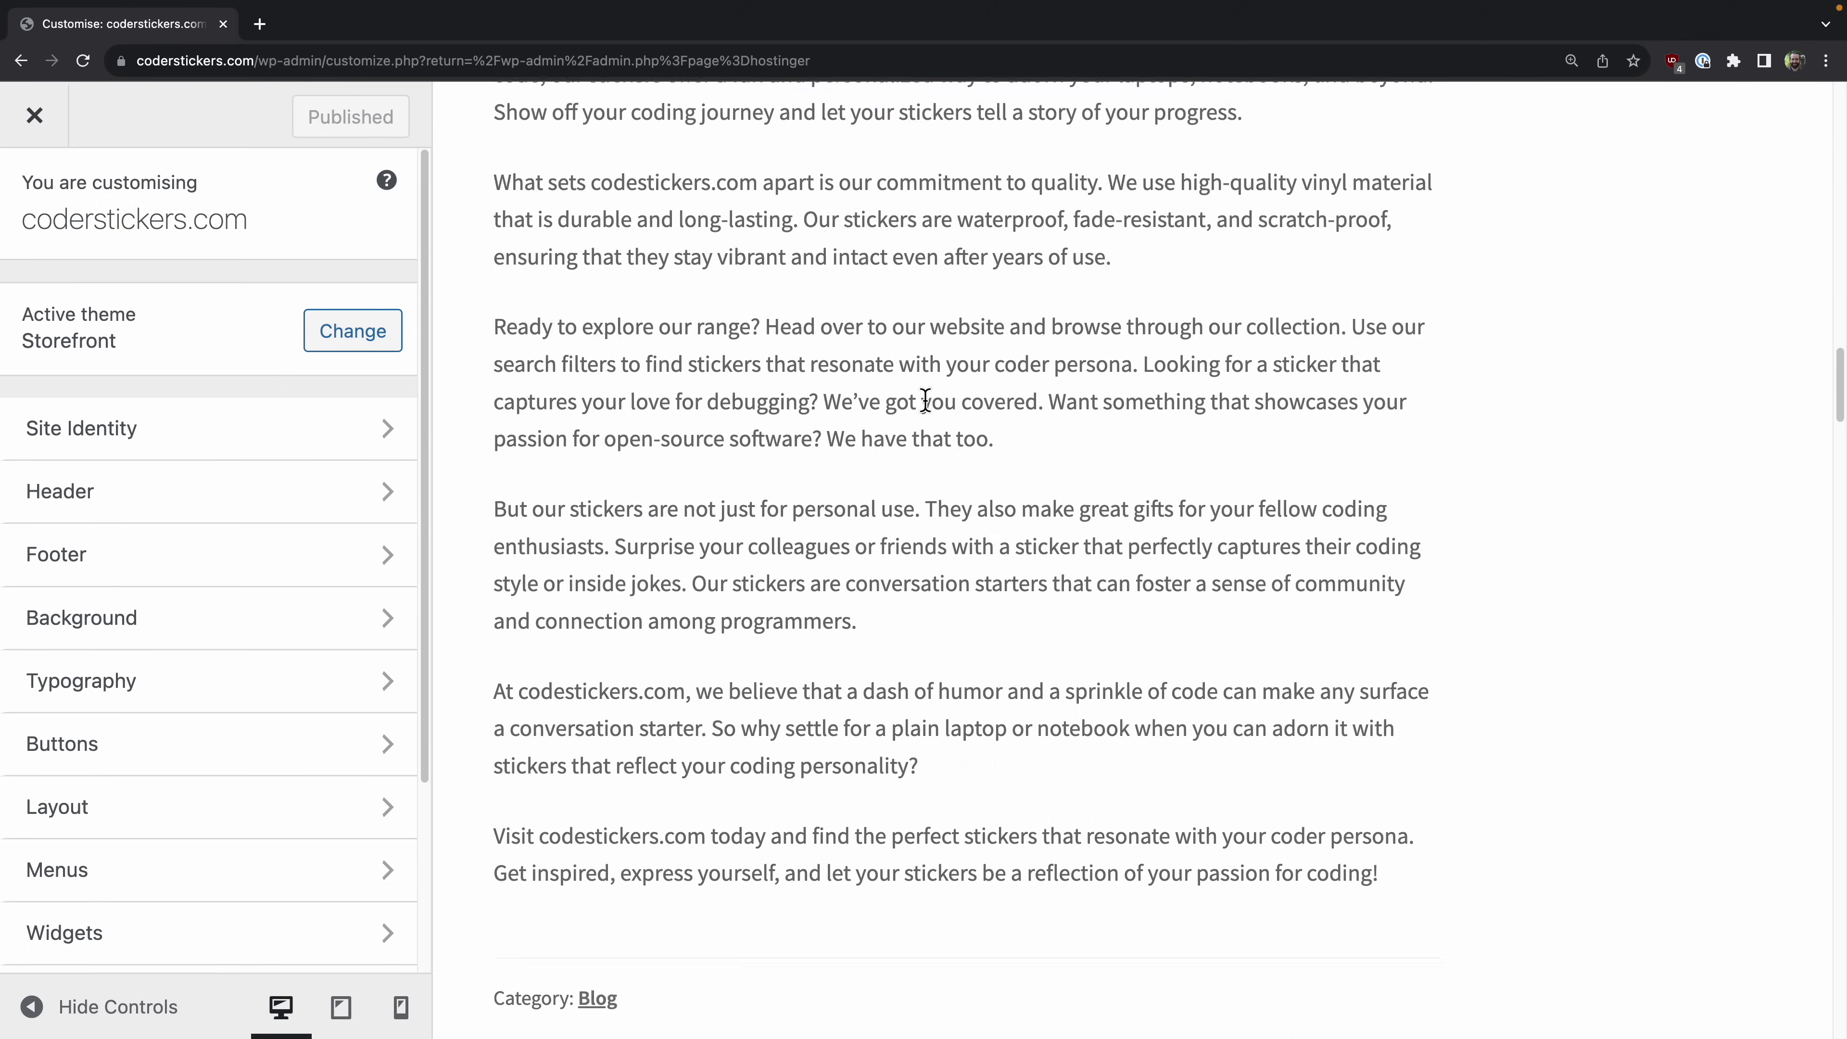
scroll(924, 400, down, 11)
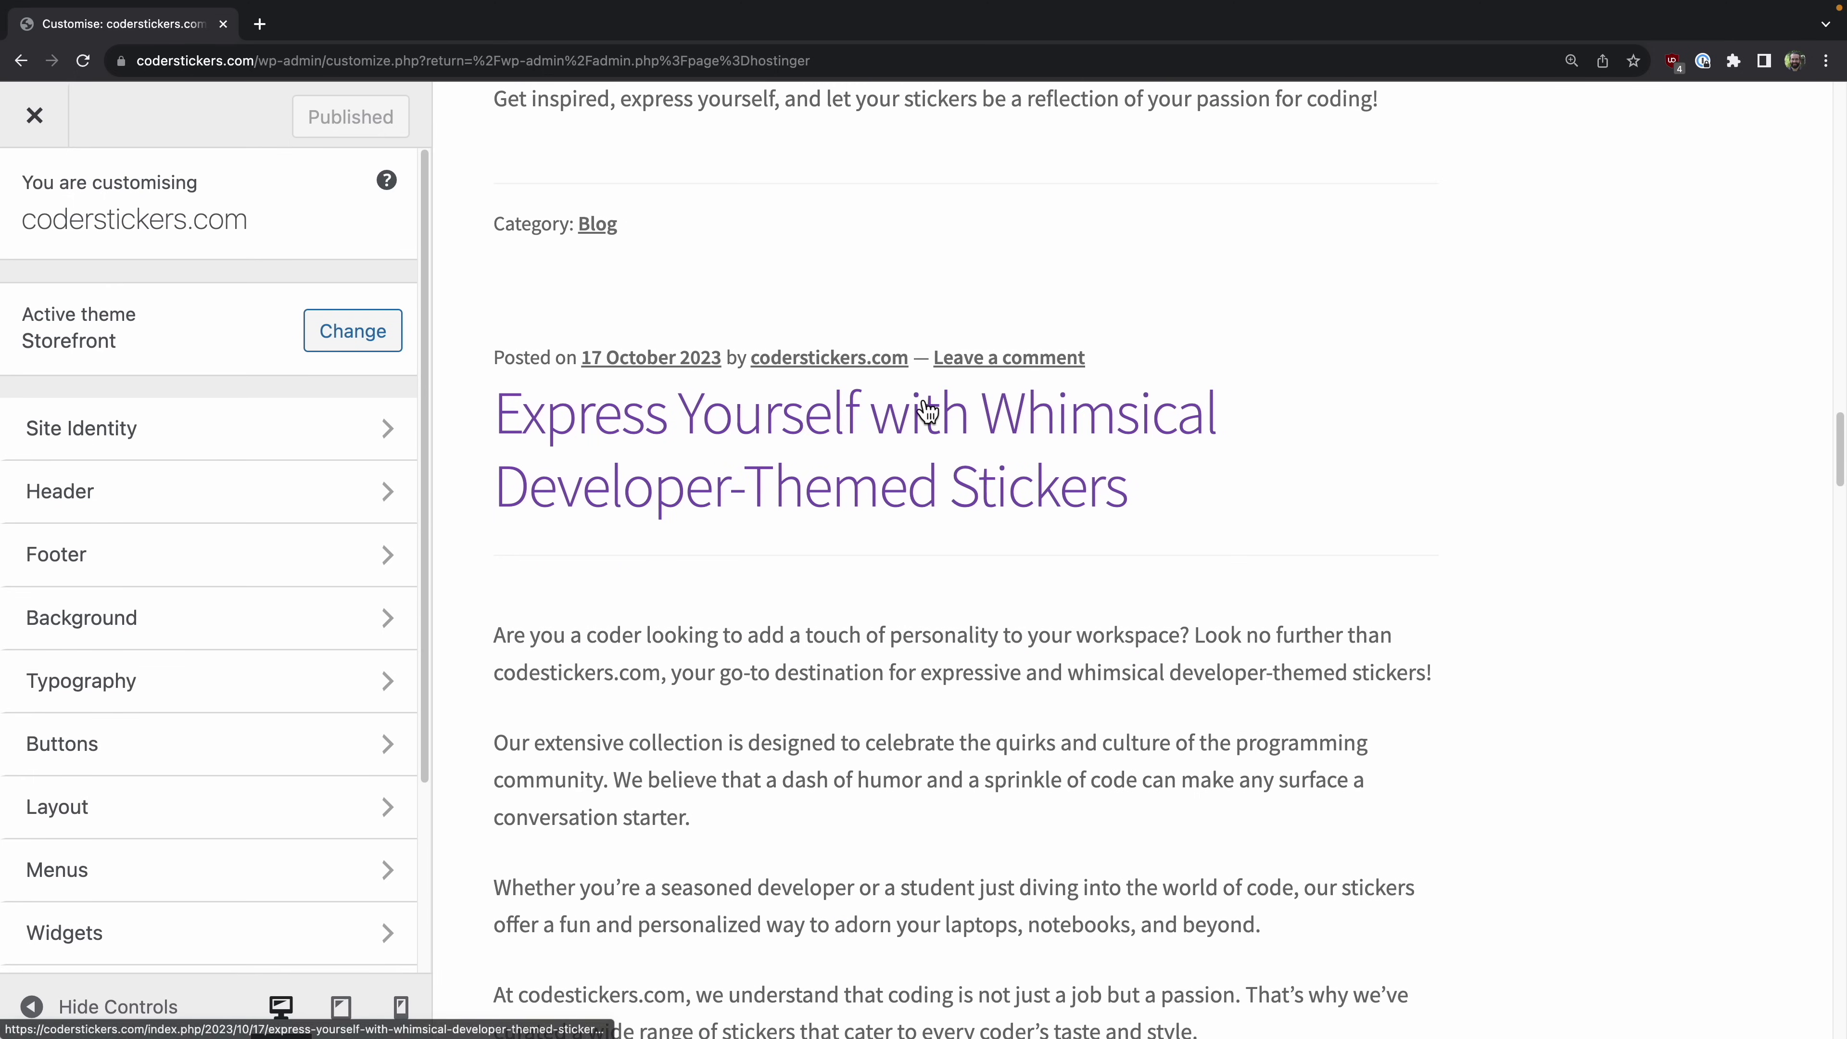
scroll(925, 409, down, 18)
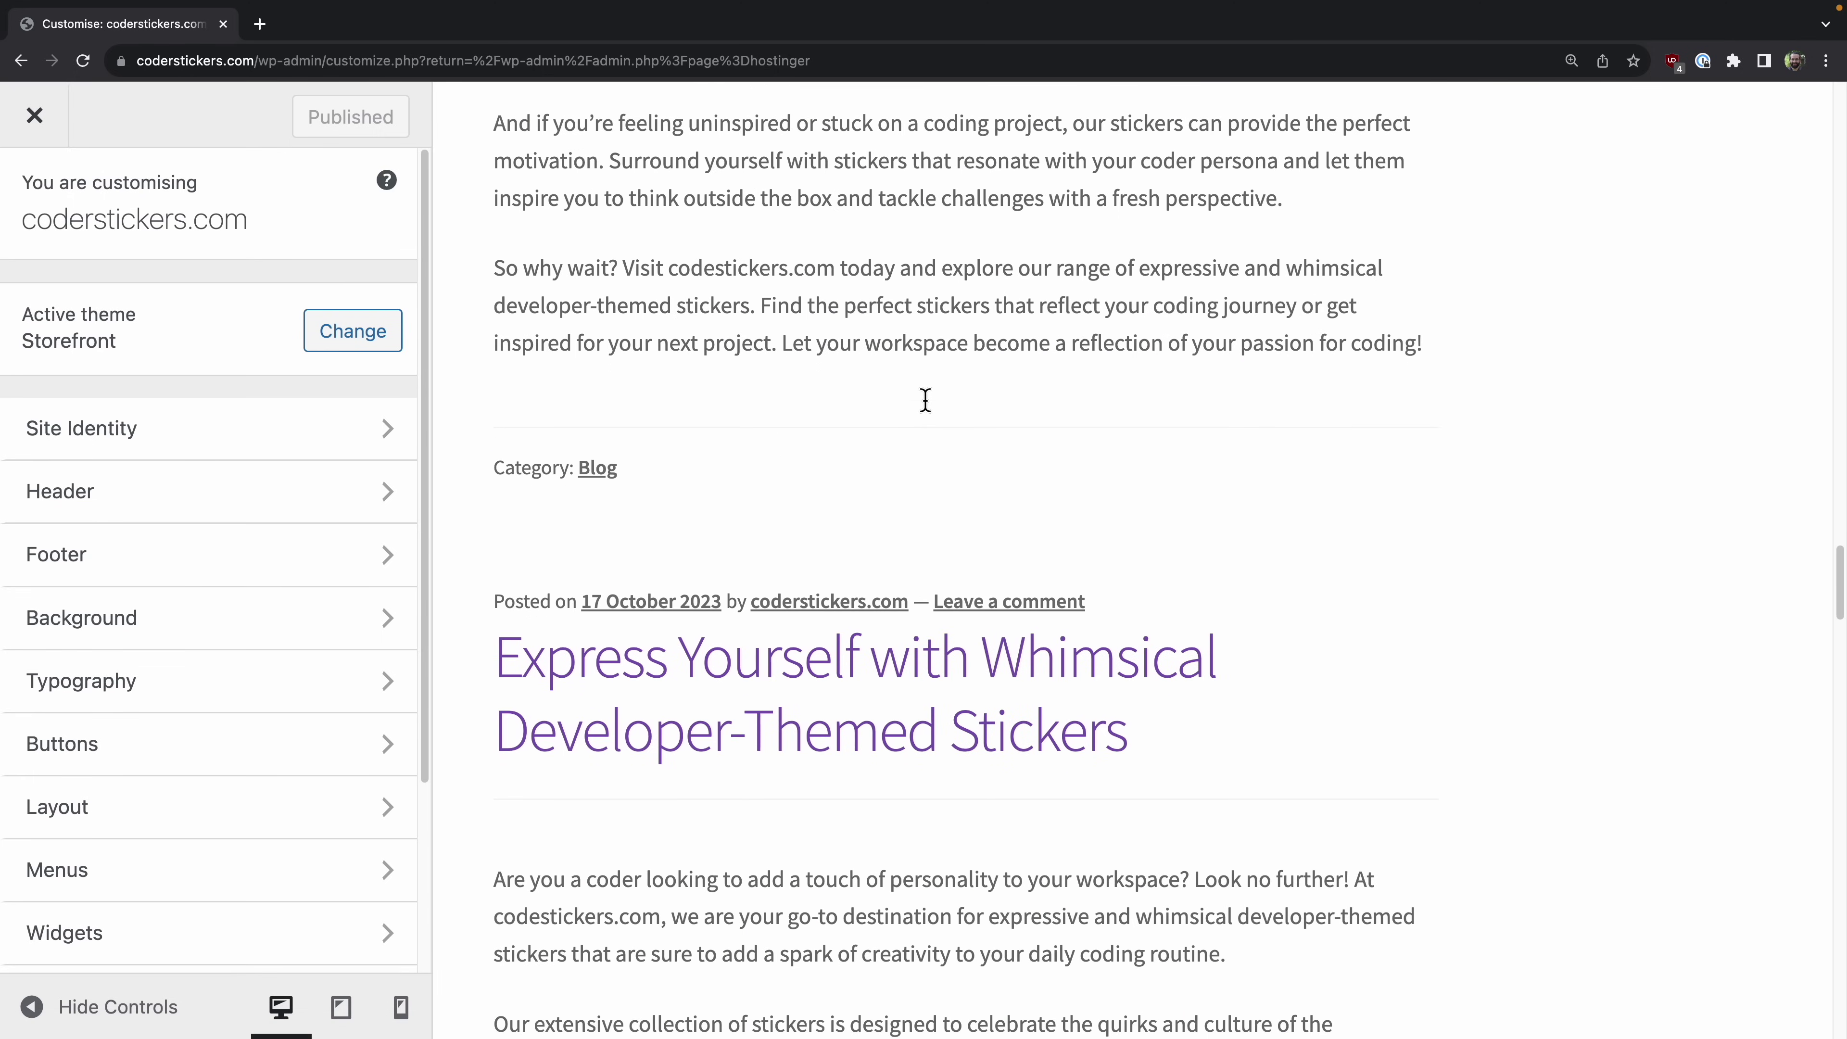
scroll(925, 407, down, 16)
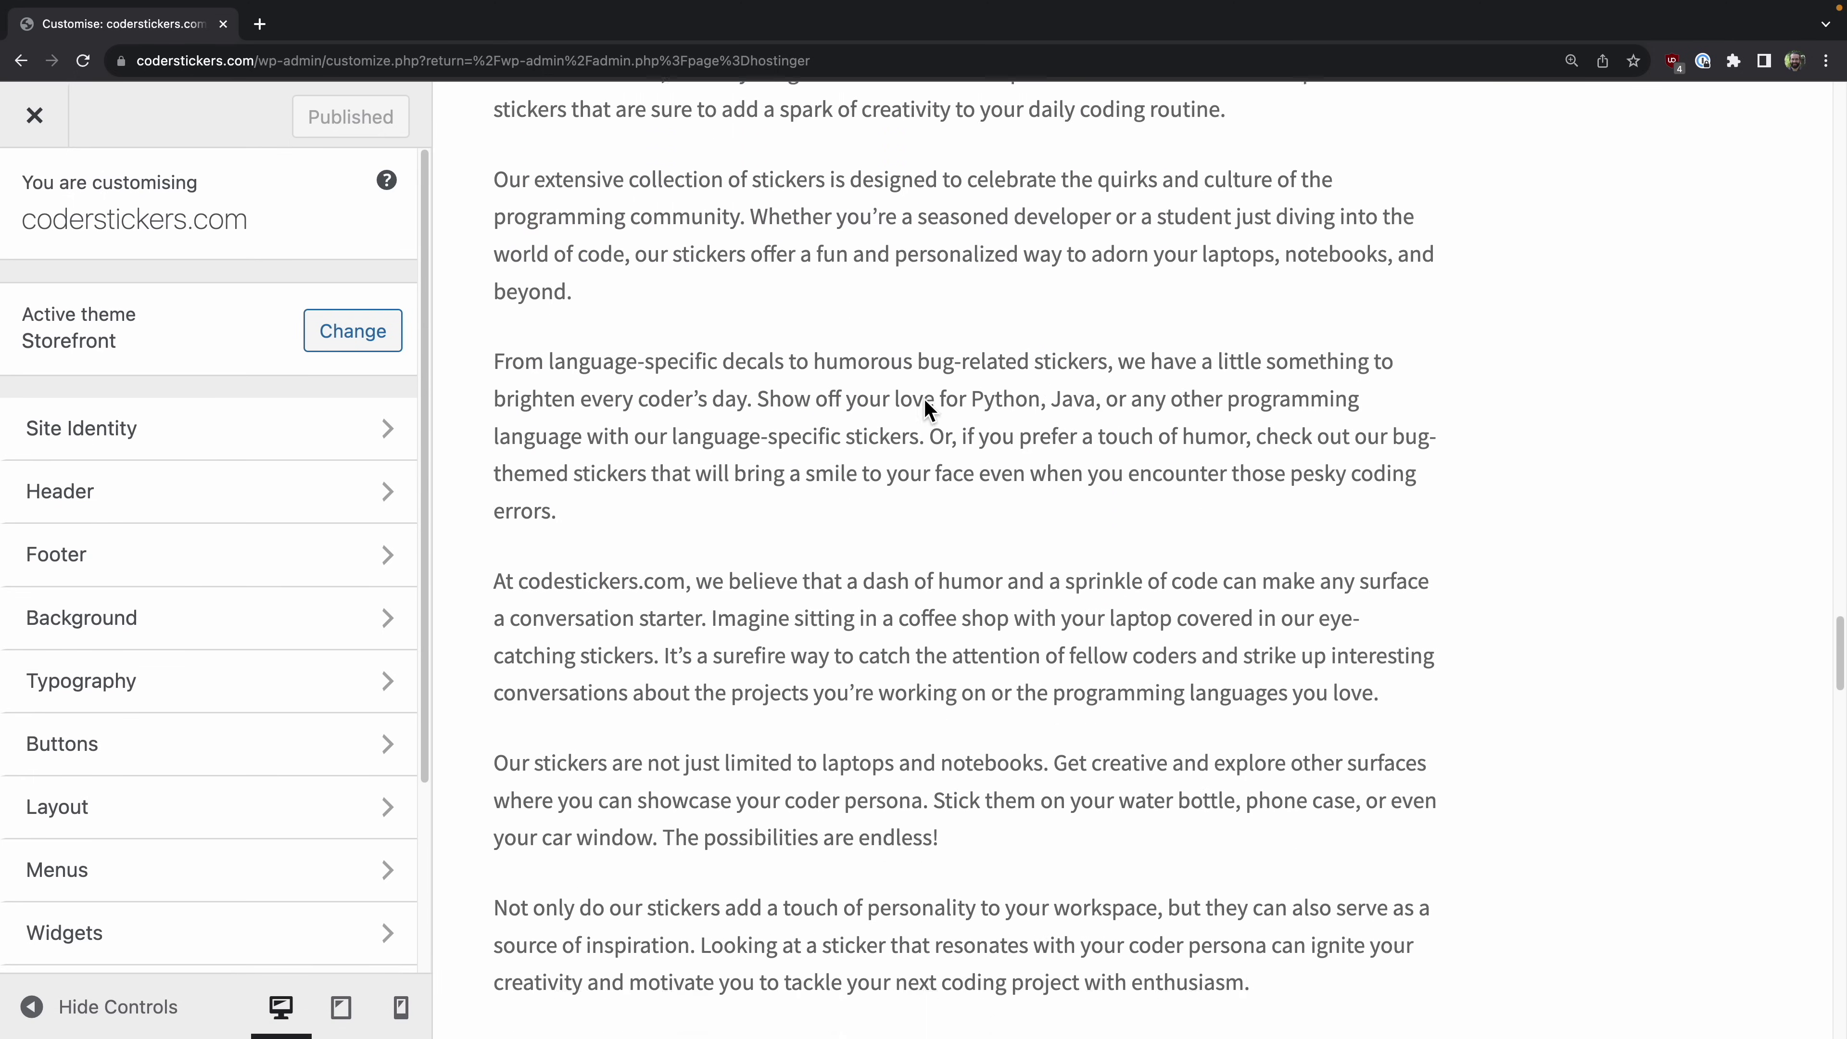
scroll(925, 400, down, 11)
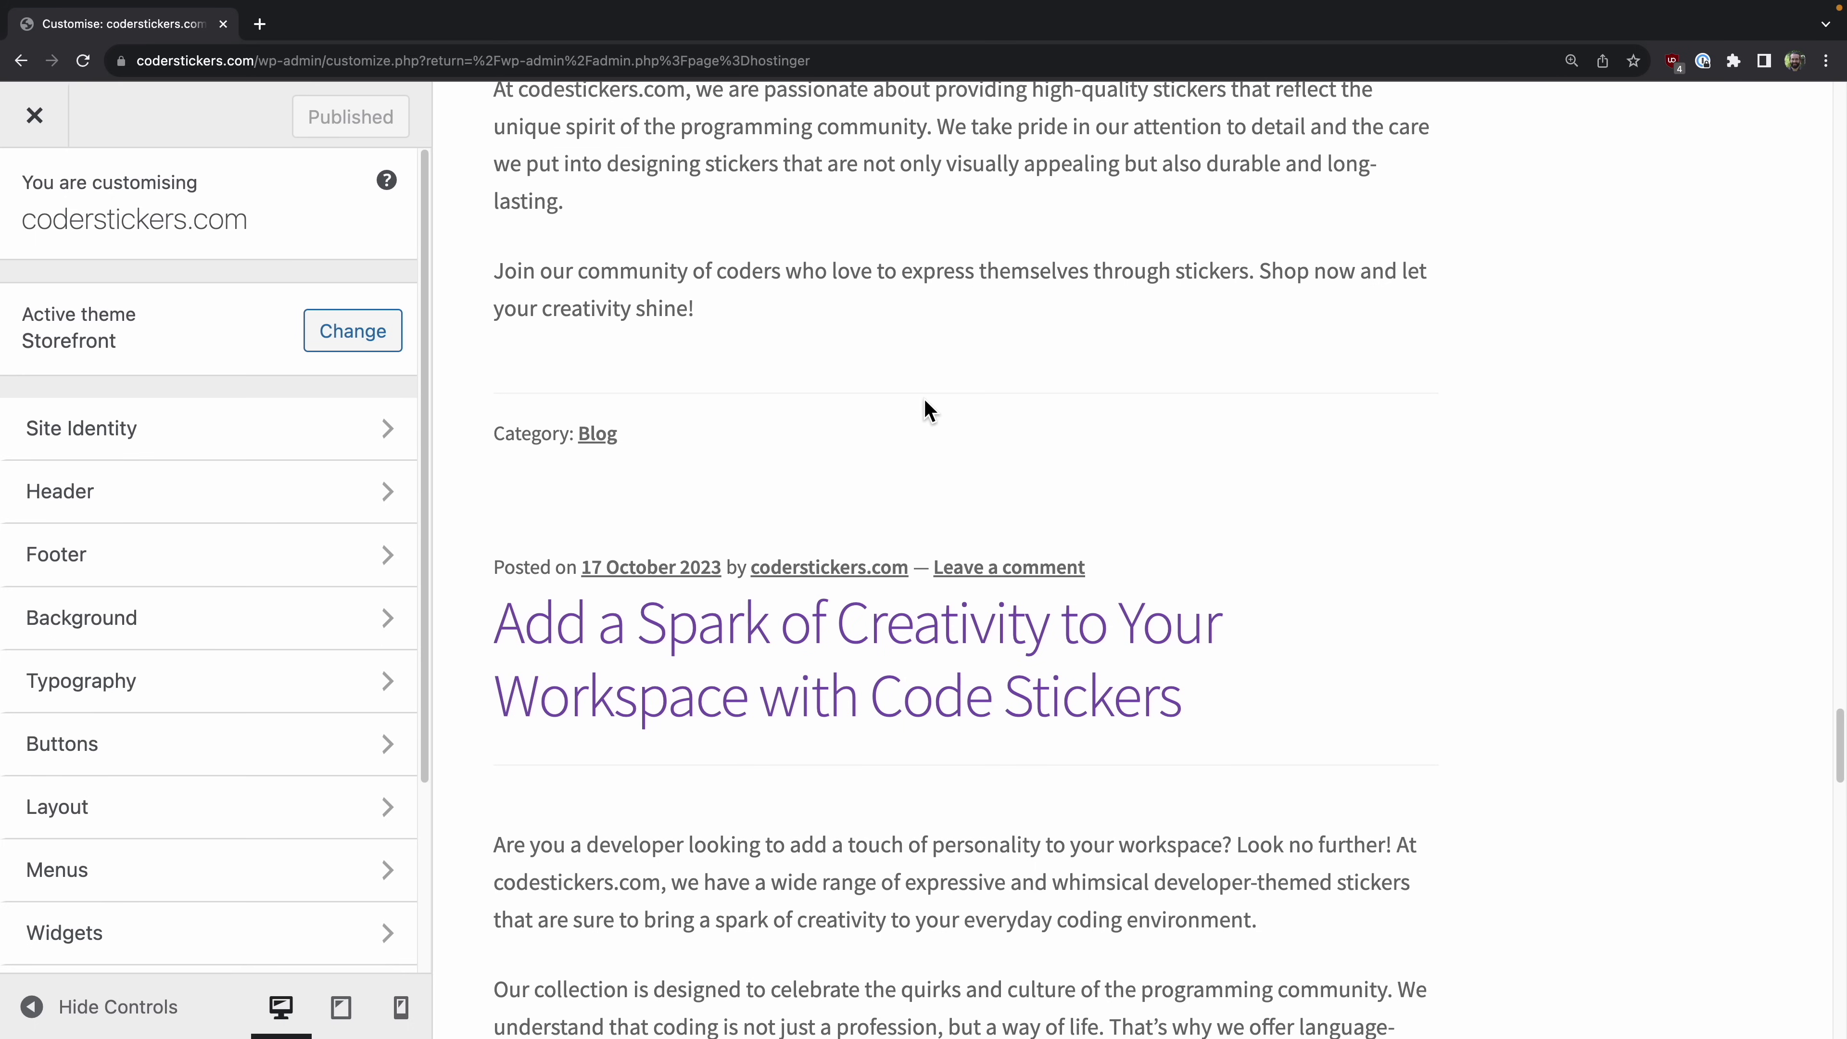
scroll(925, 409, down, 5)
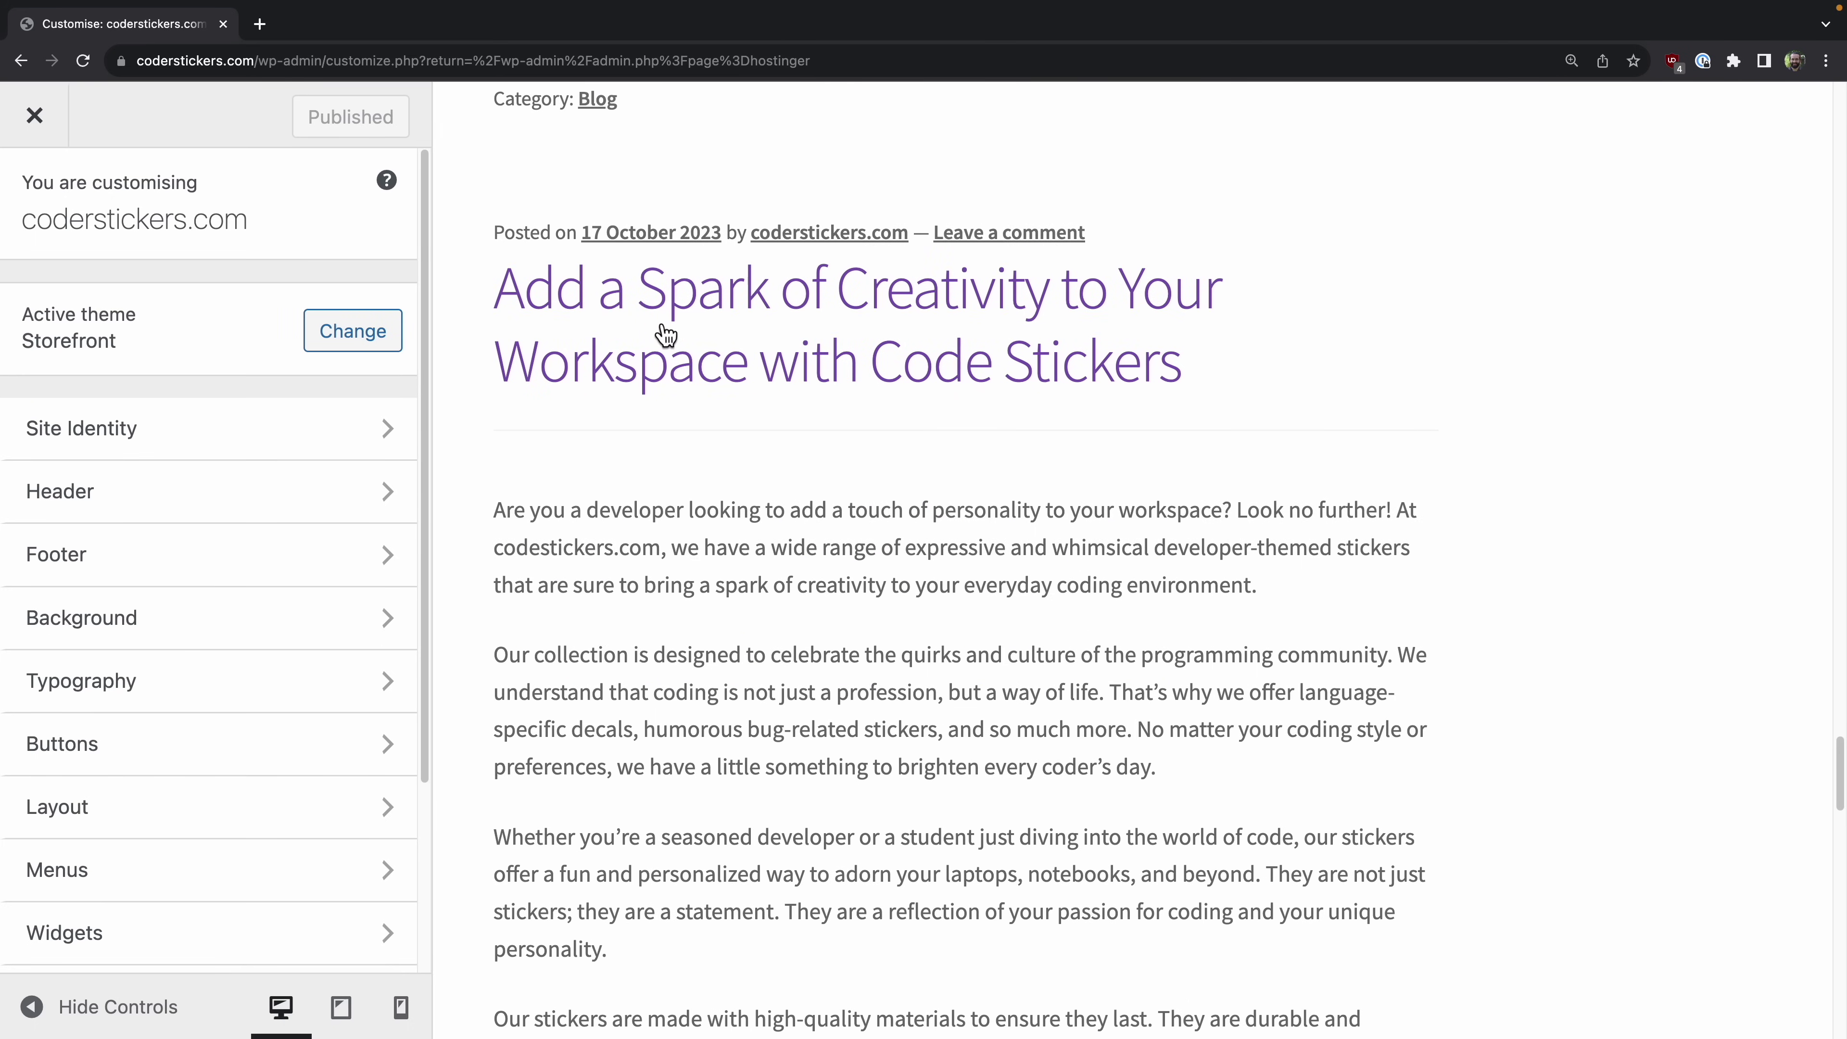
scroll(934, 446, down, 3)
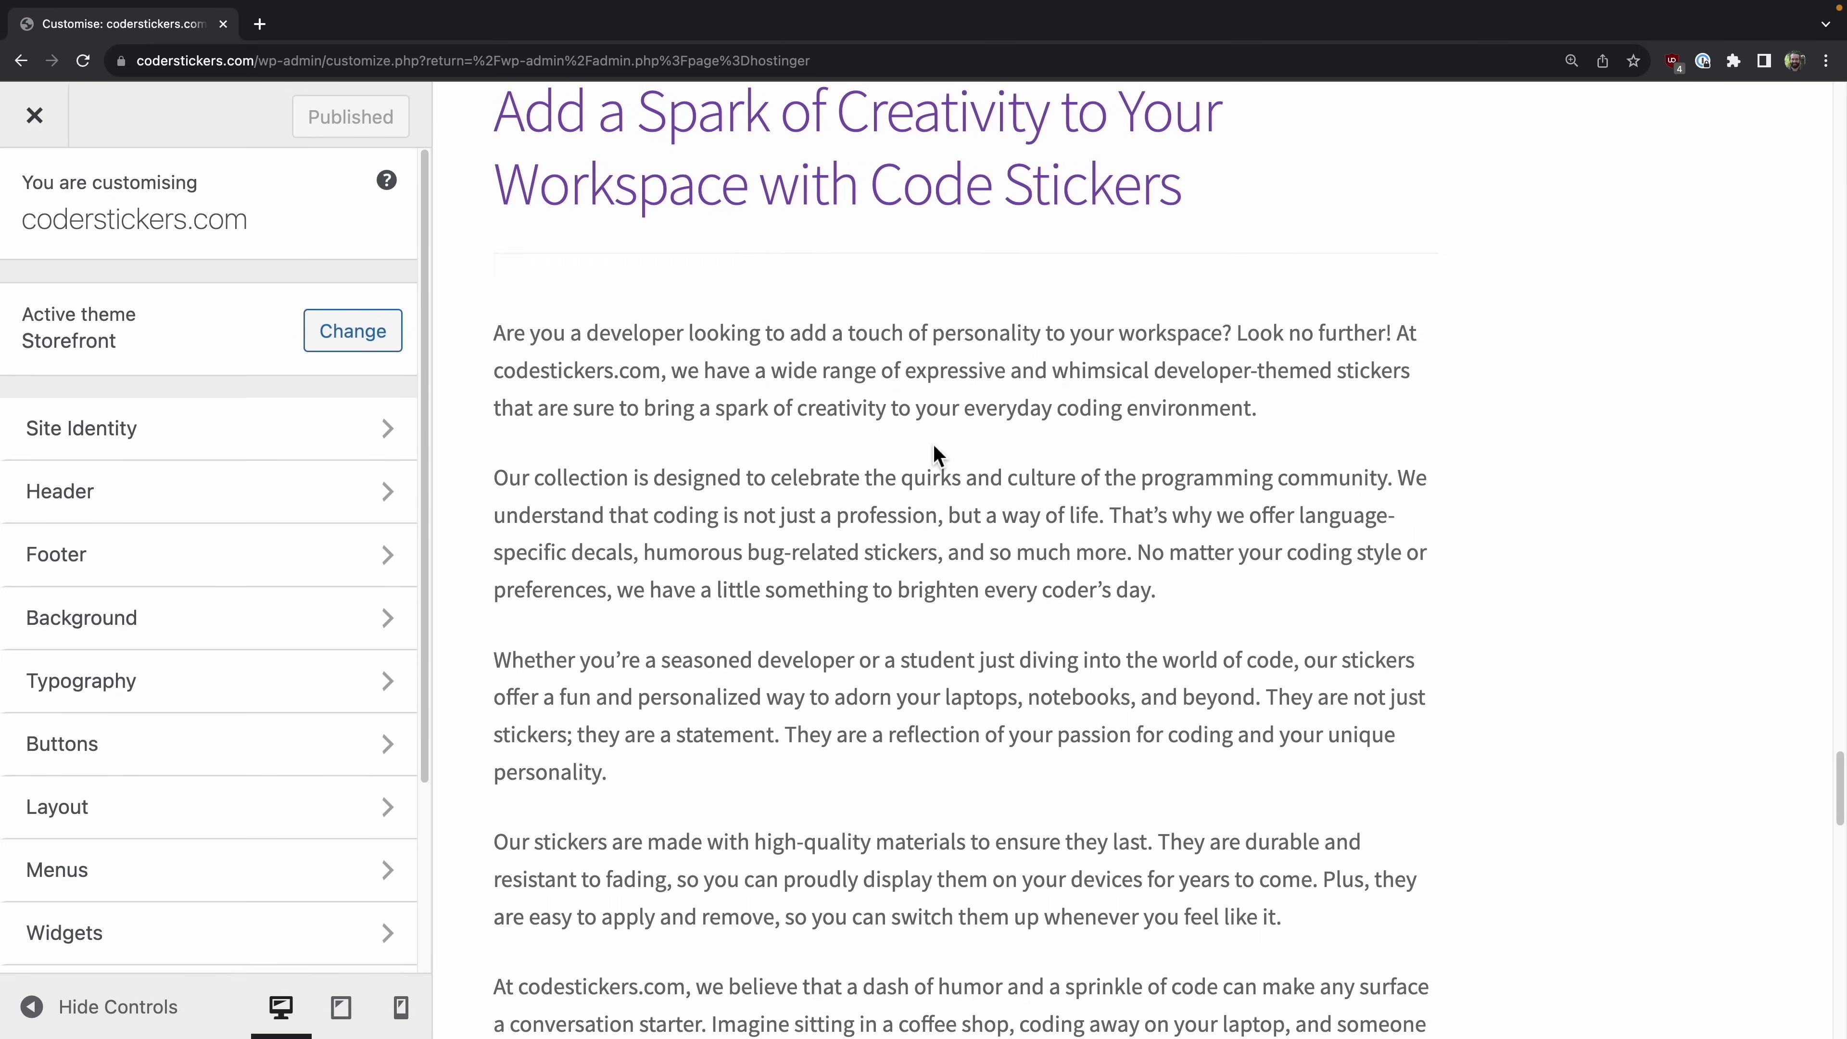
scroll(932, 442, down, 15)
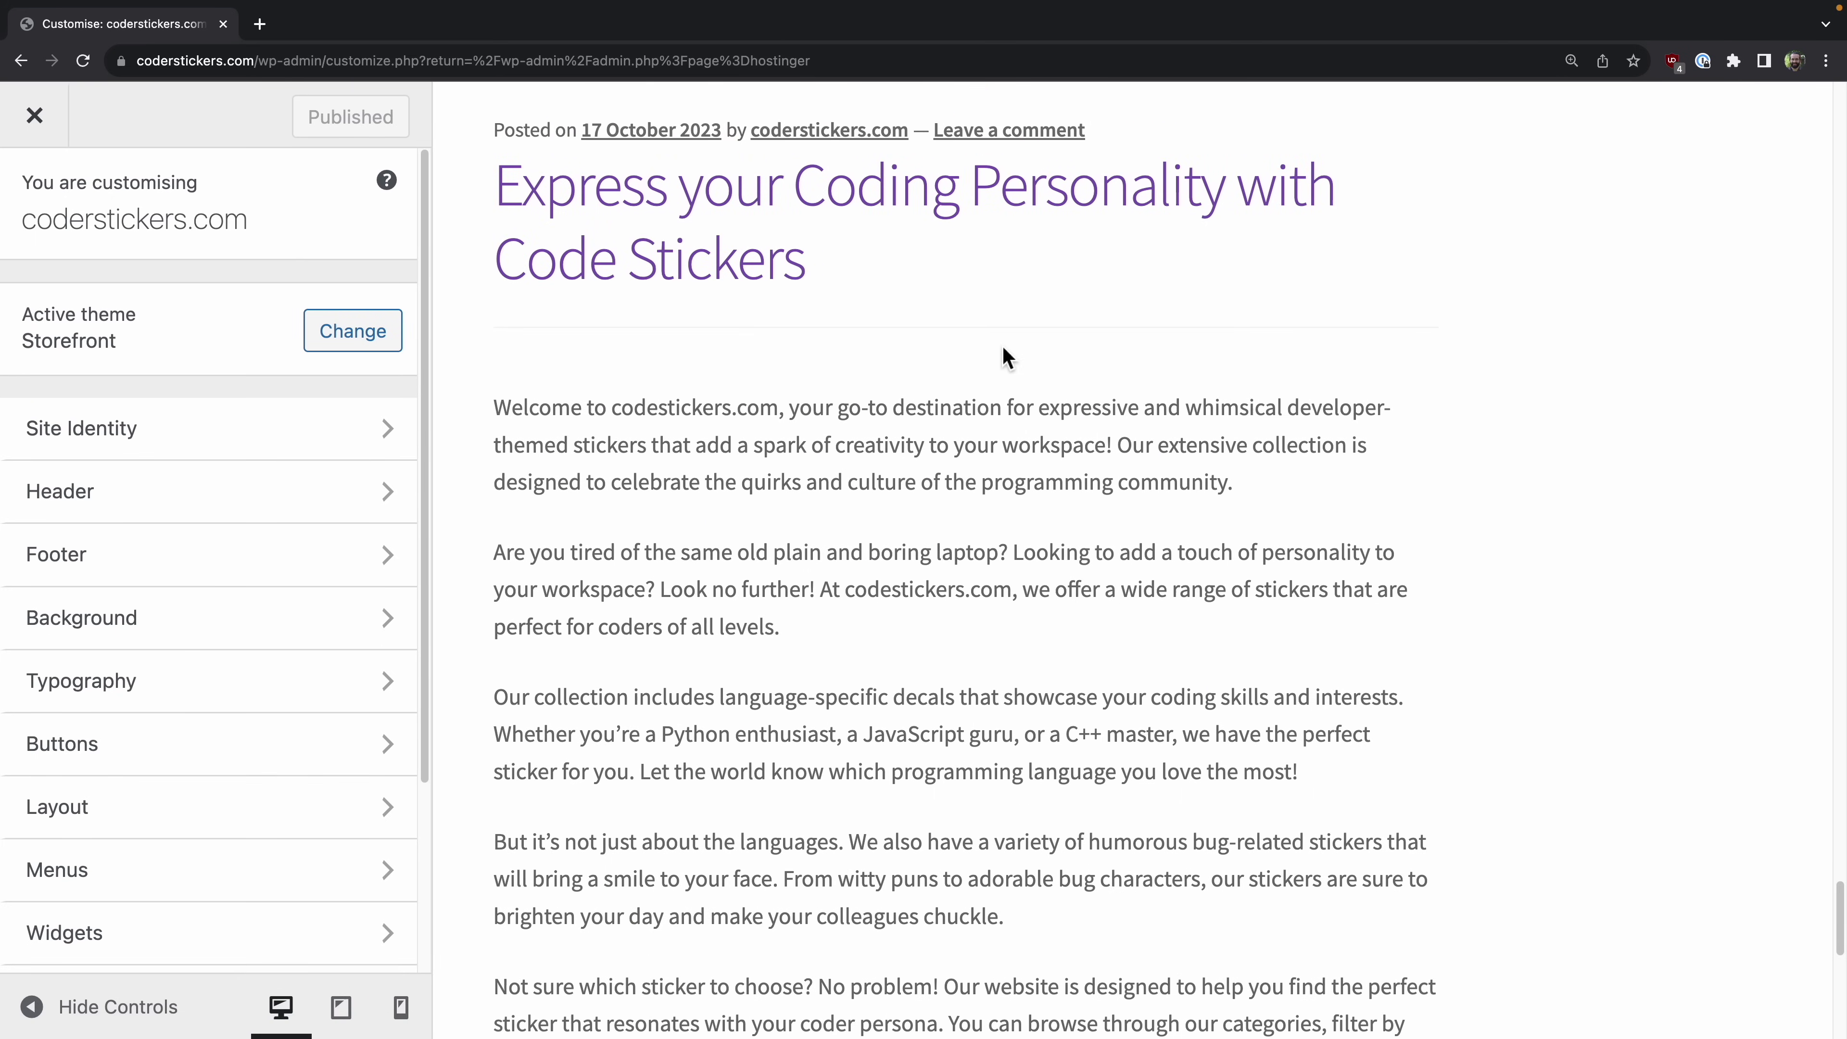
scroll(1001, 353, down, 13)
scroll(1001, 343, up, 20)
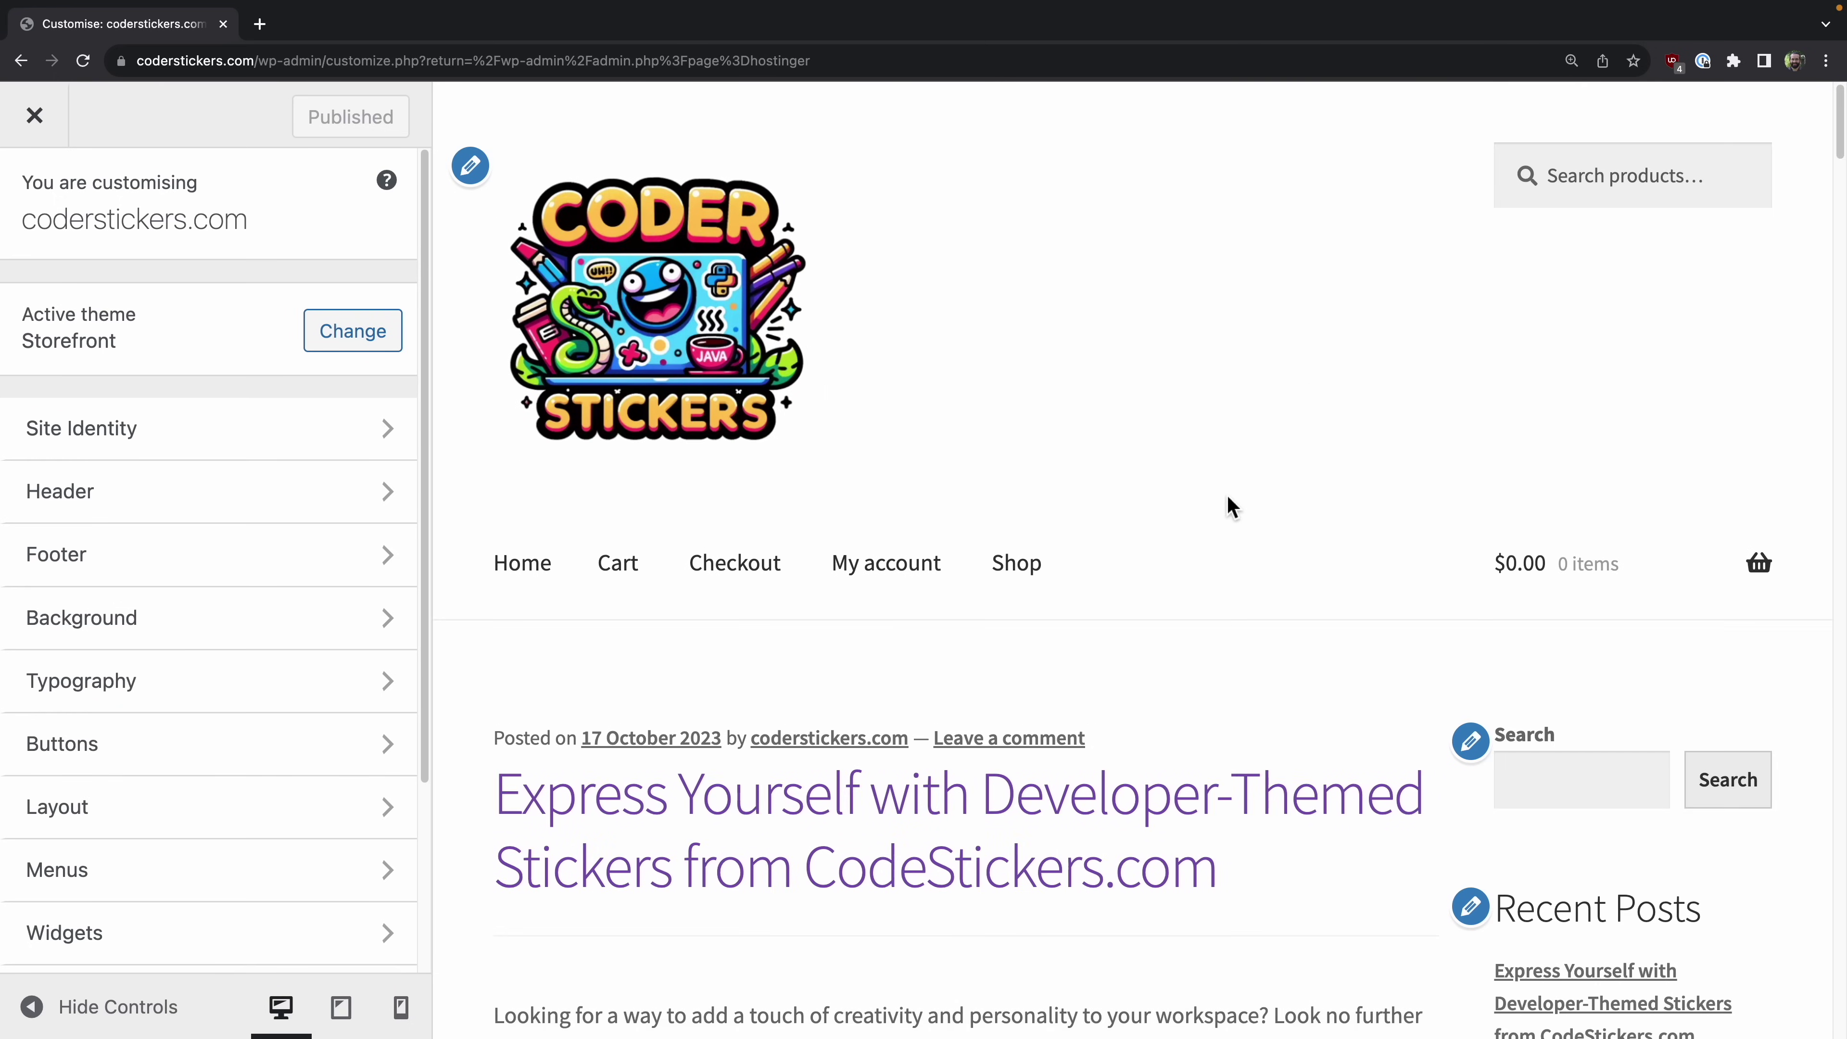
scroll(1175, 569, down, 6)
scroll(1082, 680, down, 9)
scroll(1082, 681, up, 14)
scroll(1082, 687, up, 2)
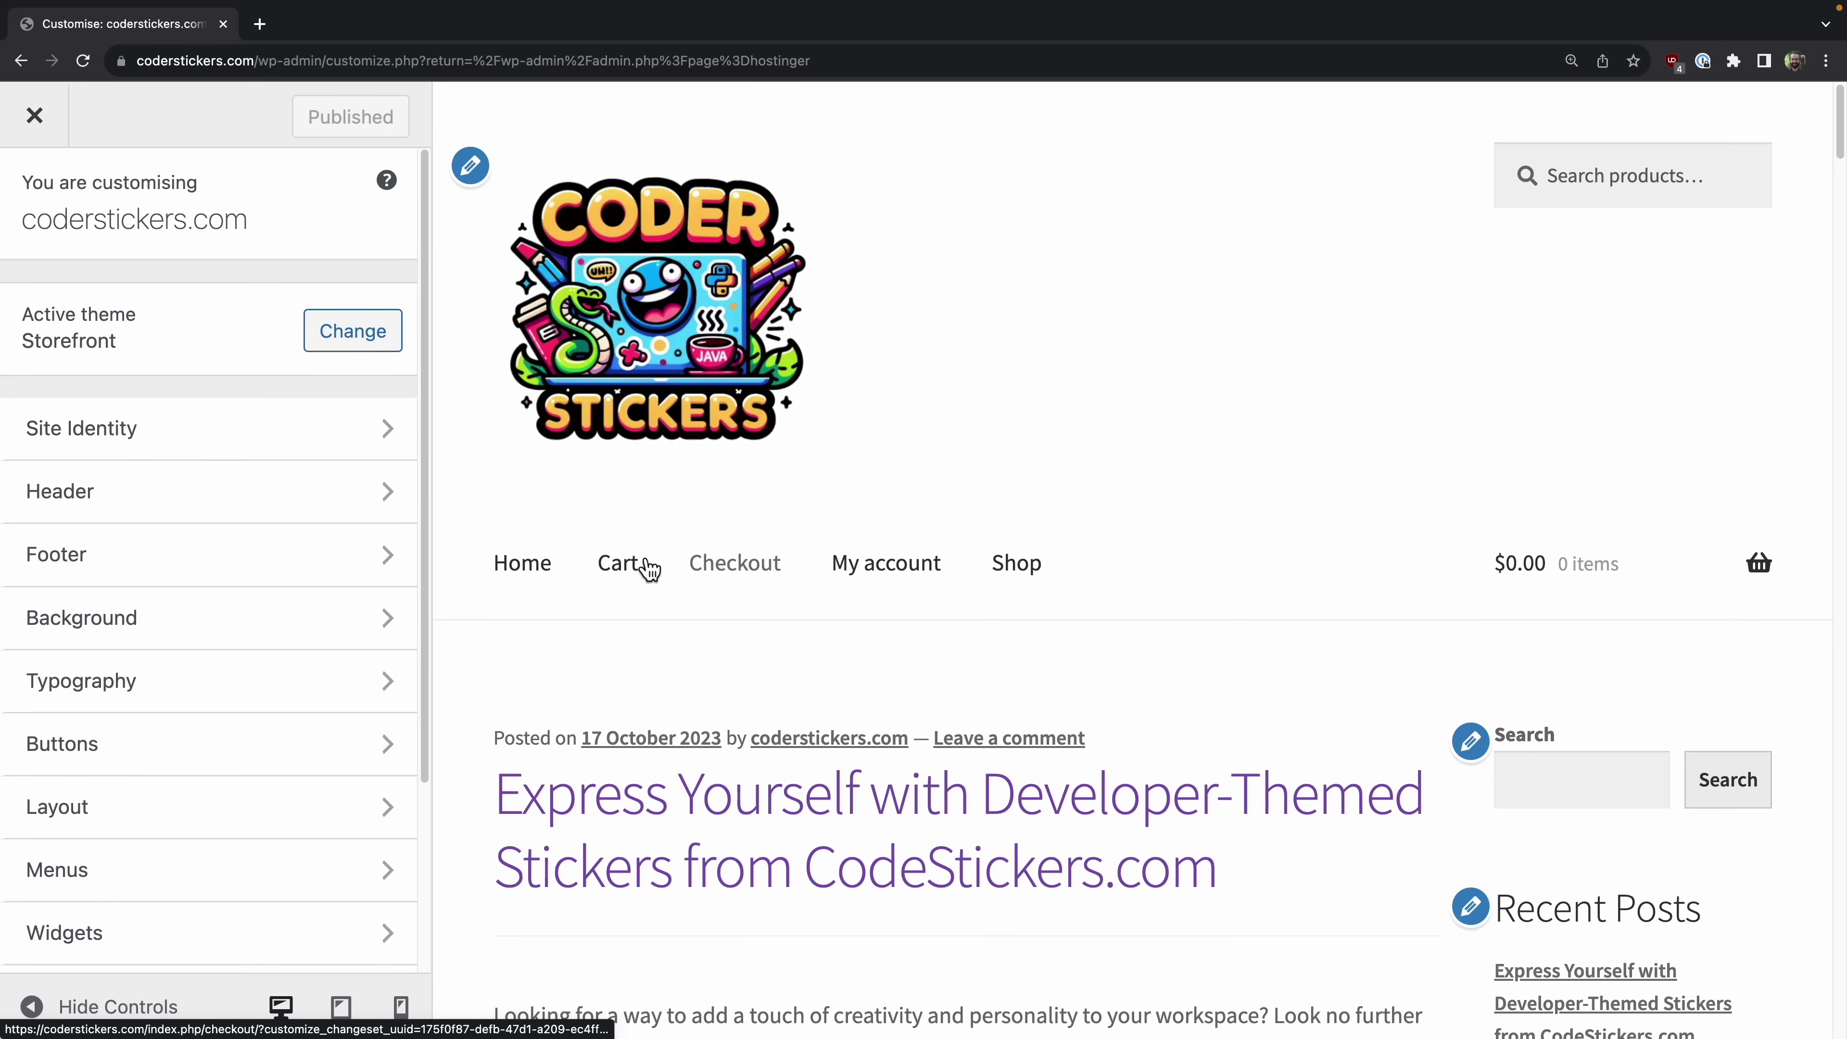
scroll(1124, 687, down, 10)
scroll(1126, 707, up, 10)
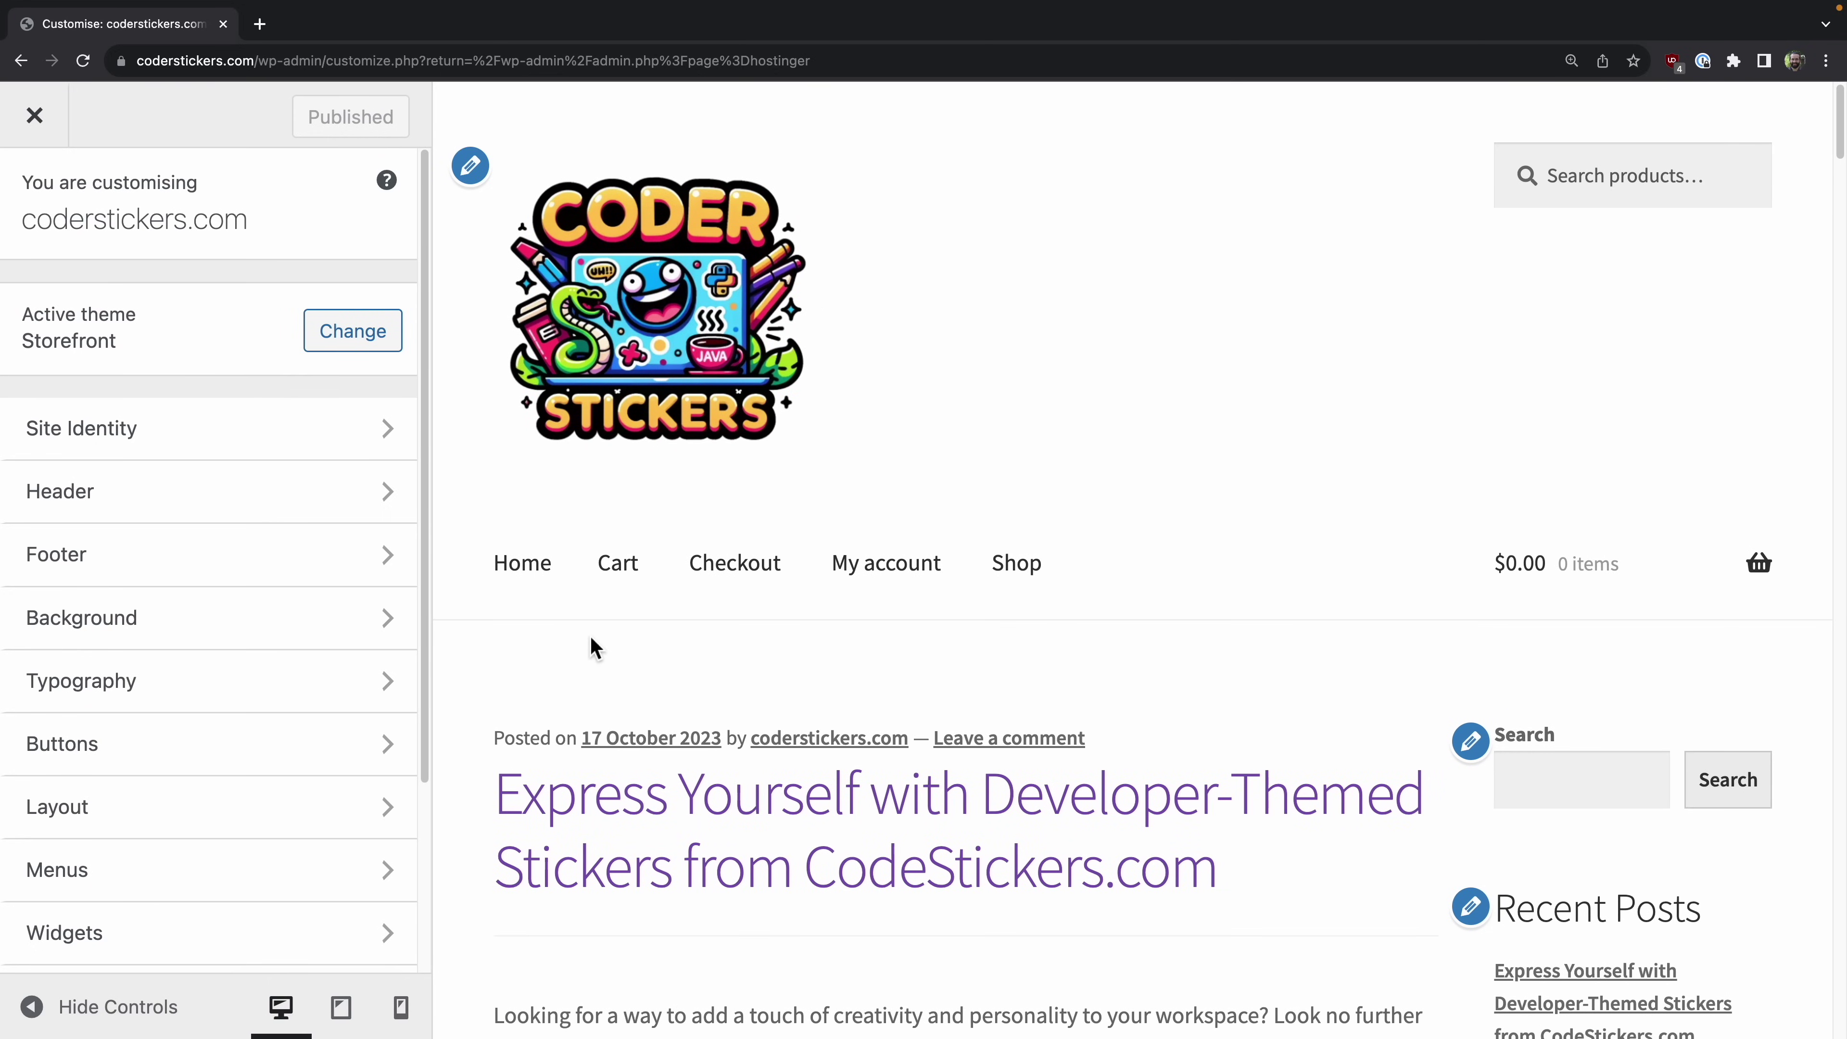
scroll(659, 549, down, 1)
Step: View the Cart and Checkout pages in the site preview
click(618, 528)
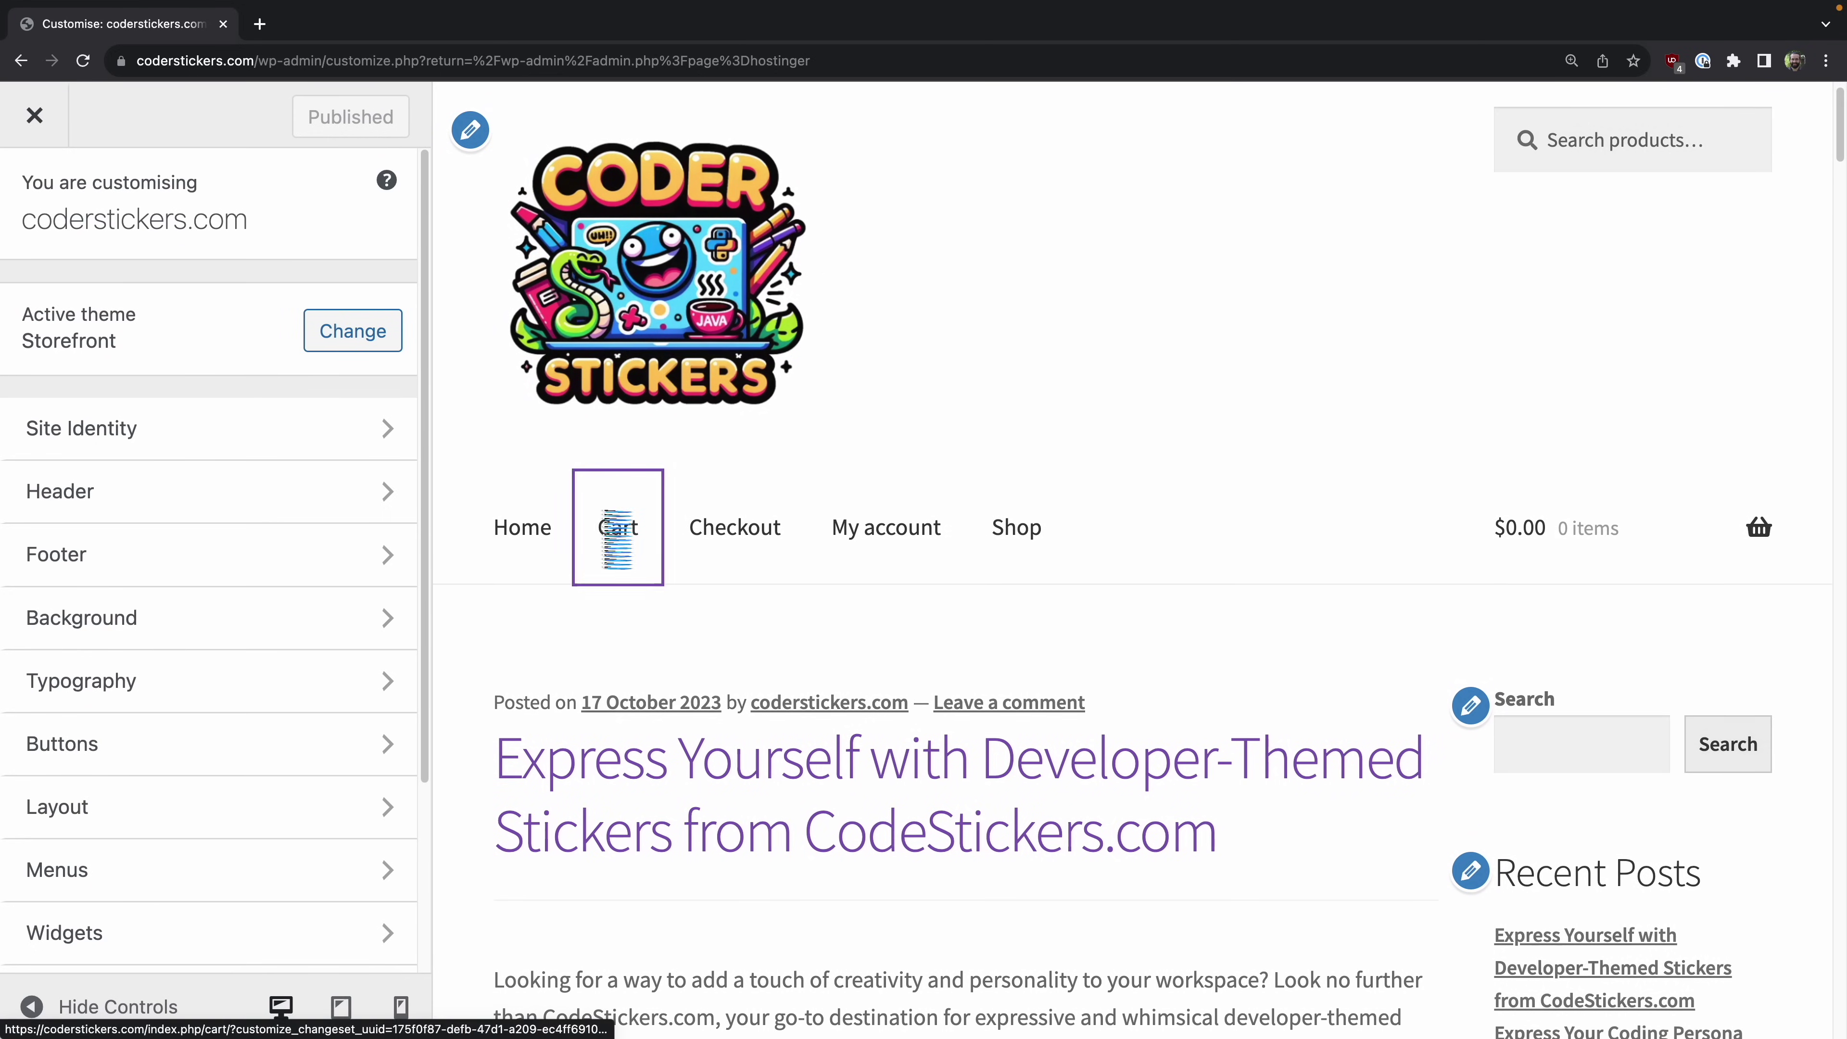
scroll(987, 518, down, 4)
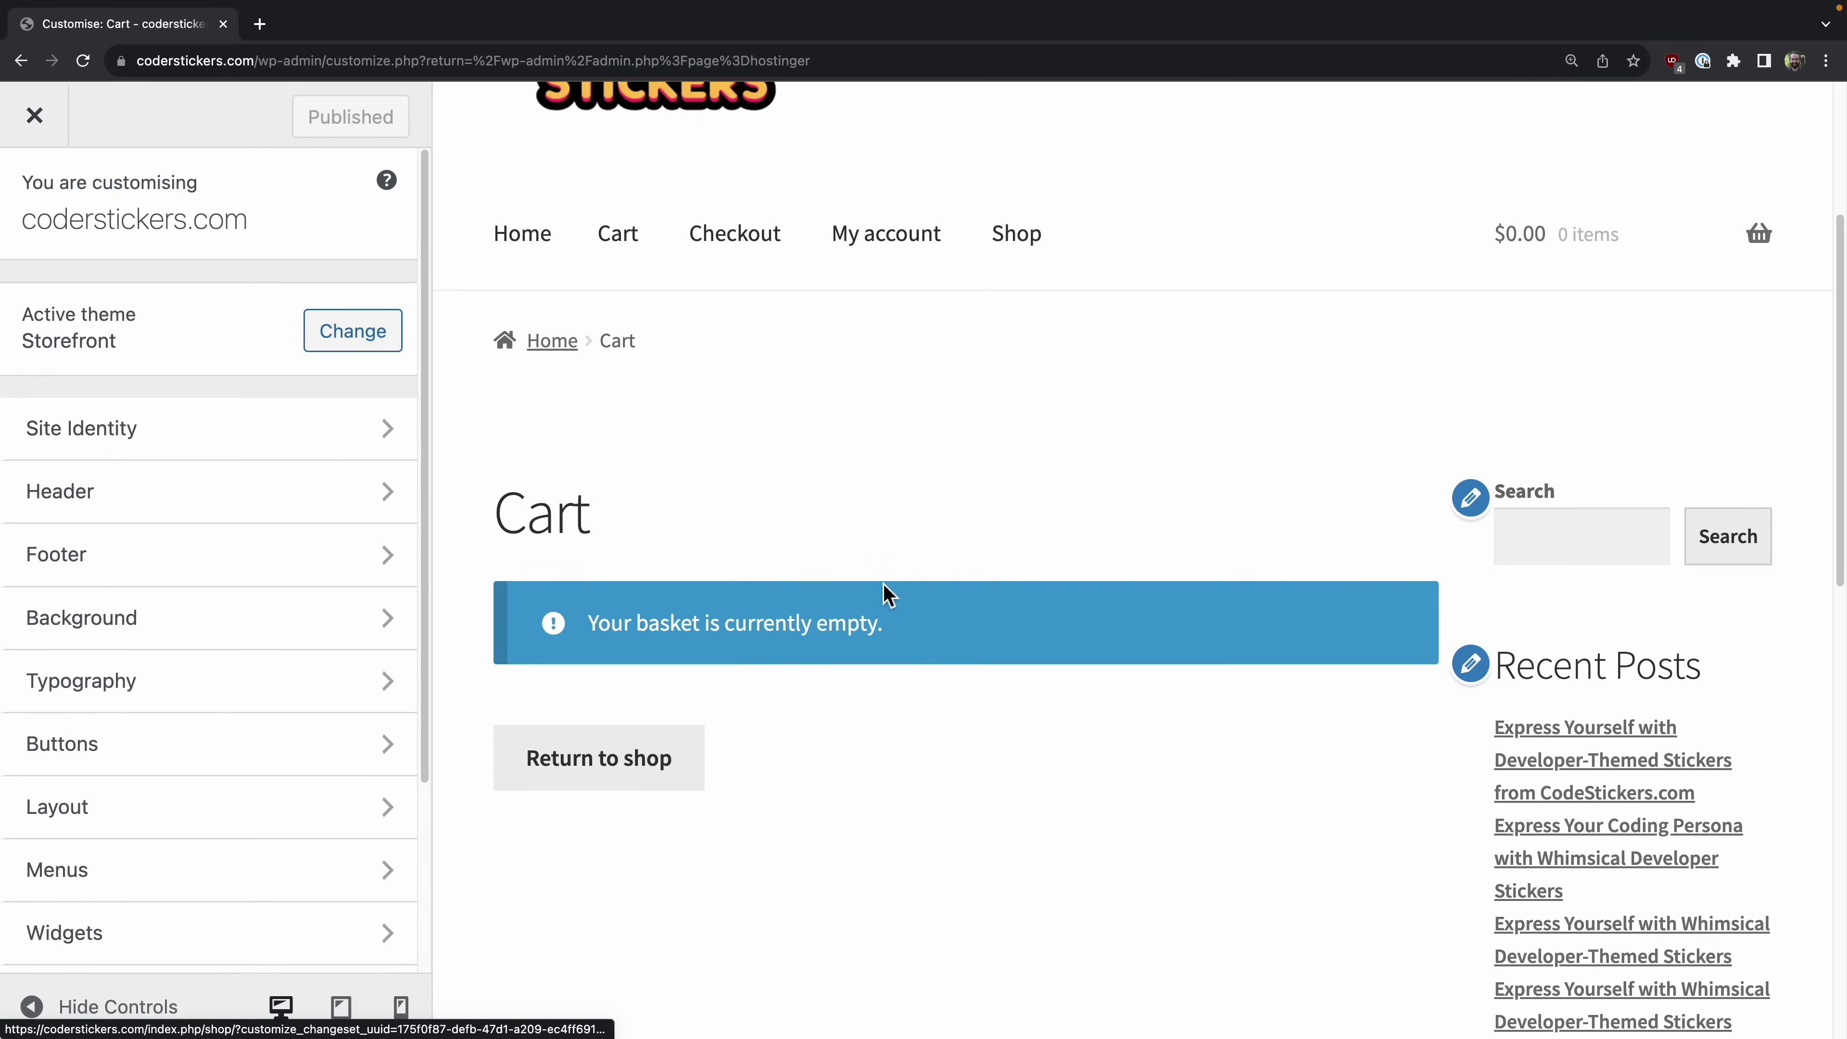
scroll(882, 589, up, 4)
click(741, 591)
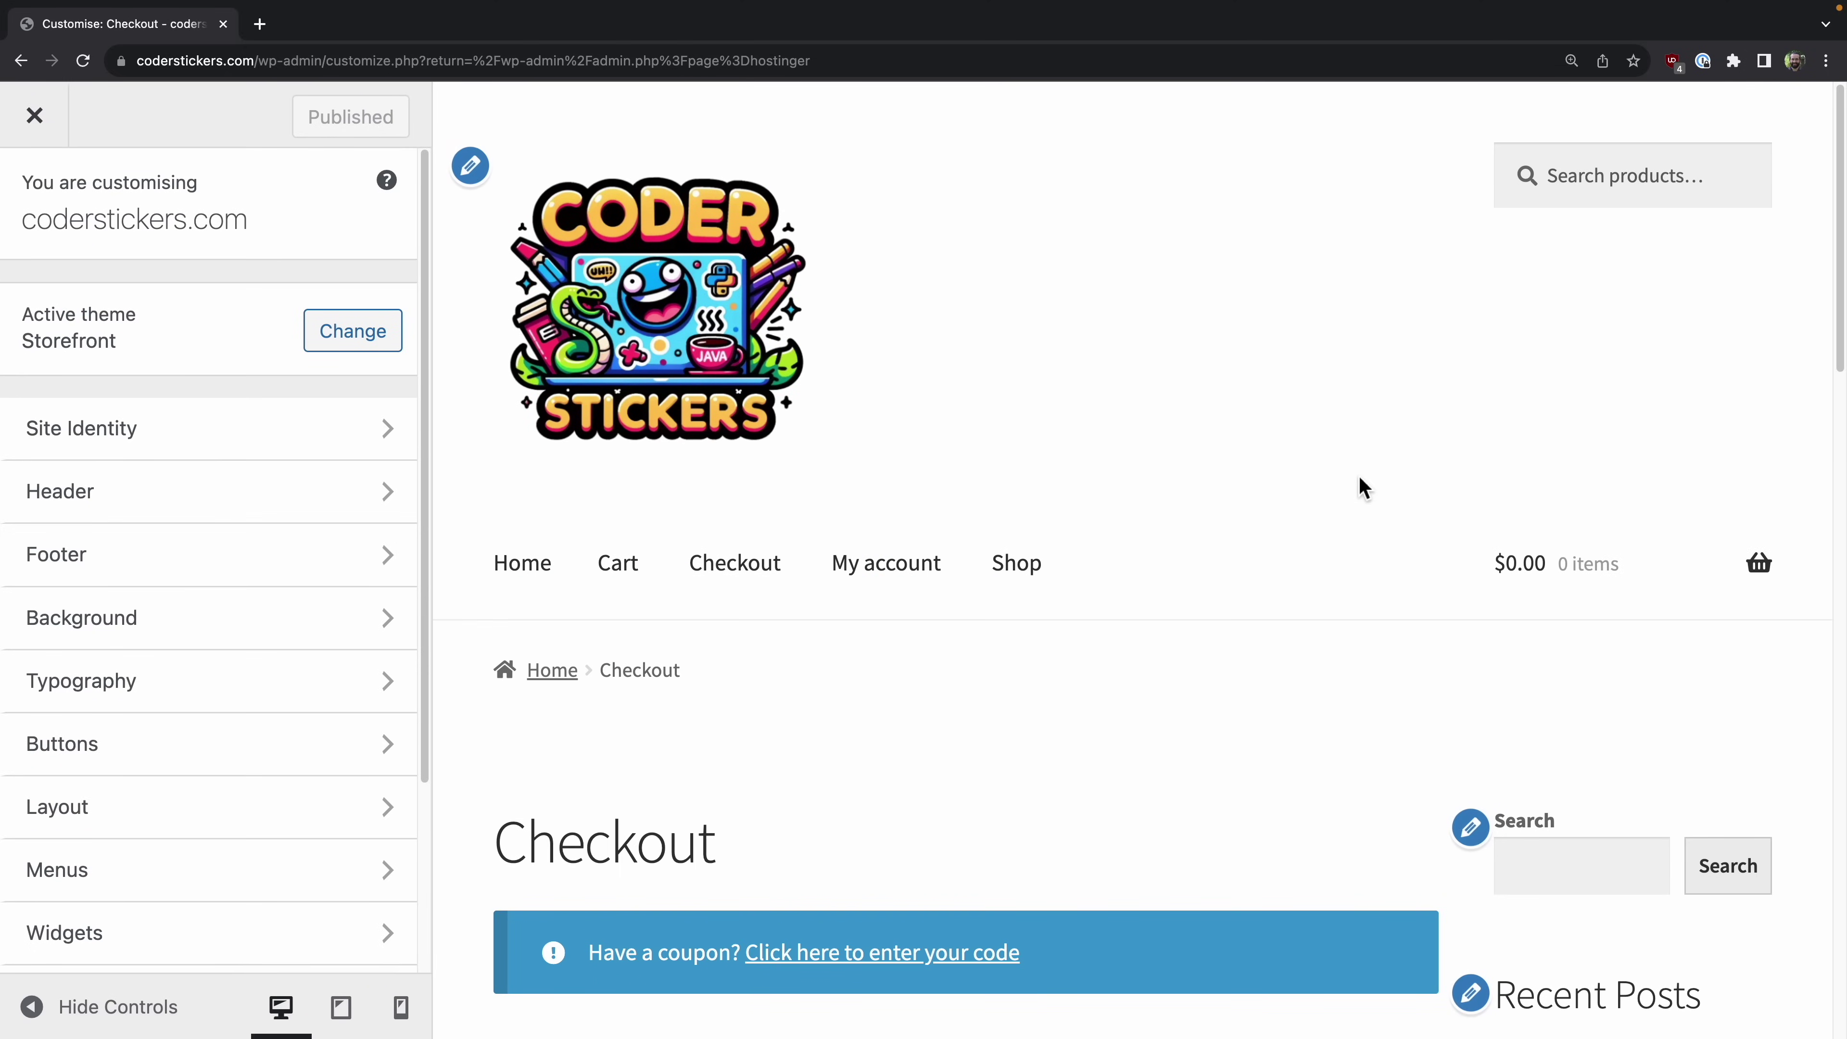
scroll(935, 615, down, 10)
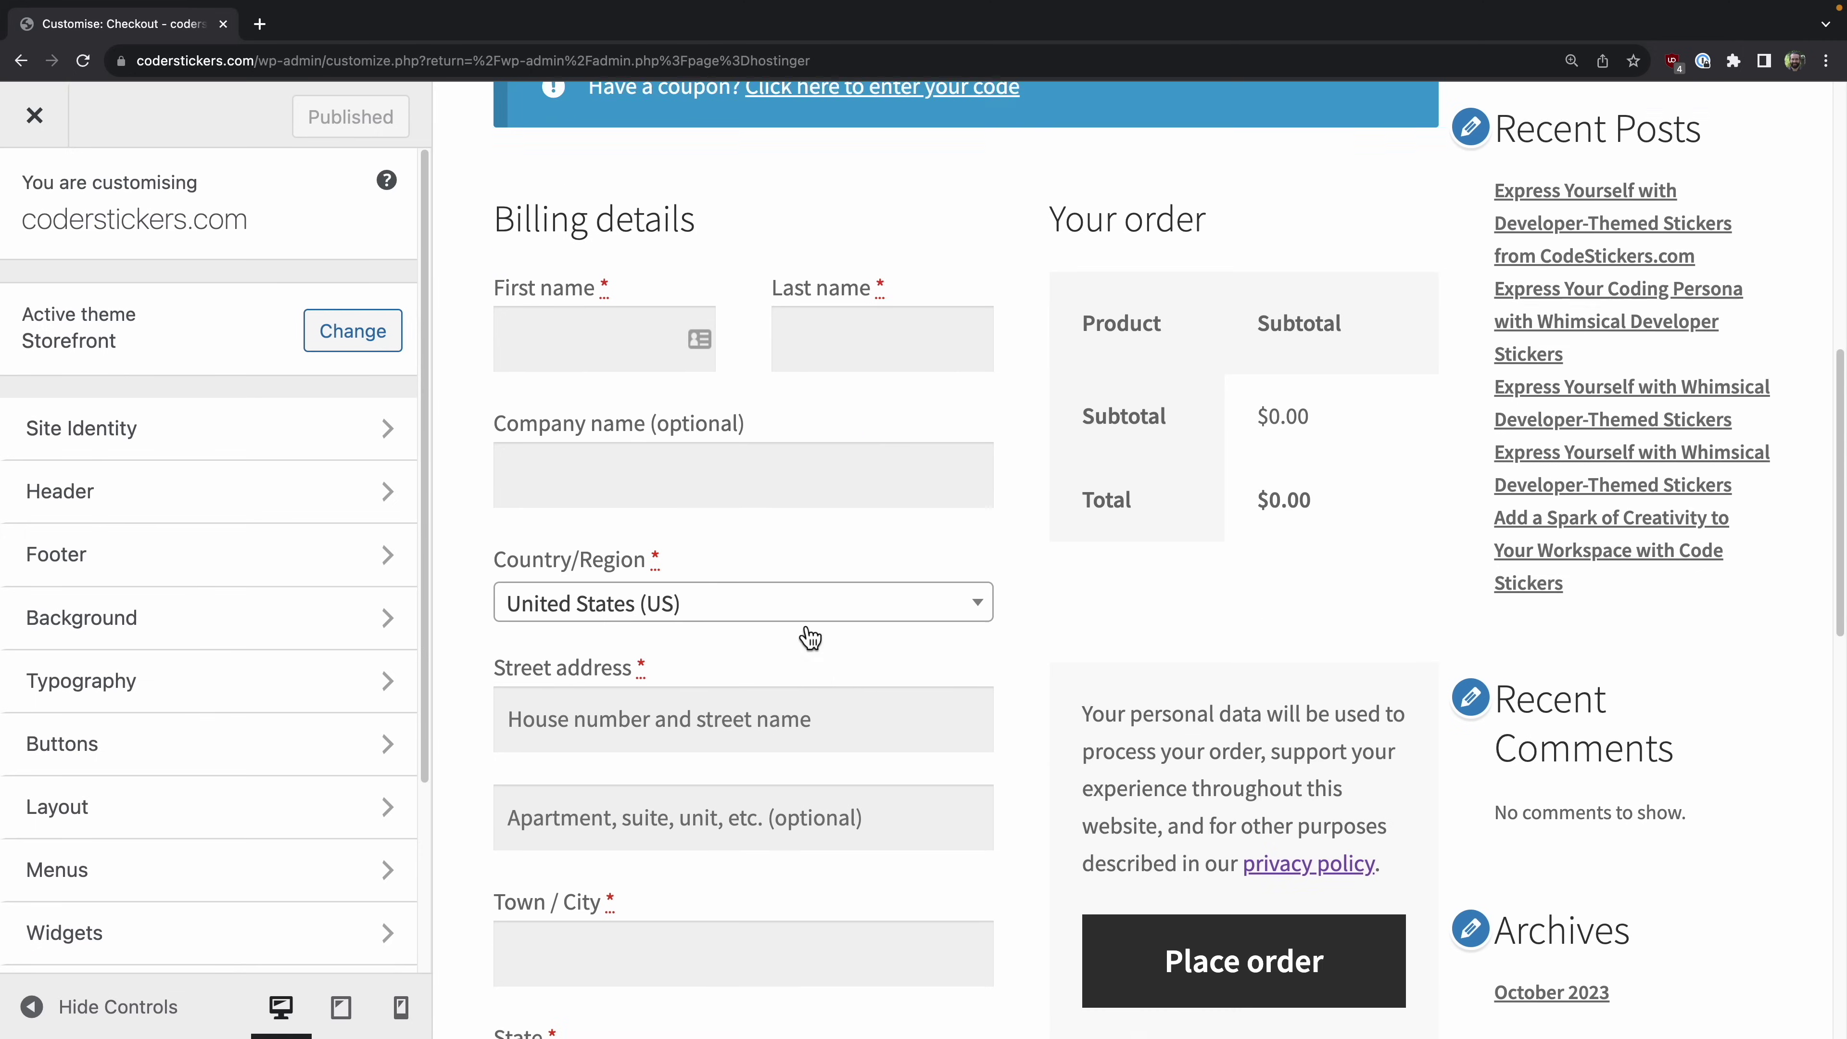
scroll(1092, 652, down, 5)
scroll(1092, 654, up, 16)
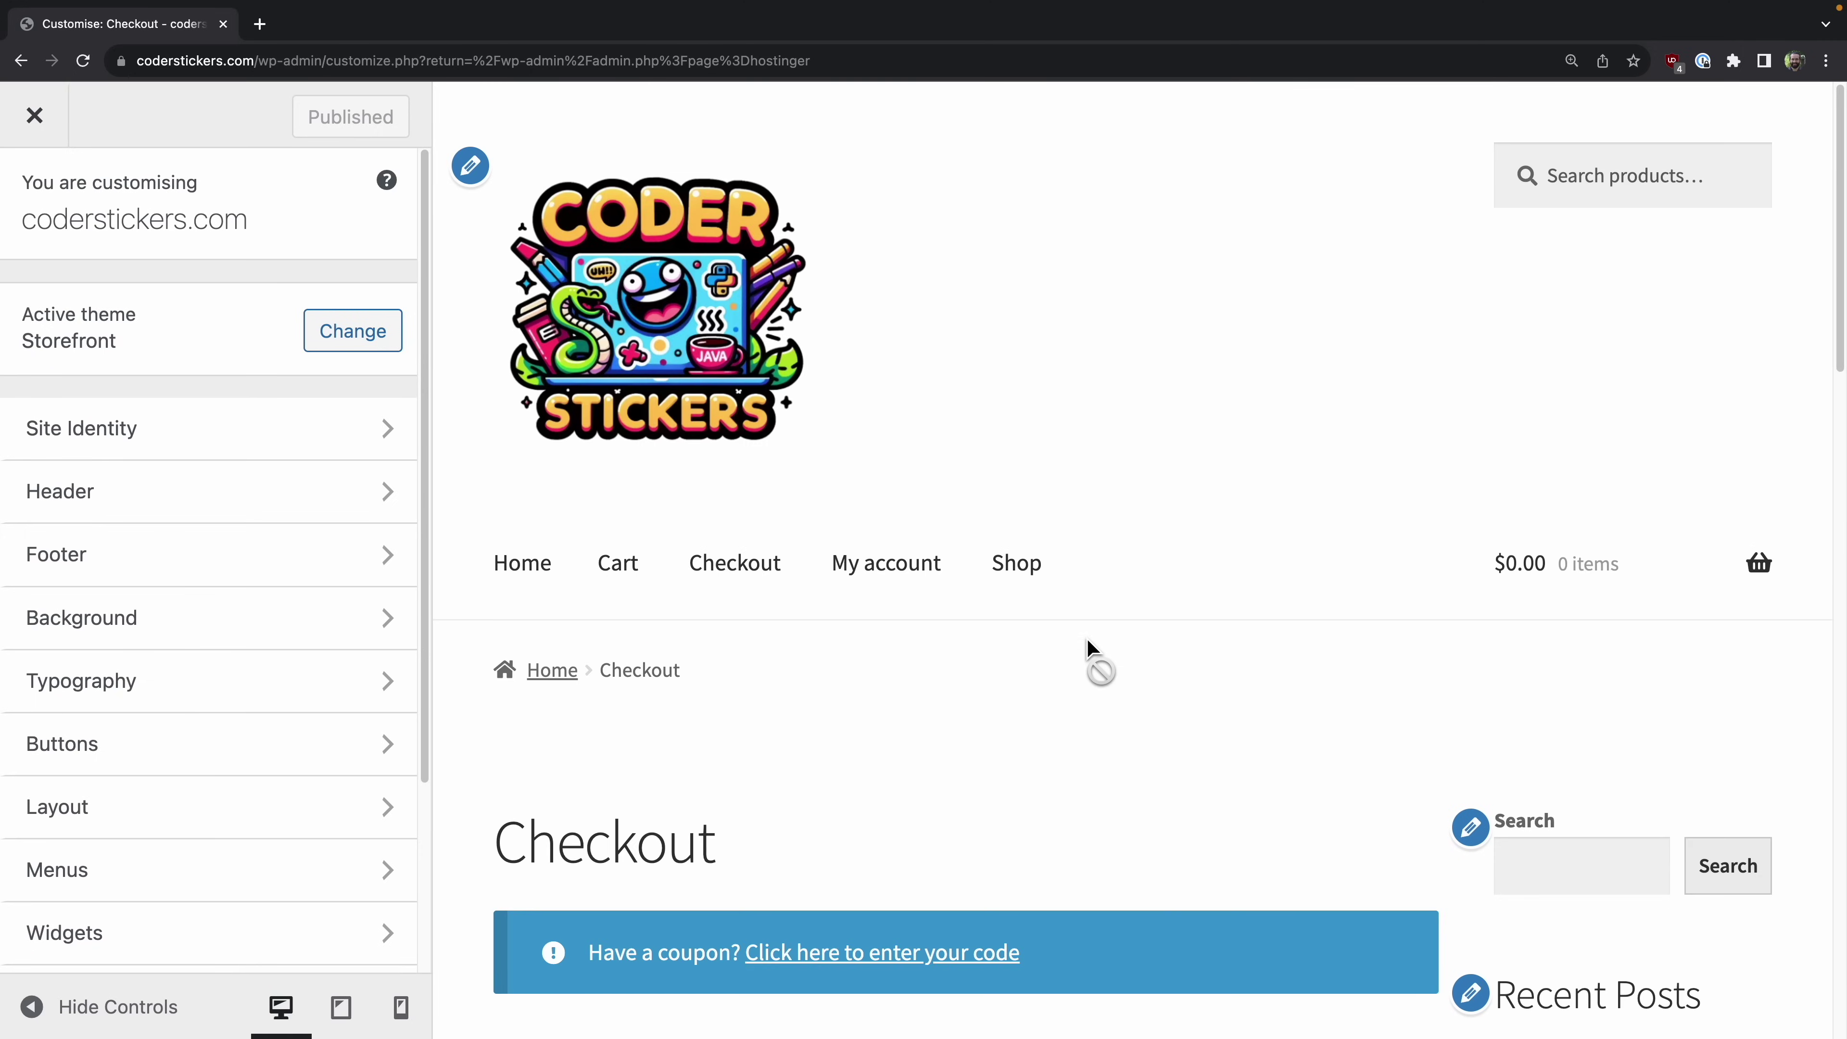
Step: View the My account page, then the Shop page showing no products found
click(902, 603)
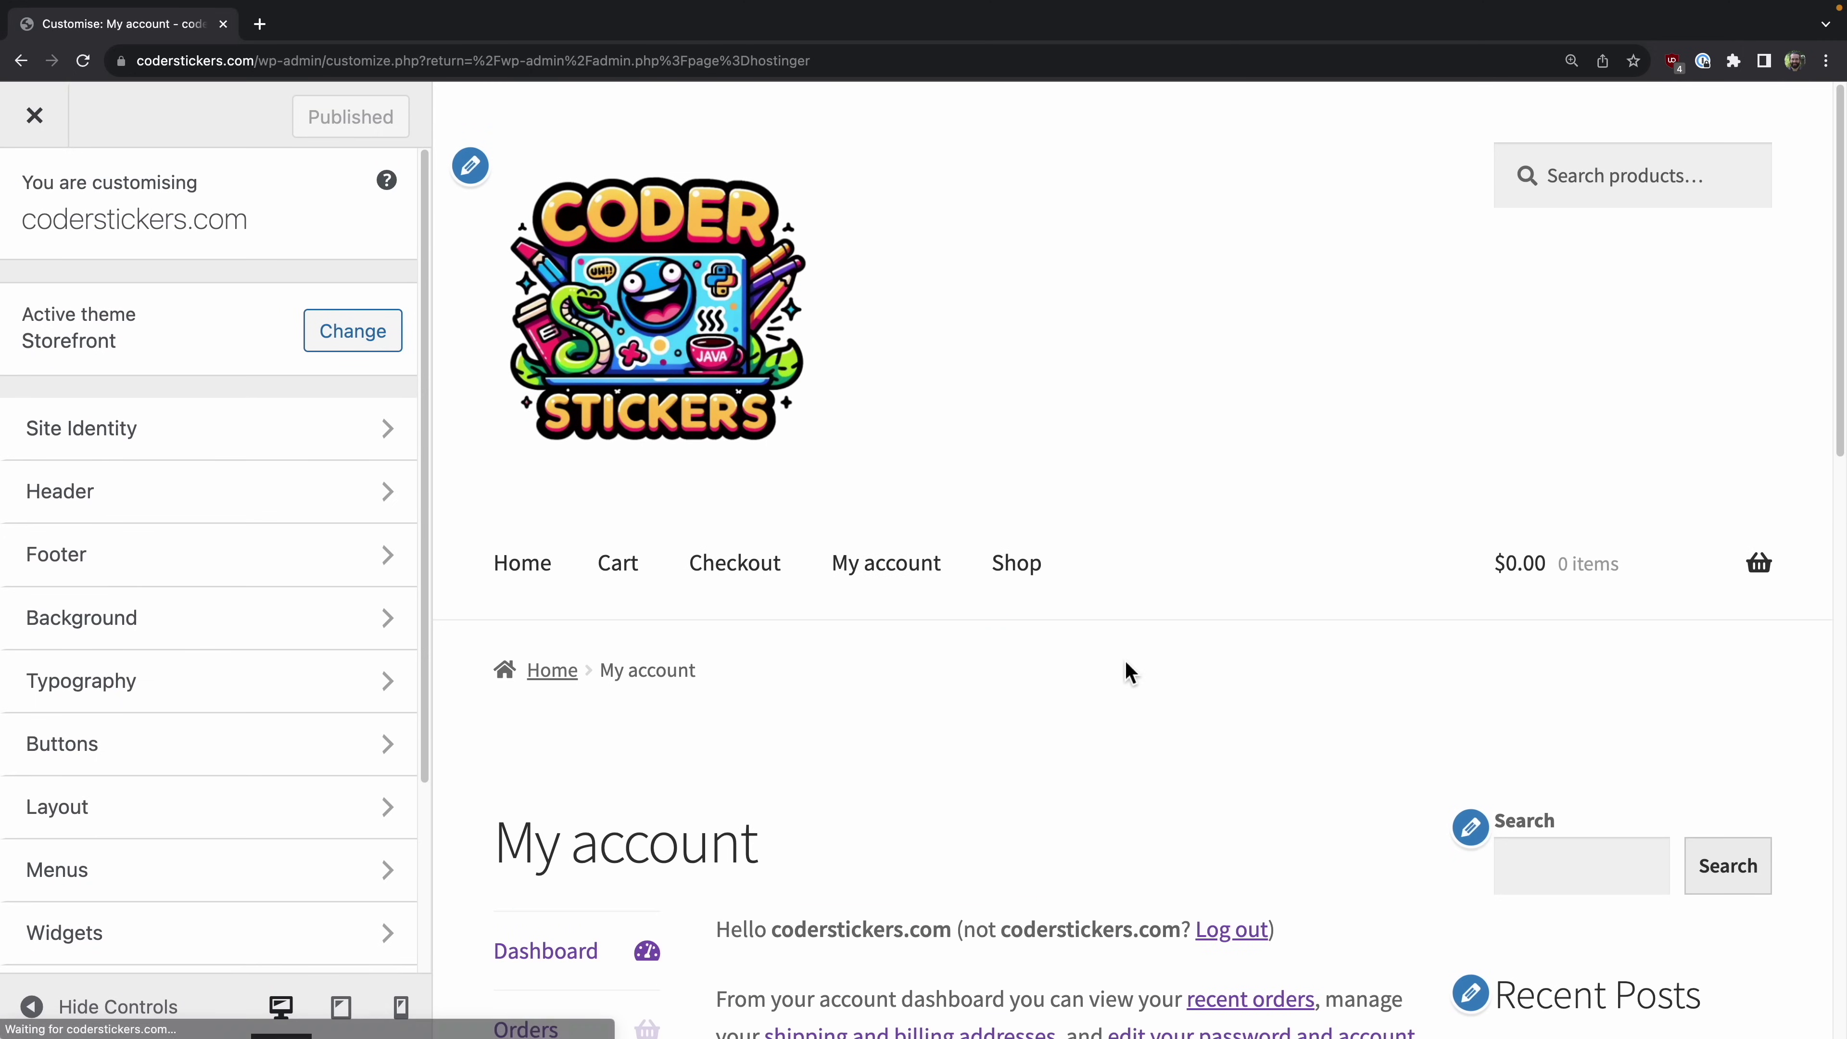
scroll(1127, 671, down, 4)
scroll(1127, 671, down, 10)
scroll(1125, 668, up, 11)
click(1030, 440)
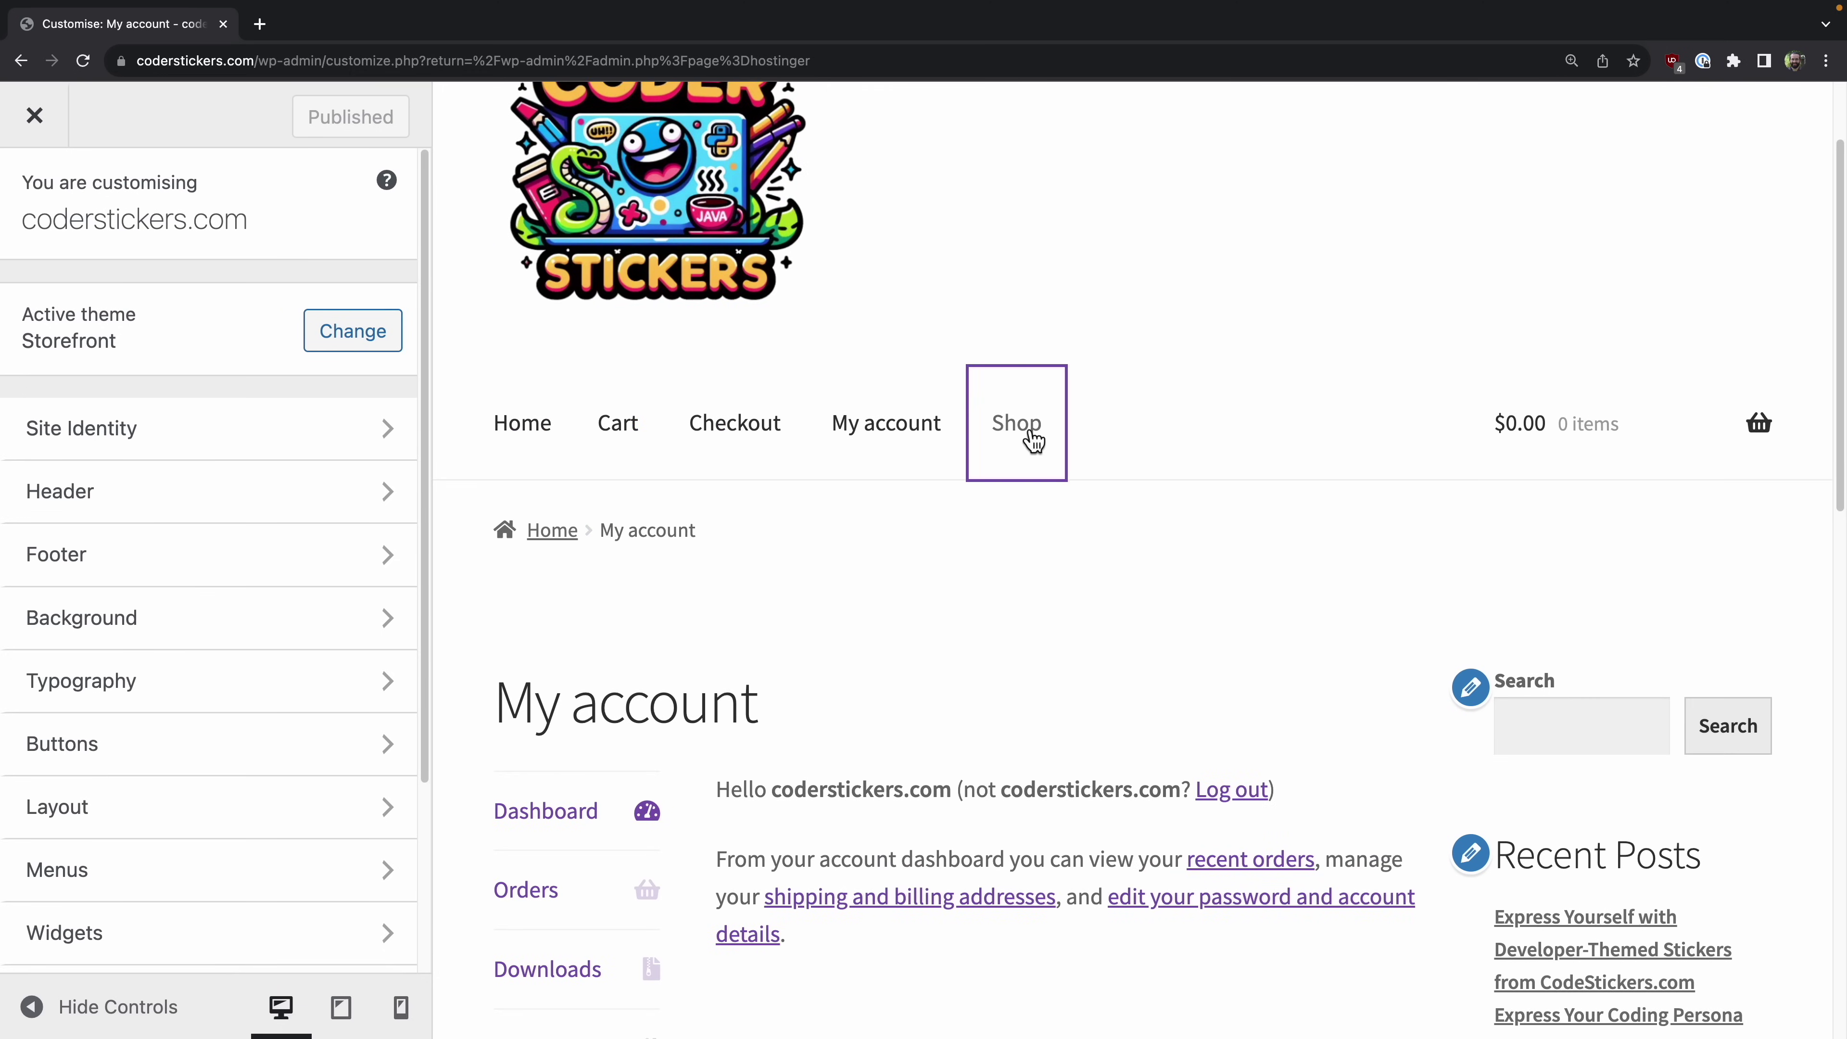
scroll(1243, 519, down, 9)
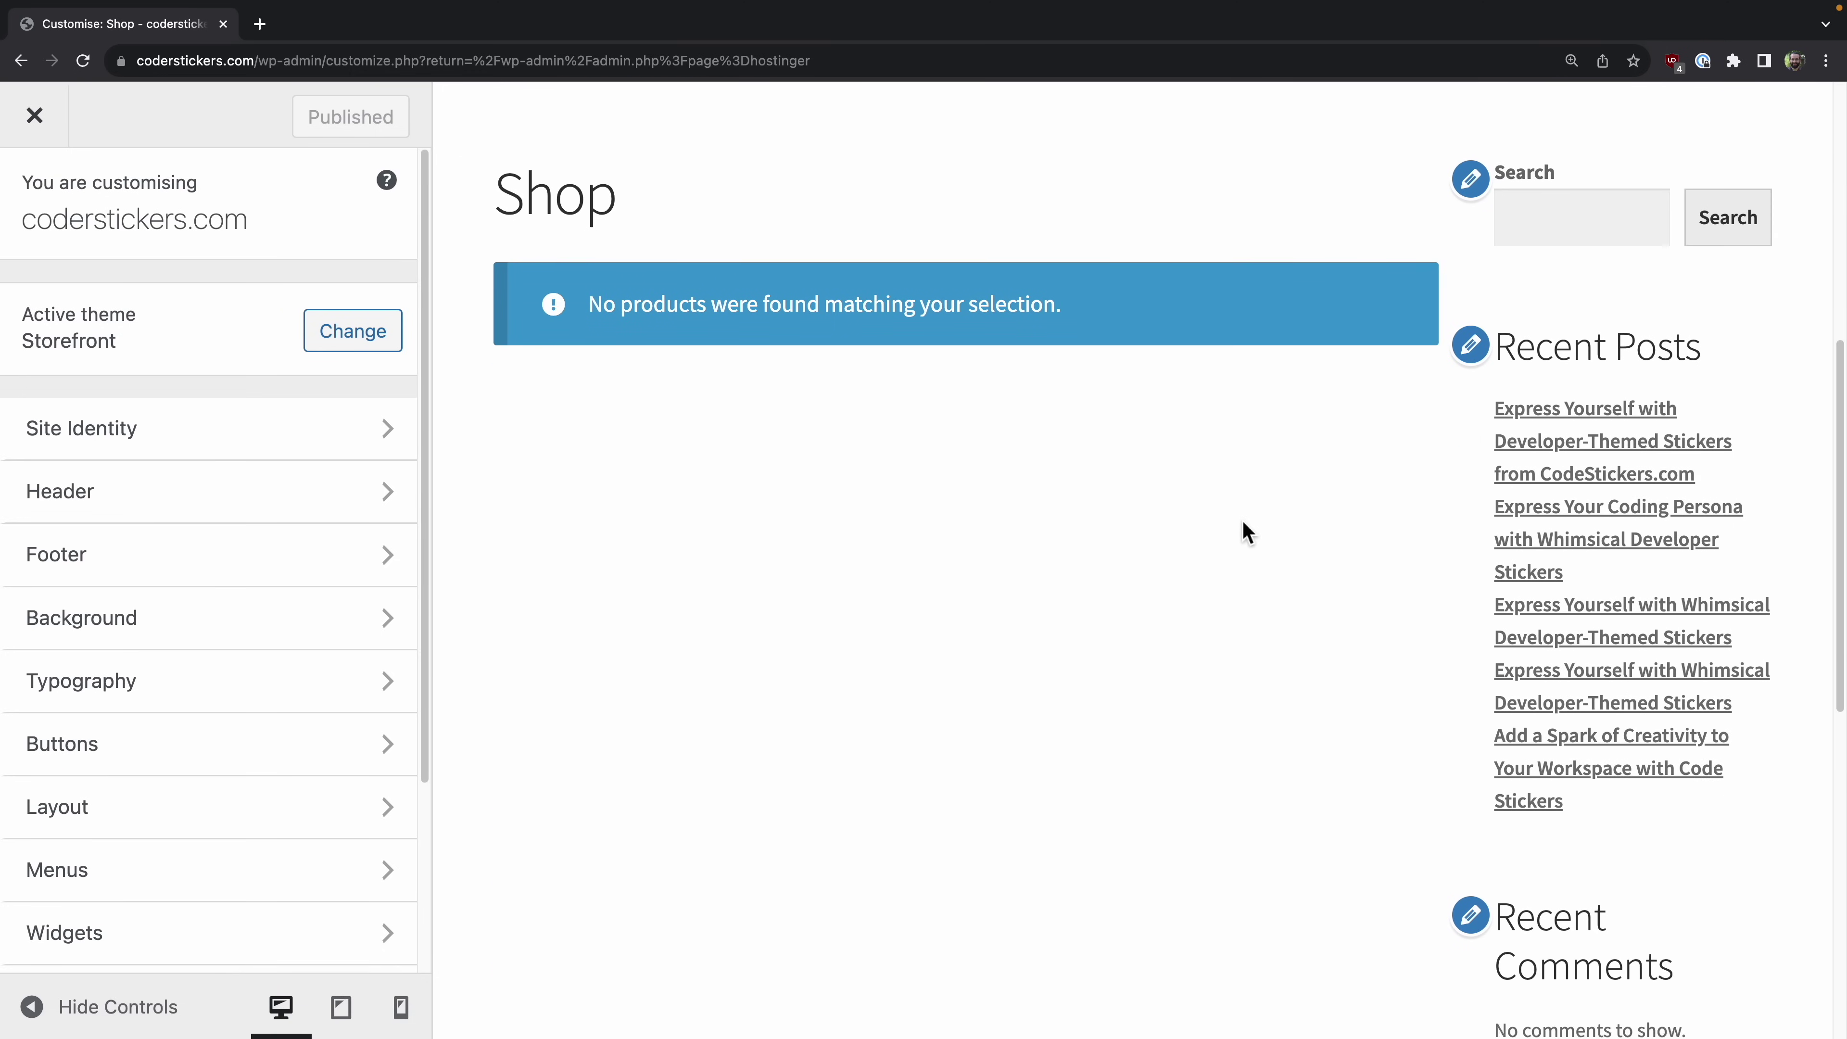
scroll(1242, 520, up, 1)
scroll(1123, 753, up, 8)
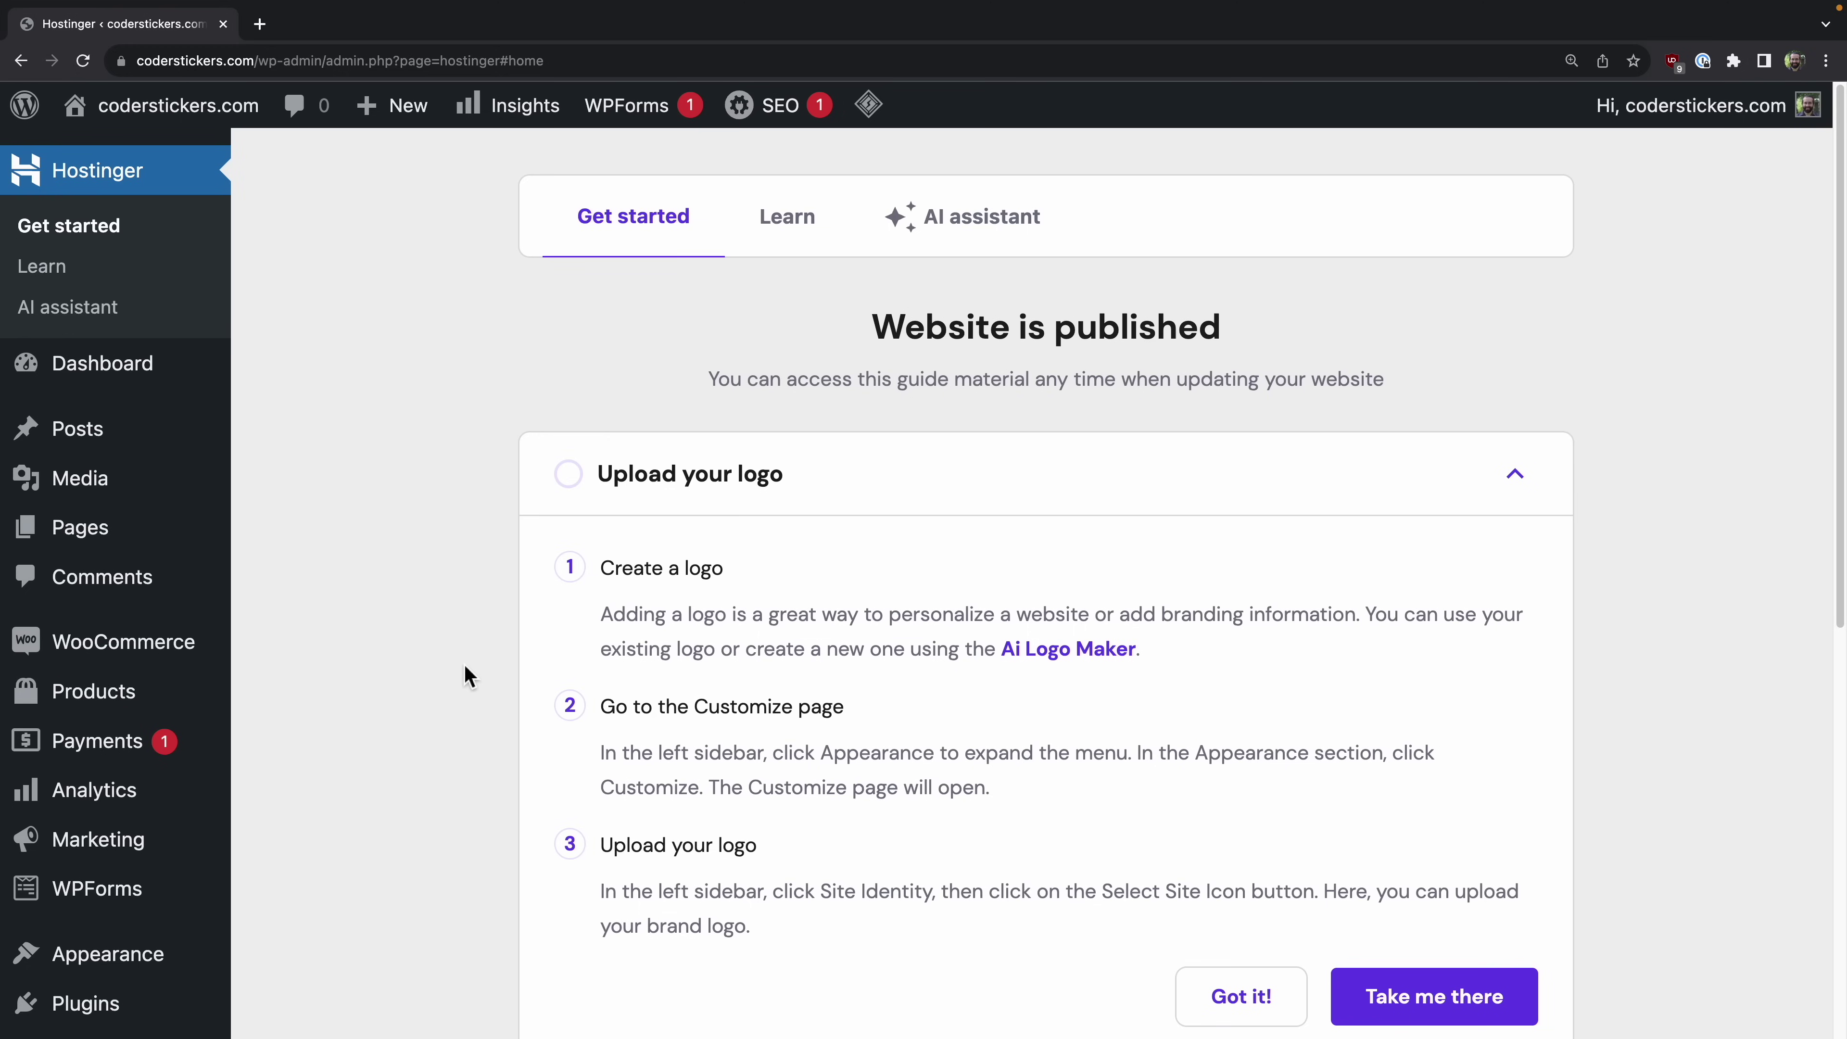
Step: Go to Appearance > Storefront to reach the 'Design your store' welcome page
scroll(466, 672, down, 1)
mouse_move(150, 912)
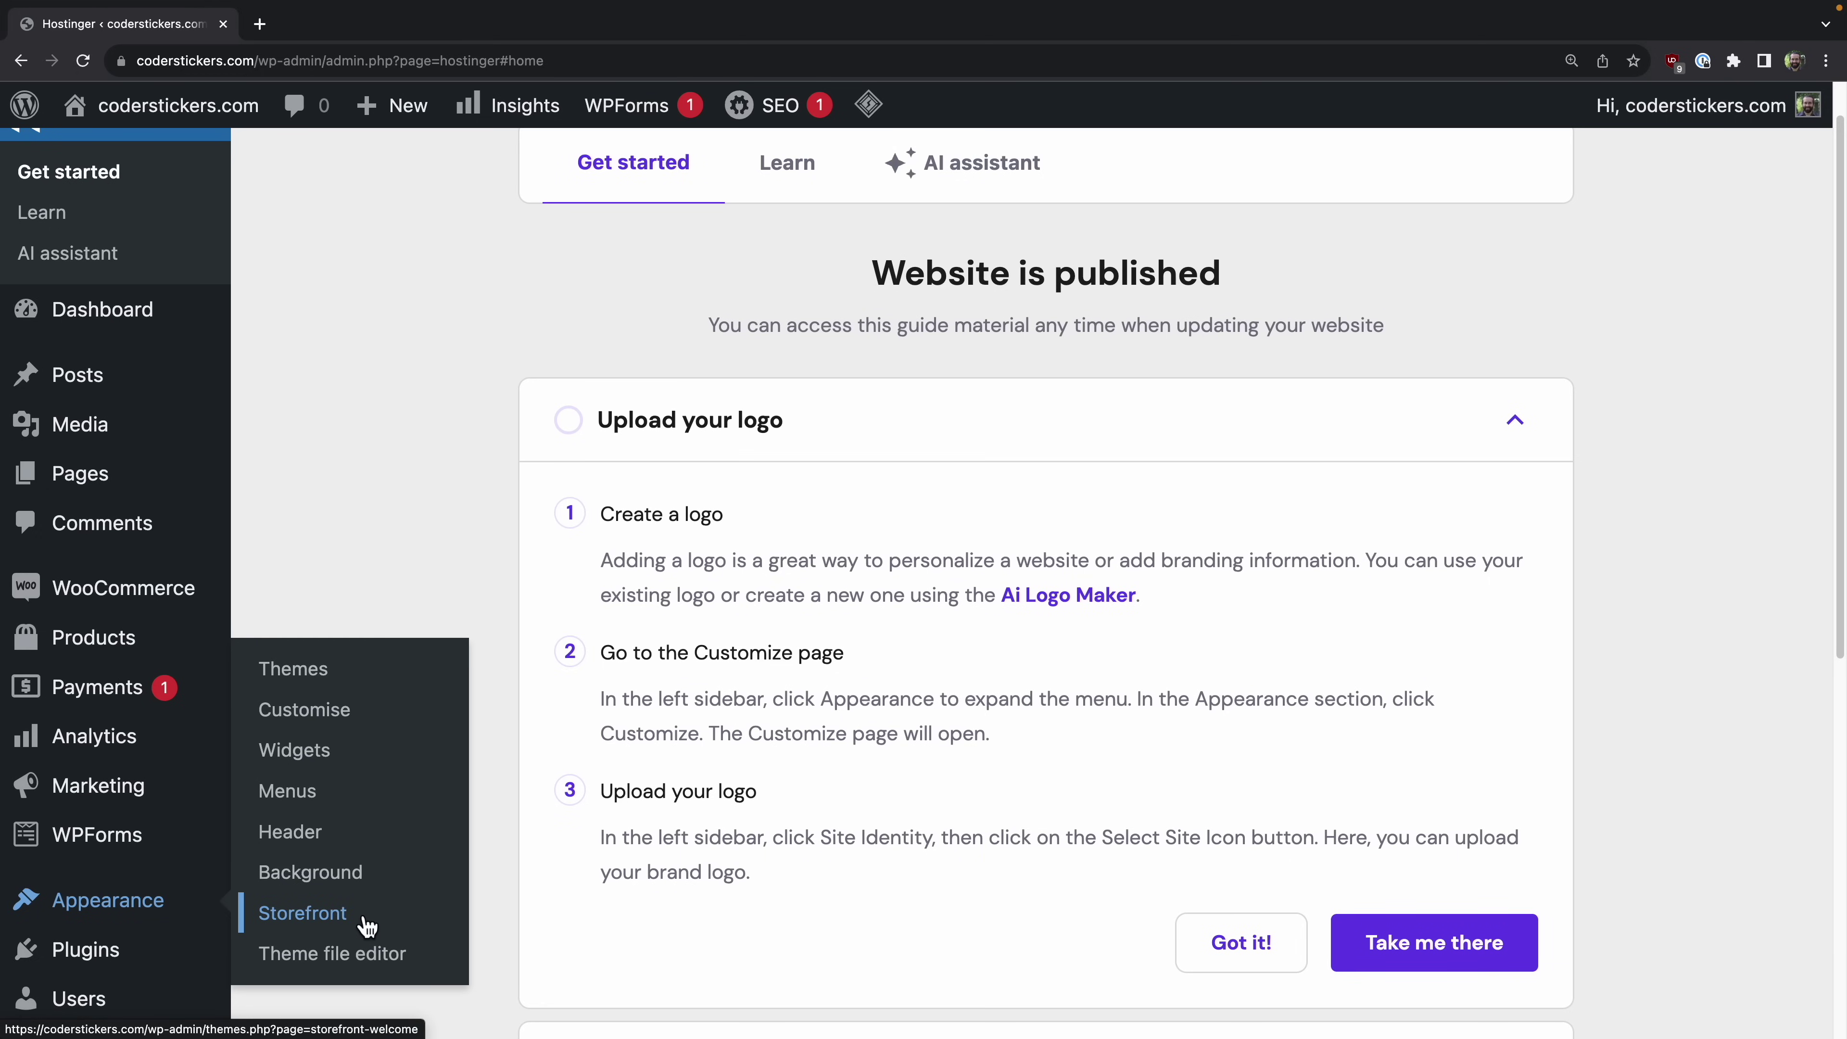
click(302, 913)
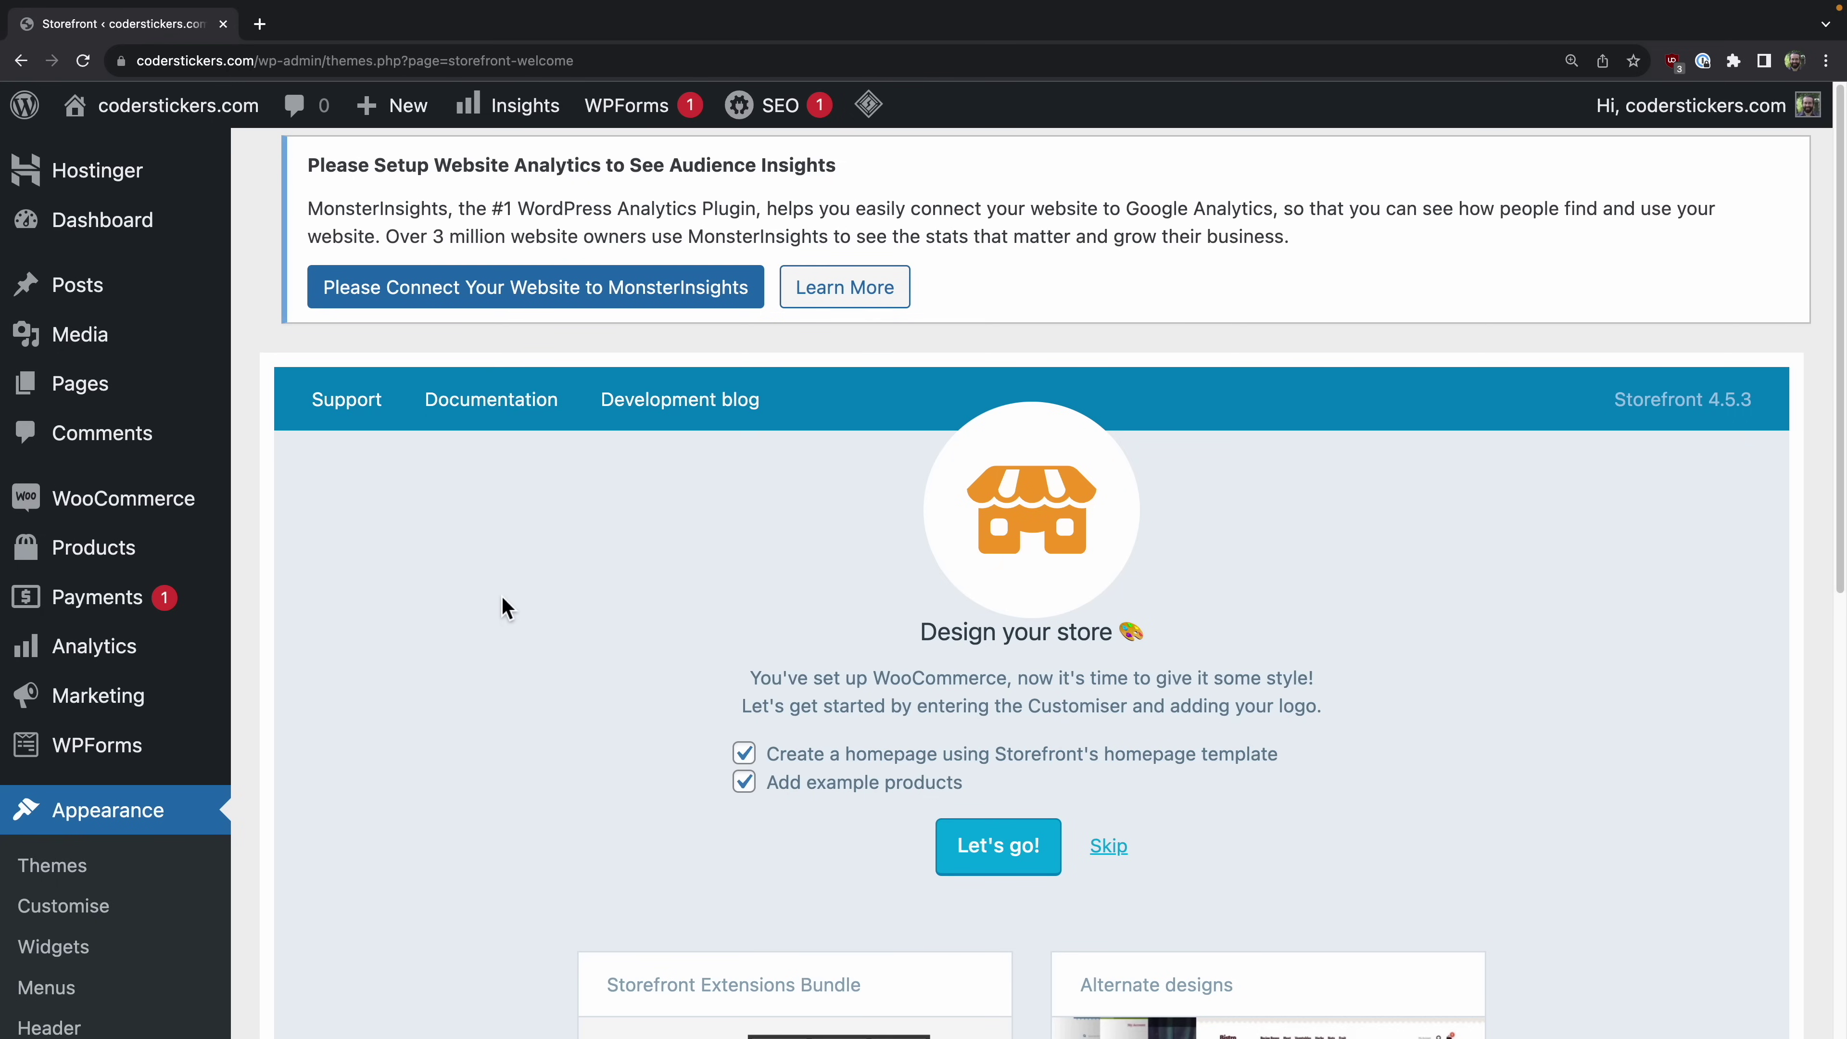
scroll(501, 594, down, 5)
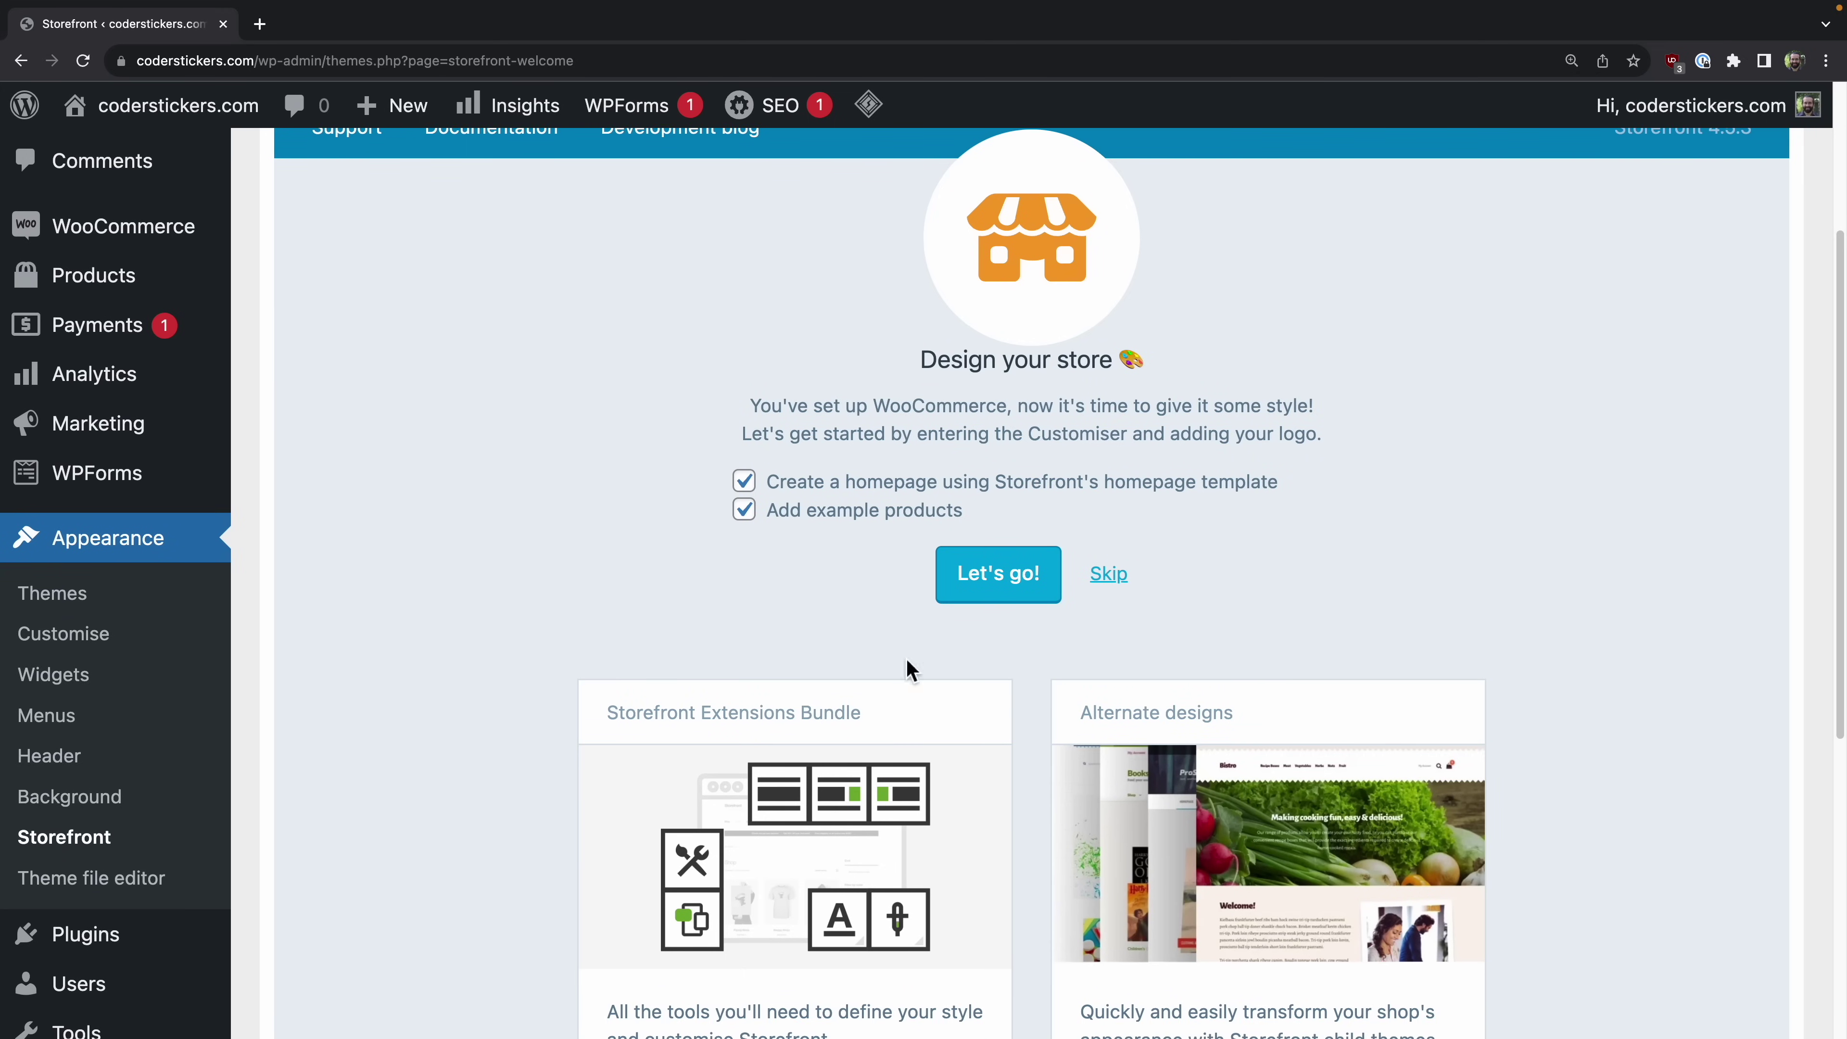
Step: Create the starter homepage with example products and review its Welcome, Shop by Category and product sections
click(1017, 591)
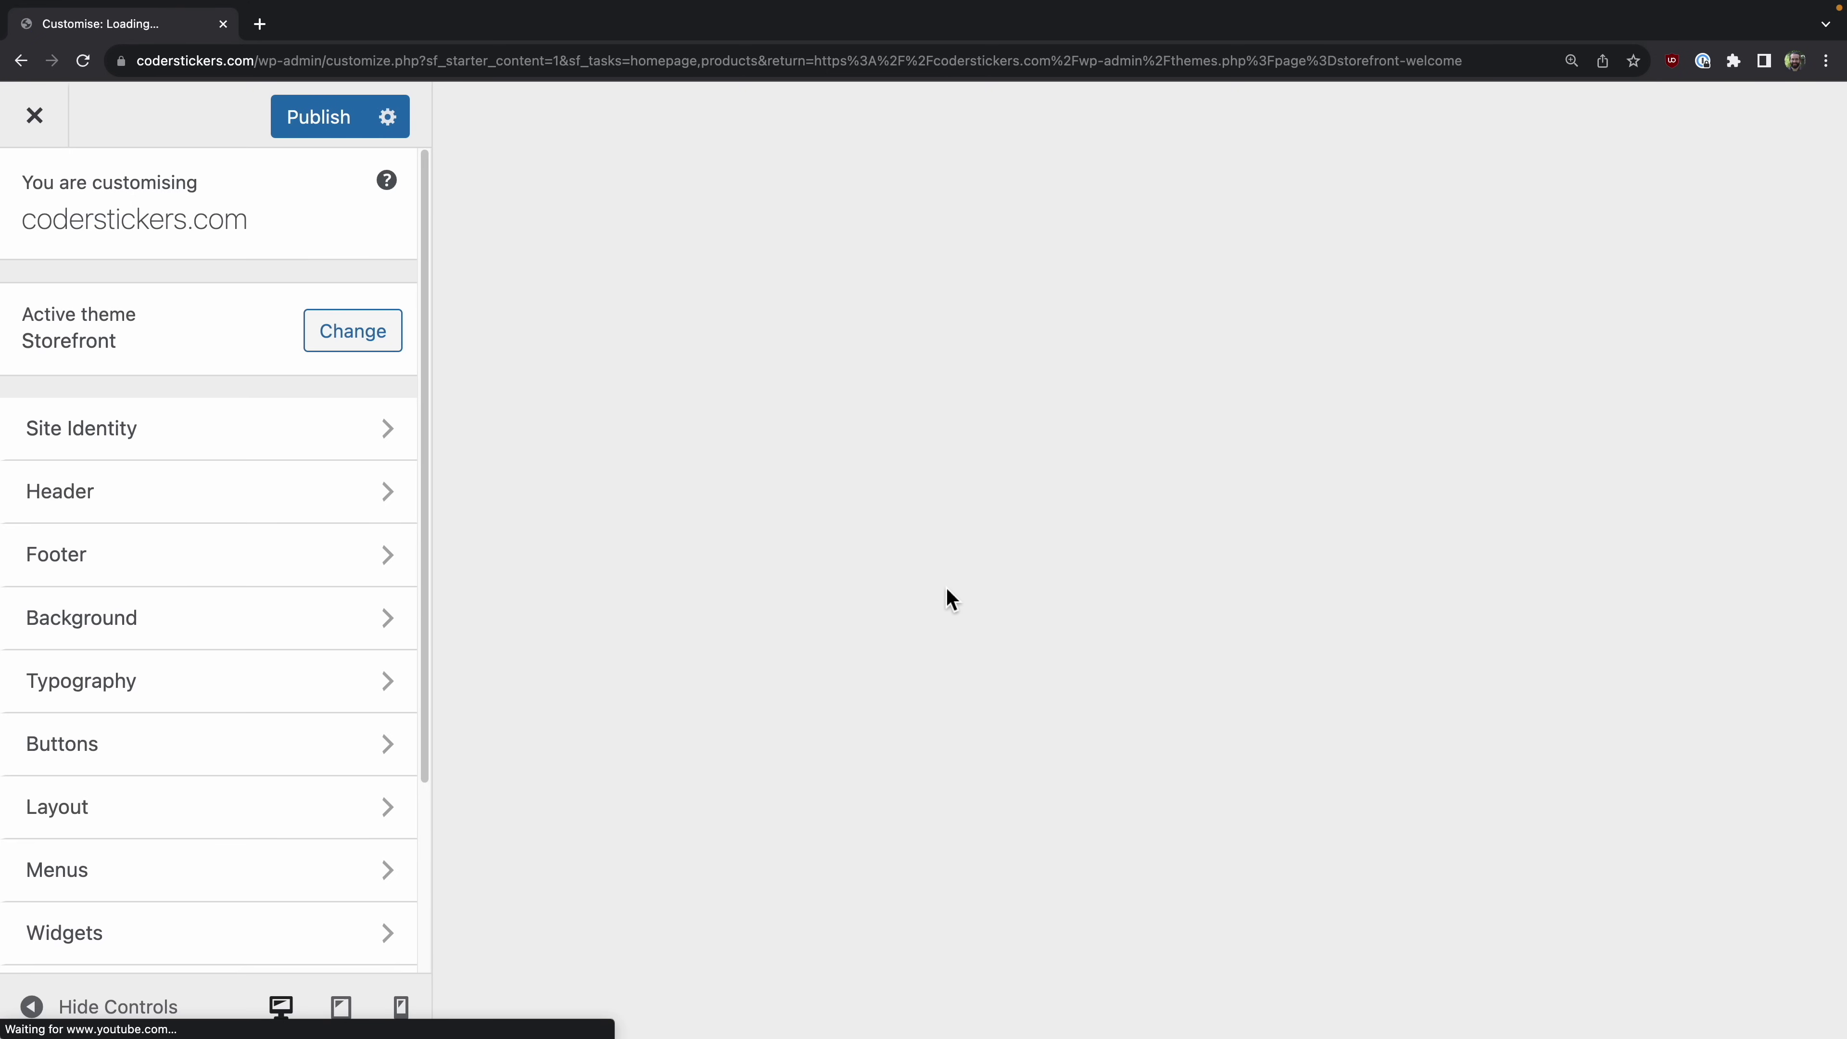
scroll(923, 614, down, 15)
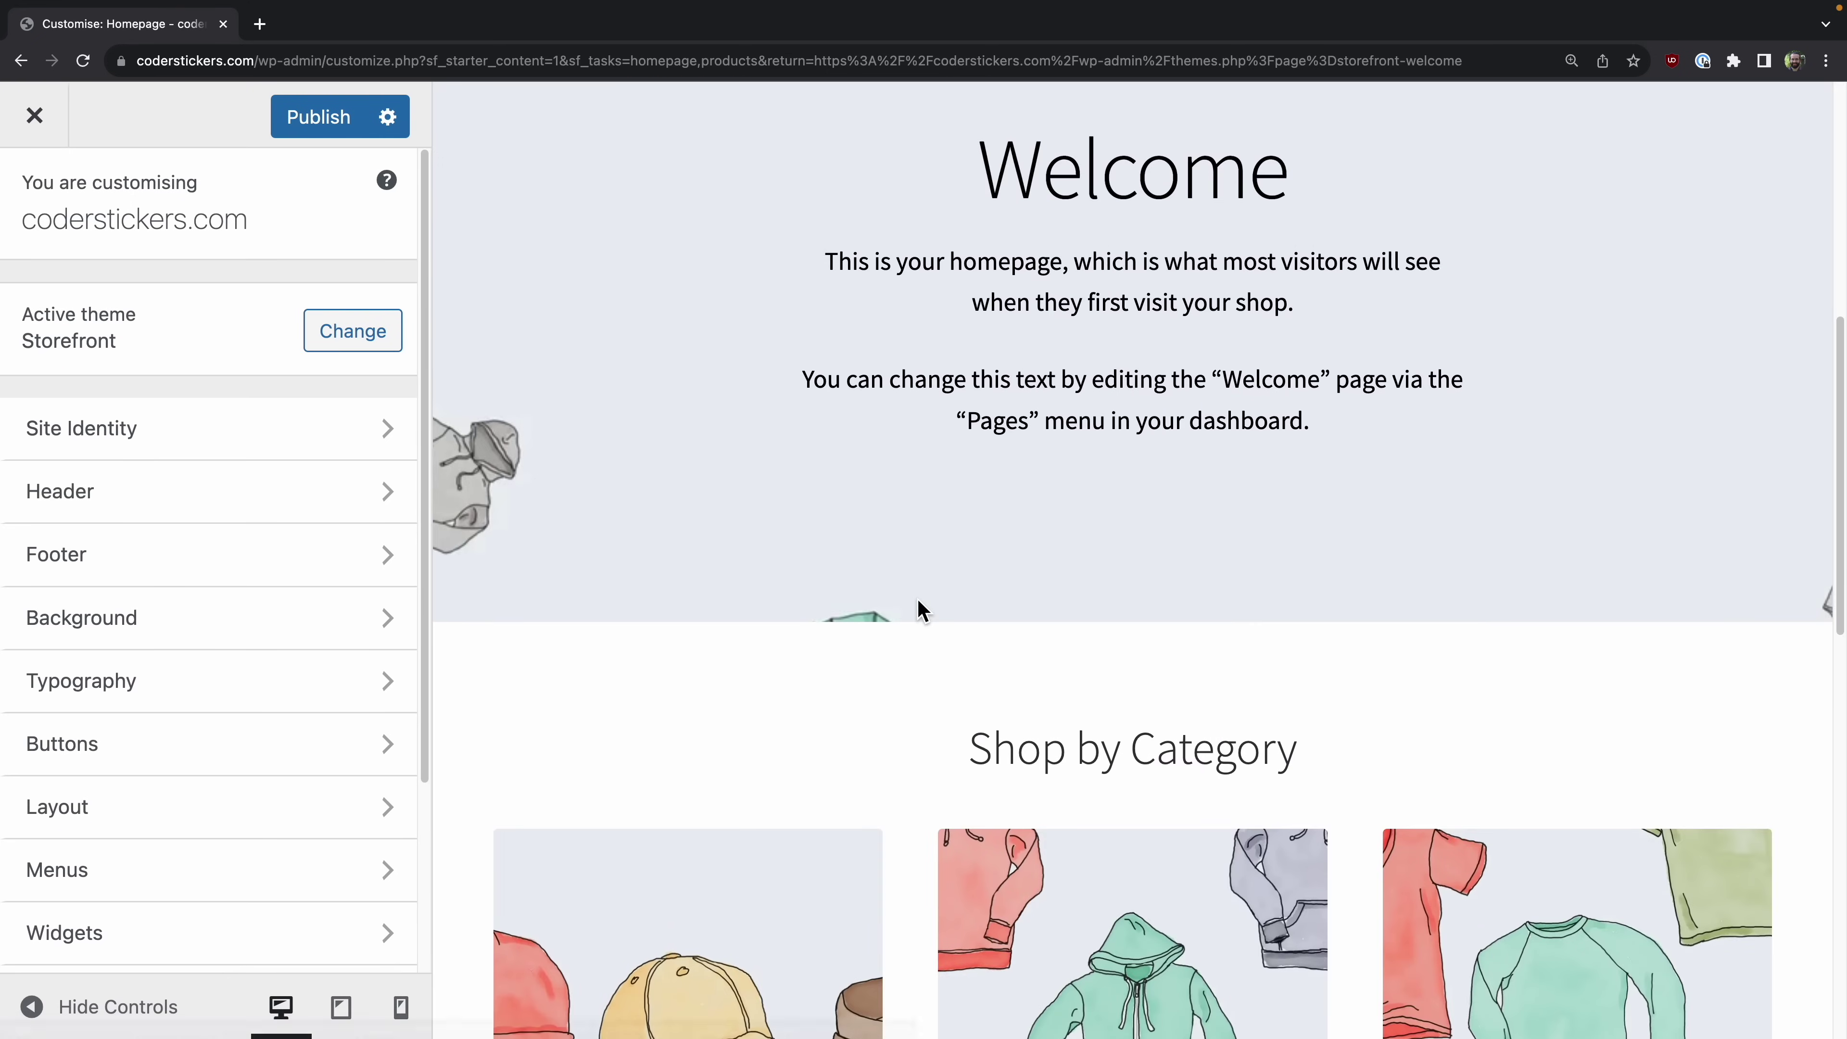
scroll(923, 615, down, 3)
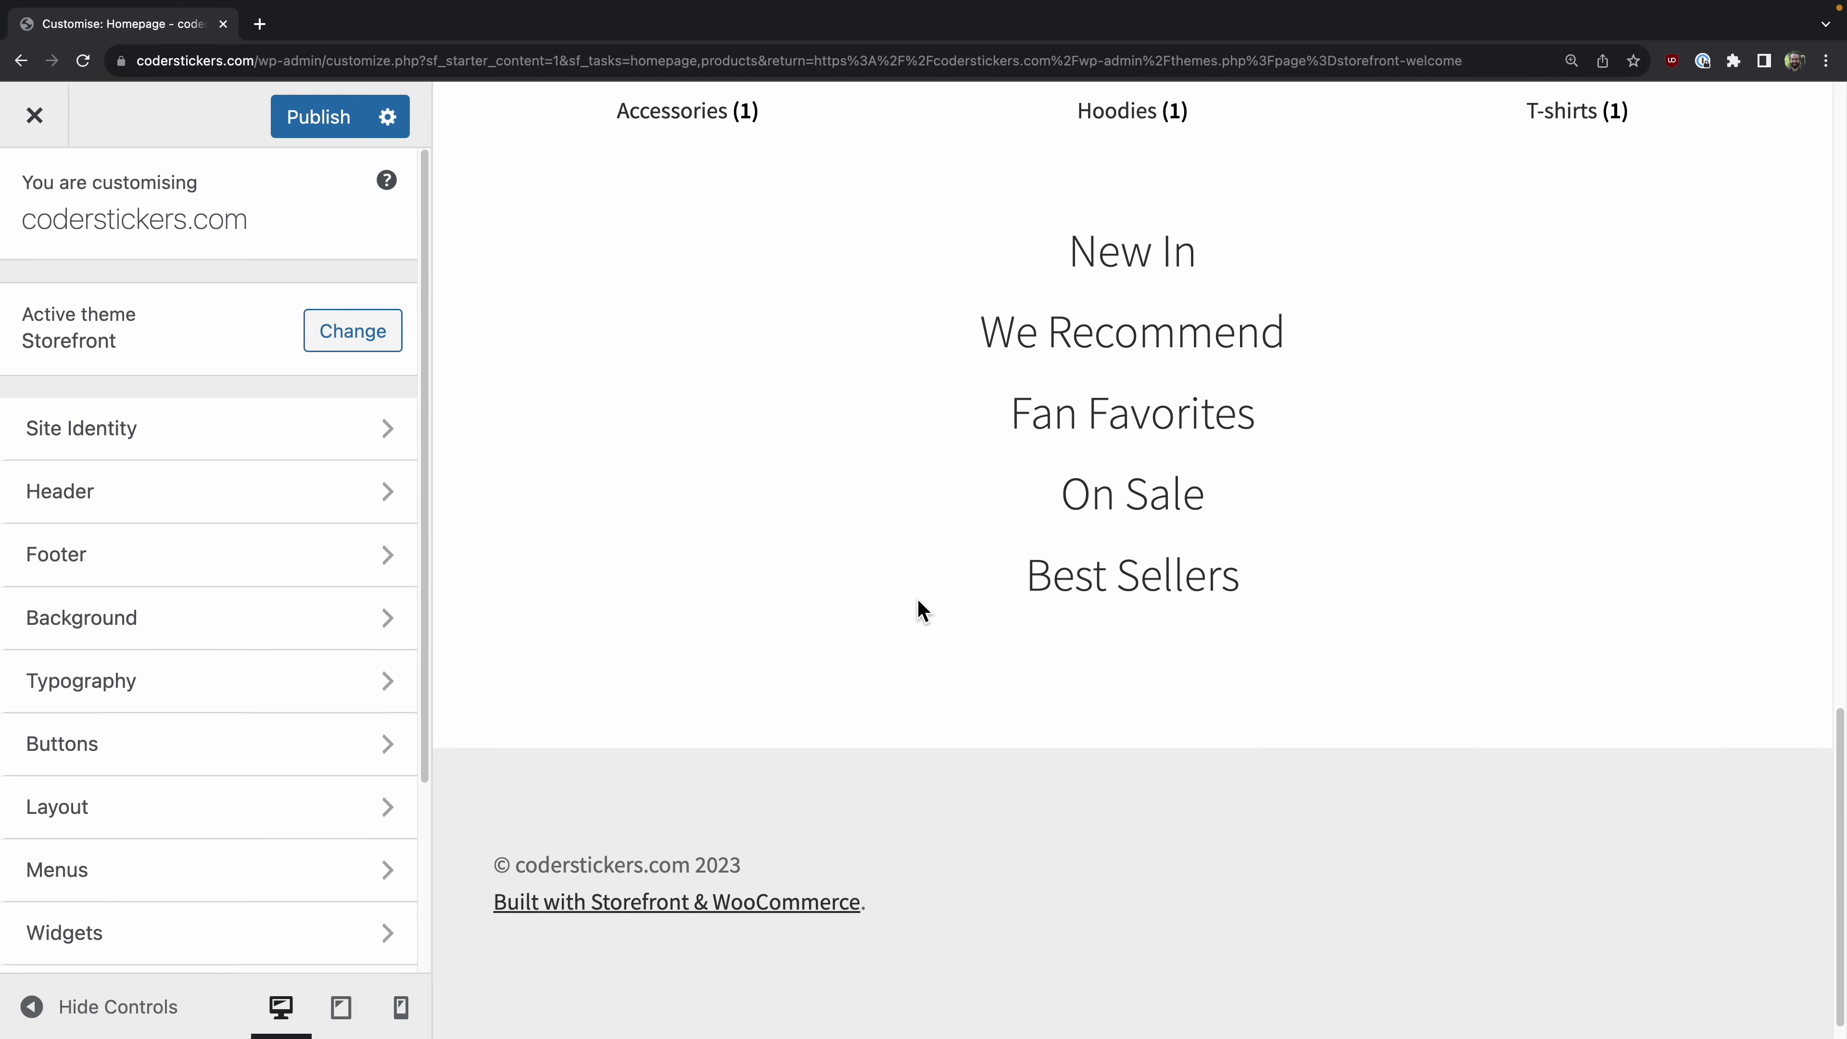
scroll(923, 614, up, 20)
scroll(919, 610, down, 5)
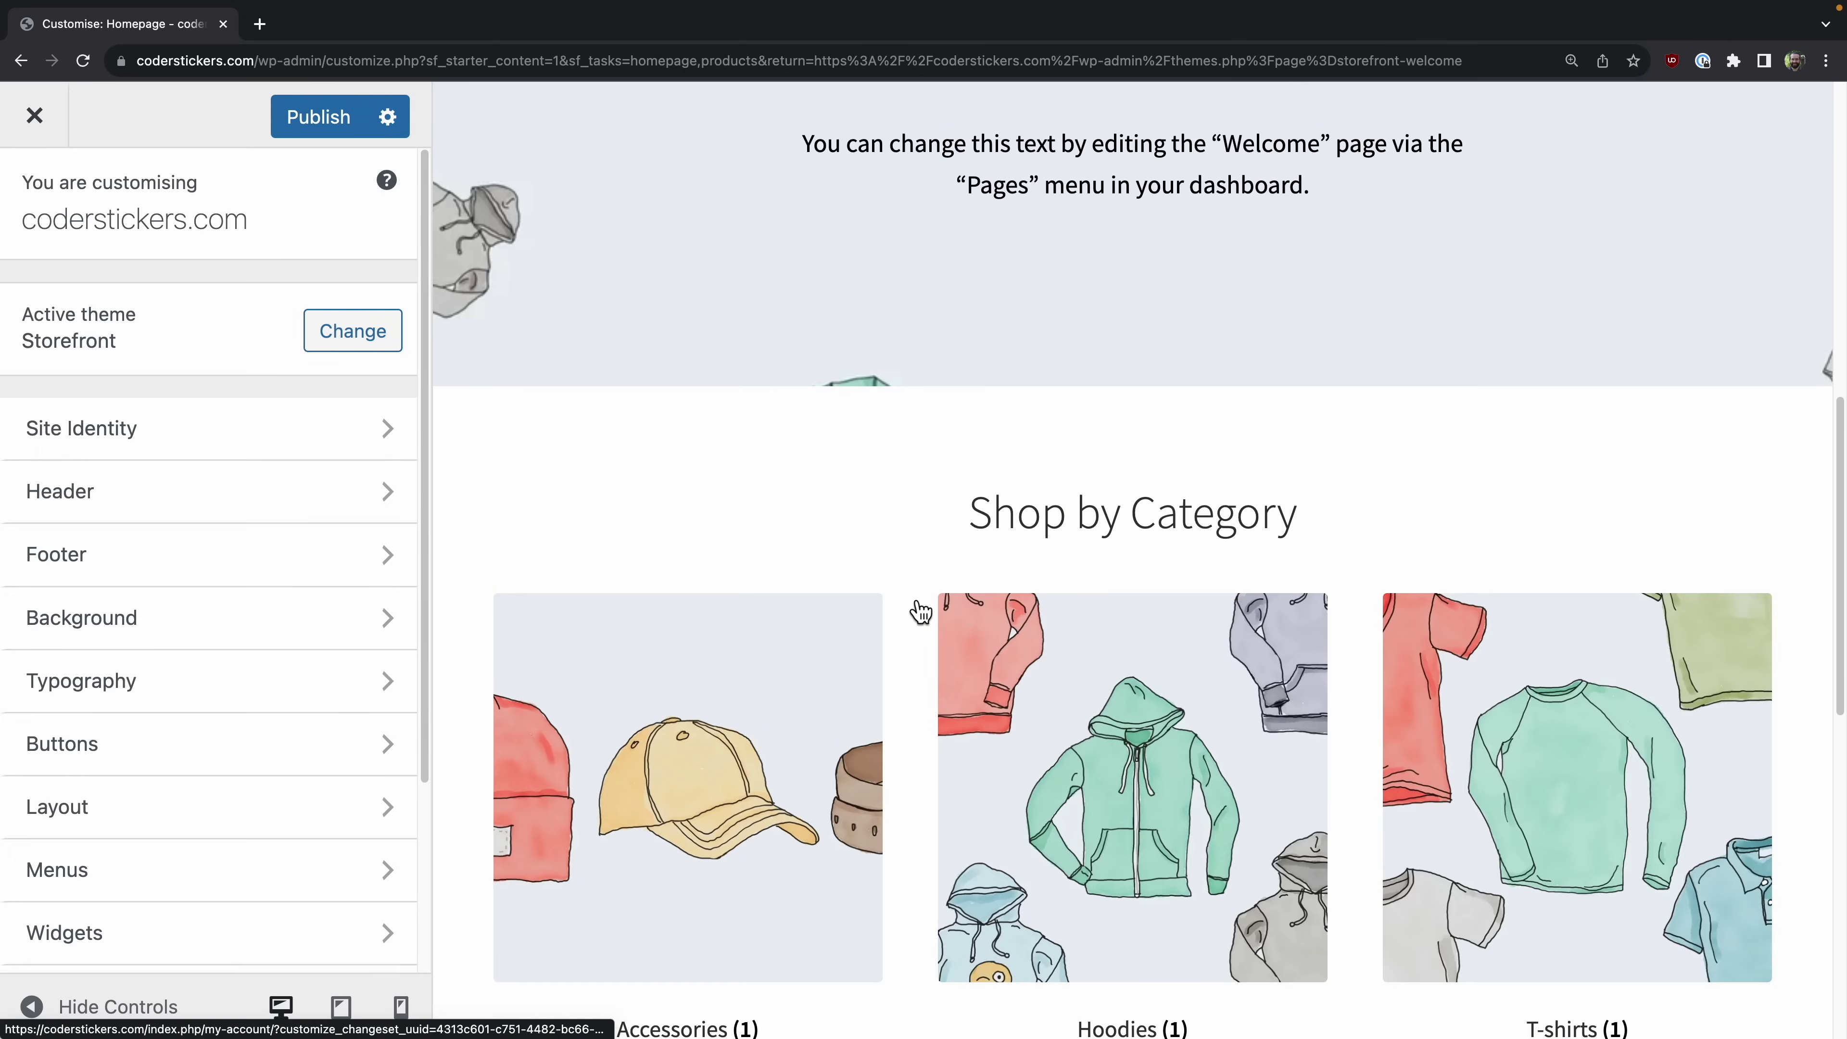
scroll(919, 609, up, 7)
scroll(920, 610, down, 6)
scroll(917, 611, down, 8)
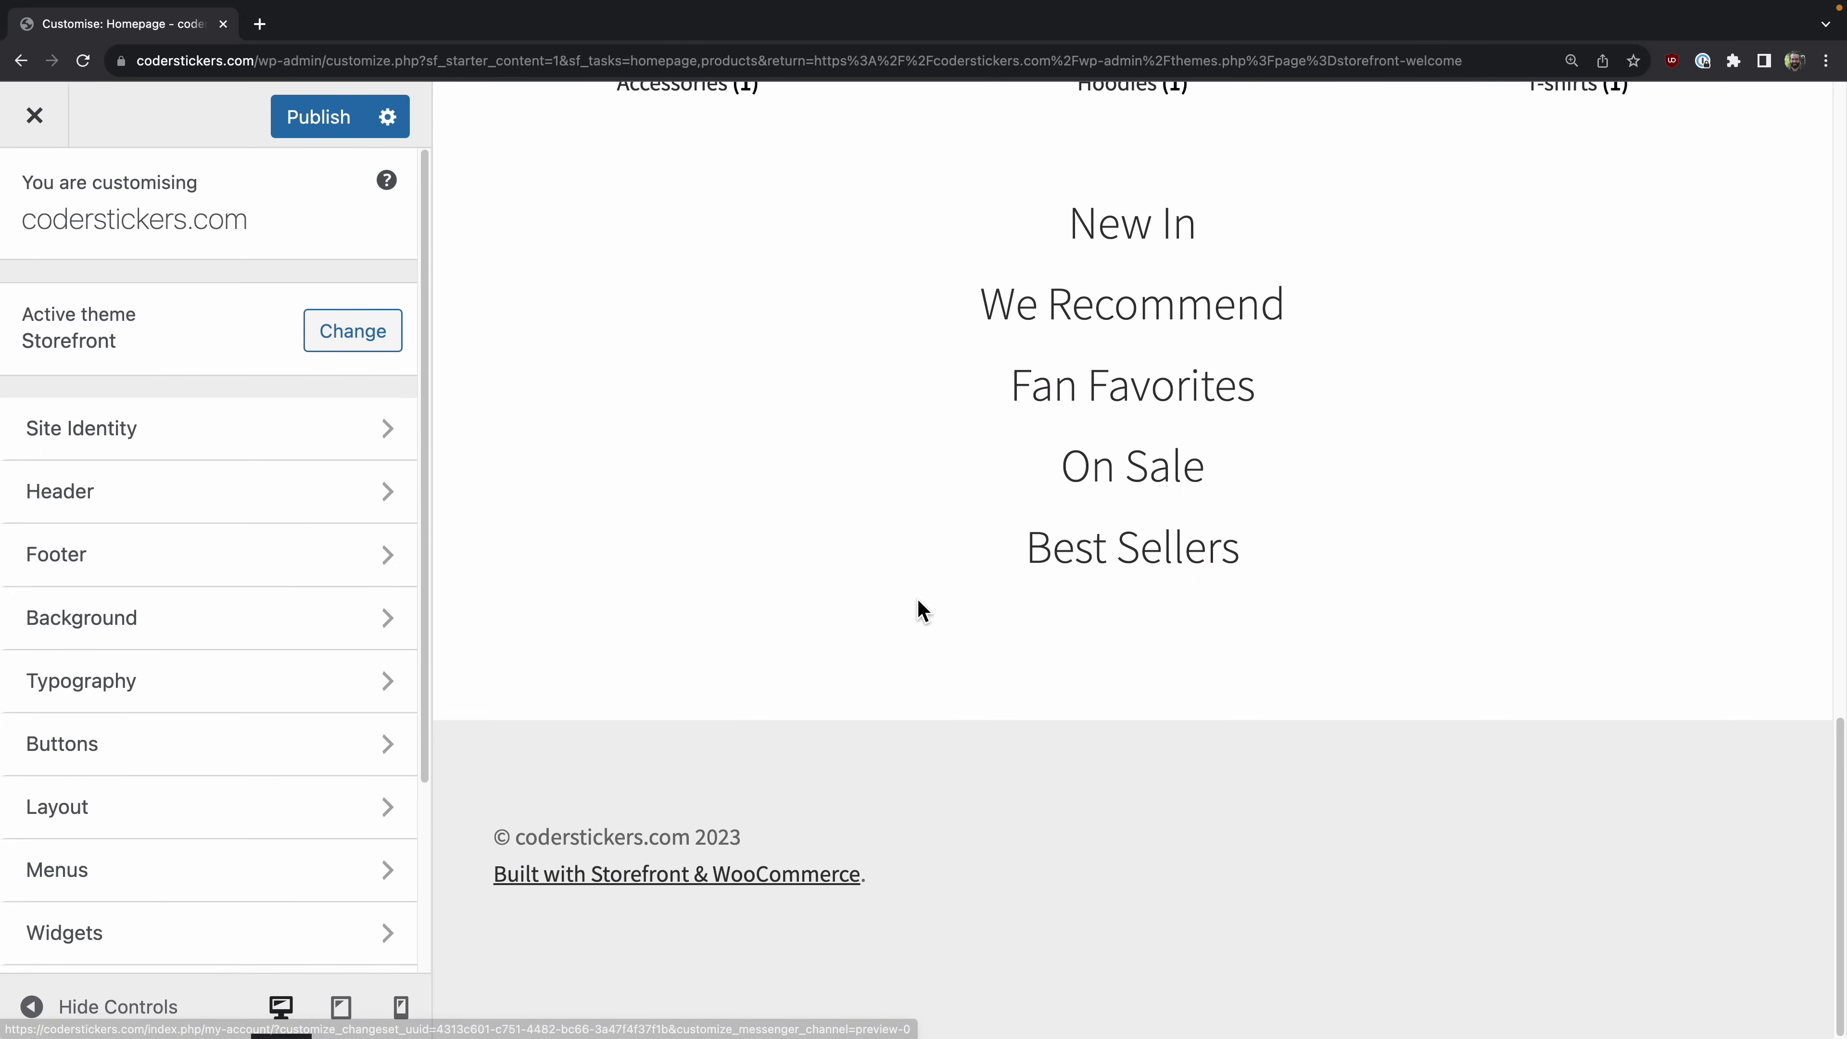
scroll(916, 611, up, 20)
scroll(767, 550, down, 5)
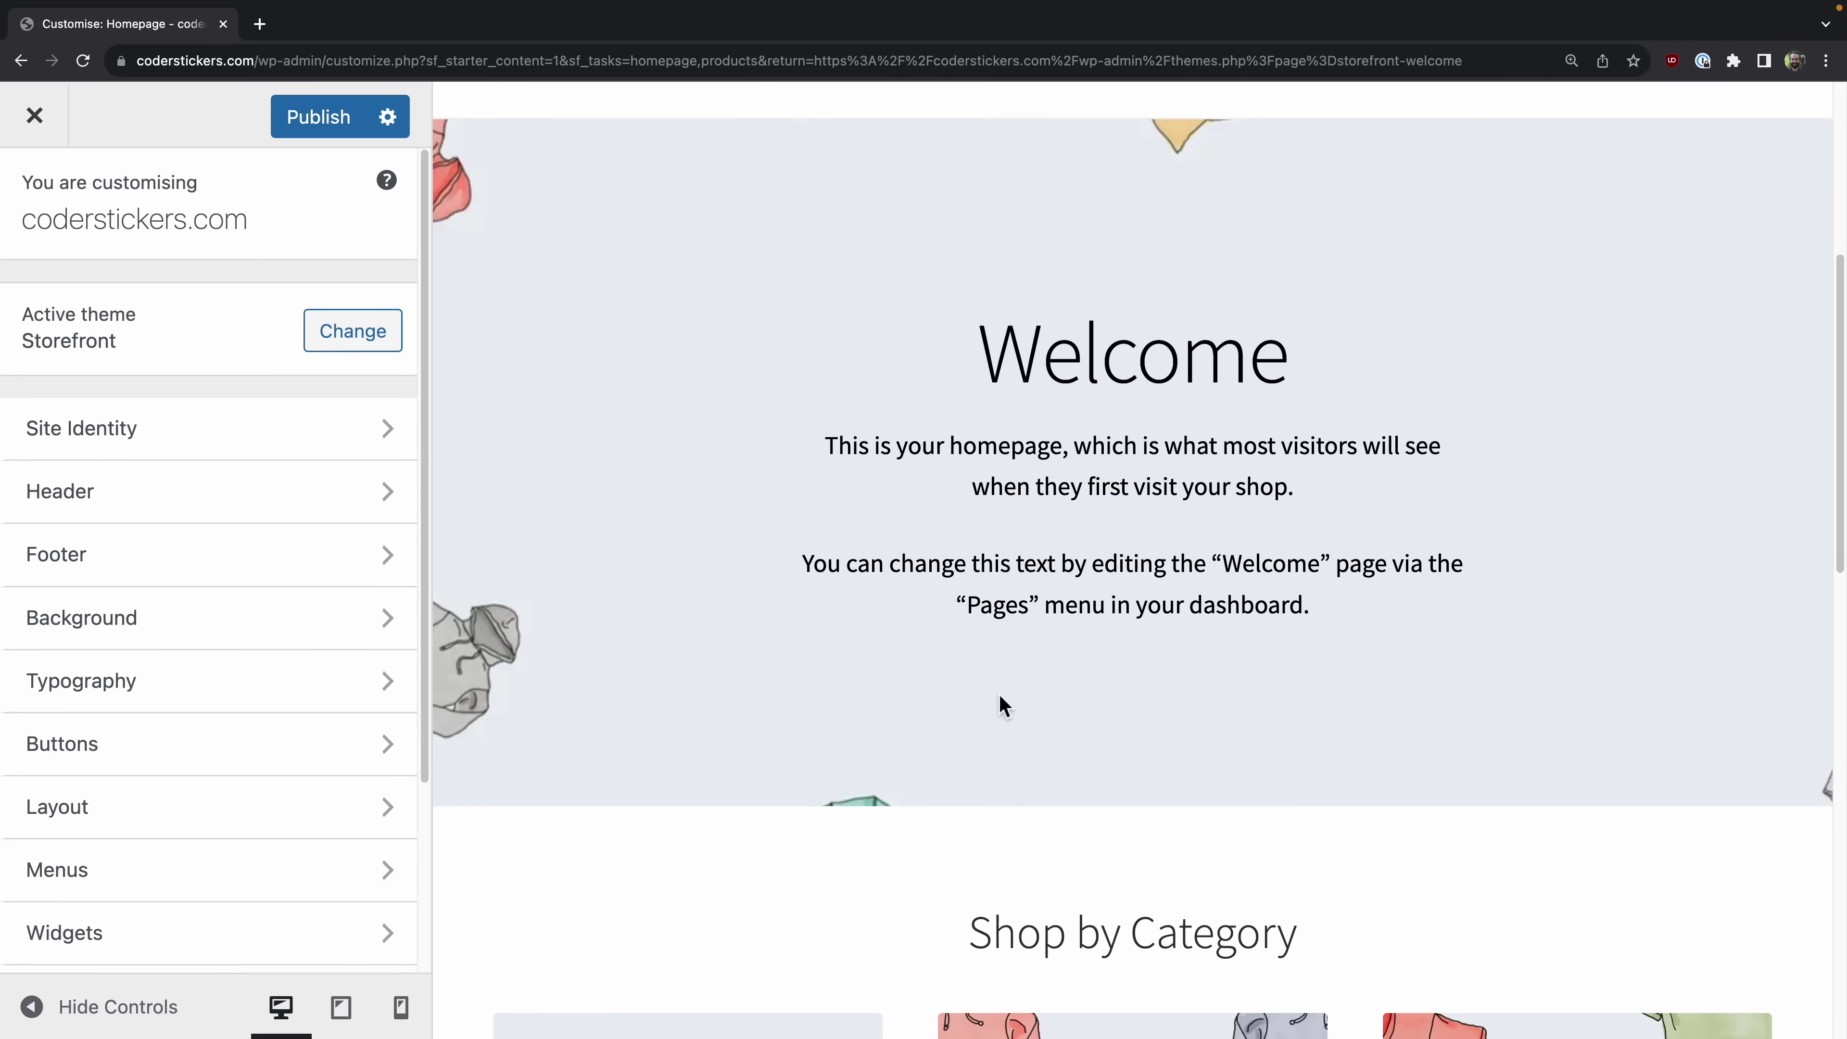
scroll(790, 565, down, 5)
scroll(692, 813, down, 7)
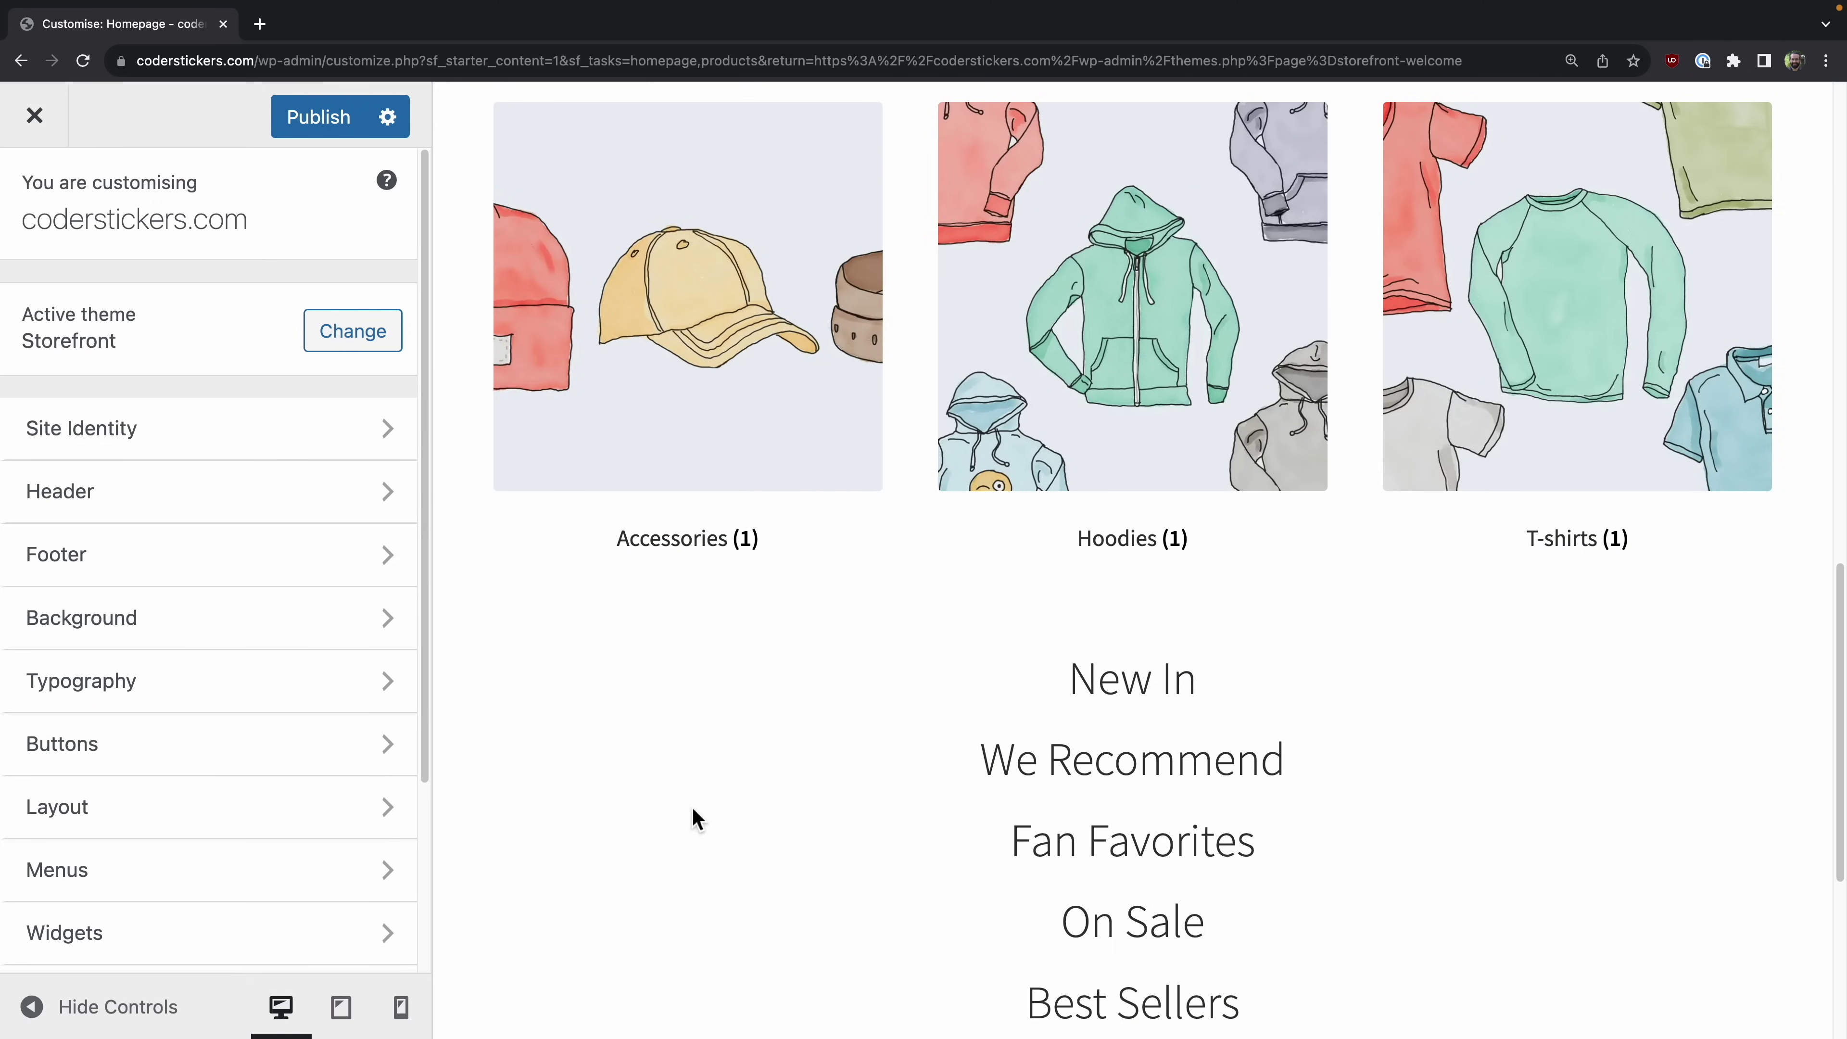
scroll(698, 822, down, 5)
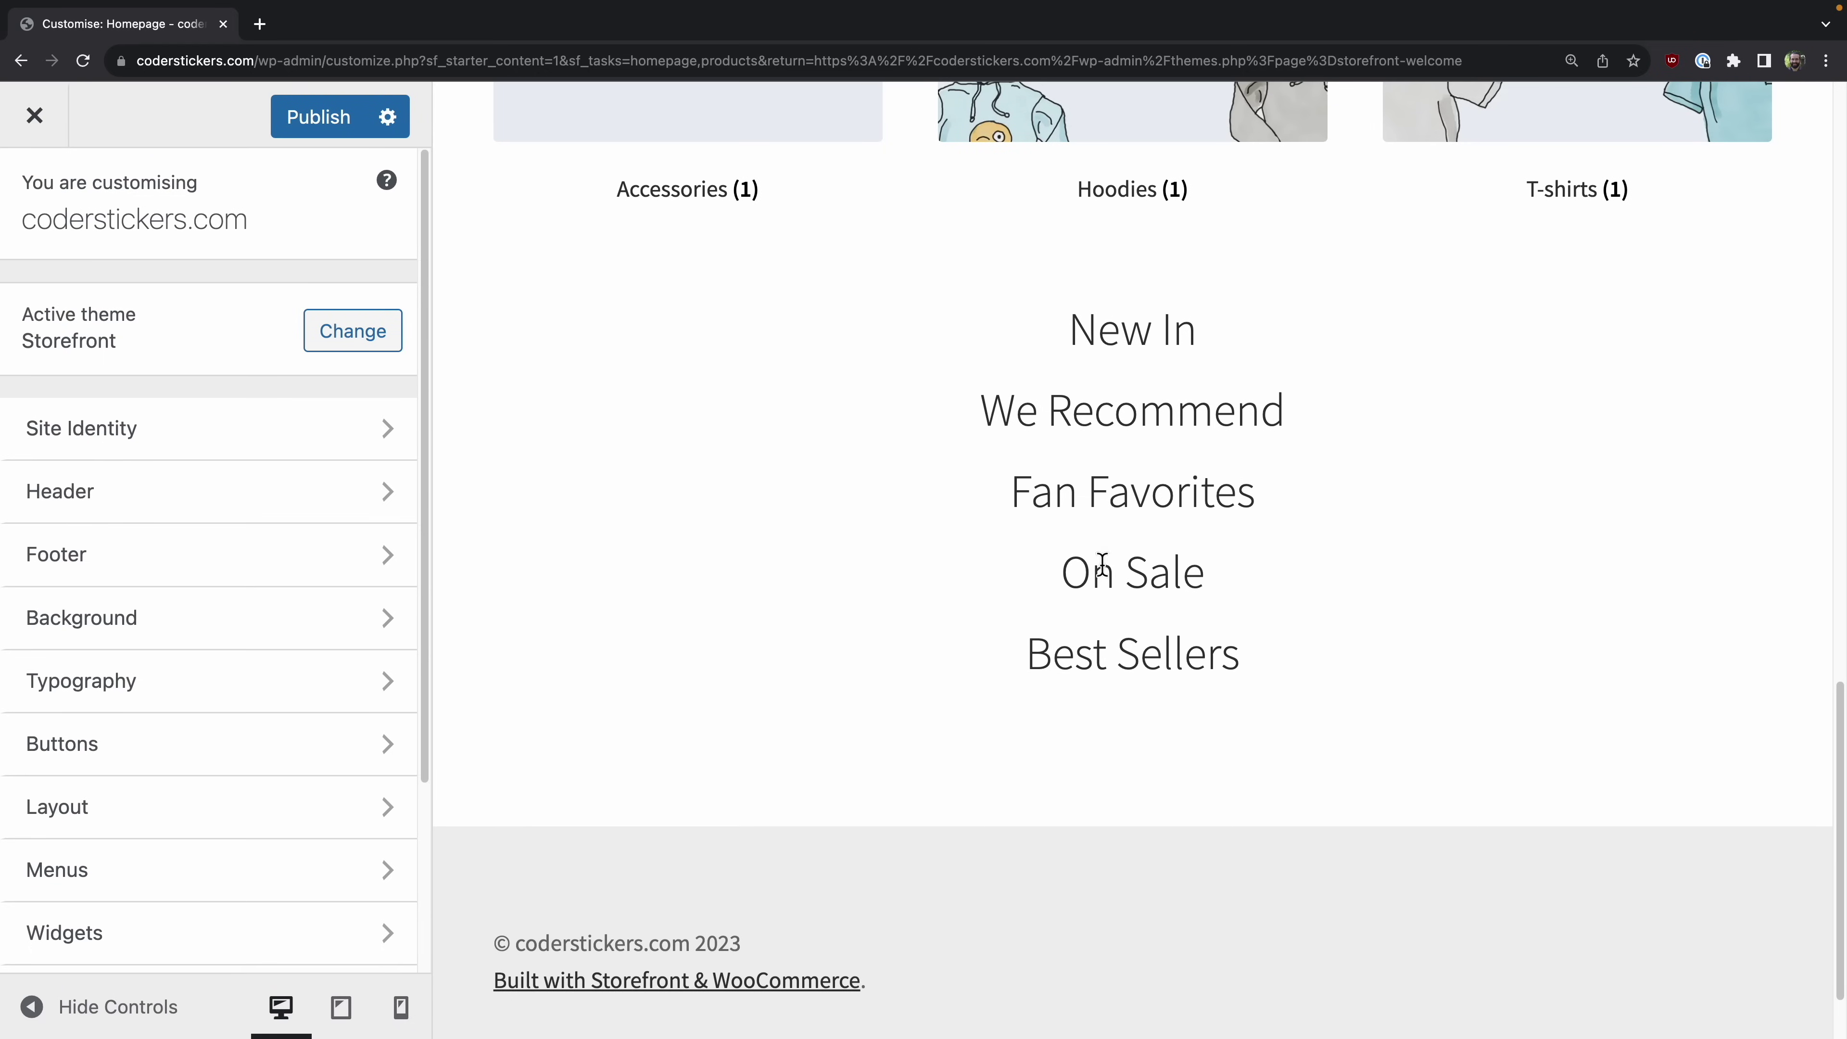
scroll(795, 626, up, 15)
scroll(765, 615, down, 9)
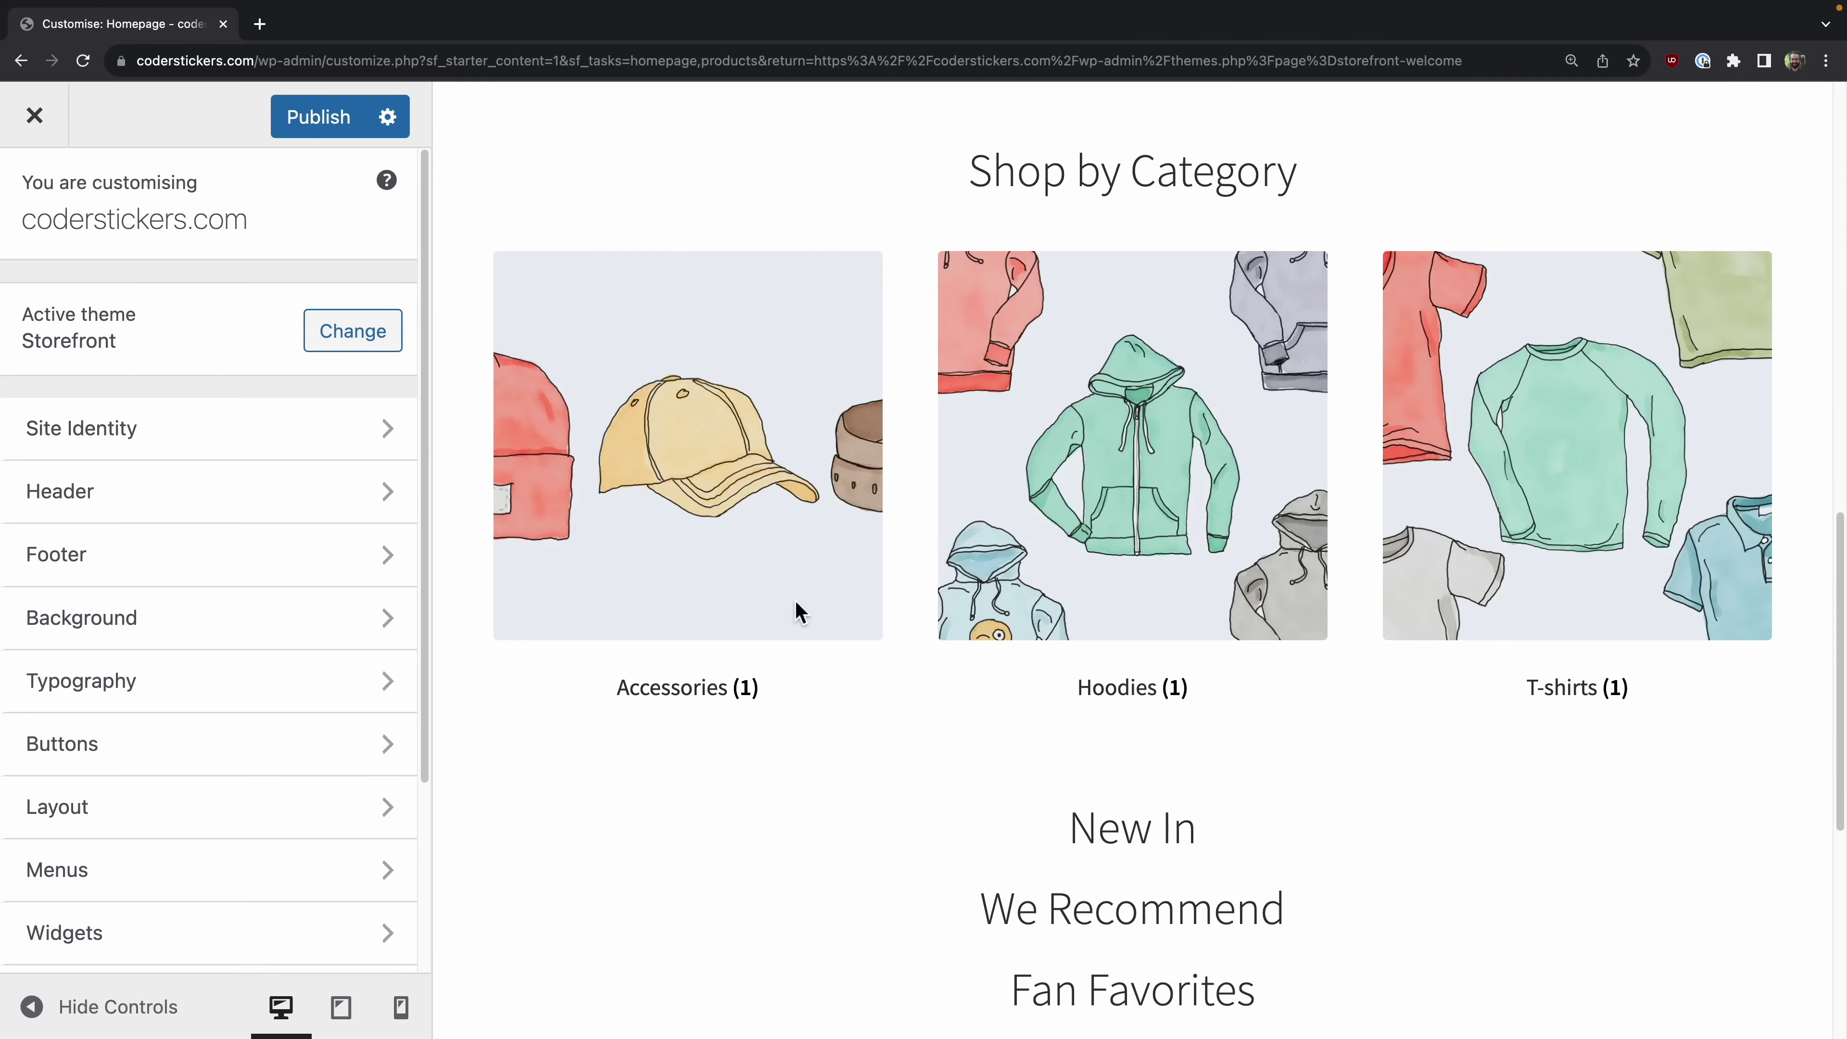
click(677, 448)
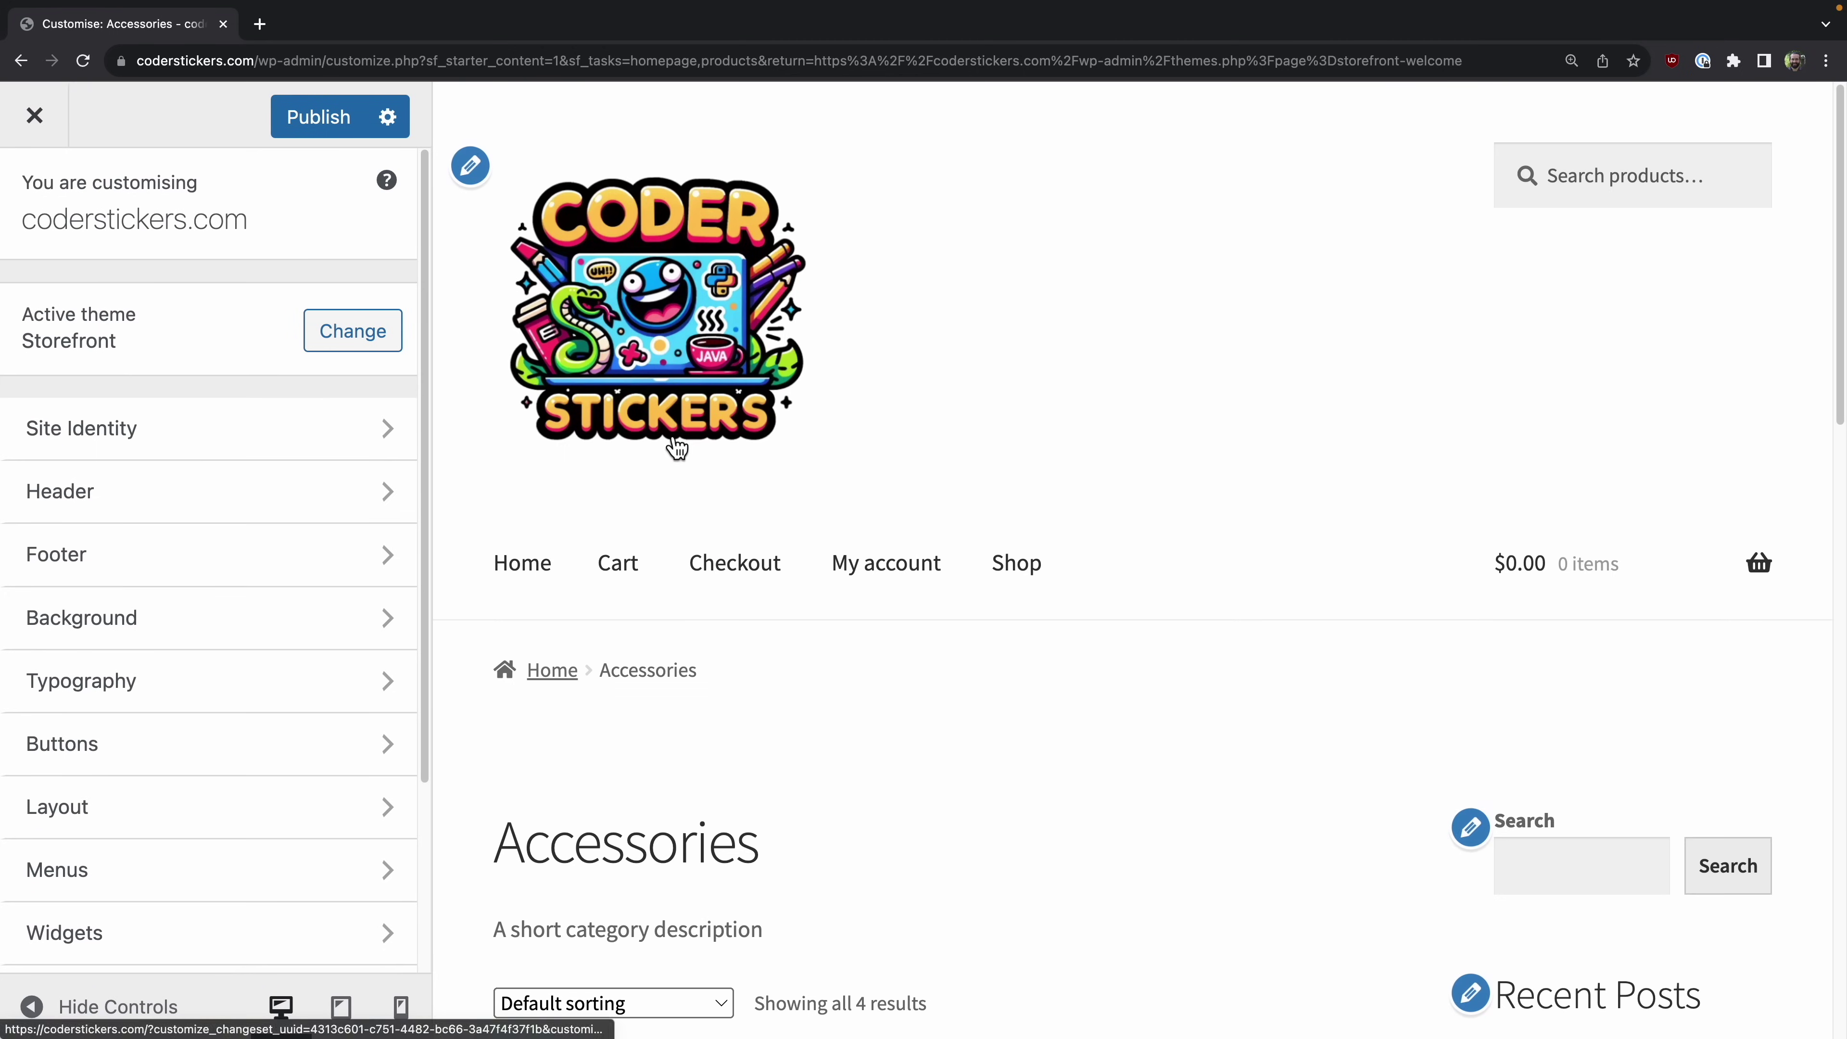
scroll(1203, 588, down, 3)
scroll(1203, 587, down, 5)
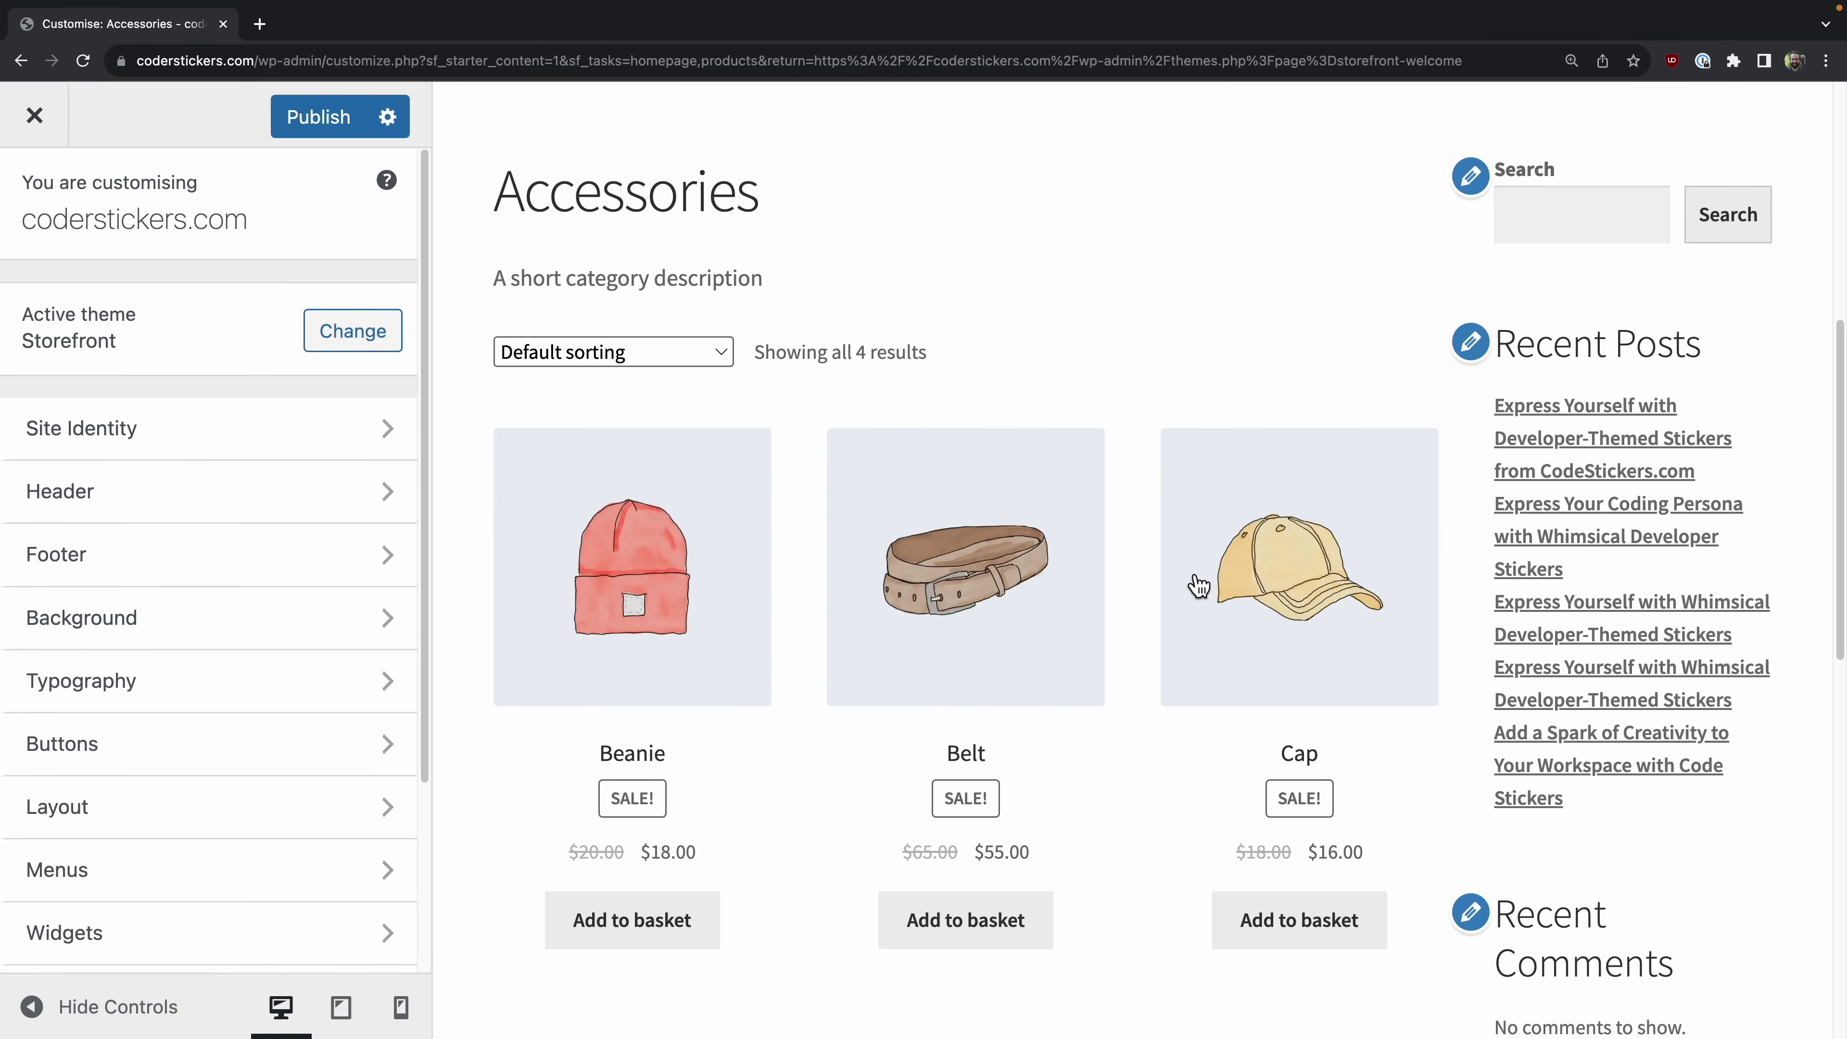
click(1001, 582)
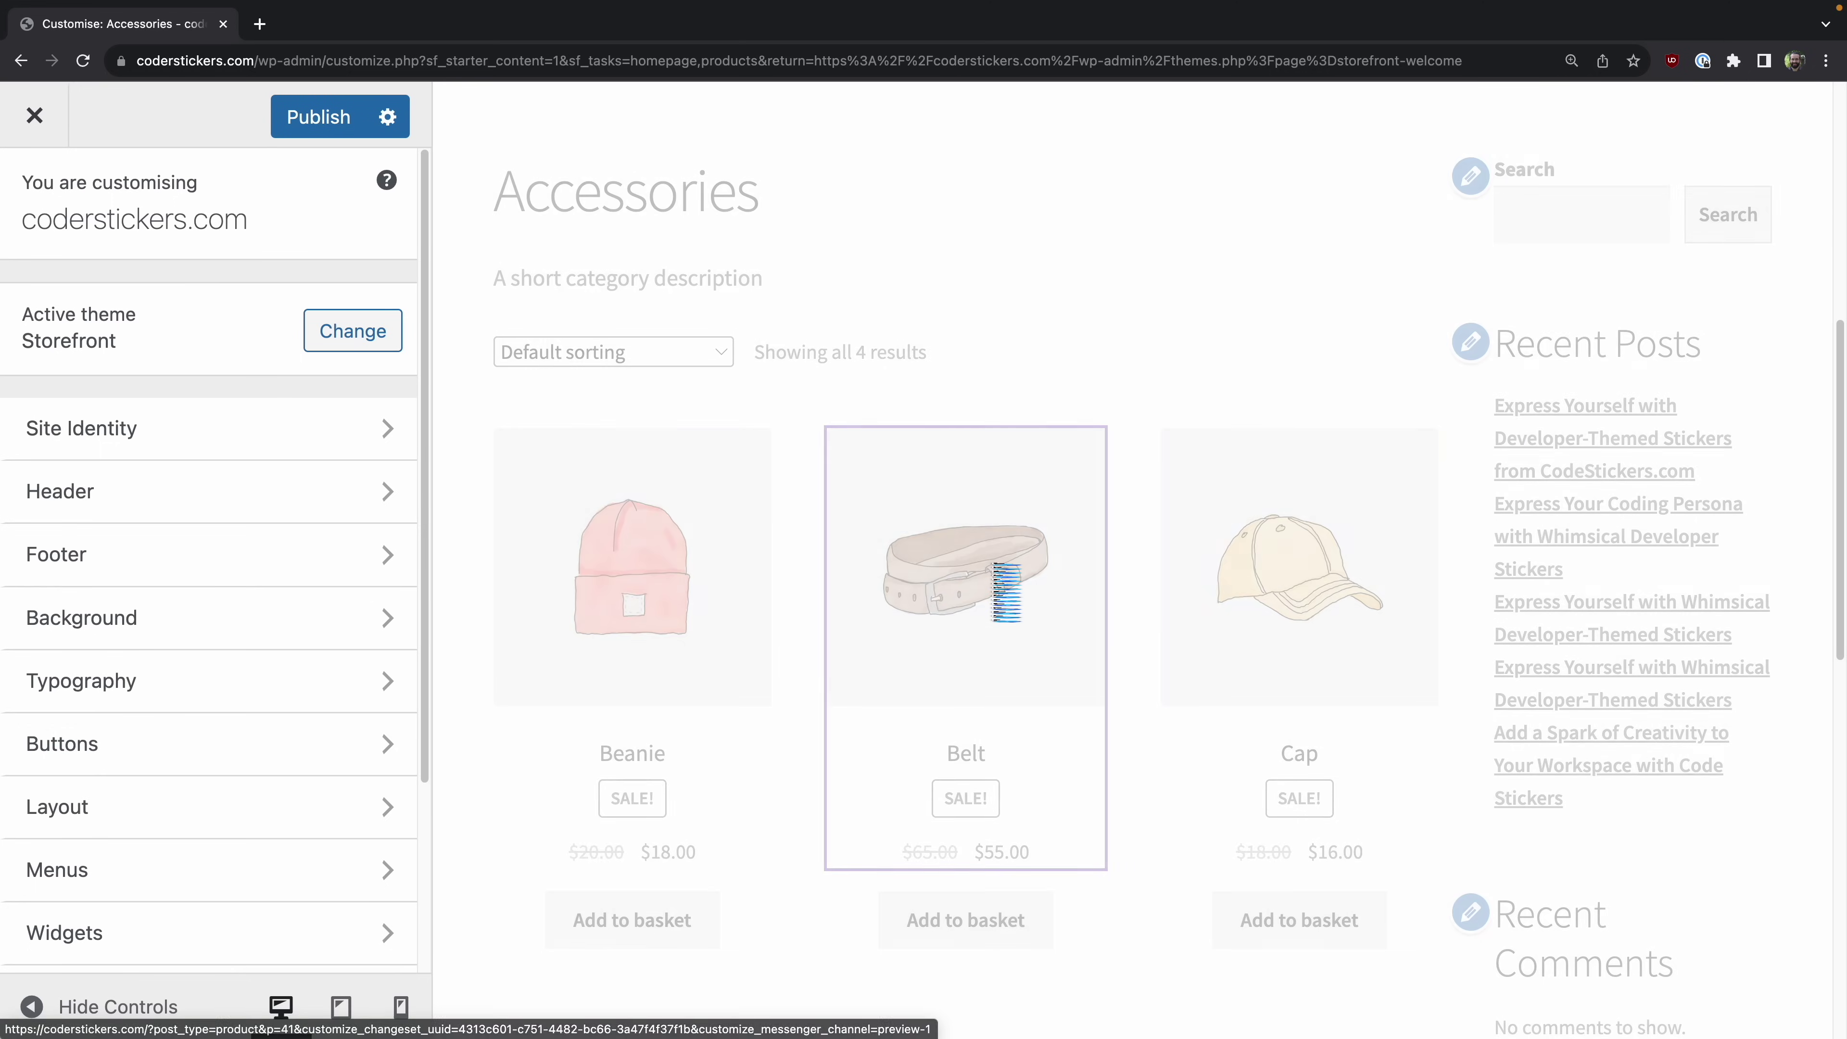
scroll(1271, 697, down, 4)
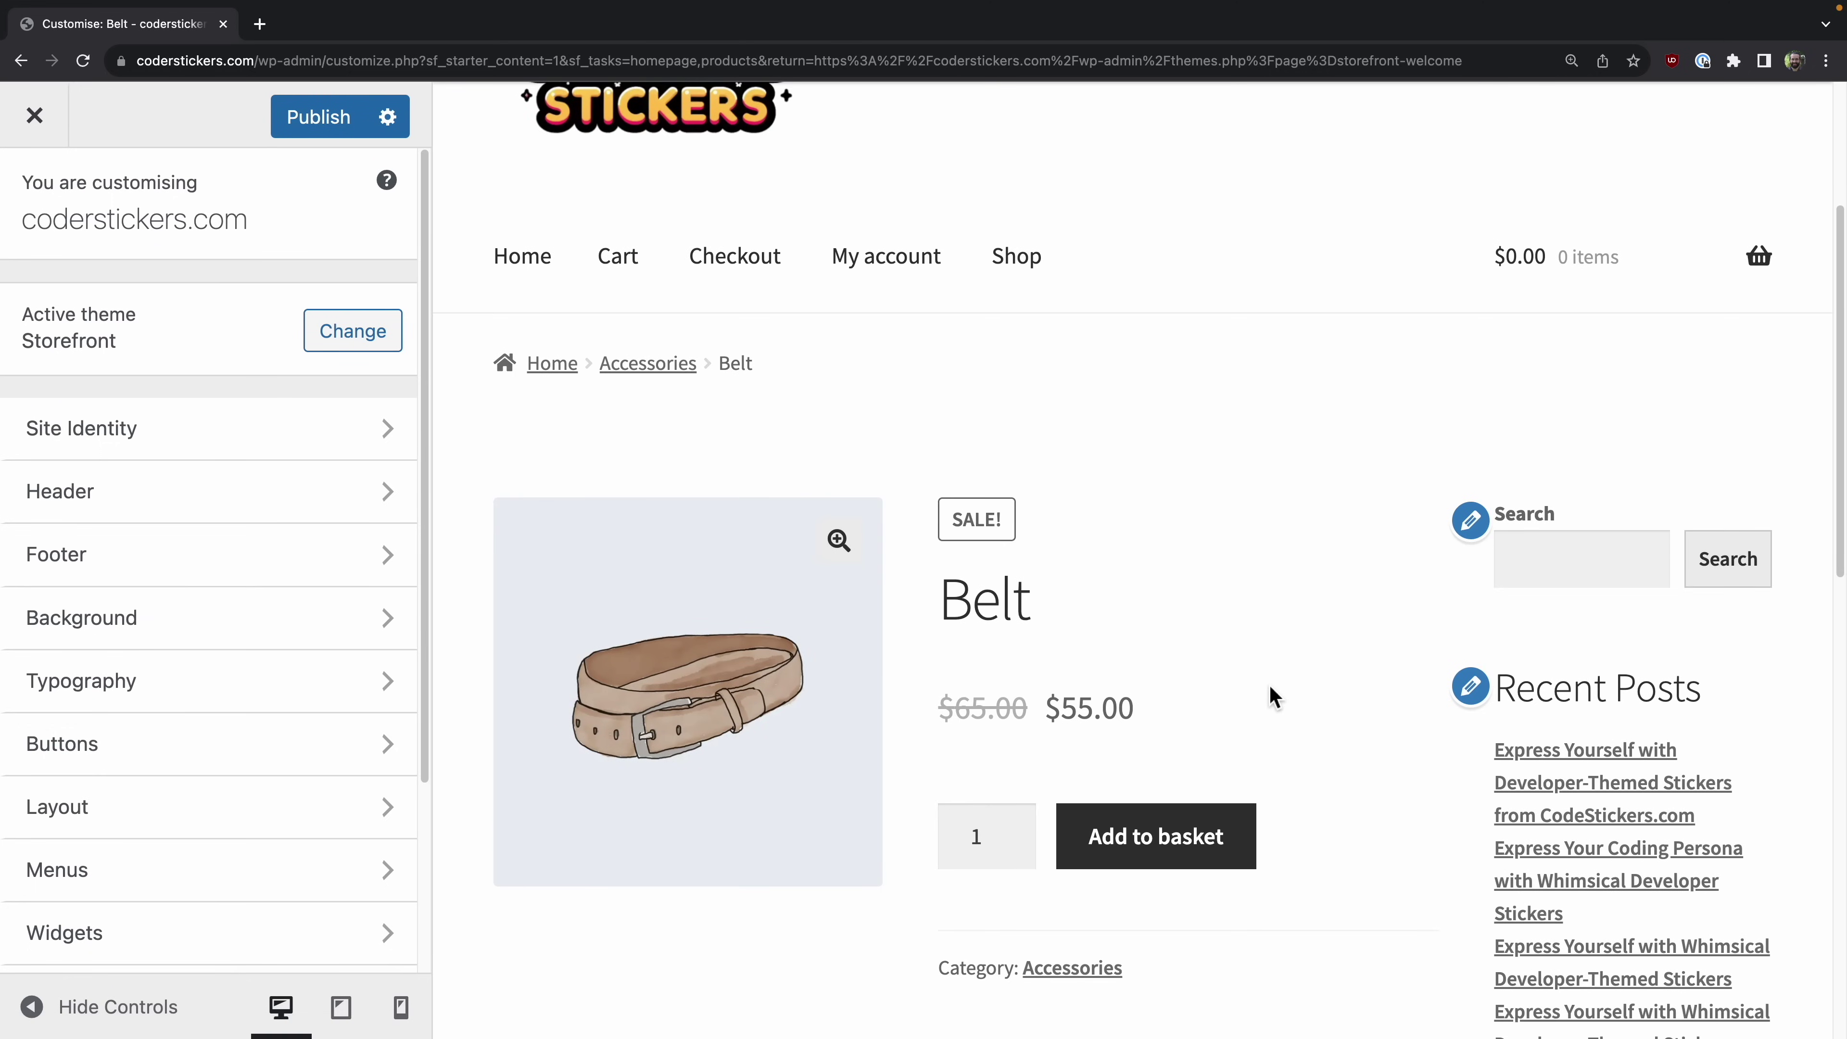
scroll(1174, 466, down, 20)
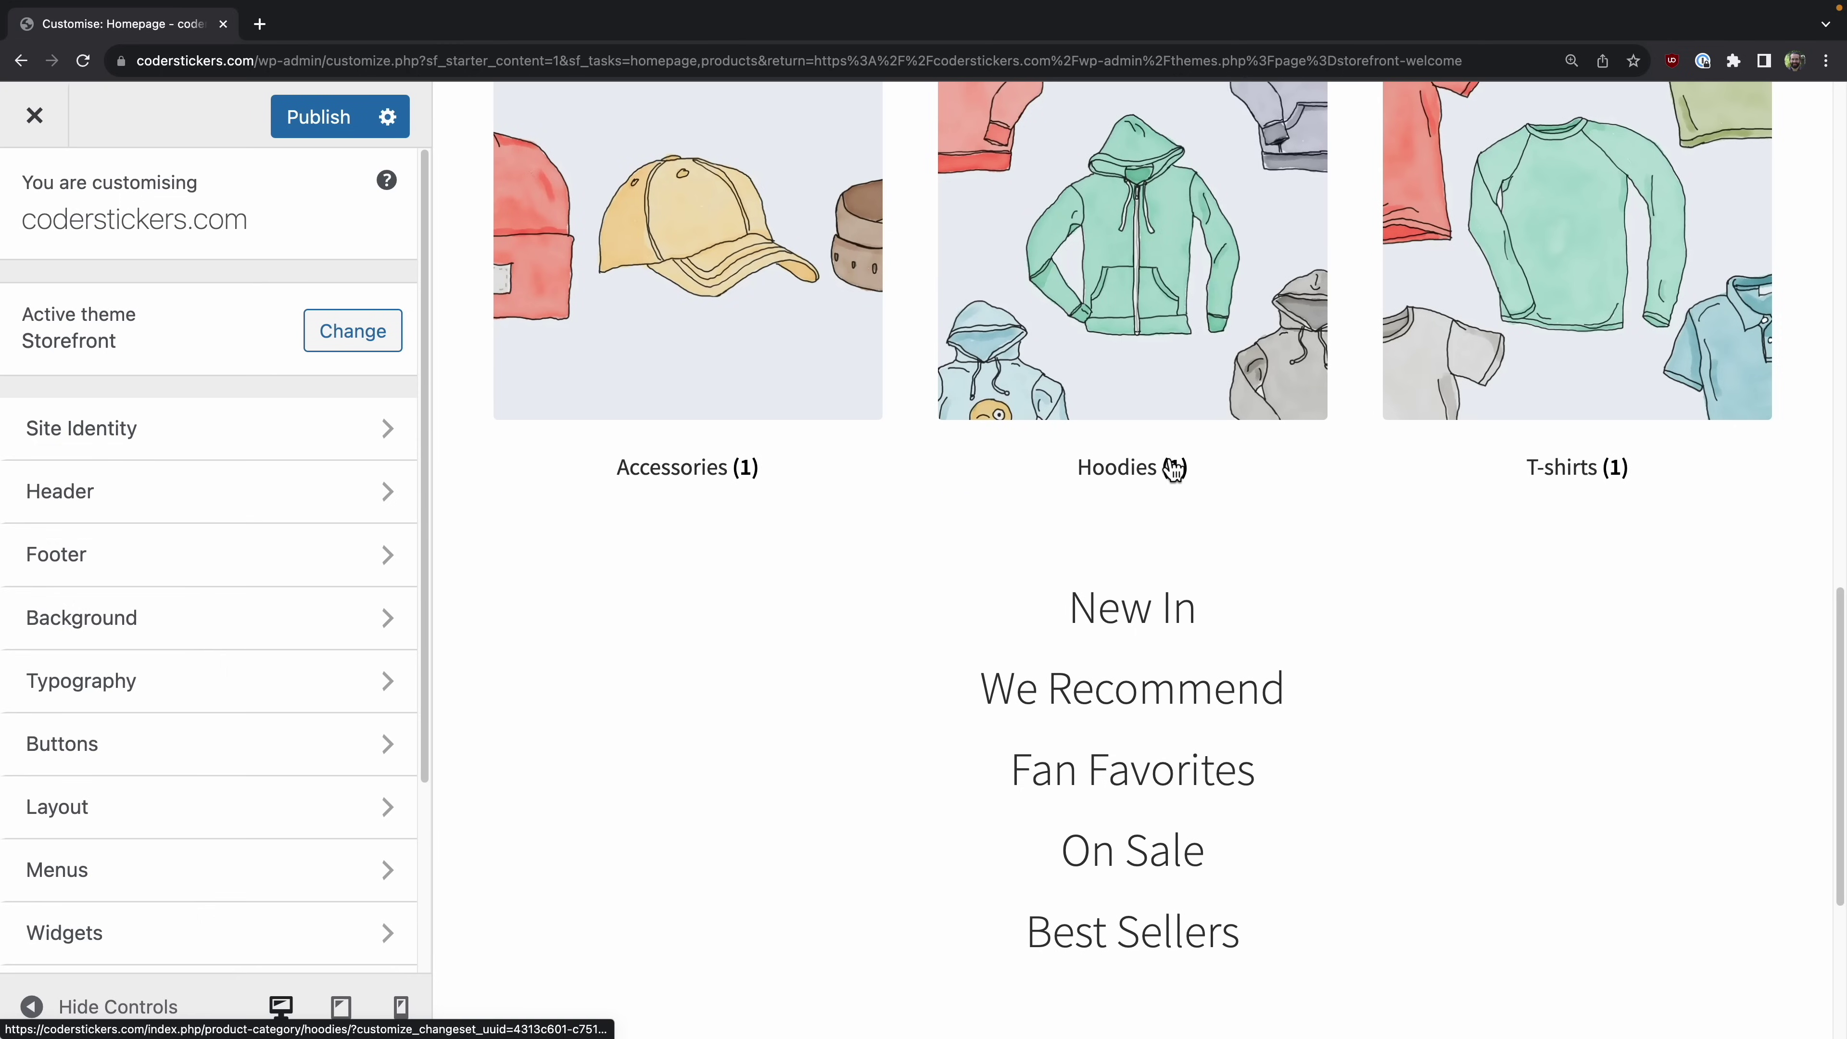
scroll(1151, 470, up, 20)
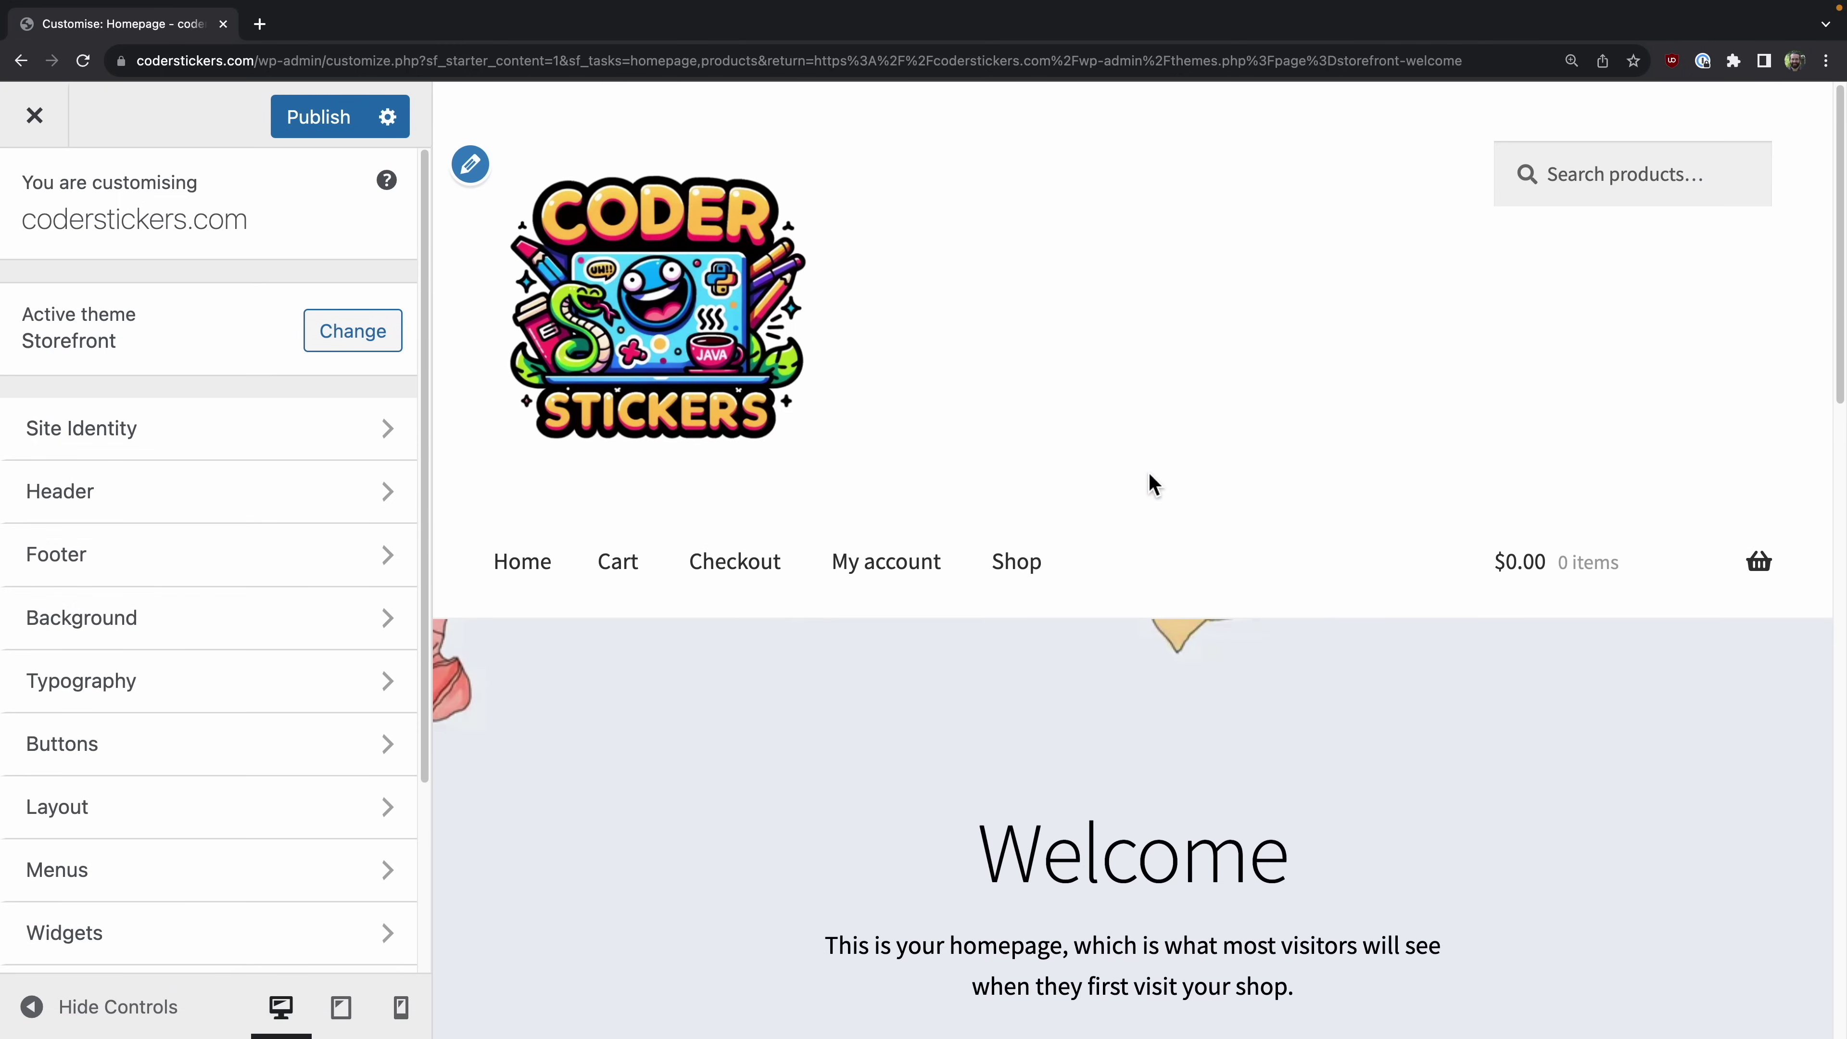
scroll(1151, 482, down, 4)
scroll(1151, 482, up, 4)
click(1018, 563)
scroll(1311, 548, down, 15)
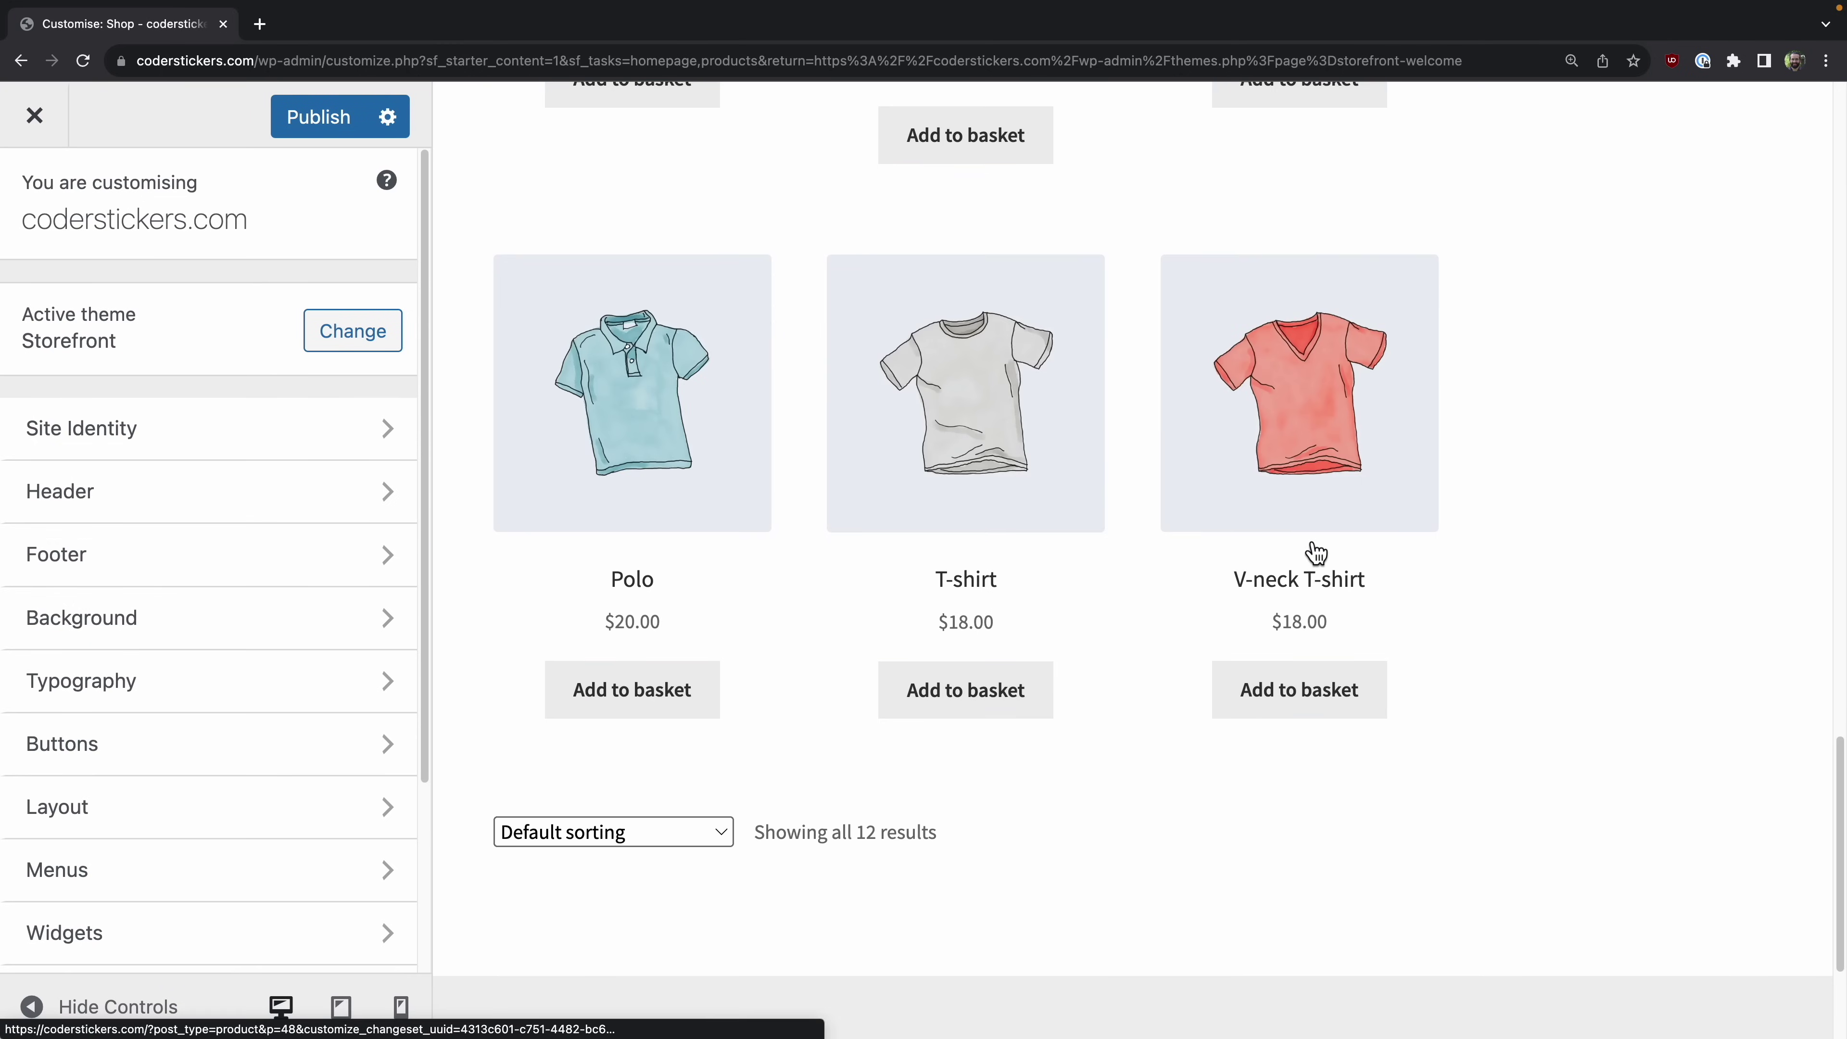
scroll(1311, 550, down, 3)
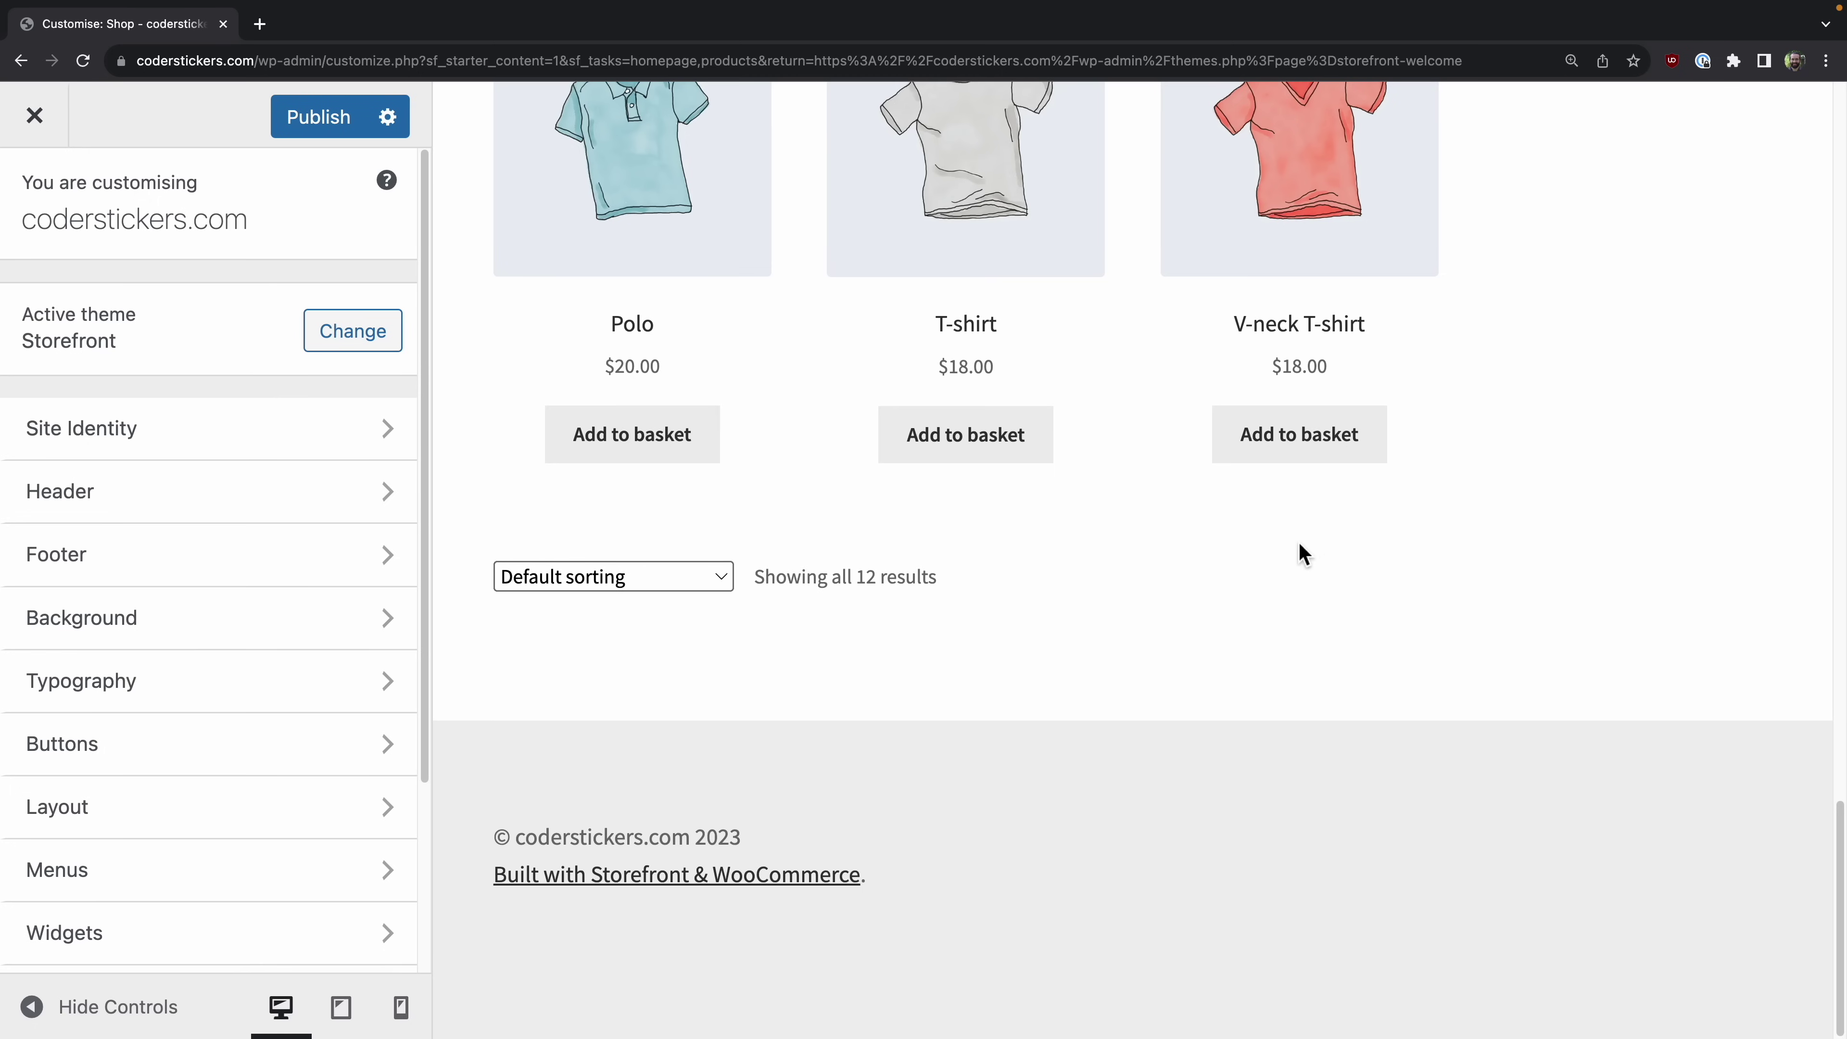
scroll(945, 676, up, 12)
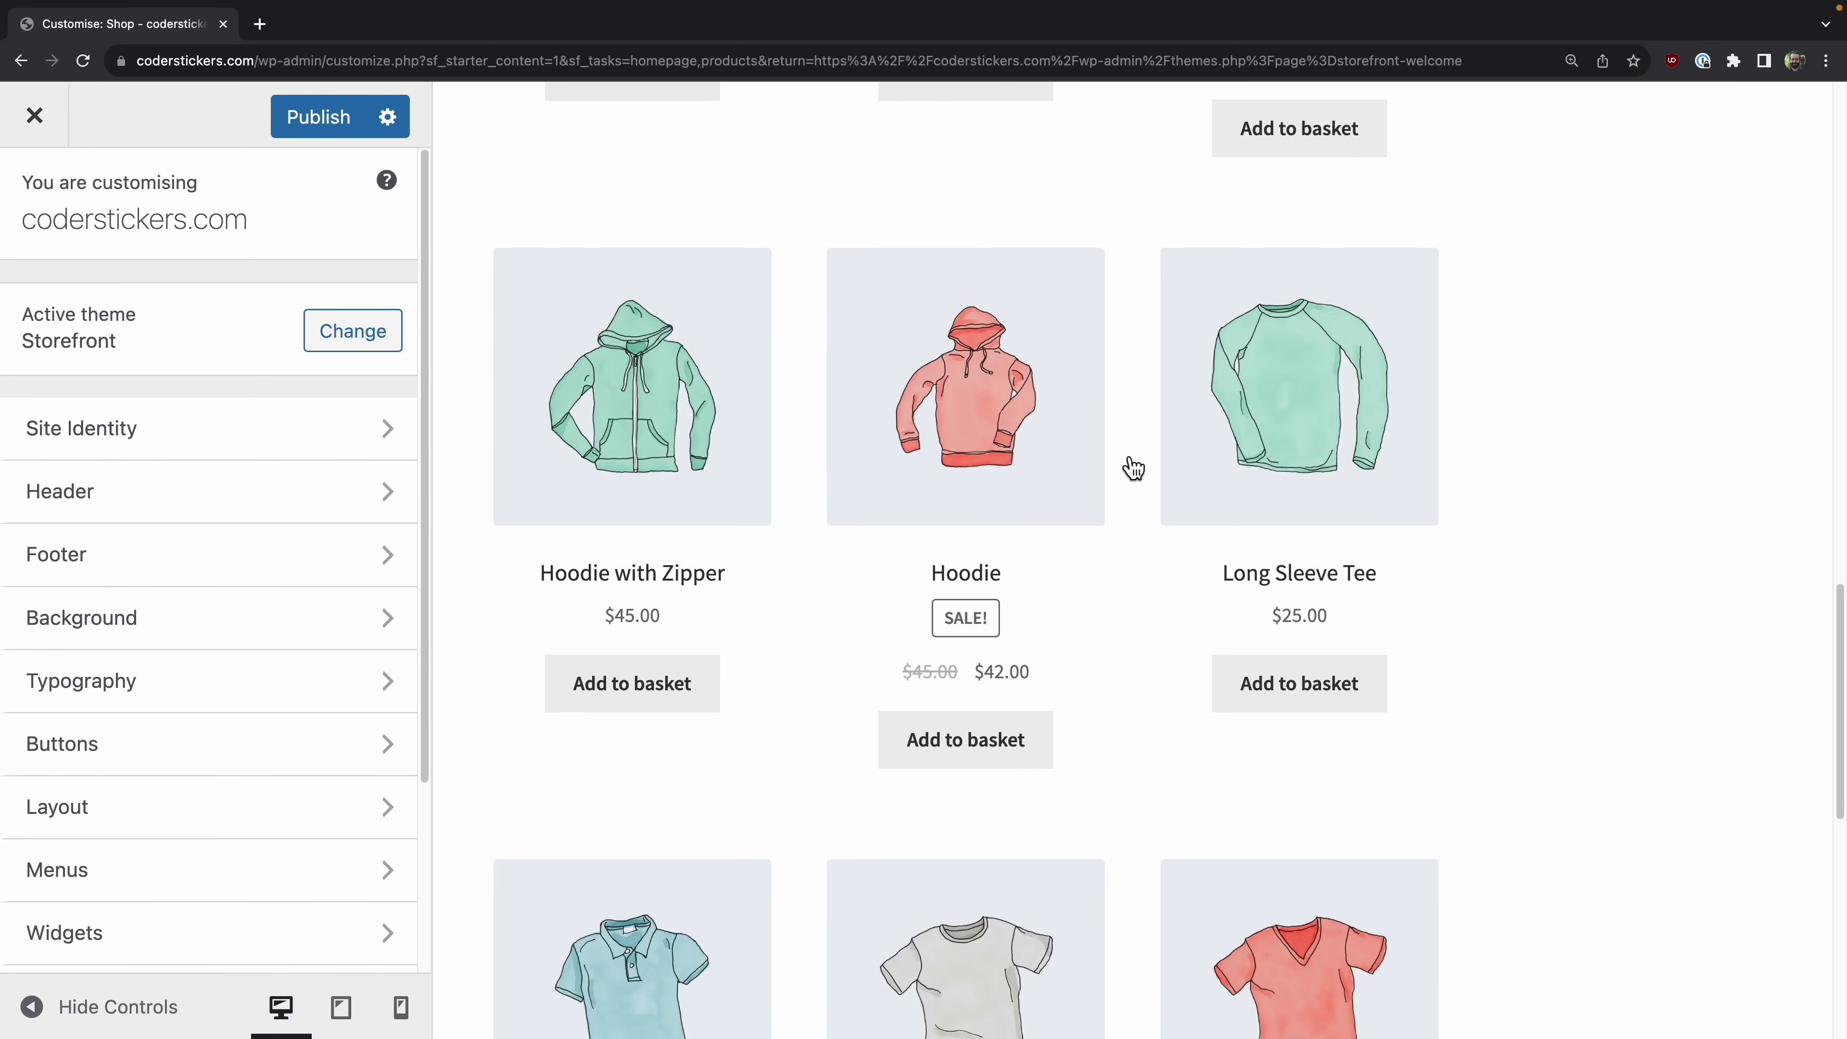
scroll(1150, 589, up, 20)
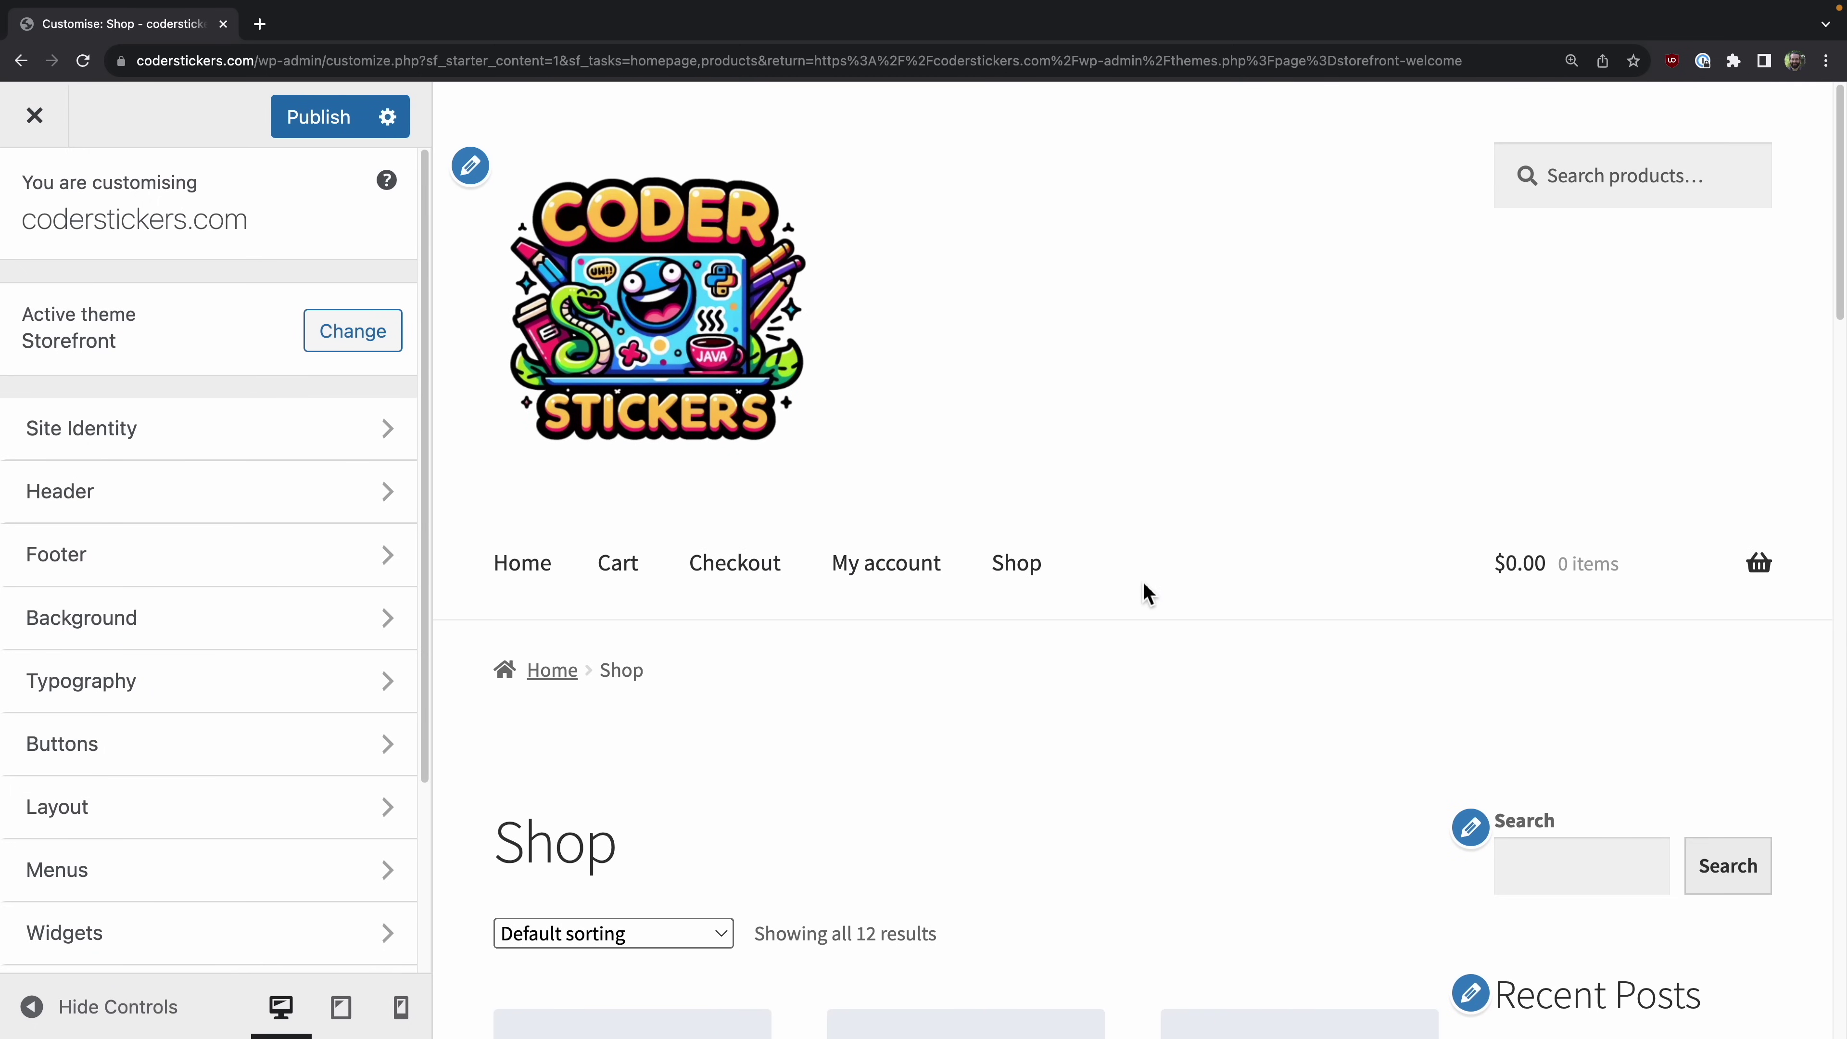
click(531, 579)
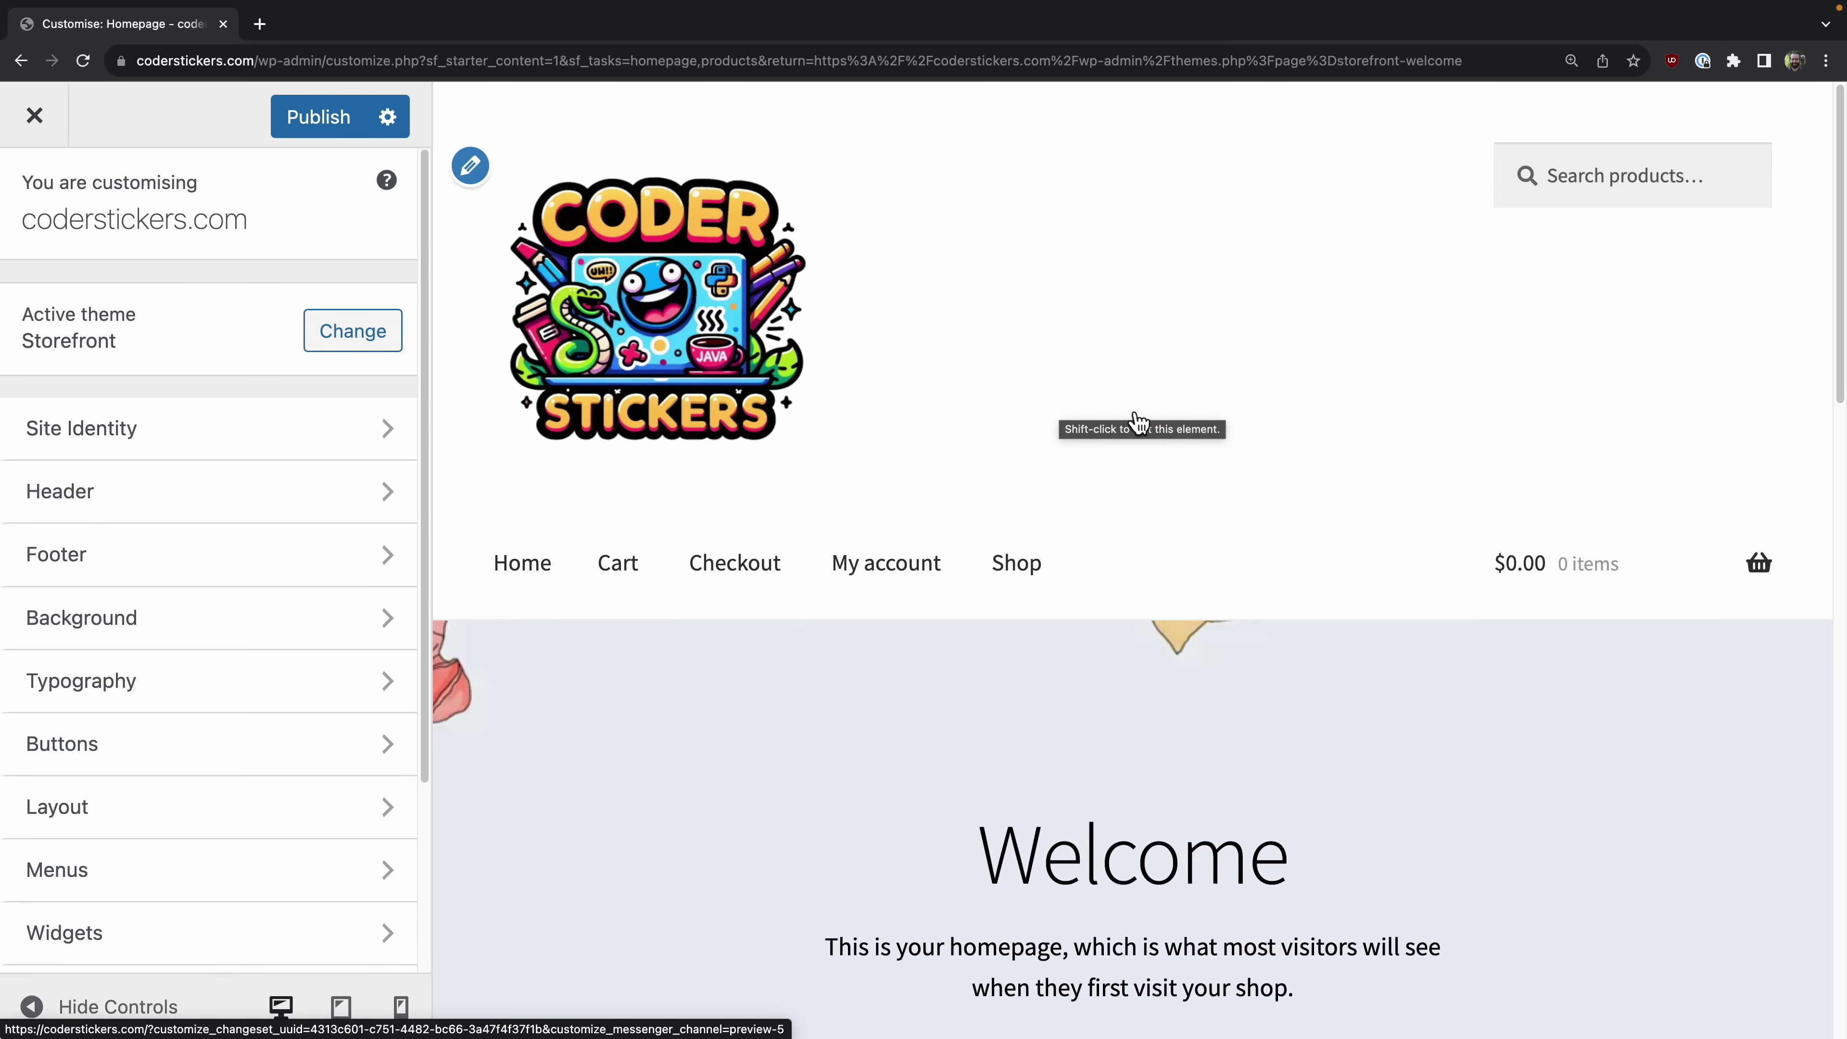
scroll(1026, 486, down, 10)
scroll(1026, 485, up, 10)
scroll(1026, 485, down, 6)
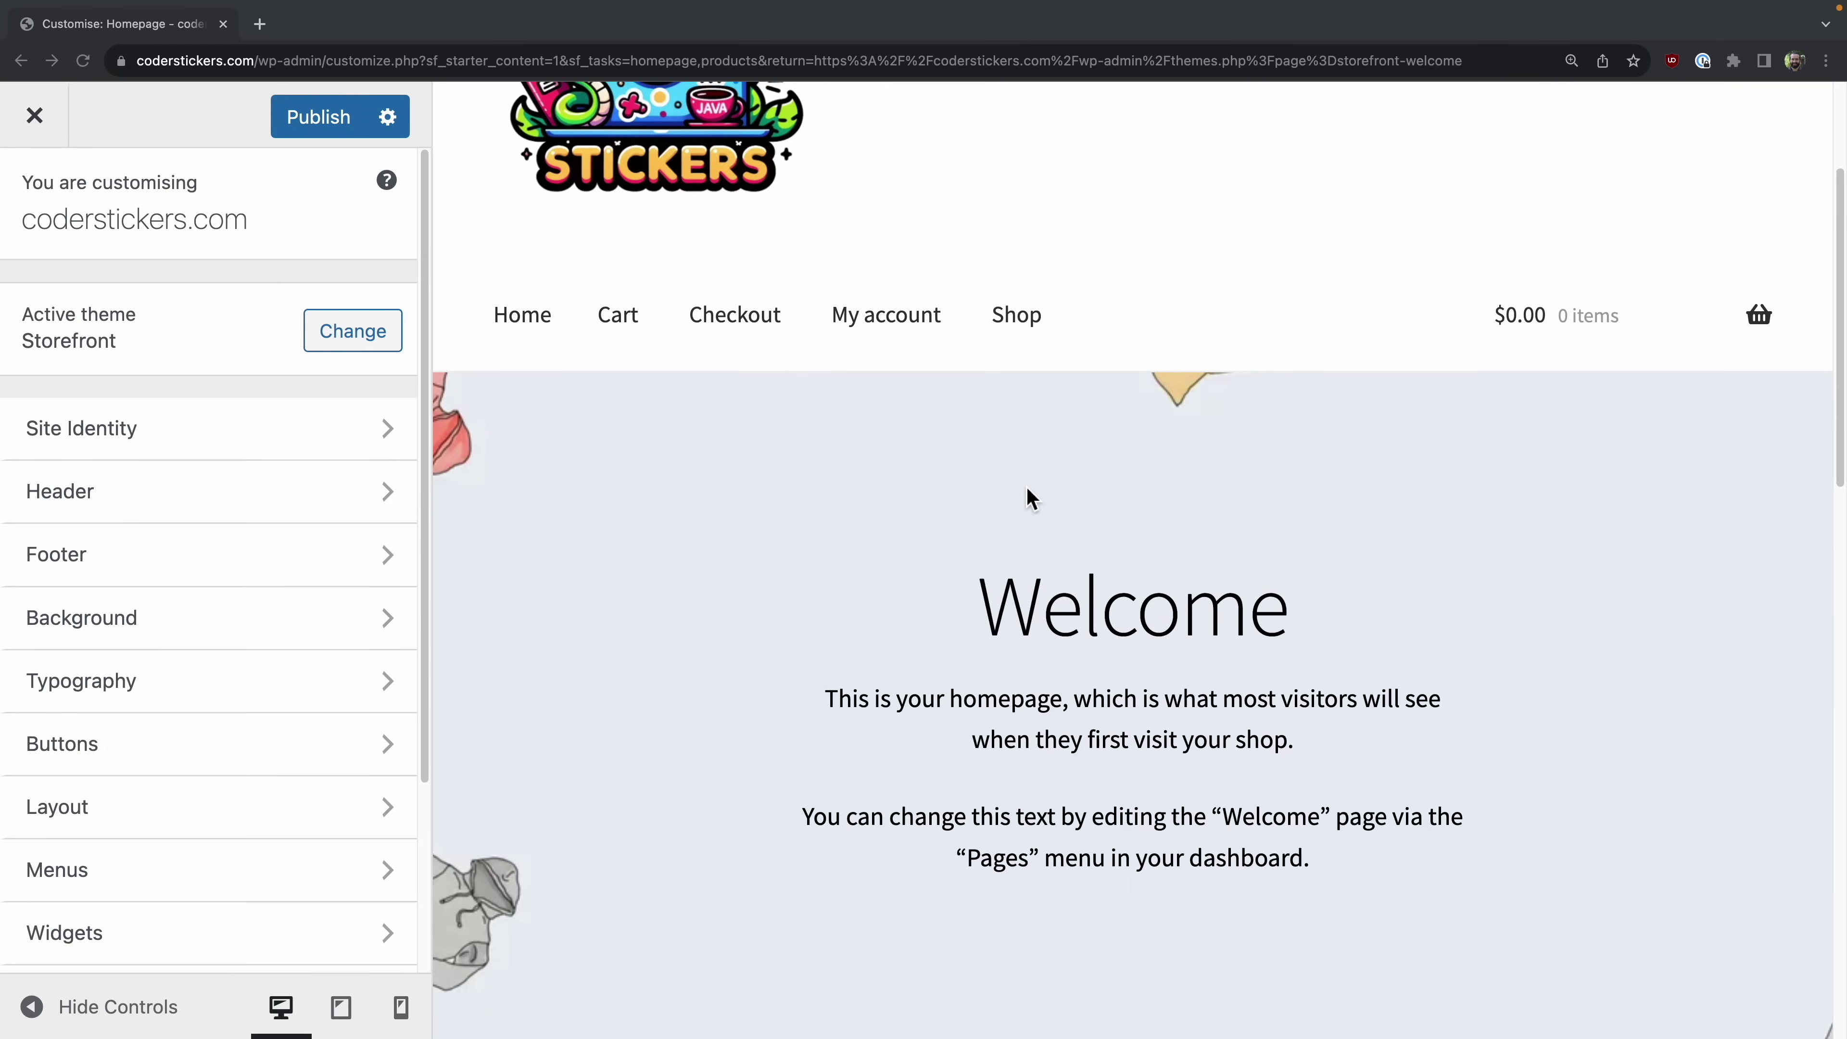
scroll(1027, 489, up, 8)
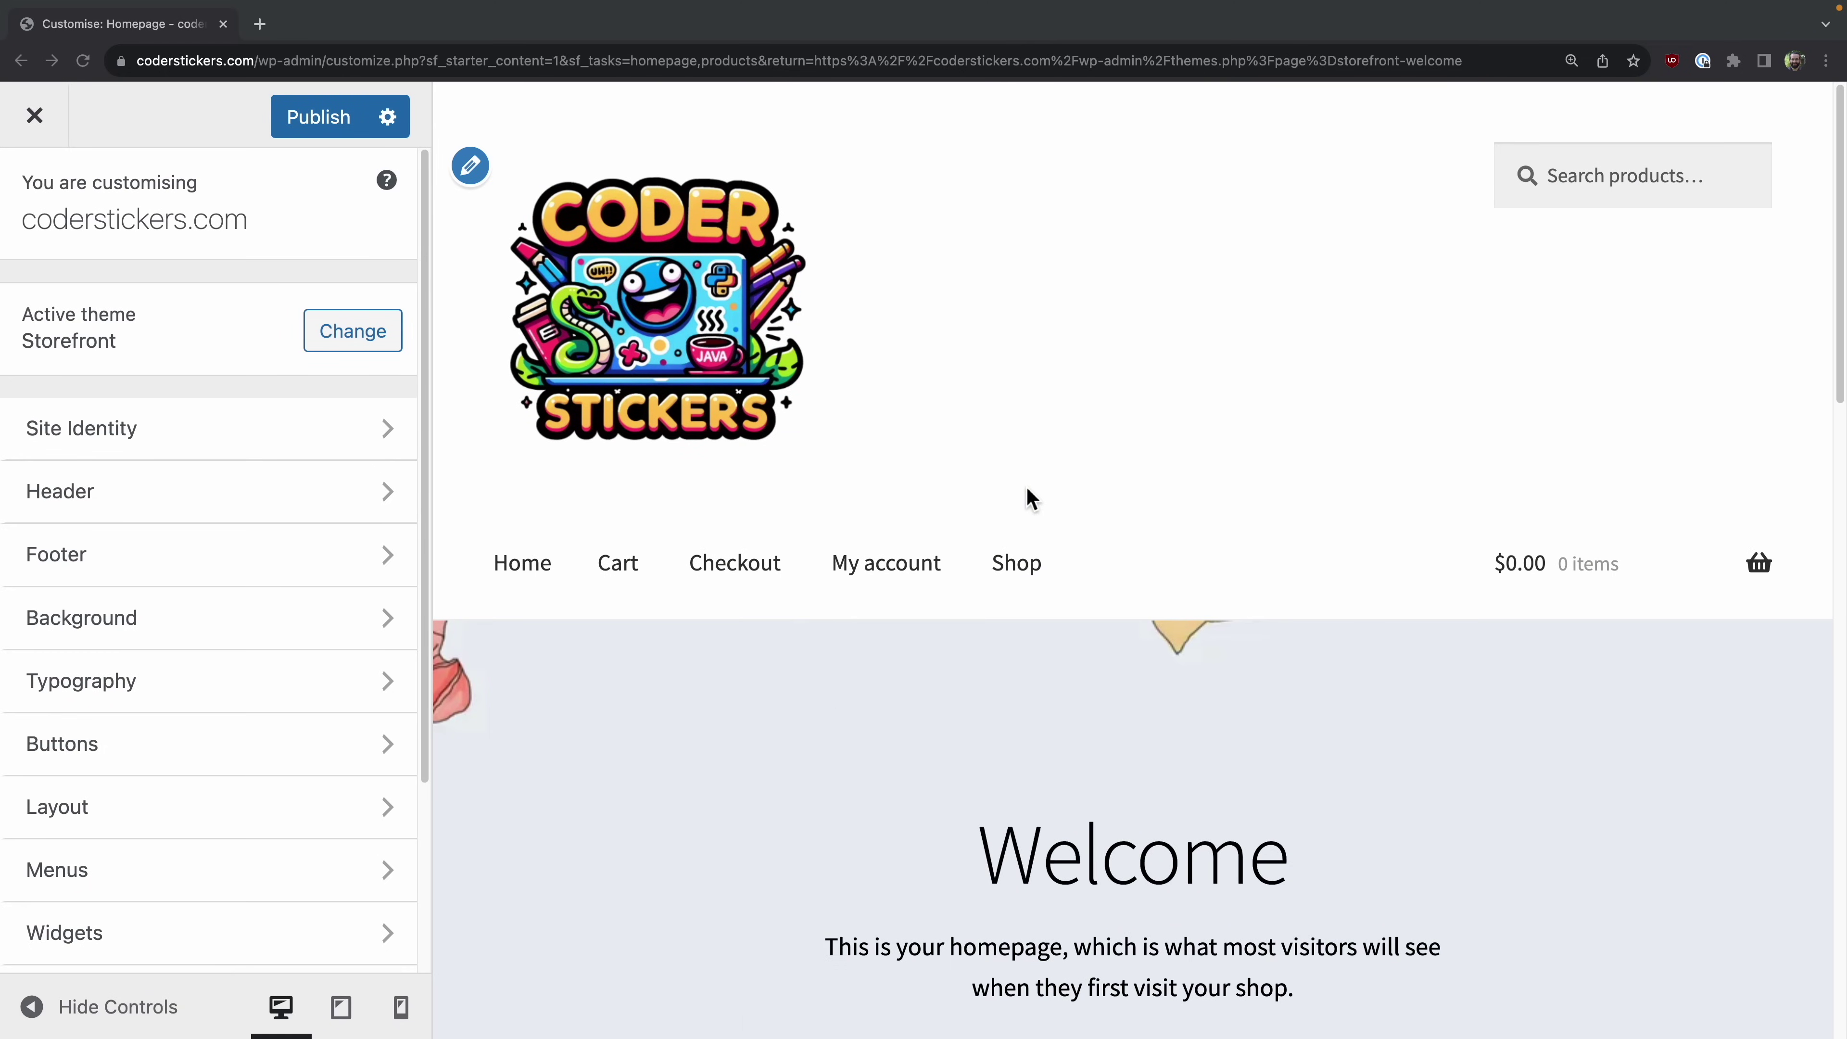
scroll(1026, 485, down, 1)
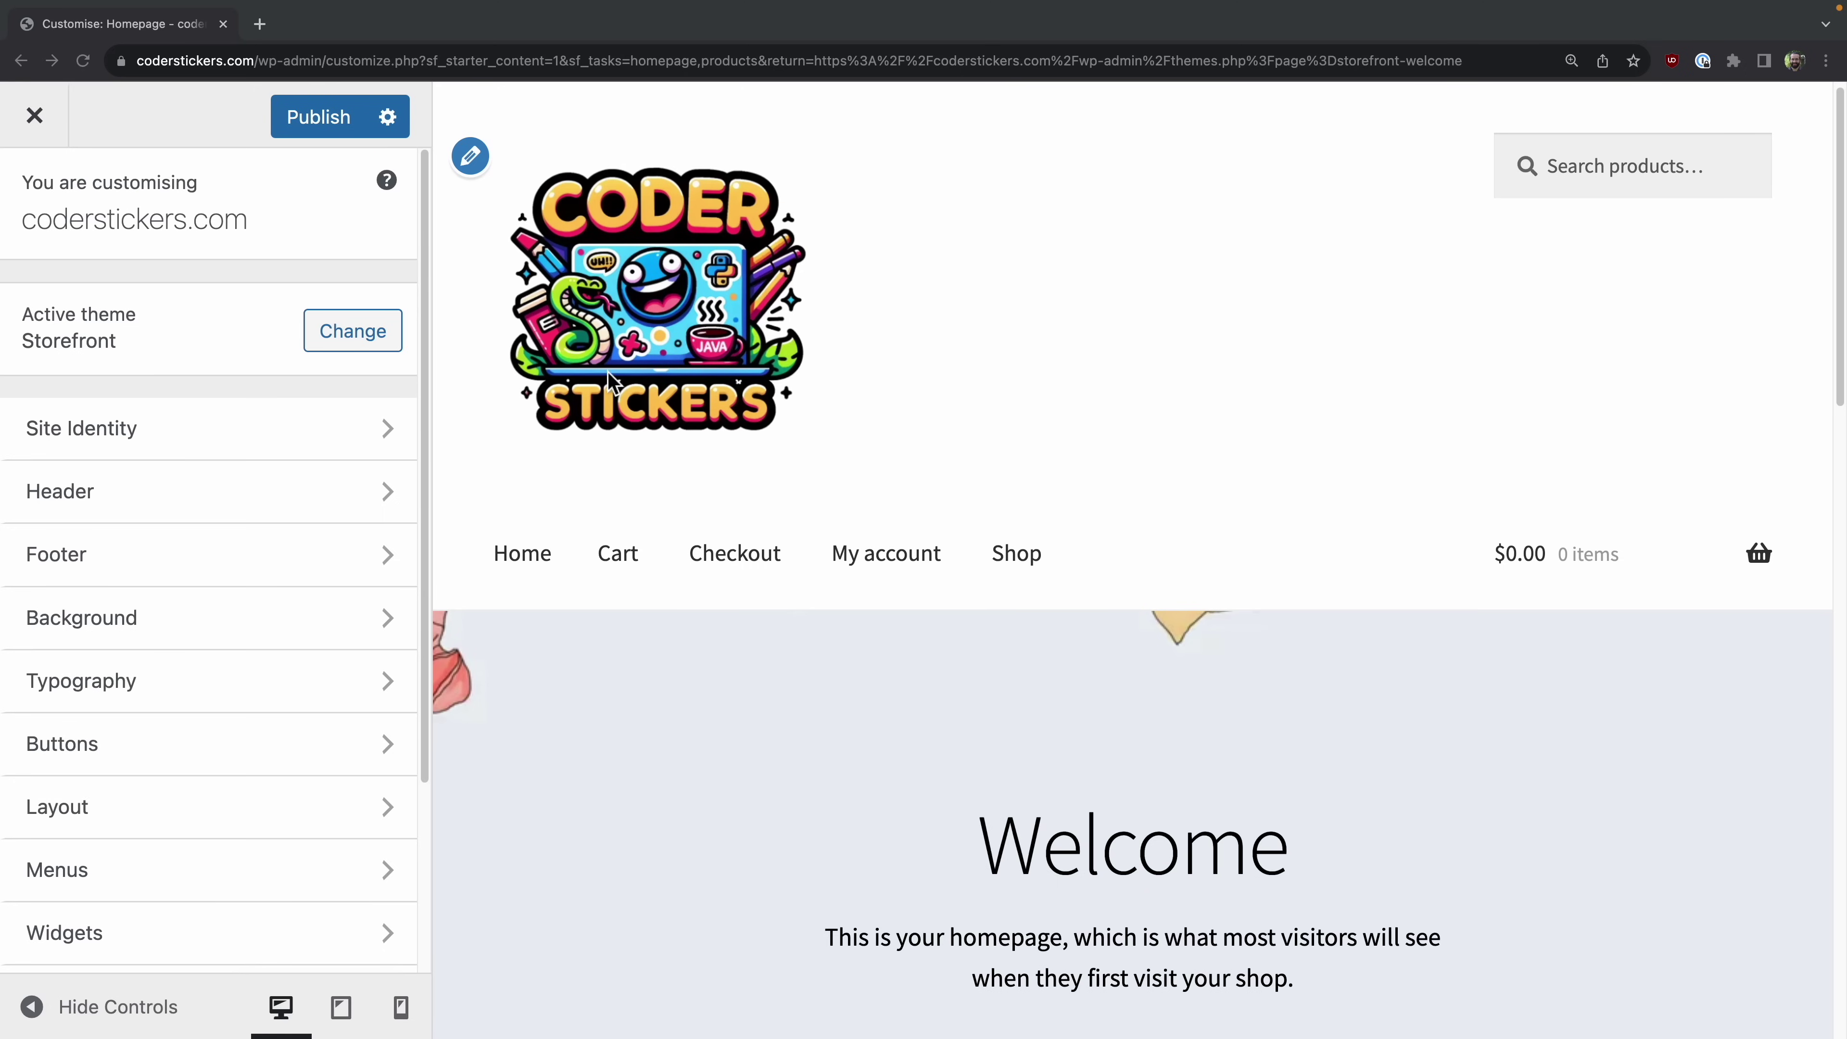
Step: Upload coderstickers.png as the new site logo with alt text 'Coder Stickers Logo'
scroll(1092, 783, down, 2)
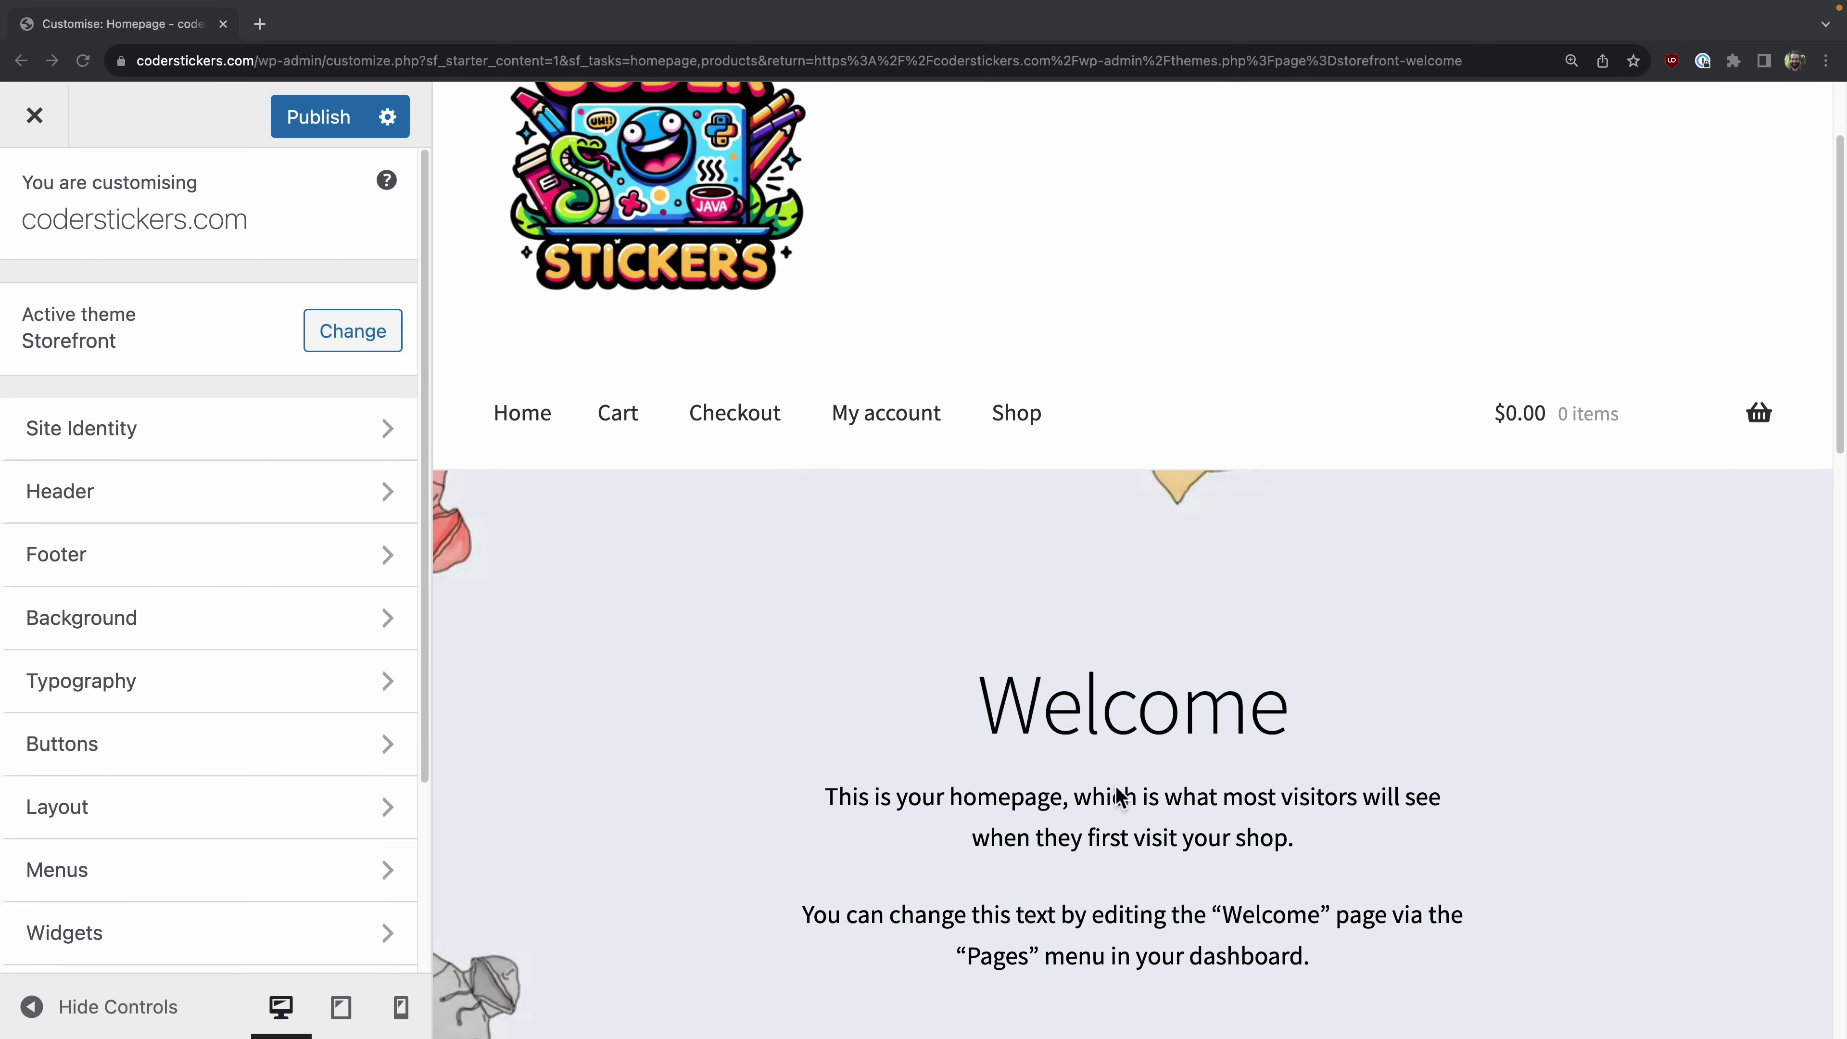
scroll(934, 728, up, 2)
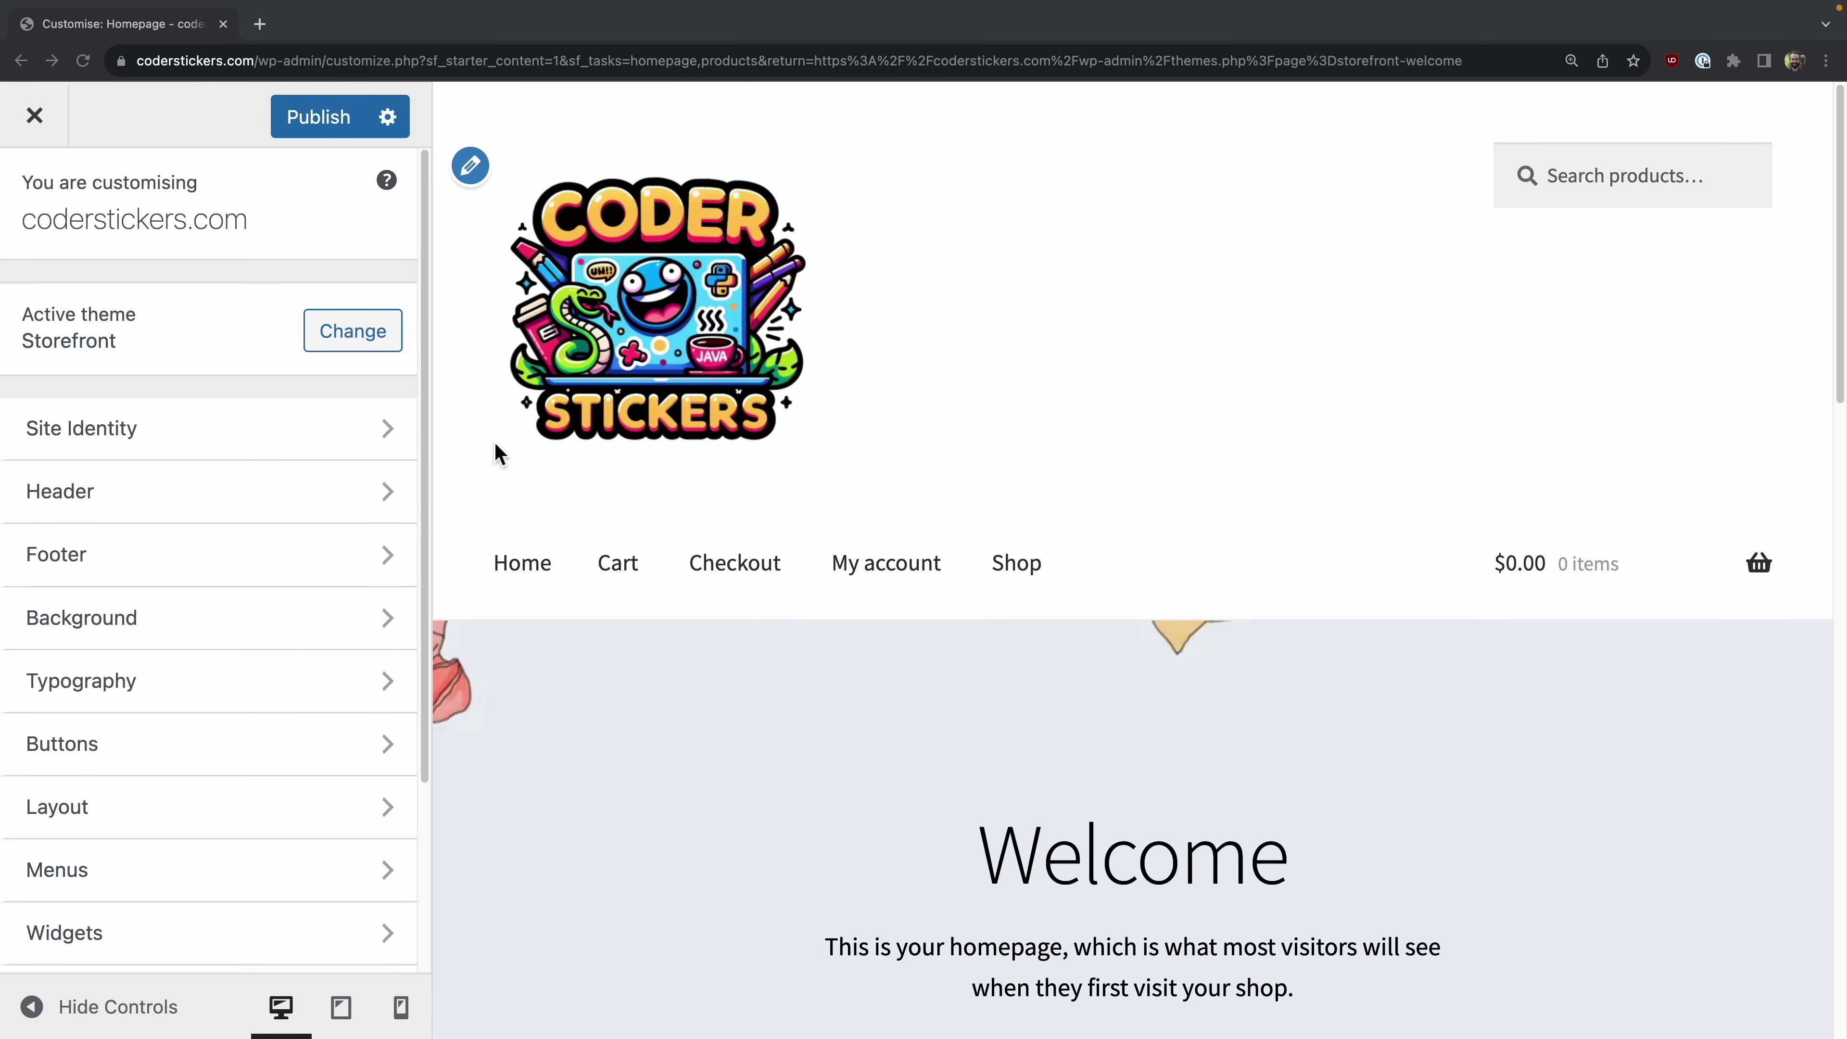
click(278, 436)
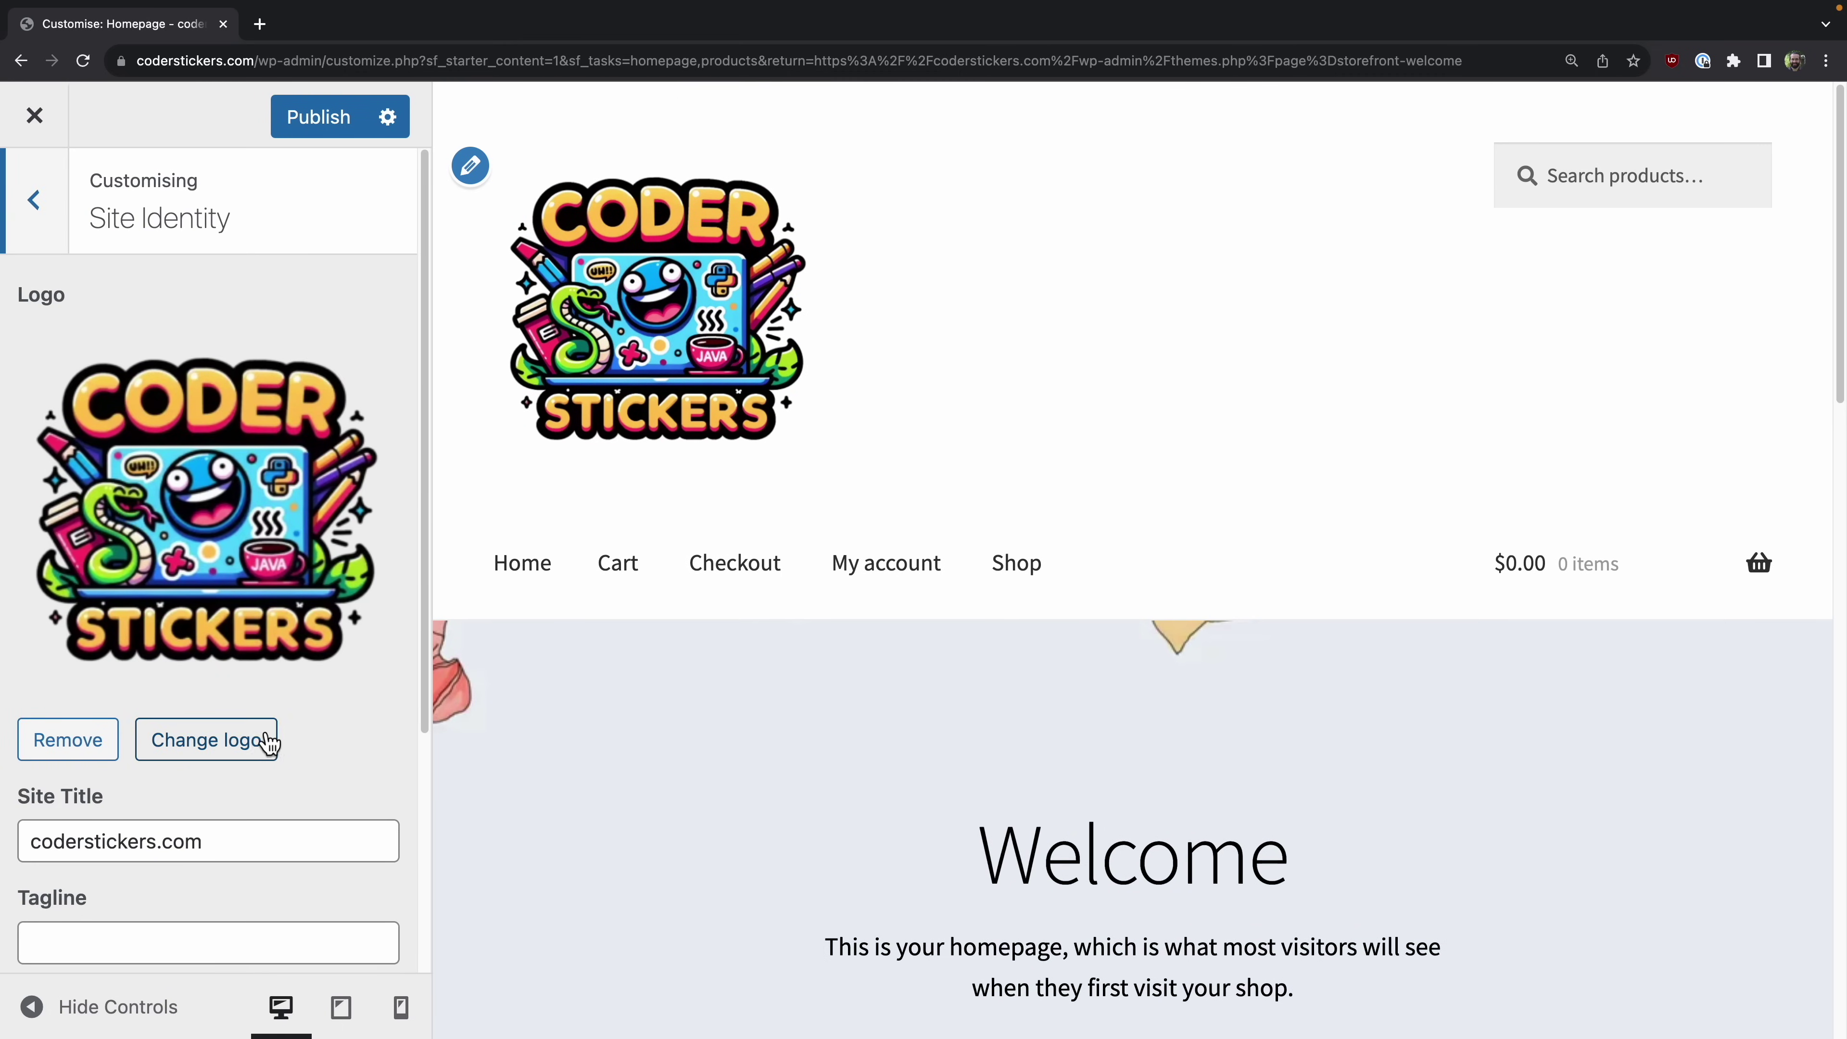
click(256, 740)
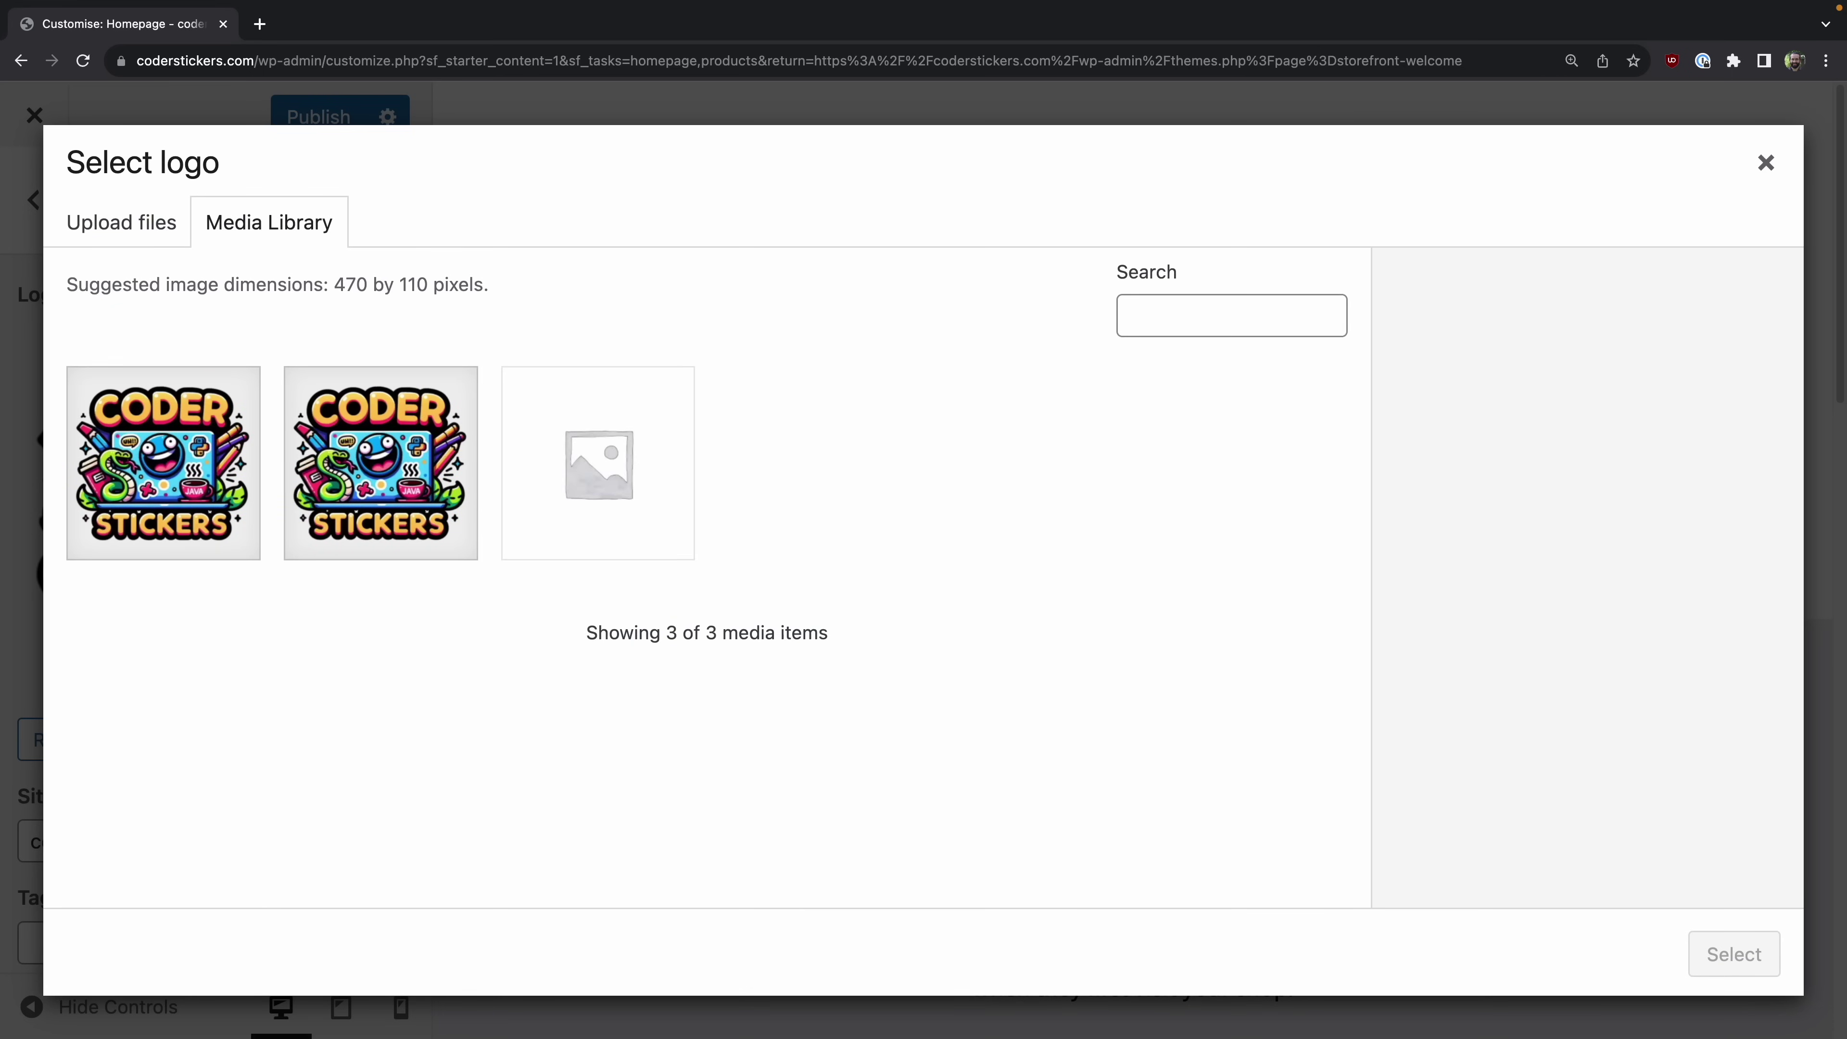
drag(866, 1033, 857, 801)
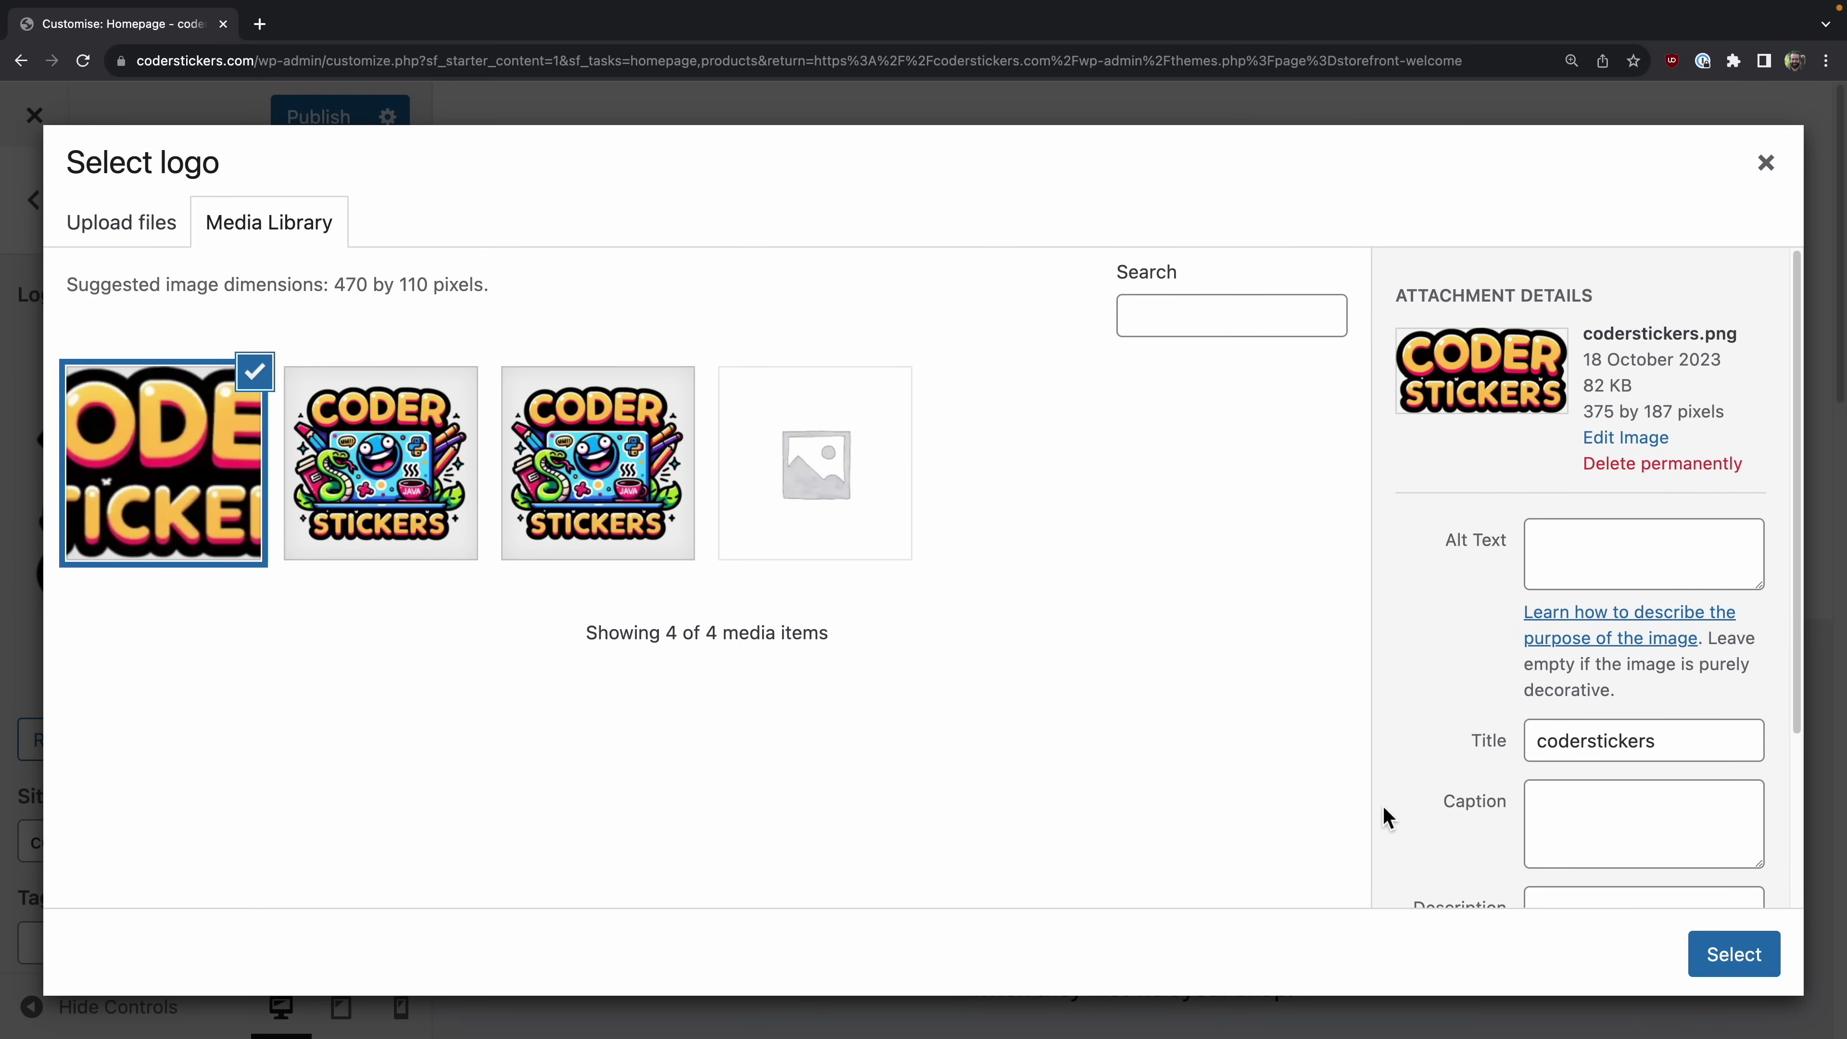
click(1661, 546)
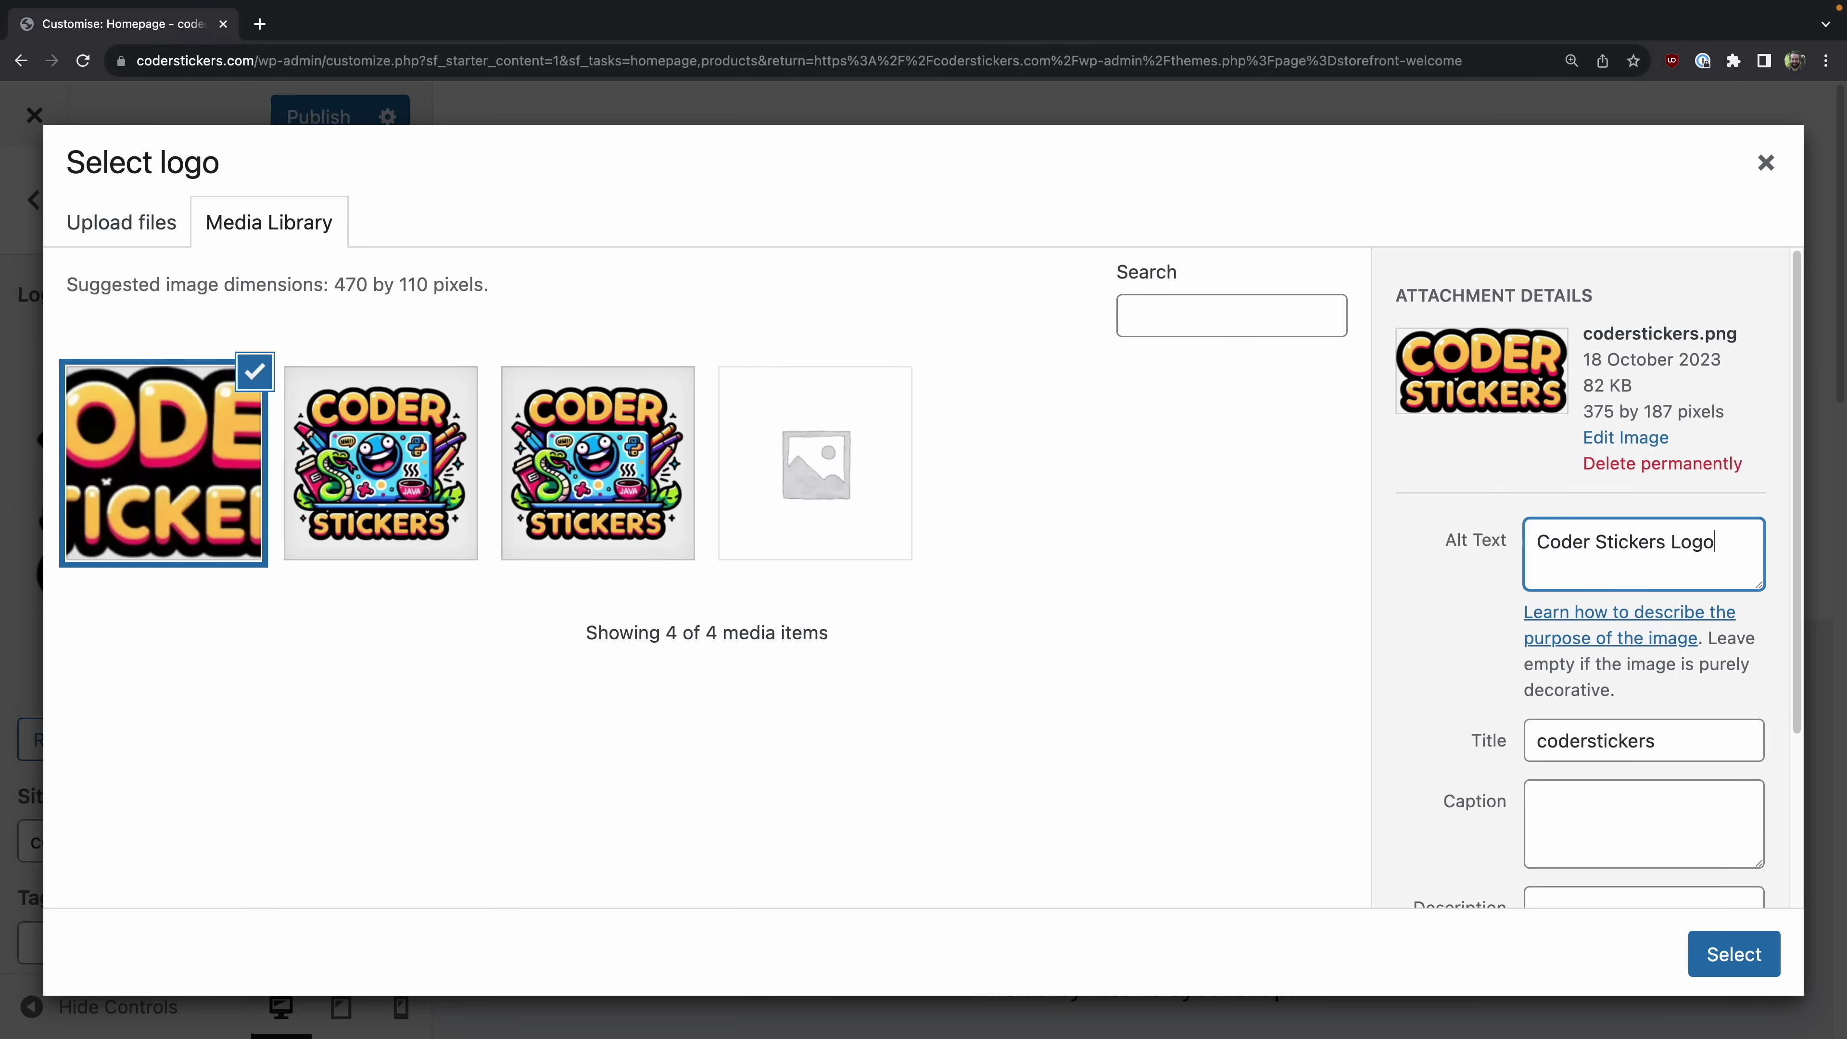
Step: Widen the crop to cover the full logo image and apply it
click(1737, 958)
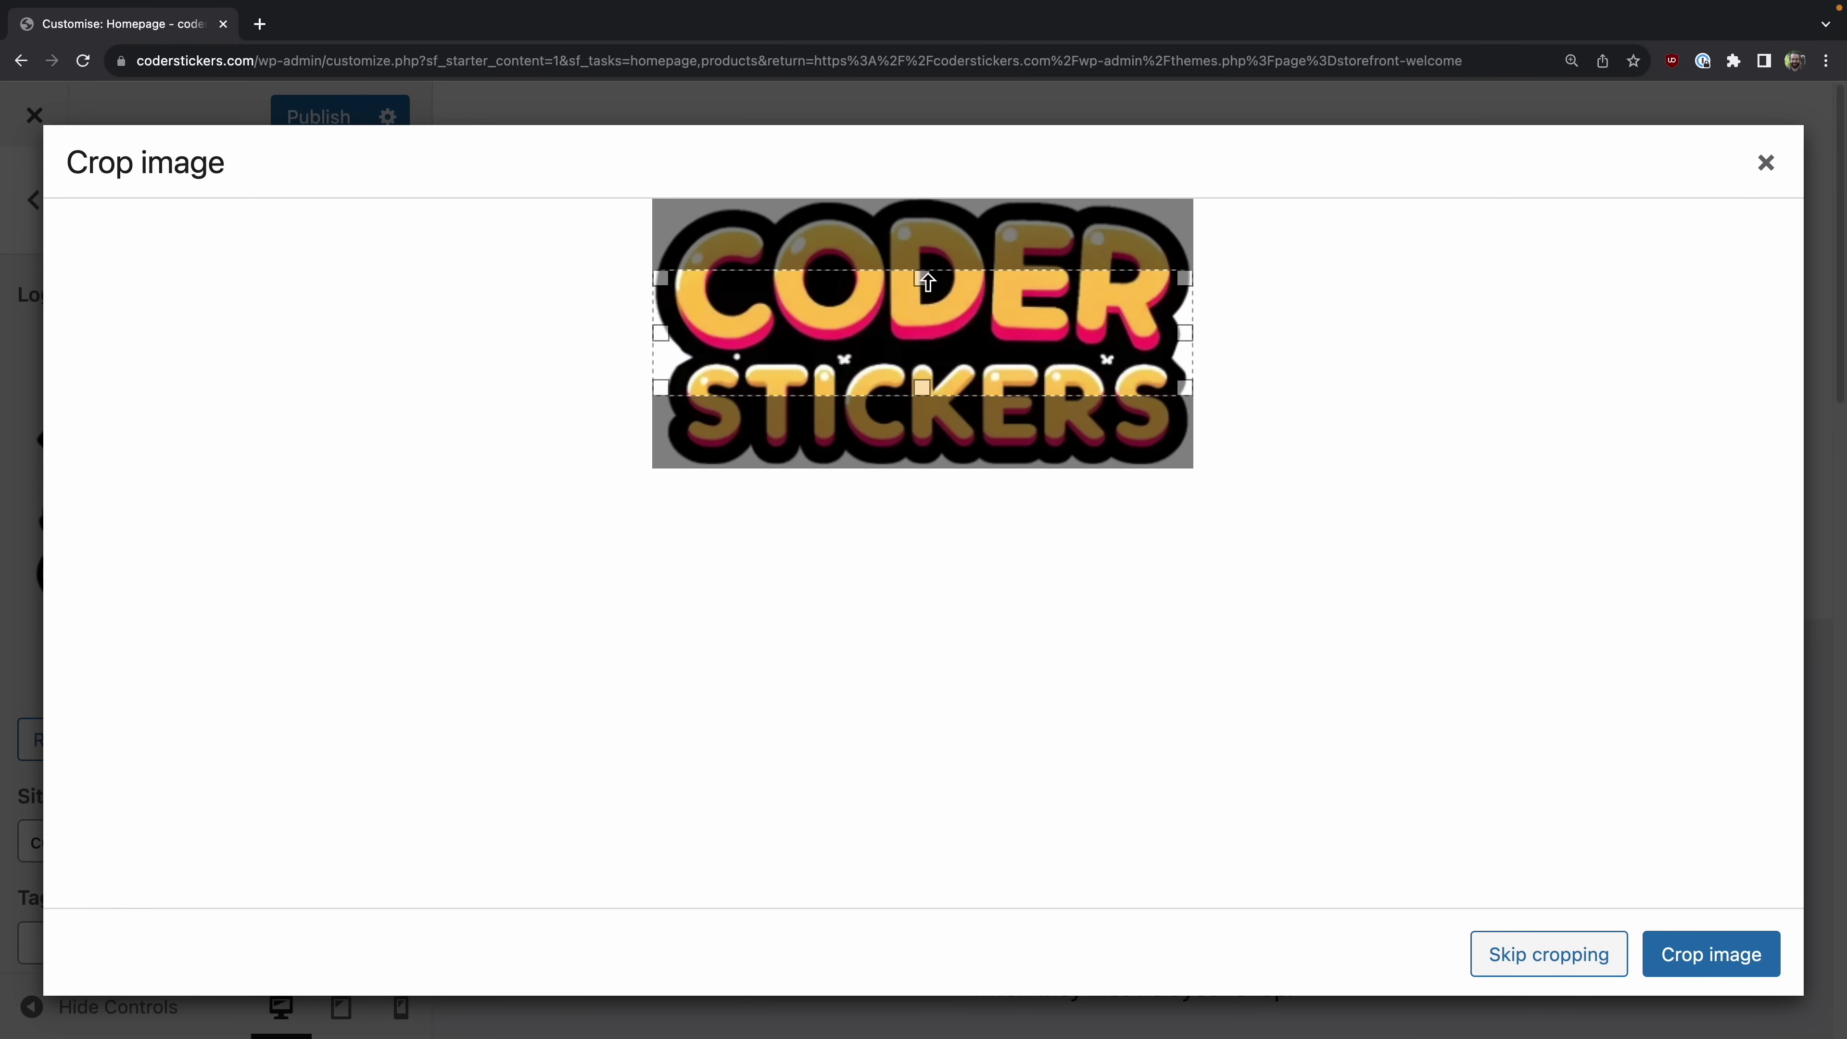
drag(923, 278, 929, 156)
drag(922, 389, 928, 630)
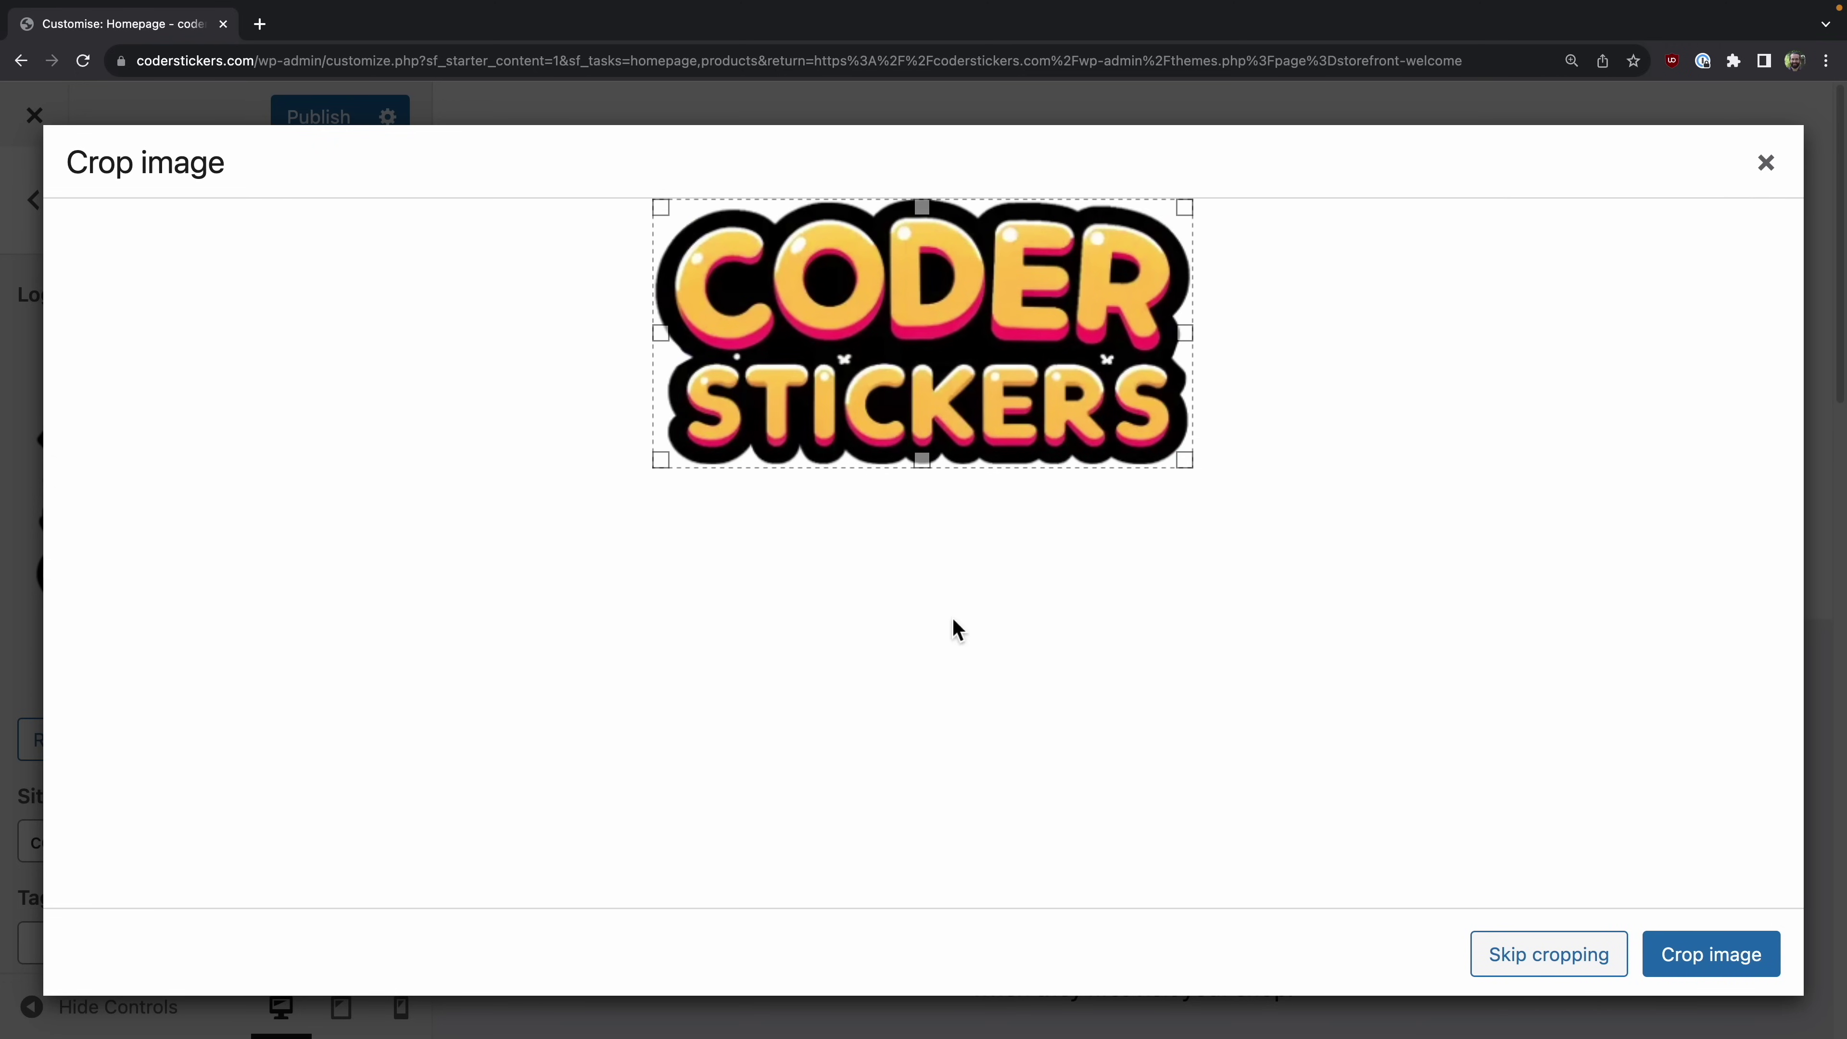
click(1720, 966)
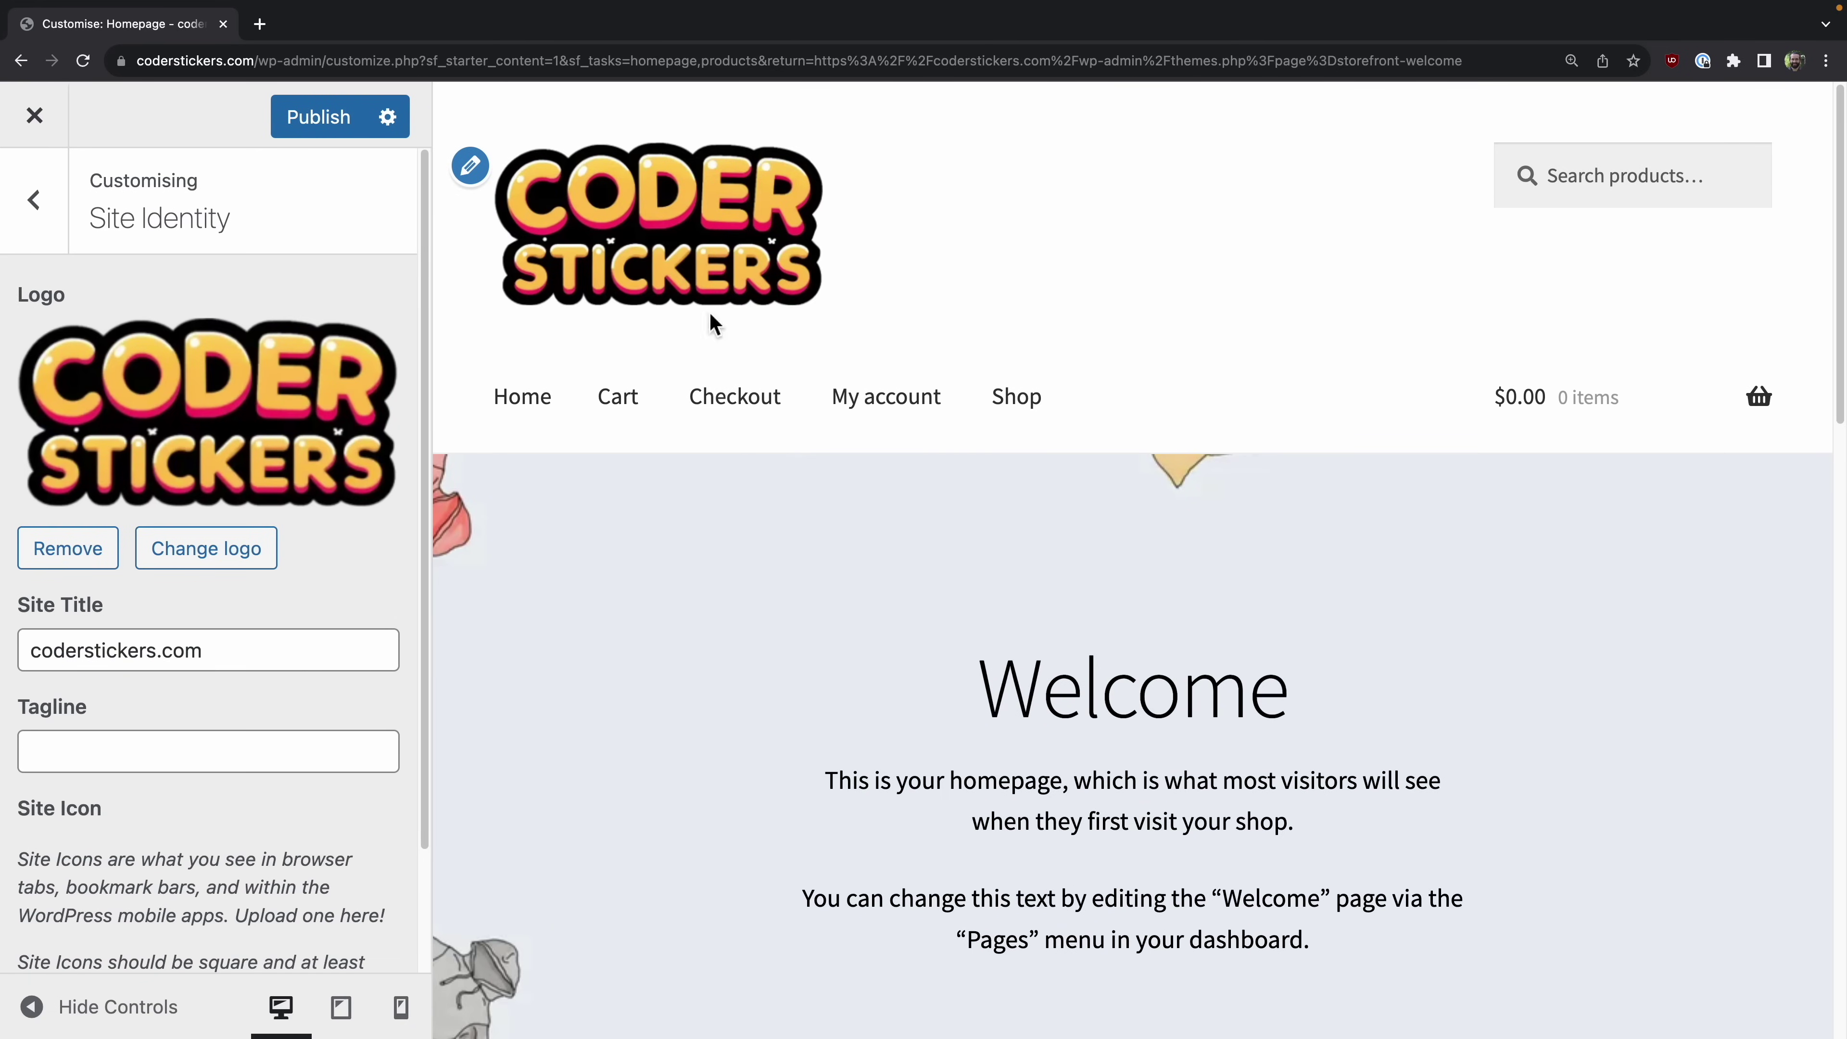
Step: Check the new logo in the reloaded homepage preview, then switch to the Upscayl app
click(709, 247)
scroll(1055, 630, down, 15)
scroll(247, 652, down, 2)
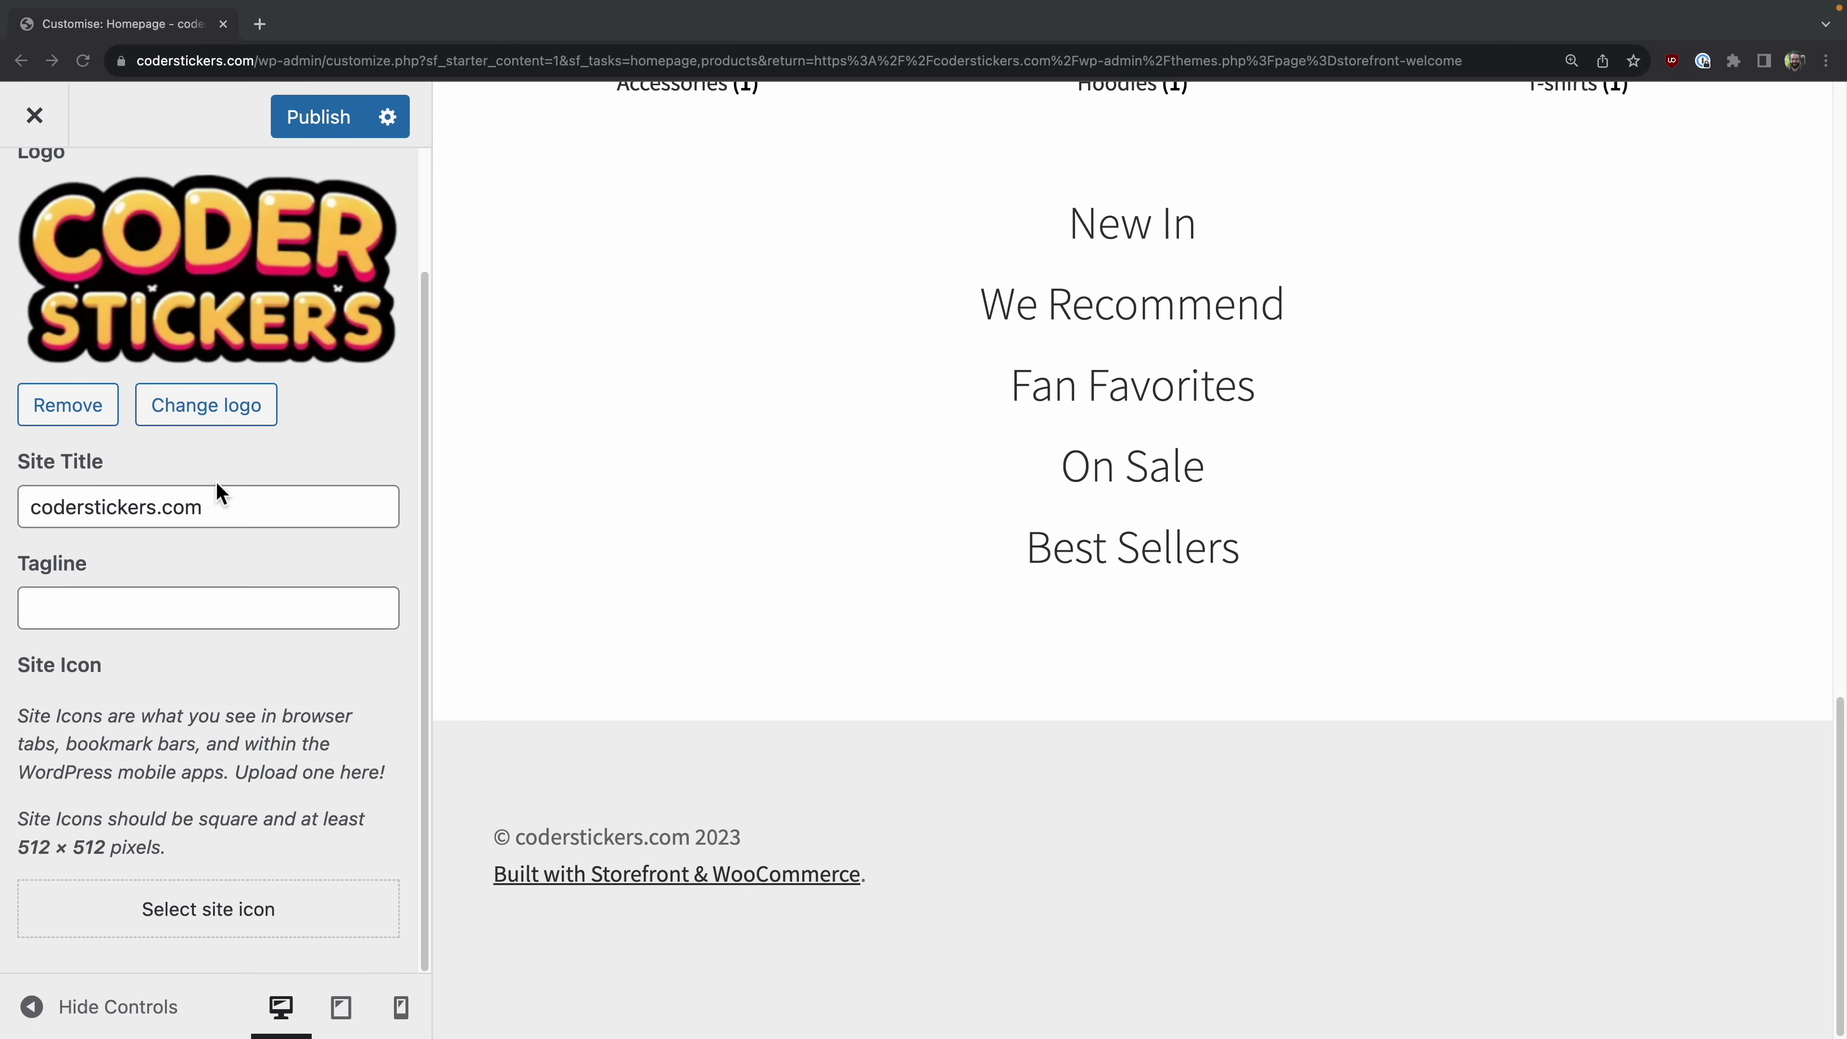
scroll(289, 289, up, 2)
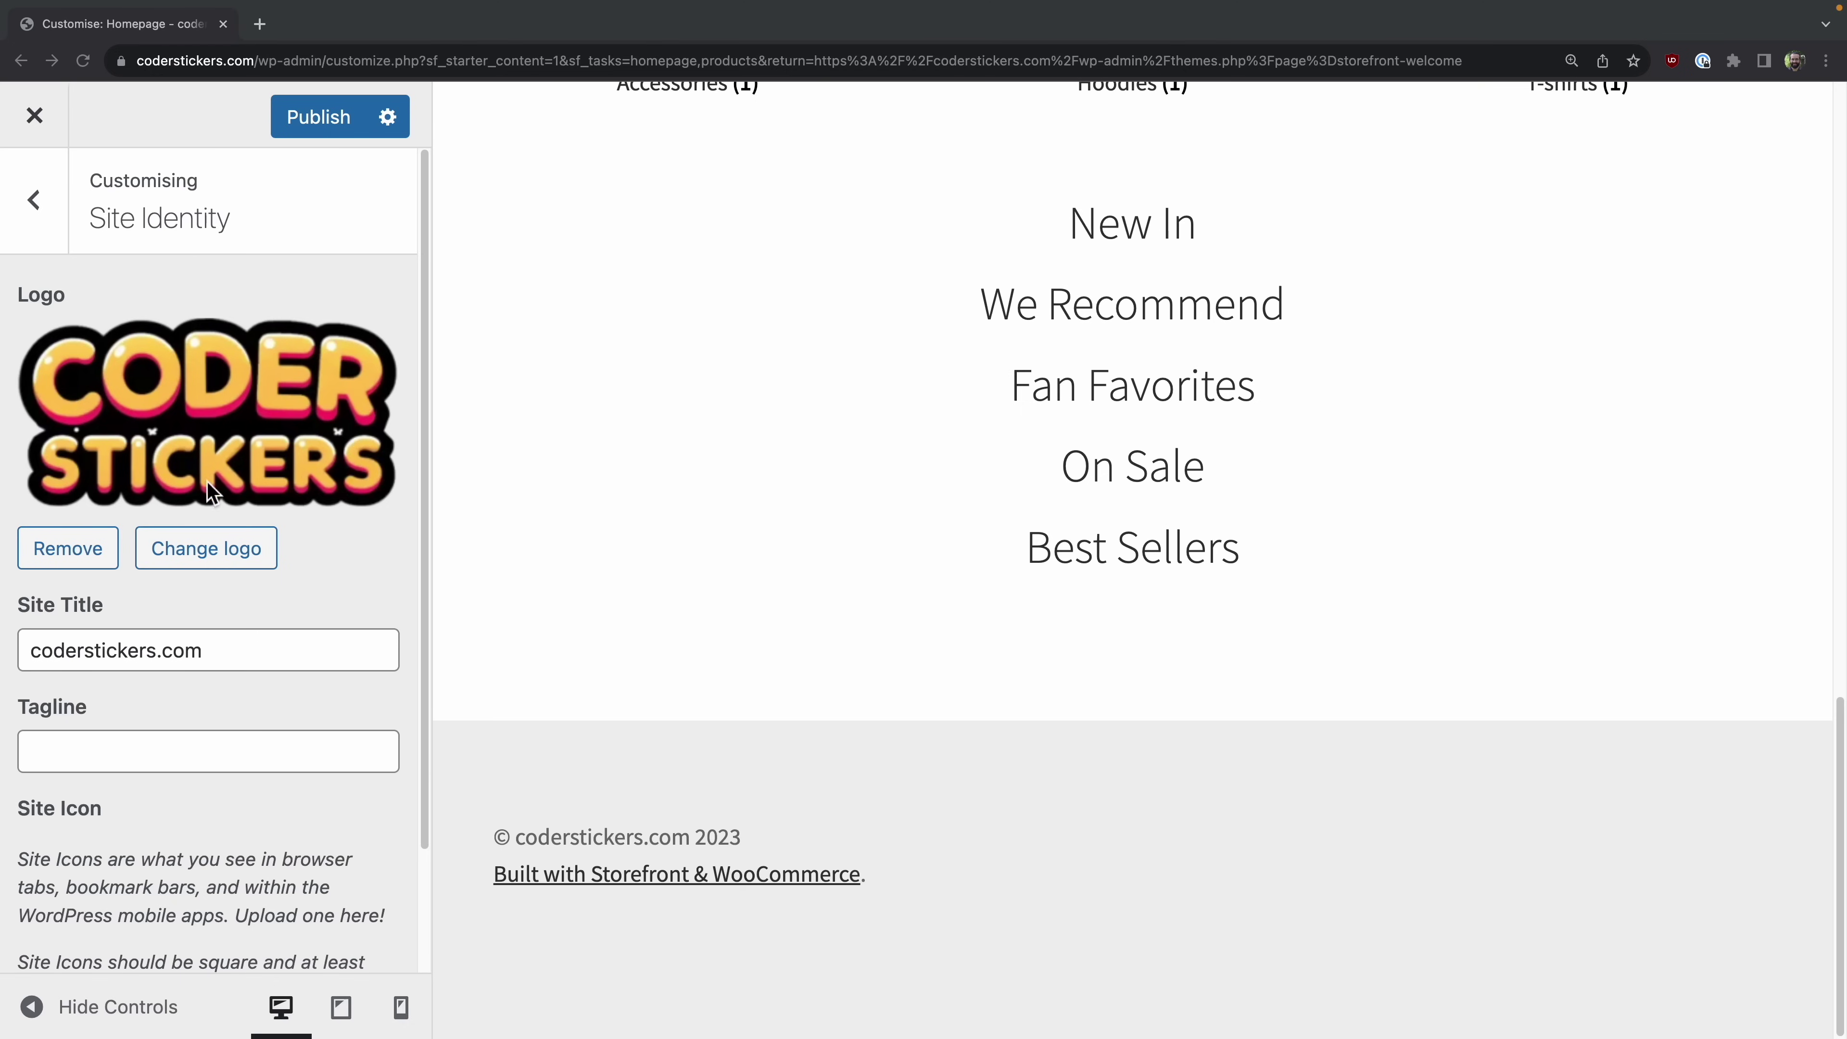
scroll(226, 560, down, 2)
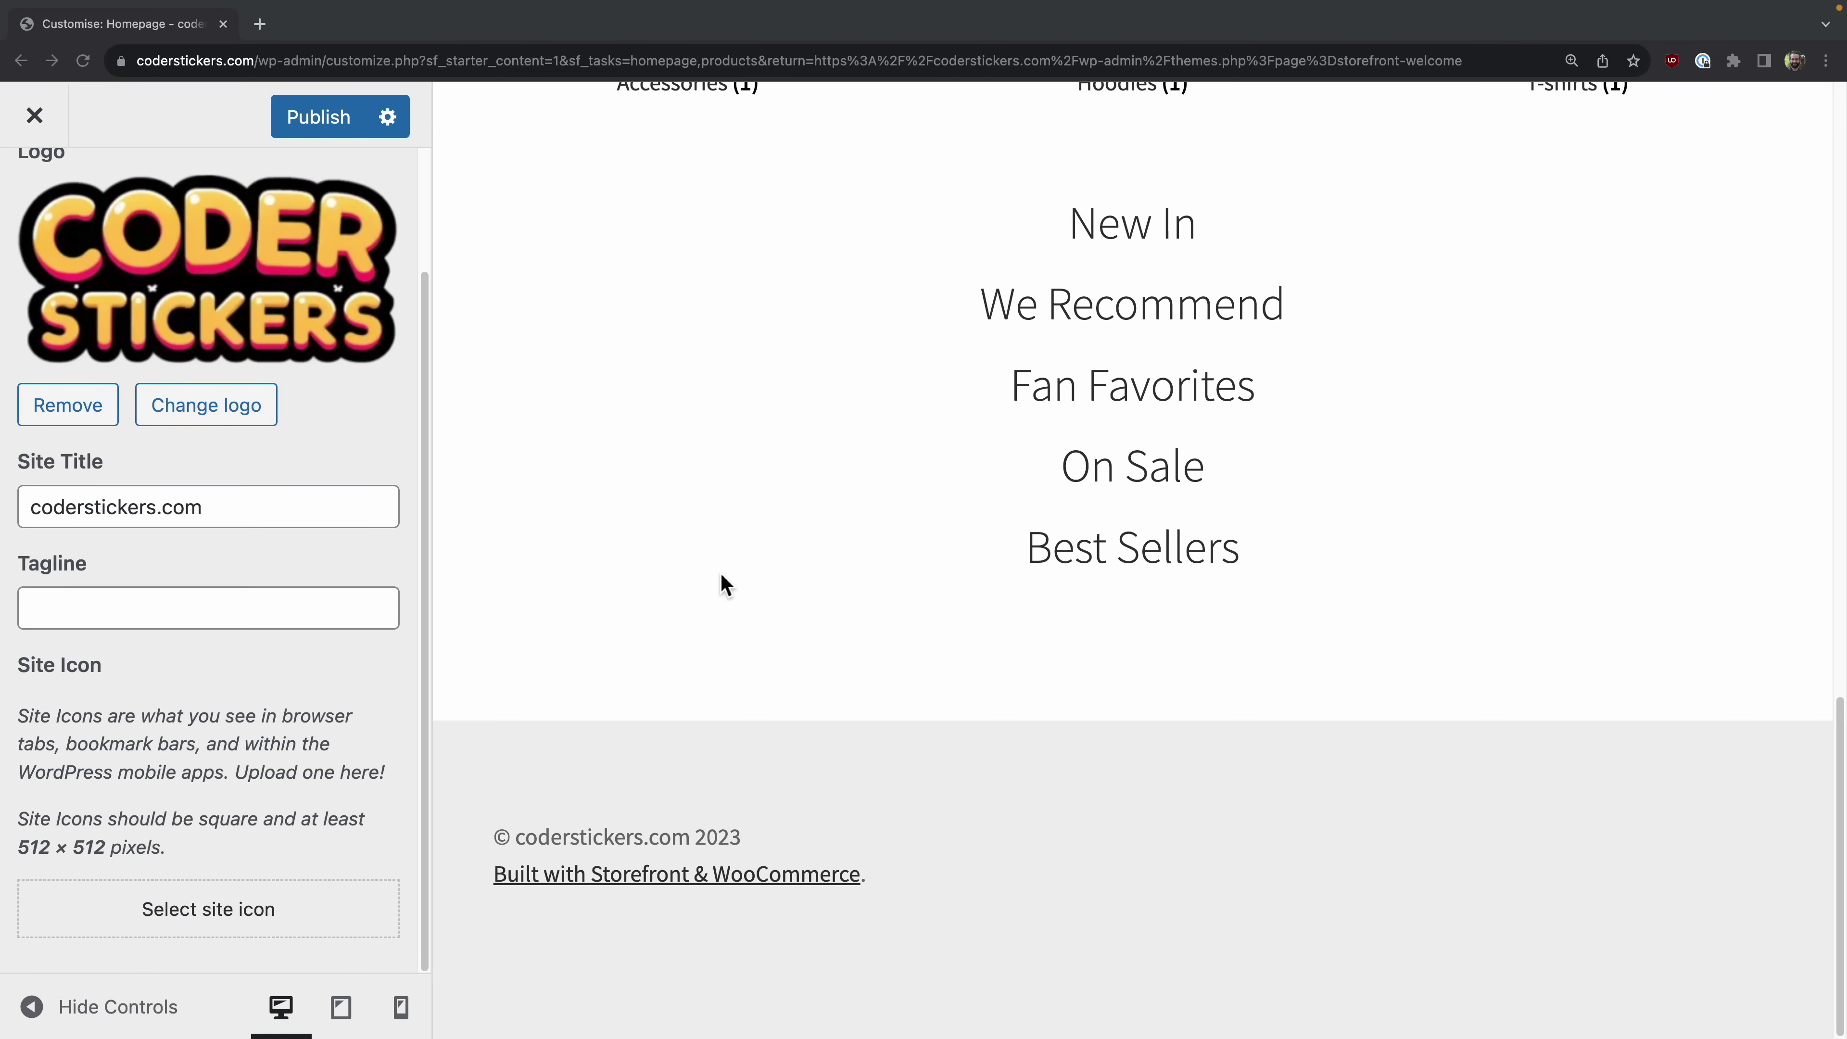
key(ctrl+Left)
key(ctrl+Left)
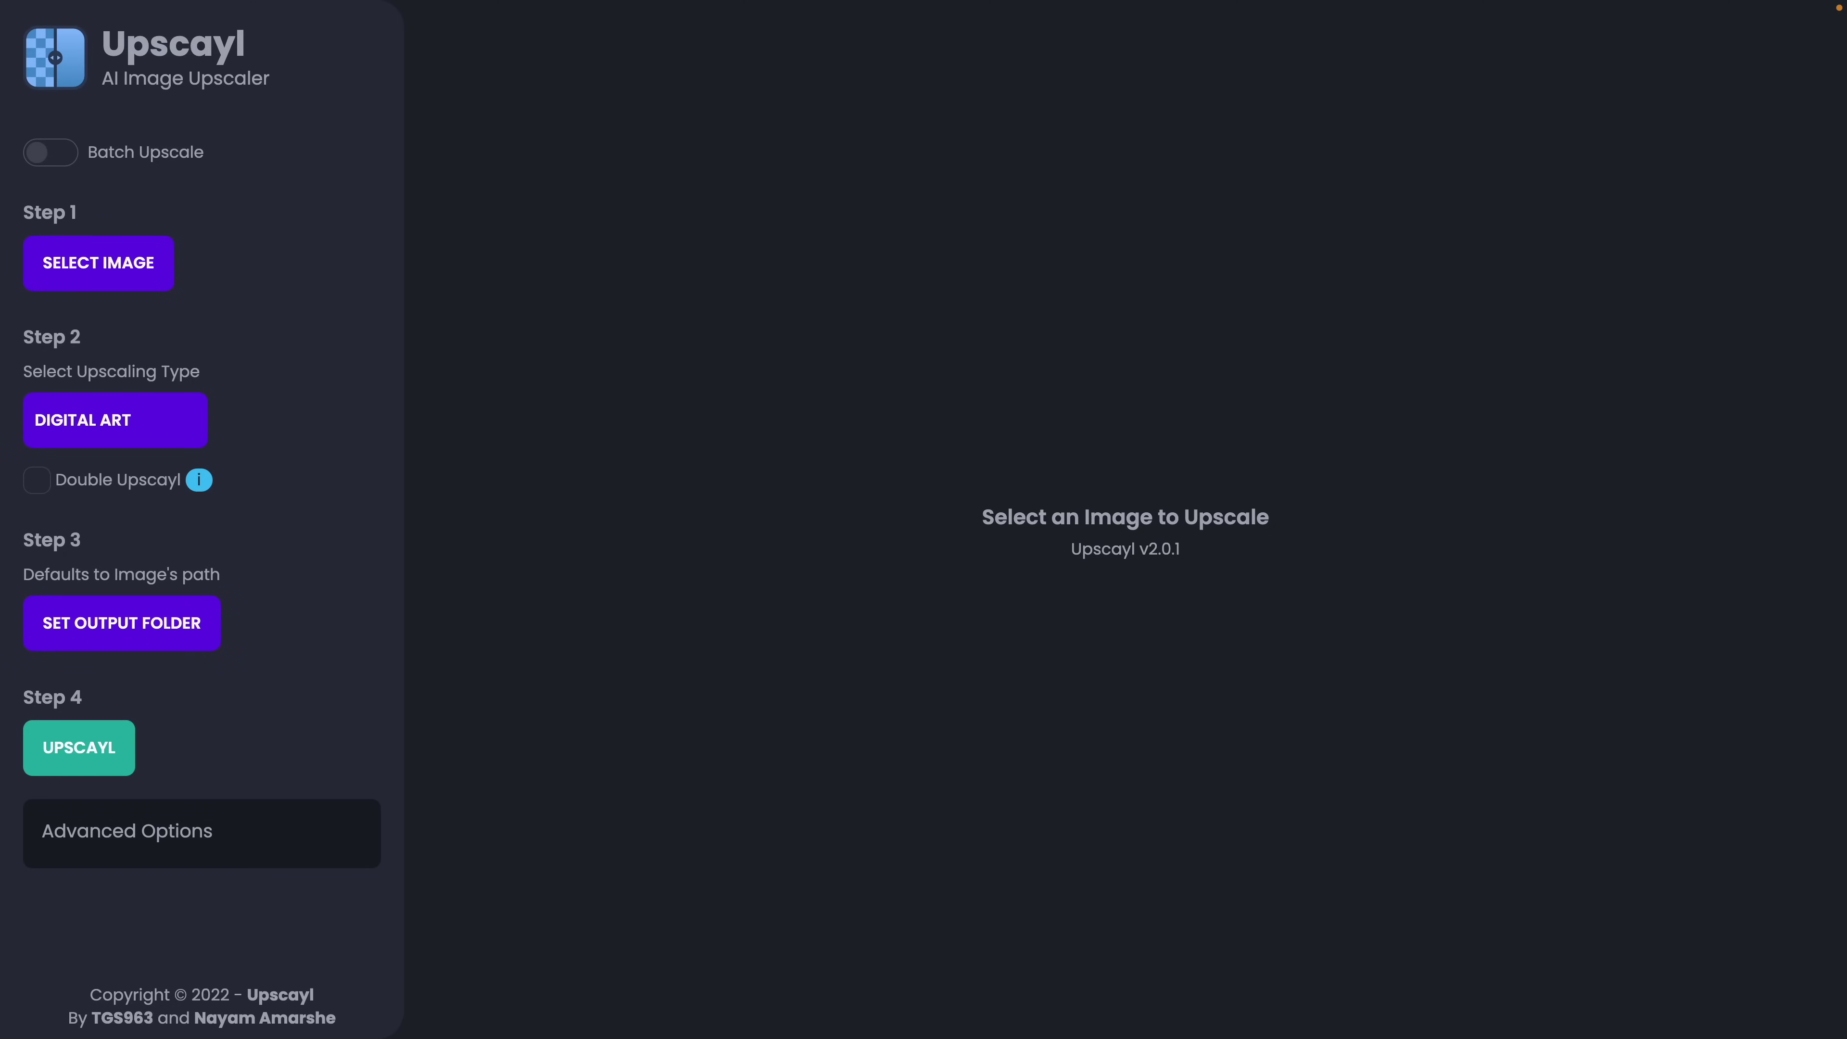
Step: Upscale the smiling face image from 121x123 to 484x492 and compare the result
drag(1015, 735, 898, 327)
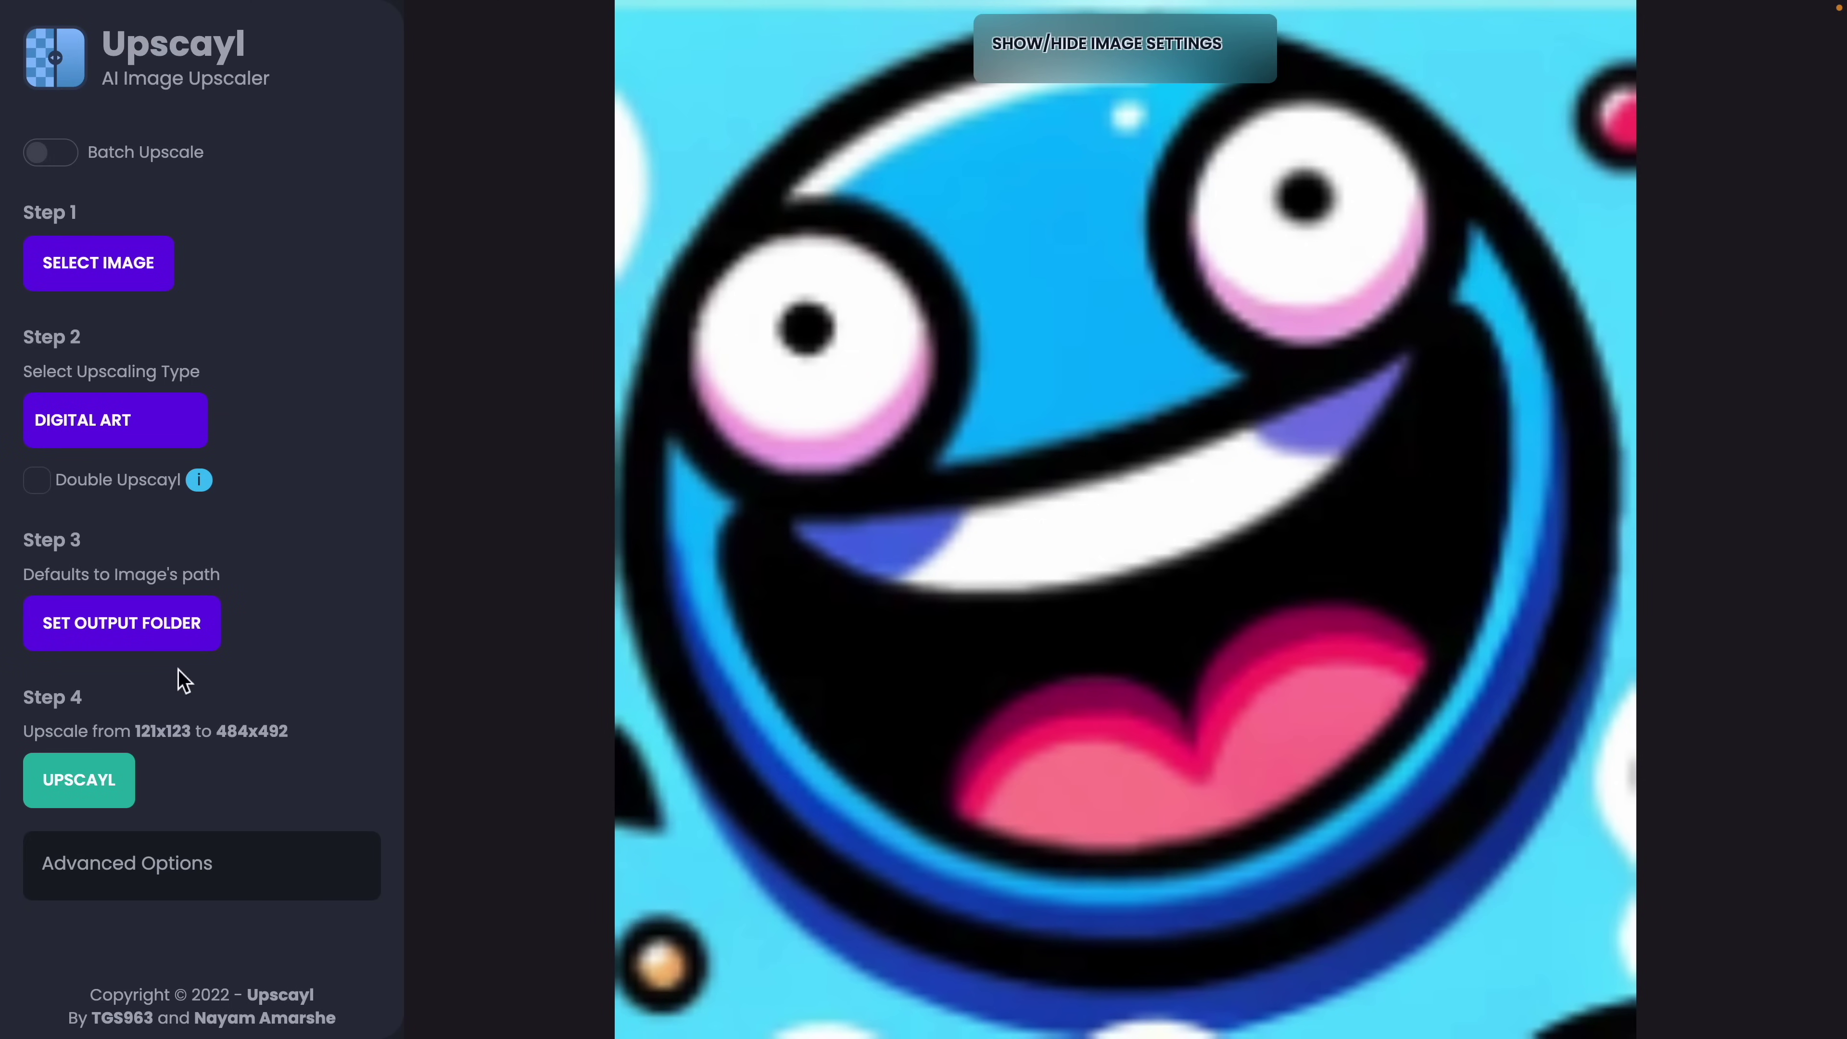
click(113, 794)
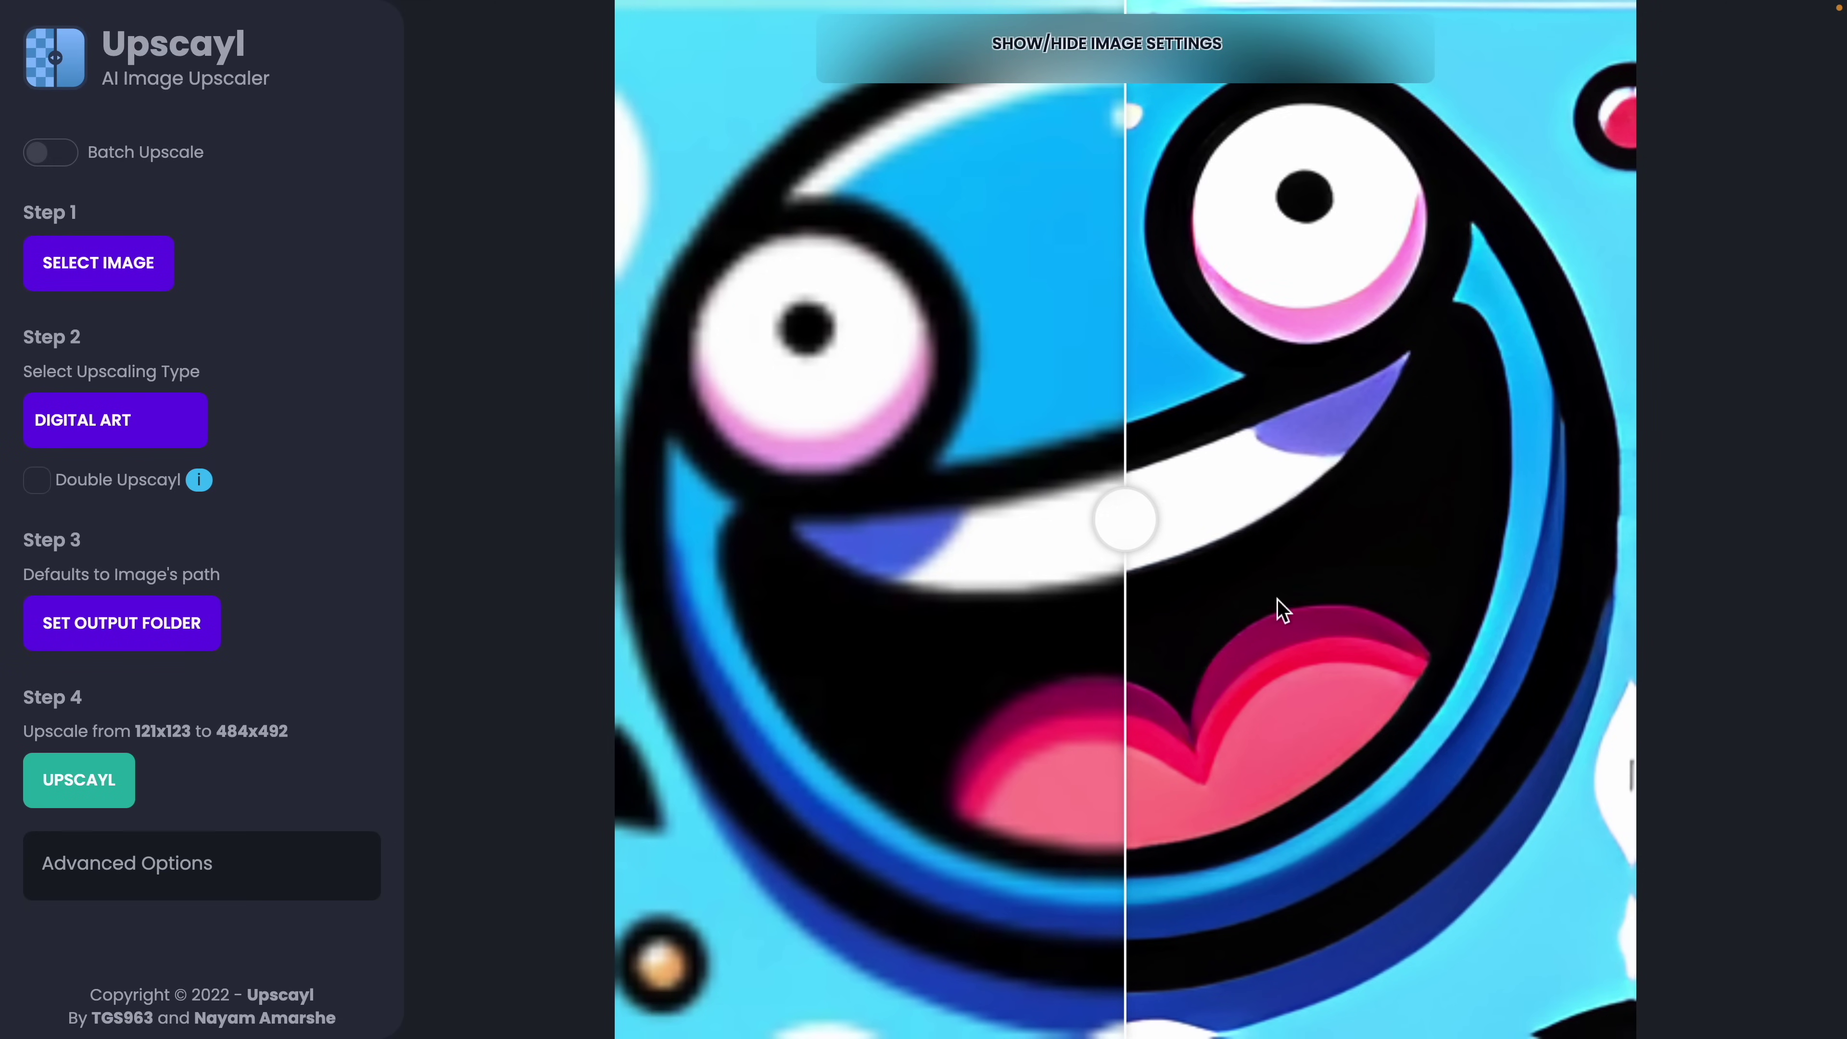
drag(1129, 524, 12, 538)
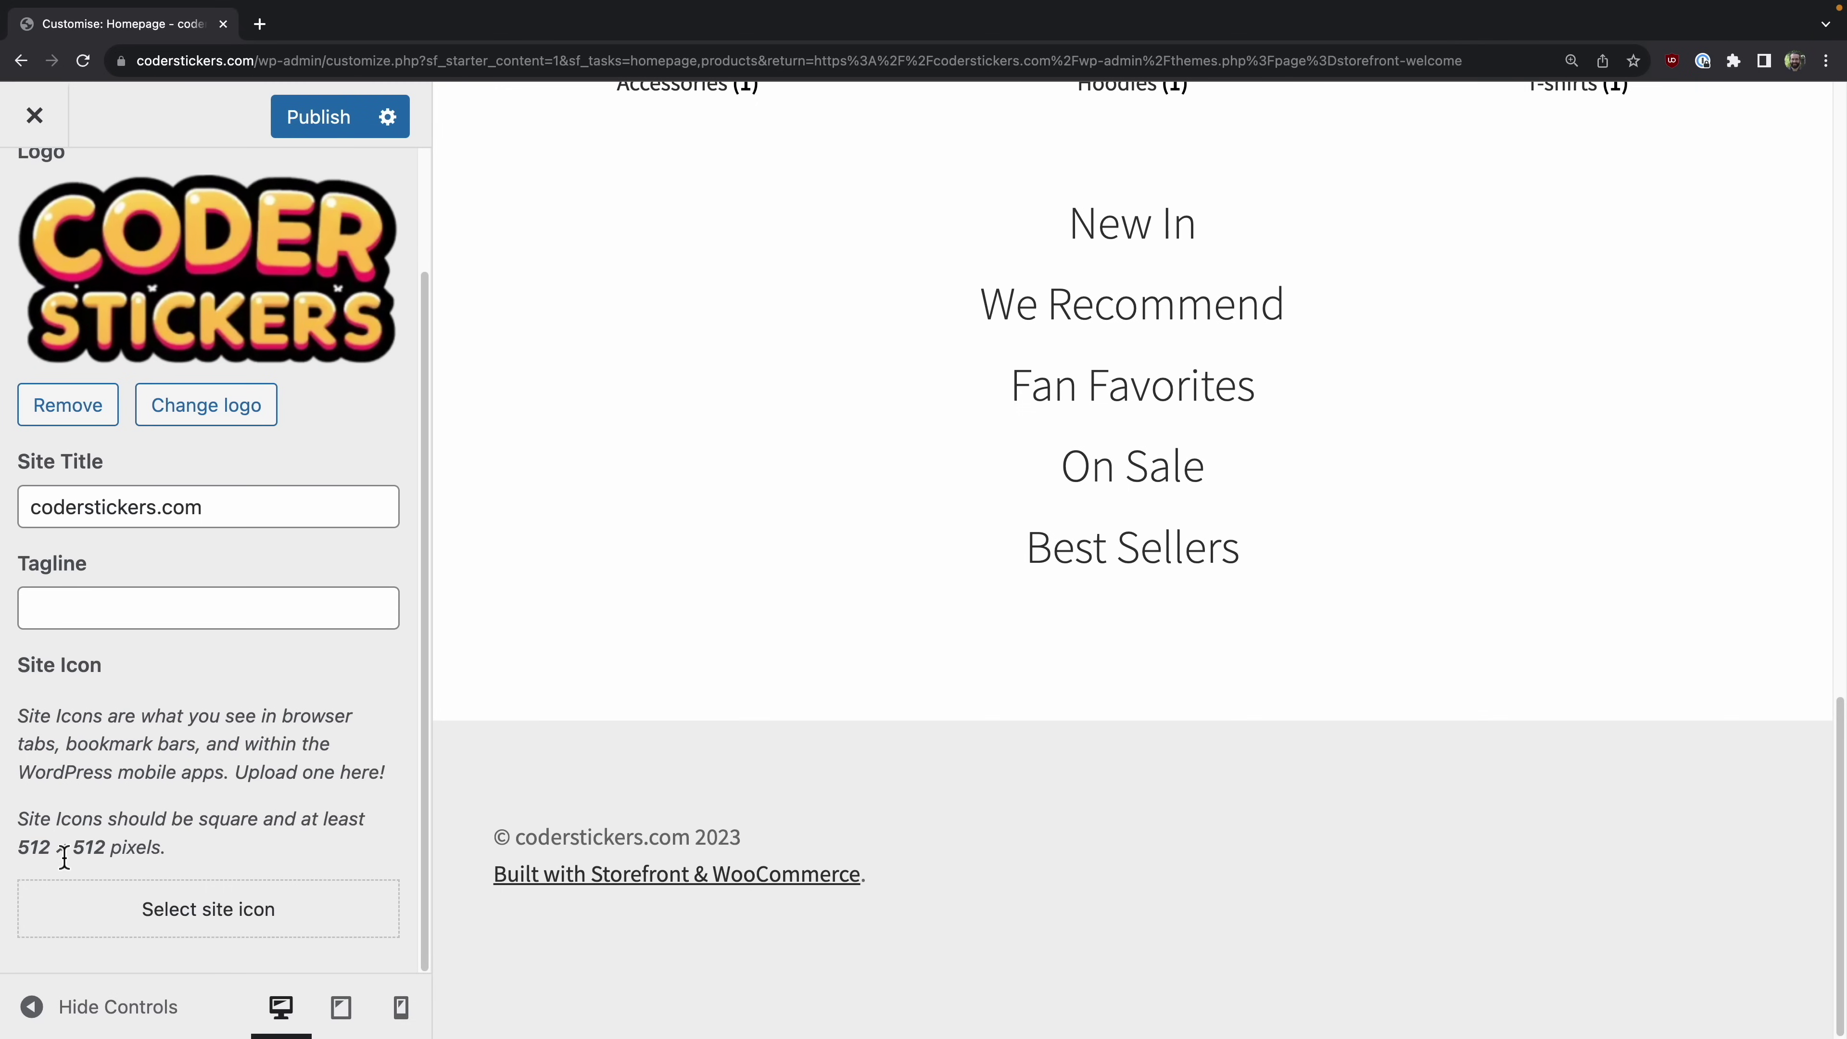
Step: Upload the upscaled face PNG with alt text 'Icon', crop it and set it as site icon
click(110, 907)
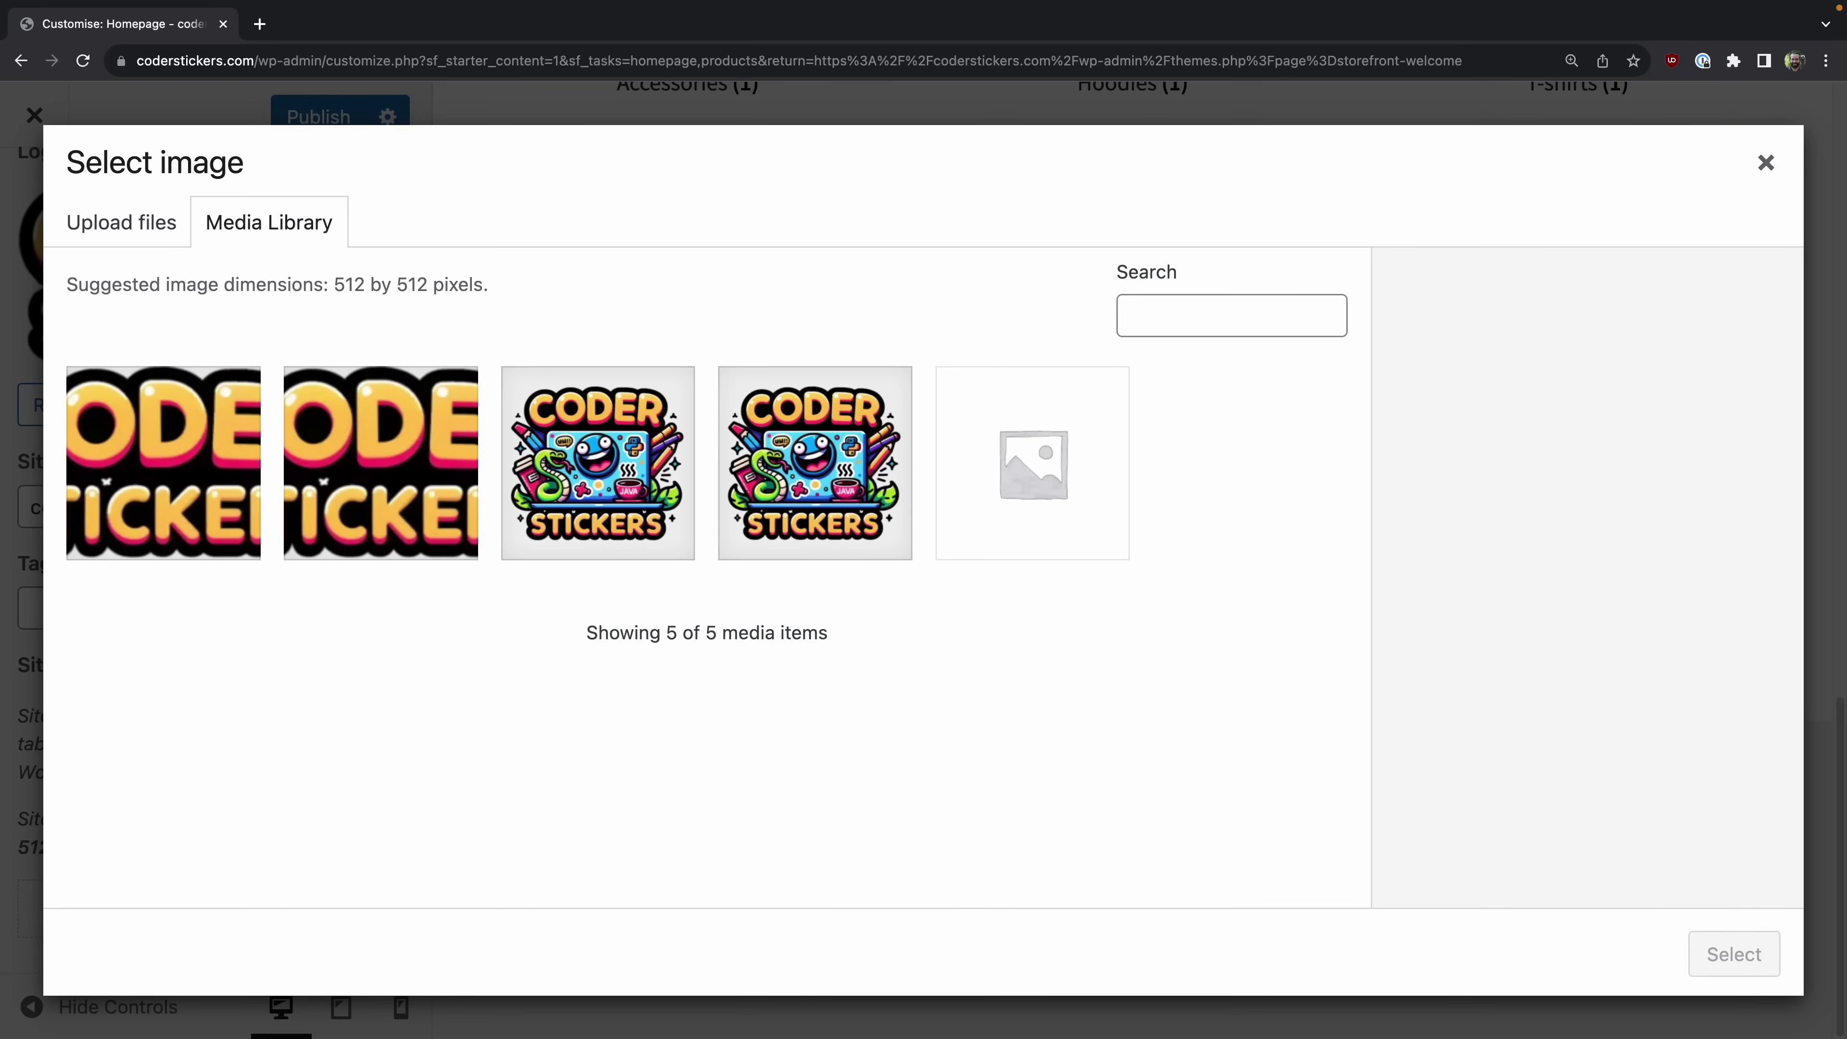
drag(1071, 668, 1113, 680)
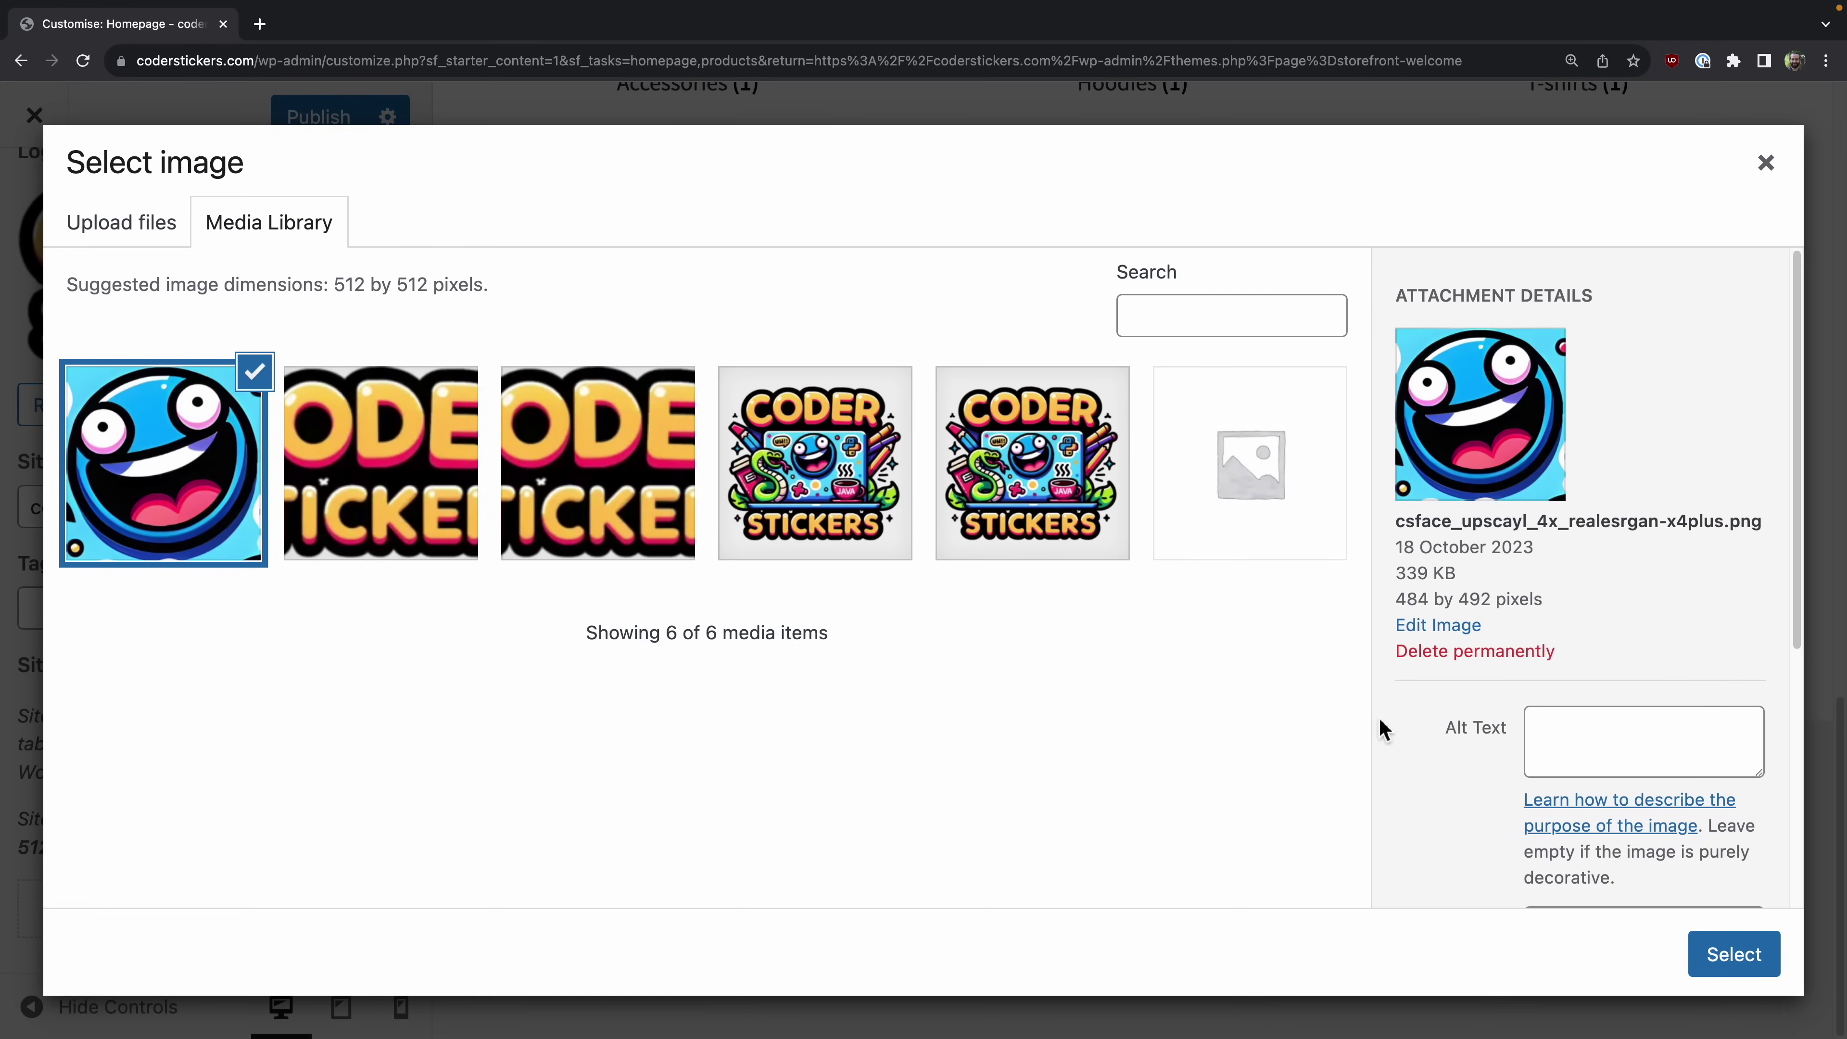
click(1581, 740)
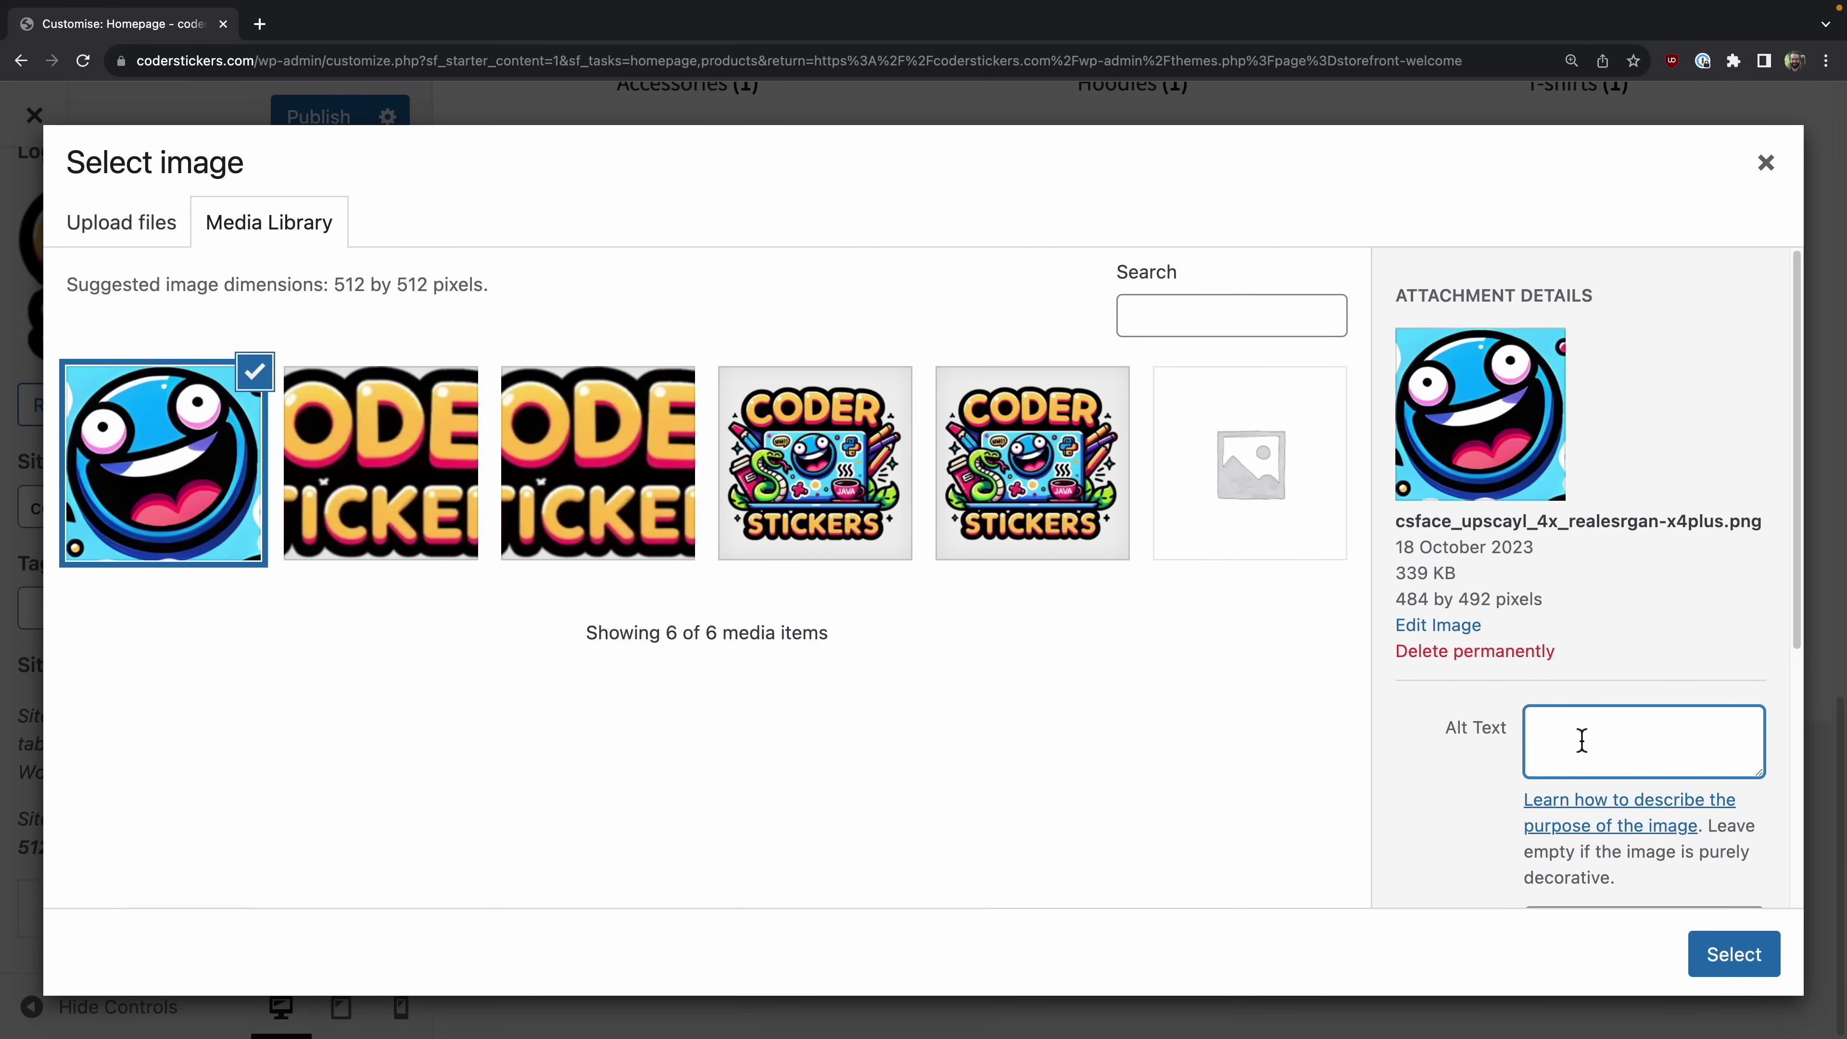
click(1758, 956)
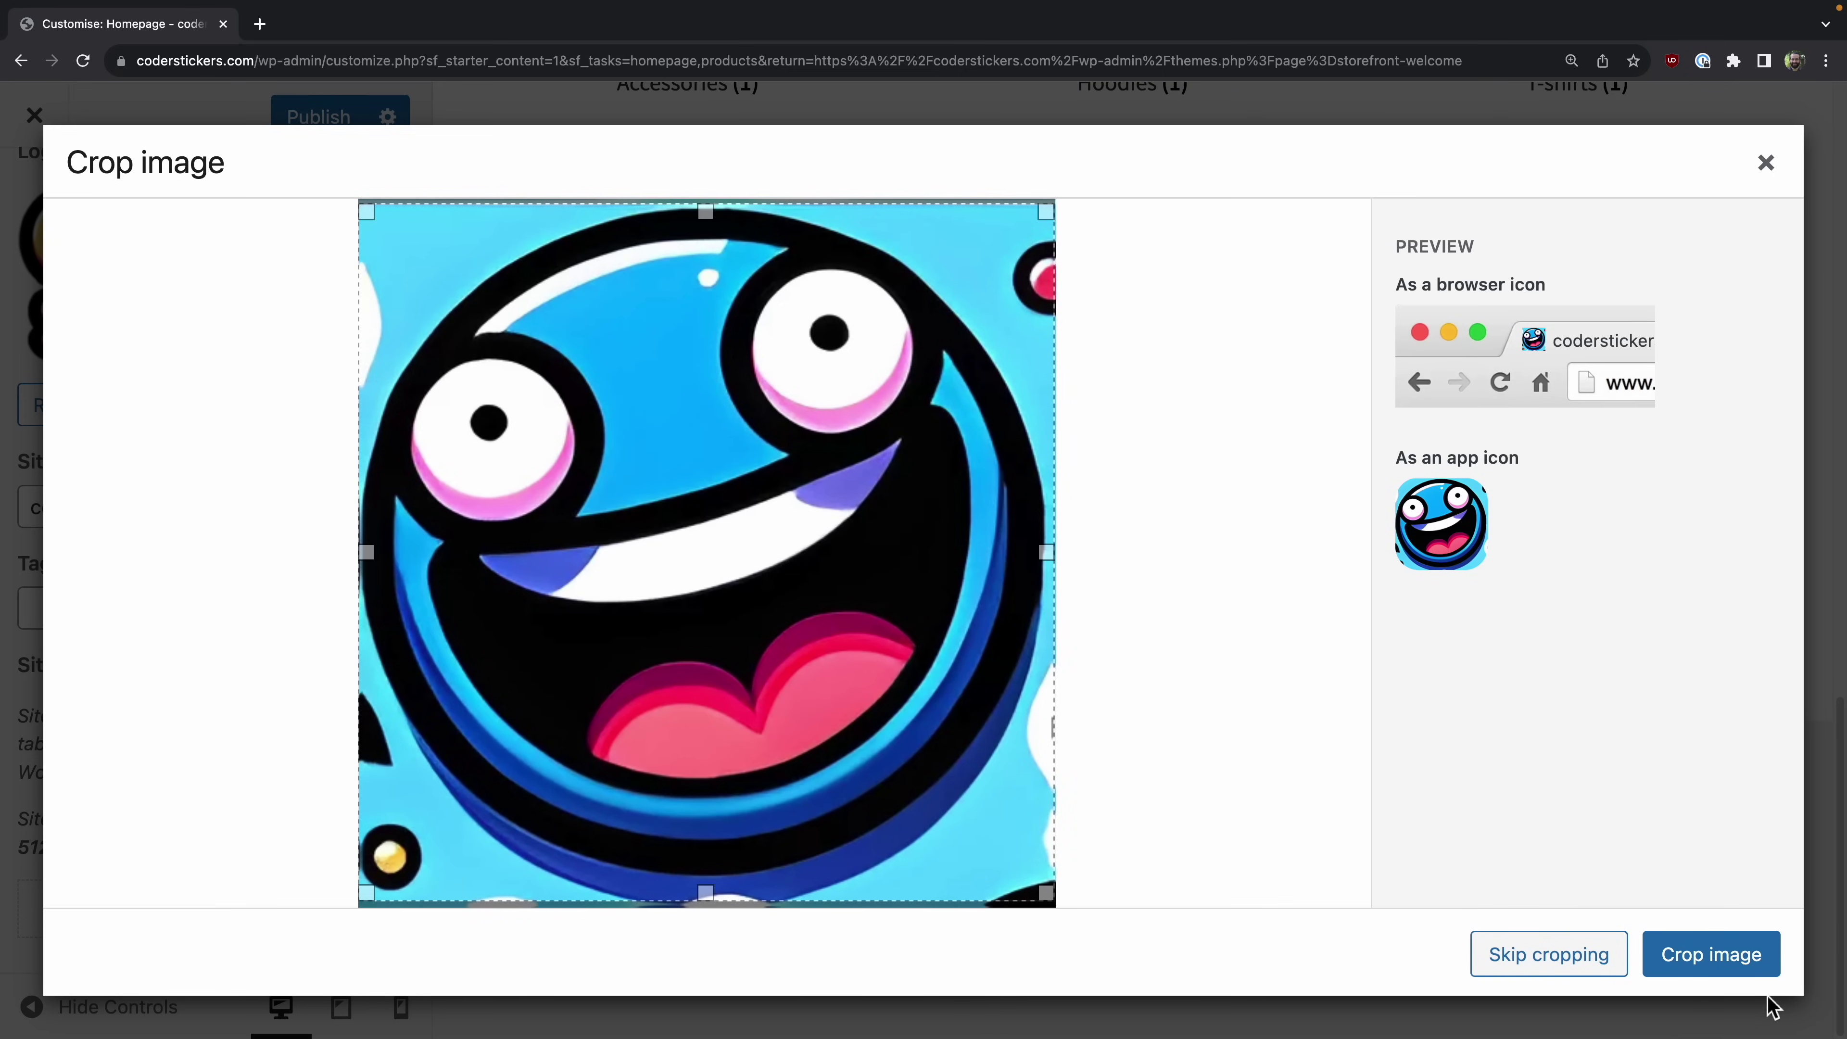
click(1720, 959)
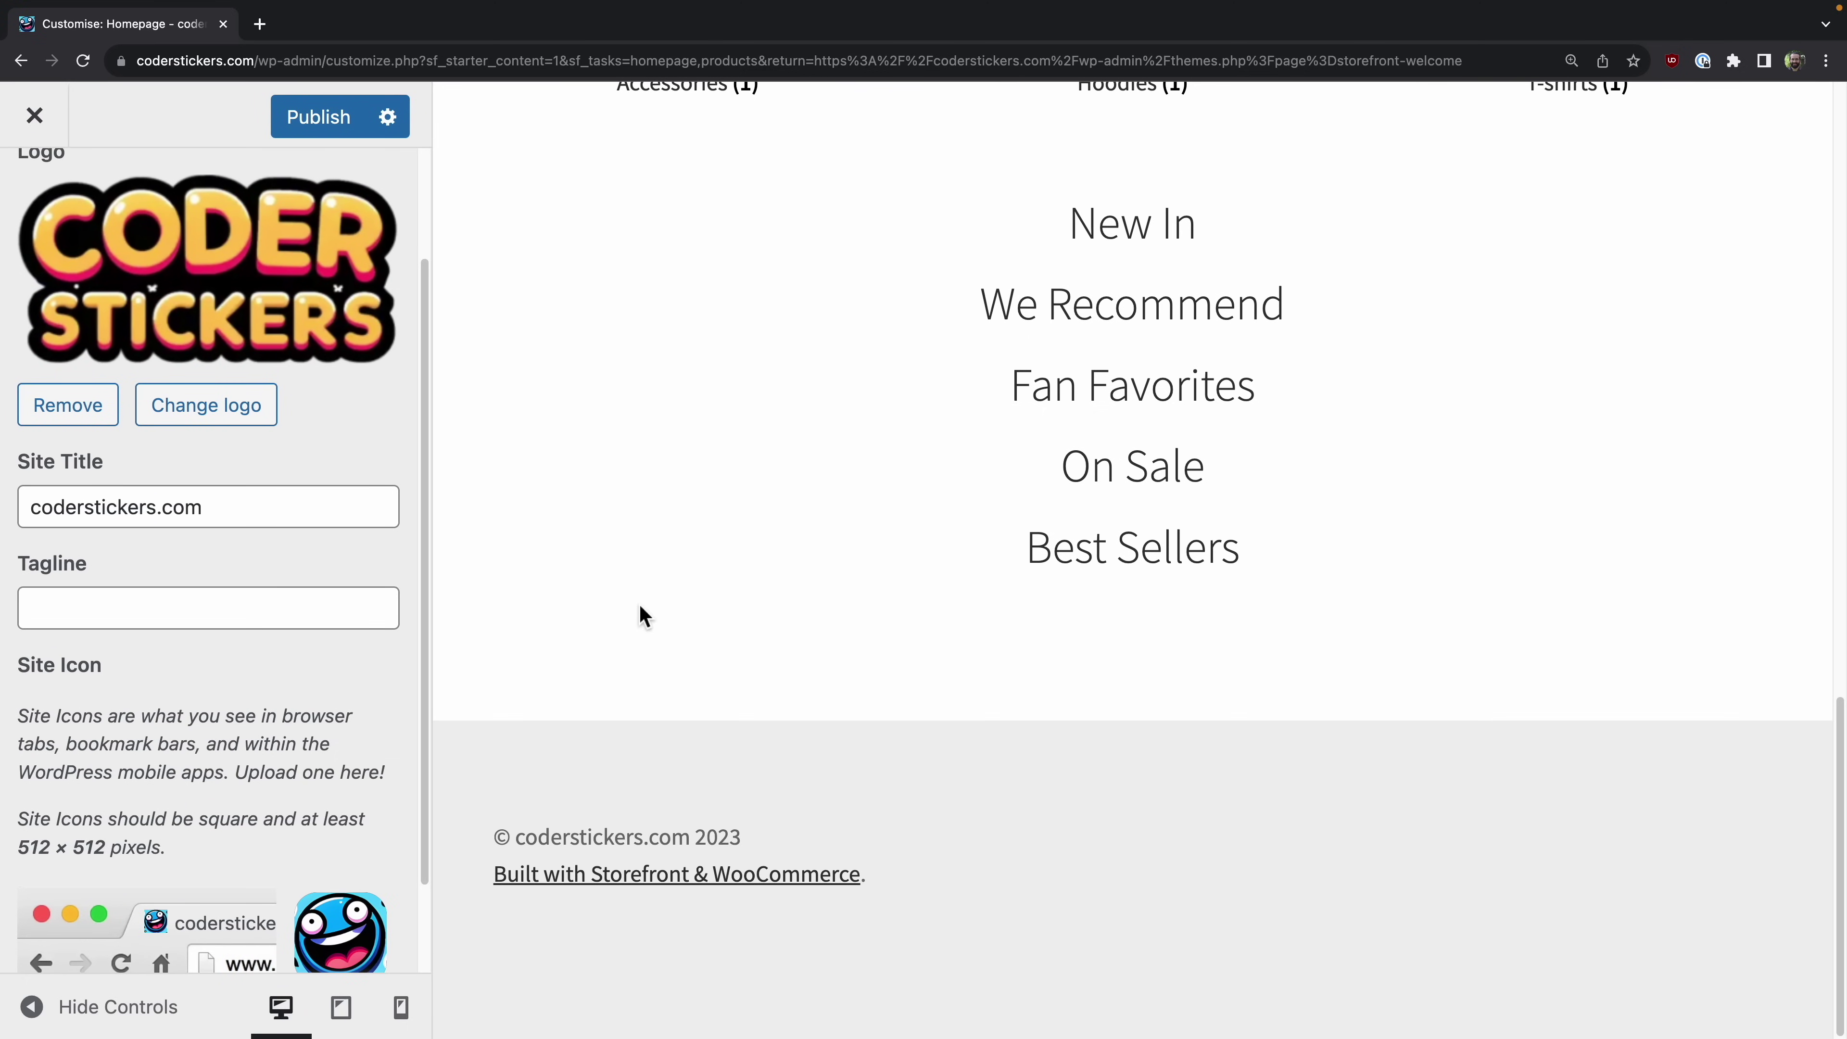
scroll(303, 718, down, 2)
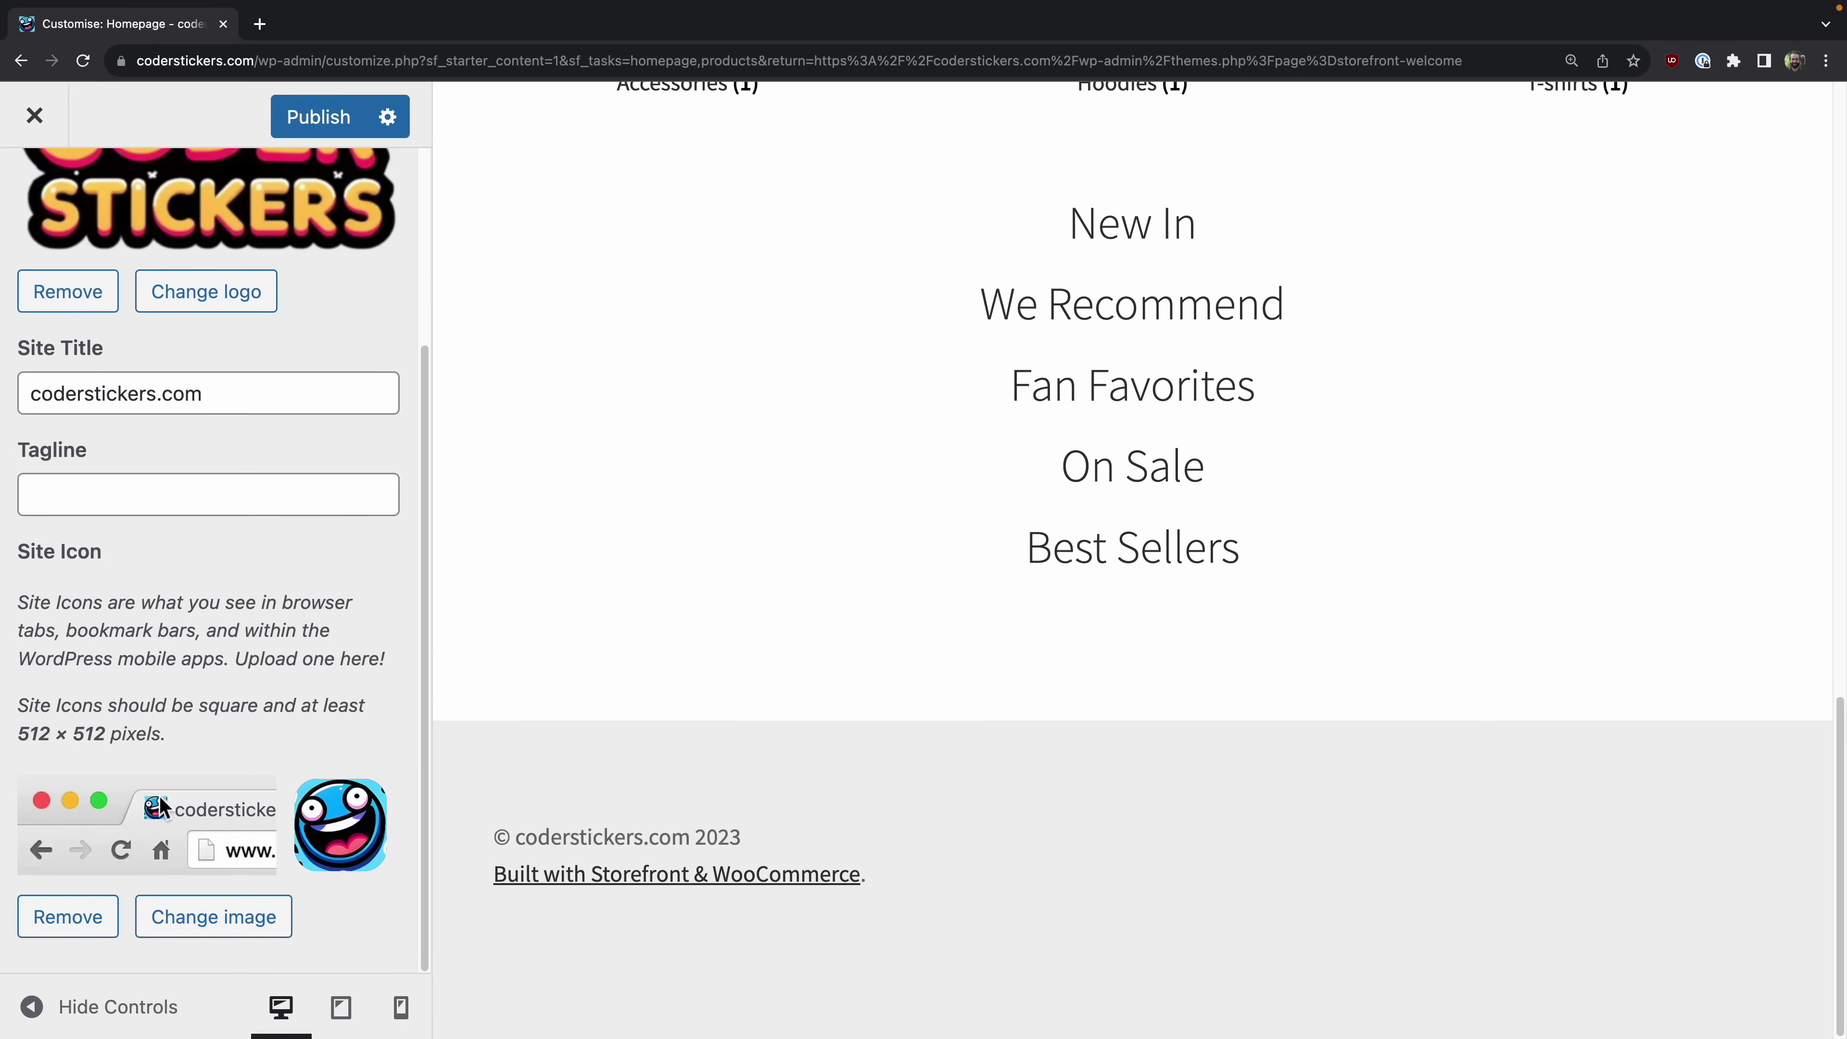
scroll(331, 829, up, 4)
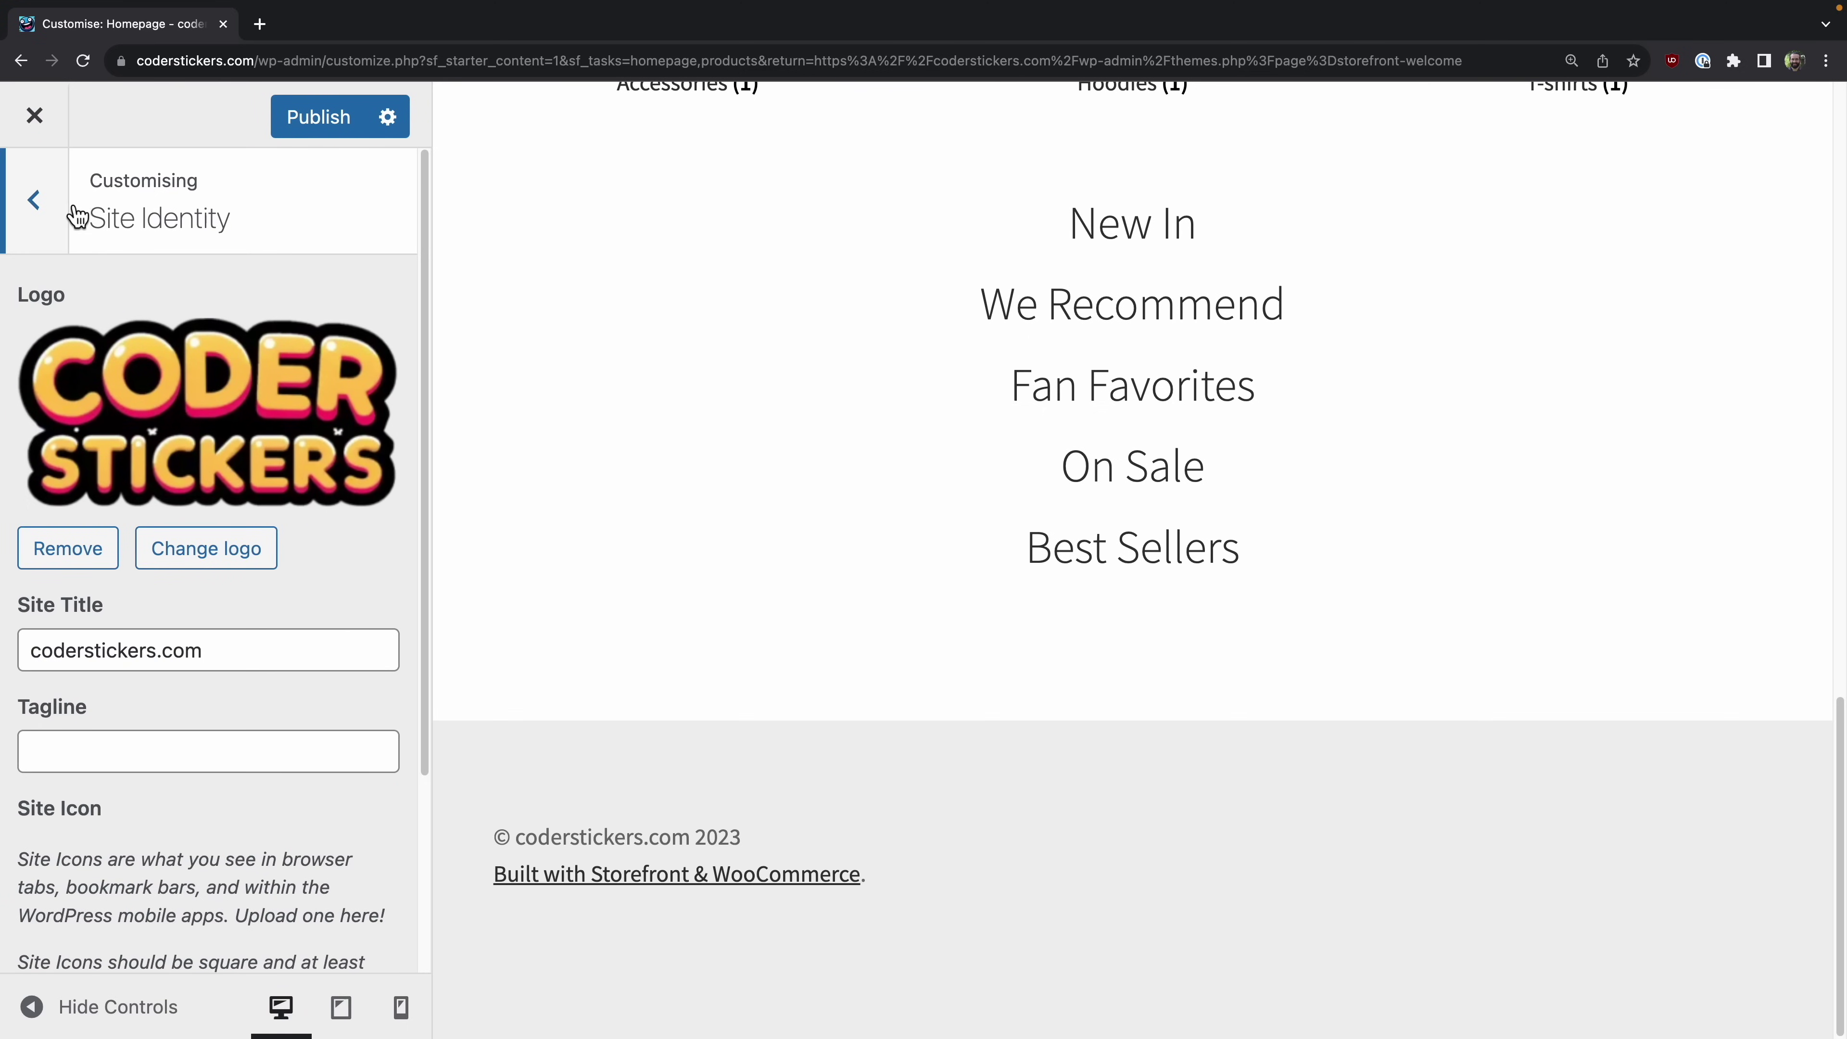
Step: Revisit the Site Identity and Header sections of the customizer
click(34, 200)
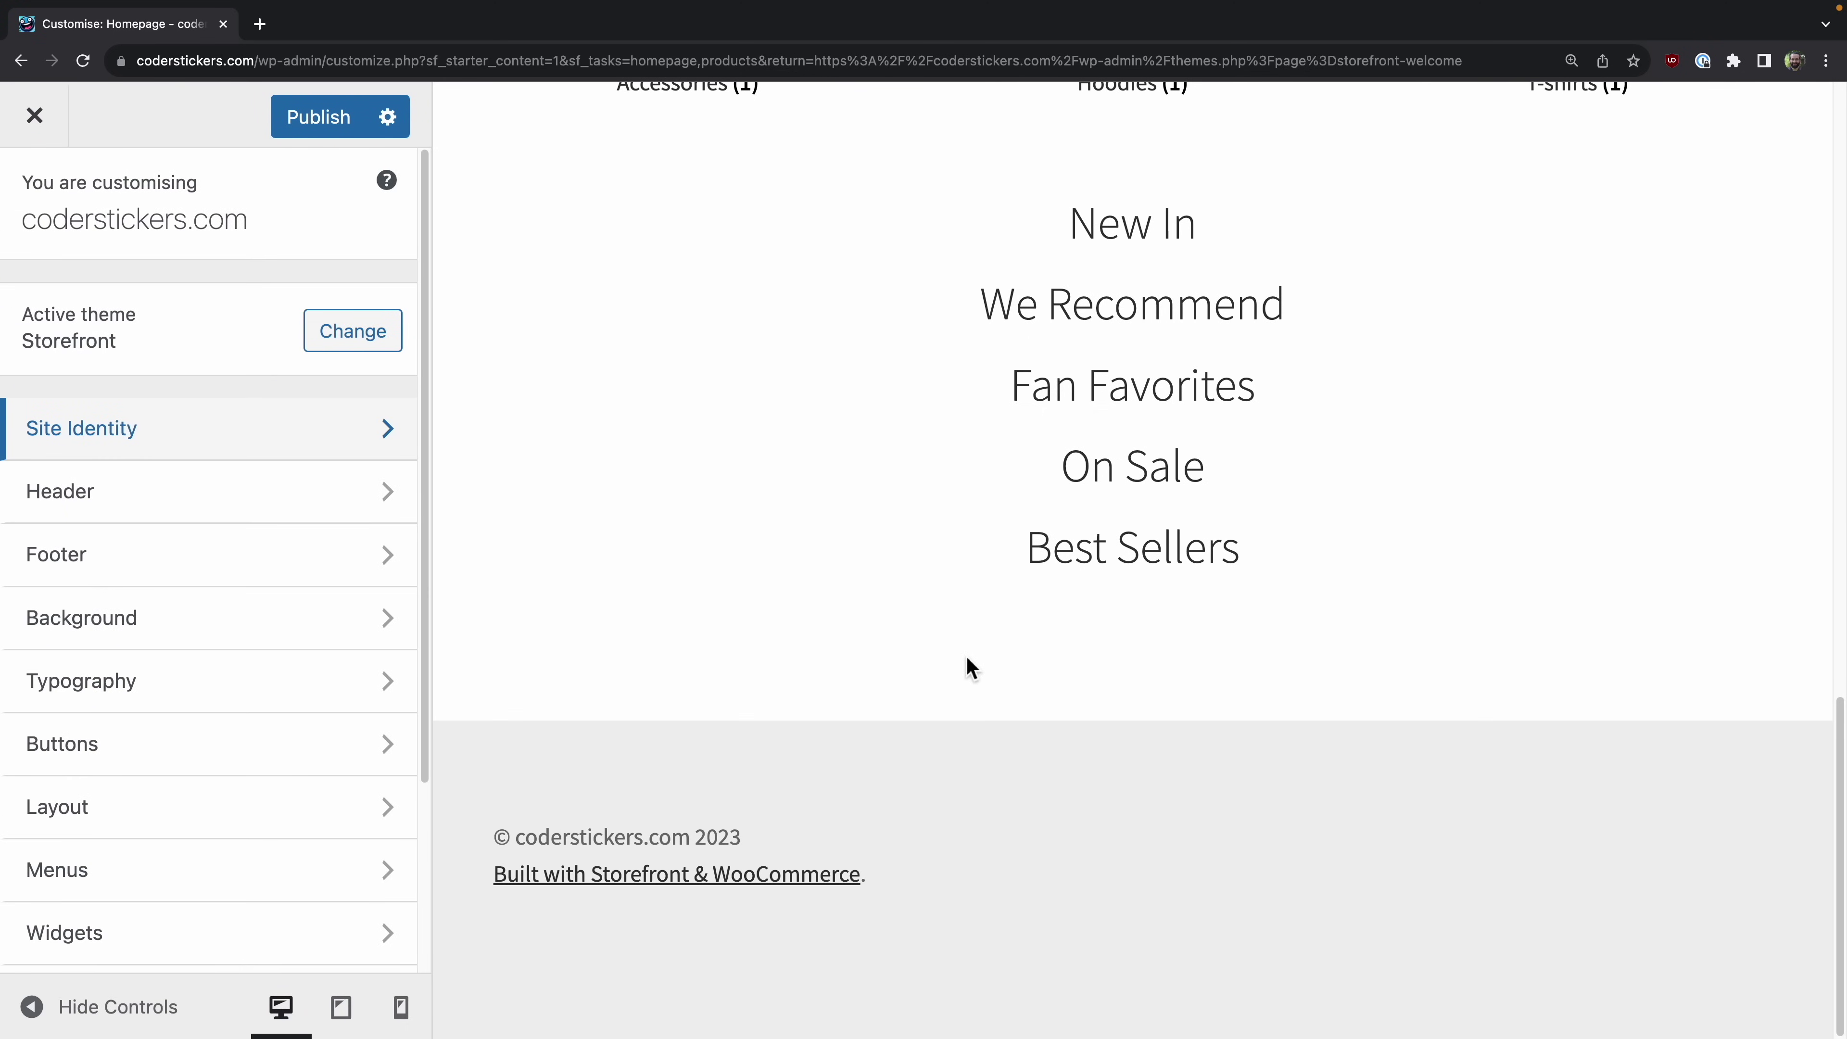
scroll(973, 668, up, 15)
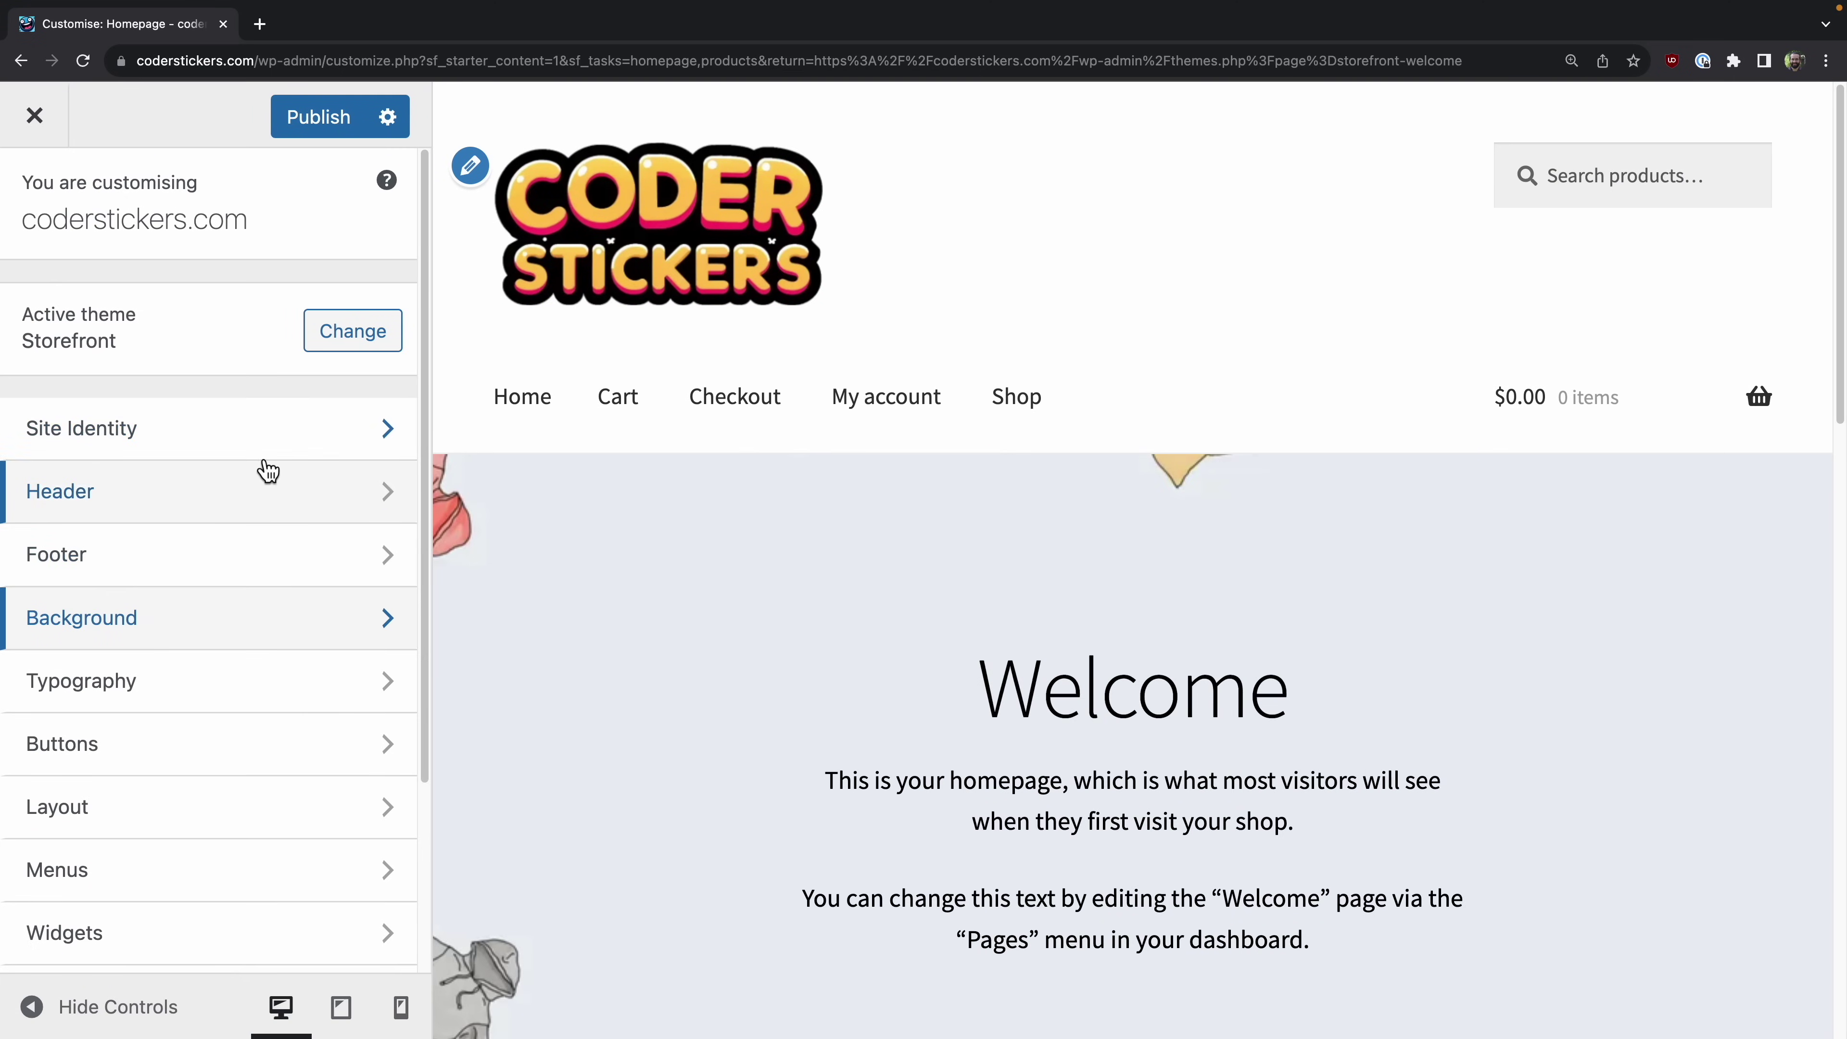
click(251, 451)
click(29, 204)
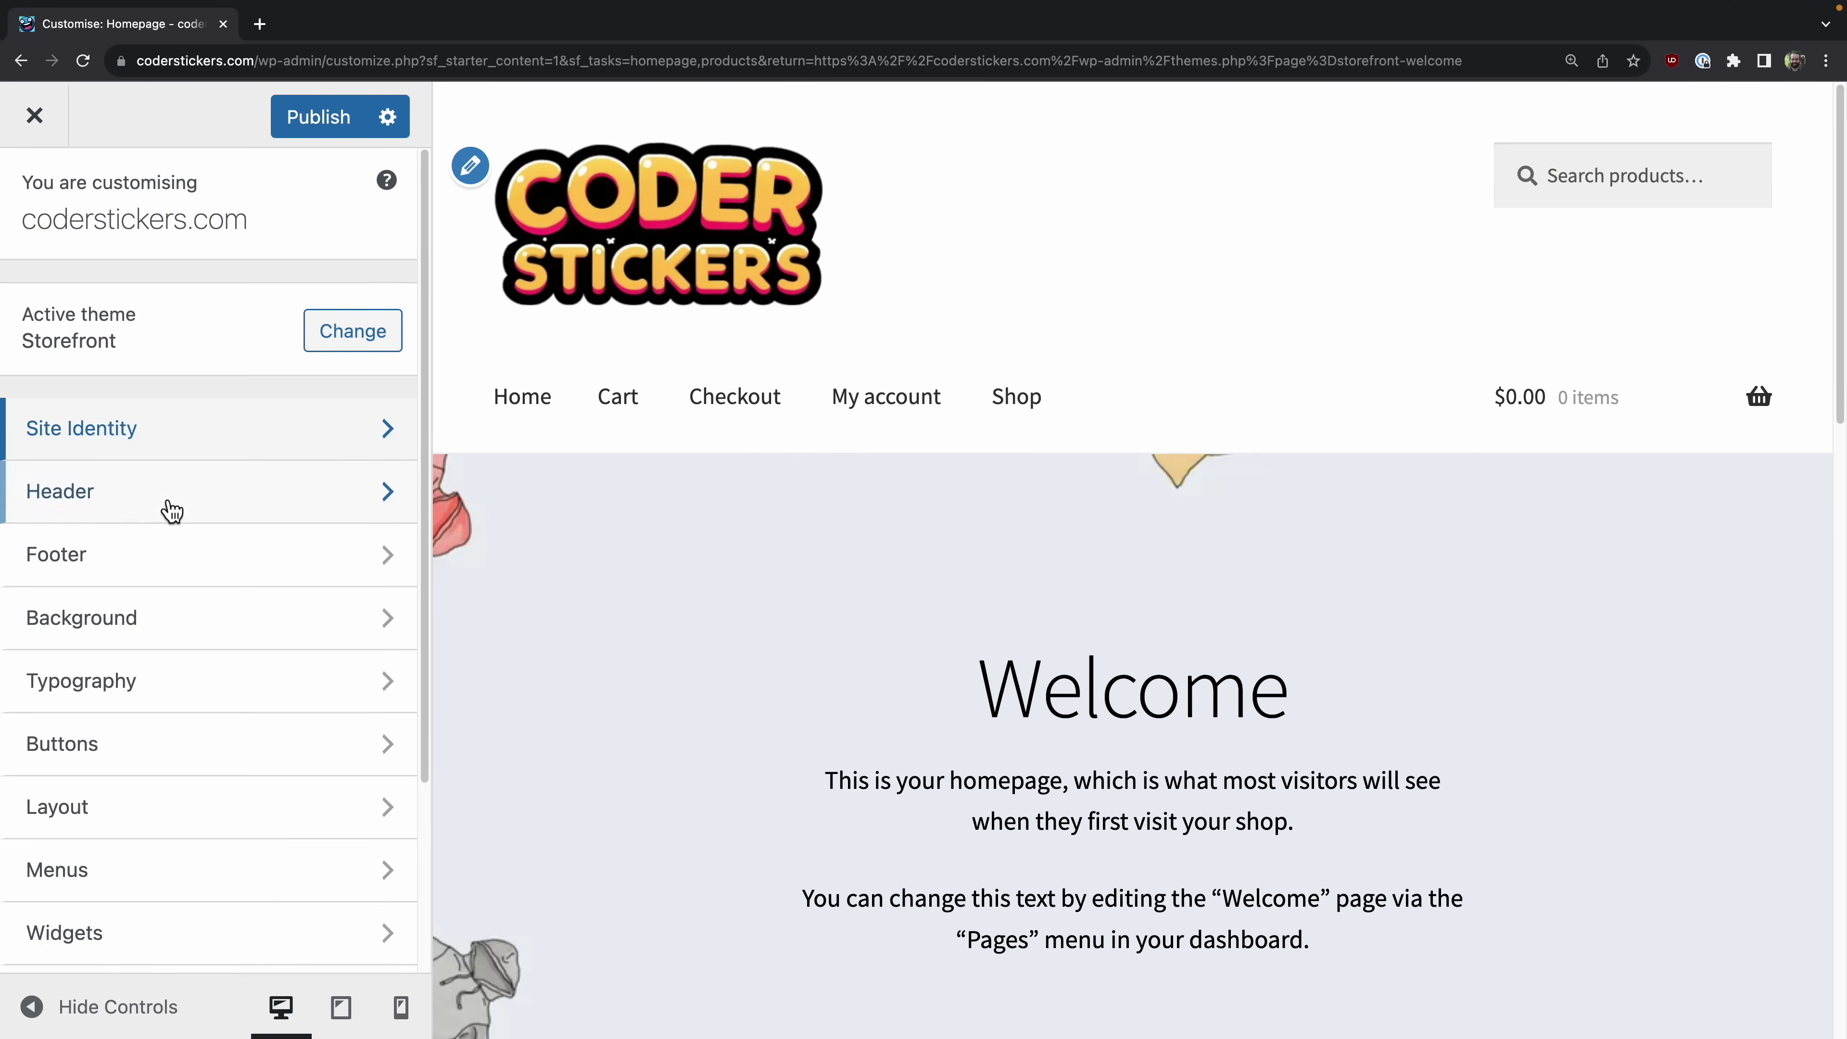
click(198, 506)
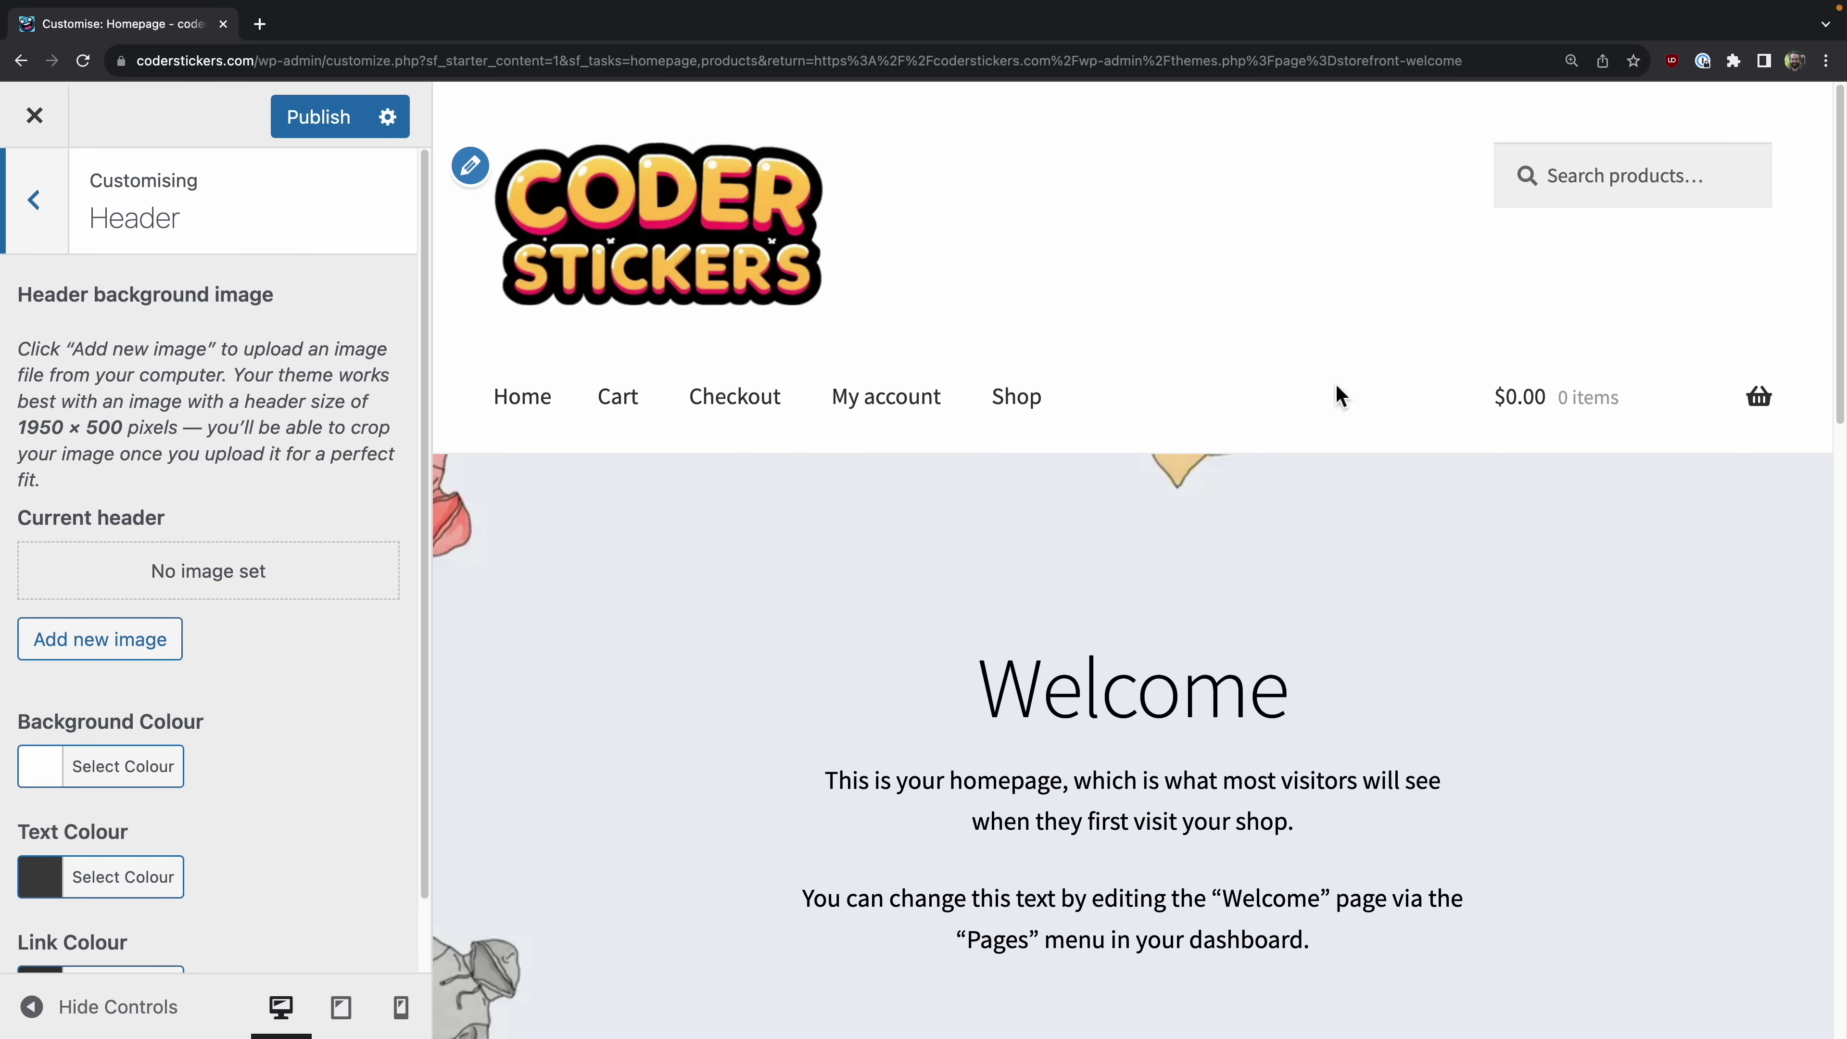
click(23, 227)
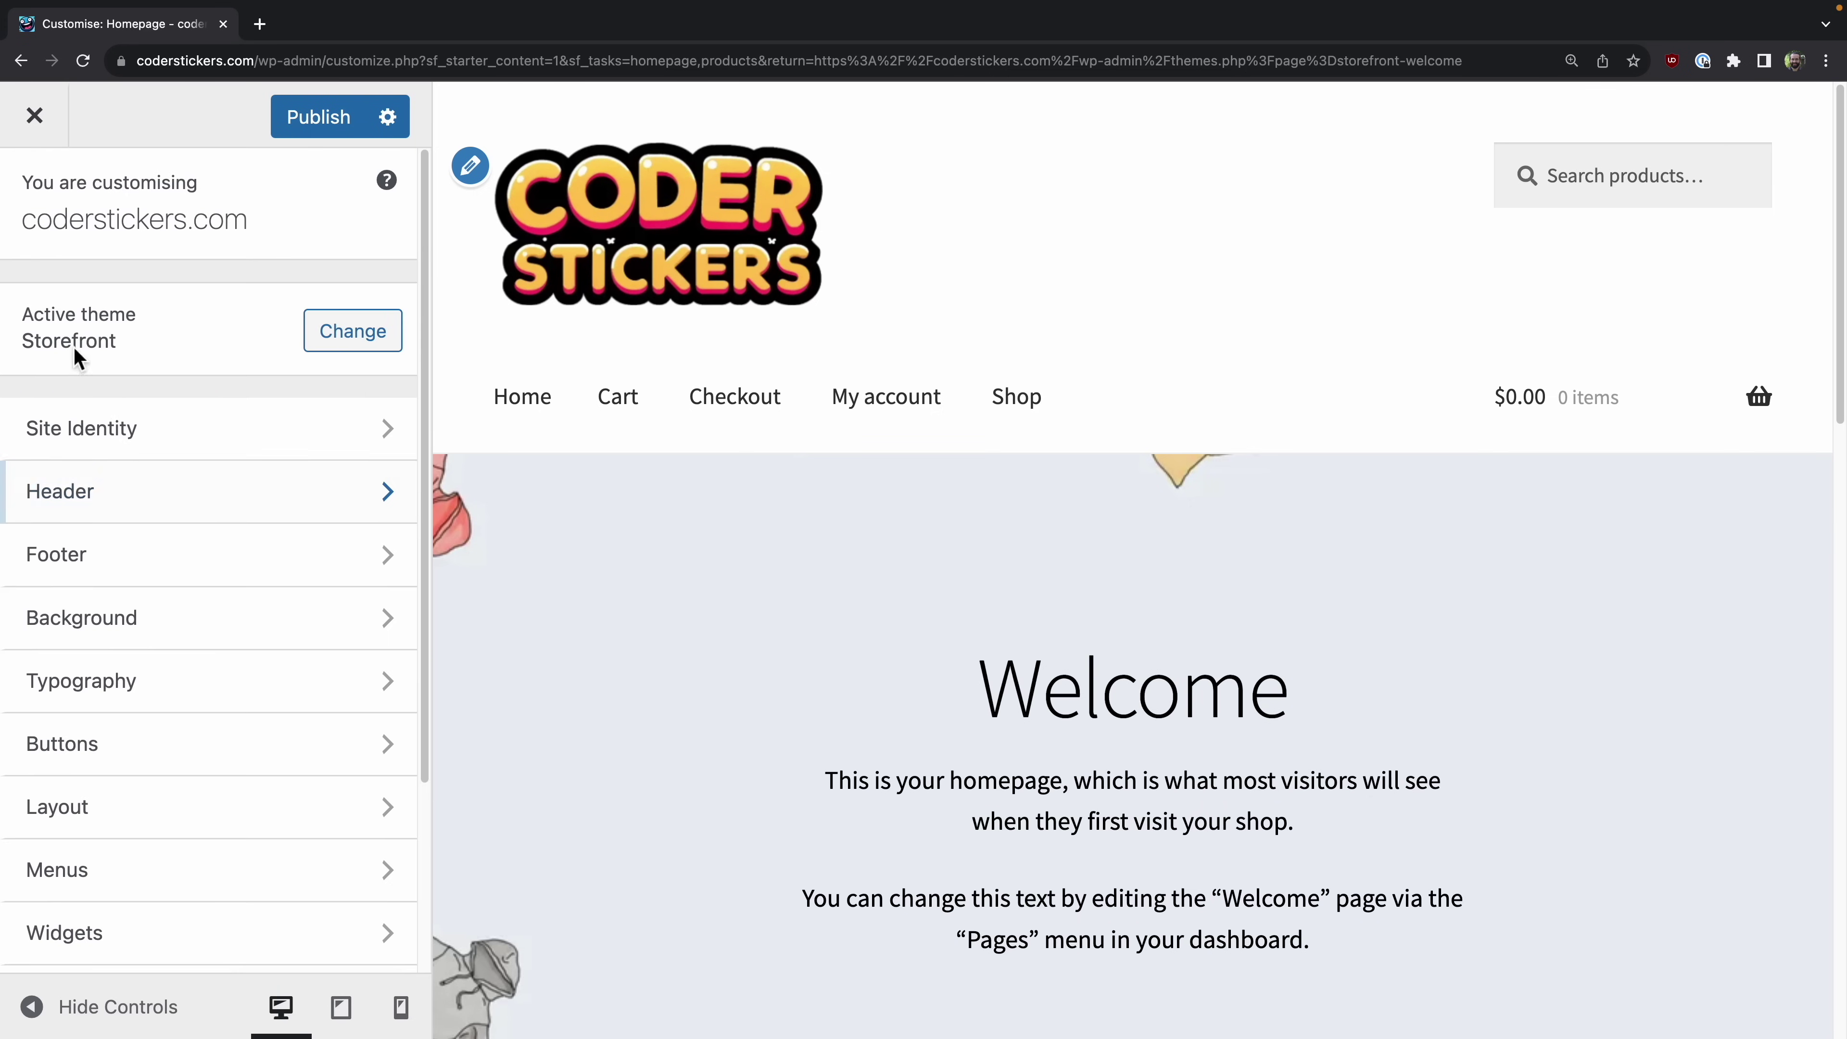
Step: Set the footer background colour to yellow in the Footer settings
click(200, 560)
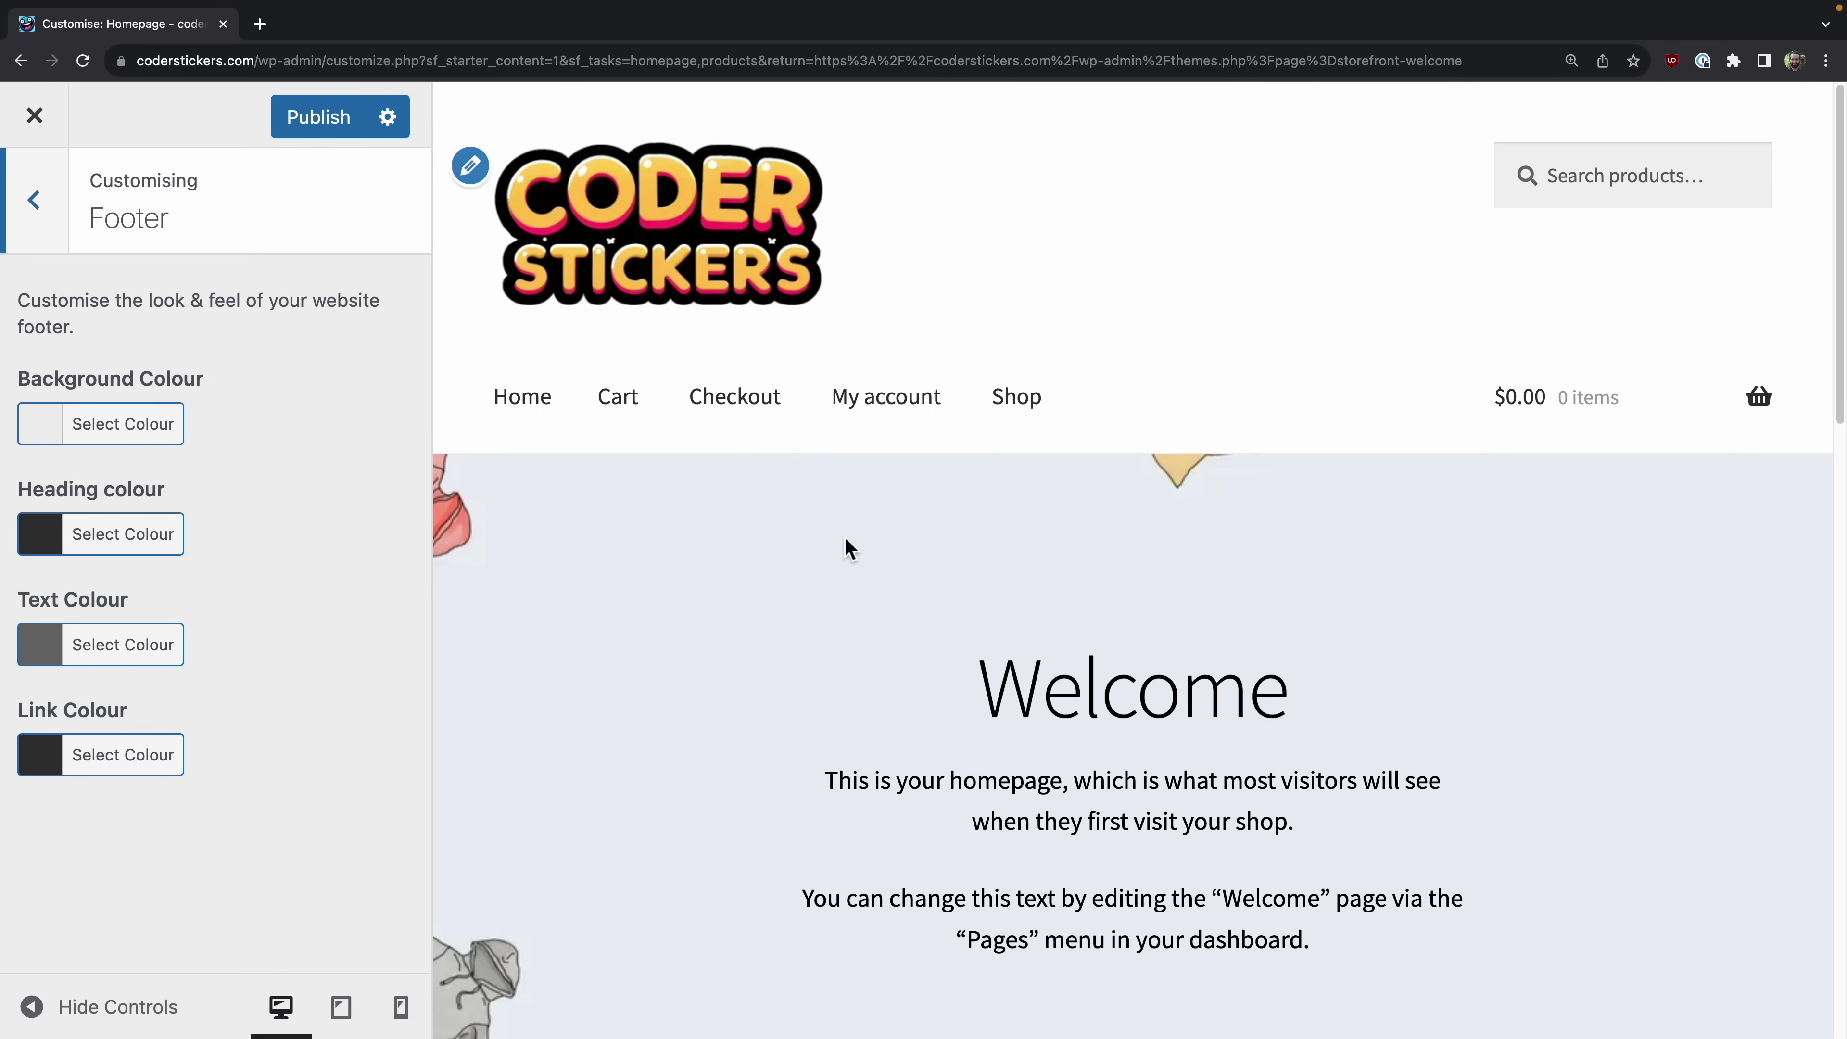
scroll(852, 564, down, 20)
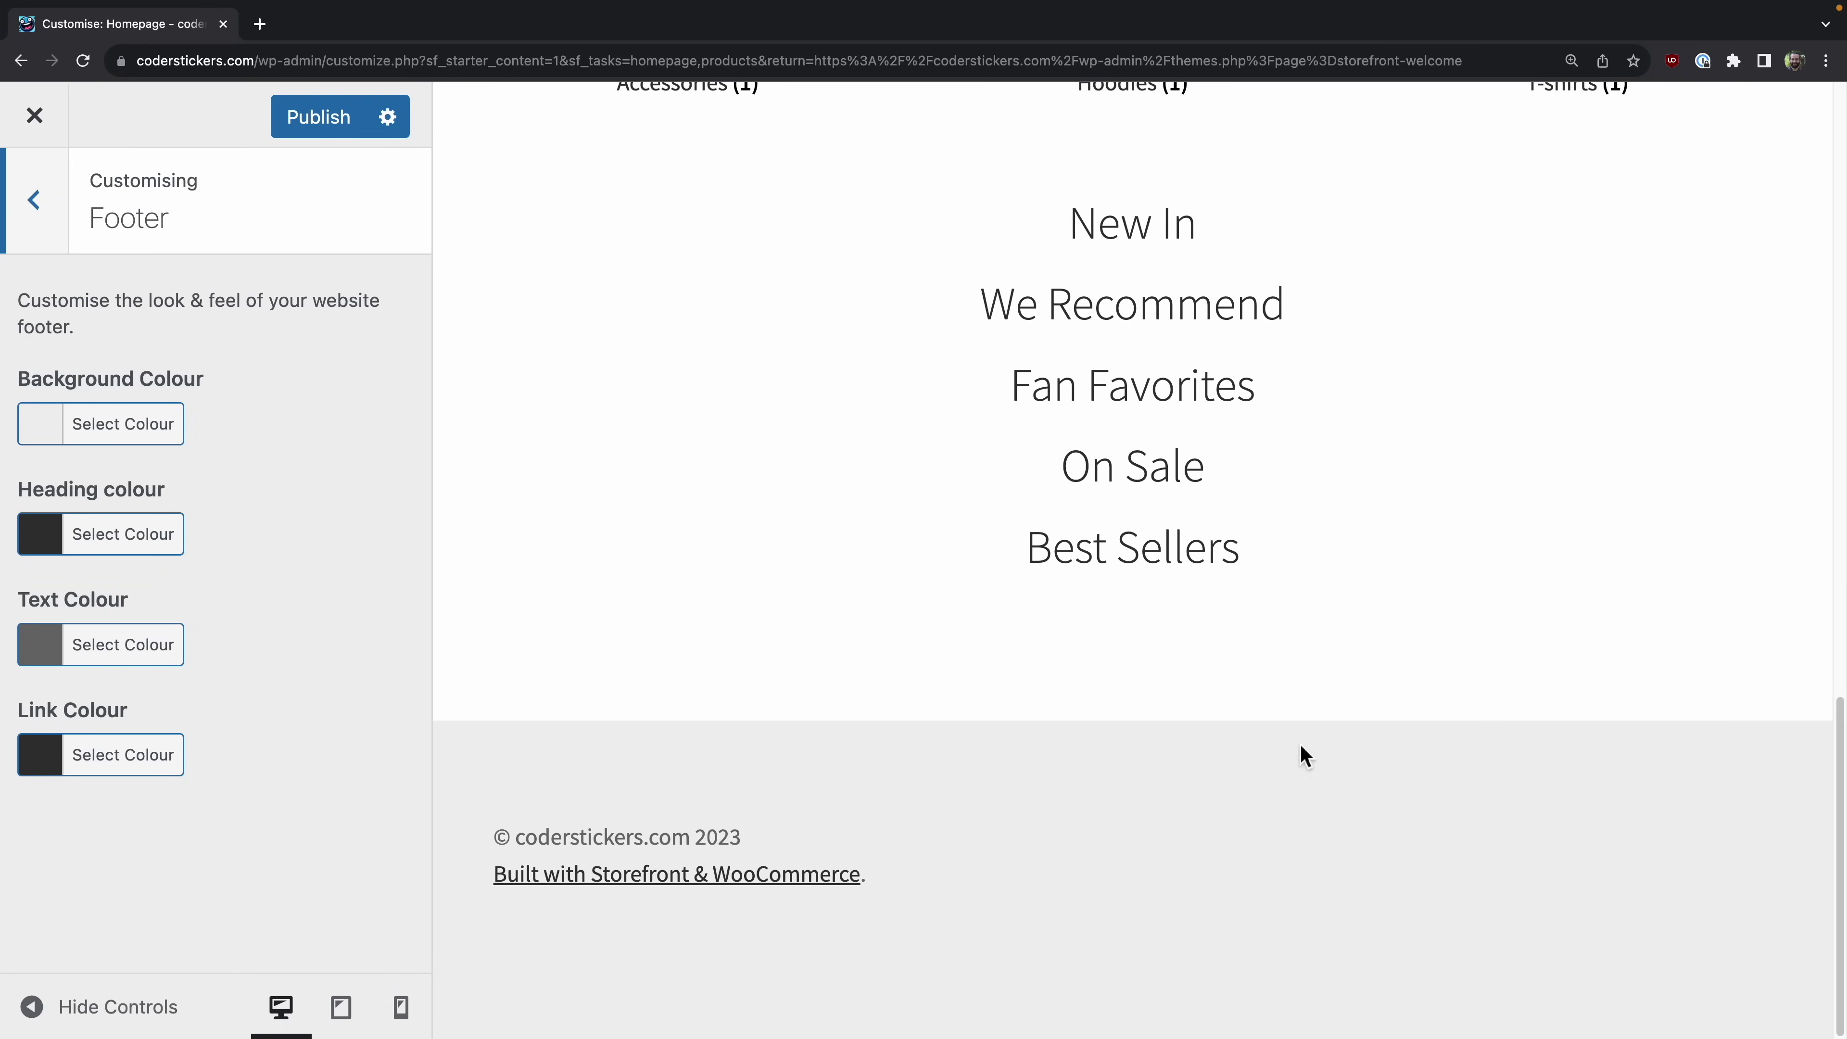
click(56, 434)
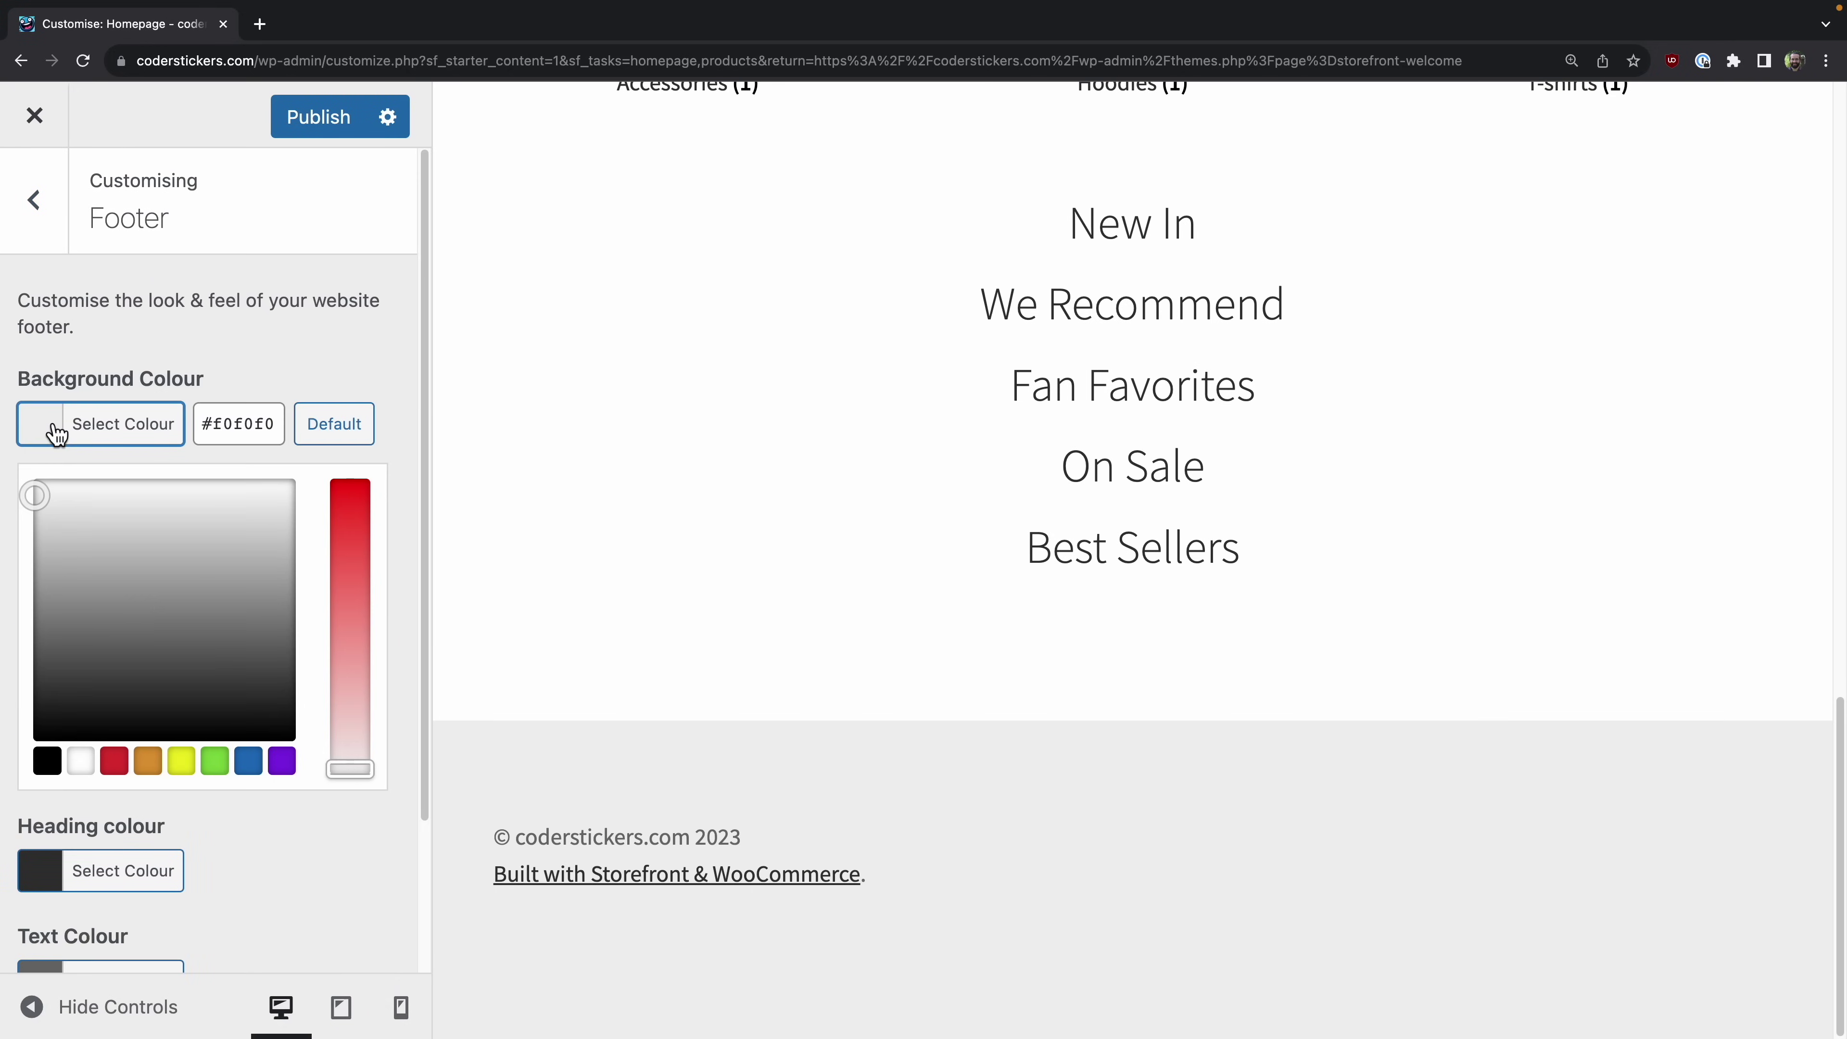
click(181, 761)
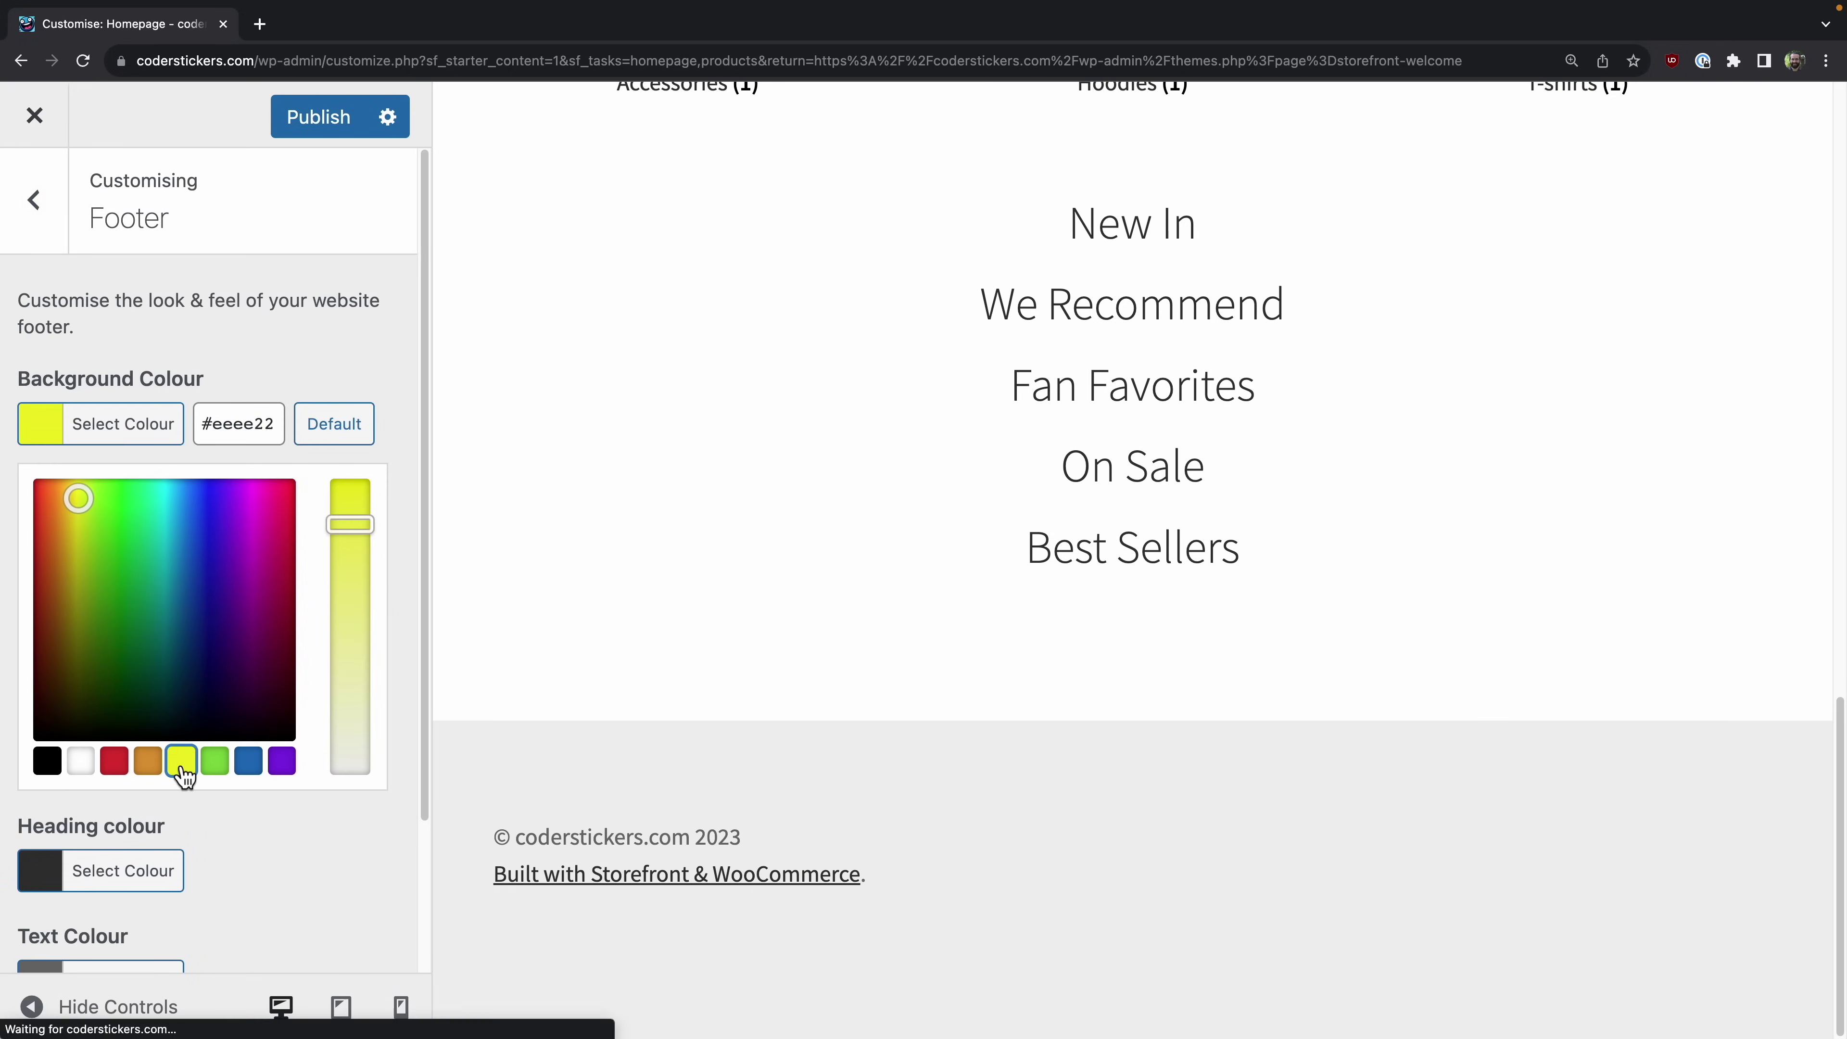
click(367, 897)
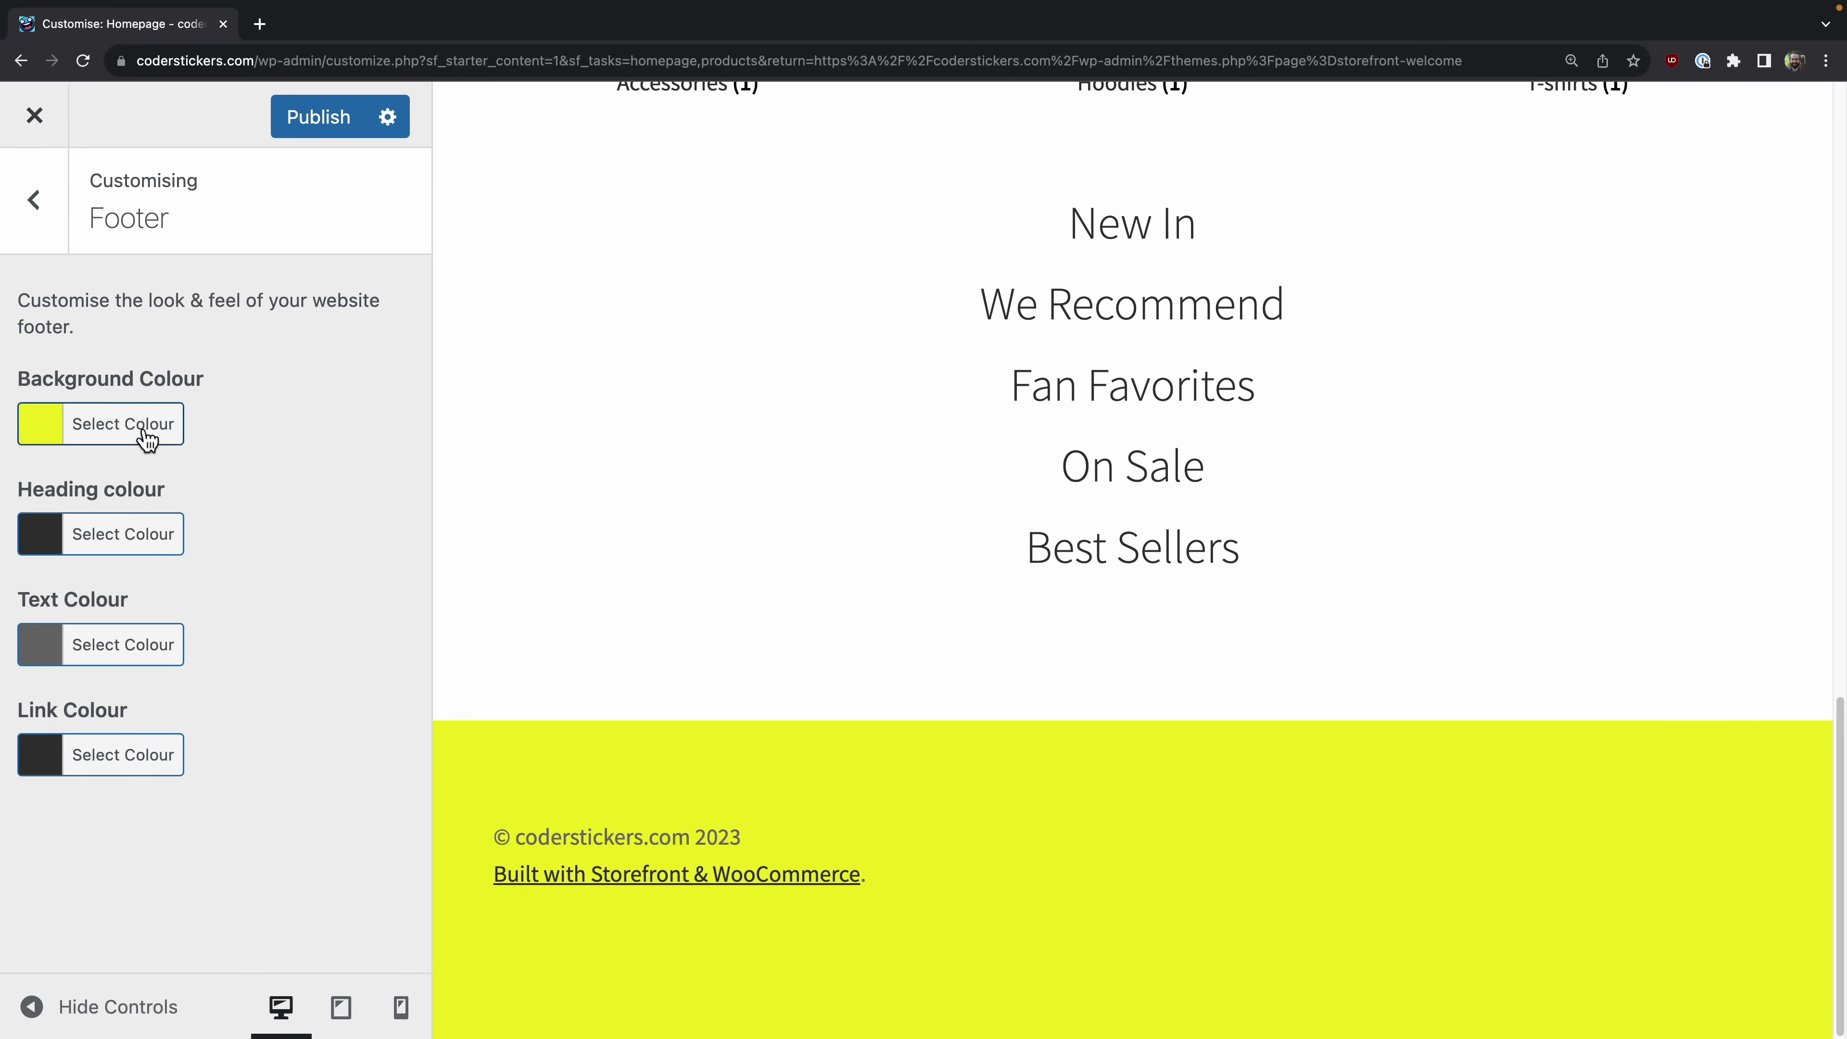
click(45, 426)
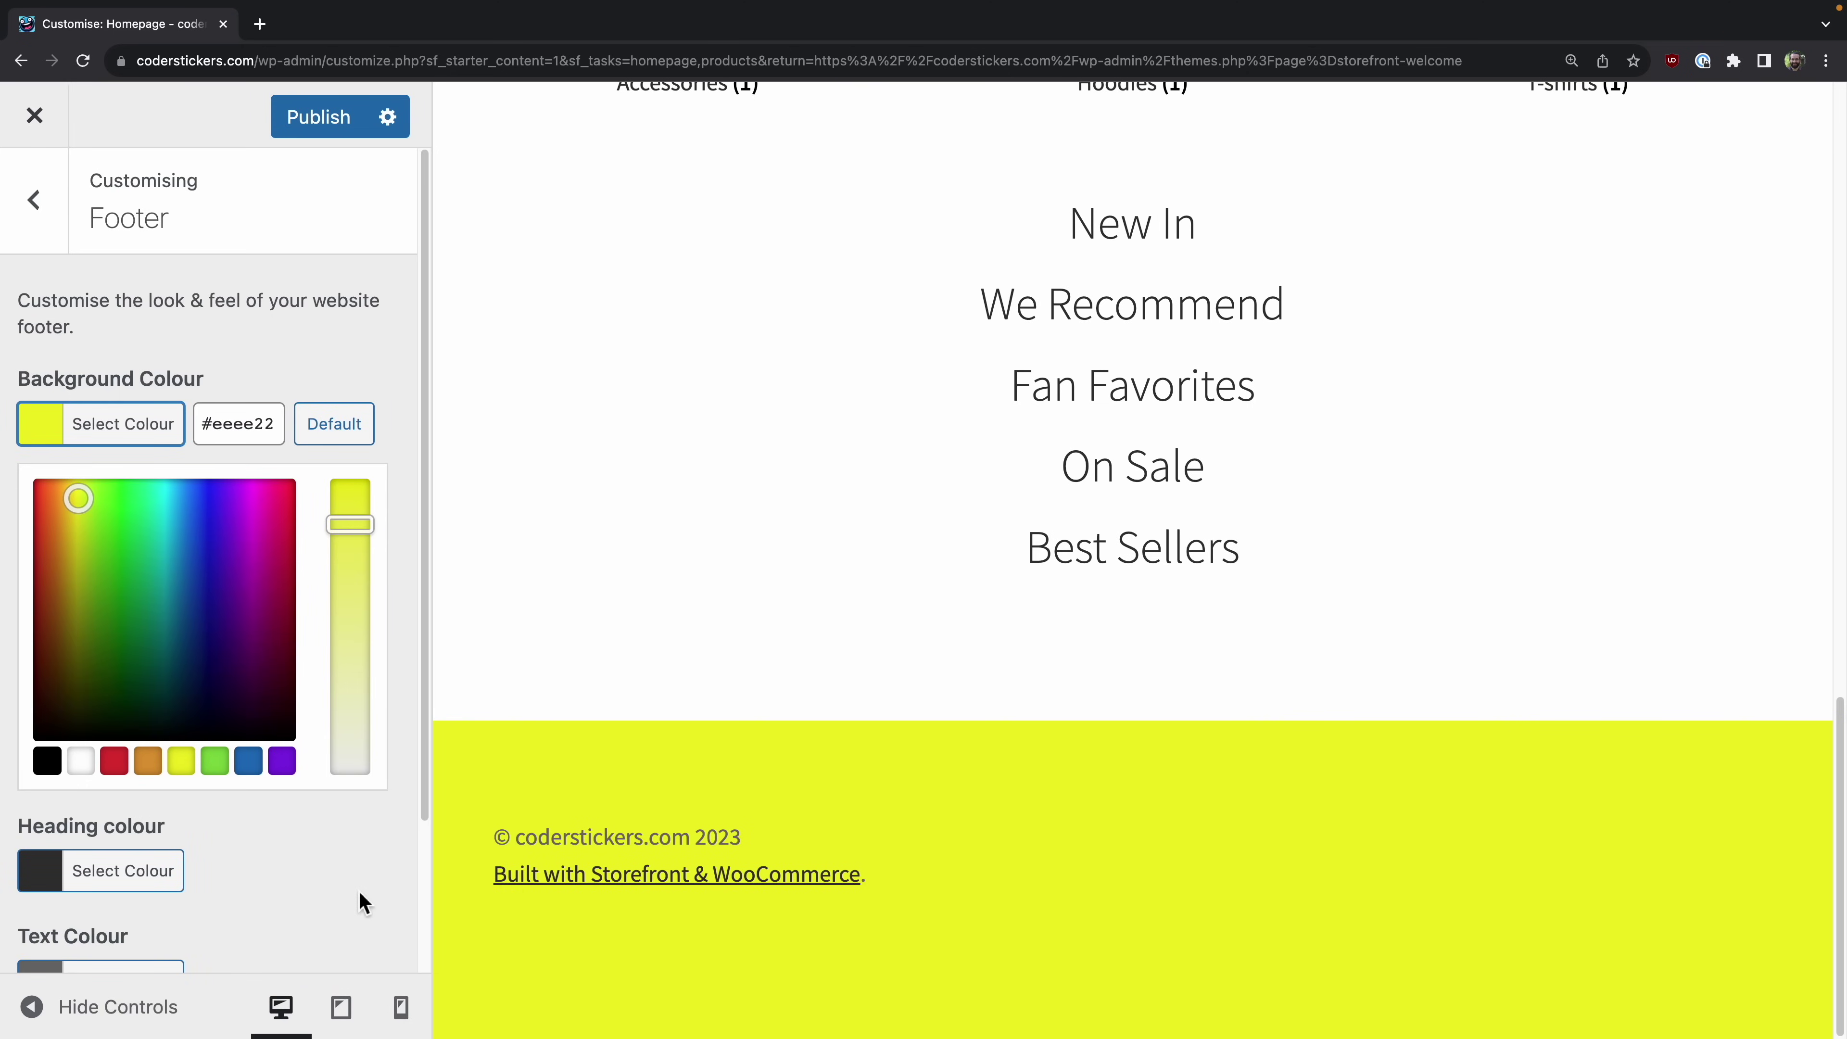
click(362, 907)
scroll(617, 301, up, 15)
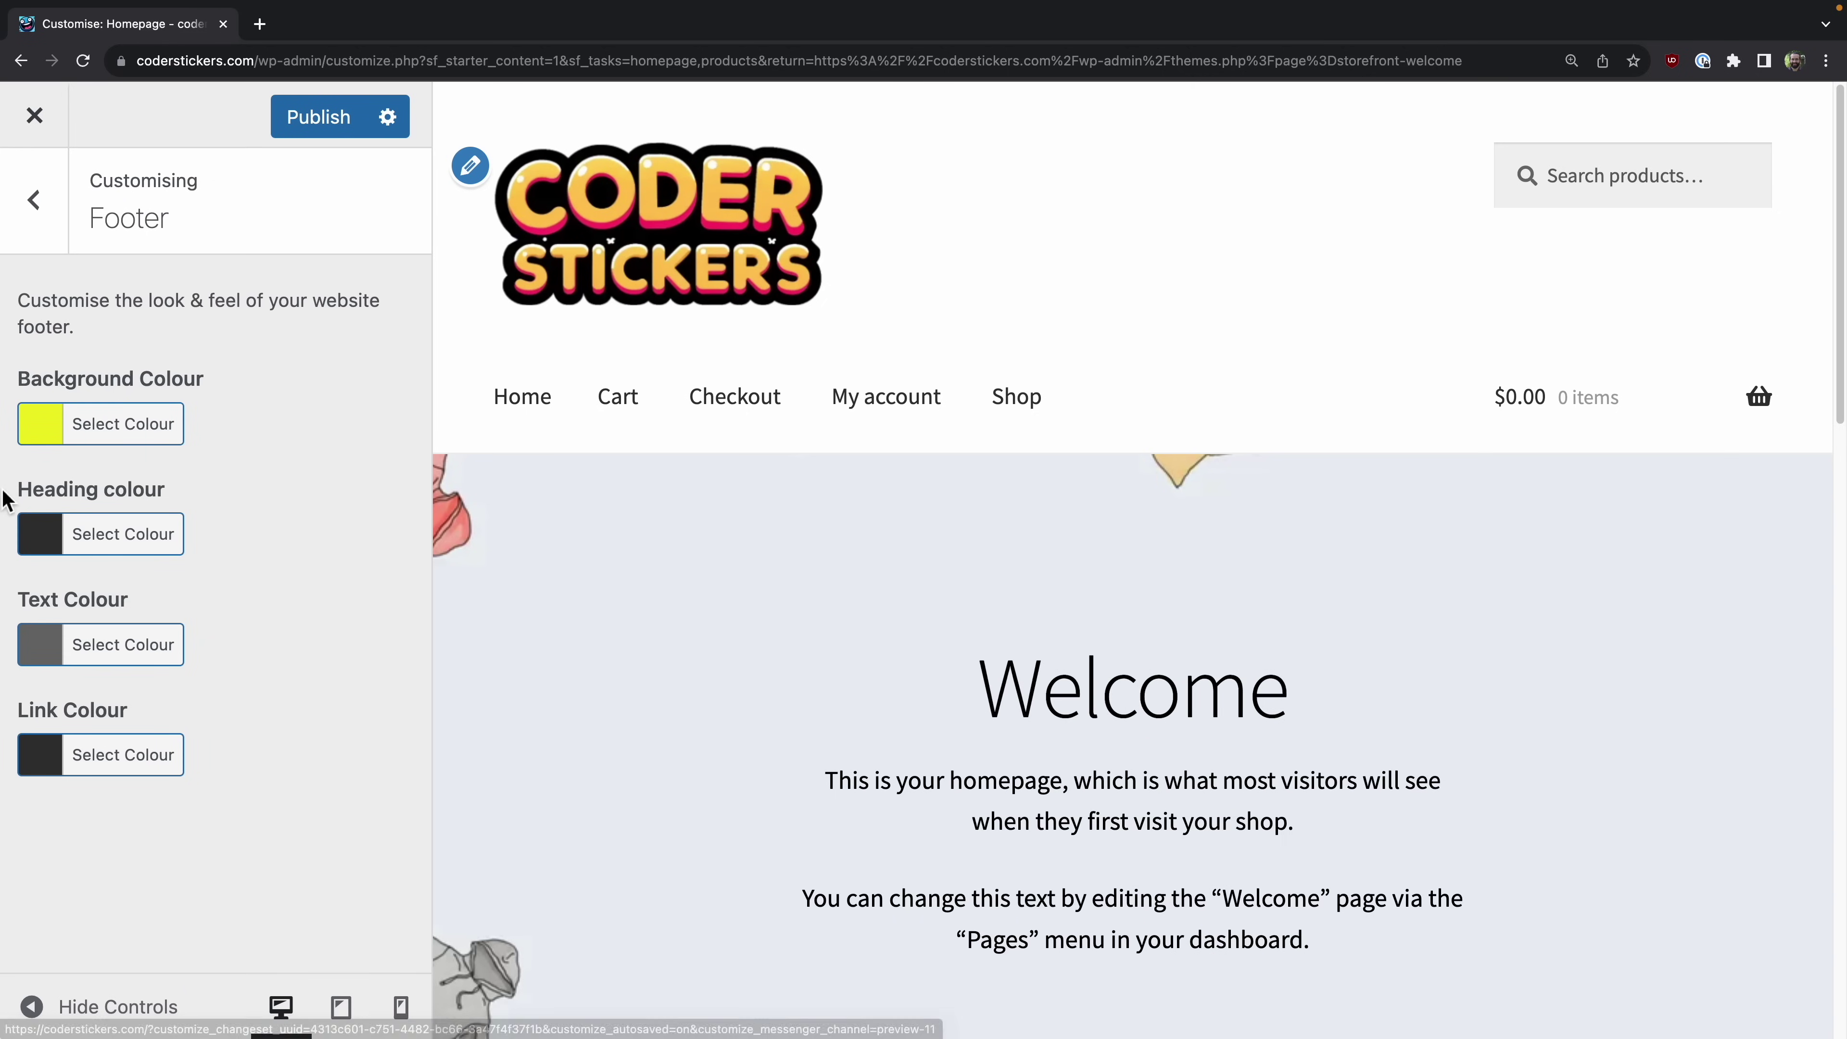
Step: Change the footer background to orange by entering hex #ffc752
click(58, 435)
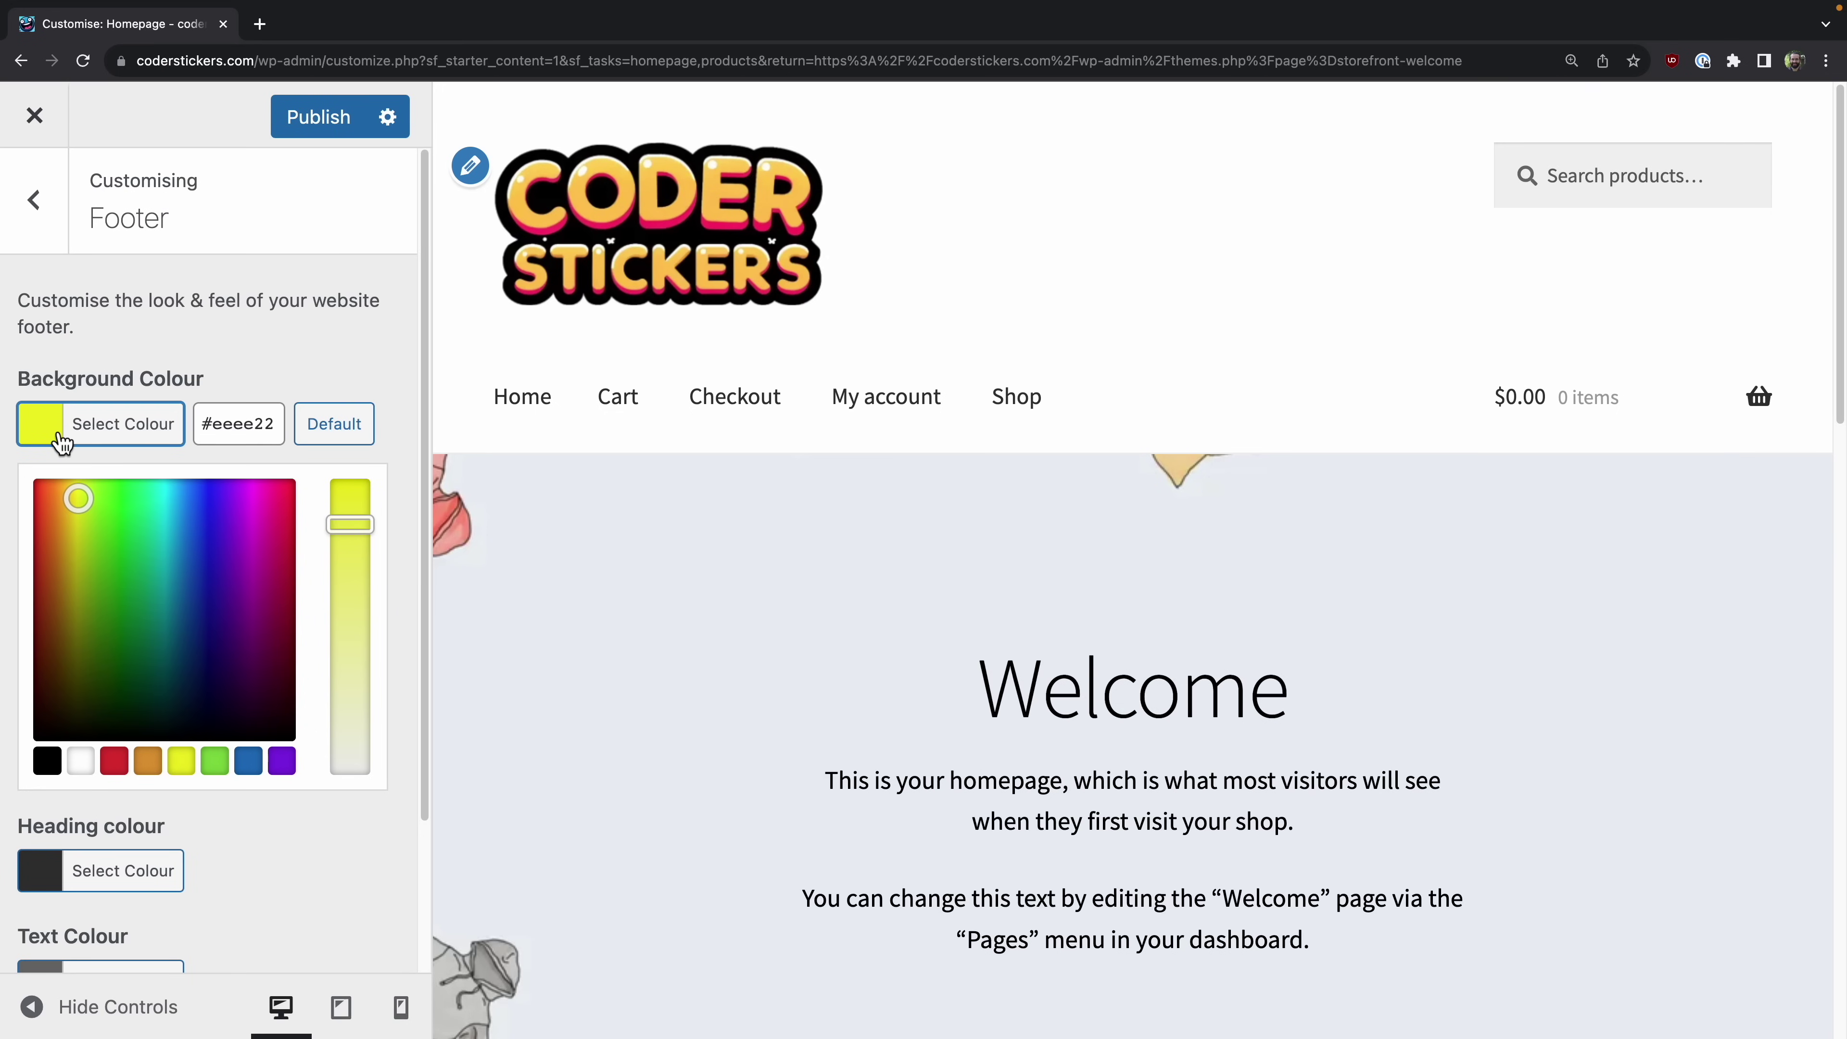
double_click(251, 432)
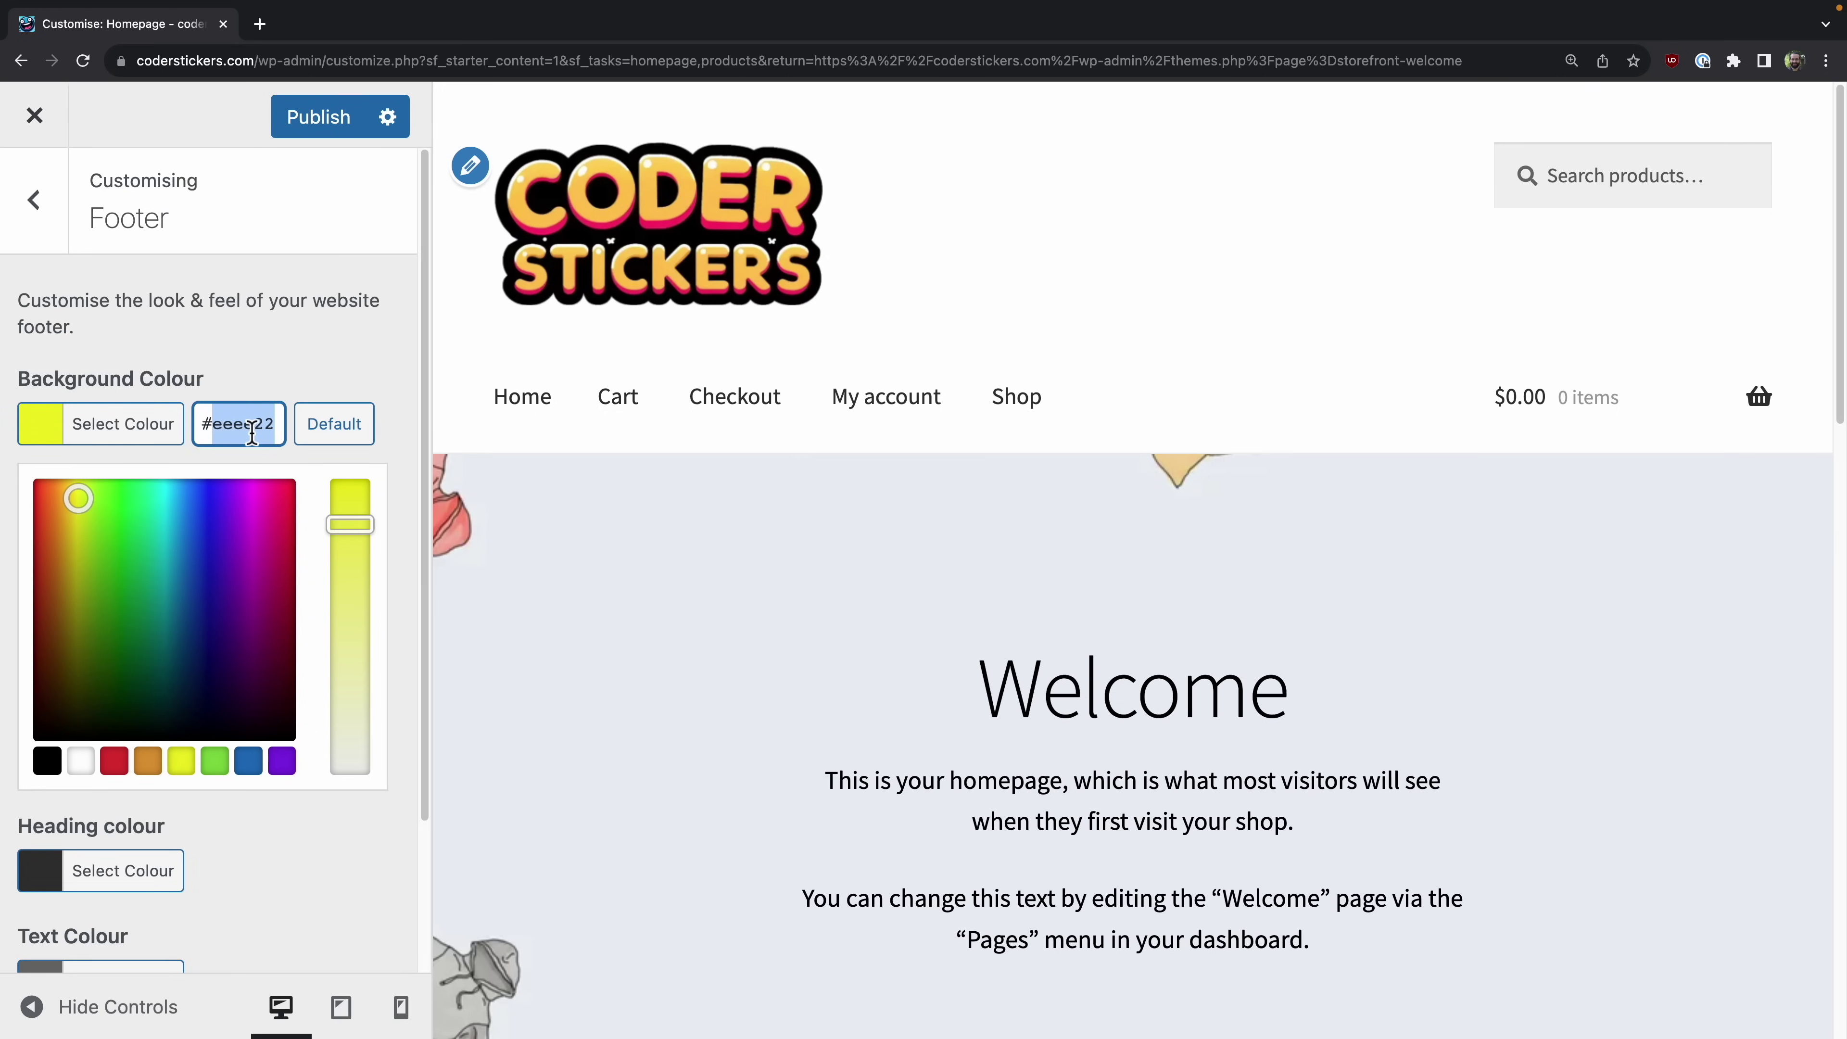
text(ffc752)
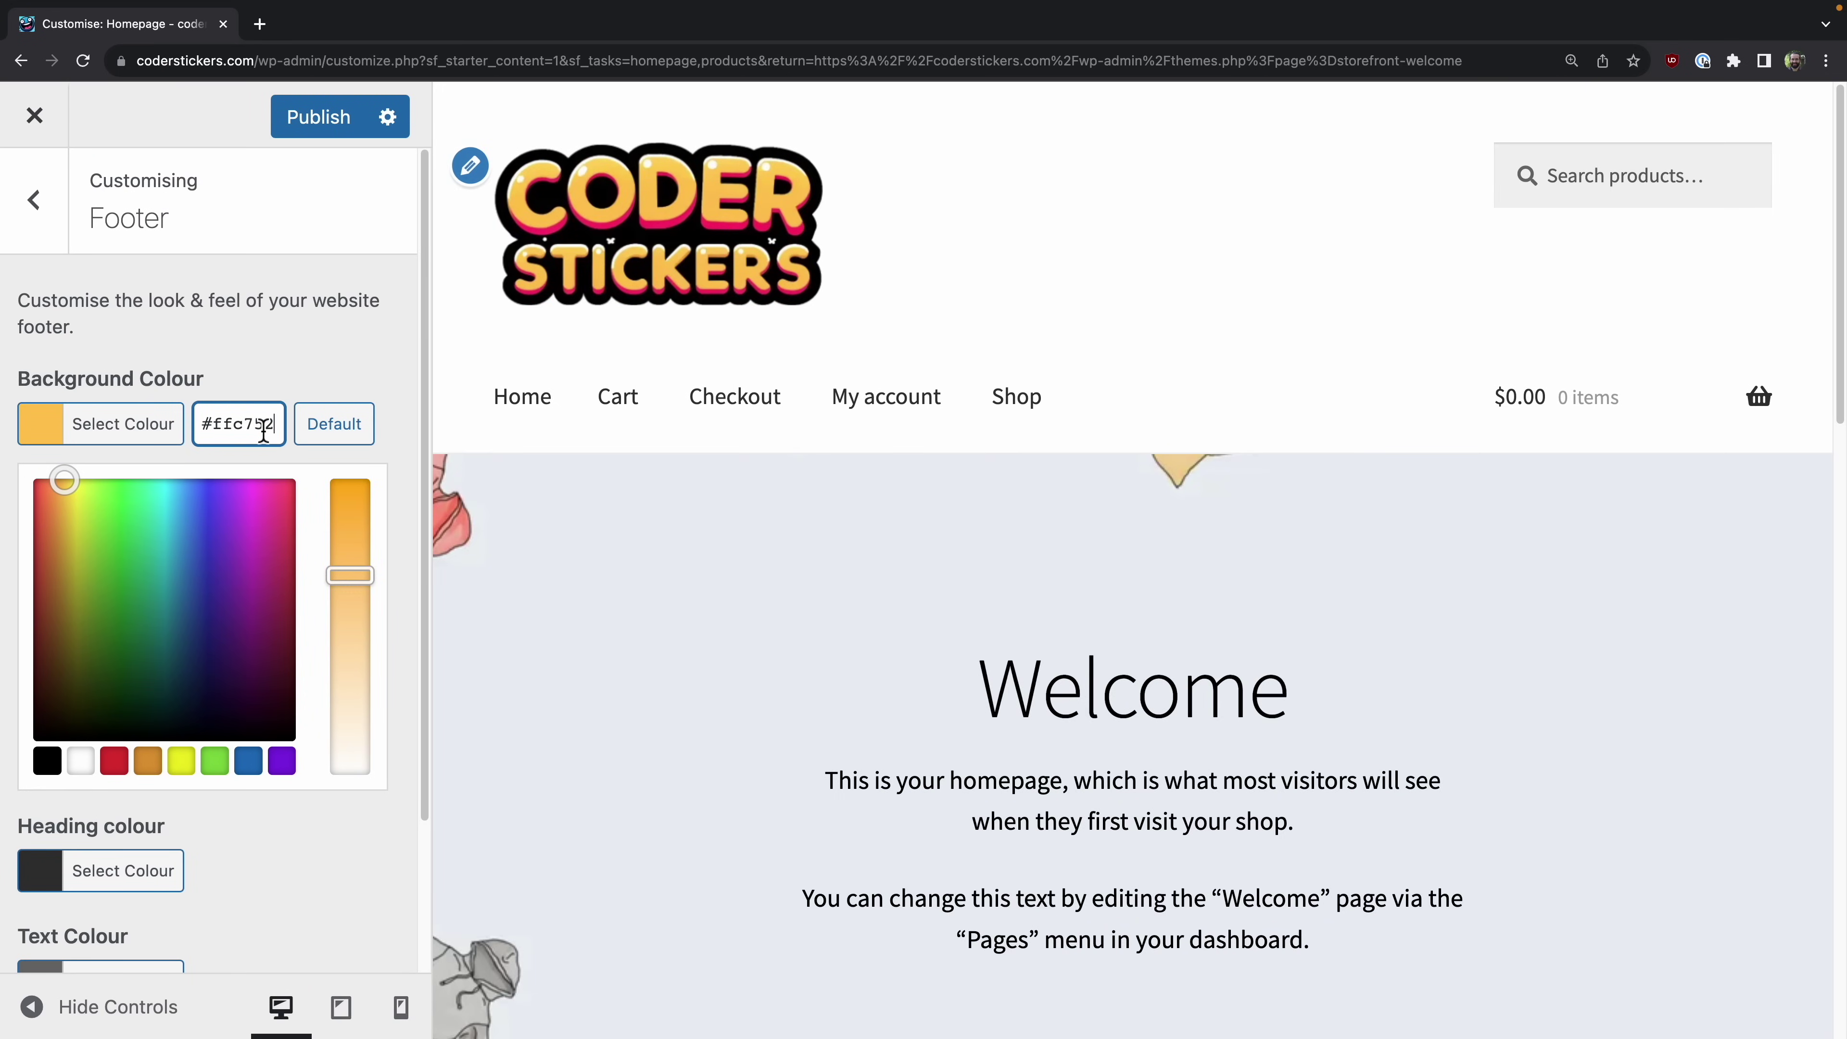
scroll(976, 558, down, 15)
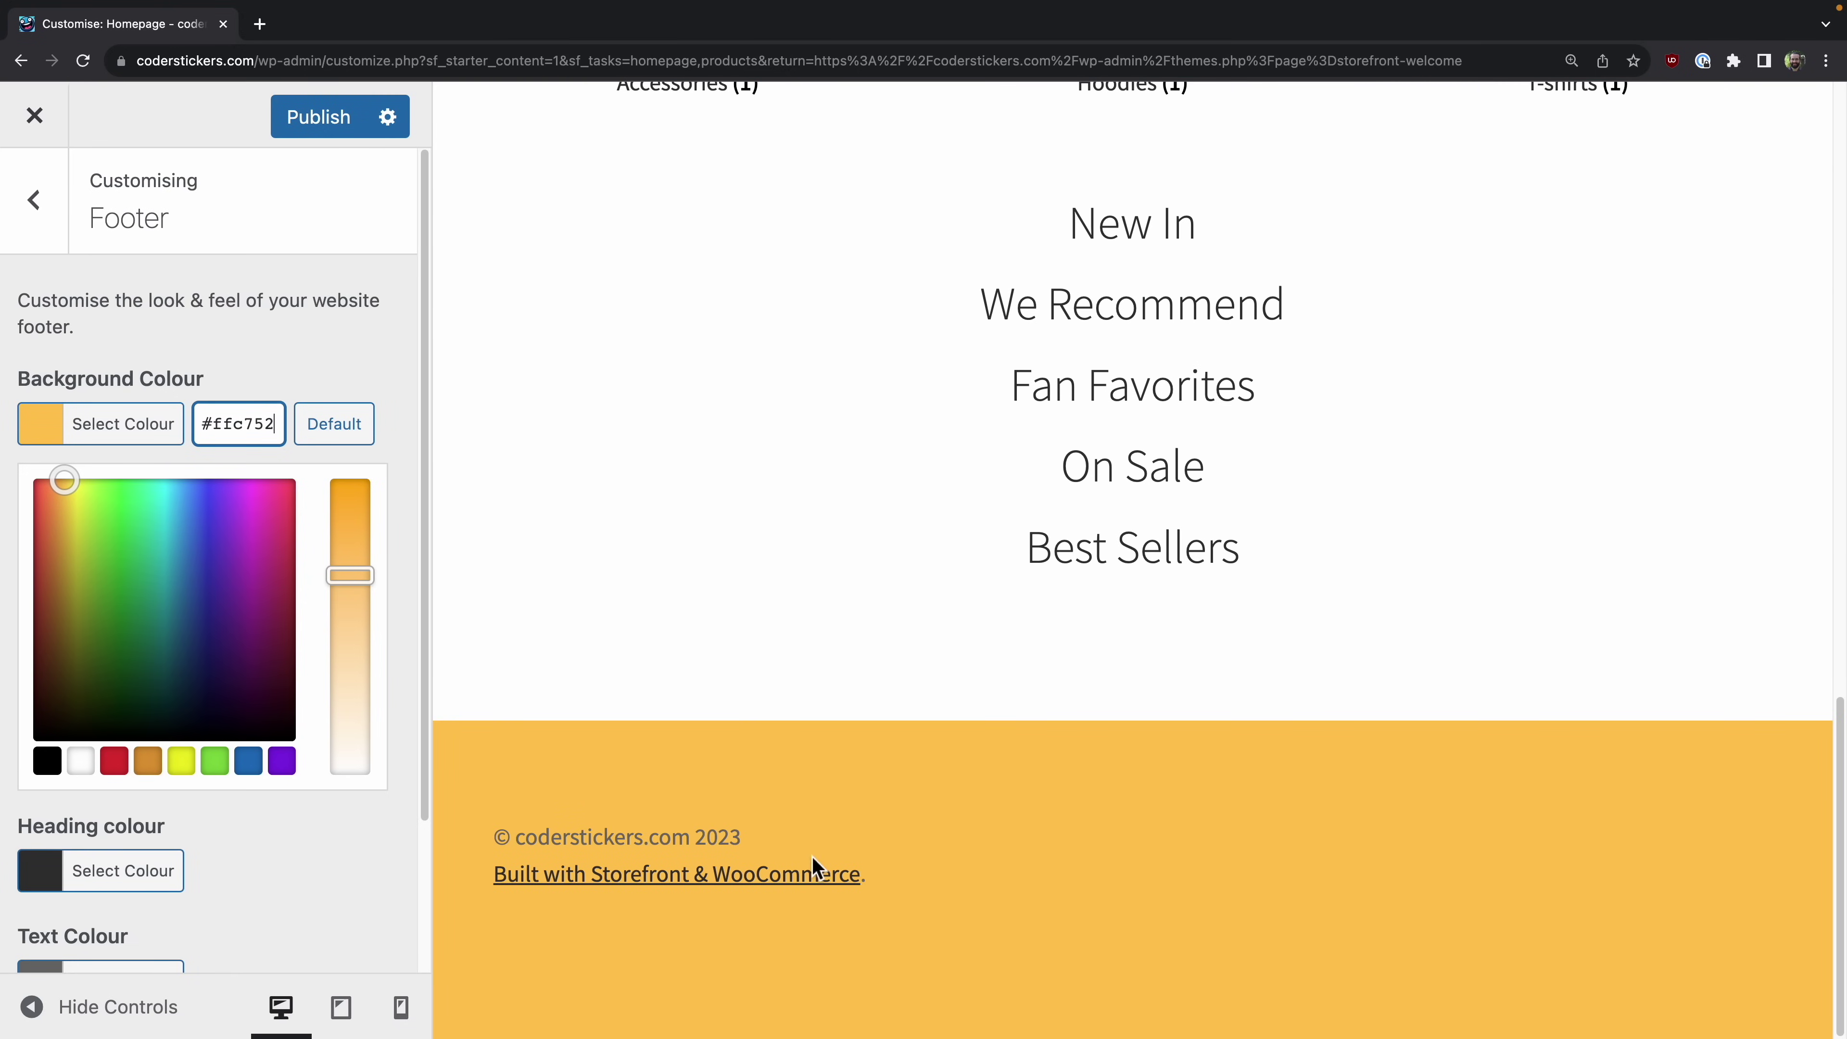
scroll(501, 216, up, 15)
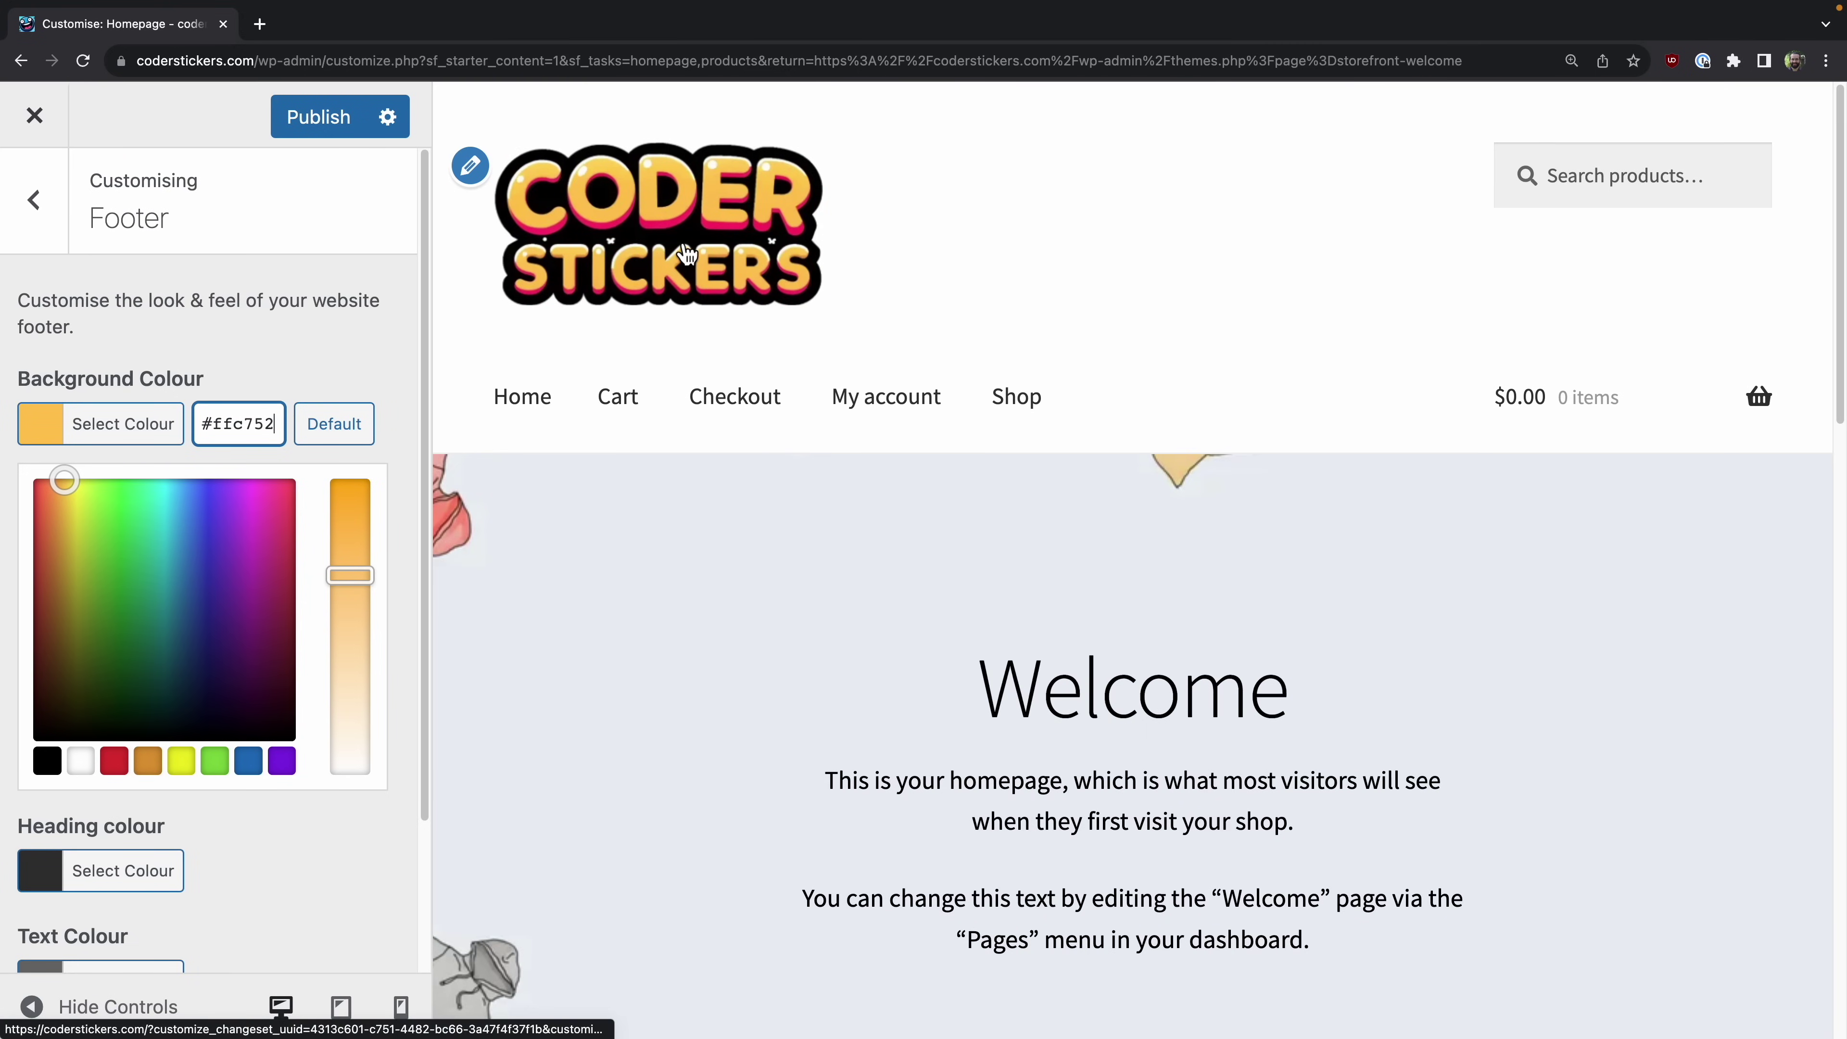
scroll(687, 255, down, 4)
click(227, 897)
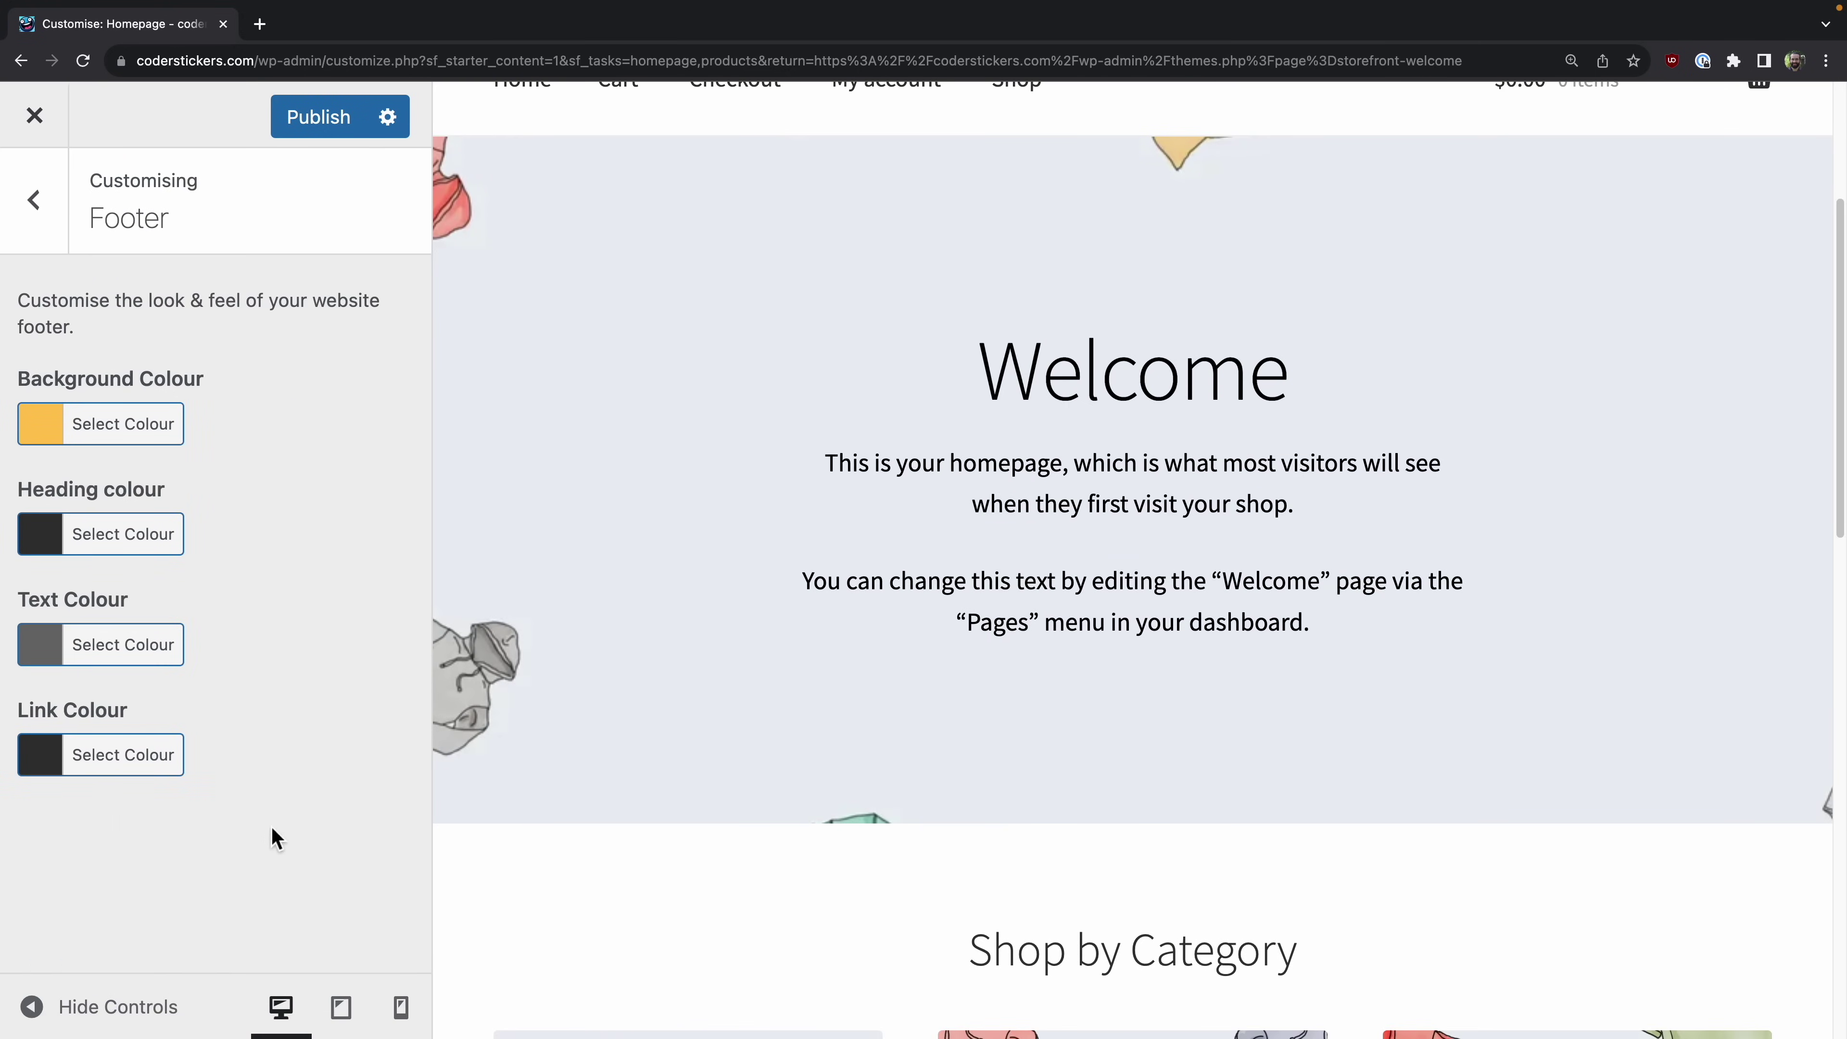
Step: Publish the customizer changes and open the live site URL in a new tab
click(34, 199)
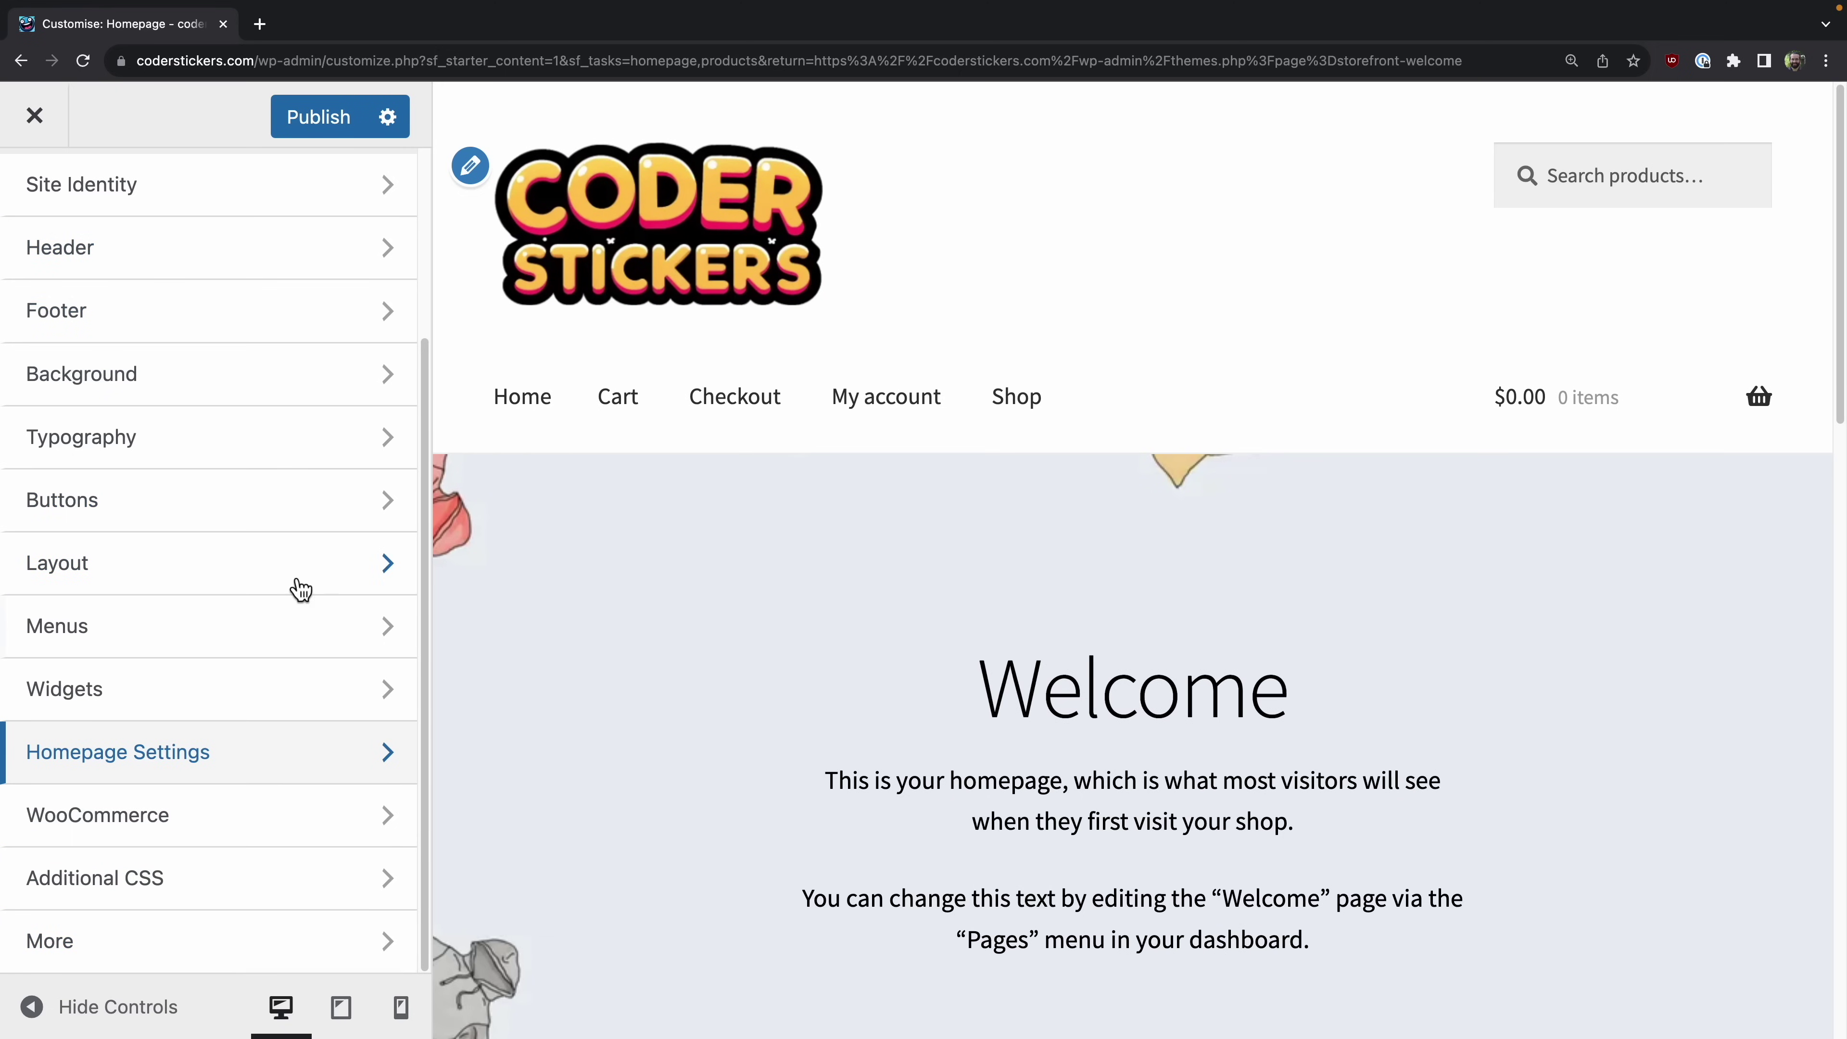
click(345, 117)
click(256, 64)
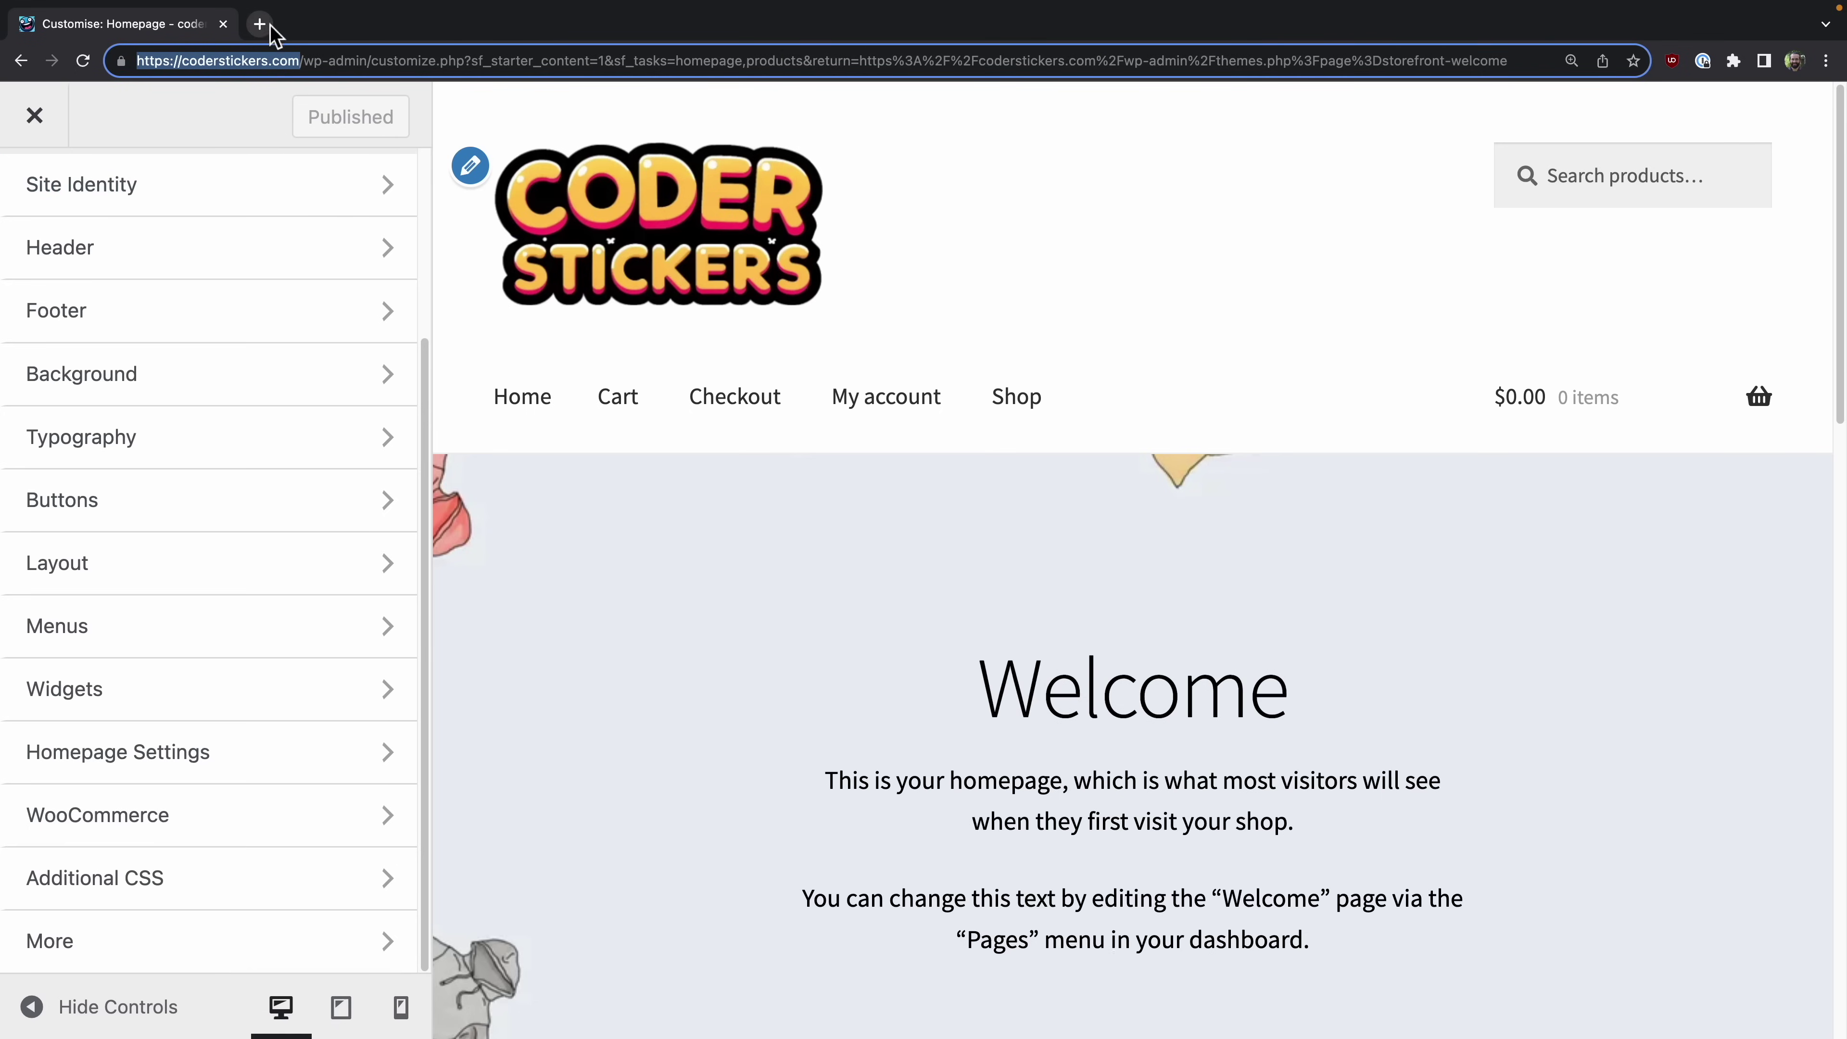
click(259, 24)
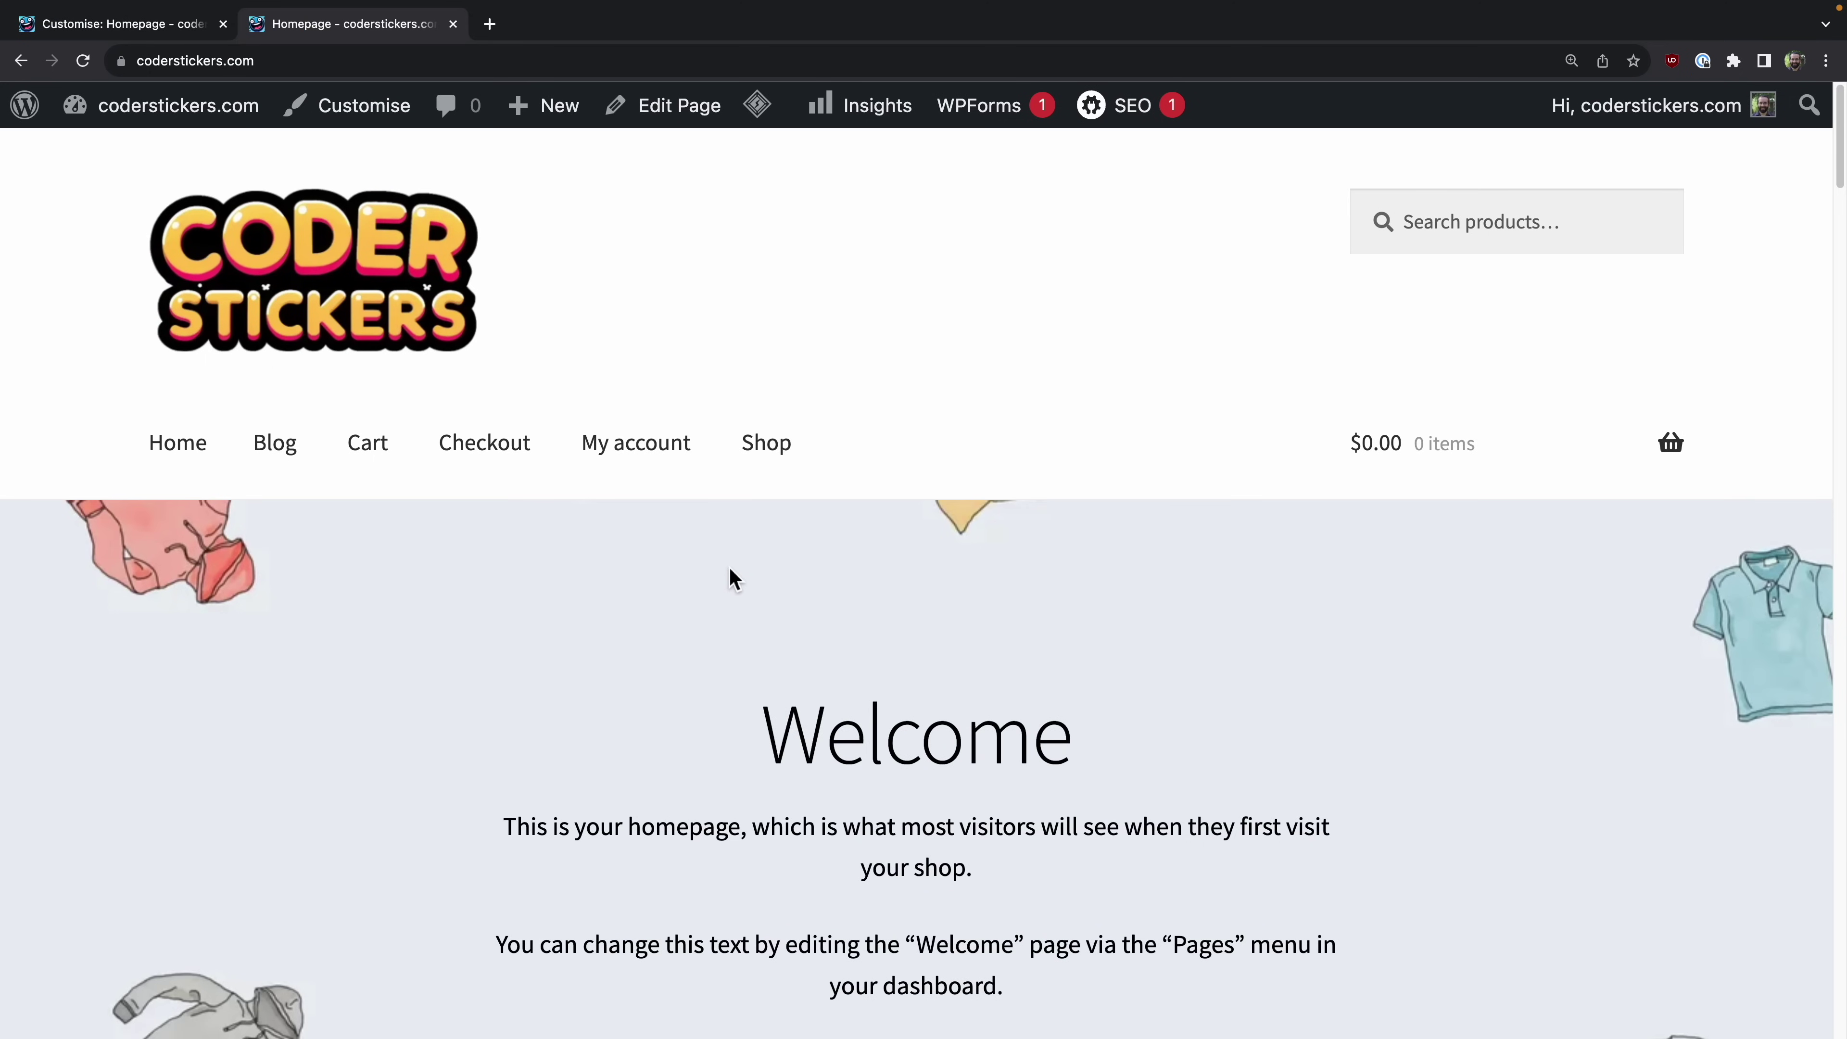
Step: Scroll through the live homepage's product sections to review them
scroll(729, 576, down, 4)
scroll(728, 567, down, 20)
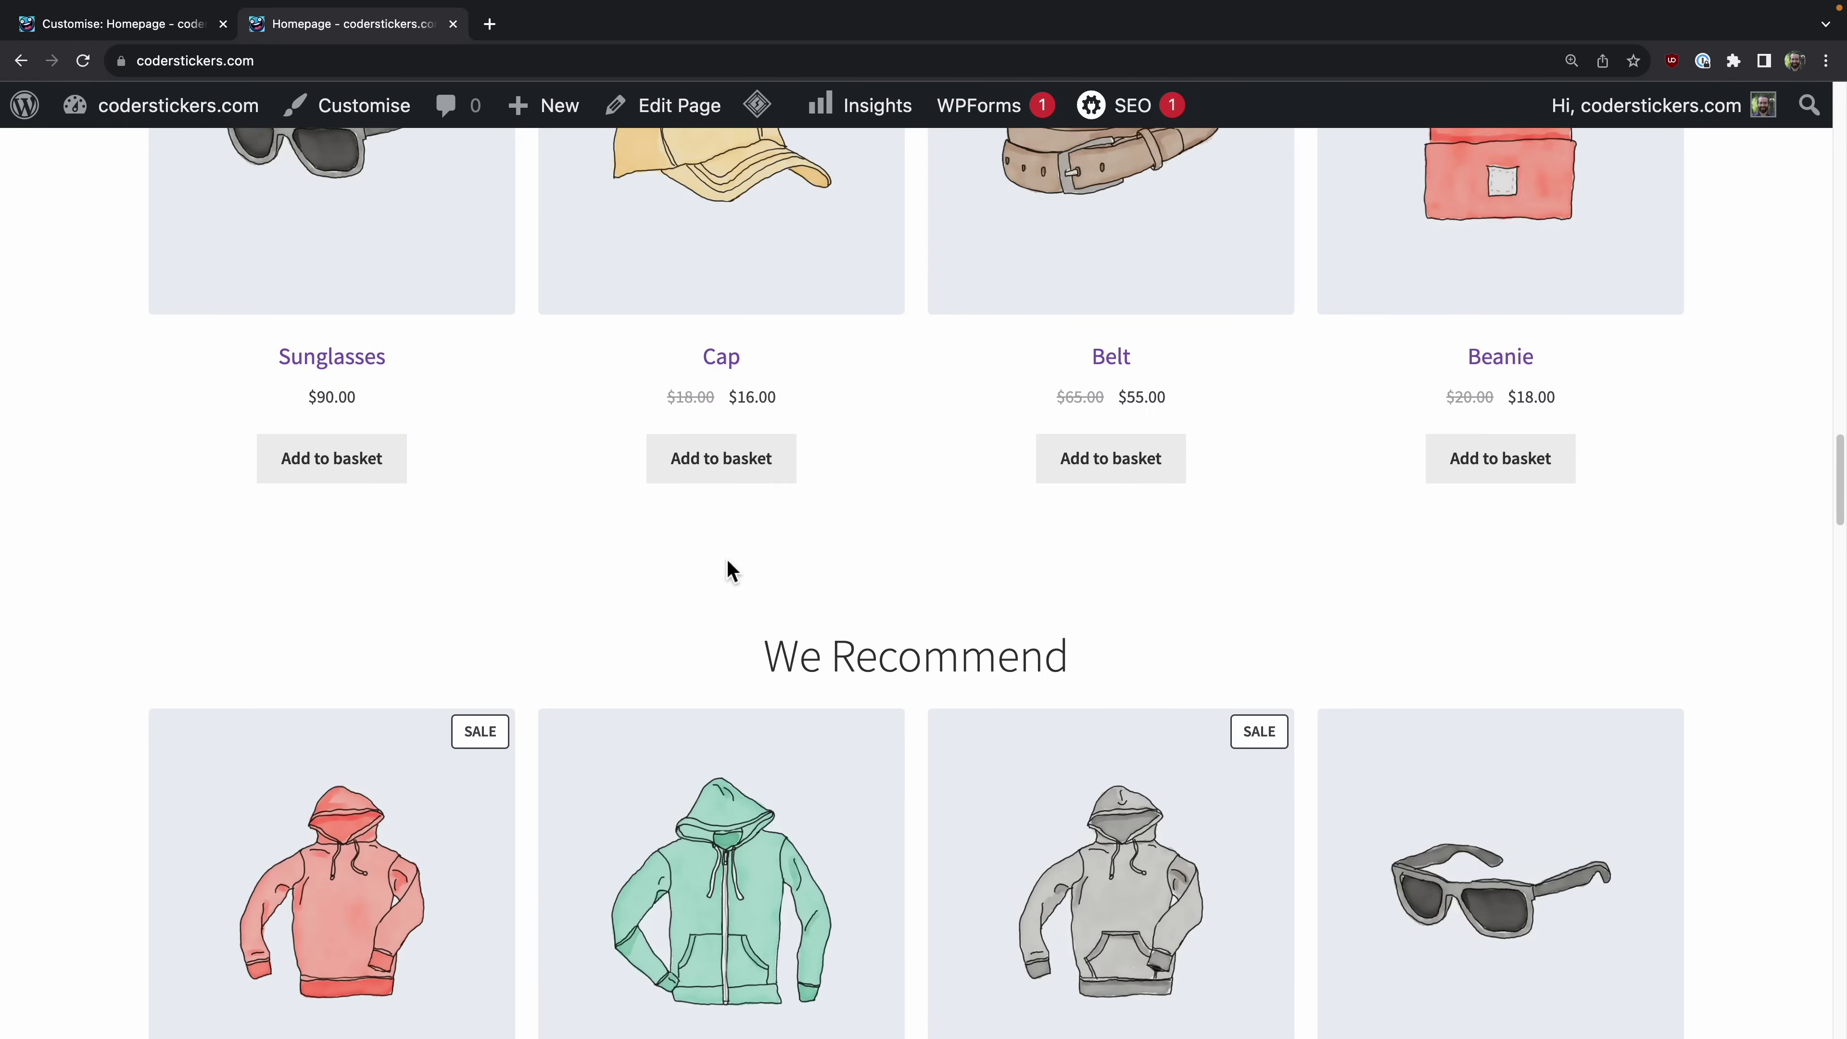
scroll(727, 560, up, 15)
scroll(730, 571, up, 17)
scroll(733, 574, down, 20)
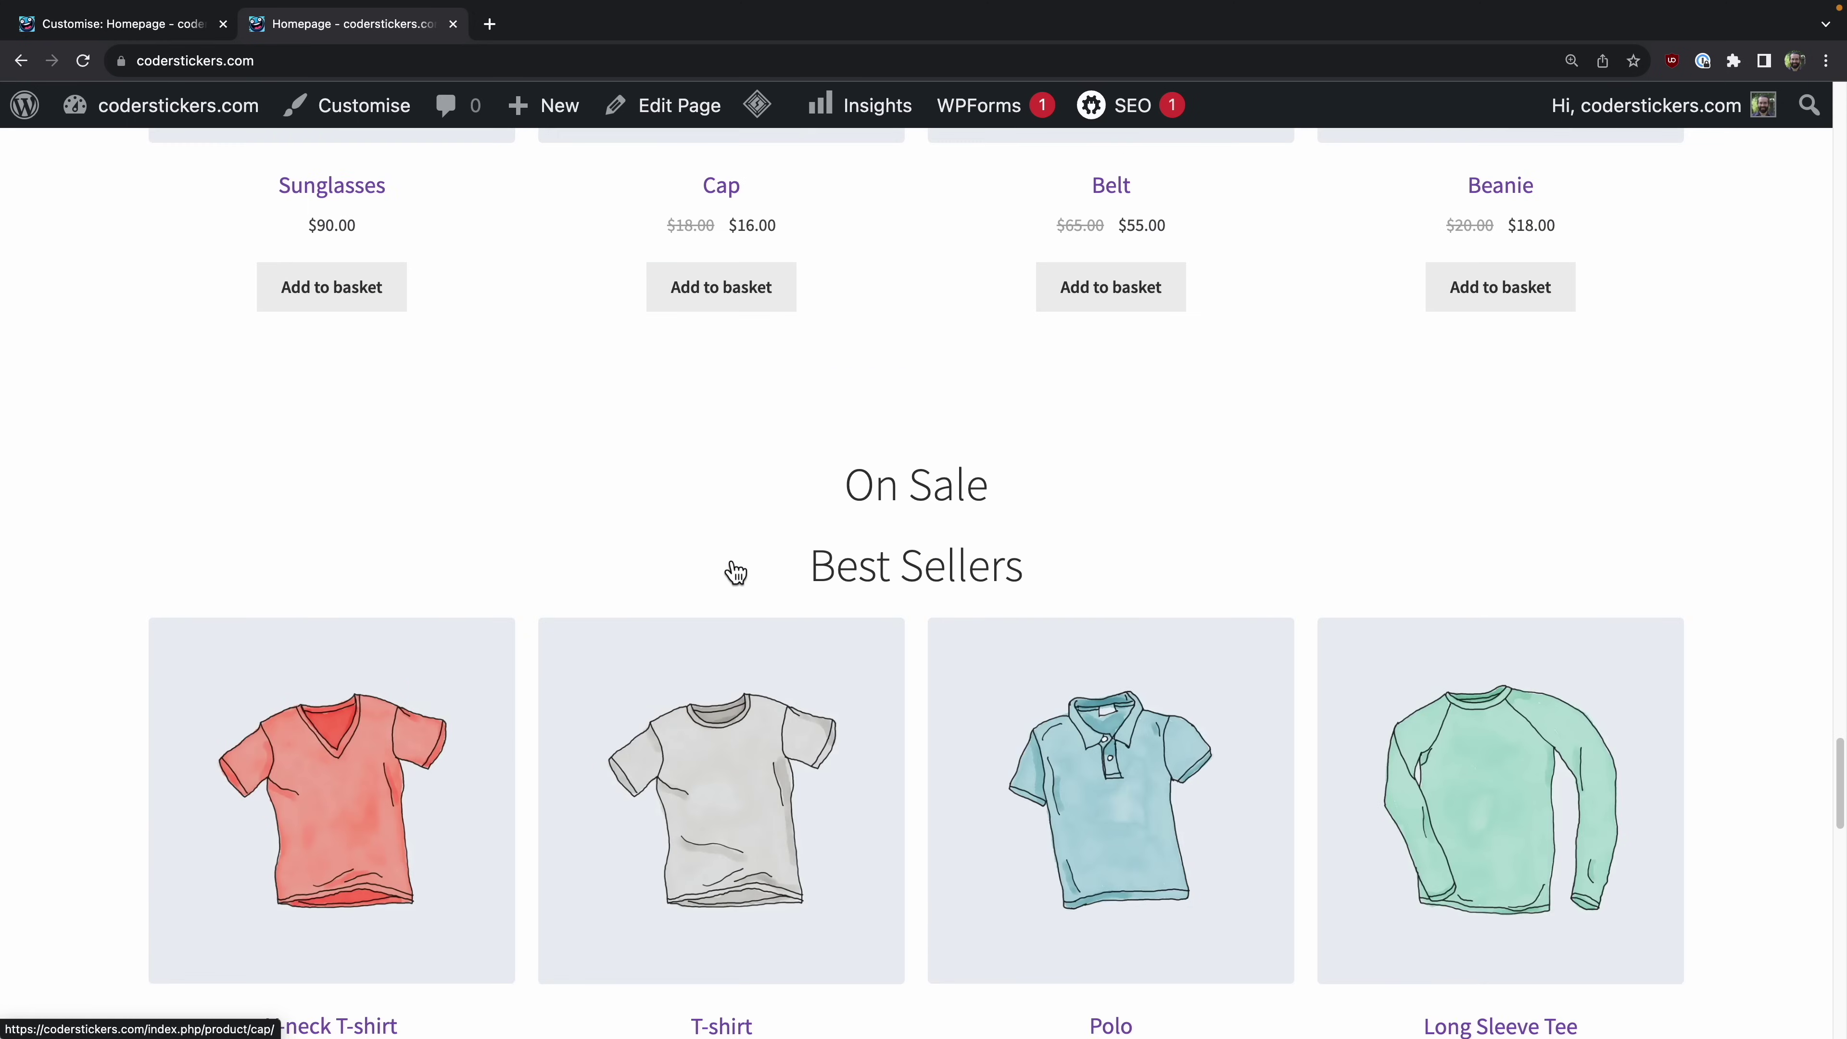
scroll(735, 572, up, 10)
scroll(732, 565, up, 10)
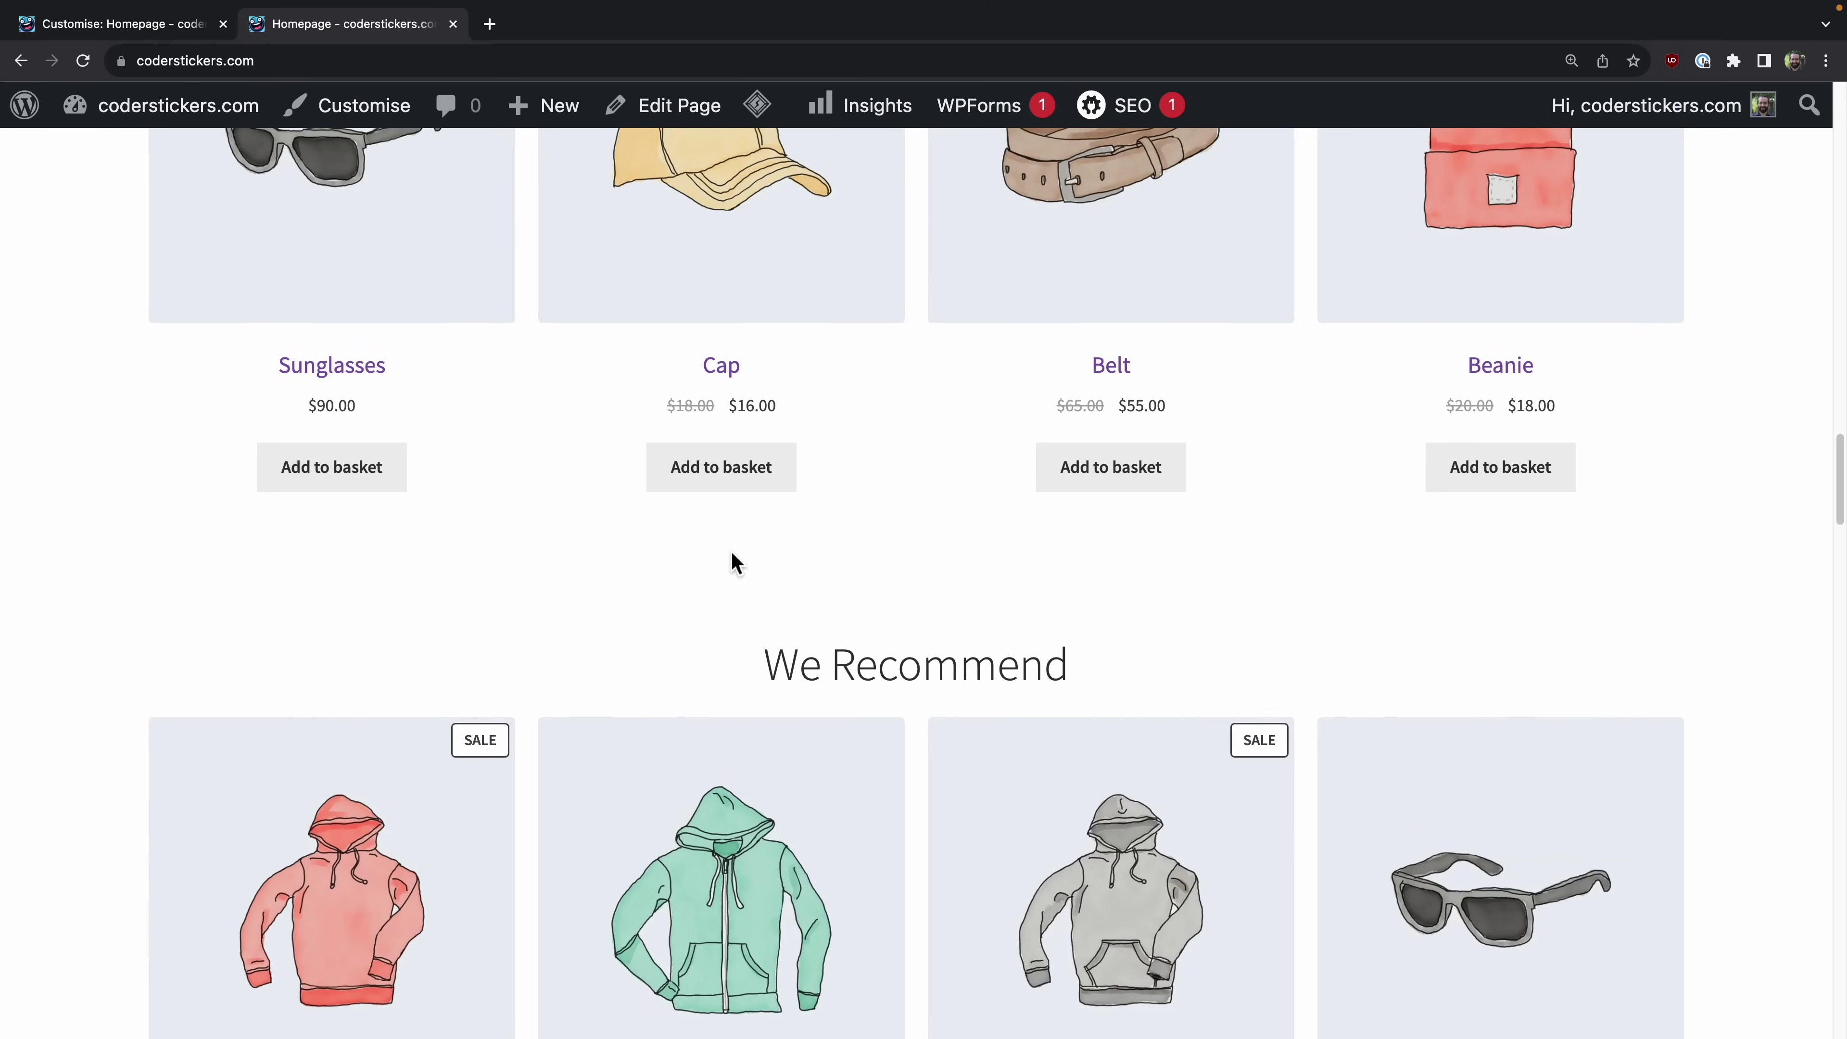
scroll(731, 565, down, 20)
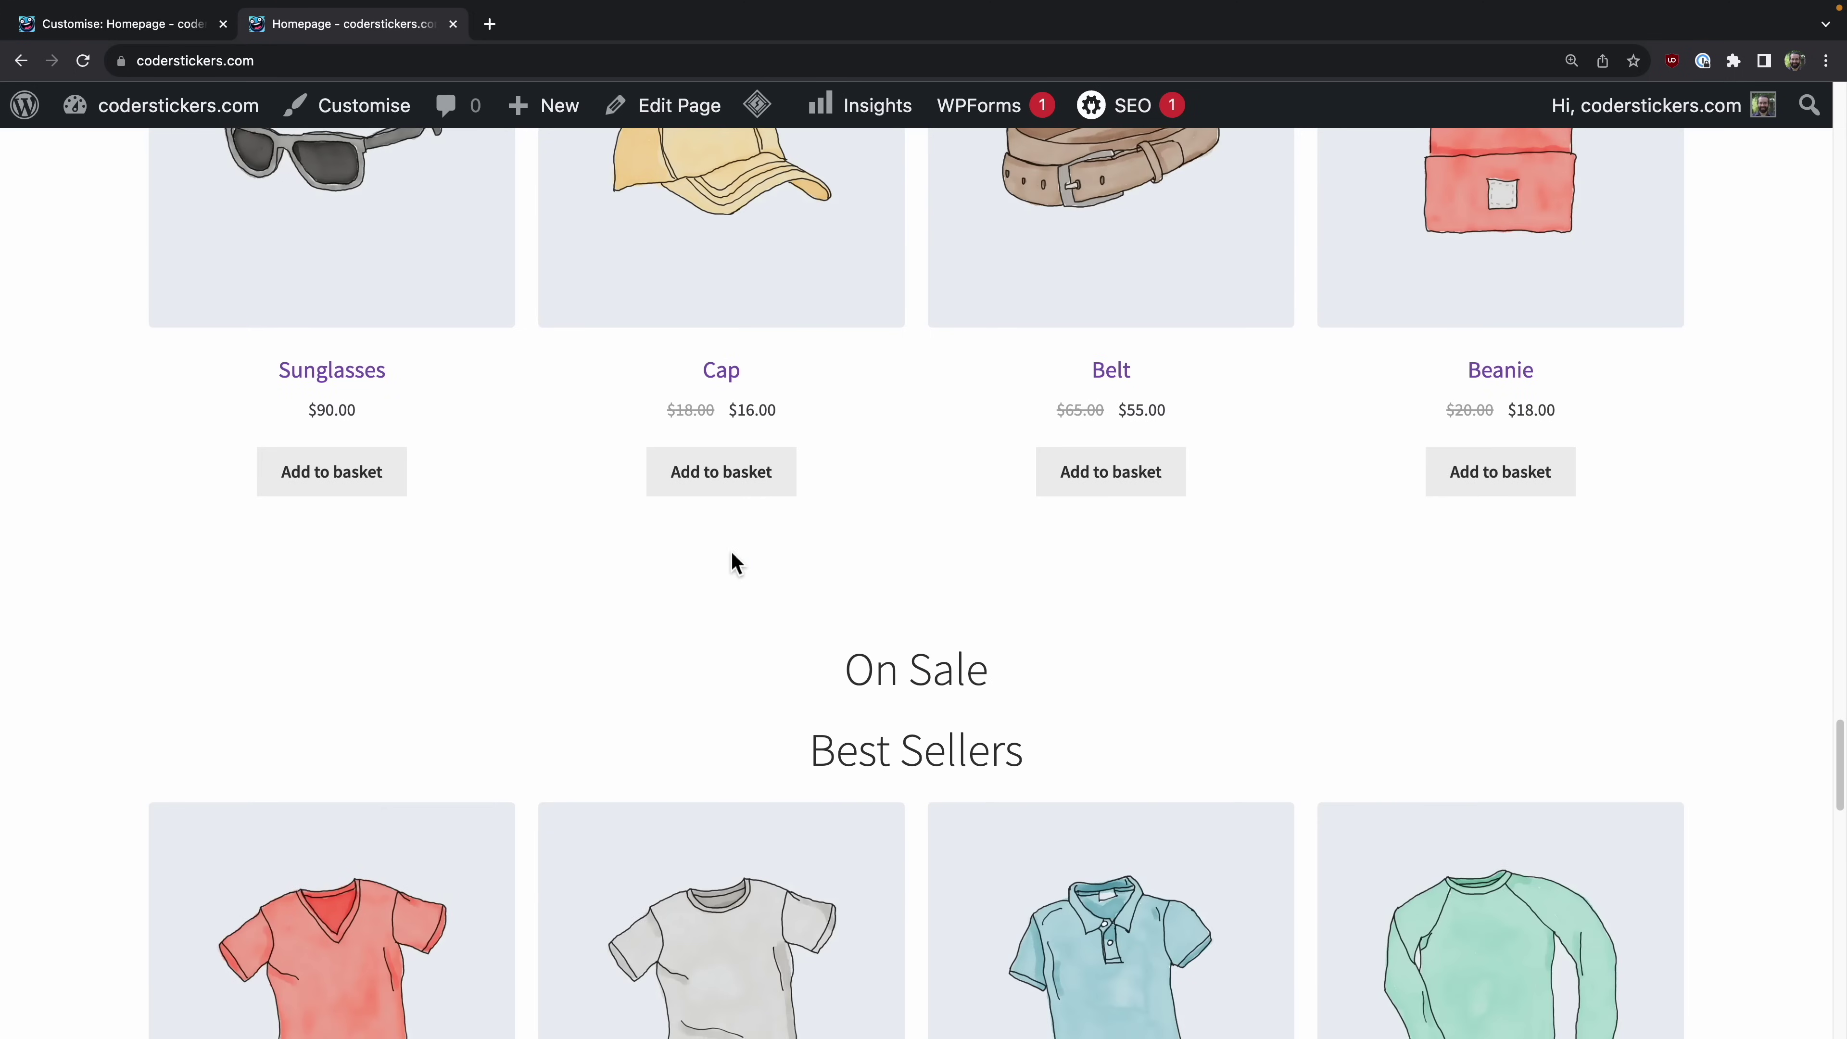
scroll(732, 554, down, 20)
scroll(731, 554, up, 8)
scroll(730, 561, up, 20)
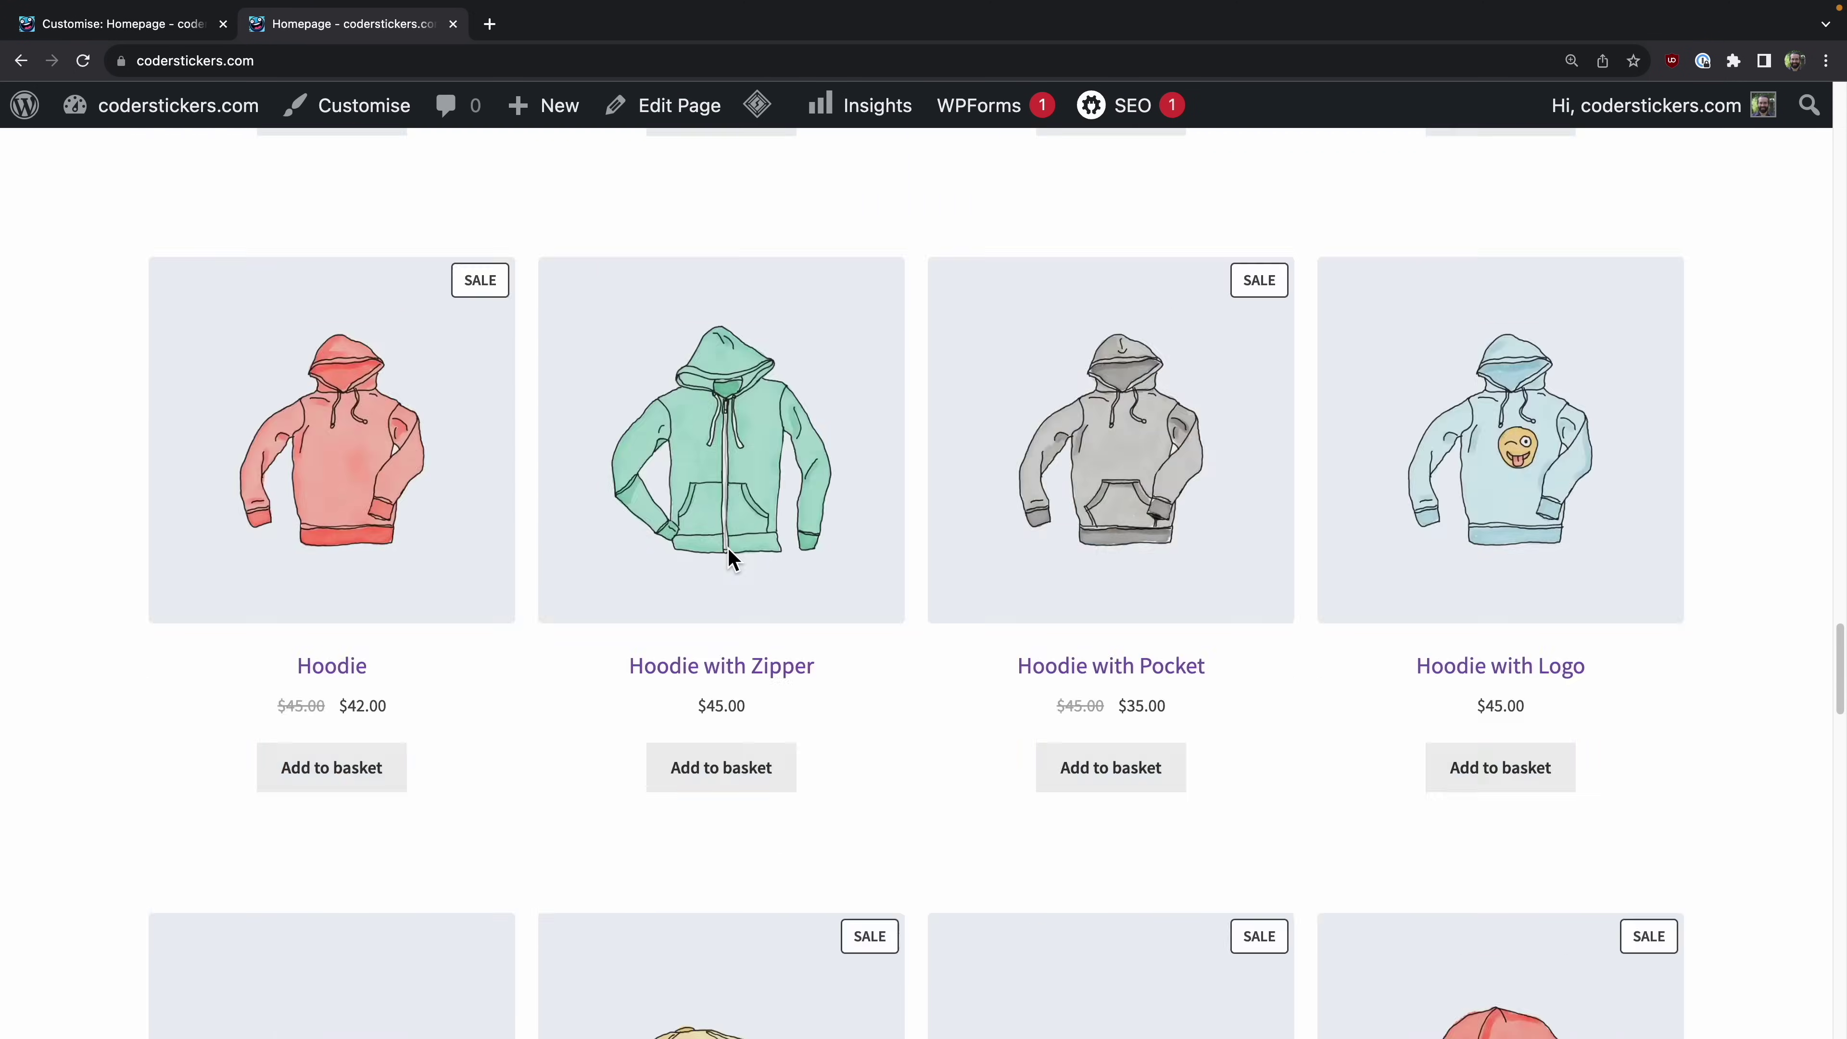
scroll(732, 561, up, 5)
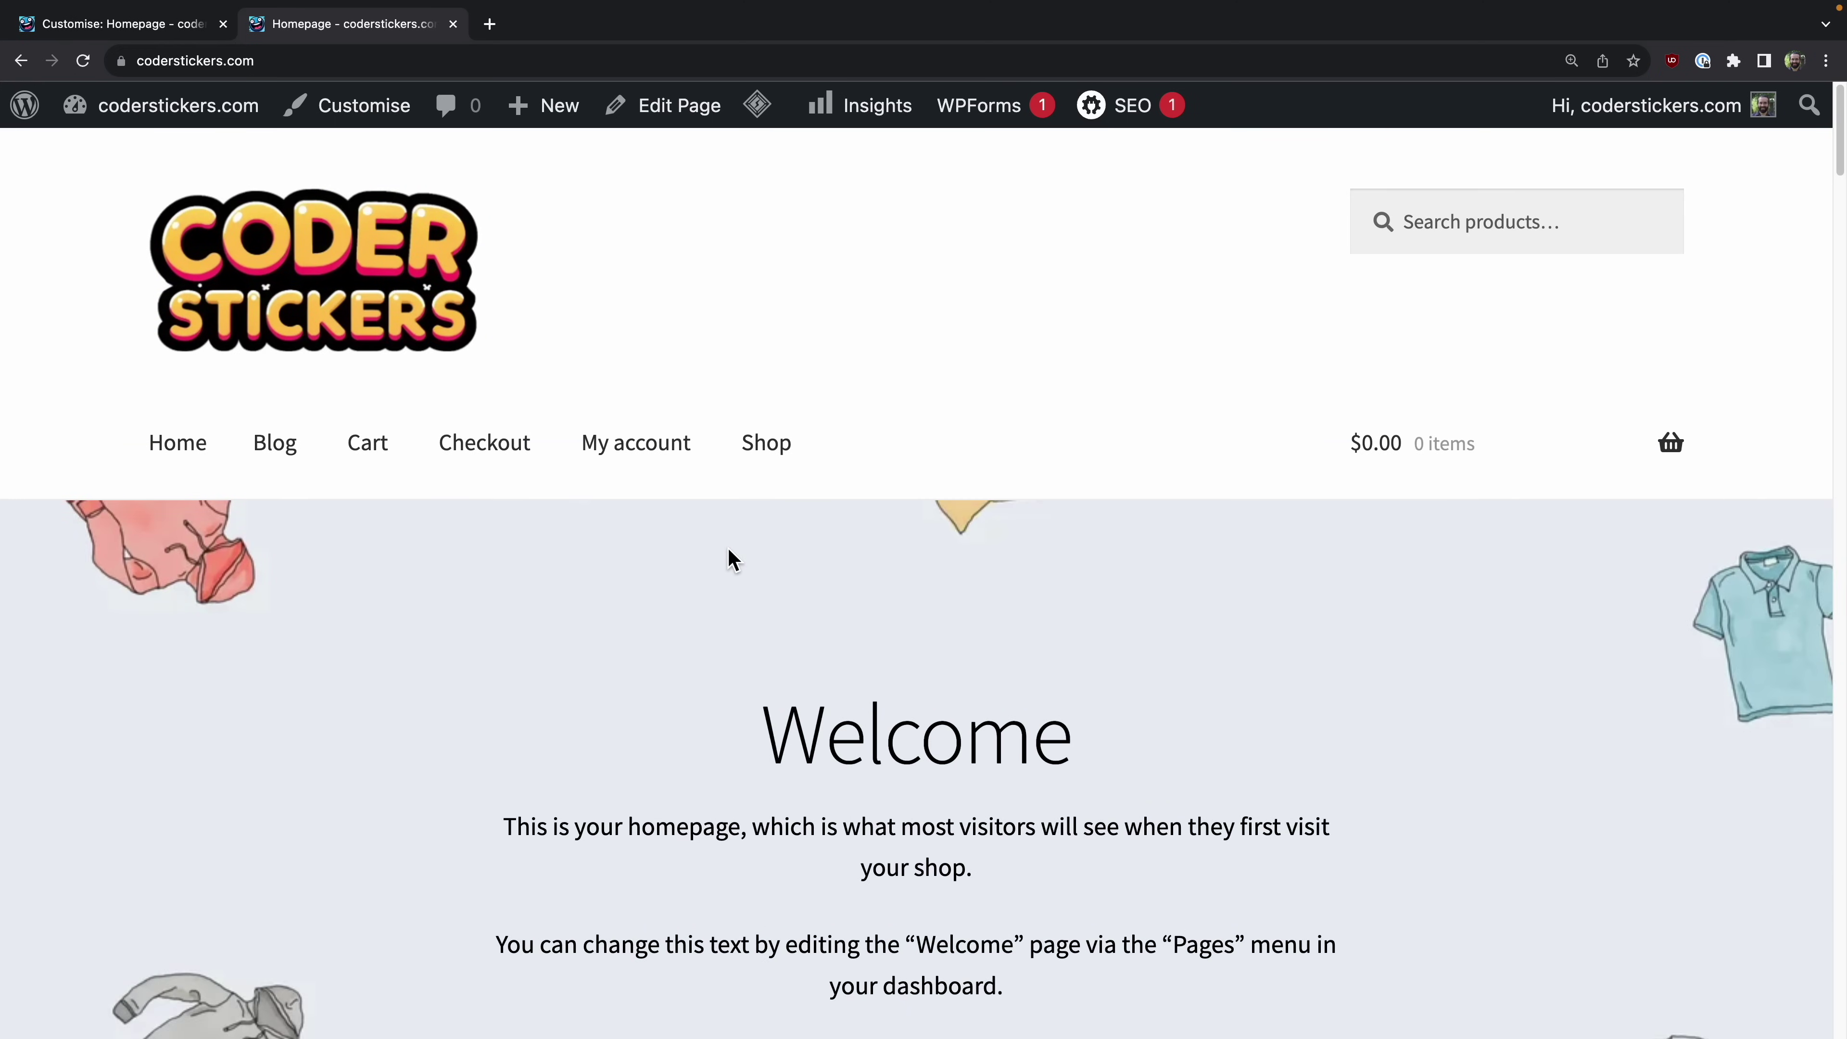
Step: Close the customizer and browse the alternate Storefront child-theme designs from the welcome page
click(174, 28)
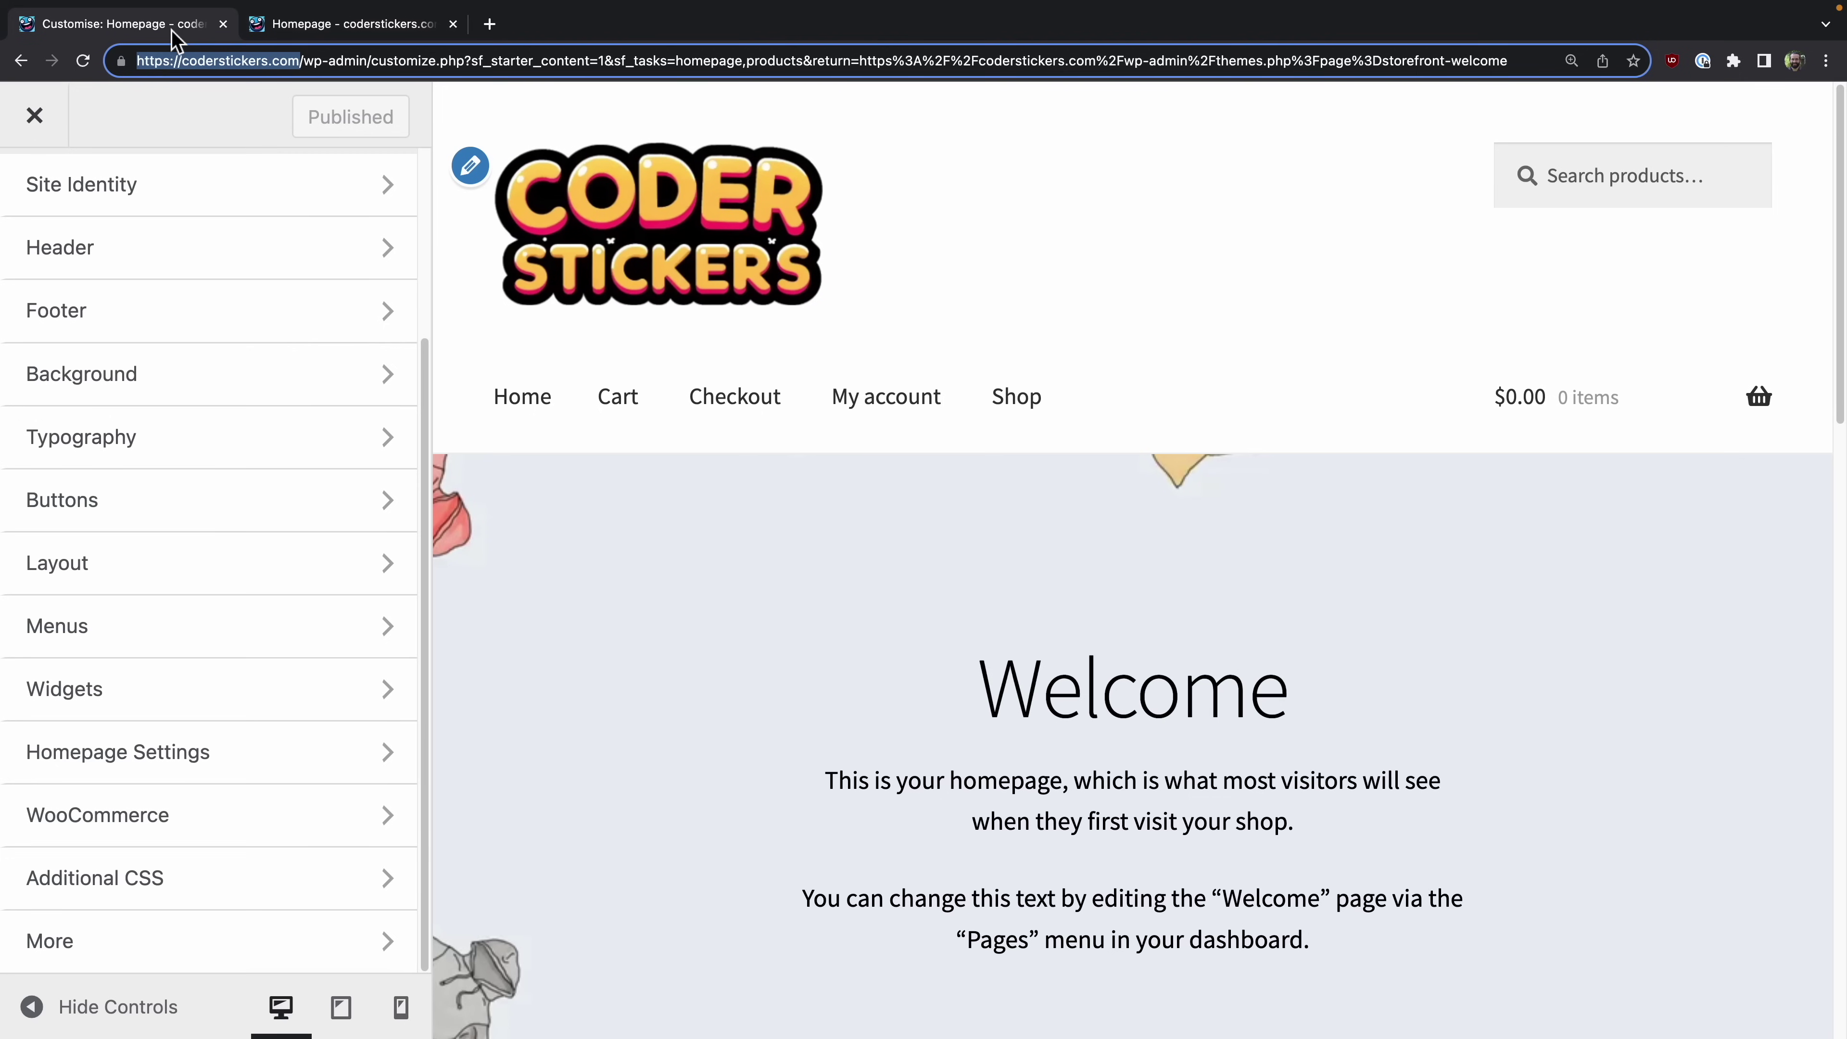
click(25, 131)
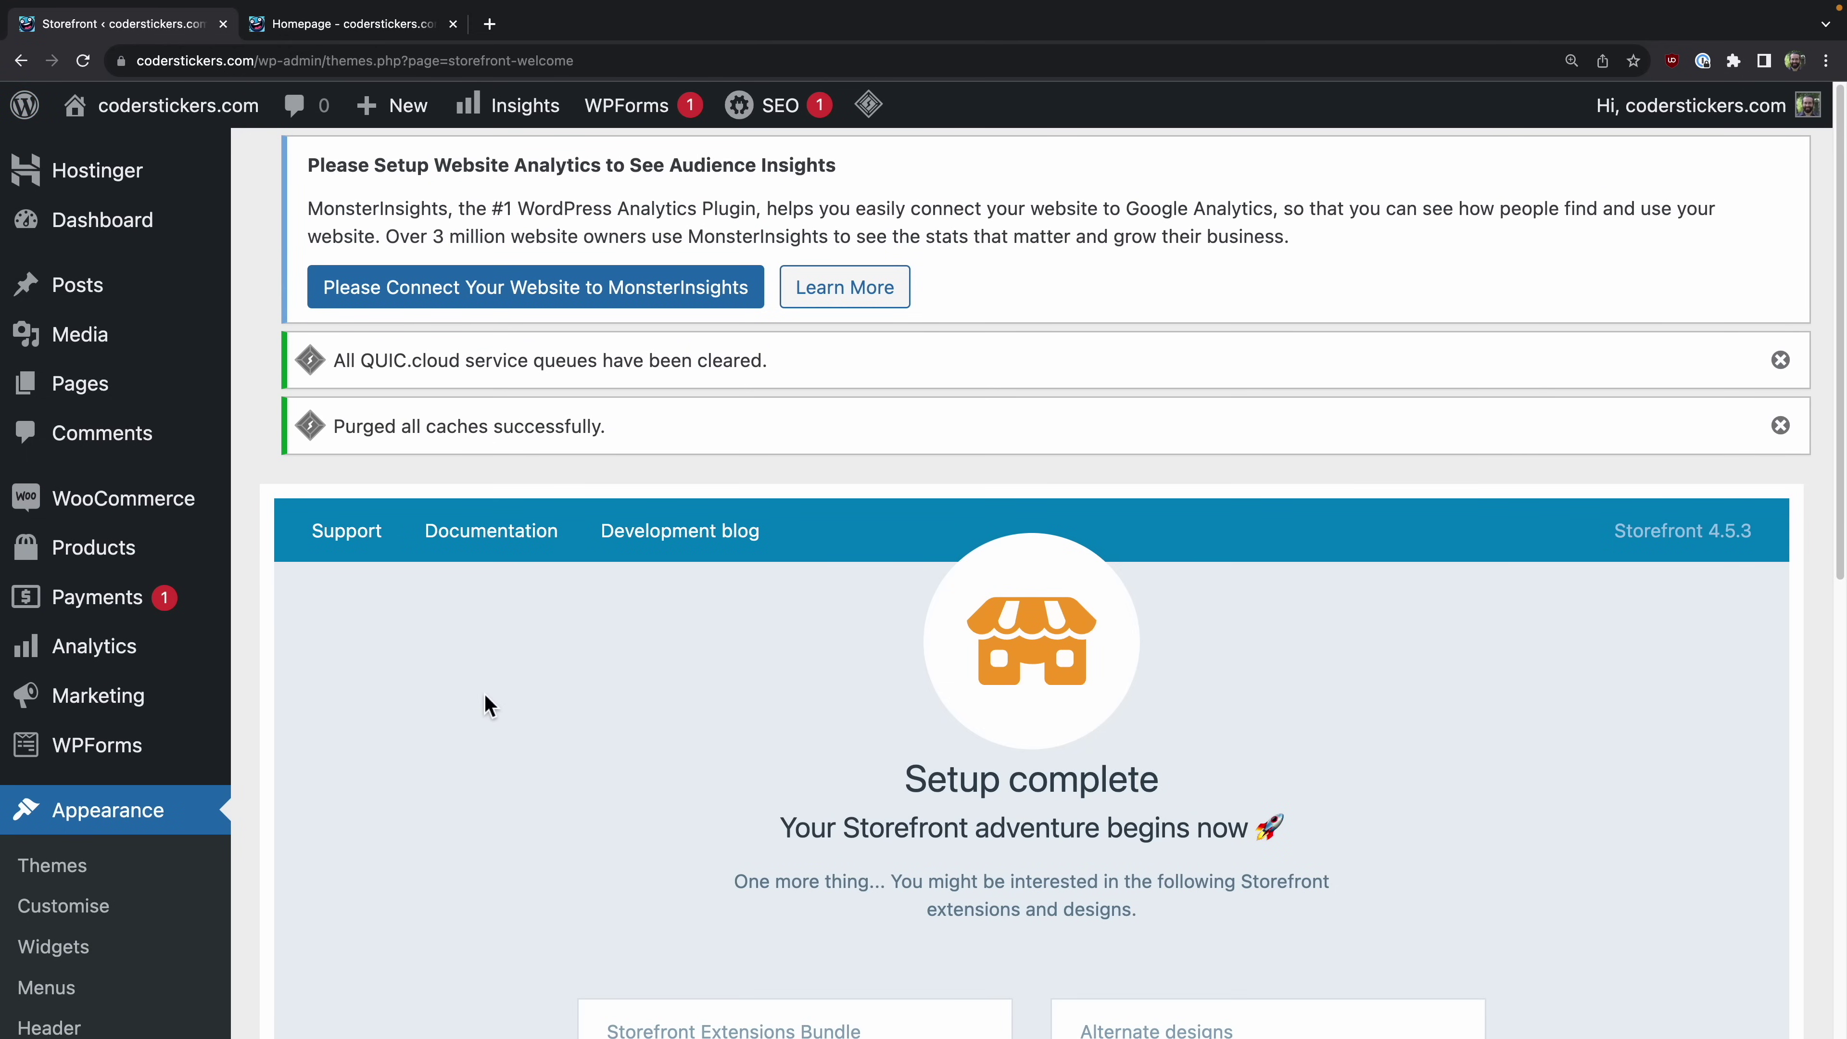
scroll(485, 704, down, 2)
scroll(485, 704, down, 5)
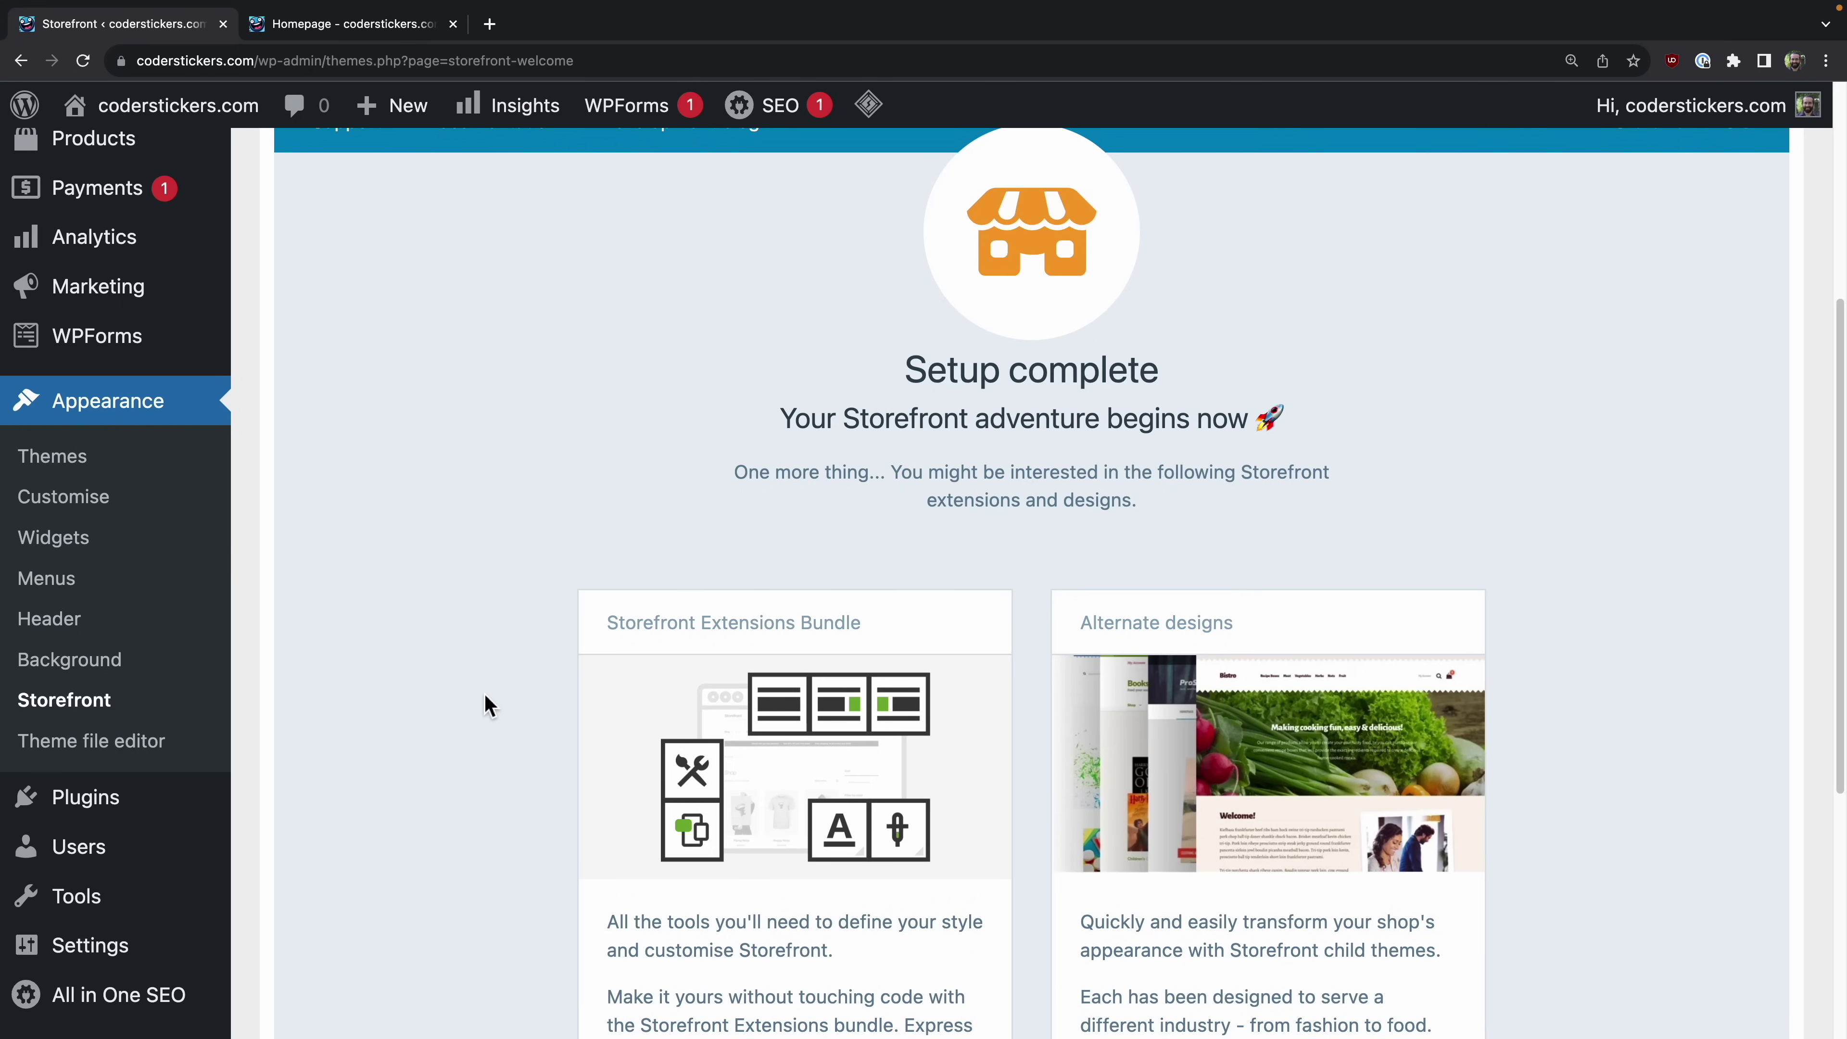
scroll(1358, 626, down, 5)
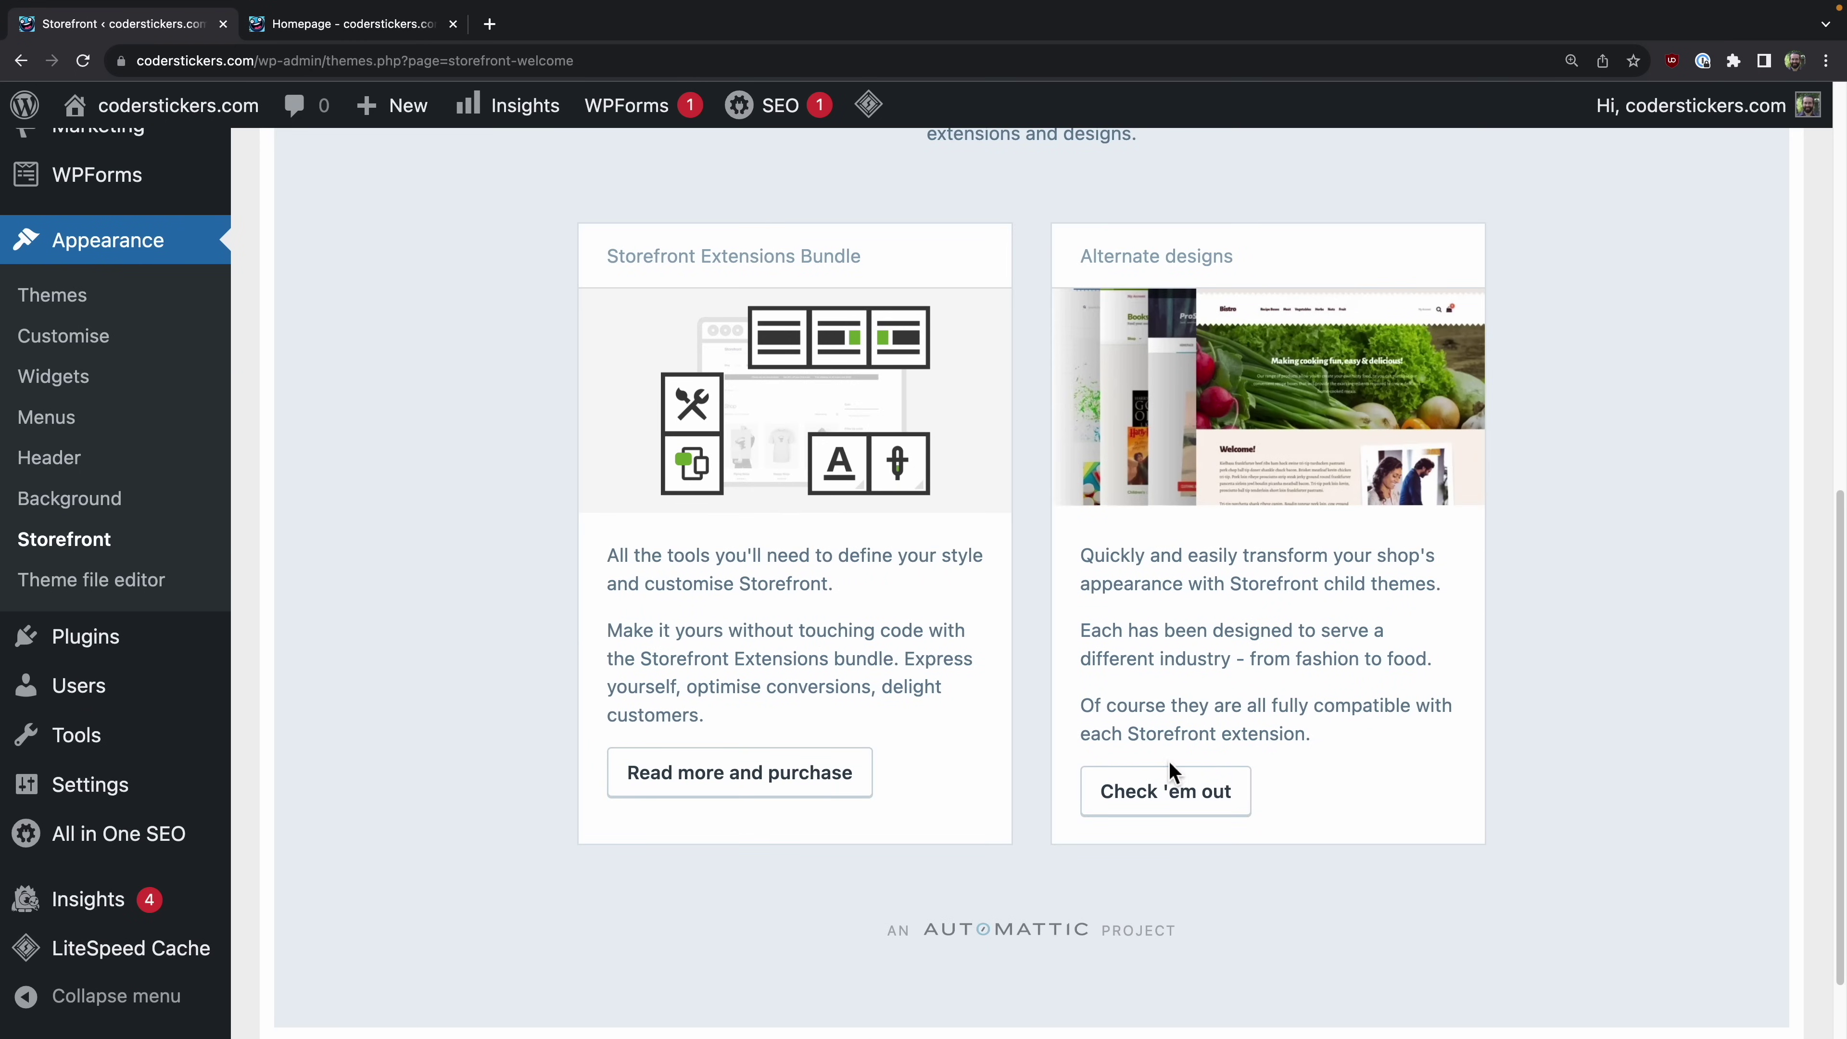
click(1166, 805)
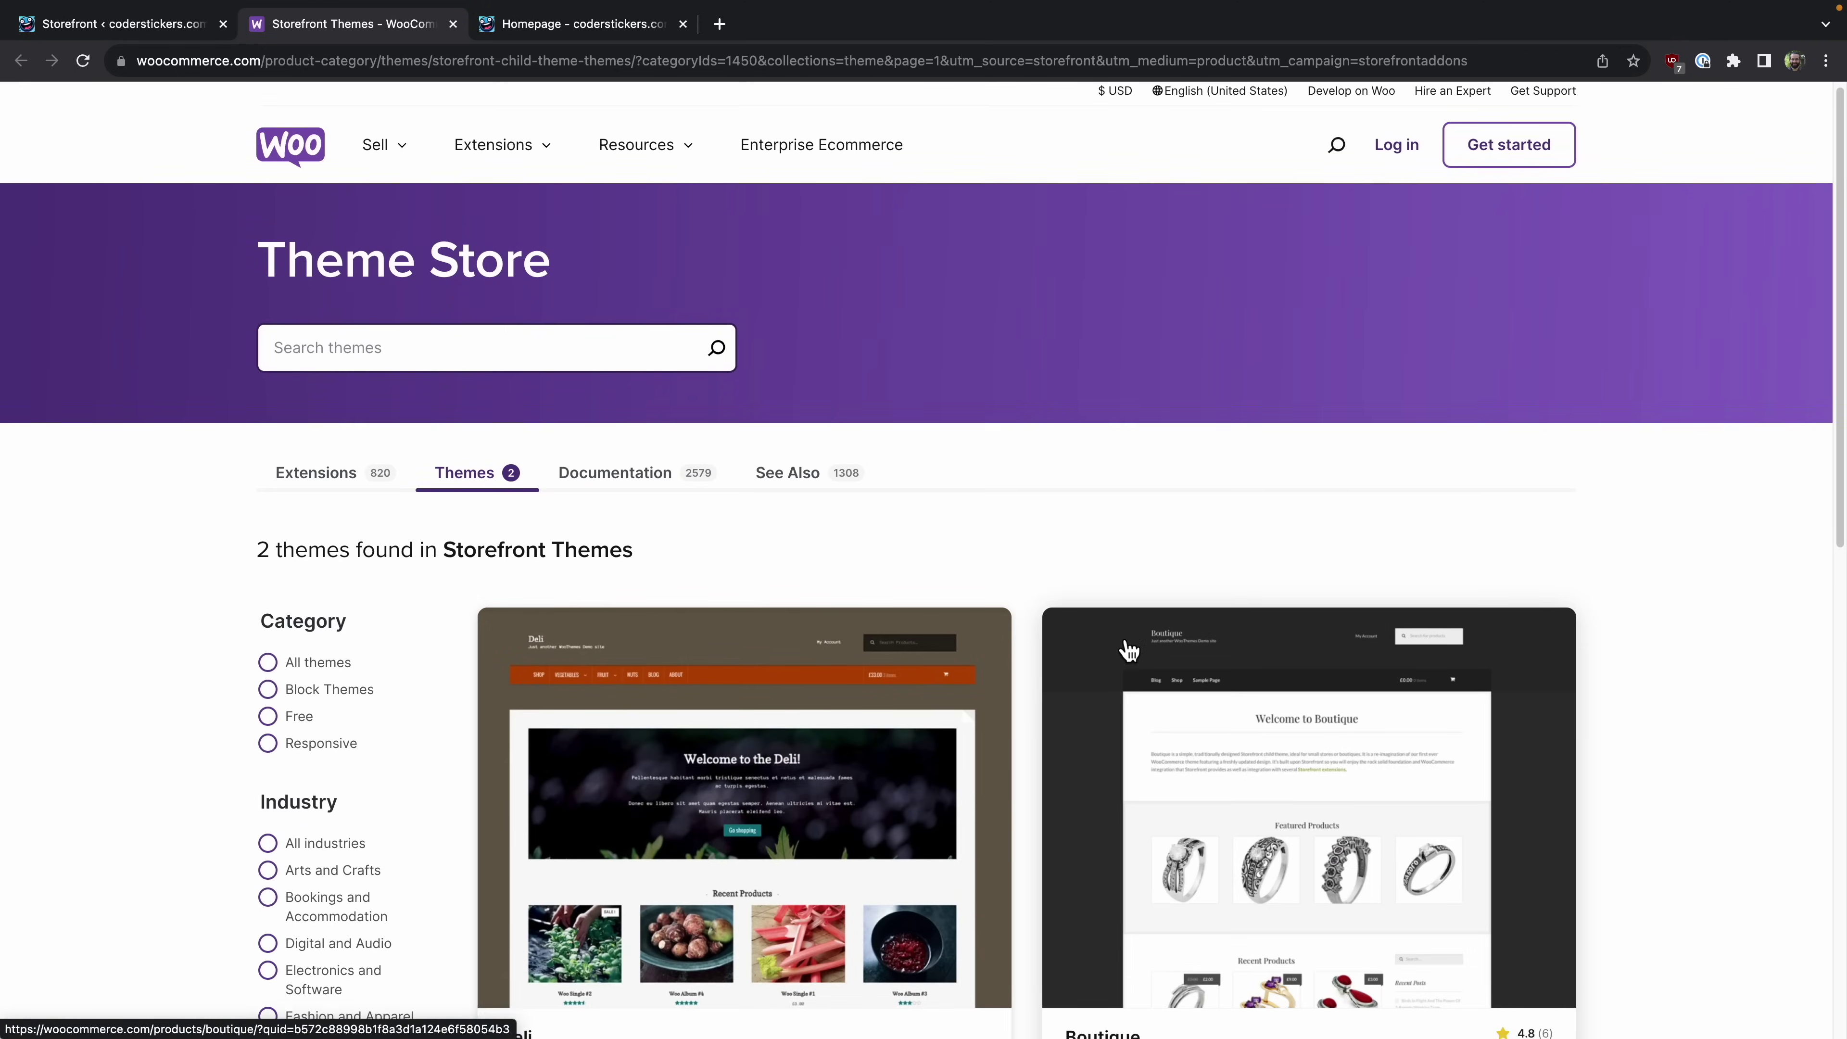
Step: Review the Boutique child theme's details page, then close its tab
scroll(1128, 649, down, 5)
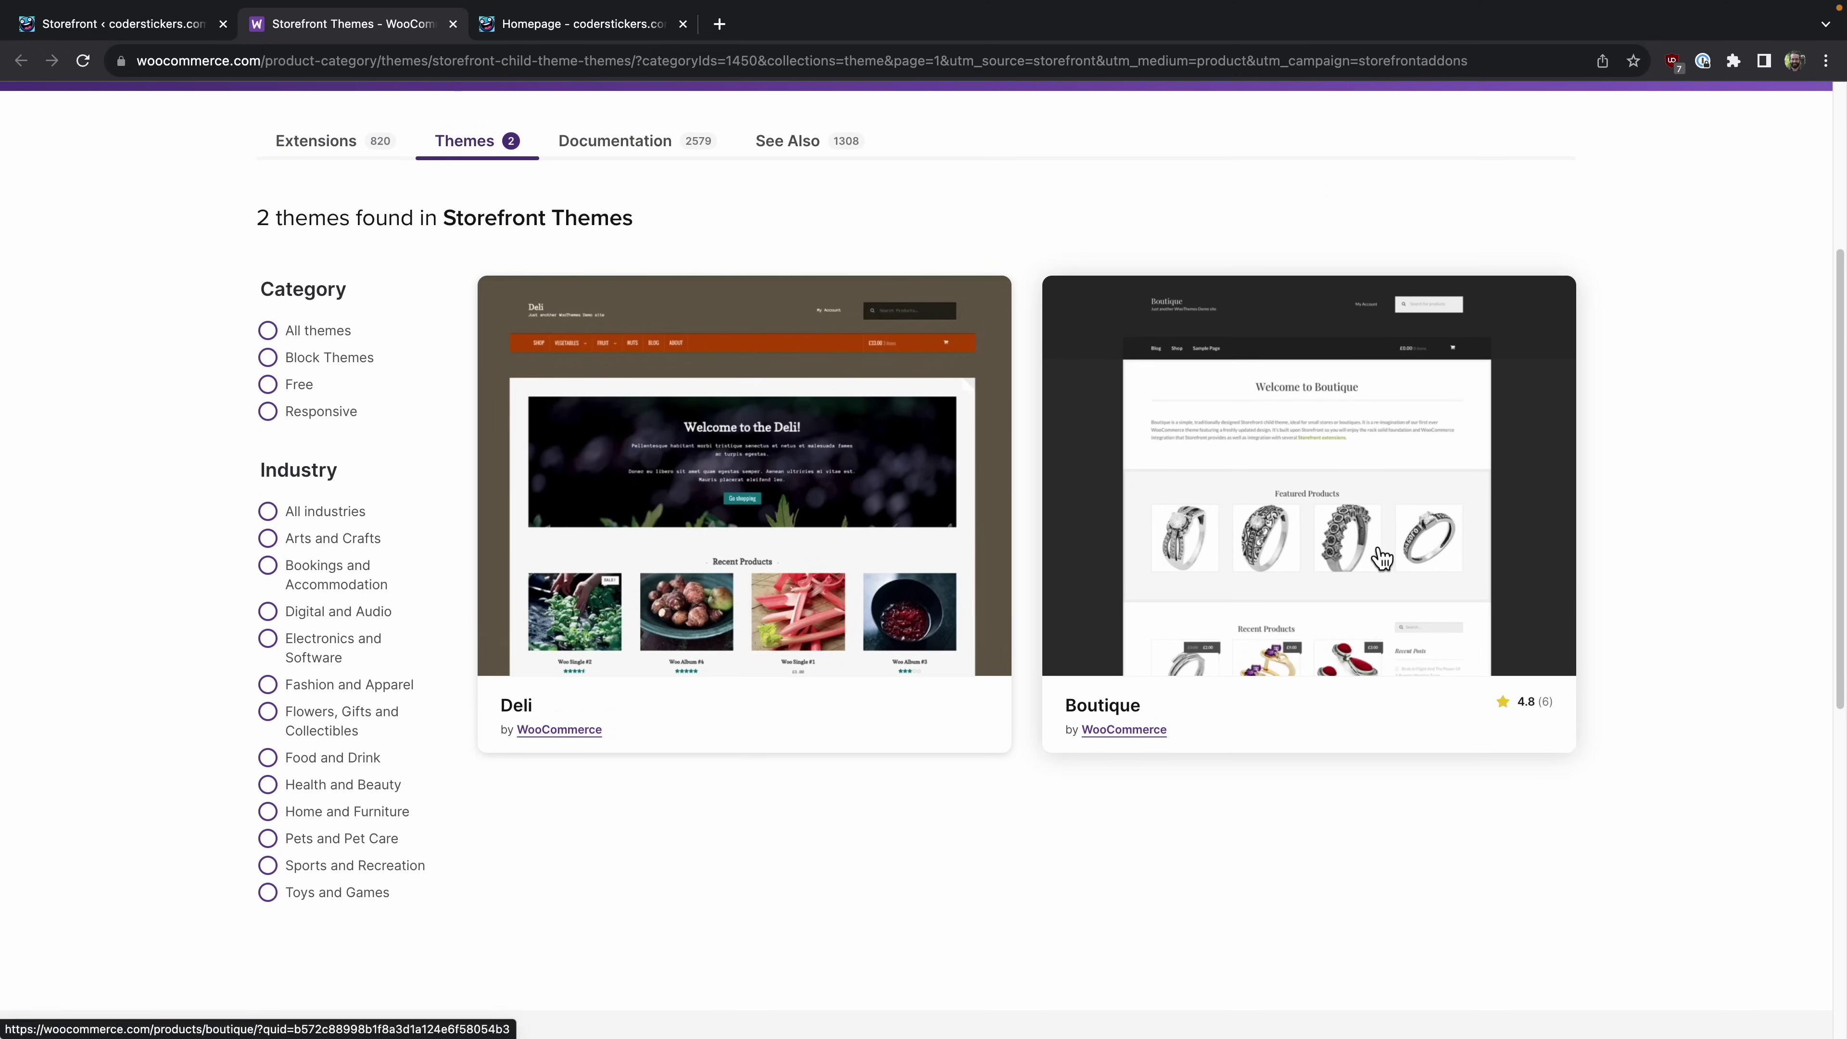
click(1059, 586)
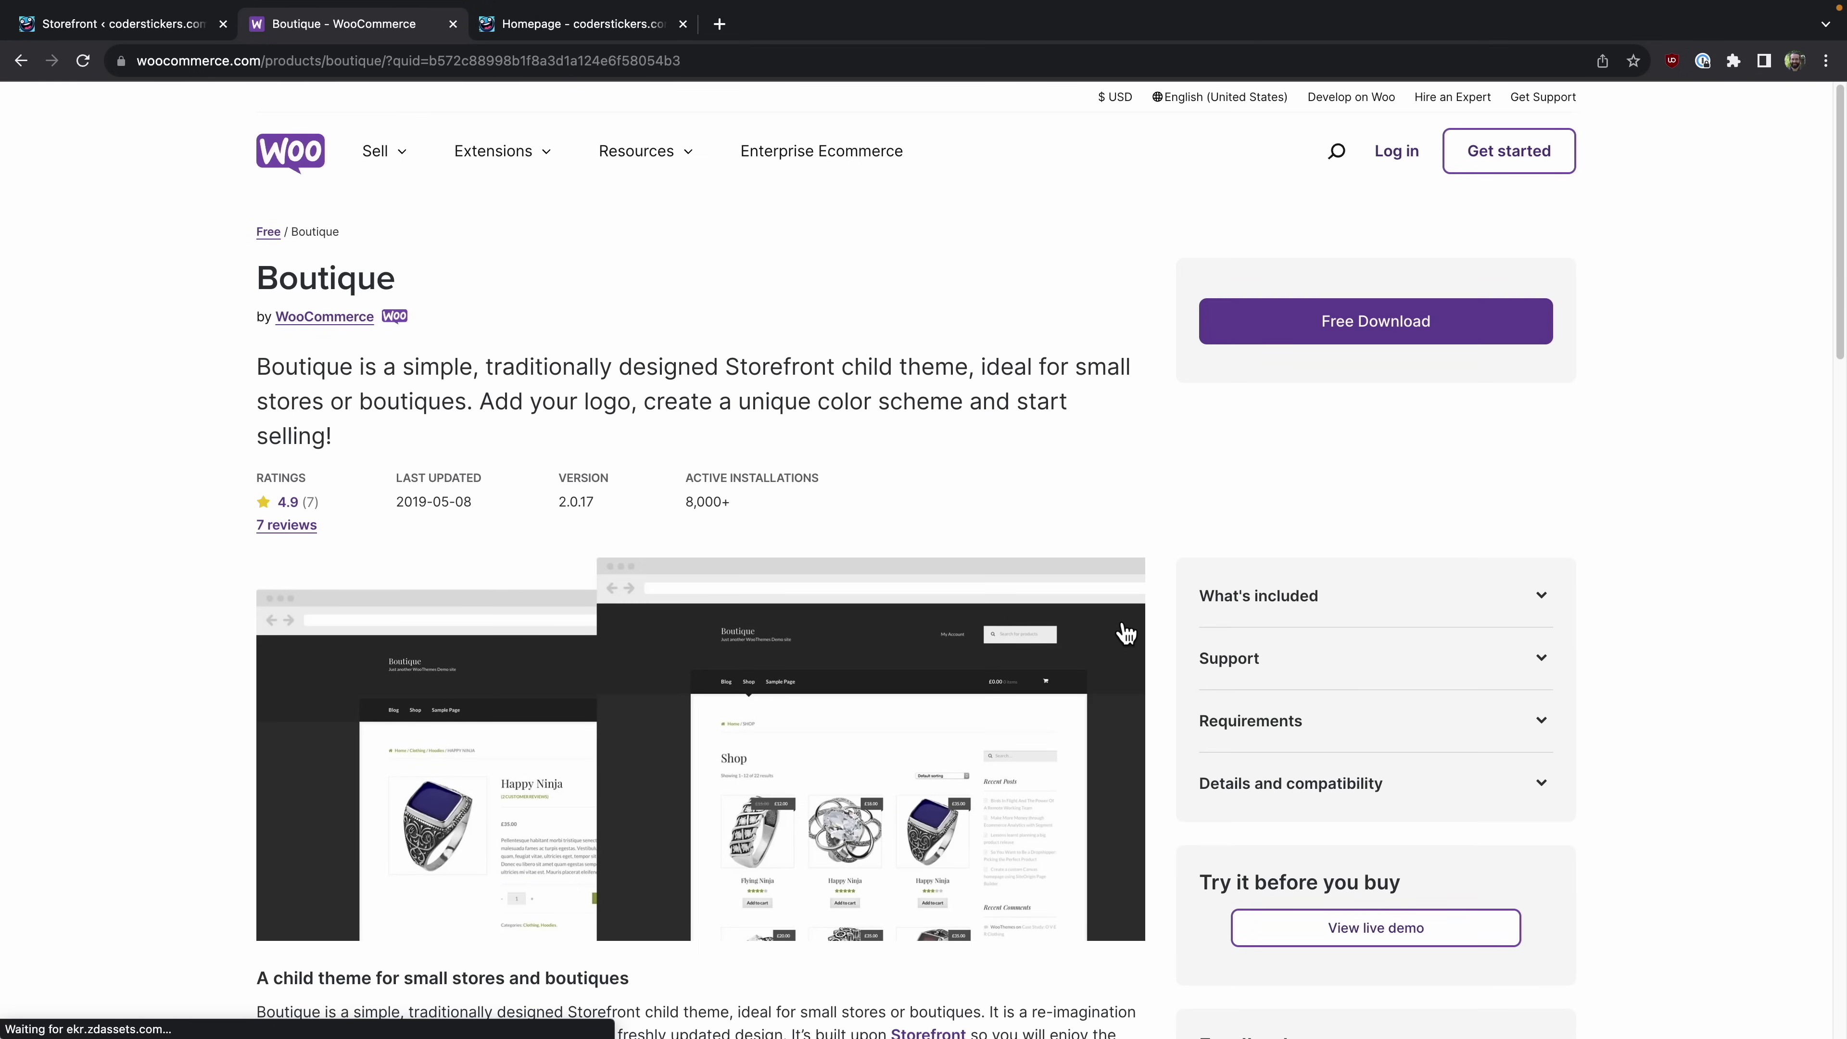
scroll(1126, 596, down, 5)
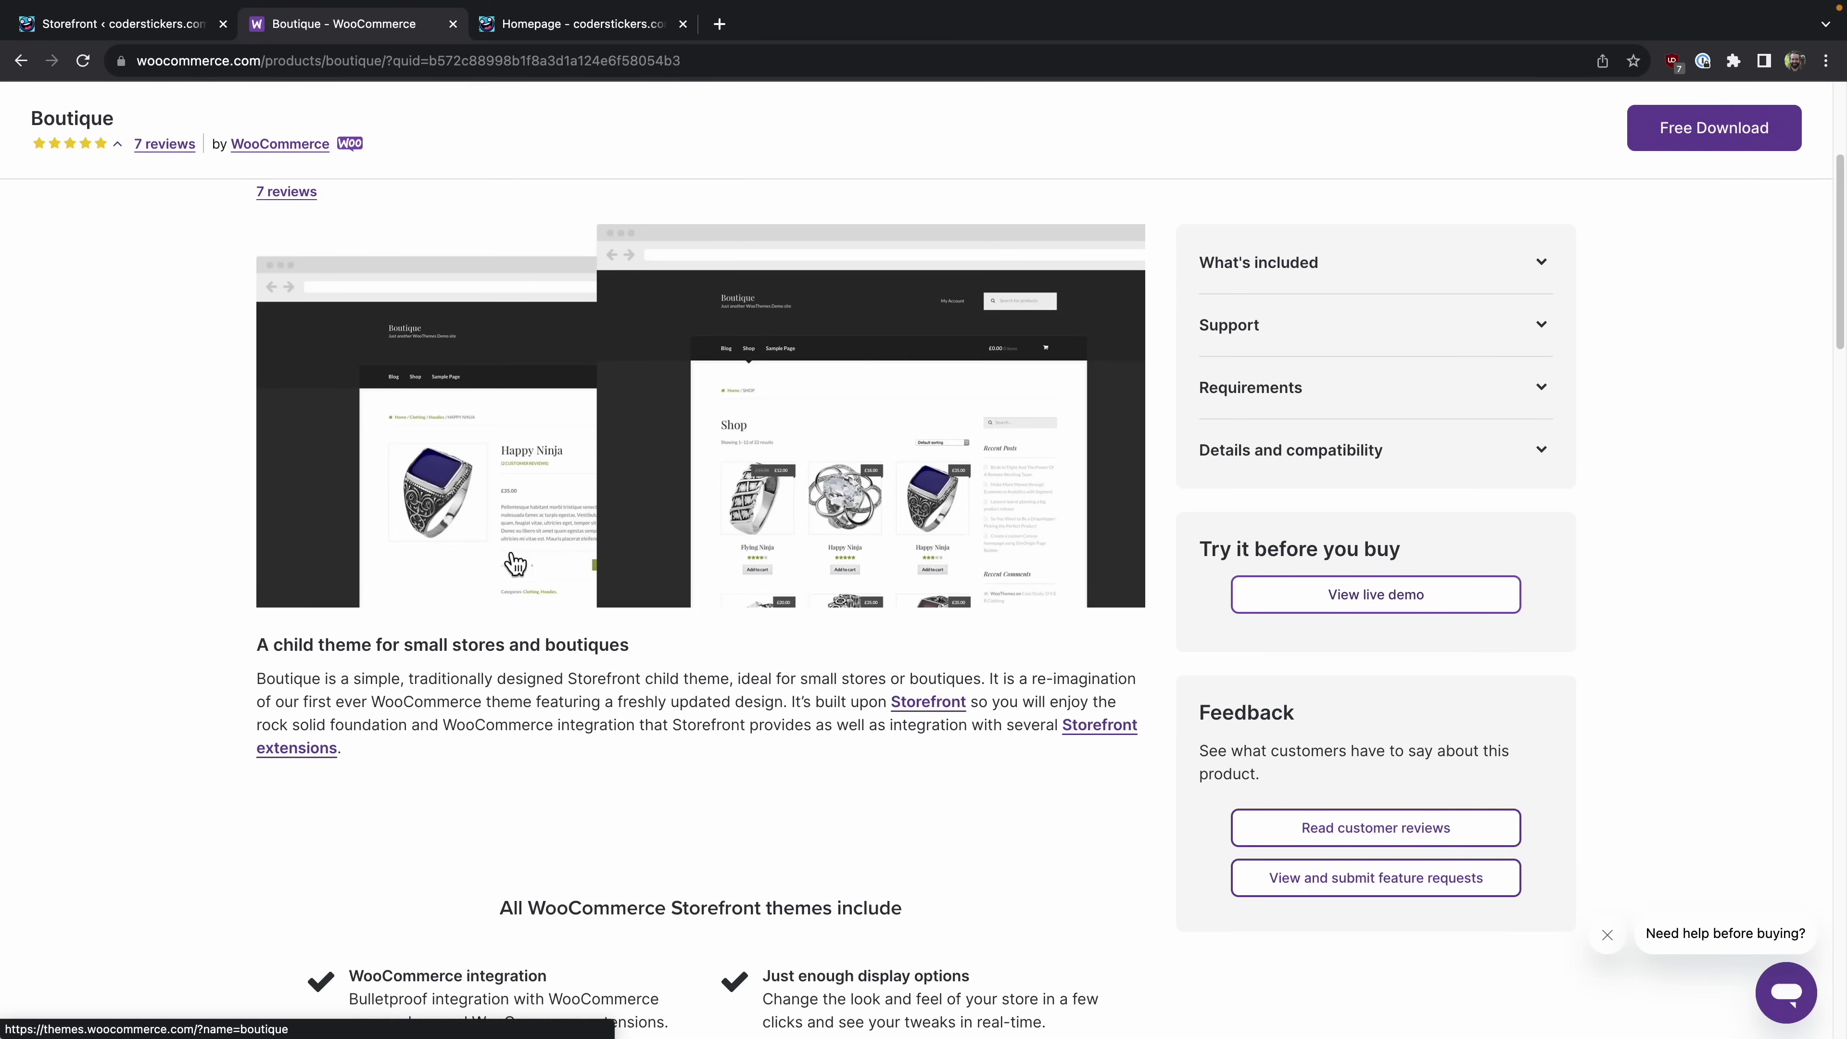
click(453, 24)
scroll(513, 824, up, 10)
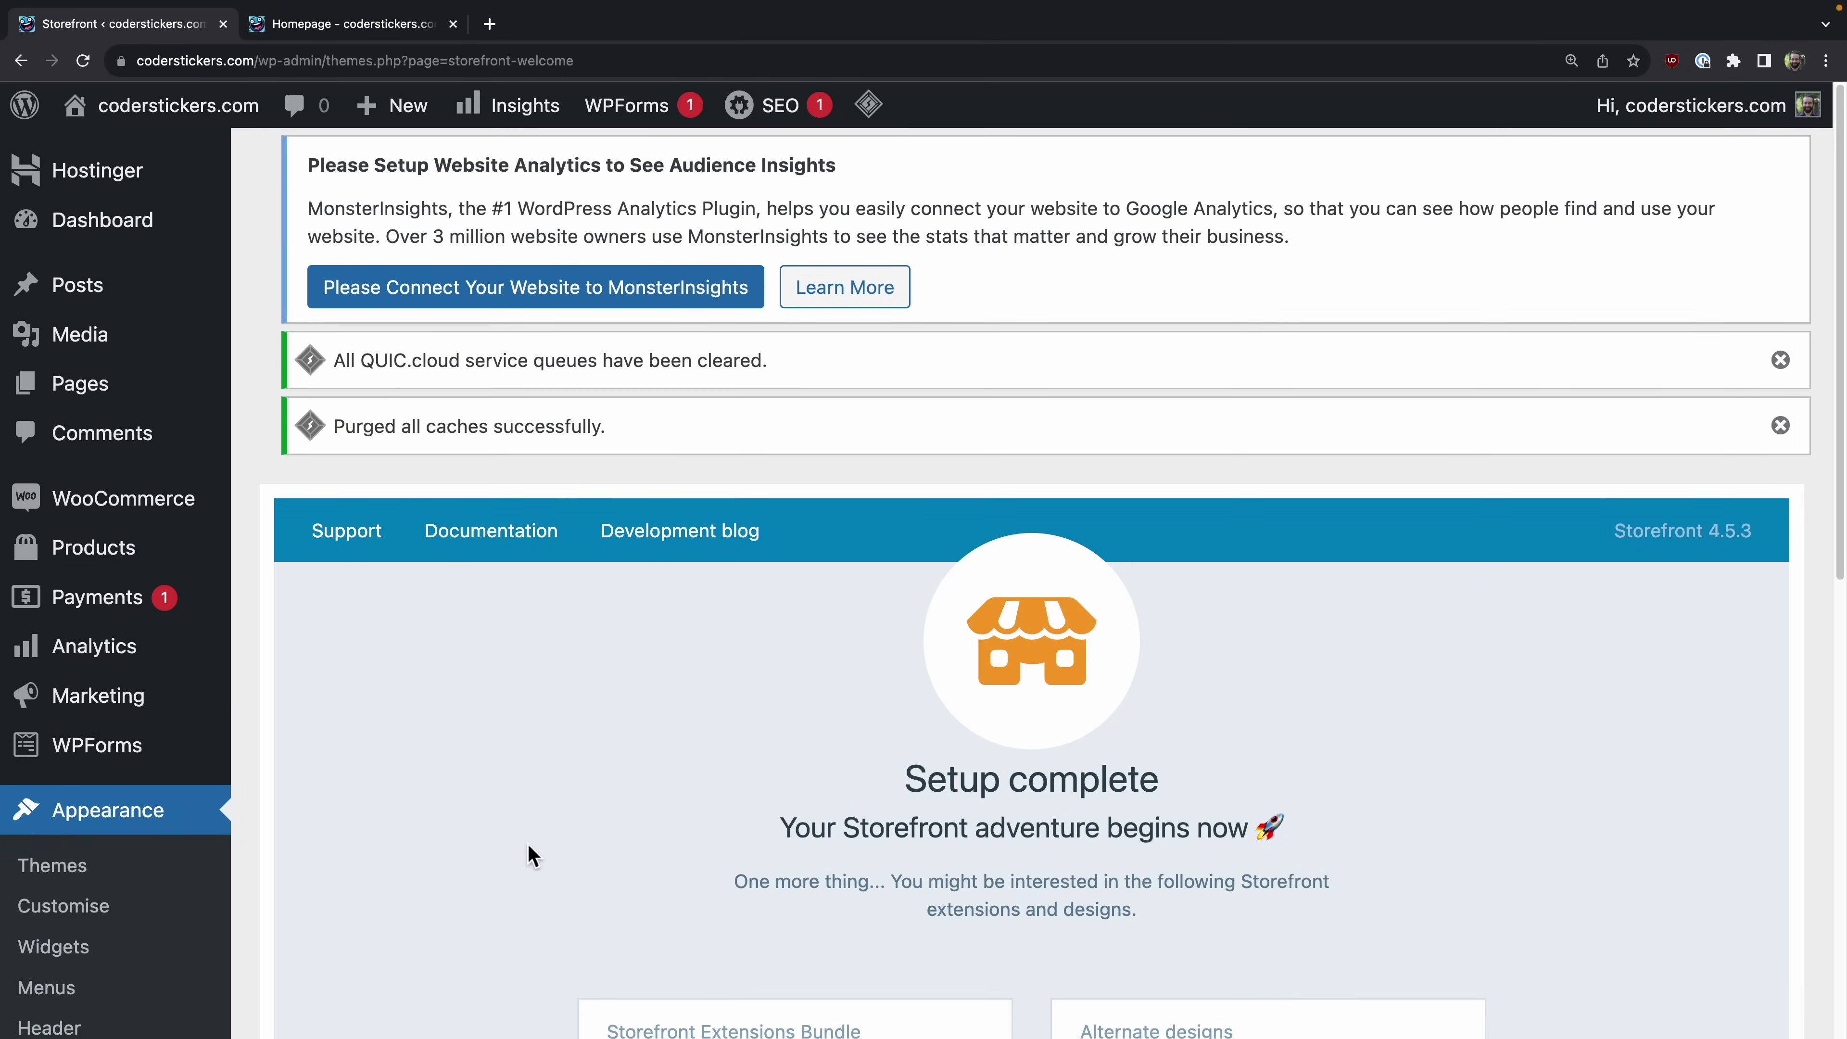
Step: Return to the live homepage tab, check its Welcome section and open it for editing
click(305, 24)
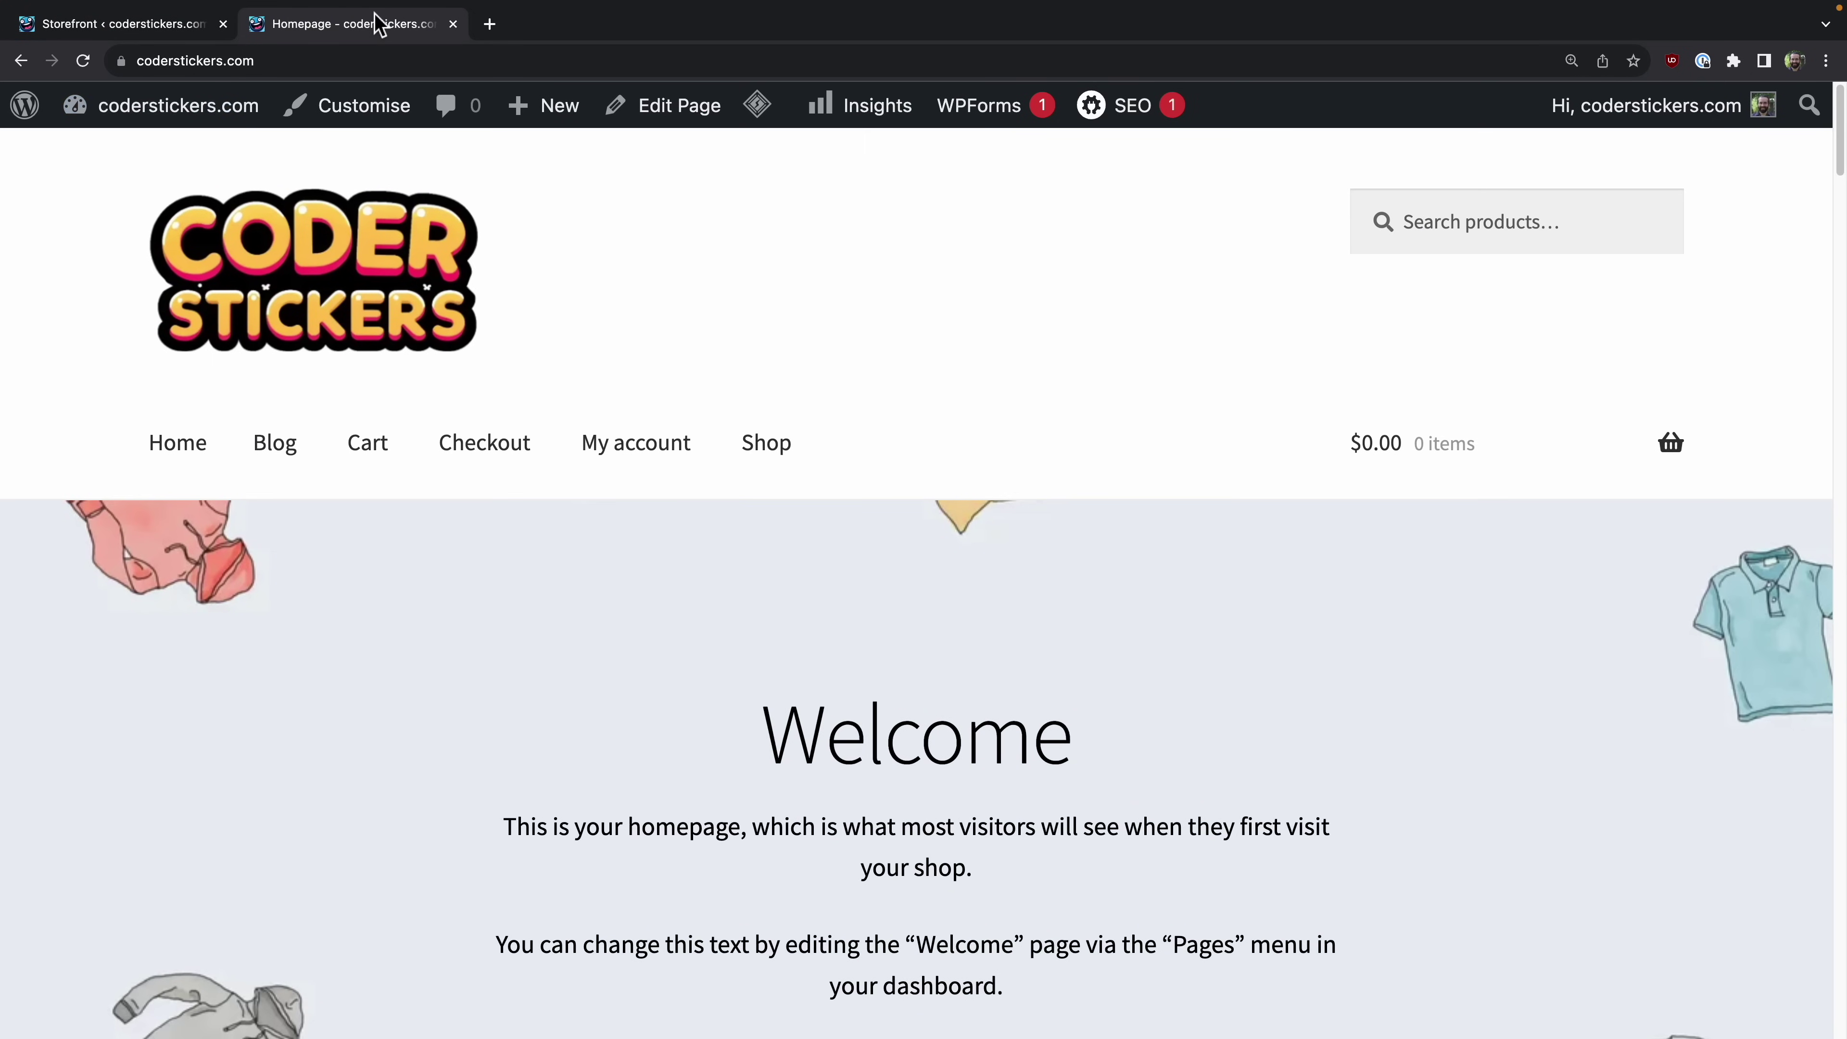
click(109, 26)
mouse_move(194, 120)
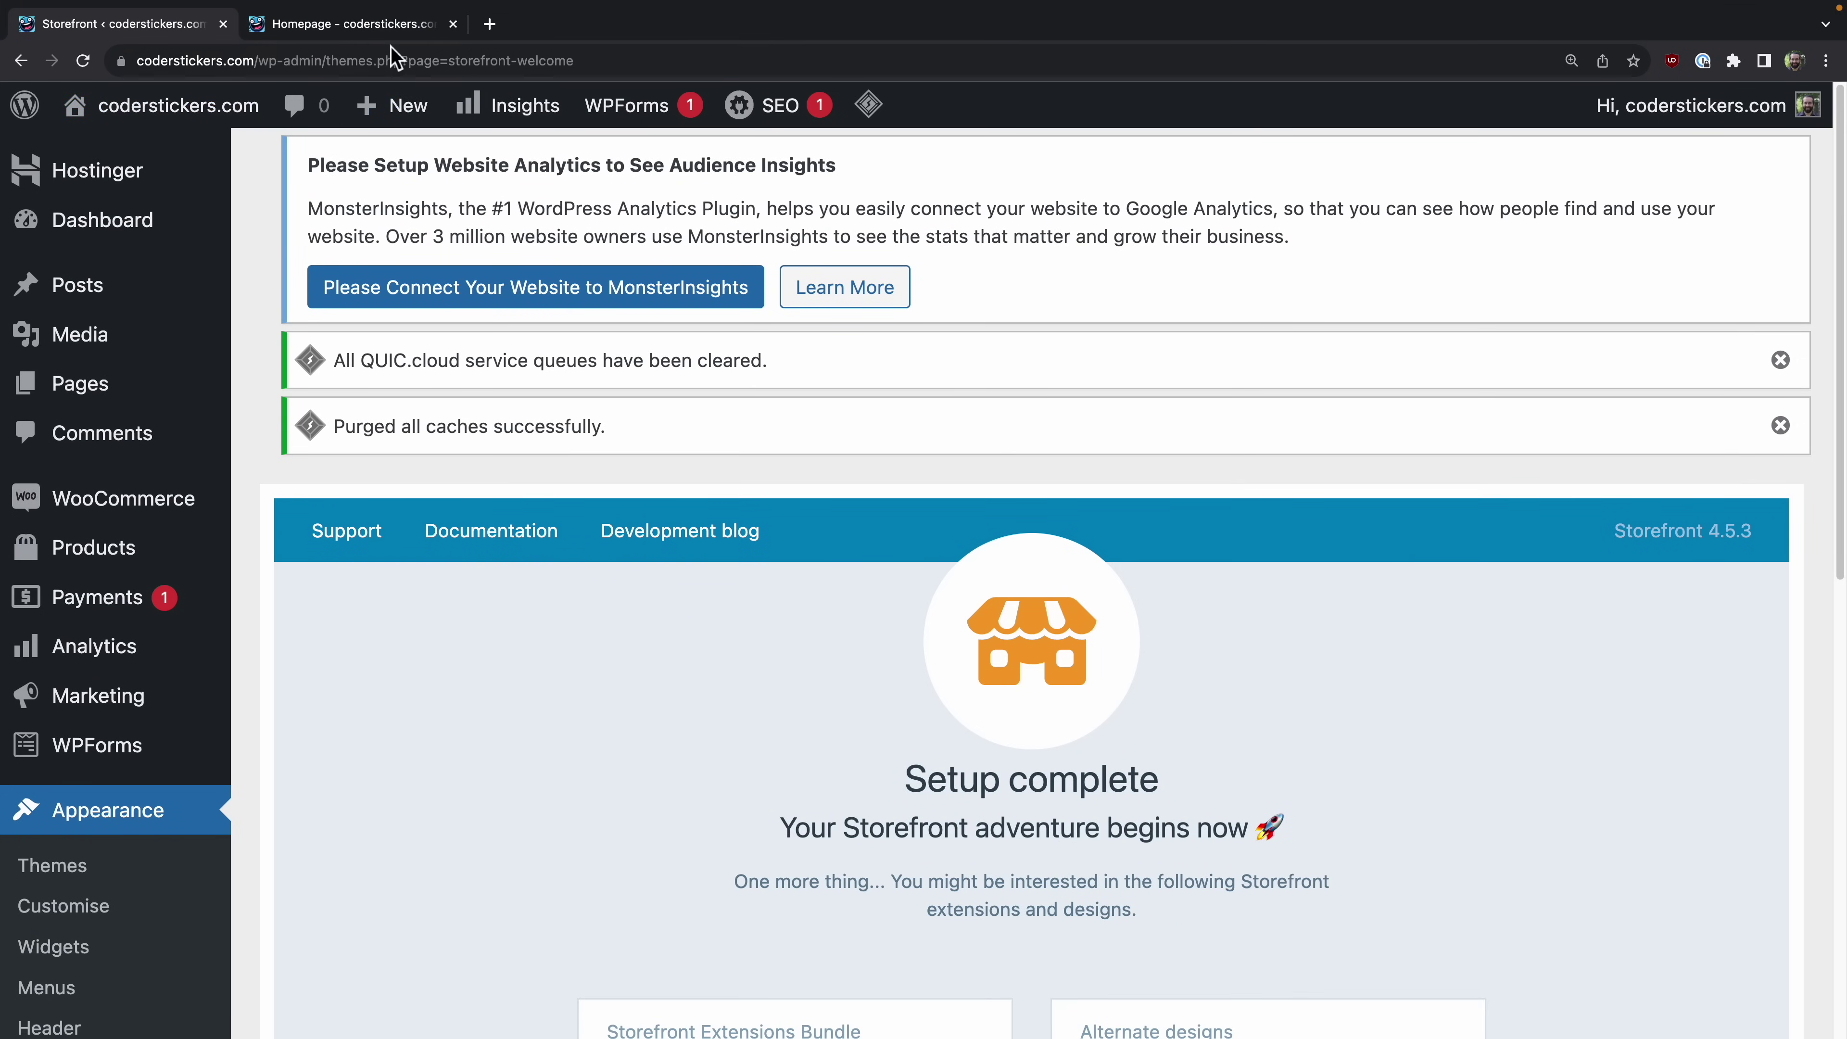
click(392, 29)
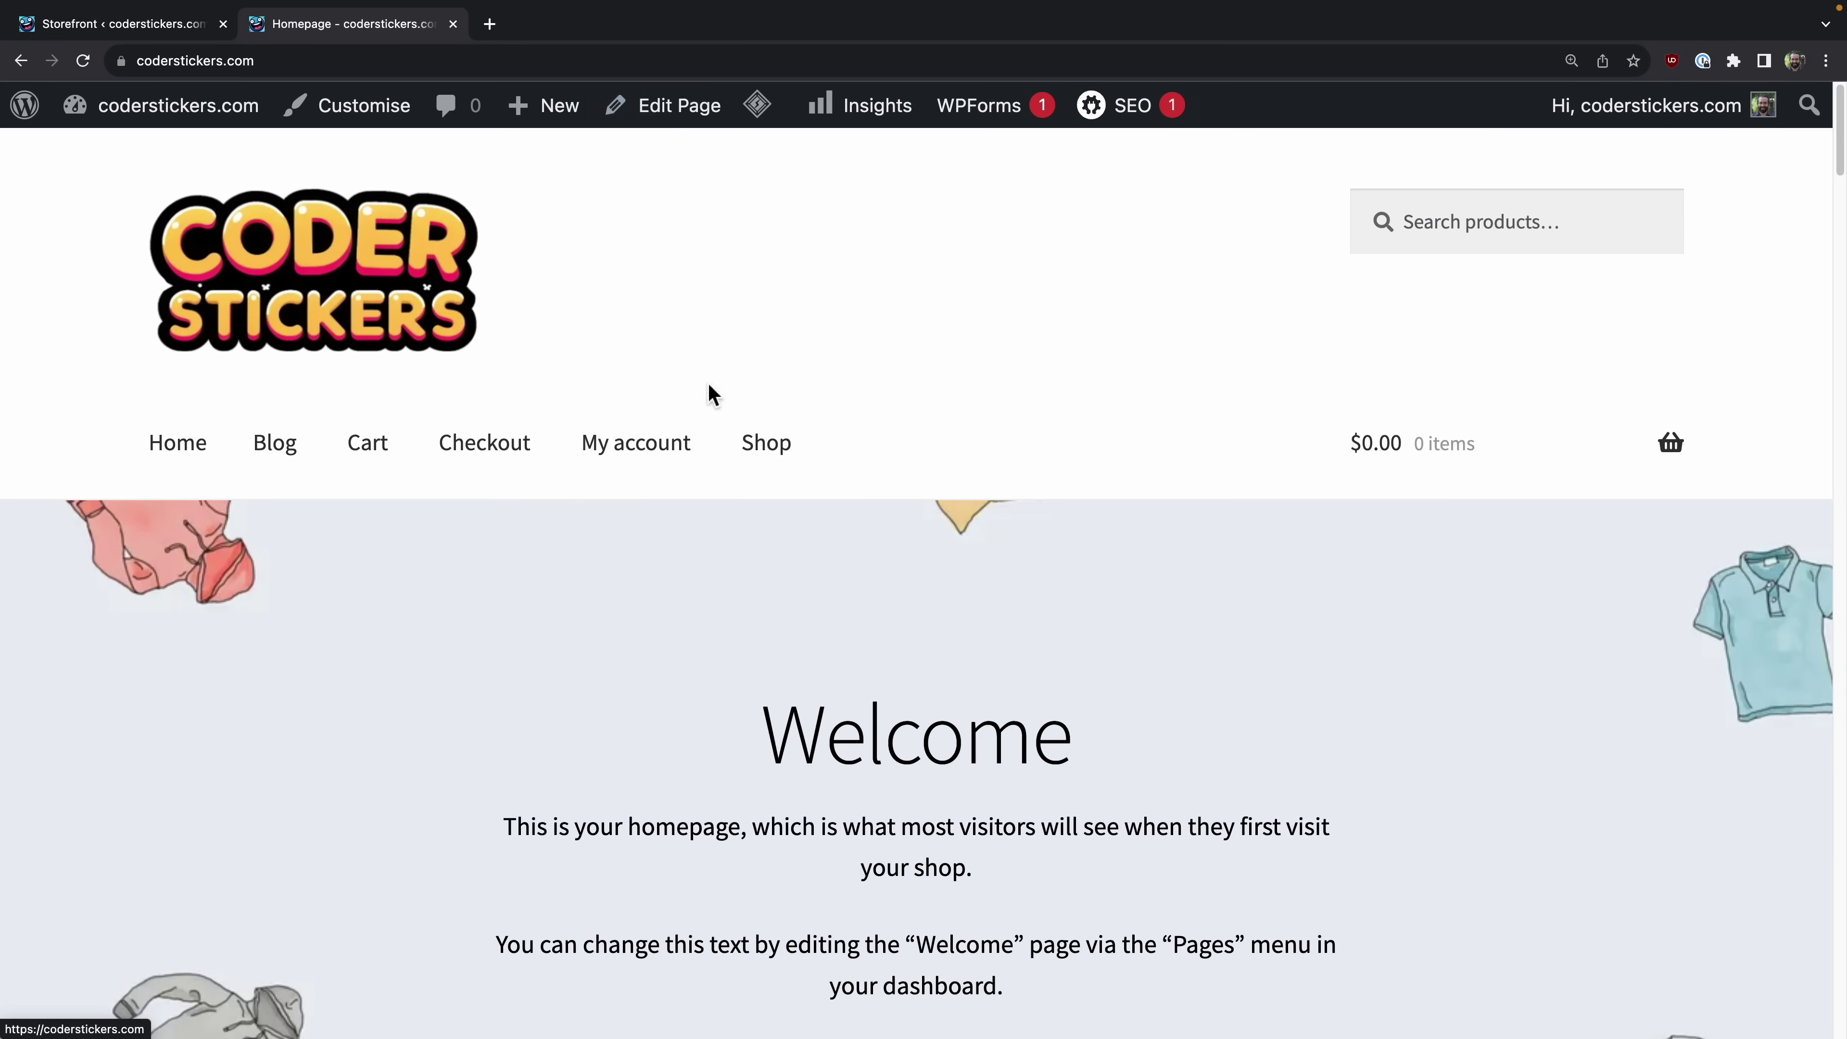
scroll(966, 760, down, 10)
scroll(965, 757, up, 10)
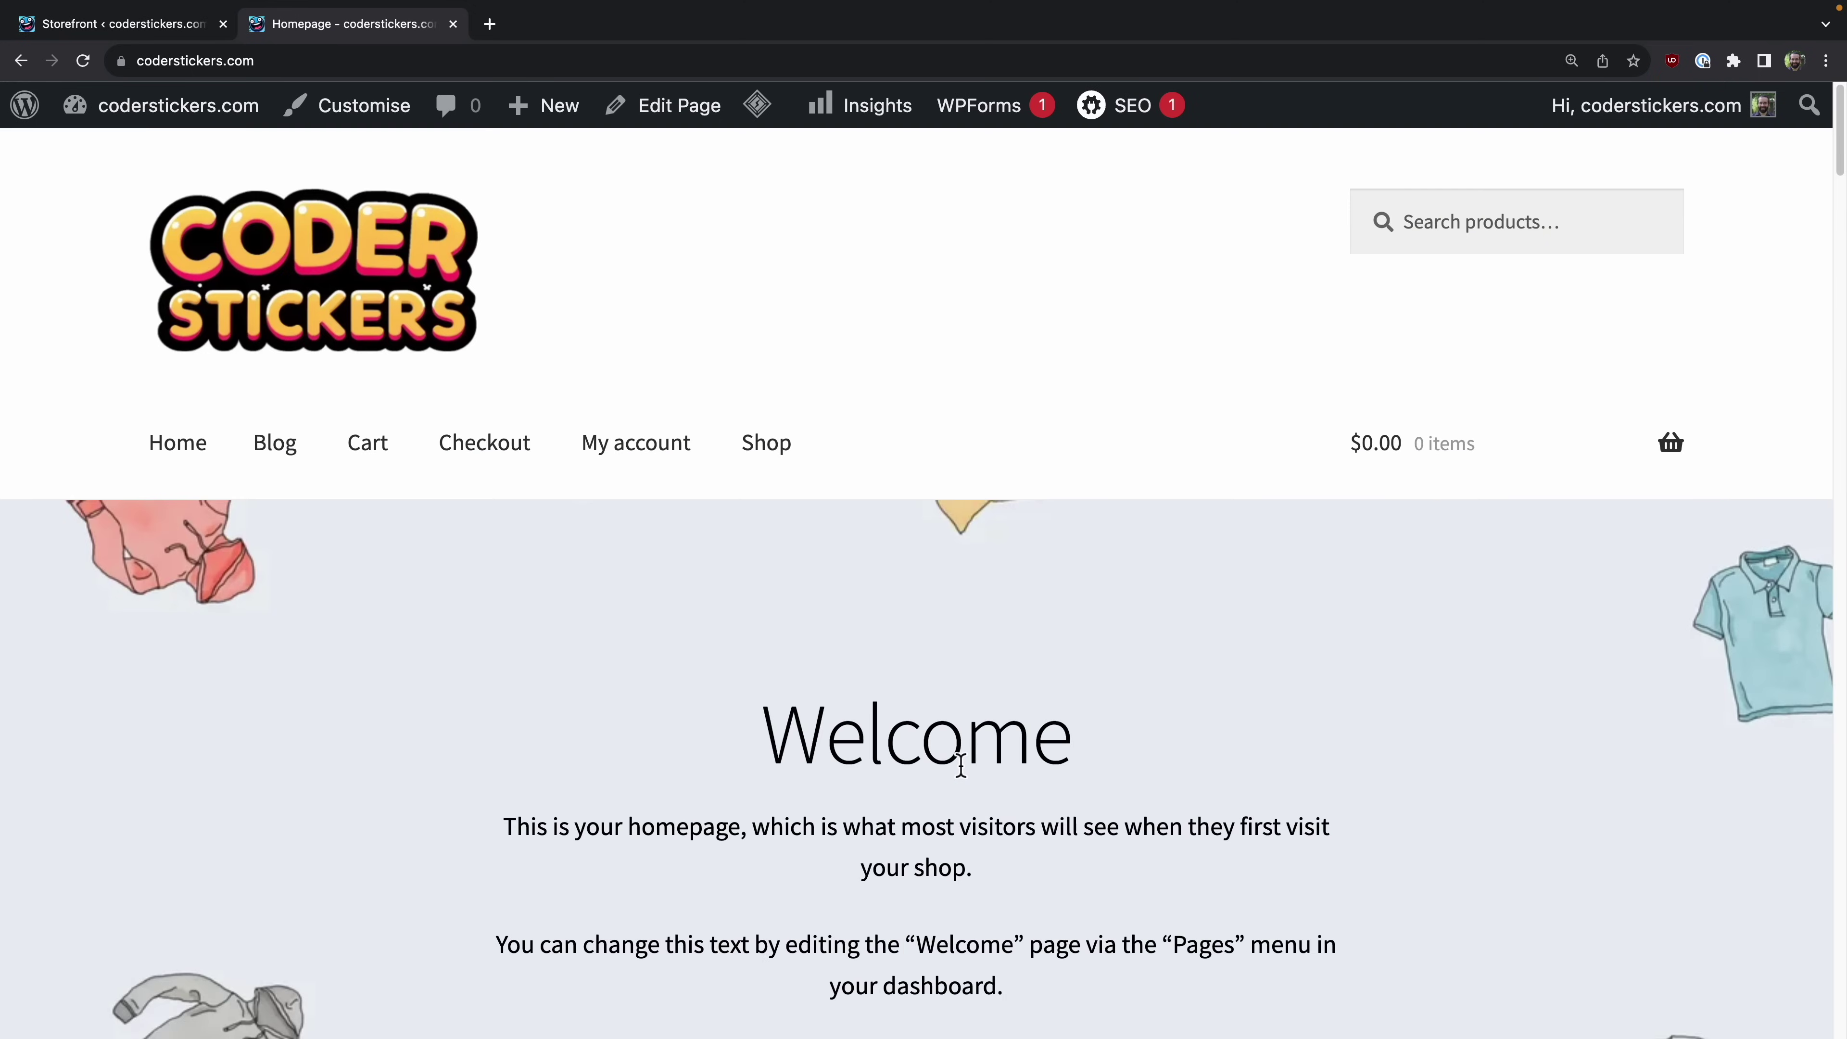
click(699, 129)
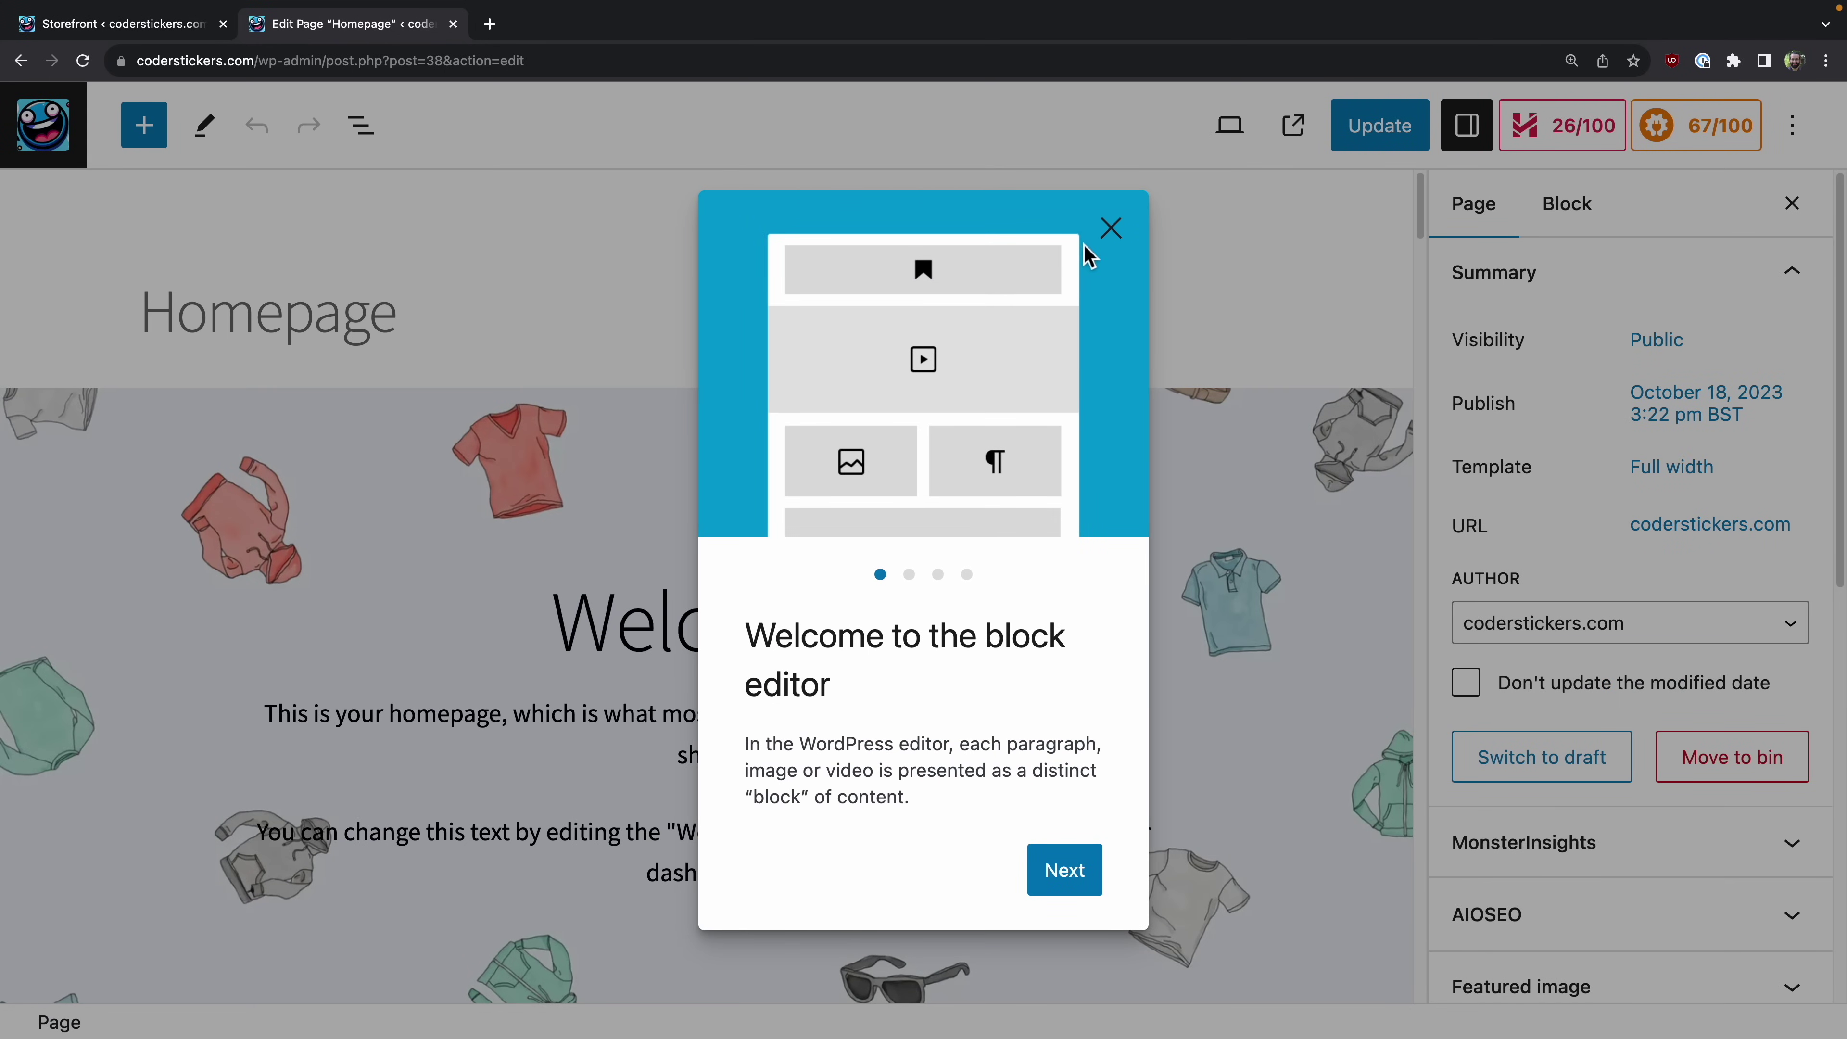
Step: Dismiss the editor welcome guide and delete the cover's Welcome heading
click(1109, 230)
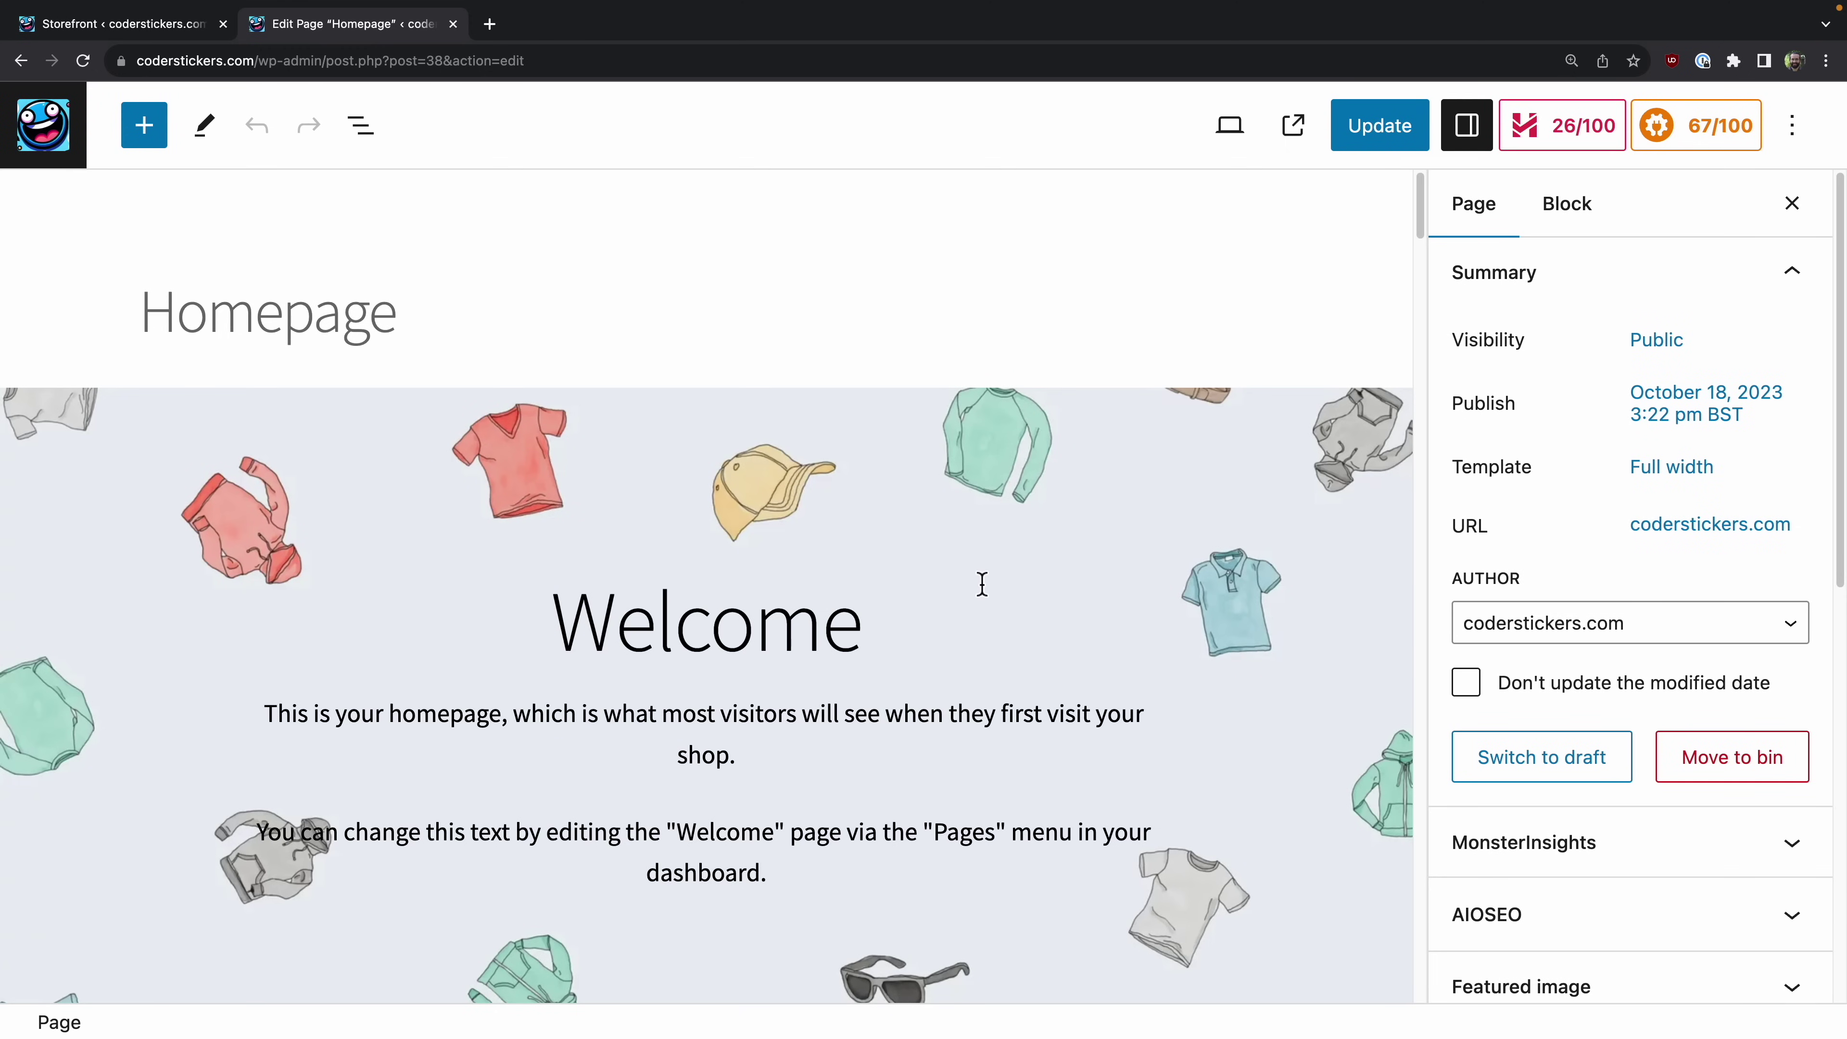
scroll(981, 585, down, 2)
double_click(565, 444)
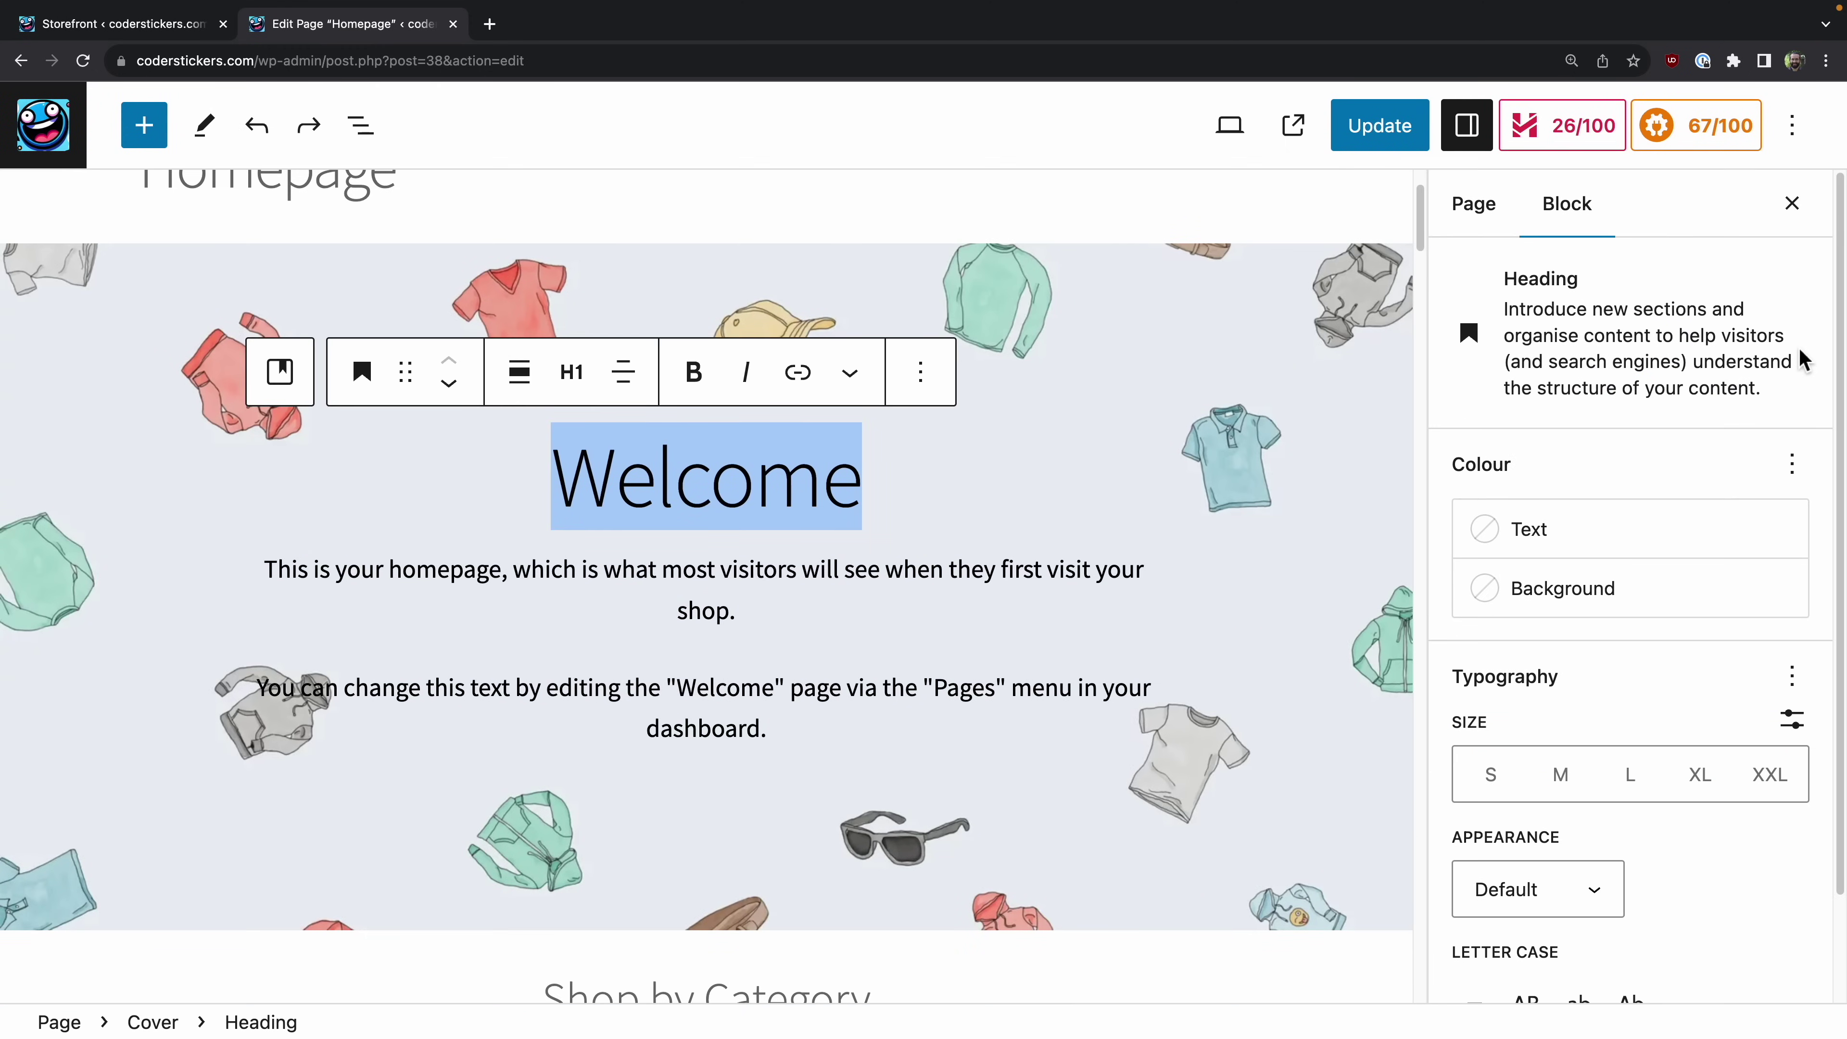
key(BackSpace)
key(BackSpace)
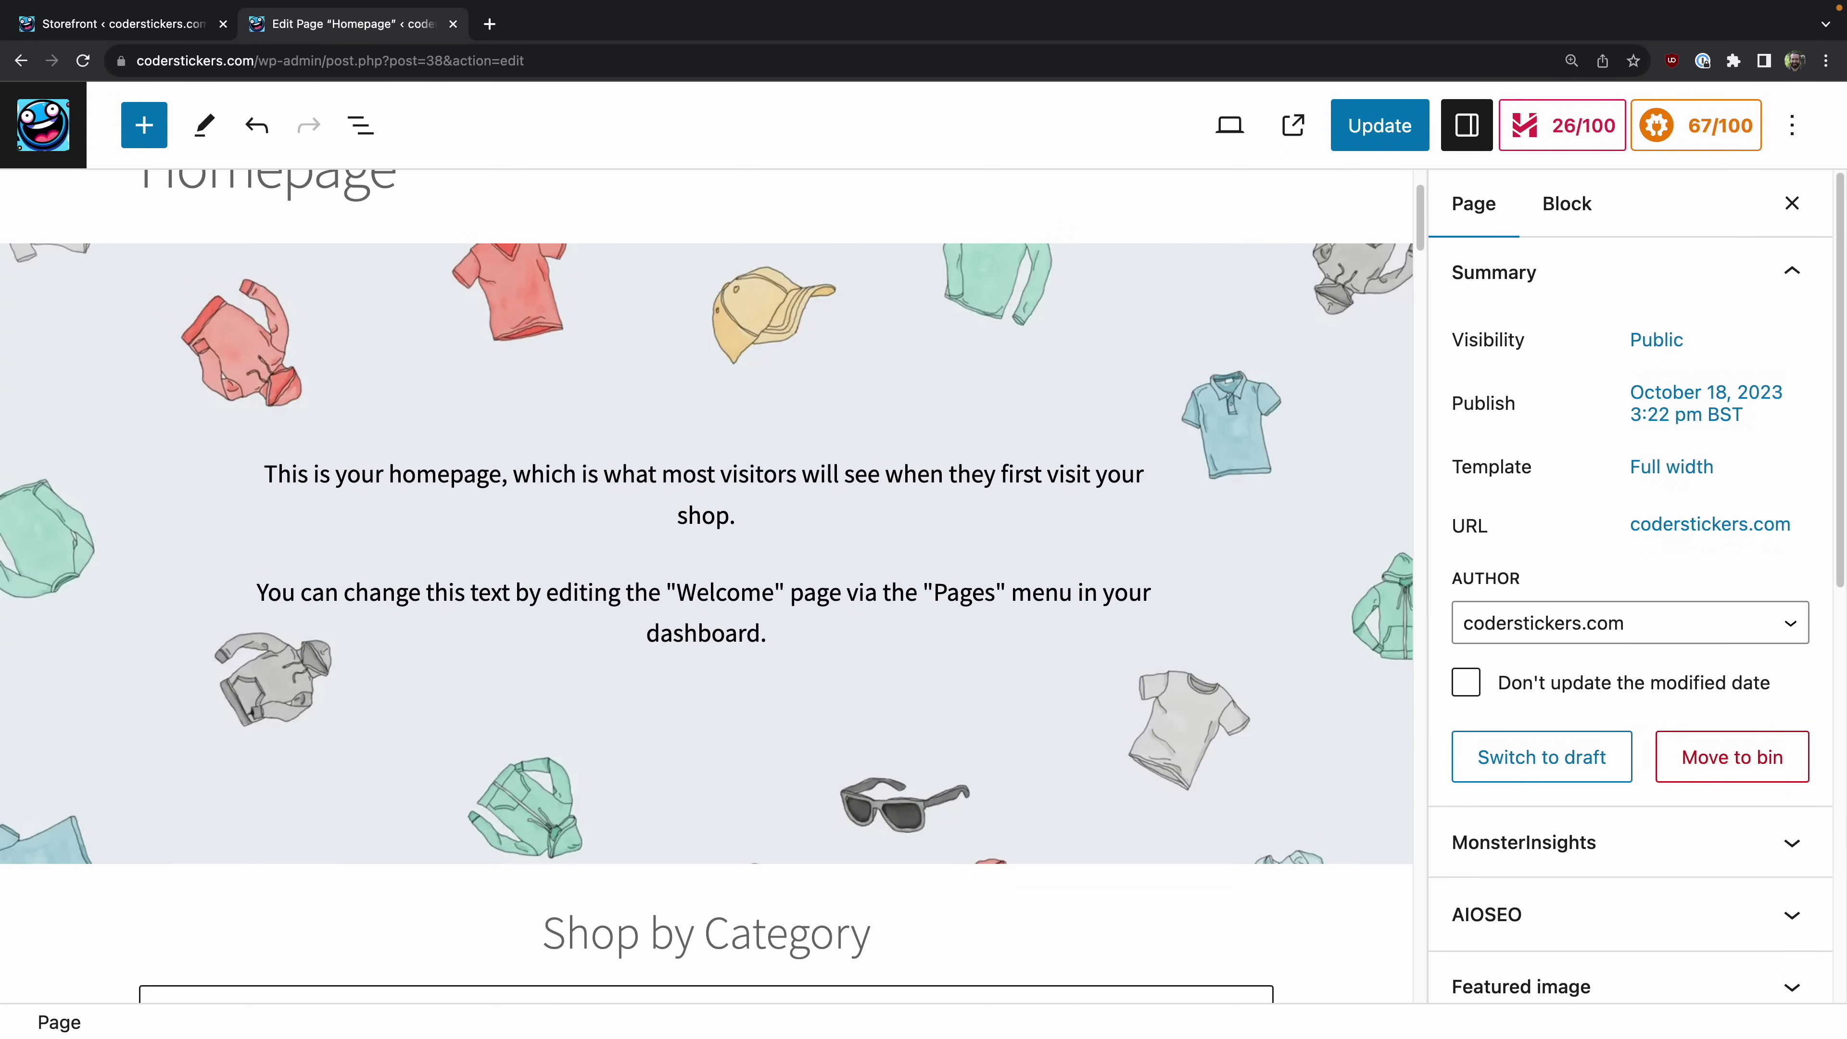
Step: Delete both intro paragraphs and type / in the remaining empty block
click(774, 640)
drag(845, 631, 4, 451)
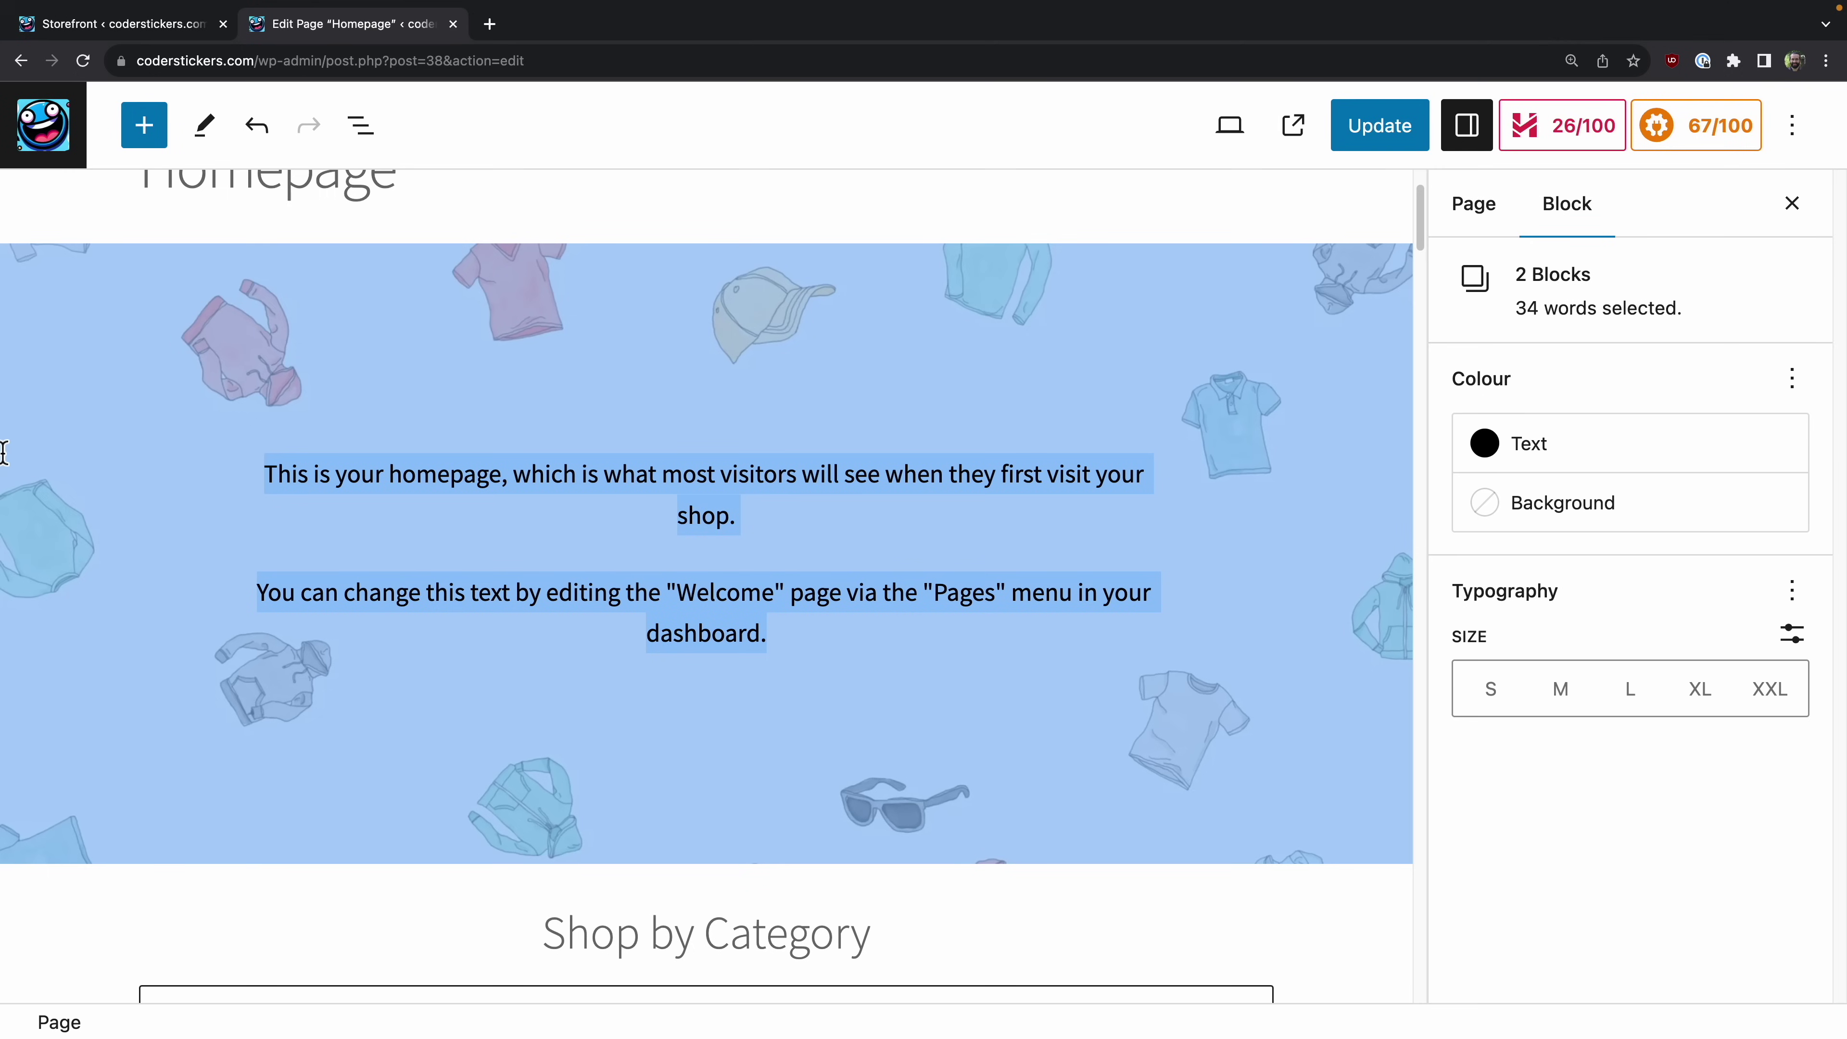
key(BackSpace)
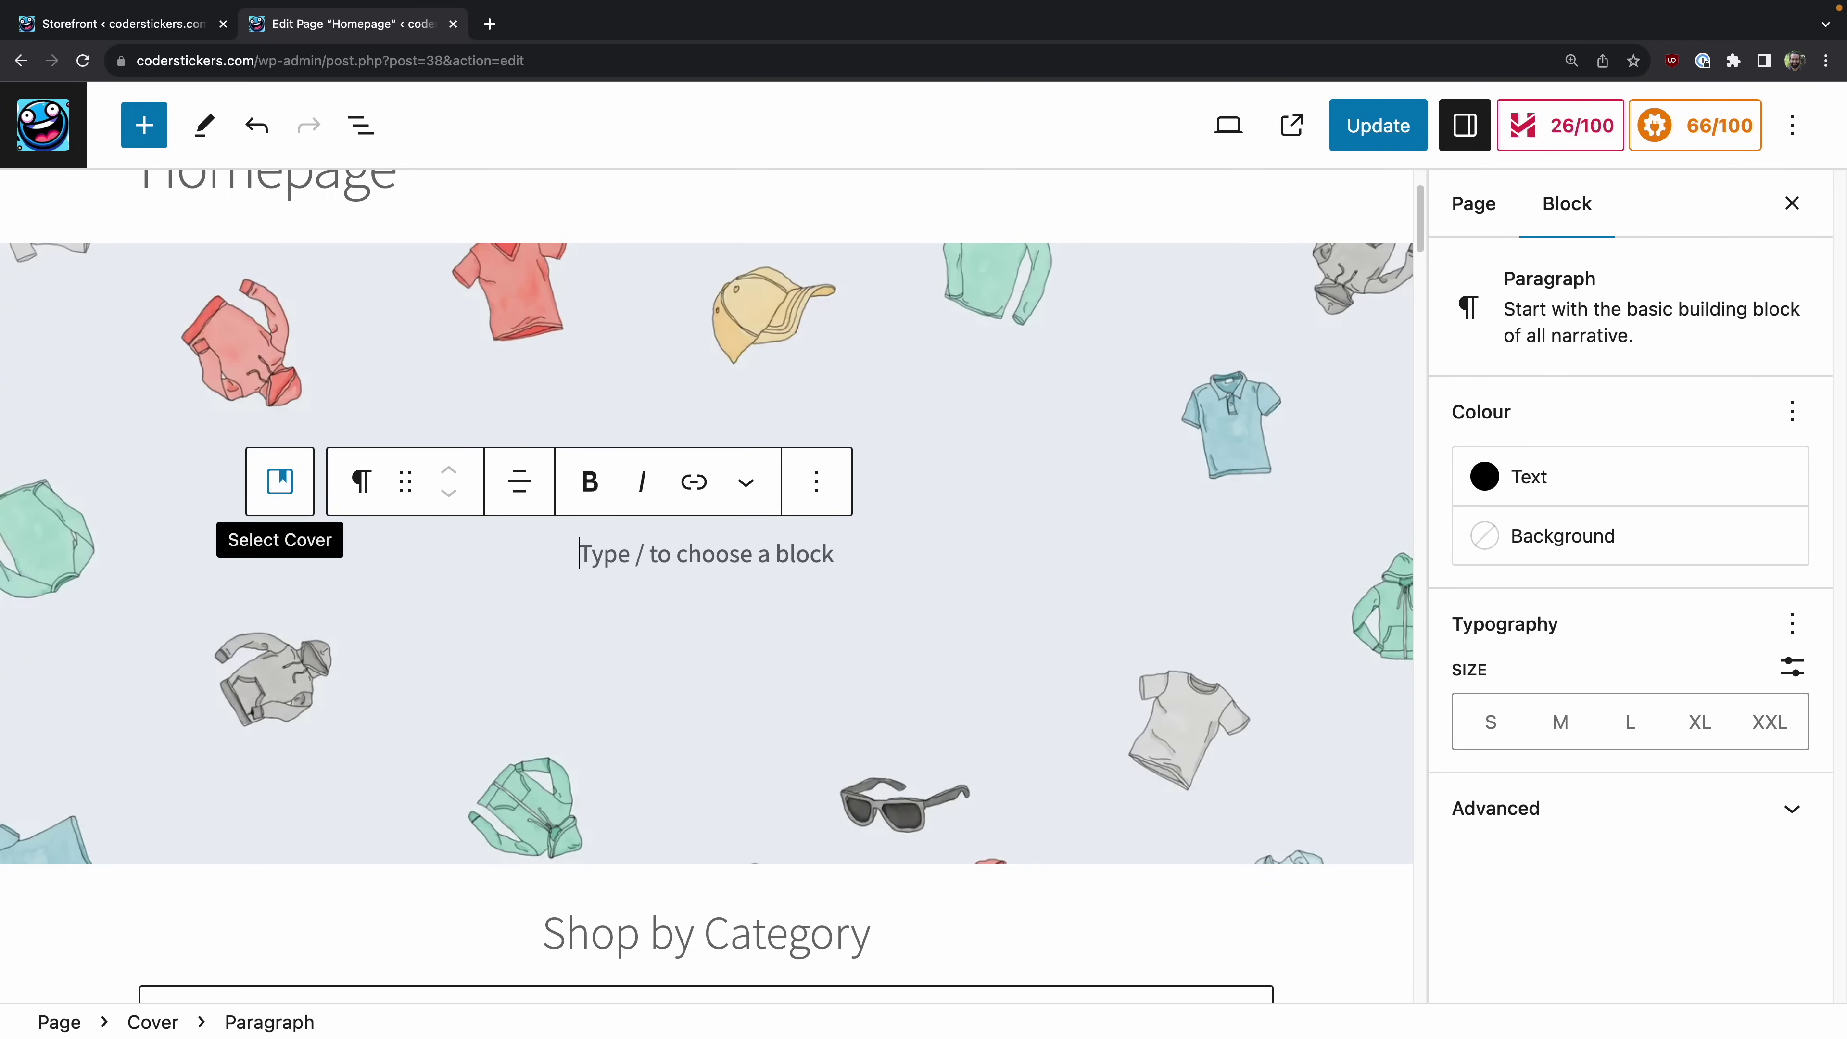
text(/)
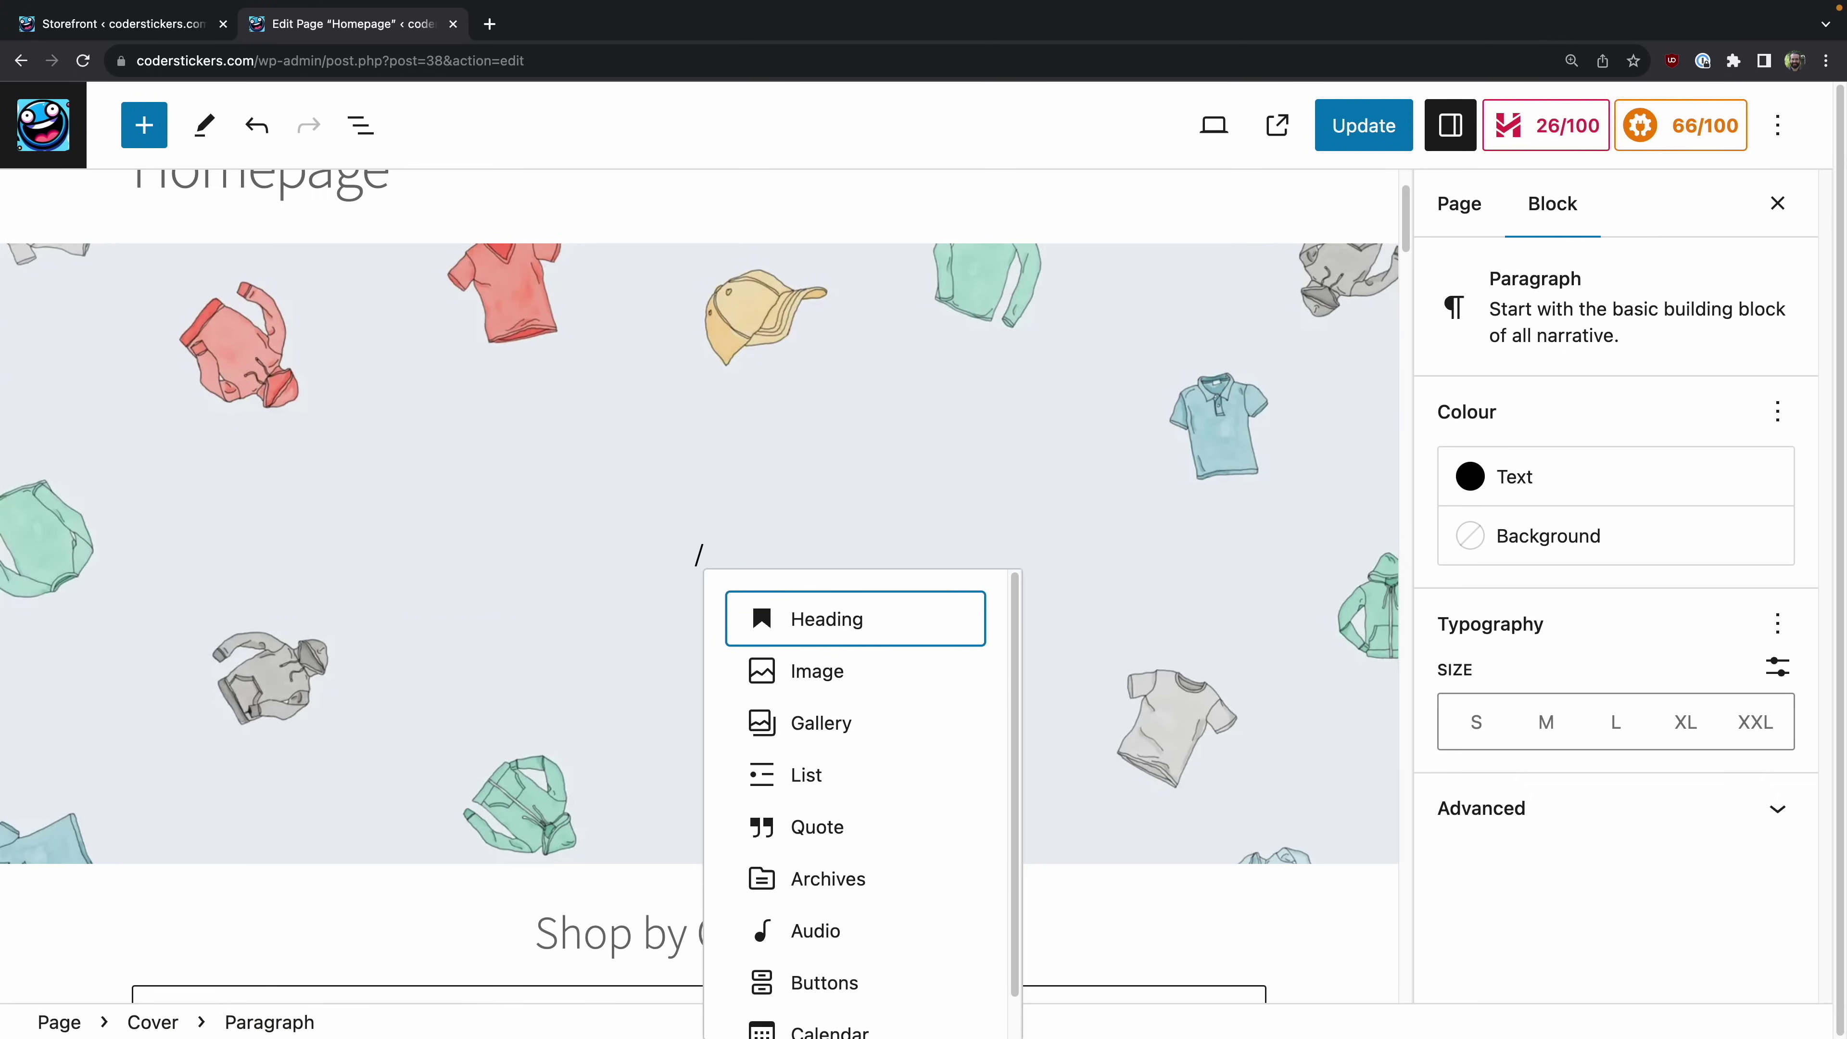
Step: Insert the Coder Stickers laptop logo from the Media Library as an image block and centre it
click(920, 688)
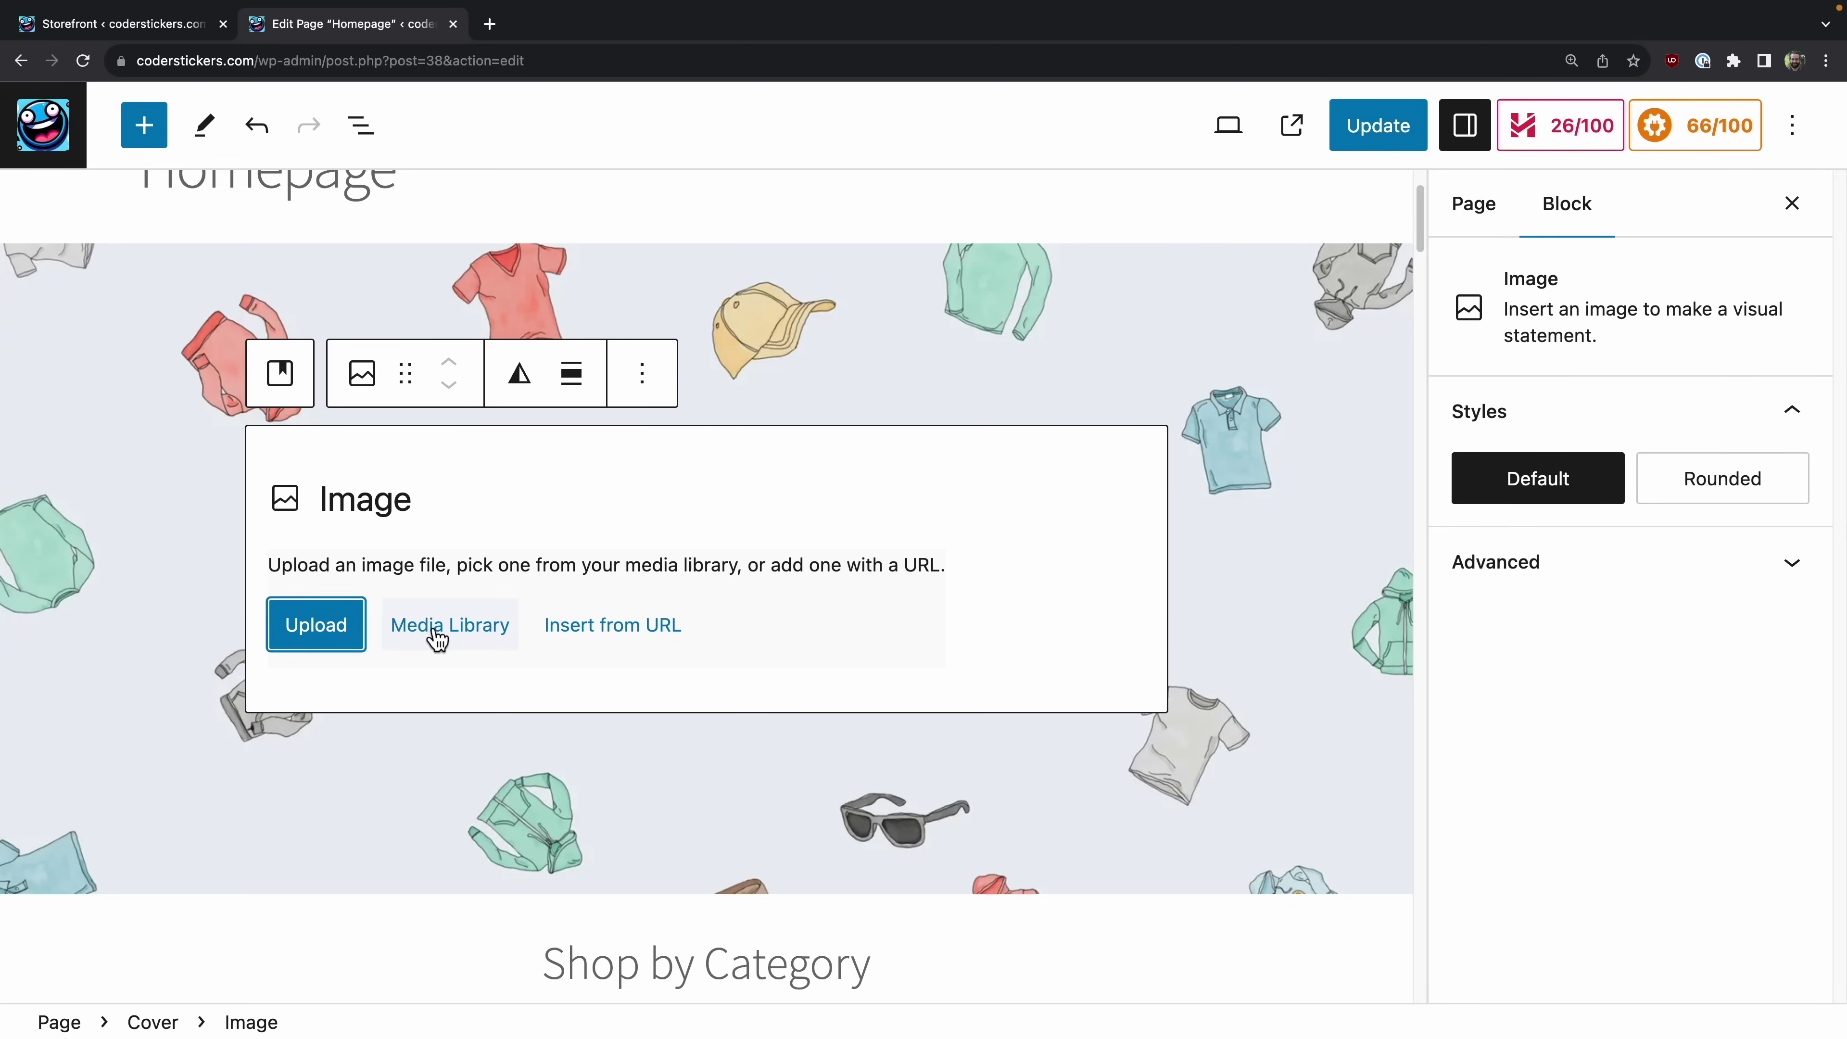
click(433, 629)
scroll(676, 655, down, 5)
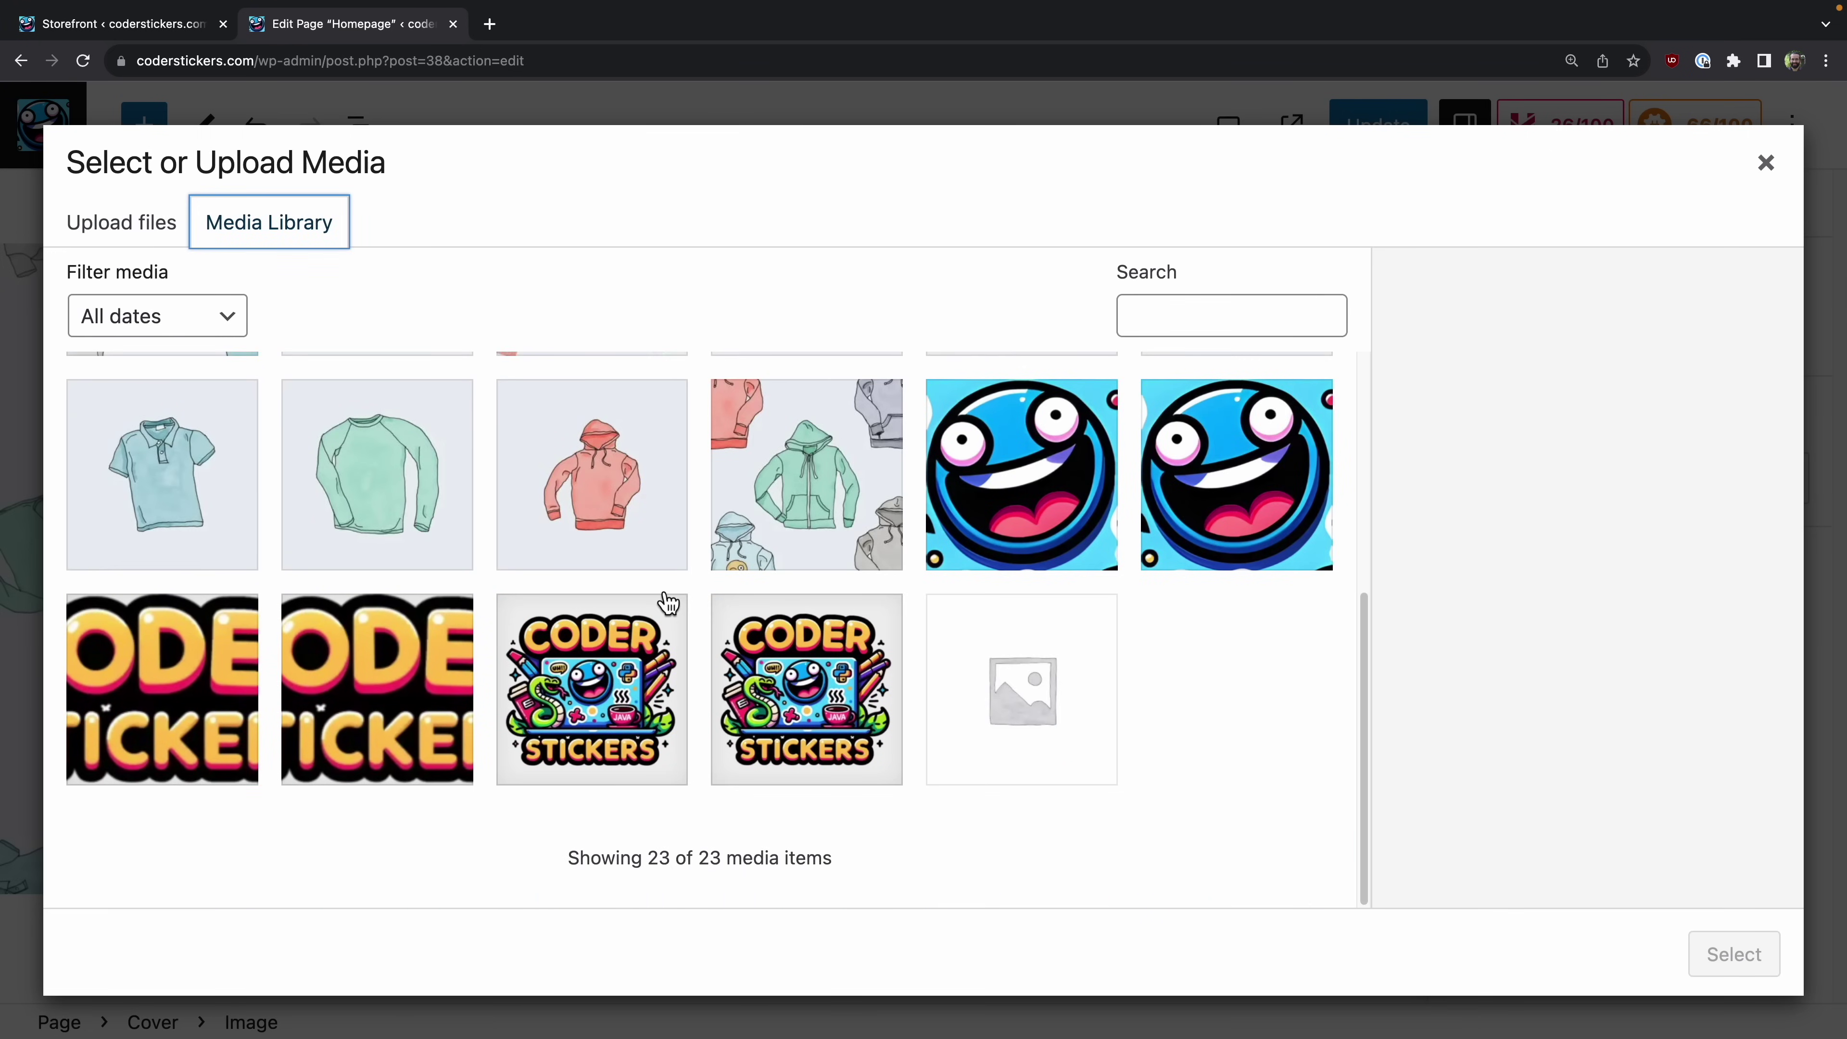
click(798, 698)
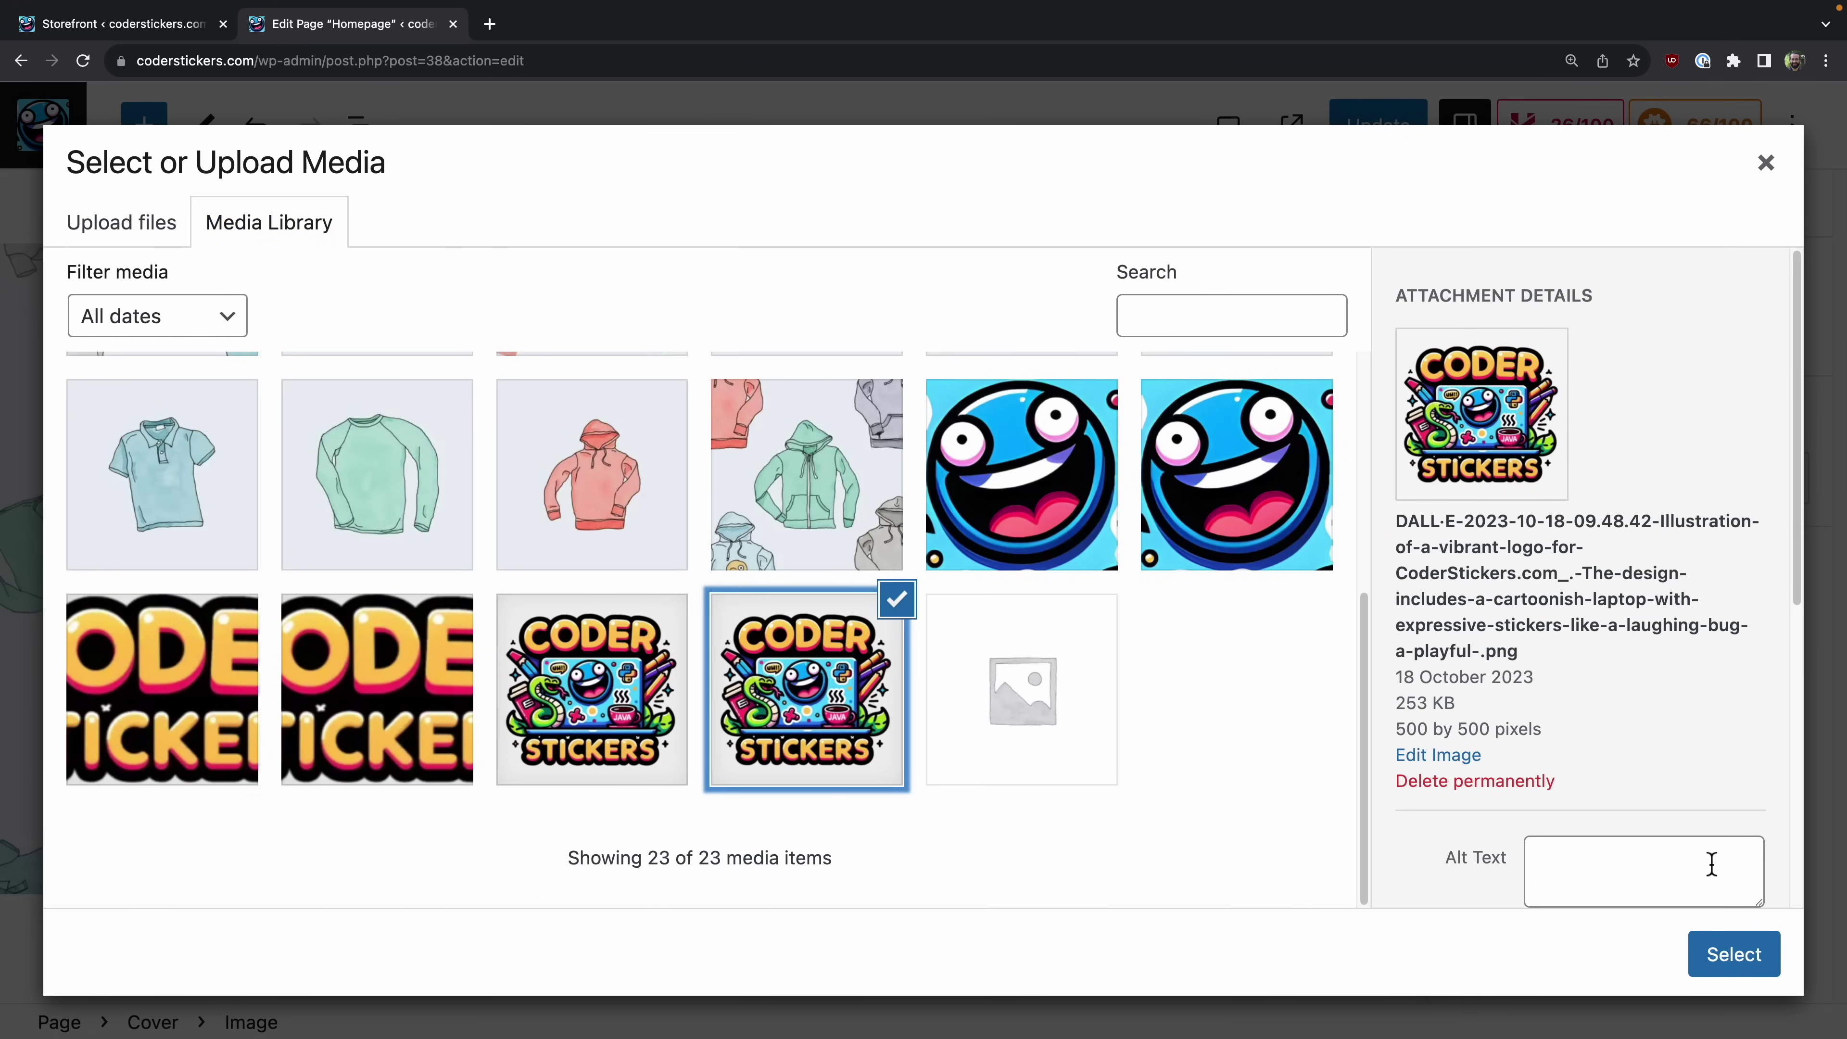
click(1729, 951)
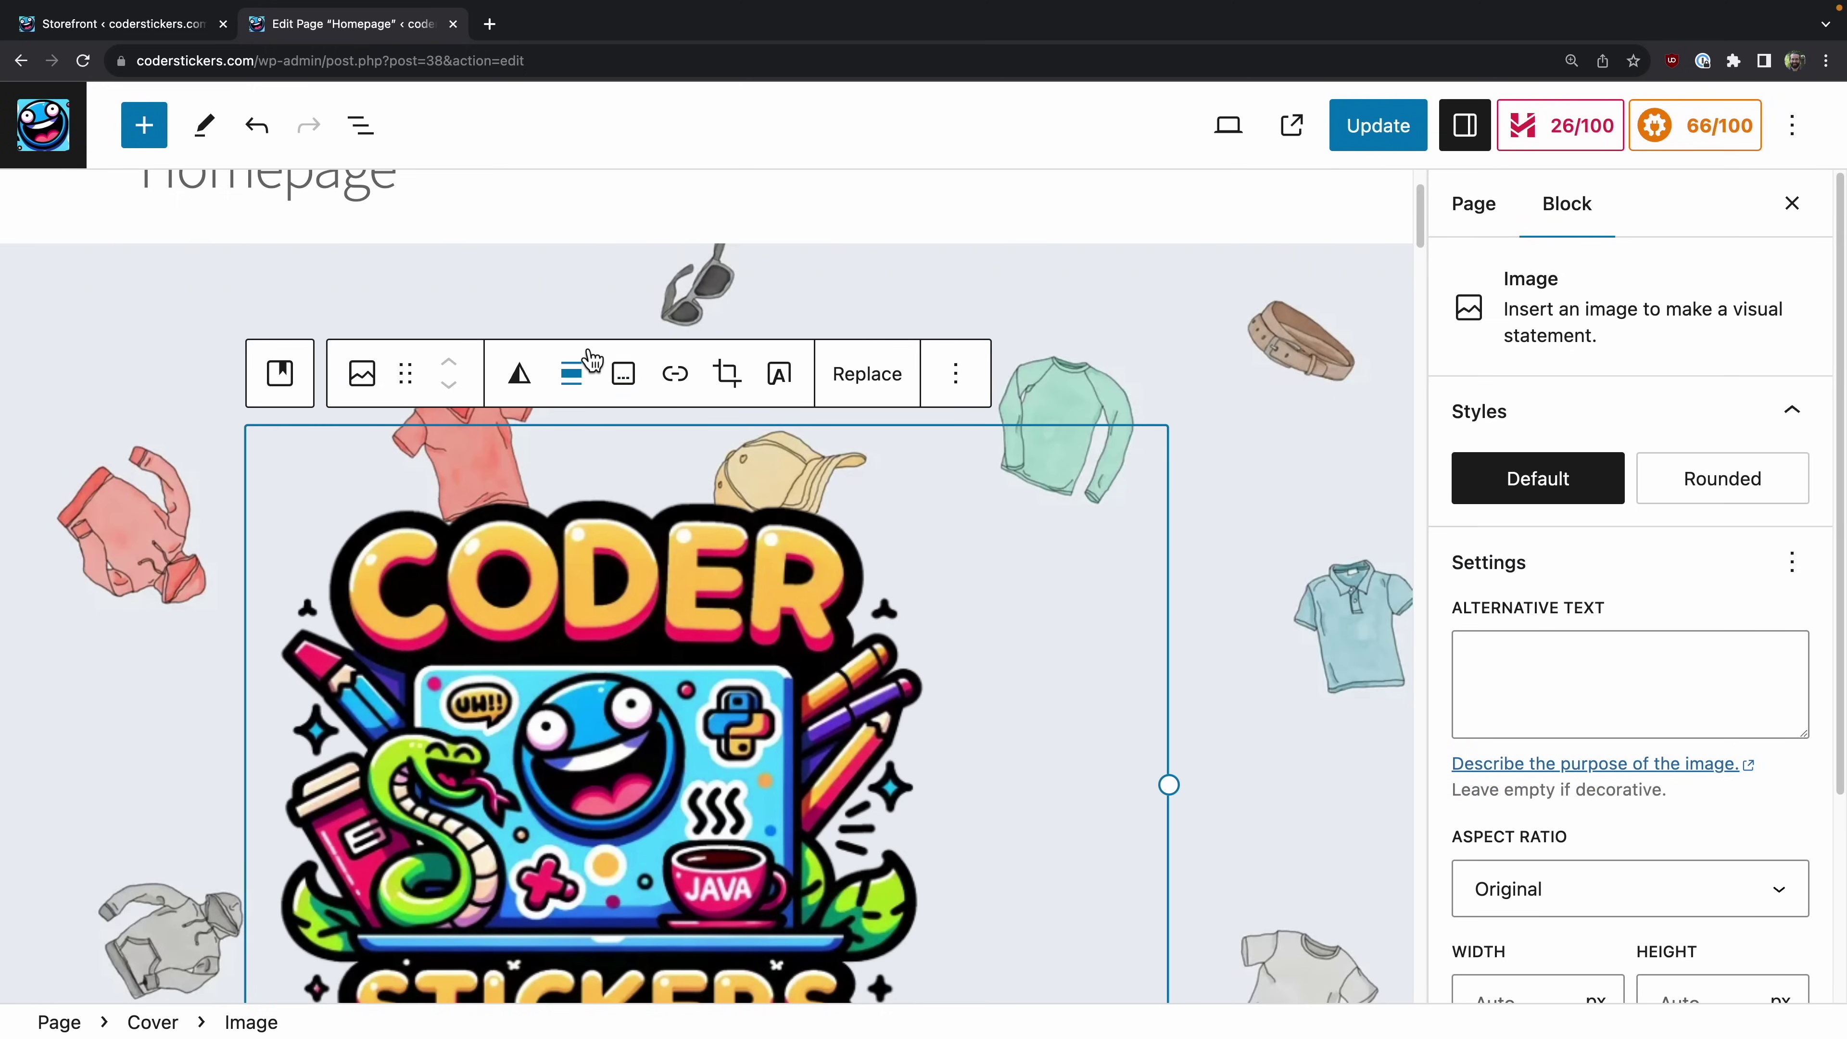
click(587, 384)
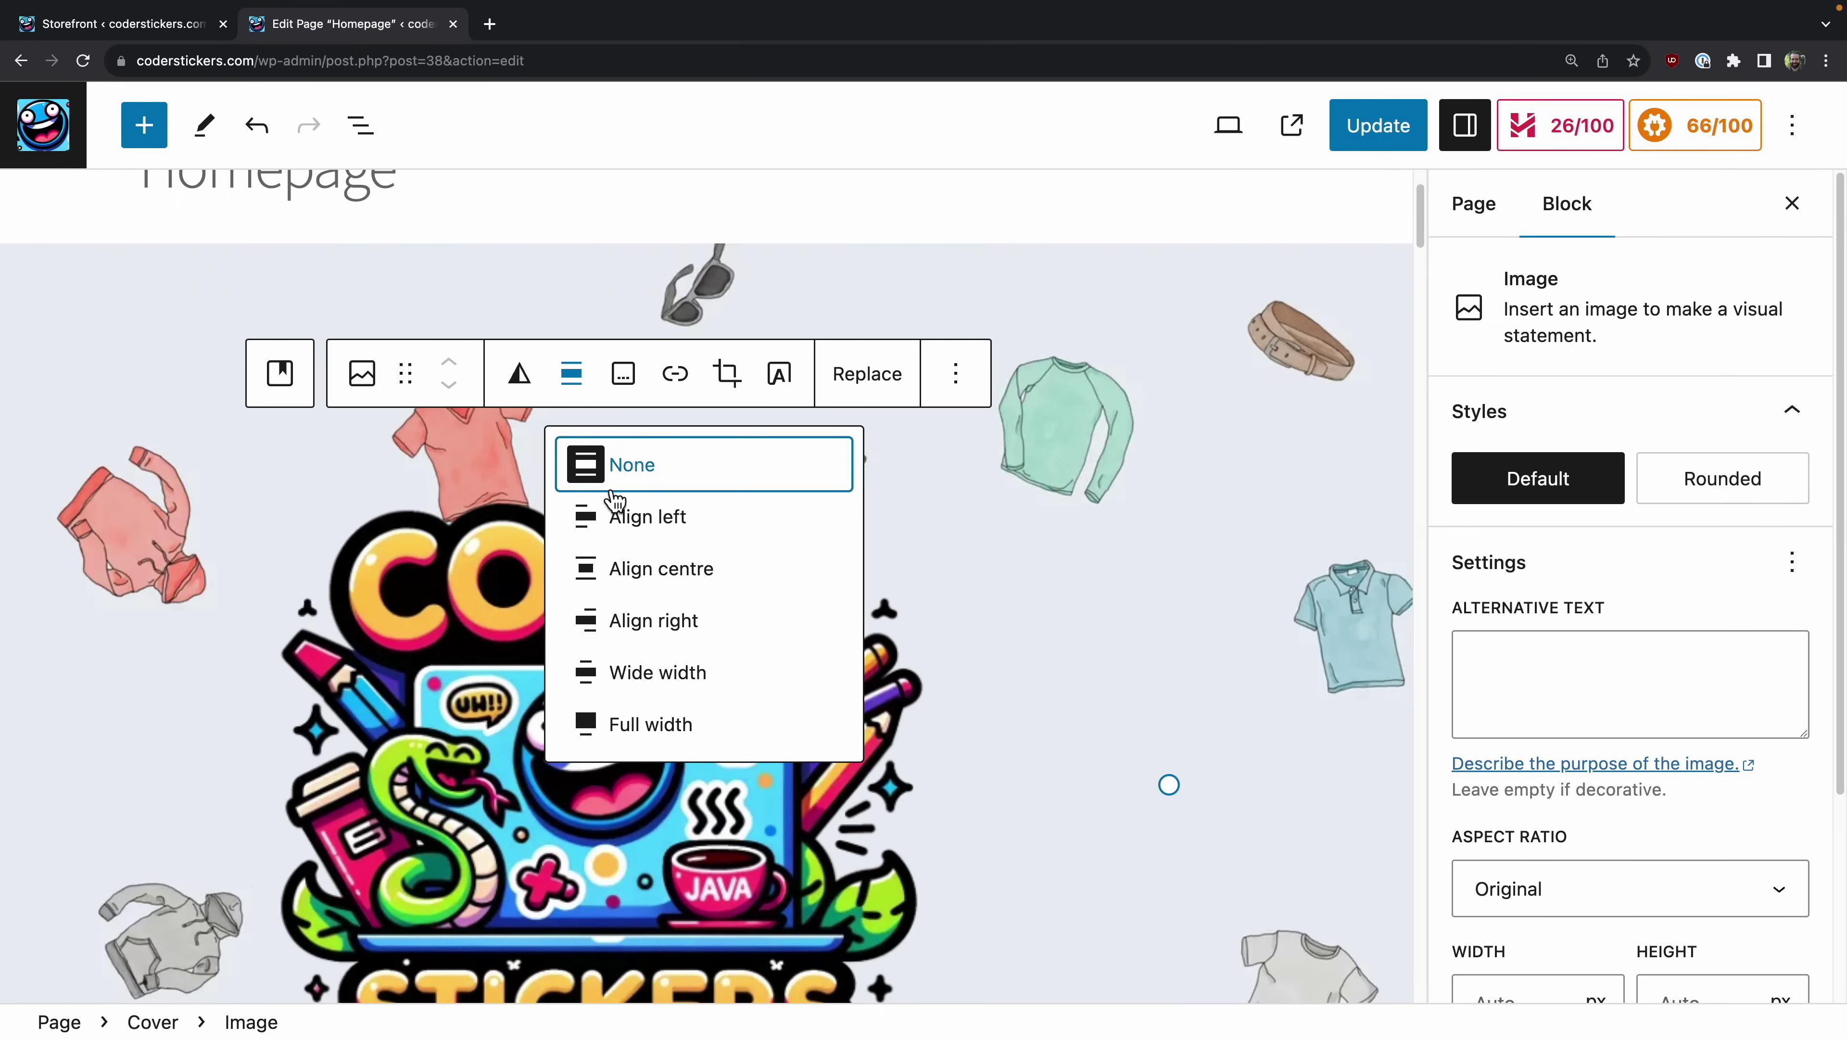
click(660, 601)
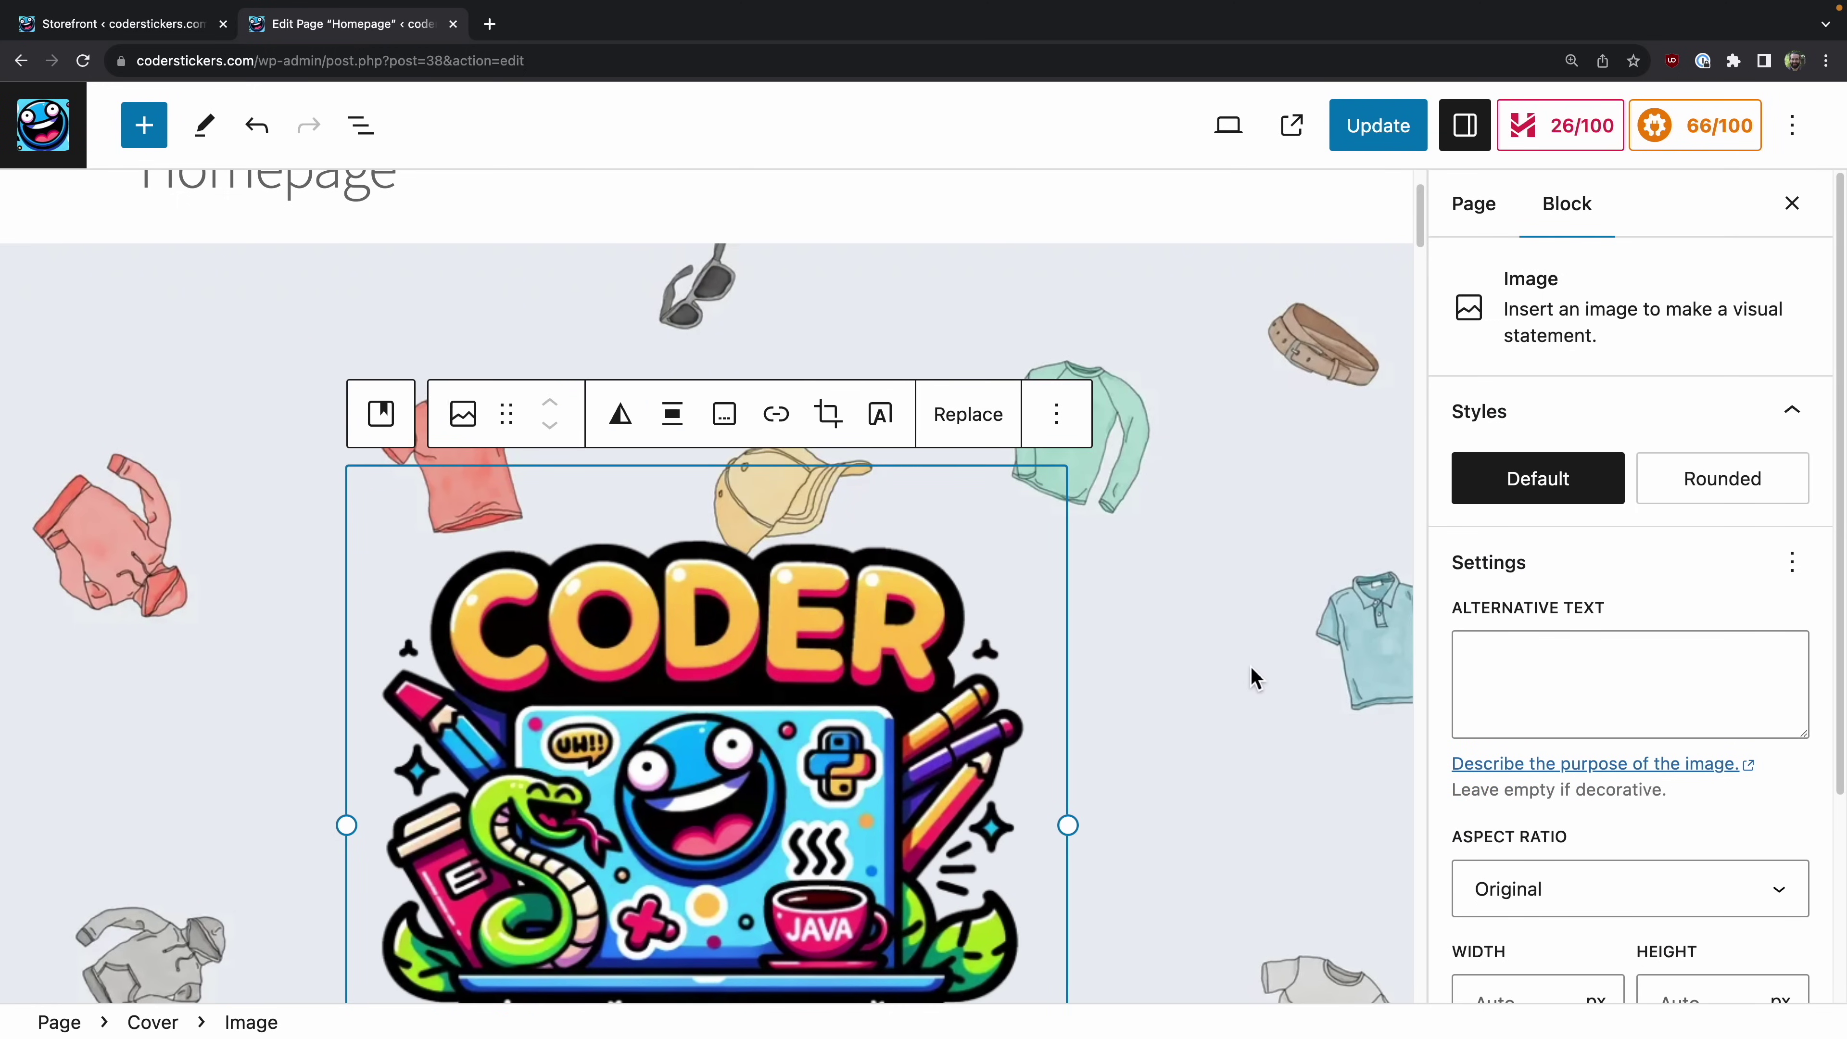
click(1241, 680)
Step: Set the logo's resolution to Medium, after briefly trying Thumbnail
click(629, 394)
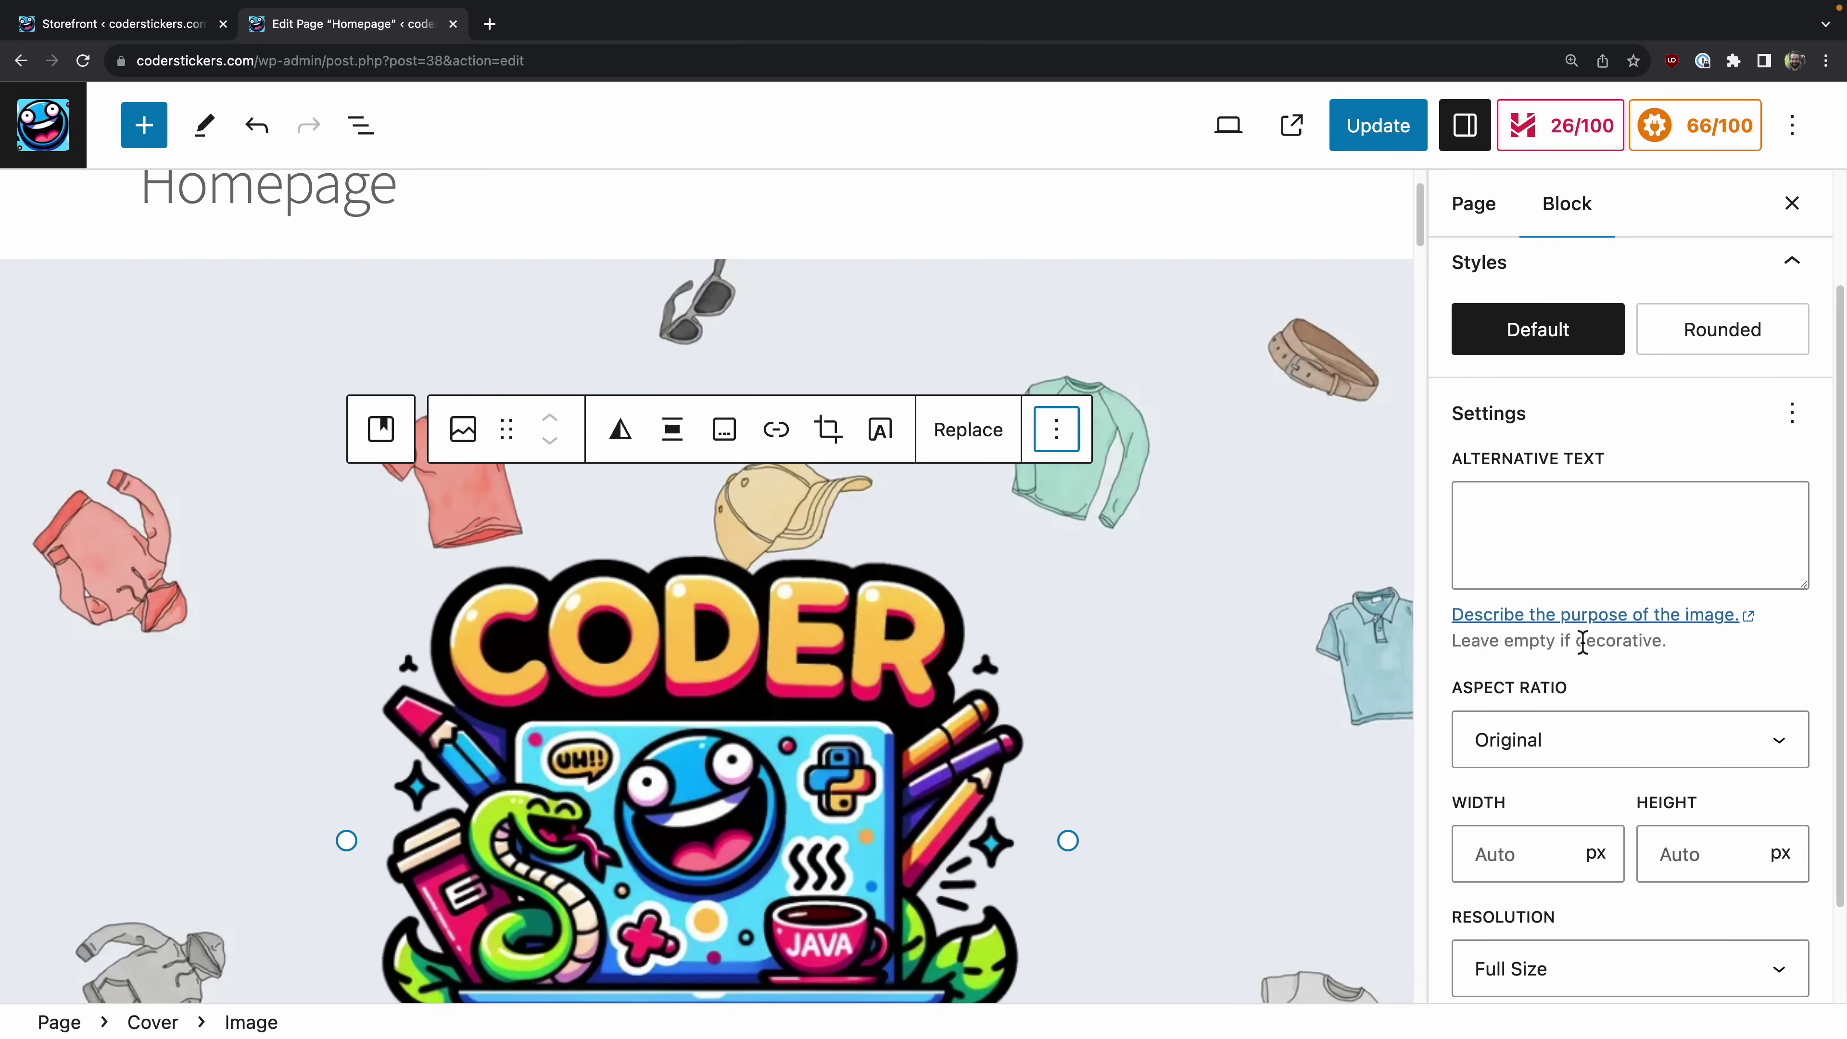
scroll(1581, 640, down, 2)
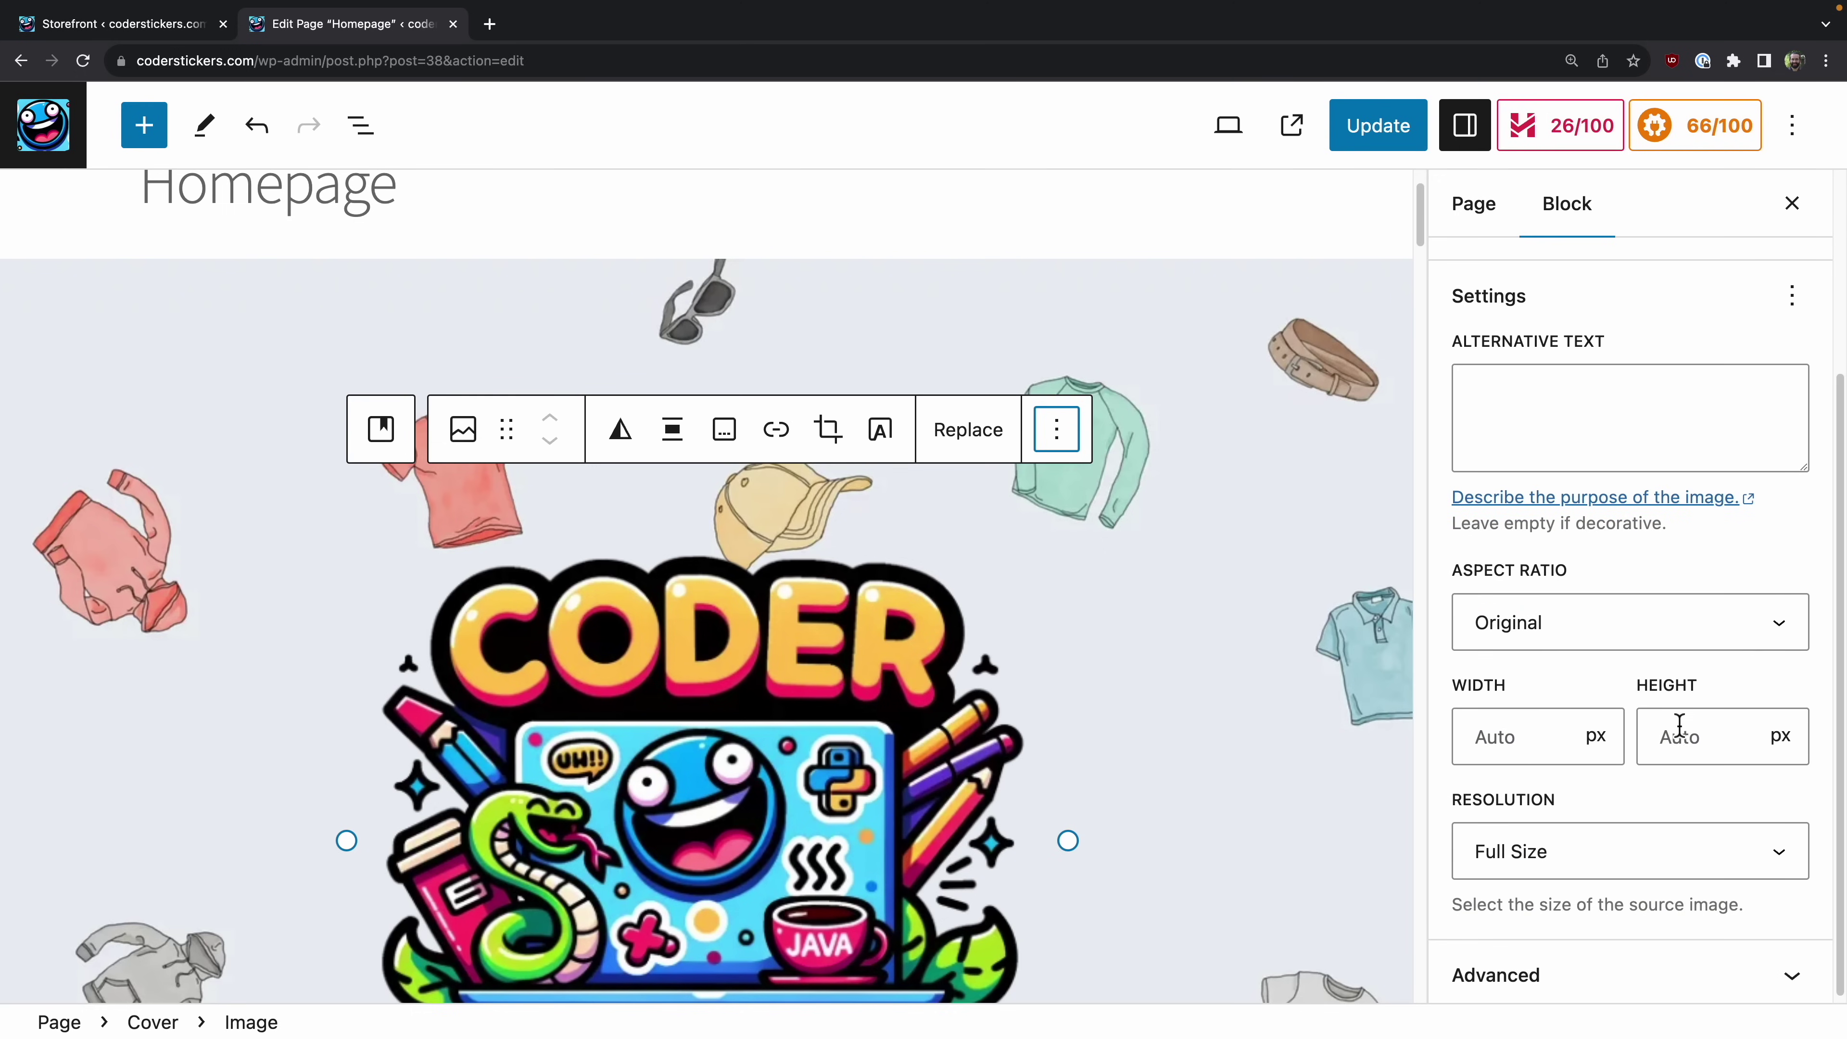
scroll(1556, 822, down, 1)
click(1561, 851)
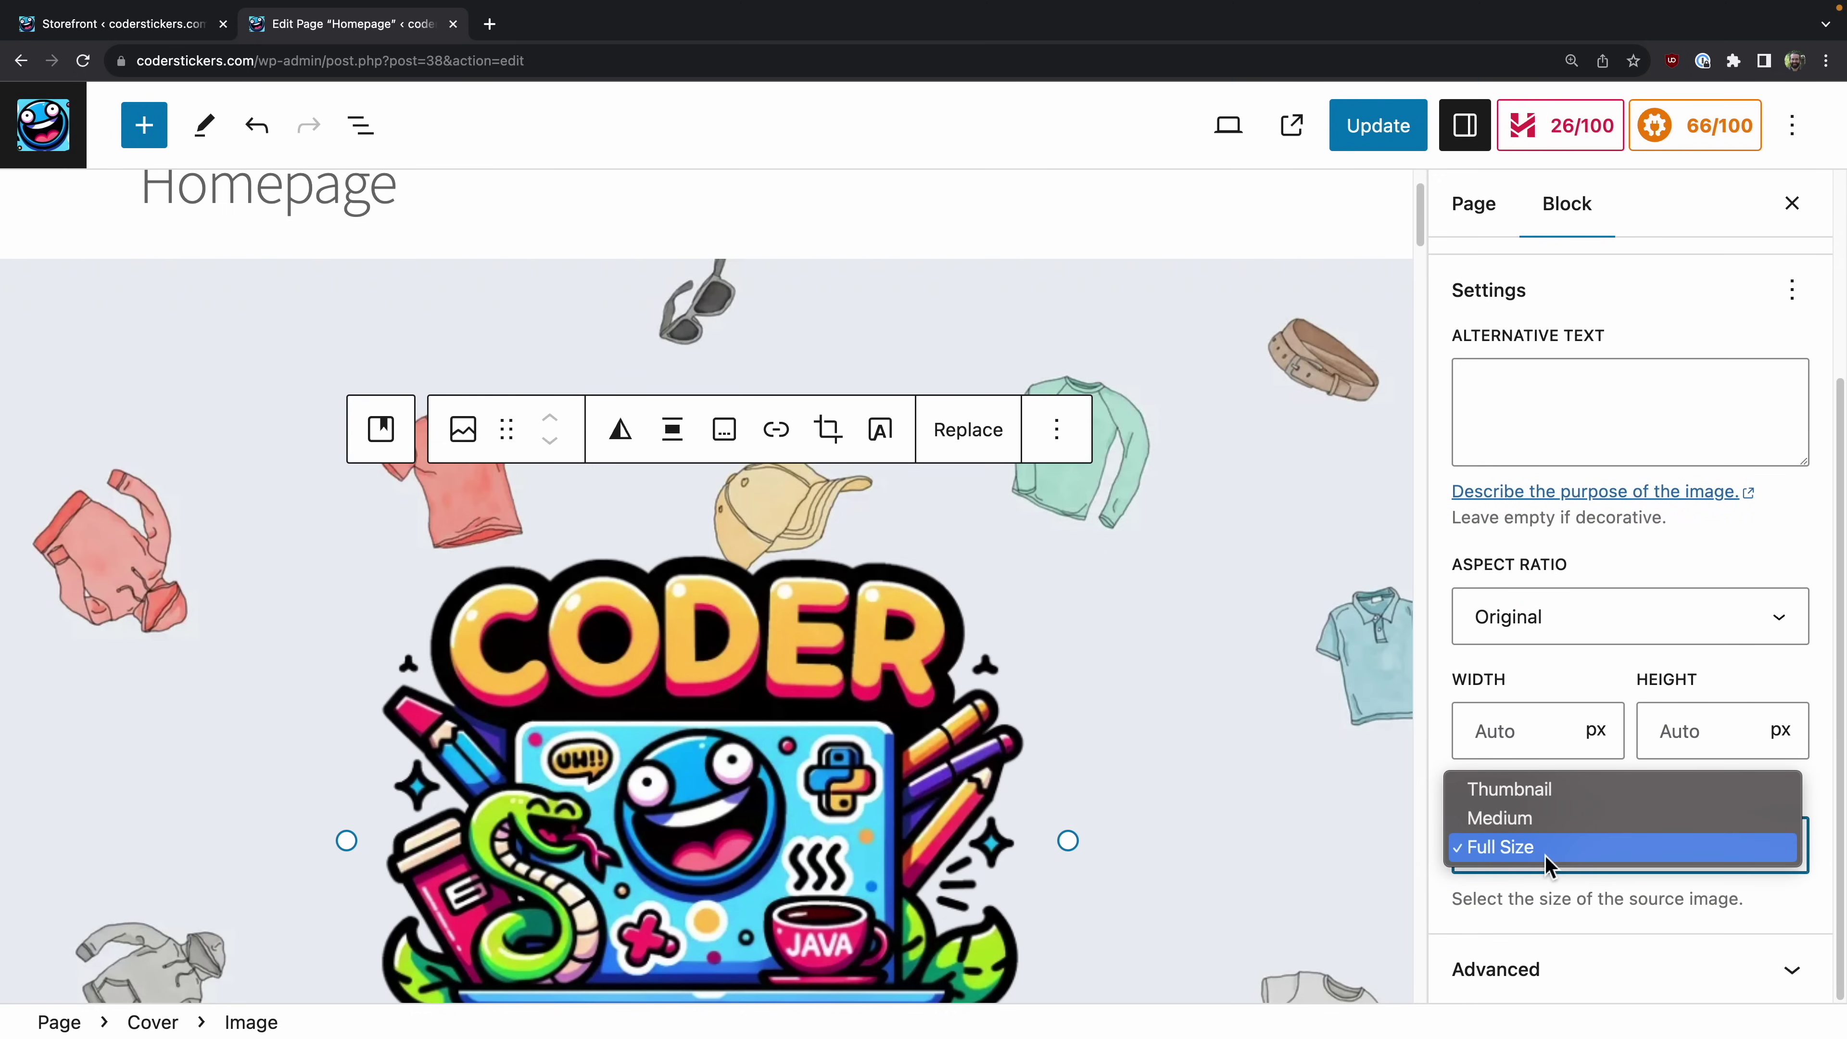
click(1546, 820)
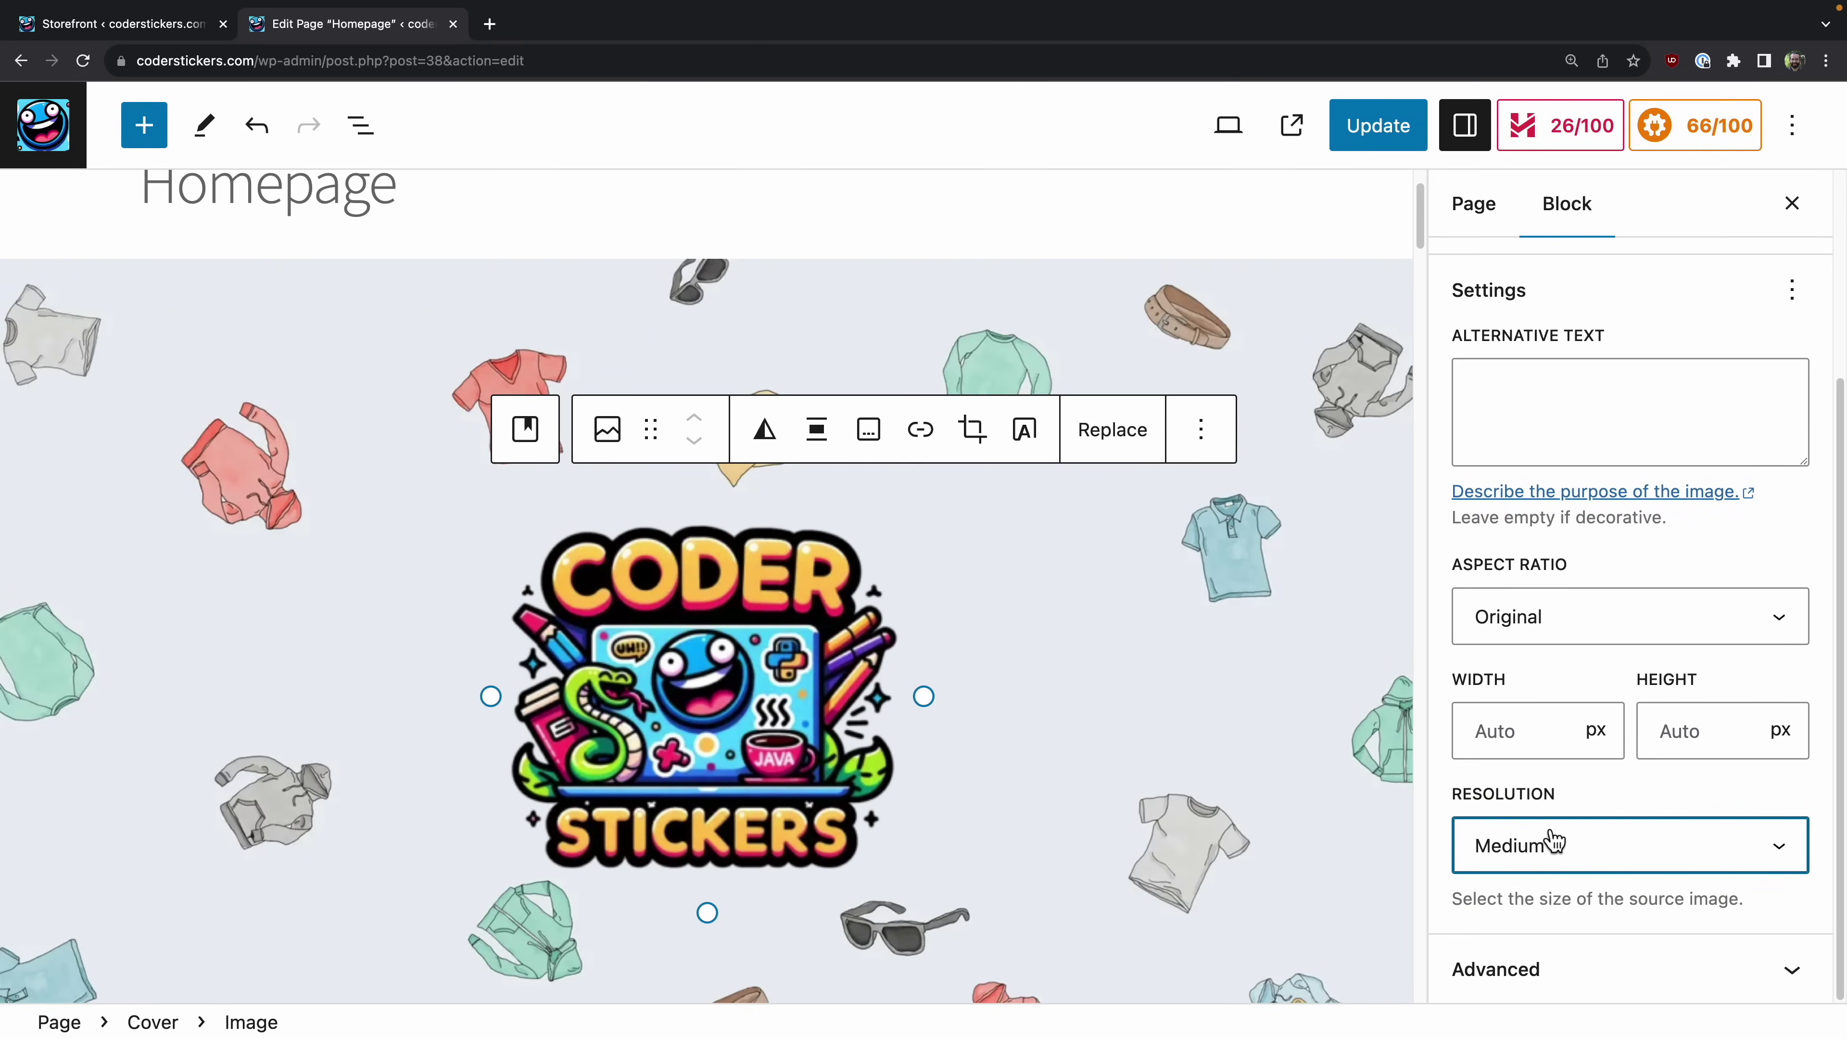
click(1546, 848)
click(1550, 821)
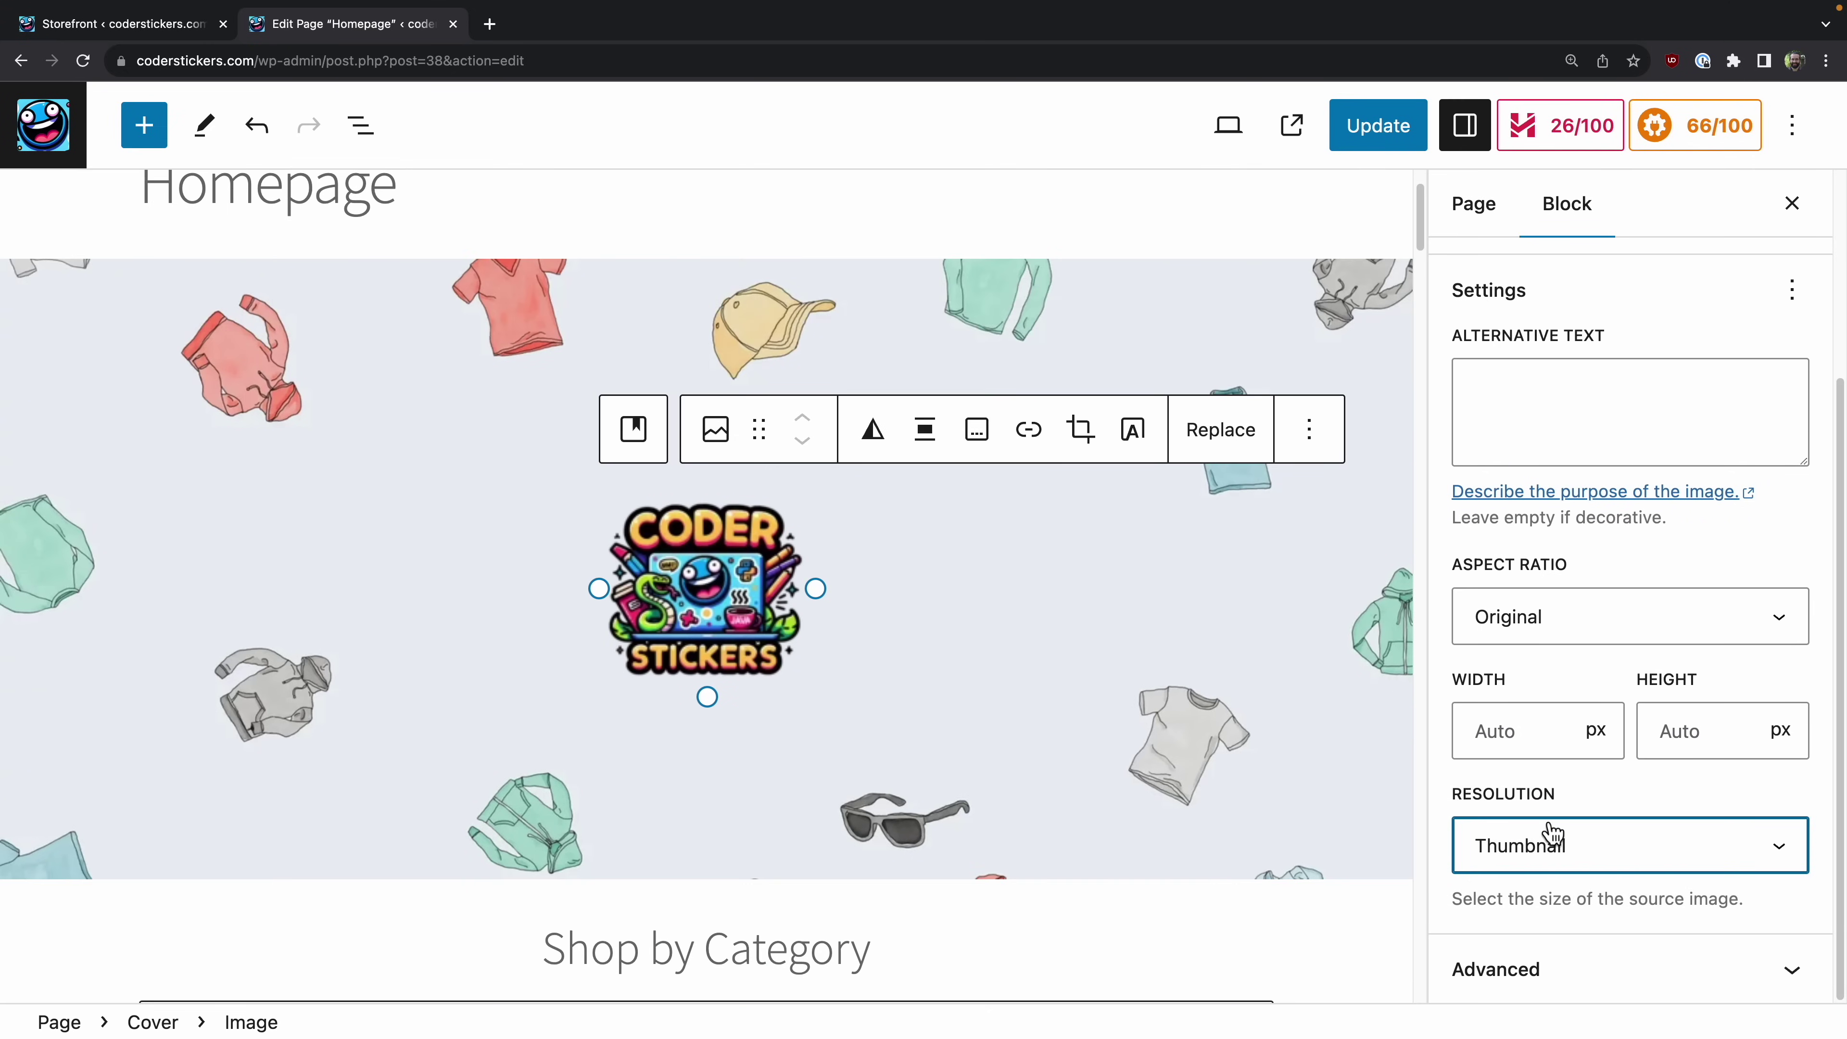
click(1549, 844)
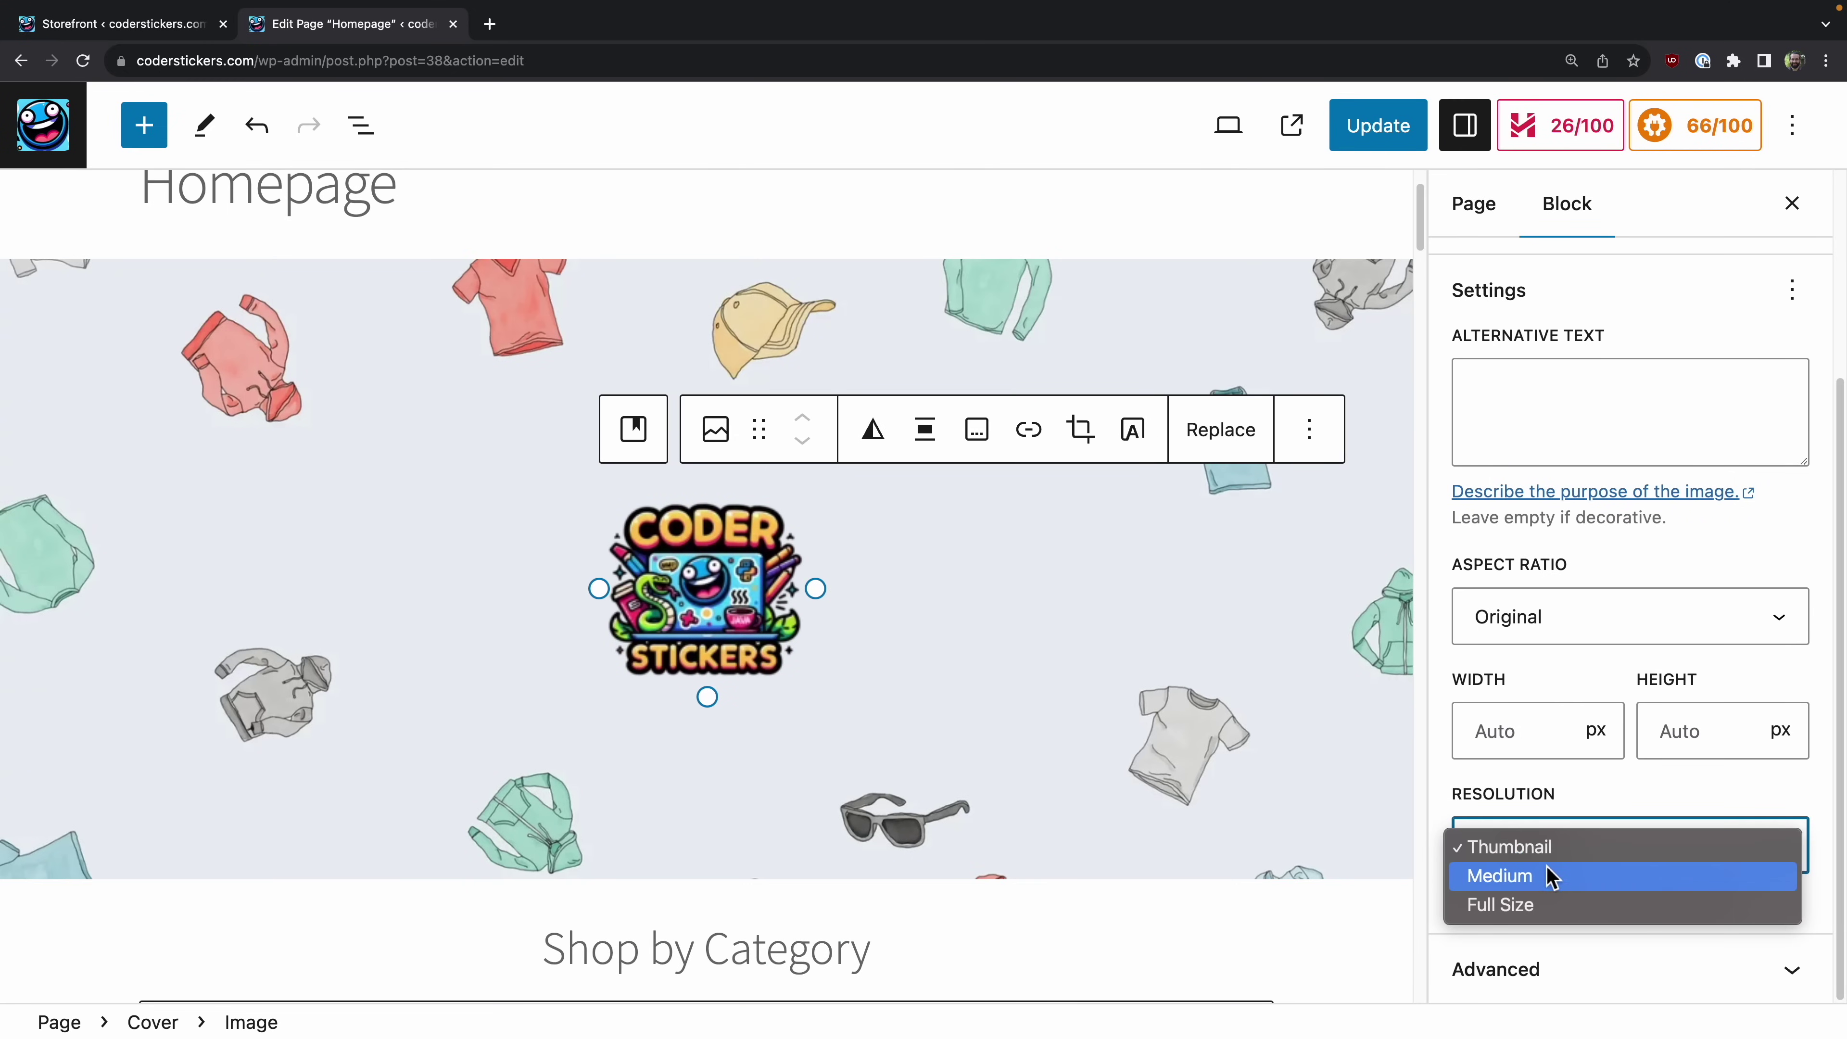
click(1547, 872)
click(1116, 715)
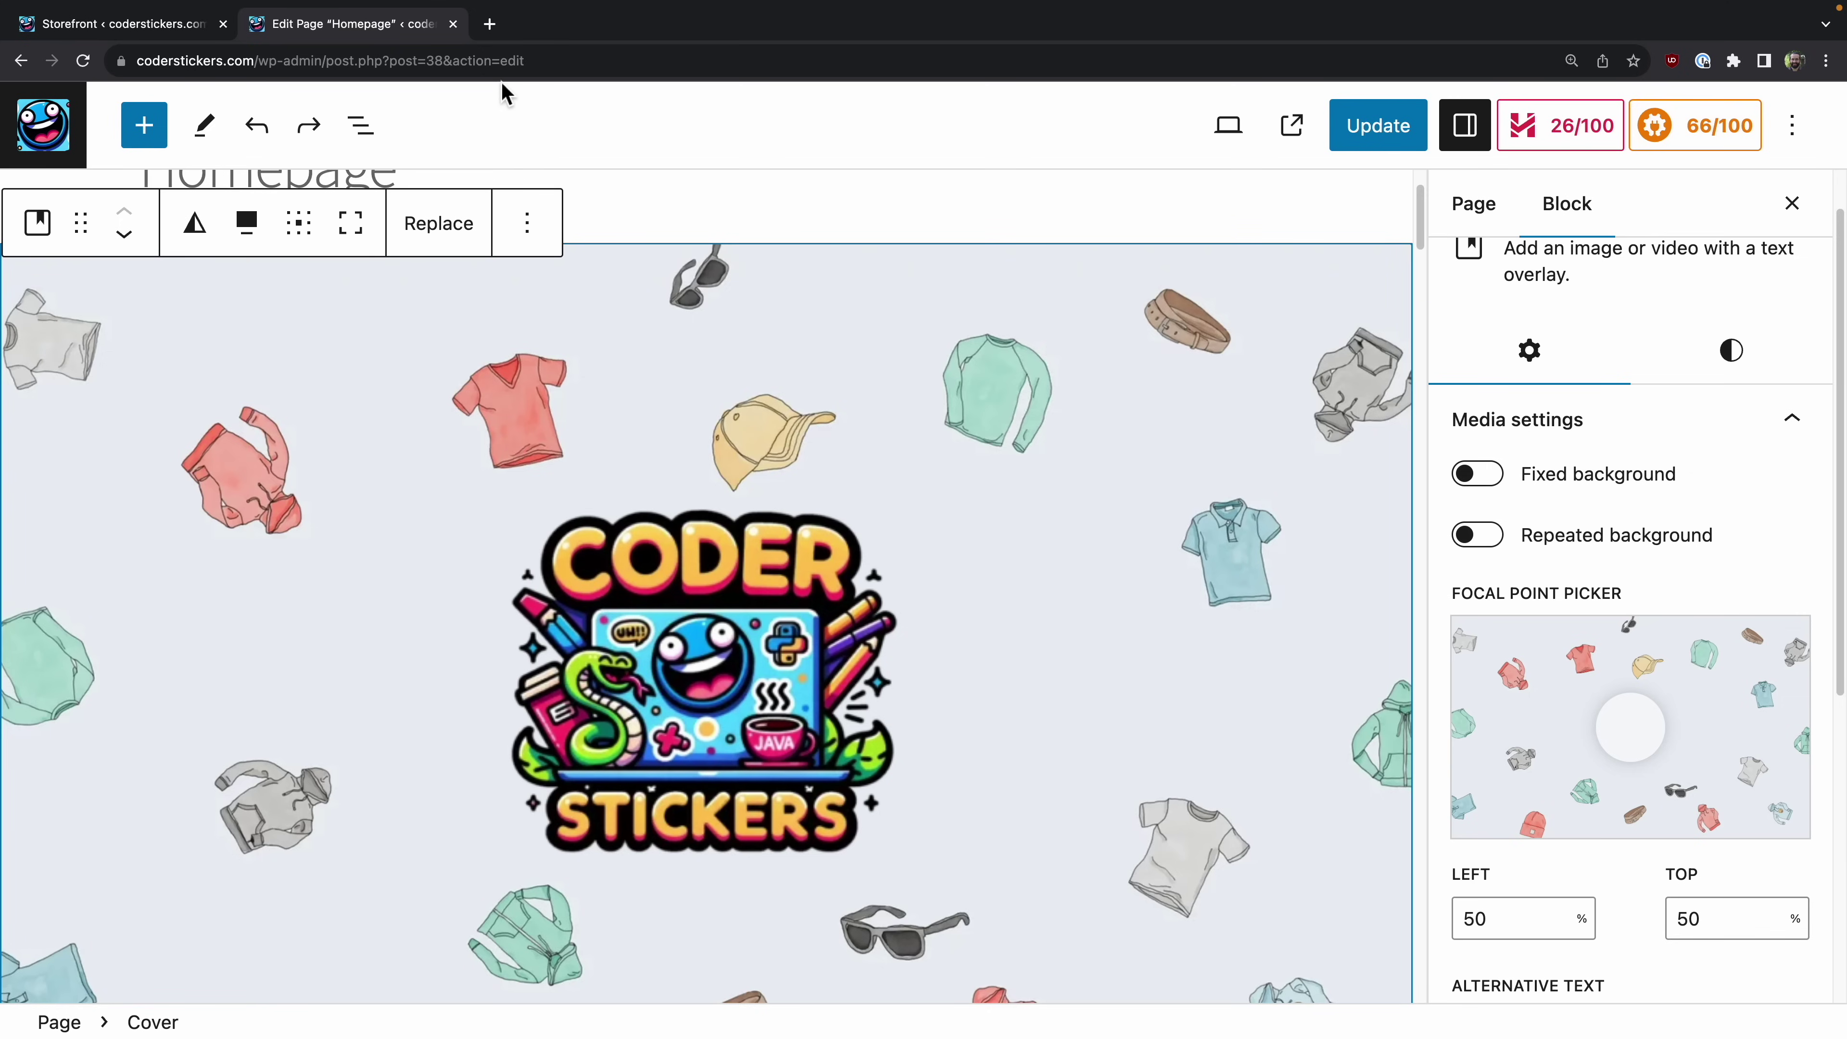
Step: Open the Media Library to replace the cover block's background image
scroll(1752, 837, up, 1)
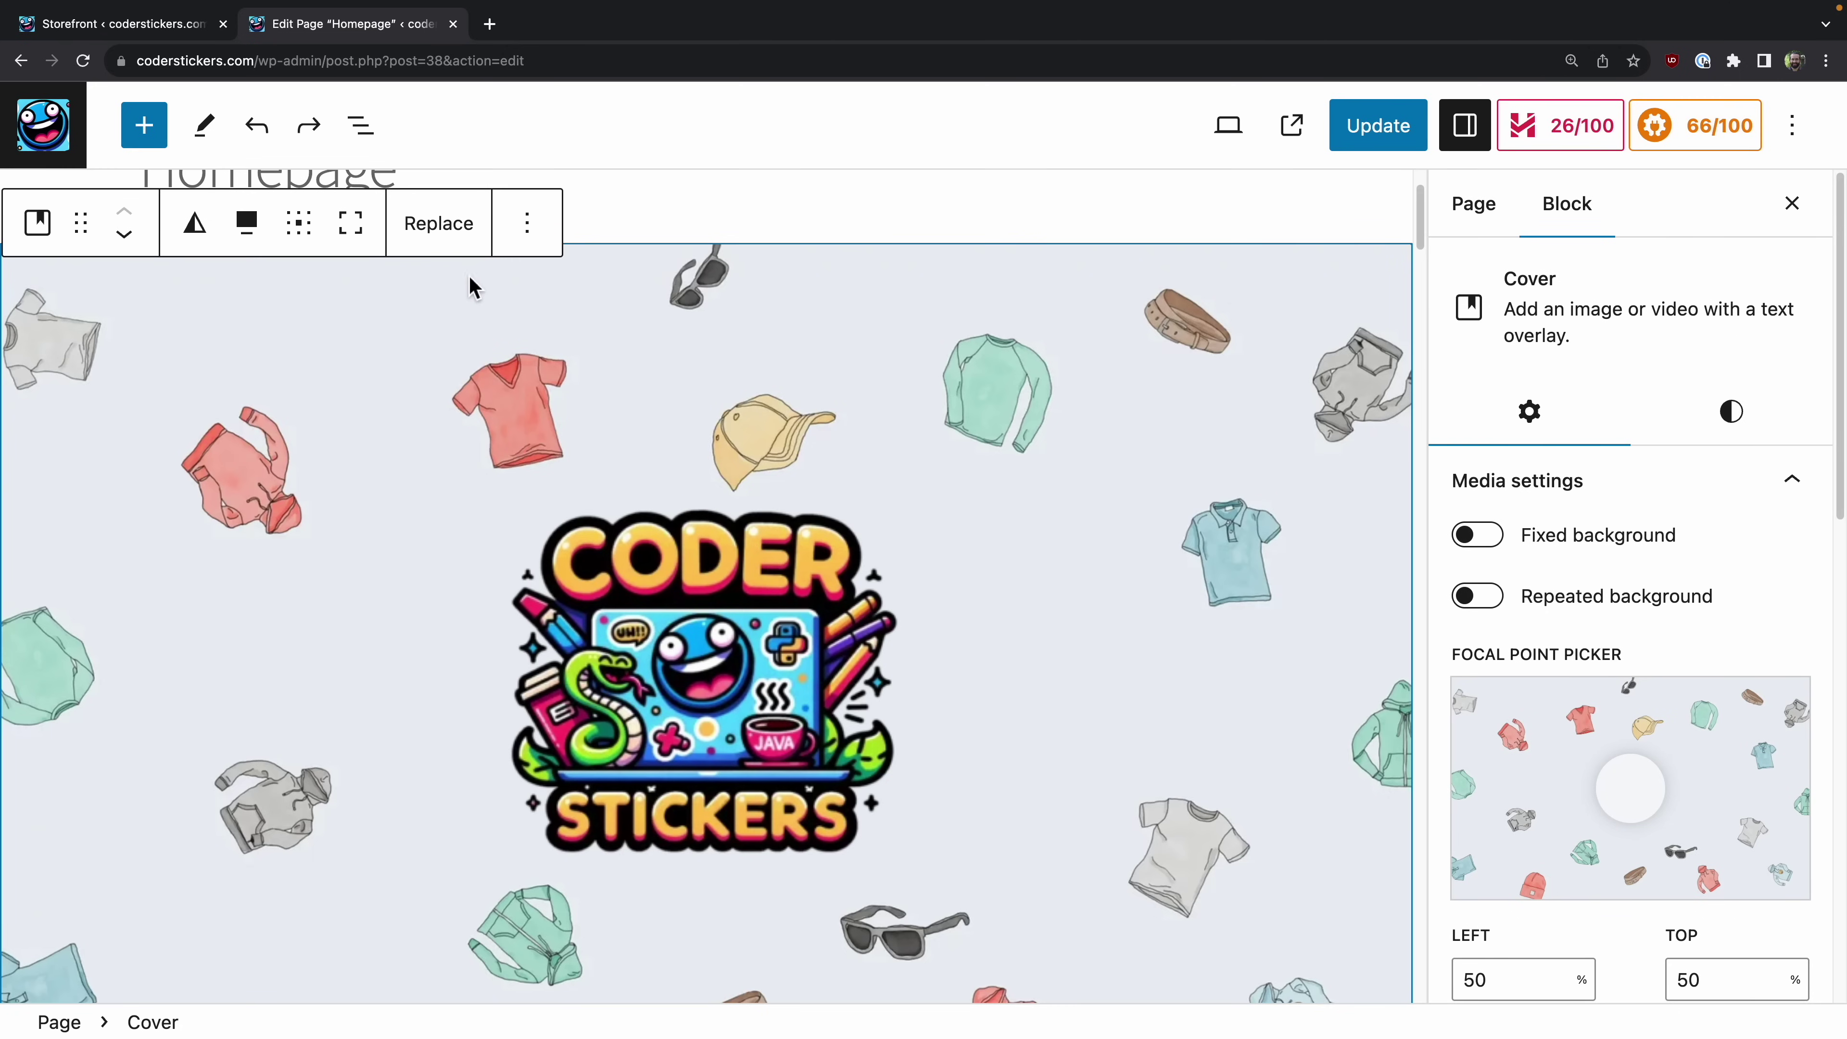
click(446, 240)
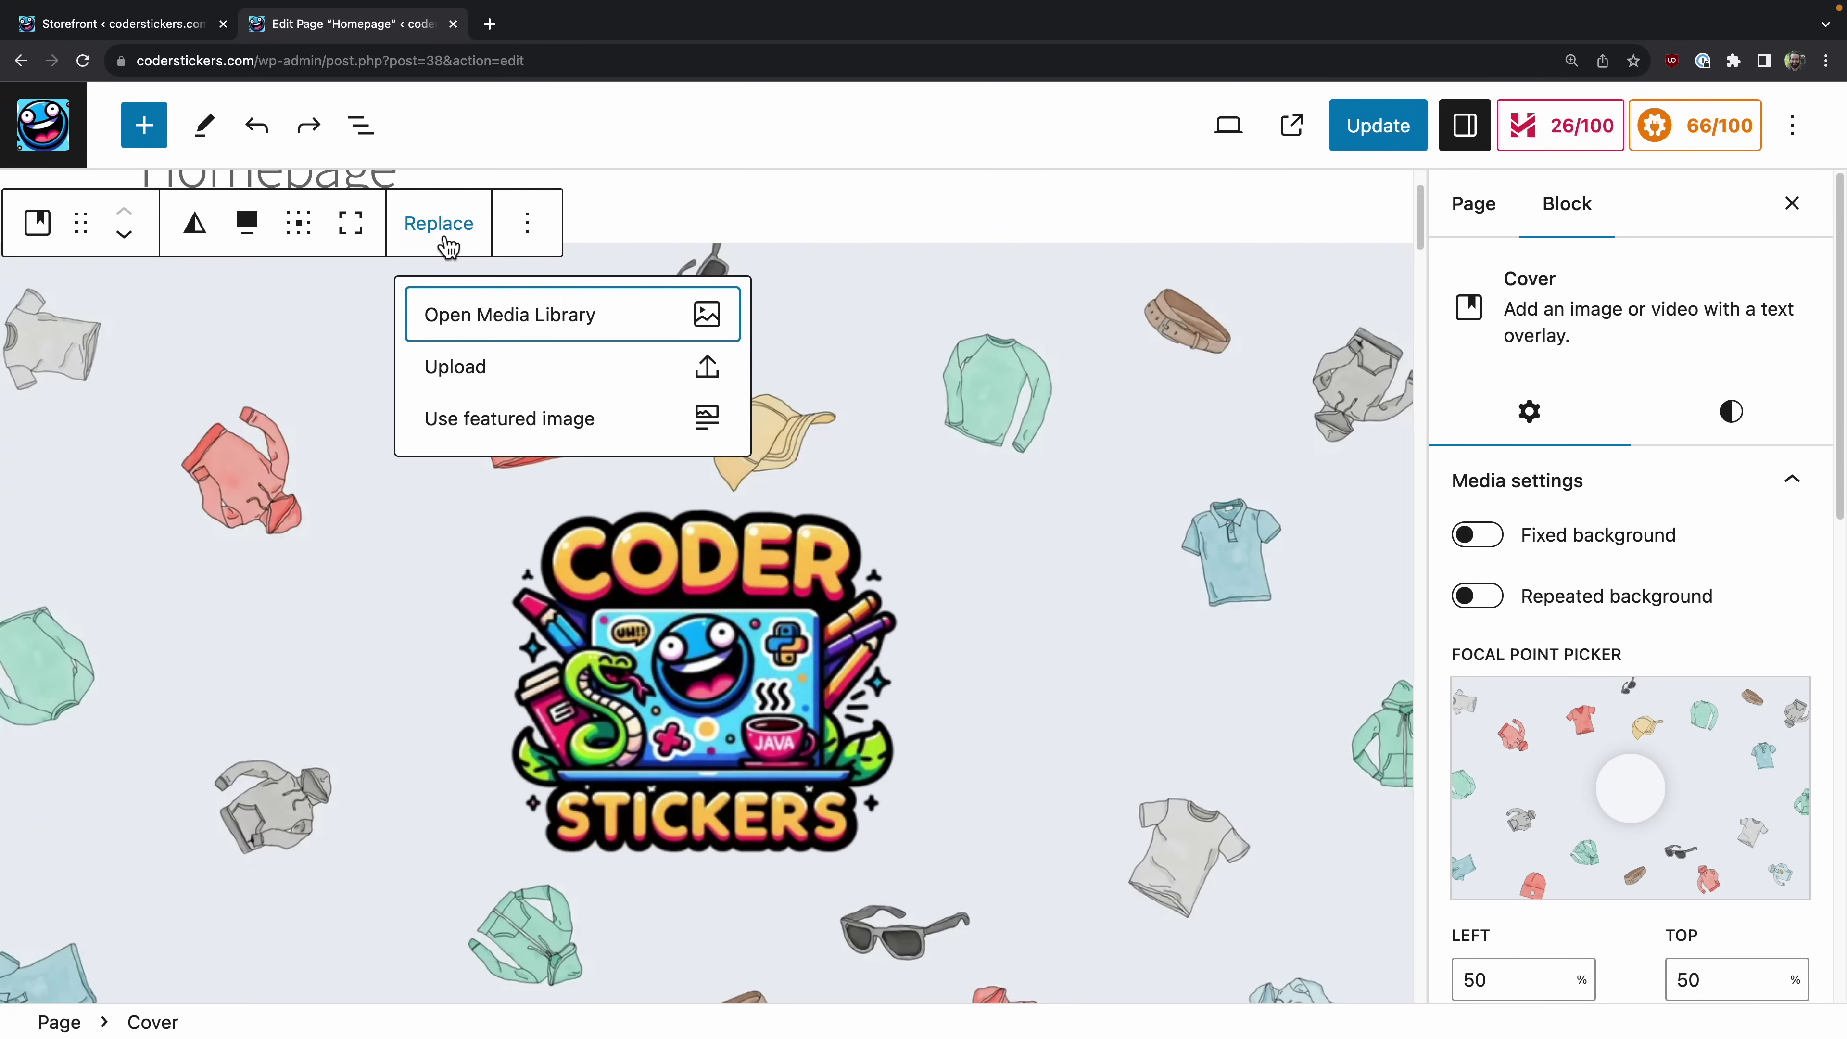
click(513, 320)
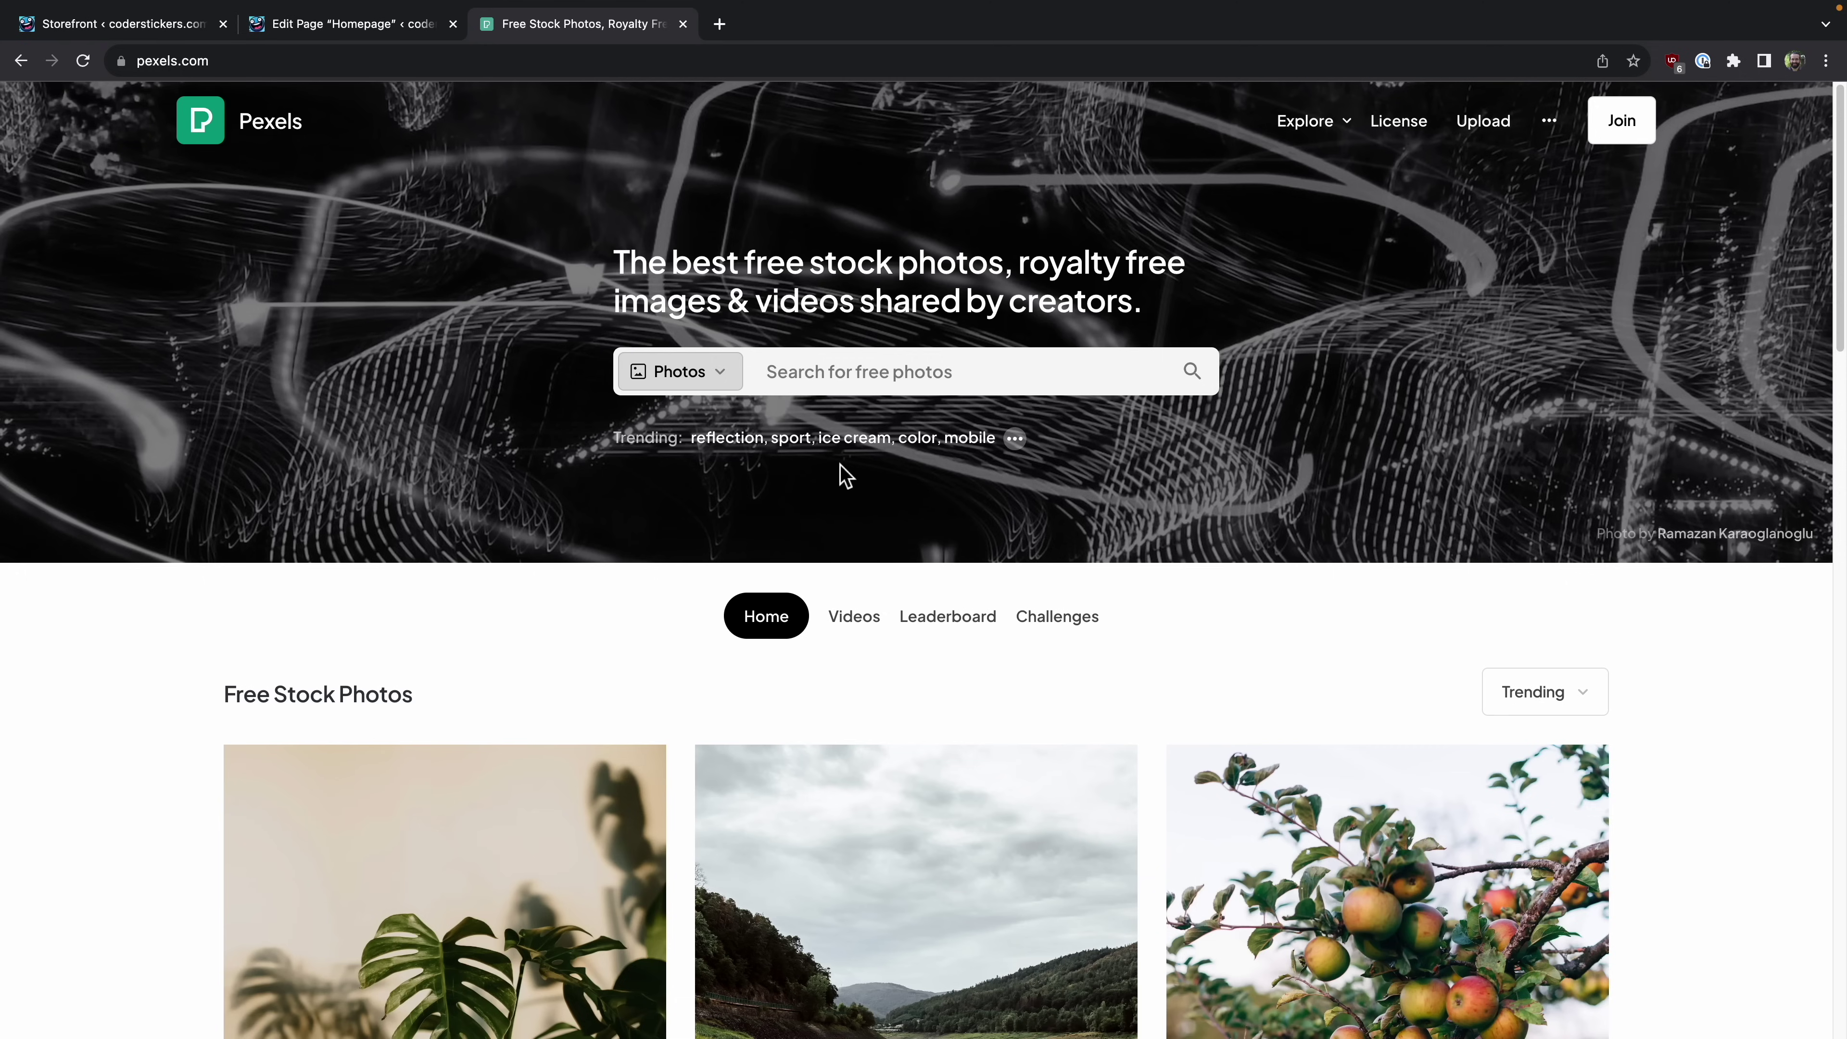
Step: Search Pexels for 'code background' photos and browse the results
text(c)
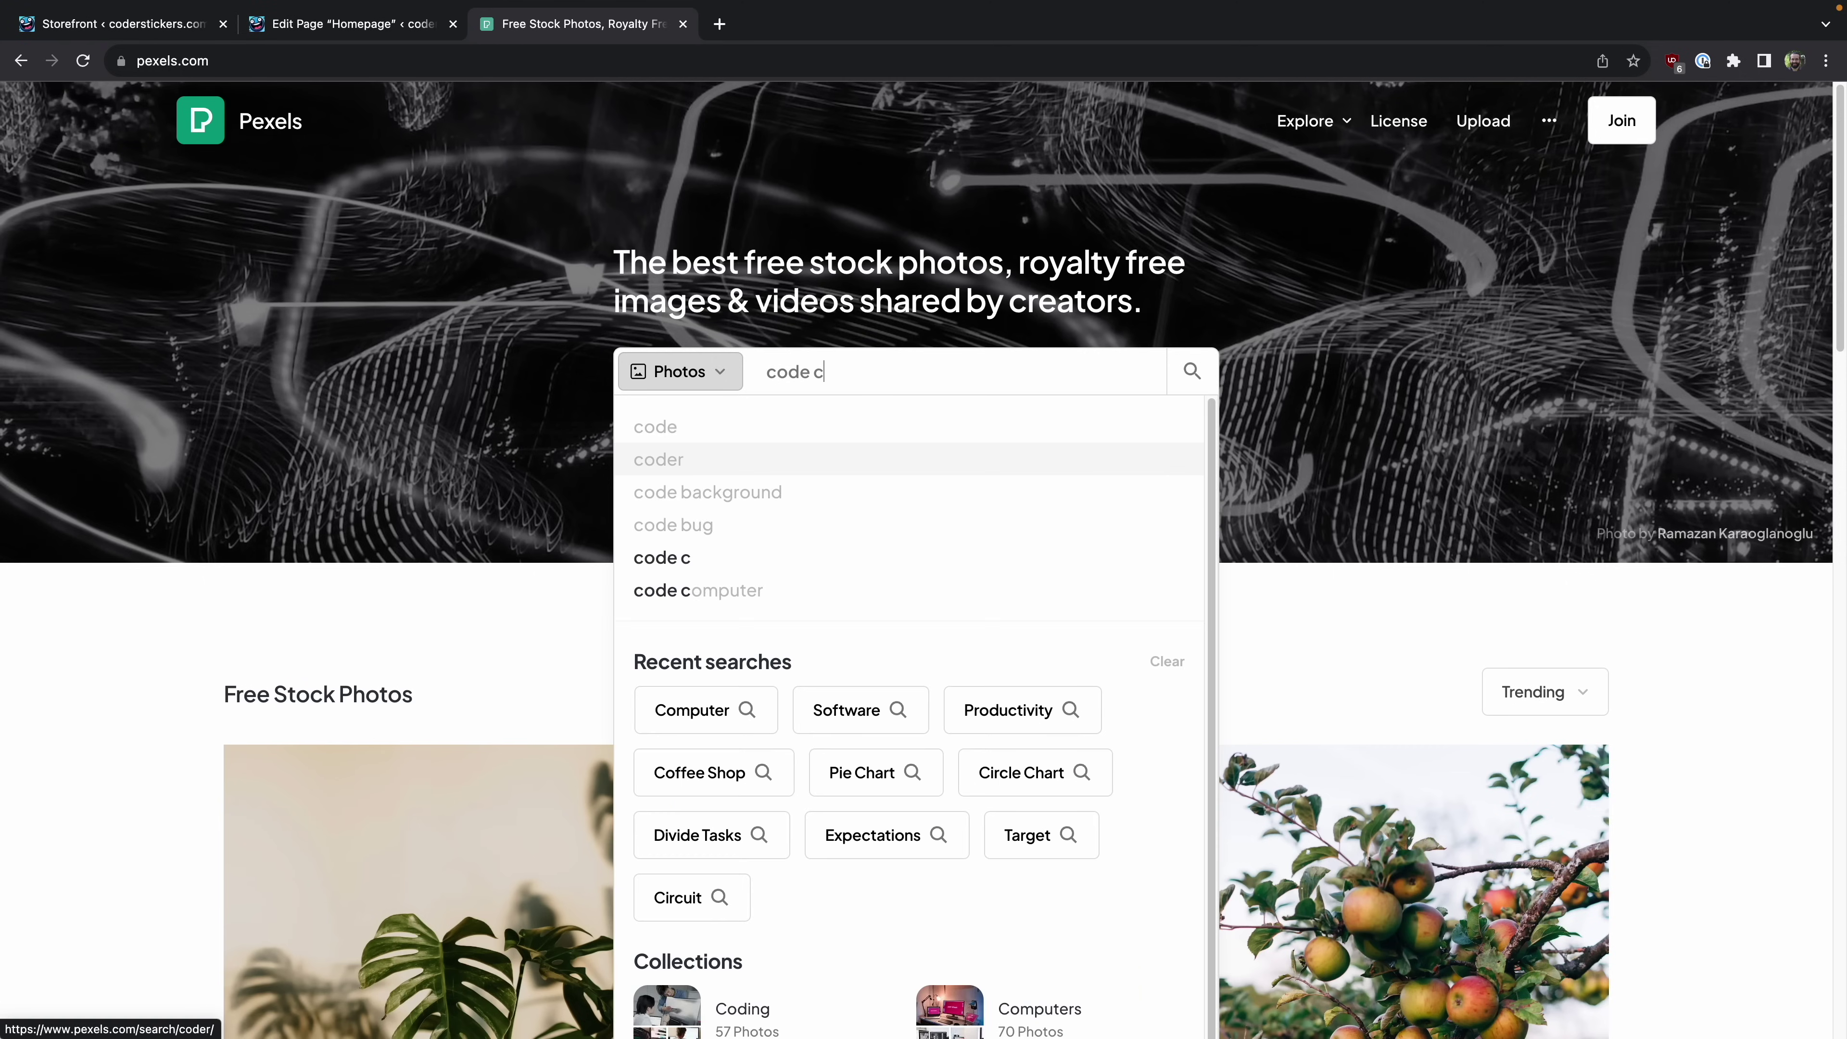
text(ode background)
key(Return)
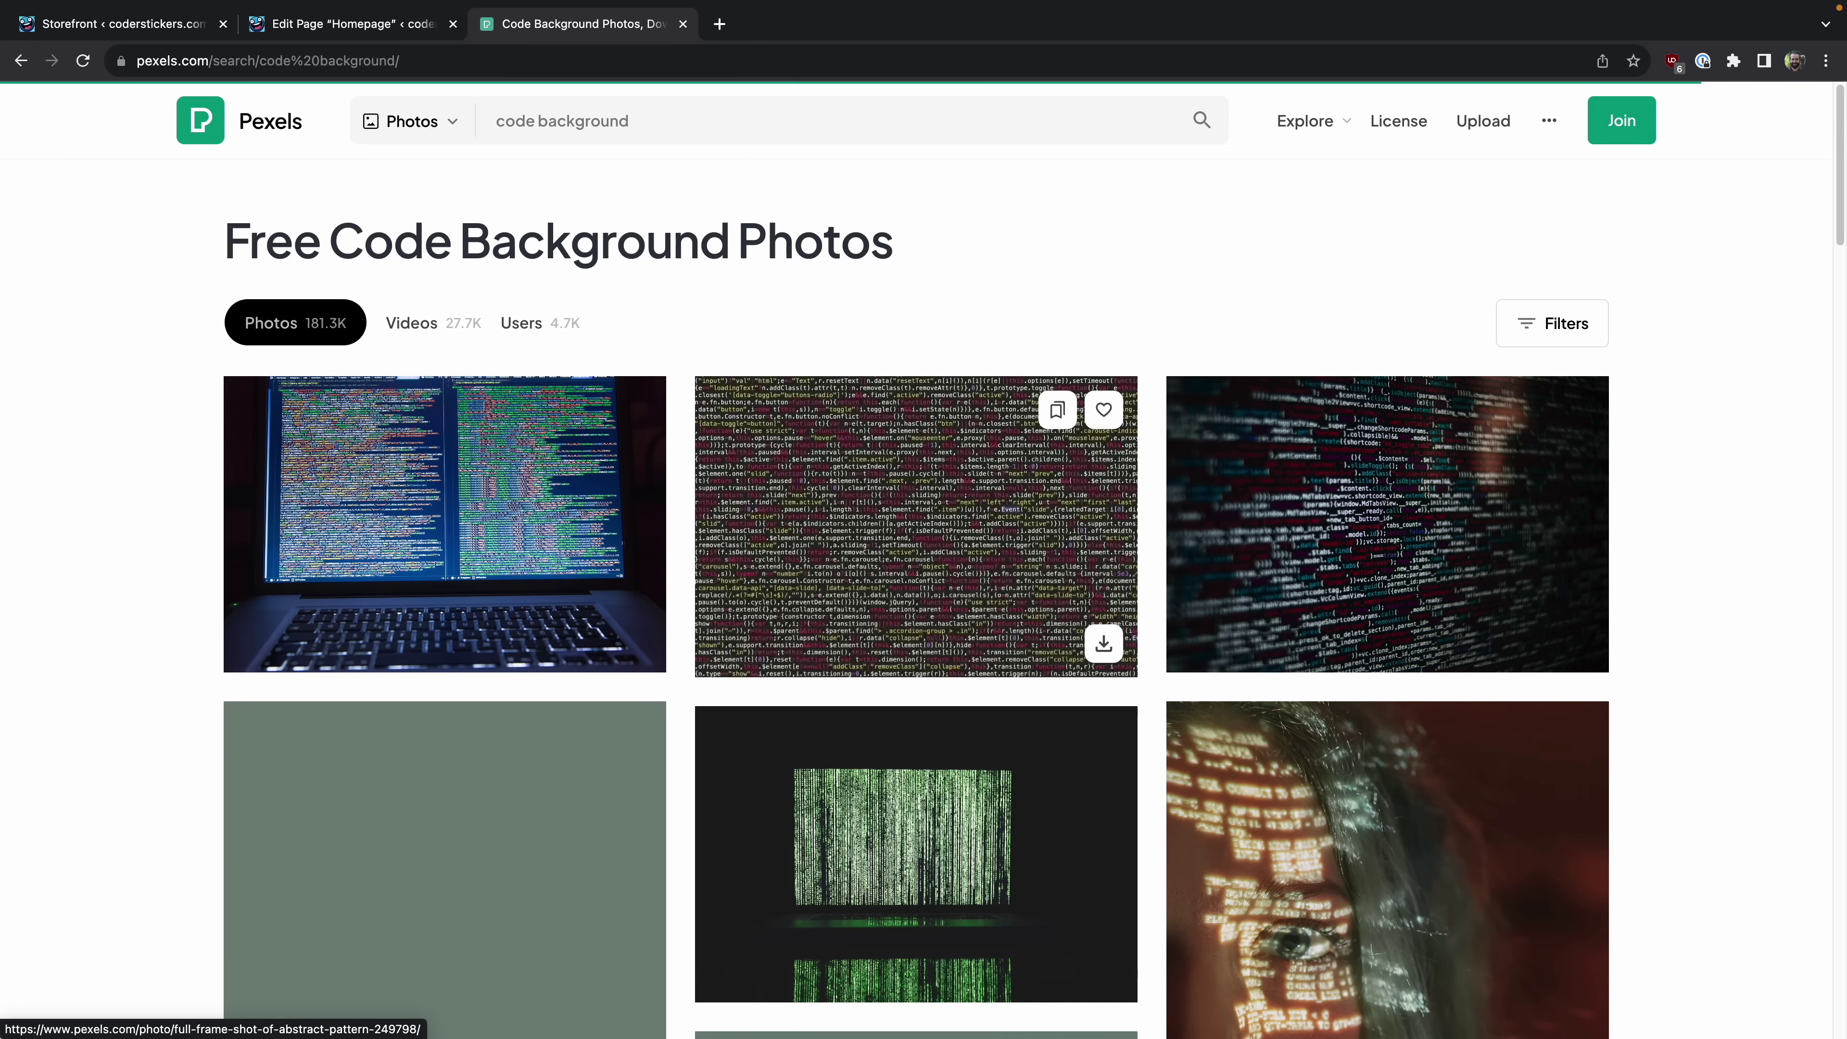
scroll(670, 400, down, 20)
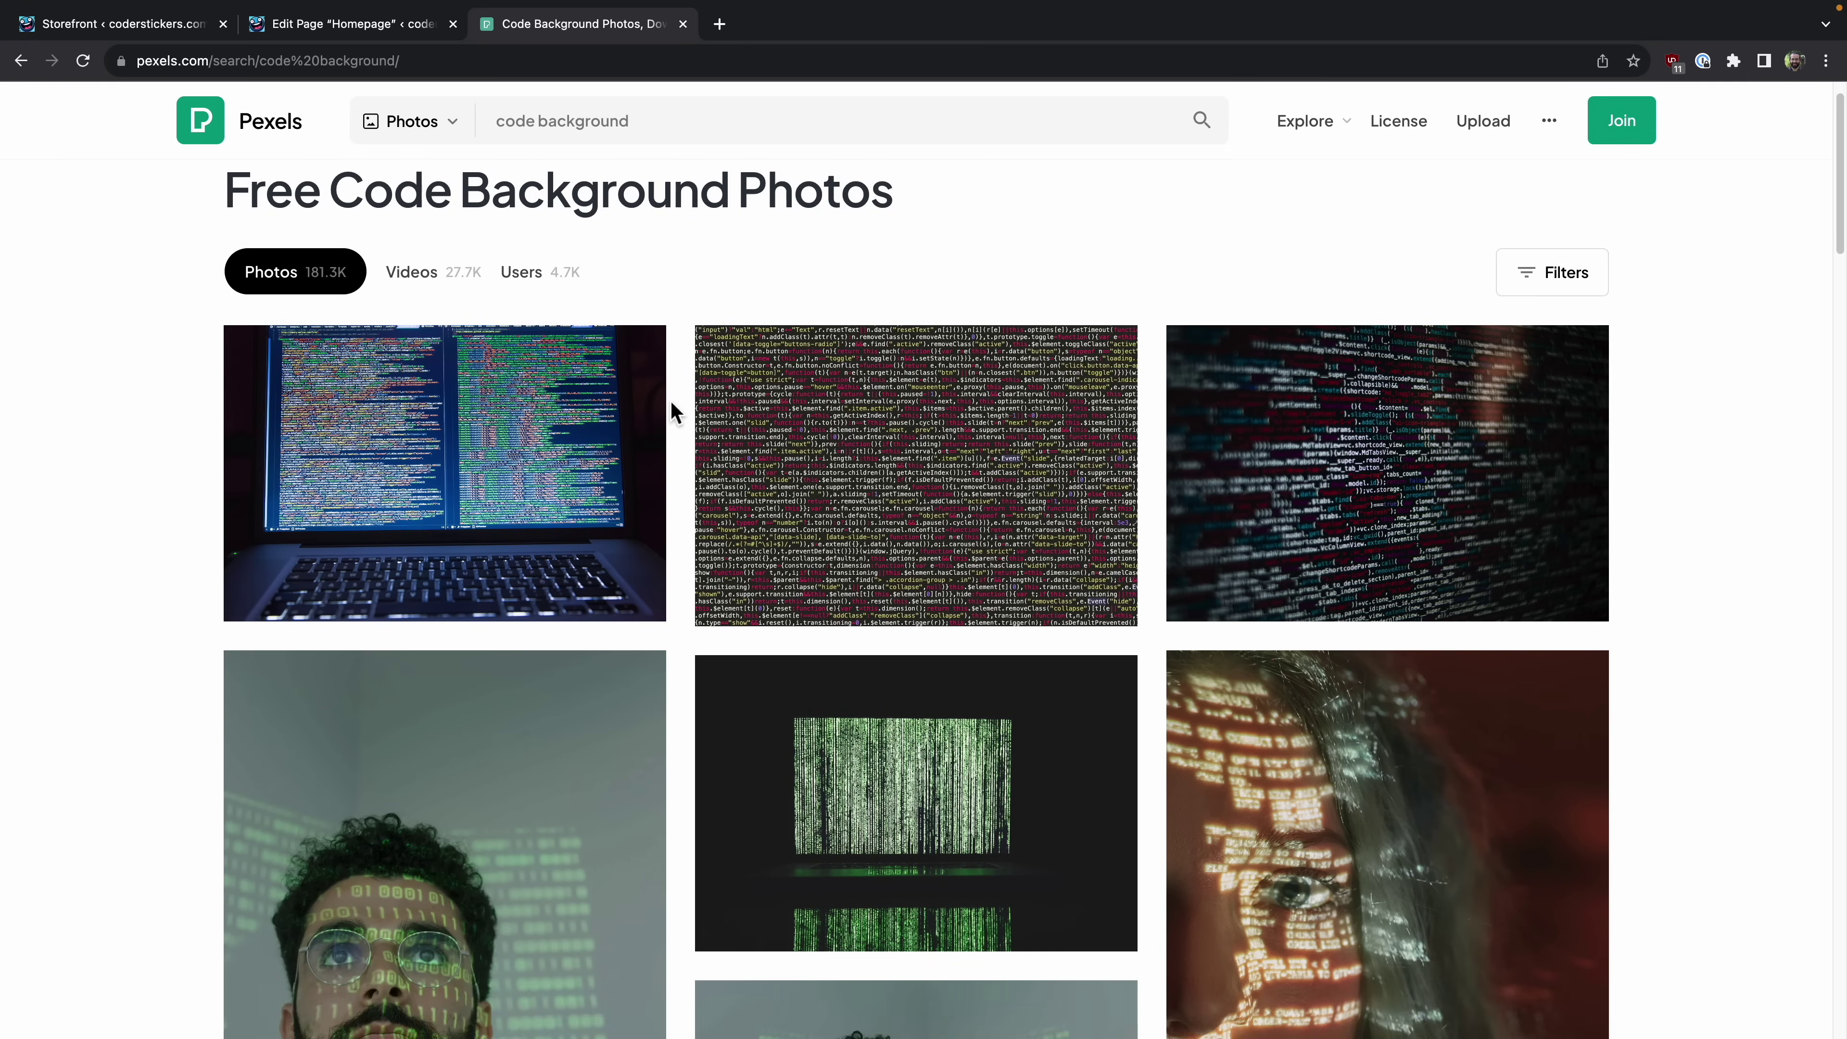
scroll(669, 400, down, 5)
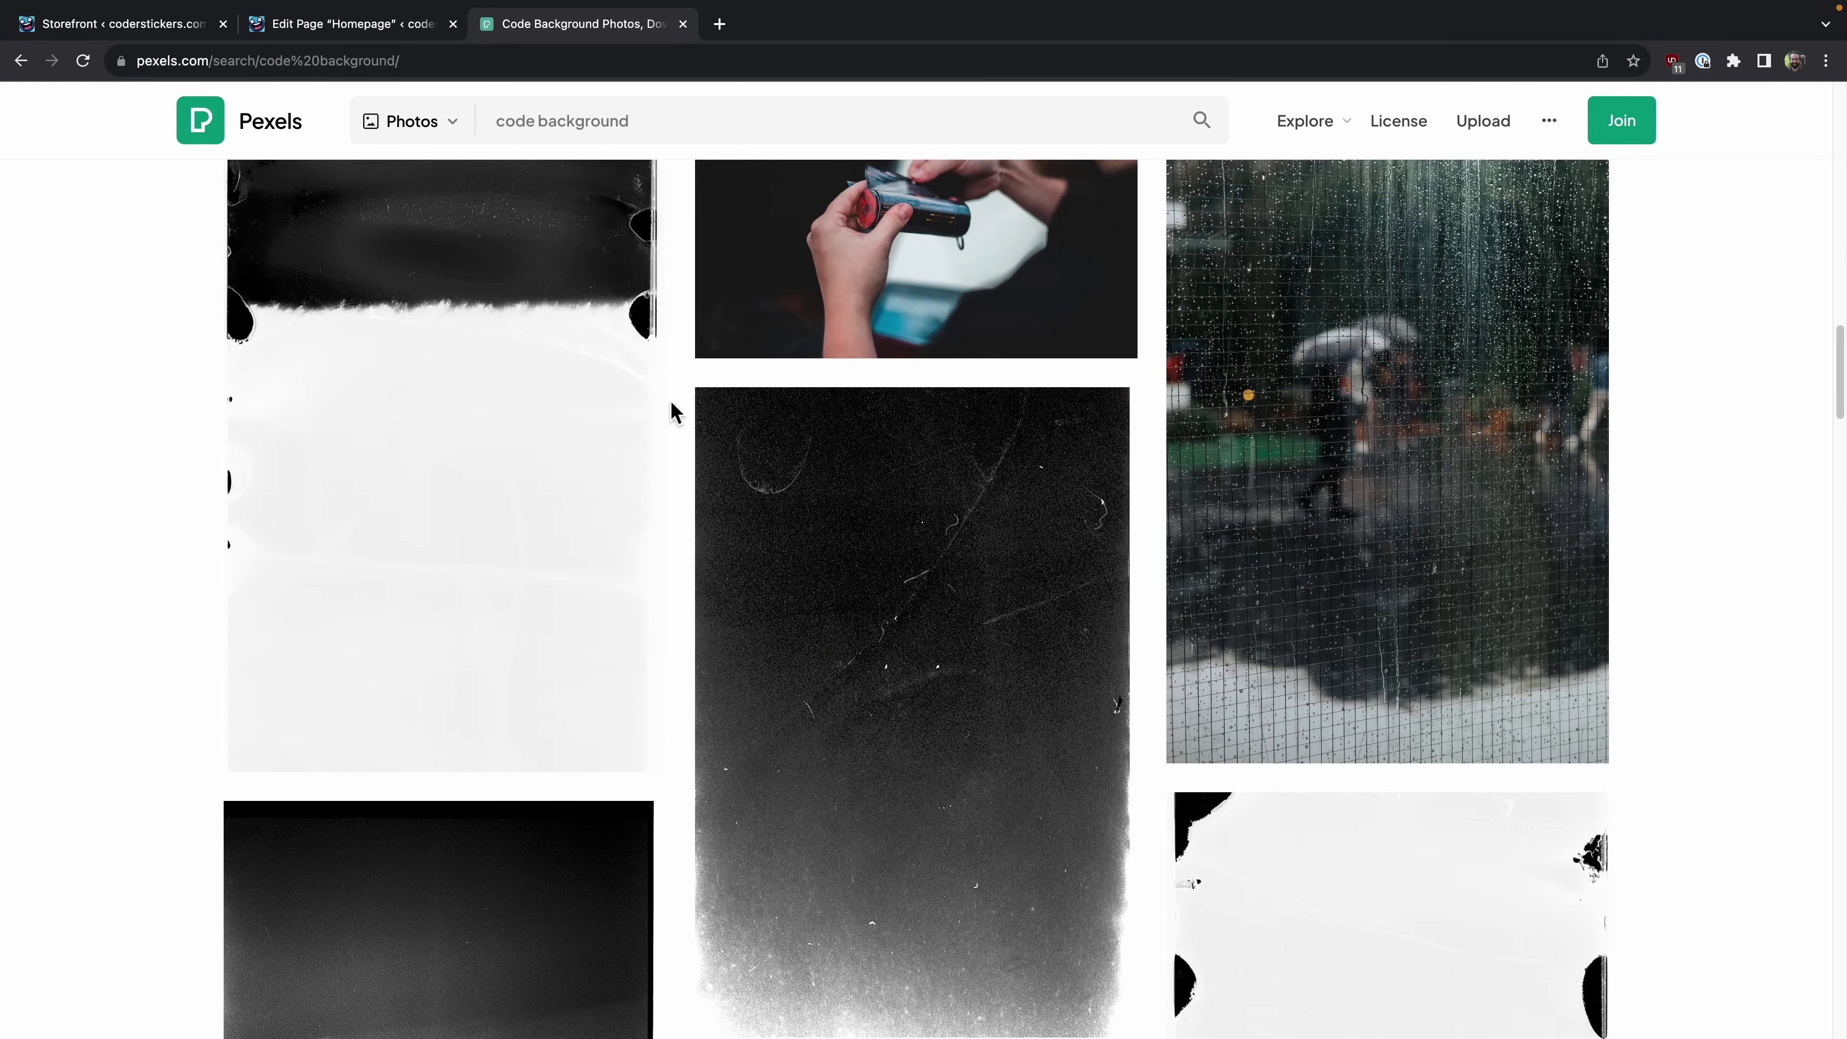
Step: Change the Pexels search to 'software background' and browse those results
double_click(516, 120)
text(software)
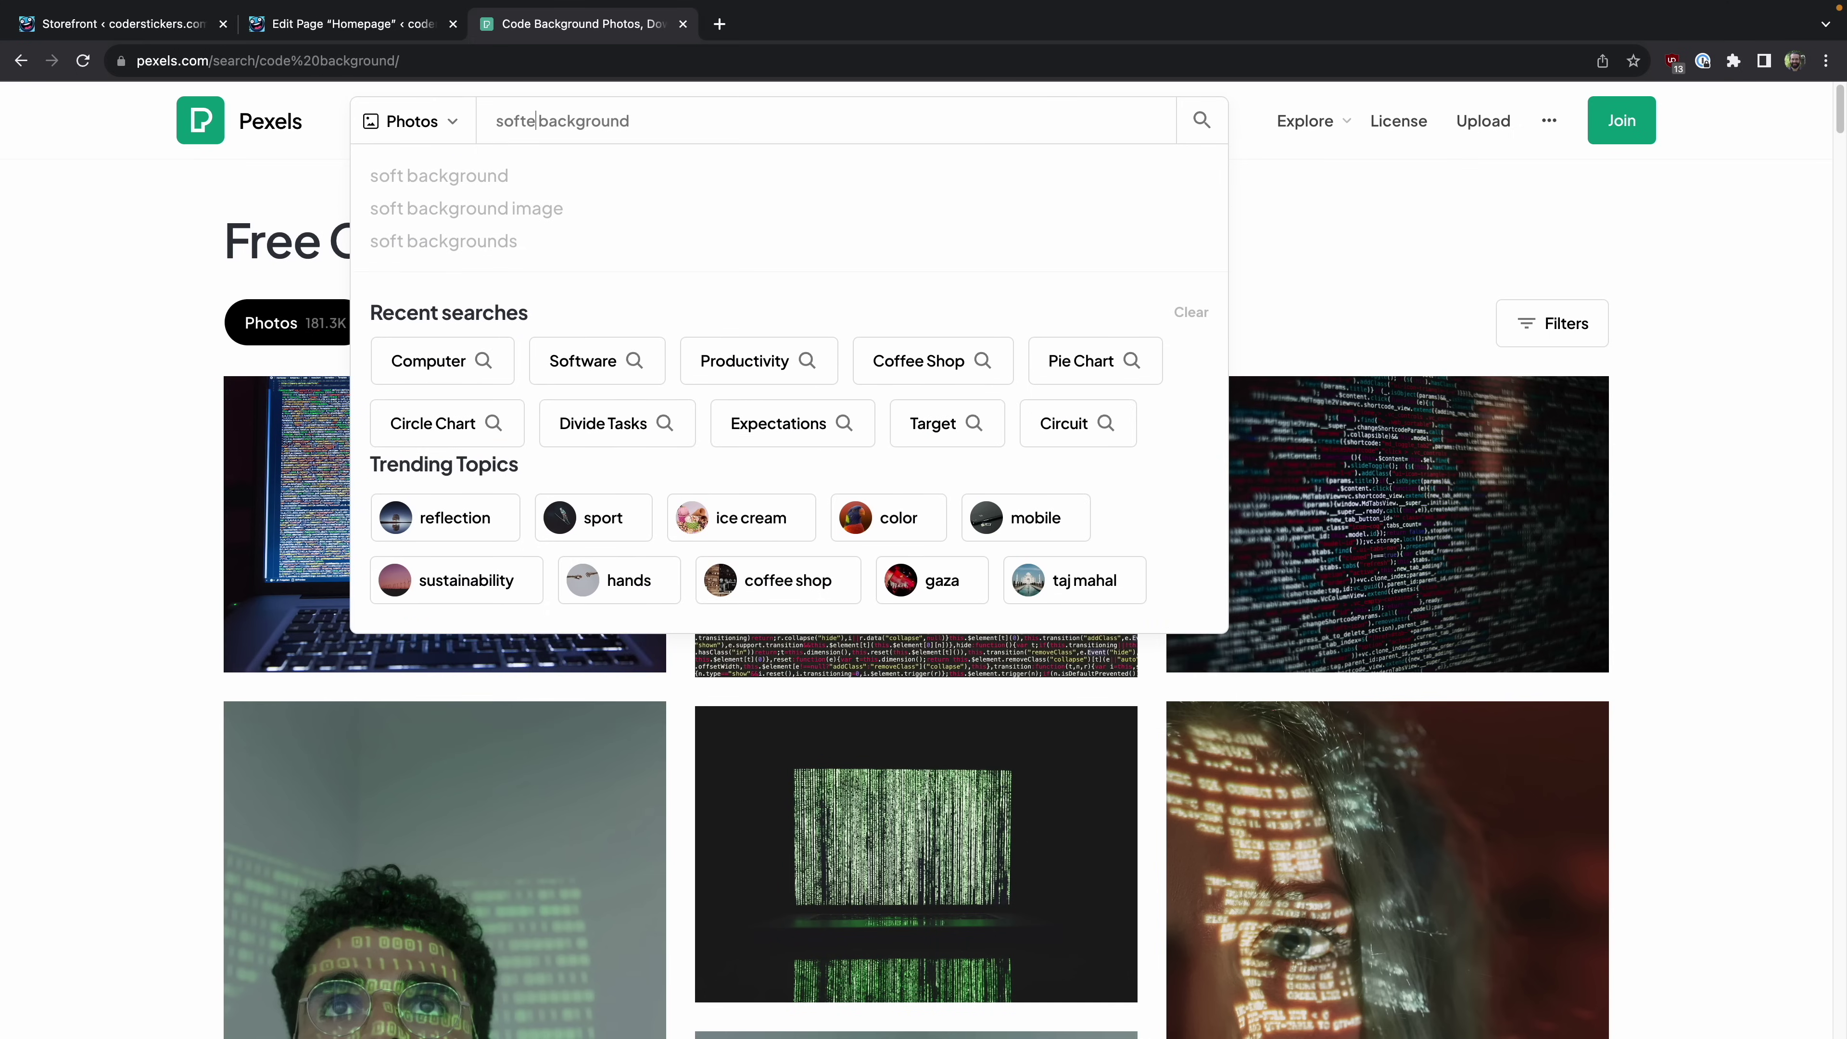
key(Return)
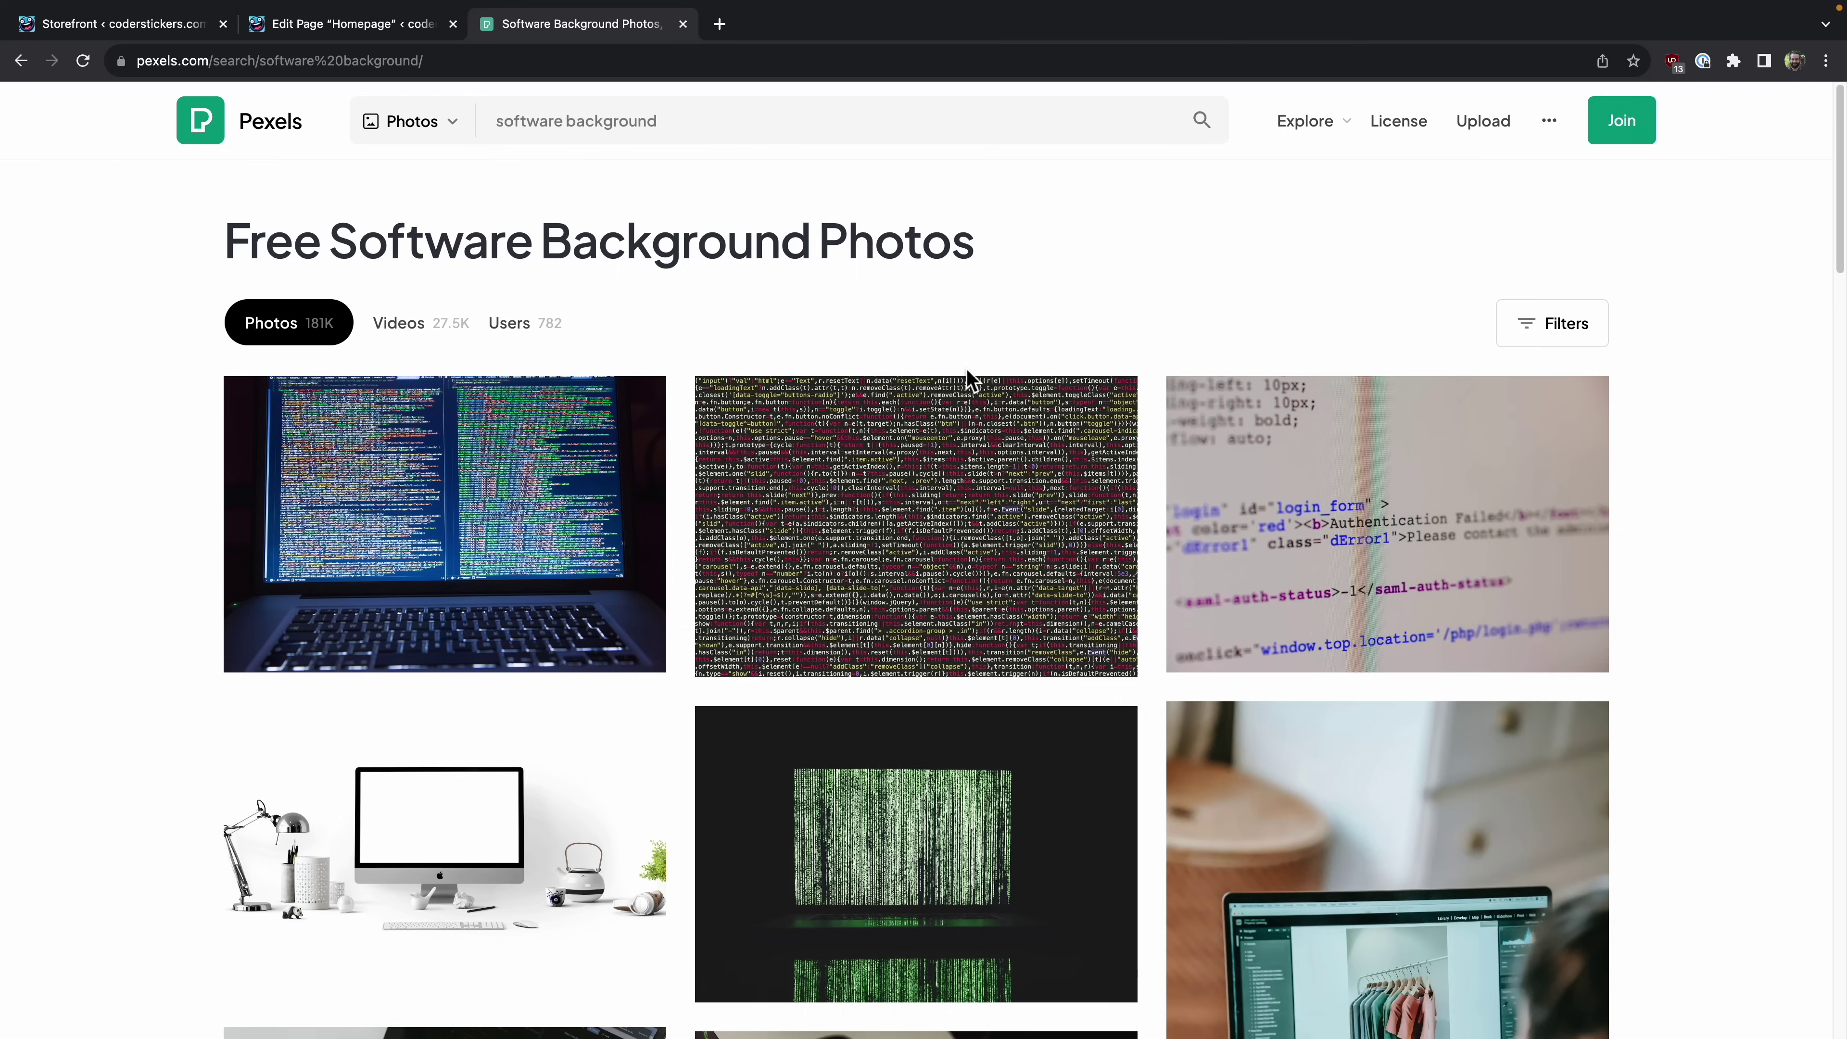
scroll(968, 372, down, 15)
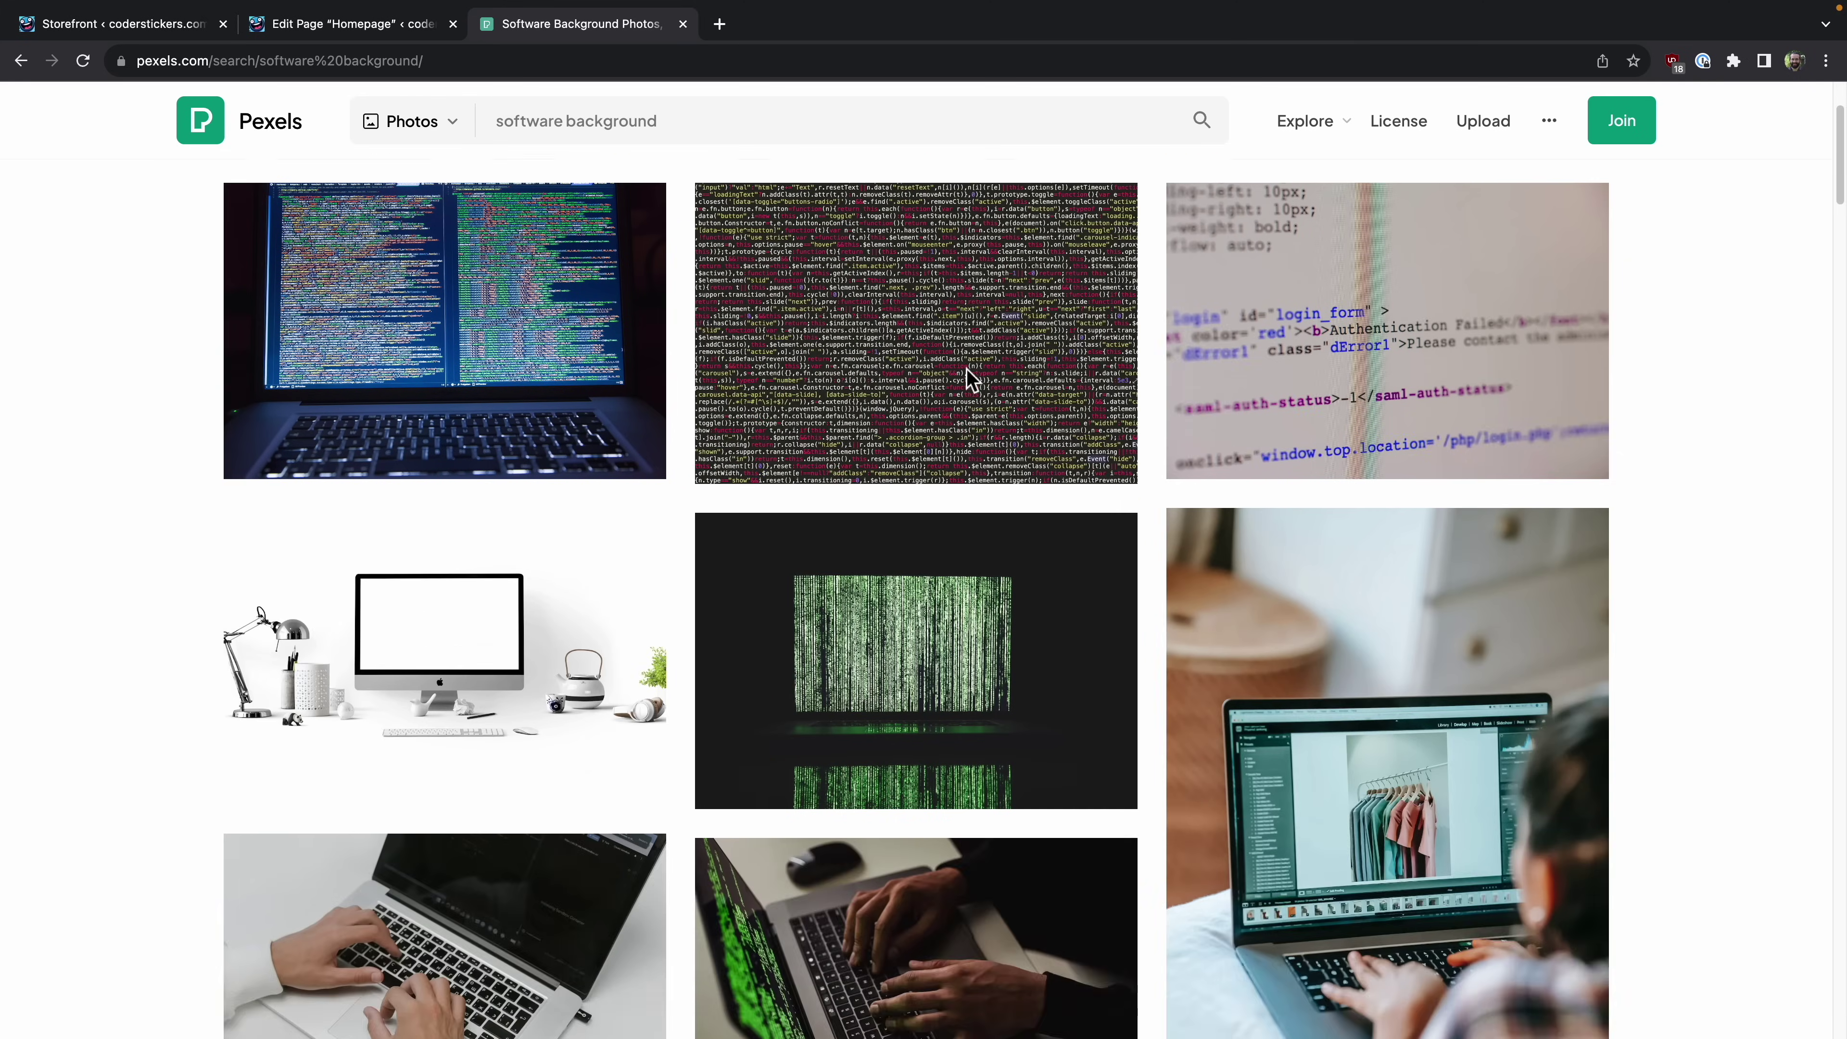
scroll(969, 383, up, 20)
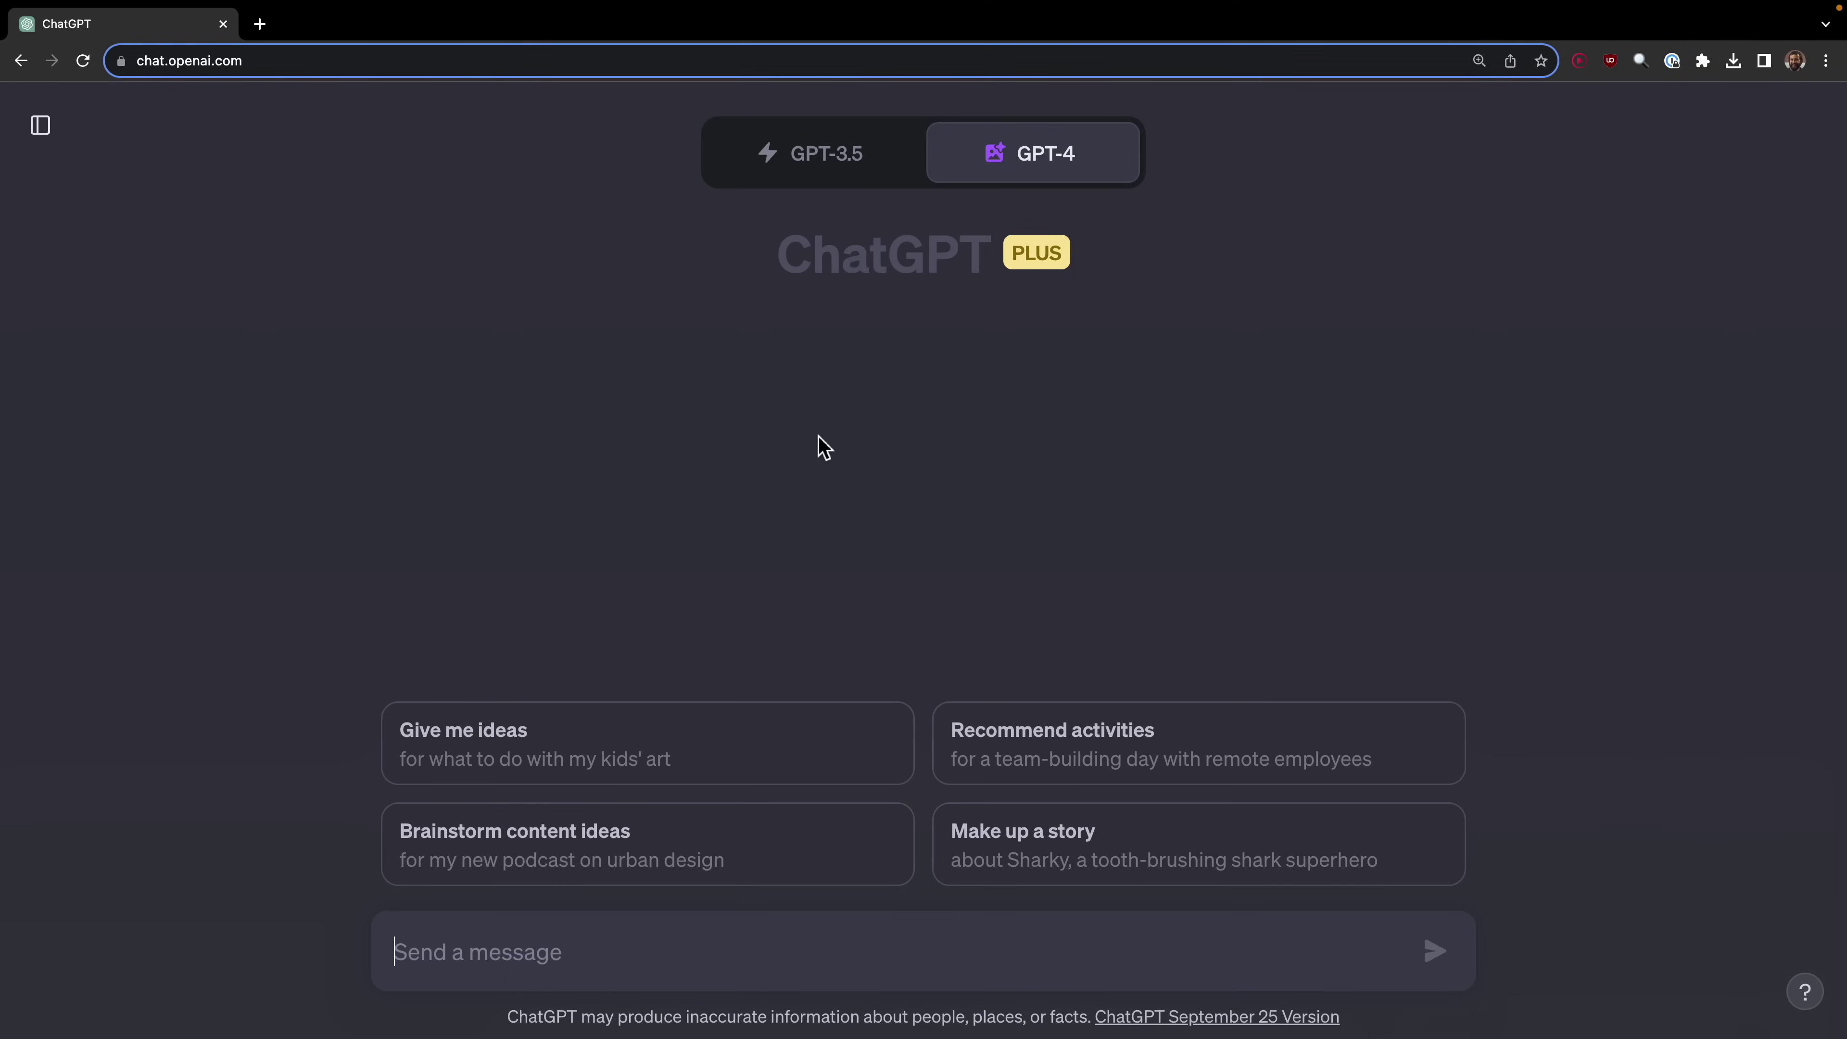
Step: Prompt DALL·E 3 for light, colourful code backgrounds and download the wavy pastel one as PNG
text(Create a light color)
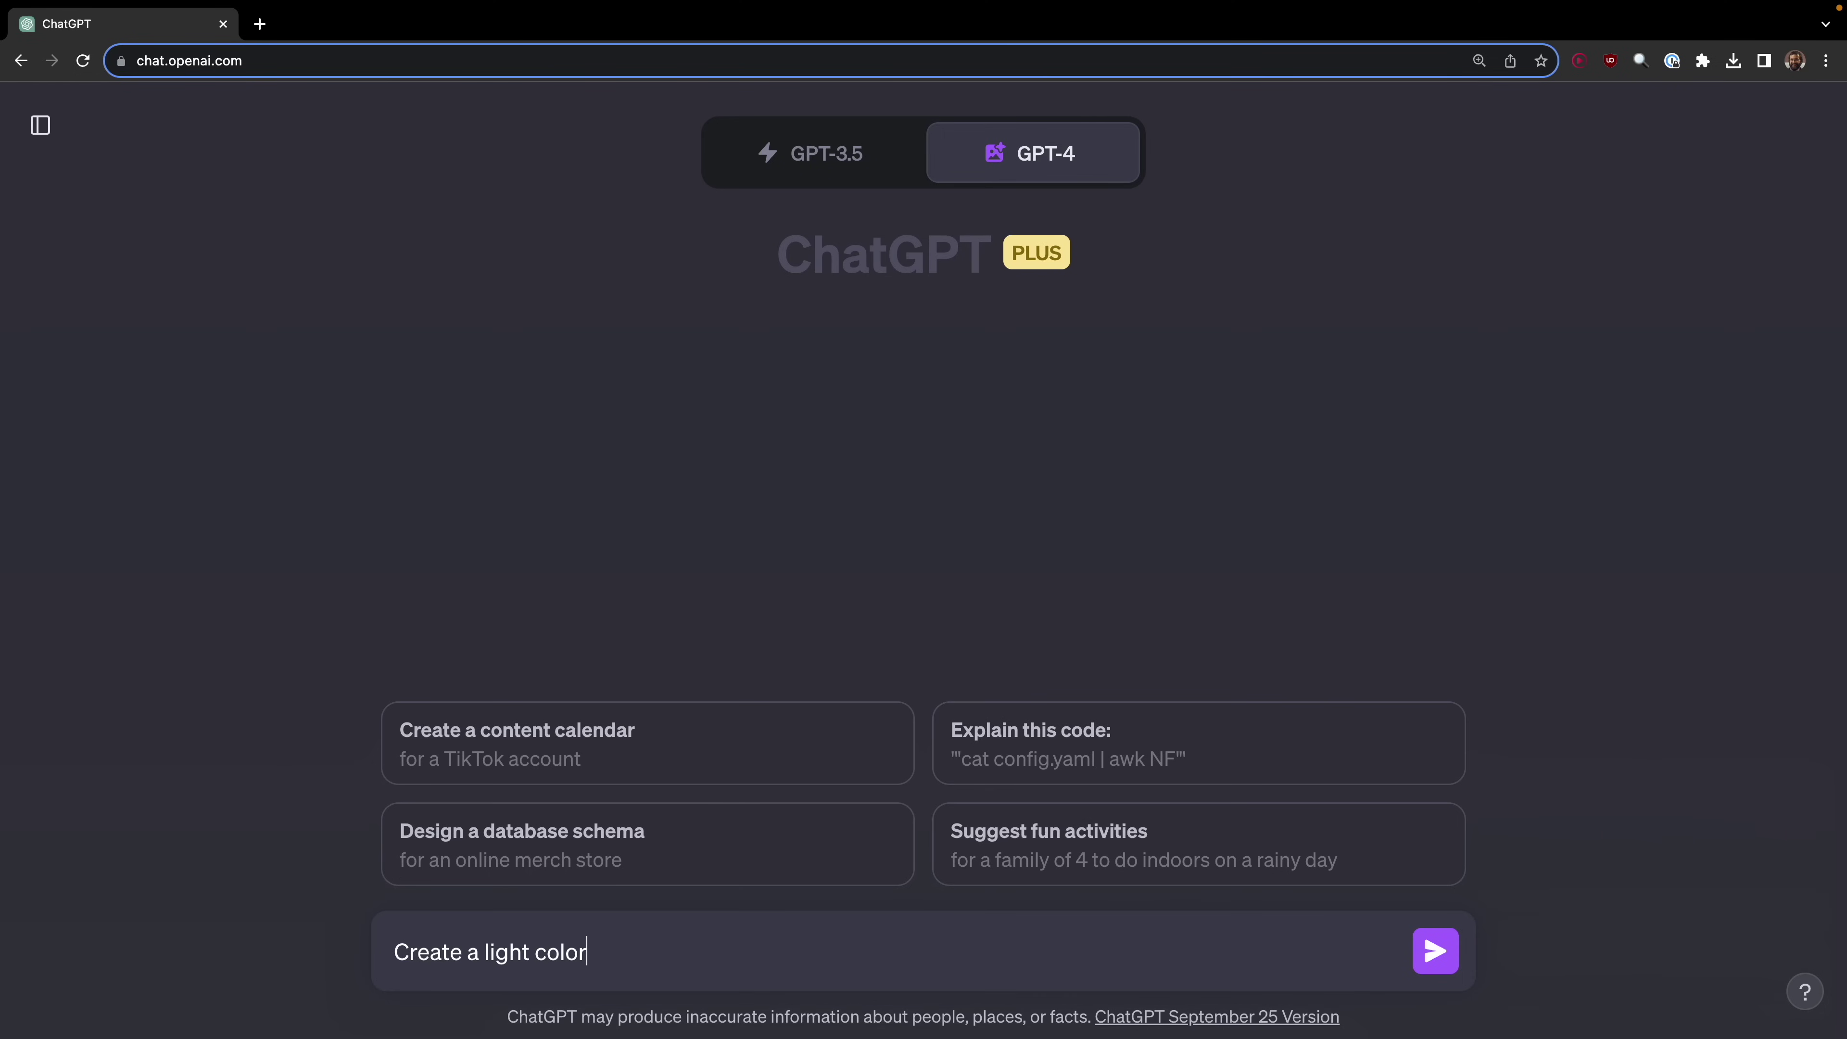
text(ful background image filled with software code.)
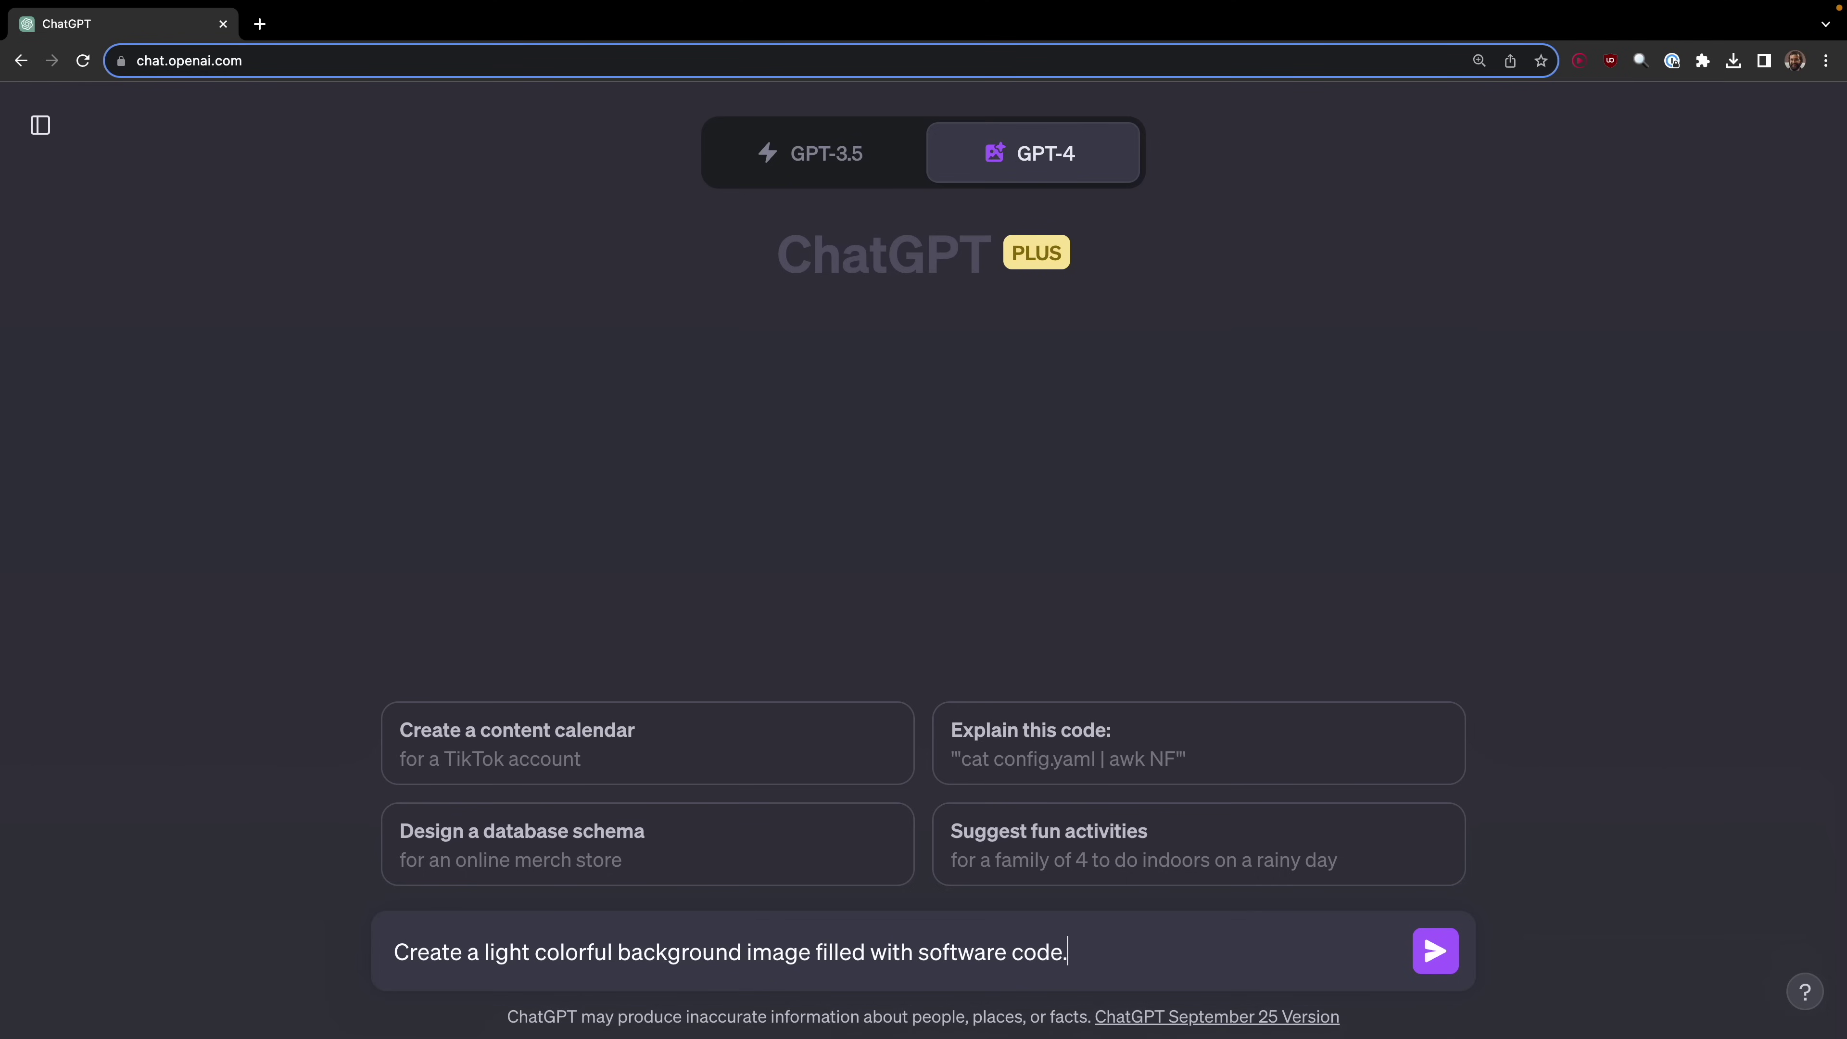
click(1434, 950)
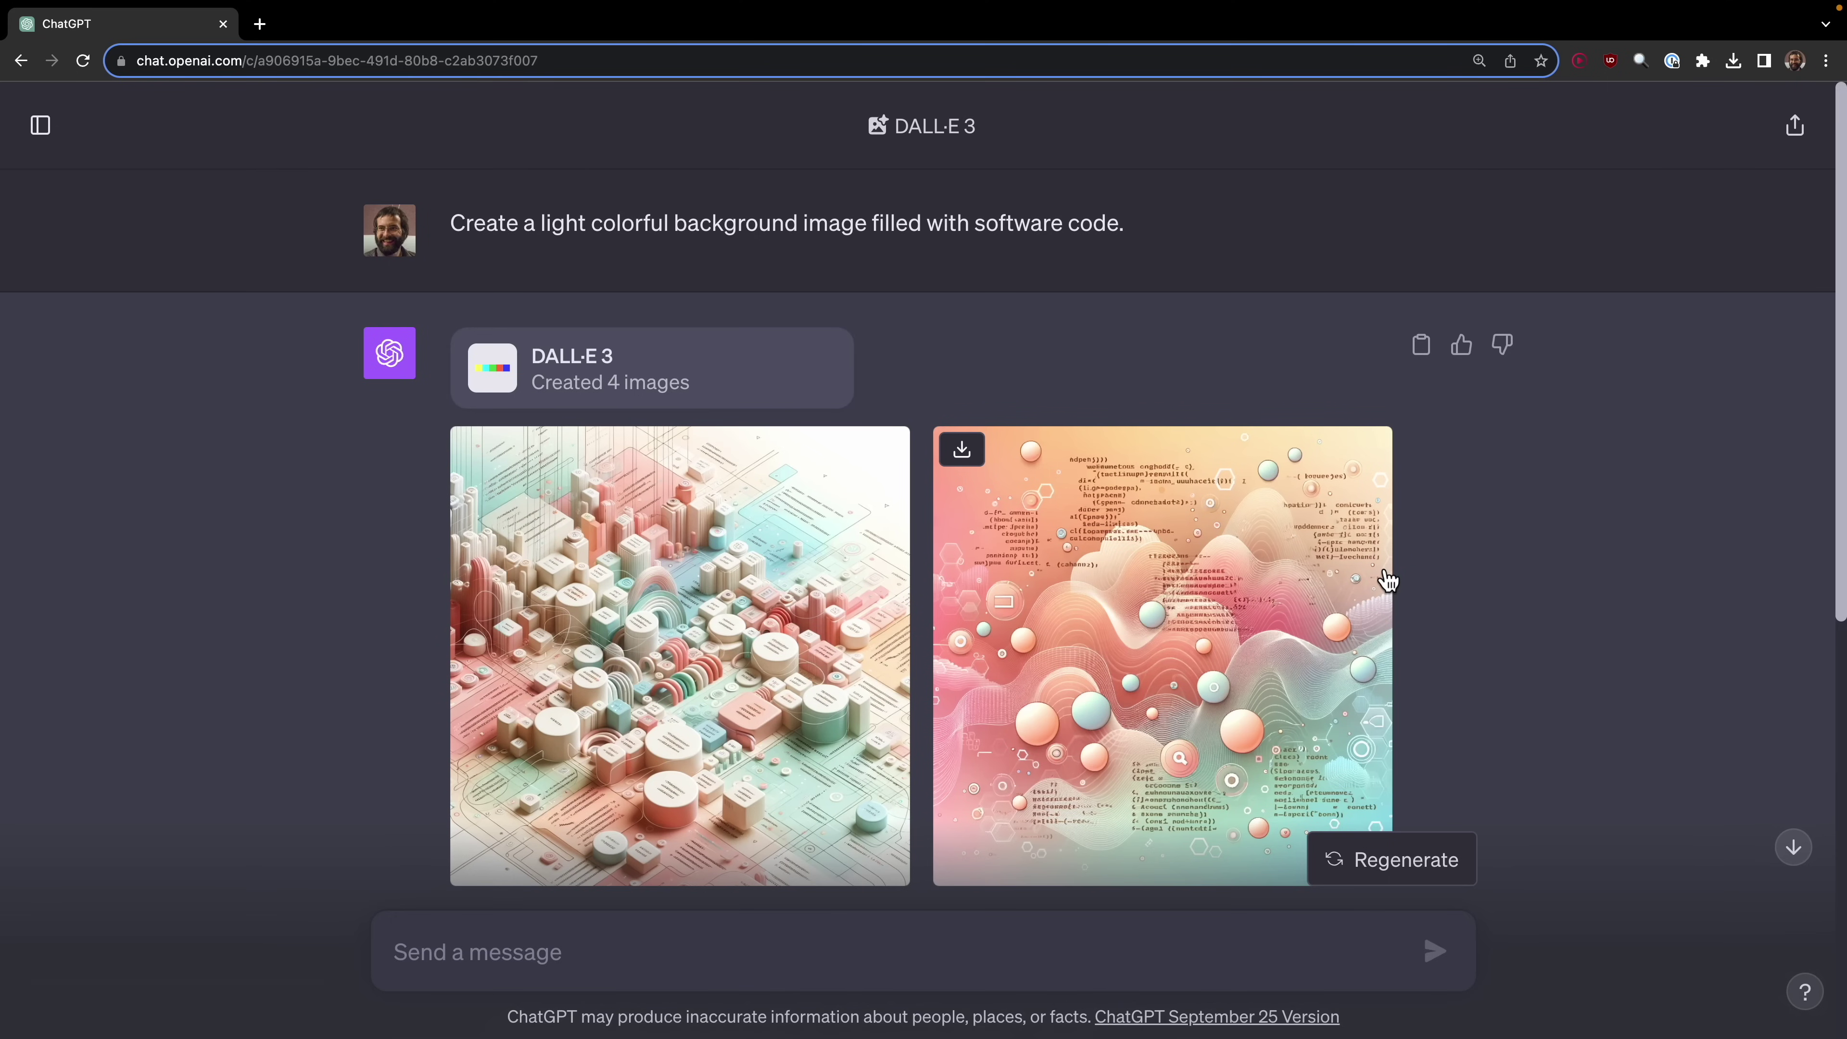
scroll(1387, 580, down, 10)
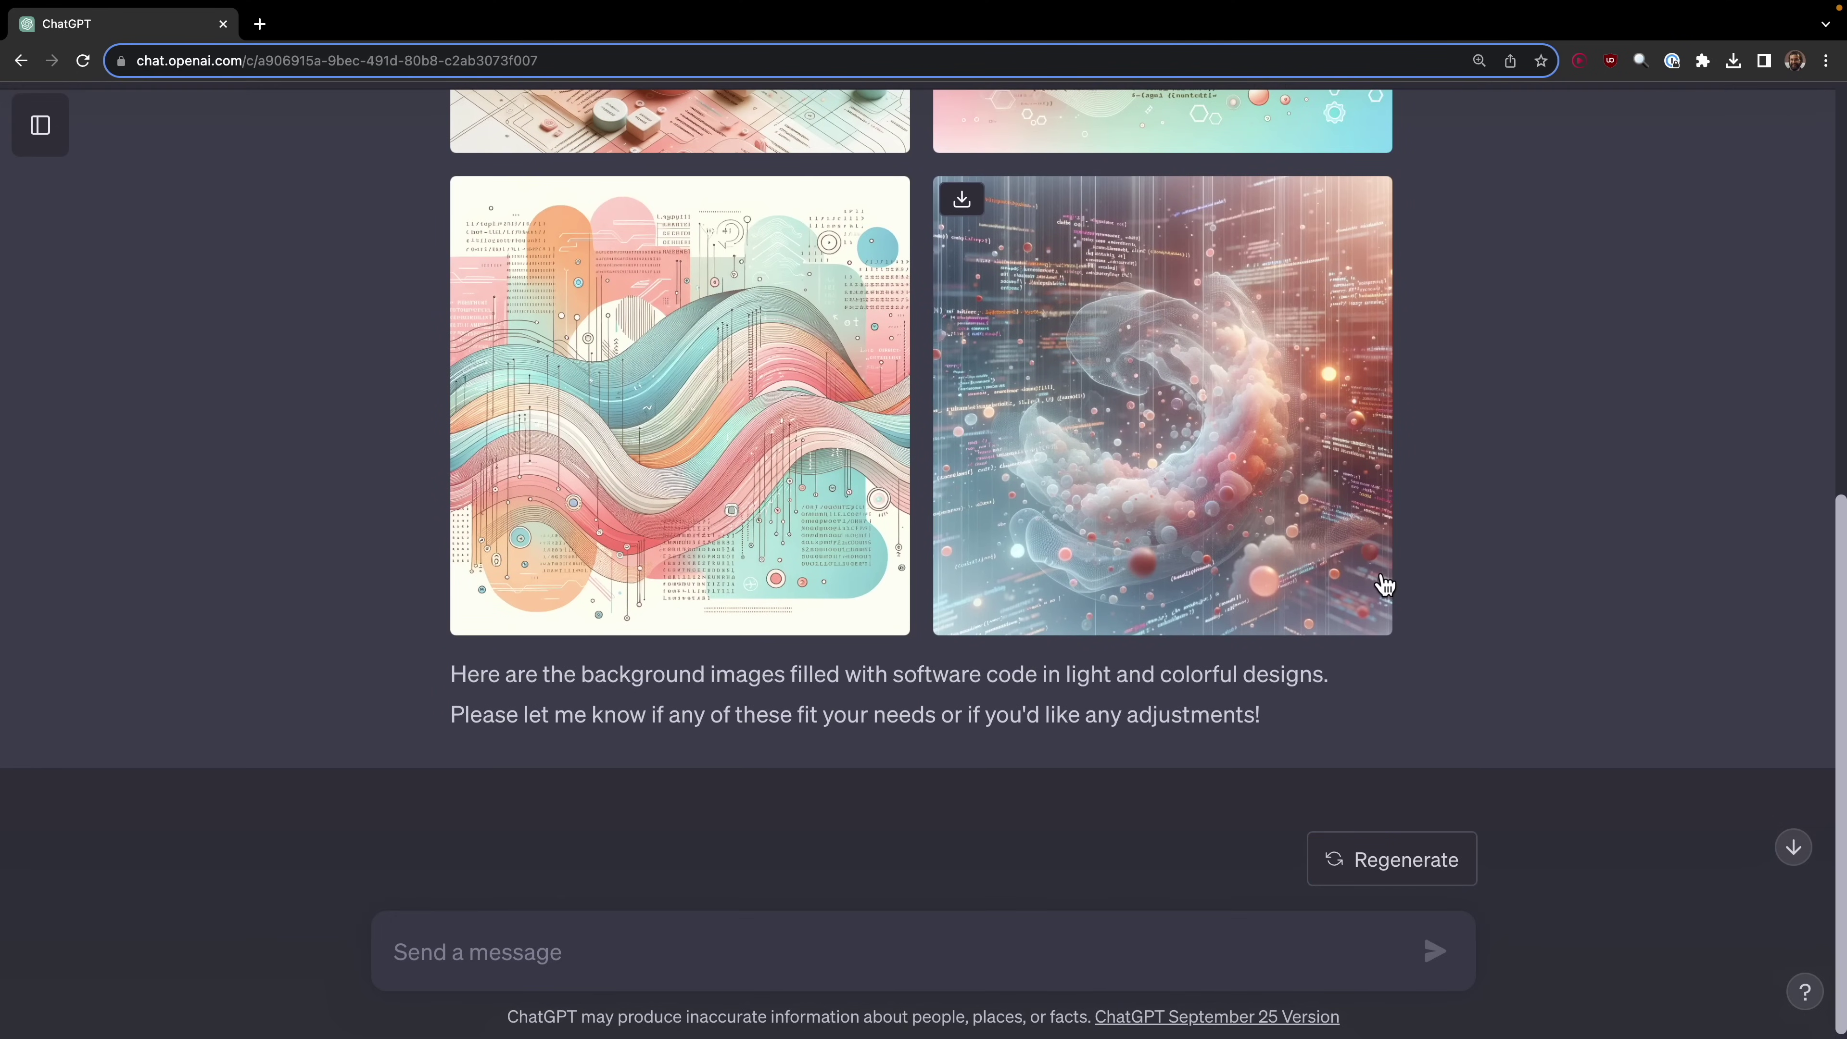
scroll(1384, 586, up, 5)
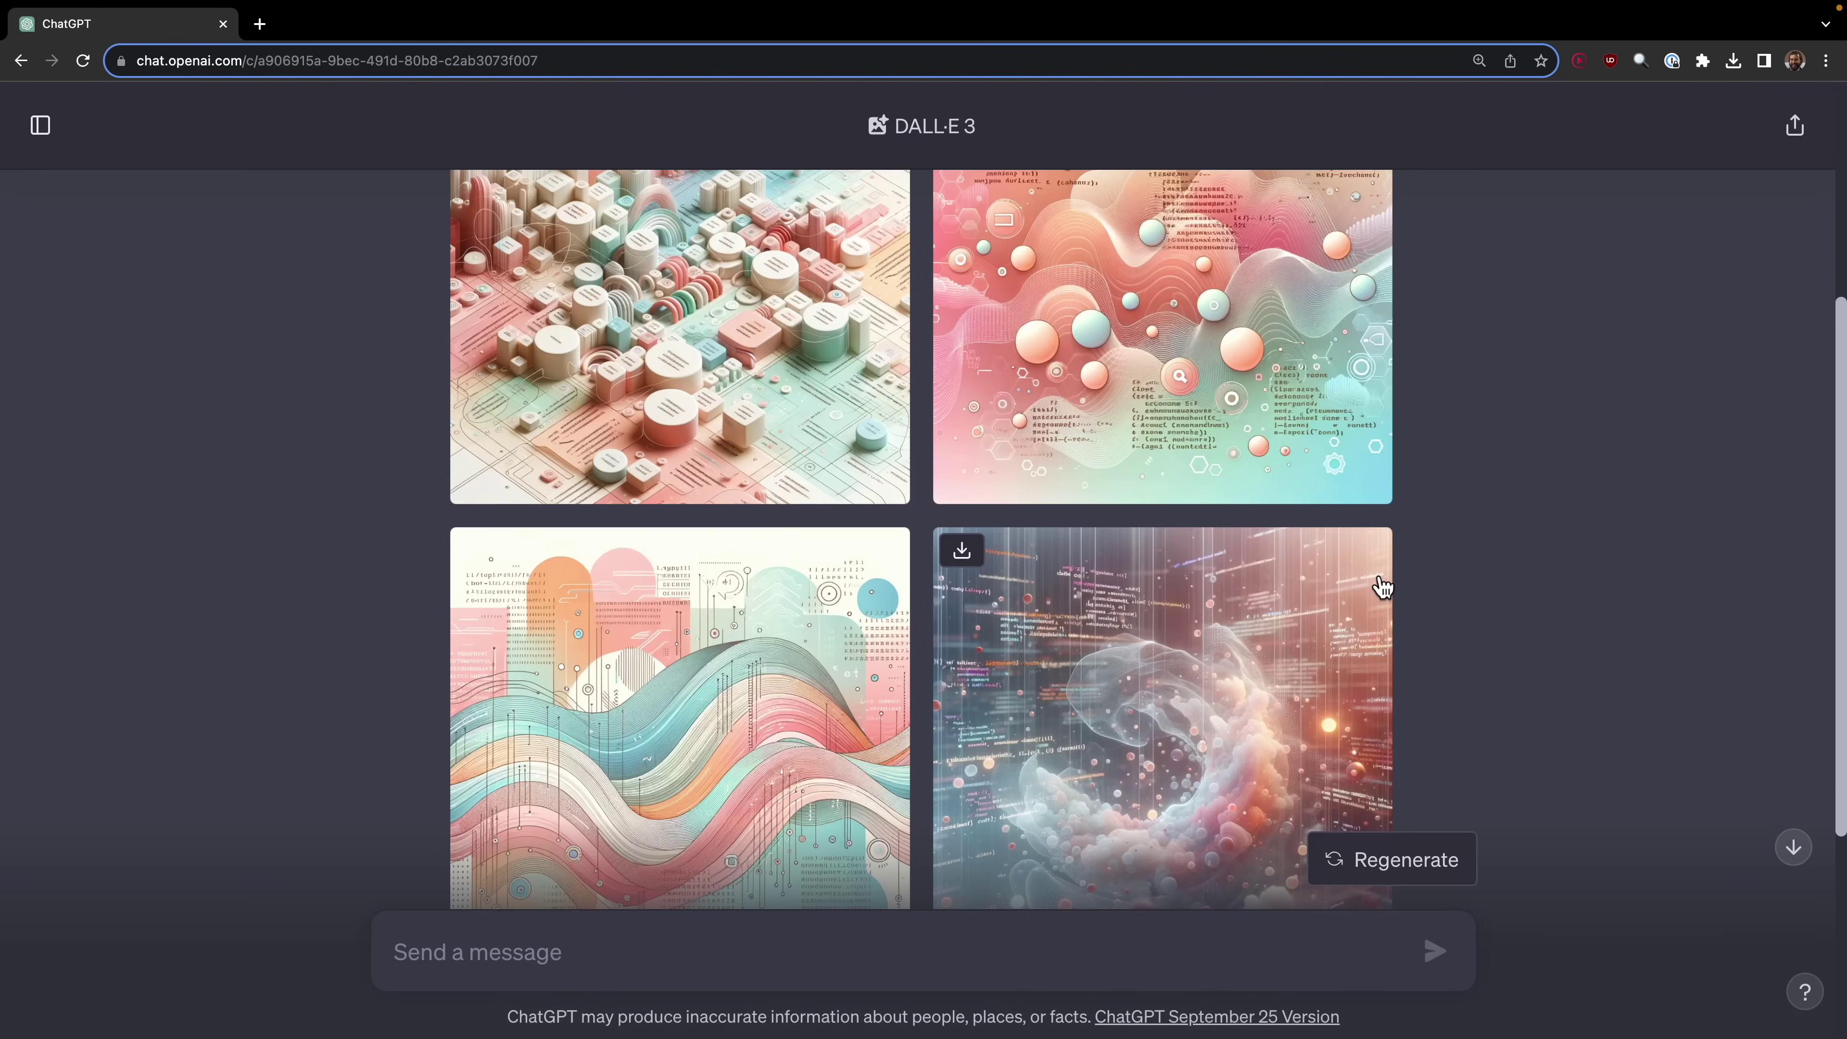
scroll(1377, 586, down, 5)
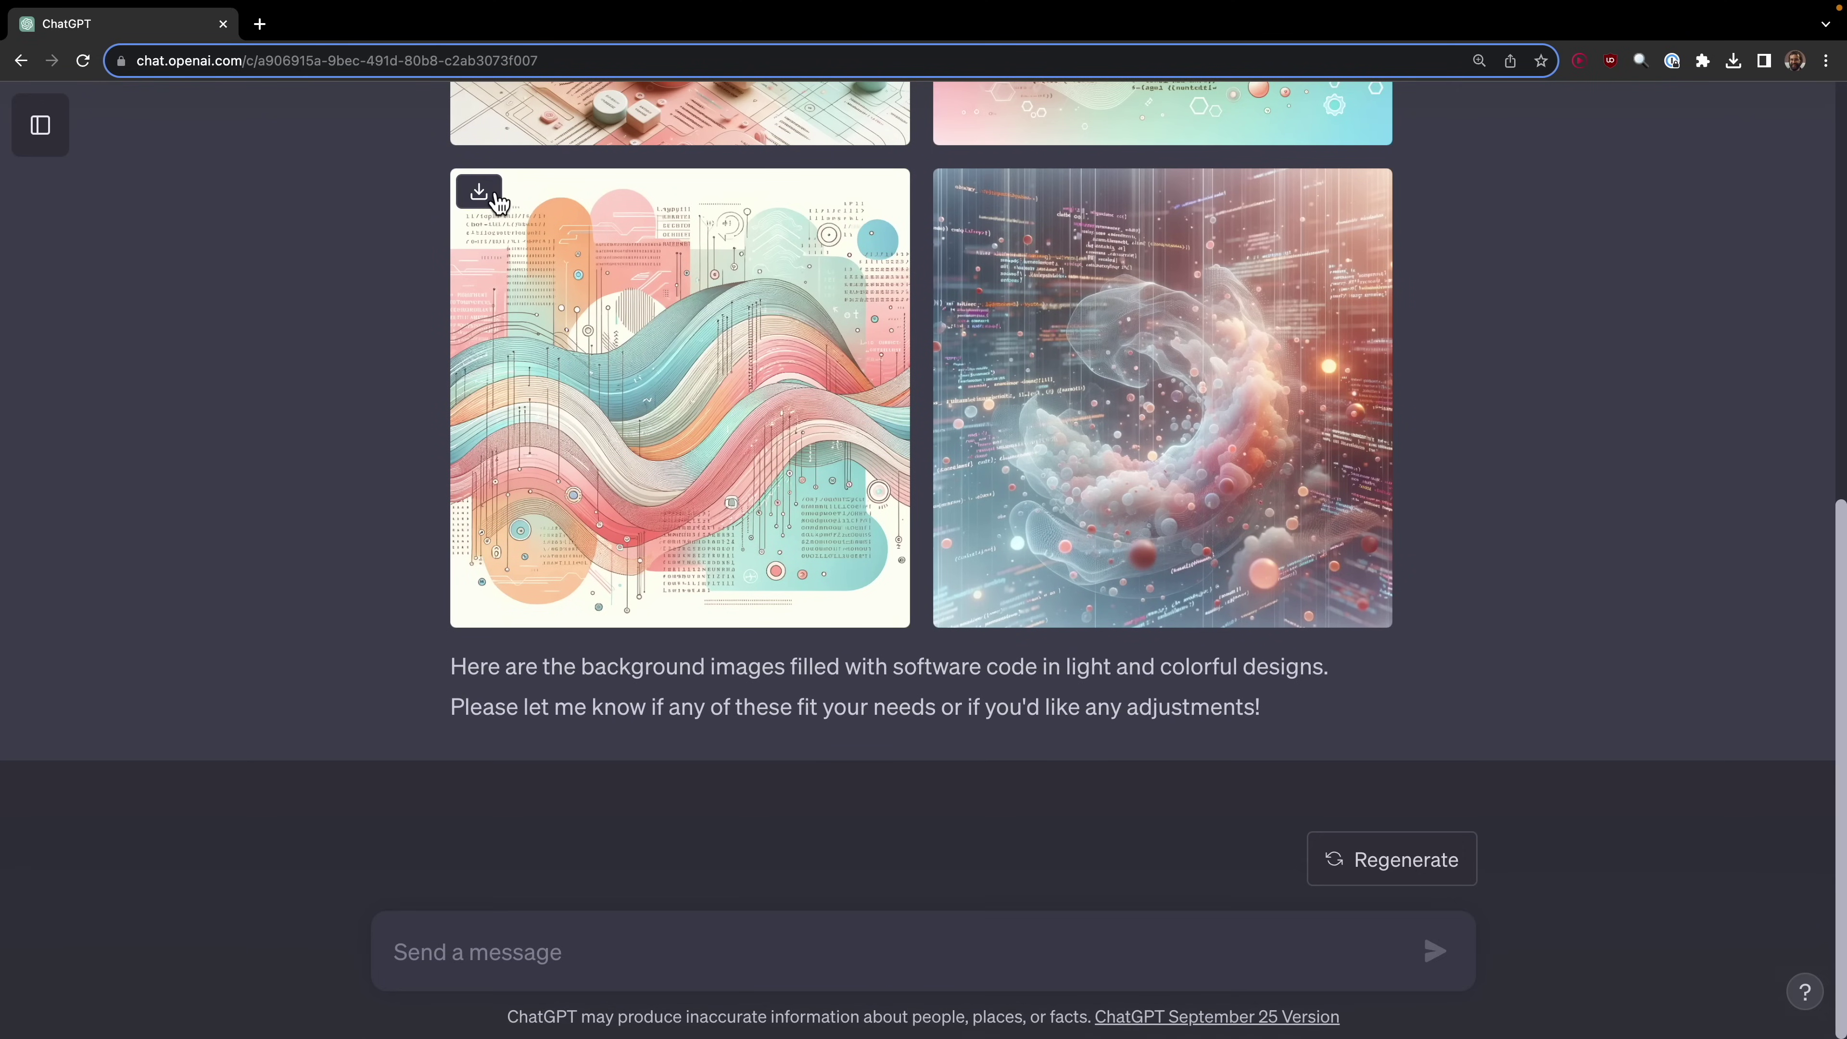
click(480, 193)
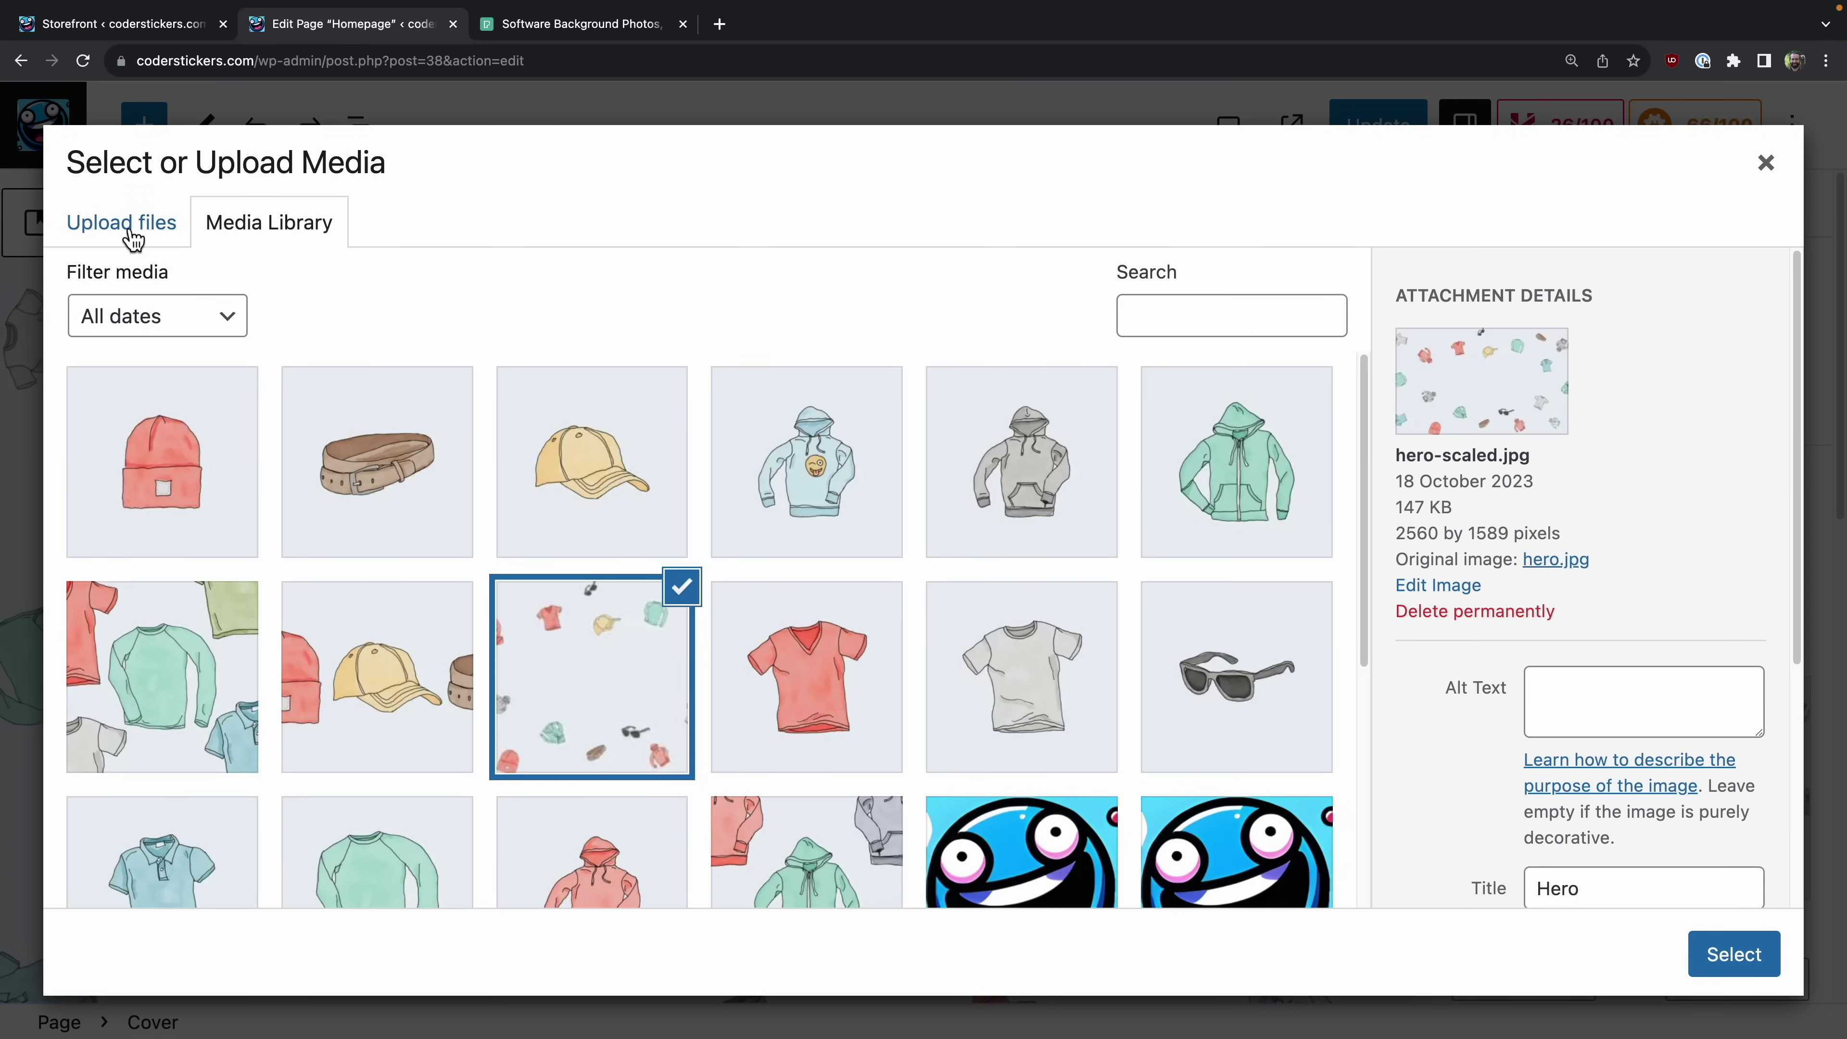
Step: Upload the downloaded DALL·E PNG and set it as the cover background
click(133, 239)
drag(1600, 130, 849, 564)
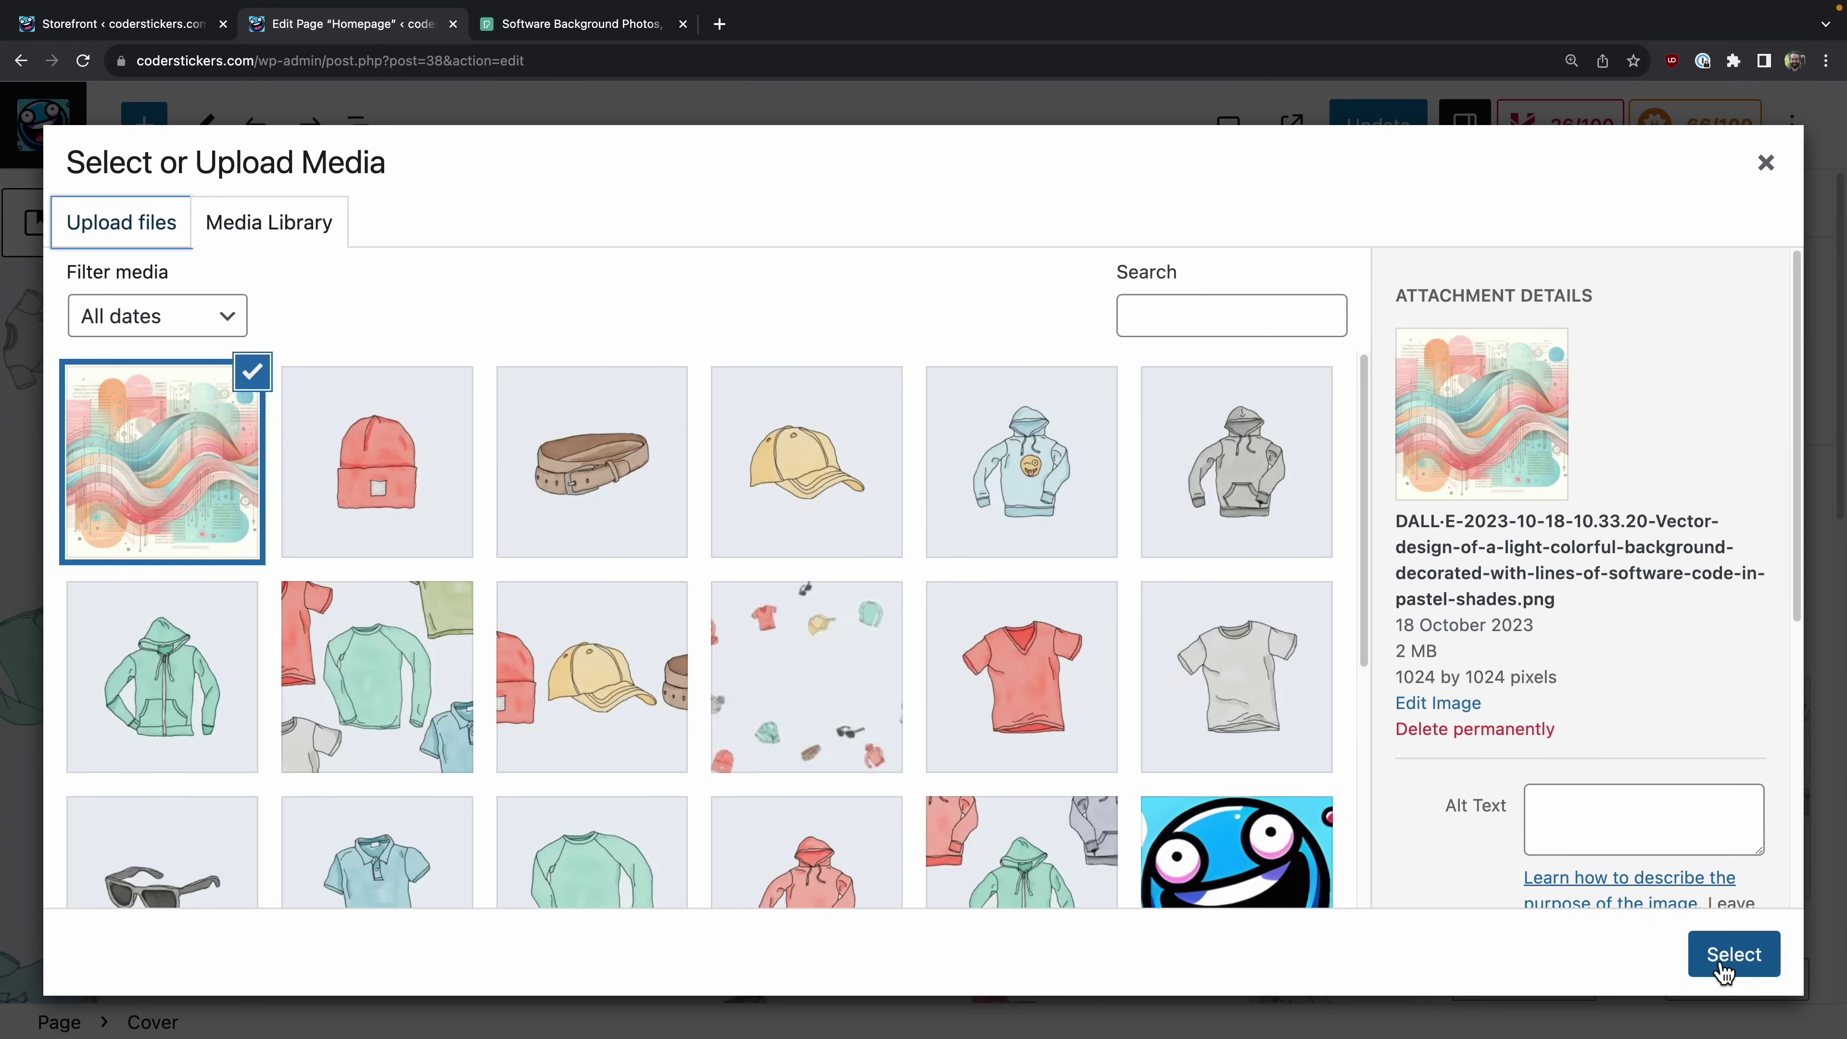
click(1730, 955)
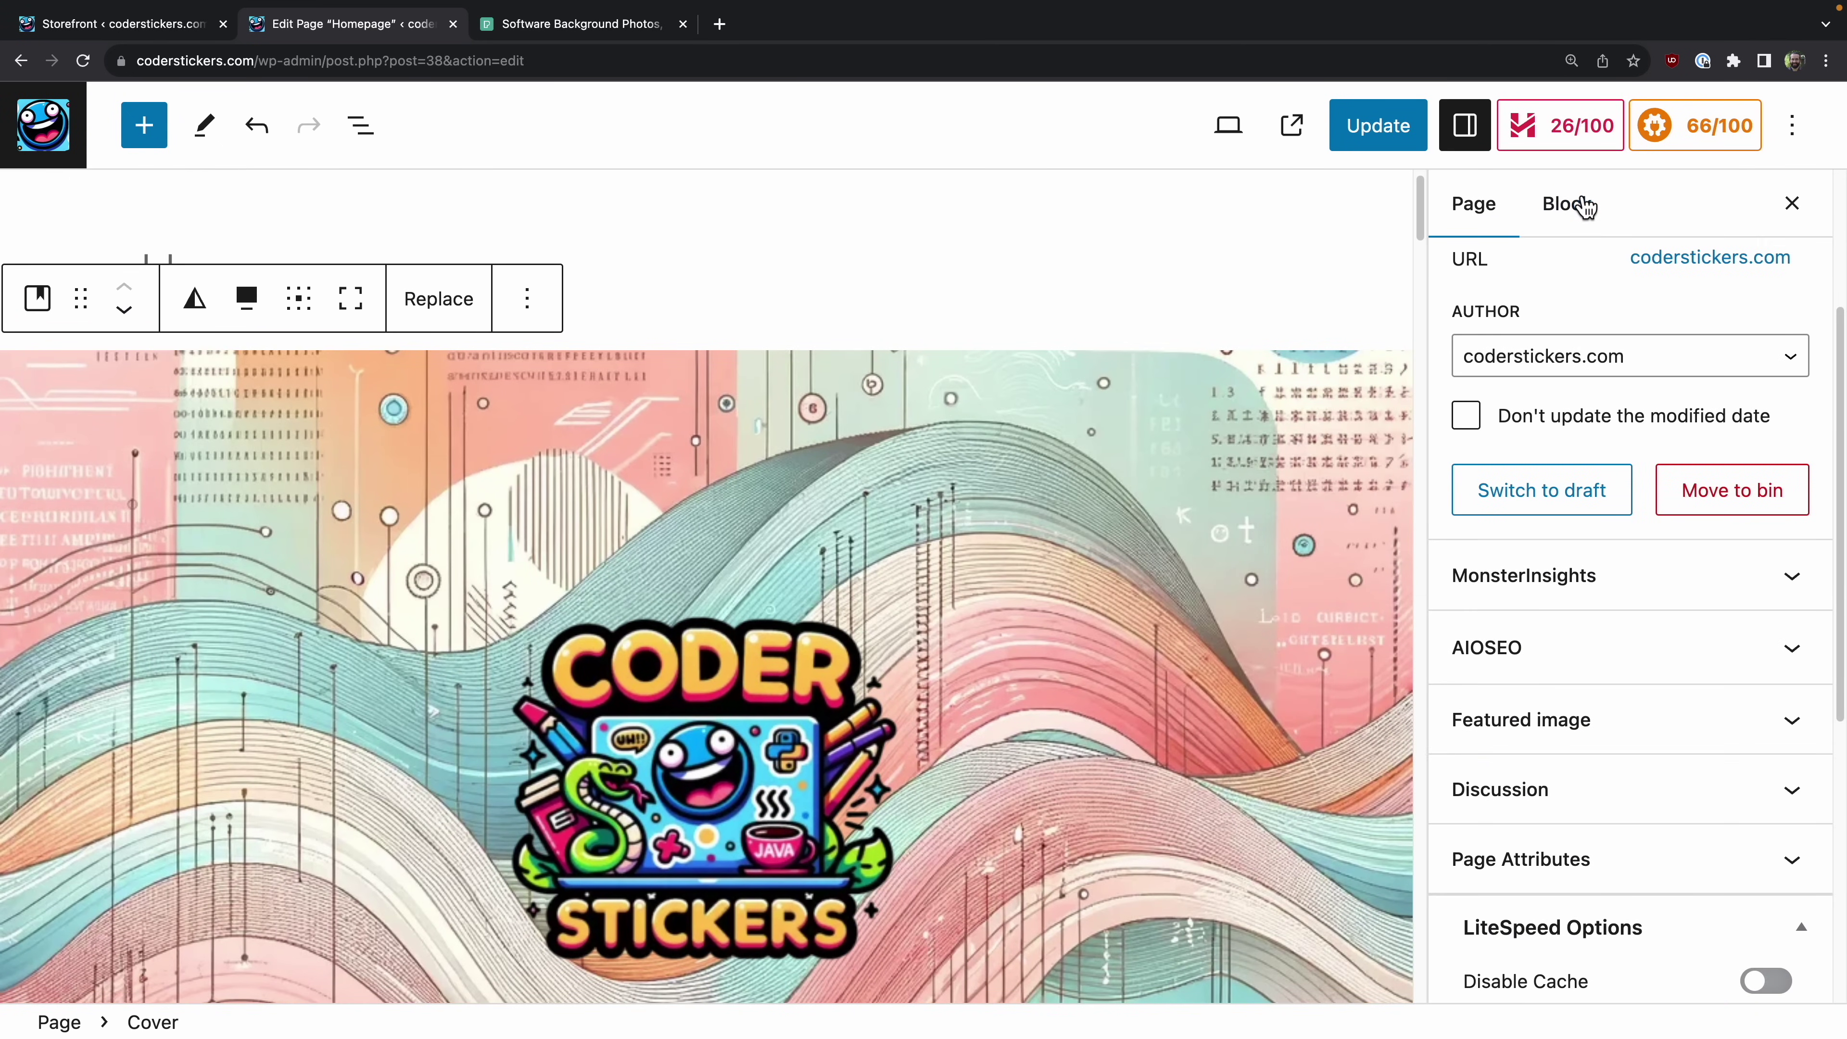
Step: Raise the cover's overlay opacity to 60 in the Styles panel
click(1583, 206)
scroll(1637, 734, down, 1)
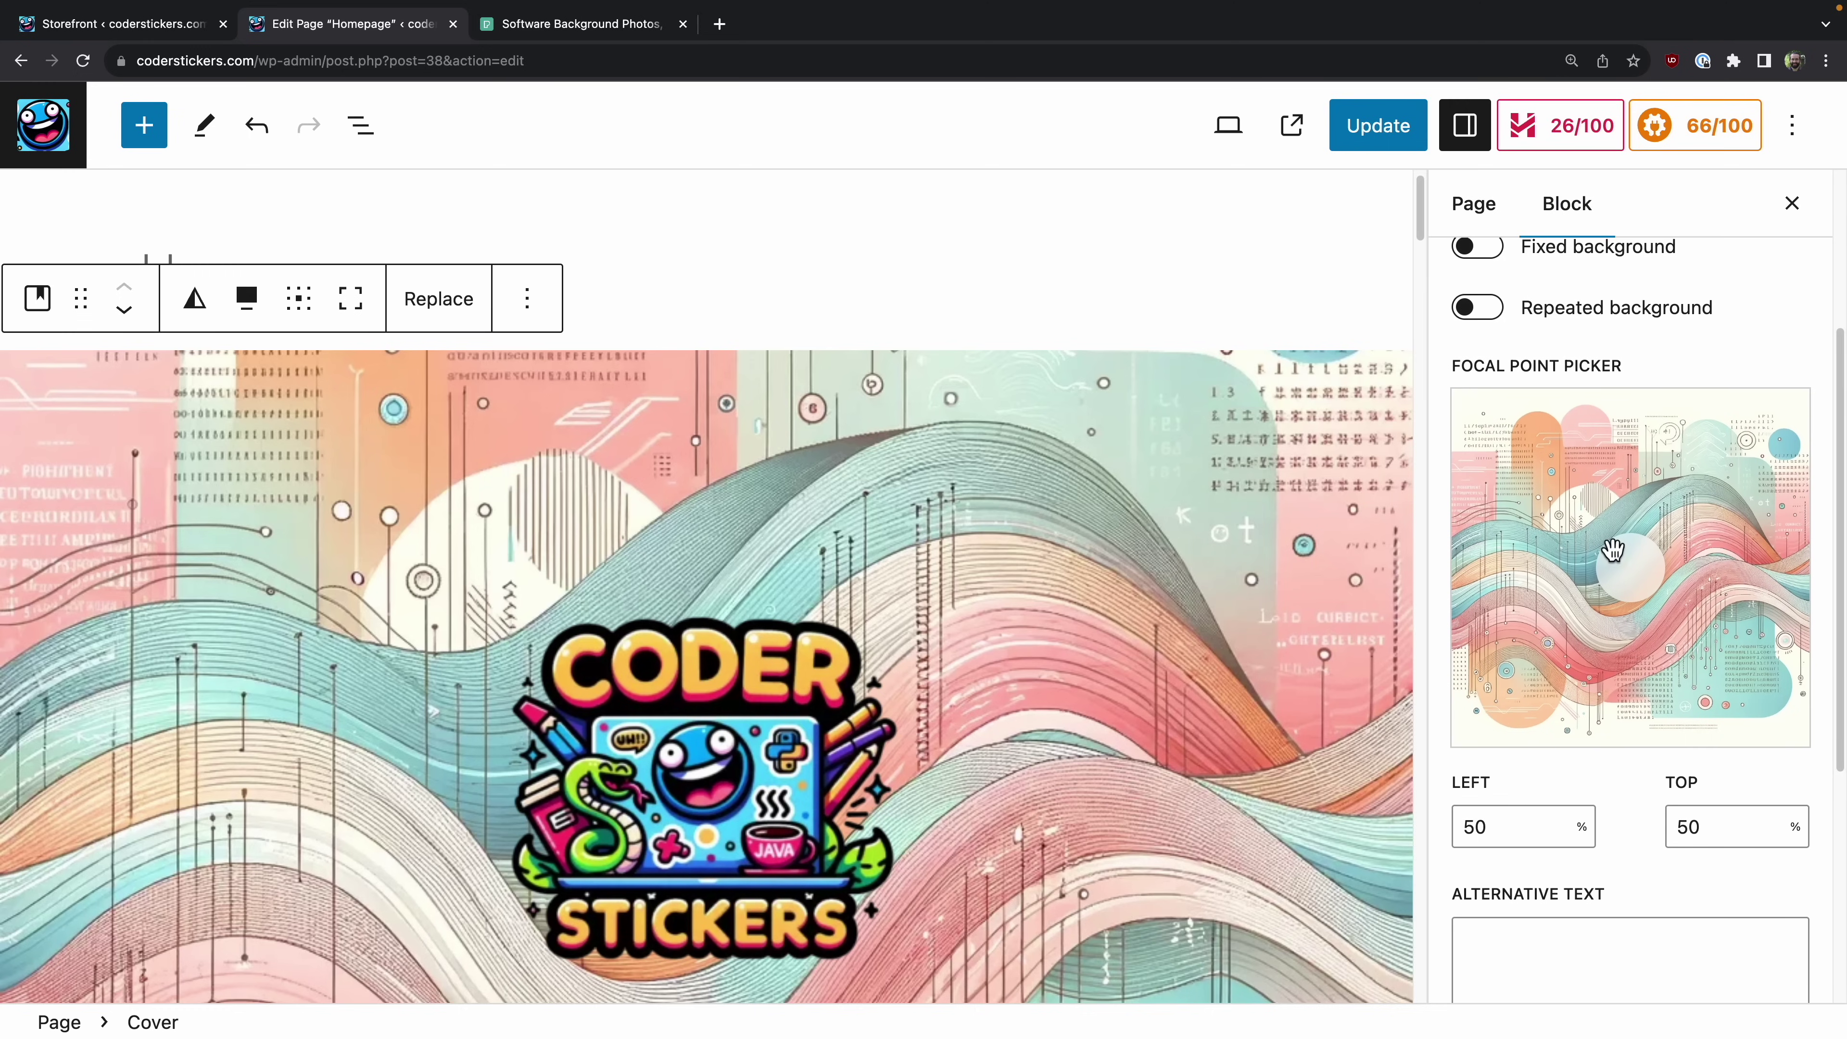
scroll(1577, 425, up, 2)
scroll(1574, 424, up, 2)
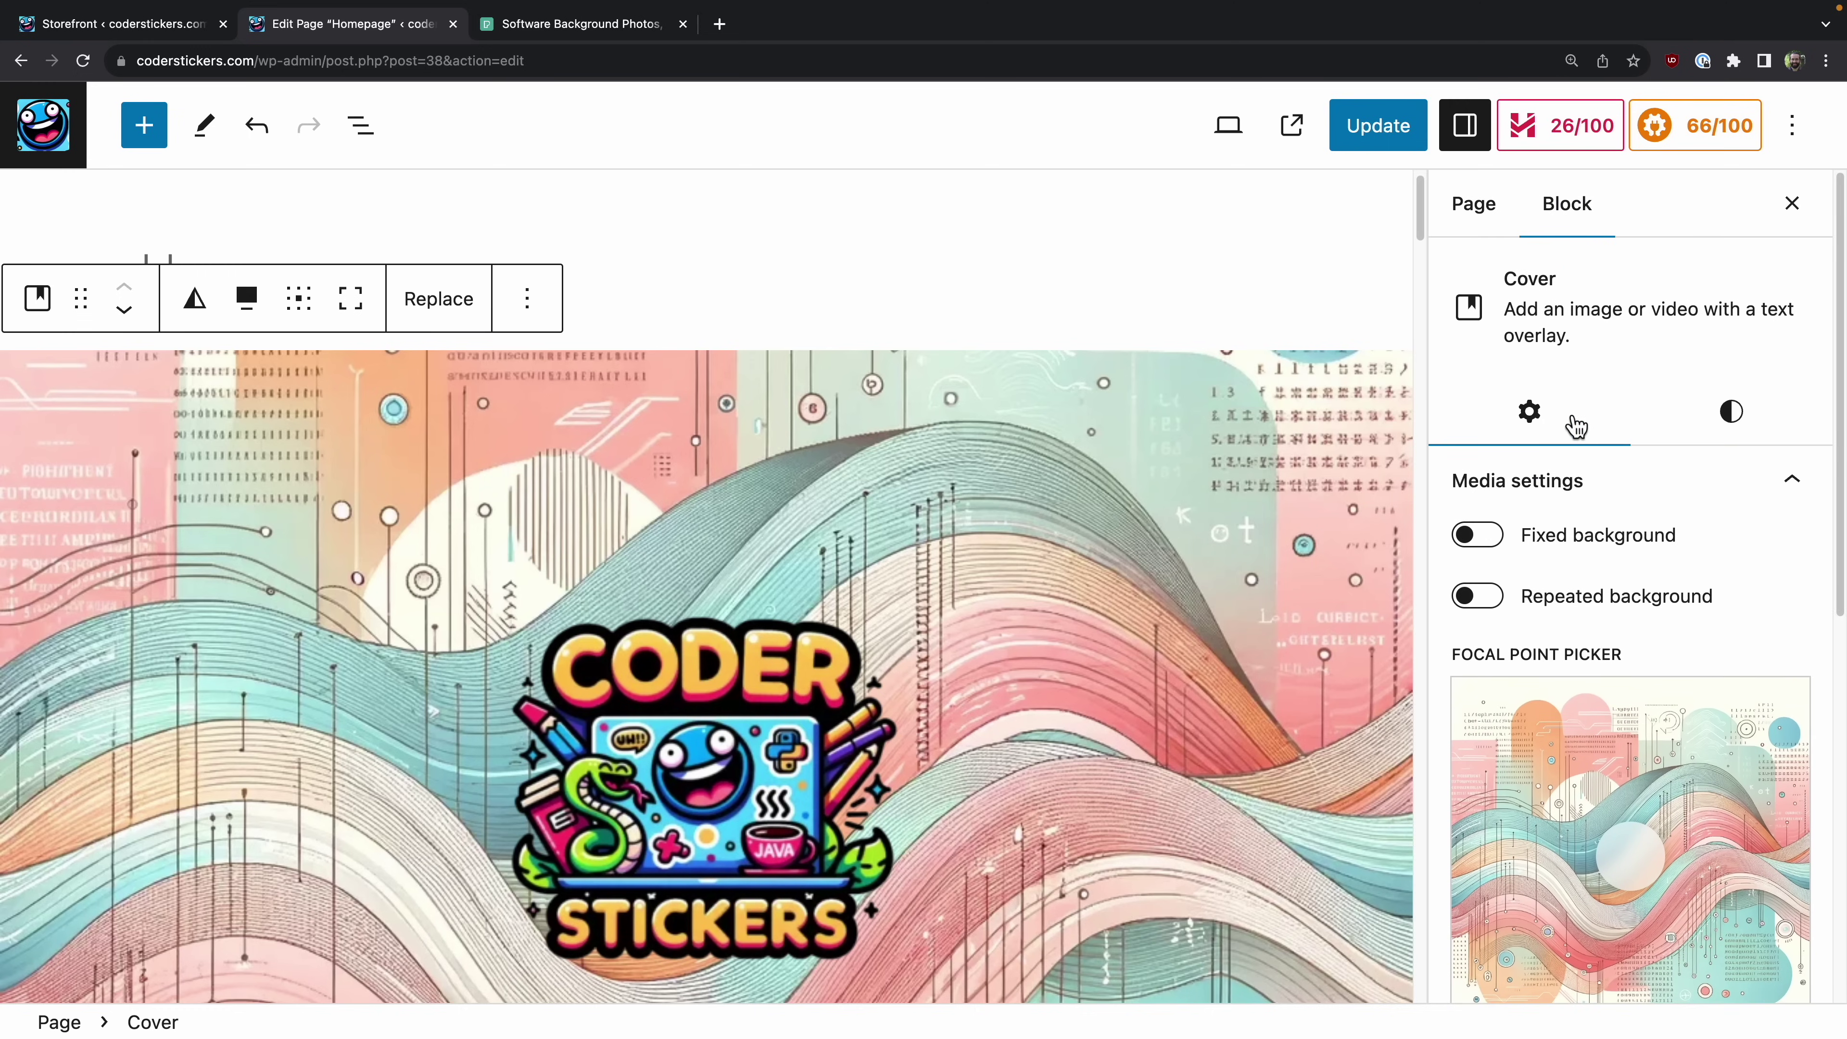
click(1725, 418)
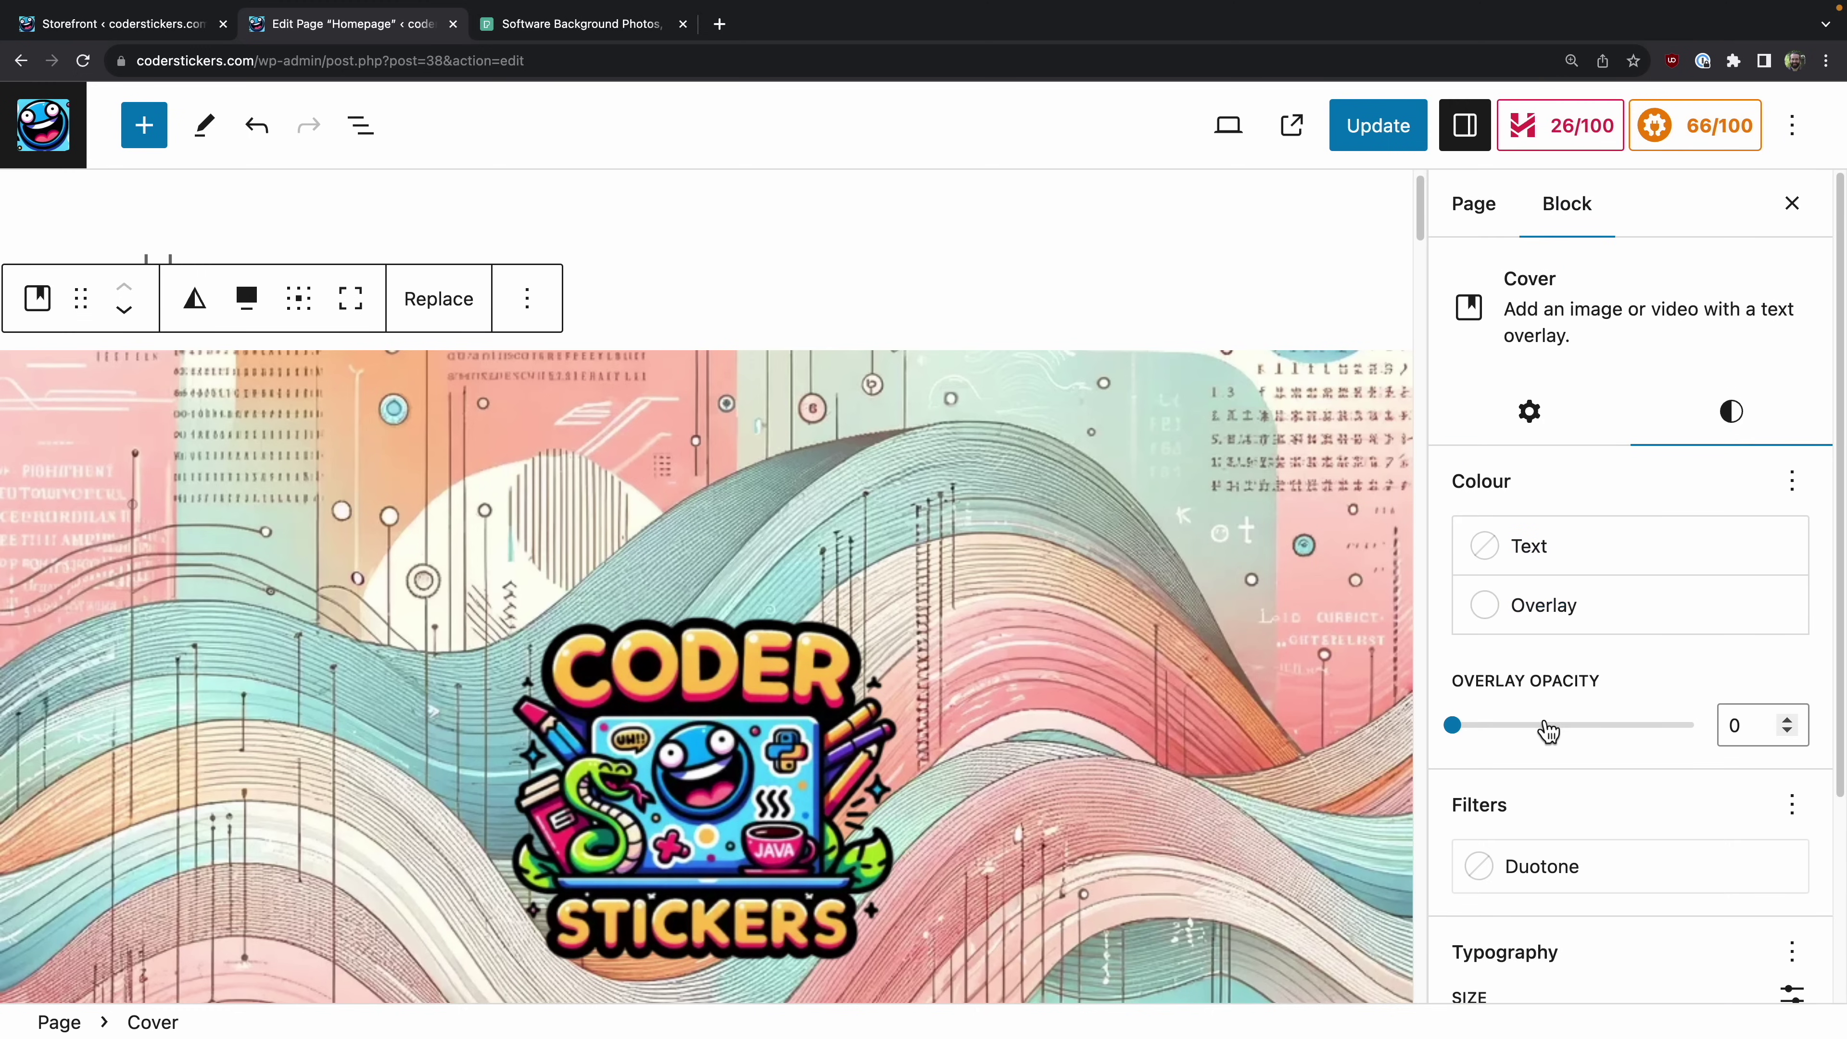
drag(1469, 726, 1611, 738)
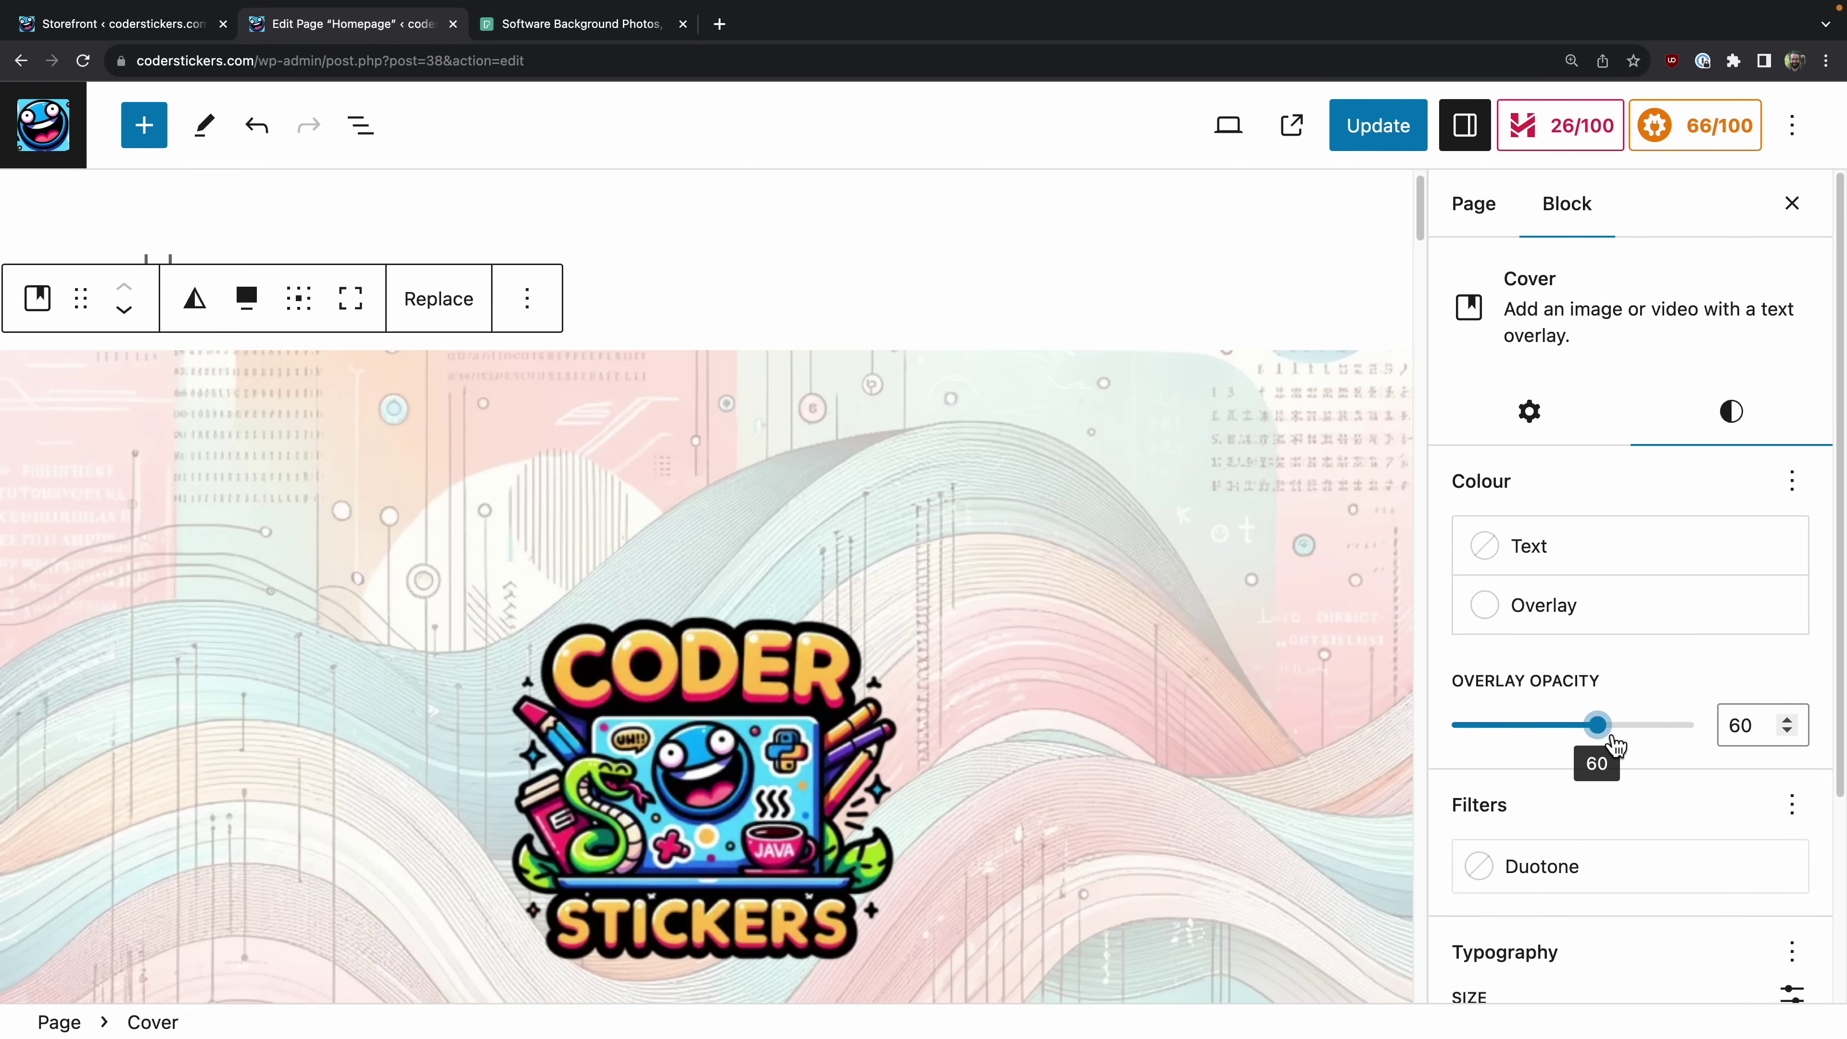
scroll(1632, 728, down, 5)
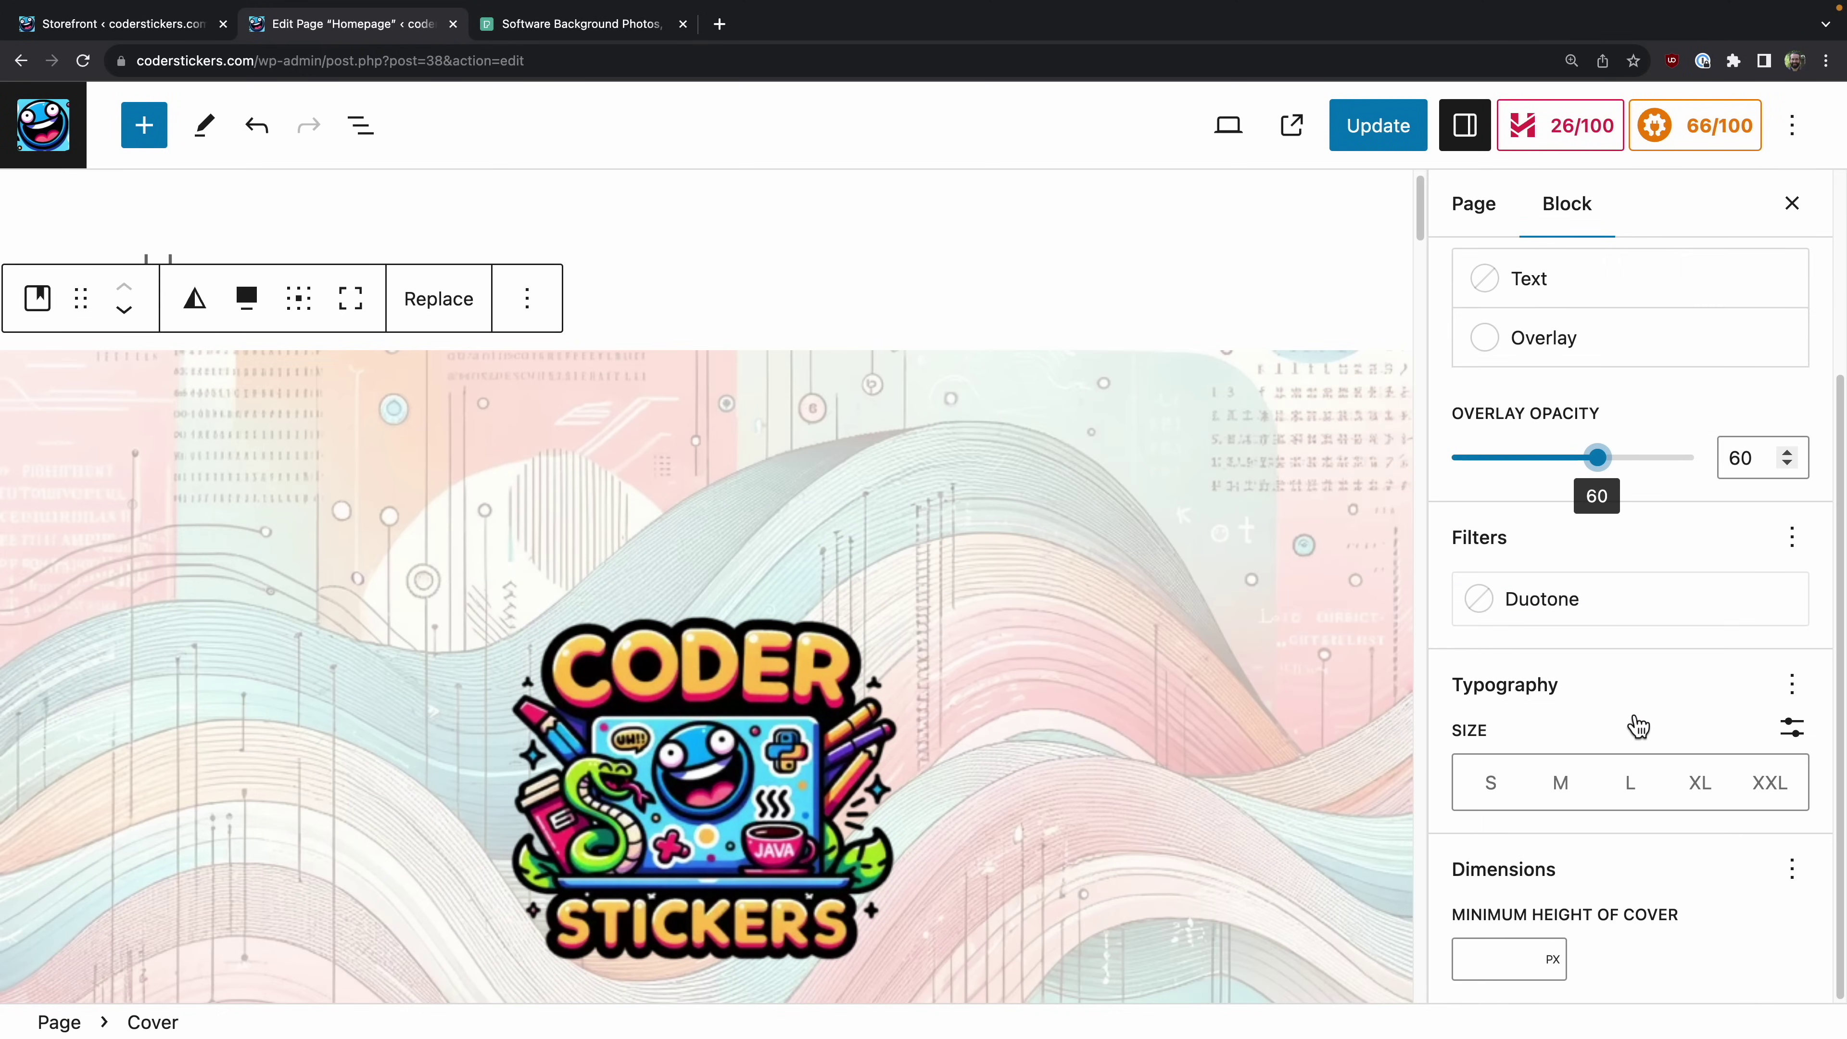
click(1504, 958)
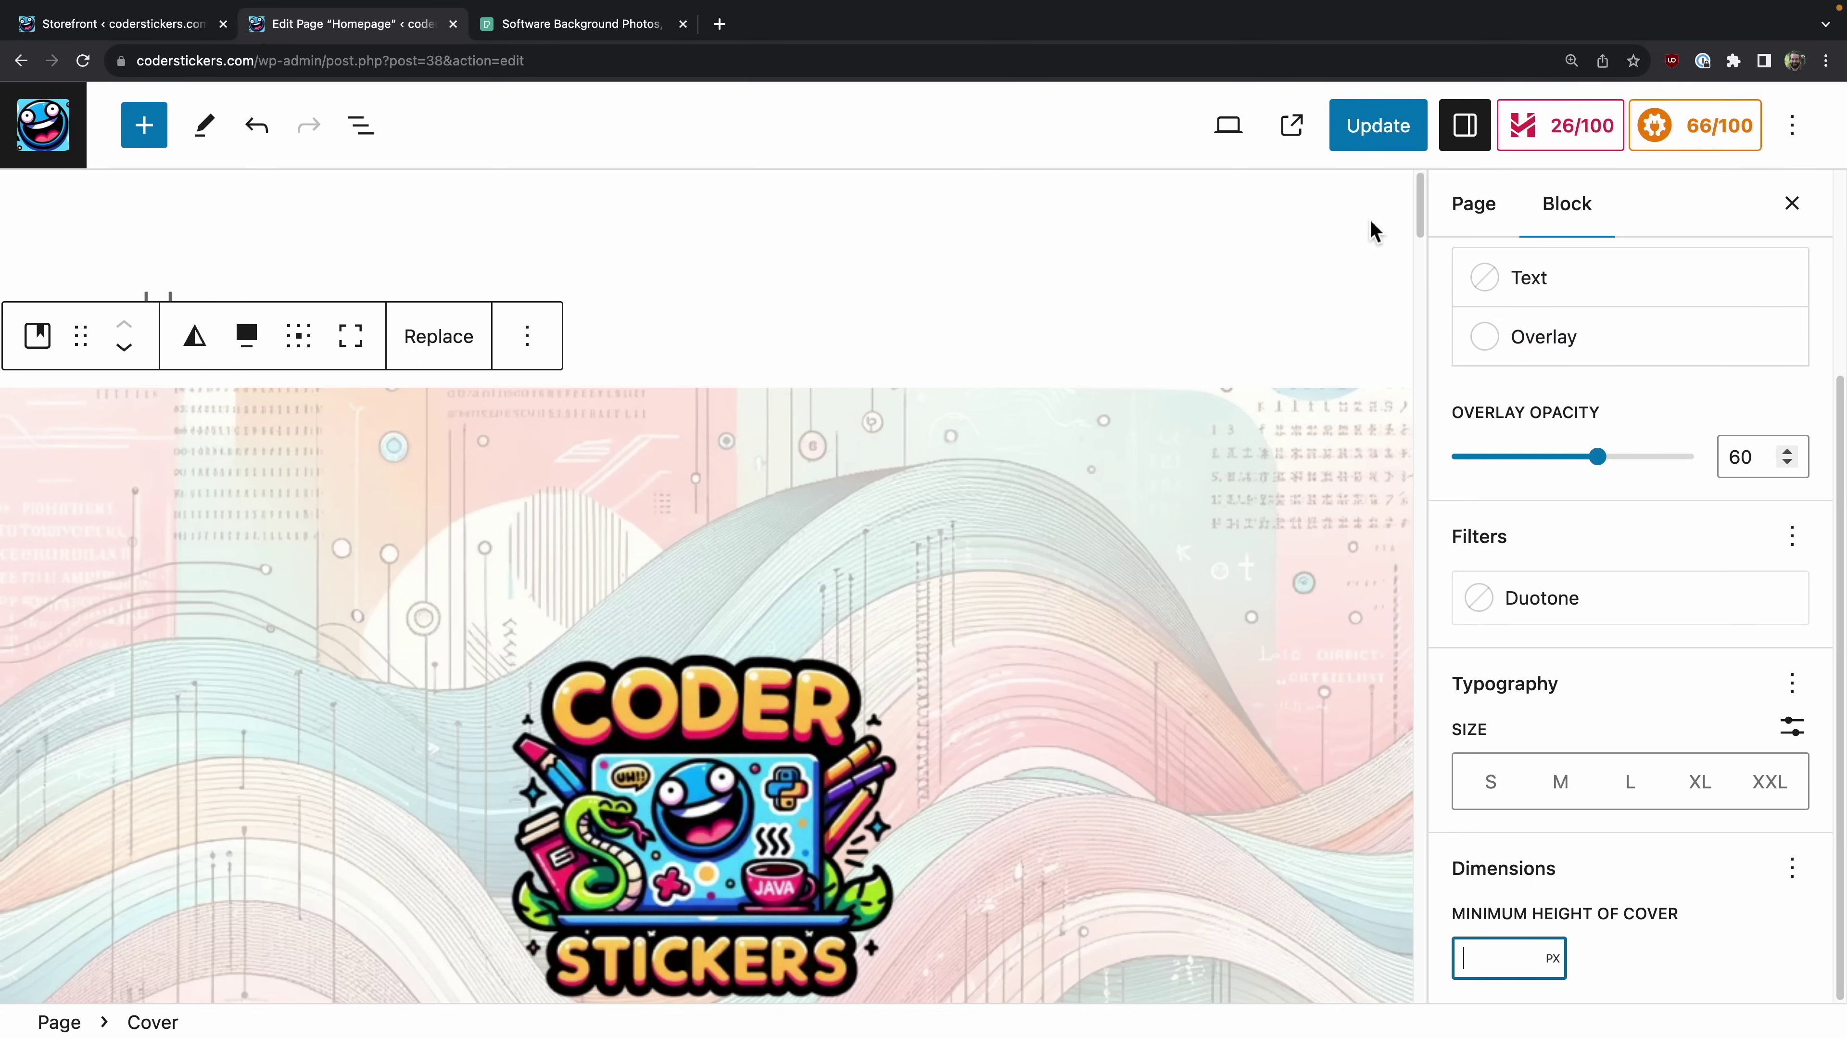
scroll(267, 671, down, 5)
click(267, 671)
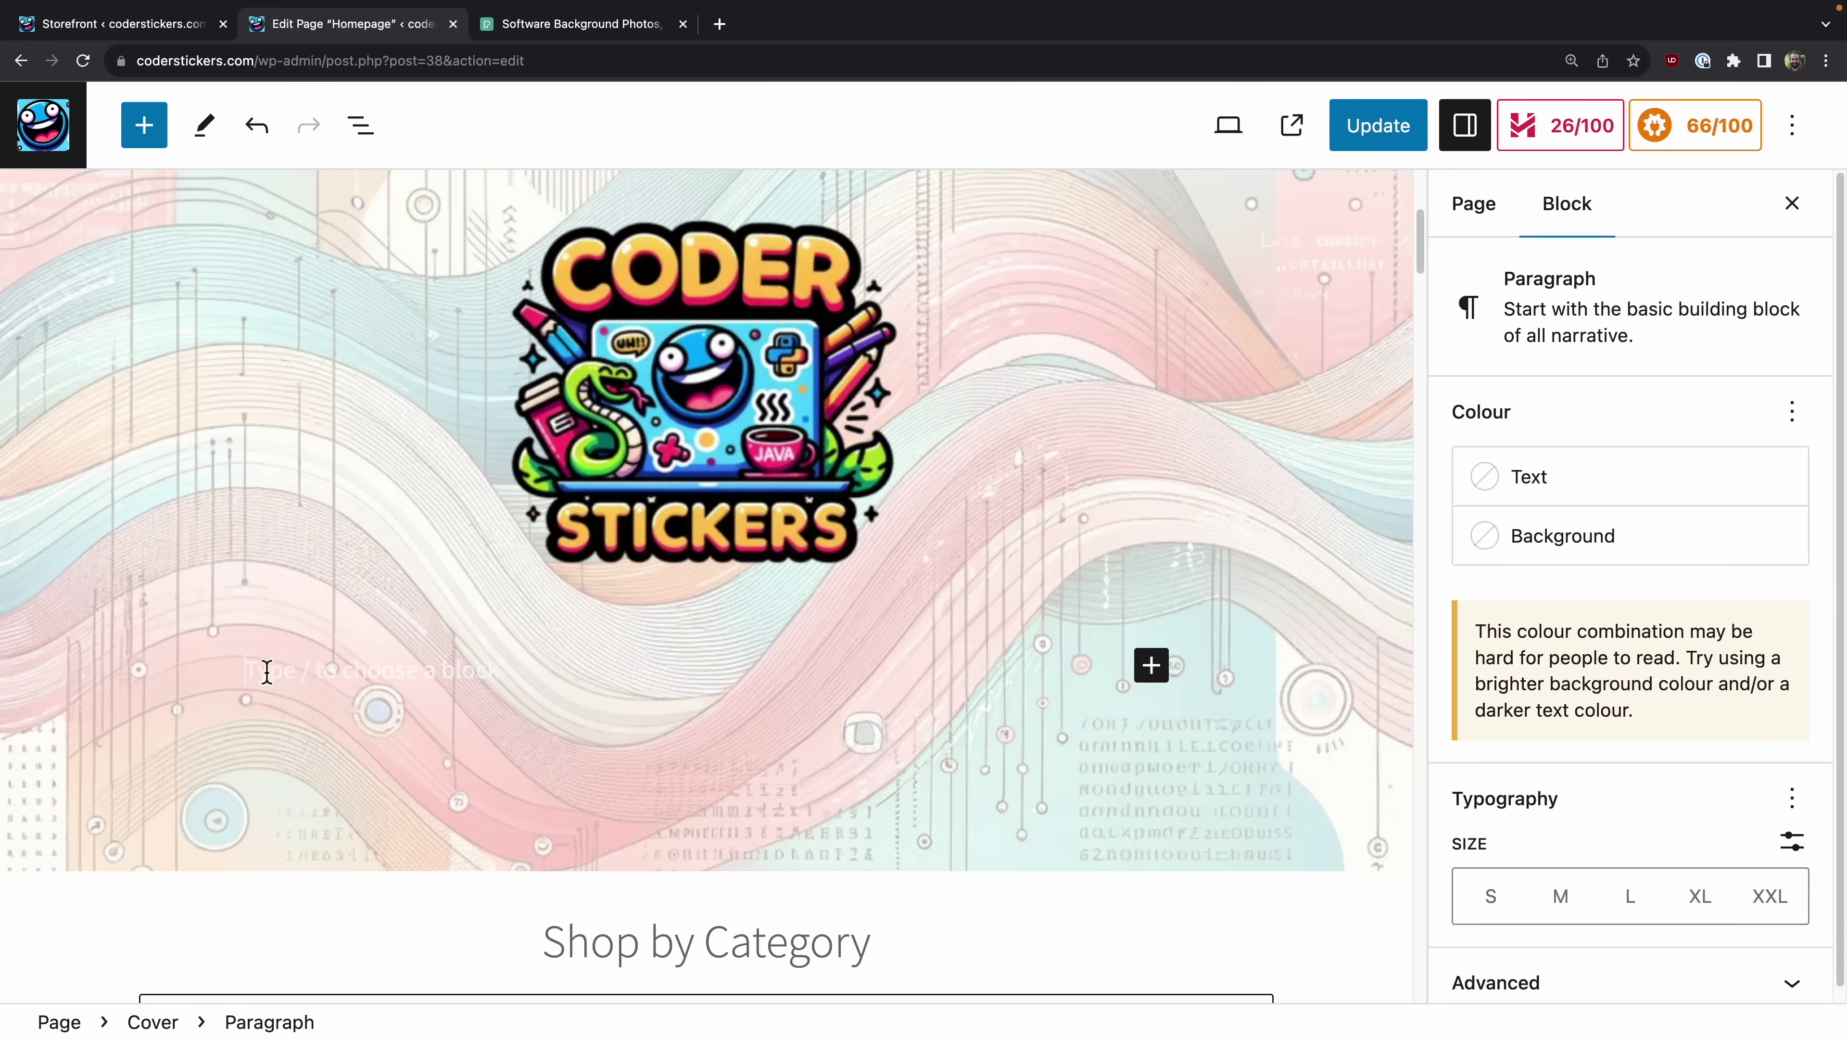
Step: Turn the empty paragraph into a centred heading reading 'Stick with code, code with stickers!'
text(/)
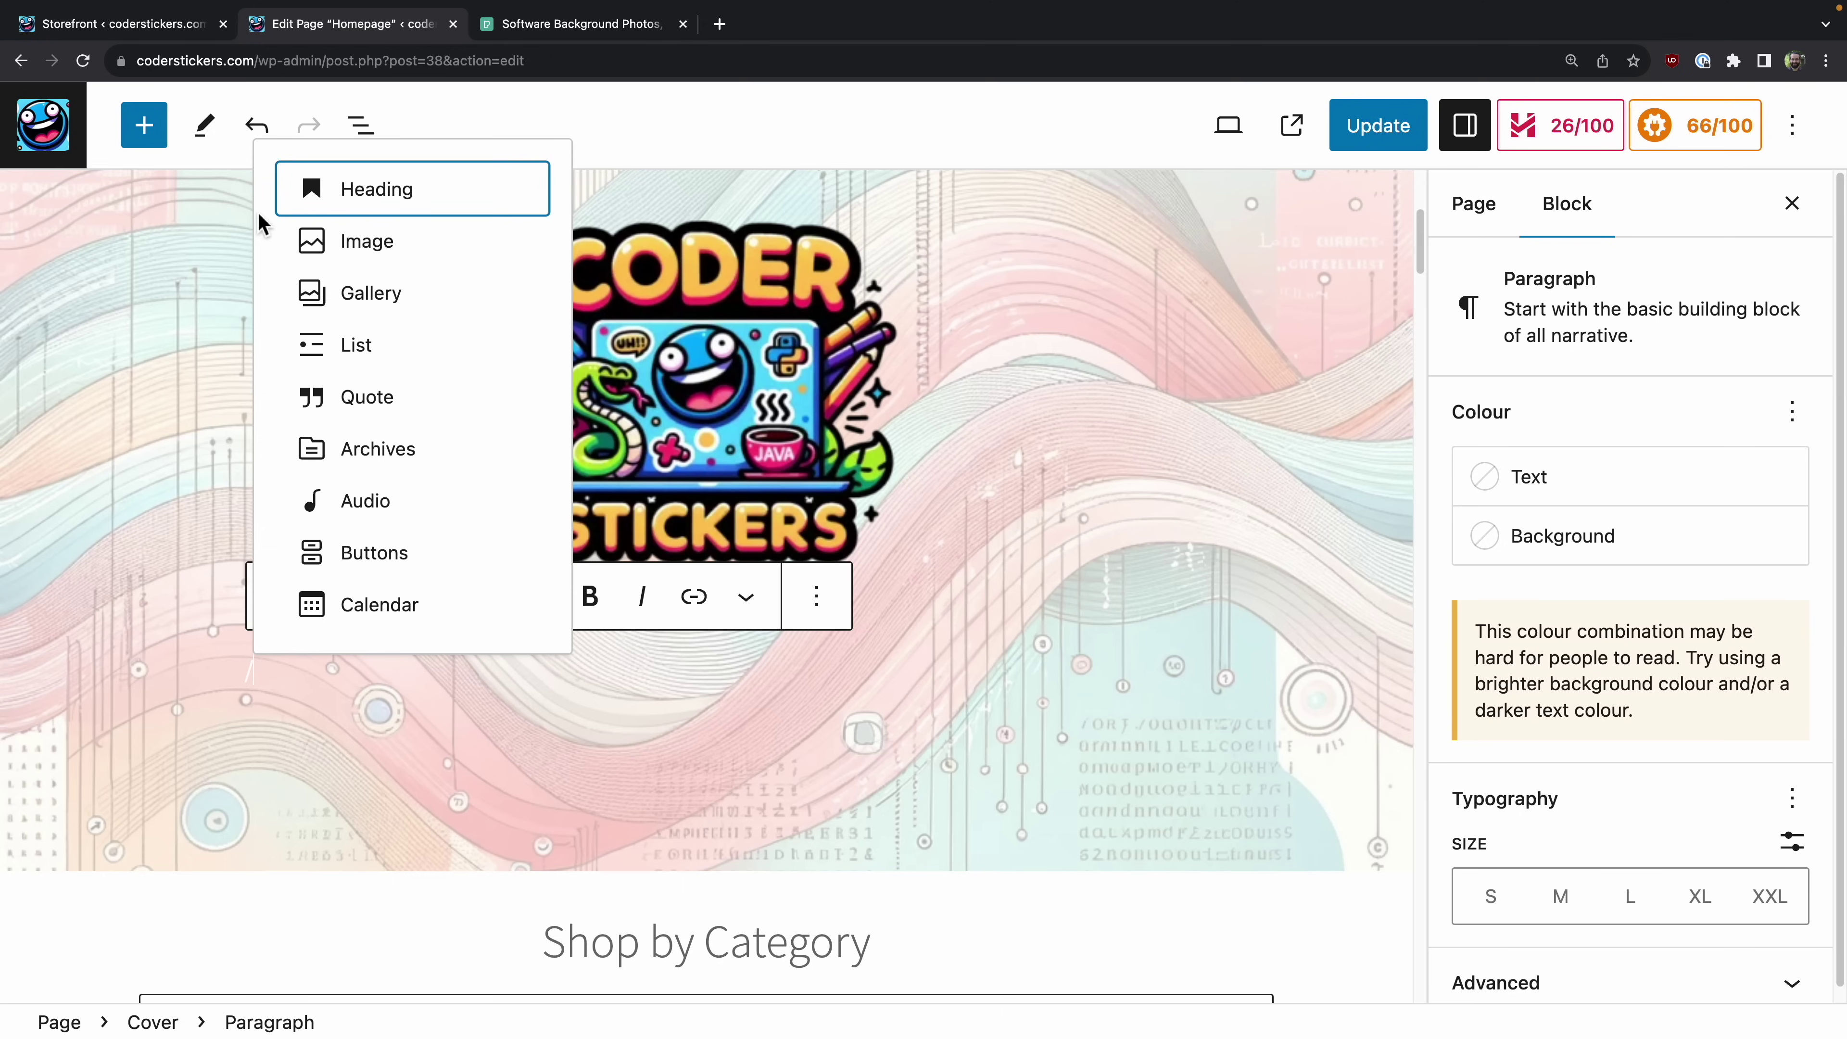
click(369, 193)
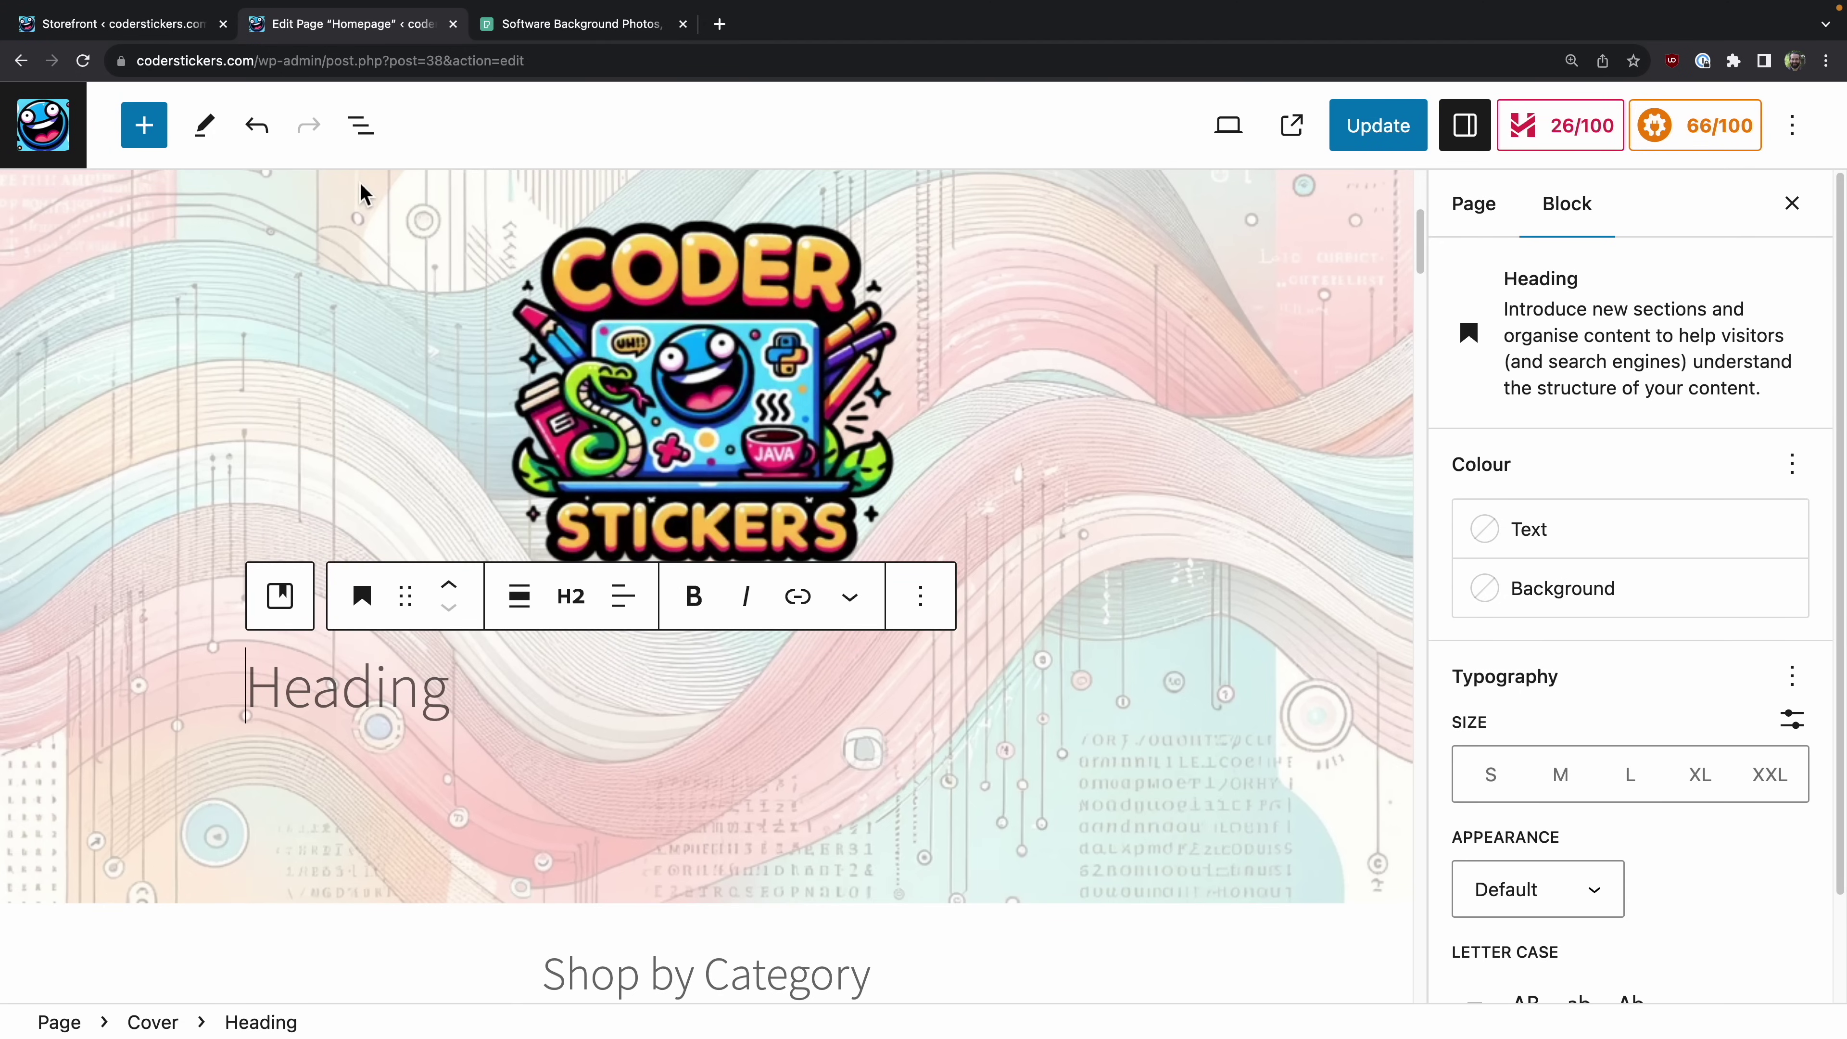
text(Stick )
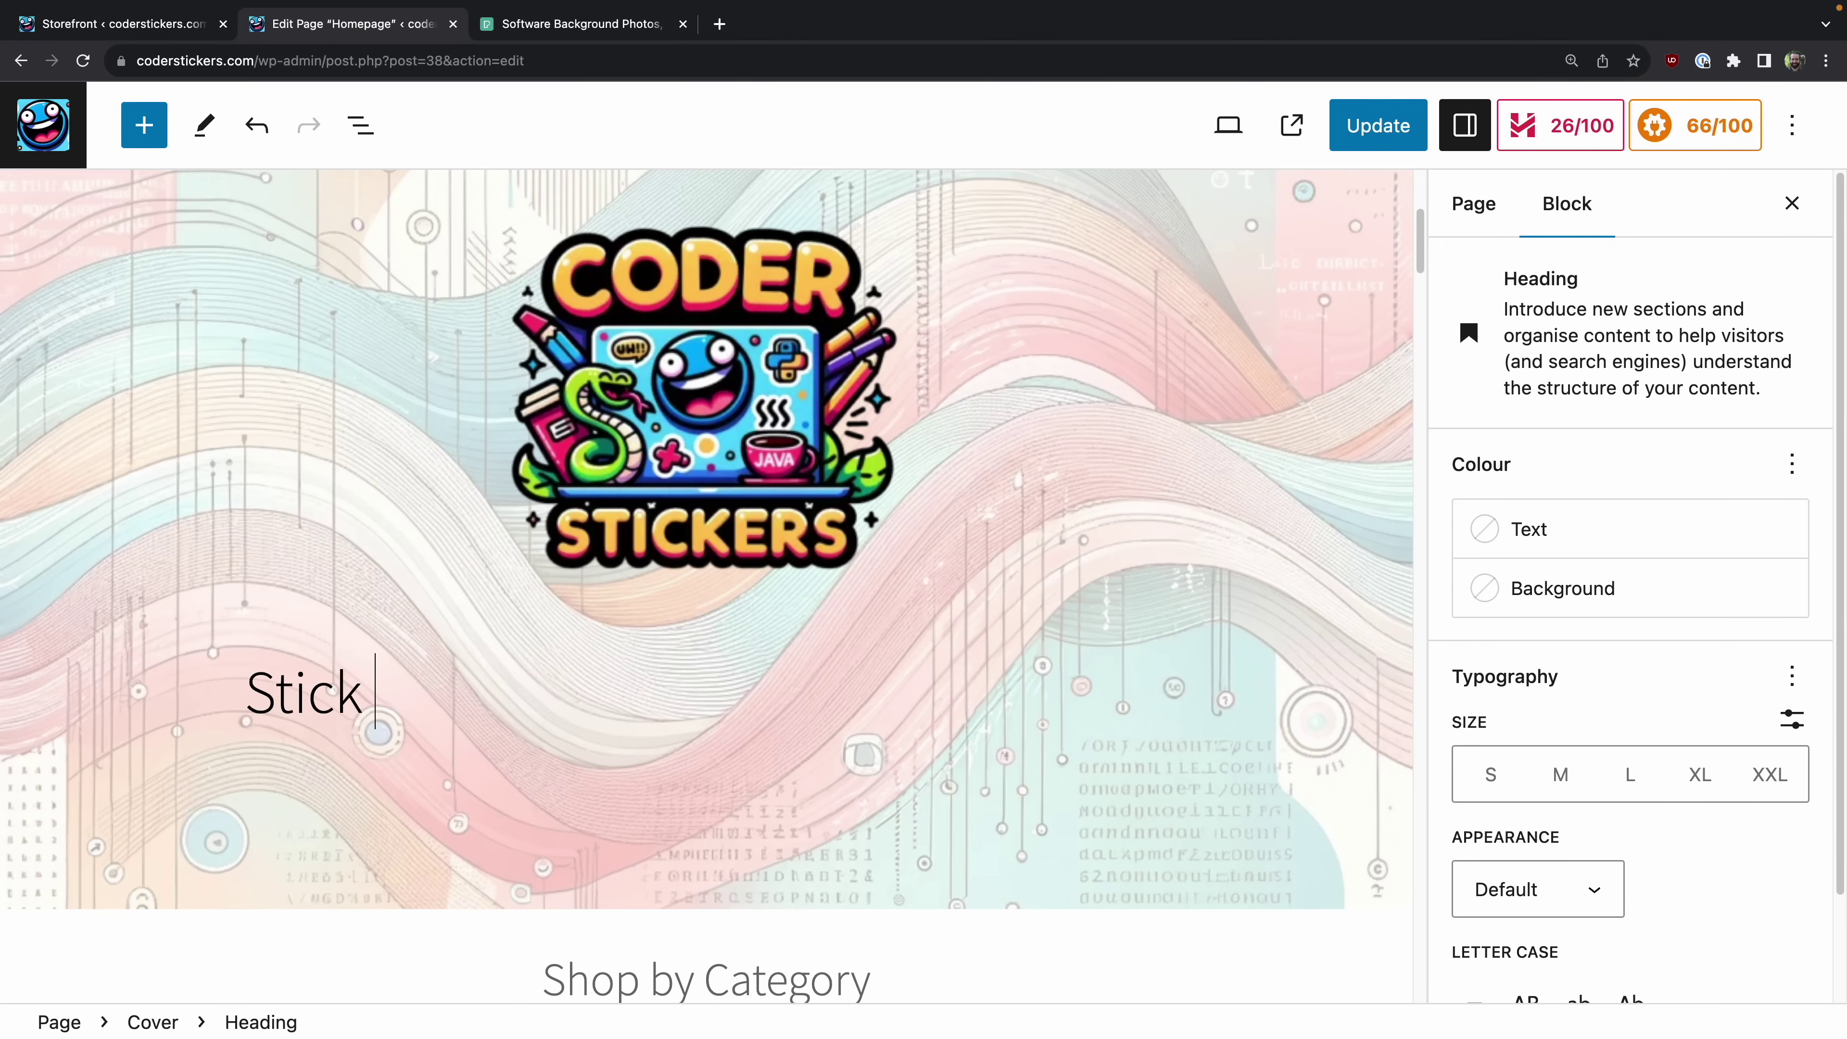
text(with code, cod)
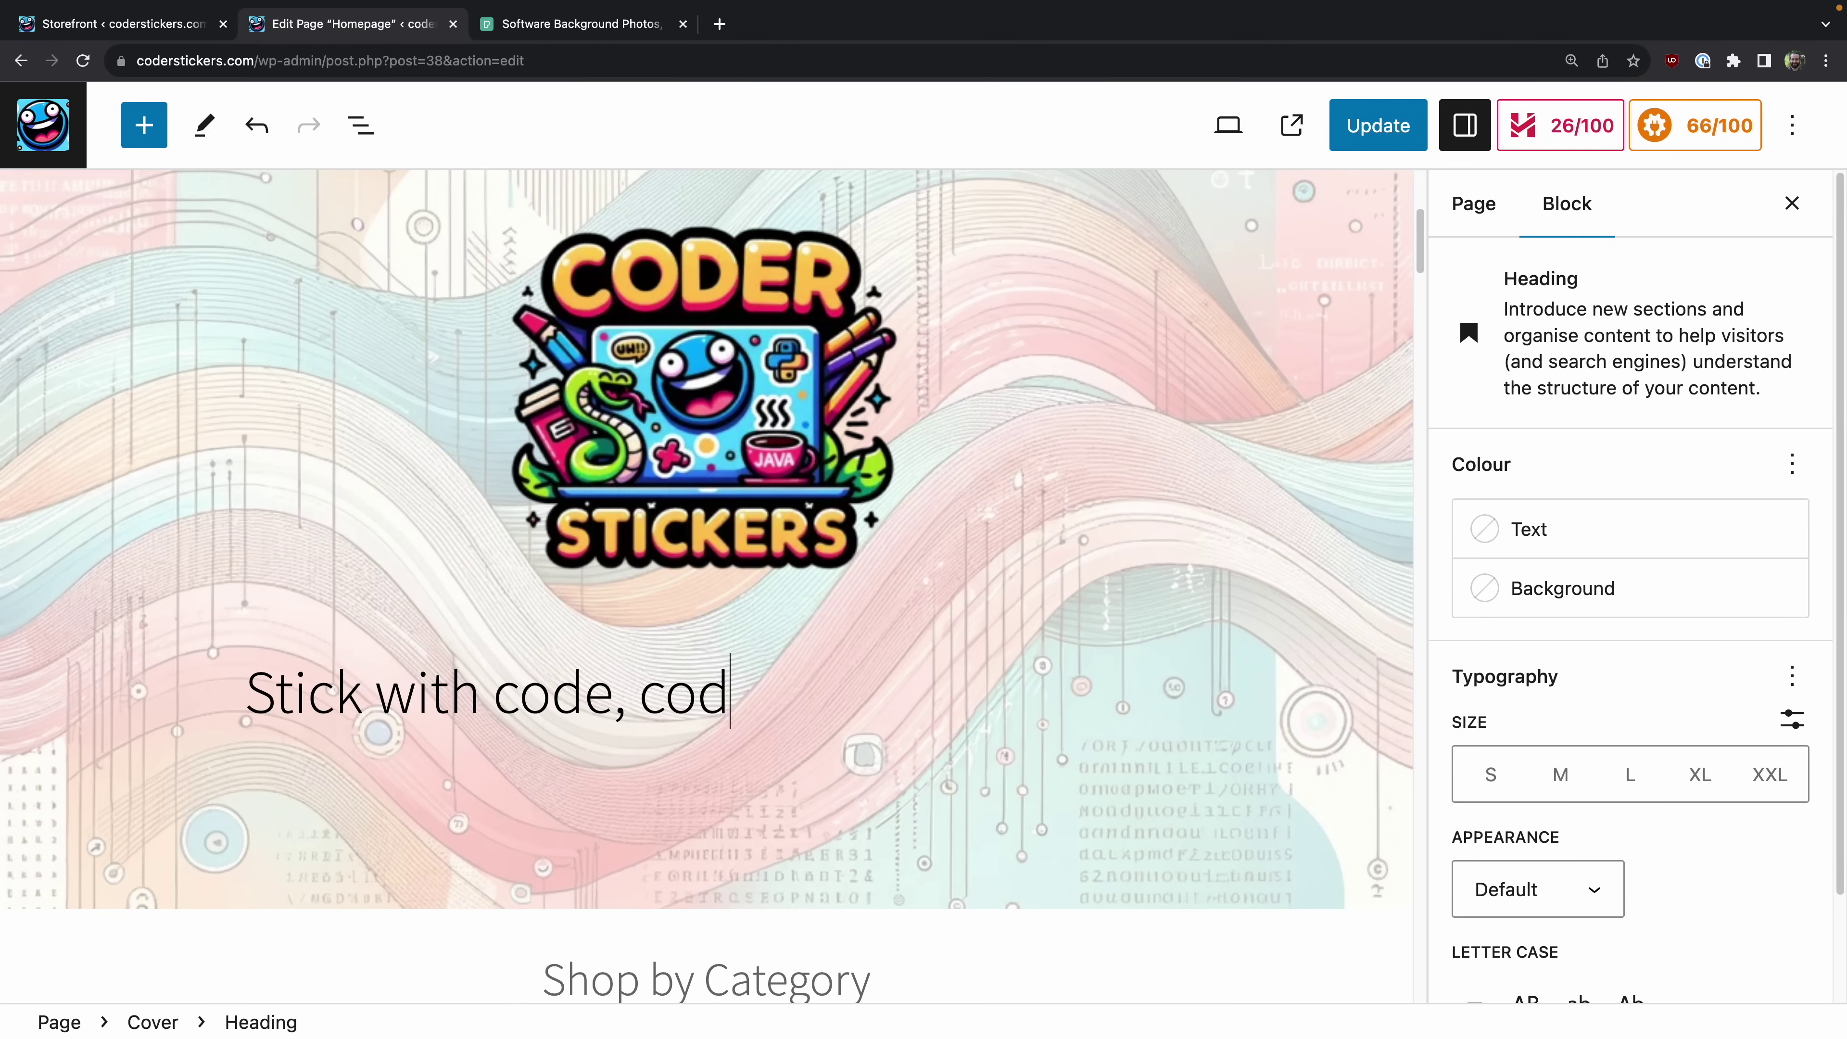
text(e with stickers!)
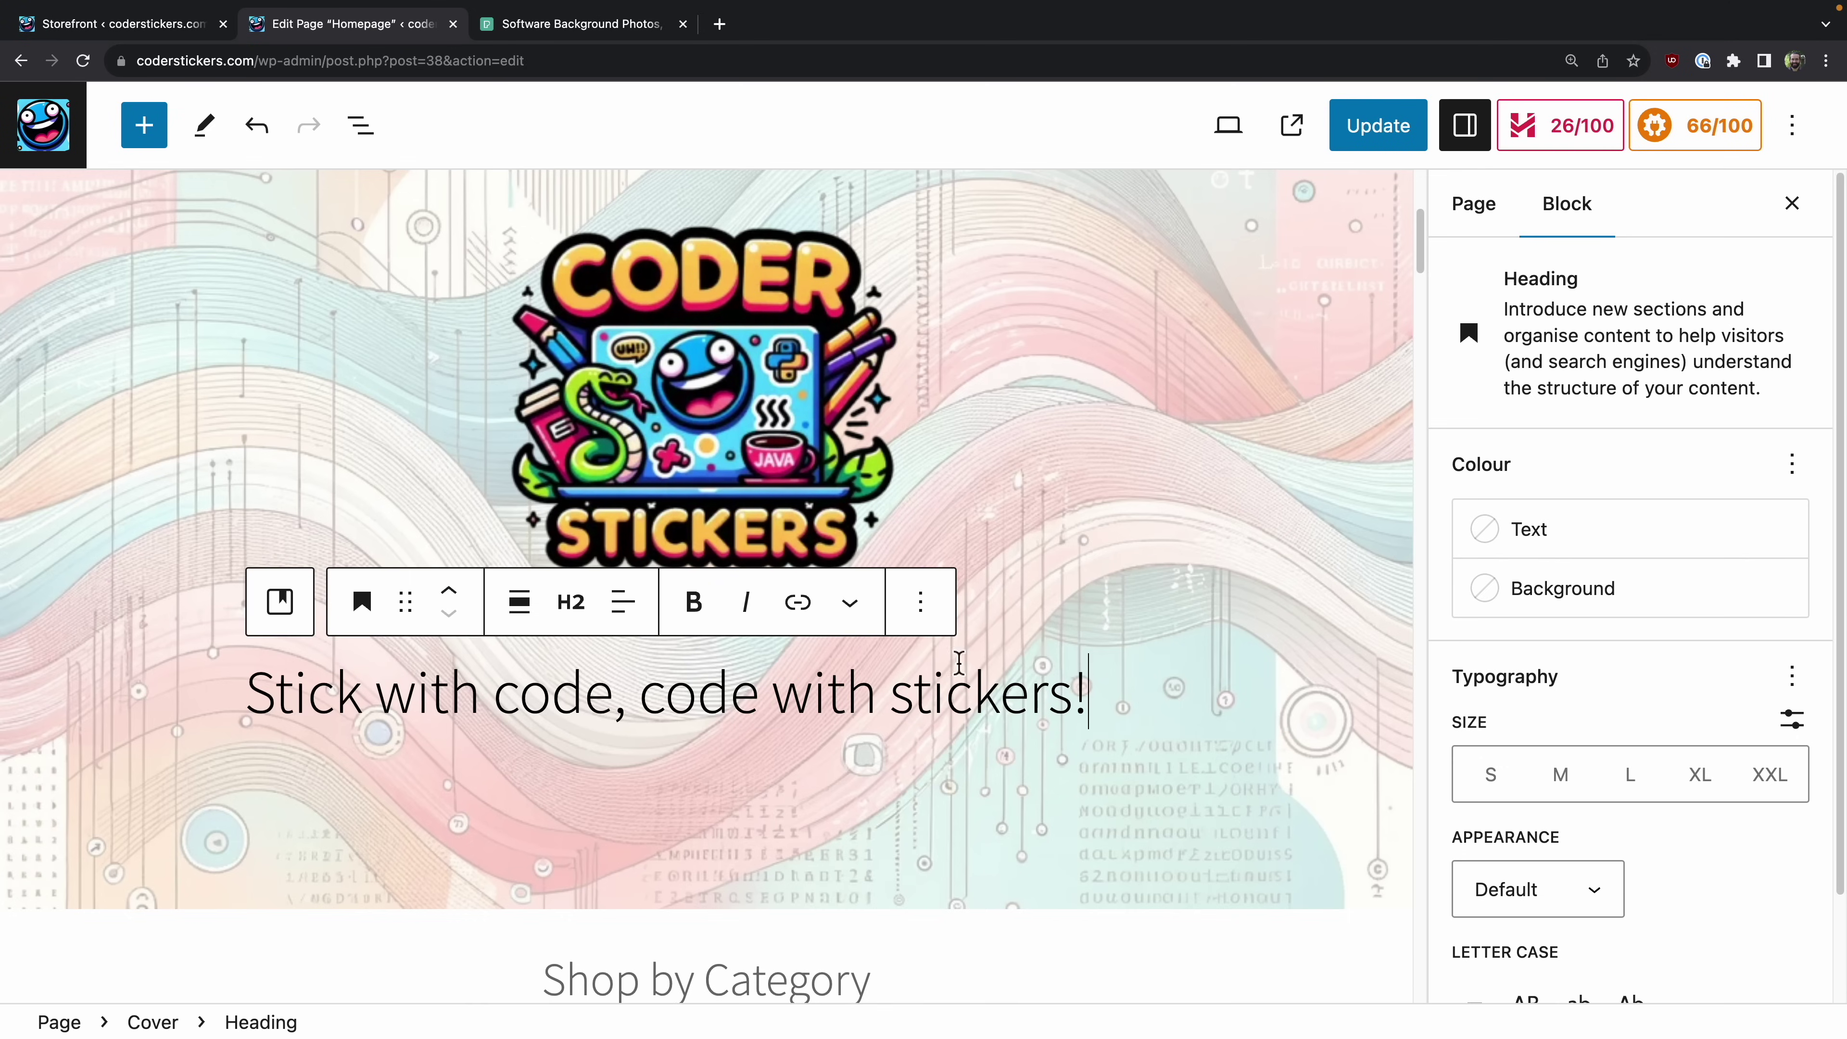
drag(1075, 680, 219, 677)
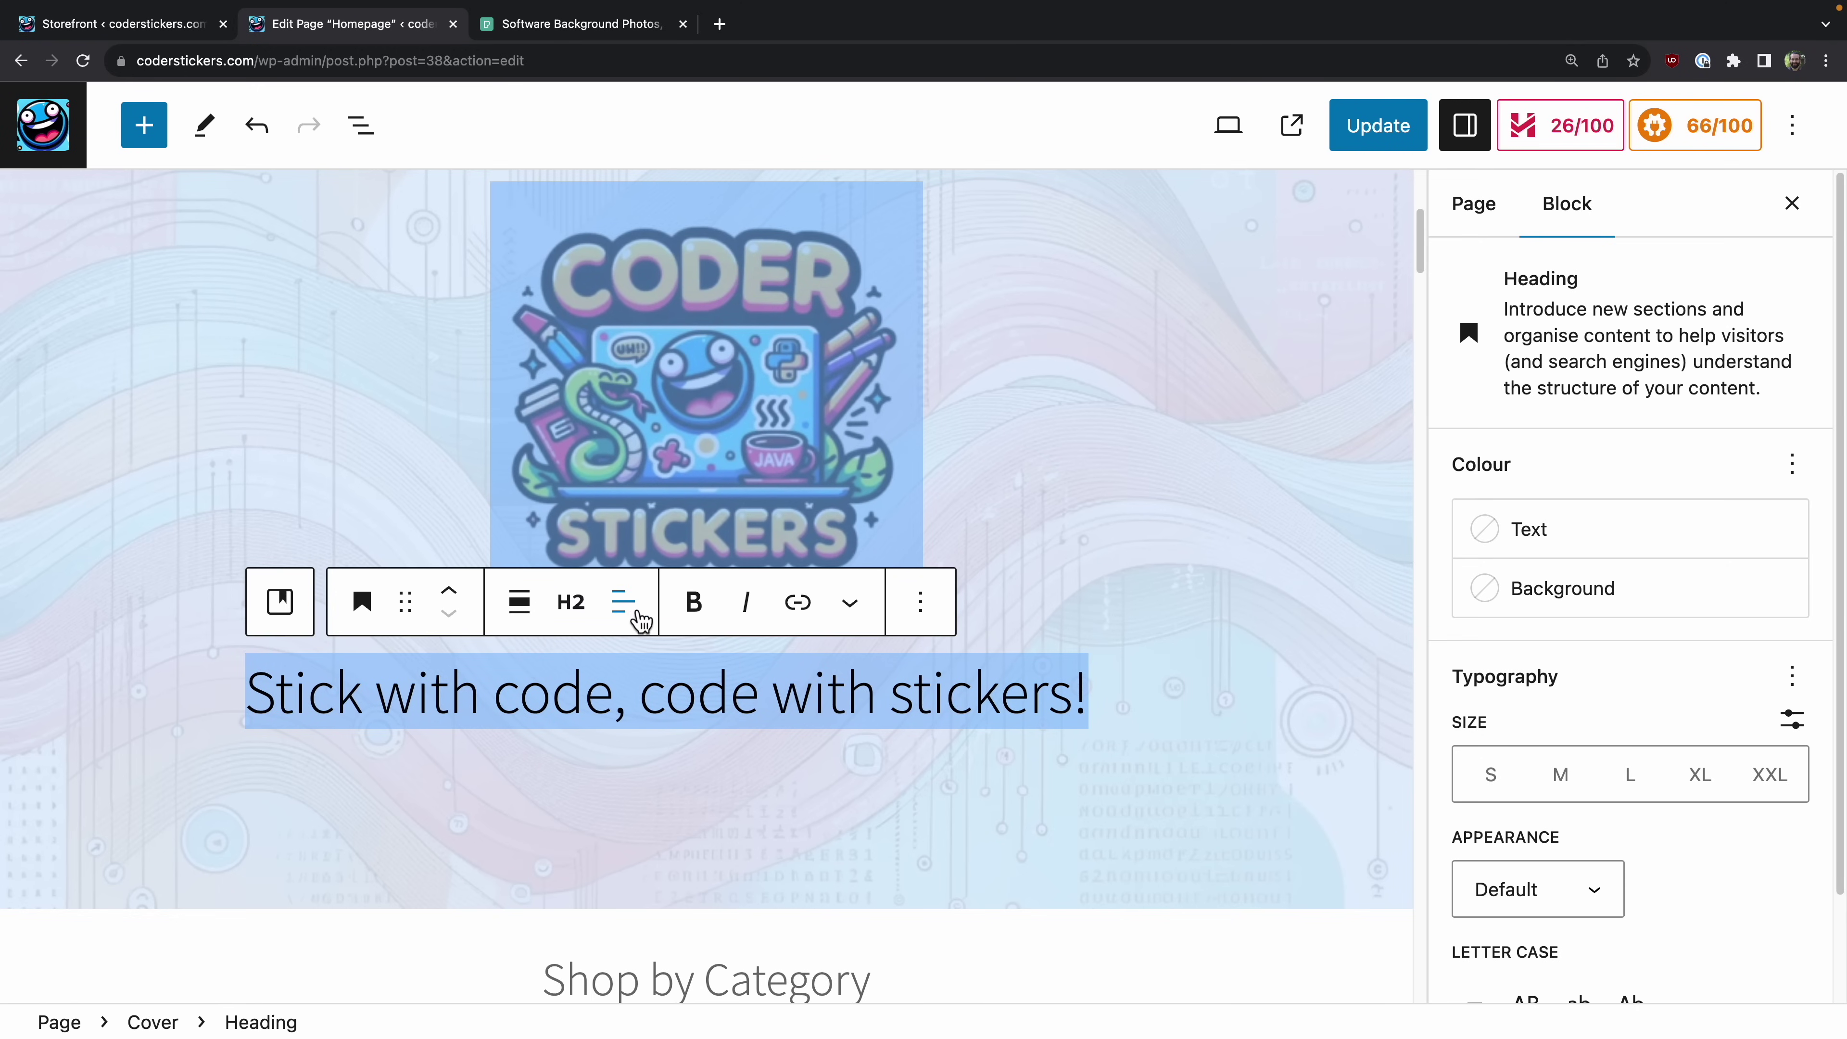
click(624, 624)
click(687, 757)
click(1236, 710)
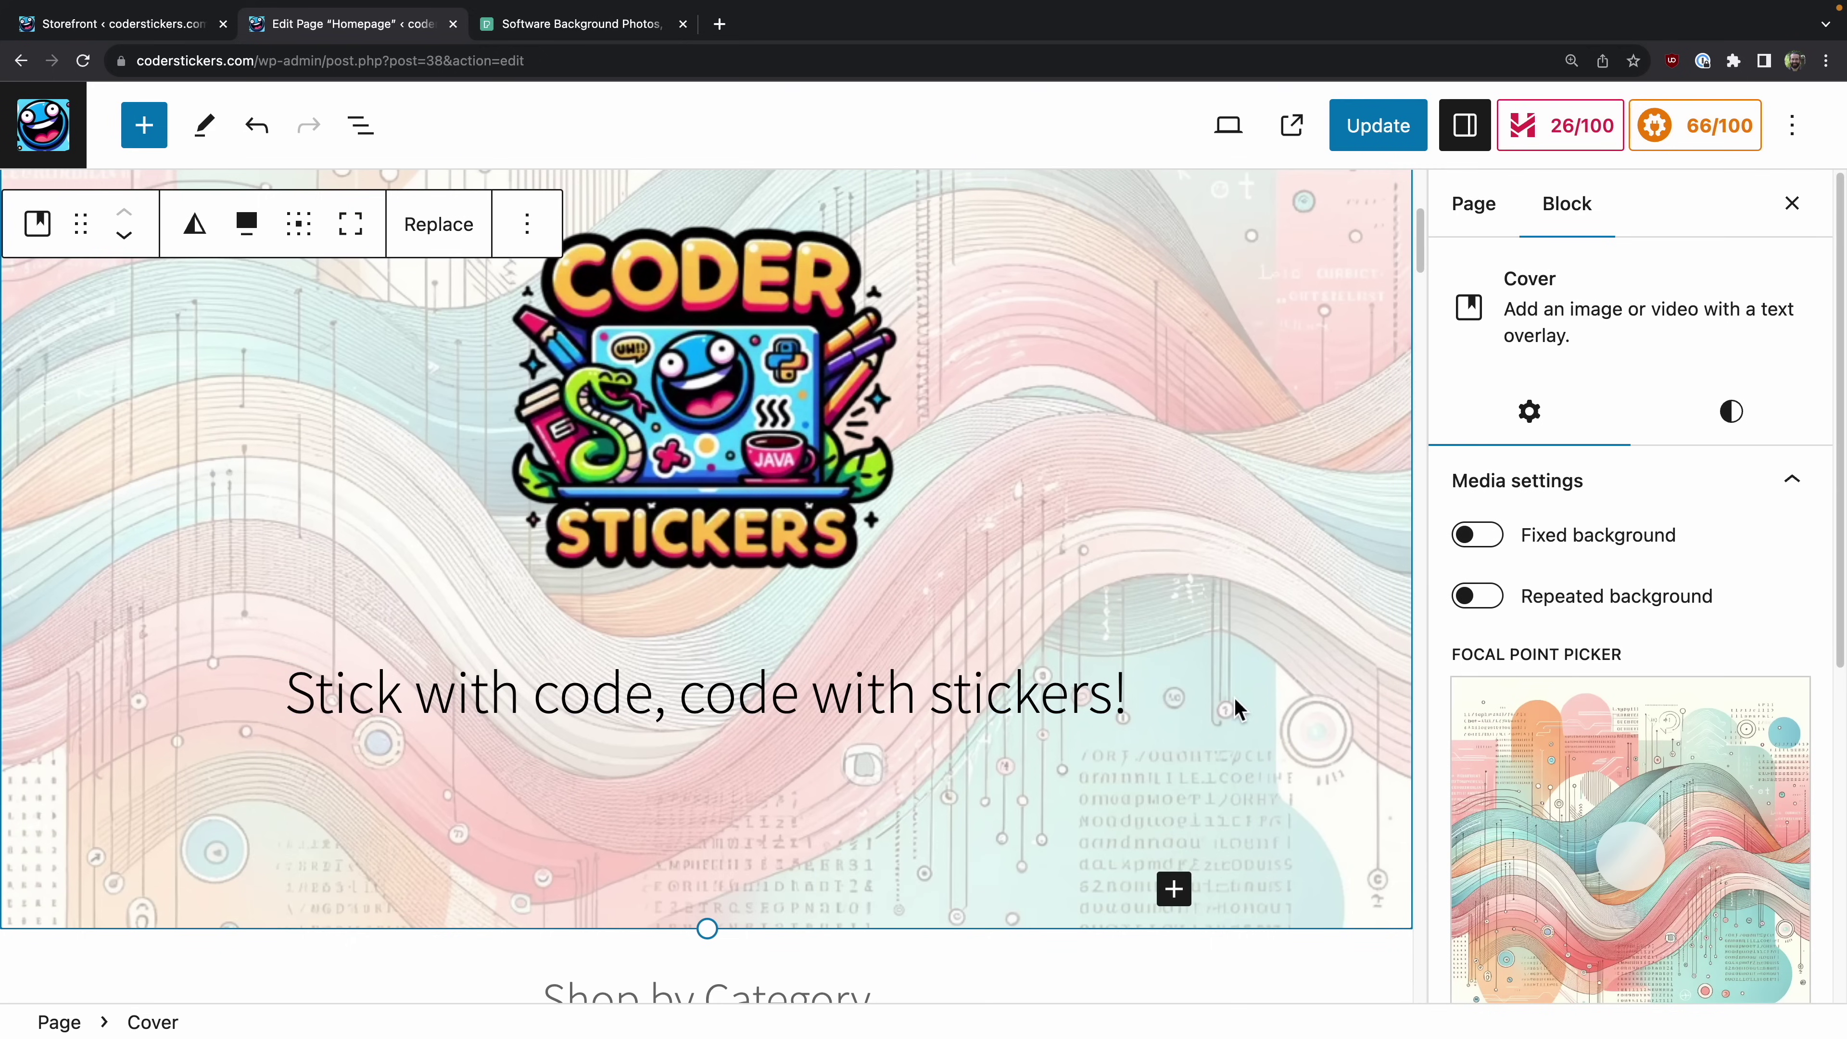
scroll(792, 582, up, 5)
scroll(734, 742, down, 3)
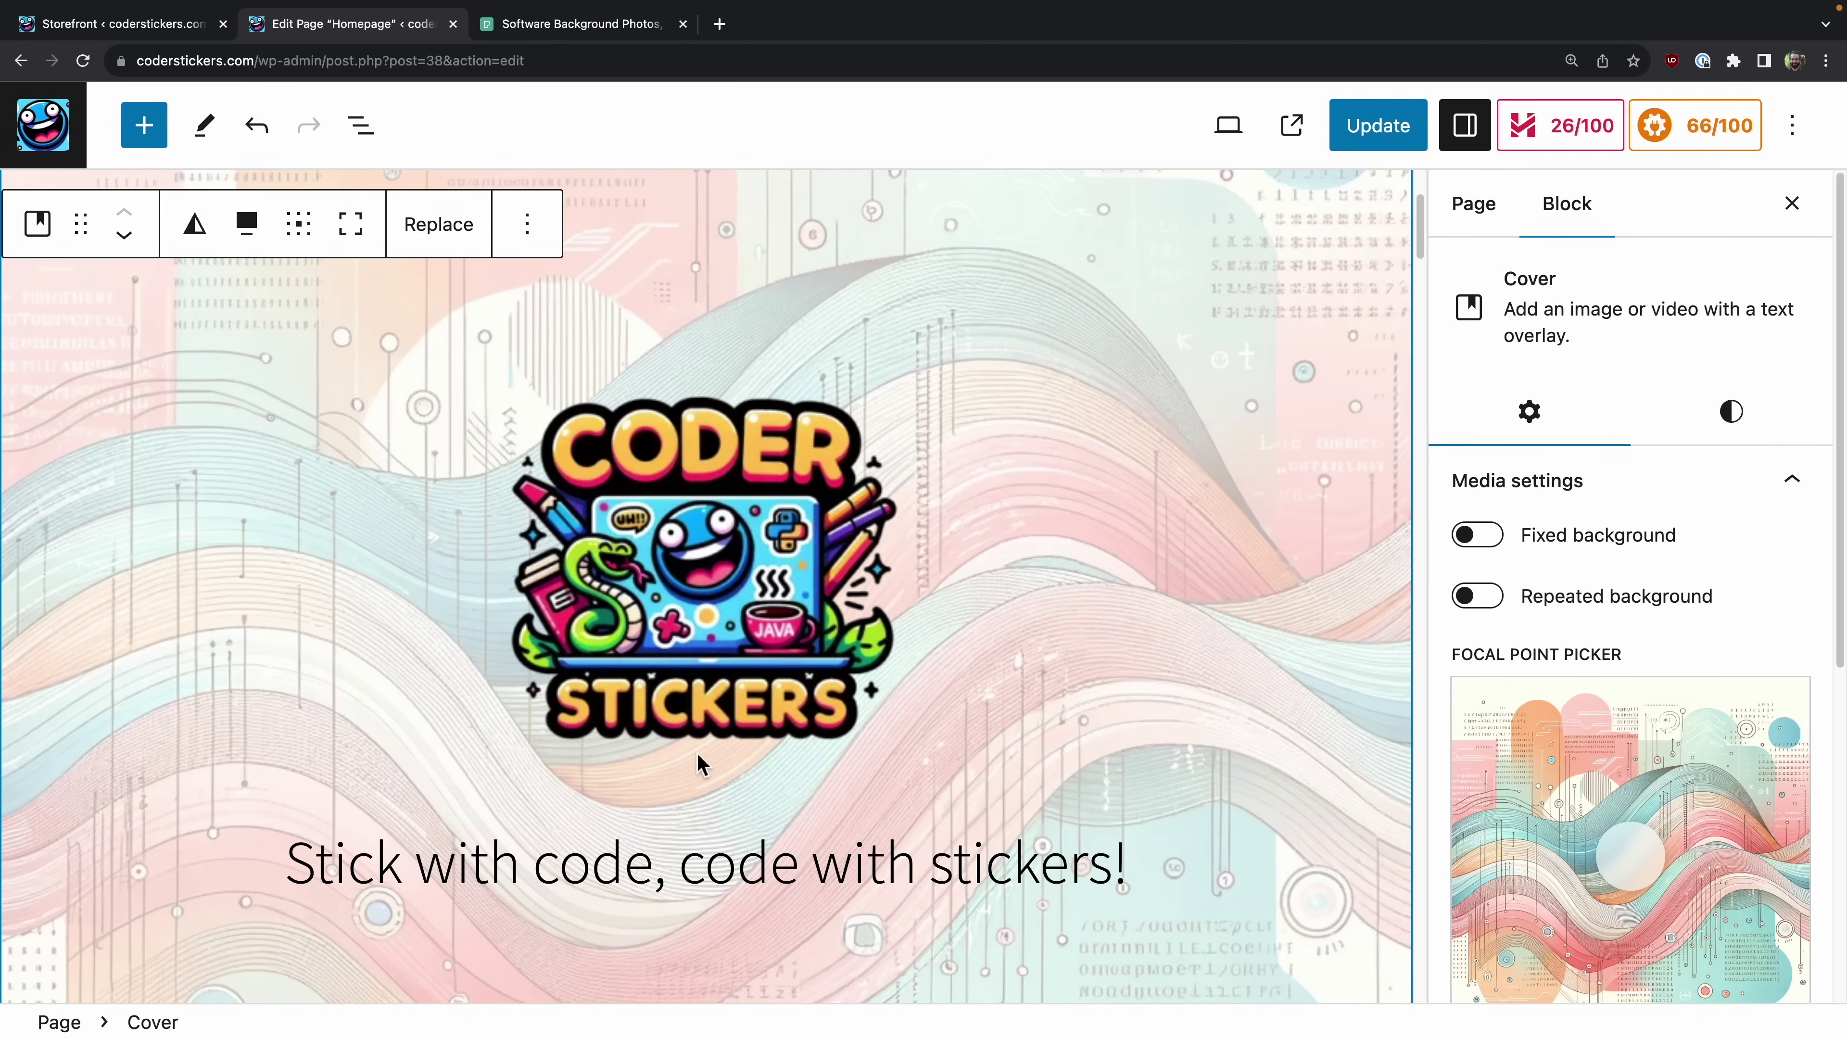
click(687, 775)
click(1076, 658)
Step: Deselect the cover and inspect the New In newest-products grid
scroll(1059, 659, down, 14)
click(88, 256)
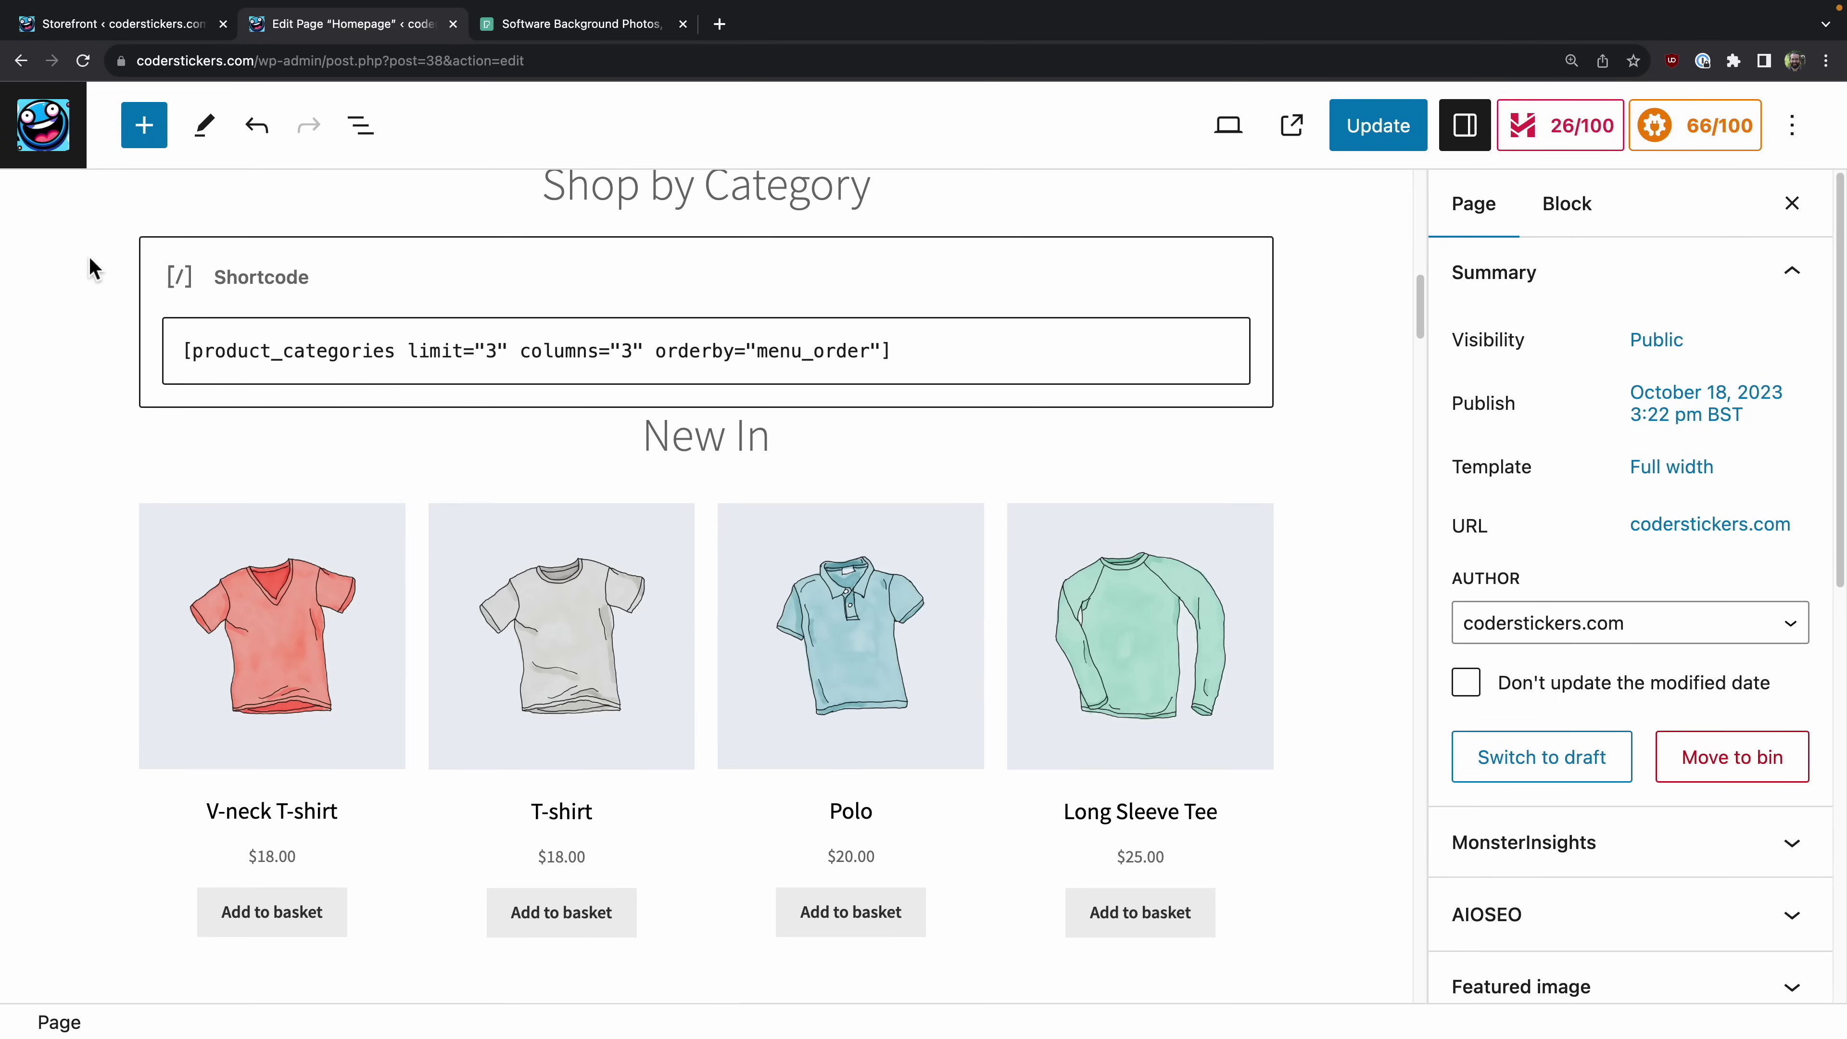
scroll(88, 256, down, 10)
scroll(88, 256, down, 10)
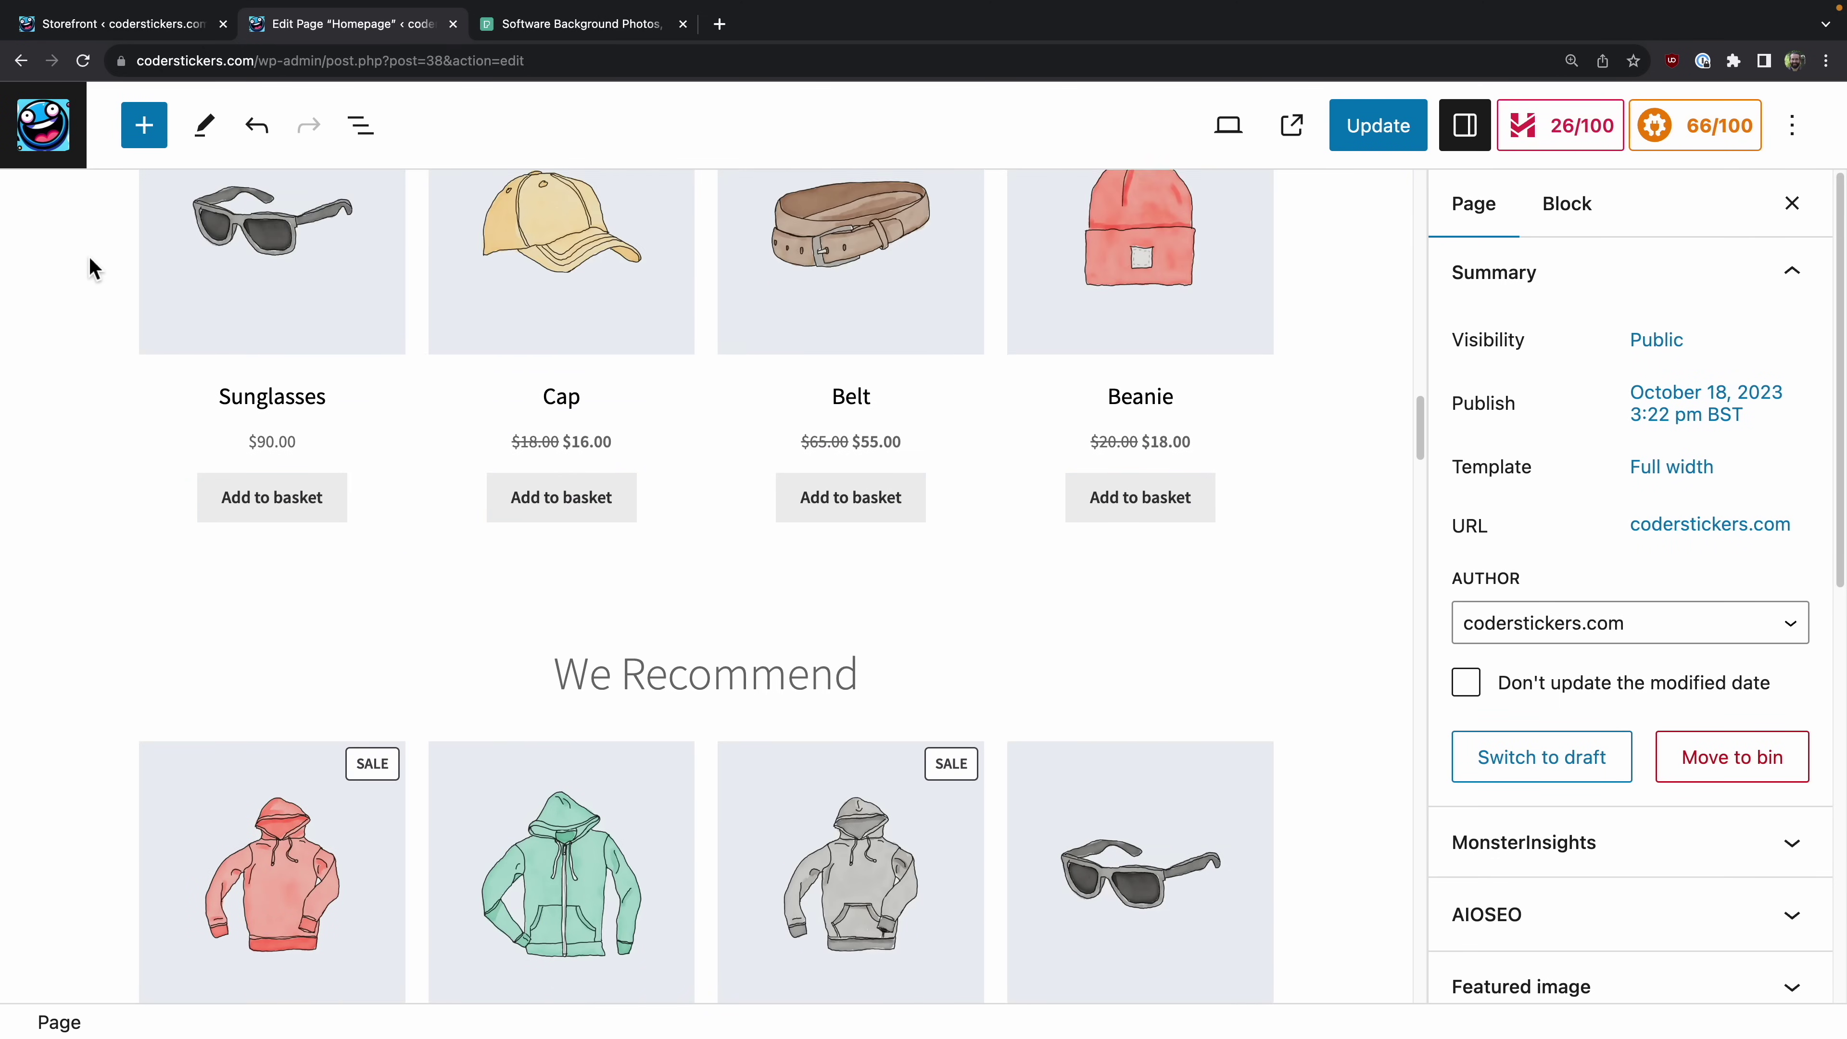
scroll(88, 256, up, 16)
scroll(207, 504, up, 7)
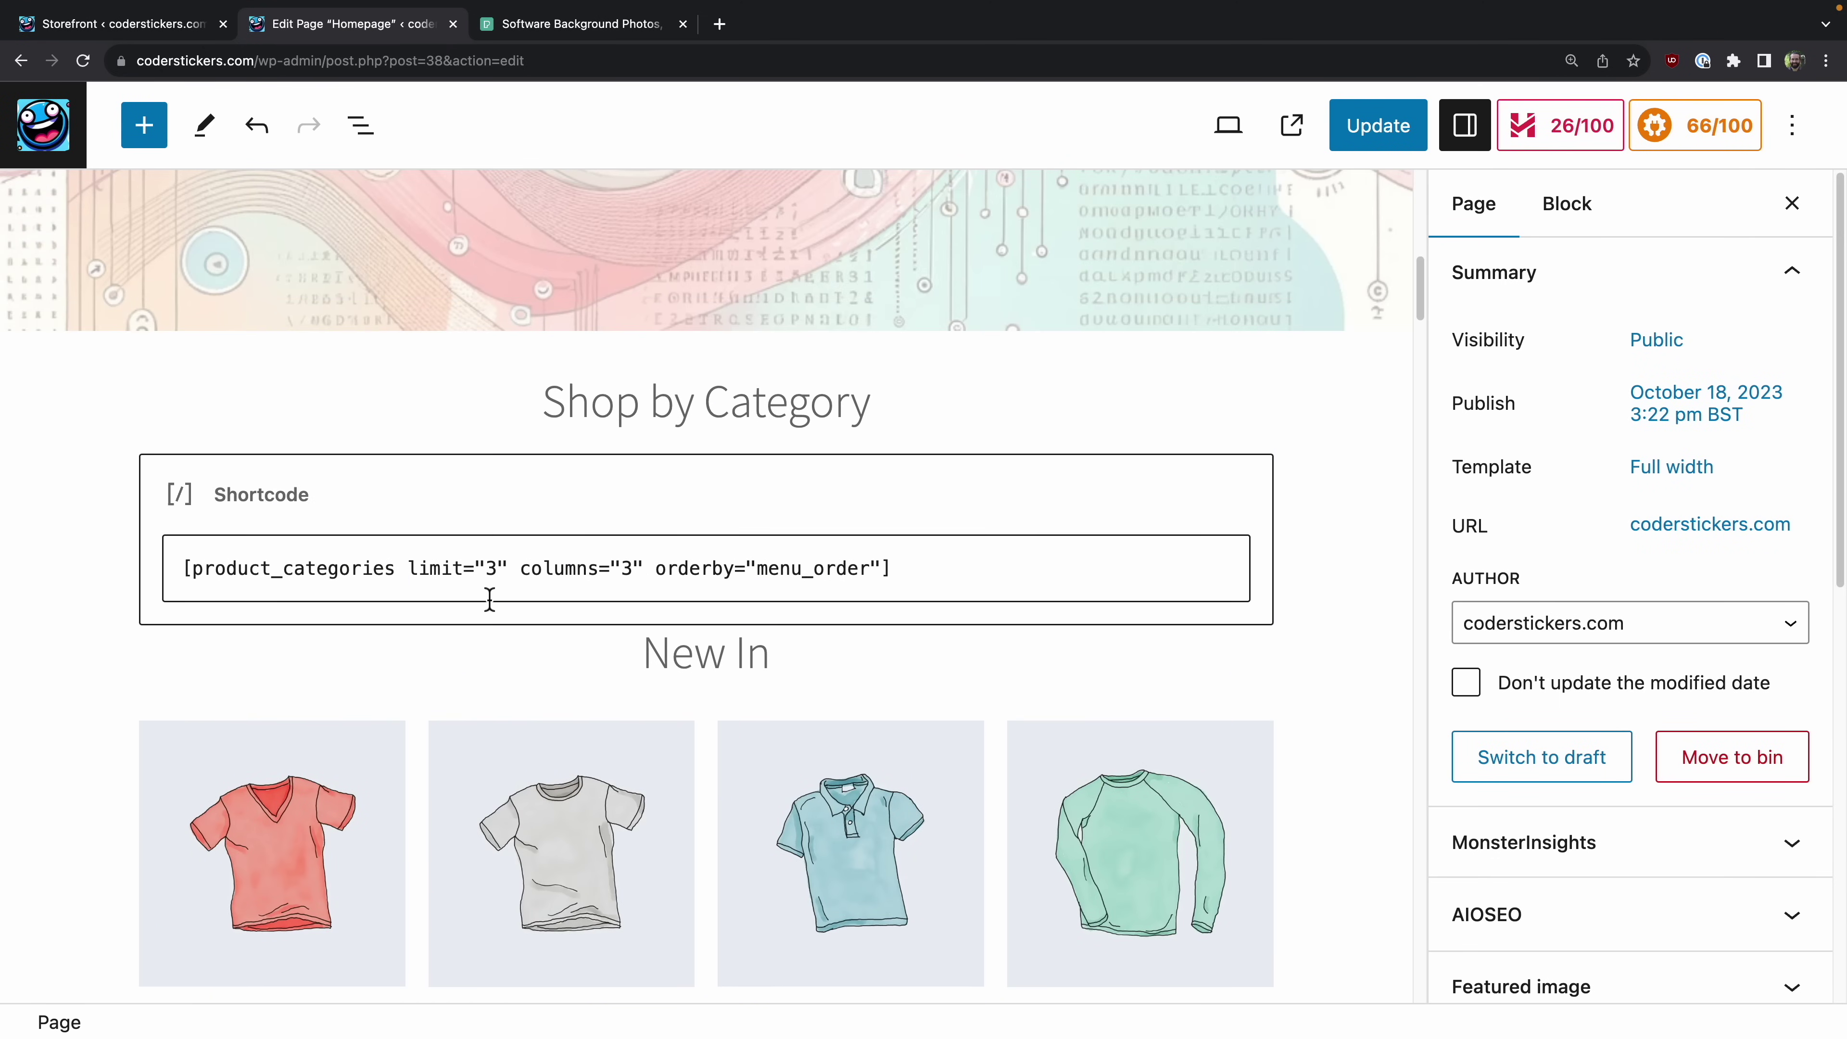
scroll(607, 561, down, 4)
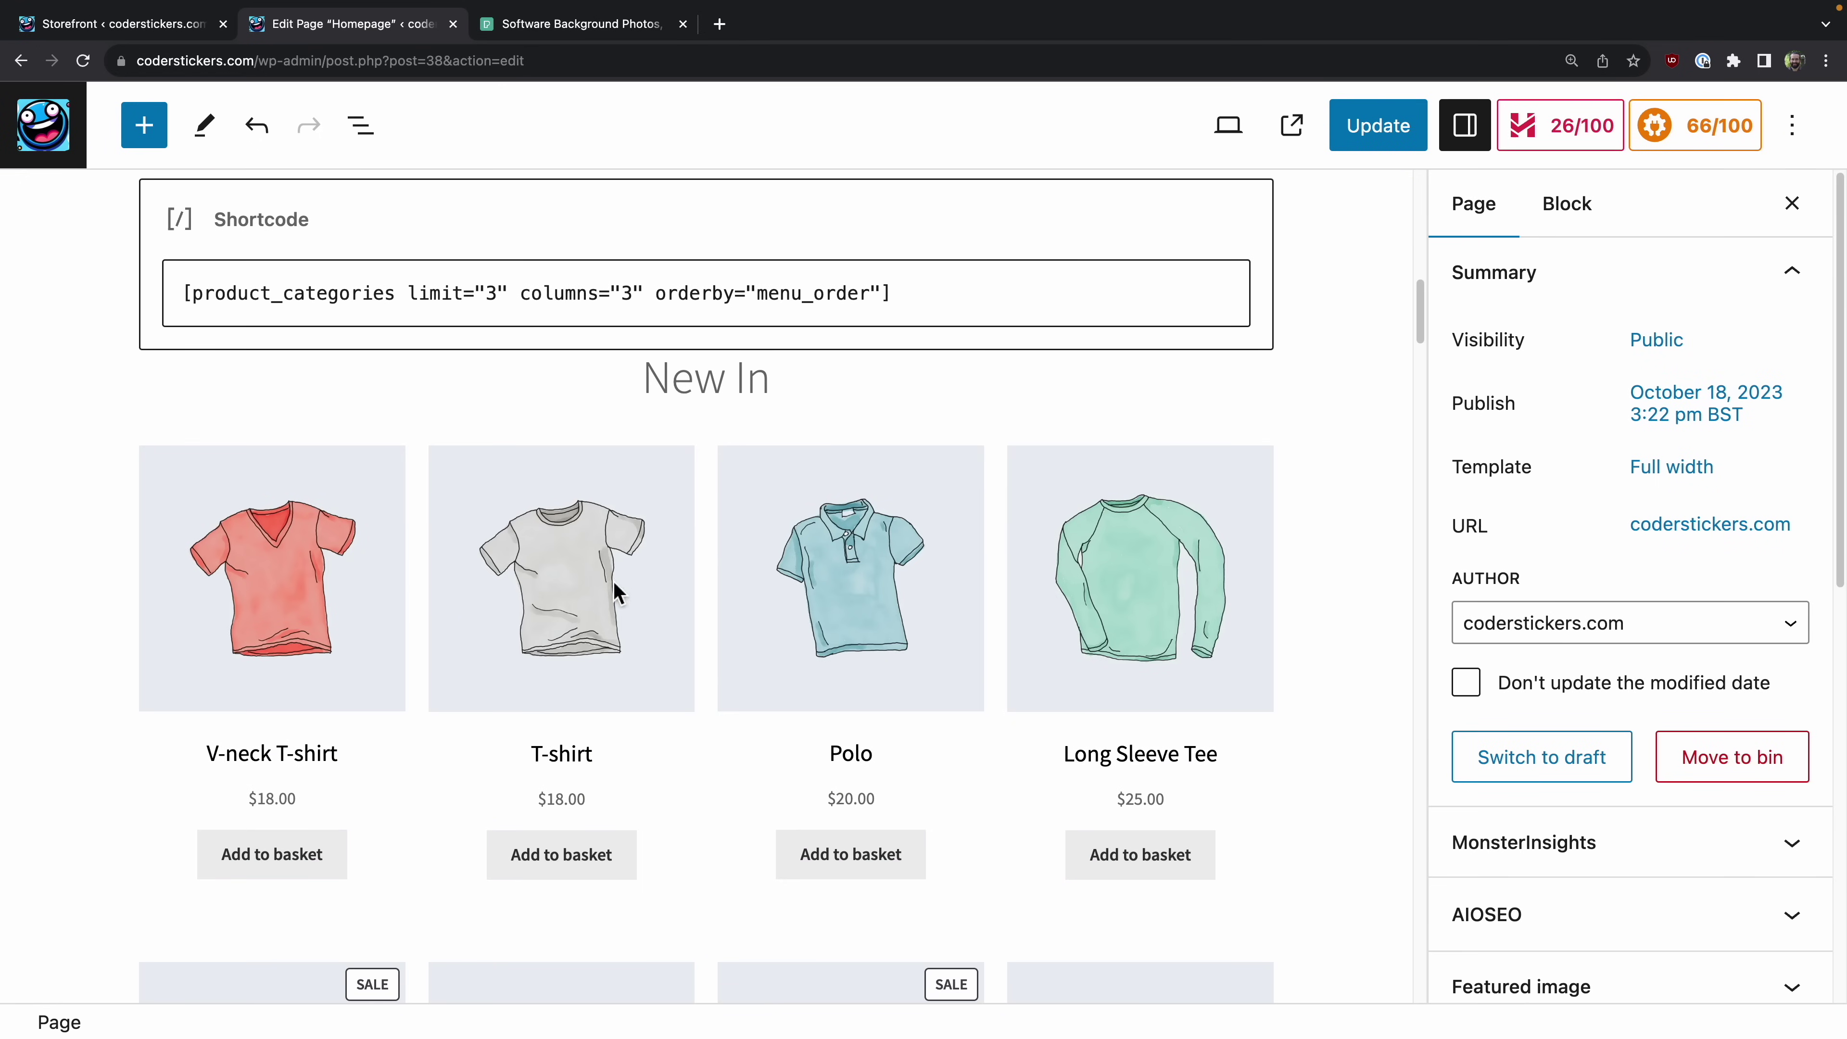
scroll(190, 624, down, 1)
click(191, 625)
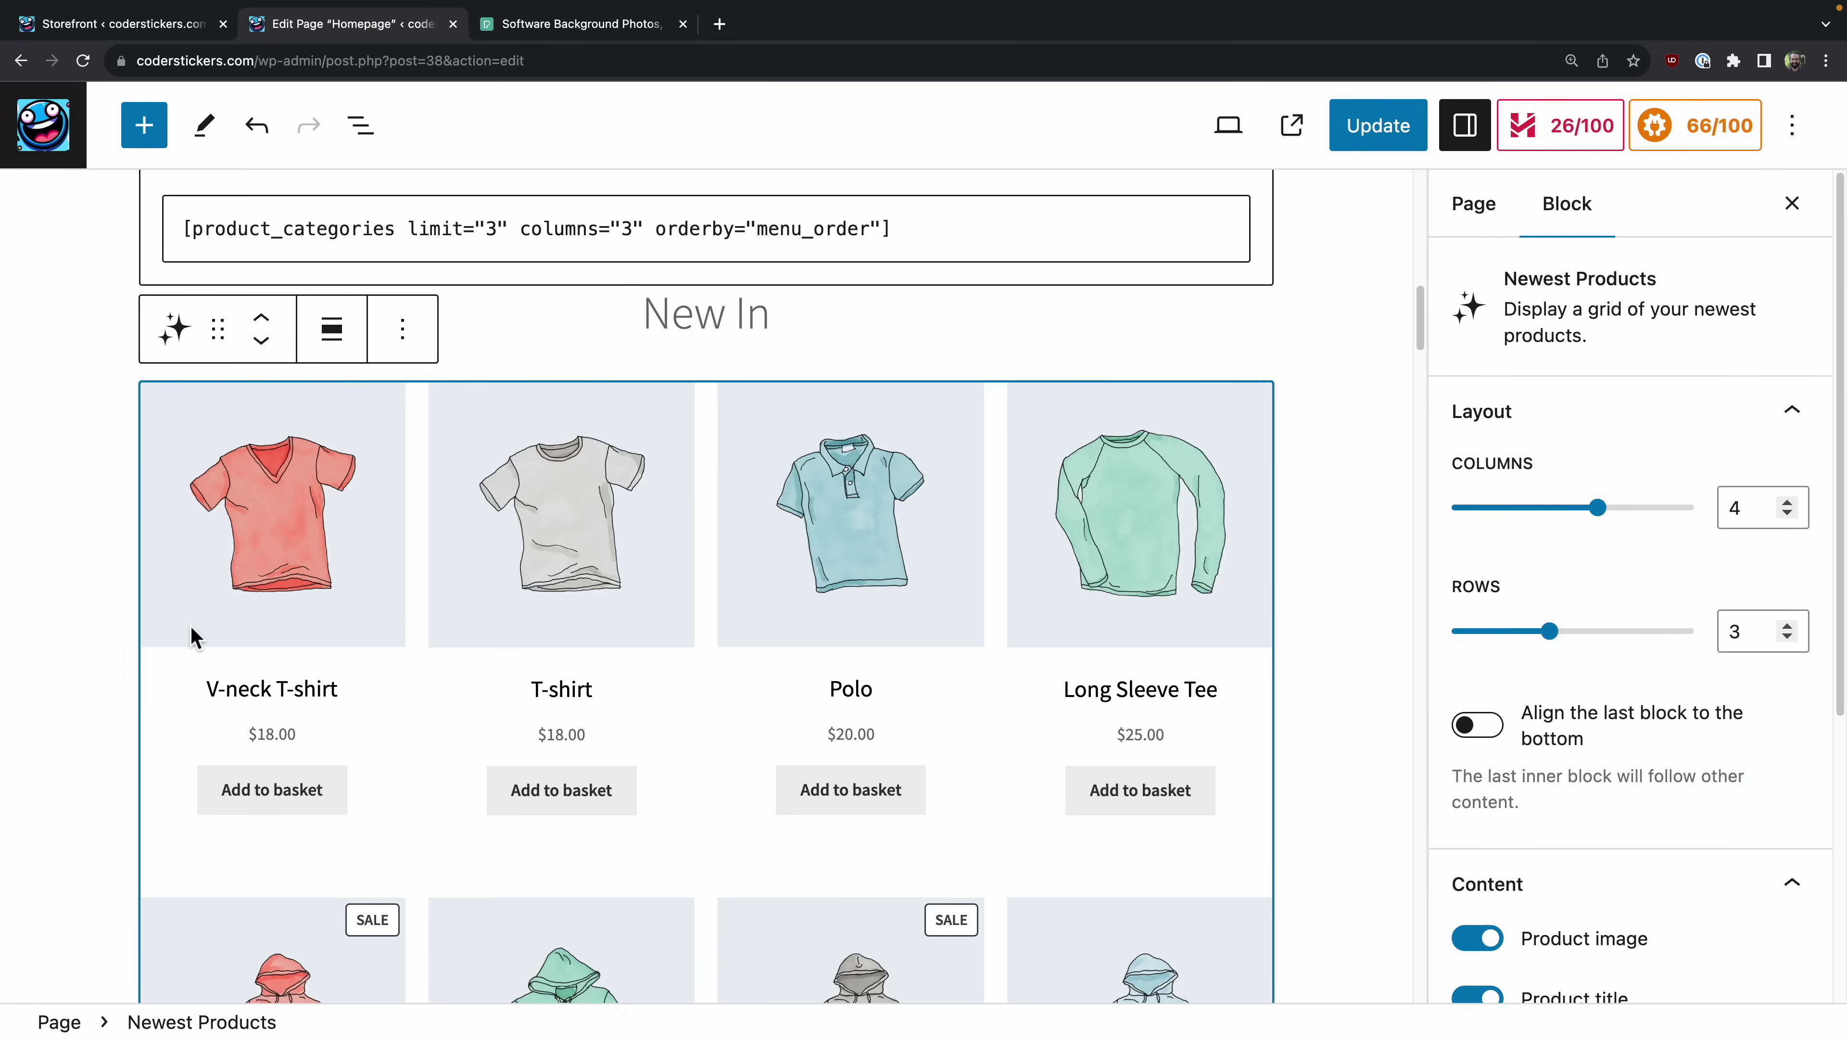
scroll(191, 627, down, 4)
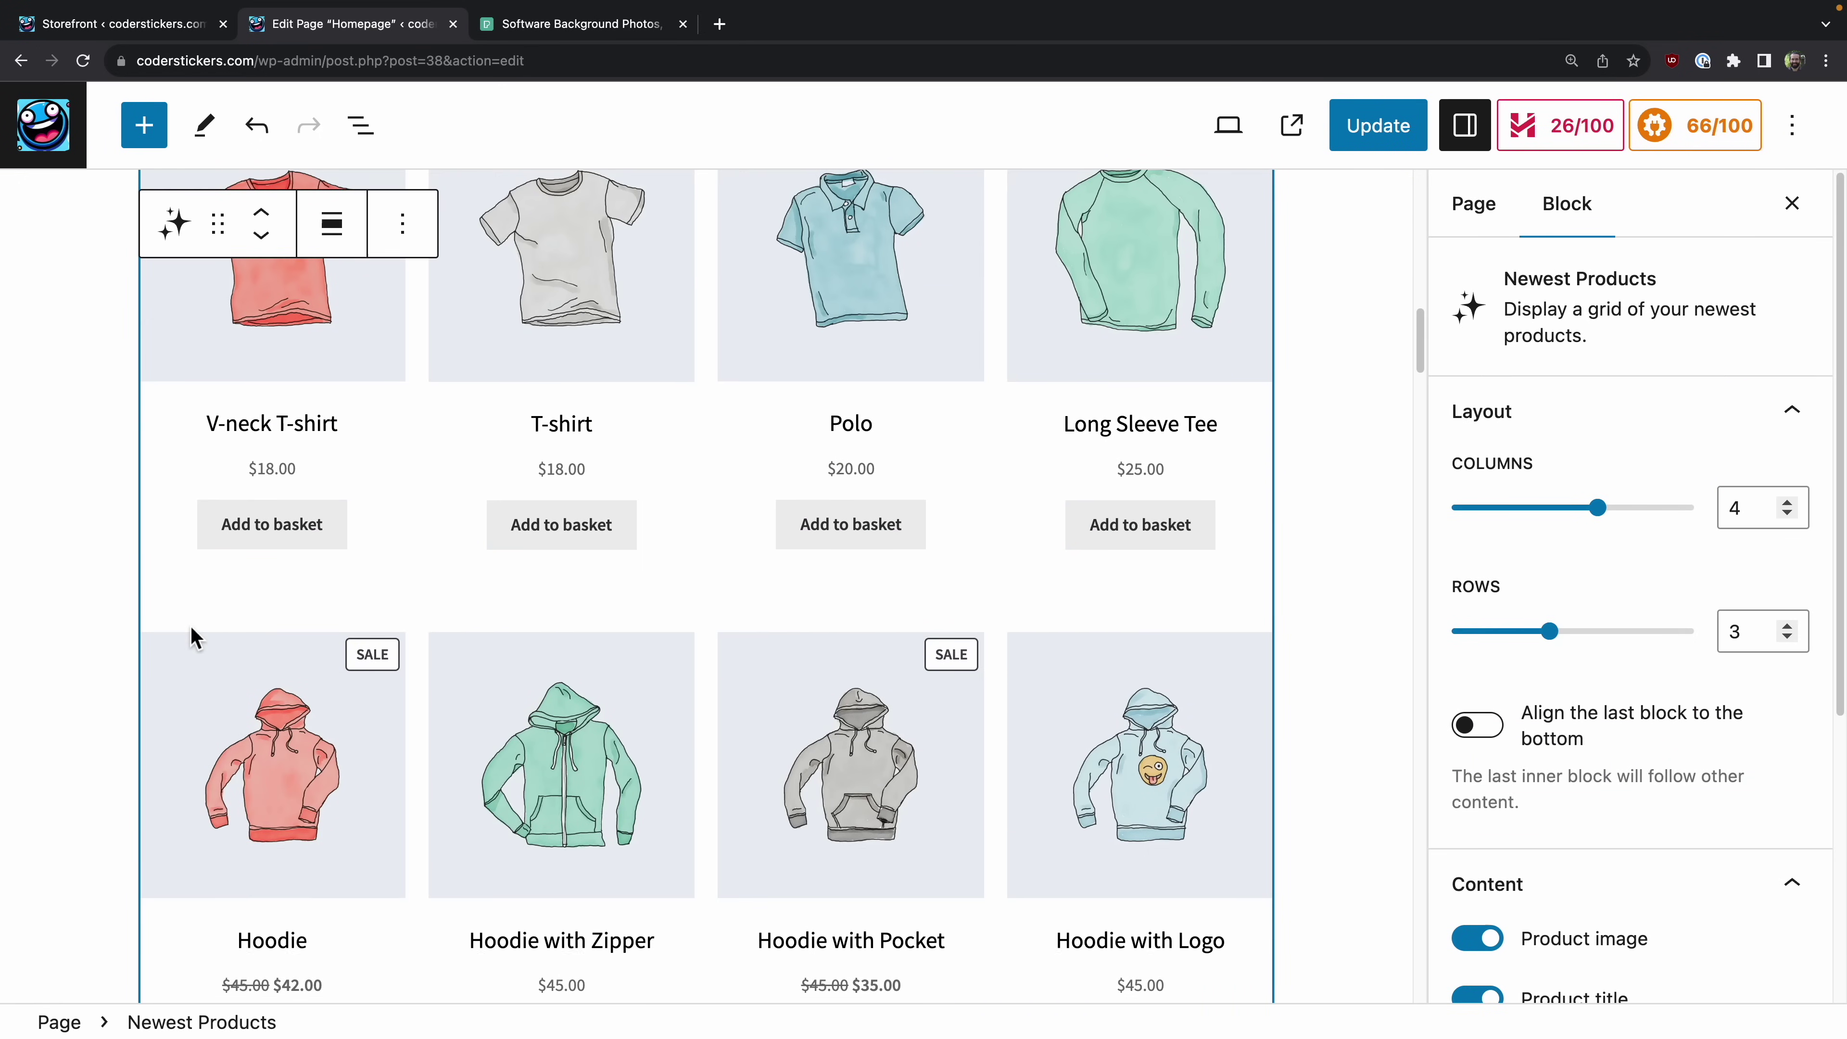
scroll(248, 521, down, 15)
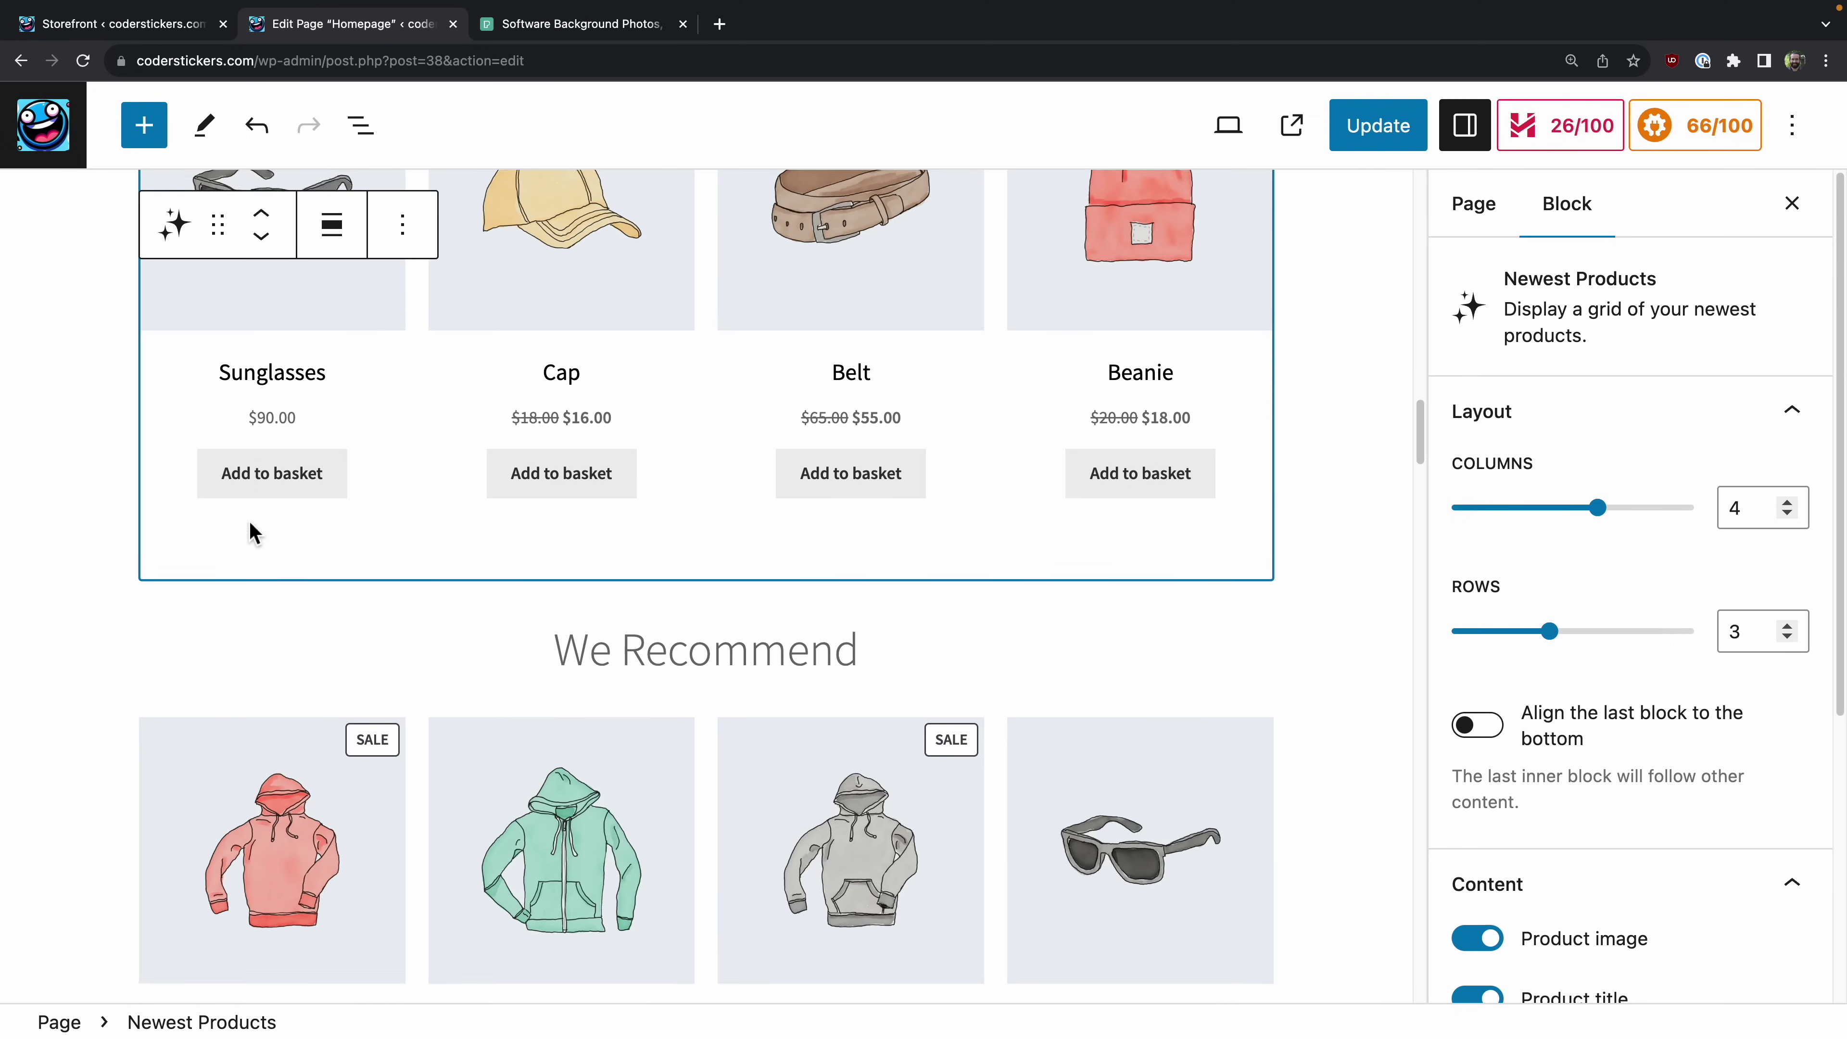
scroll(249, 521, up, 10)
scroll(248, 520, up, 10)
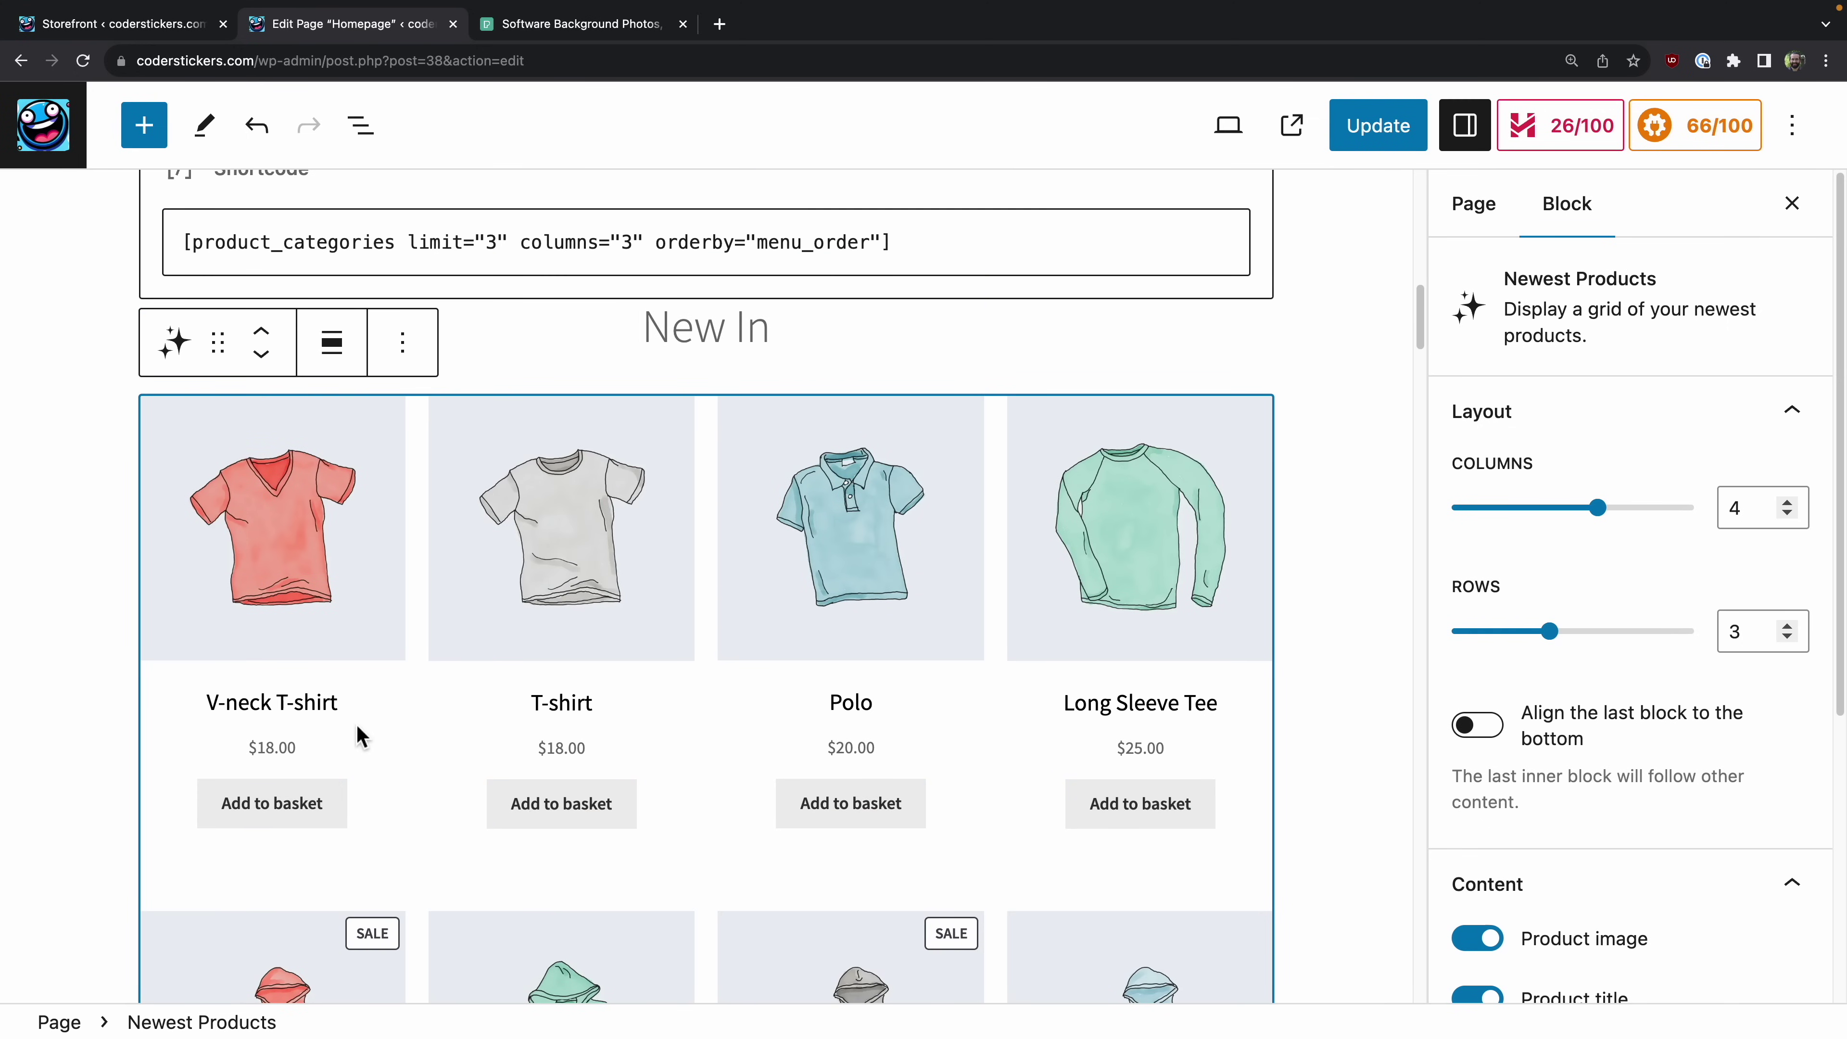
scroll(359, 737, down, 15)
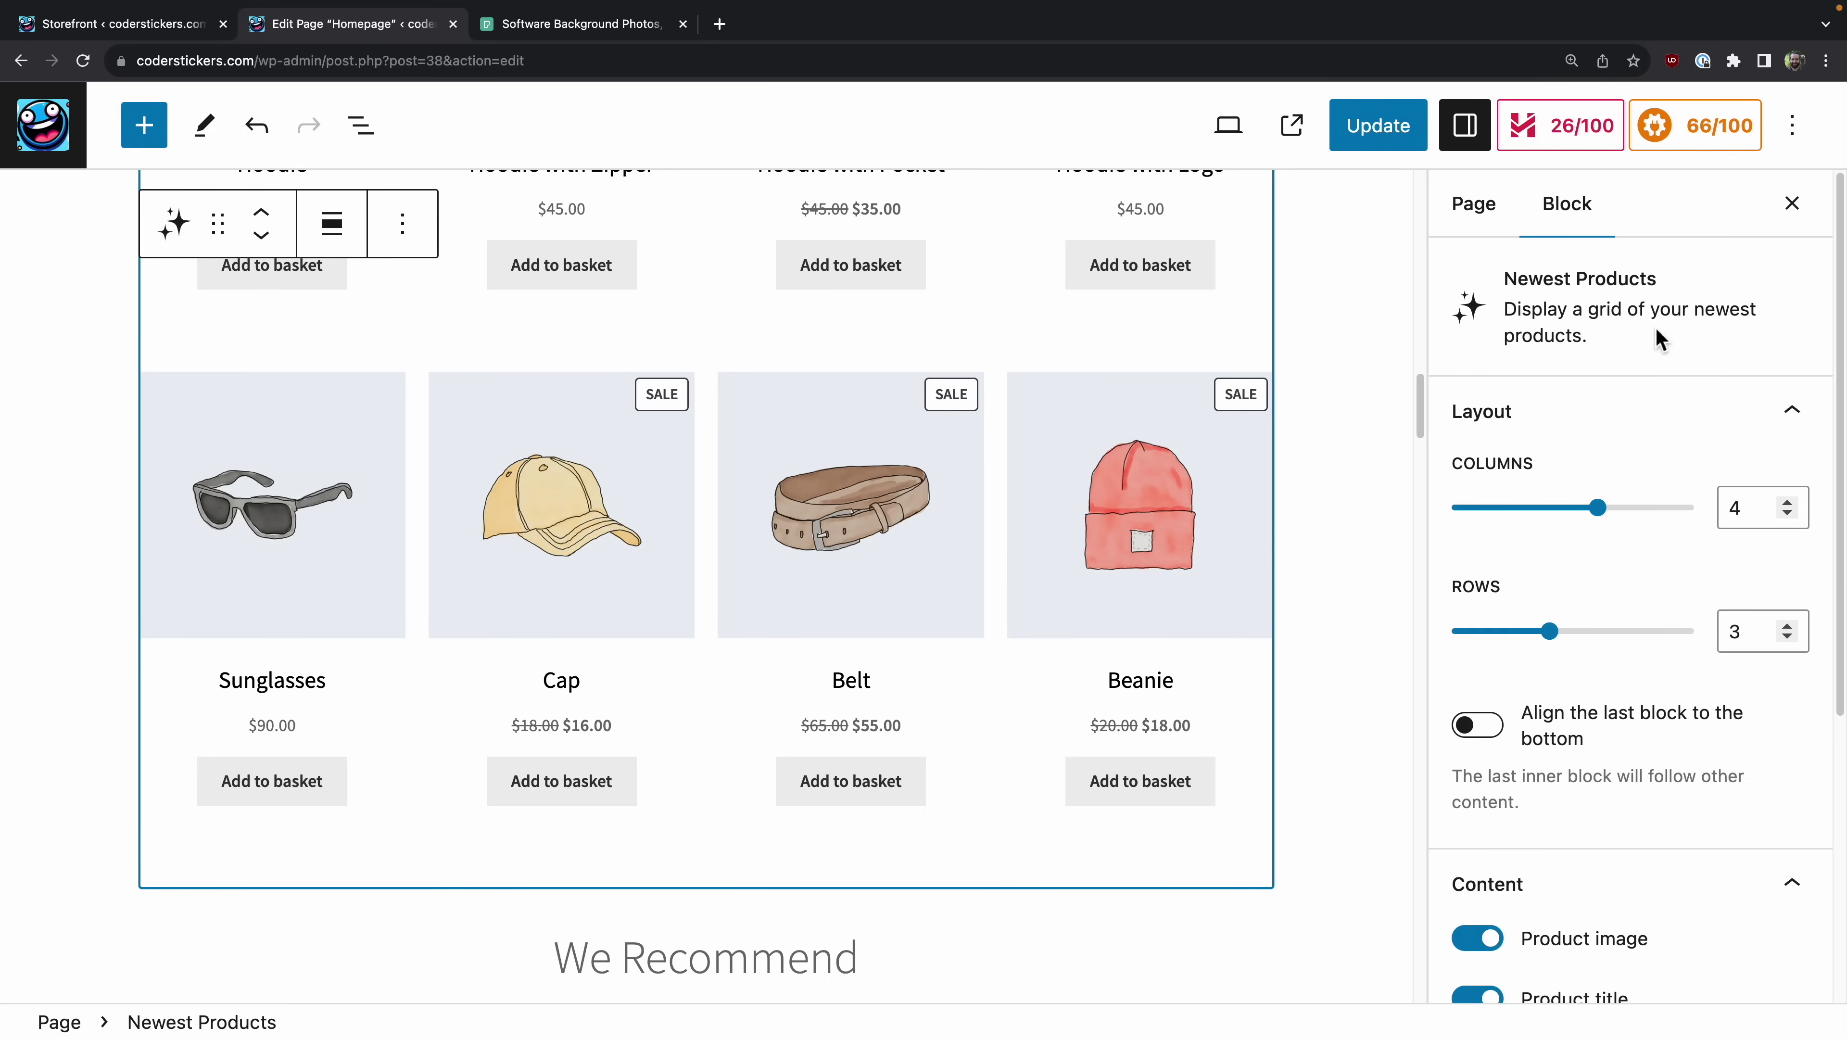
scroll(1439, 442, down, 5)
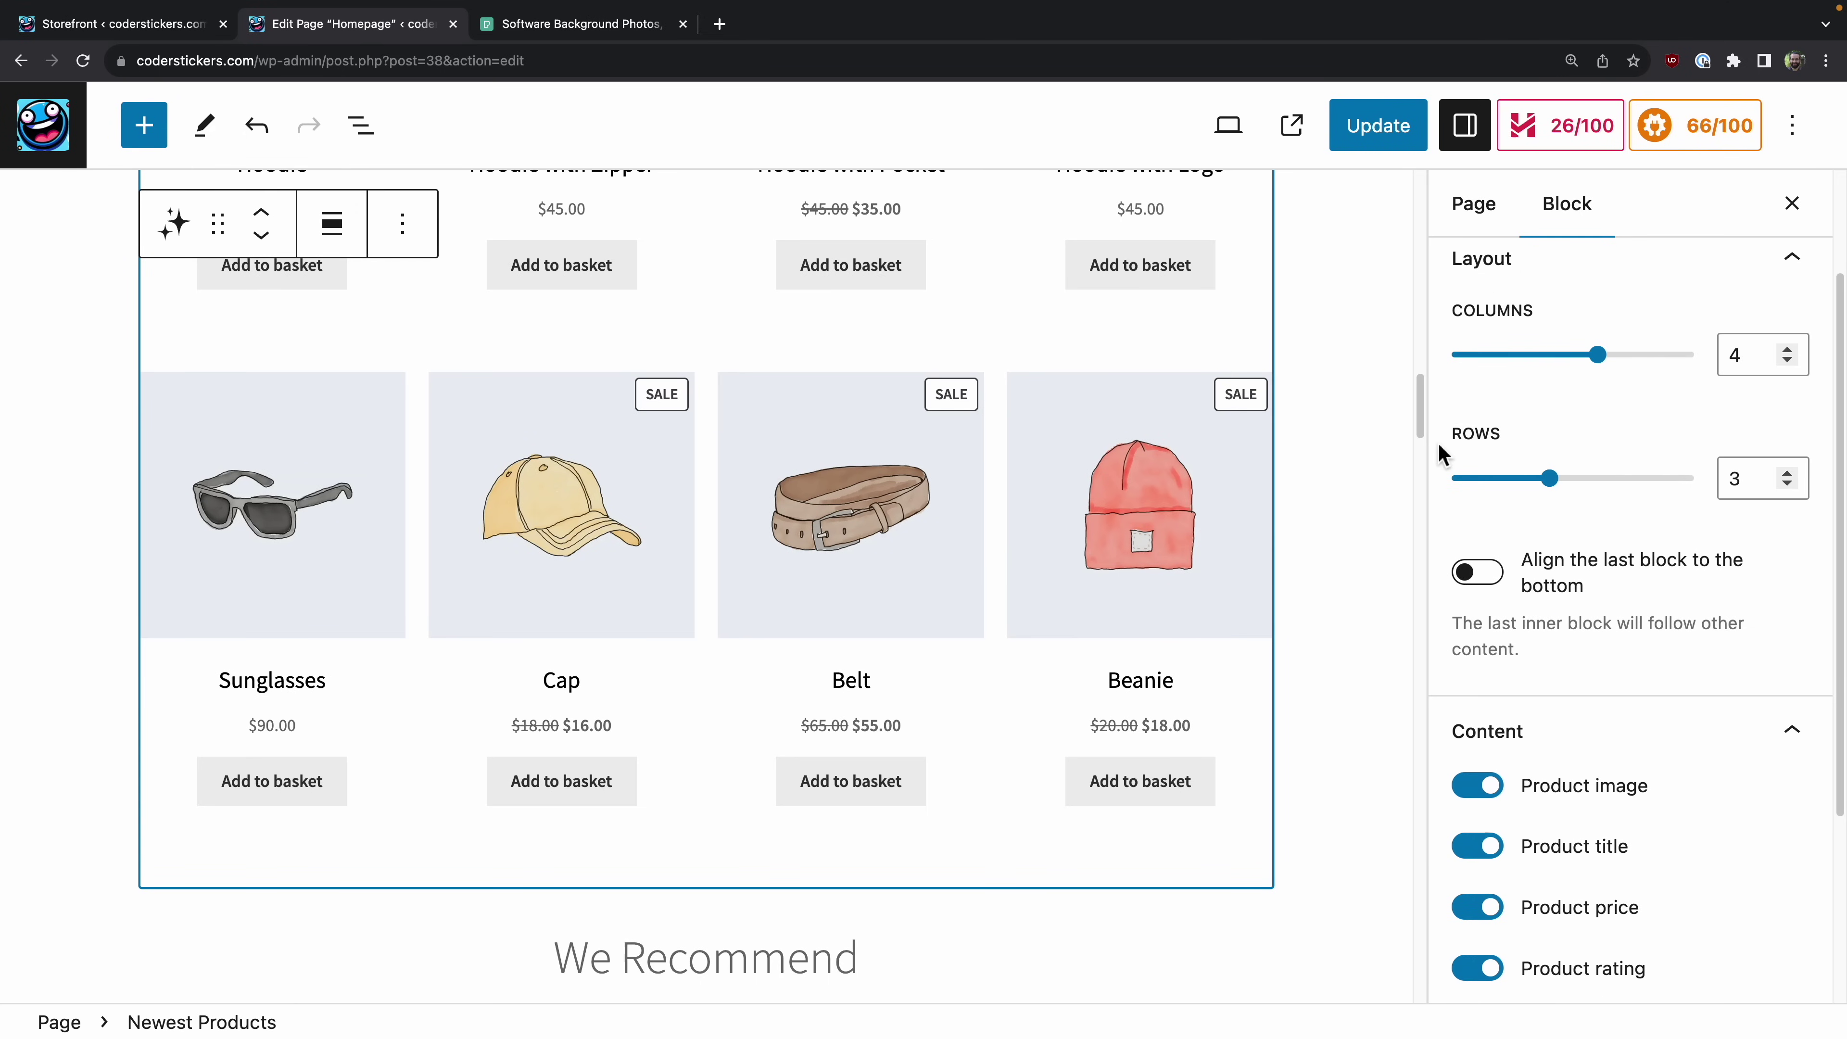
scroll(993, 486, down, 8)
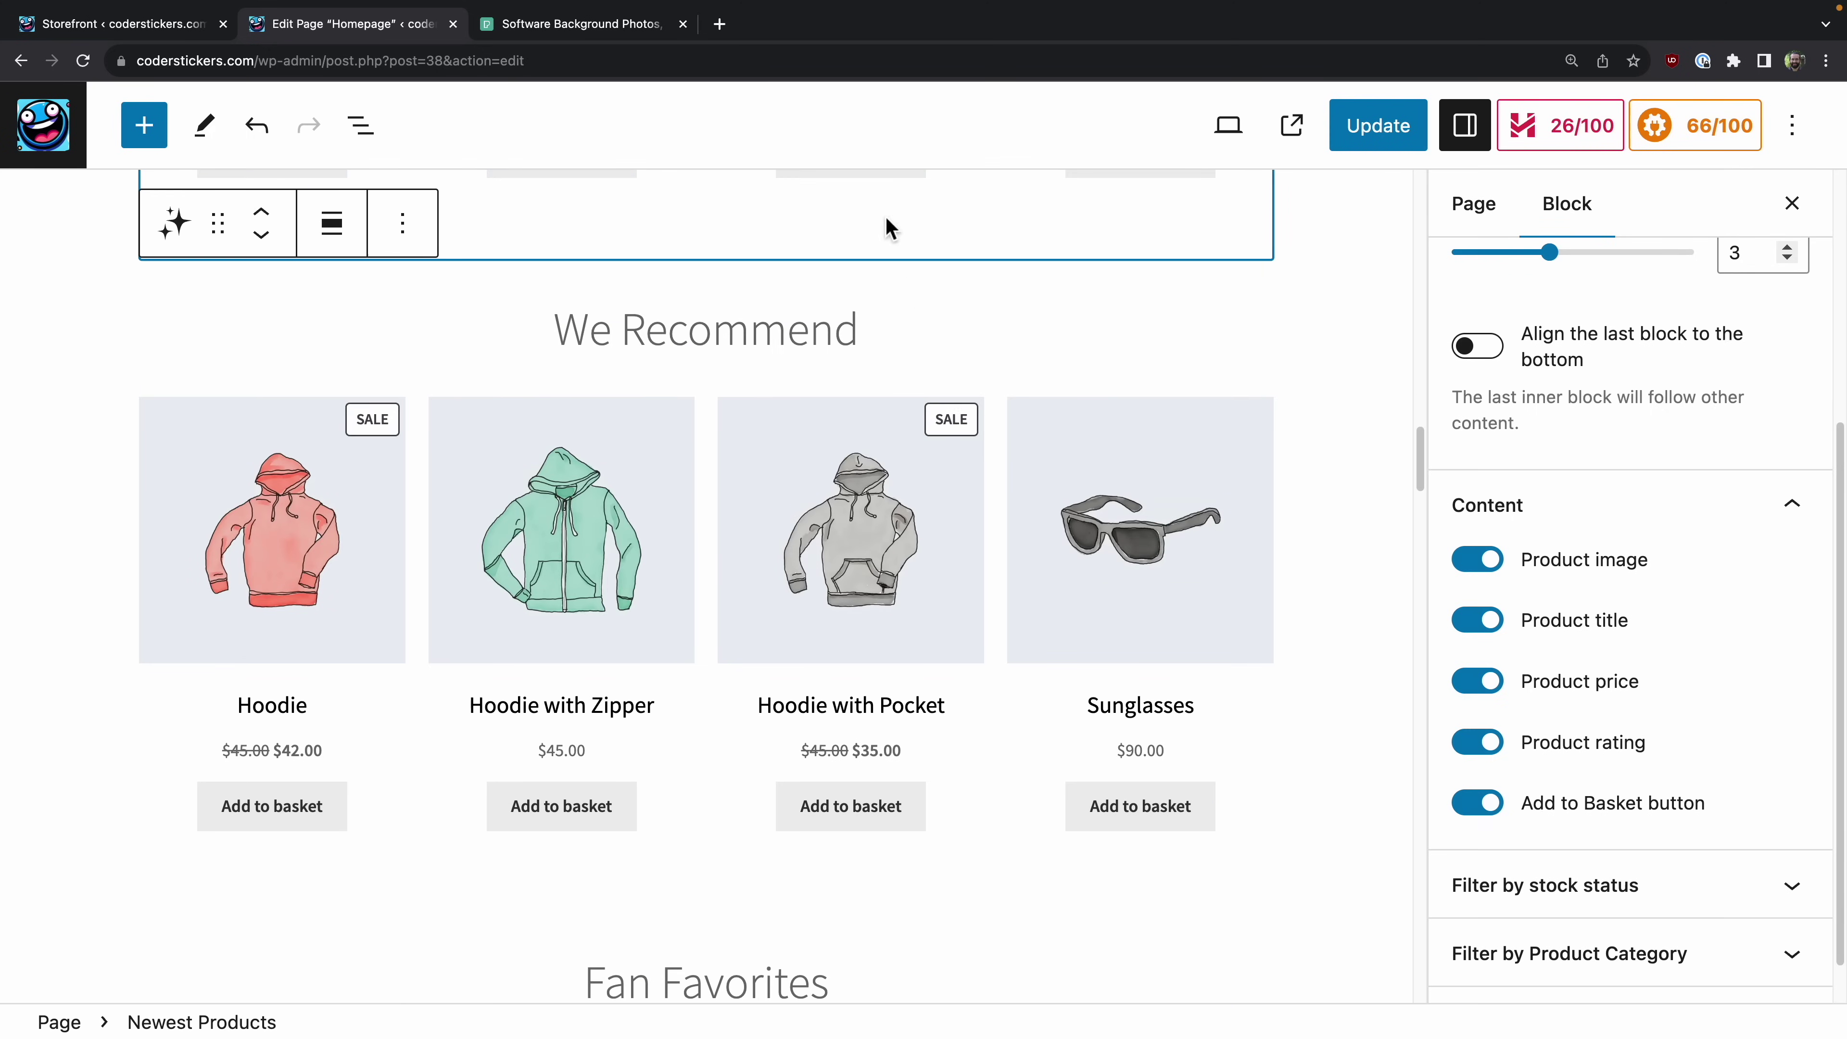
Step: Inspect the We Recommend and Fan Favorites product grids
click(871, 513)
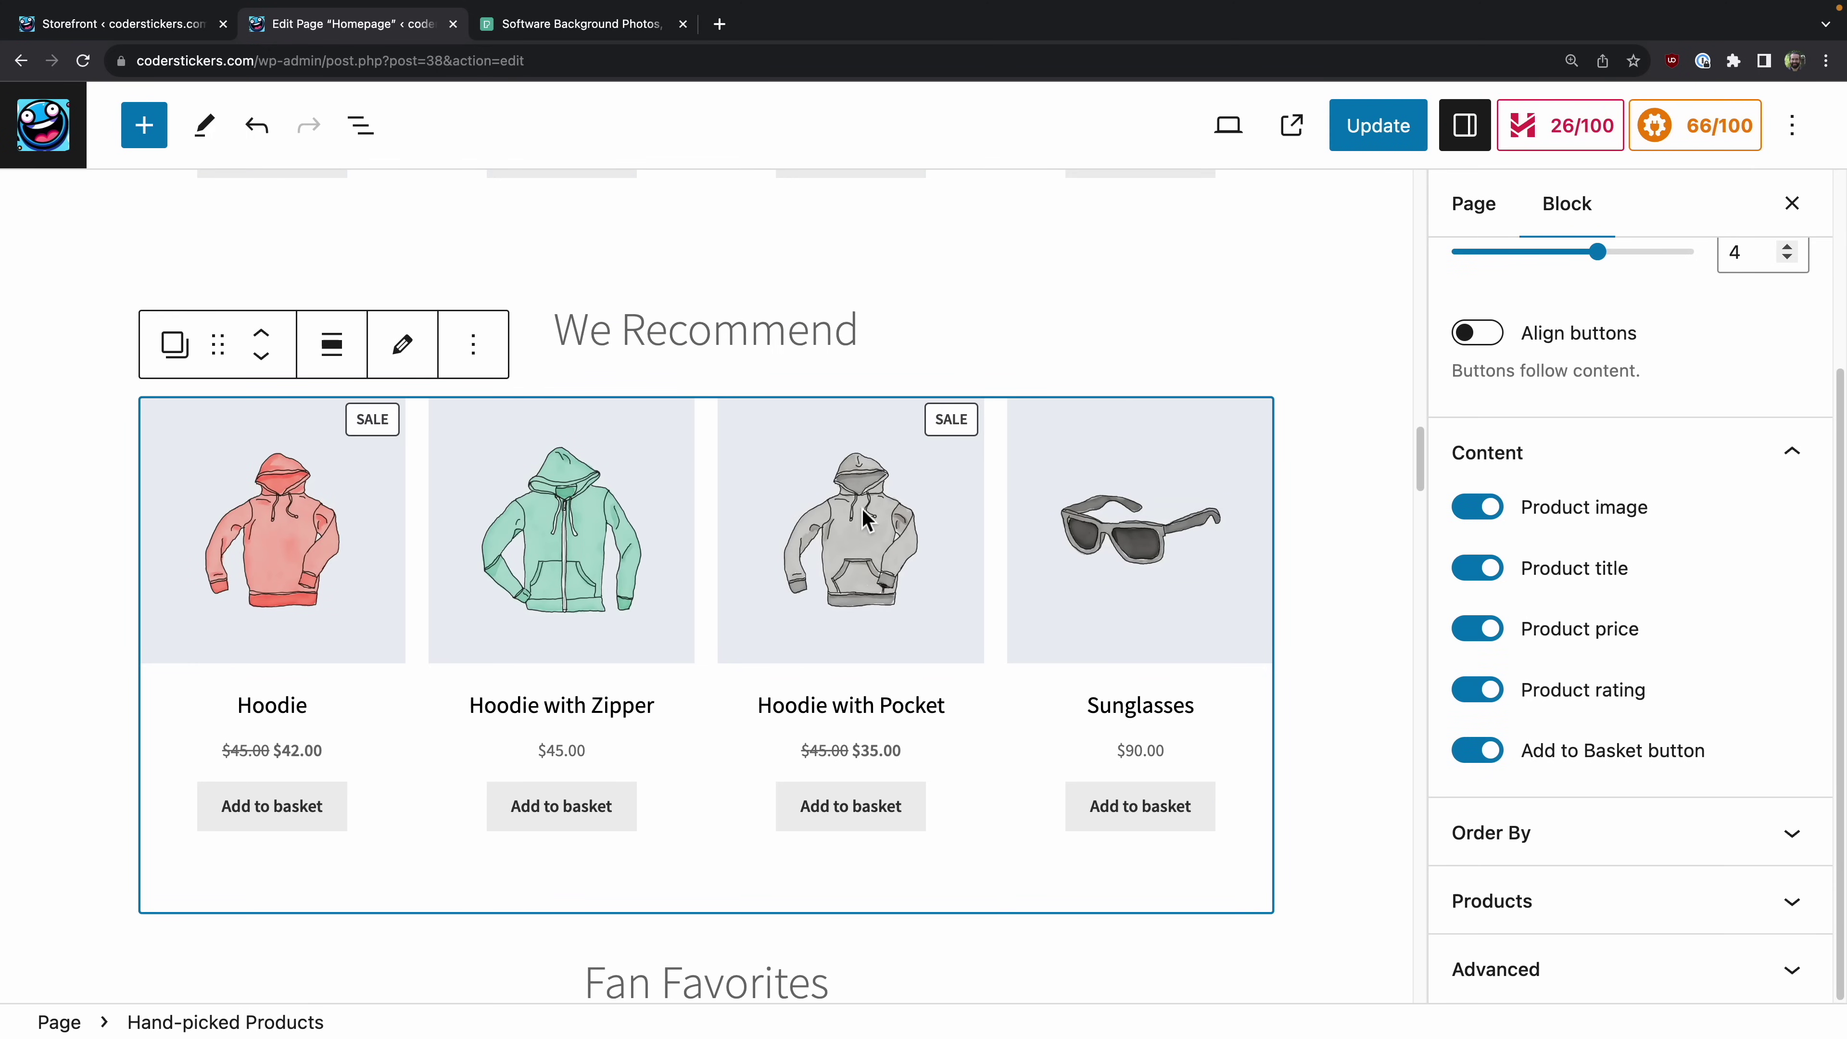
scroll(1470, 640, up, 4)
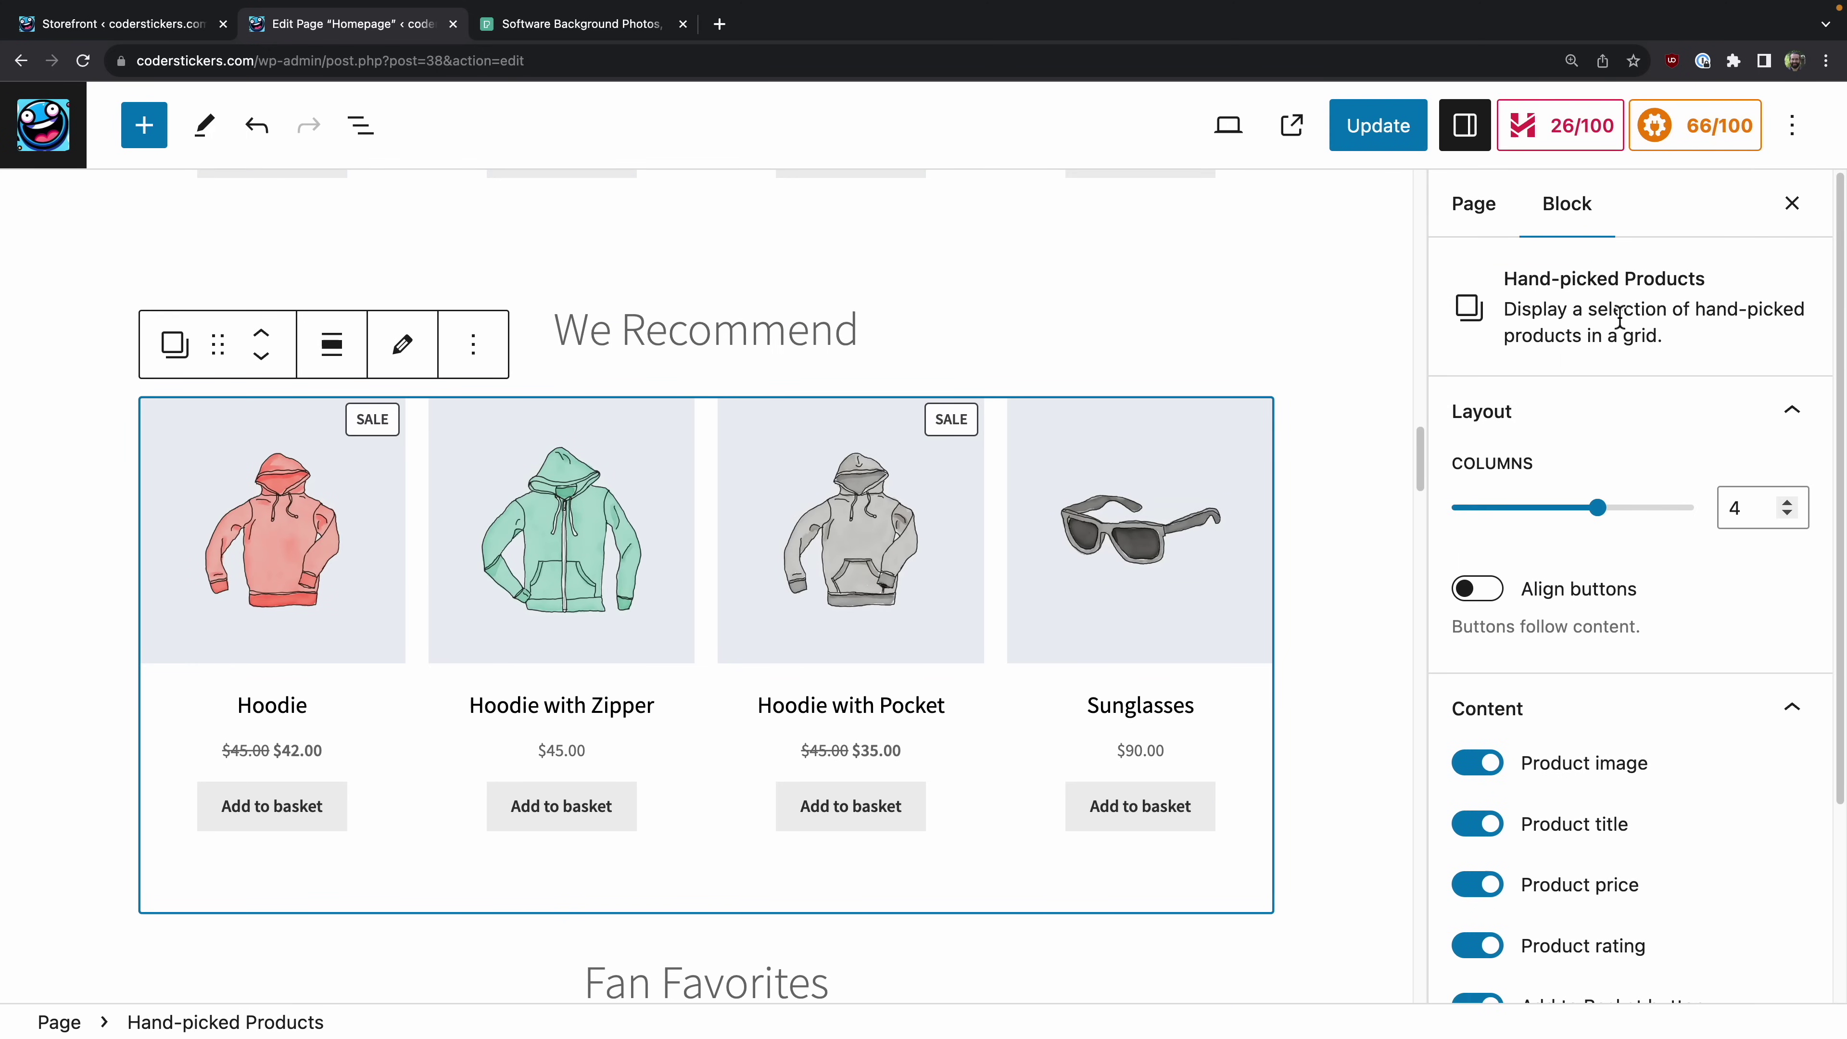
scroll(1632, 312, down, 1)
scroll(916, 567, down, 5)
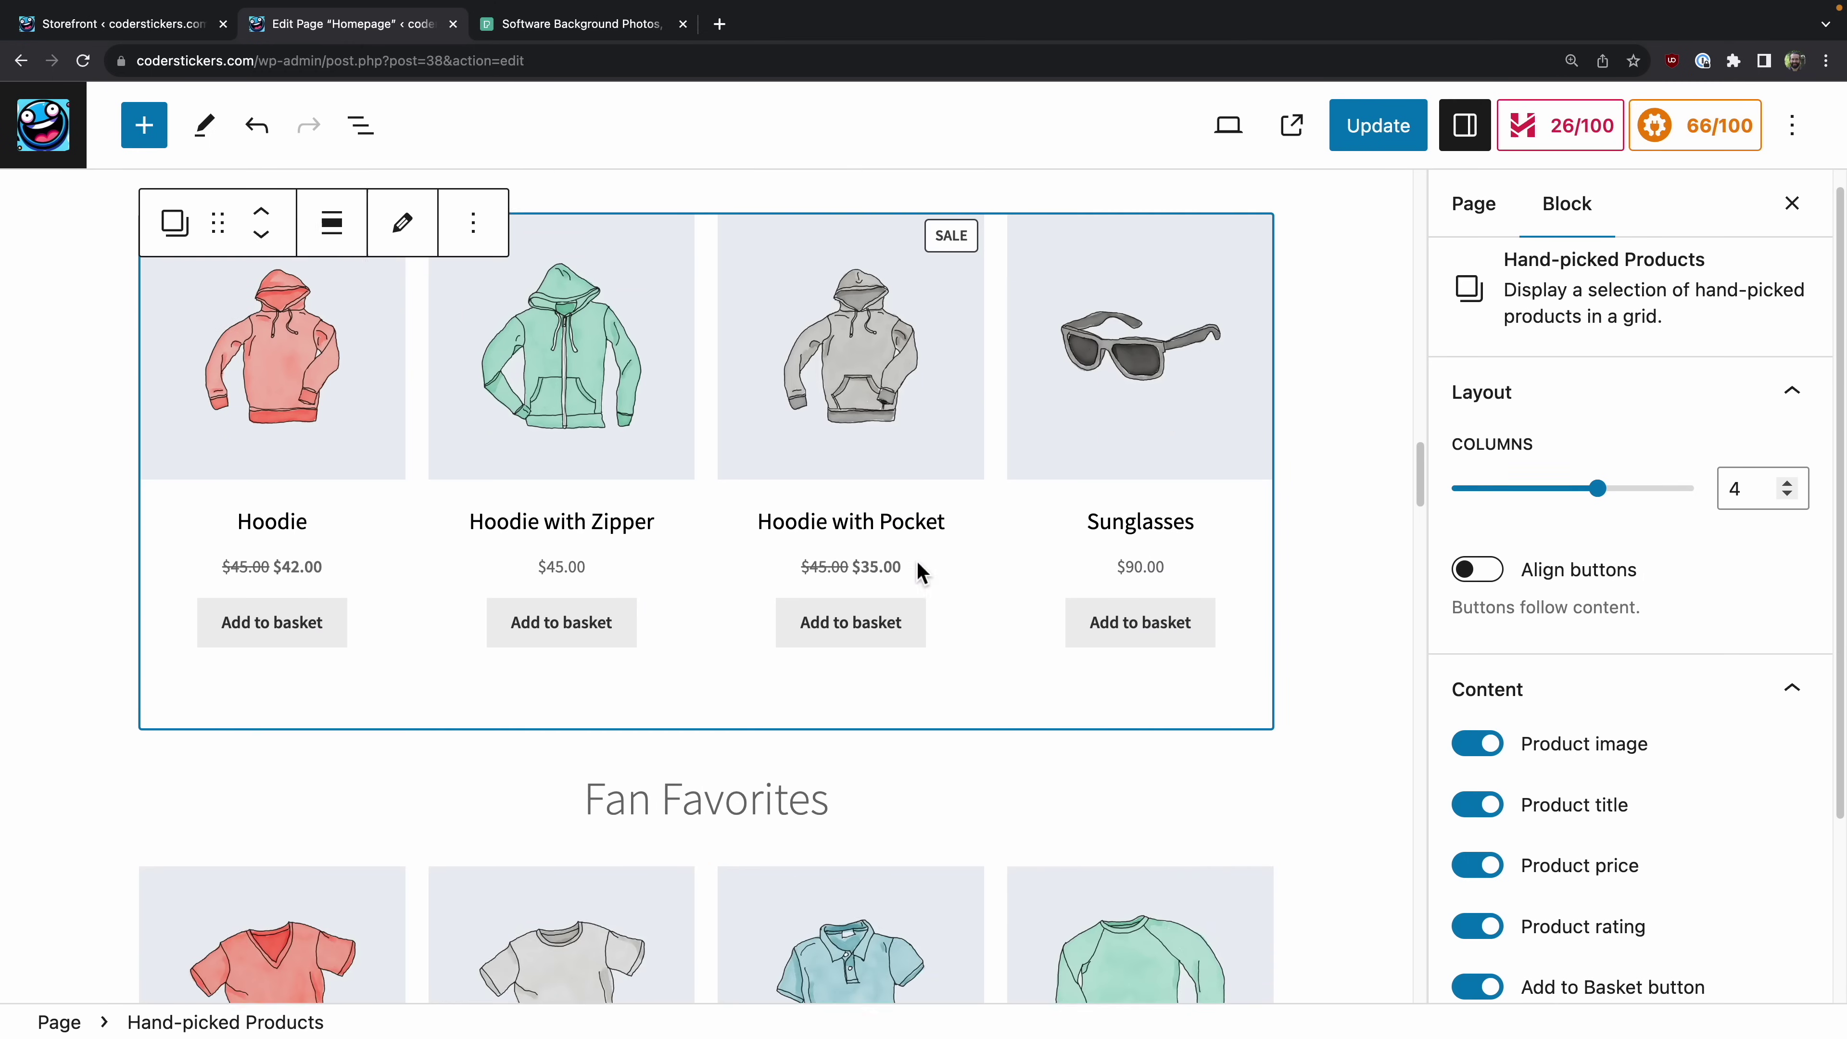
click(883, 730)
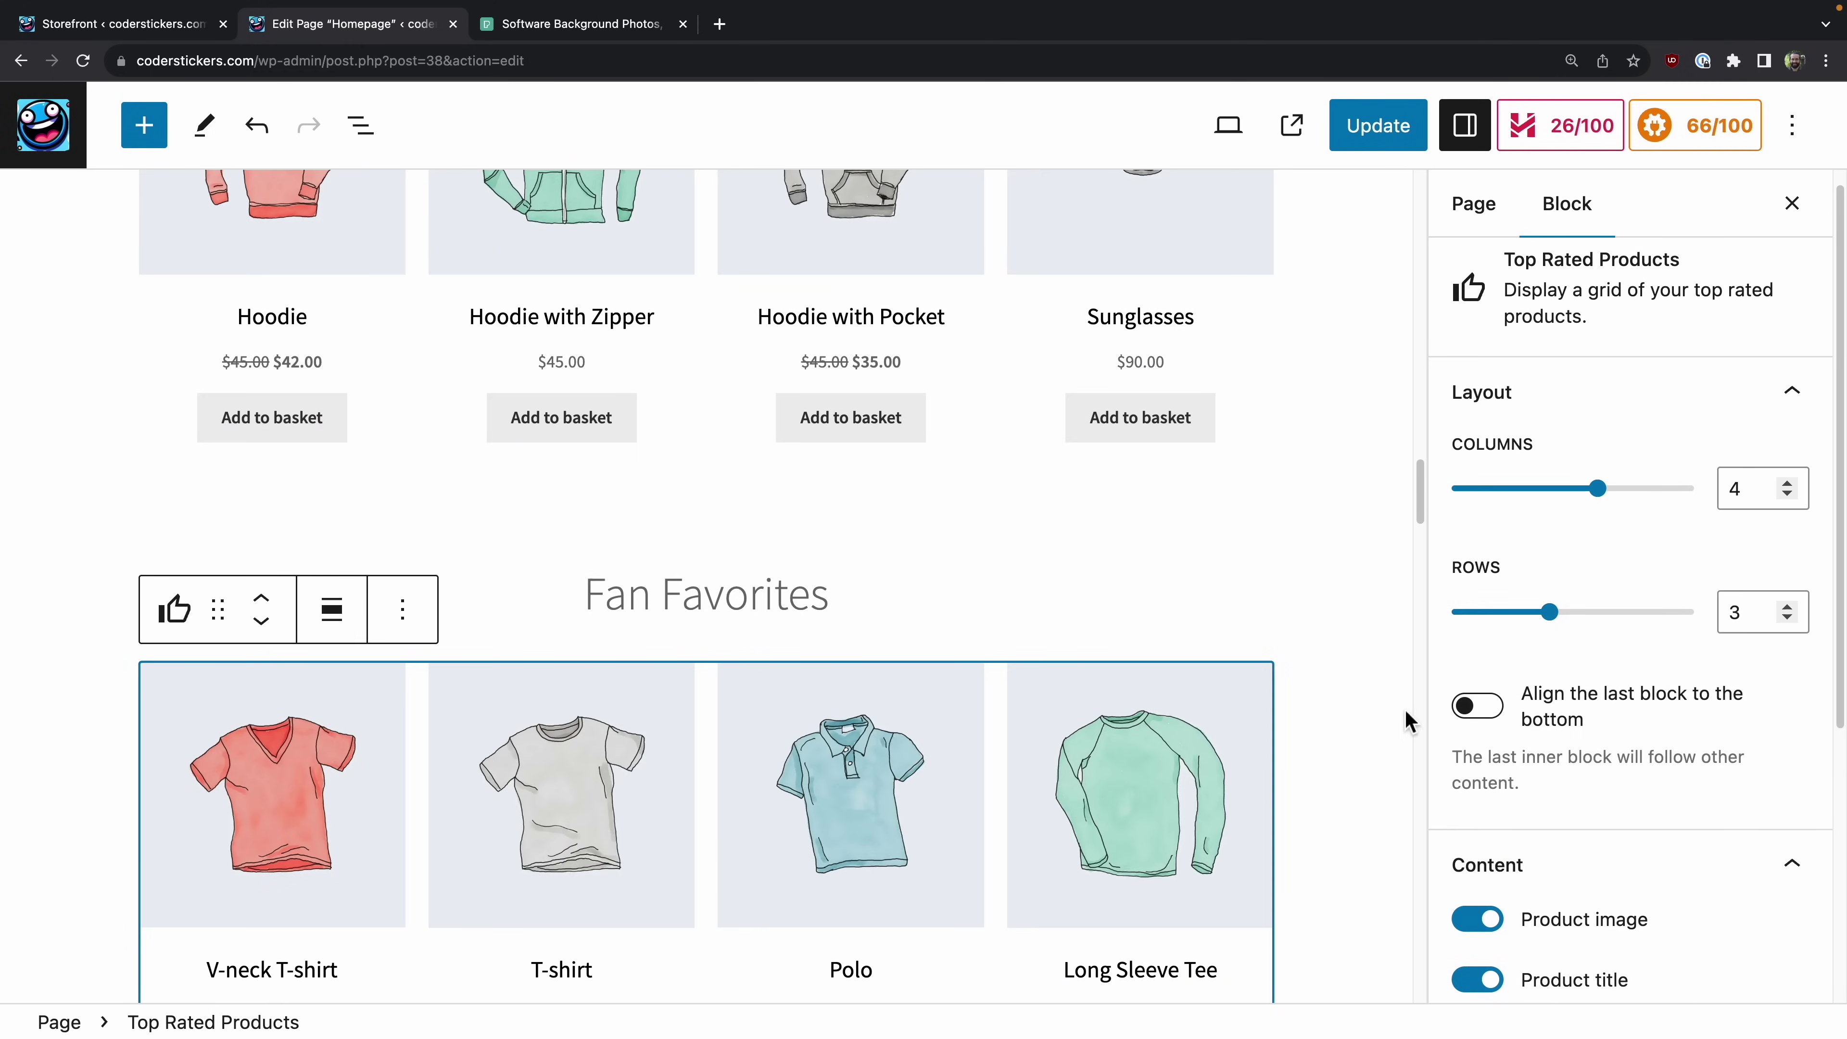
scroll(938, 559, down, 5)
scroll(938, 557, down, 7)
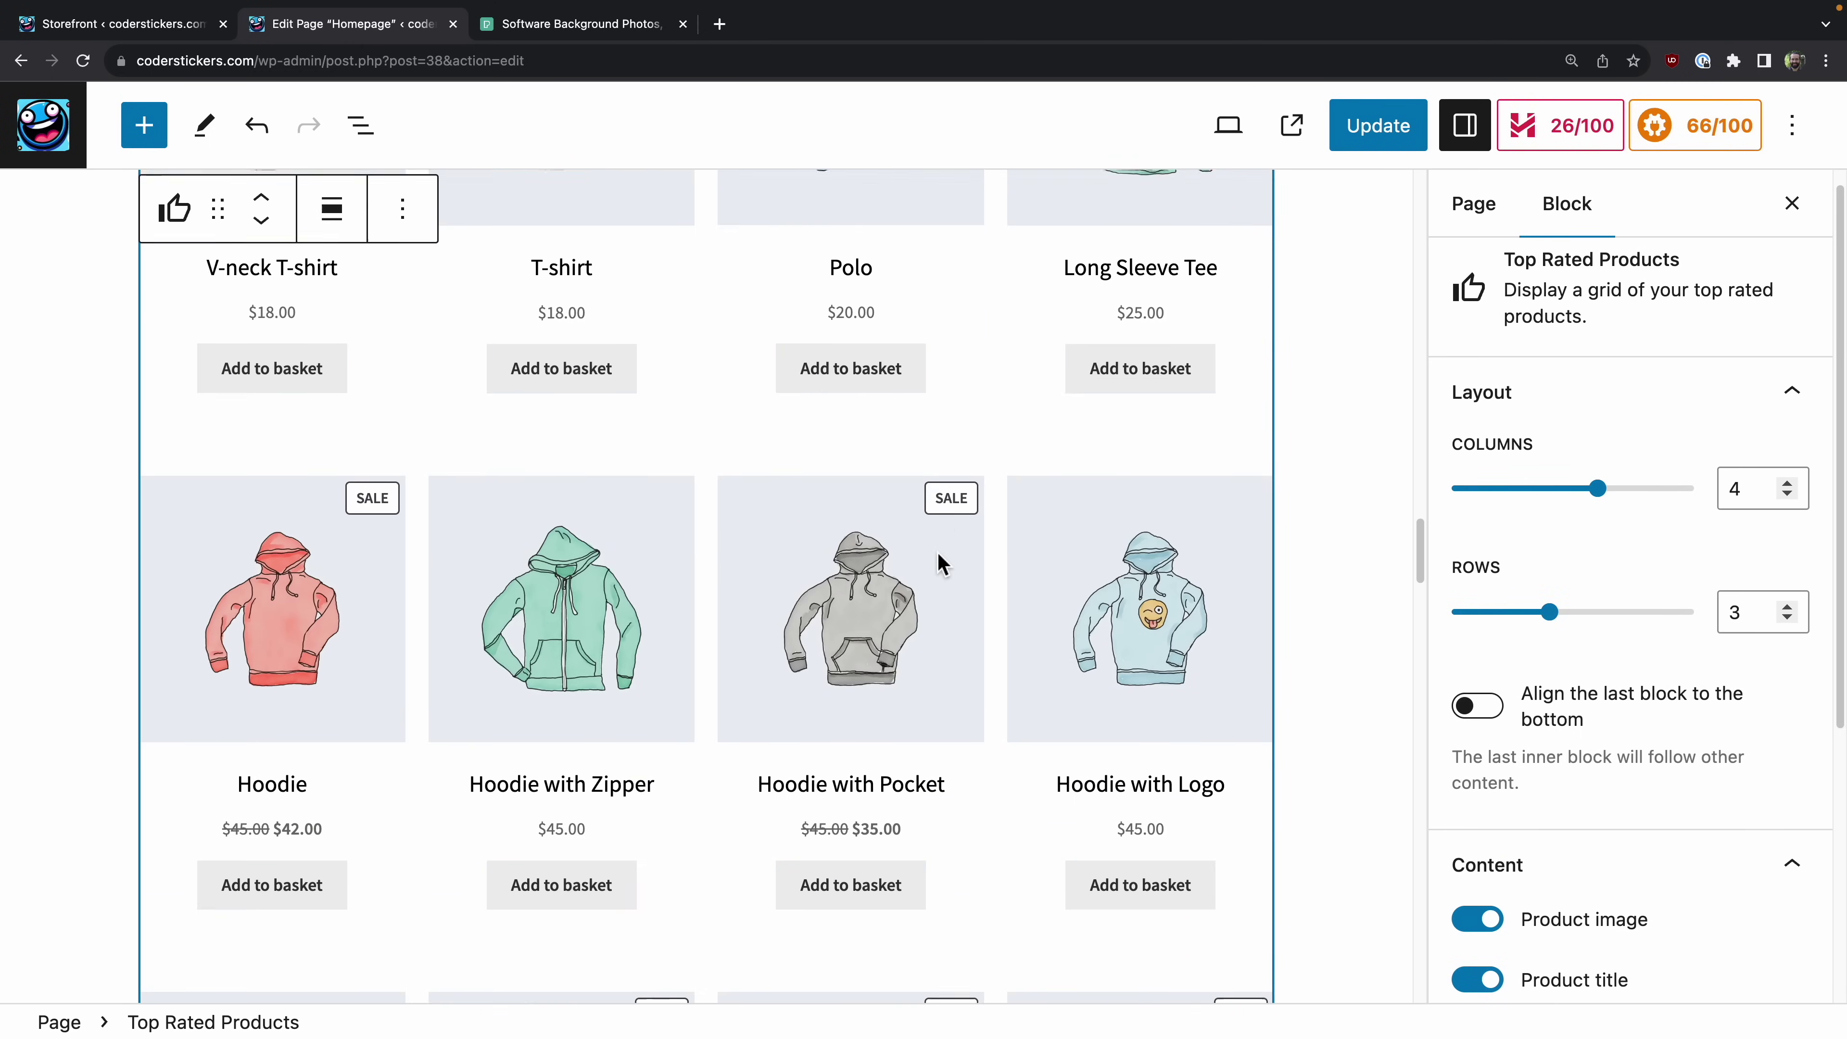
scroll(940, 565, up, 10)
scroll(942, 563, up, 4)
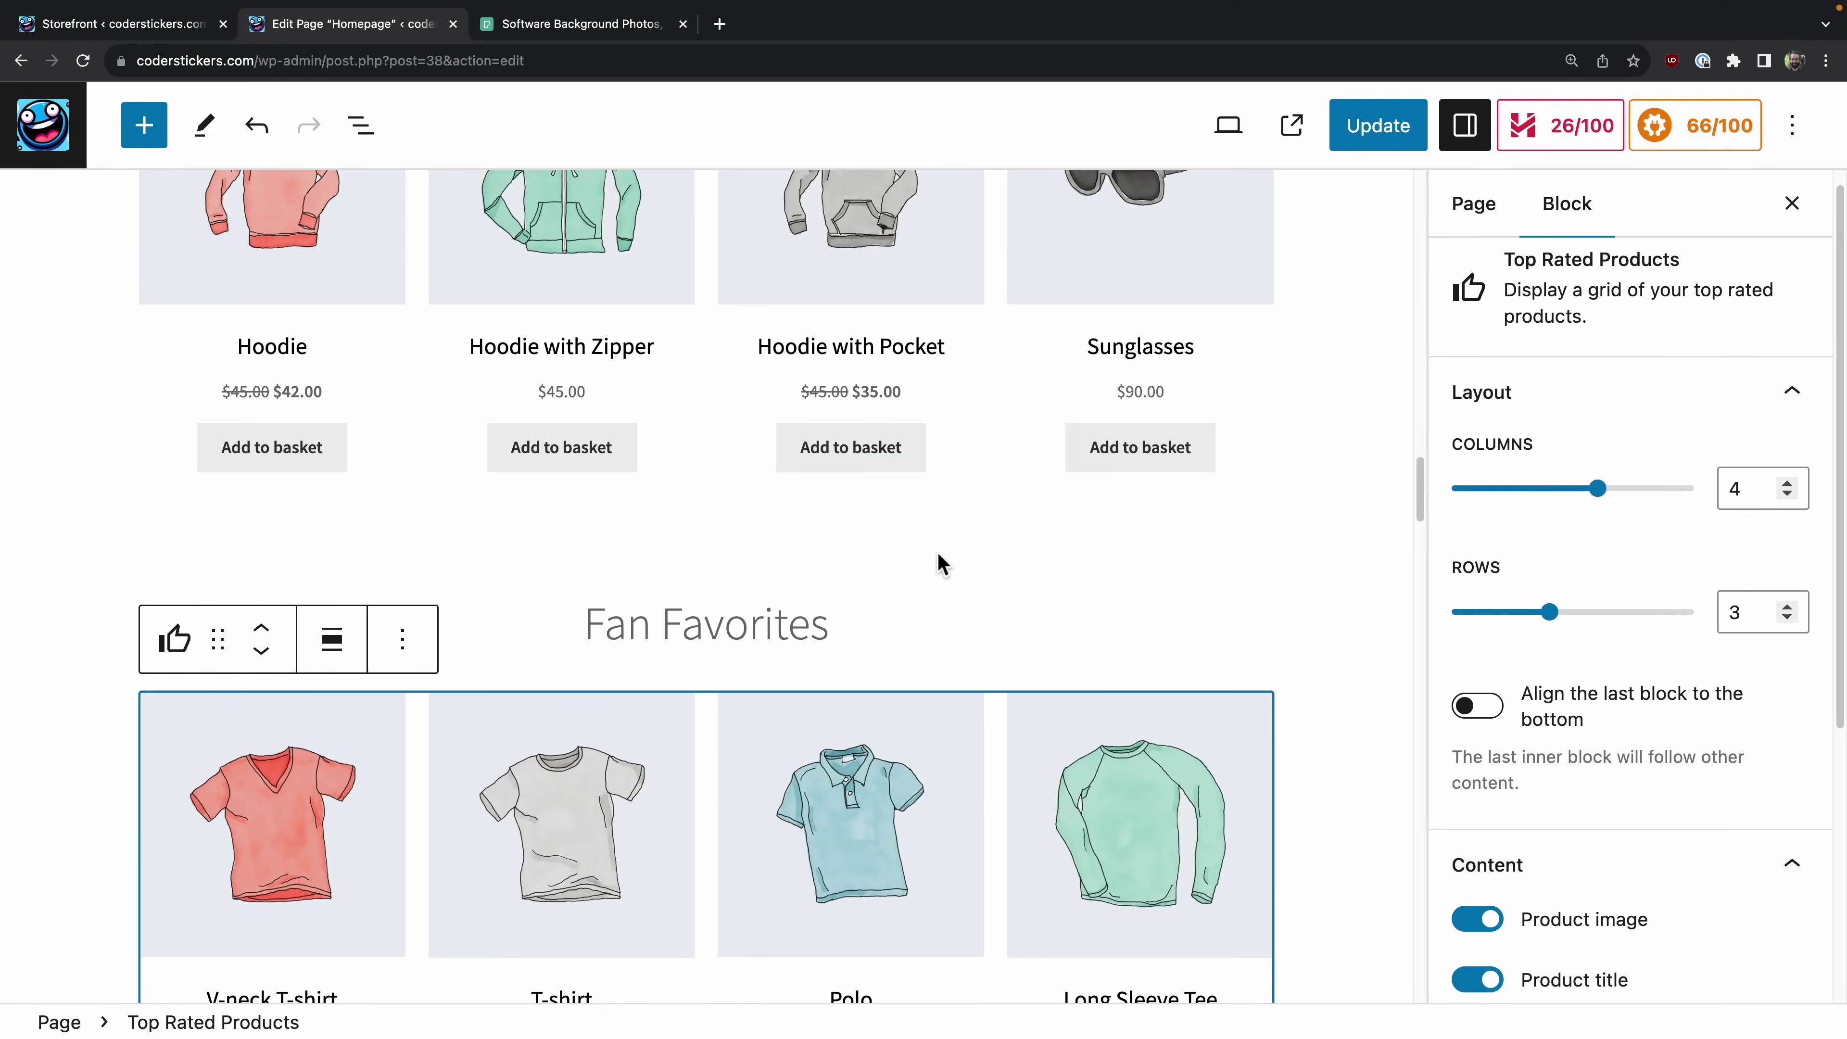
scroll(965, 384, down, 5)
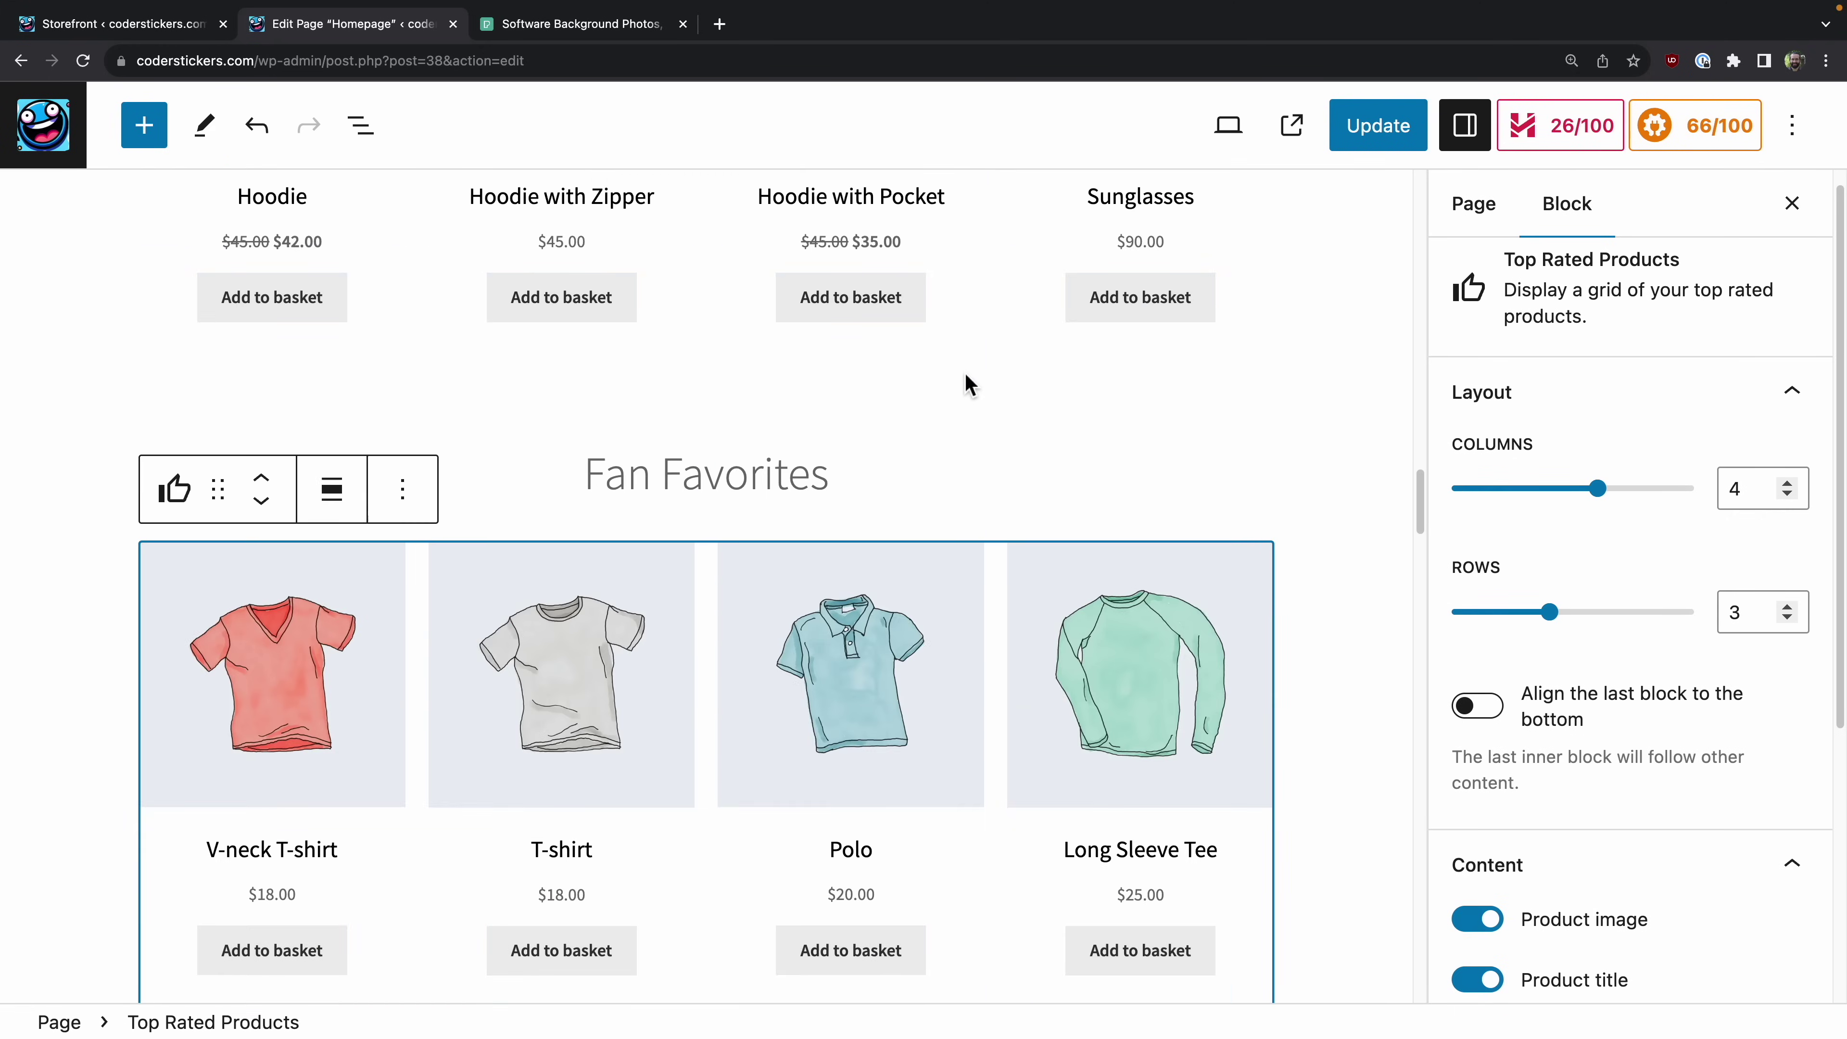
scroll(919, 391, down, 19)
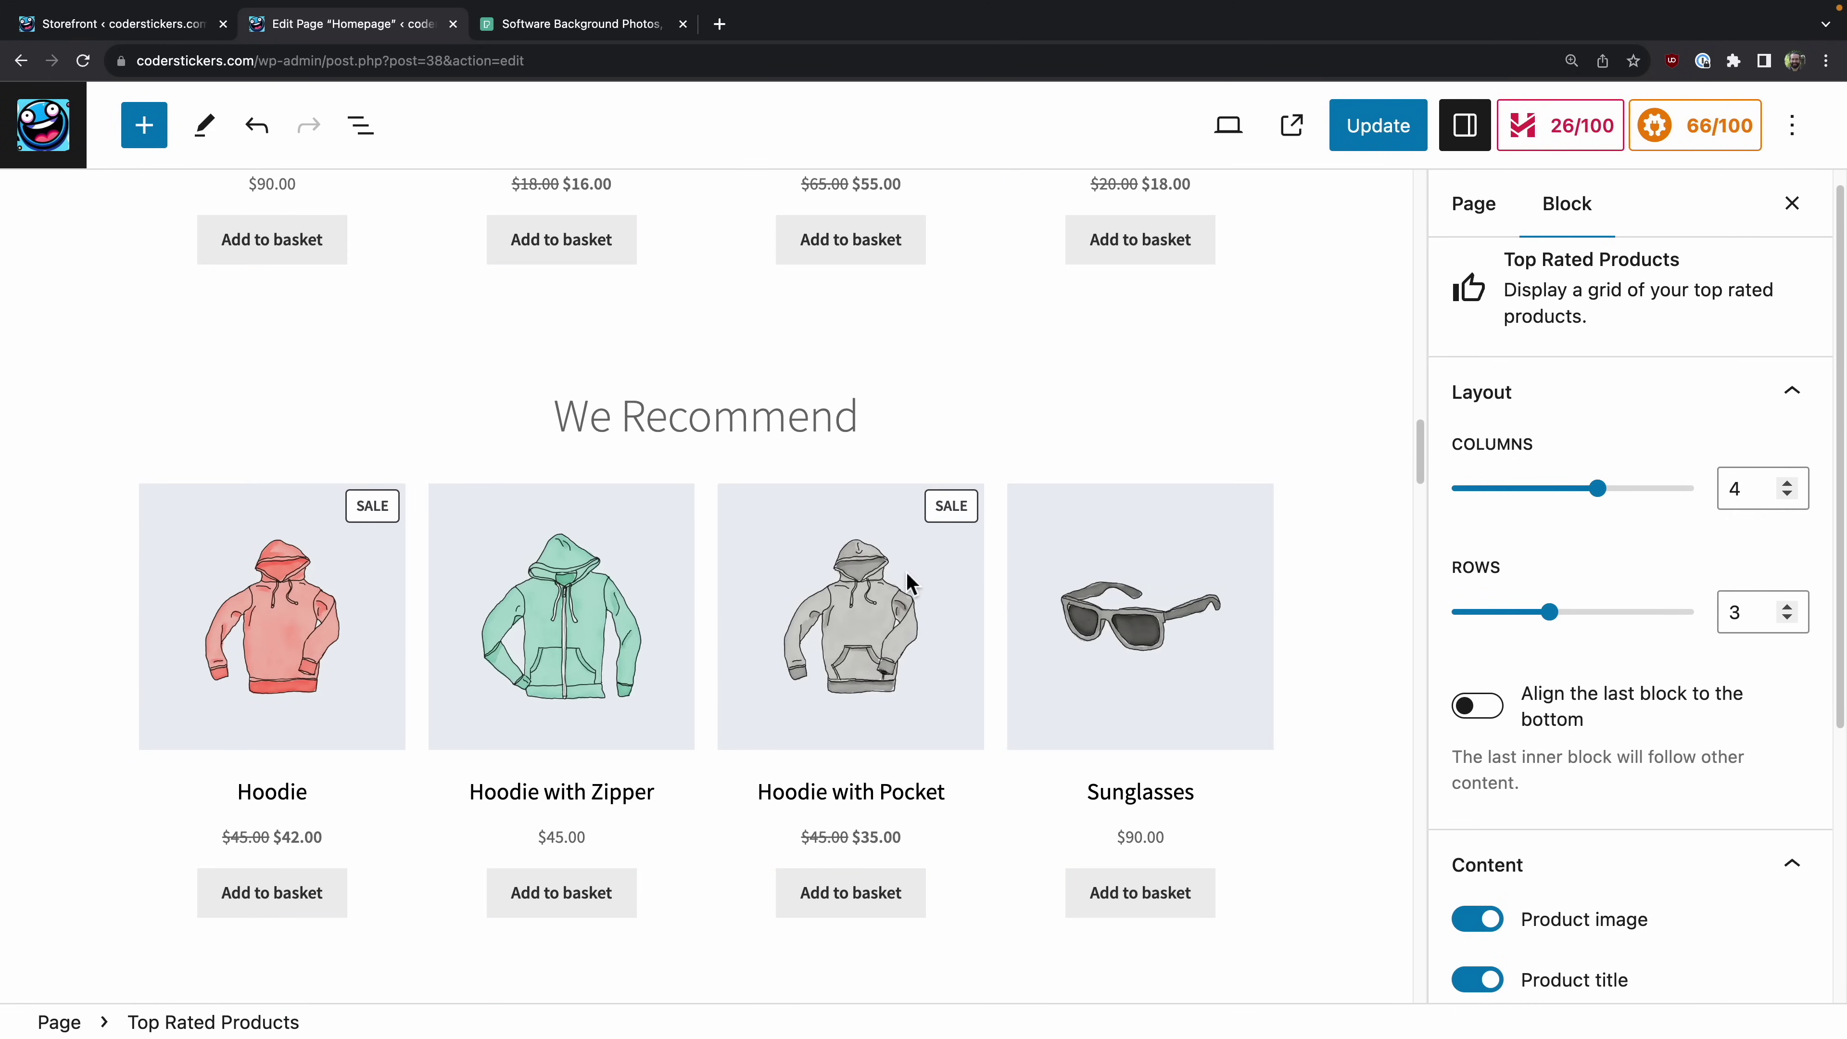
Step: In the We Recommend grid, toggle product images off and back on, then open its Products list
click(905, 575)
scroll(1523, 498, down, 4)
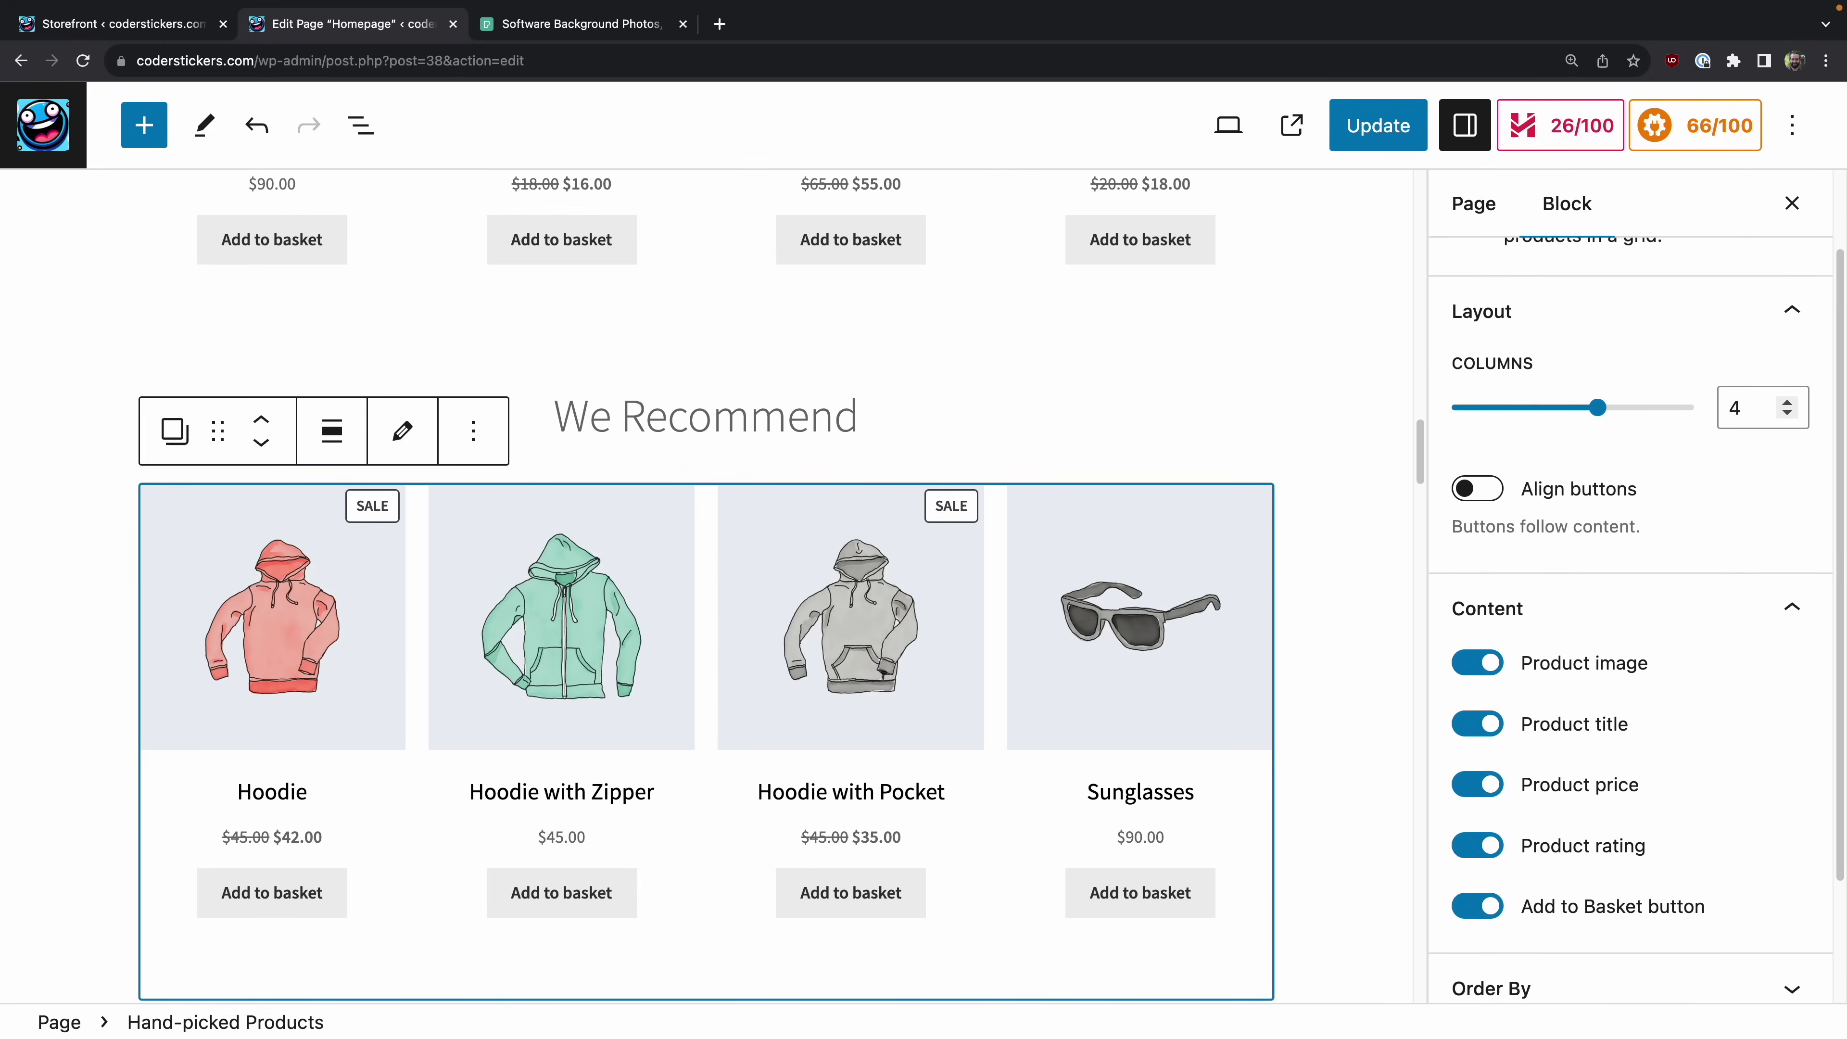
click(1477, 510)
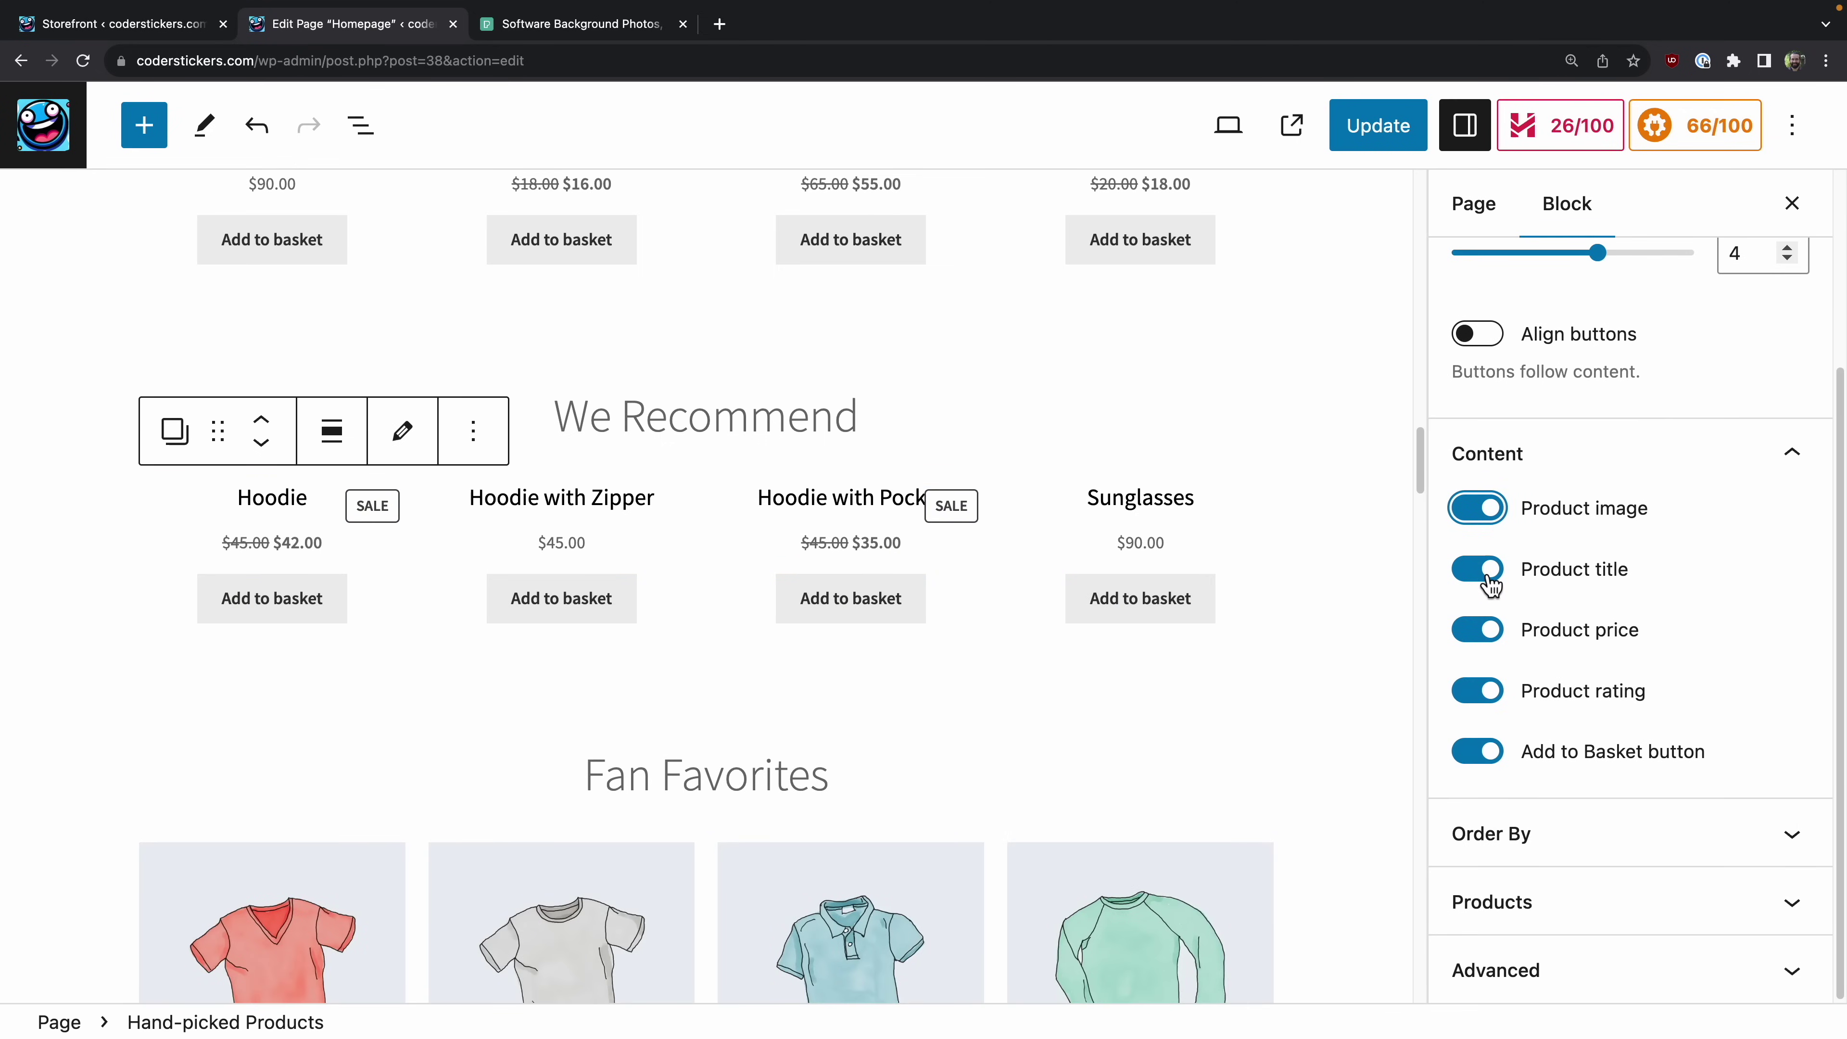
click(1488, 581)
click(1489, 586)
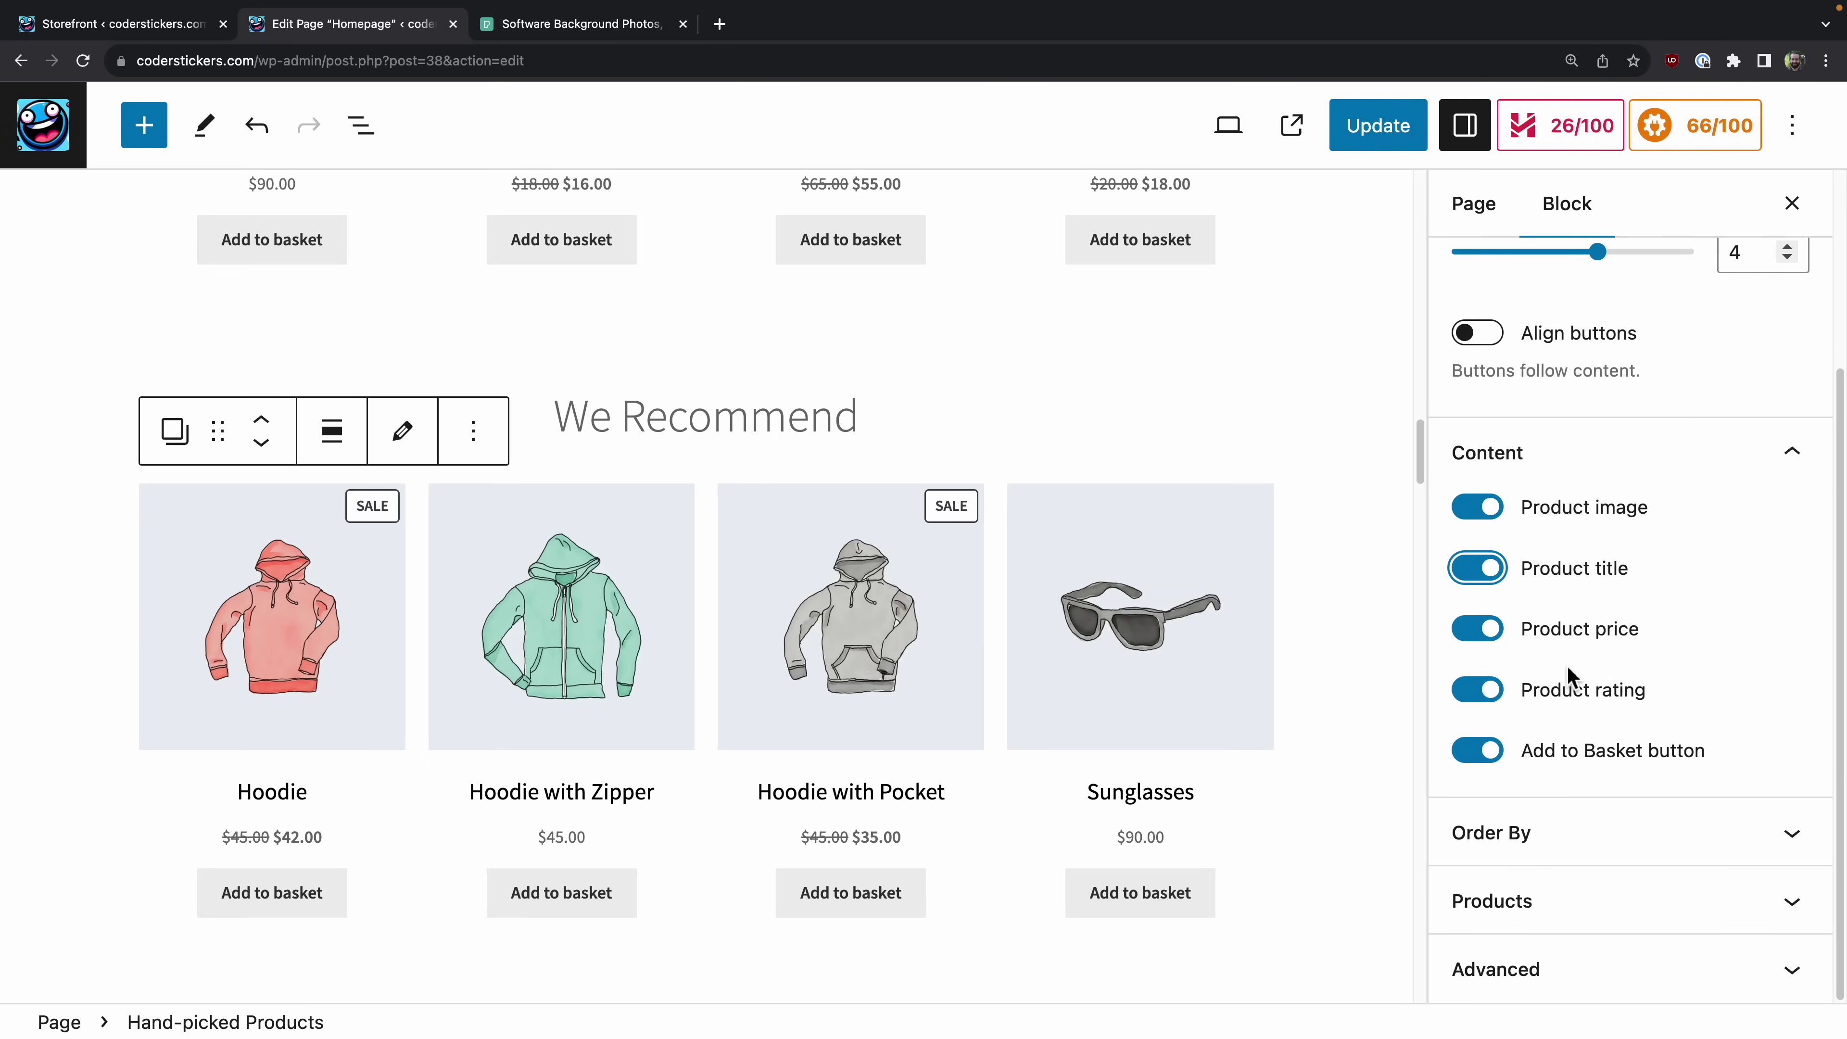
click(1558, 898)
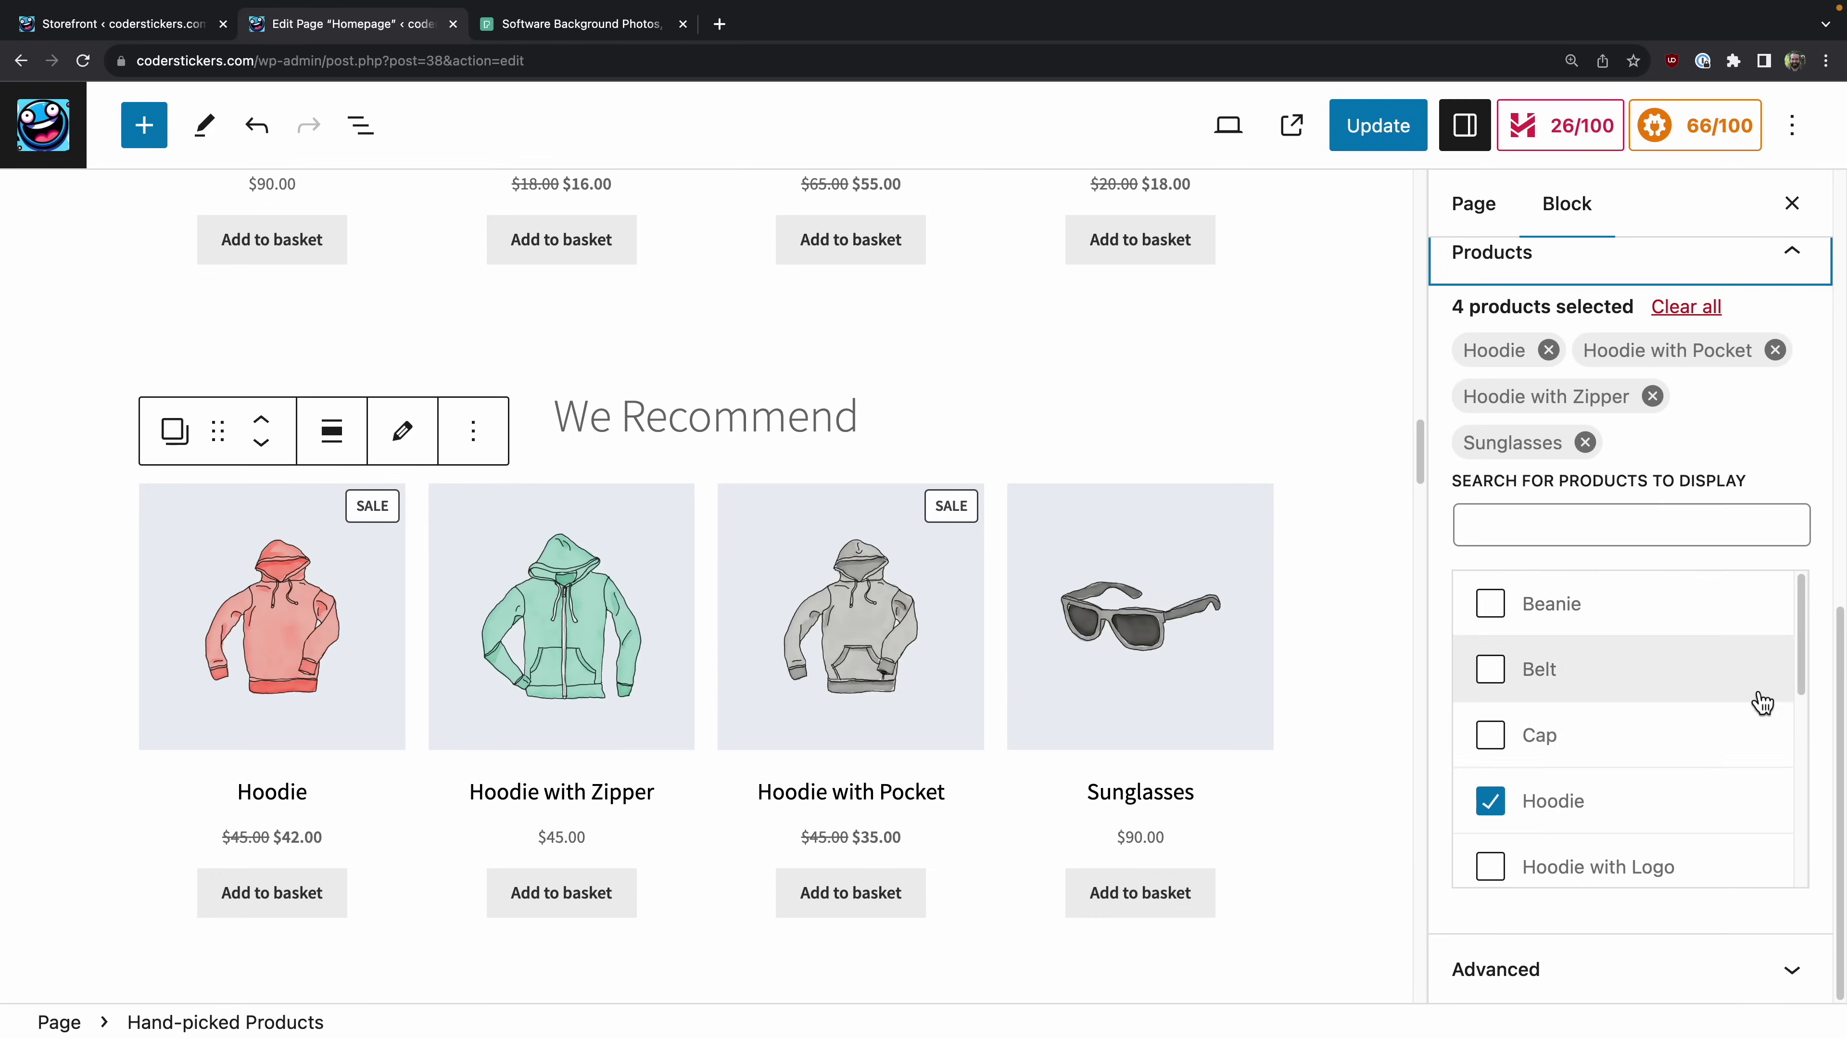
Step: Review We Recommend's four hand-picked products, then select the Fan Favorites top-rated grid
scroll(1657, 730, down, 4)
scroll(1651, 693, down, 2)
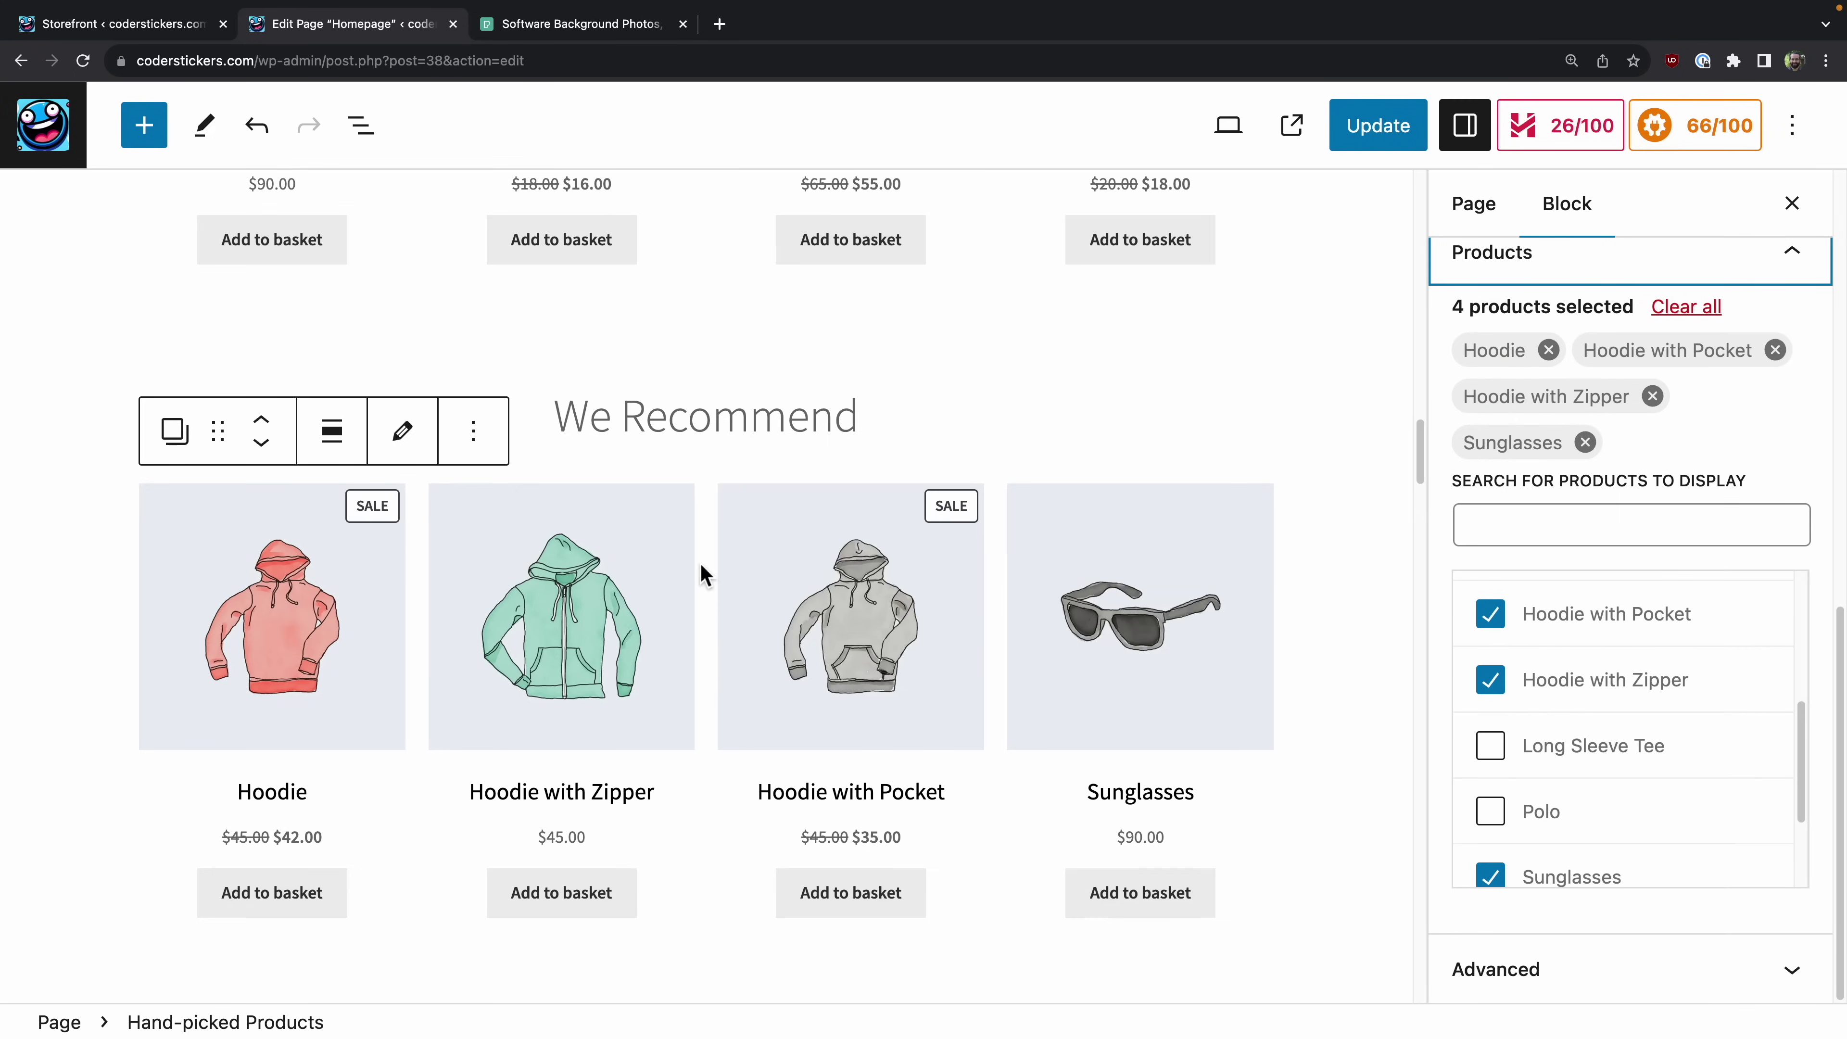
scroll(699, 573, down, 10)
scroll(701, 564, down, 10)
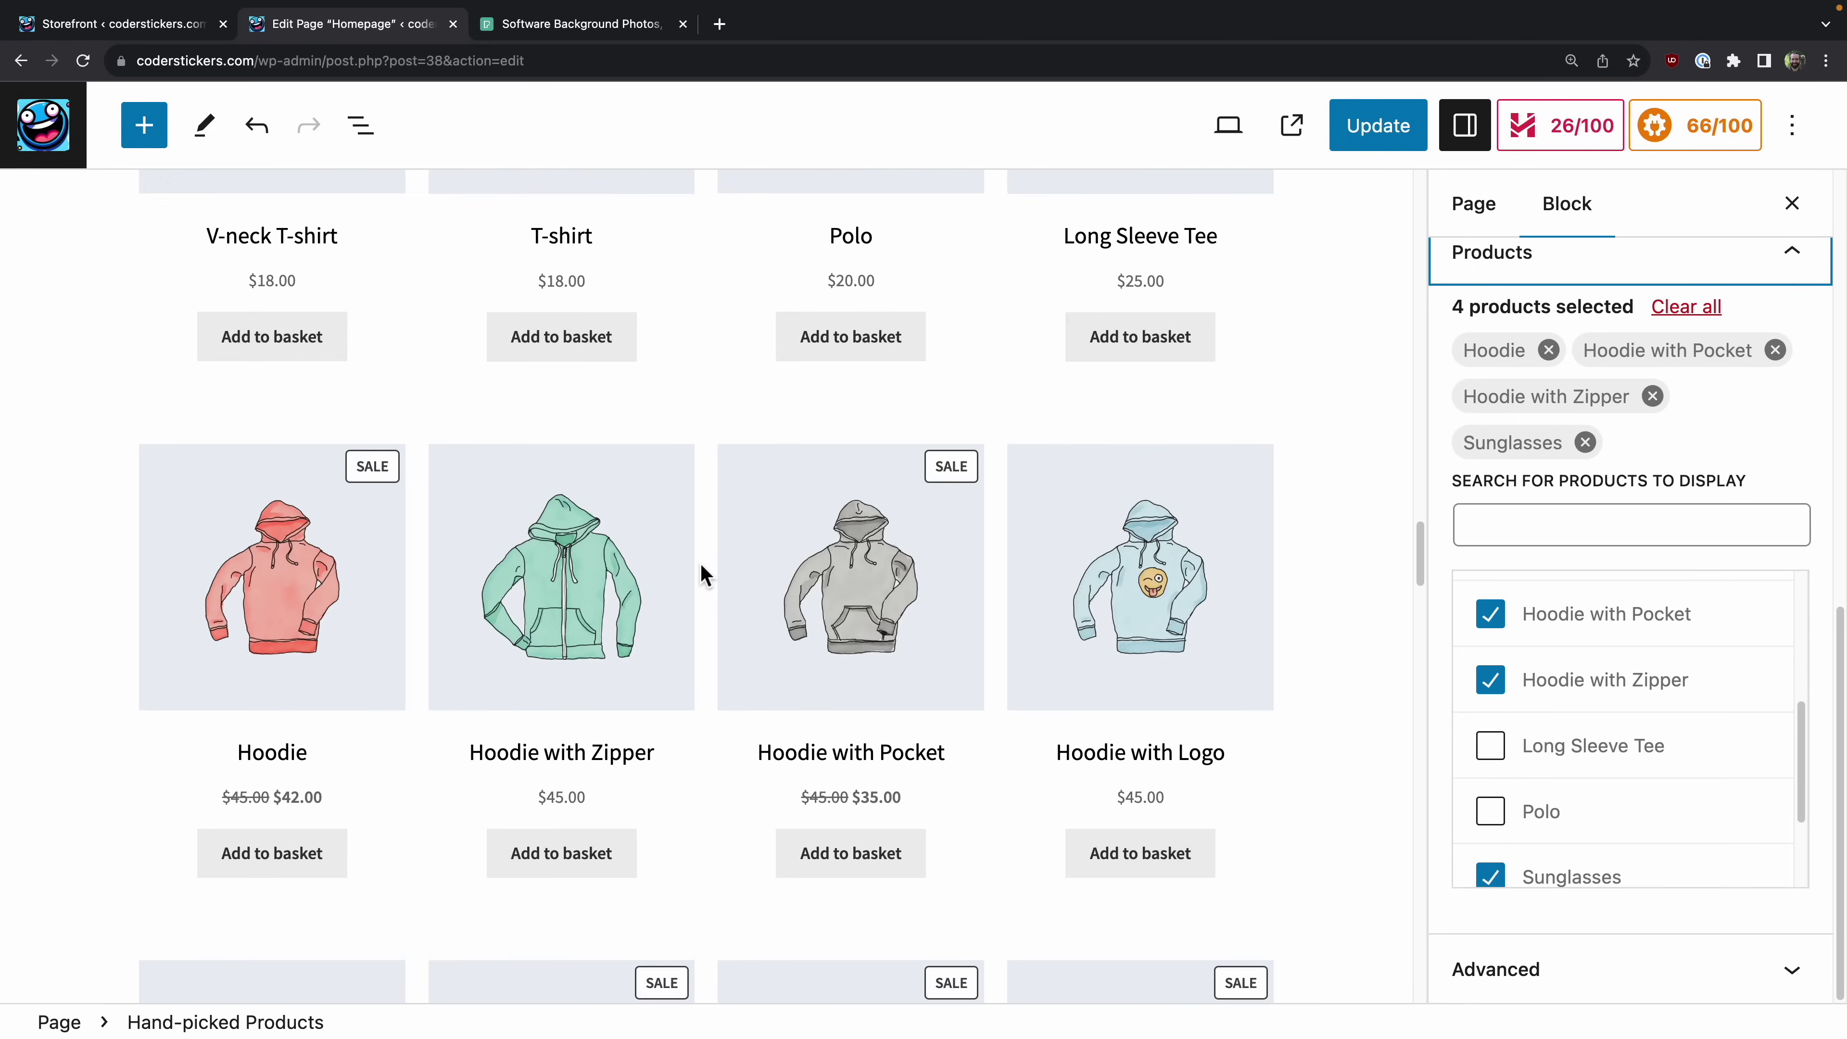
scroll(700, 565, up, 3)
scroll(699, 562, up, 6)
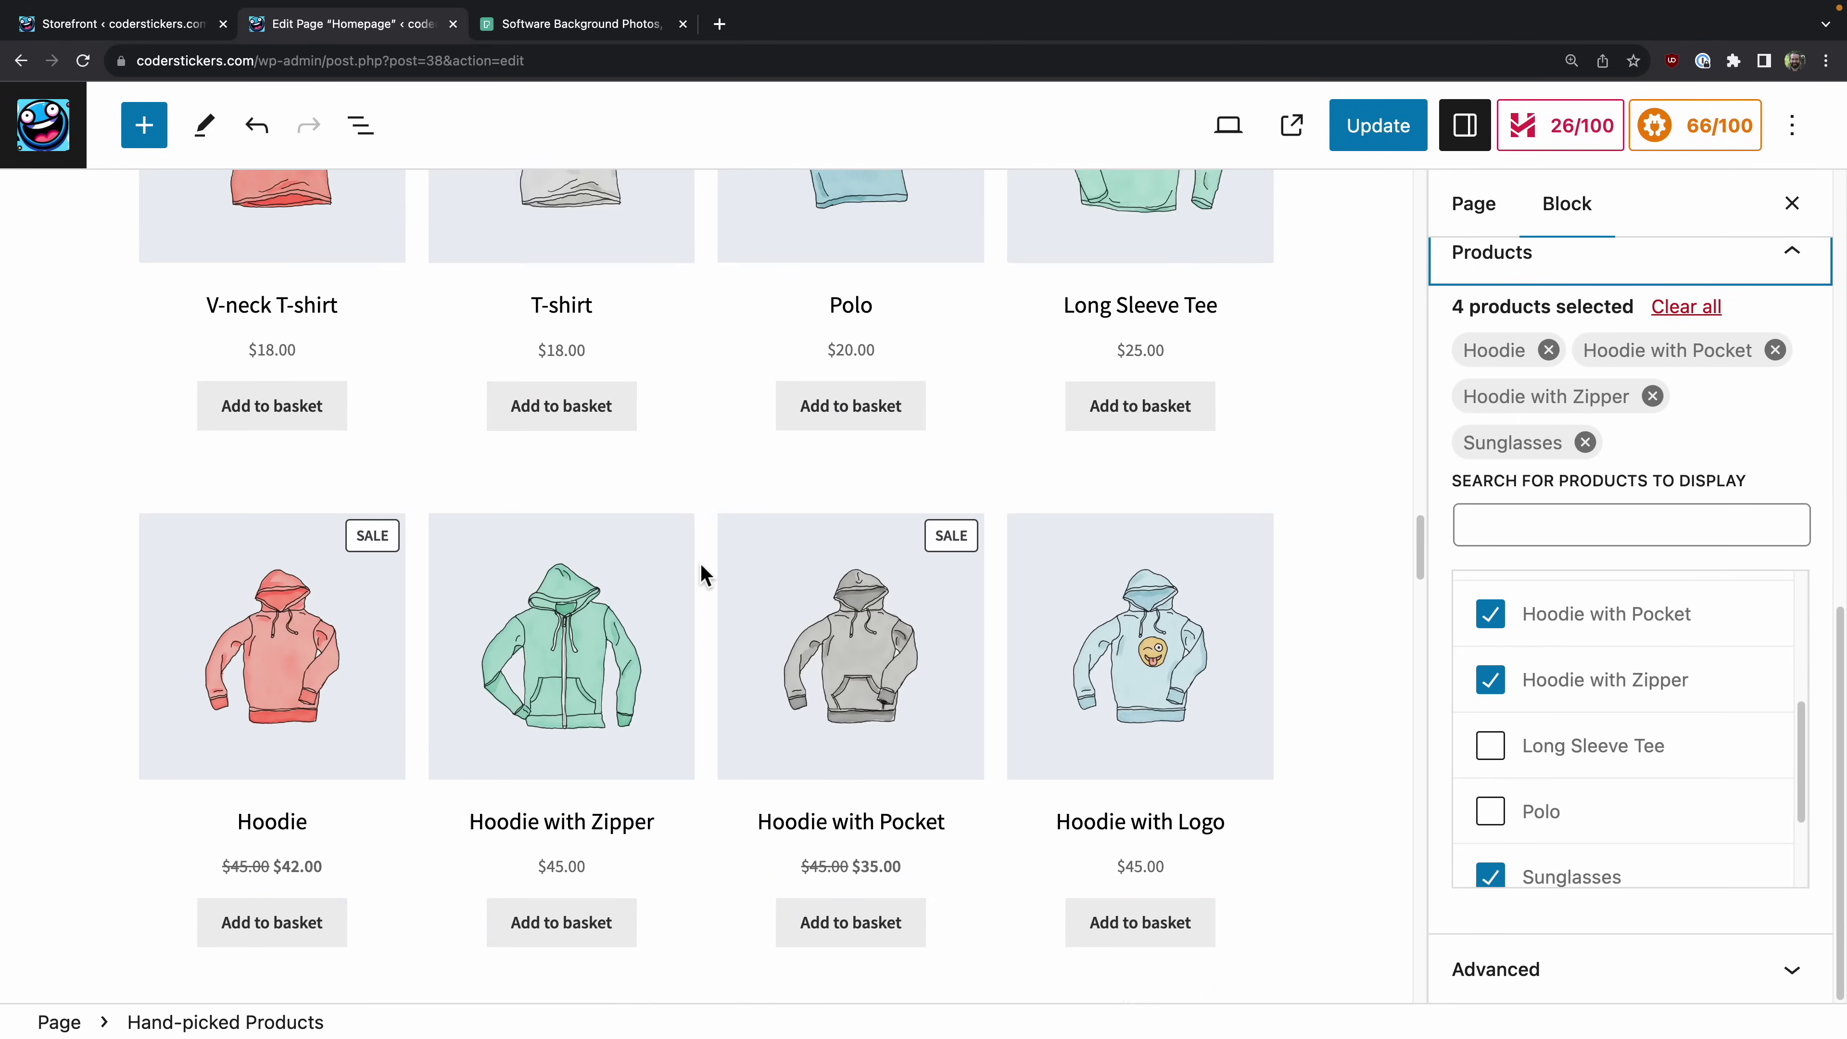
click(692, 387)
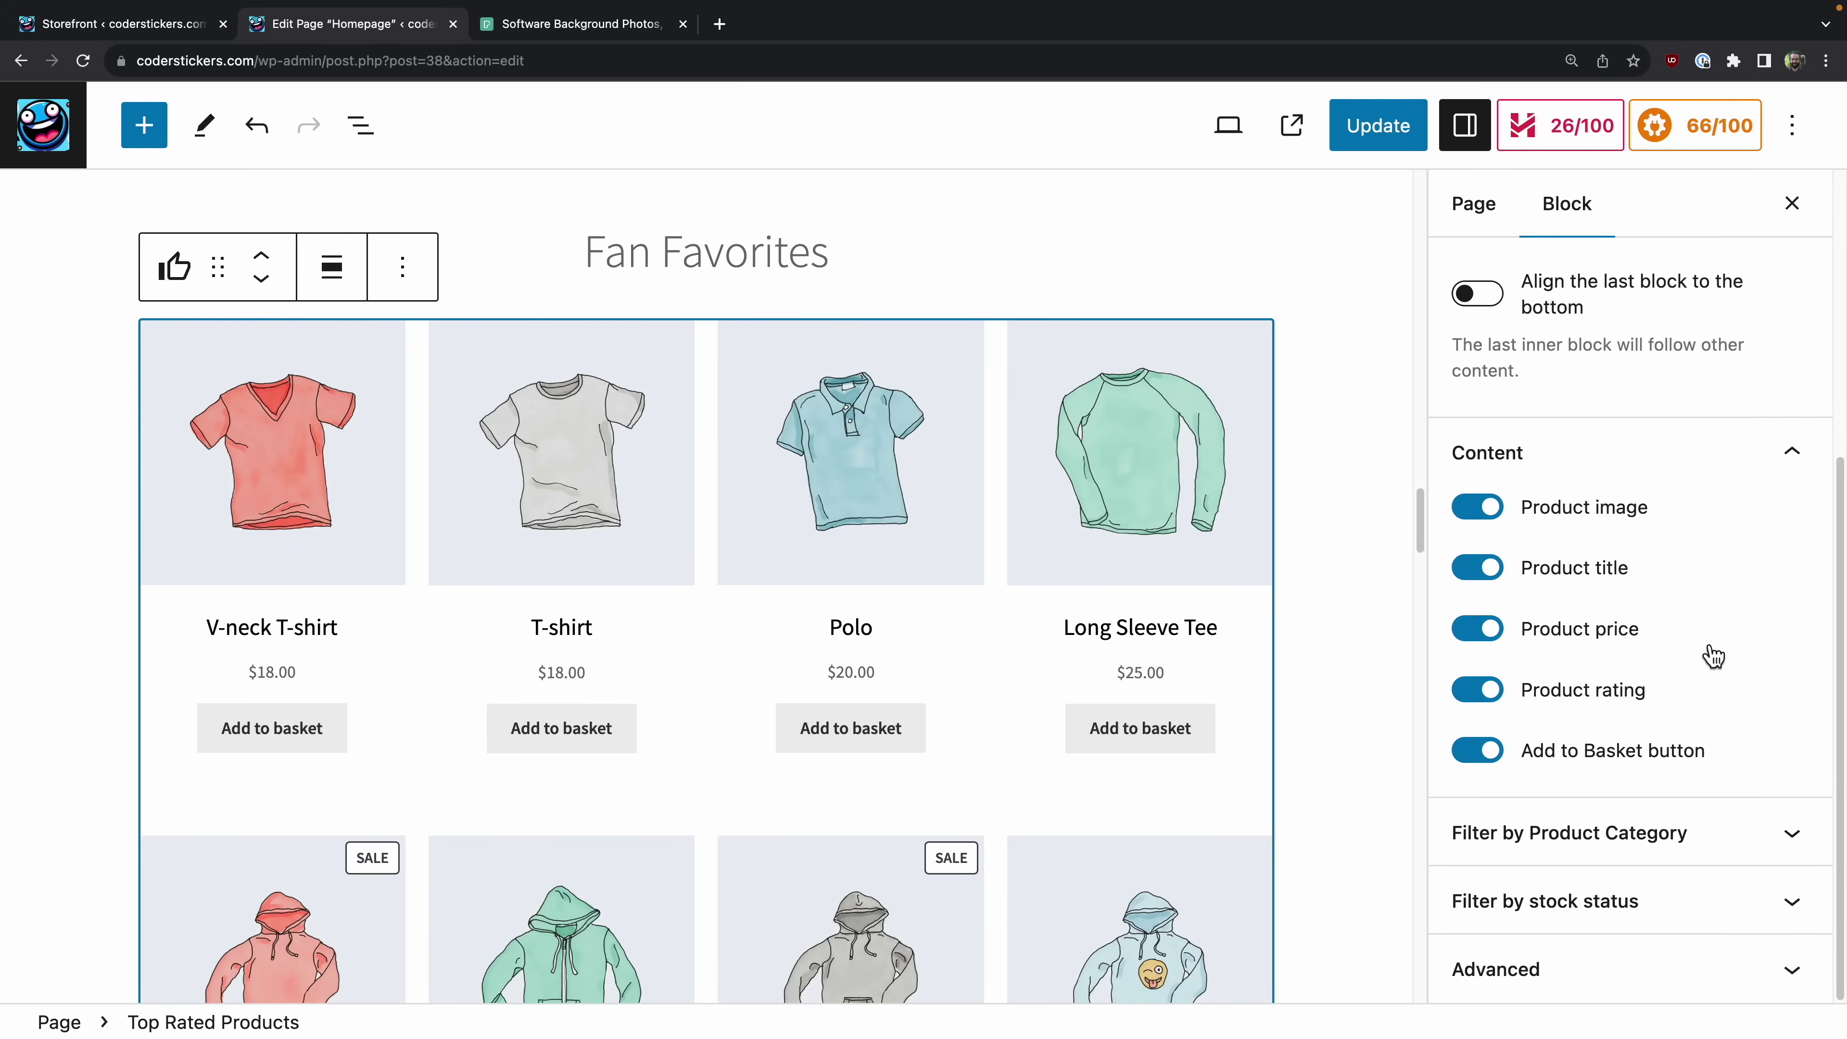
Step: Check the shortcode block's extra CSS class settings, then return to page settings
click(1676, 973)
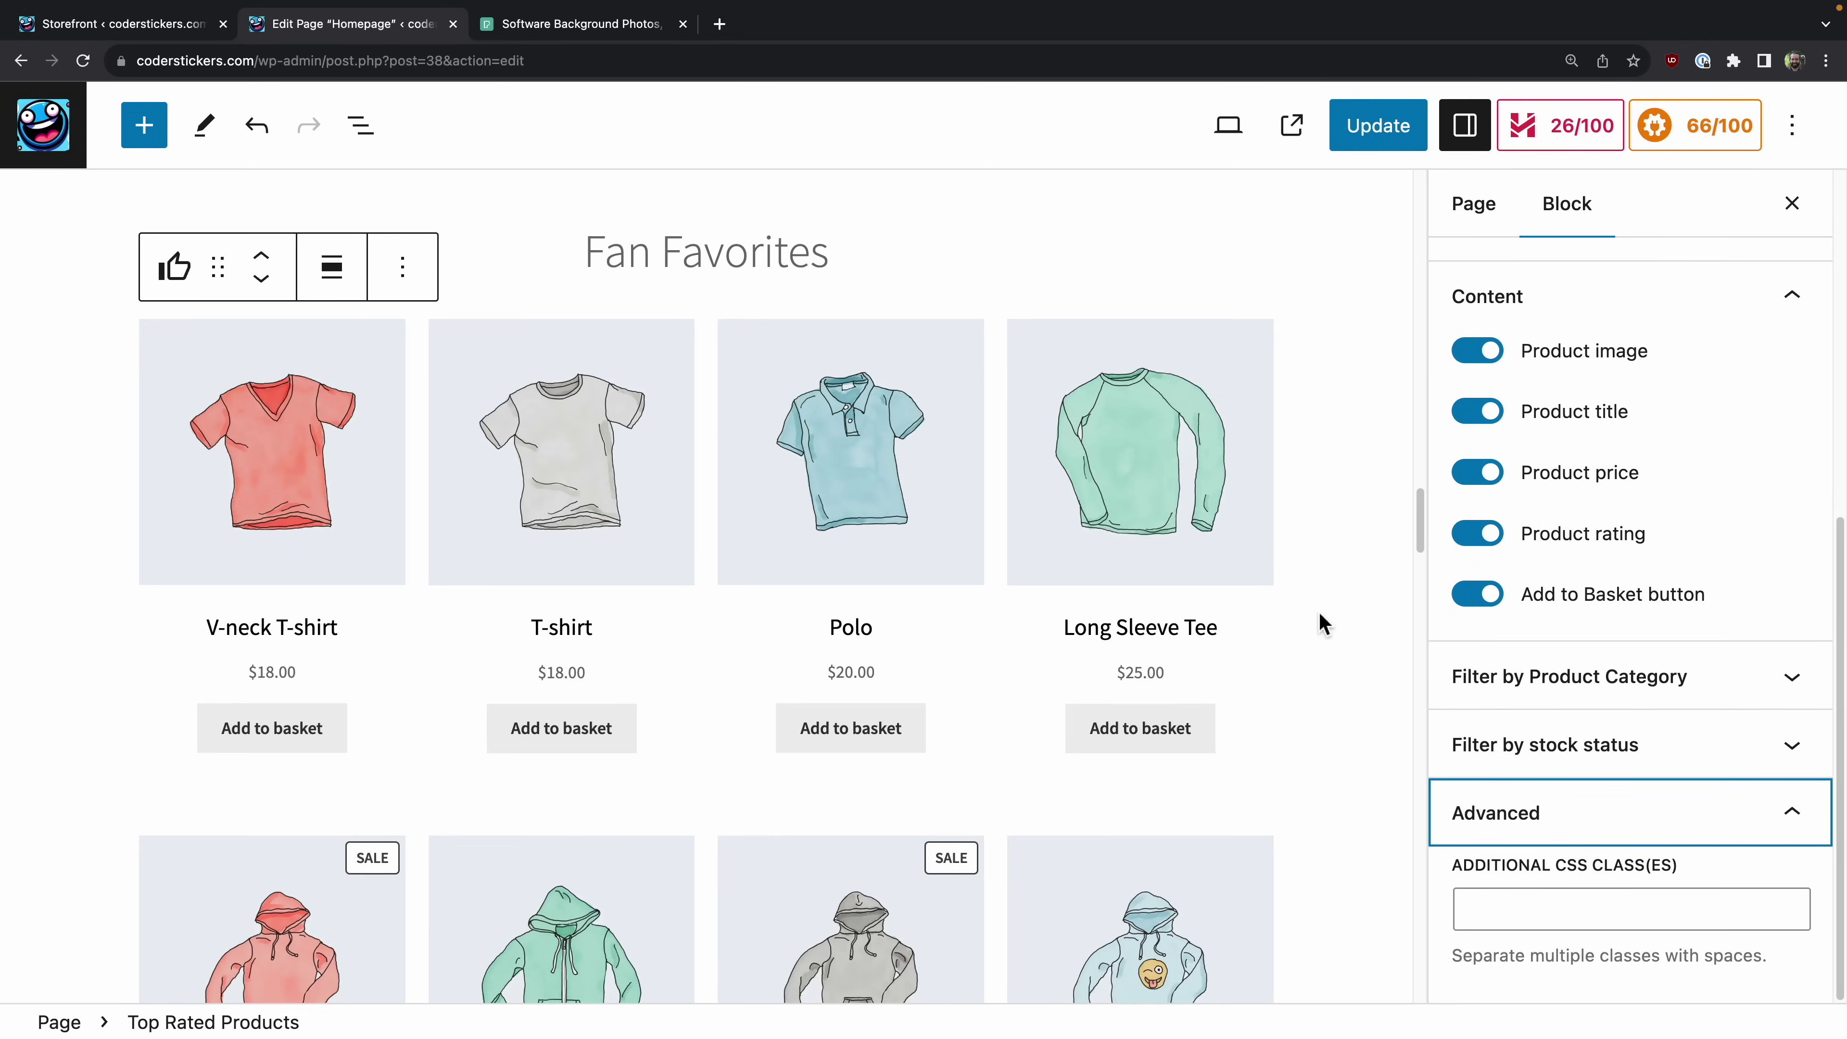
scroll(1003, 591, down, 15)
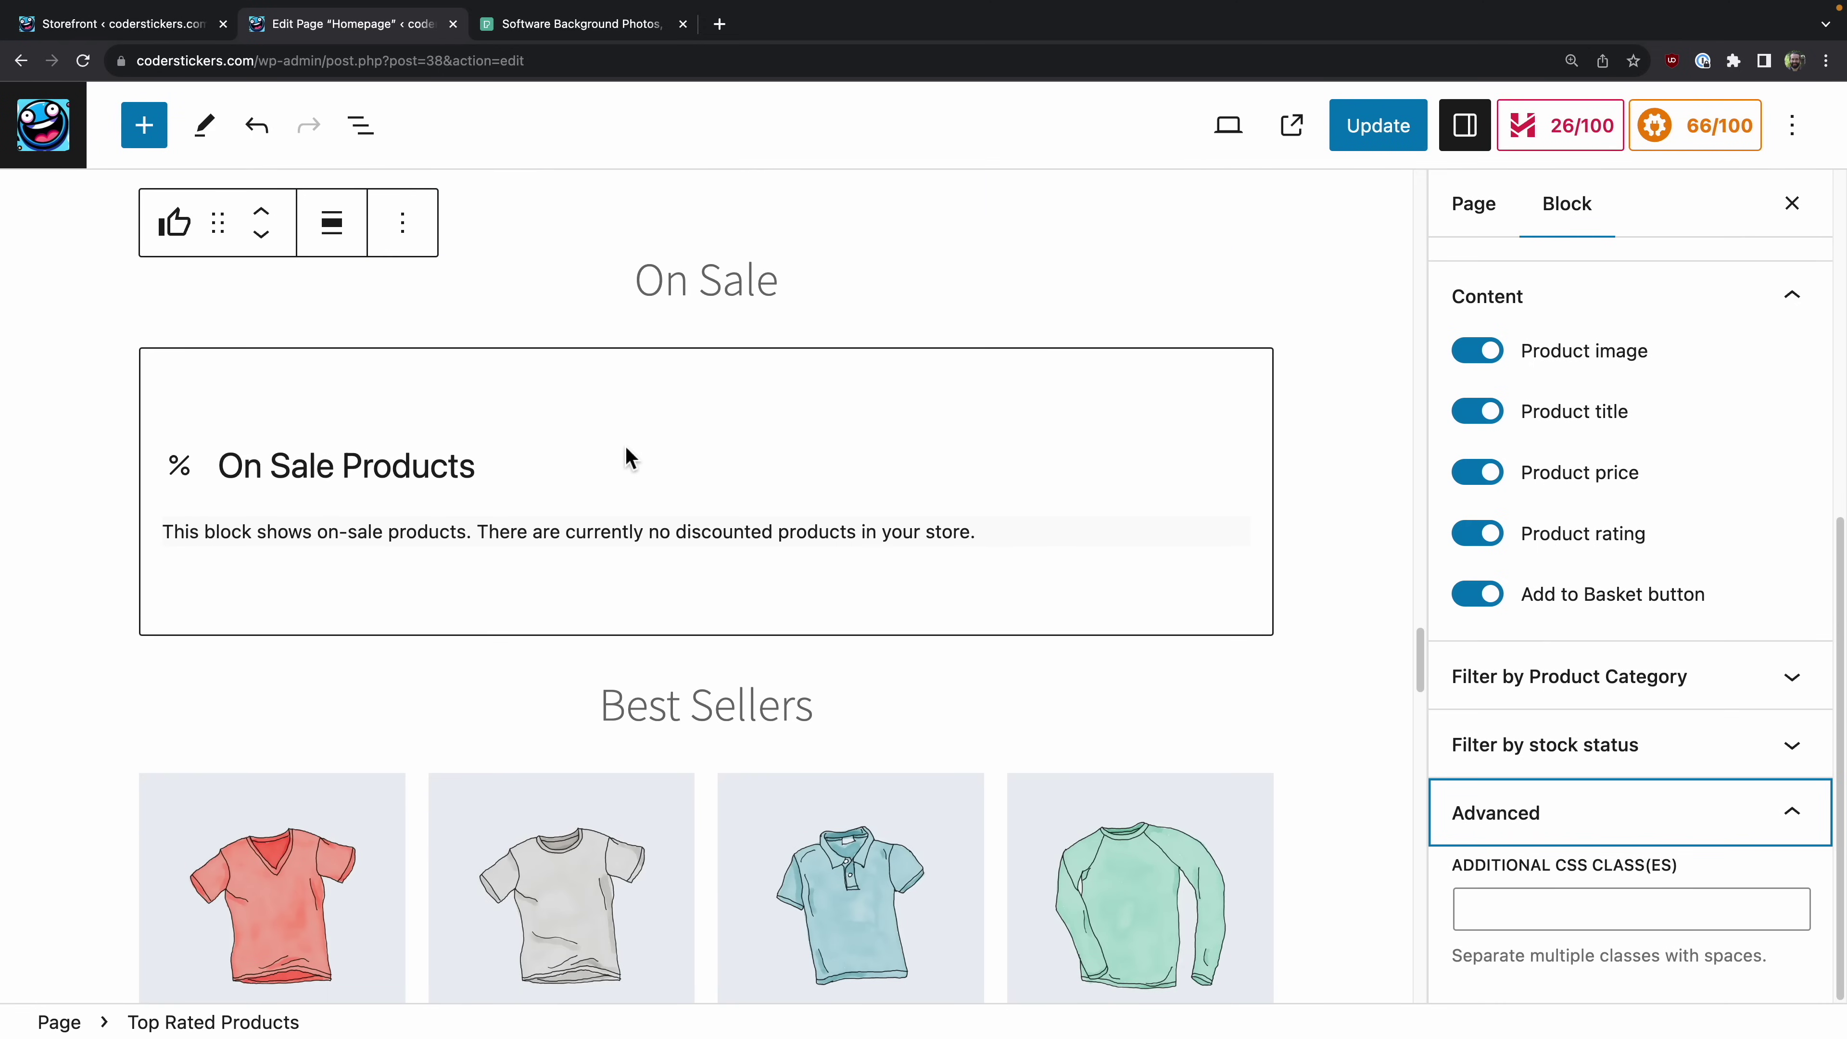
scroll(587, 498, up, 15)
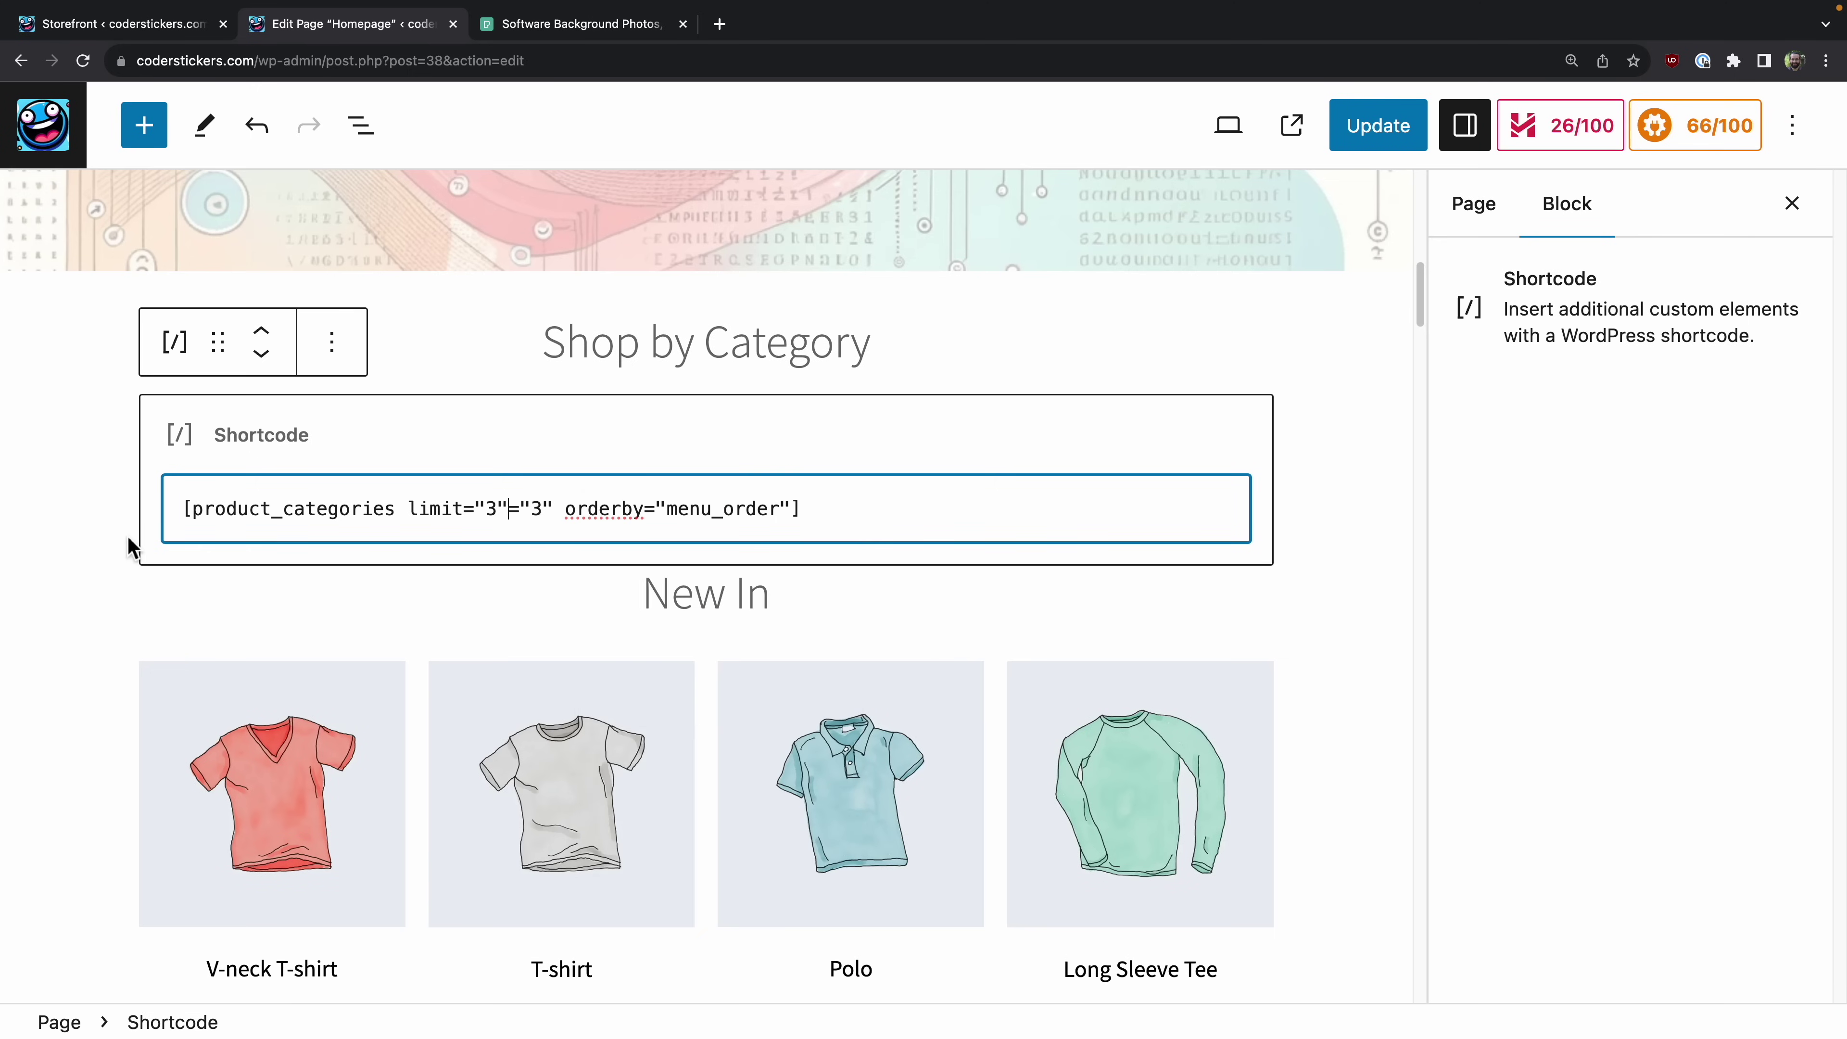
click(95, 556)
scroll(95, 557, down, 20)
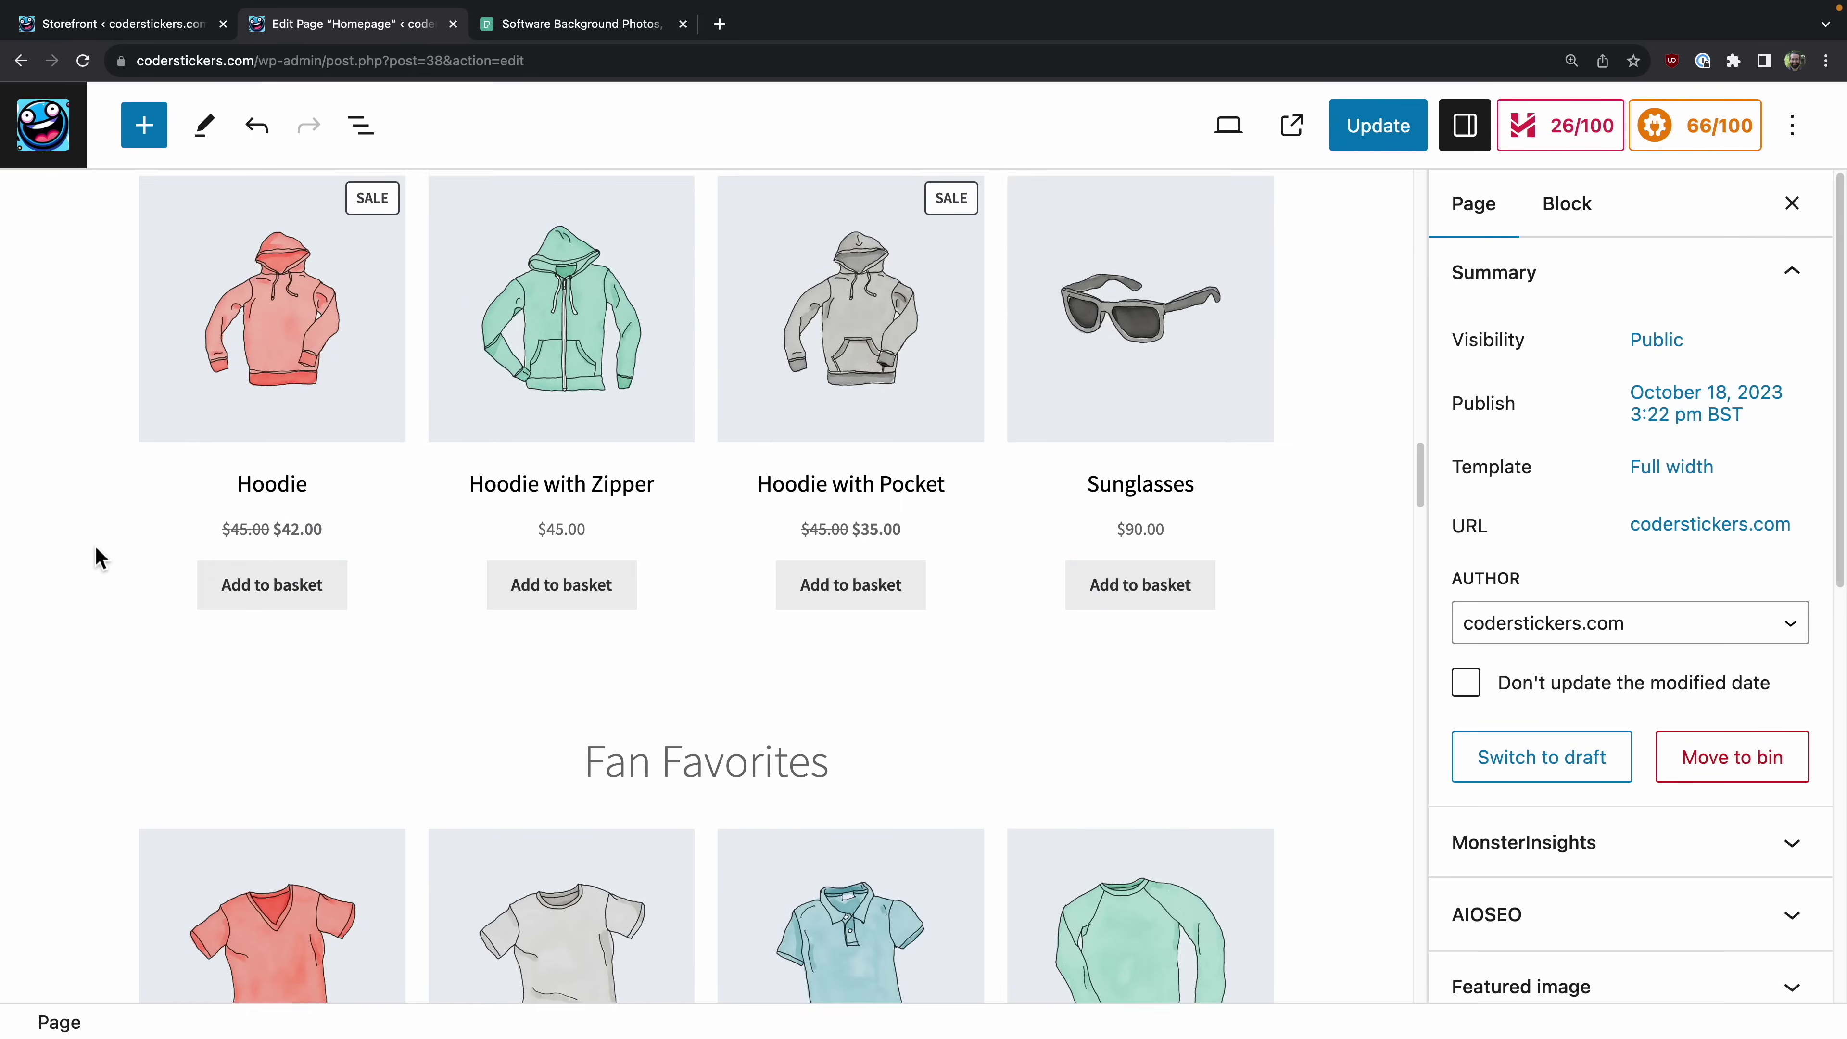
scroll(95, 556, down, 20)
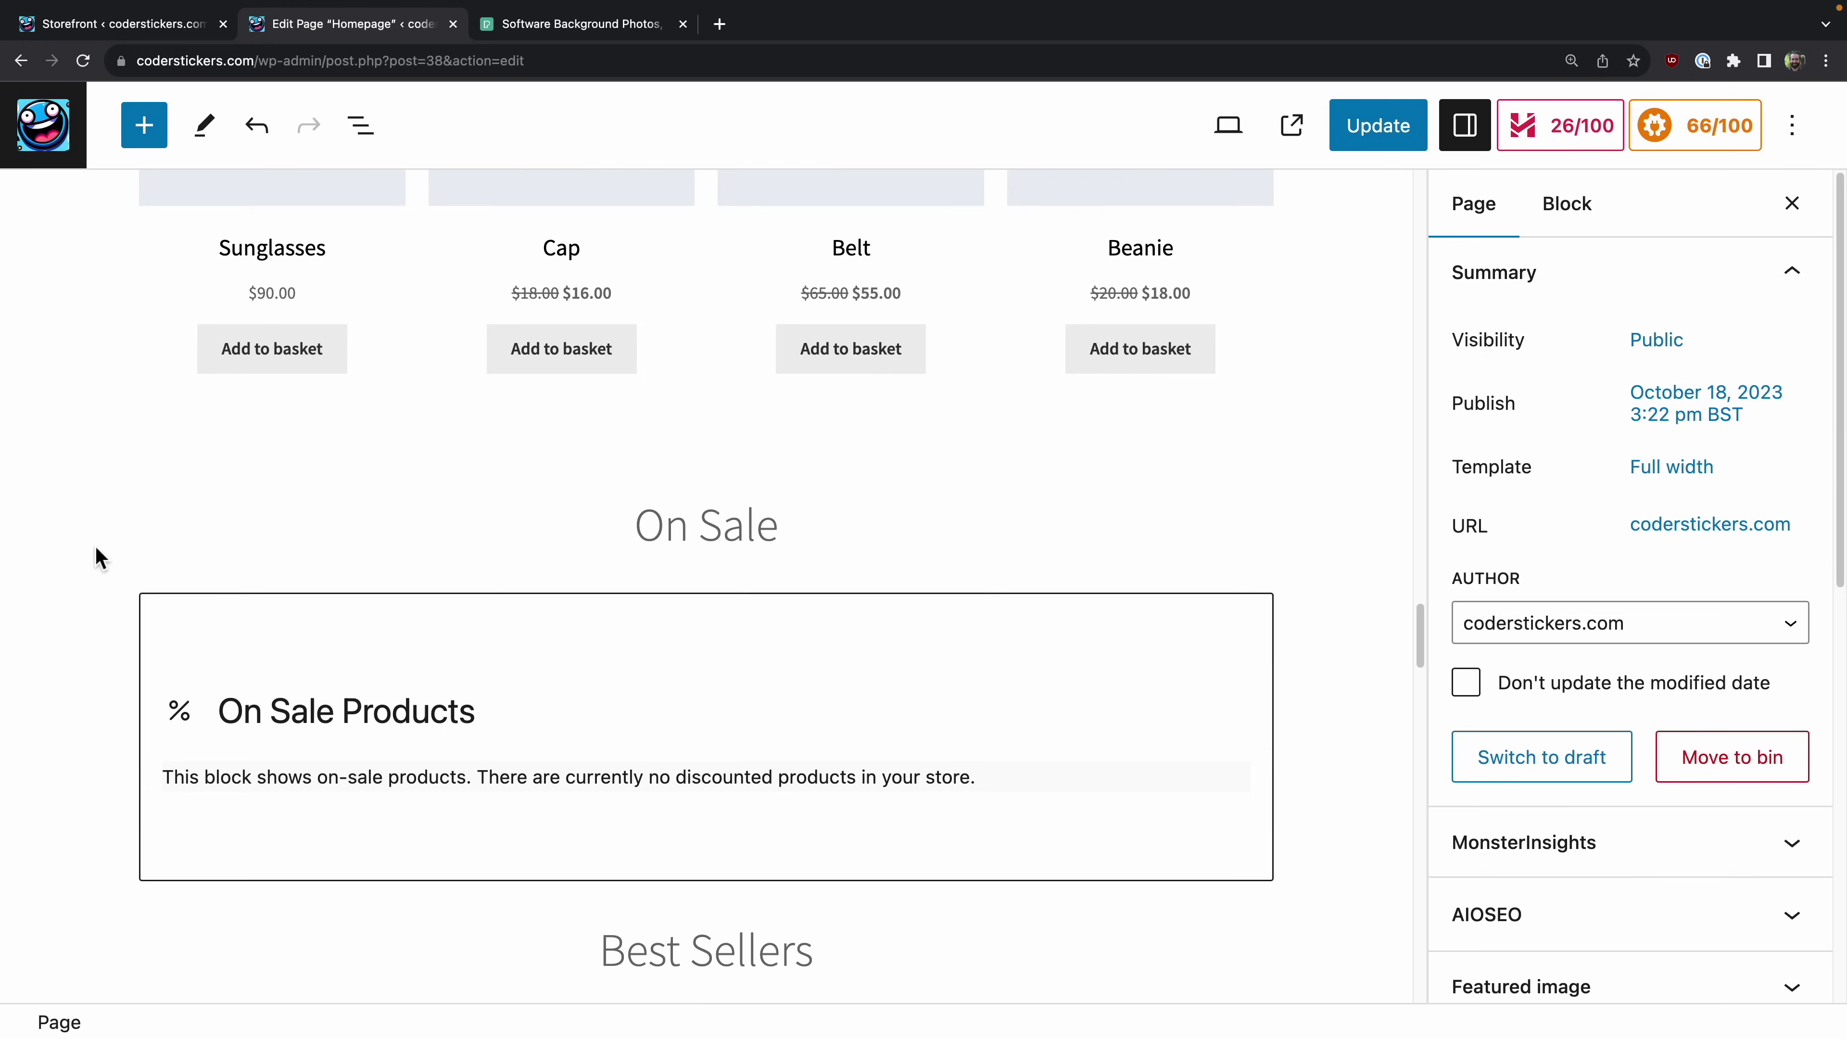
scroll(100, 558, down, 2)
Step: Delete the On Sale and Best Selling Products blocks along with both their headings
click(271, 591)
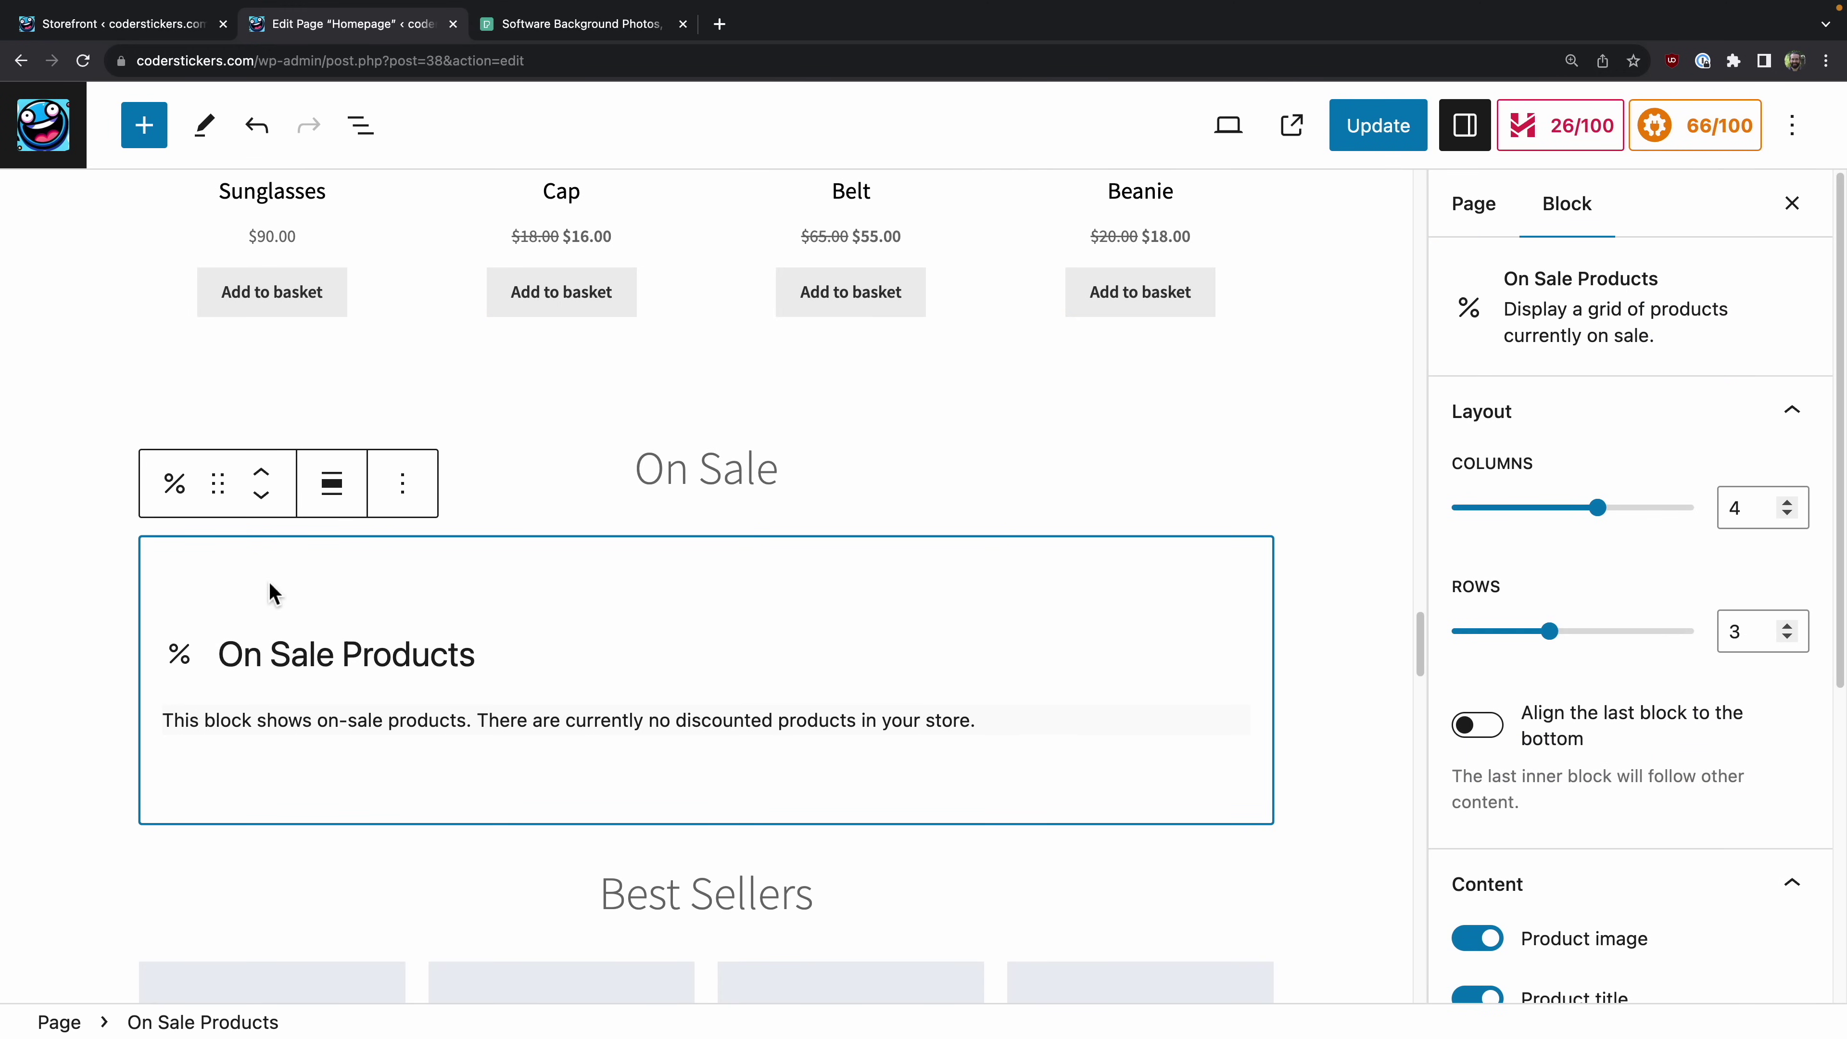
key(BackSpace)
click(341, 662)
key(BackSpace)
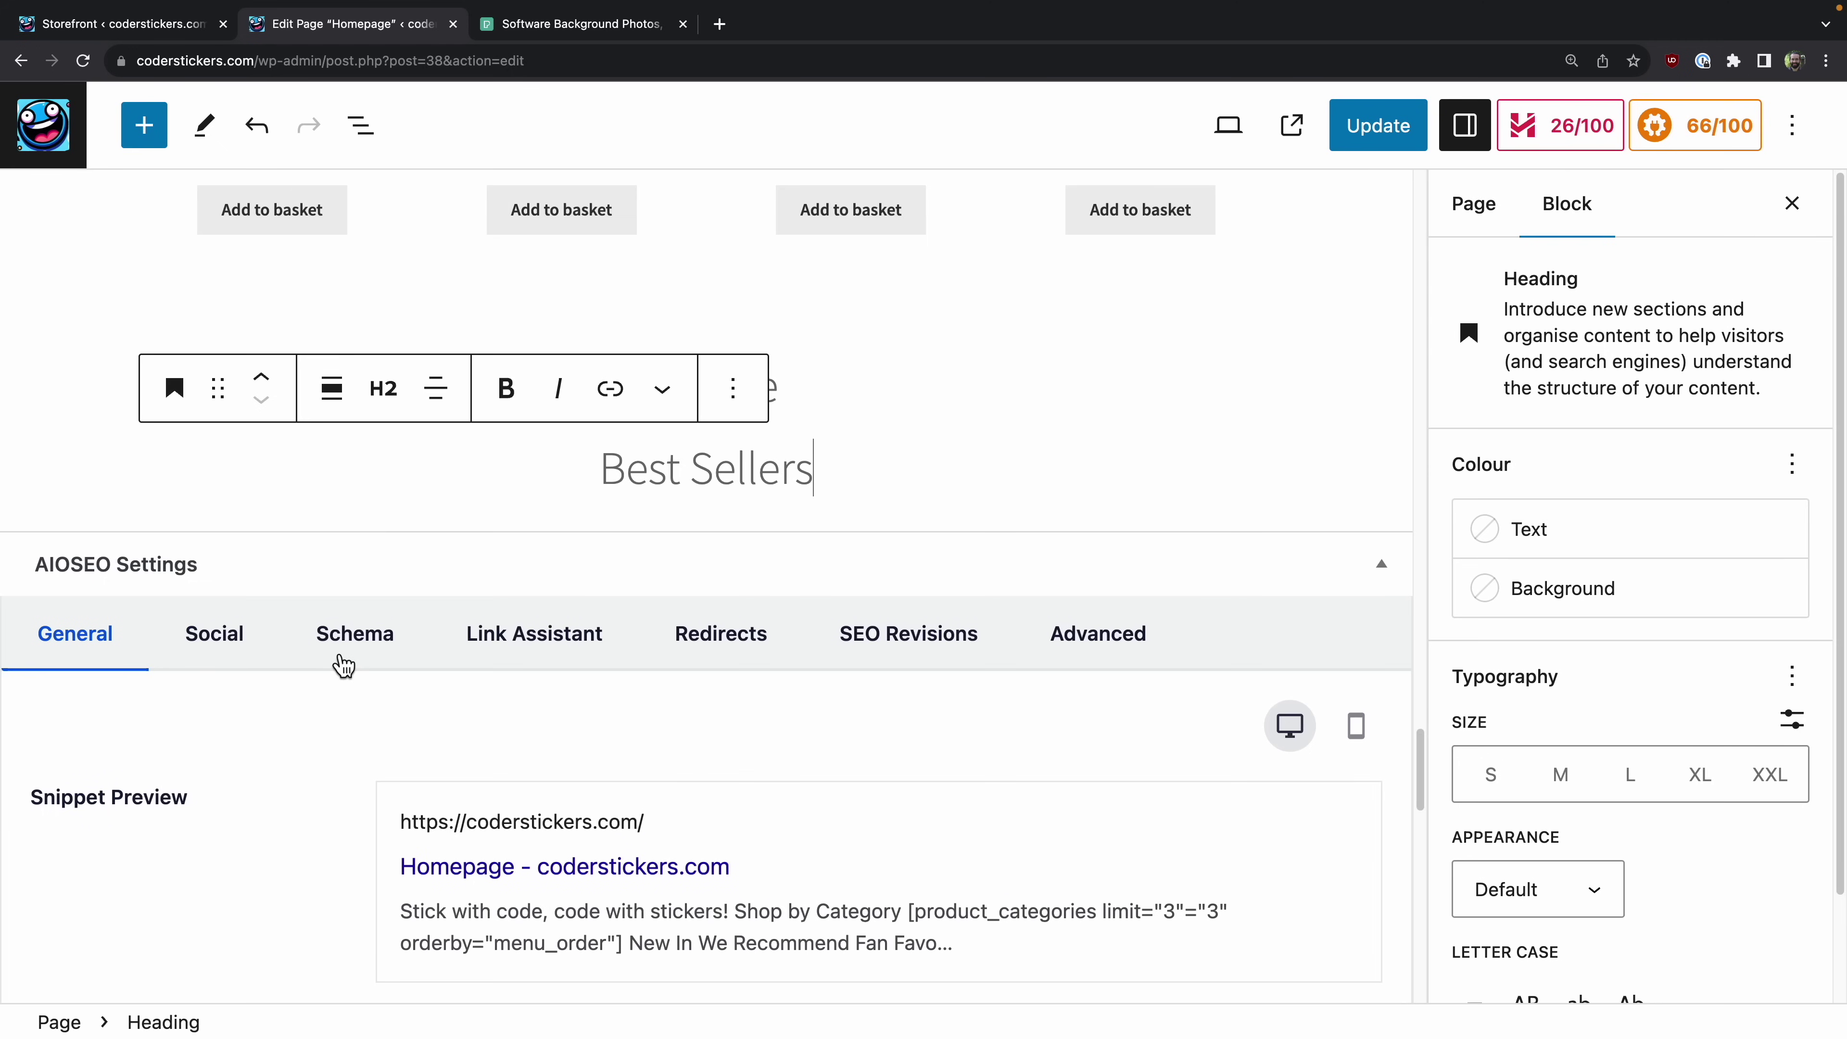
key(shift+Up)
key(shift+Up)
key(BackSpace)
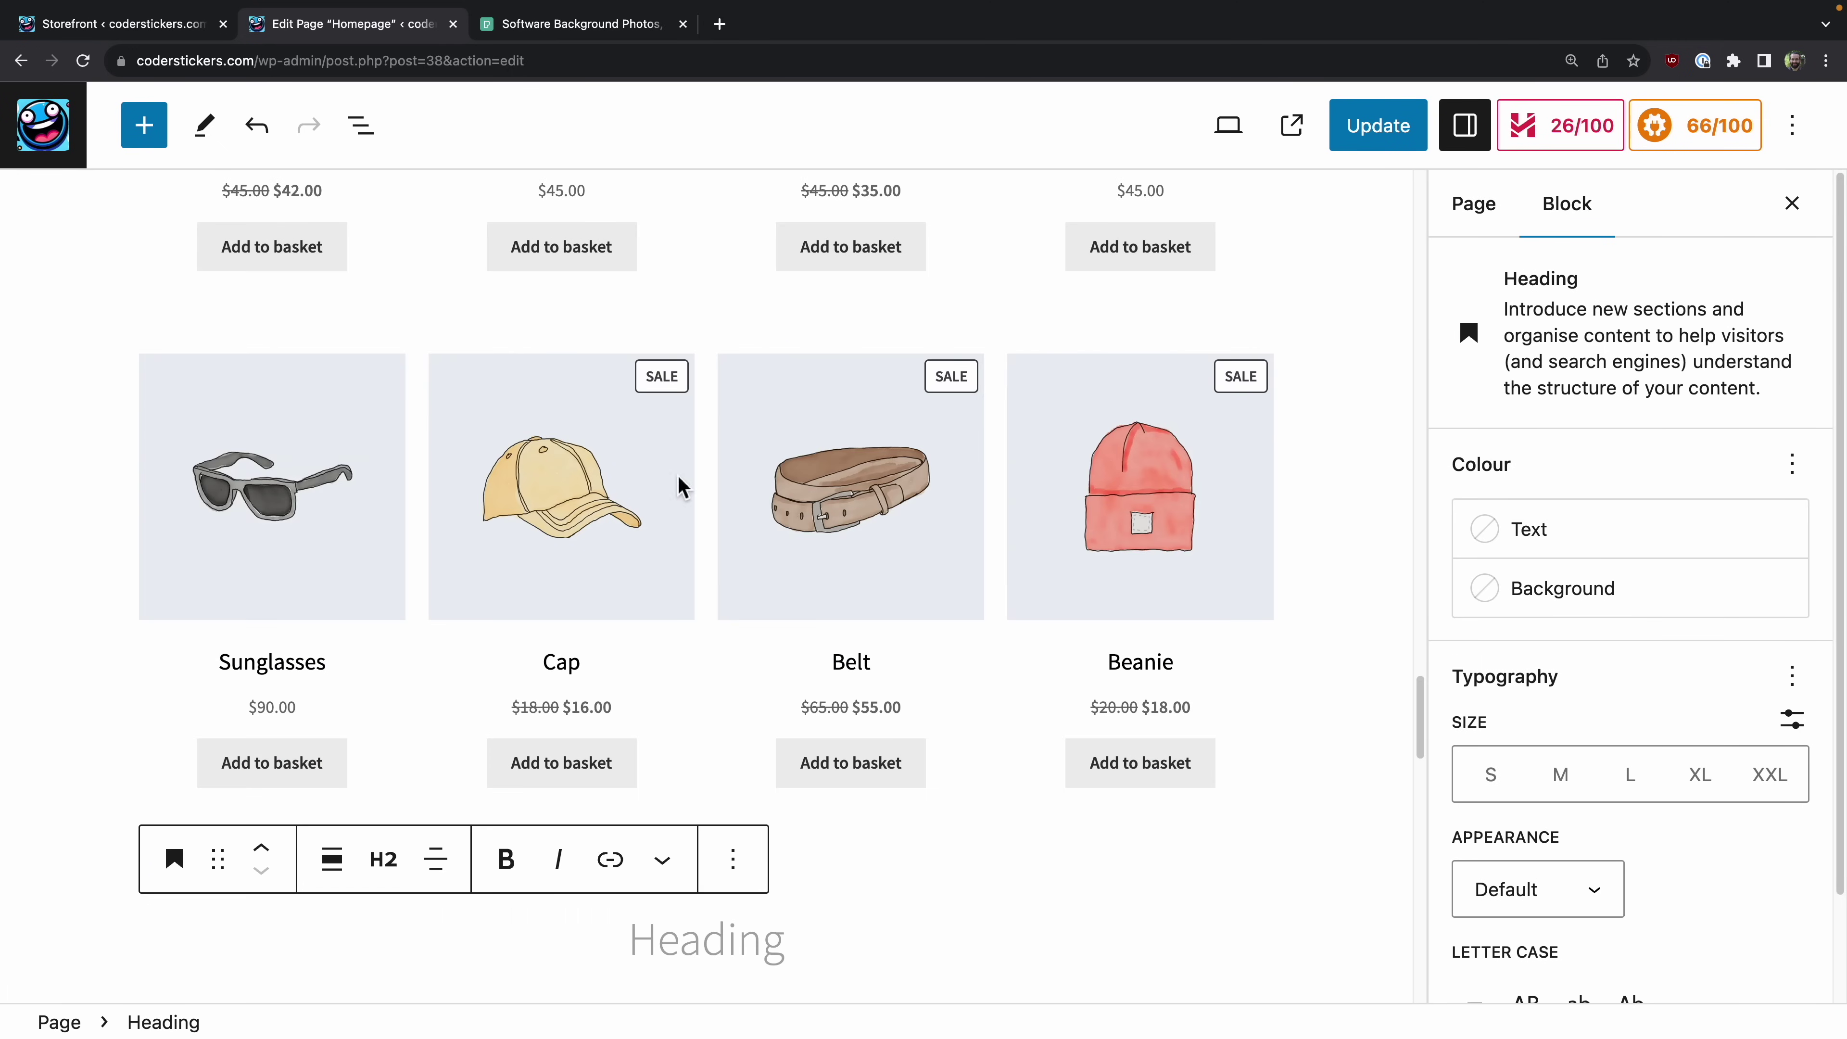
key(BackSpace)
scroll(600, 615, up, 10)
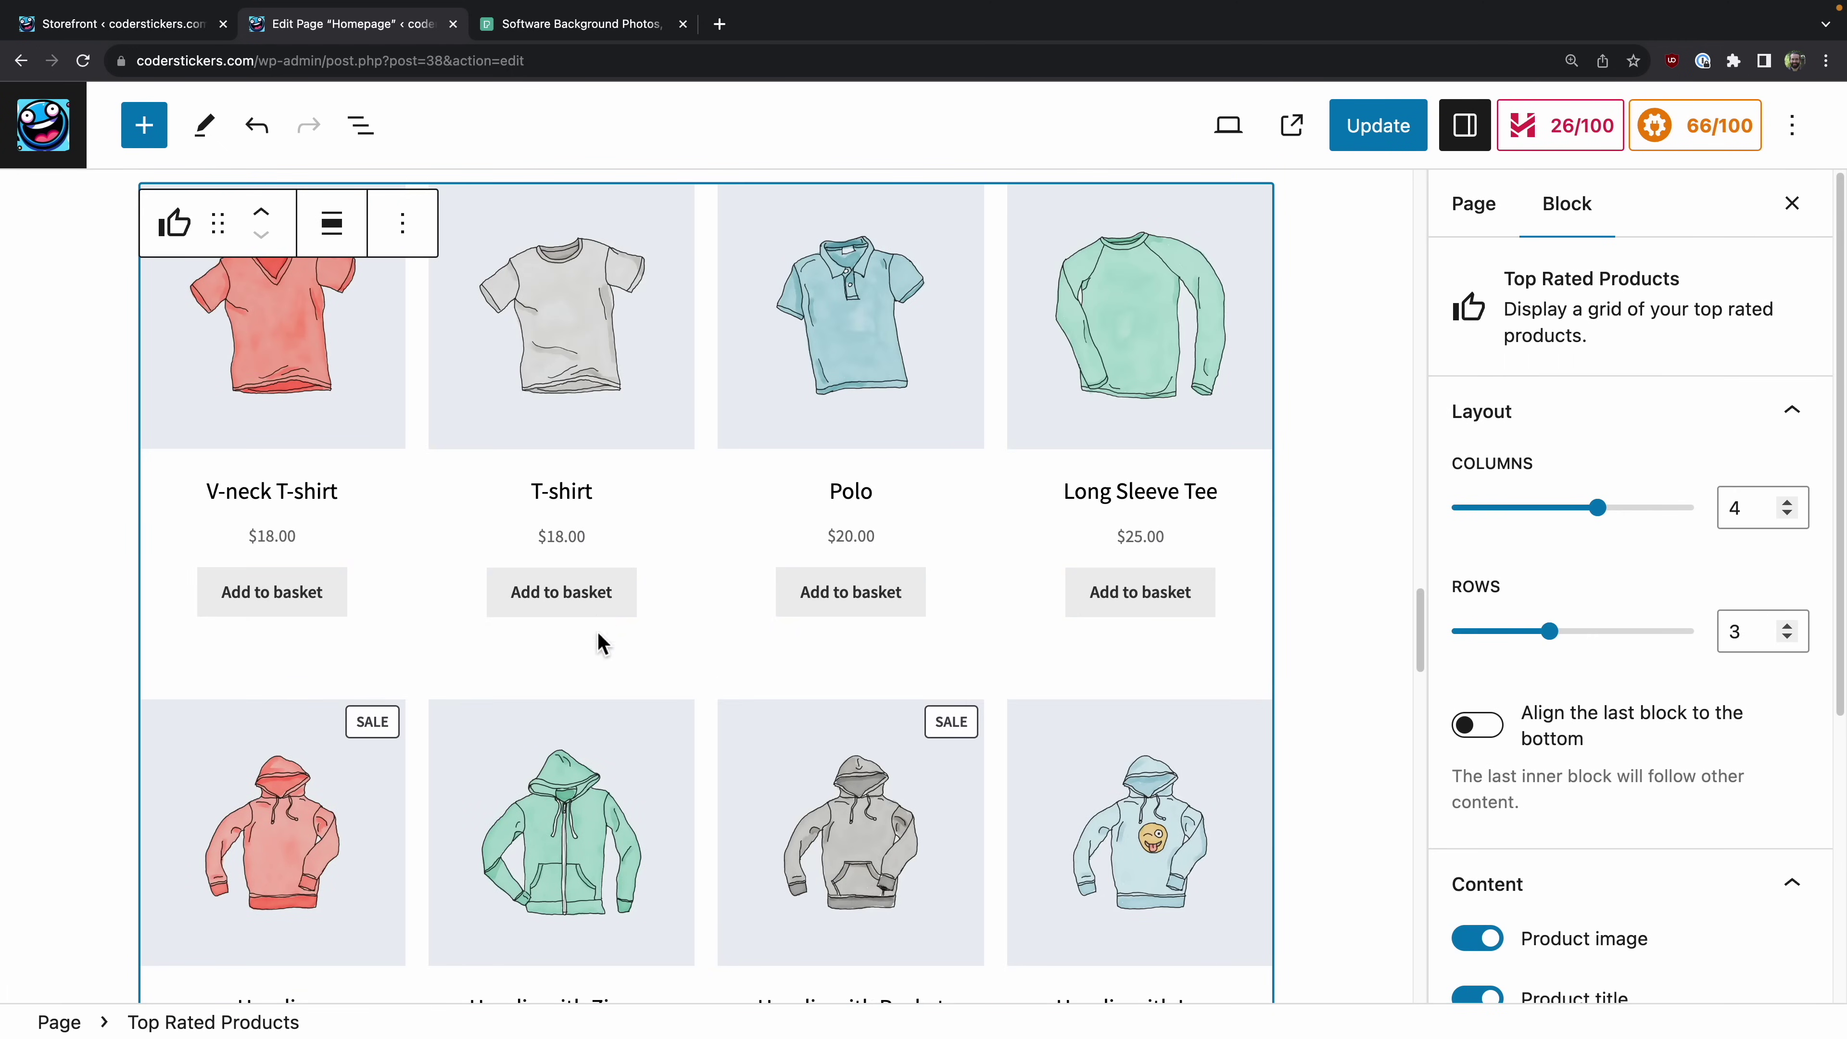
Step: Delete the Top Rated Products block from the homepage
scroll(578, 722, up, 6)
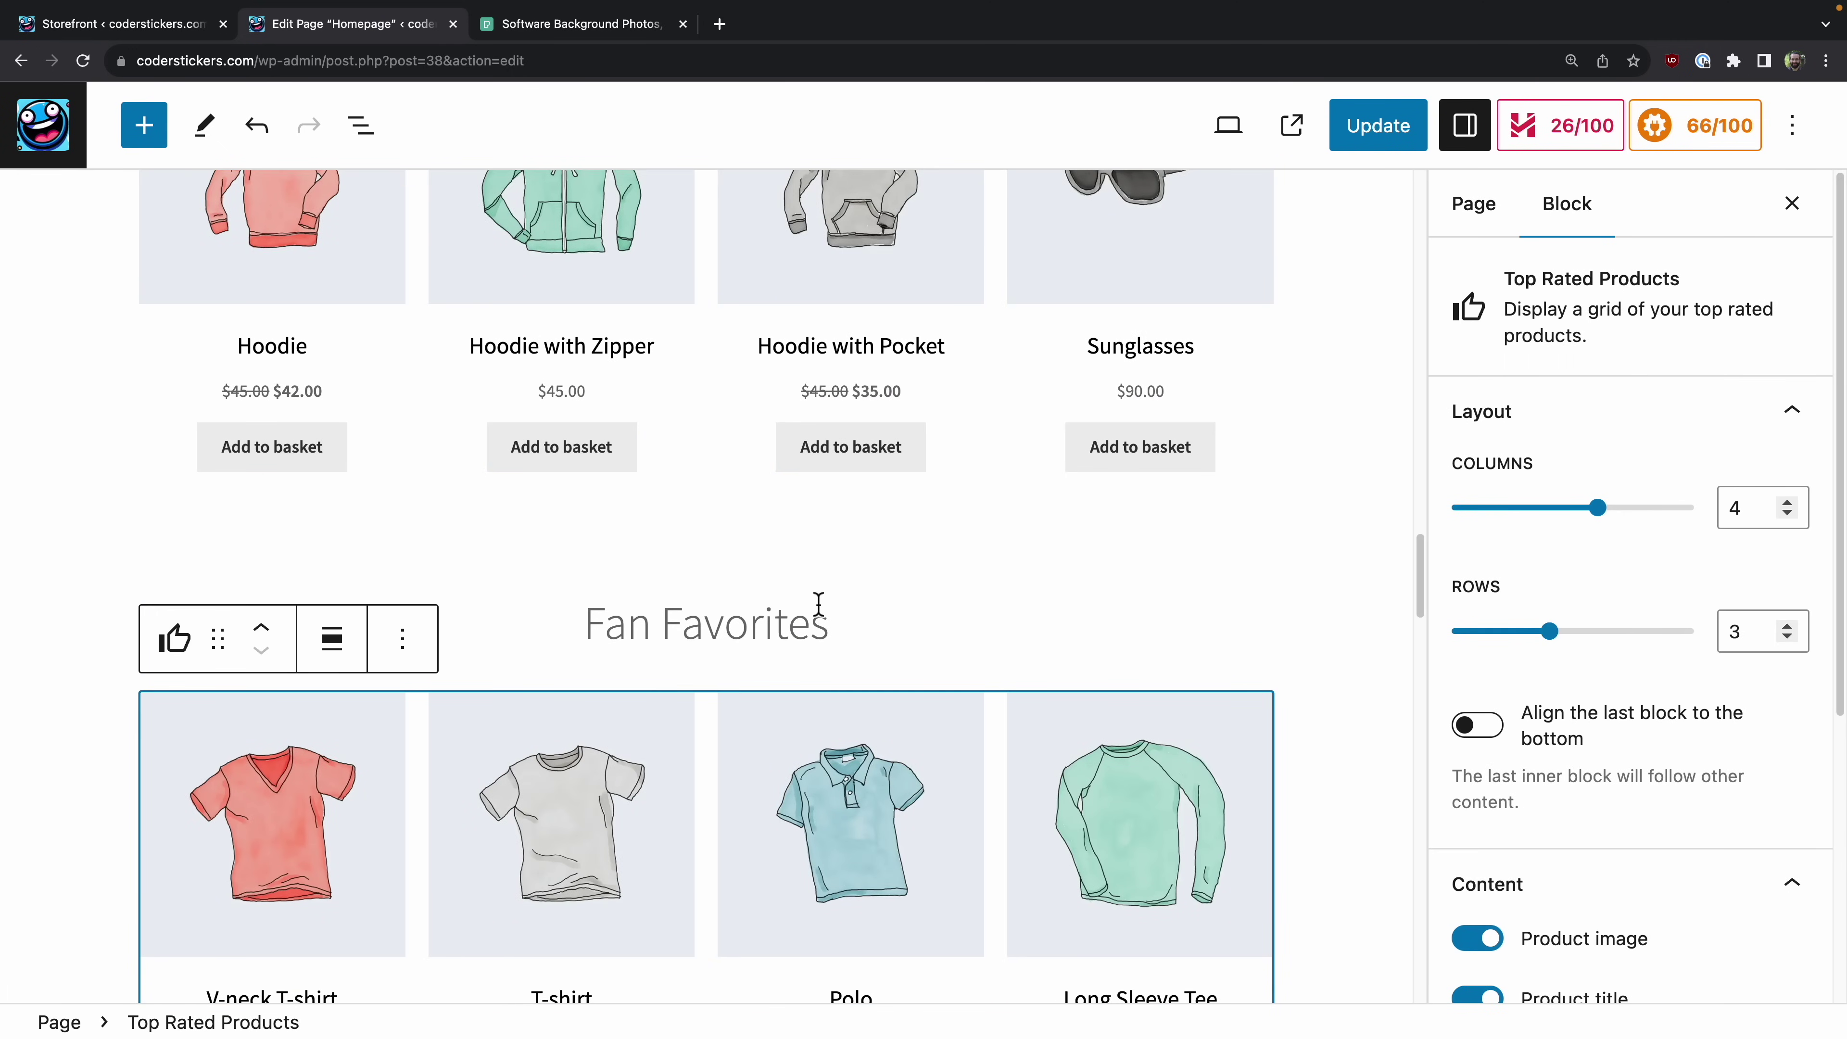
scroll(819, 607, up, 5)
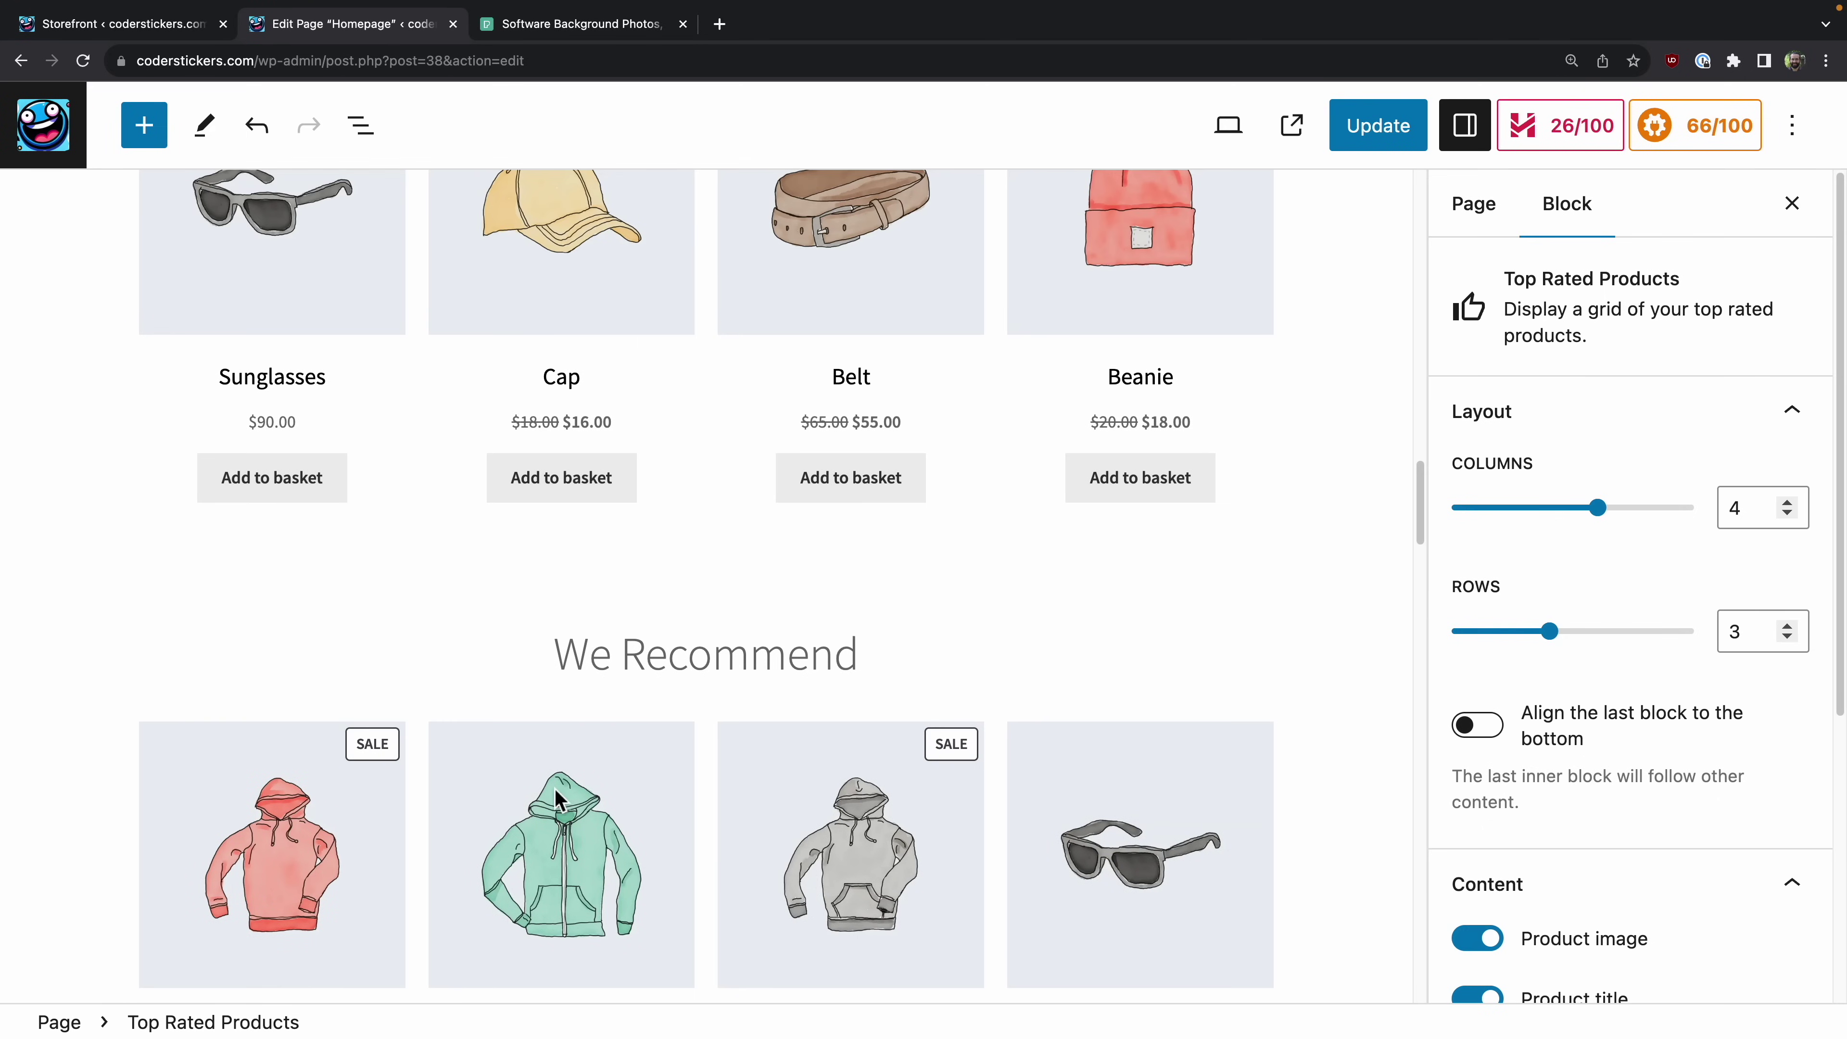
scroll(538, 778, down, 6)
scroll(538, 778, up, 12)
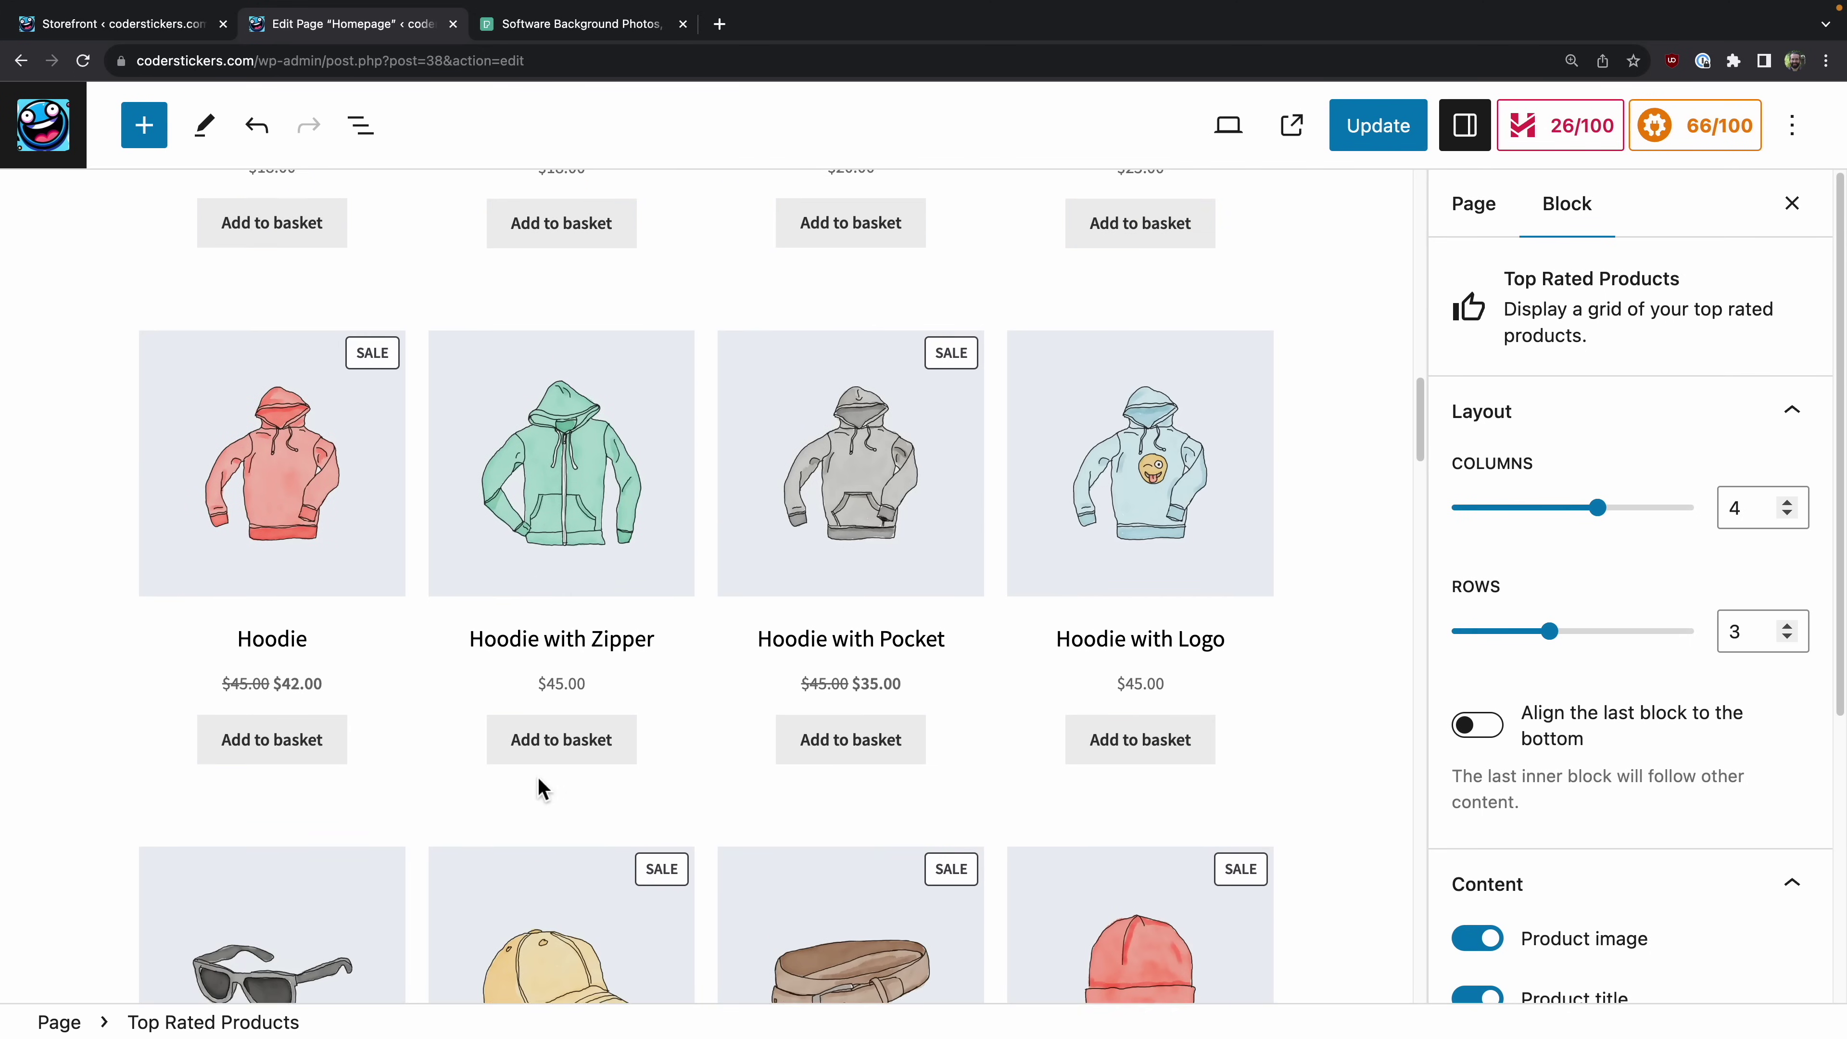
scroll(542, 788, up, 6)
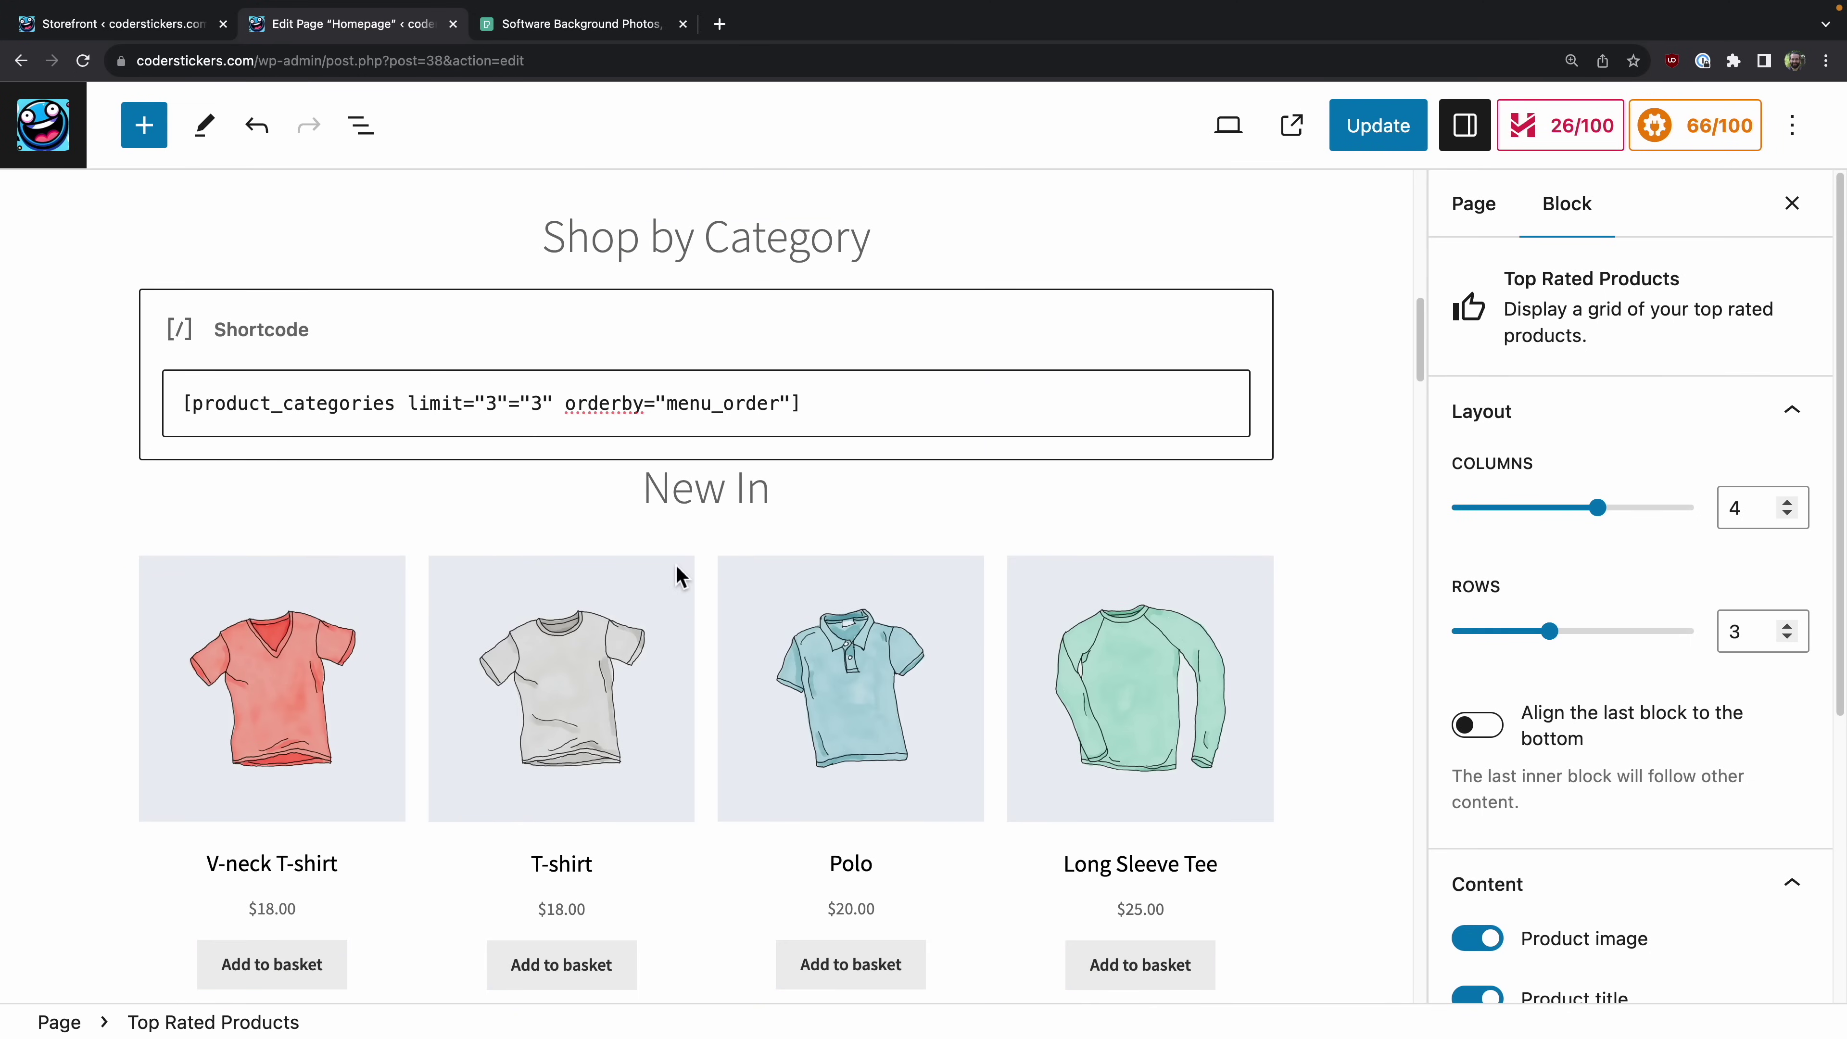
scroll(676, 575, down, 12)
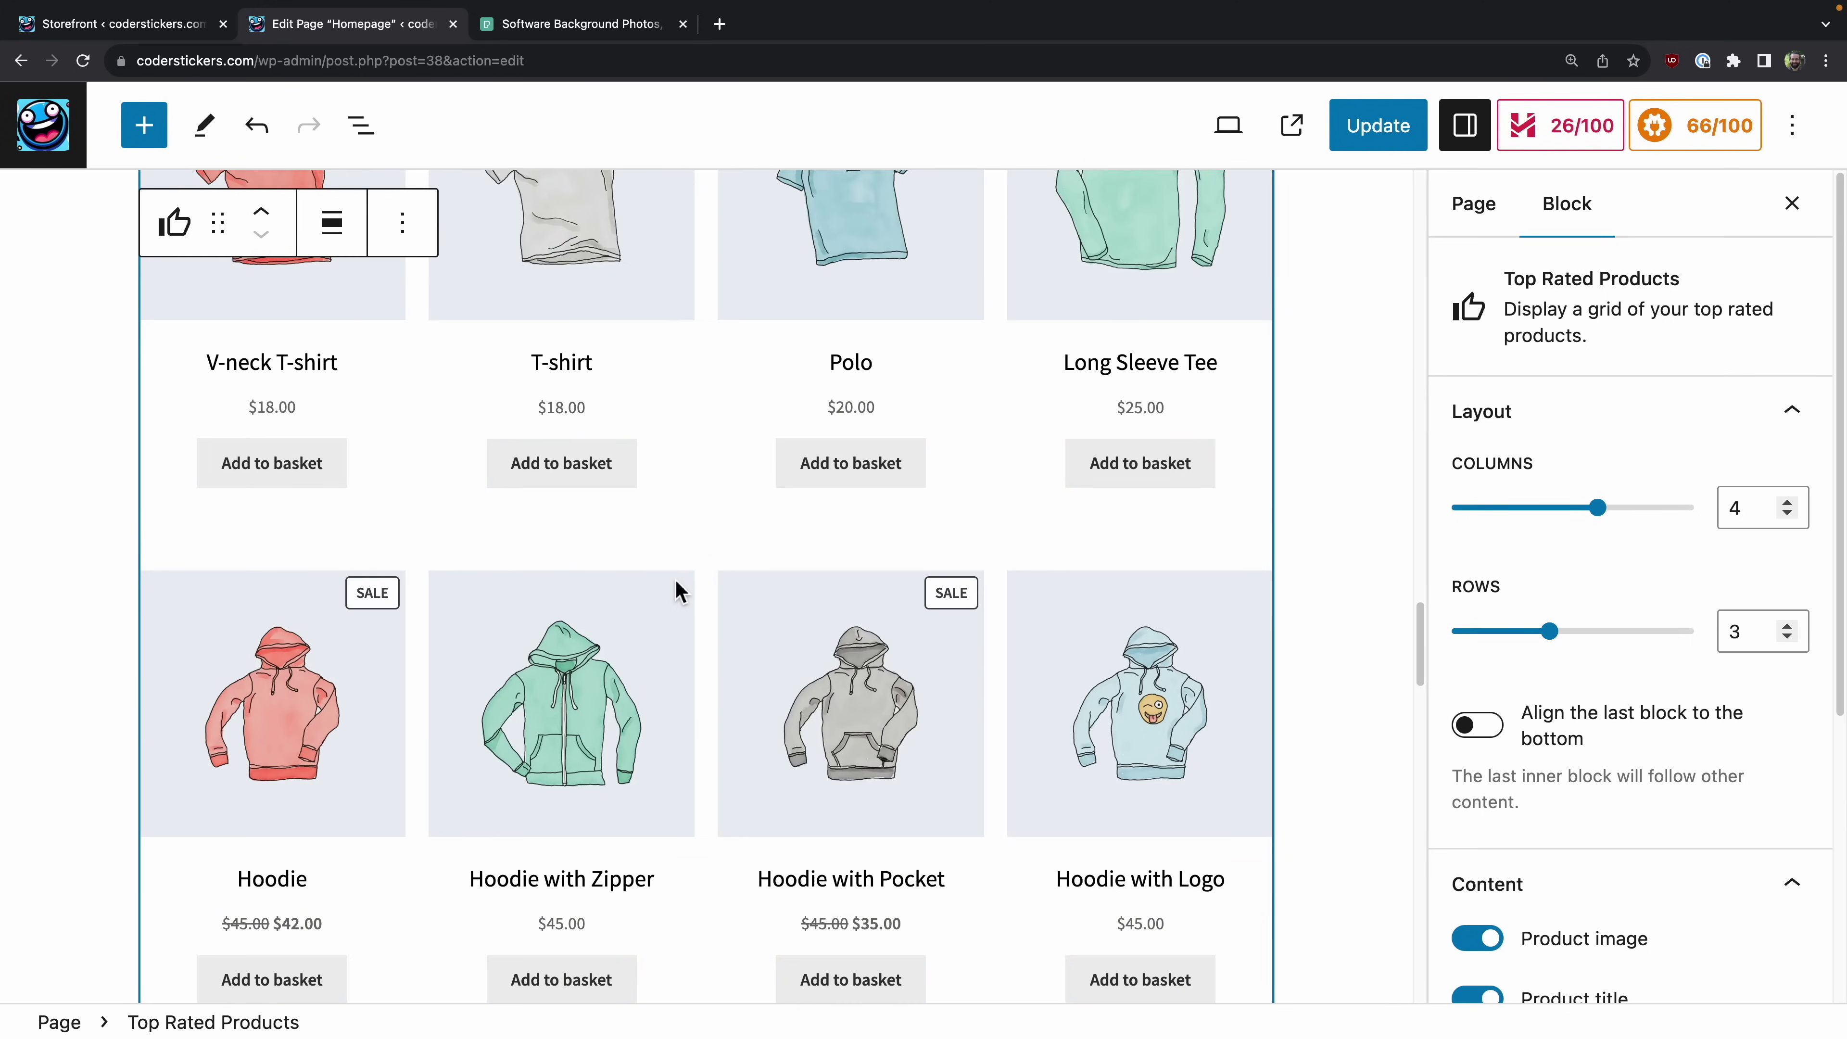
key(BackSpace)
Step: Delete the Fan Favorites heading, undoing one edit, so We Recommend follows New In
drag(883, 962, 585, 945)
key(BackSpace)
key(BackSpace)
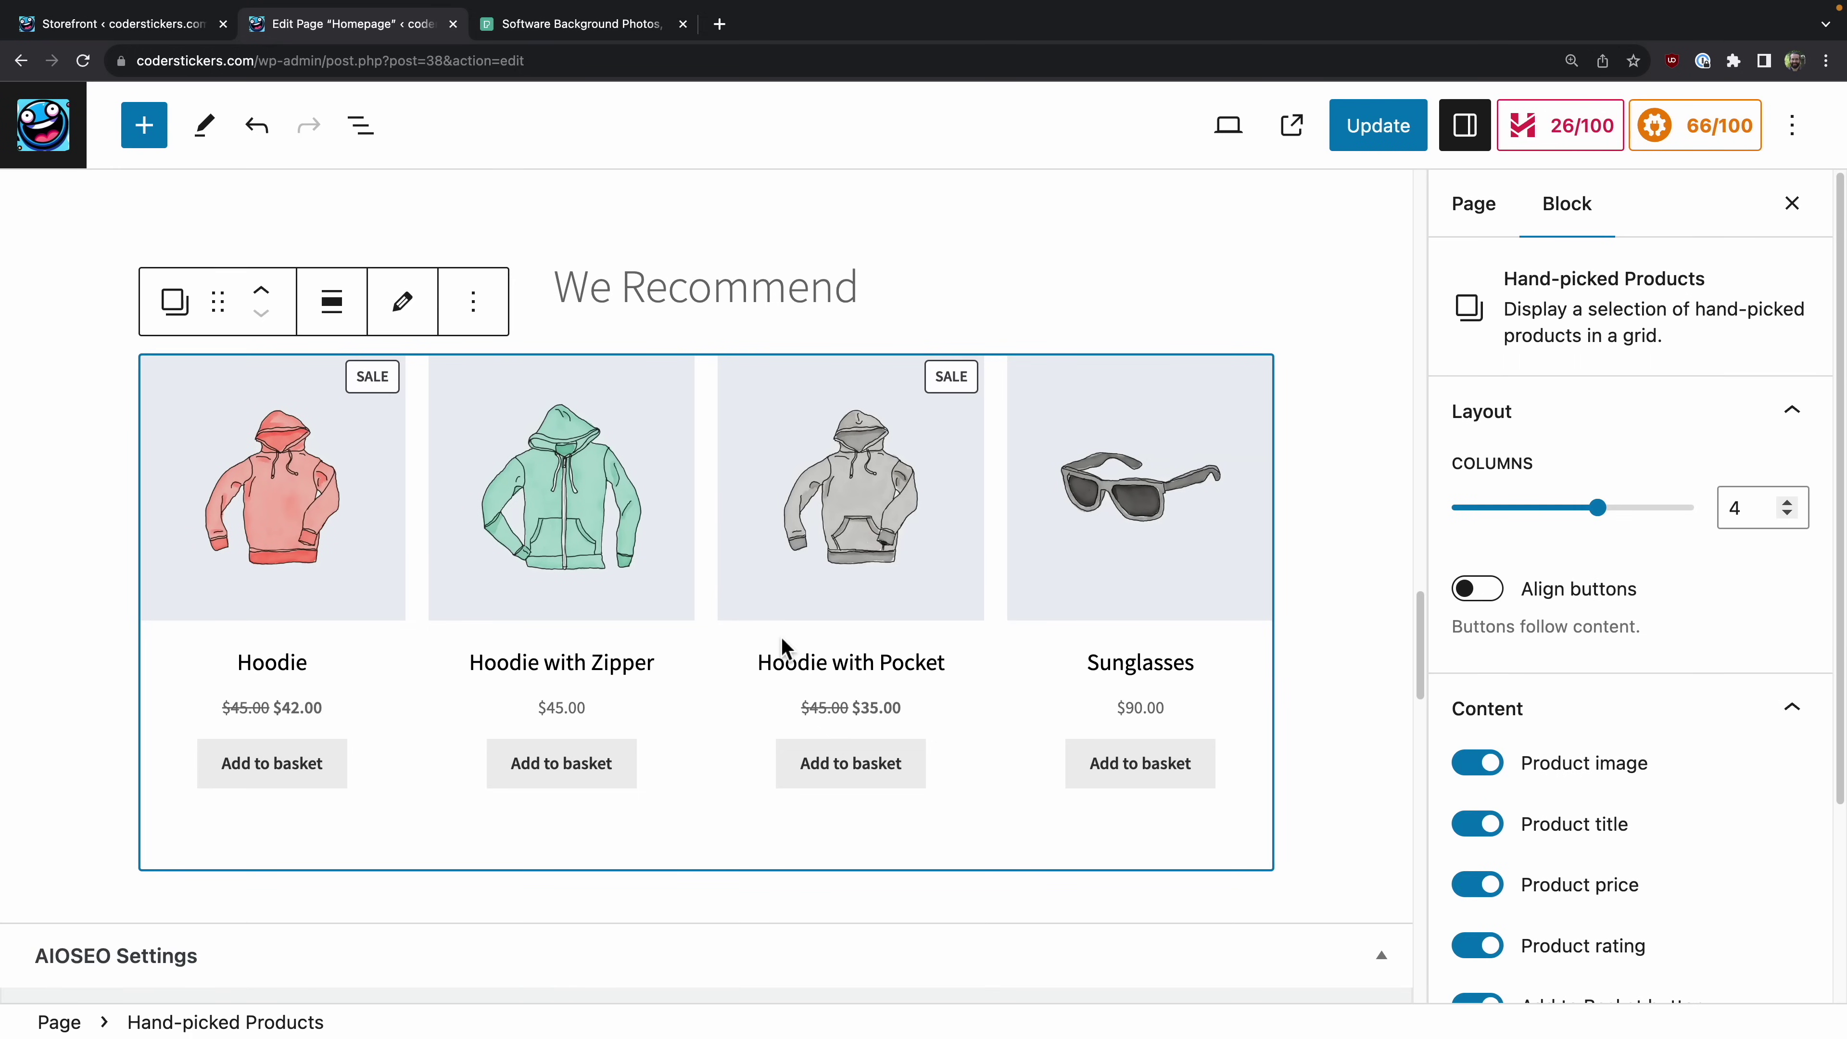
scroll(782, 640, up, 15)
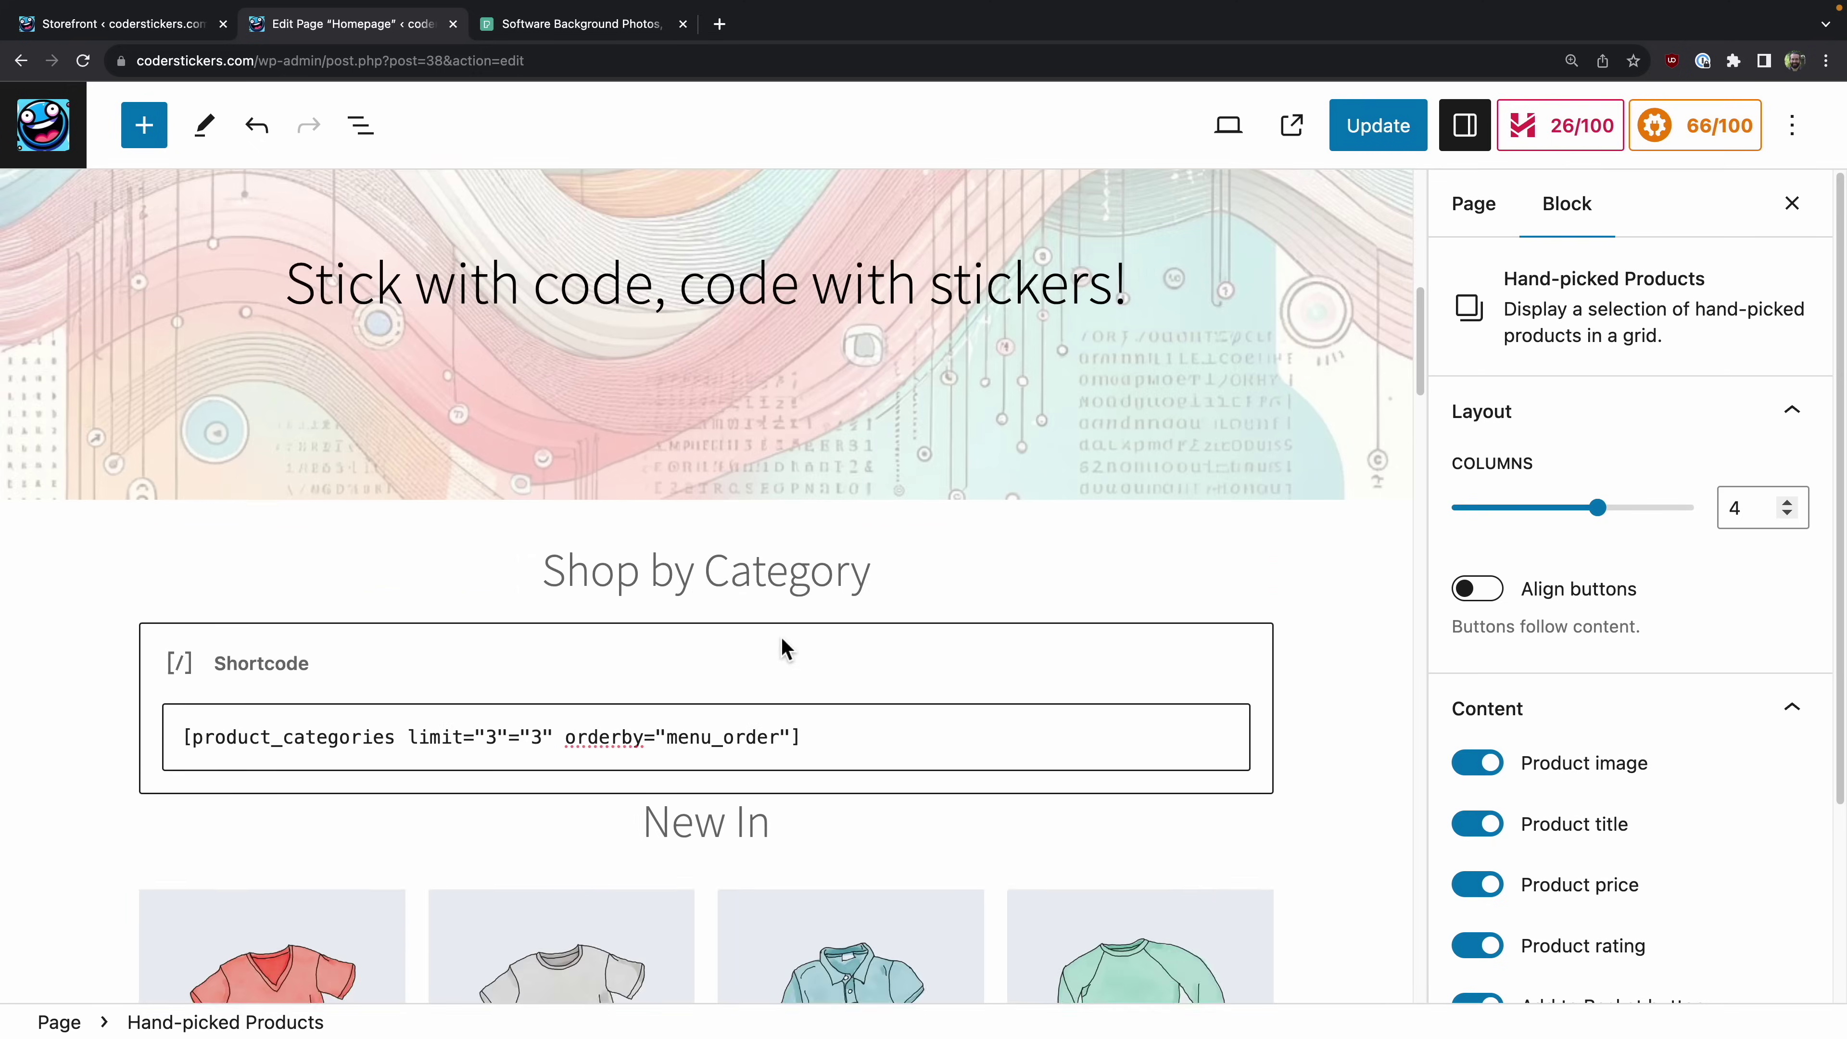
scroll(782, 642, down, 15)
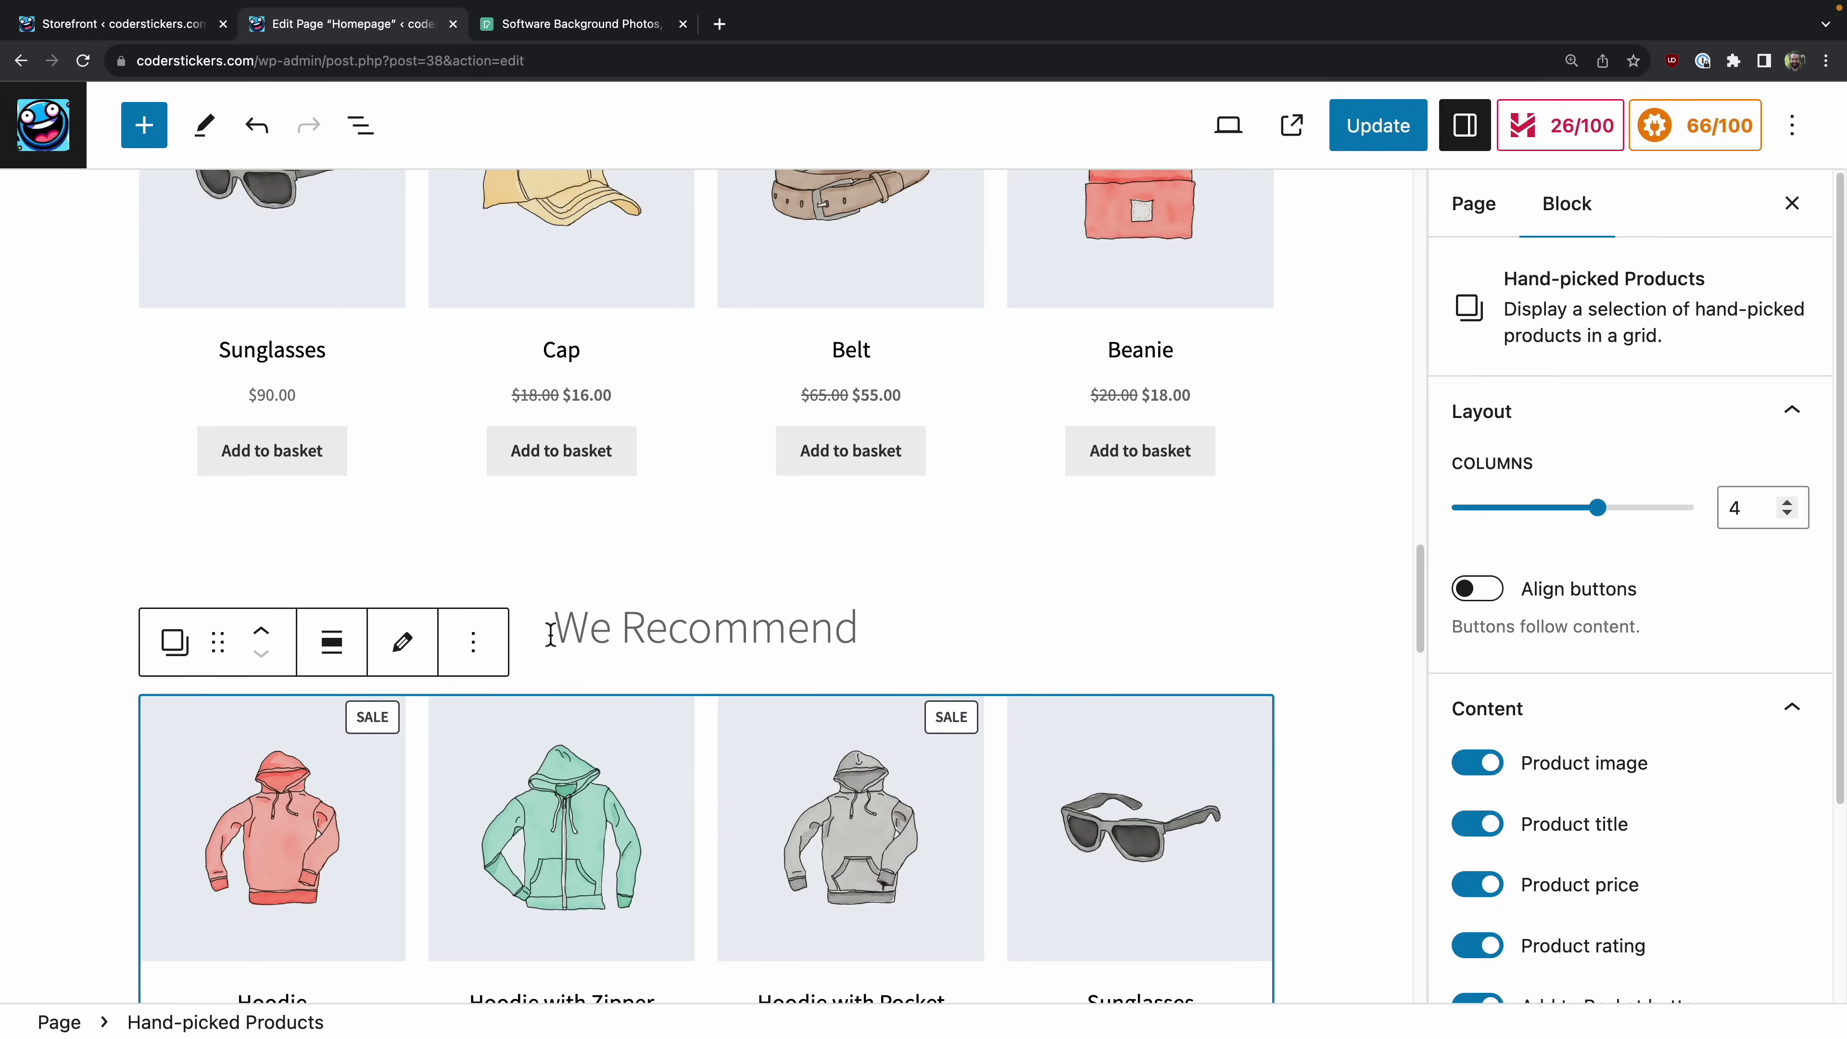
key(super+z)
scroll(763, 607, up, 12)
scroll(763, 607, down, 12)
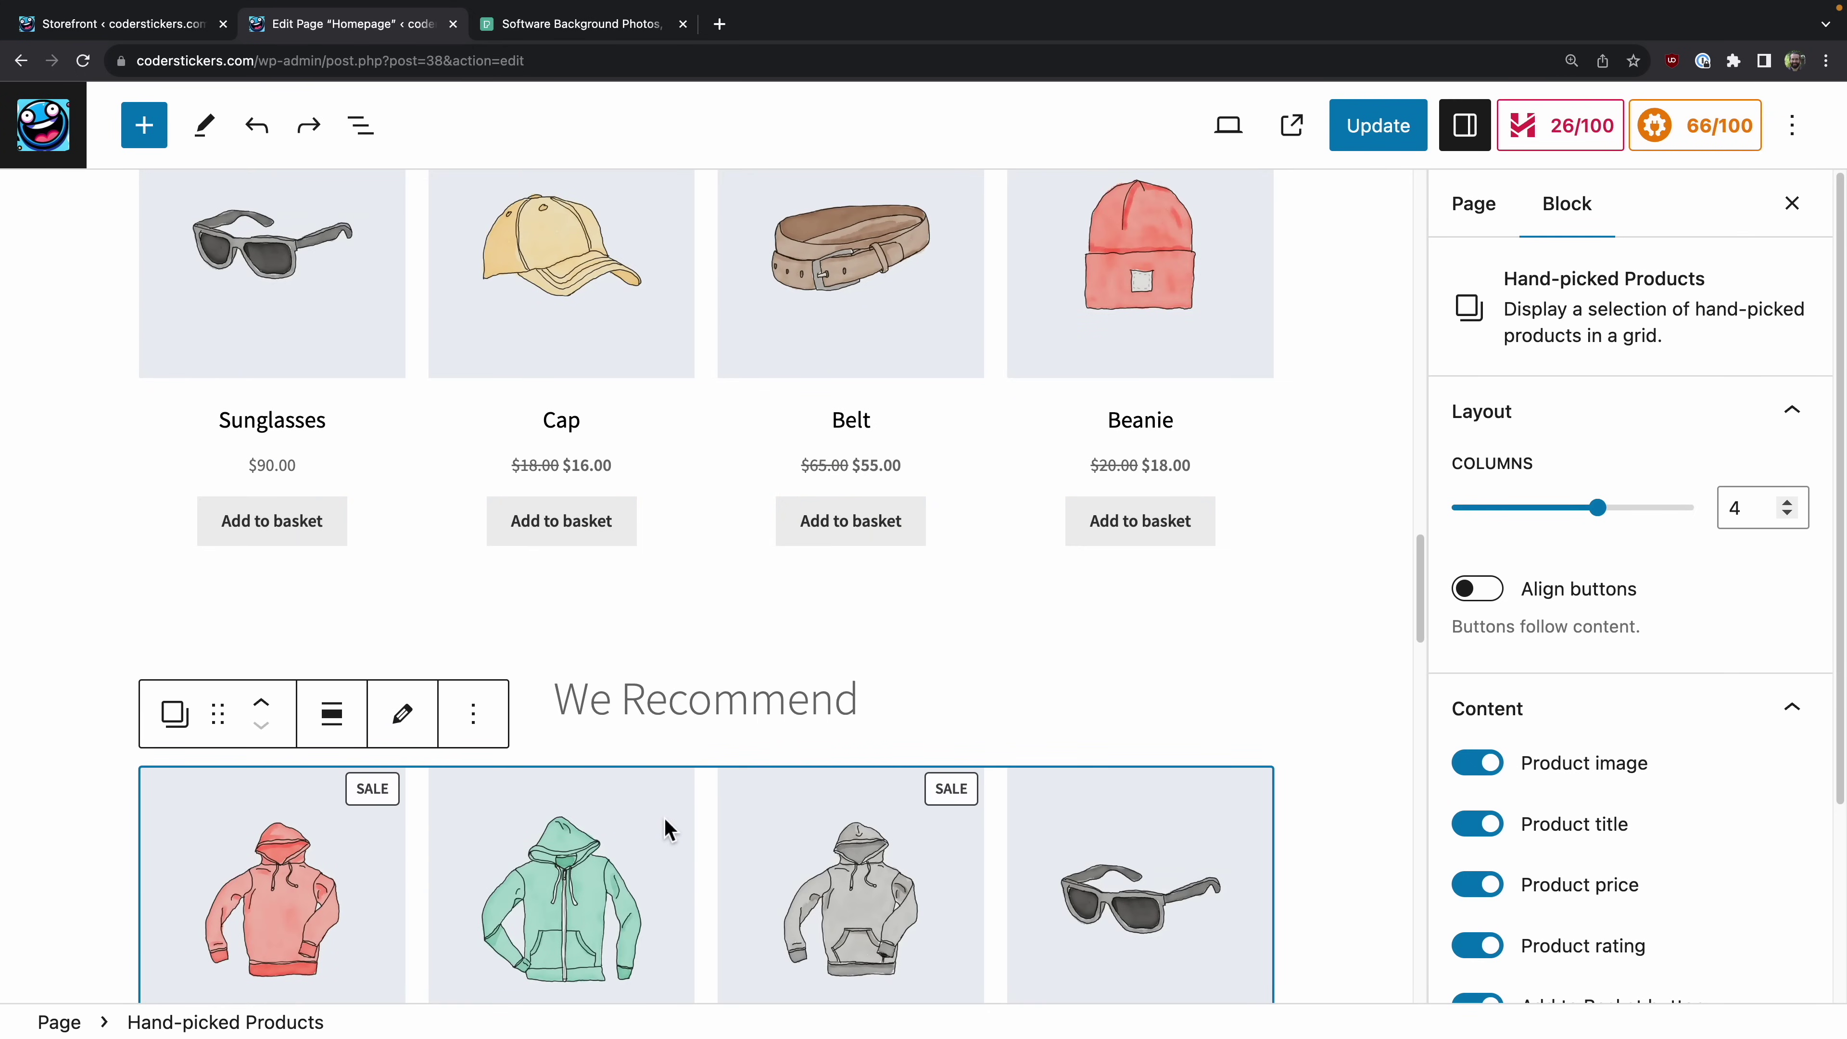
scroll(667, 811, down, 3)
scroll(668, 776, up, 10)
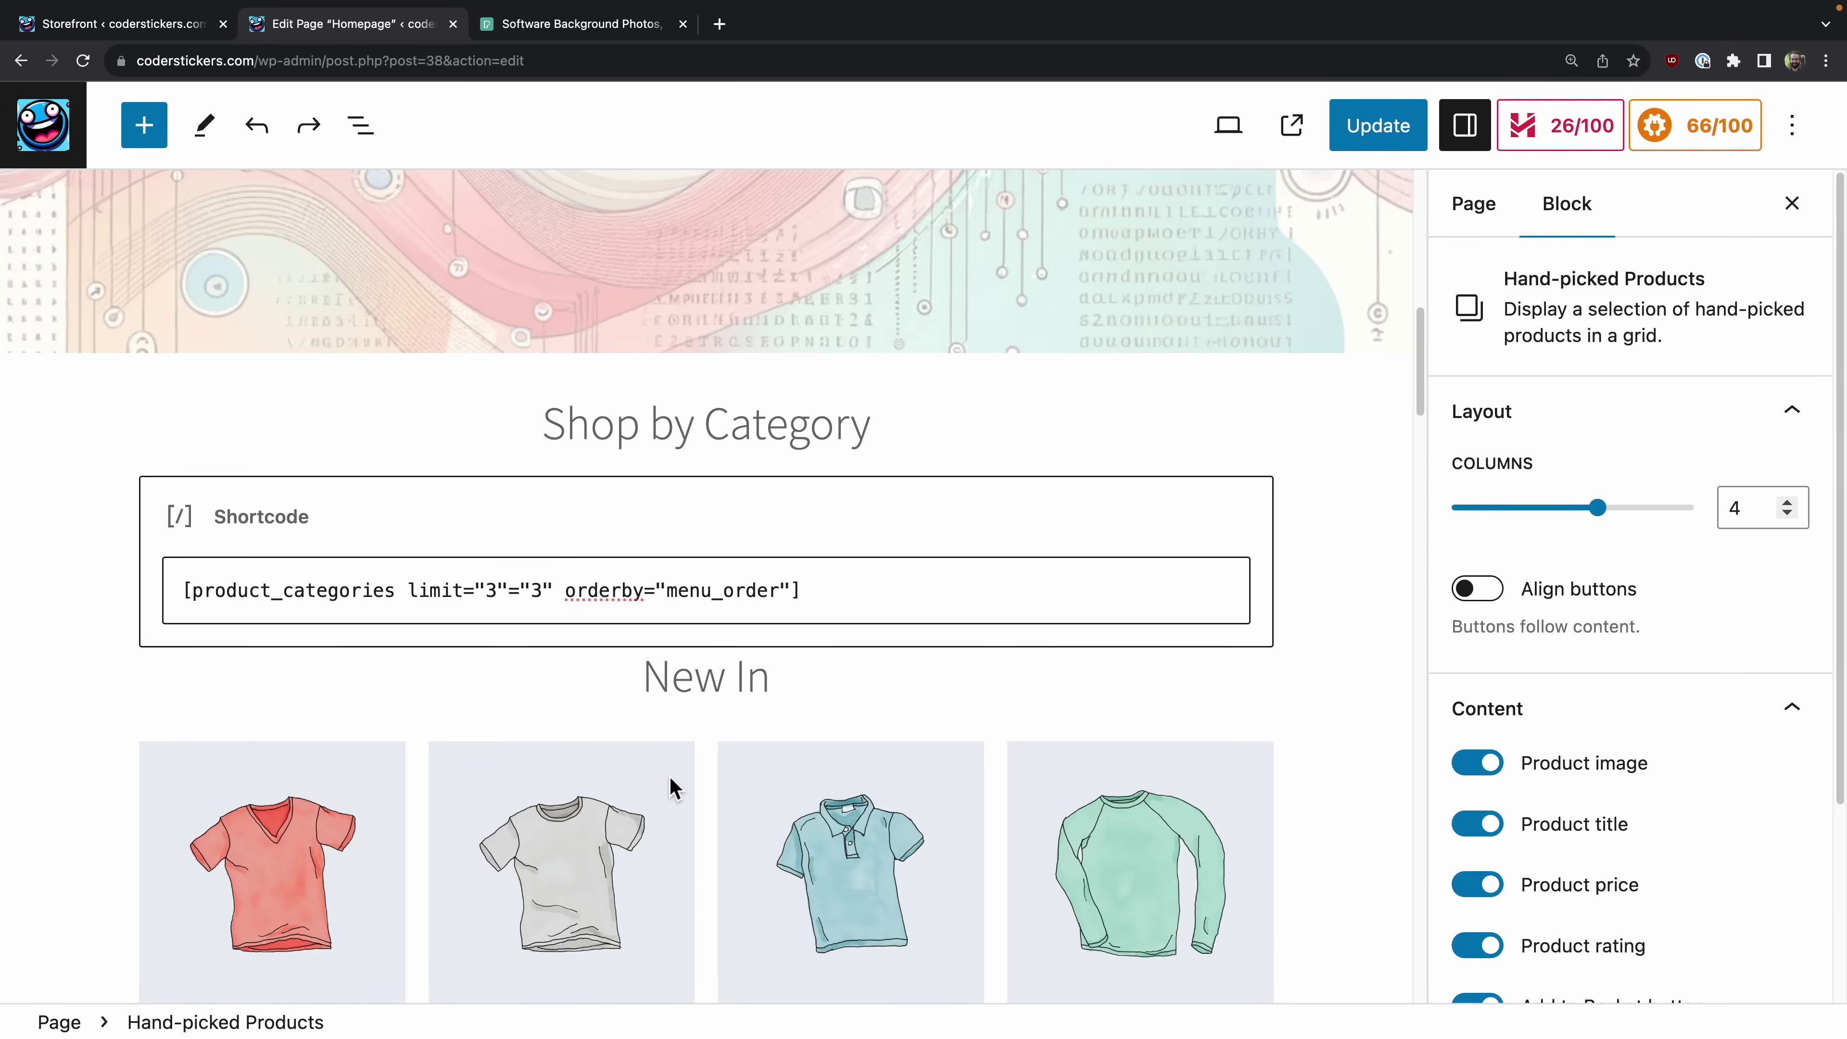
scroll(669, 786, down, 10)
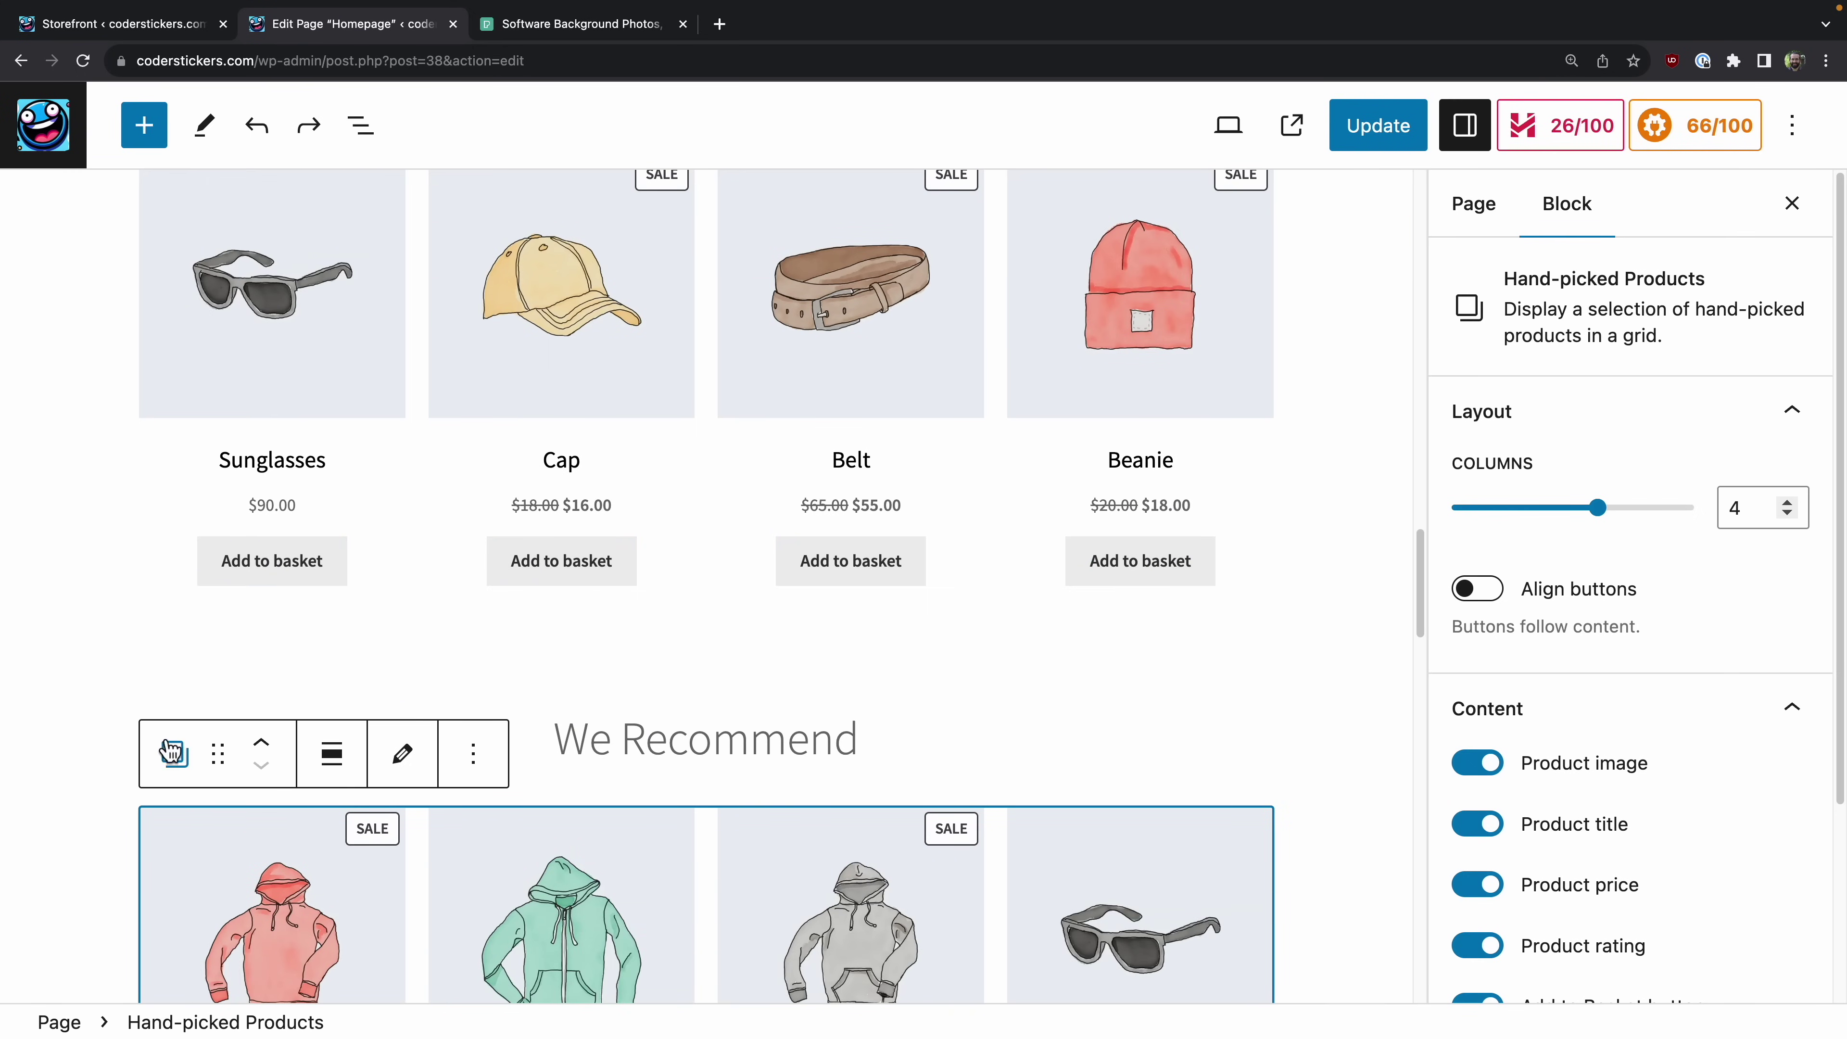
scroll(422, 872, down, 5)
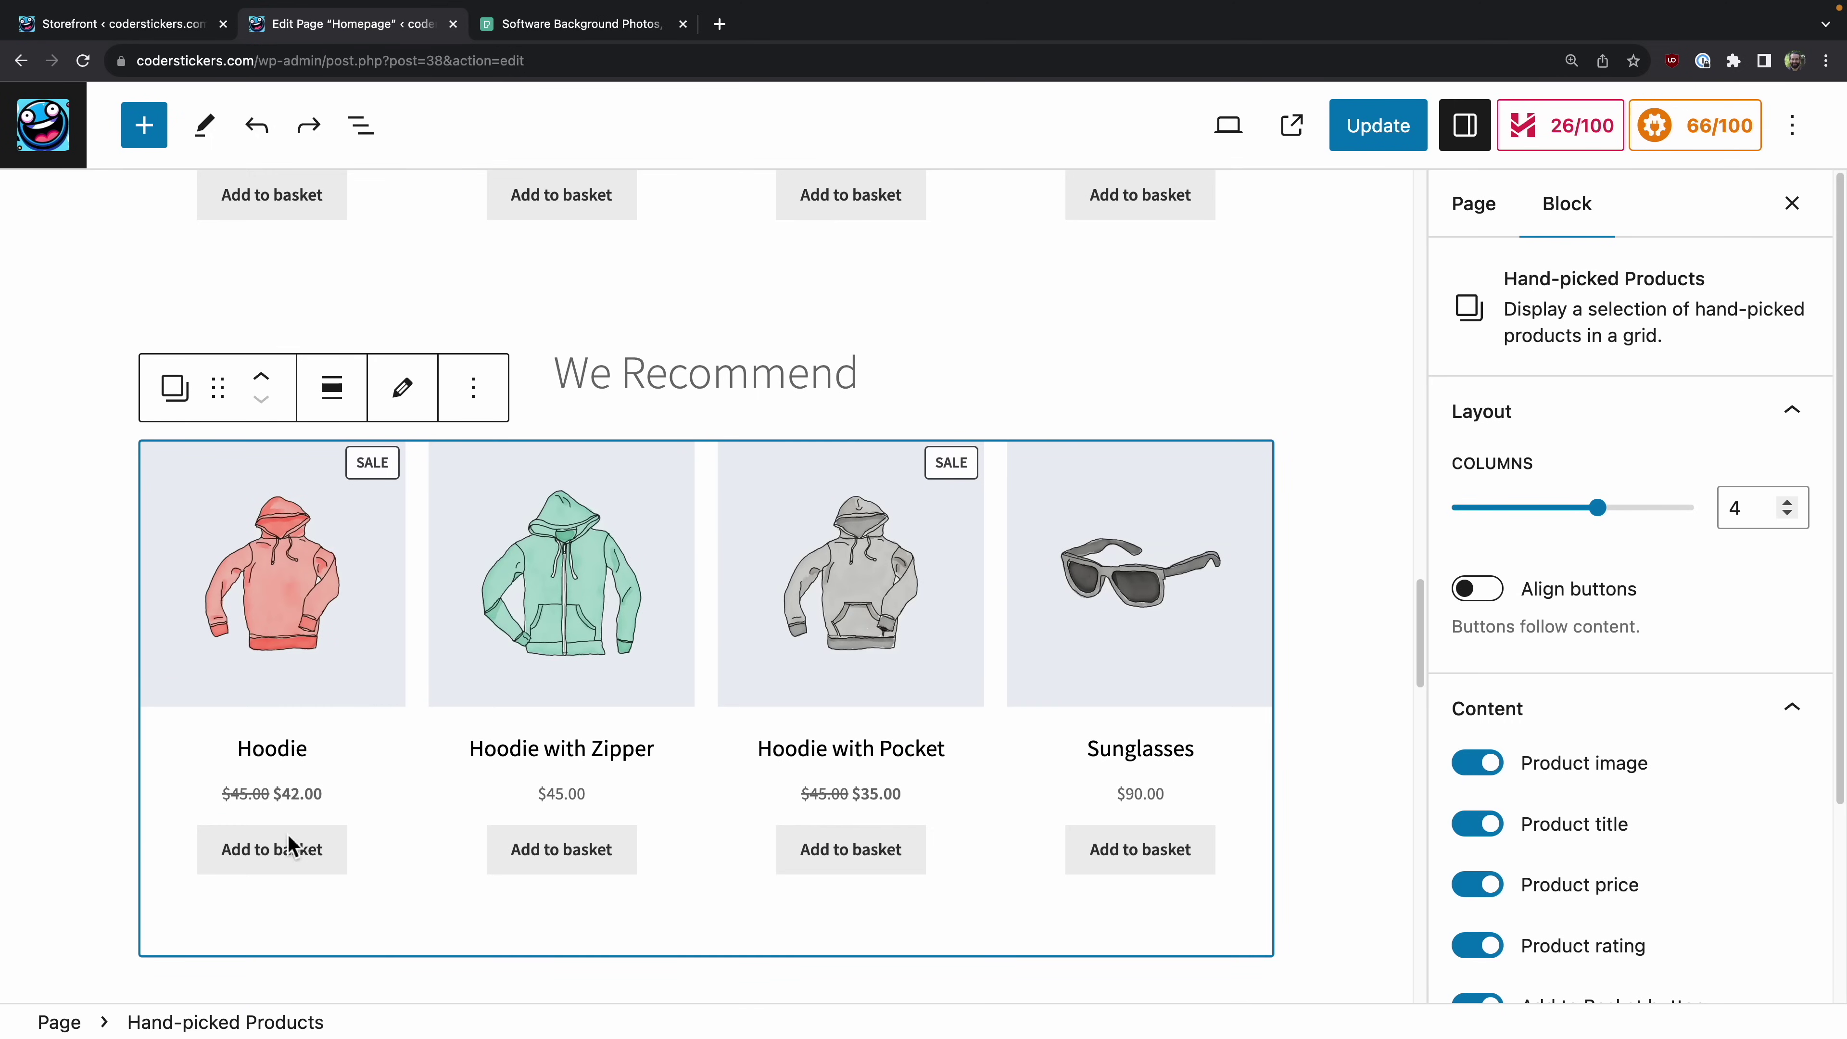
Step: Move the Hand-picked Products block up three places, above the New In heading
click(268, 380)
click(269, 380)
click(269, 380)
scroll(980, 617, down, 3)
scroll(979, 617, down, 15)
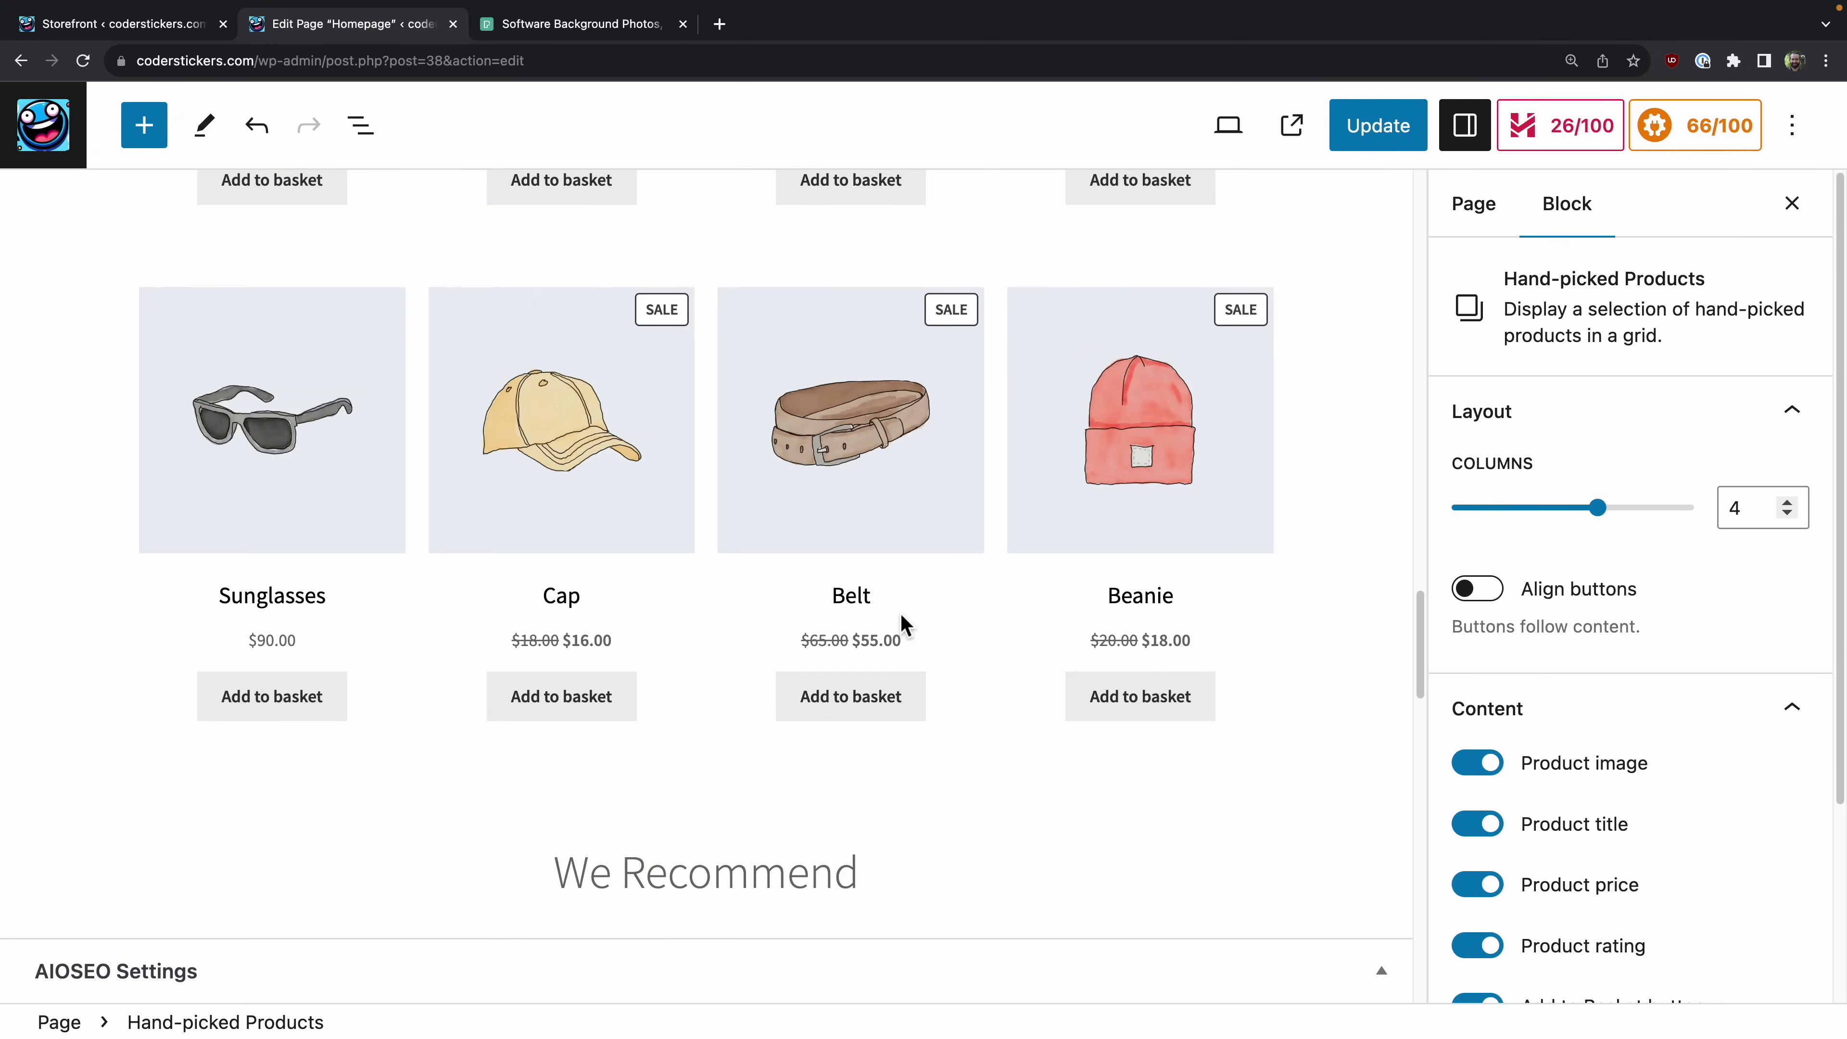
Step: Move the We Recommend heading up three places to sit just below the shortcode
click(778, 893)
drag(928, 858, 449, 871)
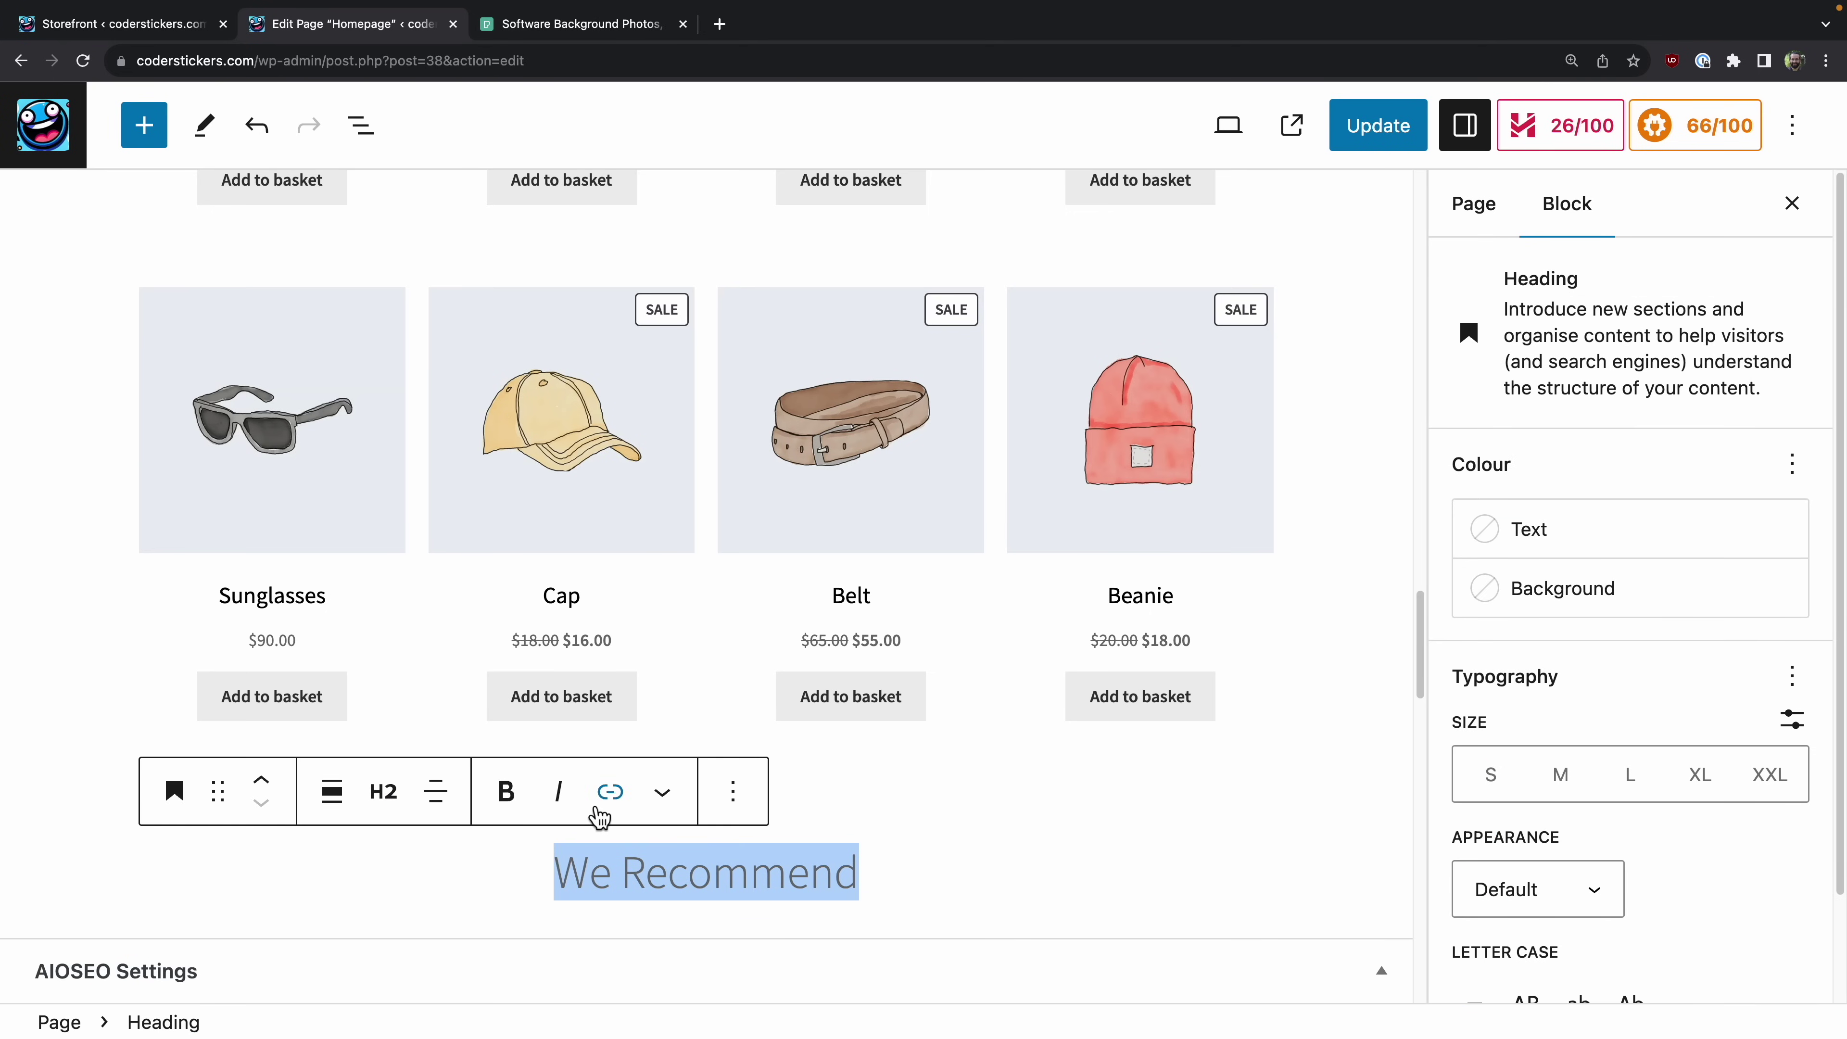
click(270, 789)
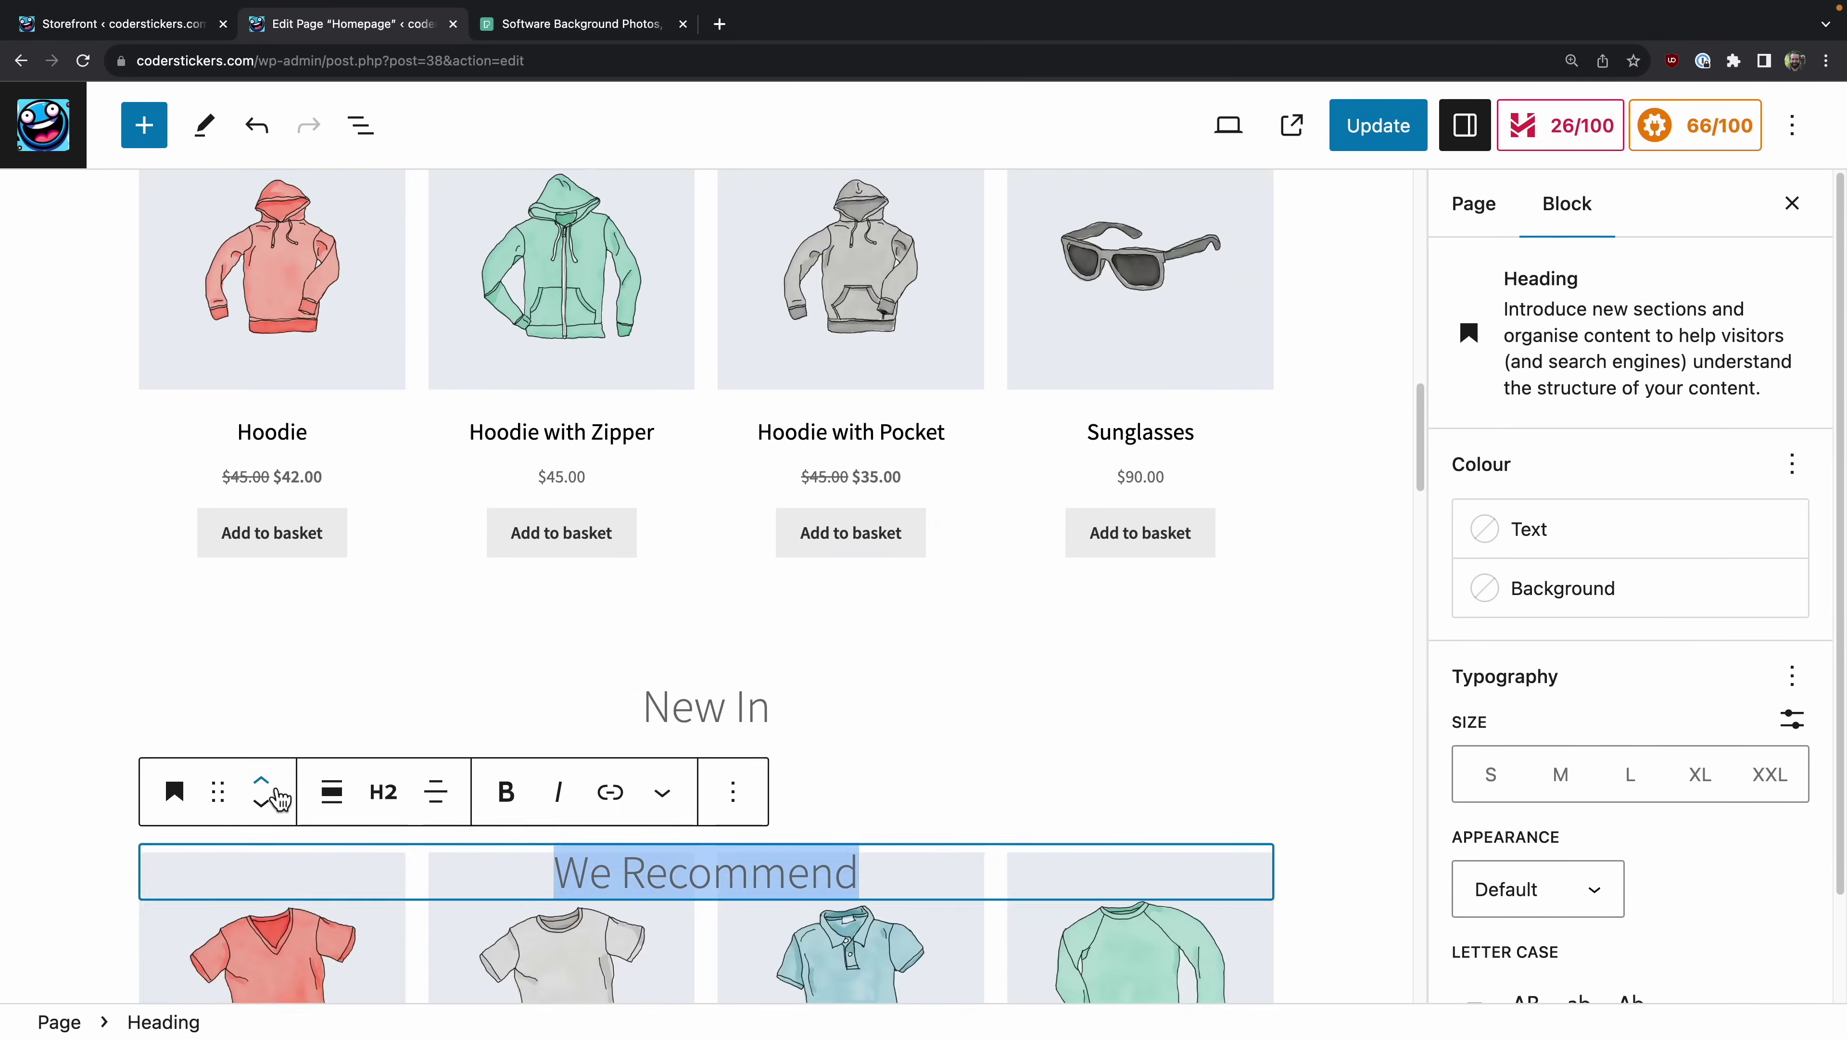
click(270, 790)
click(270, 789)
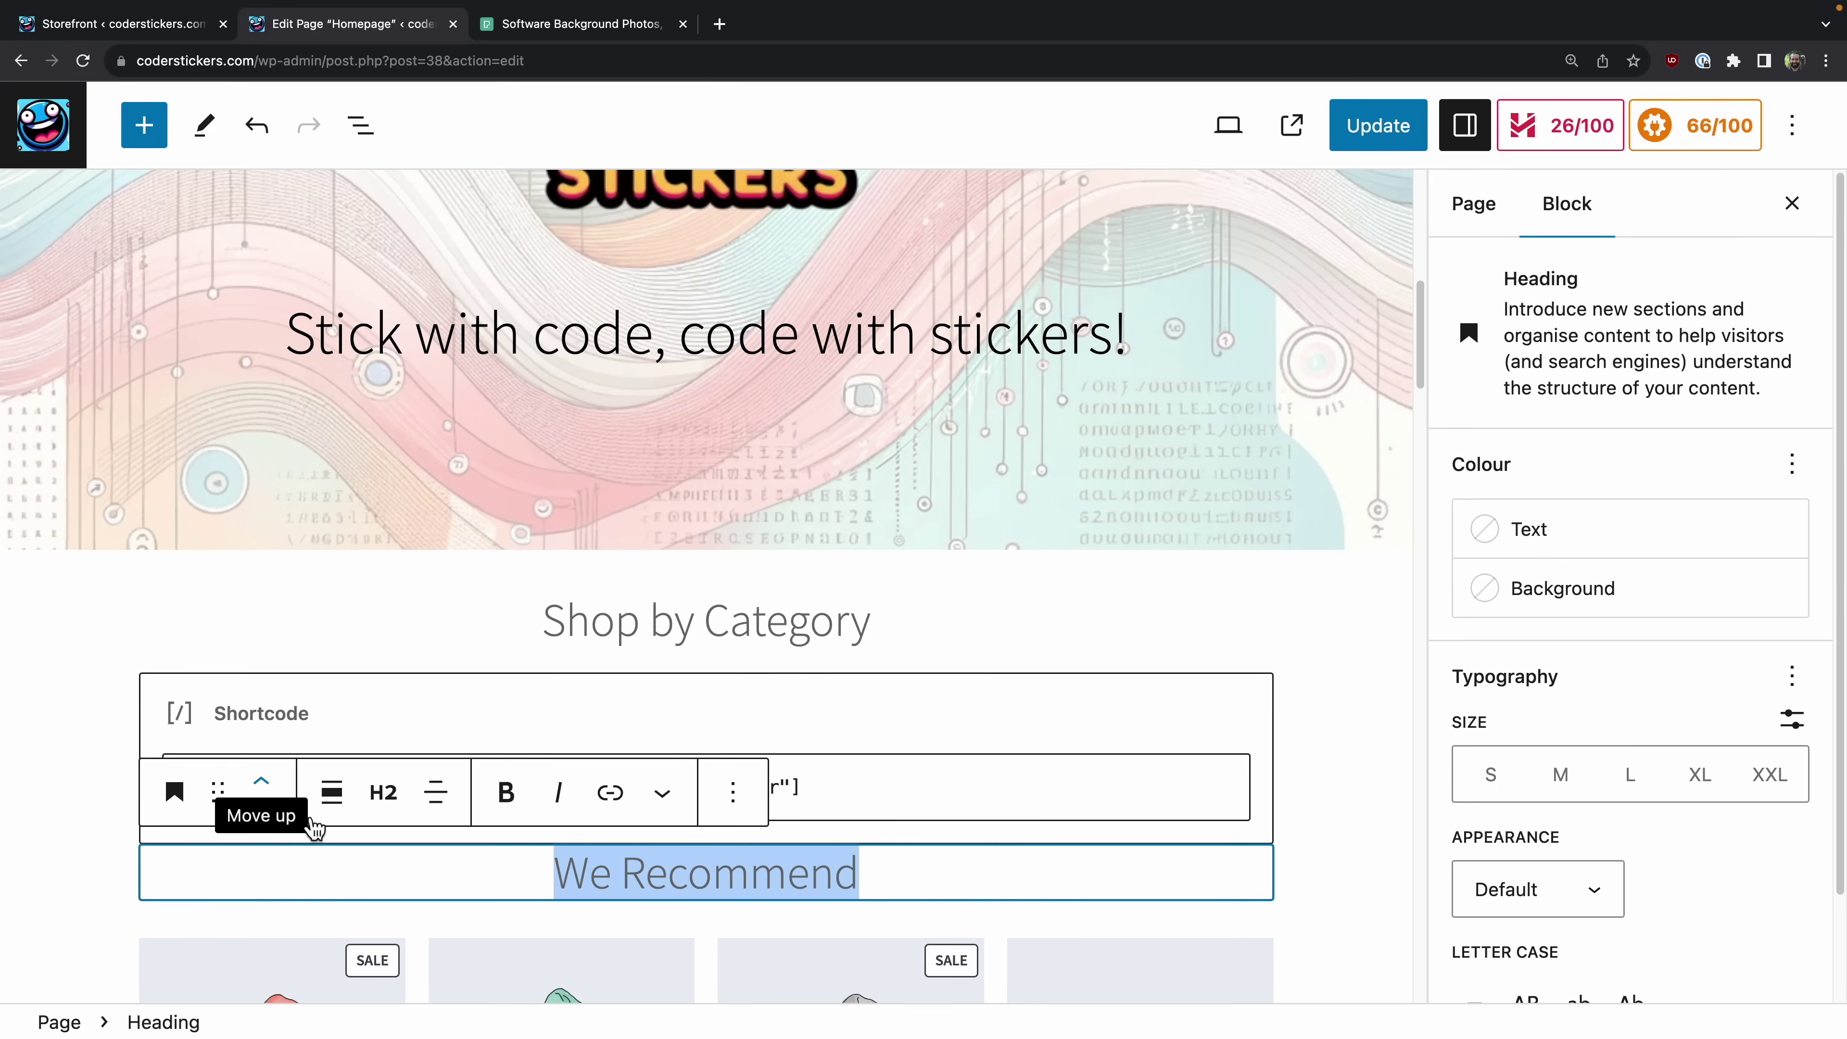
click(69, 816)
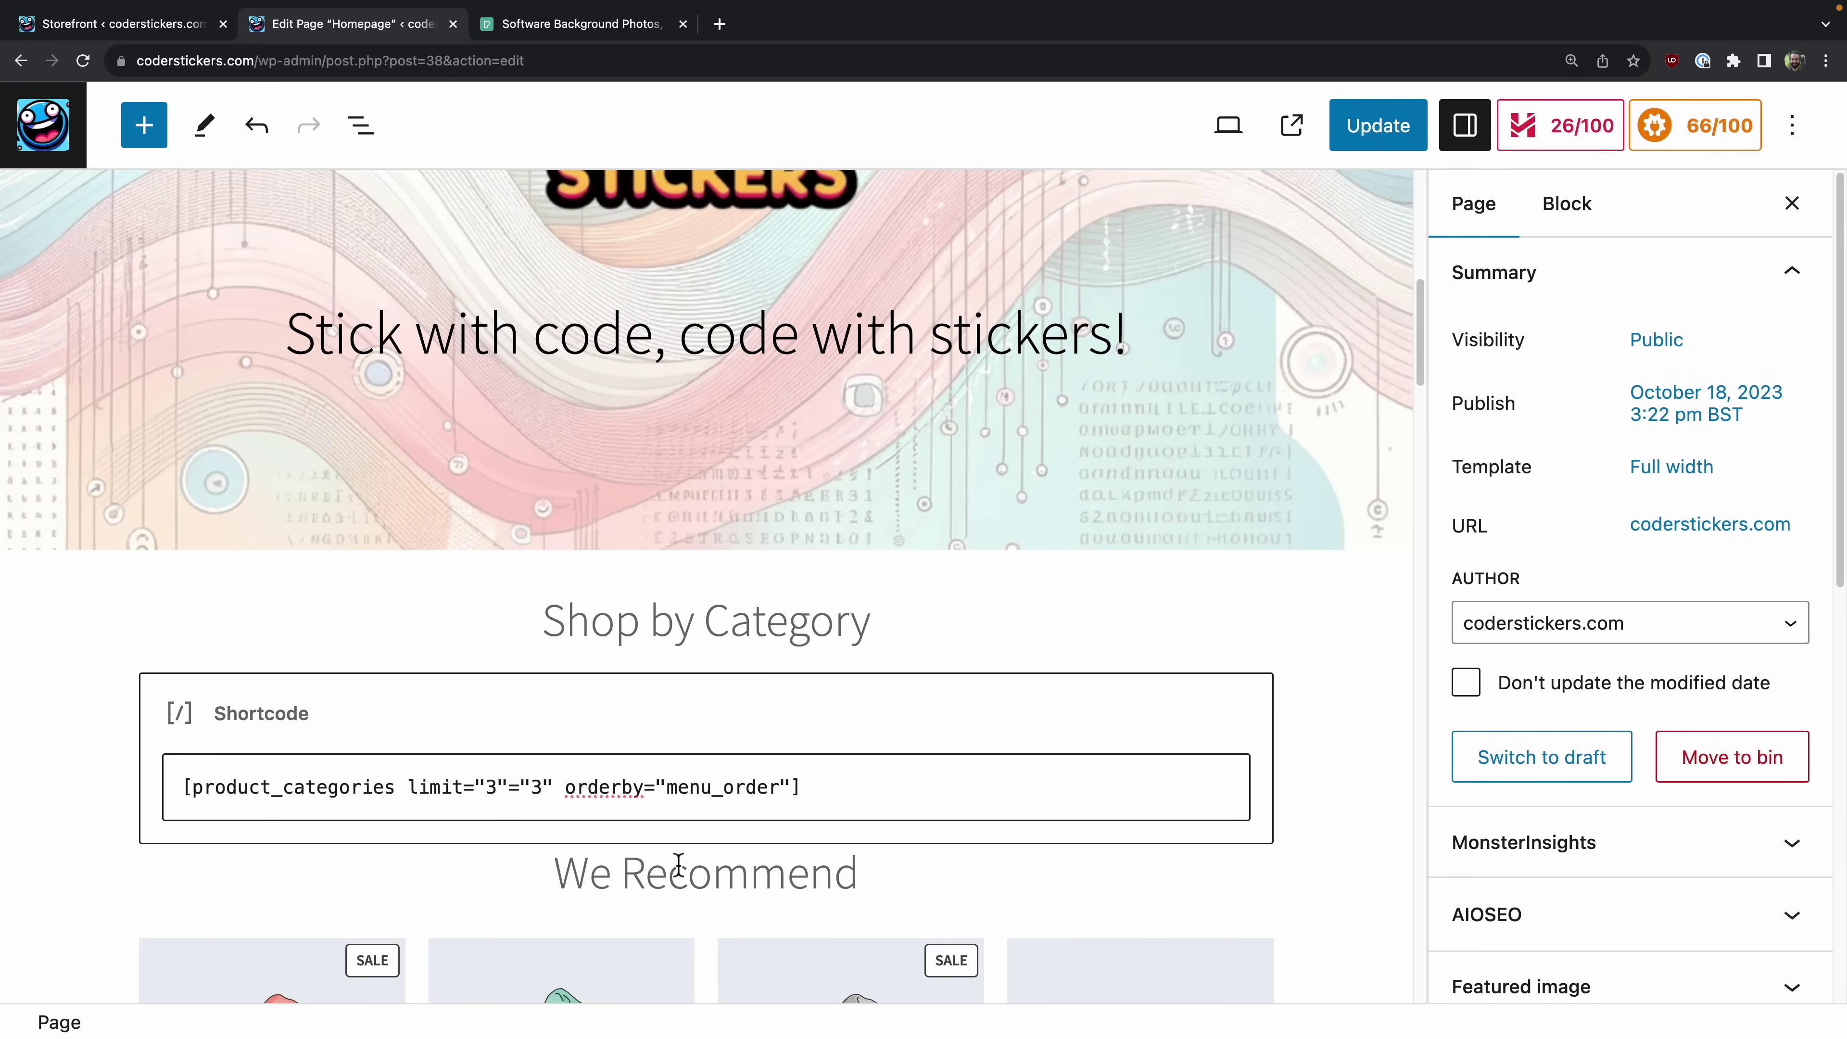
scroll(684, 862, down, 15)
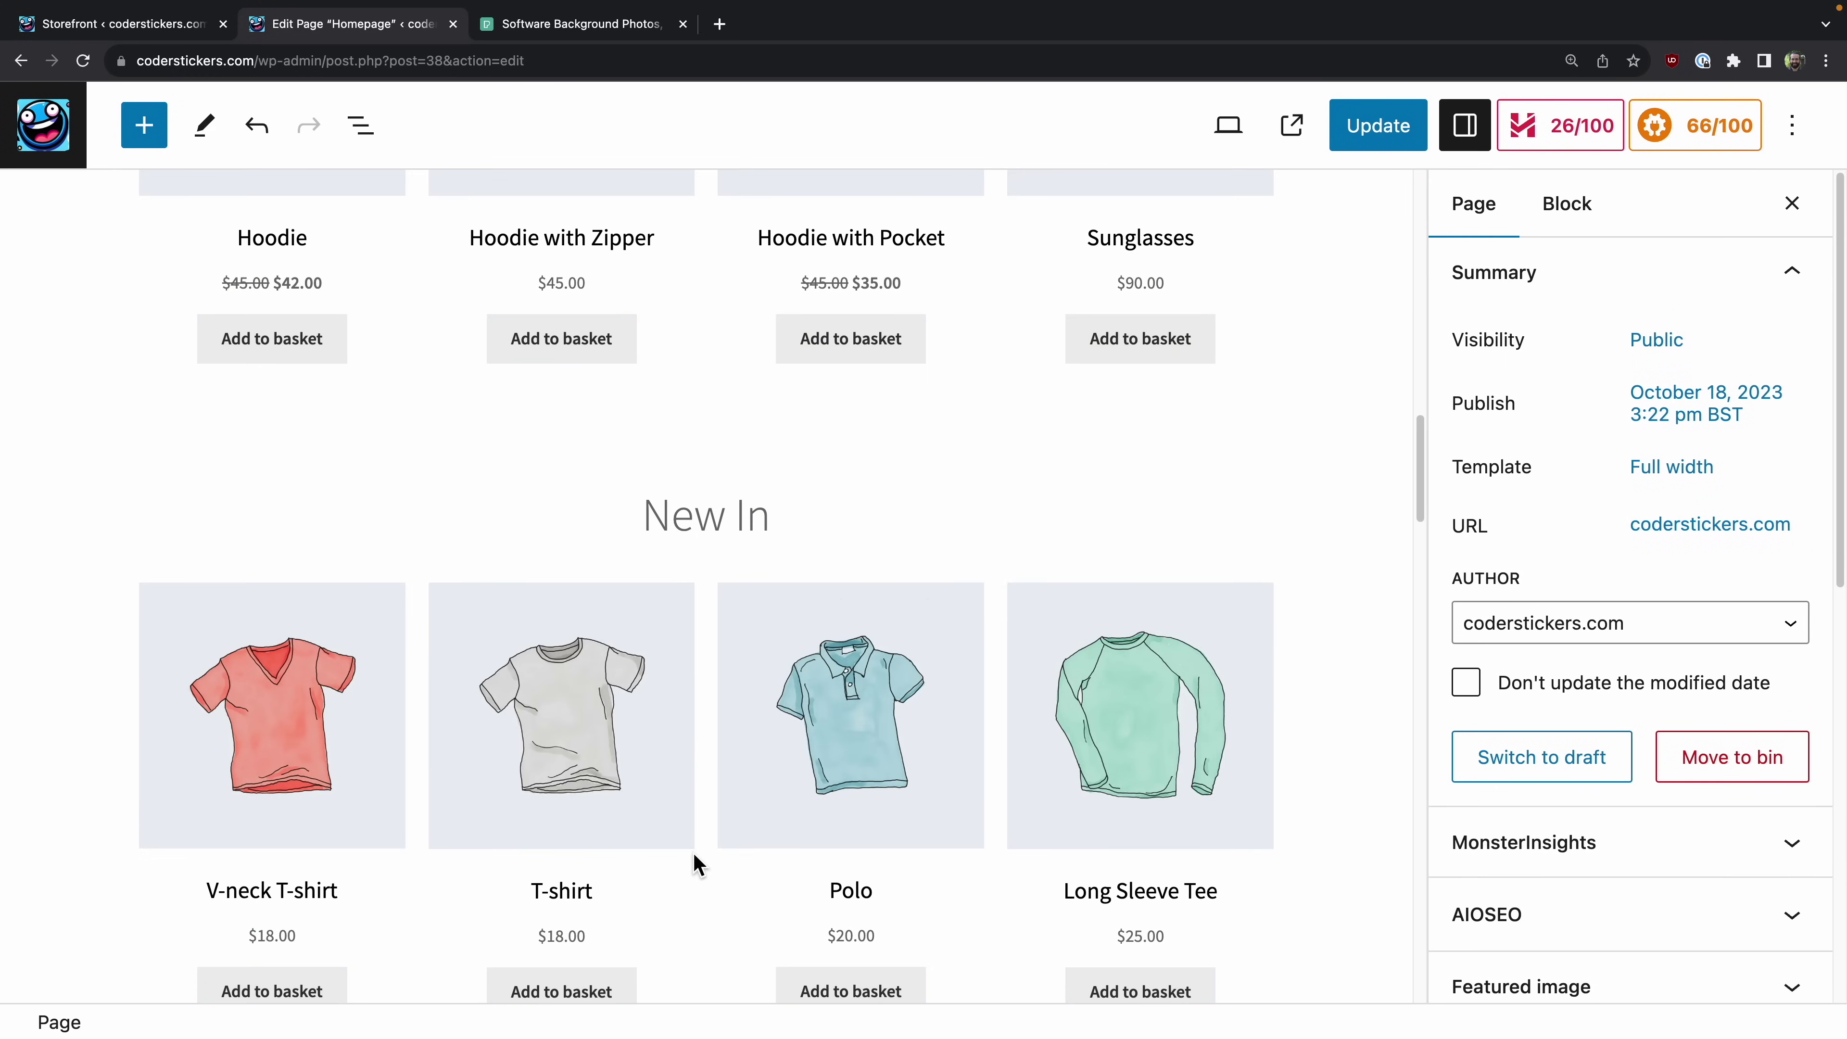
Step: Replace the Page Content tag in the meta description with the pasted sentence
scroll(695, 862, down, 20)
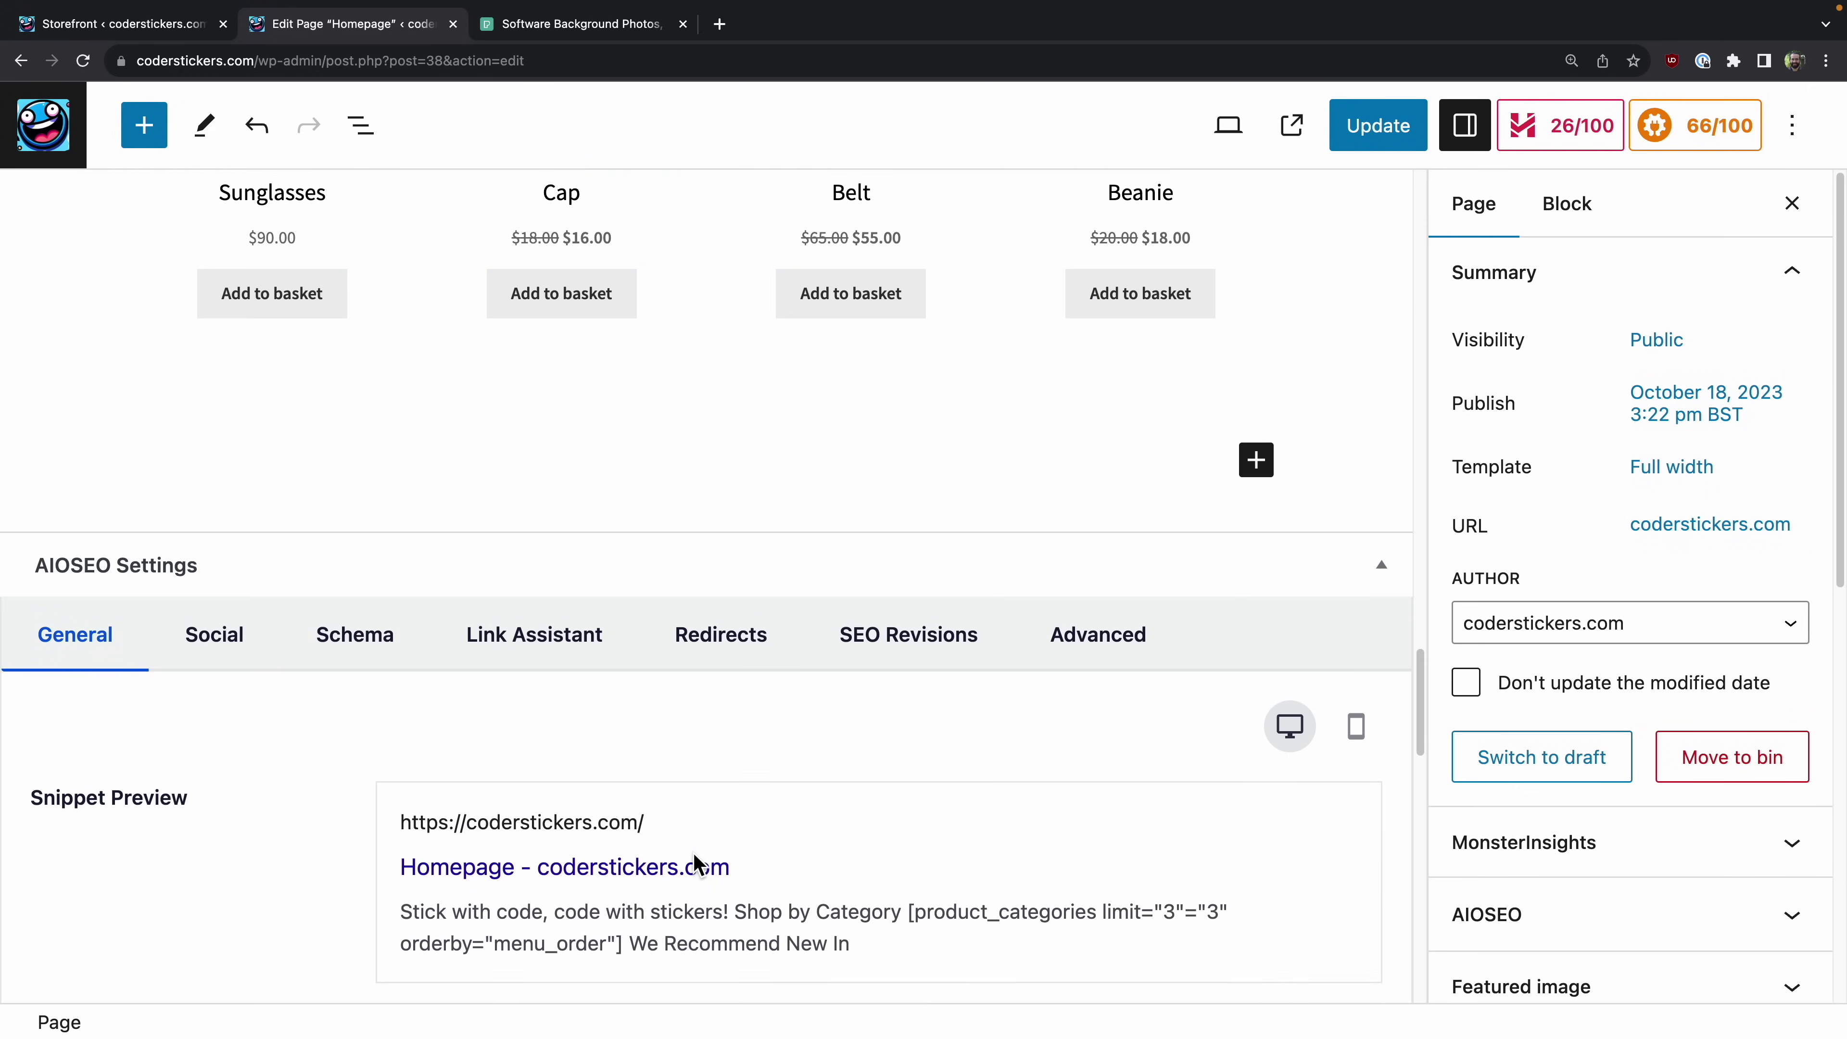
scroll(697, 864, down, 3)
scroll(698, 864, down, 5)
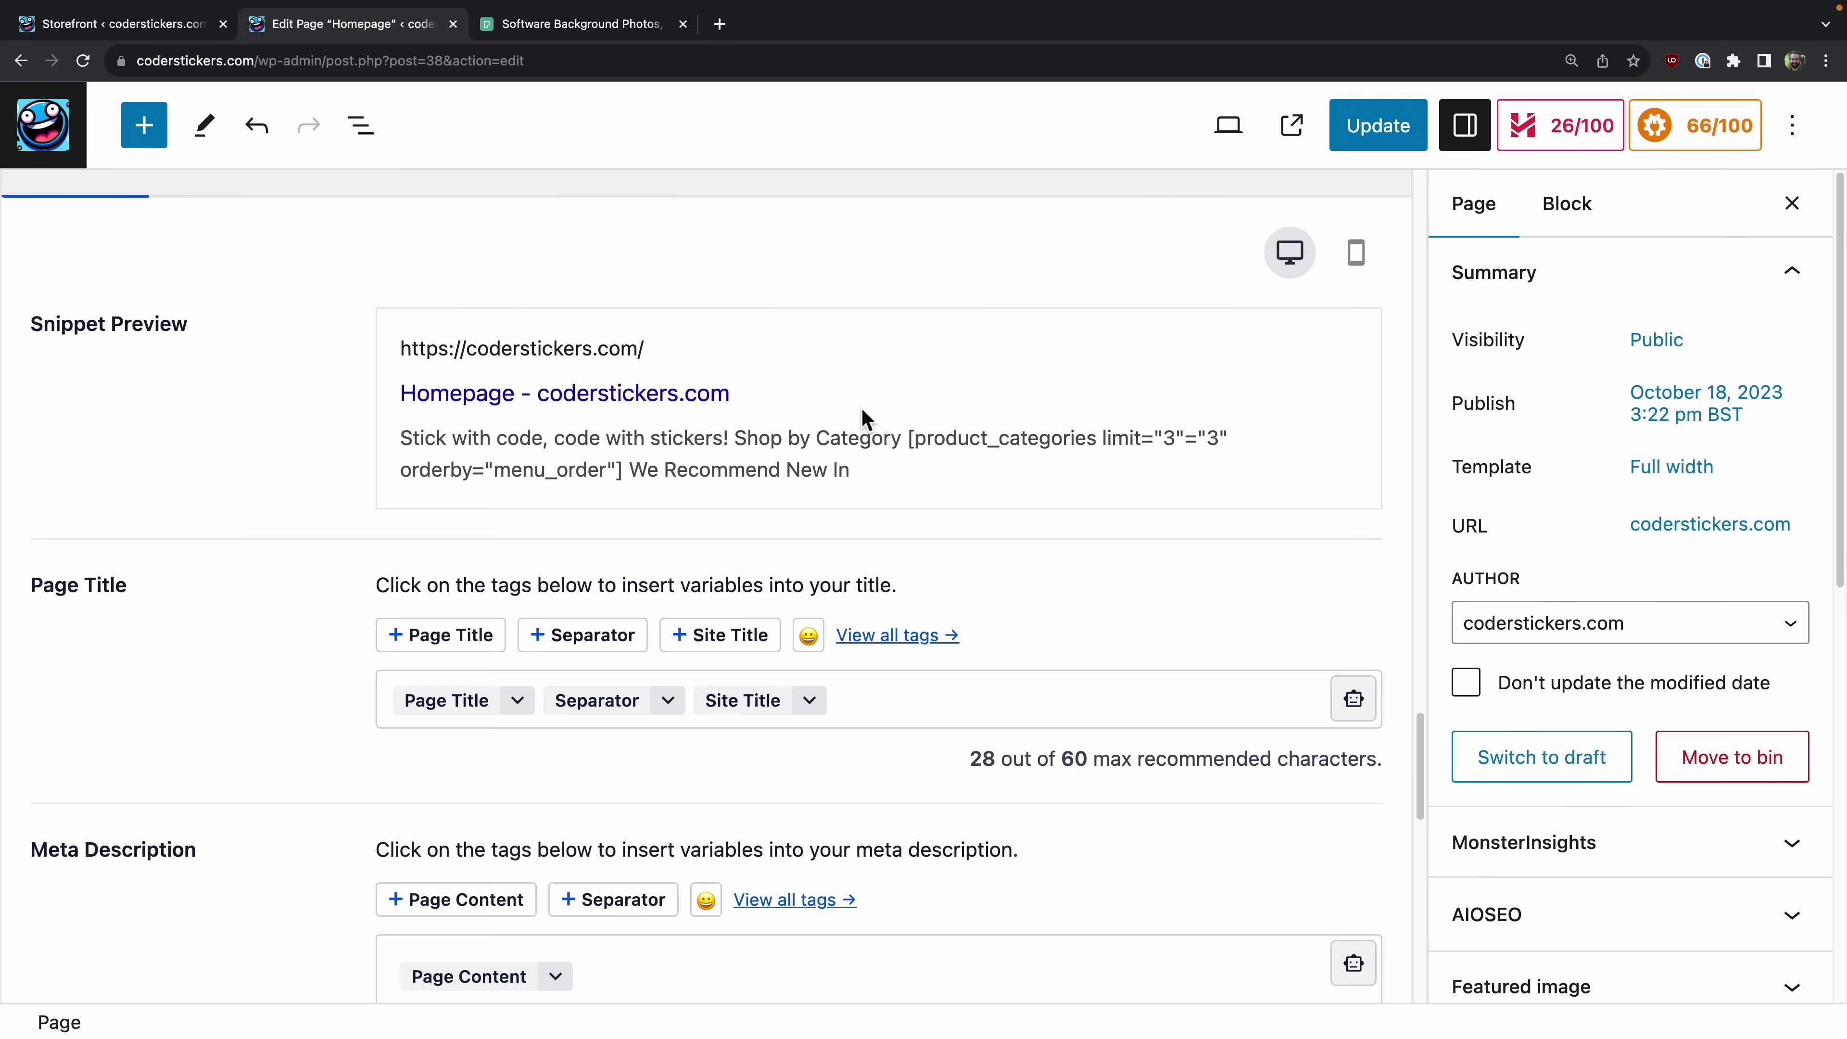
scroll(857, 442, down, 3)
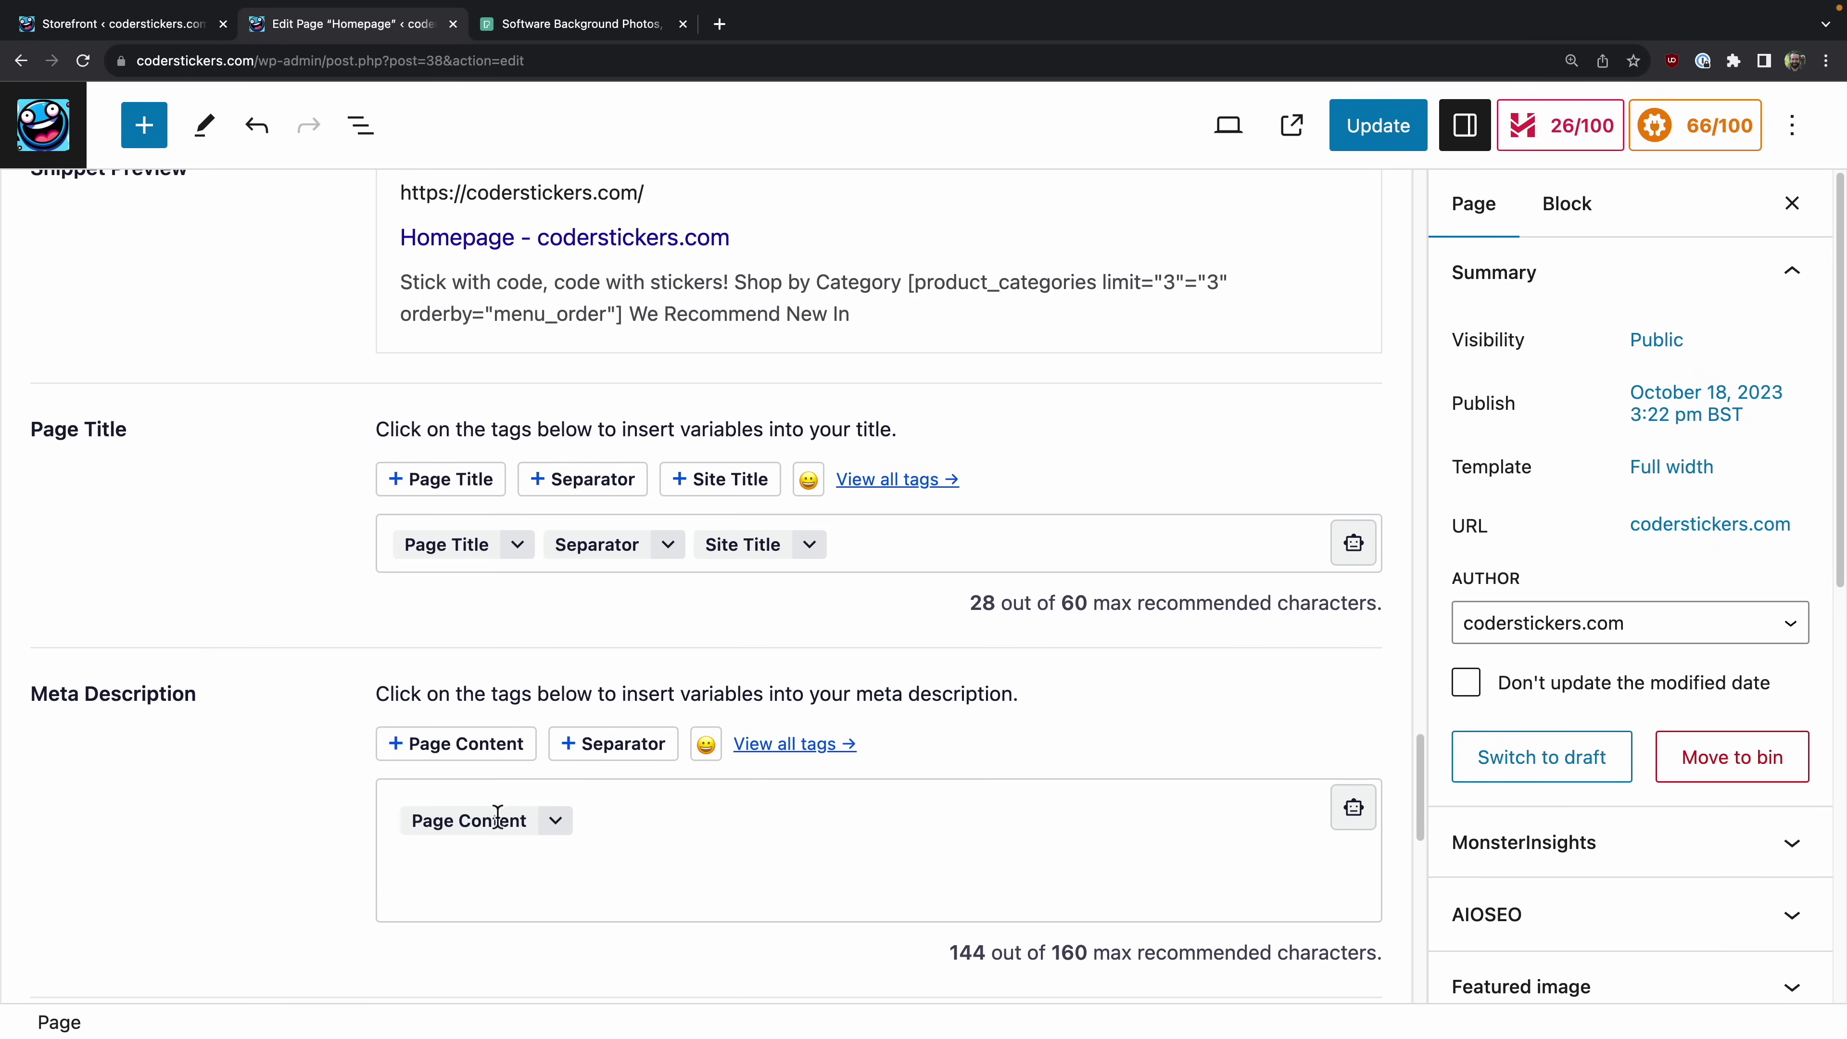
scroll(688, 764, down, 10)
scroll(692, 756, down, 12)
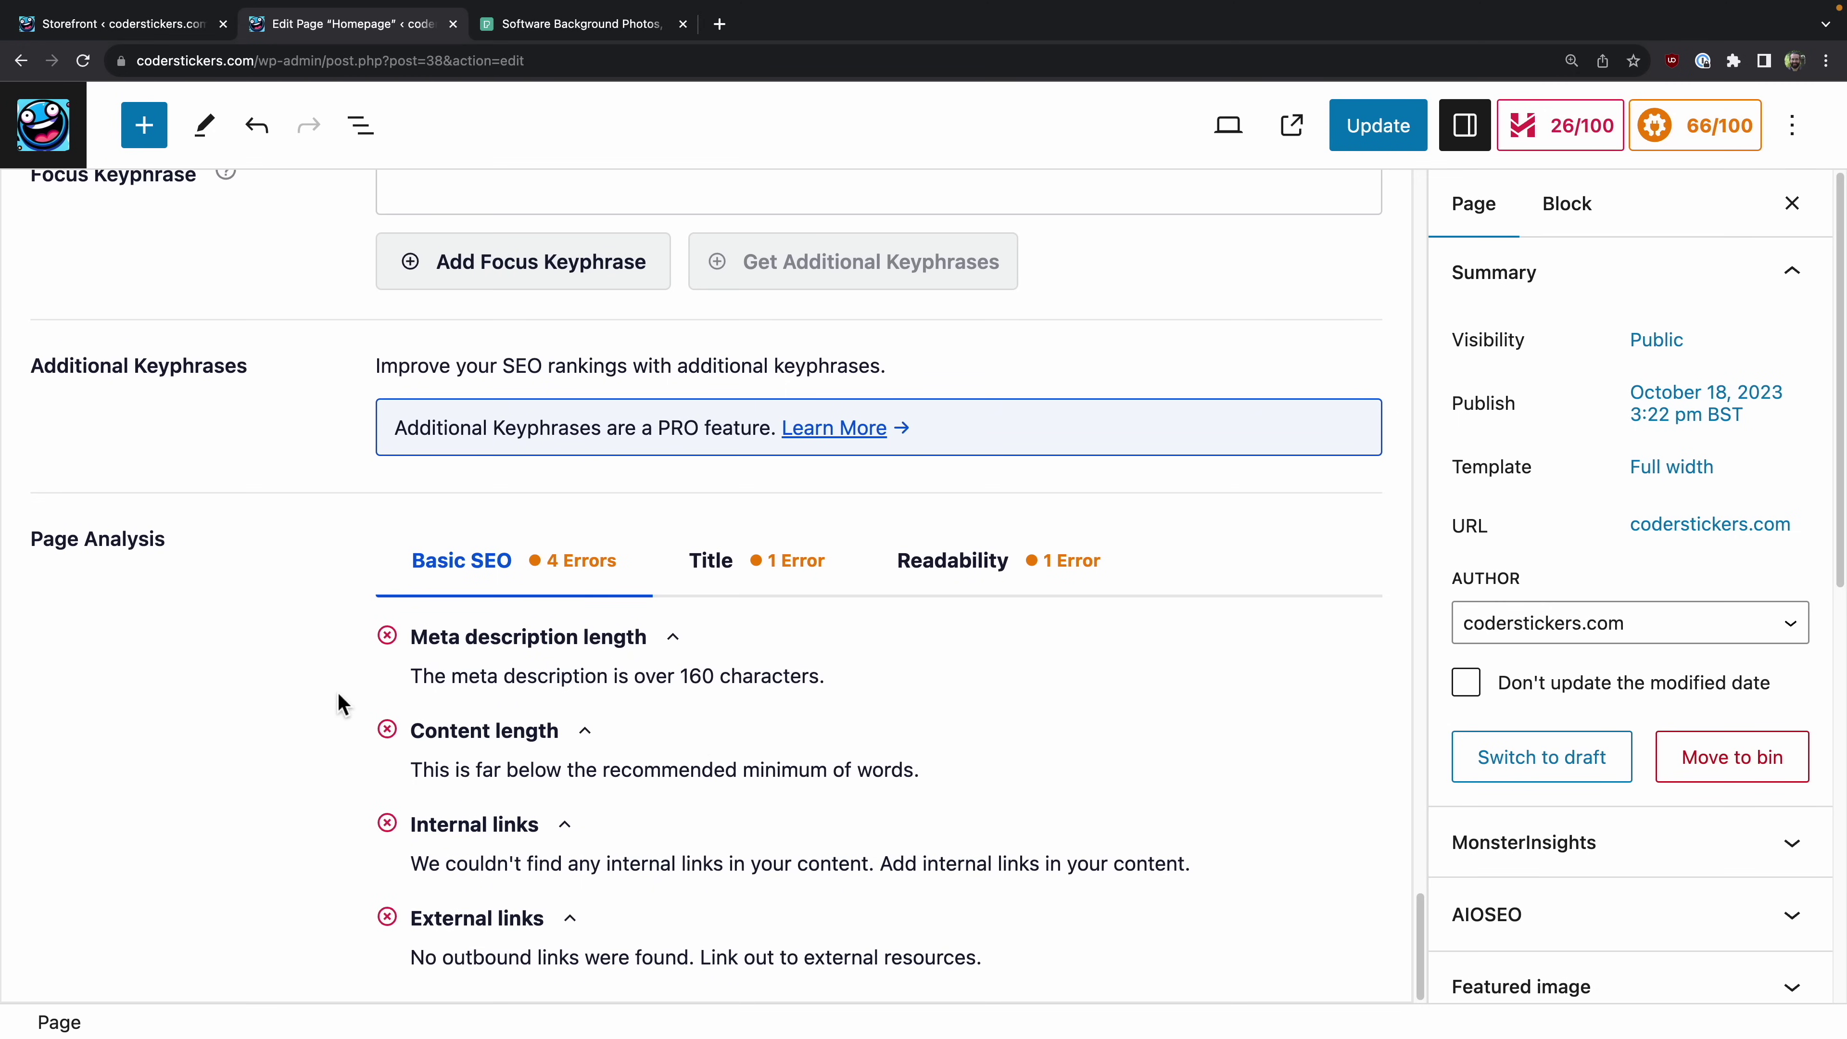
scroll(665, 691, up, 15)
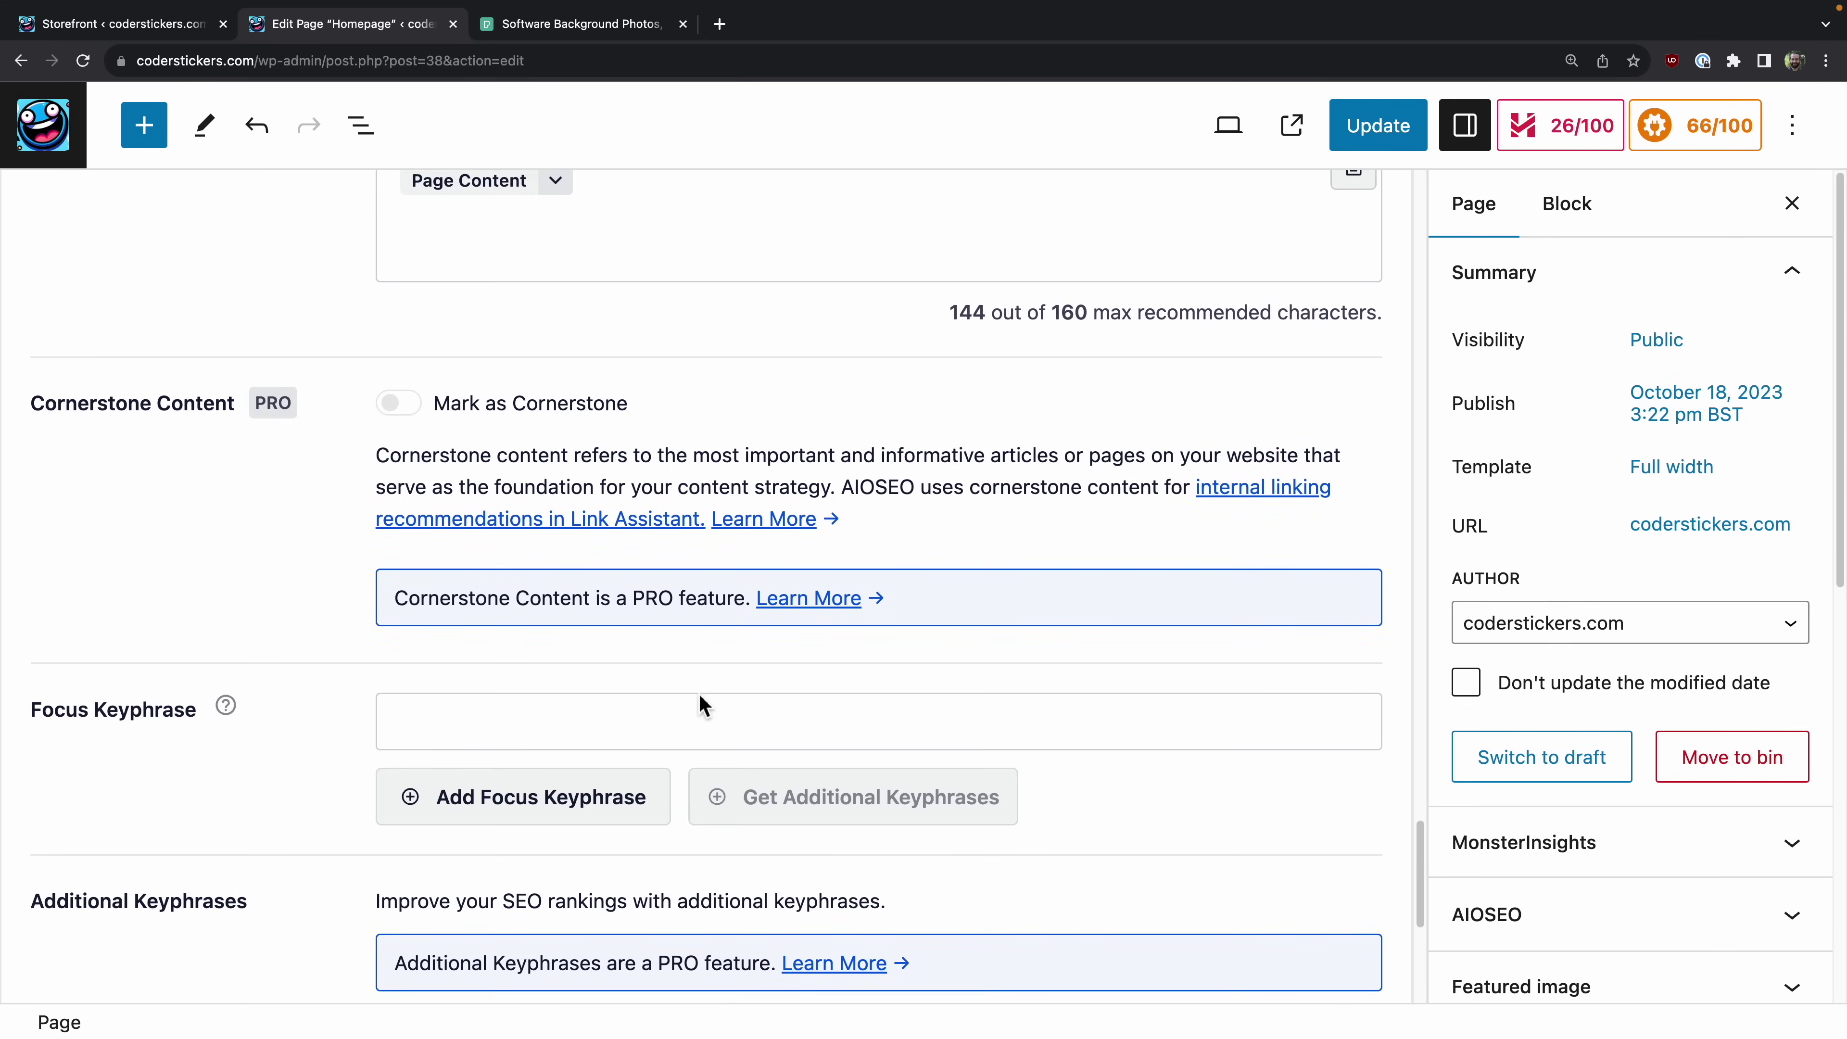
scroll(697, 691, up, 4)
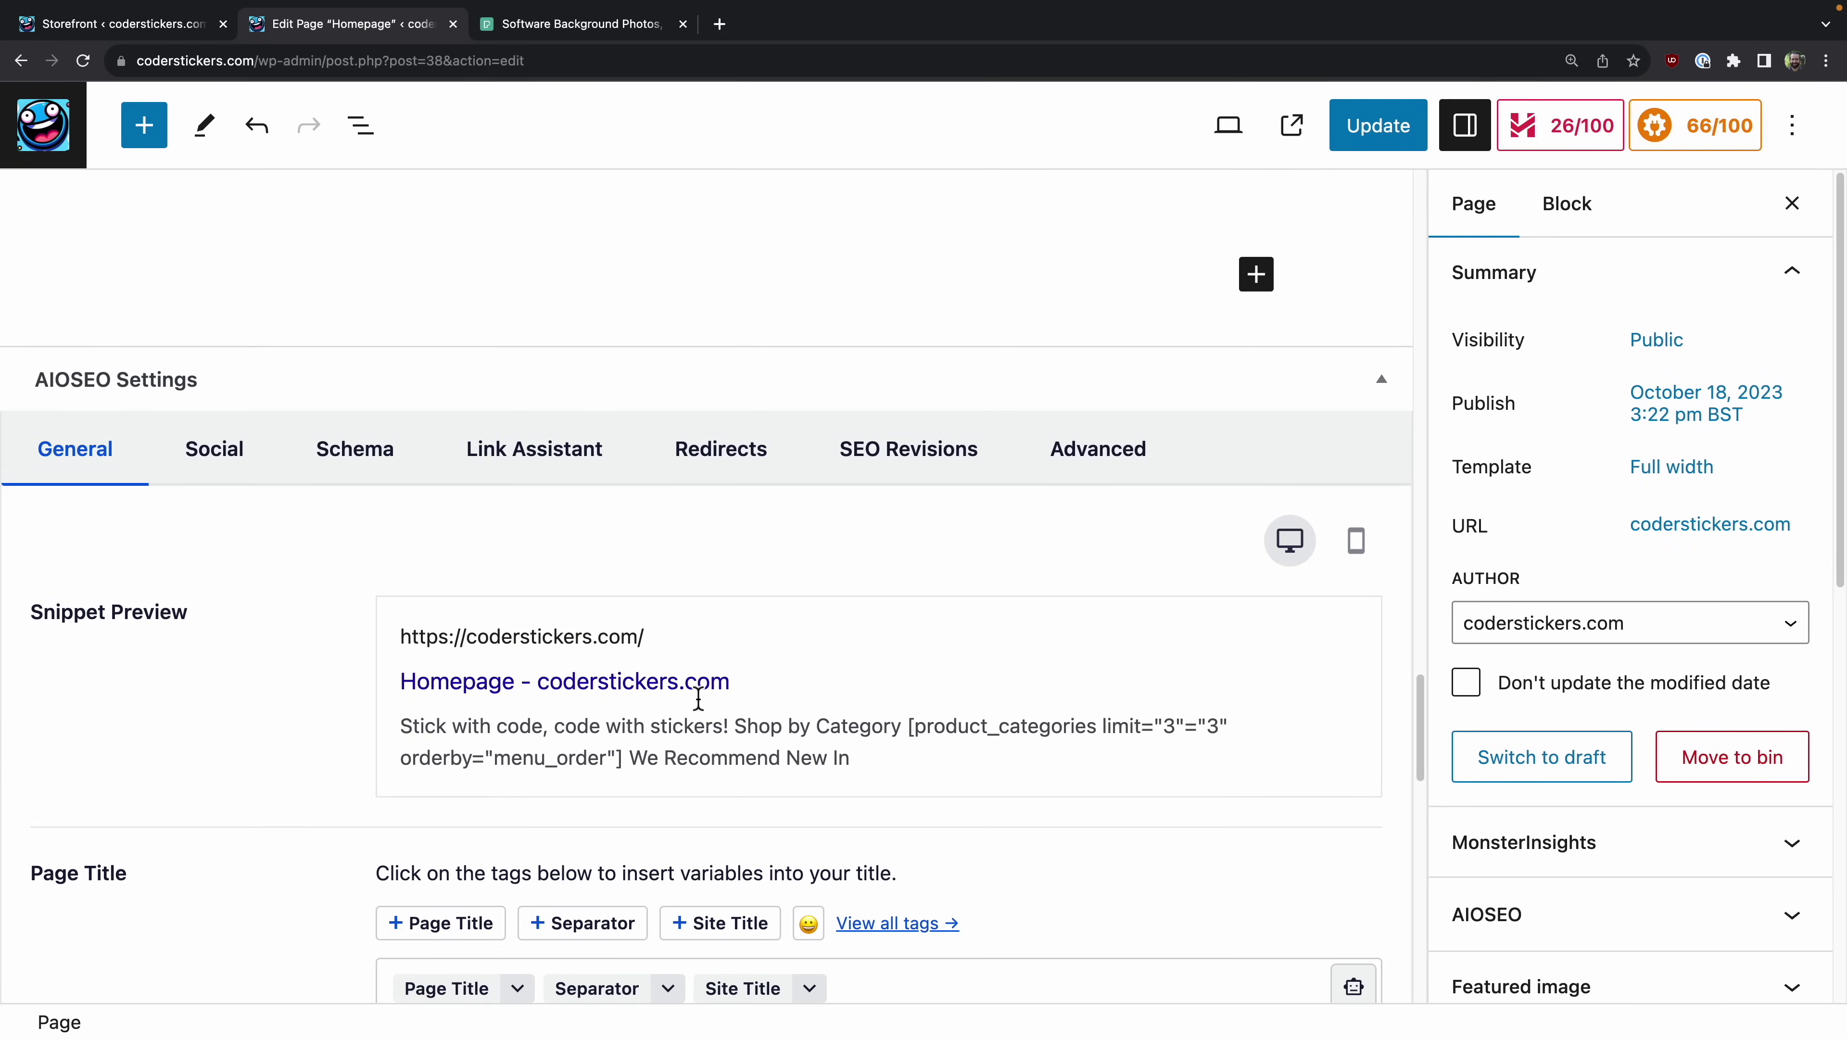
scroll(697, 699, down, 10)
key(BackSpace)
text(Our stickers are crafted for the coders. Dive into a world where humor meets code, and make your statement with a sticker from CoderStickers.com!)
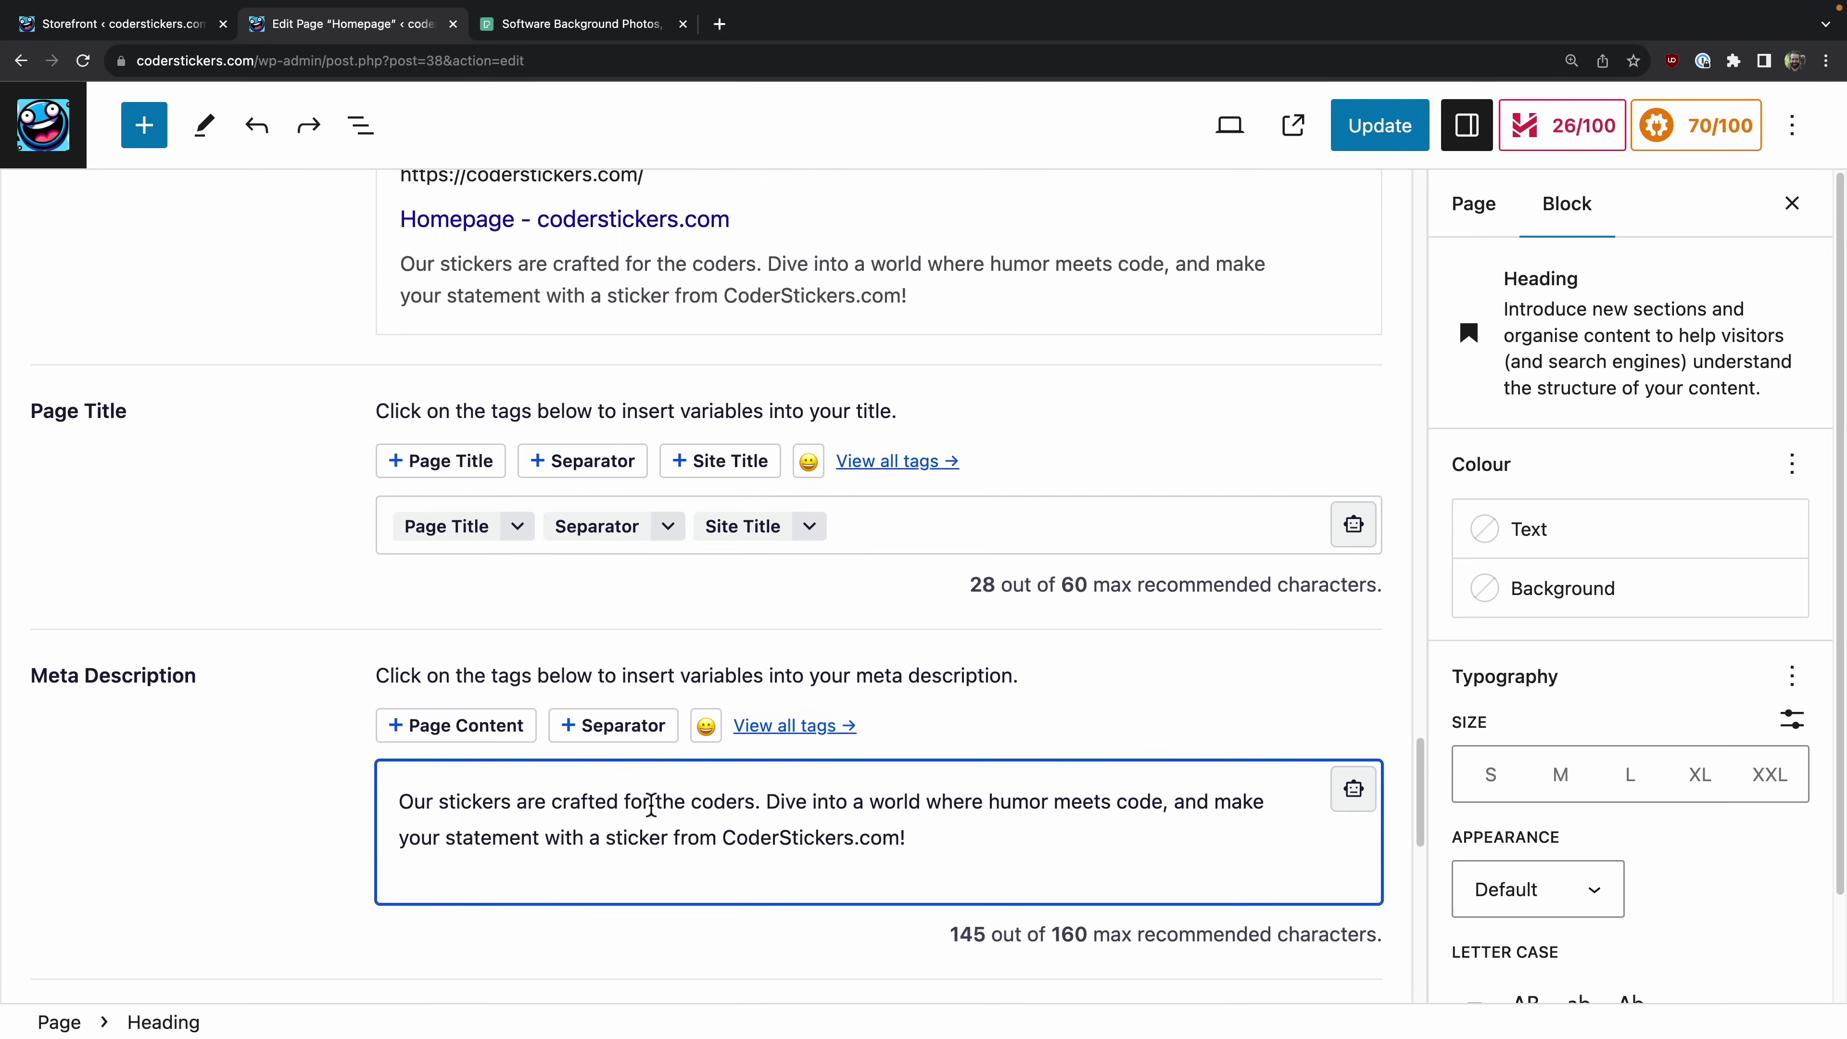
Step: Review the AIOSEO title and readability results, then update the Homepage
scroll(651, 805, down, 10)
scroll(650, 804, down, 4)
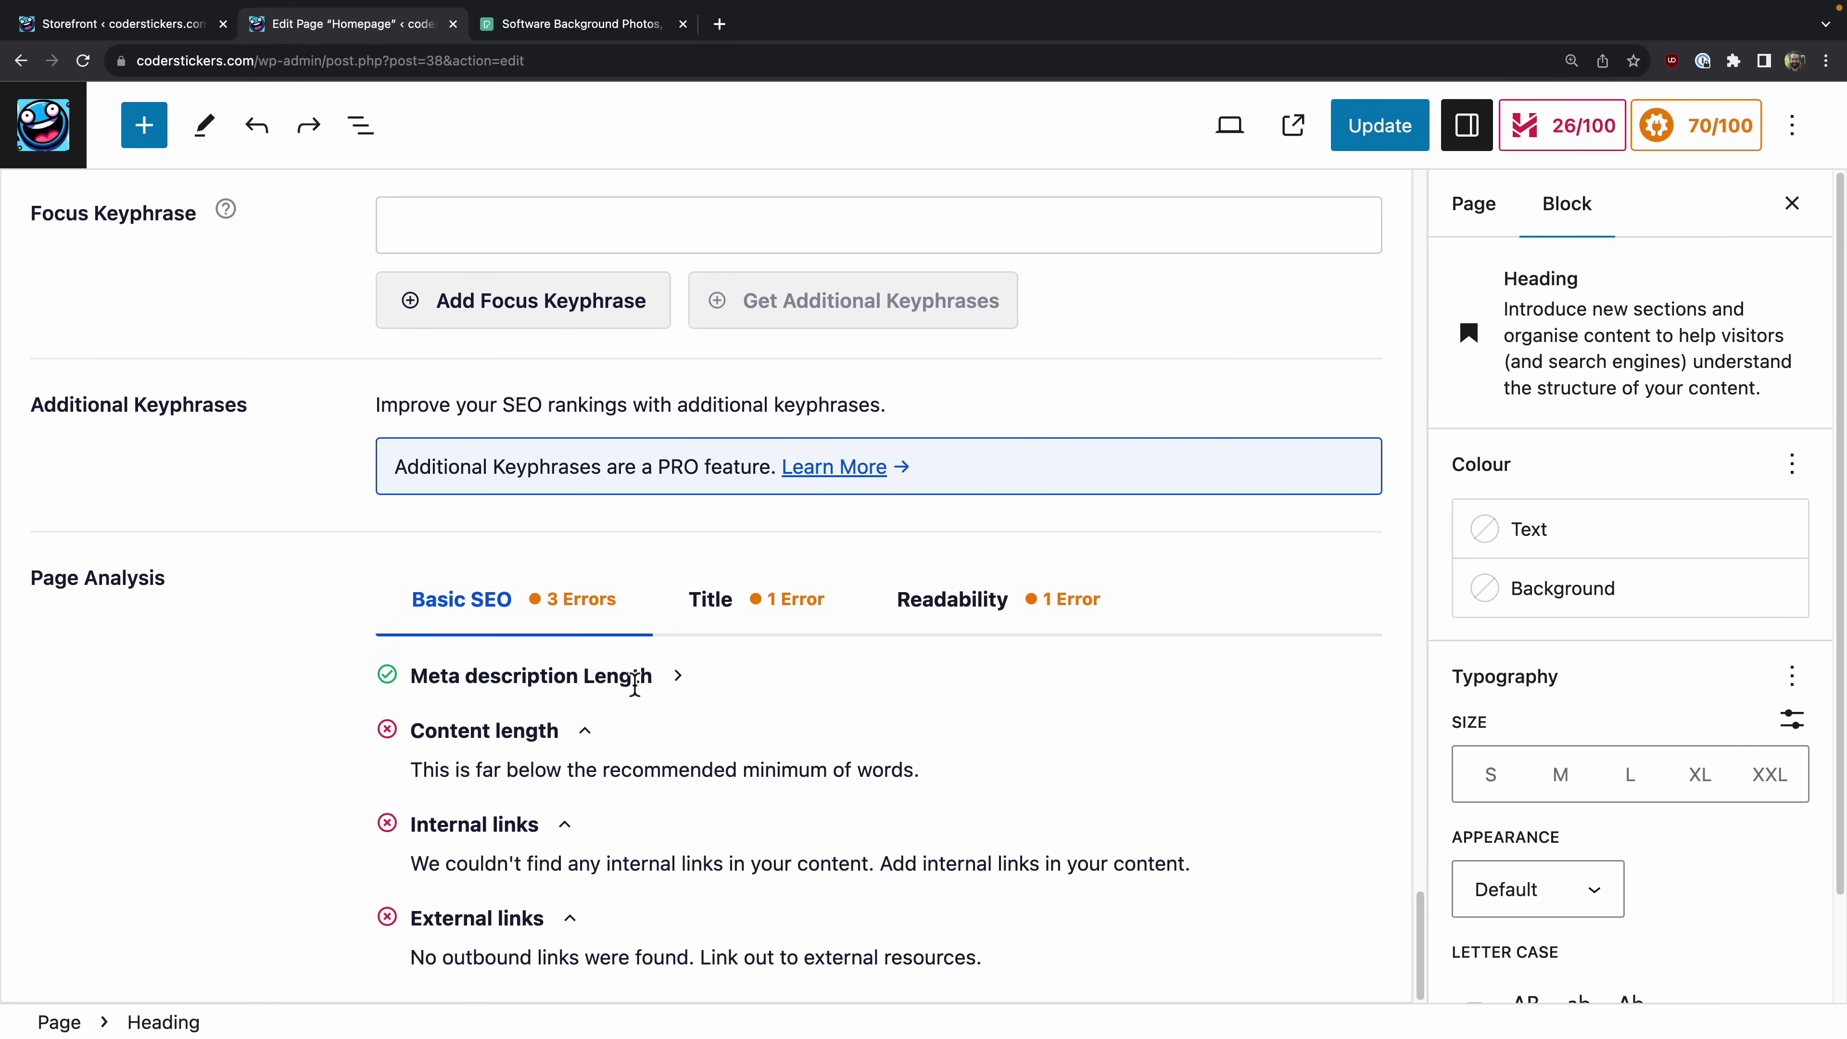
click(733, 610)
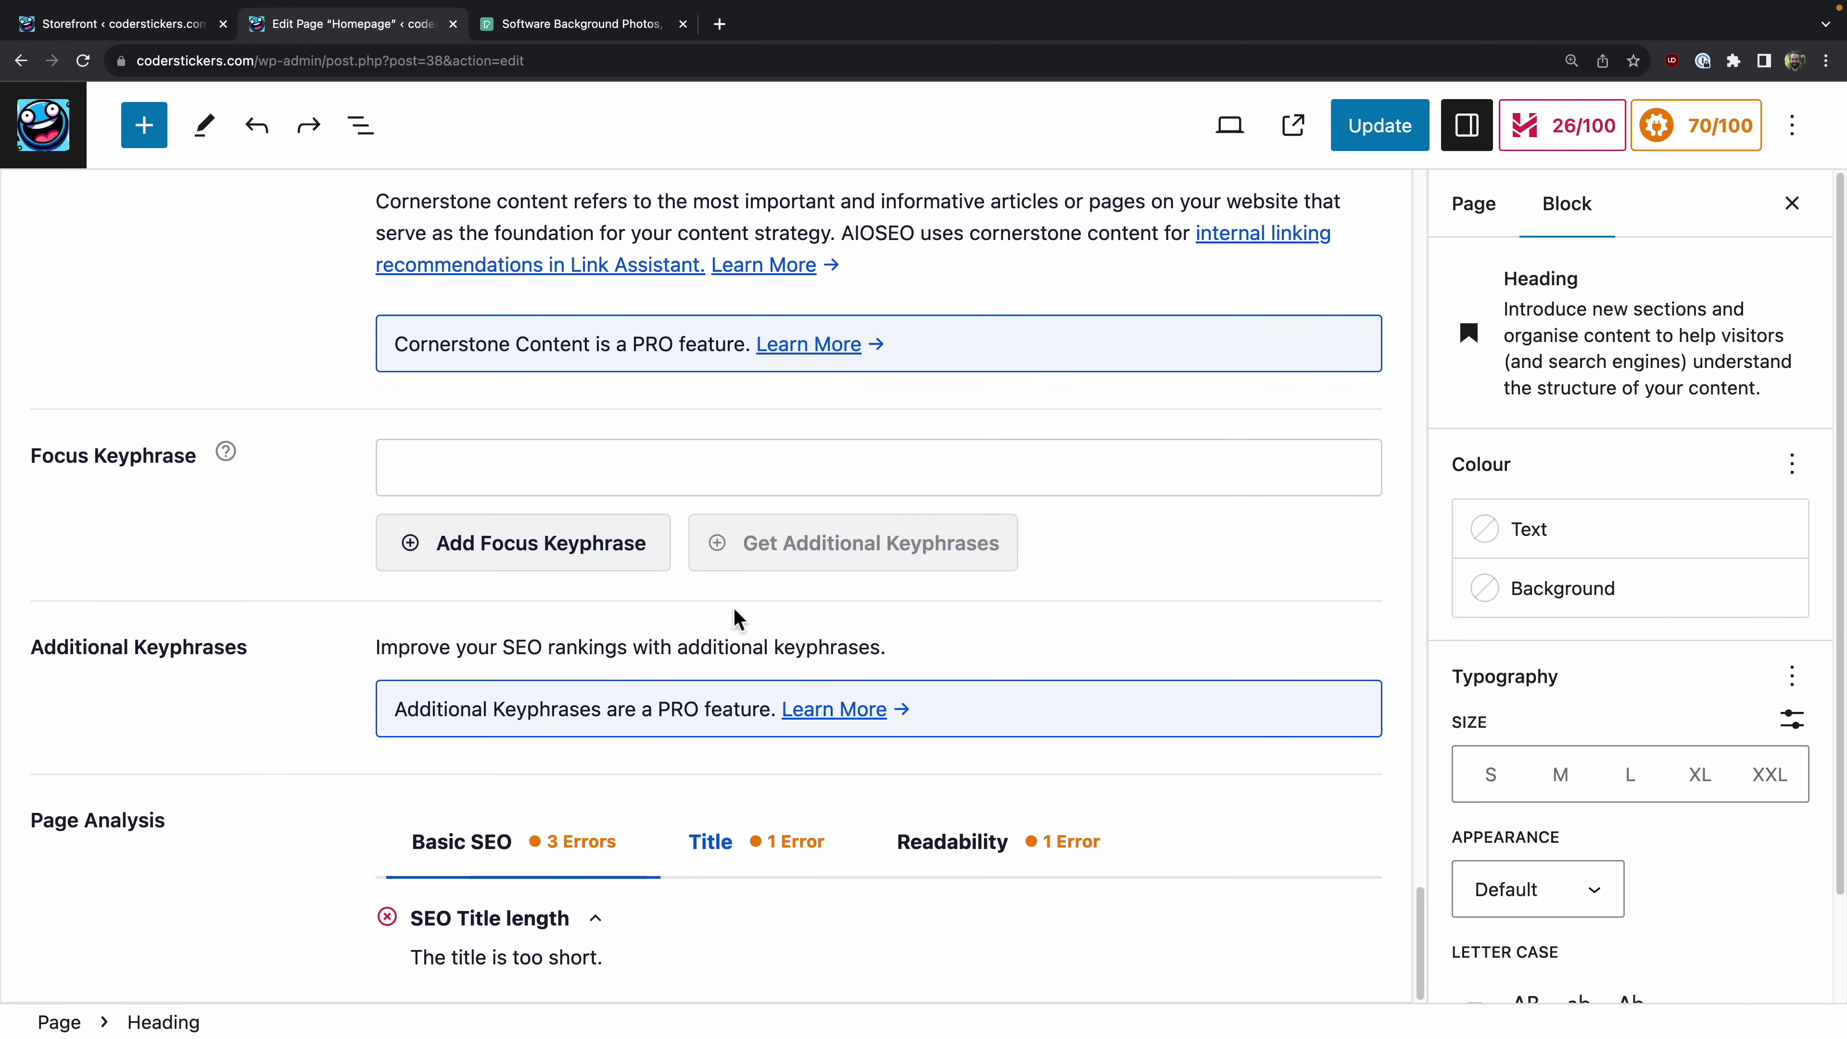
click(1000, 858)
scroll(848, 644, down, 2)
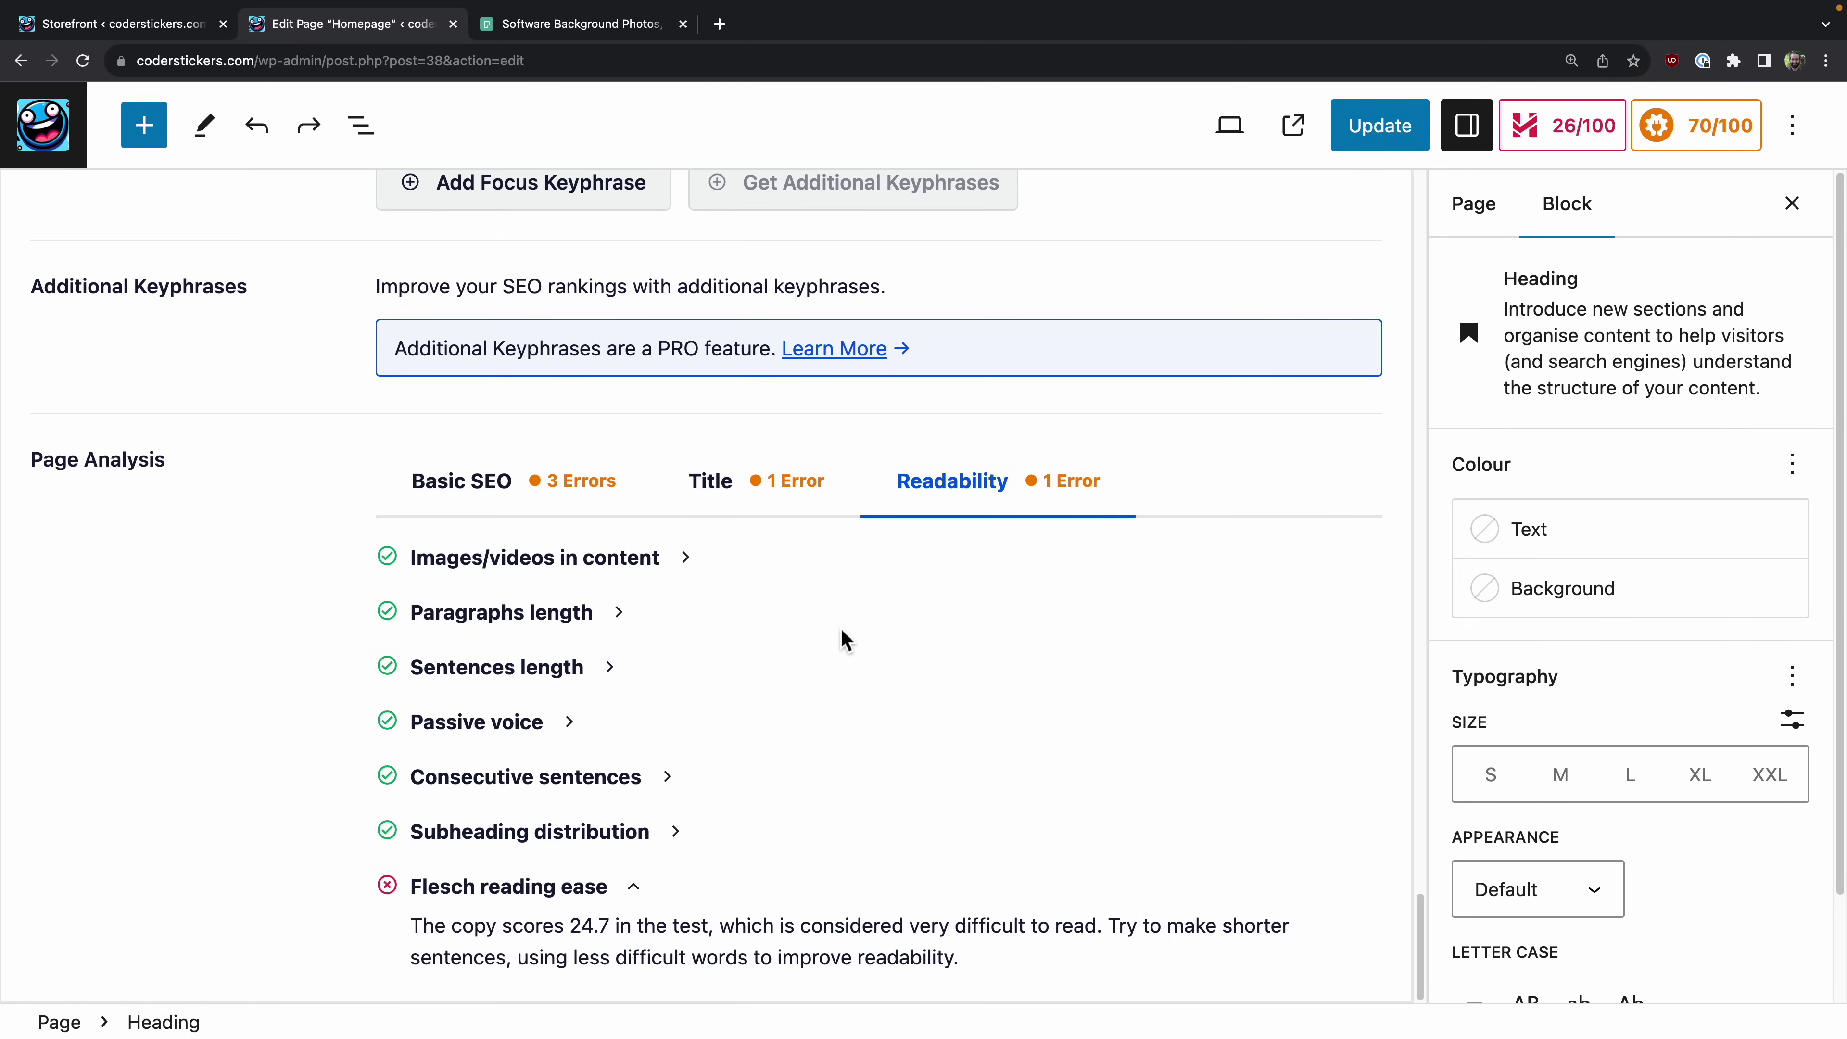
scroll(840, 626, up, 20)
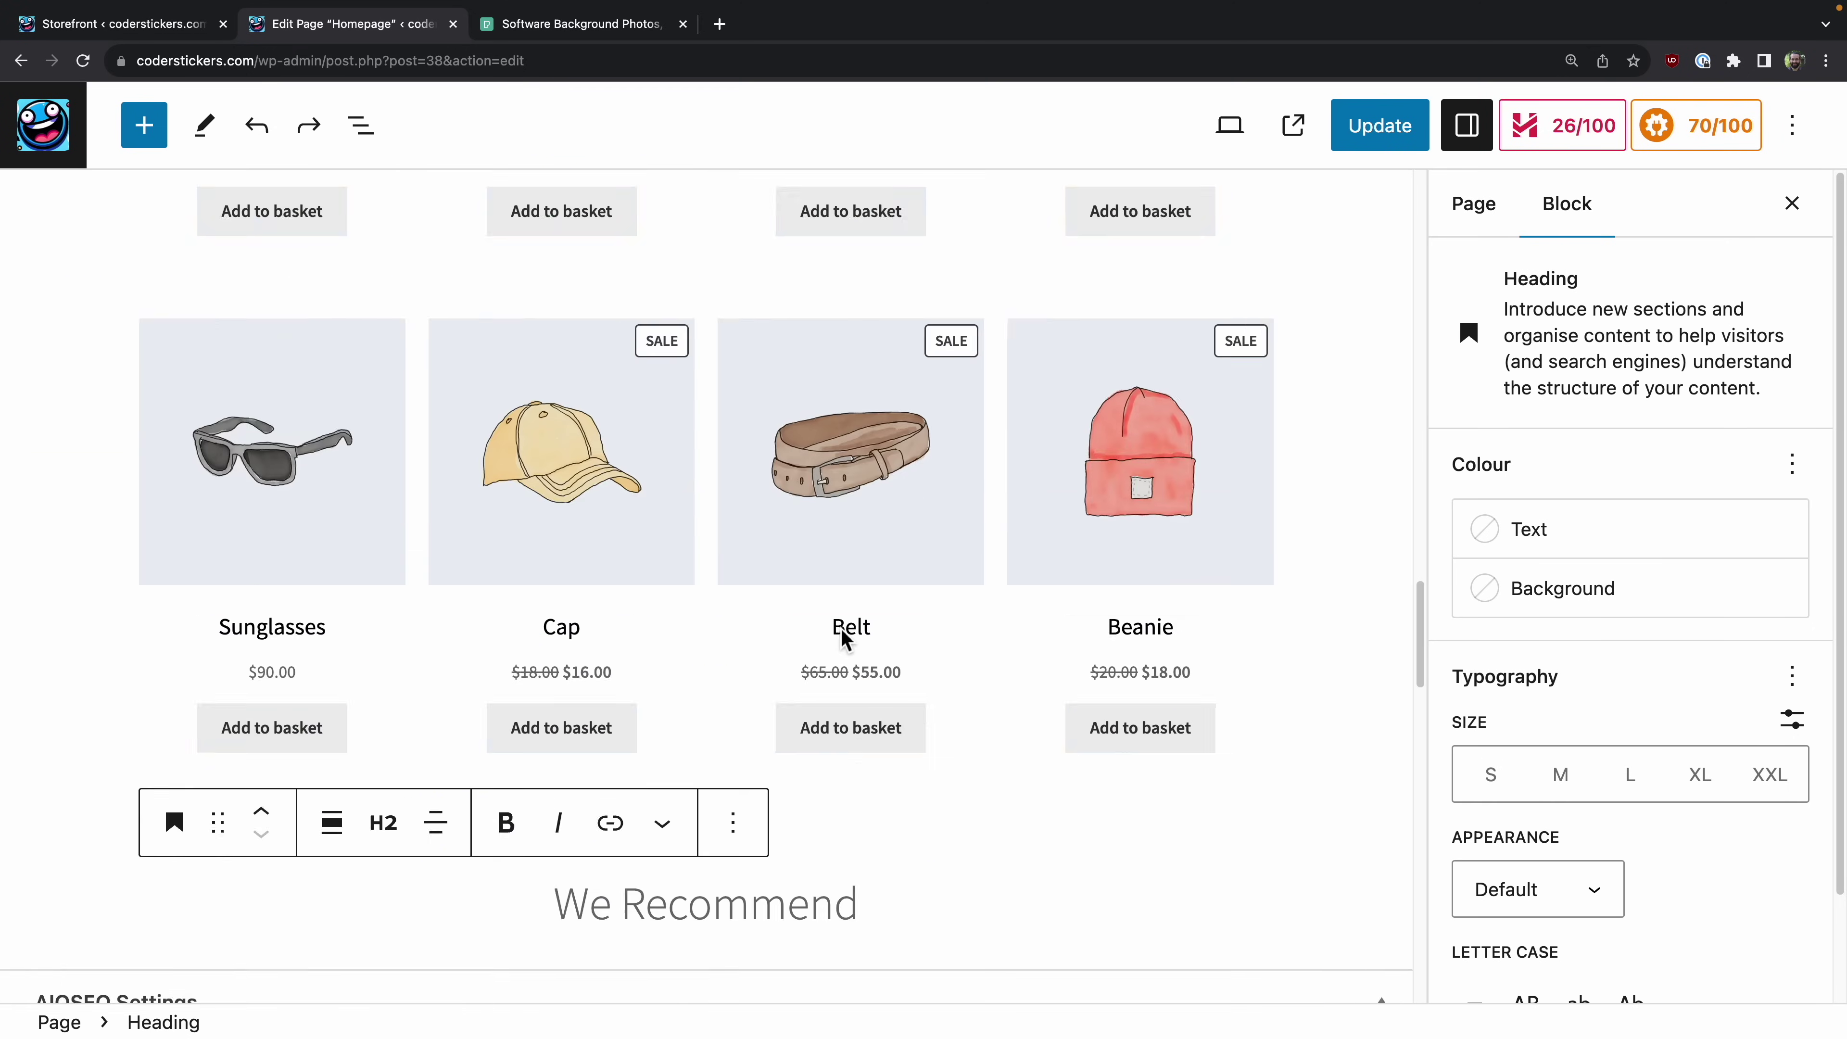
scroll(251, 214, up, 5)
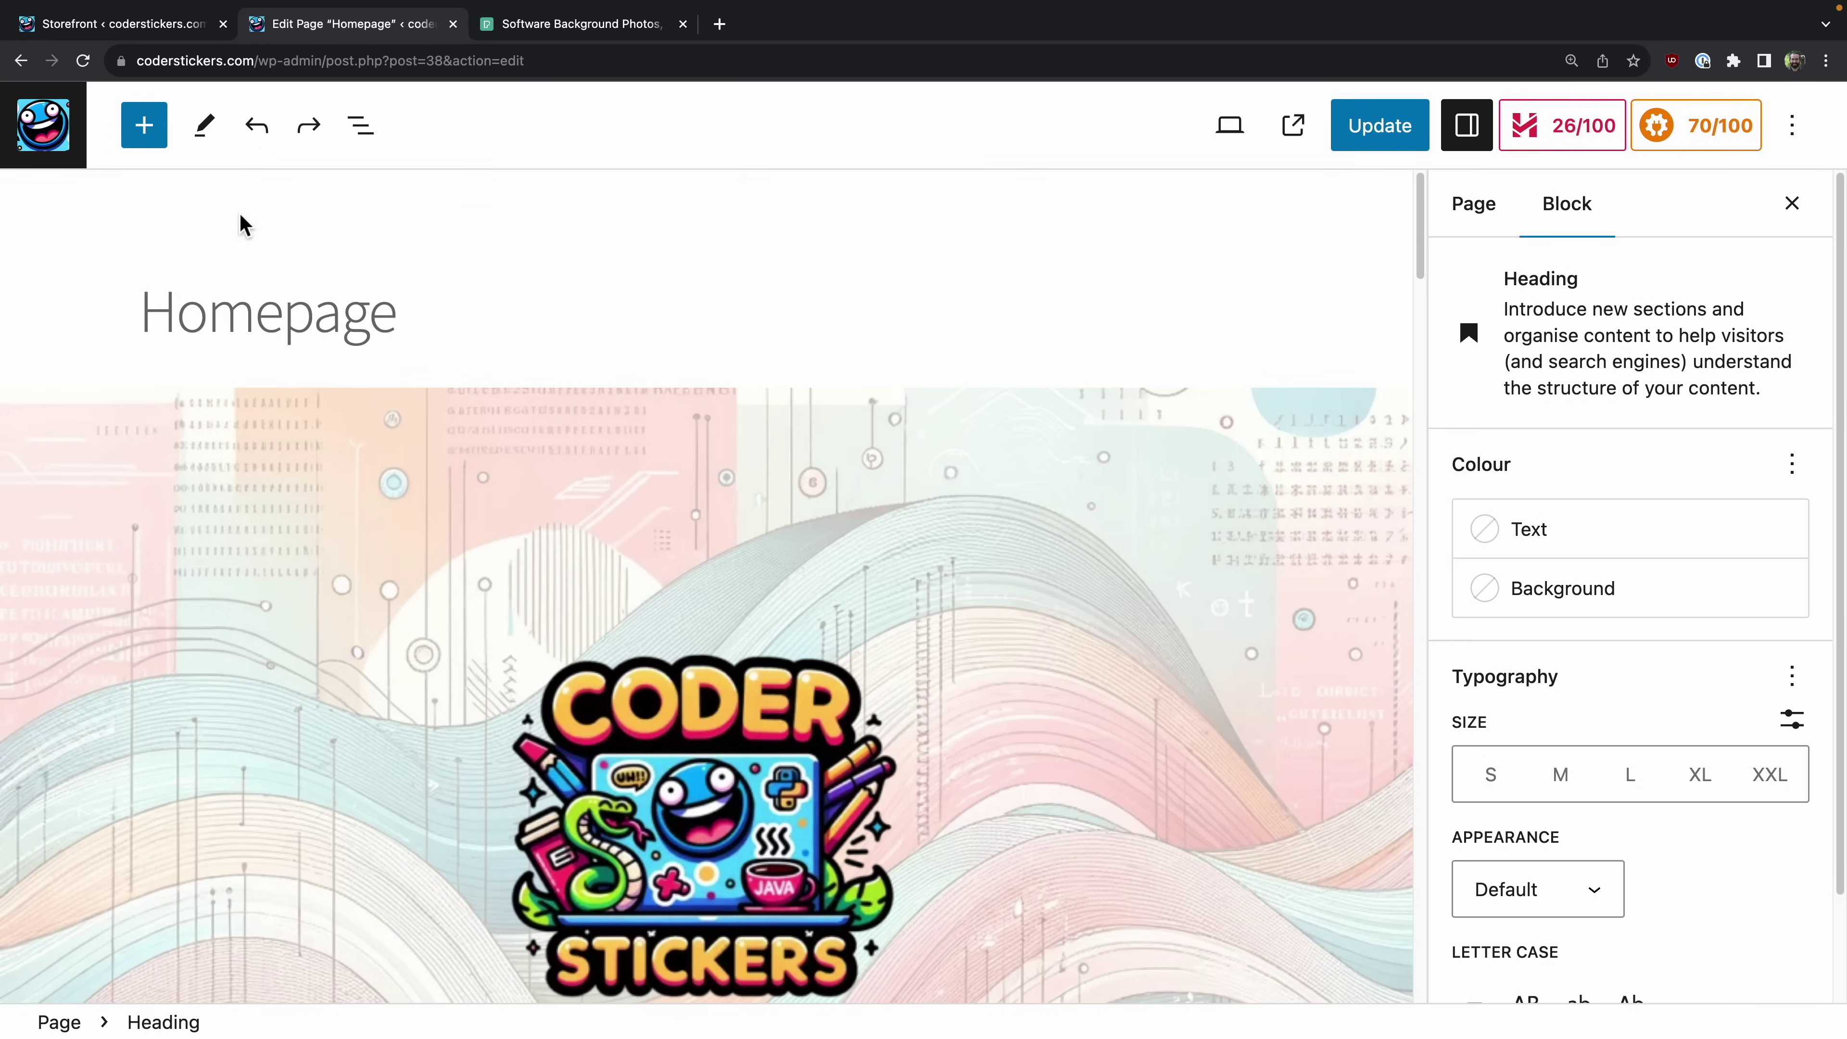
click(1389, 131)
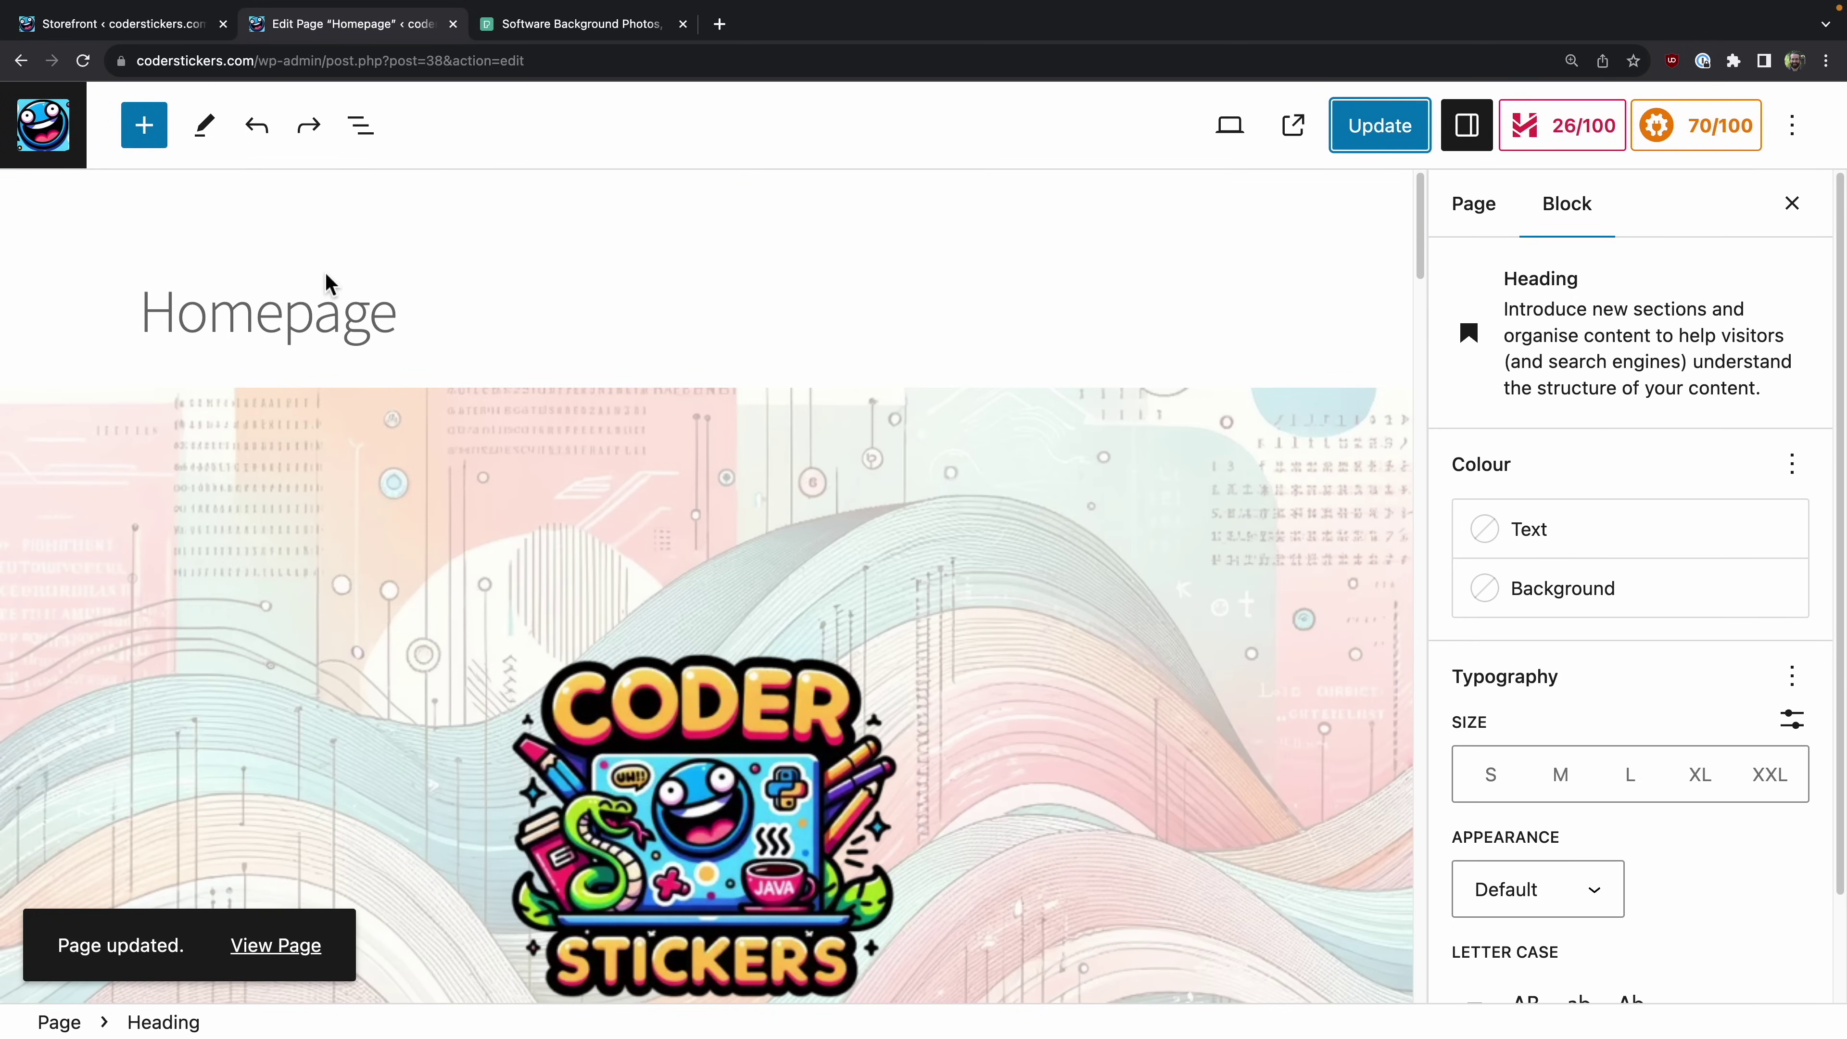
Step: Open the live homepage from the 'Page updated' notice and scroll through it
click(310, 944)
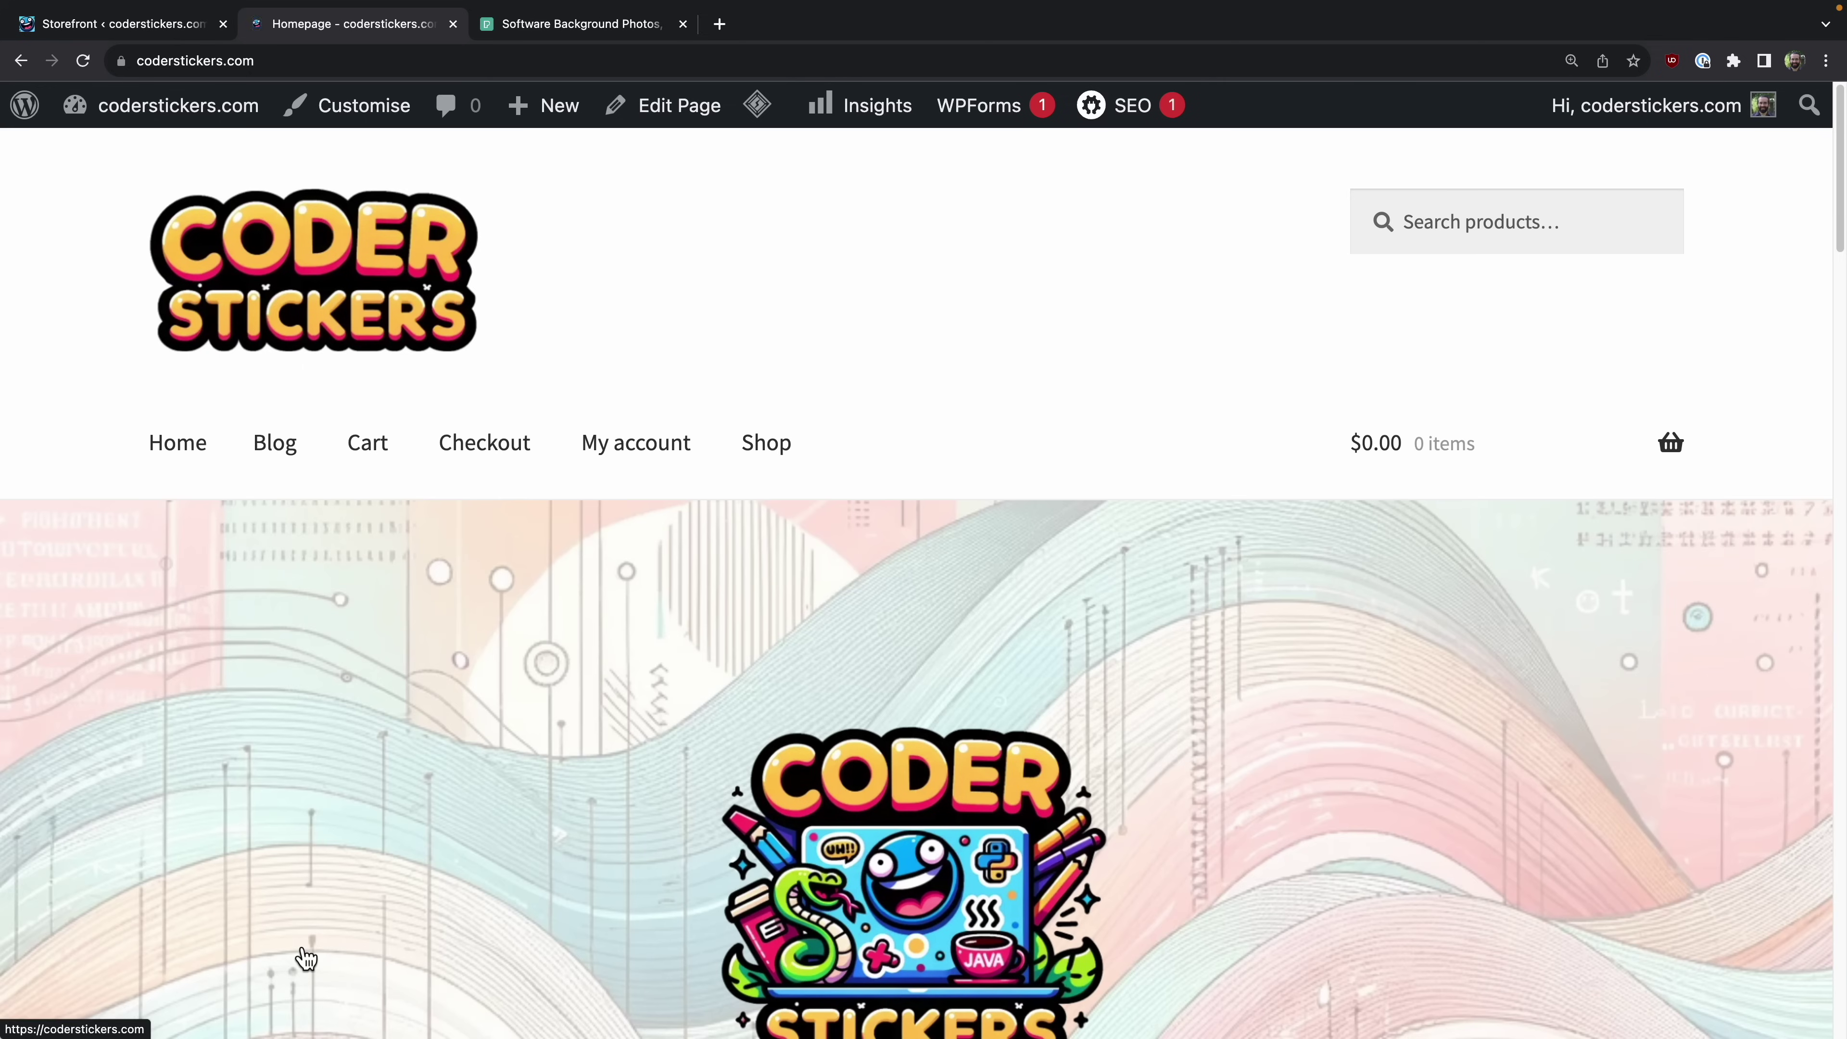
scroll(871, 382, down, 10)
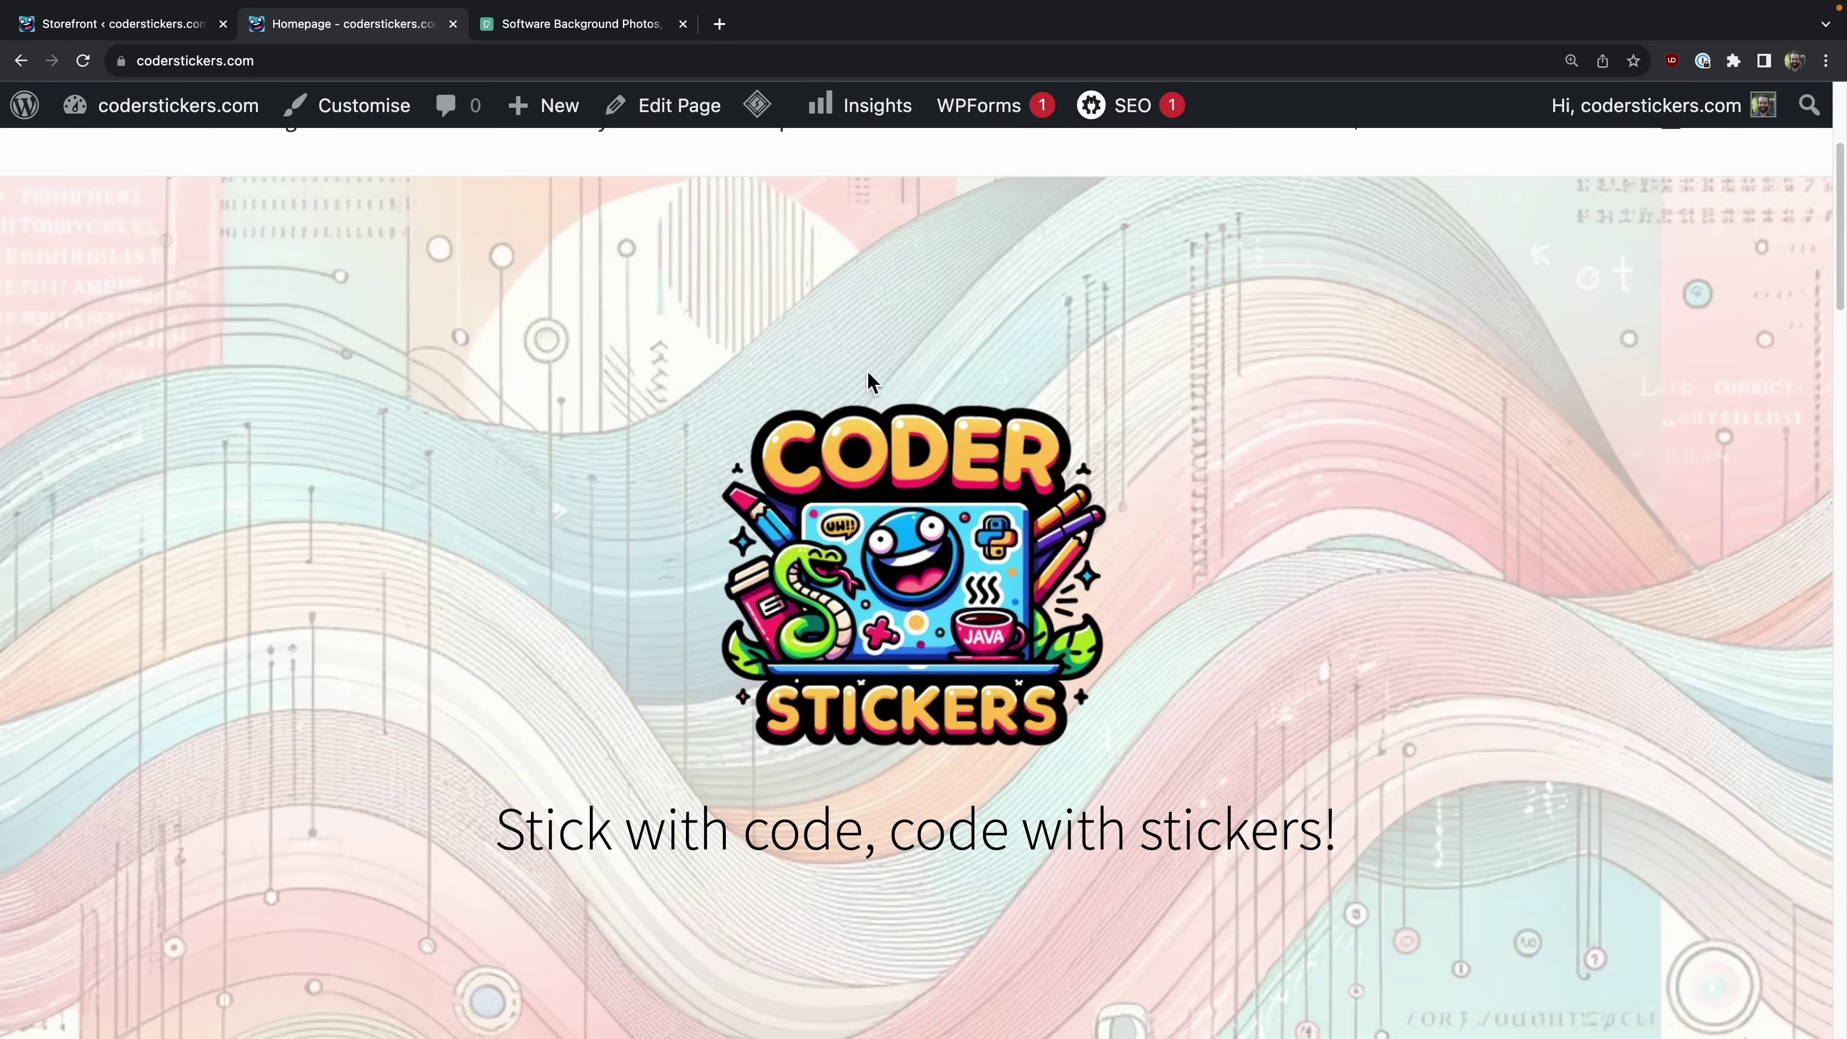
scroll(871, 382, down, 10)
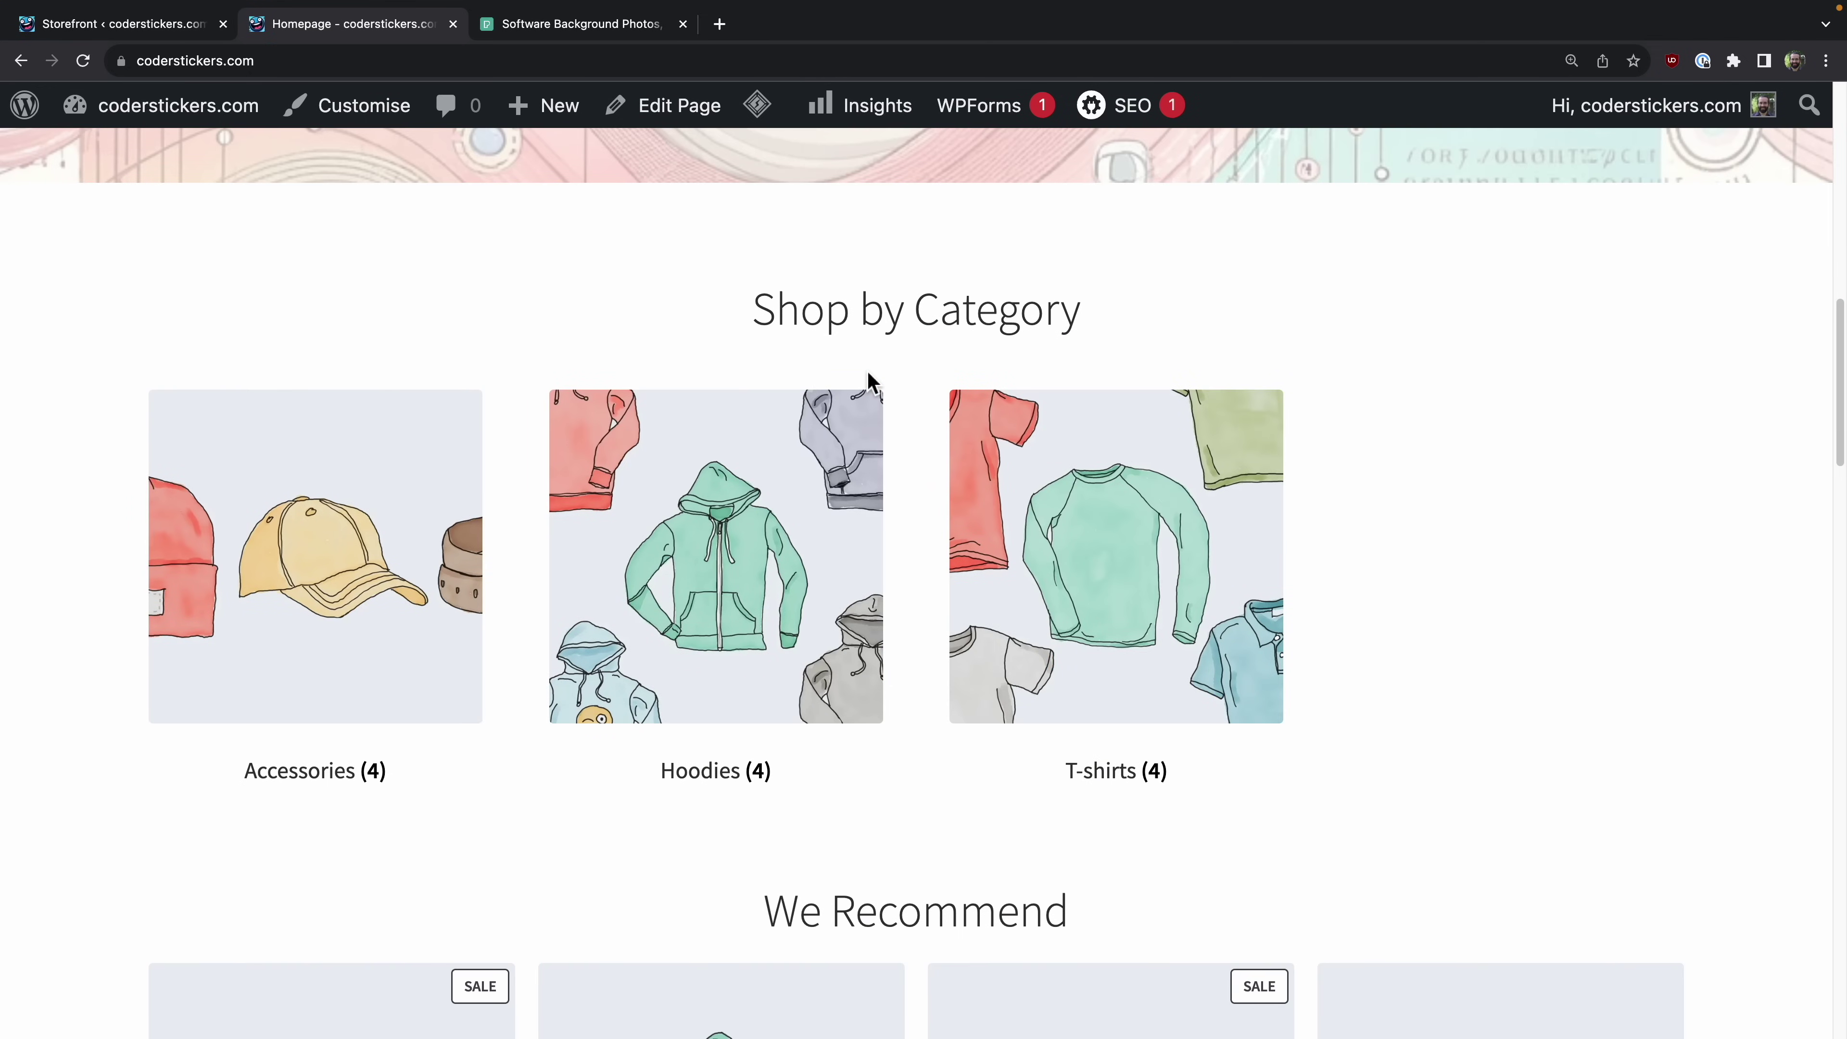
scroll(870, 382, down, 10)
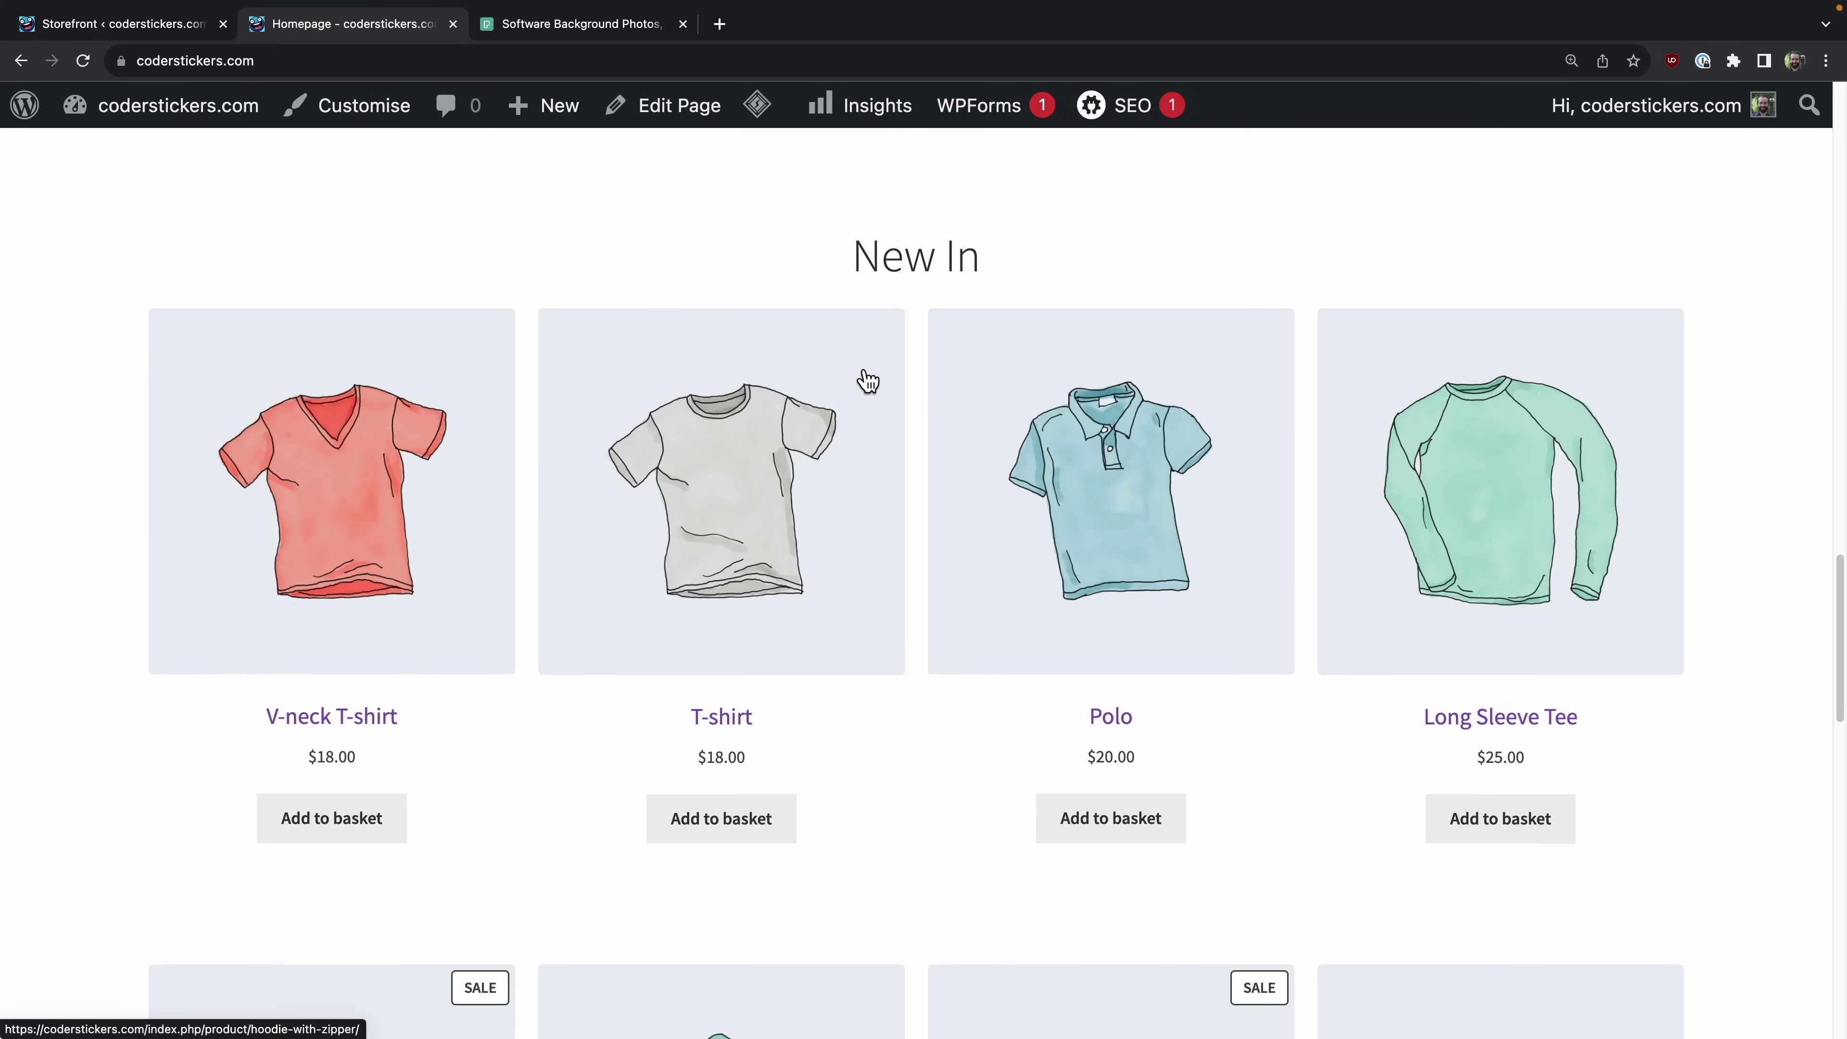
scroll(868, 381, down, 5)
scroll(871, 380, up, 20)
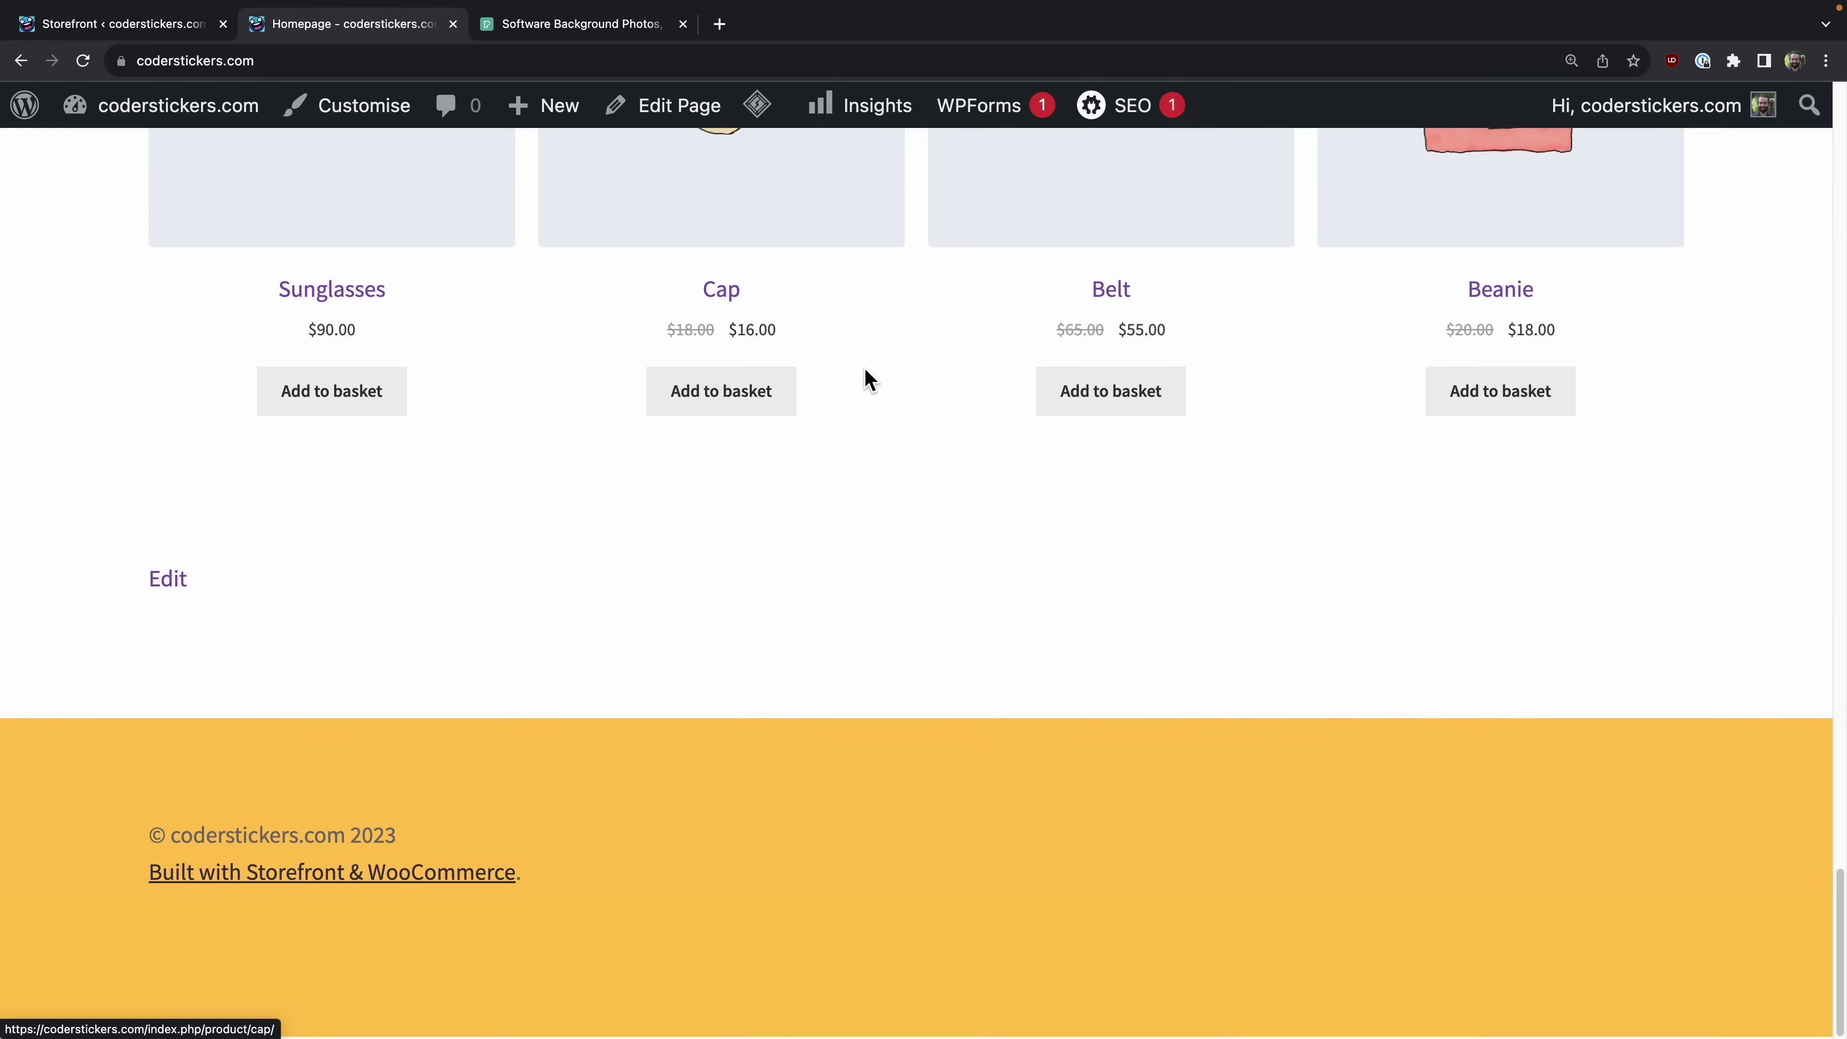
scroll(872, 422, down, 1)
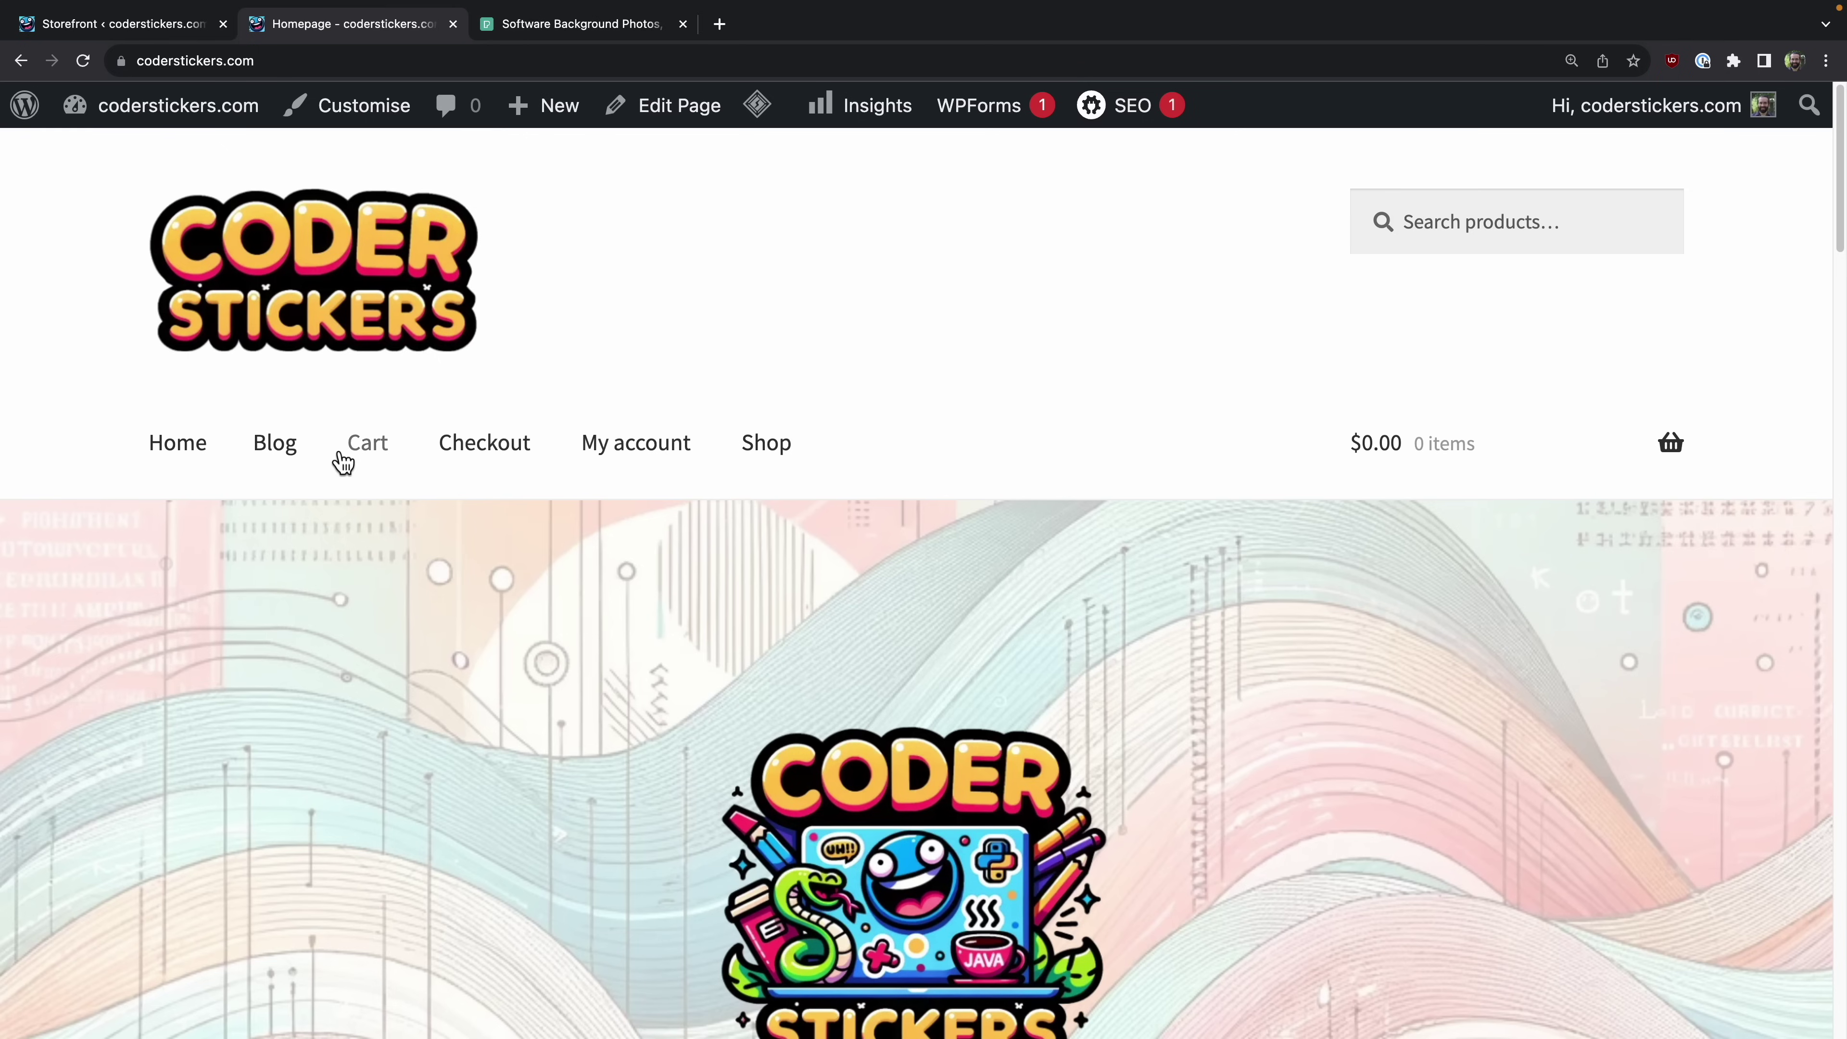
Step: Go to the Blog page and browse the developer-themed stickers post
click(284, 454)
scroll(597, 565, down, 10)
scroll(598, 565, up, 7)
scroll(597, 565, down, 12)
scroll(597, 565, down, 5)
scroll(602, 565, up, 20)
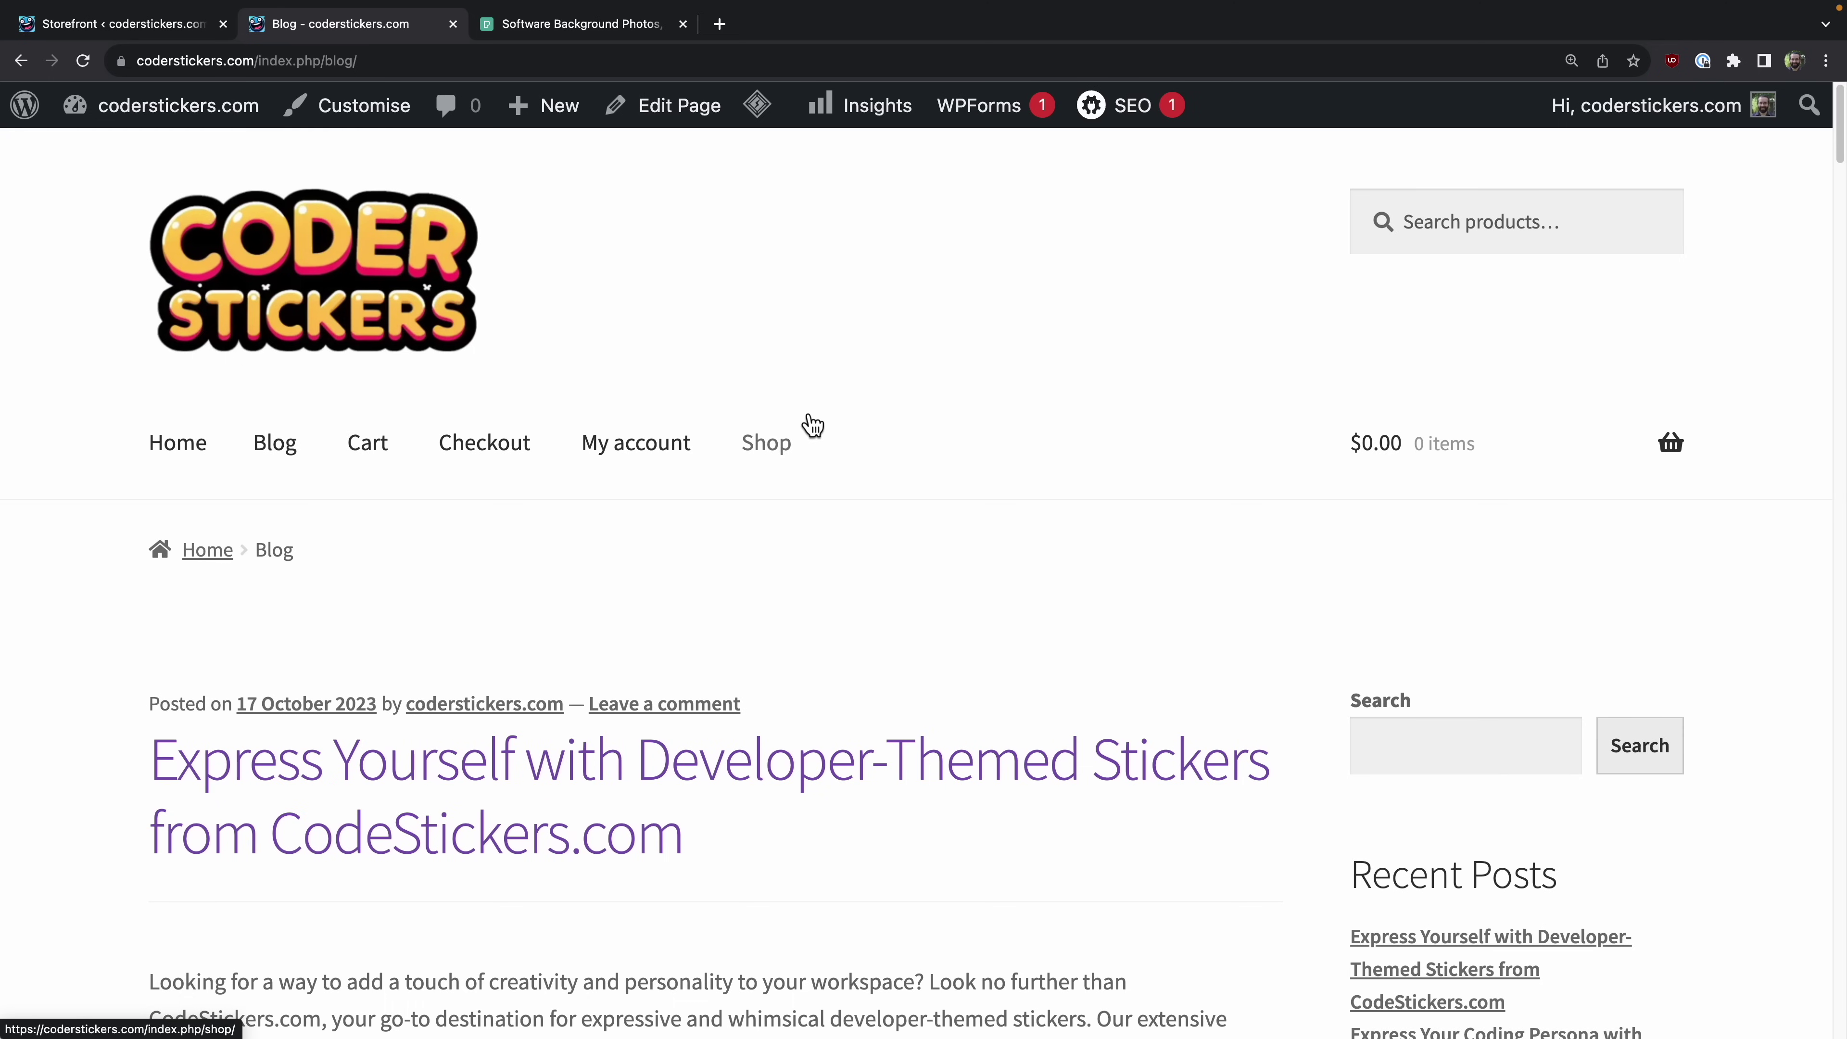
scroll(540, 667, down, 1)
scroll(540, 668, up, 1)
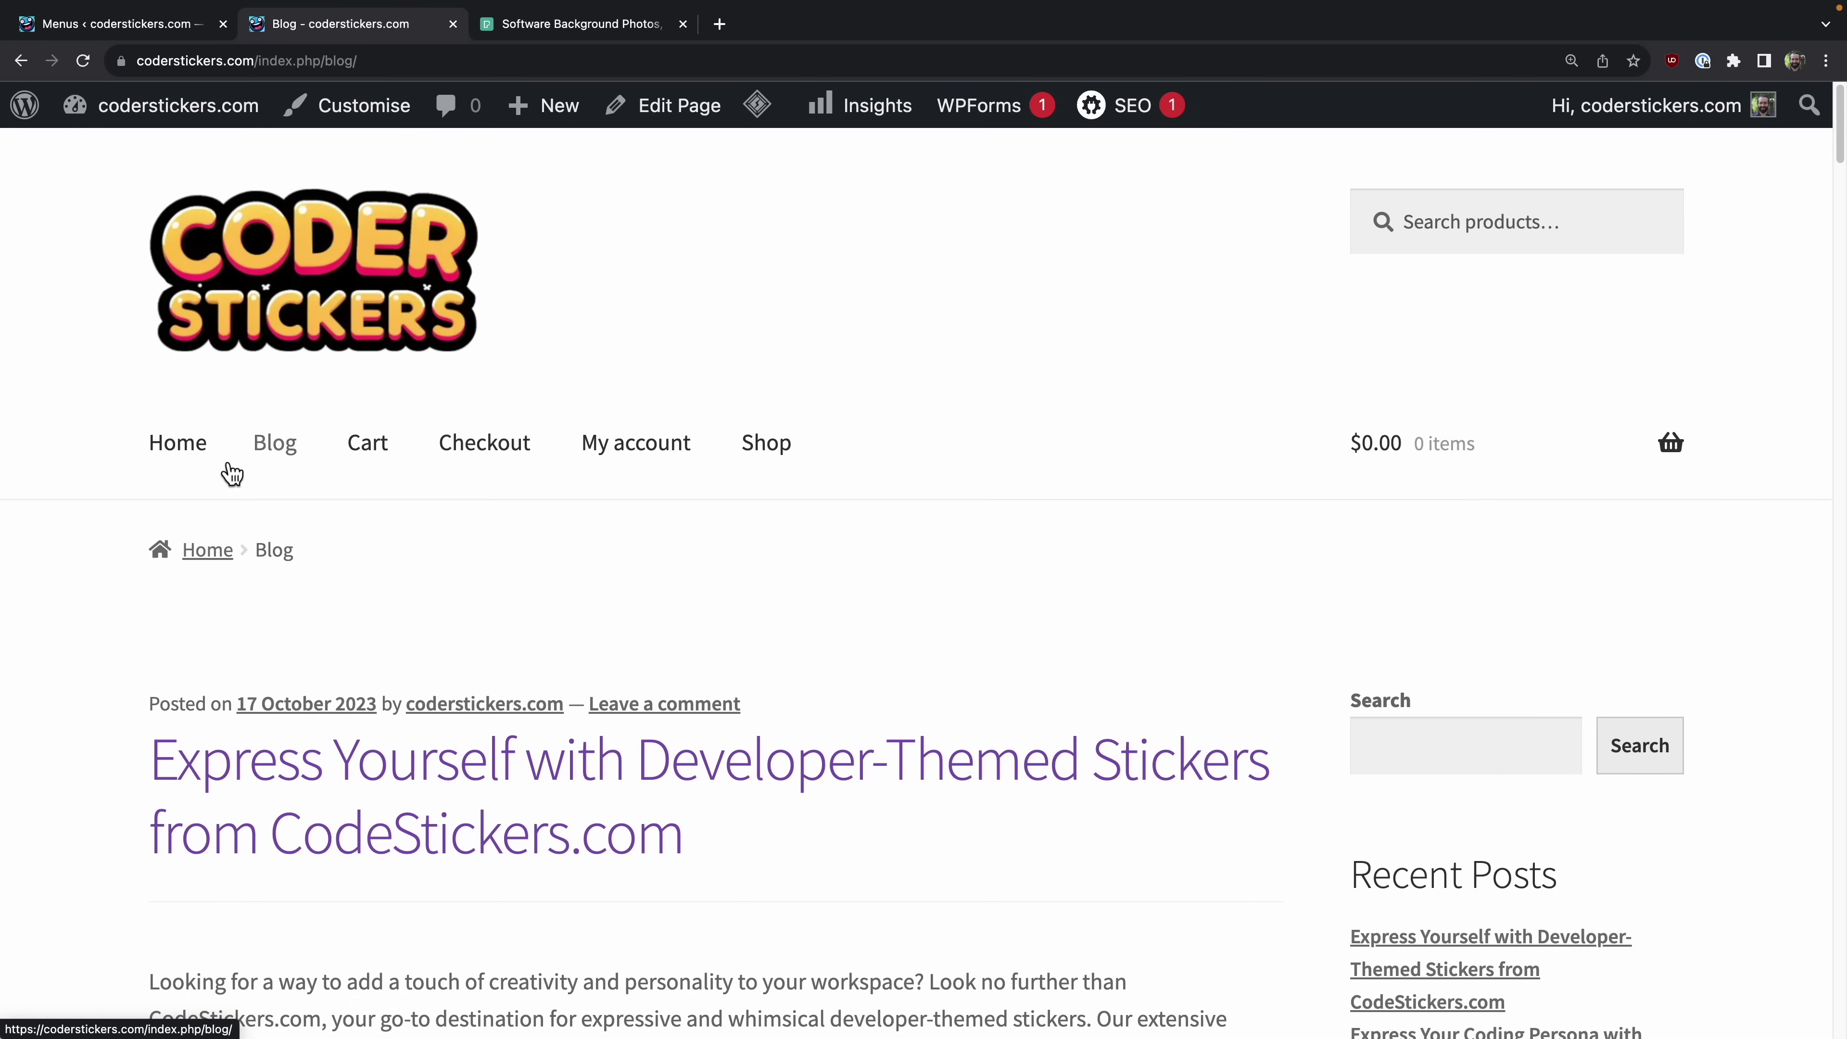
Step: Create a menu named Main assigned to Primary Menu and dismiss the cache notices
click(131, 30)
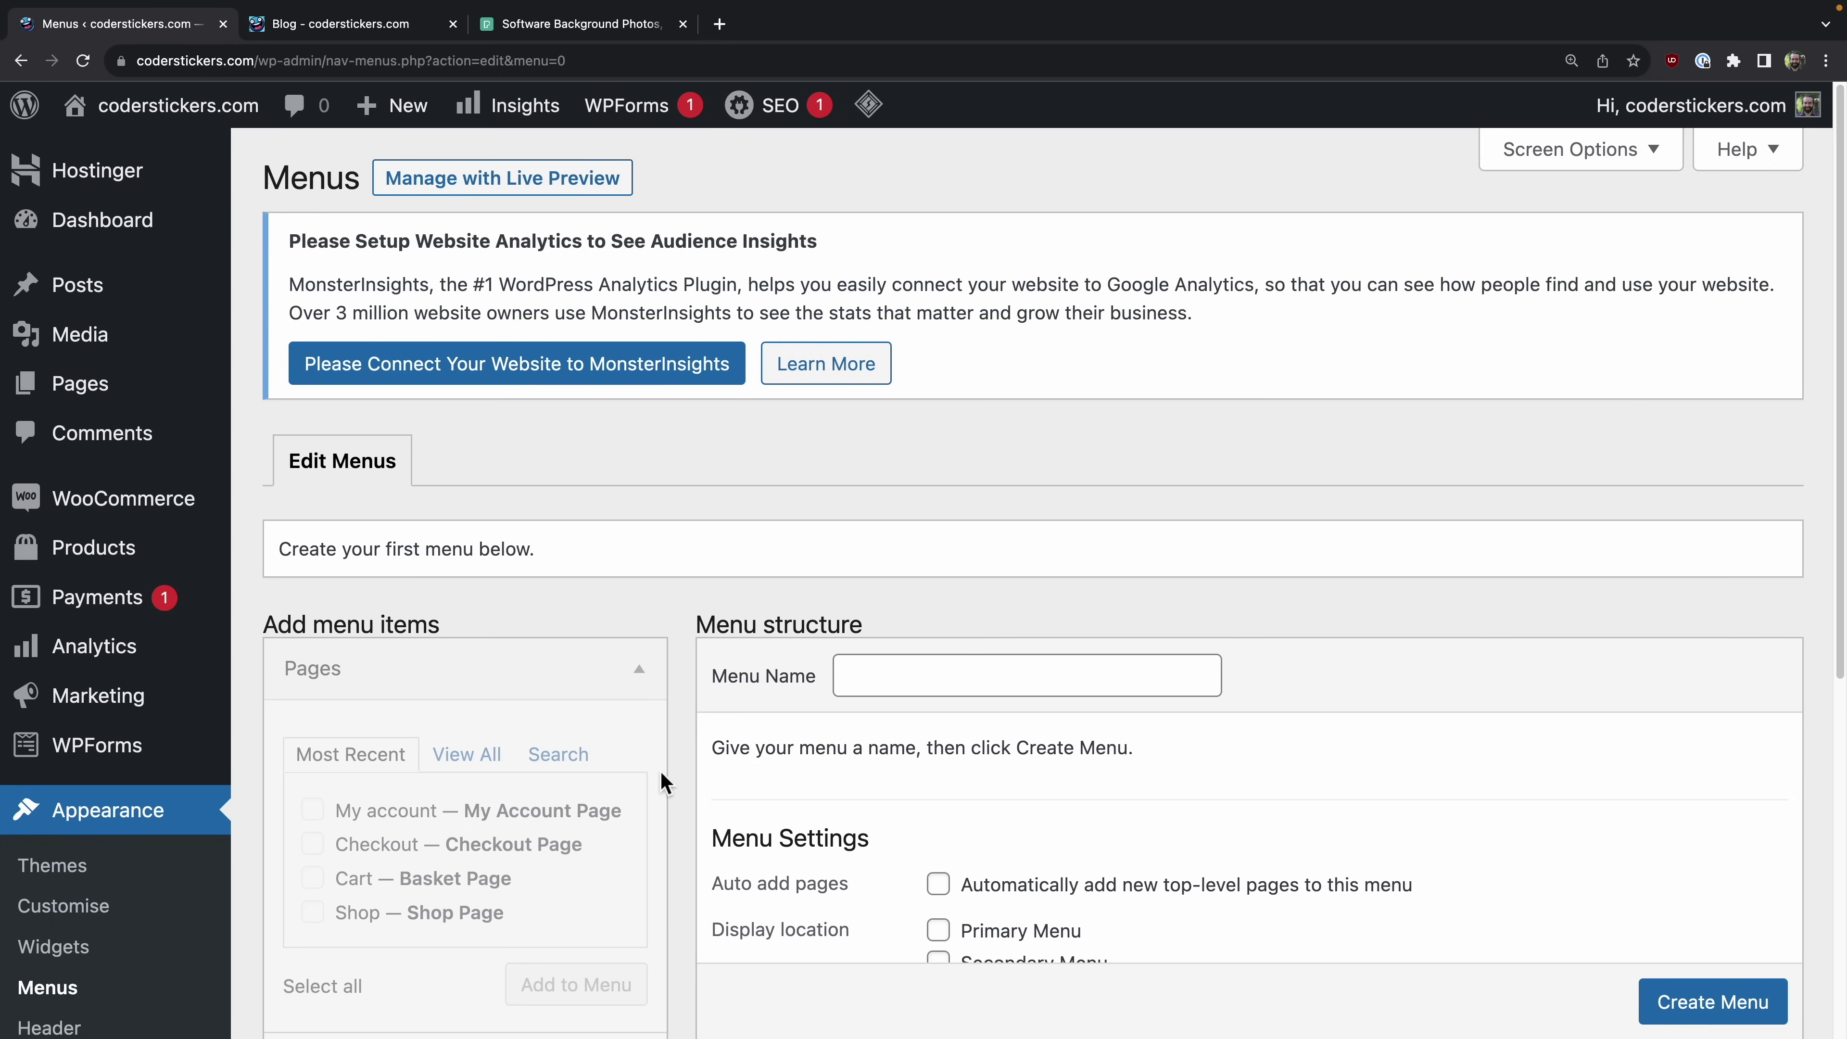
click(912, 690)
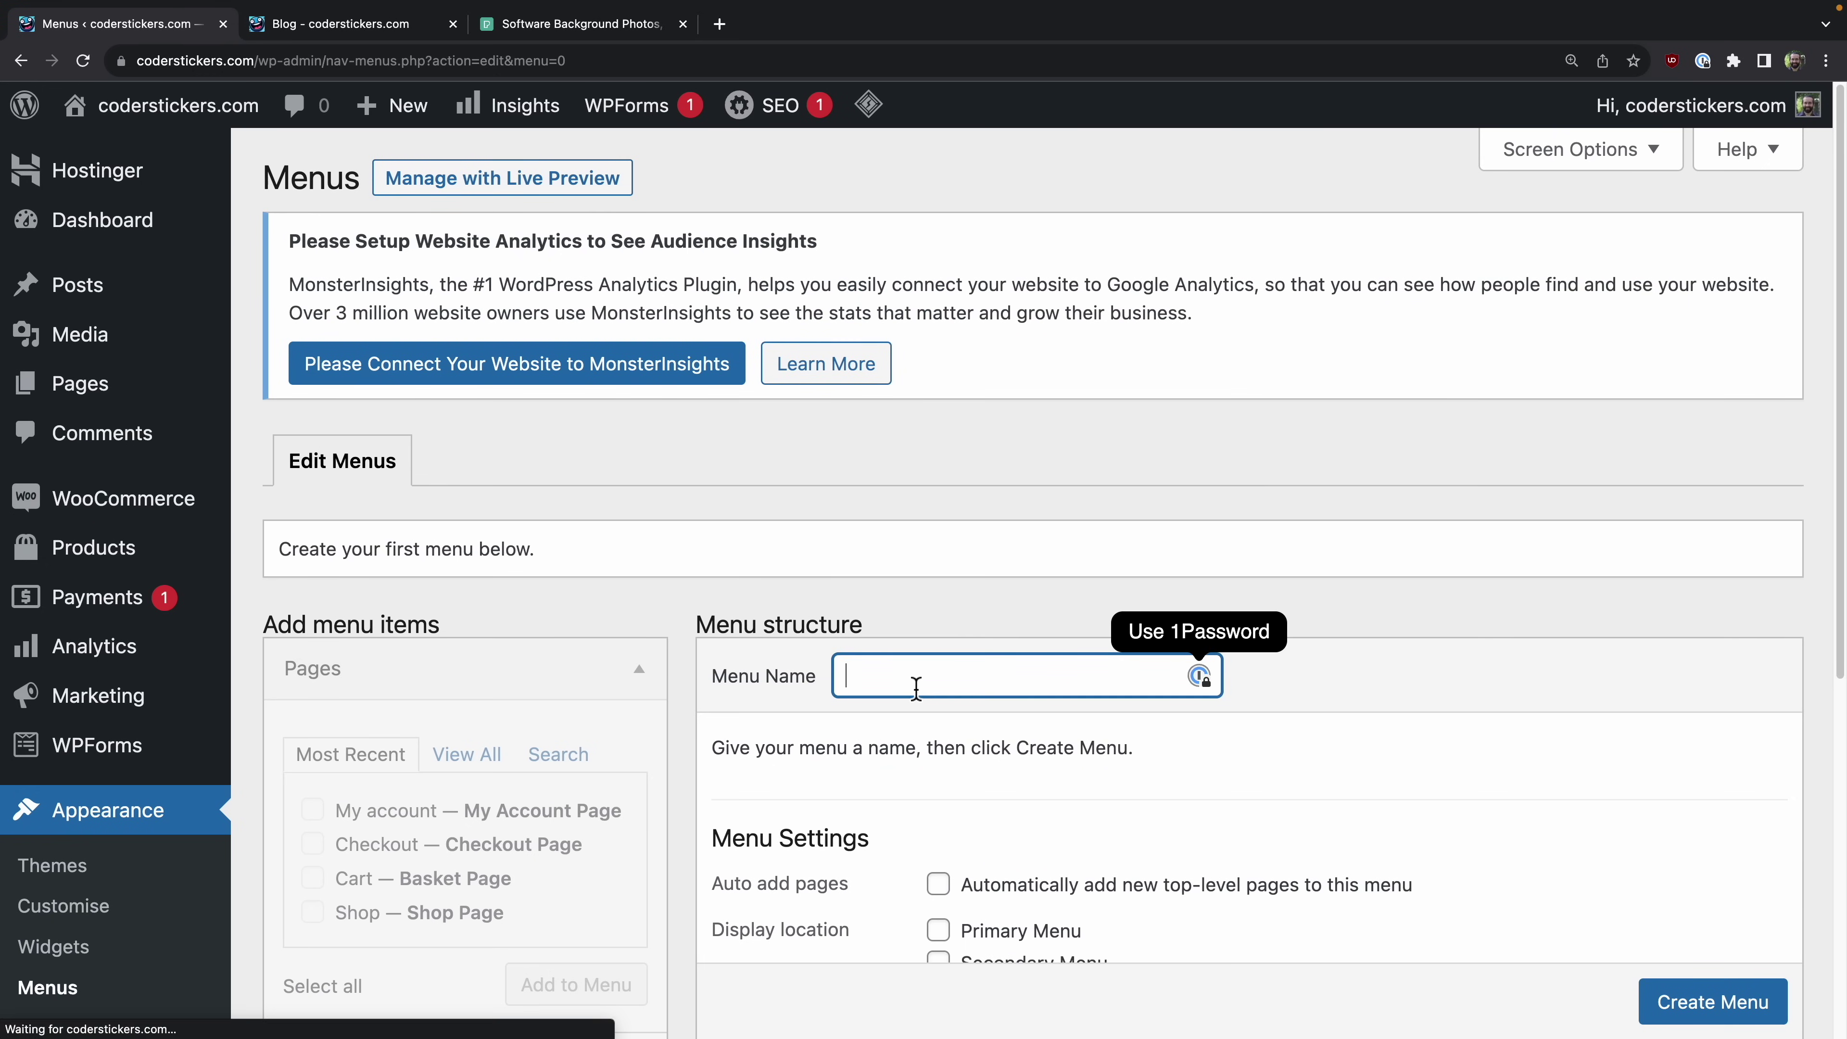
text(Main)
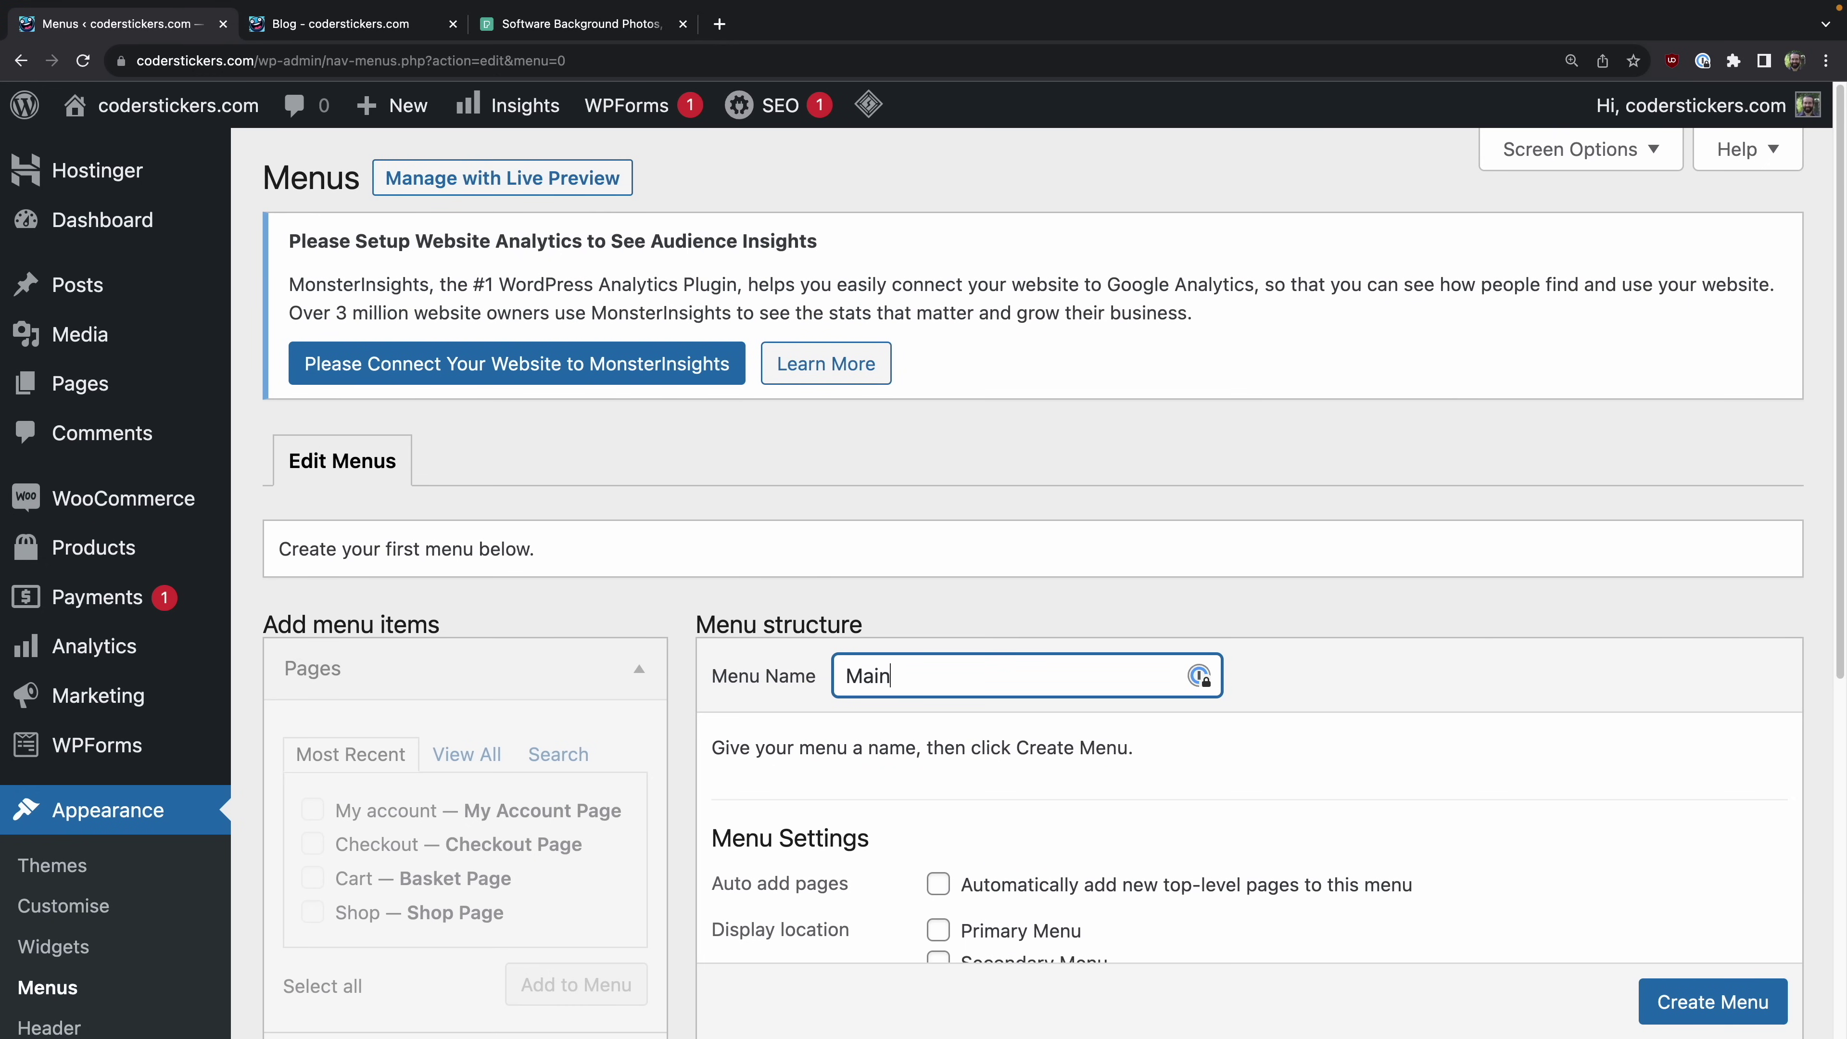
scroll(1039, 560, down, 3)
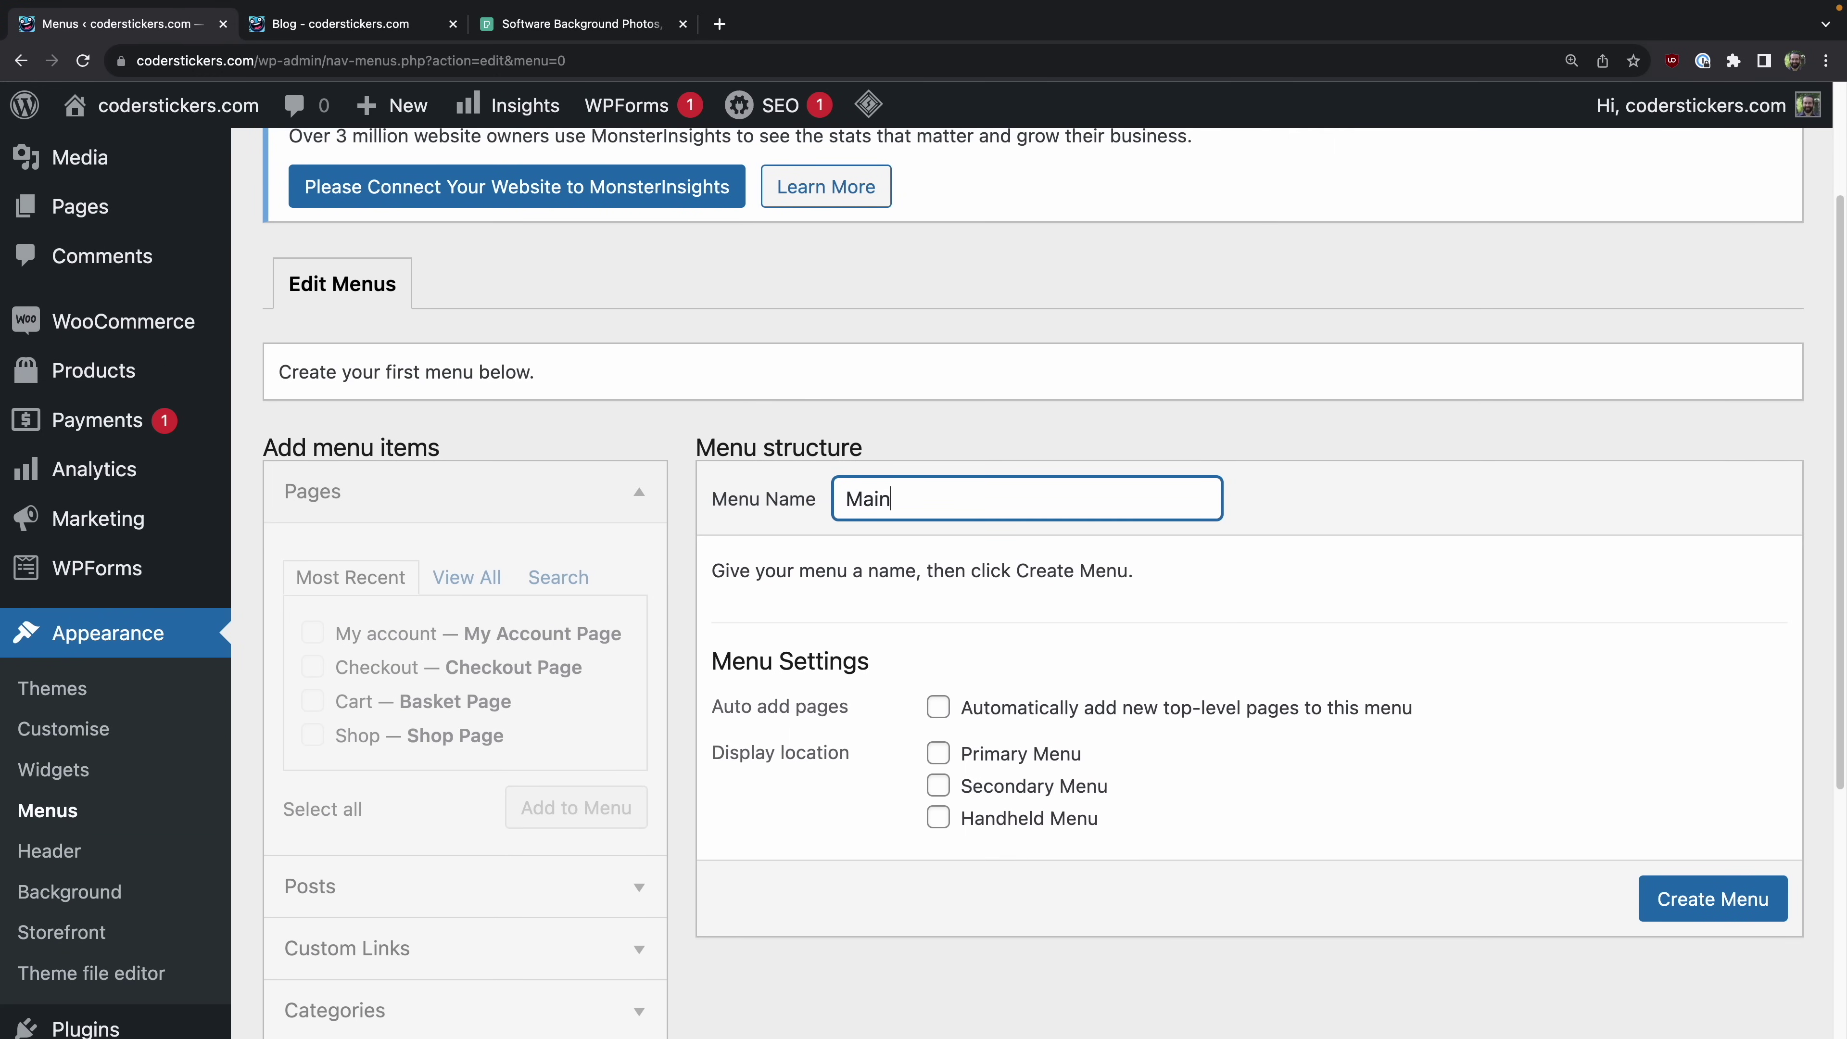
click(938, 722)
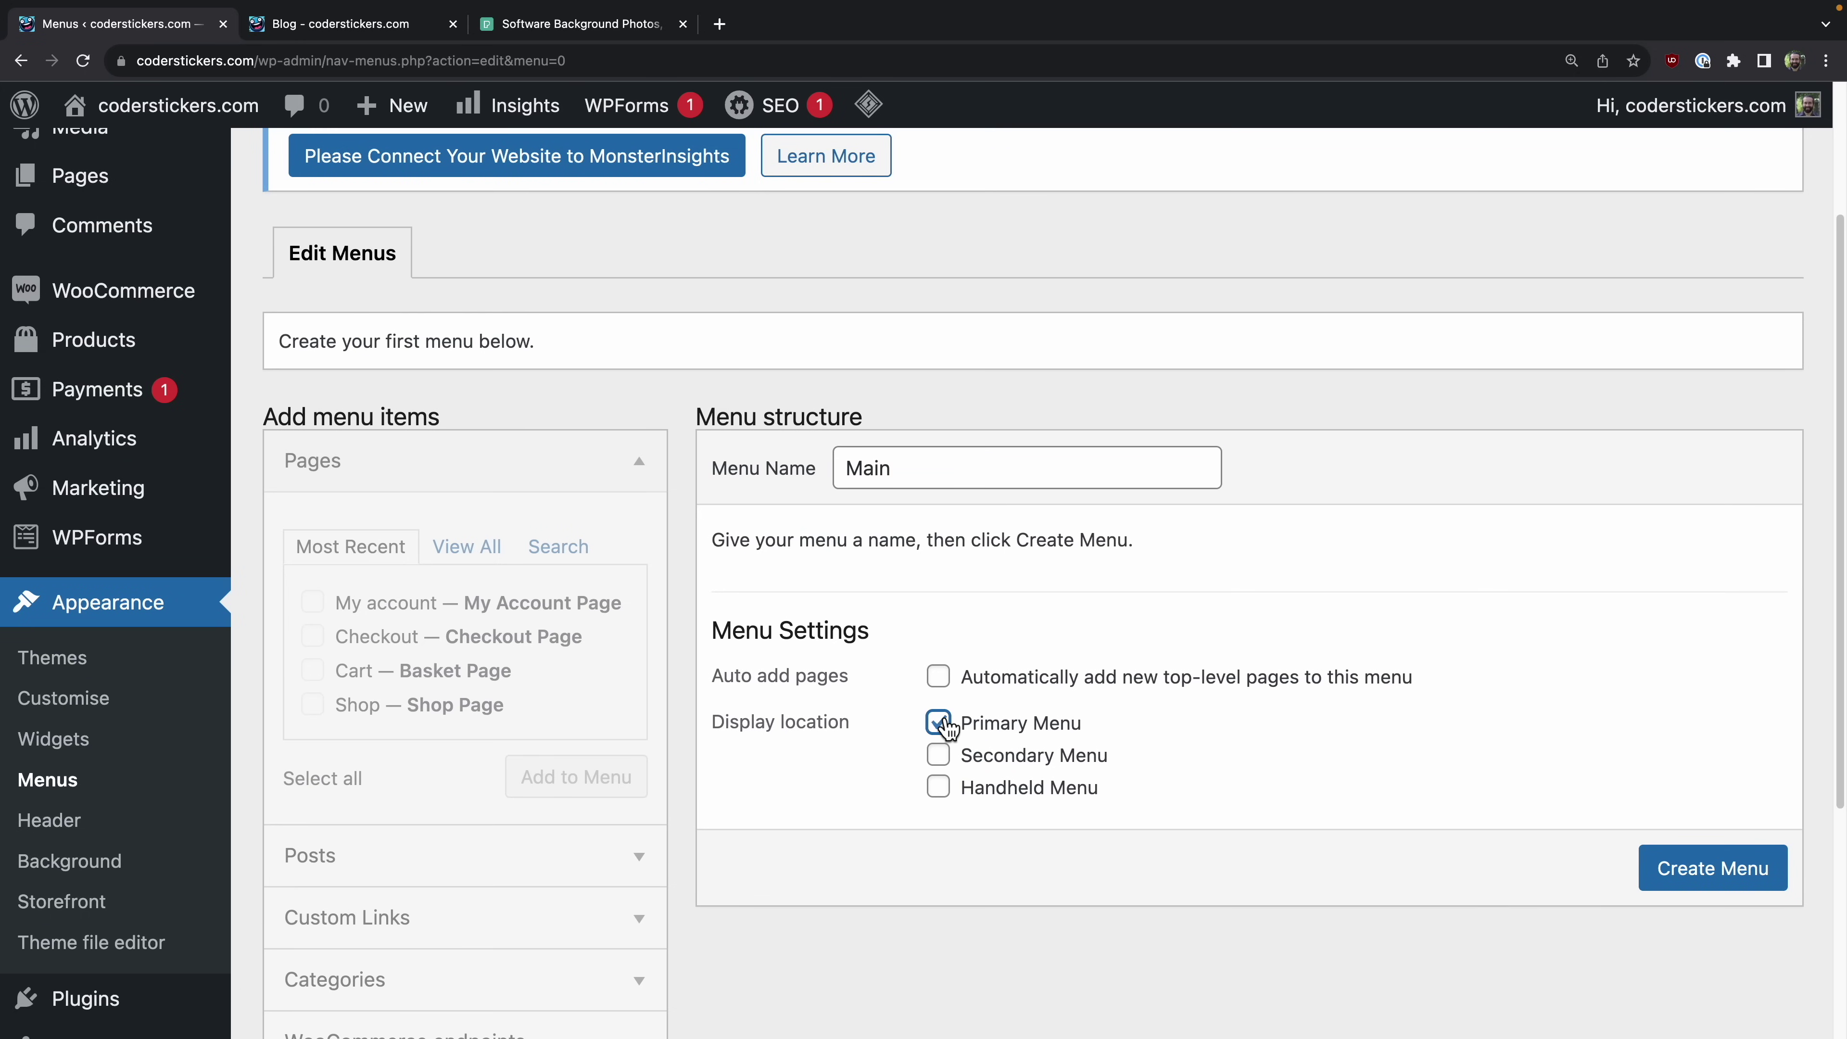
click(1708, 886)
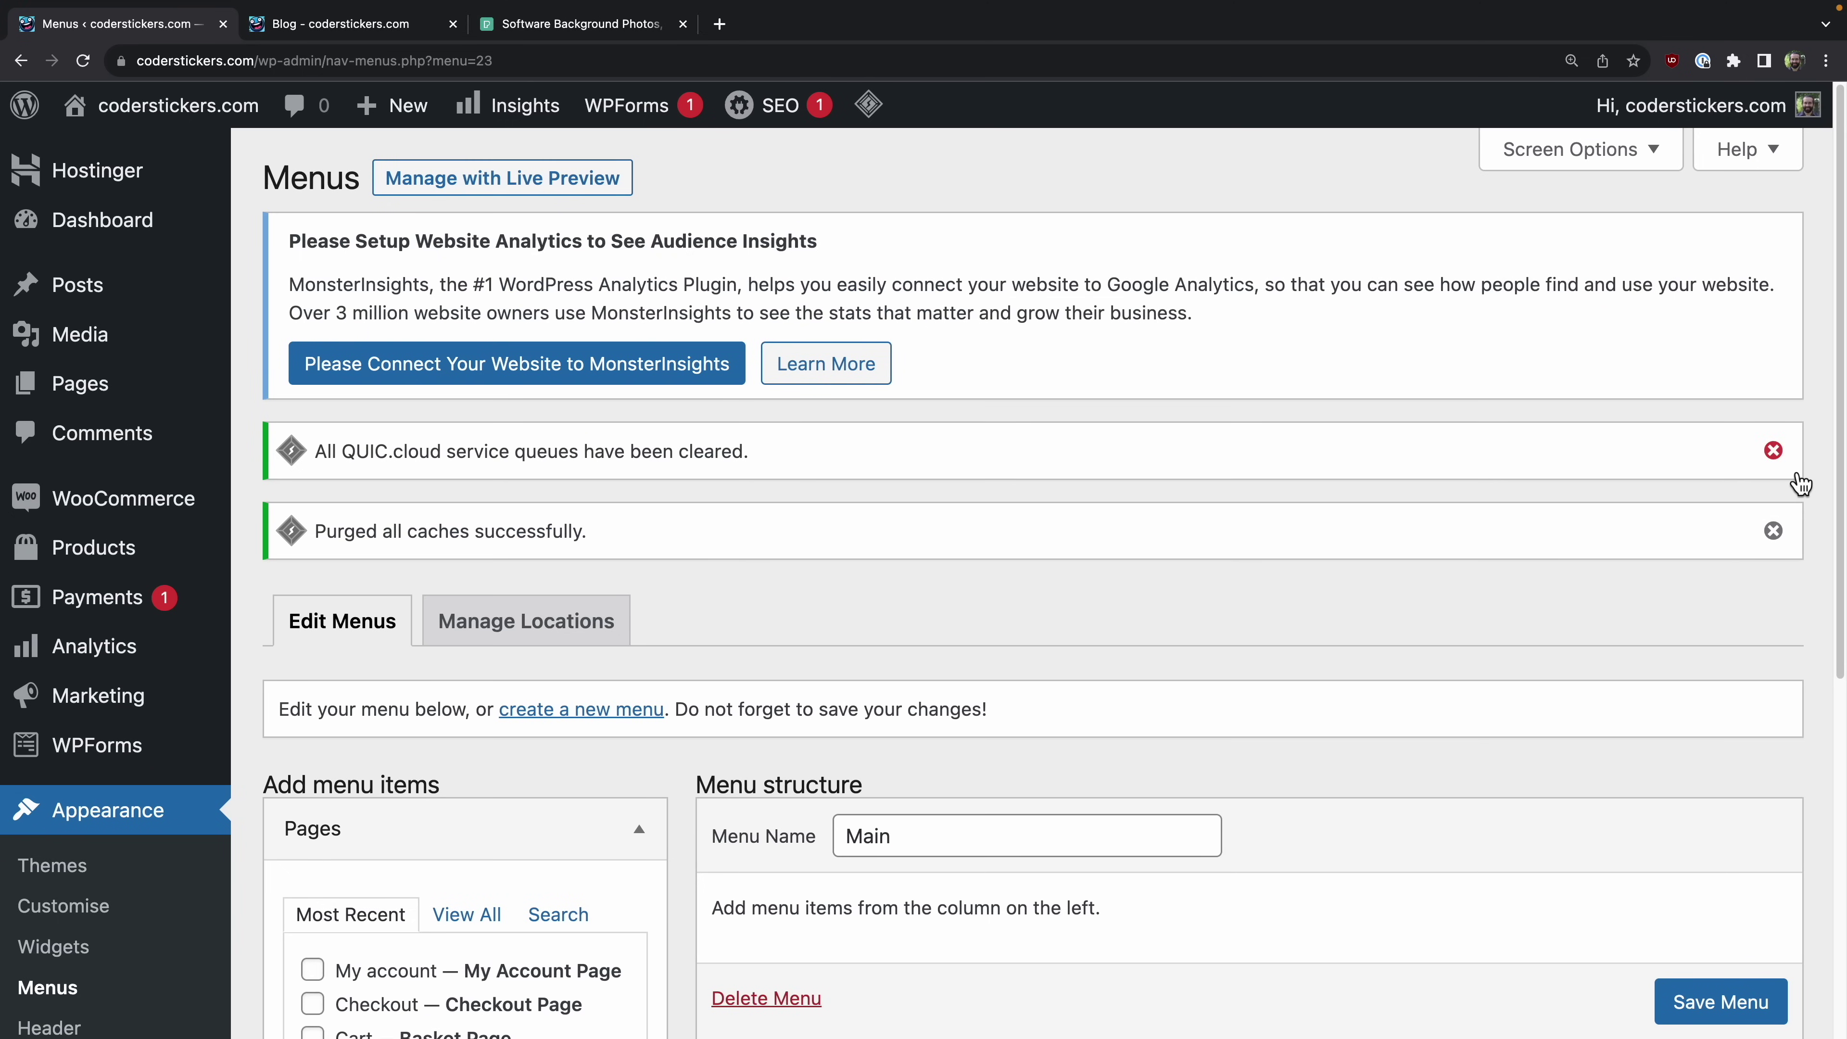
click(1787, 466)
click(1786, 464)
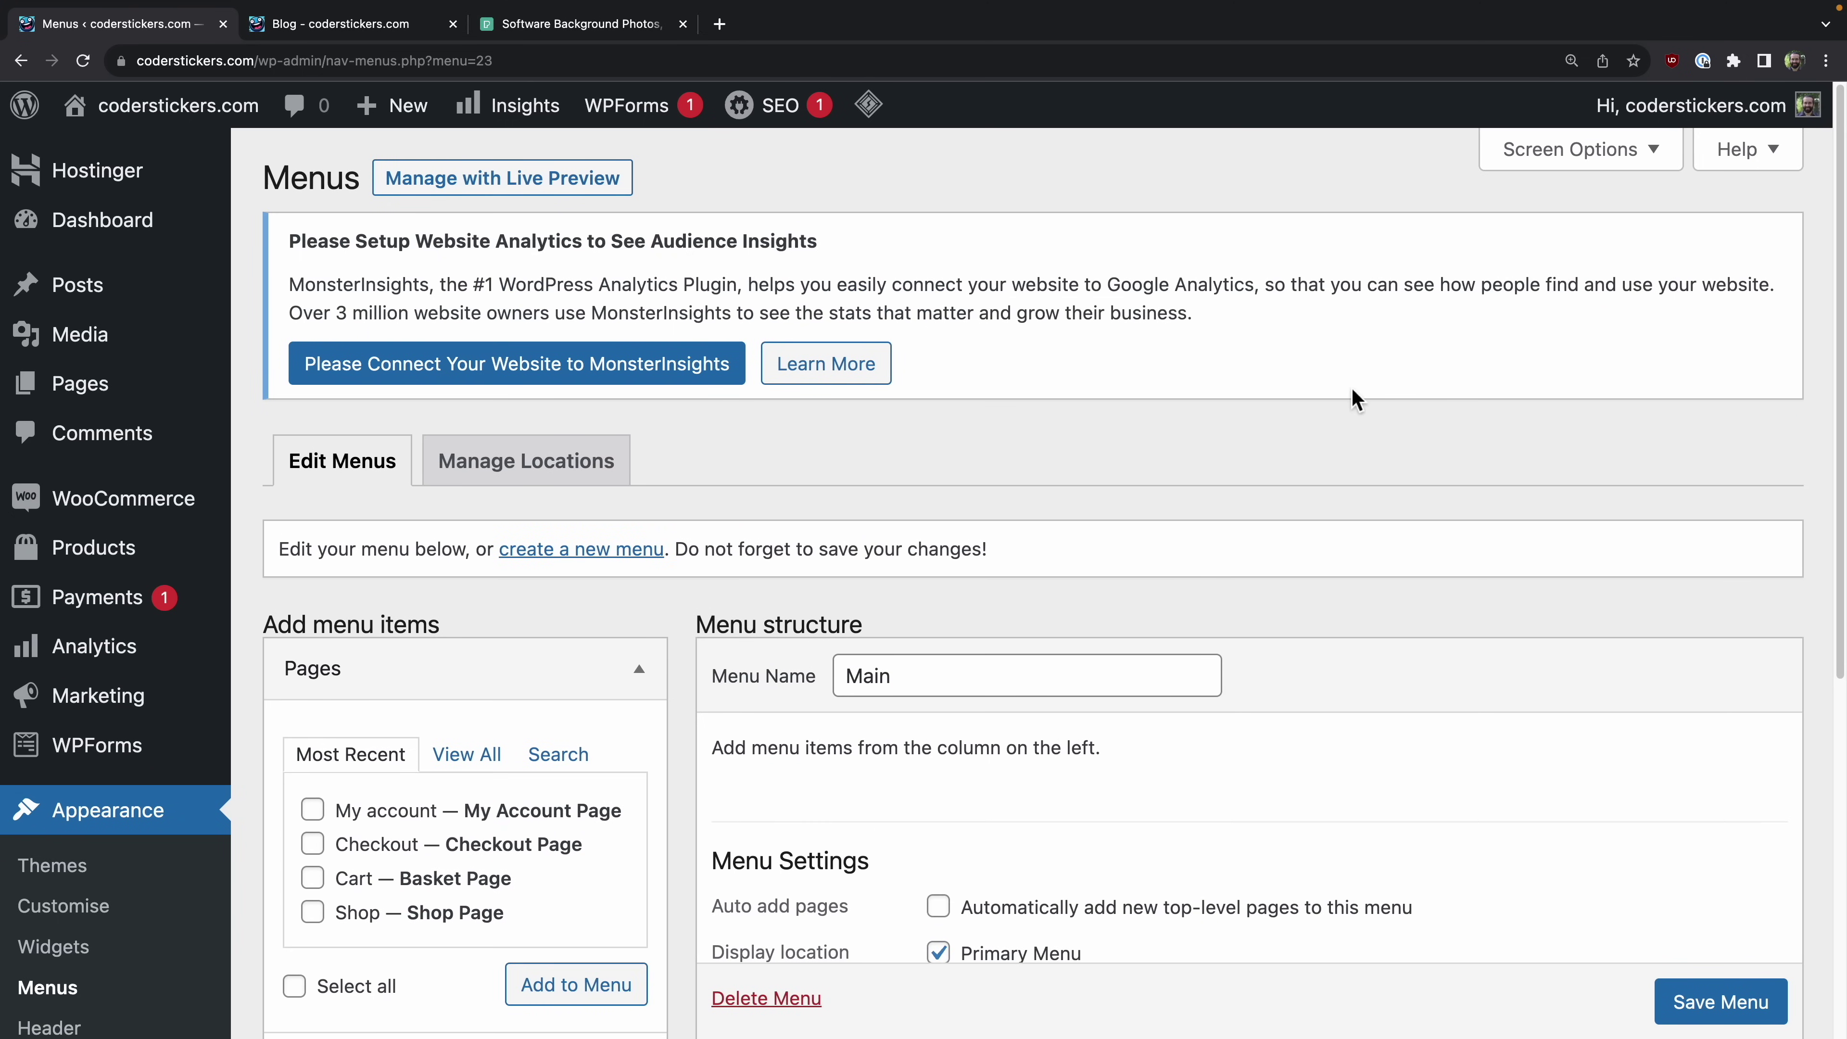
Step: Tick the Cart and Checkout pages for the menu, then return to the live Blog page
scroll(1353, 400, down, 5)
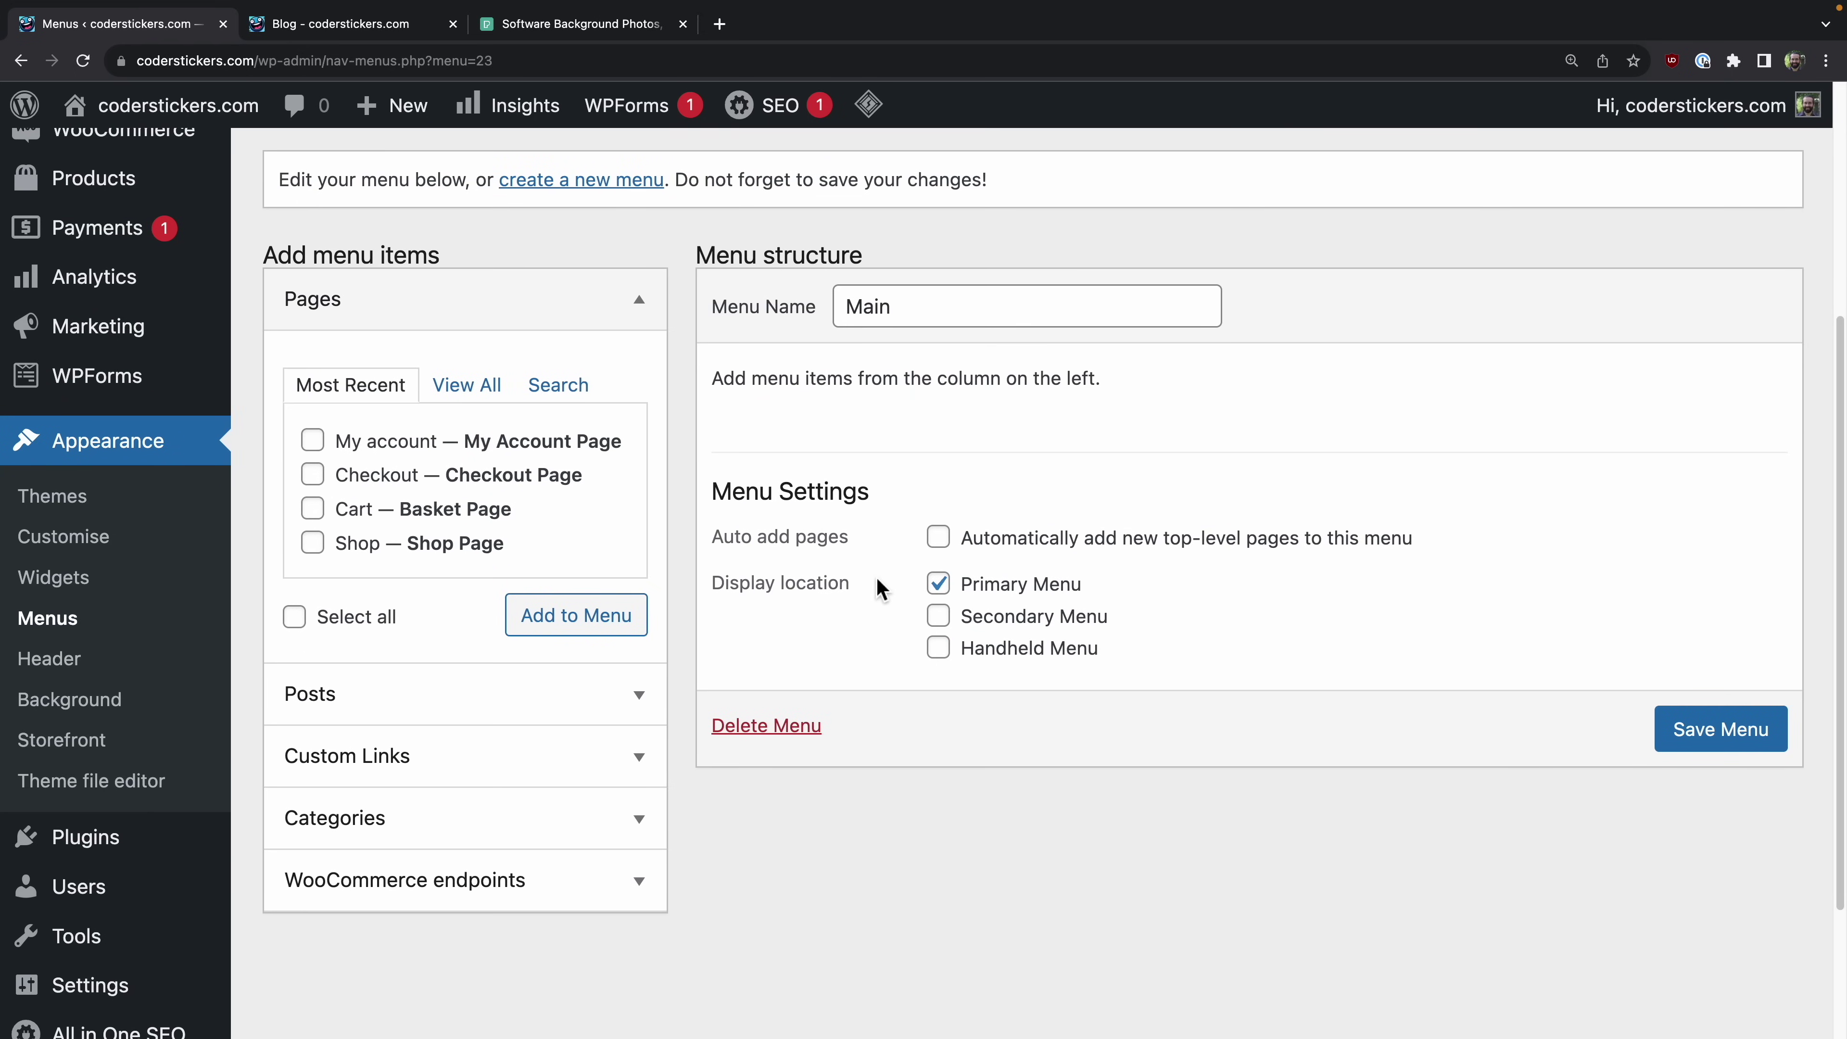
scroll(880, 587, down, 1)
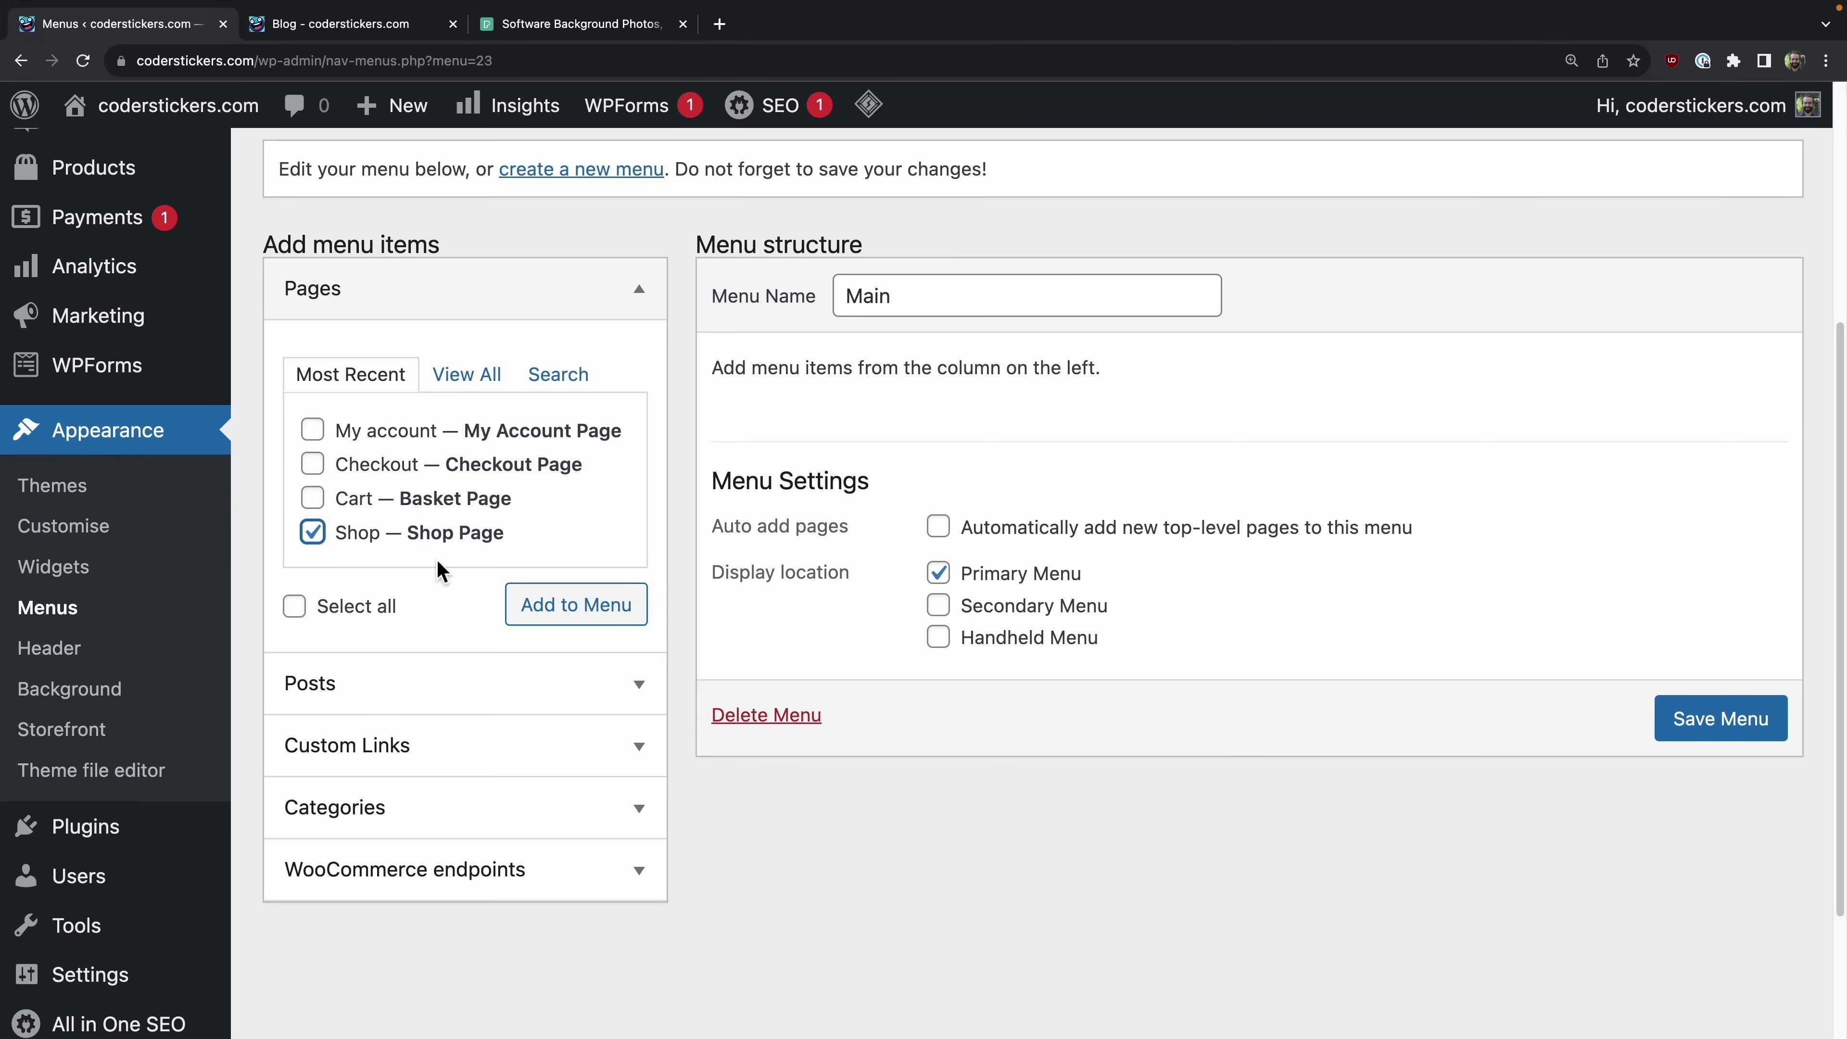
click(321, 501)
click(314, 466)
click(361, 24)
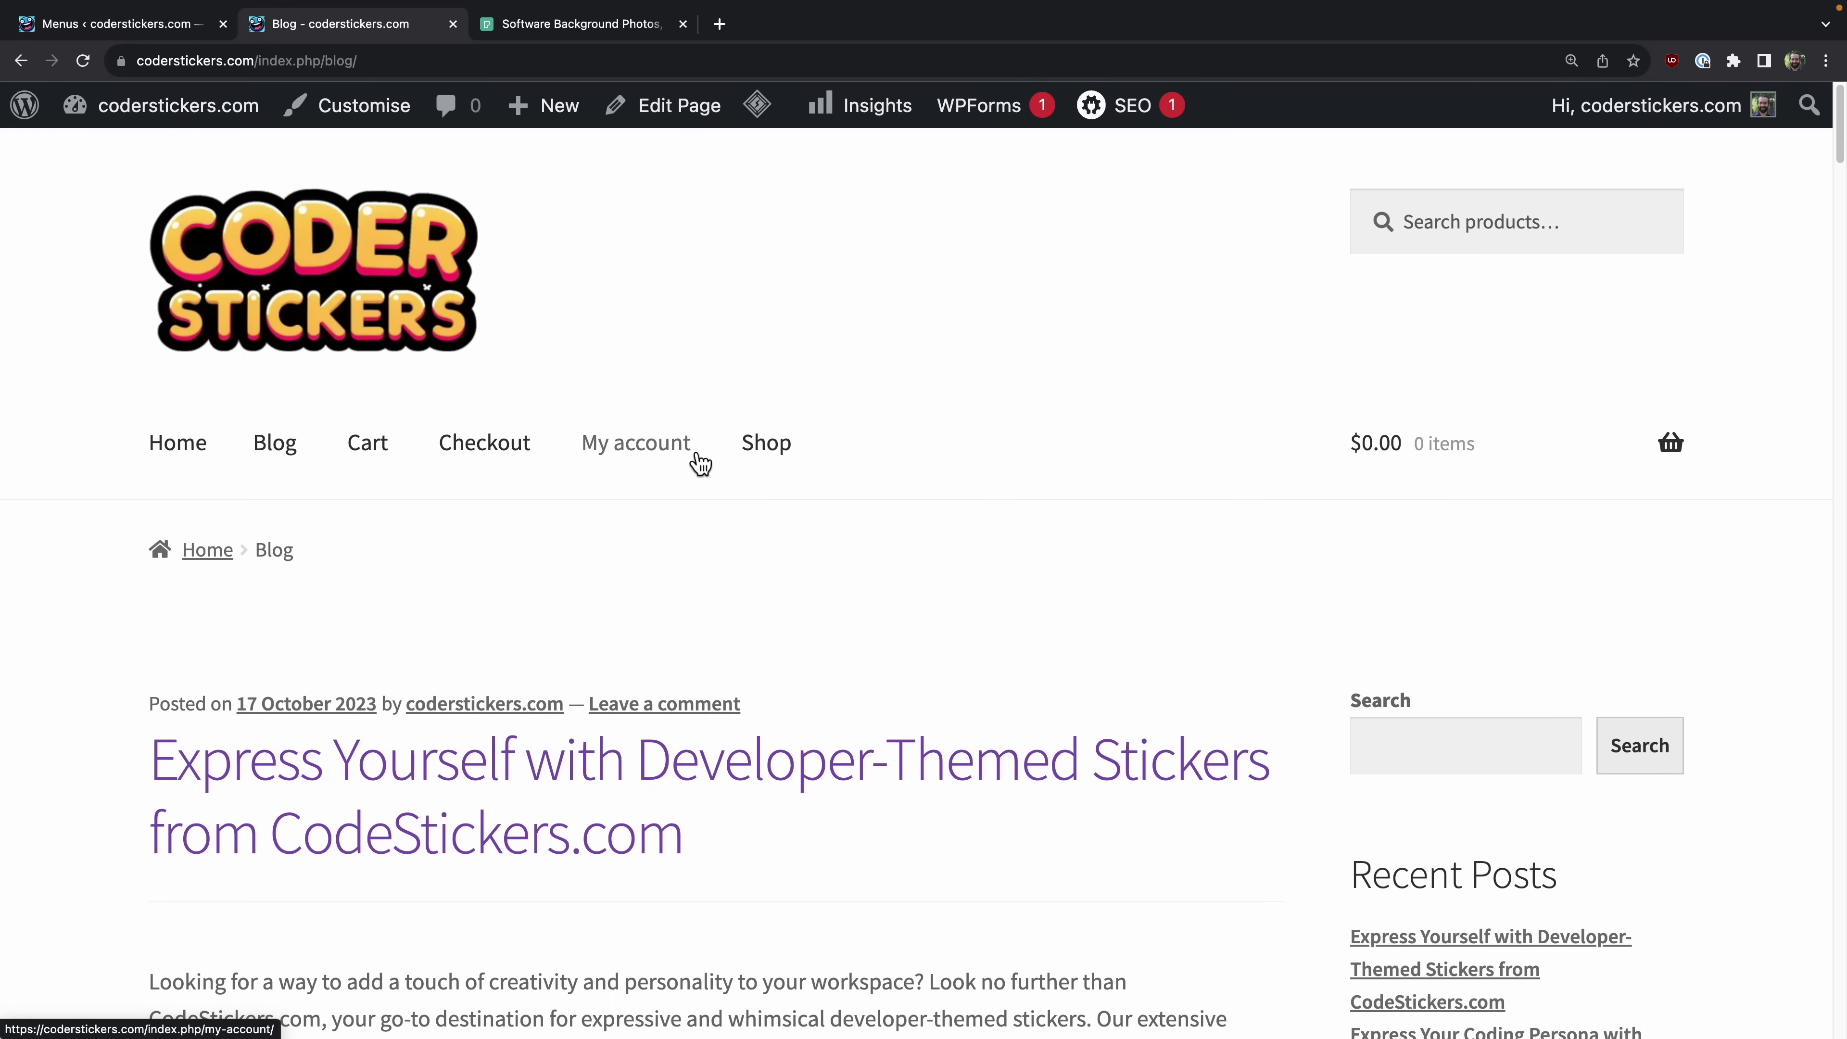
Step: Add the Blog category and the My account, Cart and Checkout pages to the Main menu
click(117, 24)
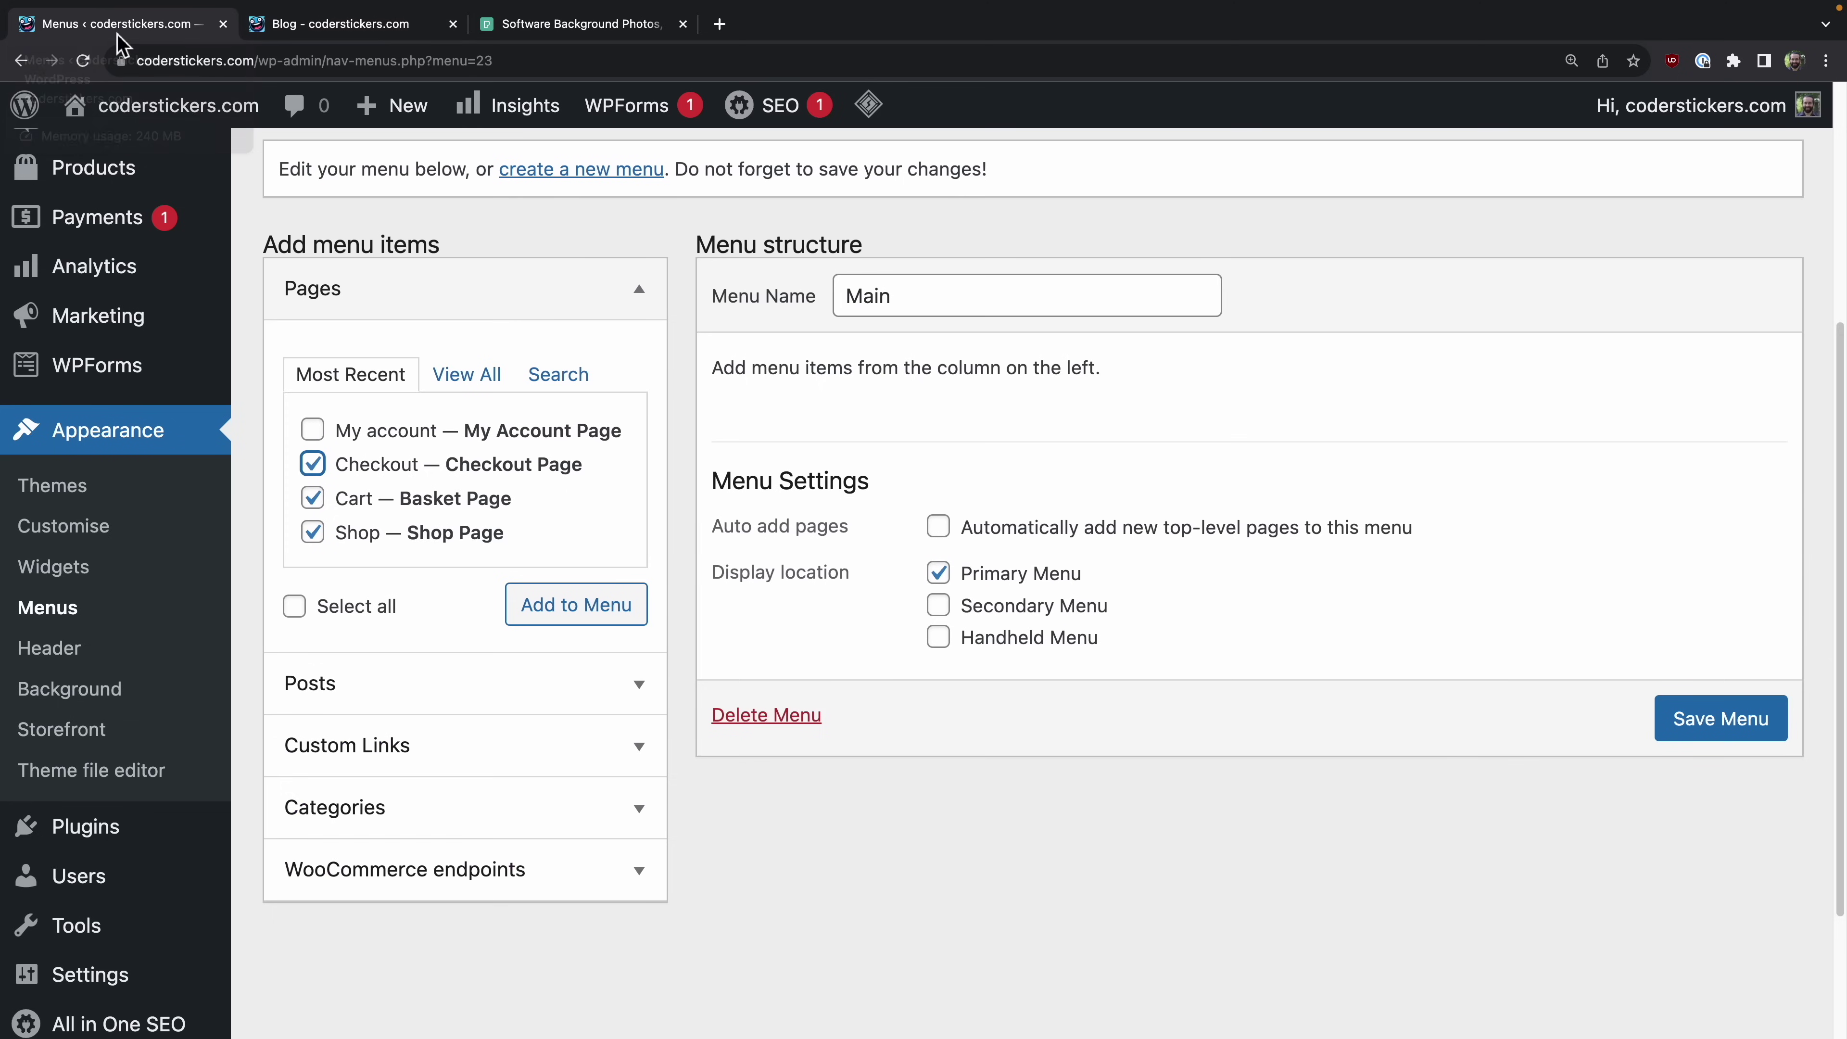
click(314, 433)
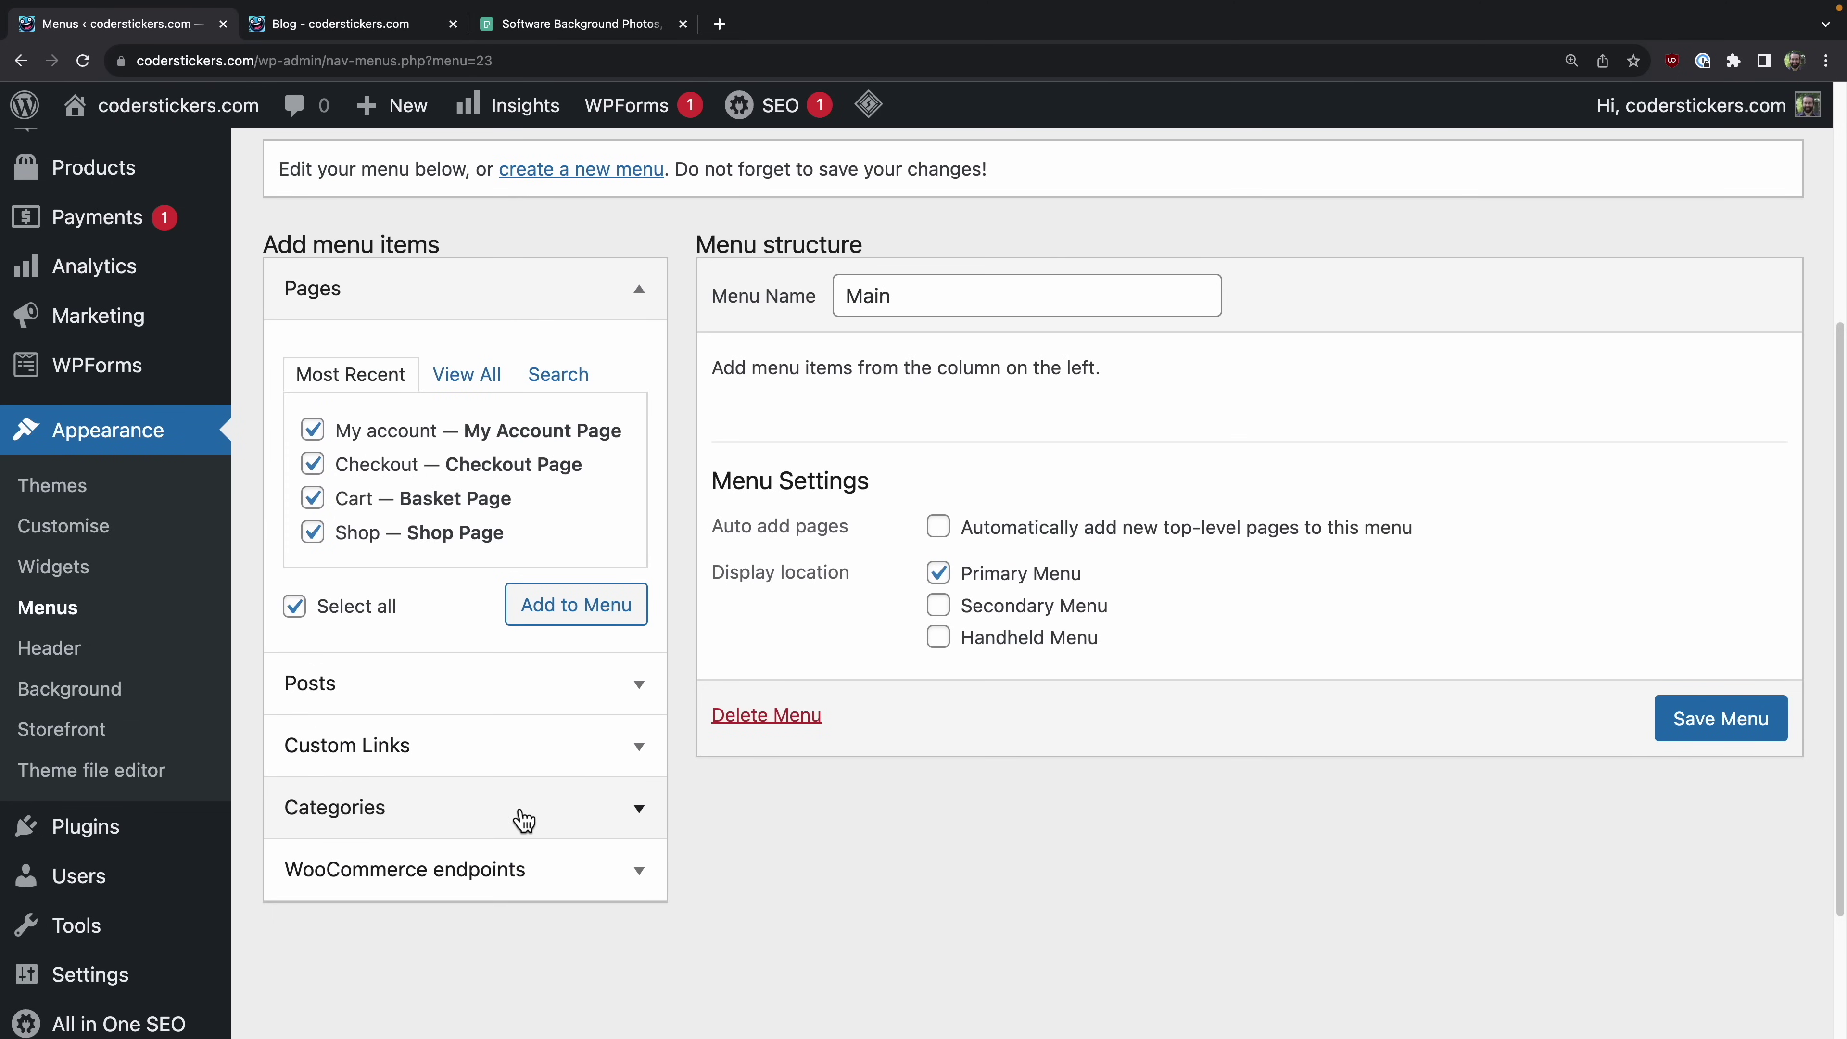
click(519, 811)
click(313, 616)
click(553, 690)
click(393, 291)
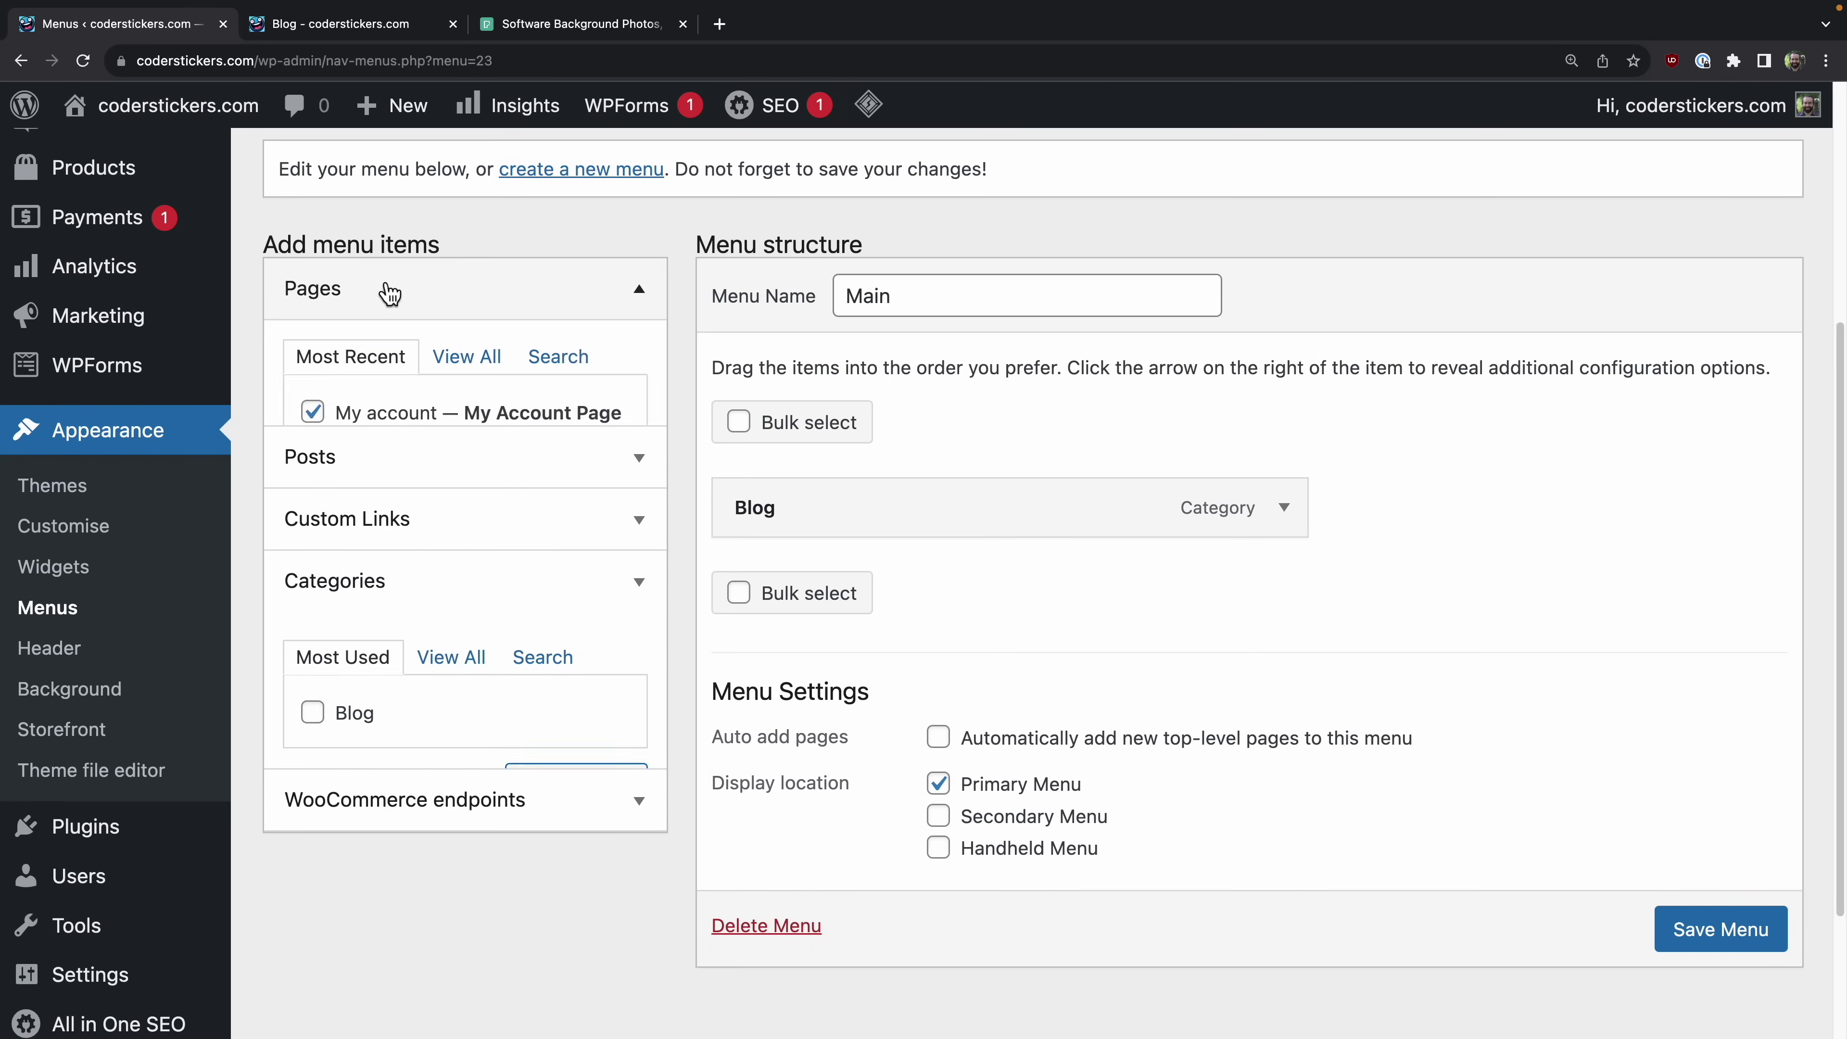
click(618, 615)
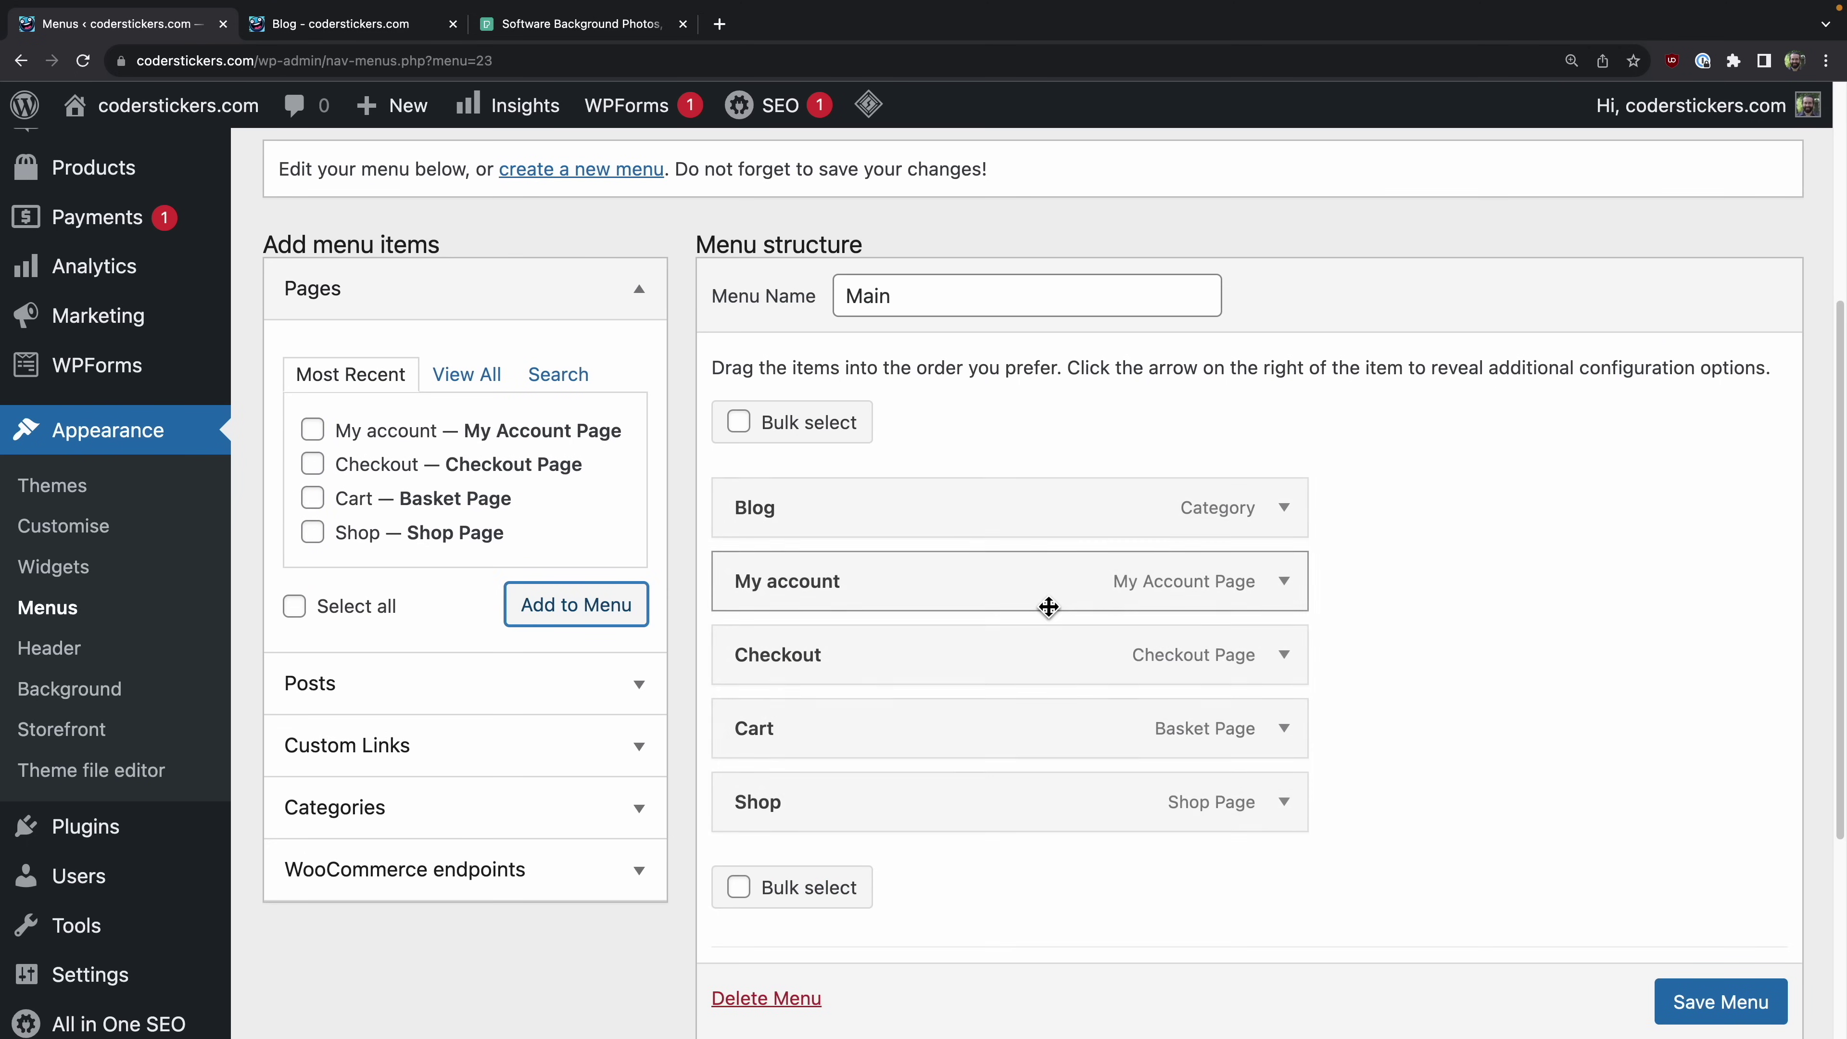
Step: Reorder the menu with Shop first and Cart and Checkout moved up, then save it
drag(854, 825, 854, 505)
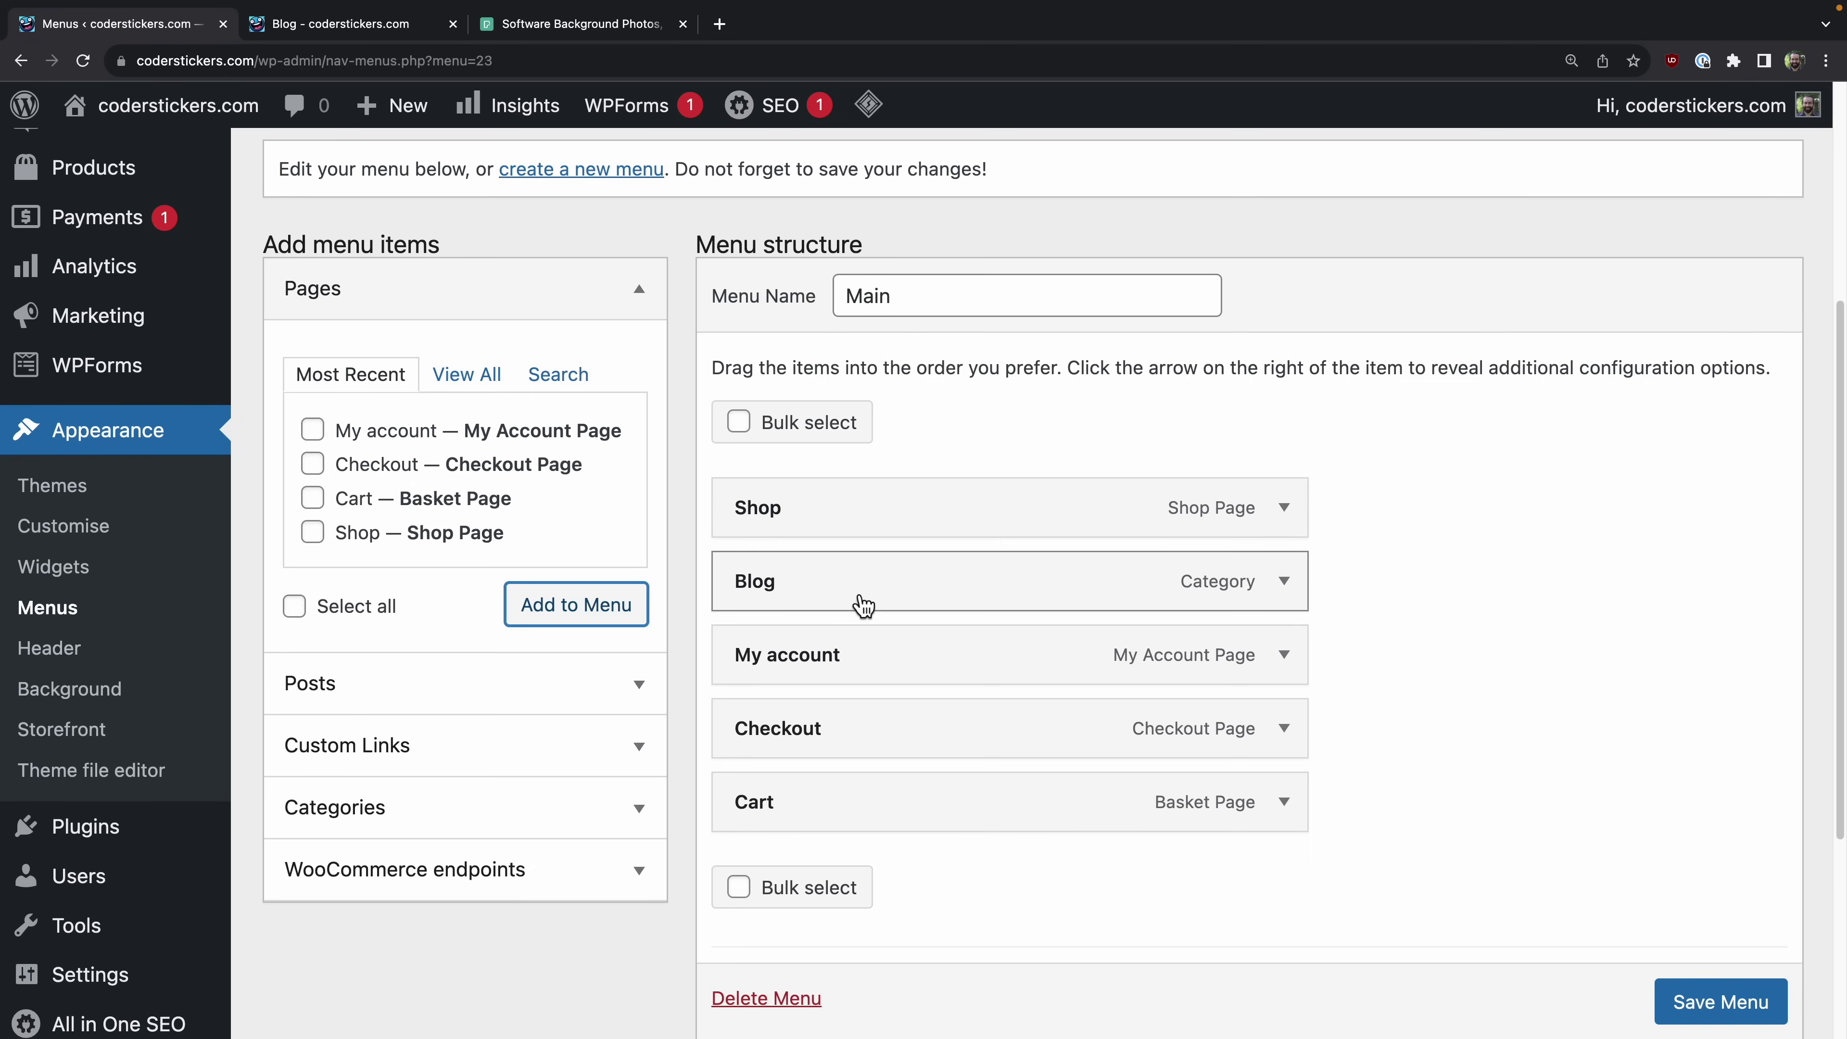
drag(829, 813, 837, 652)
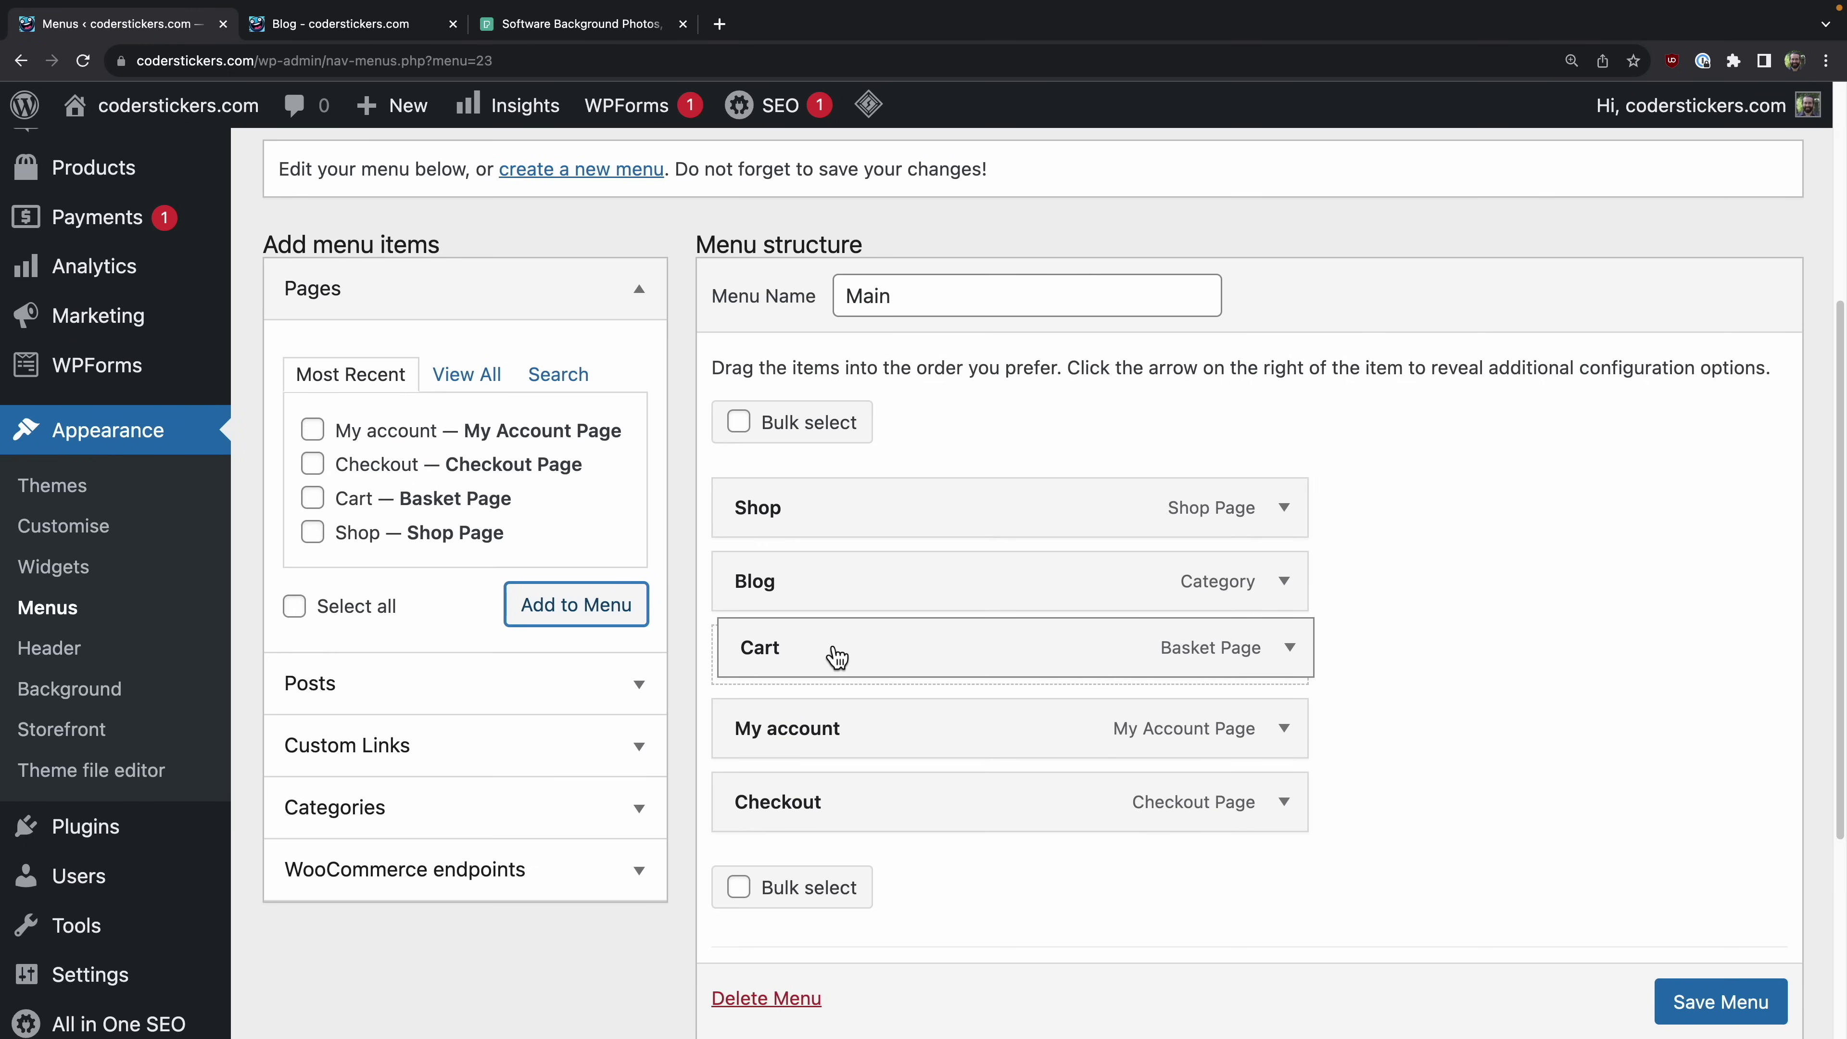
drag(837, 823, 782, 761)
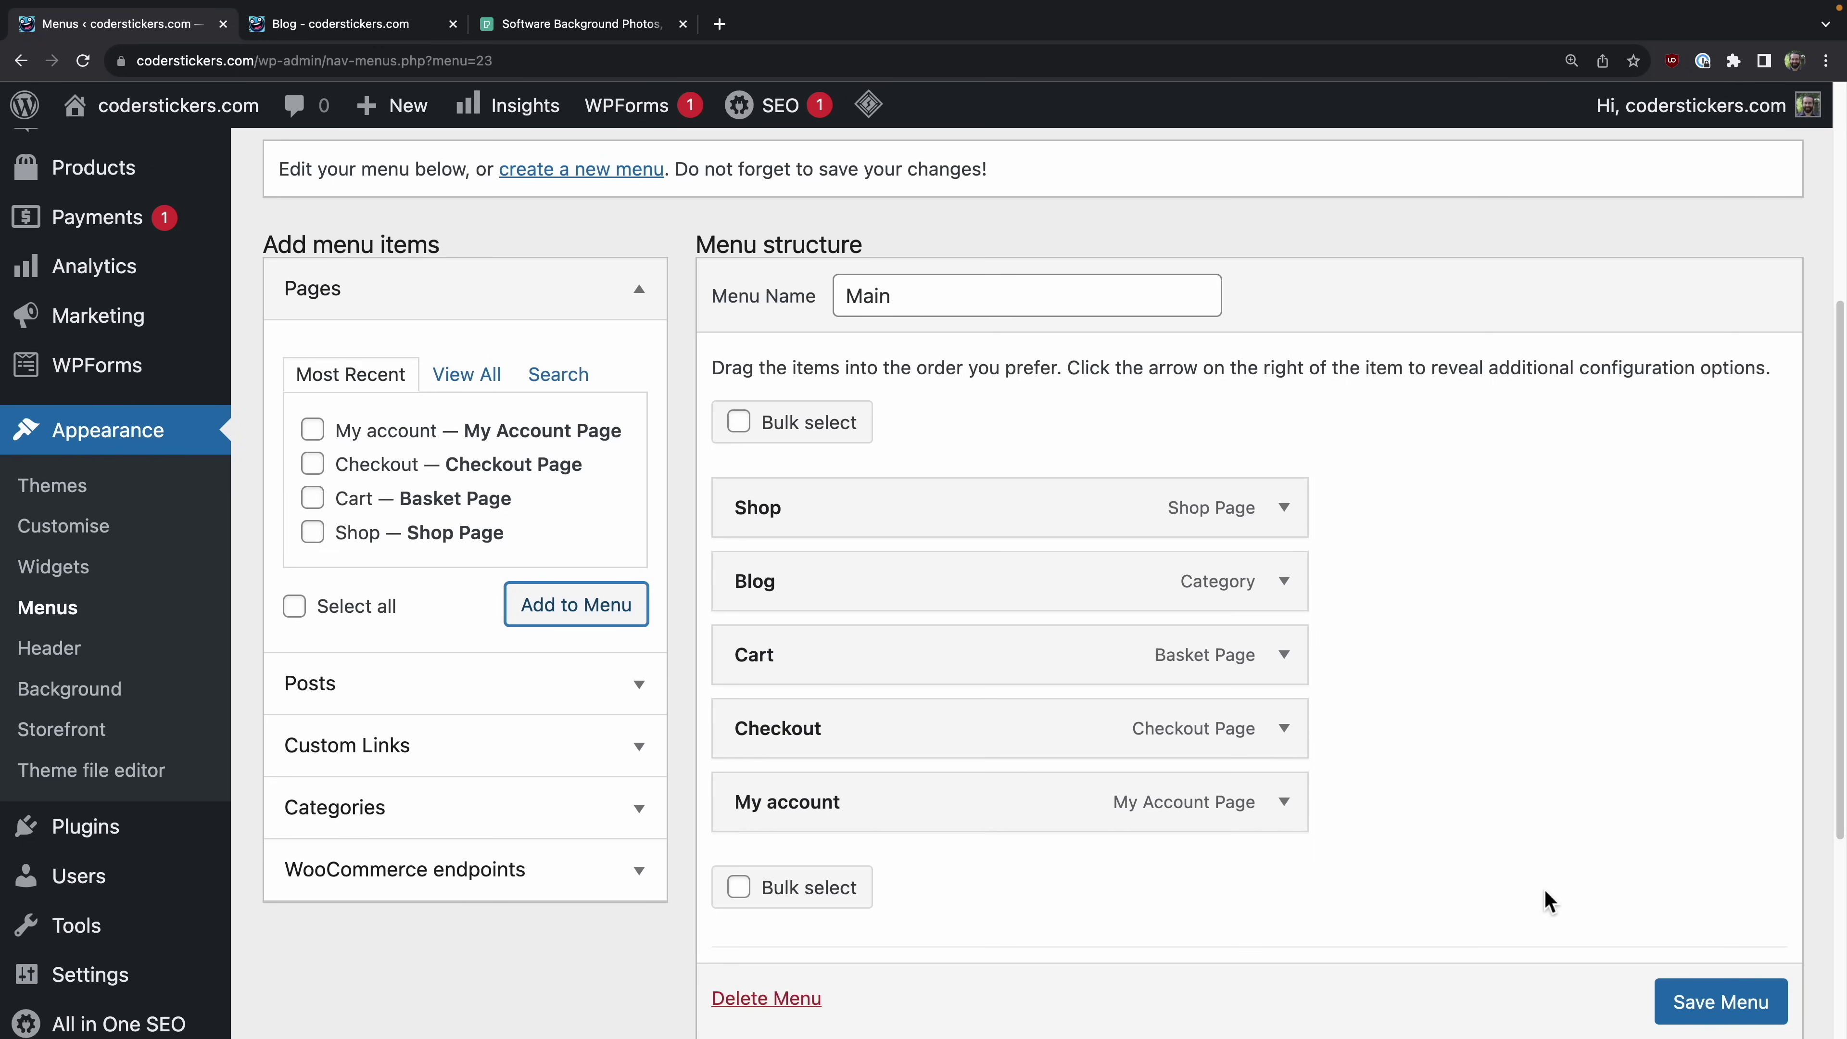
click(1720, 1011)
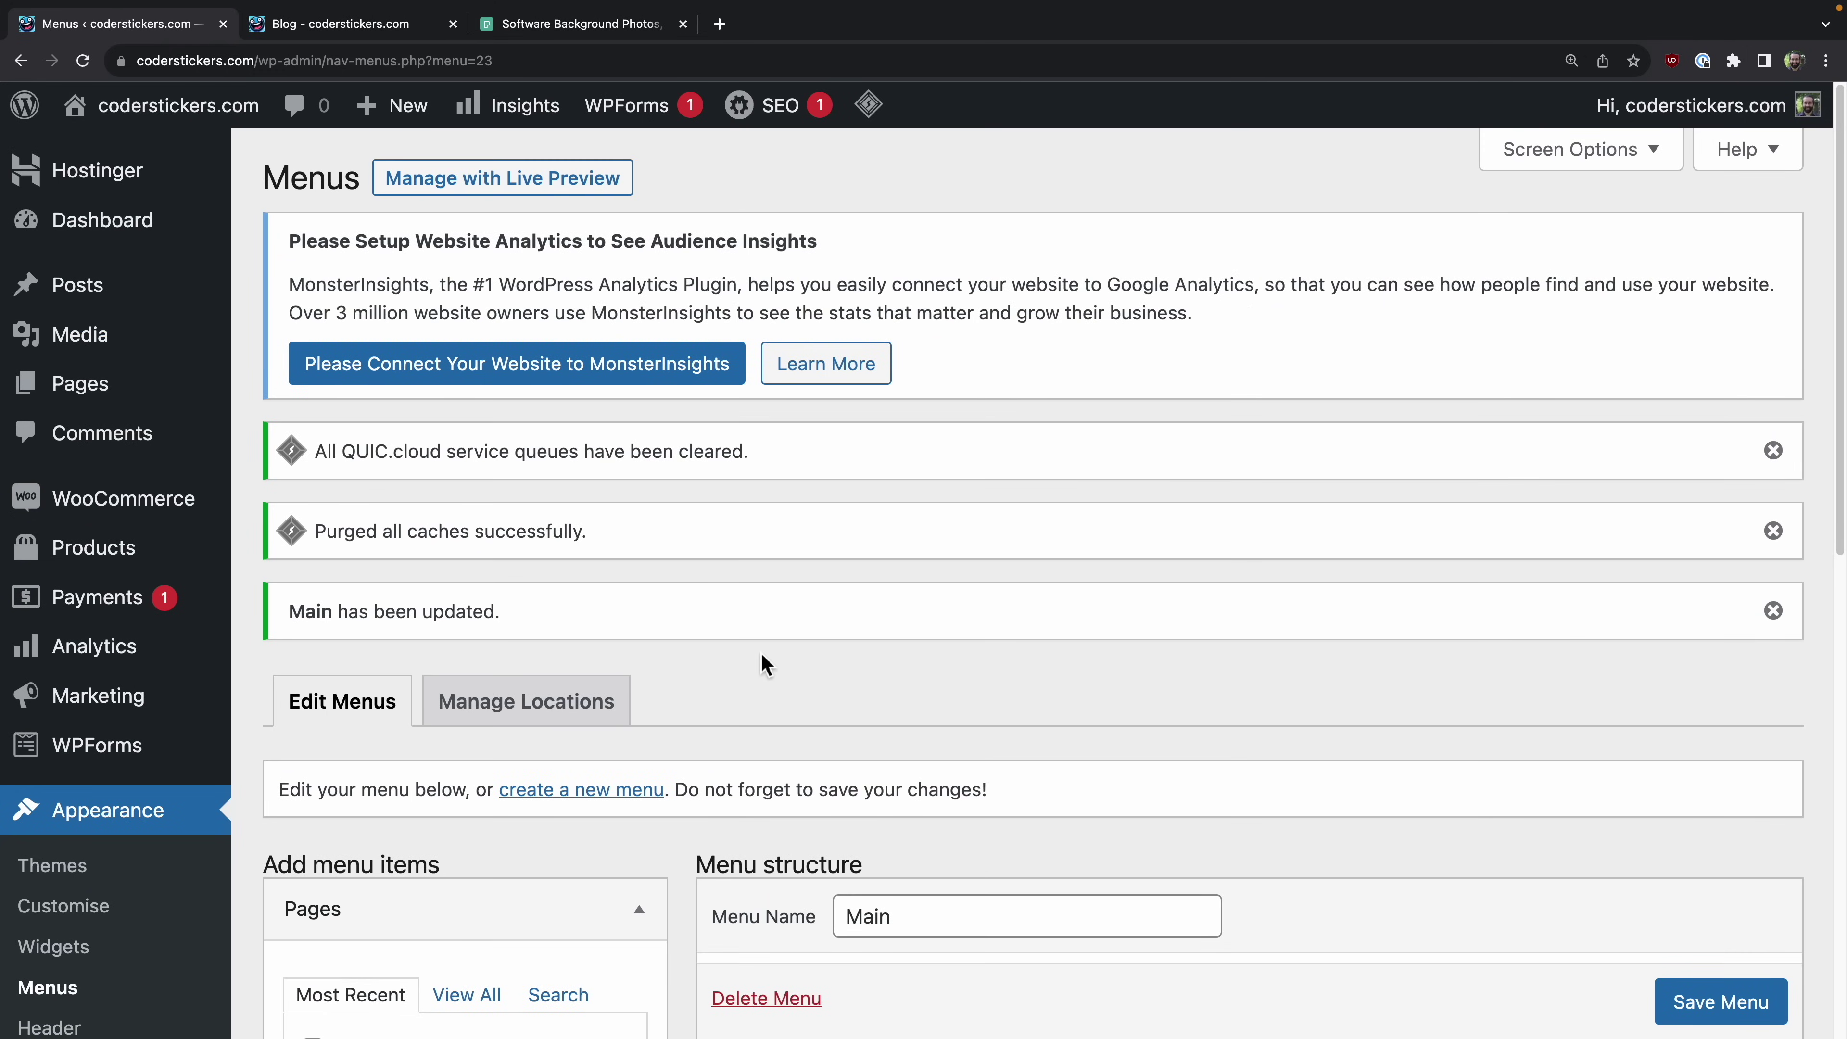
click(304, 26)
click(83, 61)
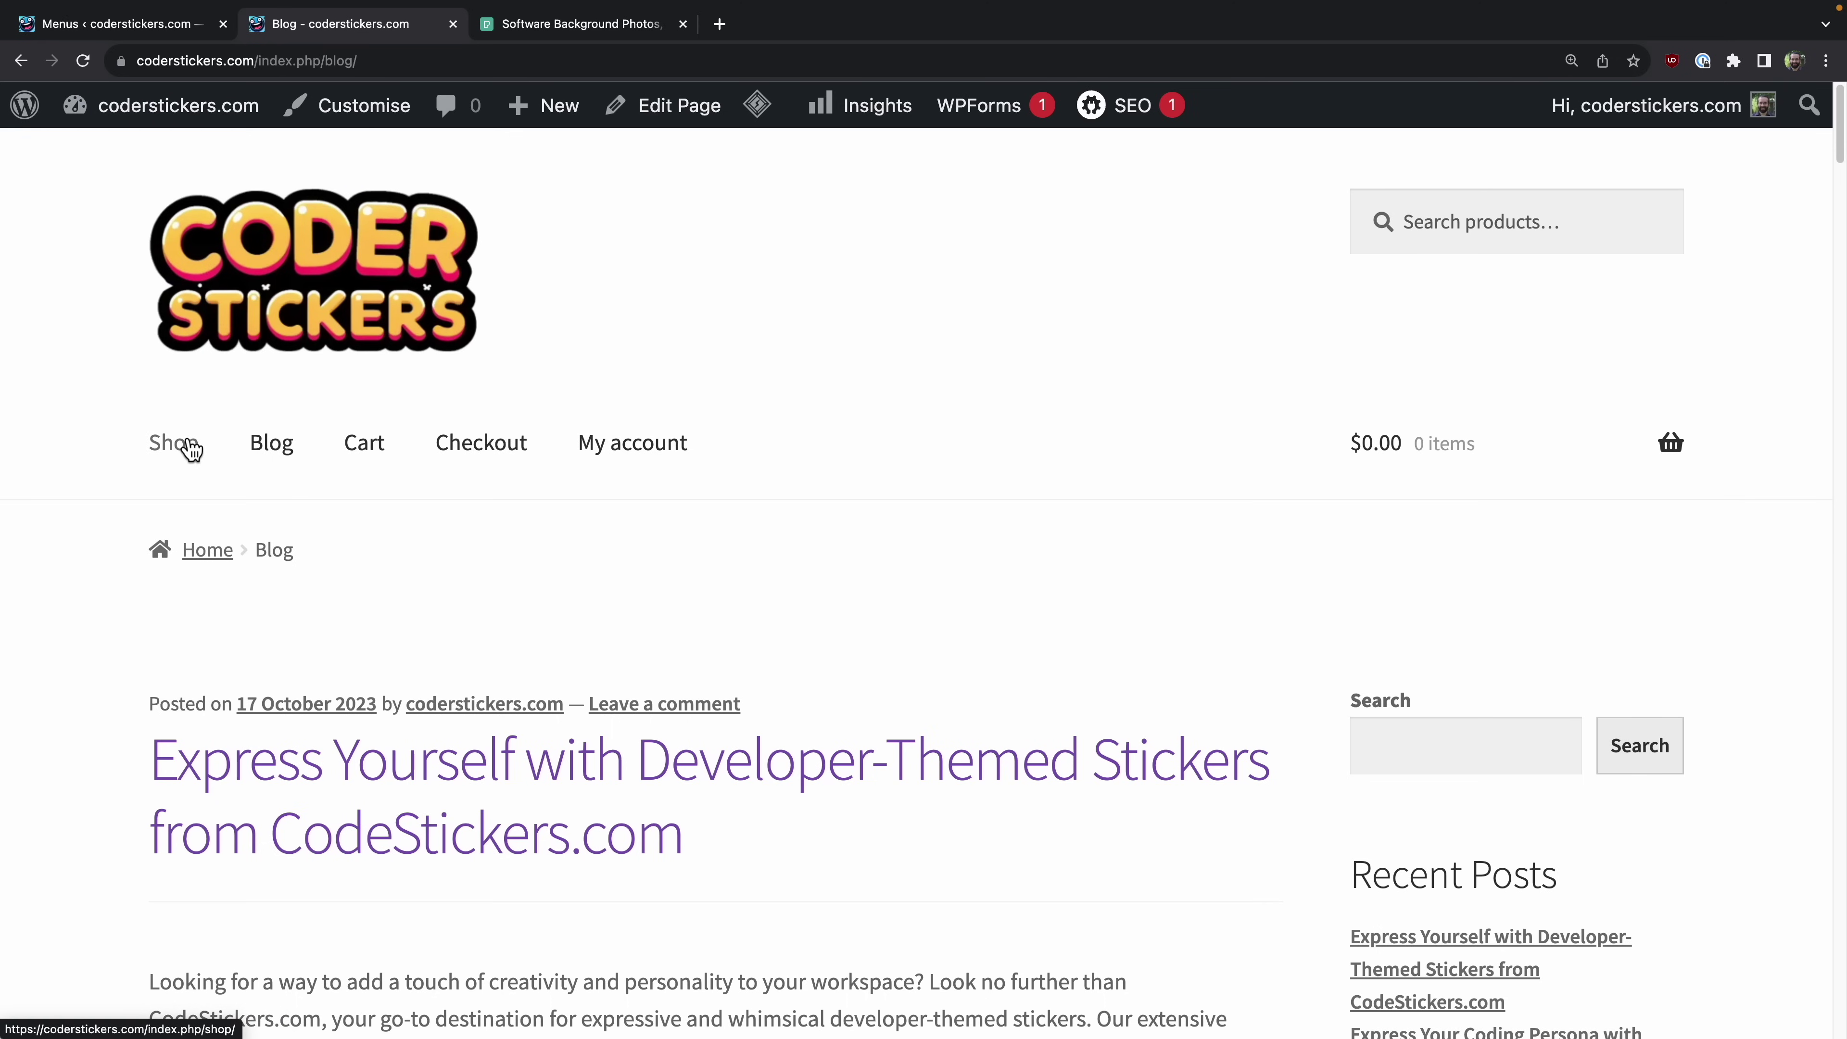
click(278, 286)
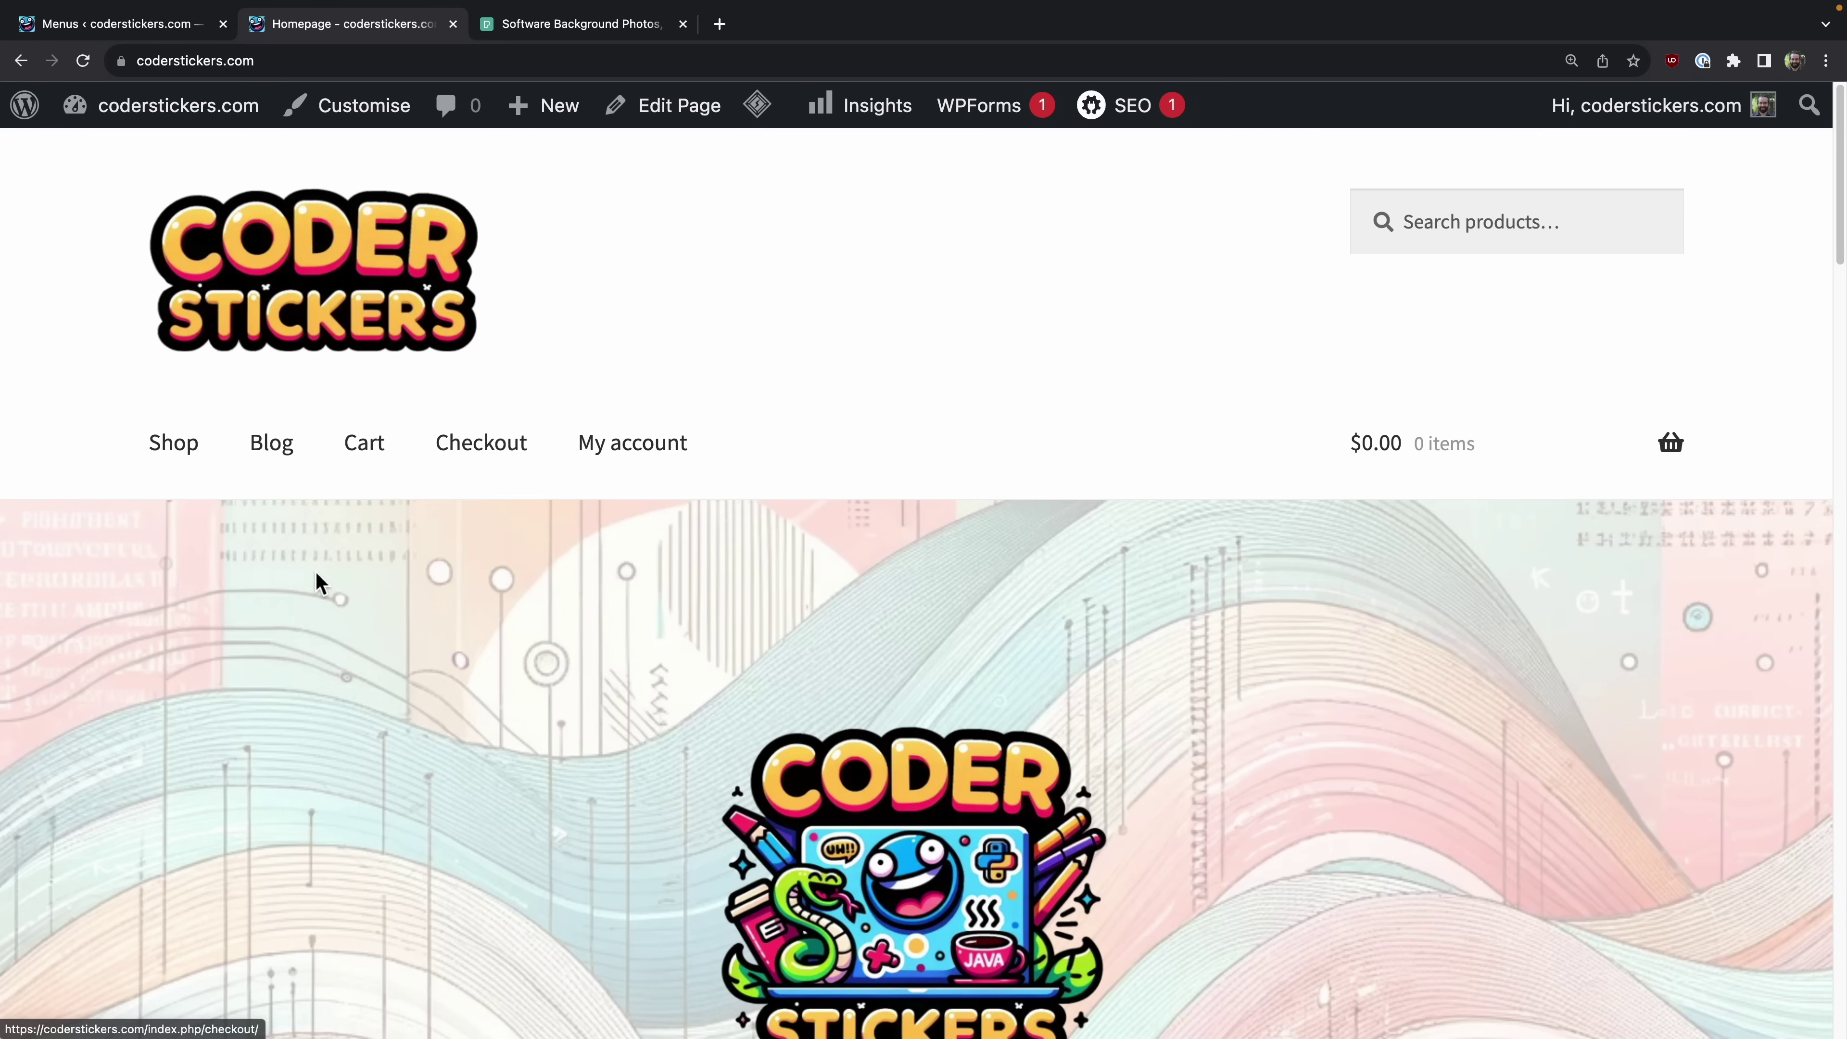
click(271, 442)
click(117, 25)
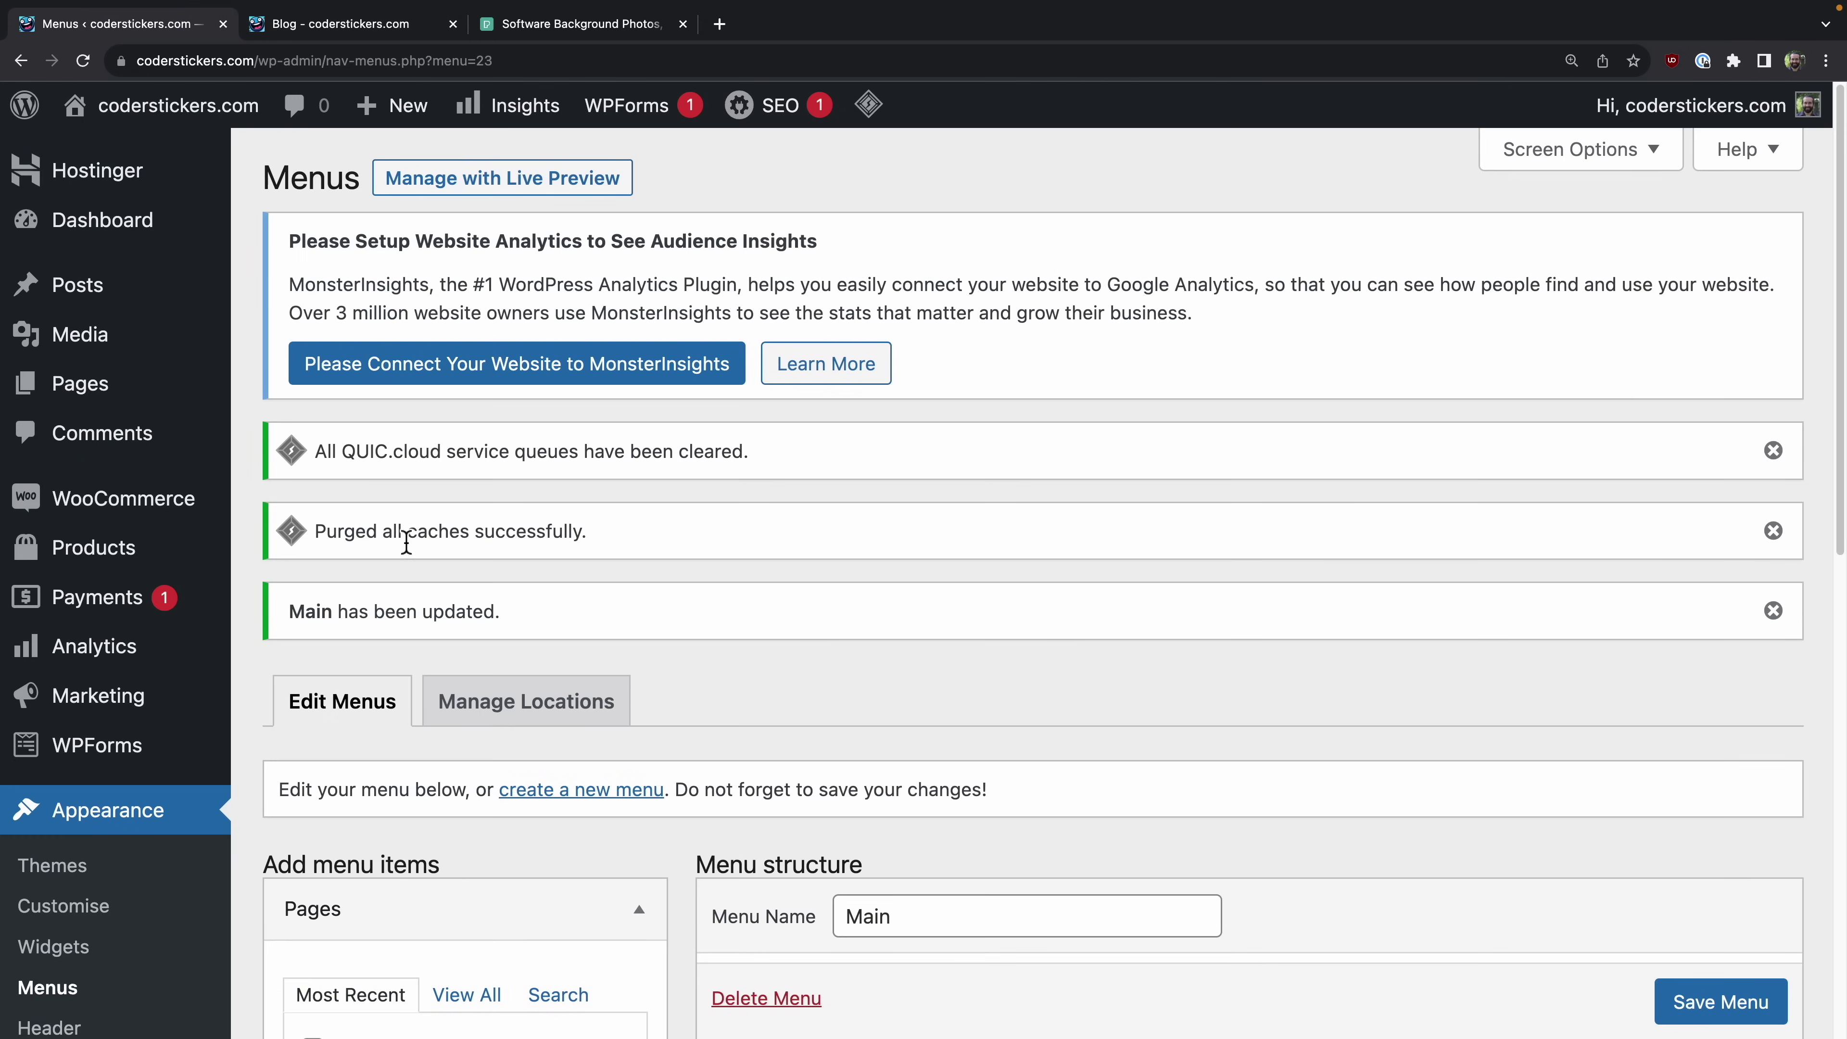
Step: In Hostinger's AI assistant, keep Posts and enter the topic about developers putting stickers on laptops
click(114, 167)
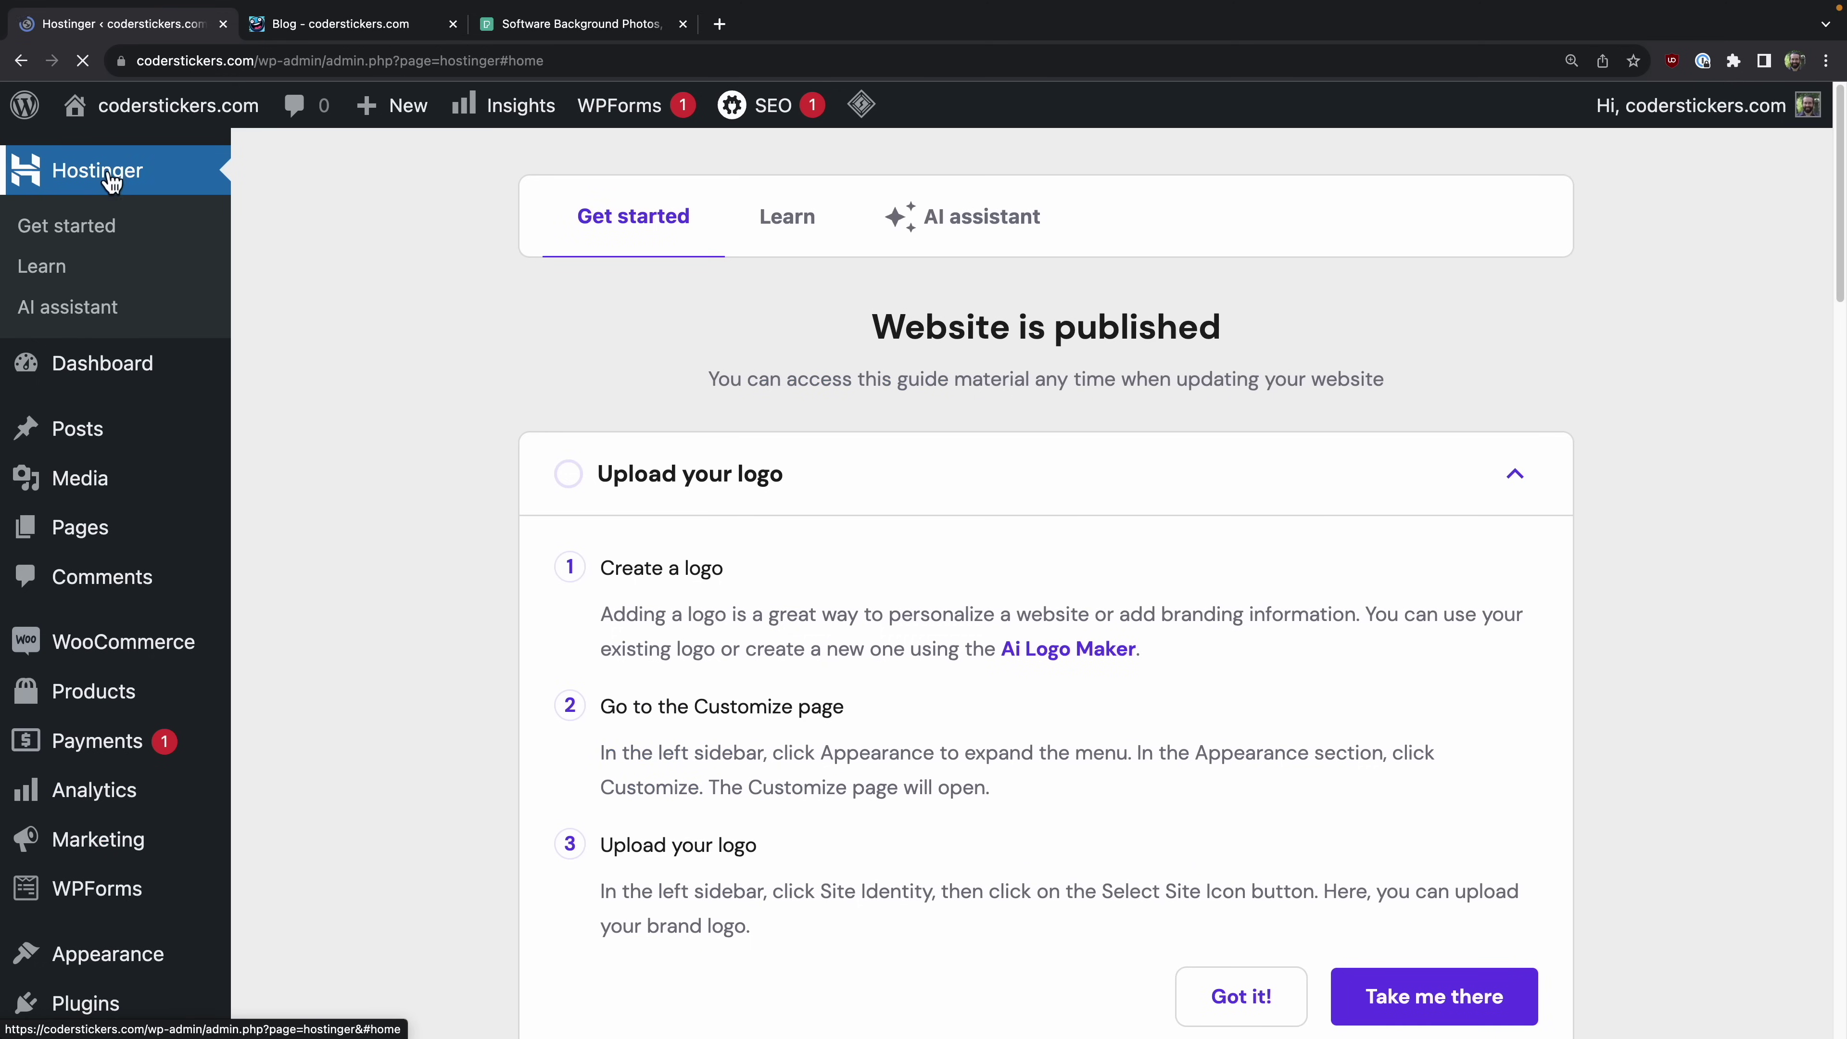
click(1009, 240)
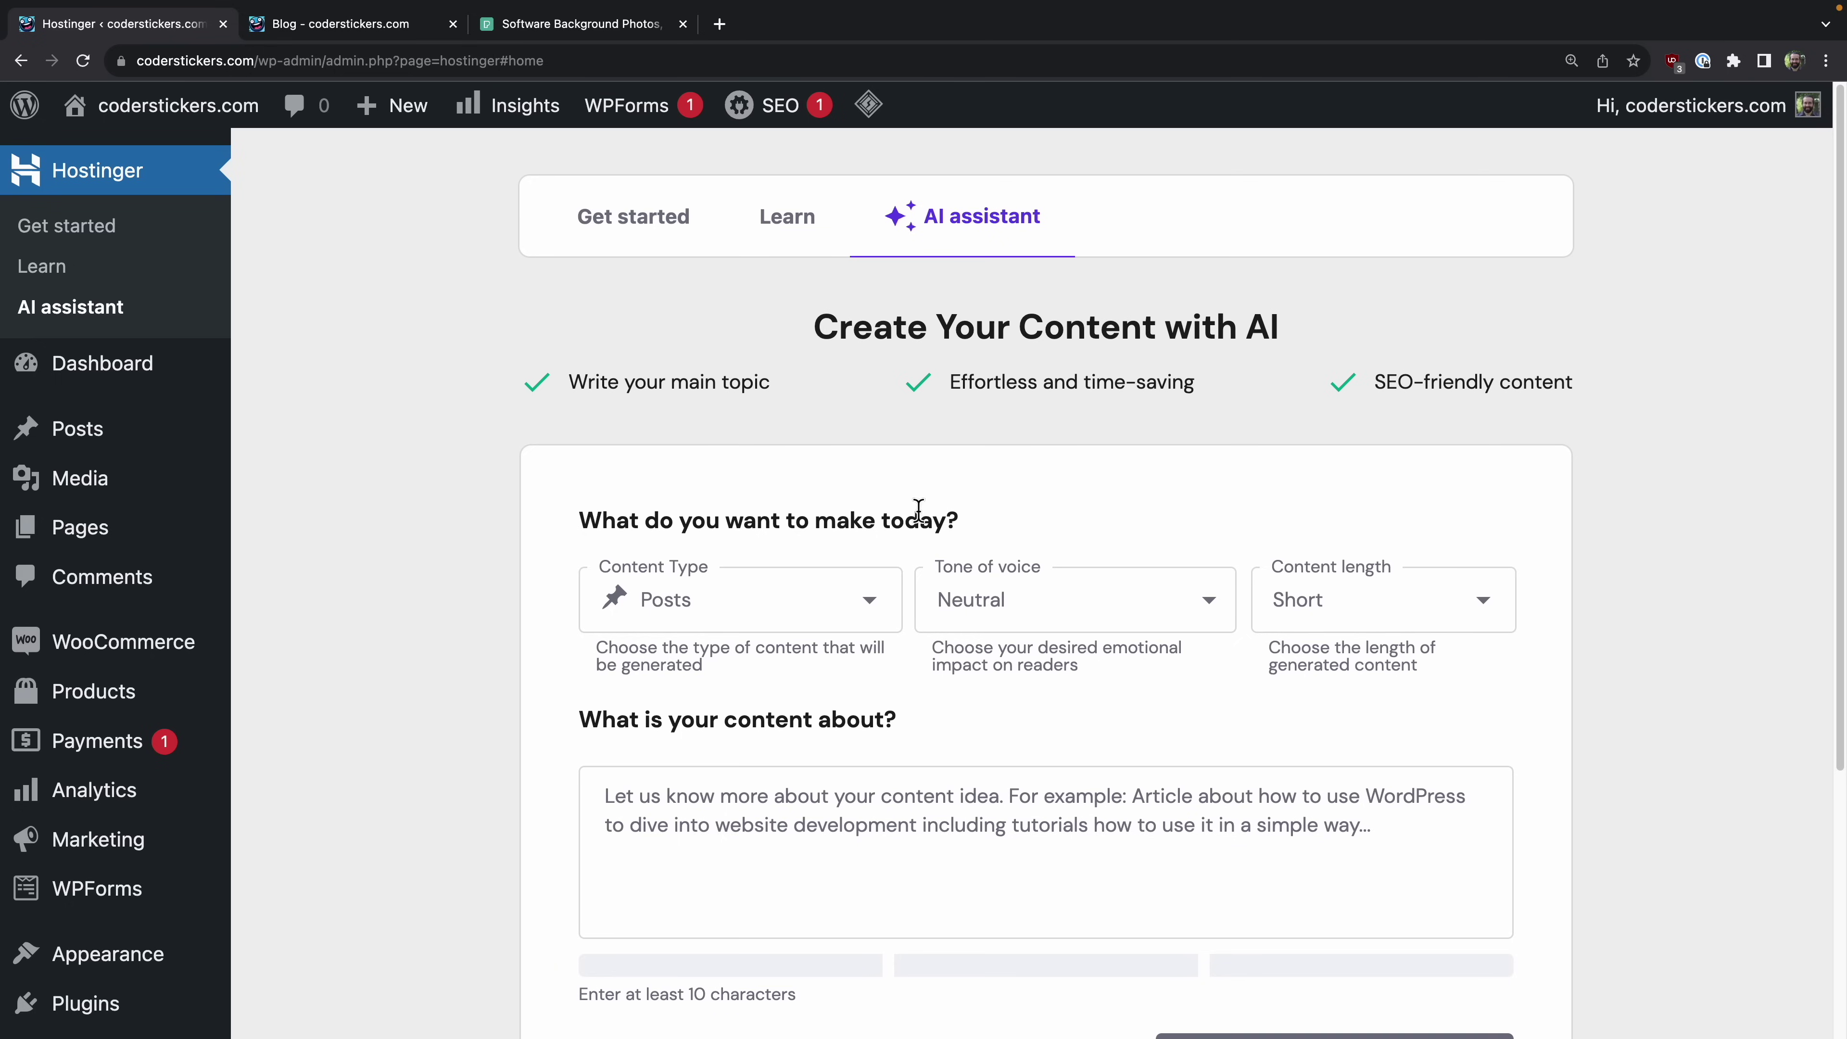
scroll(425, 569, down, 1)
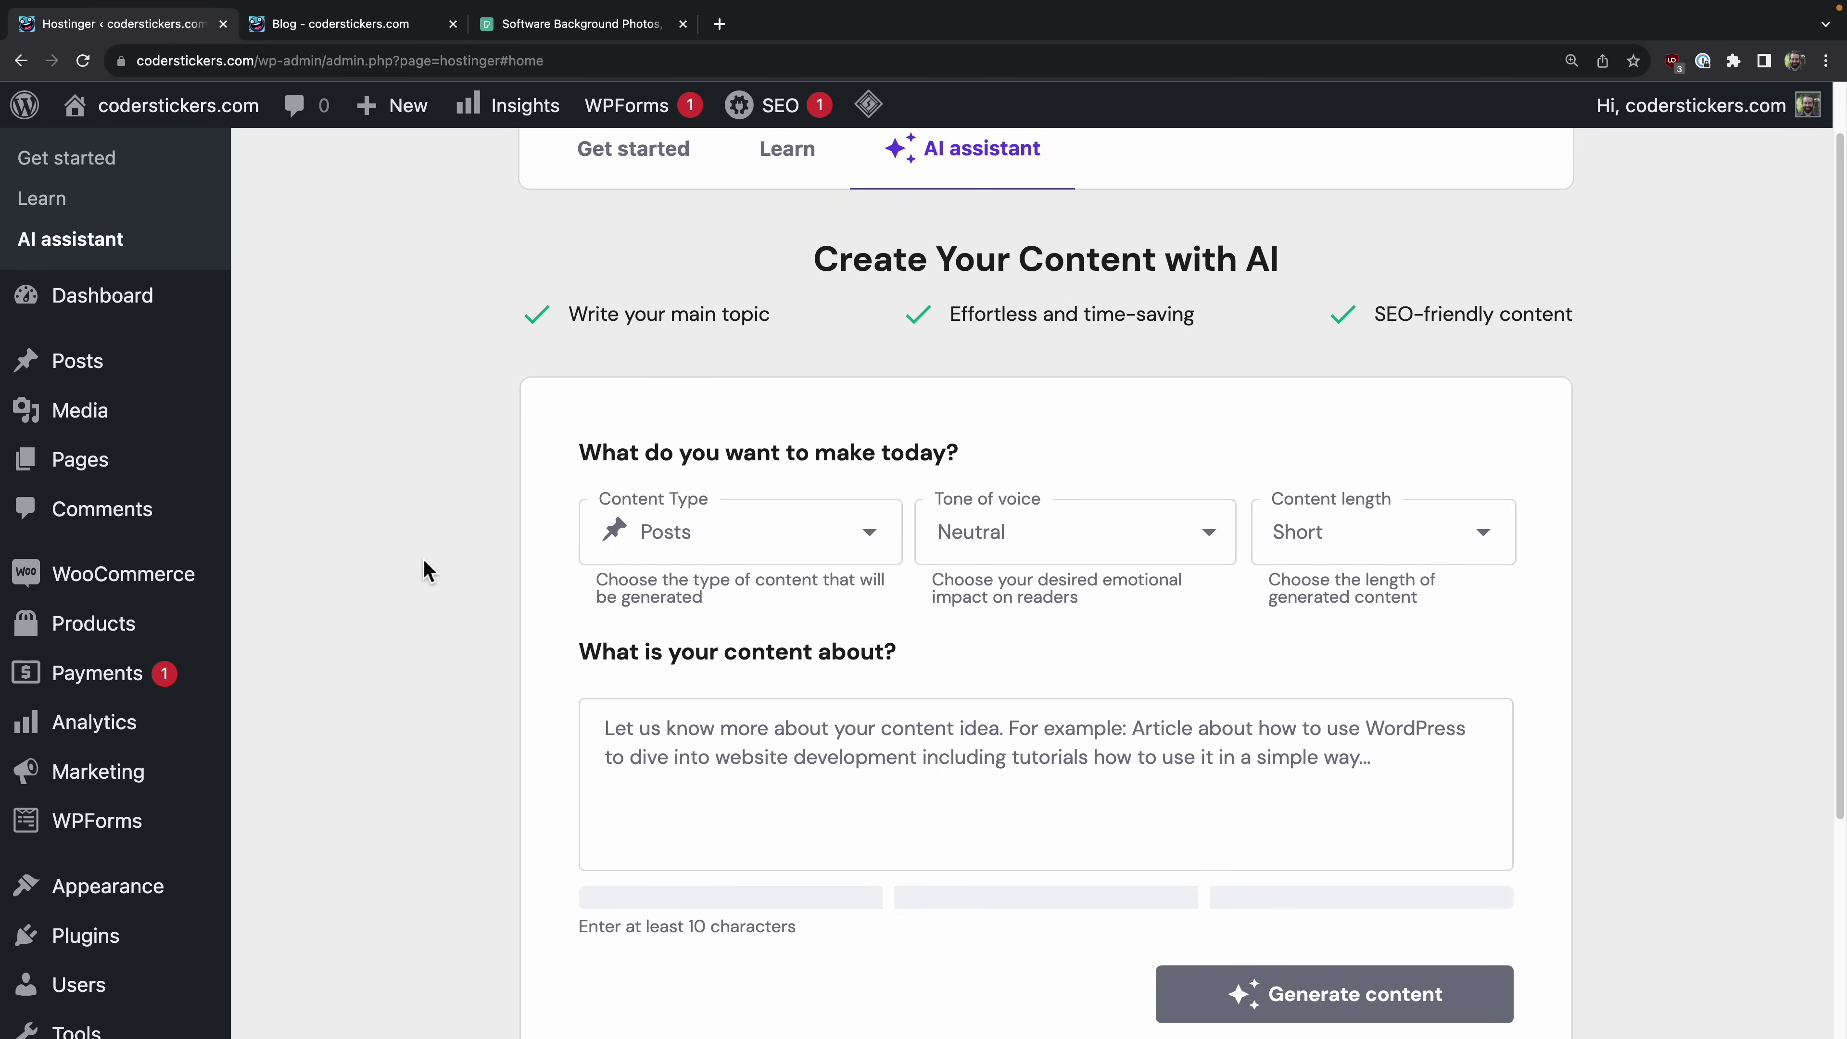
click(758, 549)
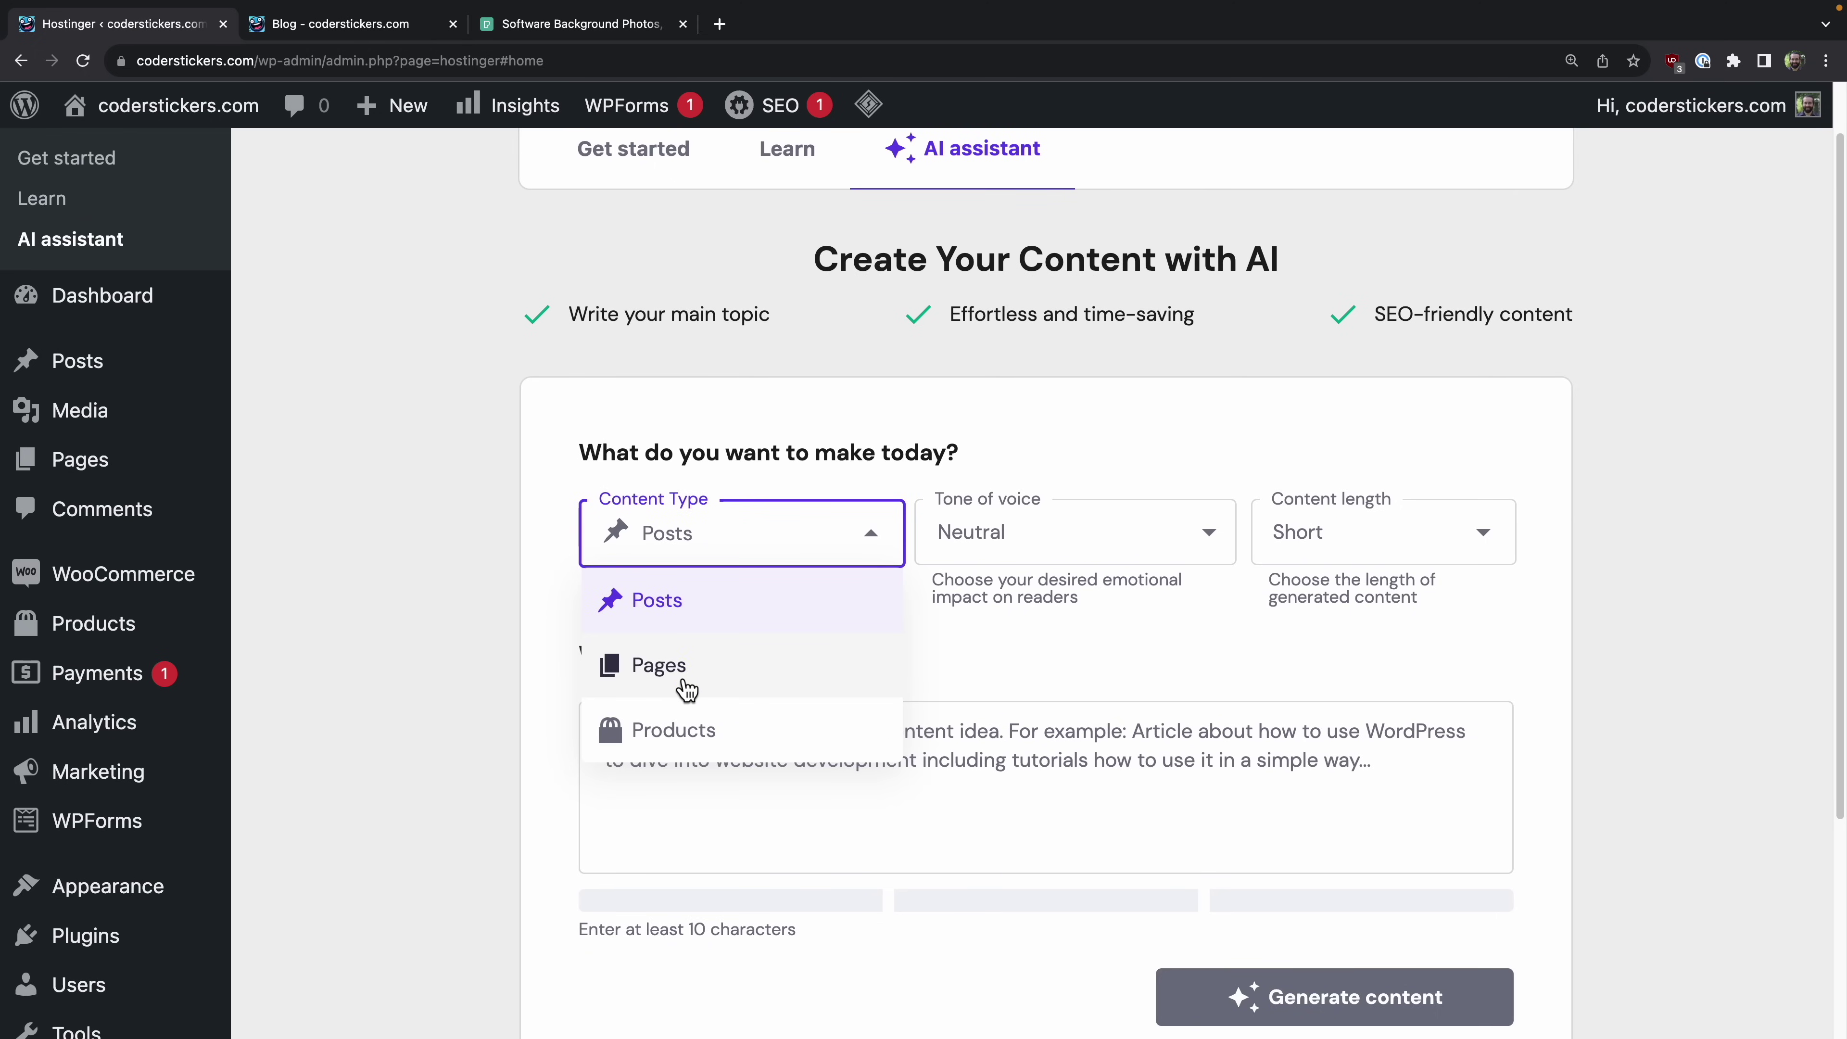
scroll(687, 684, down, 1)
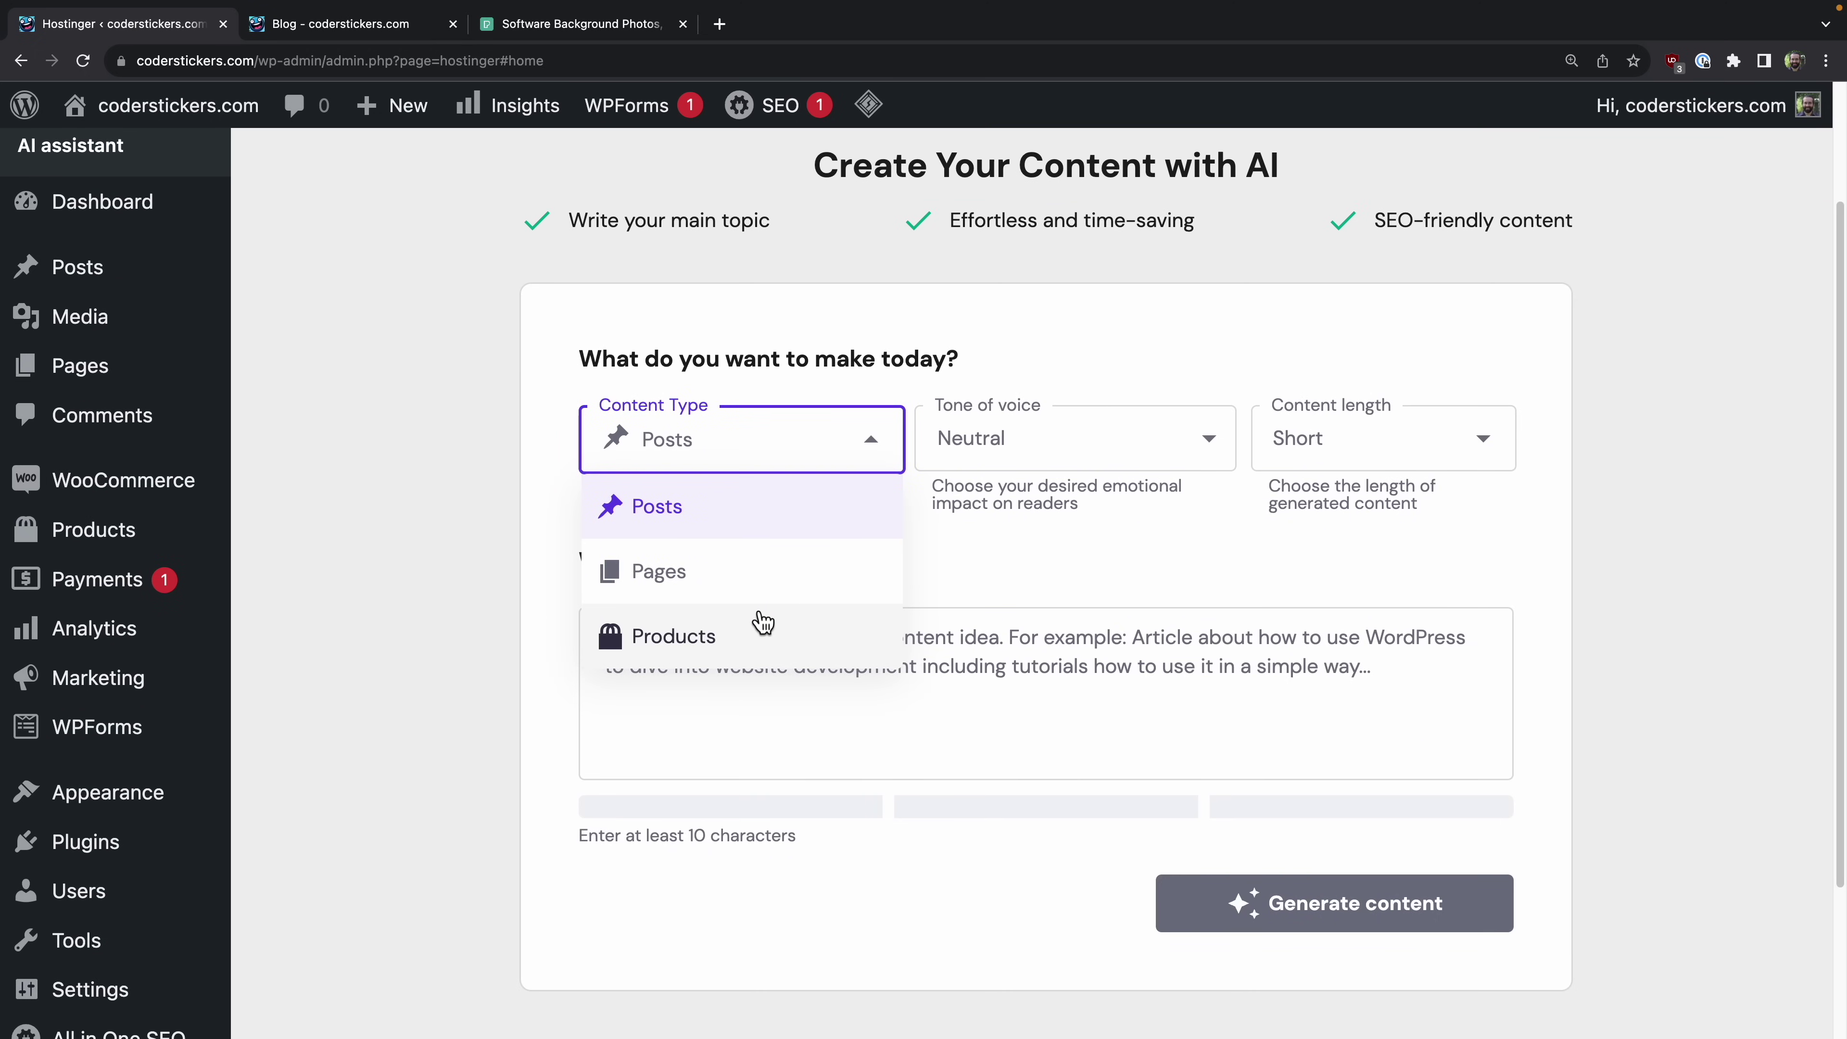
drag(426, 583, 444, 581)
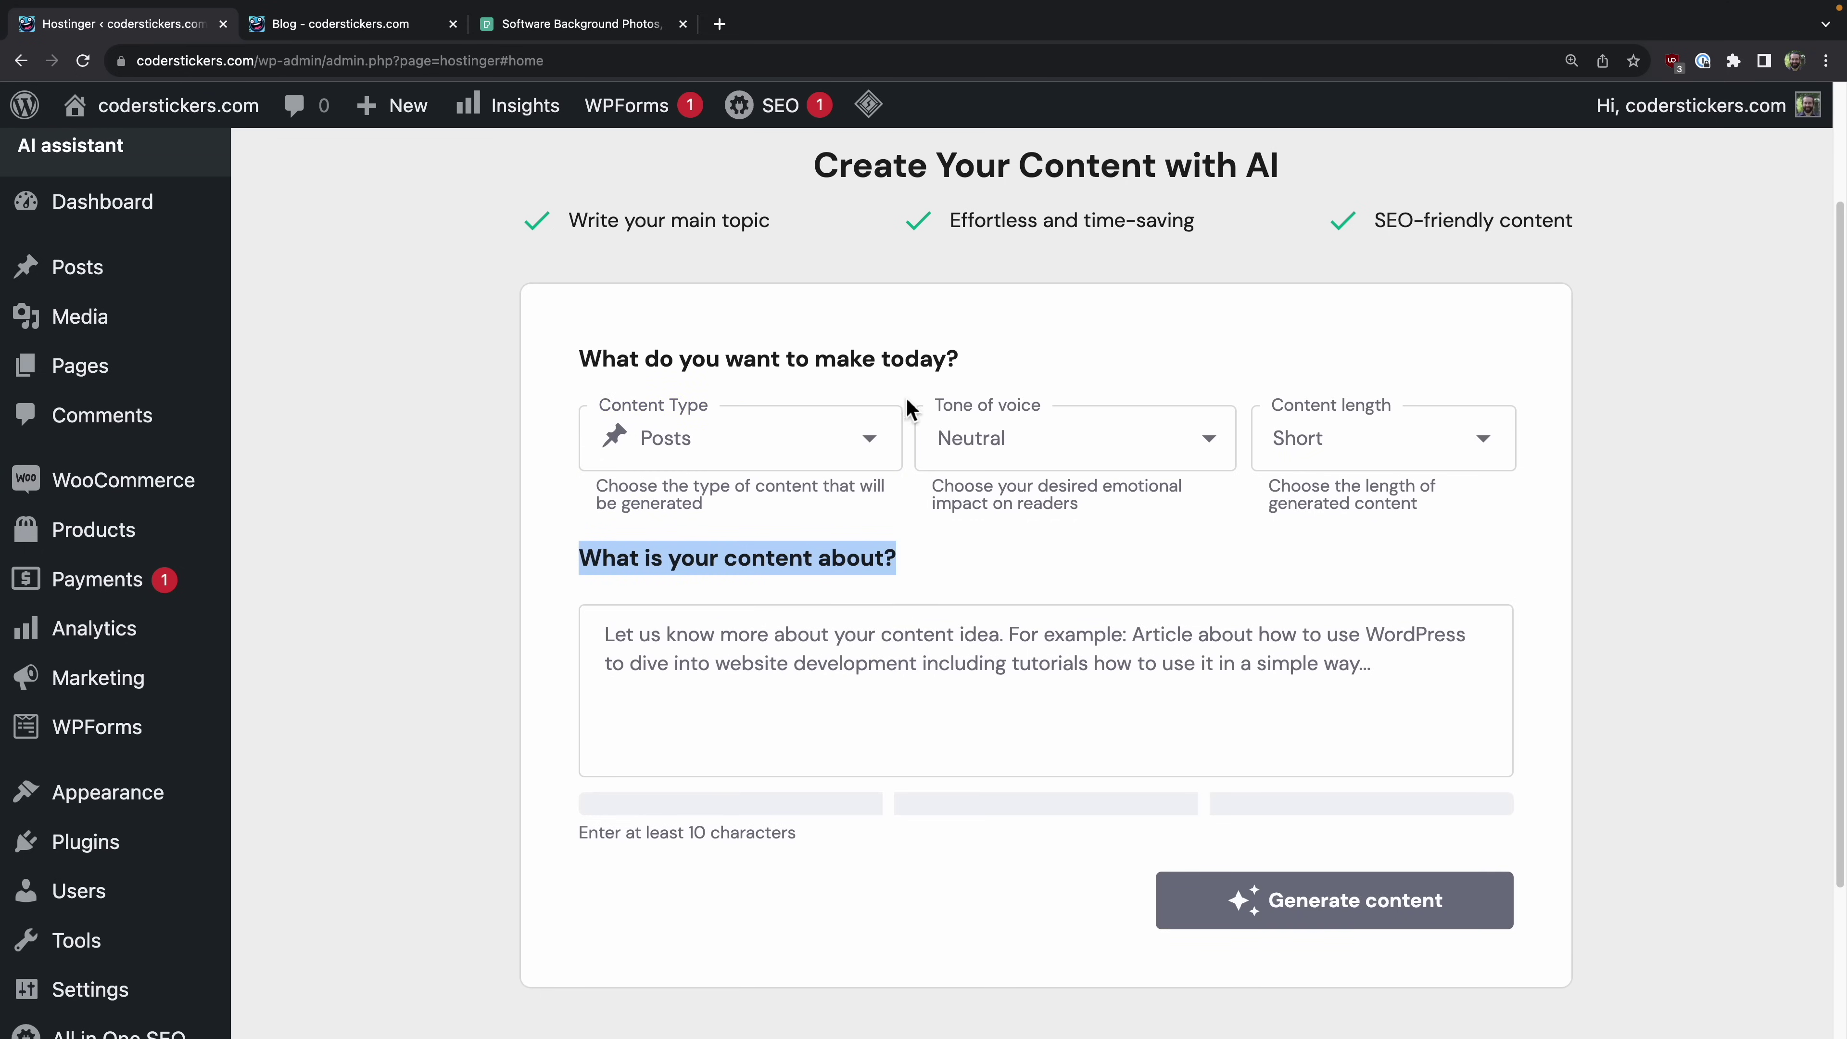
click(634, 672)
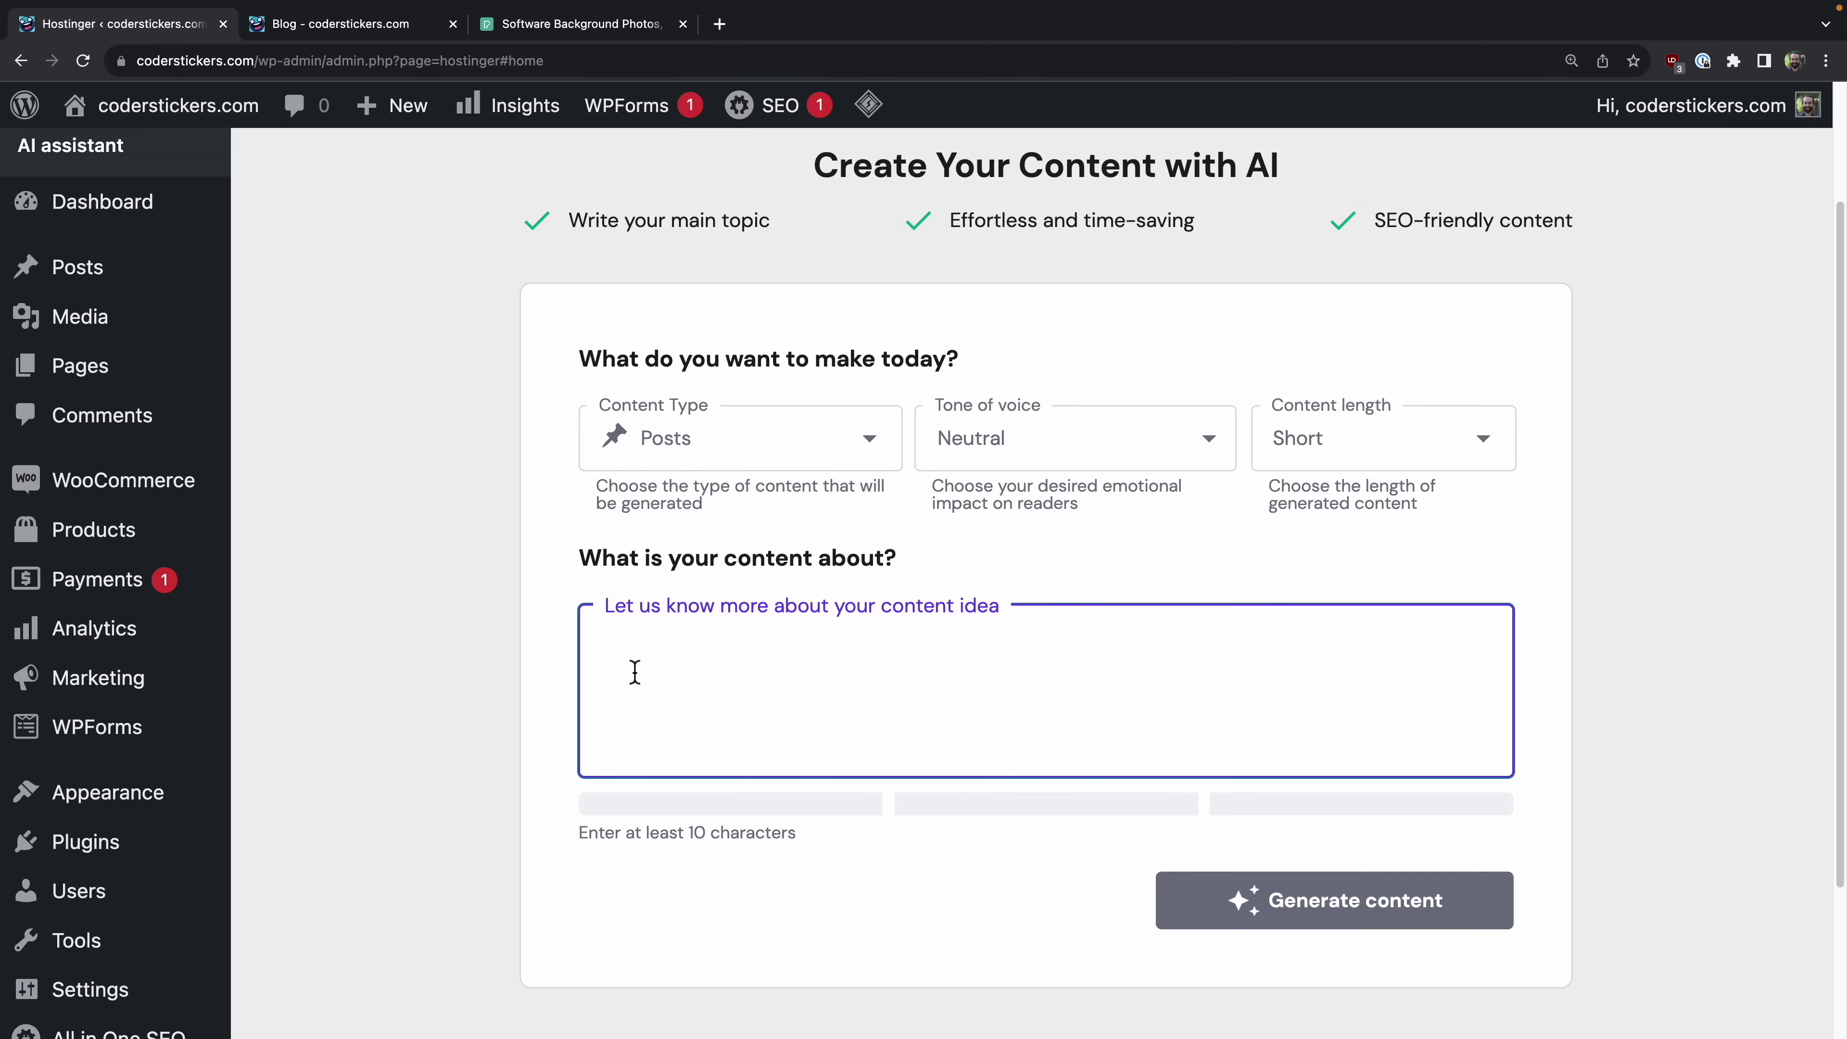
text(Why)
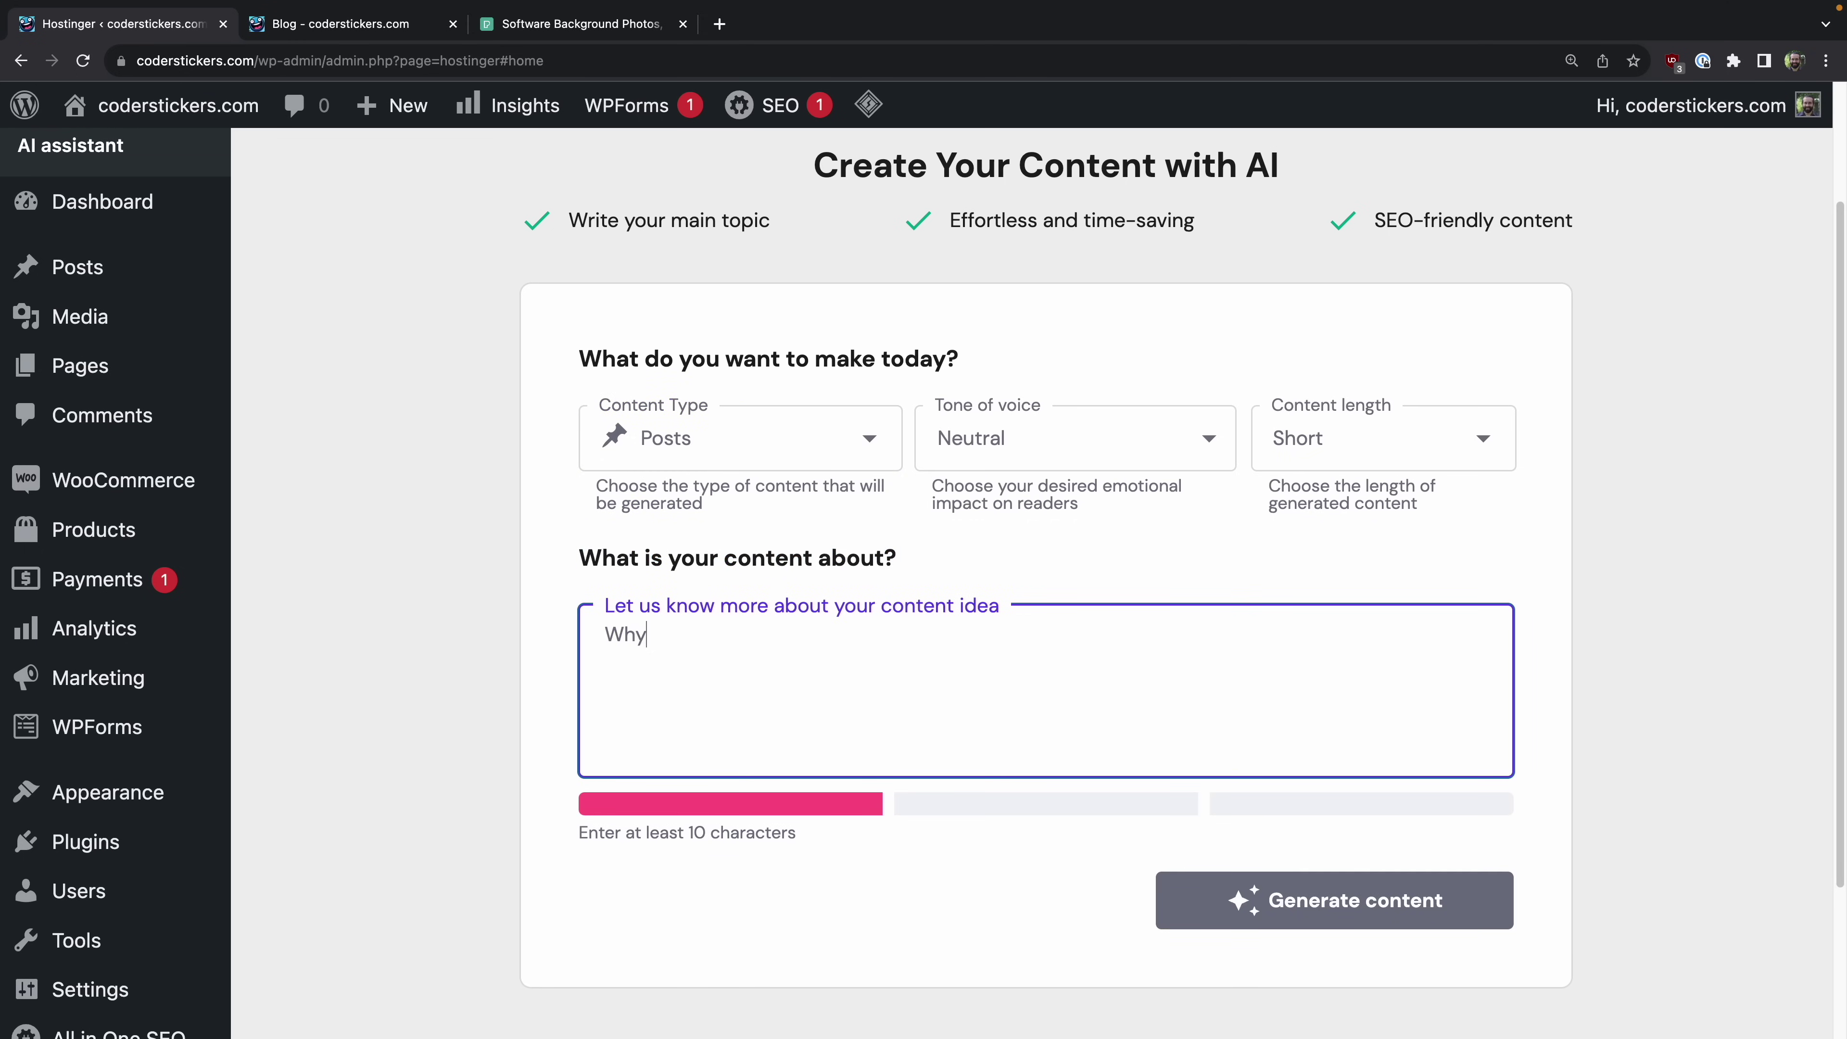
text( developers should put s)
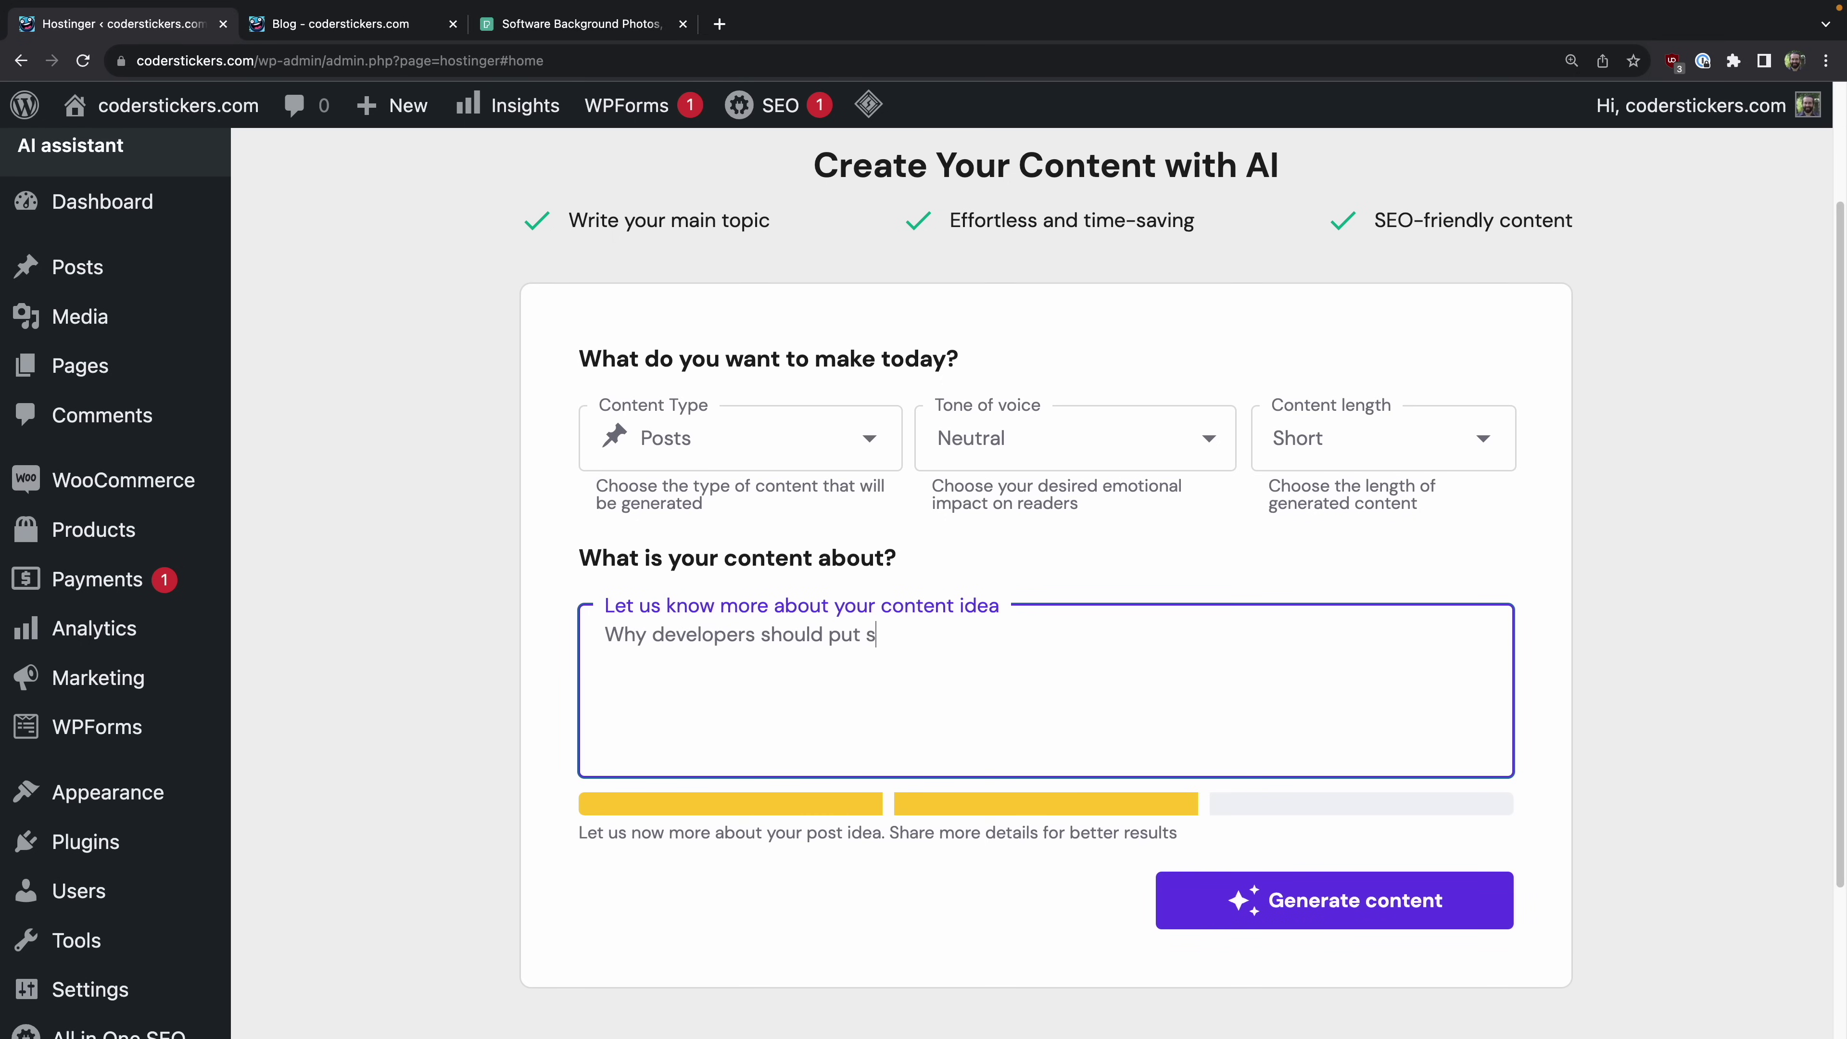
text(their laptops.)
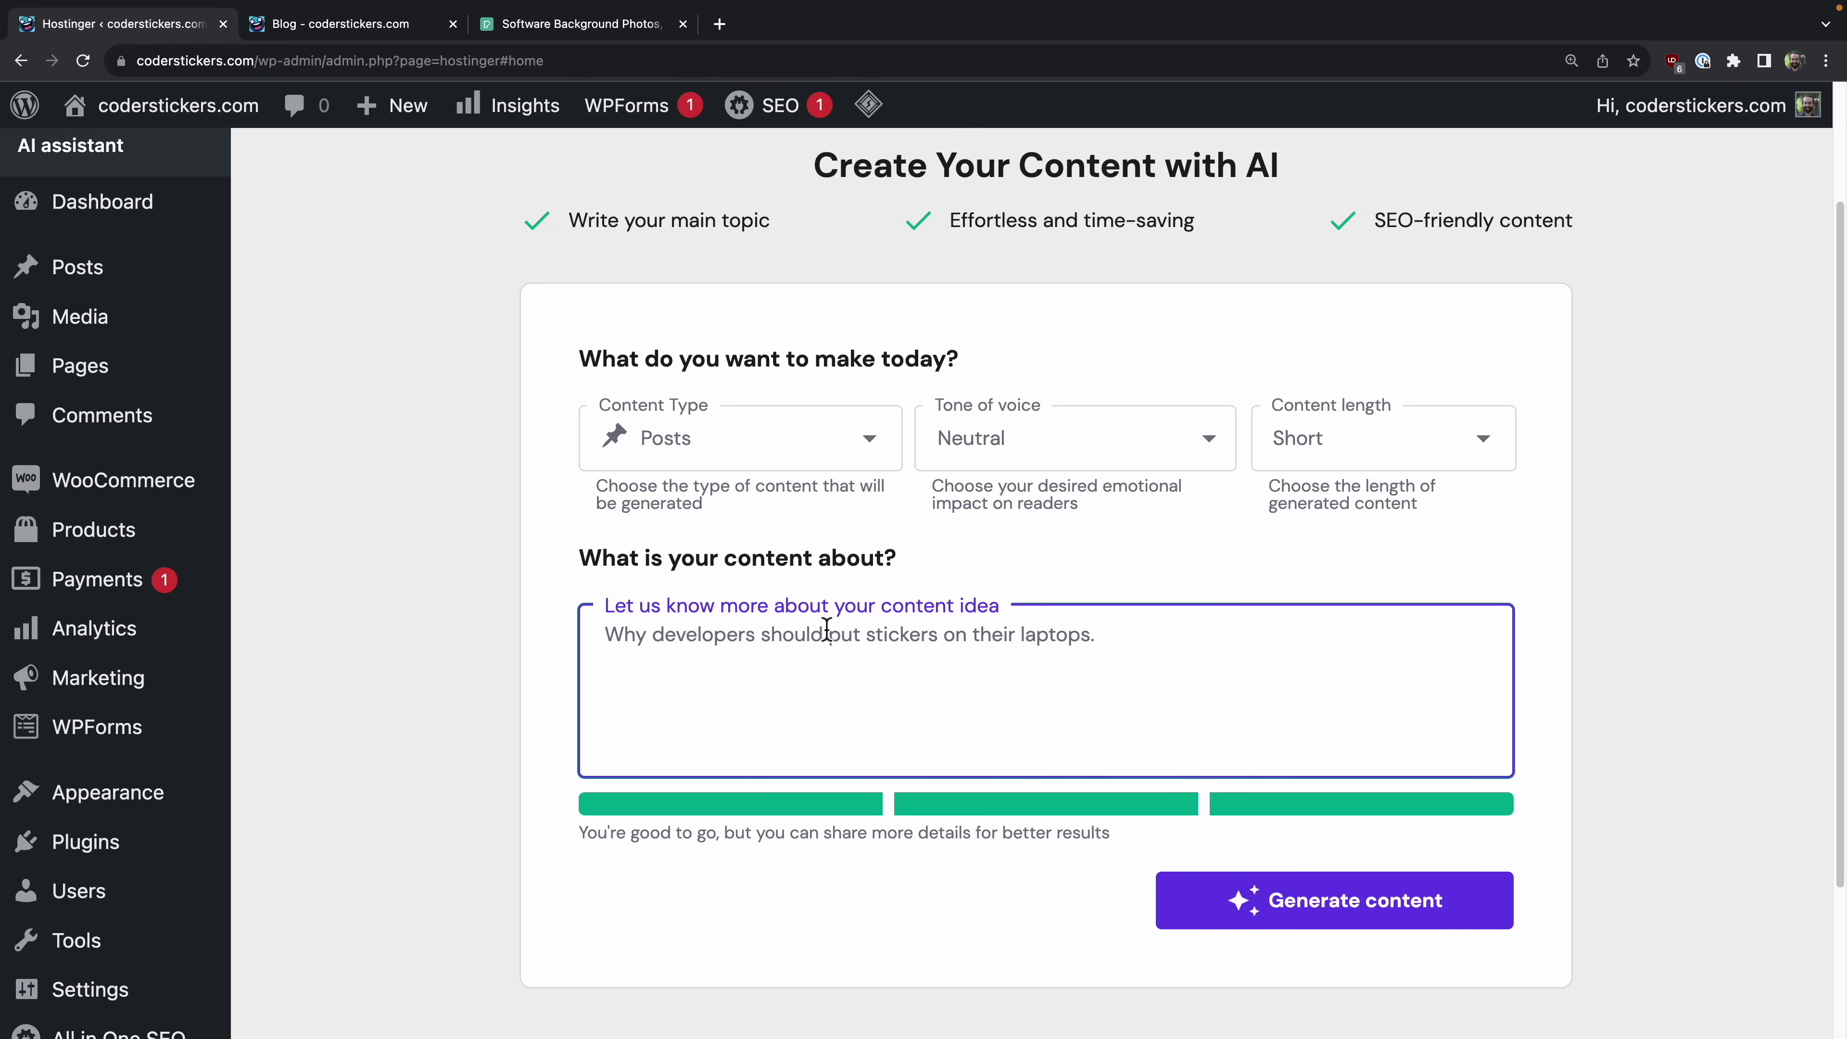
Step: Set the tone to Friendly and Witty and the length to Long, then generate the post
click(1014, 445)
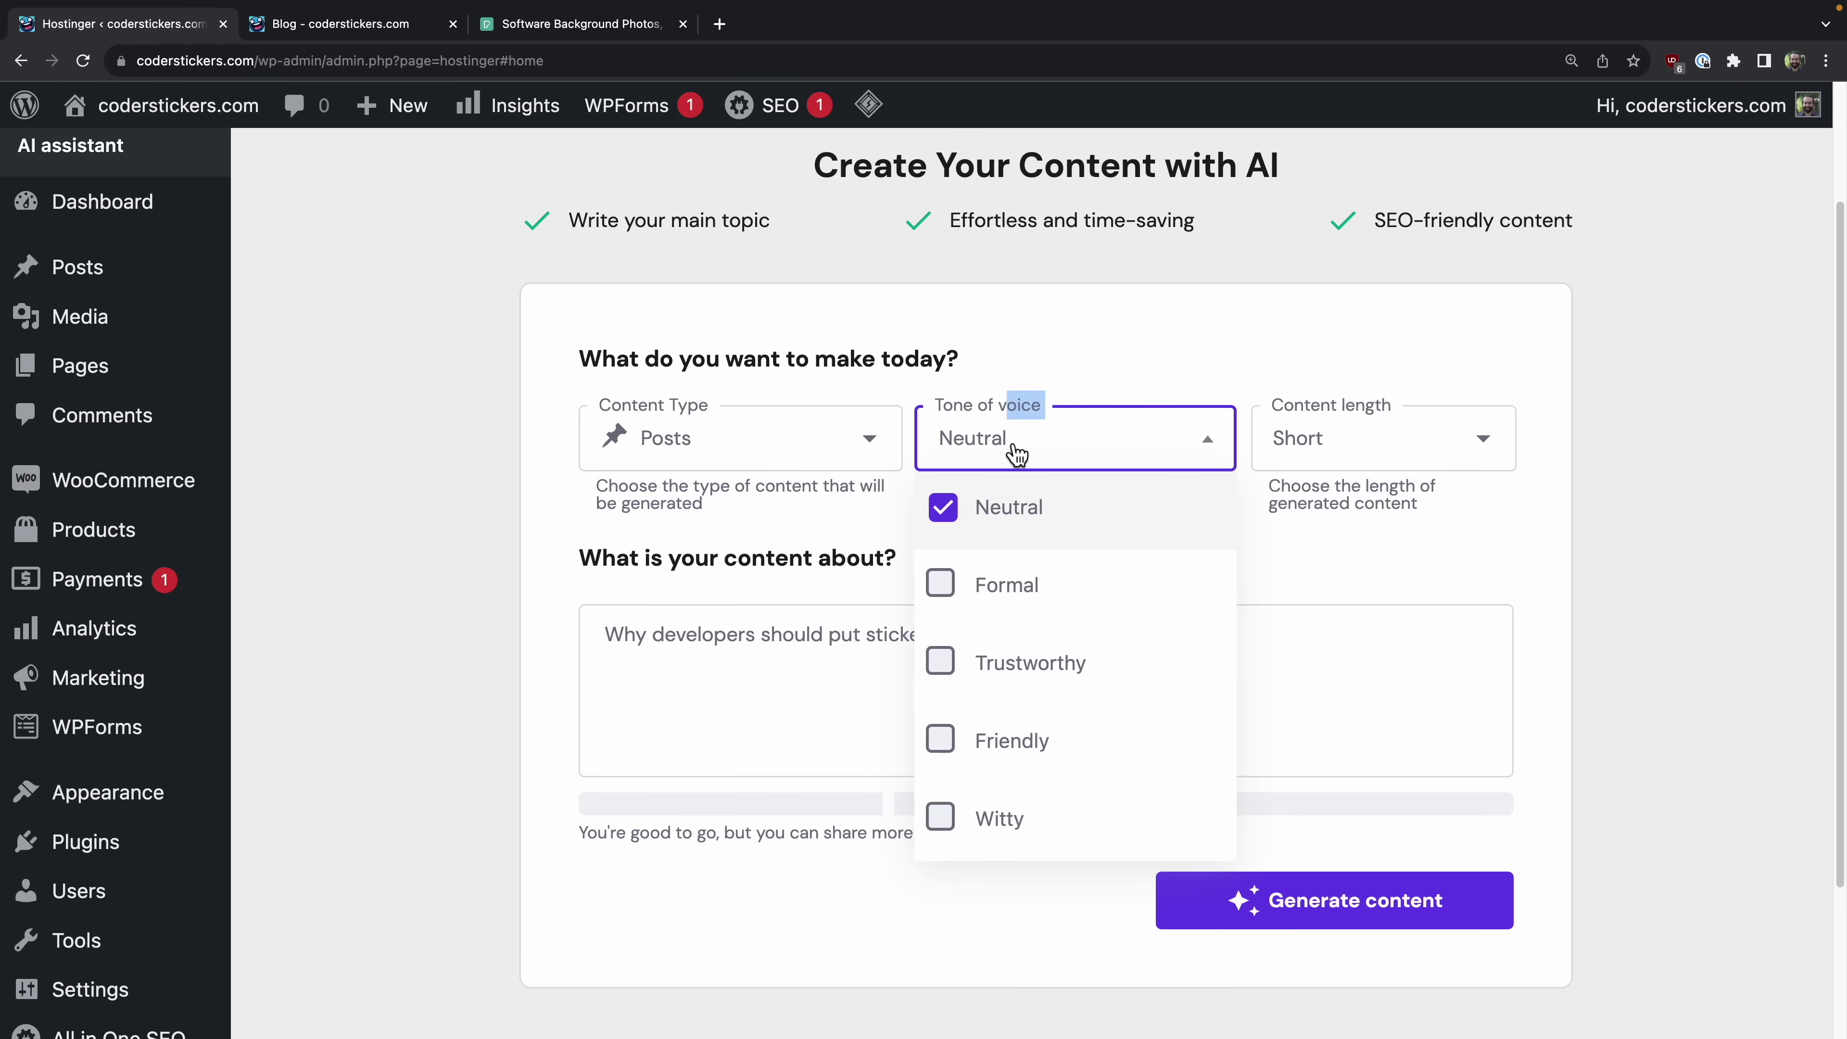
click(1018, 524)
click(993, 742)
click(993, 804)
click(1400, 633)
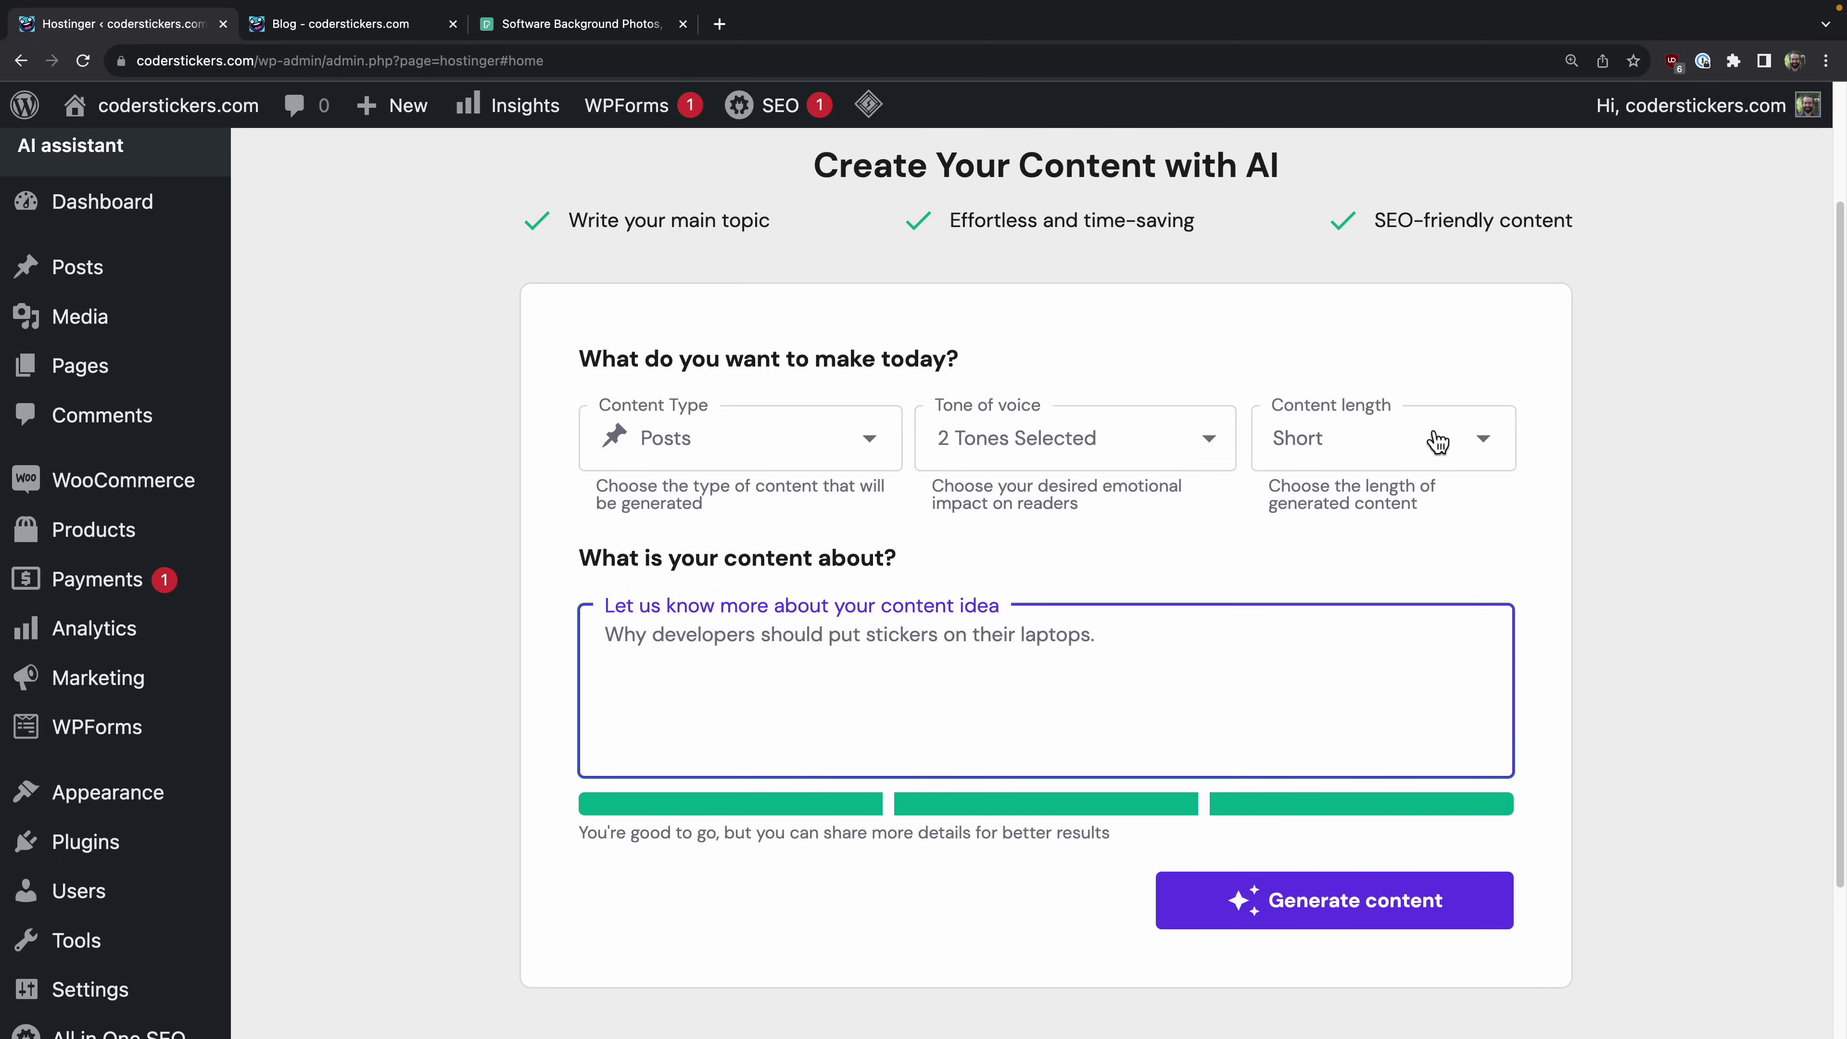
click(1416, 431)
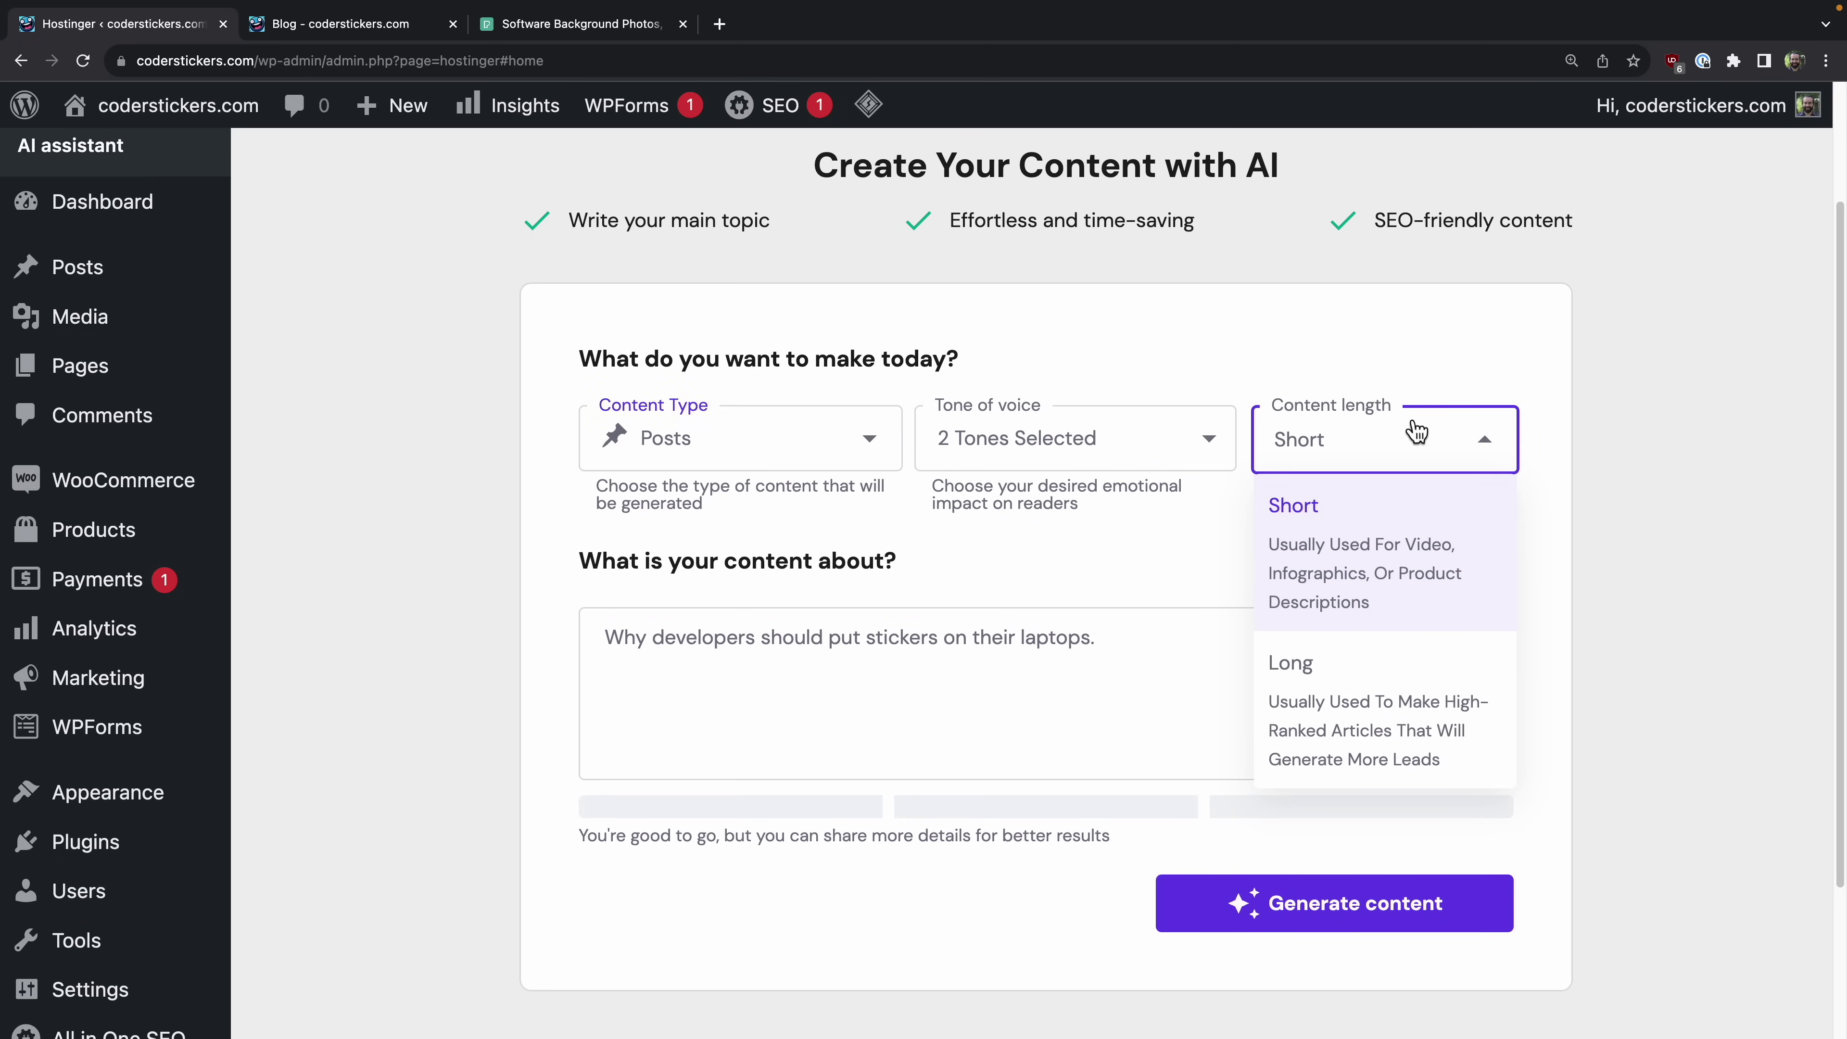
click(1358, 710)
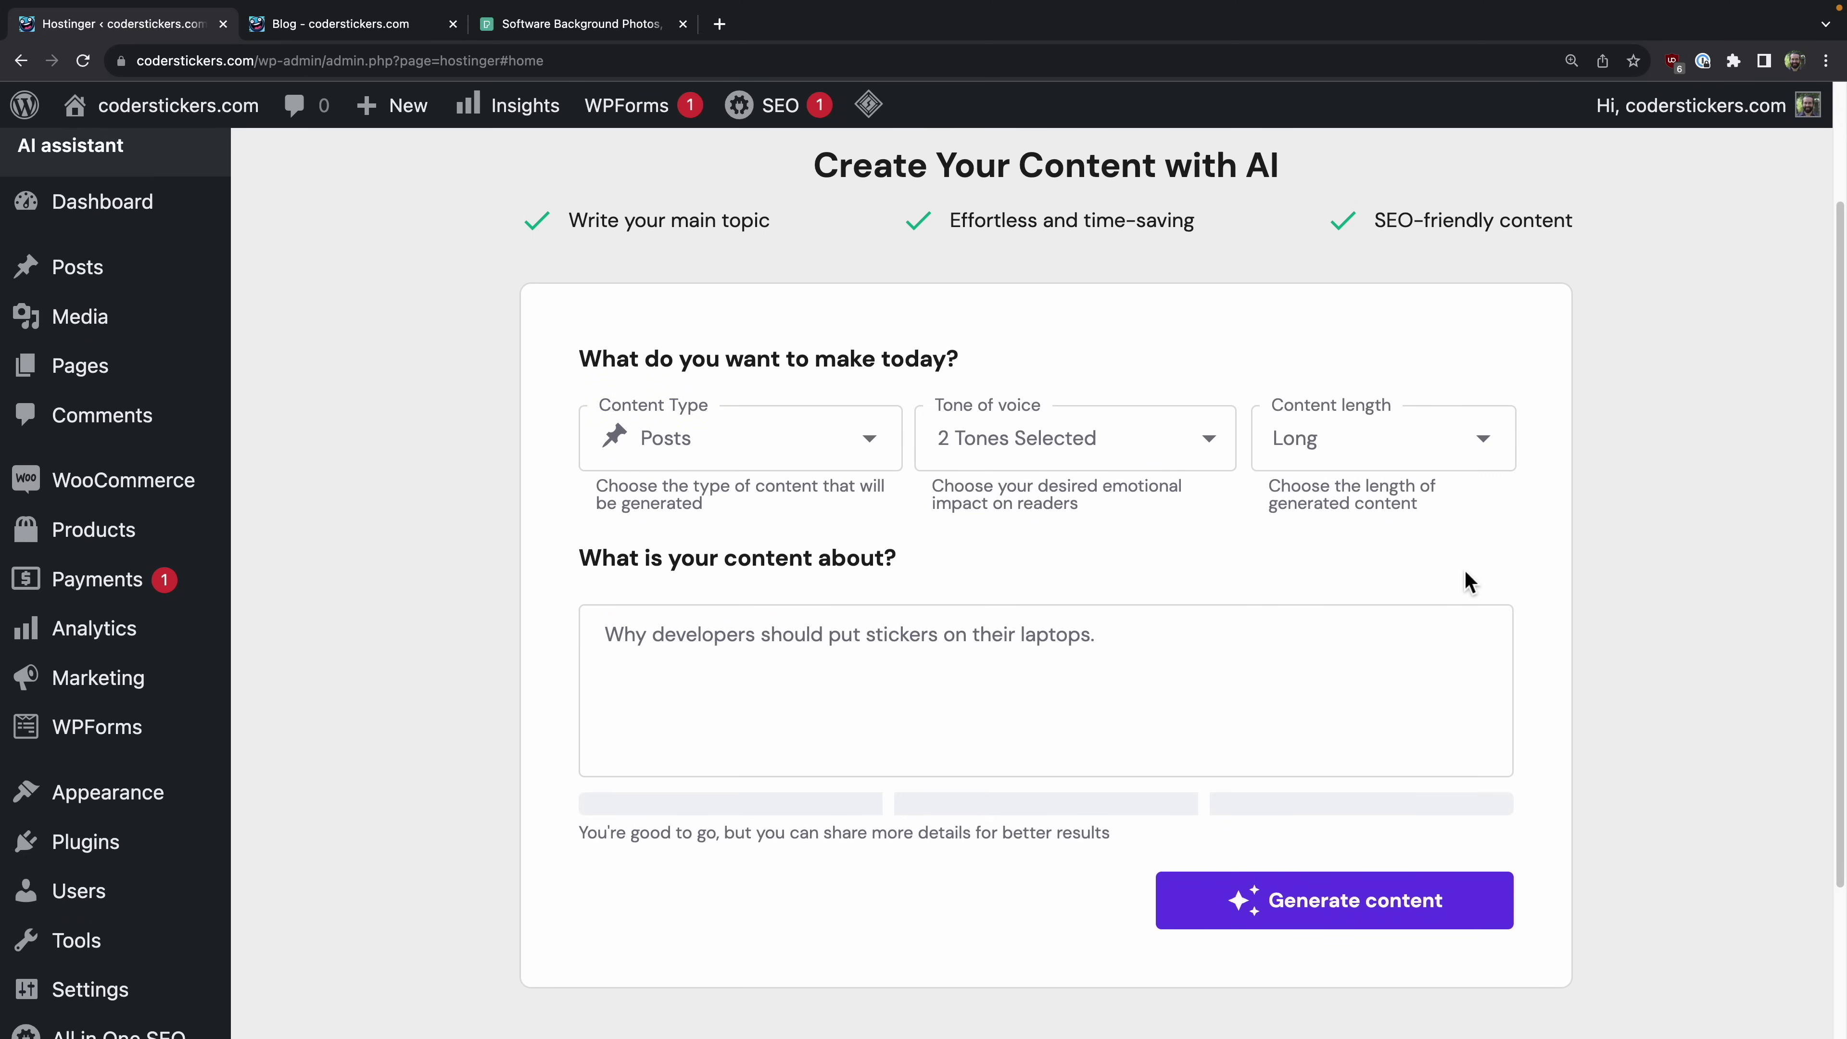
click(1299, 899)
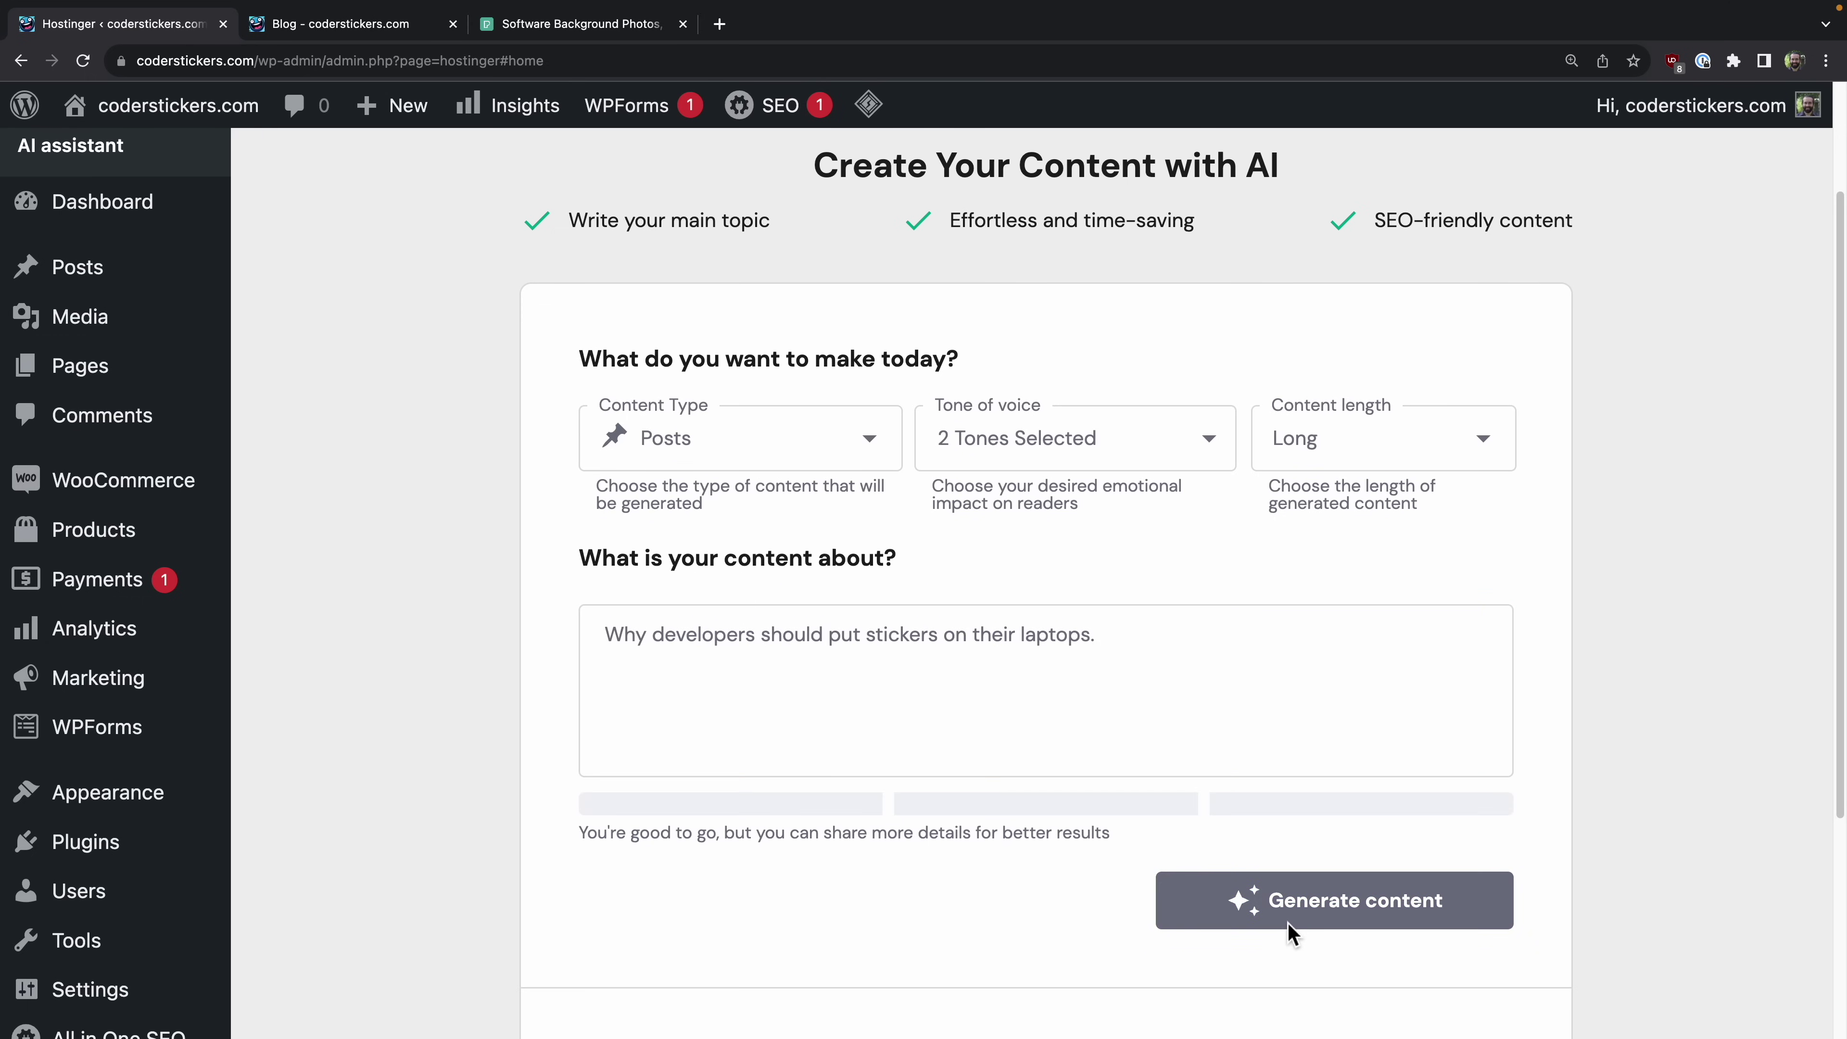
Step: Review the generated article's title and opening paragraph
scroll(1465, 830, down, 5)
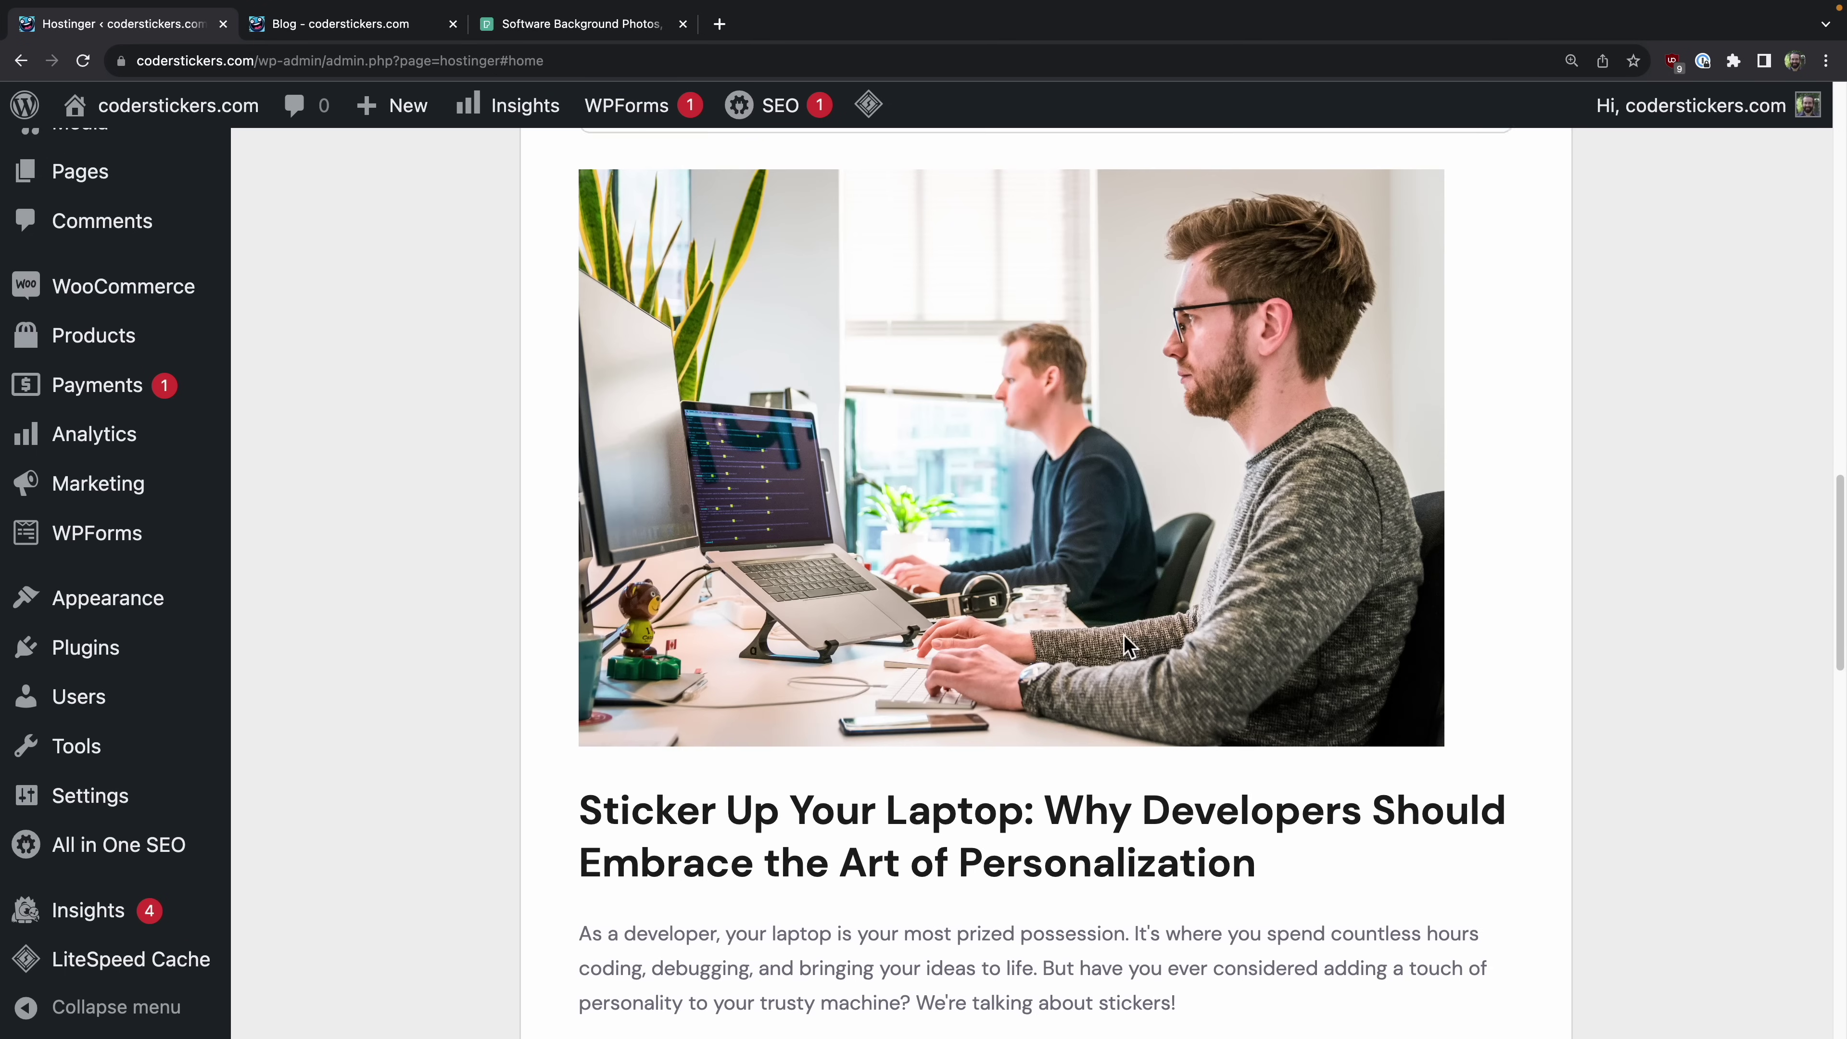
scroll(1124, 635, up, 5)
scroll(1122, 633, down, 5)
scroll(1123, 633, down, 3)
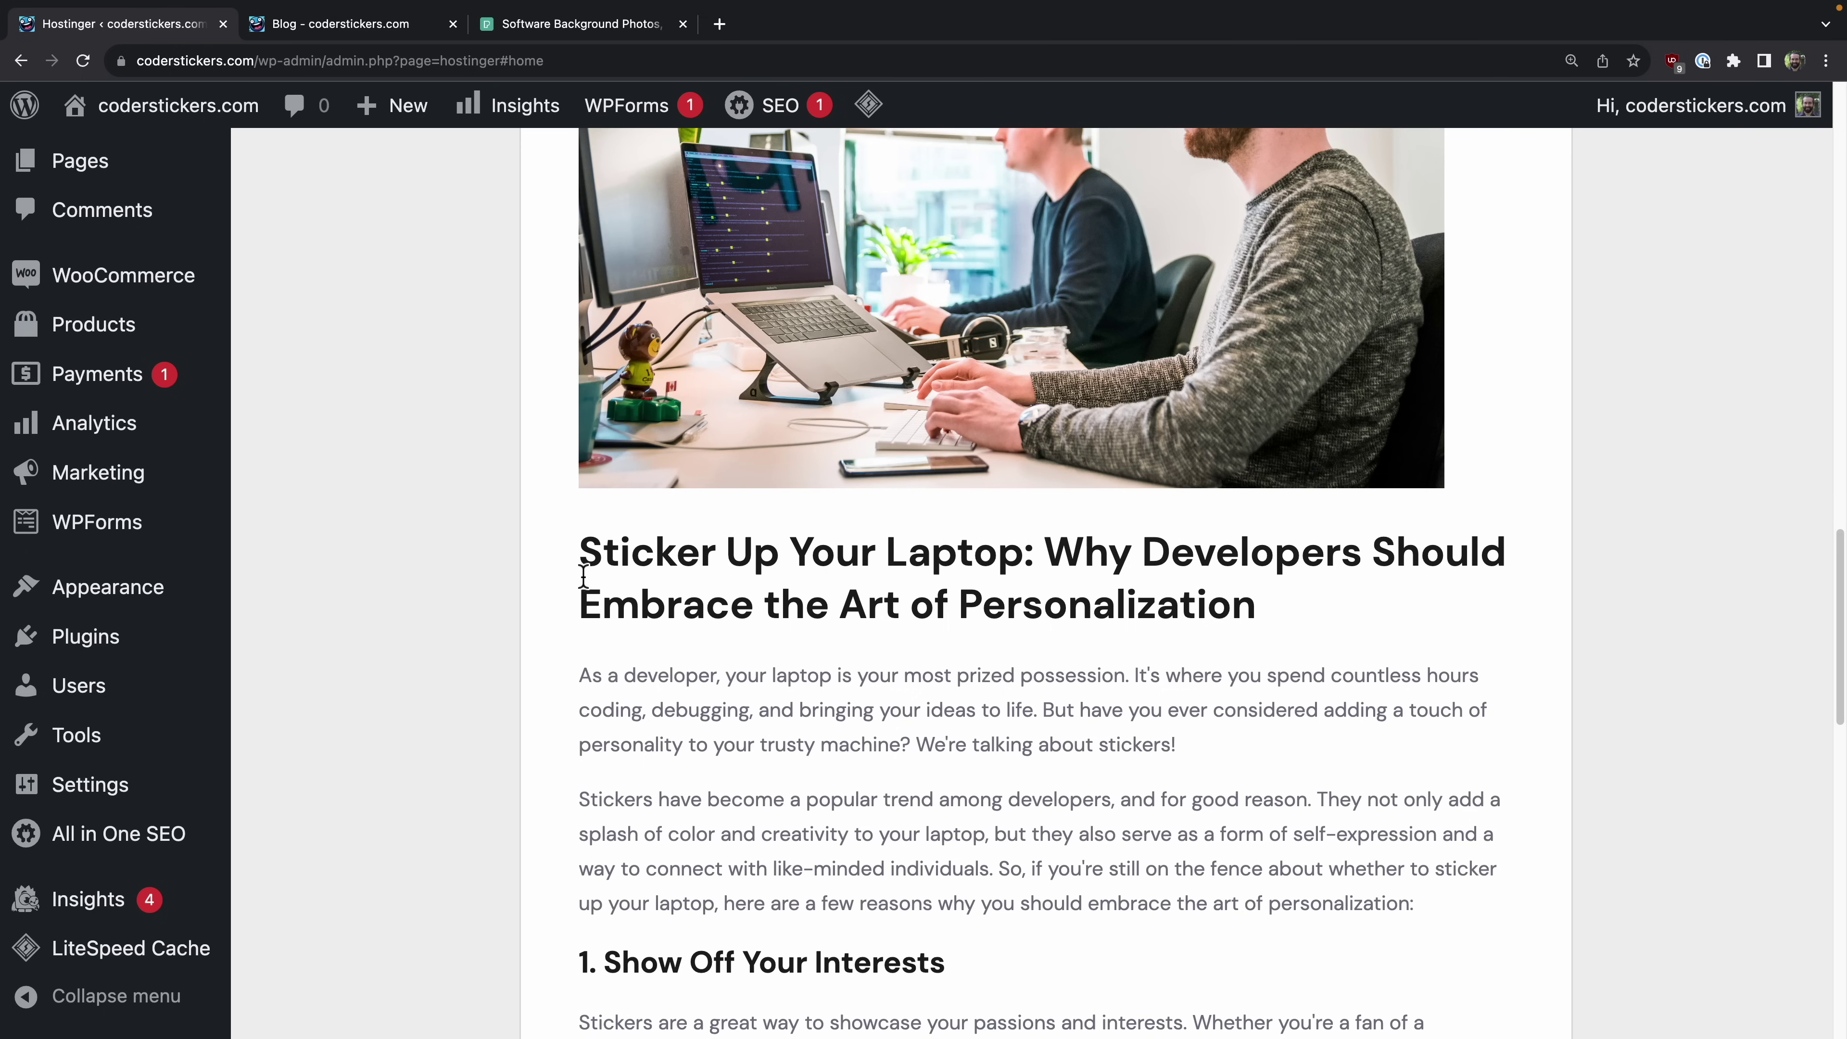
drag(595, 564, 1326, 663)
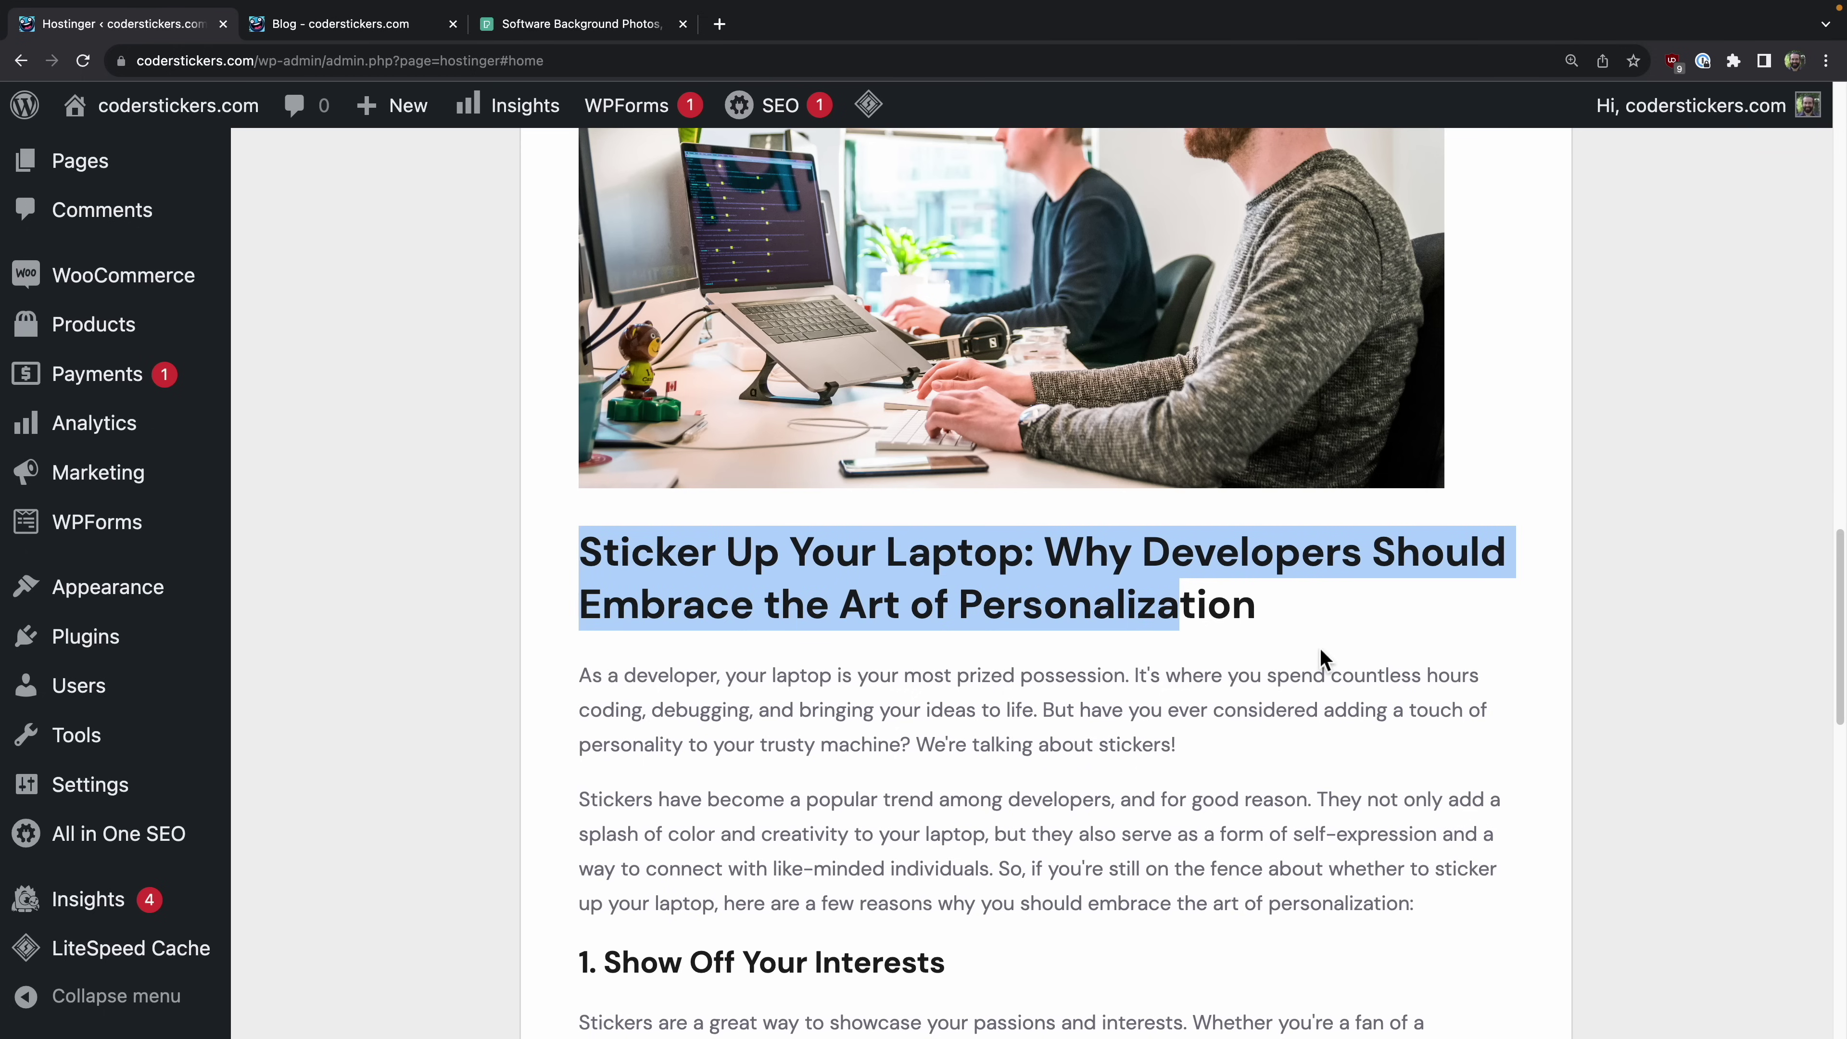
click(1337, 618)
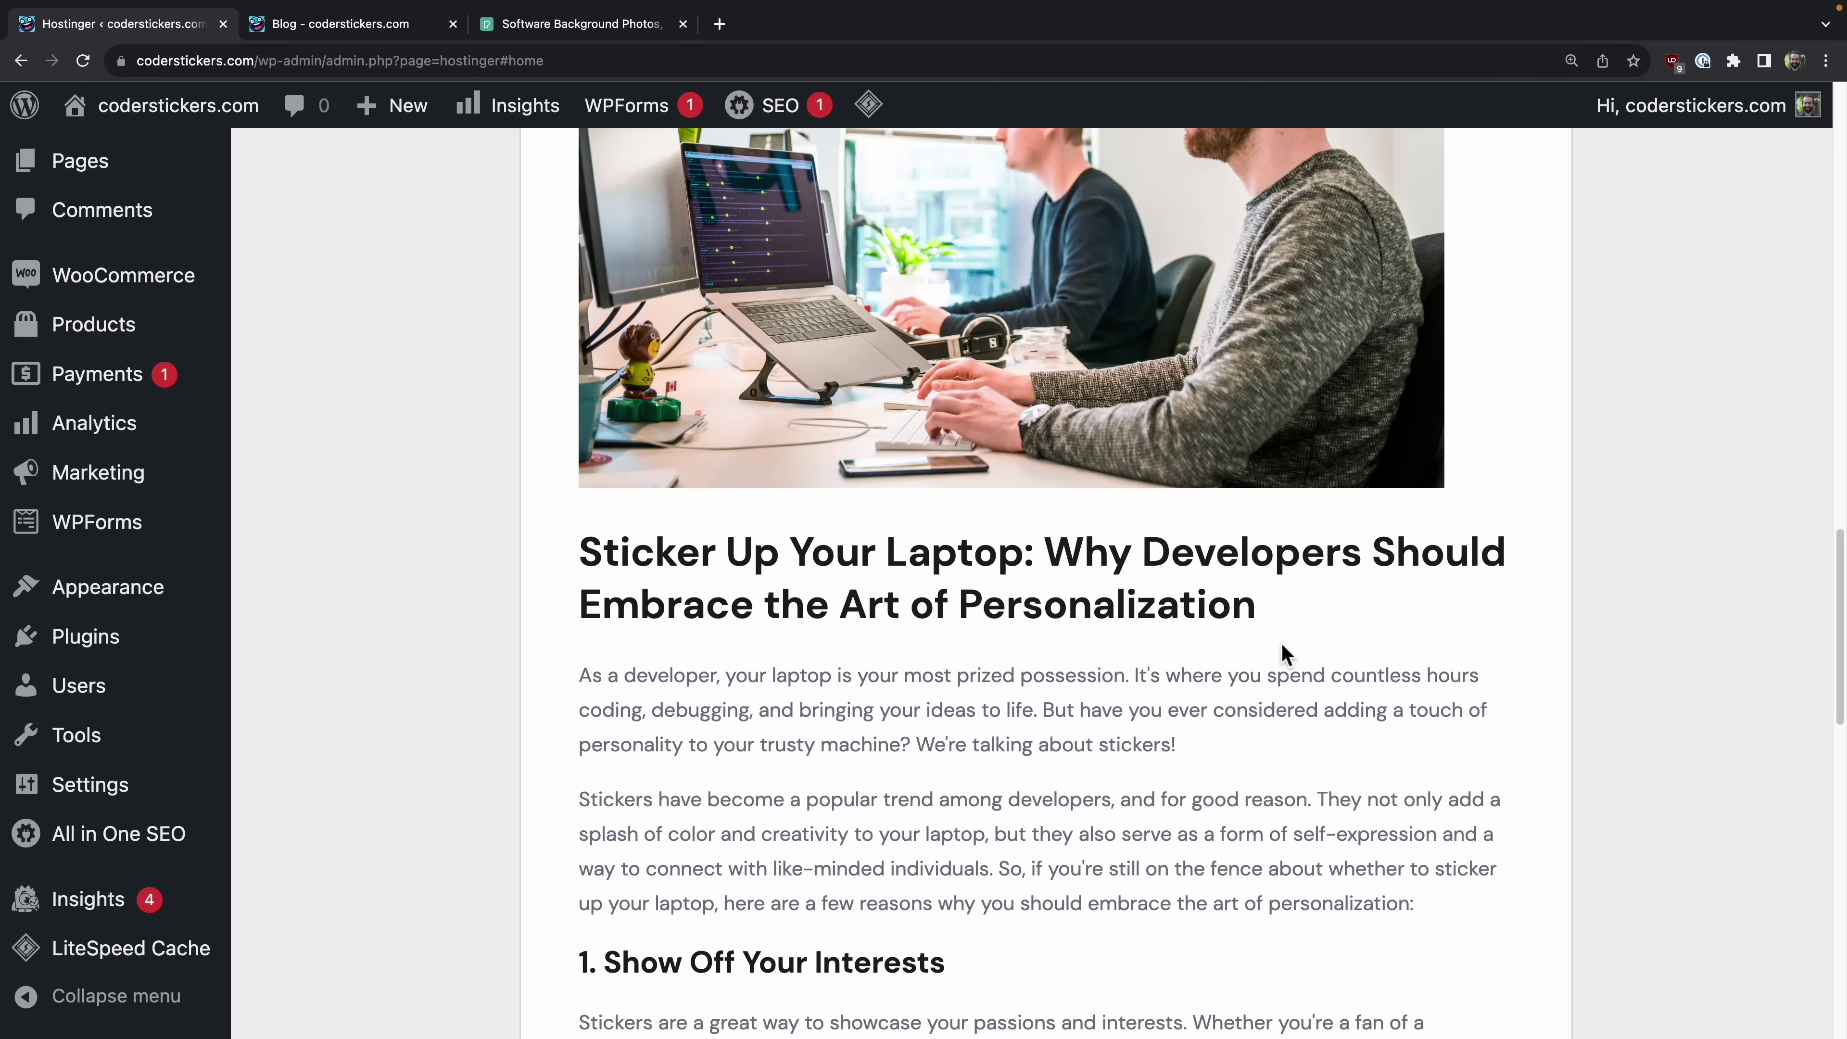
scroll(1282, 653, down, 1)
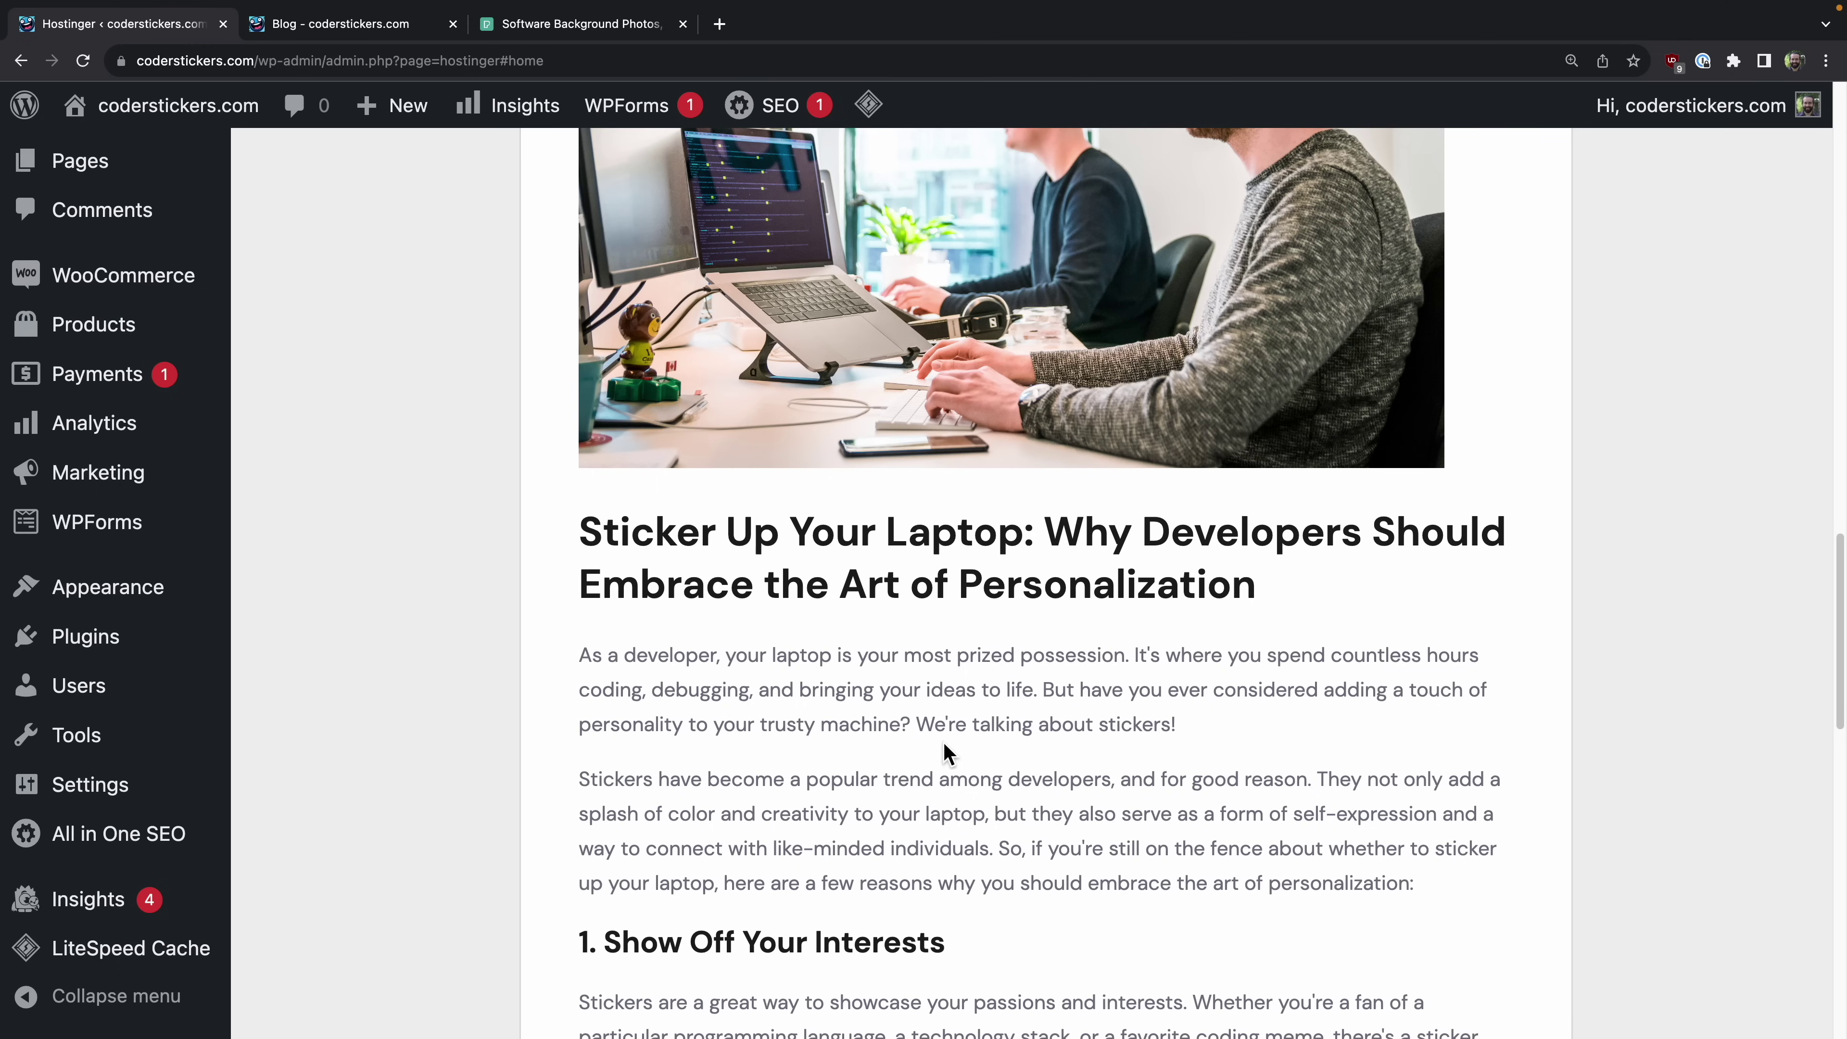
drag(933, 724, 1168, 719)
click(1168, 719)
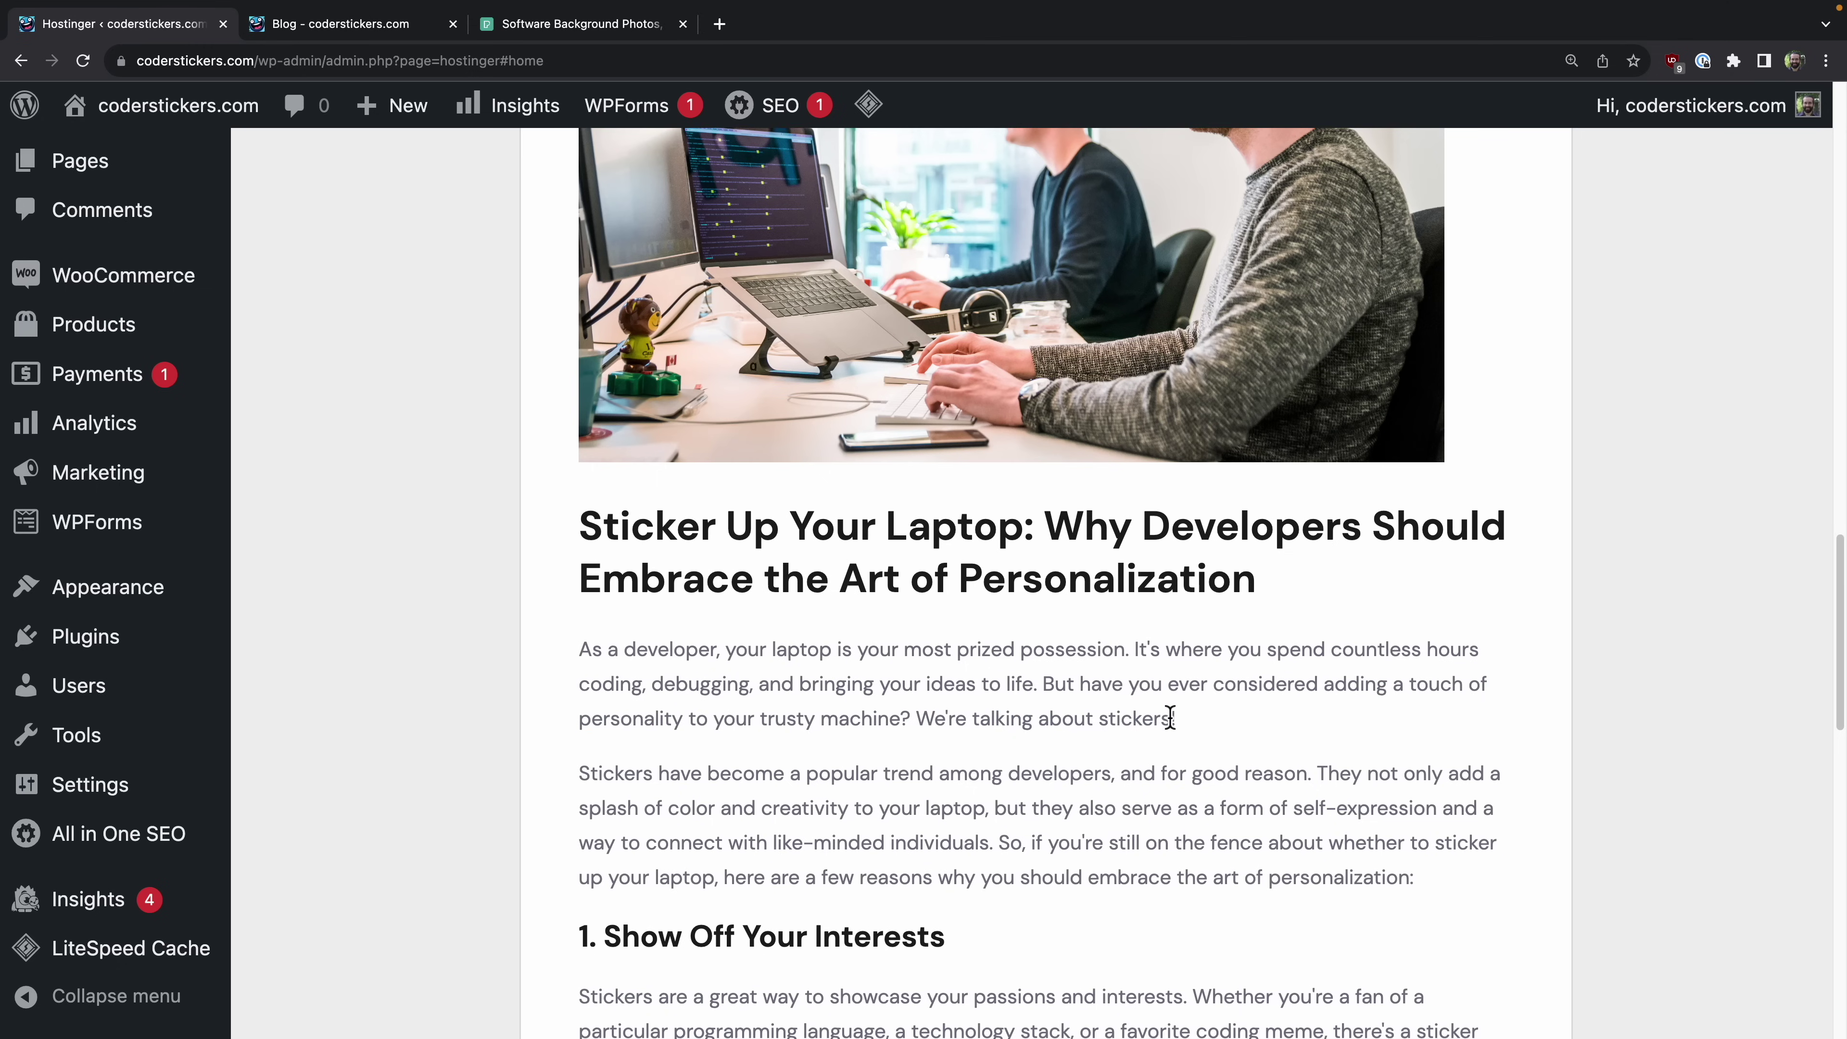
Step: Scroll to the end of the 'Sticker Up Your Laptop' article and publish it
scroll(1167, 719, down, 6)
scroll(1167, 719, down, 1)
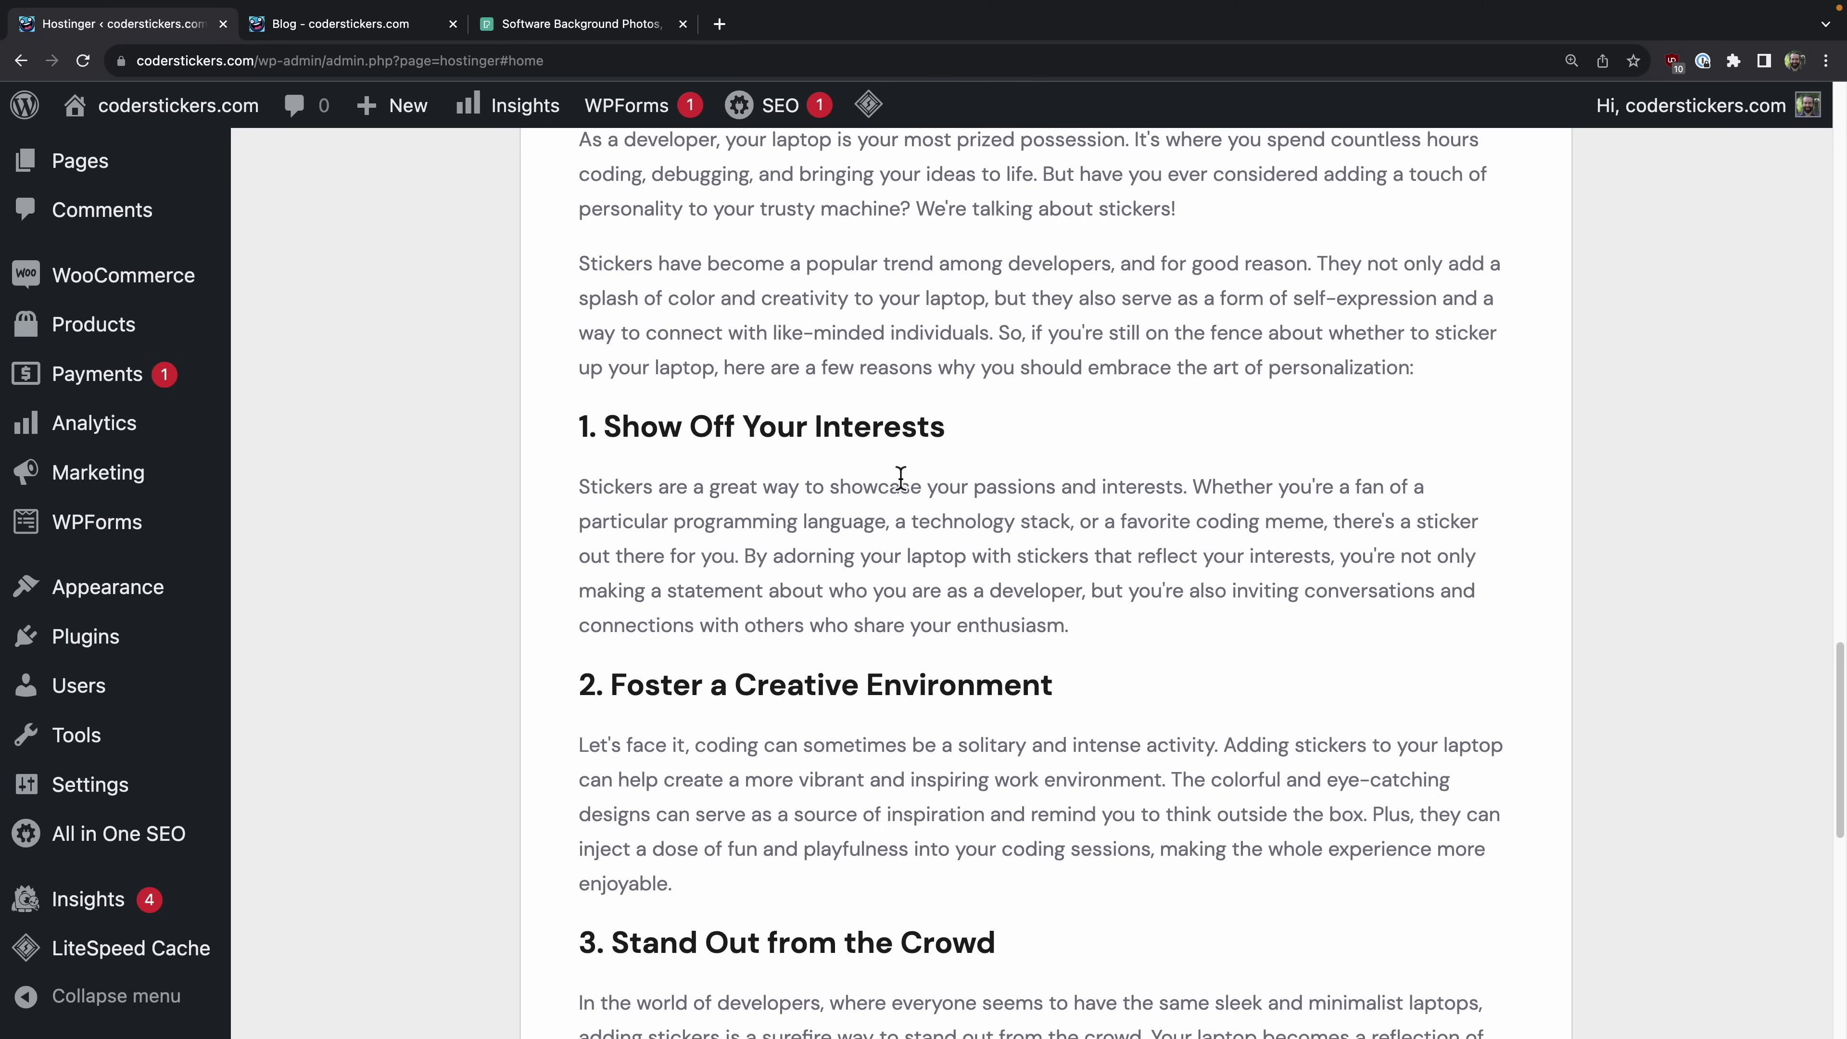
scroll(1018, 859, down, 11)
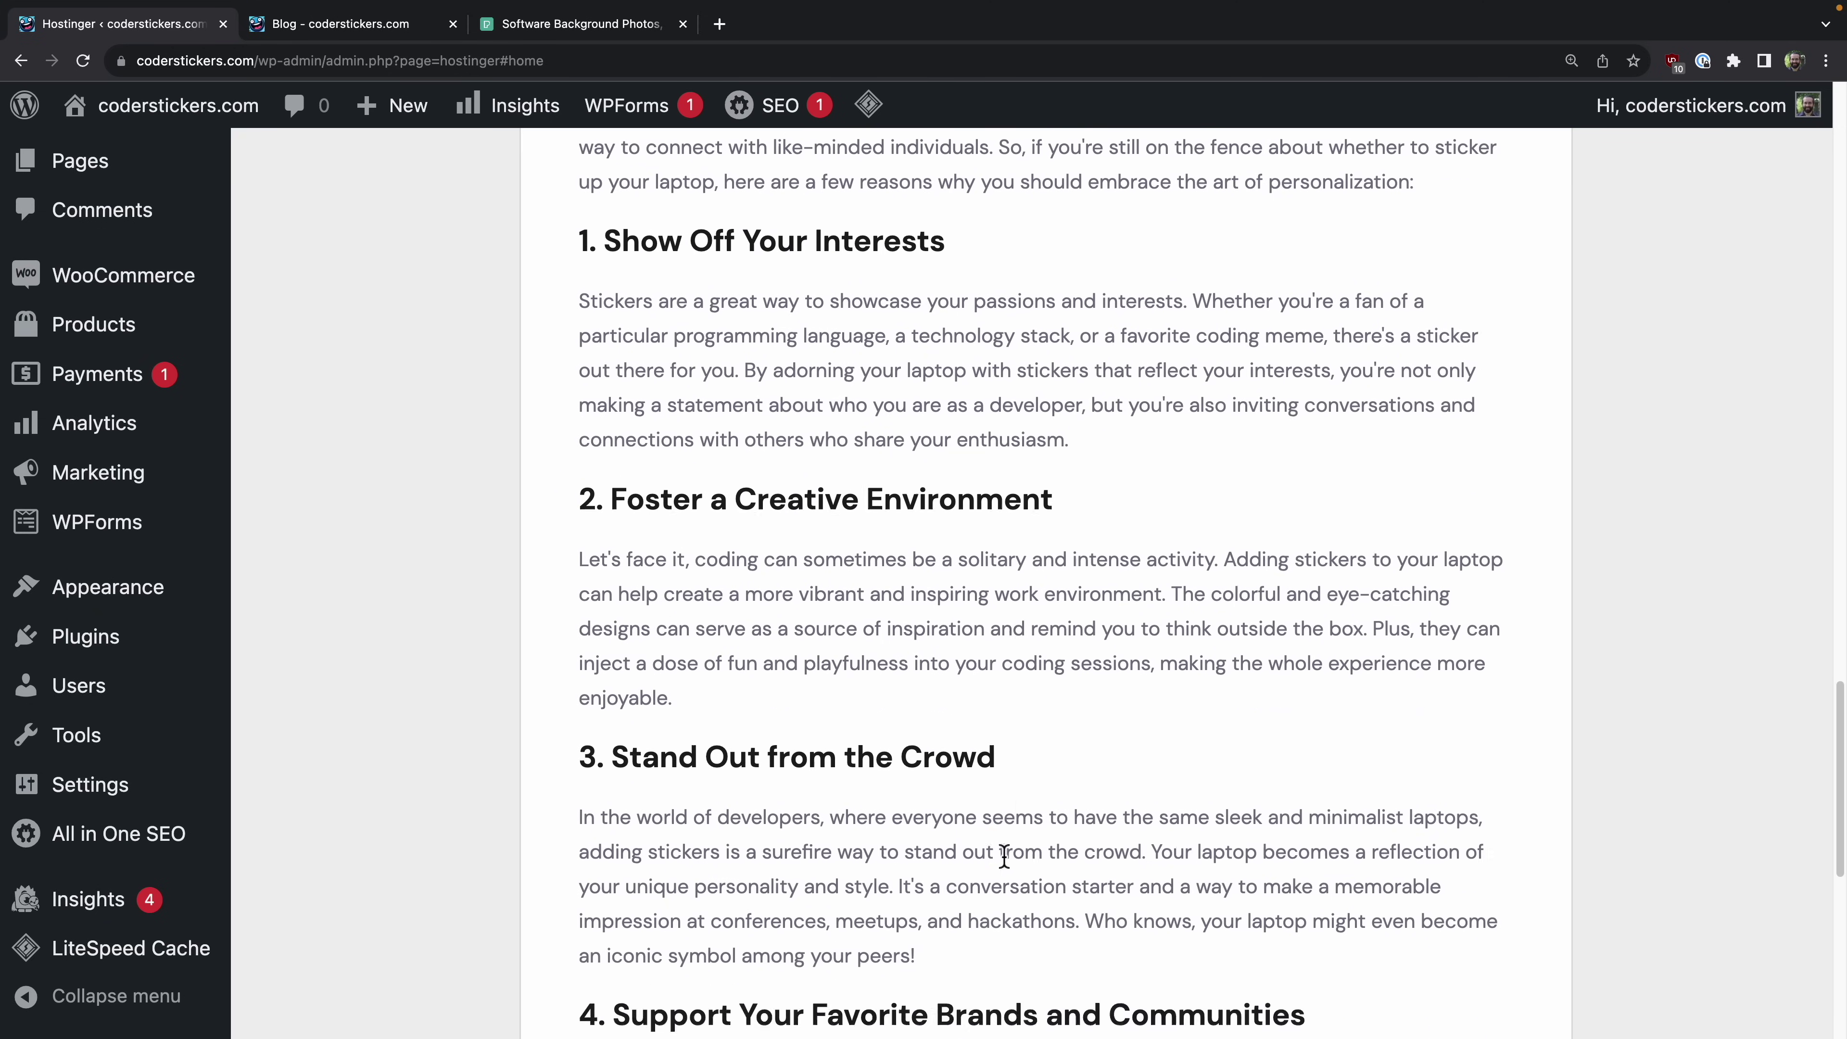
scroll(1170, 843, down, 2)
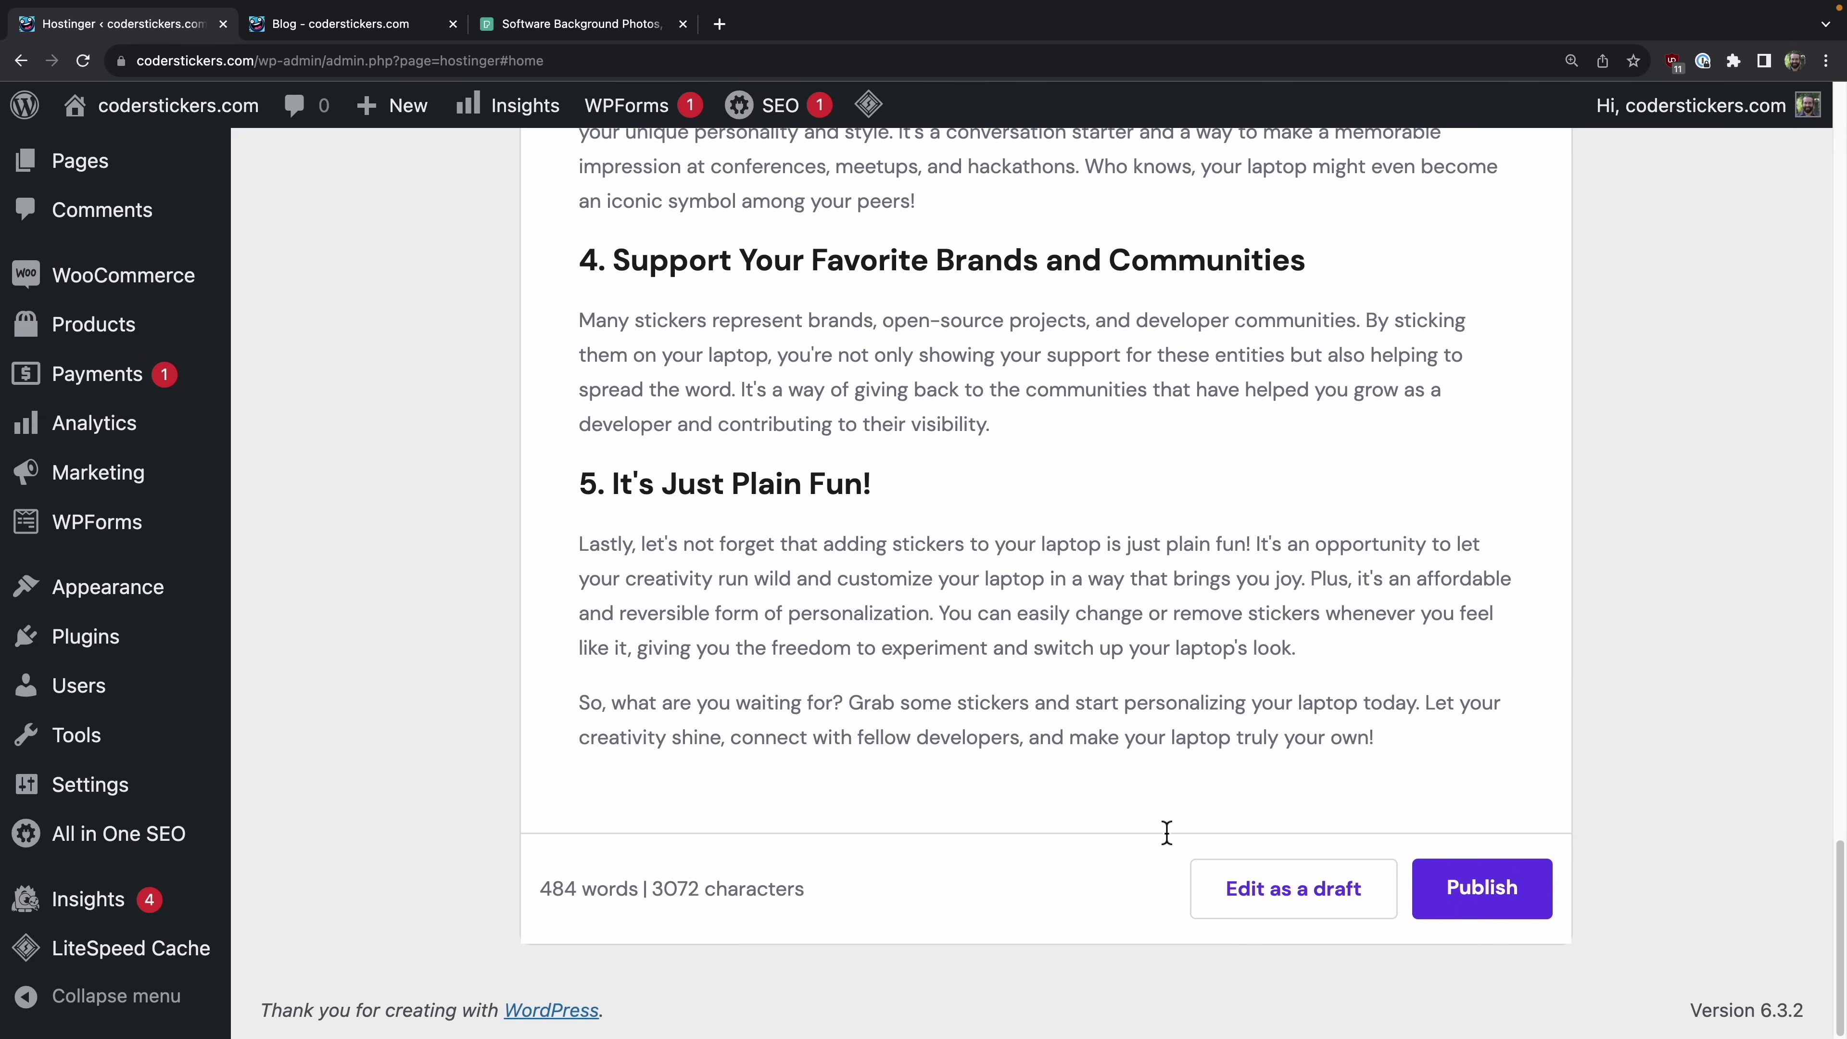
click(1476, 880)
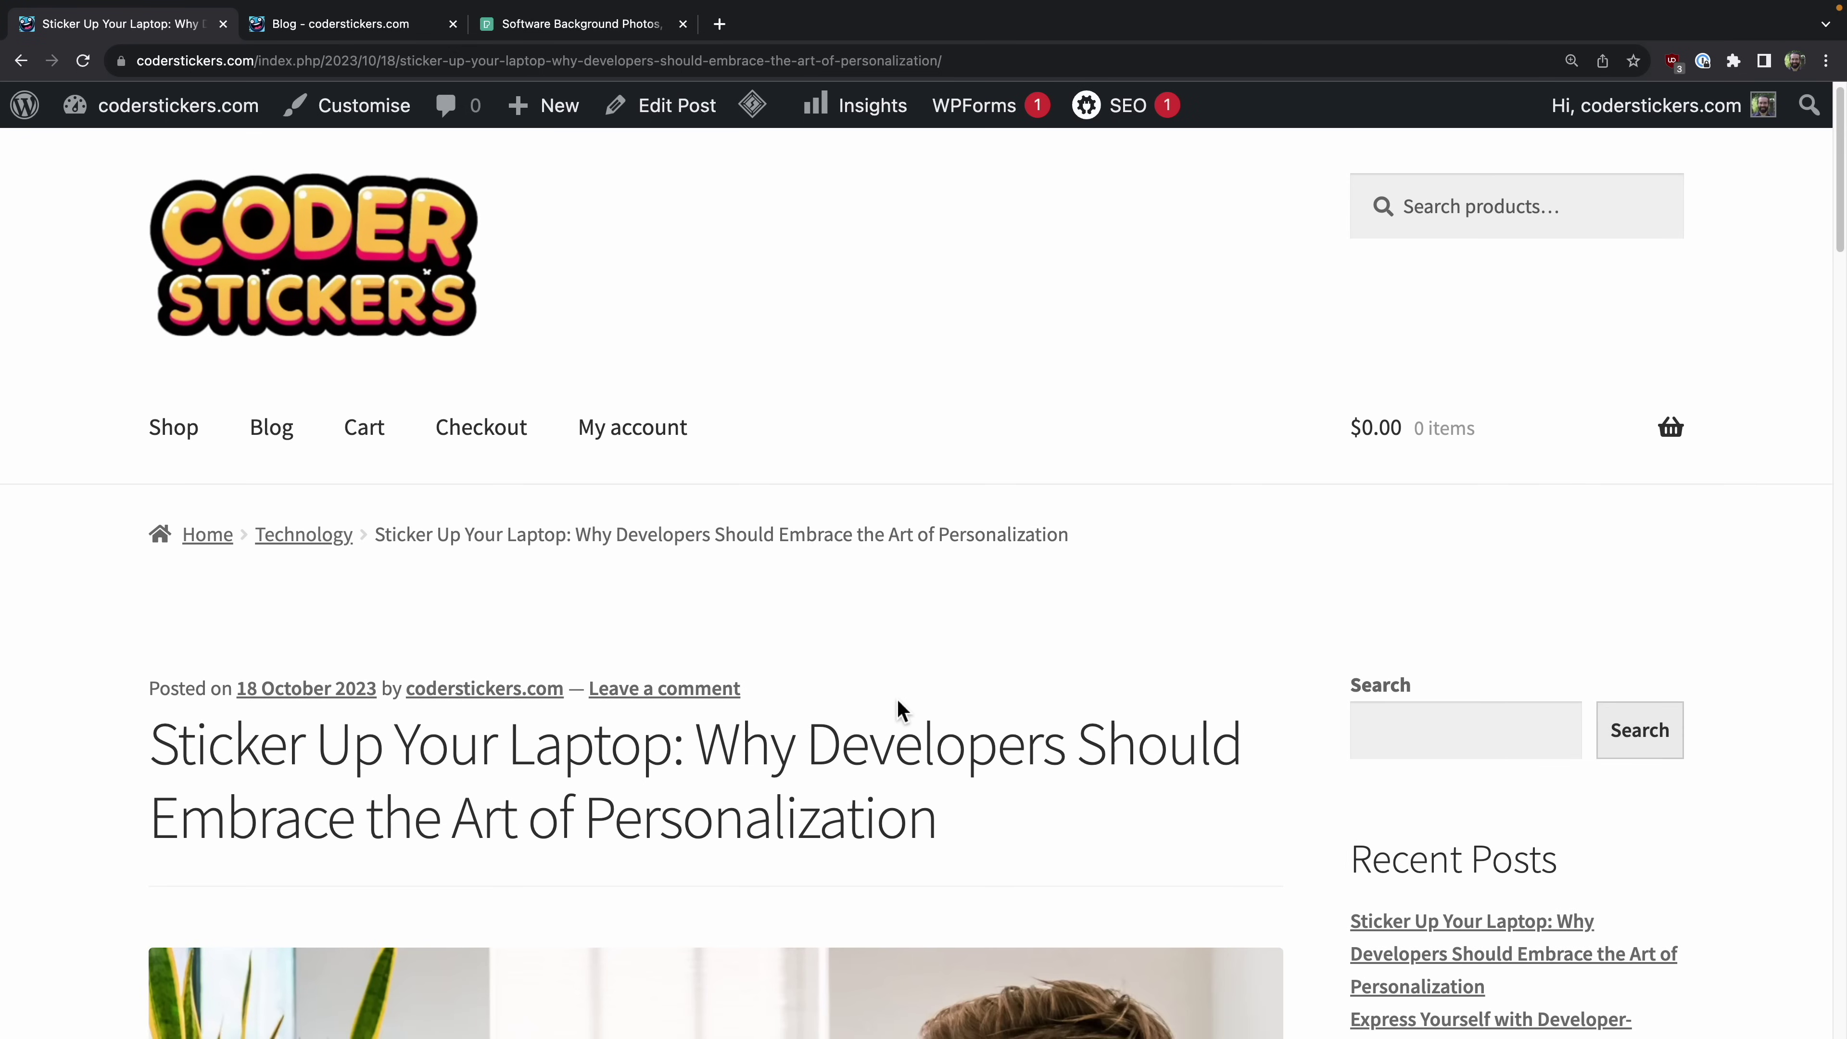
scroll(899, 704, down, 15)
scroll(897, 698, down, 20)
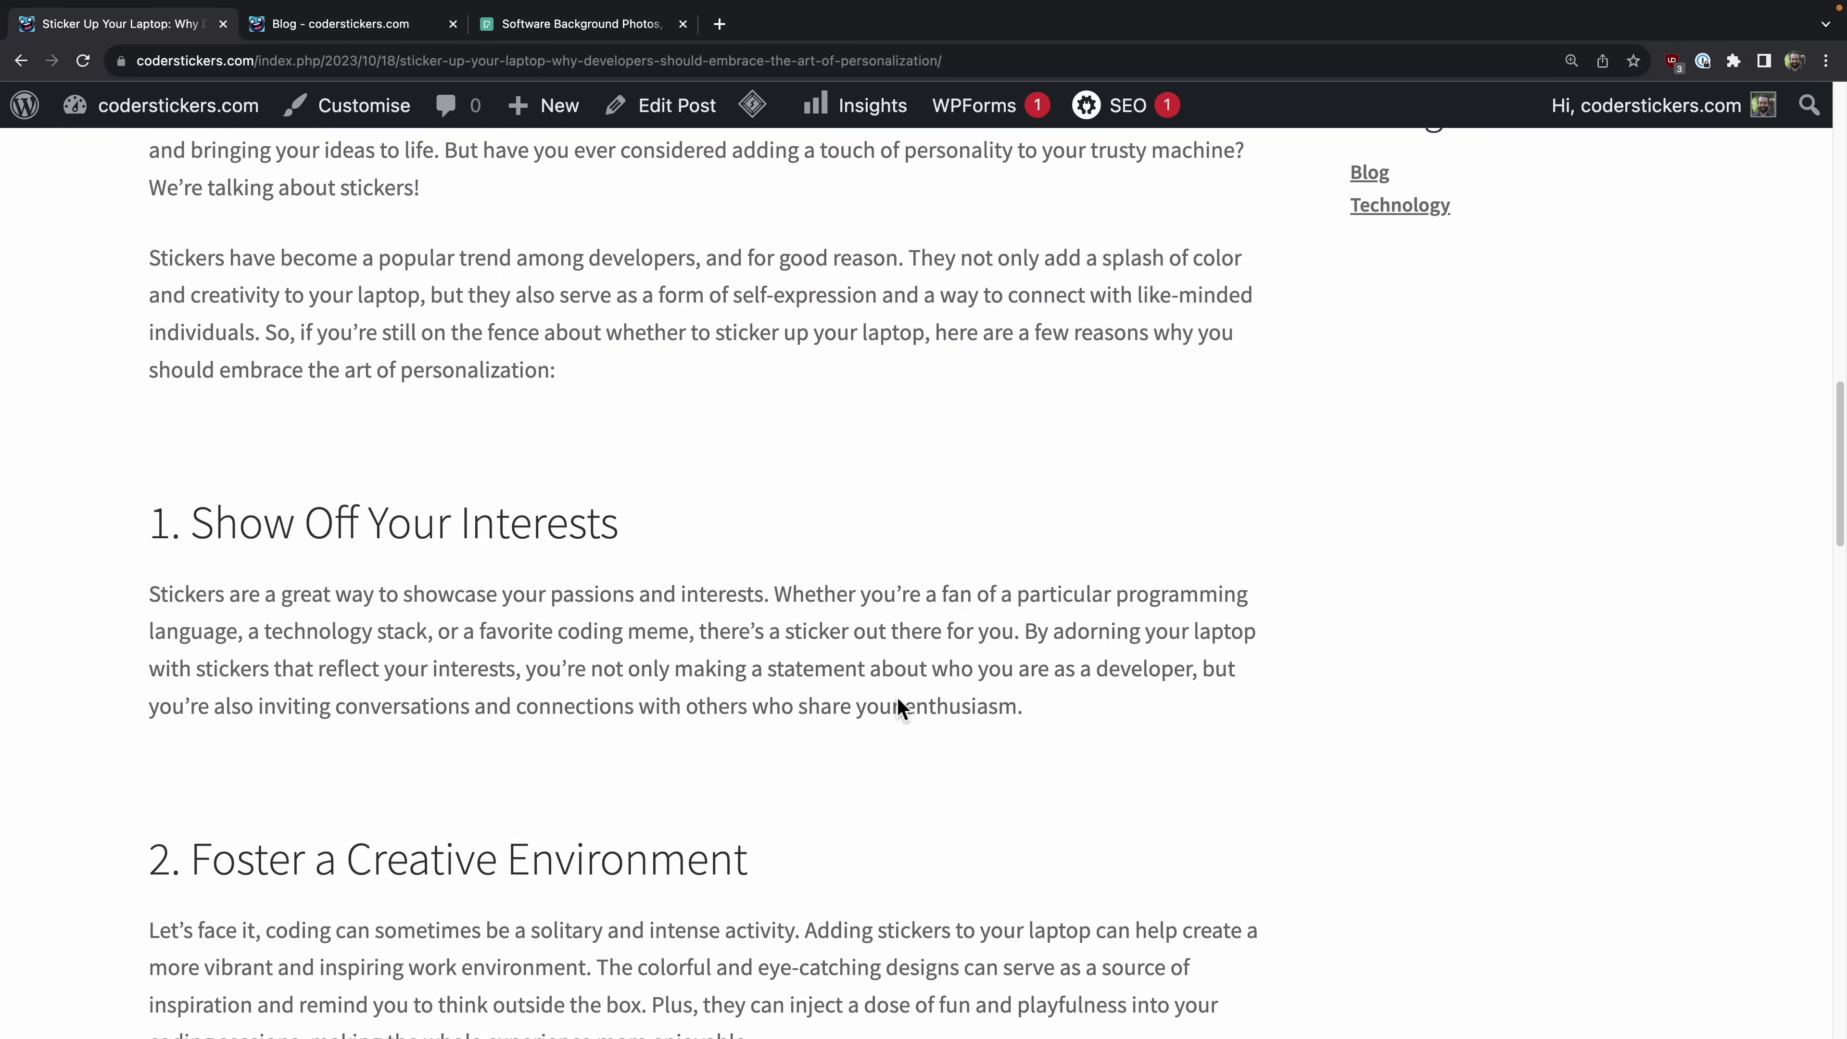
scroll(899, 706, up, 20)
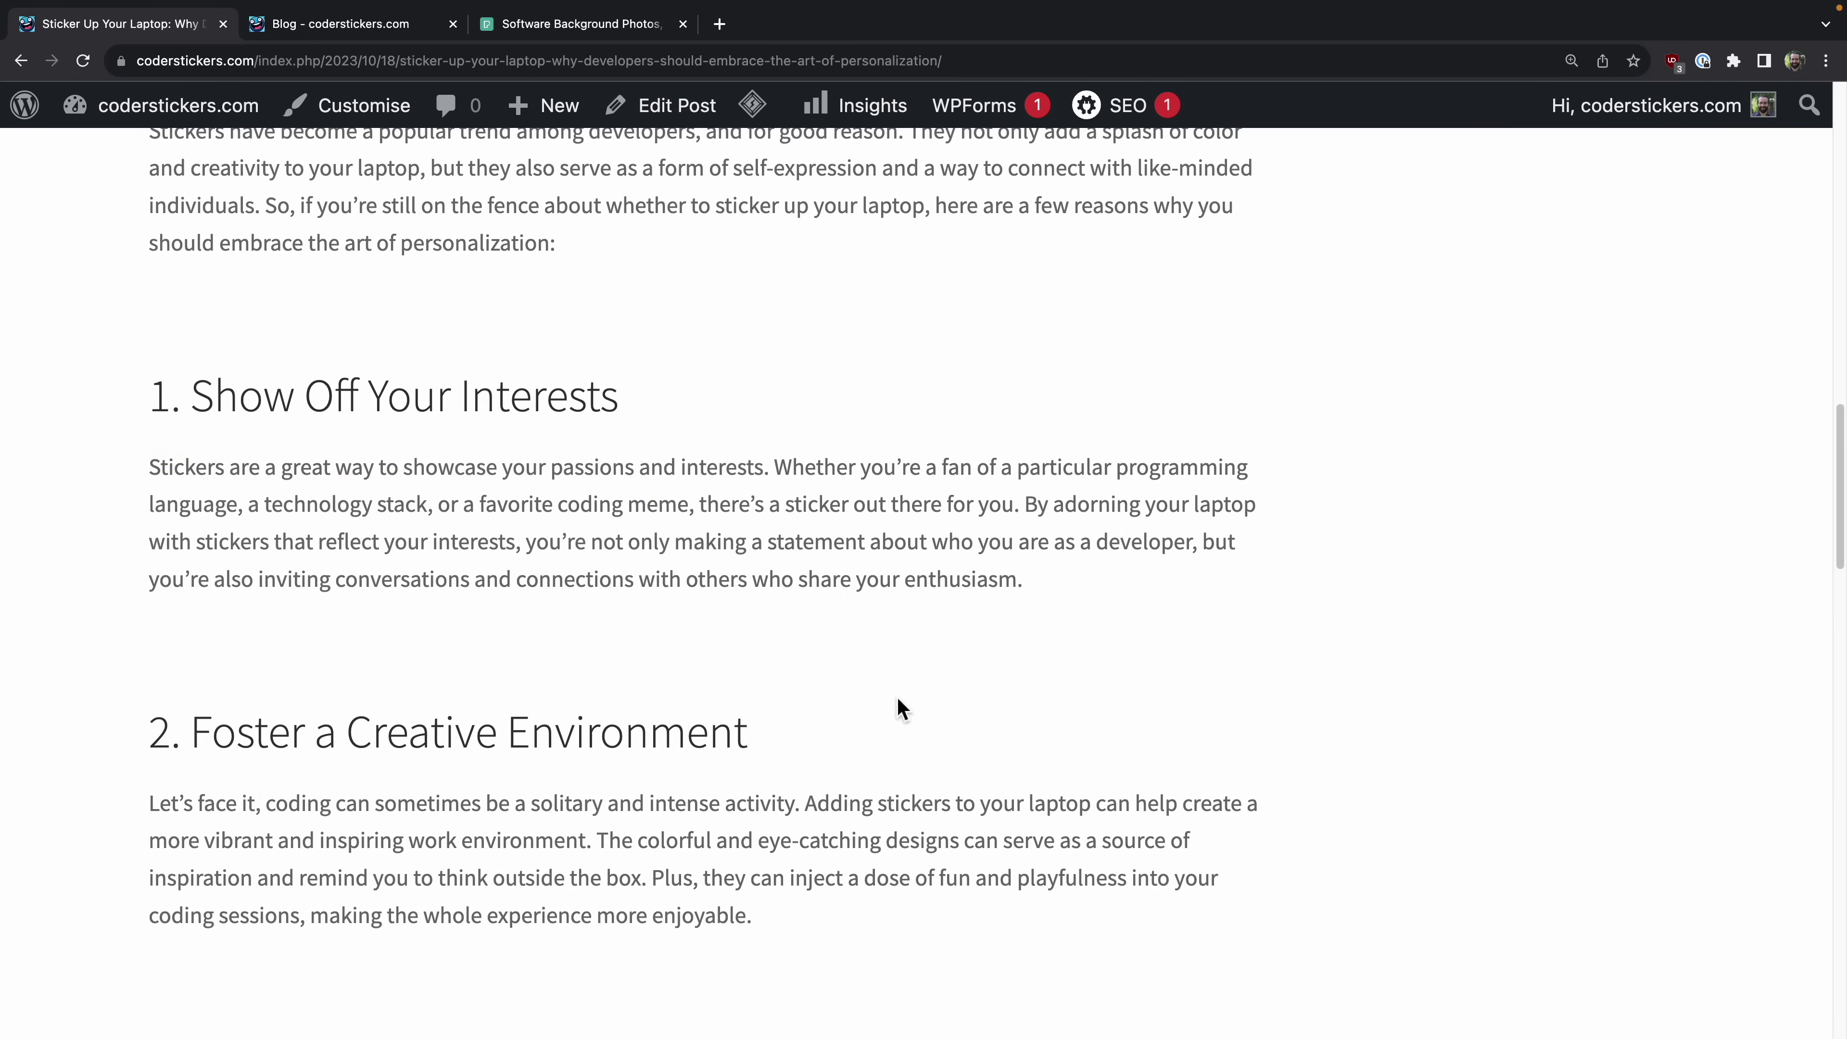
scroll(899, 704, down, 20)
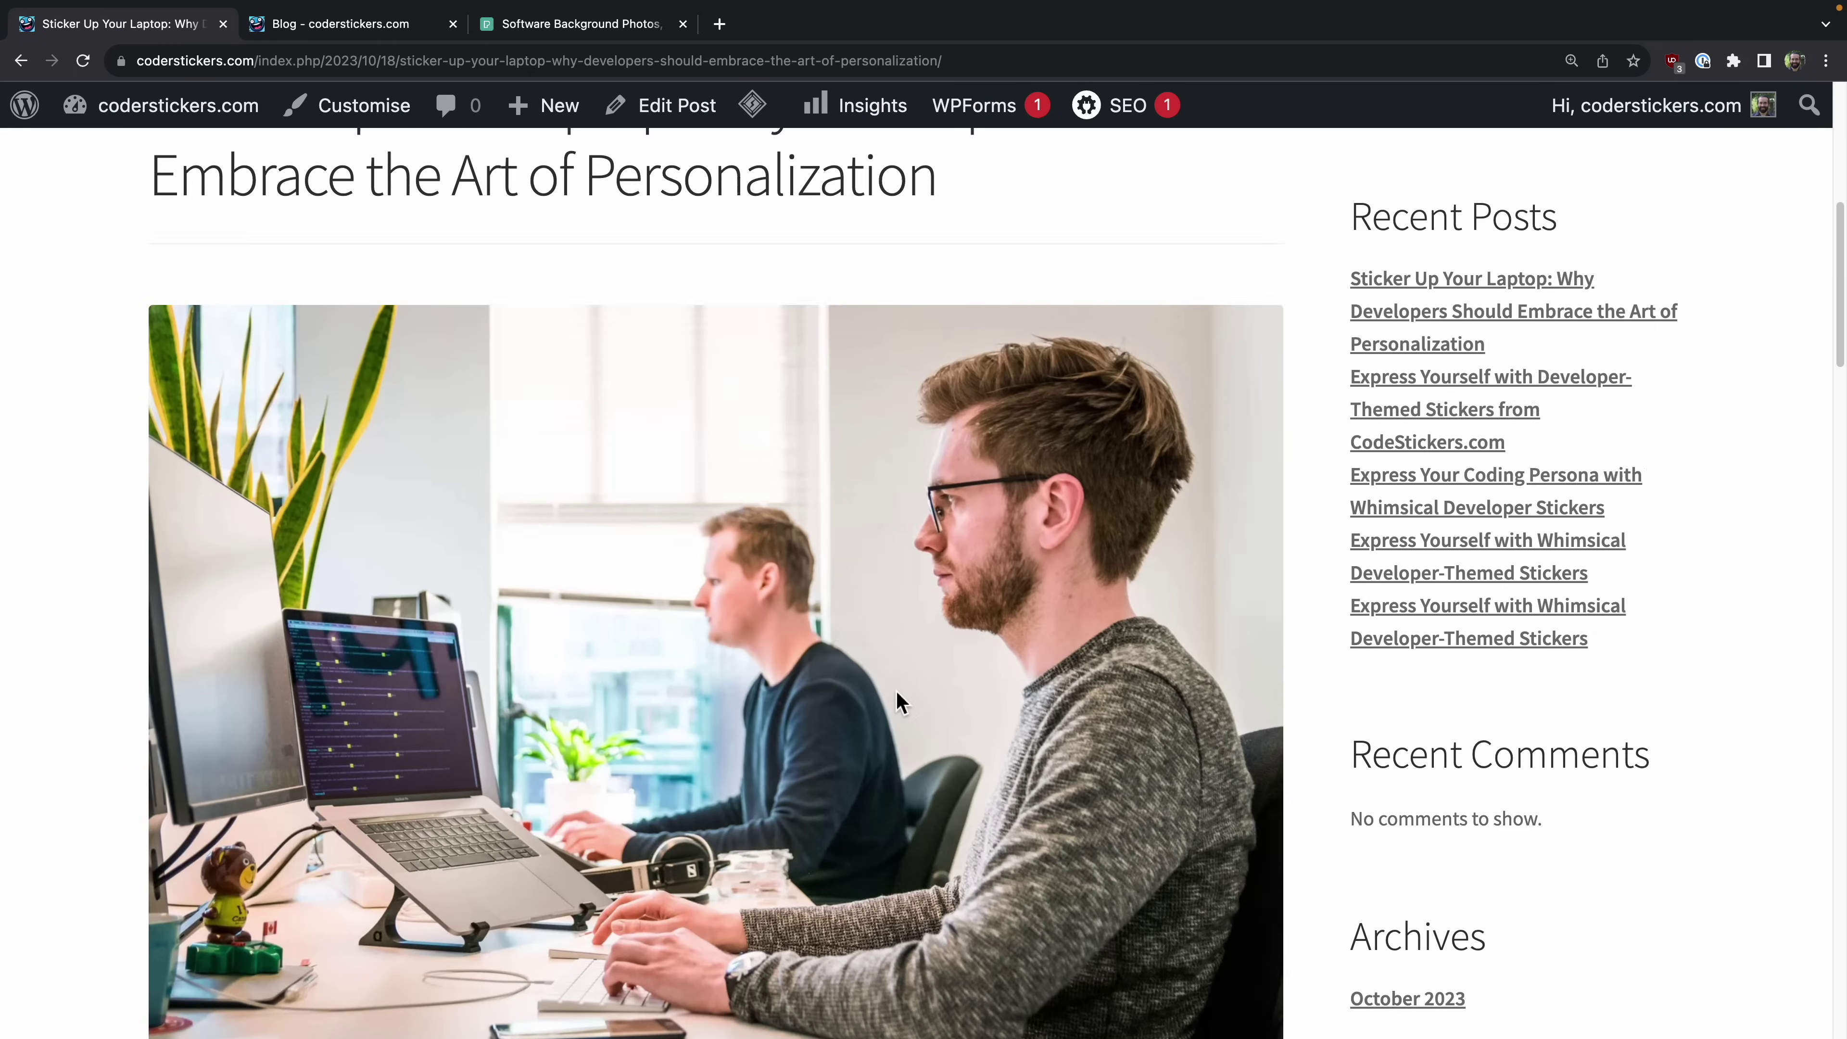
scroll(896, 694, down, 15)
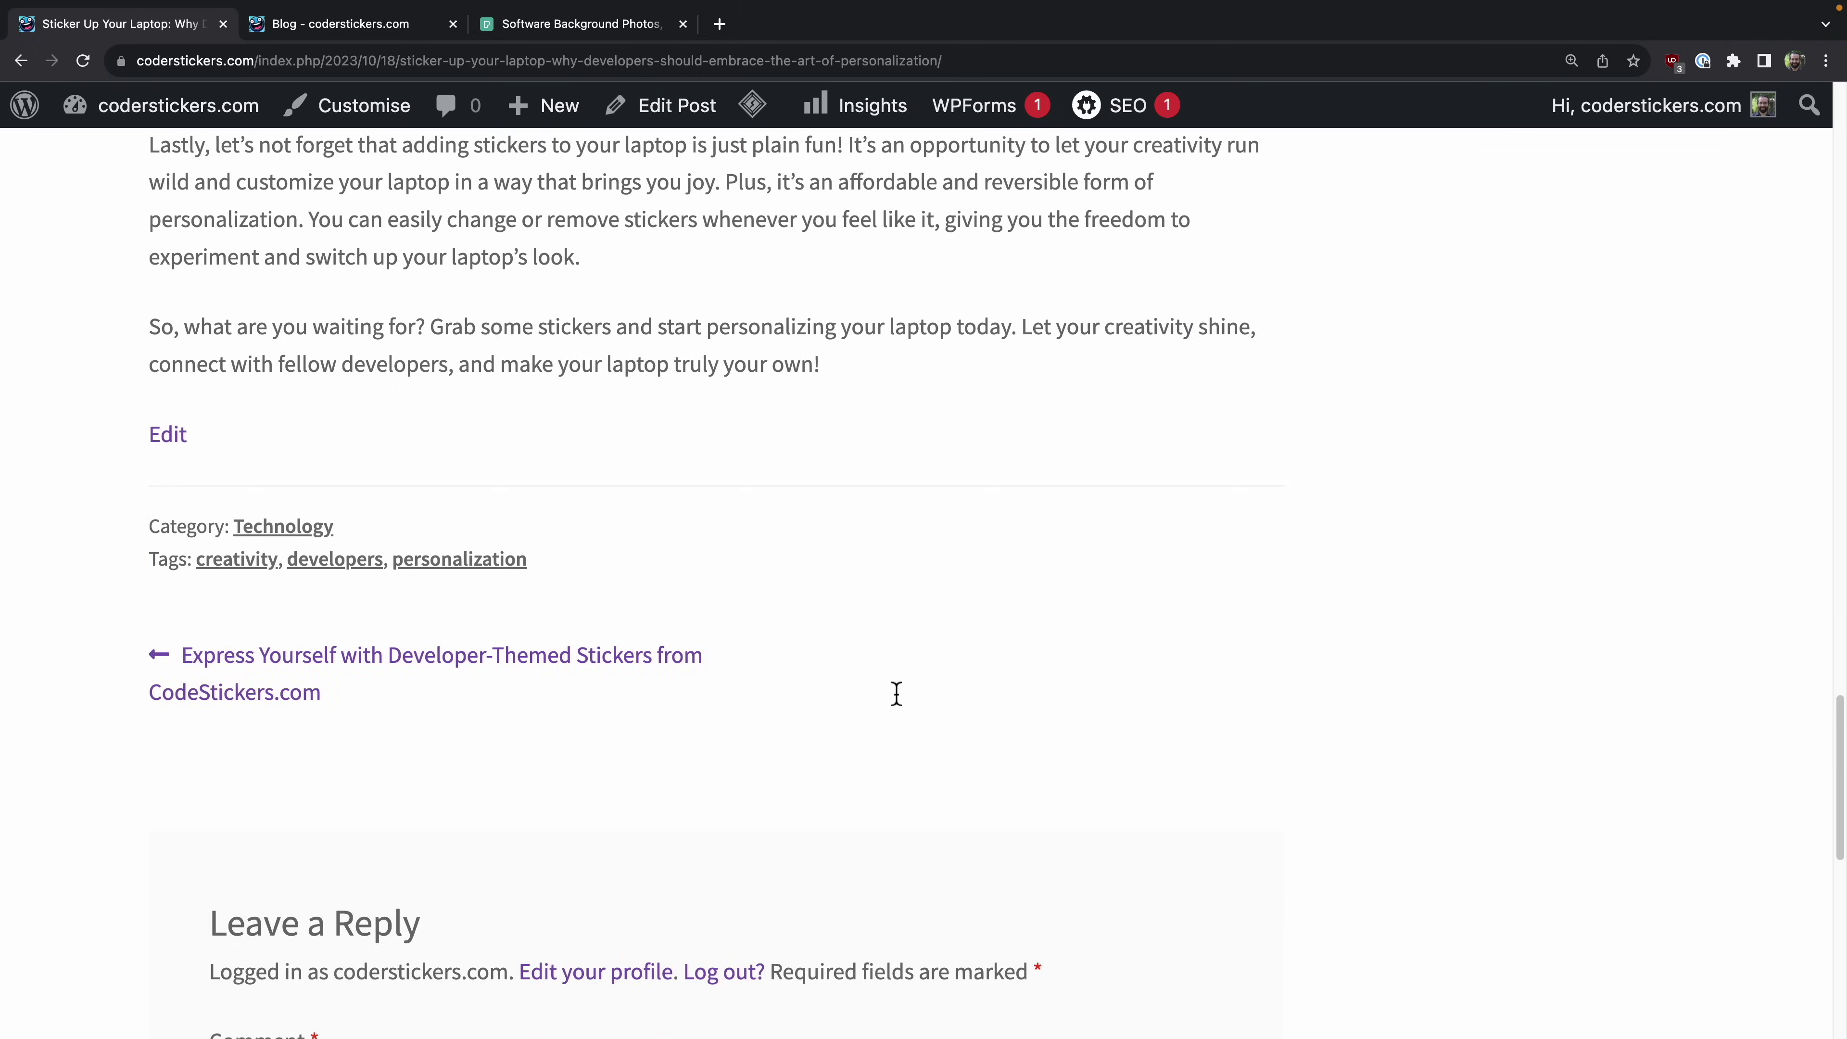
scroll(894, 693, up, 8)
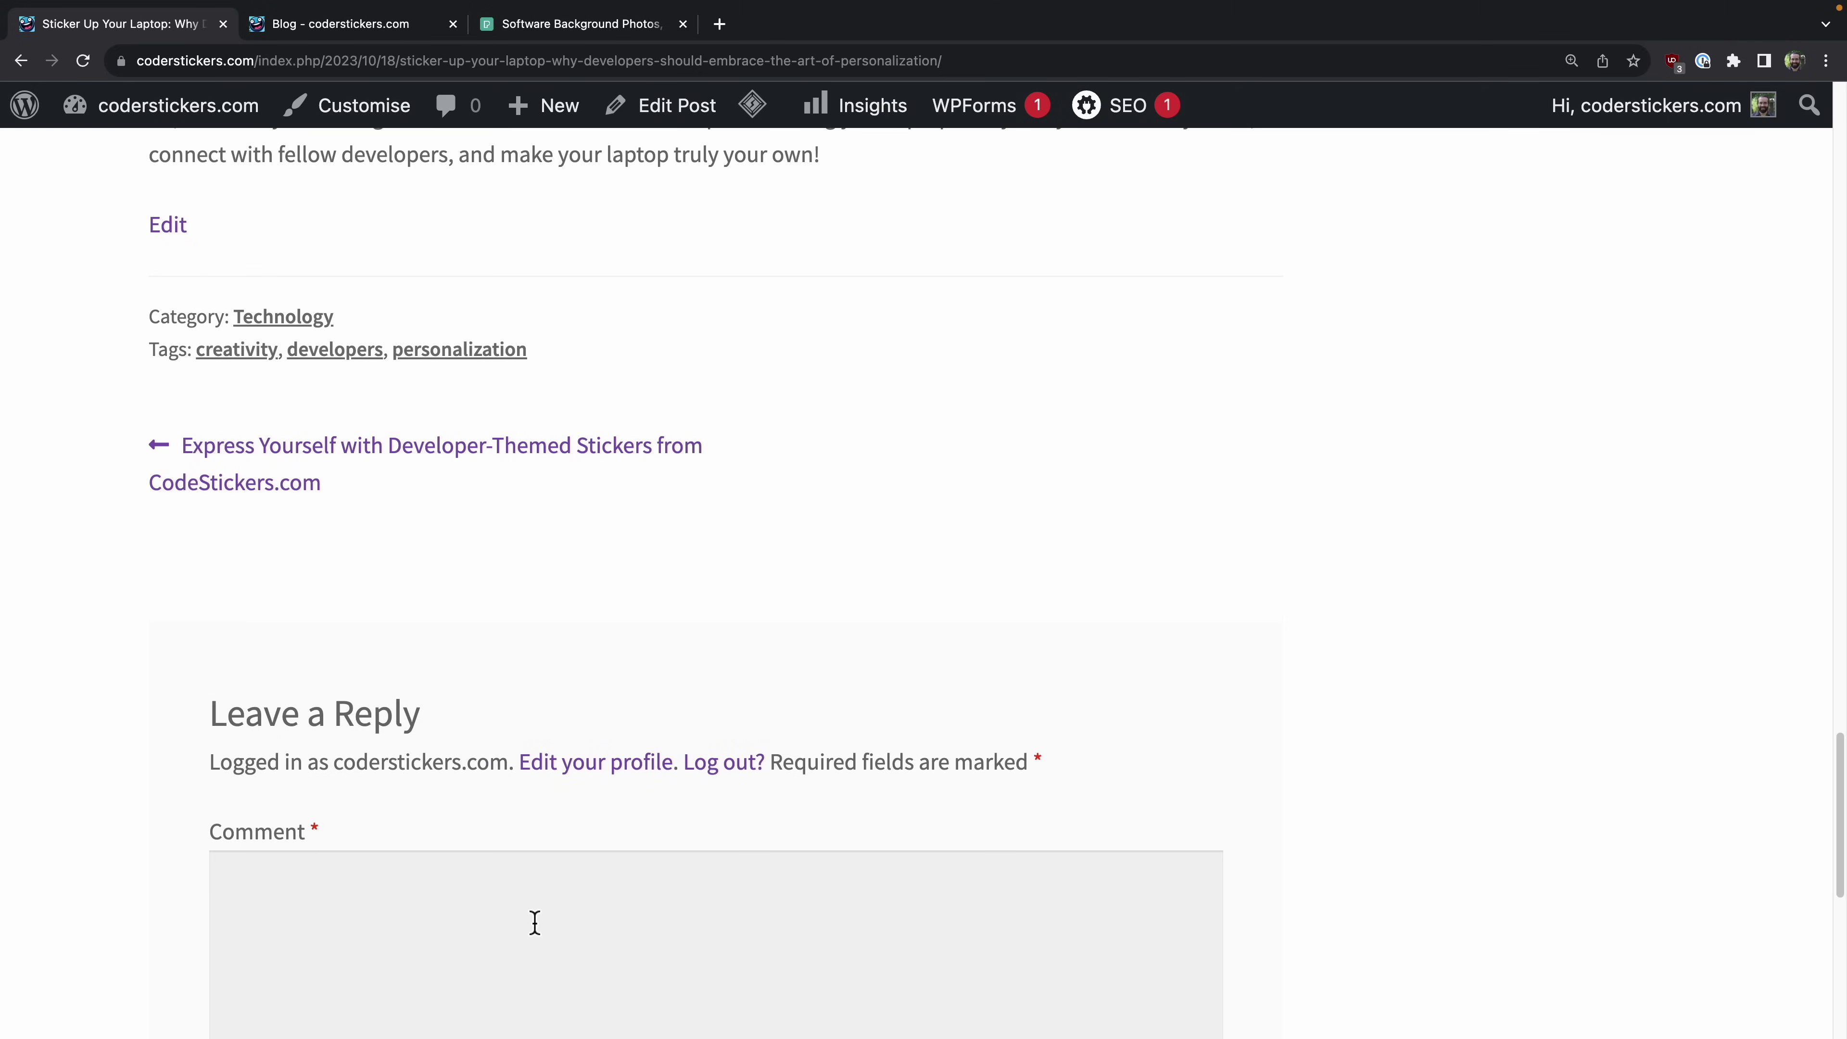
scroll(528, 783, up, 20)
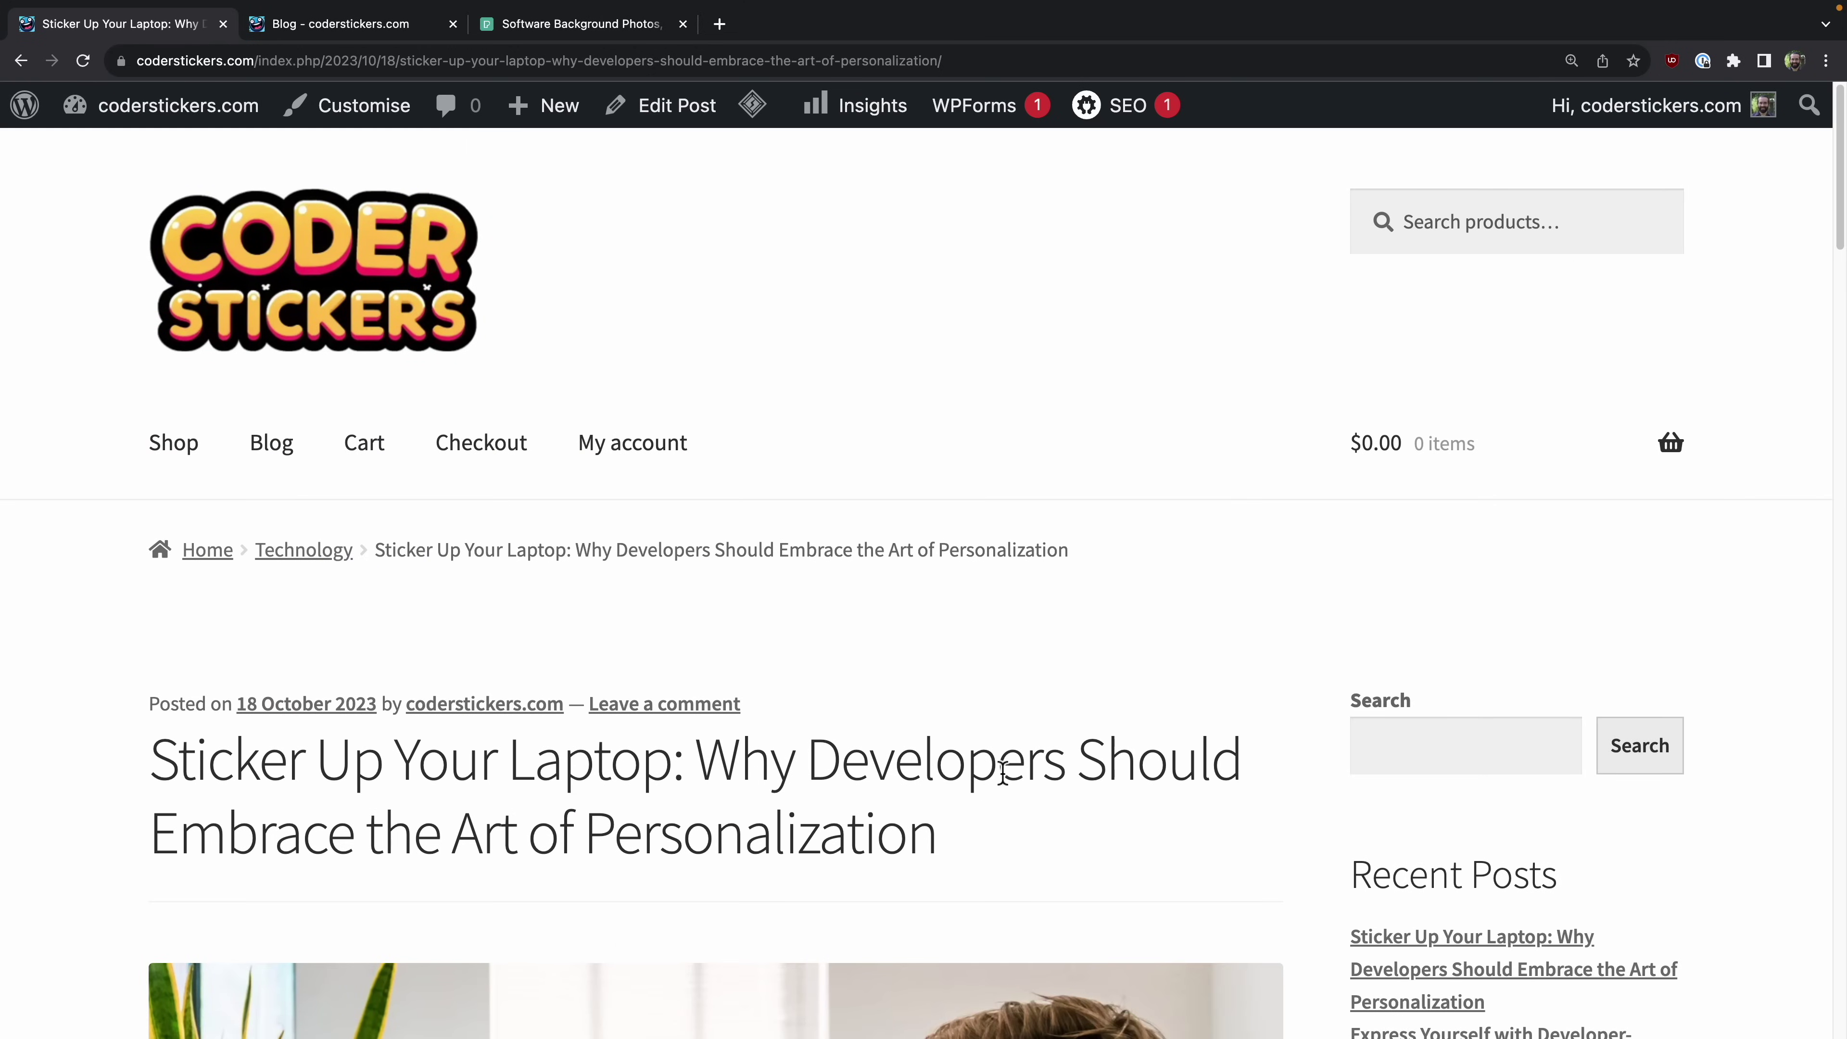
Step: In the post editor, change 'prized' to 'important' in the opening sentence
click(662, 106)
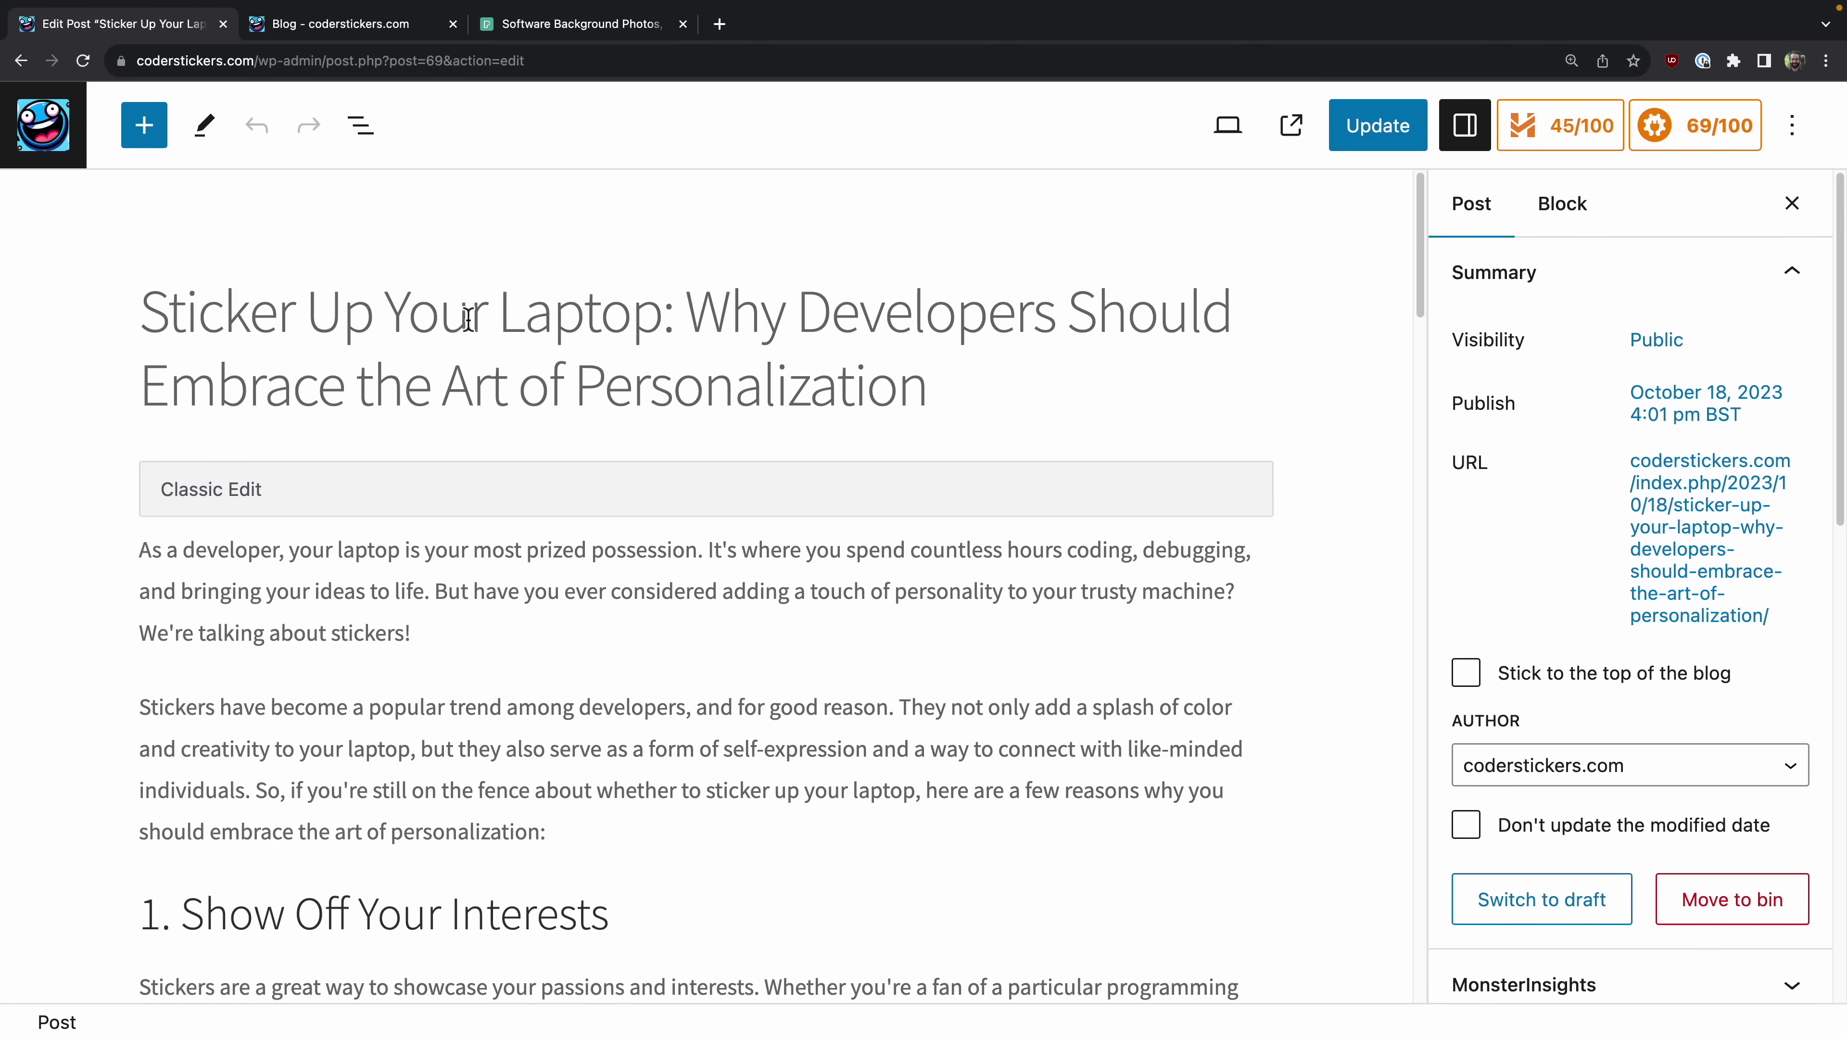
scroll(237, 744, down, 2)
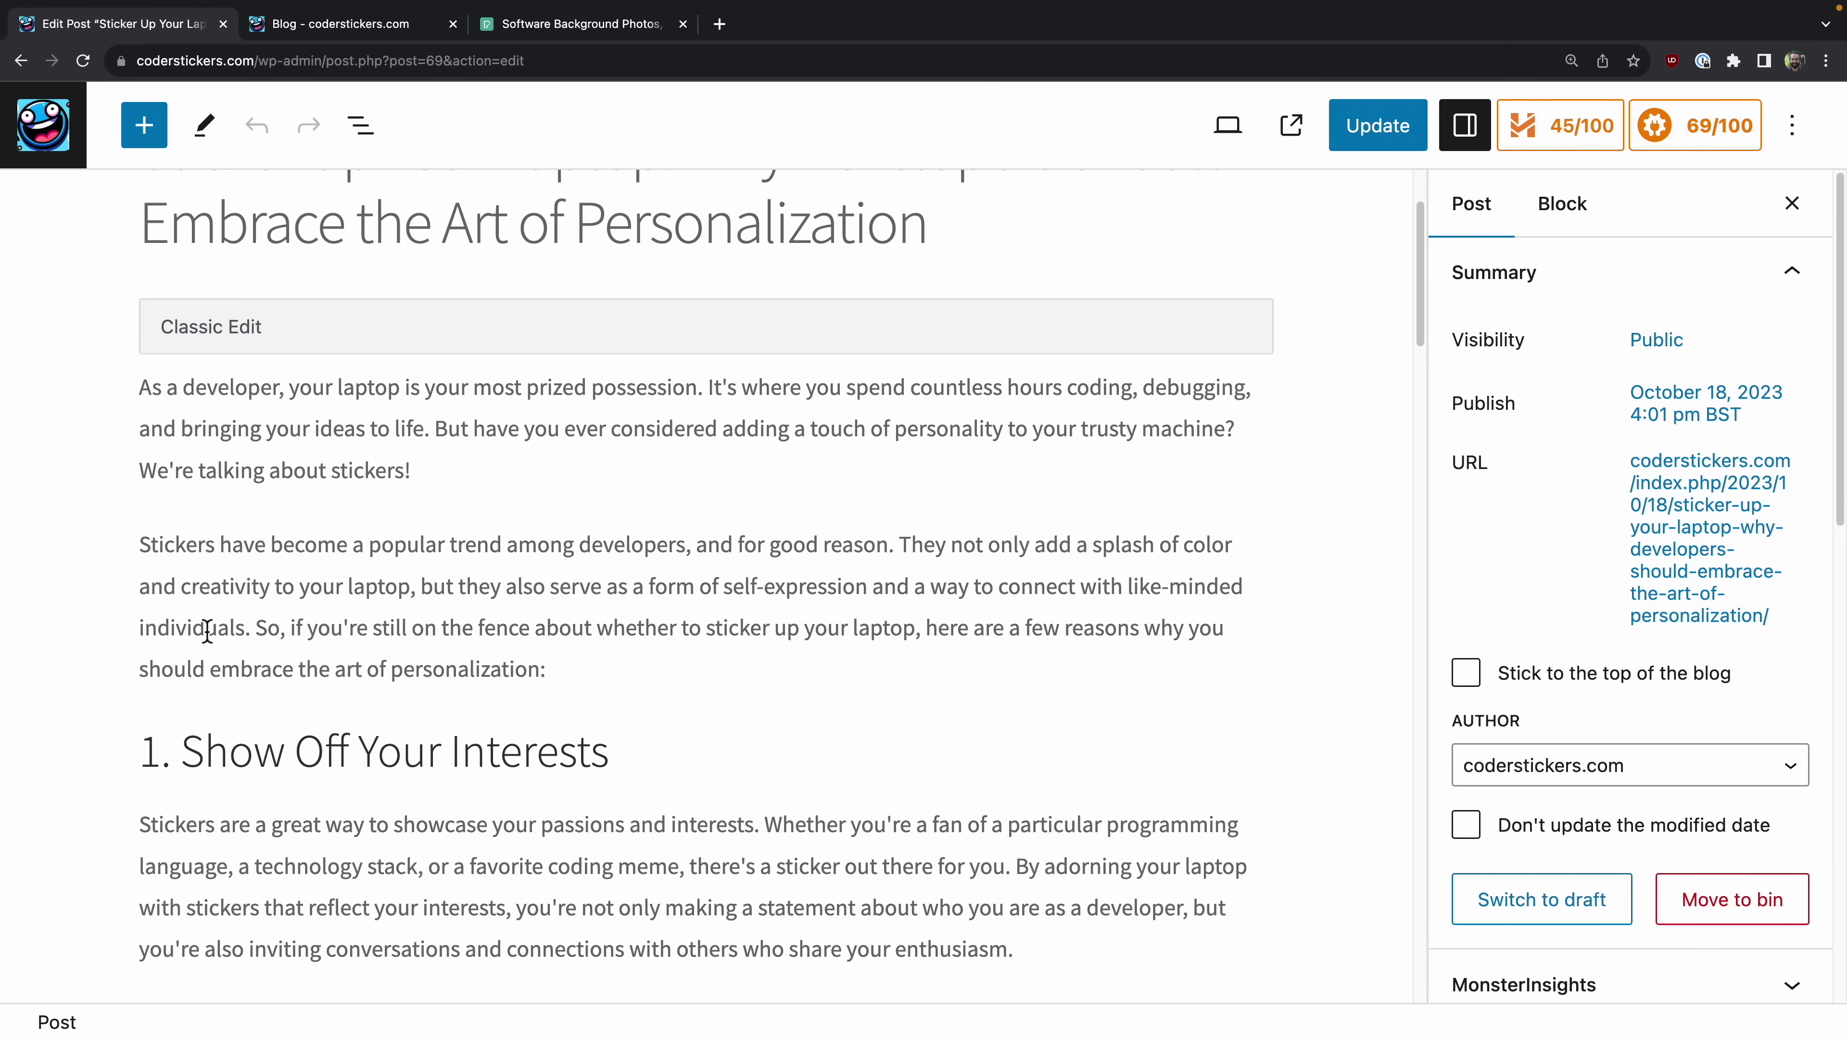
double_click(554, 388)
text(important)
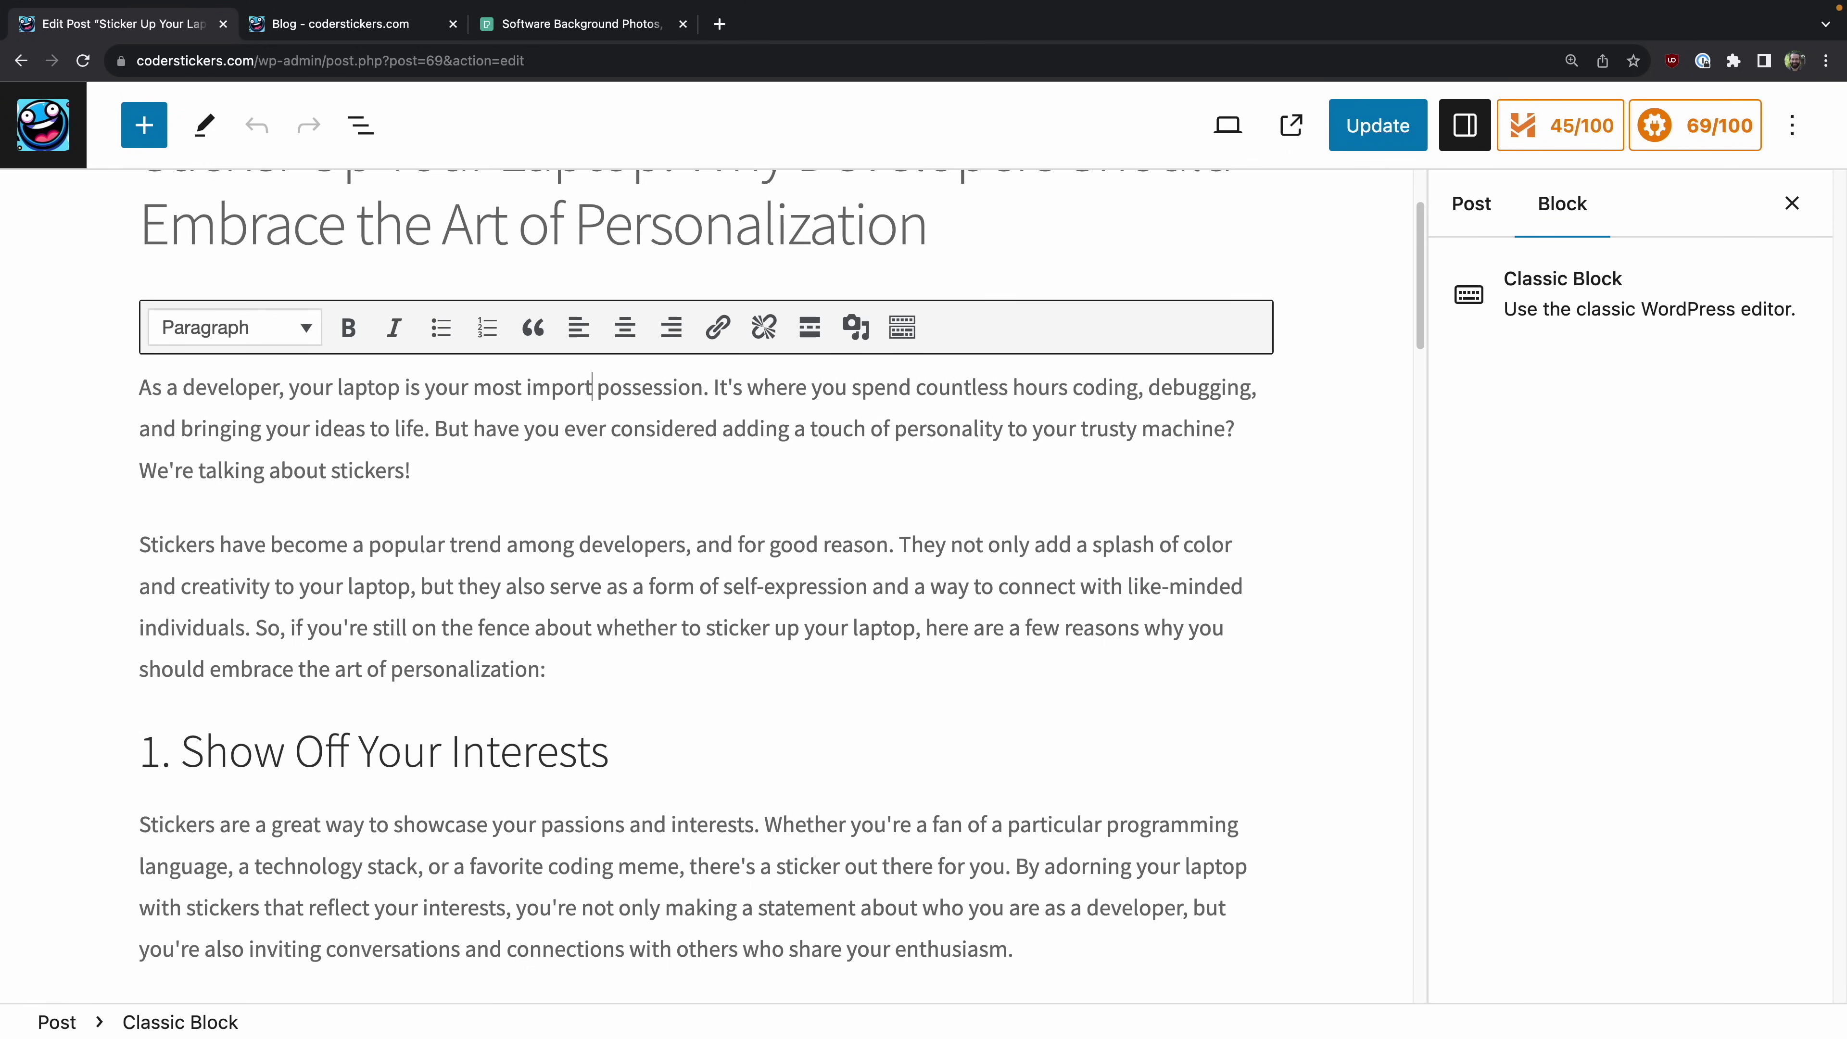
Step: Save the updated post and return to the Blog category page
click(602, 511)
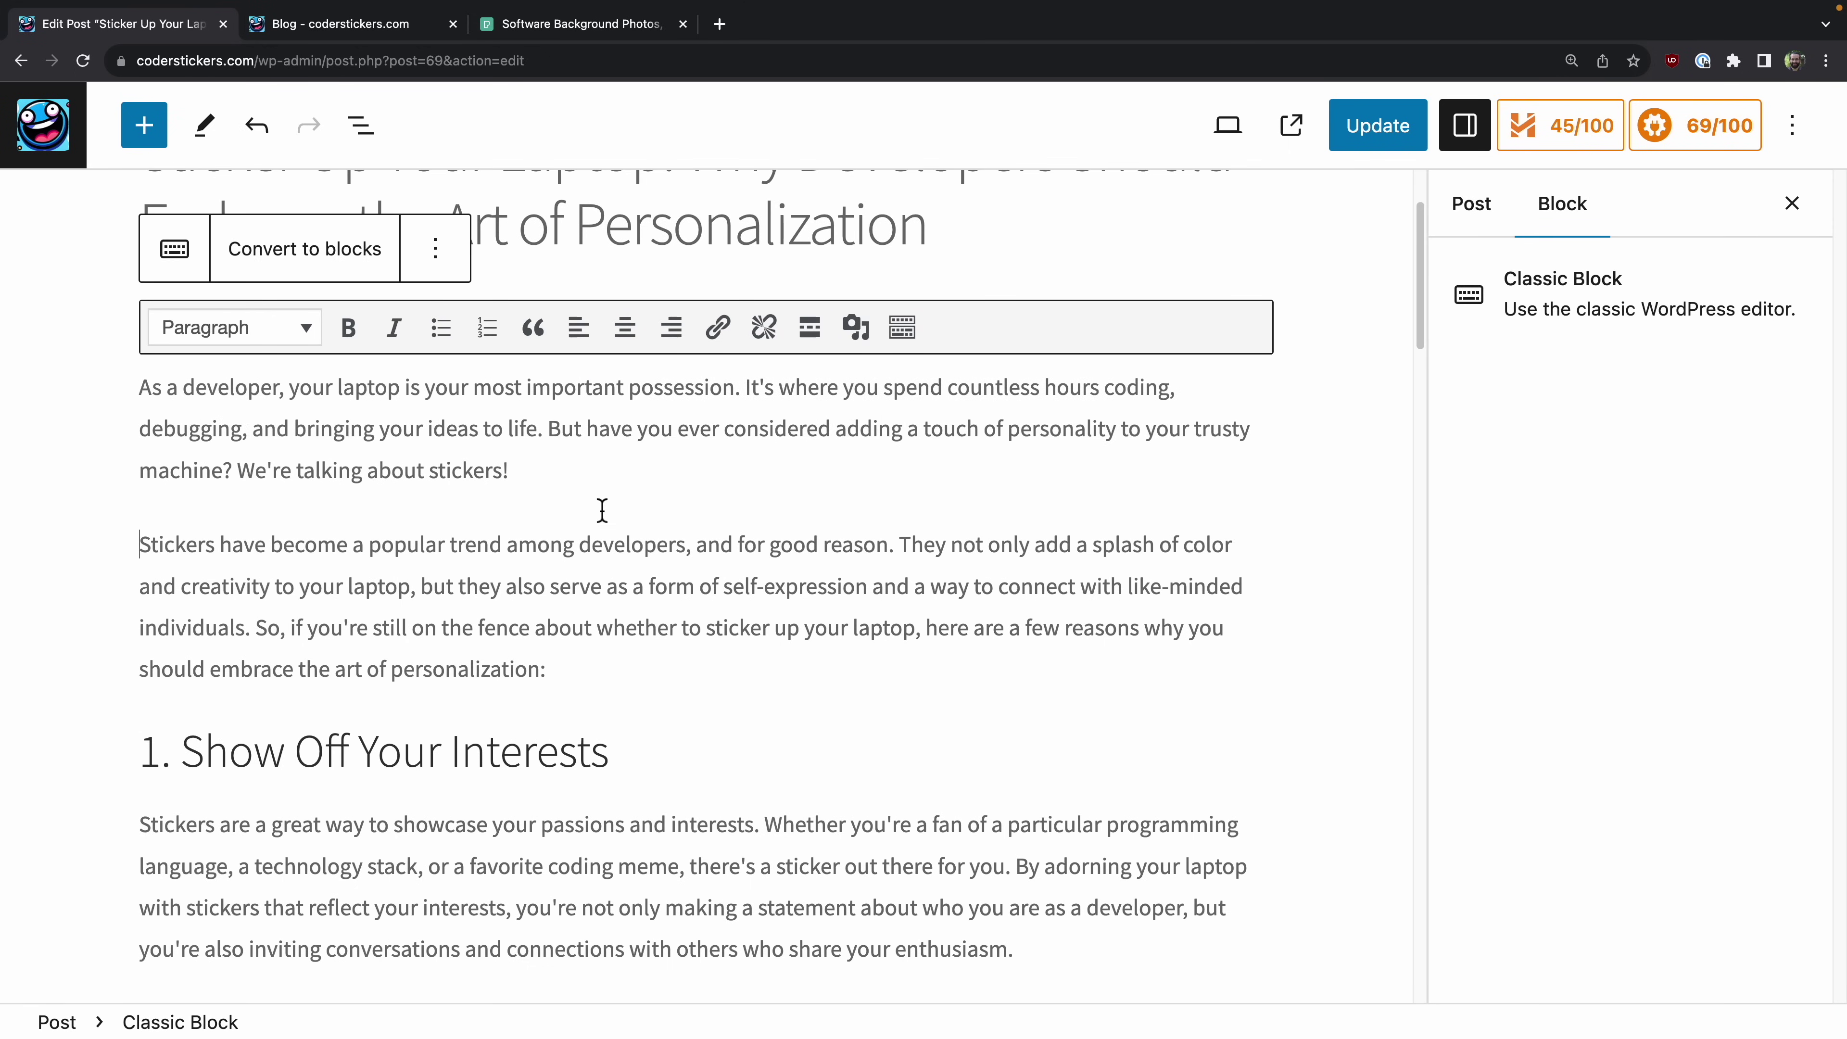
scroll(506, 595, up, 1)
scroll(540, 681, down, 20)
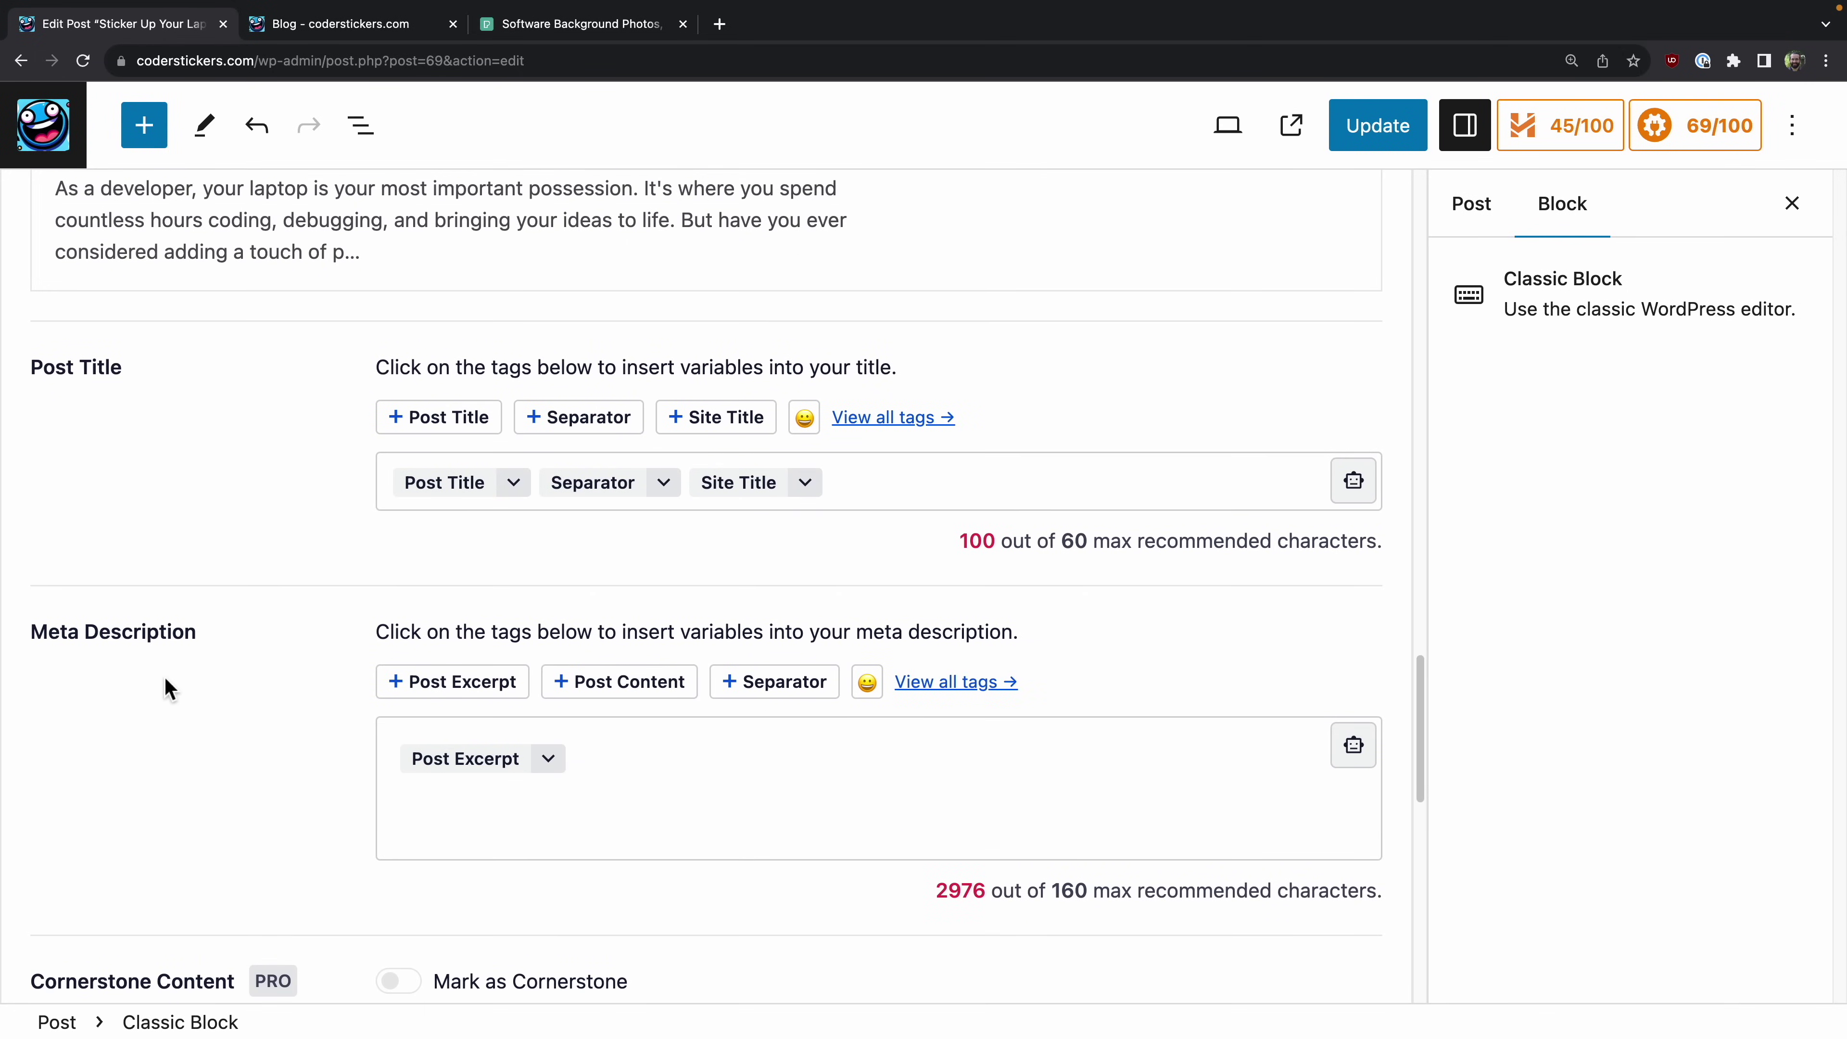
scroll(165, 678, down, 2)
scroll(325, 672, down, 8)
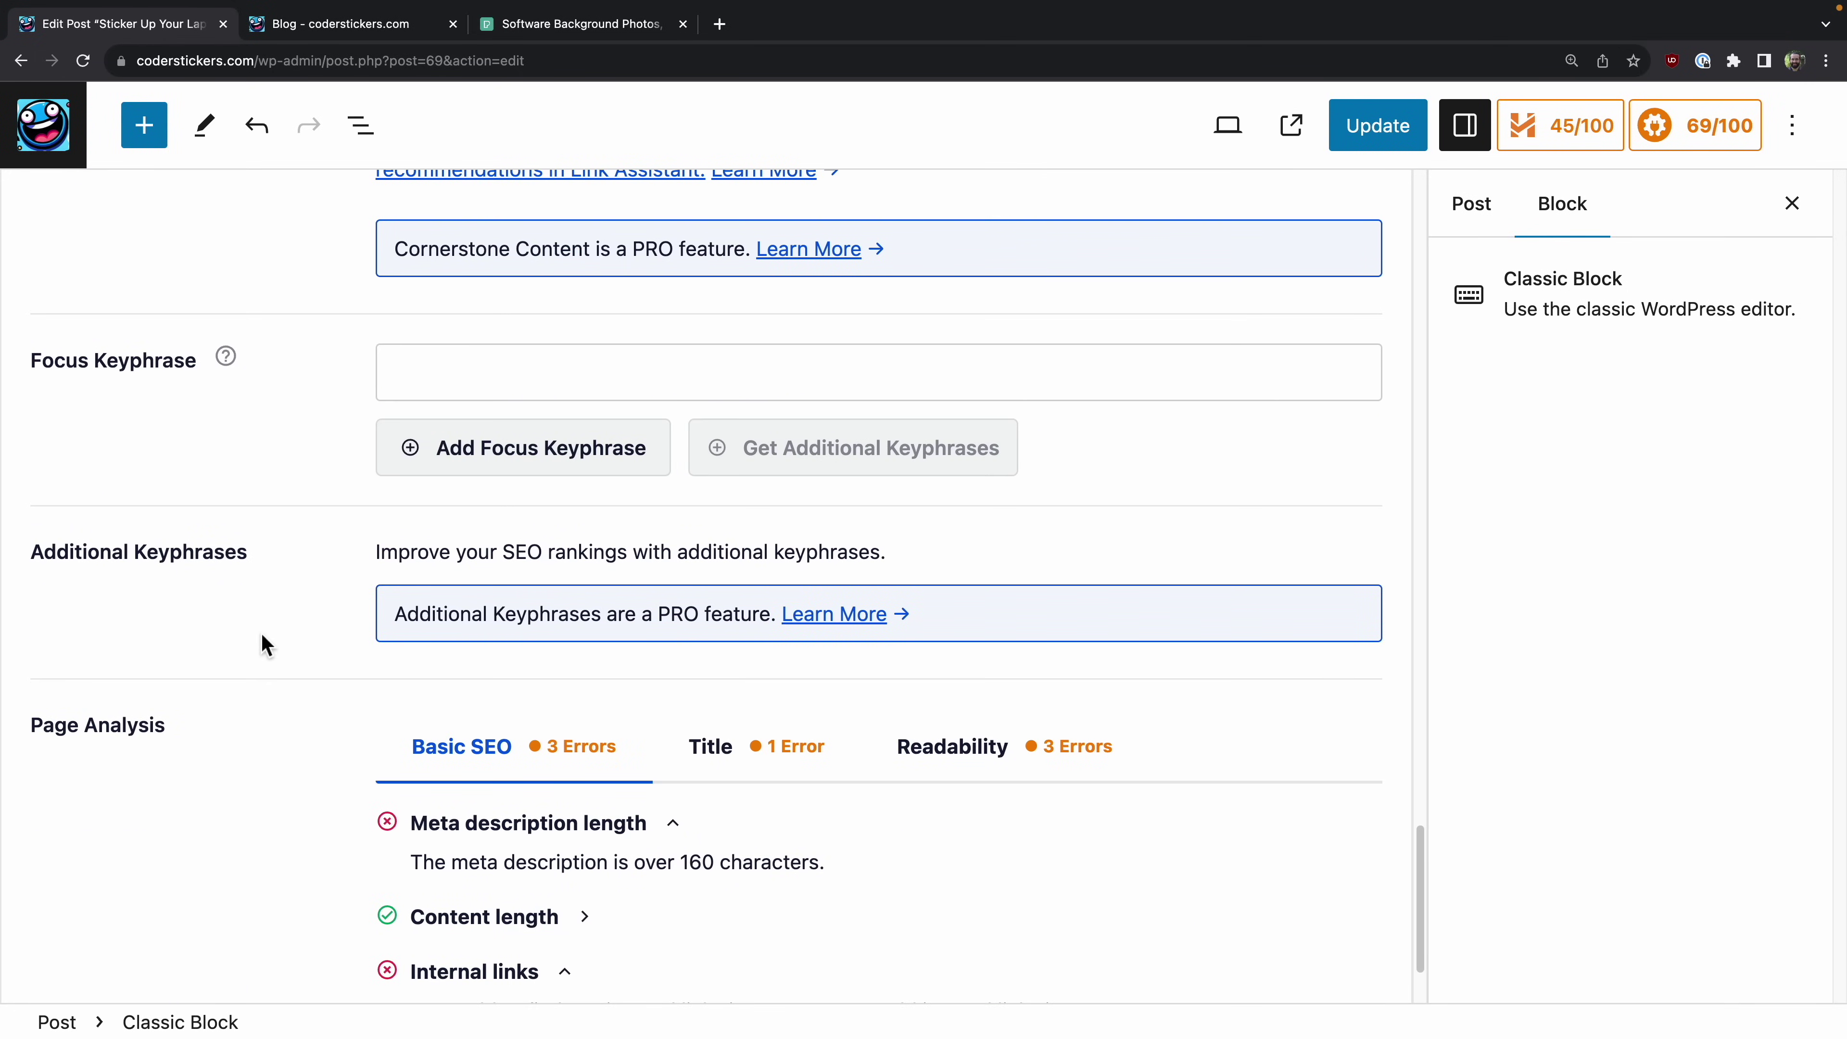
scroll(261, 631, down, 3)
scroll(937, 417, up, 10)
scroll(937, 417, up, 15)
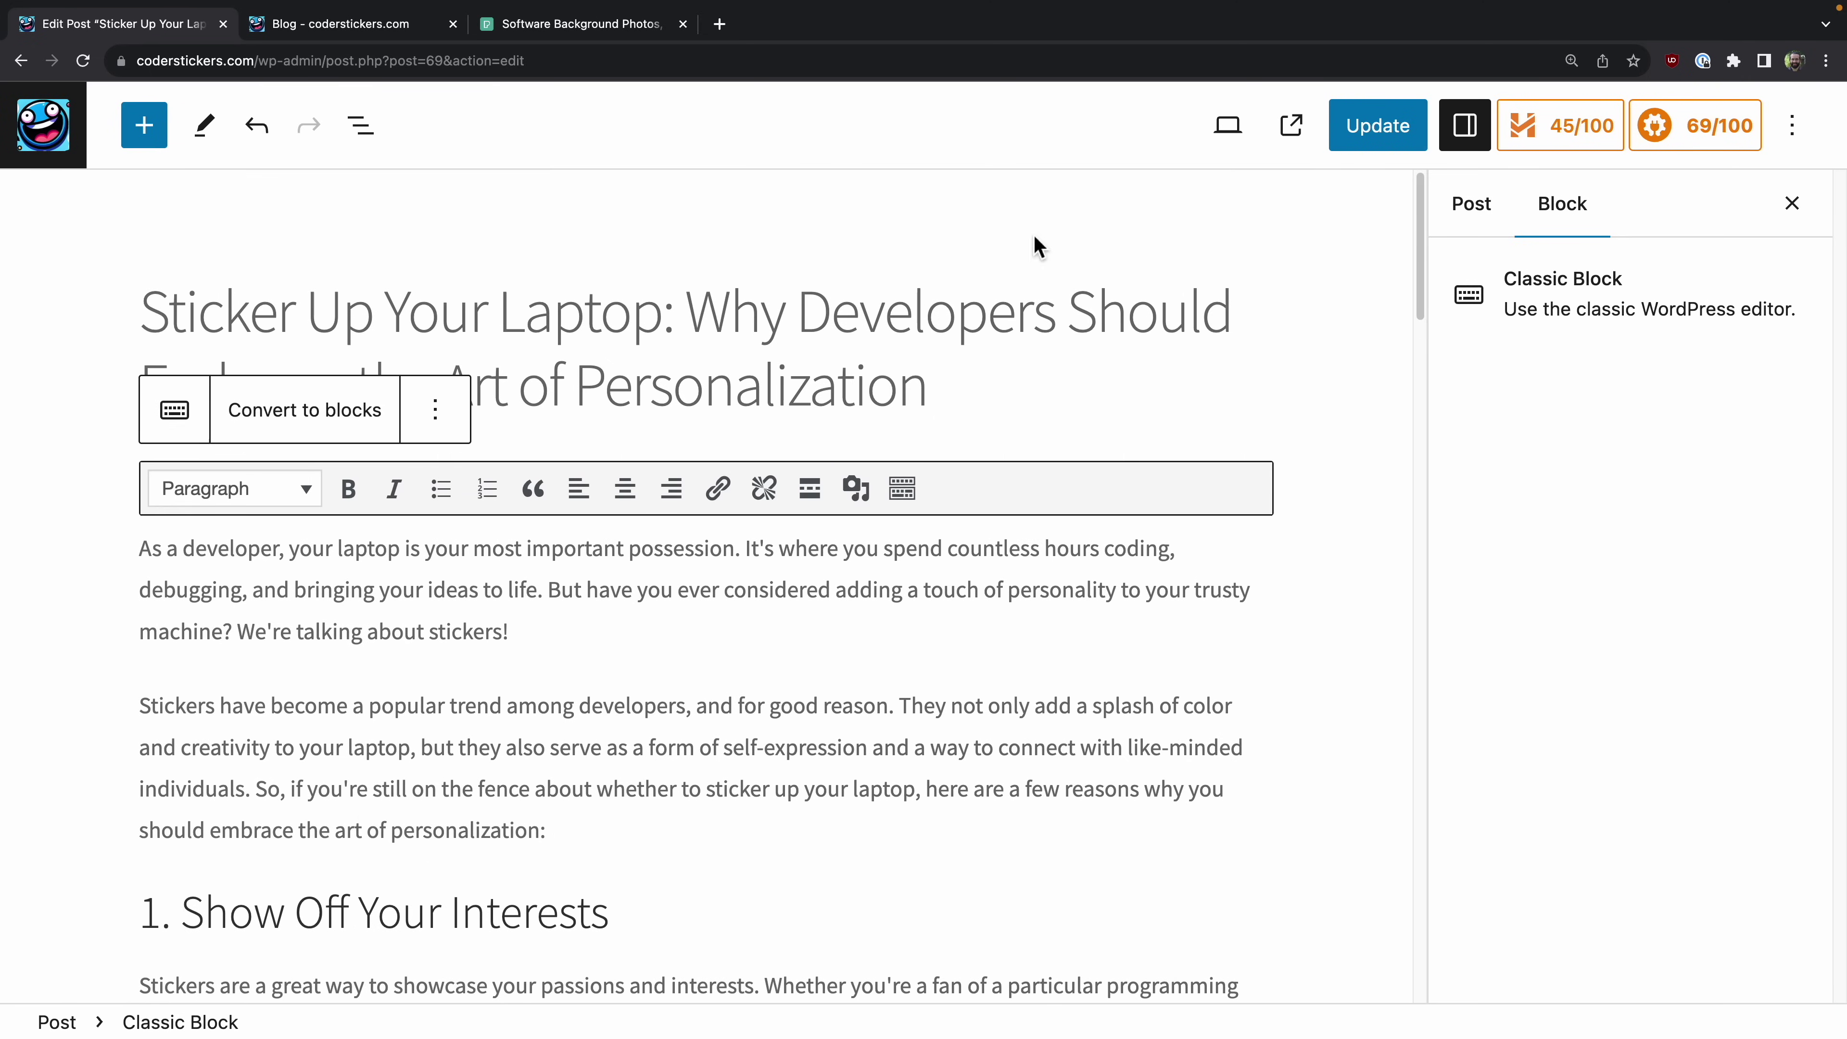
click(1336, 142)
key(ctrl+Tab)
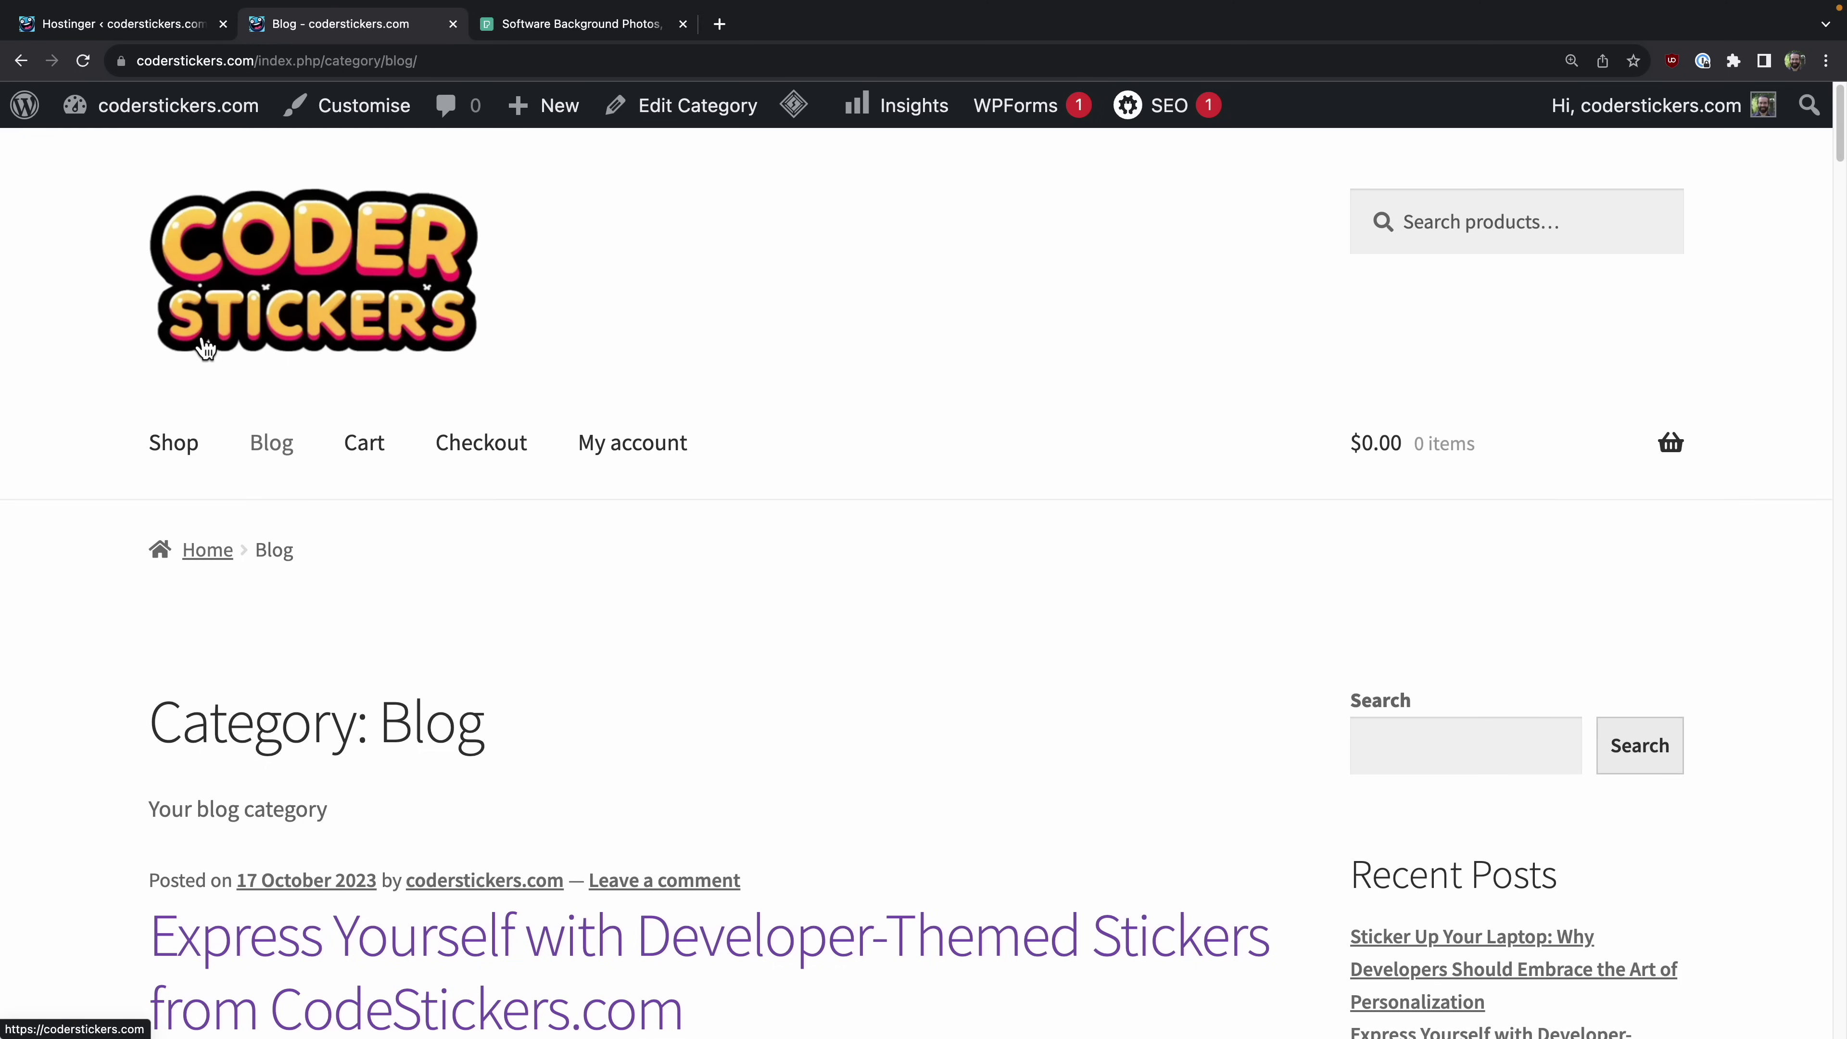
Step: Browse the 12 sample products on the live Shop page, then return to the Hostinger admin
click(175, 446)
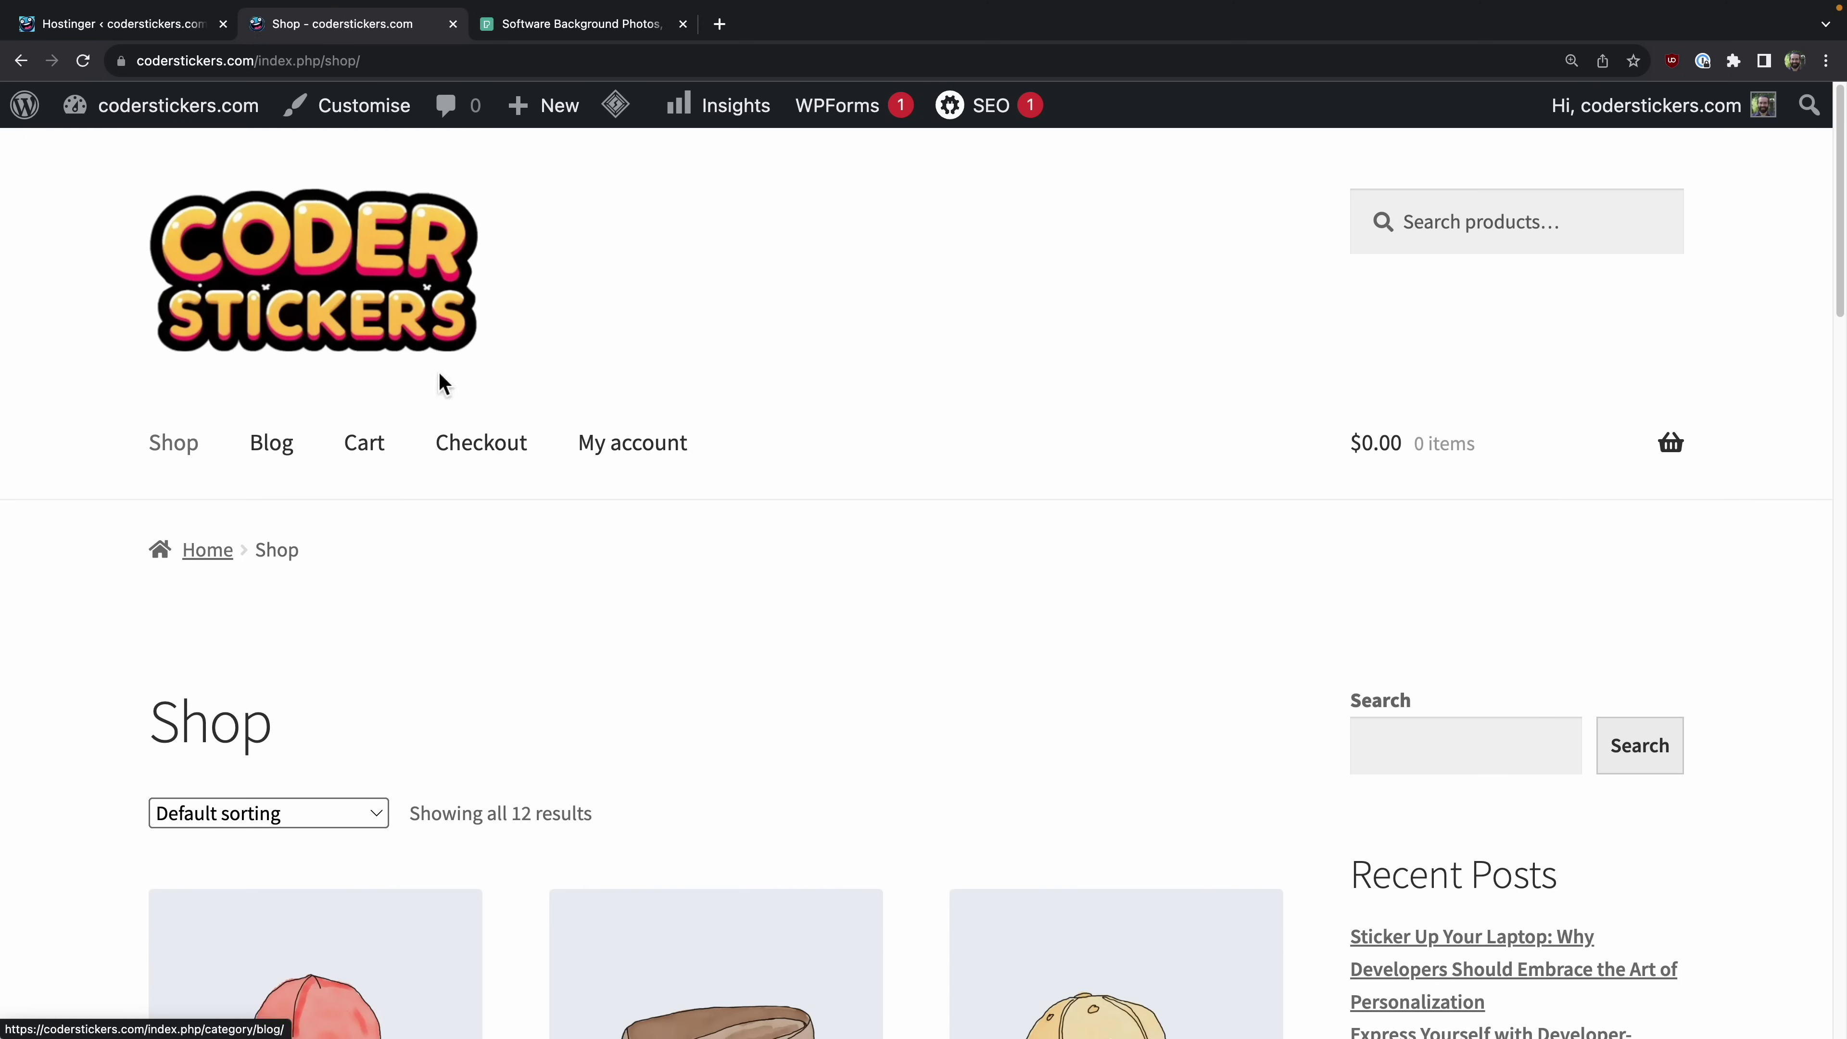
scroll(809, 600, down, 10)
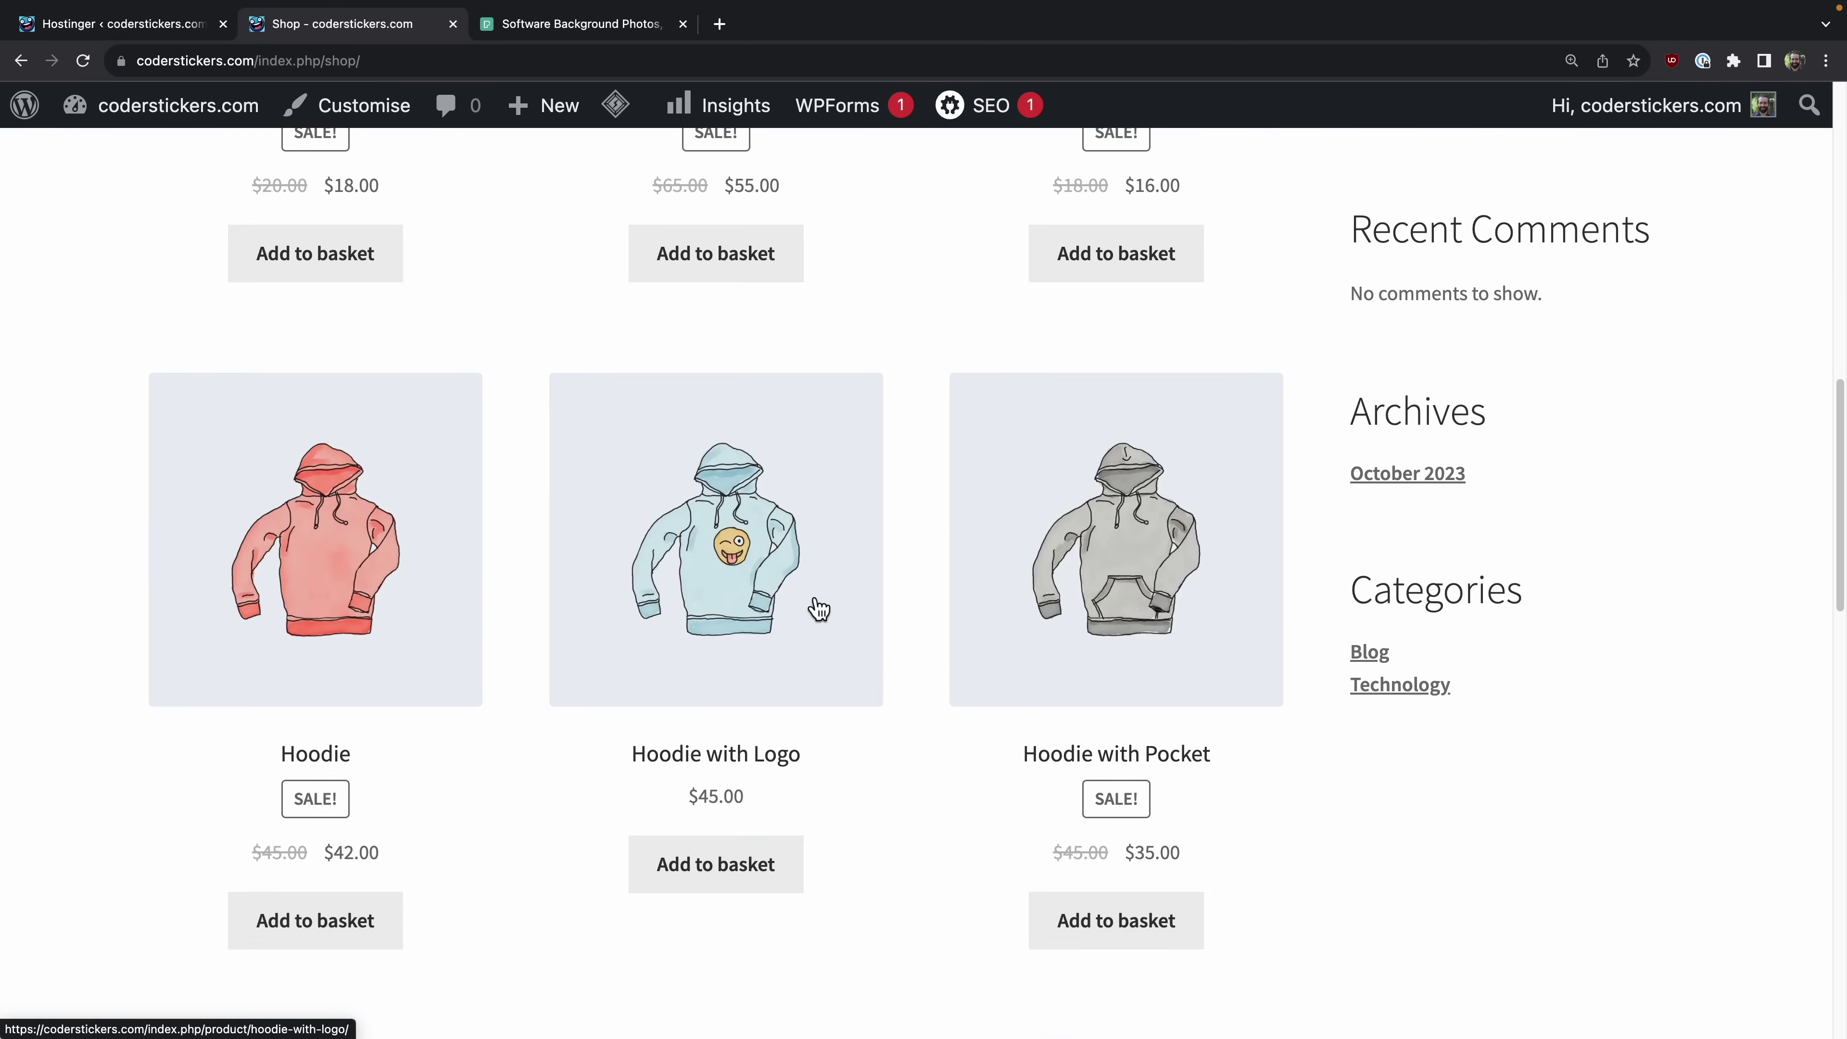
scroll(814, 598, up, 10)
scroll(808, 582, down, 5)
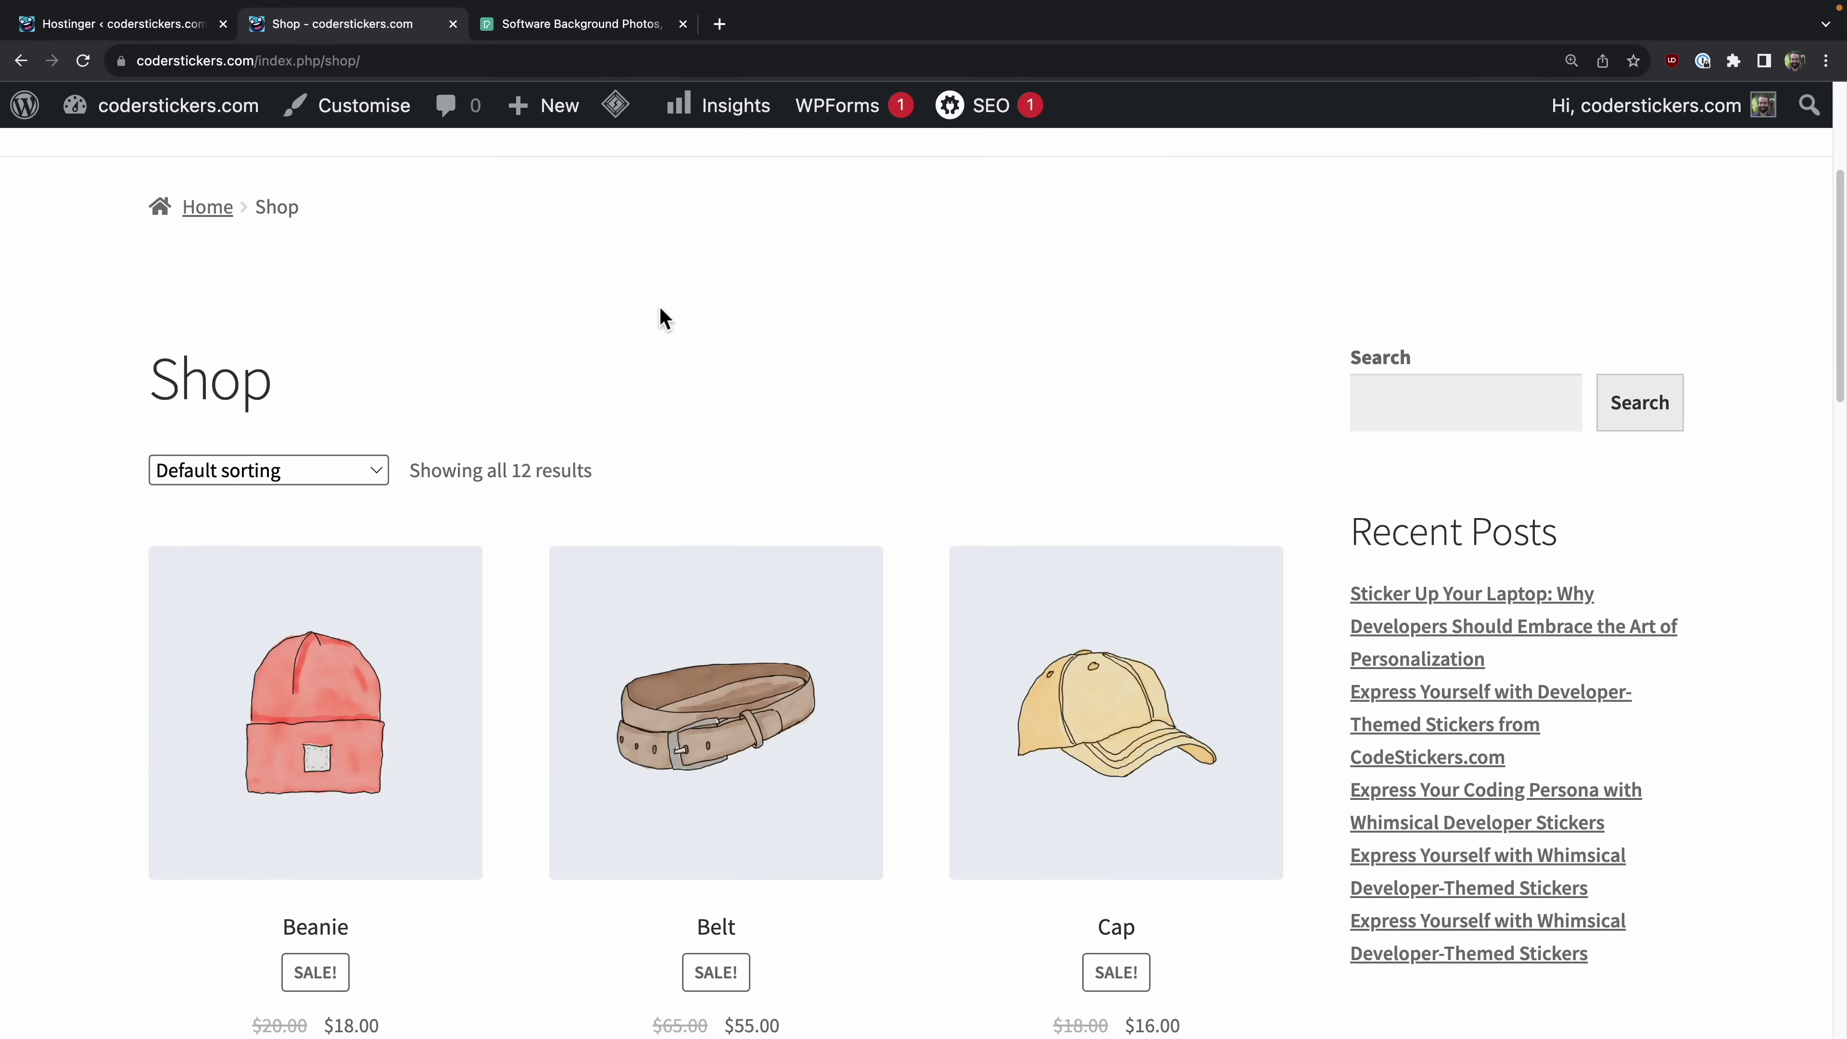
click(113, 24)
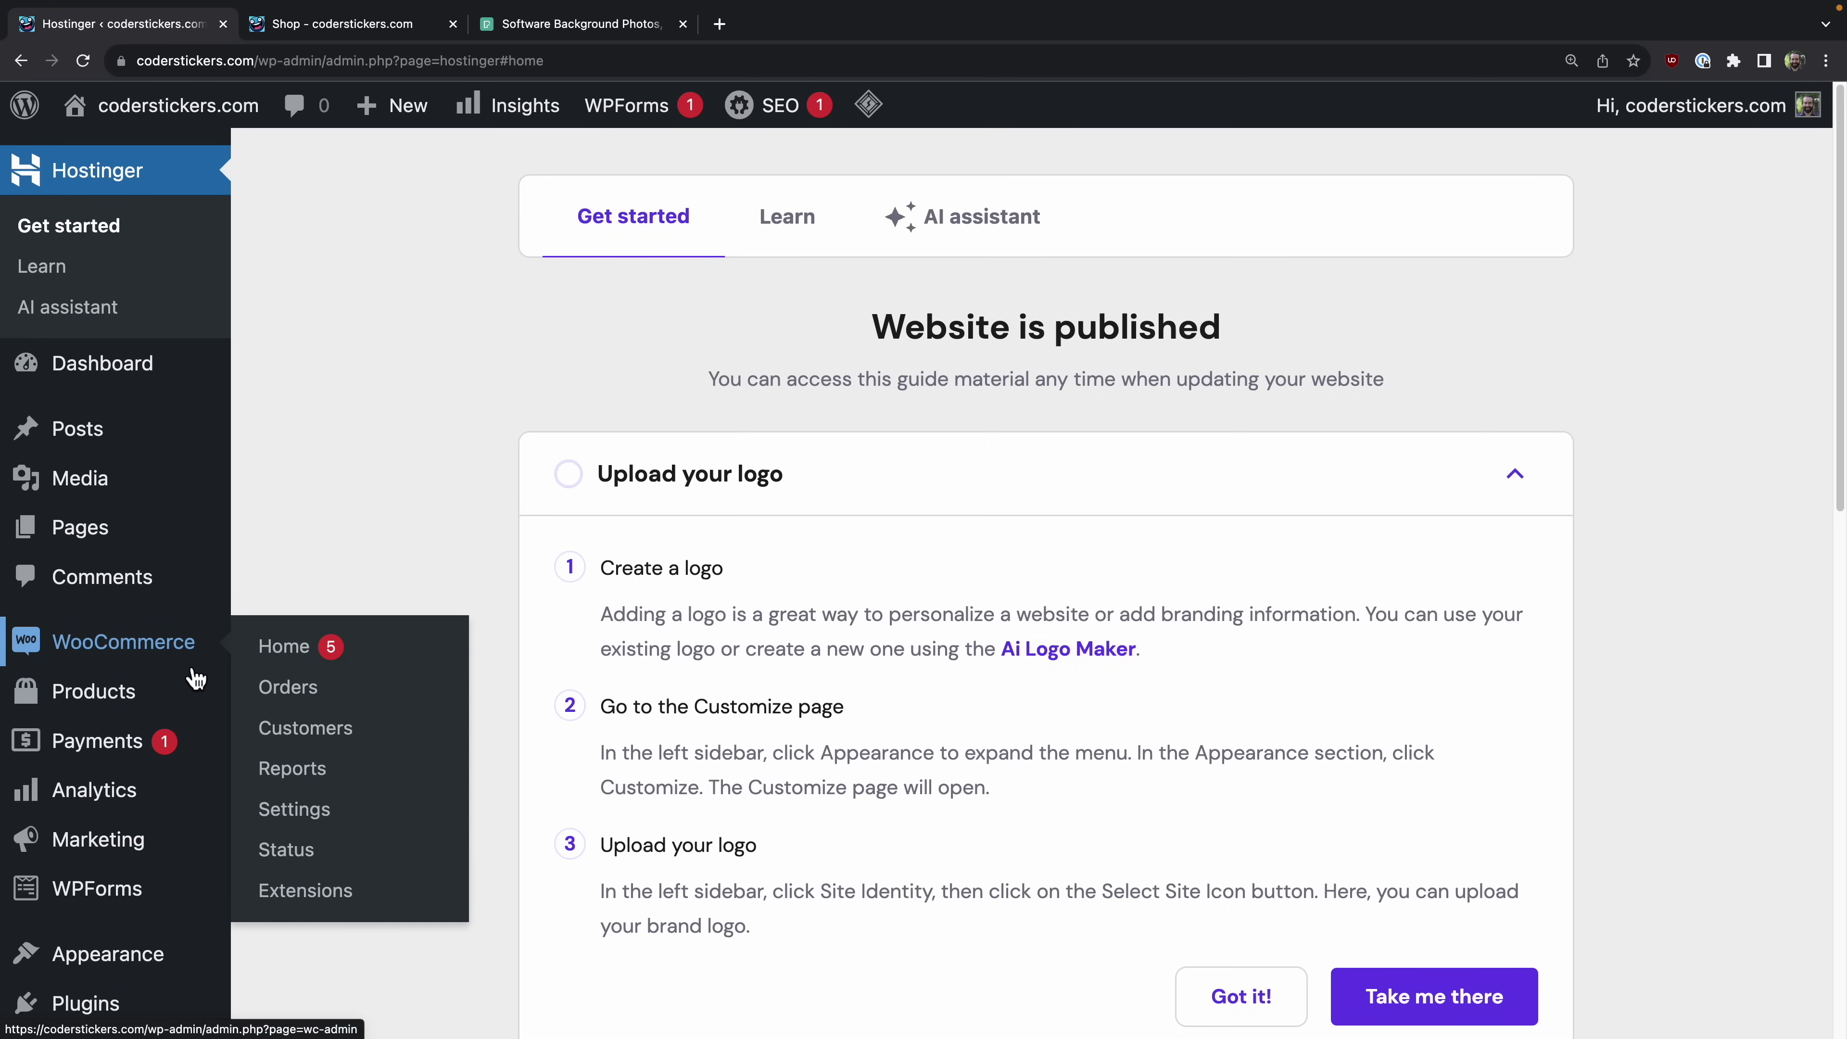
Step: Select all 12 products under All Products and bulk-move them to the Bin
click(116, 697)
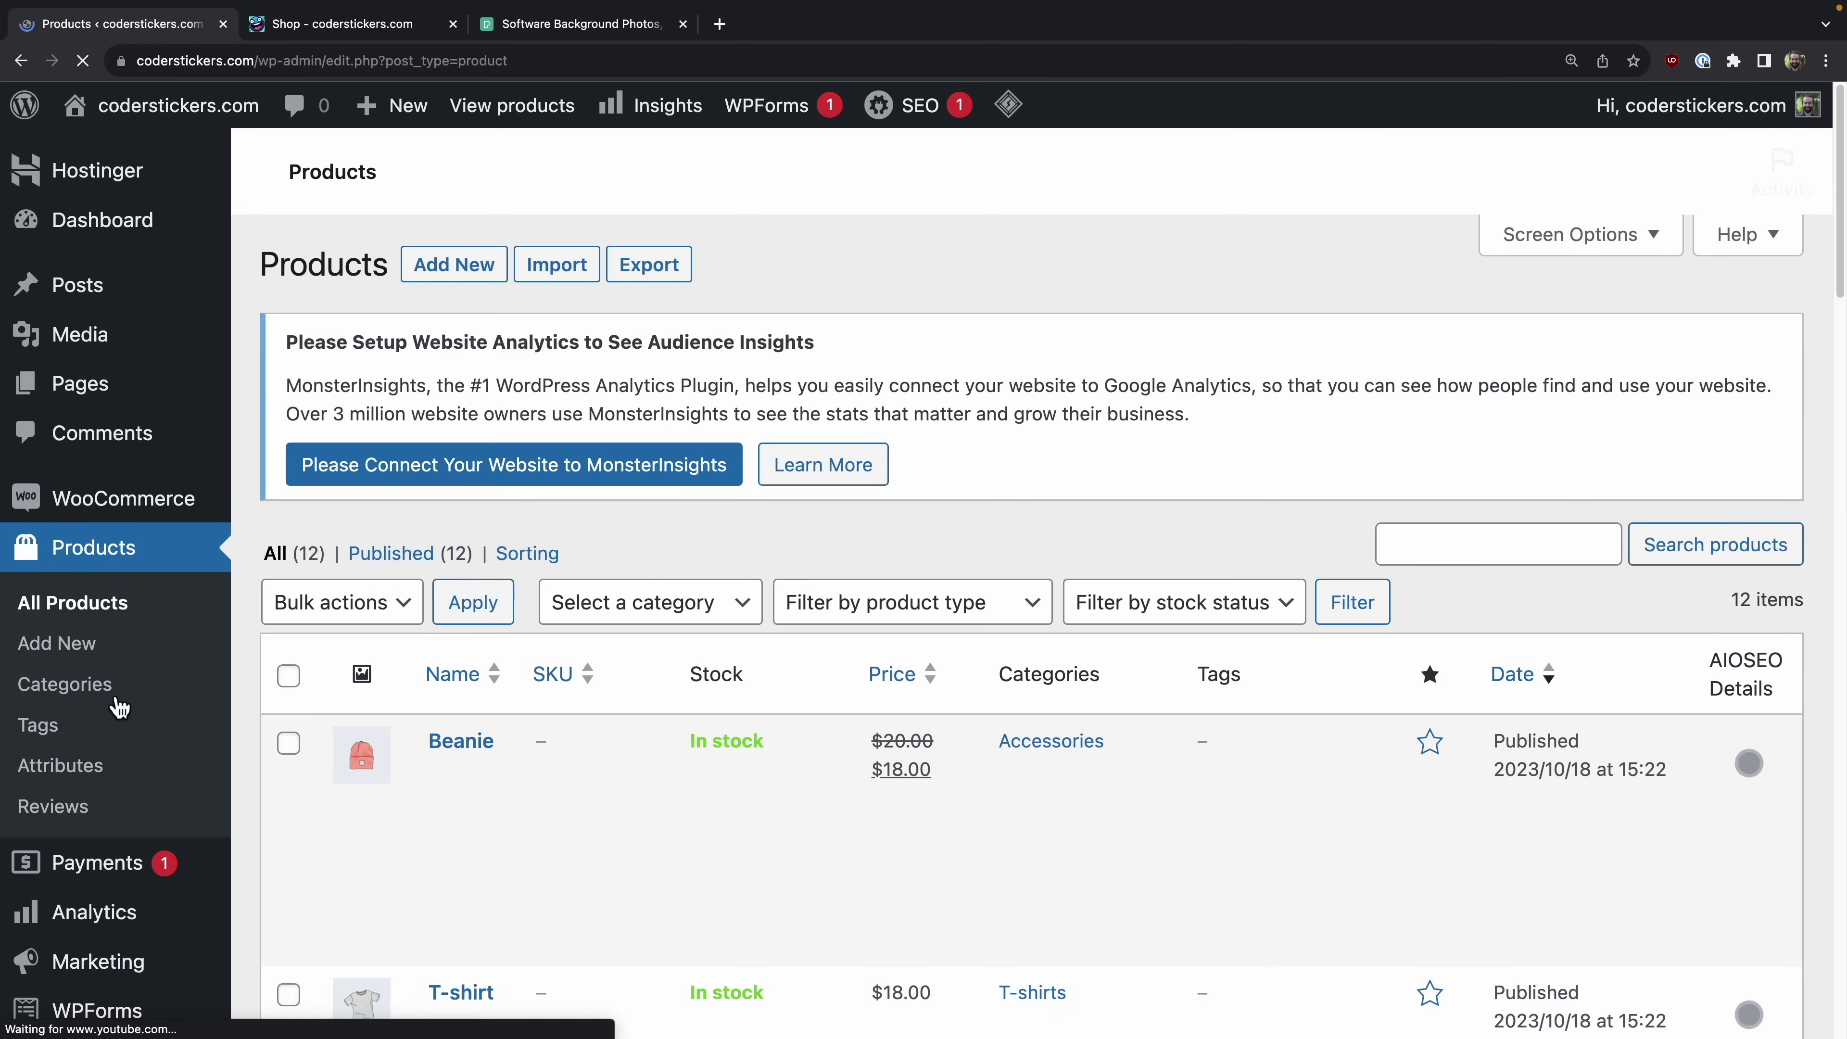
scroll(1203, 504, down, 3)
scroll(1201, 504, down, 15)
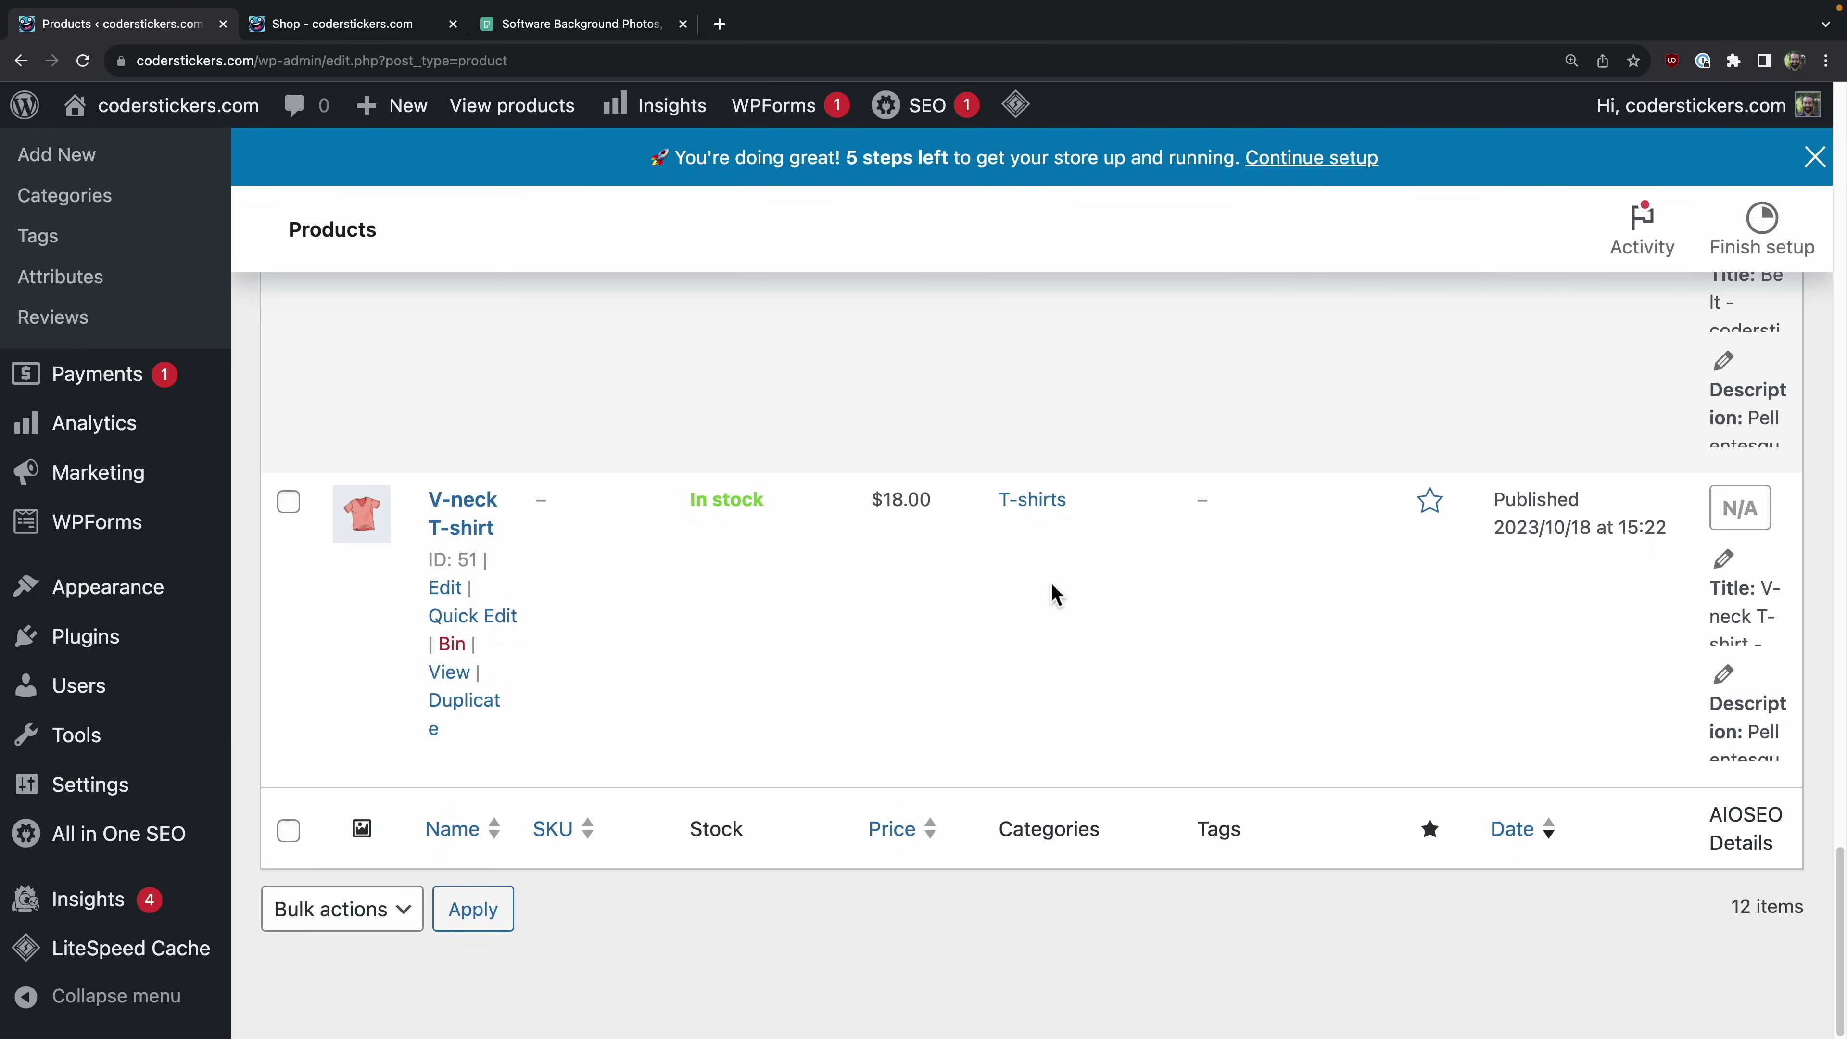
scroll(1051, 583, up, 18)
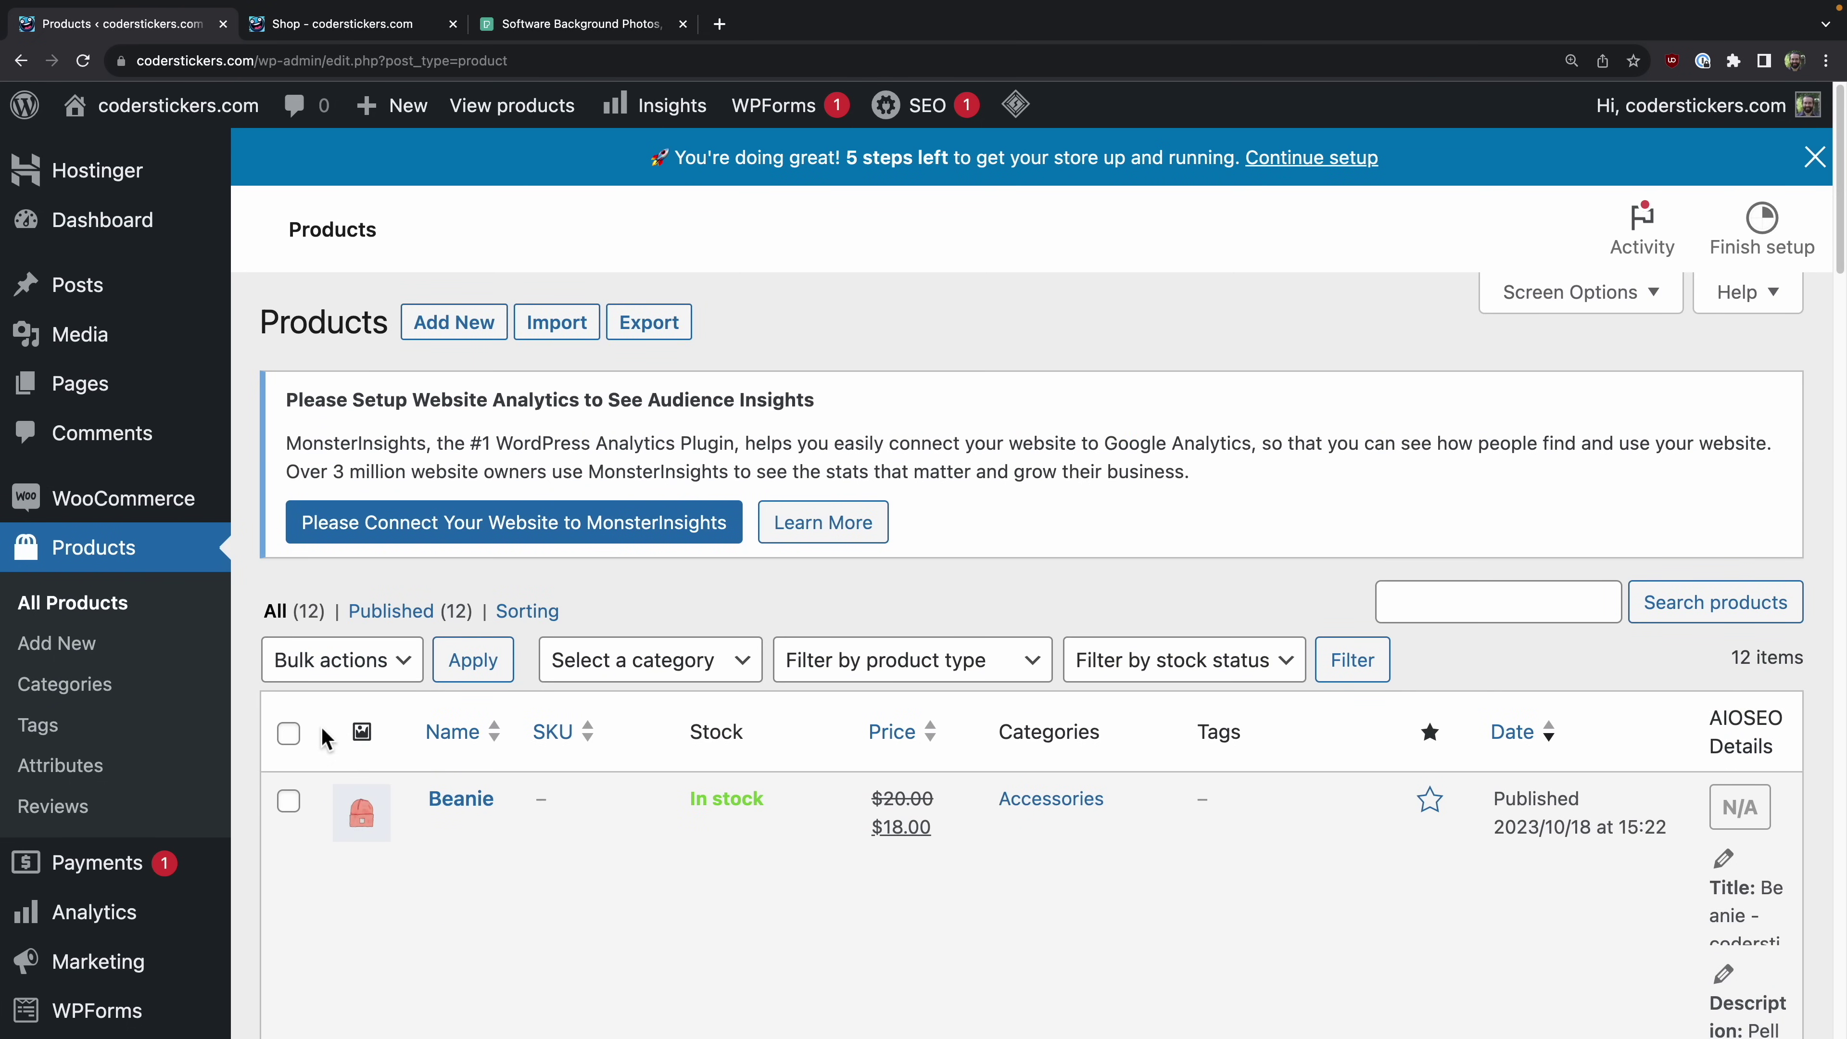
click(290, 734)
click(417, 671)
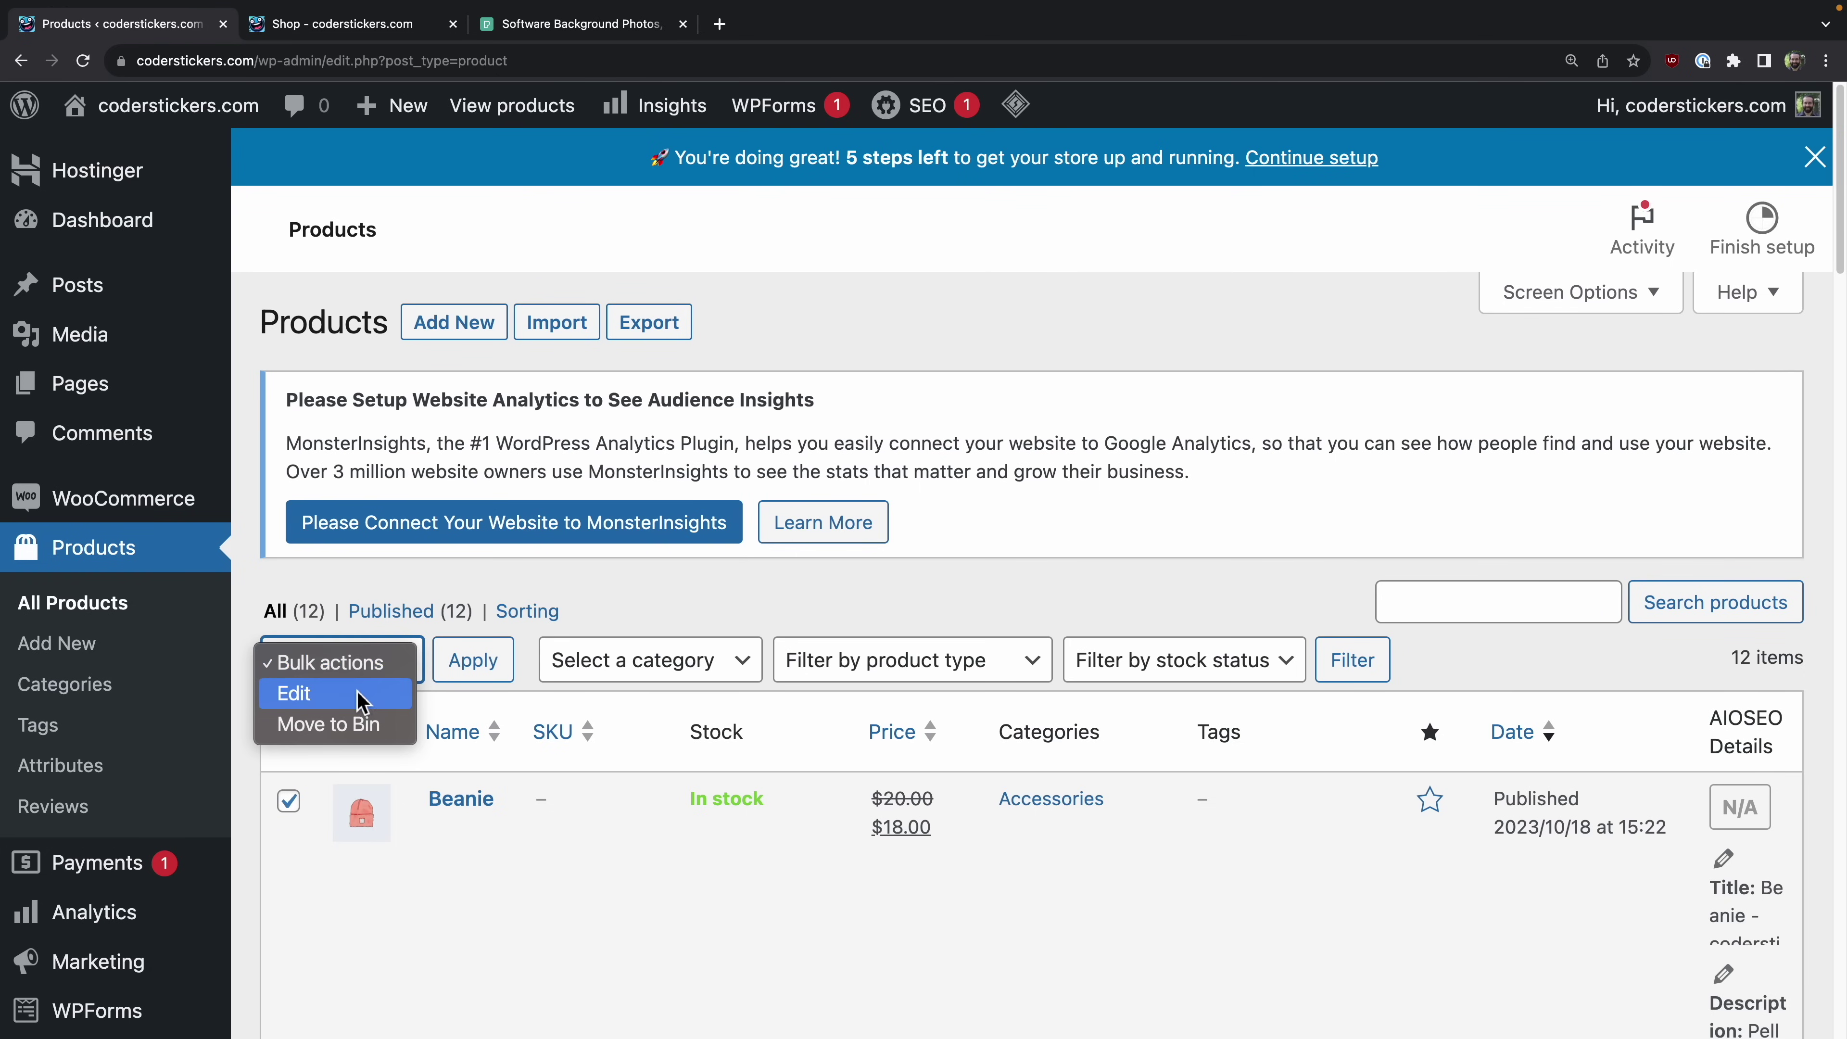
click(336, 725)
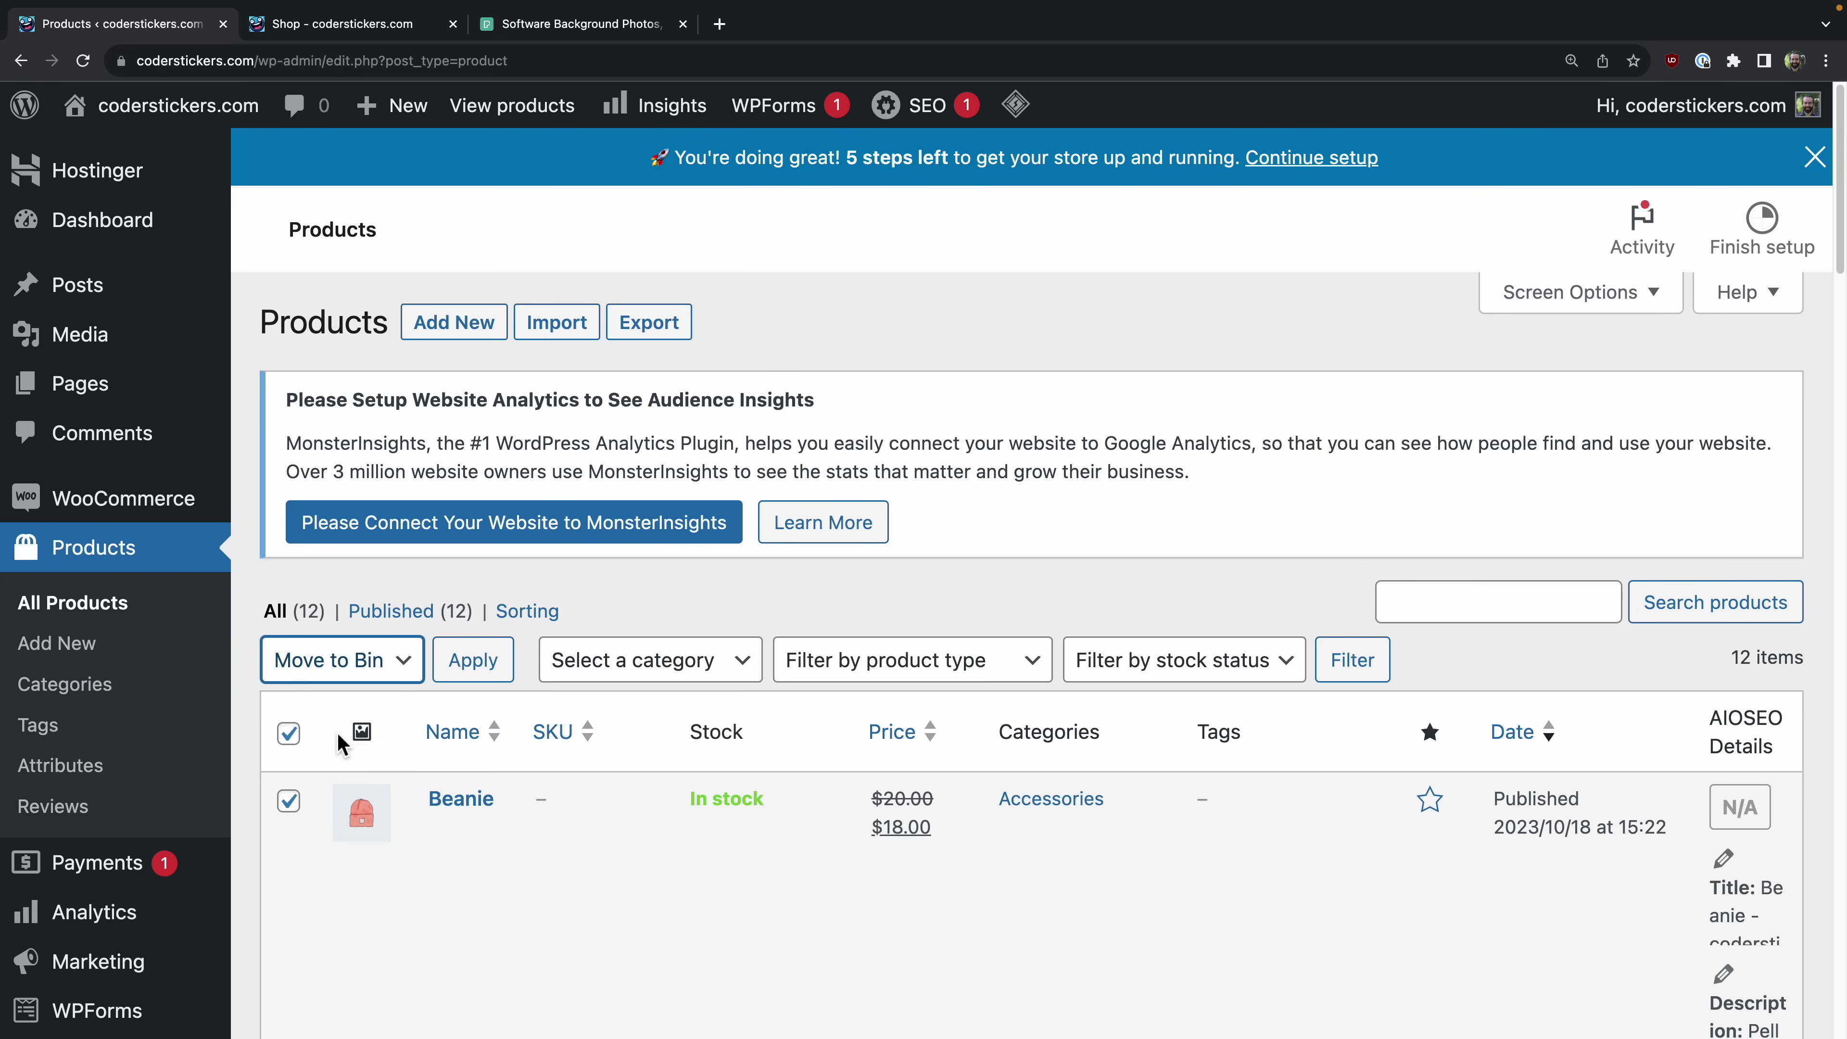
click(502, 666)
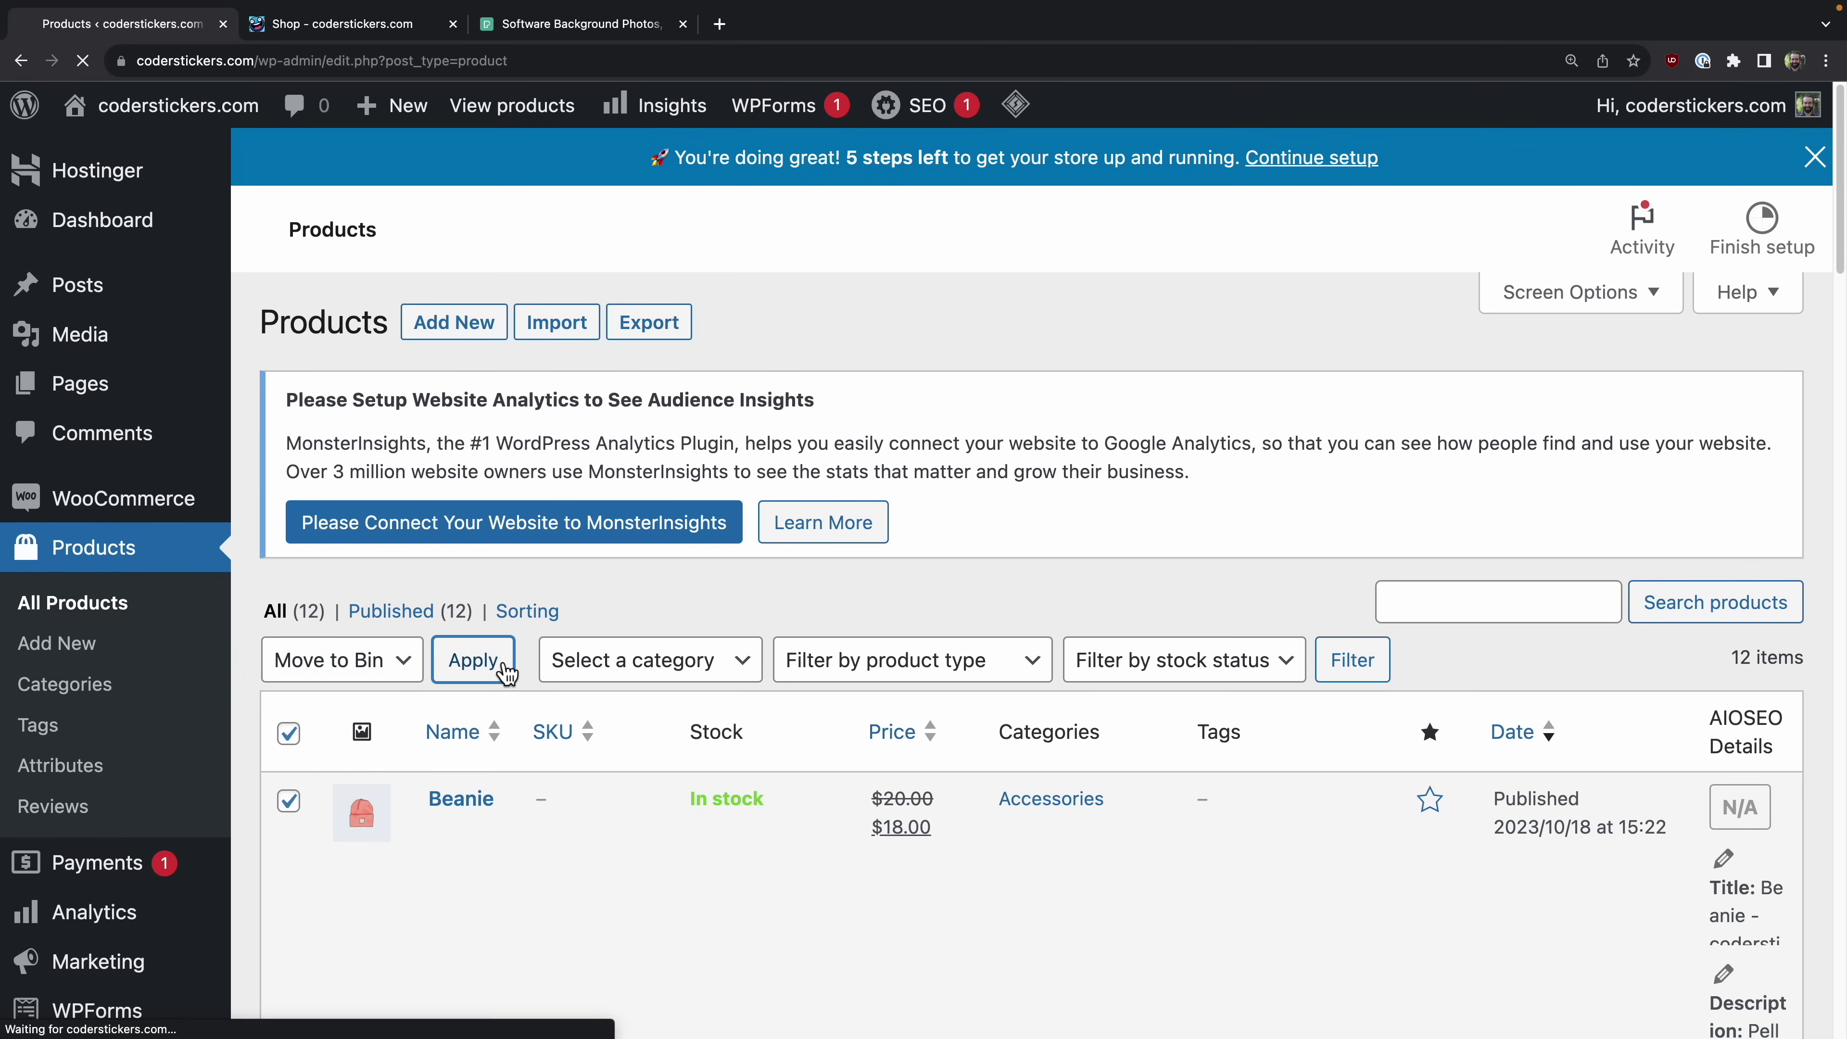
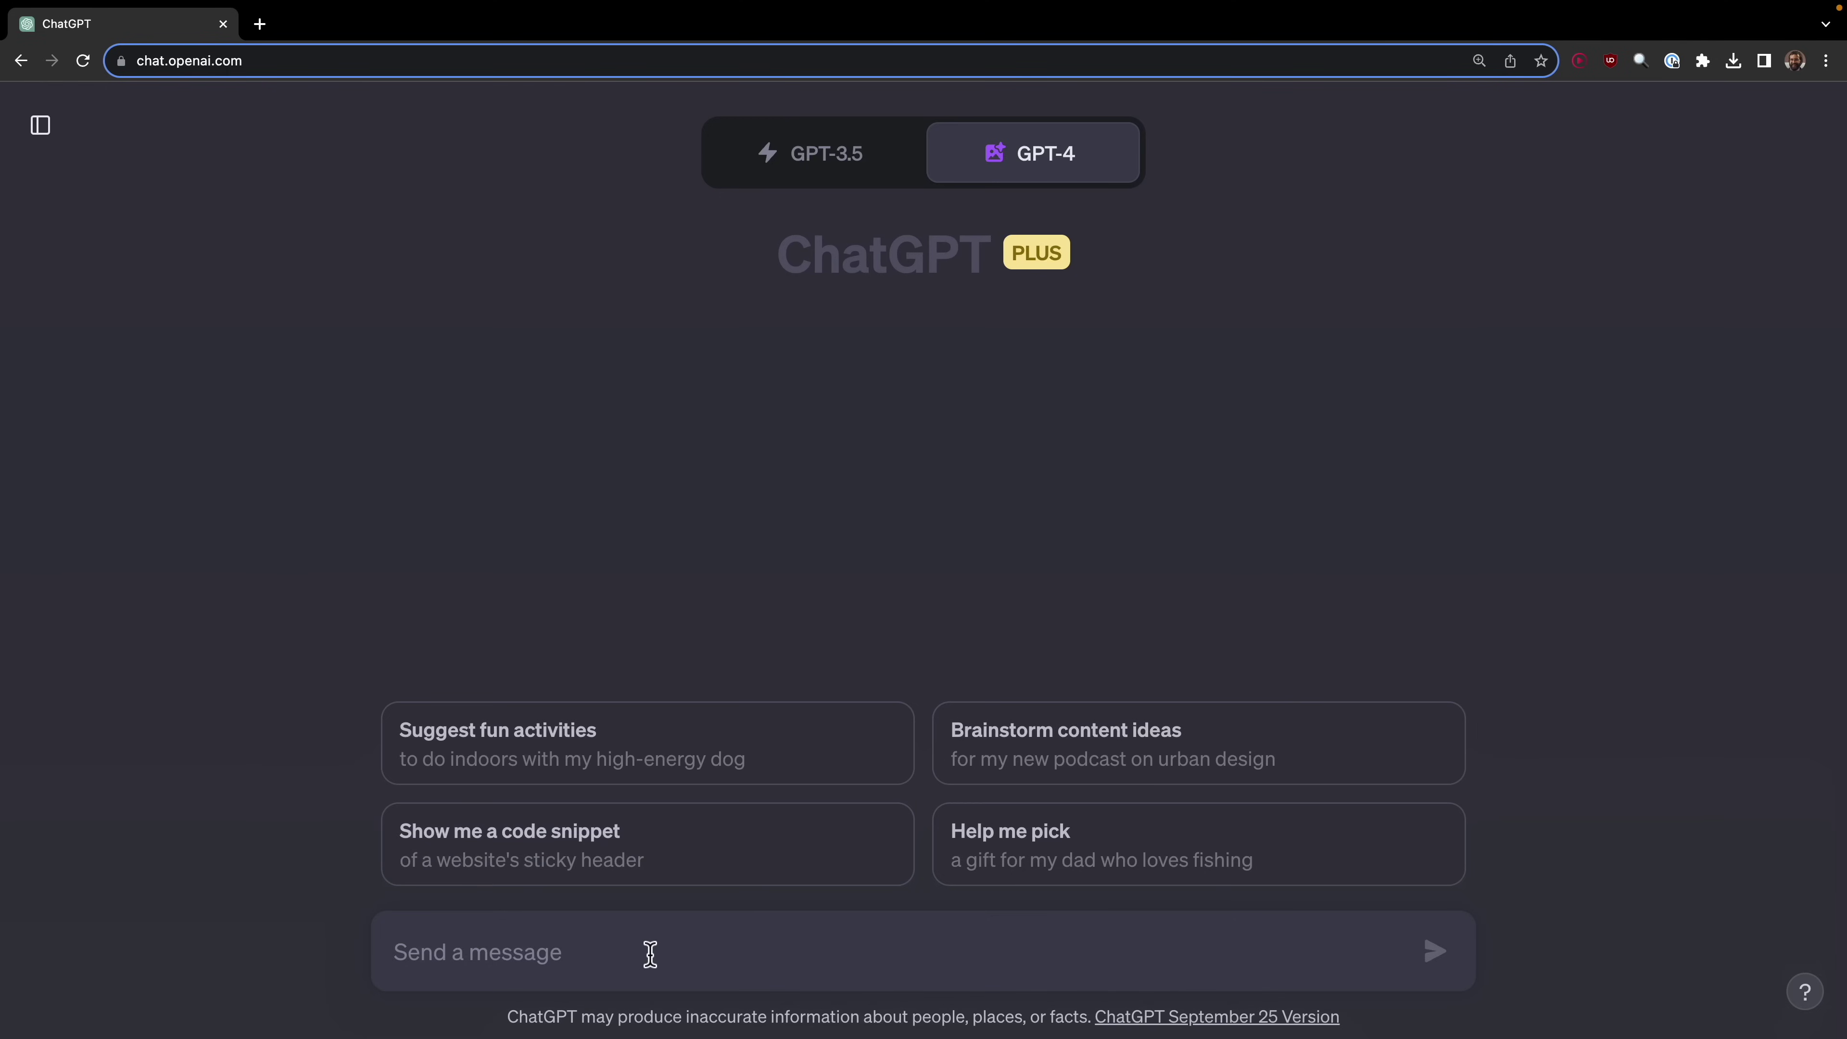
Step: Ask ChatGPT for sticker designs for the sticker store, with the store description pasted below
text(Creae)
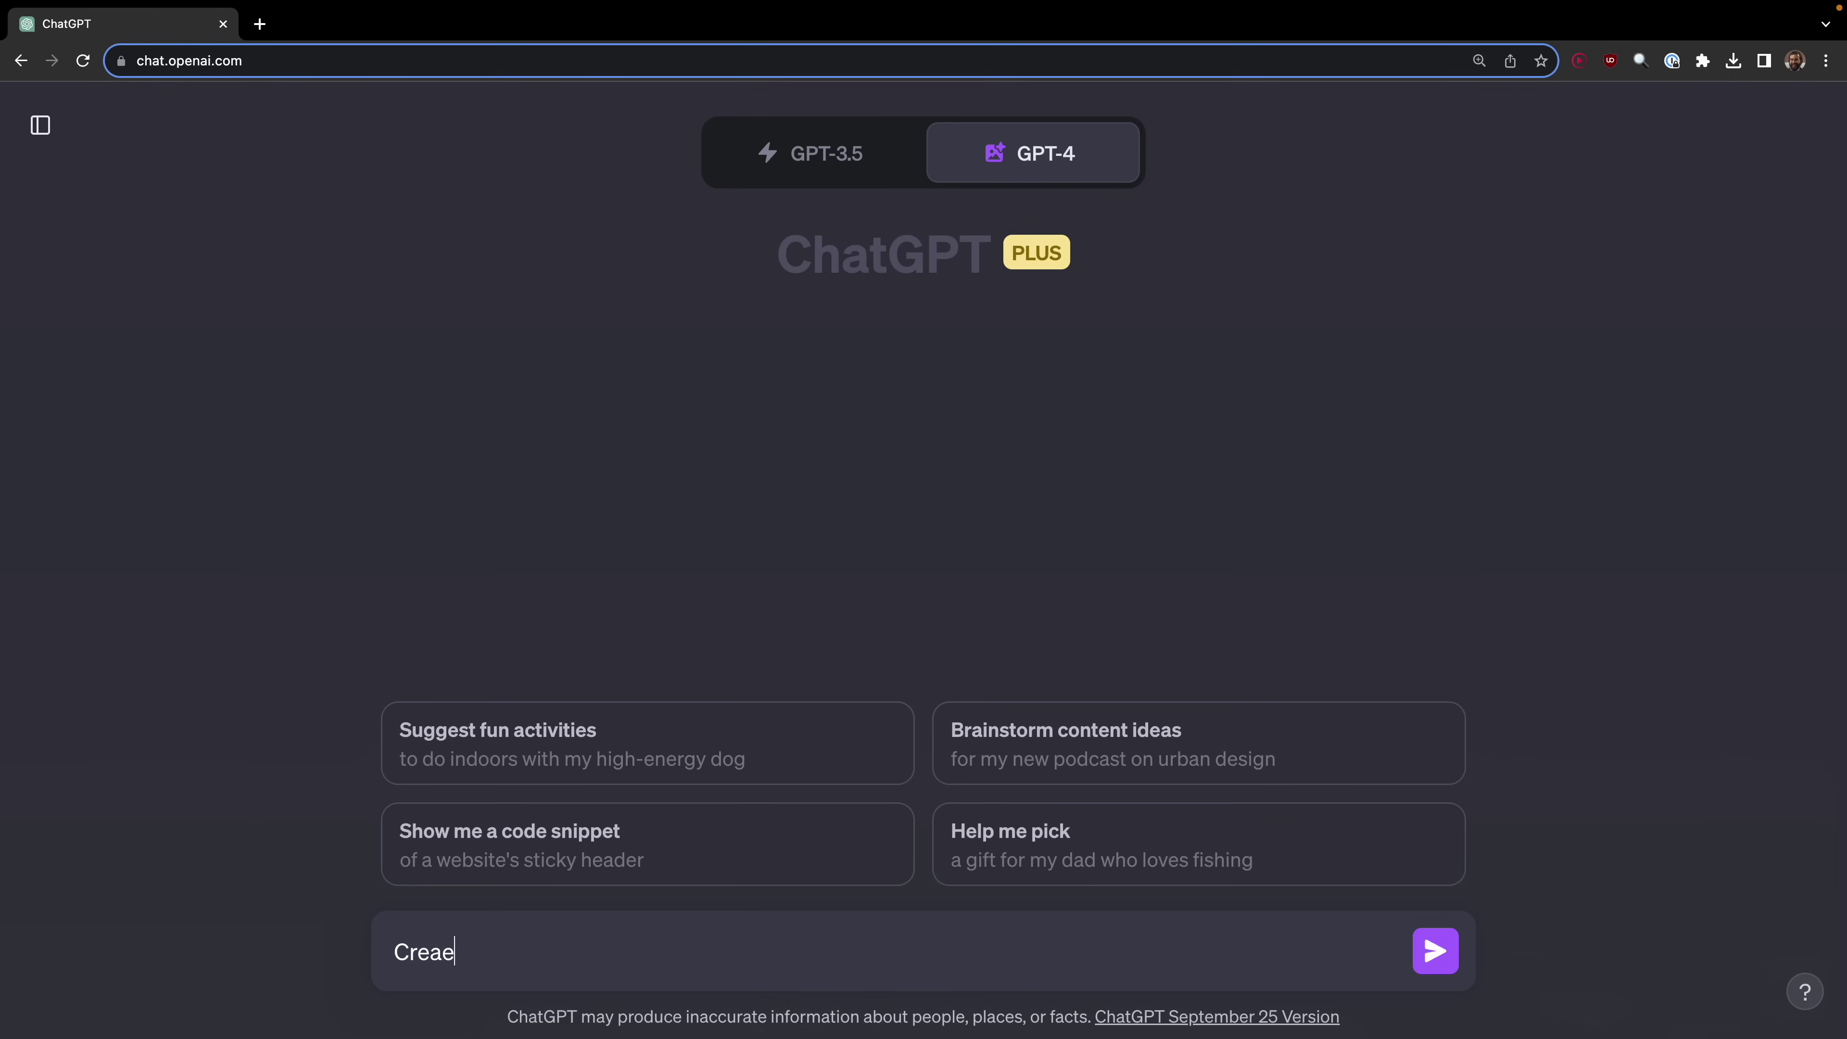
key(BackSpace)
text(te some sticker d)
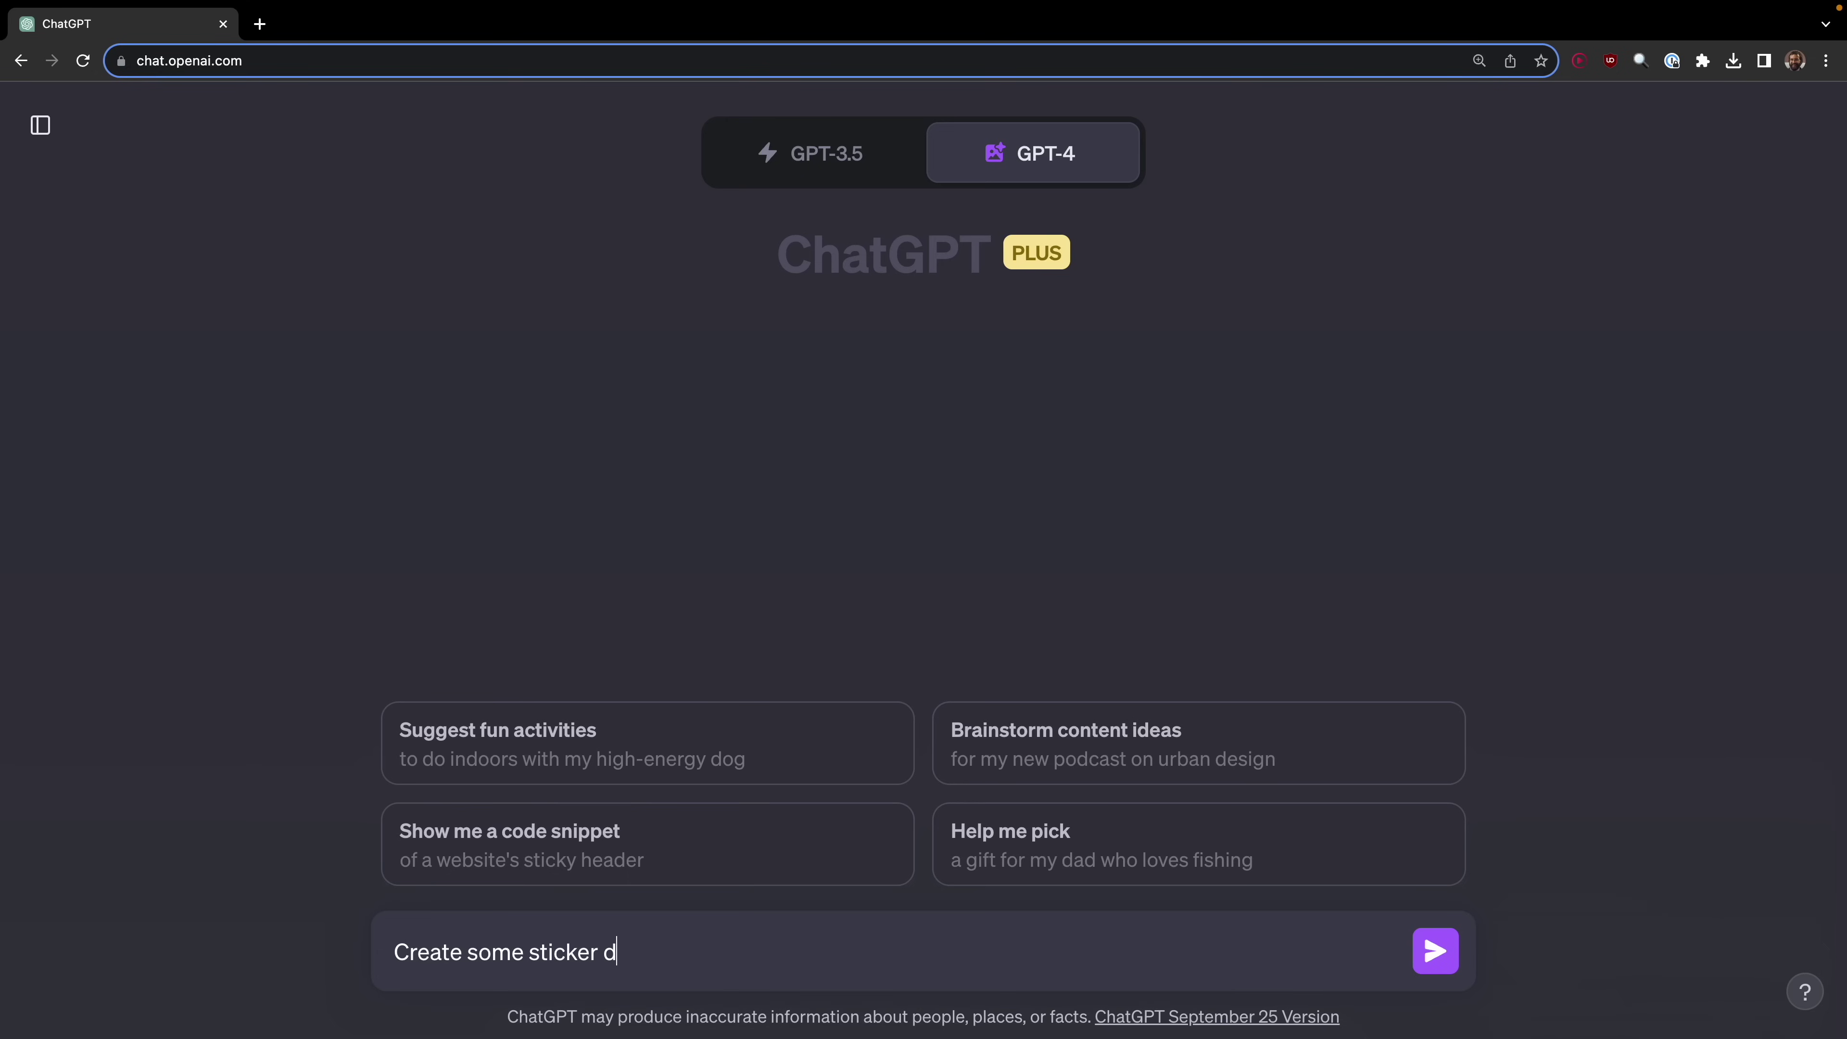
text(esigns fro my stic)
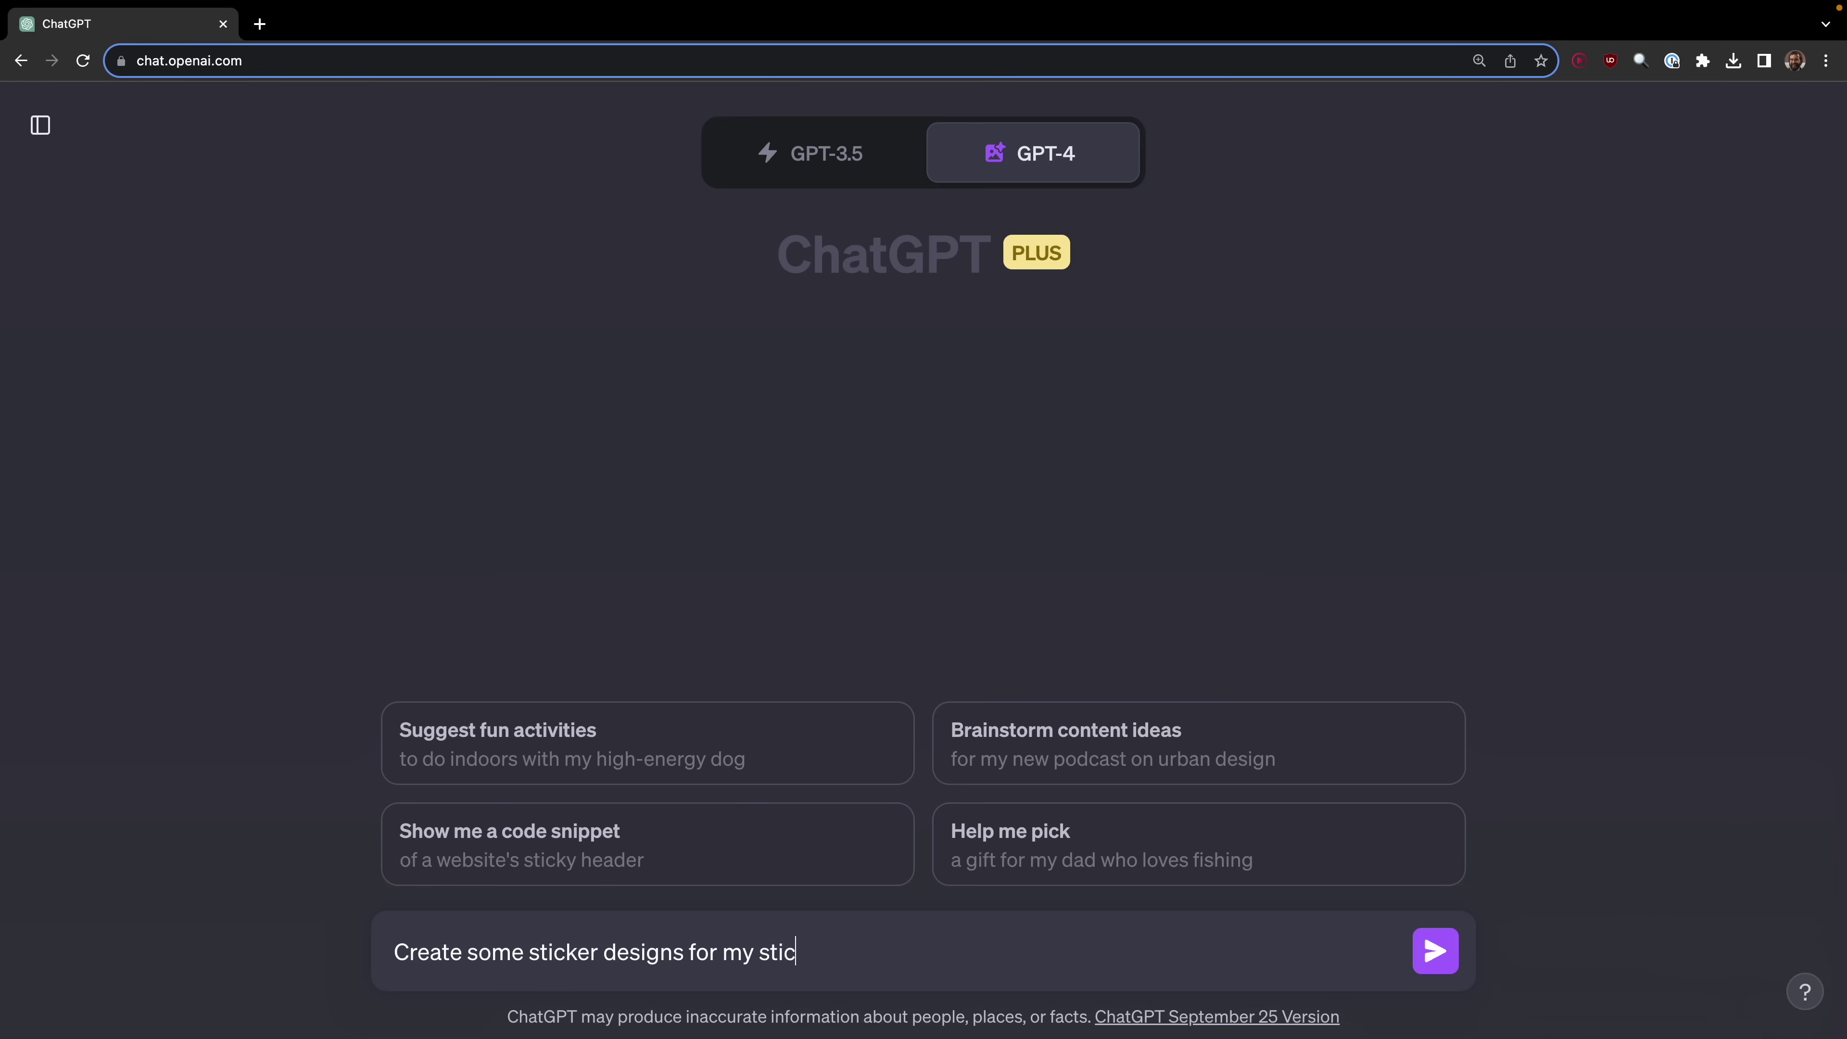
text(erker store. H3)
key(BackSpace)
text(ere is the description of the store)
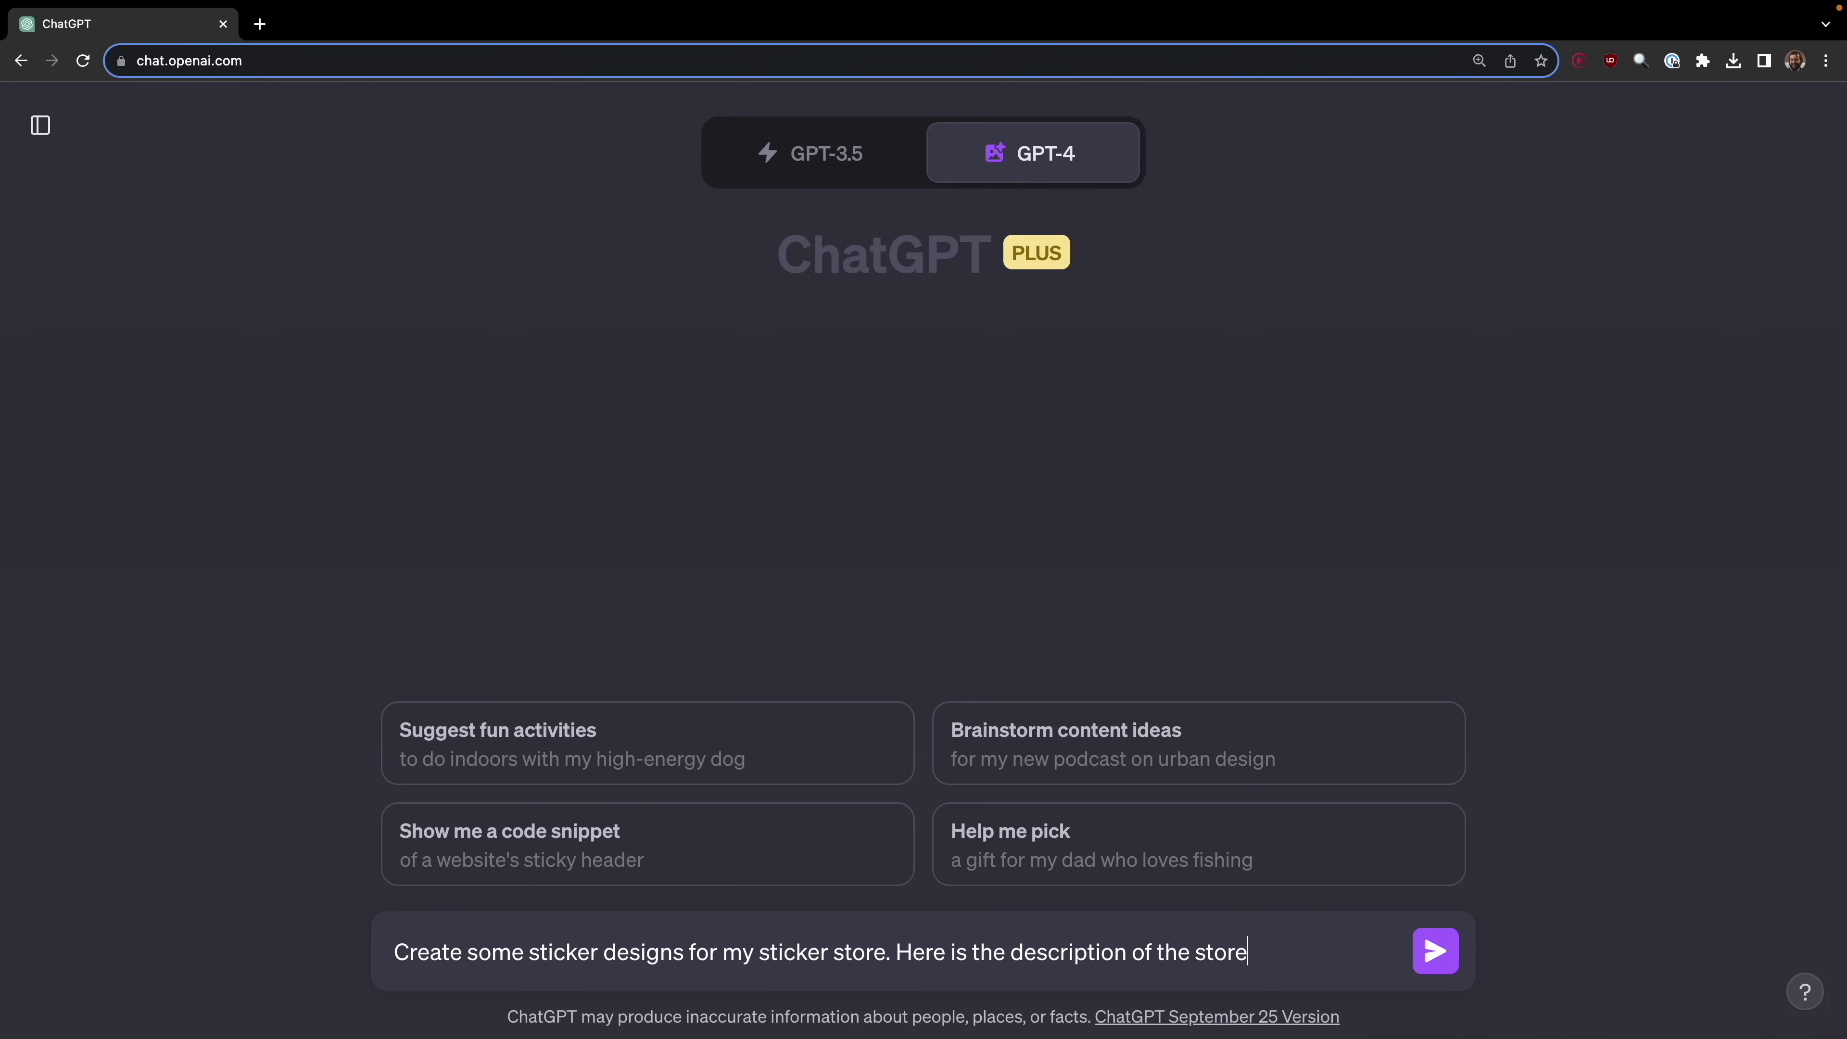
text(:)
key(shift+Return)
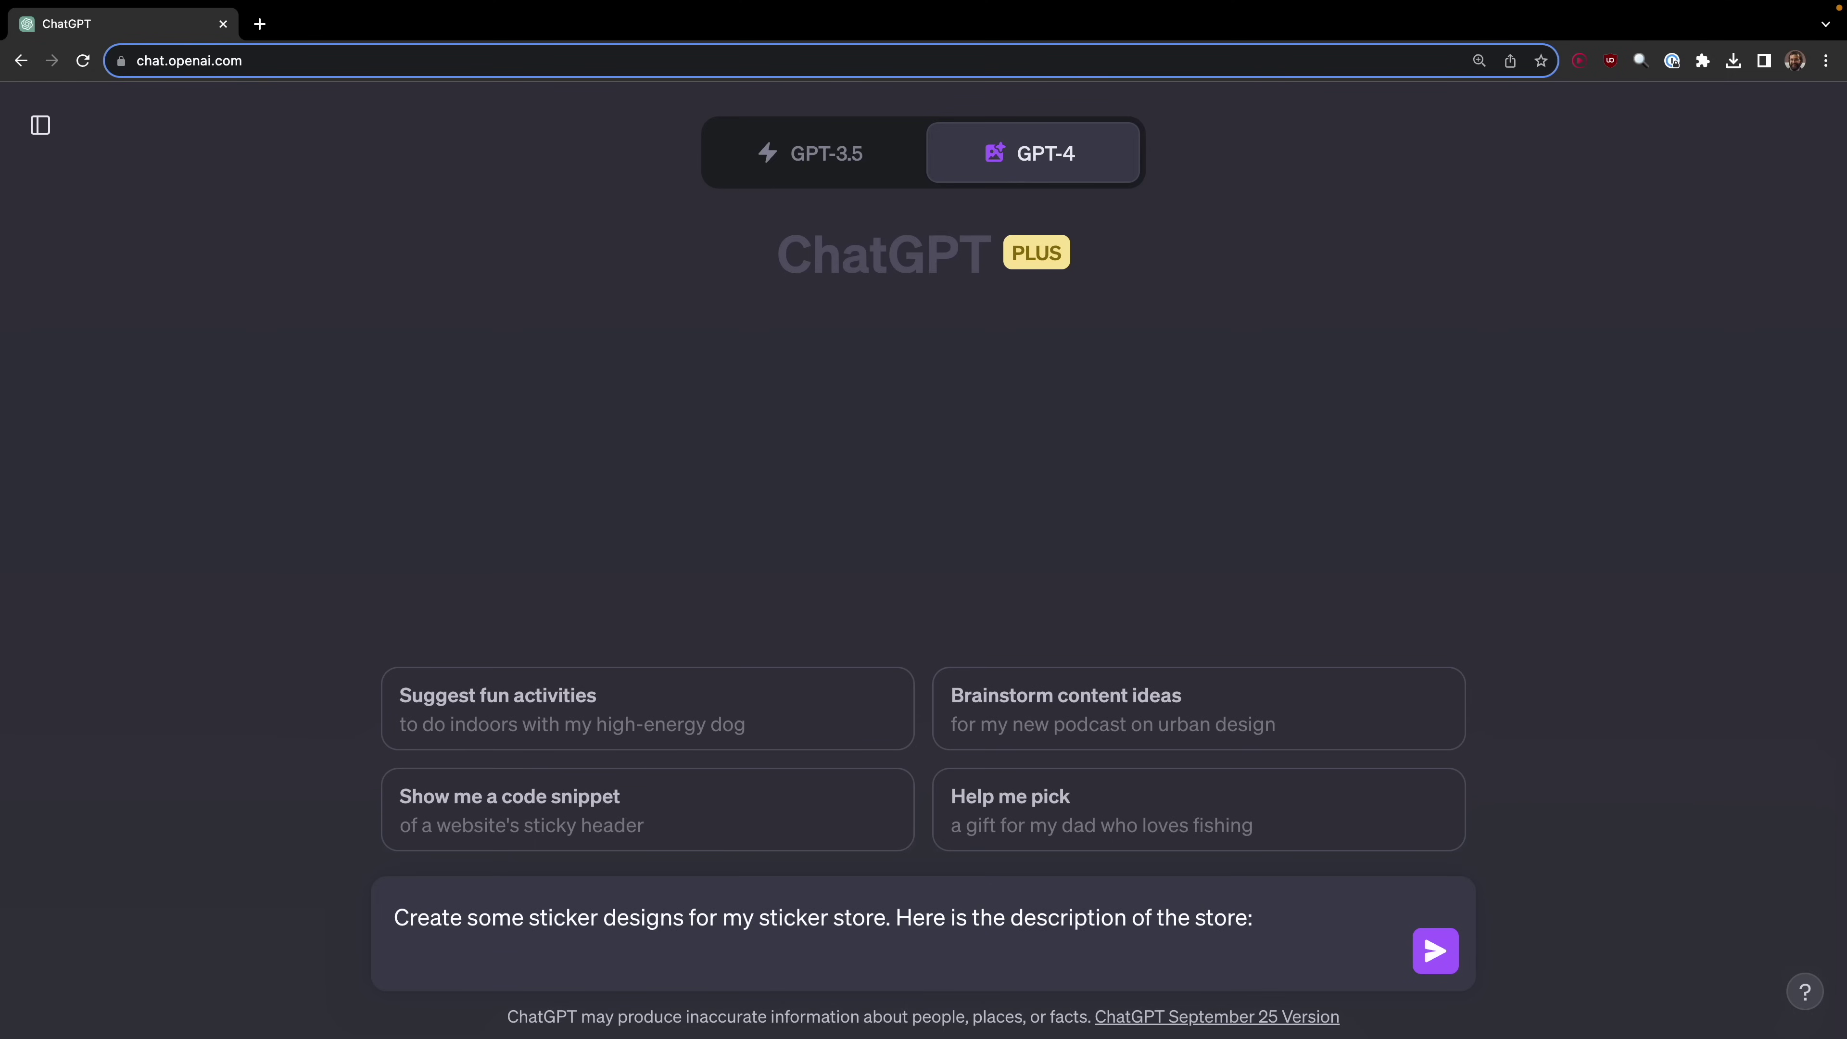
key(shift+Return)
text(Welcome to CoderStickers.com, the premier online marketplace where every sticker tells a code story! Our vast assortment of stickers is crafted for the coder with a penchant for whimsy and a love for all things code-related. Here, you'll find everything from witty one-liners in script to iconic code symbols designed to add a fun, personalized touch to your gear. Our high-quality, durable stickers are perfect for adorning your laptops, tablets, and coding notebooks, making them a reflection of your programmer spirit. Dive into a world where humor meets code, and make your statement with a sticker from CoderStickers.com!)
key(Return)
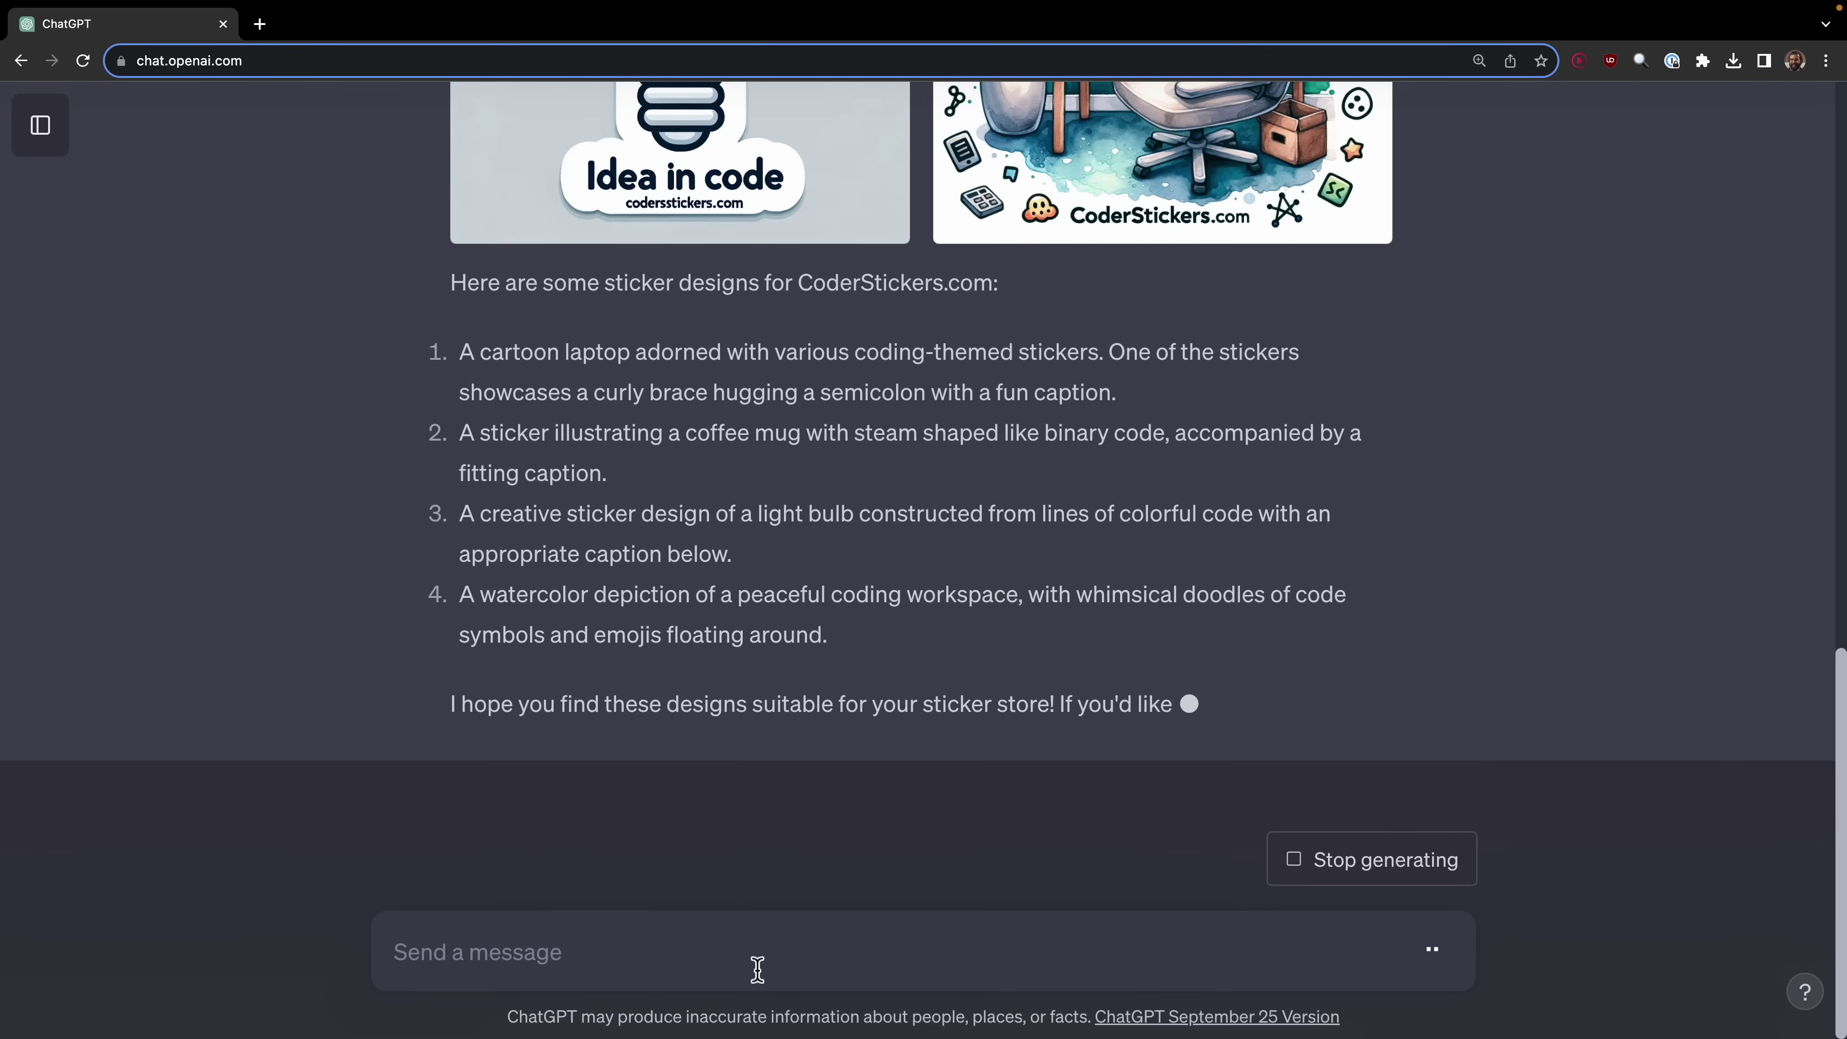
Step: Ask ChatGPT for more sticker designs without the website name on them
text(create a)
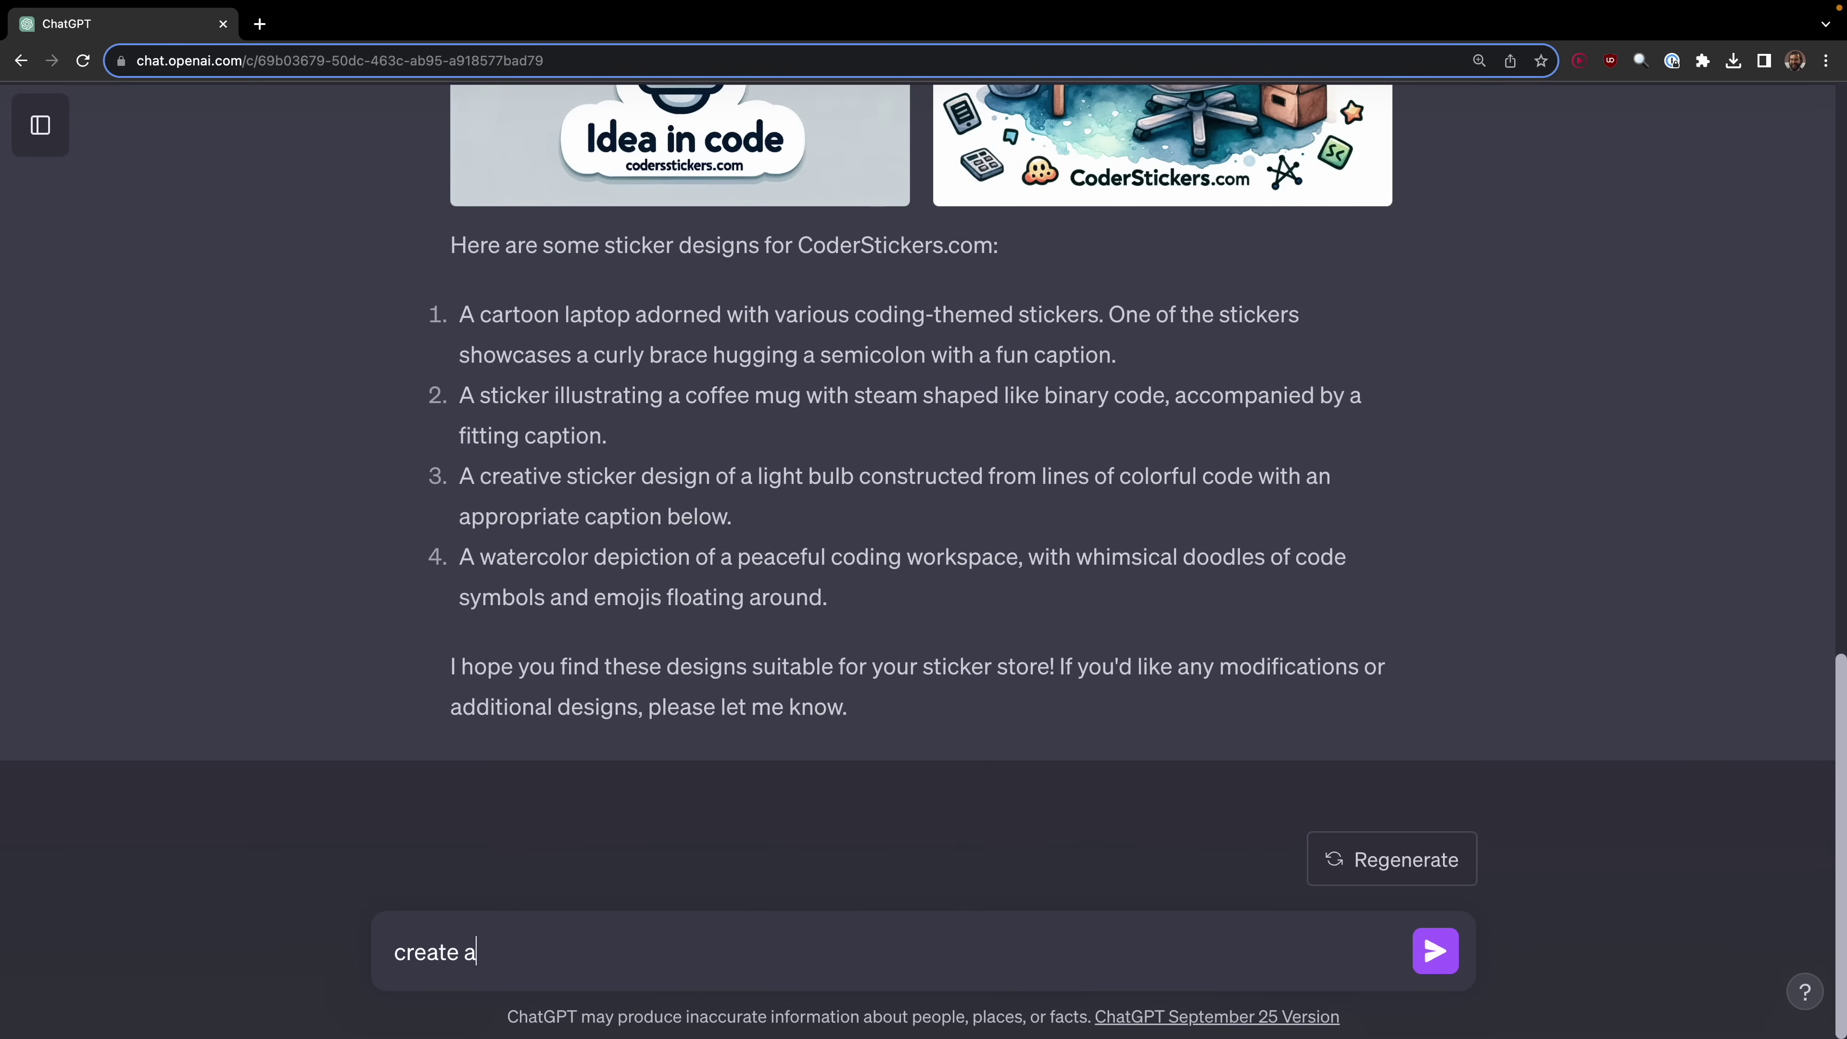
text( few more but the we)
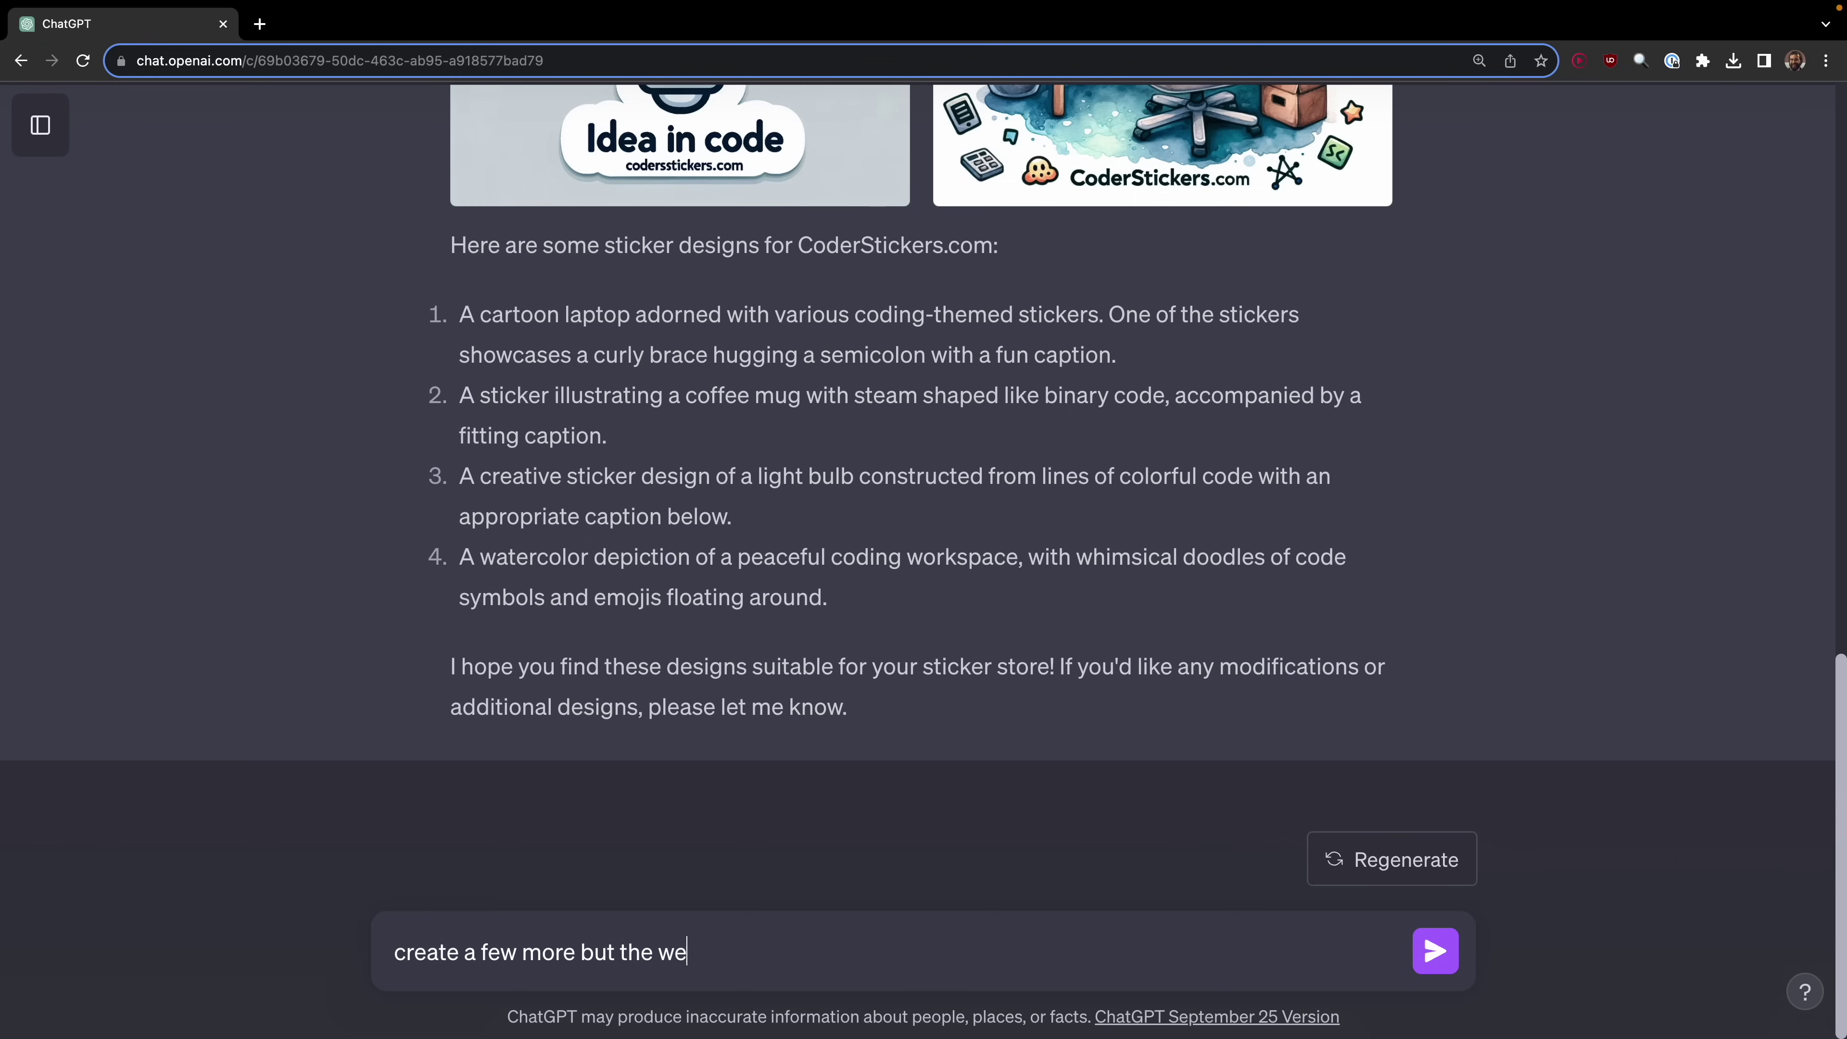
text(bsite nam;e )
text(e should not b)
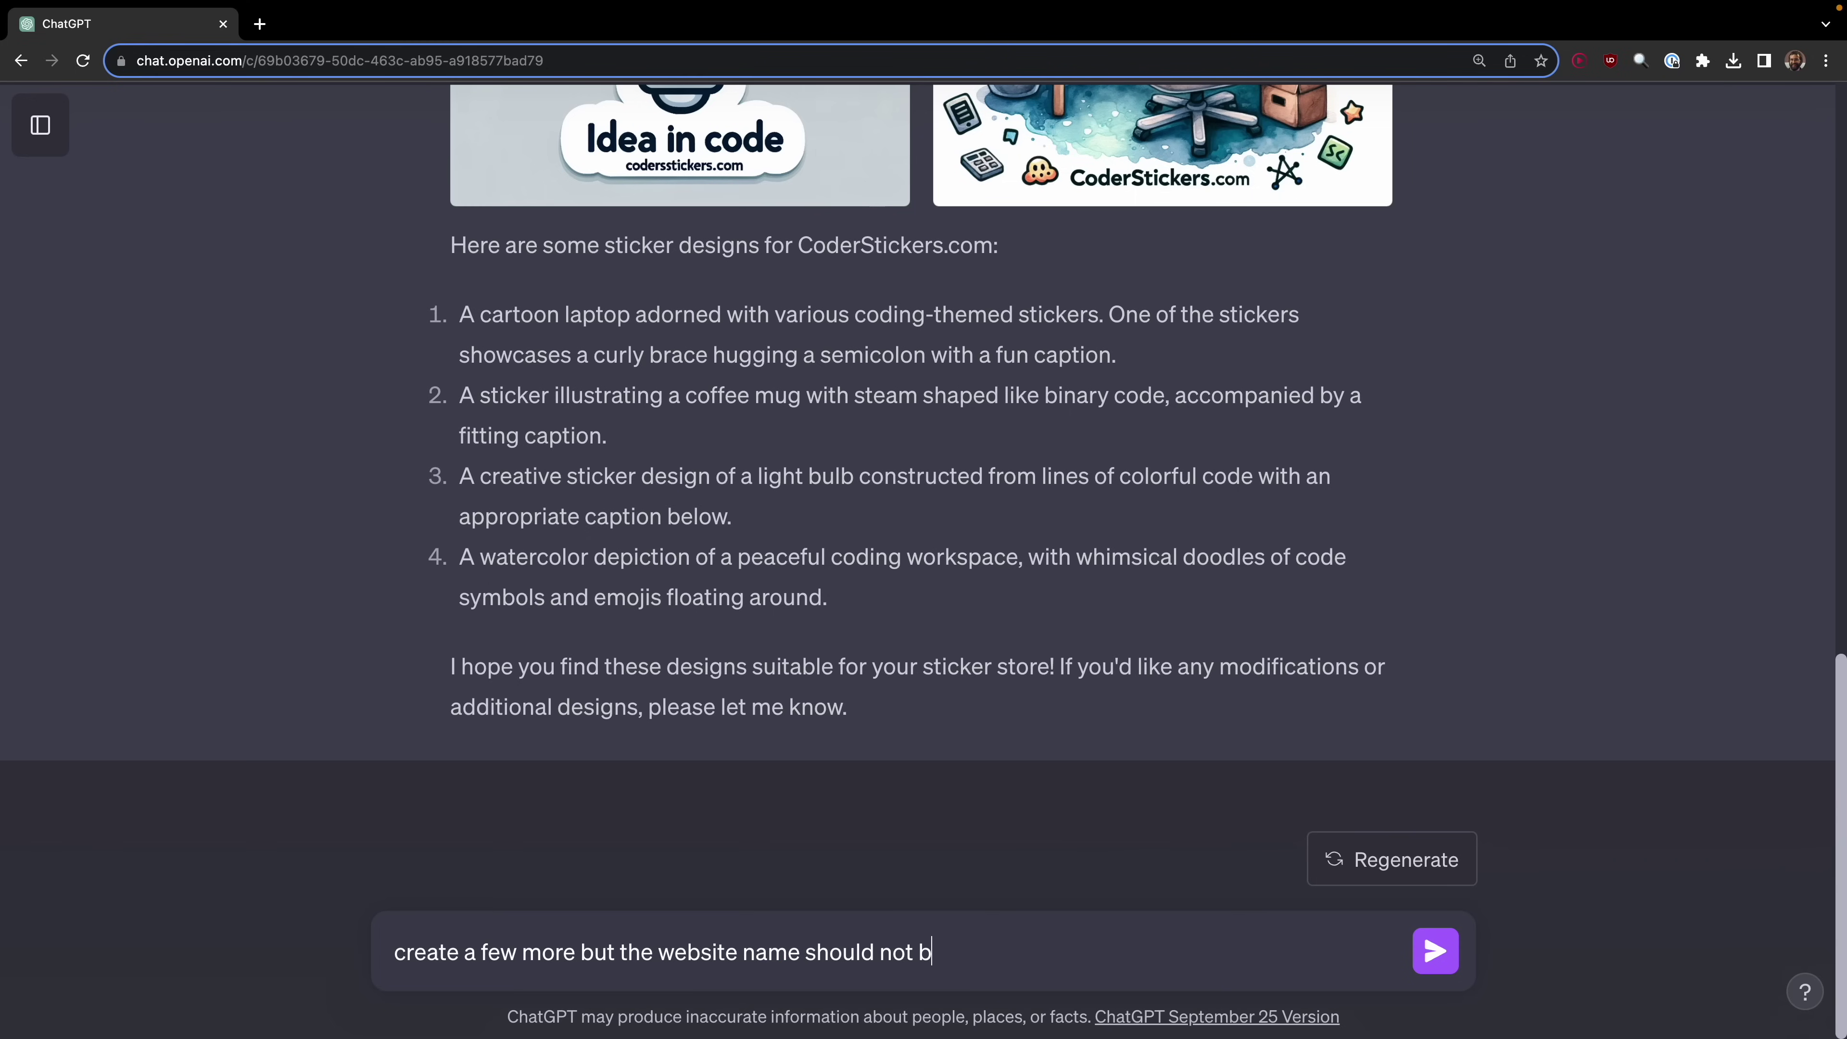
text(e on the)
key(Return)
scroll(836, 520, up, 6)
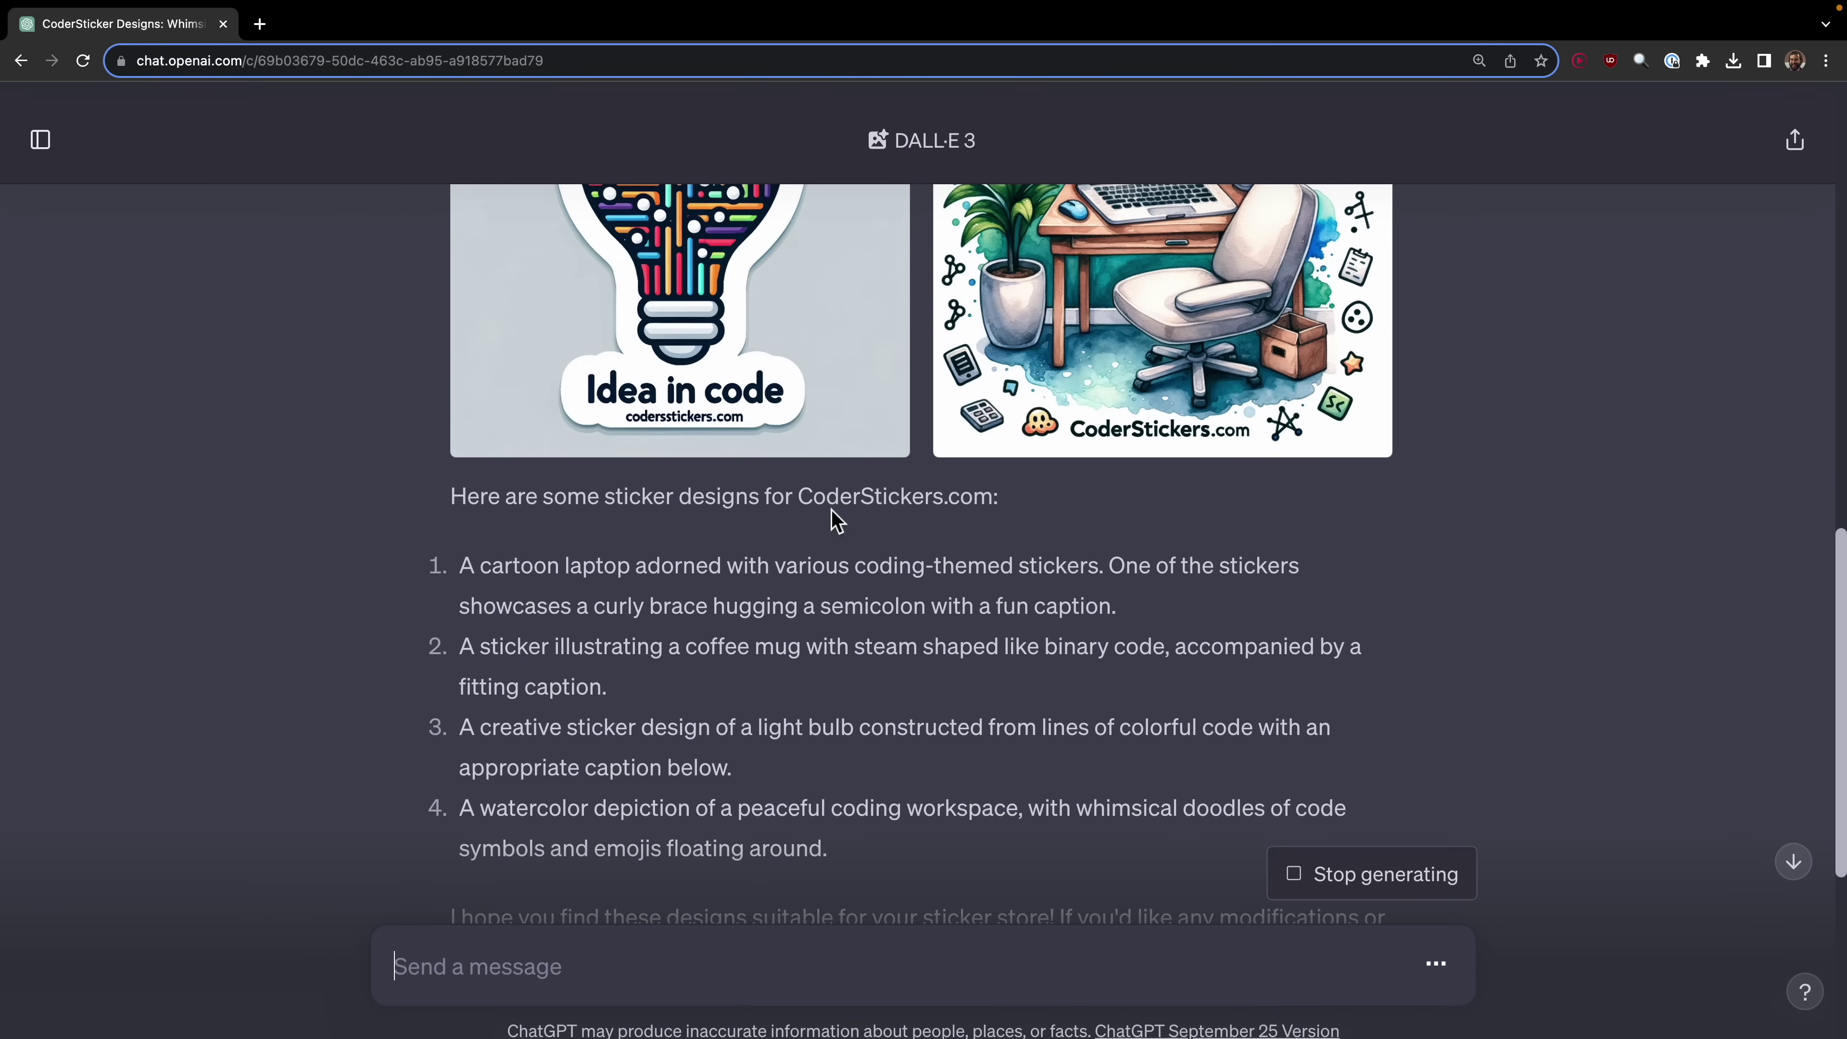
scroll(834, 516, up, 6)
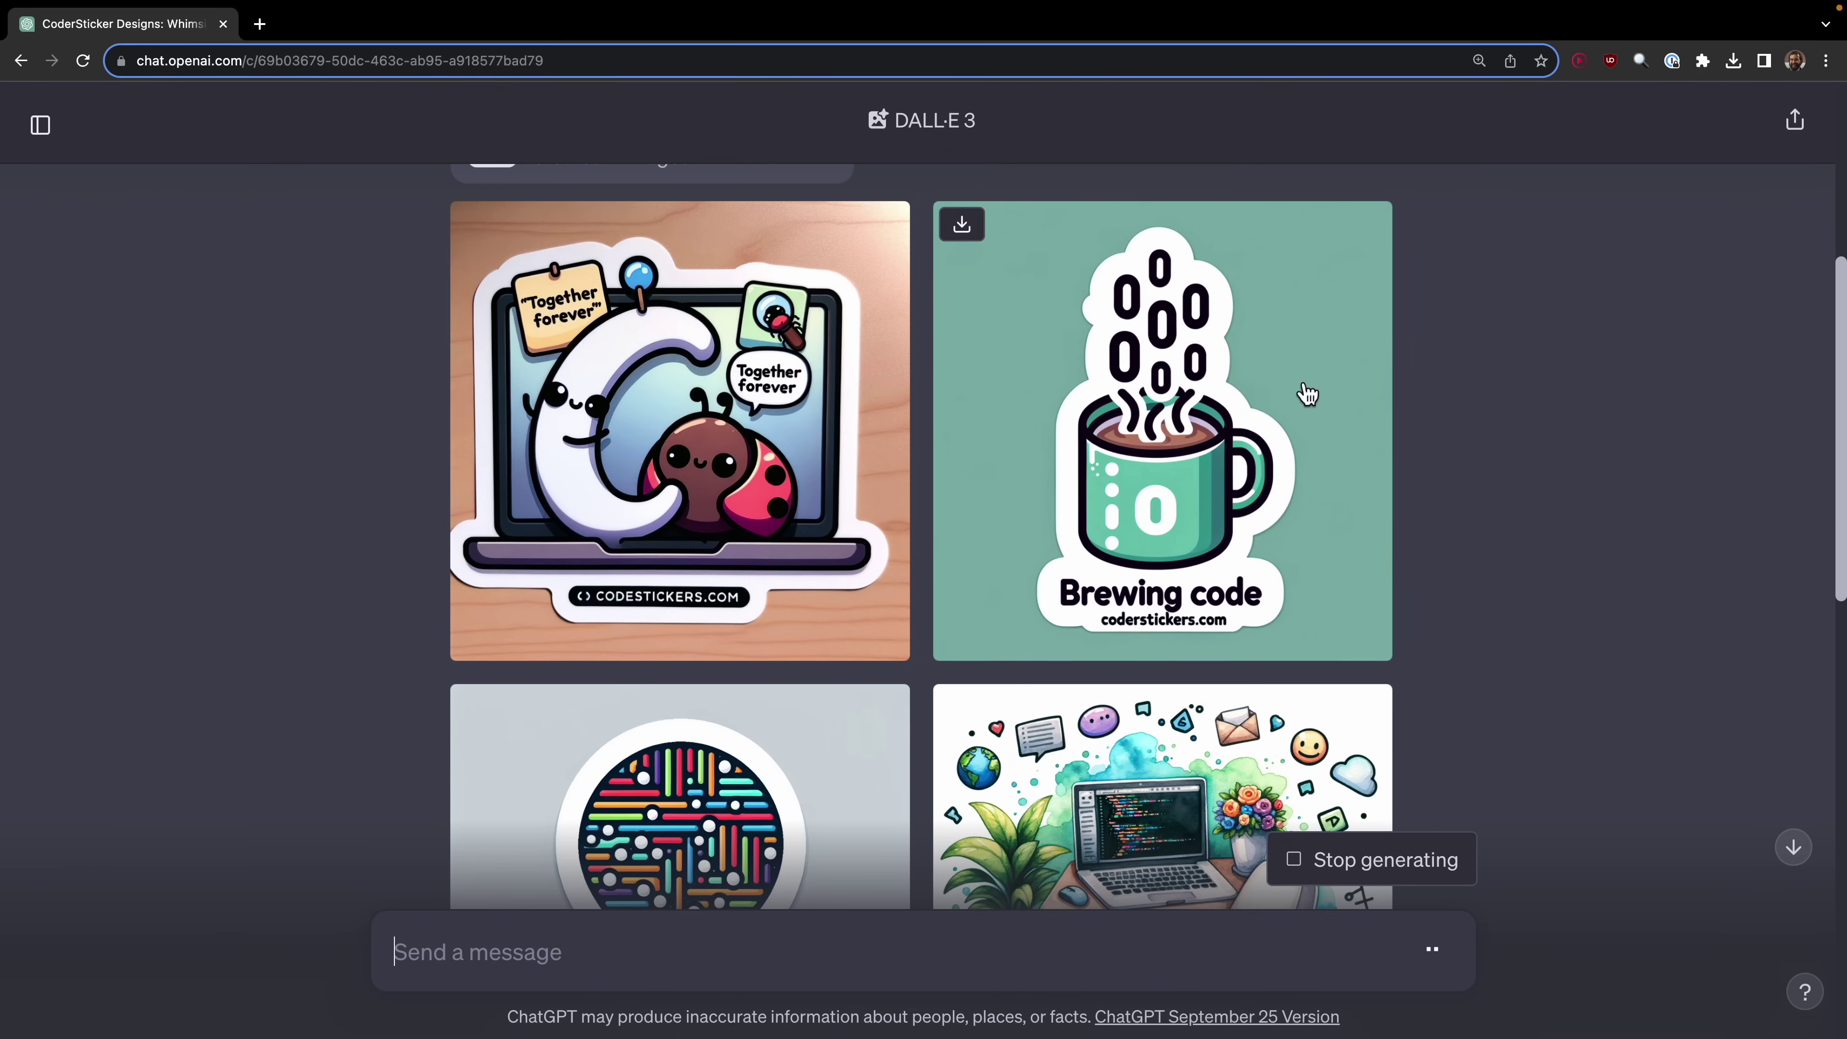
Step: Download the mug, laptop, lightbulb, code tree and circuit heart sticker images
click(960, 227)
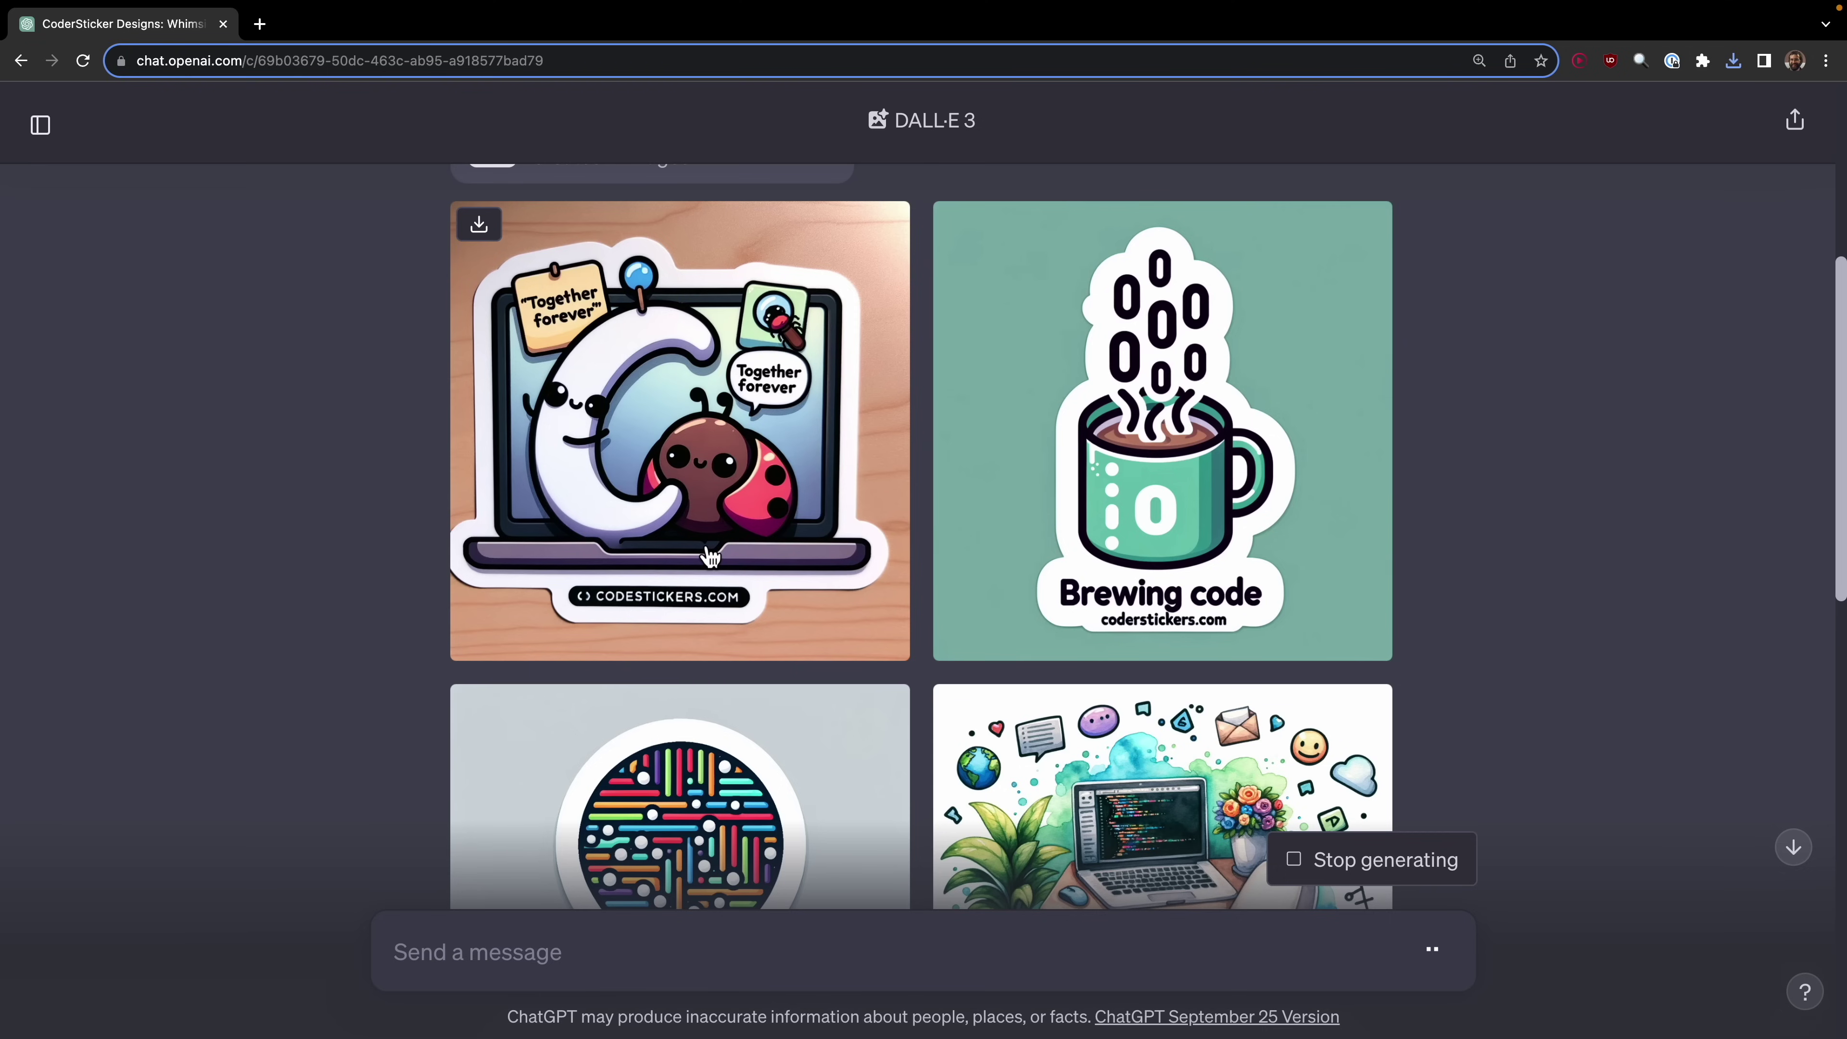
click(479, 224)
scroll(486, 627, down, 4)
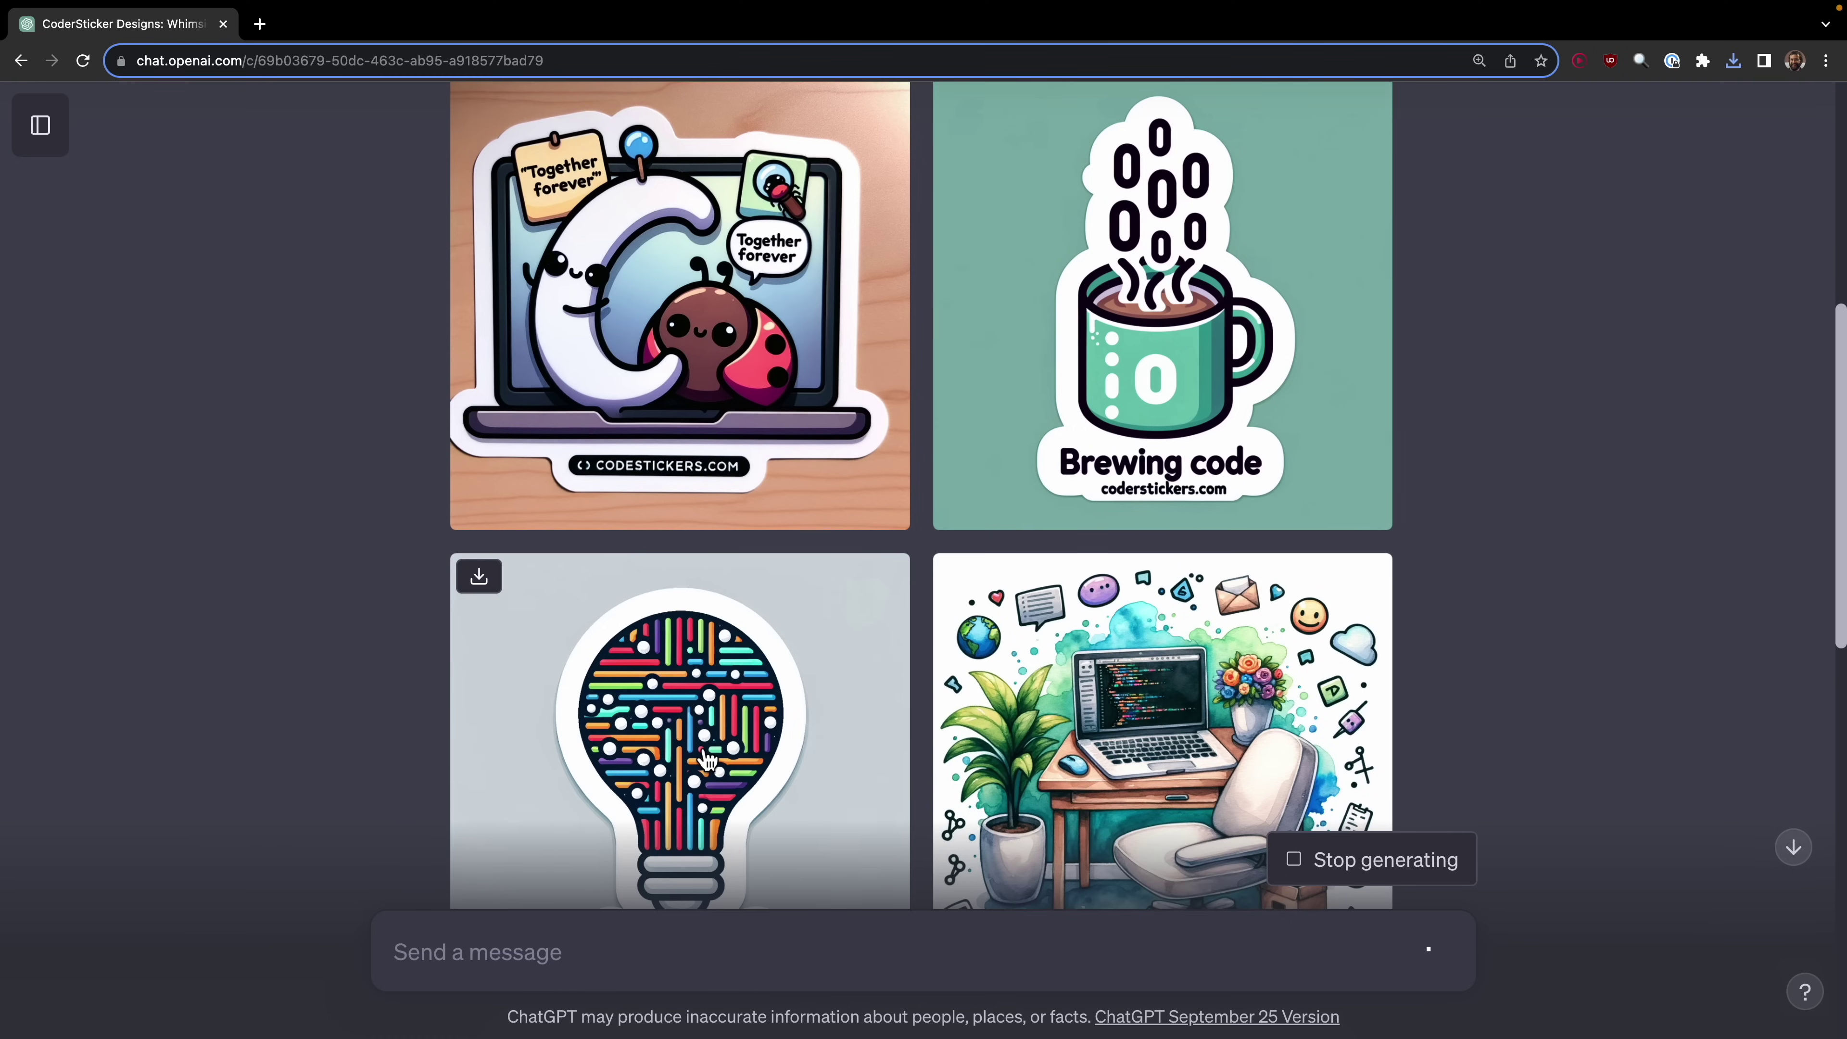
click(479, 434)
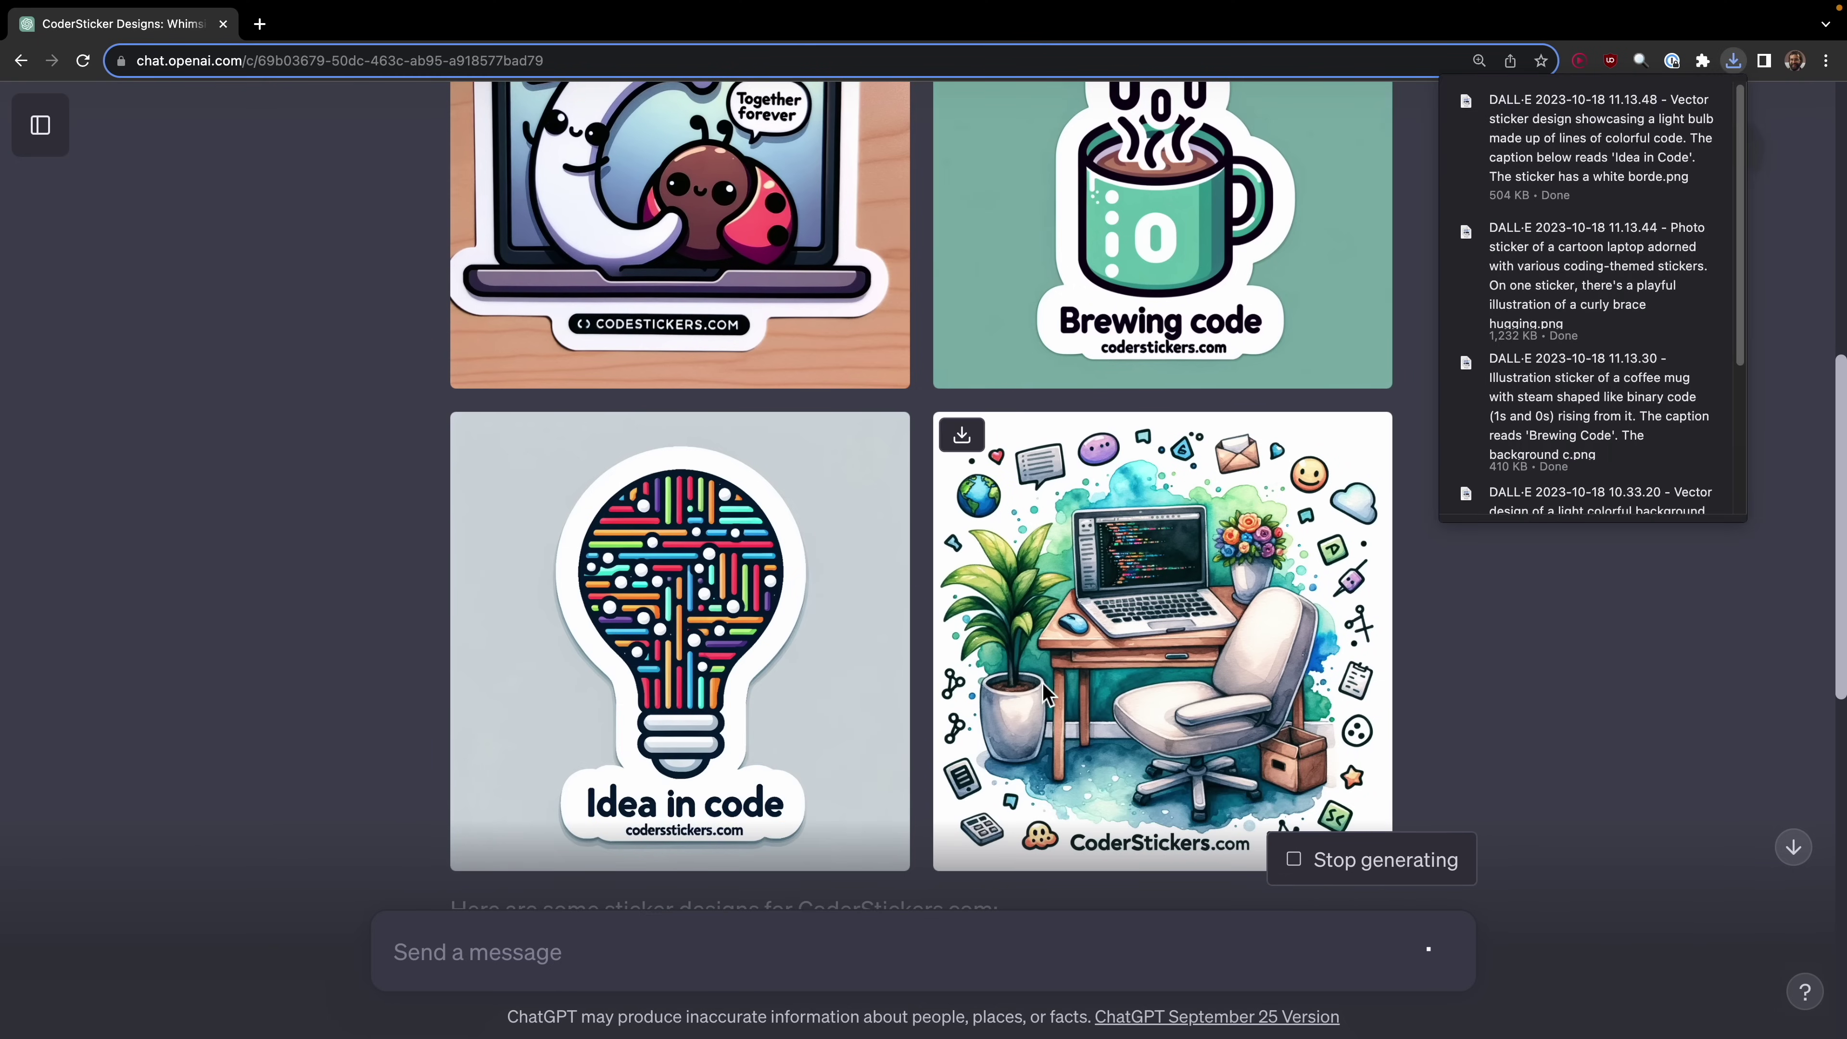
scroll(1043, 698, down, 12)
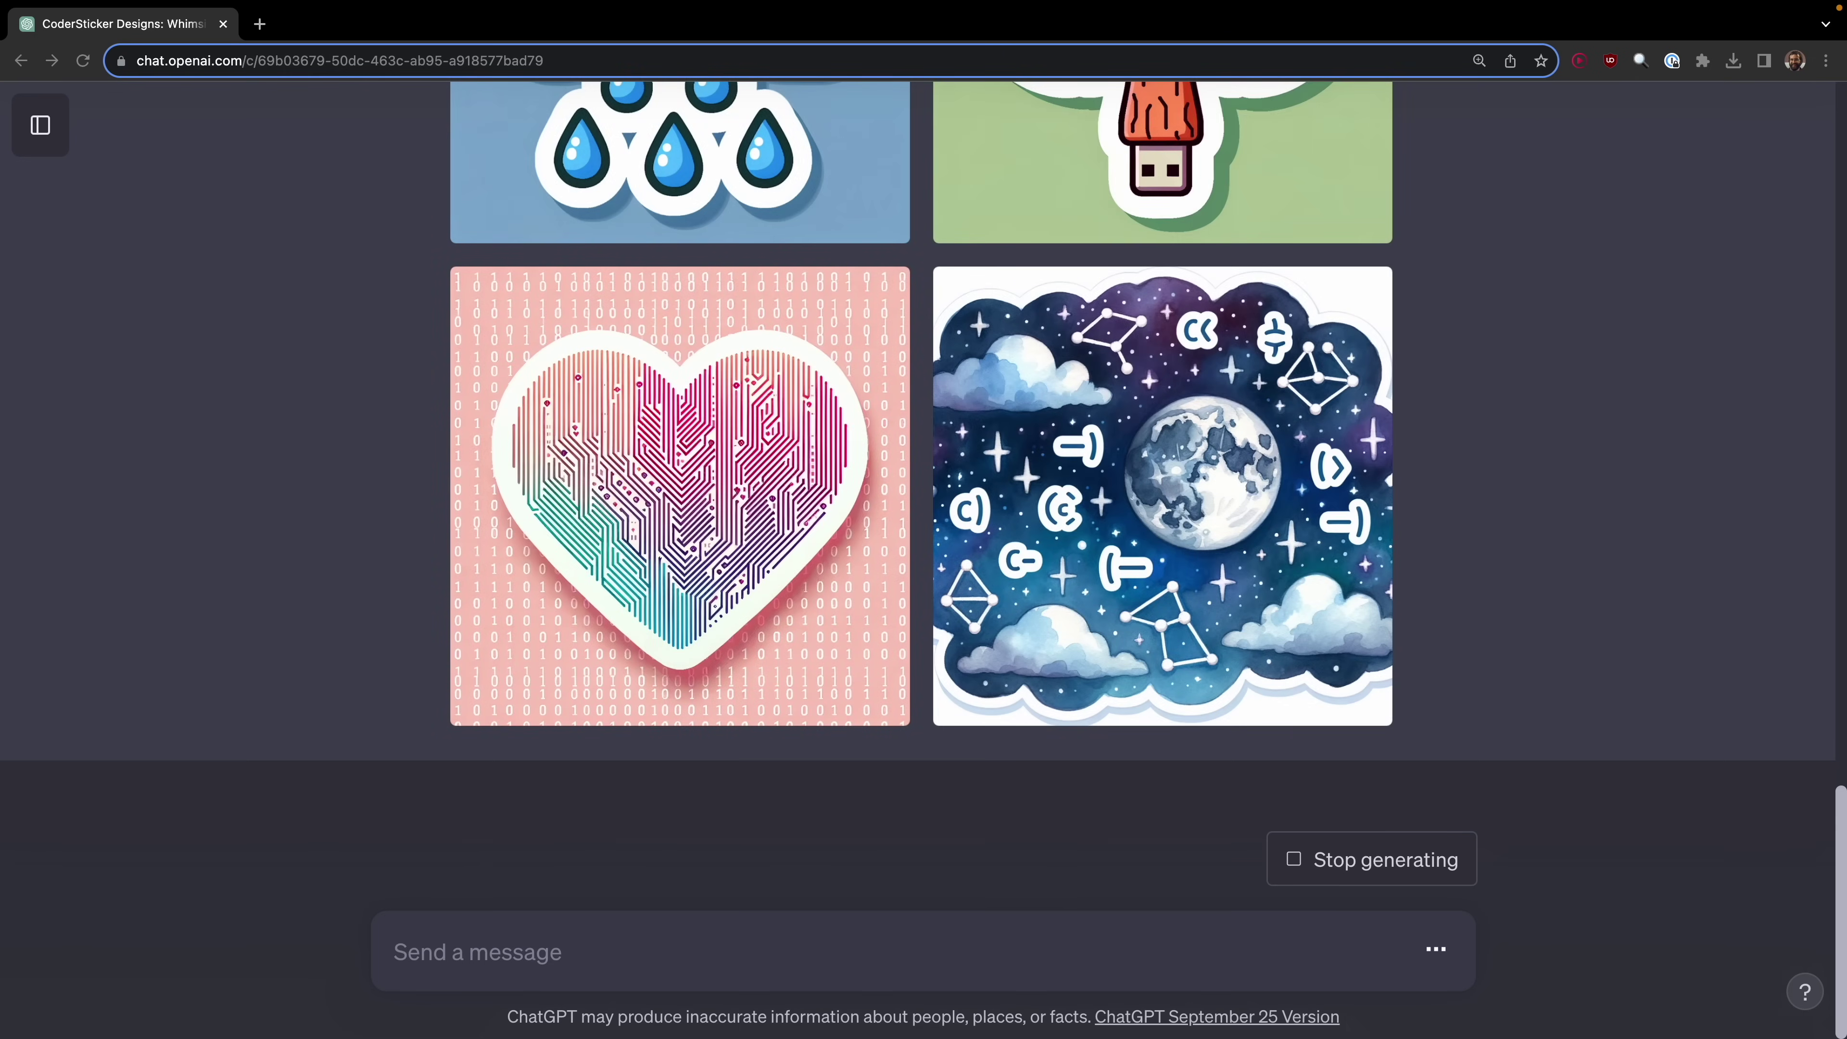
scroll(1321, 553, up, 5)
mouse_move(1321, 553)
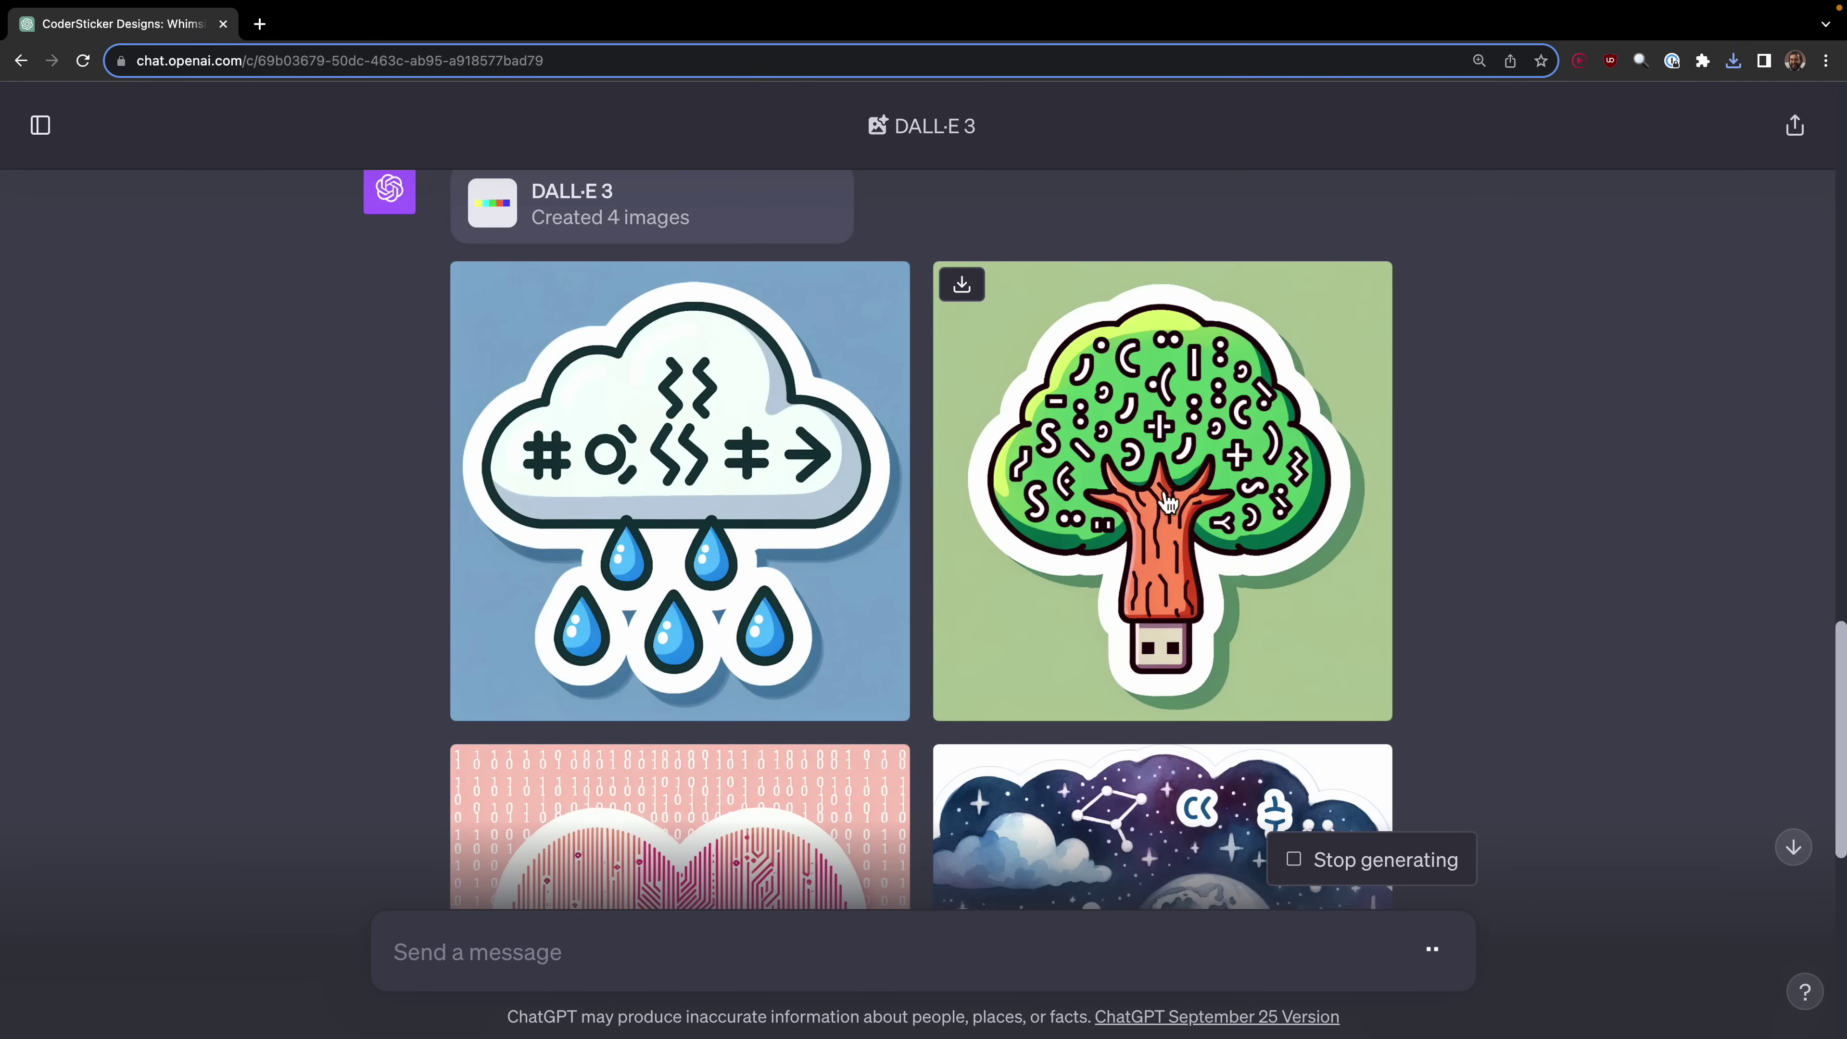
click(962, 287)
mouse_move(488, 299)
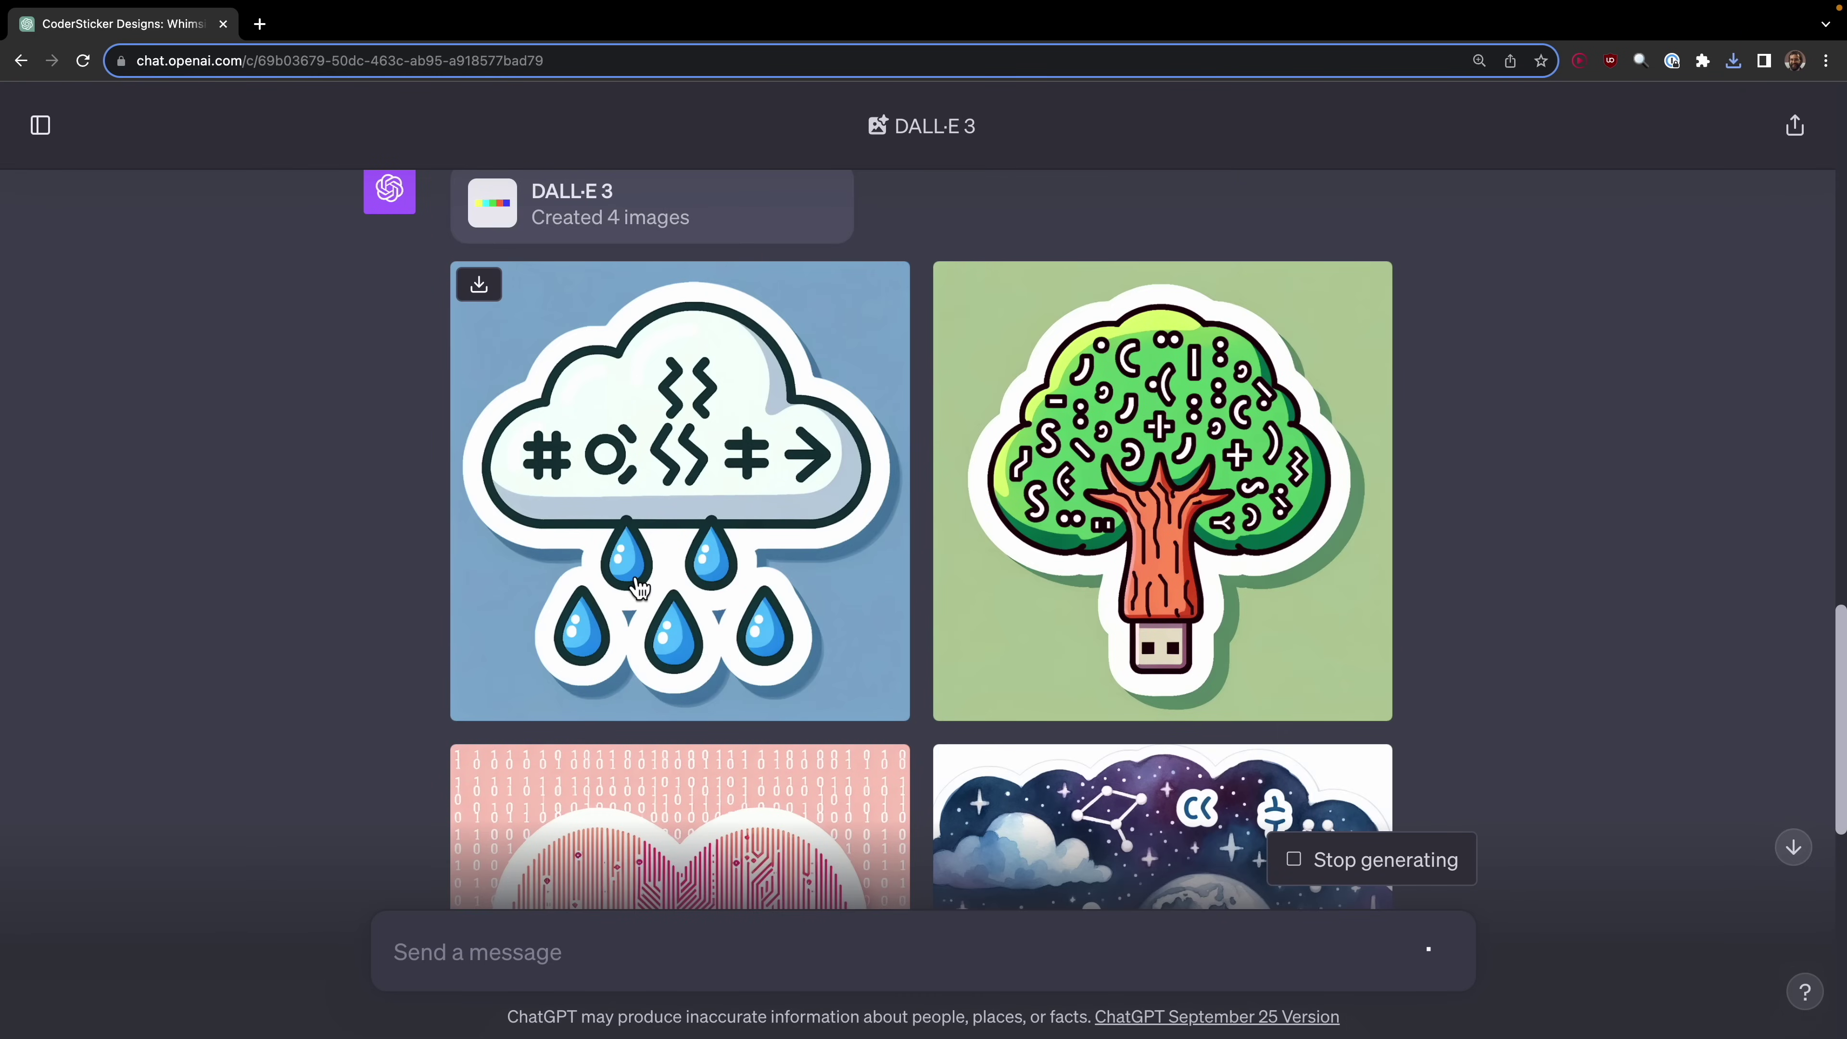
scroll(630, 577, down, 2)
mouse_move(476, 679)
click(479, 611)
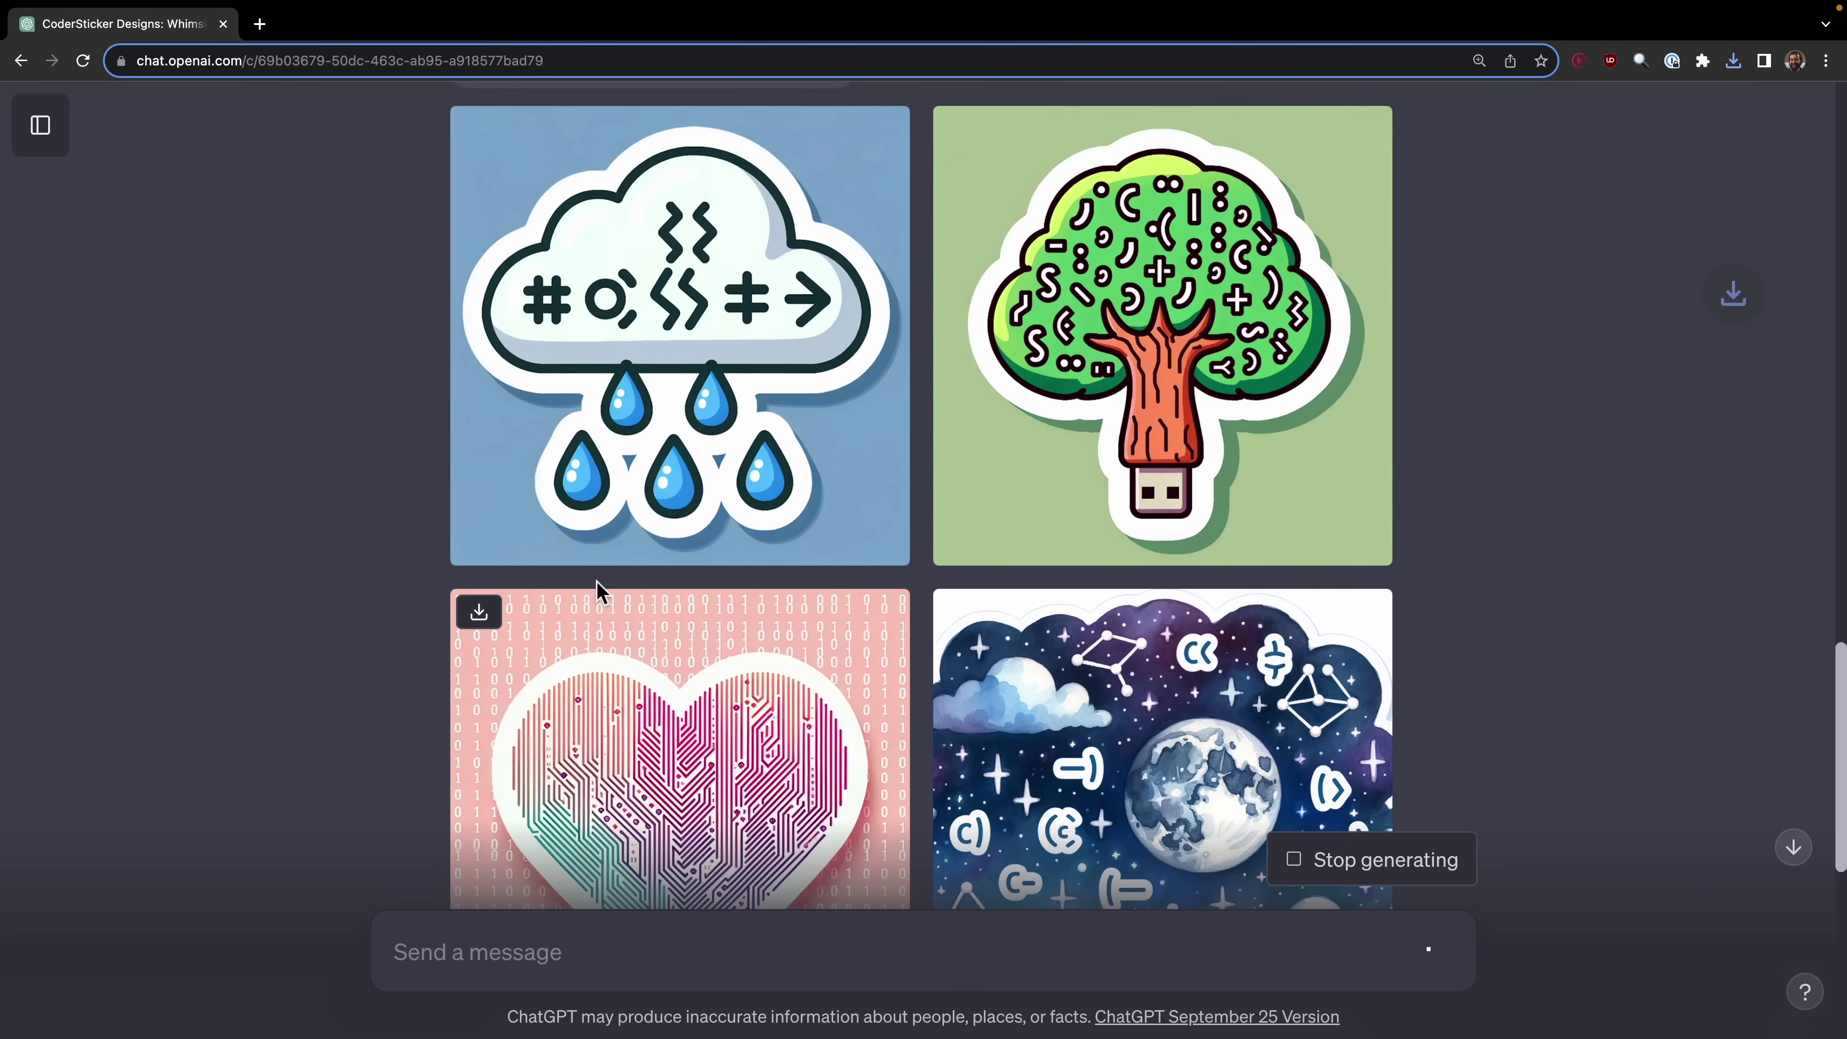
scroll(828, 579, down, 2)
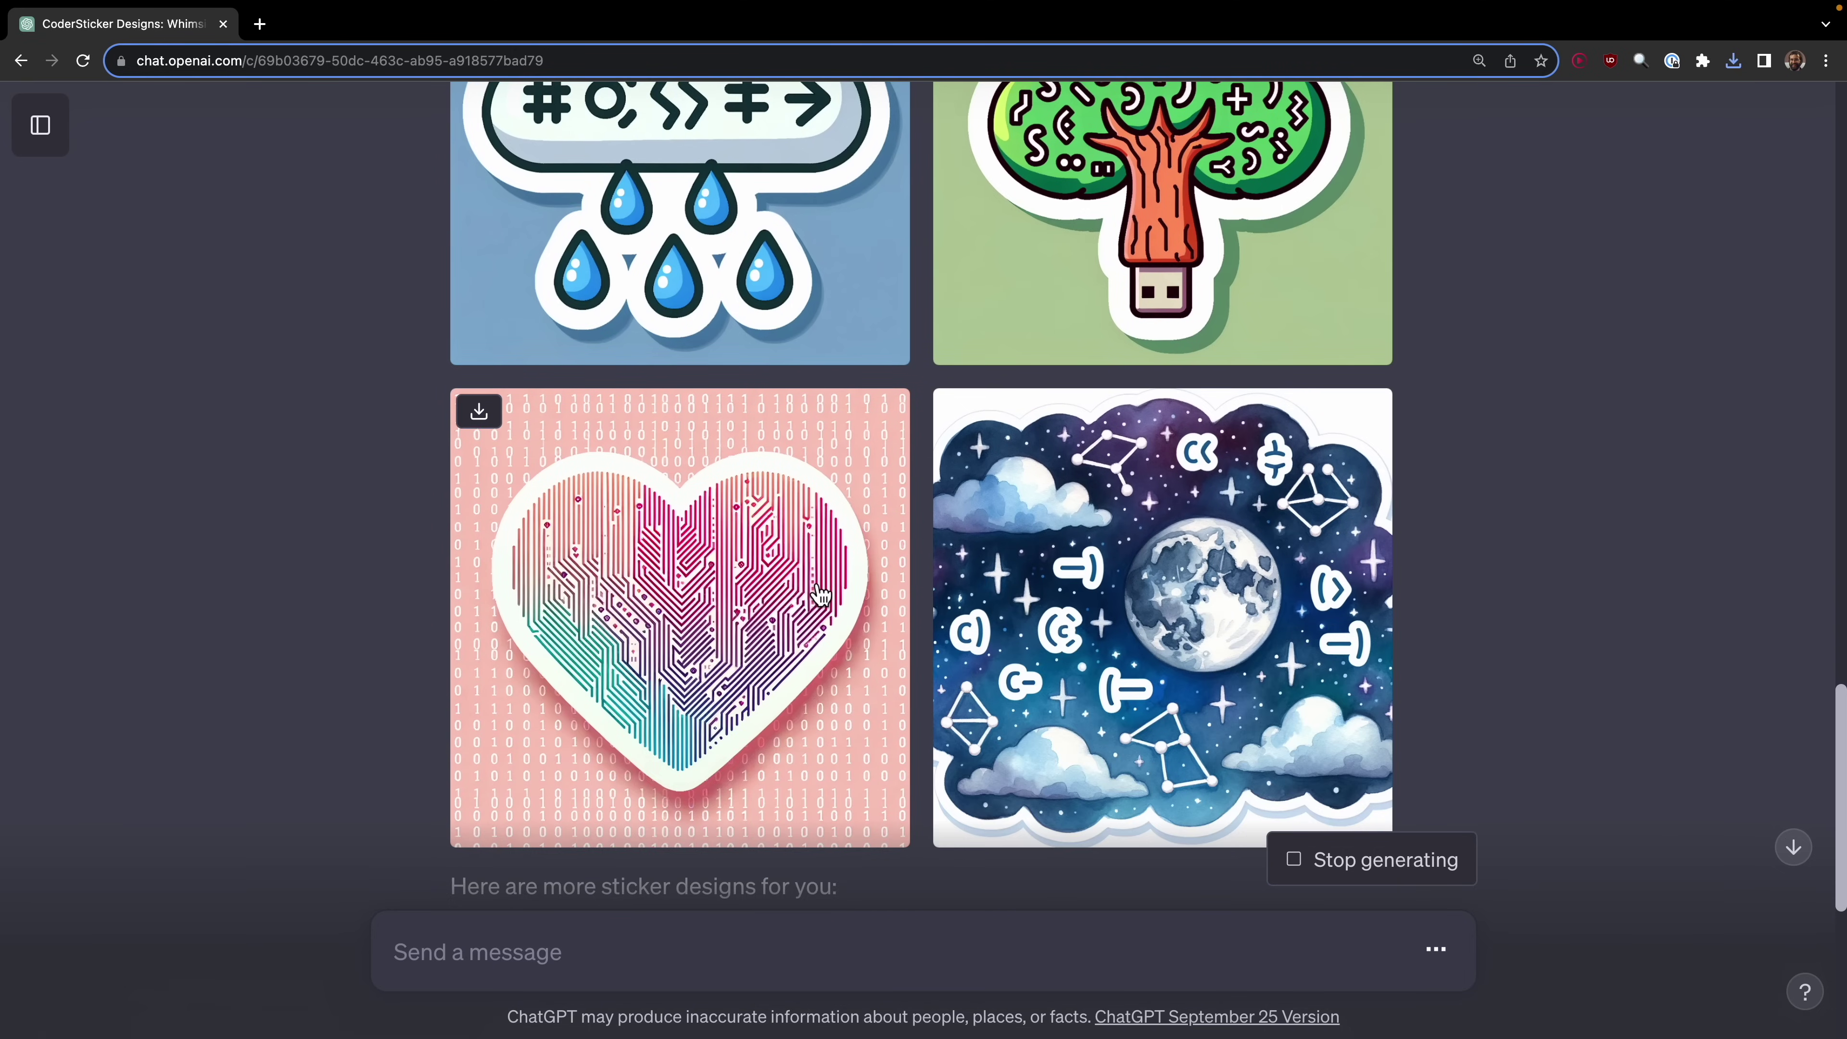
scroll(822, 593, up, 2)
scroll(722, 651, down, 9)
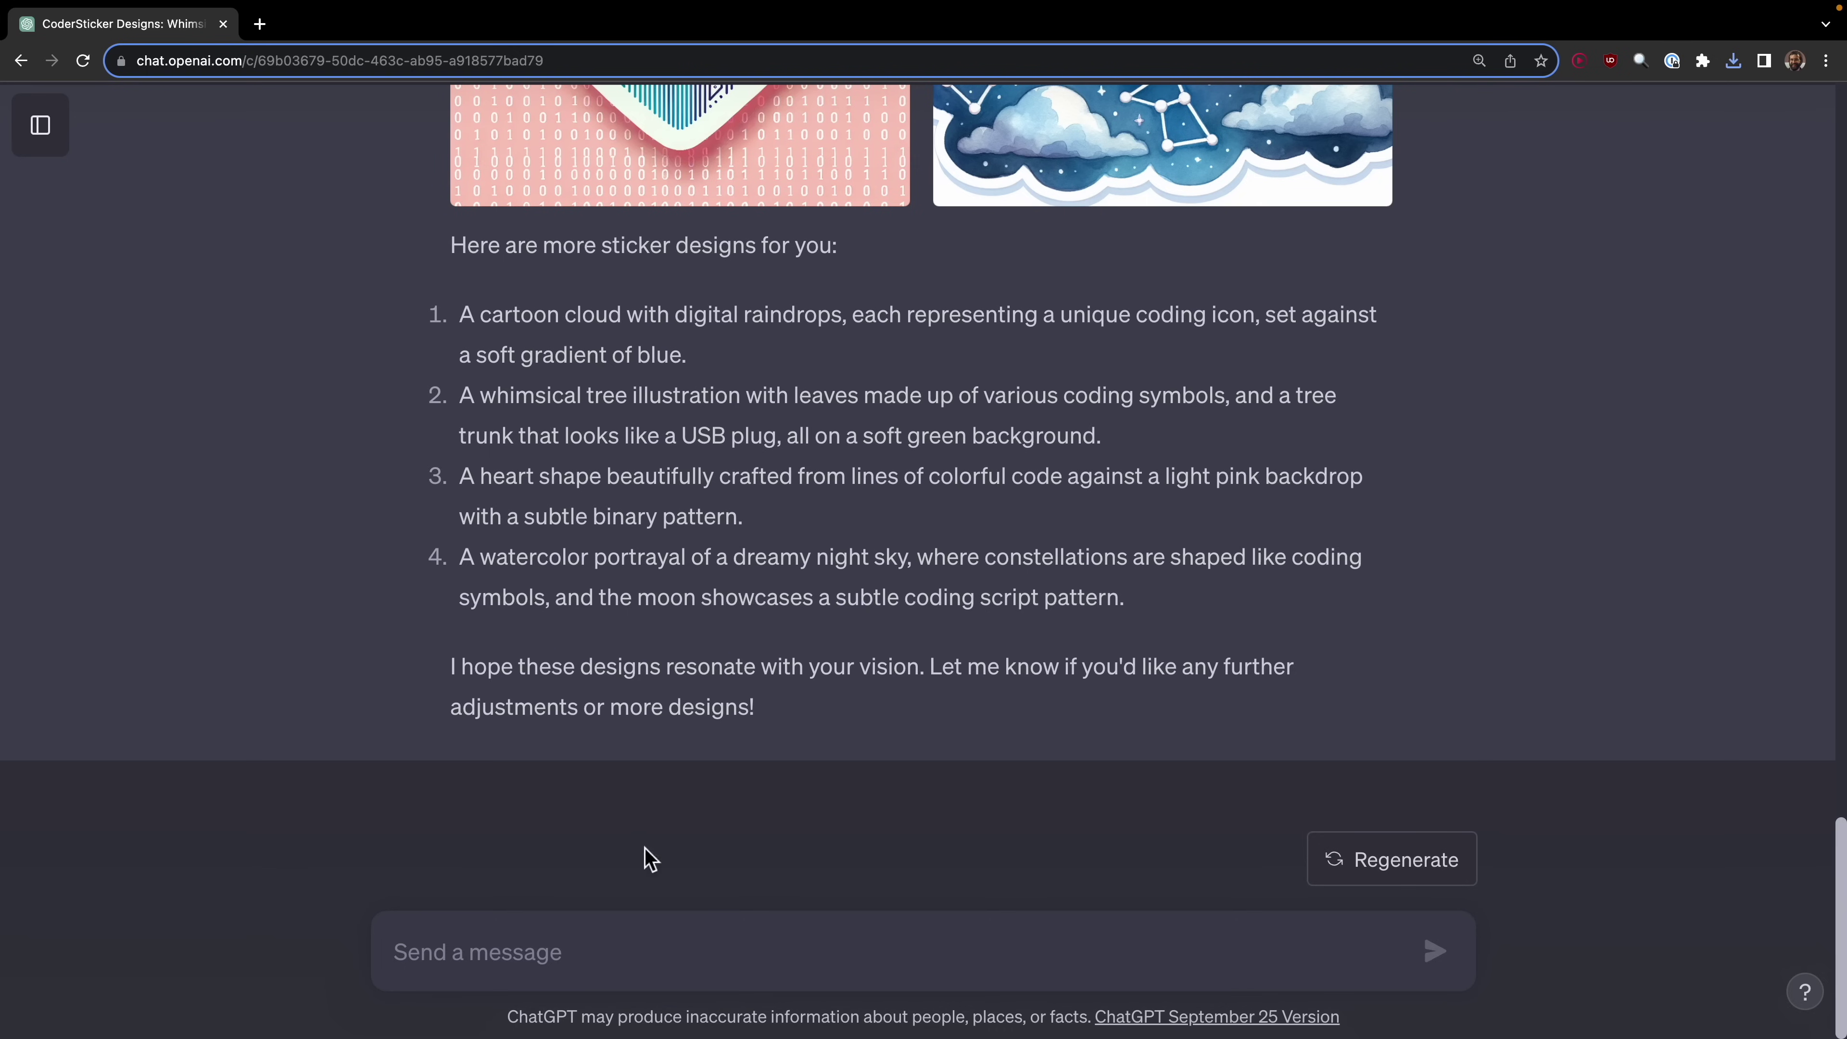
Step: Send ChatGPT a reworded request for developer sticker ideas, with 'designs' corrected to 'design'
text(Now c)
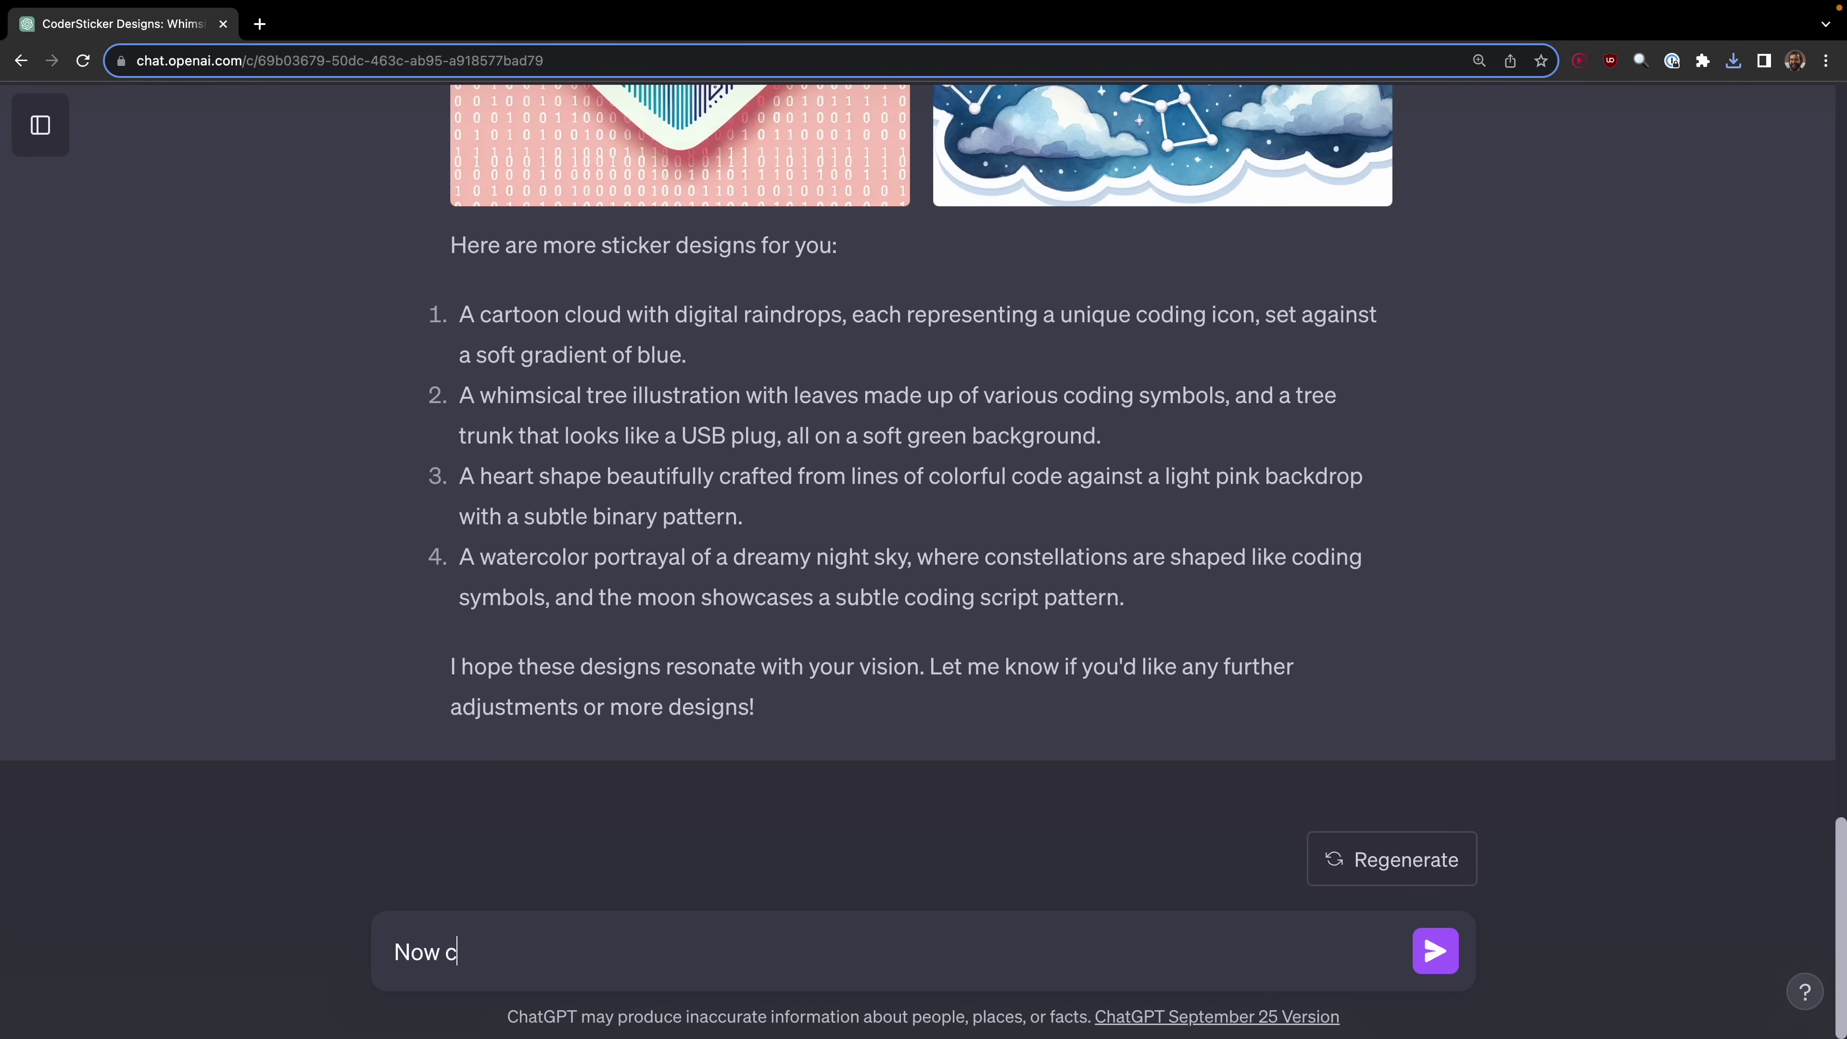
text(reate a few more sticker designs for software developers.)
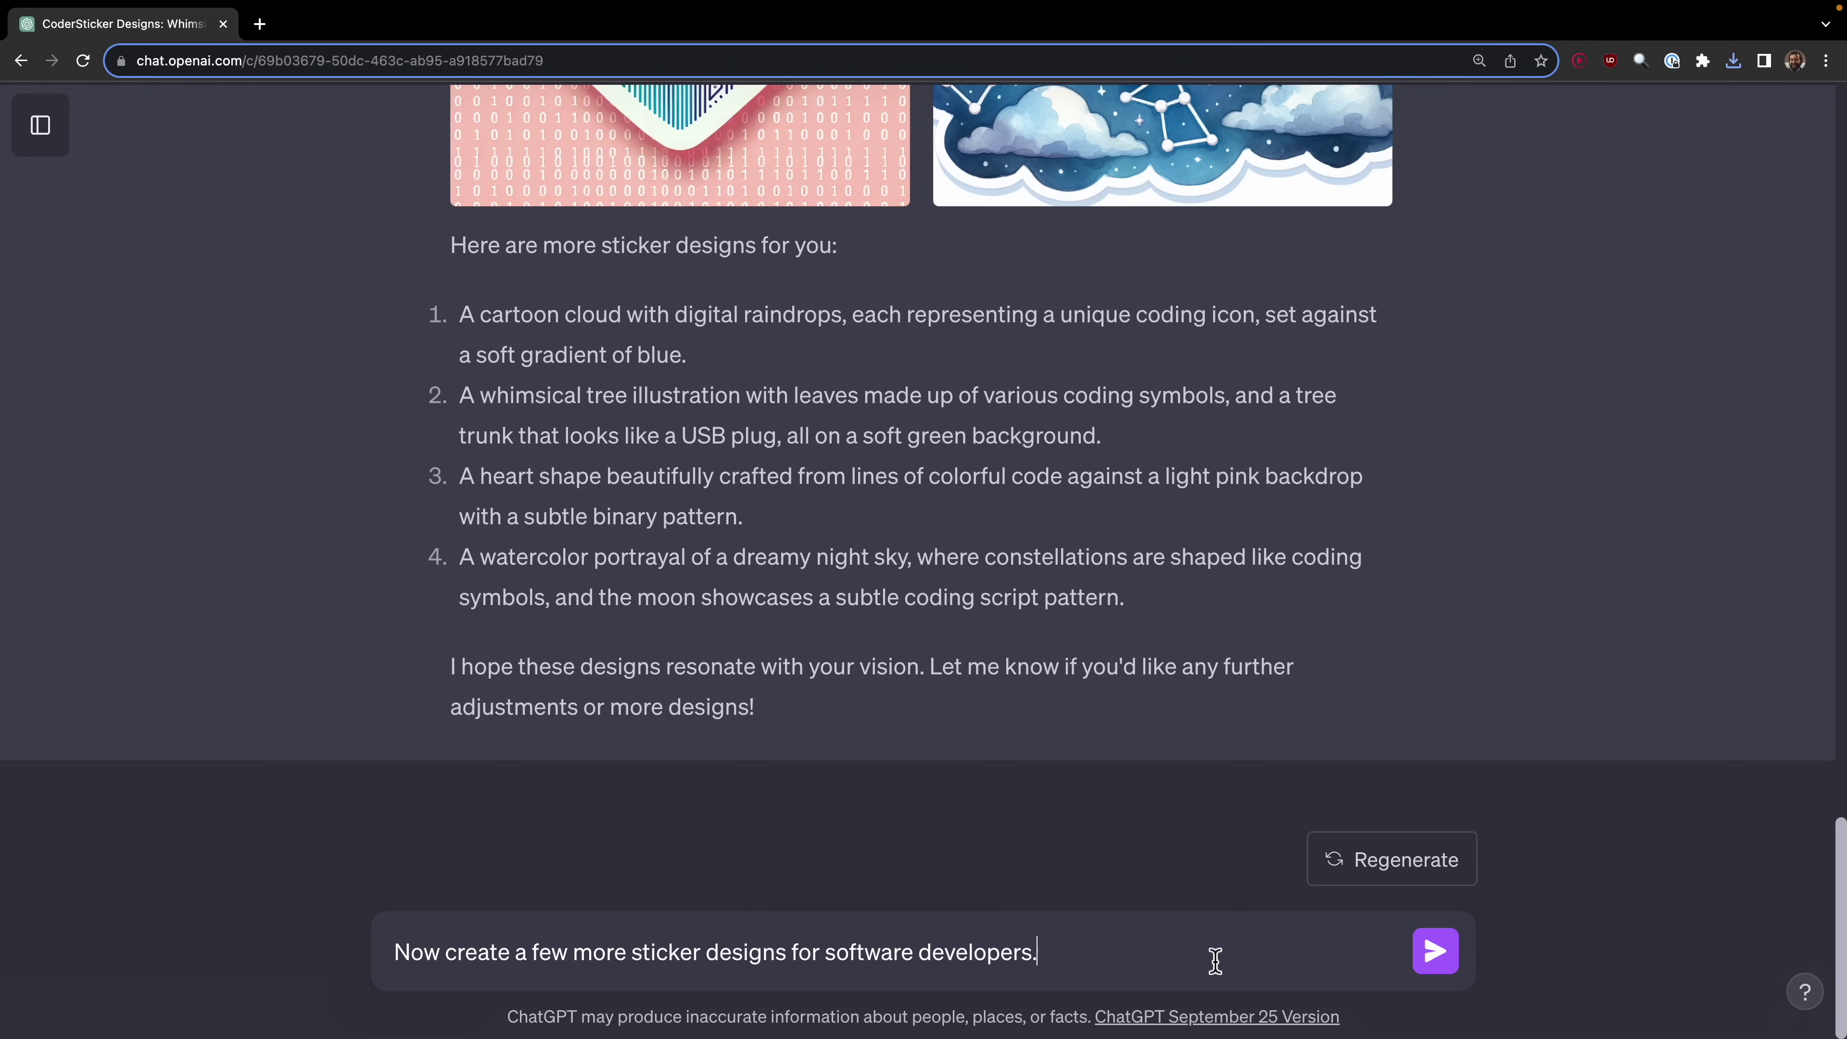
key(ctrl+a)
text(Now make a list of sticker designs ideas for software developers, then create the best ideas.)
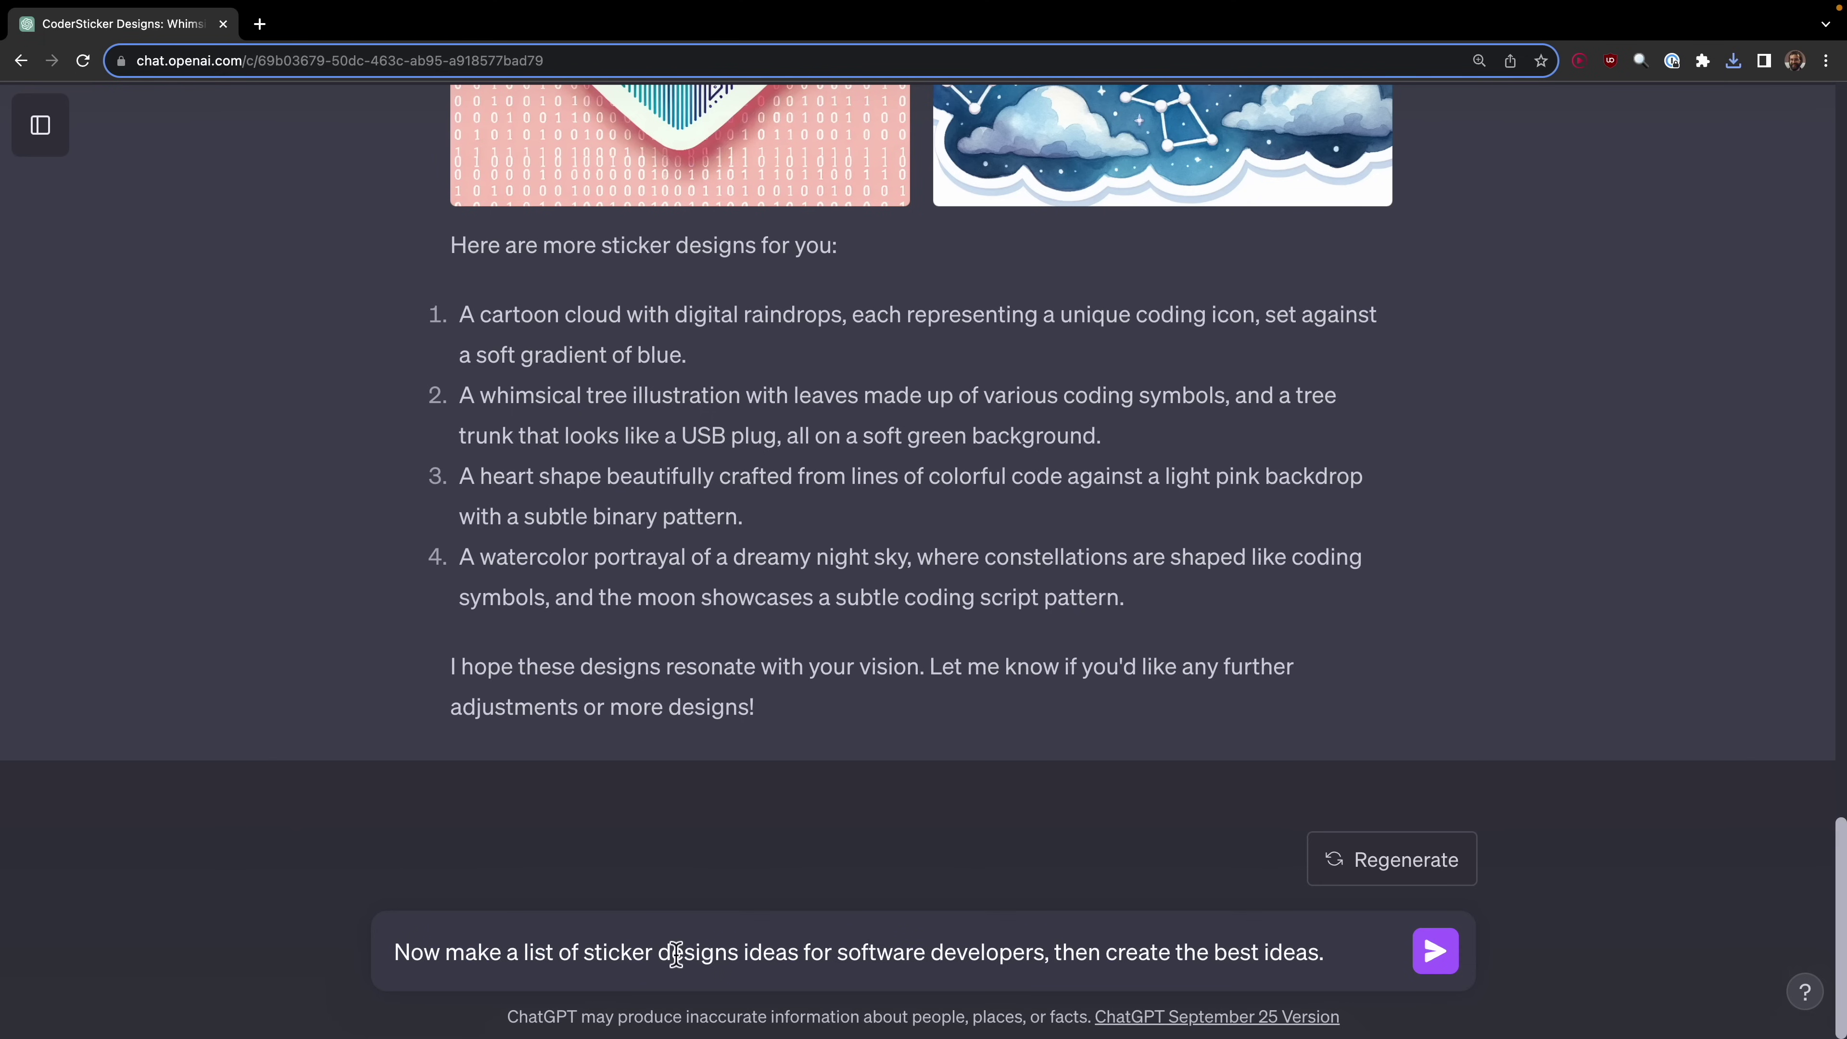
click(739, 951)
key(BackSpace)
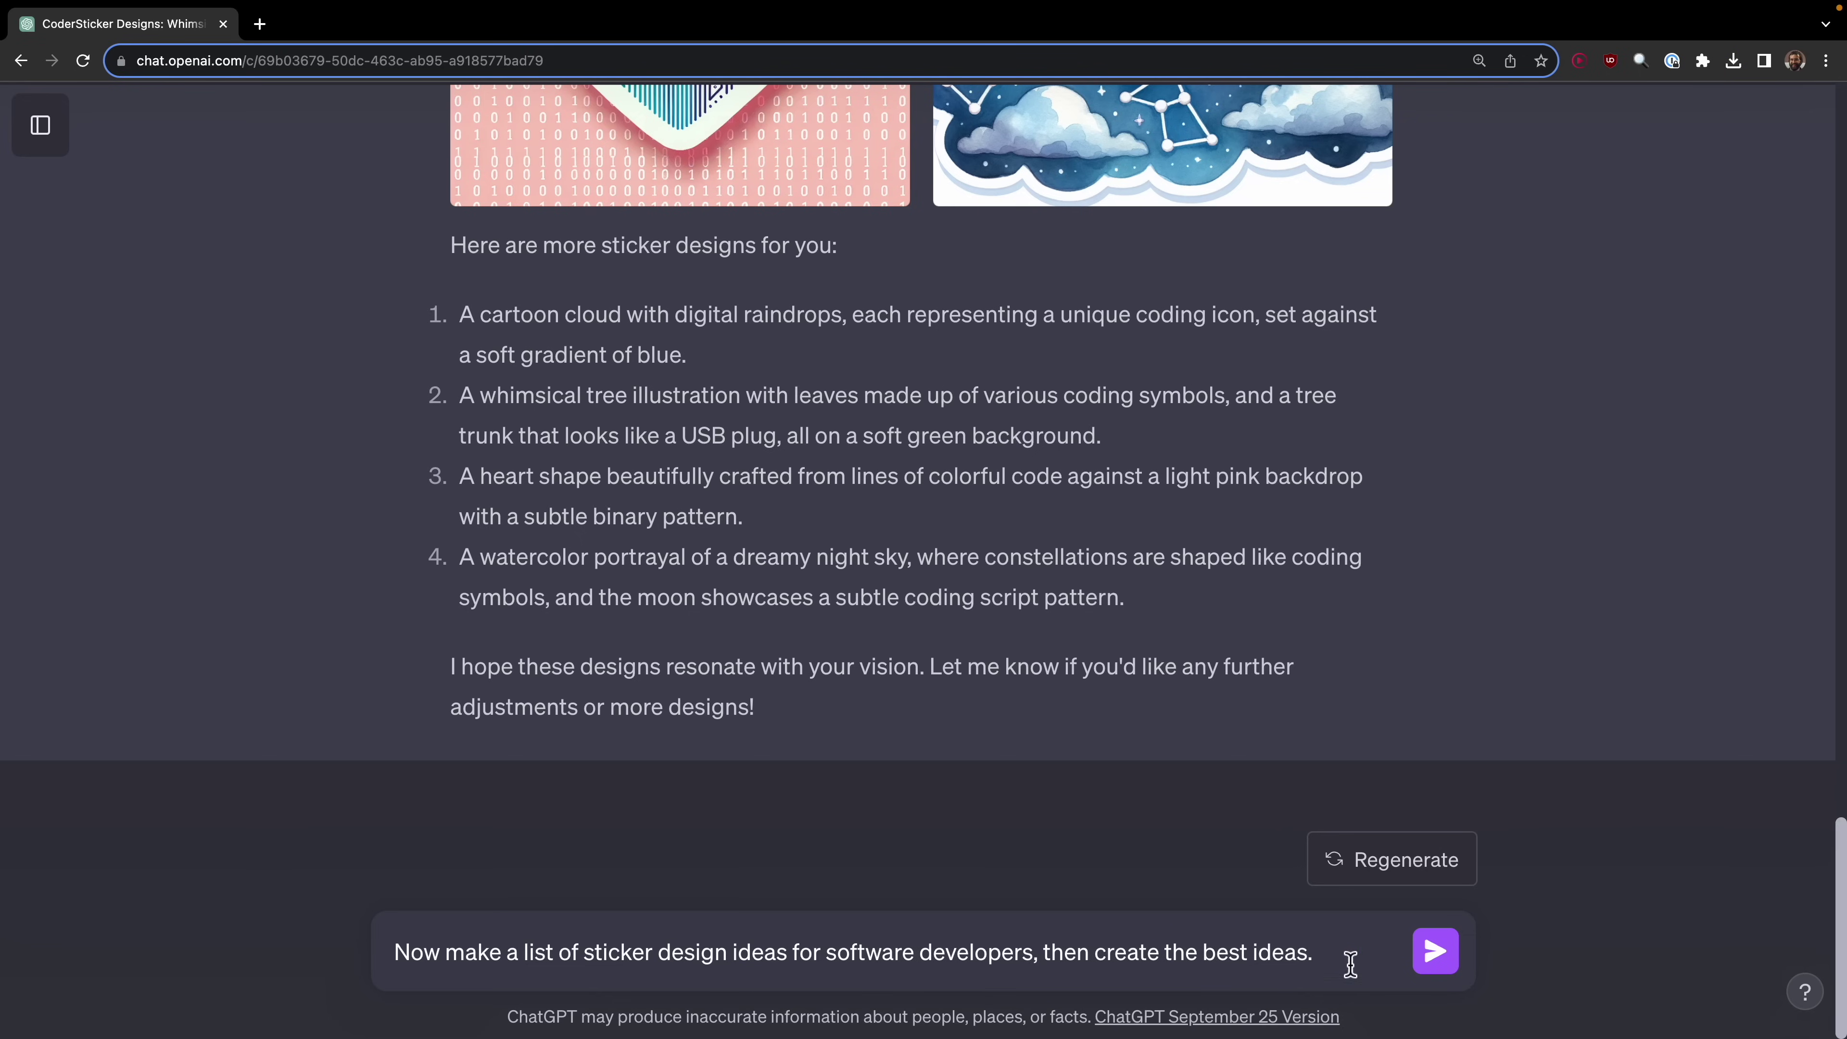
click(1435, 951)
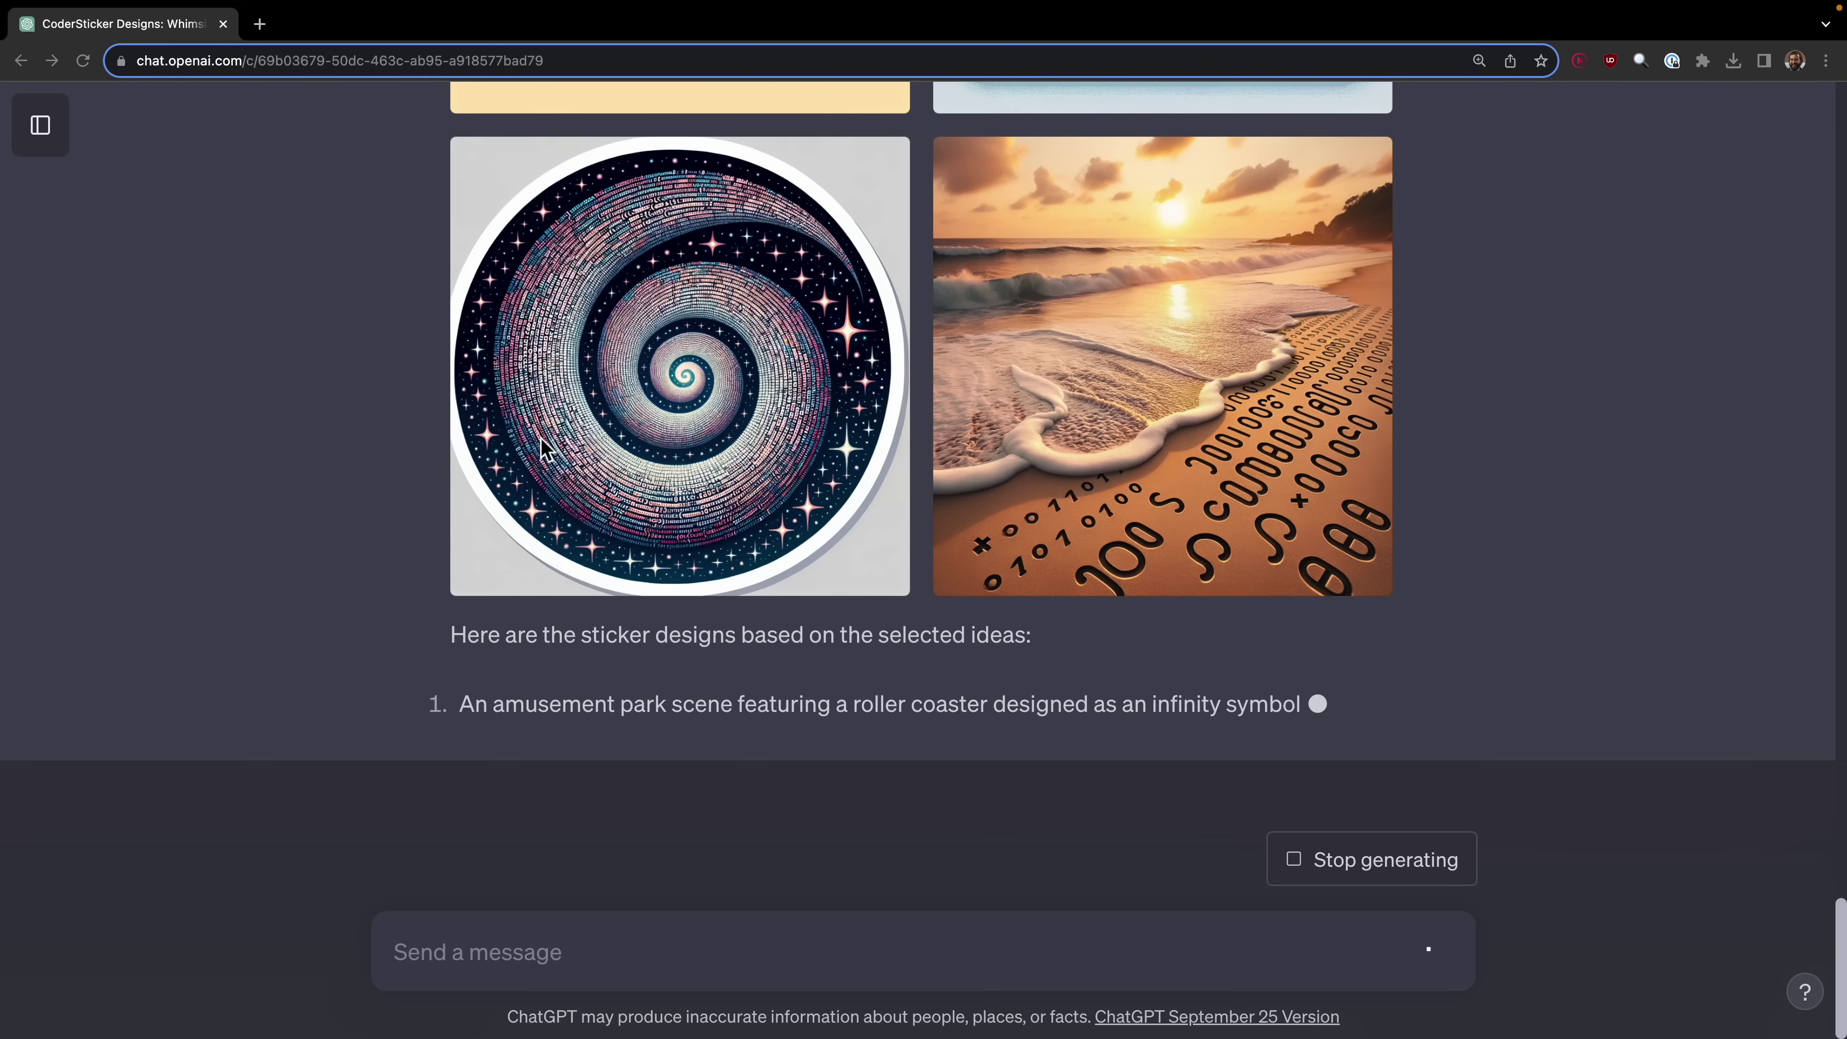
Step: Download the roller-coaster infinity and code garden sticker images
scroll(1157, 457, up, 1)
scroll(1164, 466, up, 6)
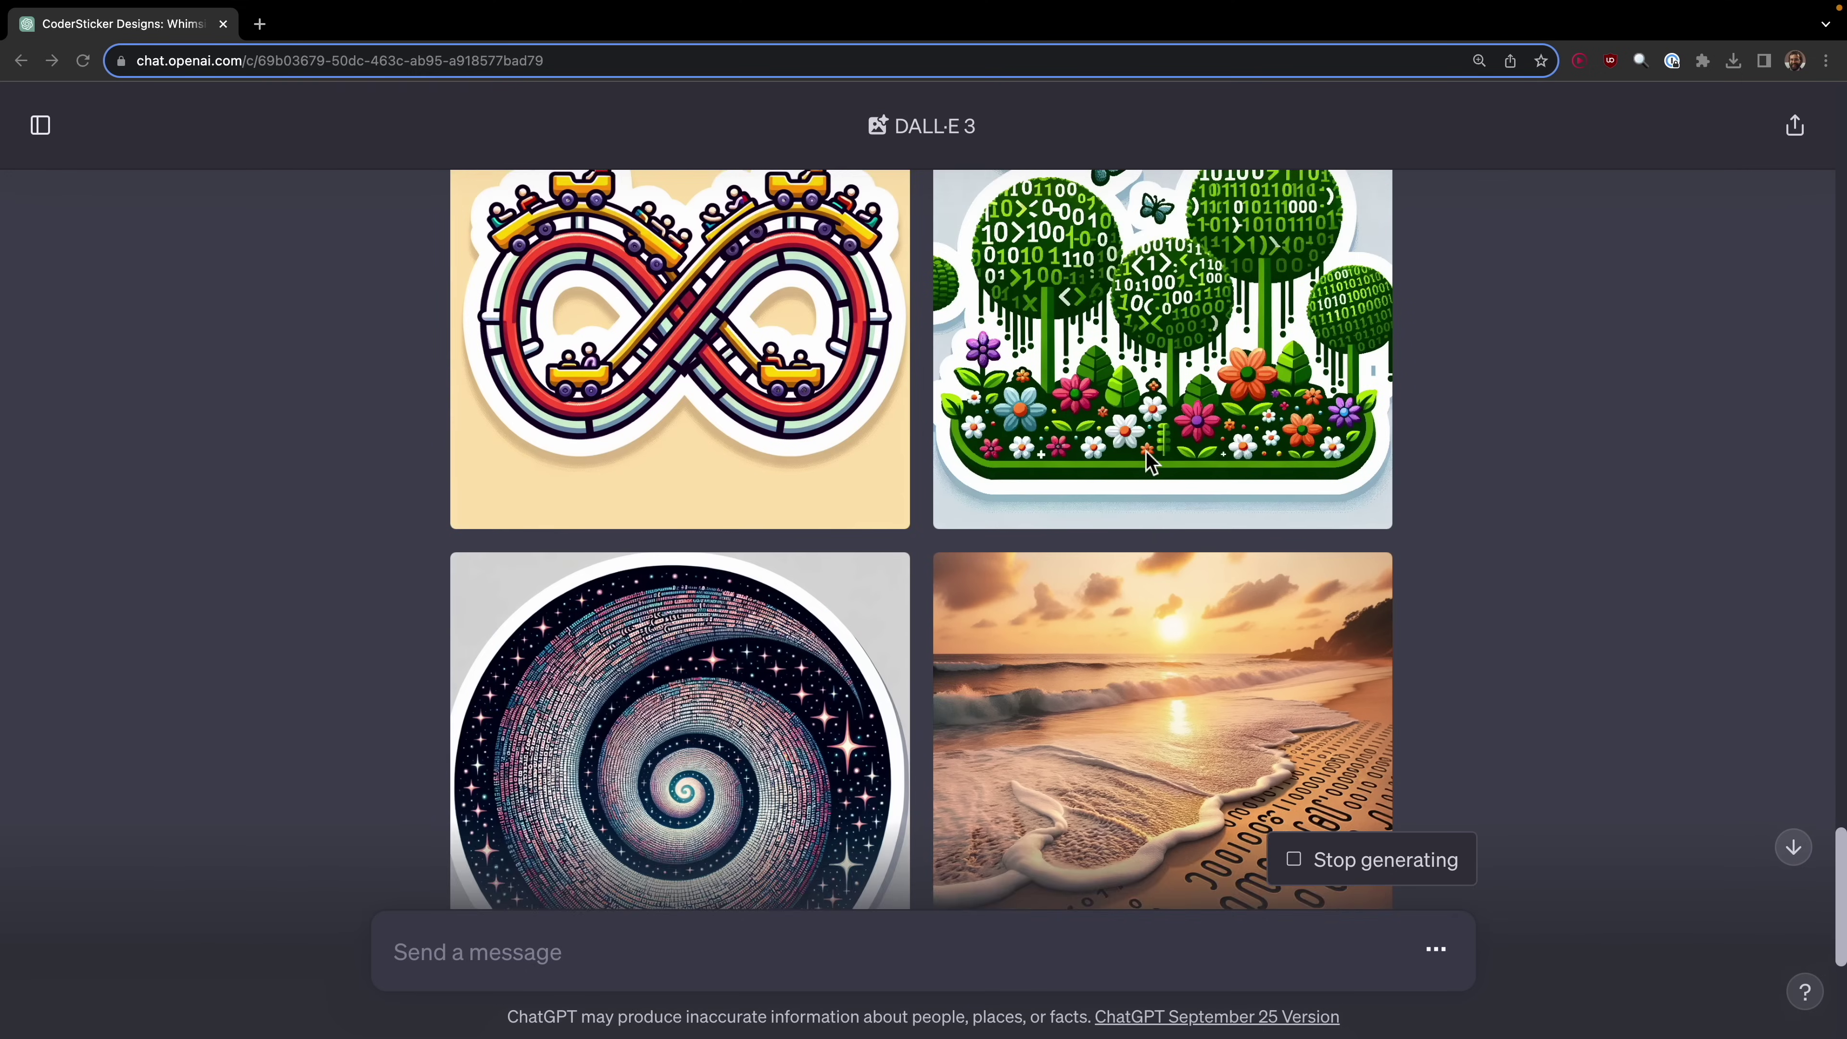
scroll(1148, 458, up, 1)
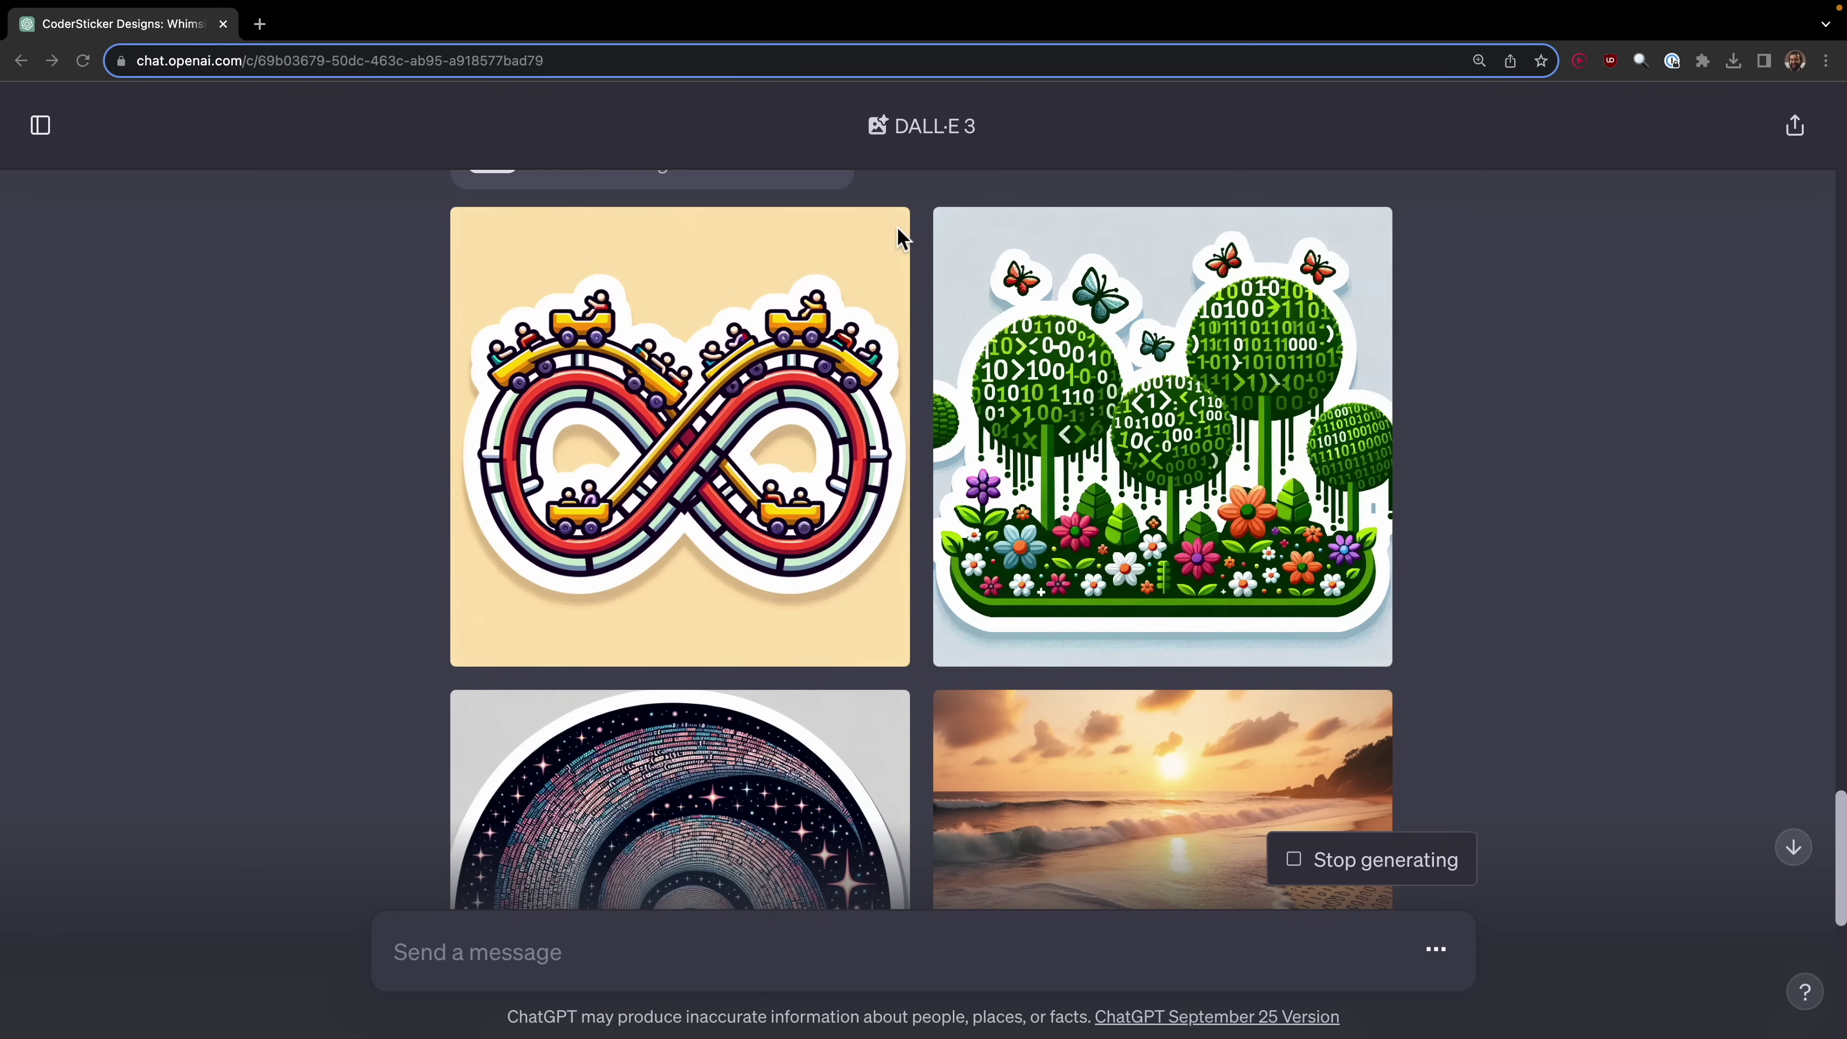
click(480, 237)
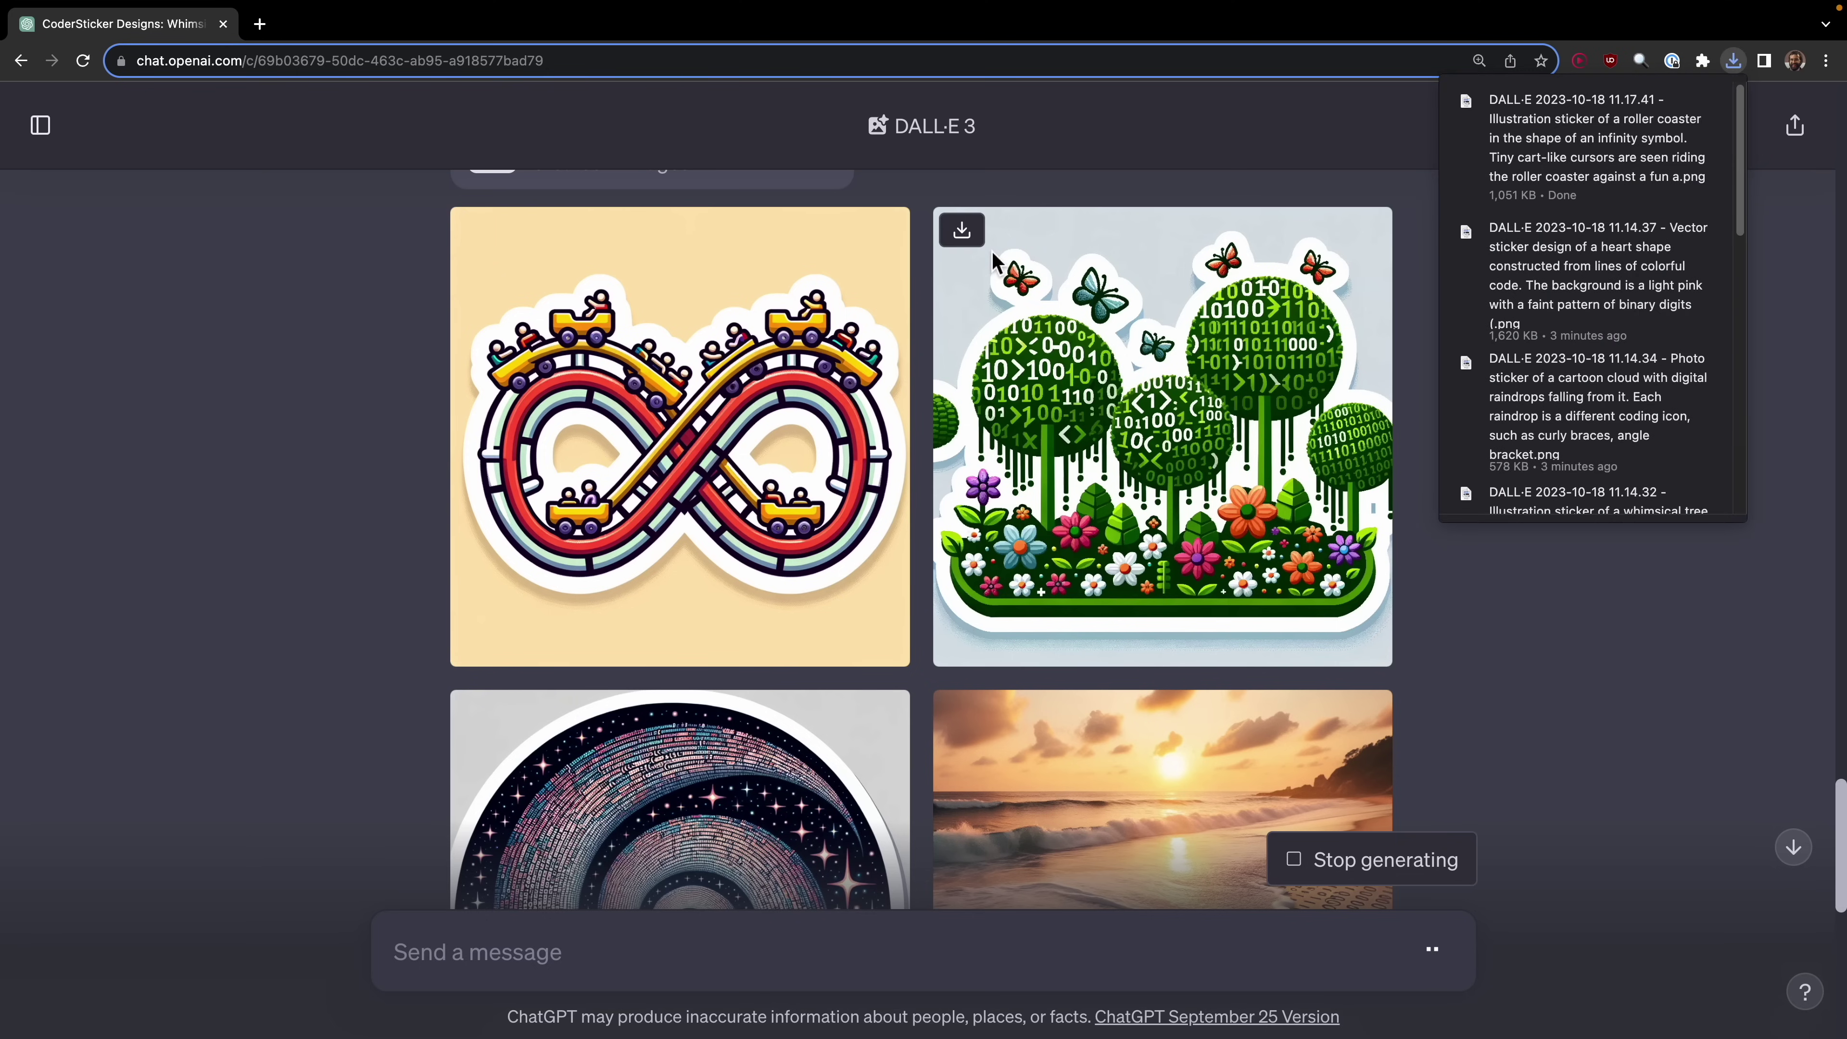
click(960, 231)
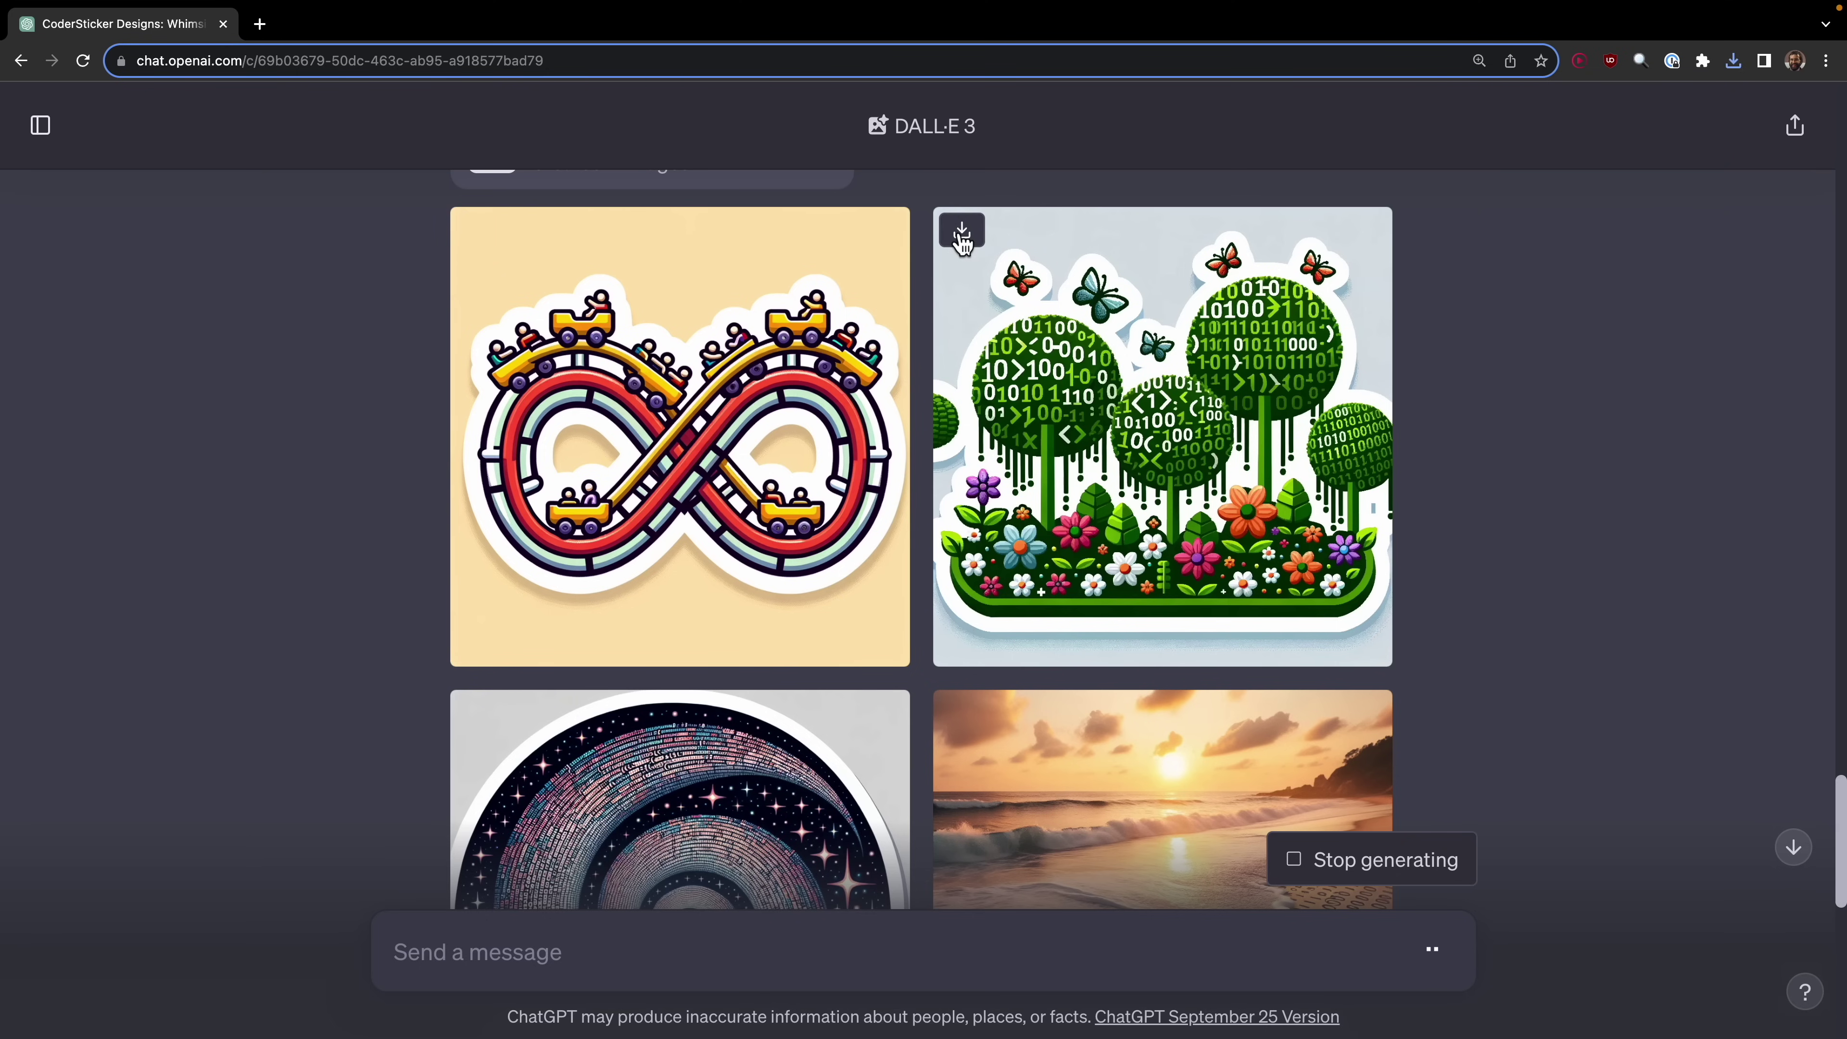
Step: View the garden, galaxy spiral and roller-coaster stickers full-size, then close the viewer
click(1056, 380)
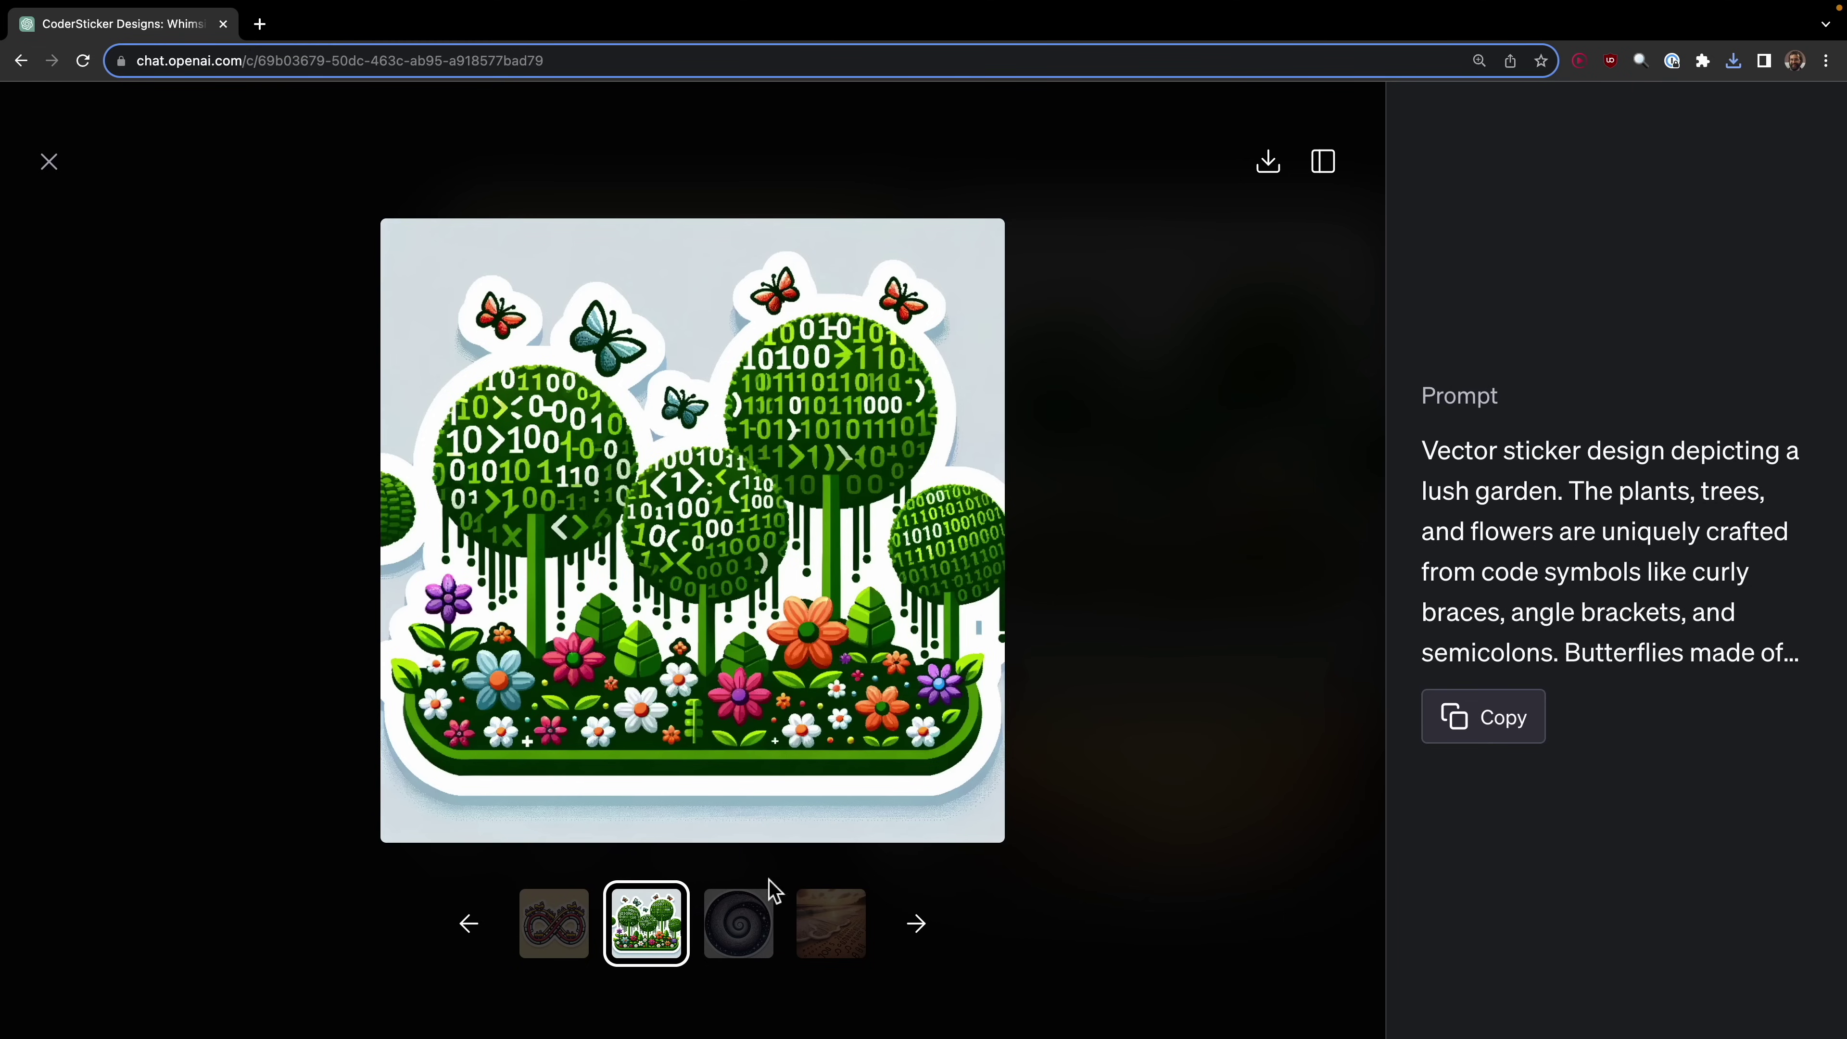
click(749, 903)
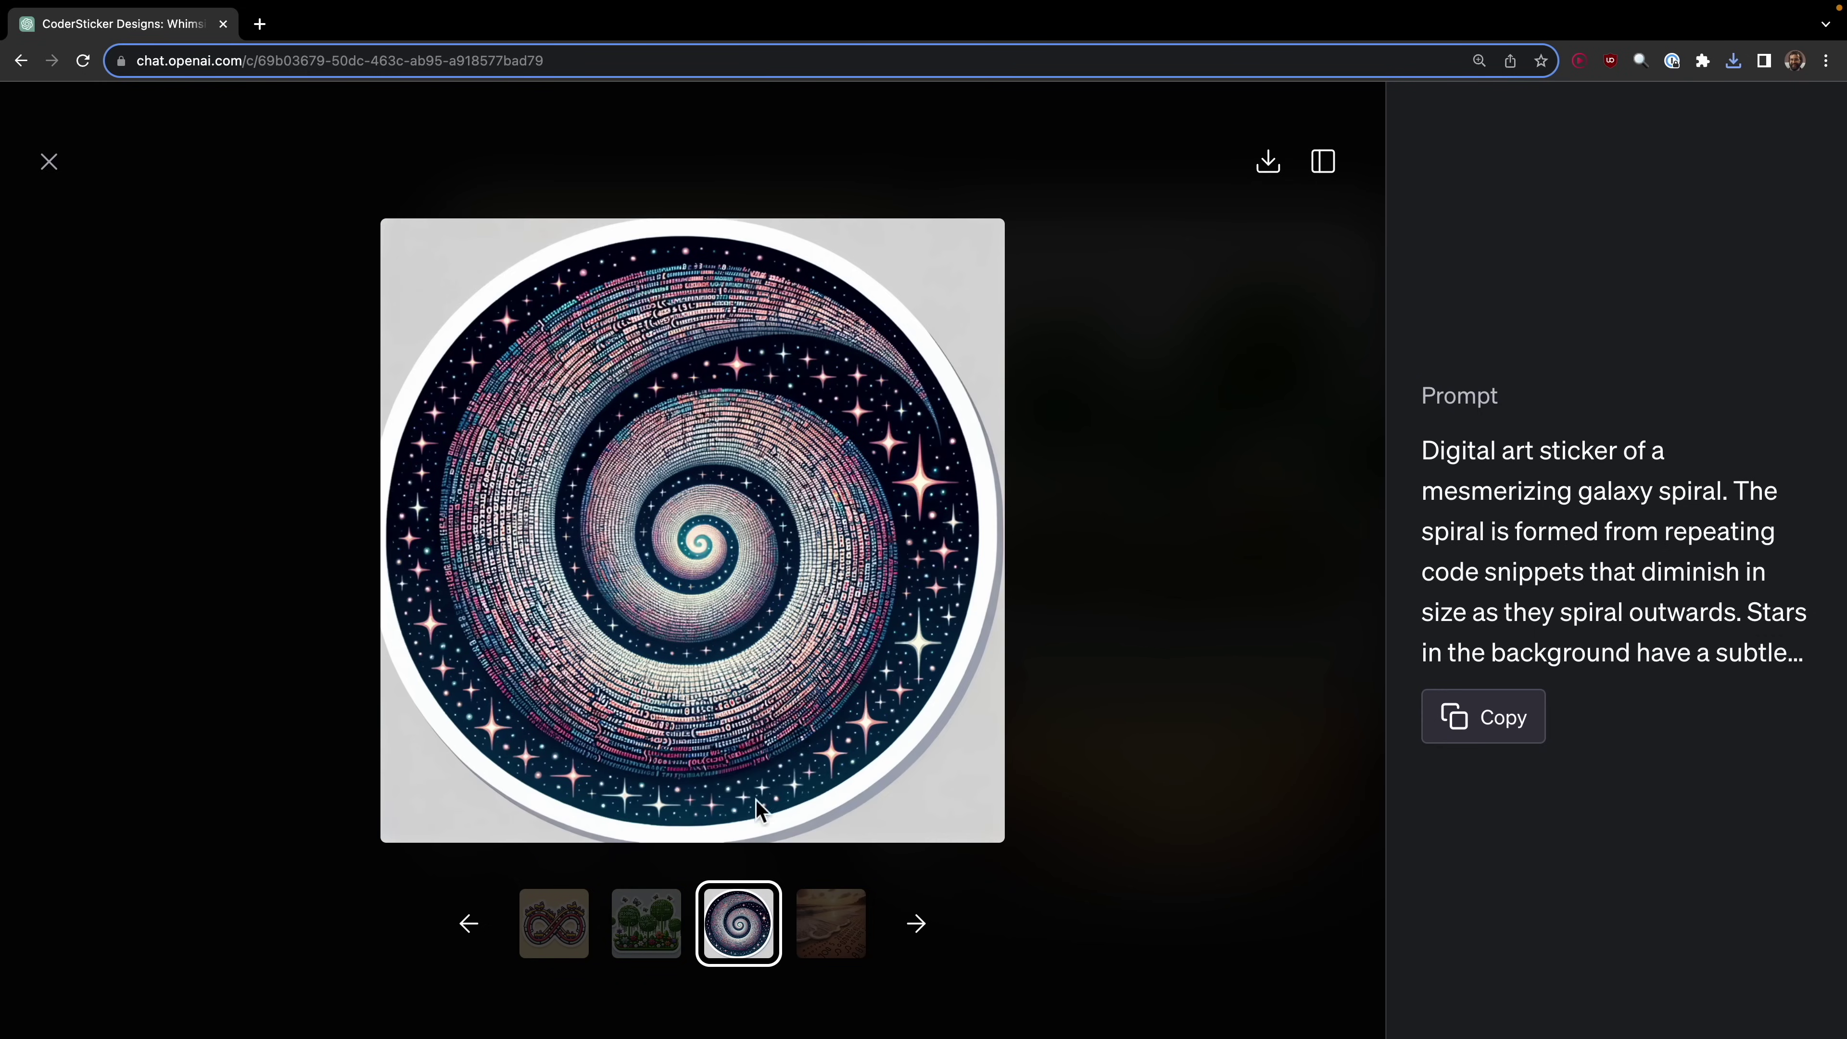
click(531, 954)
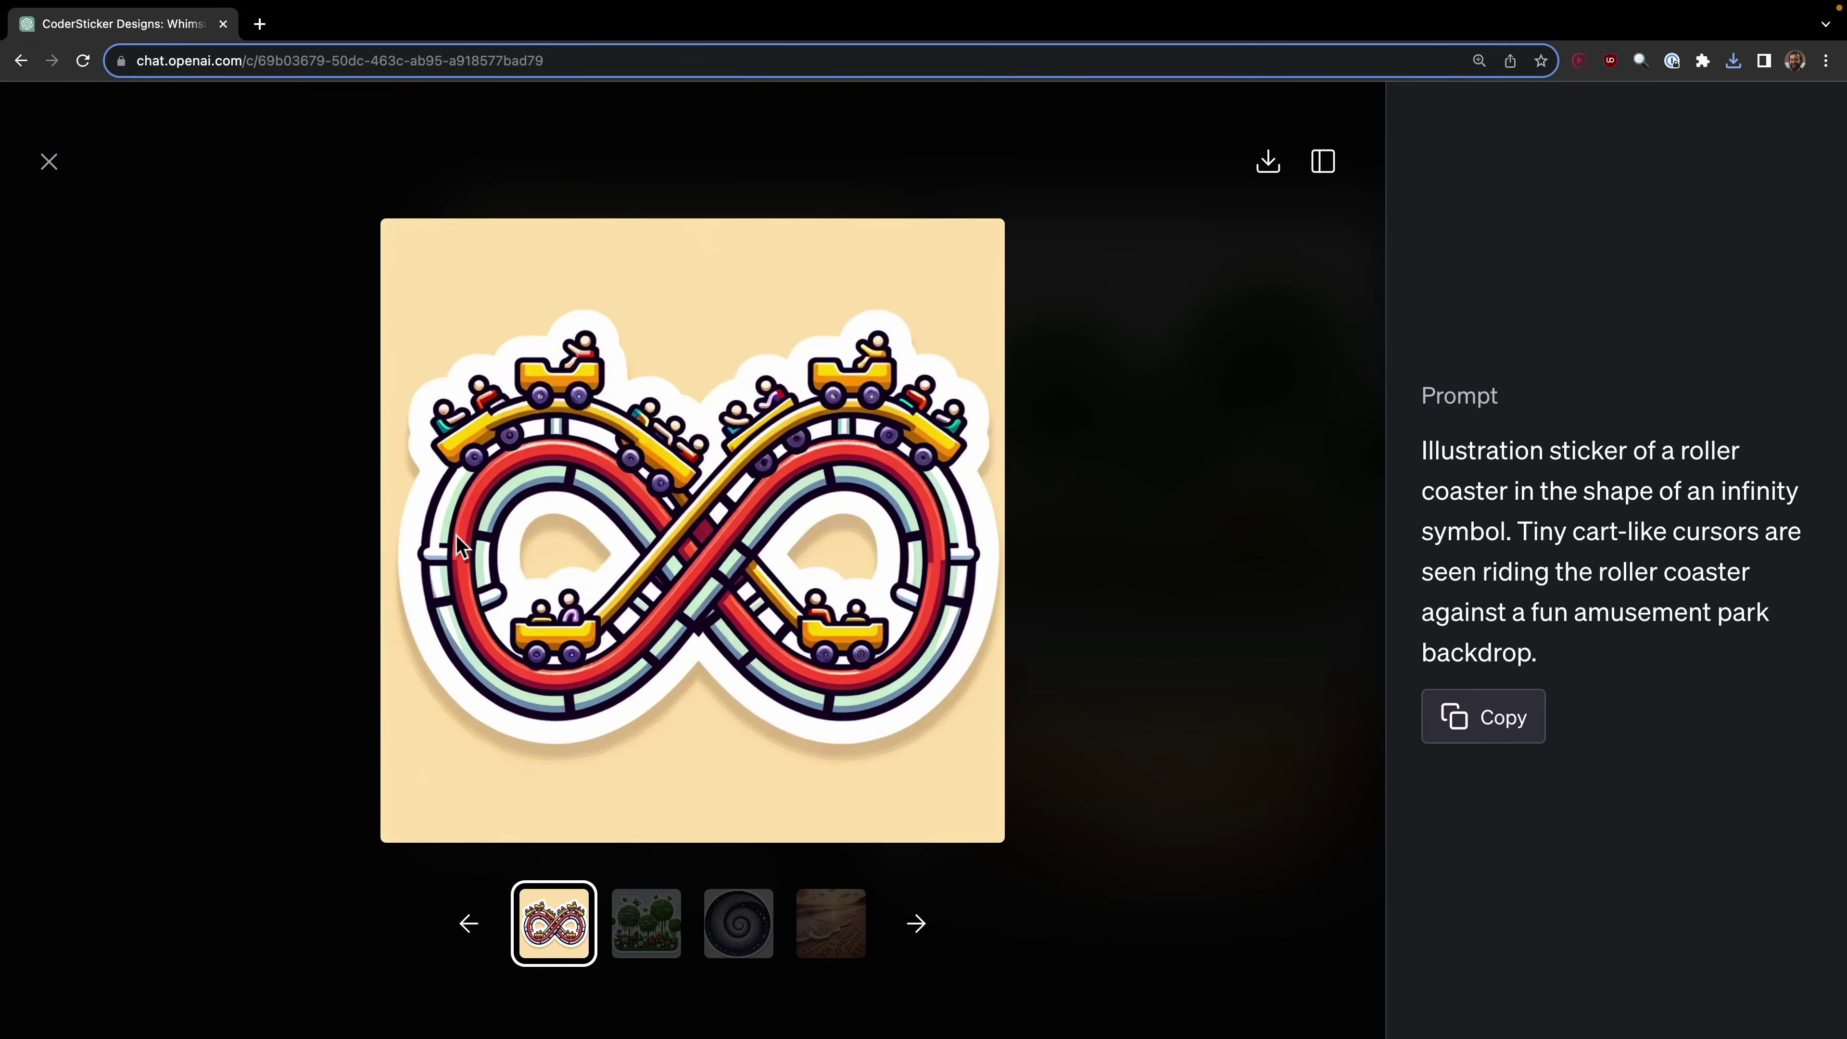
key(Escape)
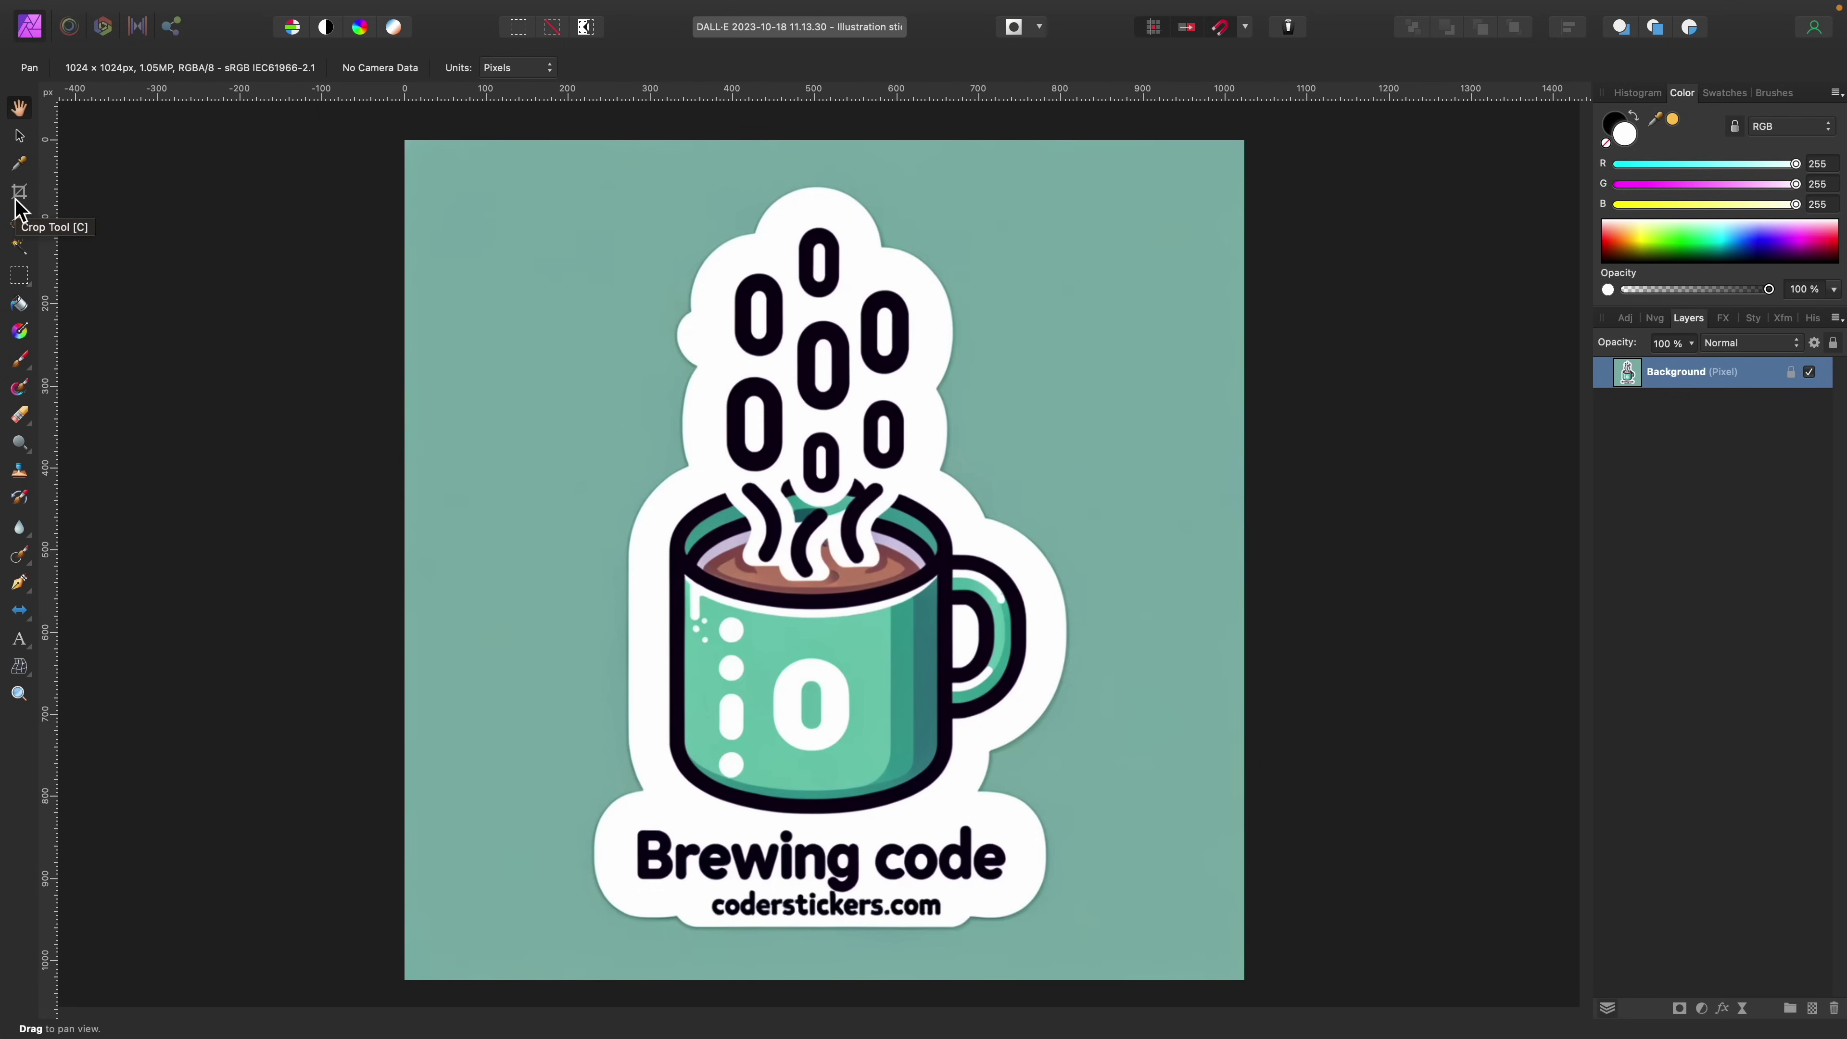
Step: Flood-select the teal background and white border at 53% tolerance and delete them
click(20, 247)
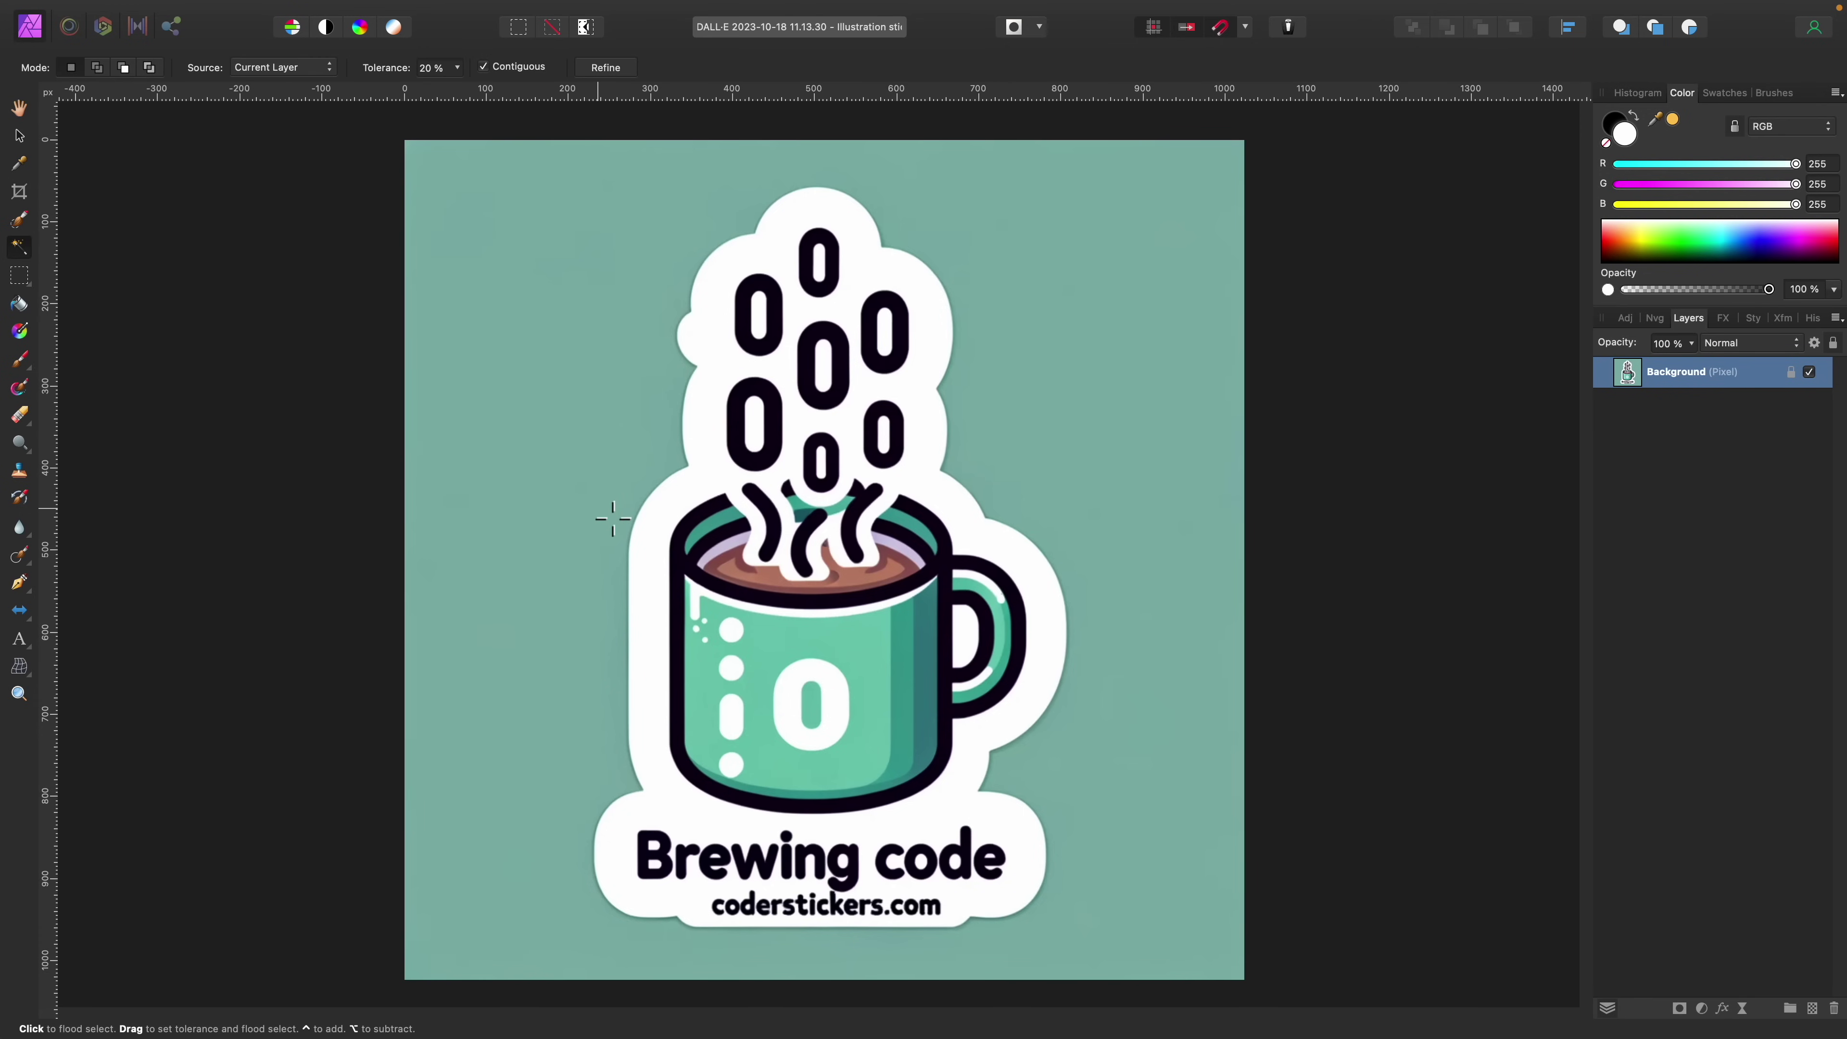
click(642, 521)
click(99, 68)
click(686, 504)
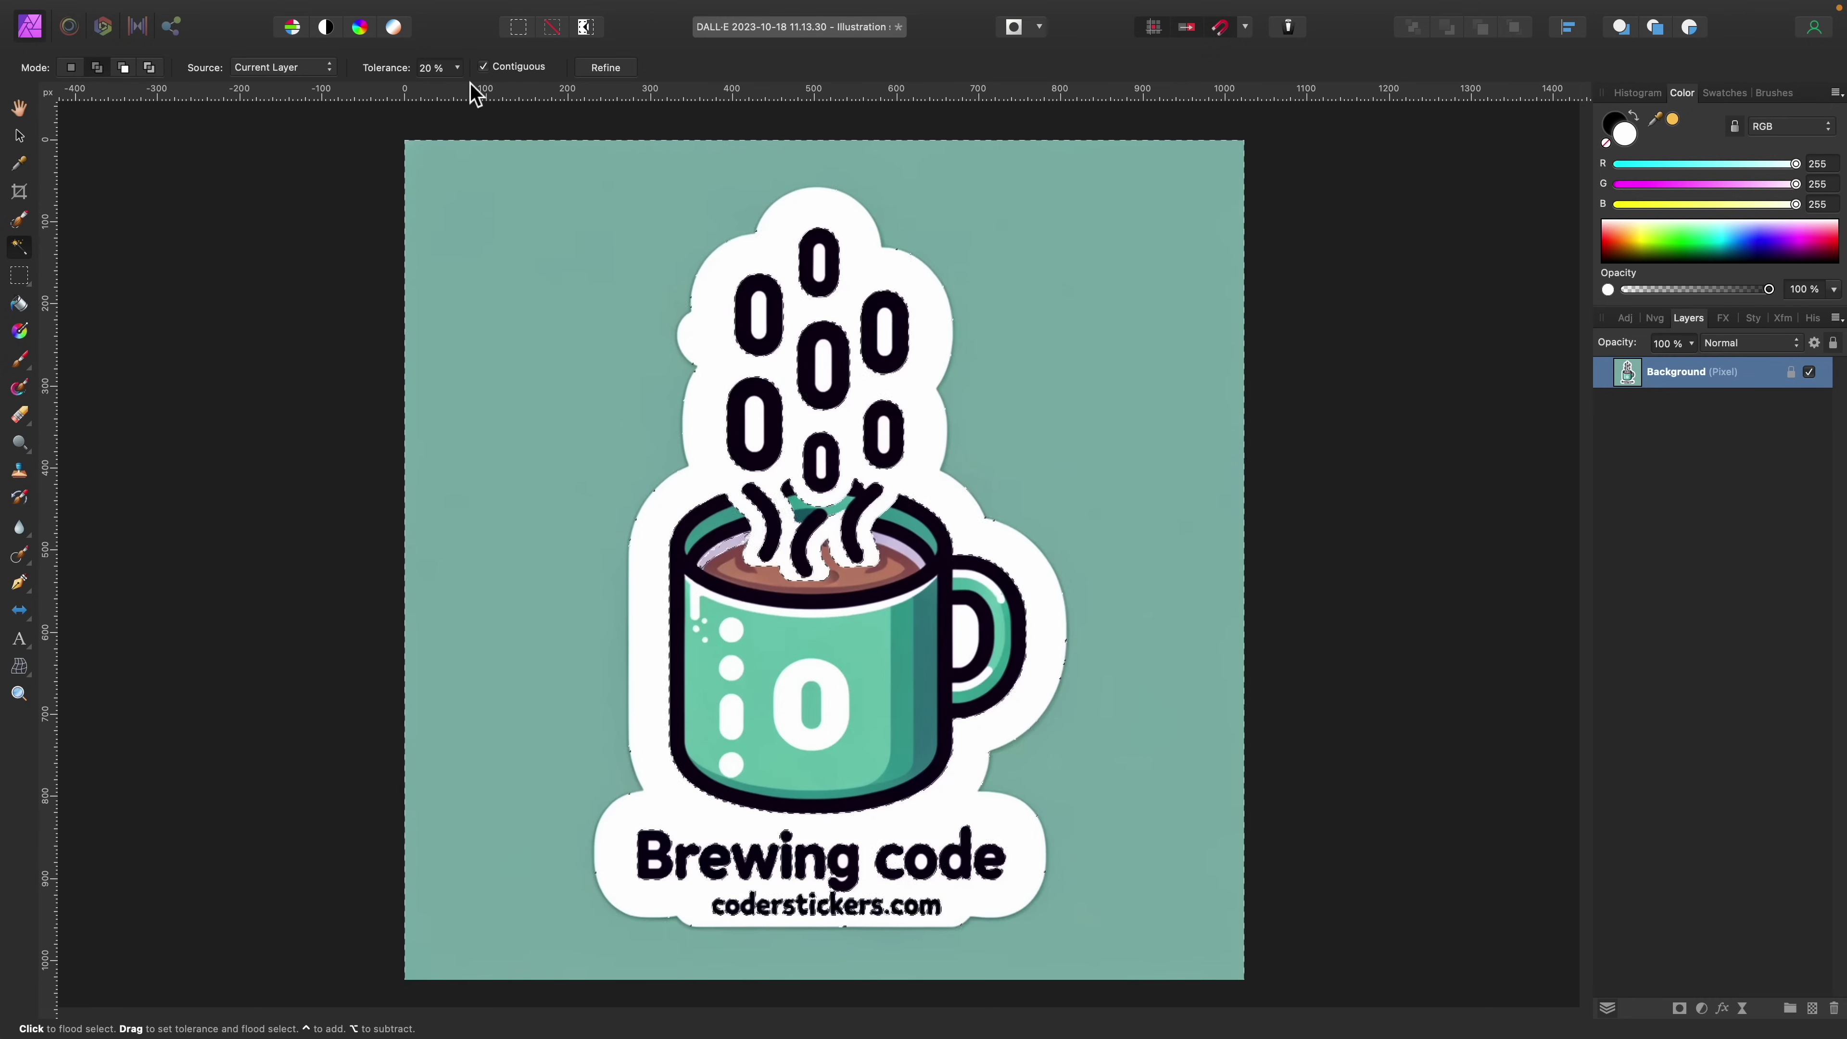
click(456, 69)
drag(457, 89, 513, 102)
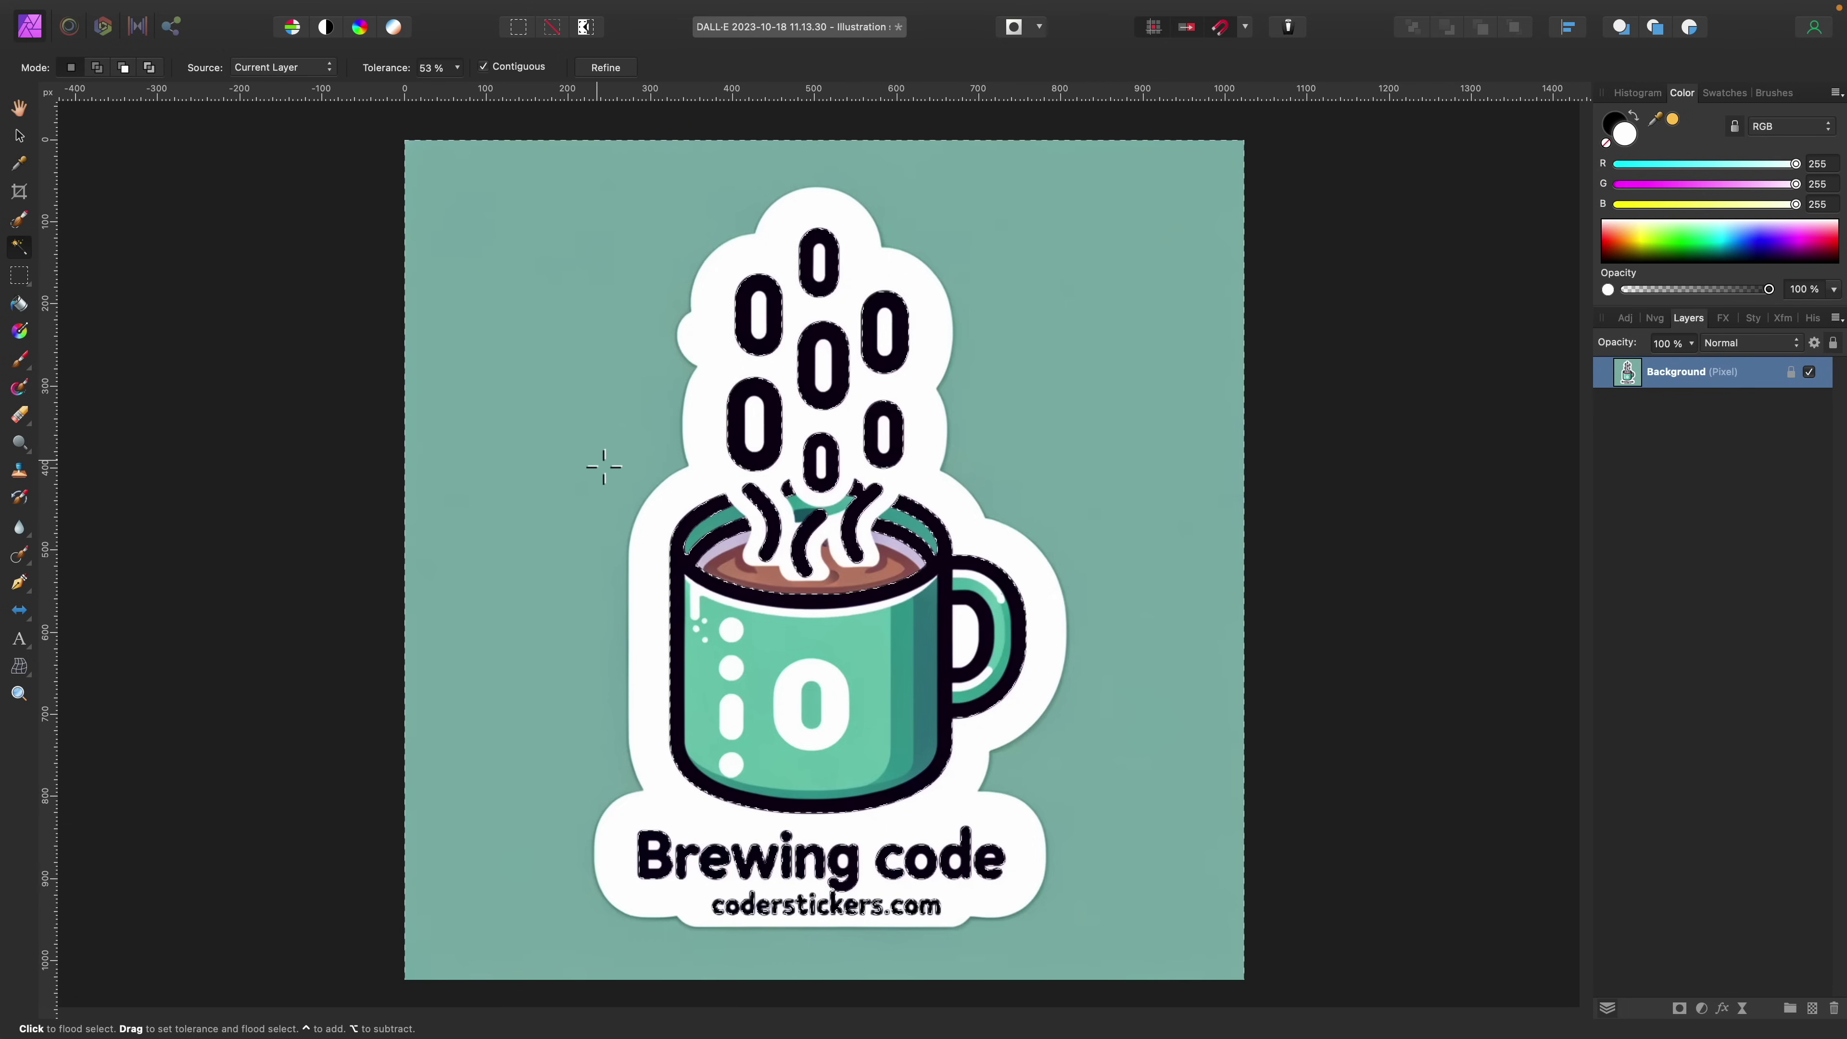
key(w)
key(super+minus)
key(Delete)
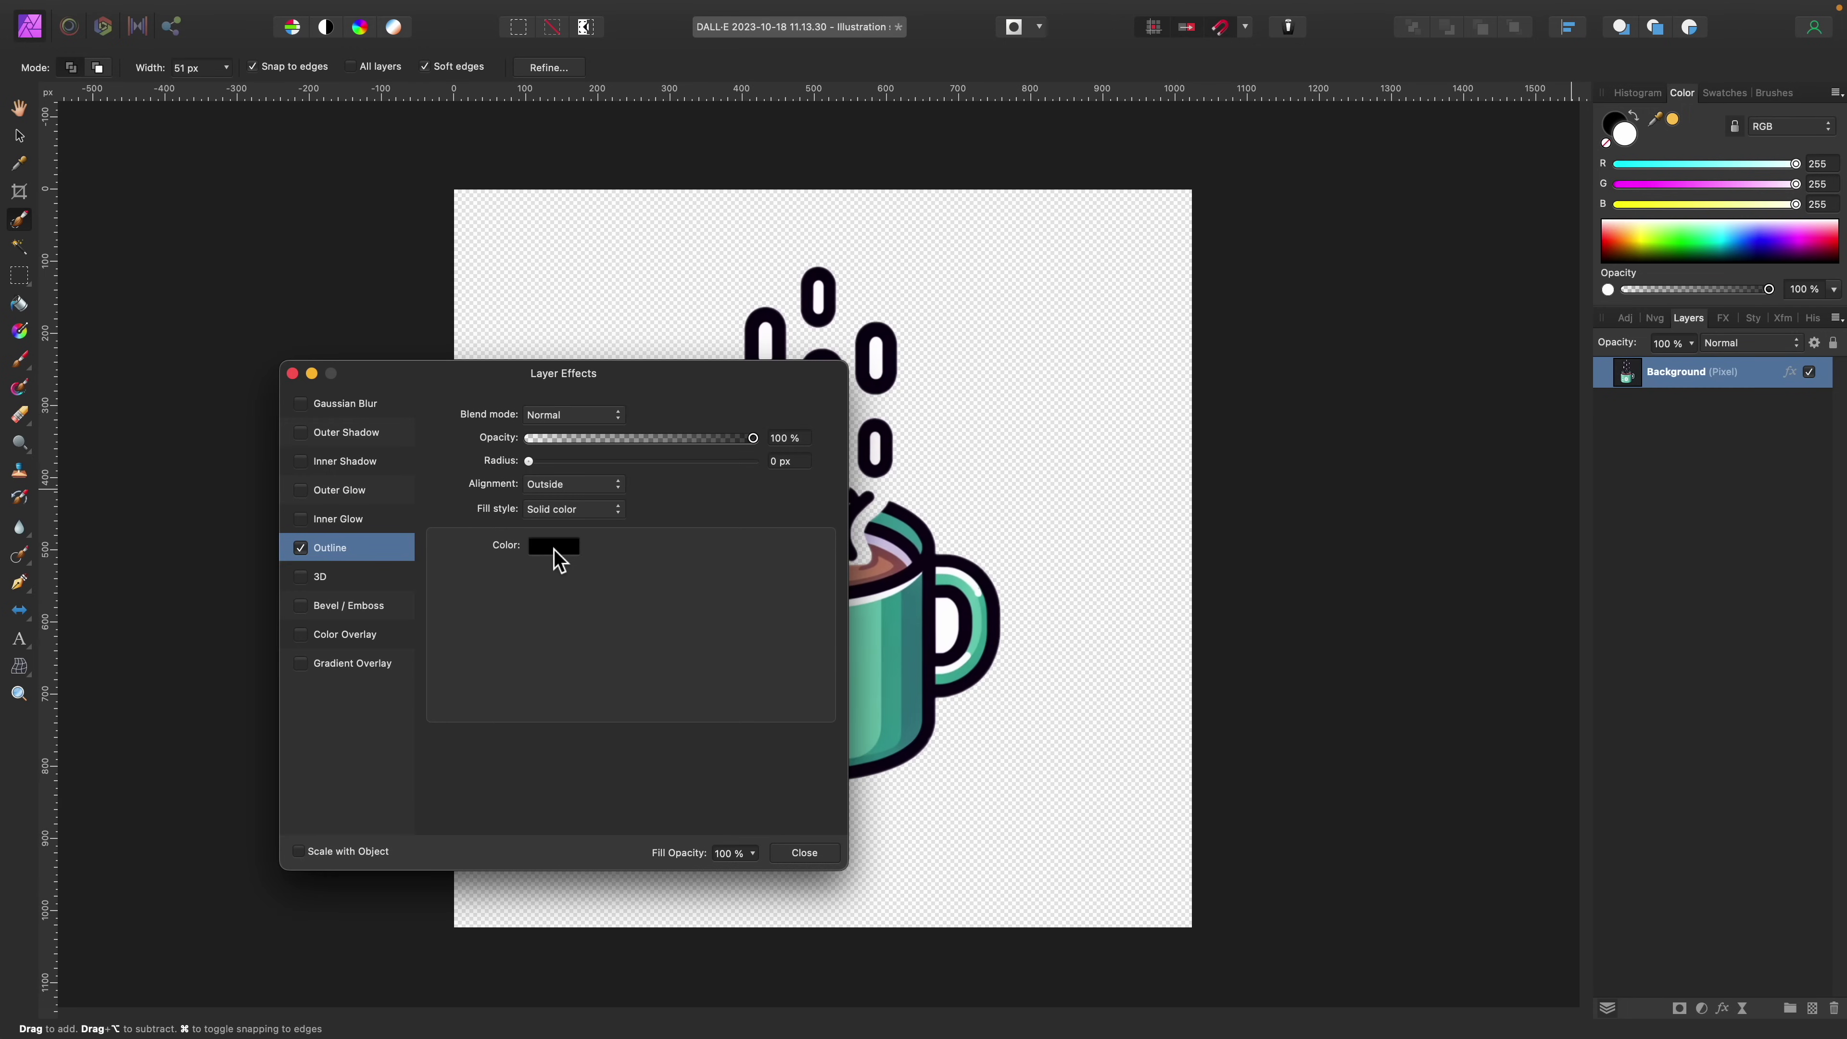
Step: Give the mug sticker an 18.4 px white outline effect
click(553, 546)
click(598, 767)
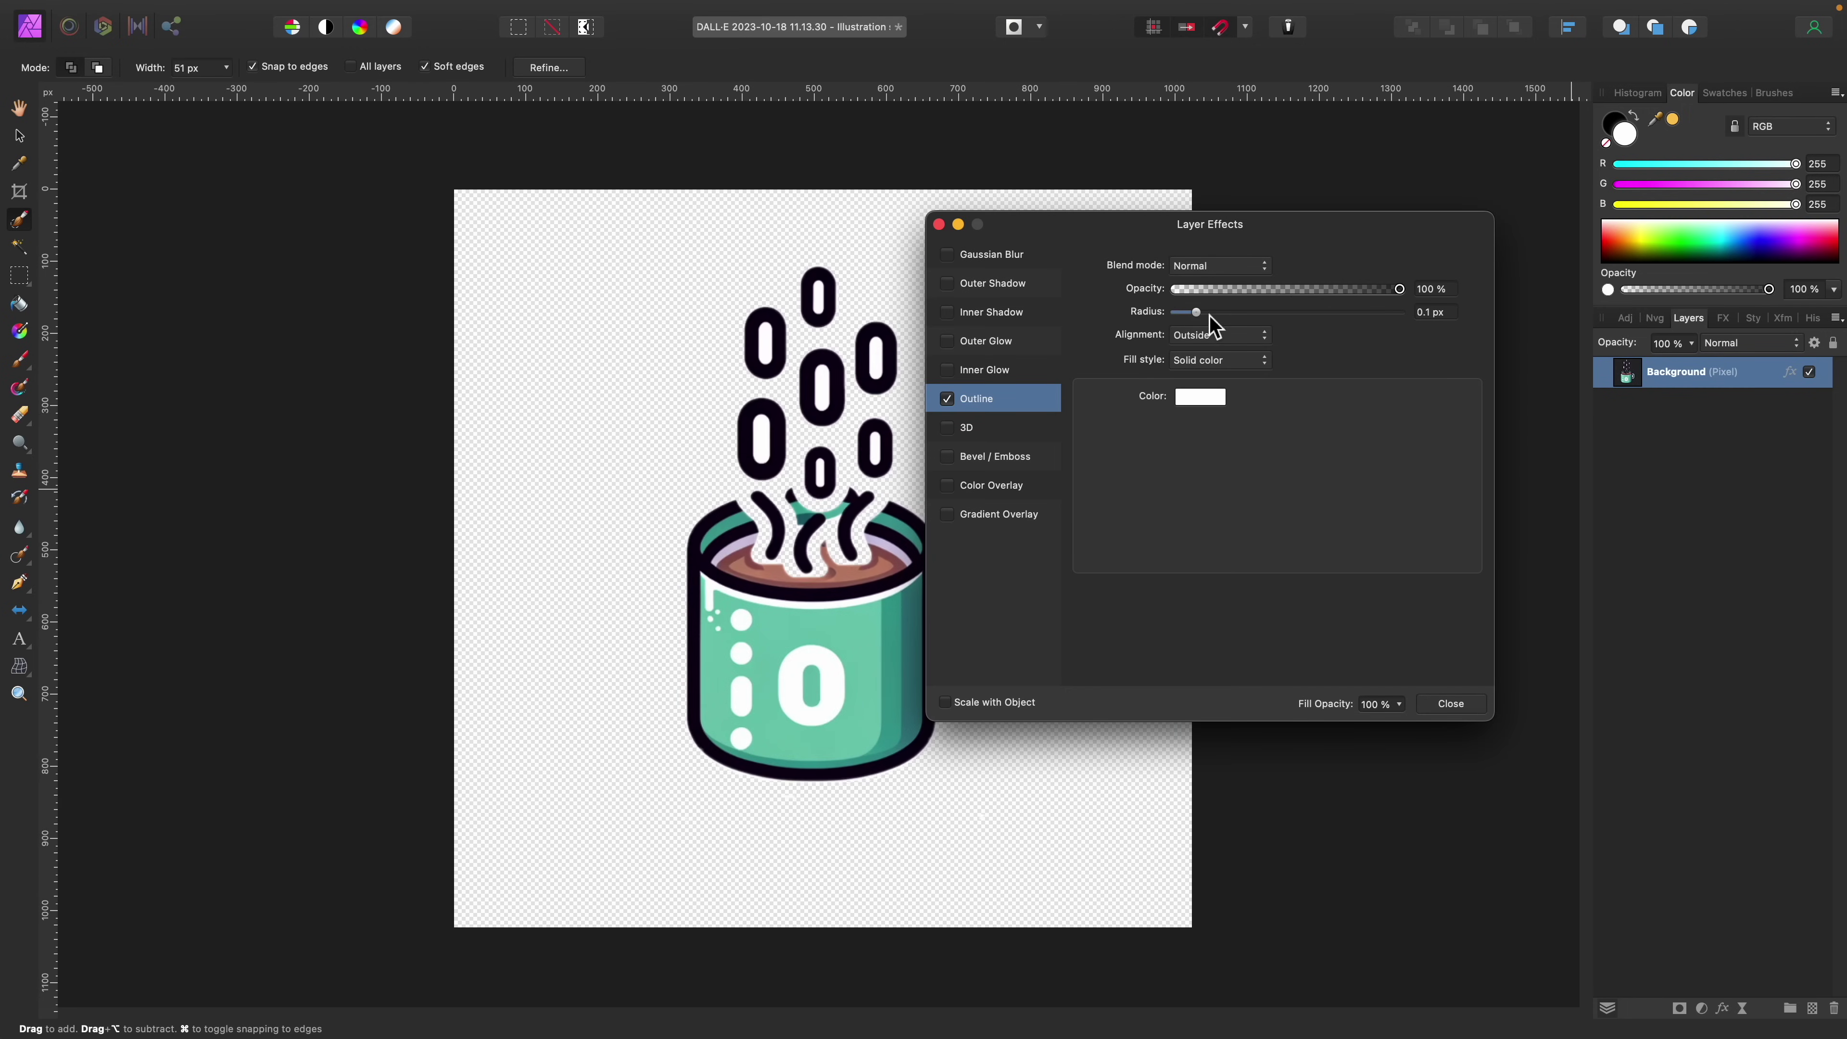
drag(1181, 312, 1293, 311)
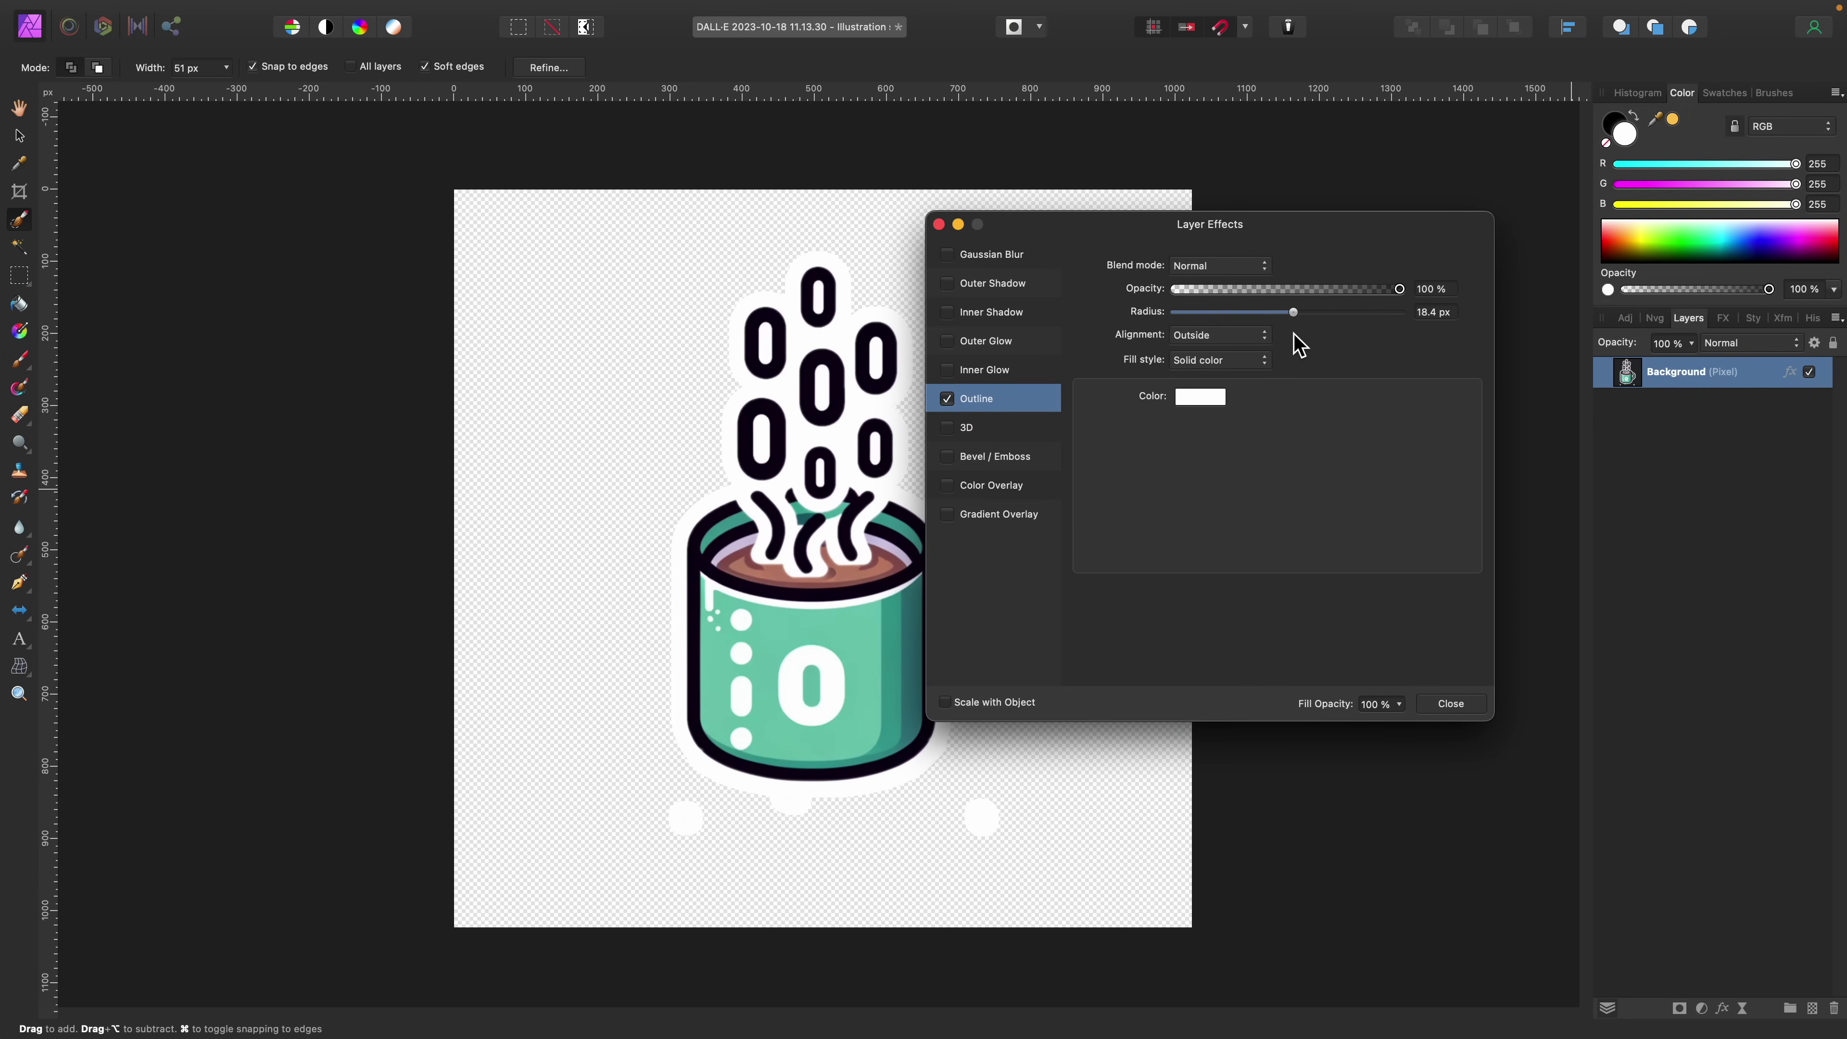
click(937, 224)
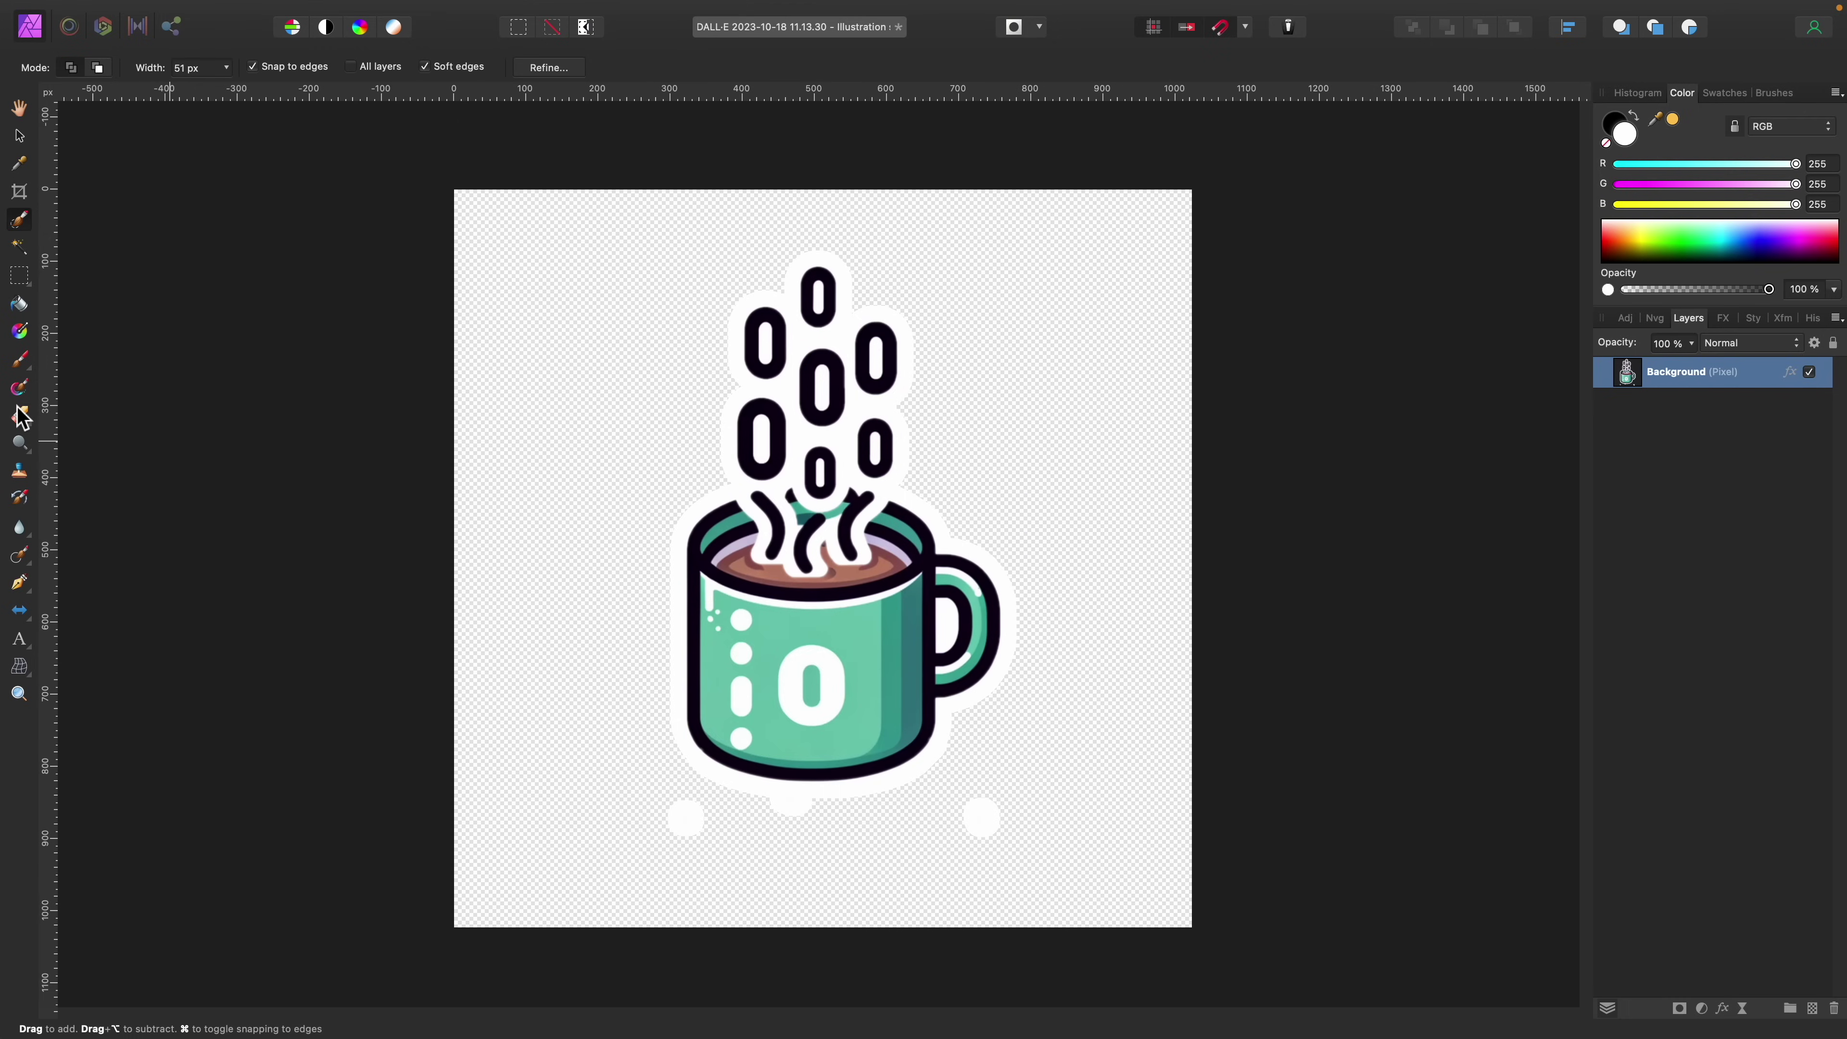
Step: Erase the stray white dots below the mug
click(20, 414)
drag(696, 833, 648, 812)
drag(977, 839, 987, 809)
drag(795, 817, 800, 803)
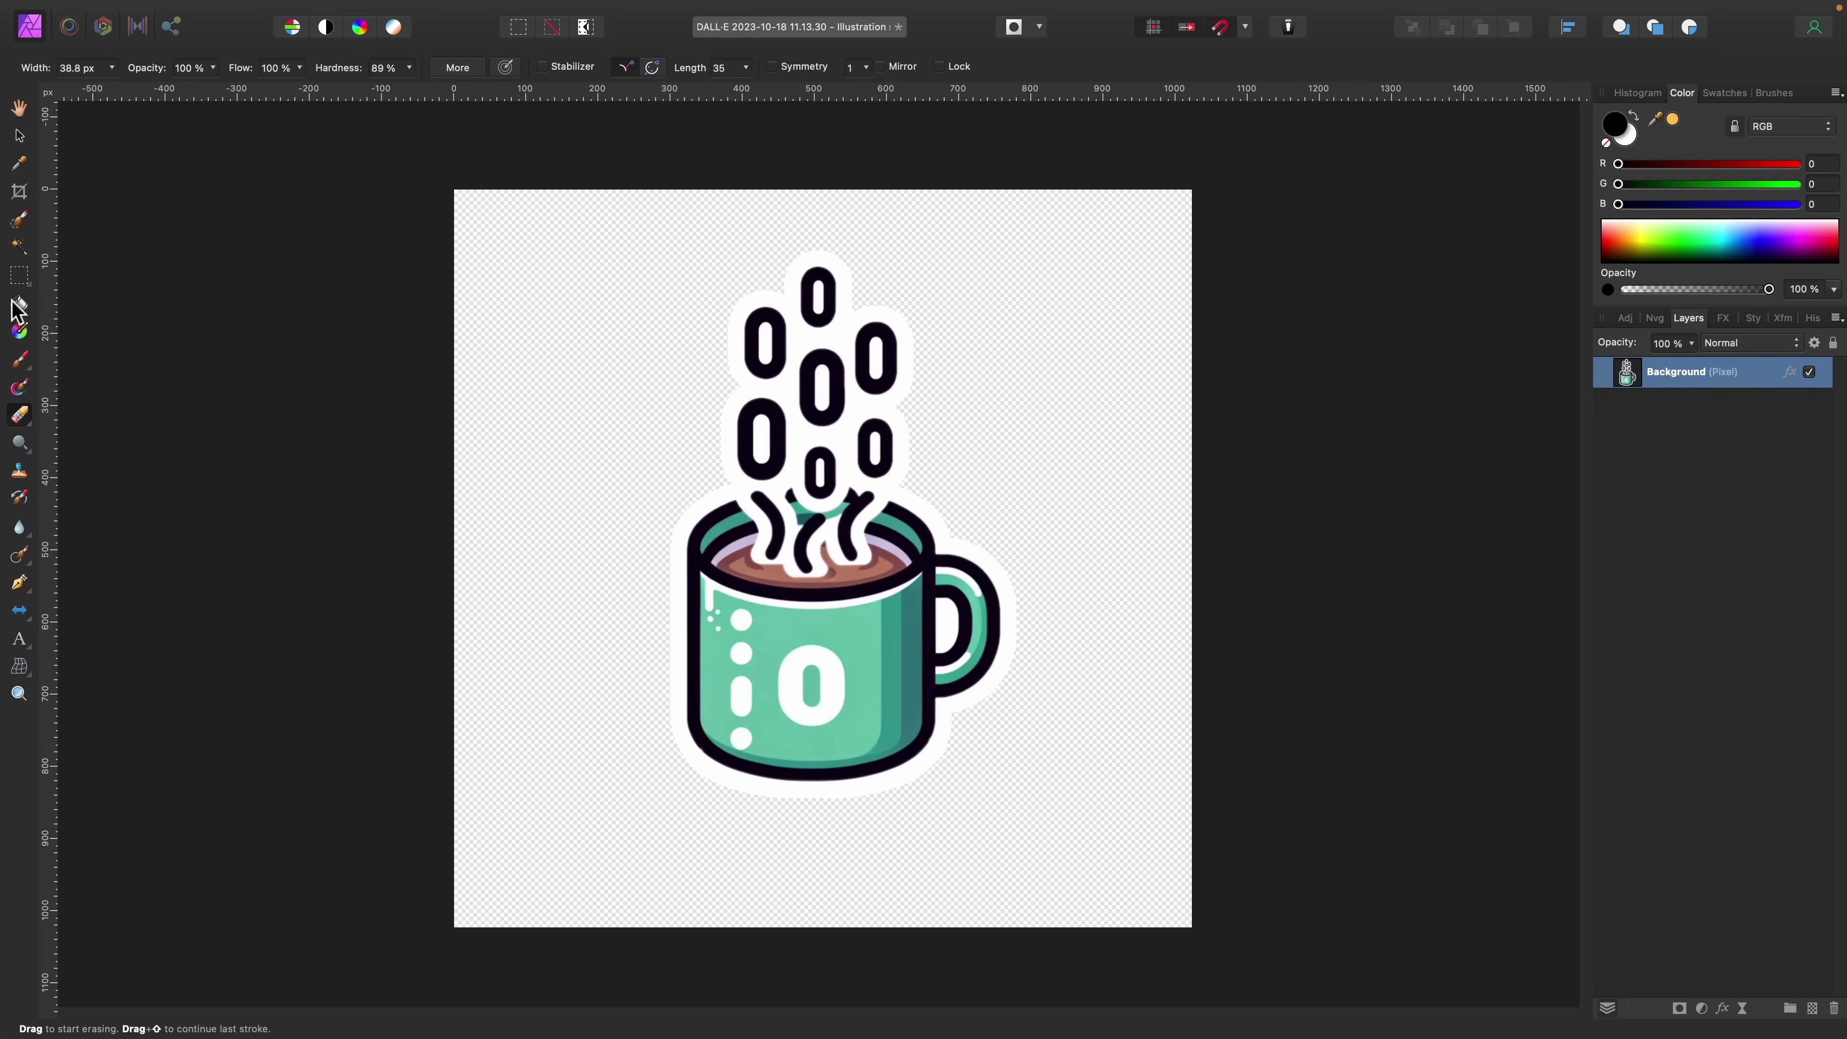
Step: Crop the mug sticker tightly to 505 × 791 px
click(20, 191)
drag(455, 191, 658, 238)
drag(1190, 932, 1030, 813)
key(Return)
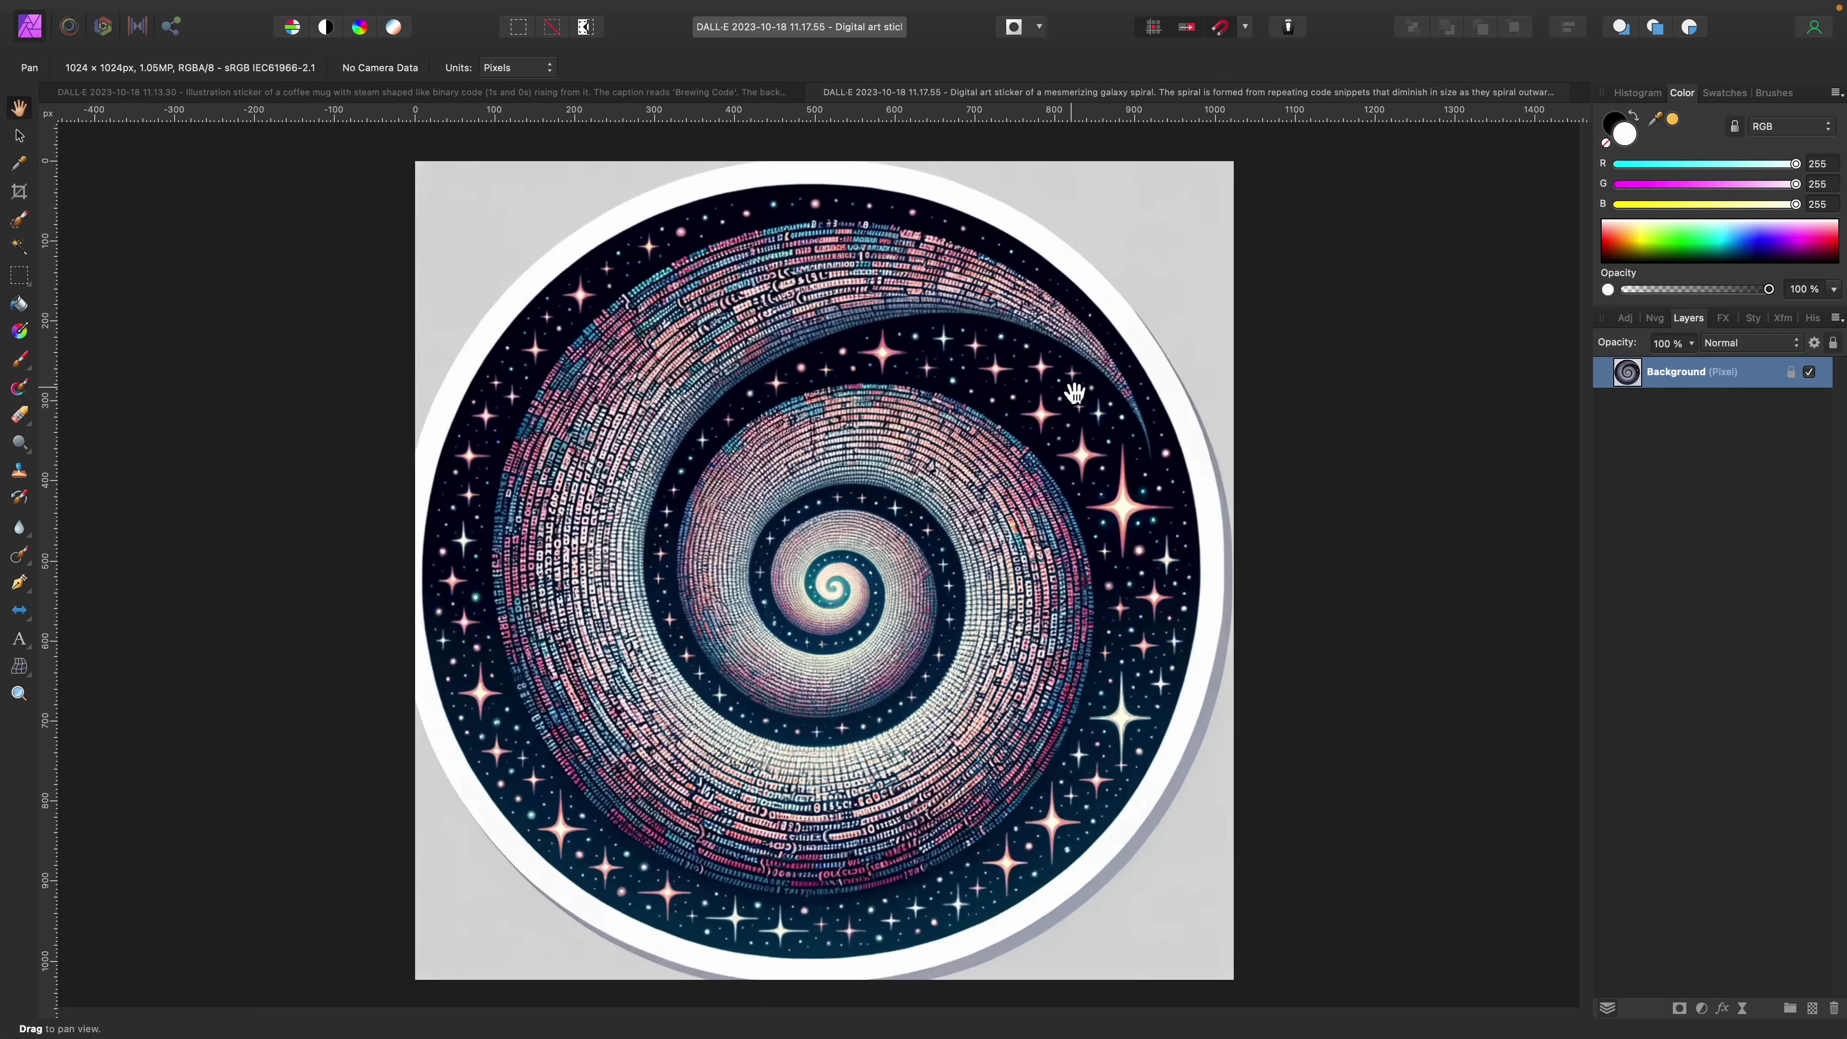
Step: Remove the galaxy spiral sticker's background using a feathered Selection Brush selection
click(16, 223)
mouse_move(524, 220)
mouse_down()
mouse_move(413, 256)
mouse_move(1064, 227)
mouse_move(393, 762)
mouse_move(412, 721)
mouse_up()
click(556, 11)
click(1526, 977)
key(Delete)
key(super+d)
click(20, 136)
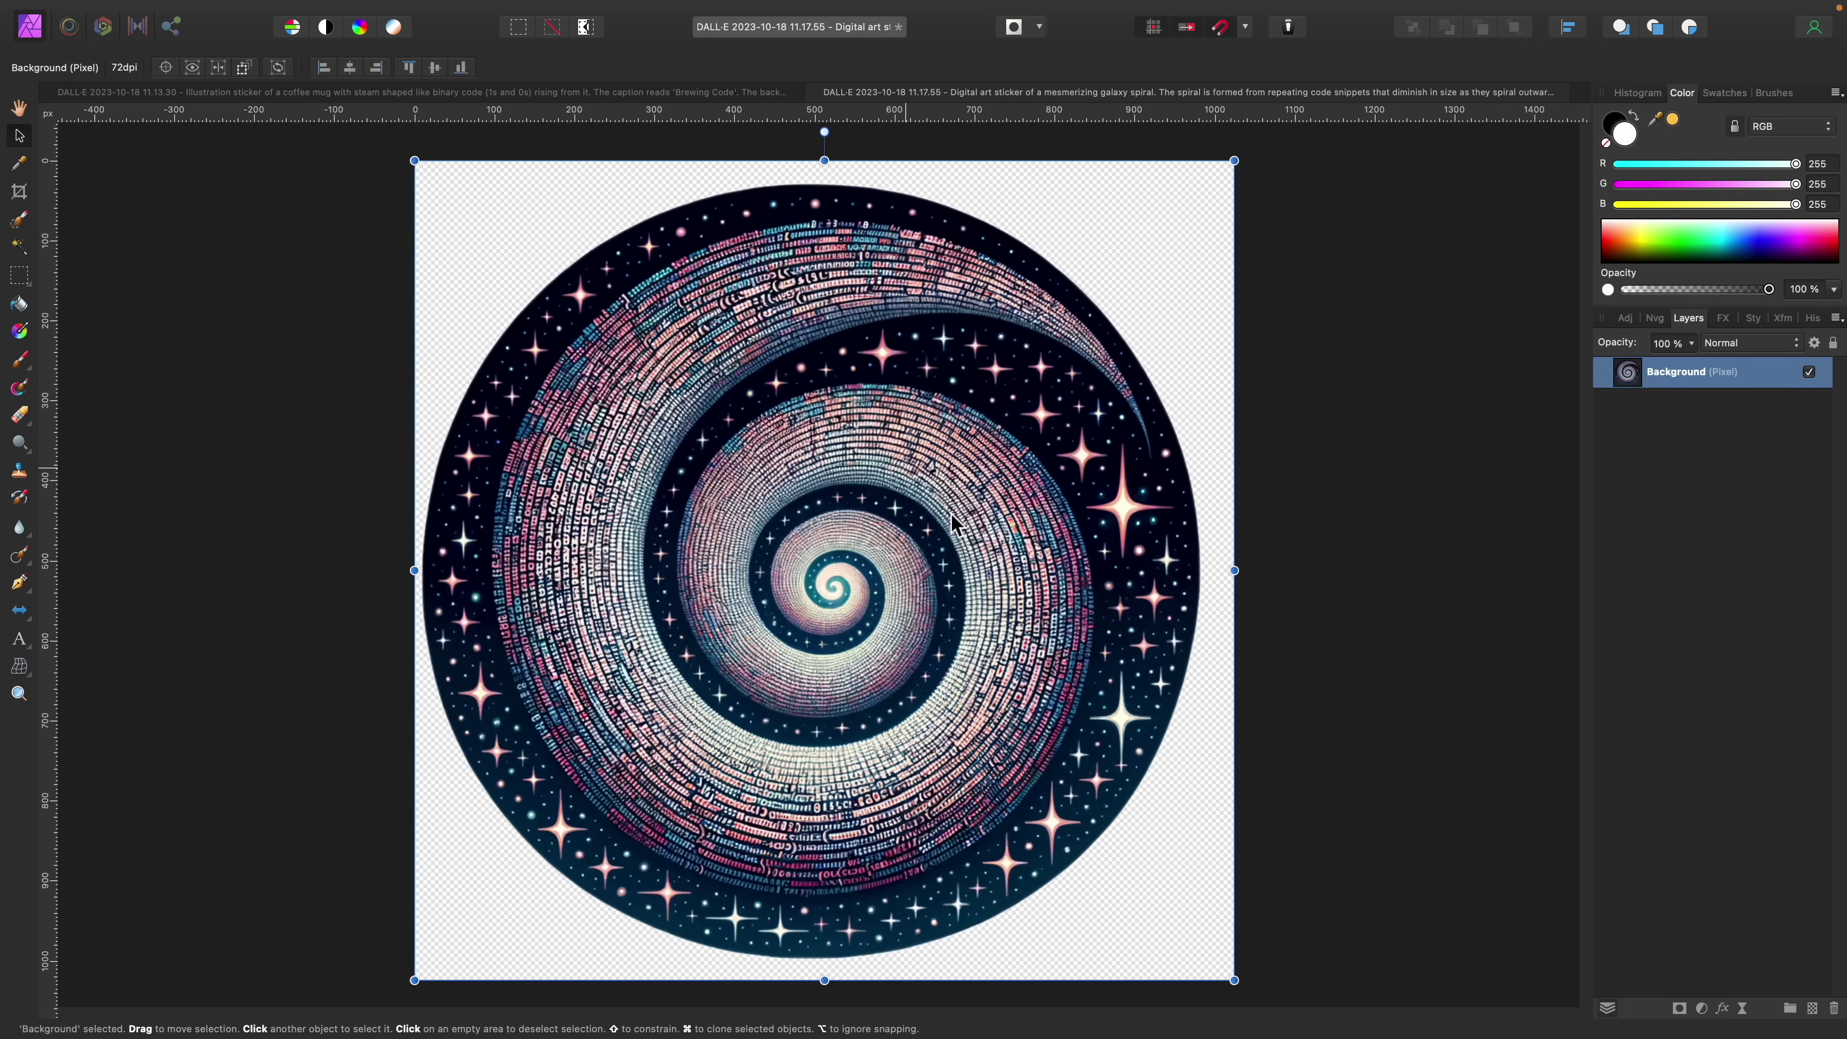
drag(945, 523, 957, 524)
click(1046, 397)
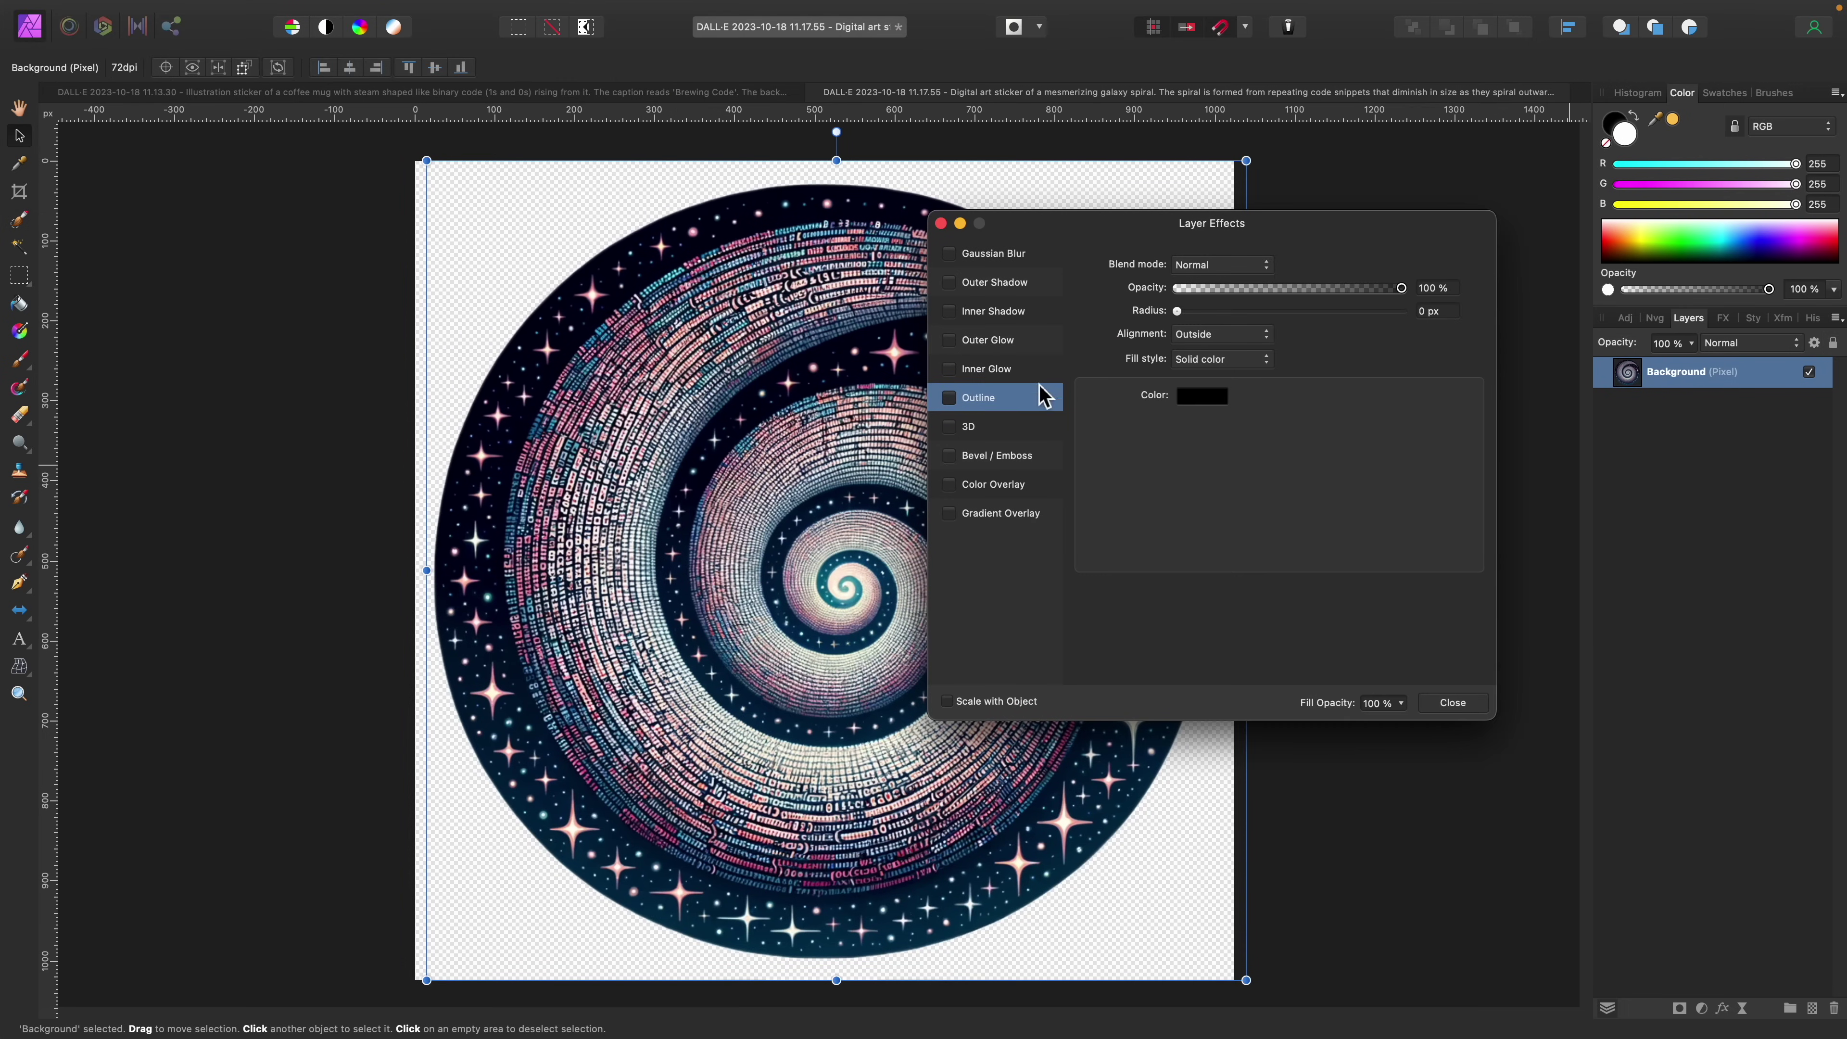
click(1453, 702)
click(1448, 329)
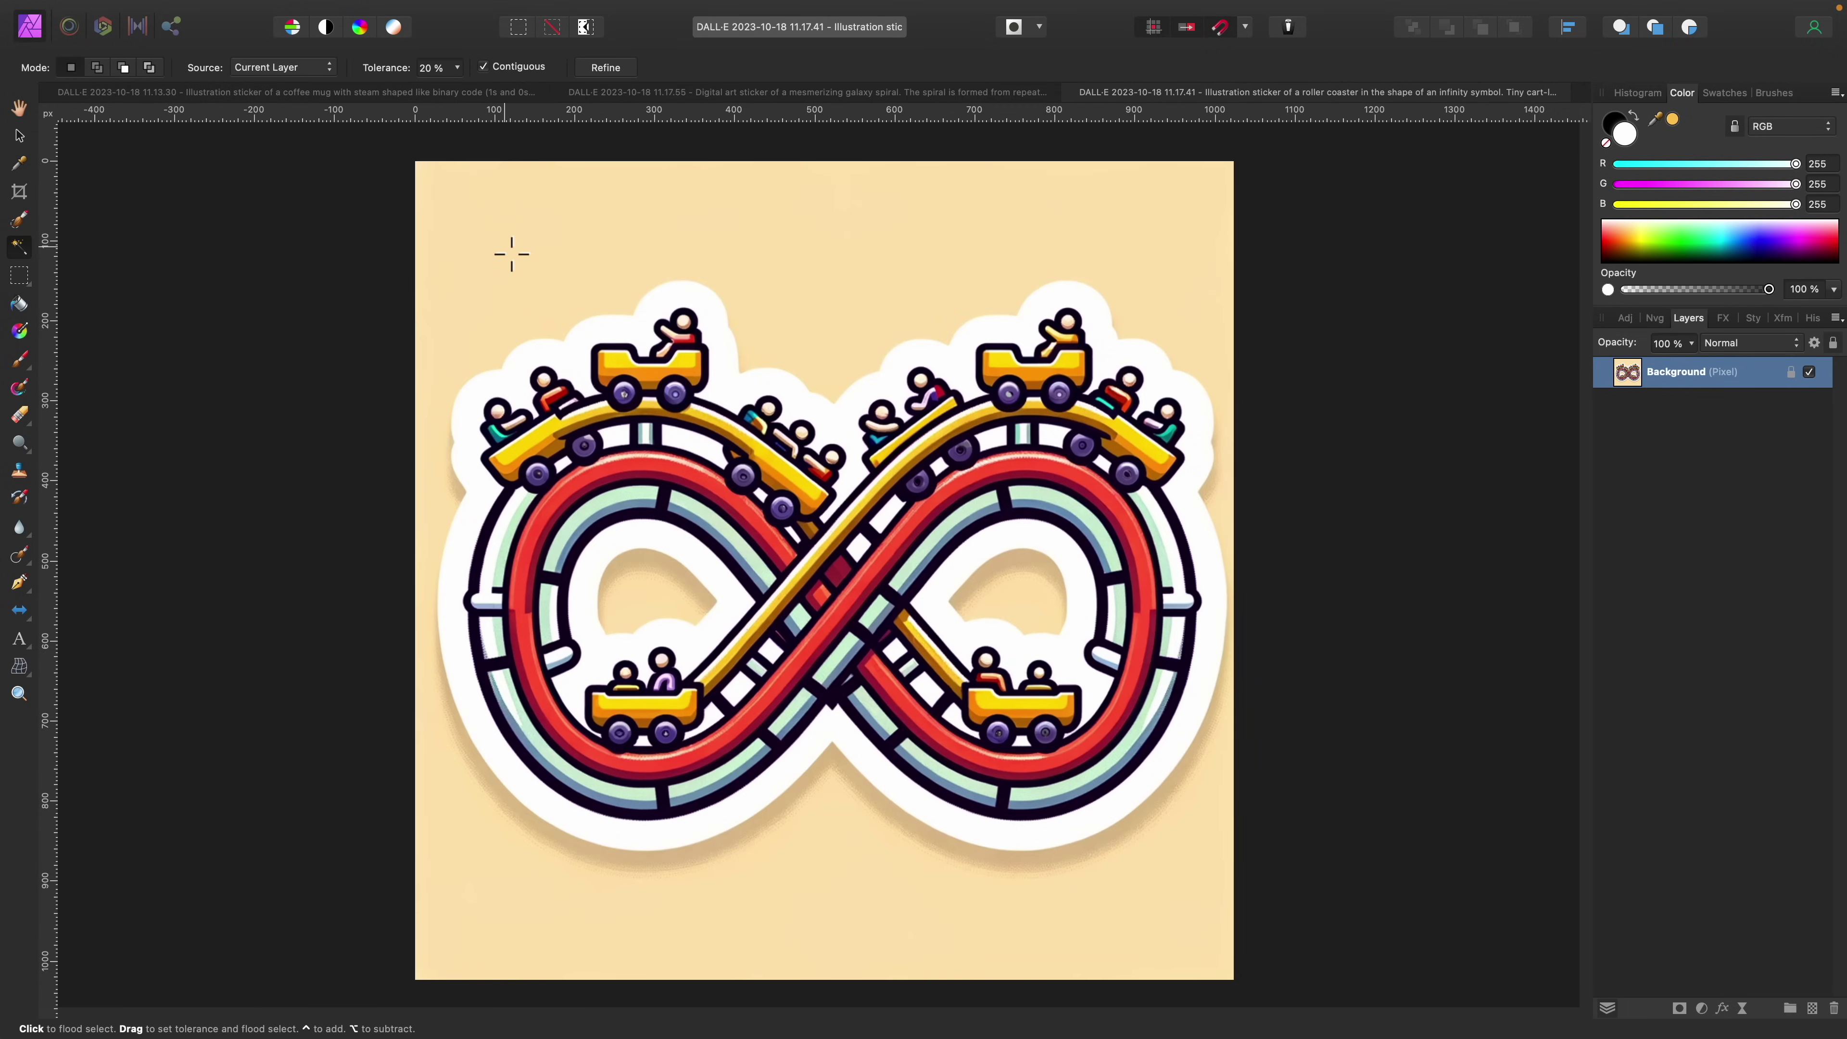
Step: Delete the beige background around the roller coaster, including inside the right loop
click(511, 254)
click(986, 589)
click(1790, 372)
key(Delete)
key(super+d)
Step: Add a wide white outline effect to the roller-coaster sticker
click(1722, 1008)
click(949, 398)
click(1203, 396)
click(1247, 618)
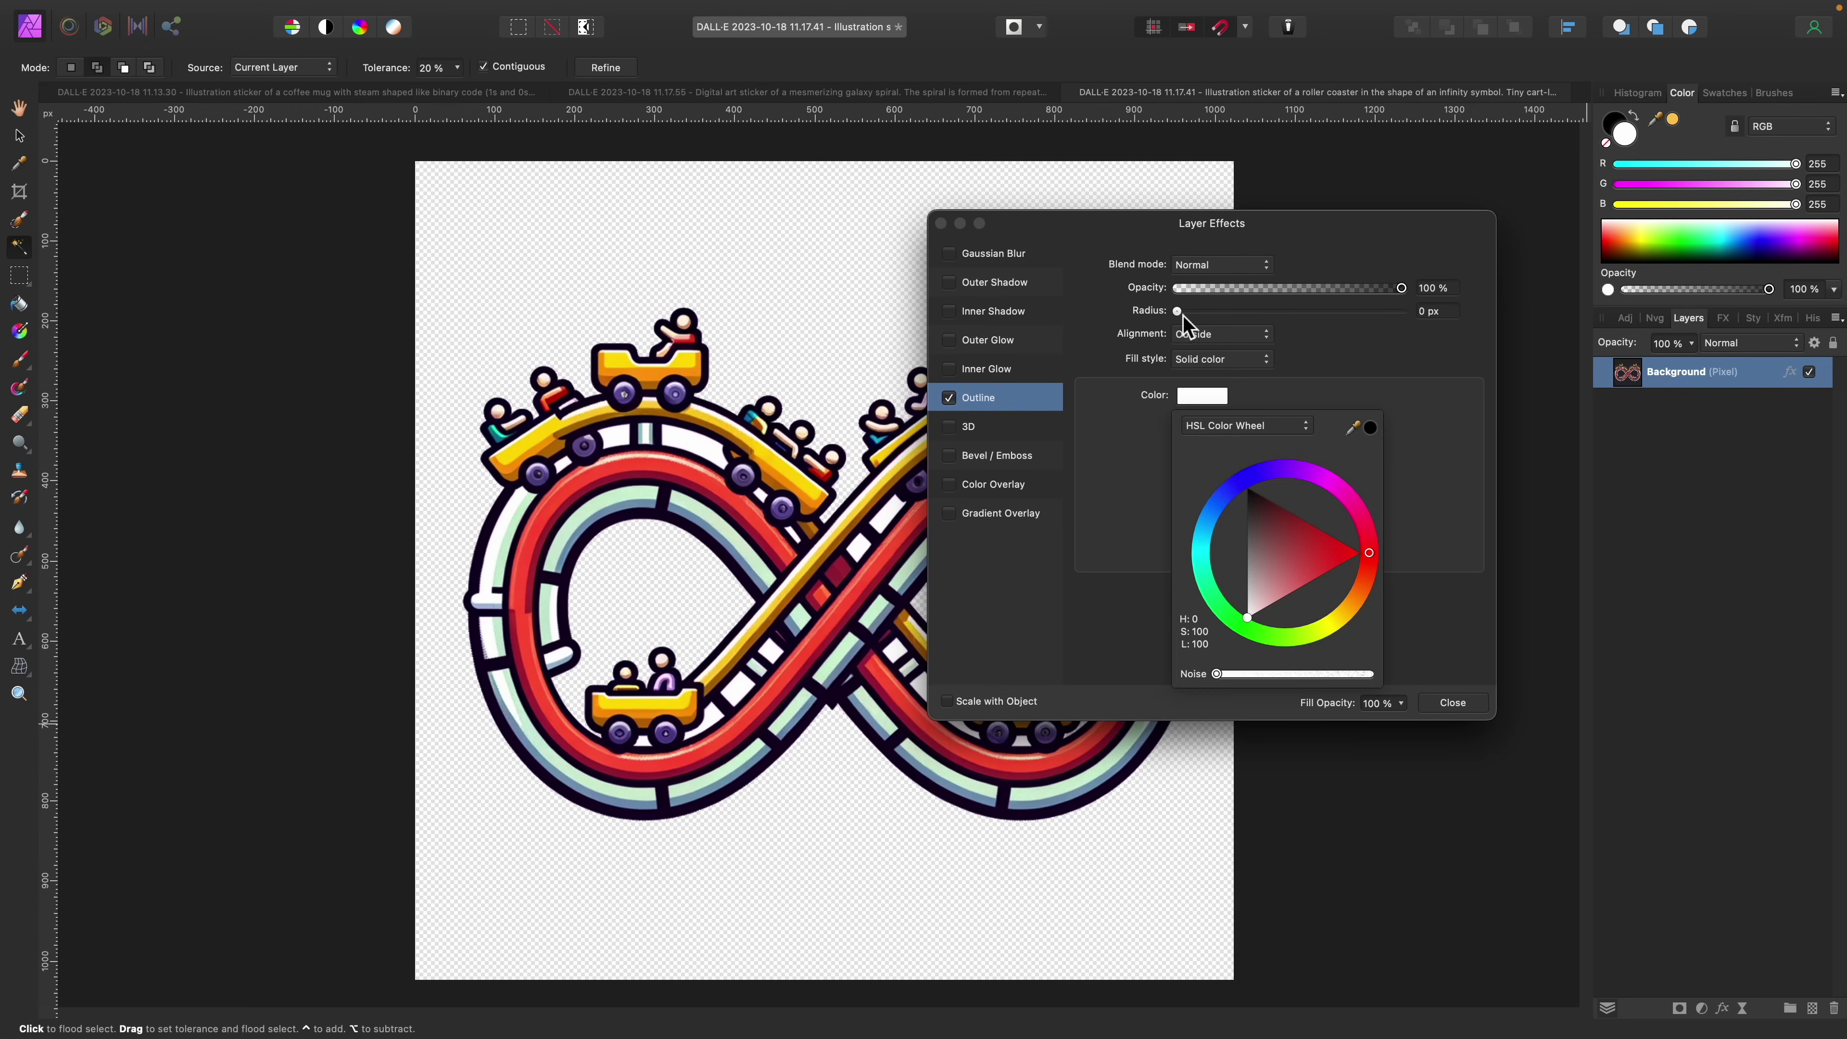
drag(1176, 311, 1330, 311)
click(1453, 702)
Step: Crop the roller-coaster sticker to 1010 × 748 px and export it
click(19, 191)
drag(825, 162, 824, 268)
drag(415, 624, 426, 623)
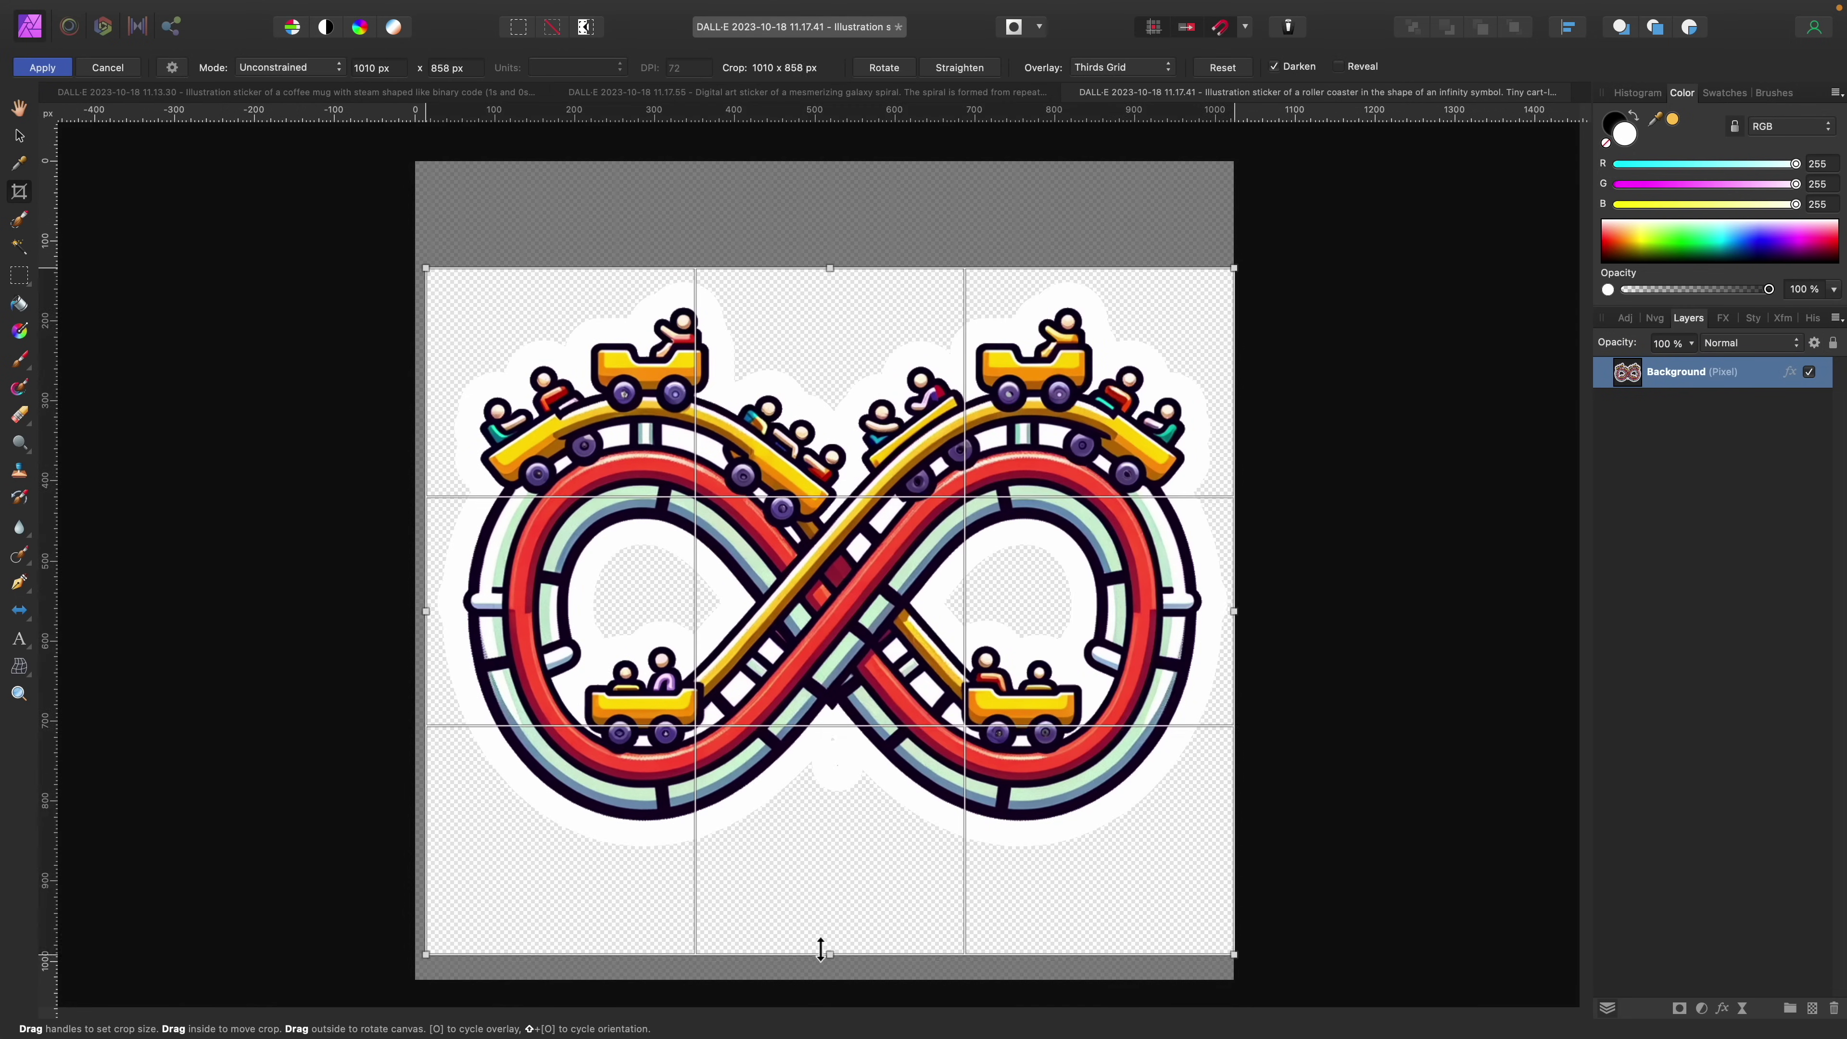
drag(830, 981, 830, 867)
click(42, 67)
click(161, 14)
click(242, 539)
click(1169, 541)
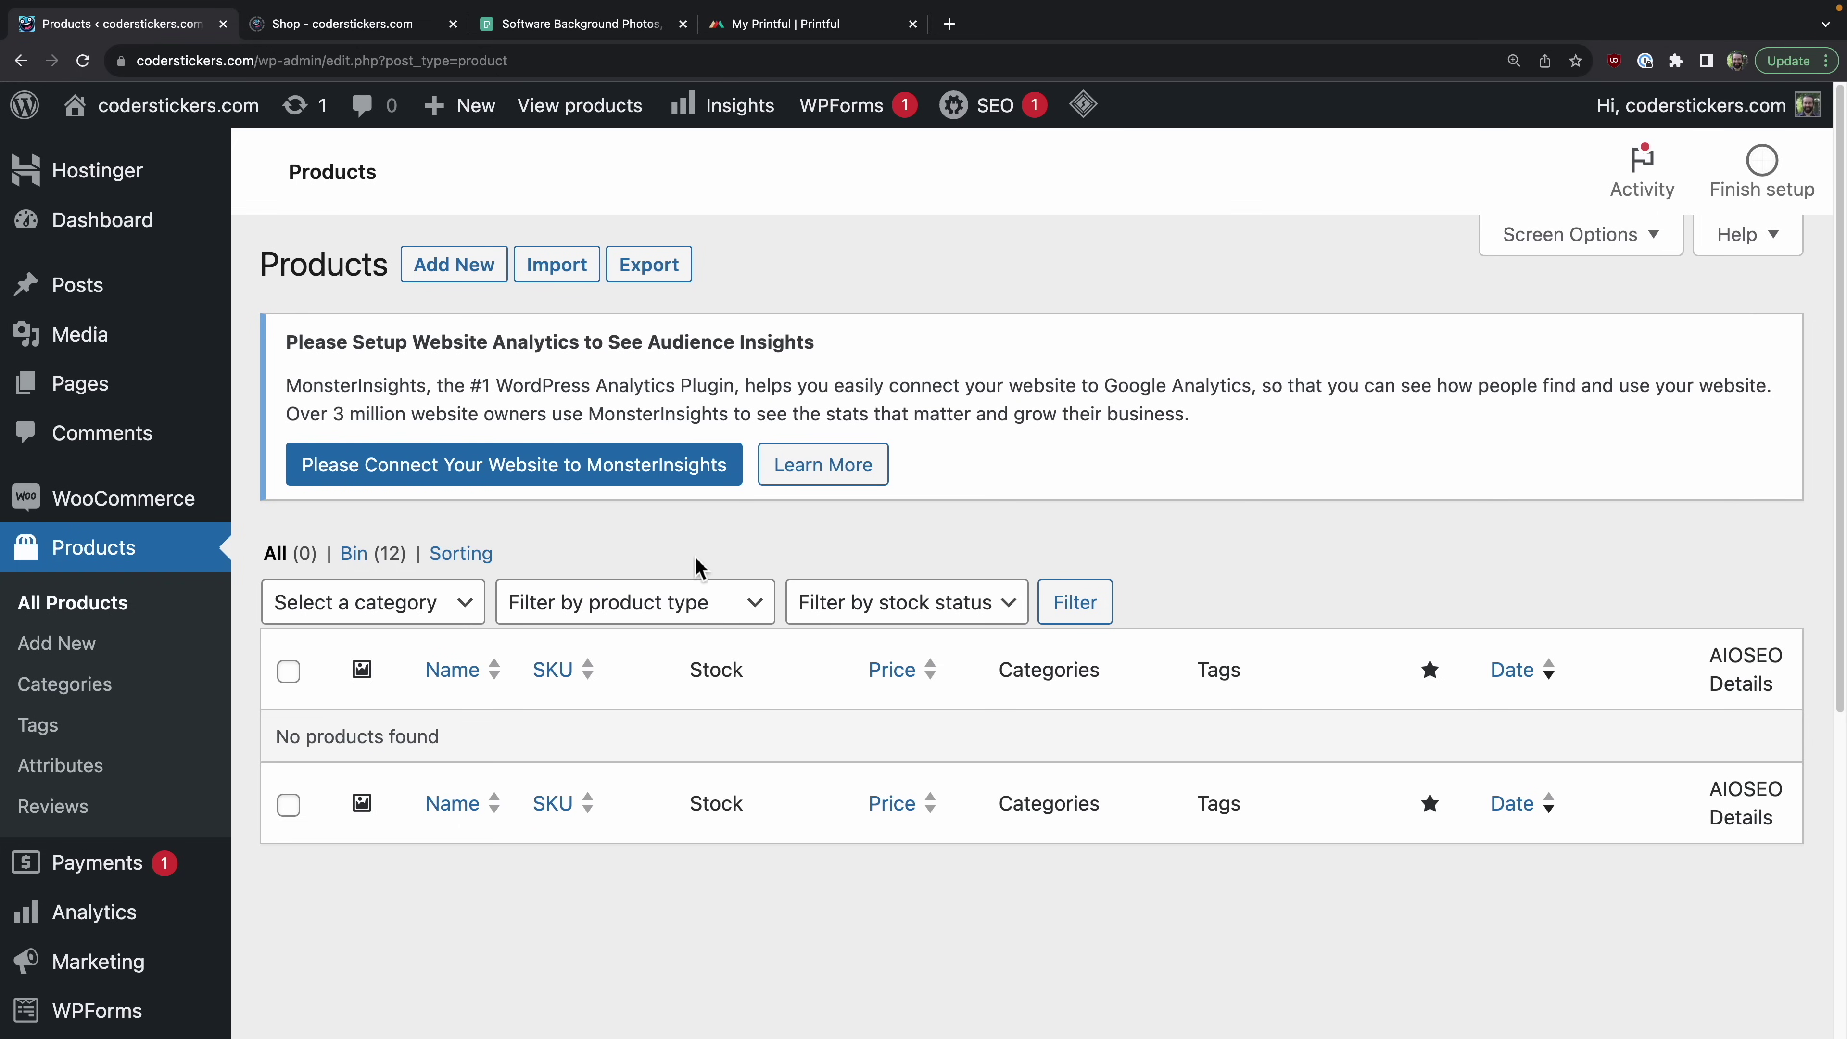
Step: Switch to the My Printful dashboard tab
click(799, 25)
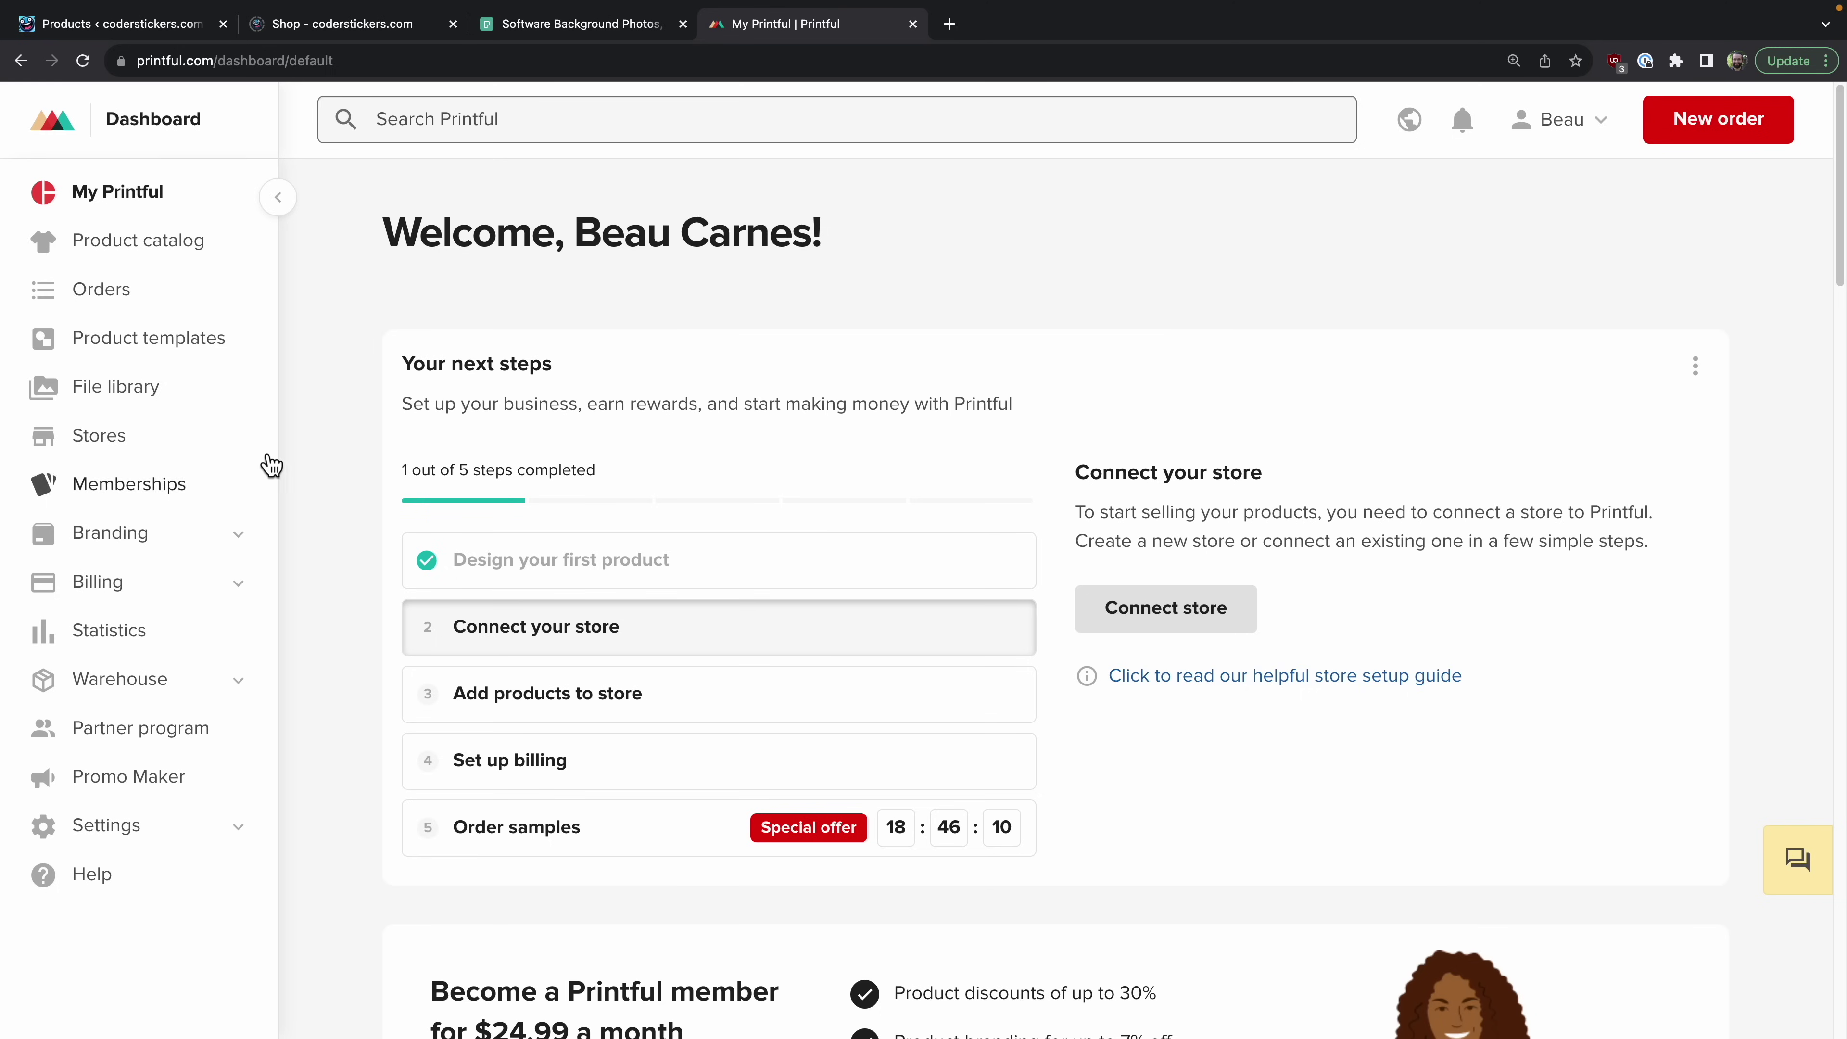
Step: Create a new Printful product template, choosing Kiss-Cut Stickers from a sticker search
click(173, 248)
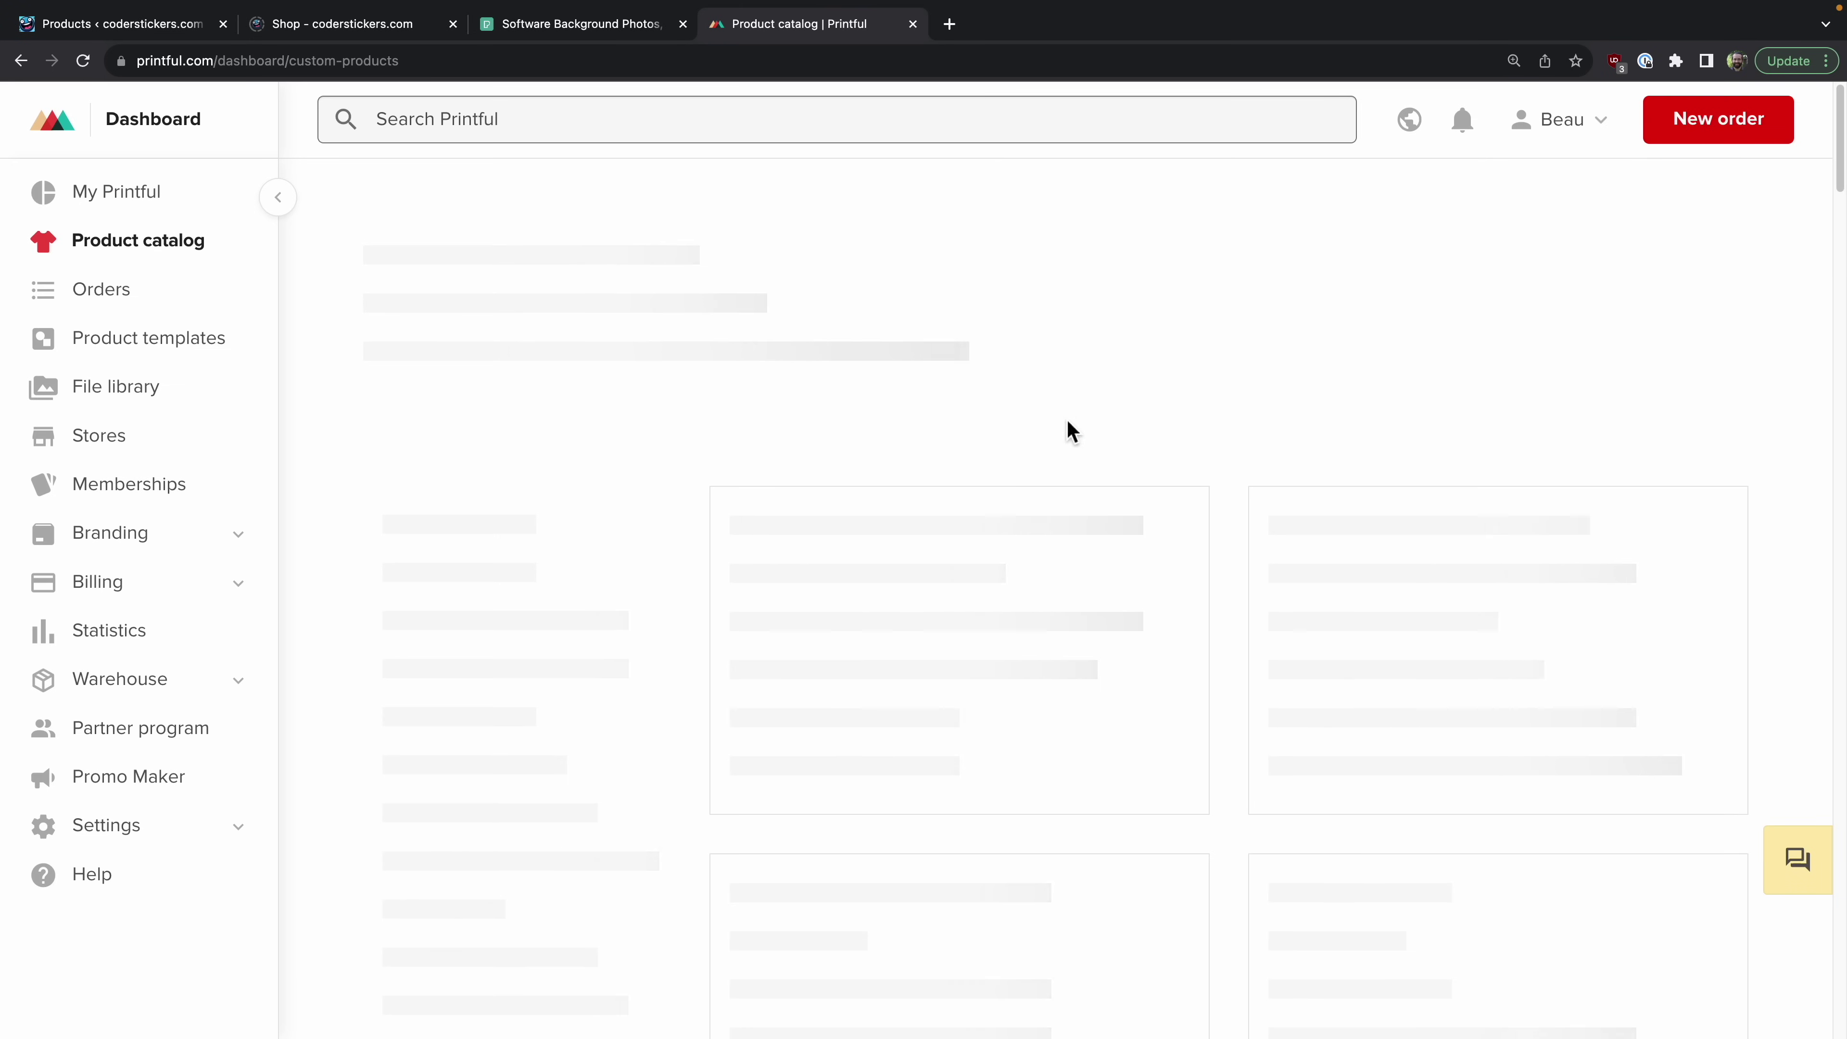
click(186, 348)
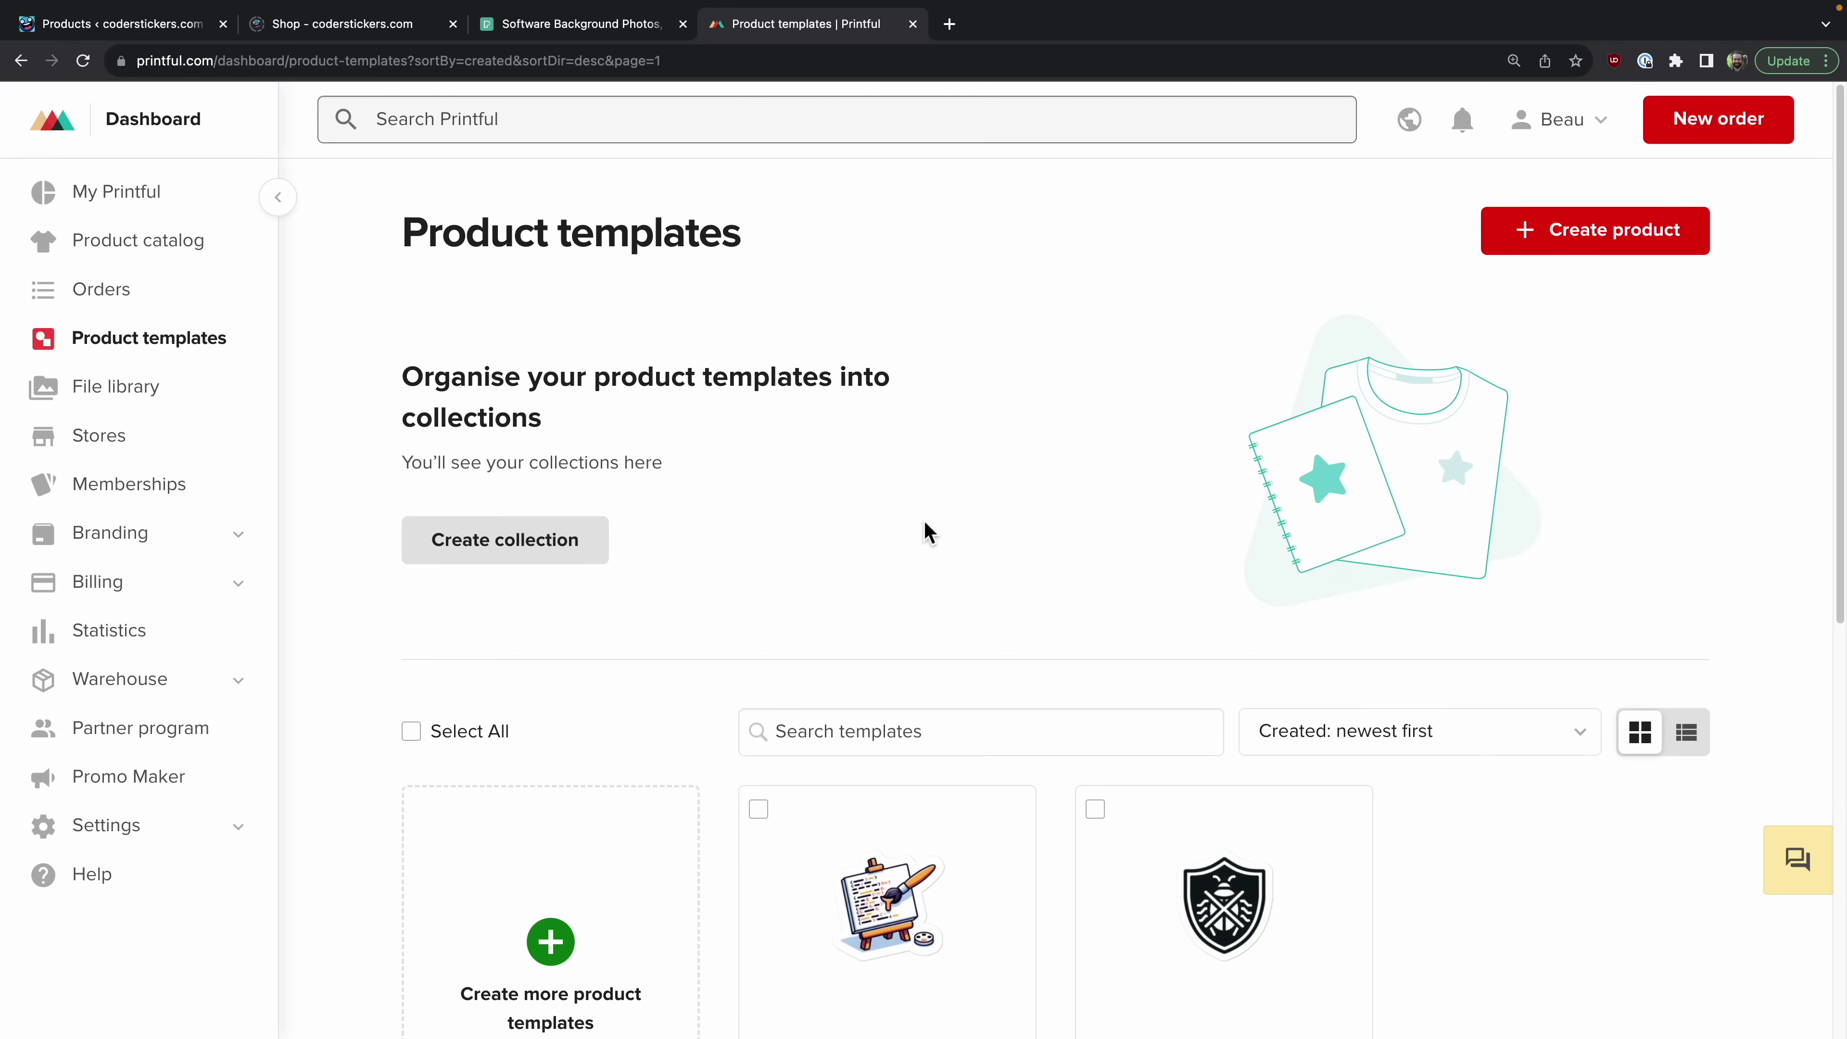
click(1612, 233)
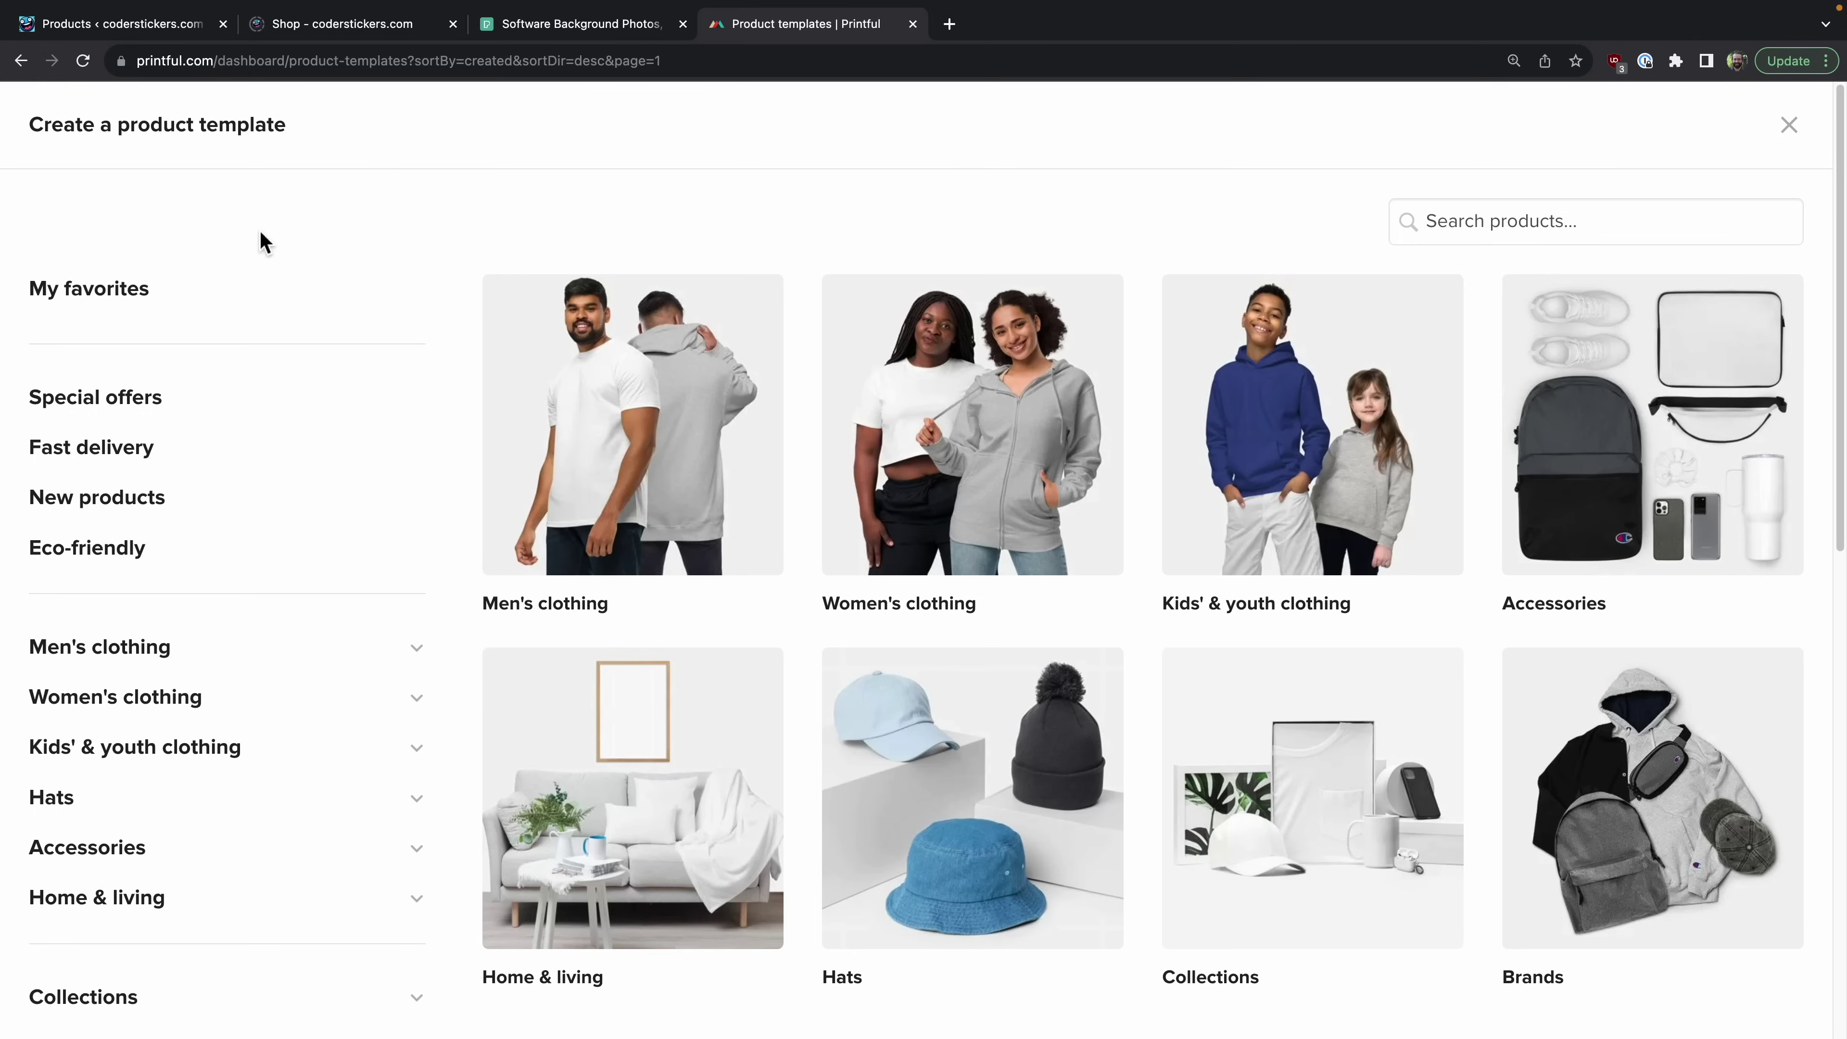
click(1617, 235)
text(sticker)
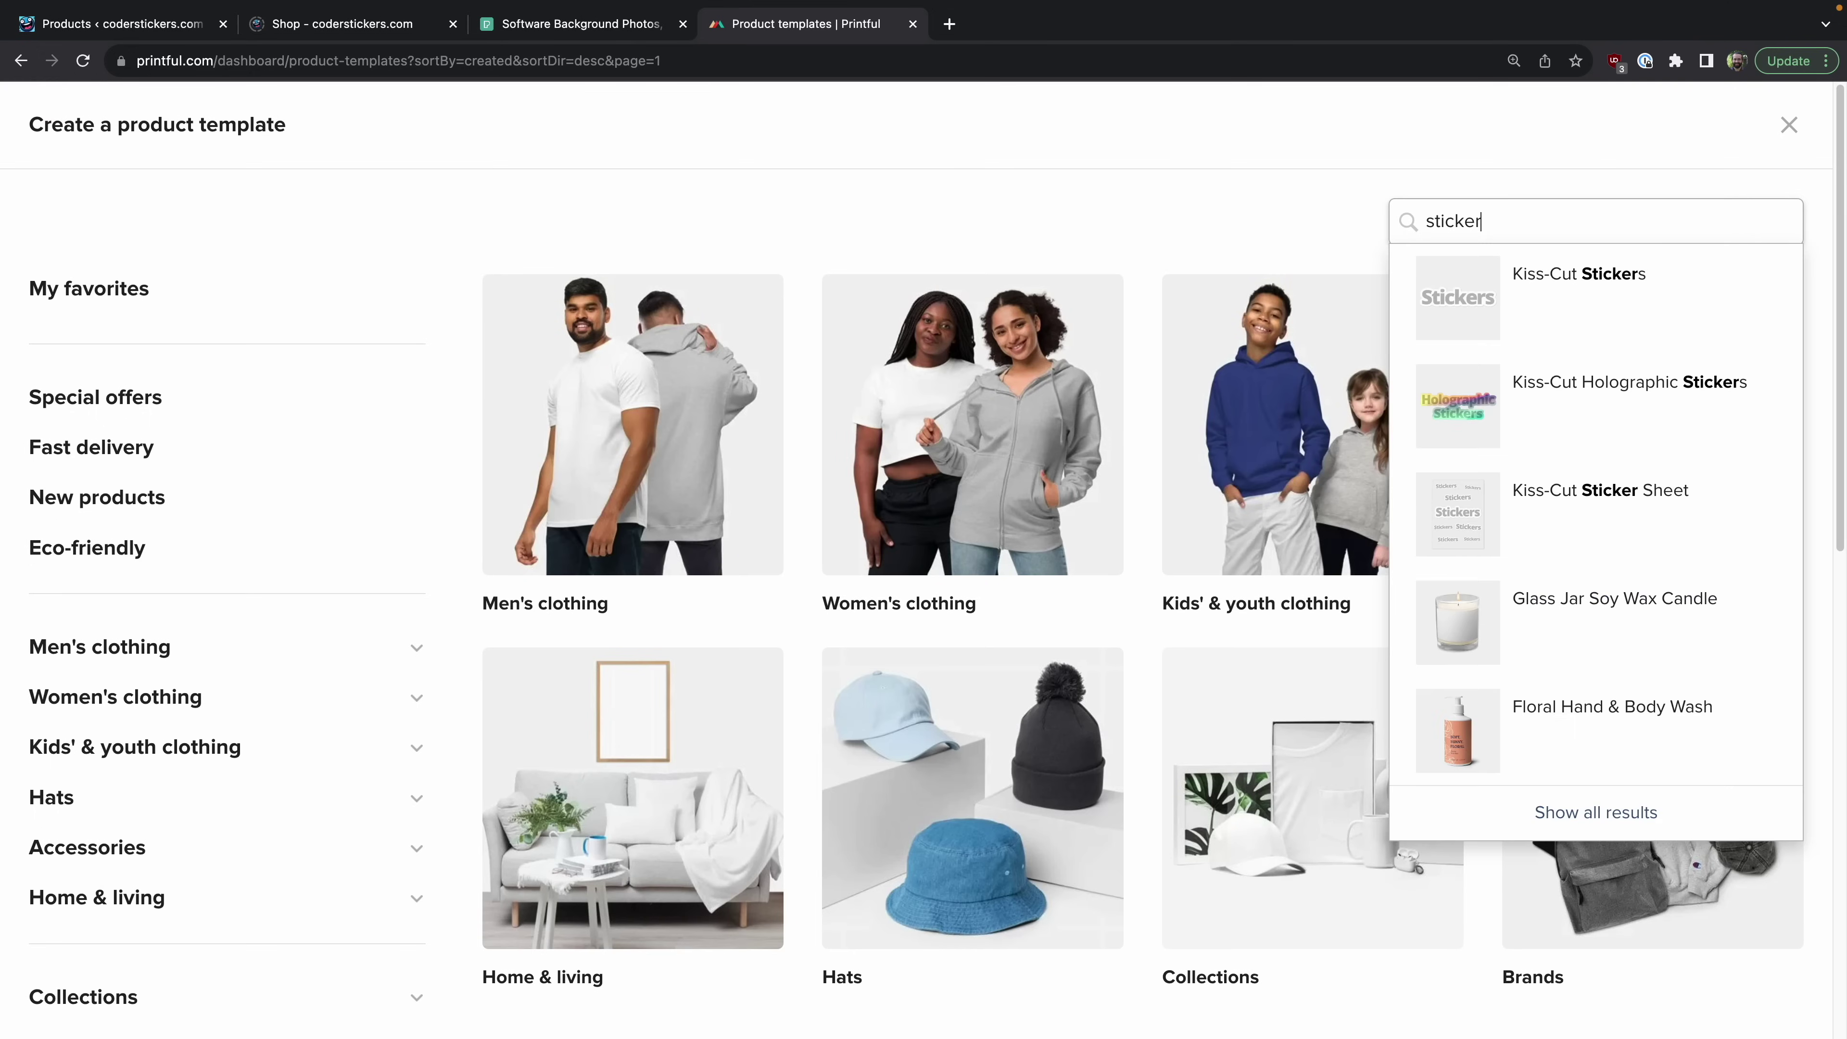
click(1633, 297)
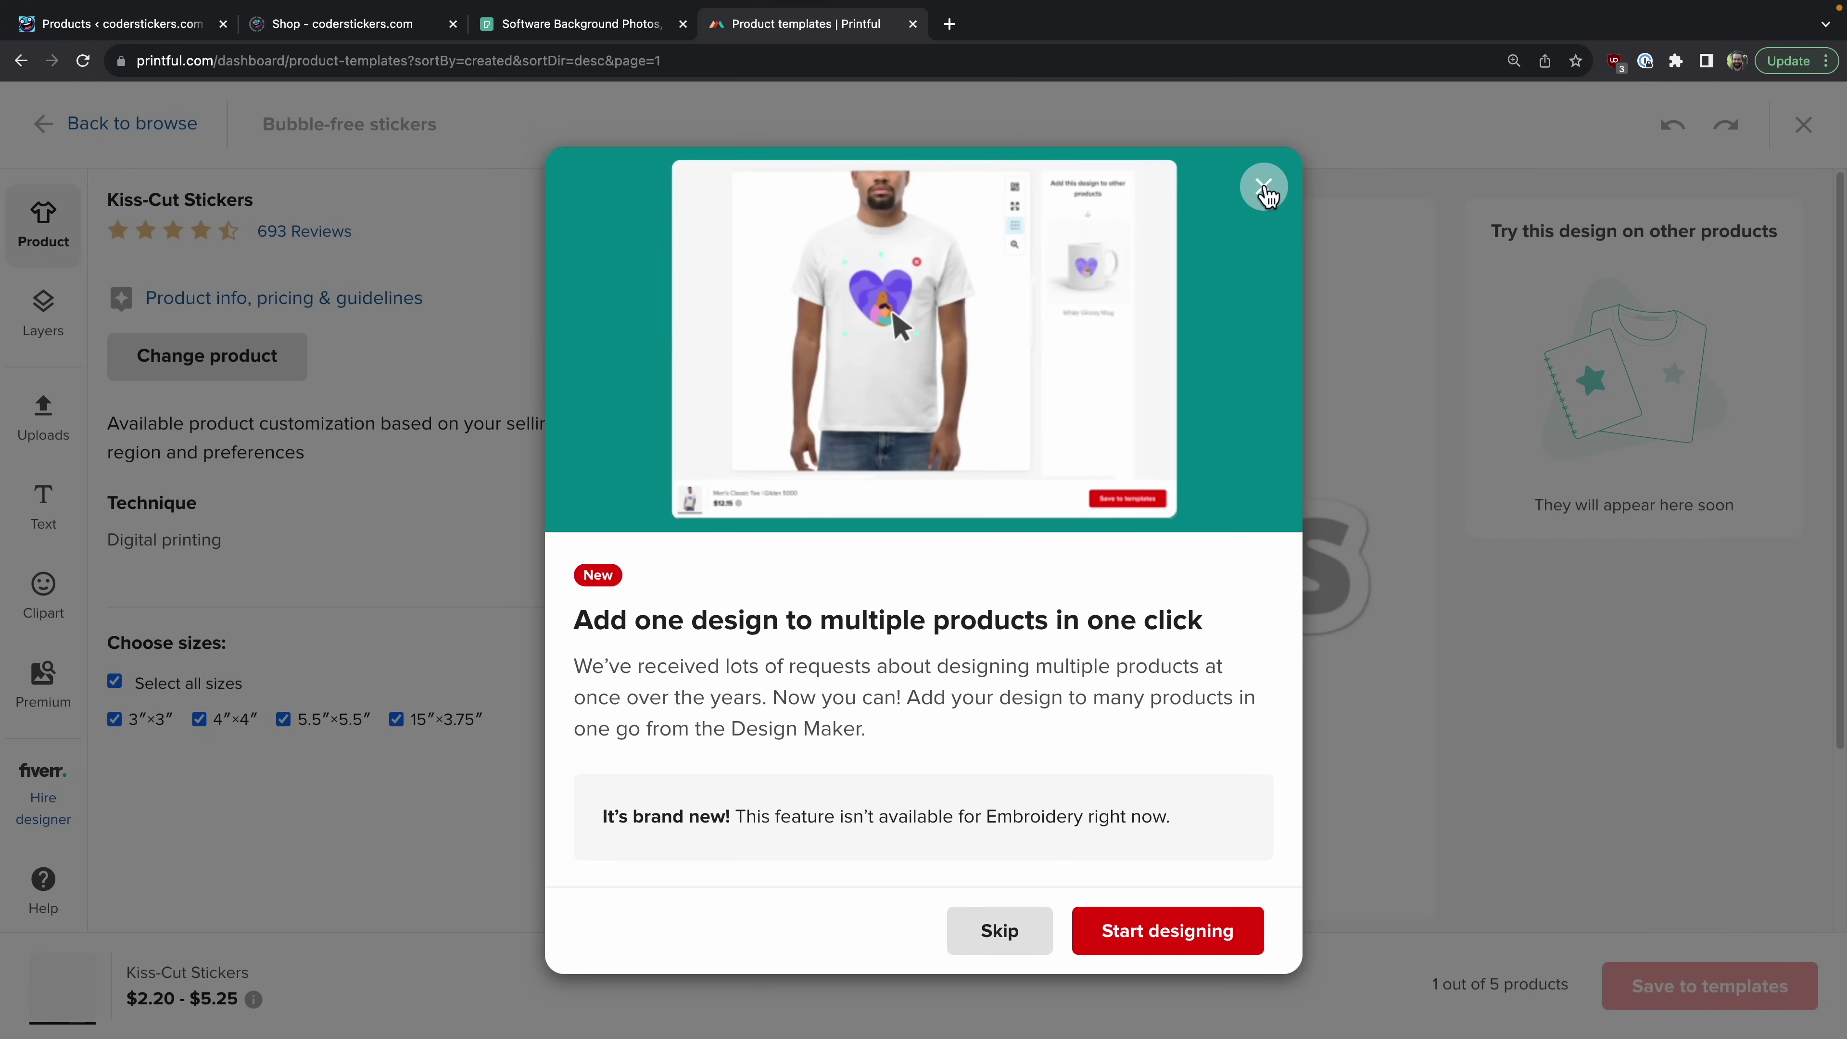
Step: Dismiss the popups and place the mug sticker image on the Kiss-Cut Stickers design
click(1266, 190)
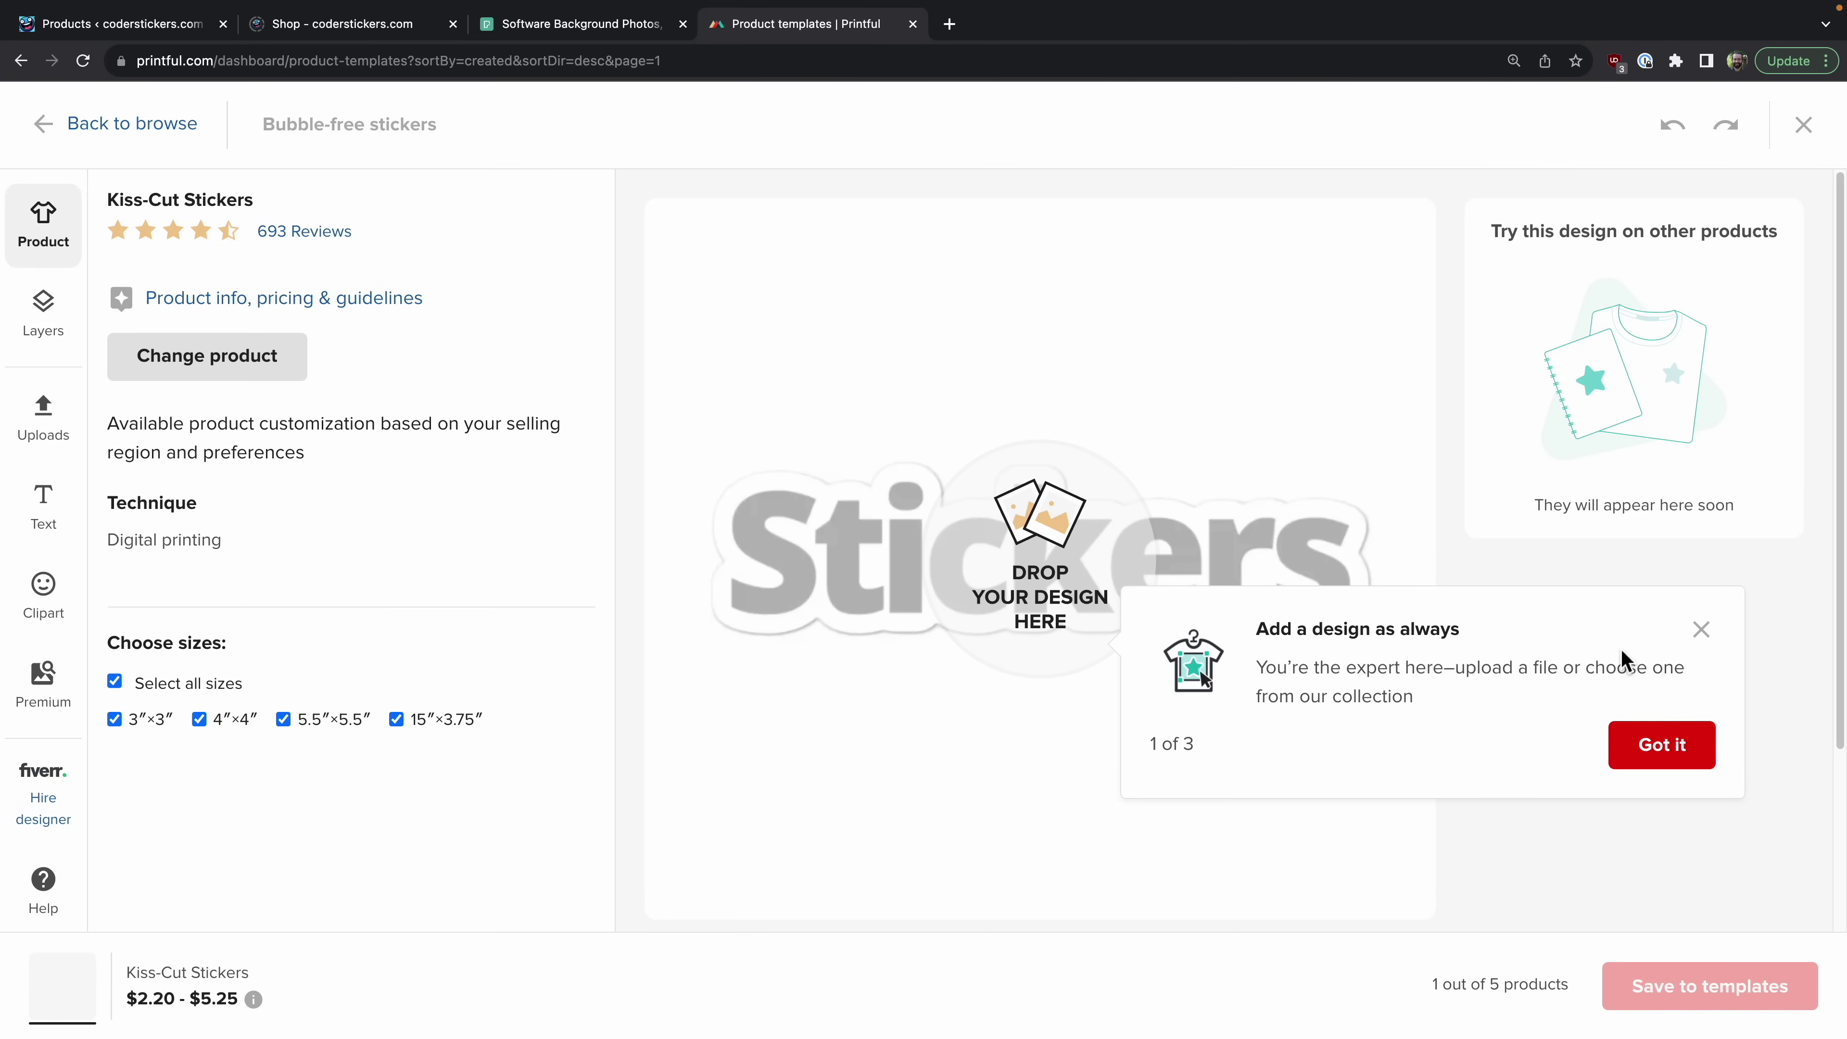
click(1702, 630)
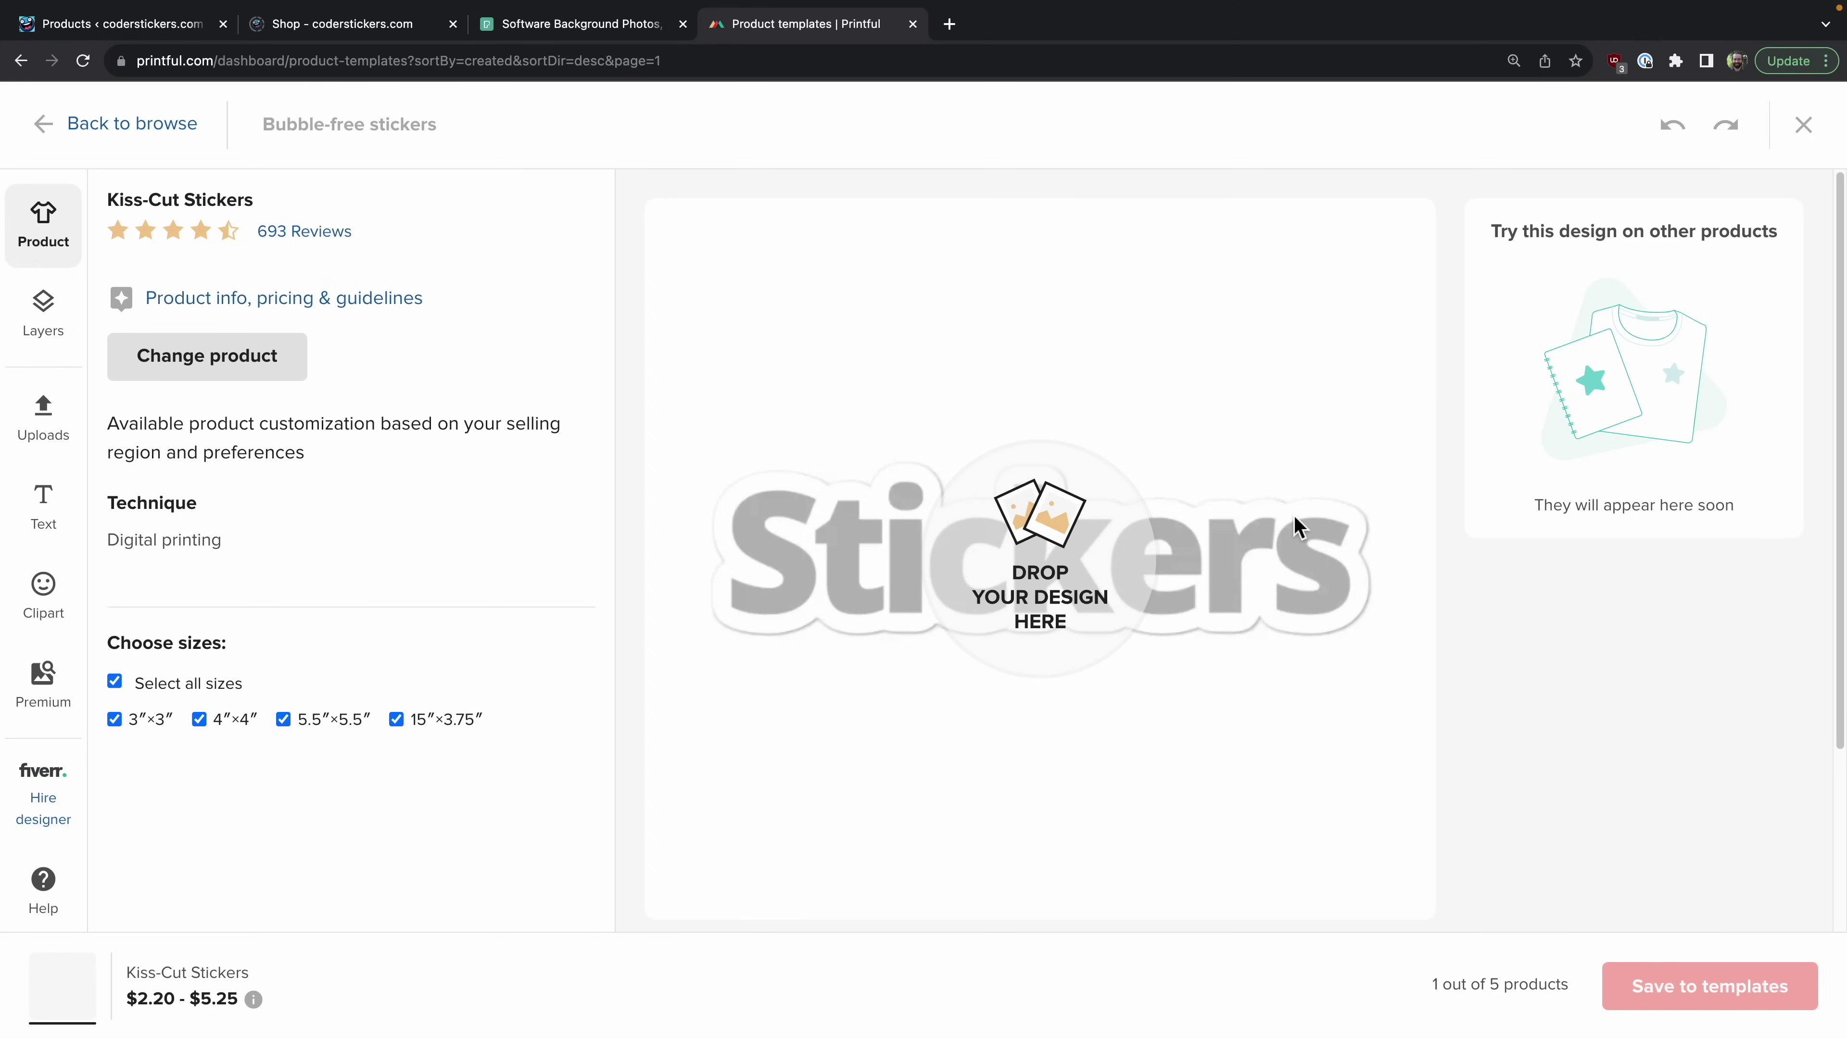
drag(1068, 1037, 1085, 735)
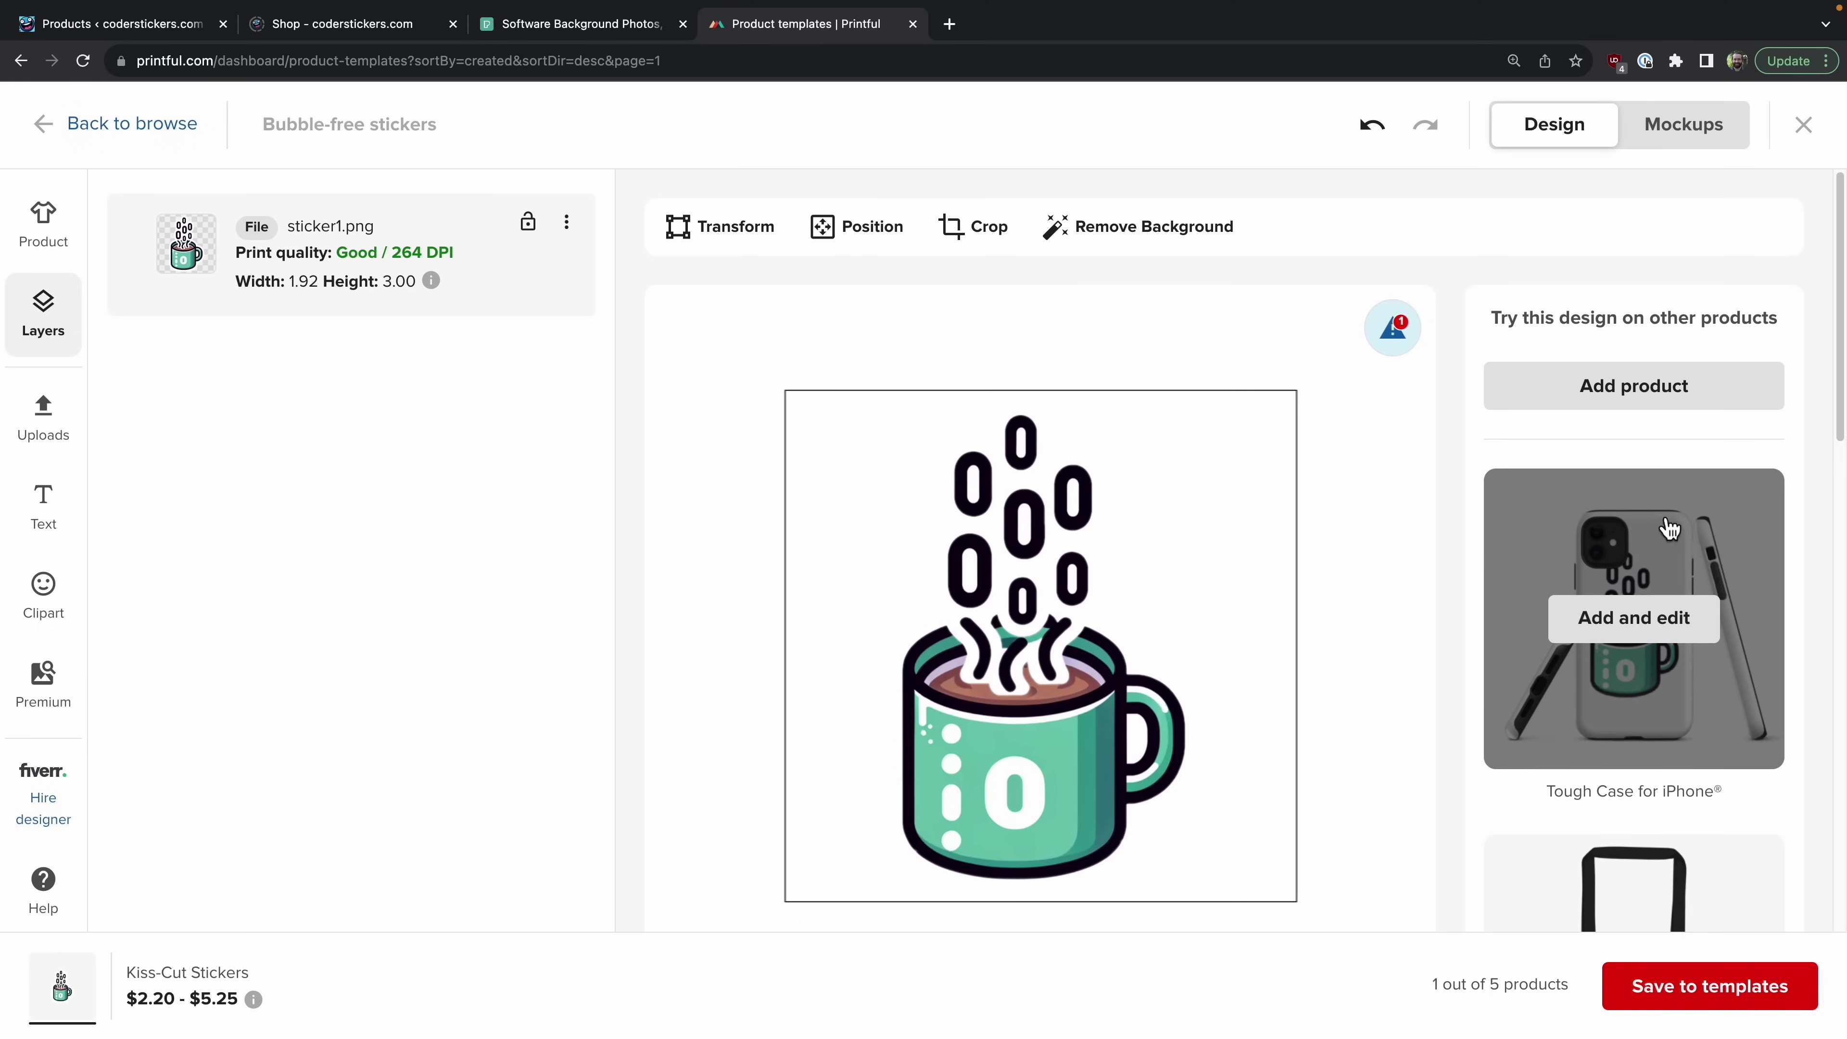
scroll(1653, 647, down, 3)
scroll(1652, 647, up, 3)
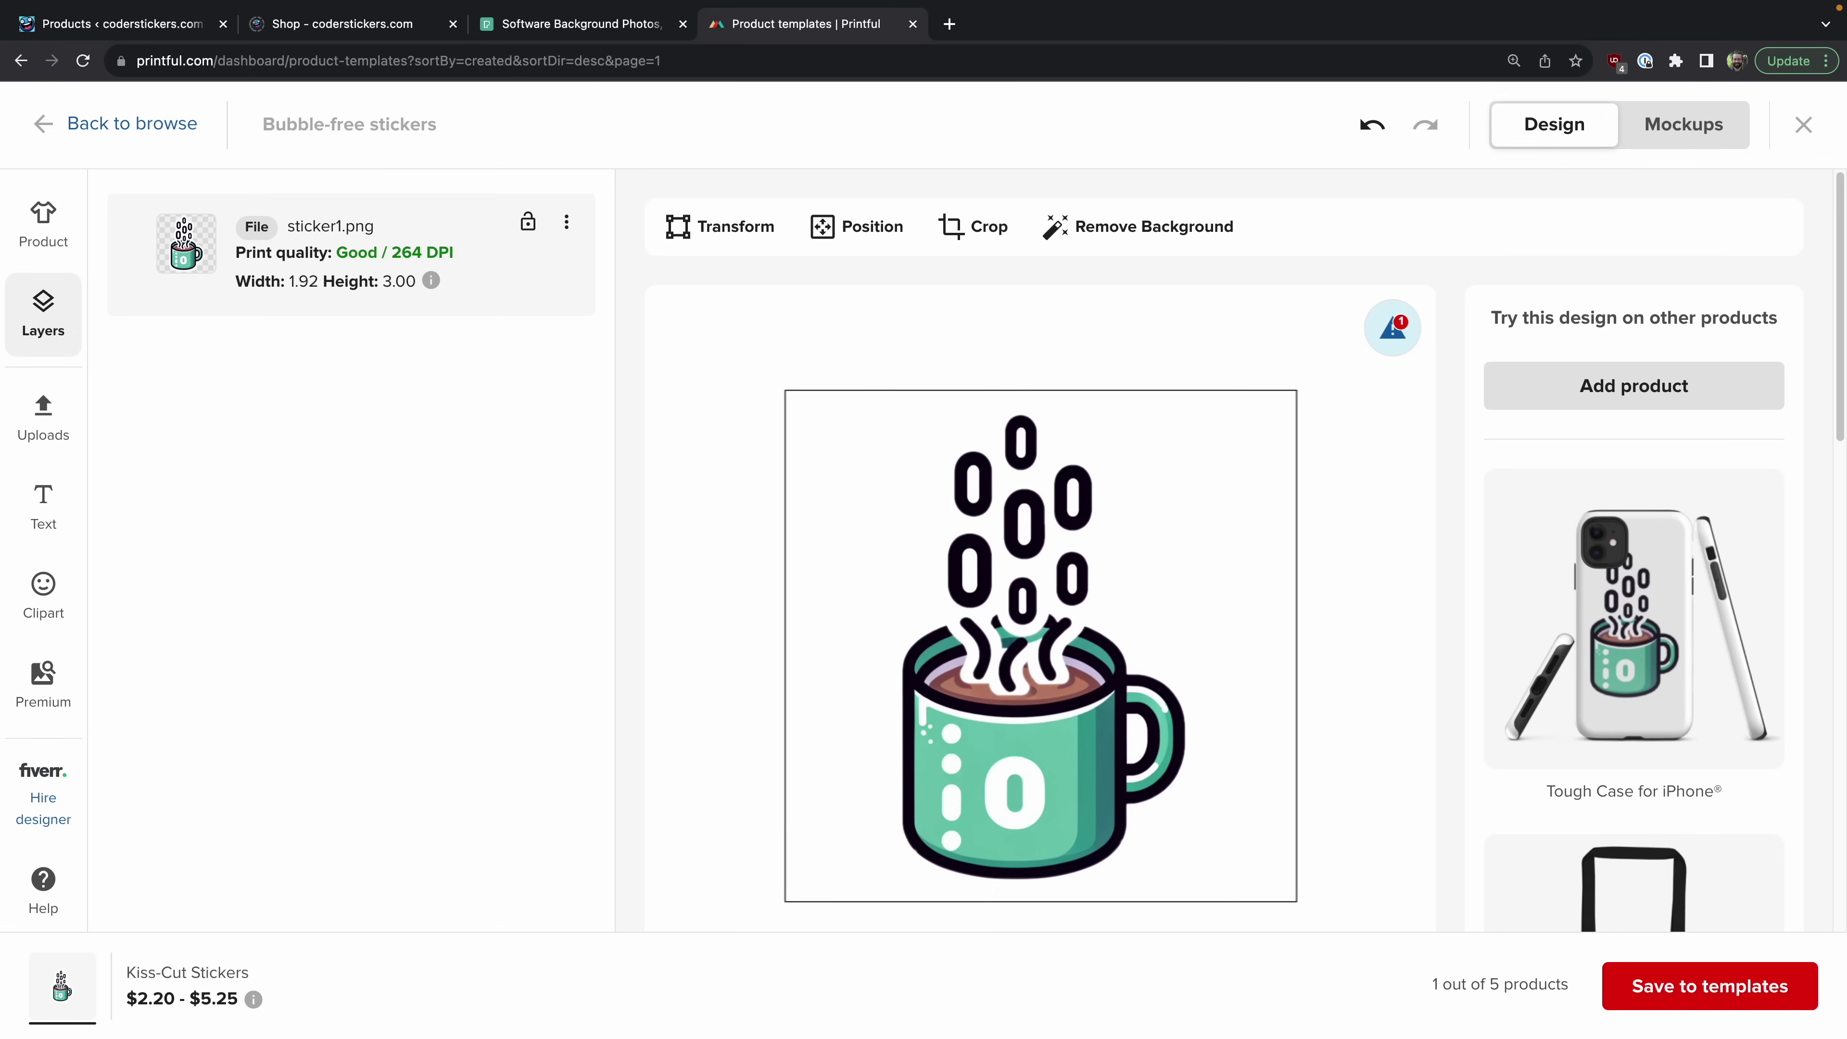
Step: Preview the laptop and car mockups, then save the design as a product template
click(1684, 127)
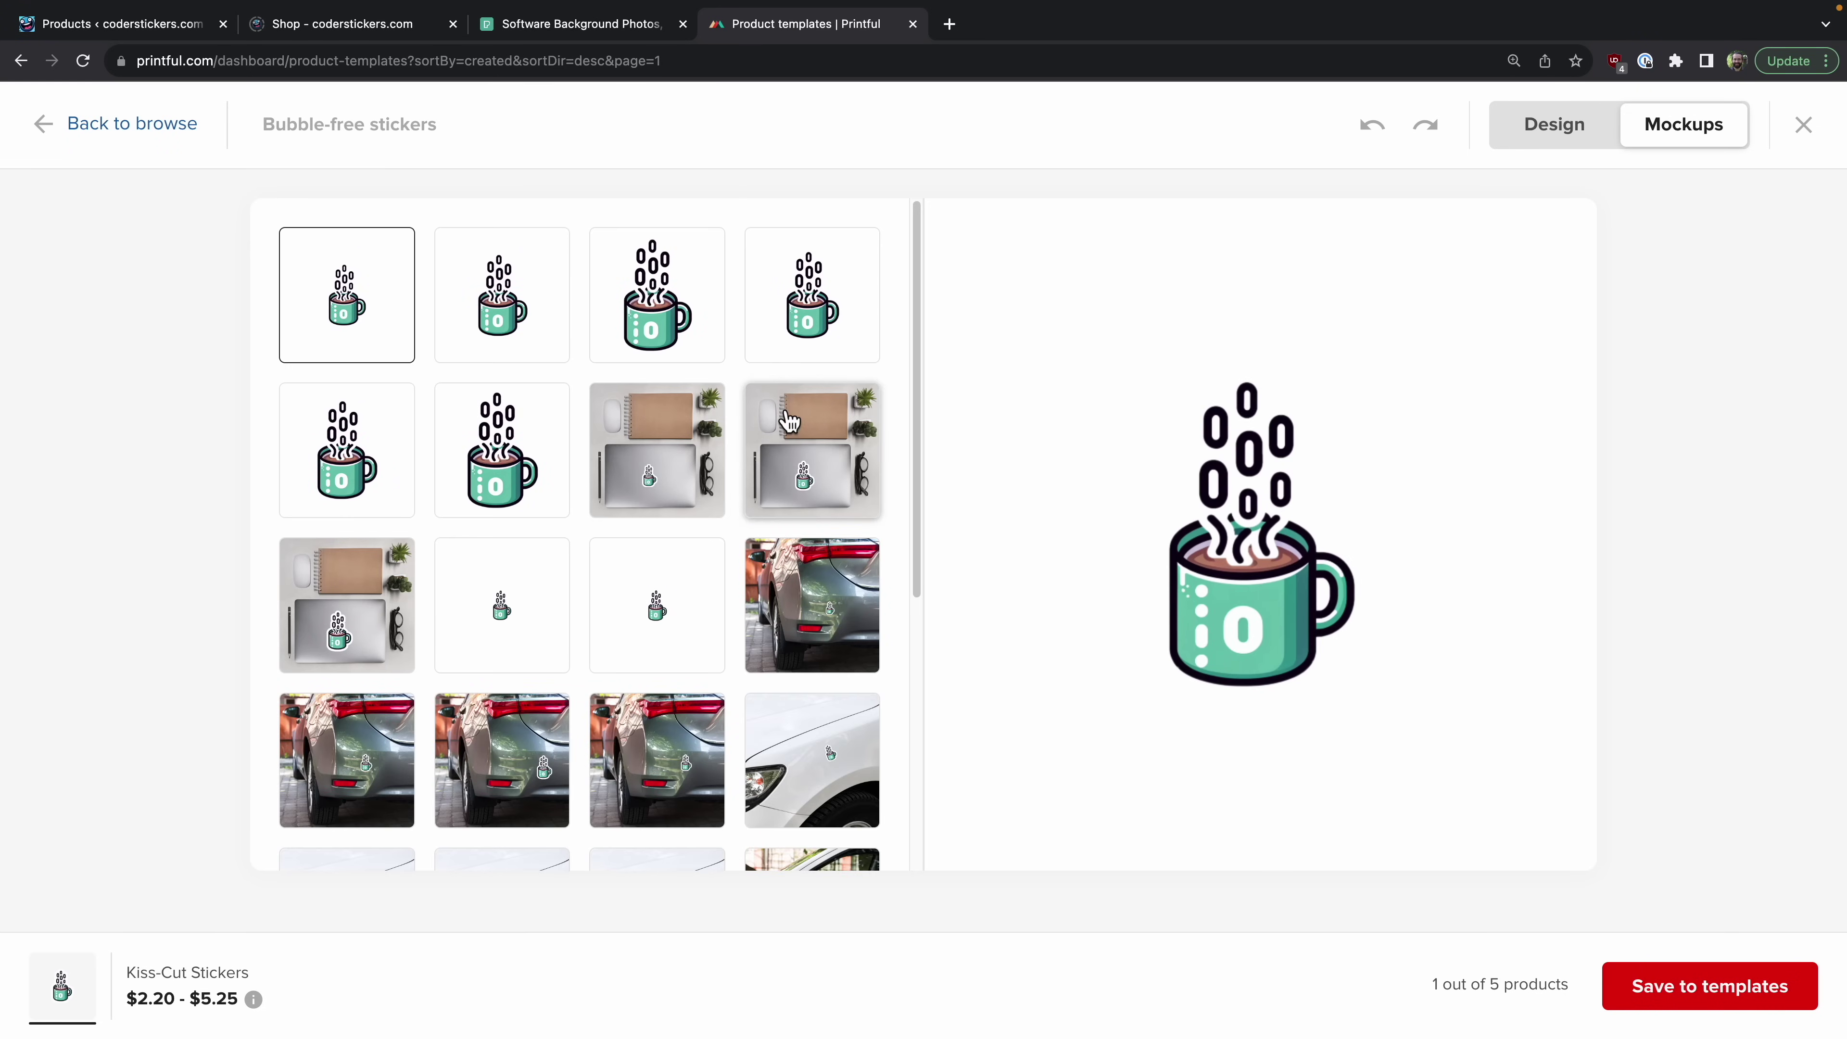
click(790, 420)
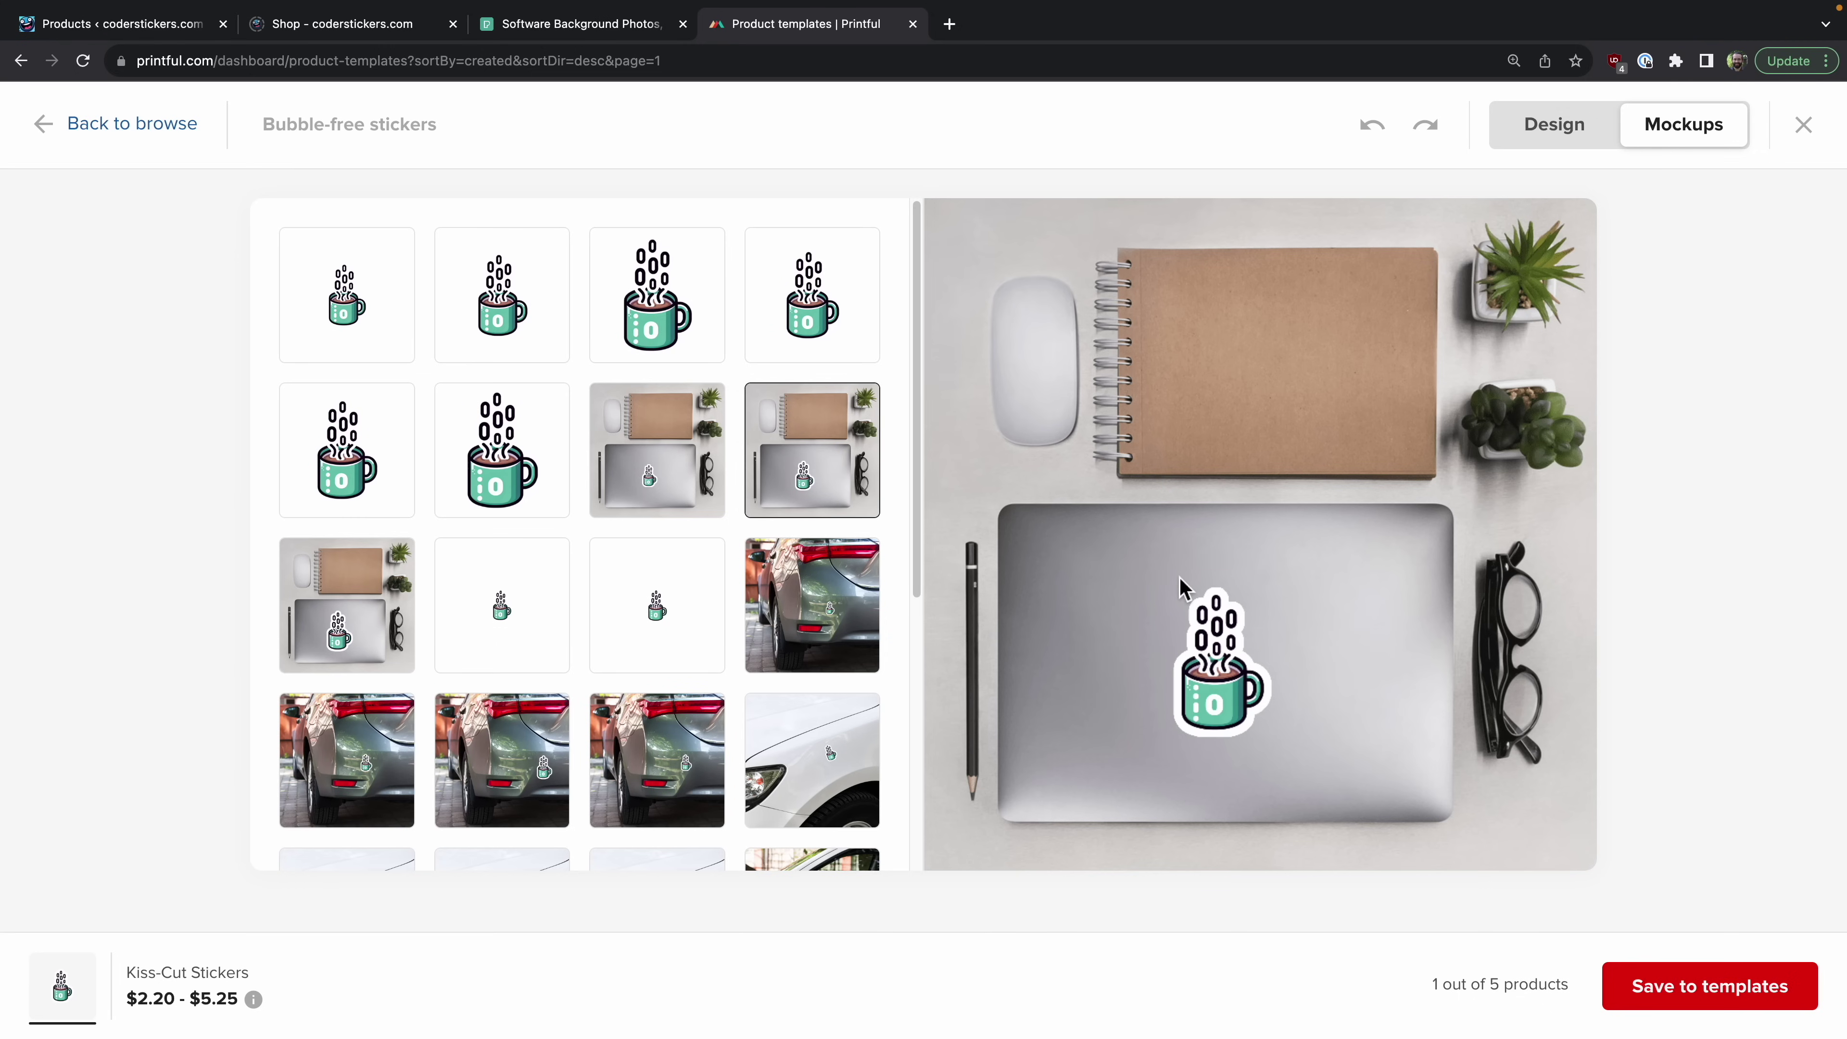
click(771, 610)
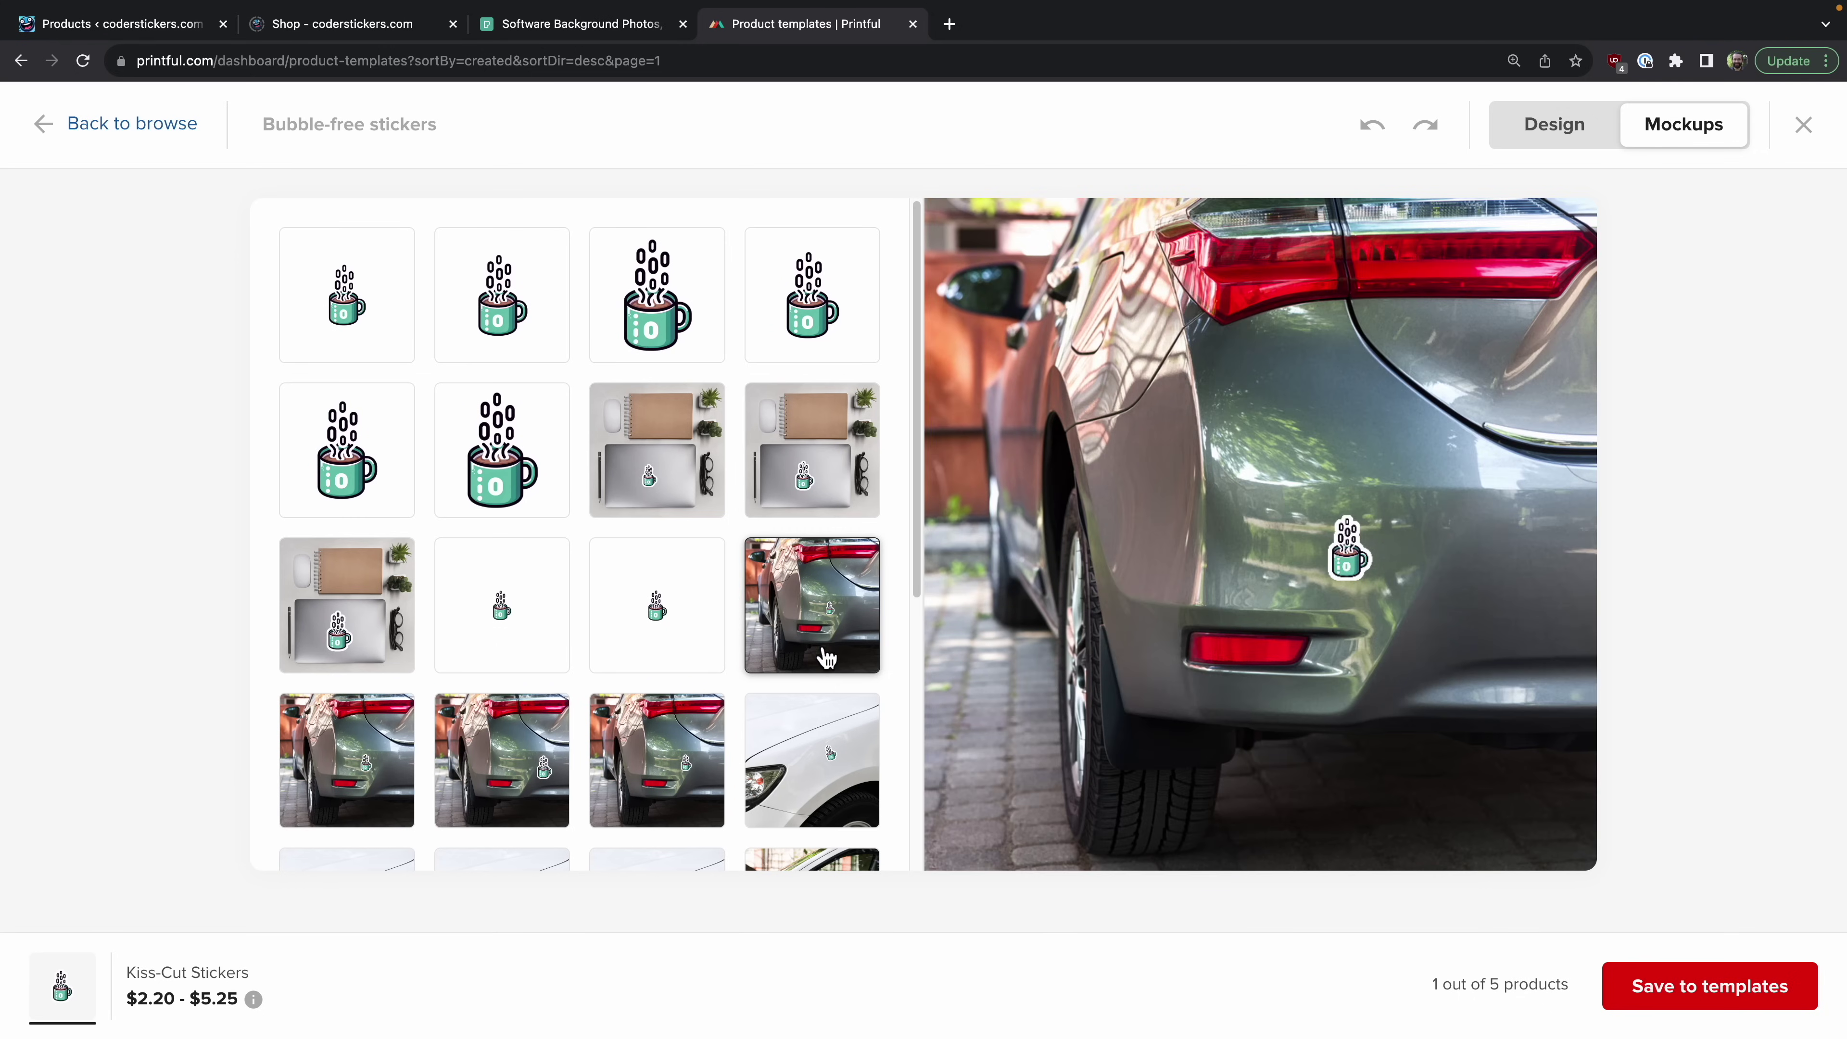
click(656, 450)
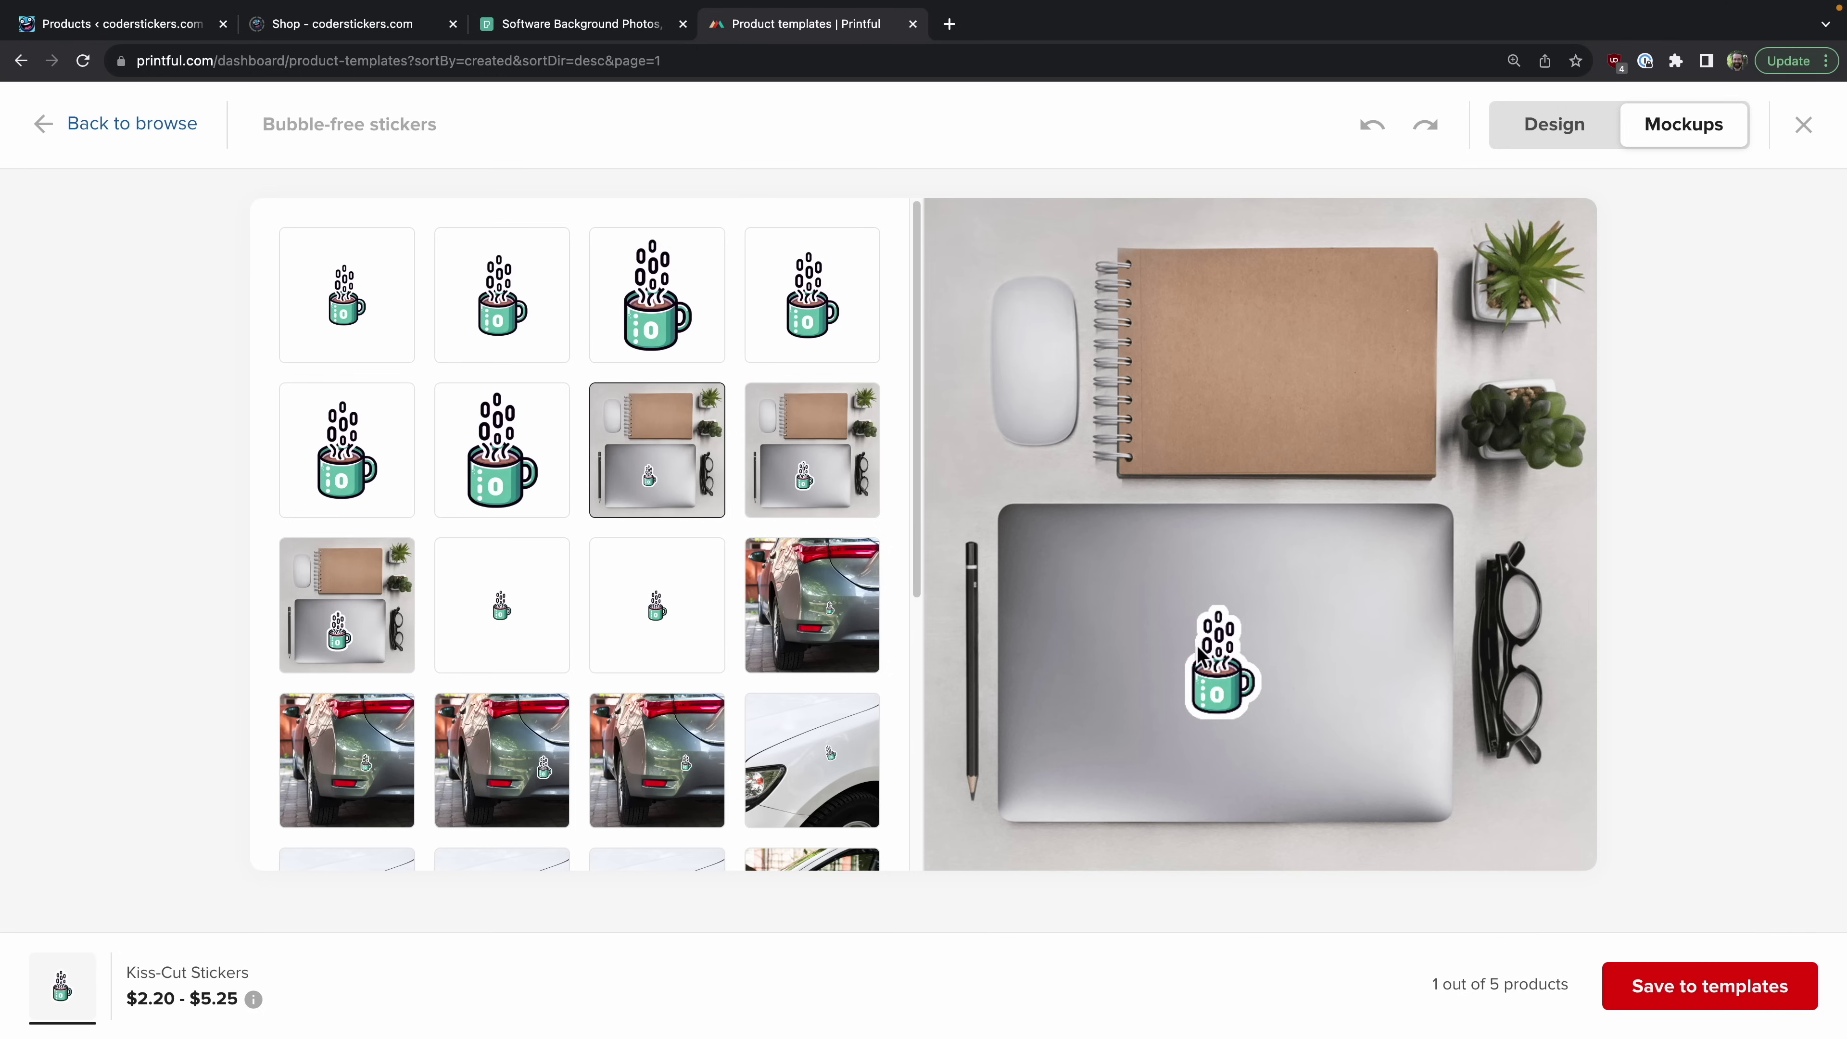
click(1556, 137)
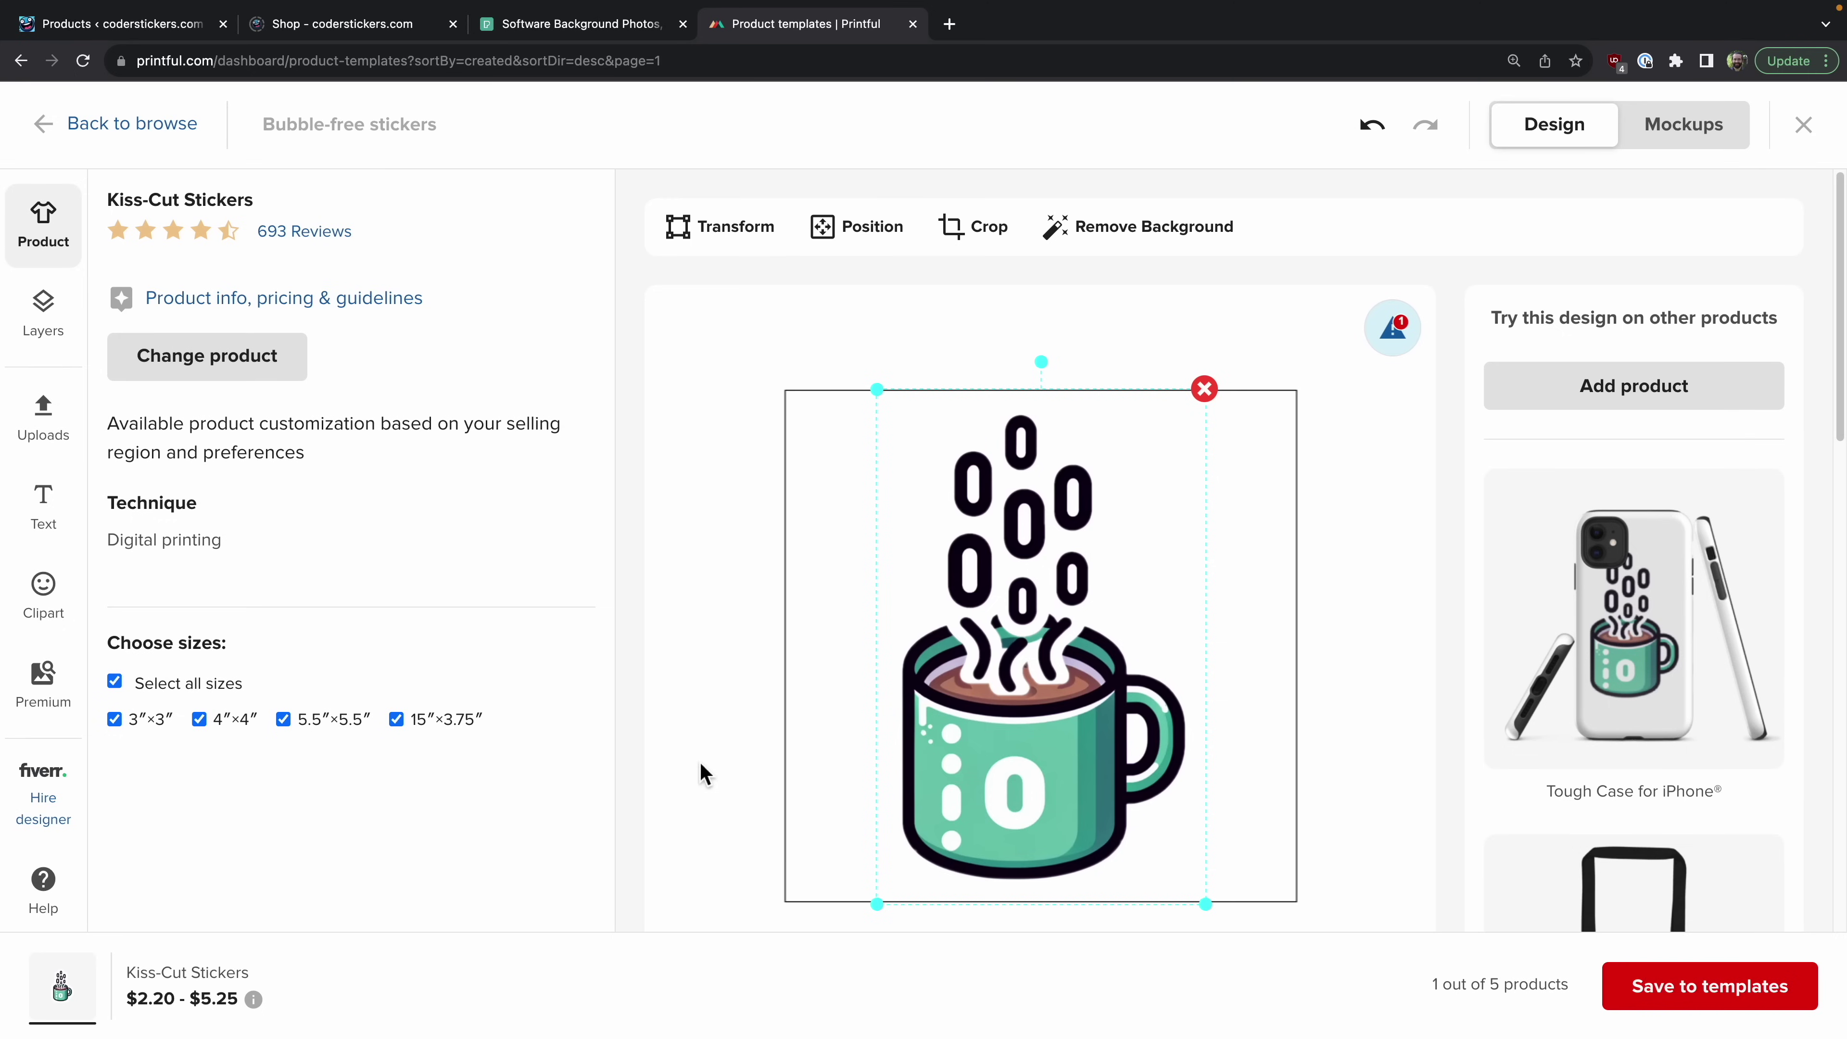
click(1684, 998)
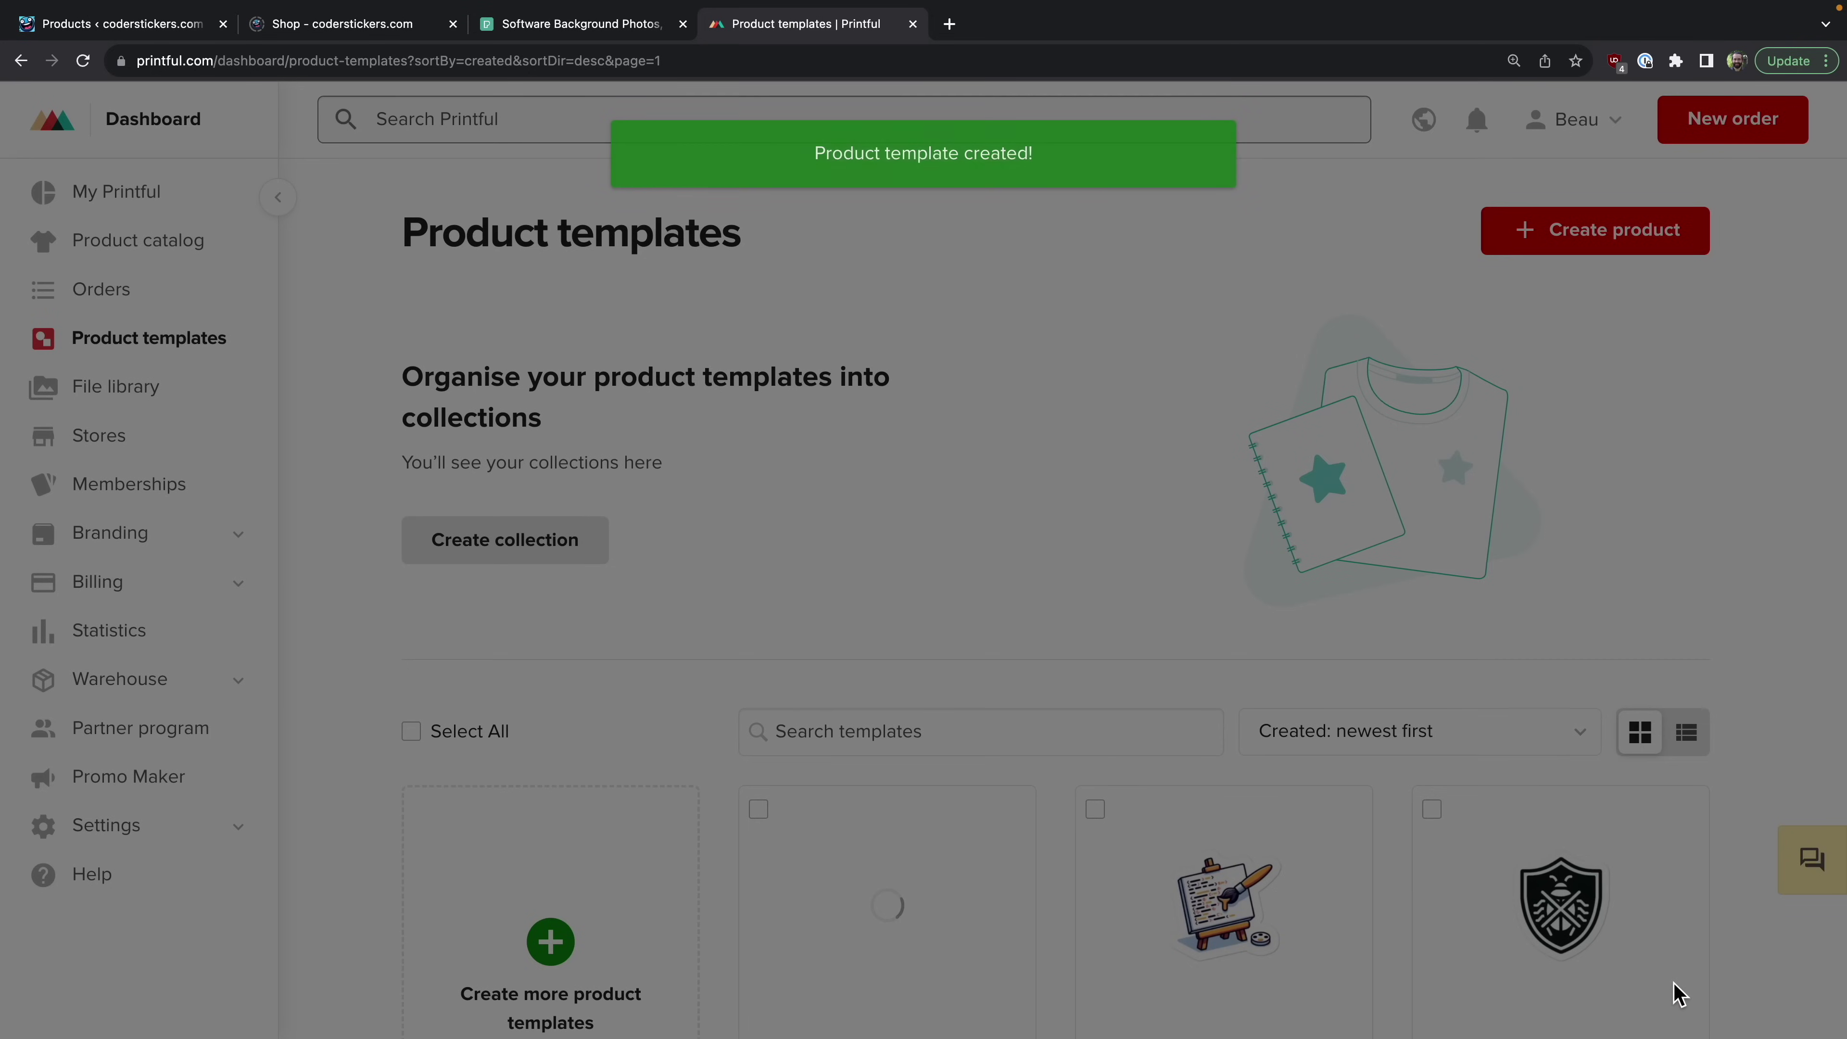
Step: Start adding the sticker template to a store and reach the platform chooser
scroll(1311, 582, down, 5)
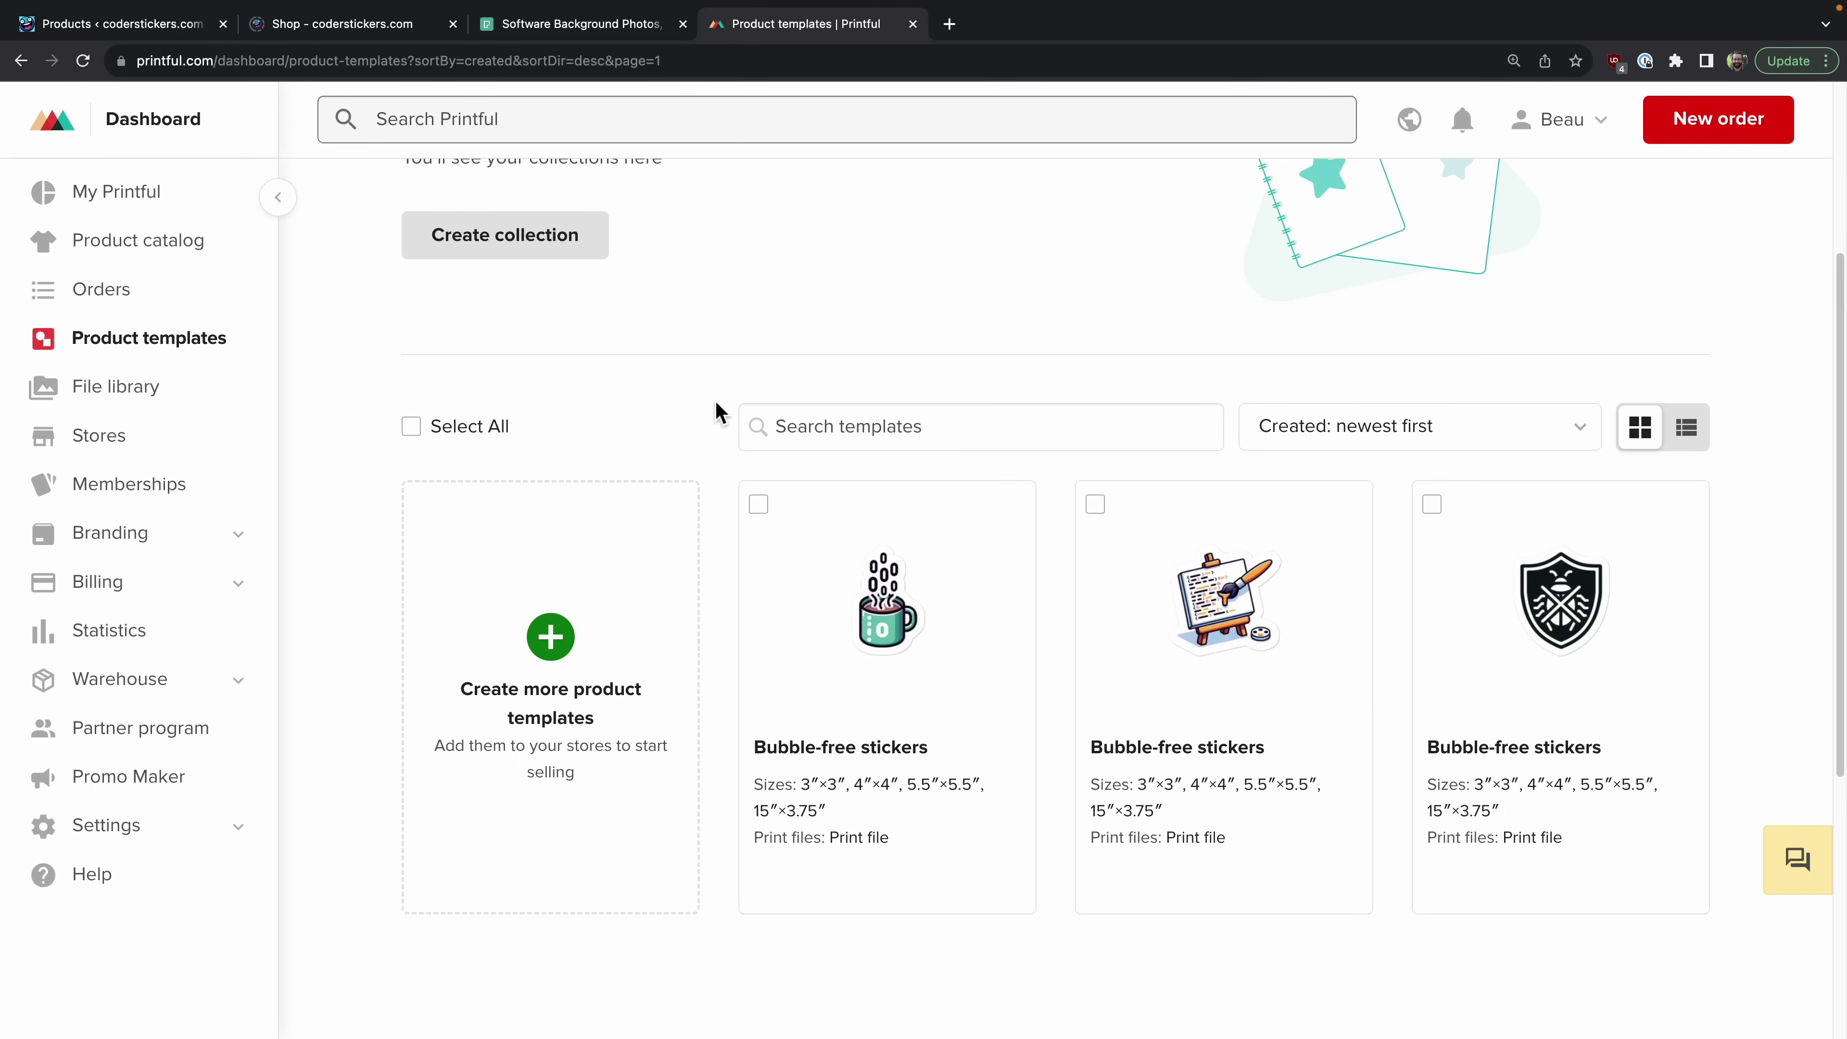
mouse_move(1454, 611)
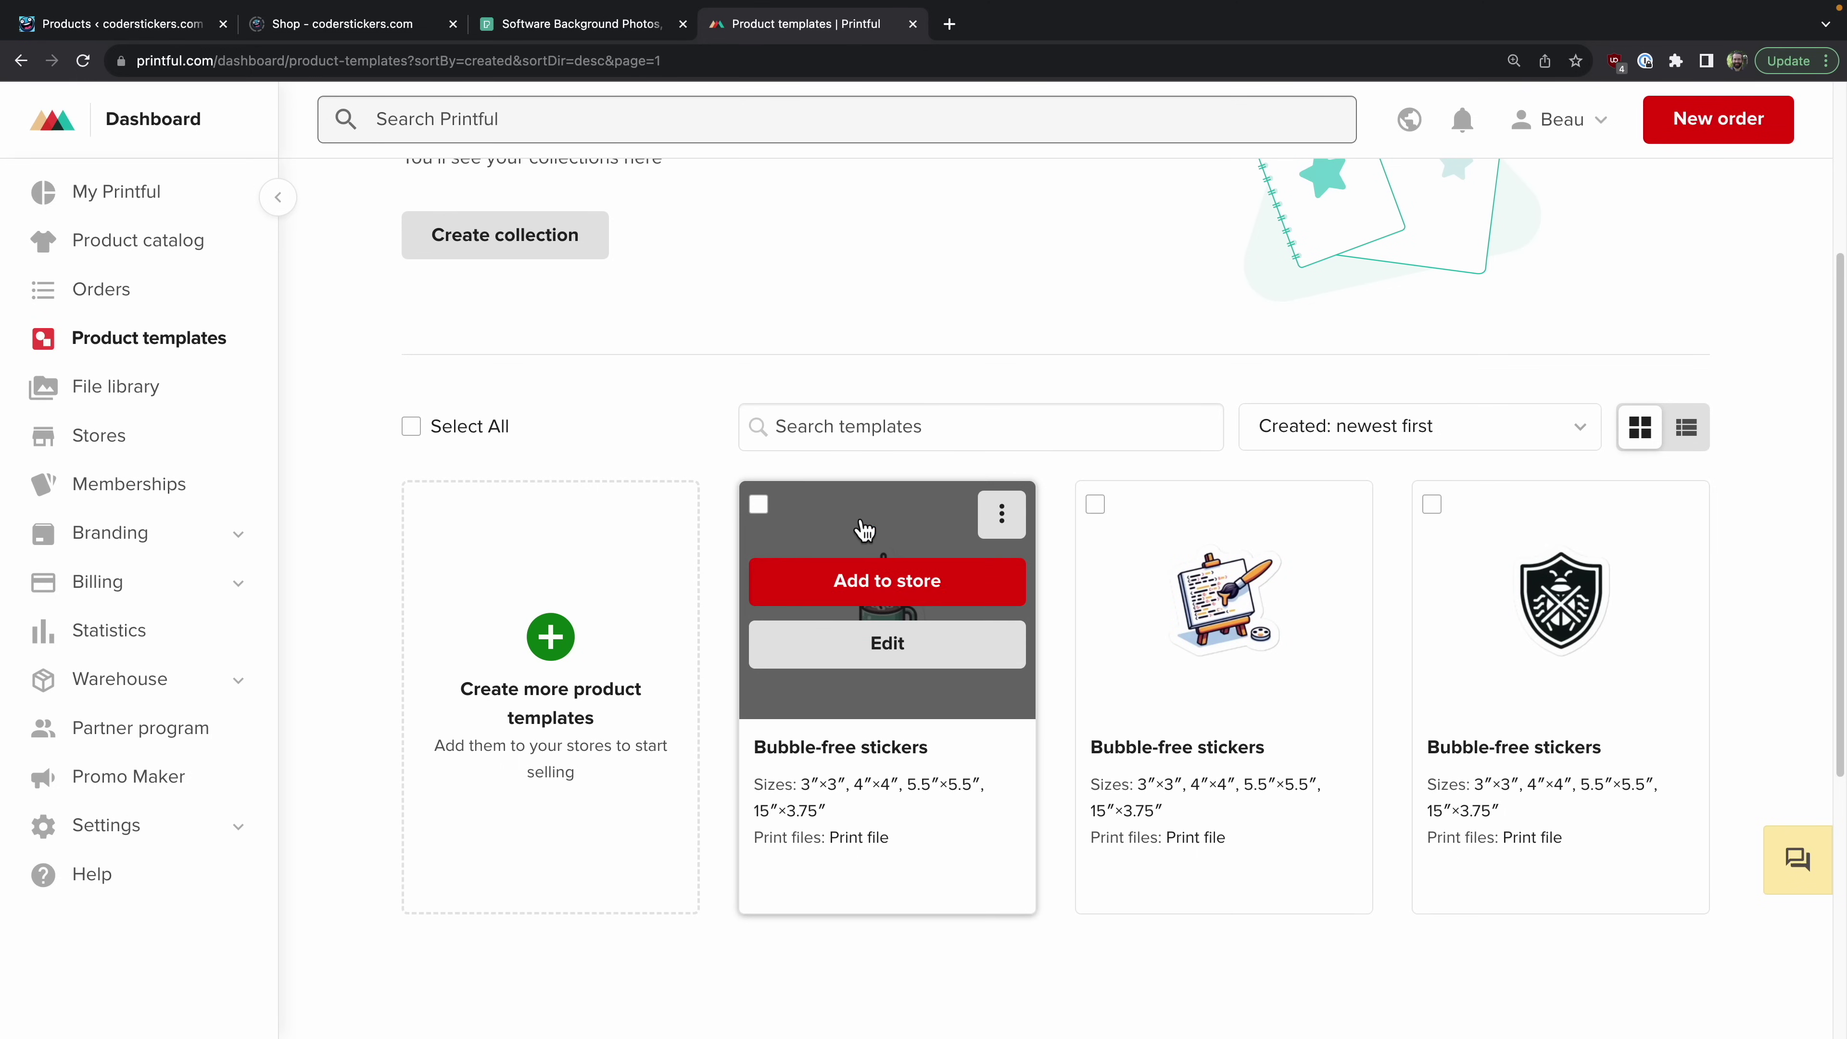
click(919, 599)
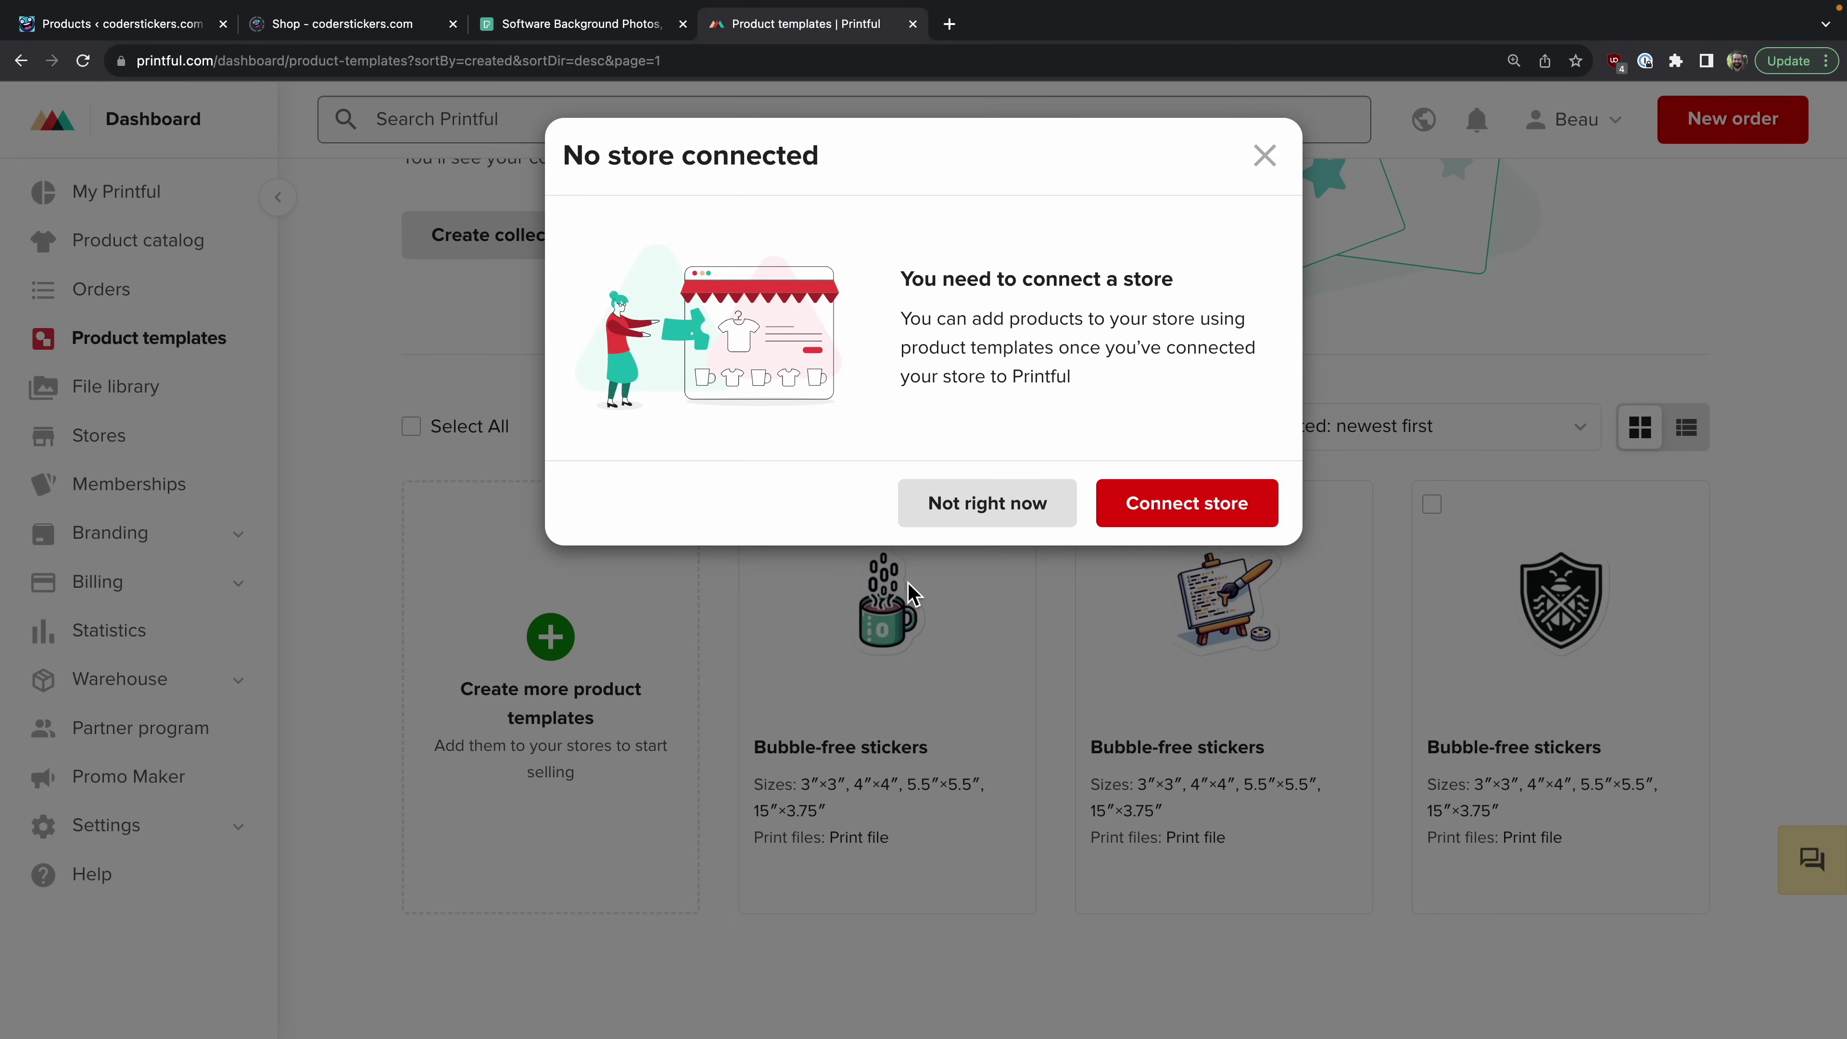
click(1189, 504)
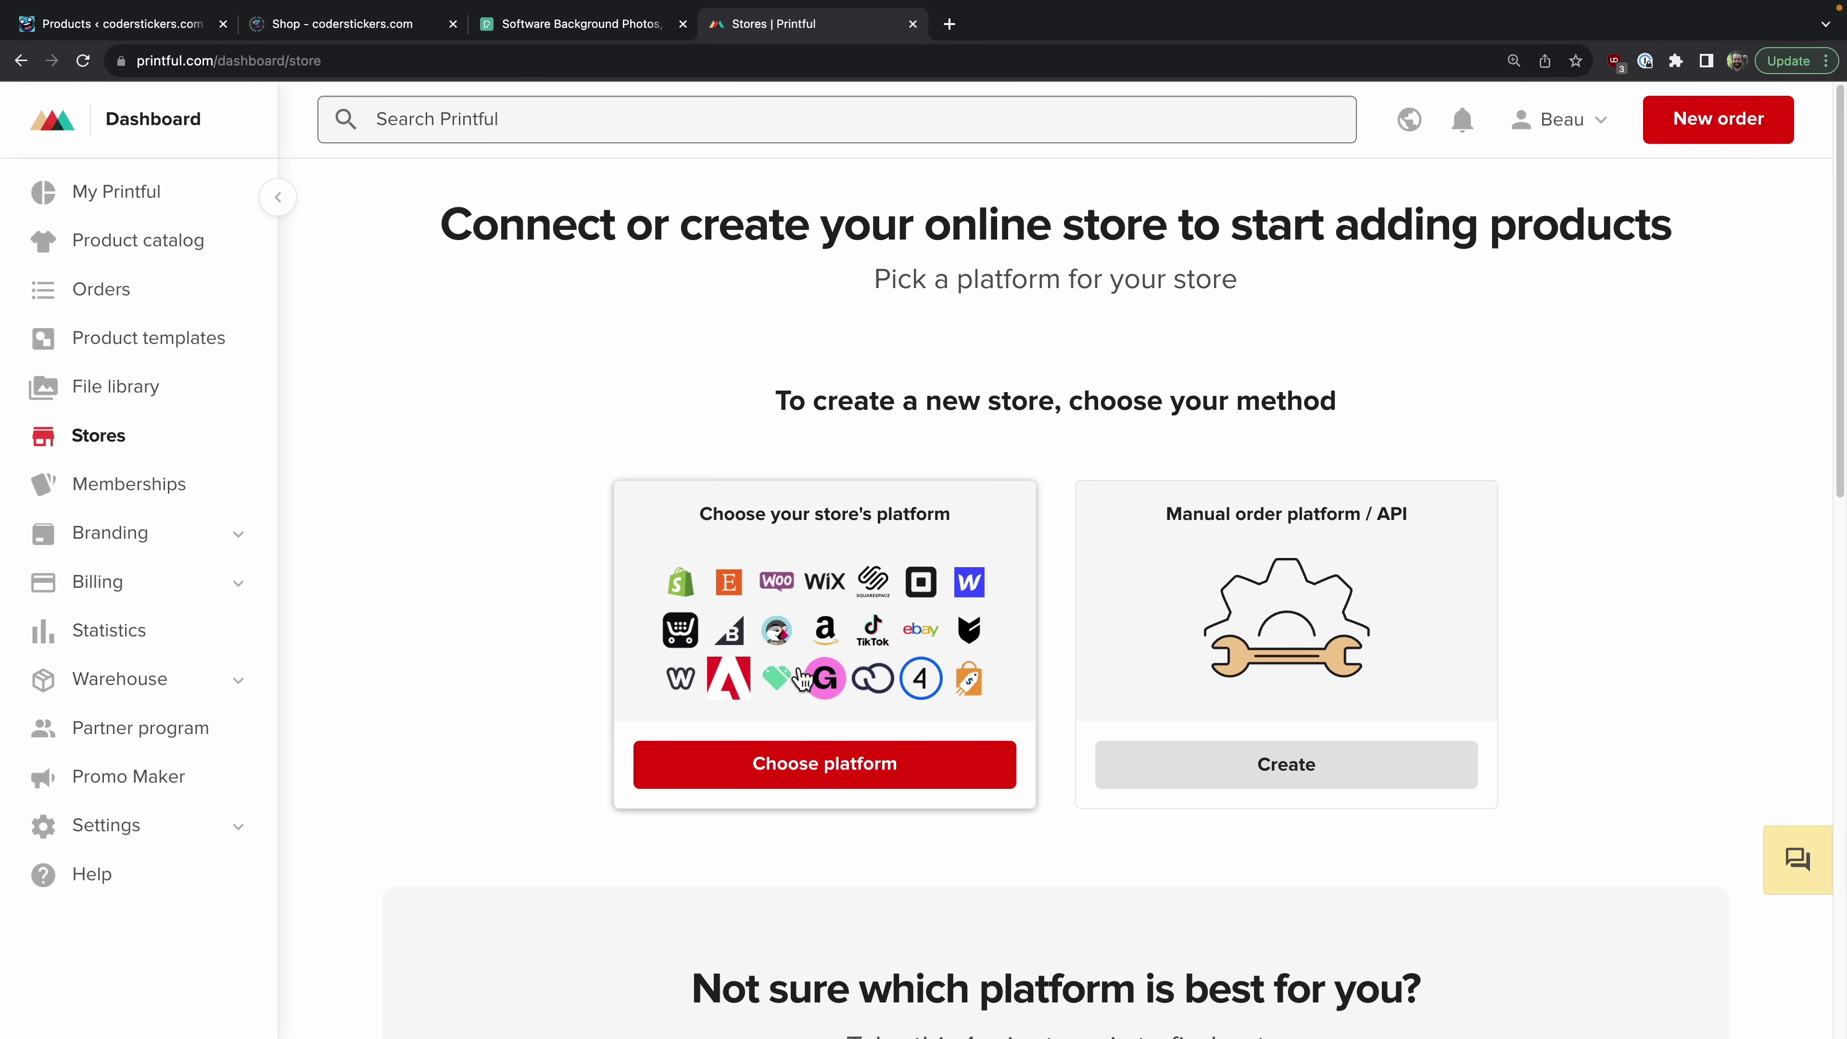
click(821, 786)
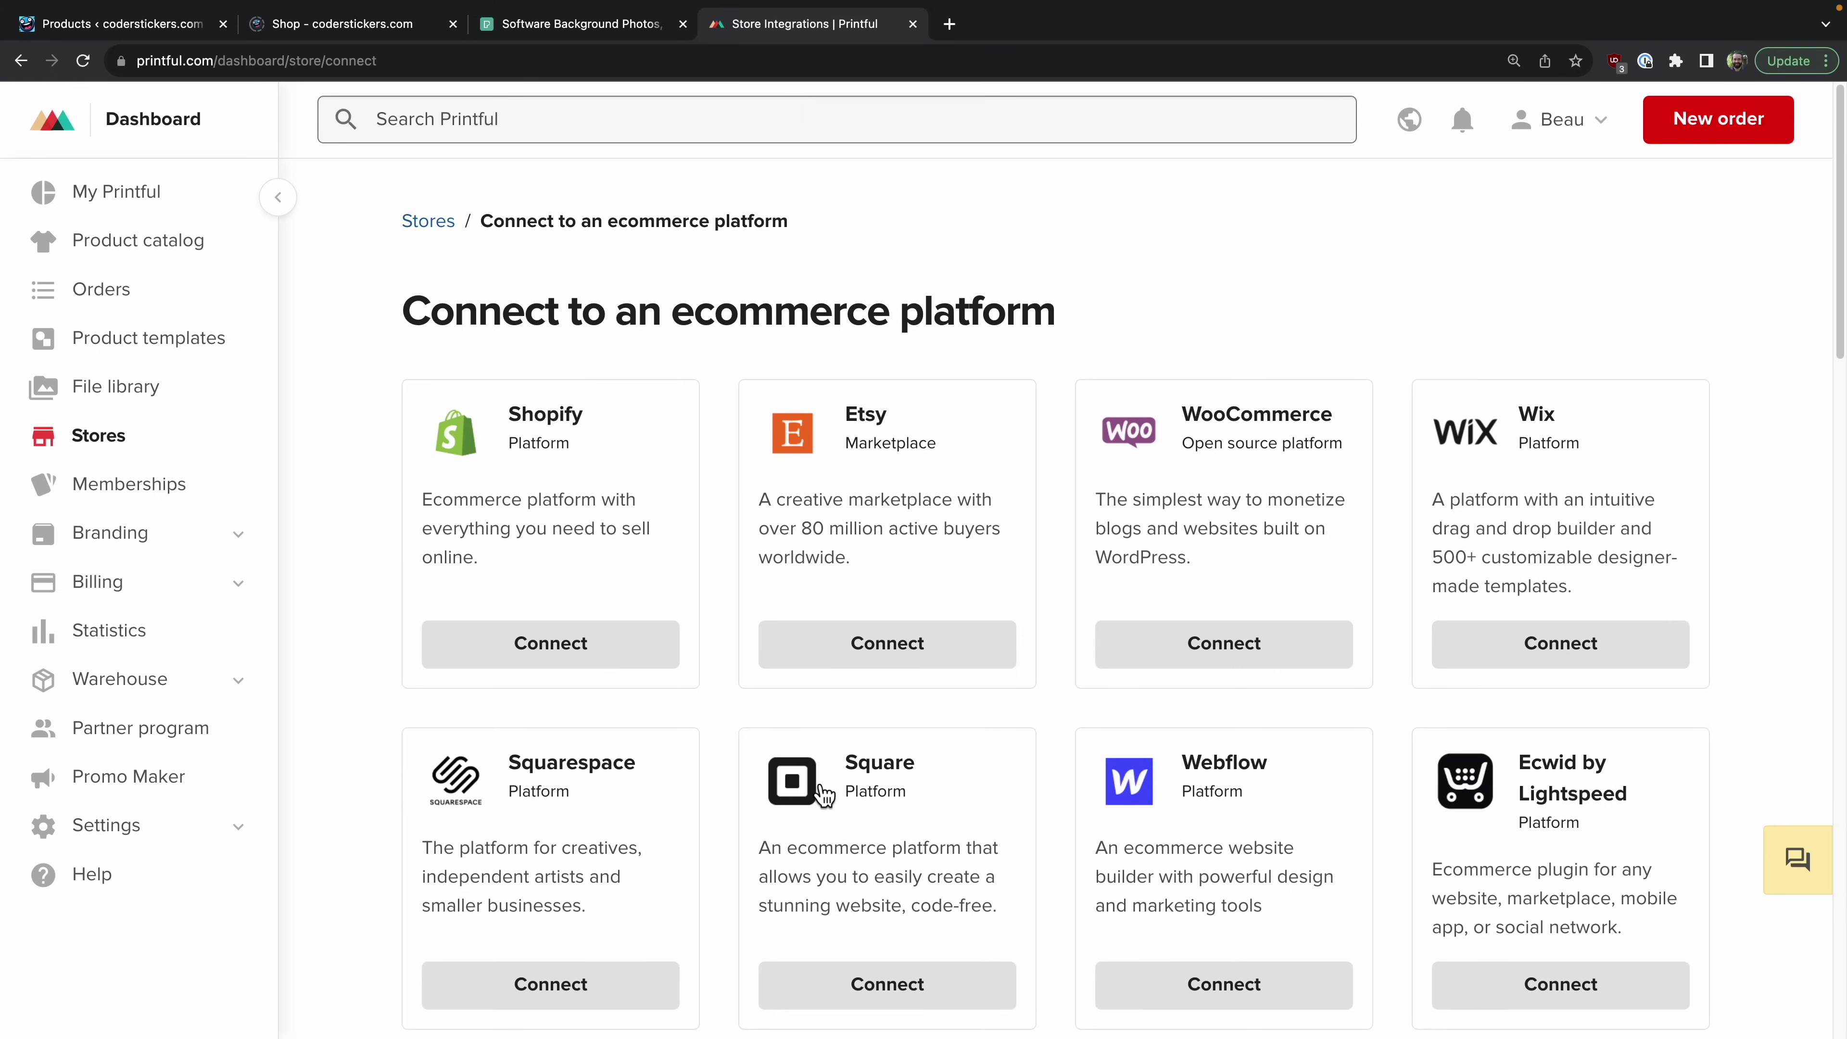
Step: Open the WooCommerce connection guide from the WordPress platform, then return to WordPress Products
key(ctrl+f)
text(wordpress)
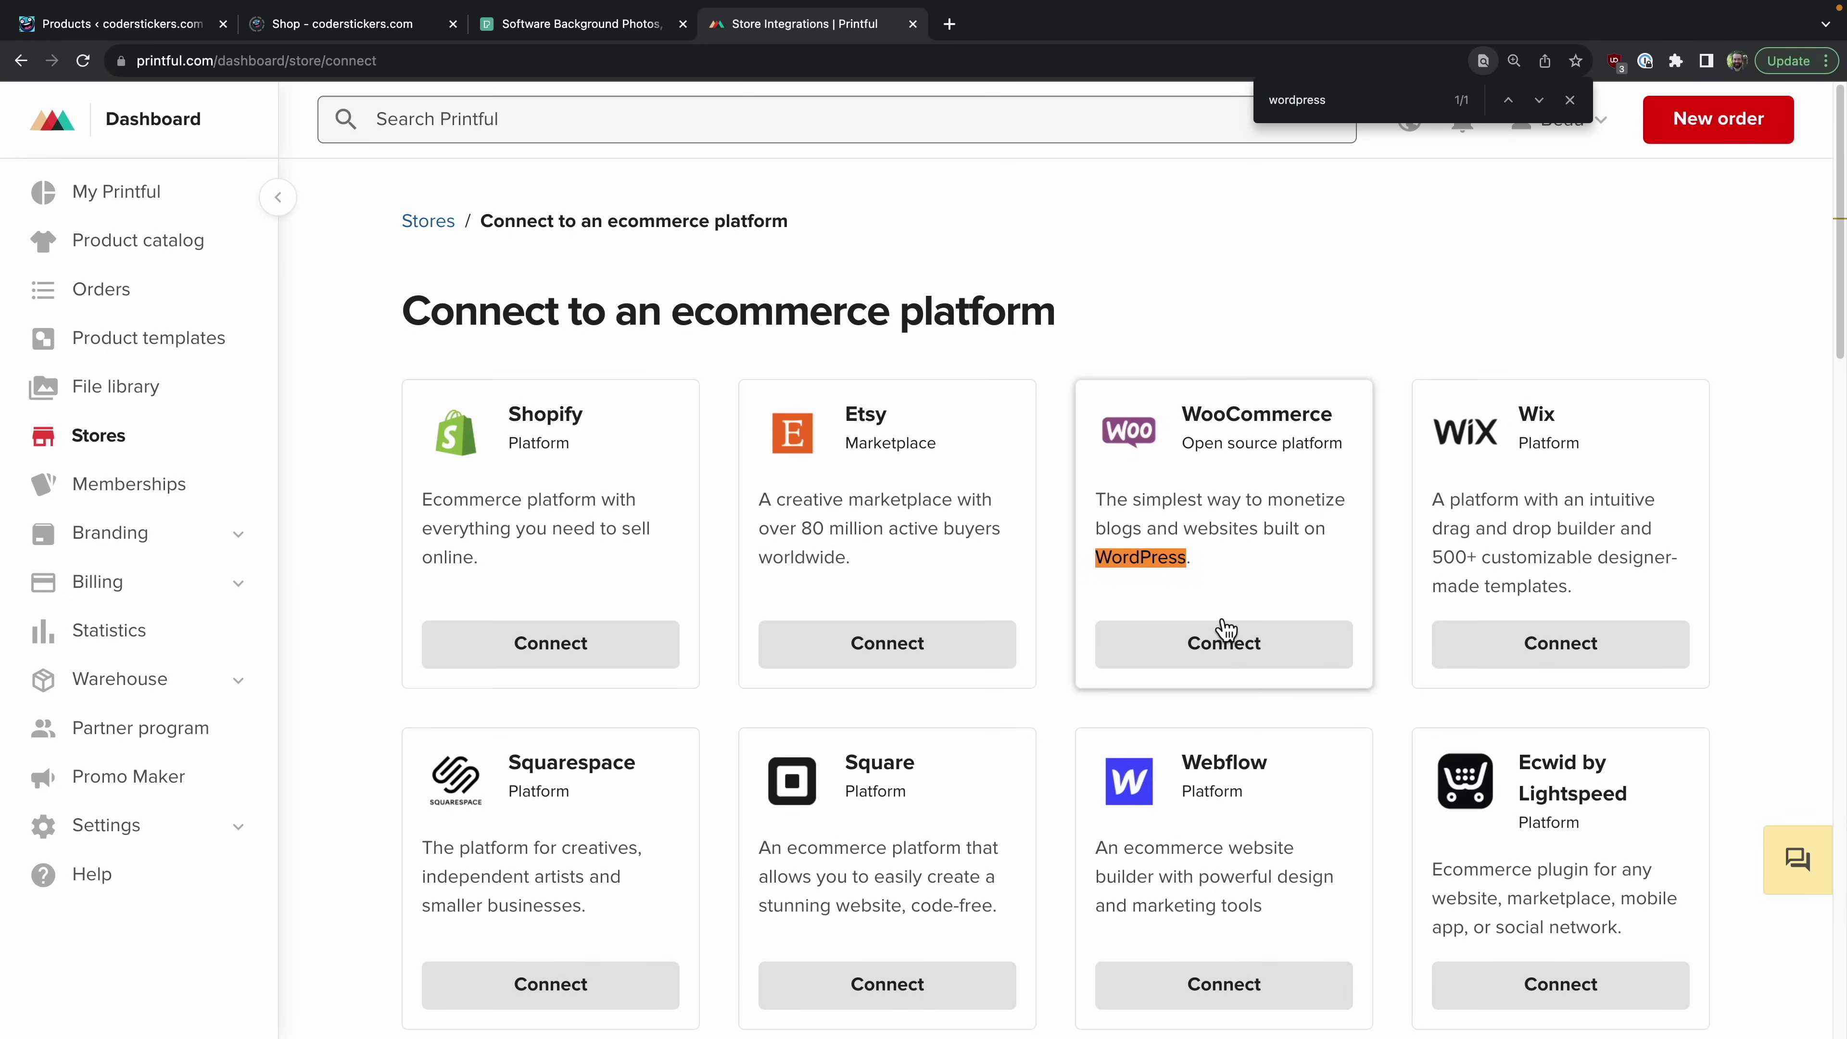
click(1235, 654)
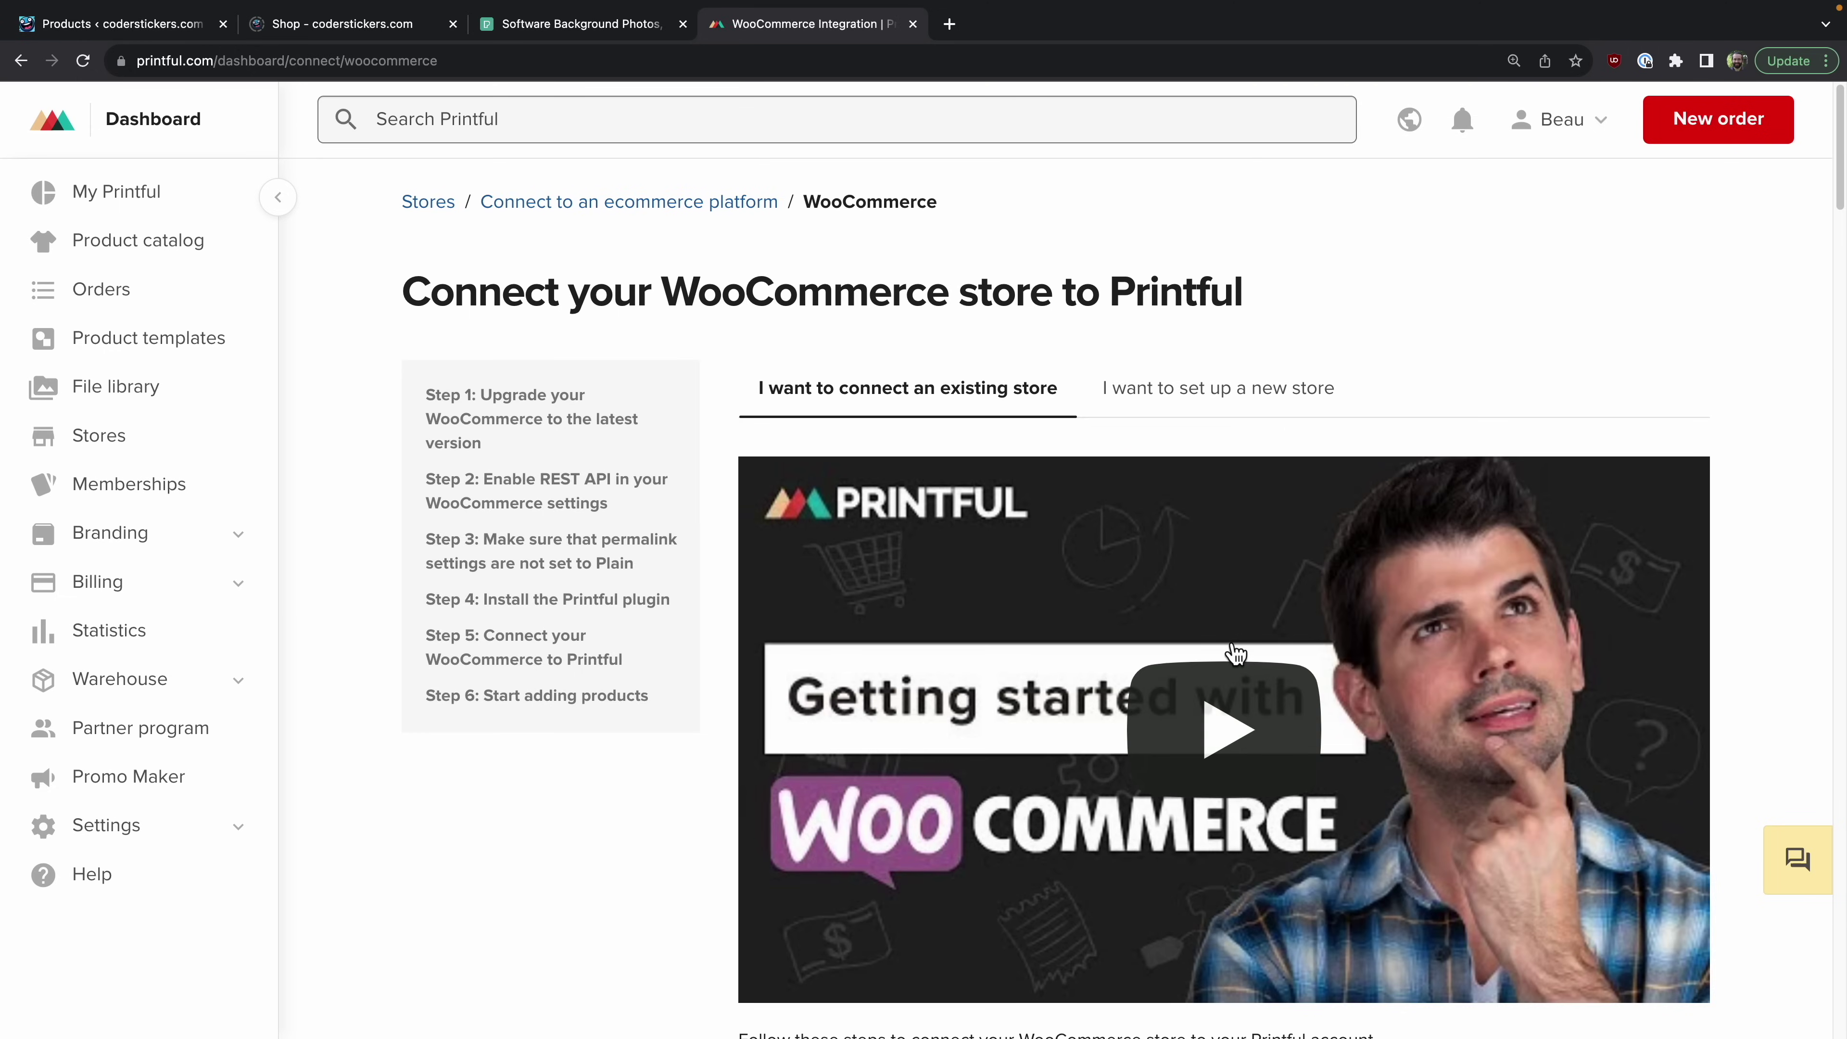
scroll(722, 536, down, 10)
scroll(721, 537, up, 10)
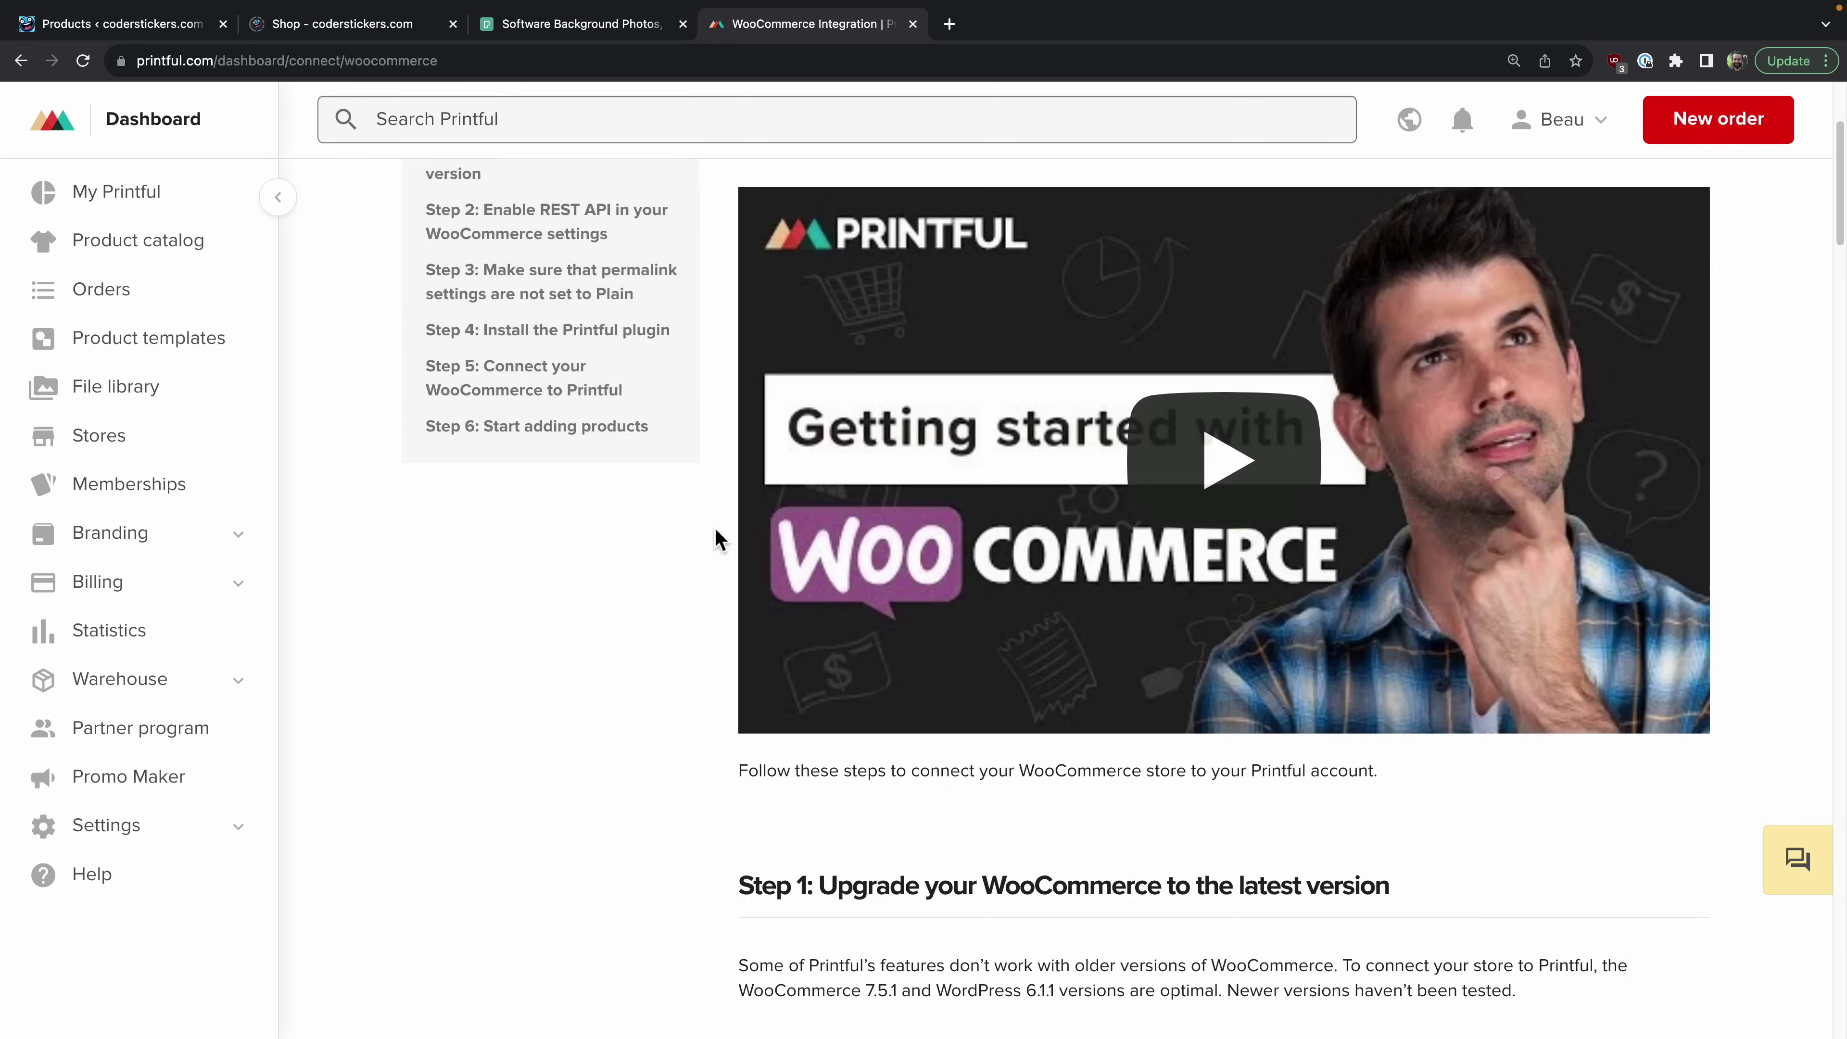
key(super+1)
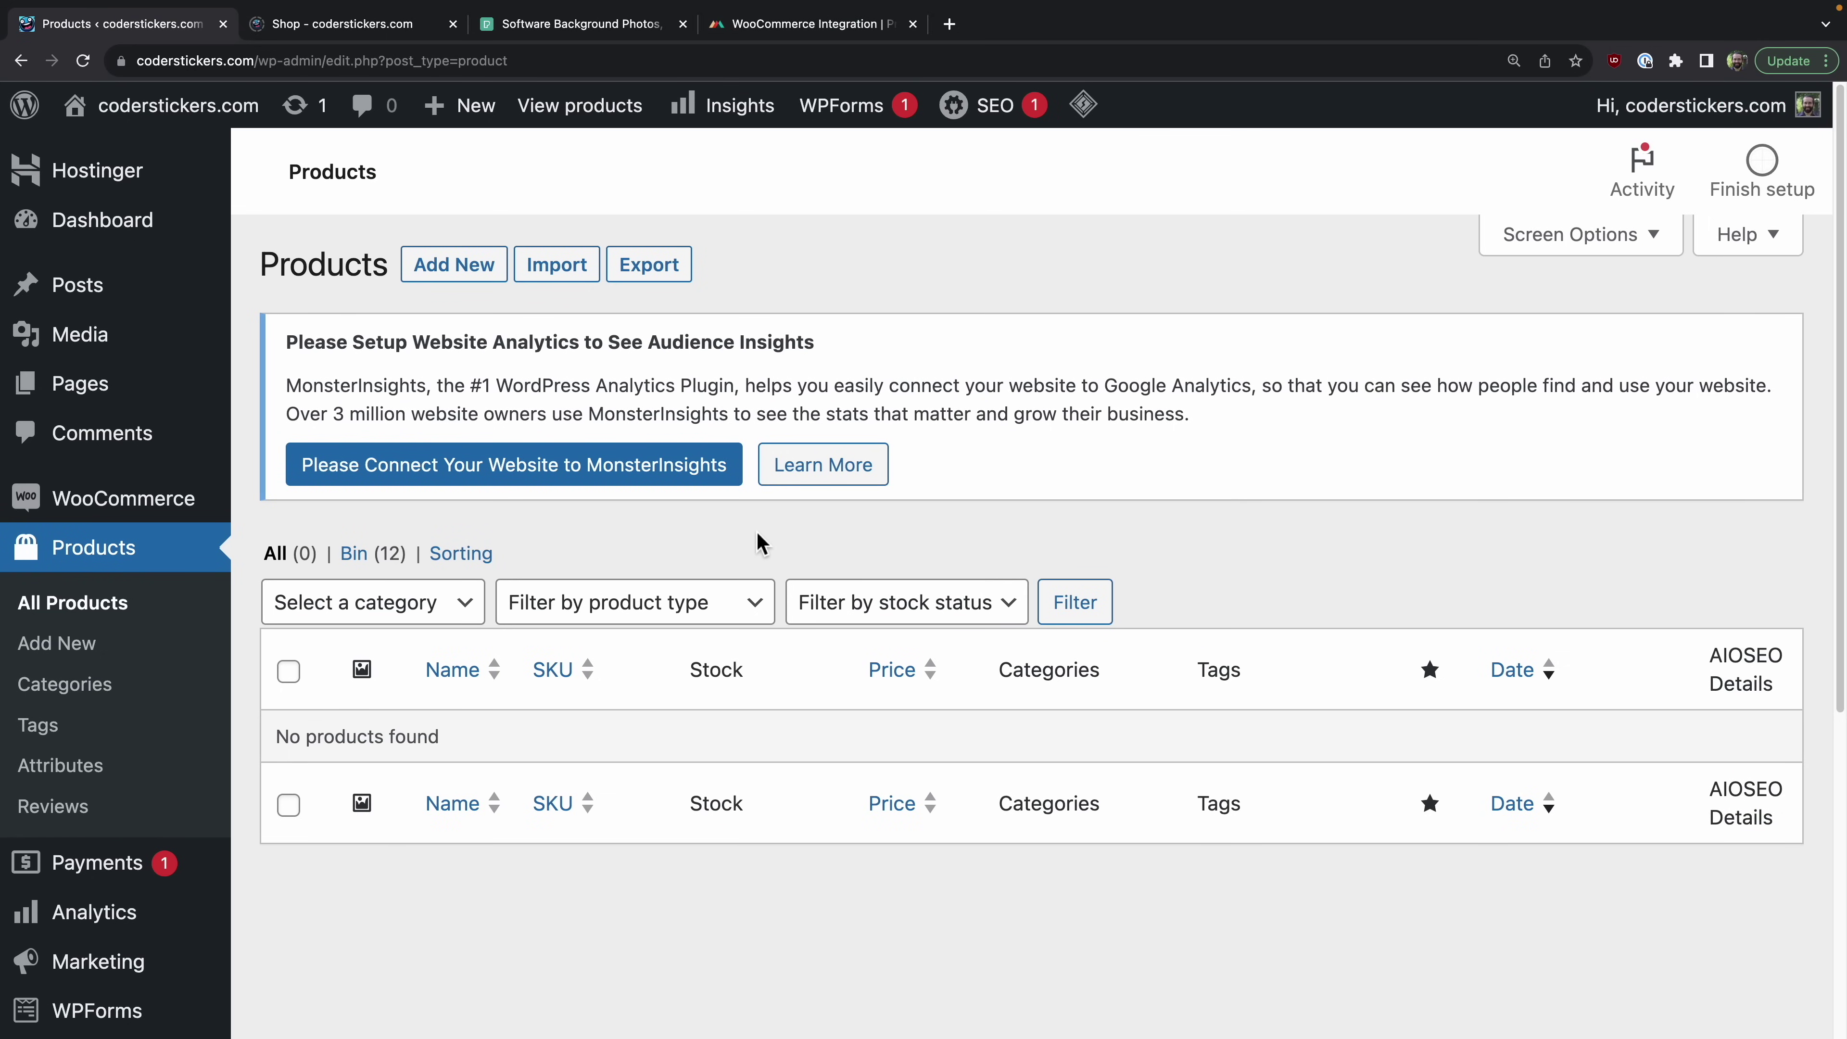
Step: Tick Enable the legacy REST API under WooCommerce Advanced > Legacy API and save
mouse_move(122, 516)
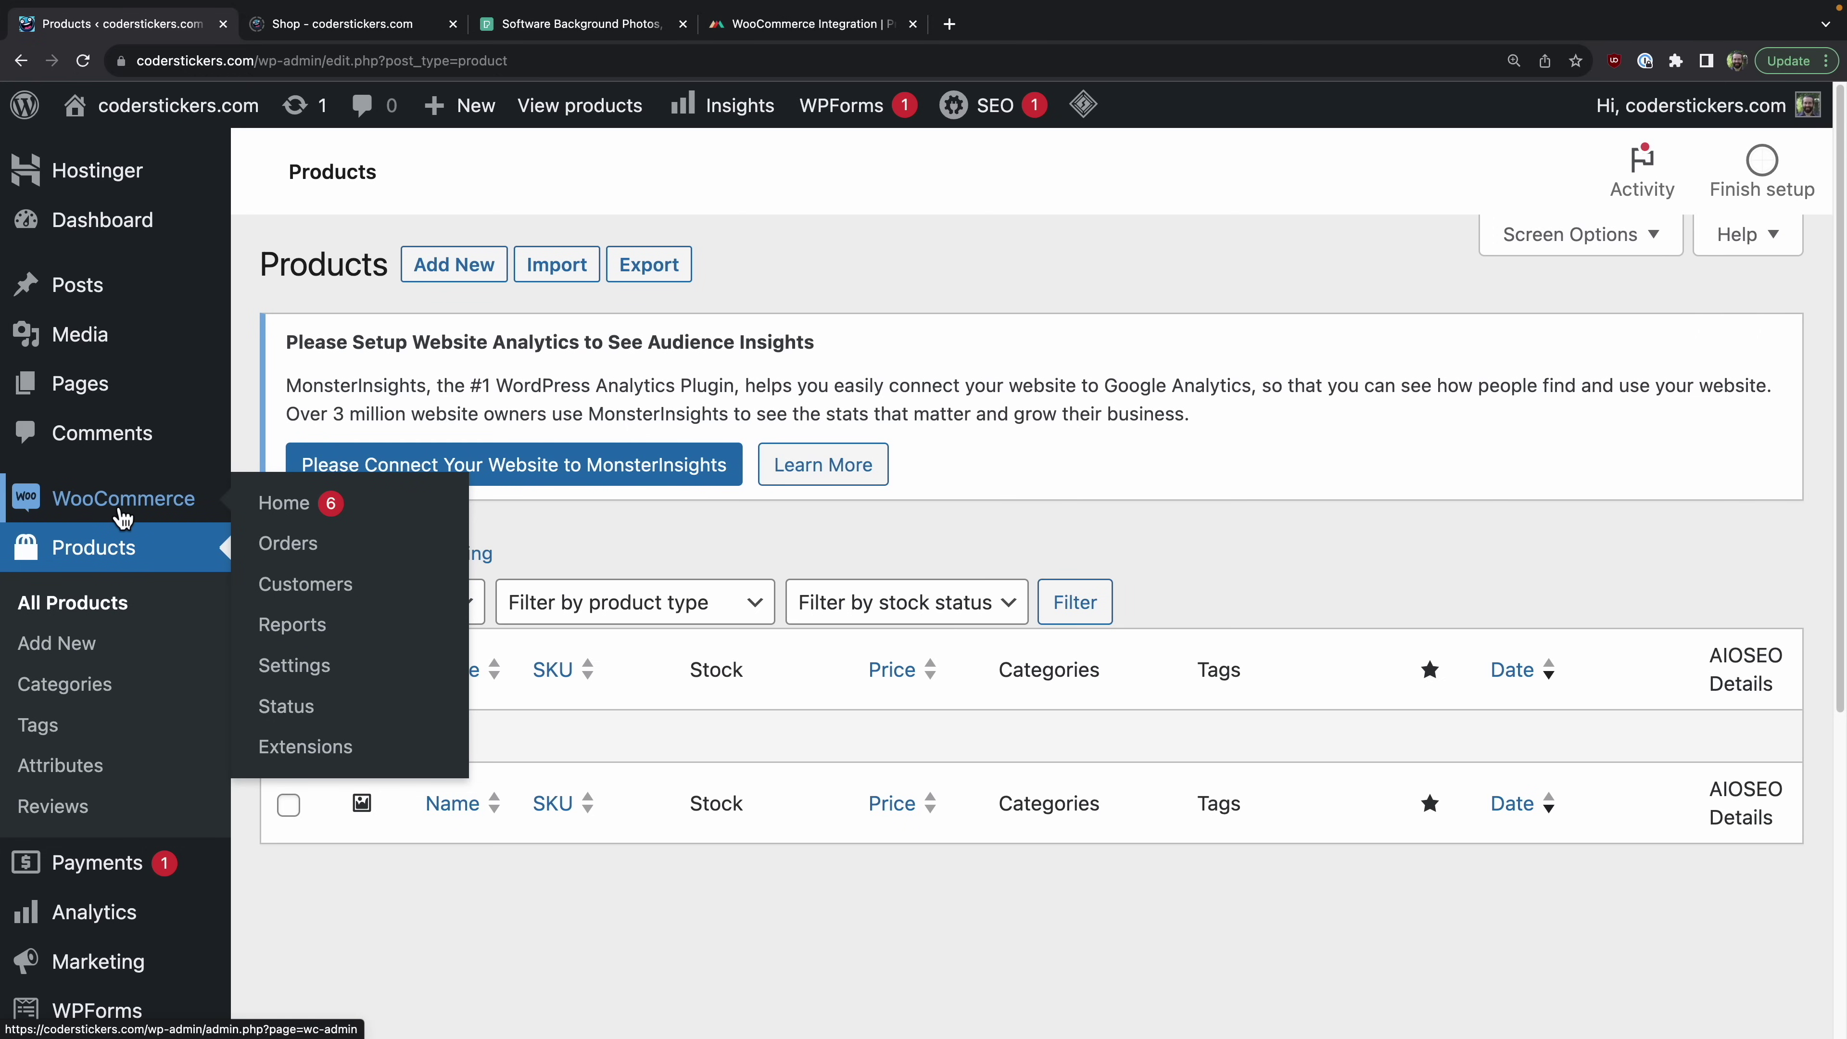
click(324, 678)
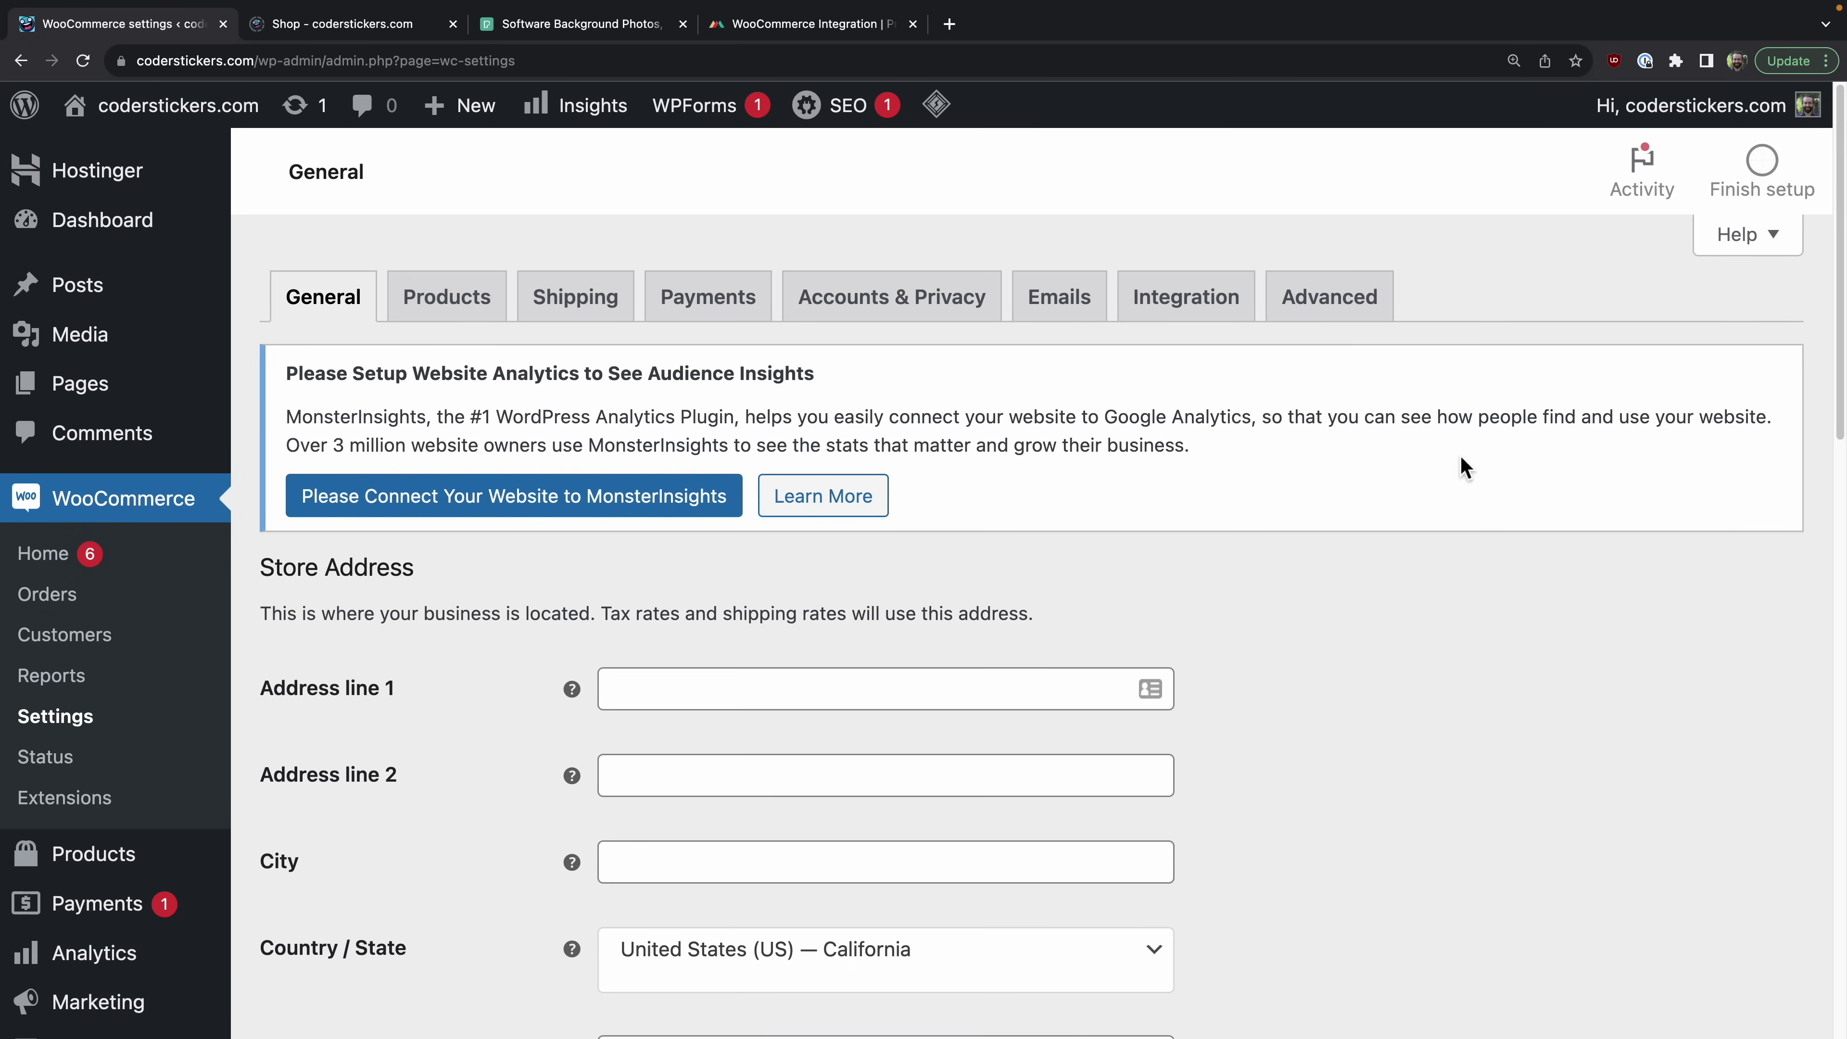
click(1353, 312)
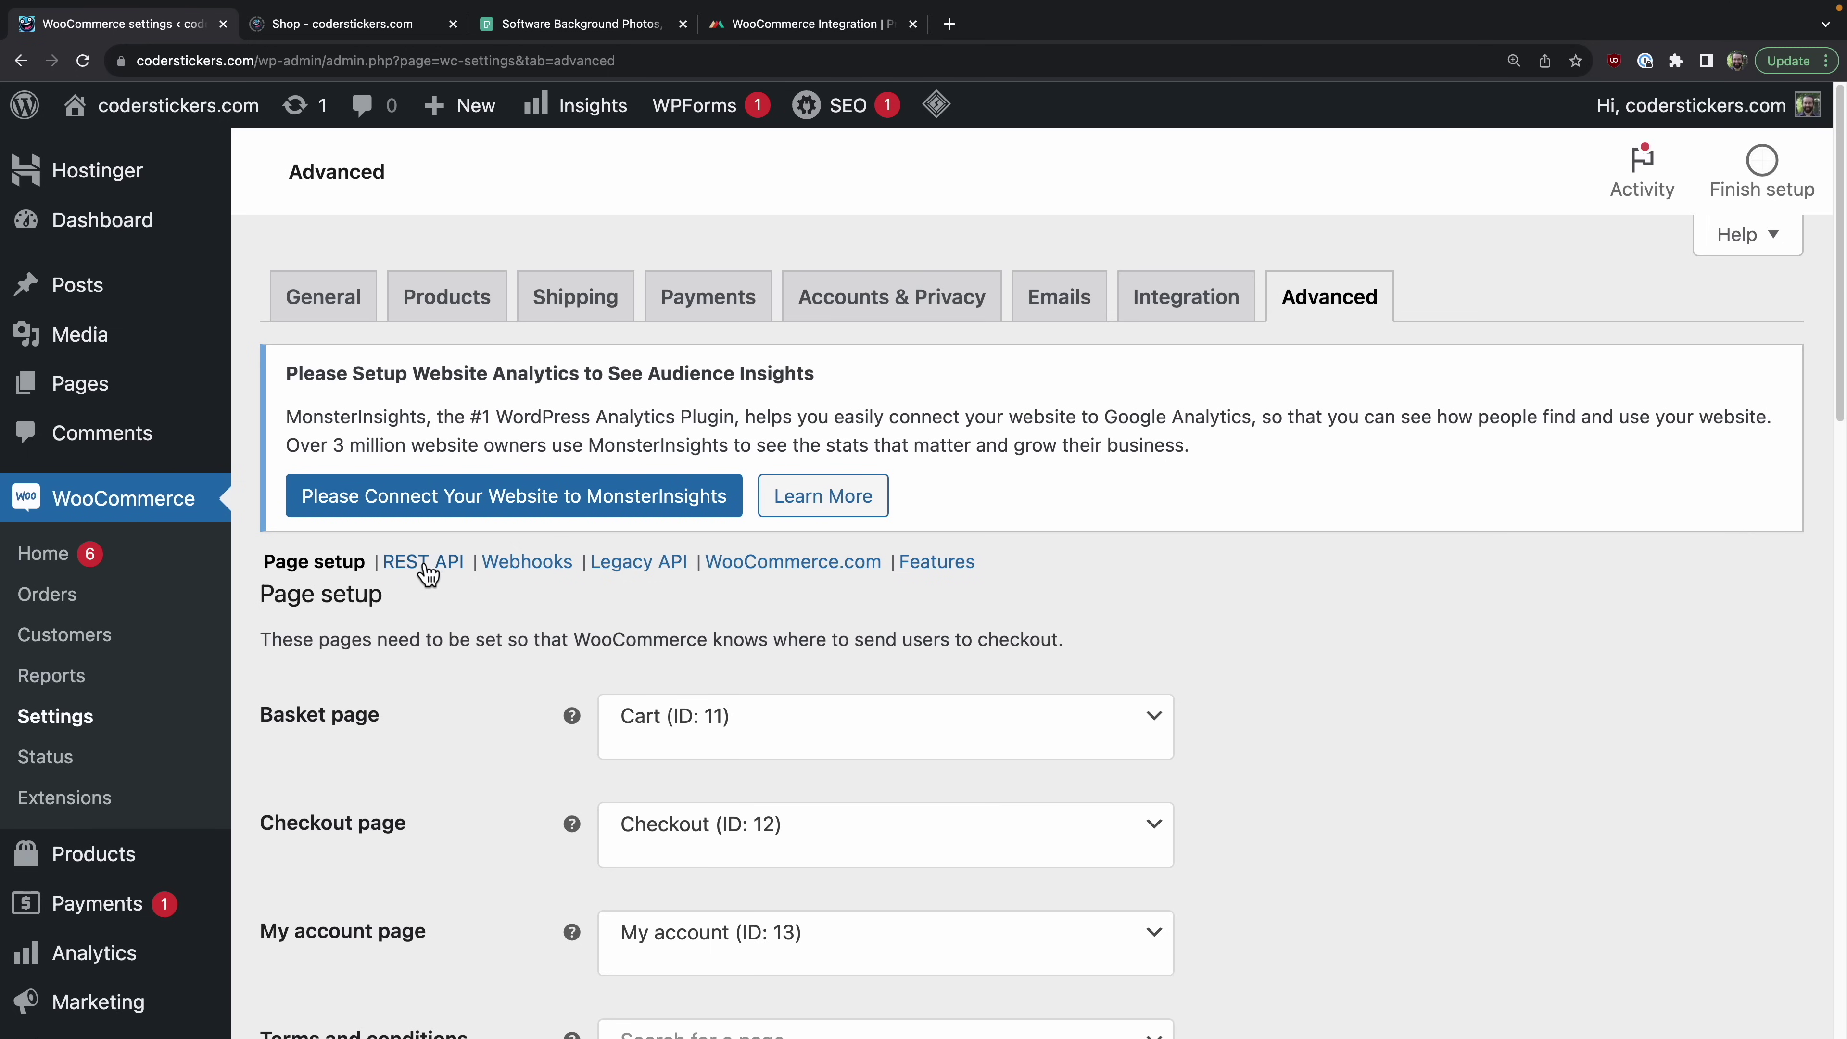
click(647, 564)
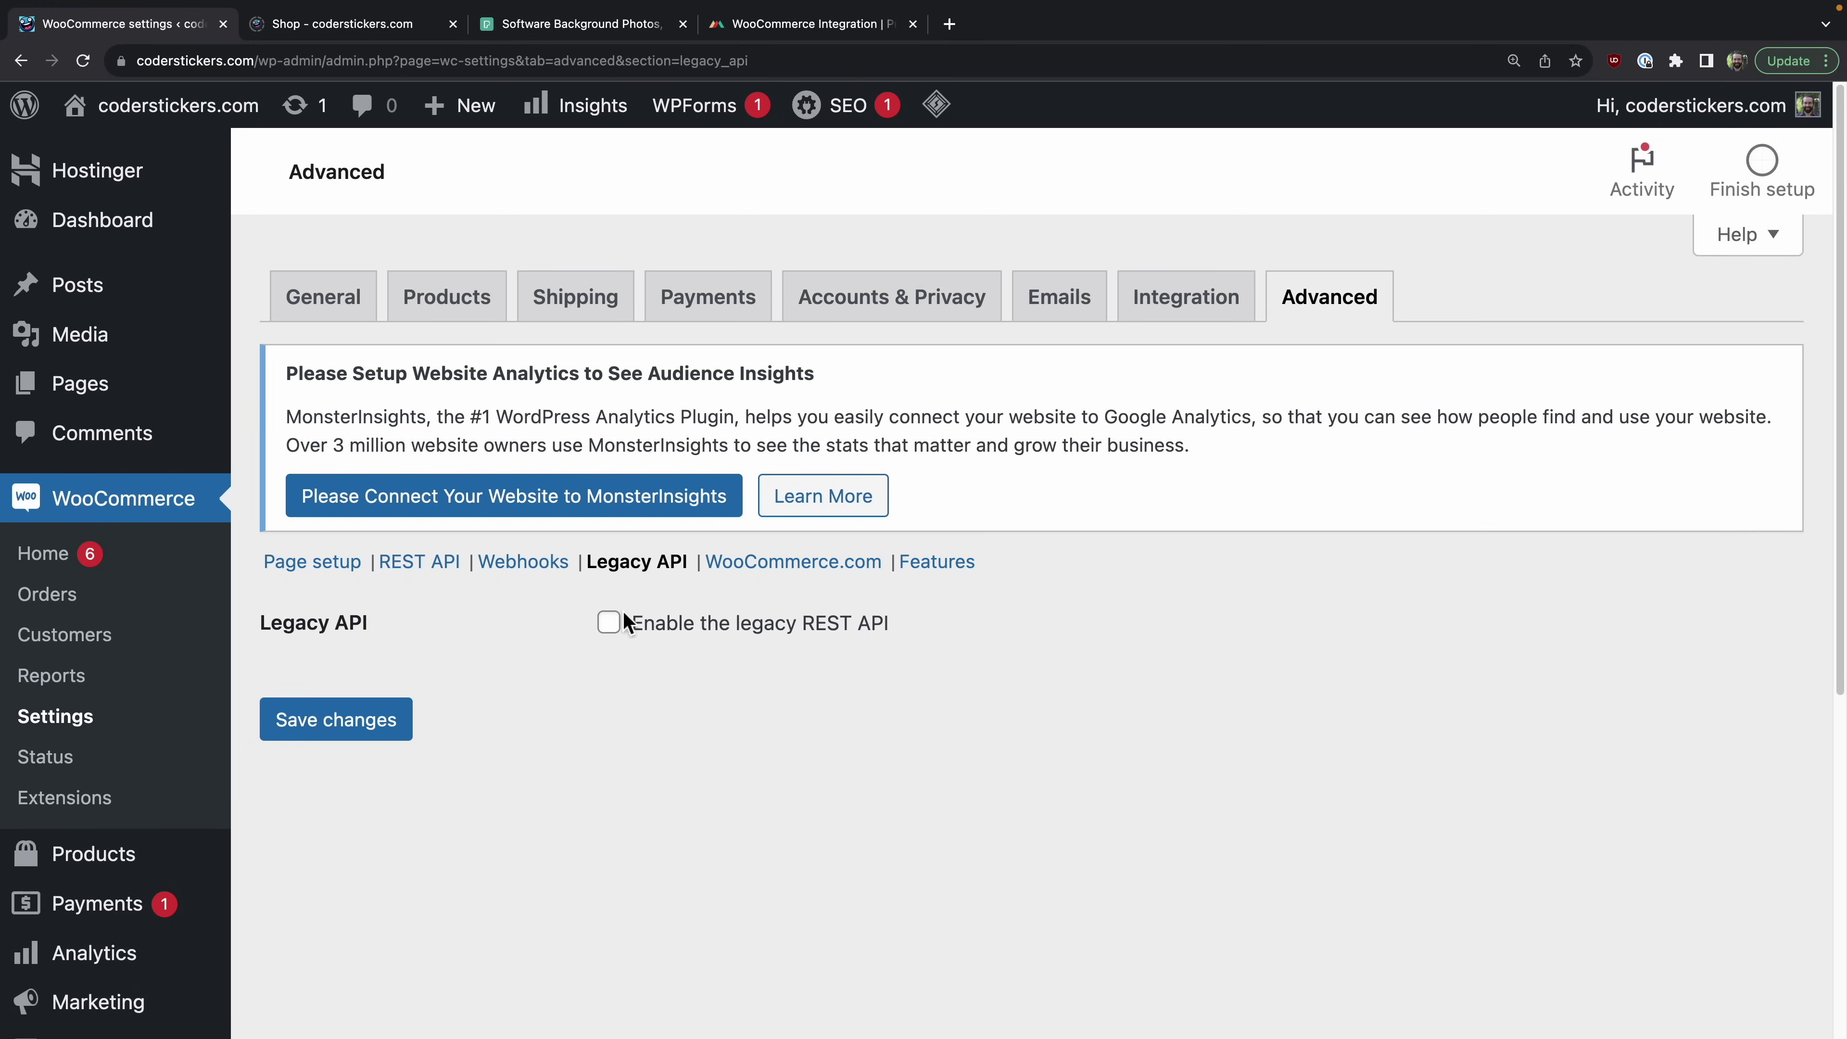
click(623, 630)
click(391, 720)
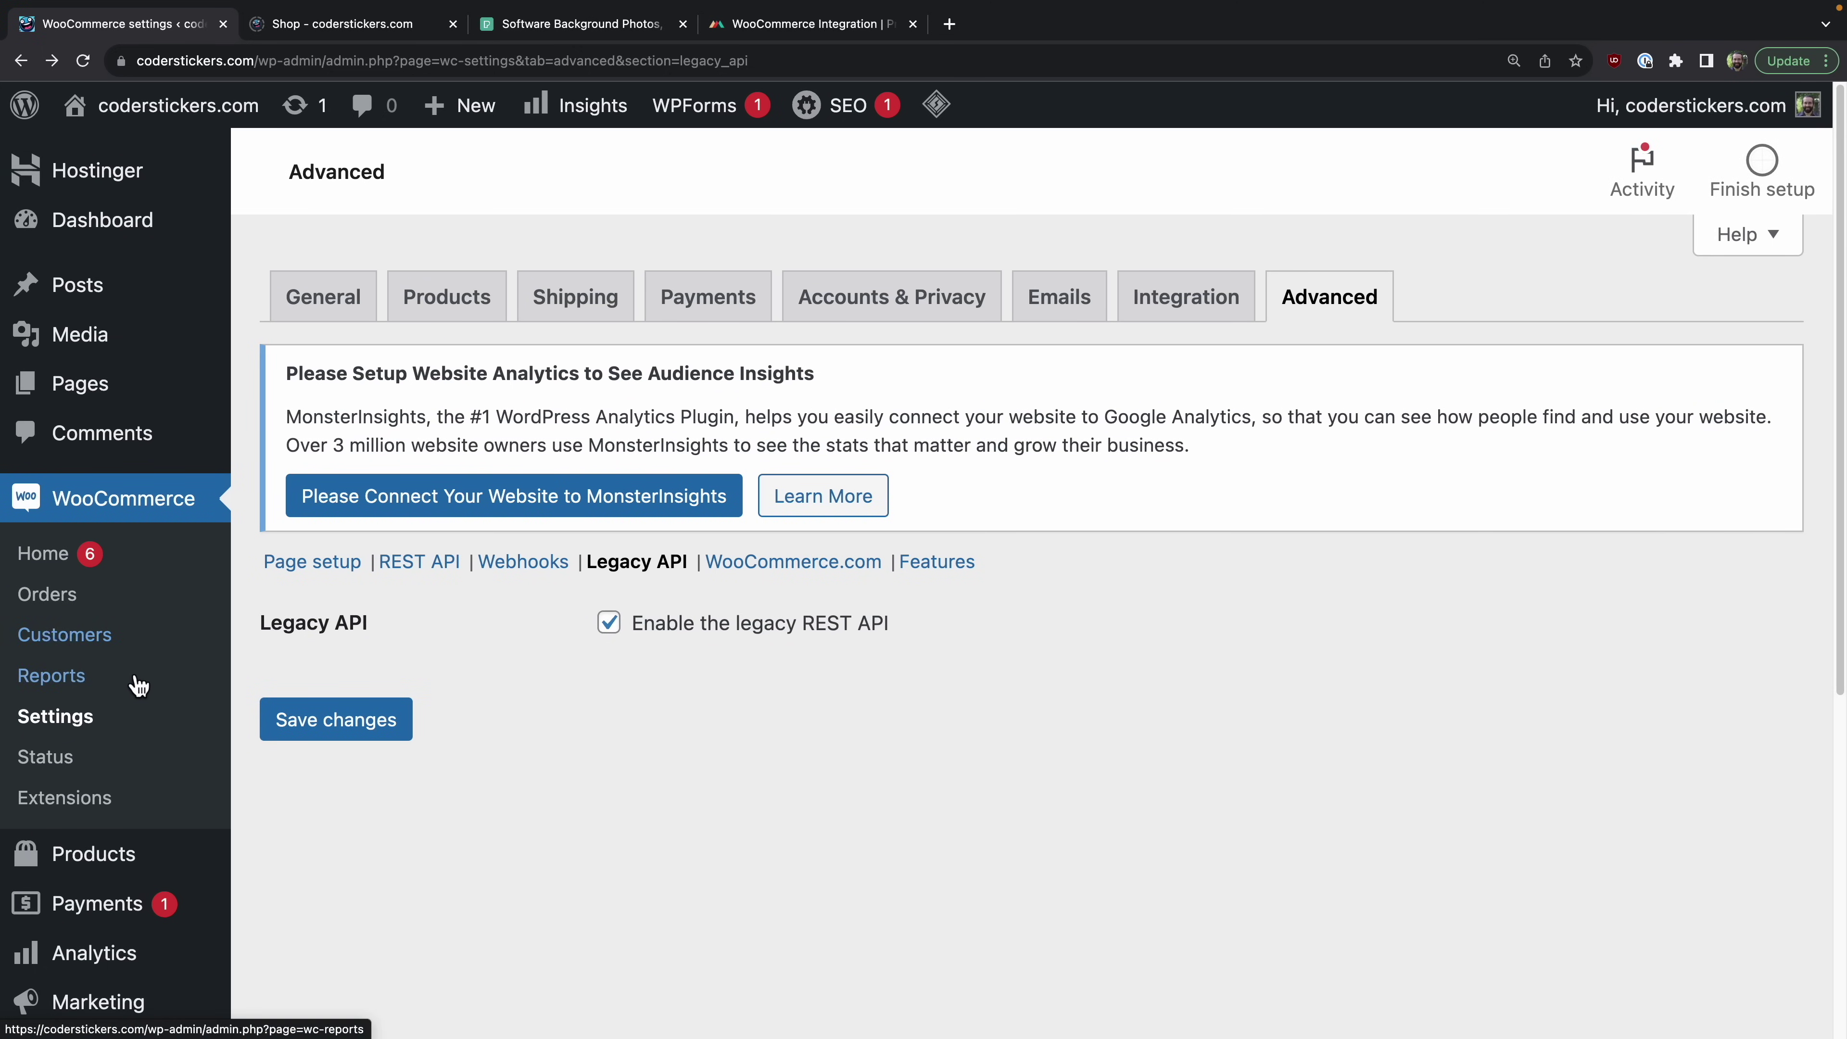
scroll(138, 687, down, 3)
scroll(138, 682, down, 4)
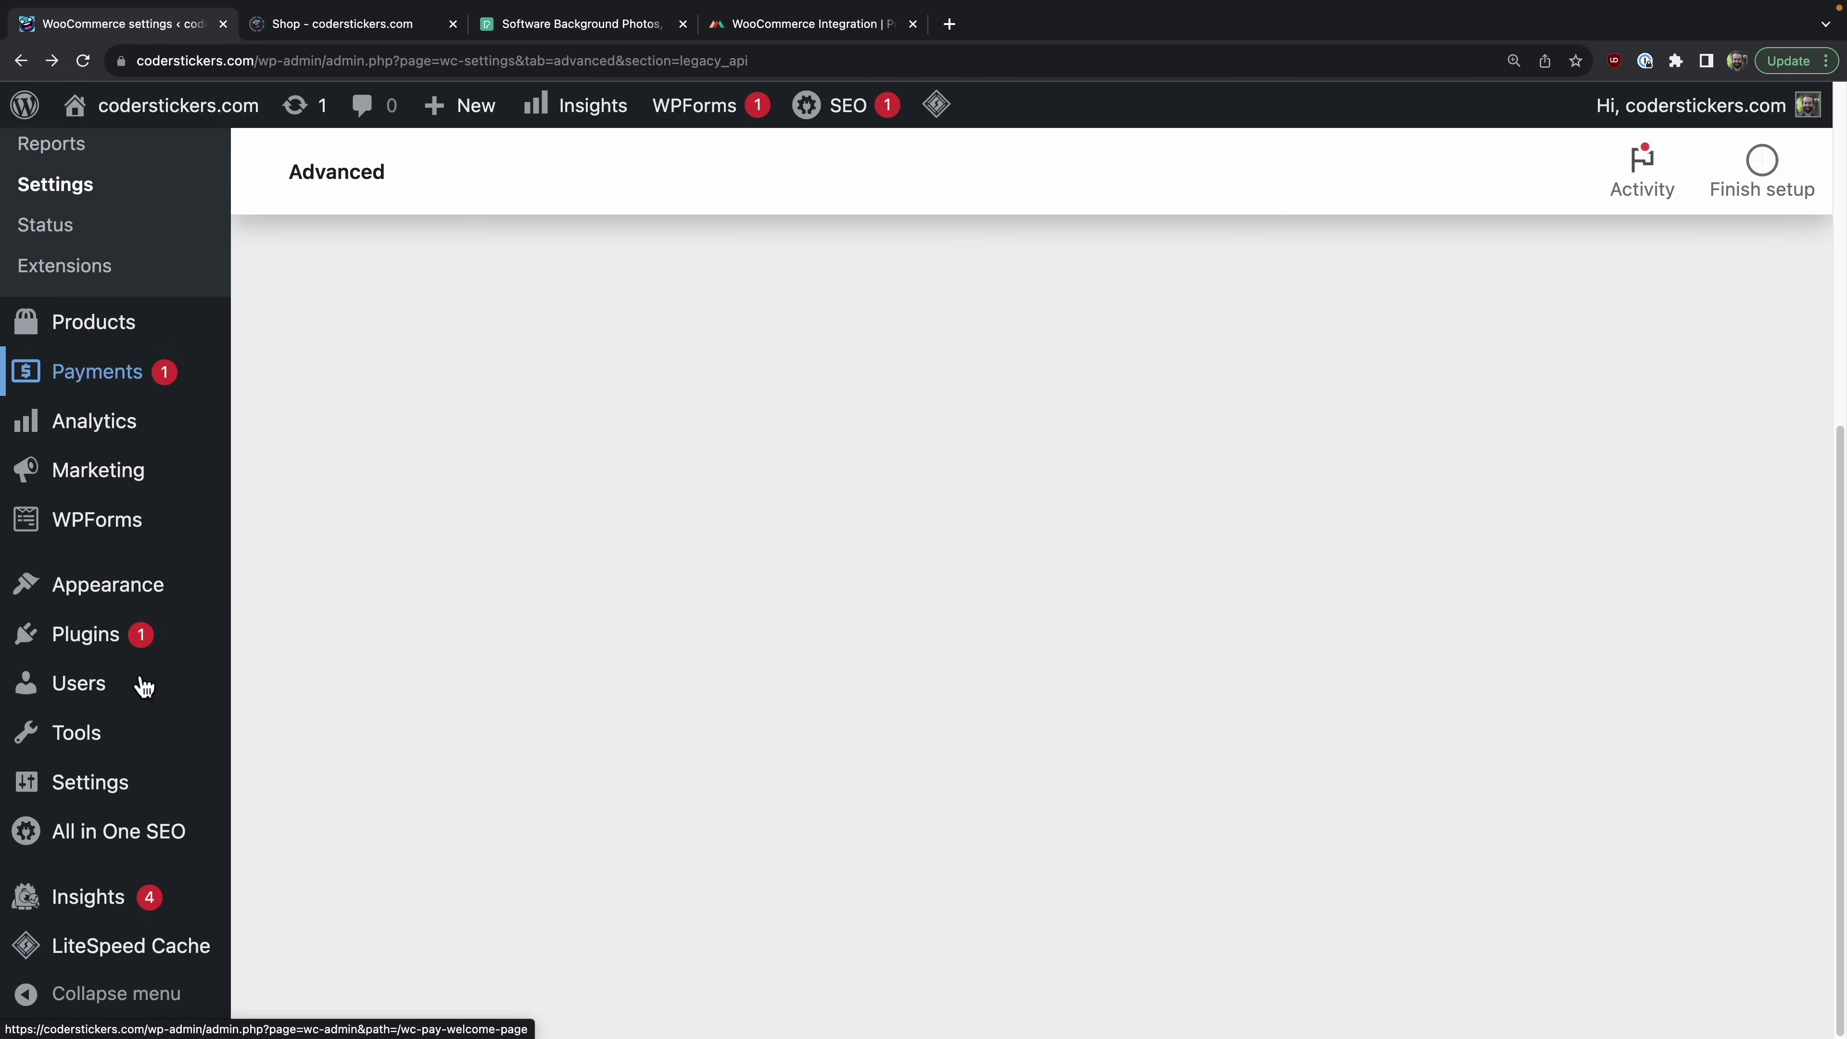
Step: Switch the permalink structure from Plain to Post name and save the permalink settings
mouse_move(136, 787)
click(291, 811)
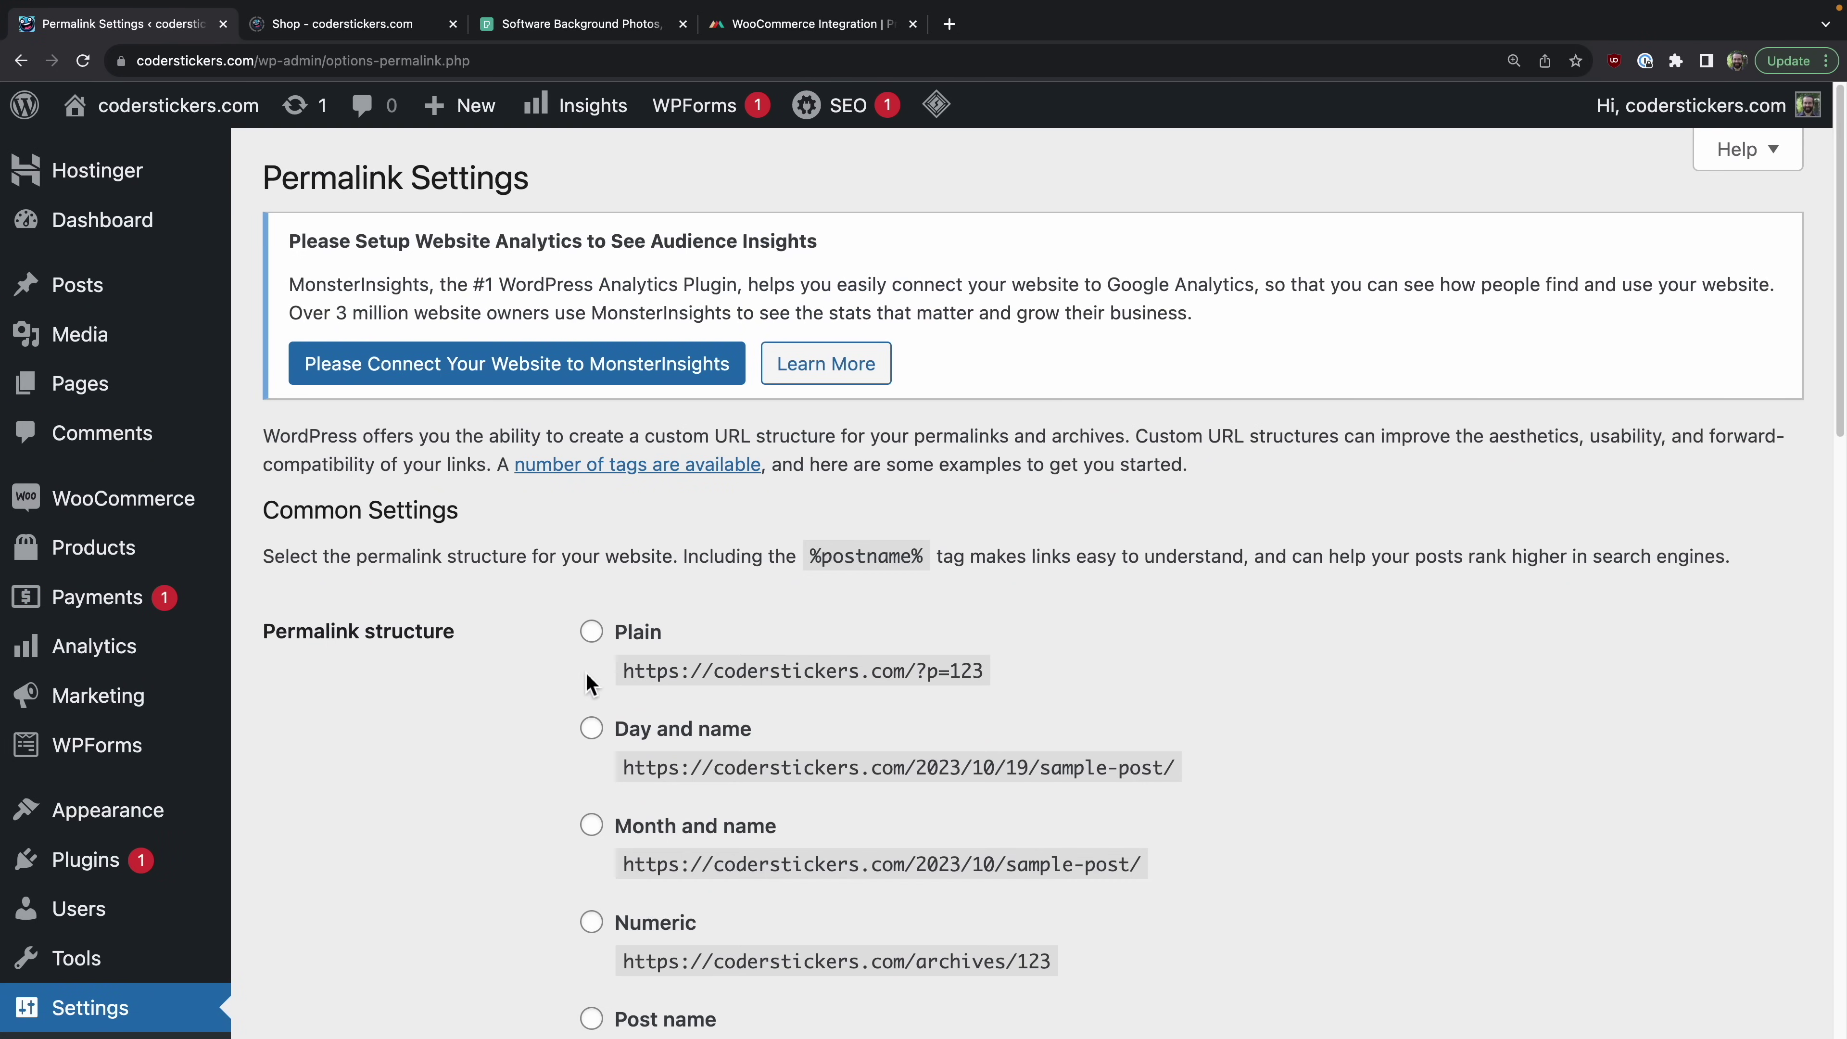
scroll(528, 814, down, 2)
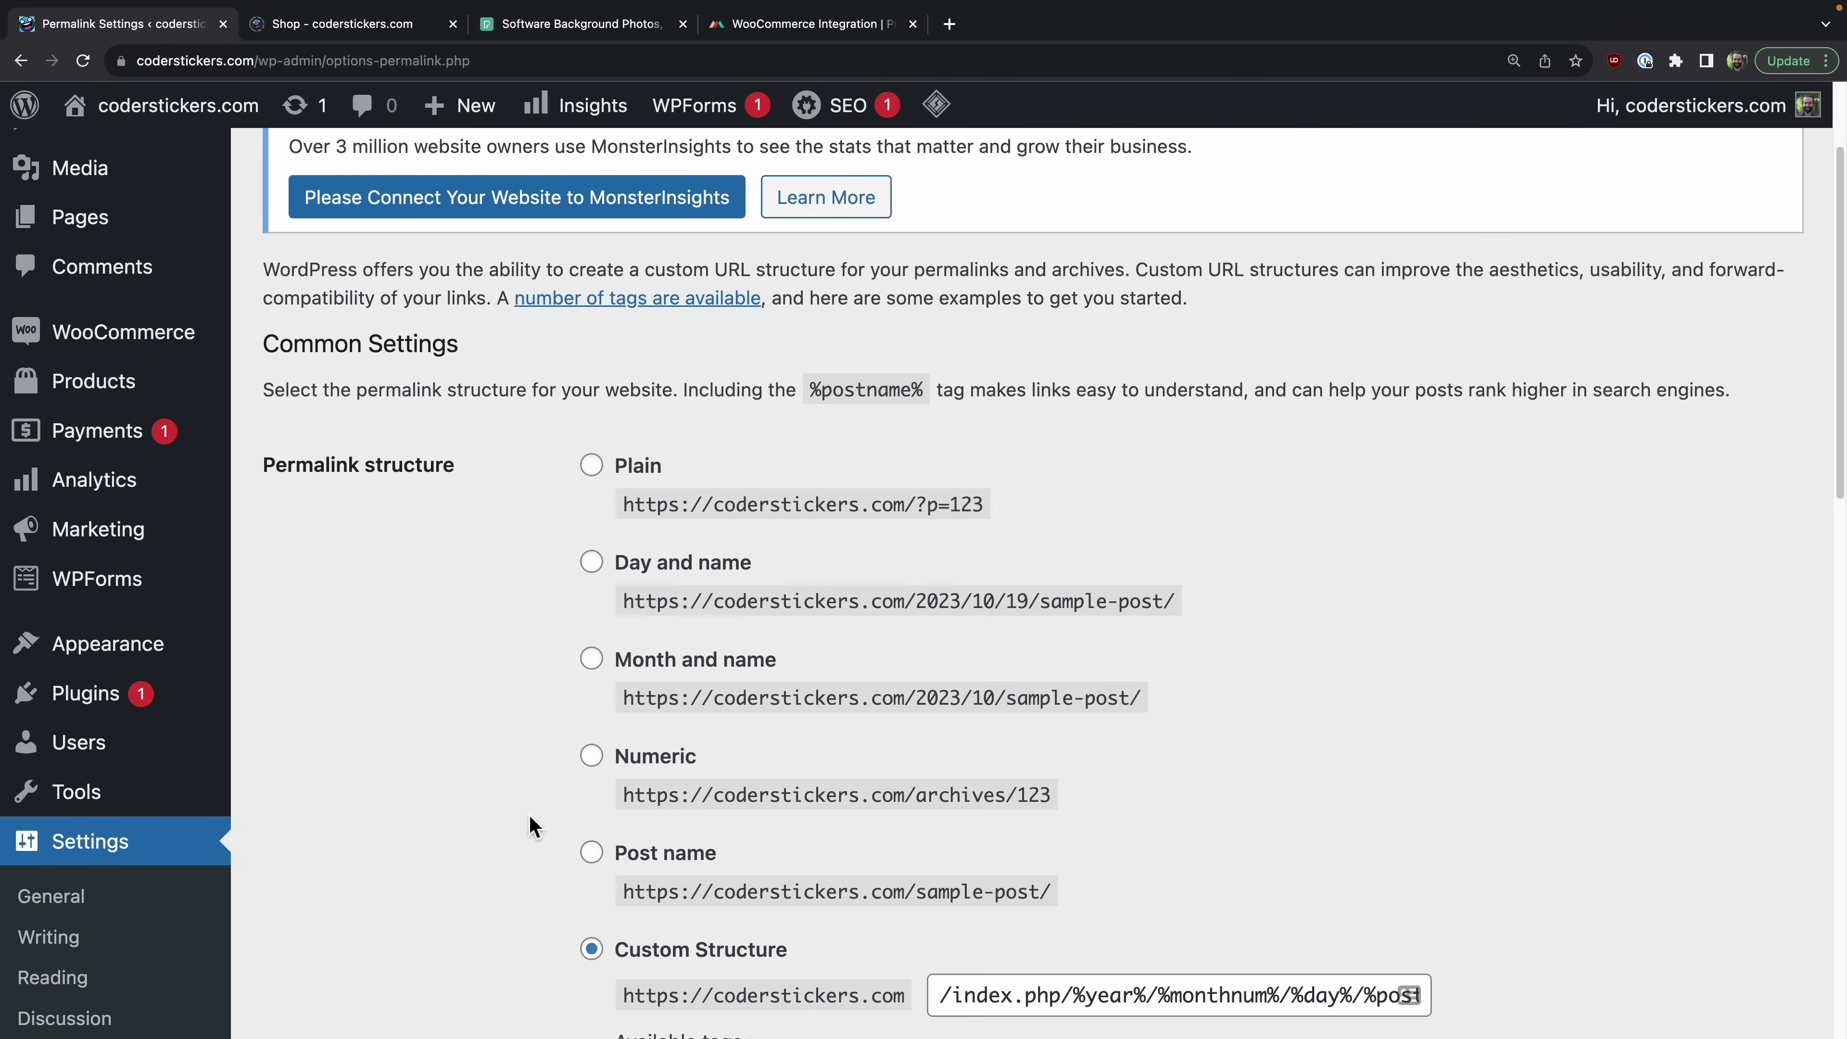
click(592, 853)
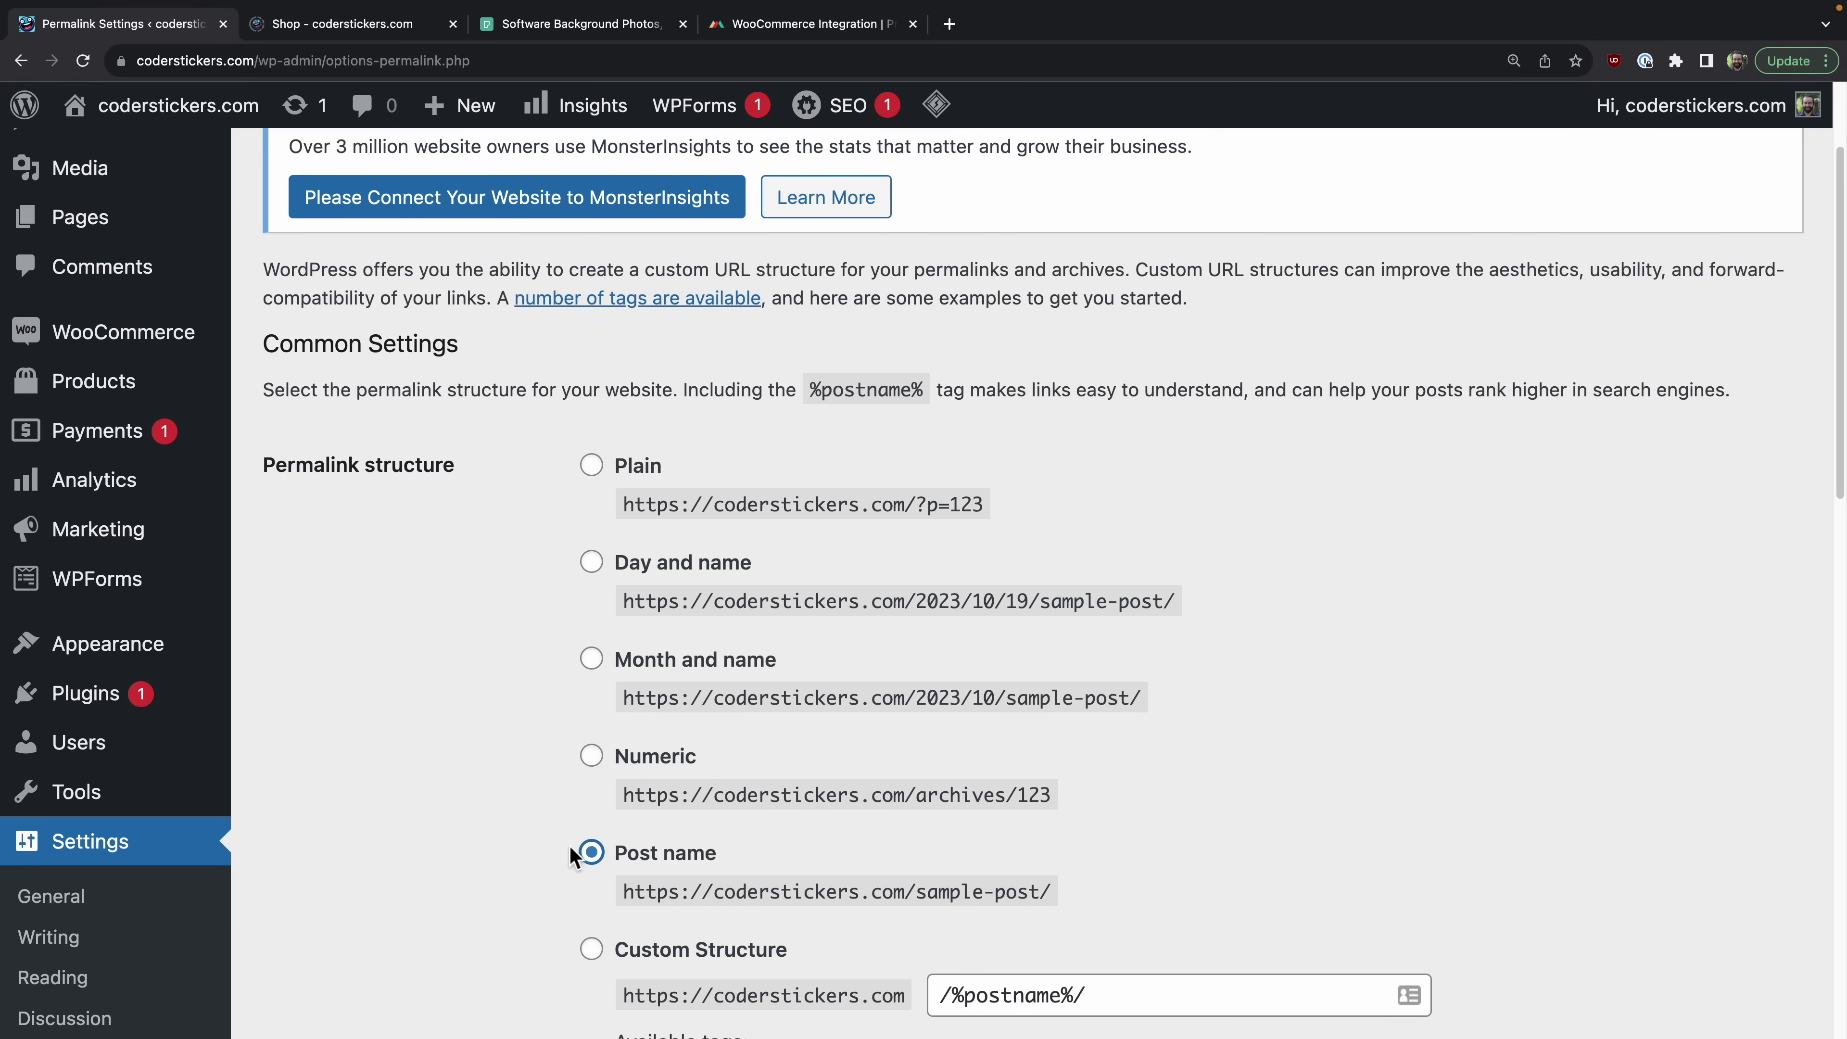
scroll(534, 828, down, 3)
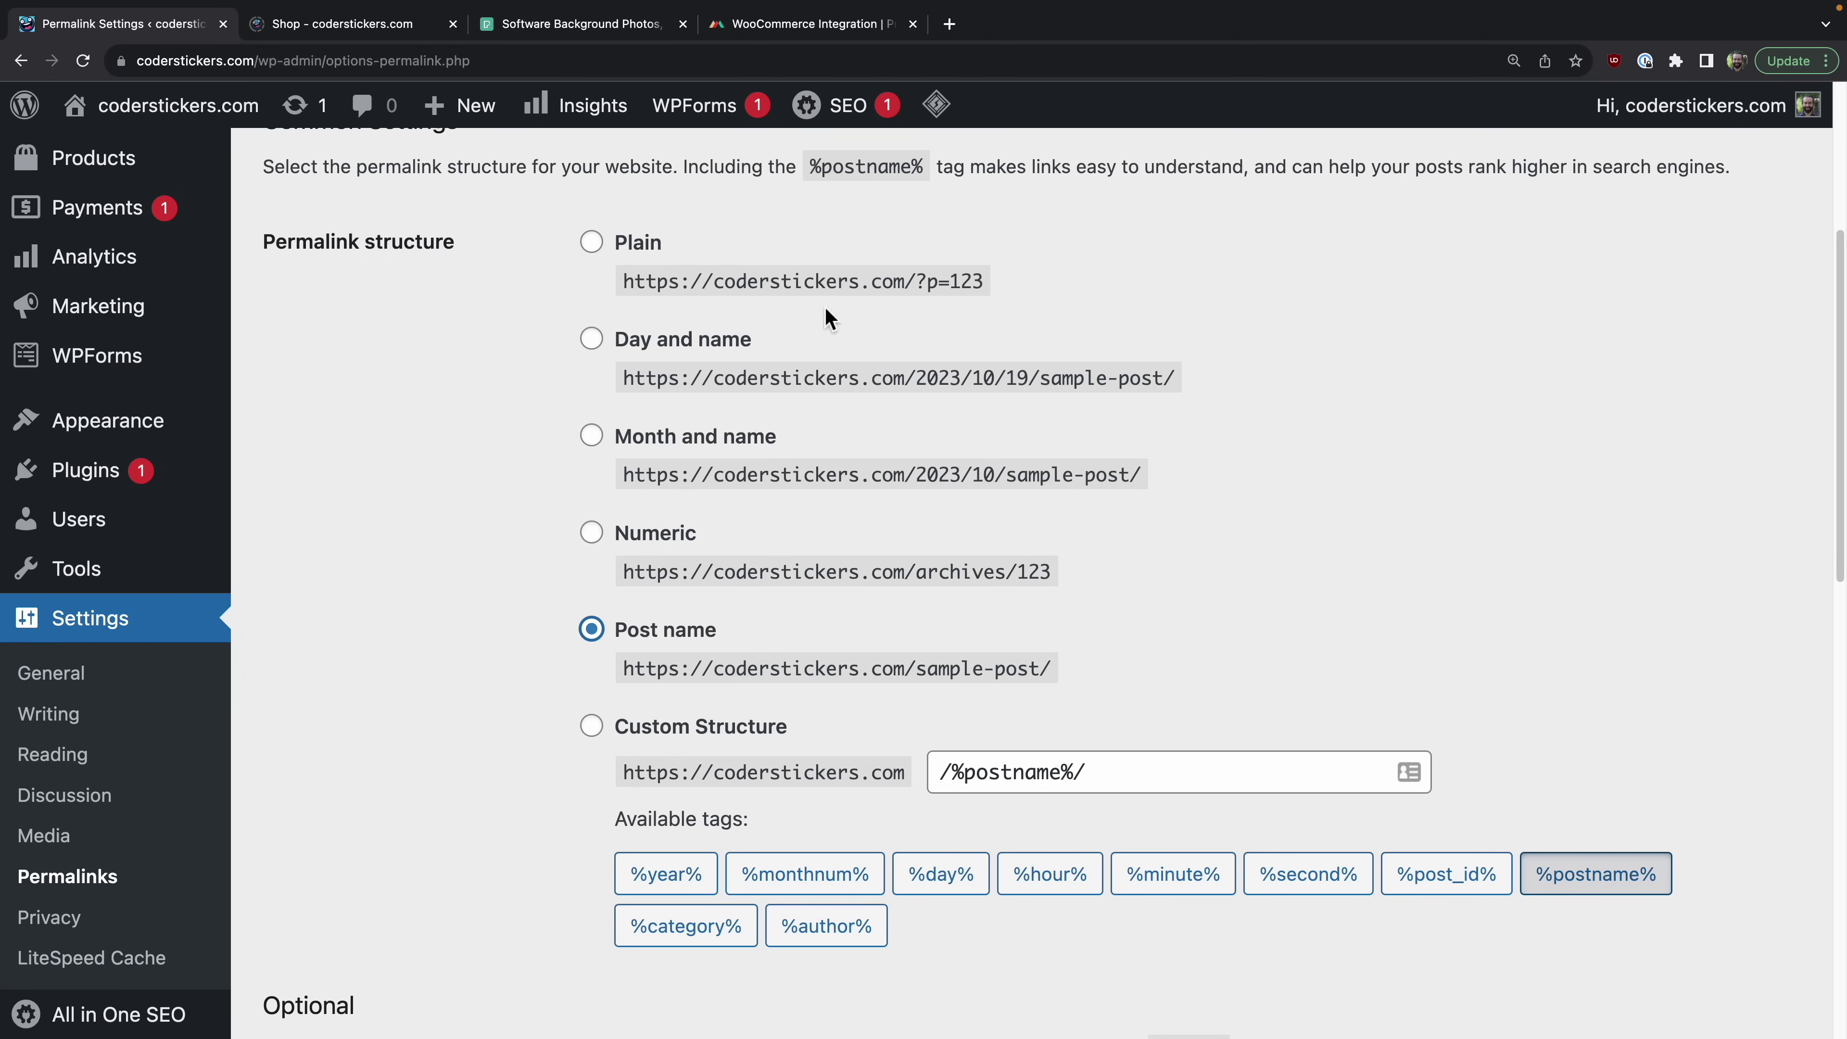
drag(990, 284, 943, 287)
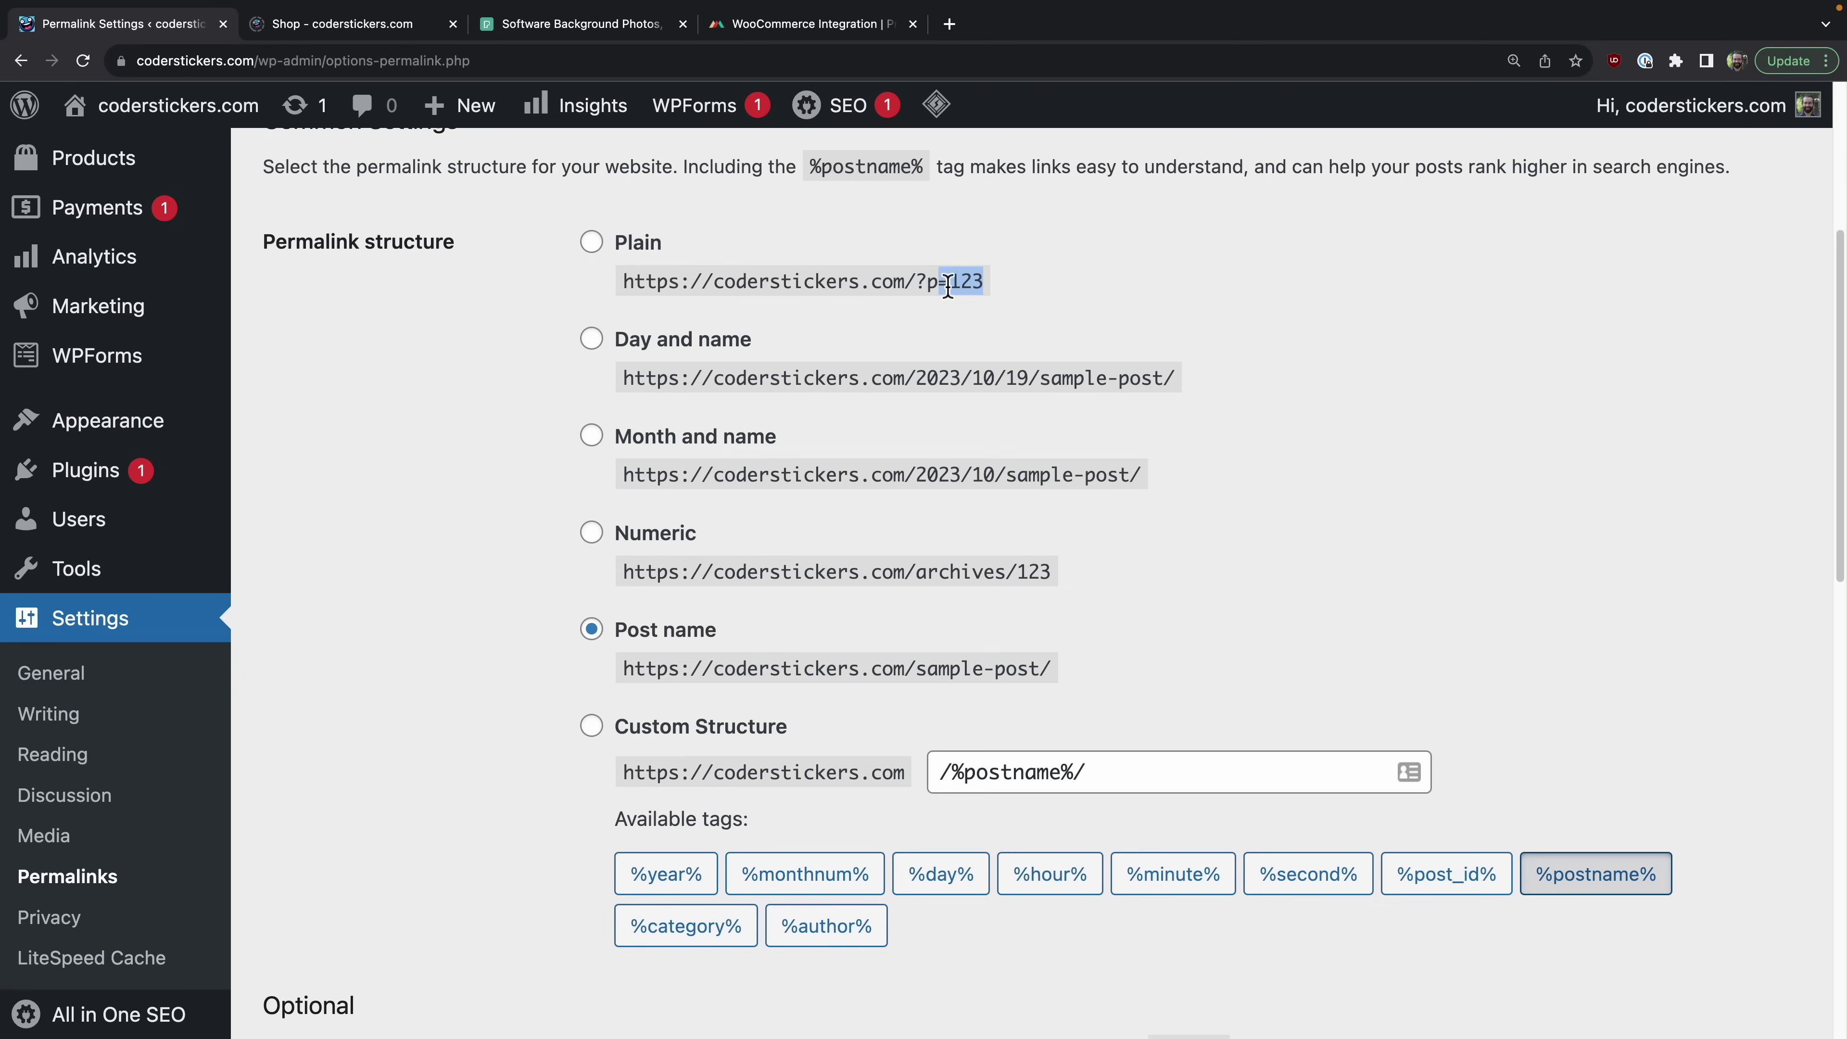
click(977, 284)
drag(1054, 671, 922, 678)
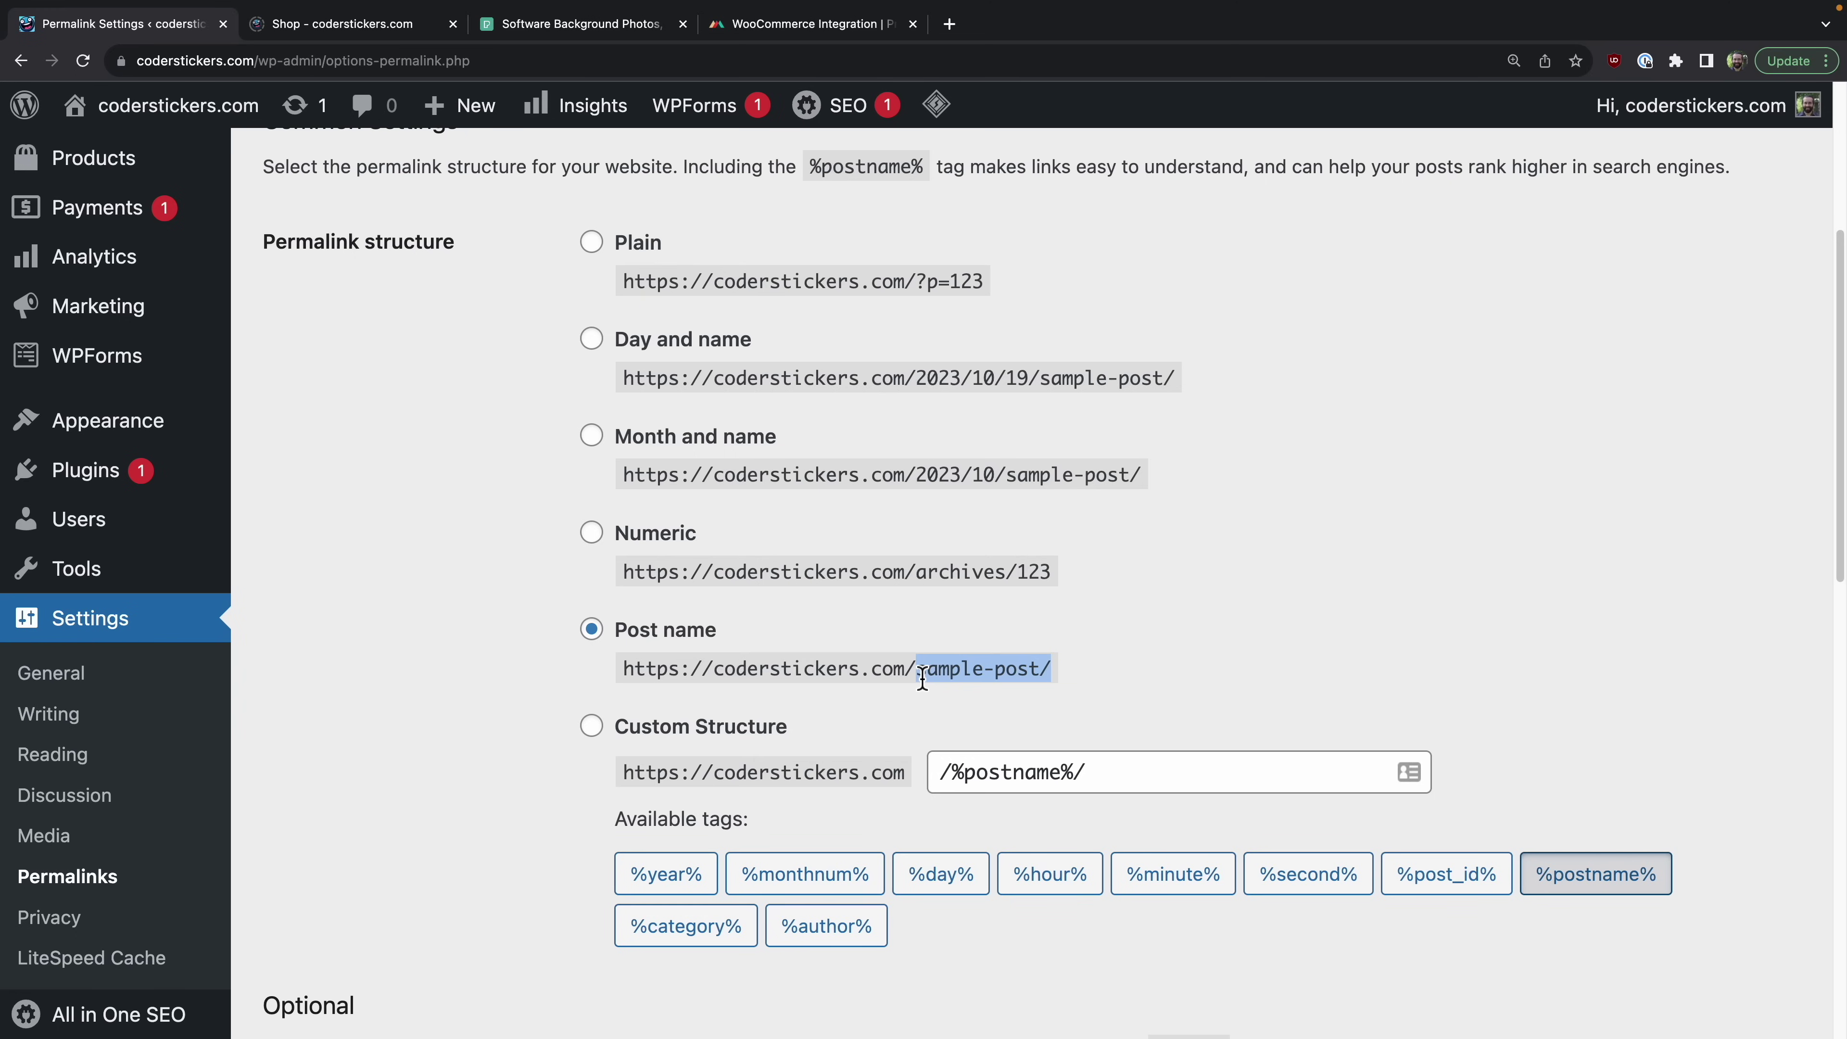
scroll(563, 676, down, 10)
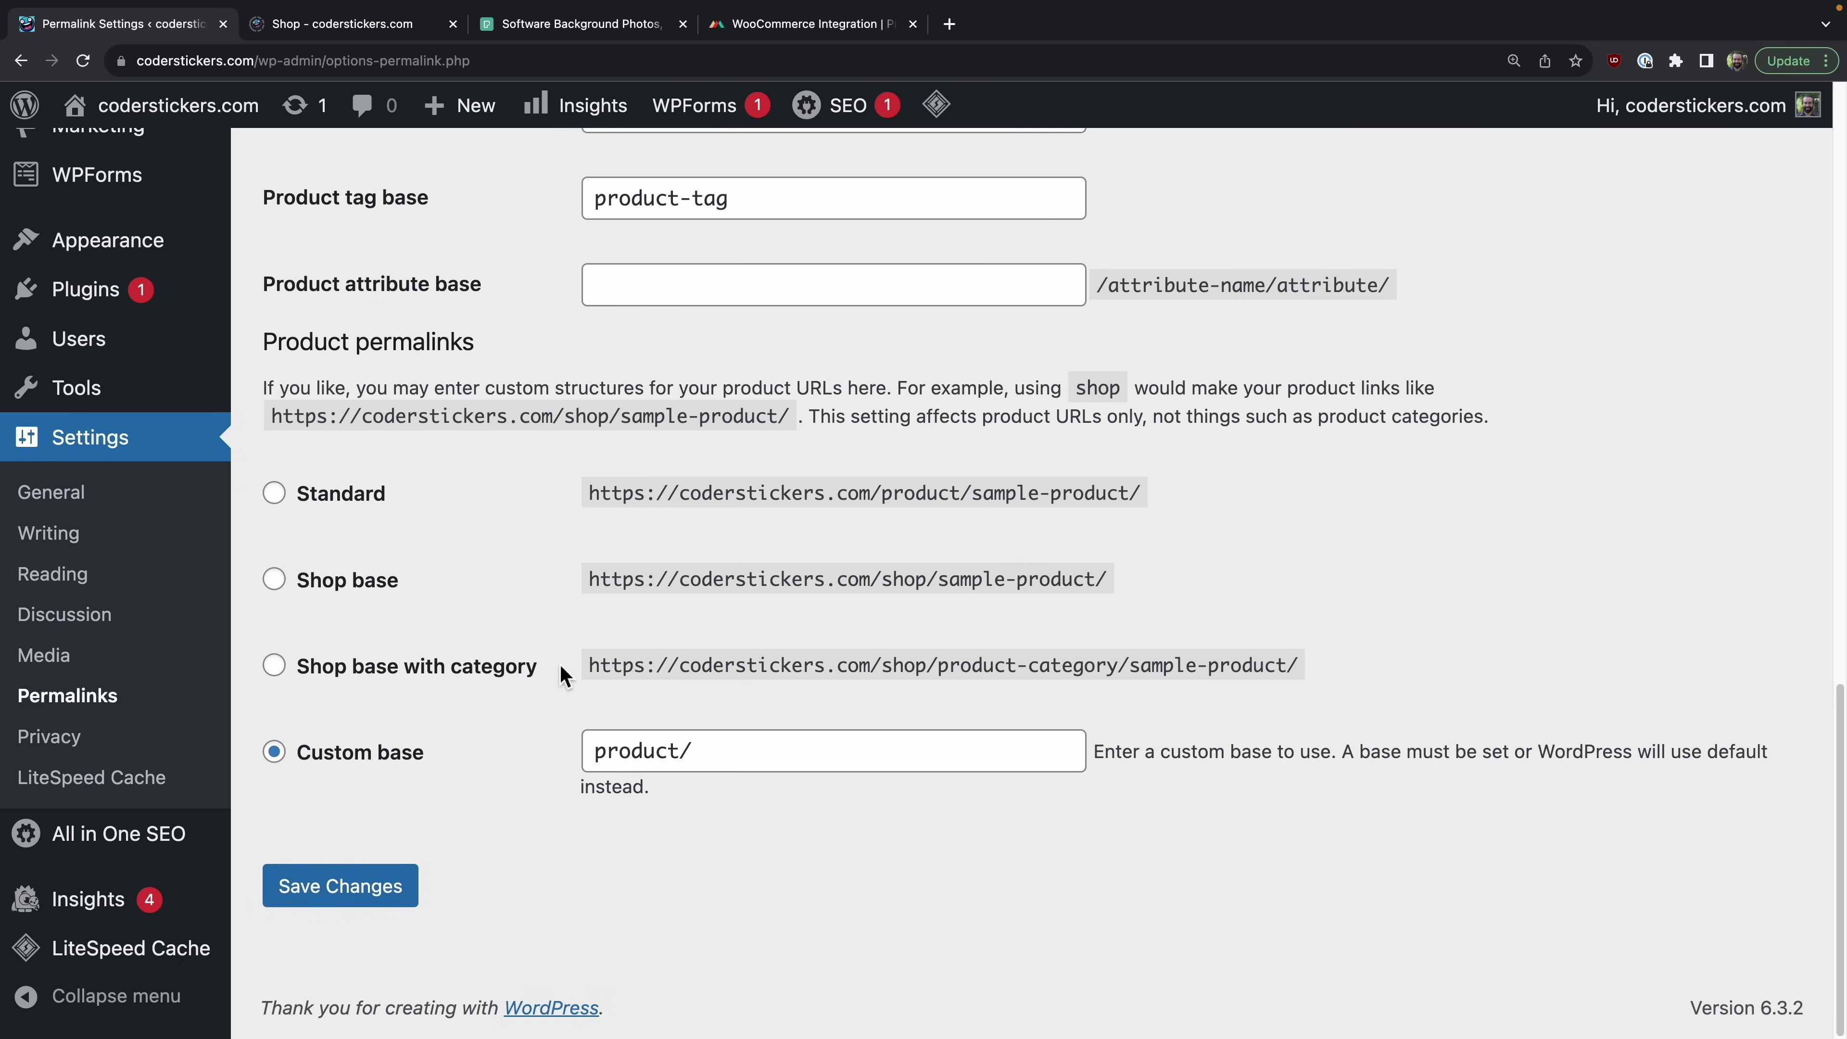
click(394, 900)
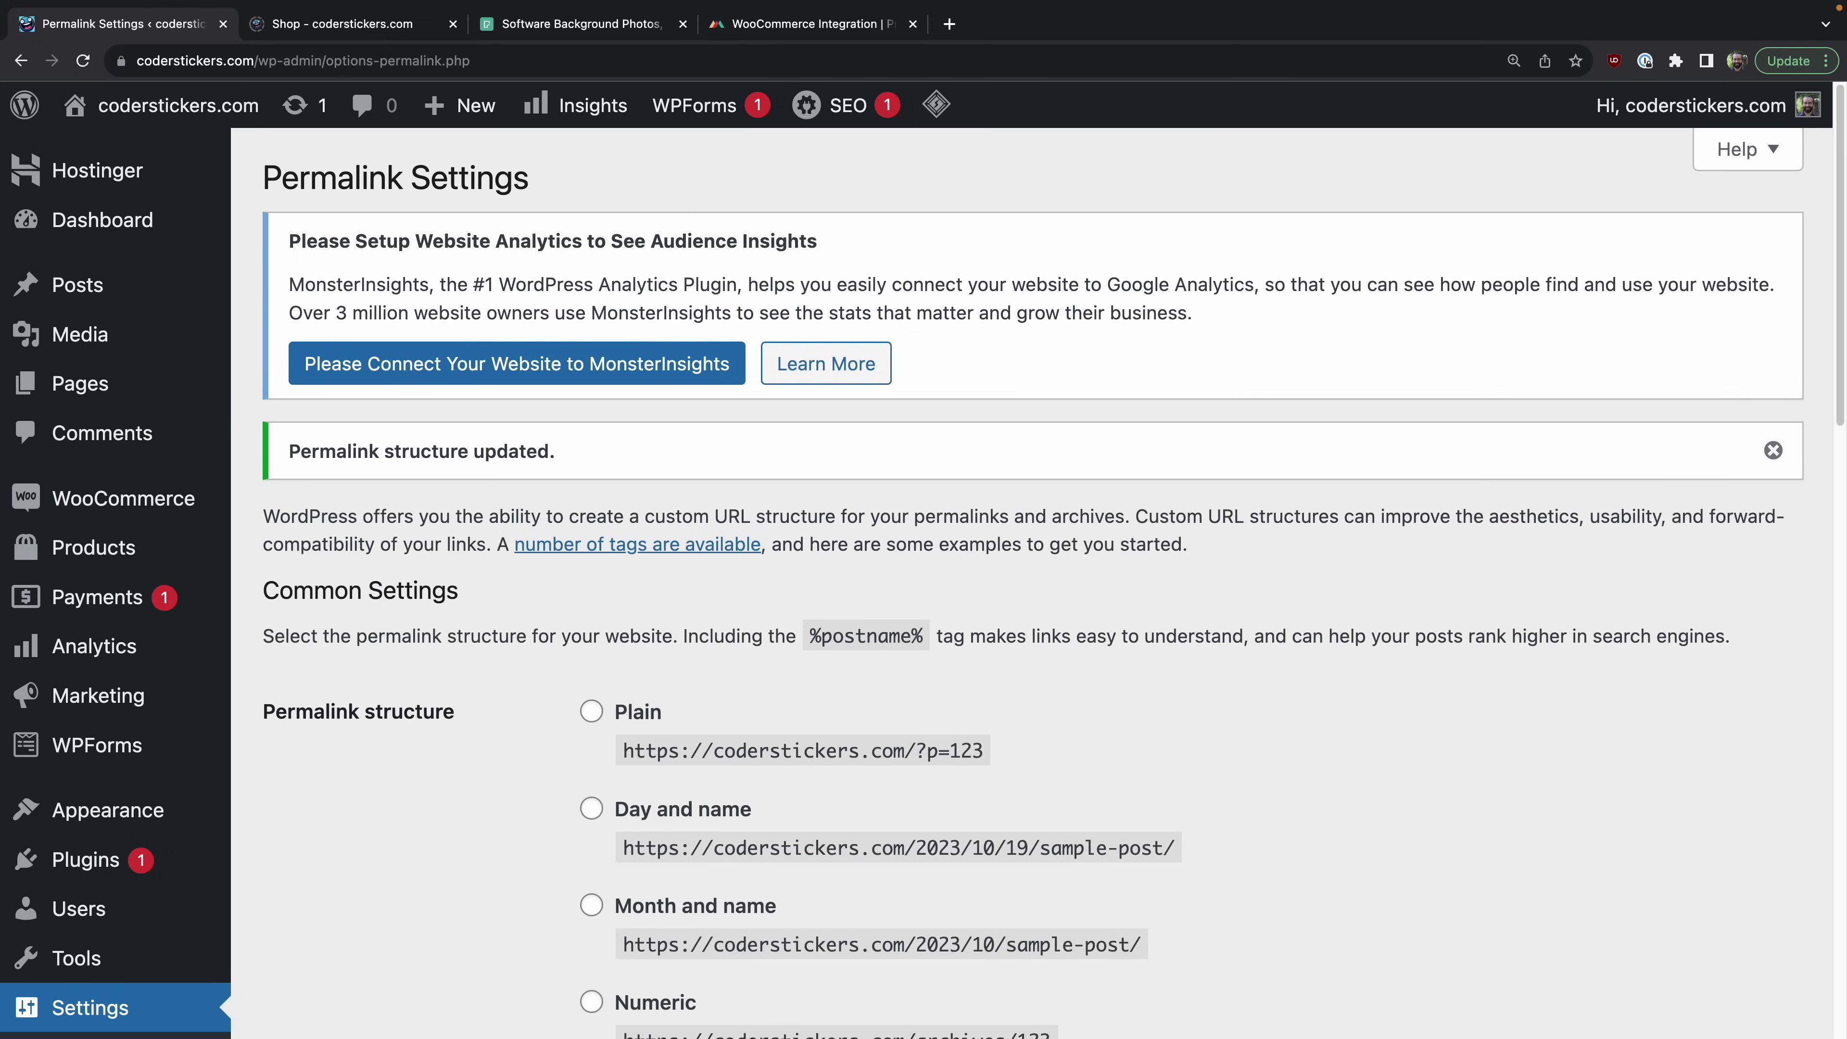
scroll(496, 814, up, 3)
Step: Replace shop/ with wc-api/v1/ in the shop tab's address to view the JSON route listing
click(362, 32)
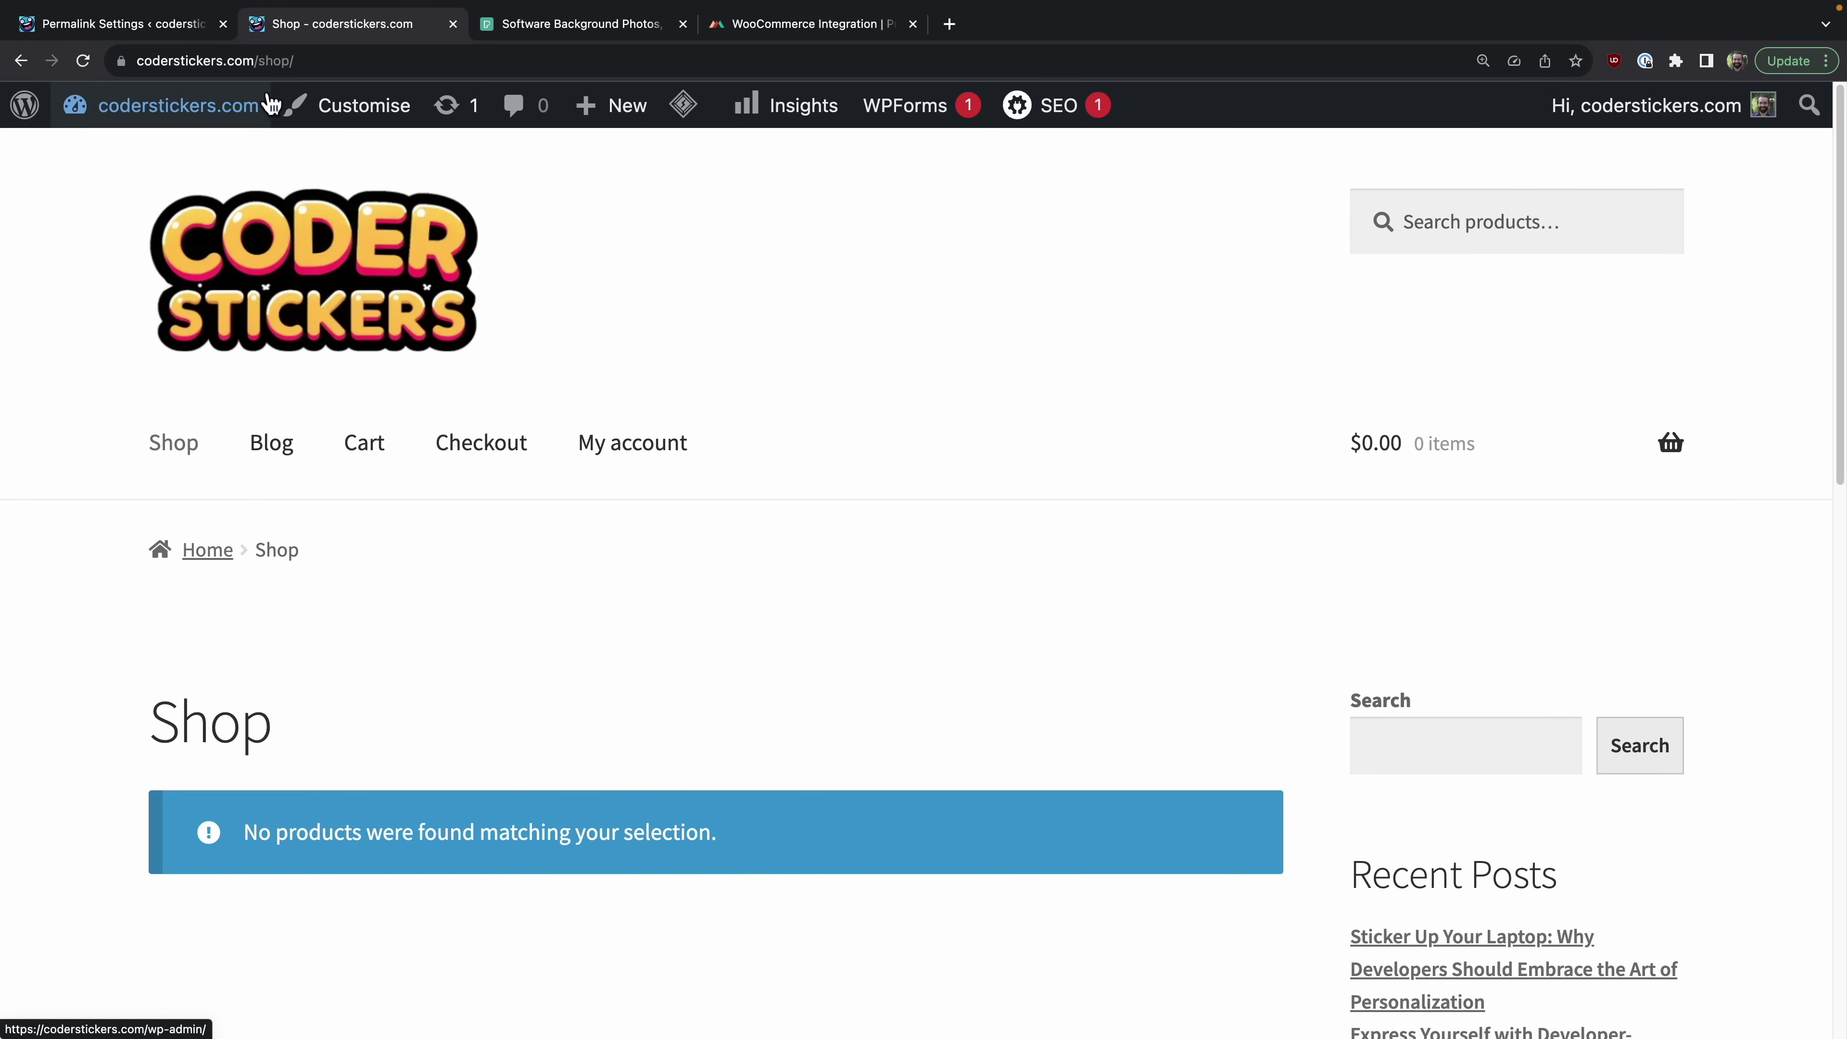
drag(262, 61, 396, 61)
key(BackSpace)
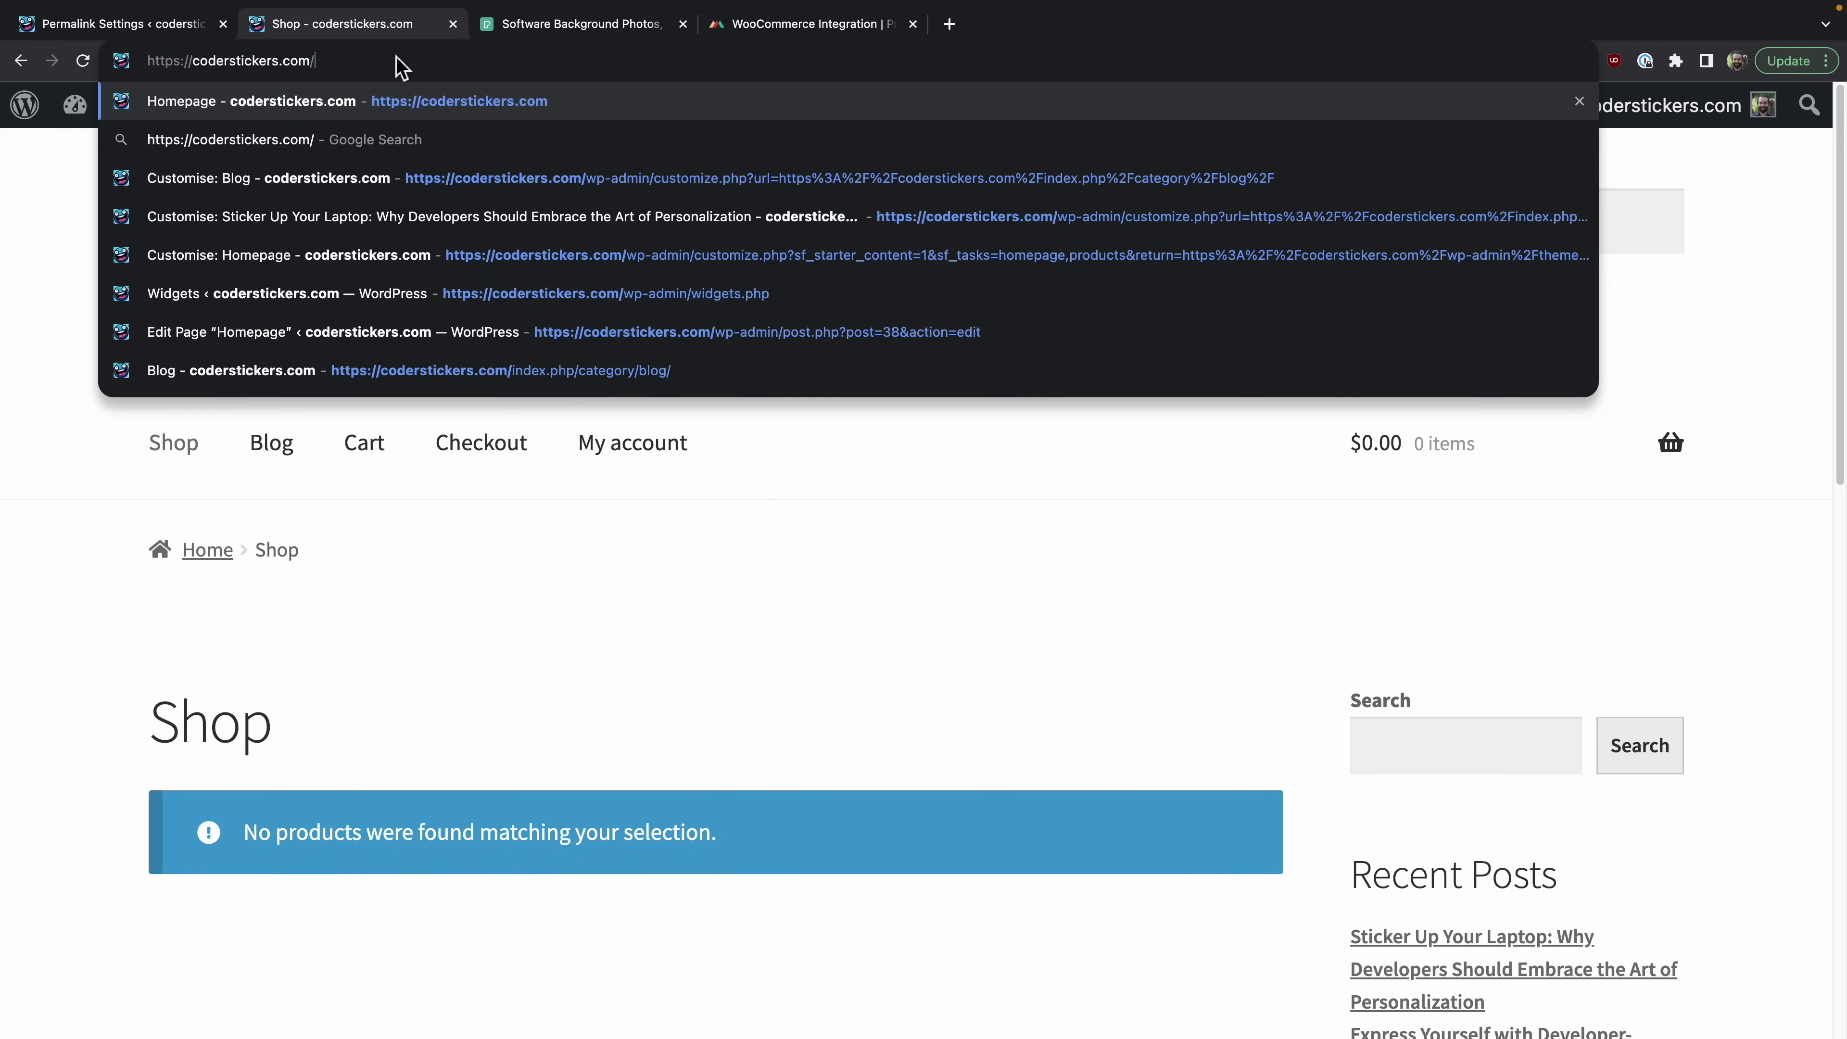
text(wc)
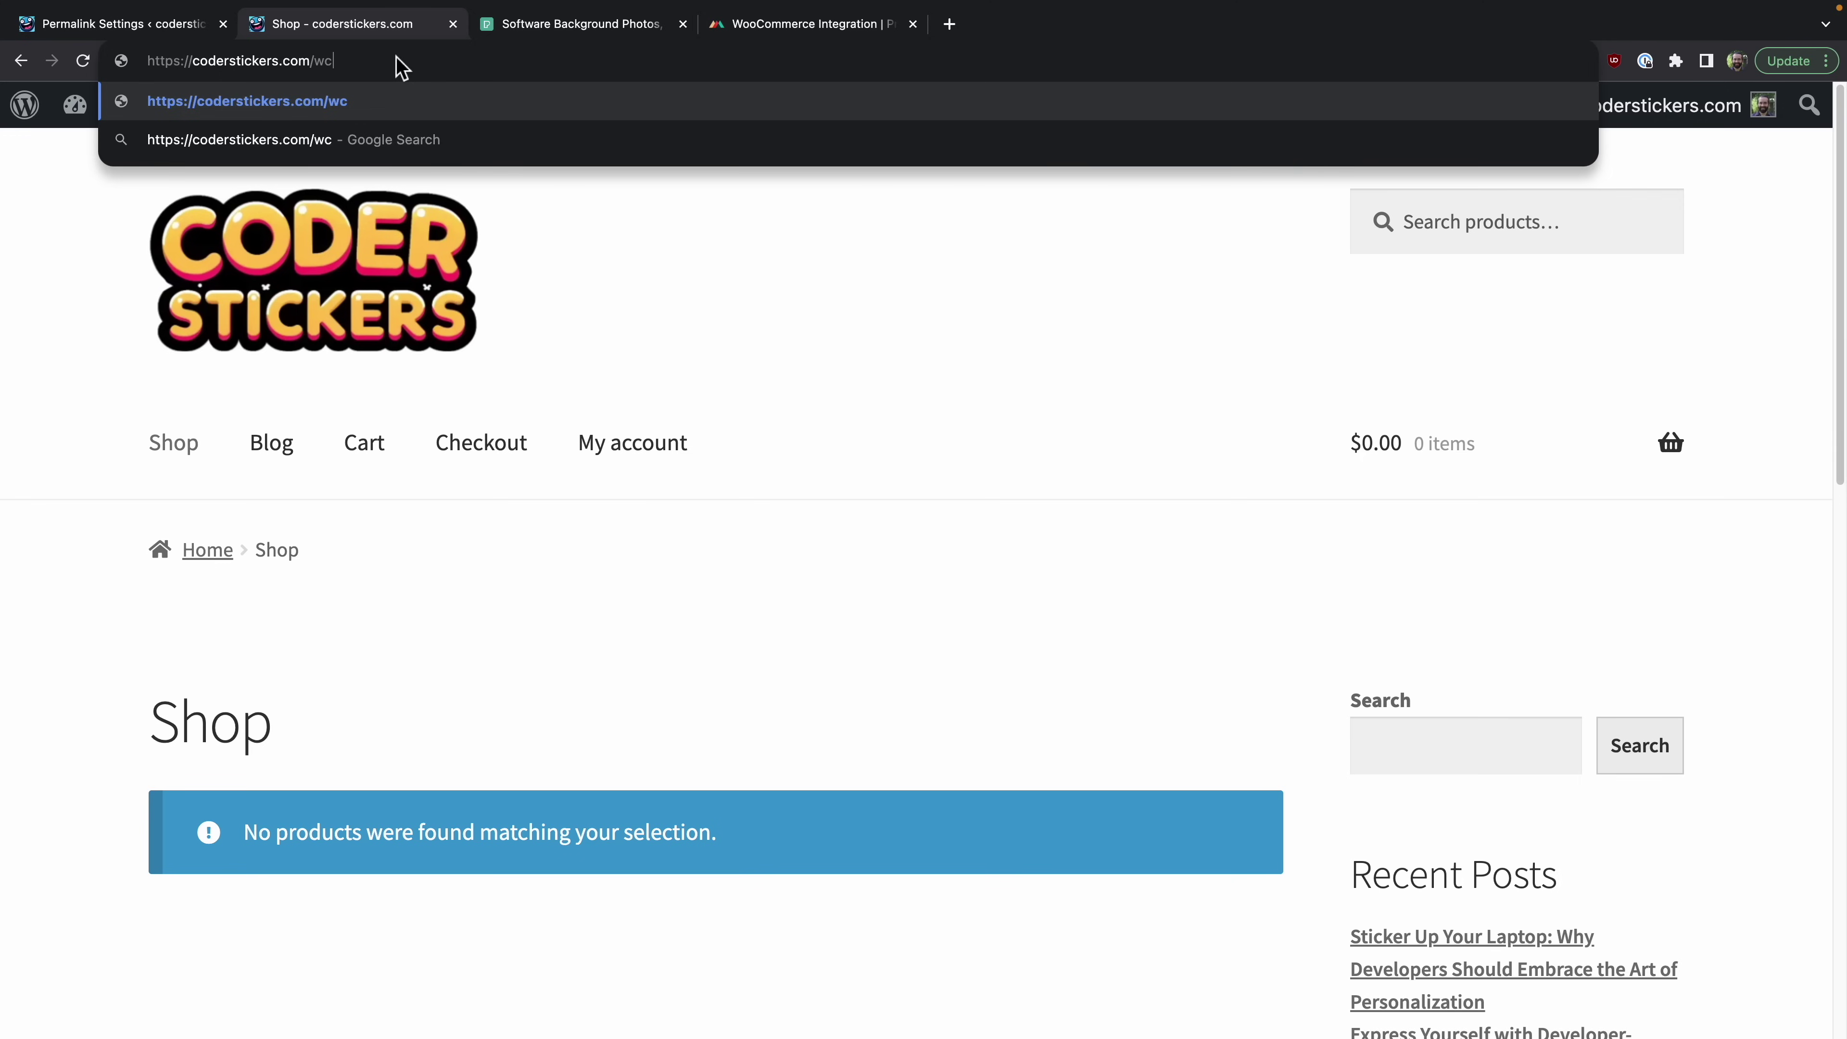
text(-api/v1/)
key(Return)
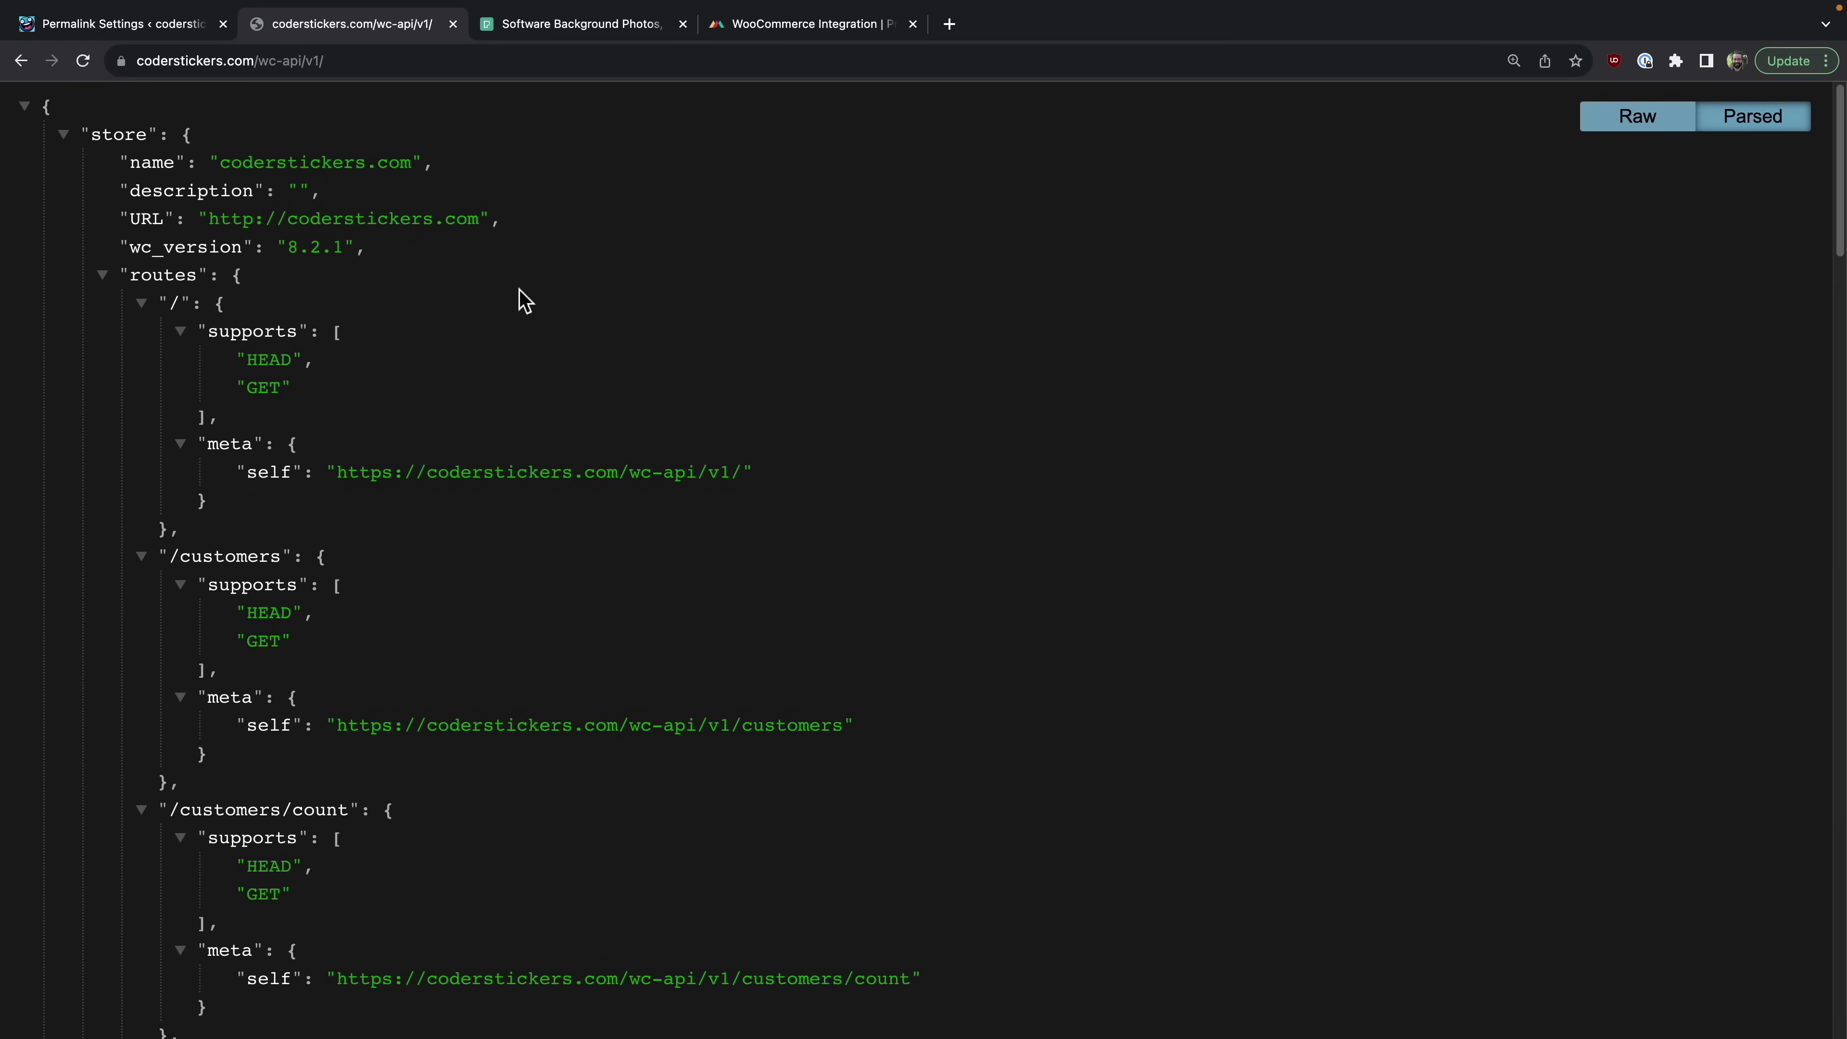
scroll(525, 301, down, 20)
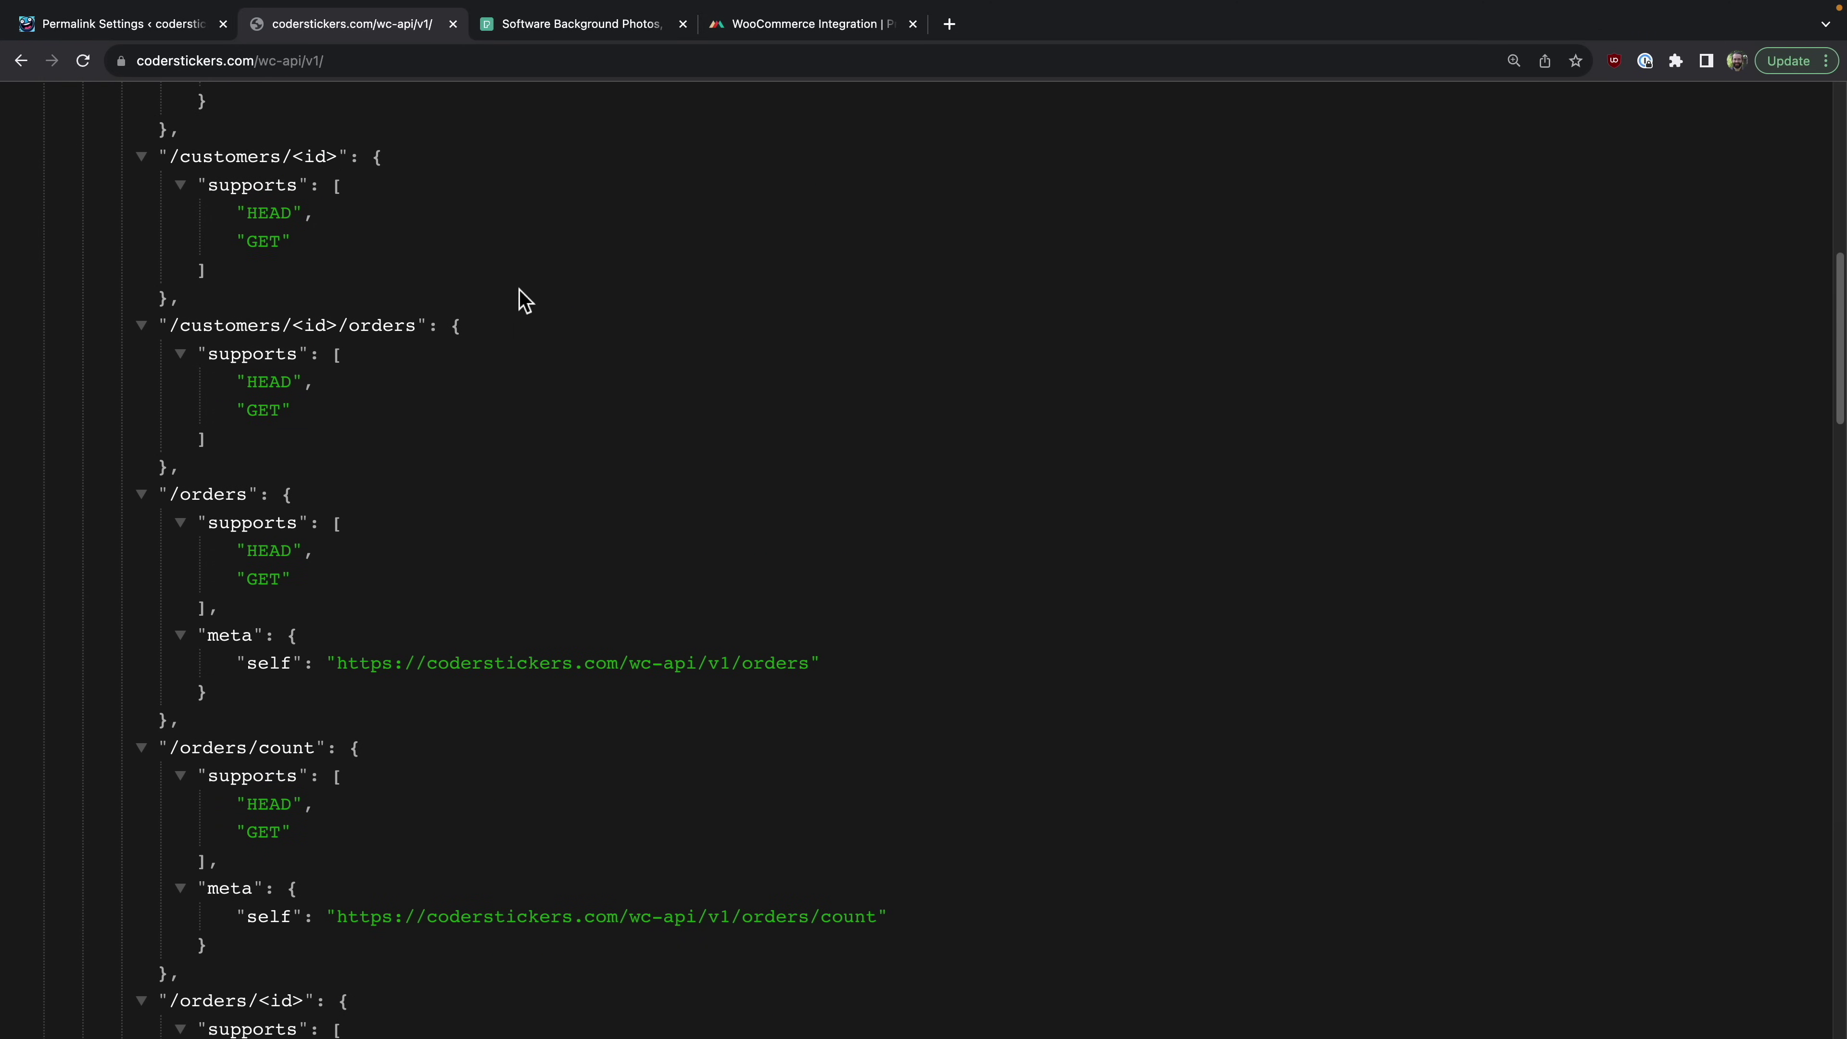
scroll(525, 301, down, 6)
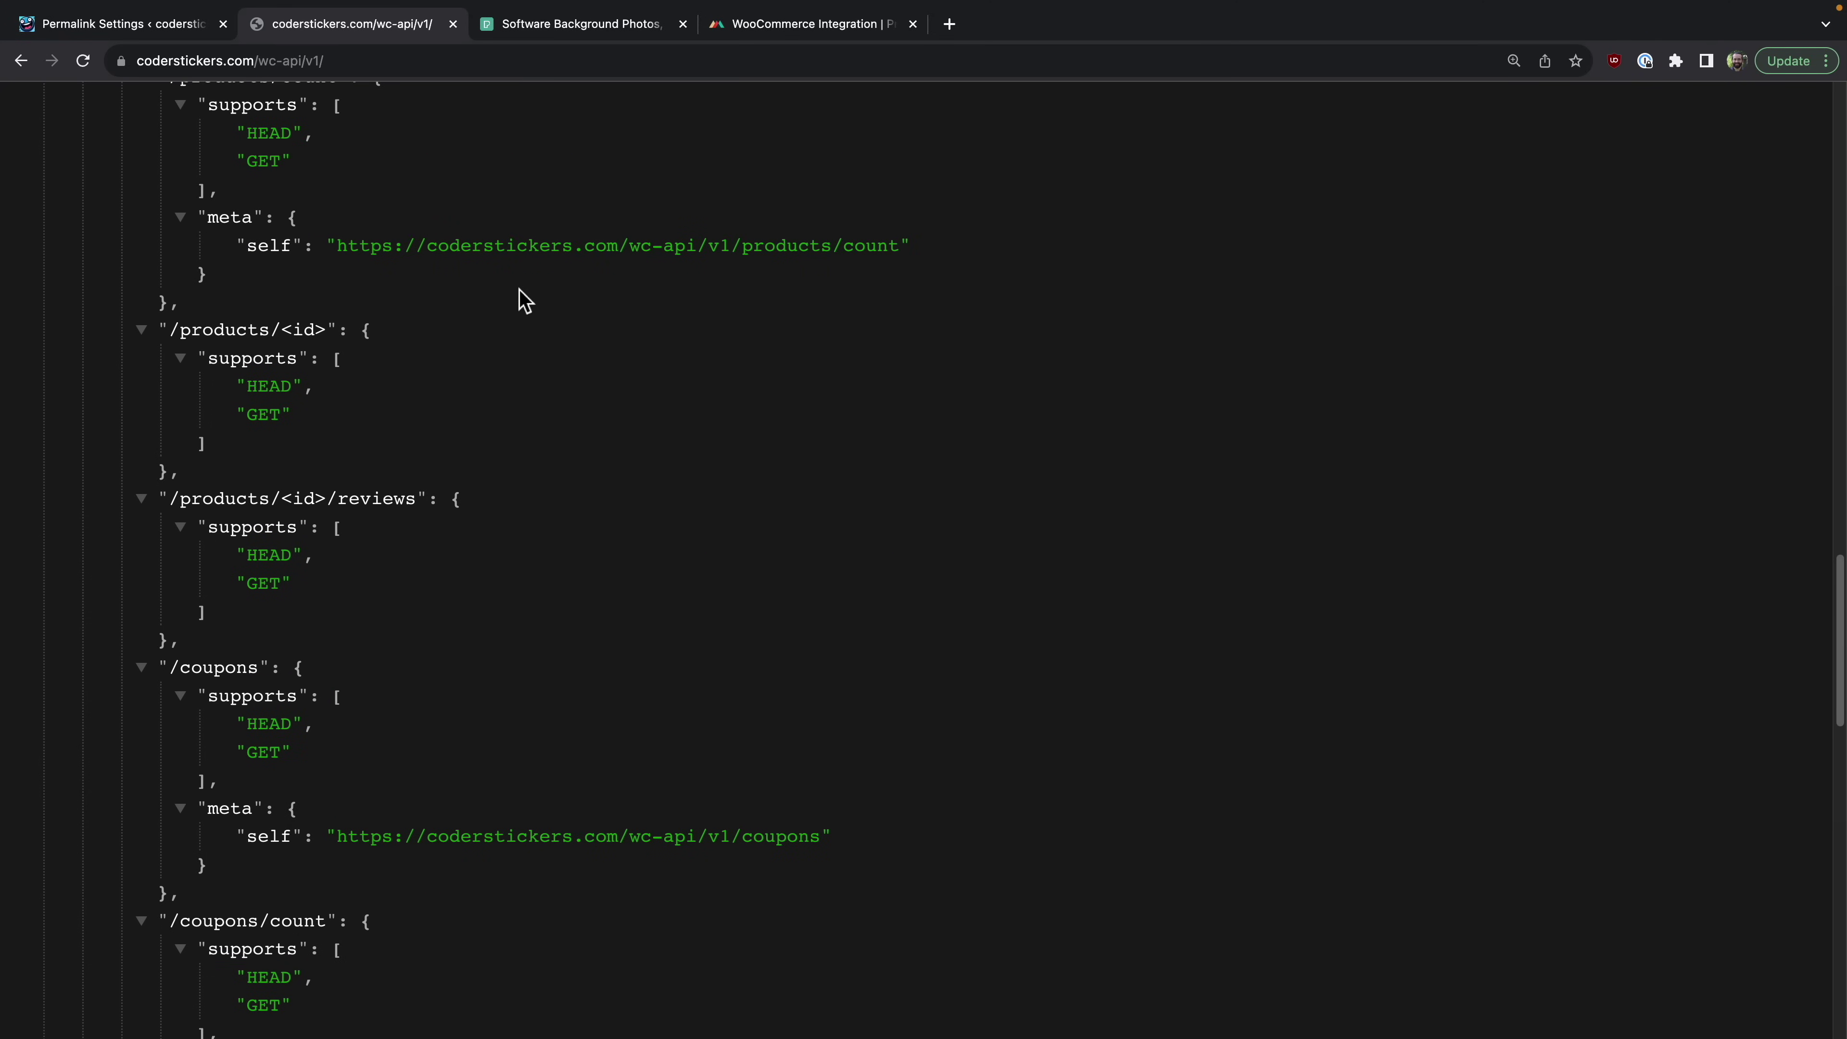
Step: Go back from the JSON listing and return to the Permalink Settings tab
scroll(531, 499, up, 20)
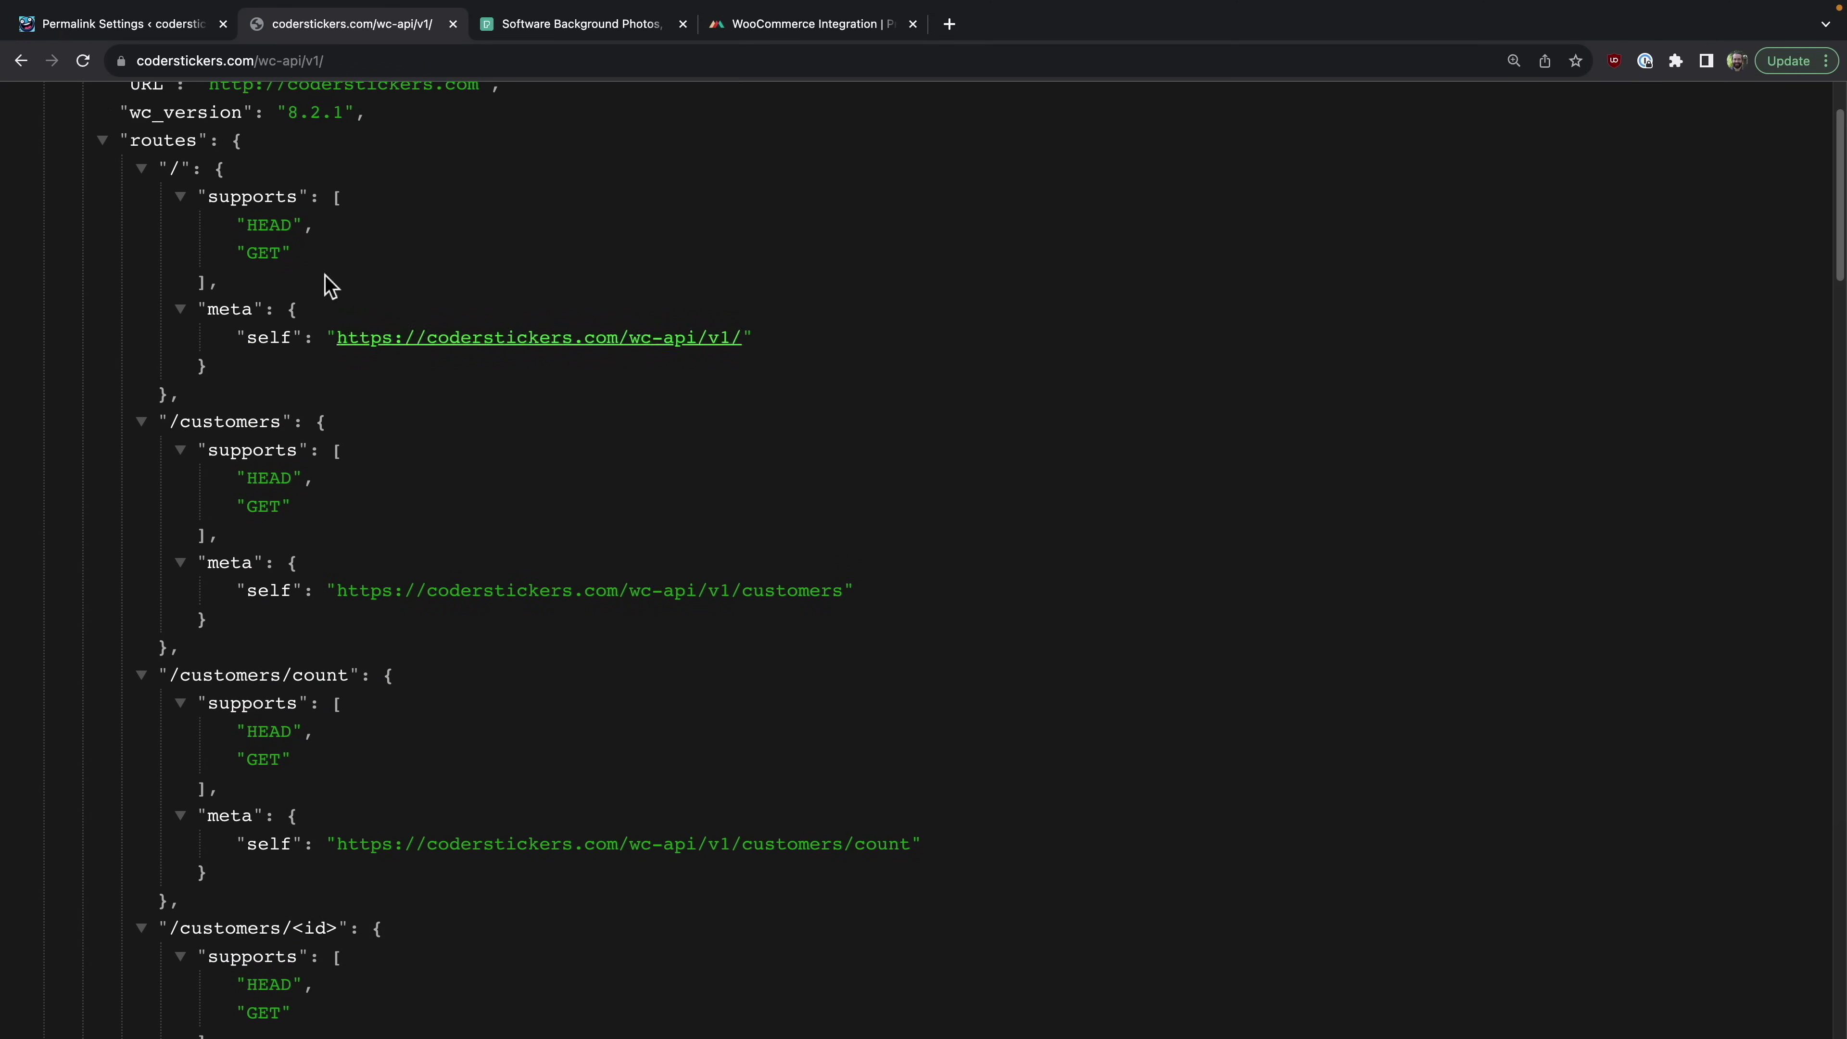
click(20, 64)
click(102, 26)
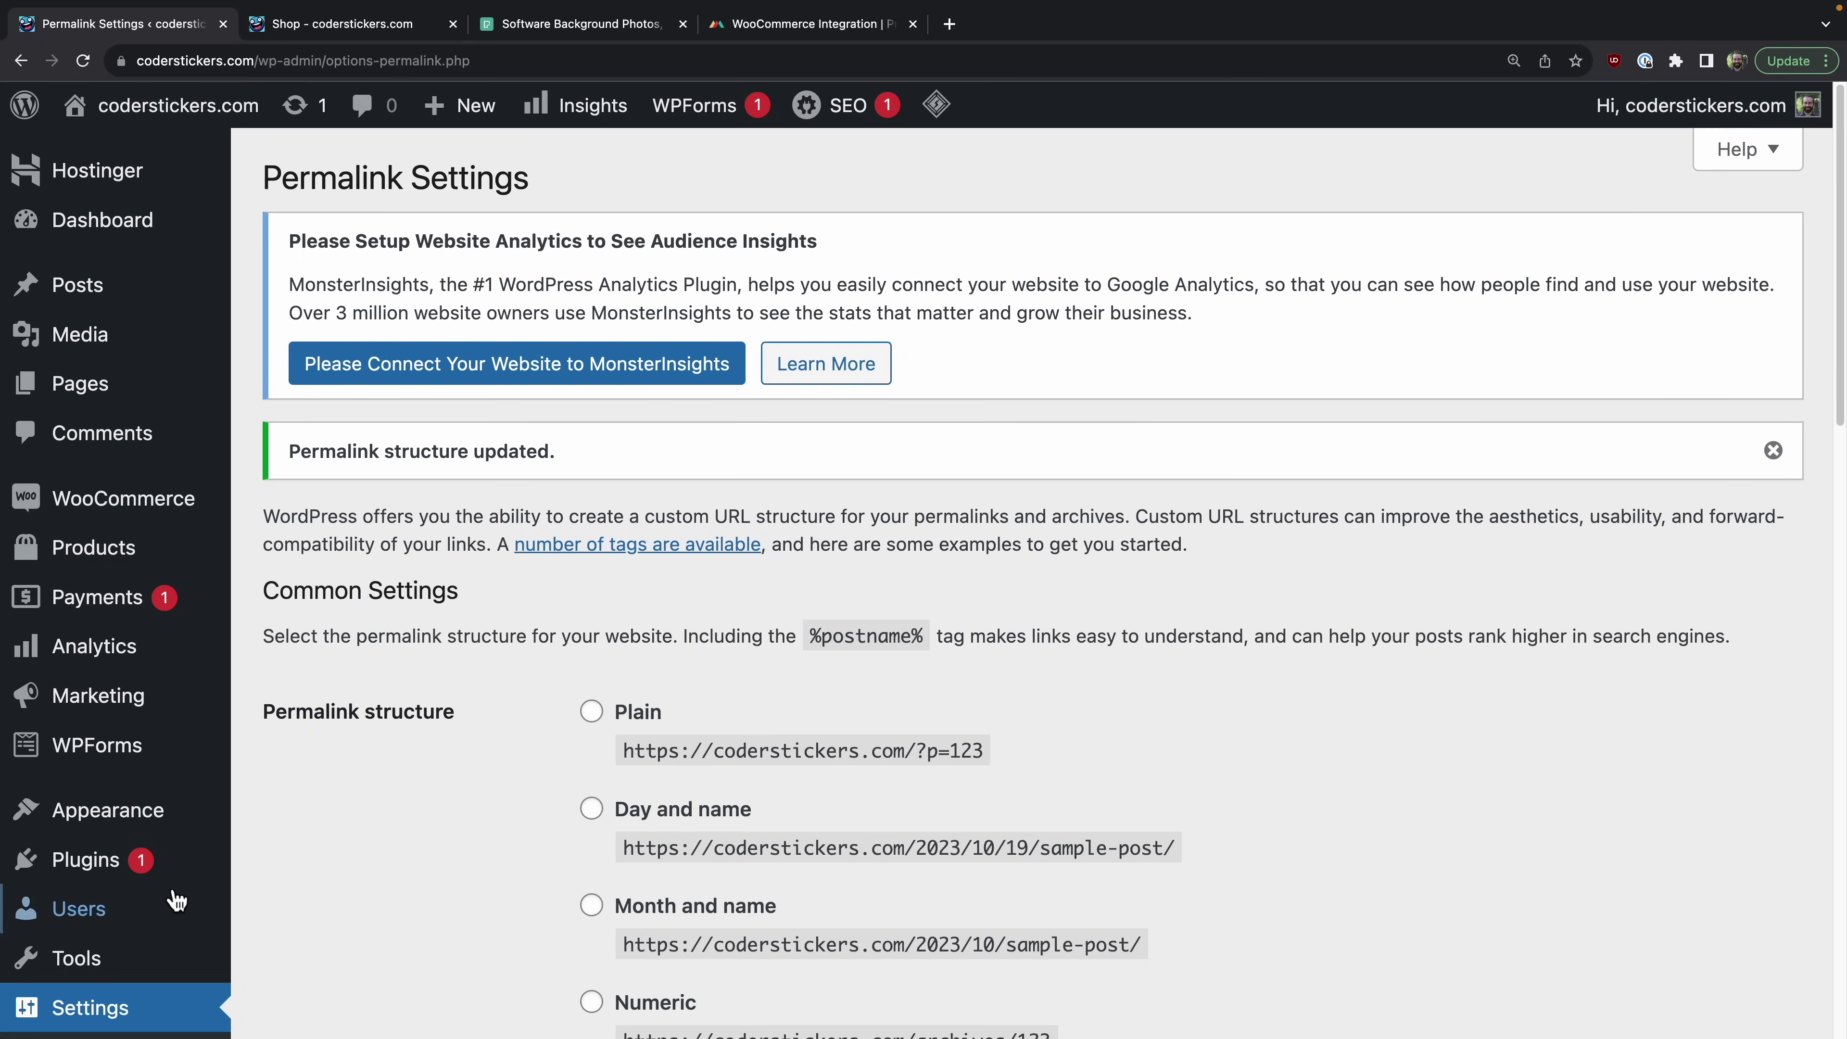
Step: Go to the installed plugins list, returning from the MonsterInsights docs, and open Add New
click(105, 872)
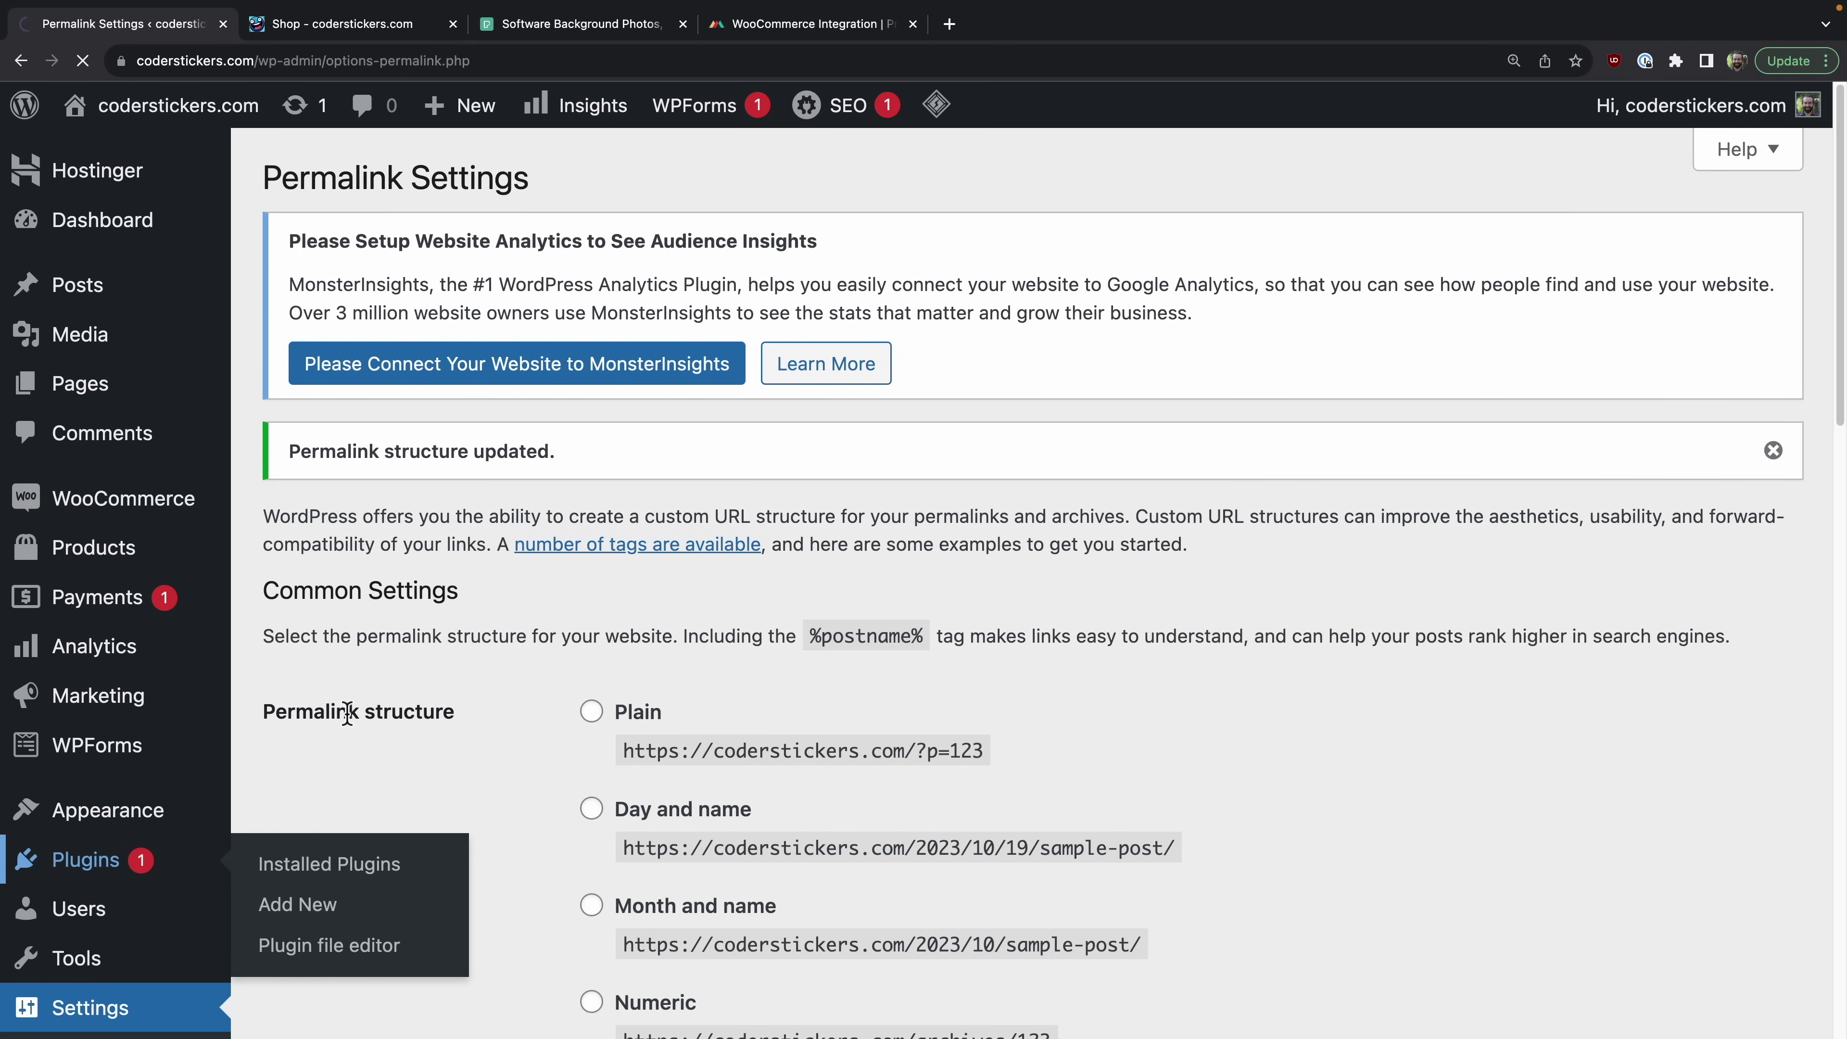
mouse_move(158, 843)
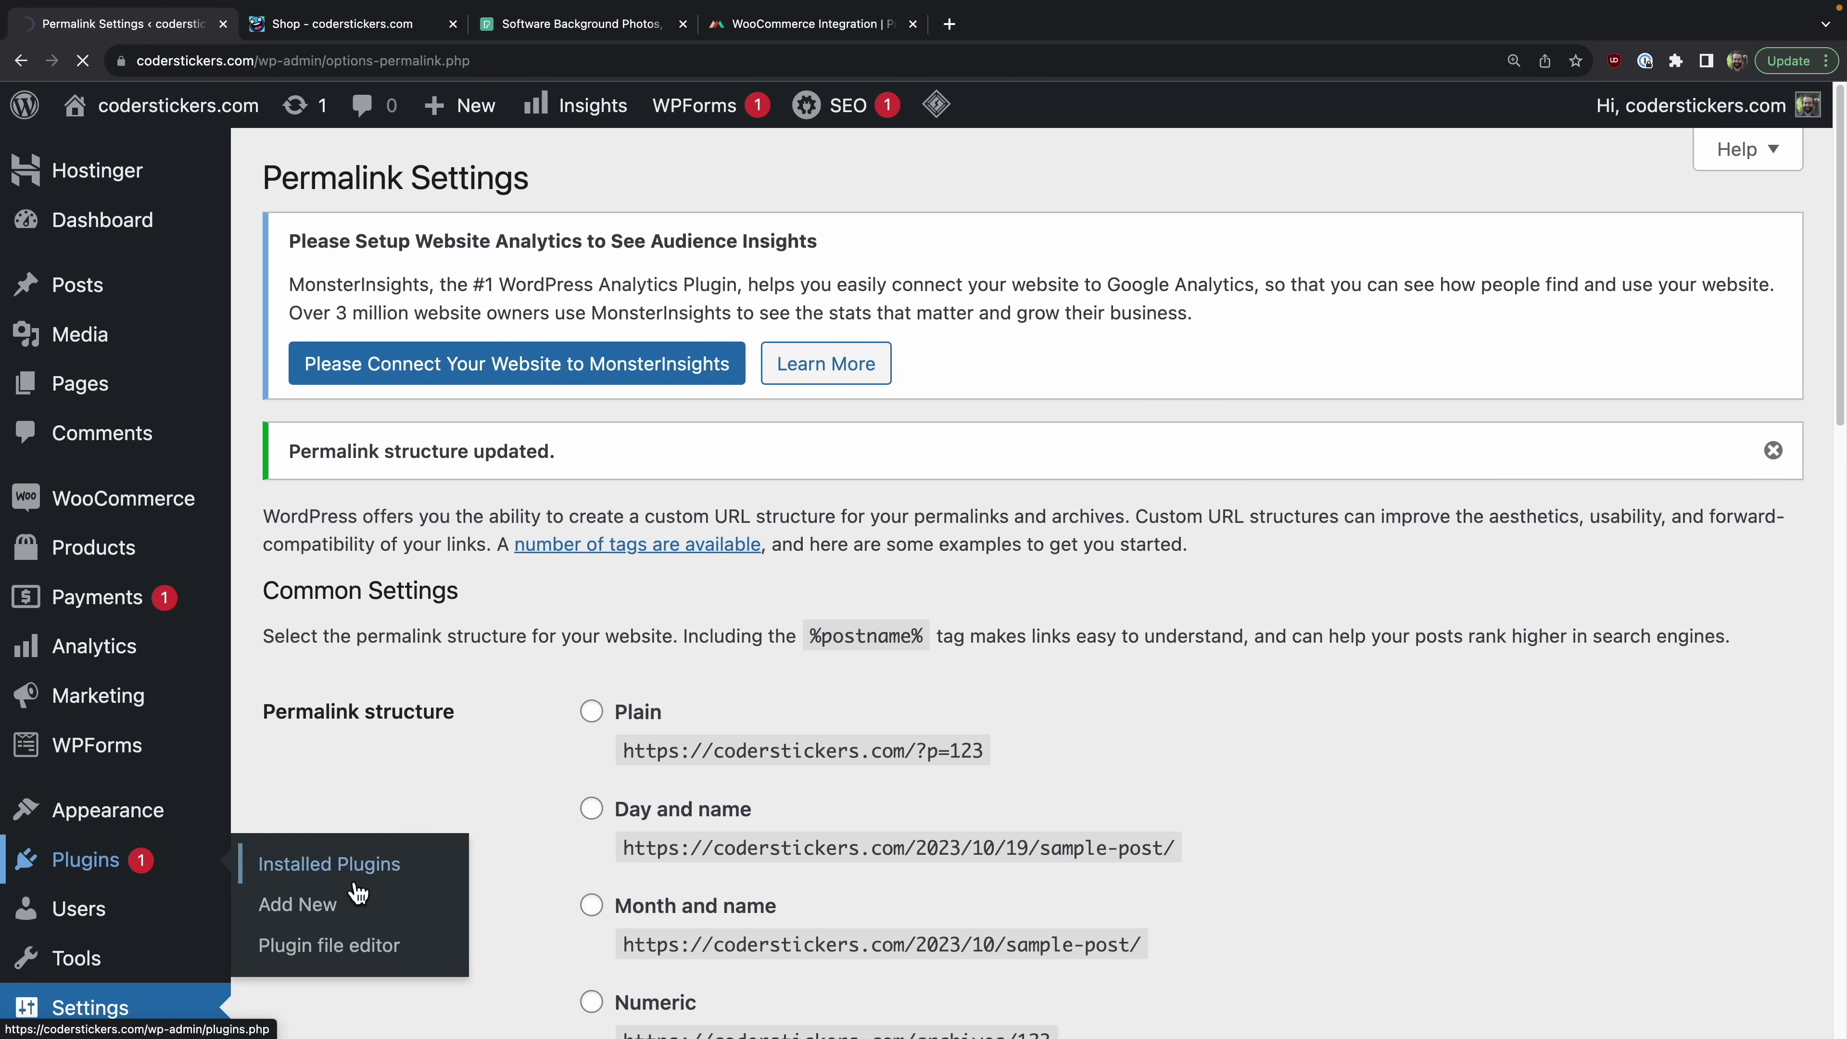
click(361, 877)
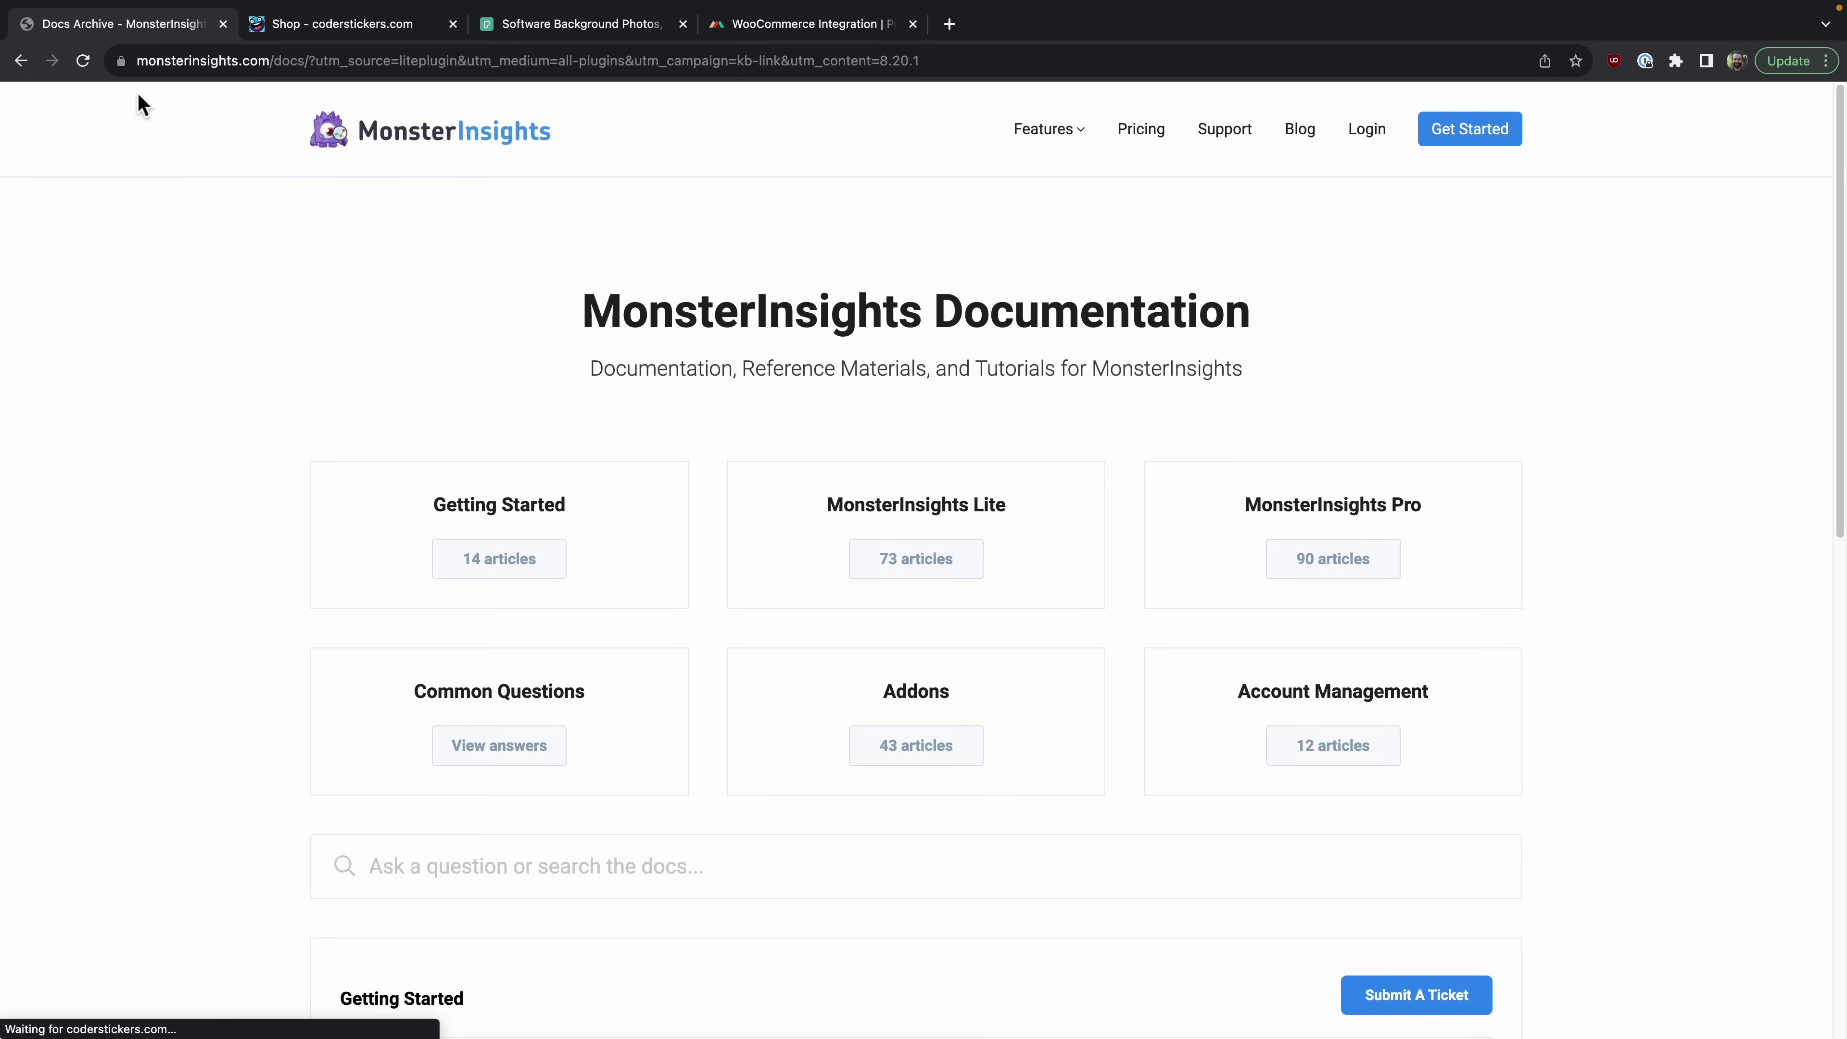
click(21, 61)
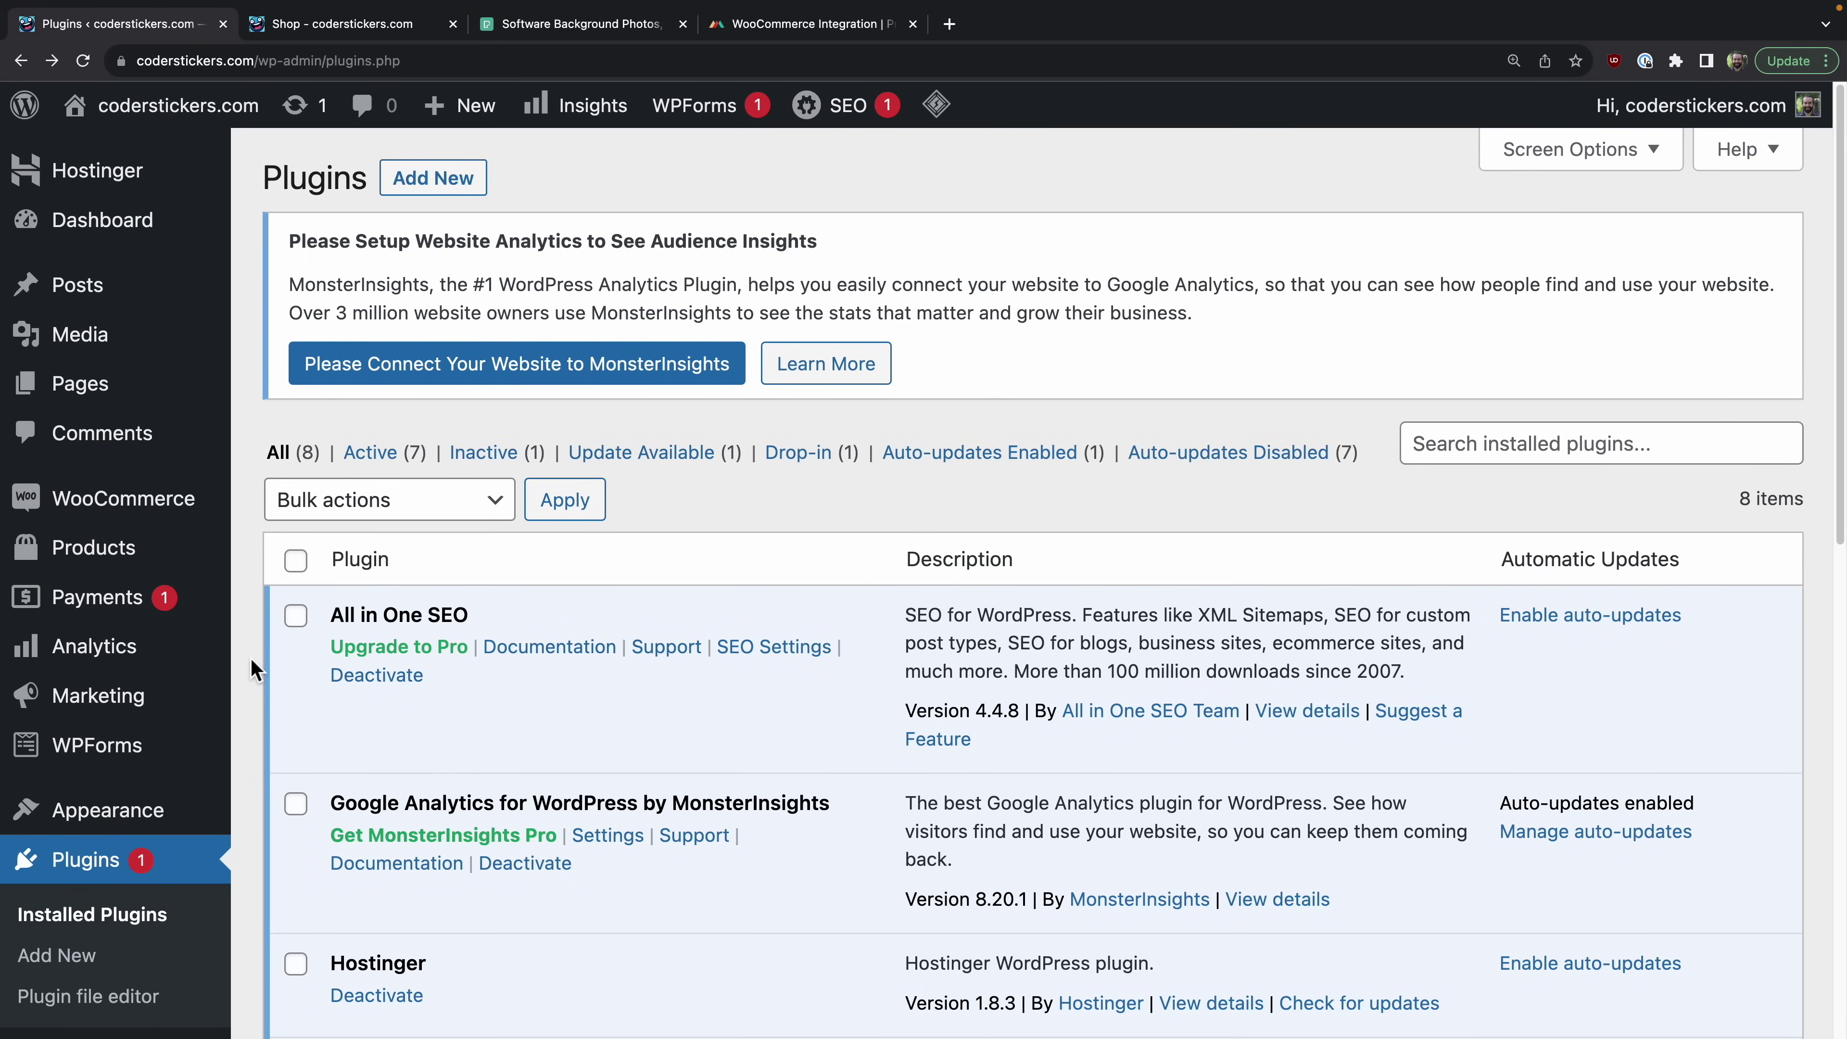
scroll(249, 657, down, 5)
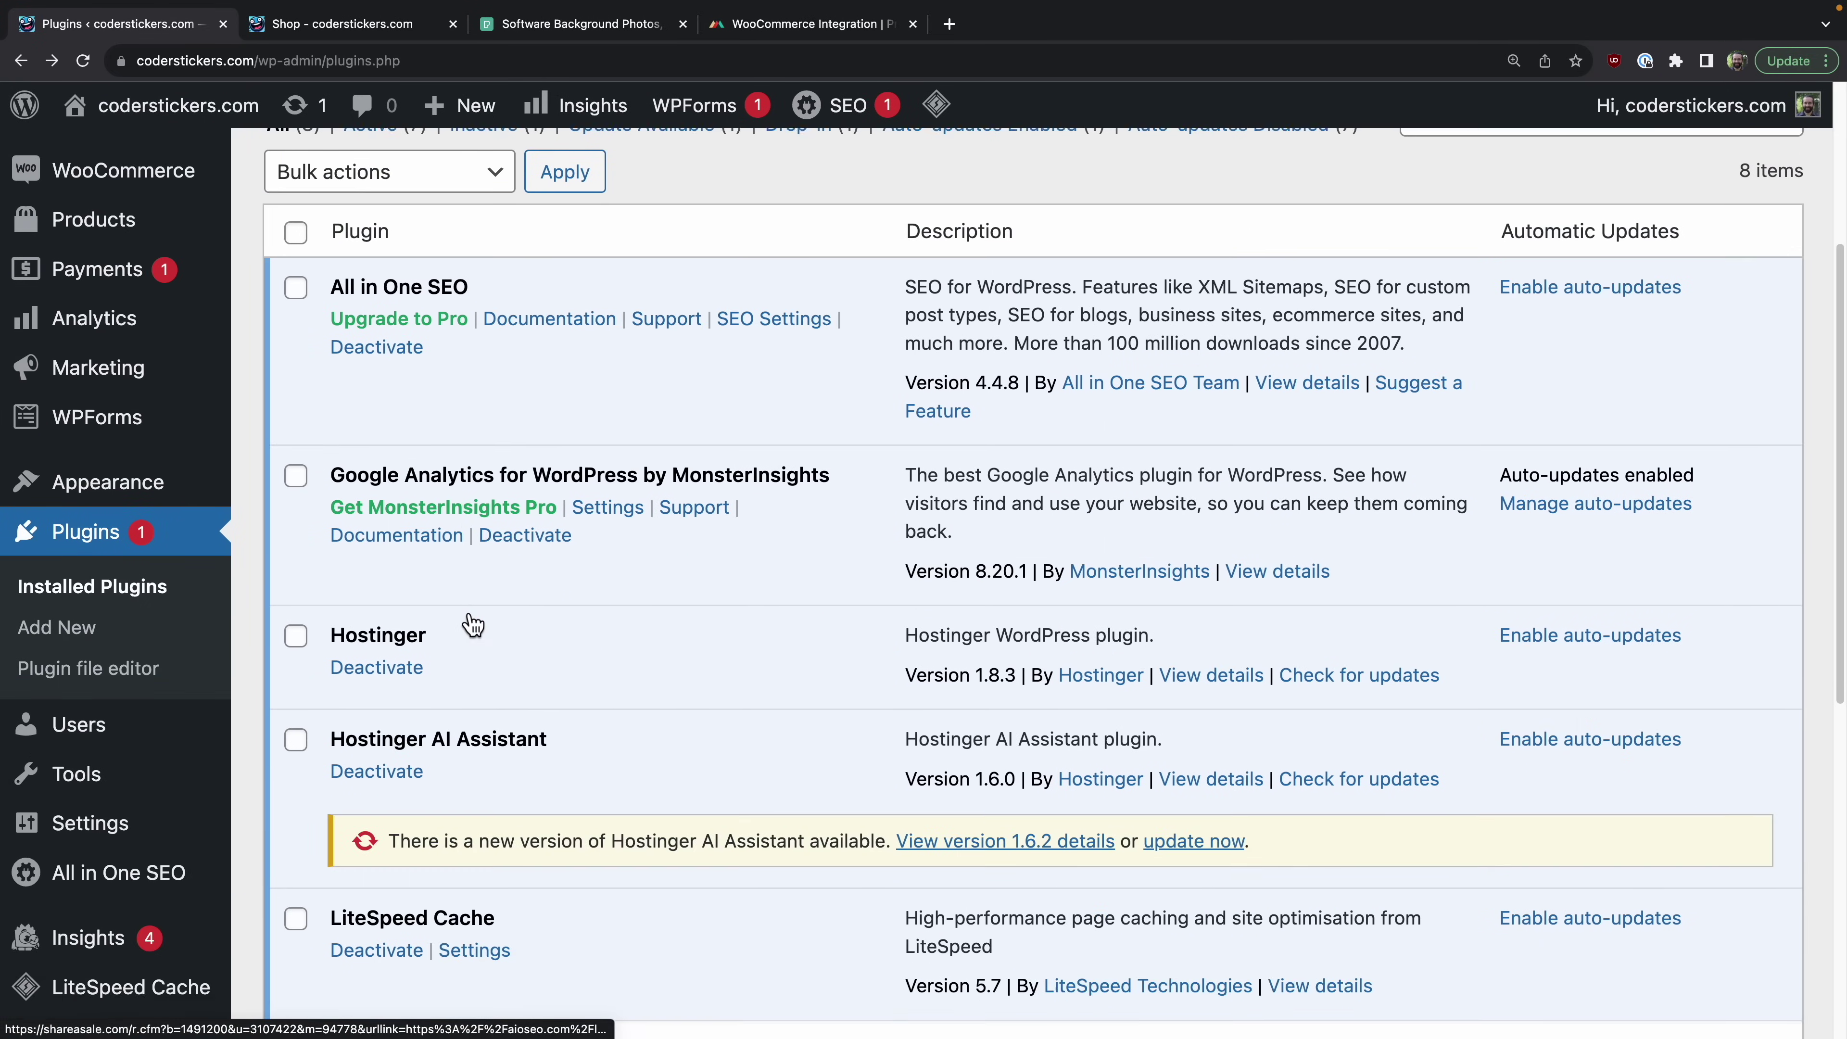
scroll(469, 622, down, 3)
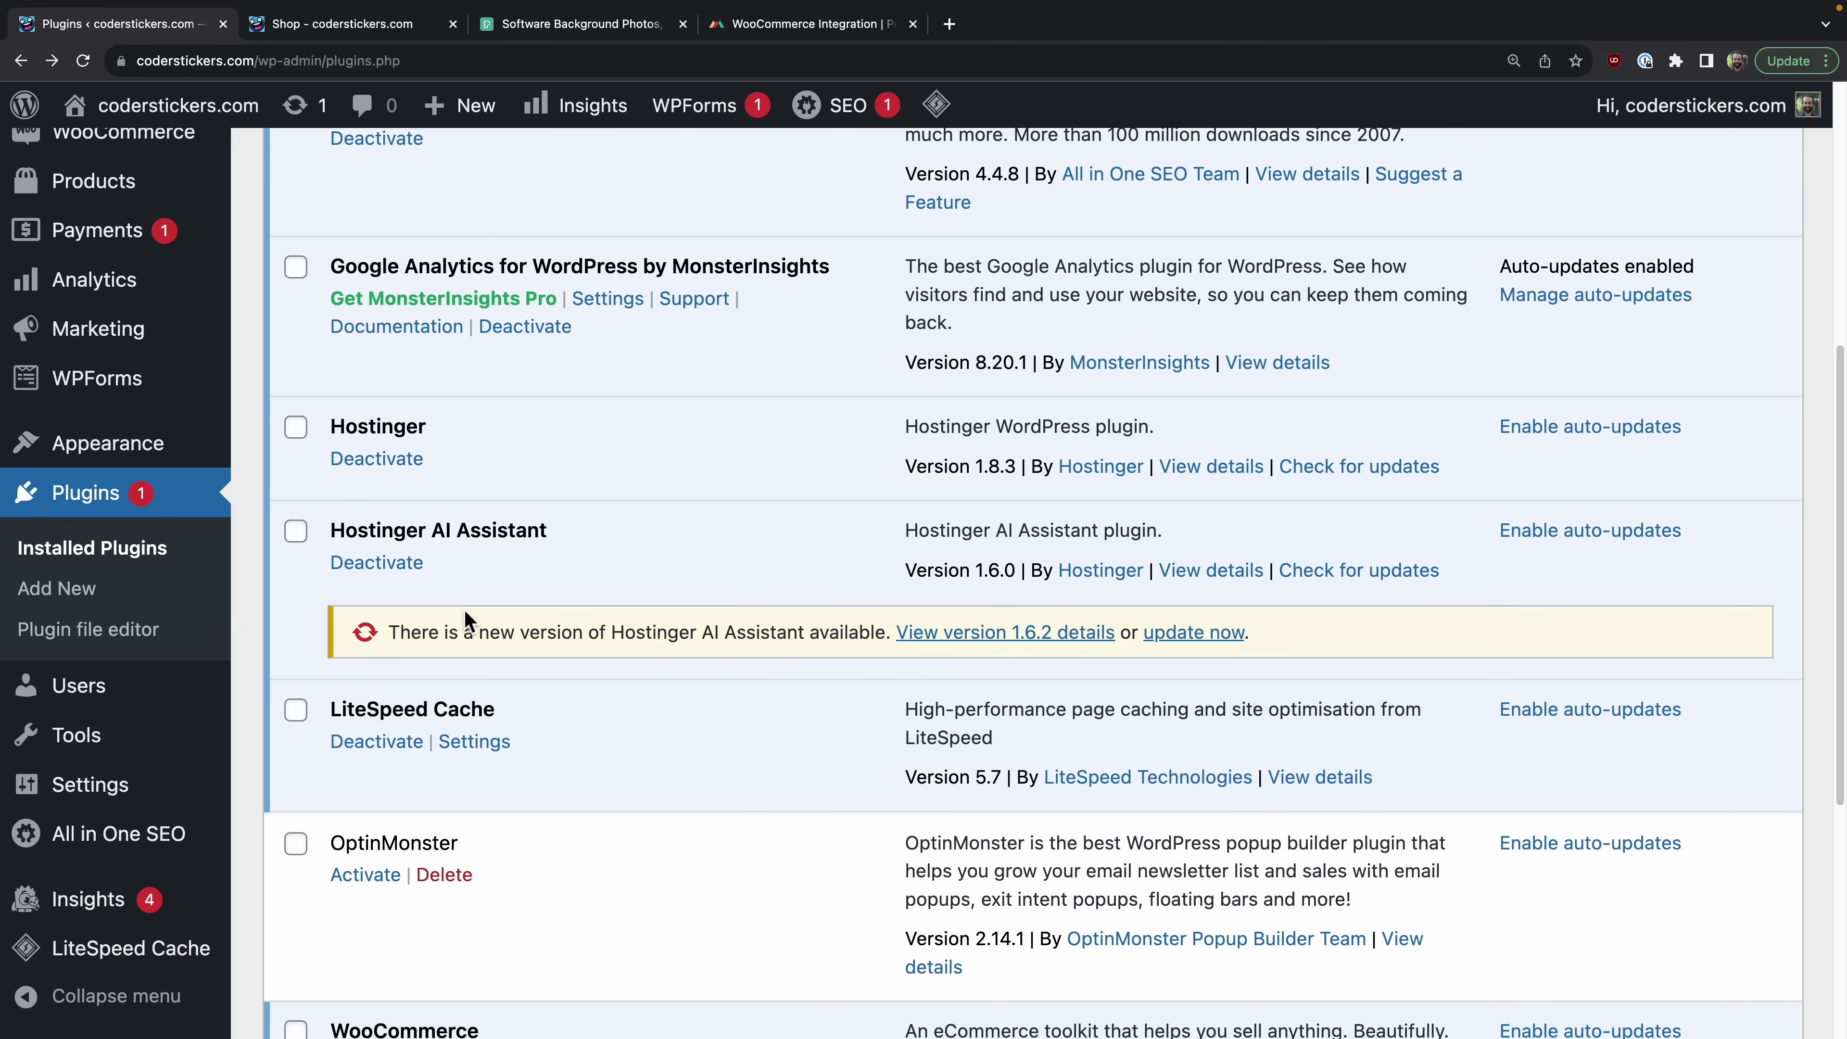
scroll(466, 620, up, 8)
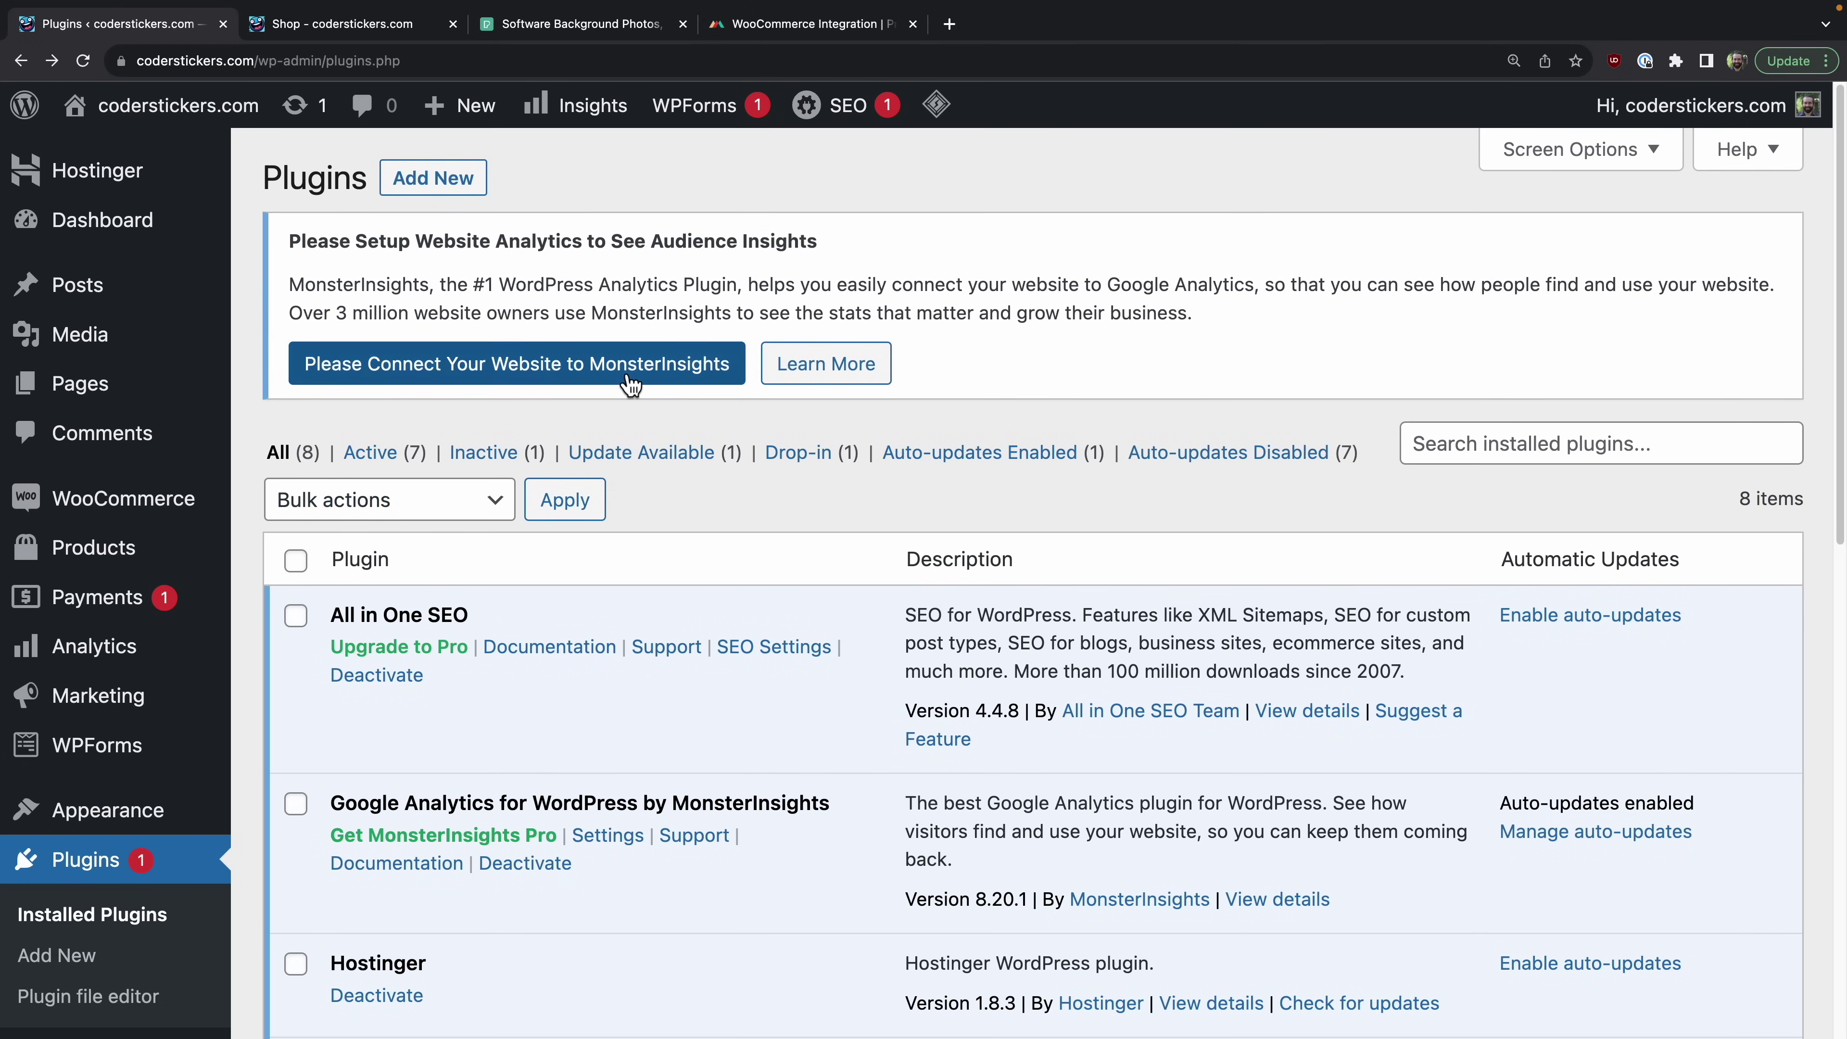
click(429, 183)
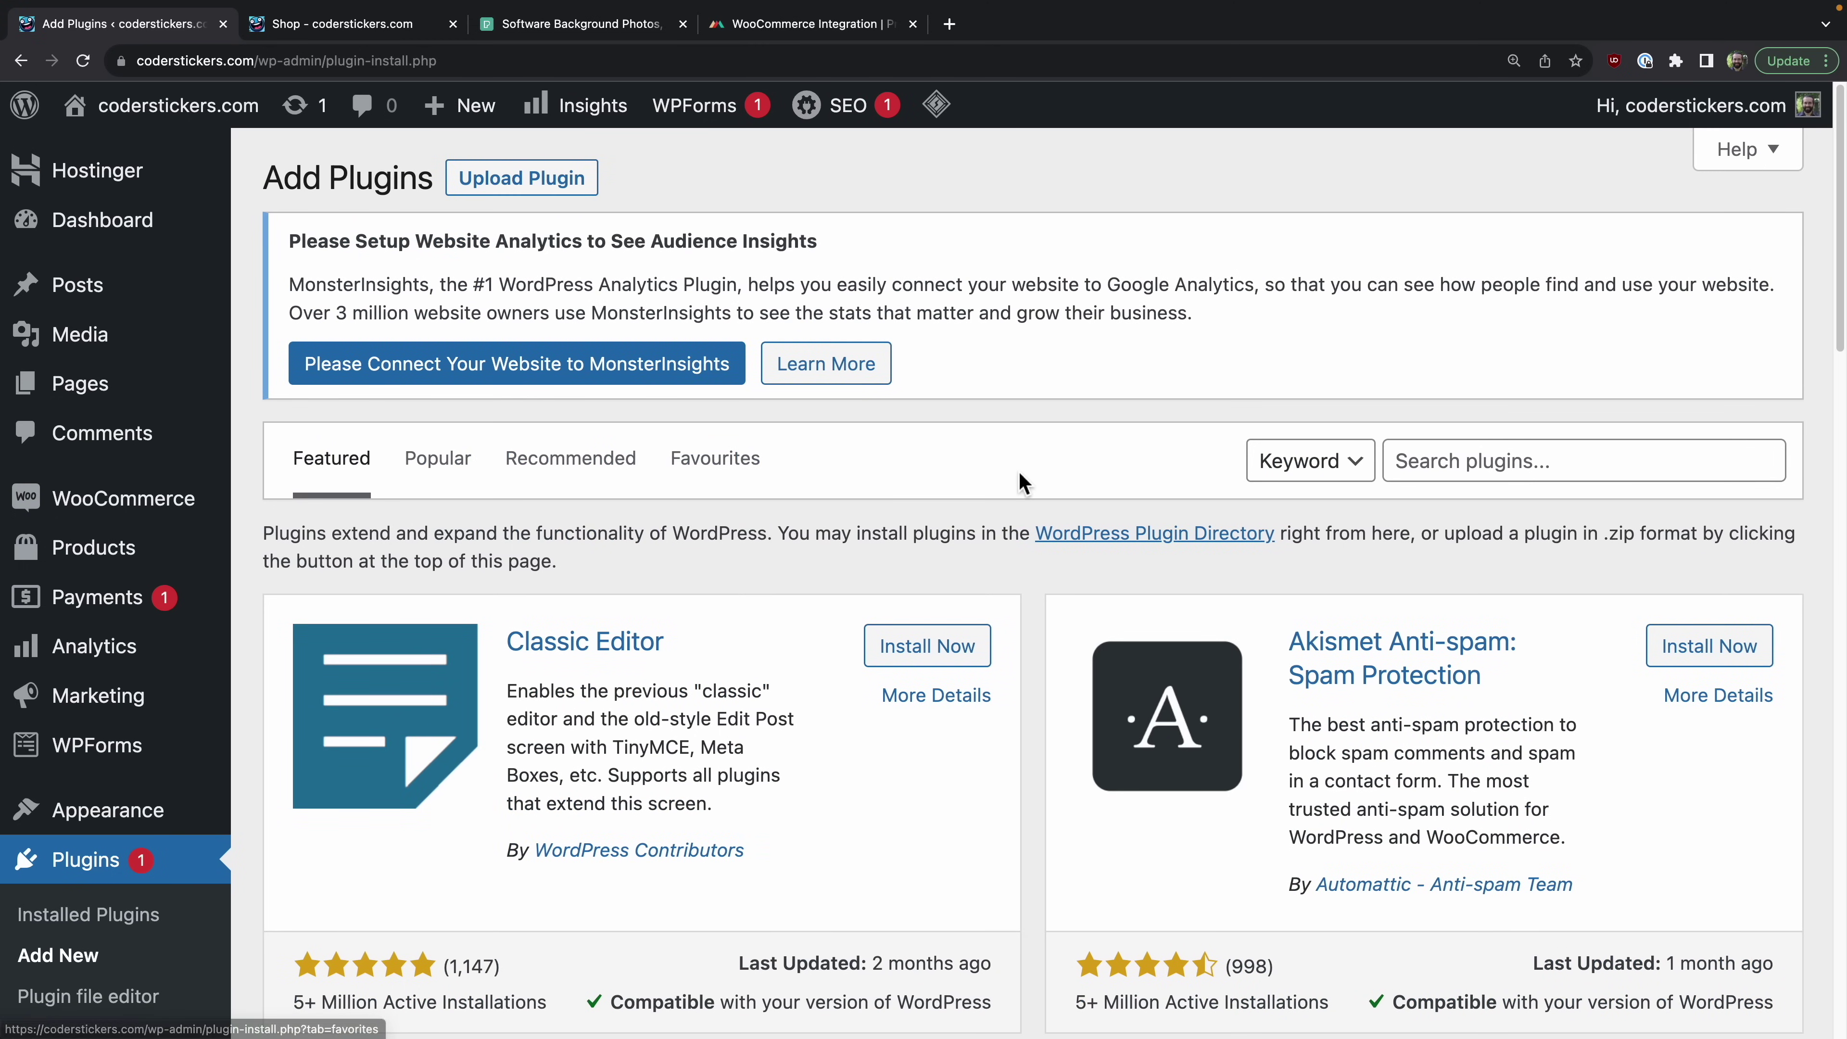
Step: Search for printful, then install and activate Printful Integration for WooCommerce
click(1549, 477)
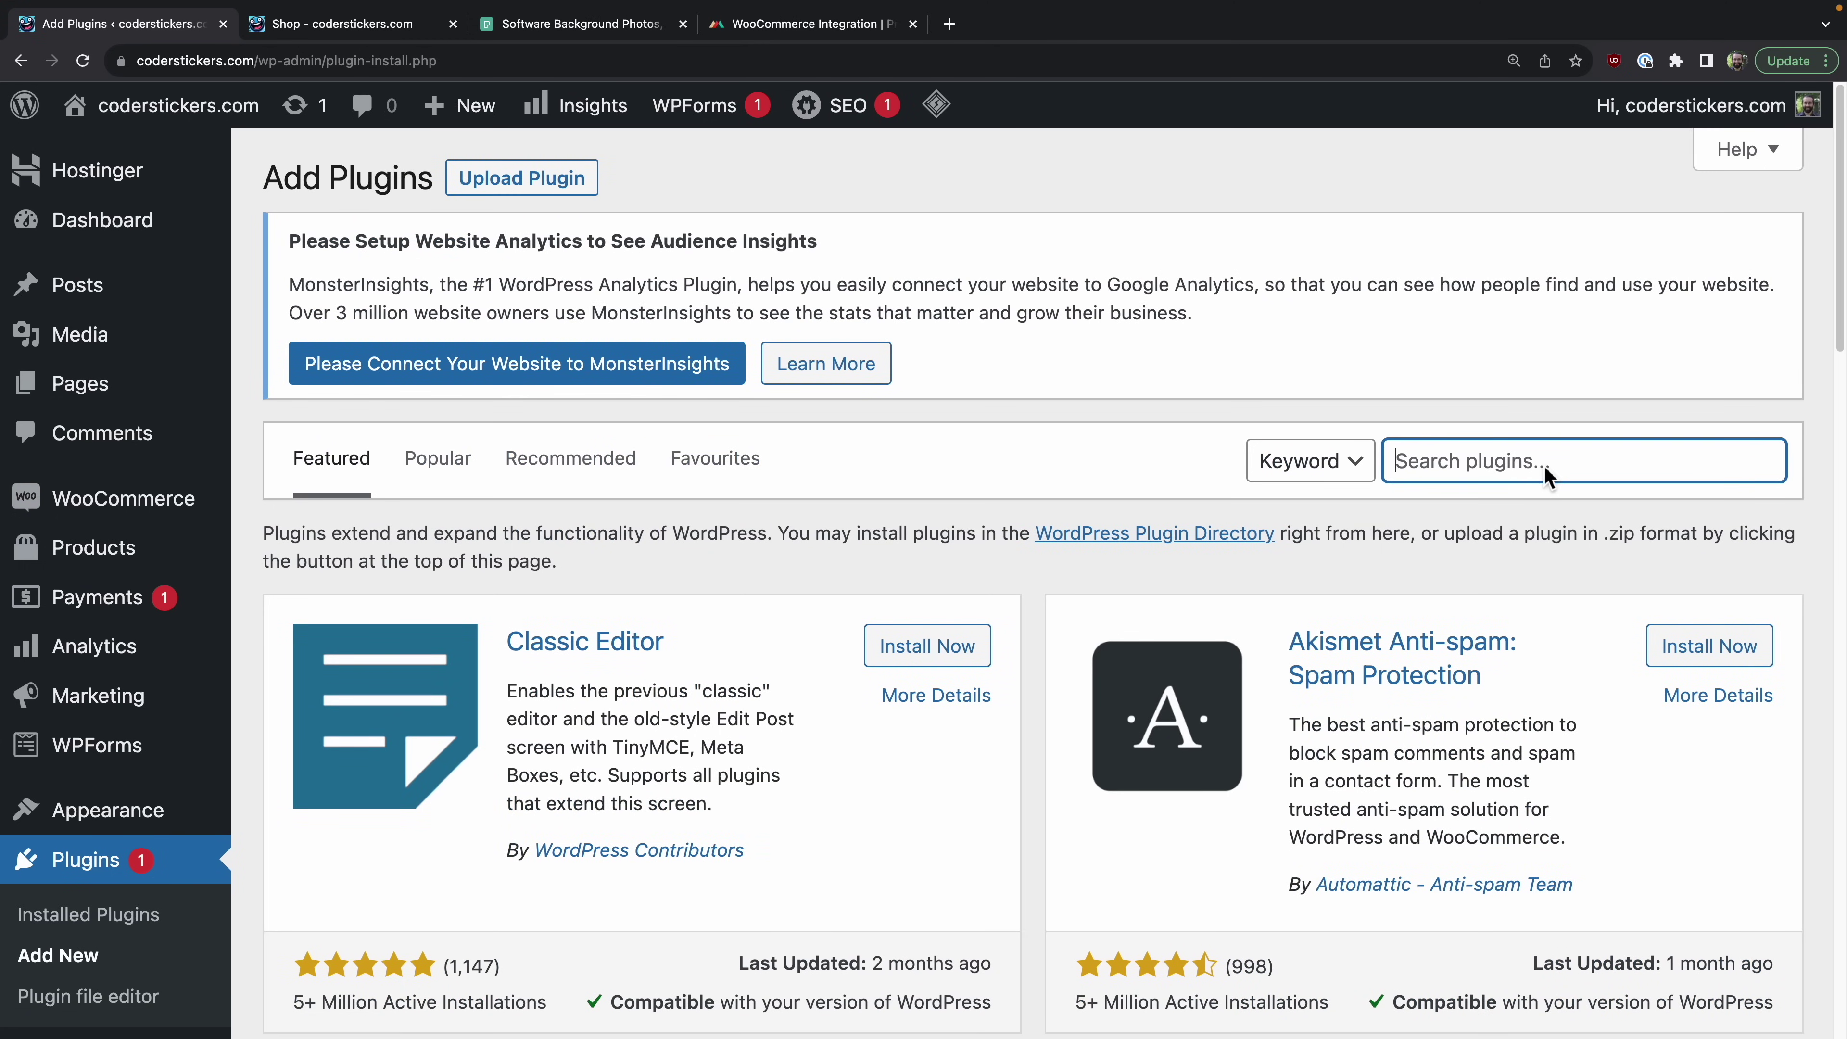
text(printful)
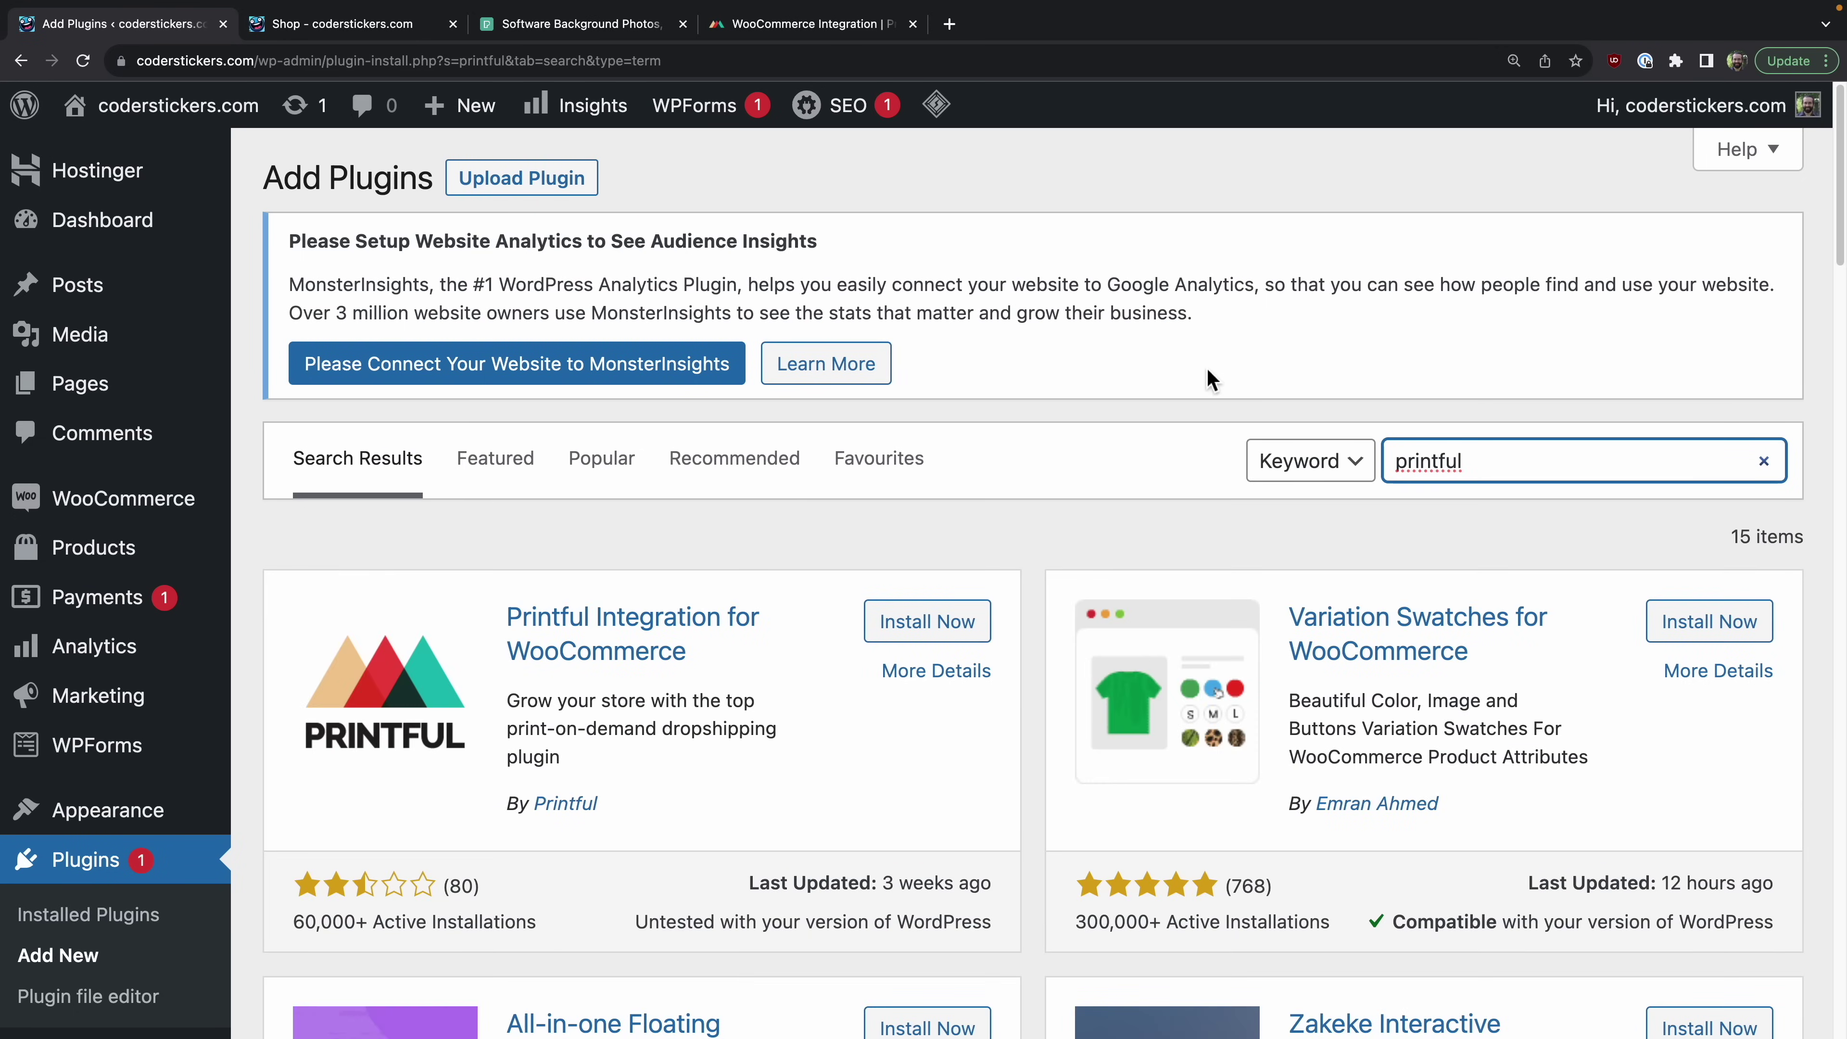
click(902, 626)
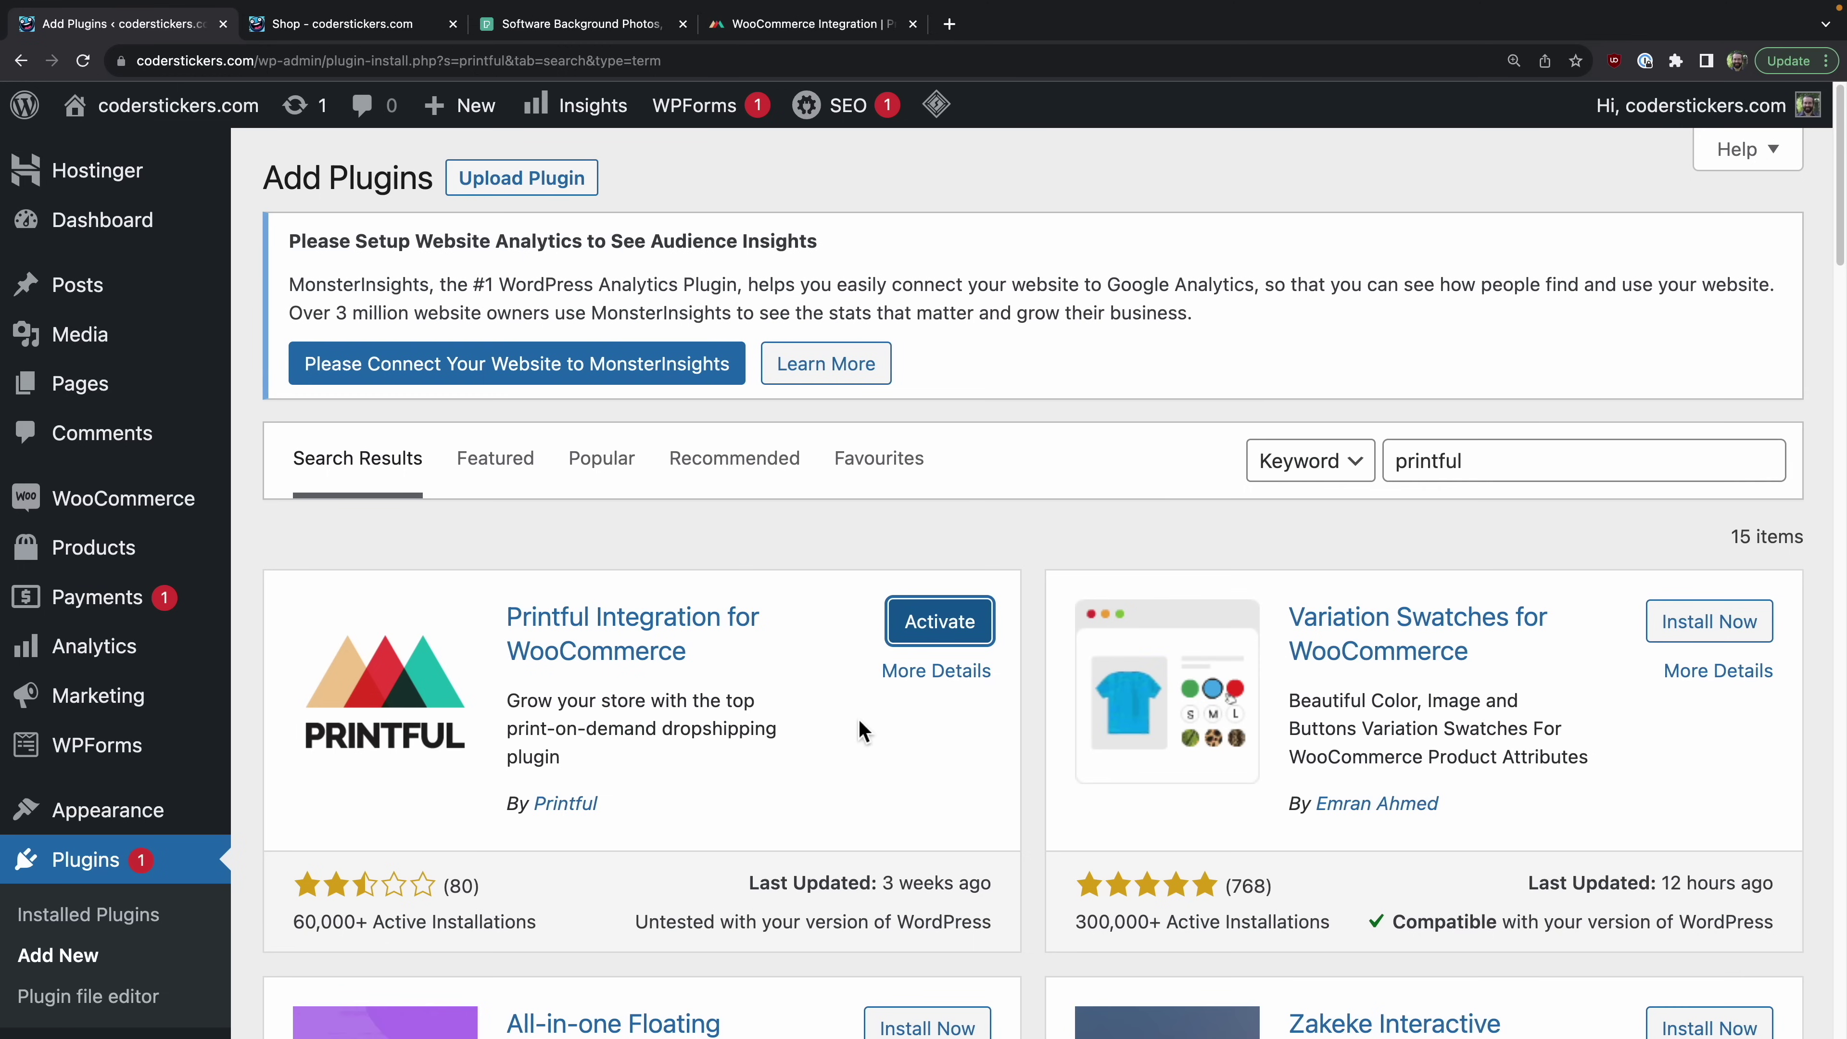
click(922, 627)
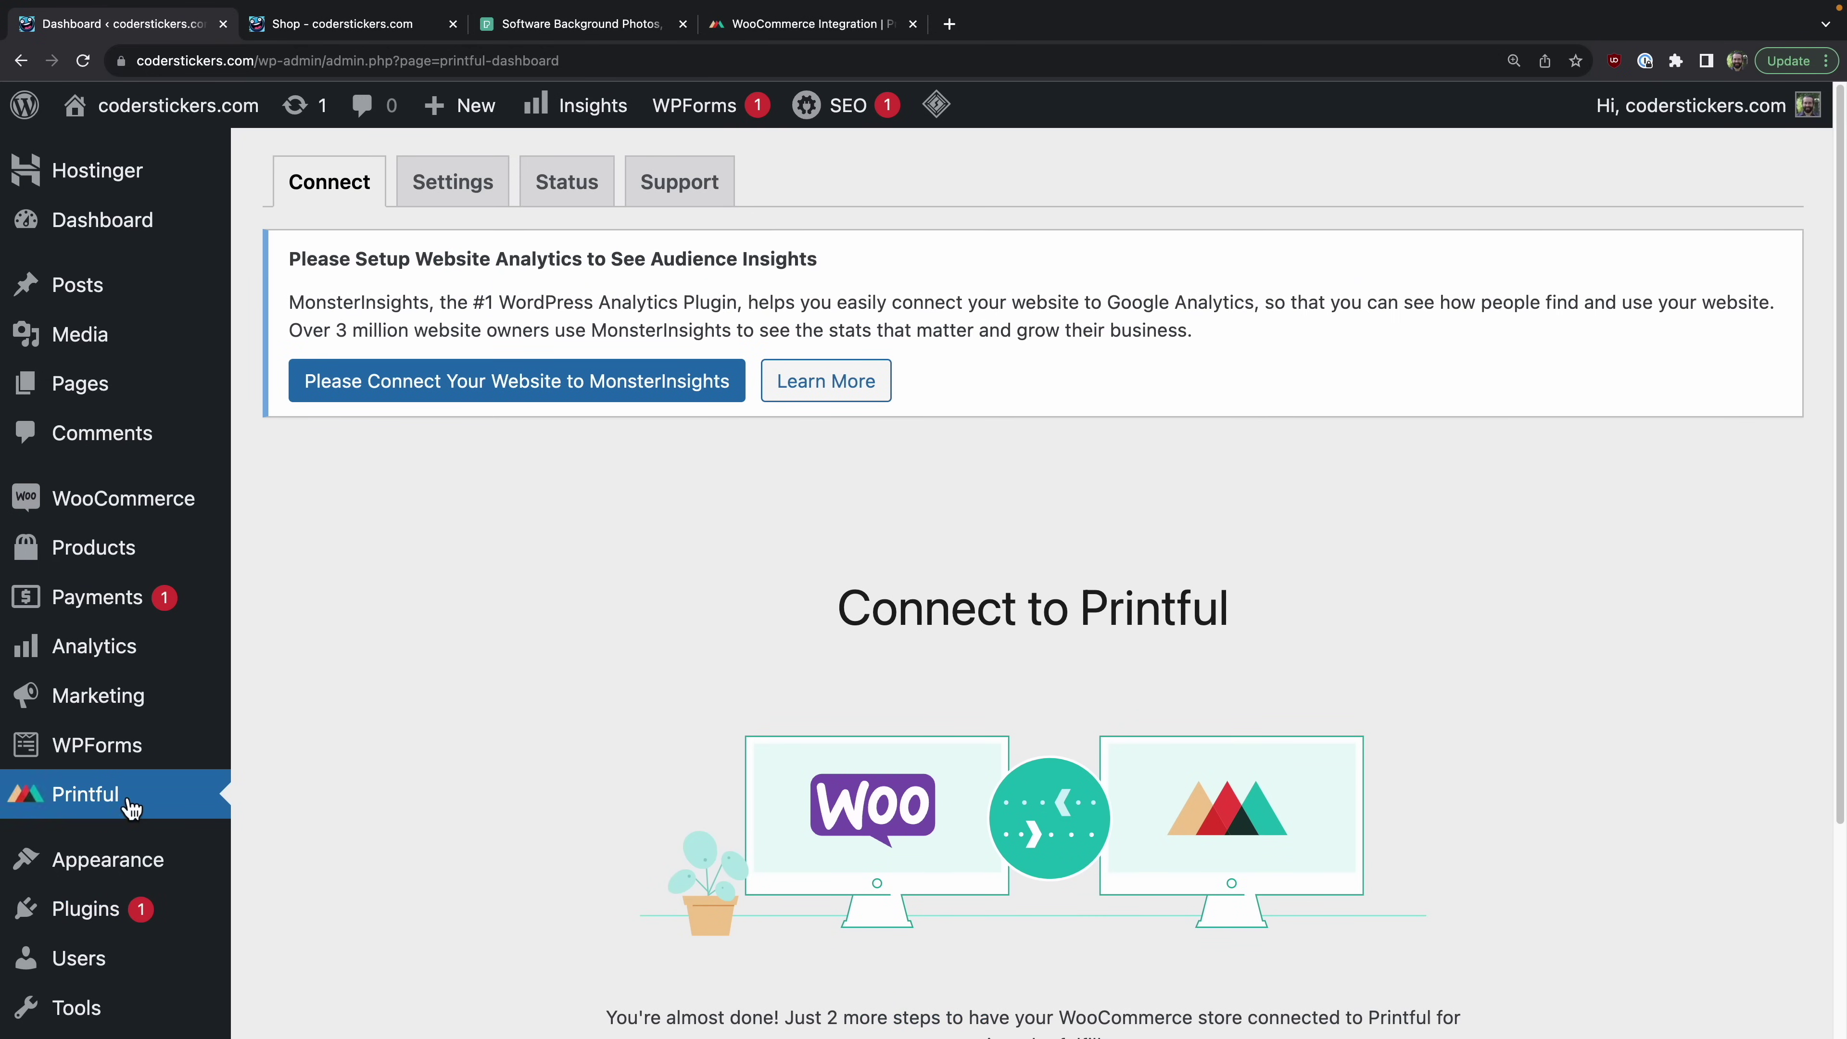
Step: Approve Printful's store access, sign in with a Google account, and connect coderstickers.com
scroll(472, 677, down, 5)
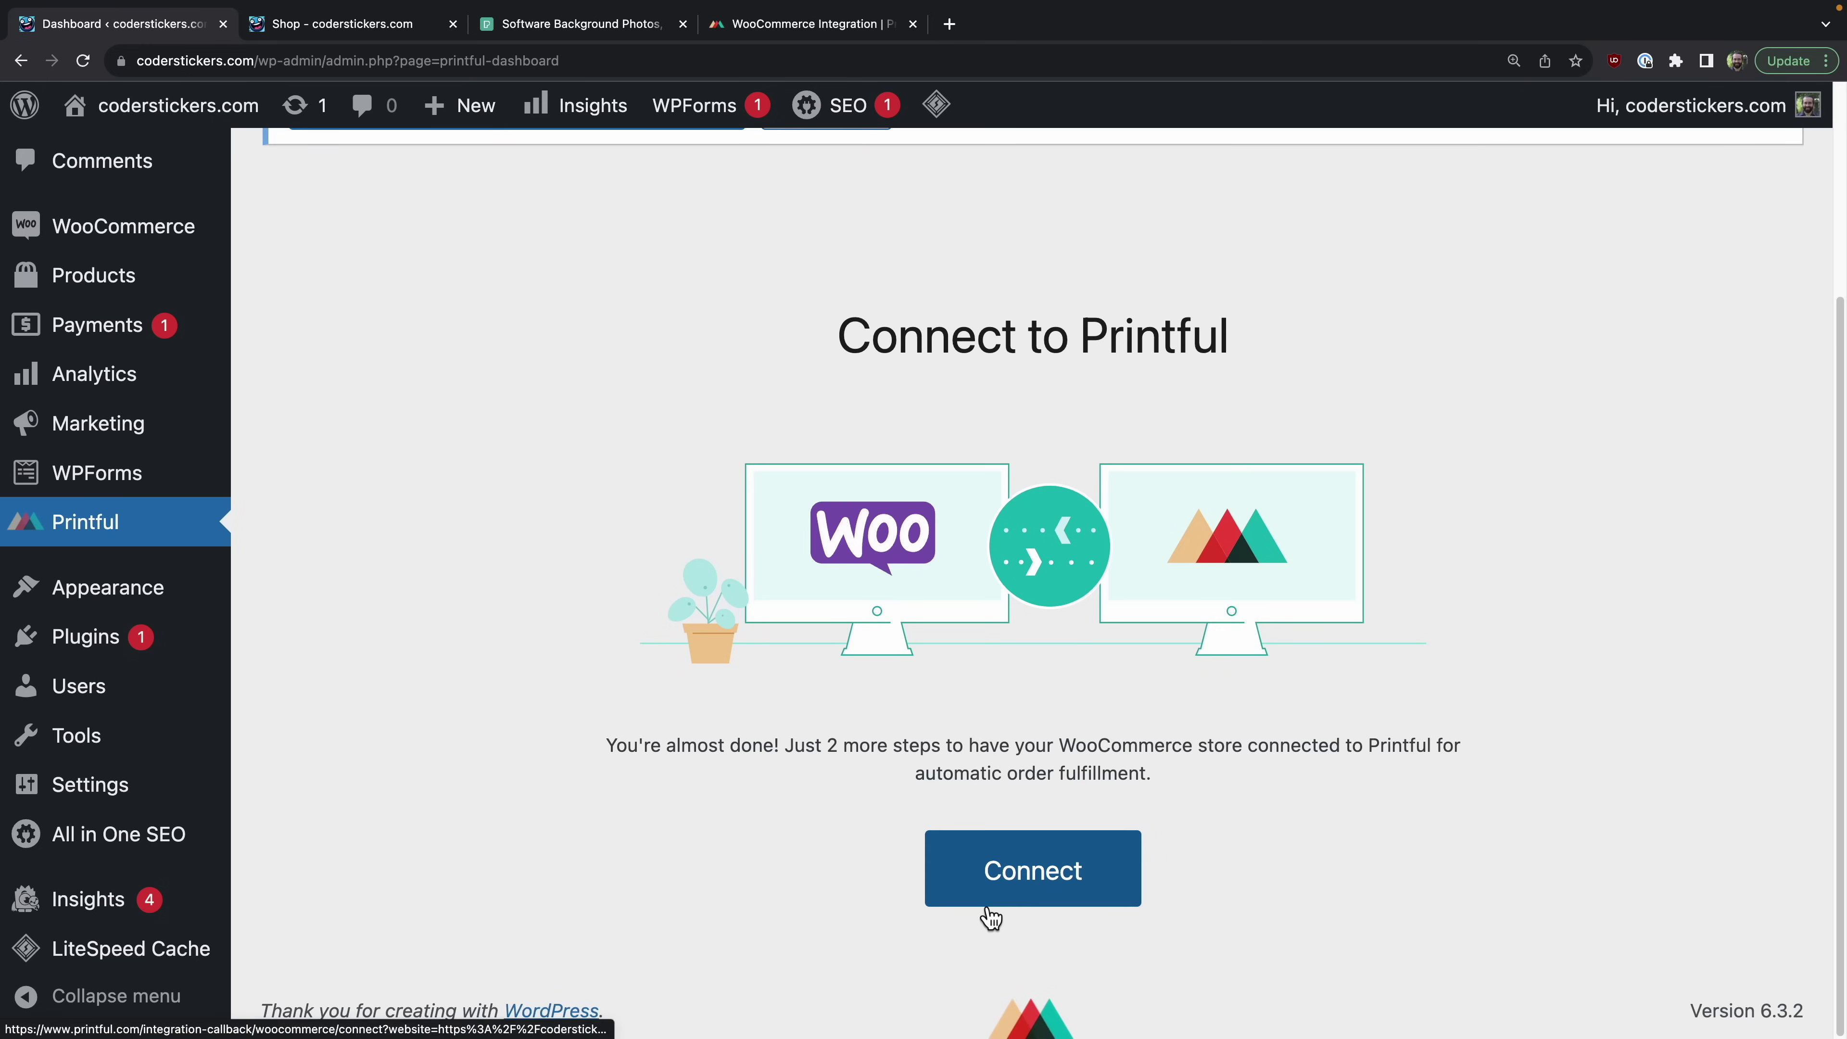
click(1014, 869)
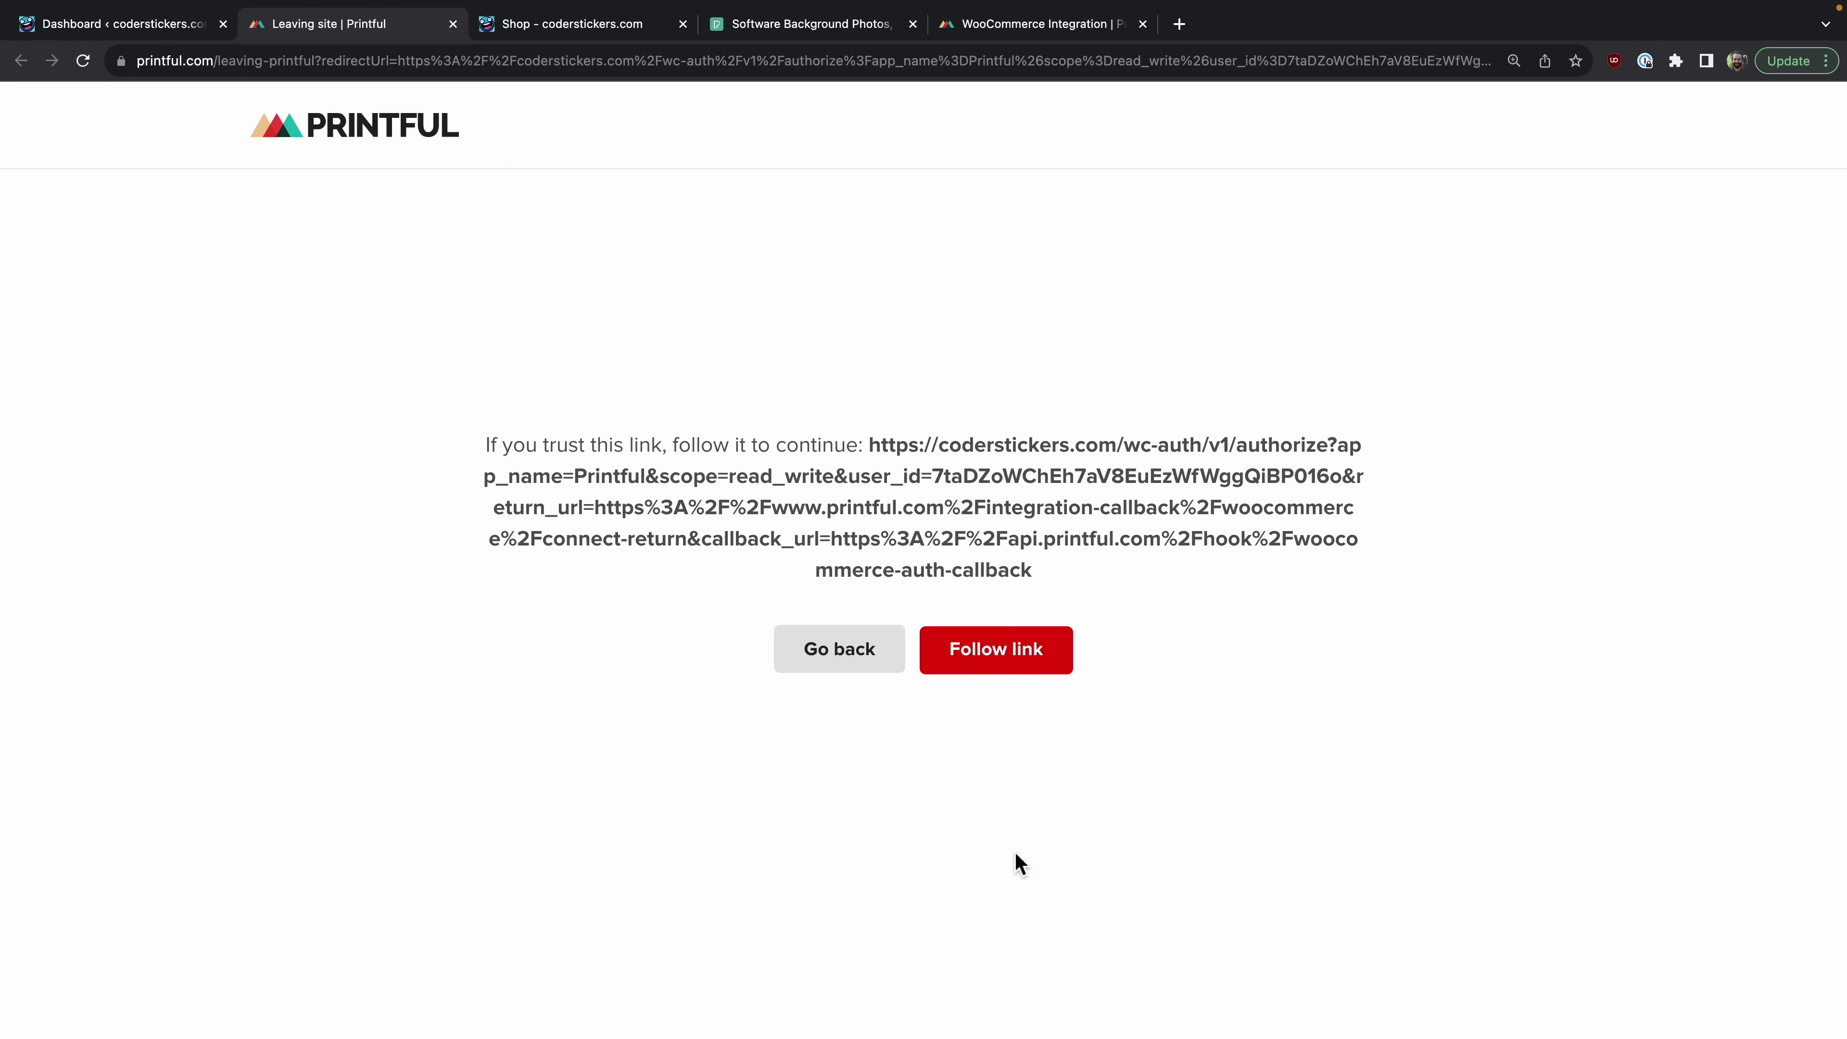
click(1011, 657)
scroll(1011, 656, down, 2)
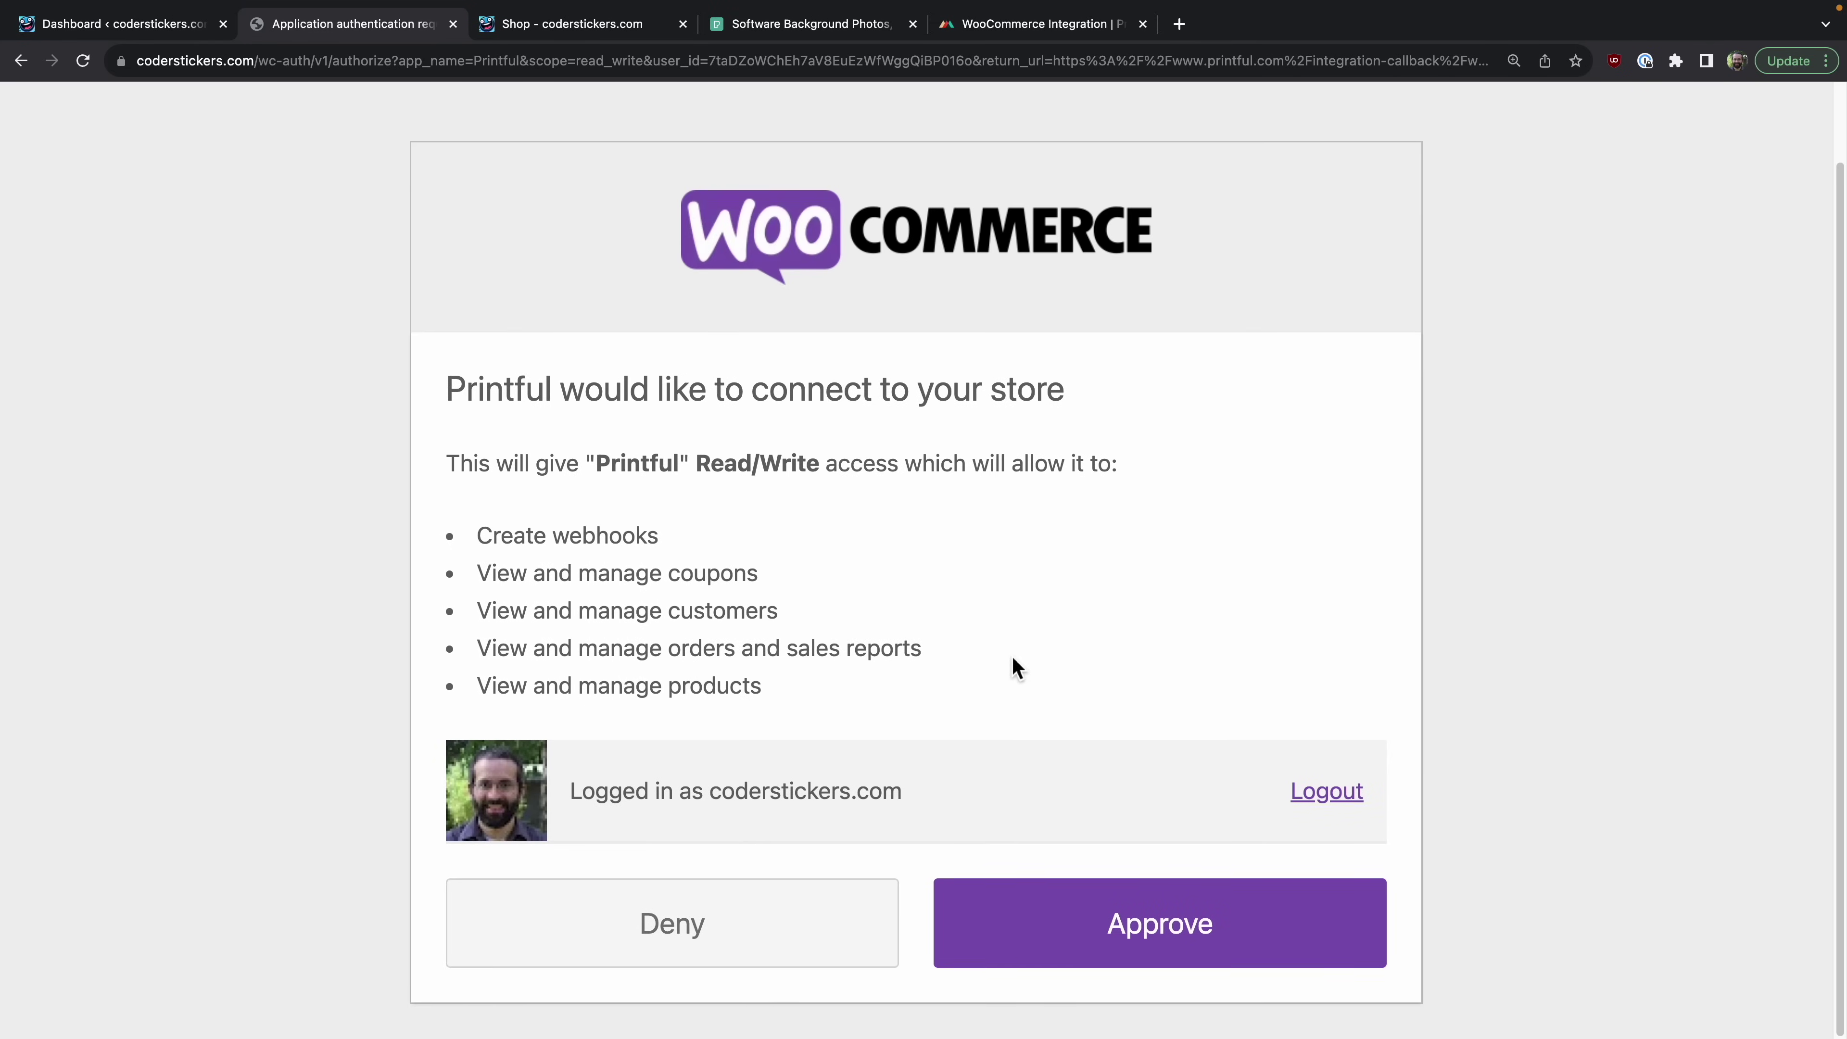
click(1098, 949)
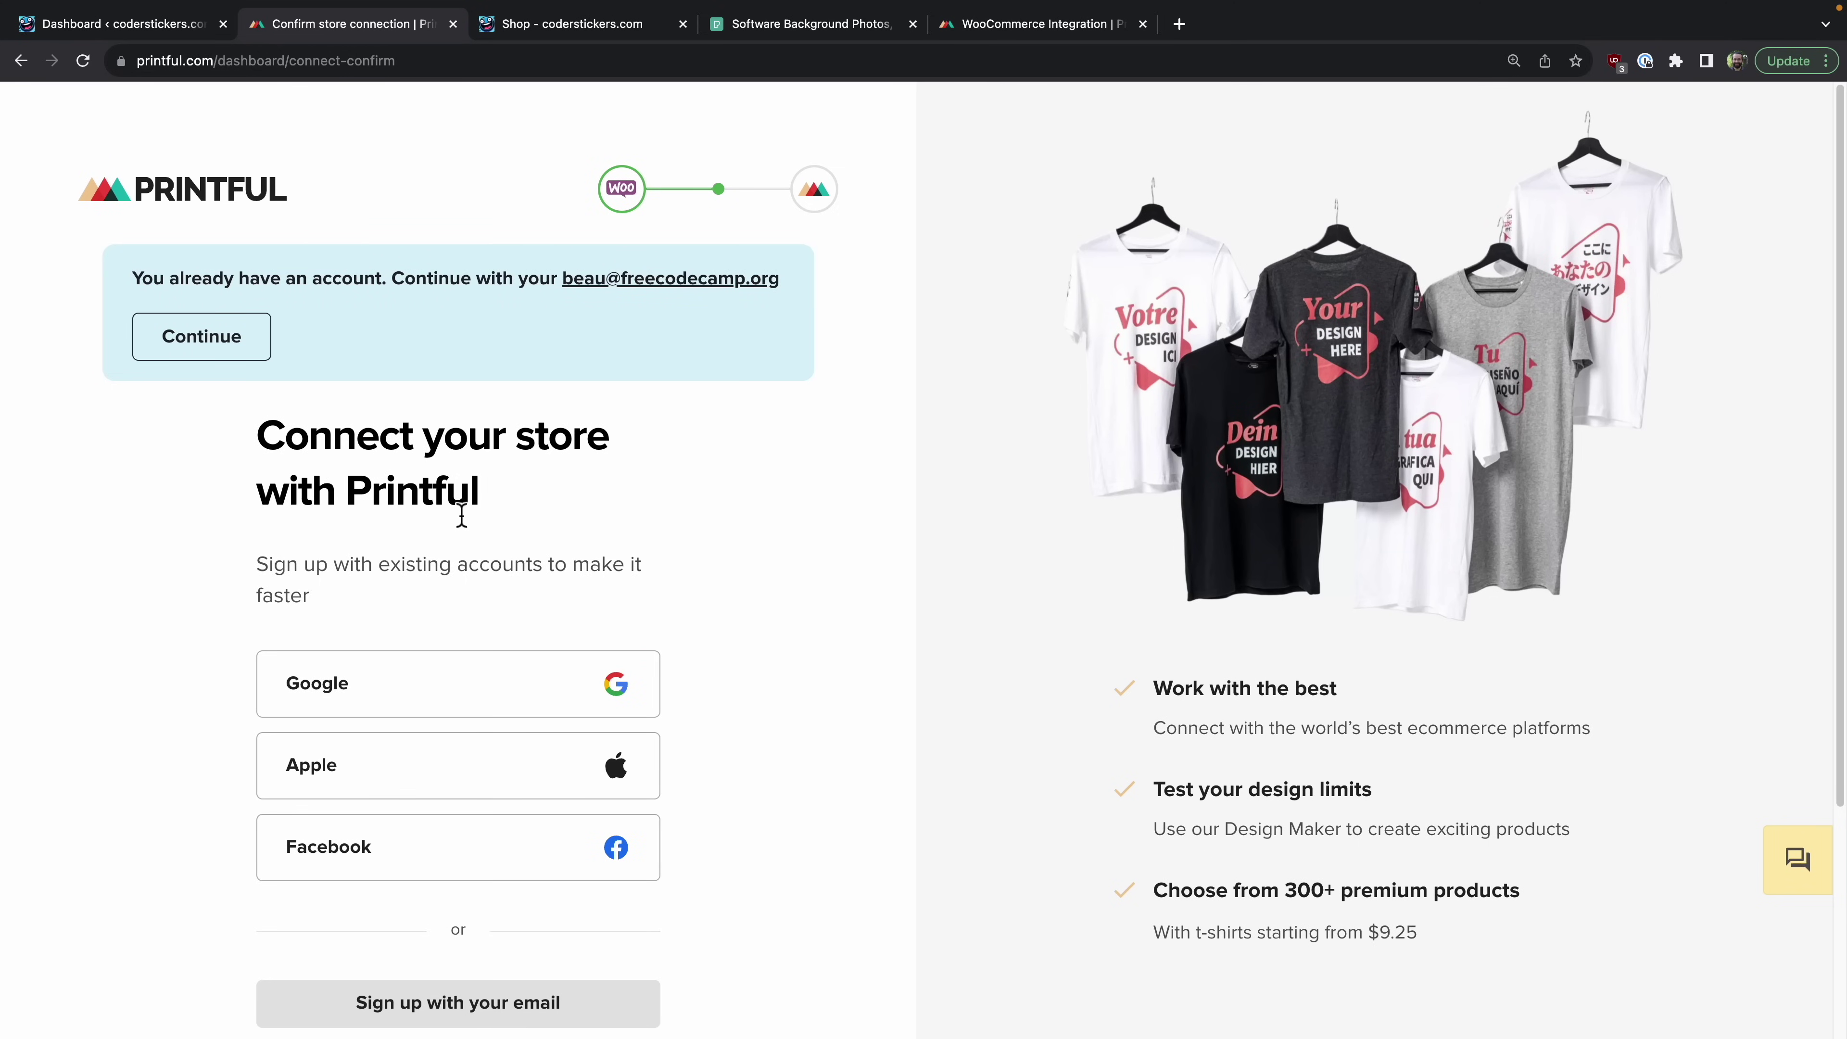
click(546, 709)
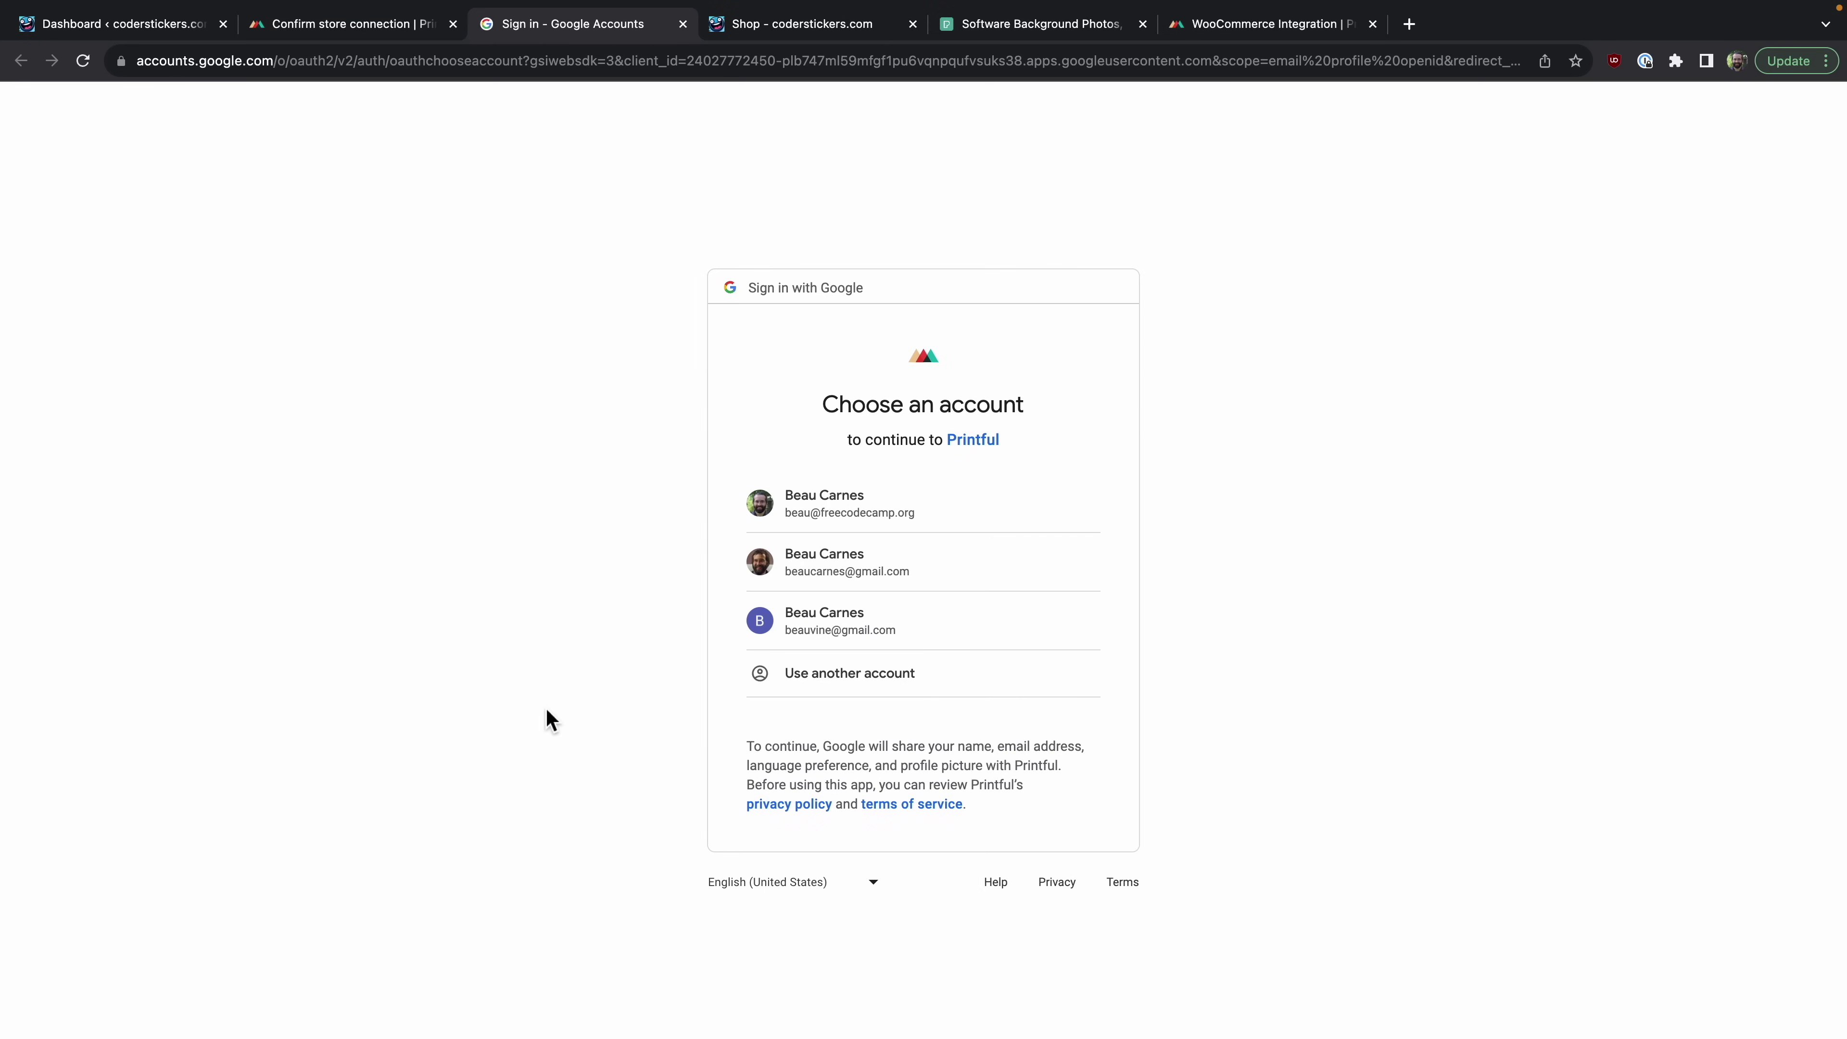
click(882, 504)
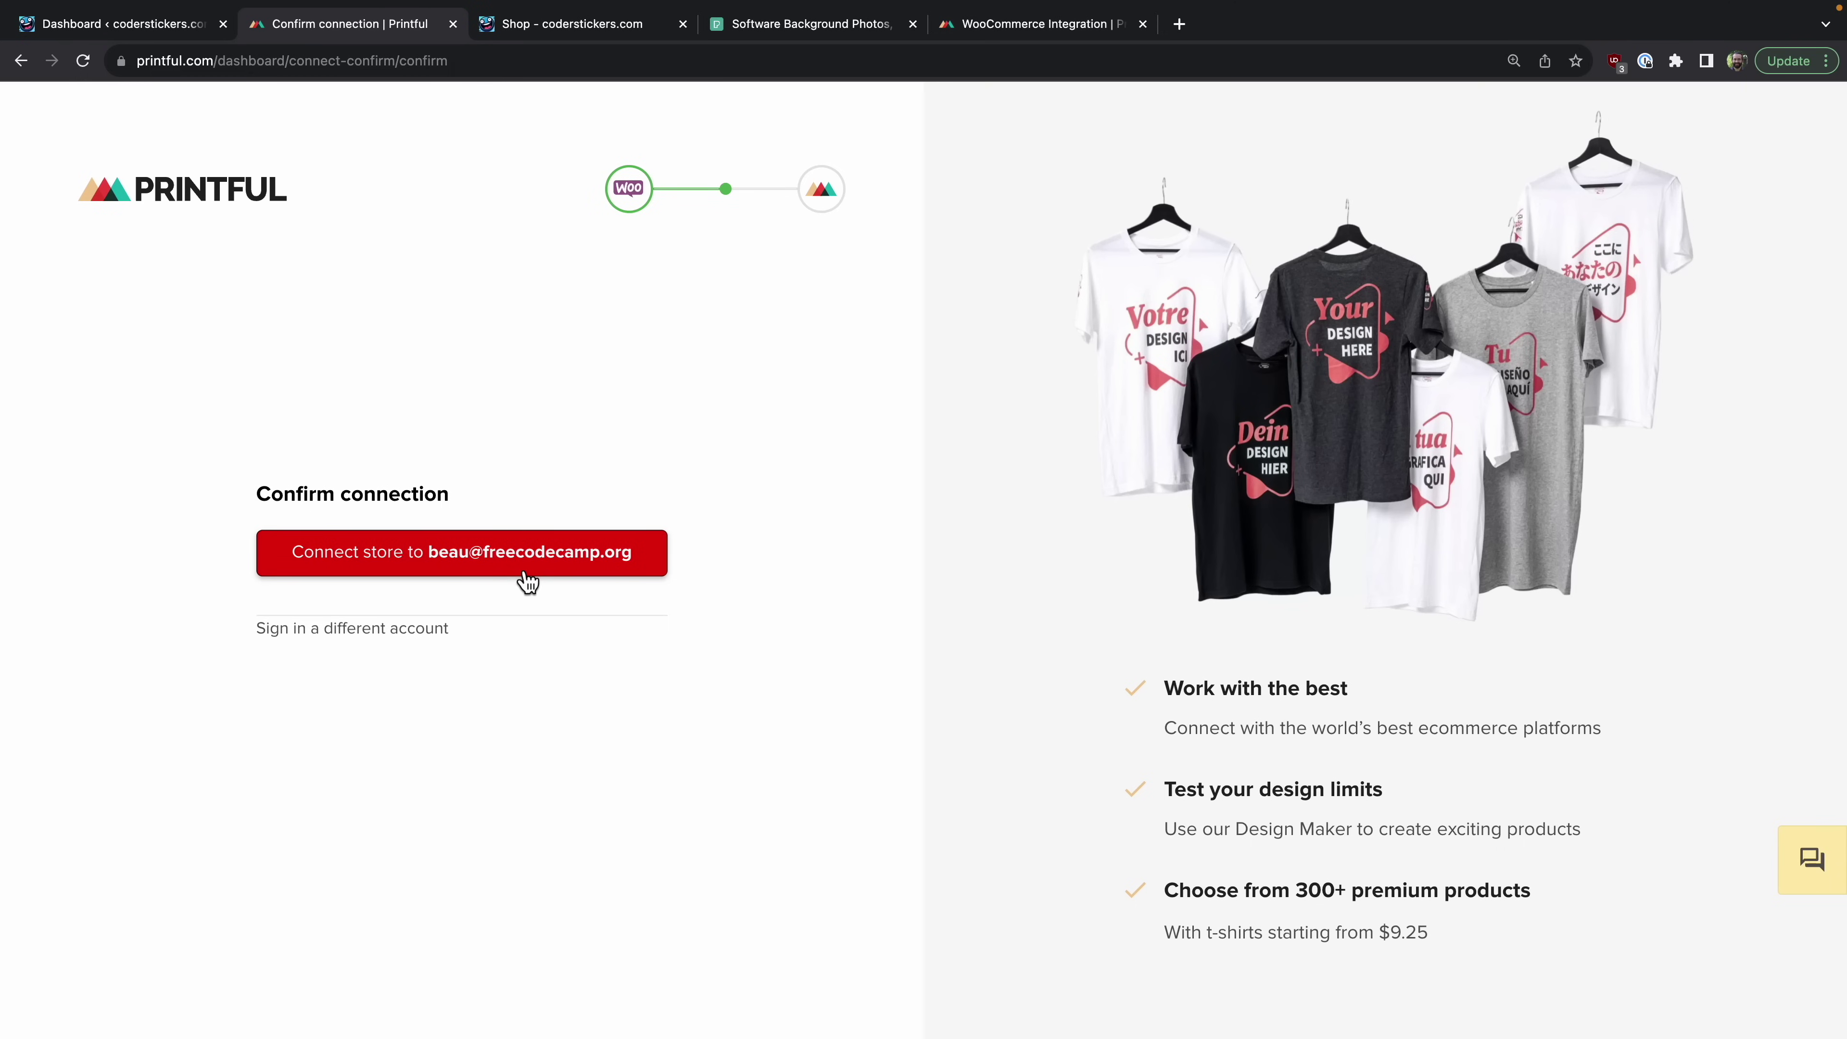
click(526, 579)
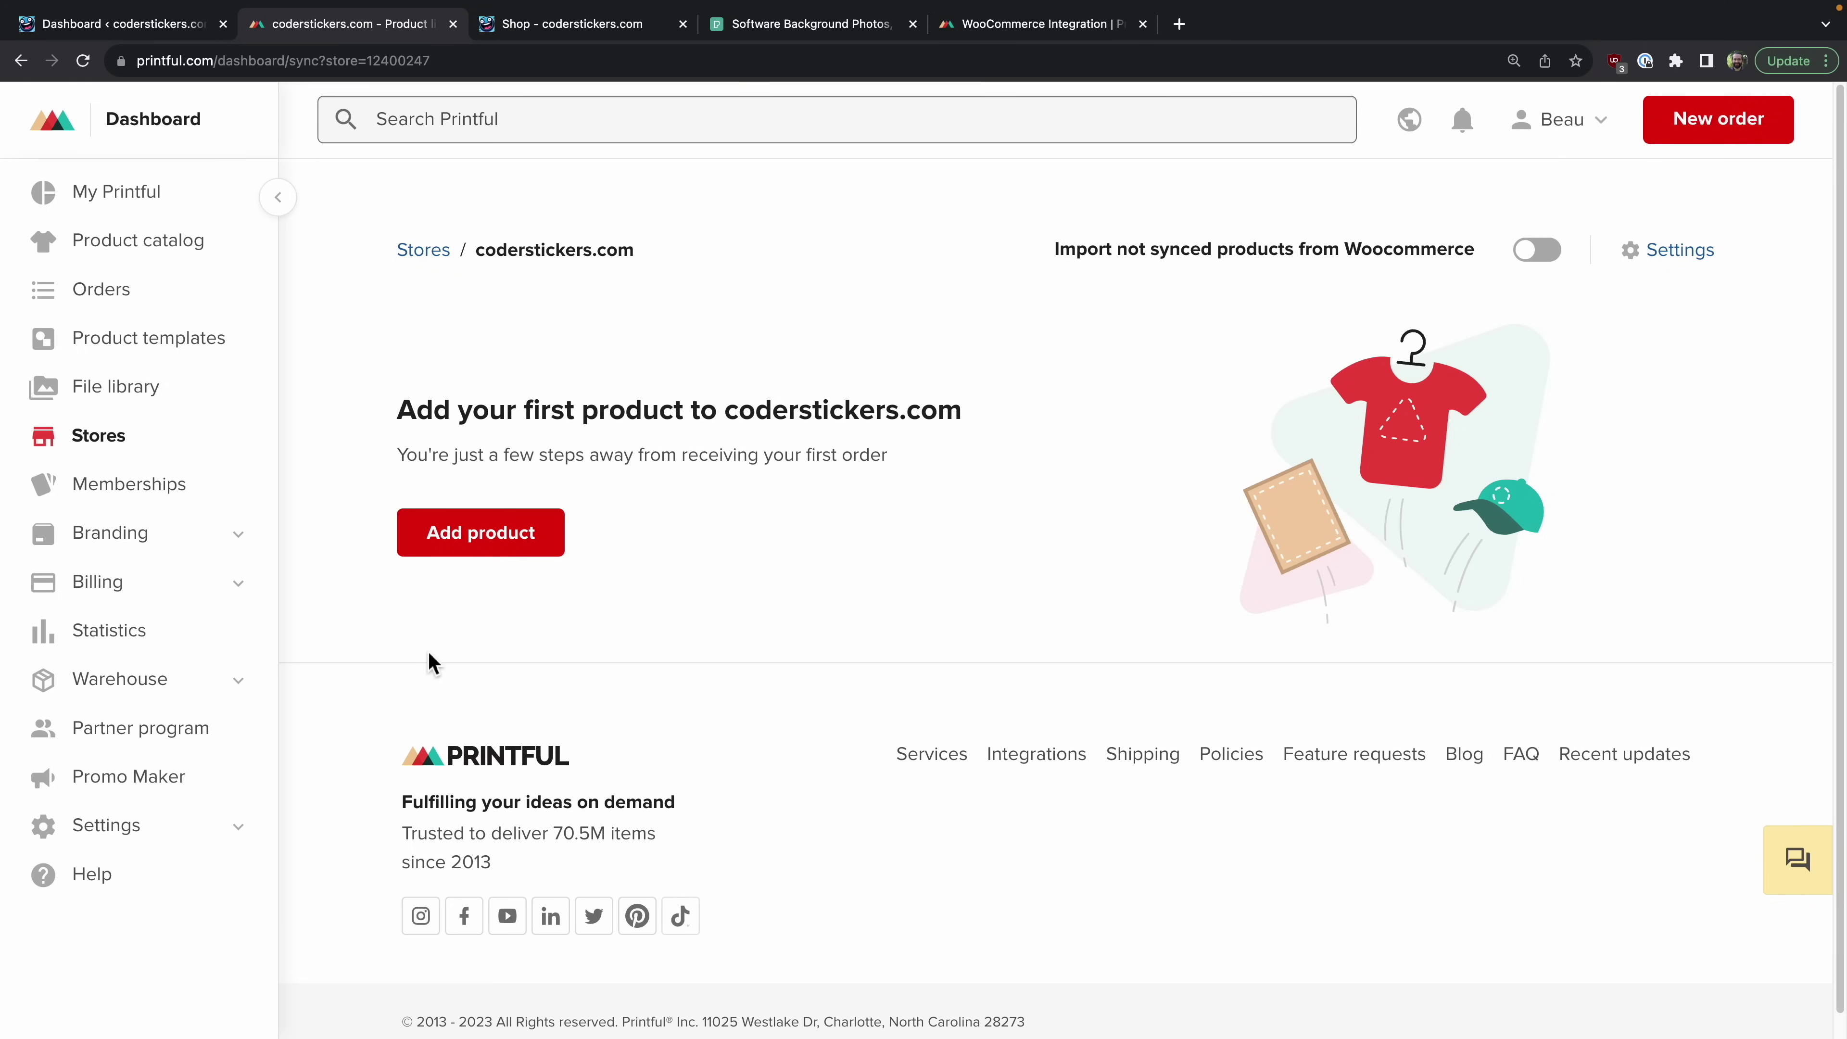
Step: Start a new product from the mug Bubble-free stickers saved template
click(501, 538)
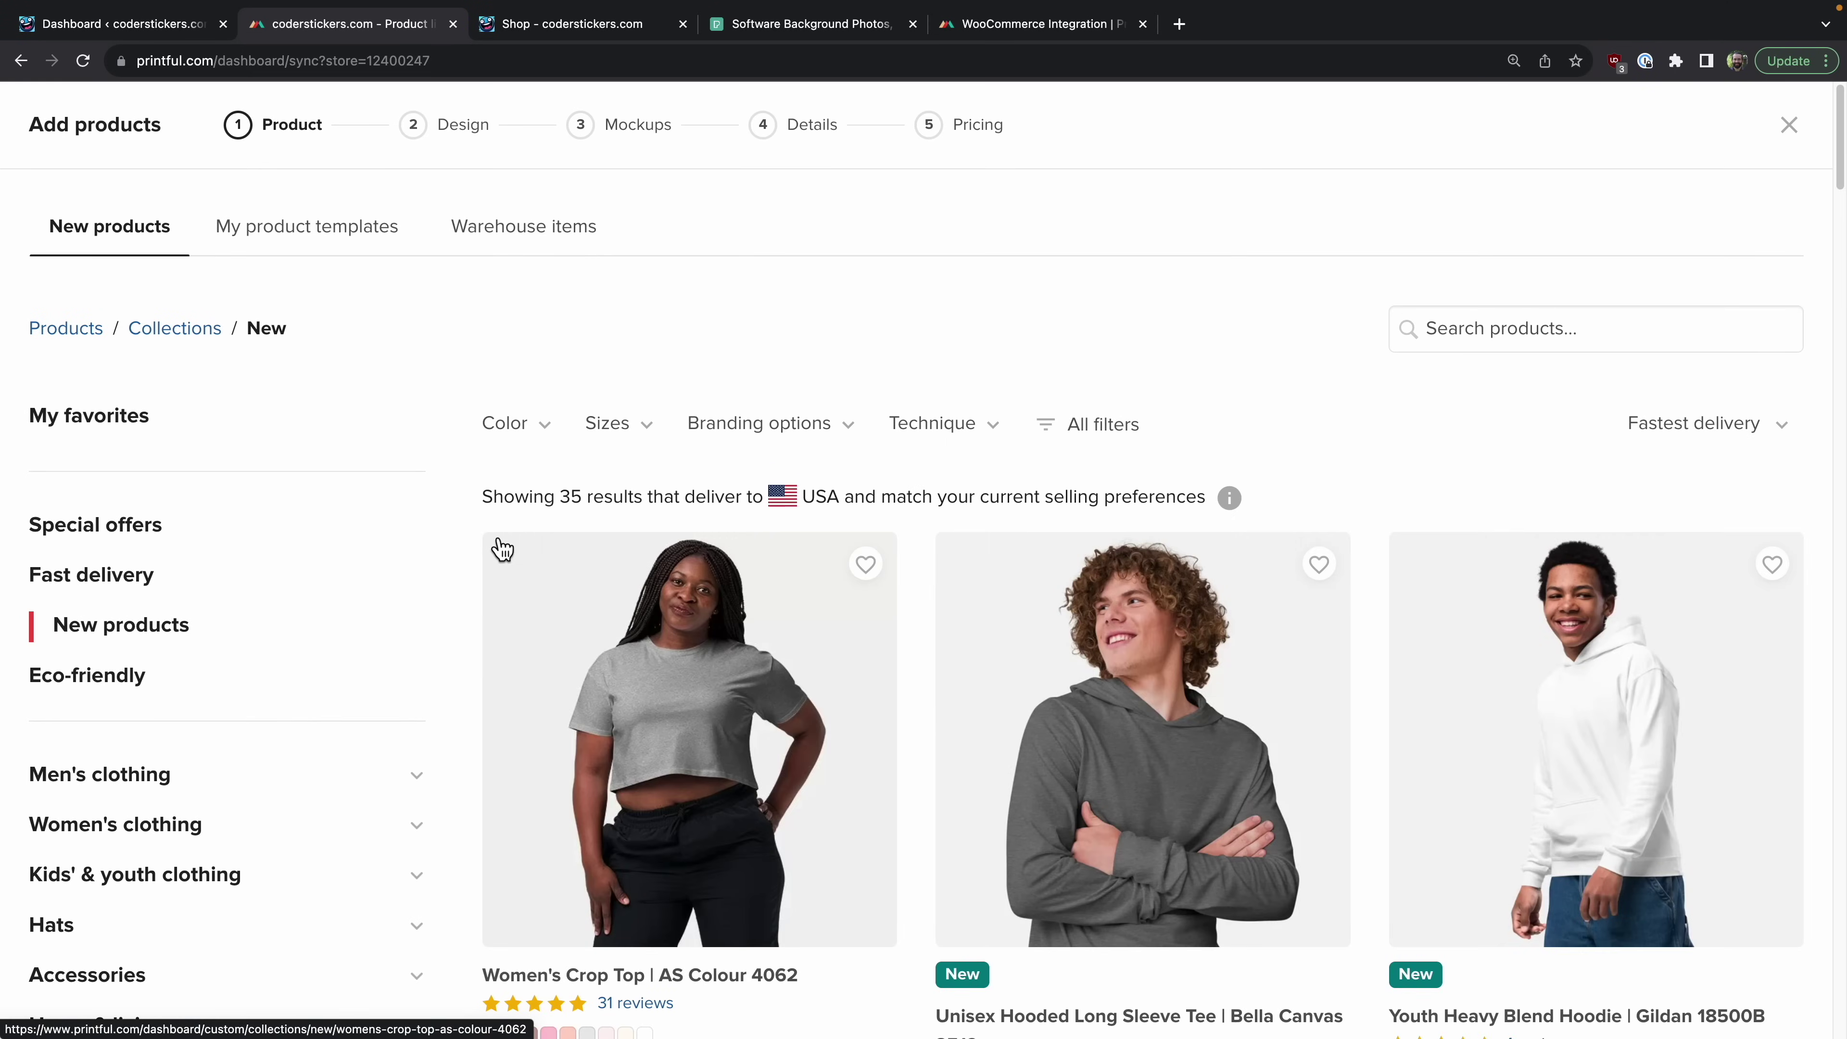
scroll(297, 247, down, 1)
click(298, 237)
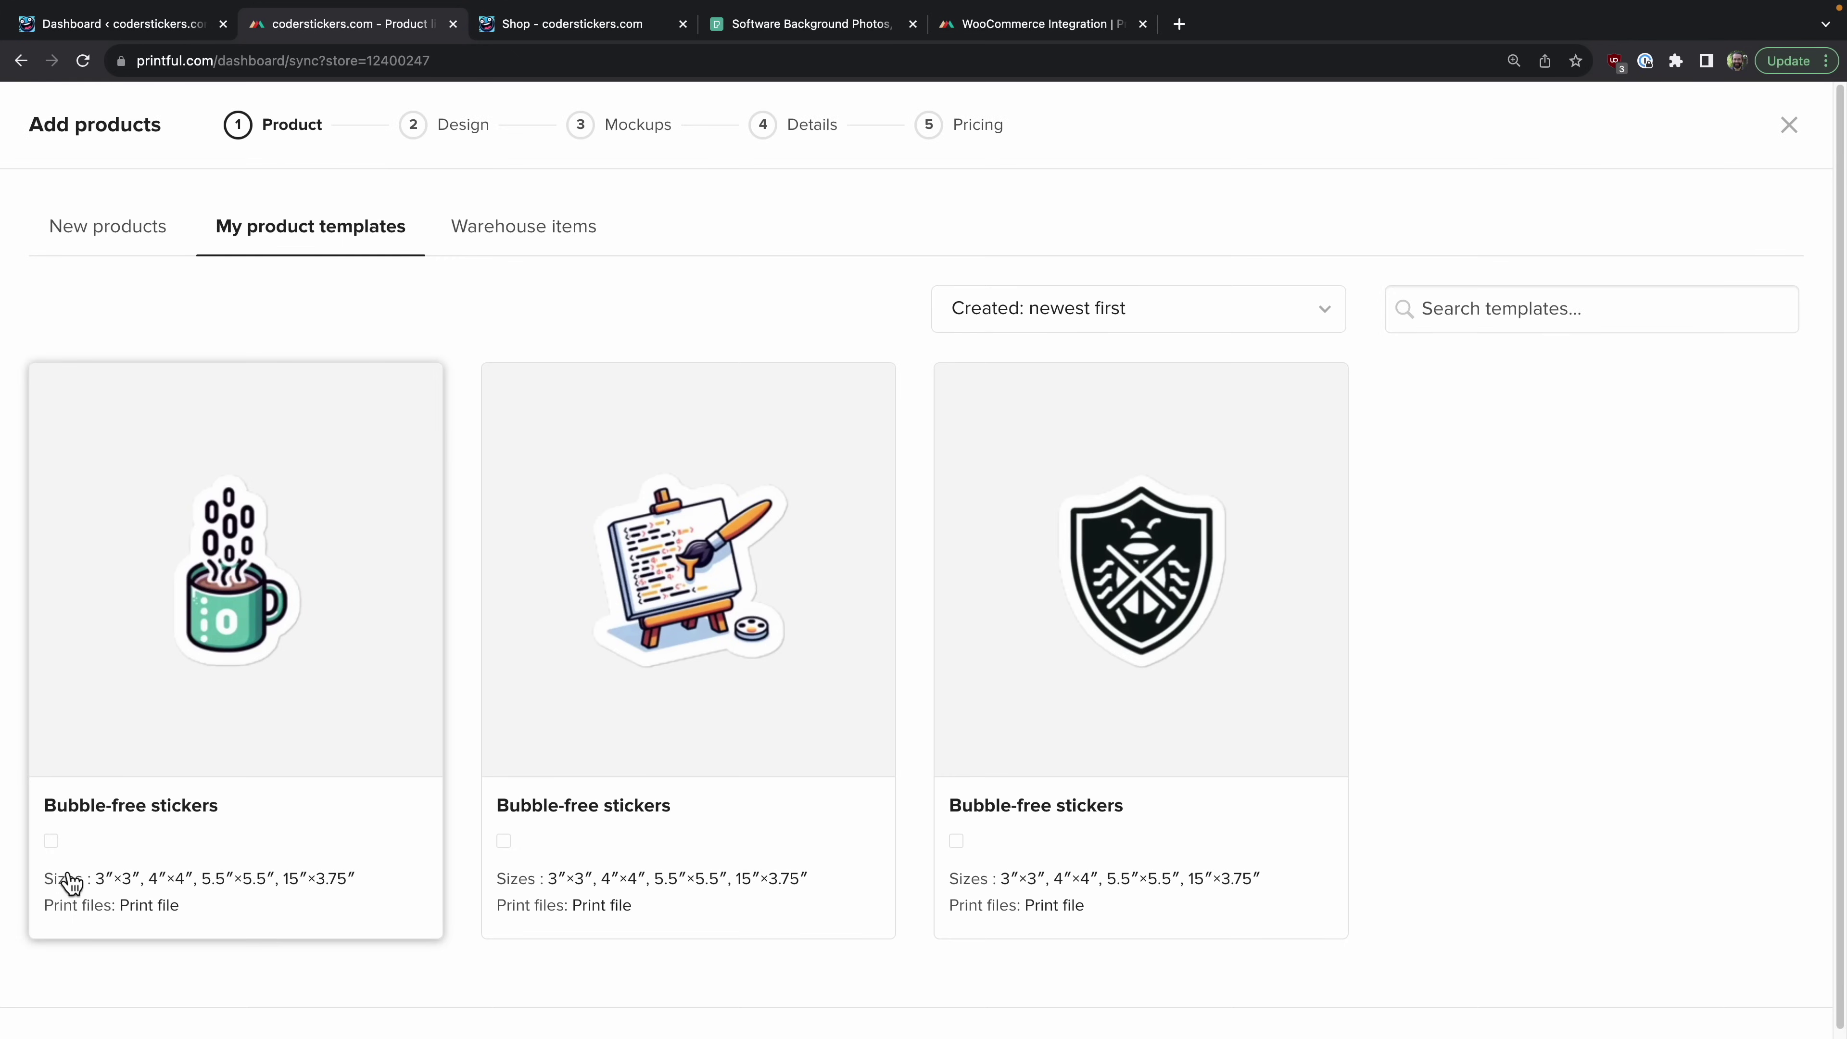
click(55, 844)
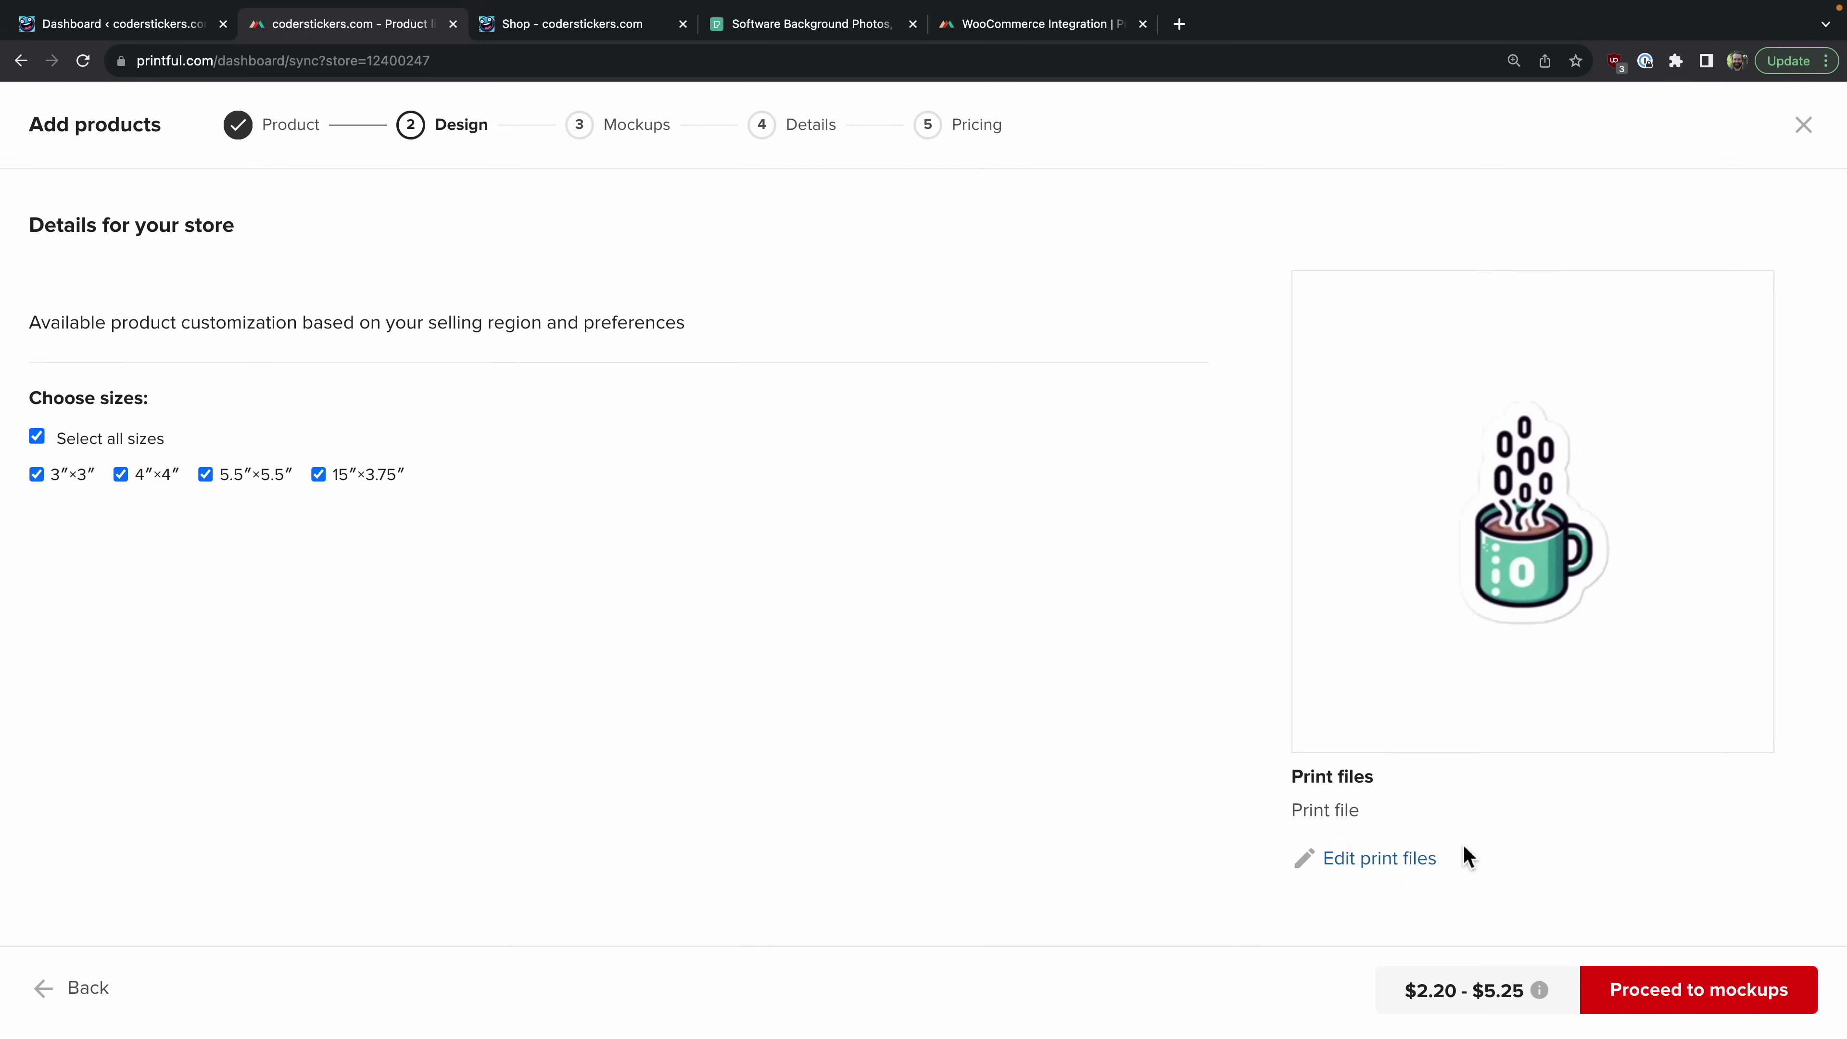
Step: Add the notebook-and-laptop basic mockup, make laptop-with-headphones the main image, and advance to Pricing
click(1722, 987)
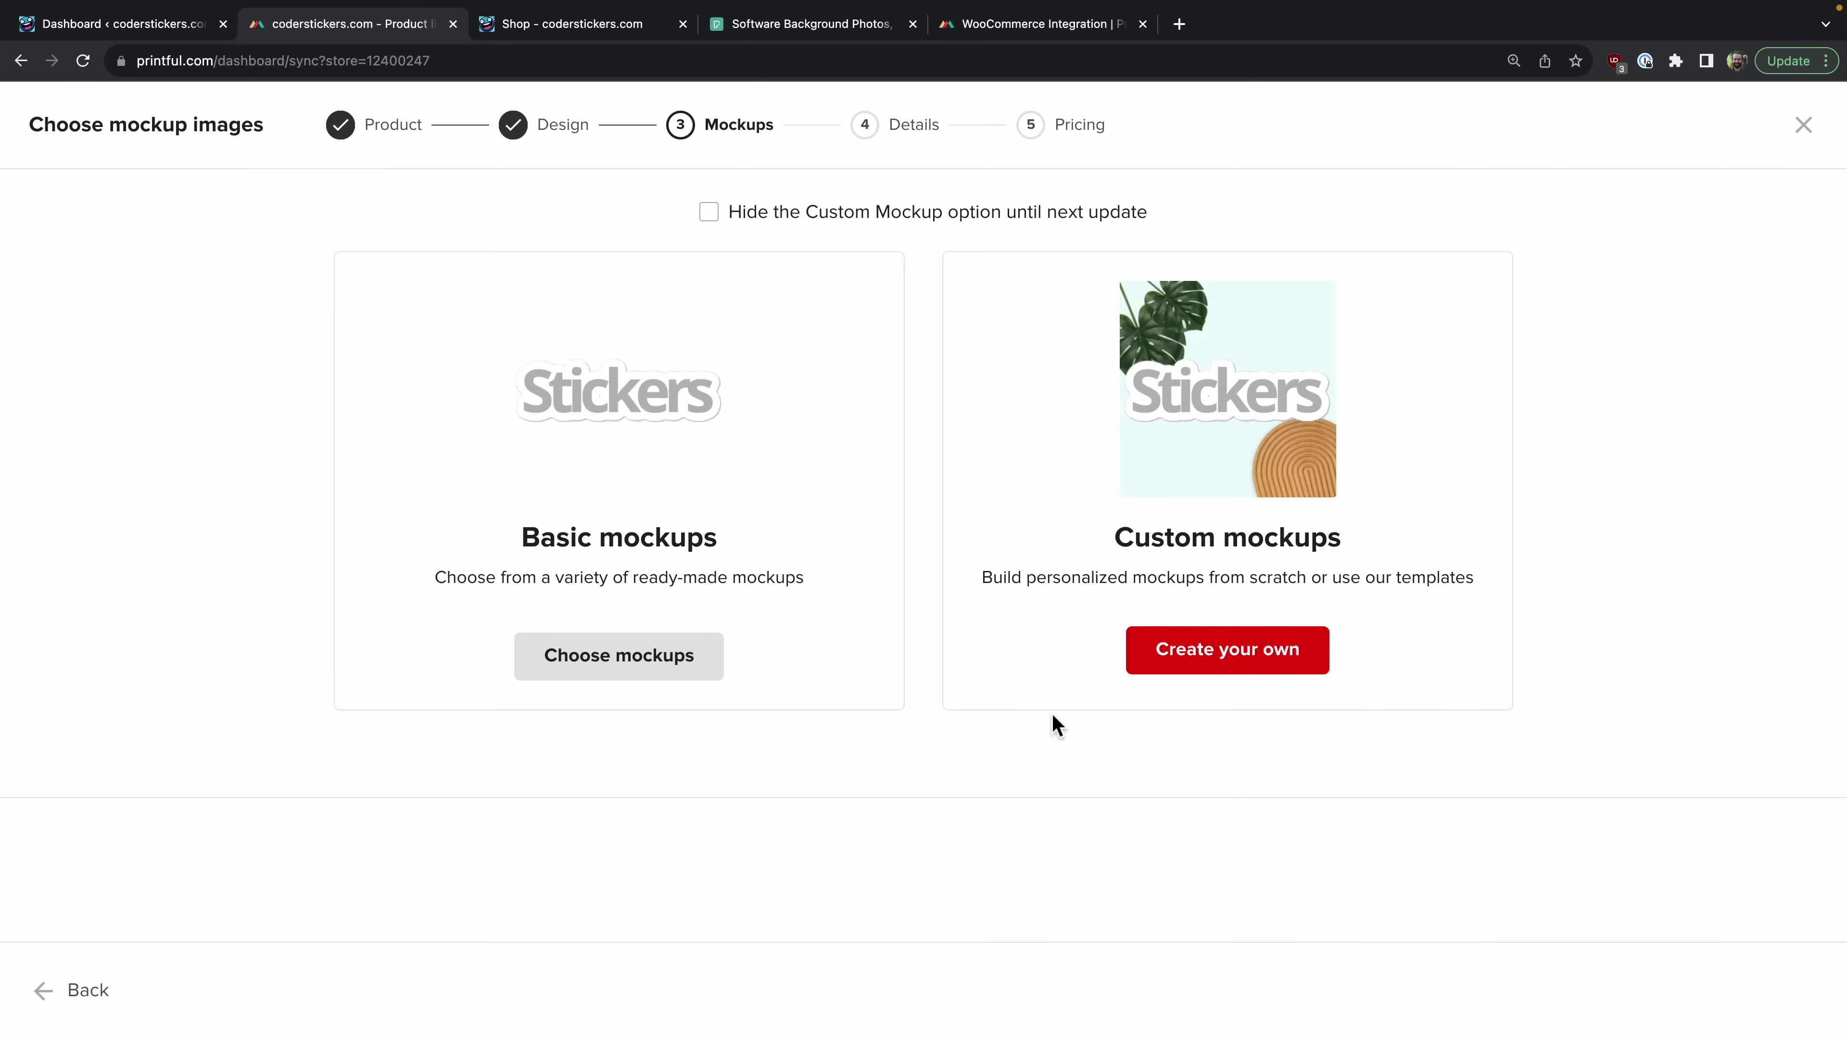
click(637, 661)
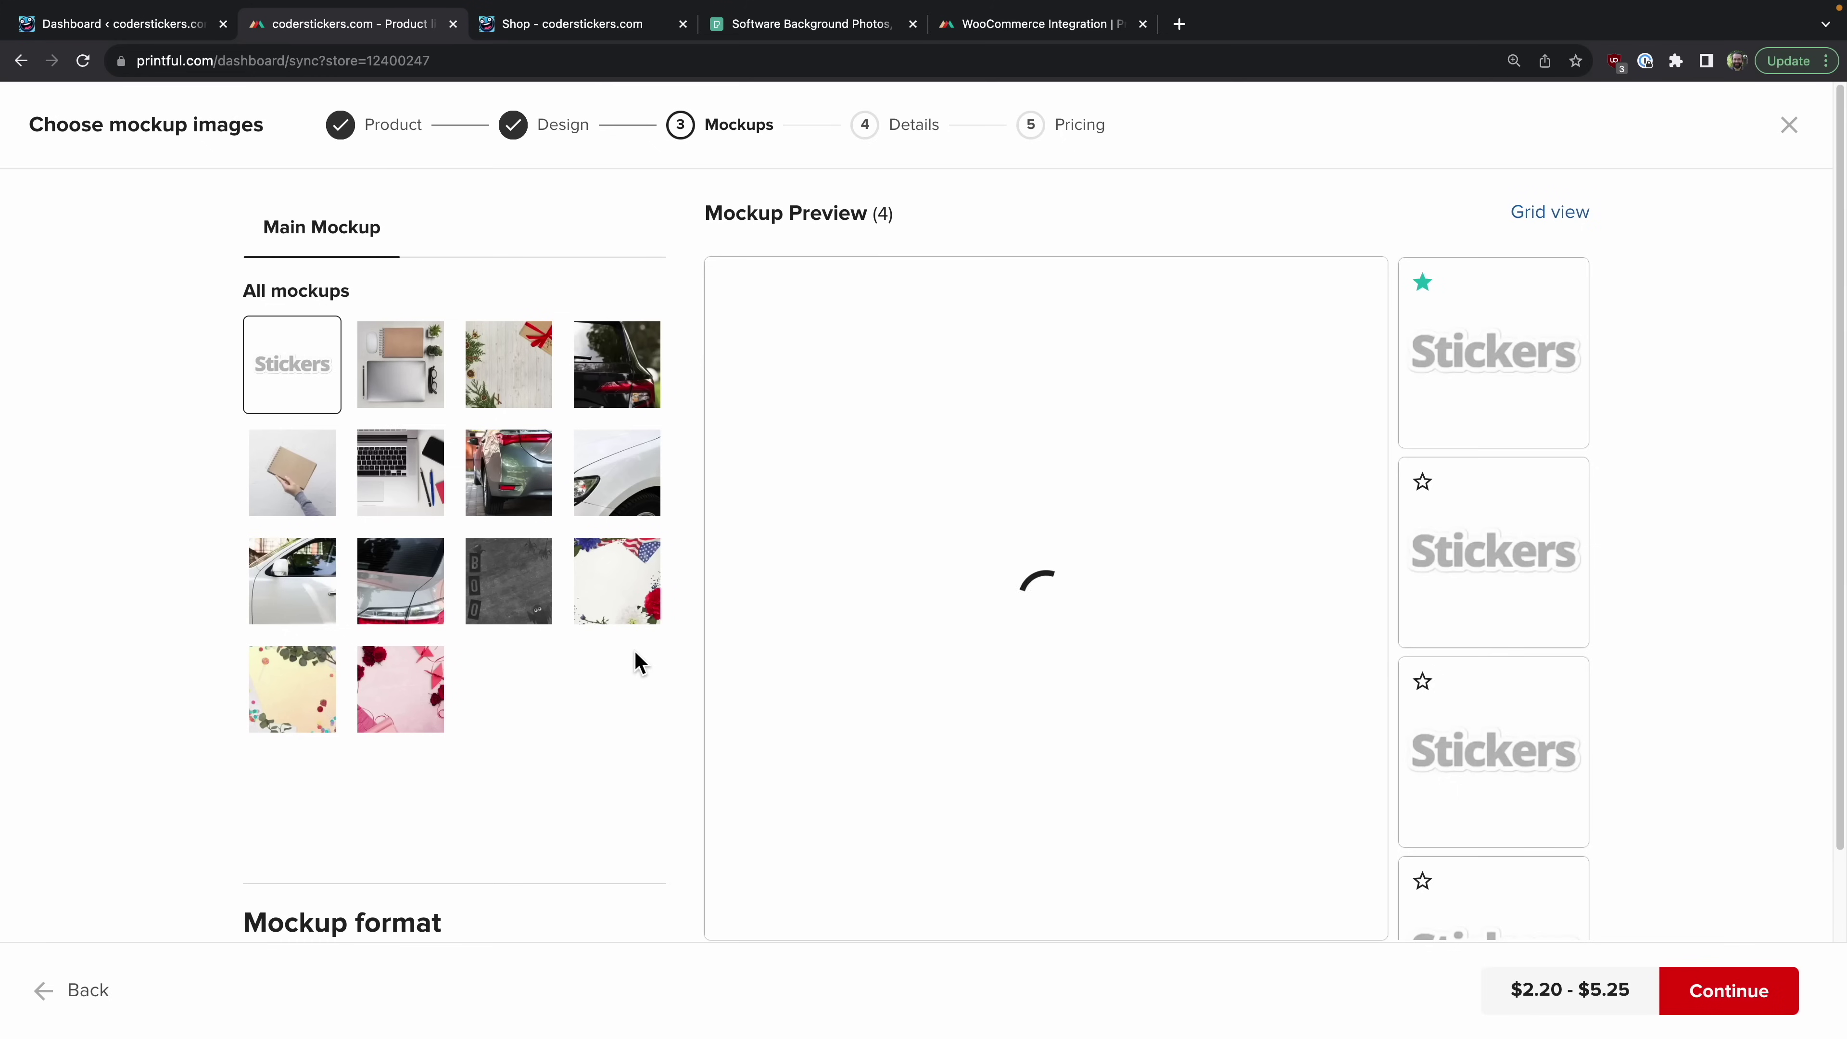
click(402, 378)
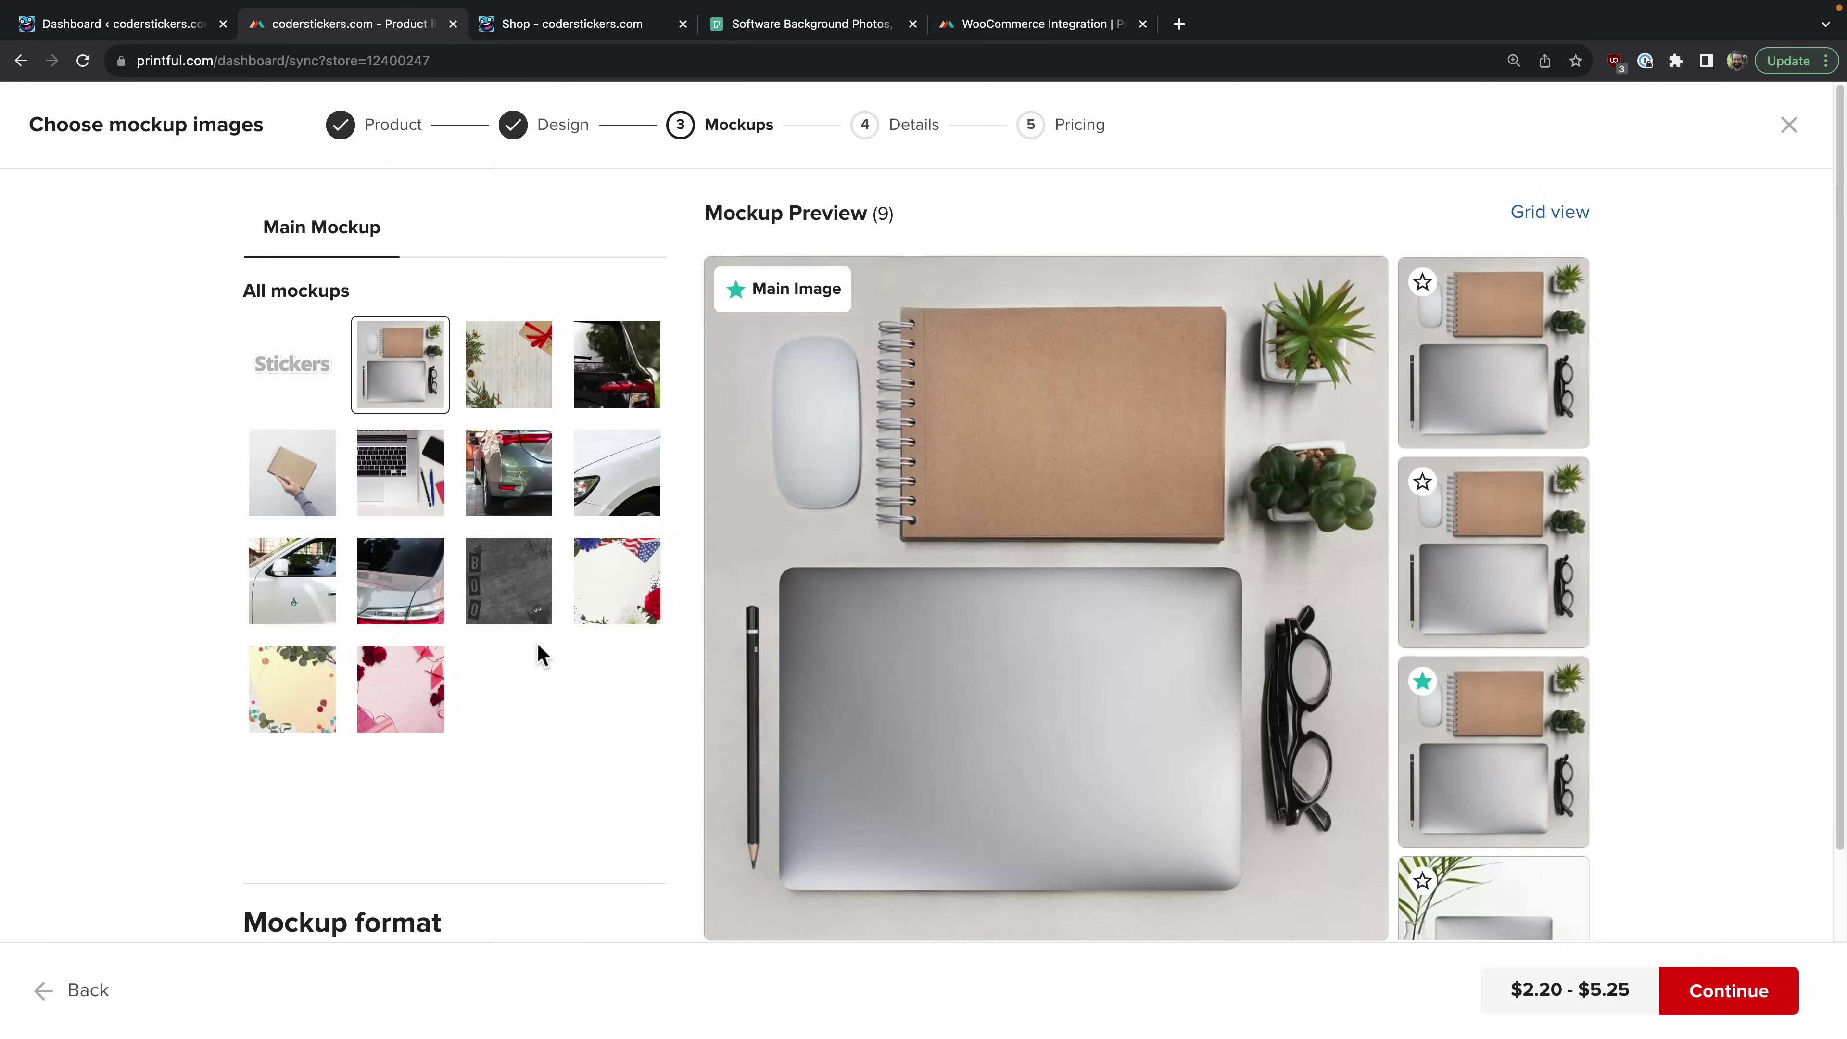
scroll(1309, 553, down, 3)
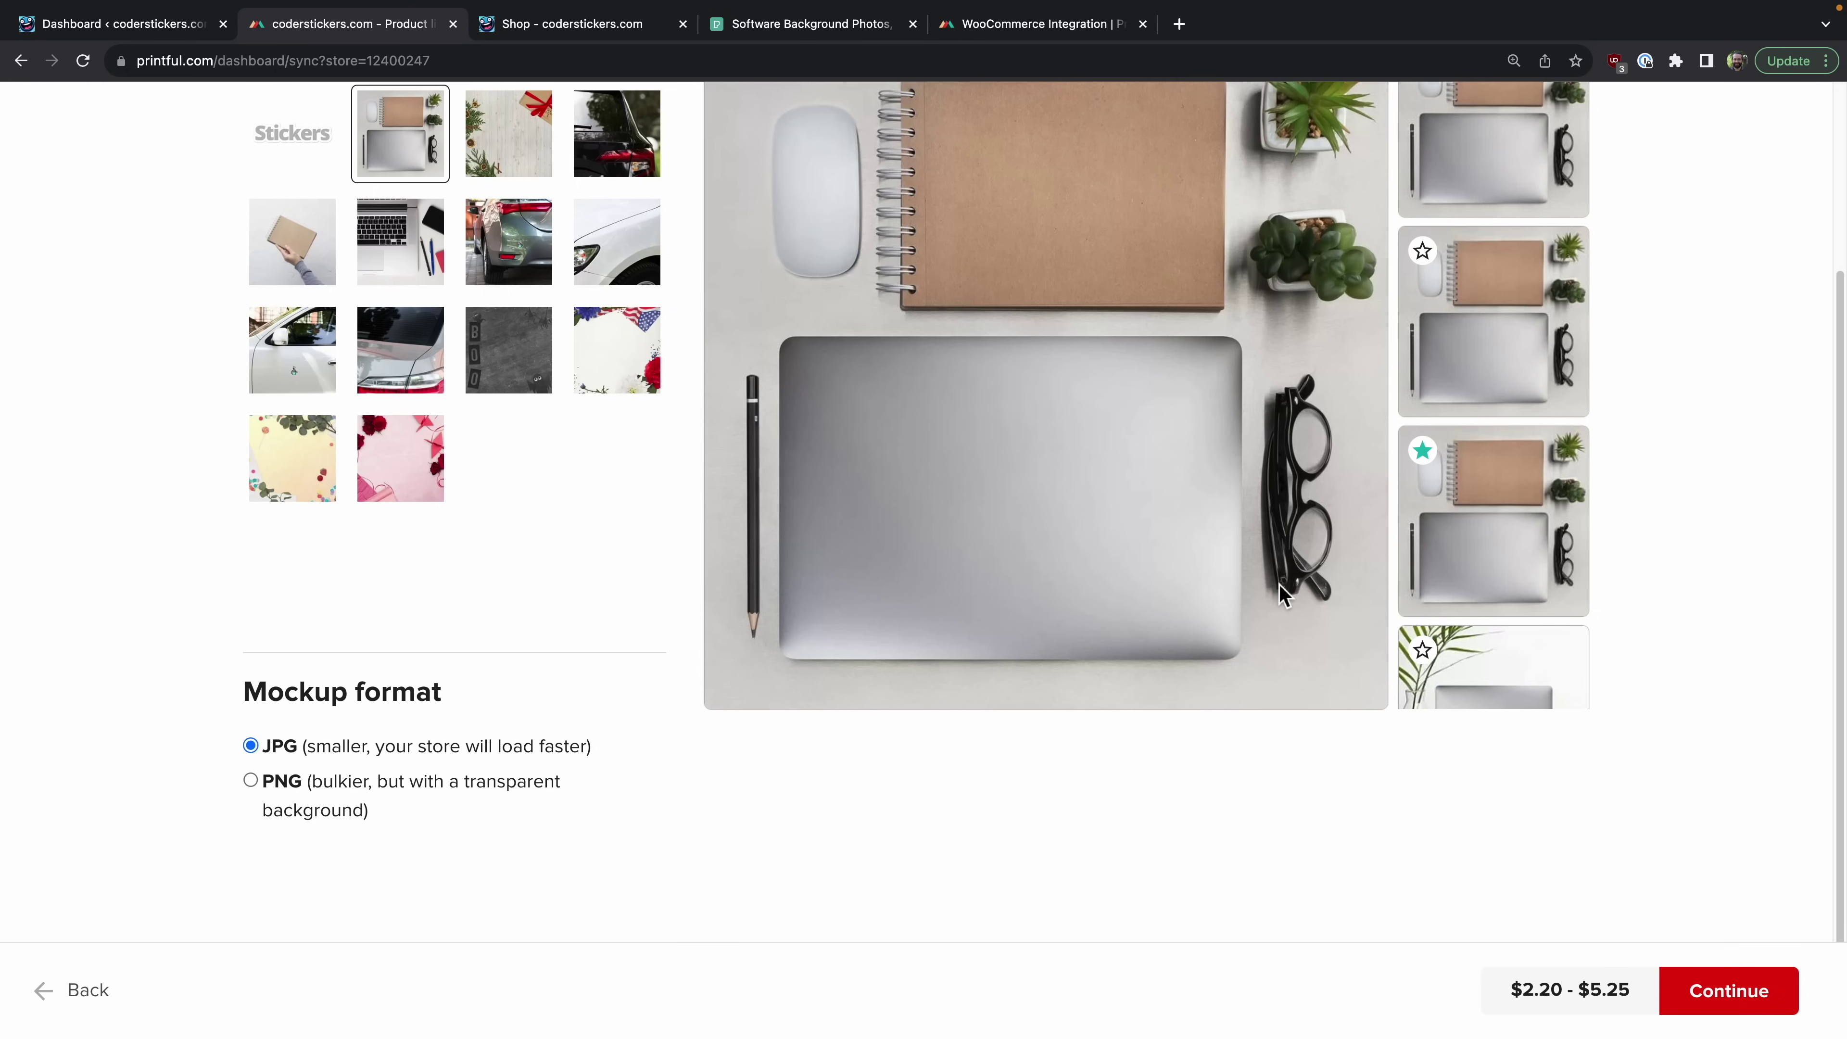
scroll(1283, 593, up, 3)
scroll(1476, 538, down, 10)
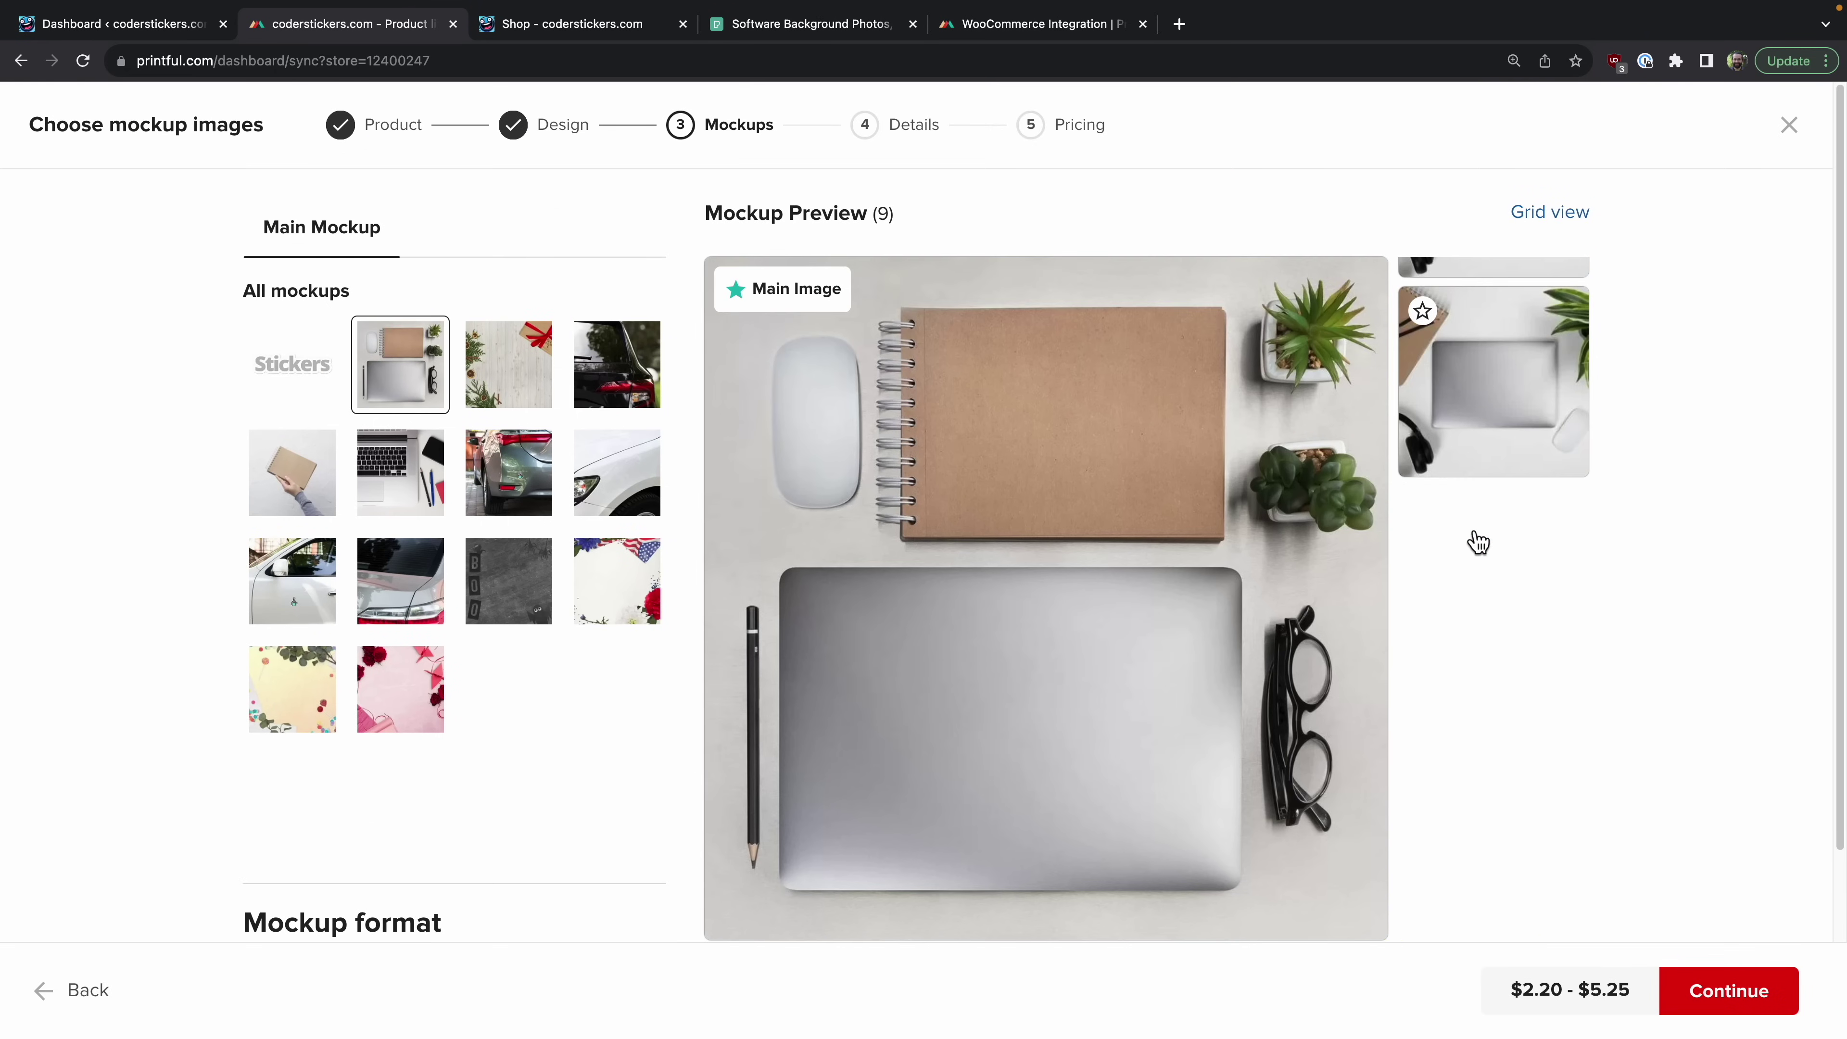
click(1491, 427)
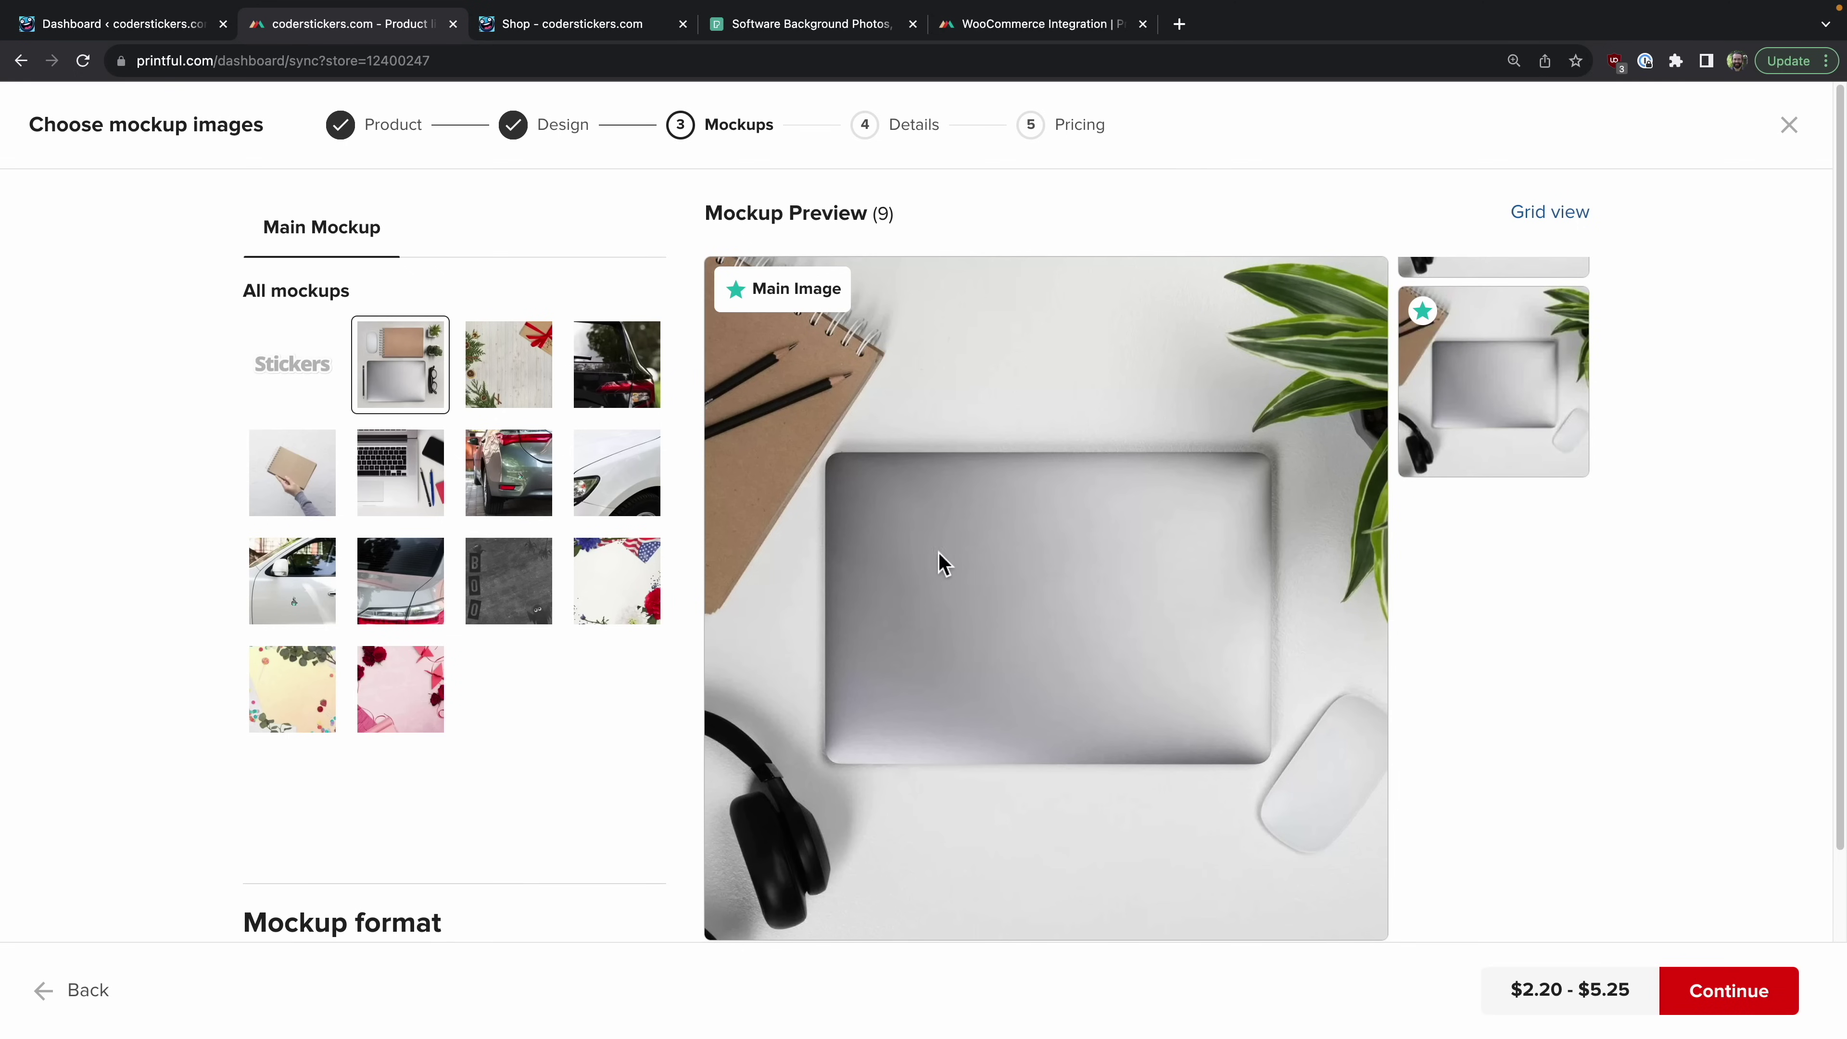
click(1725, 992)
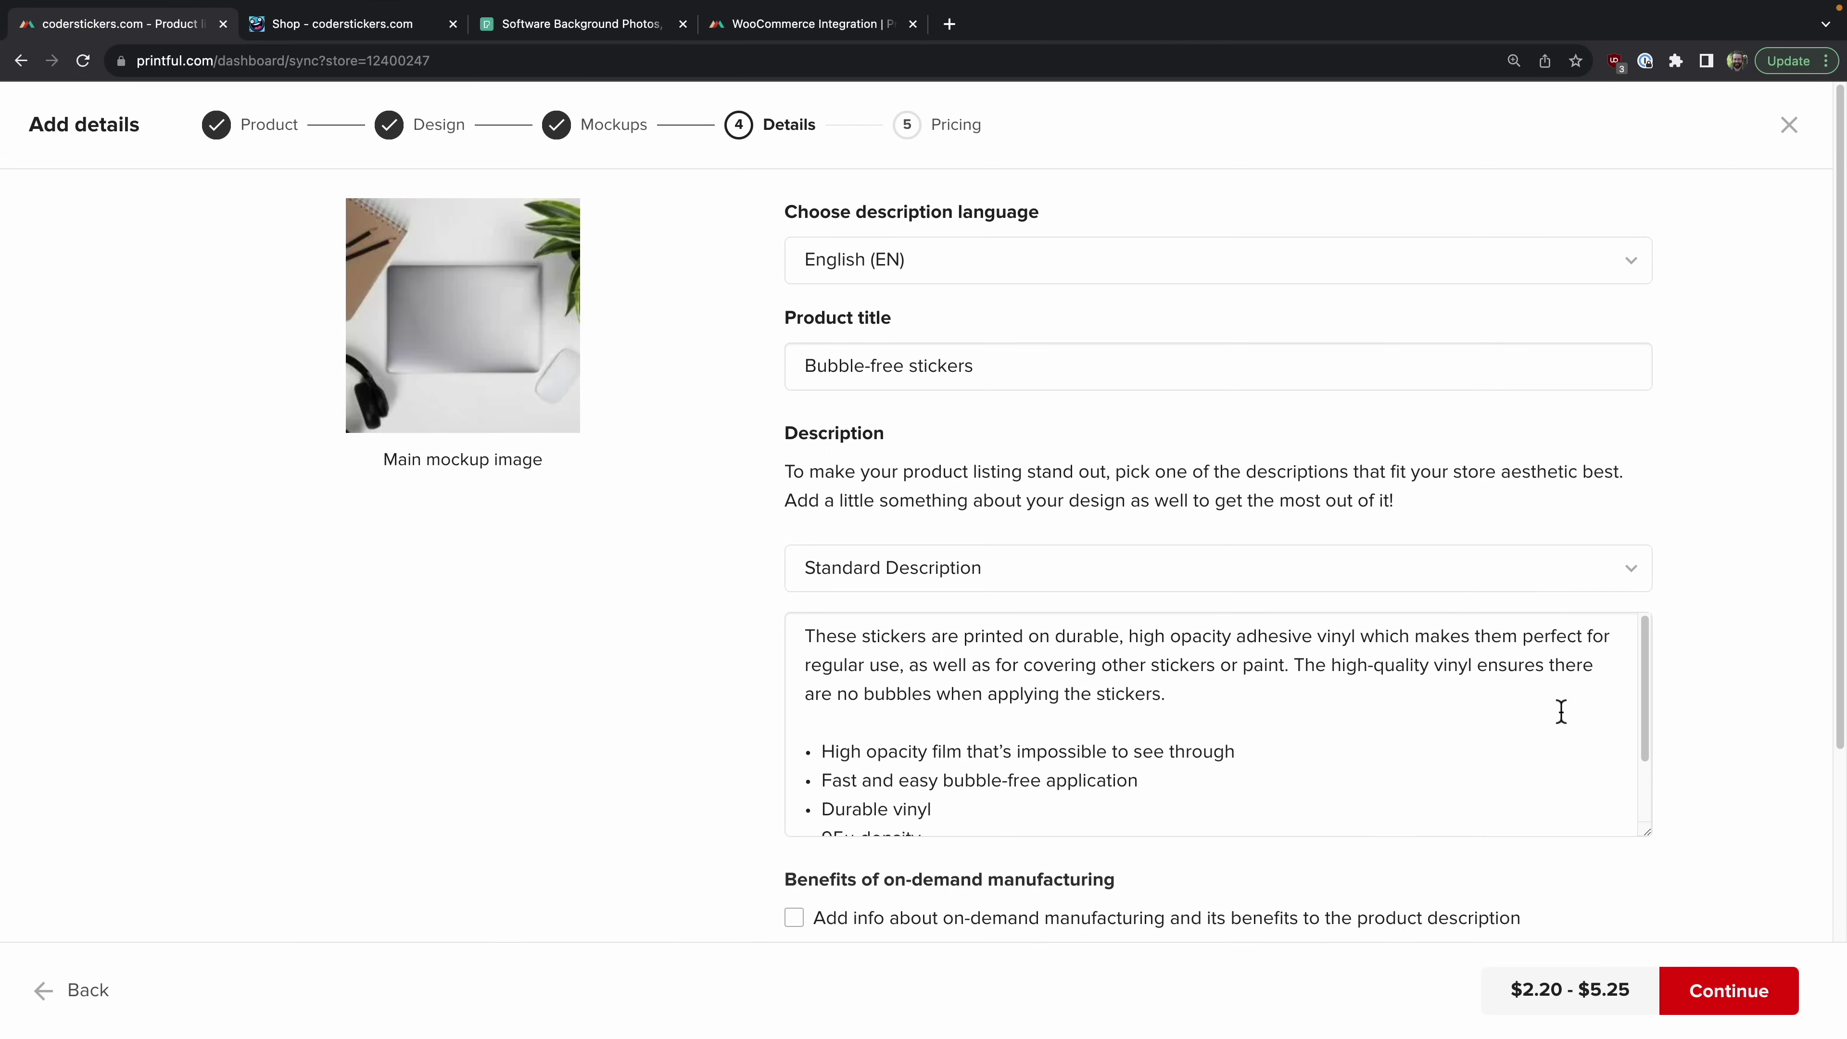
click(1760, 992)
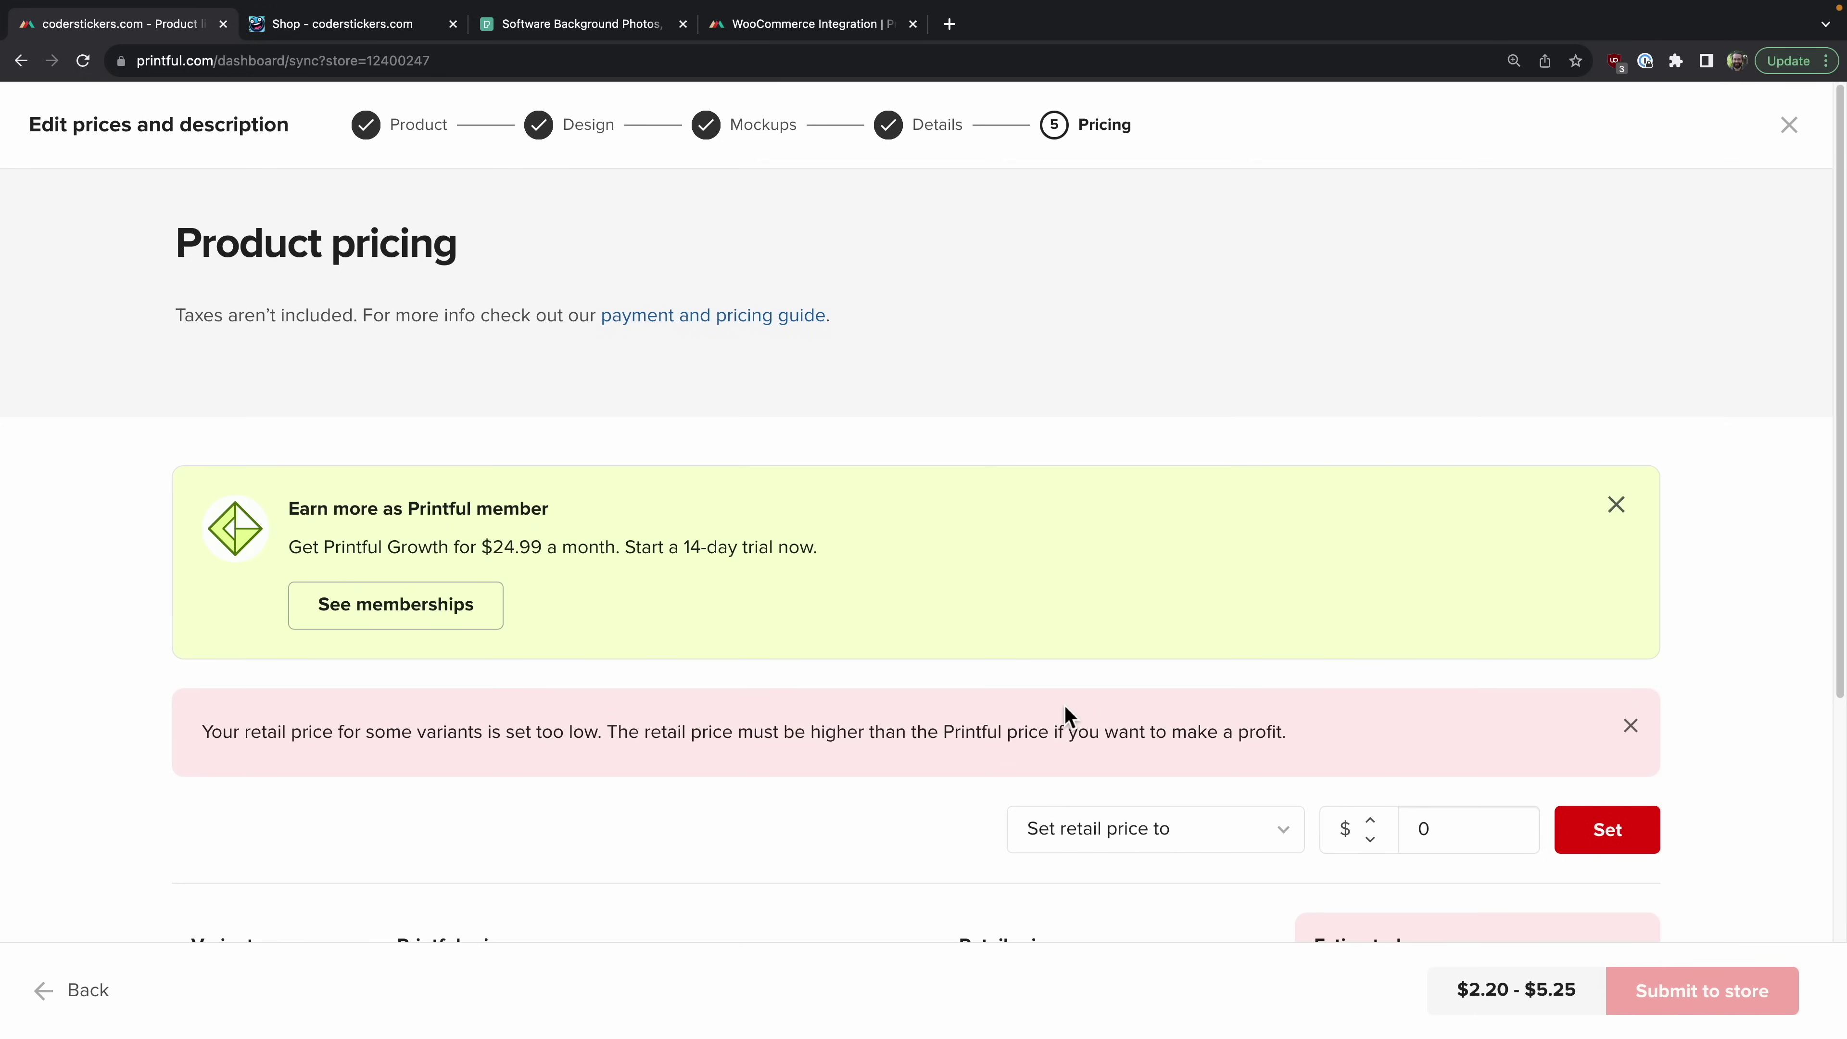
Step: Dismiss the membership banner and raise the four sizes' retail prices with the plus buttons
click(1615, 504)
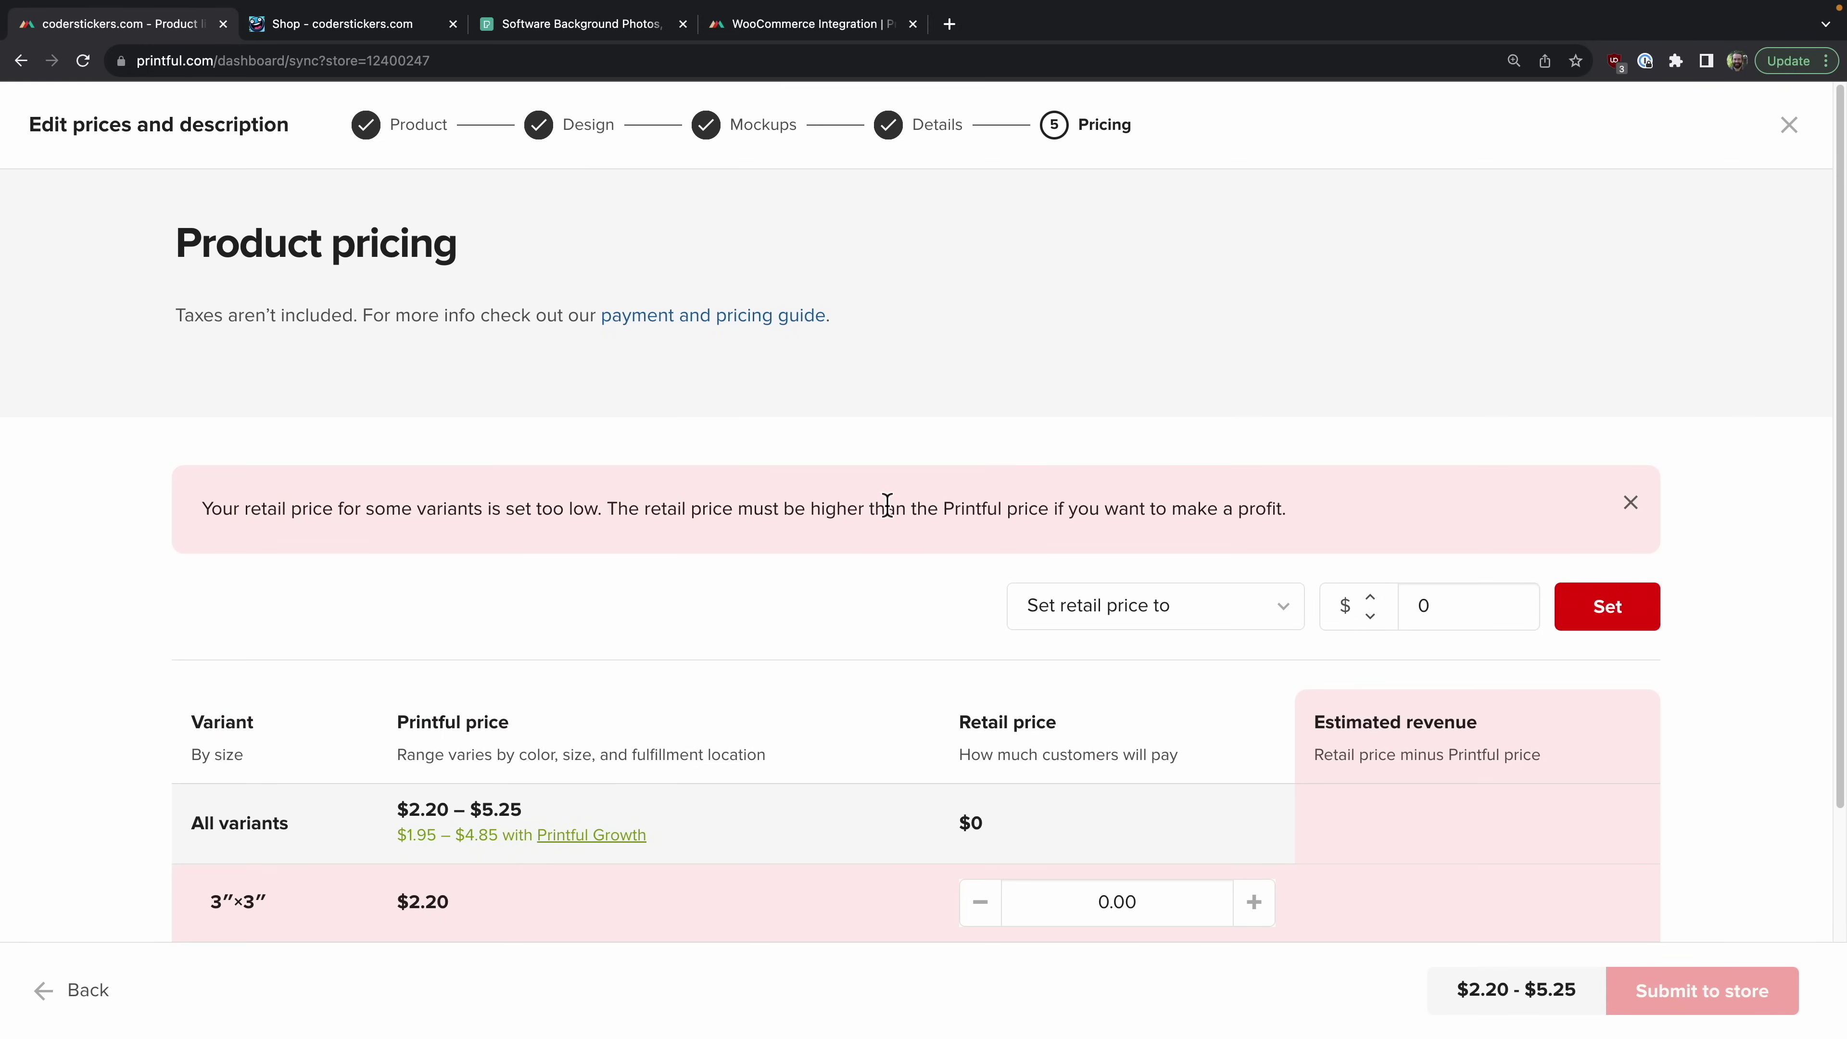
scroll(1146, 755, down, 3)
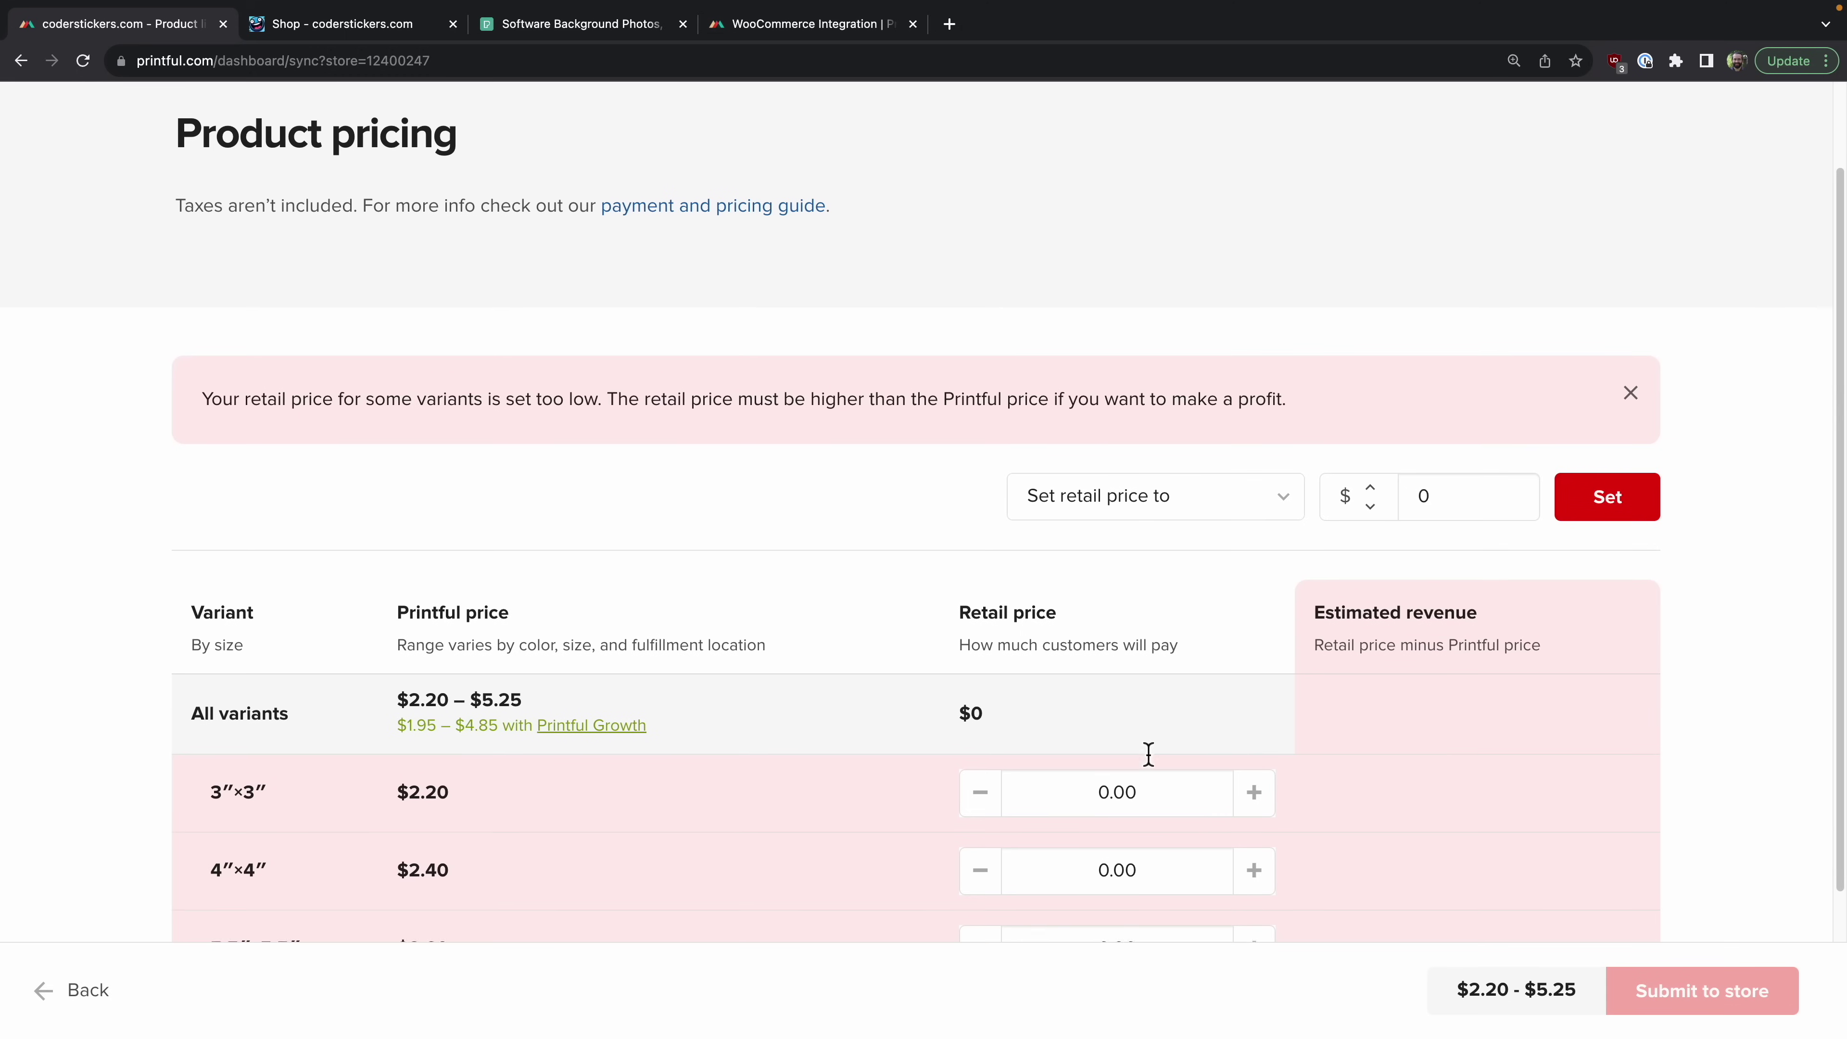
click(1253, 685)
click(1262, 690)
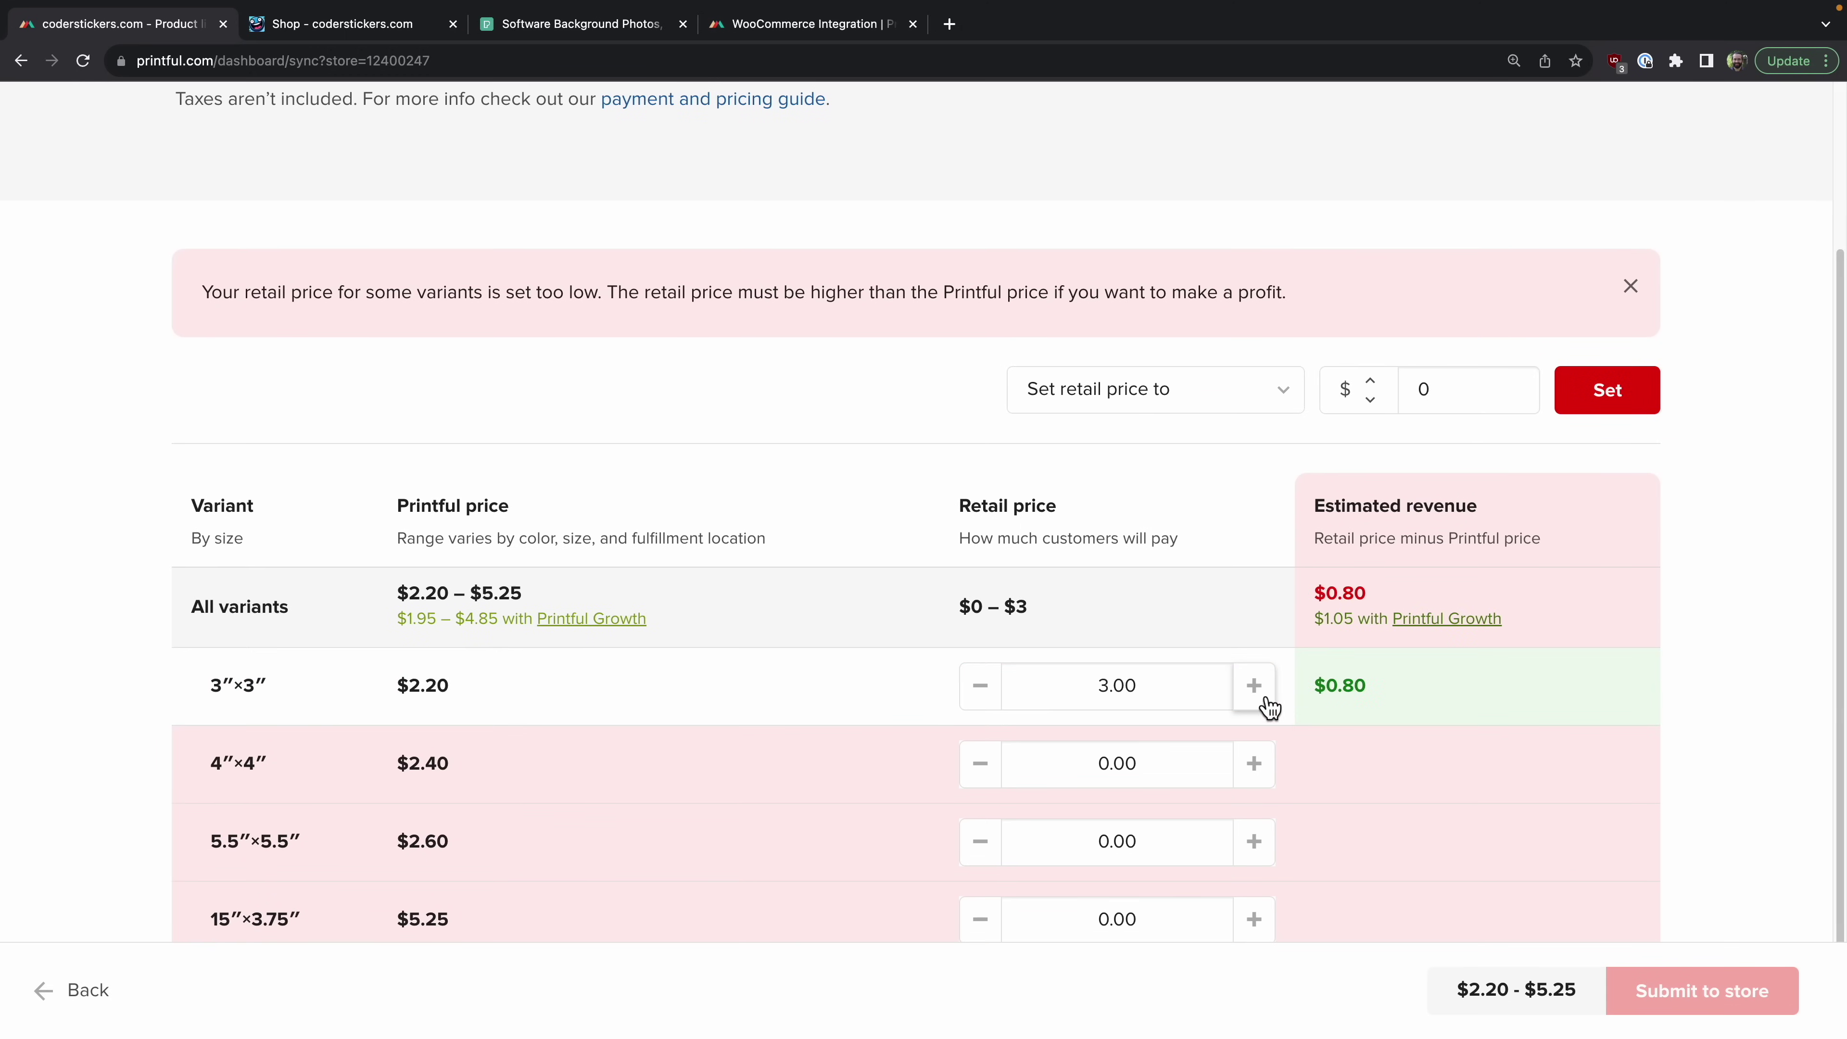
click(1256, 765)
click(1256, 765)
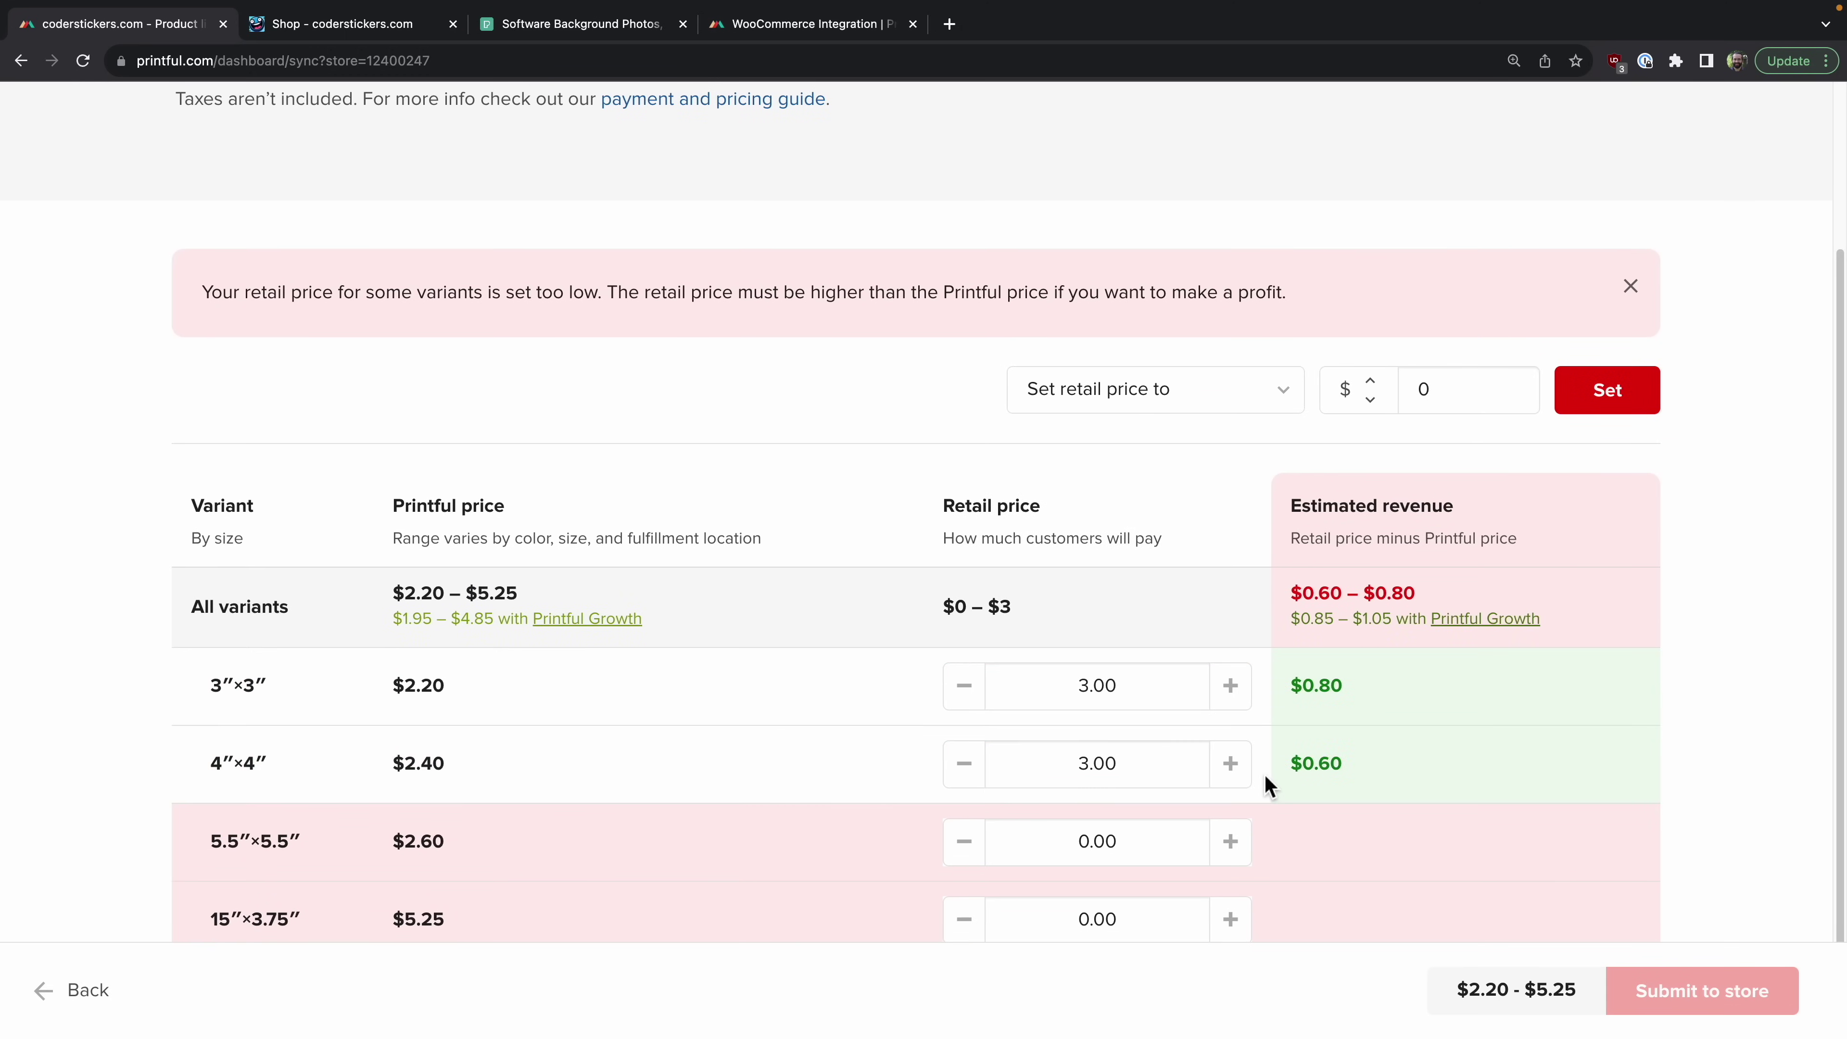
scroll(1263, 774, down, 1)
click(1232, 778)
click(1258, 793)
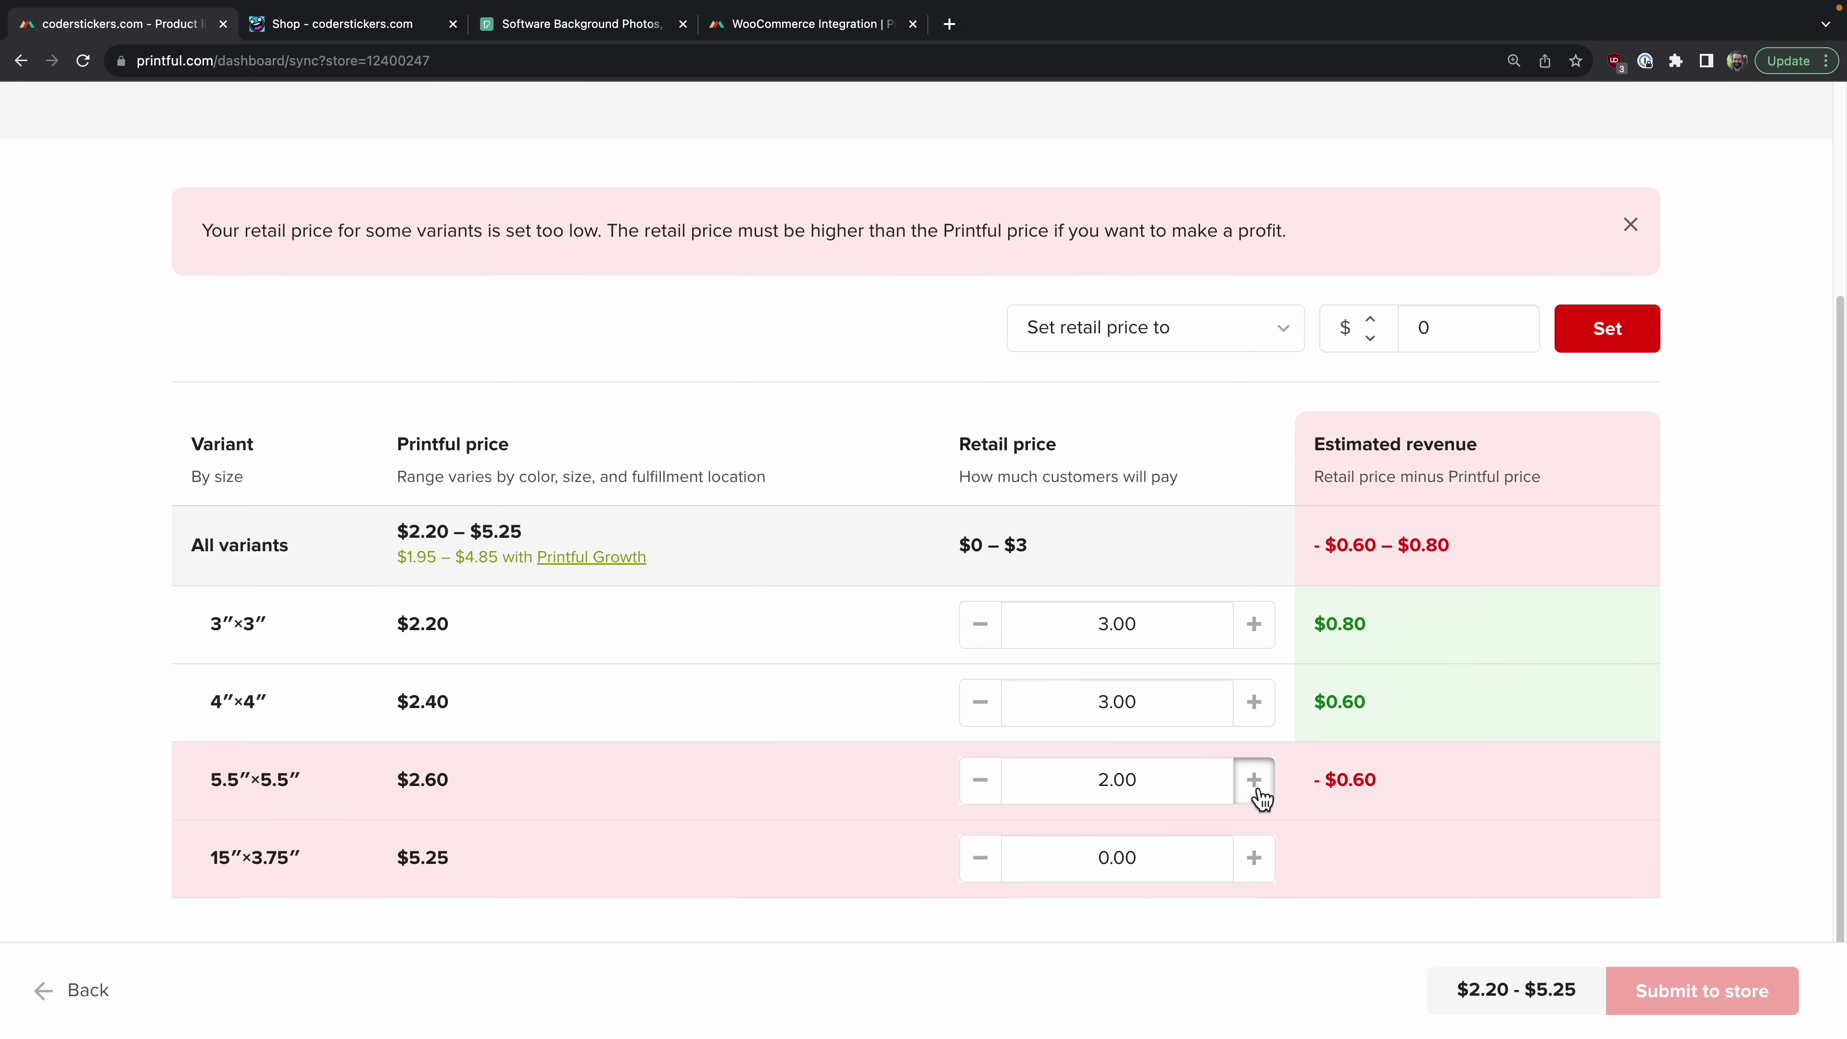
click(1257, 793)
click(1260, 796)
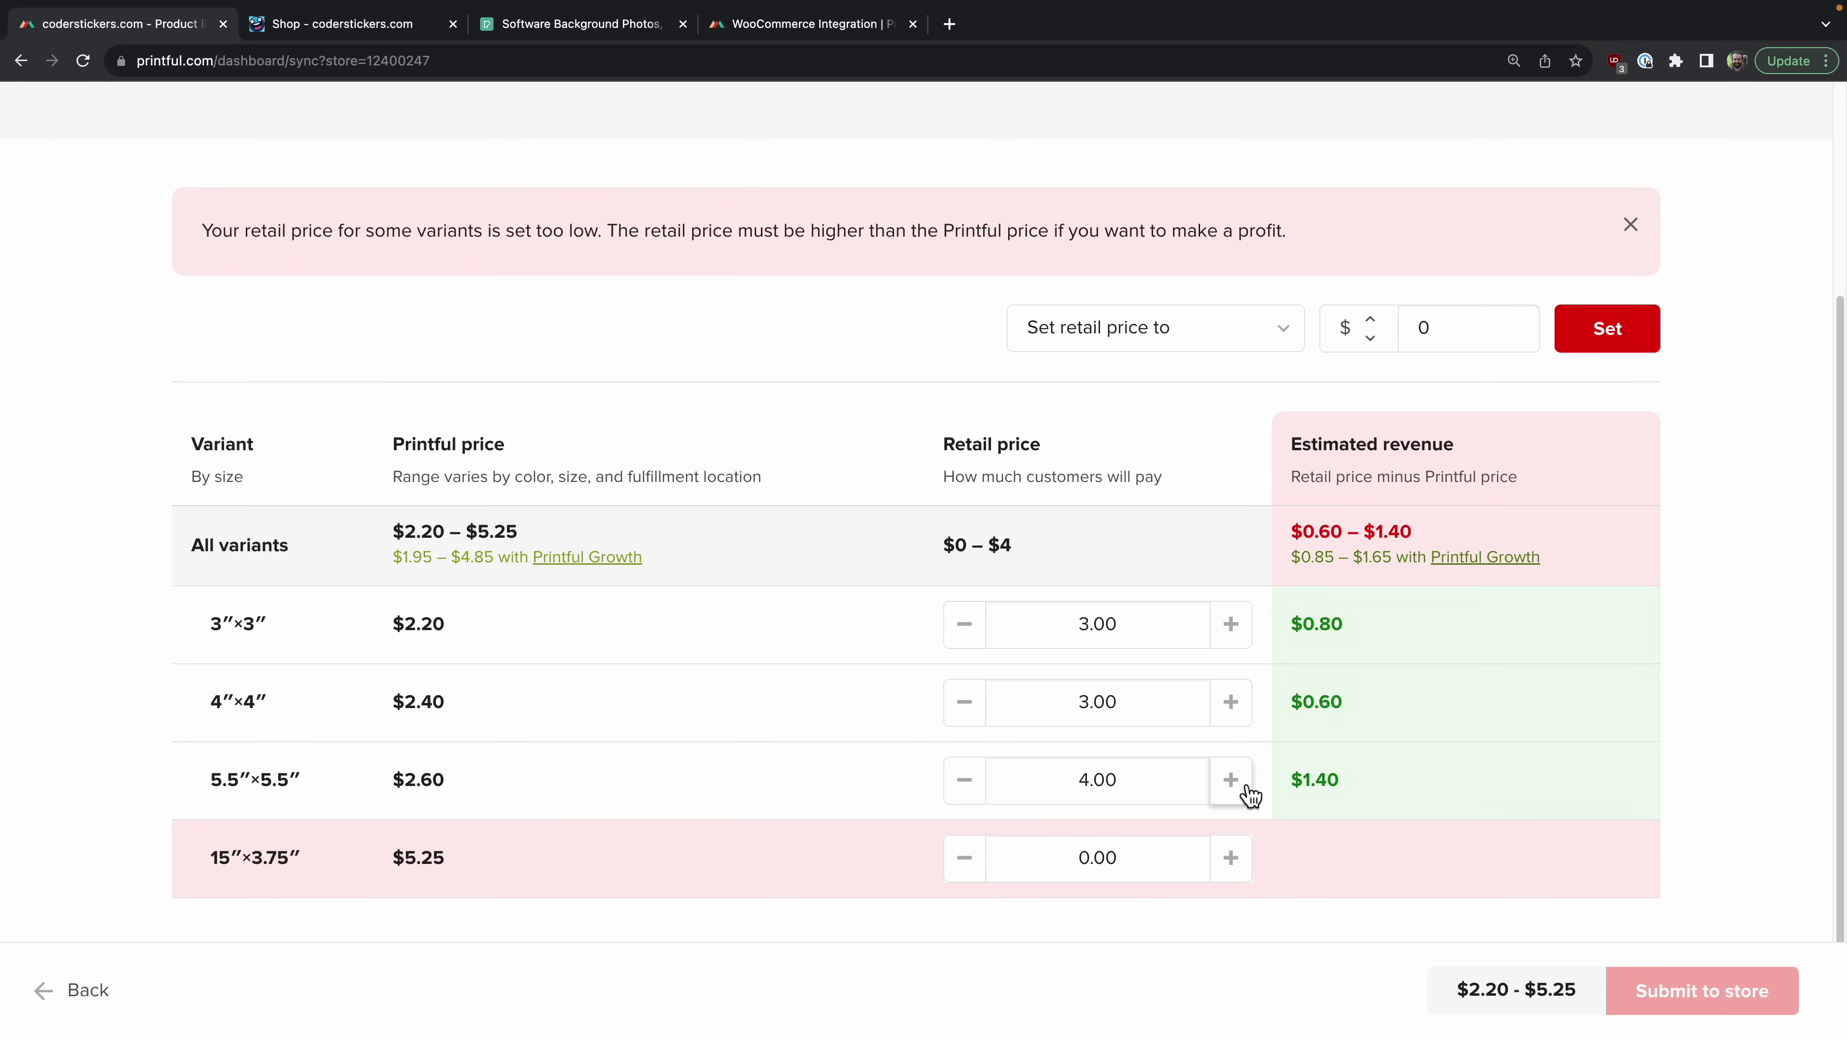
click(1245, 866)
click(1252, 868)
click(1252, 868)
click(1251, 868)
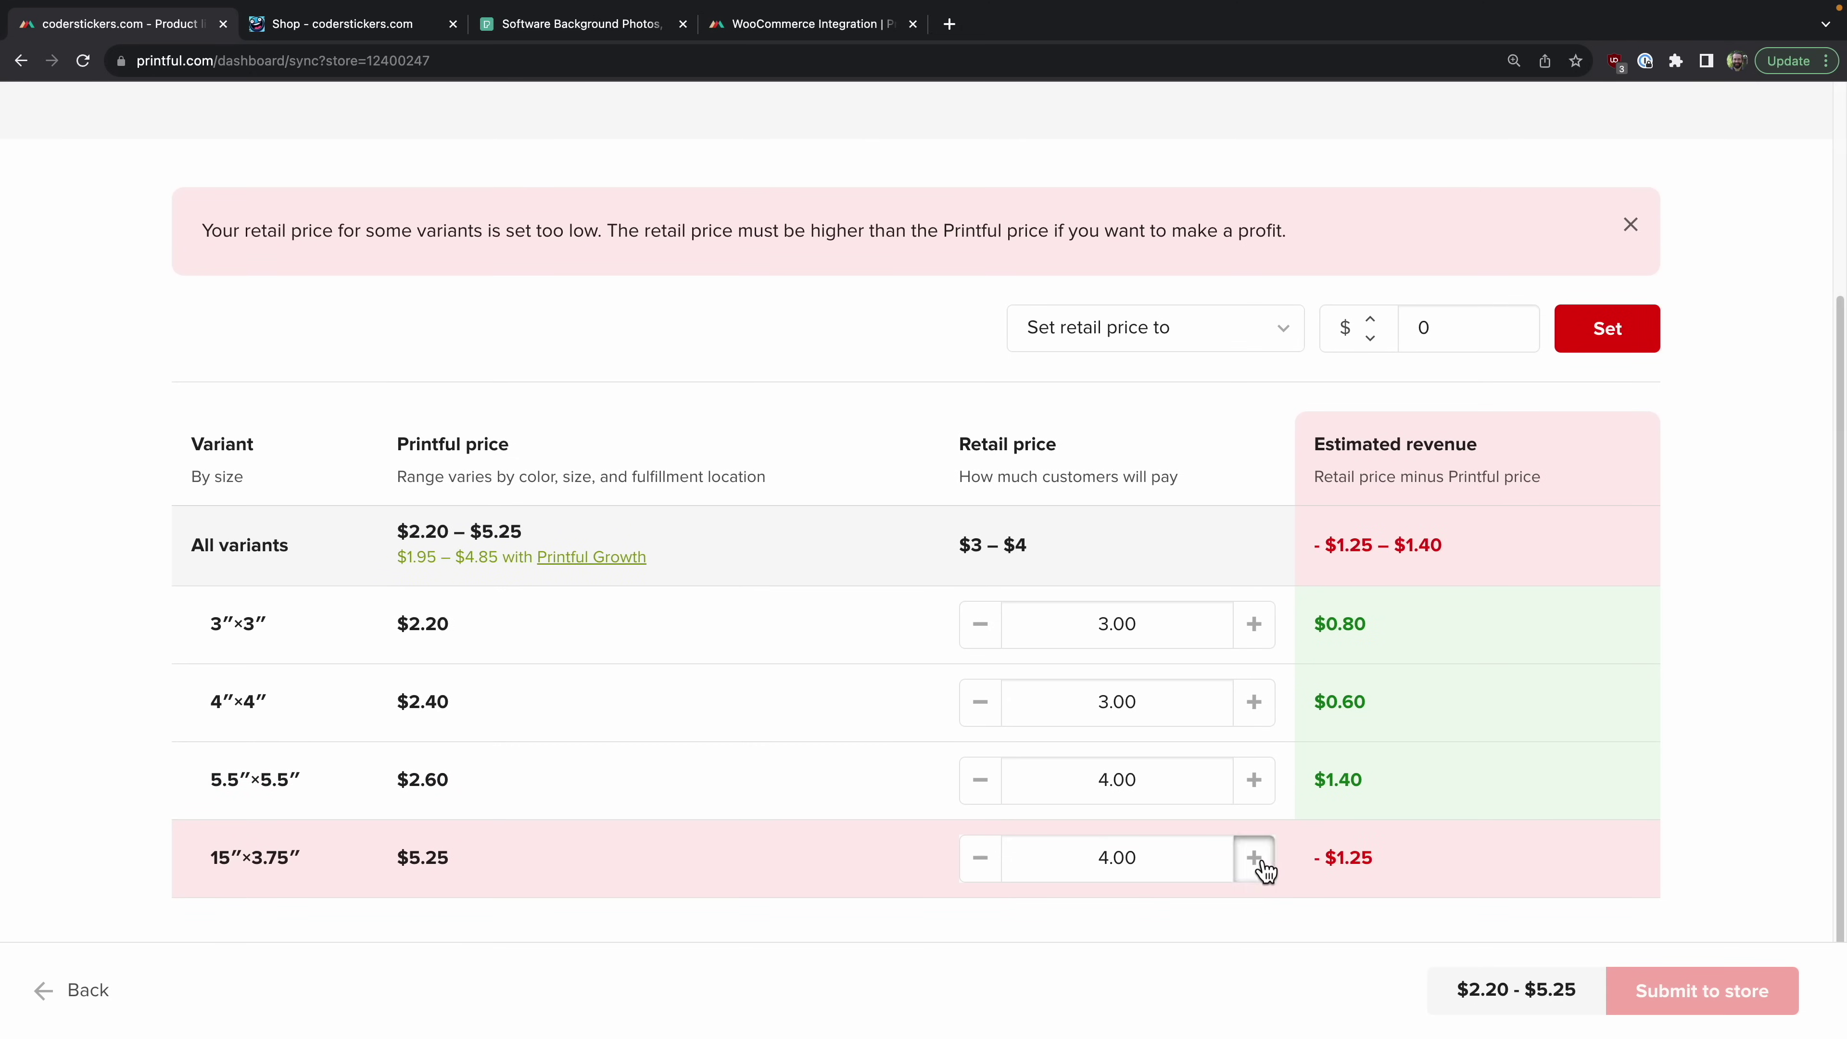
click(1257, 868)
click(1258, 868)
Step: Enter retail prices 3.20, 3.40, 3.60 and 6.25 for the four sizes and submit to the store
click(1136, 605)
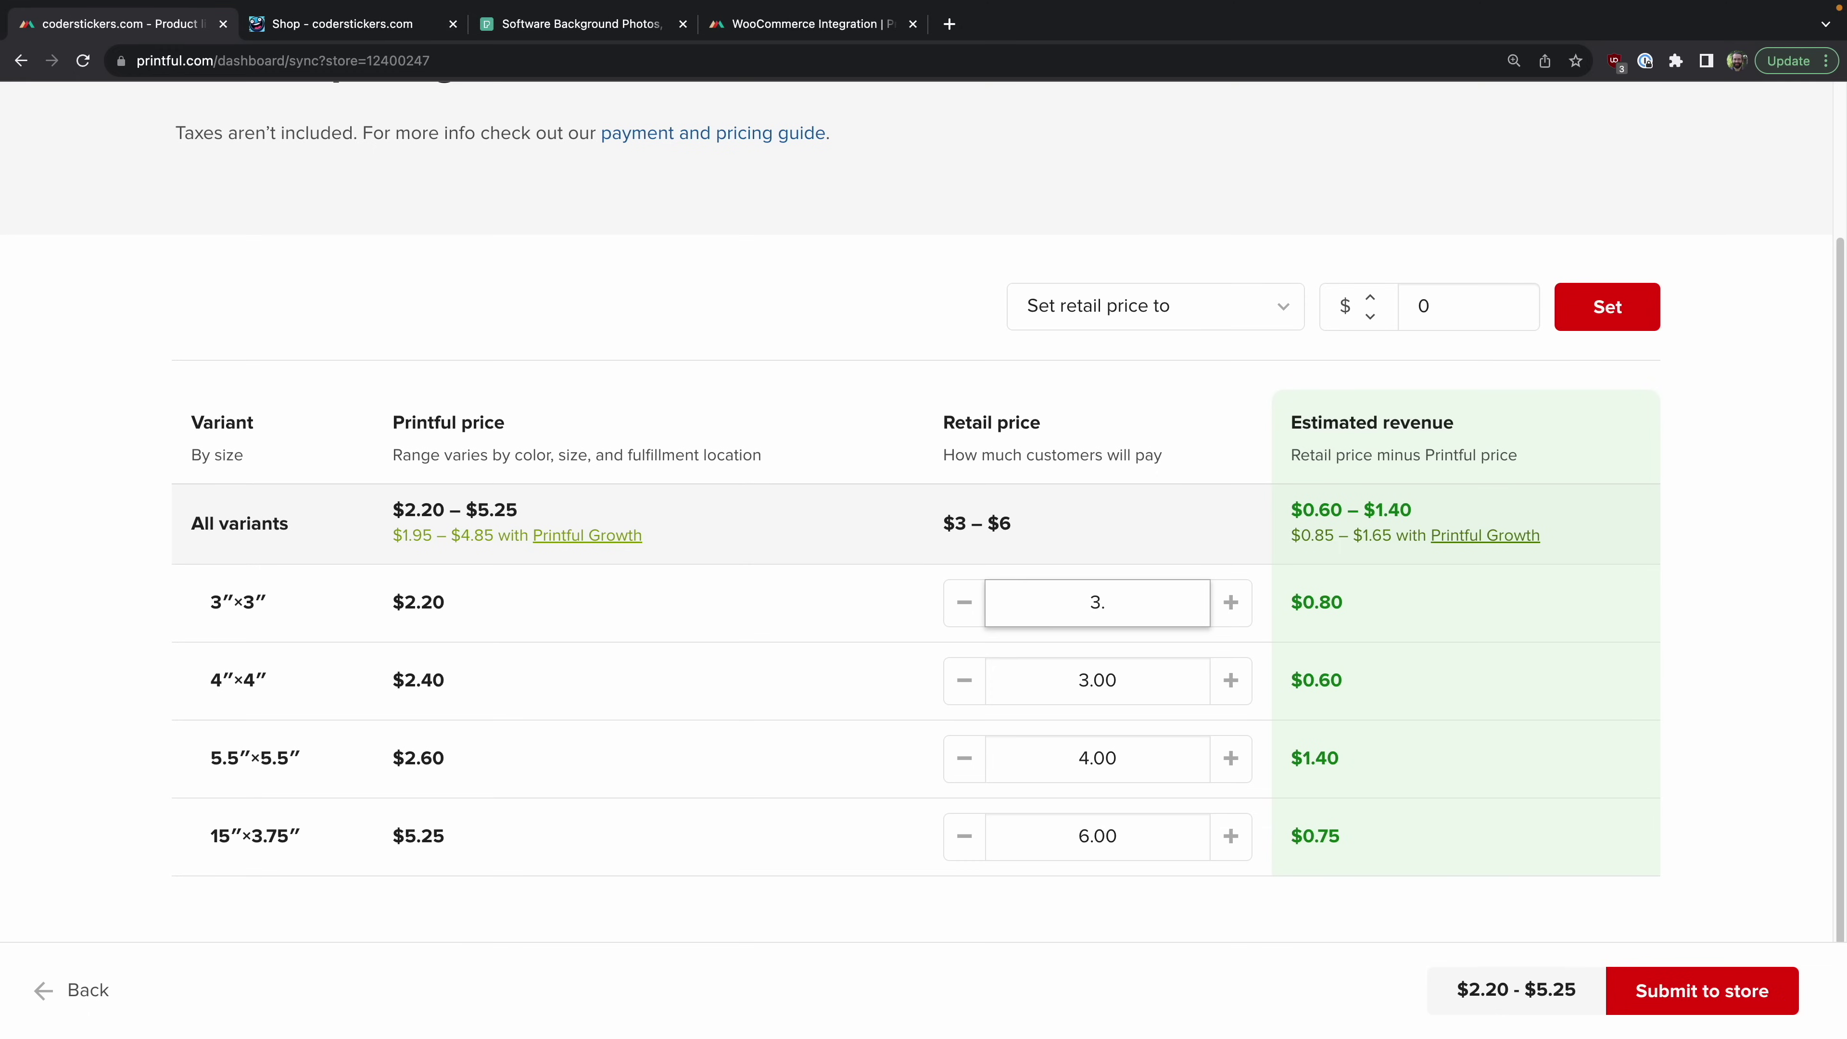
key(Tab)
text(3.40)
key(Tab)
text(3.60)
key(Tab)
text(6.25)
key(Tab)
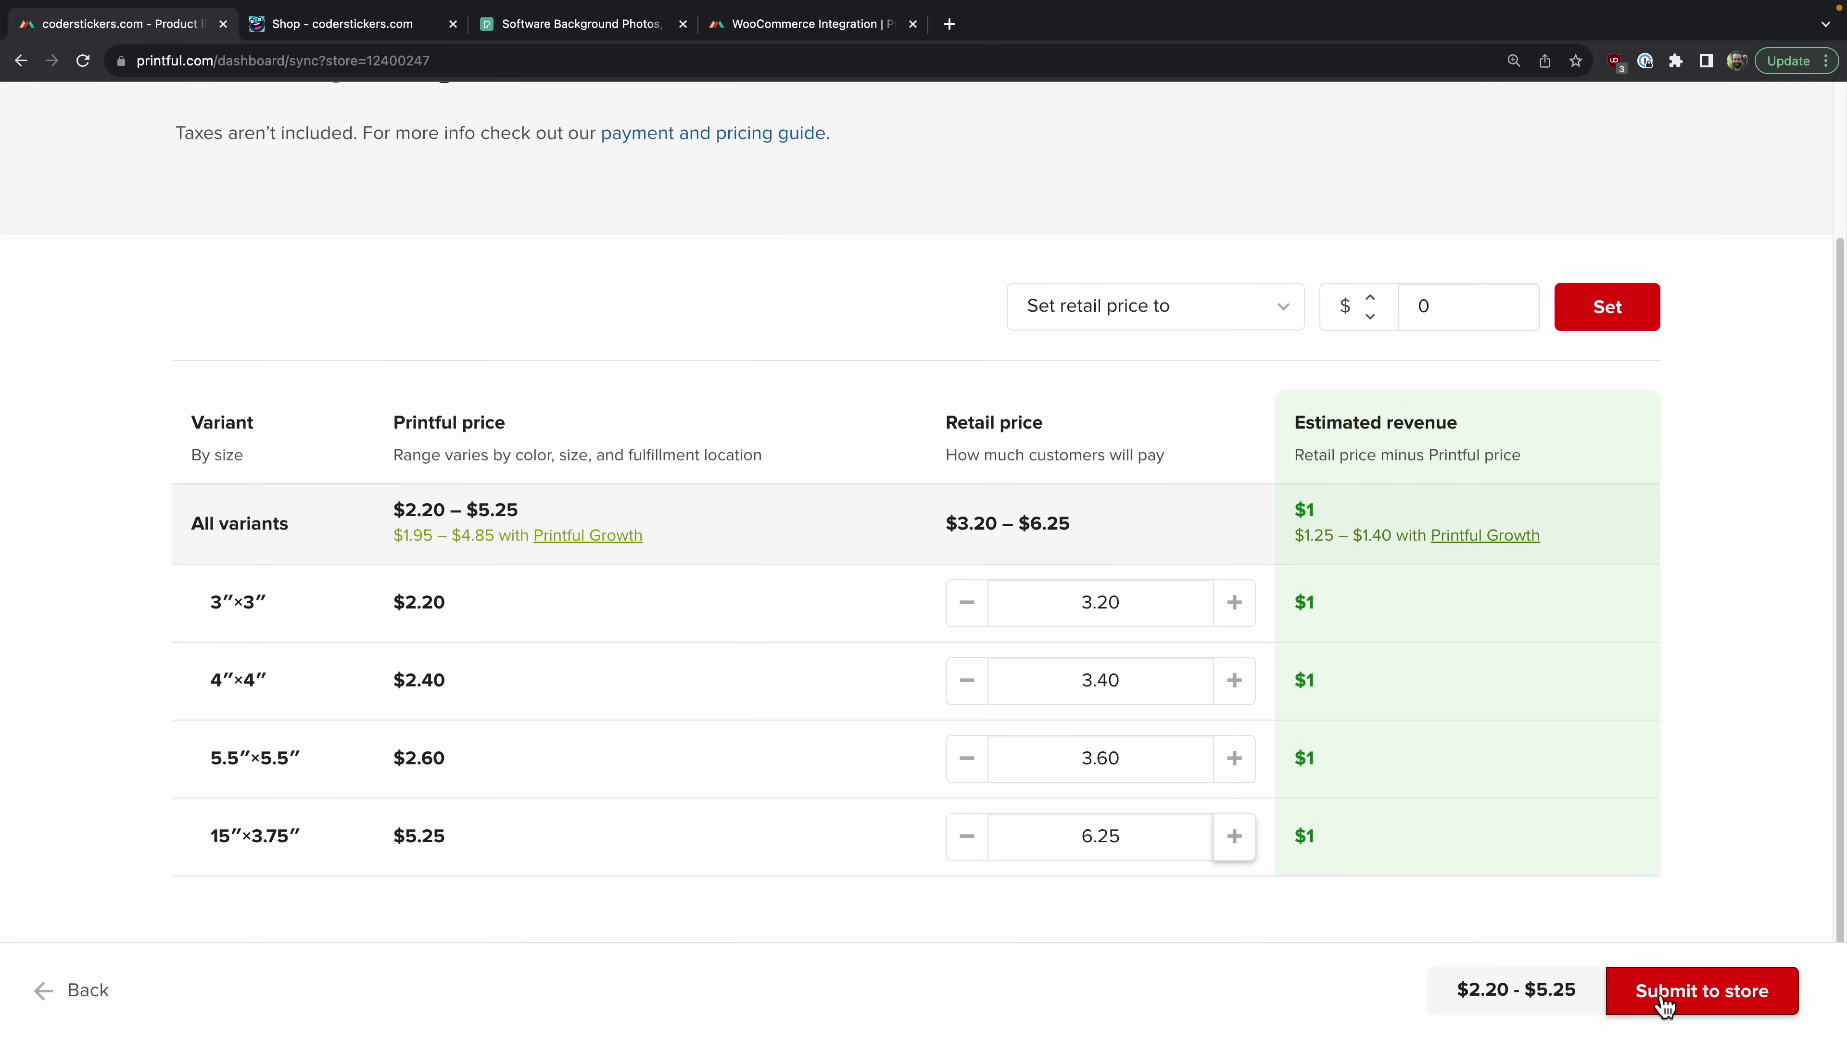
click(1664, 998)
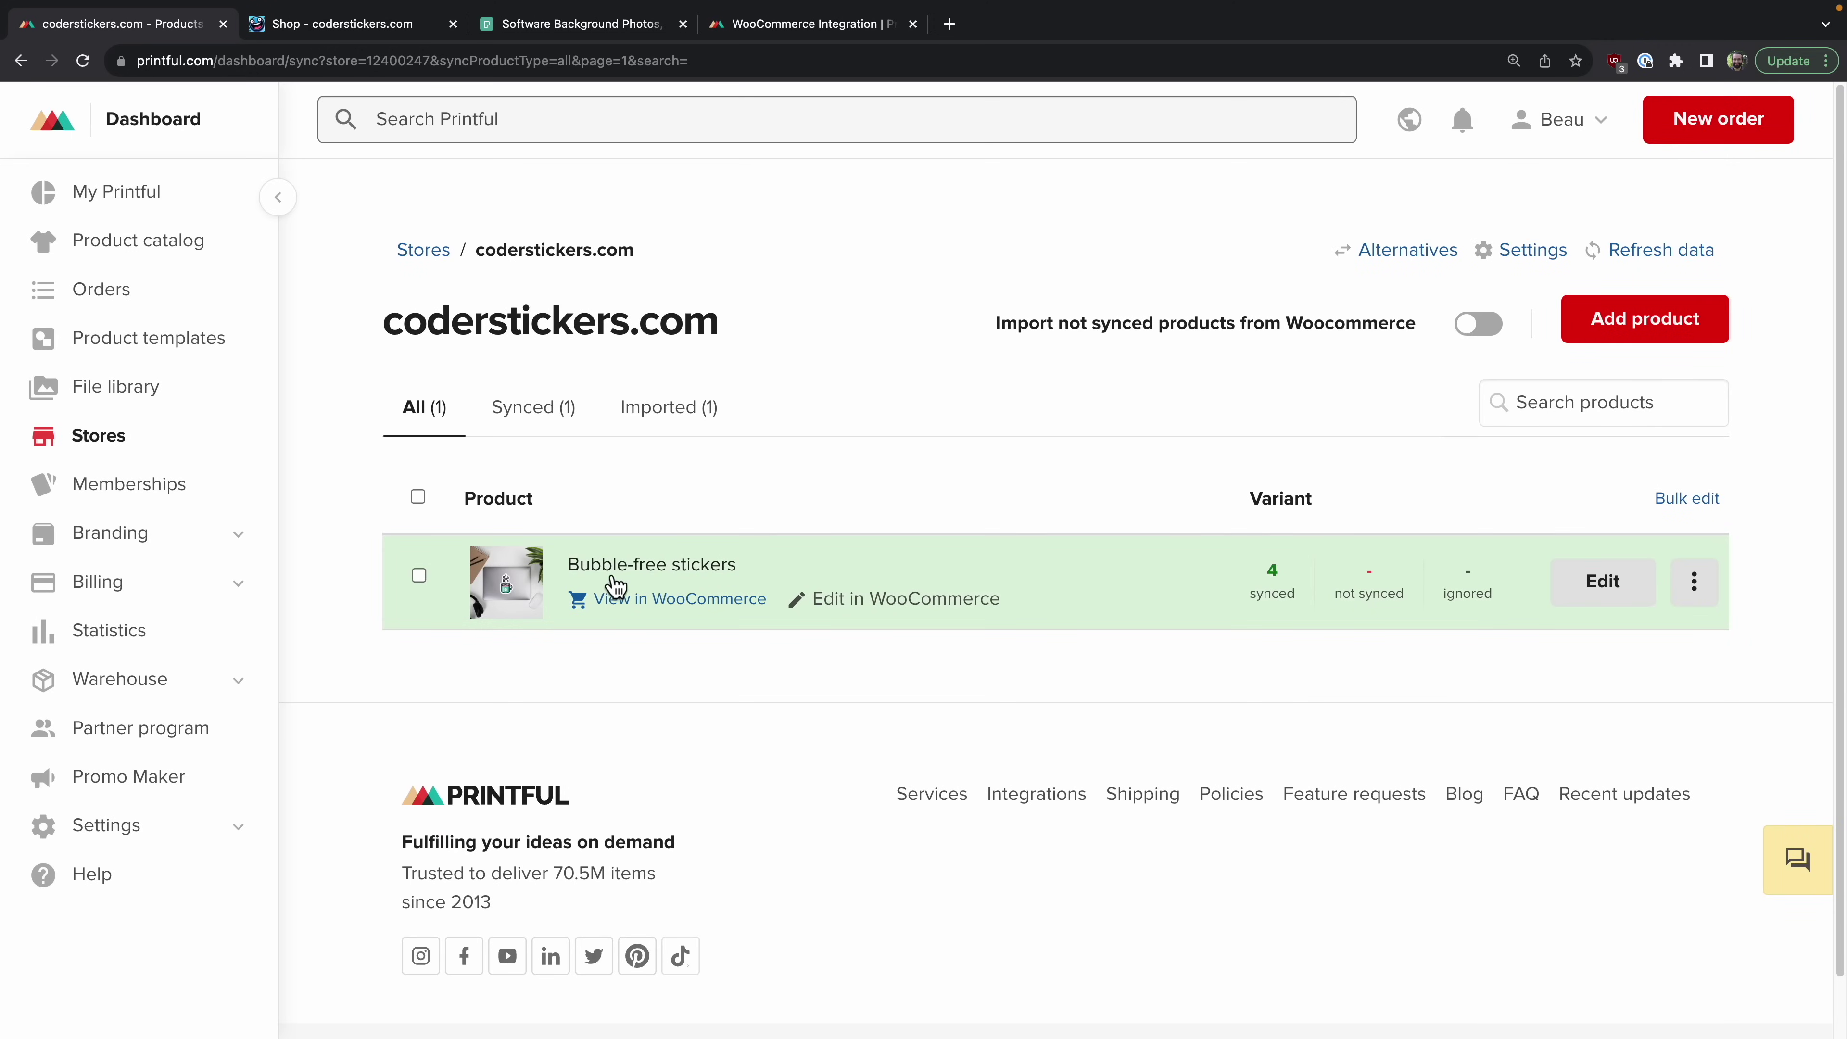
Step: Retitle the Bubble-free stickers product to 'Coffee Coding Sticker' in the description editor
click(1608, 598)
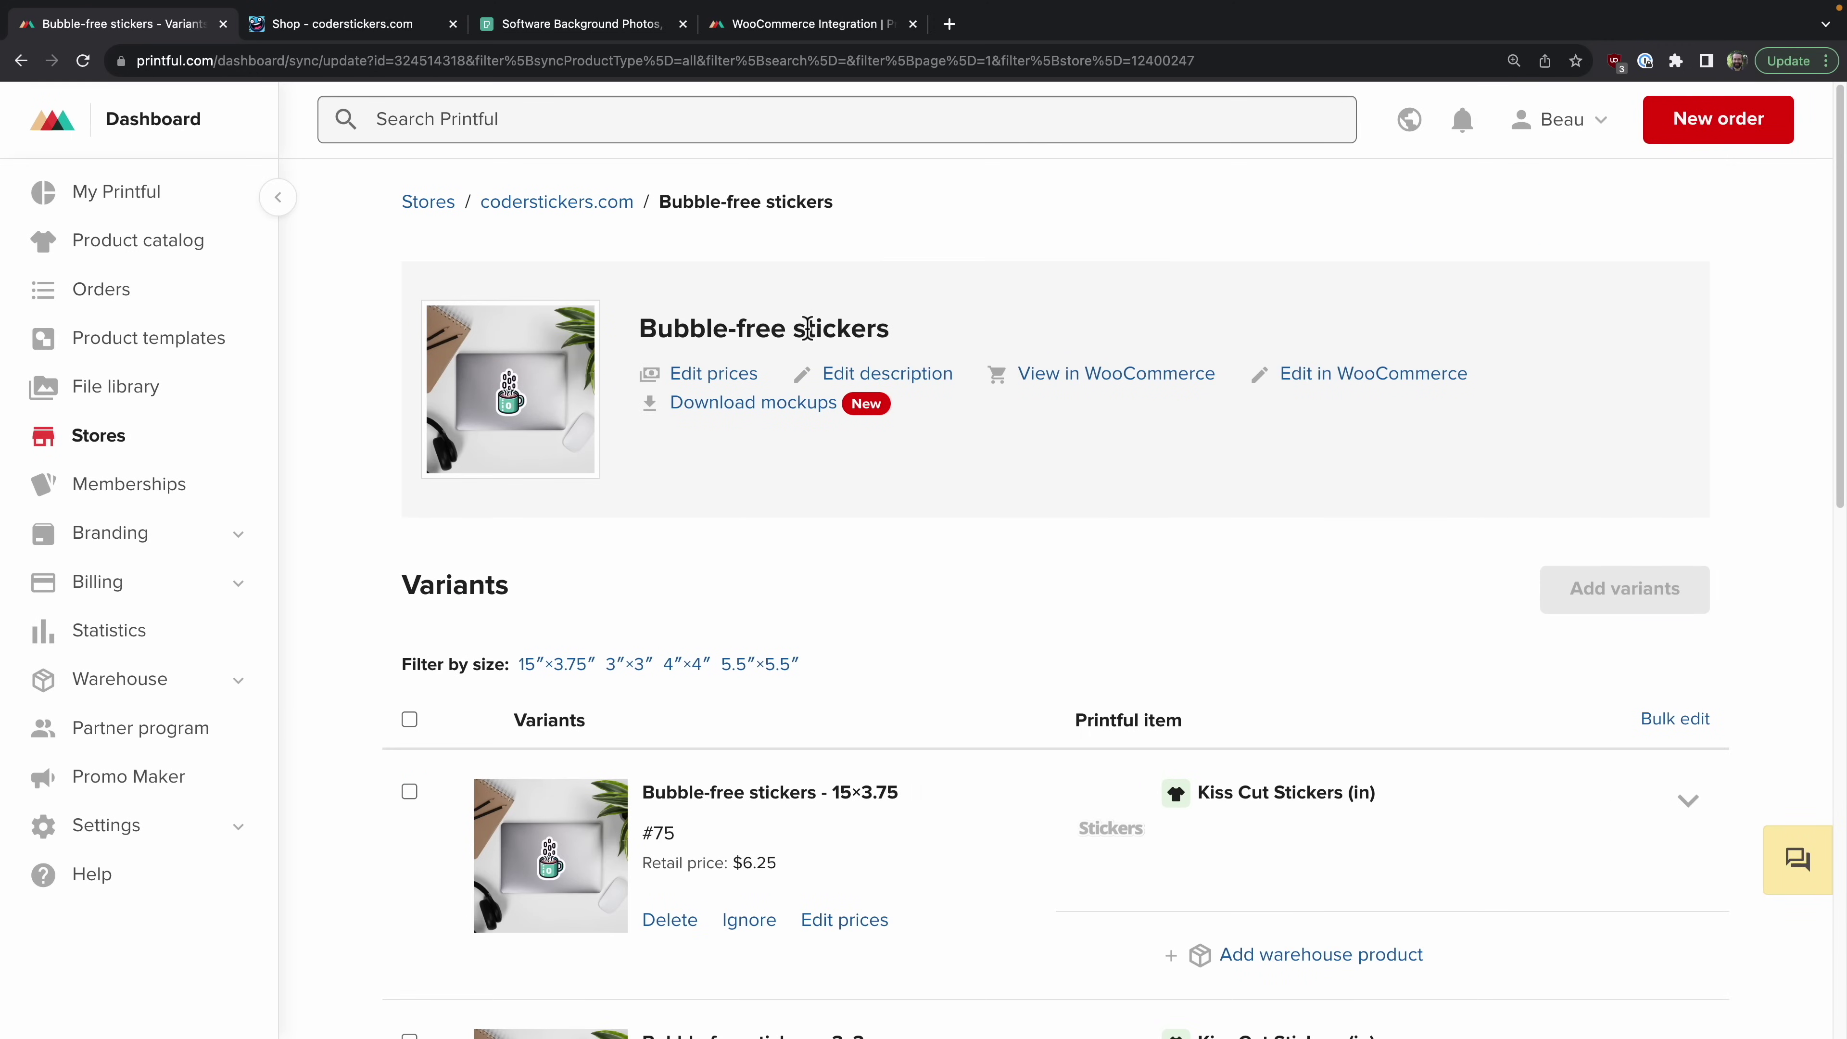
click(932, 382)
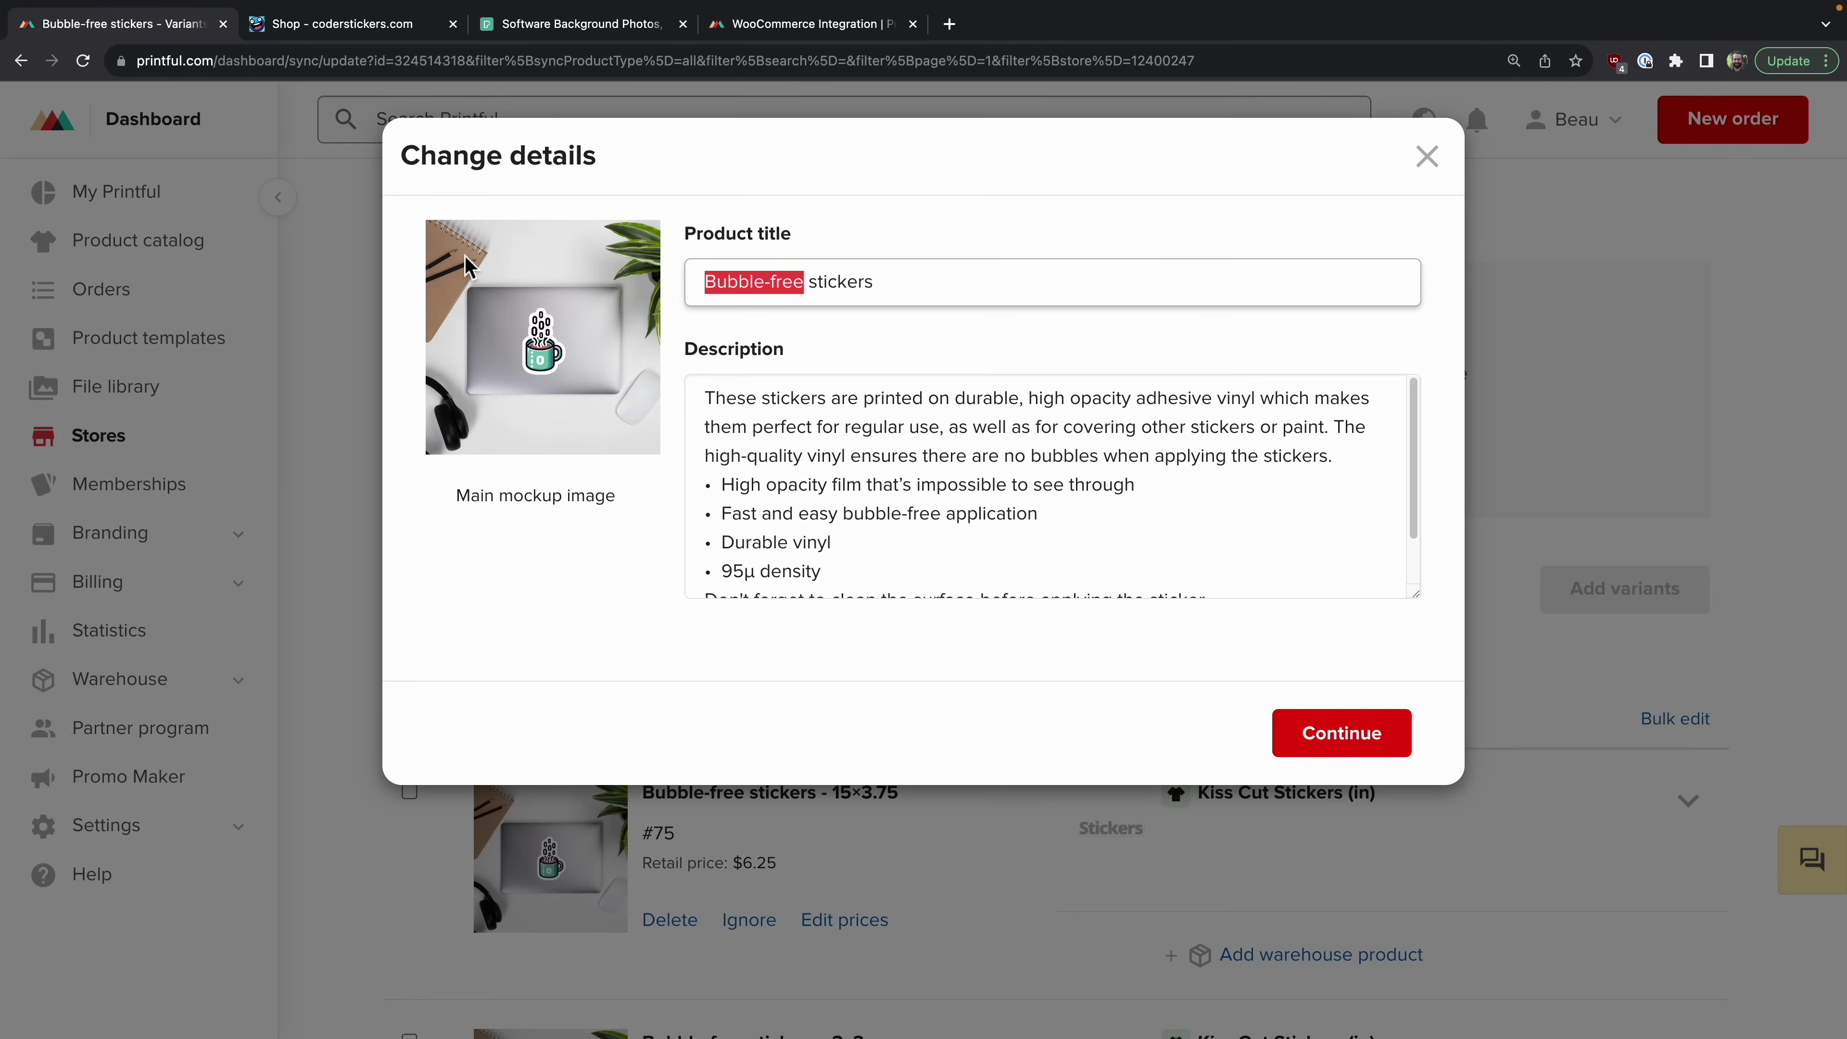
text(Coff)
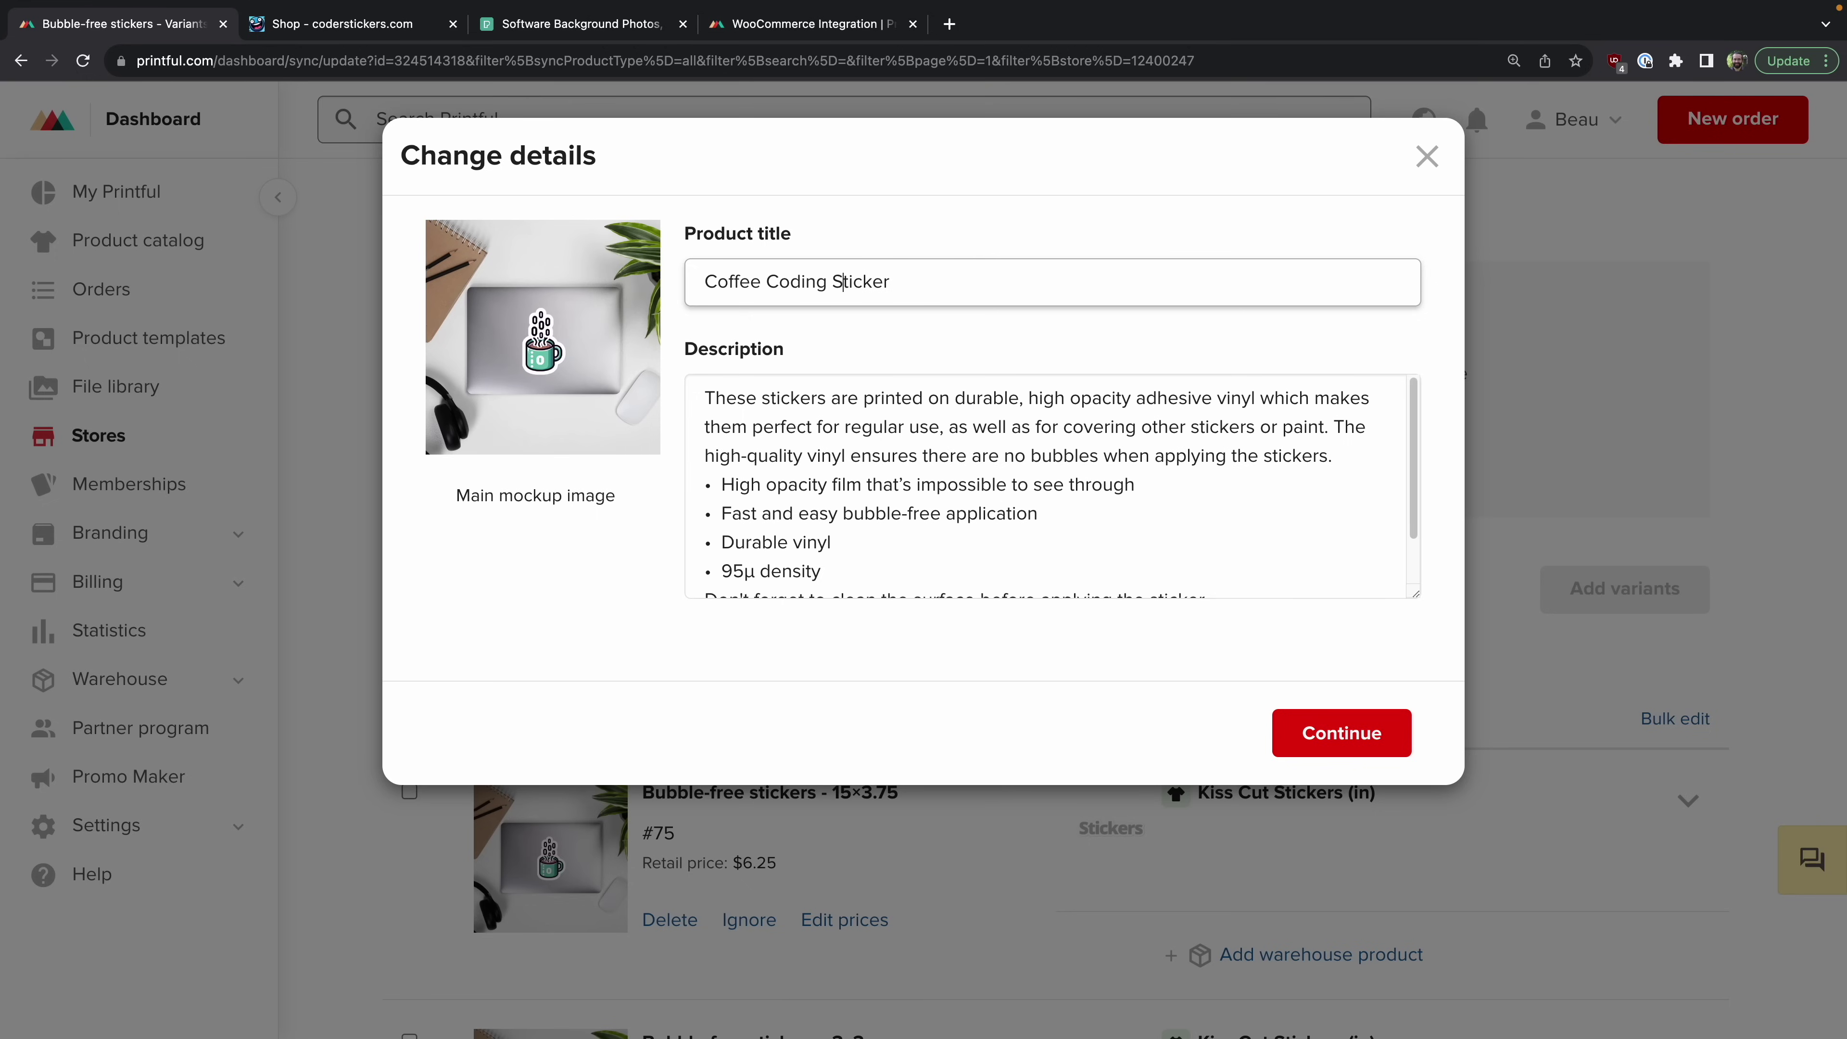
click(1352, 749)
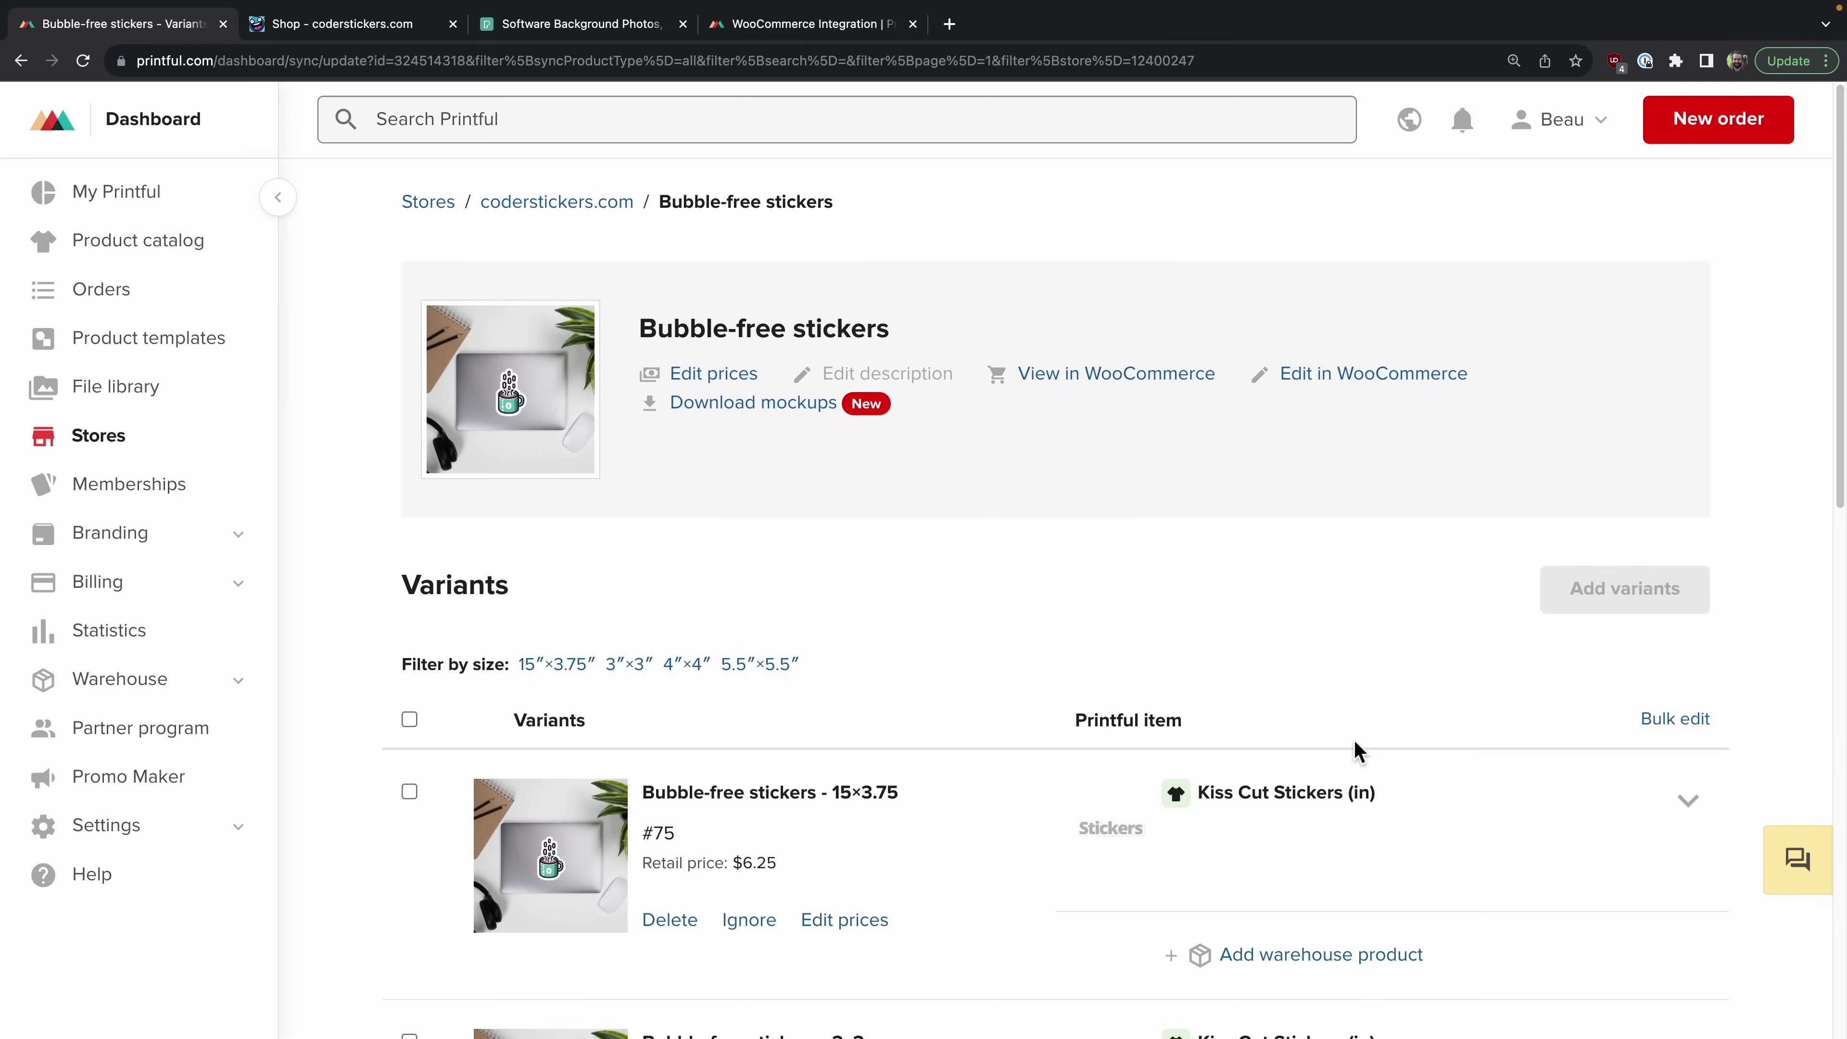
Step: Open the product on the live store and browse through its product photos
click(1096, 374)
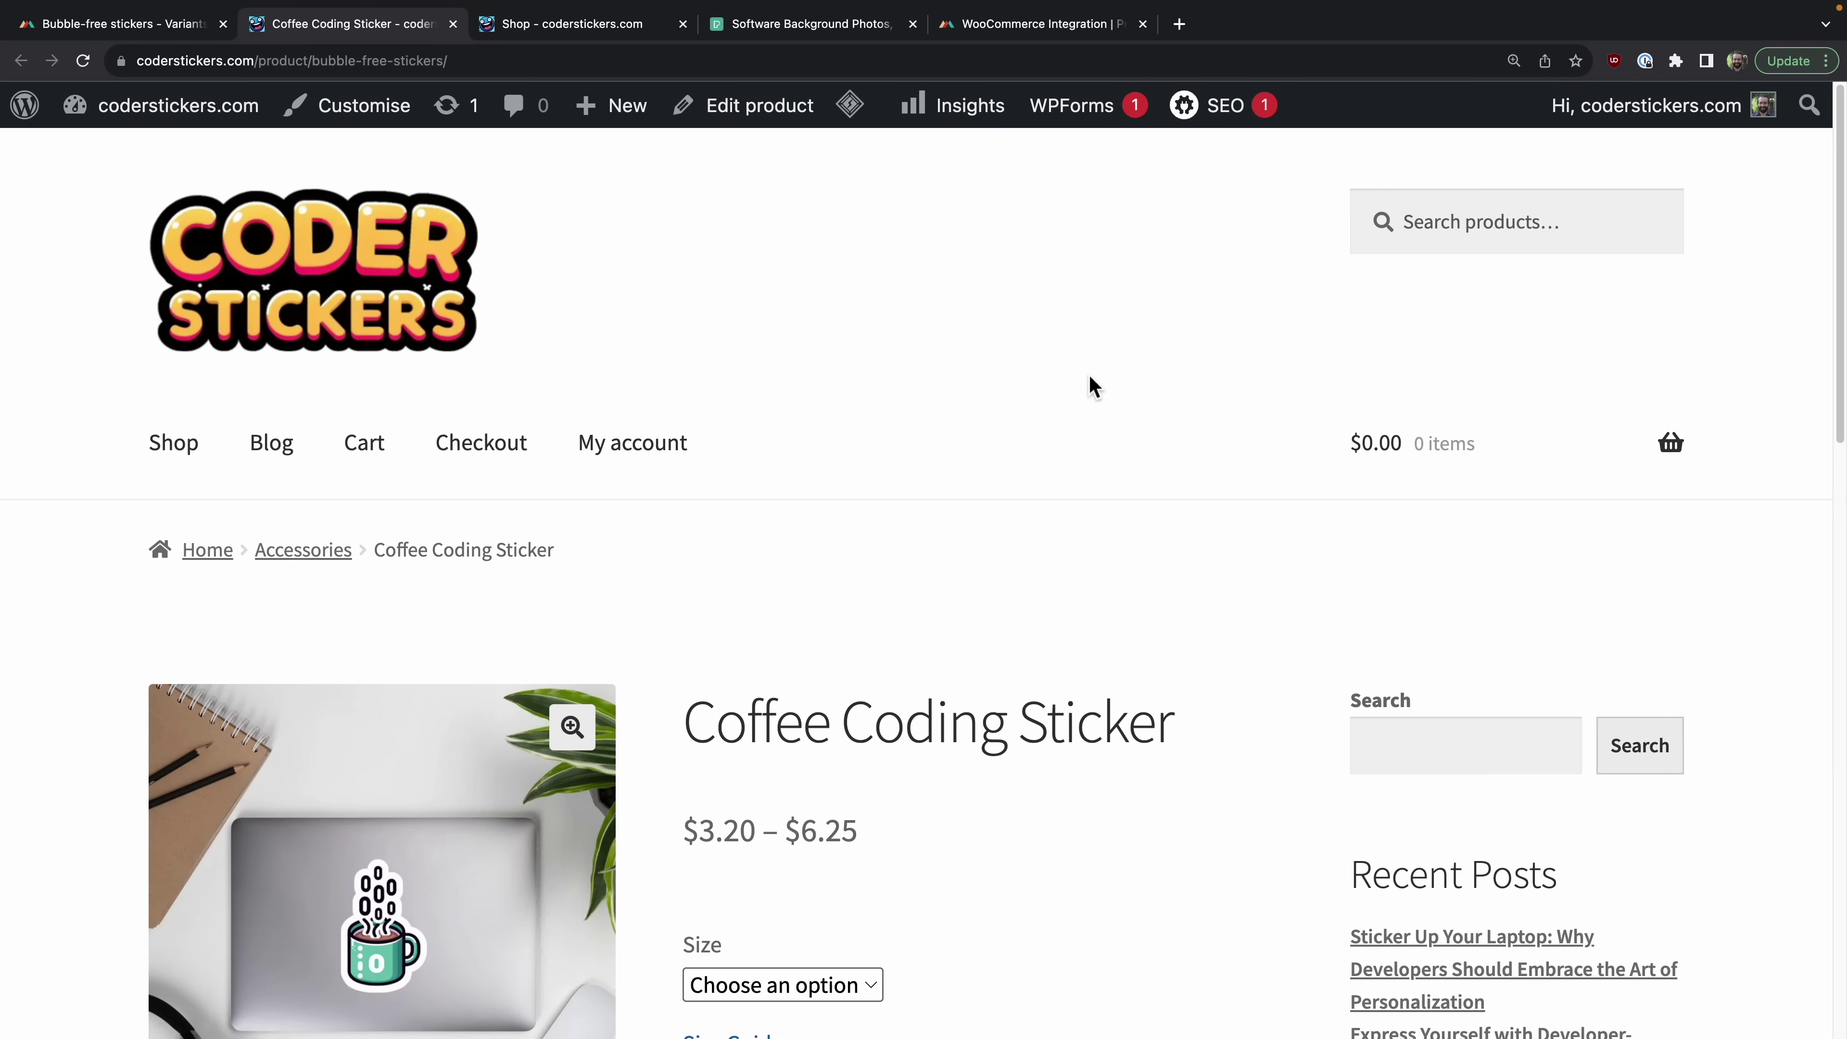
scroll(1088, 373, down, 6)
scroll(1090, 376, down, 1)
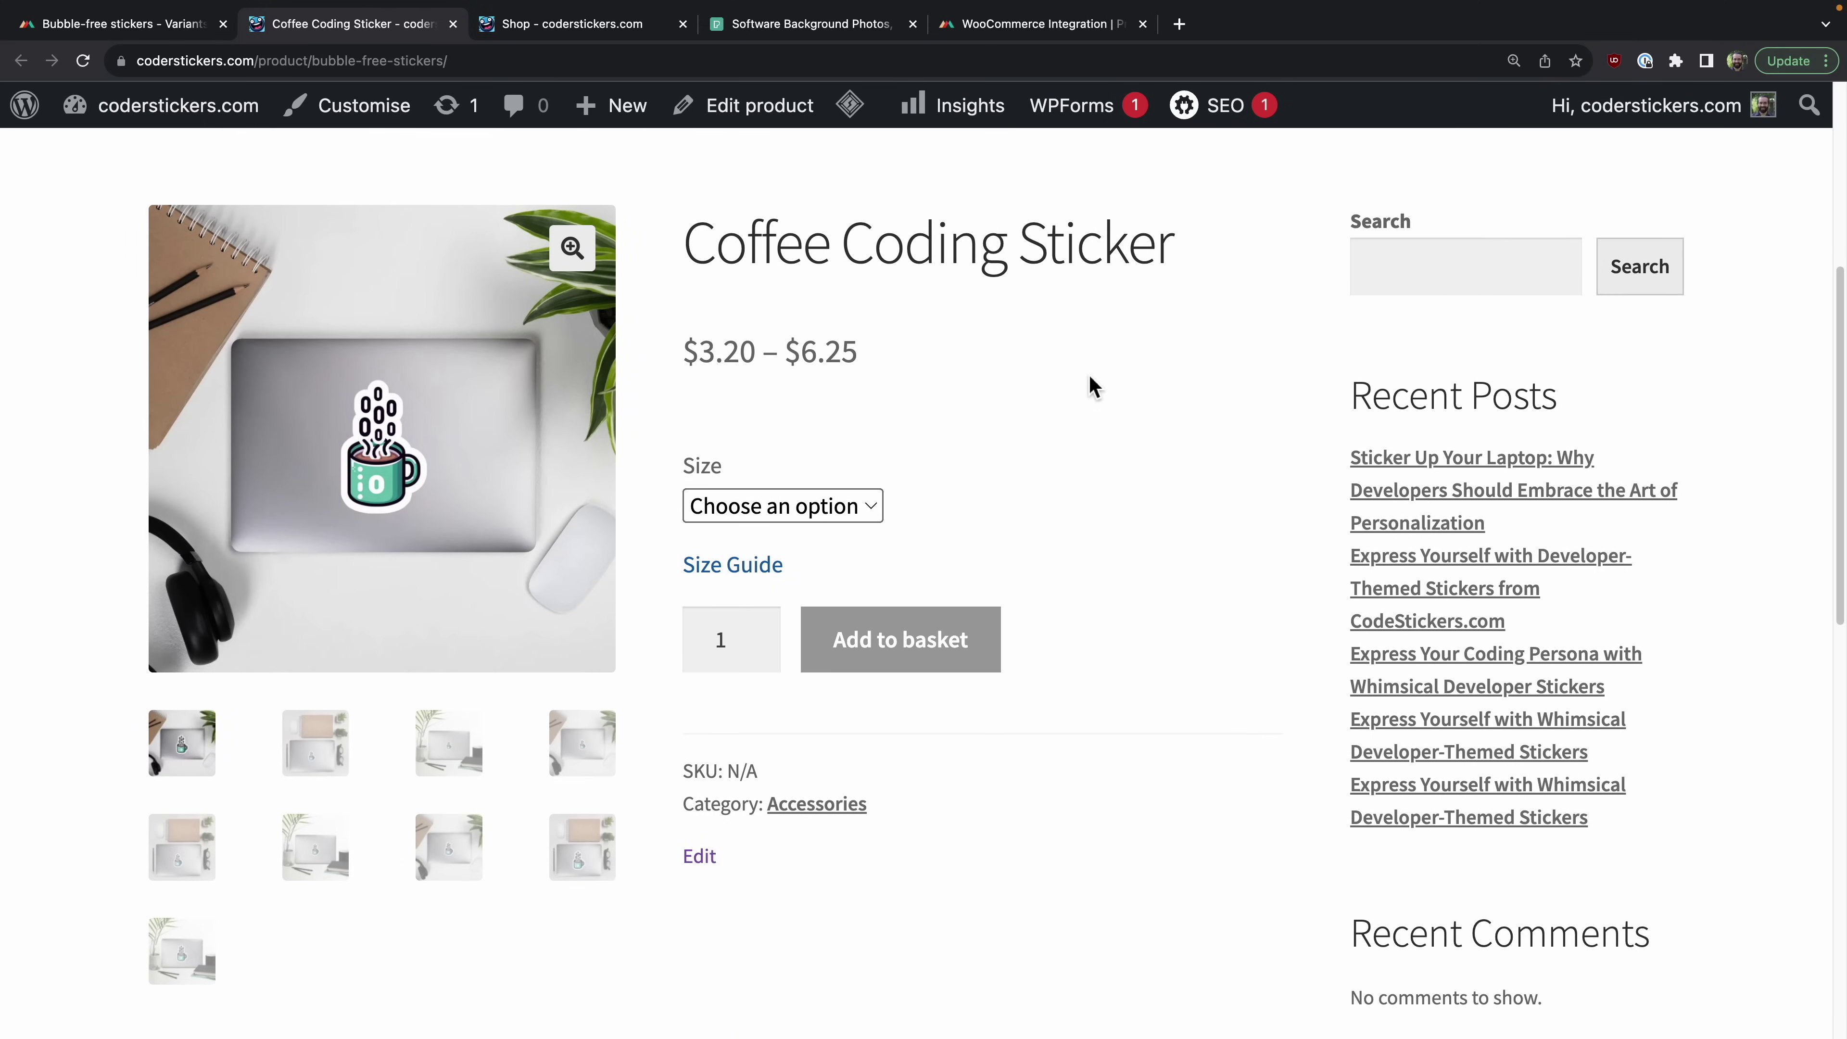
click(317, 700)
click(462, 702)
click(596, 704)
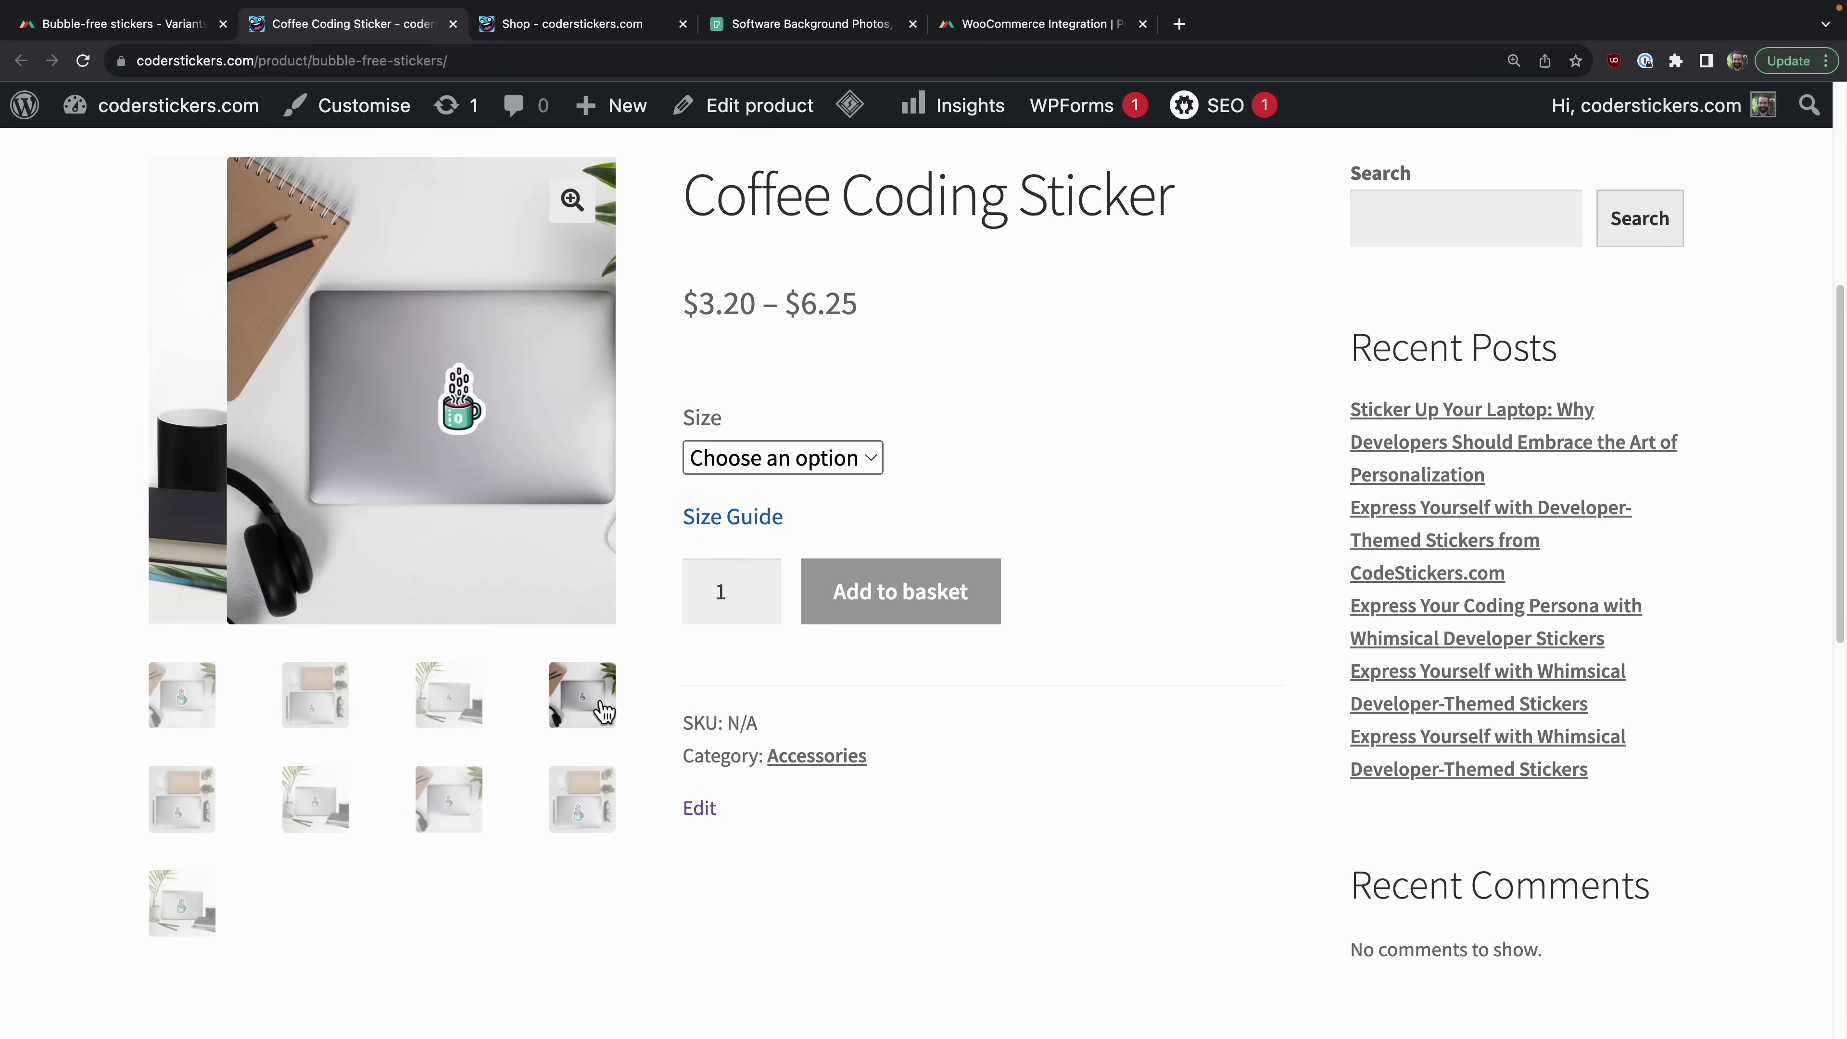
click(609, 813)
click(458, 814)
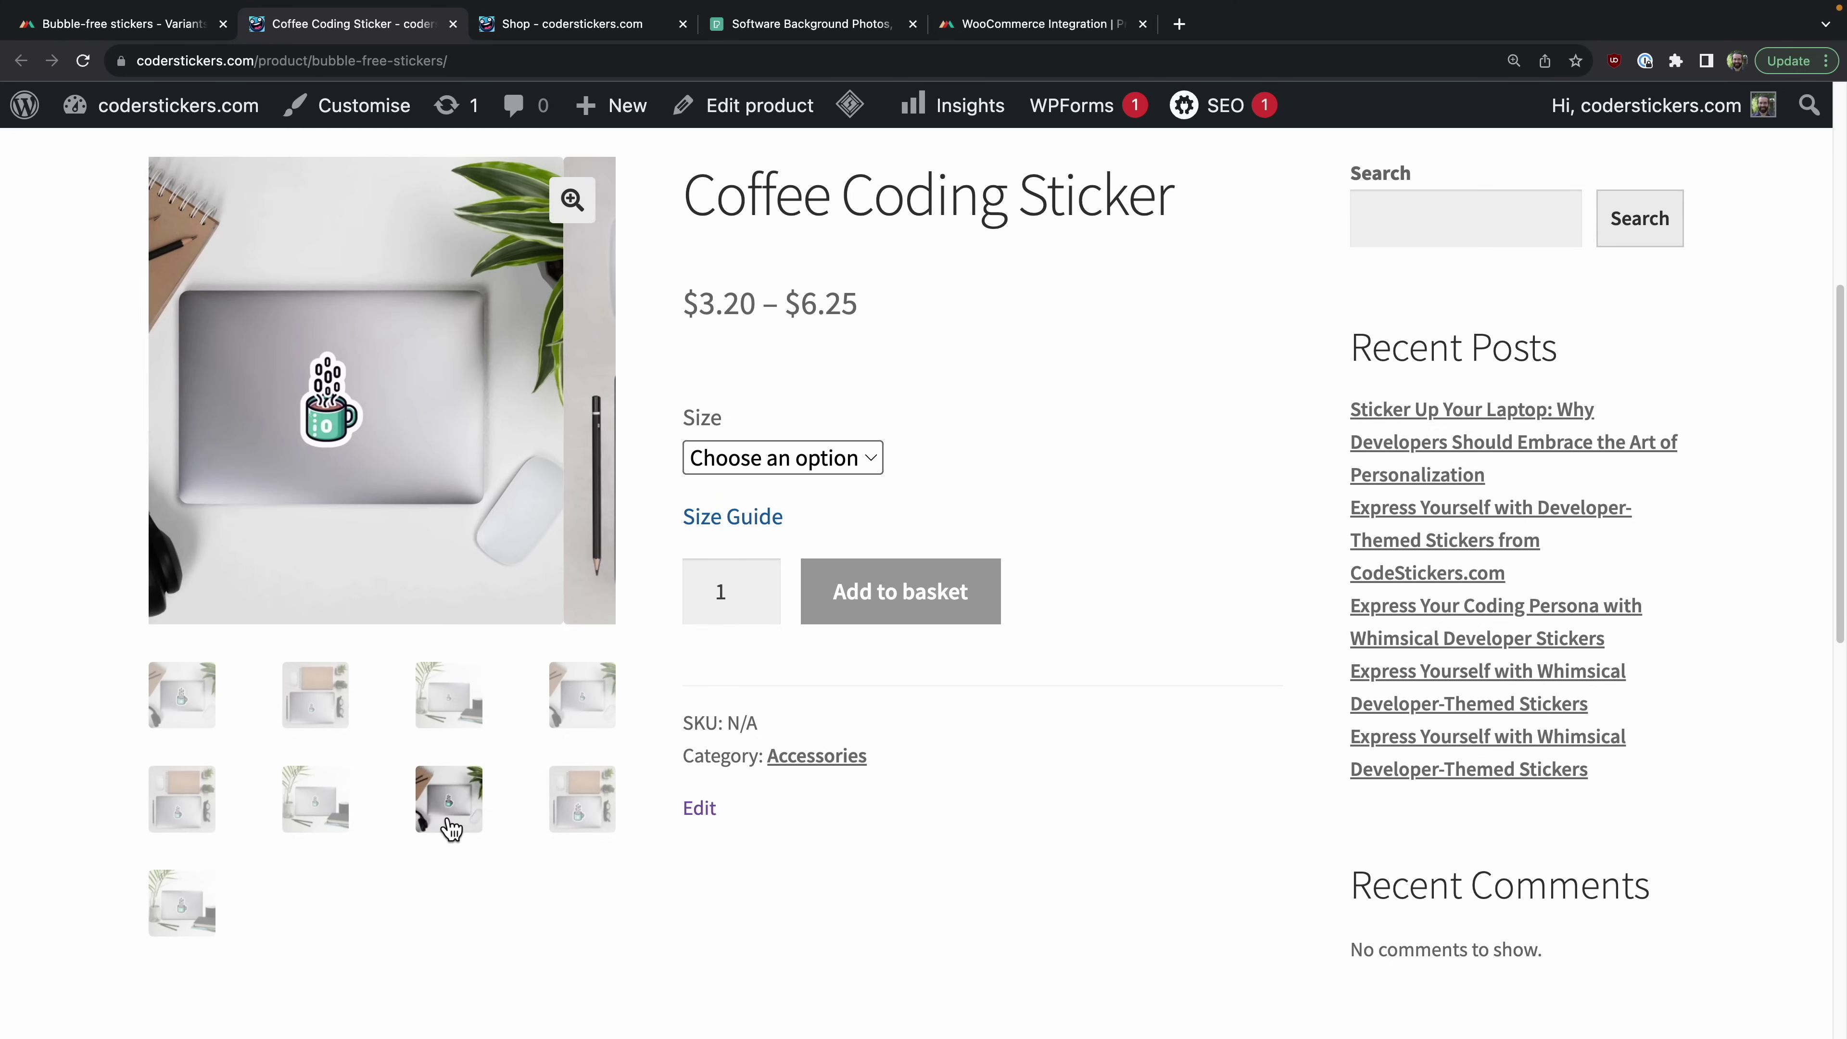
Step: Add a 3x3 Coffee Coding Sticker to the basket and review it in the cart
click(844, 469)
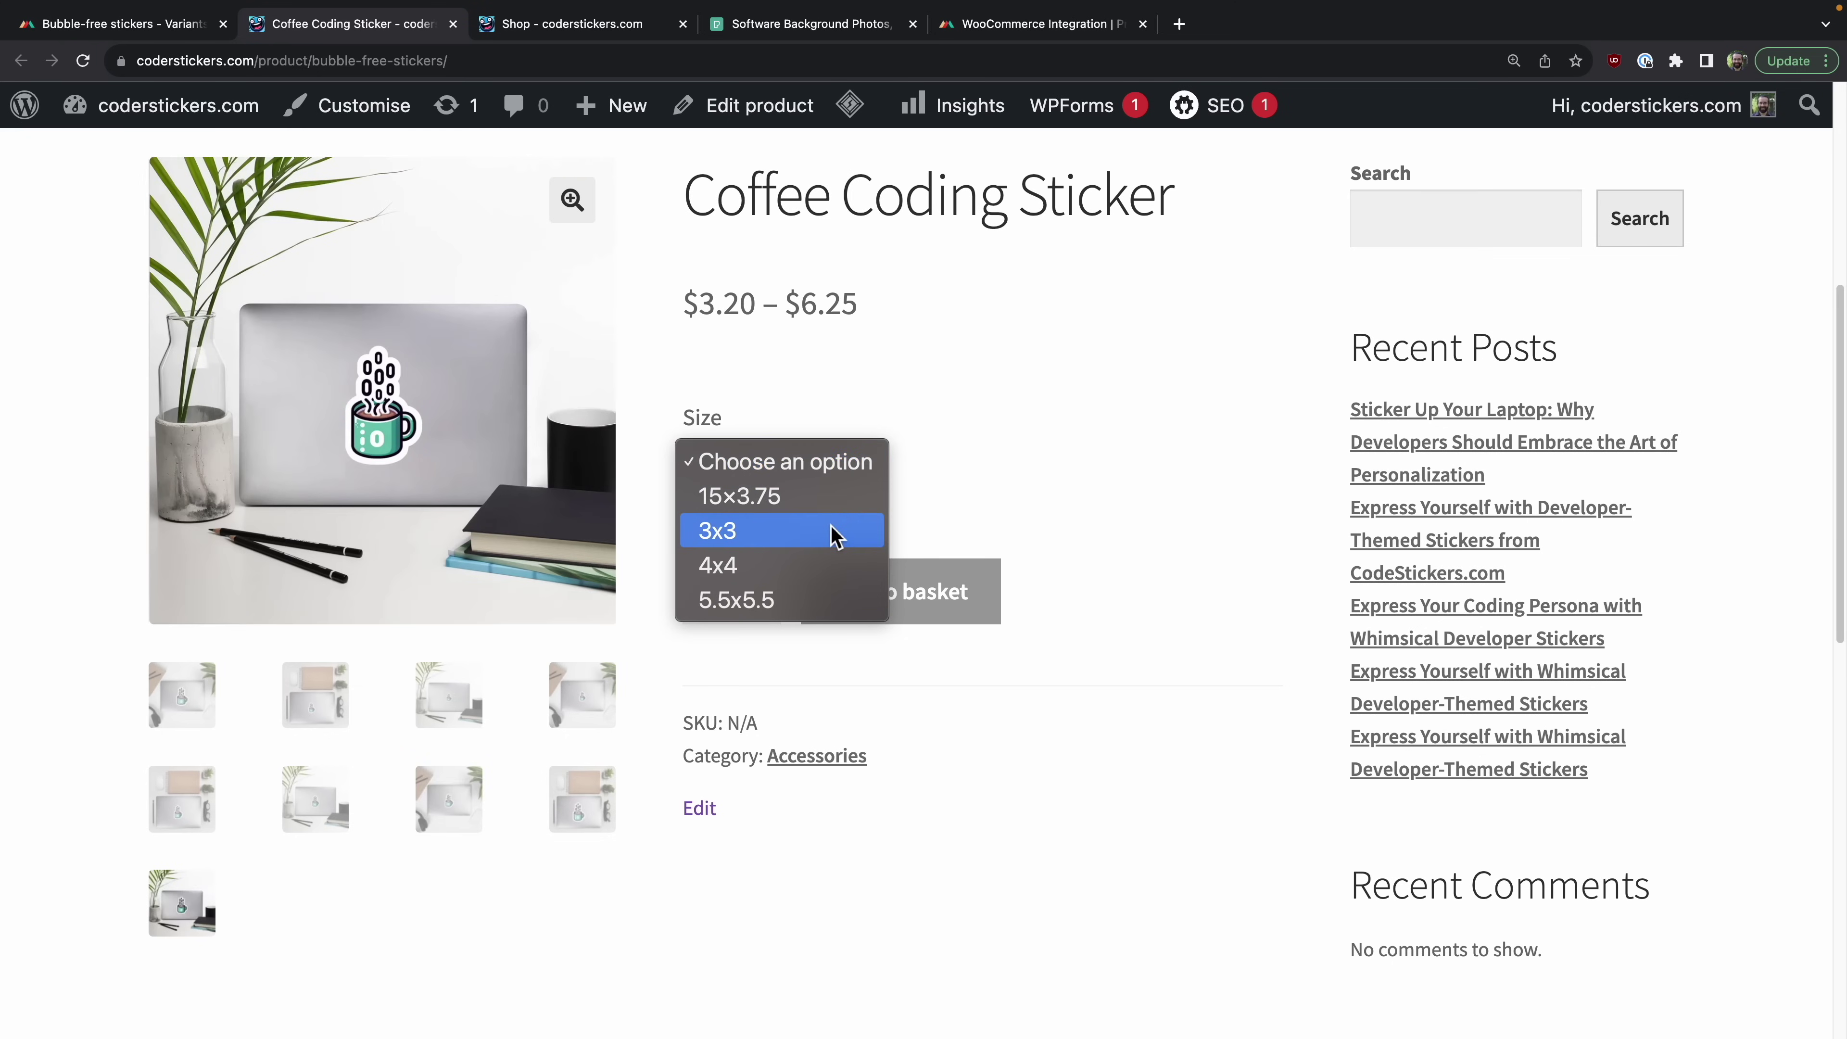
click(828, 532)
scroll(997, 423, up, 1)
click(960, 736)
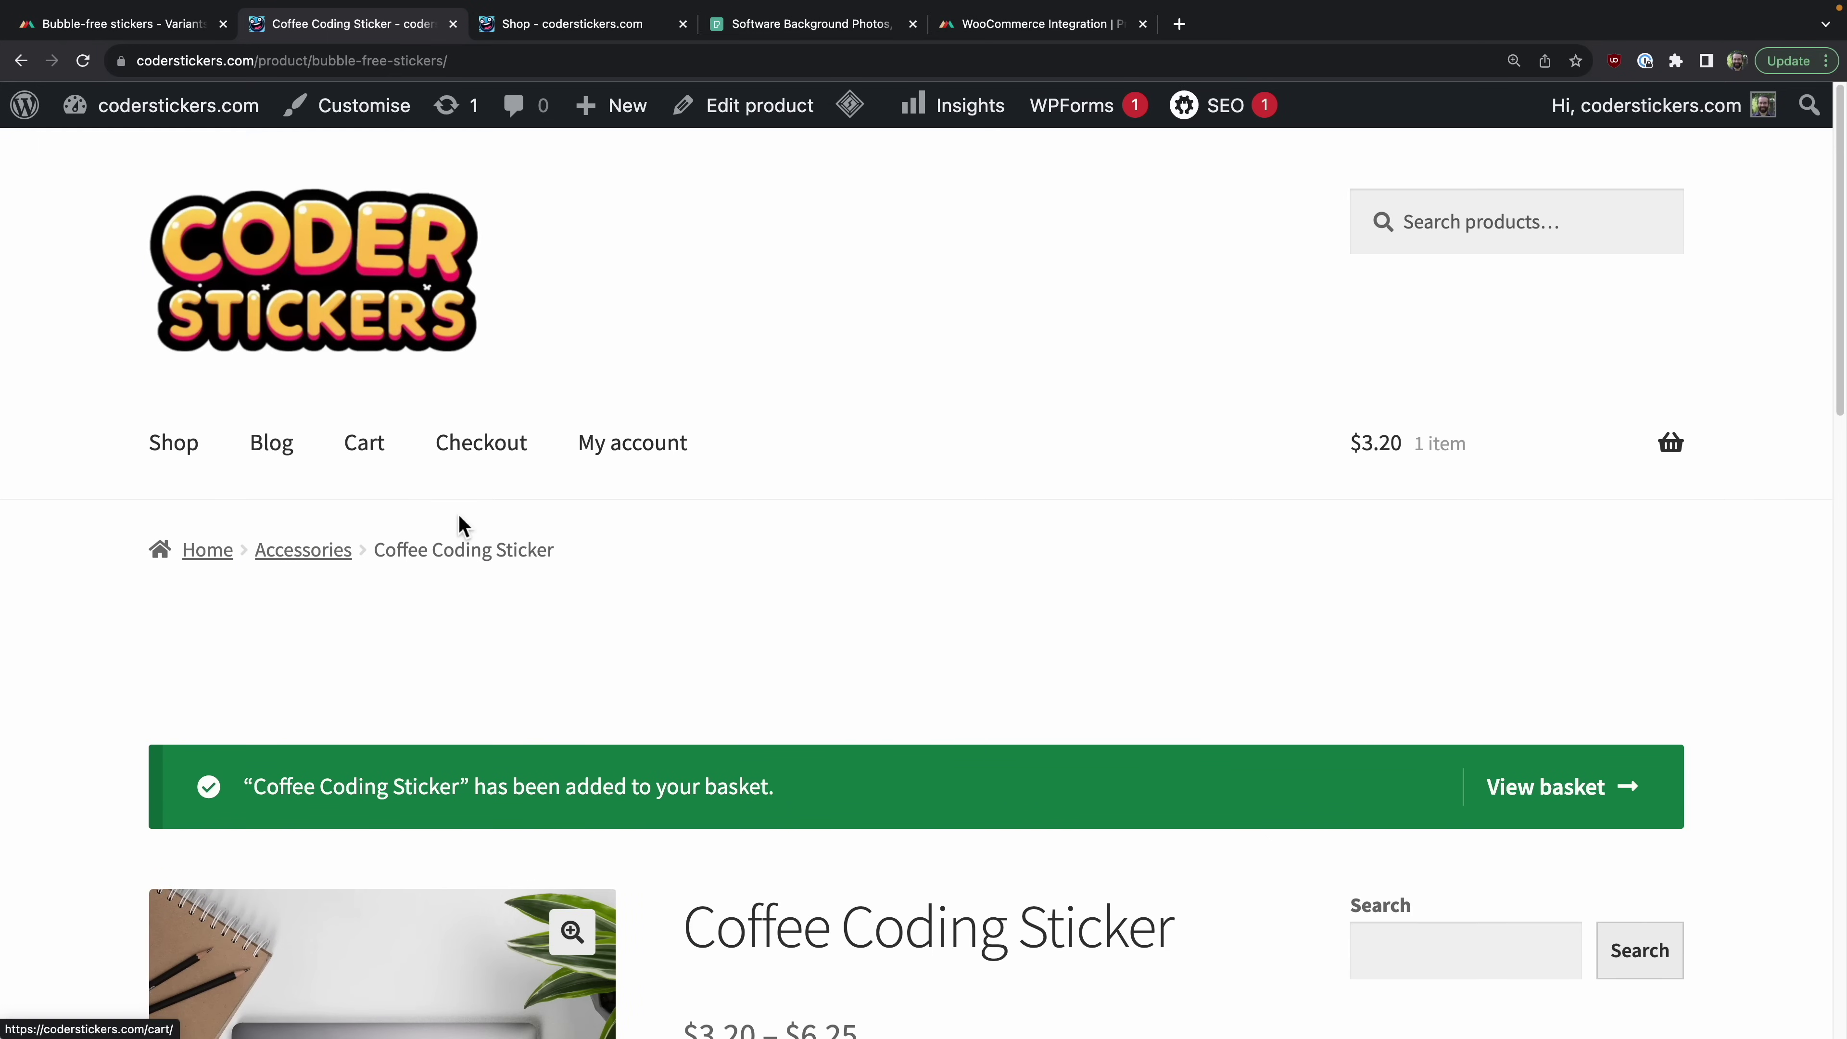
scroll(637, 595, down, 8)
scroll(638, 595, up, 8)
click(364, 443)
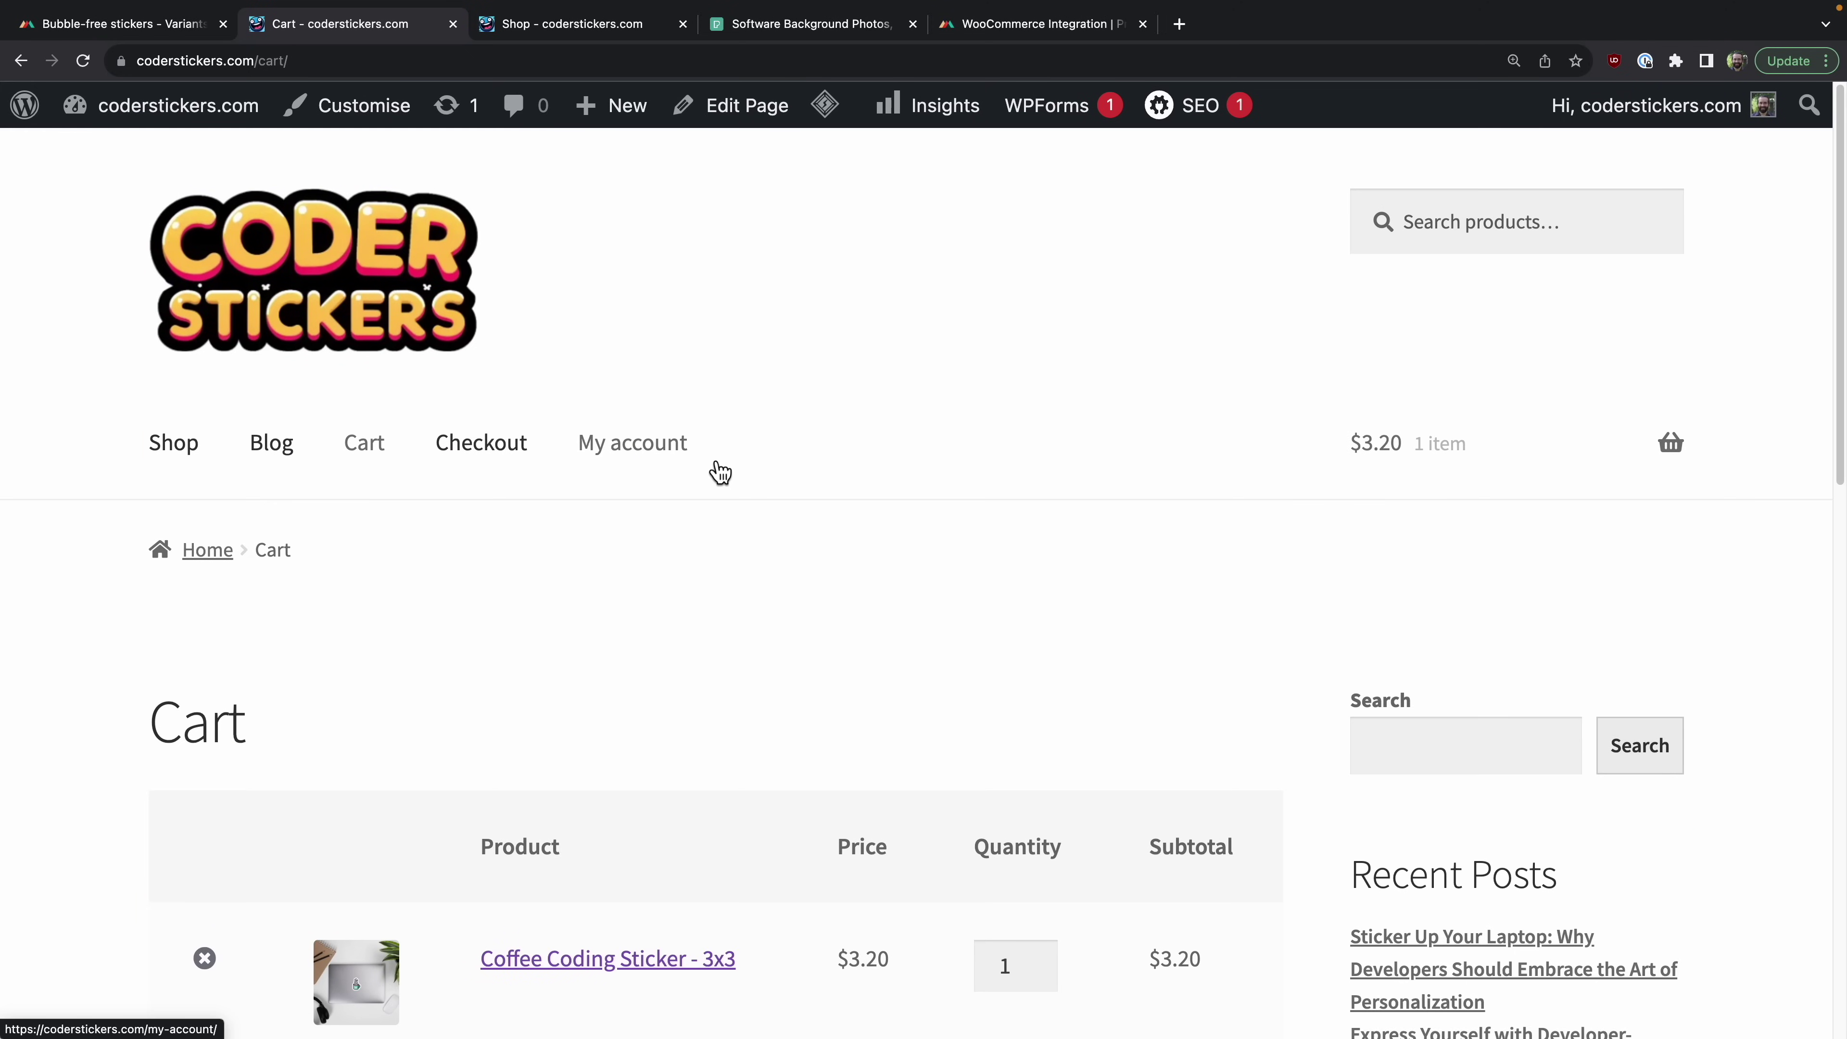
scroll(711, 465, down, 5)
scroll(711, 466, down, 2)
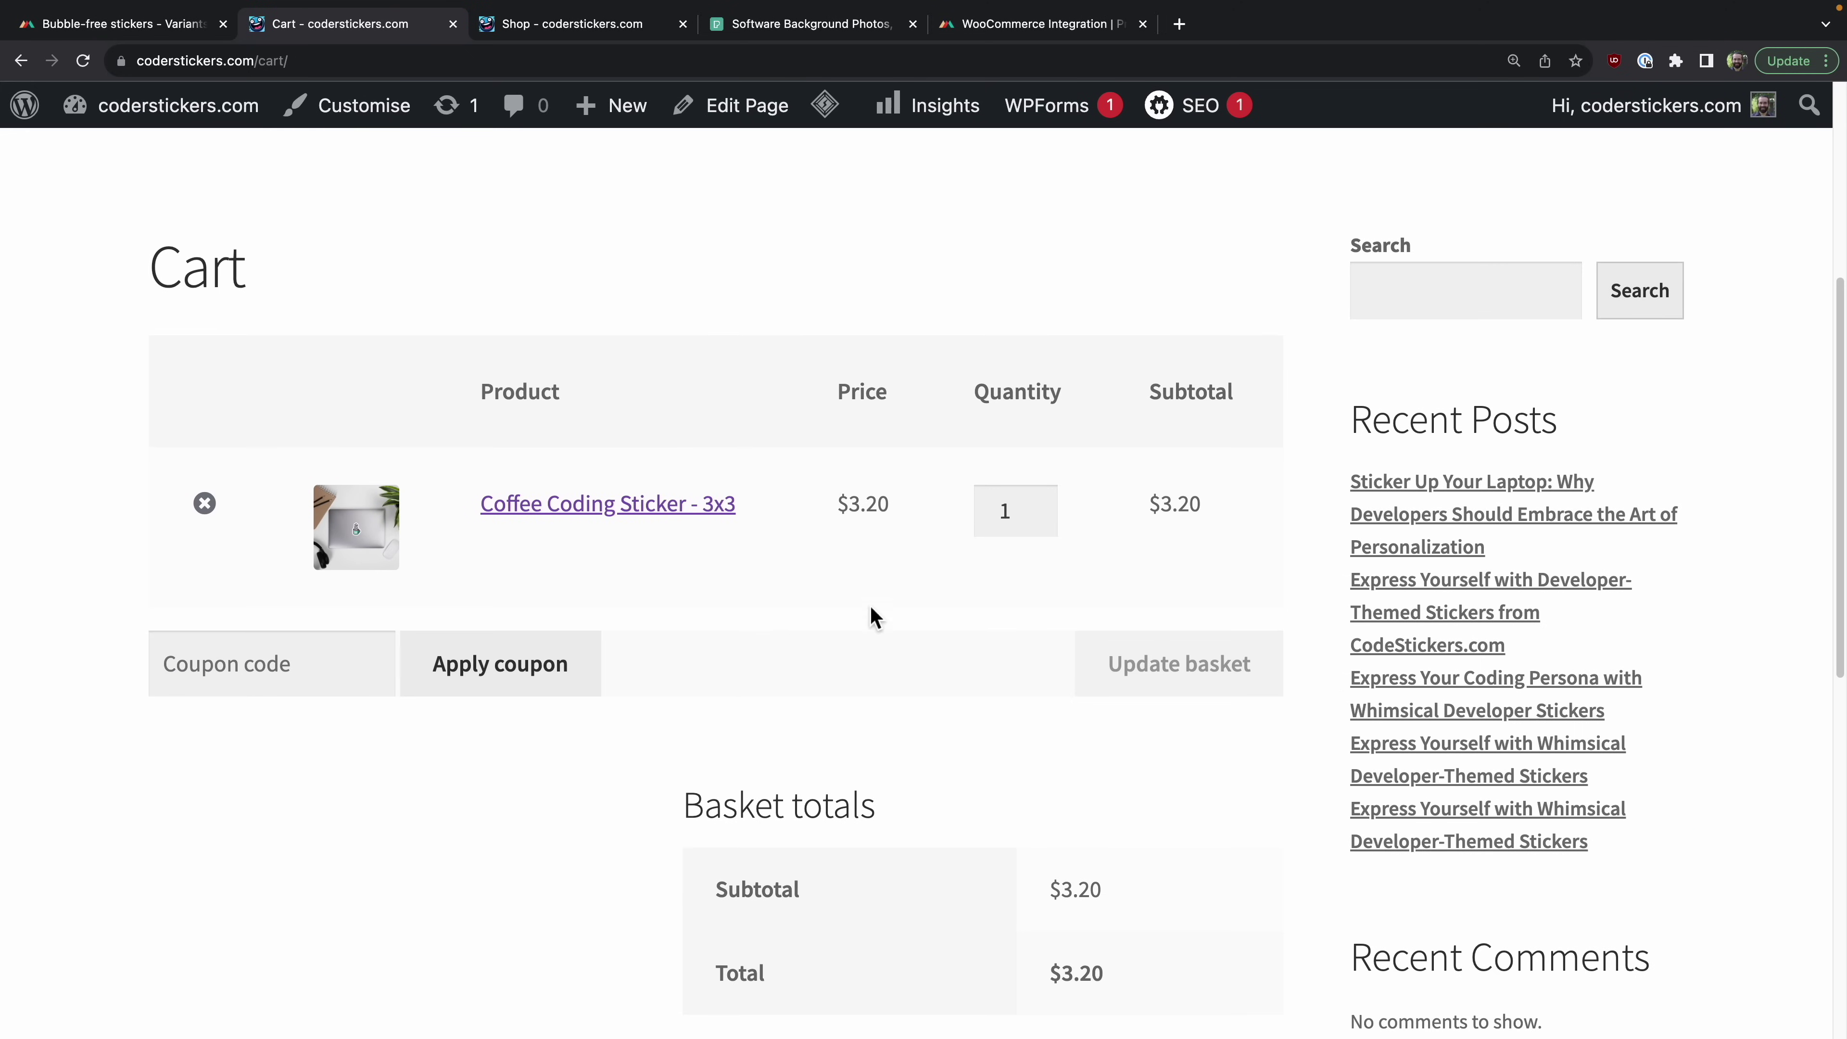
scroll(873, 615, down, 6)
scroll(874, 616, up, 12)
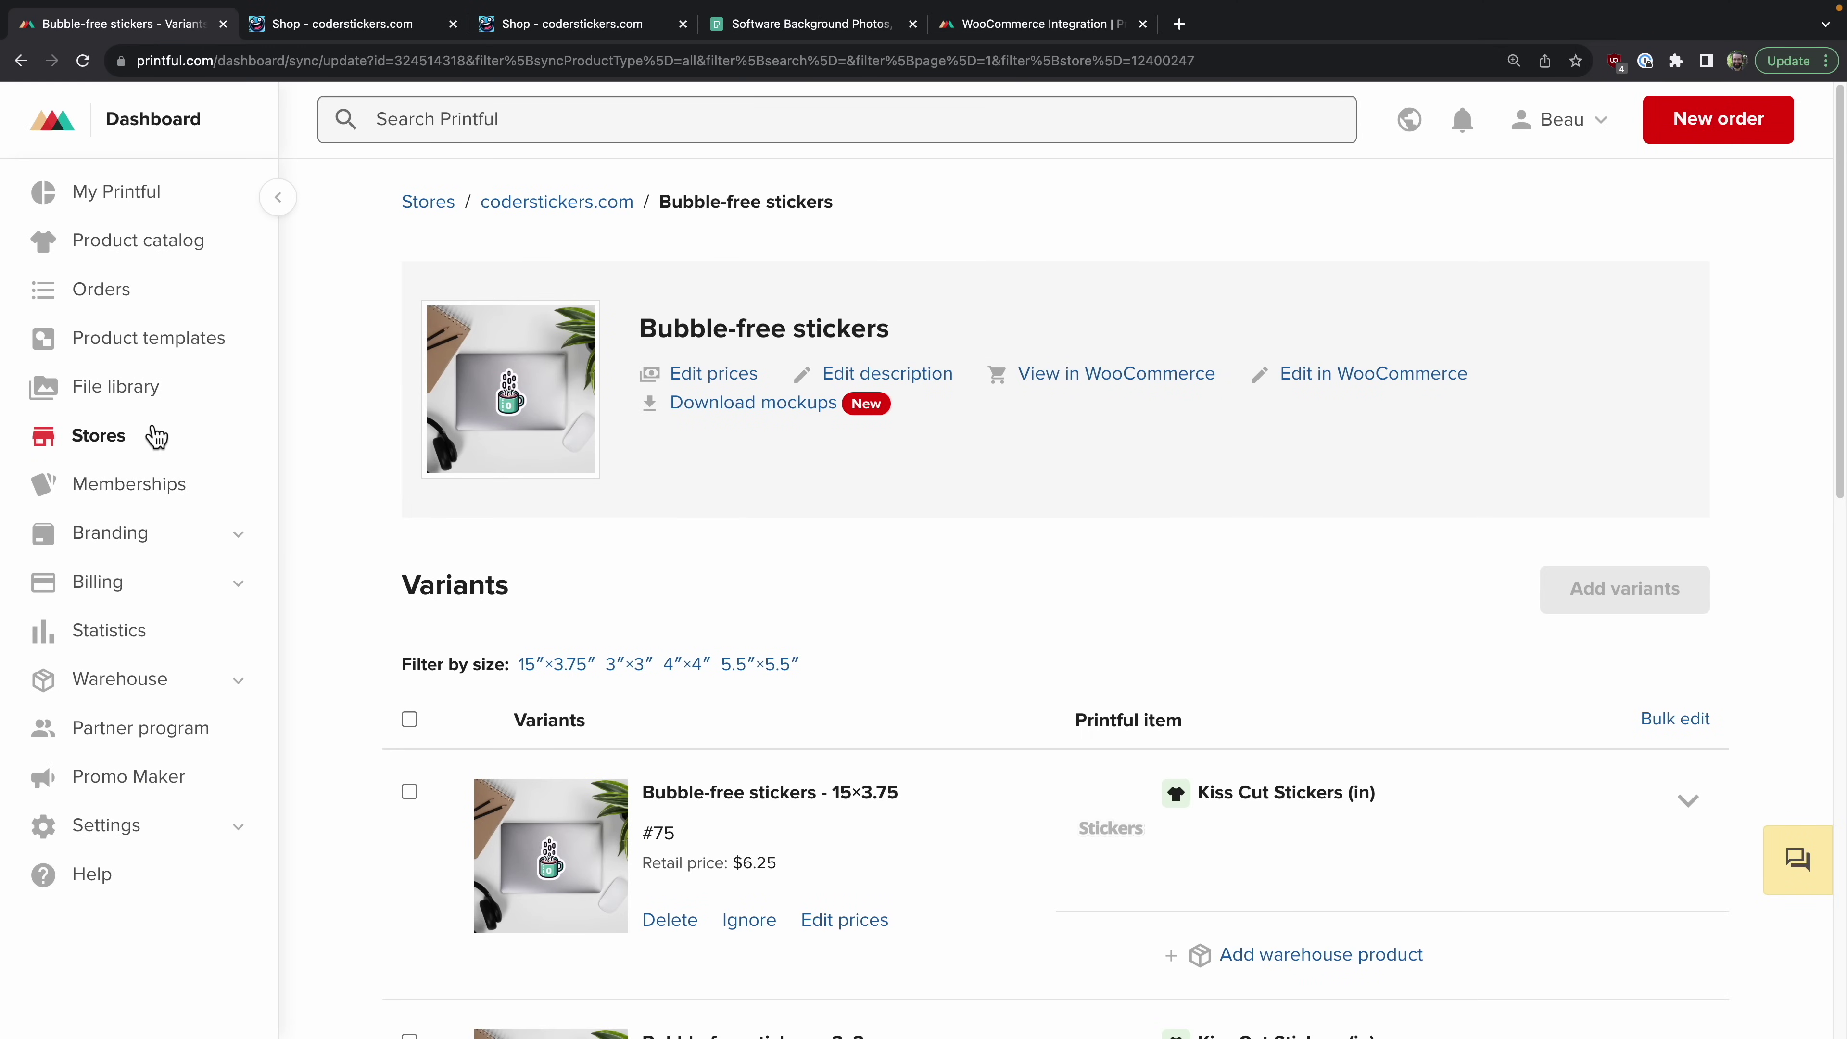
Step: Browse the Printful product list and open the DevOps Coaster Sticker in the live WooCommerce store
click(155, 339)
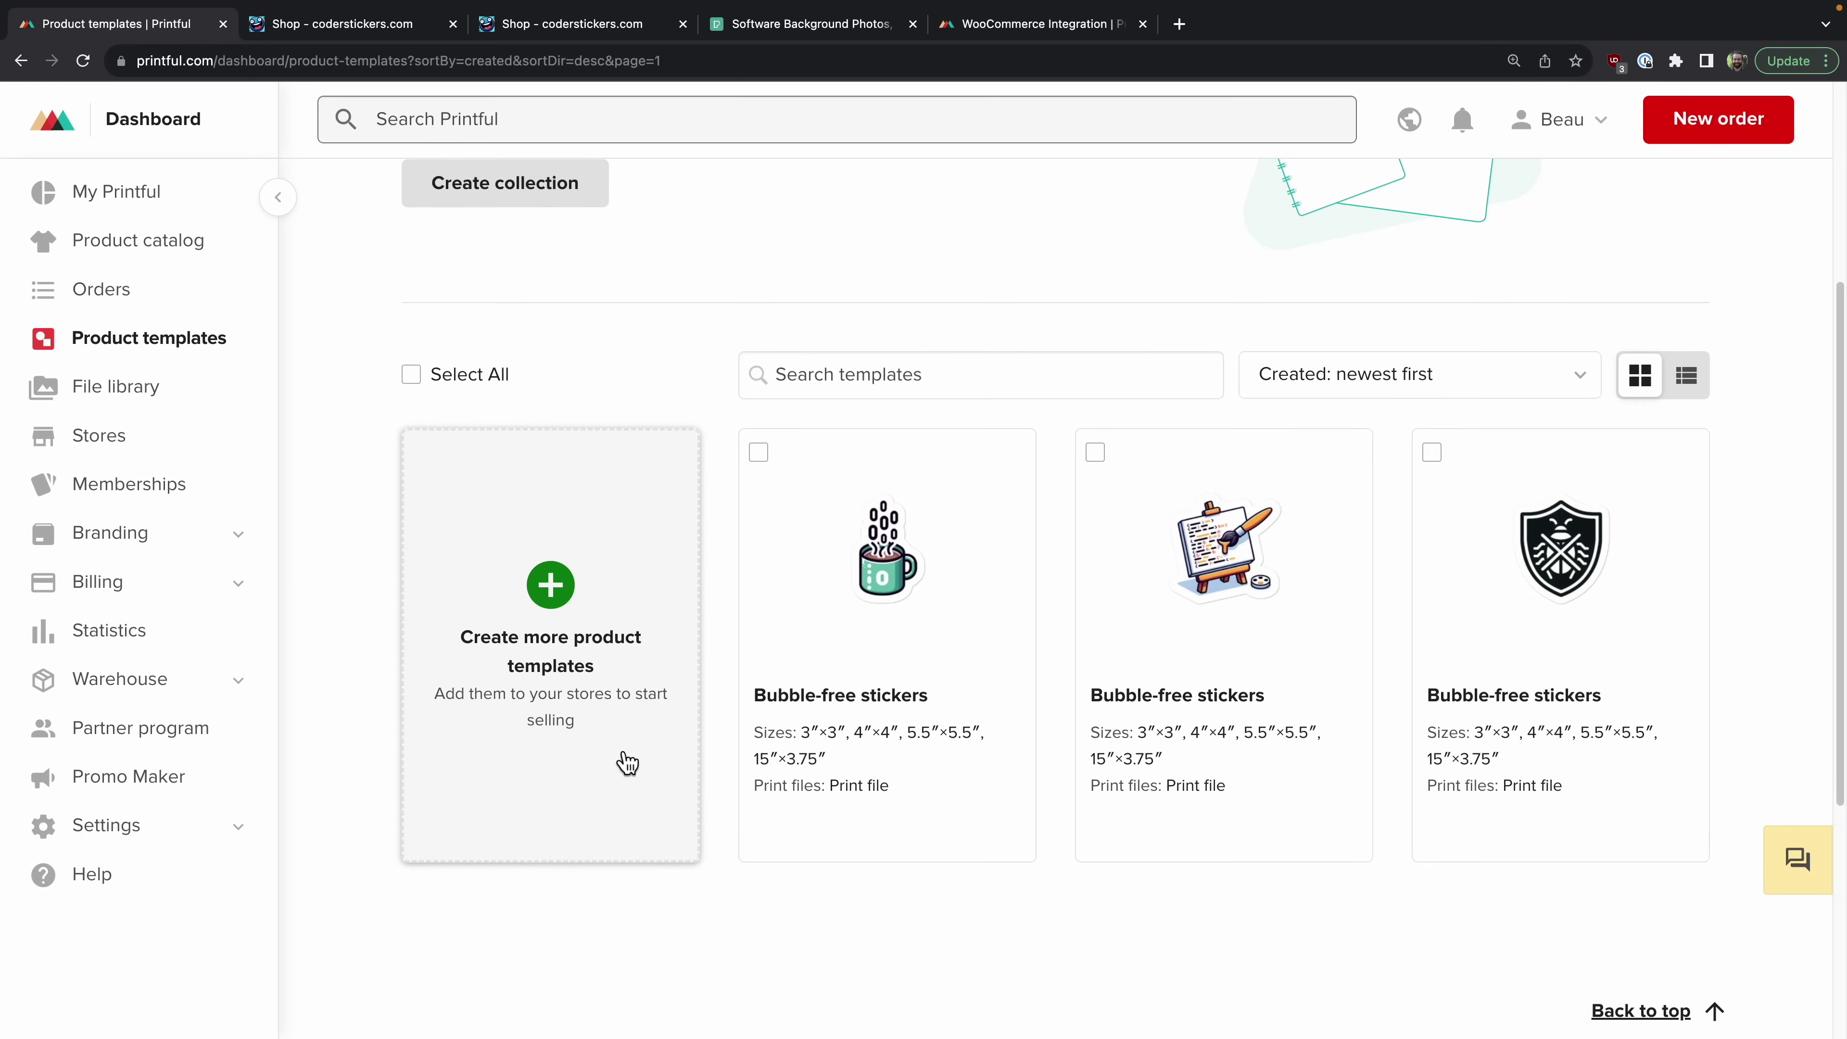
click(550, 586)
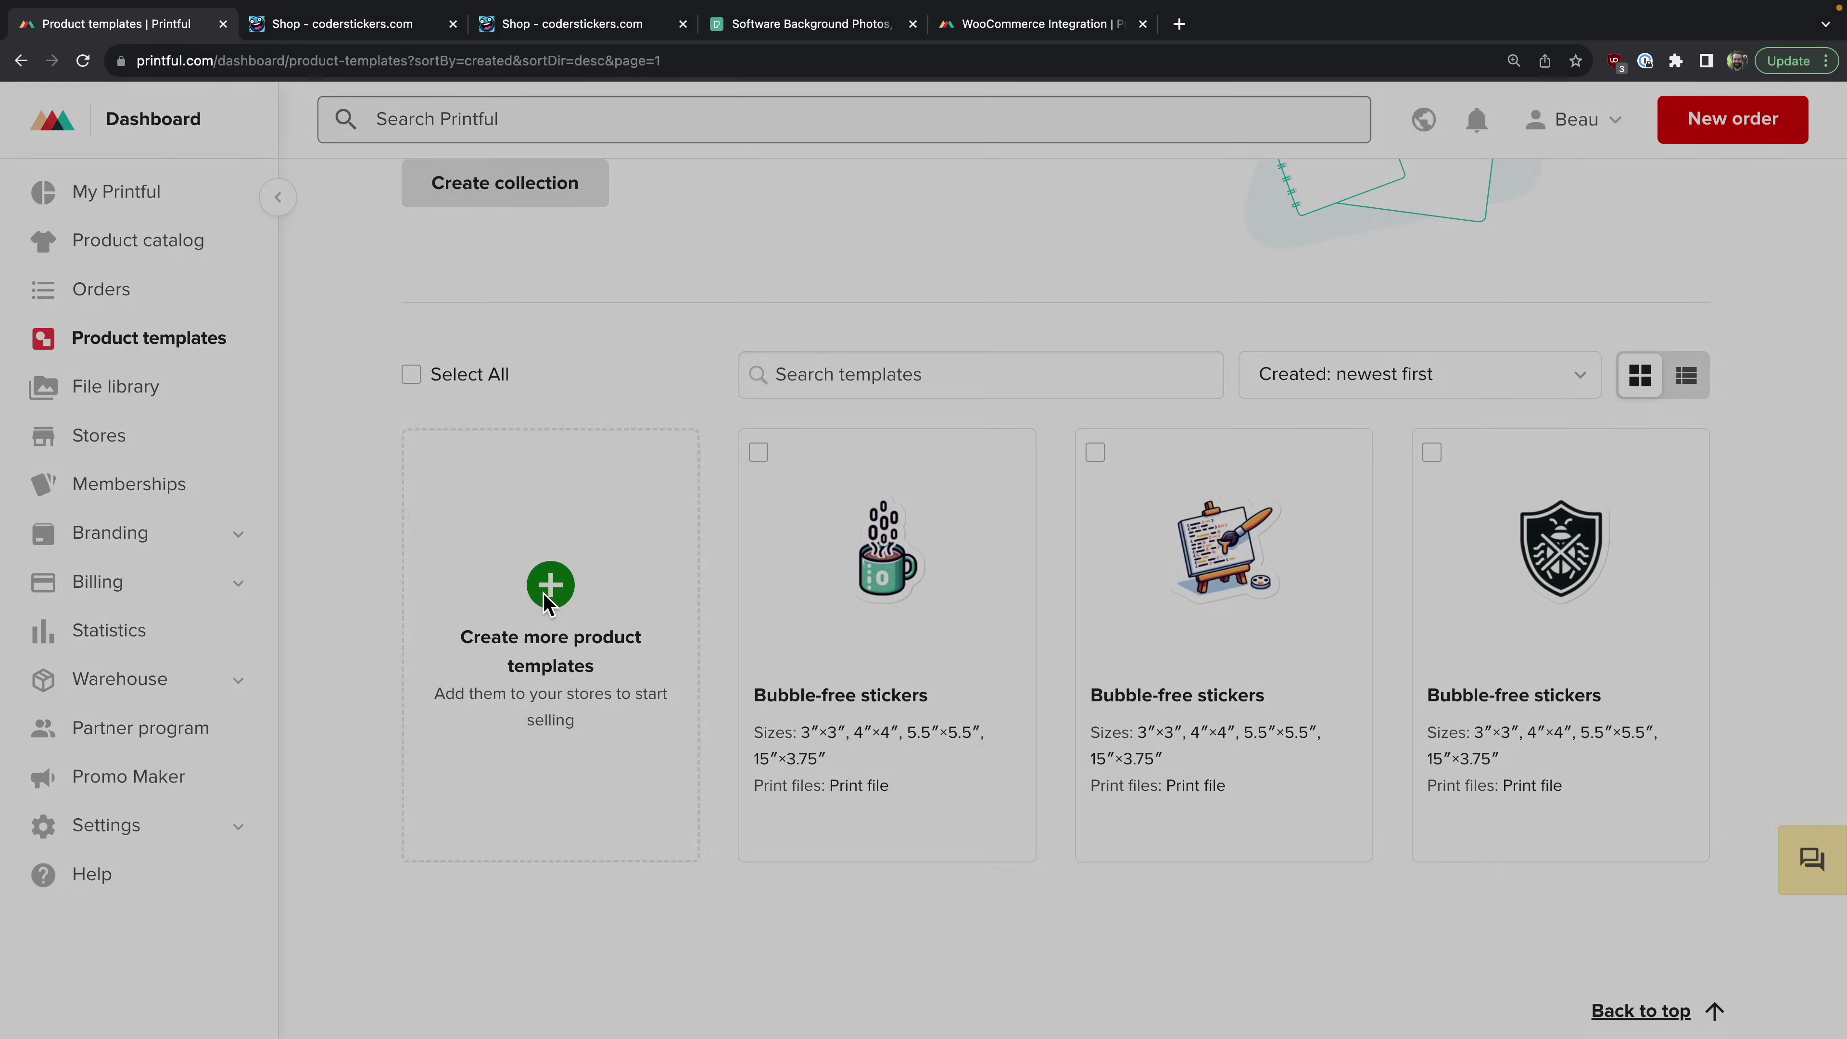
click(1532, 221)
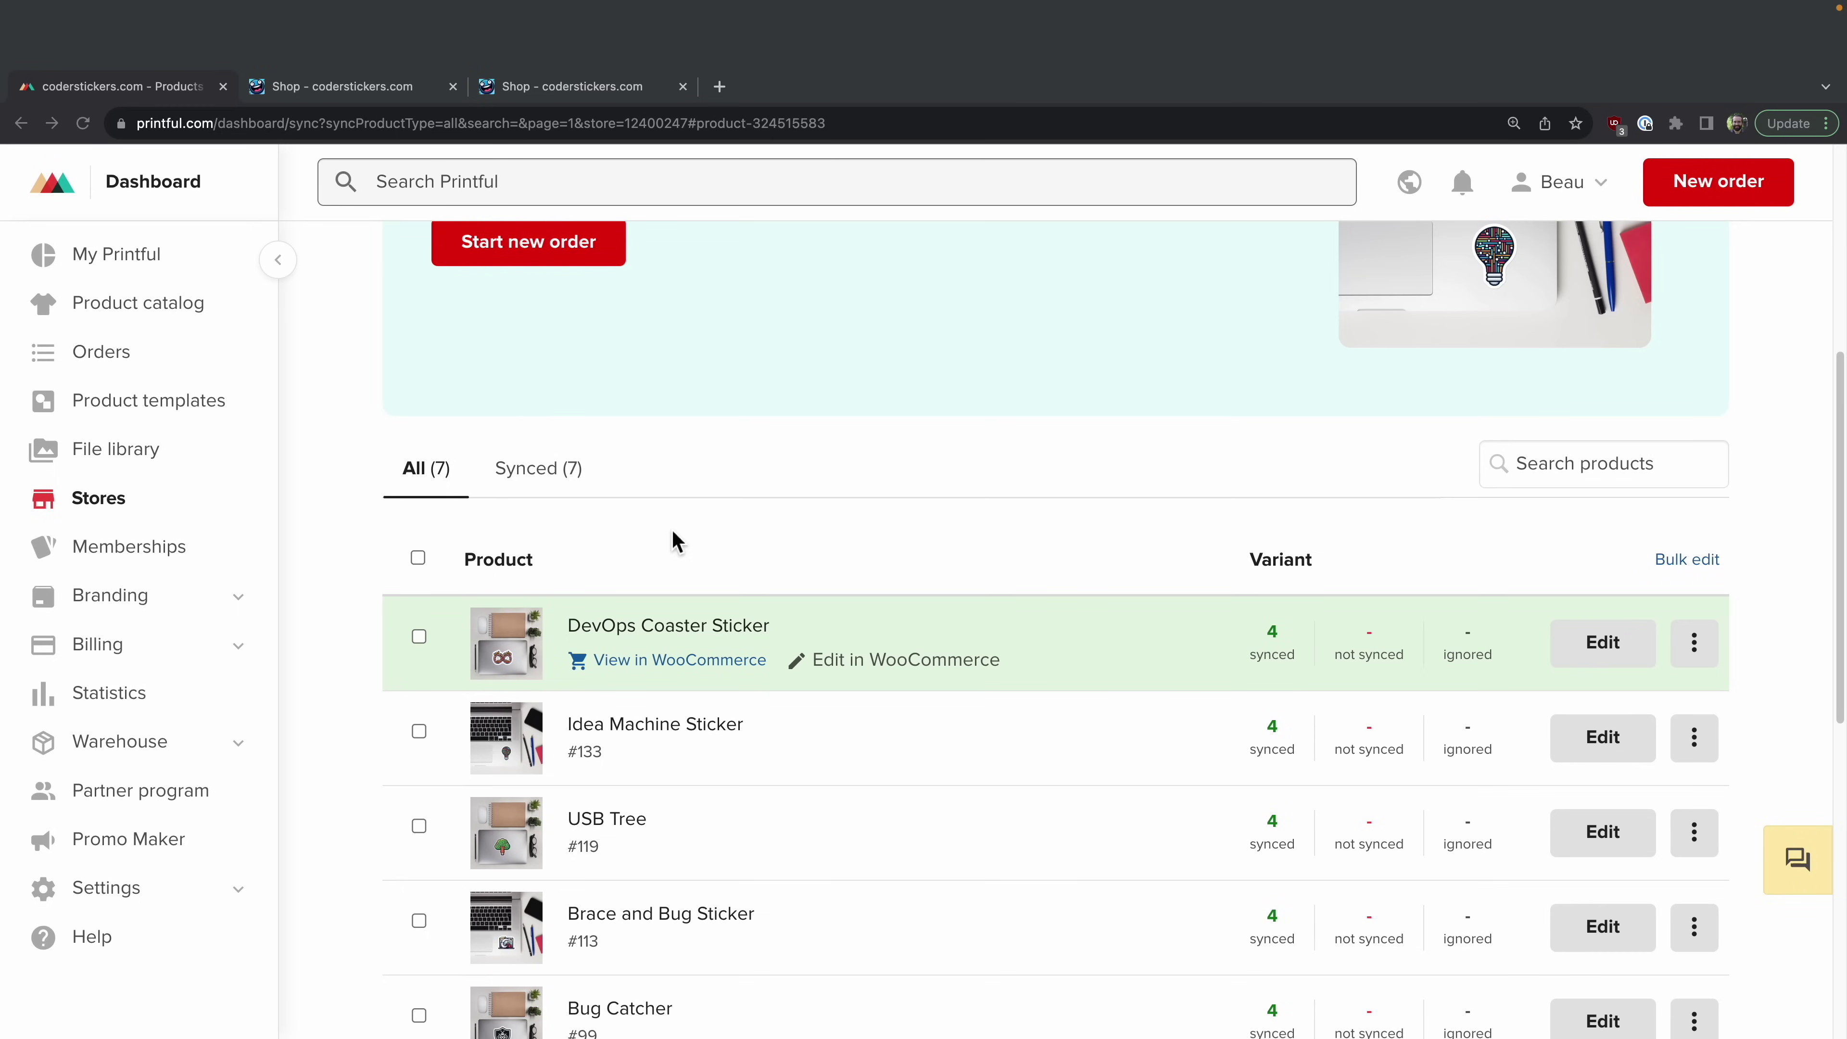
scroll(676, 542, down, 8)
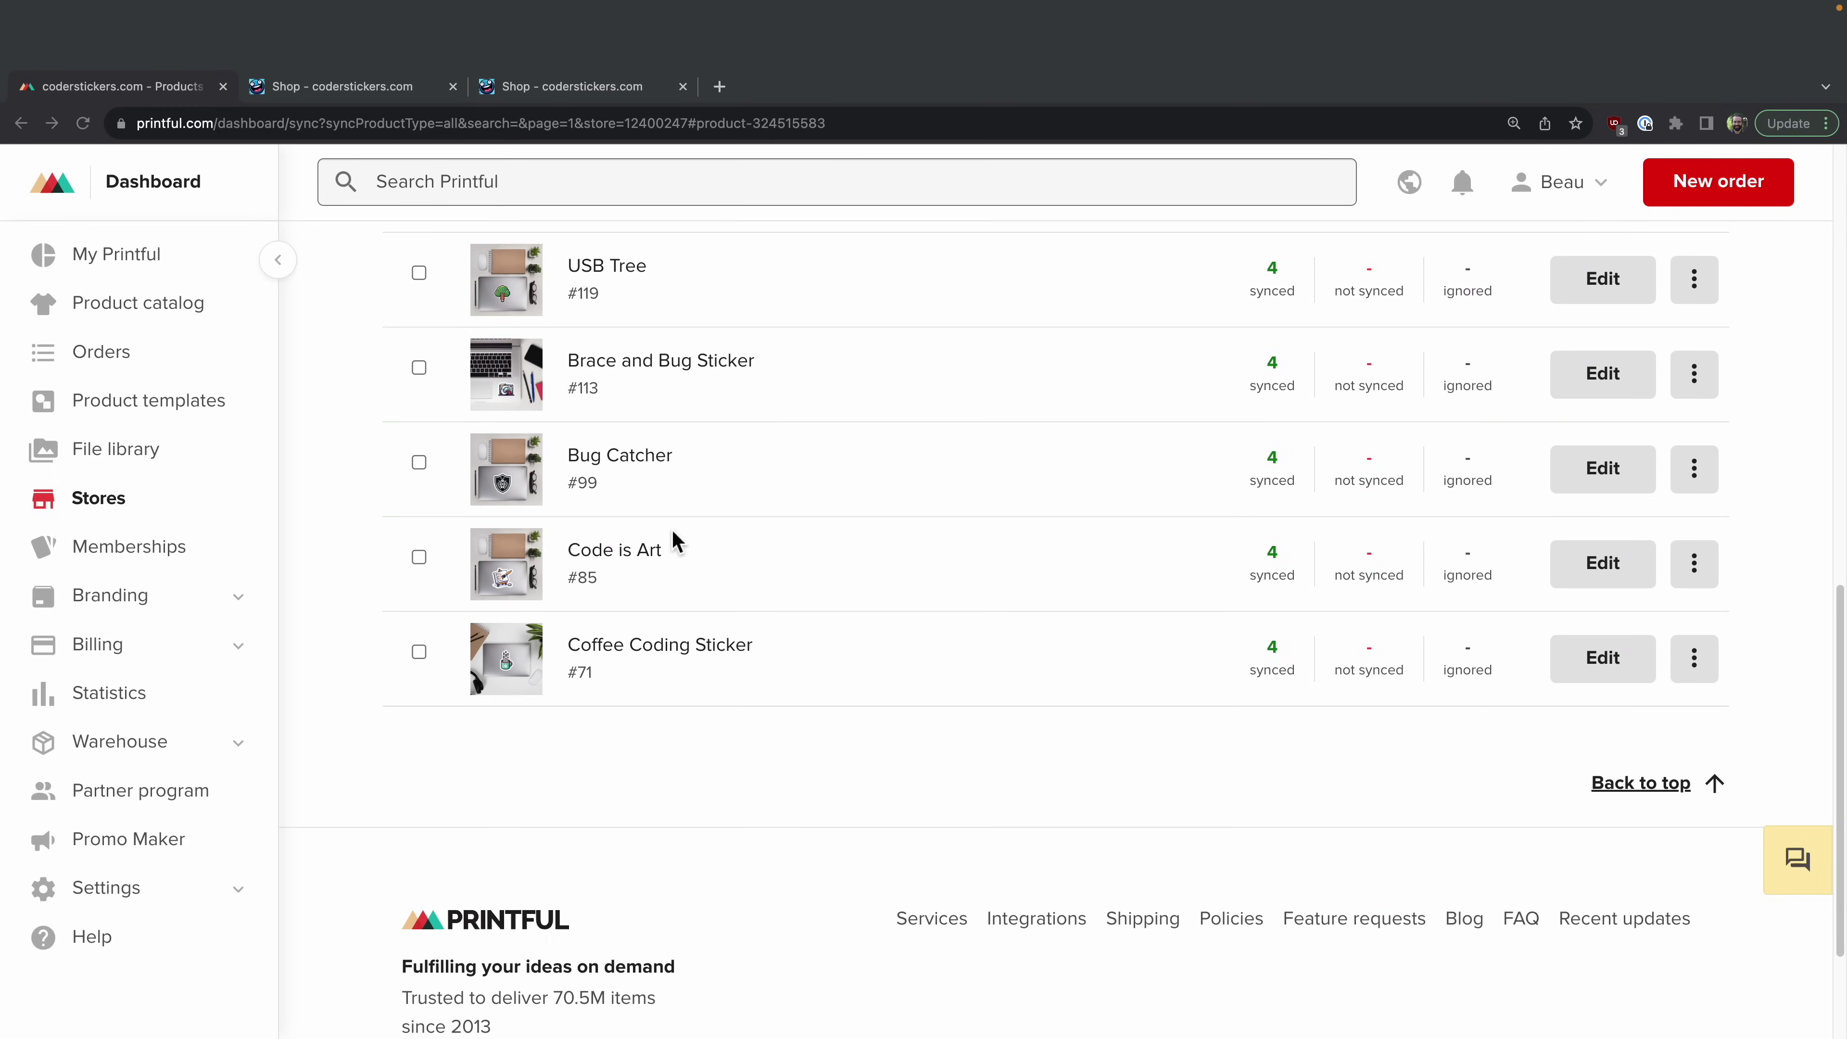
scroll(676, 542, up, 3)
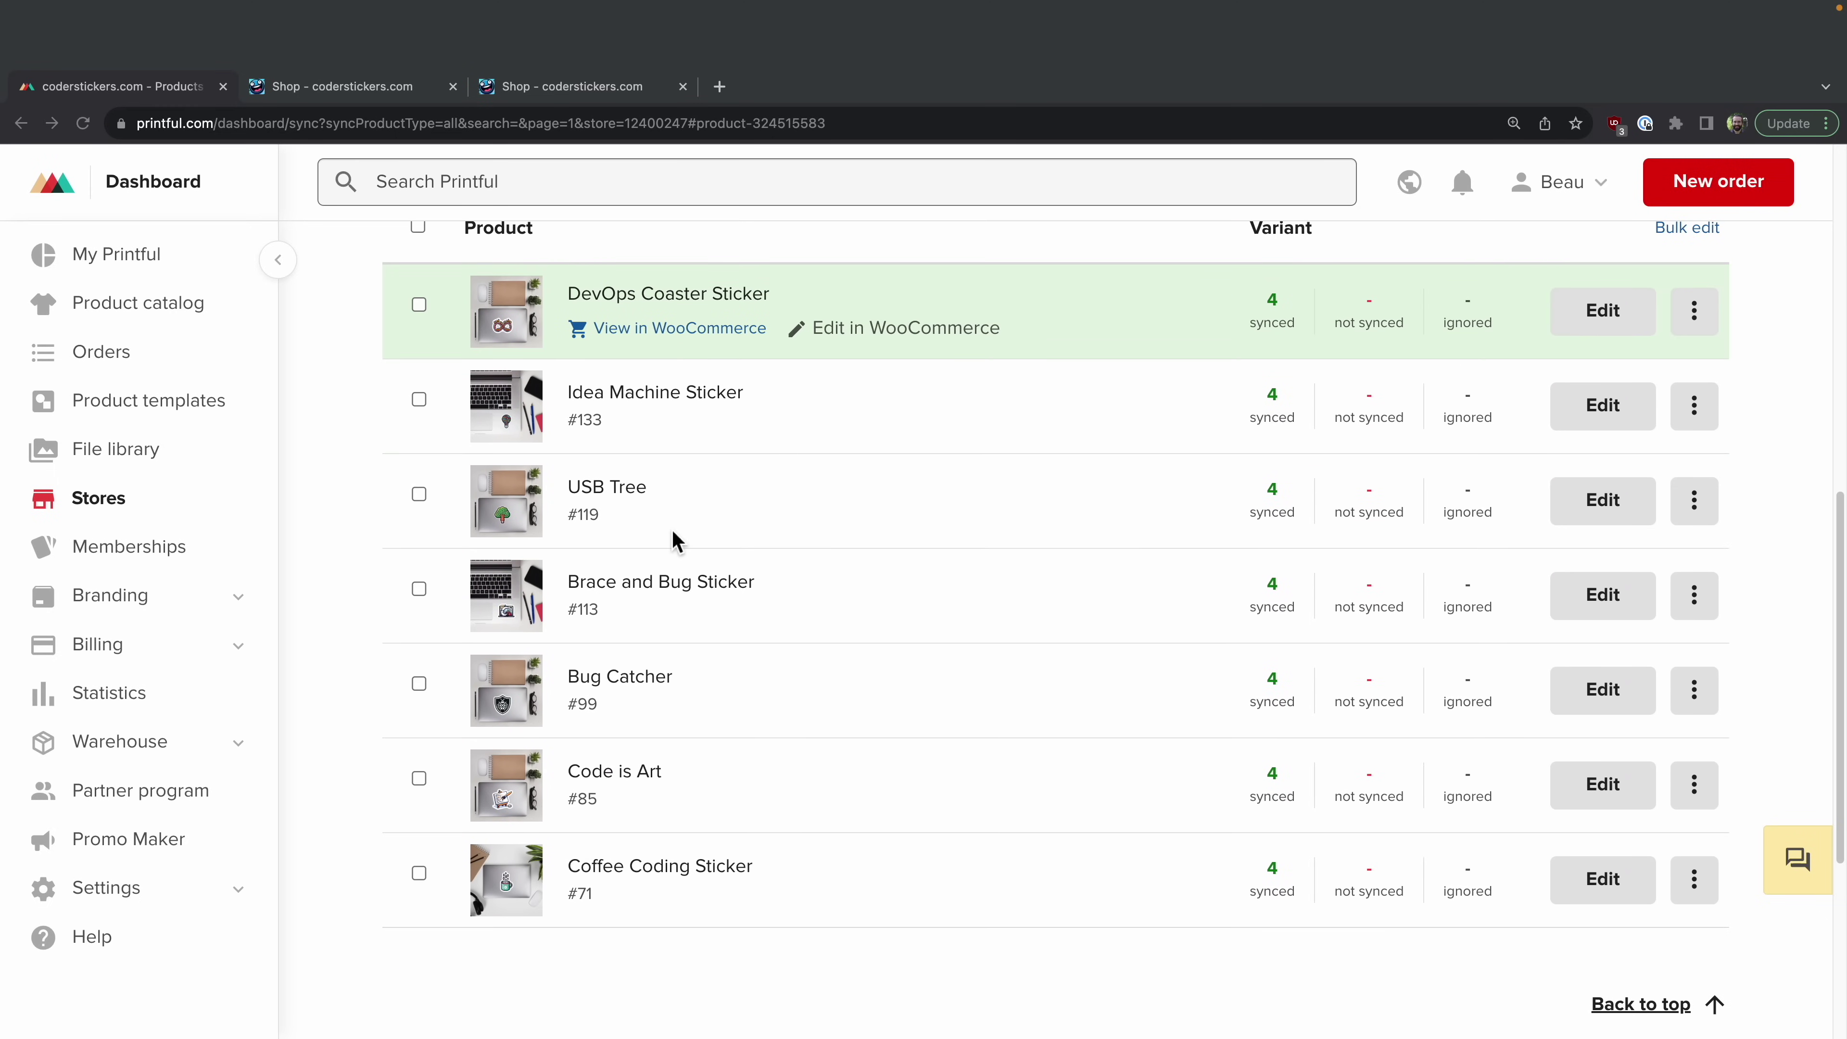
scroll(676, 542, up, 1)
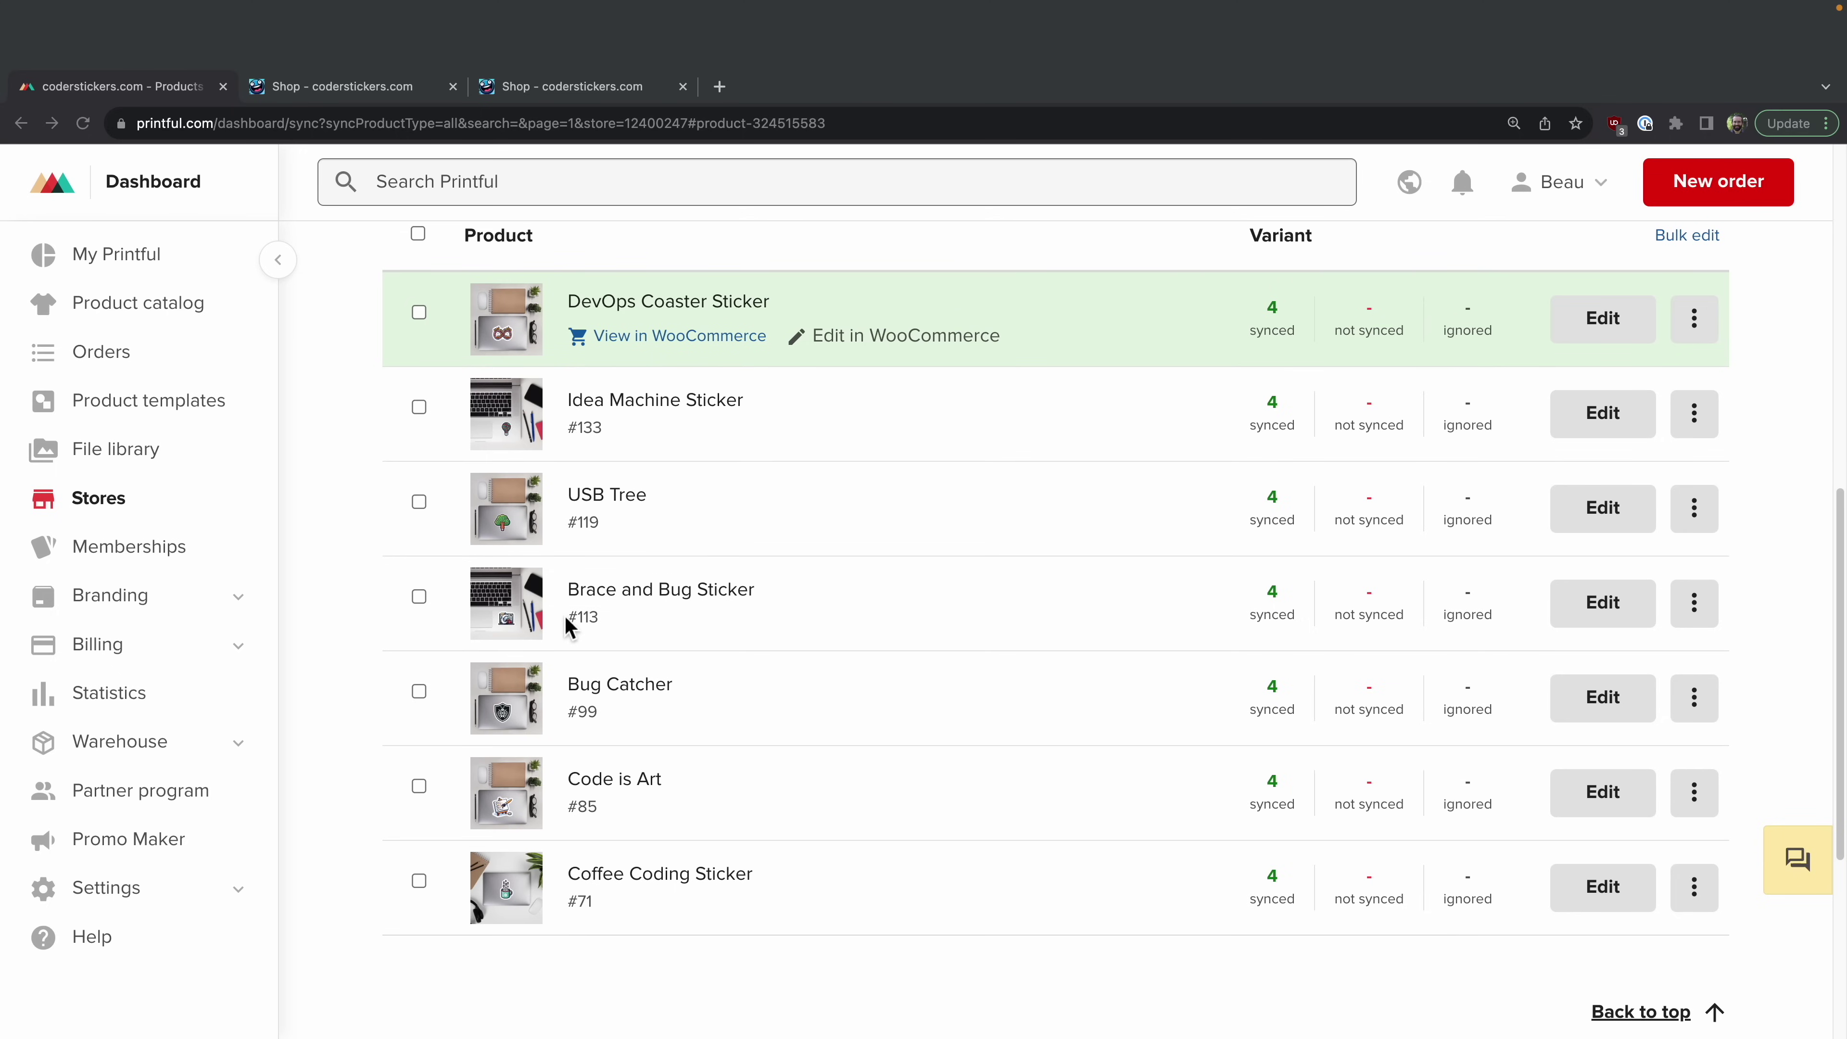
scroll(648, 749, up, 2)
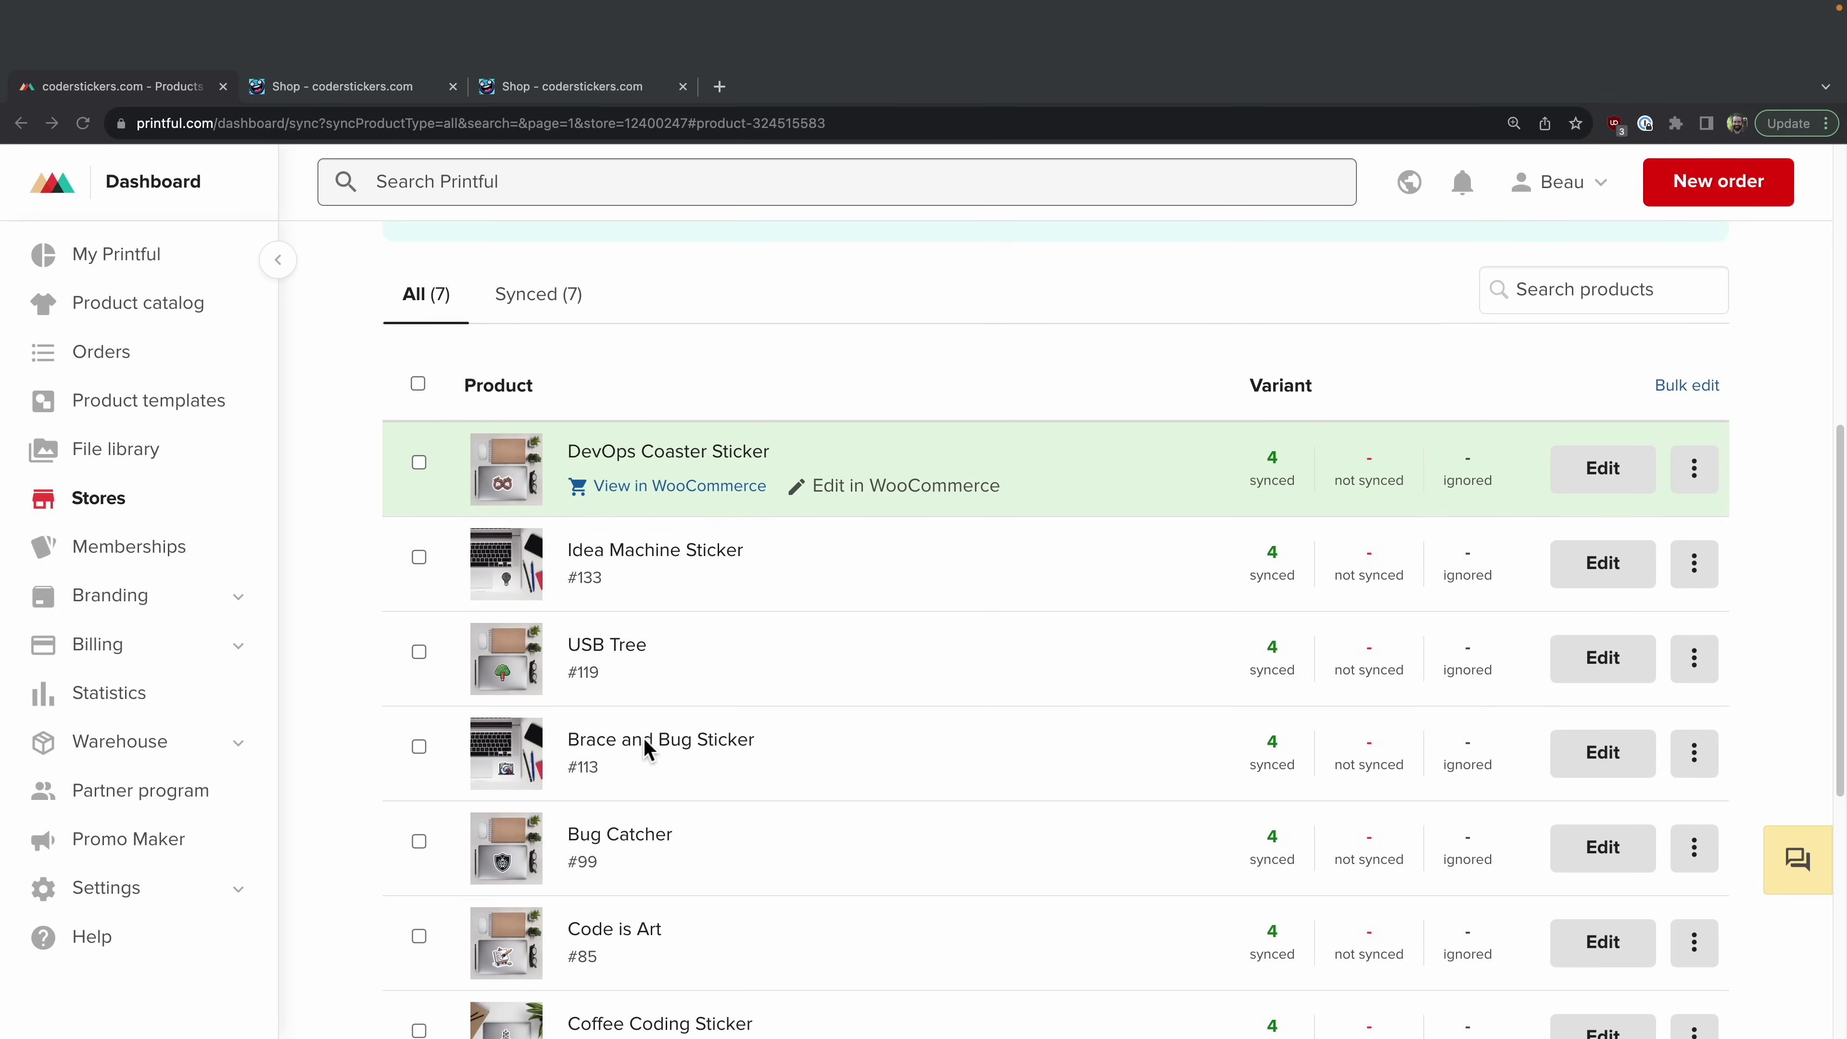
scroll(648, 749, up, 9)
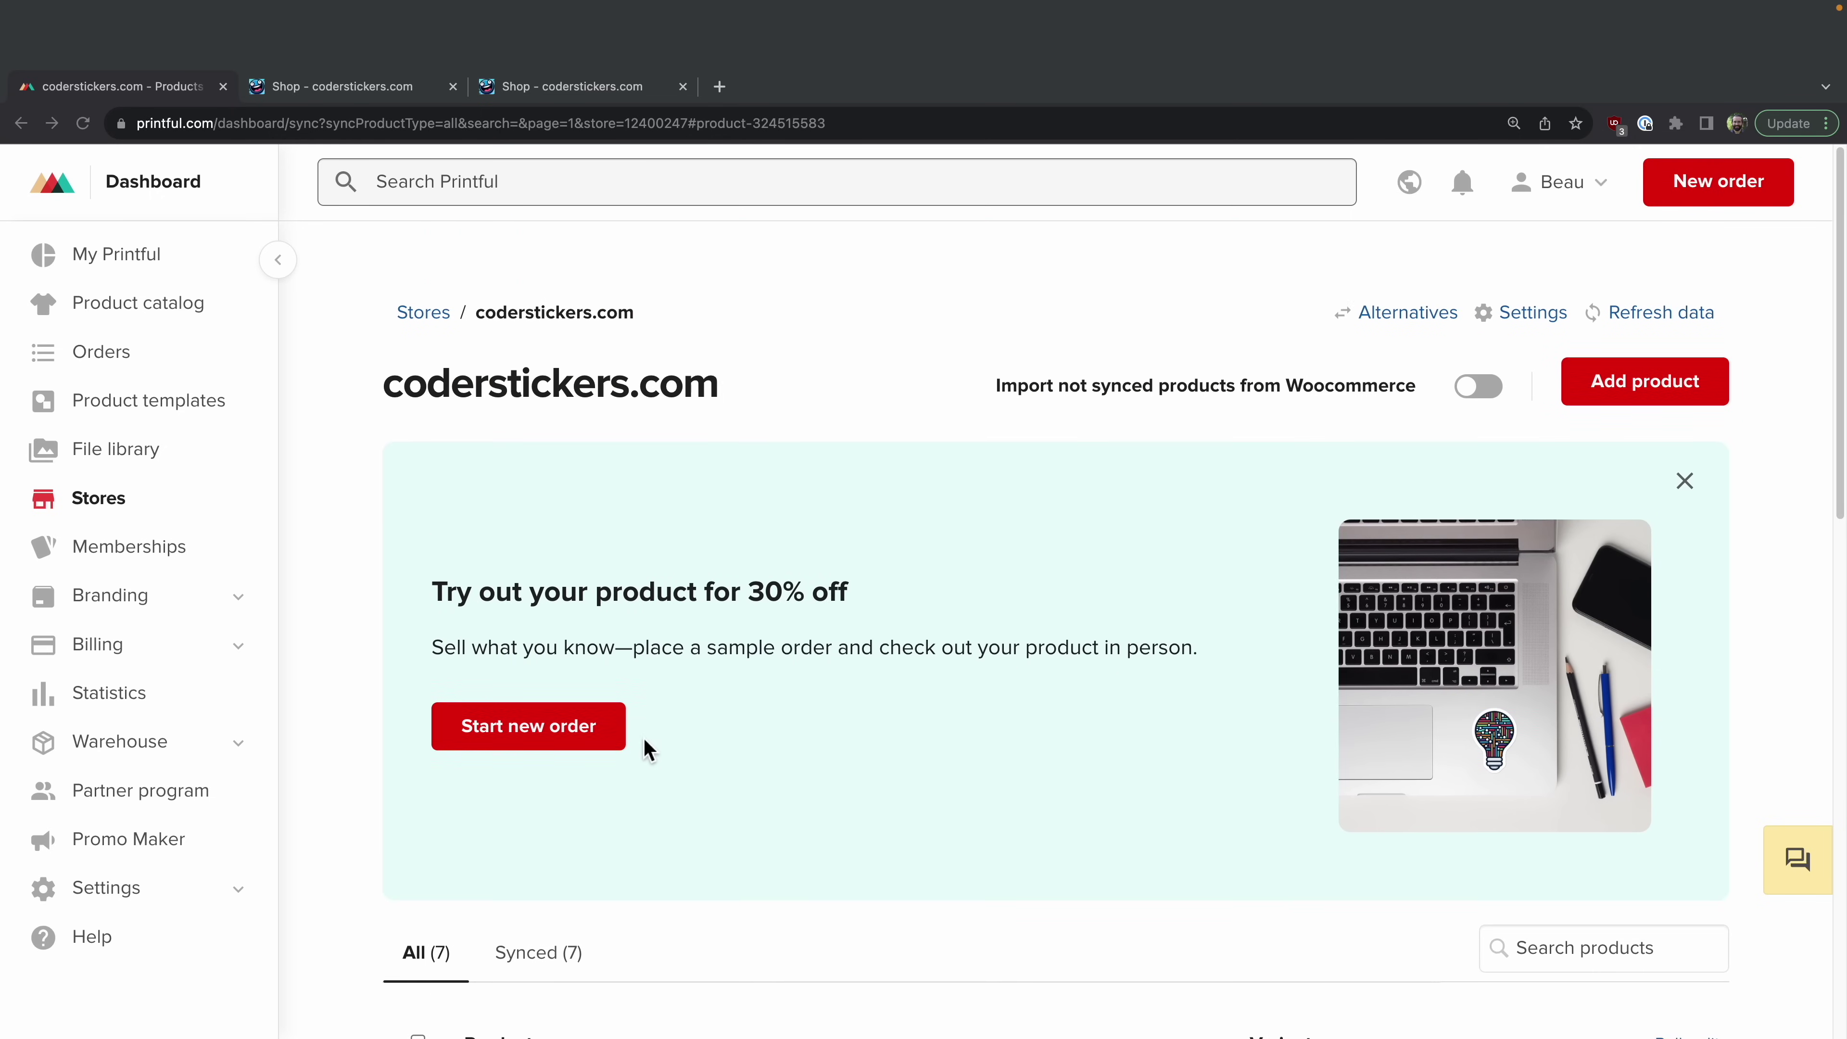
scroll(648, 749, down, 6)
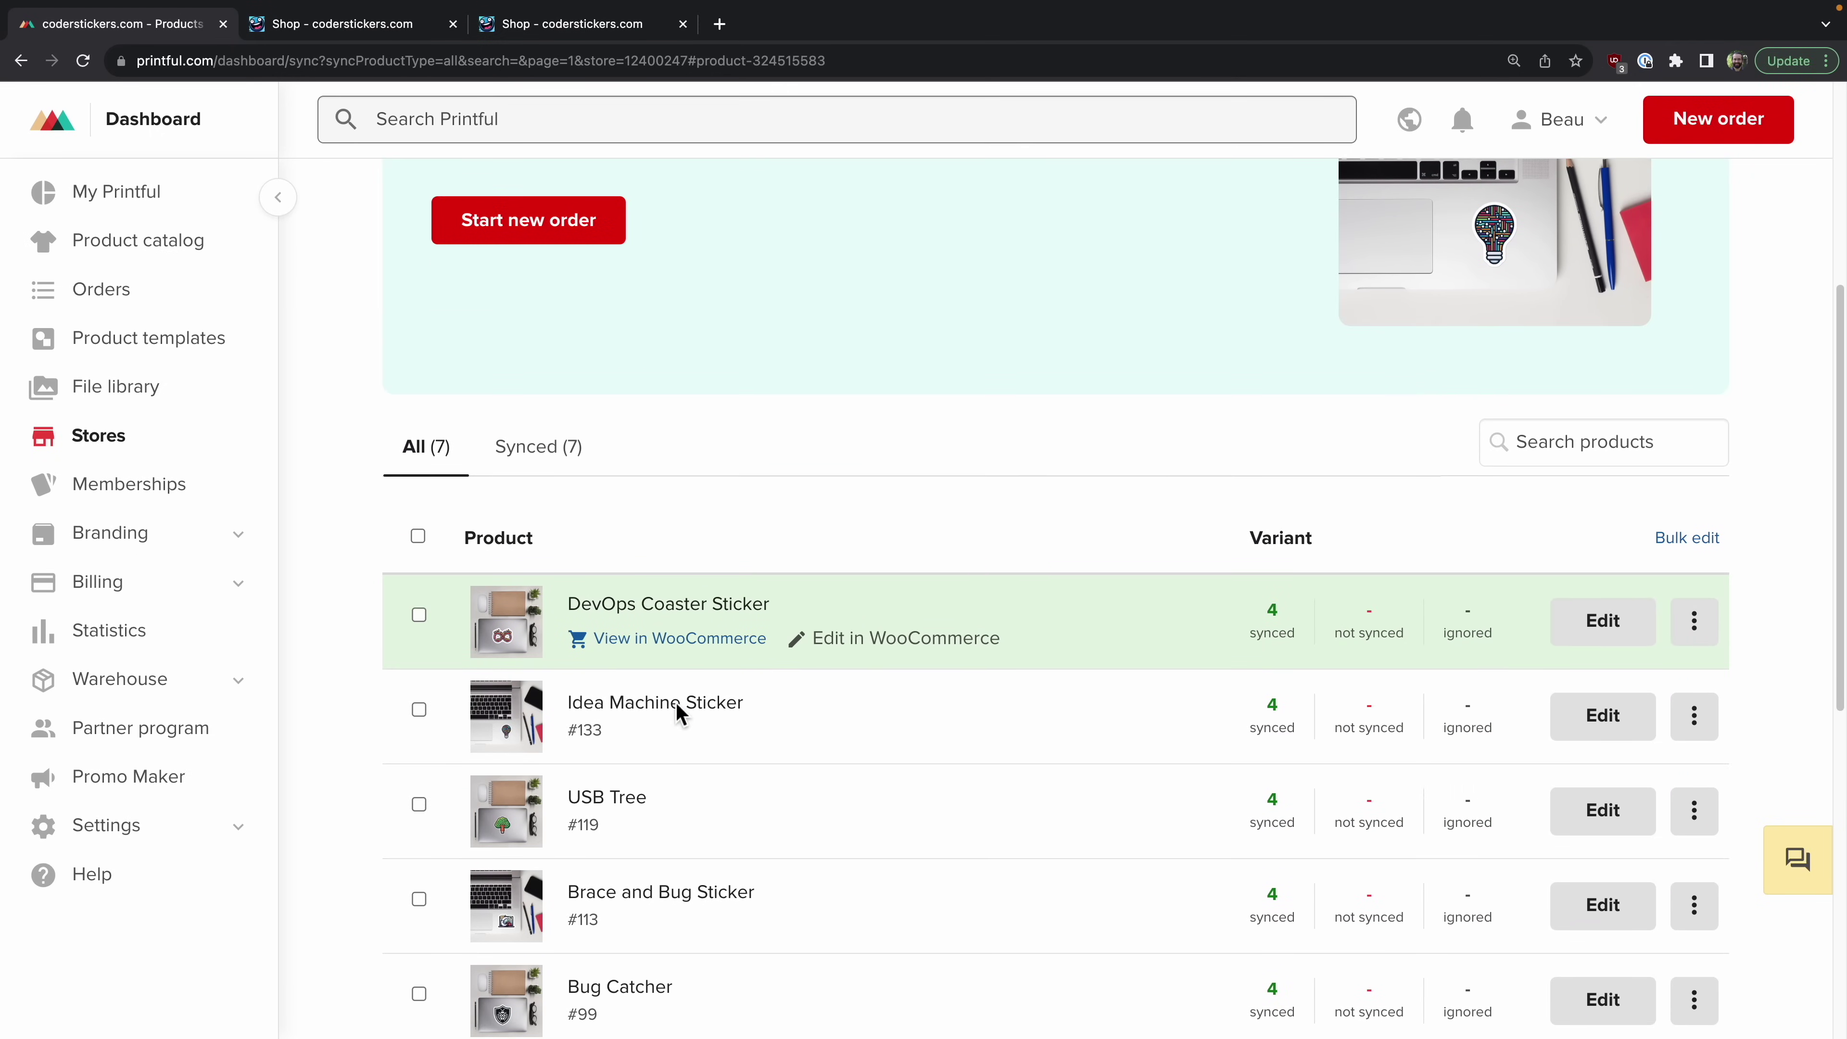
click(687, 640)
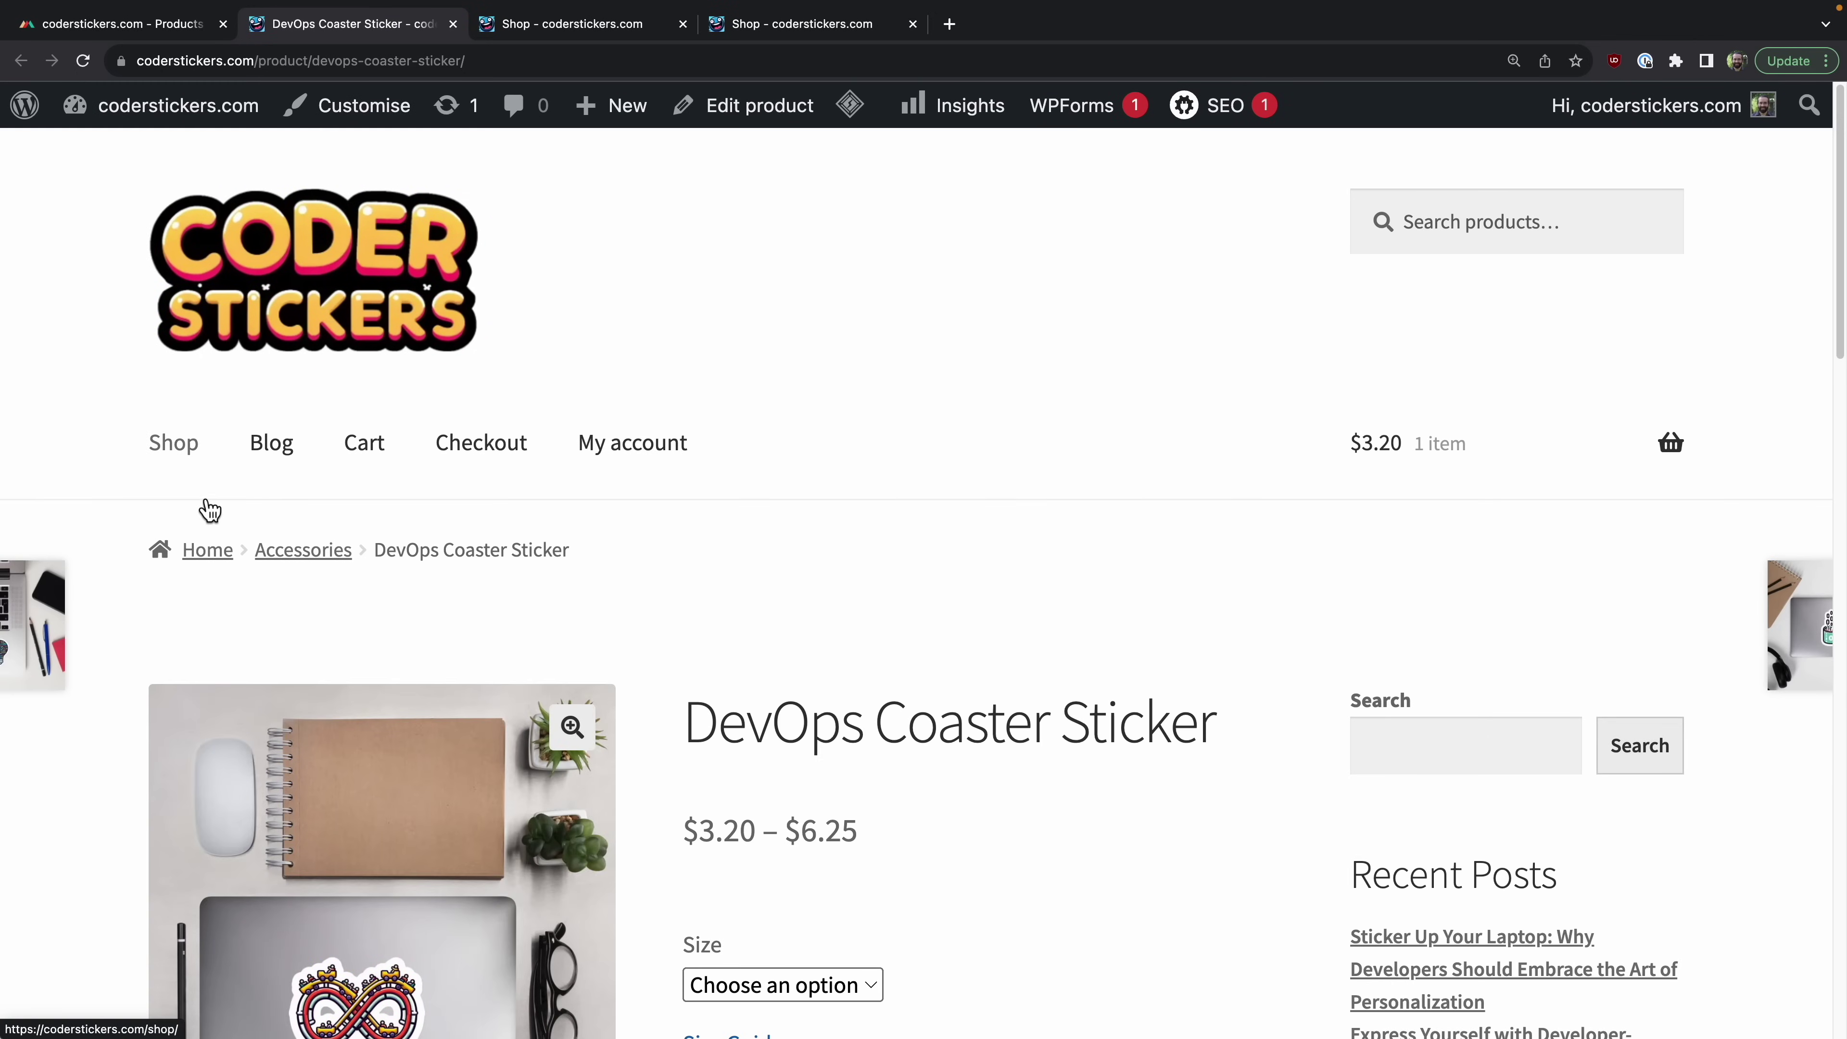
Step: Browse the seven stickers on the store's Shop page and open the USB Tree product
click(158, 474)
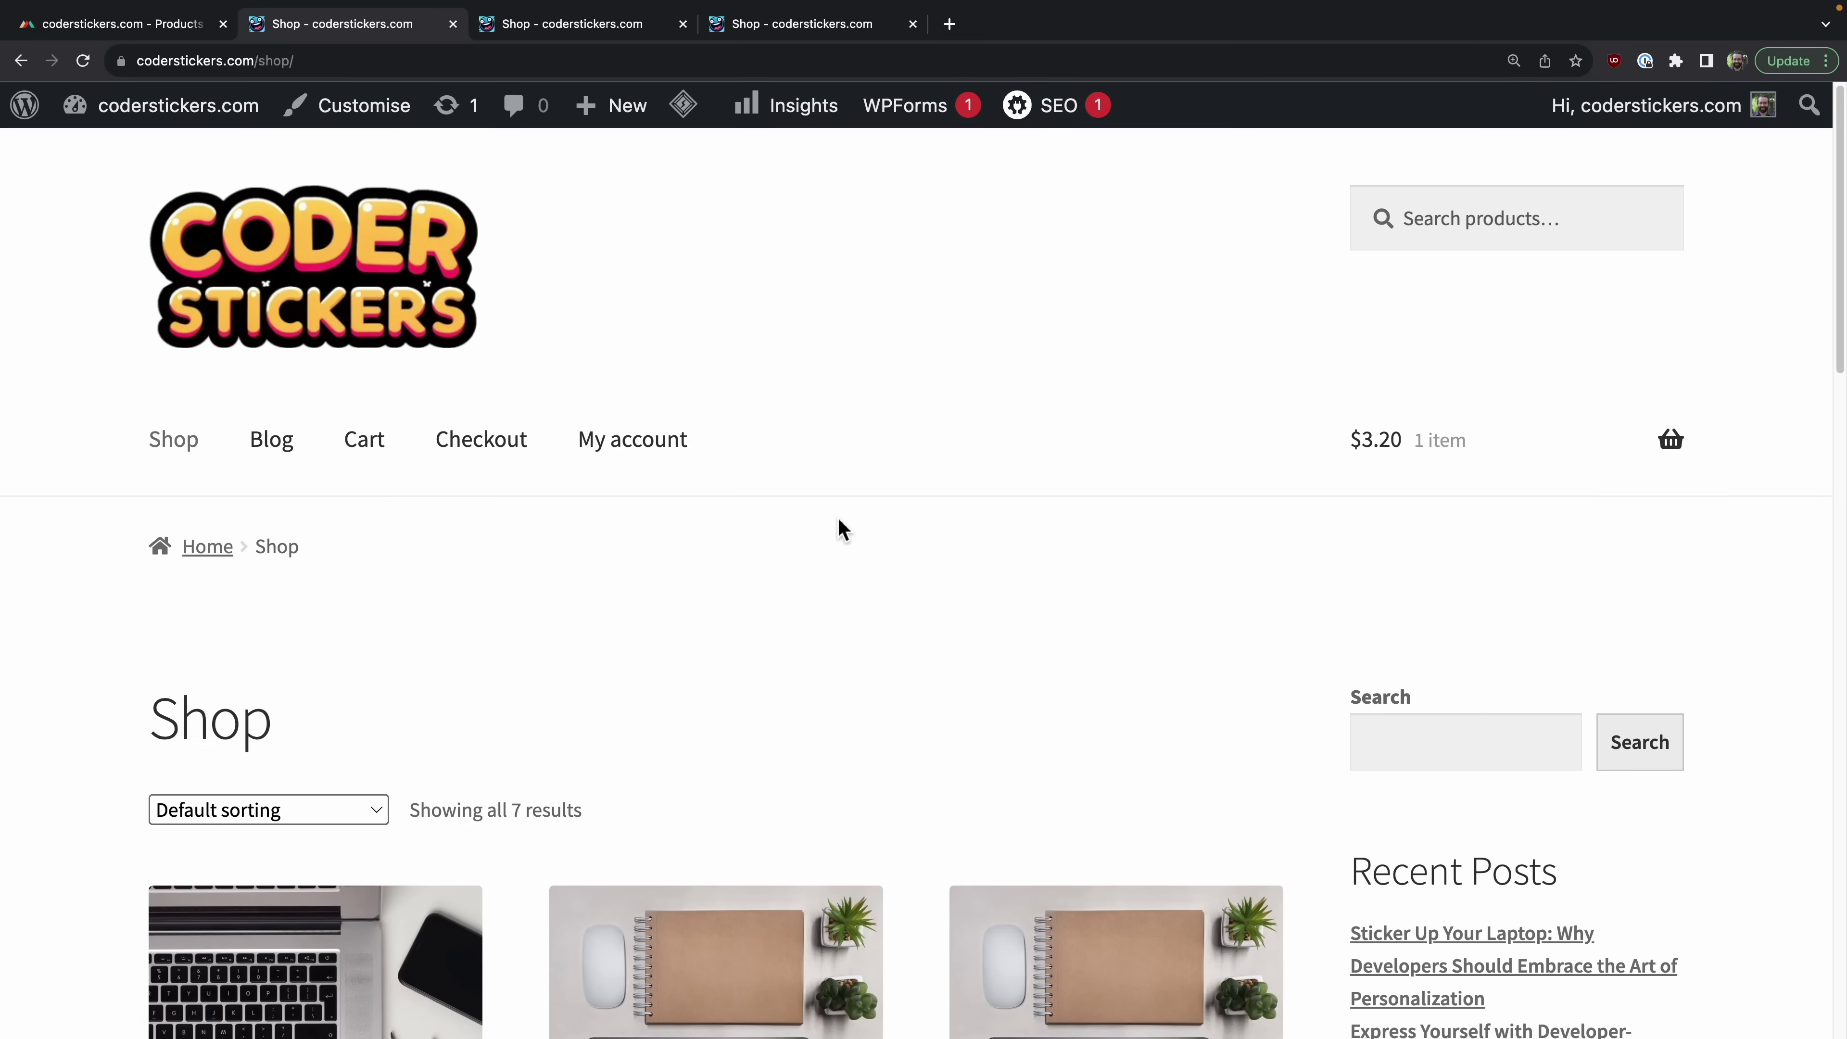
scroll(839, 521, down, 4)
scroll(841, 526, down, 2)
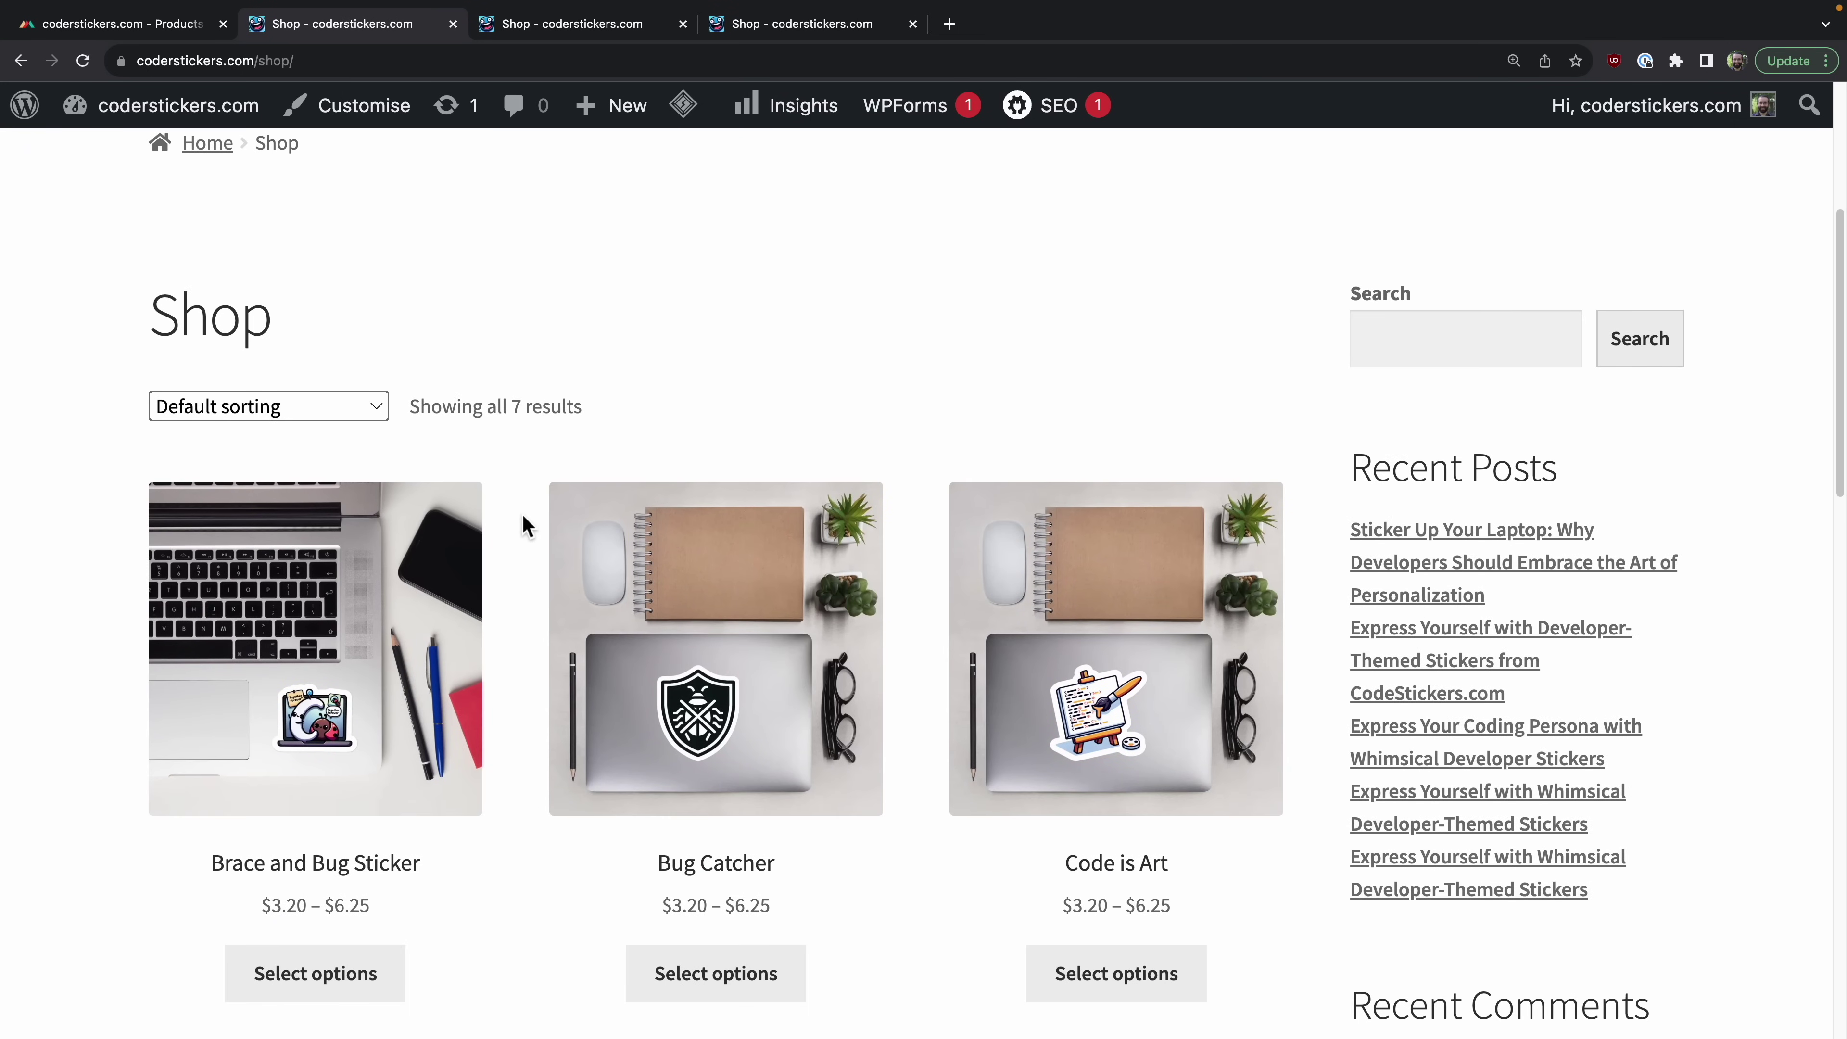
scroll(550, 426, down, 4)
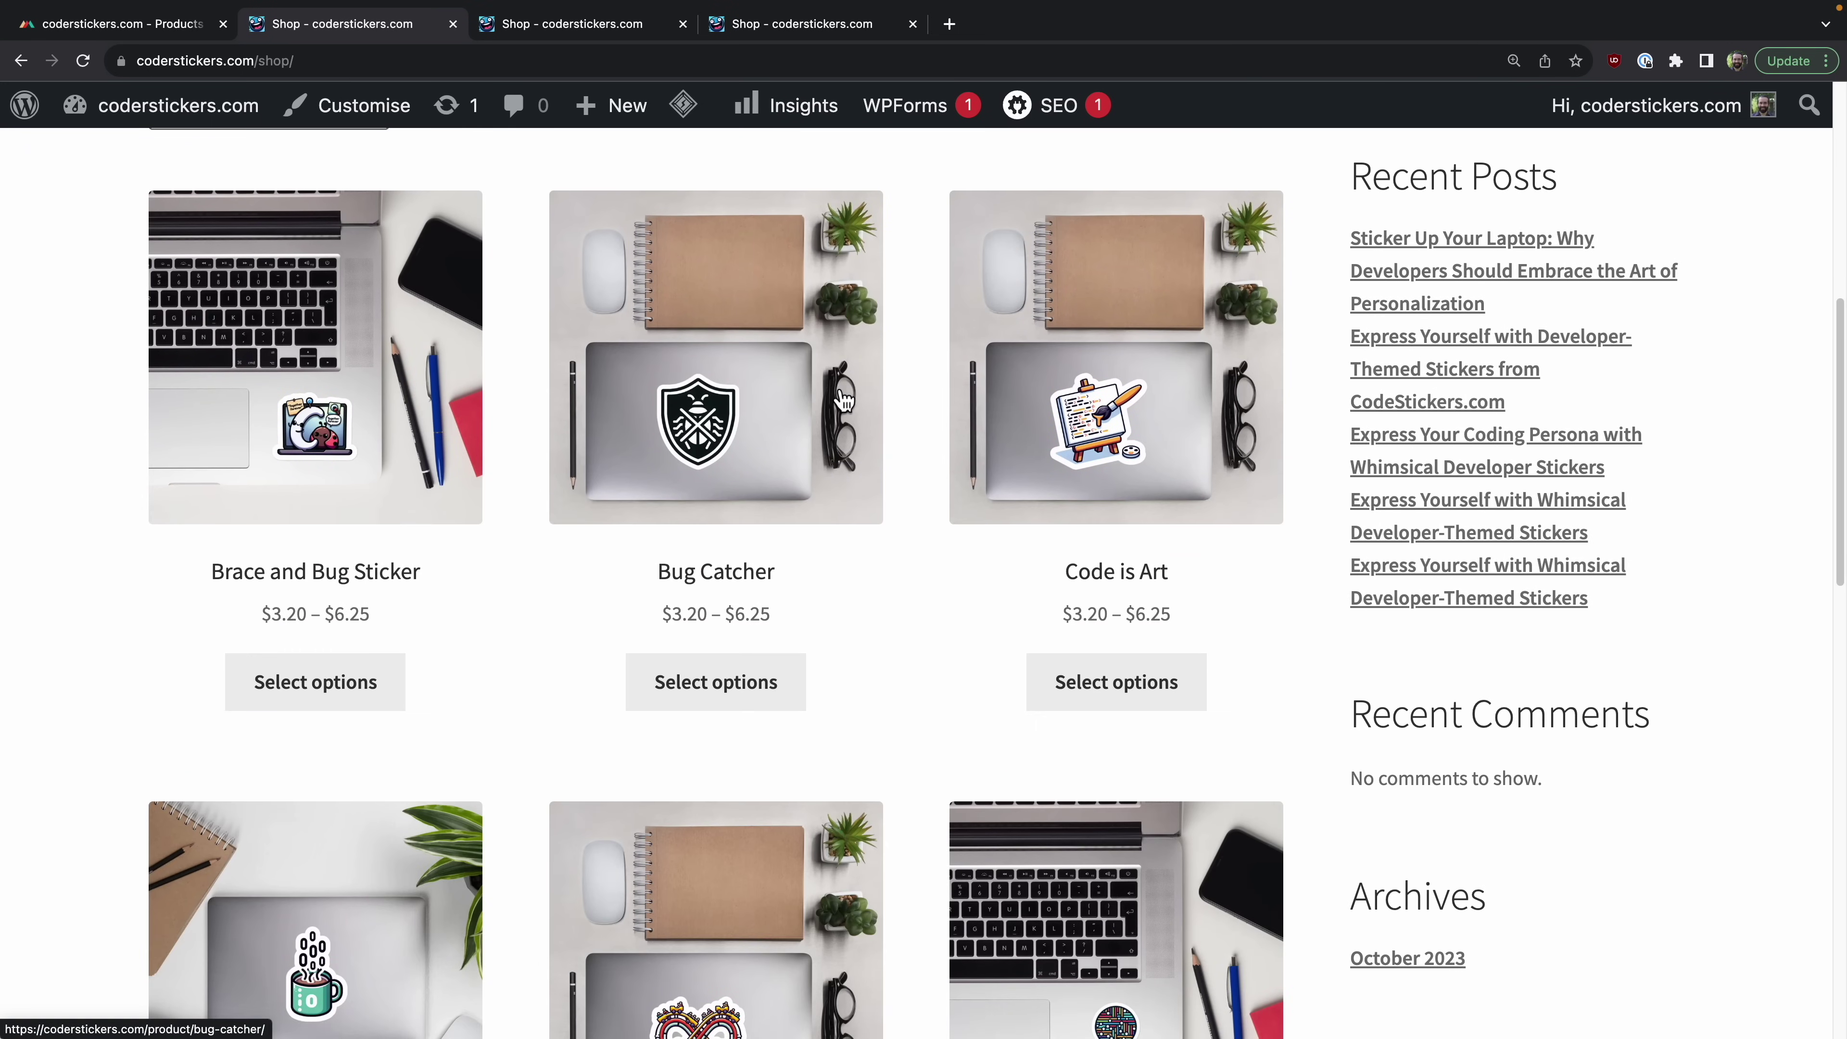
scroll(594, 480, down, 4)
scroll(372, 767, down, 1)
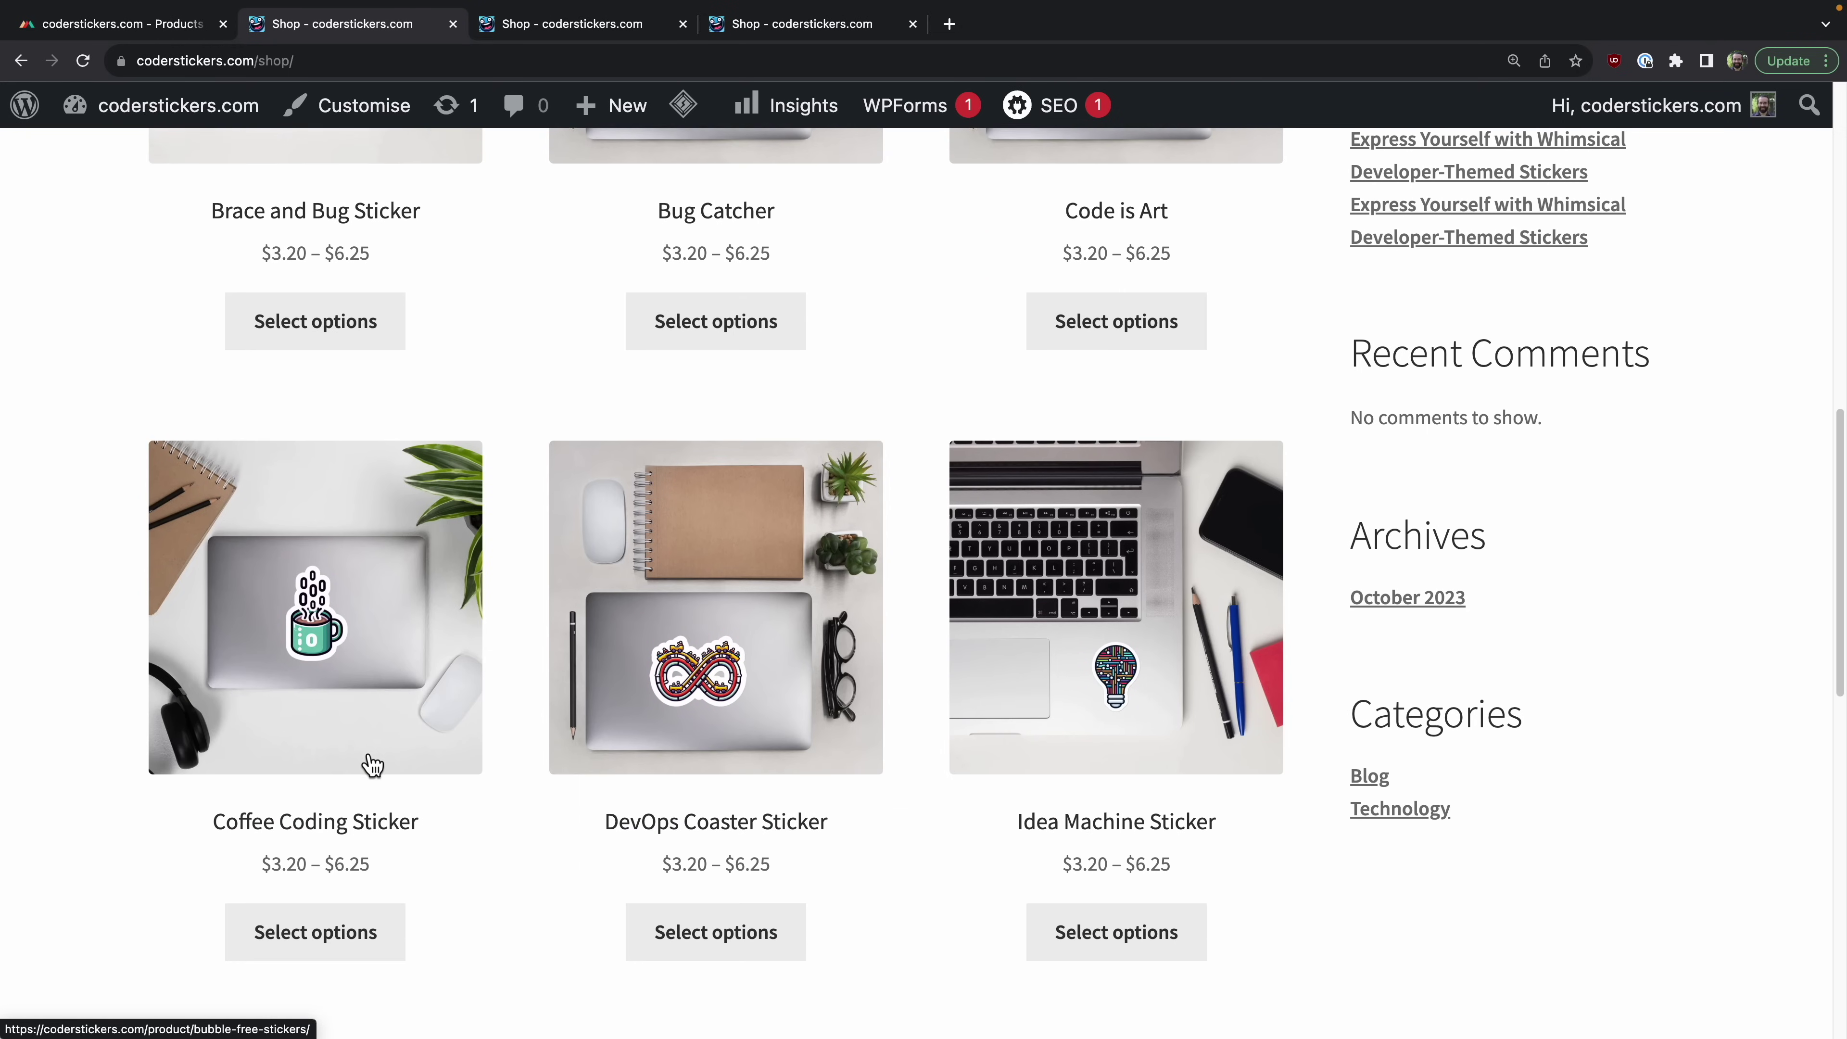
scroll(372, 767, down, 1)
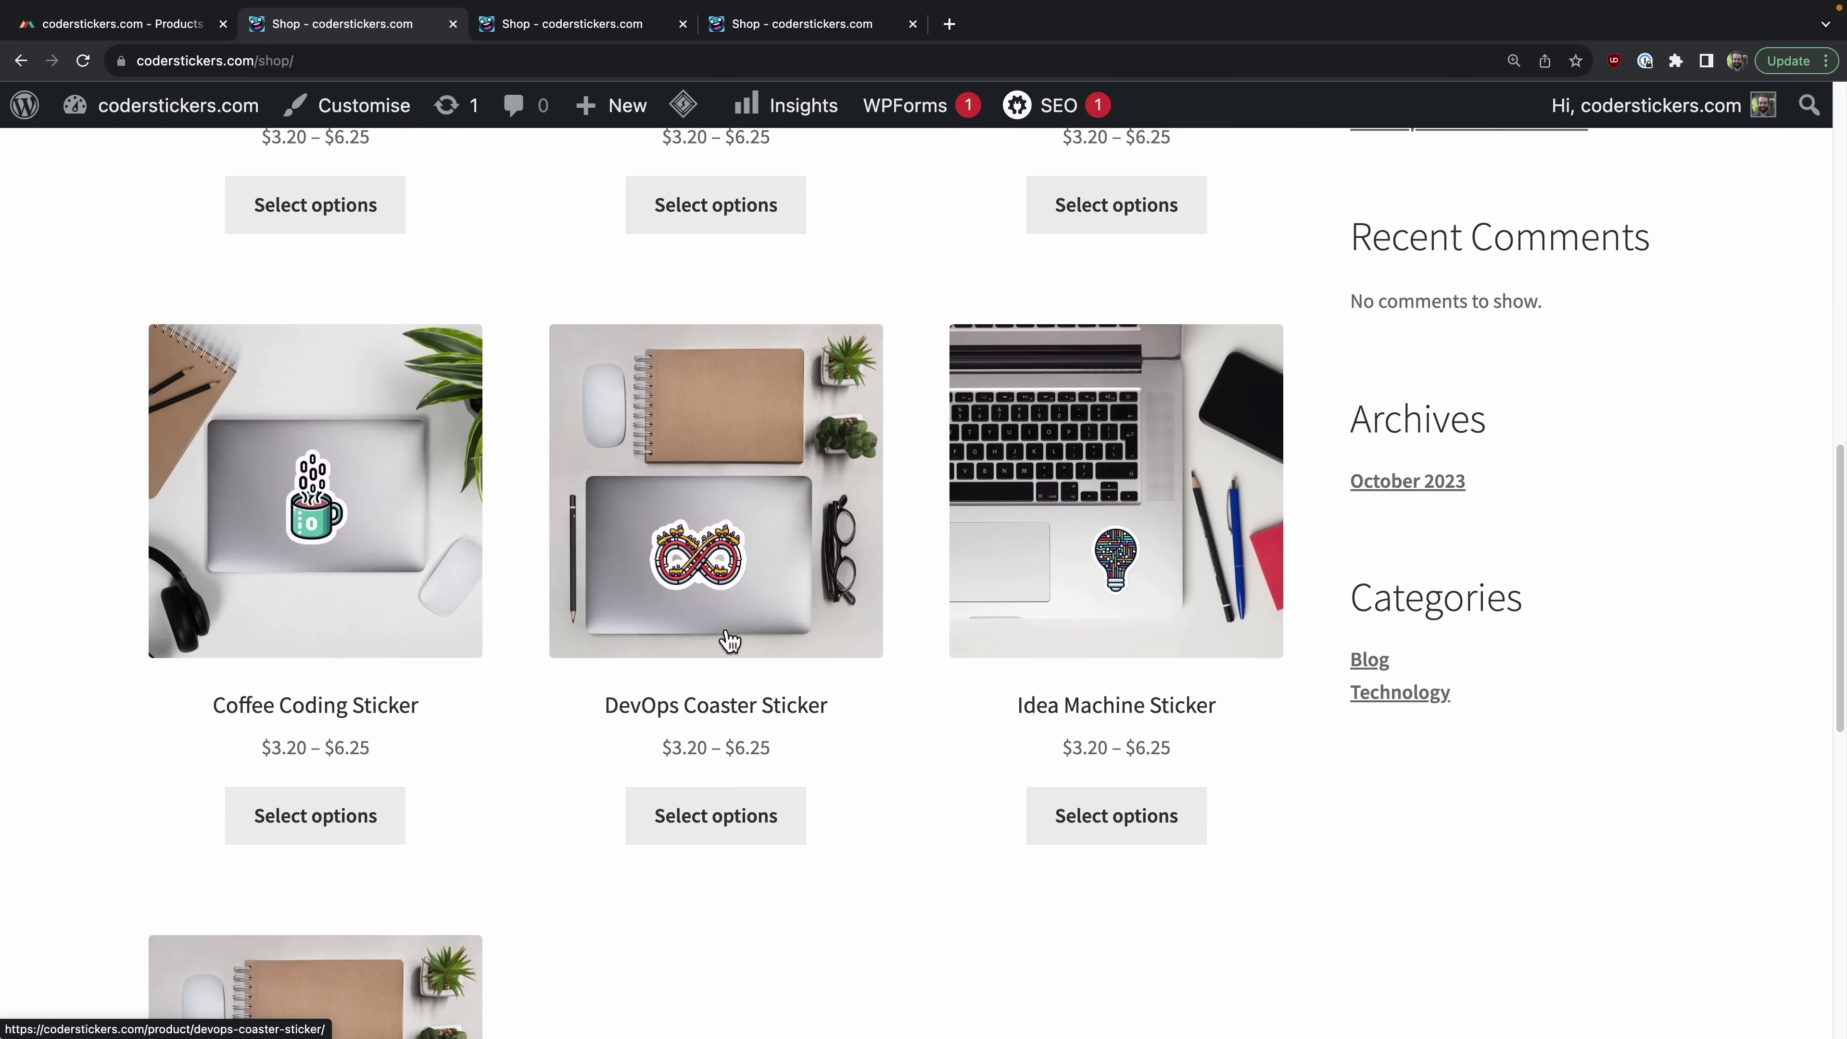
scroll(1299, 630, down, 2)
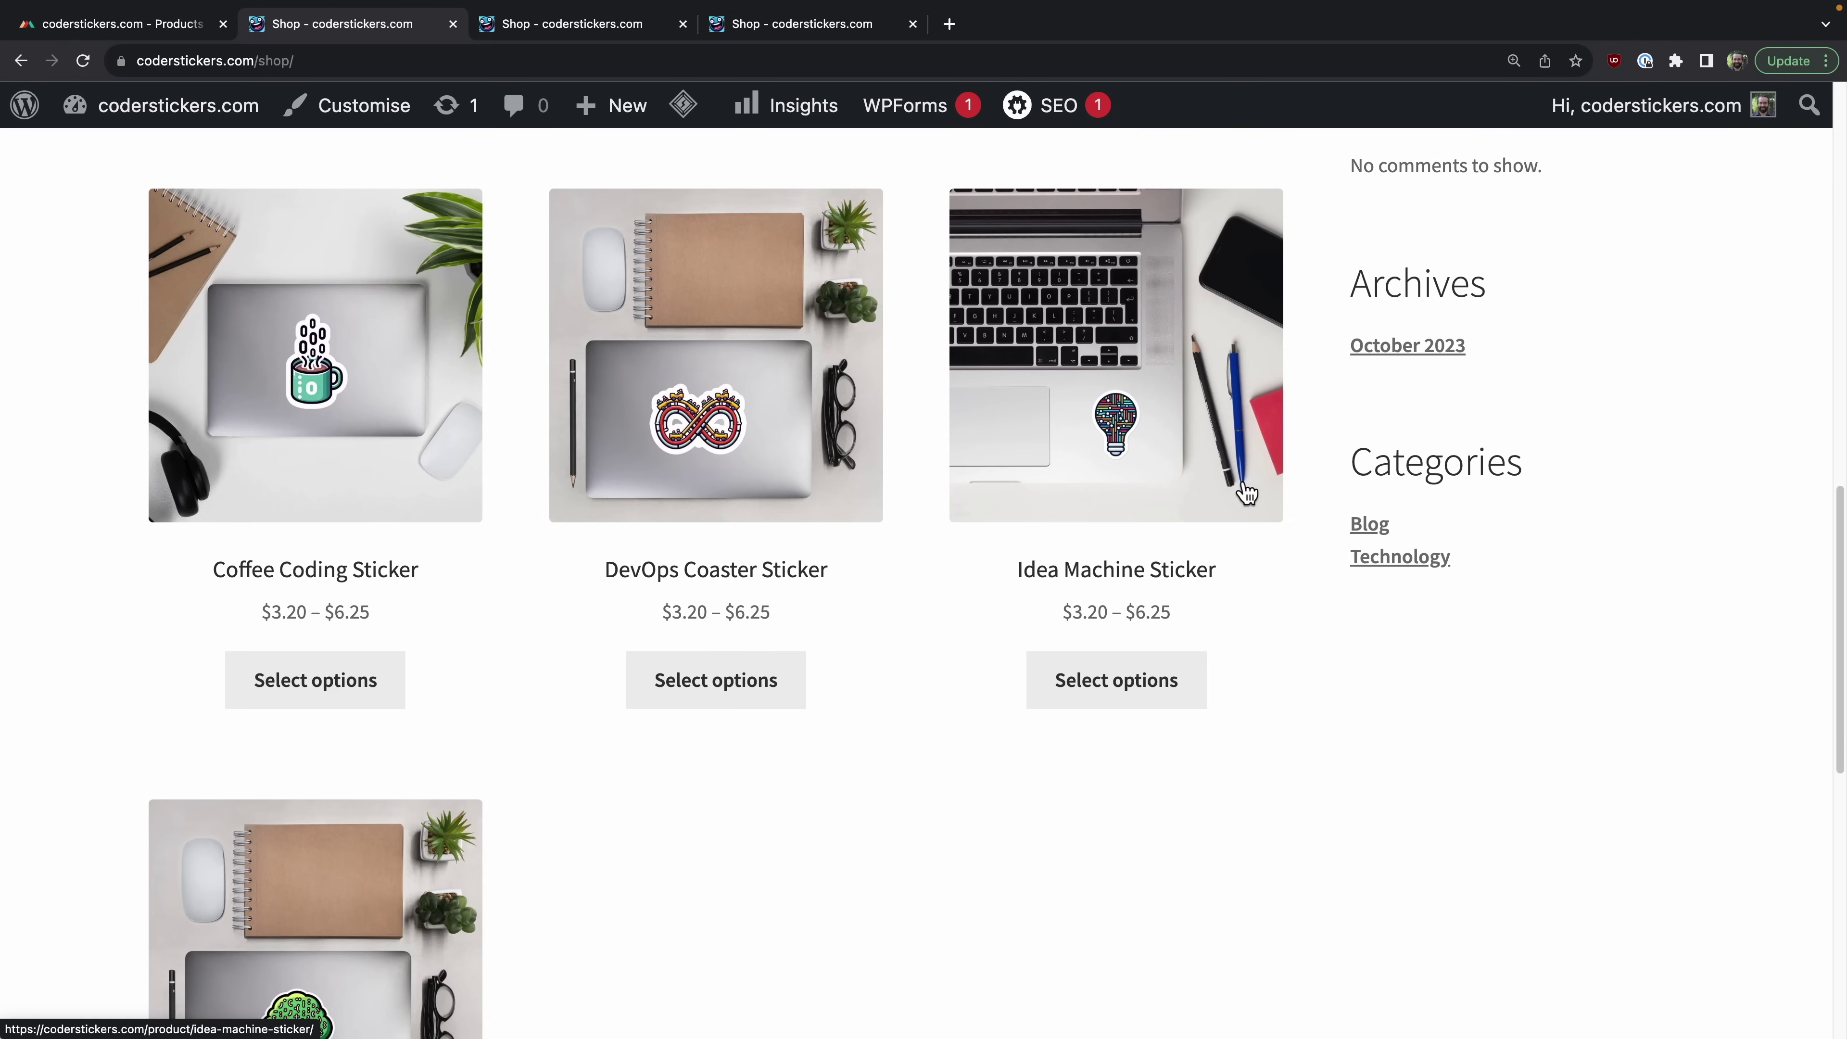
scroll(598, 615, down, 5)
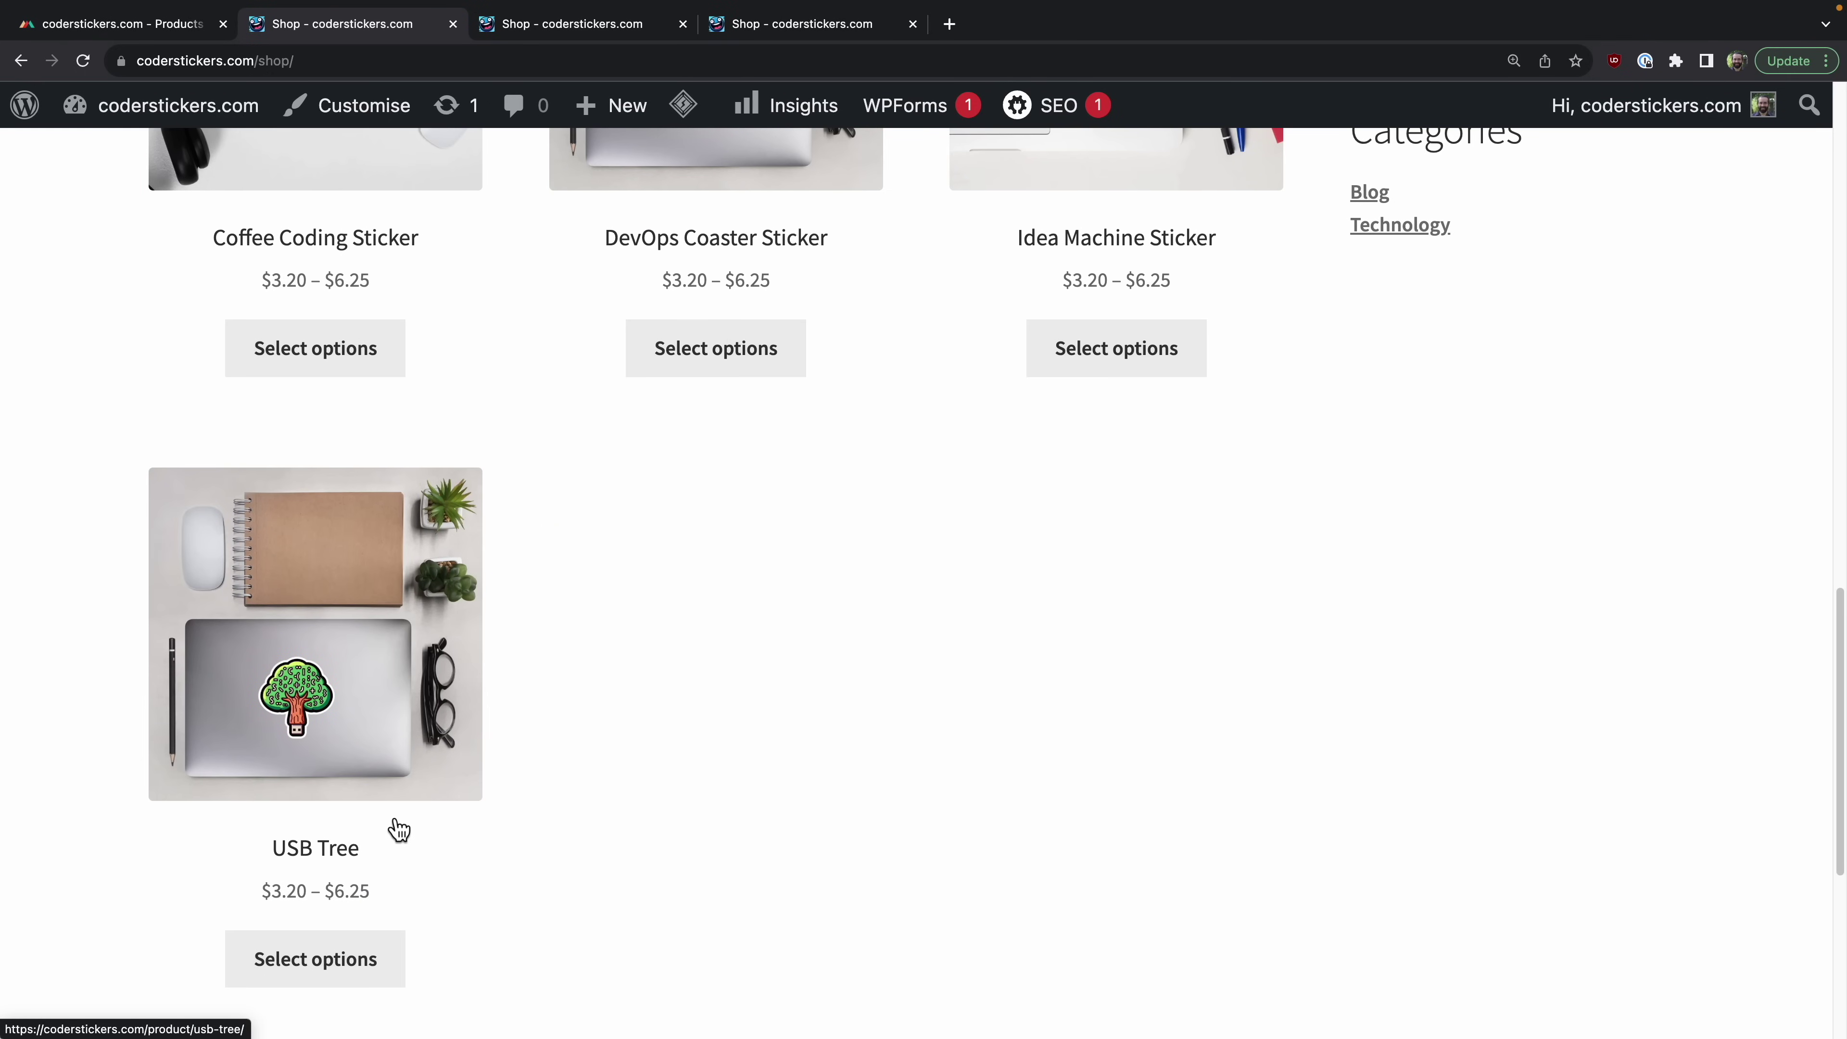
scroll(393, 809, down, 2)
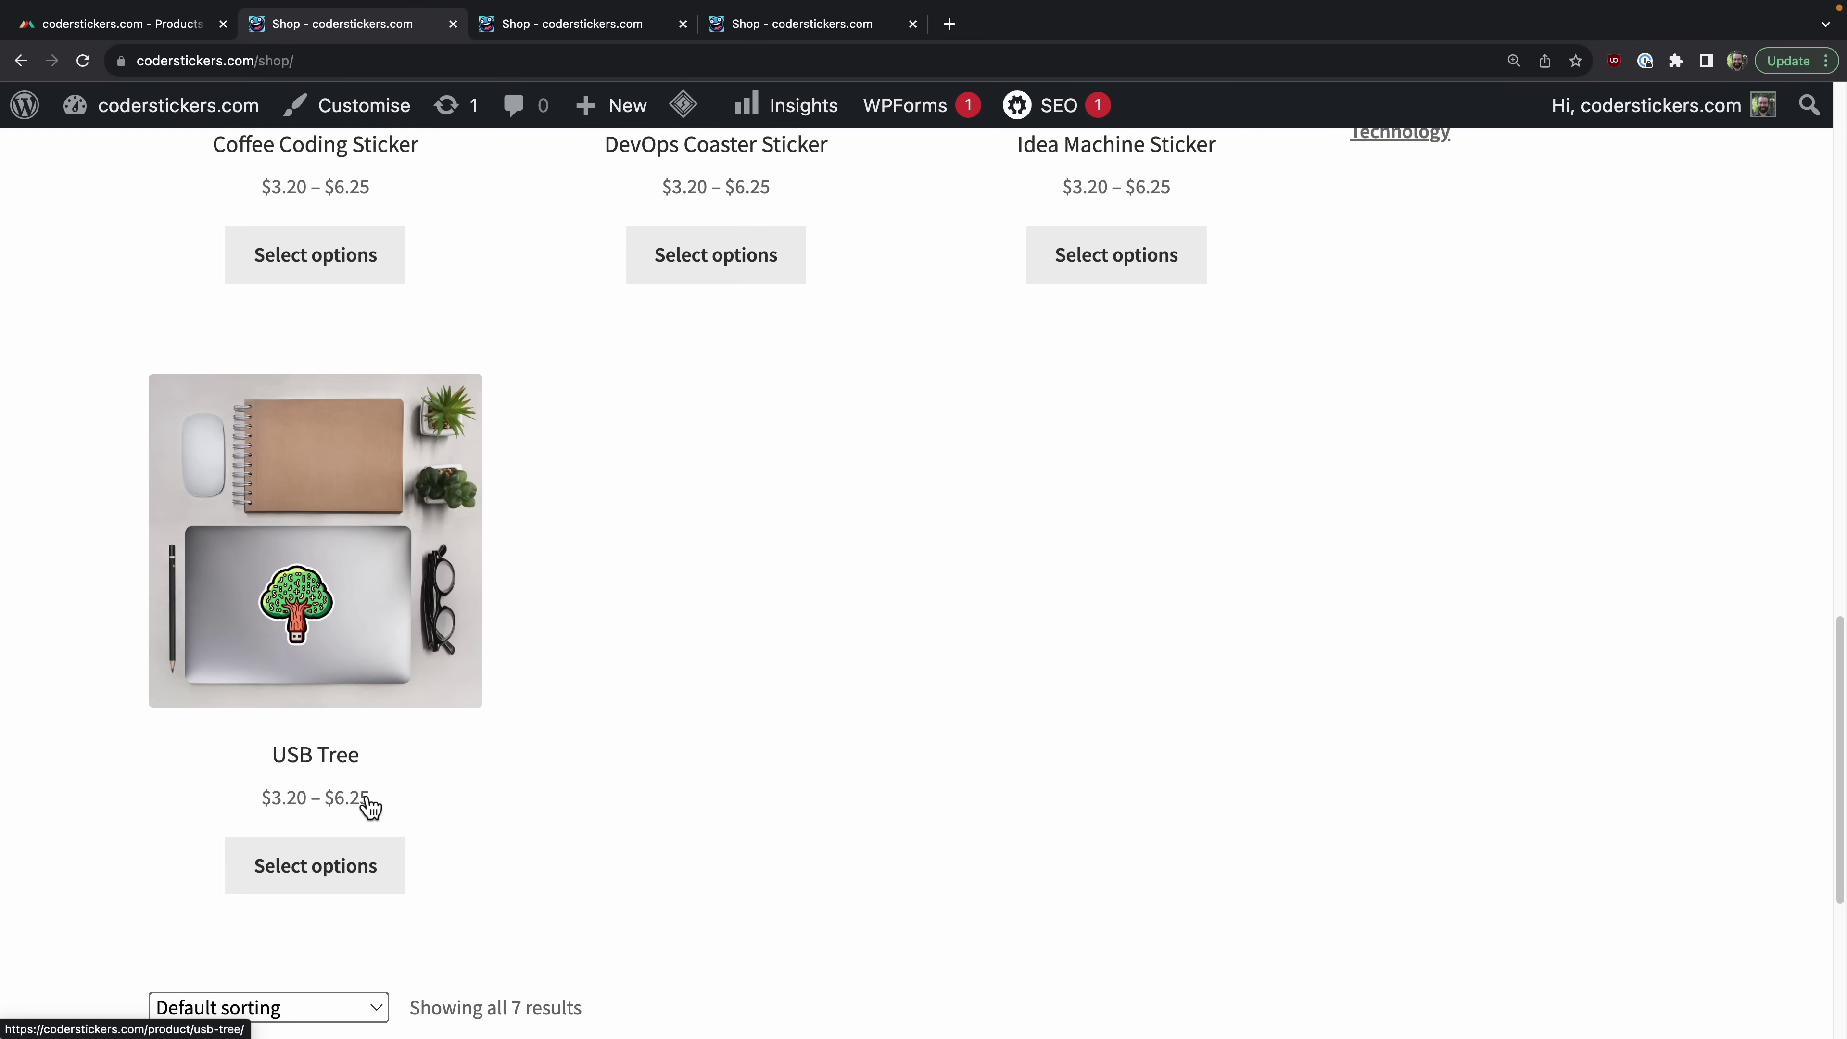
scroll(370, 803, up, 20)
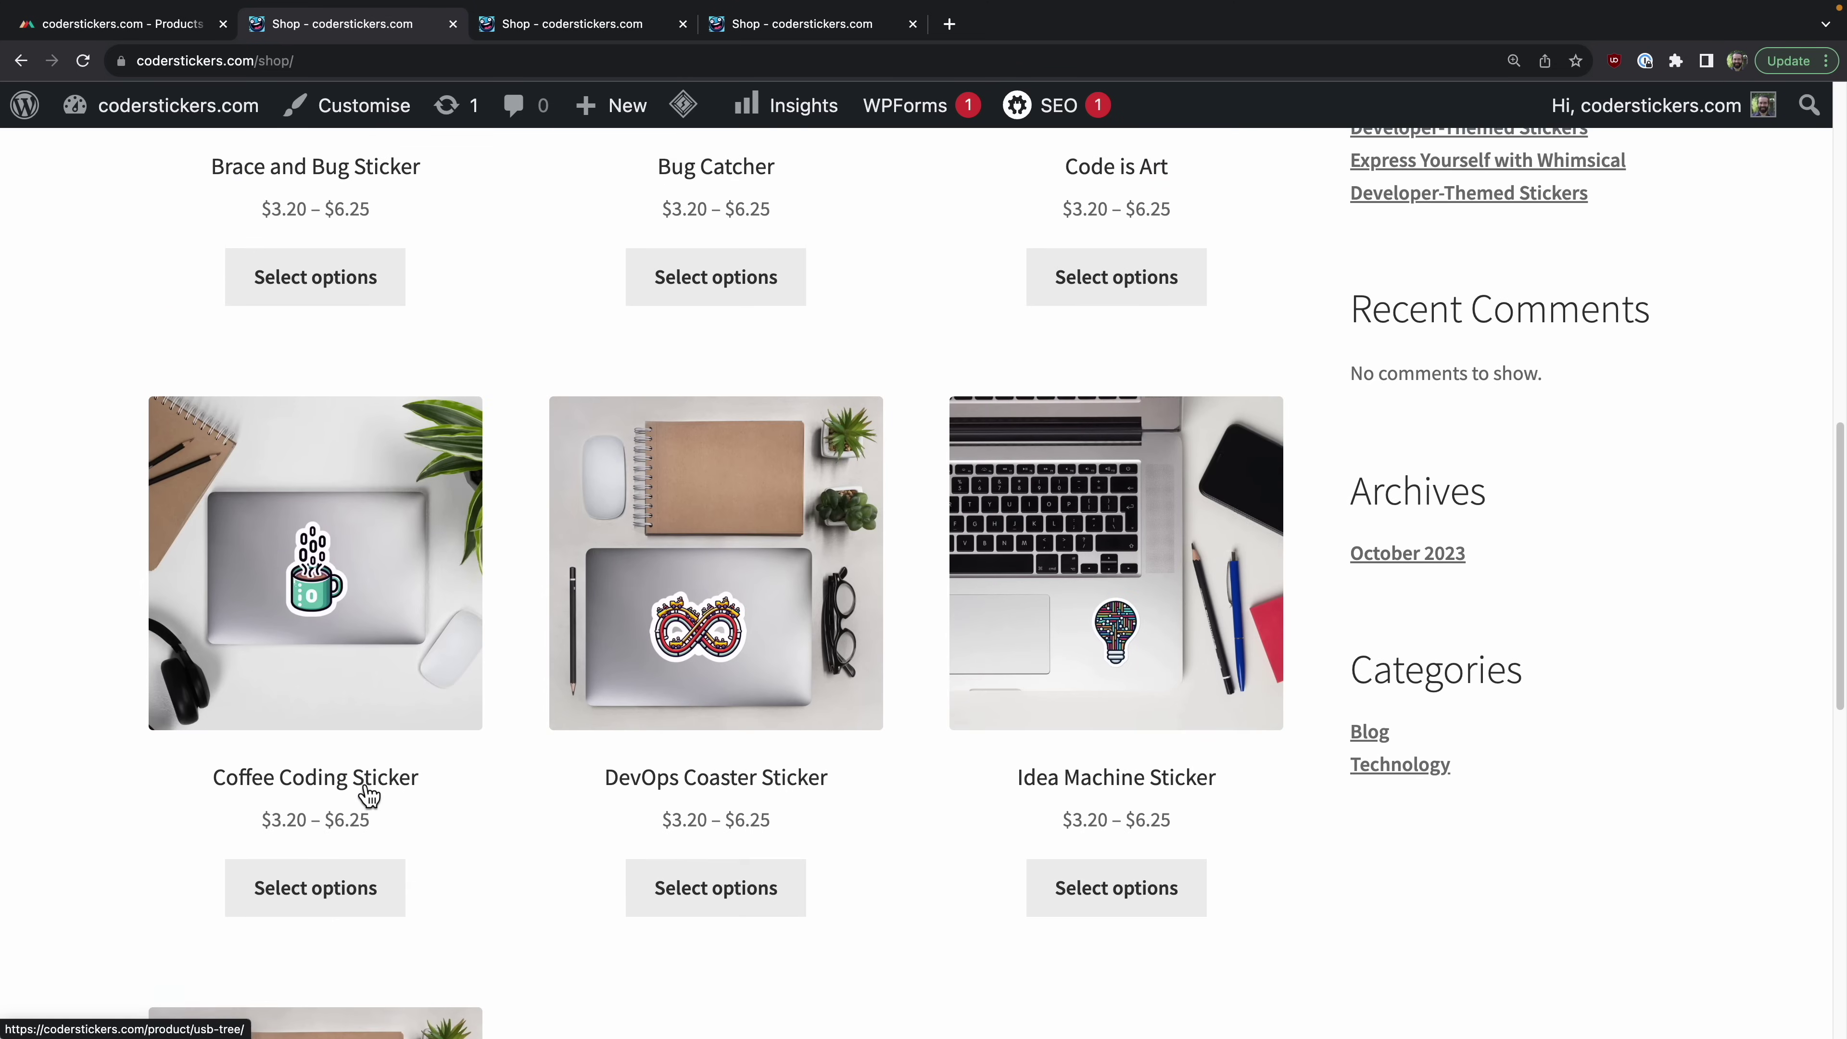
scroll(647, 738, up, 5)
scroll(763, 733, down, 15)
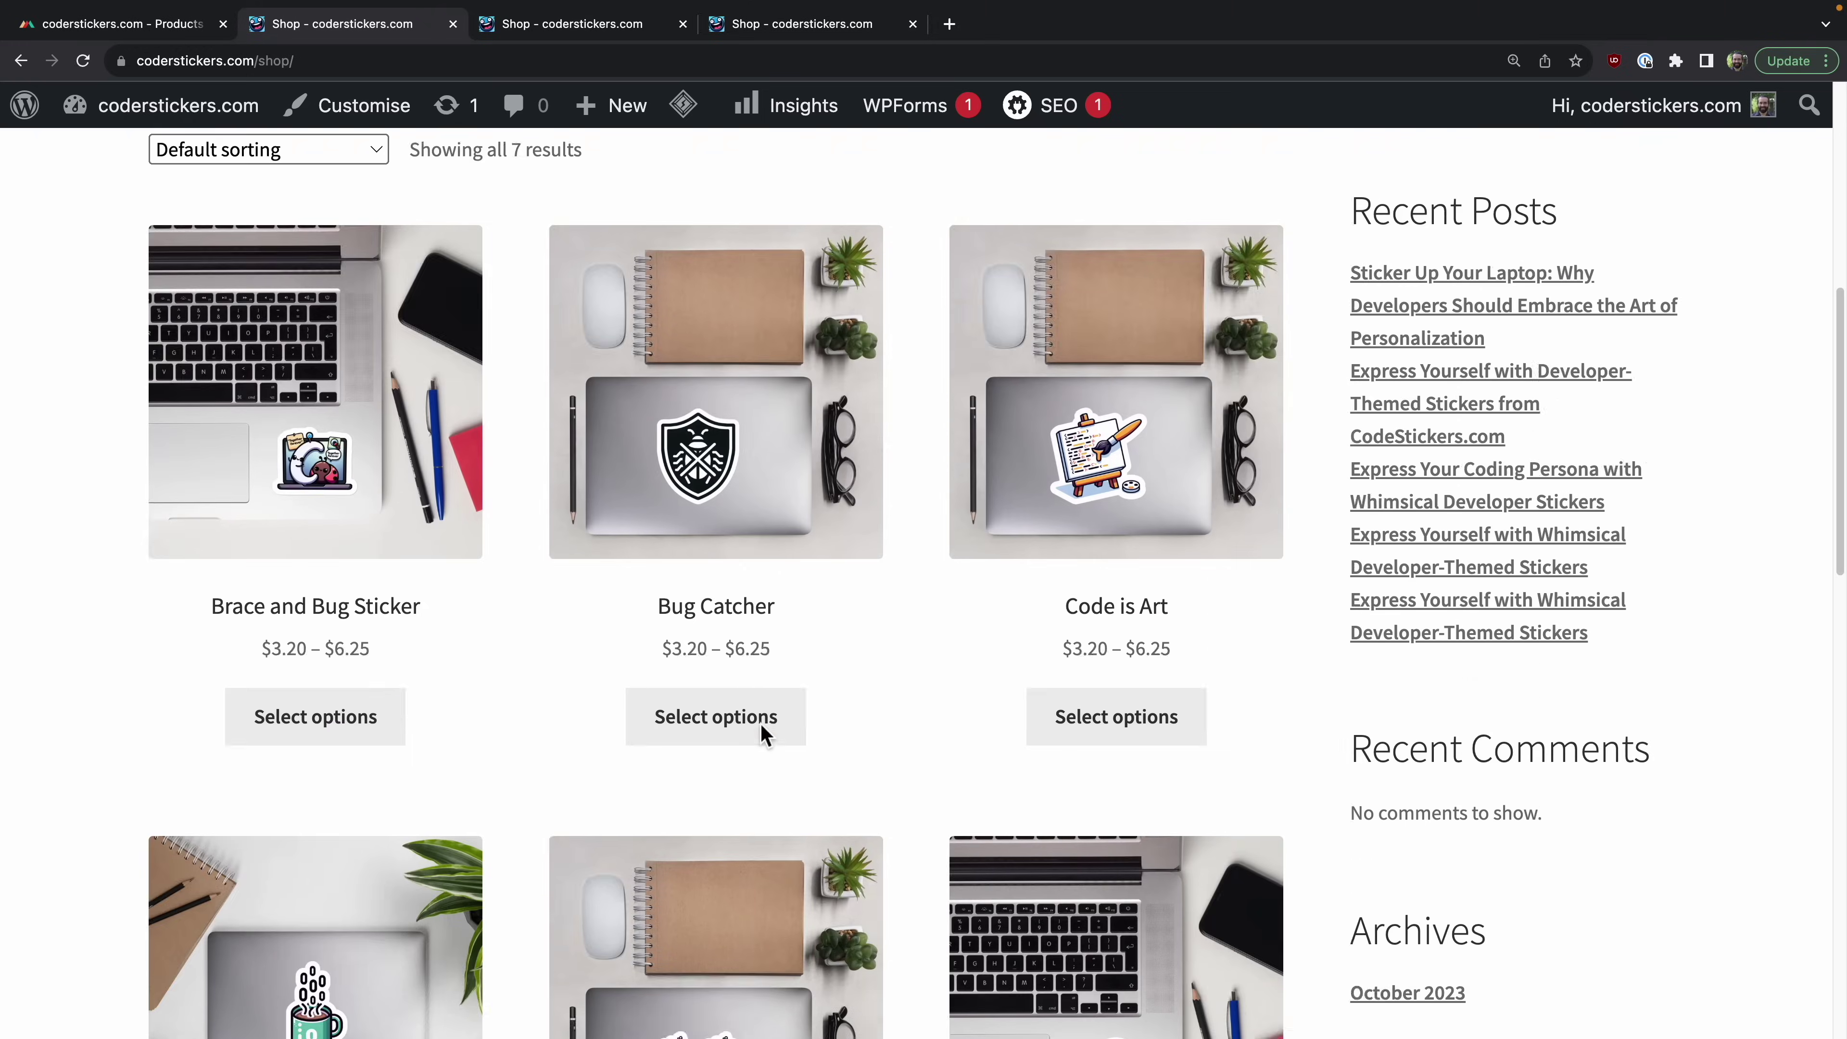
scroll(763, 734, down, 10)
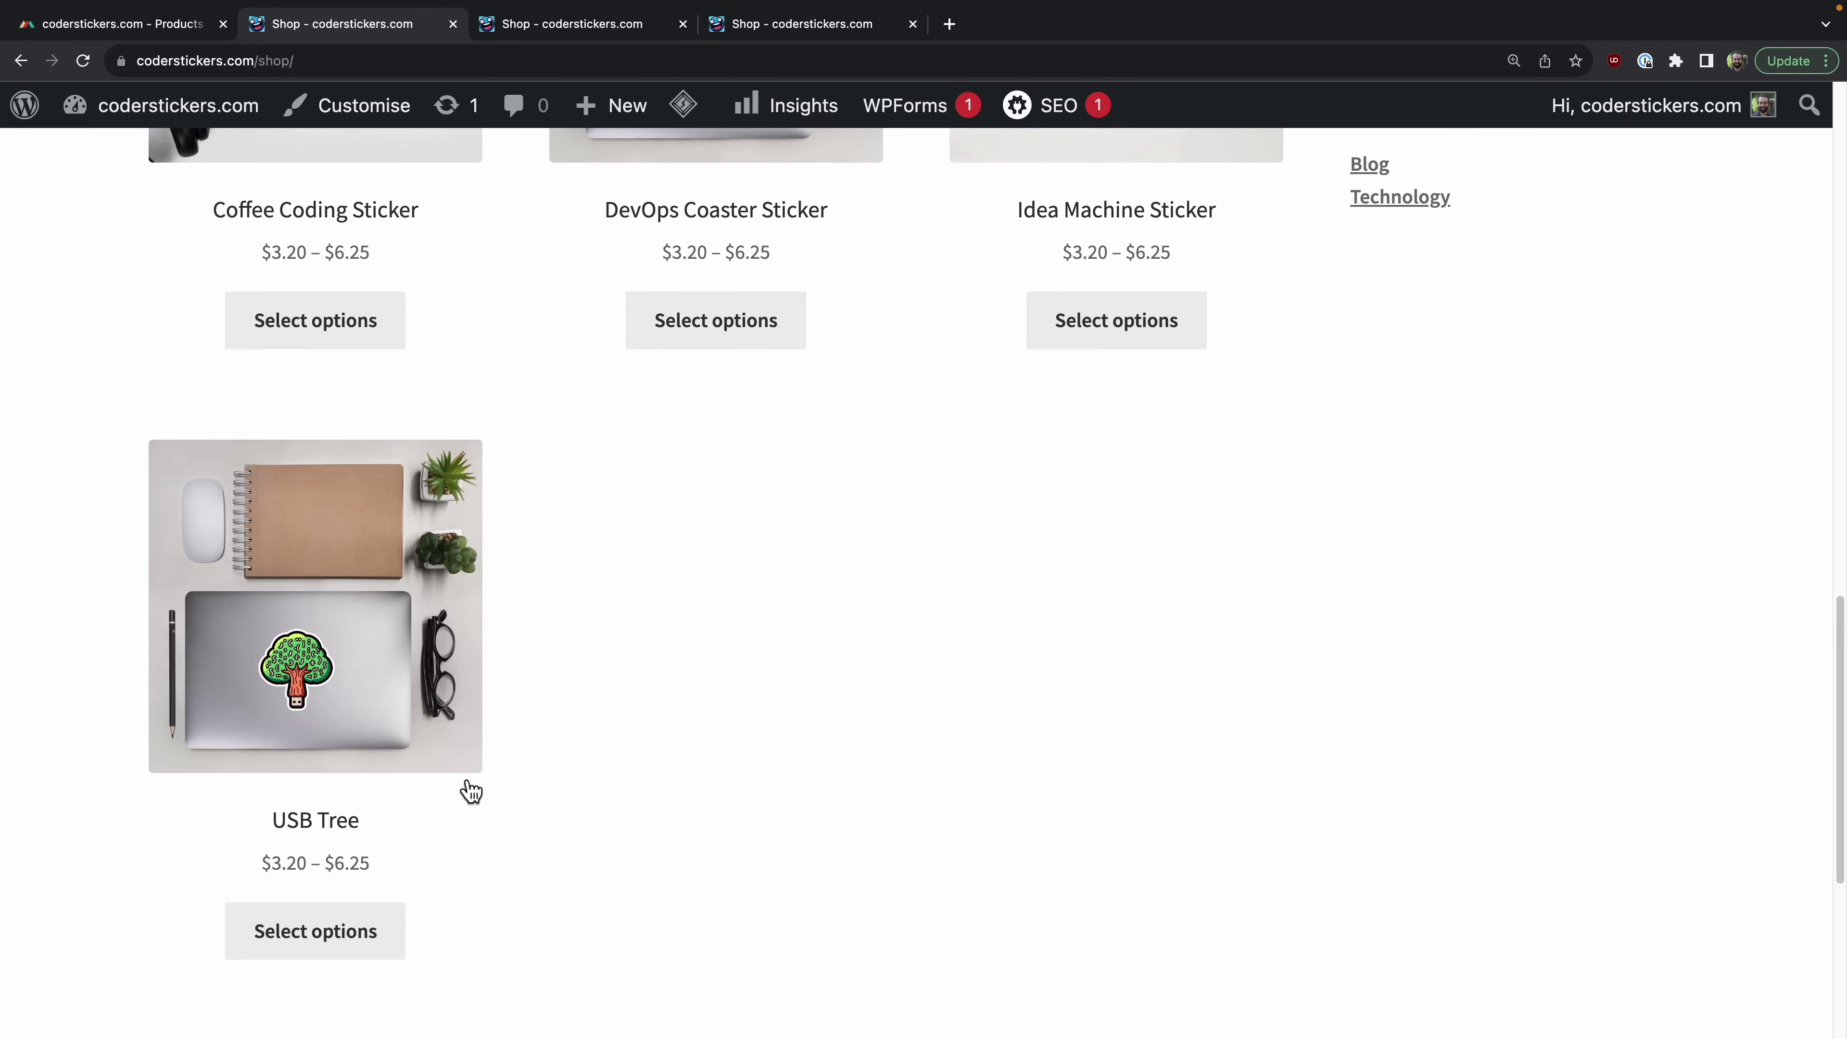
click(364, 615)
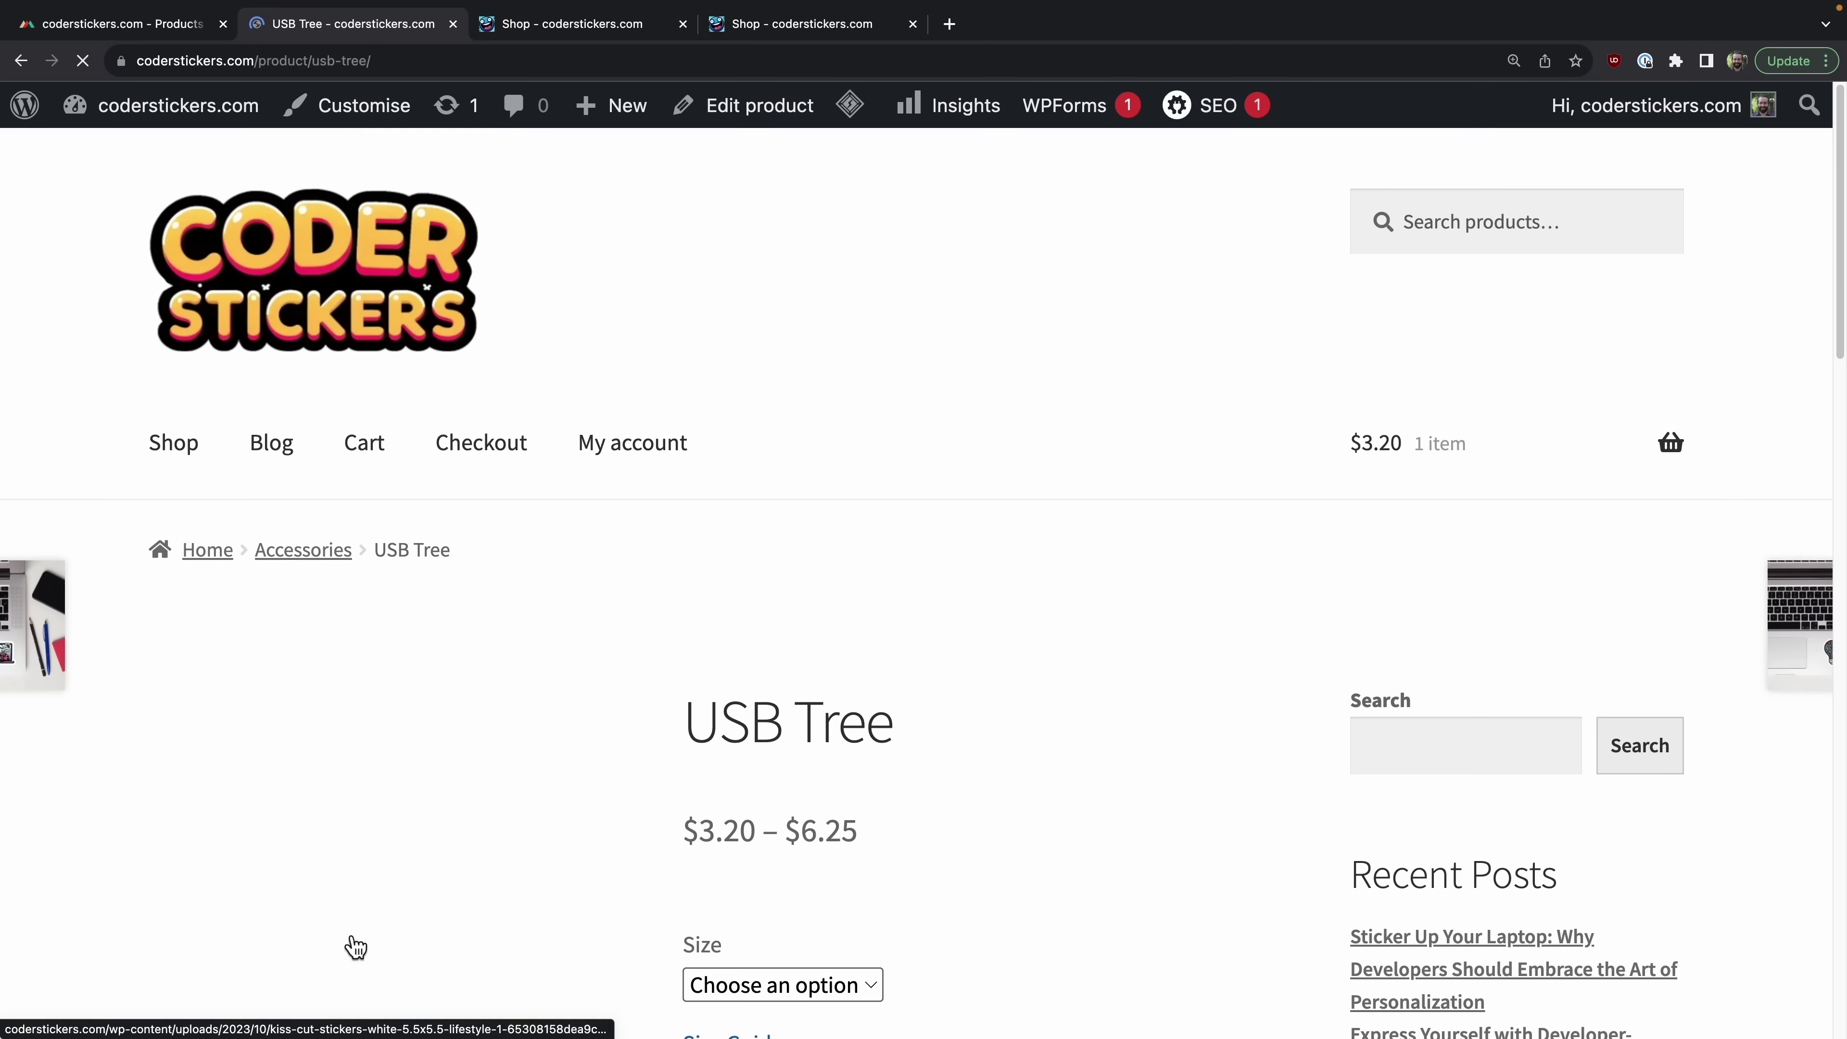
Step: Compare the USB Tree sticker's price in the 3x3 and 5.5x5.5 sizes
scroll(1104, 652, down, 6)
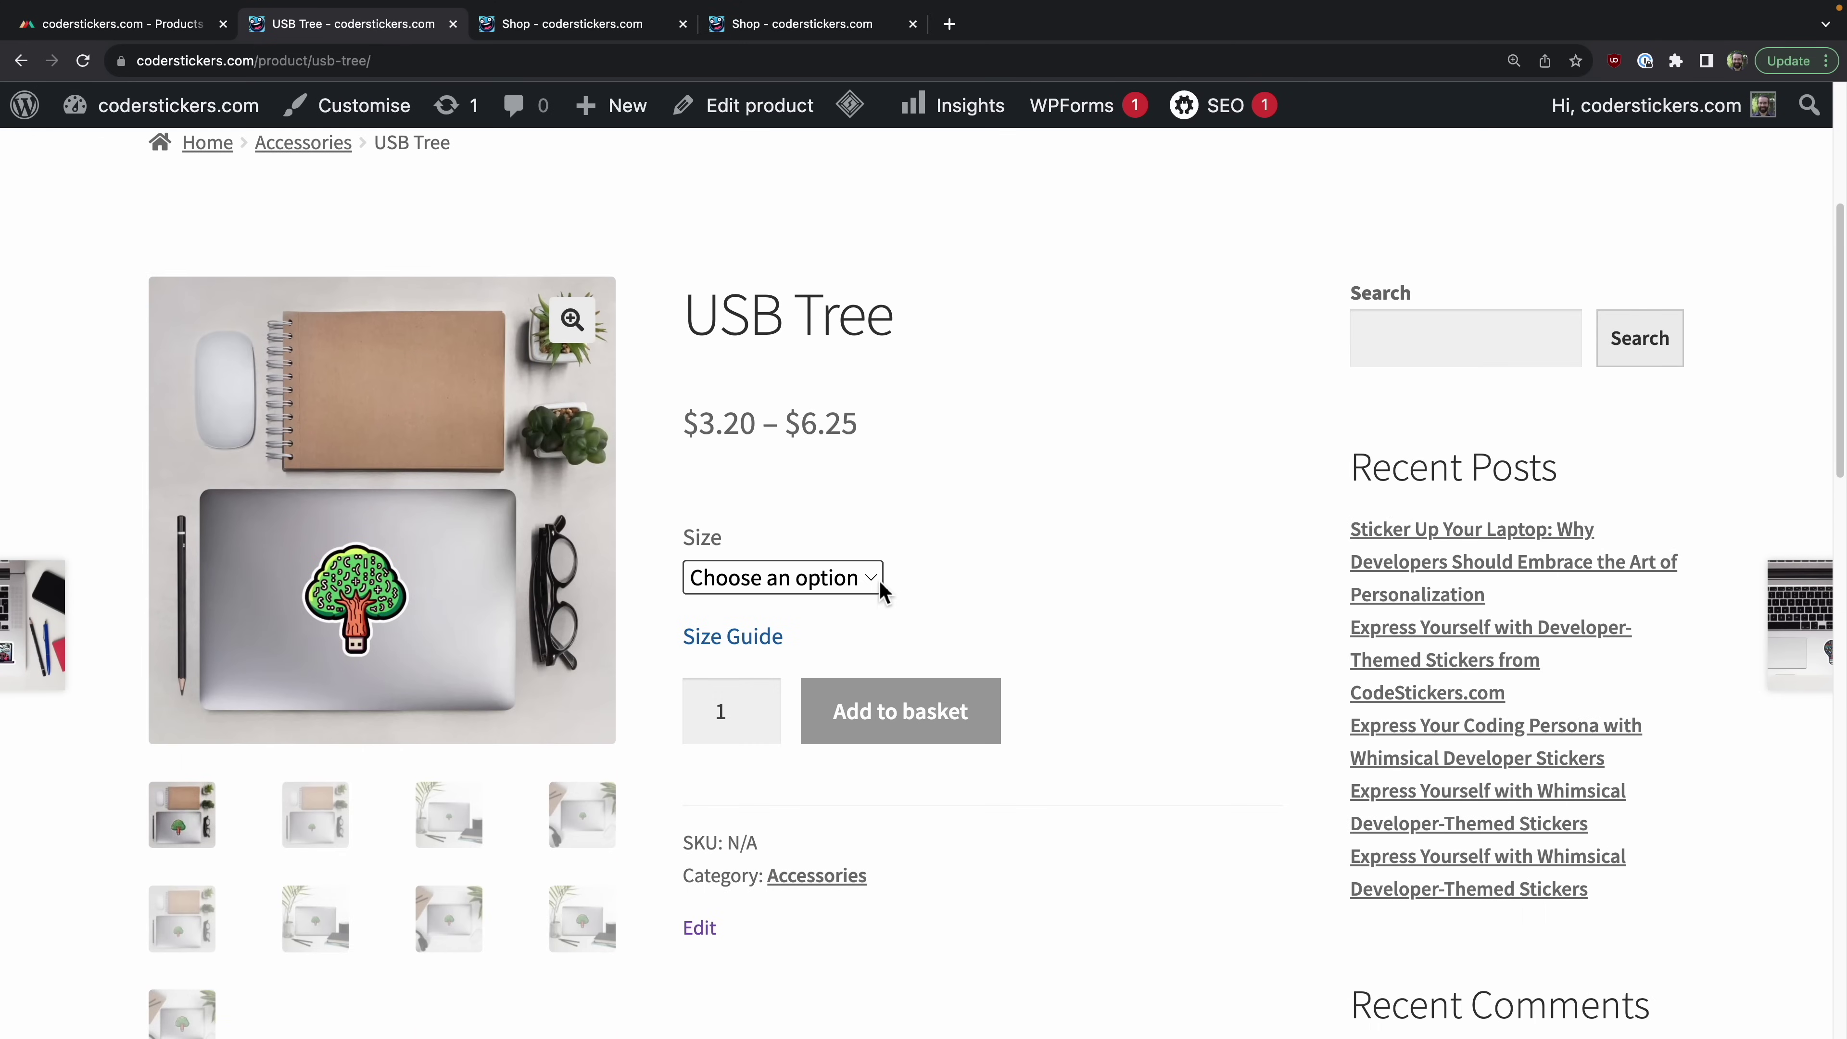
click(858, 583)
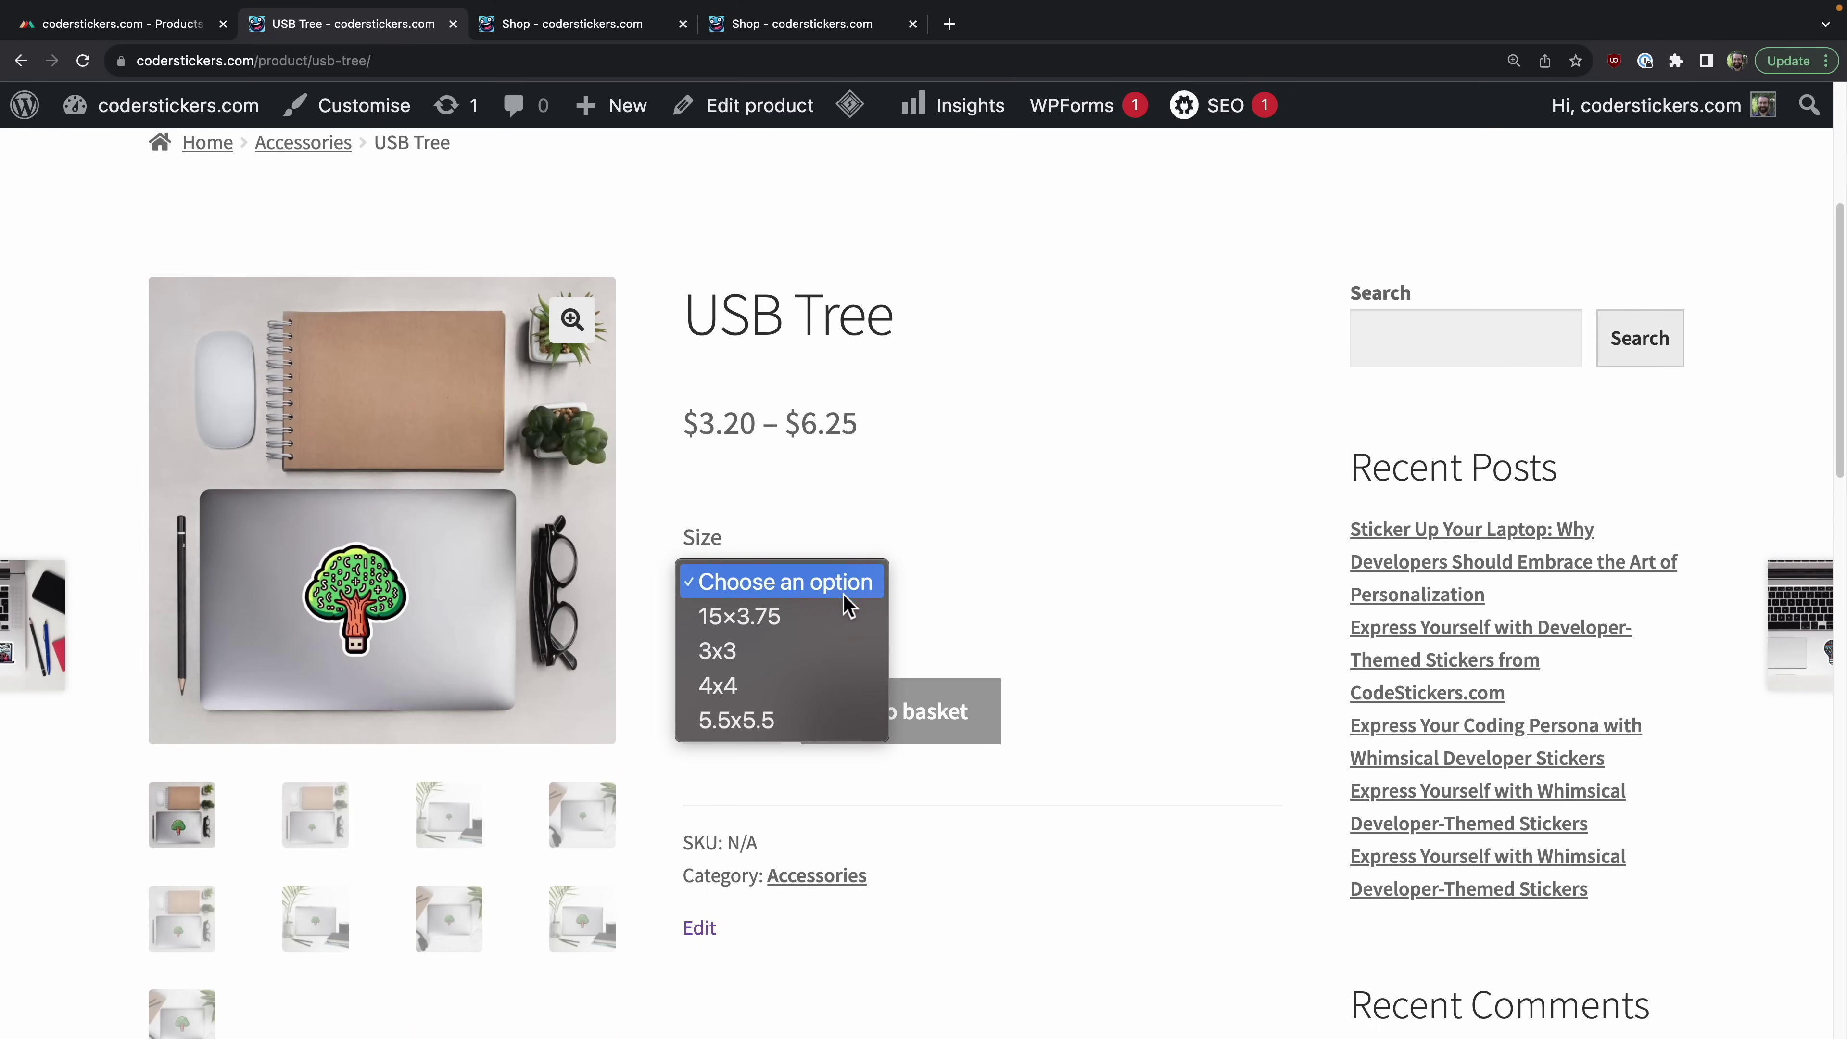
click(798, 655)
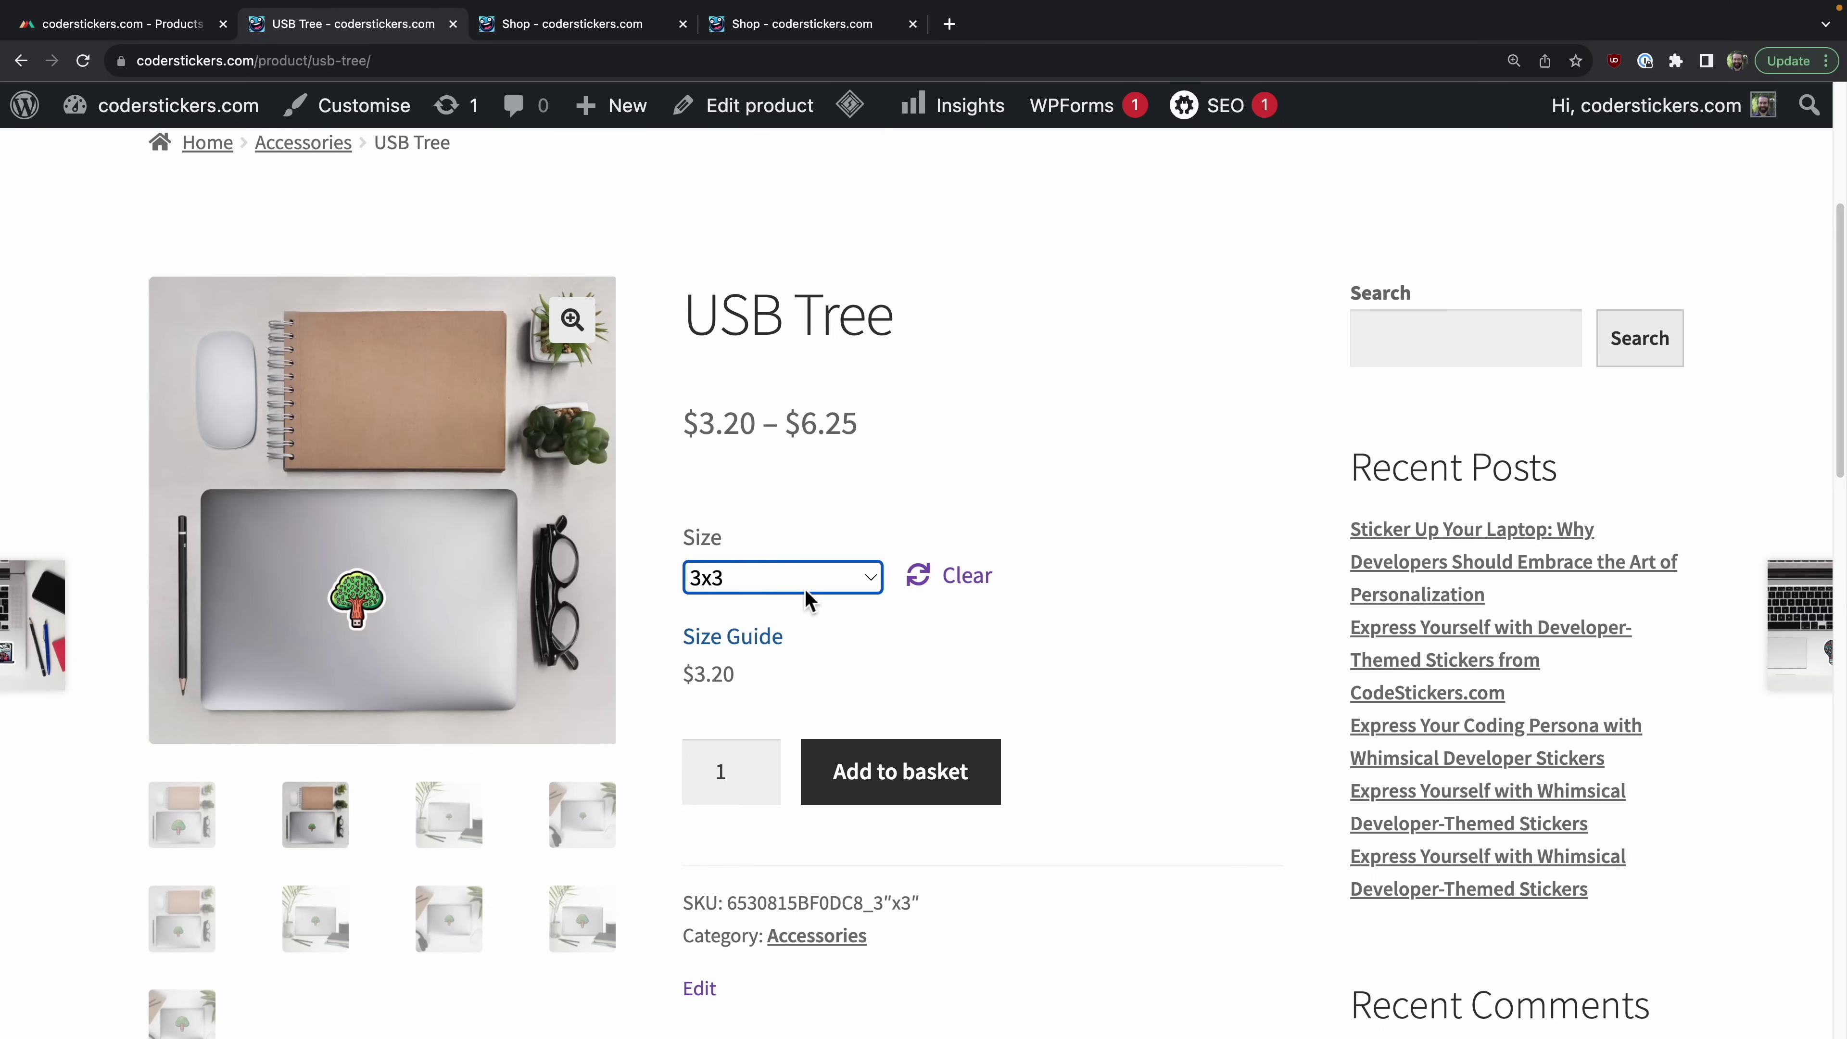
click(805, 593)
click(795, 647)
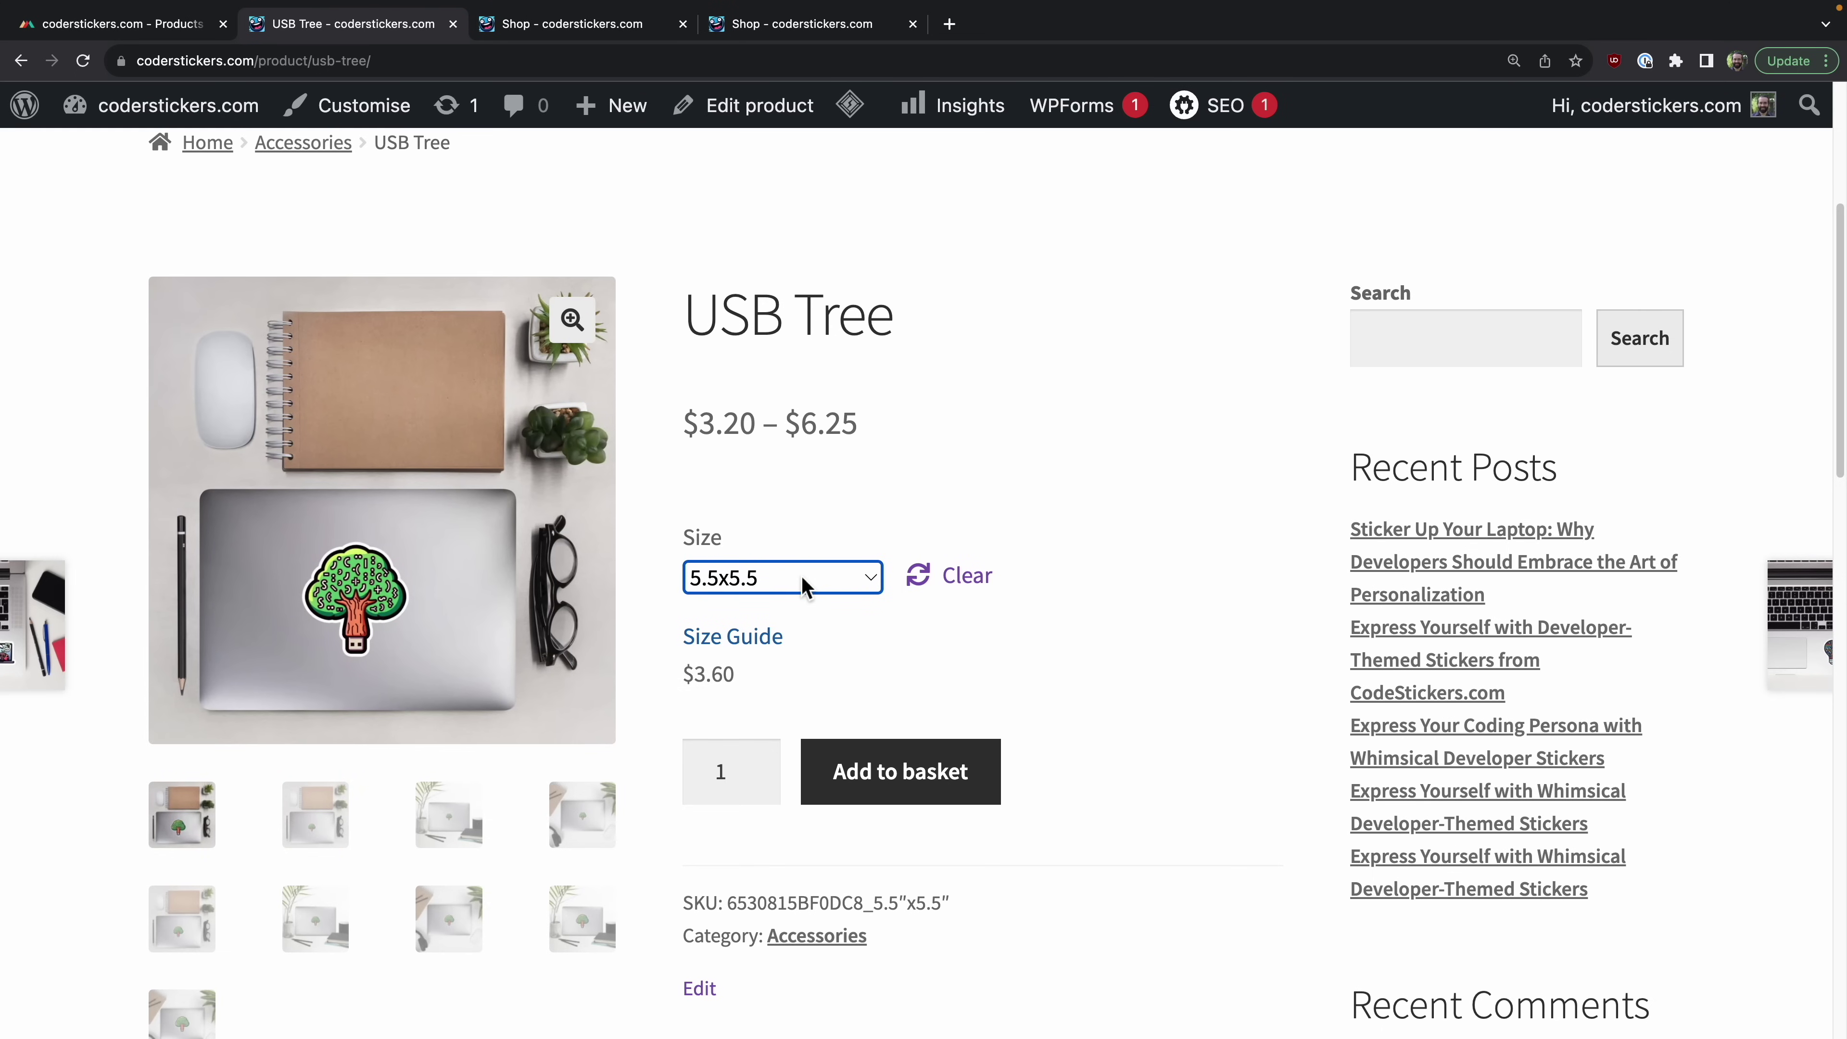
click(805, 587)
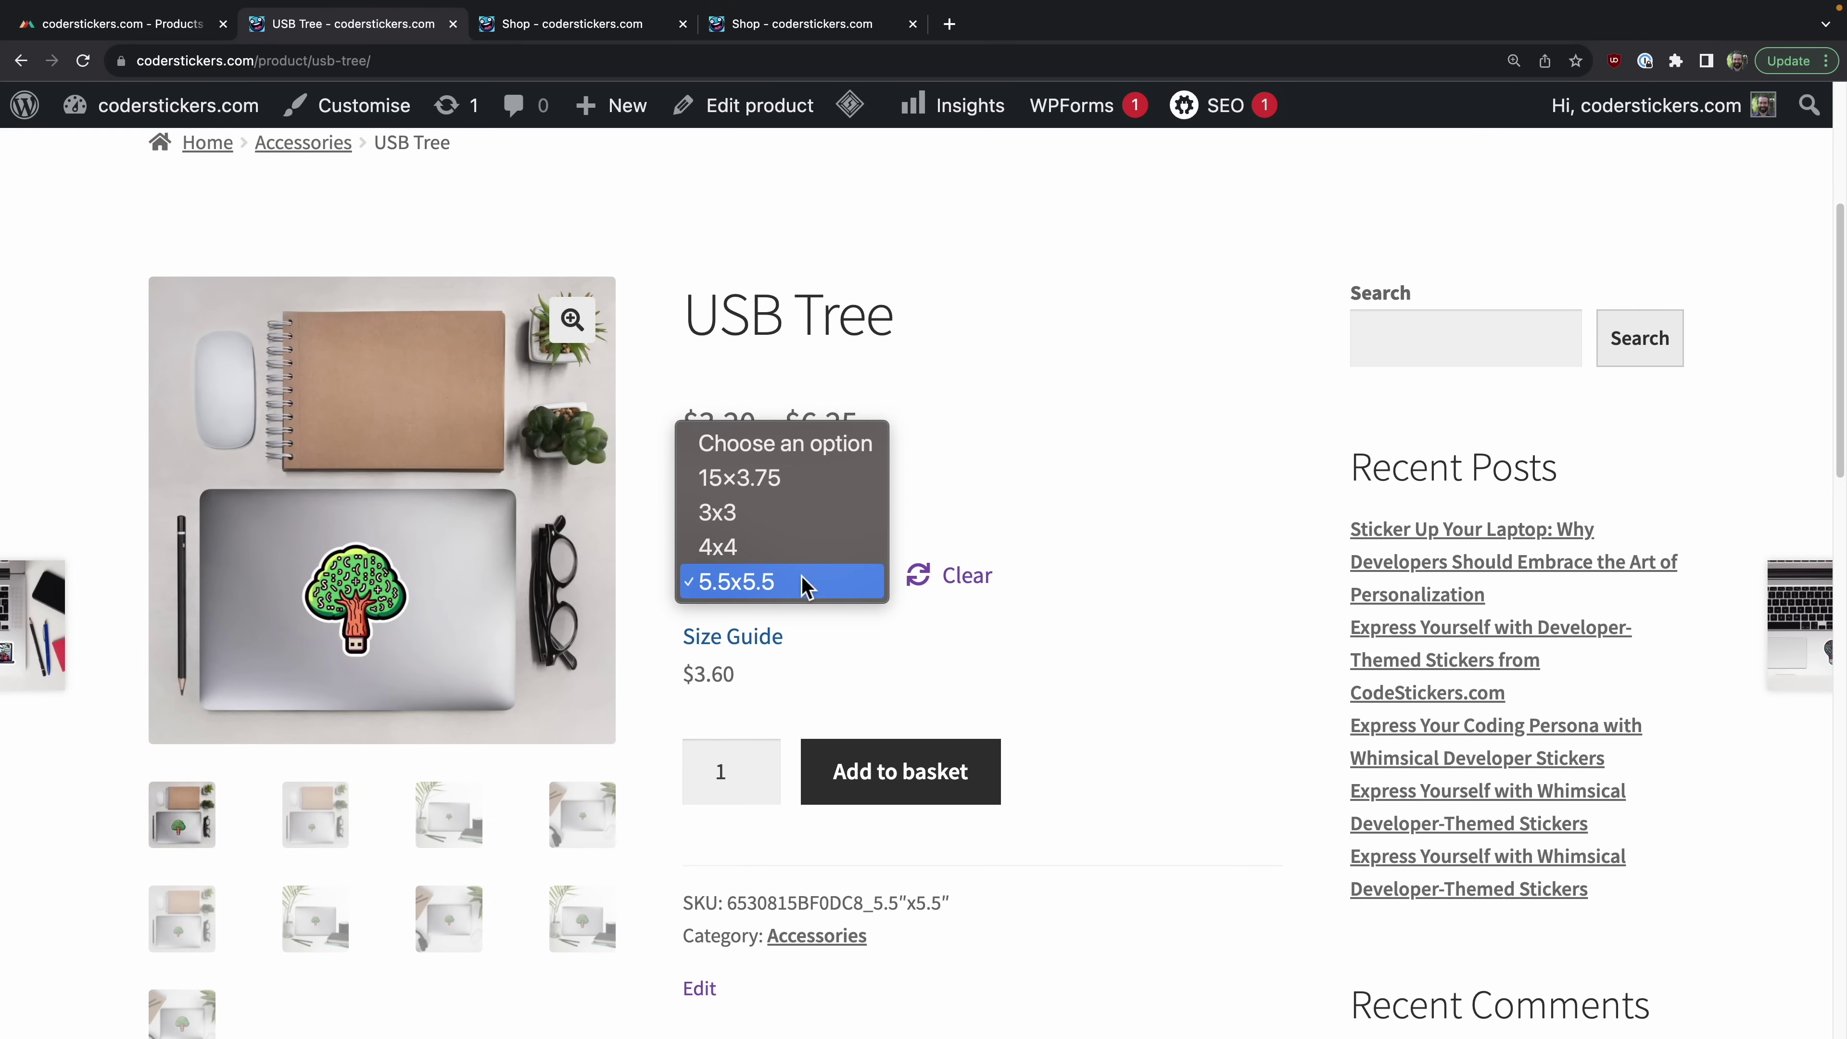
click(802, 525)
scroll(1016, 870, down, 5)
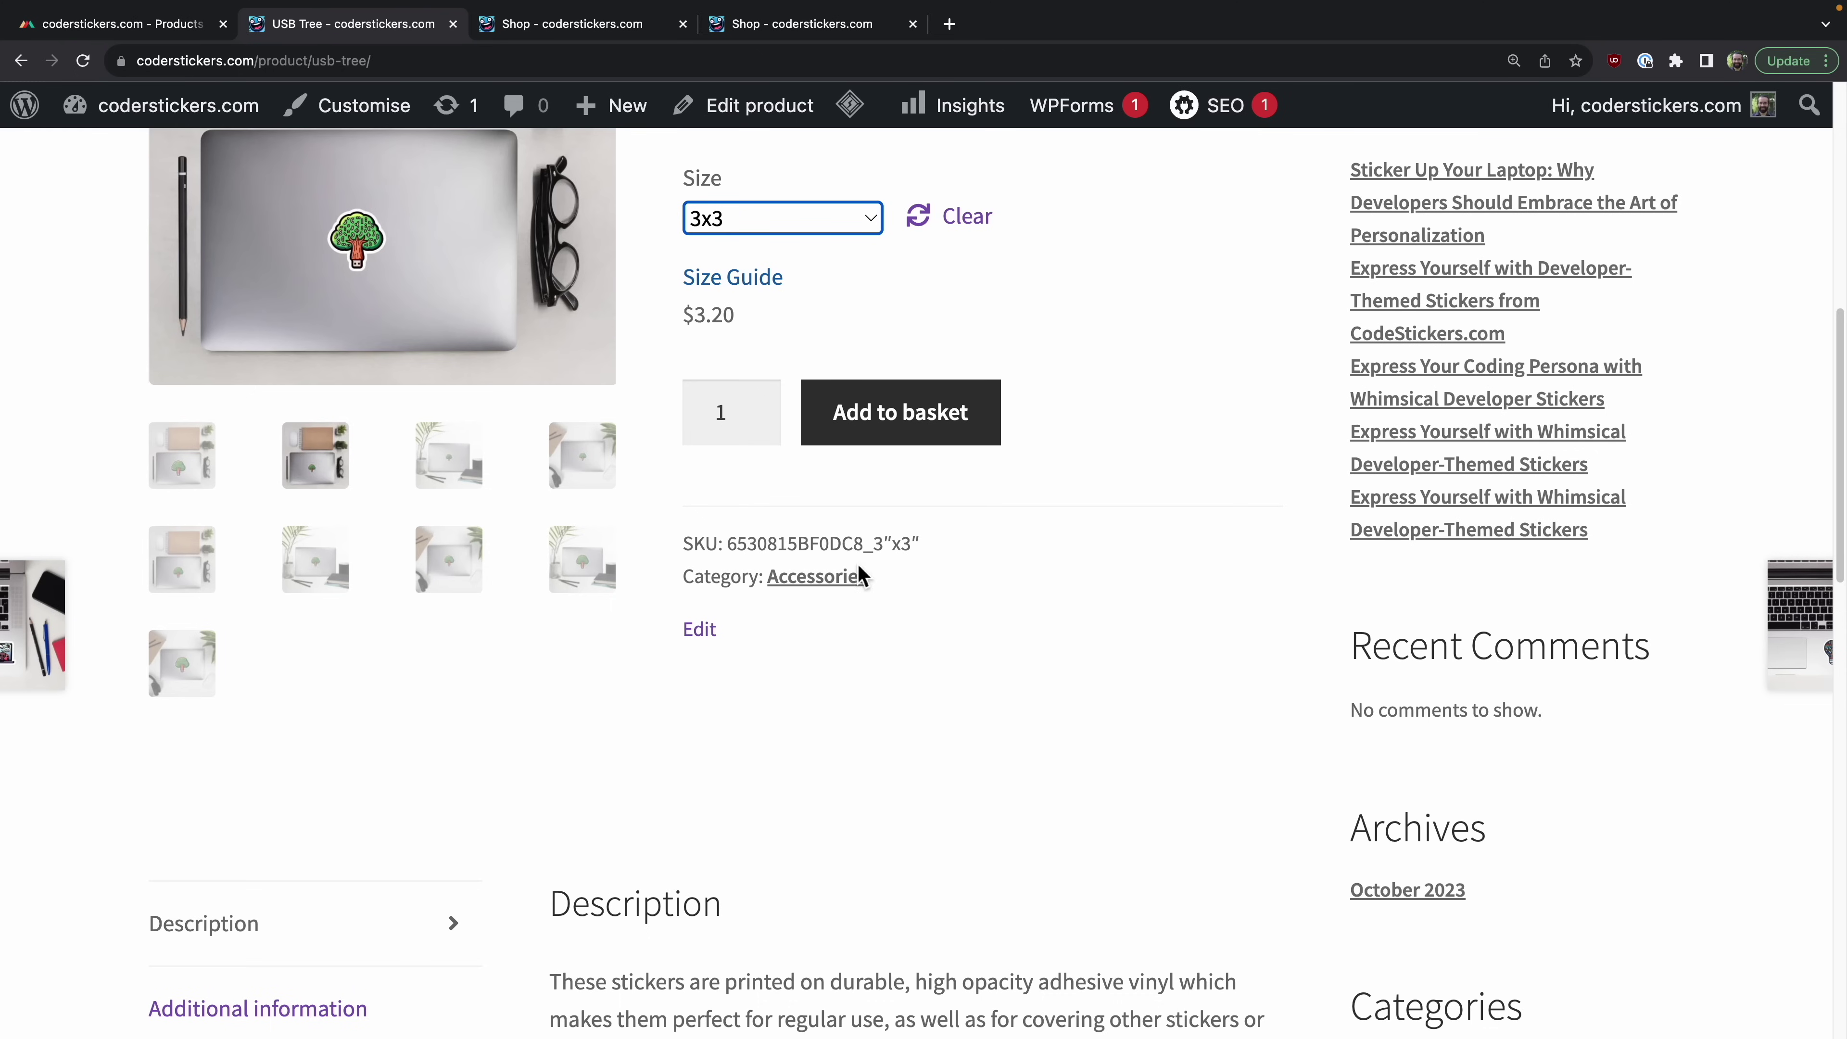
scroll(858, 567, up, 4)
Step: Check the 5.5x5.5 and 4x4 sizes, then add the 3x3 USB Tree sticker to the basket
click(761, 527)
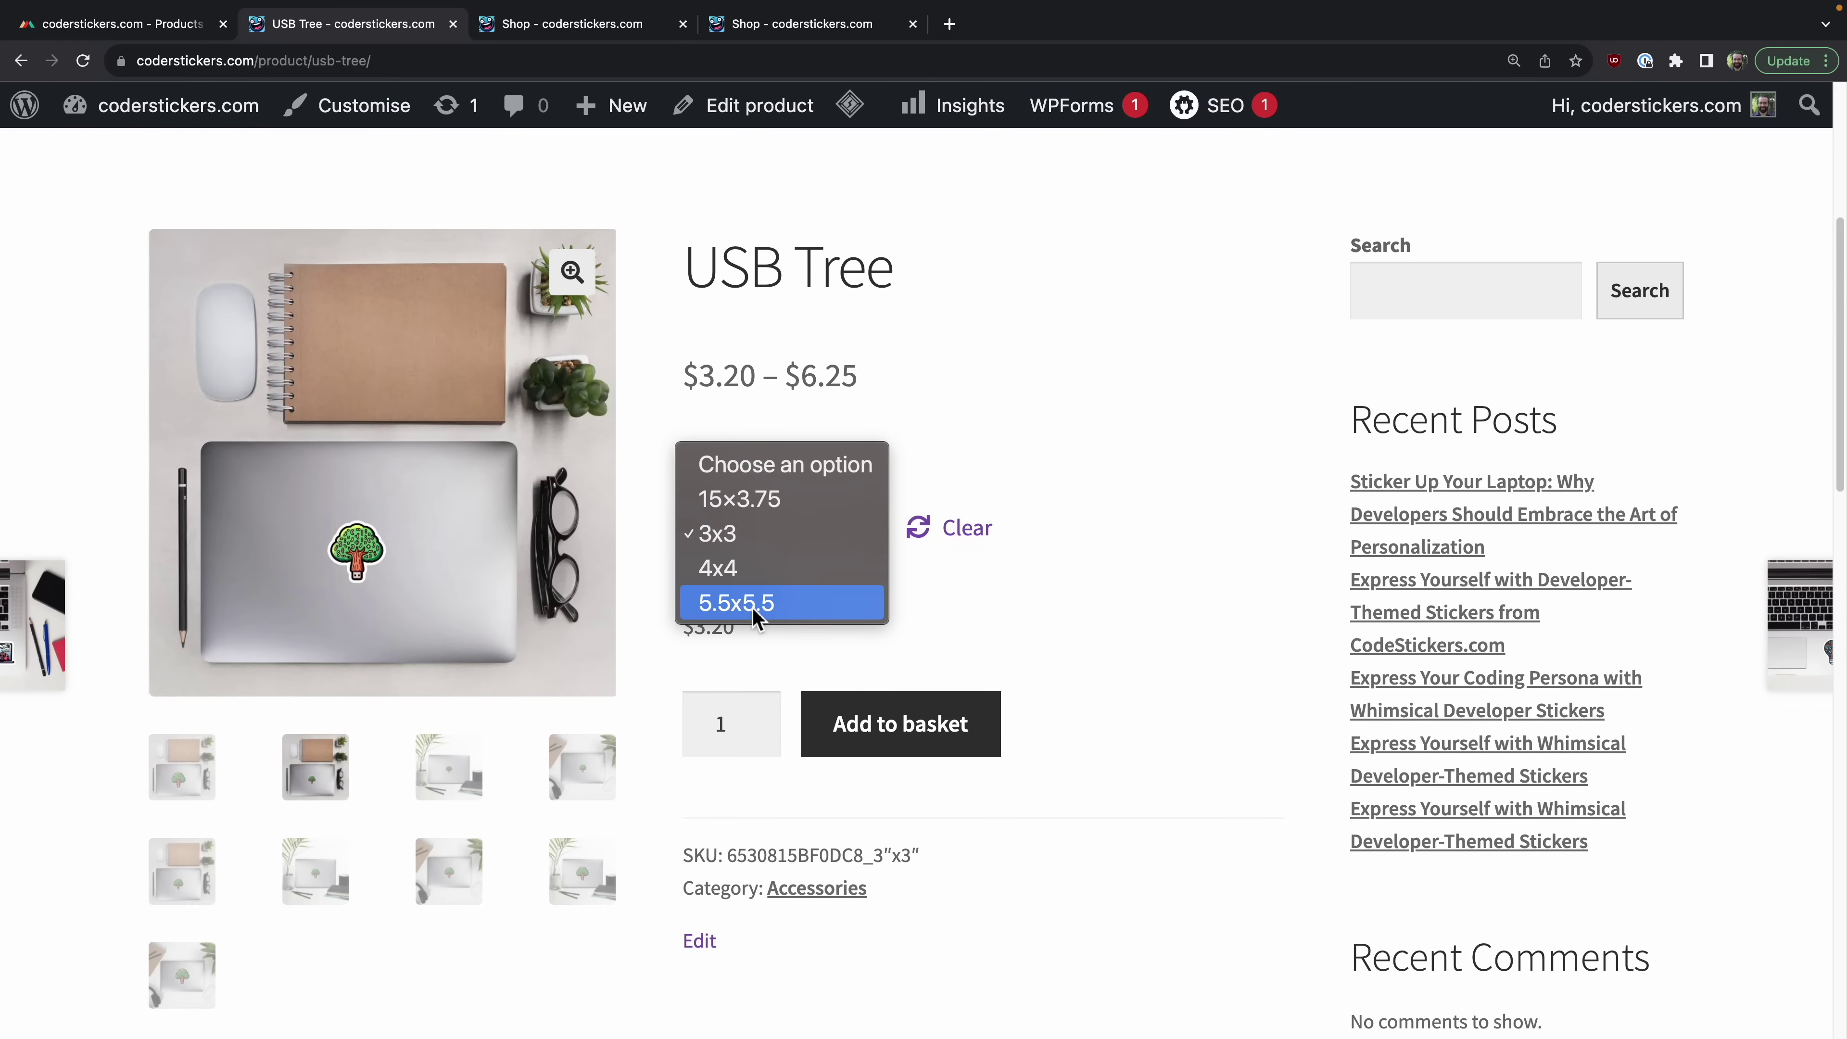
click(751, 606)
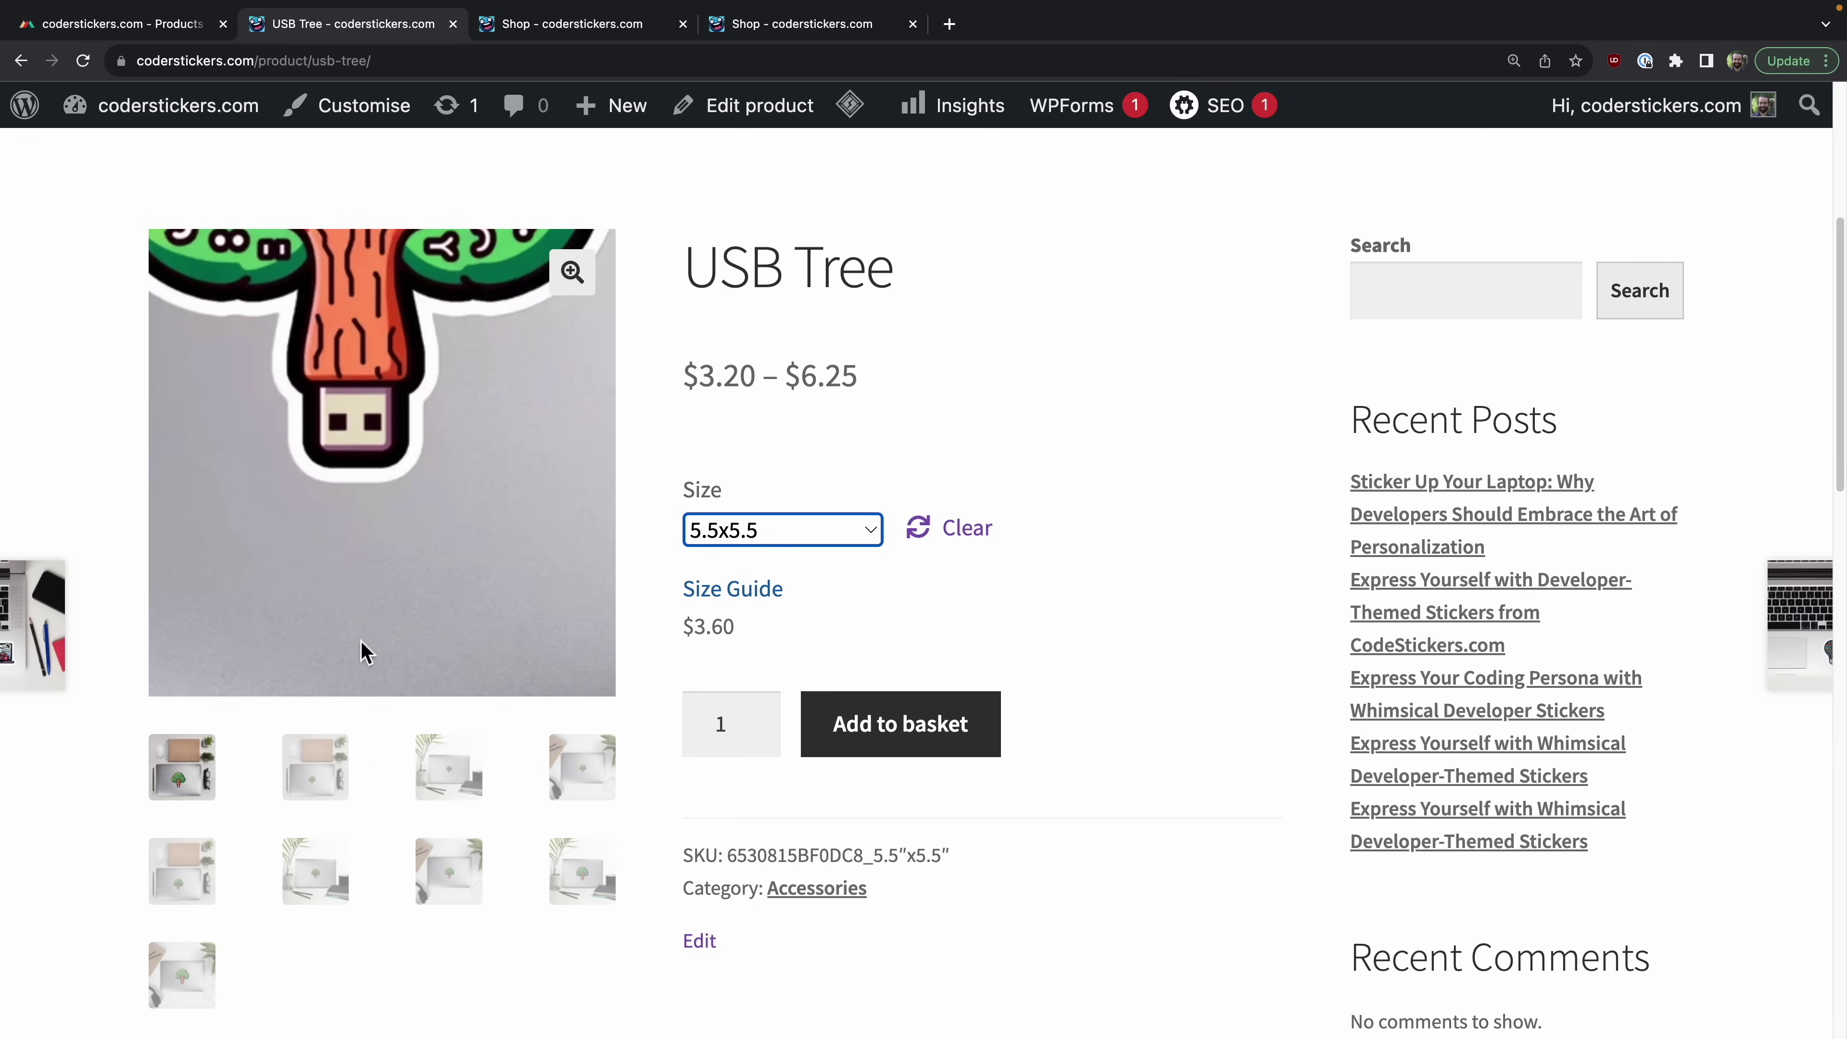
click(826, 529)
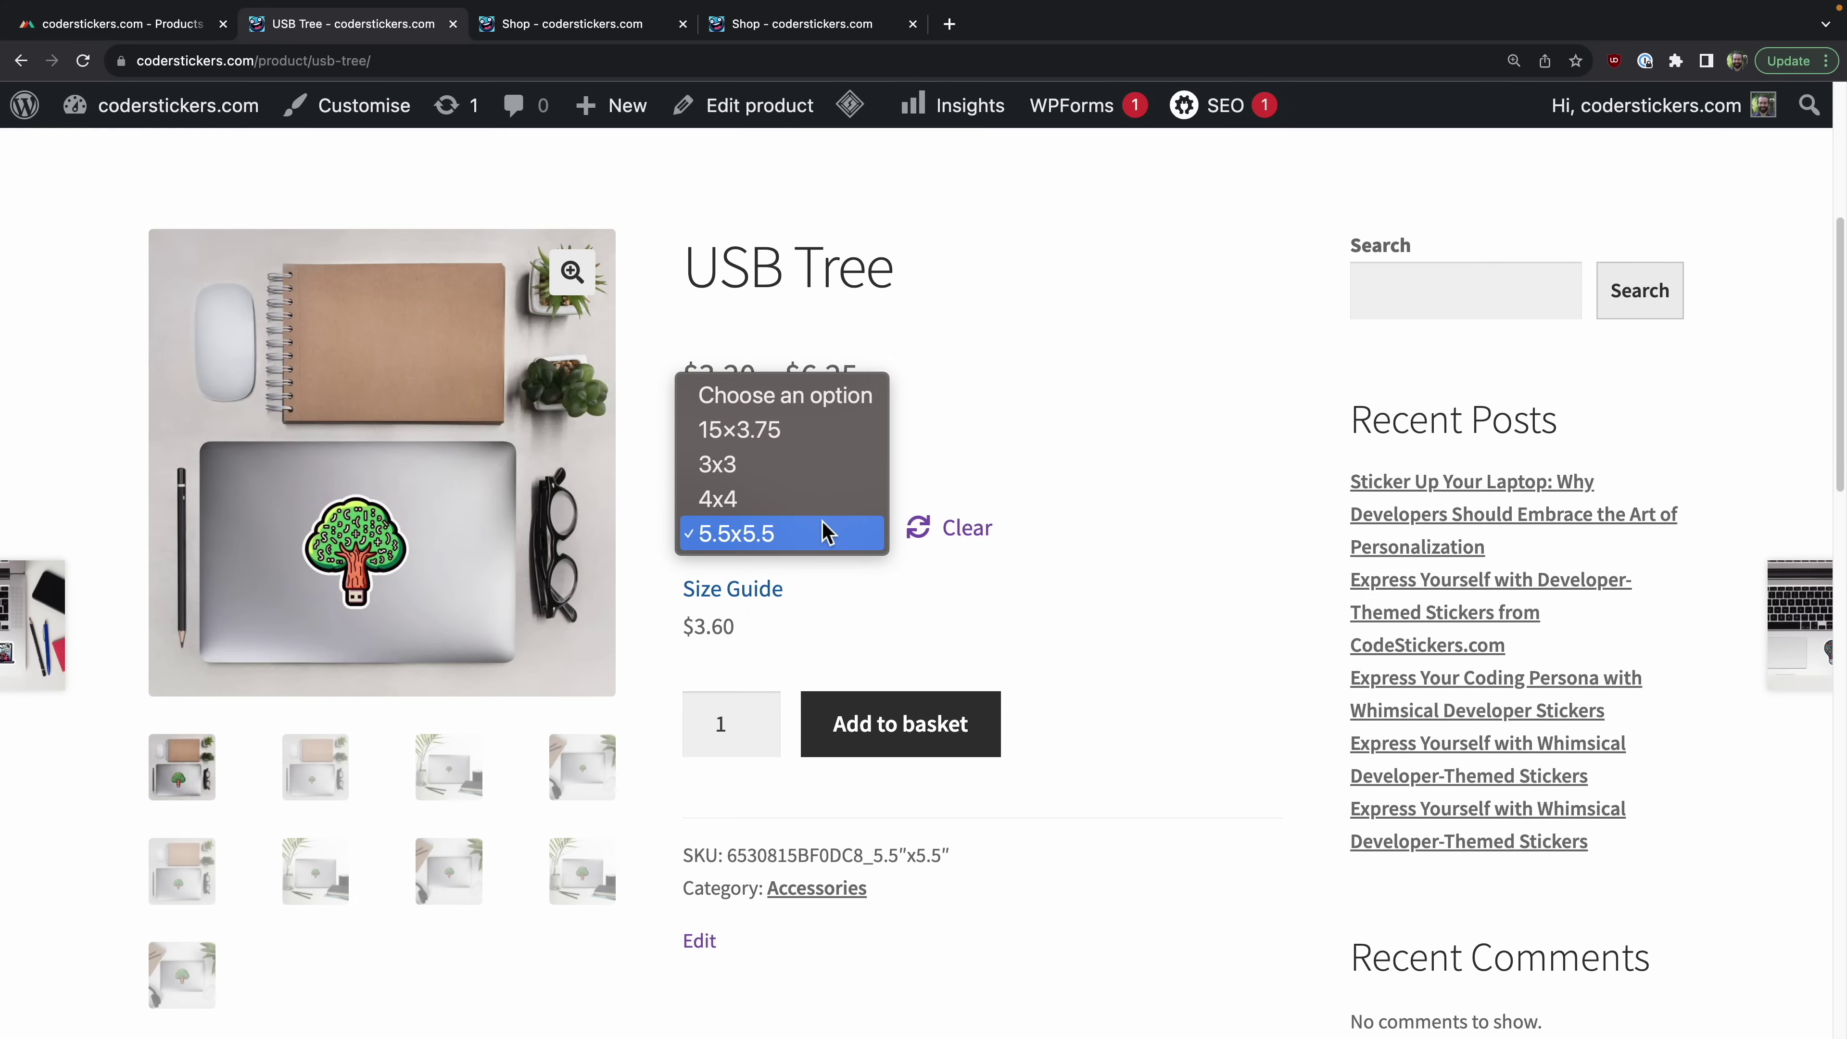
click(778, 498)
click(781, 533)
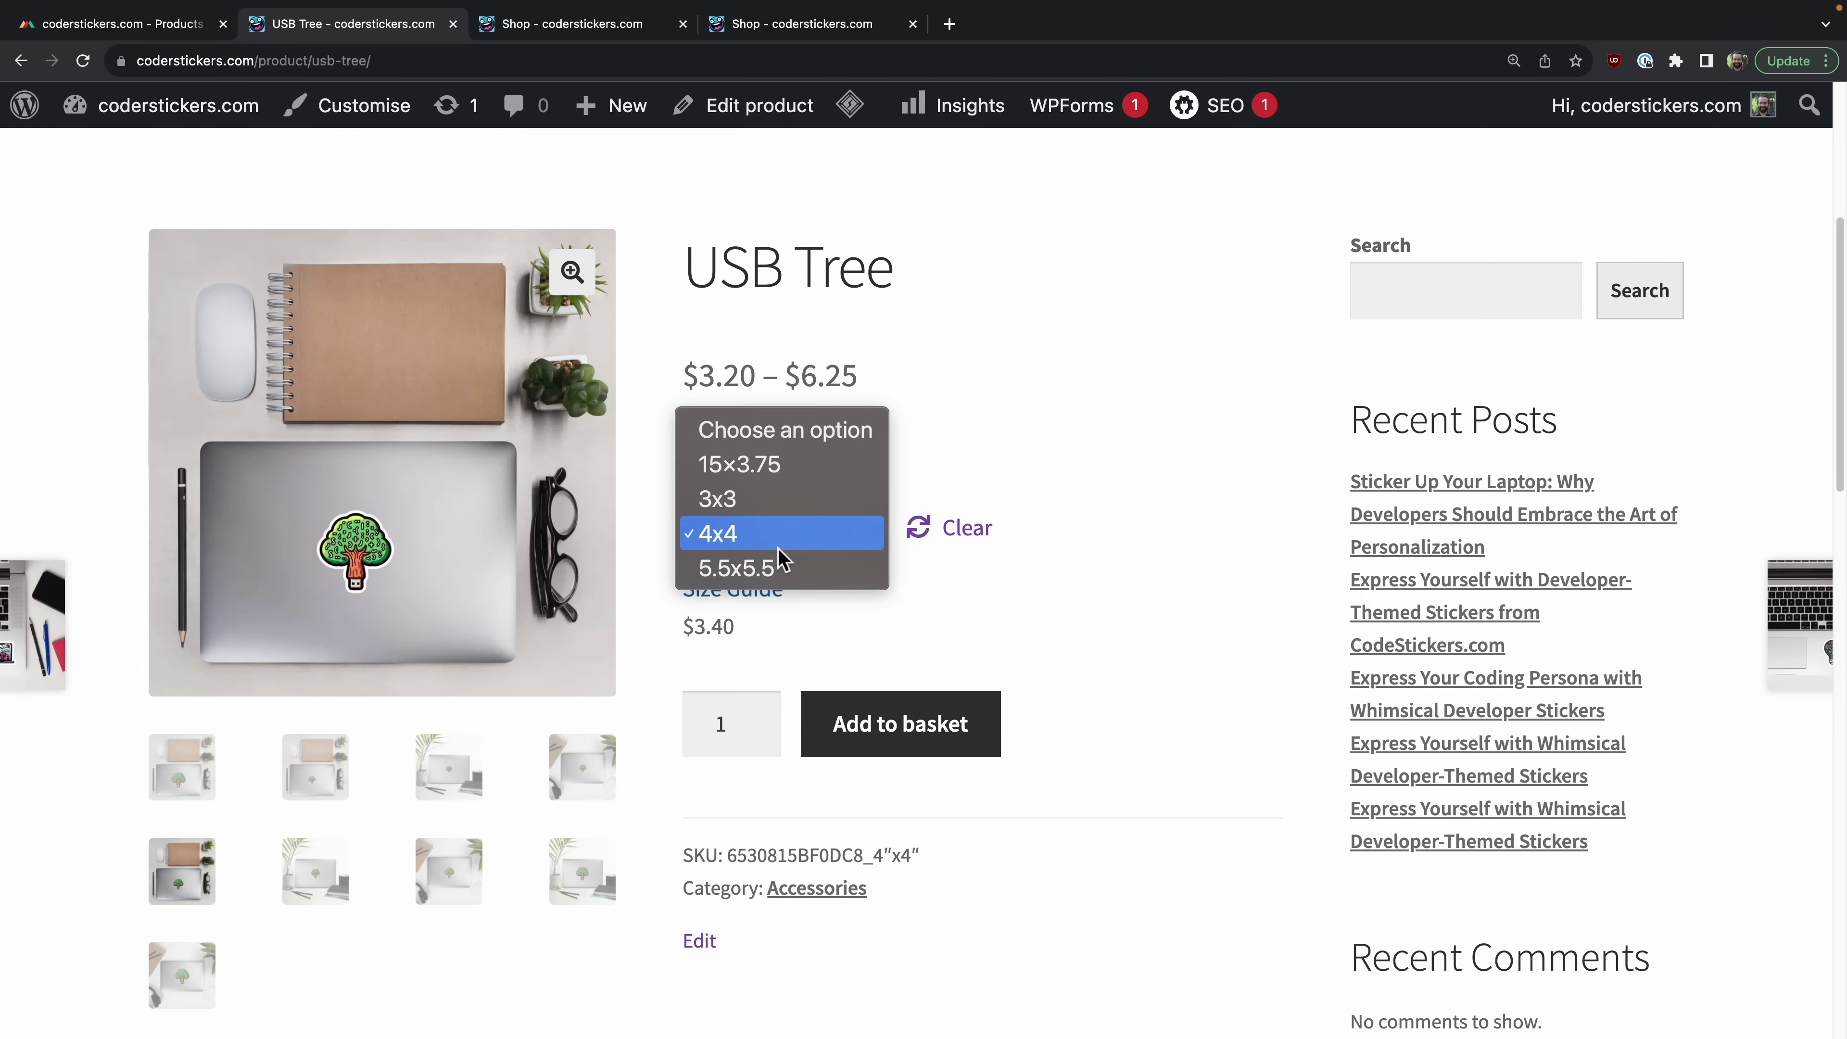
click(778, 500)
scroll(944, 652, up, 6)
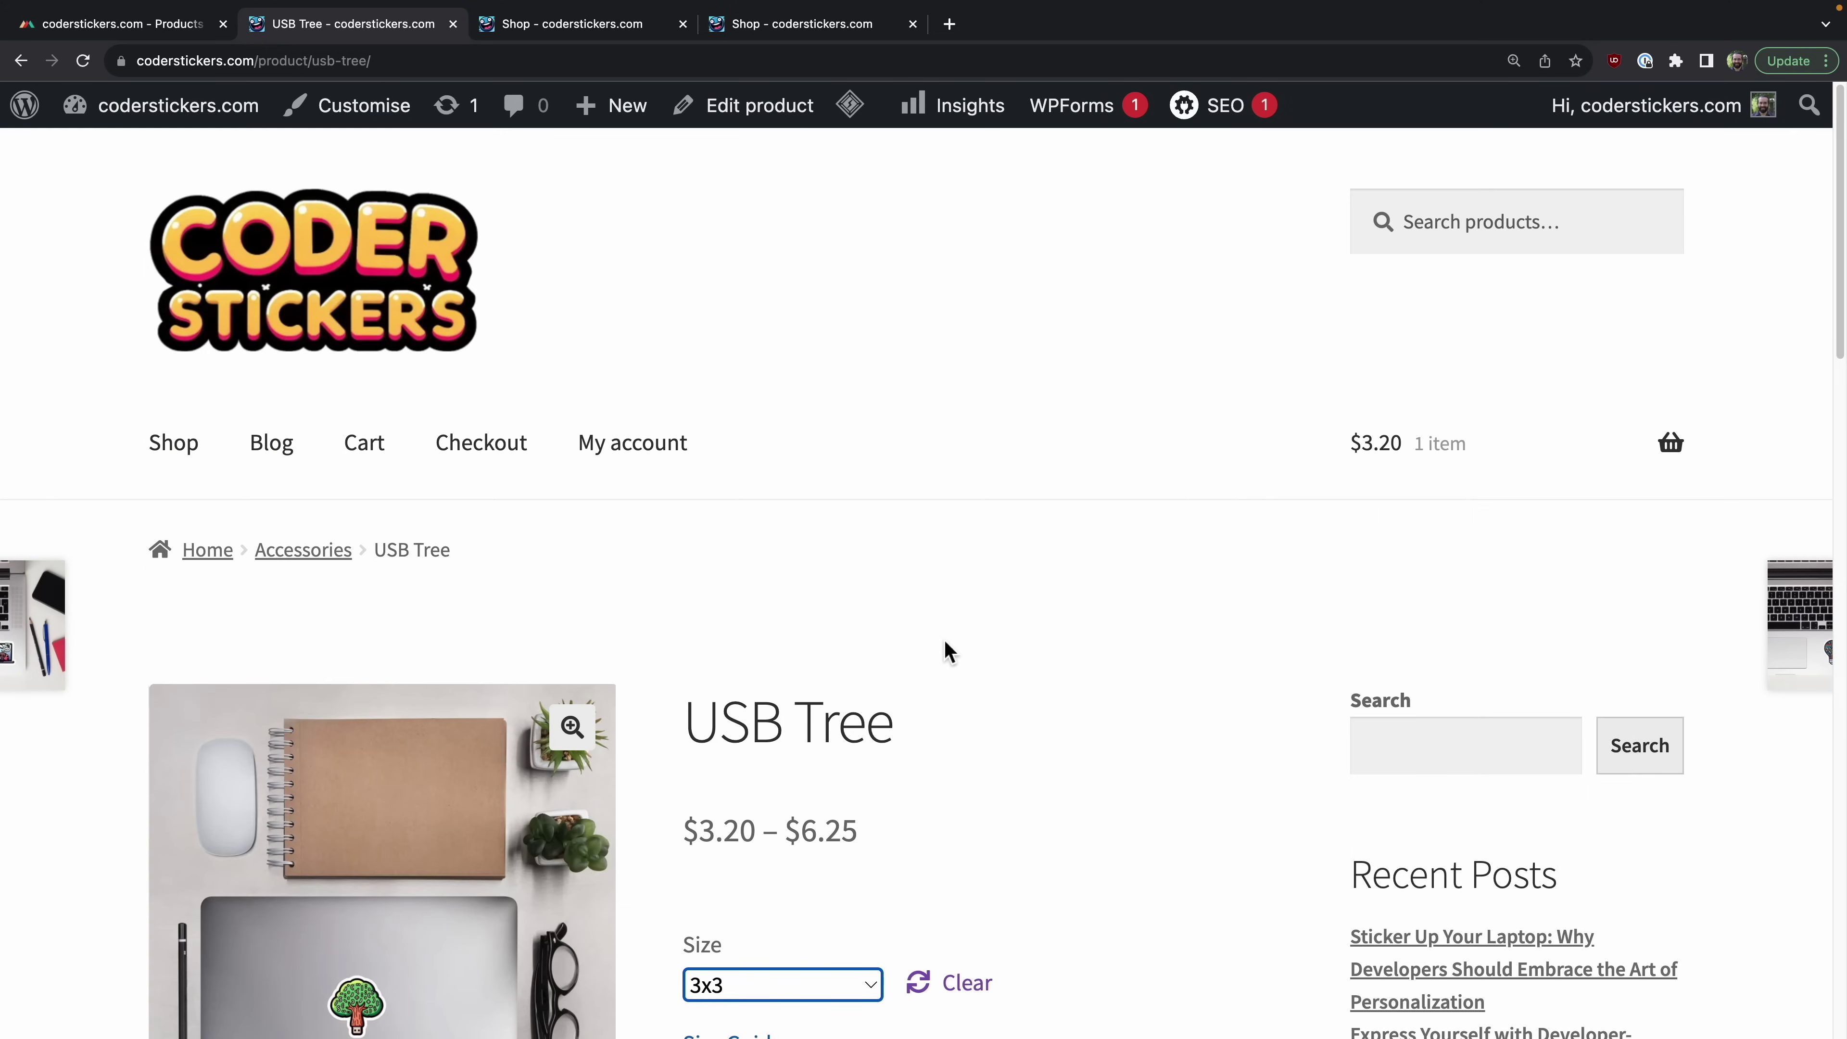
scroll(944, 652, down, 10)
click(916, 360)
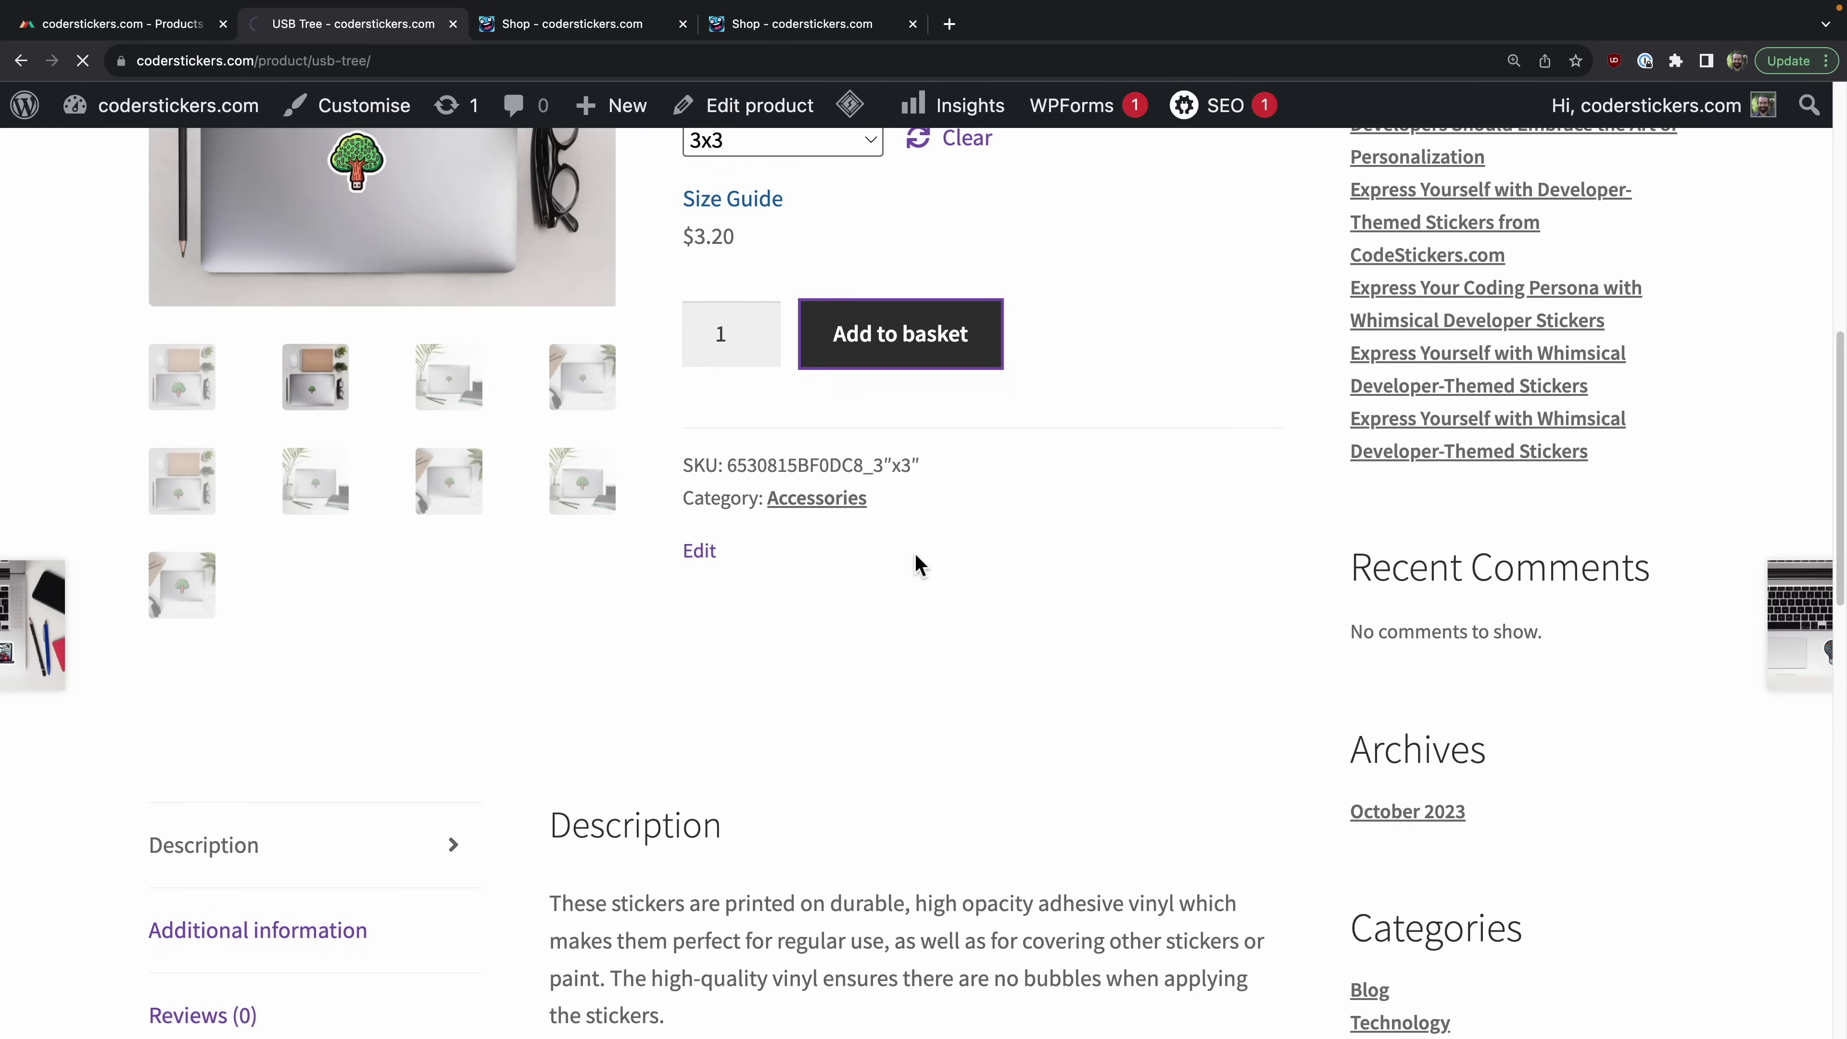
Step: Review the basket holding the Coffee Coding and USB Tree 3x3 stickers, $6.40 total
click(349, 450)
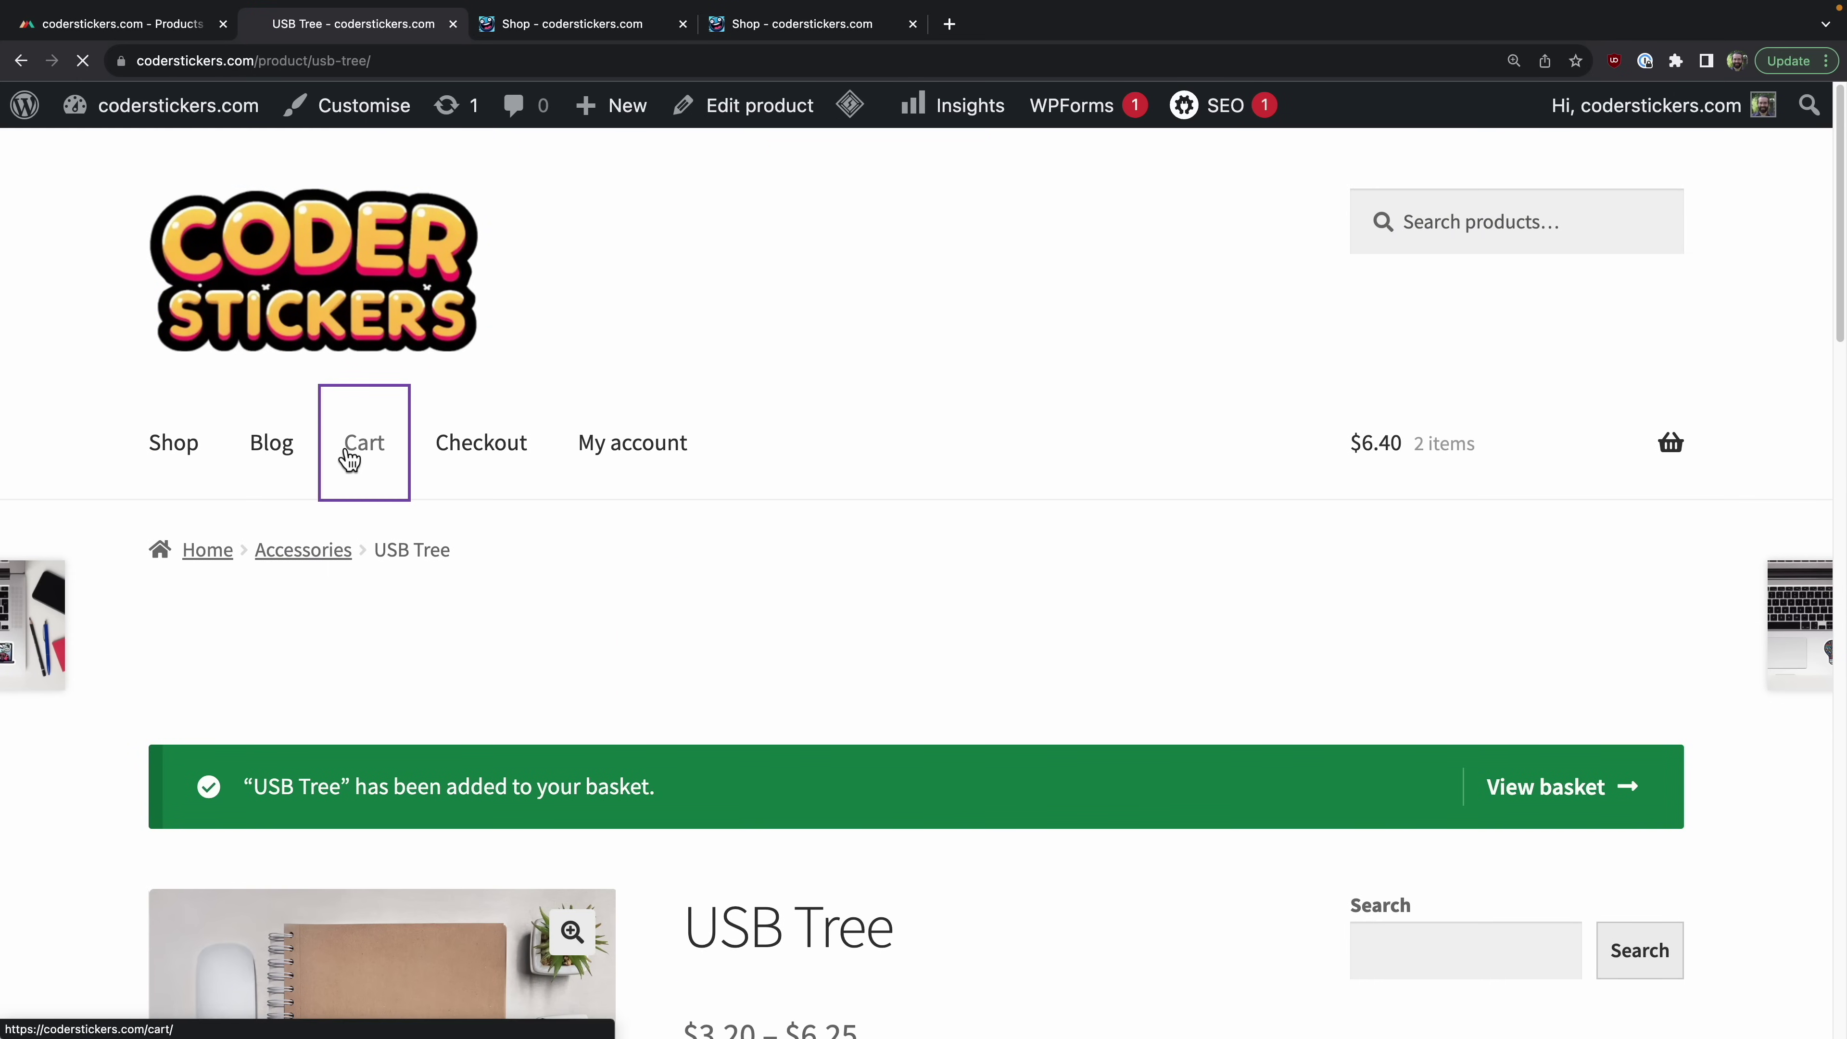
scroll(963, 676, down, 2)
scroll(965, 680, down, 8)
scroll(571, 388, up, 1)
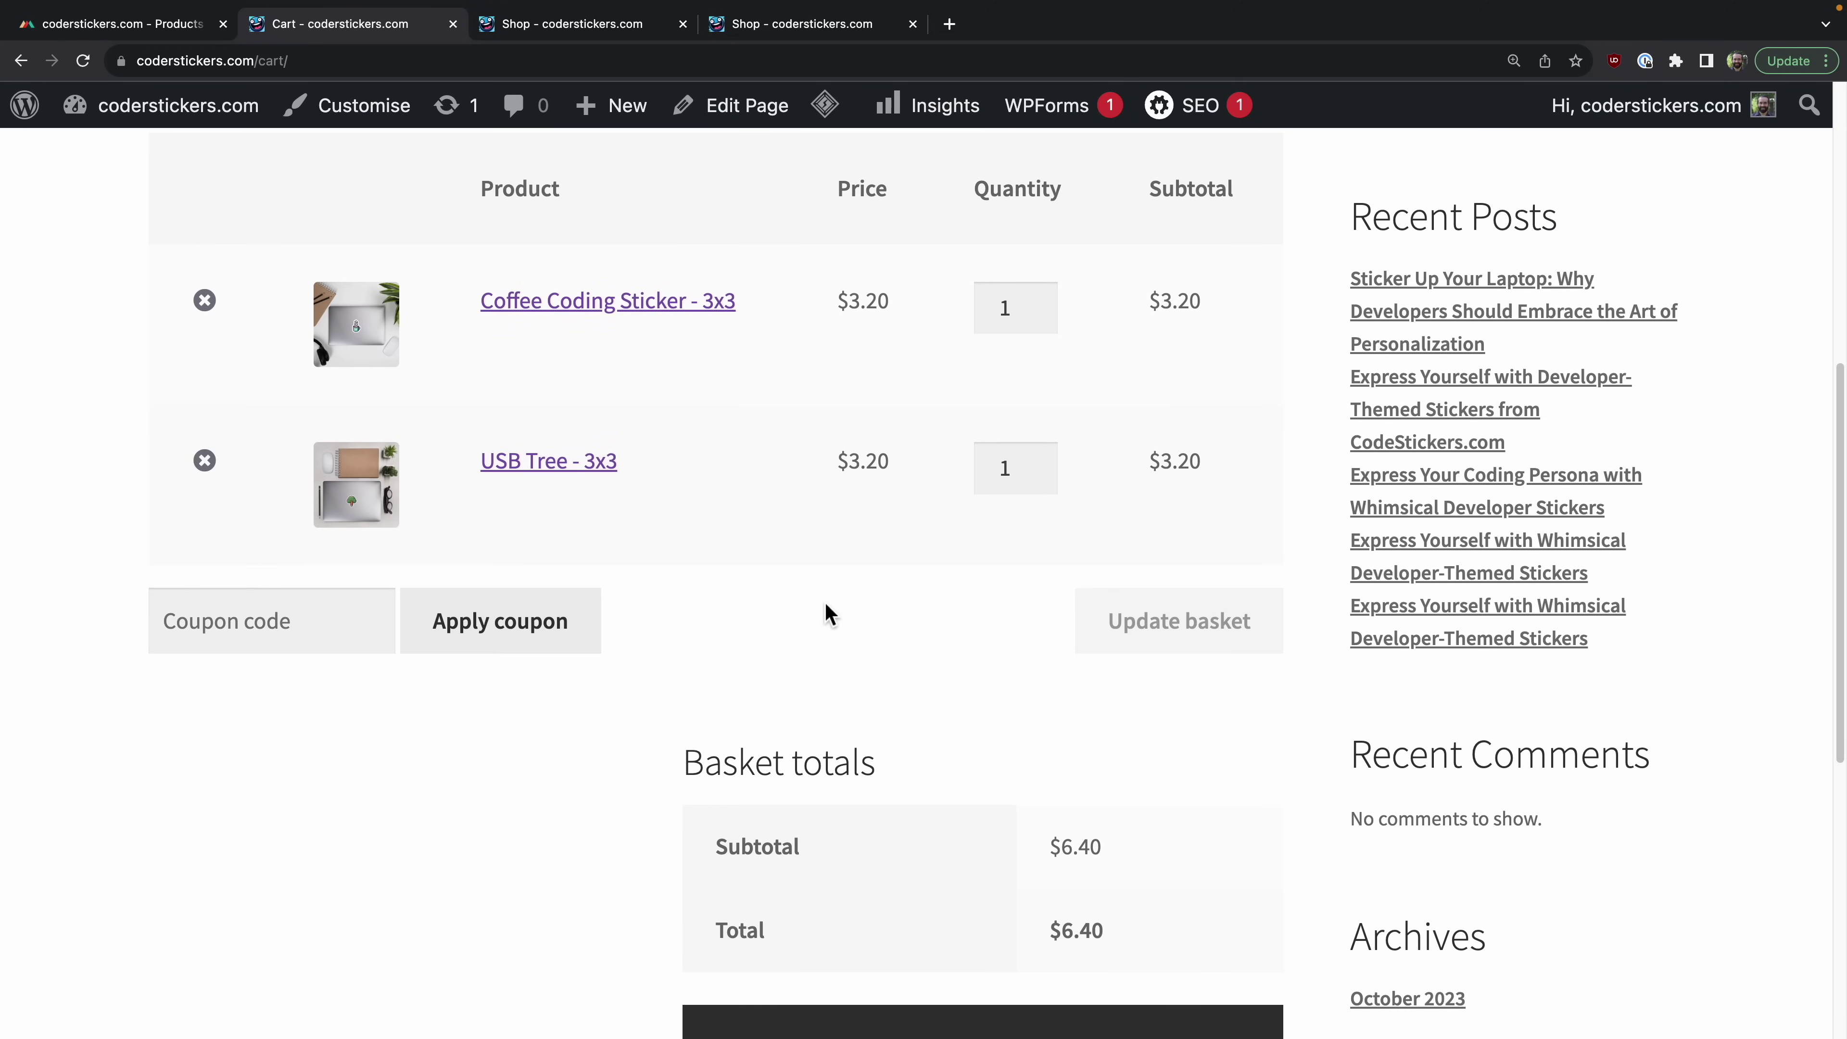
scroll(830, 615, down, 4)
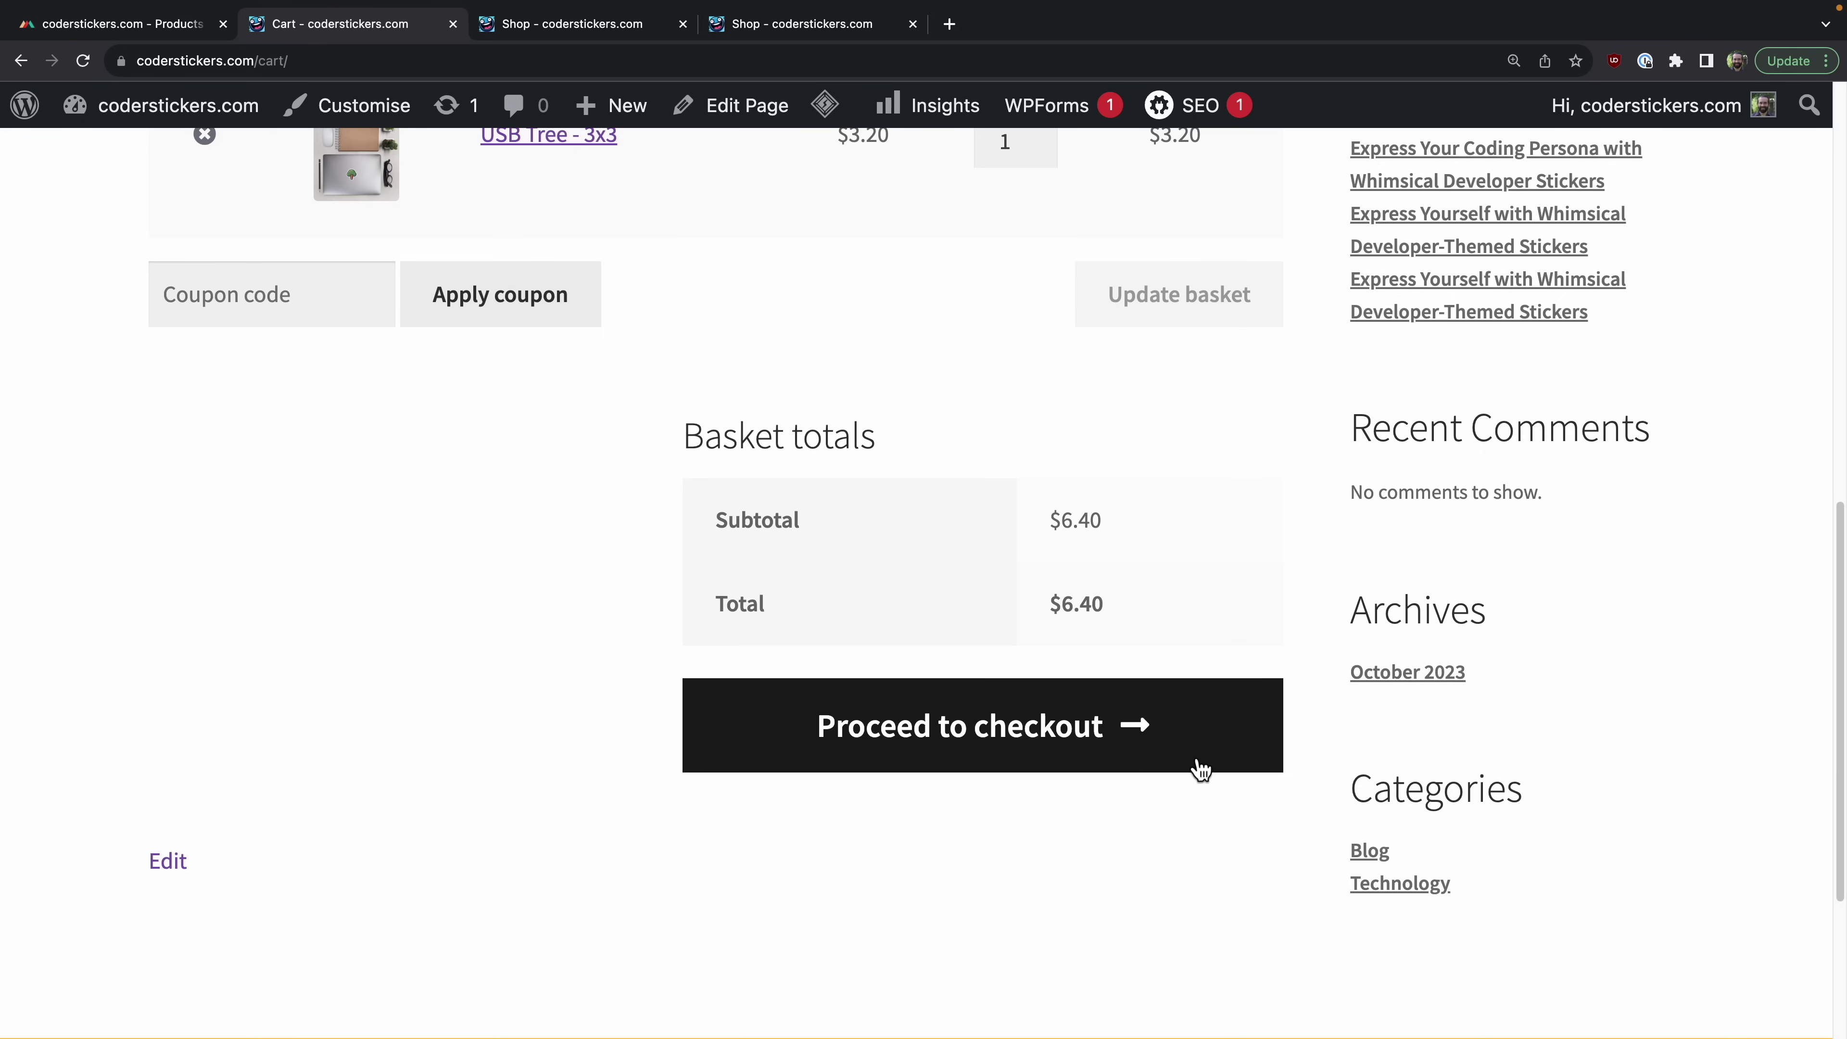
Step: Go to checkout and inspect its sidebar and the no-payment-methods notice
click(1141, 756)
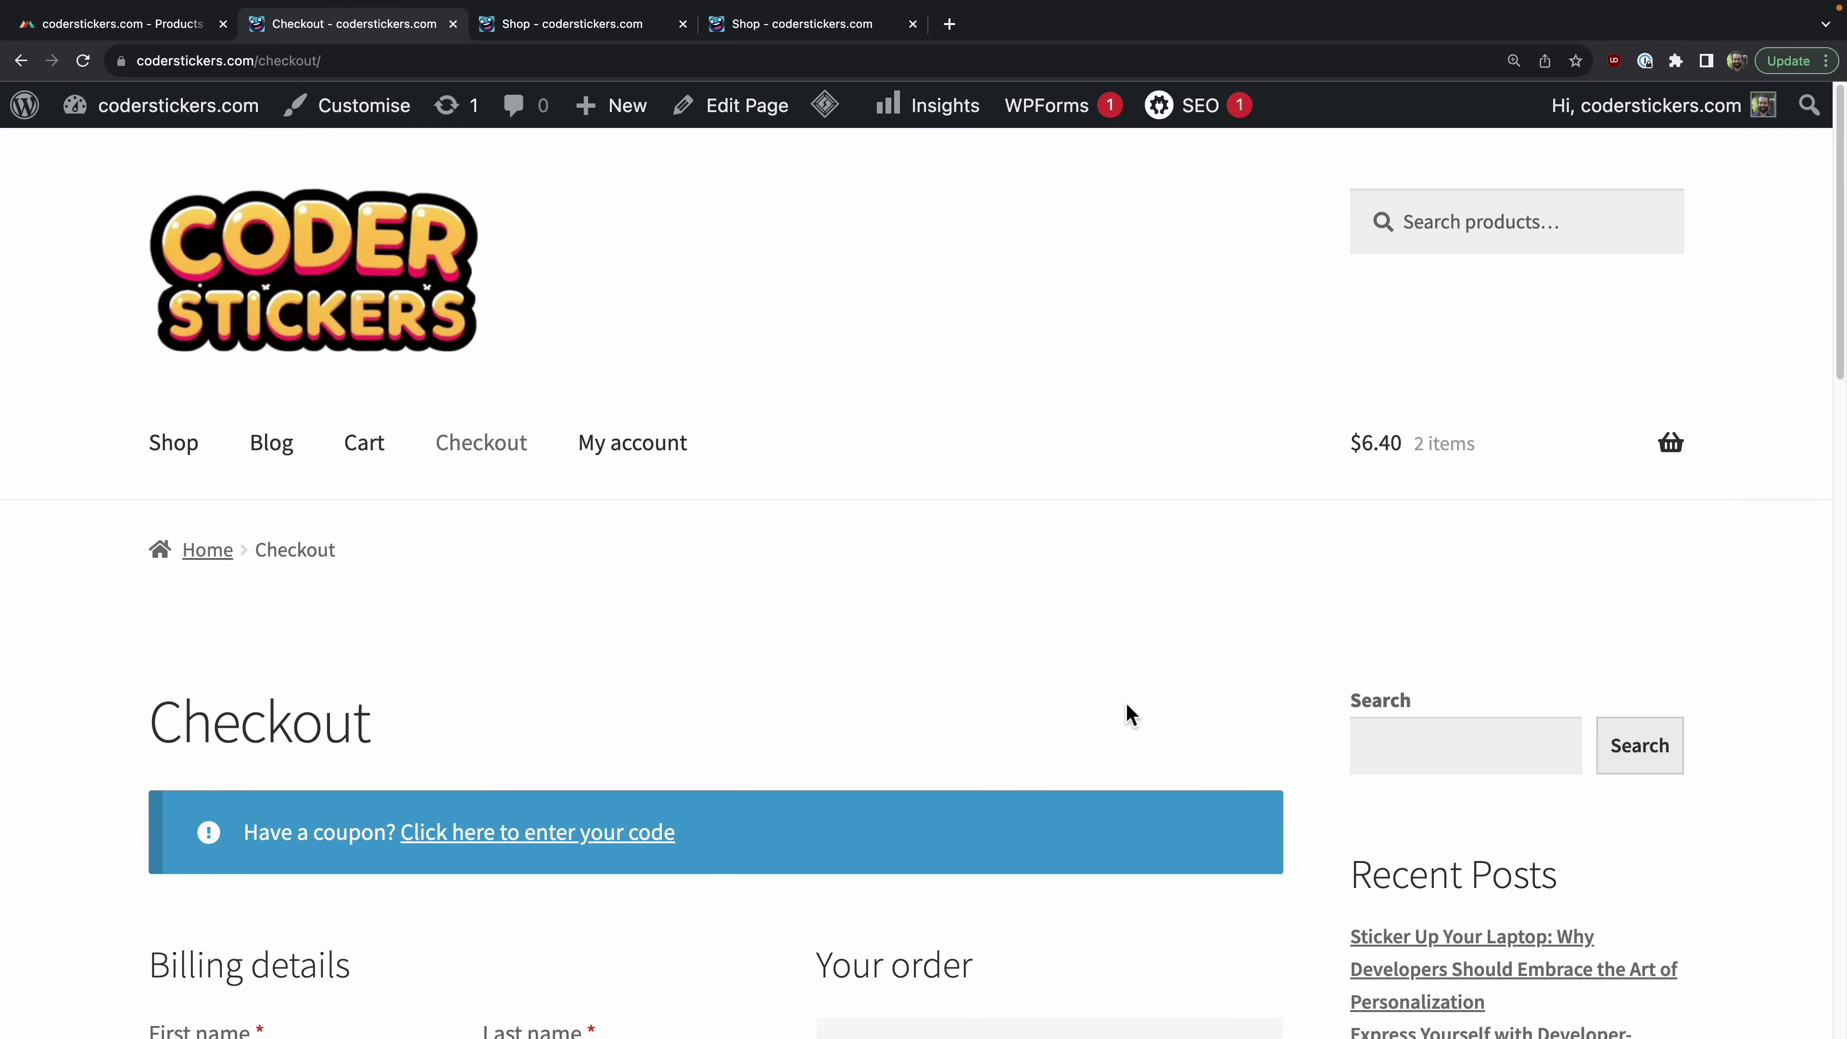
scroll(1084, 668, down, 15)
scroll(1078, 658, up, 2)
scroll(1074, 648, down, 6)
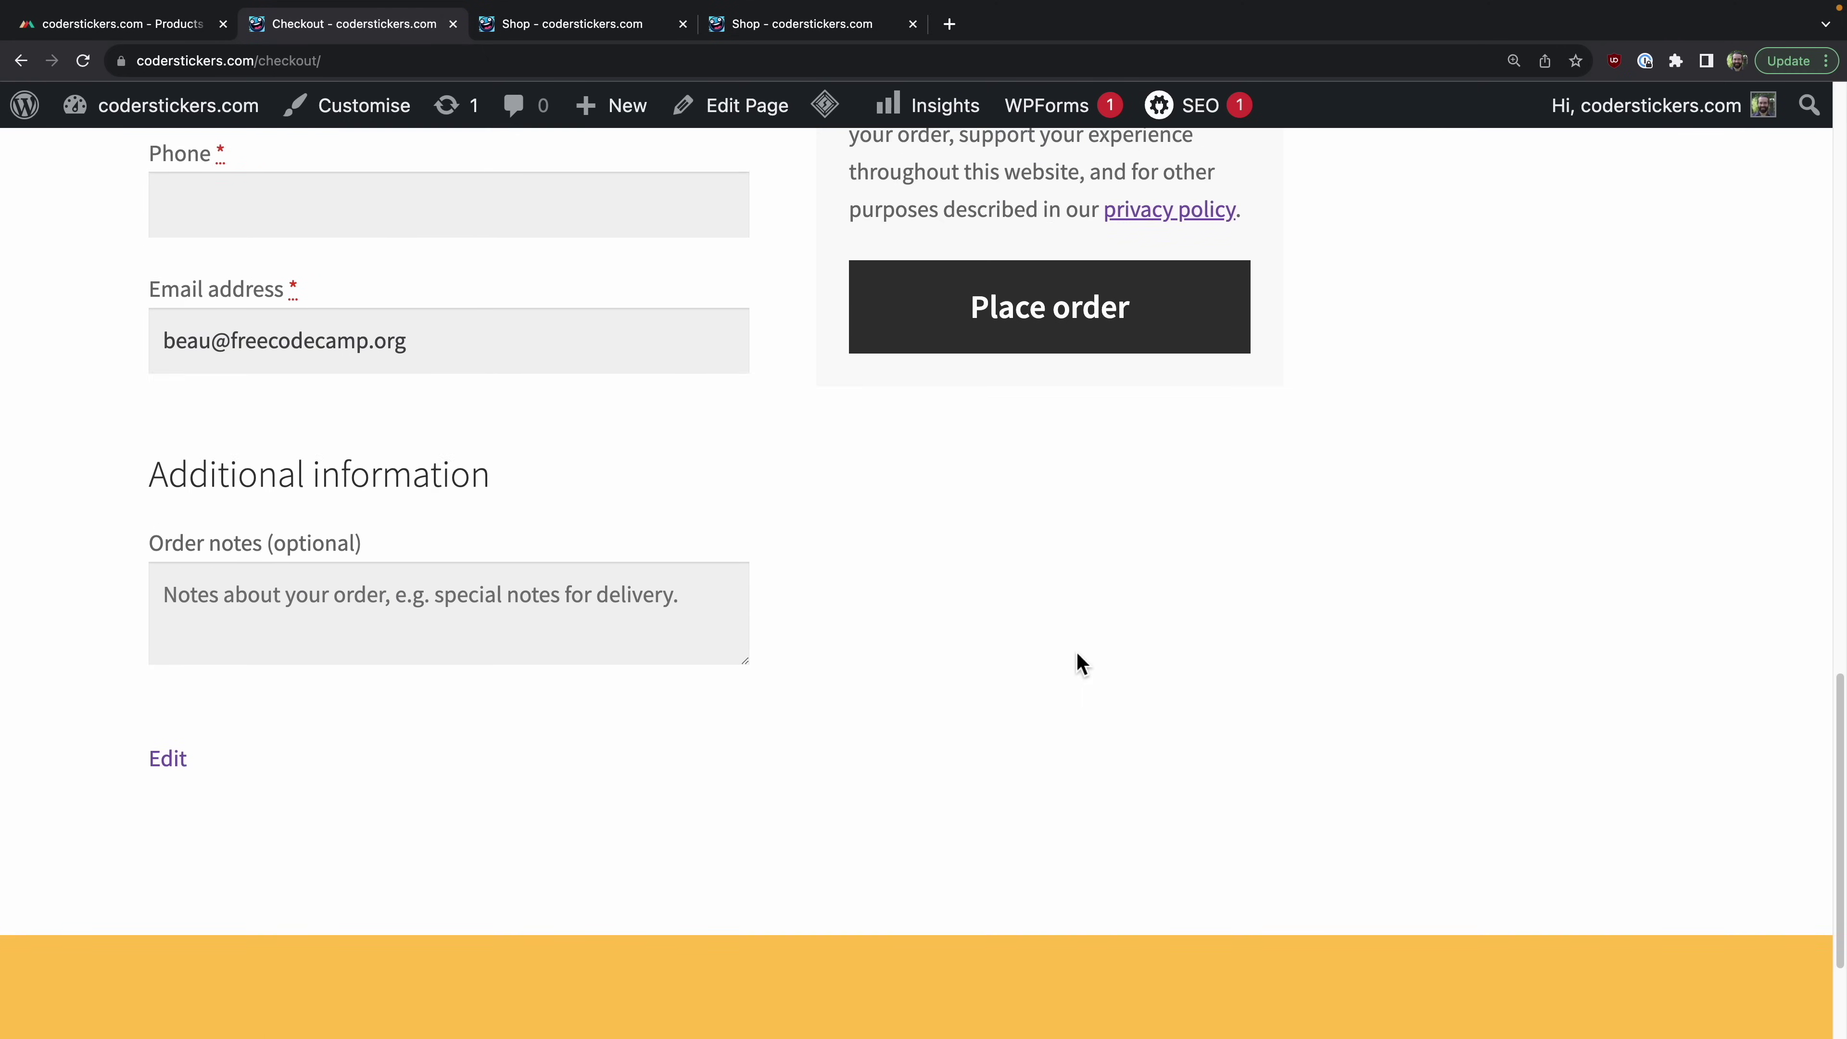
scroll(1074, 649, up, 12)
scroll(1074, 649, up, 7)
scroll(1068, 657, down, 8)
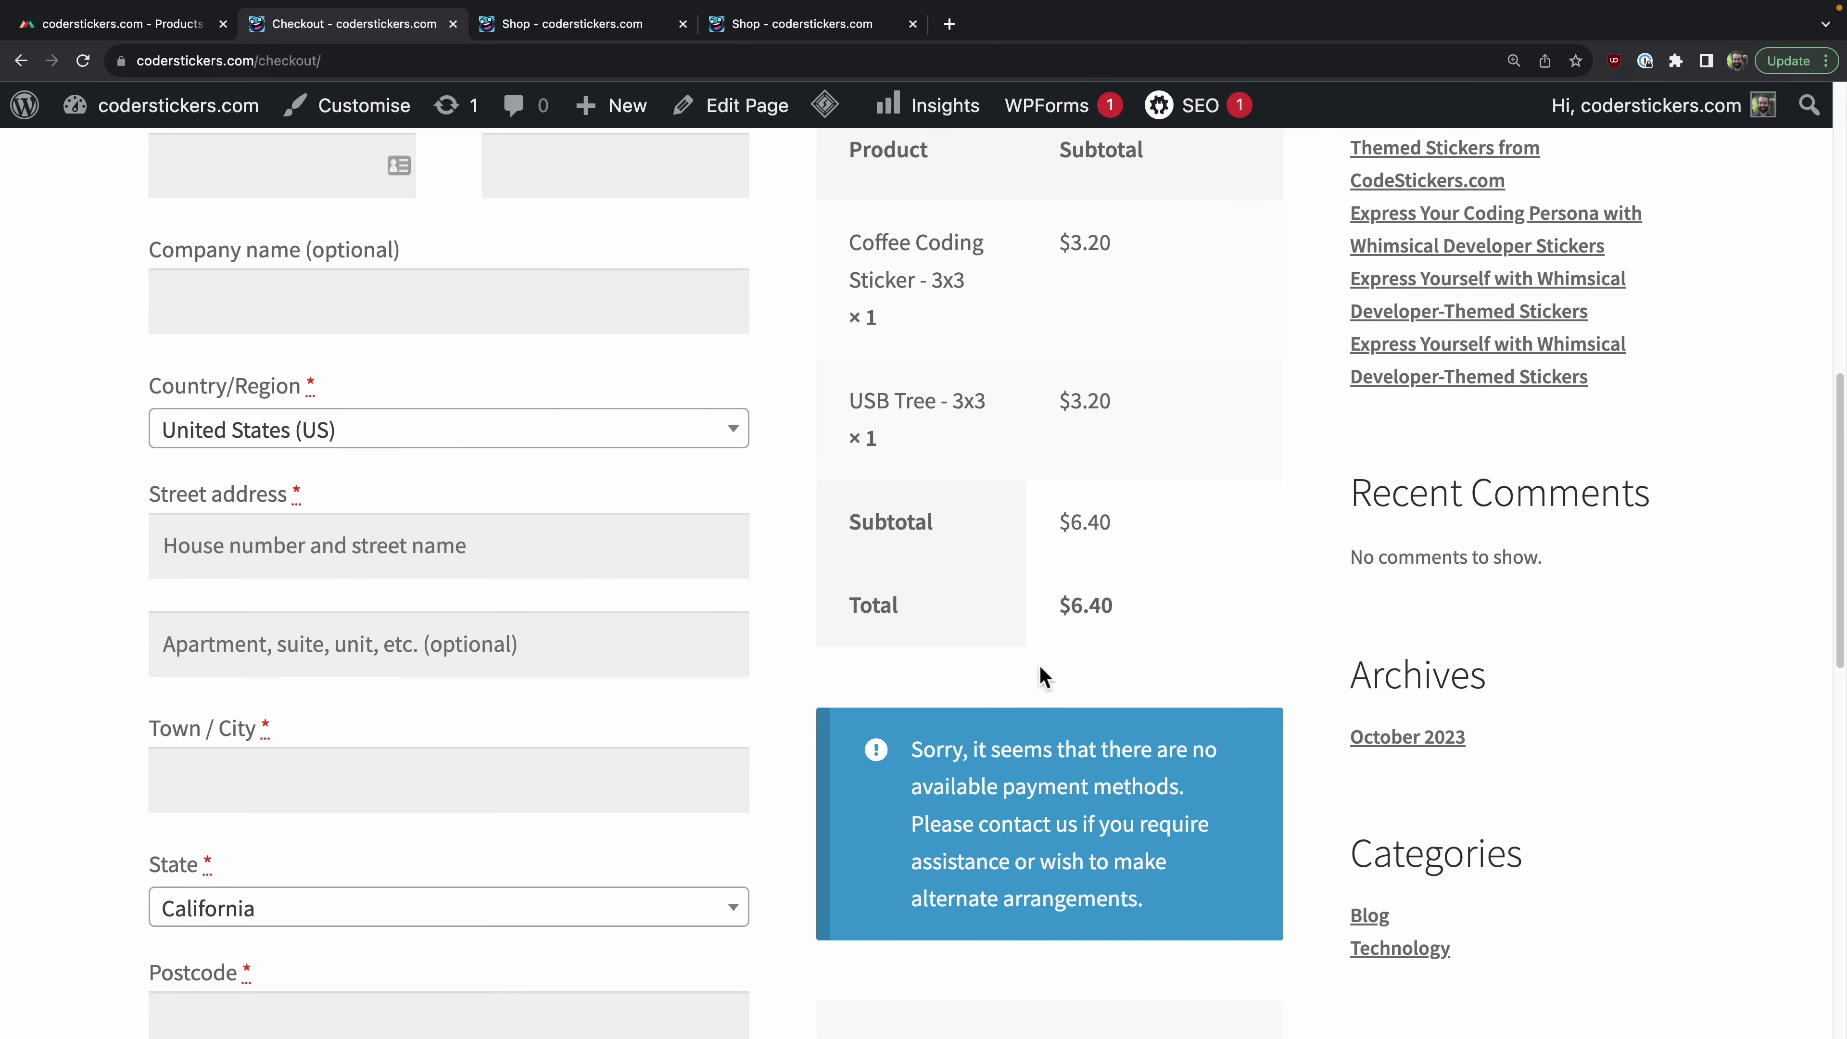
scroll(1044, 677, down, 2)
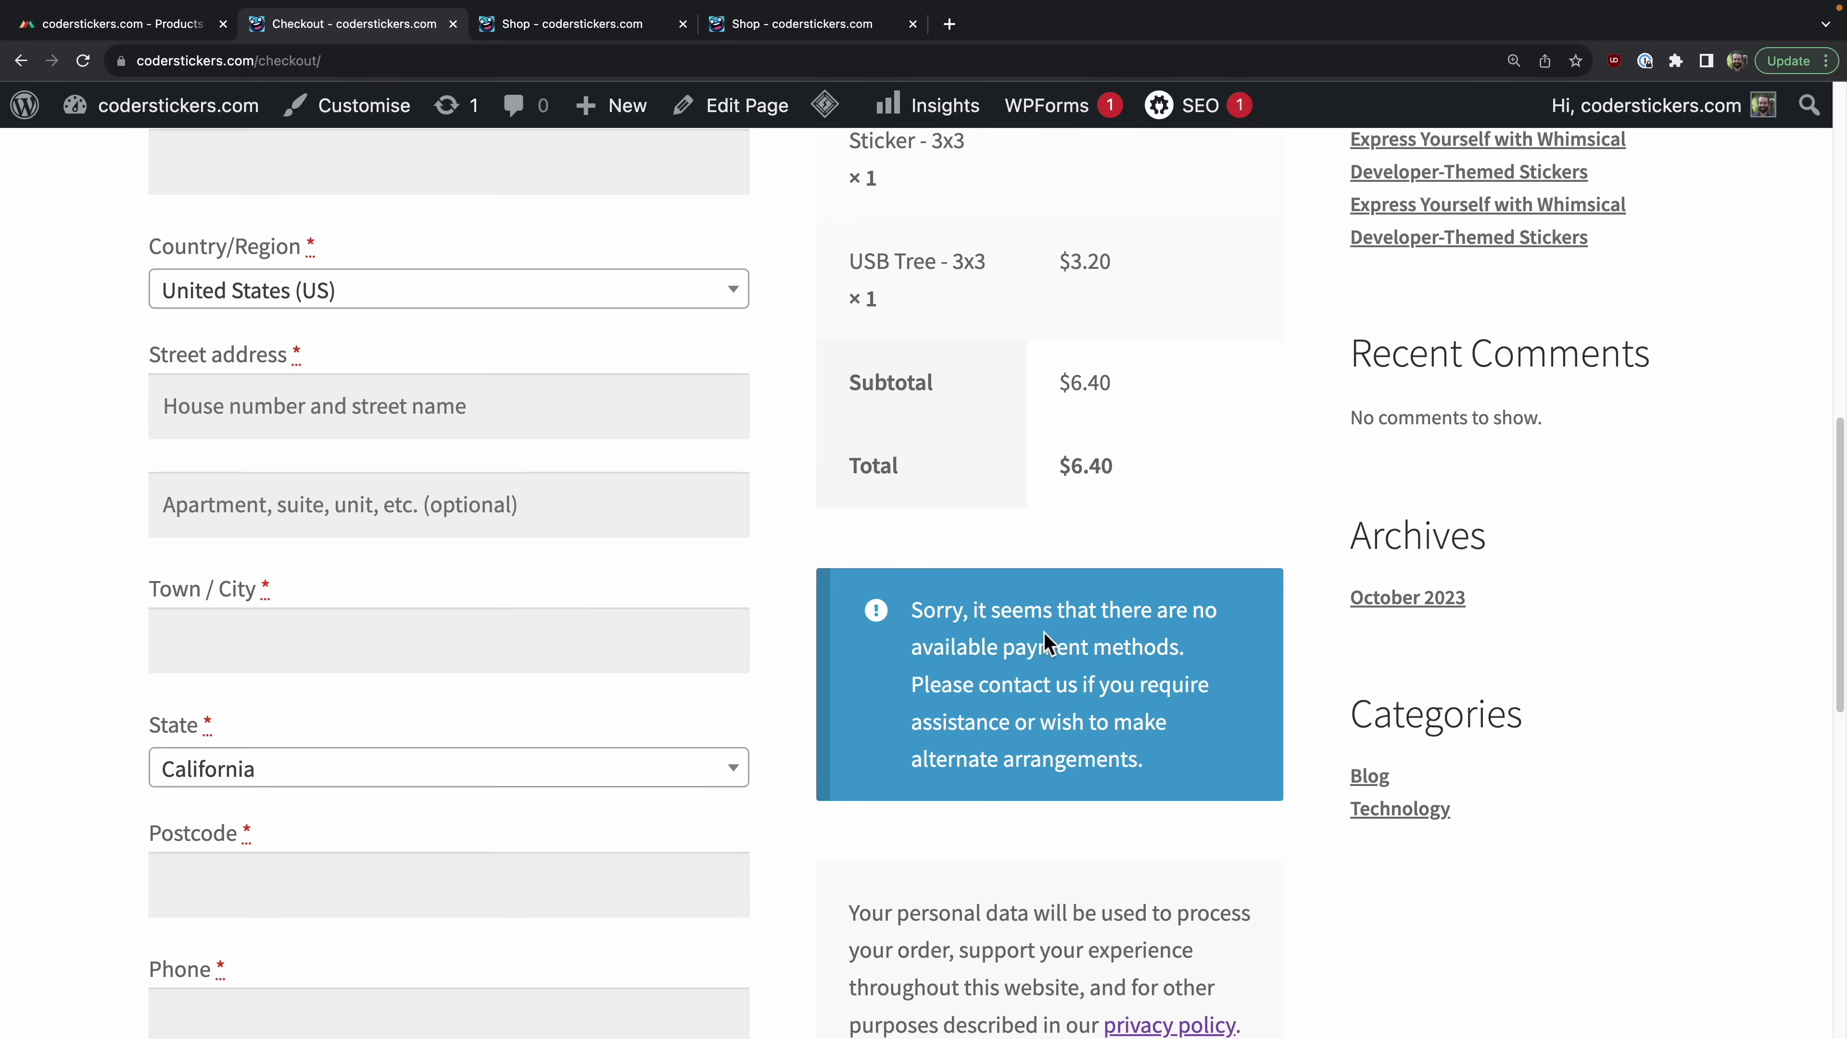
scroll(950, 690, down, 1)
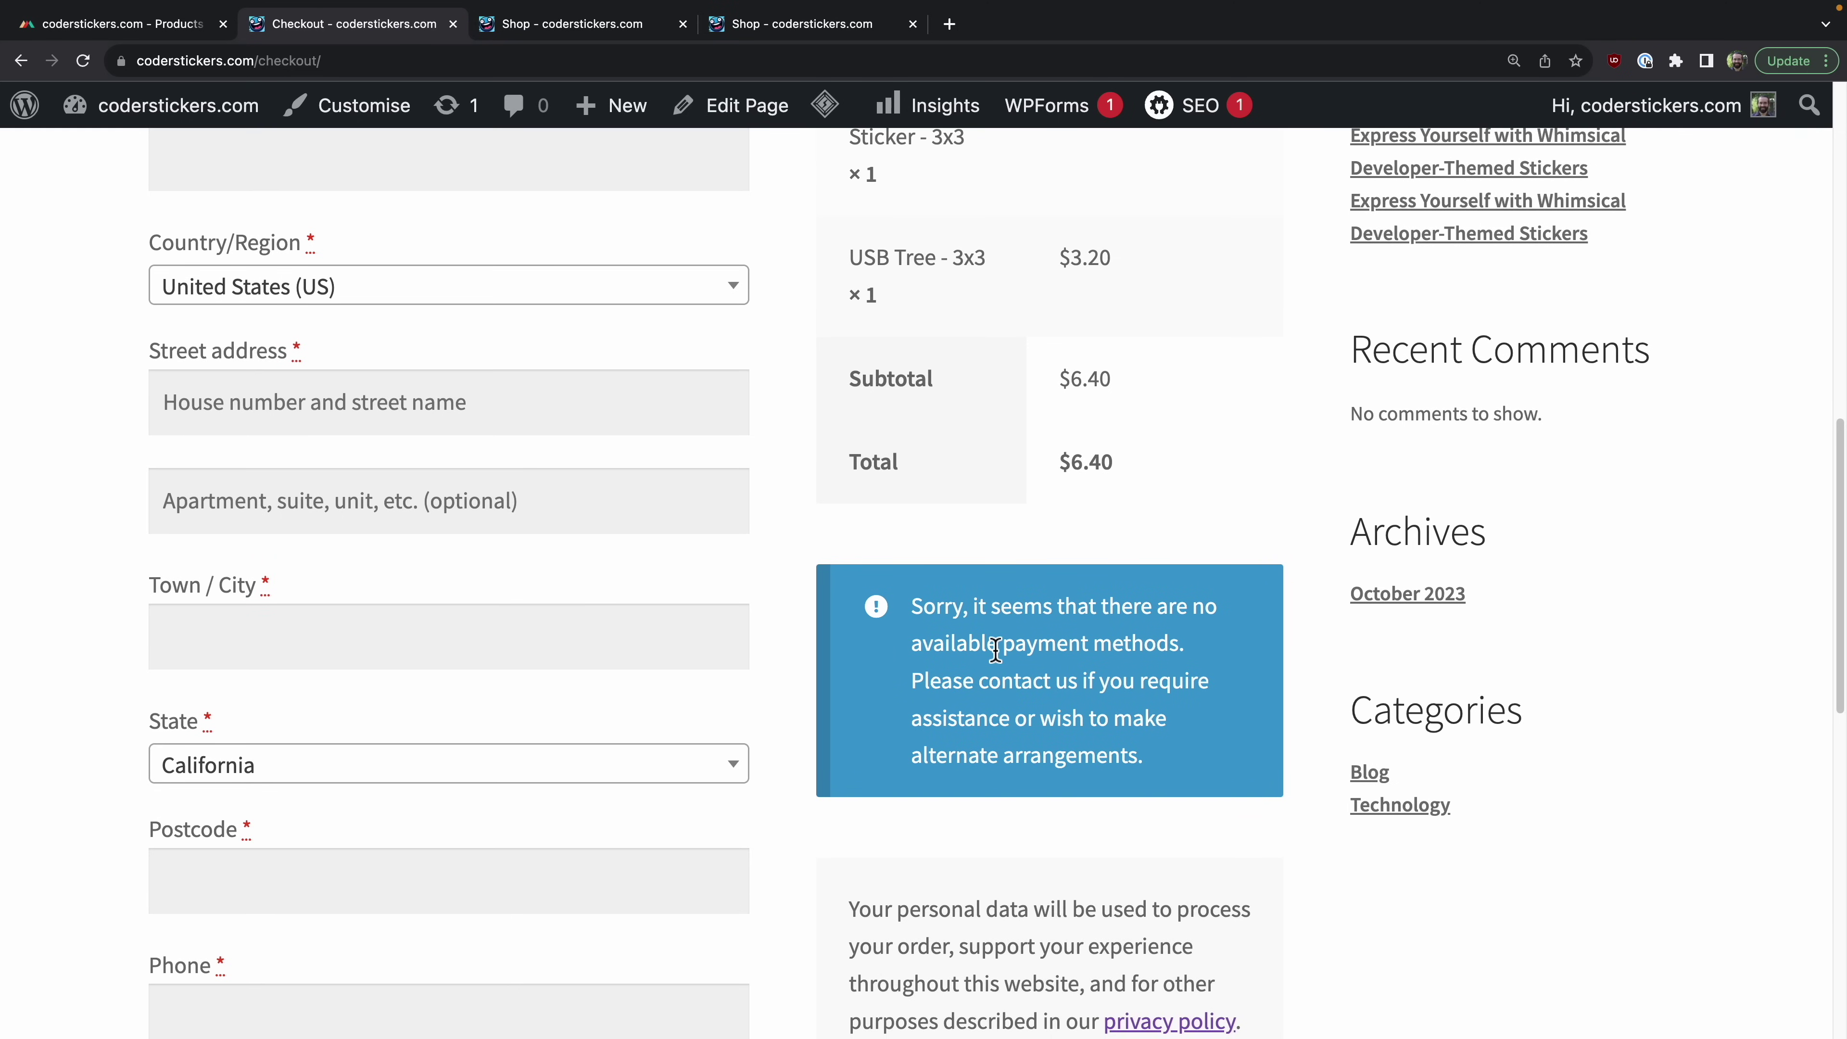
scroll(1120, 759, down, 2)
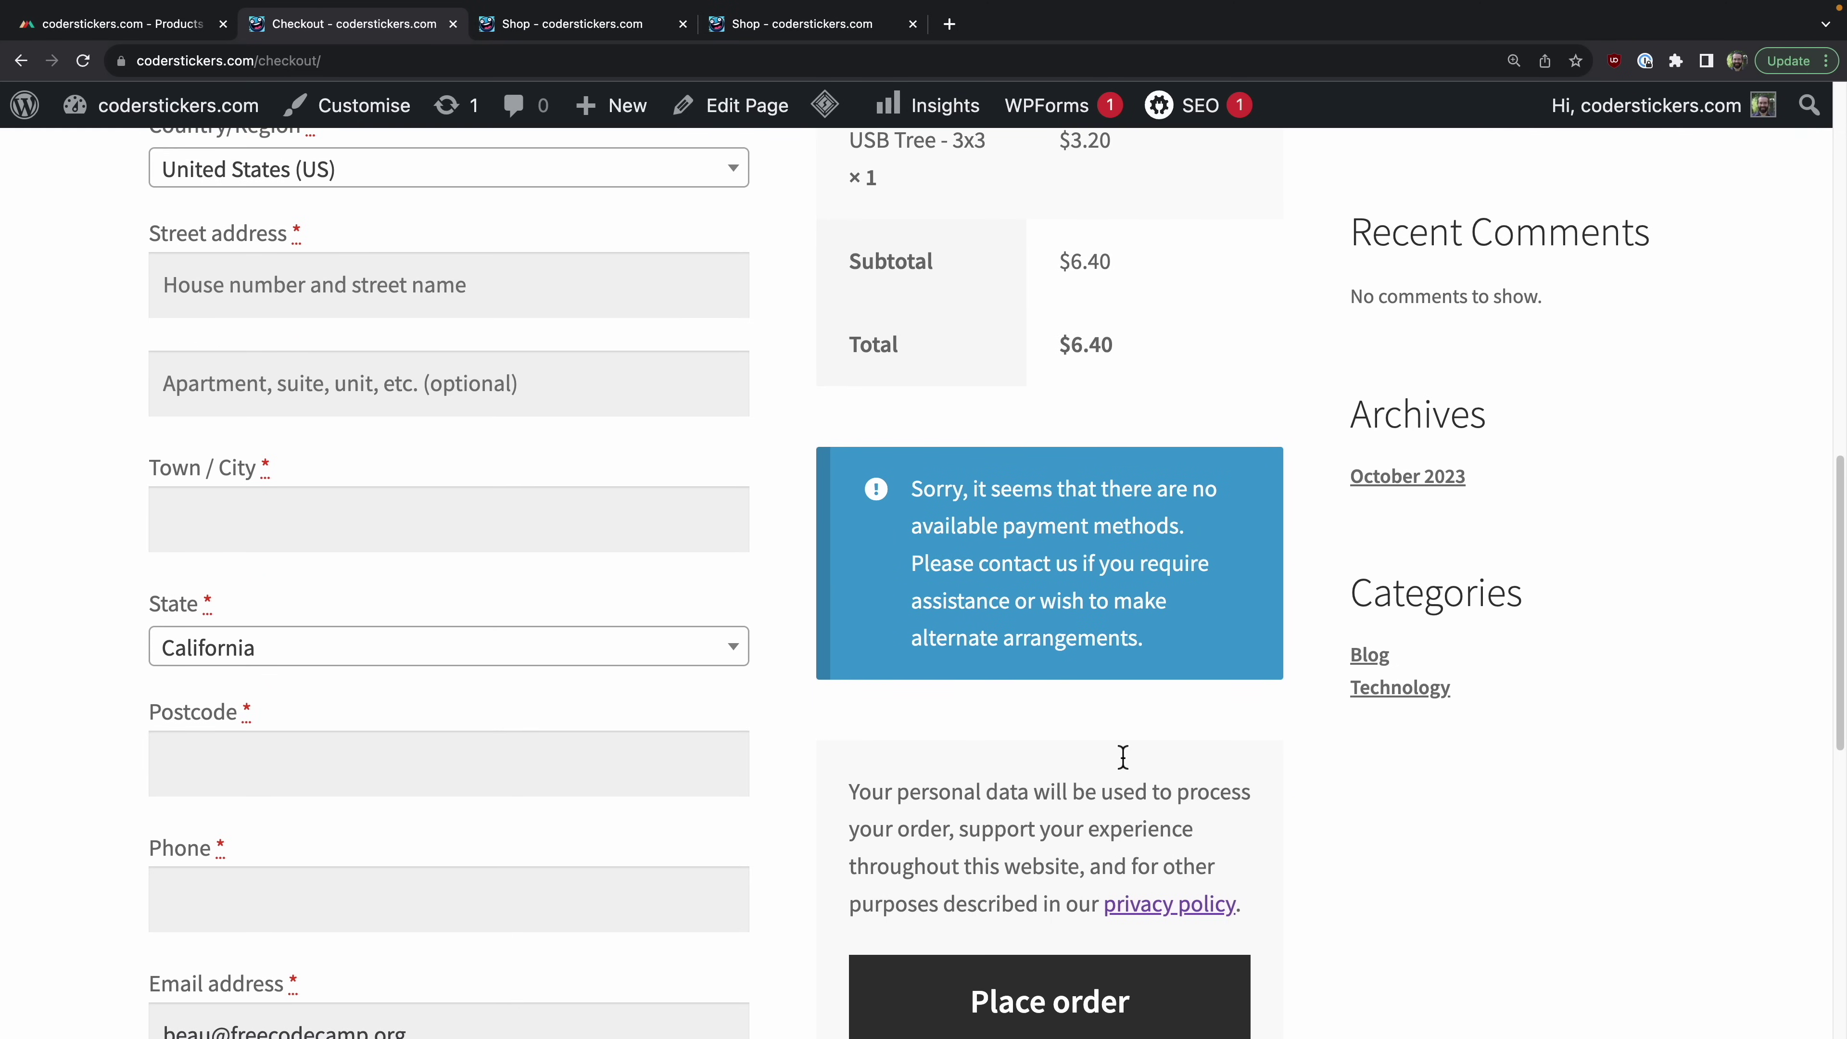
scroll(1121, 763, up, 14)
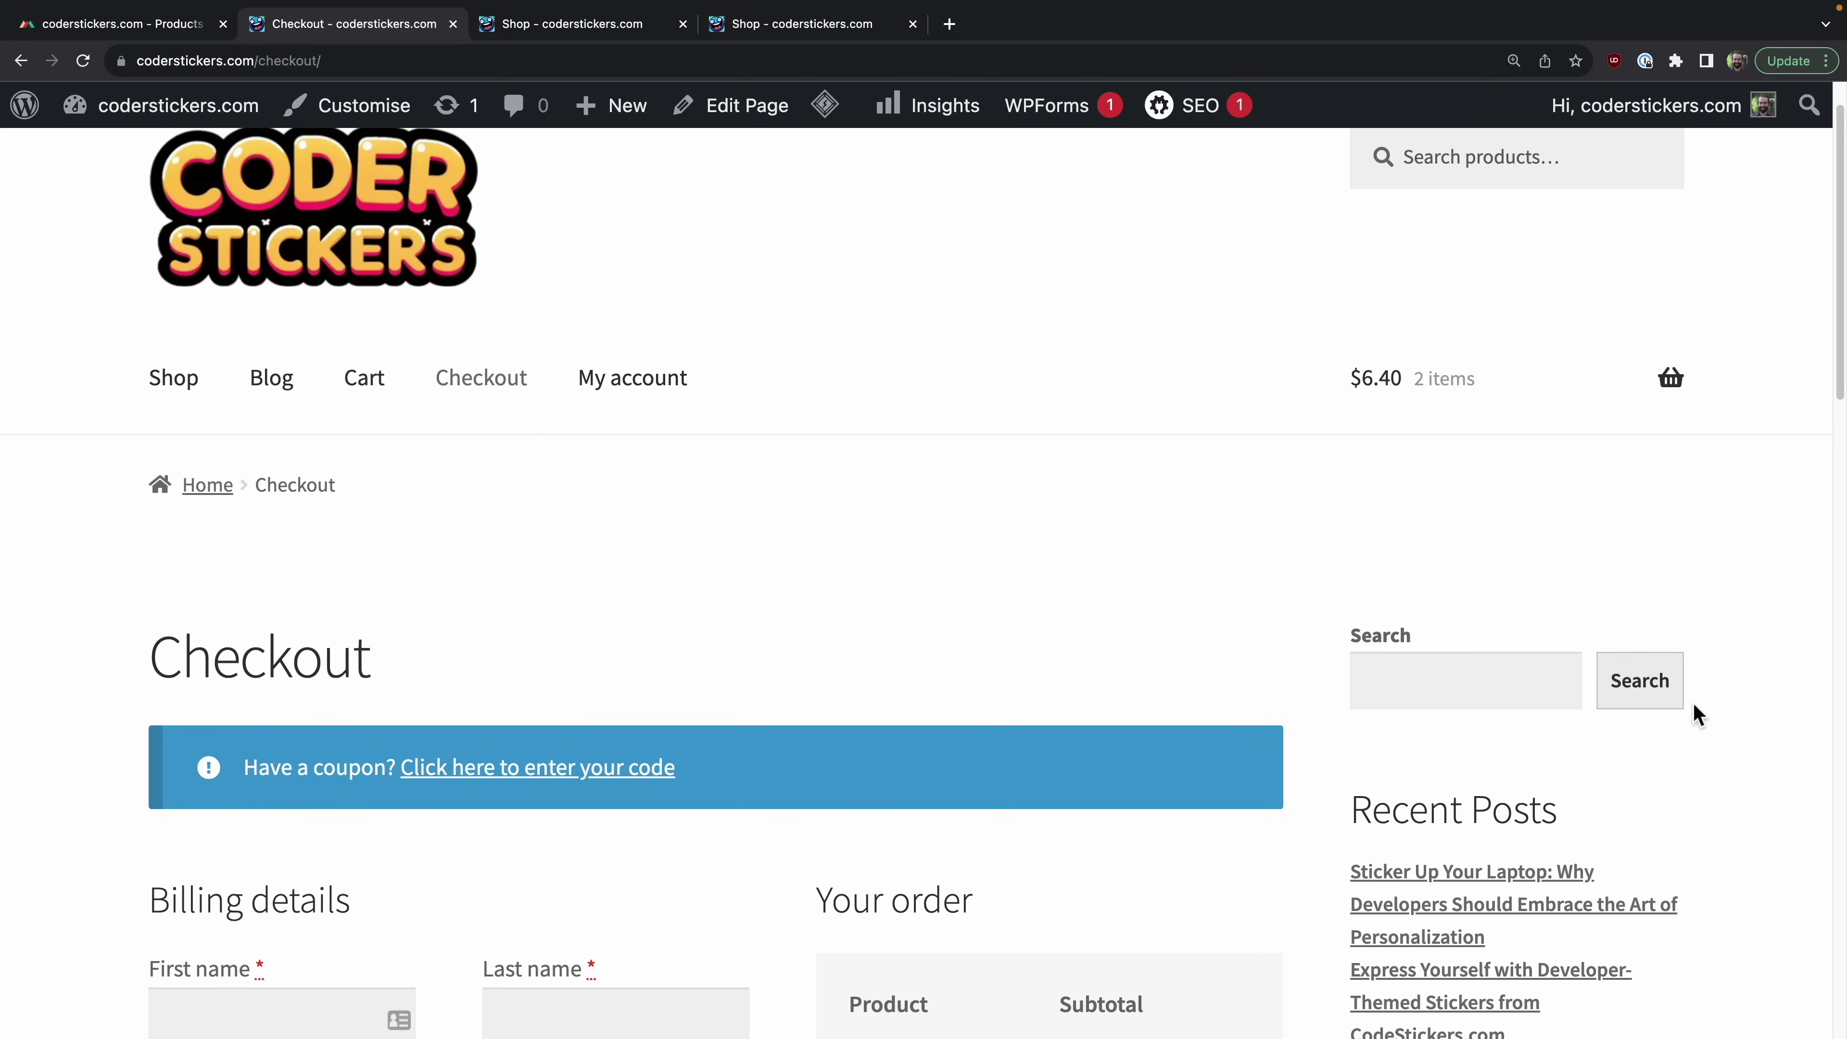
scroll(1693, 705, down, 10)
scroll(1658, 705, down, 1)
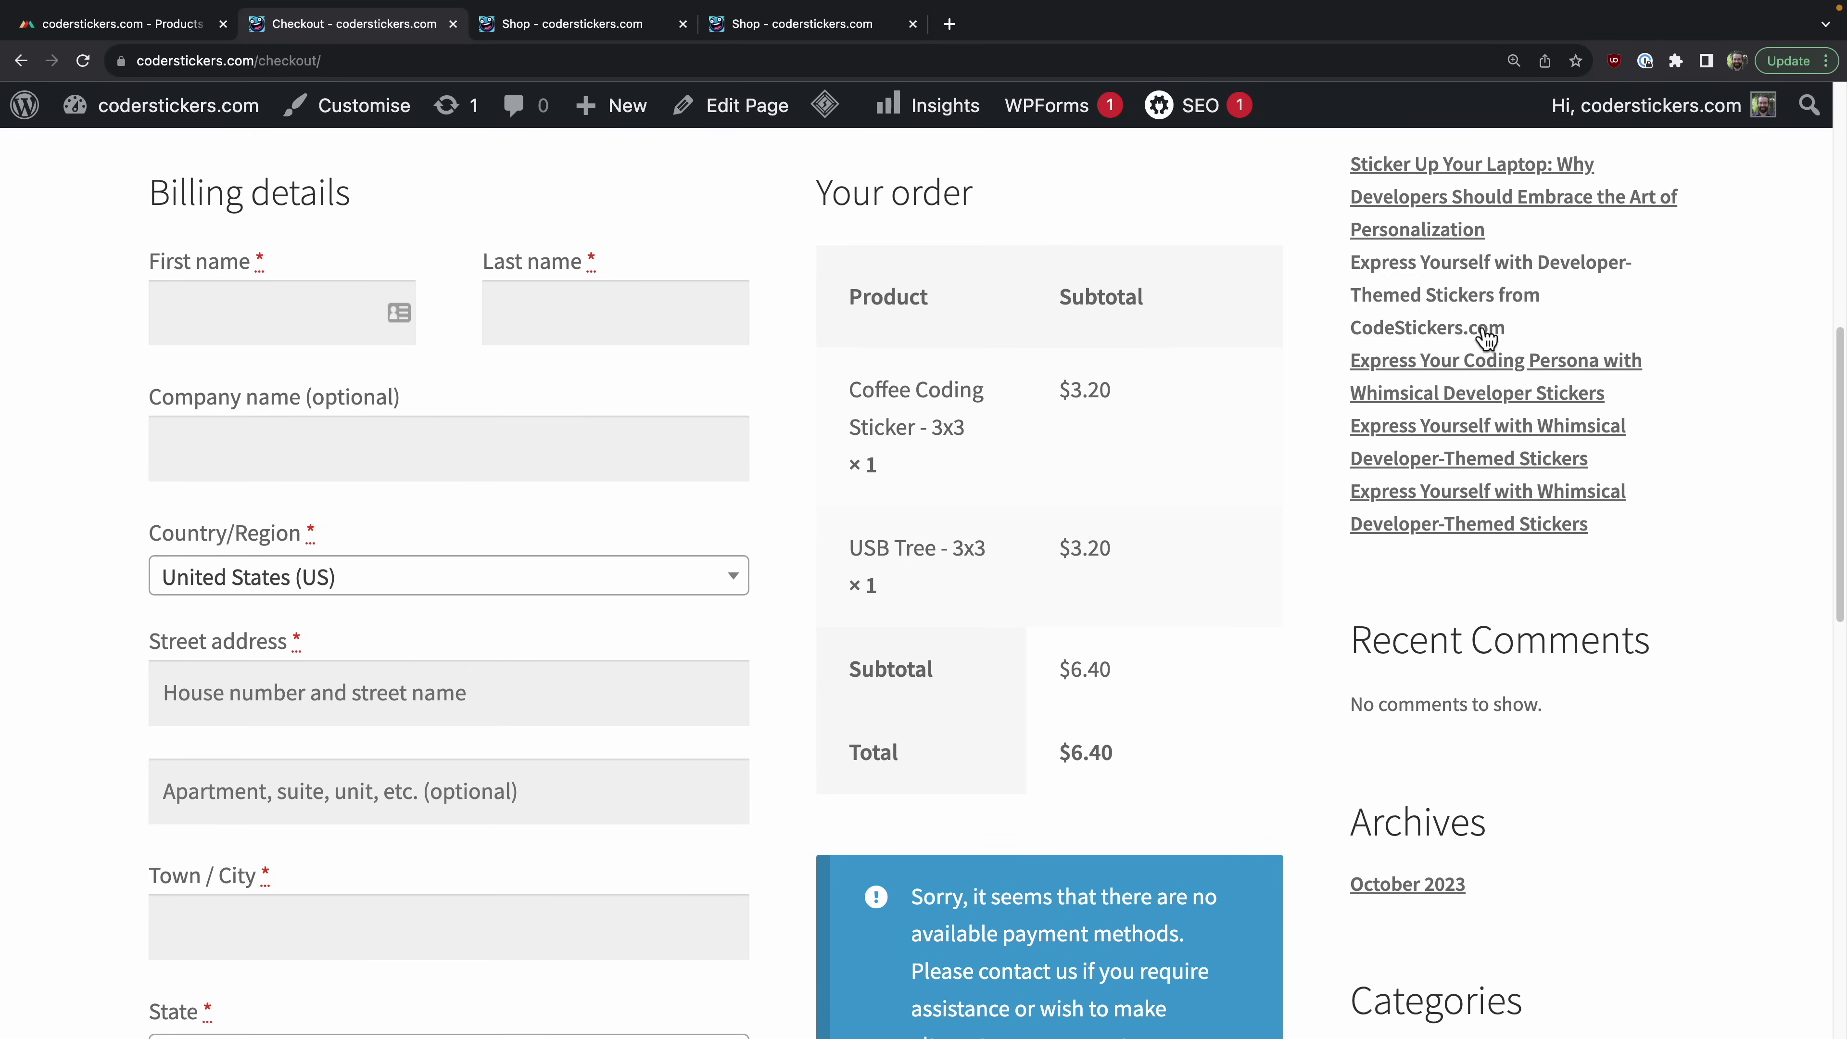
scroll(1624, 393, up, 5)
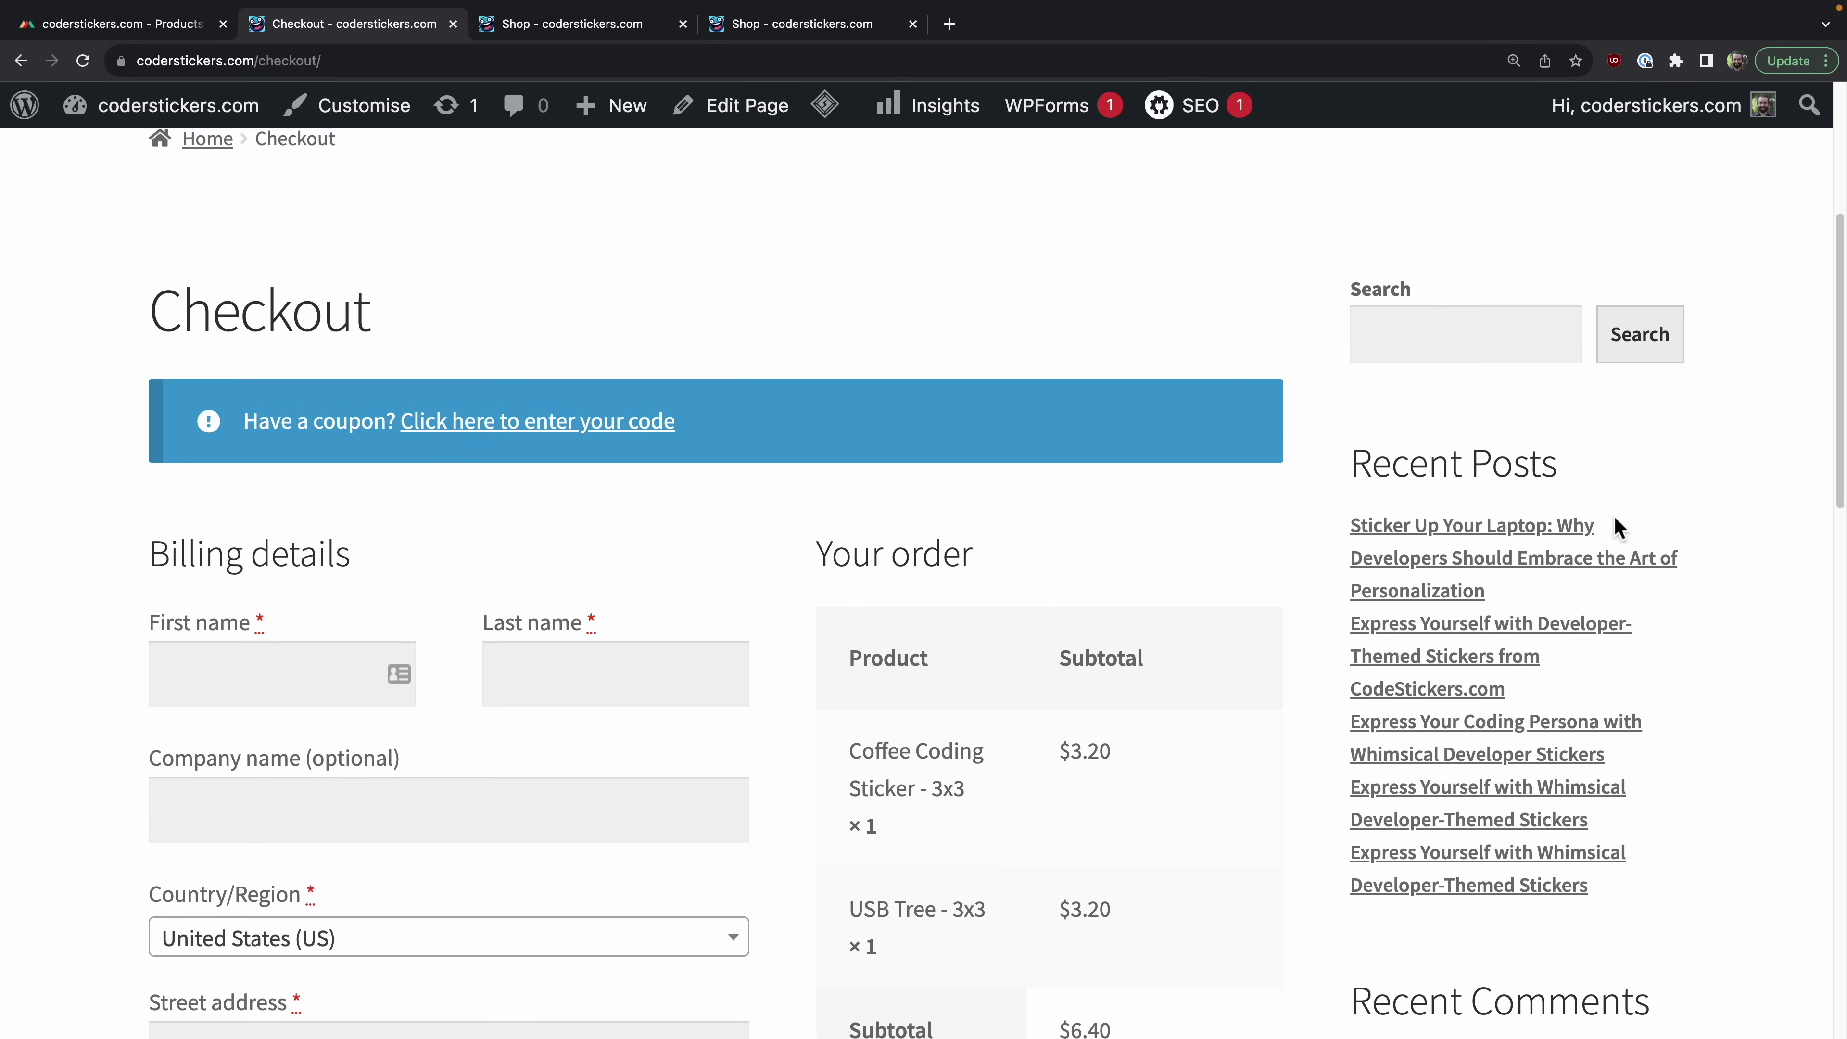
scroll(1571, 465, down, 15)
scroll(1496, 396, up, 20)
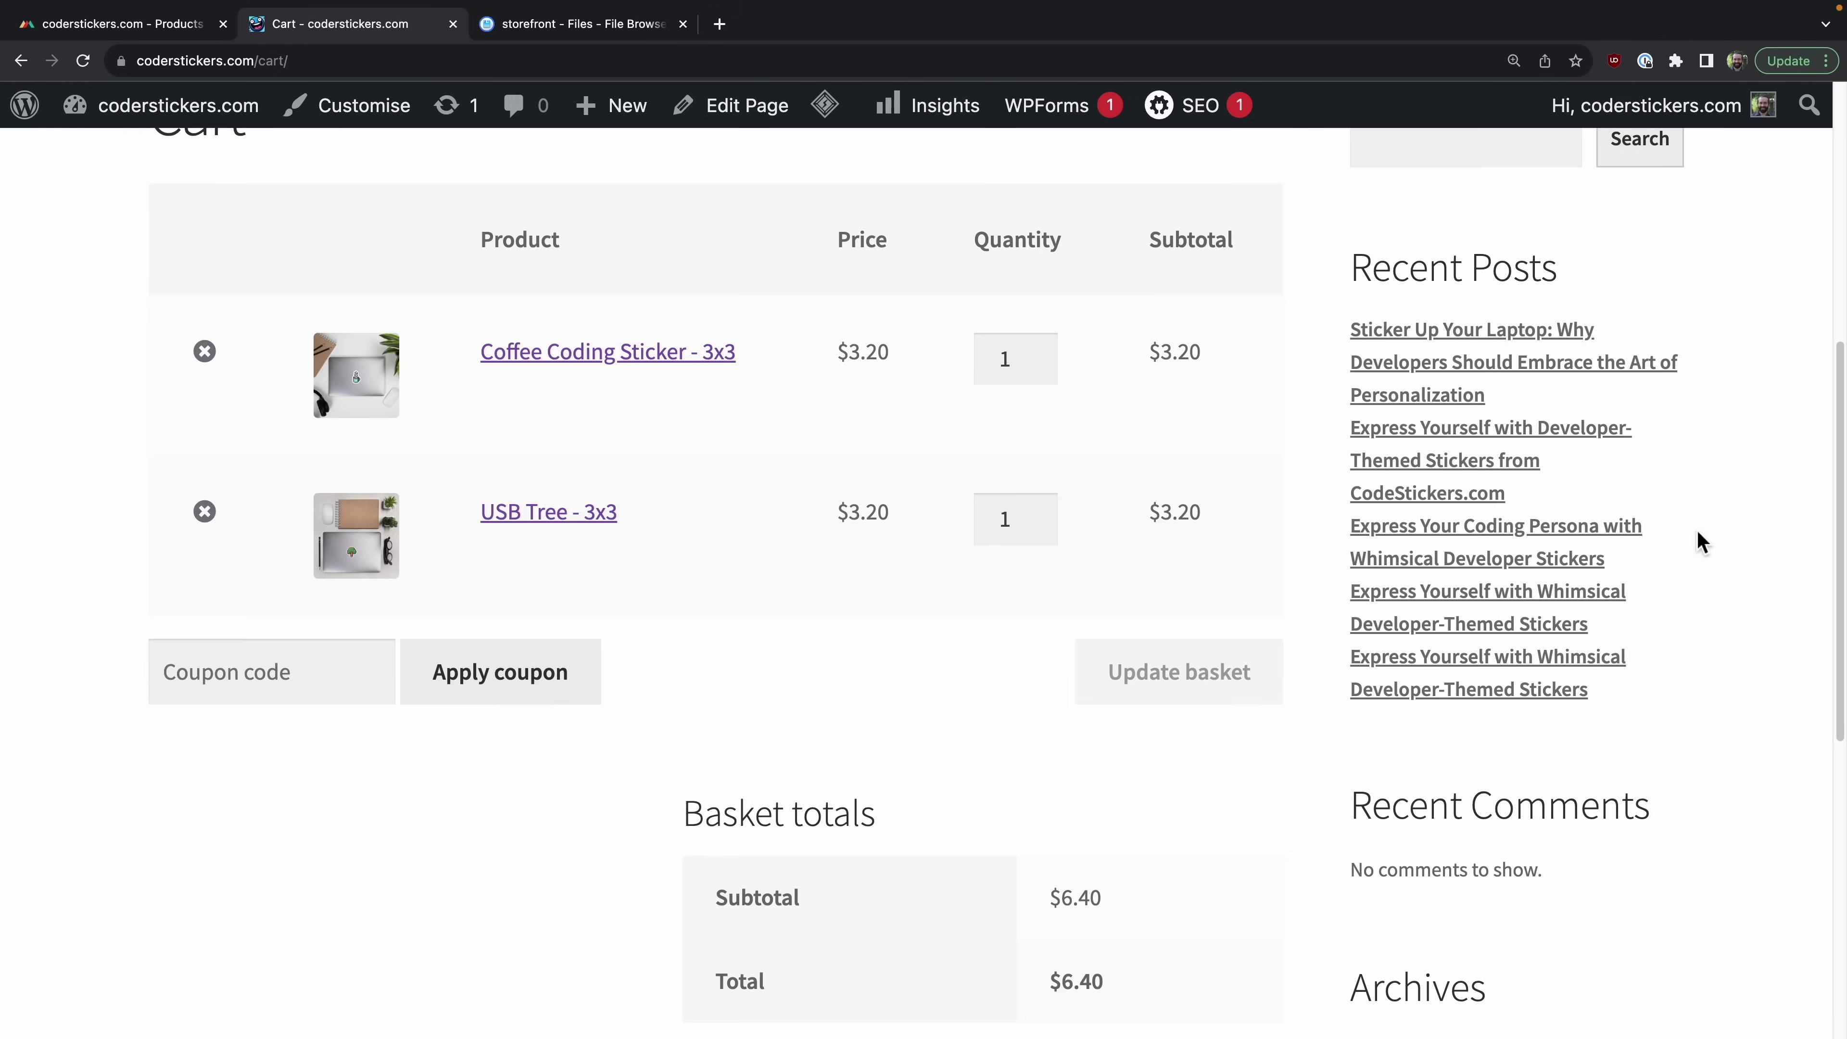
scroll(1649, 586, up, 8)
scroll(1550, 606, down, 15)
scroll(1504, 603, up, 8)
scroll(1504, 602, up, 7)
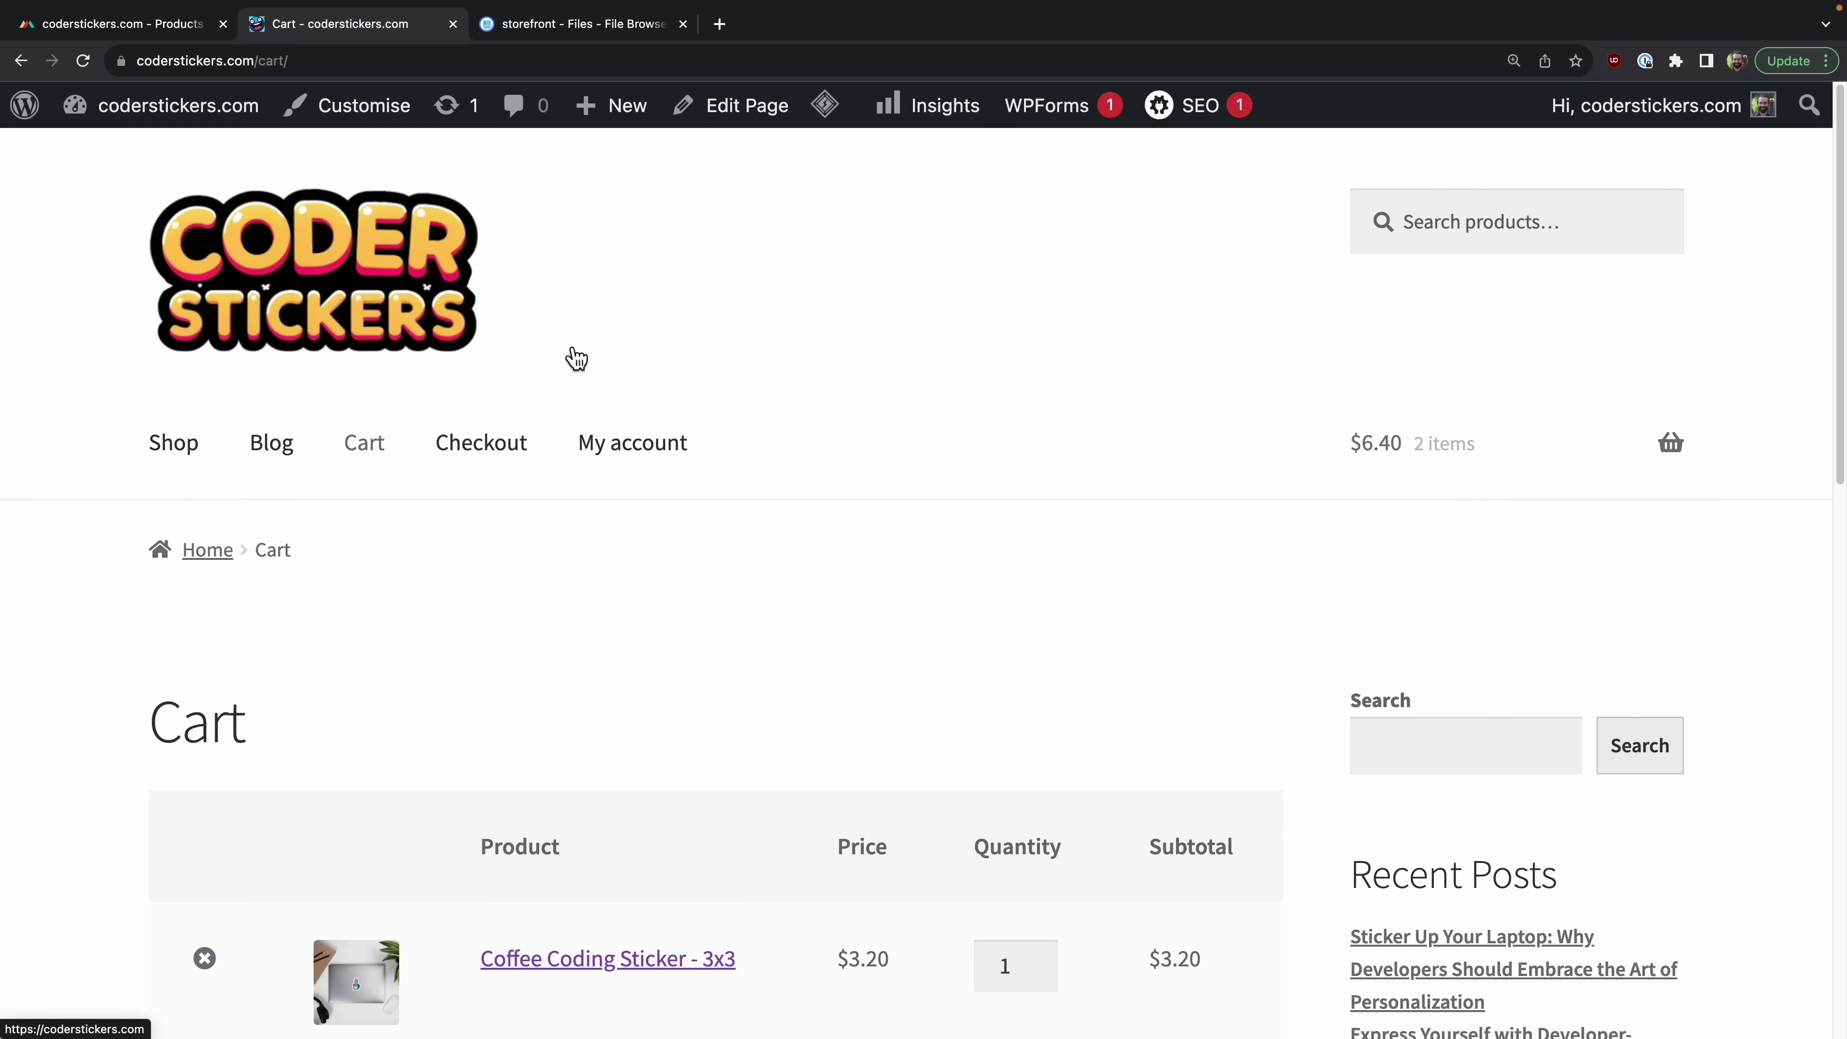
Step: Open the Customizer from the Cart page, then close it again
click(362, 133)
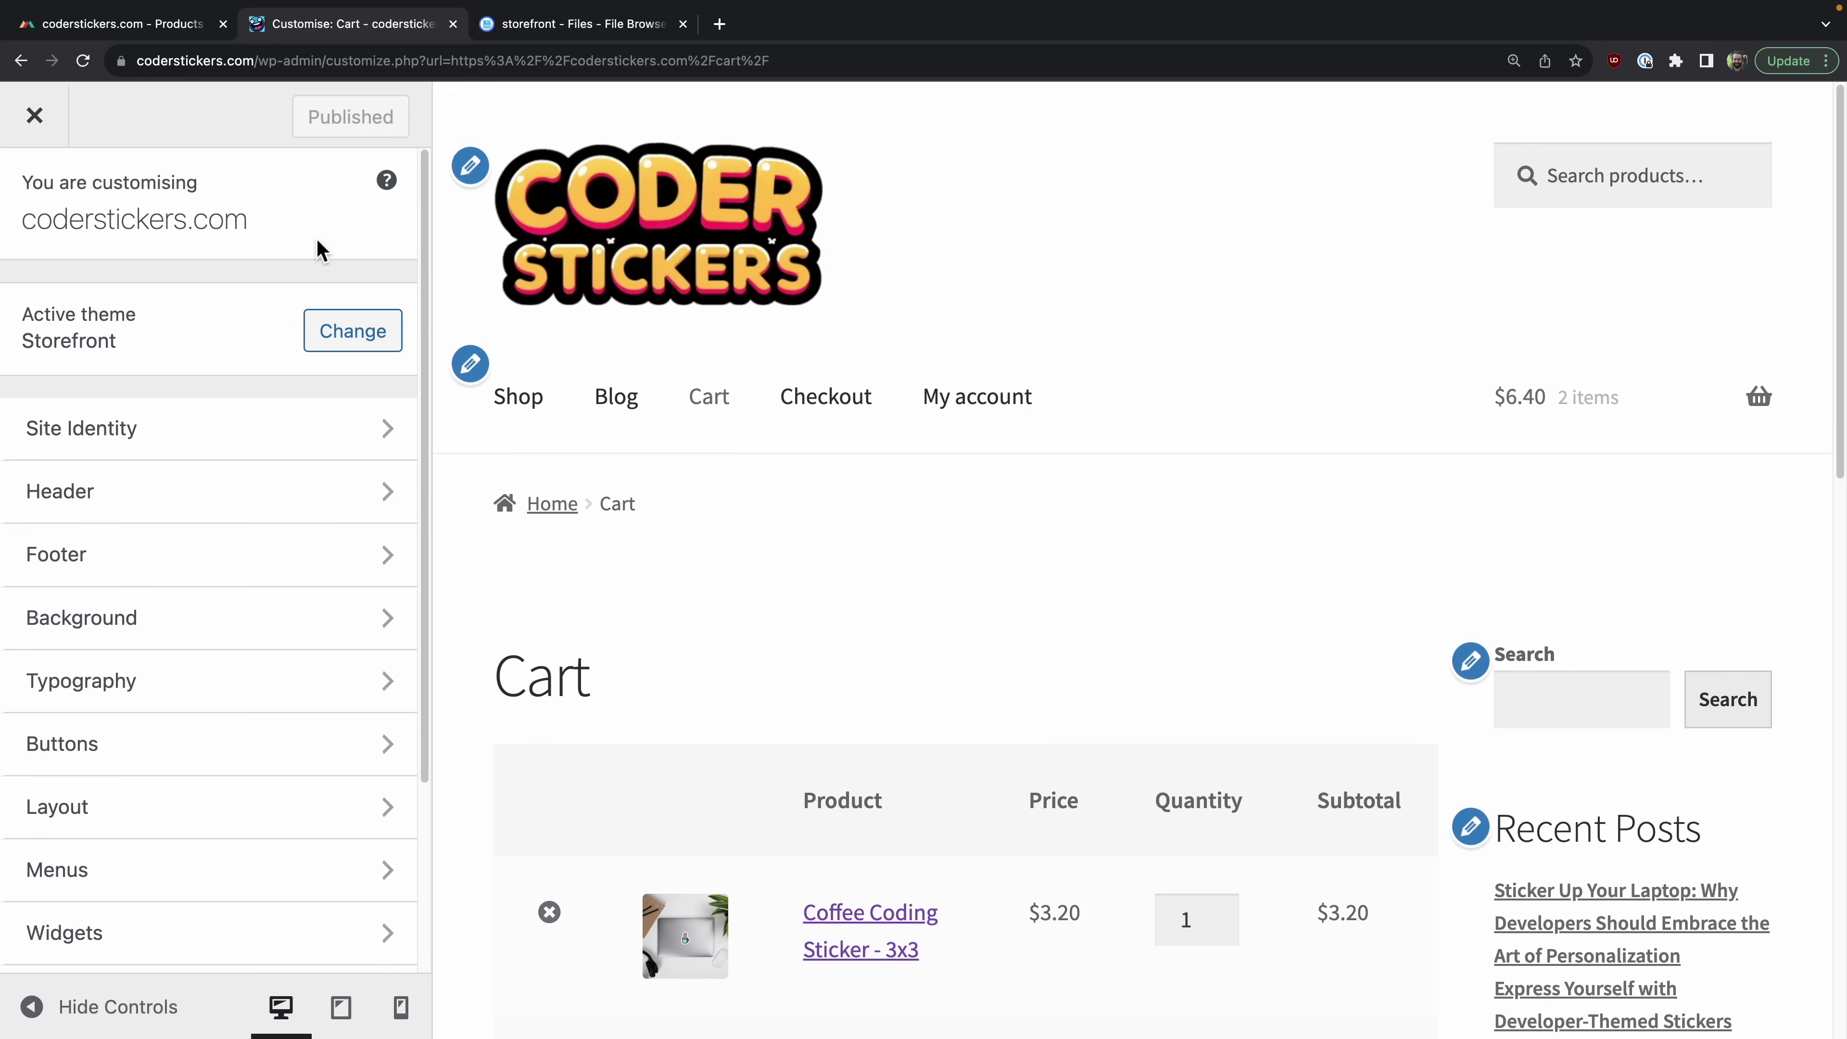
scroll(338, 709, down, 4)
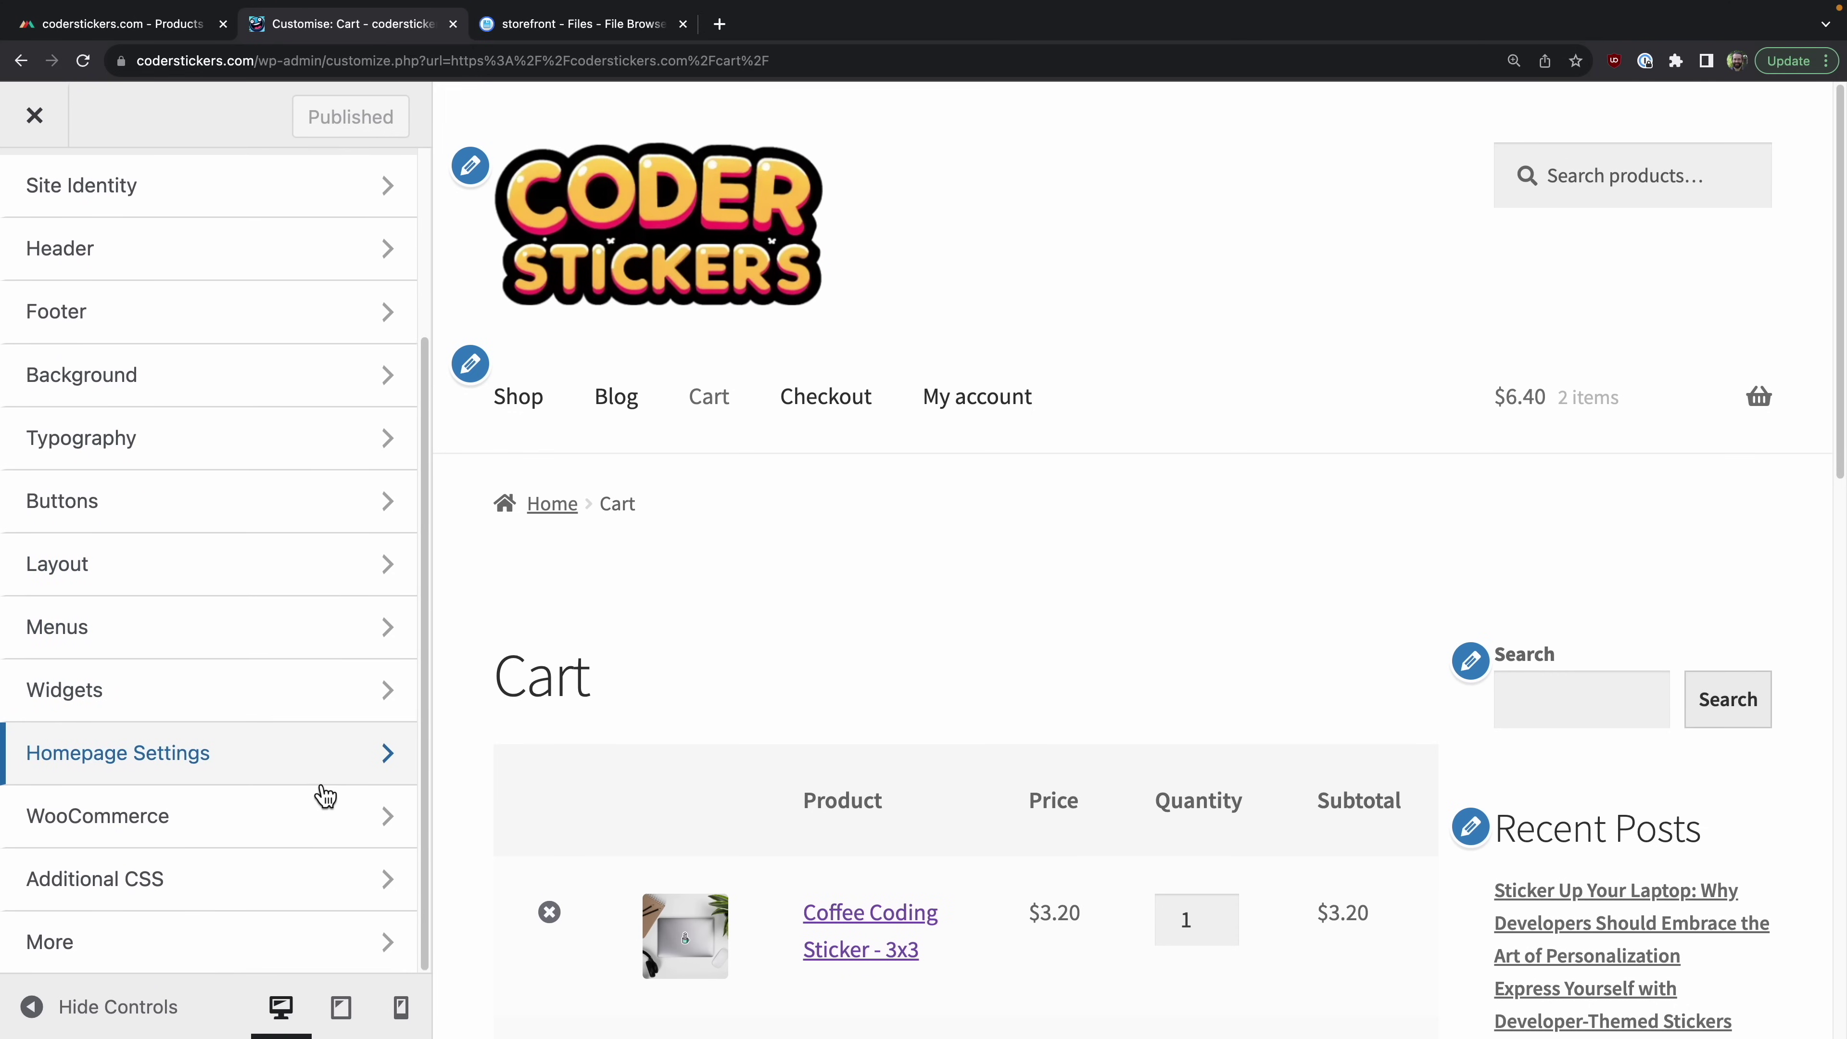
scroll(321, 795, up, 4)
click(34, 118)
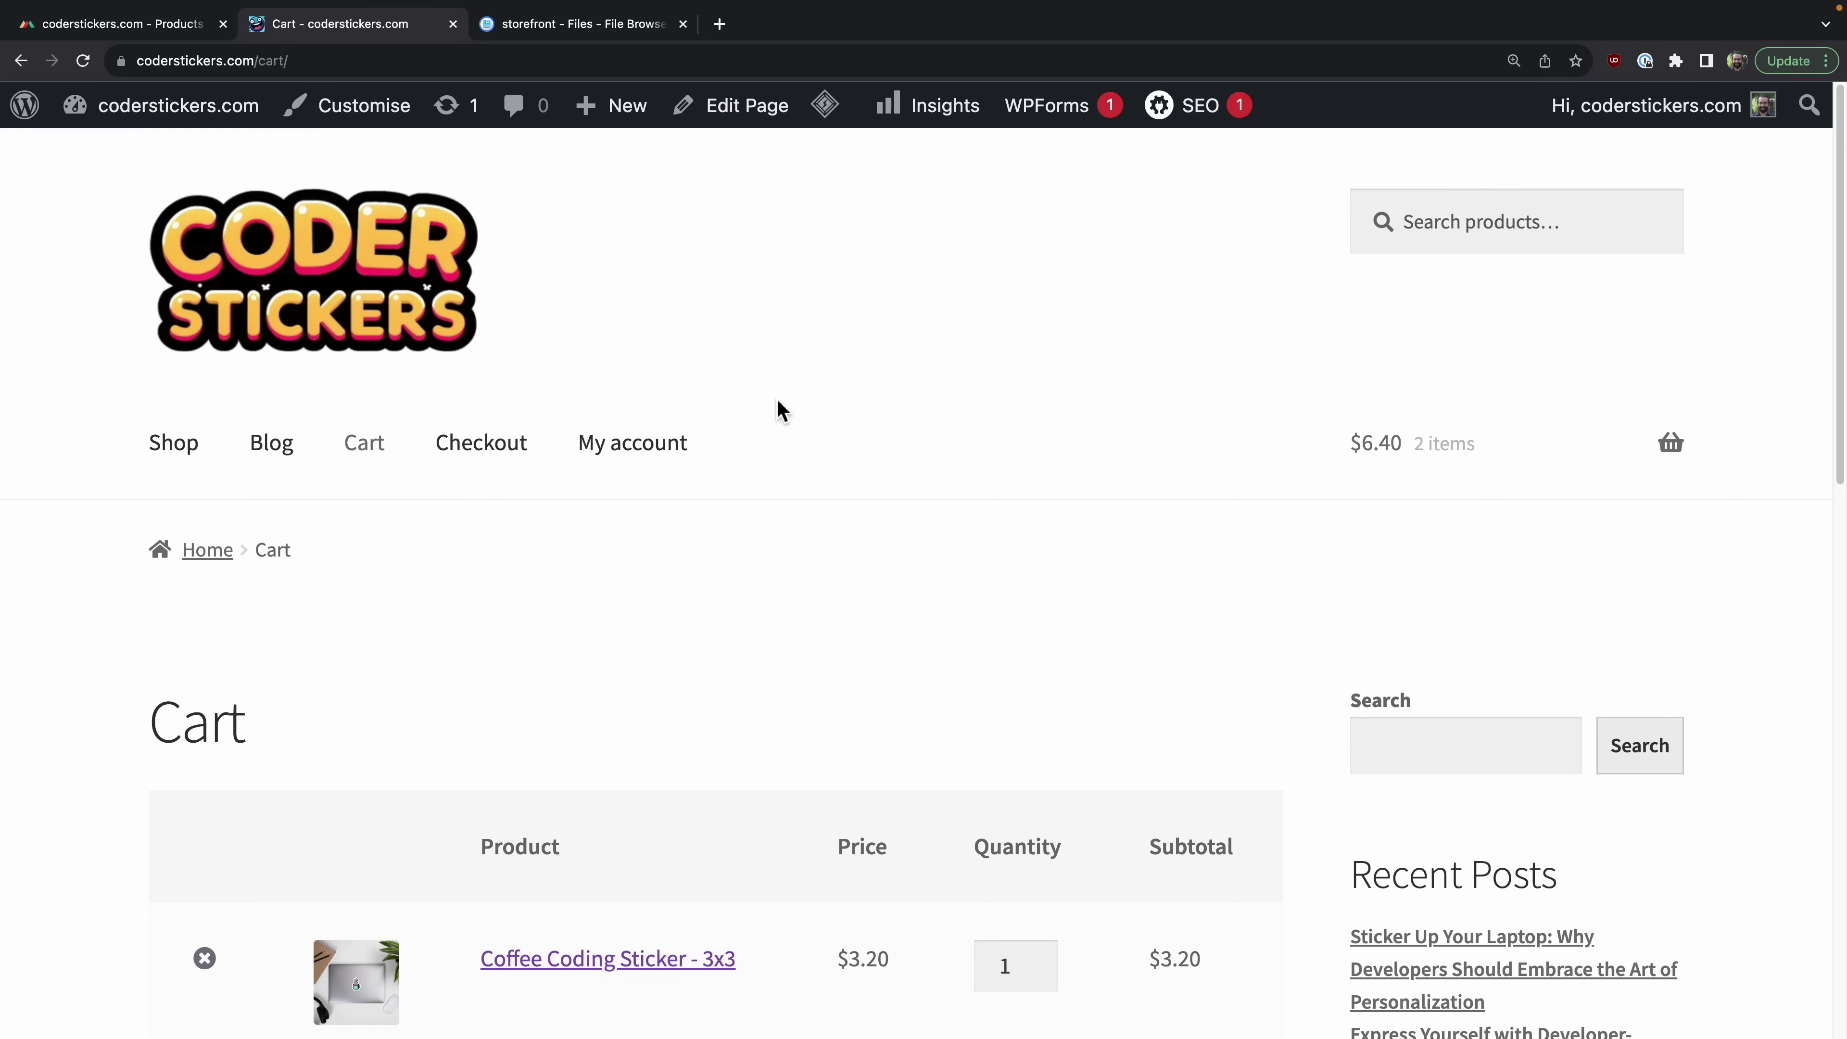
Step: Switch to the WordPress admin Dashboard through the site-name menu
mouse_move(182, 112)
click(112, 154)
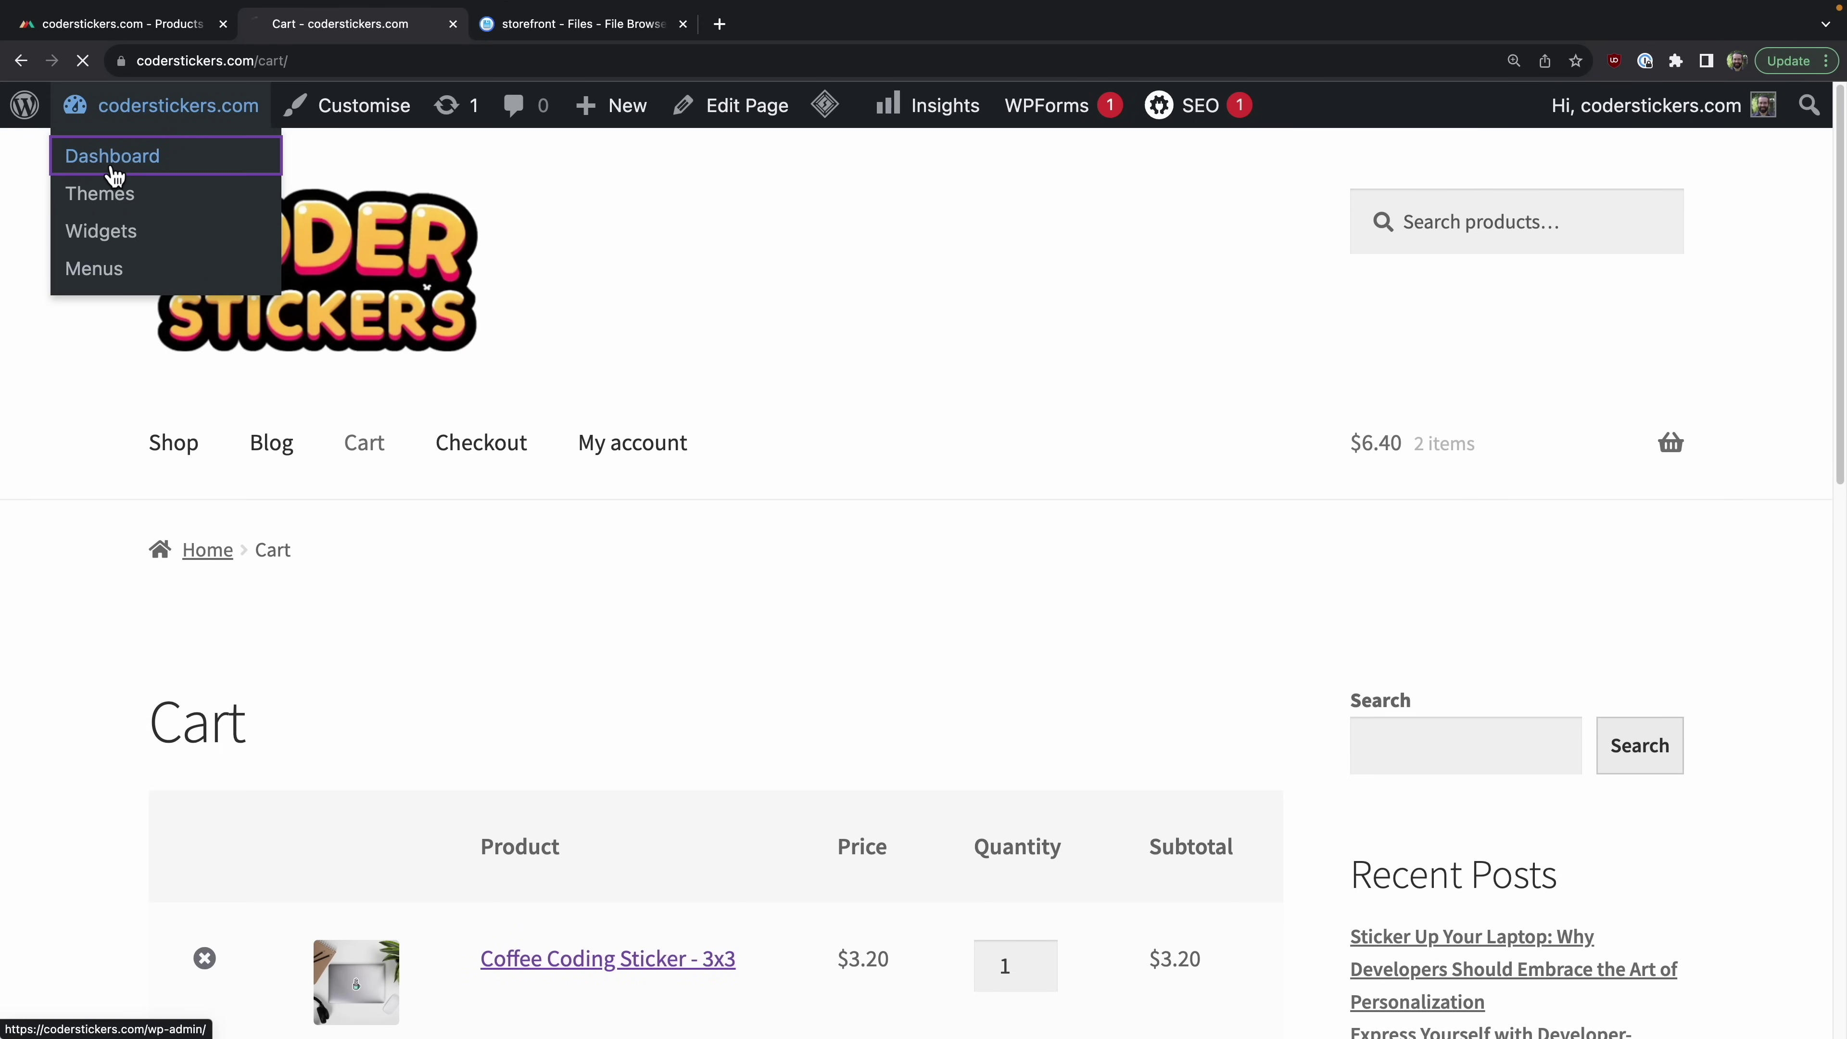
scroll(405, 545, down, 4)
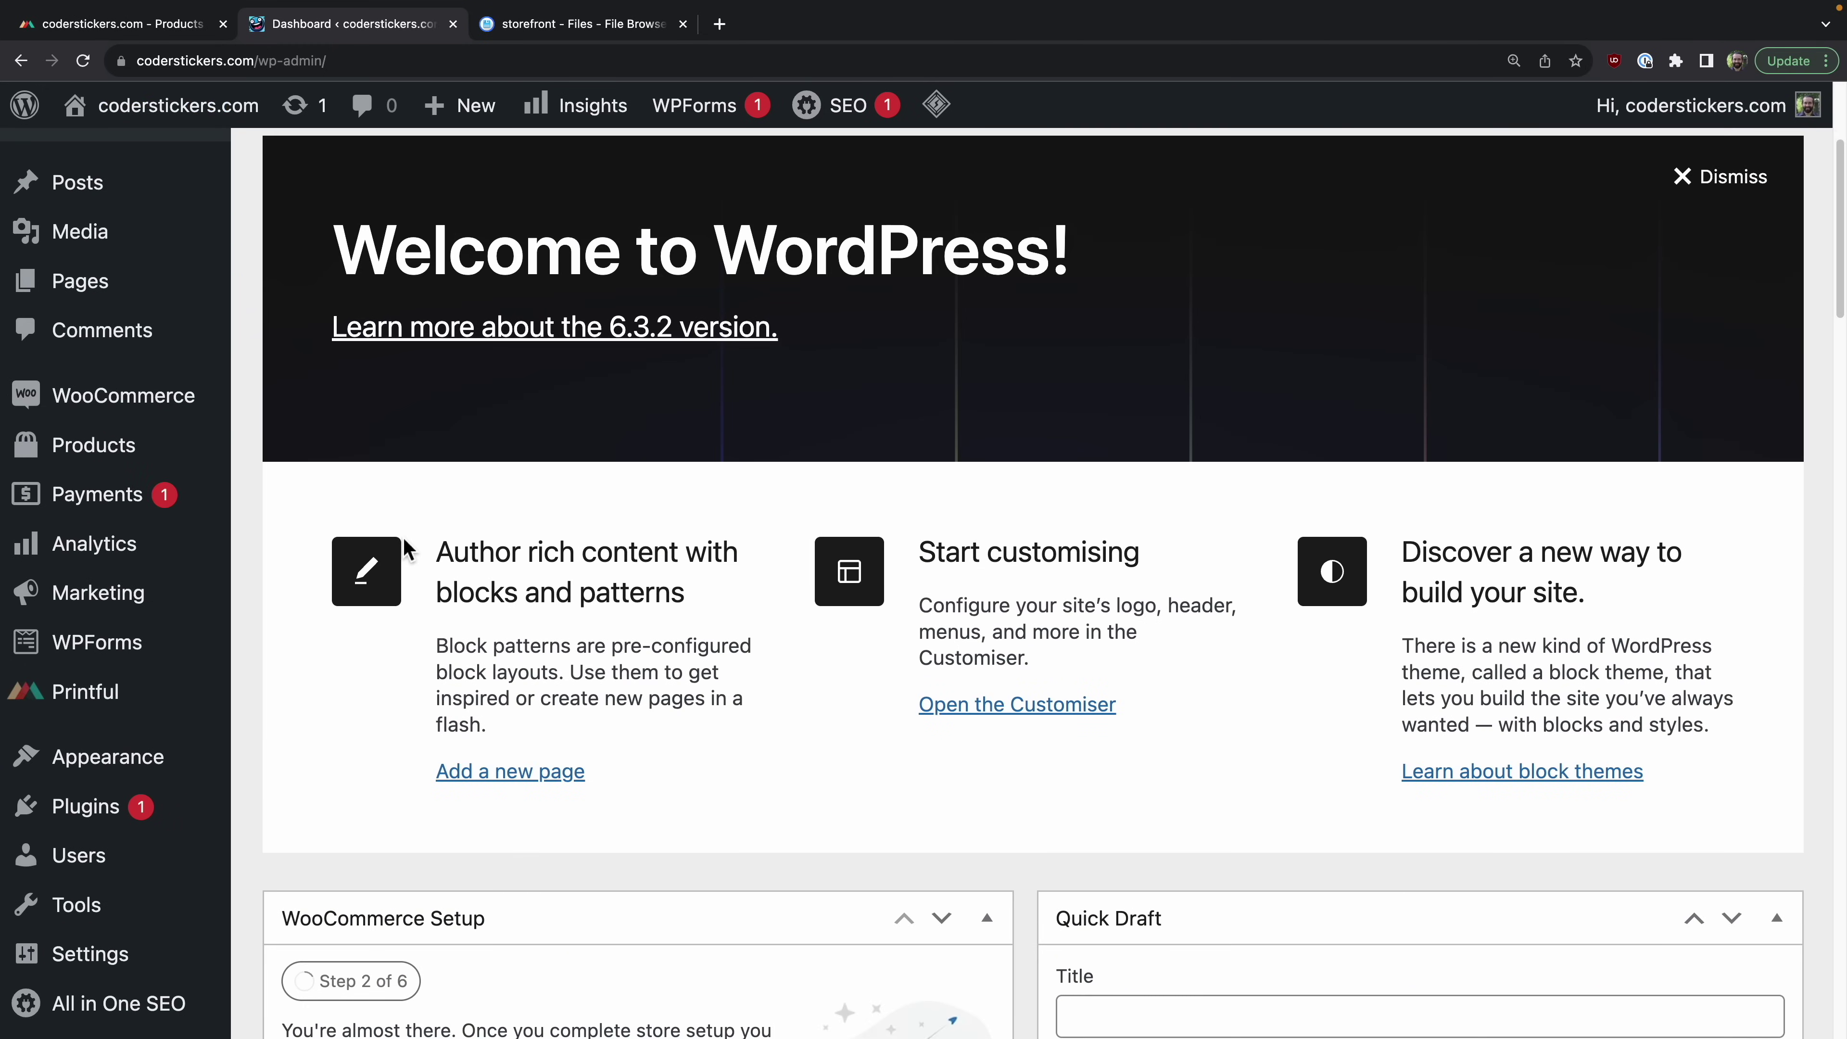
scroll(311, 610, down, 3)
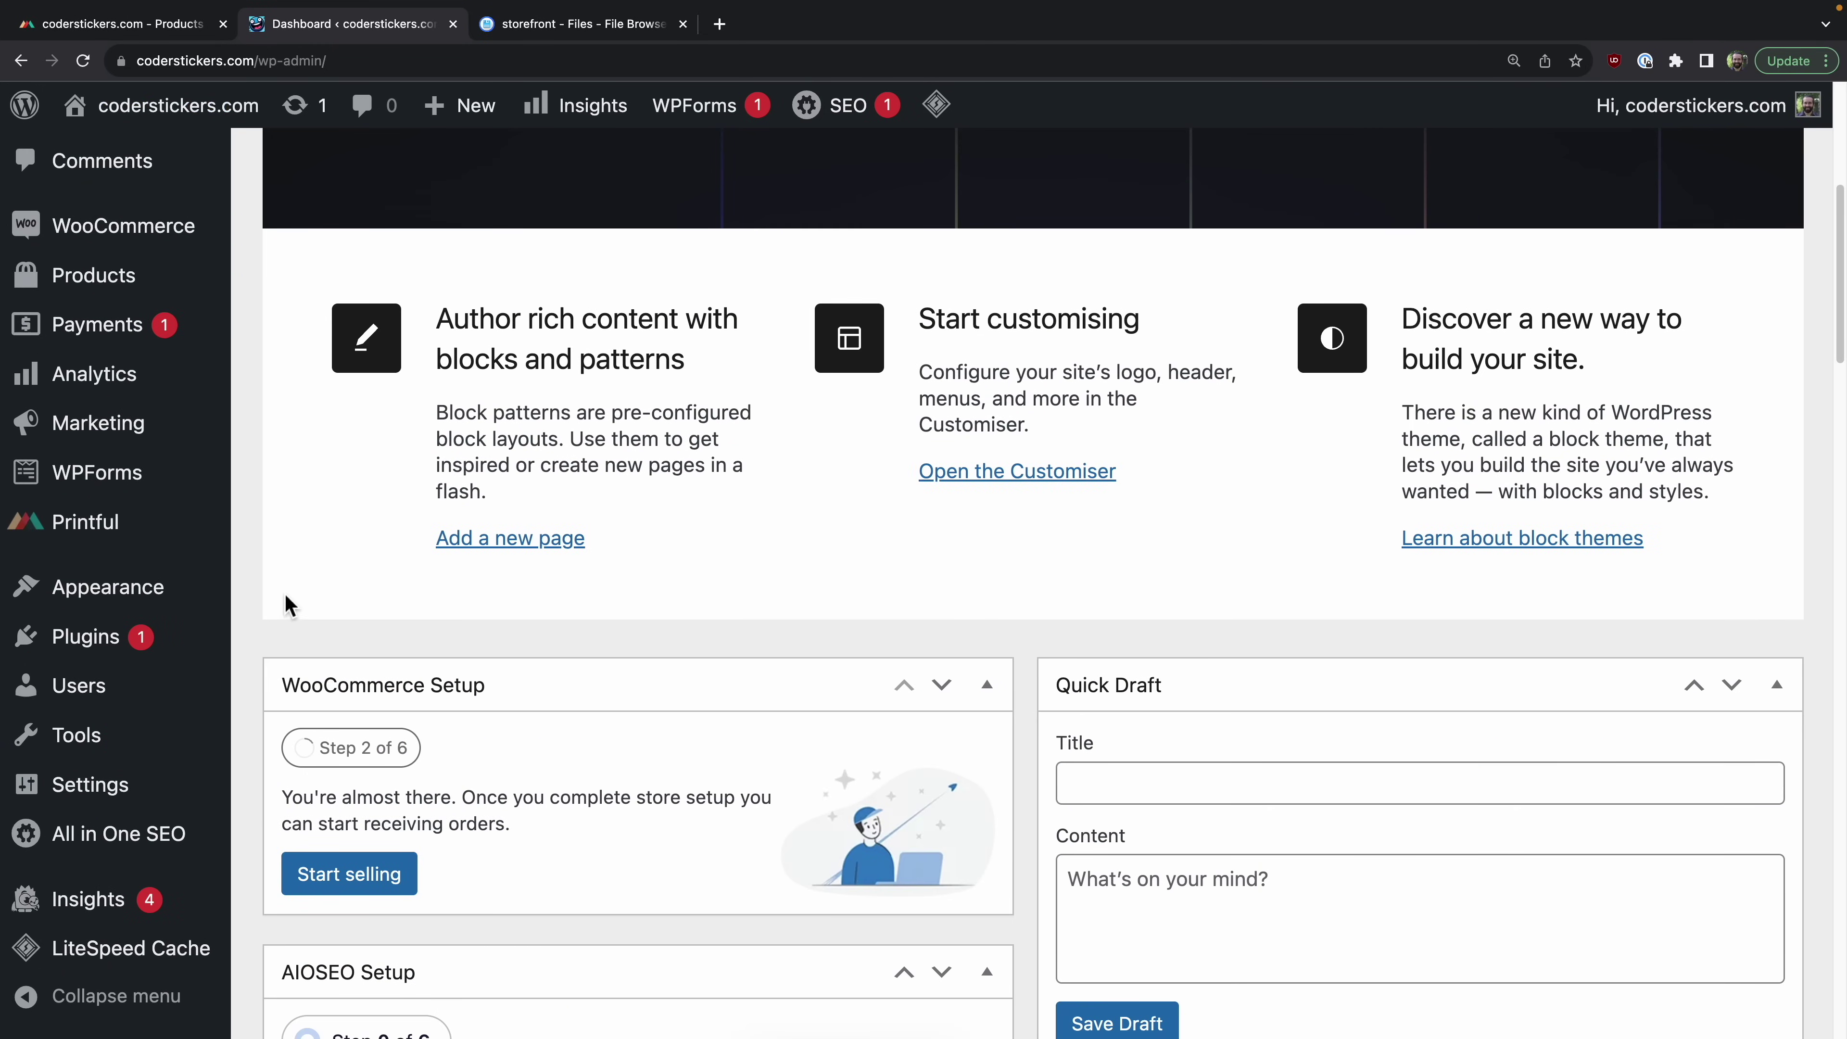
mouse_move(131, 611)
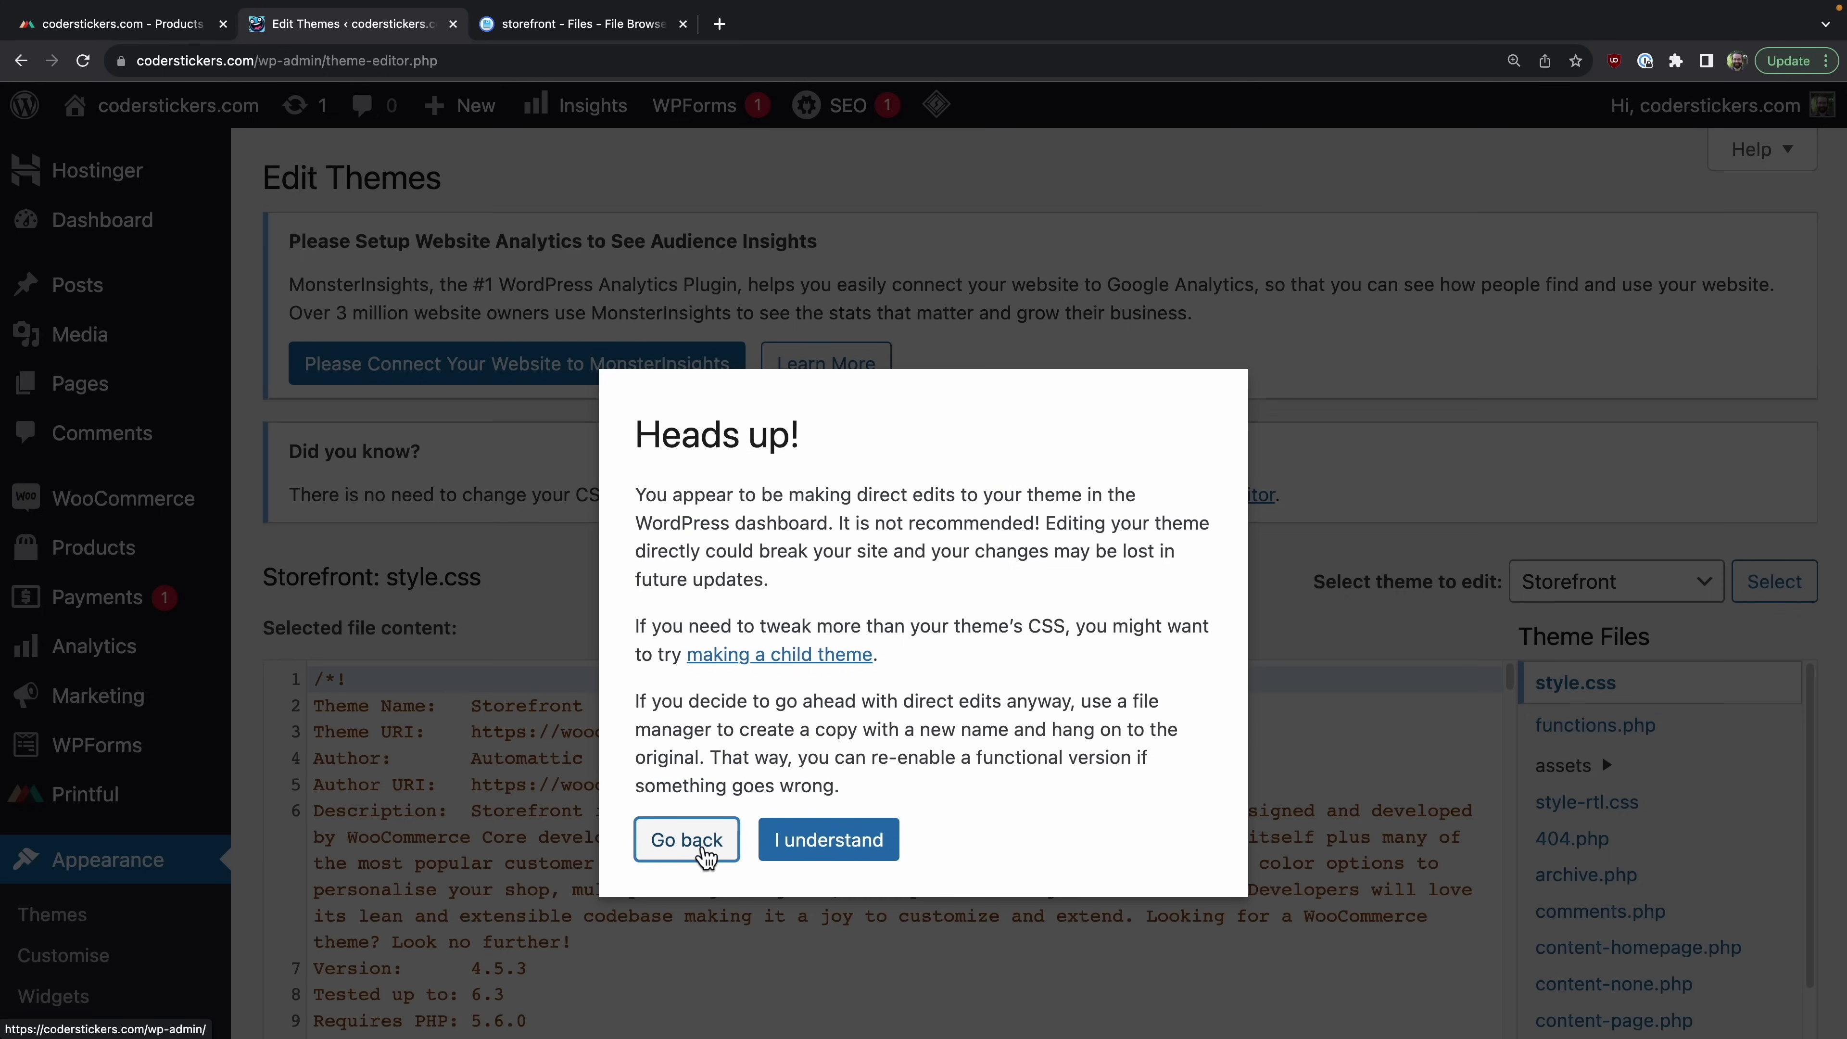
Step: Accept the theme-editor warning and open Storefront's functions.php
click(818, 865)
scroll(815, 854, down, 2)
scroll(804, 829, up, 2)
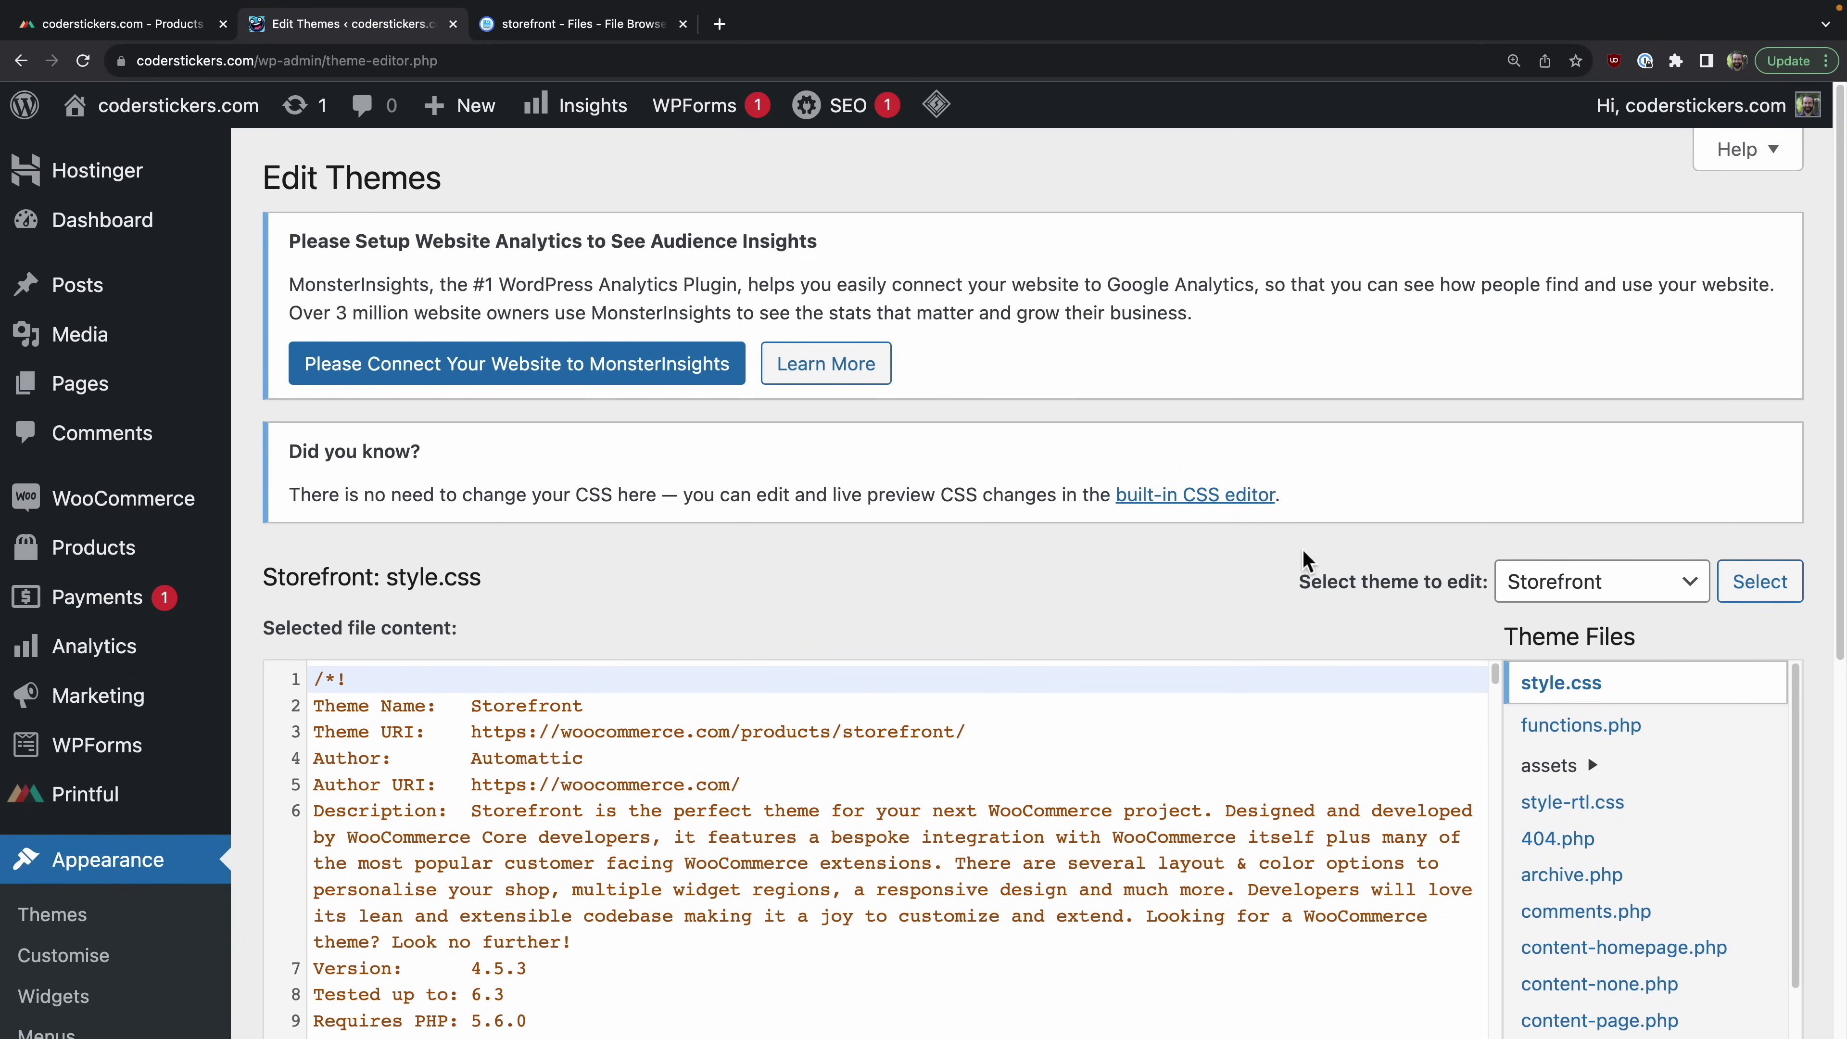
click(1679, 730)
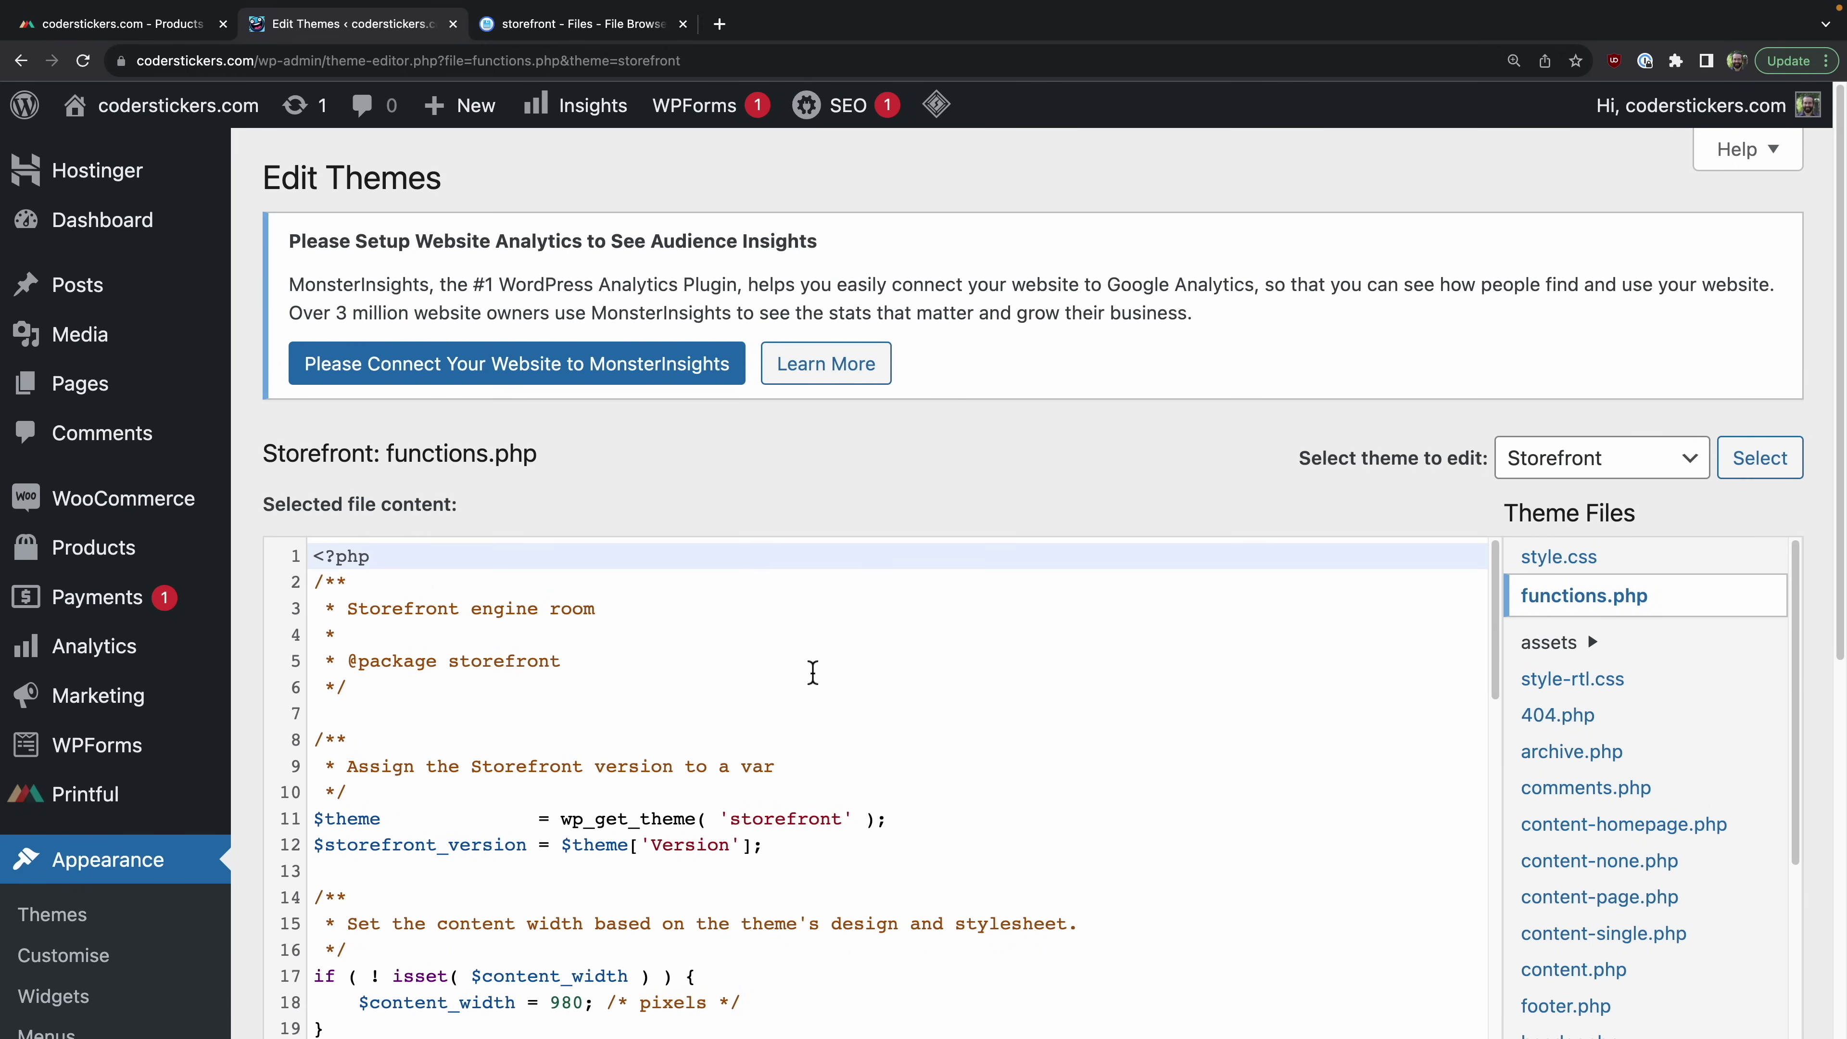
scroll(813, 672, down, 20)
scroll(1438, 494, up, 5)
scroll(1105, 731, down, 10)
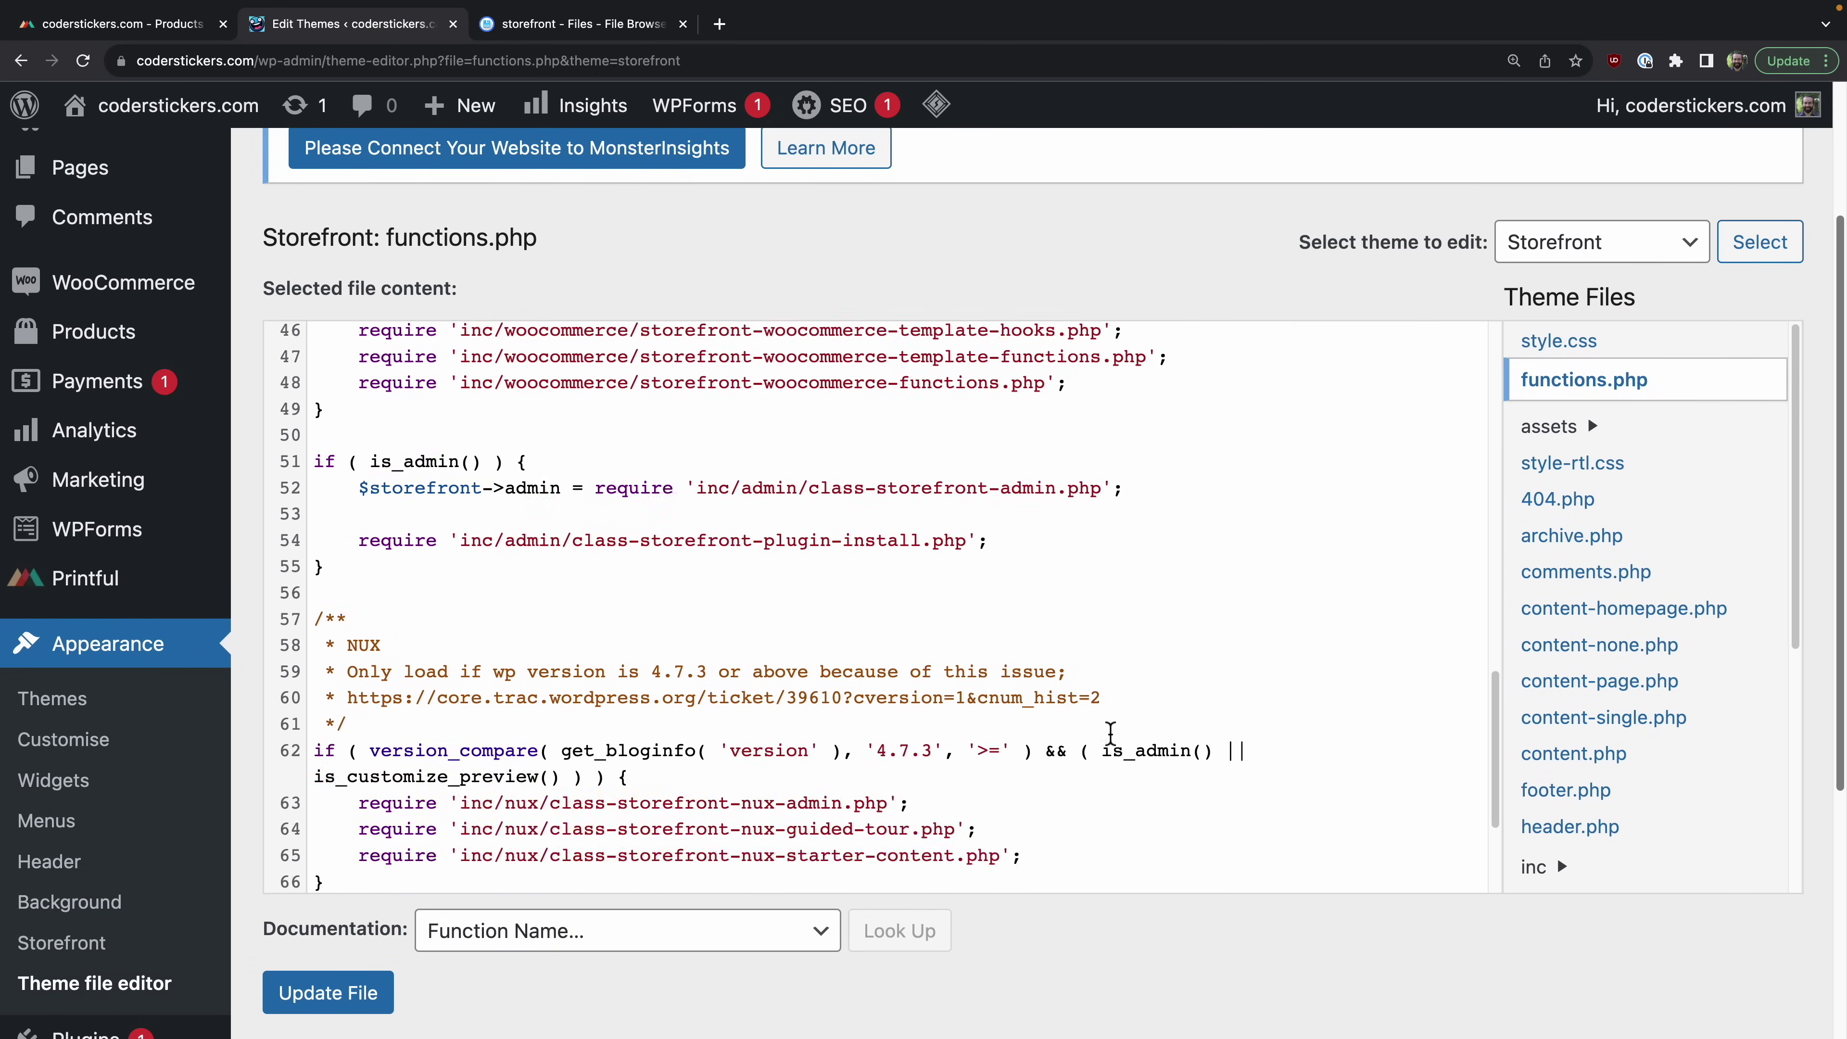
scroll(684, 627, up, 8)
scroll(574, 744, down, 3)
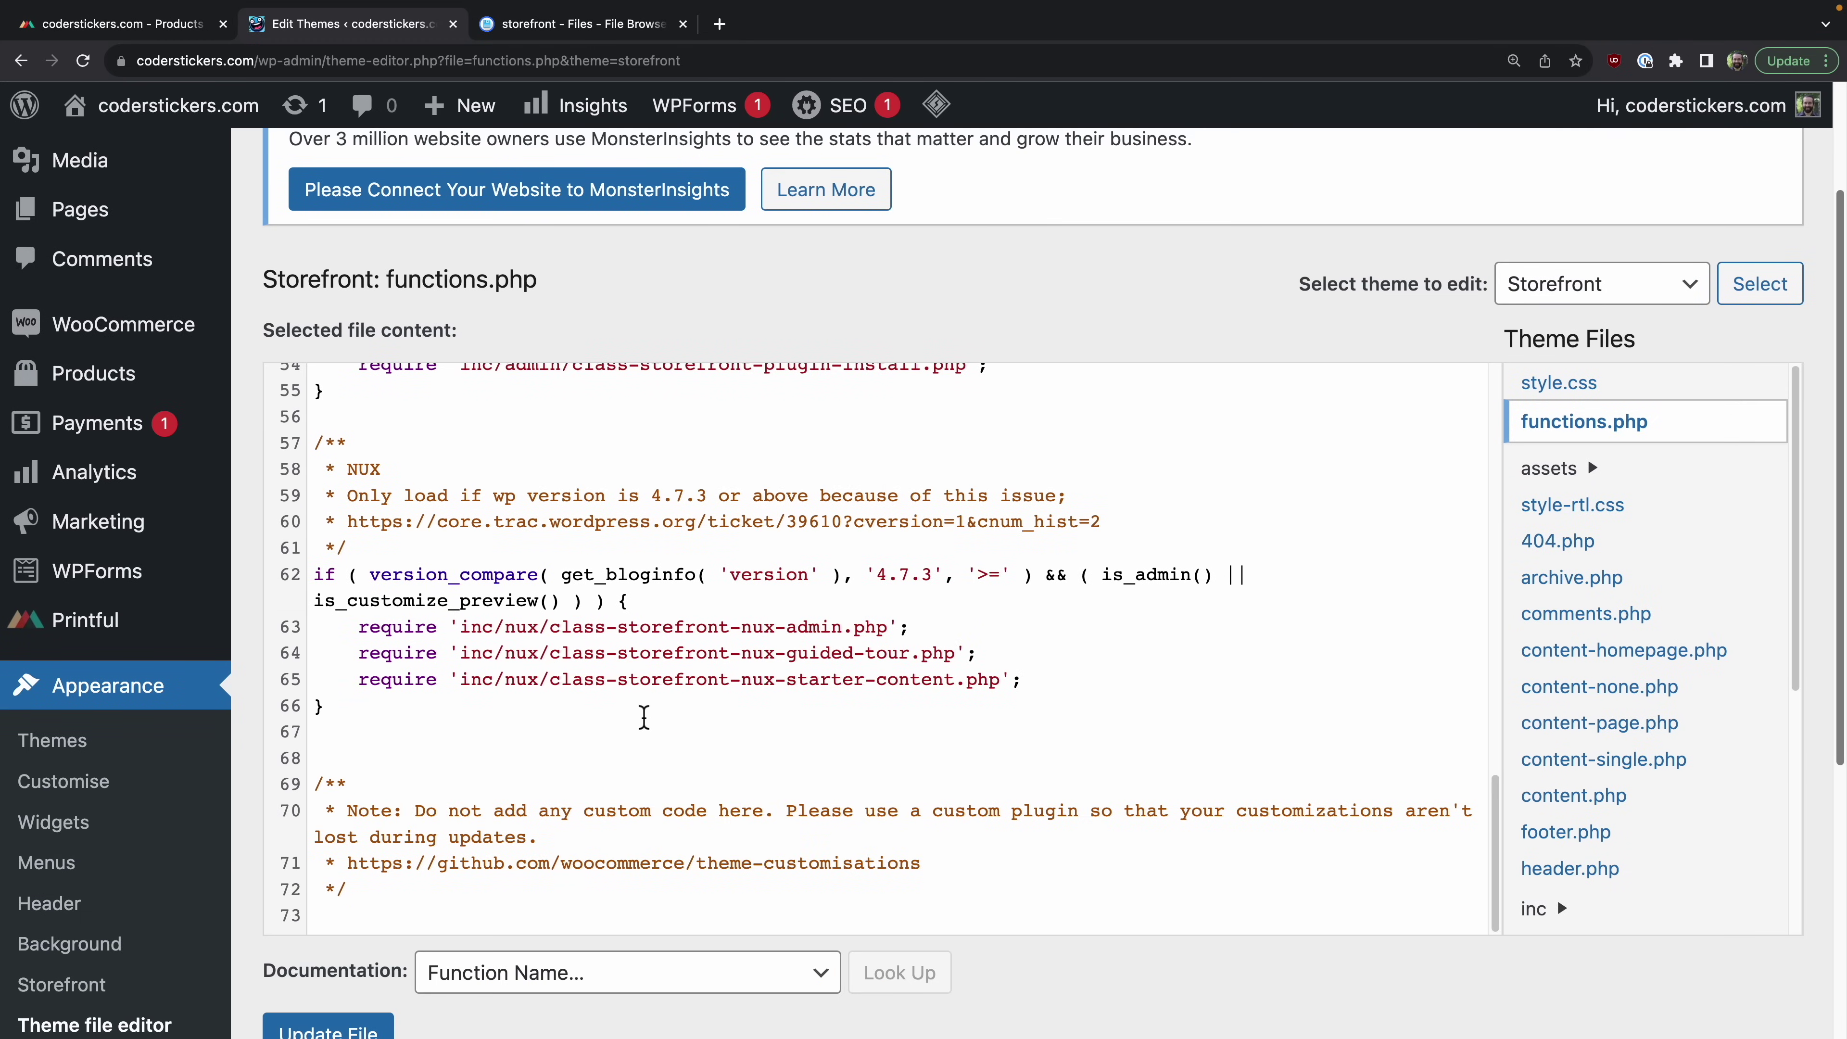
drag(785, 810, 399, 824)
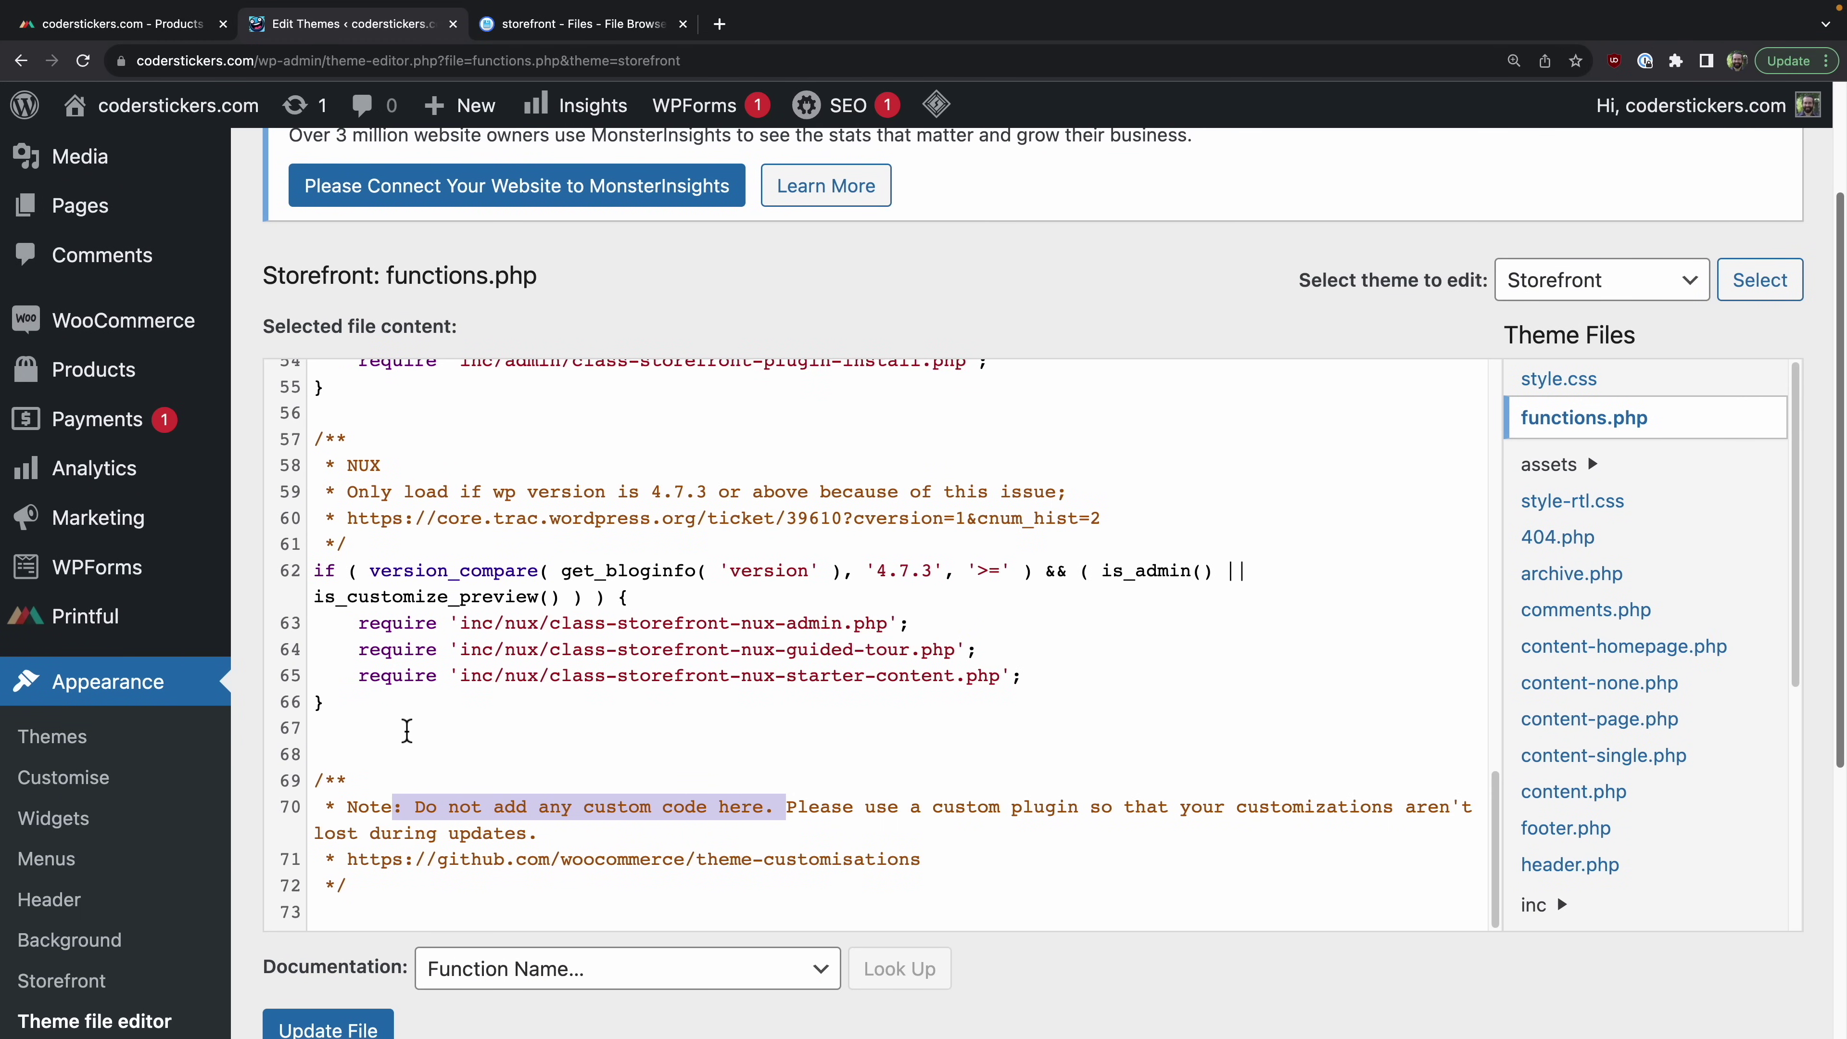
click(812, 813)
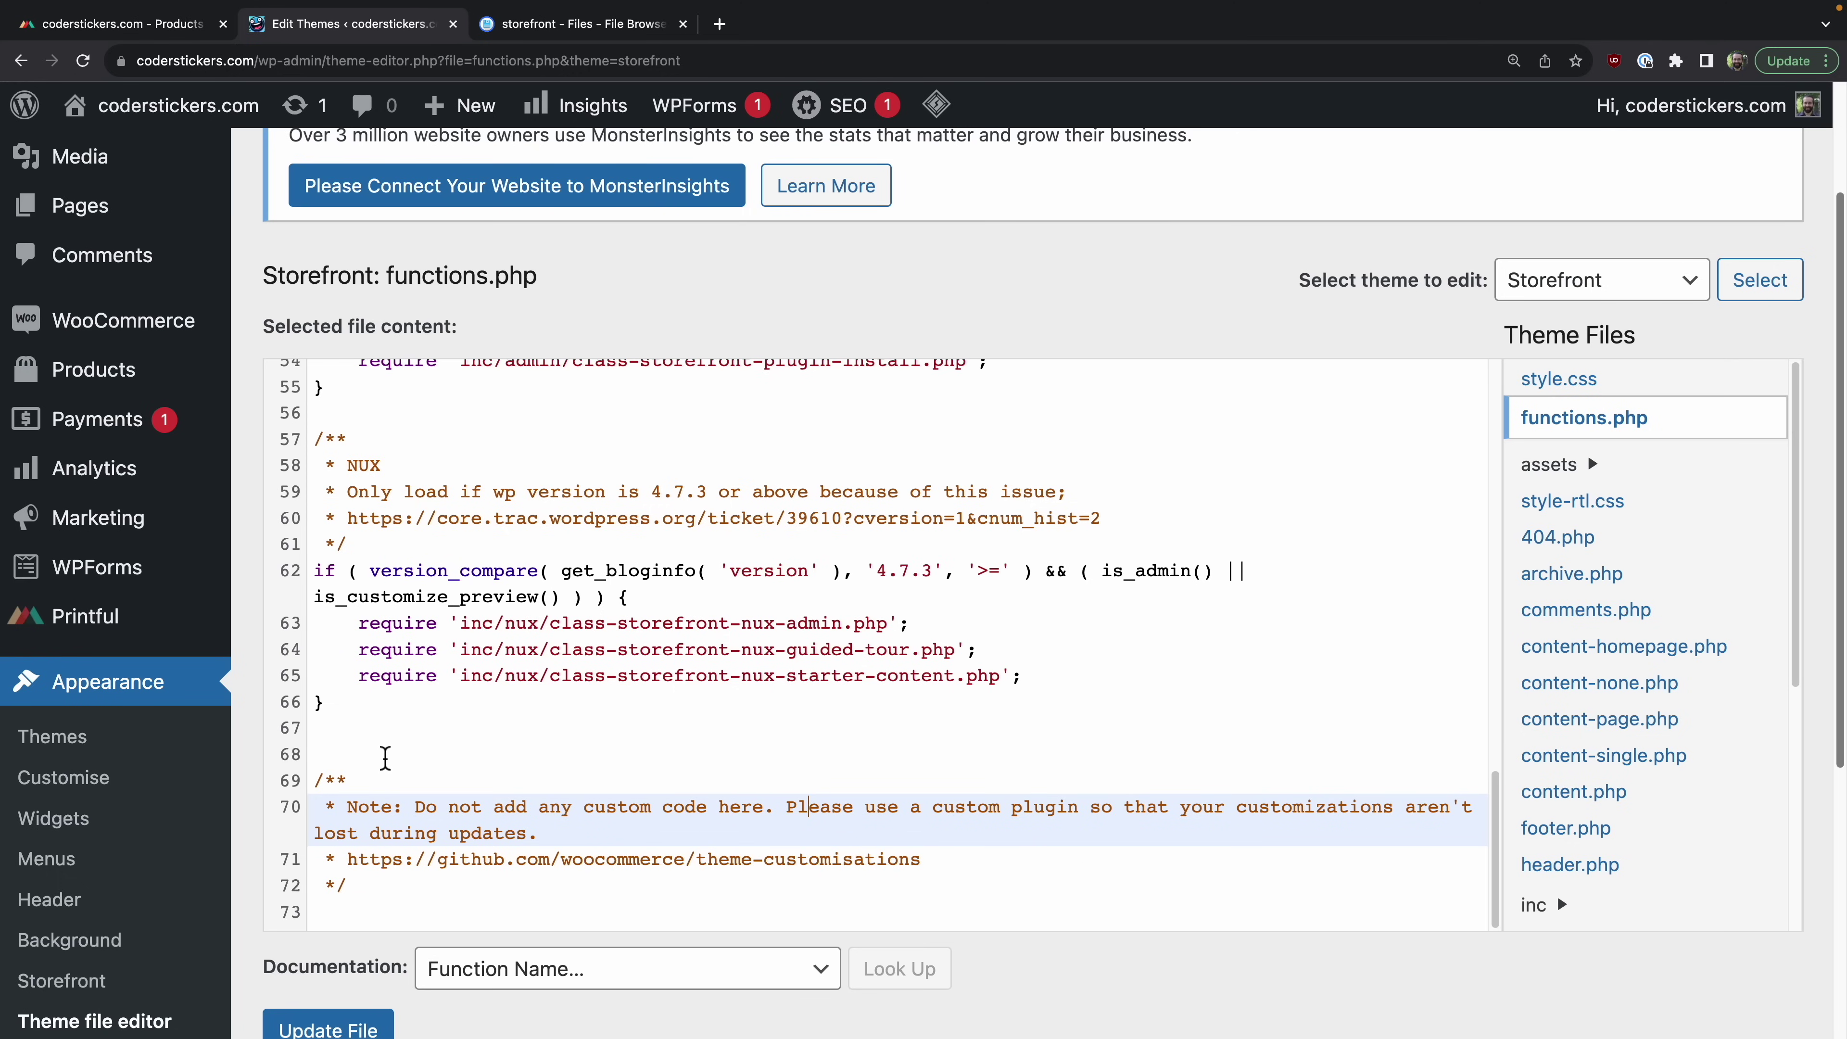
Step: Paste the remove_storefront_sidebar function and its hook onto a new line 67
click(386, 757)
click(394, 729)
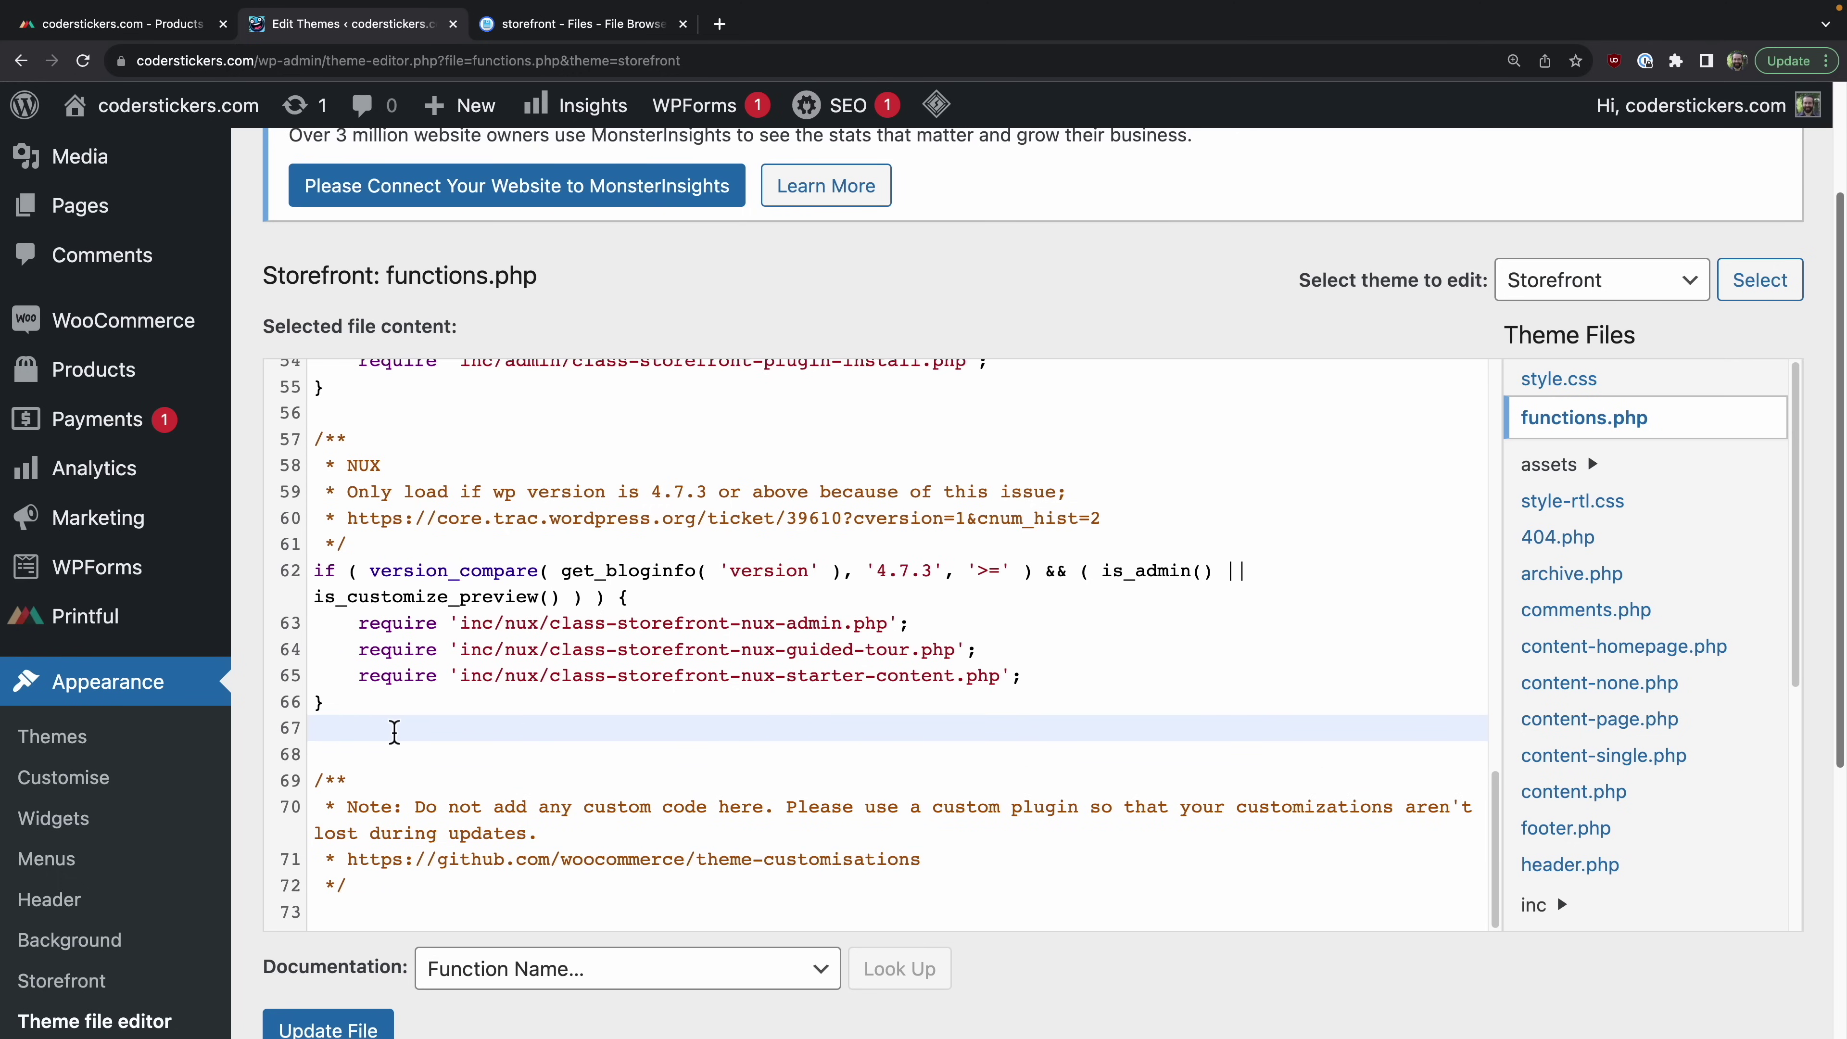
key(Return)
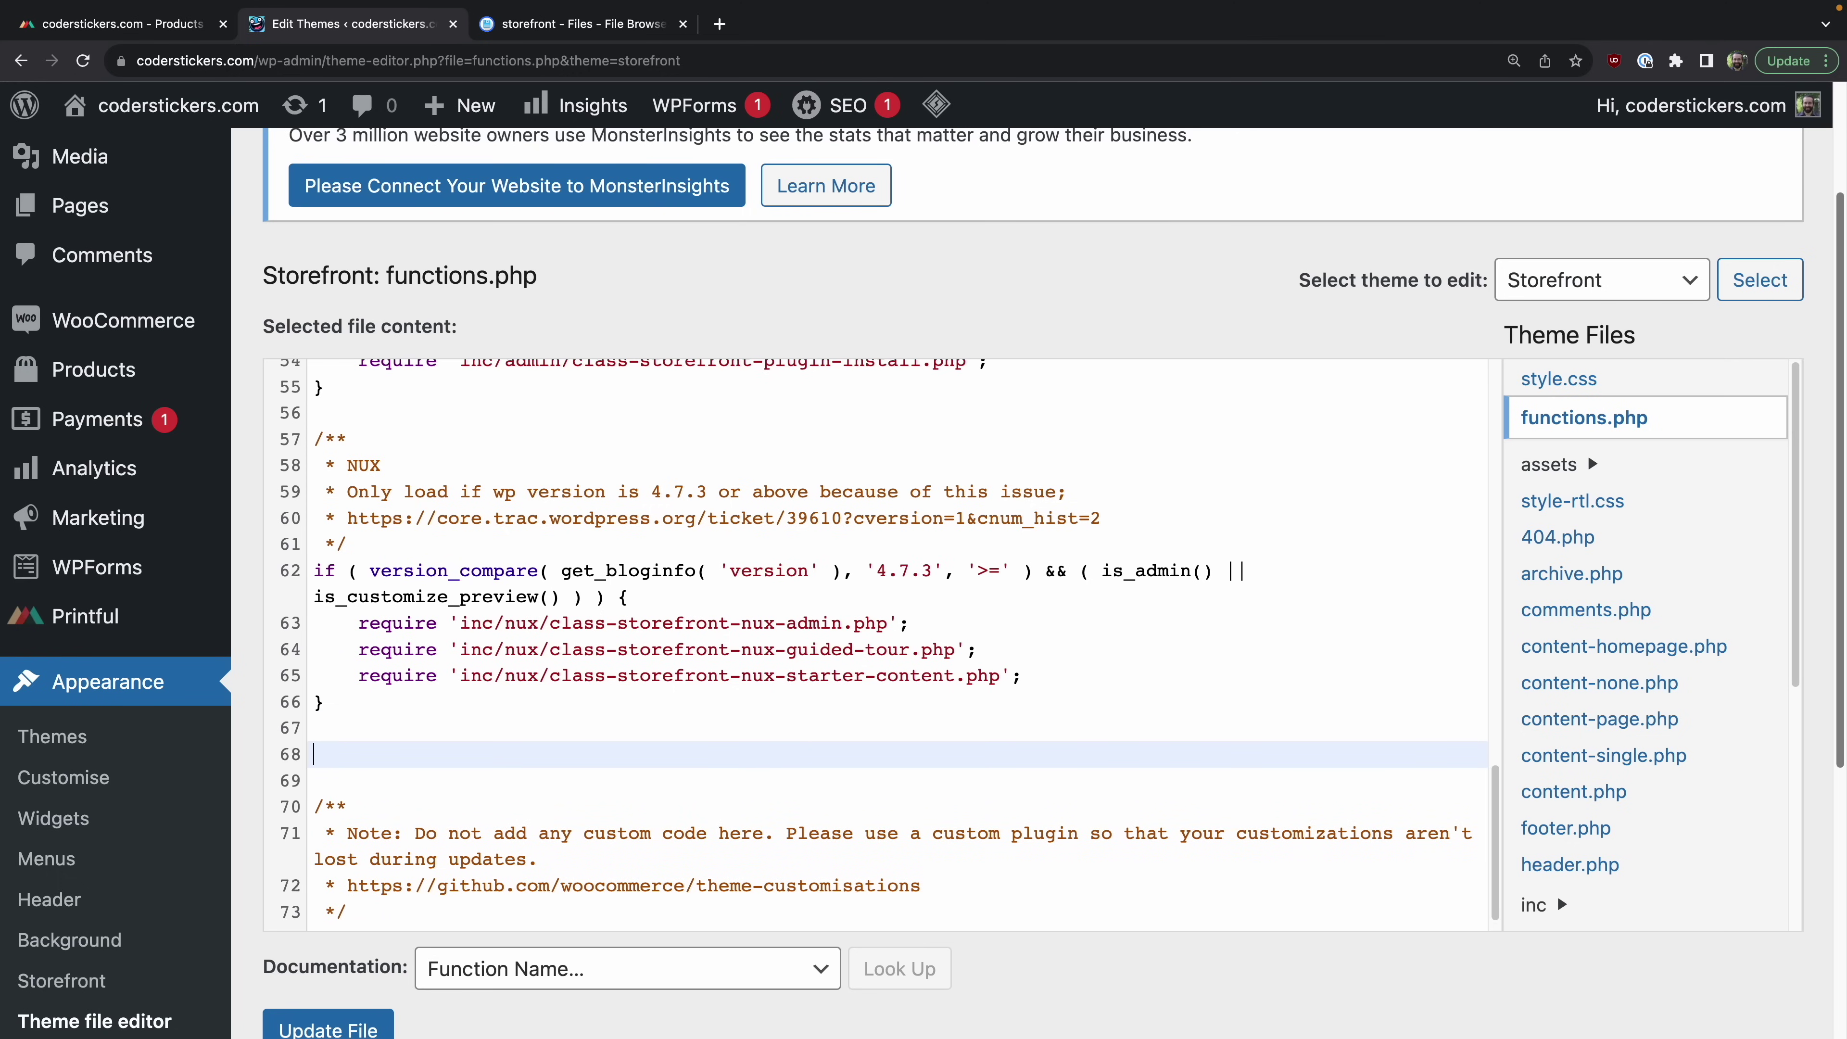
text(function remove_storefront_sidebar() {     if ( is_woocommerce() || is_checkout() ) {         remove_action( 'storefront_sidebar', 'storefront_get_sidebar', 10 );     } }  add_action( 'get_header', 'remove_storefront_sidebar' );)
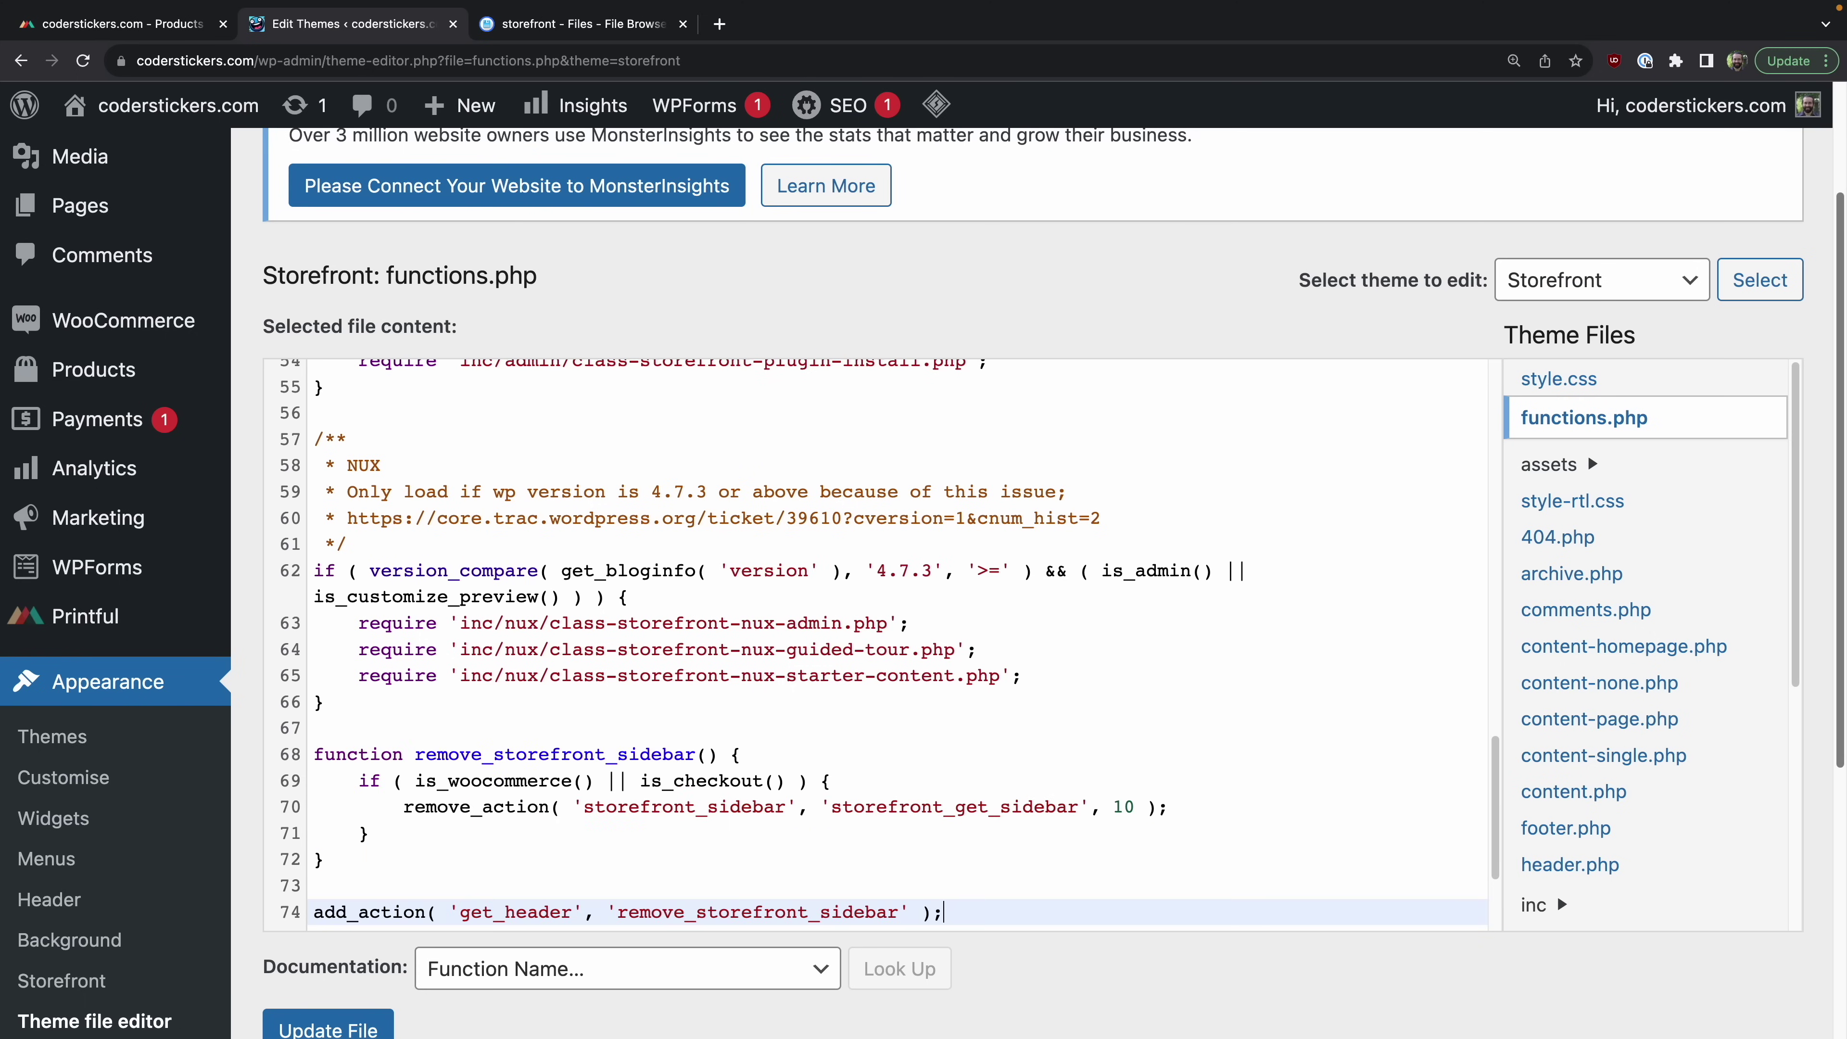
Step: Review the is_woocommerce/is_checkout conditions and get_header add_action hook, then save functions.php
scroll(552, 698, down, 2)
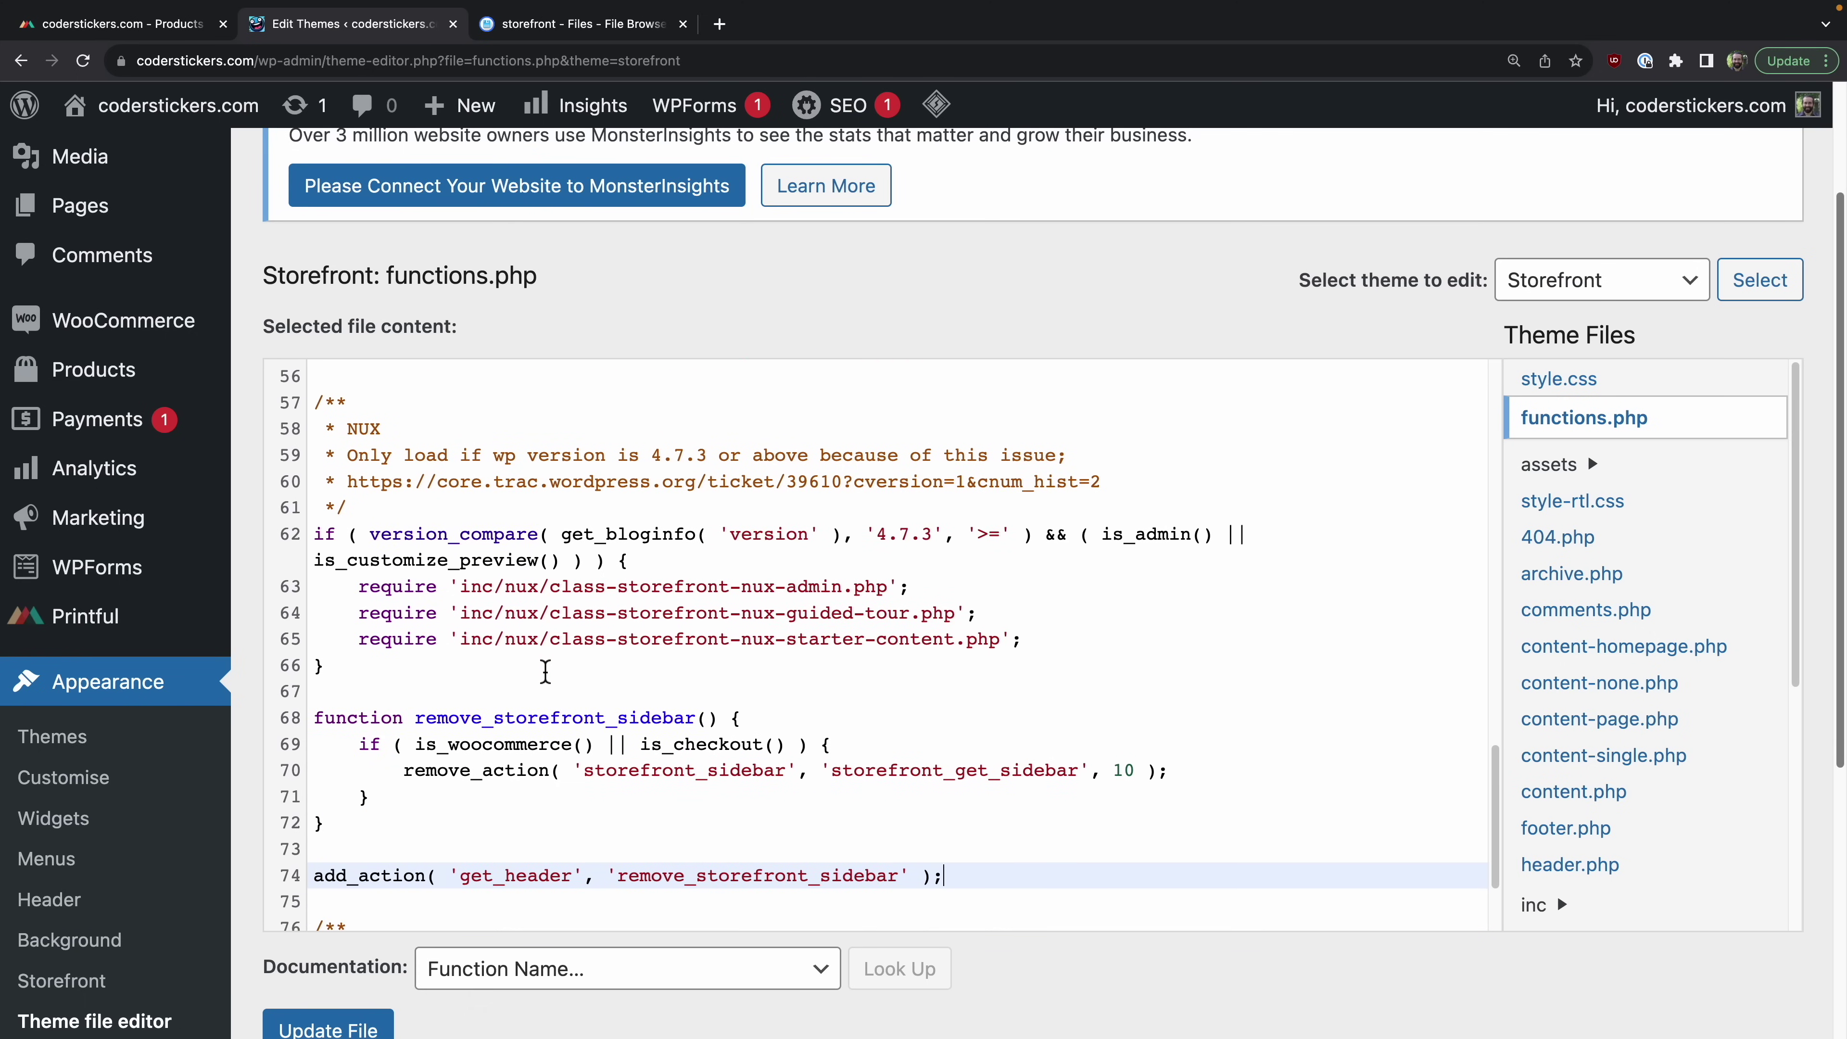
double_click(520, 700)
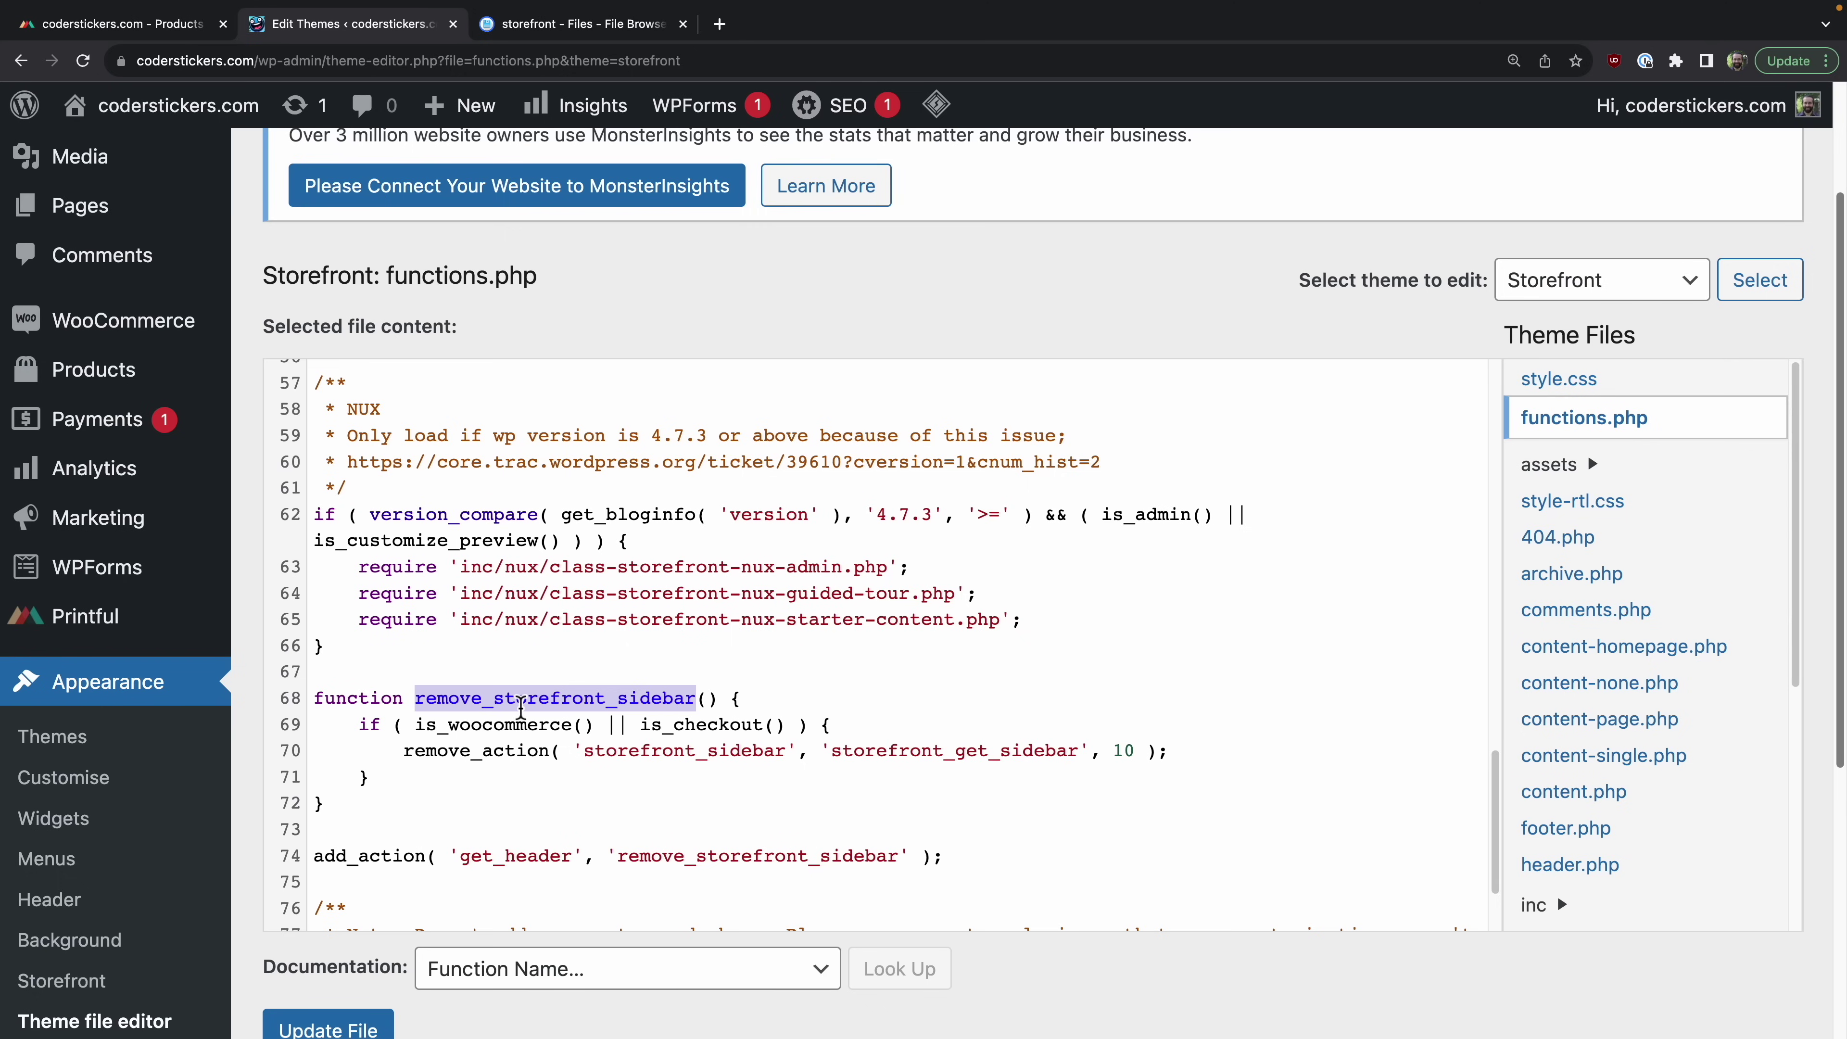
double_click(458, 724)
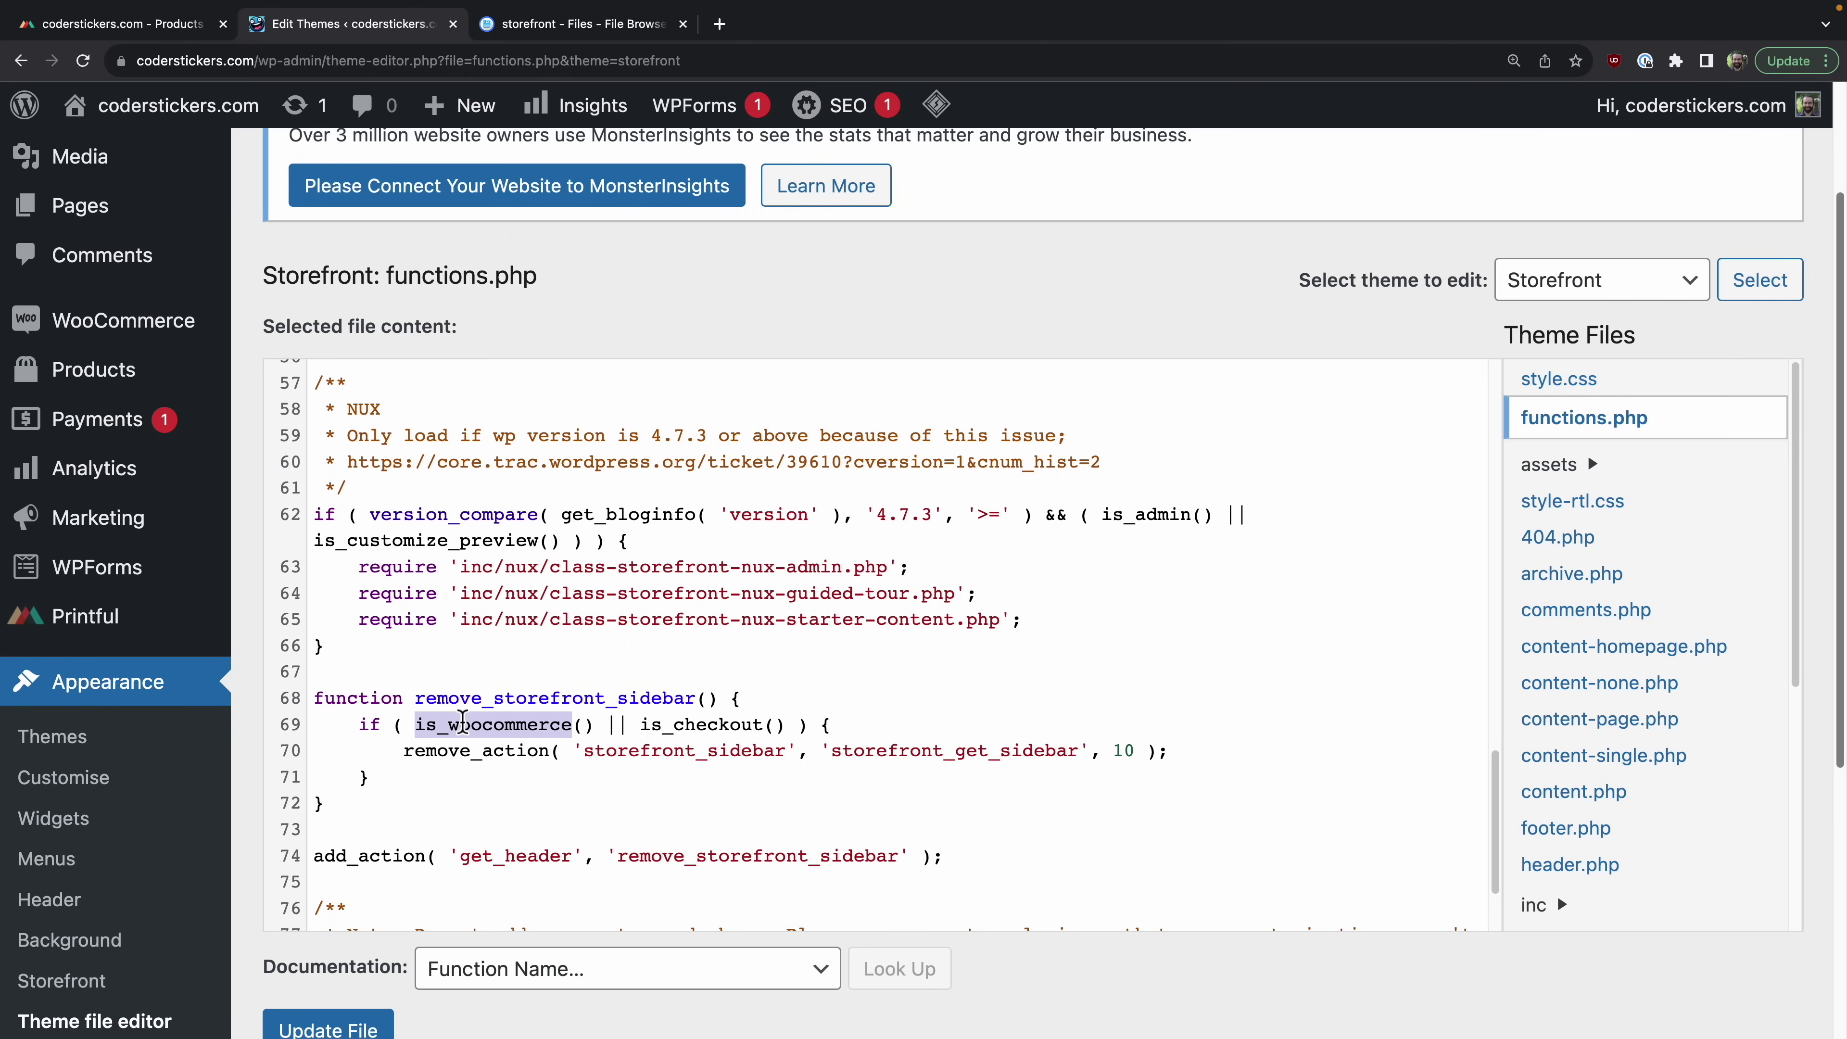
double_click(720, 726)
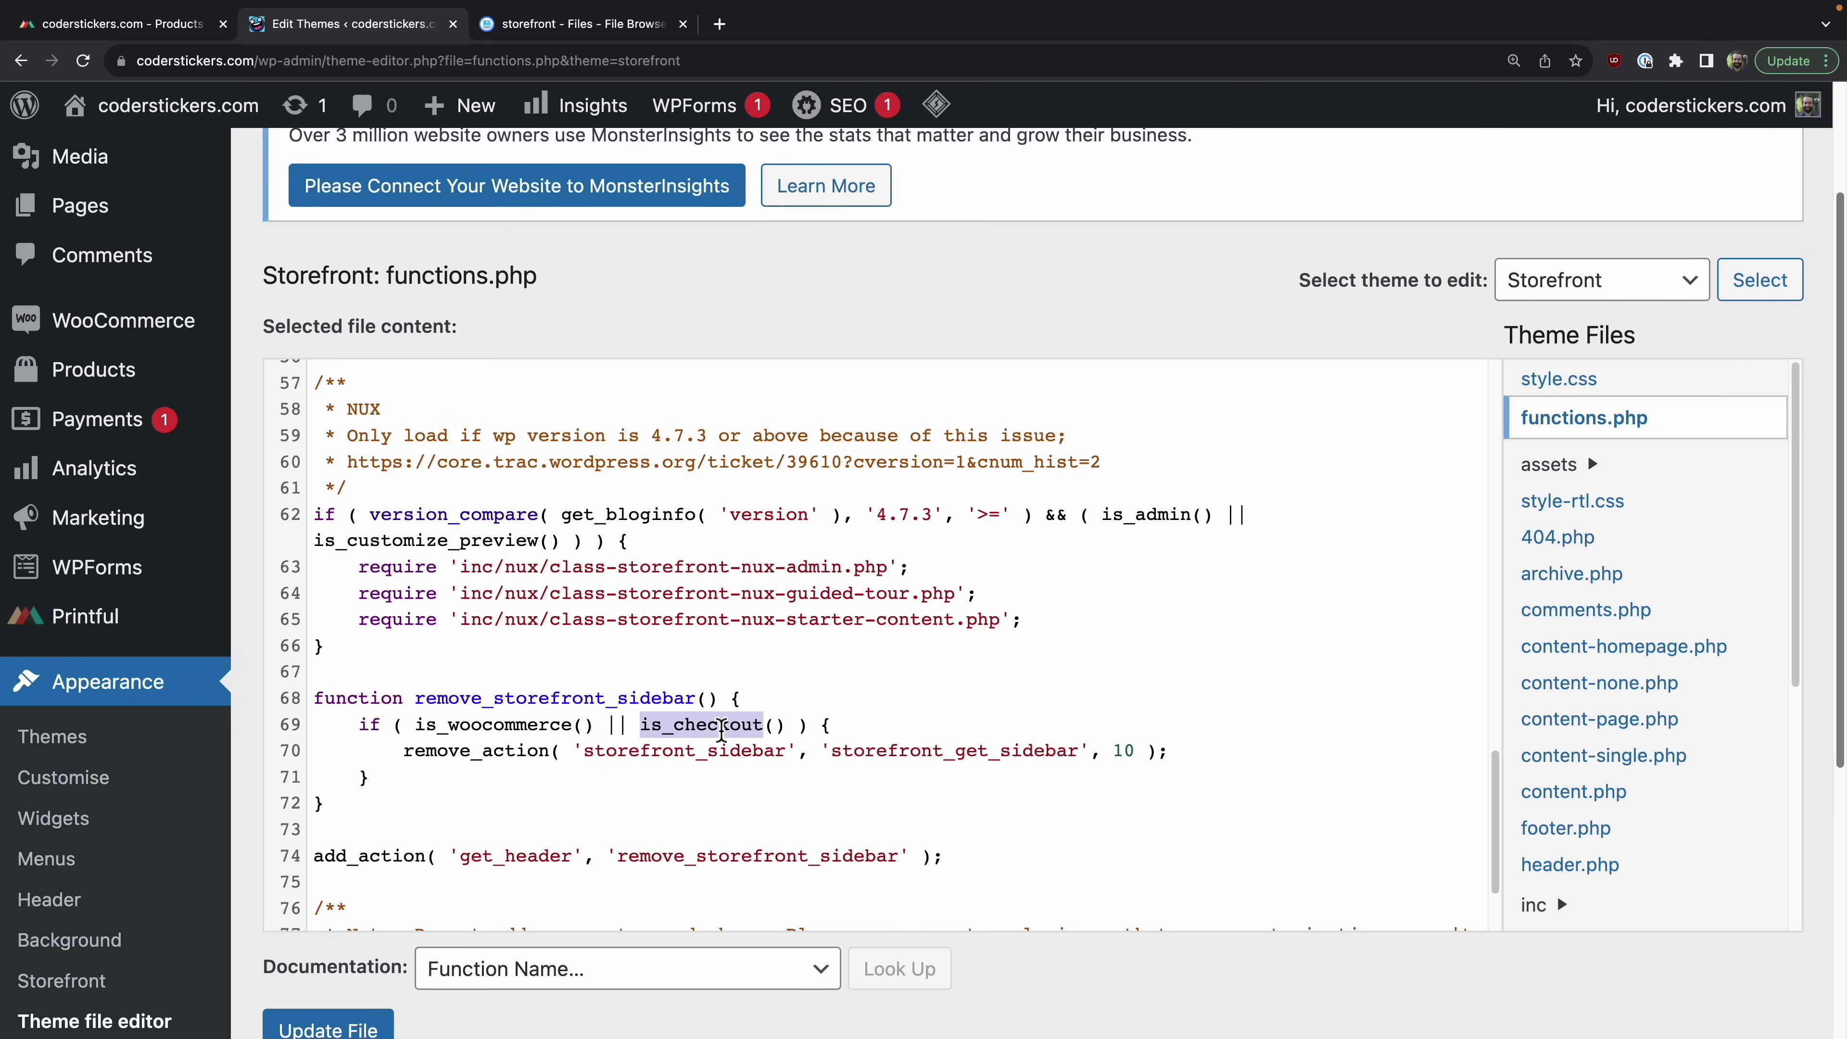
double_click(522, 753)
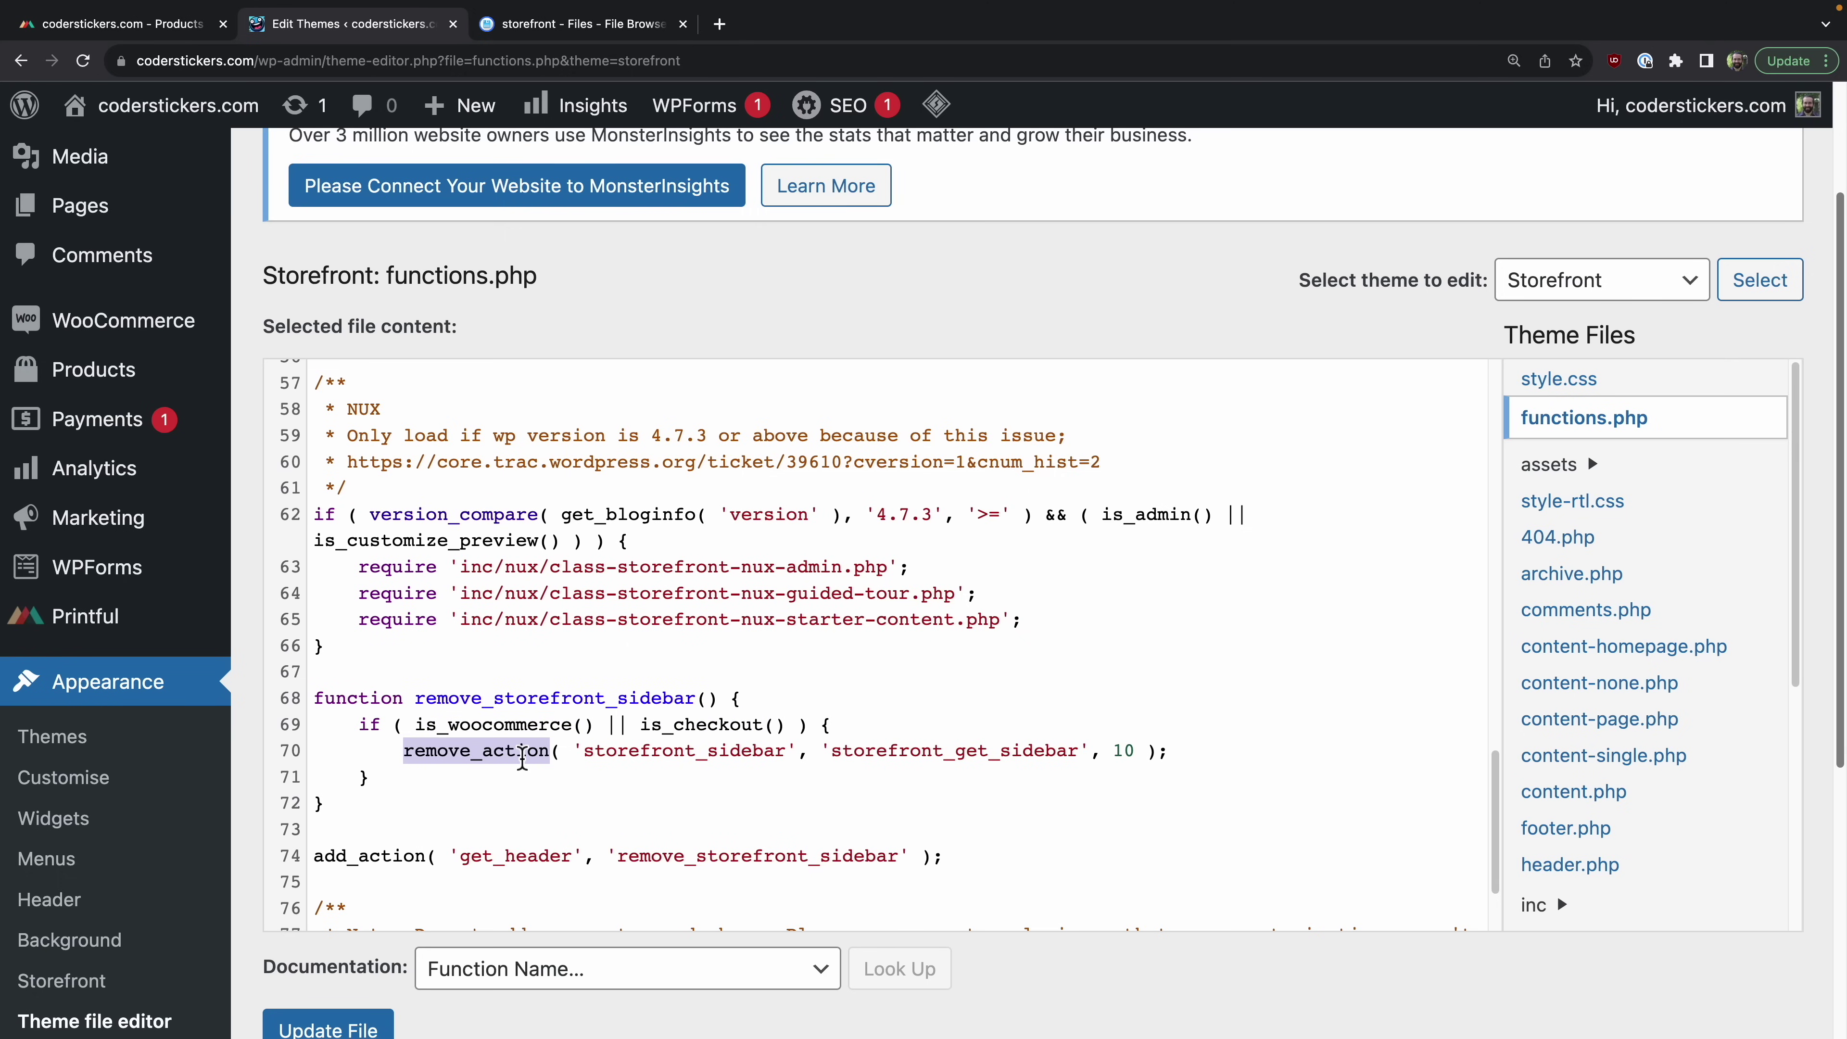
double_click(390, 857)
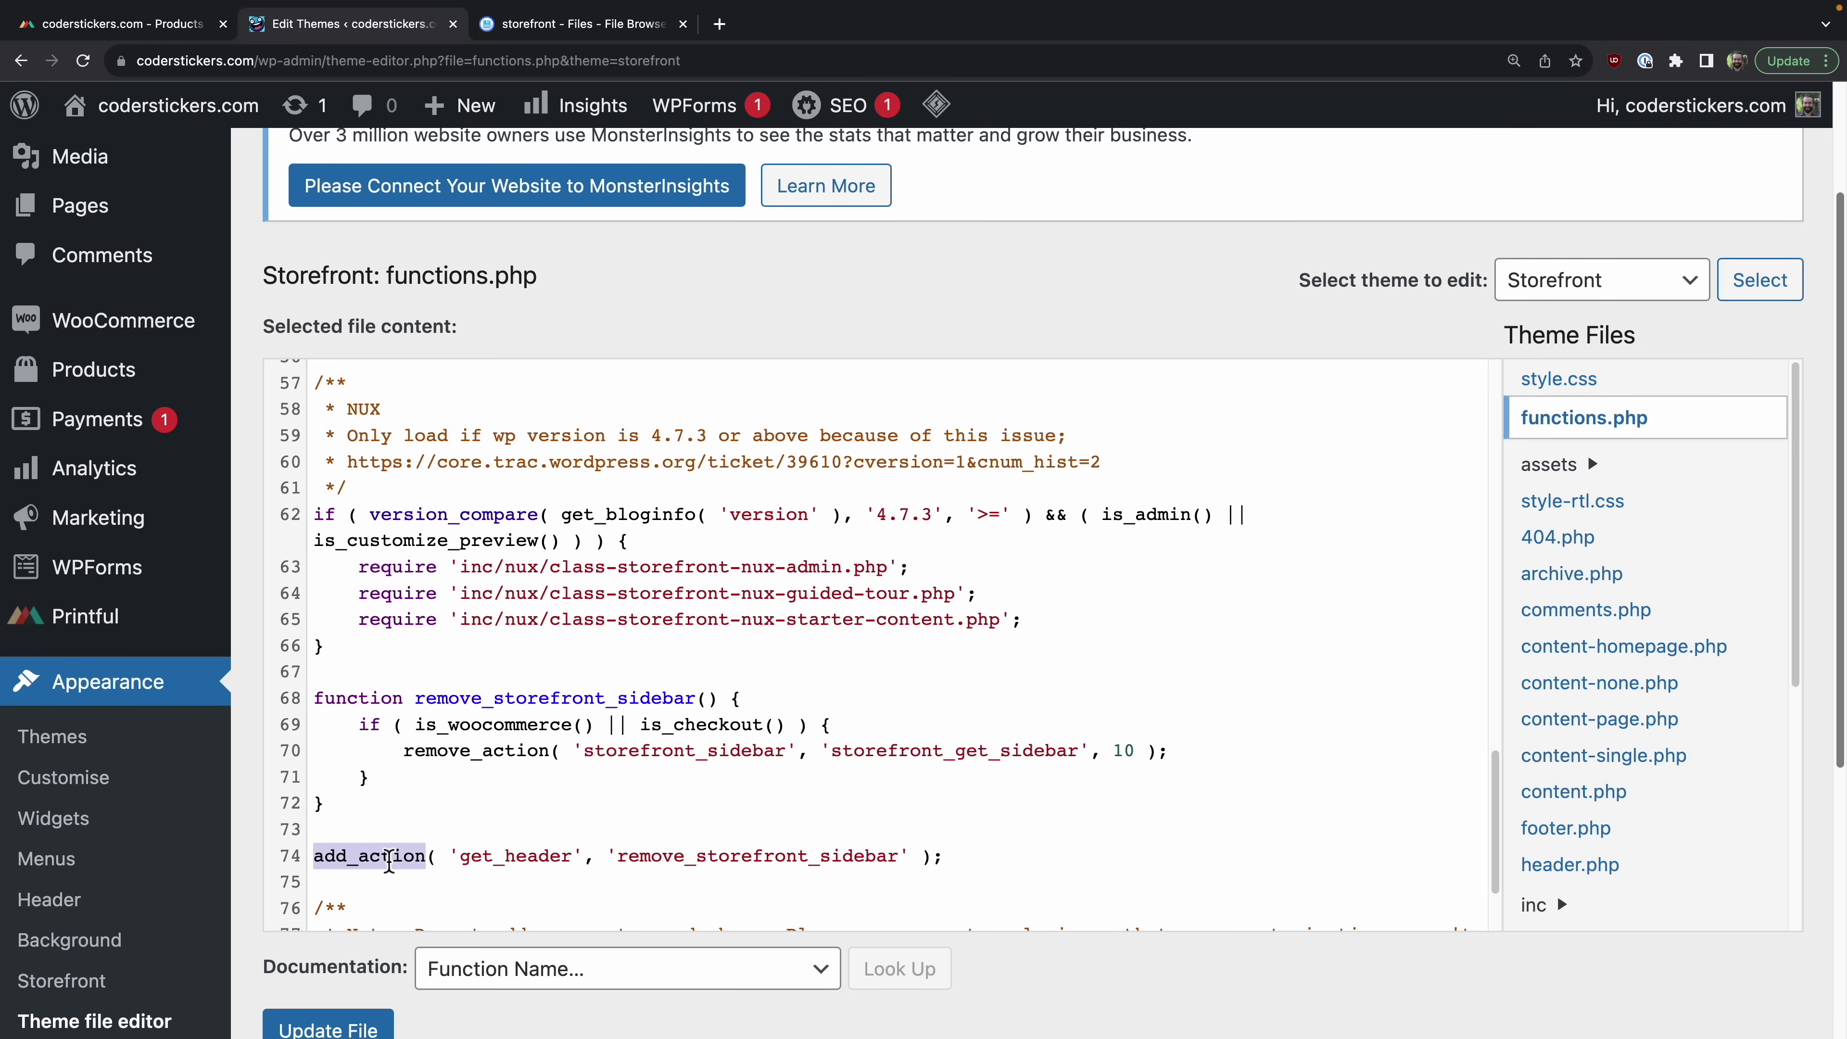
double_click(785, 855)
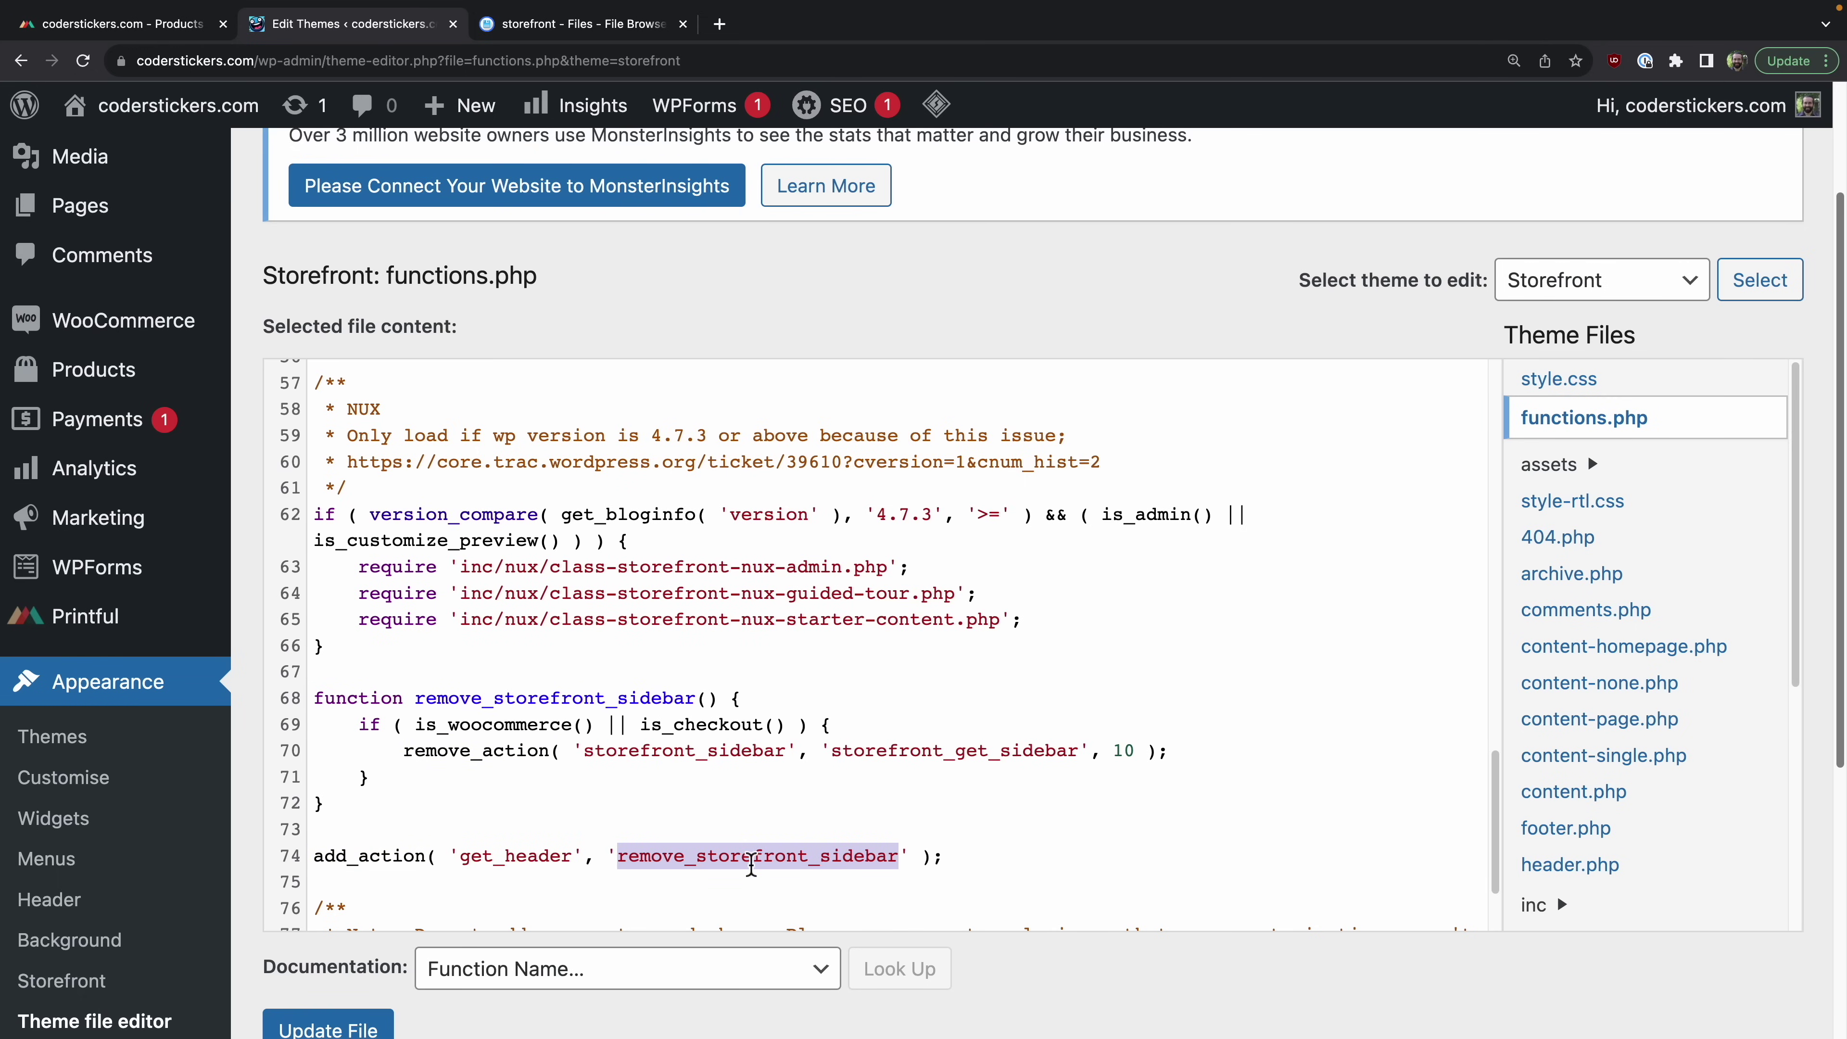
click(341, 1028)
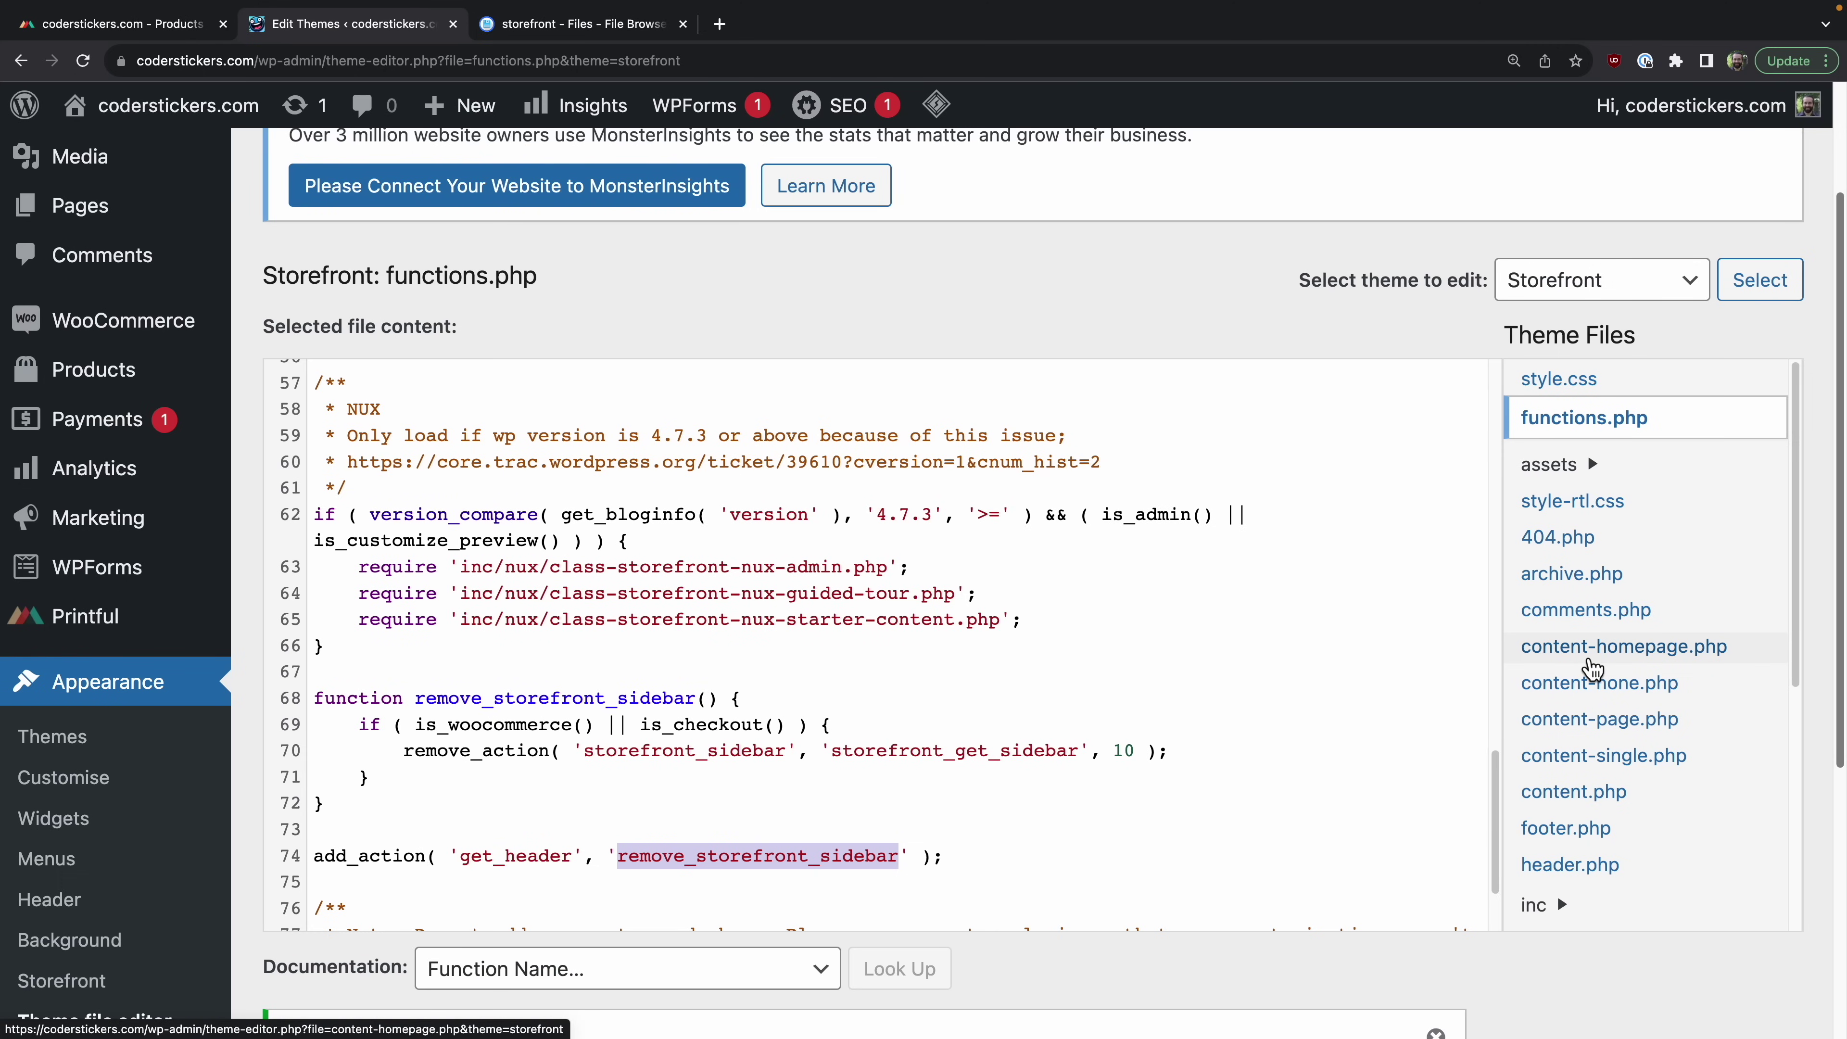
Step: Open Storefront's style.scss in the Theme File Editor
scroll(1593, 669, up, 1)
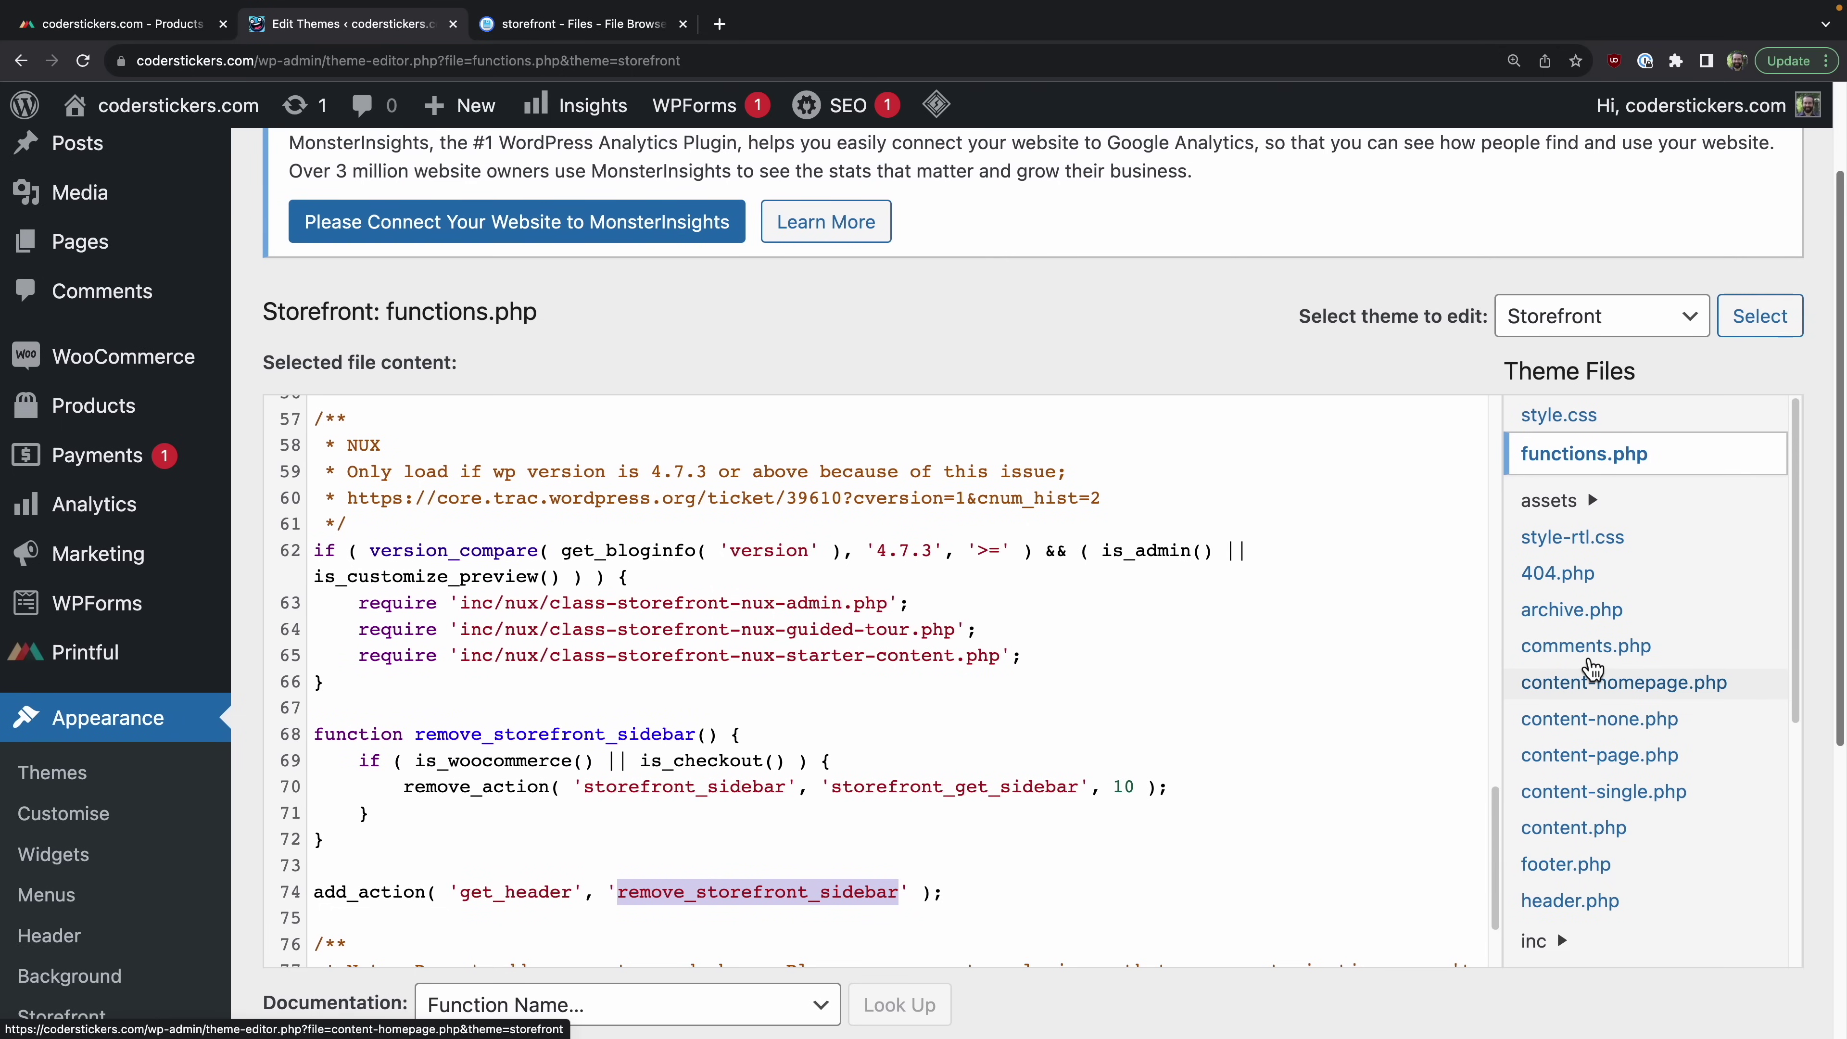
scroll(1592, 669, down, 5)
scroll(1592, 670, down, 5)
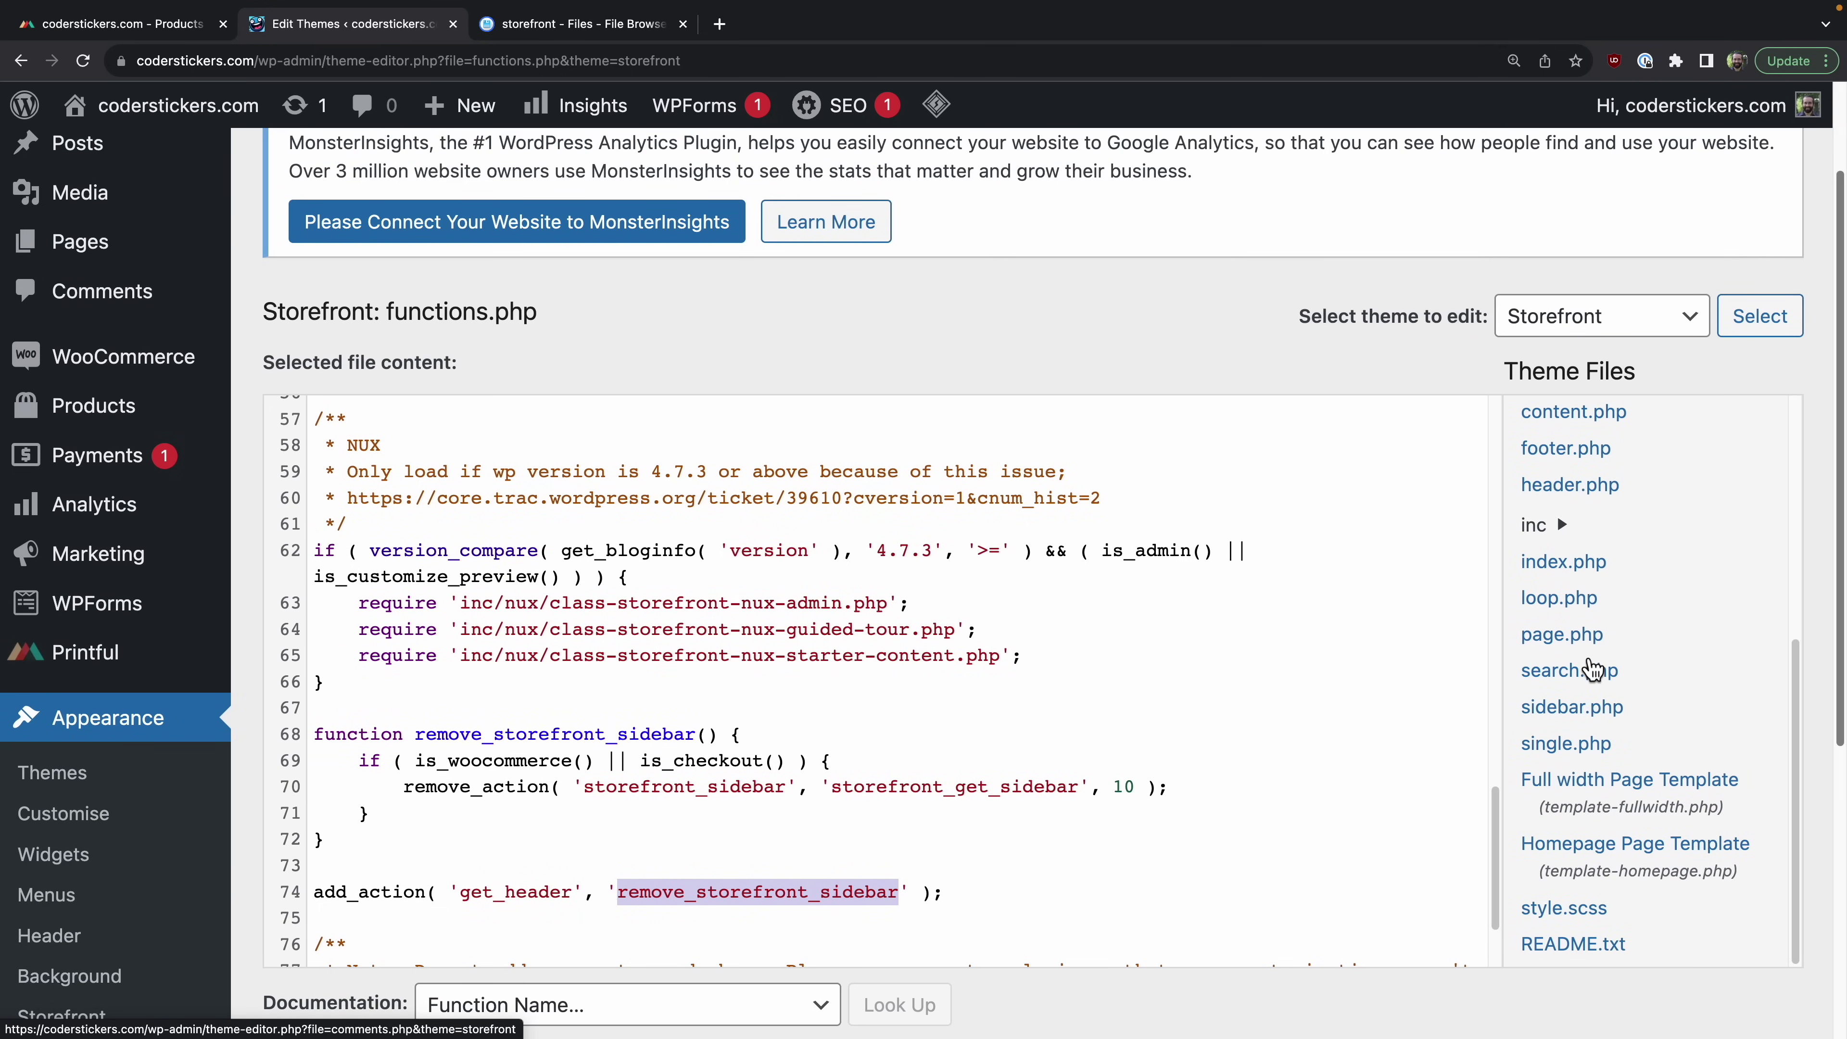
click(1563, 753)
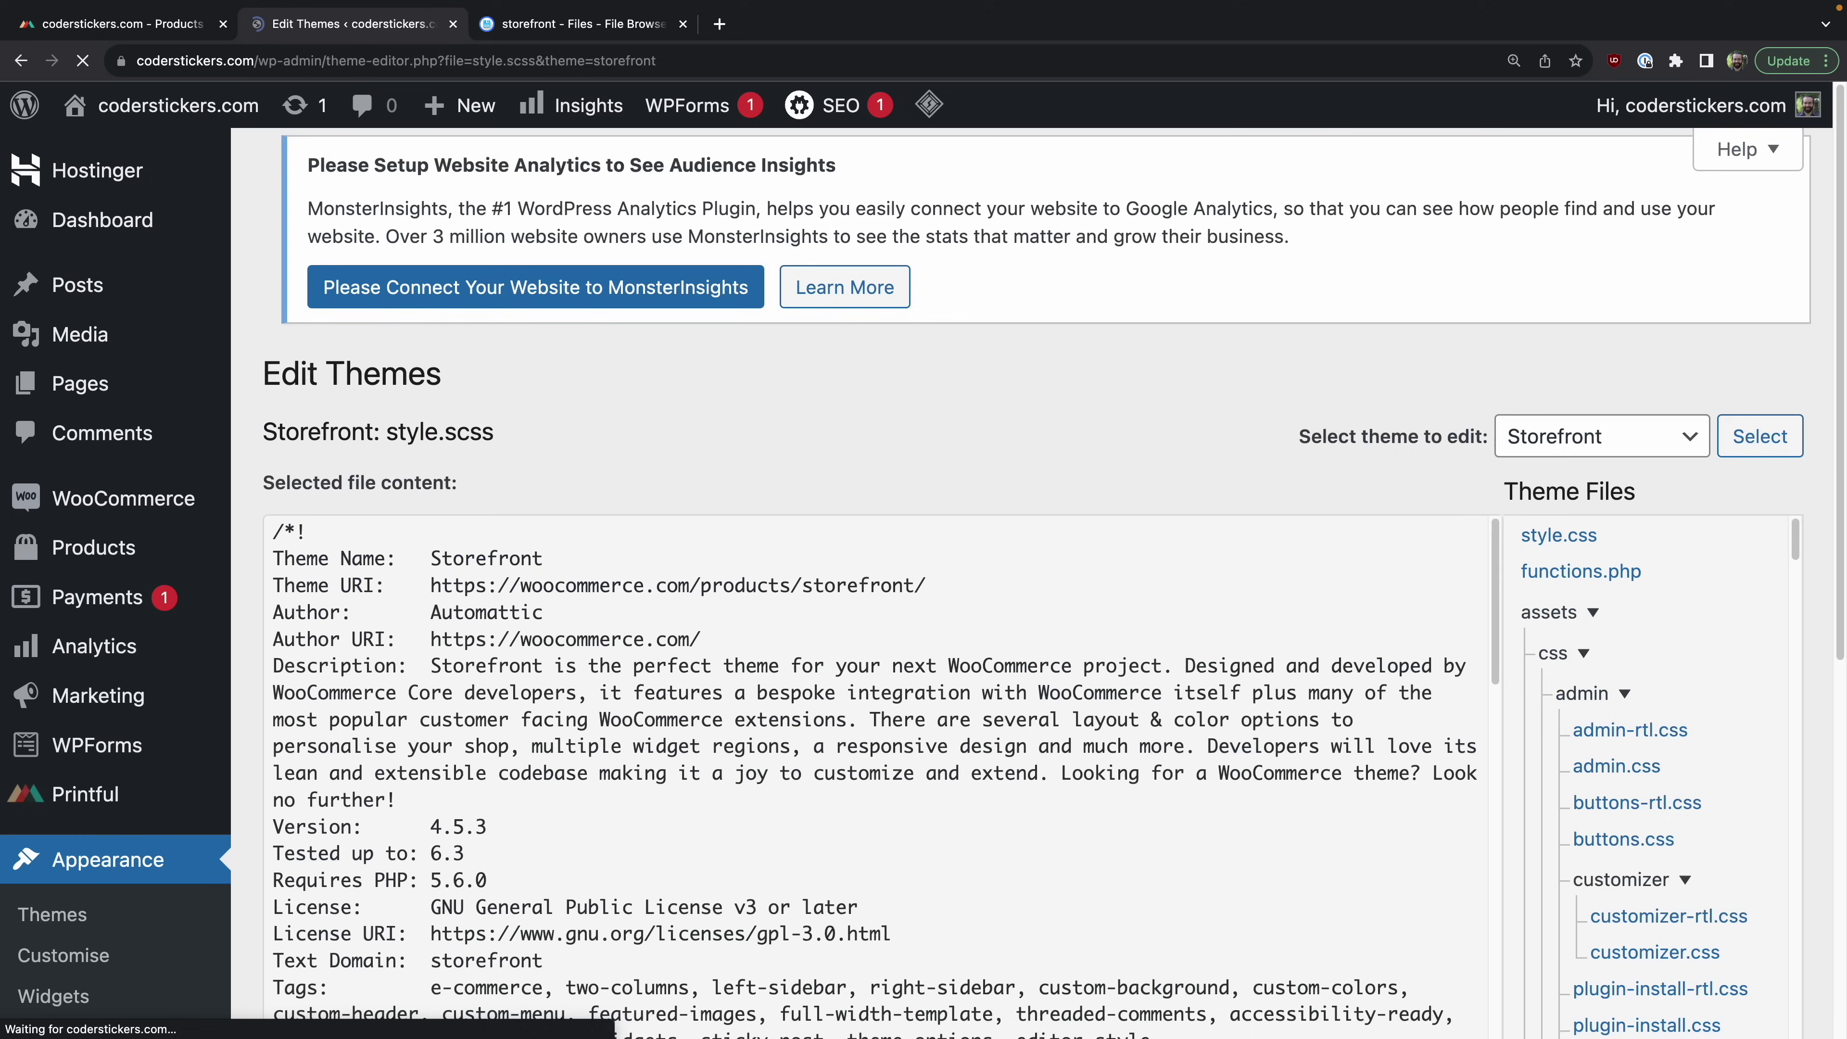
scroll(1075, 835, down, 15)
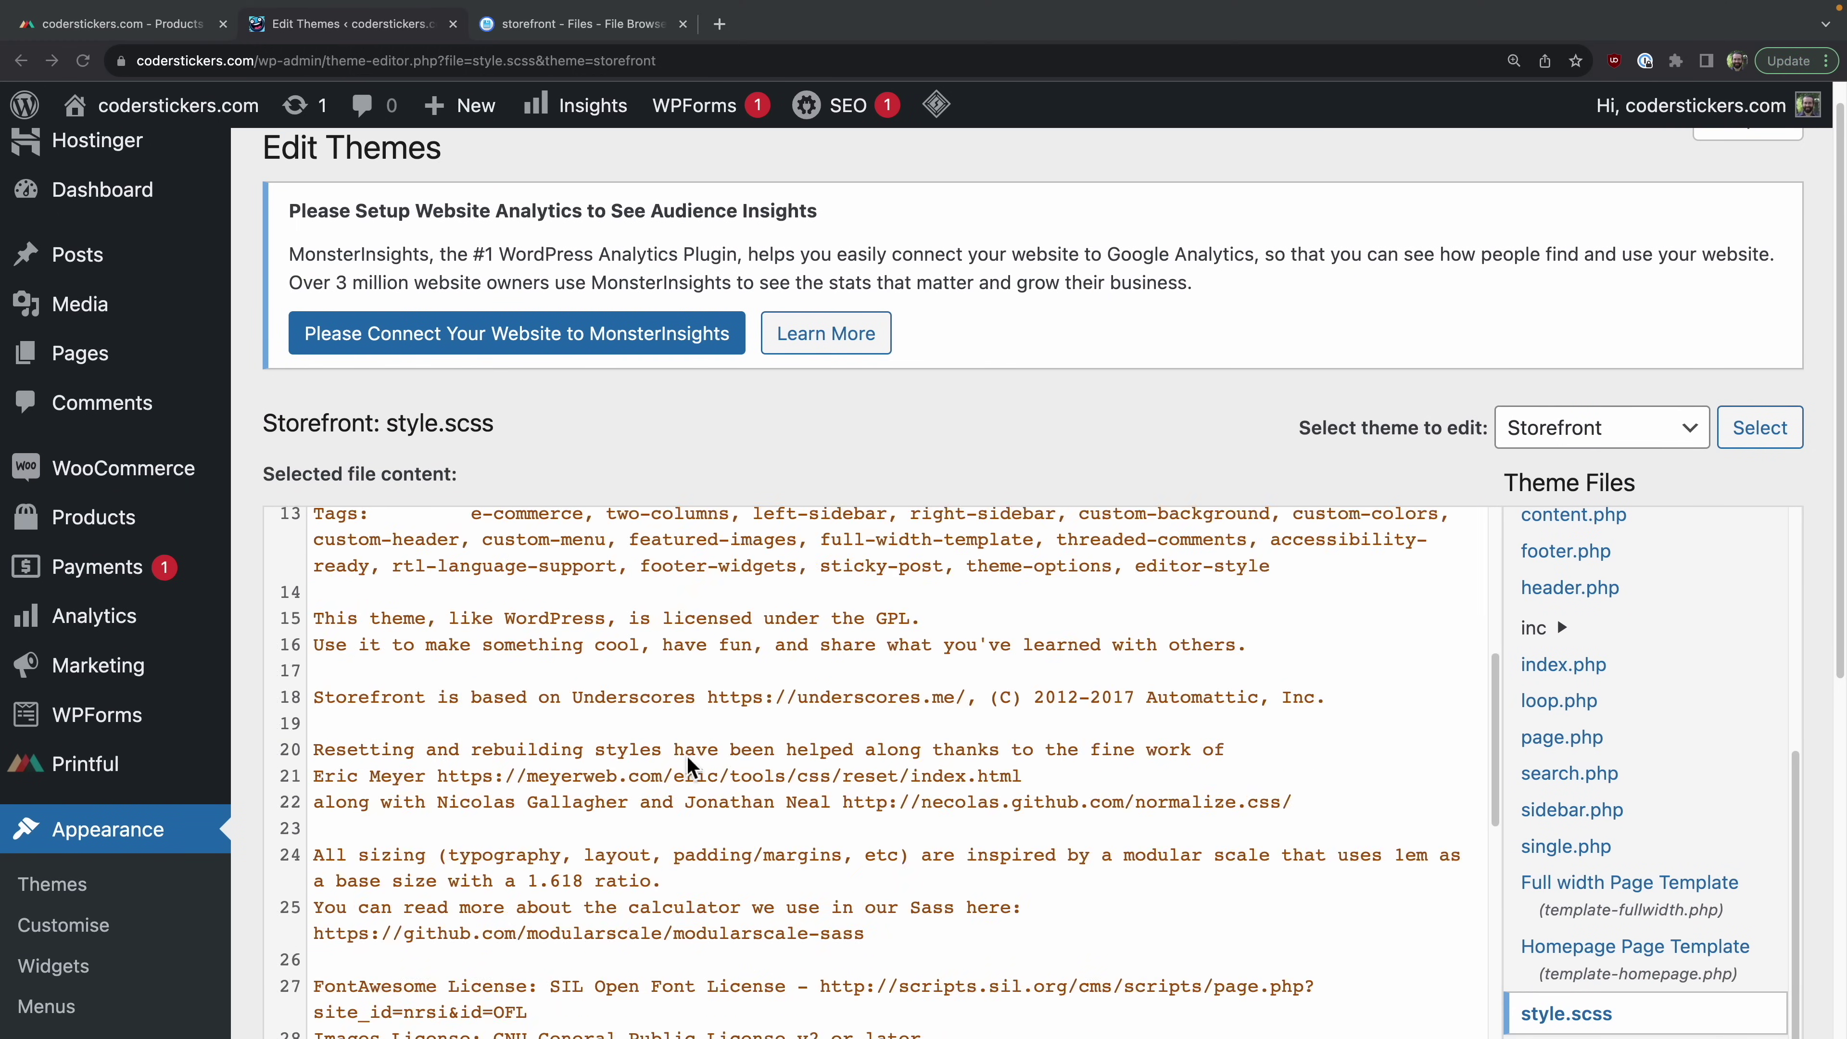
scroll(1072, 823, down, 8)
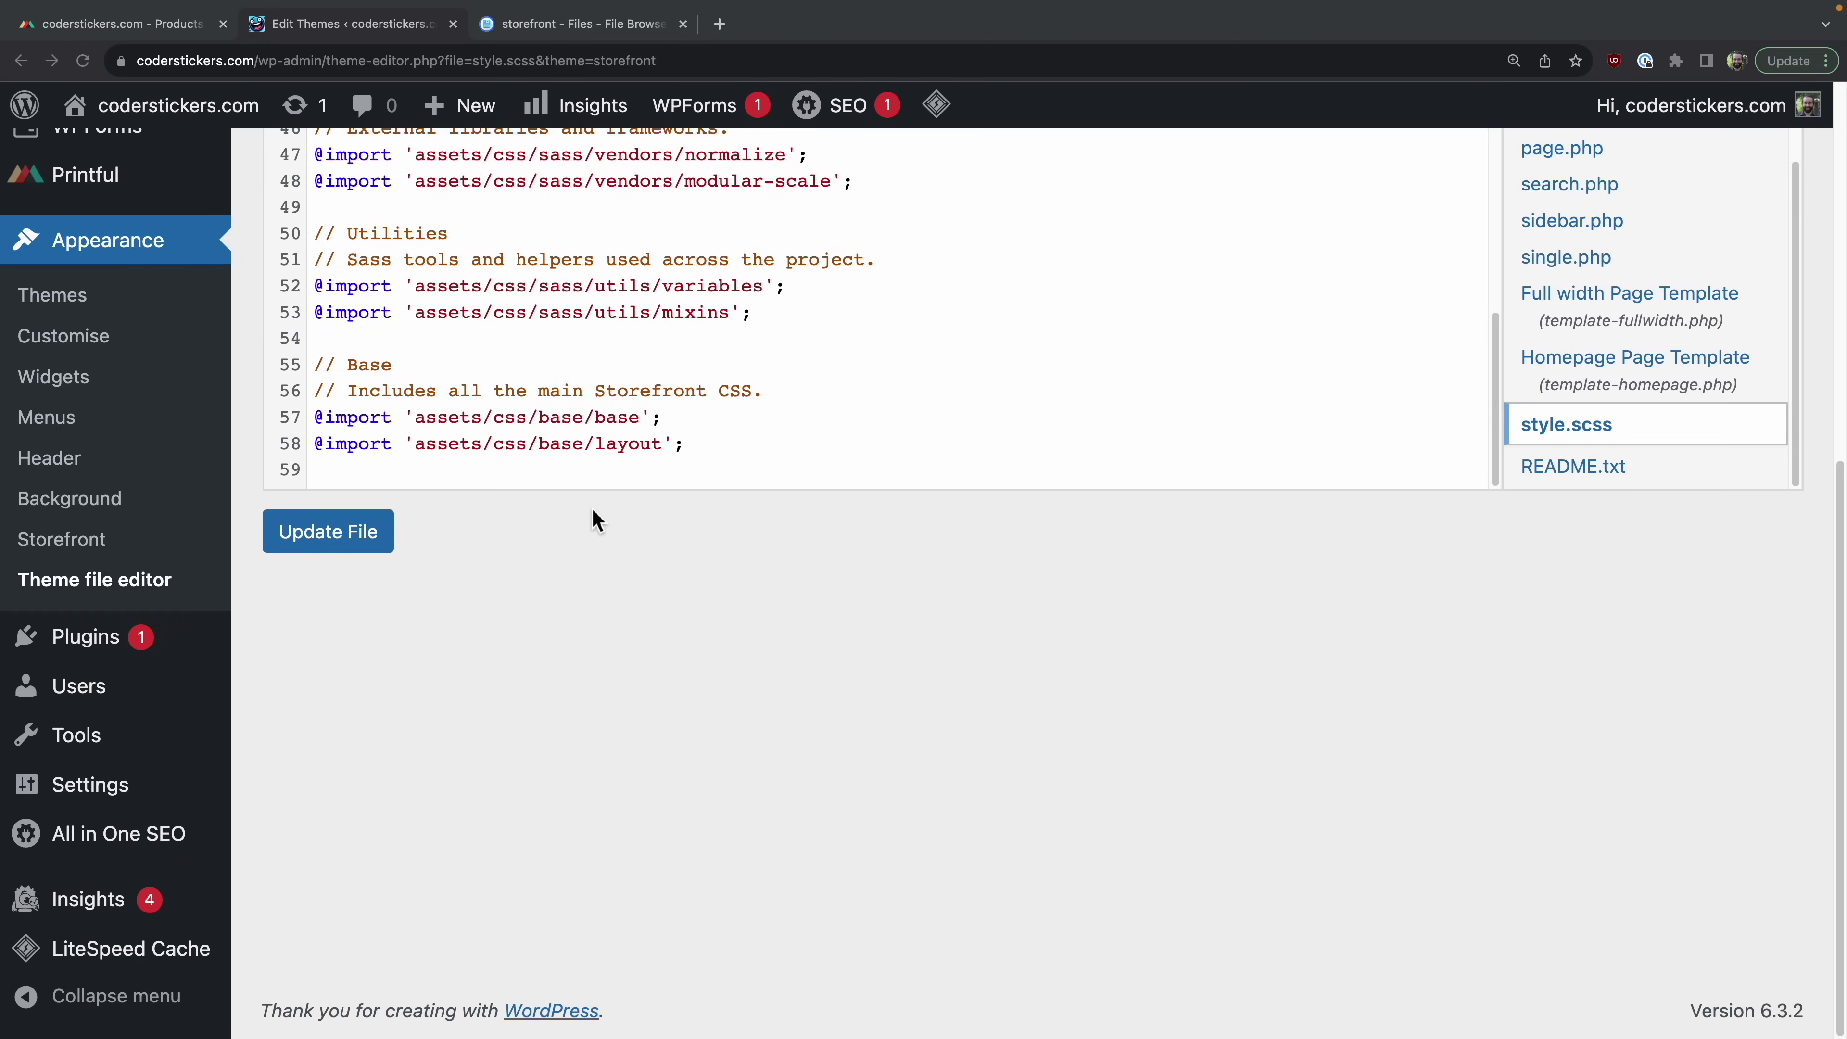
Step: Append the body.woocommerce / checkout #primary width: 100% rule and save style.scss
click(610, 444)
key(Return)
text(body.woocommerce #primary, body.woocommerce-checkout #primary {     width: 100%; })
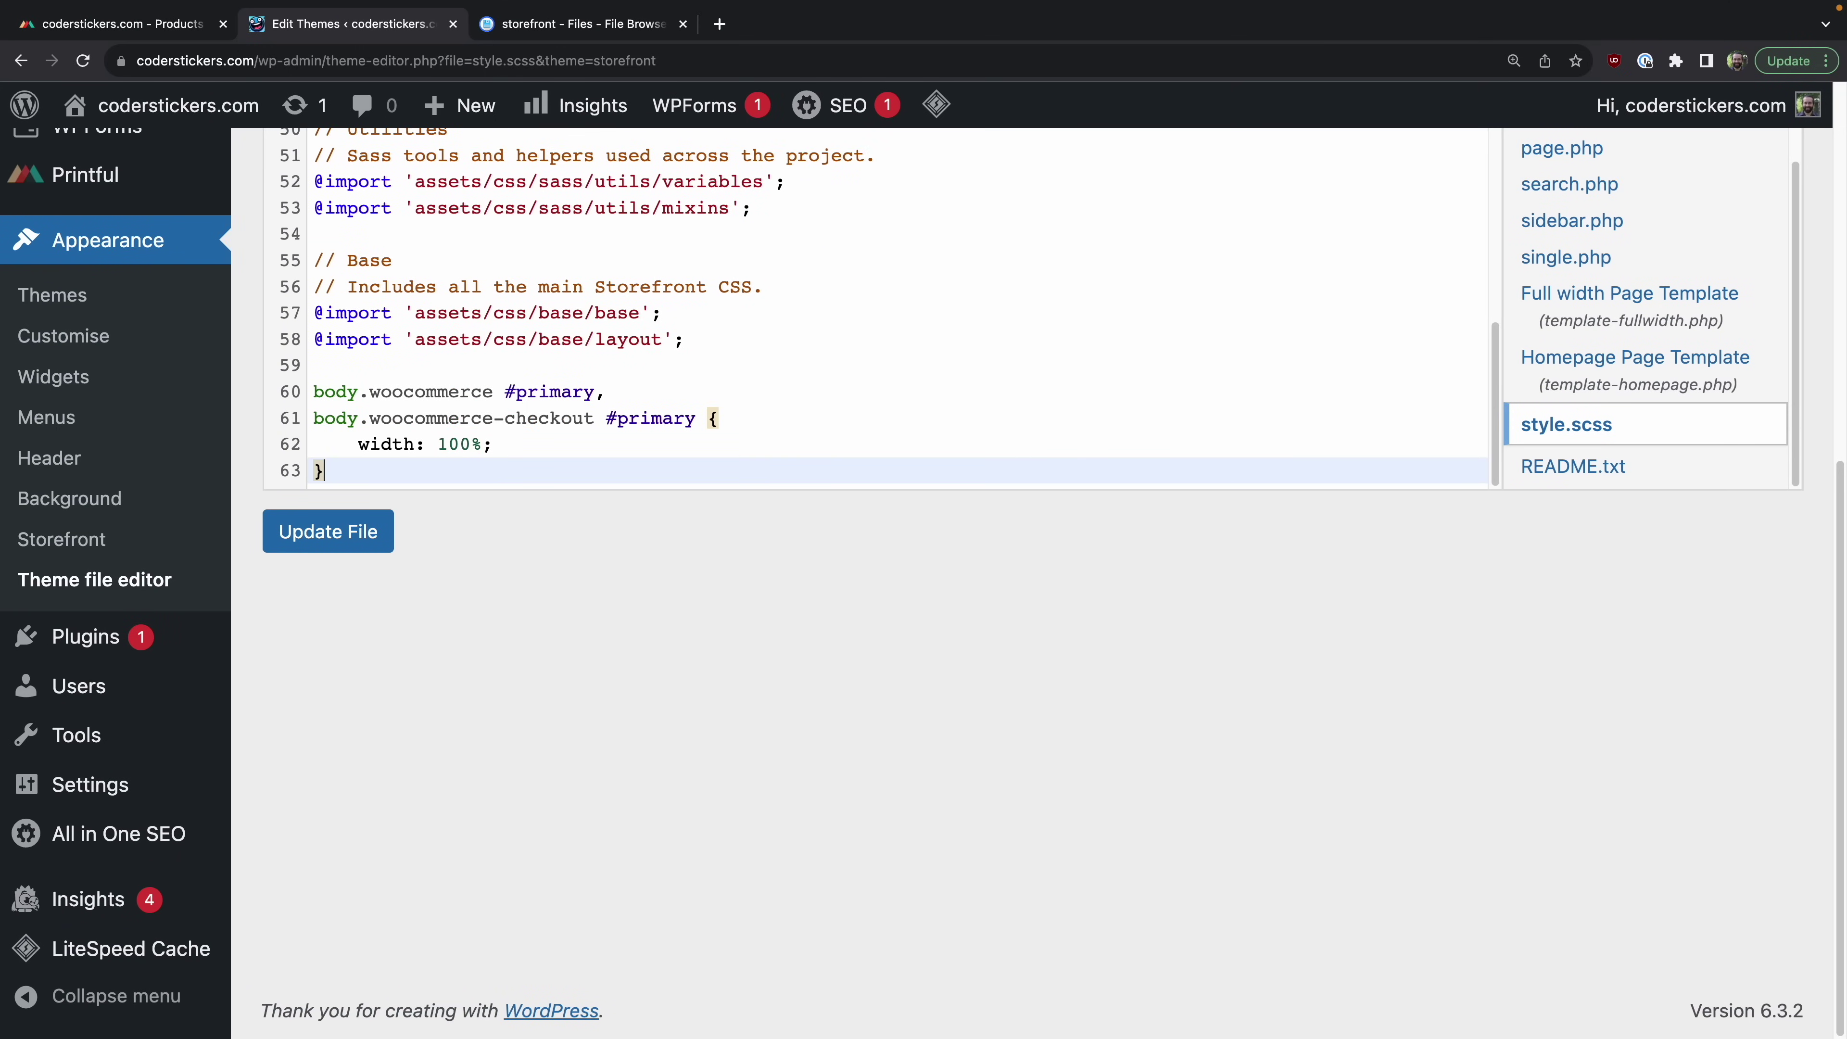
drag(559, 444, 358, 445)
double_click(412, 391)
click(572, 421)
double_click(572, 421)
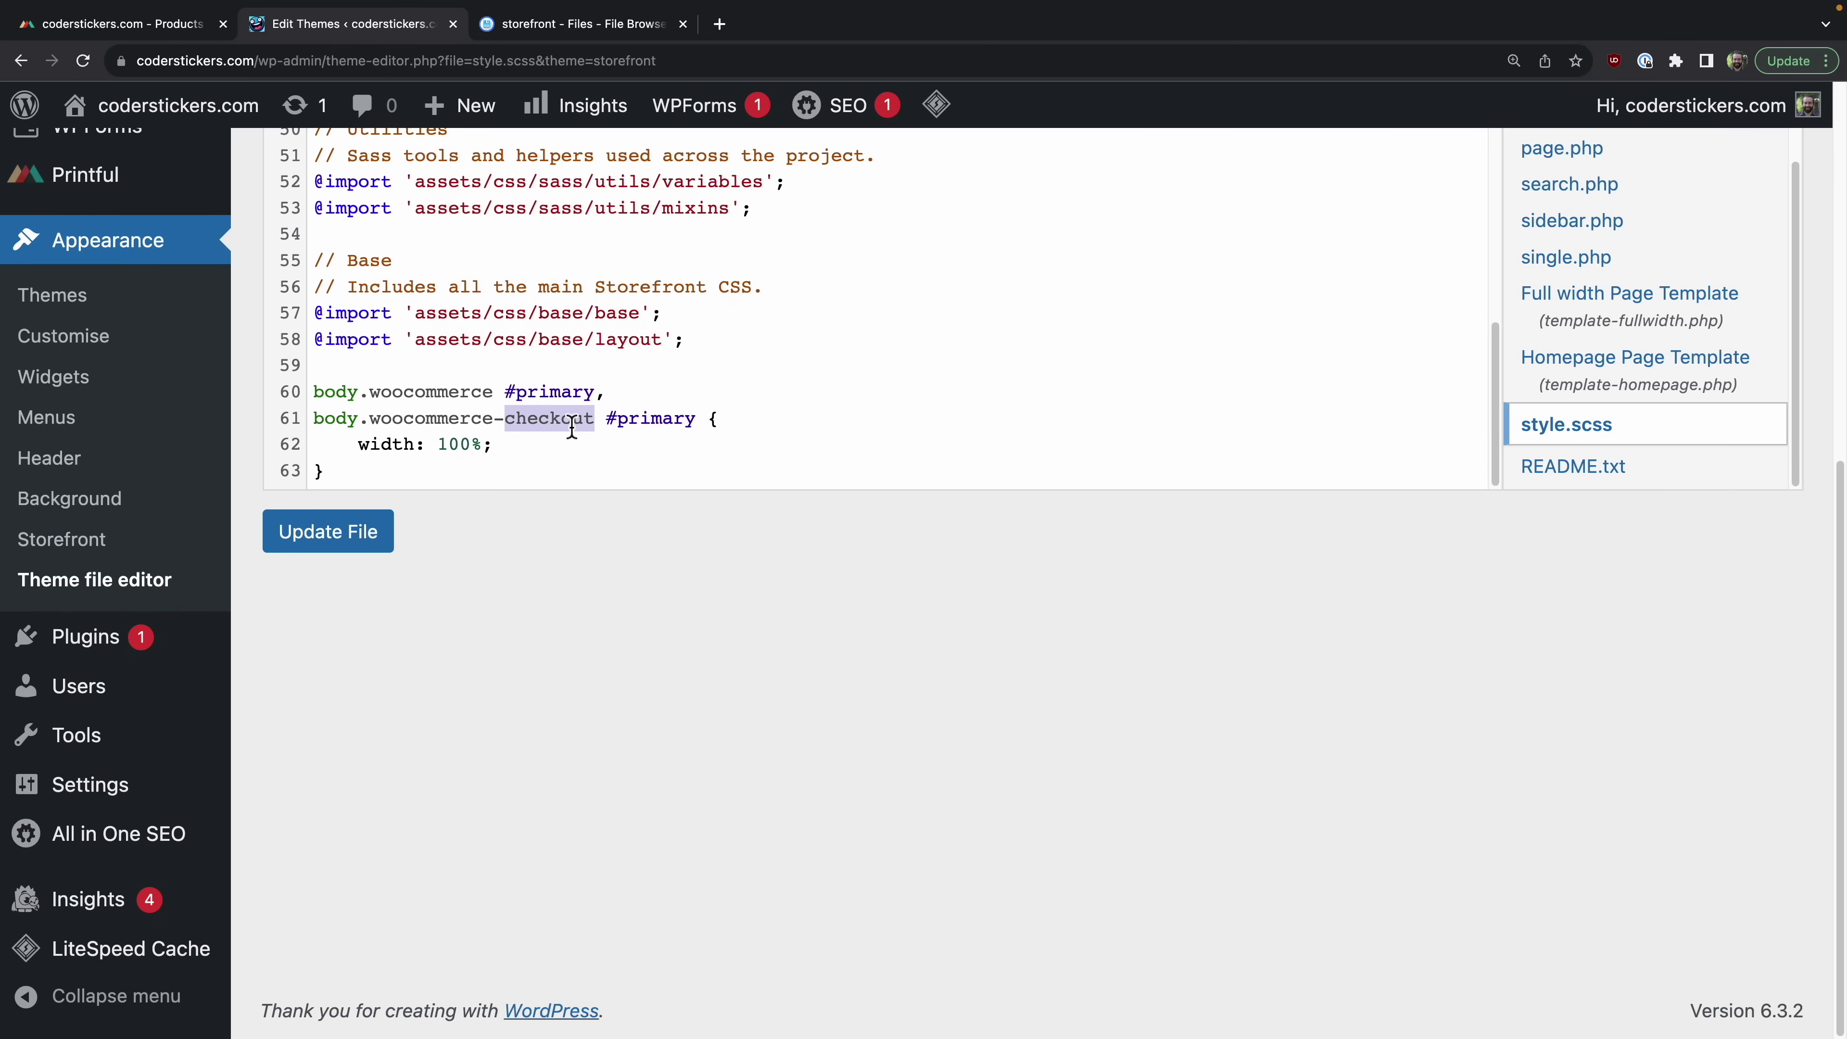
click(573, 440)
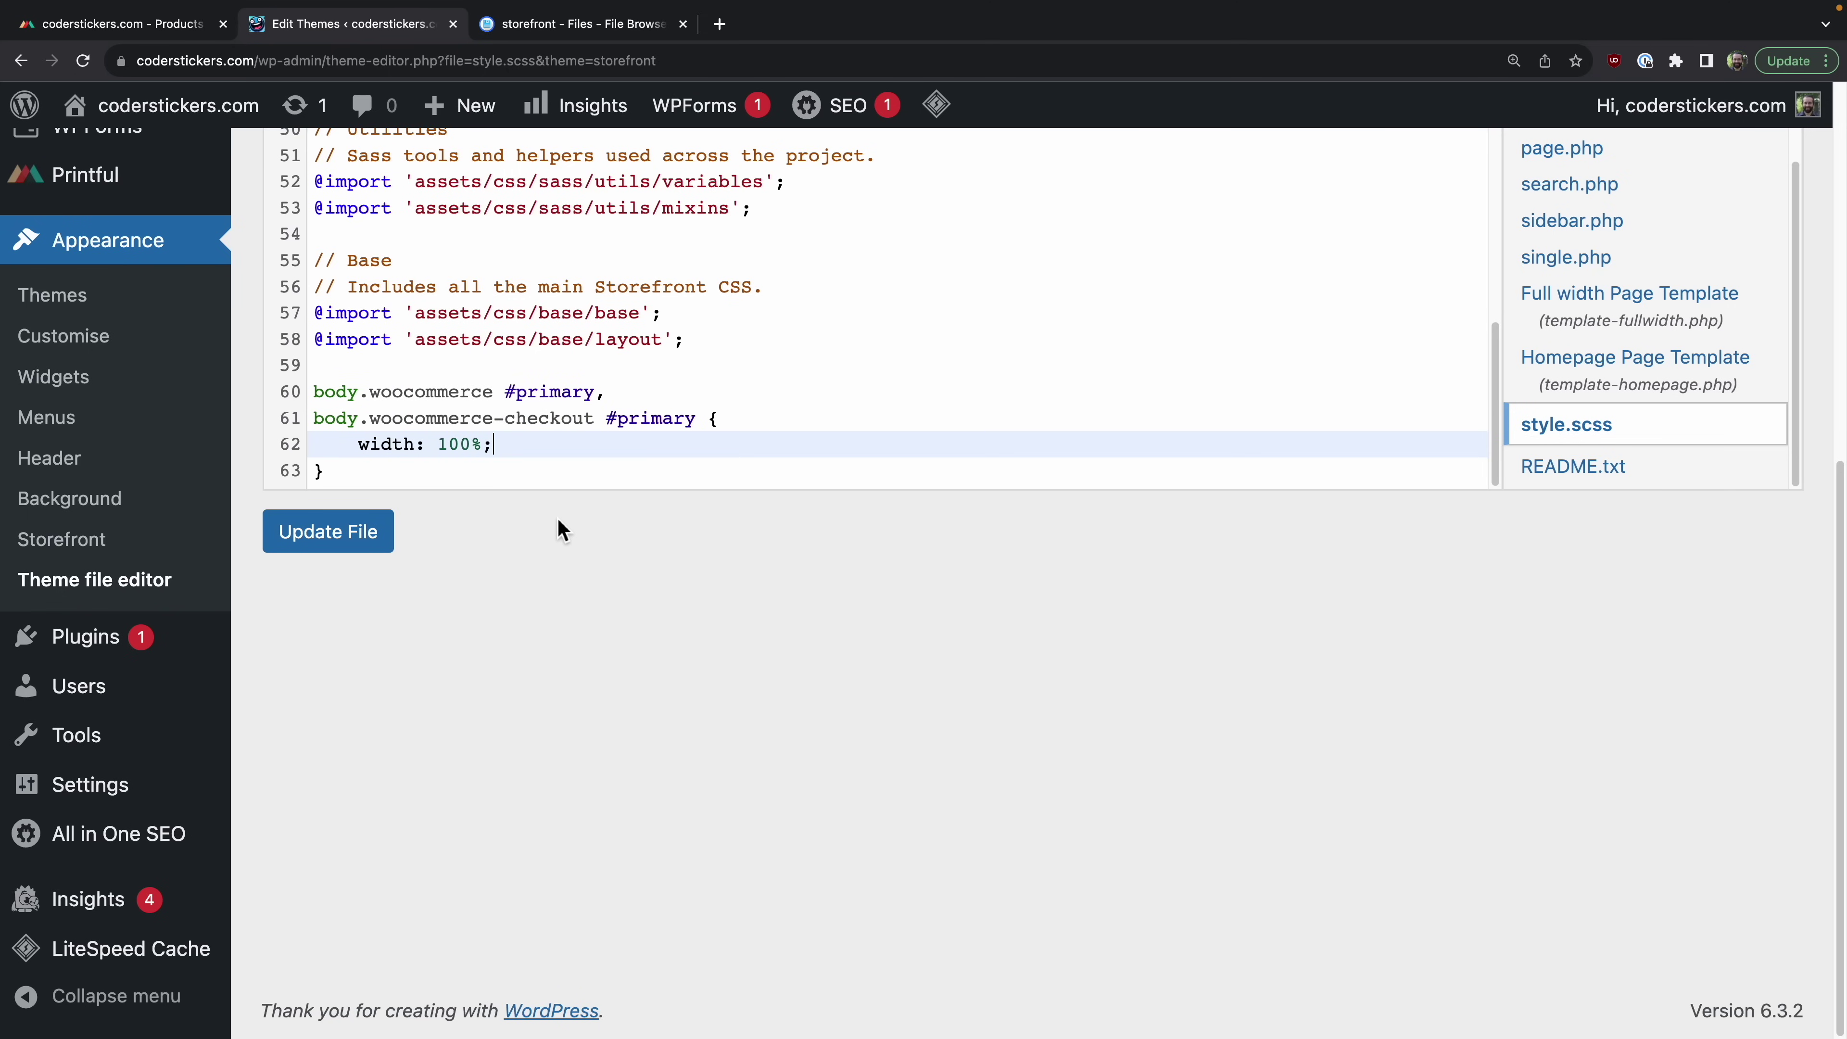
click(356, 537)
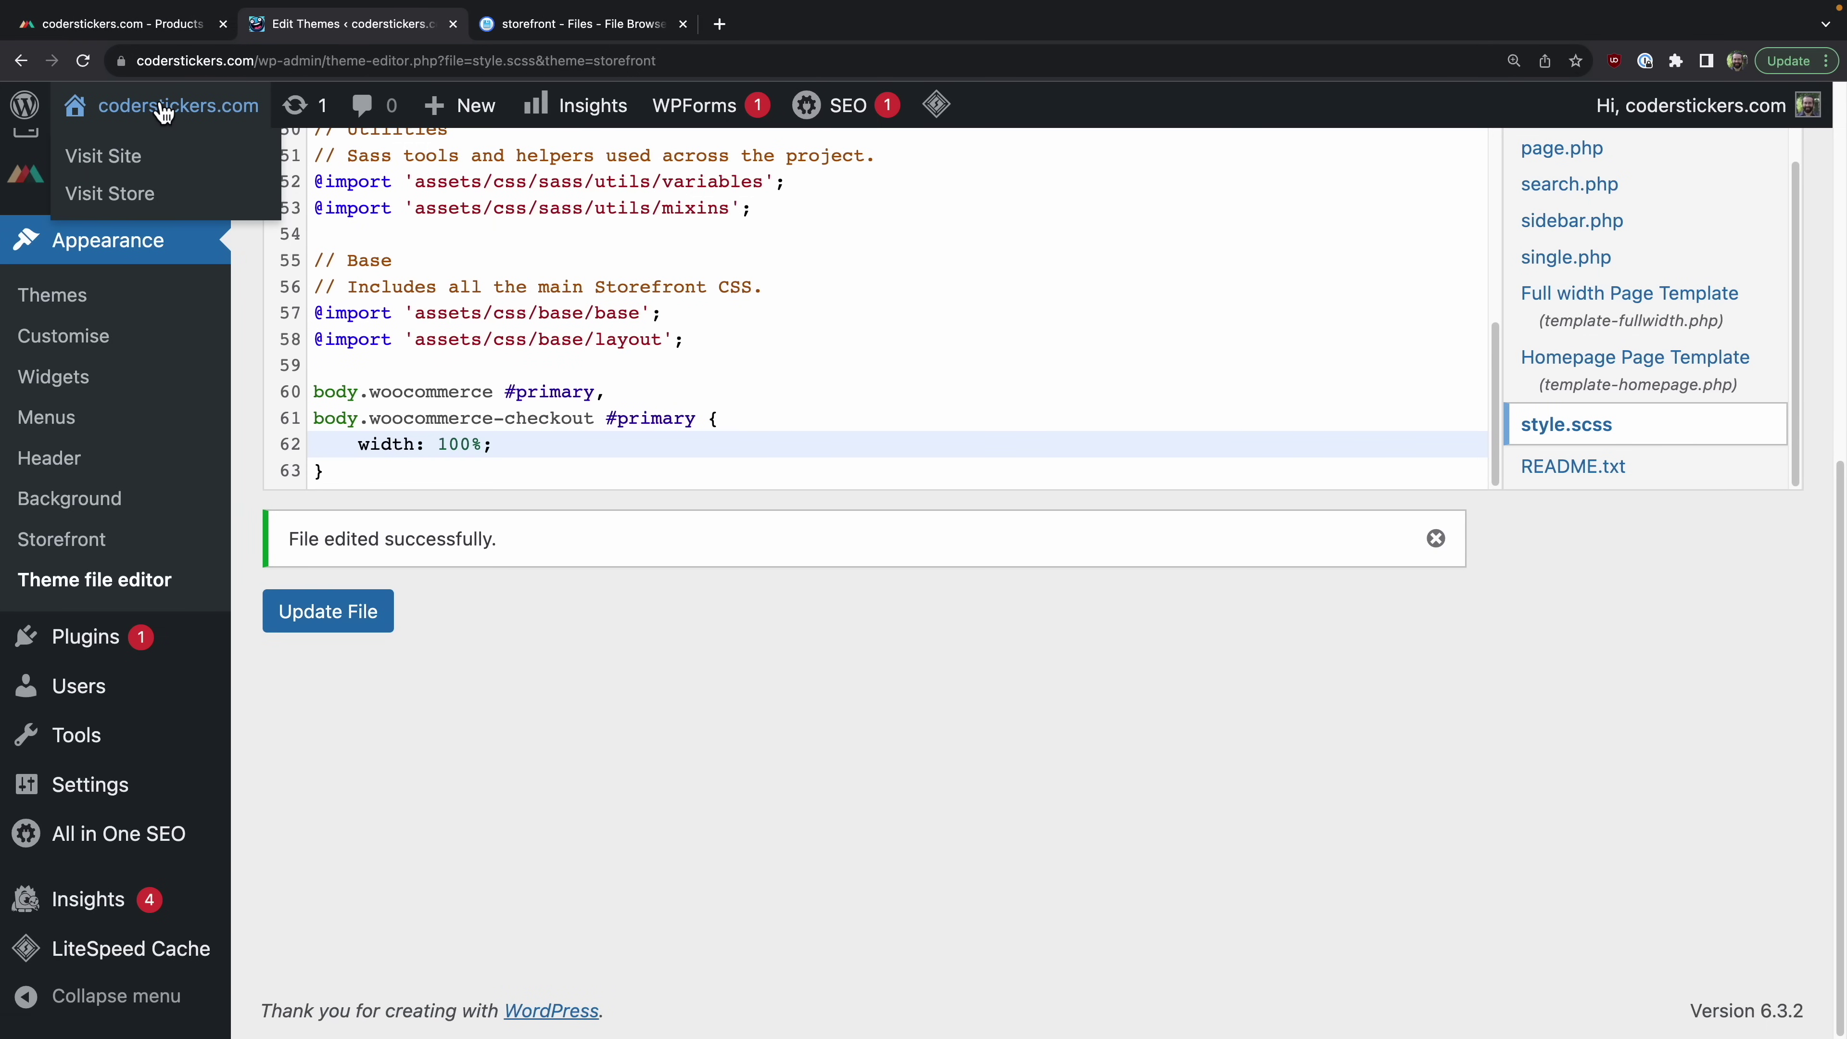
Step: Visit the live Checkout page and confirm it has no sidebar, only the no-payment-methods notice
click(163, 109)
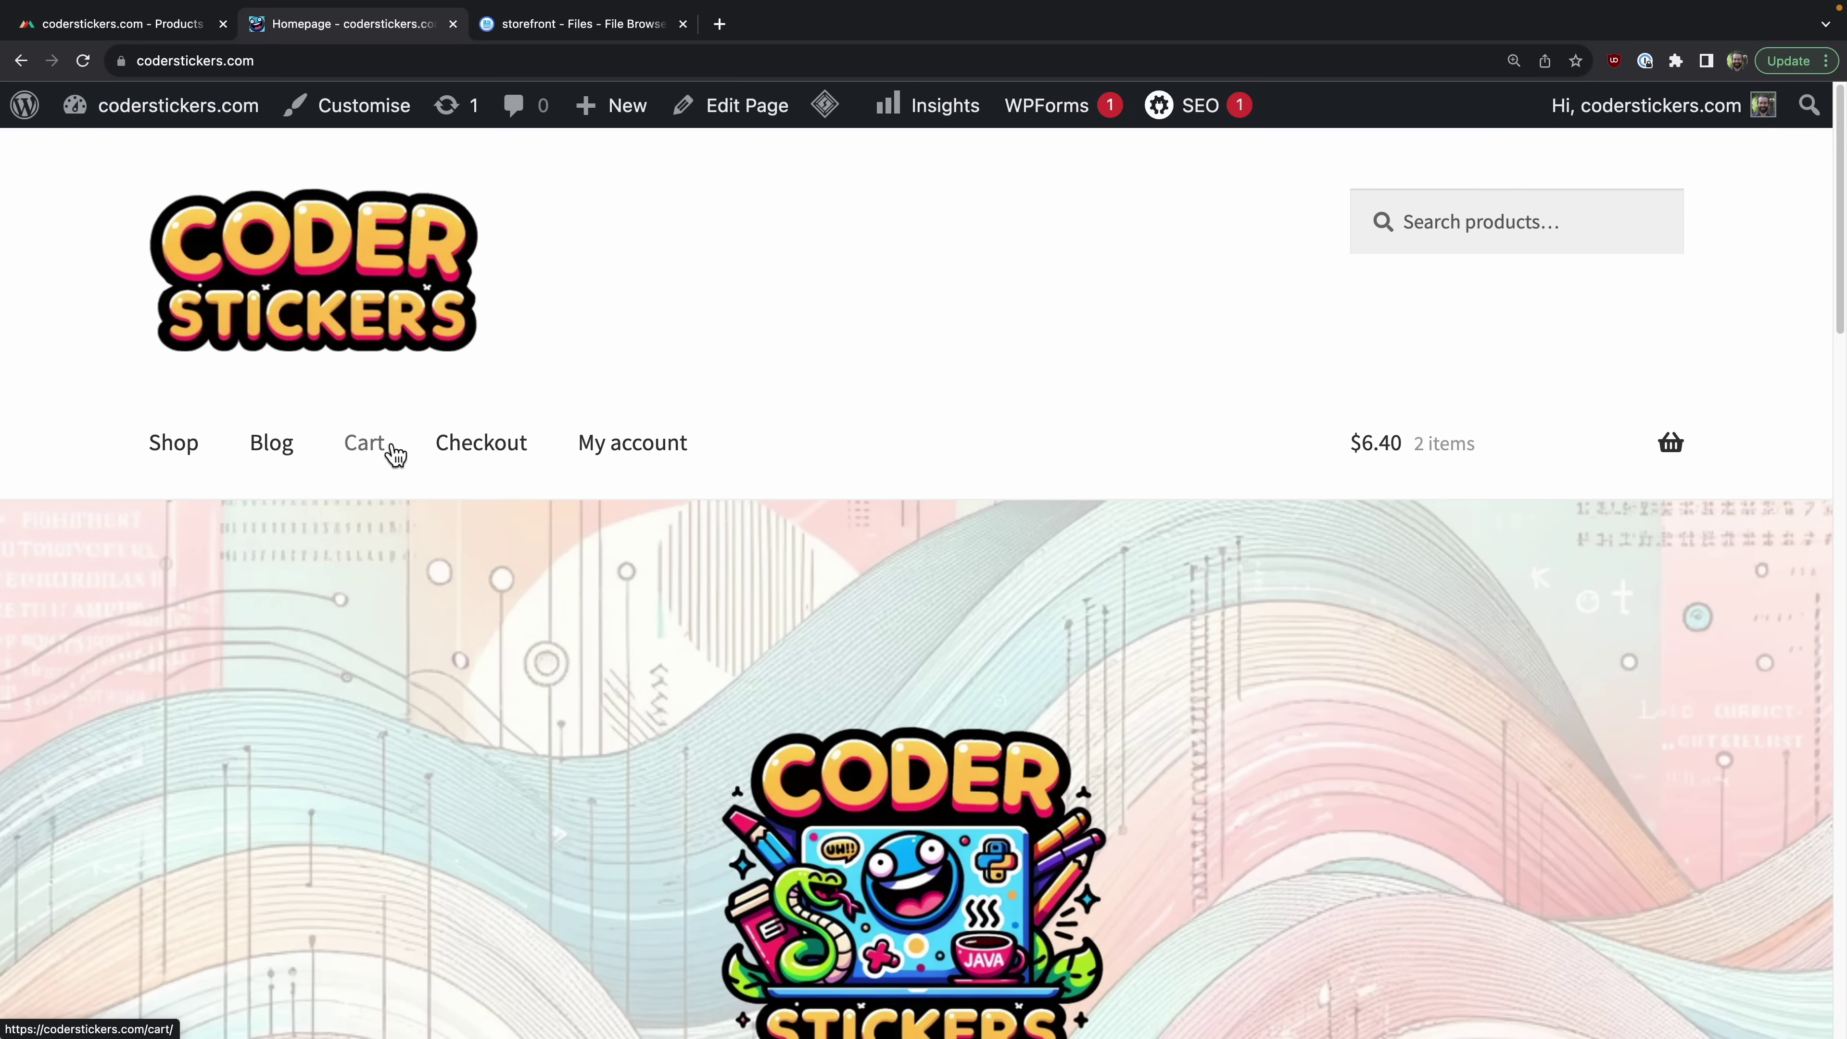
click(472, 453)
scroll(1125, 482, down, 5)
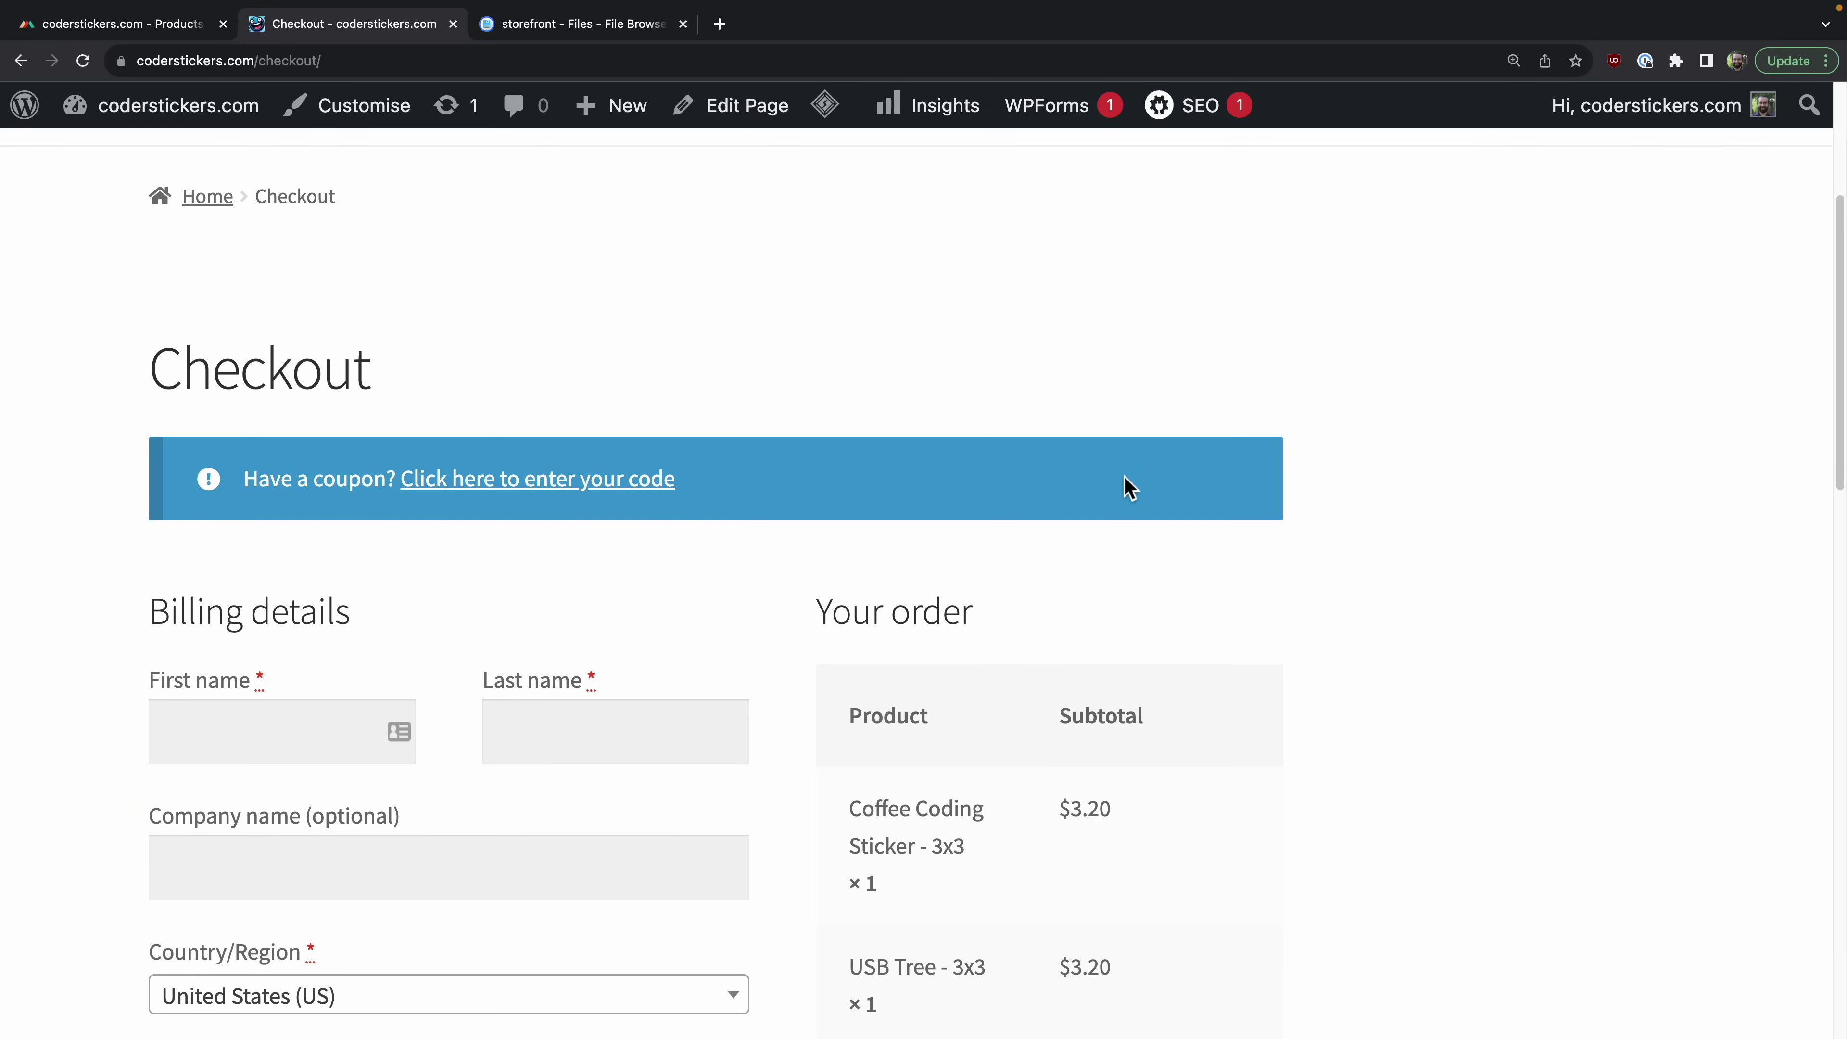
scroll(1708, 489, down, 8)
scroll(1708, 488, up, 13)
scroll(1708, 495, down, 13)
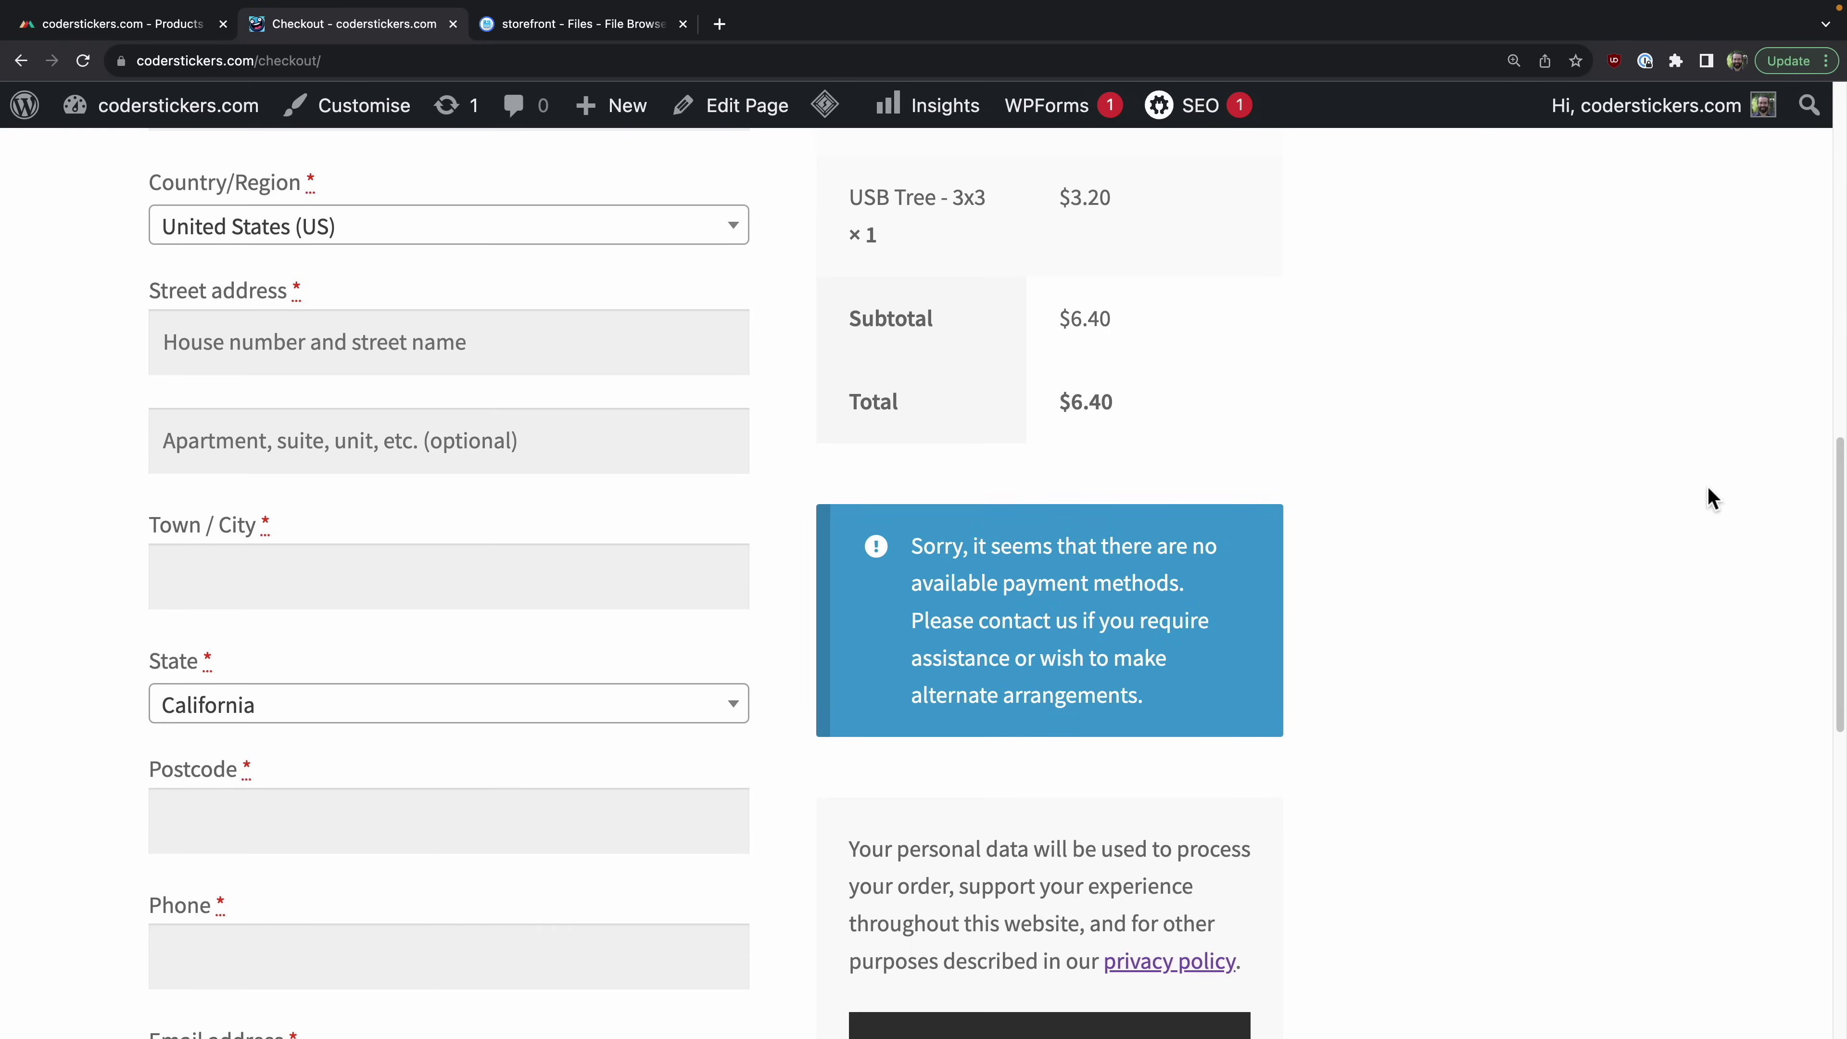
scroll(1707, 495, up, 13)
scroll(1558, 669, down, 10)
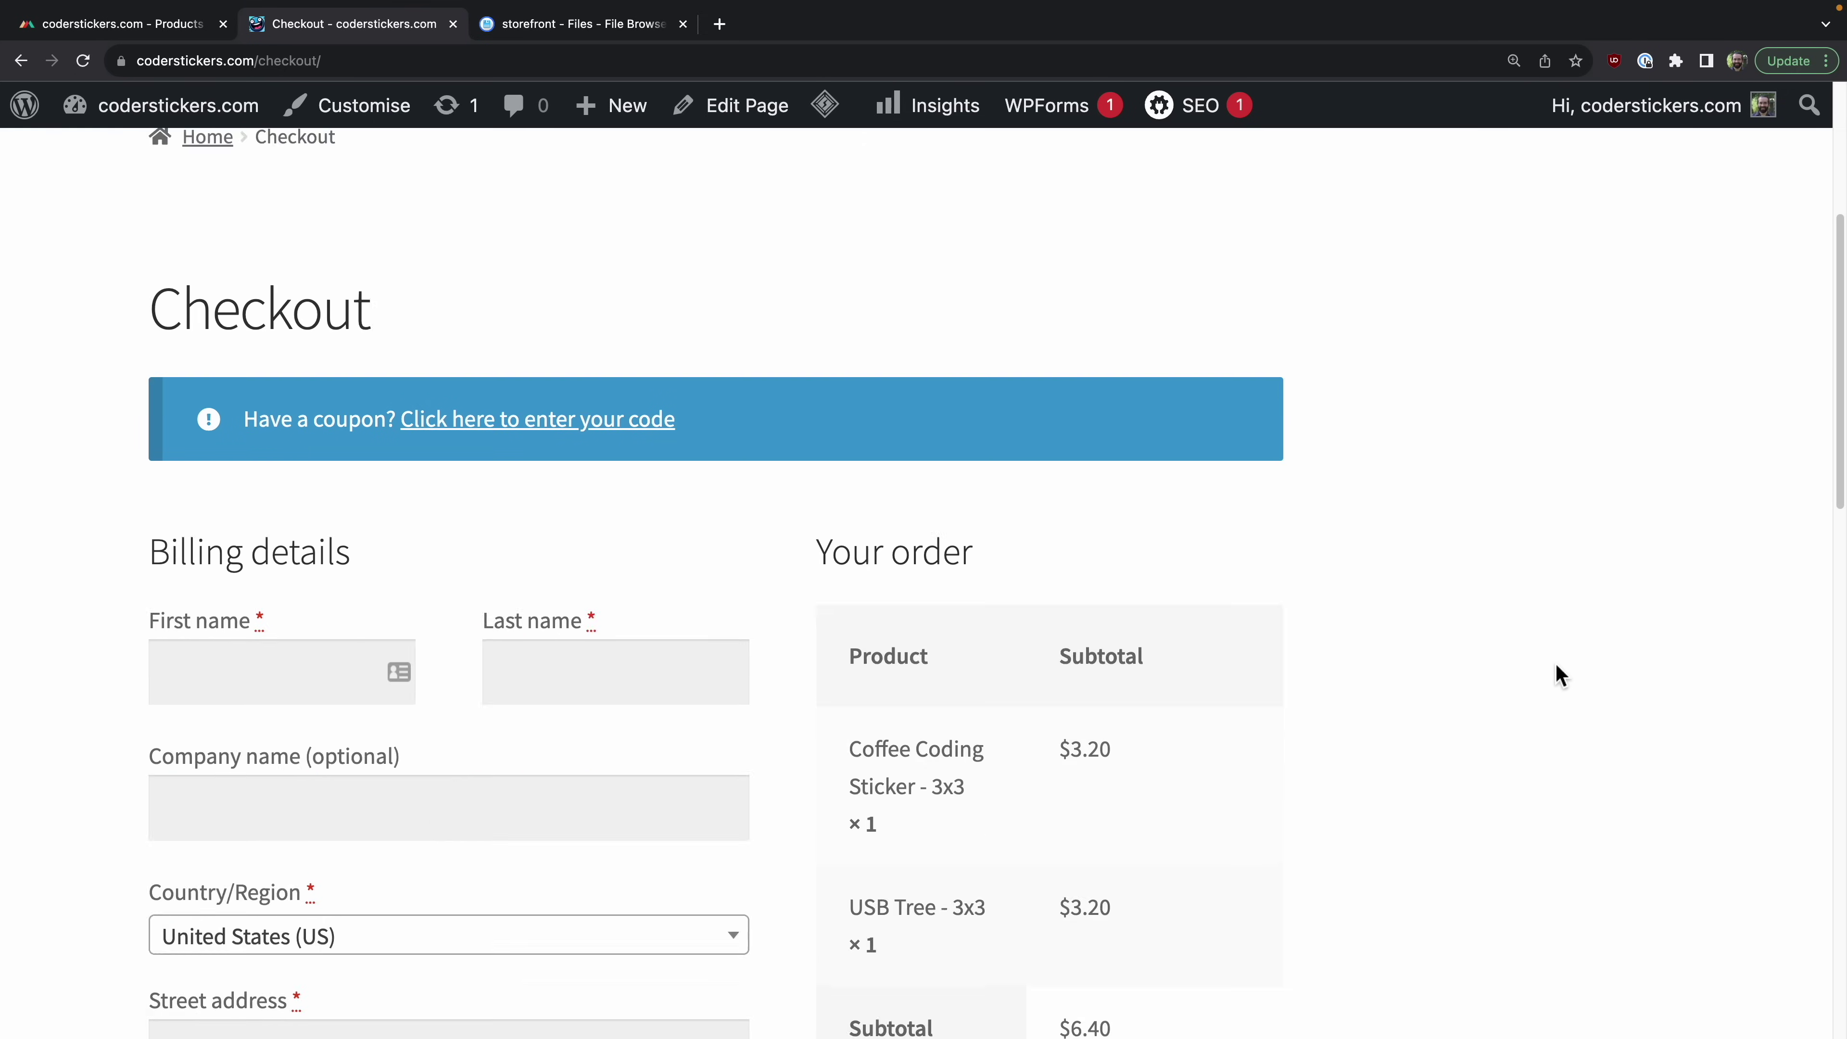
scroll(1556, 660, up, 5)
scroll(1079, 639, up, 6)
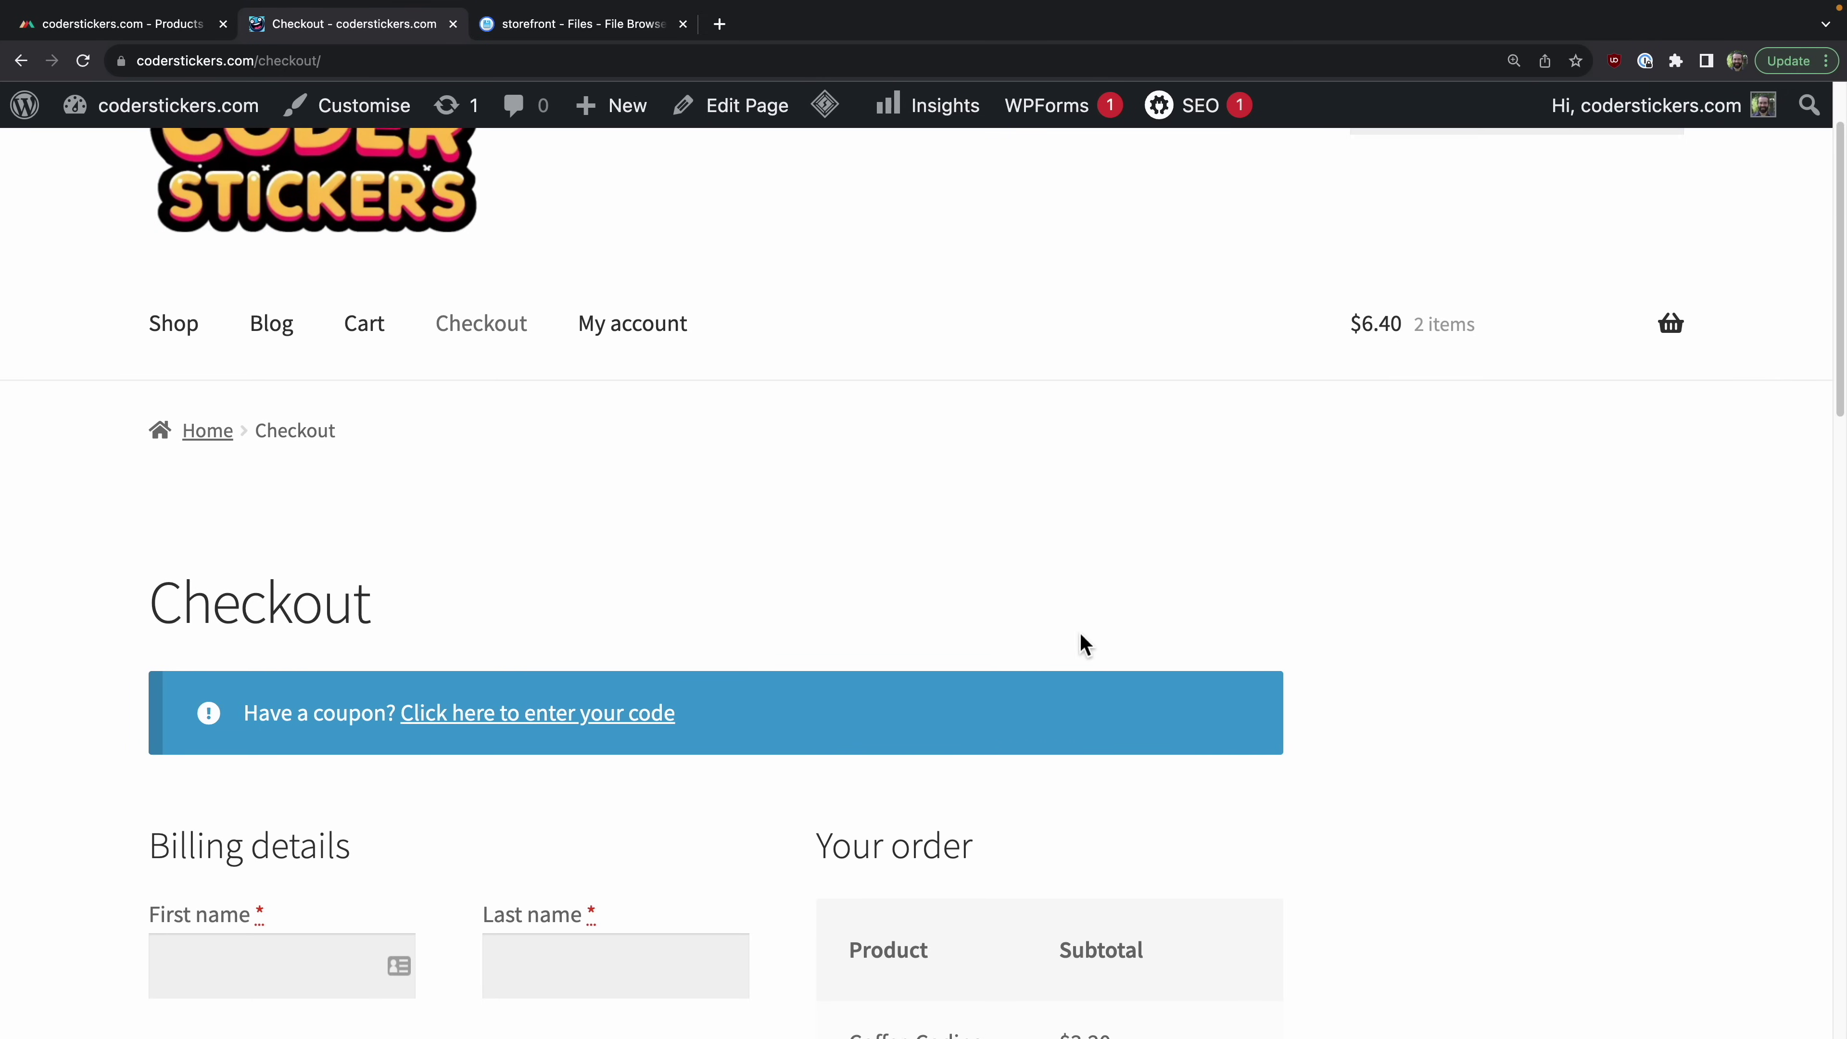
scroll(1080, 639, down, 8)
scroll(1081, 637, down, 5)
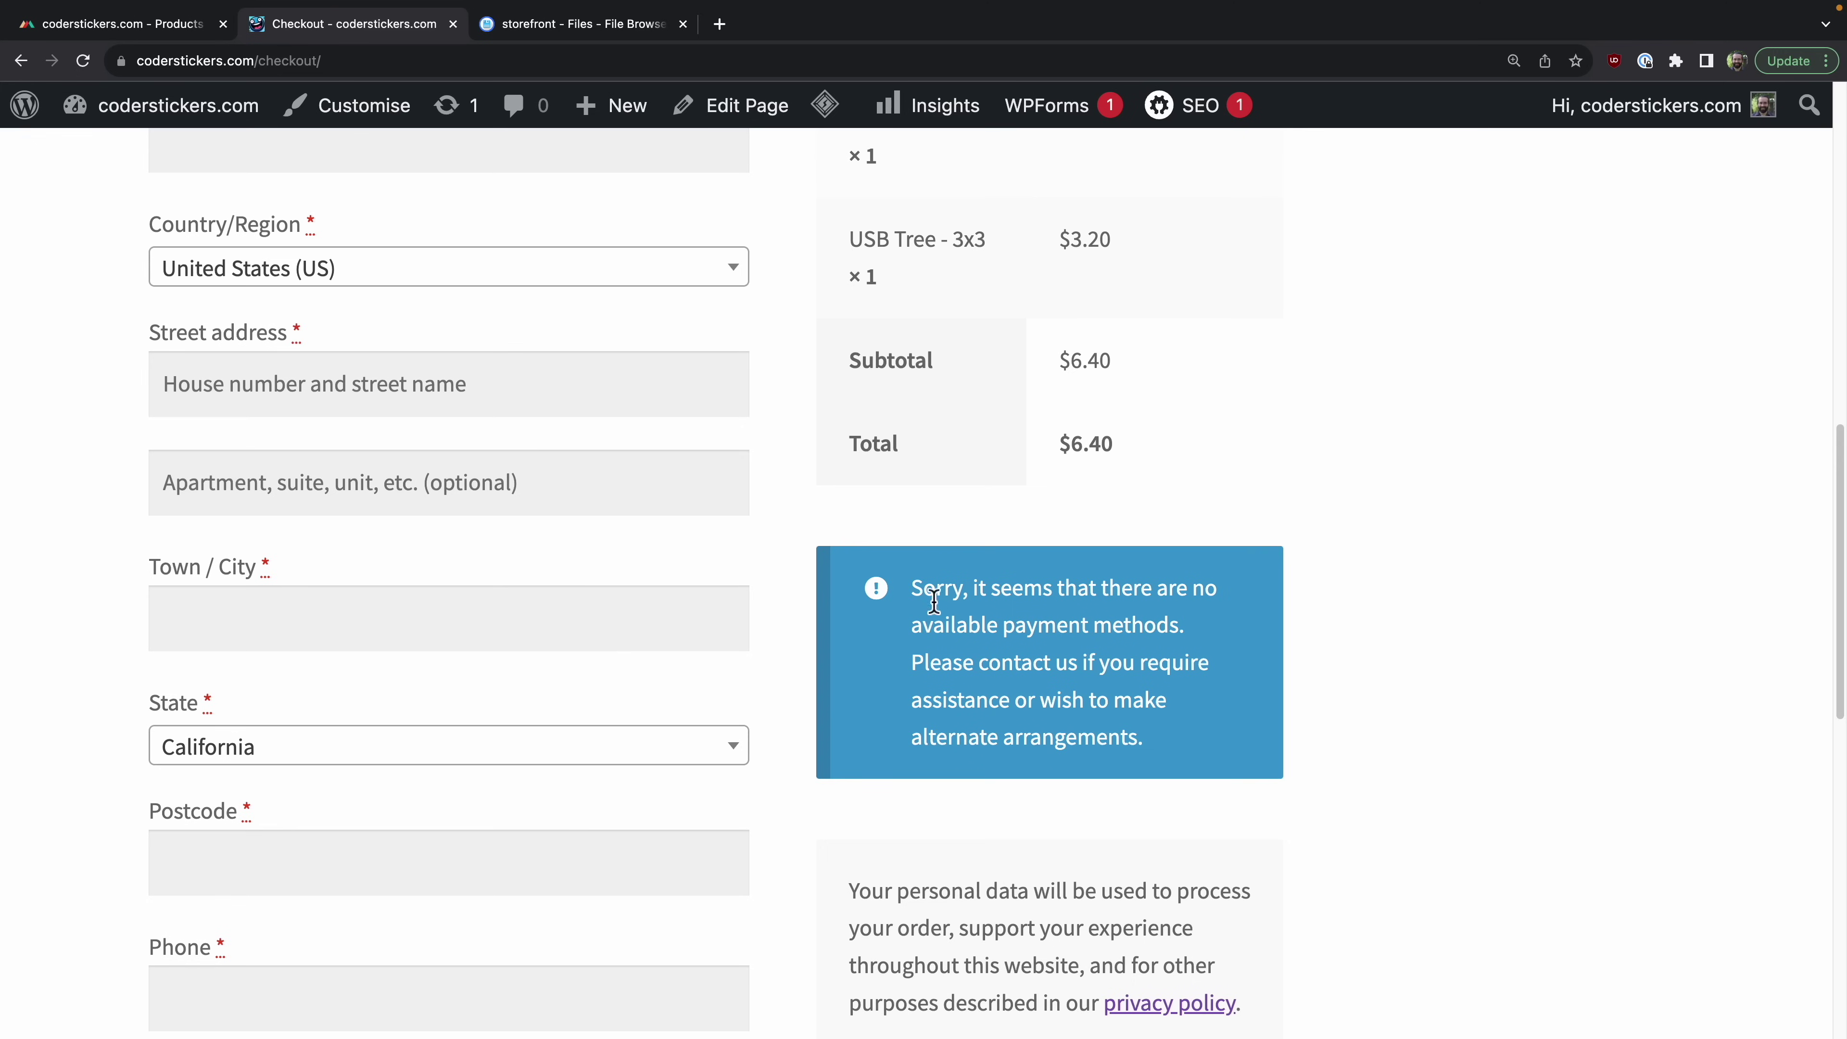
drag(918, 593, 1221, 761)
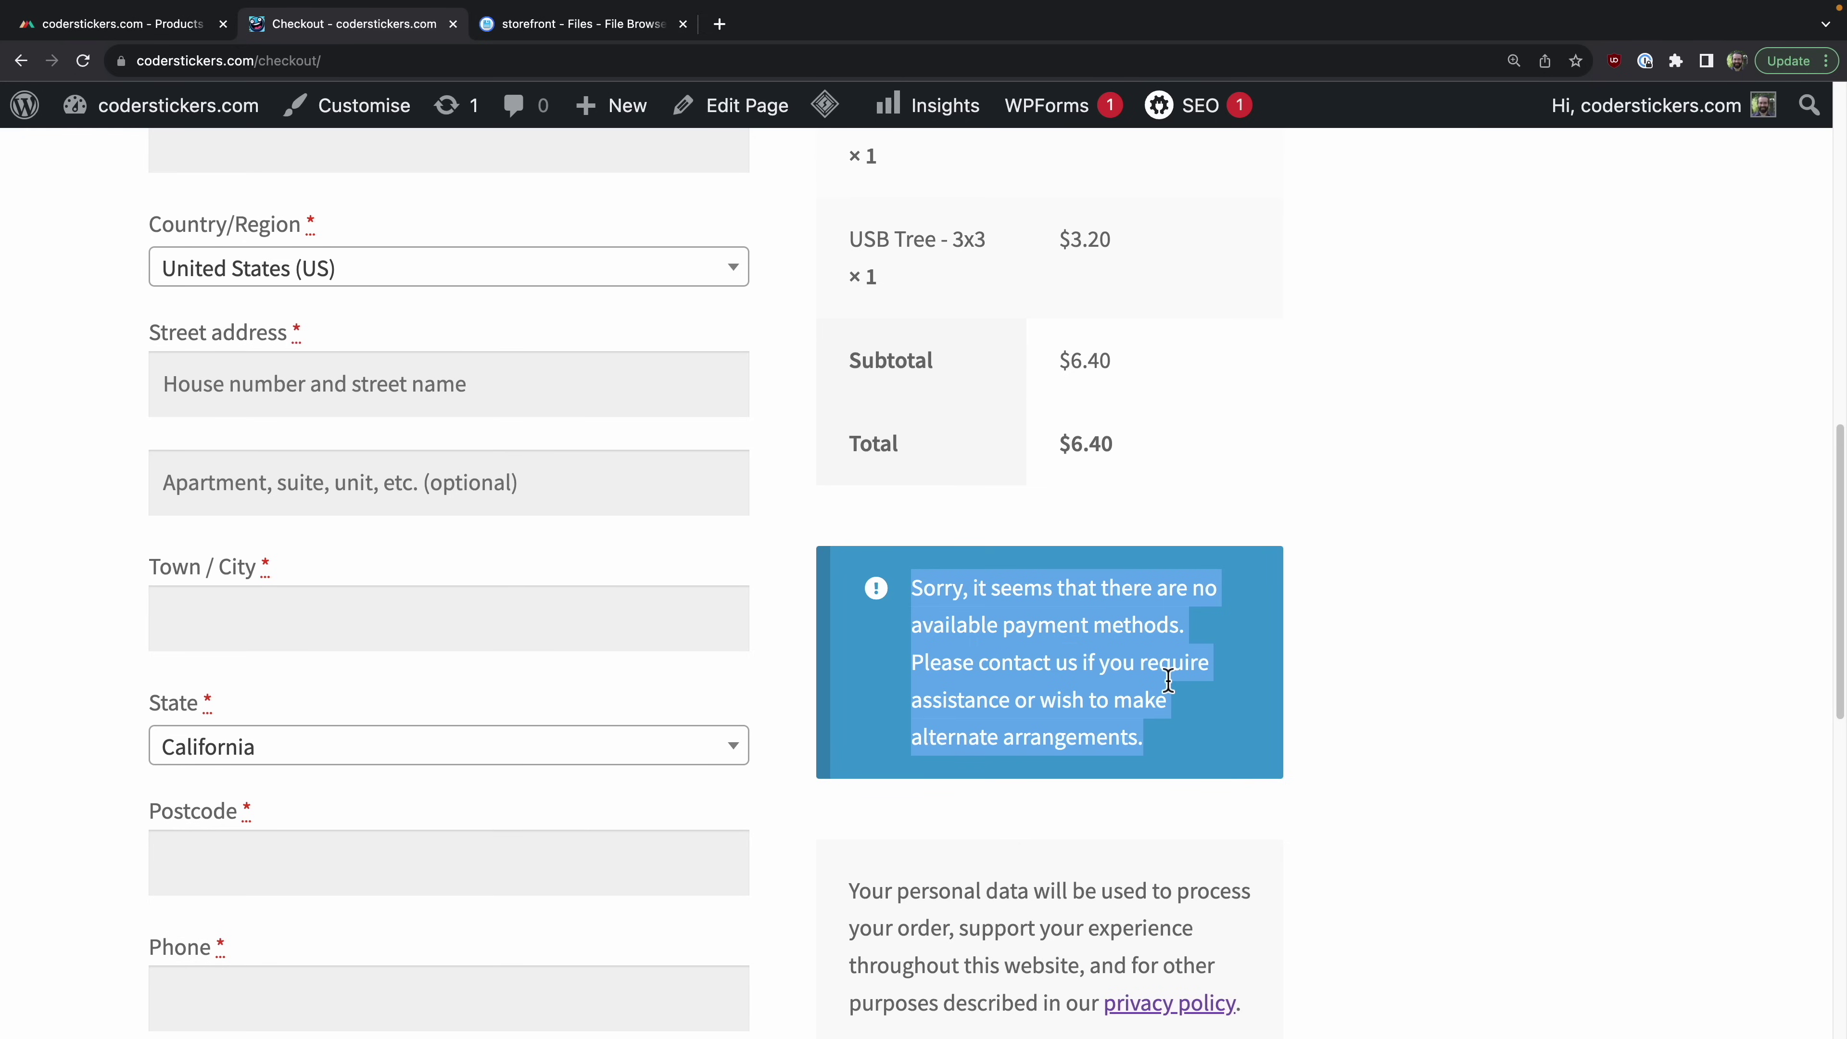
scroll(1163, 589, up, 10)
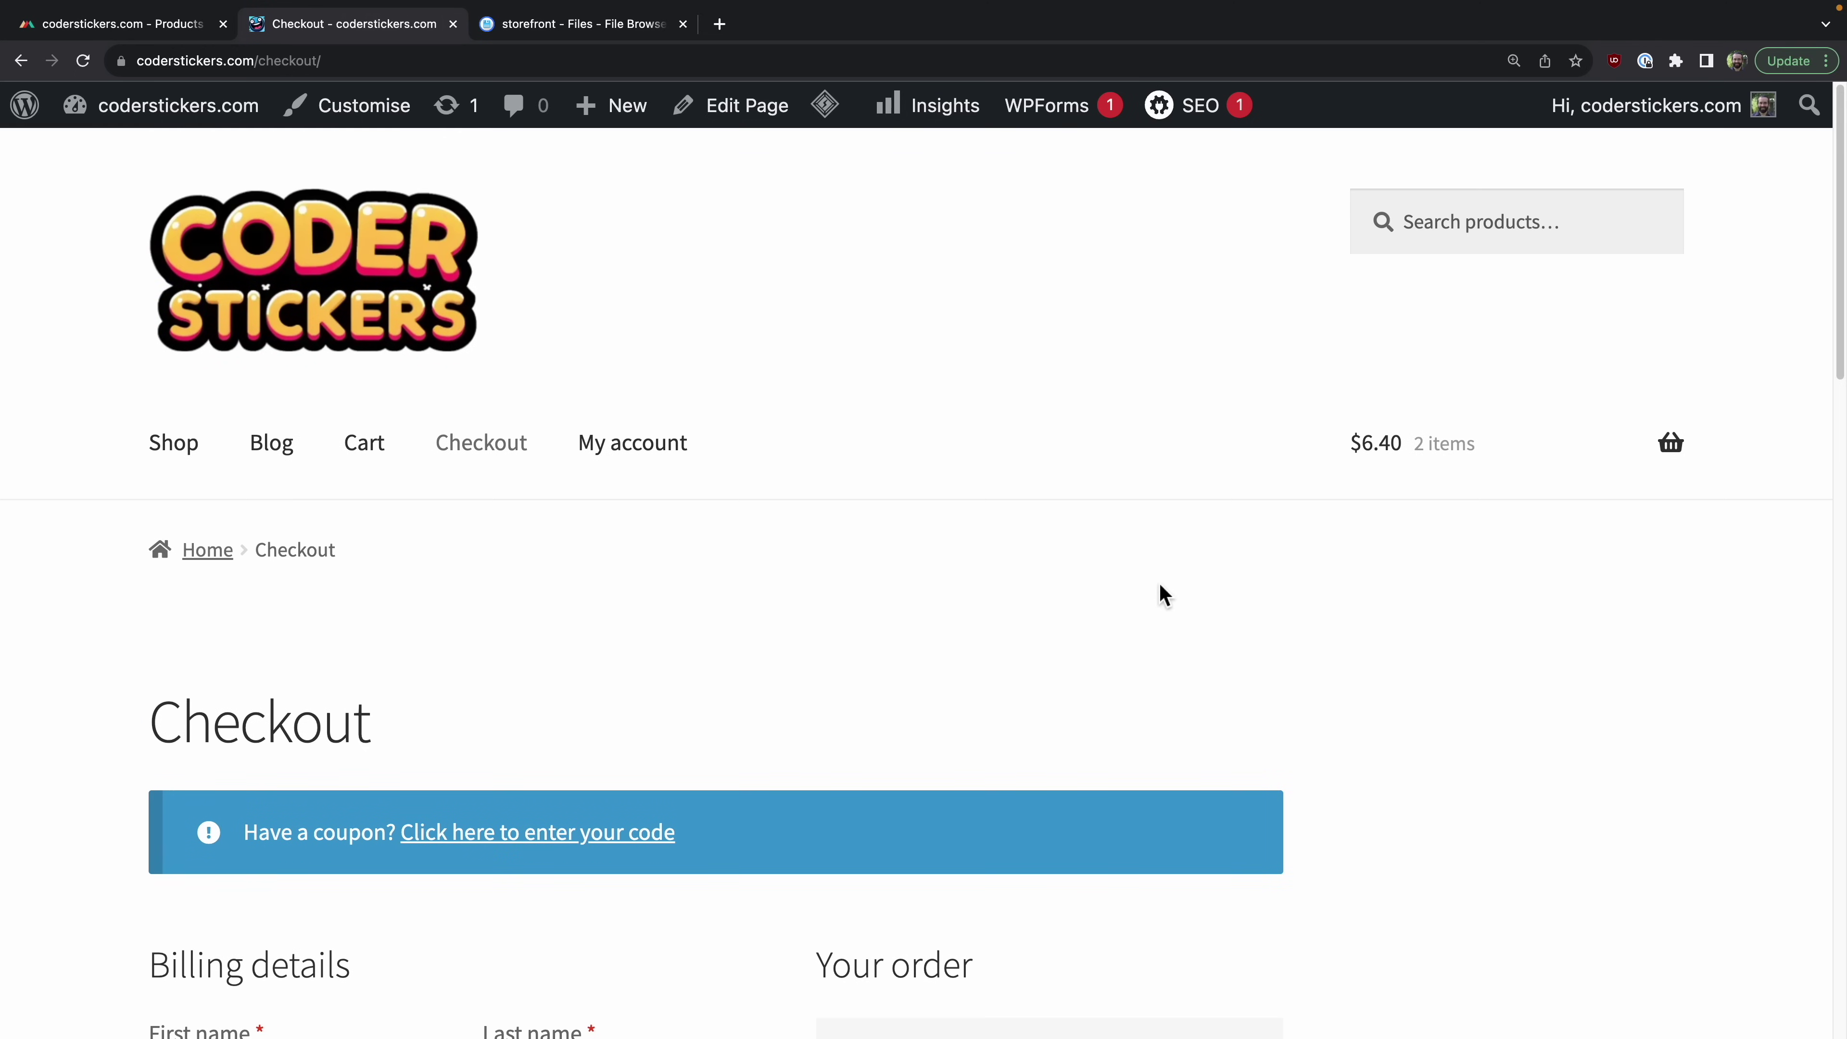
Step: From the Dashboard's Payments section, install WooPayments for free and continue connecting the store
mouse_move(152, 118)
click(139, 162)
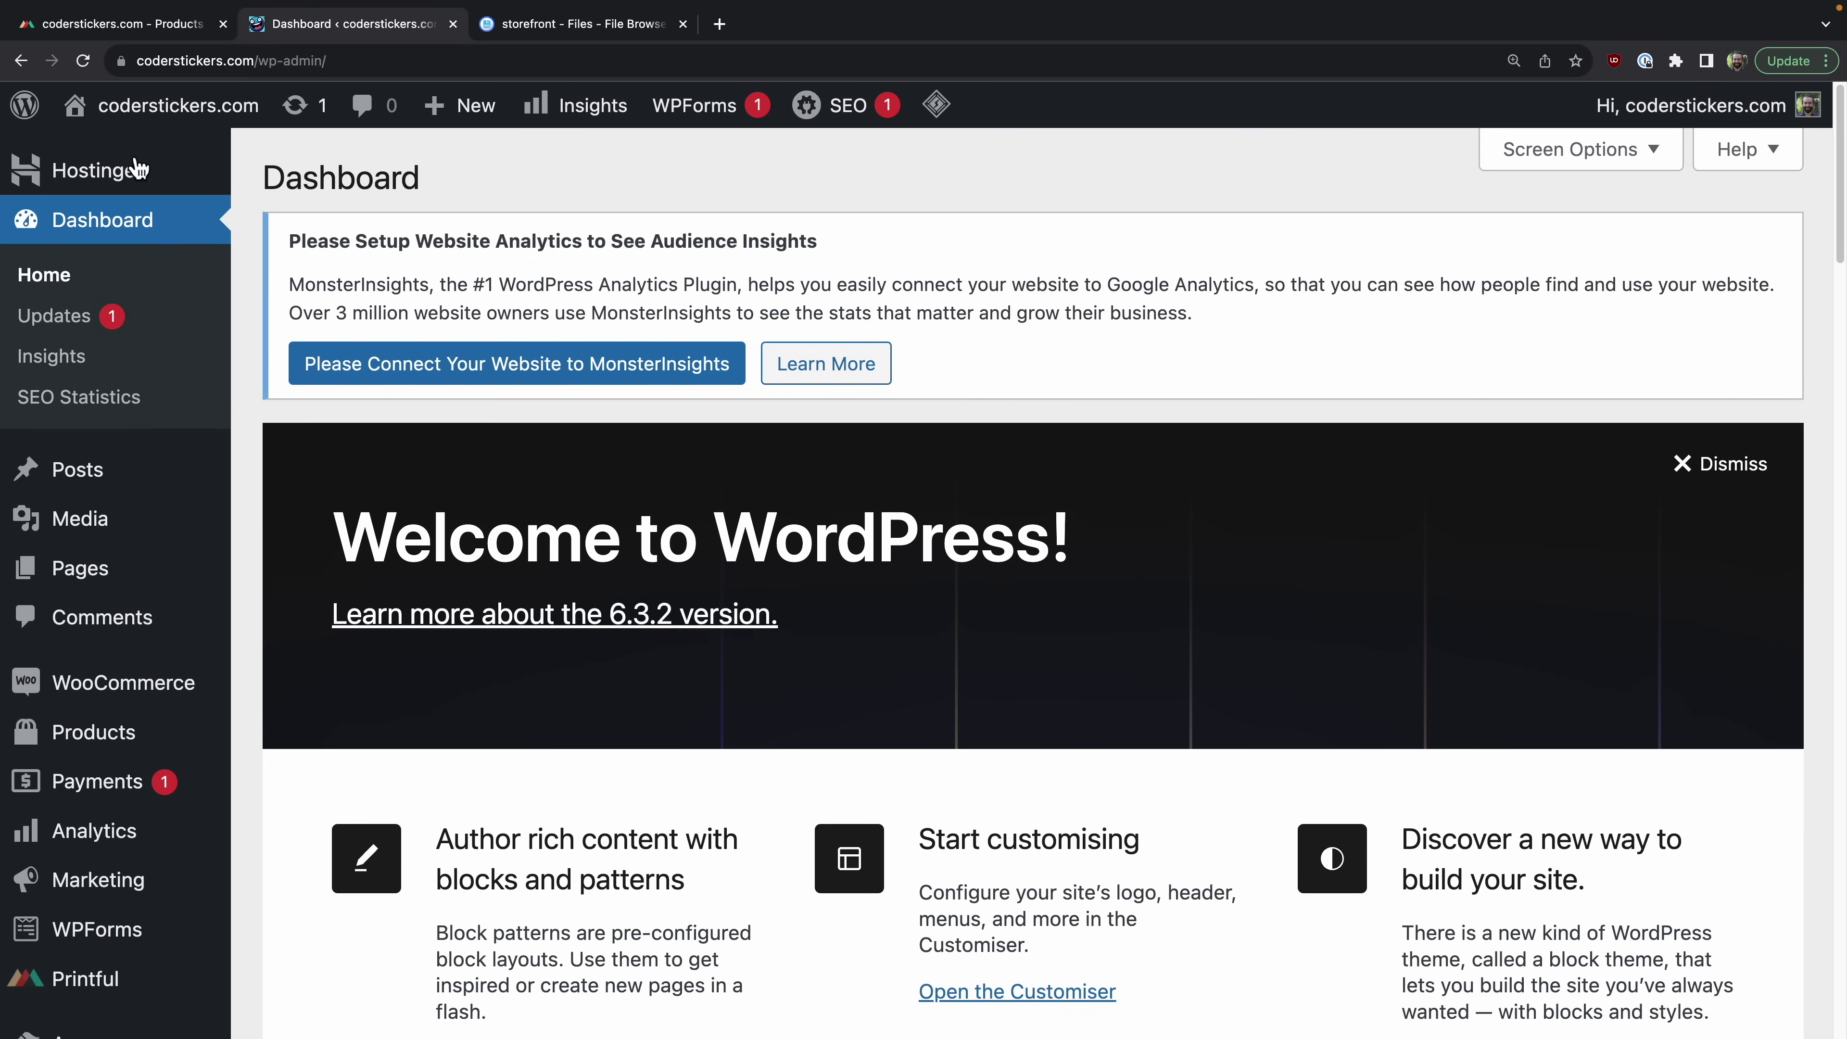
click(124, 790)
scroll(1047, 800, down, 2)
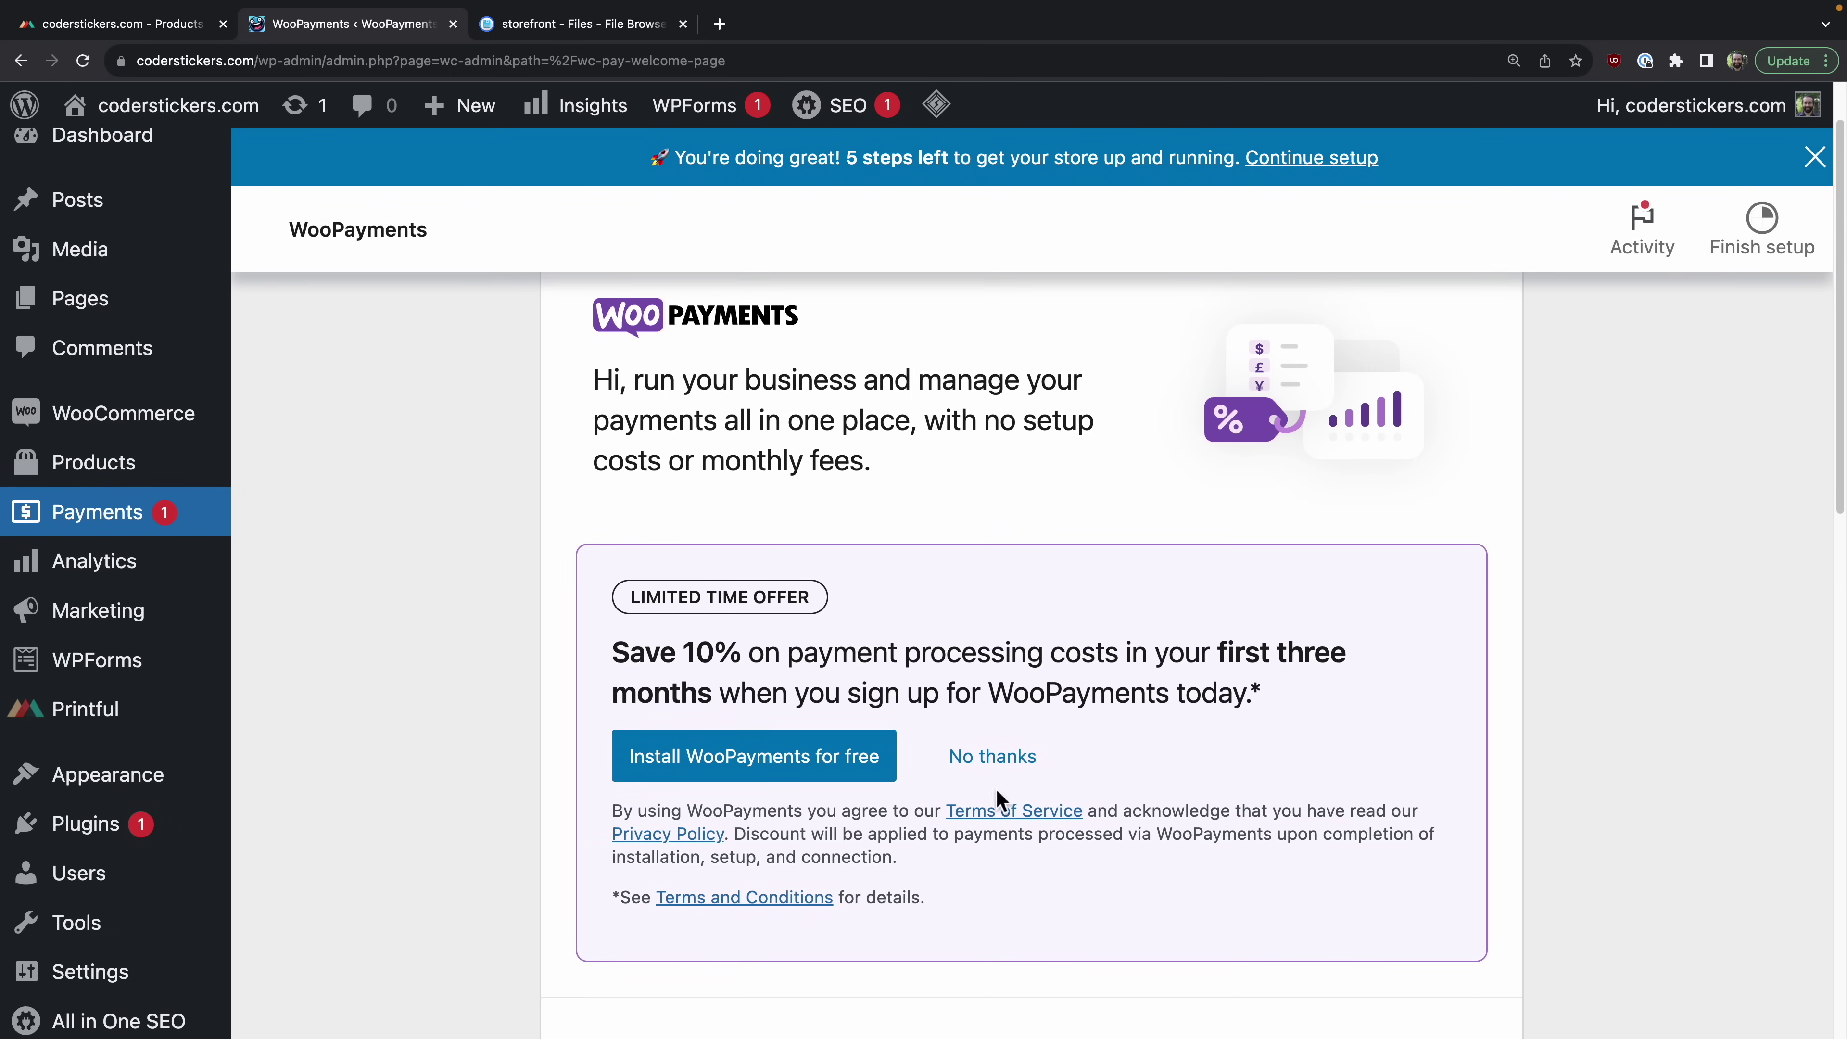
click(829, 775)
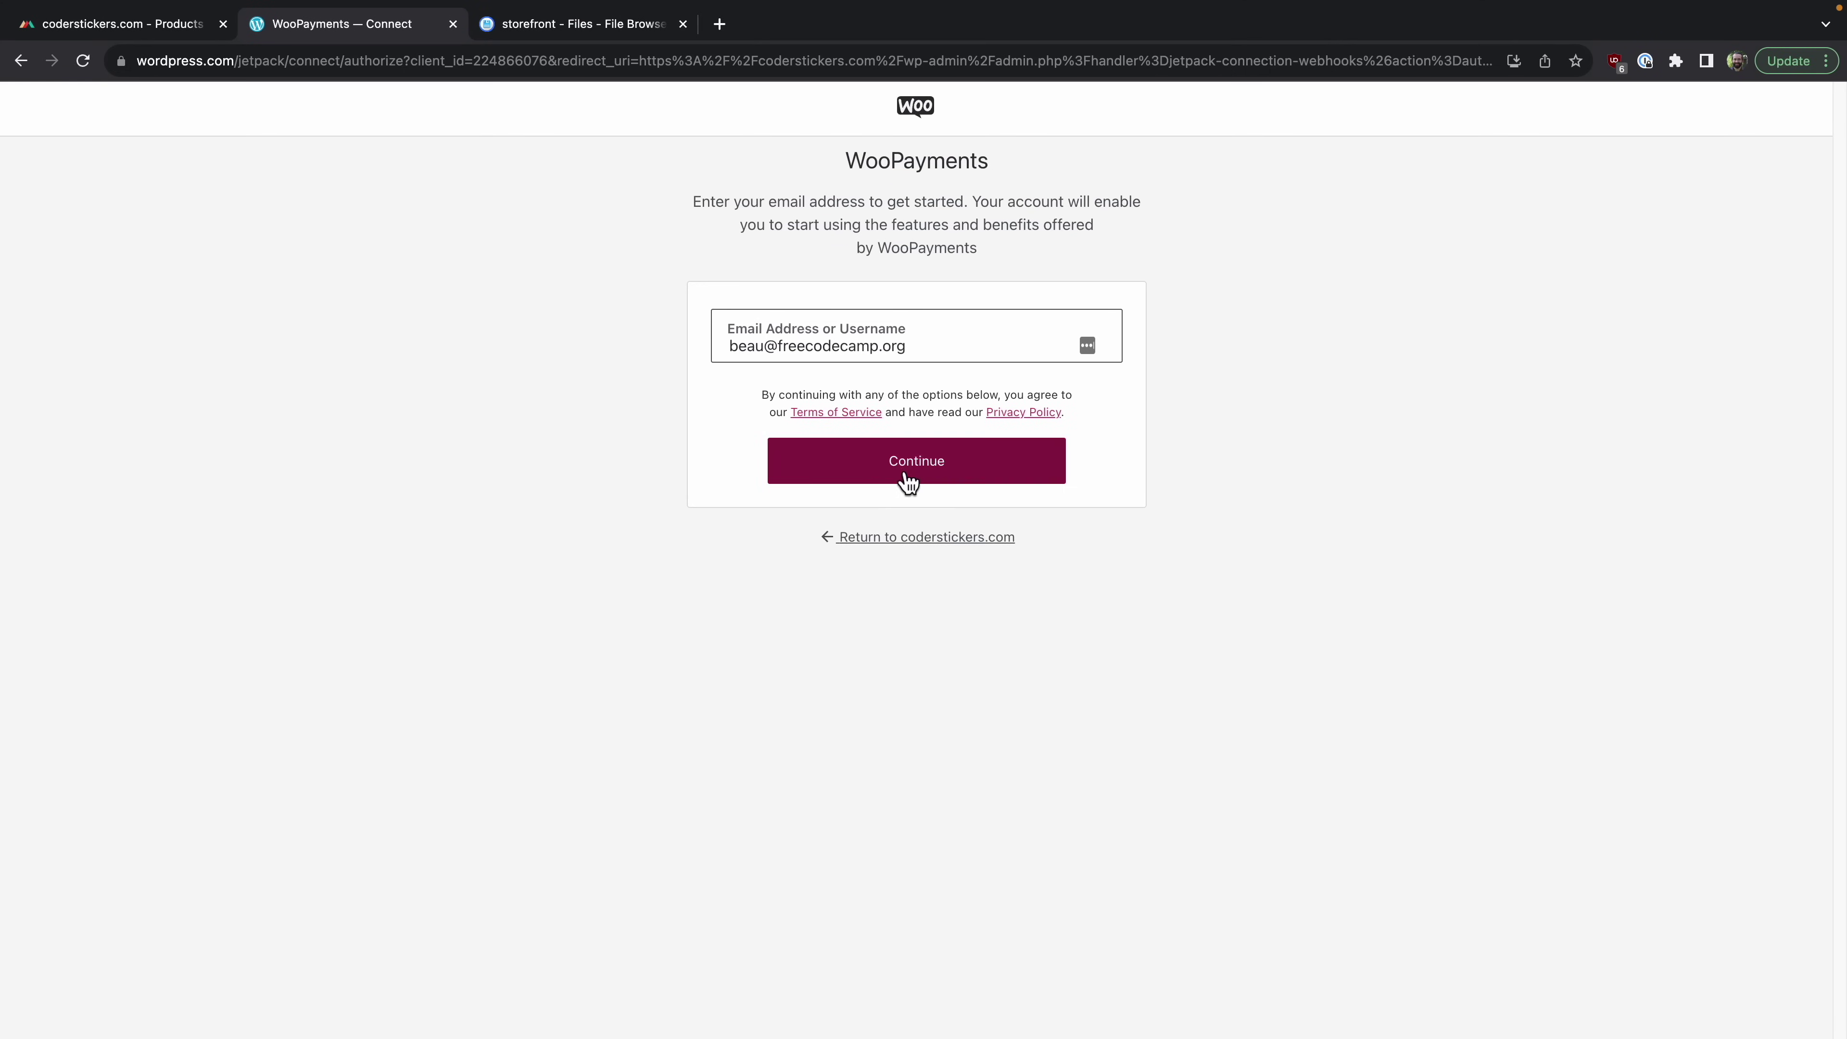
click(906, 477)
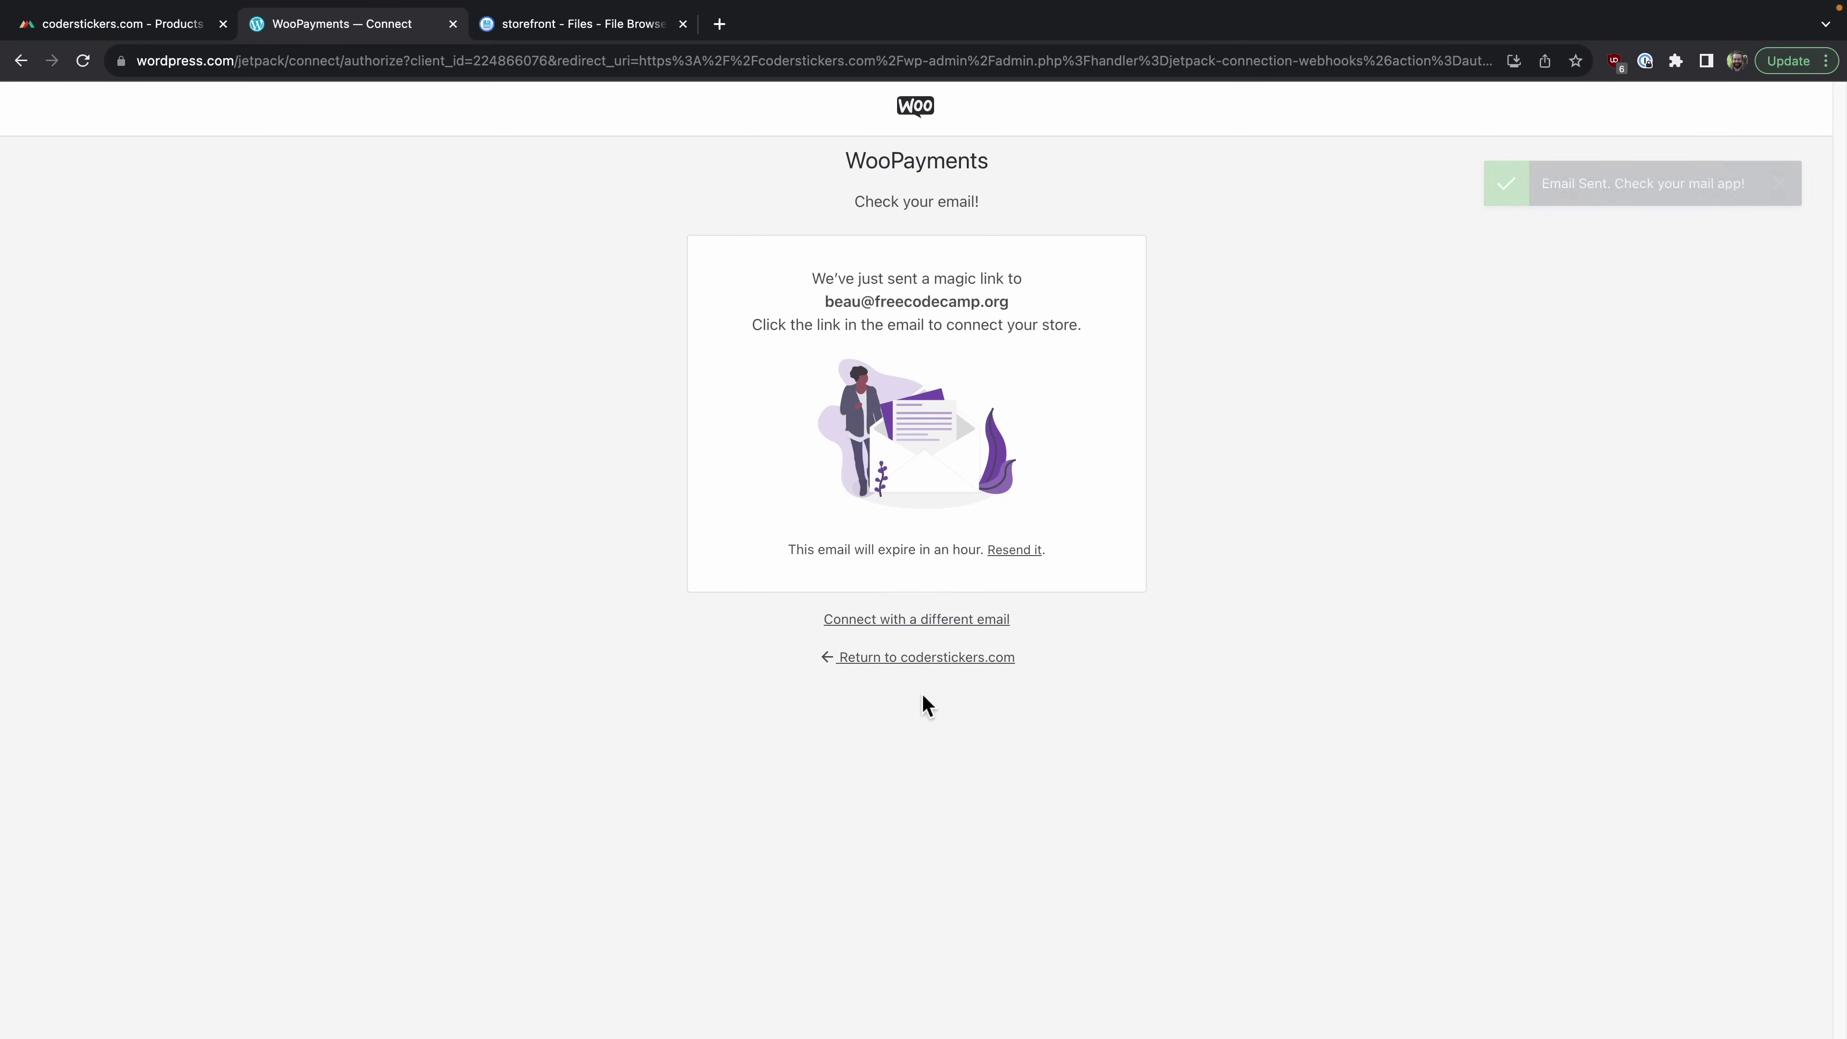
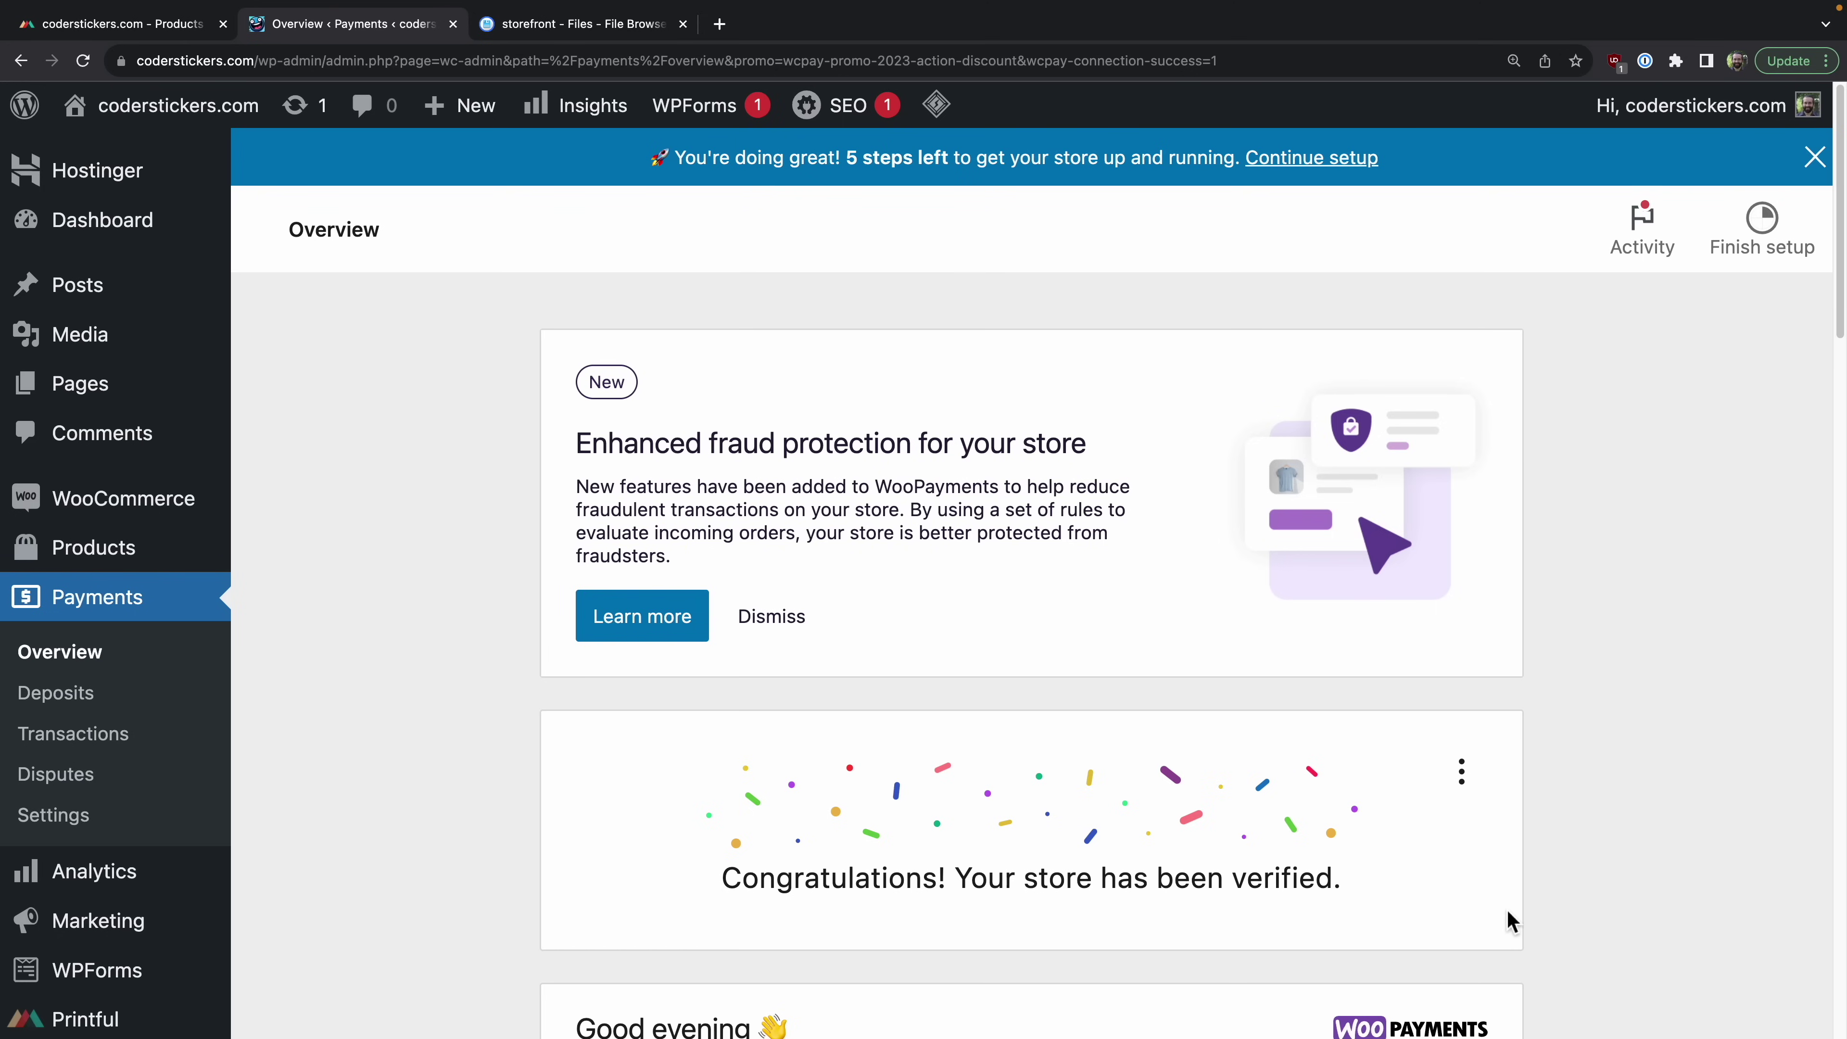
Step: Scroll to Account details and review the discounted card transaction fee in WooPayments
scroll(354, 749, down, 5)
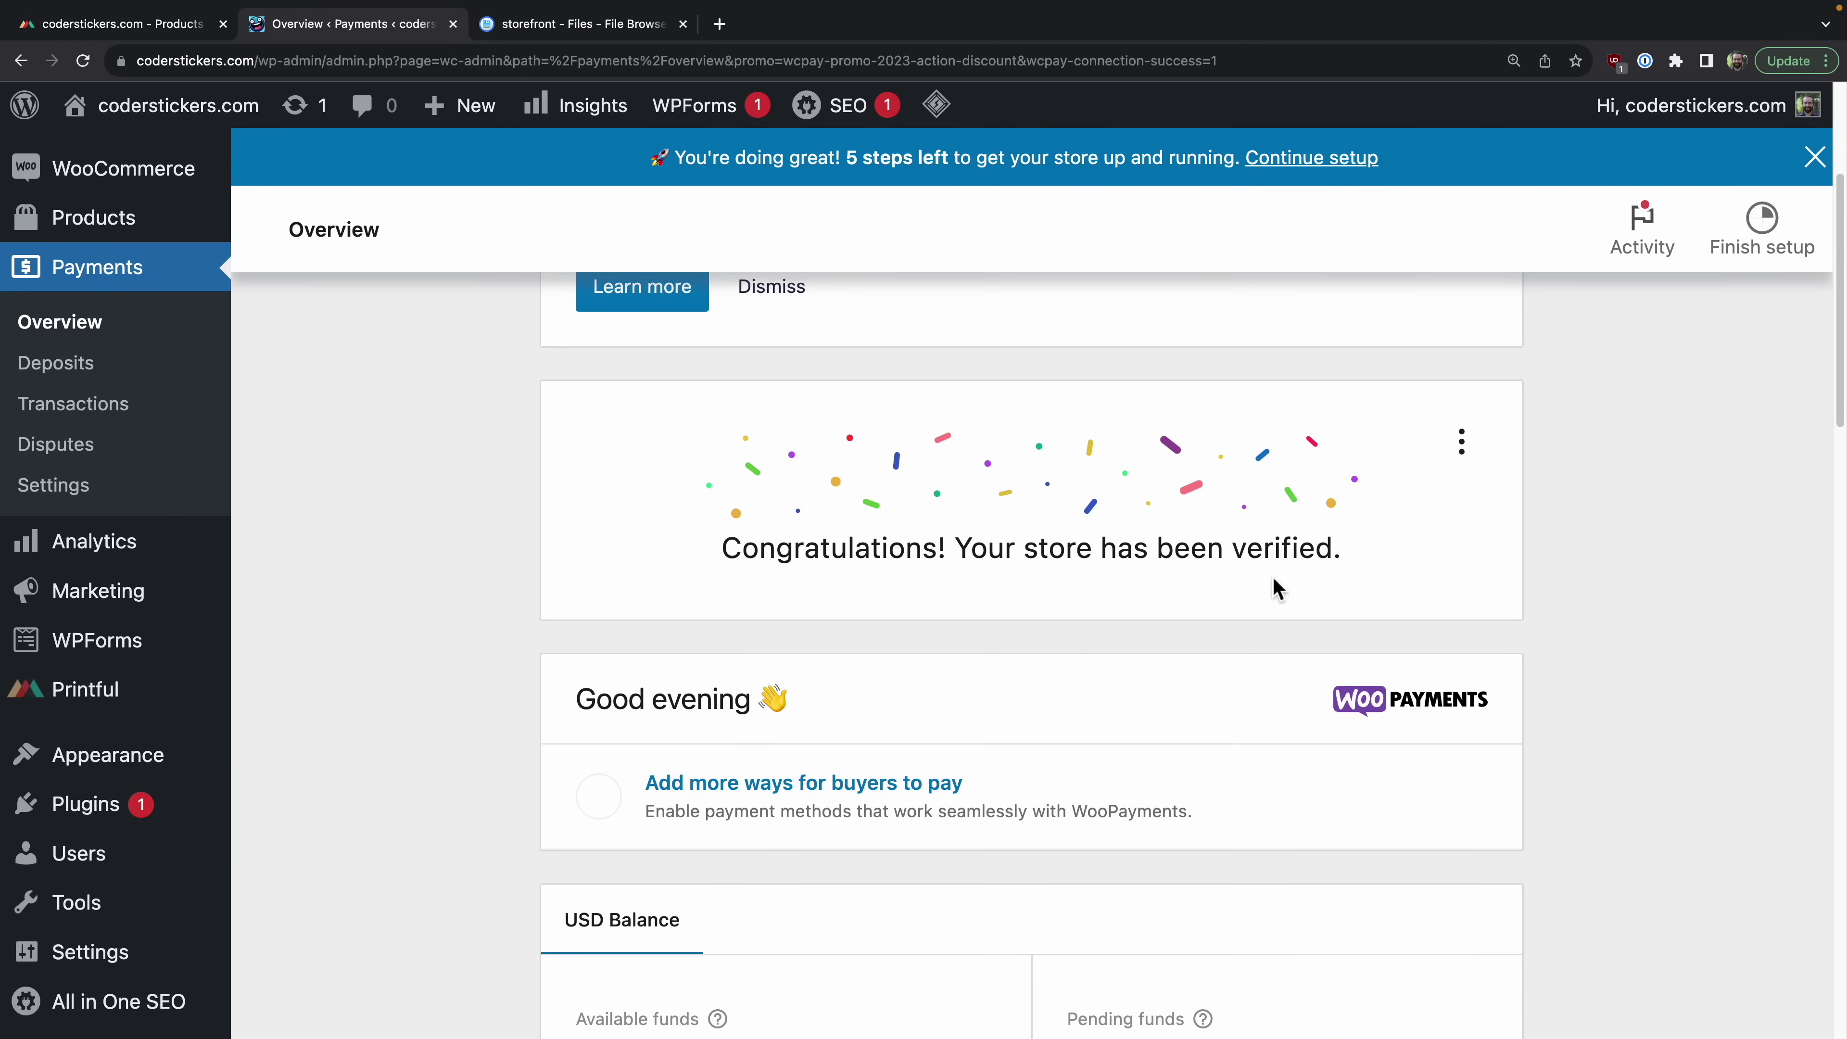
scroll(1301, 583, down, 5)
scroll(1321, 582, down, 8)
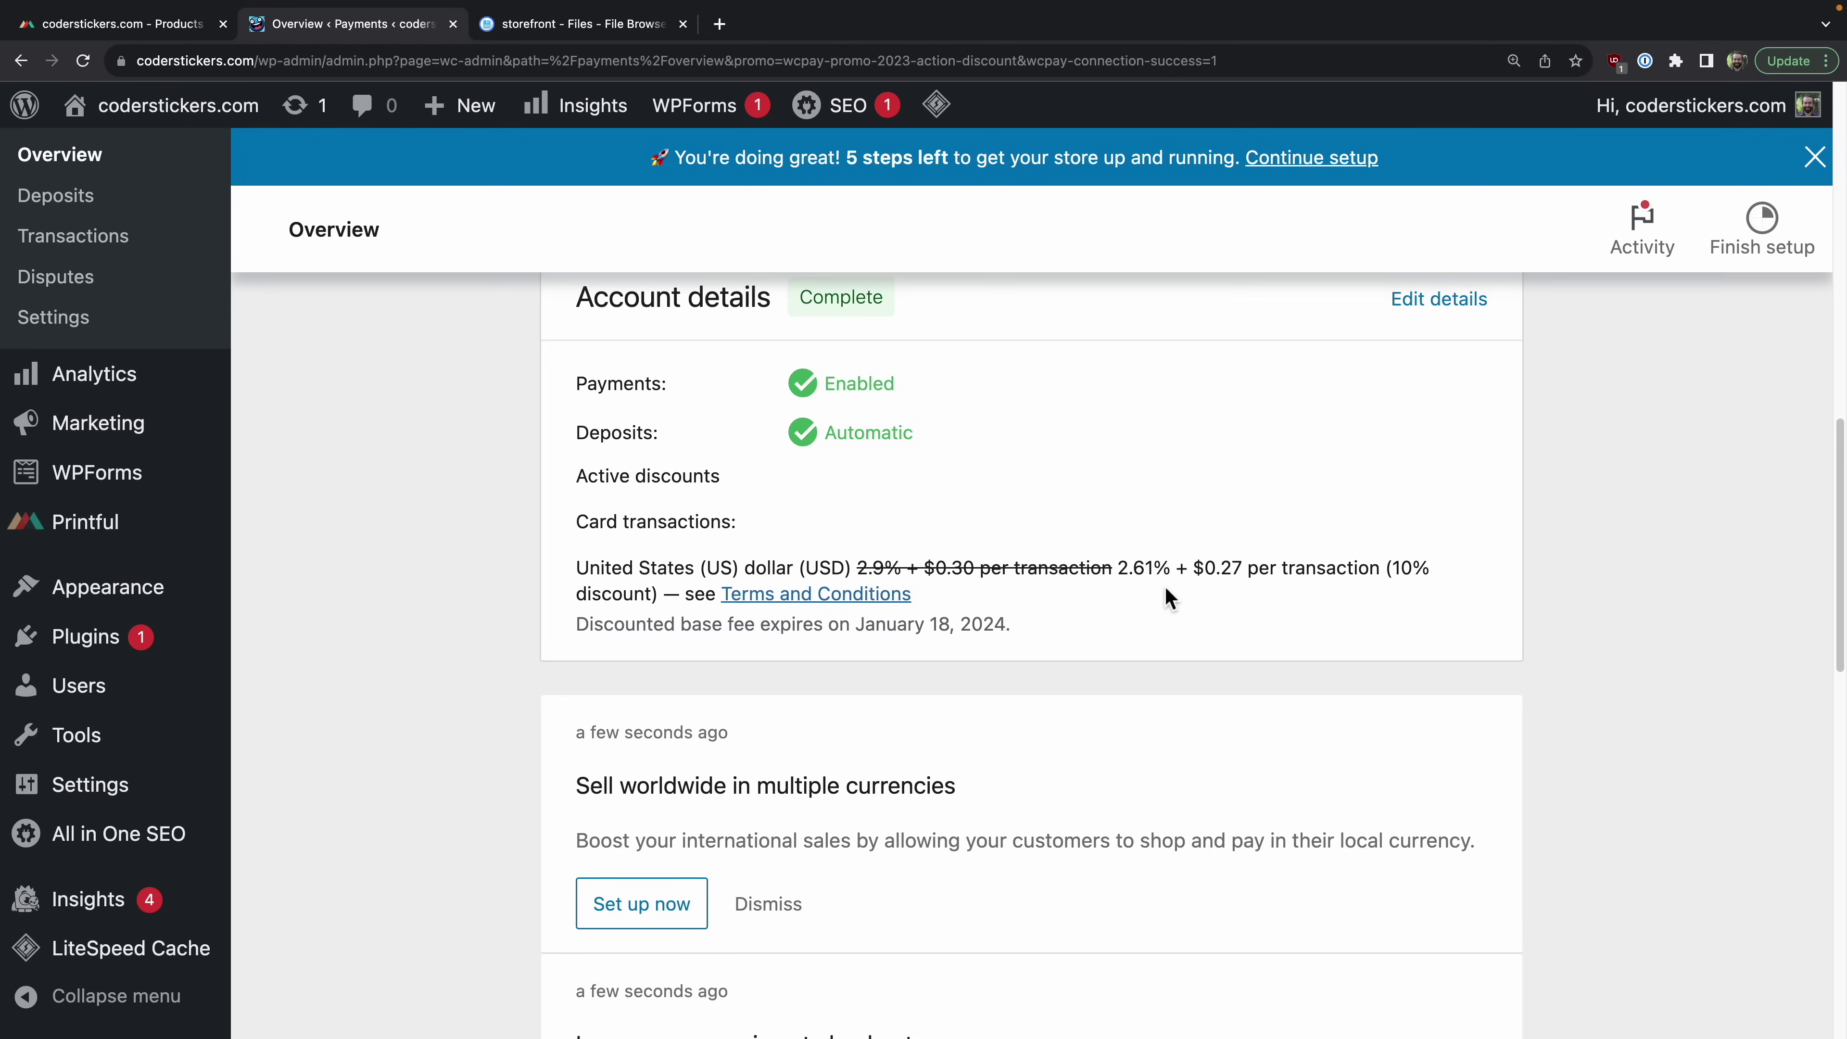
drag(1159, 569, 1122, 575)
click(1138, 622)
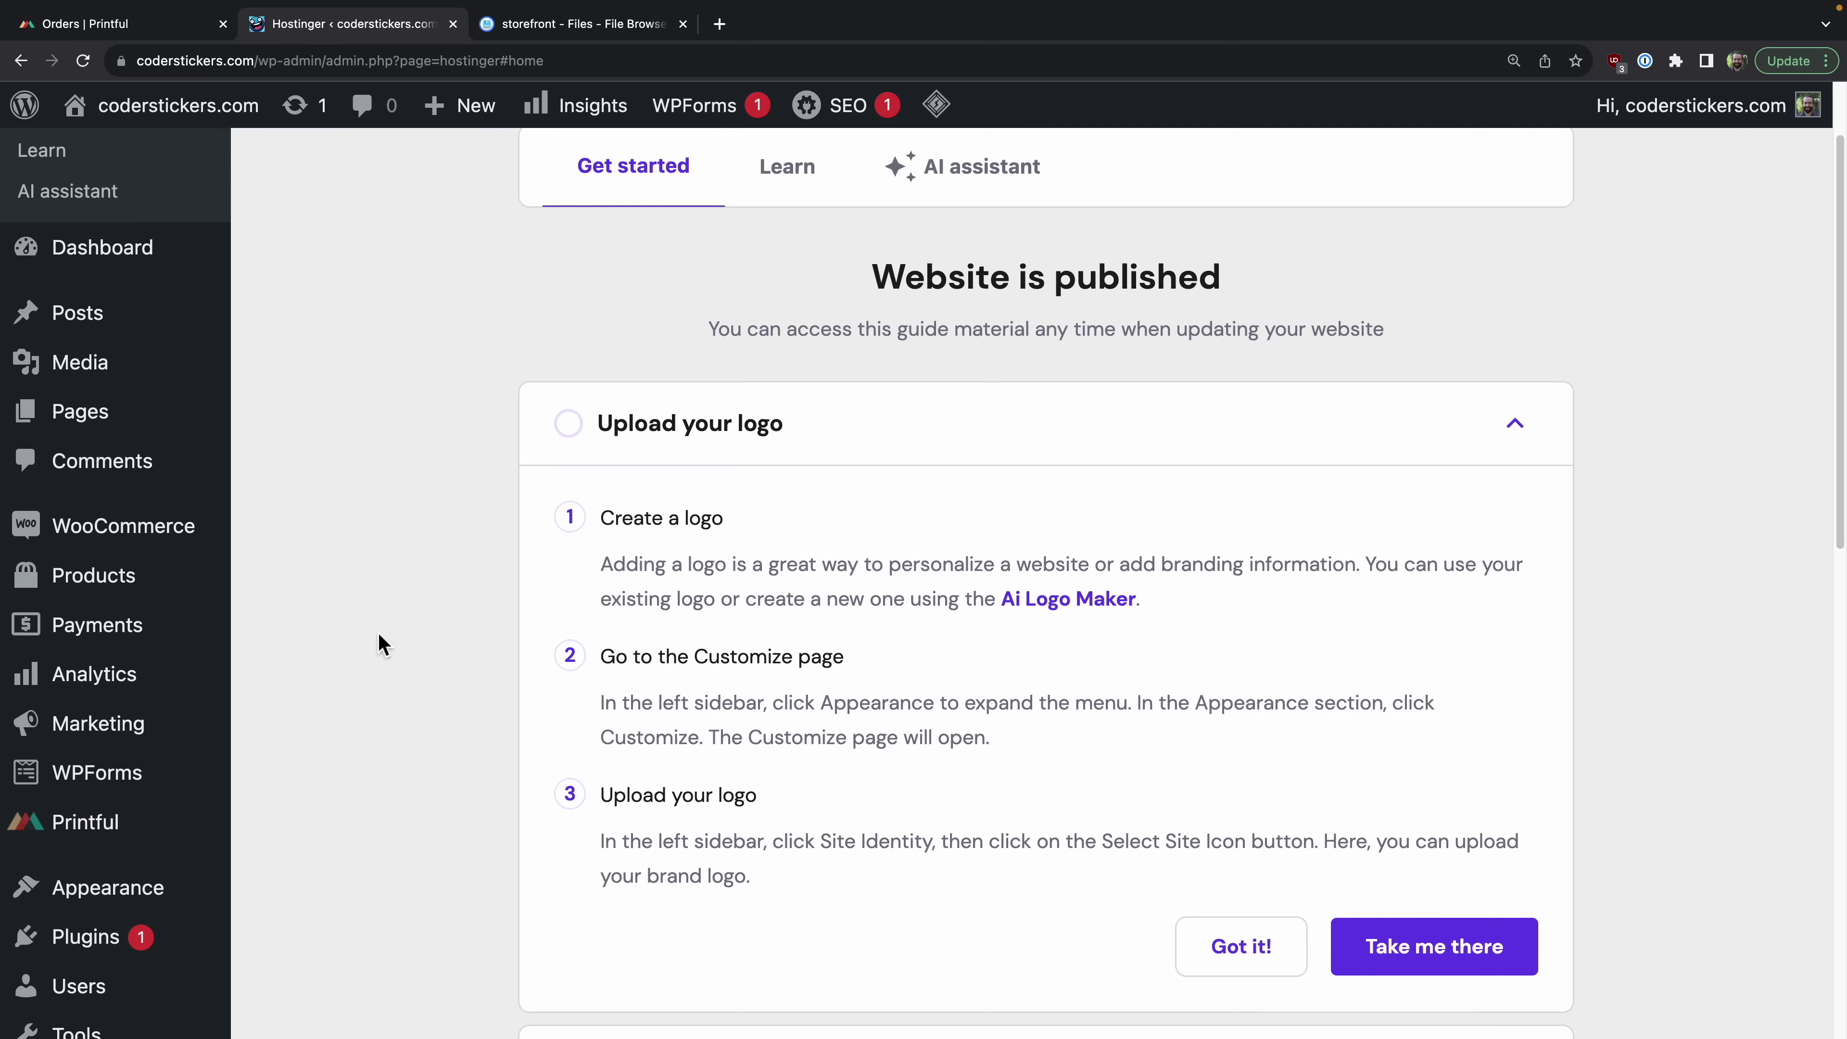
Step: Open WooCommerce General settings and review the shipping location options
scroll(379, 640, down, 1)
scroll(380, 639, up, 5)
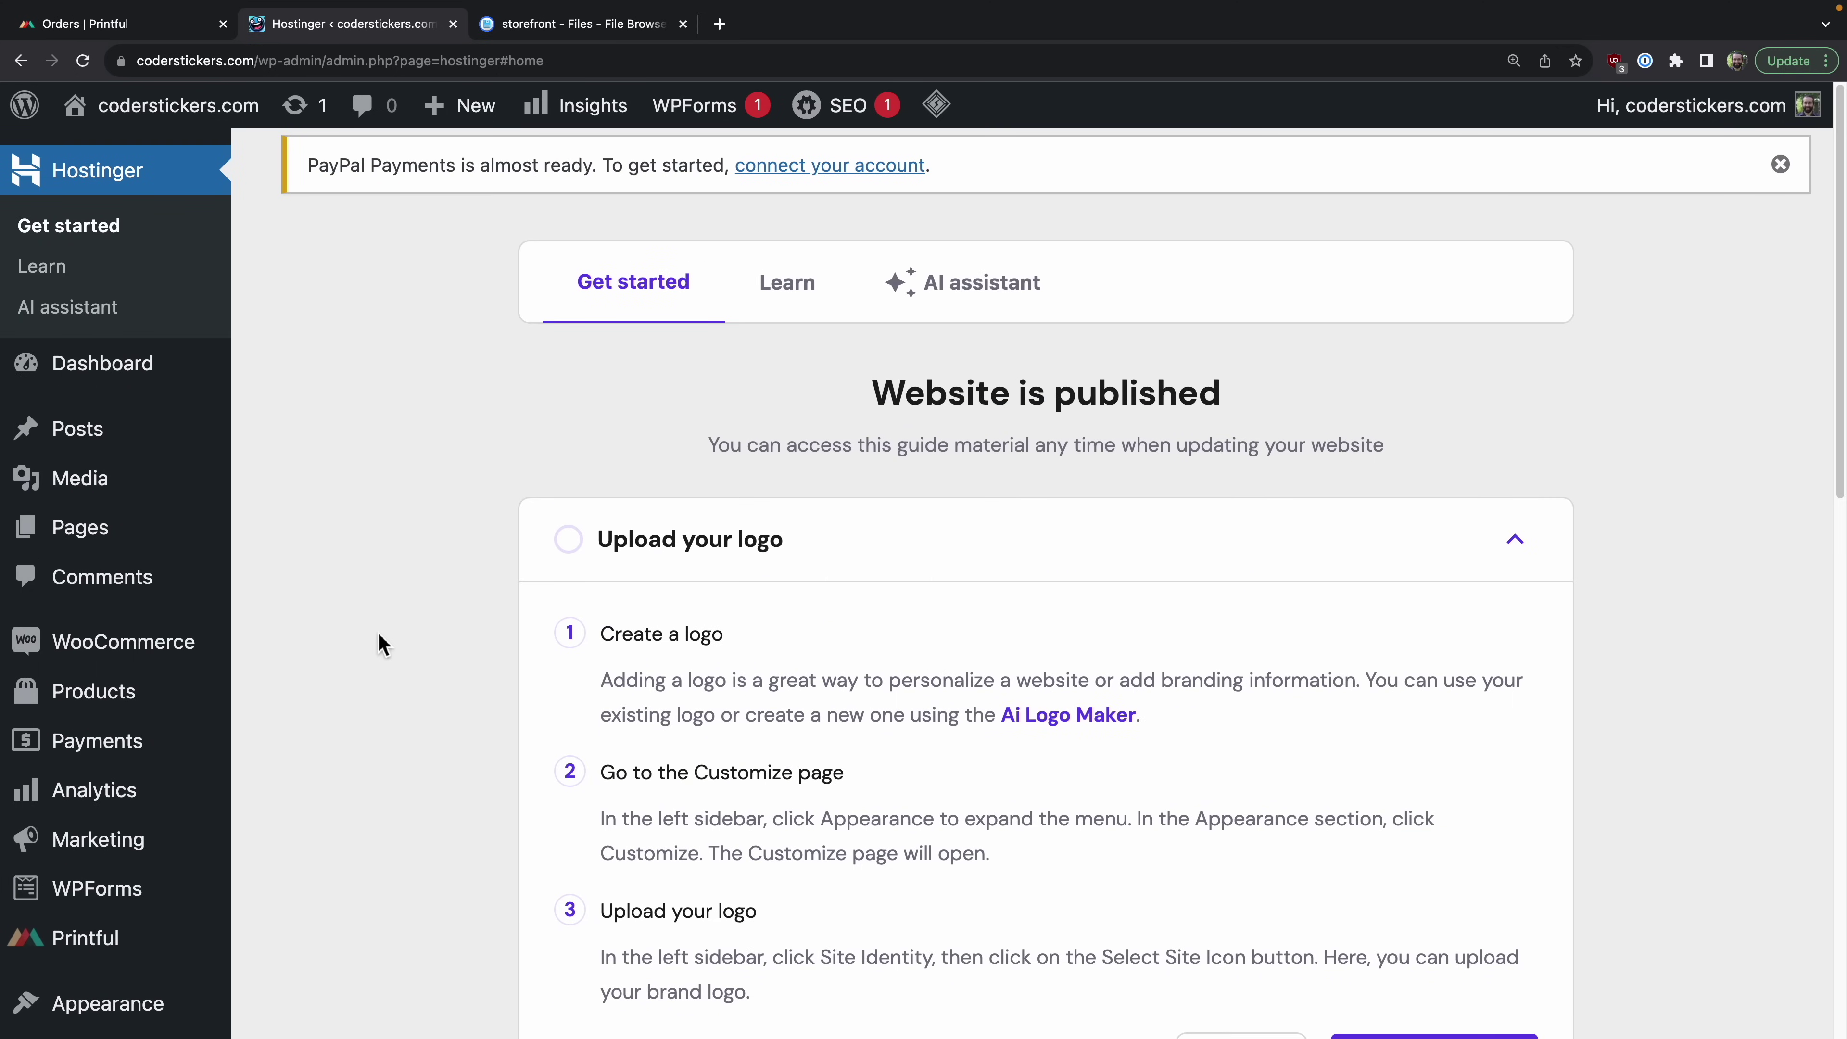
scroll(378, 630, down, 3)
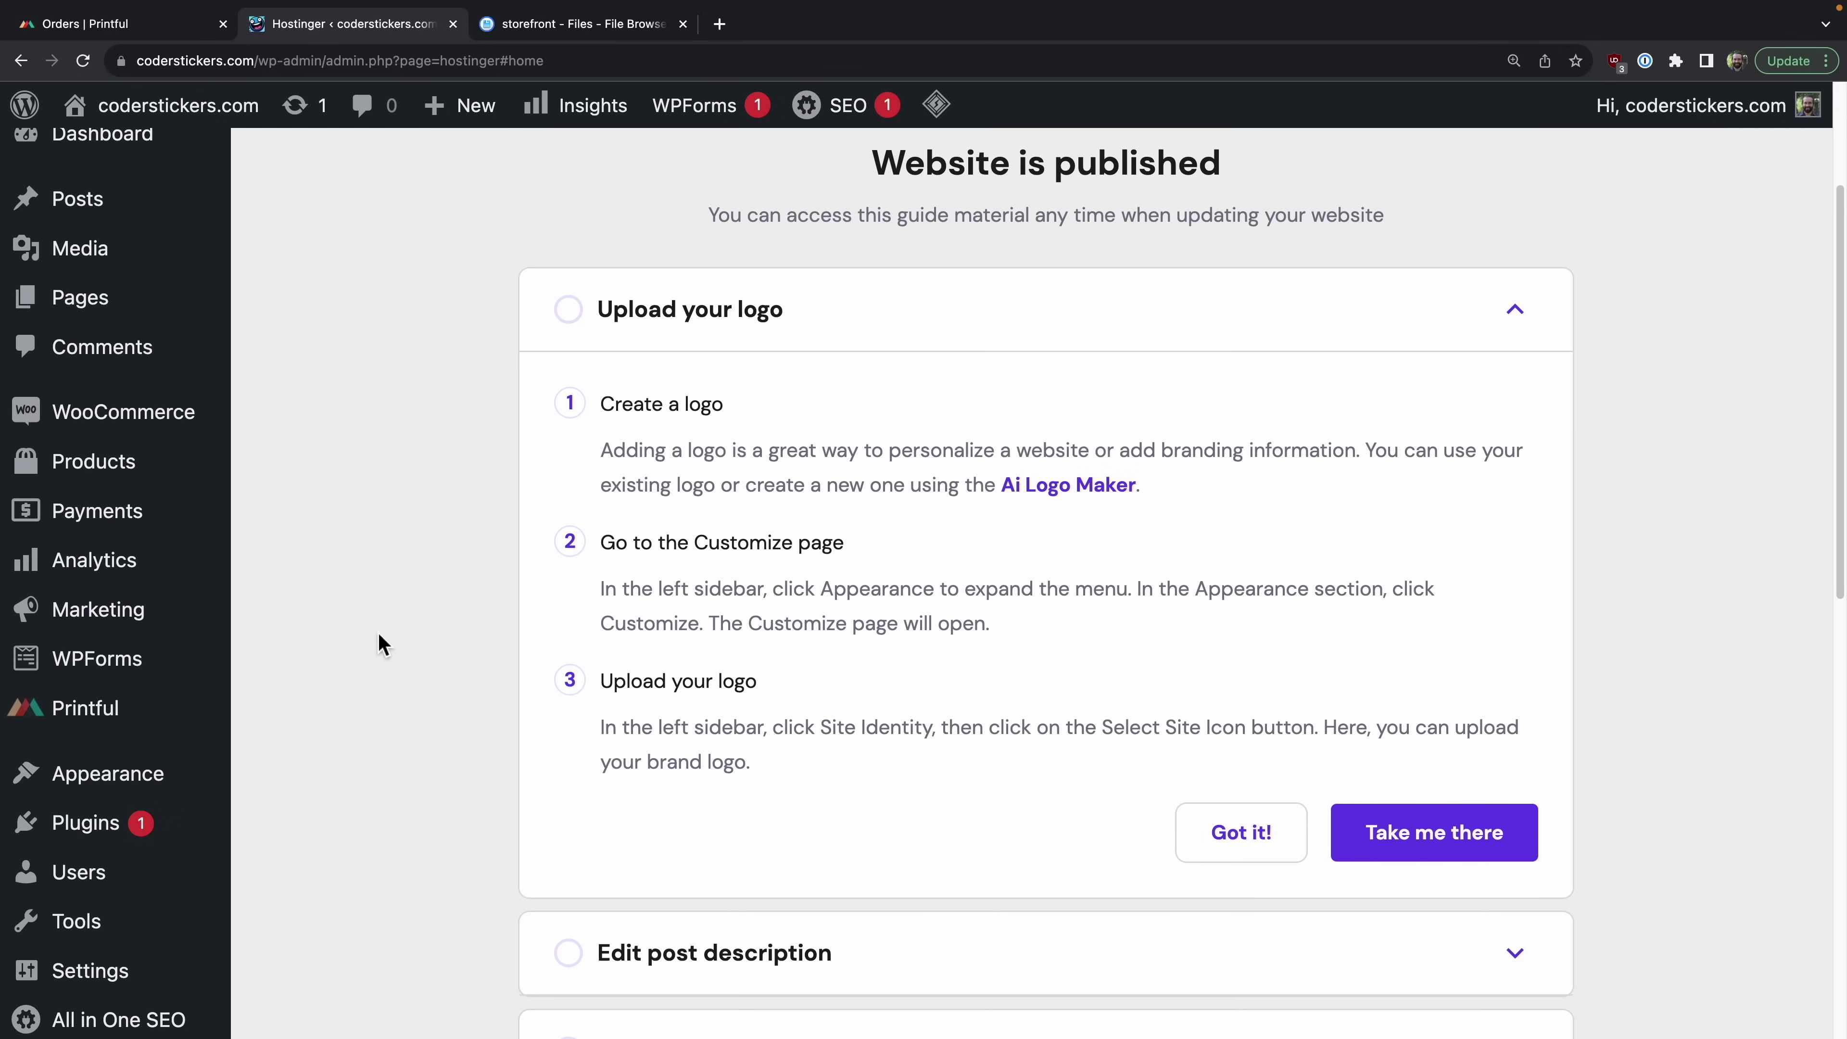
mouse_move(163, 465)
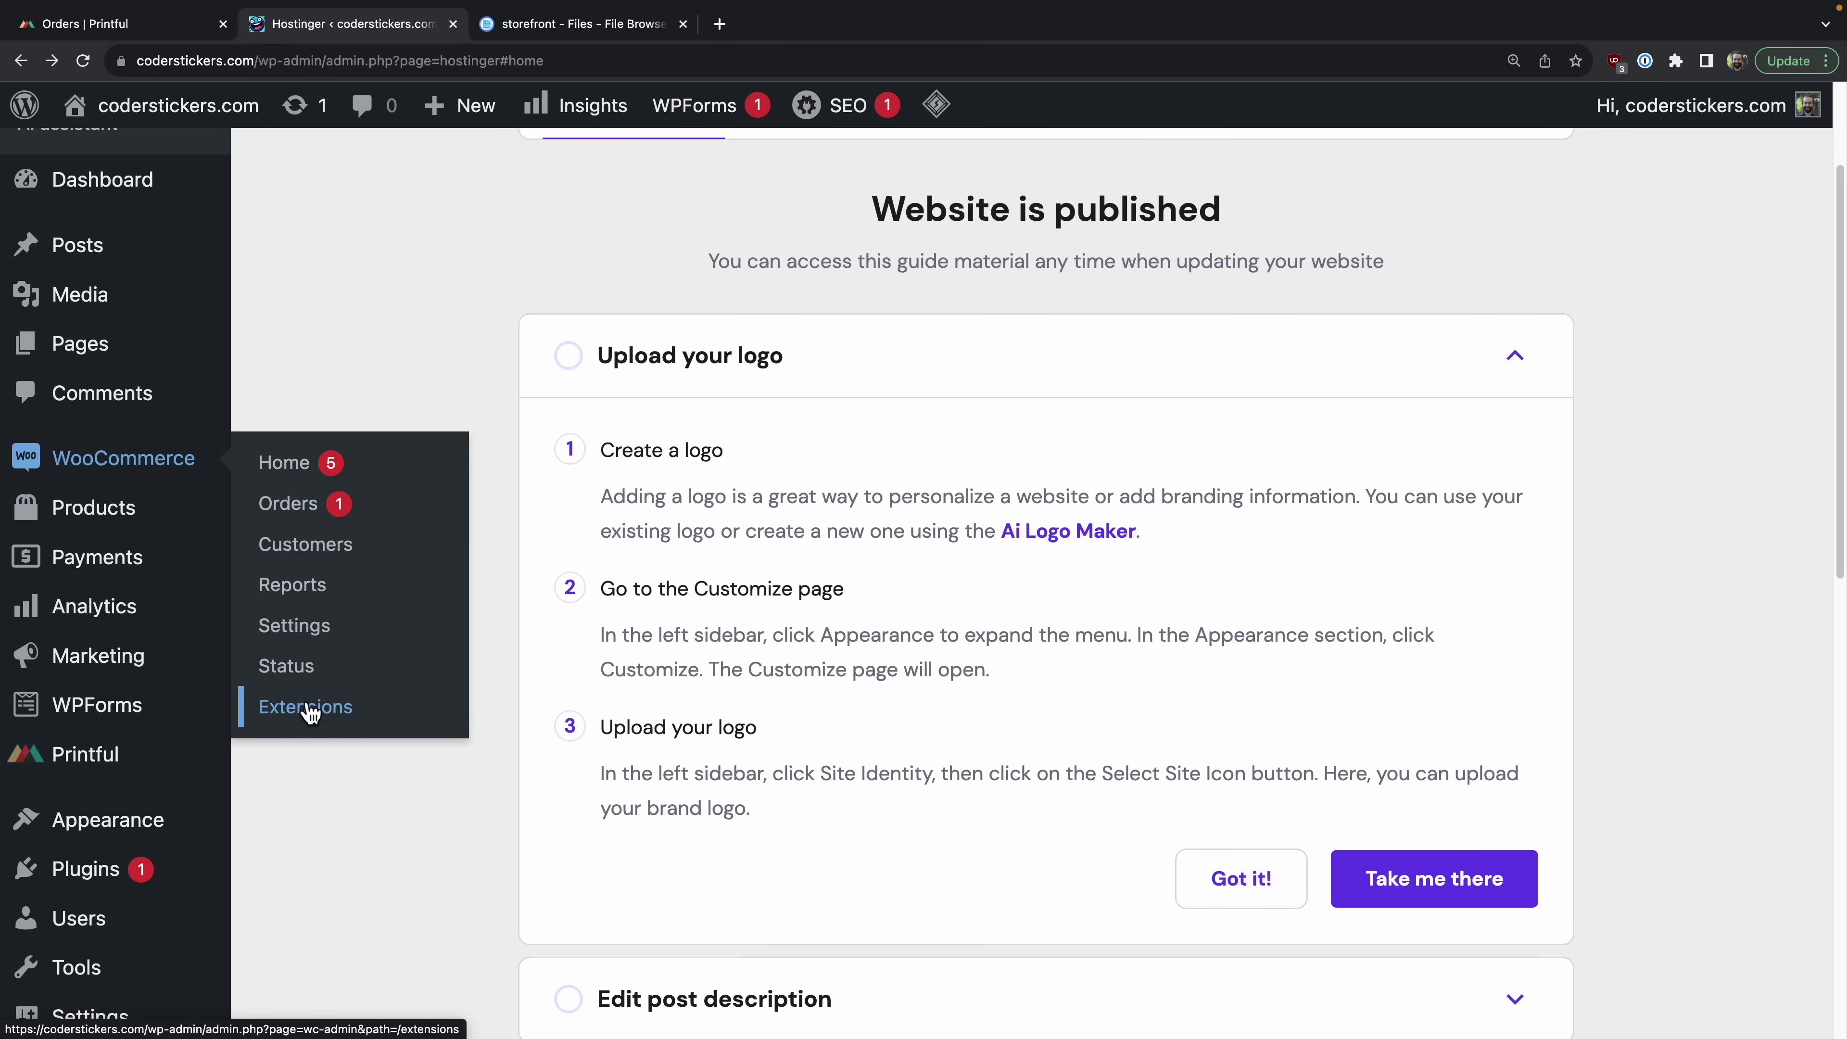
drag(325, 632, 325, 633)
click(267, 637)
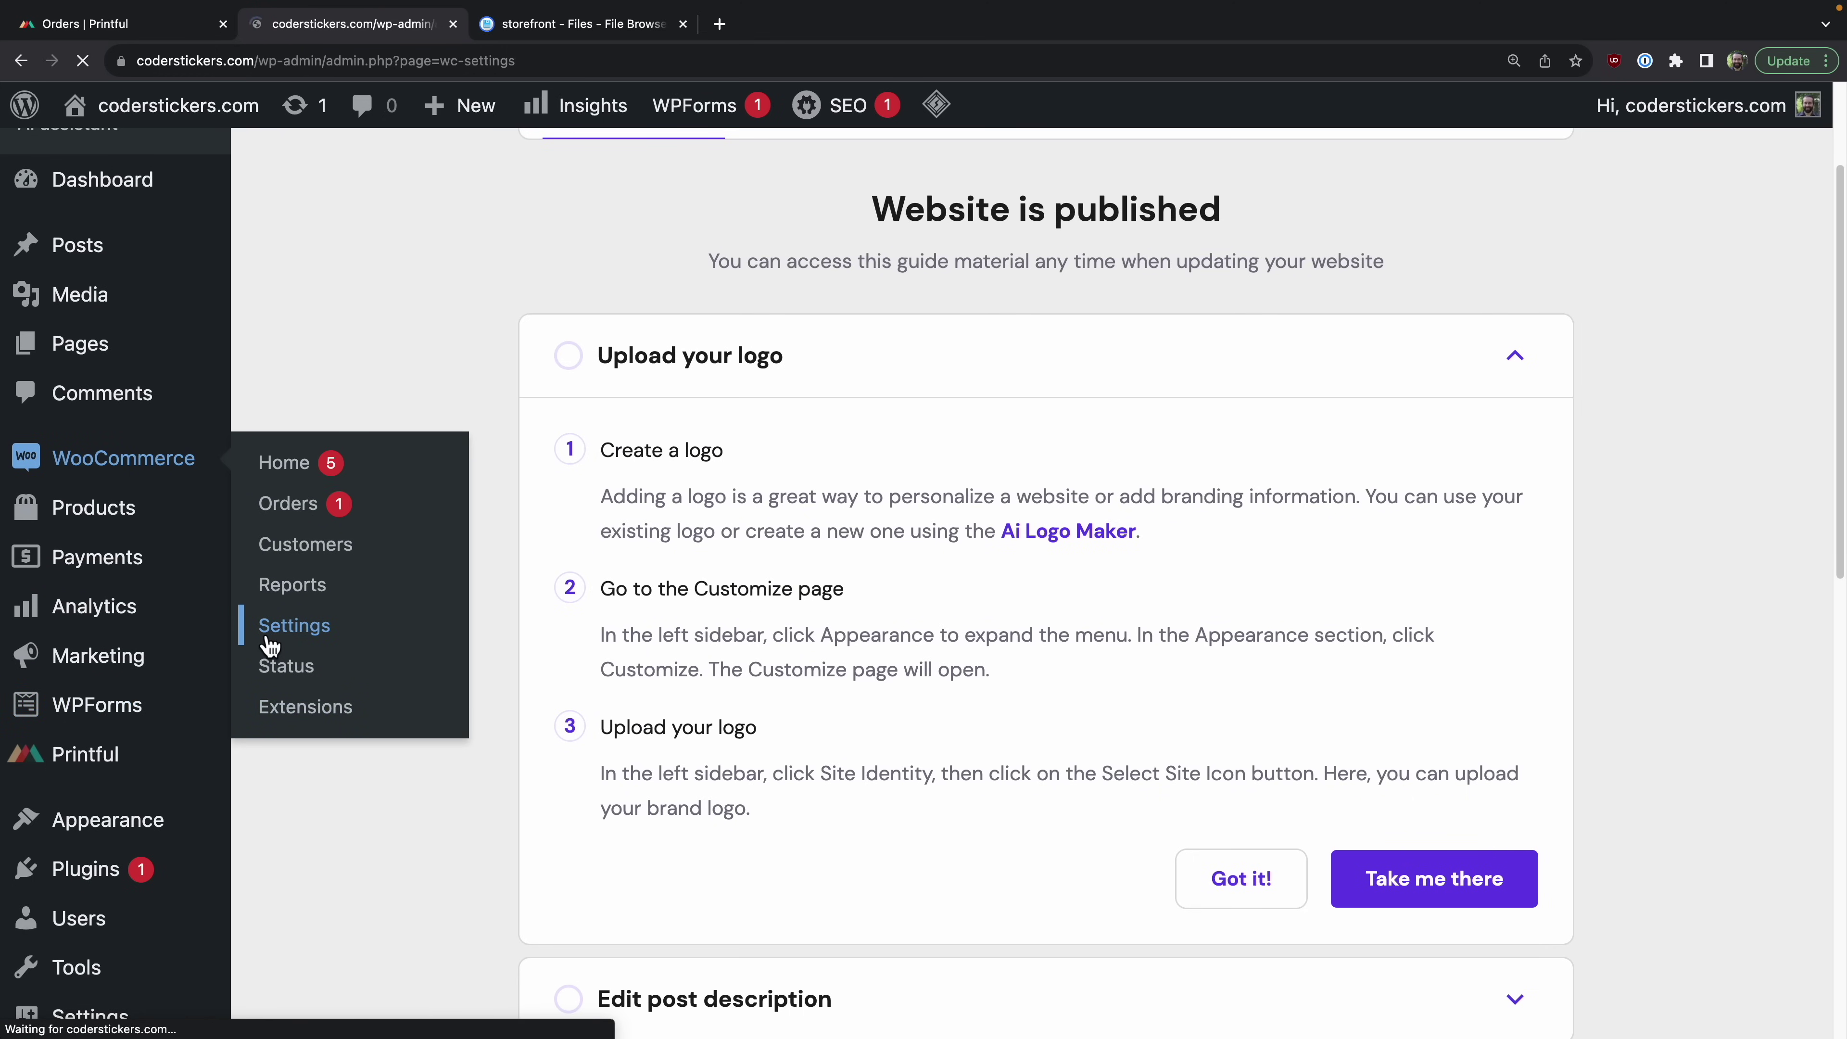
scroll(1378, 829, down, 8)
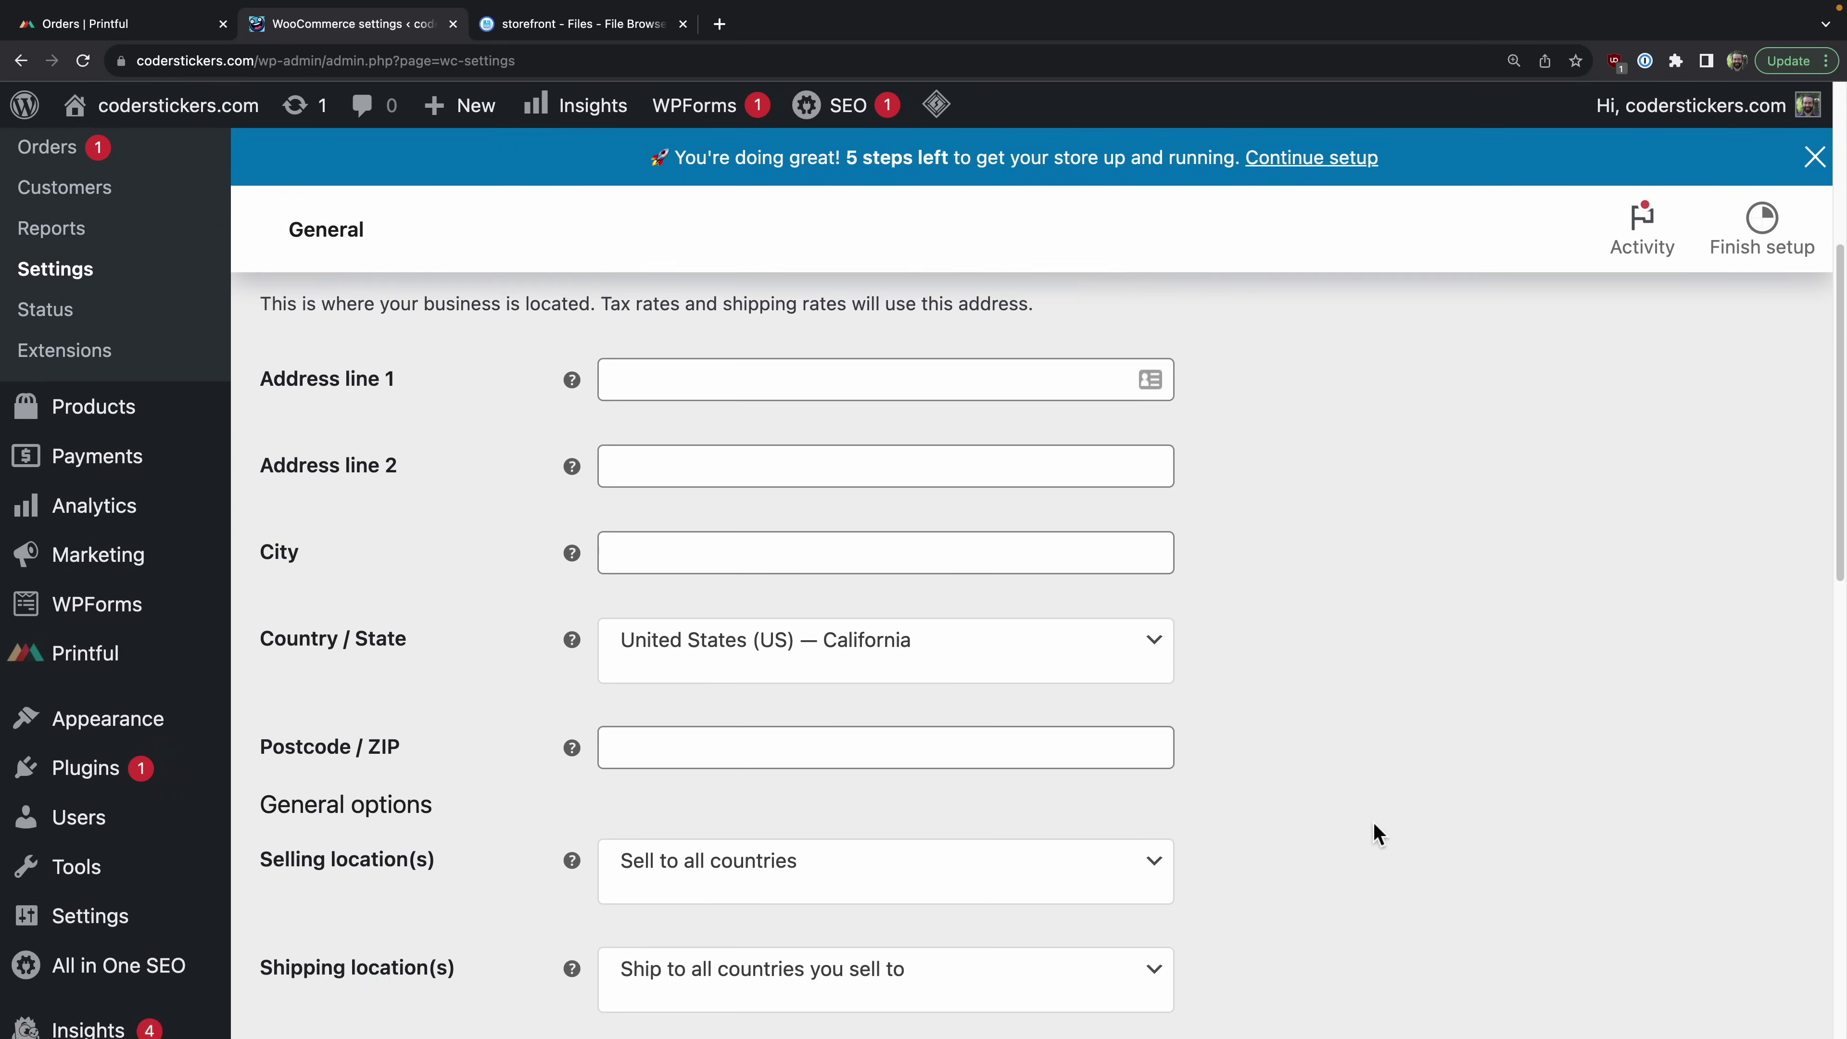
click(998, 813)
click(1000, 813)
click(1381, 780)
Step: Enable tax rates and calculations, disable coupon codes, save, and go to Shipping settings
scroll(1381, 780, down, 2)
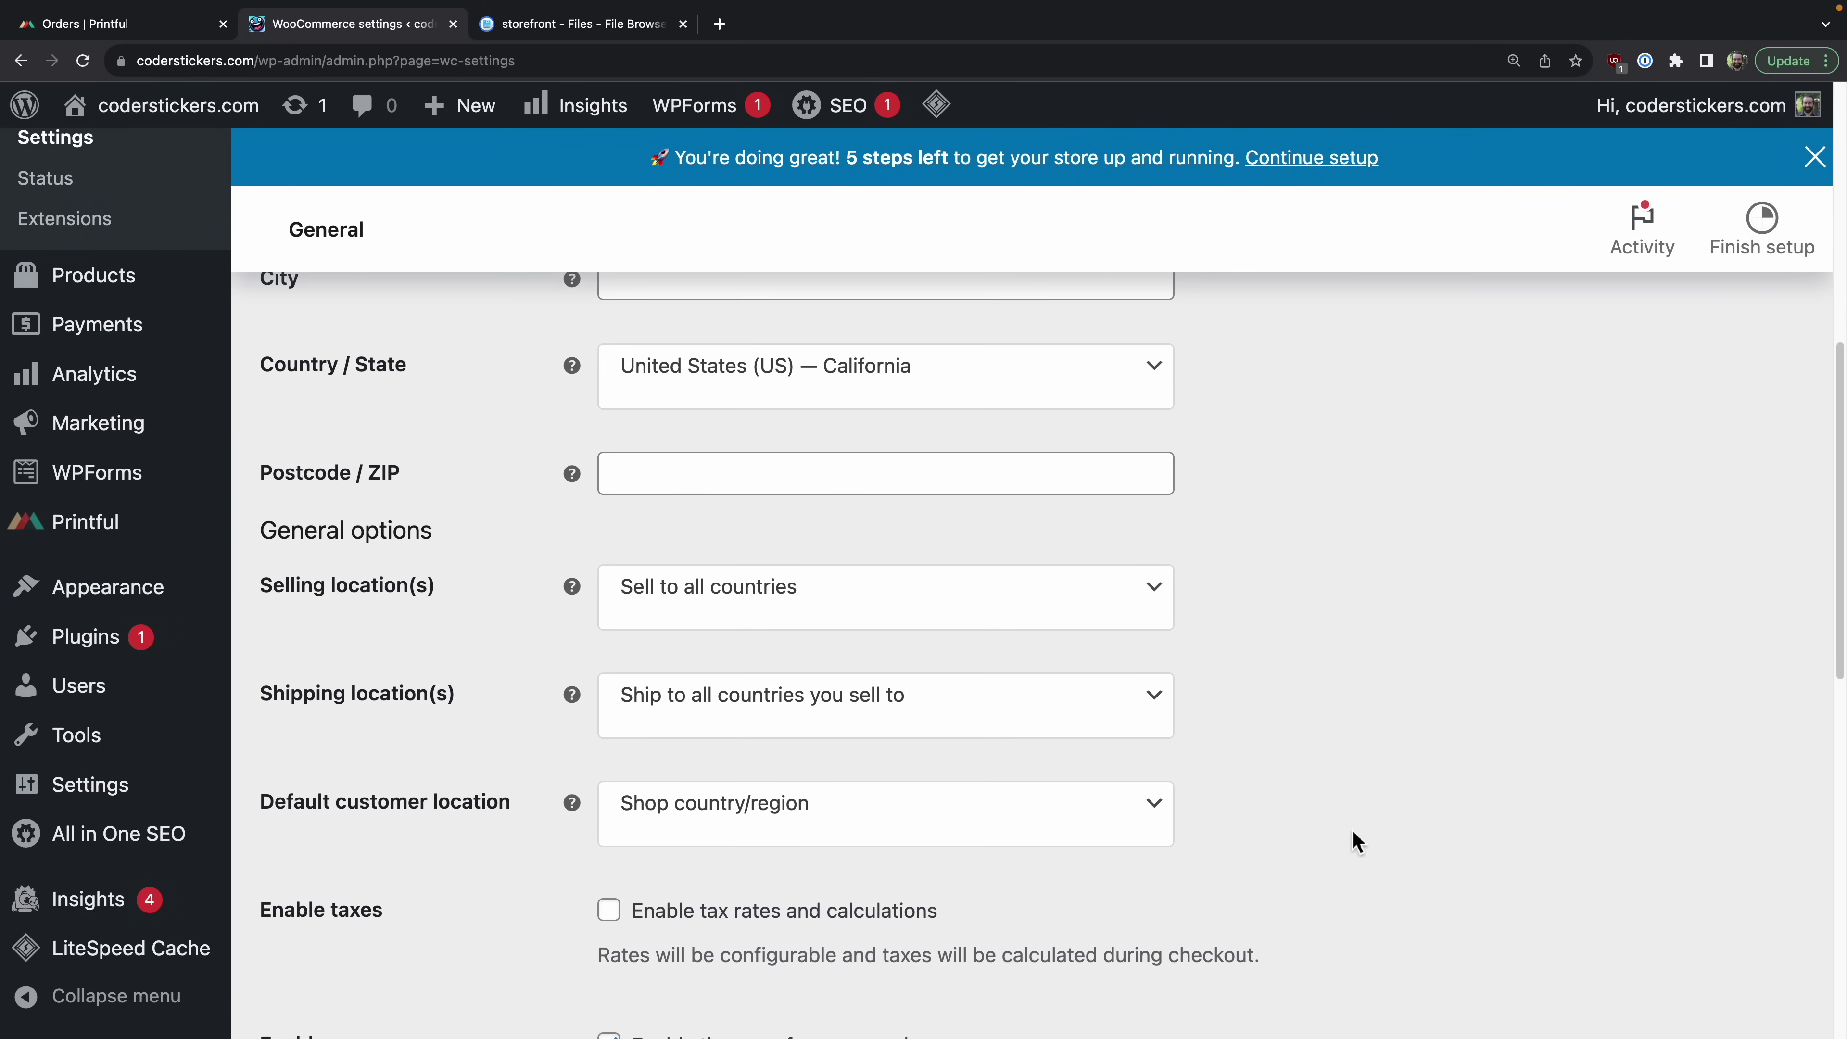
scroll(1544, 667, down, 5)
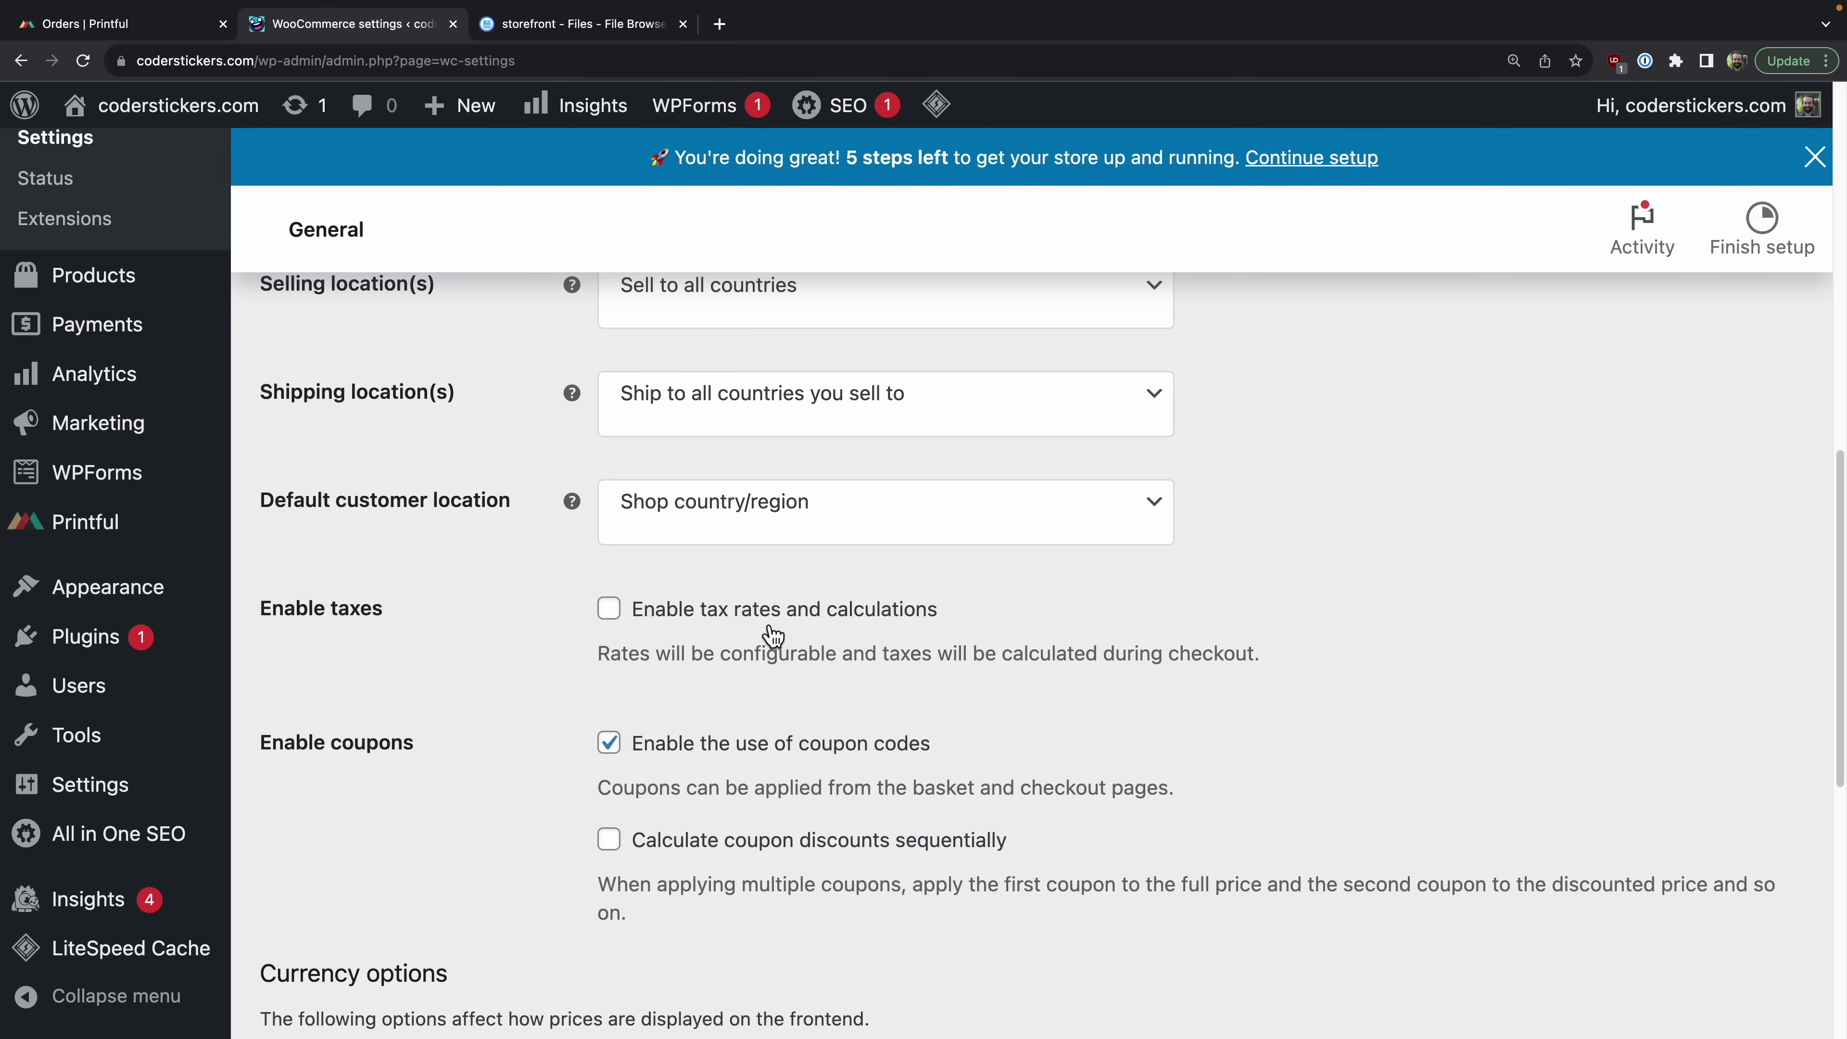
click(765, 625)
click(742, 748)
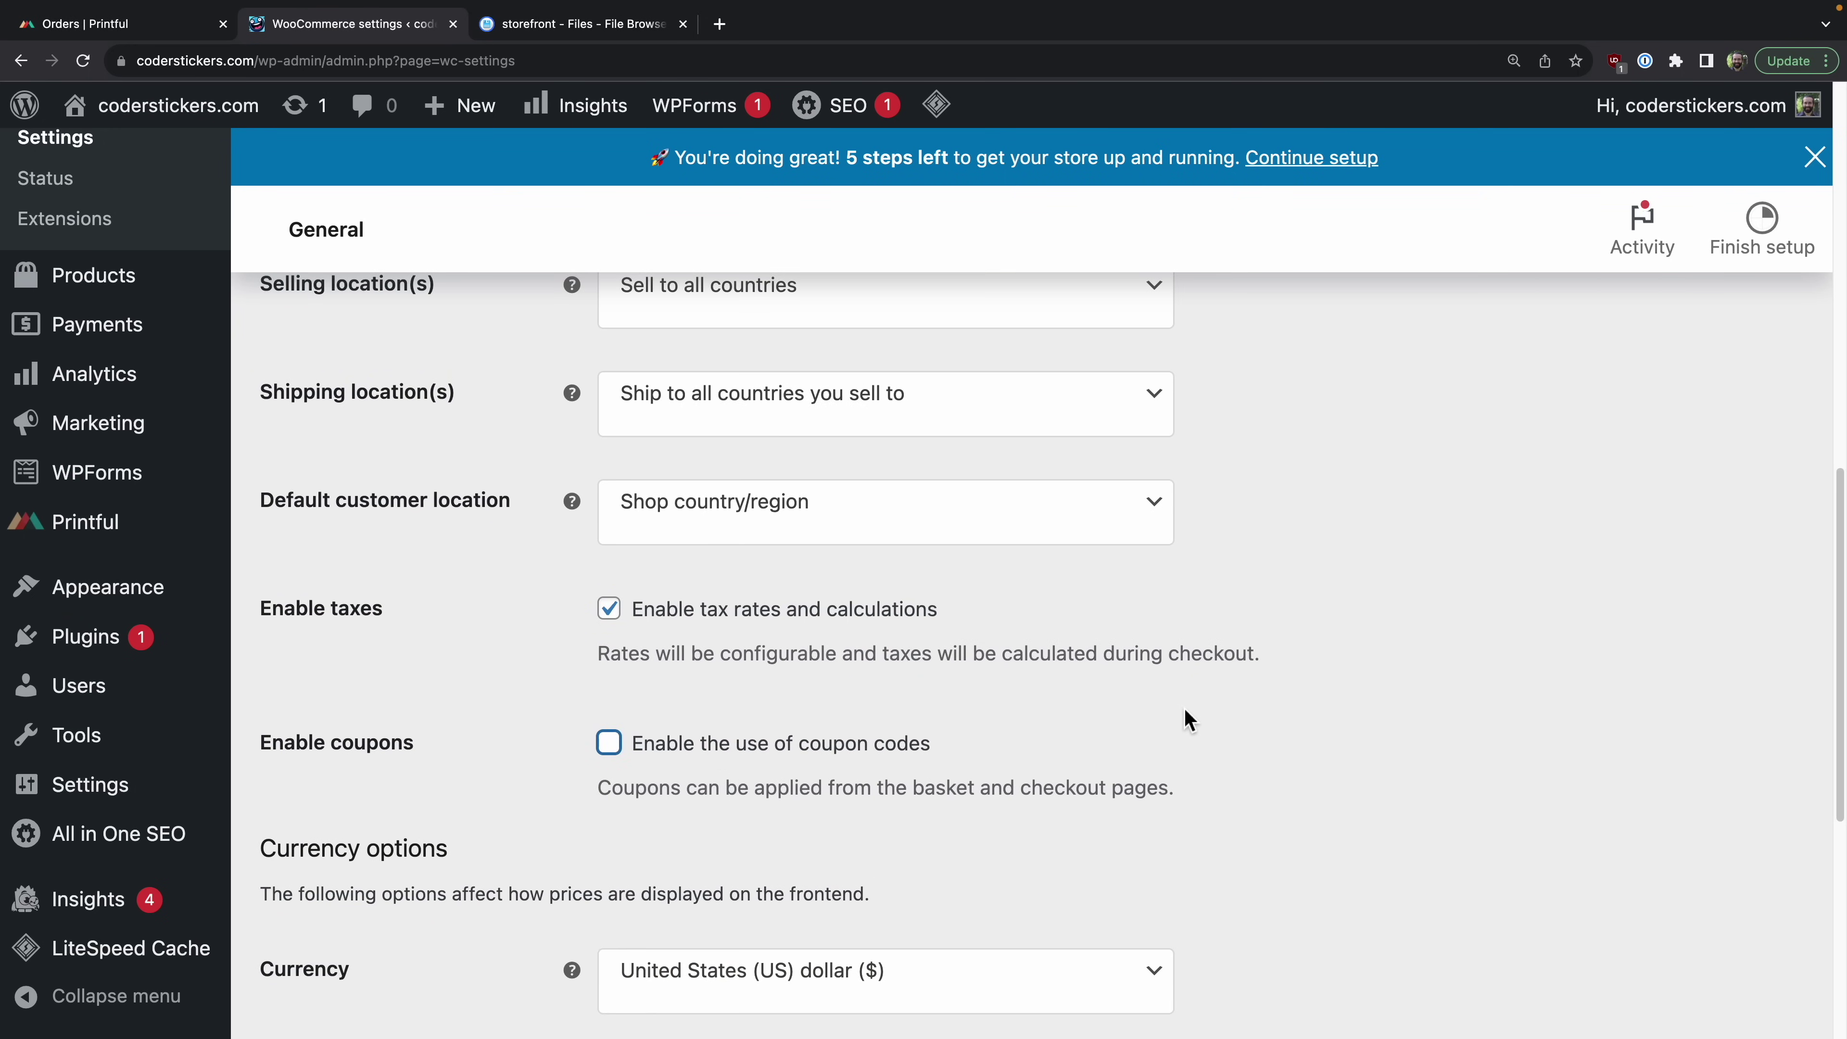
scroll(1286, 867, down, 9)
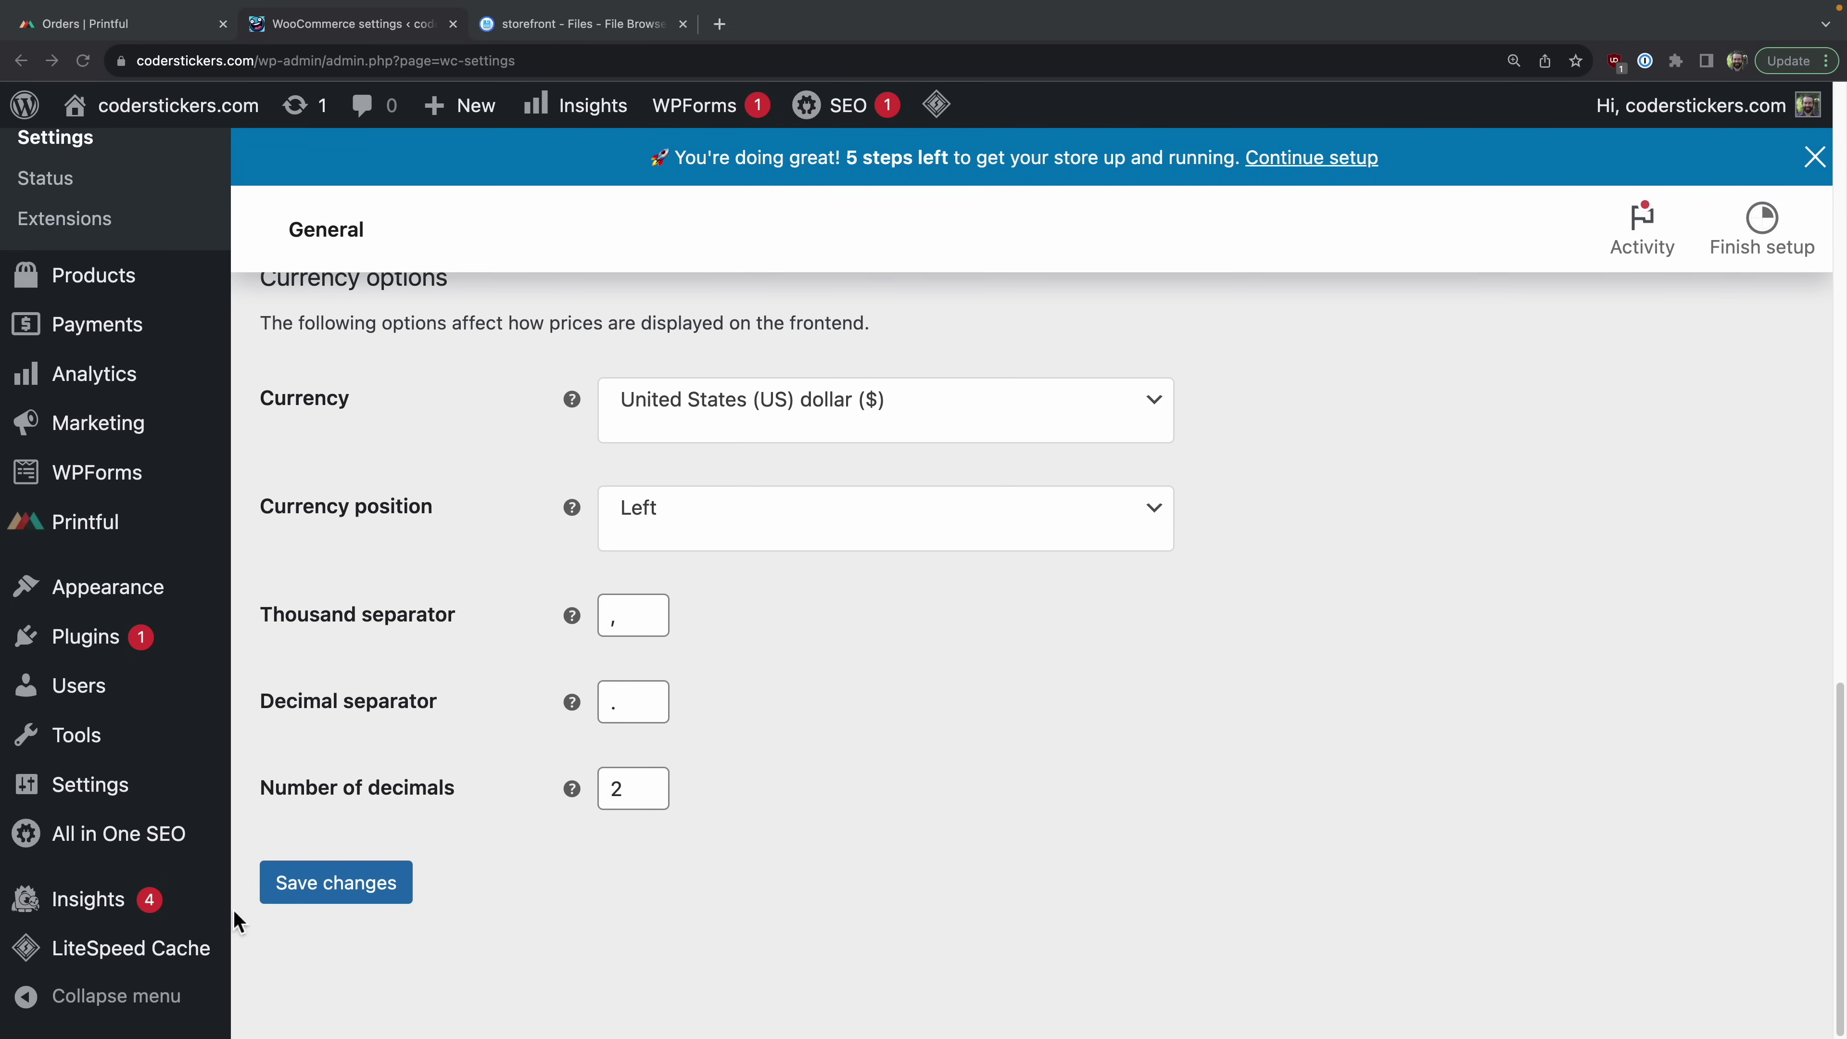
click(309, 903)
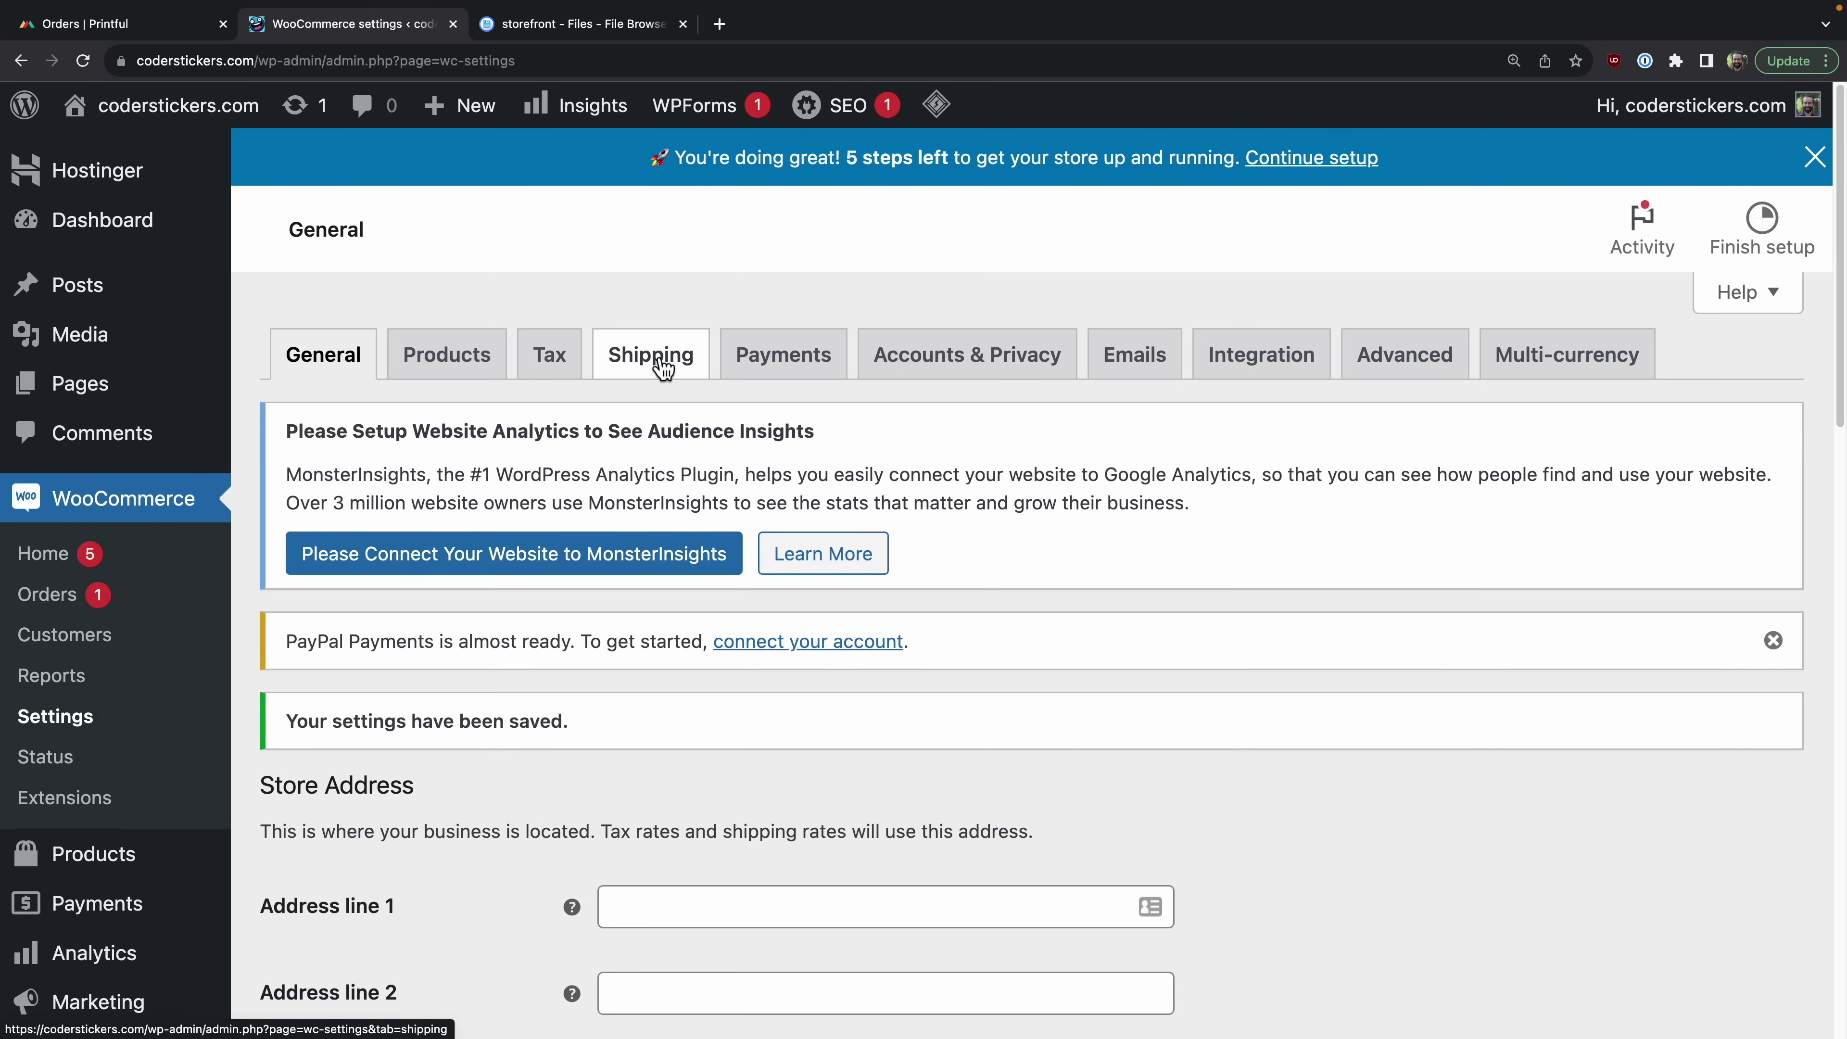
click(652, 357)
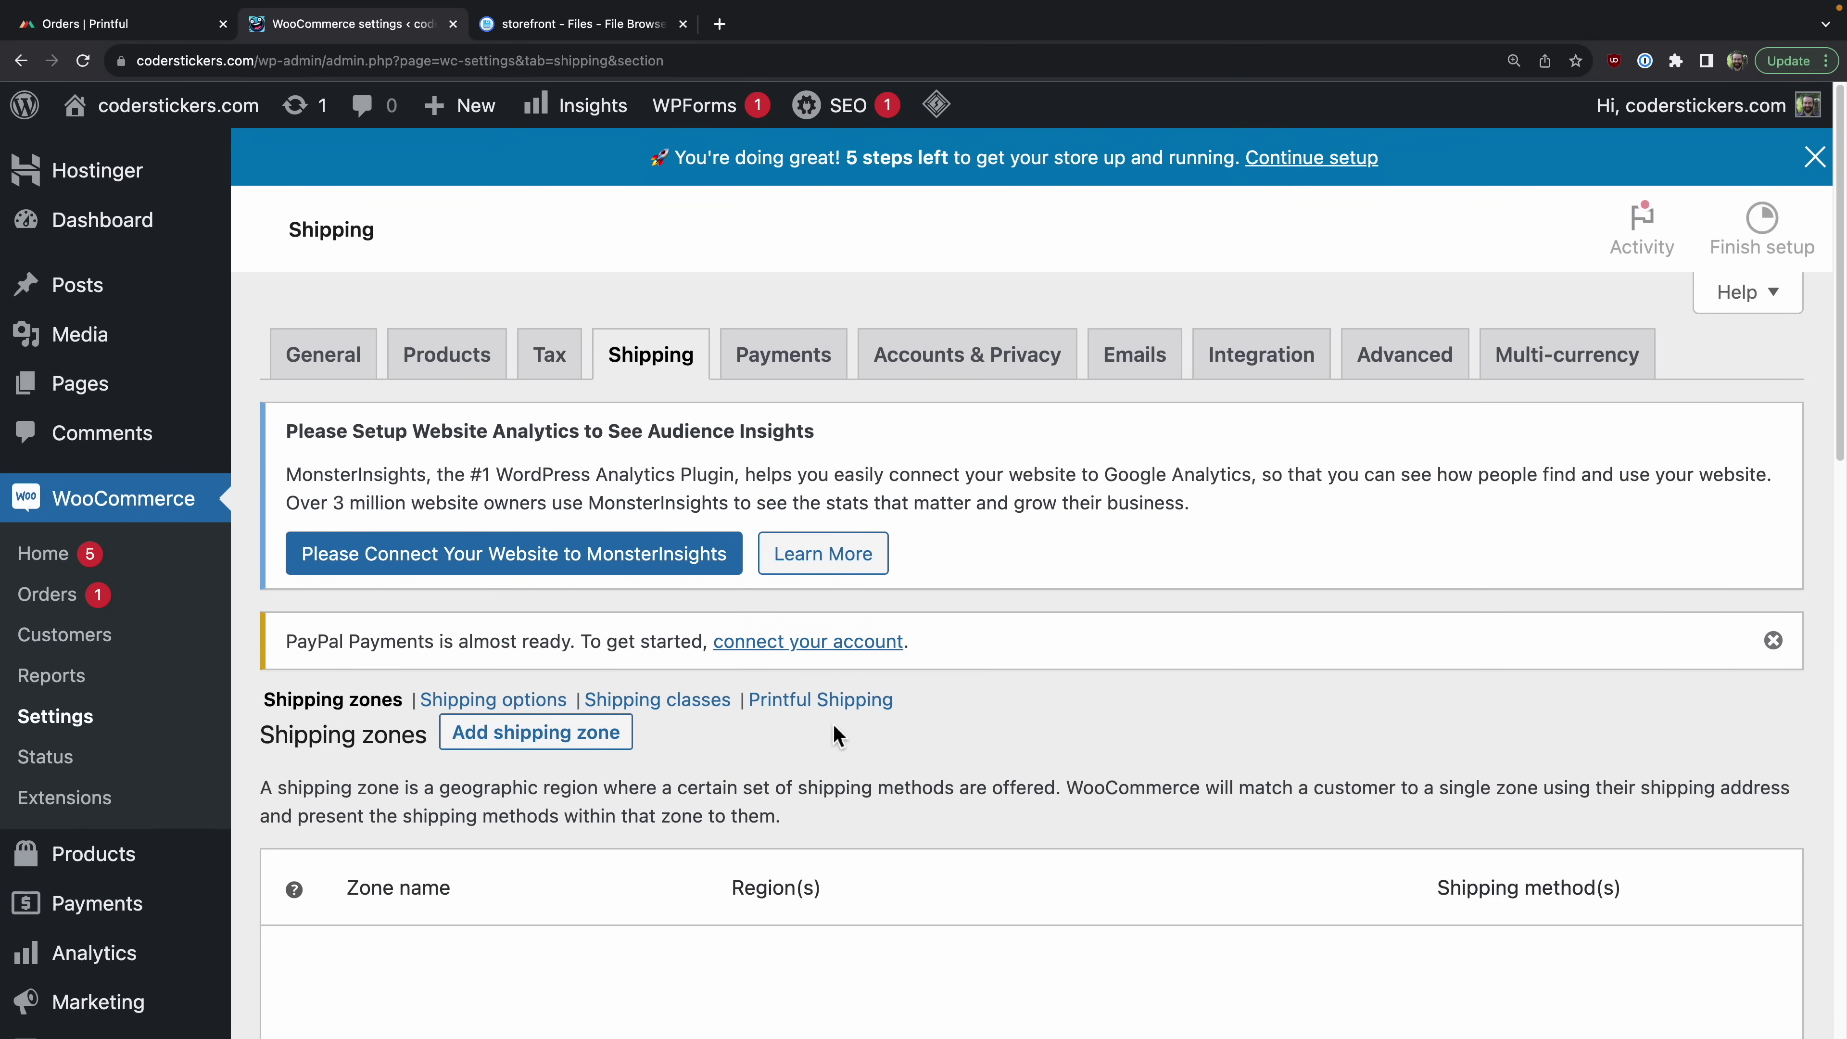
Step: Enable the Printful Shipping method with standard WooCommerce rates disabled and save it
click(828, 703)
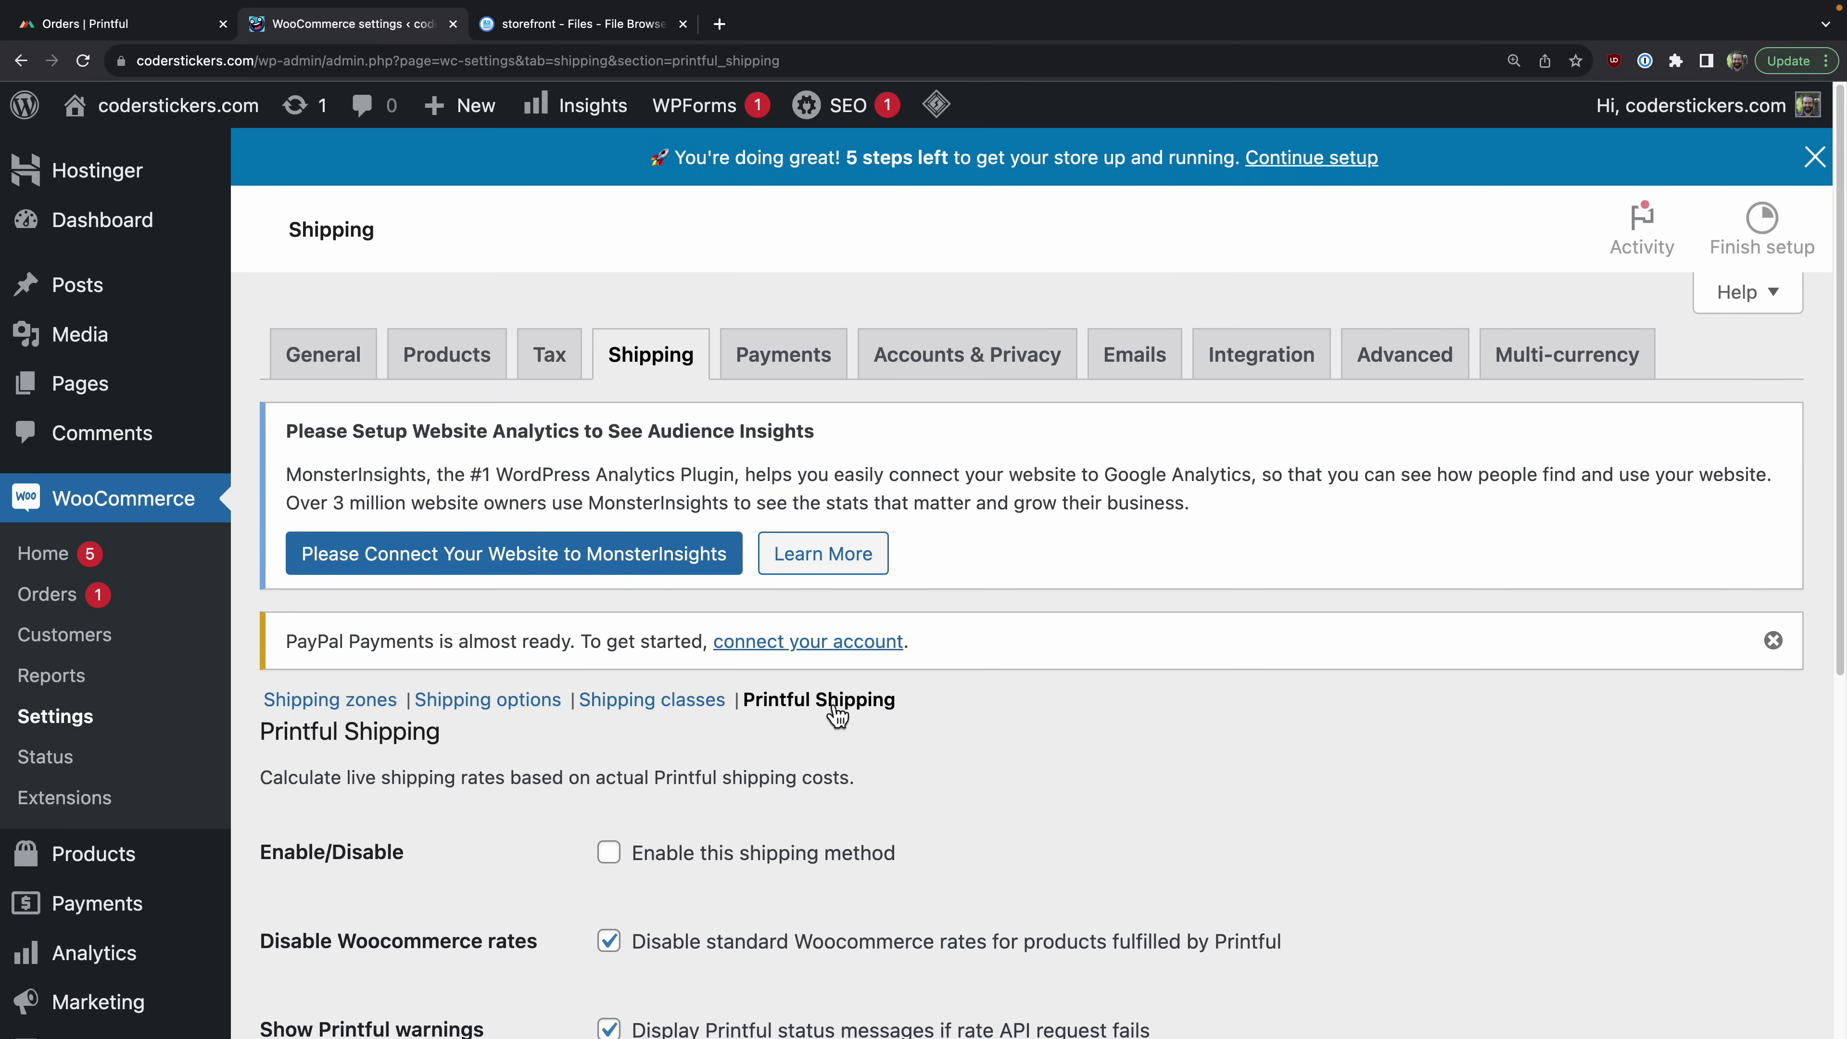
scroll(837, 717, down, 3)
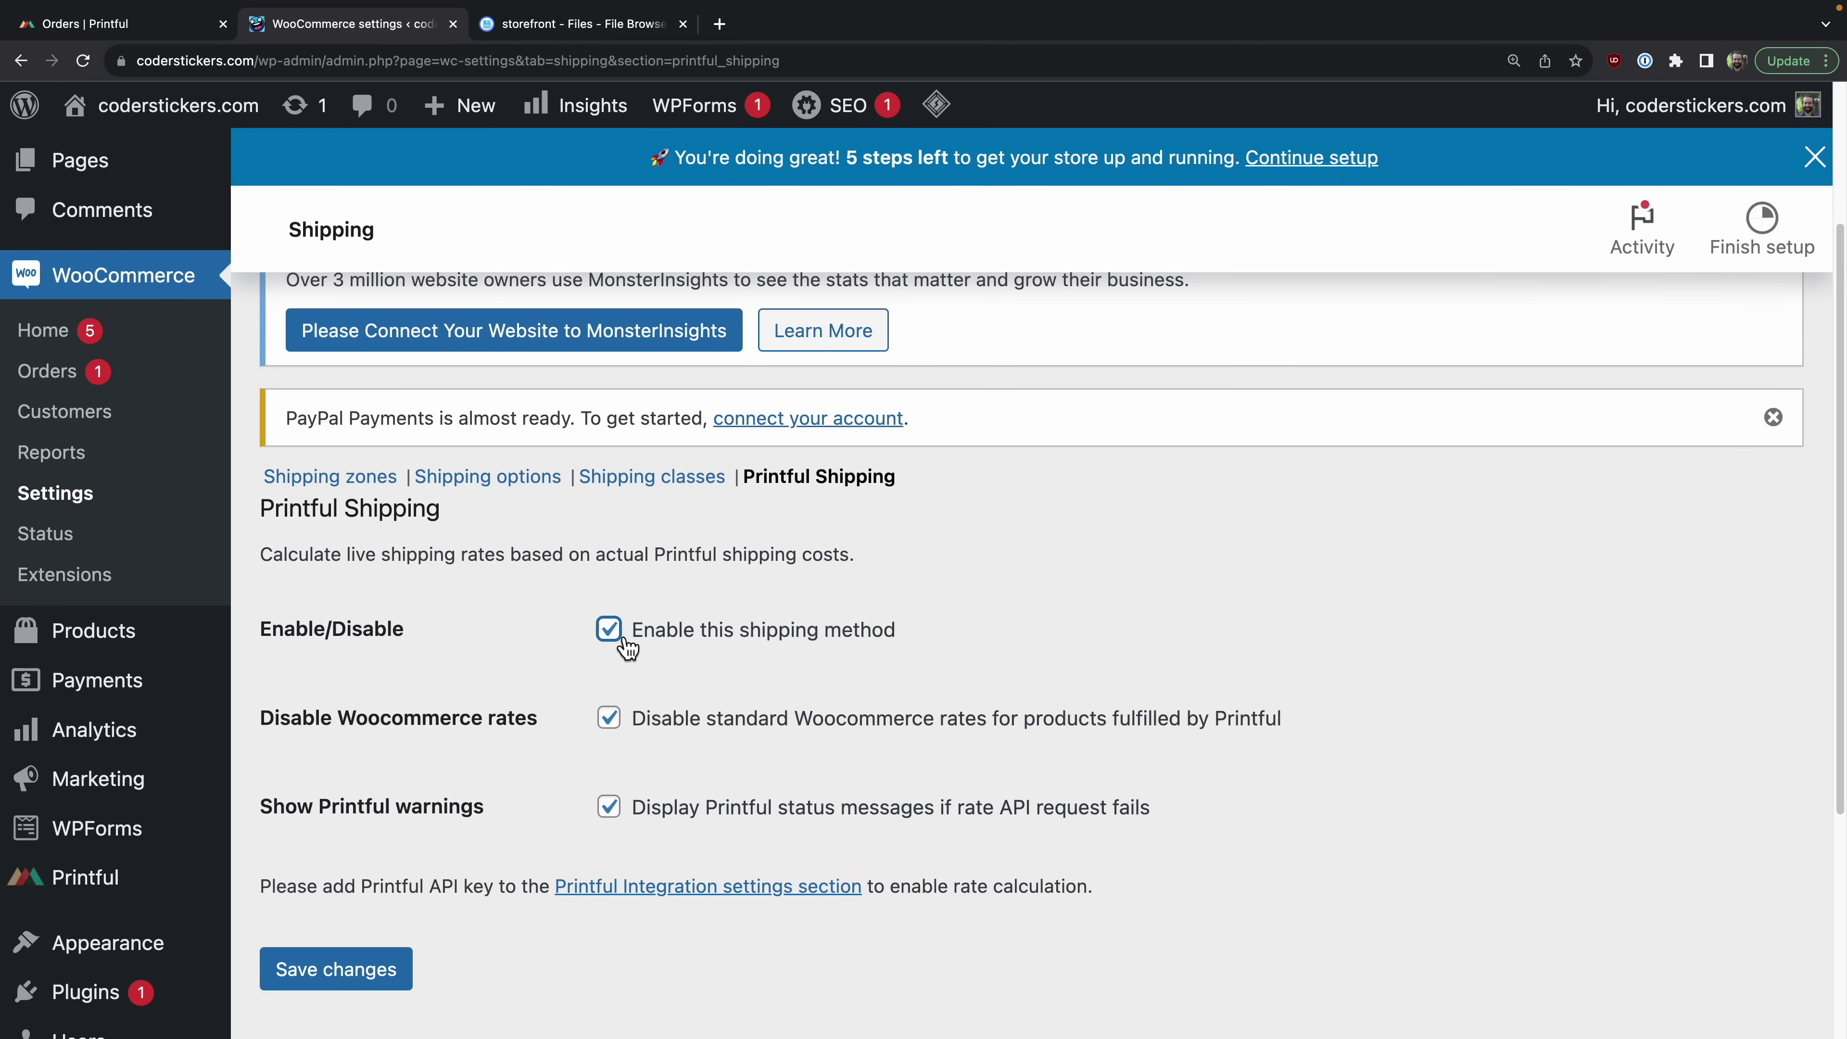
click(618, 725)
click(611, 720)
scroll(800, 727, down, 1)
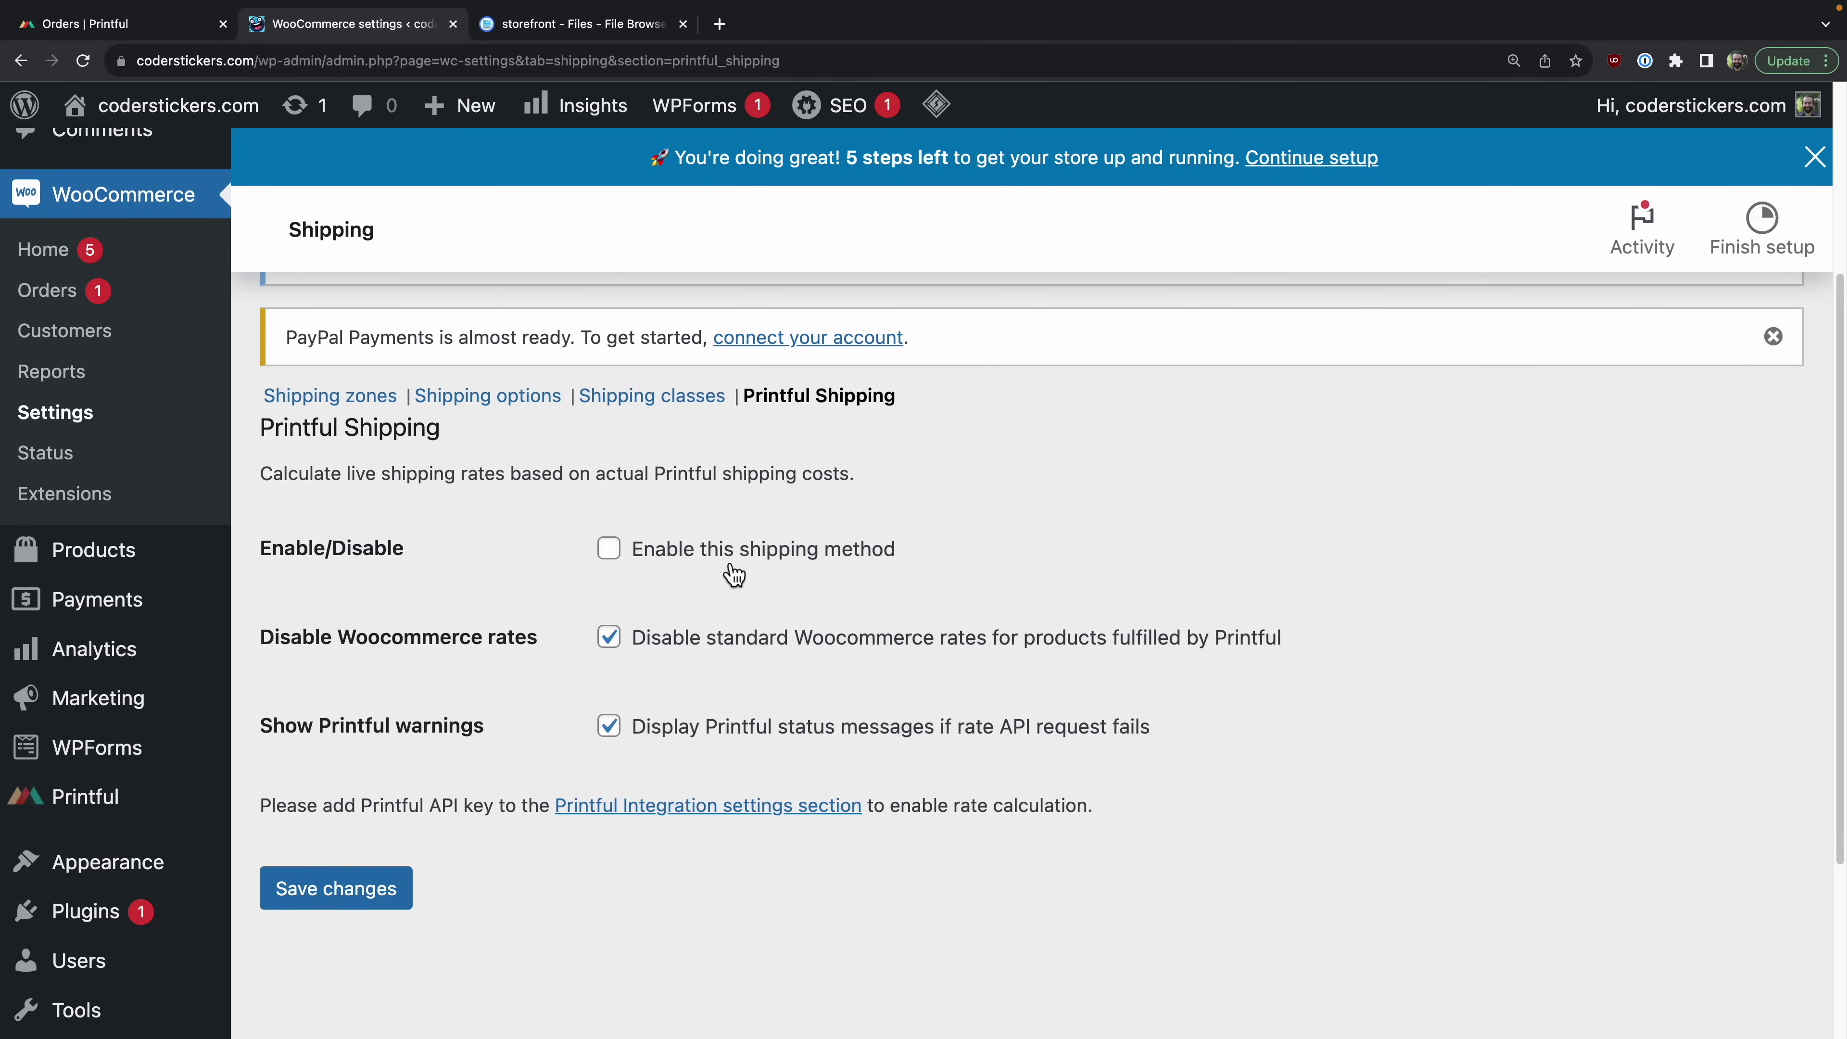
click(746, 566)
click(364, 892)
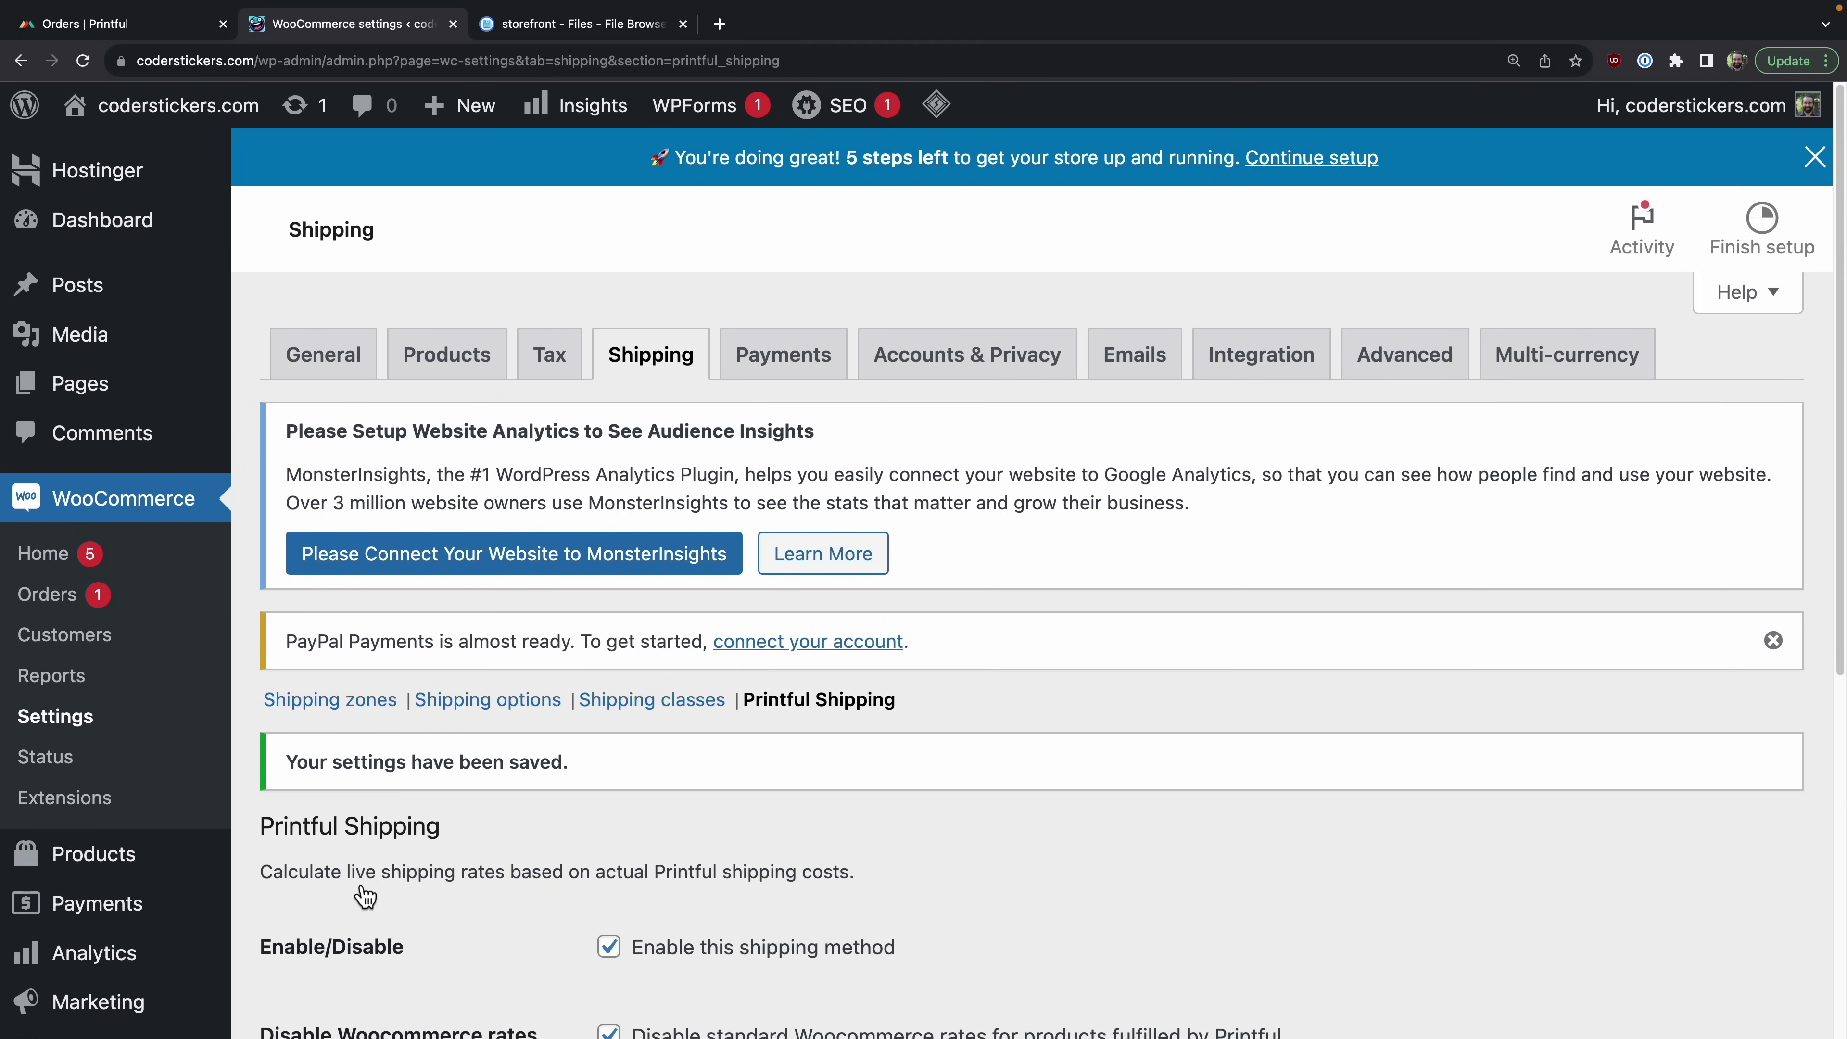
scroll(520, 742, down, 2)
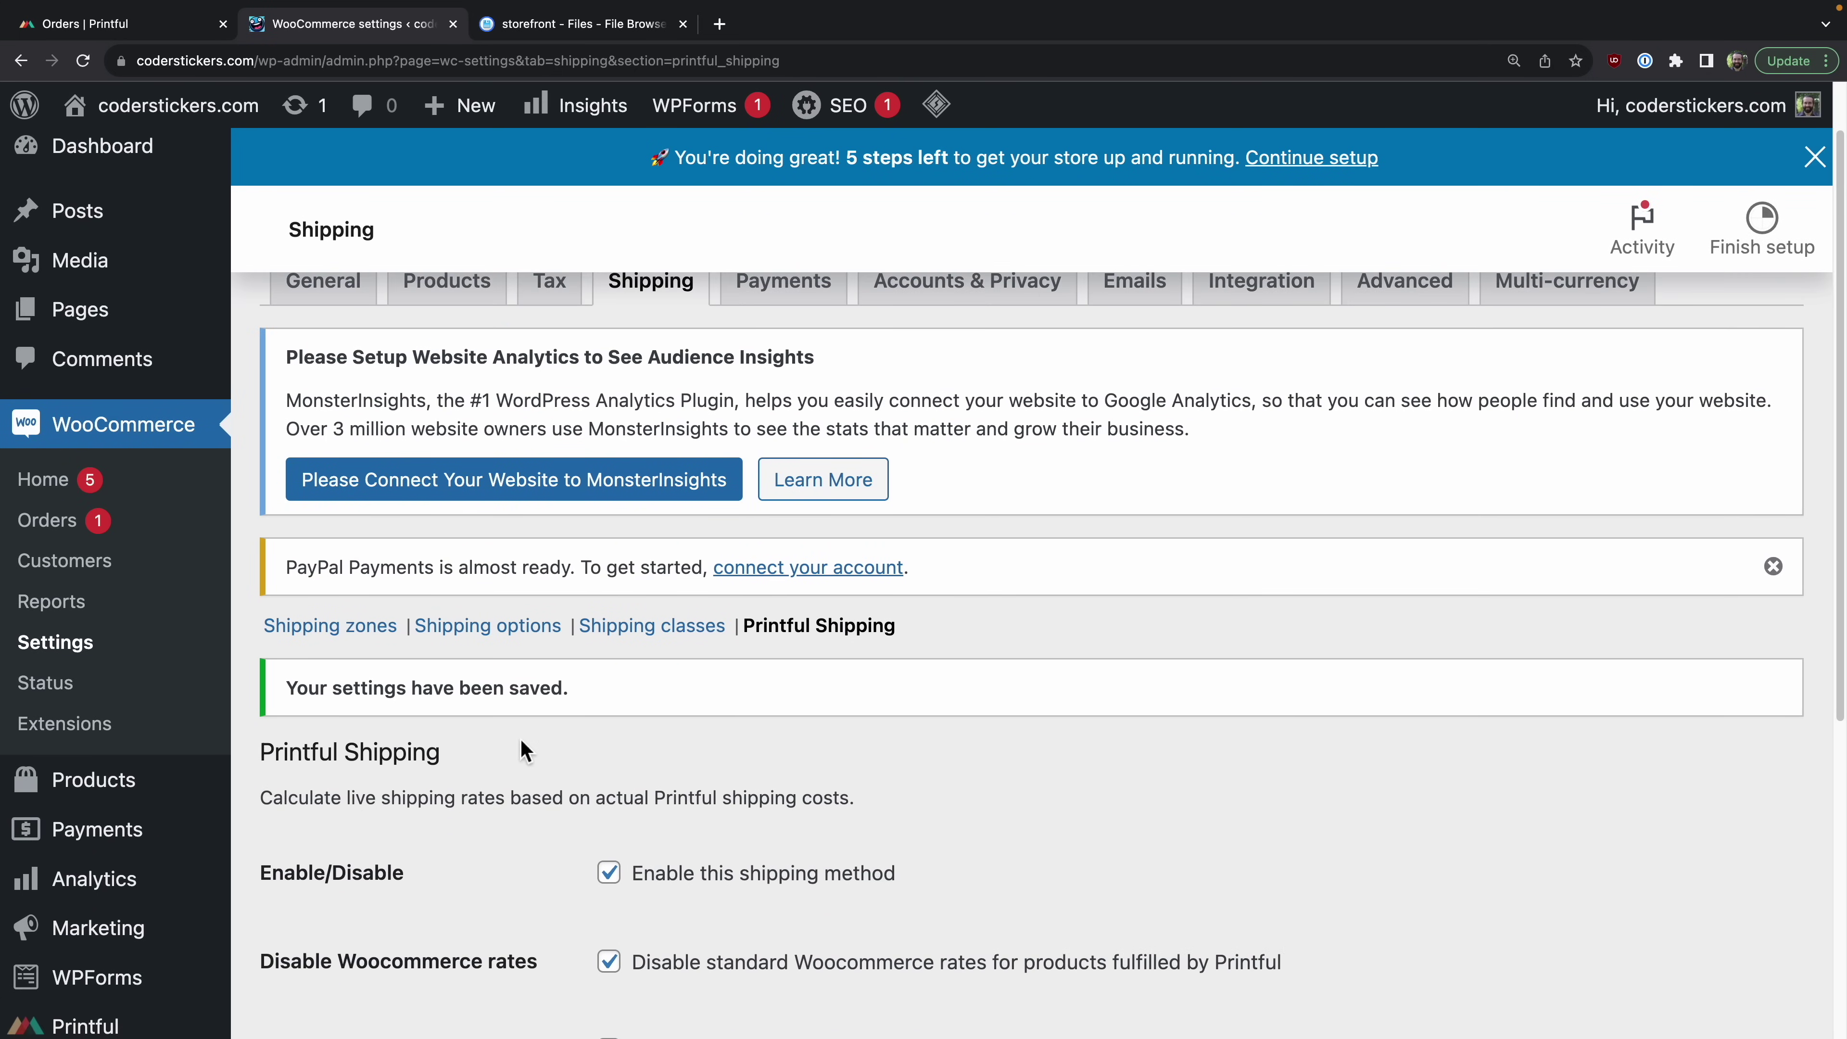
scroll(525, 749, down, 3)
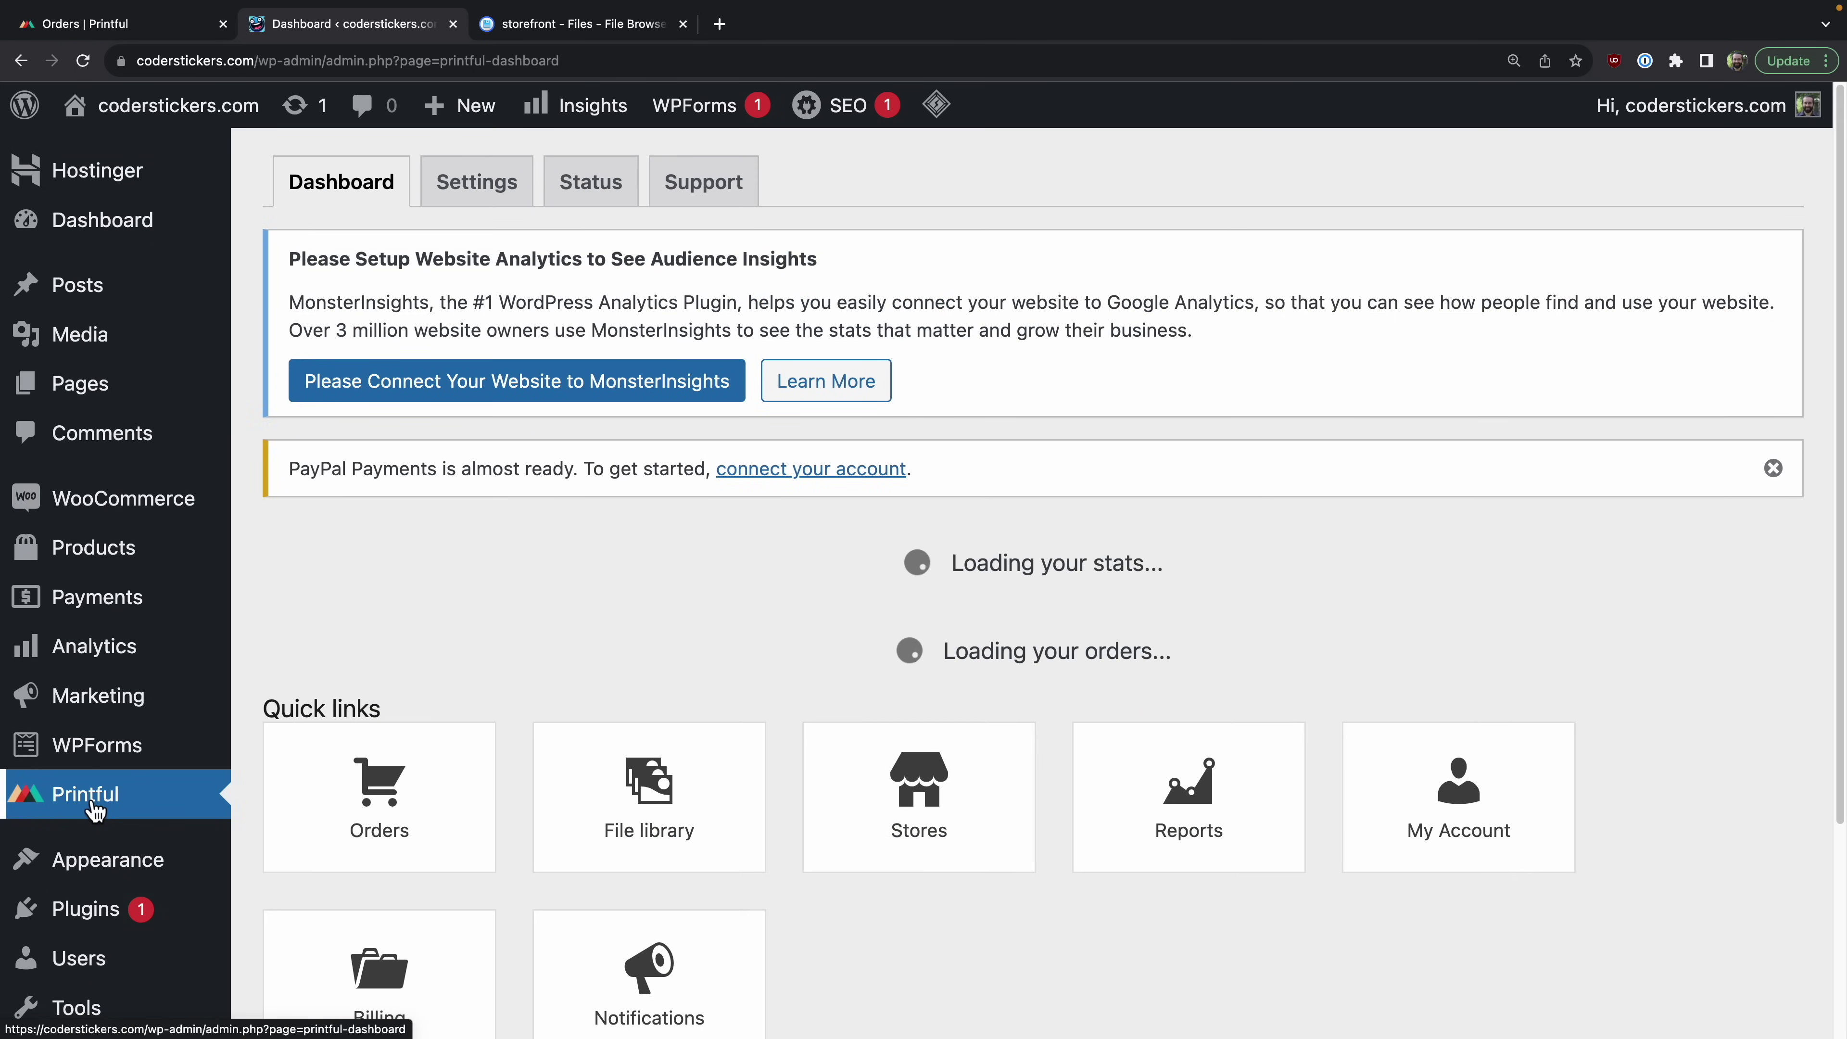
Step: Save the Printful plugin settings with all USA, international and EU shipping methods enabled
click(478, 186)
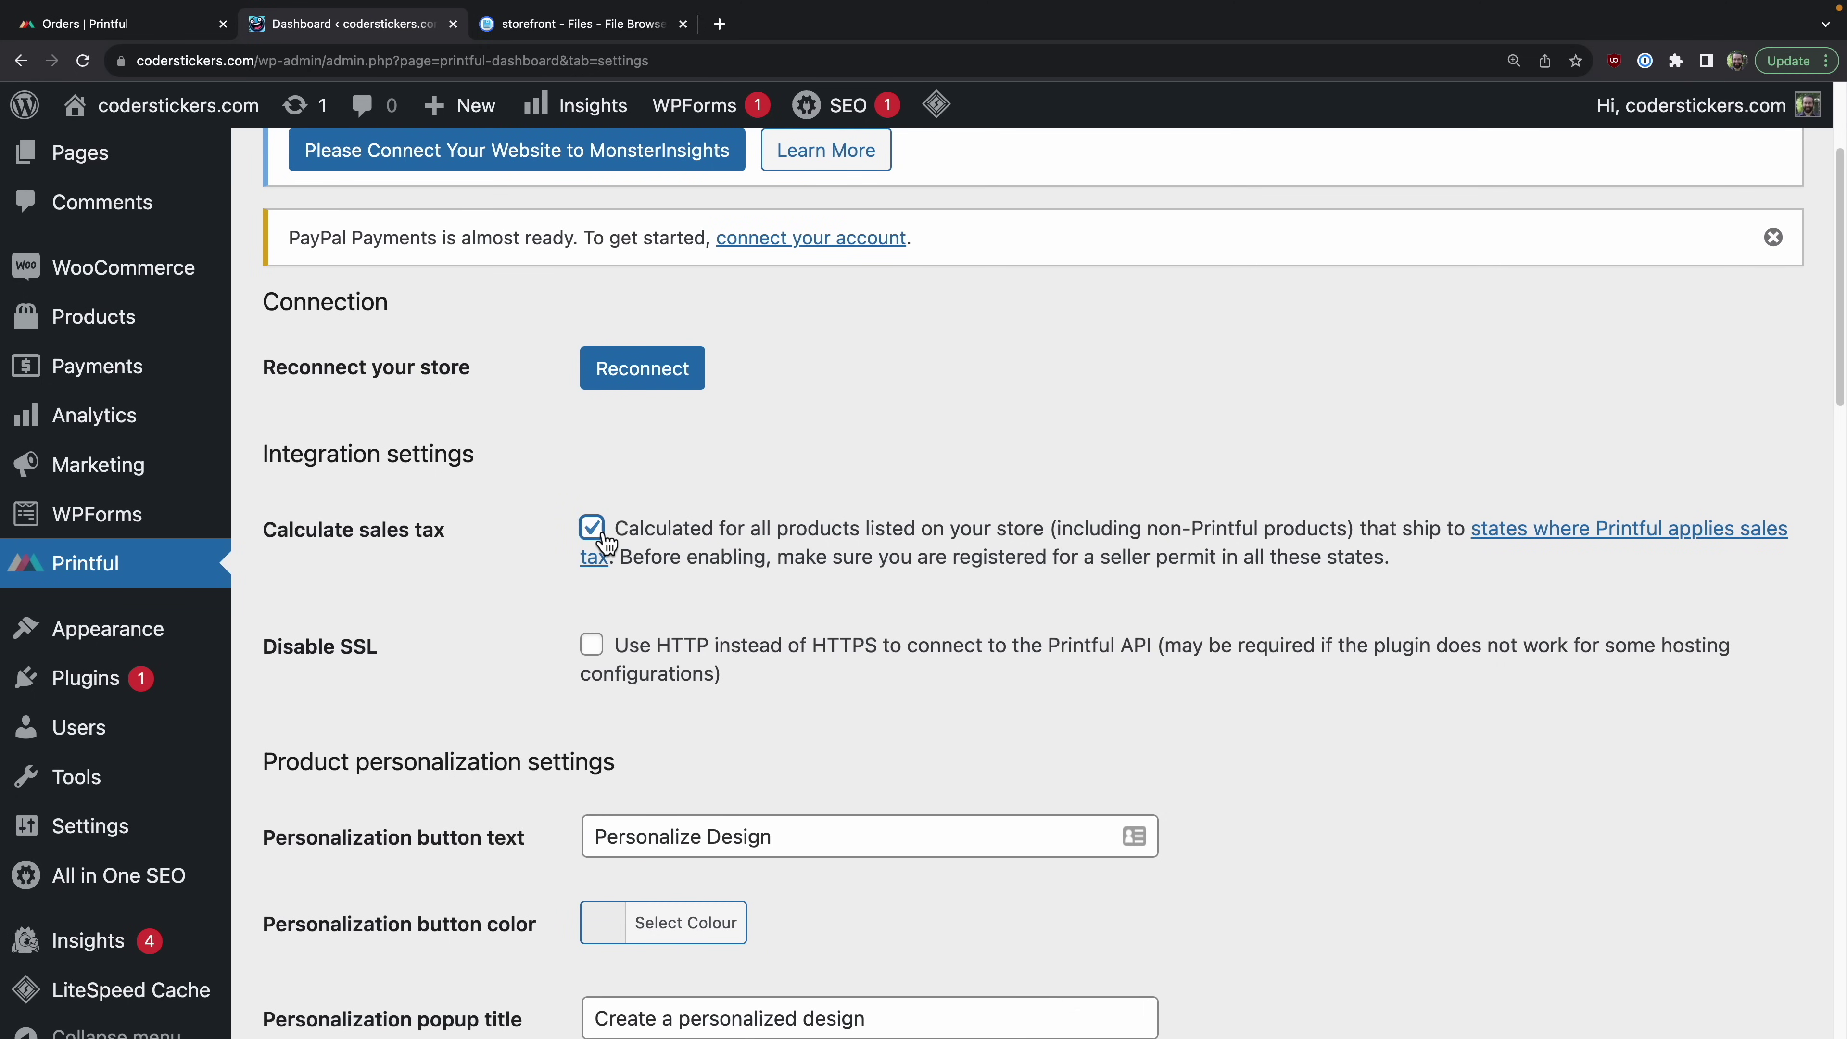
scroll(759, 619, down, 12)
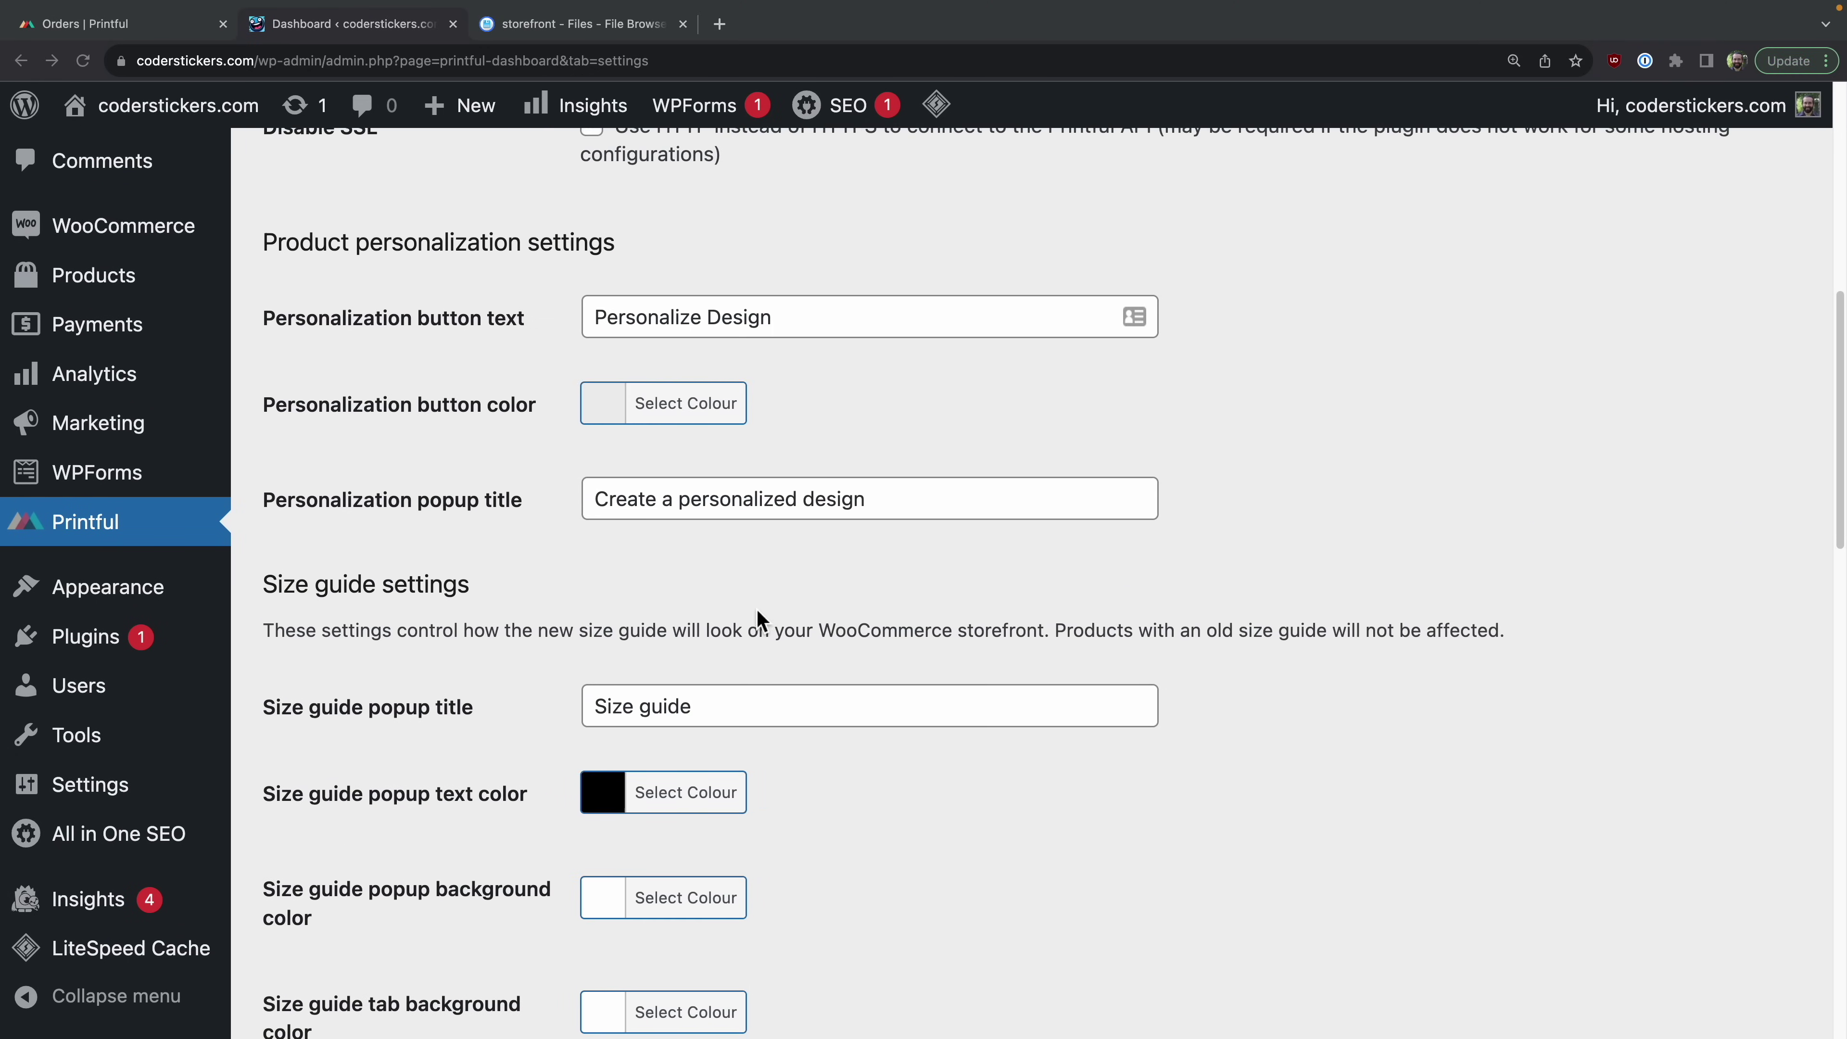
scroll(758, 619, down, 10)
scroll(759, 618, up, 2)
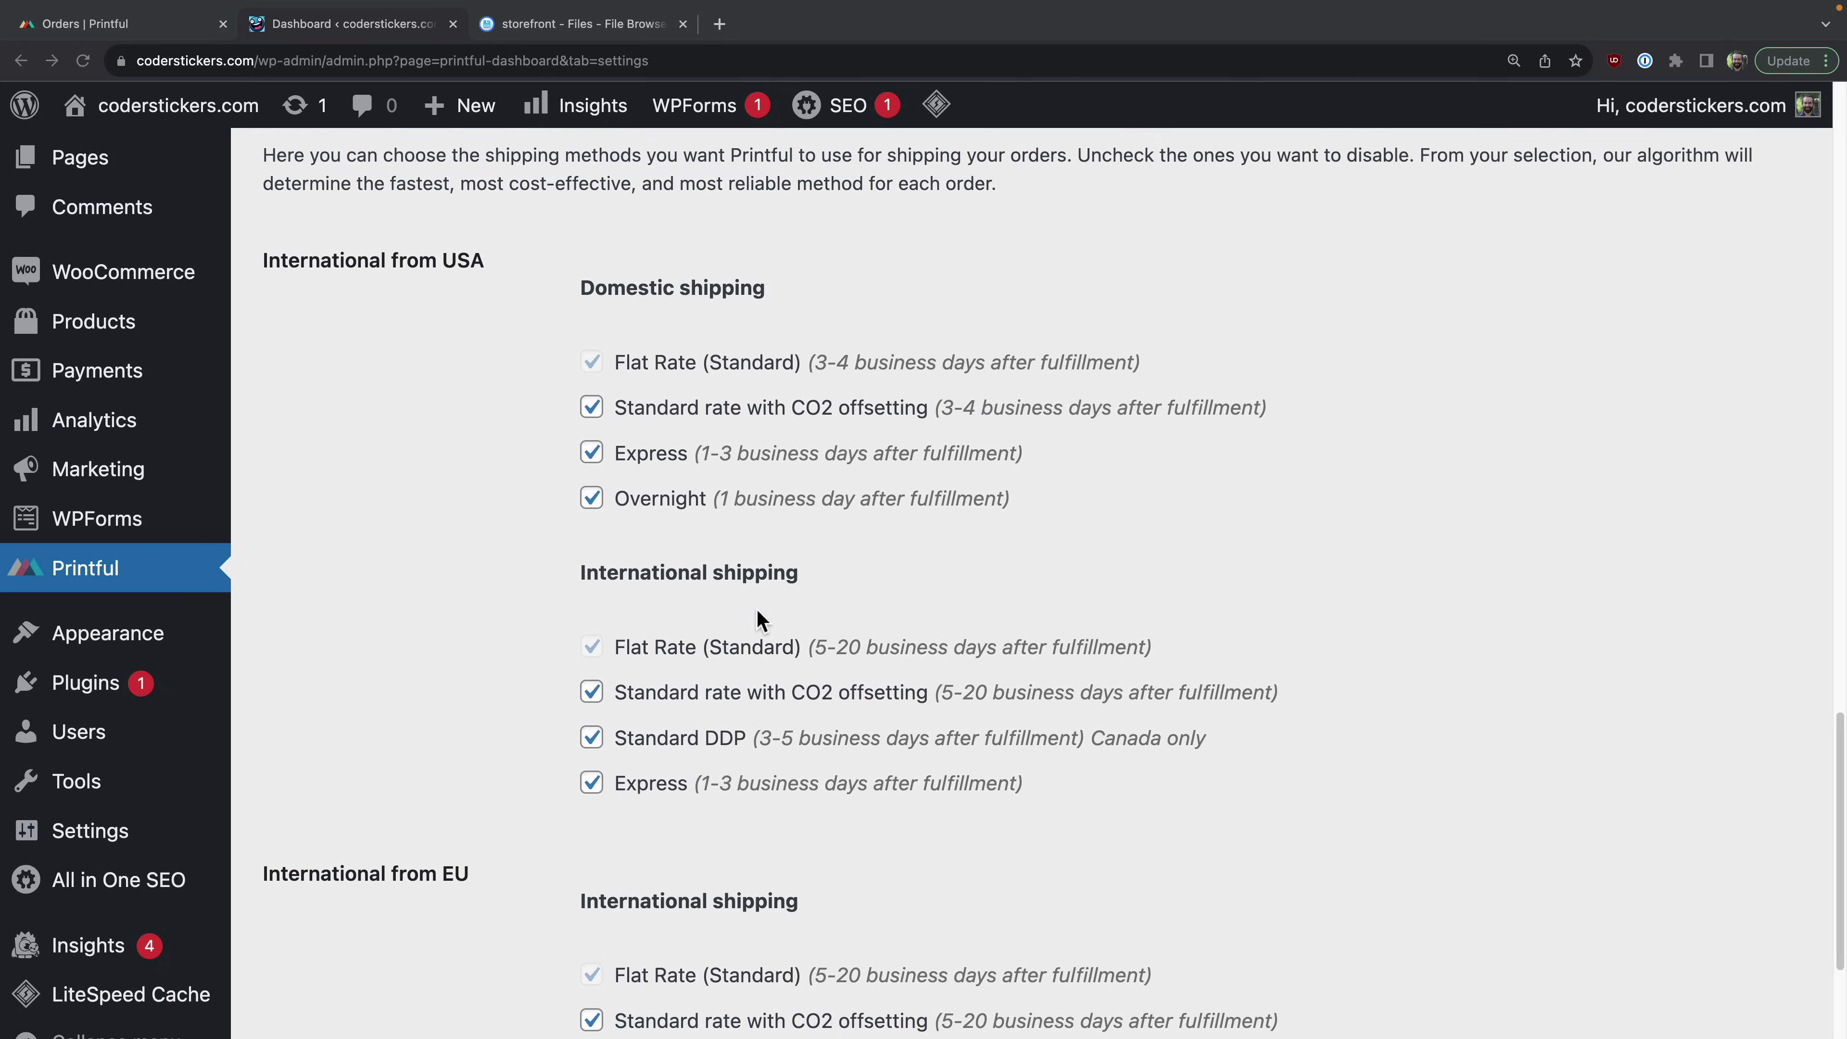
scroll(757, 613, down, 2)
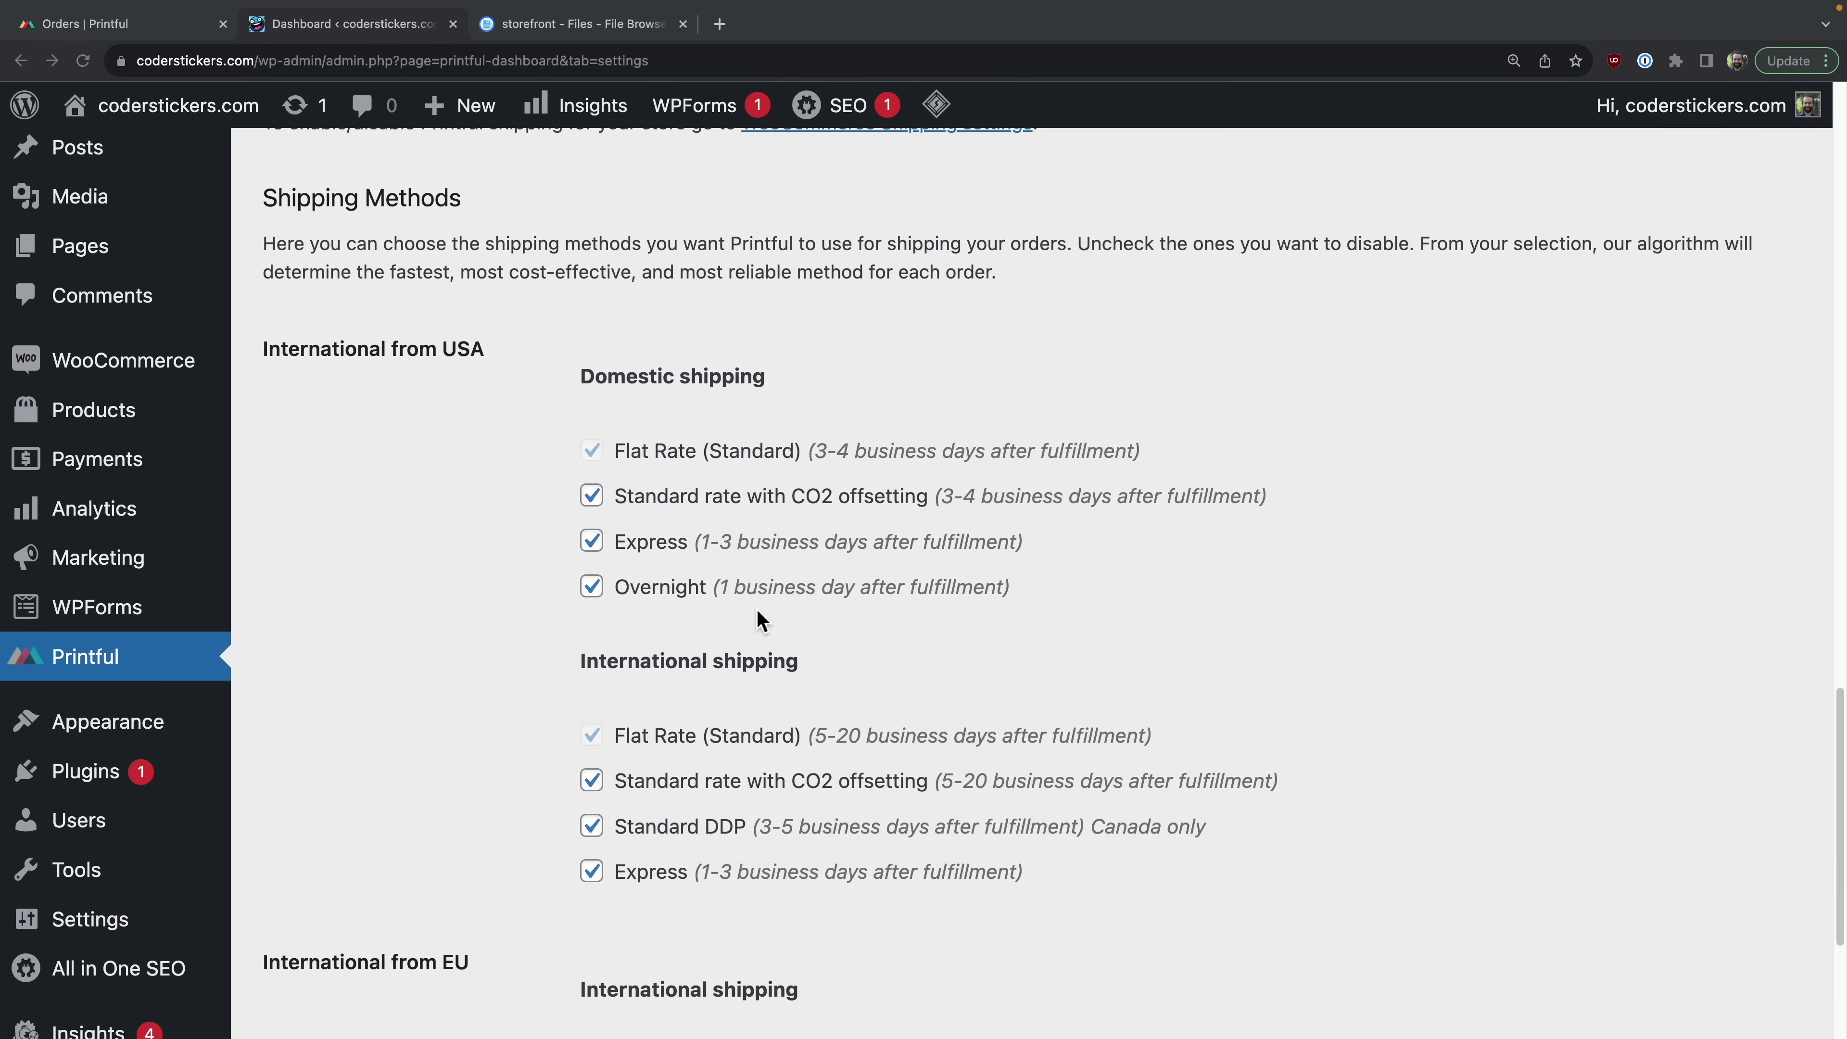
scroll(759, 619, down, 1)
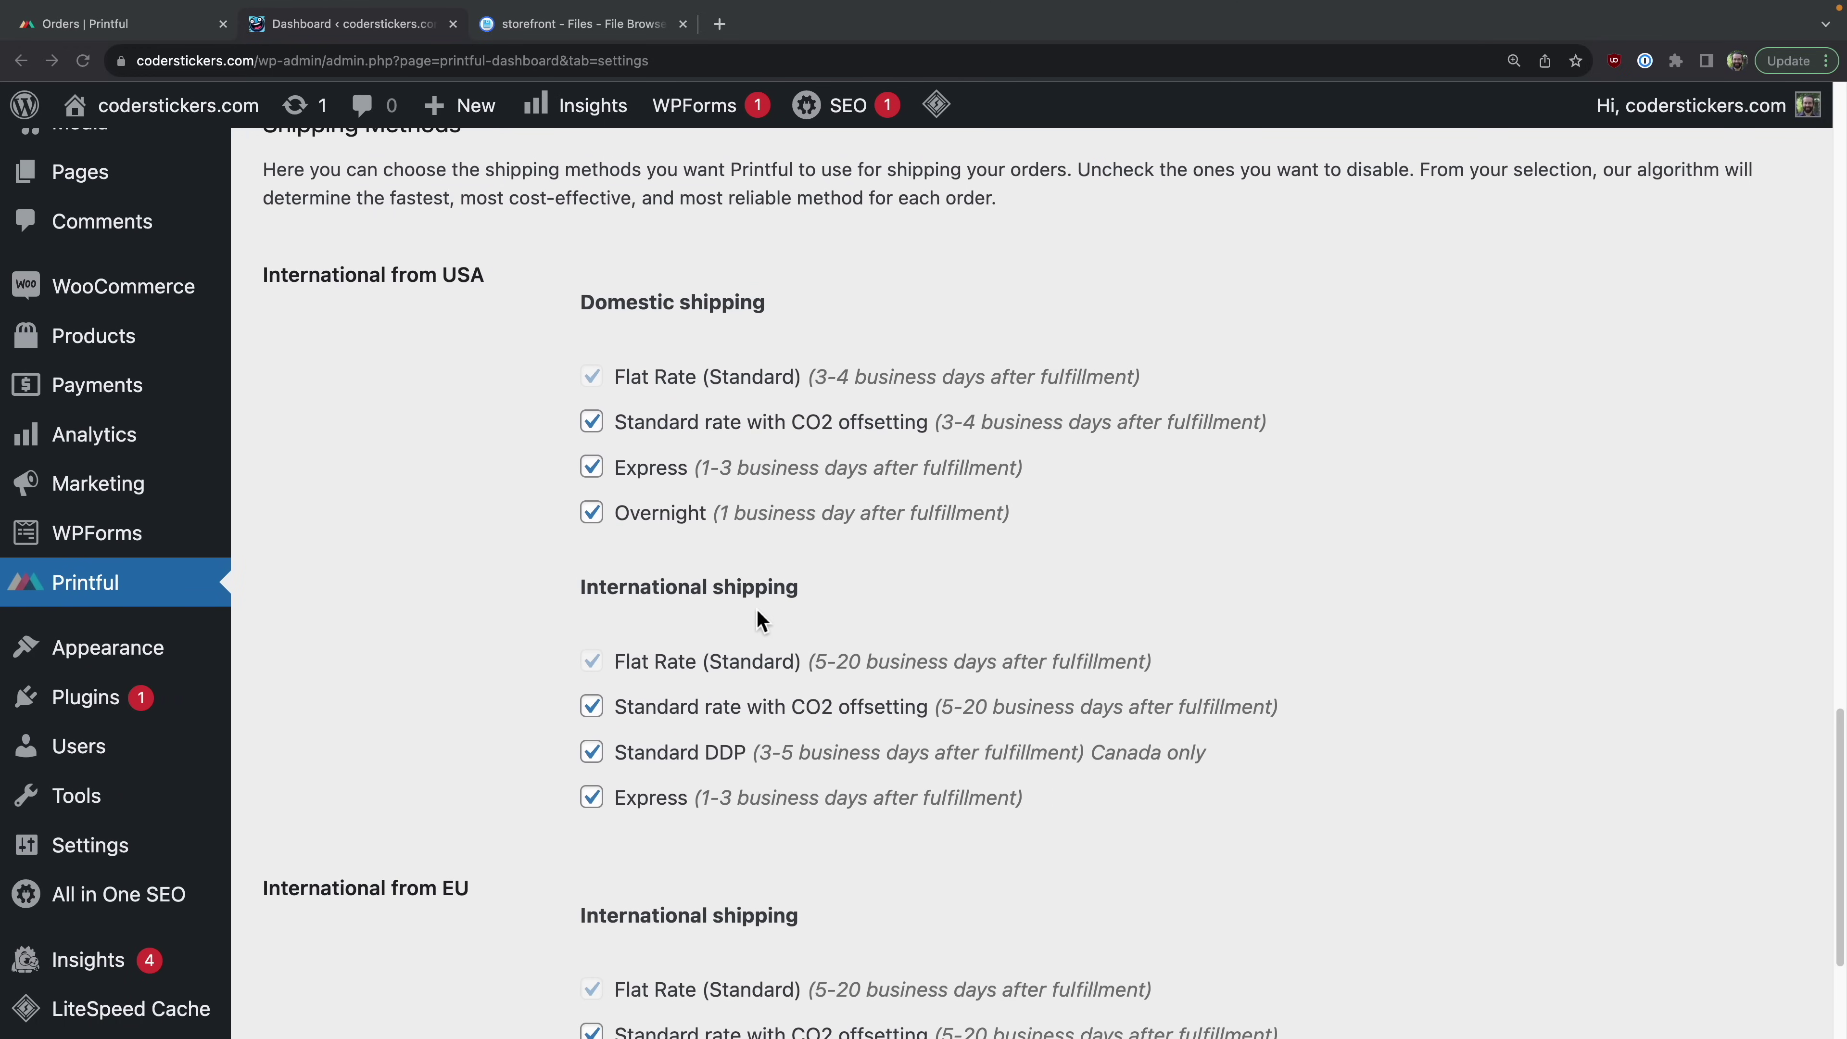
scroll(757, 612, down, 4)
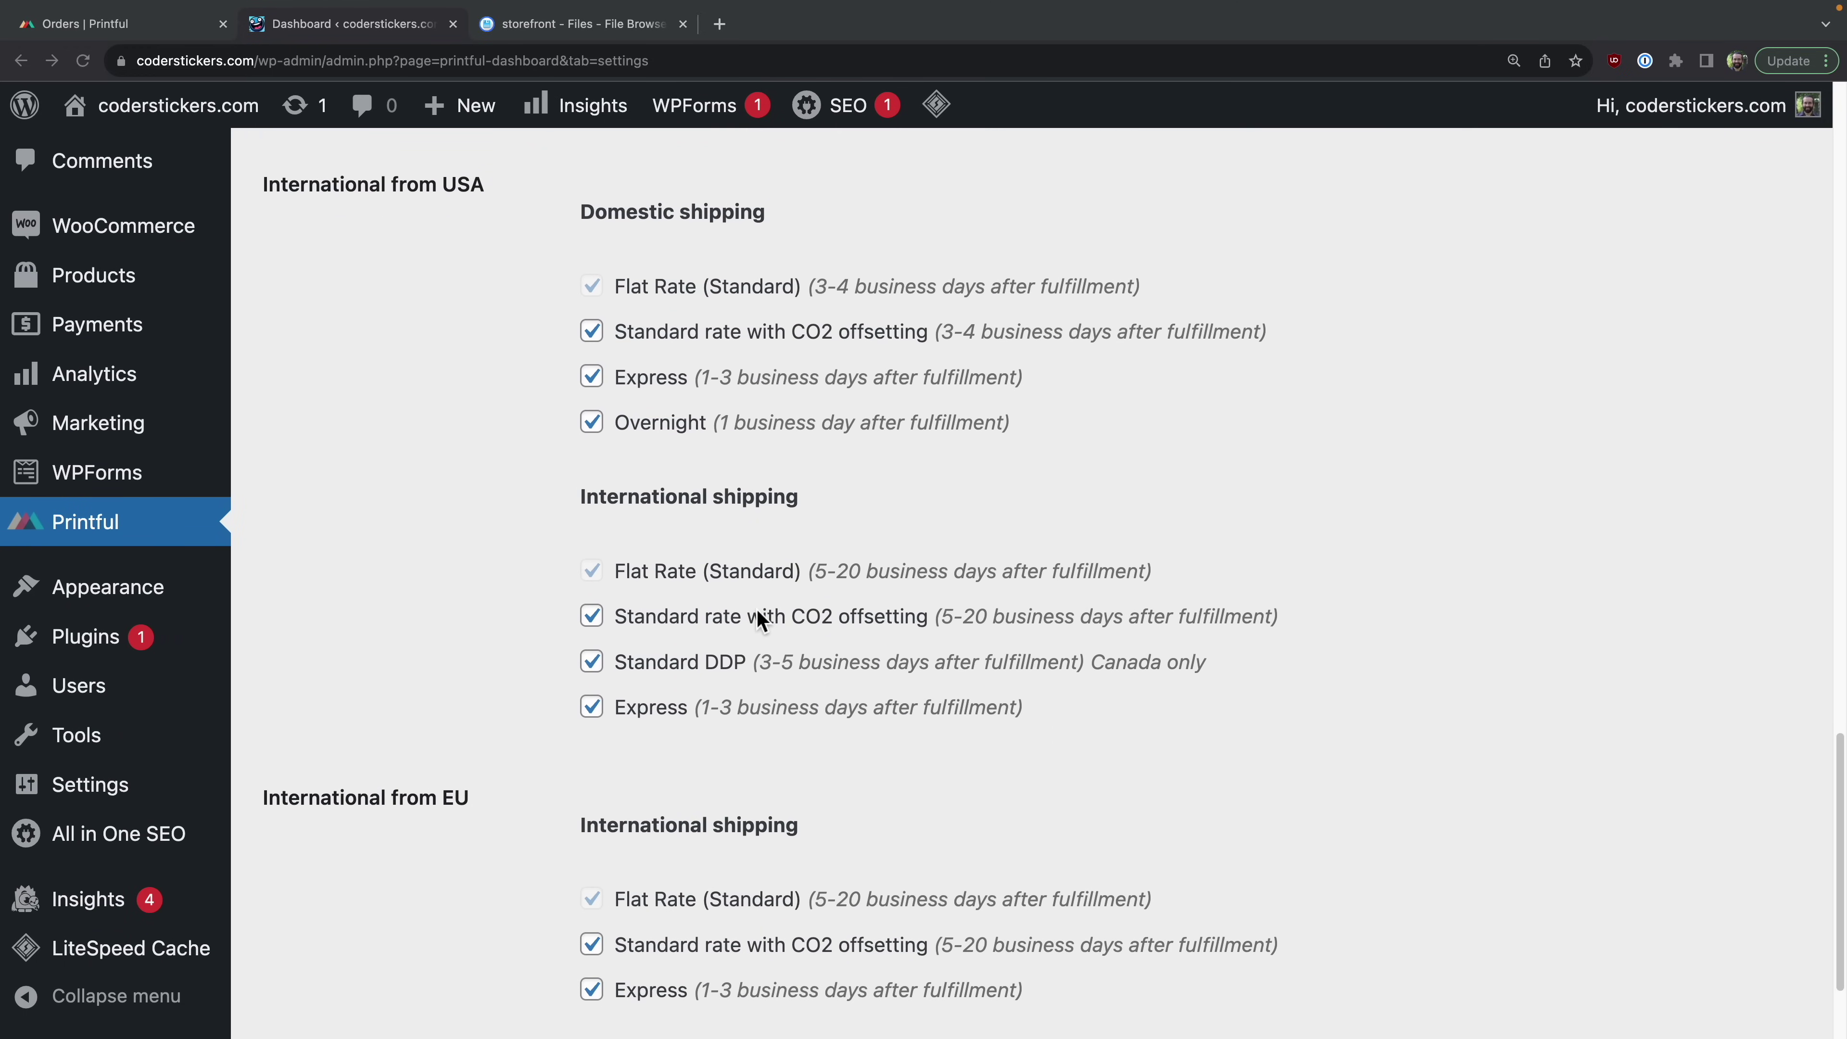
scroll(757, 614, up, 4)
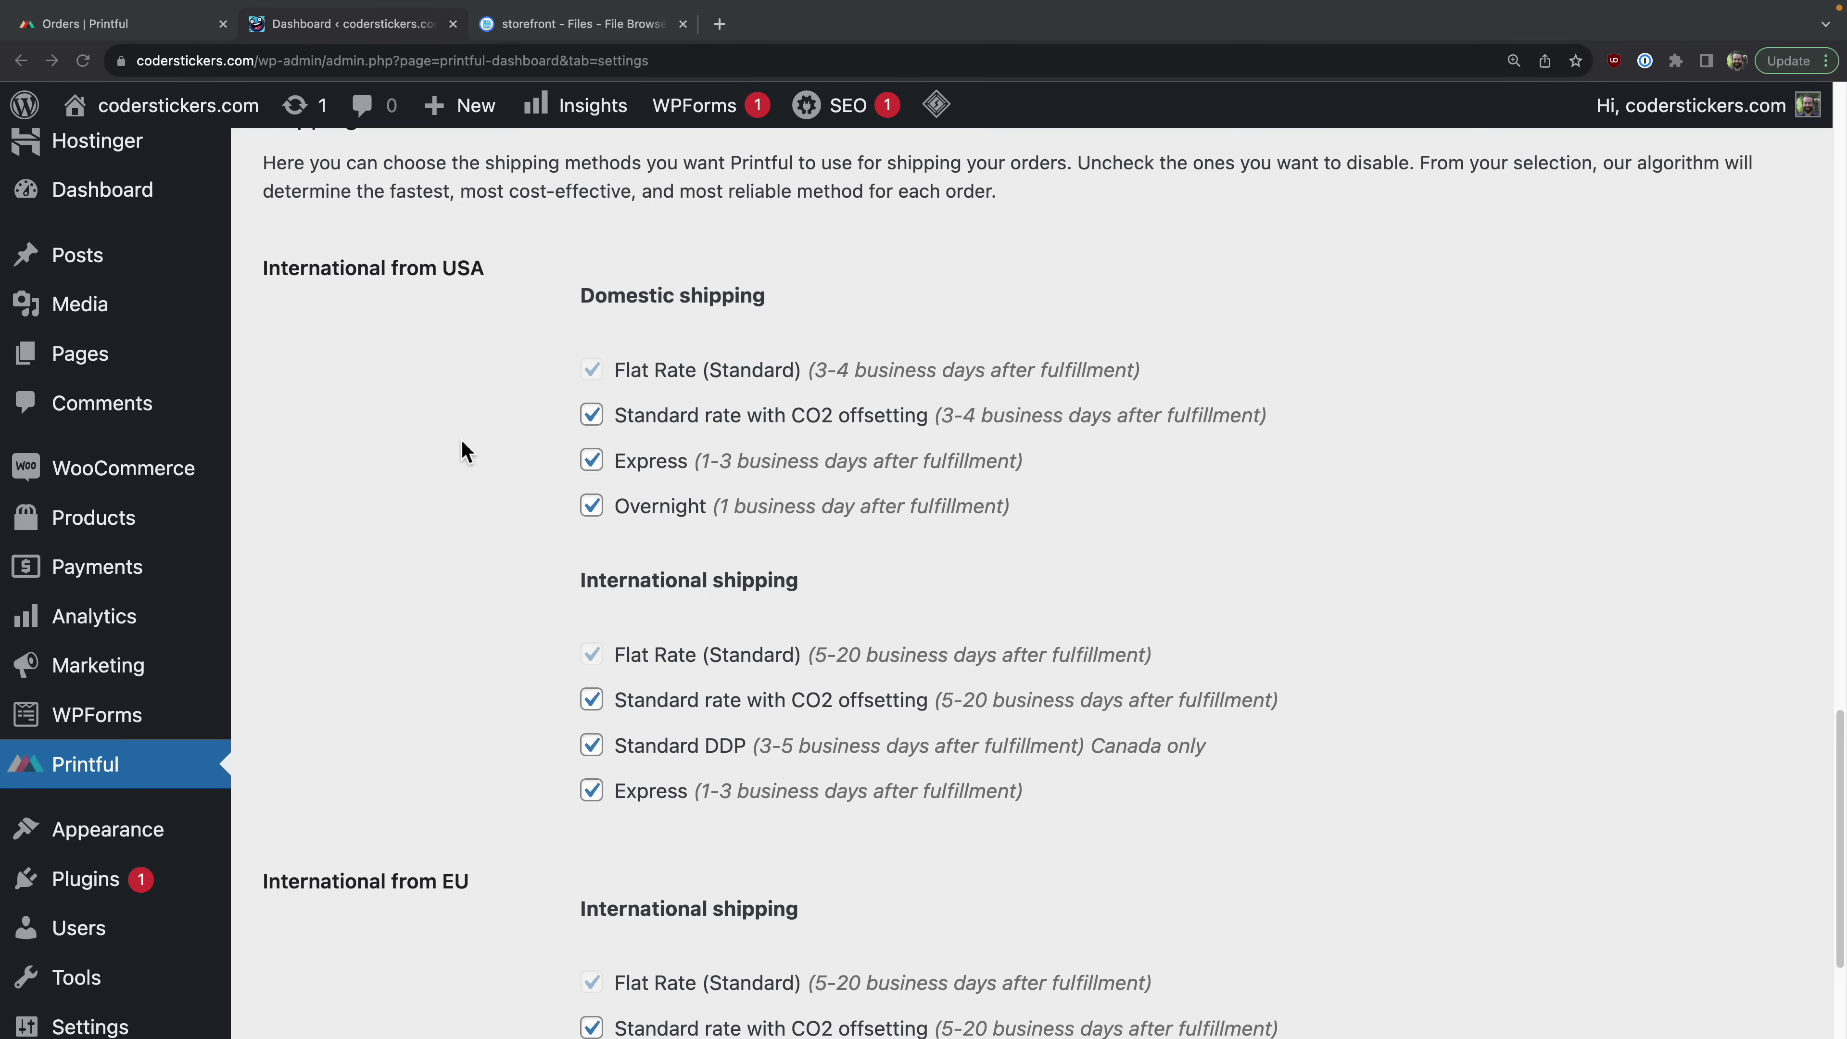
scroll(652, 472, down, 2)
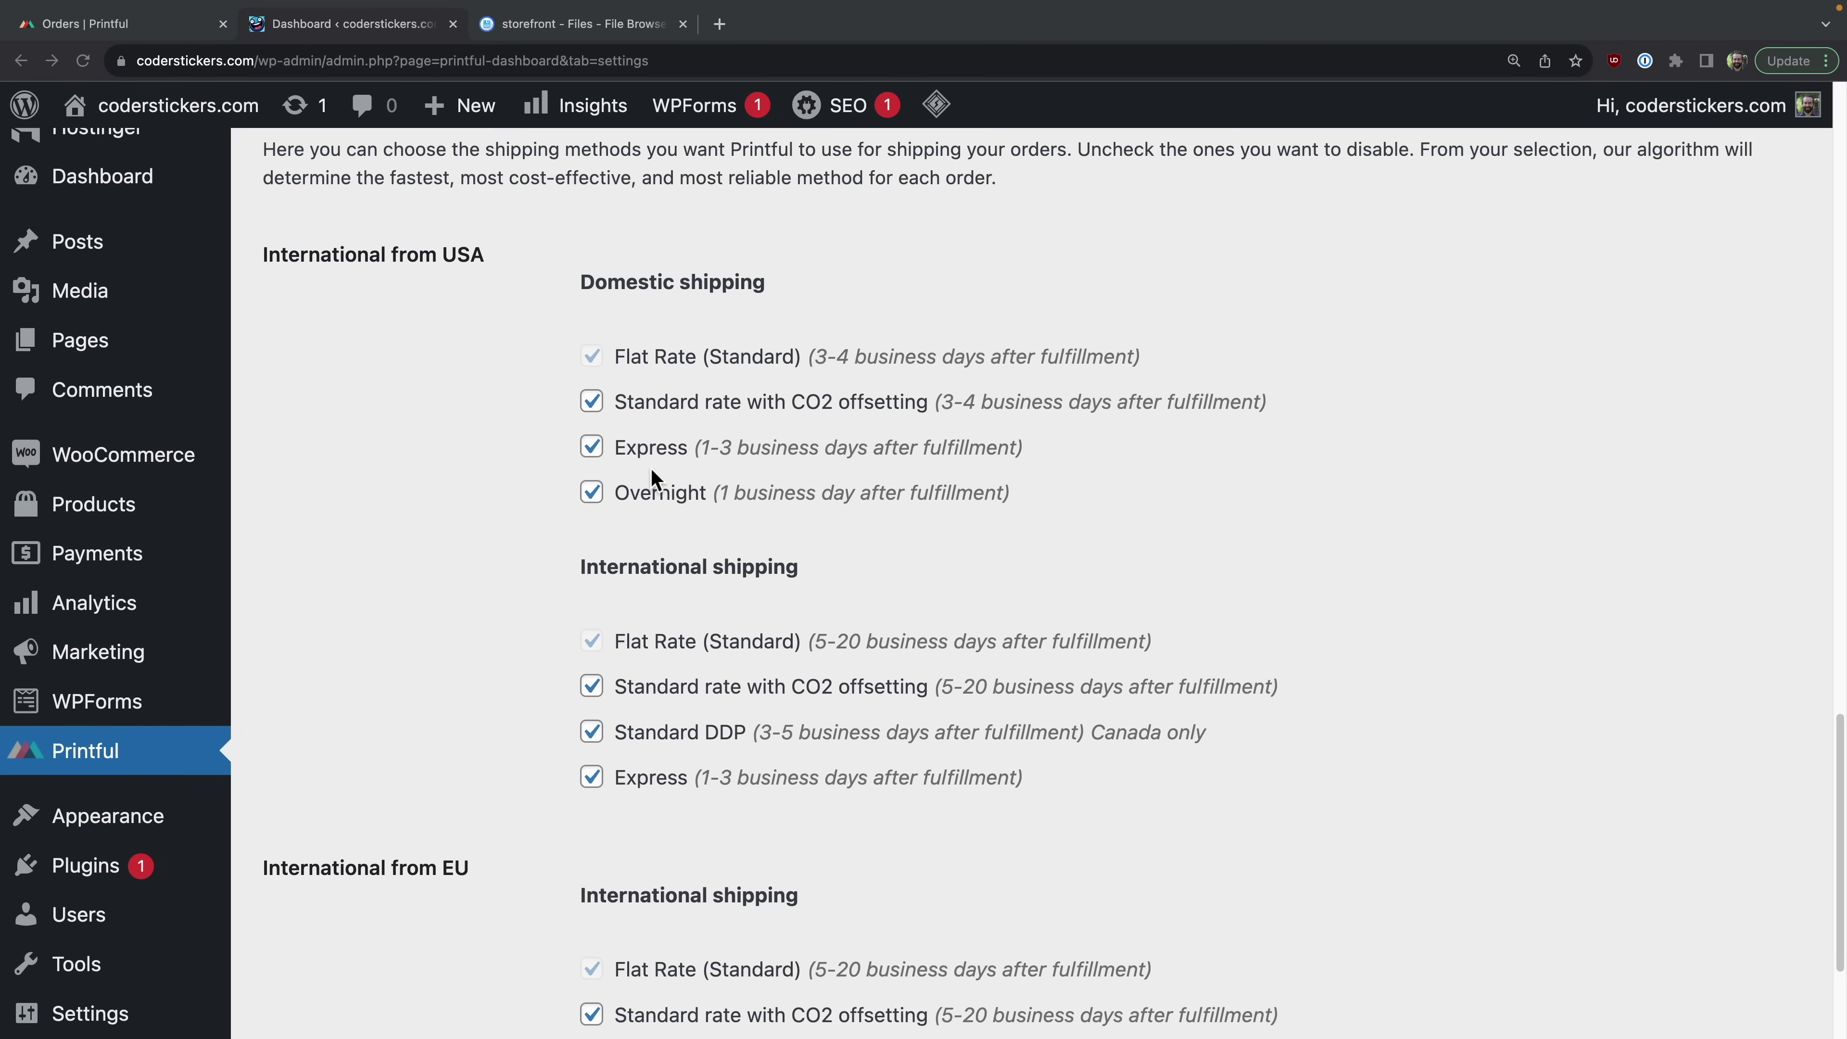
scroll(653, 471, down, 2)
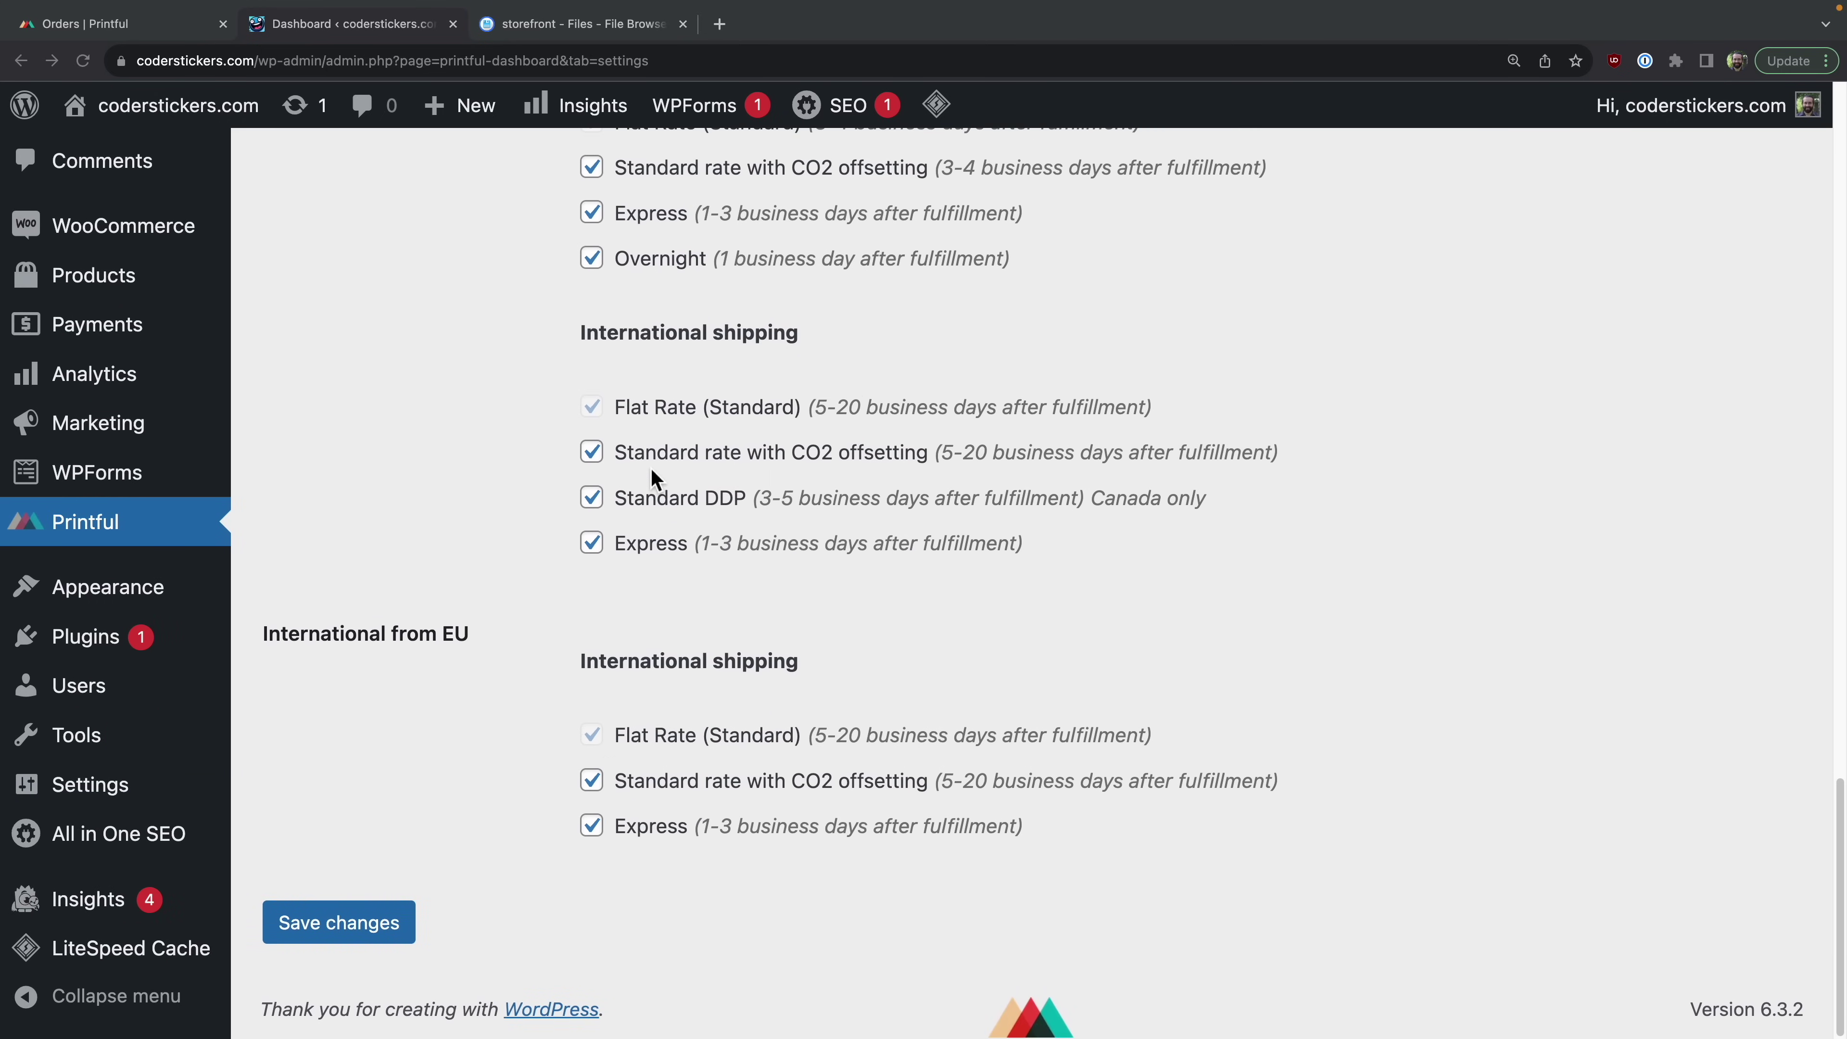
click(376, 923)
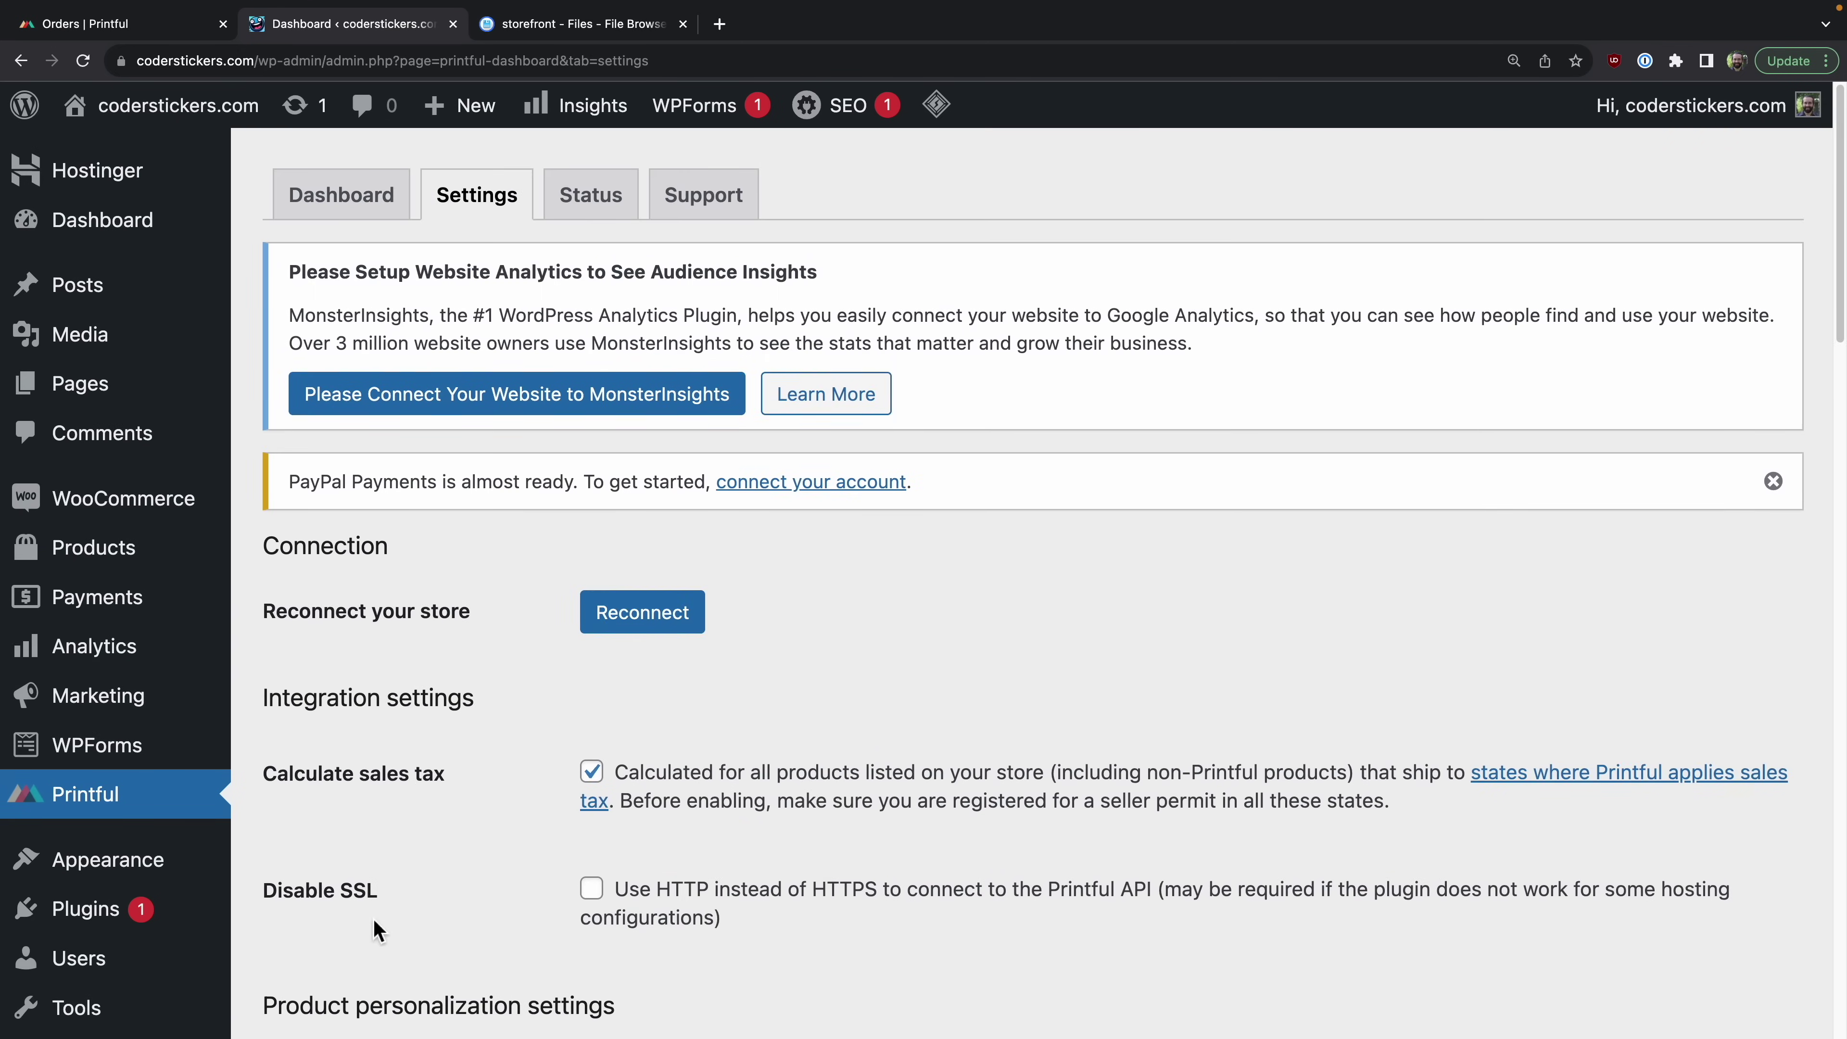
scroll(383, 764, down, 20)
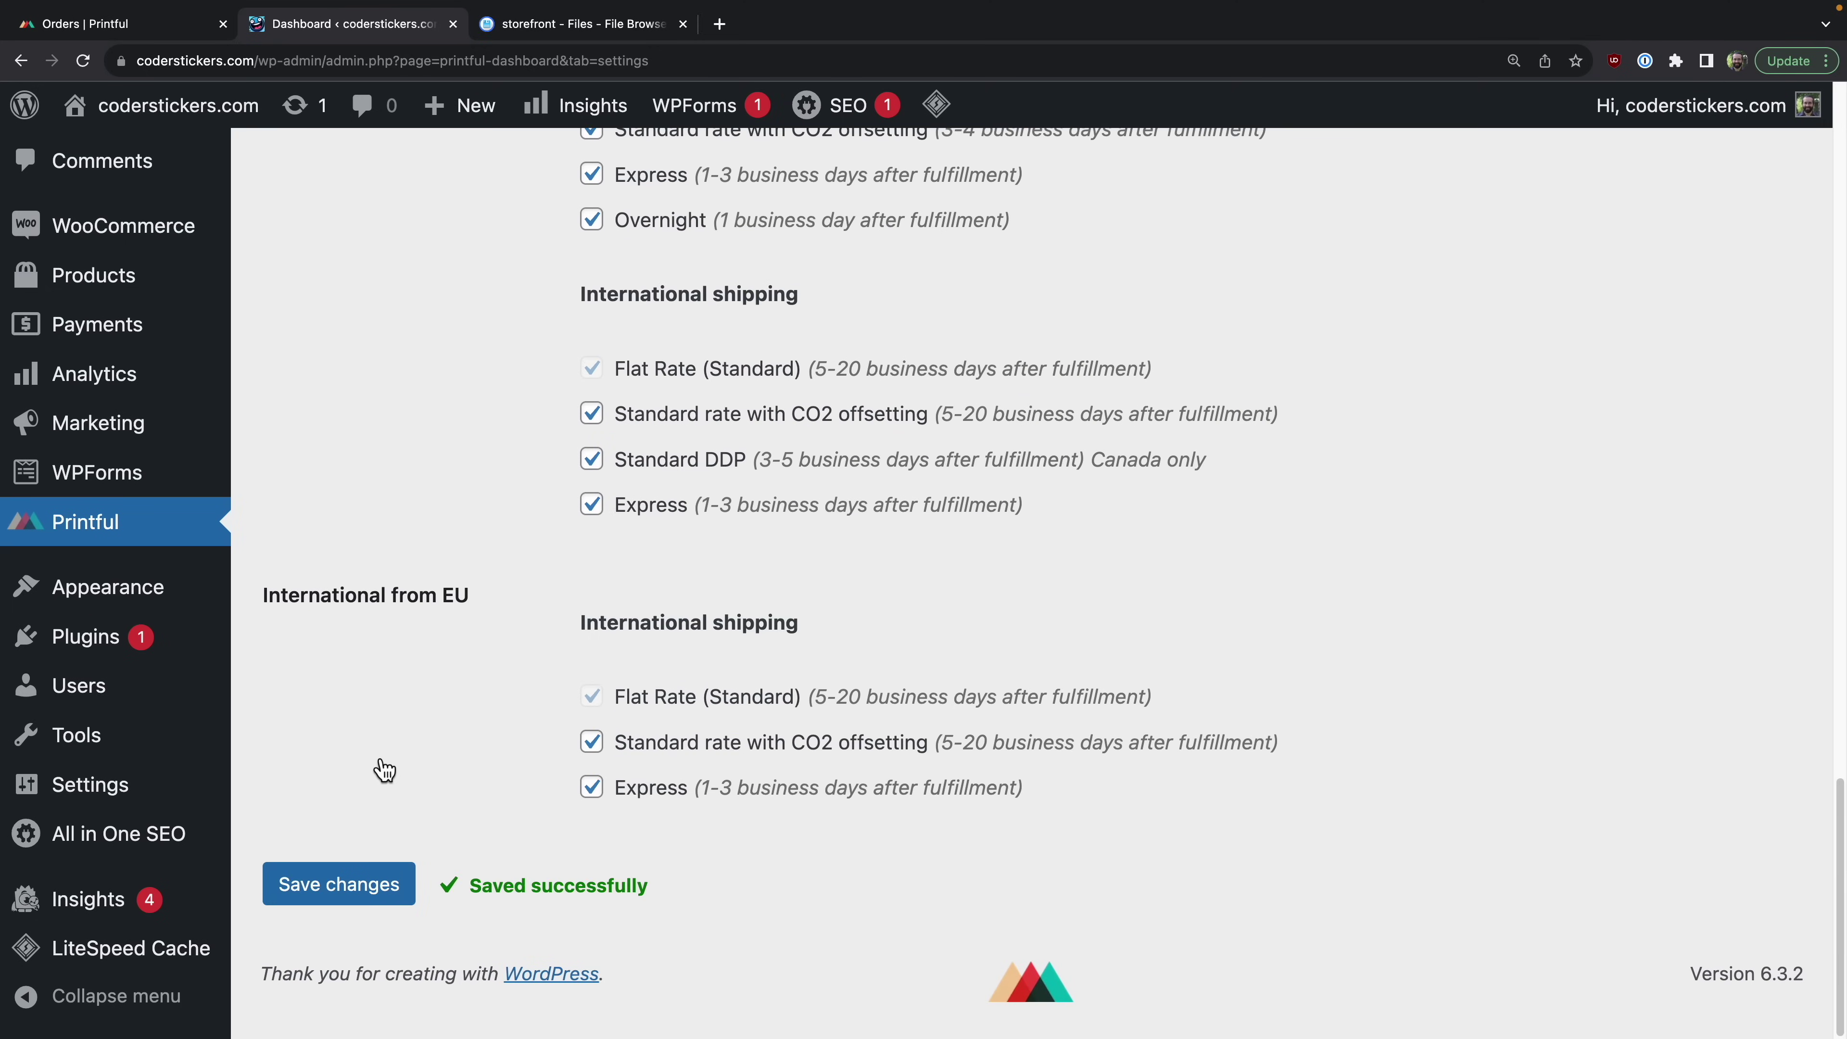
scroll(375, 753, up, 20)
Step: Visit the storefront, check the basket, and browse the Shop product listing
mouse_move(167, 108)
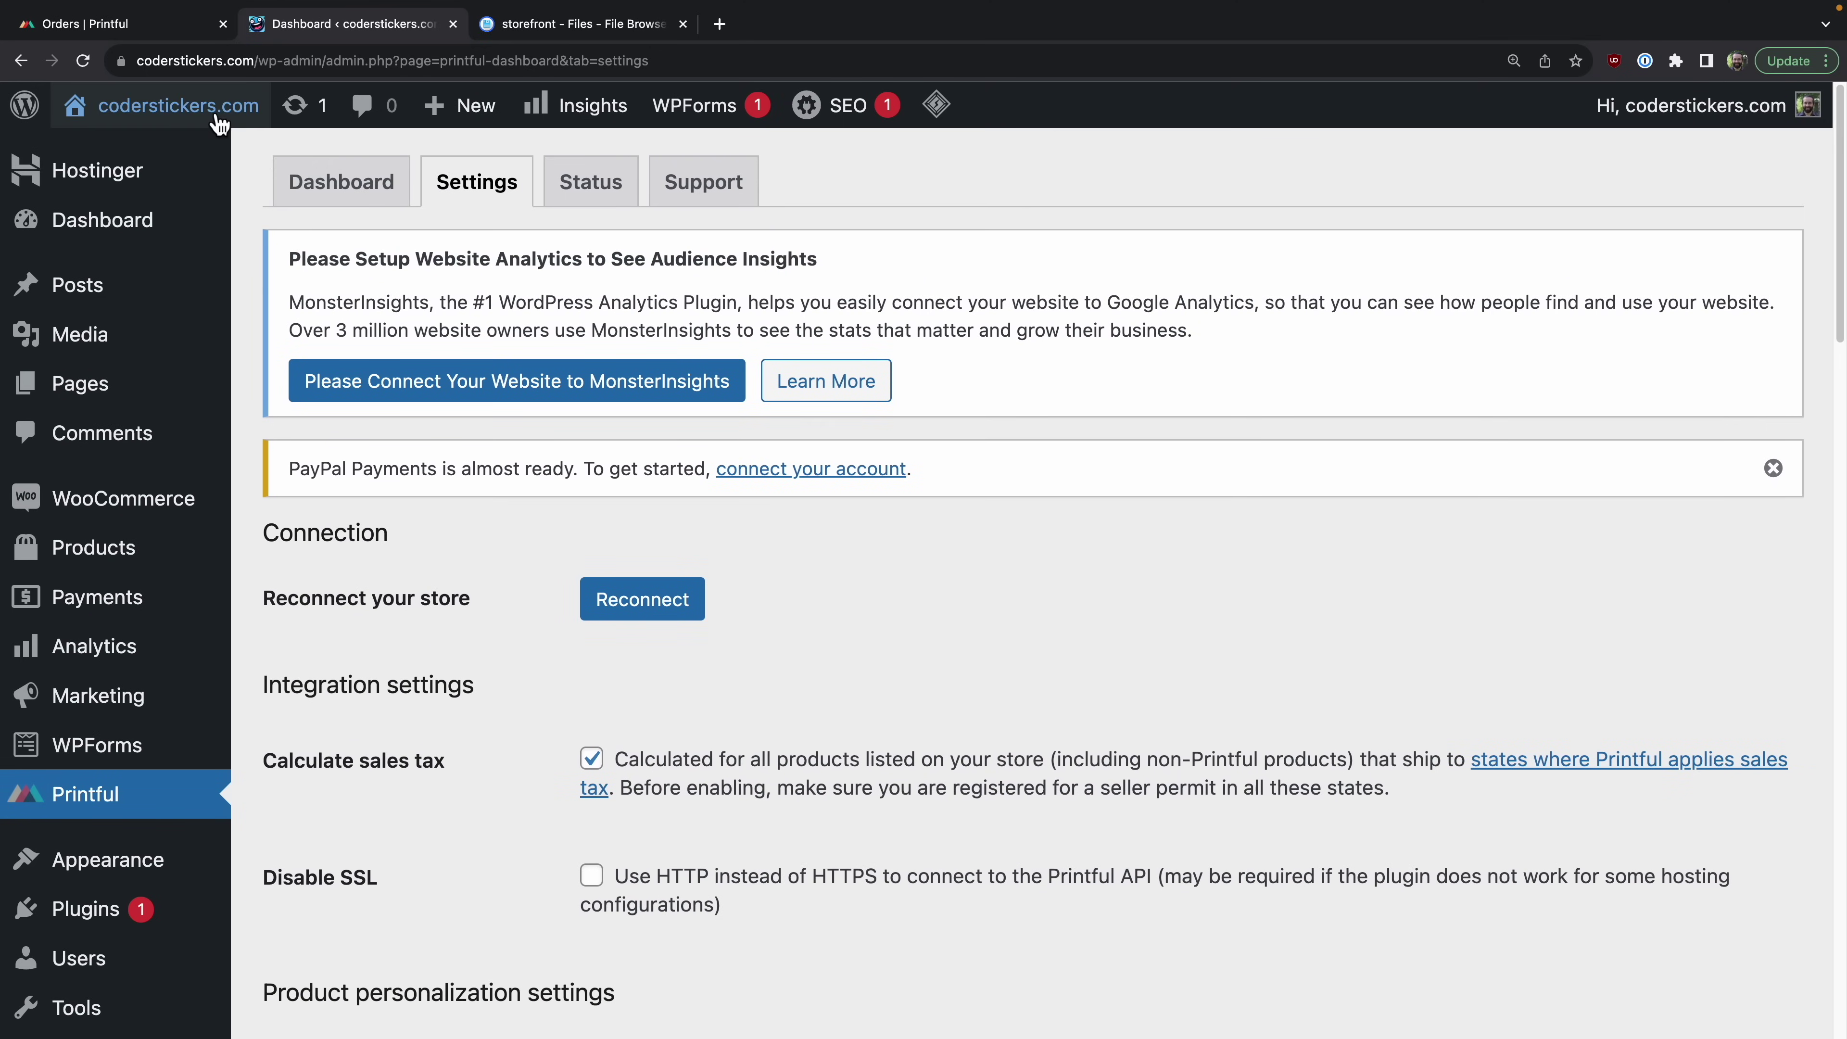
click(134, 160)
click(375, 458)
scroll(731, 309, up, 3)
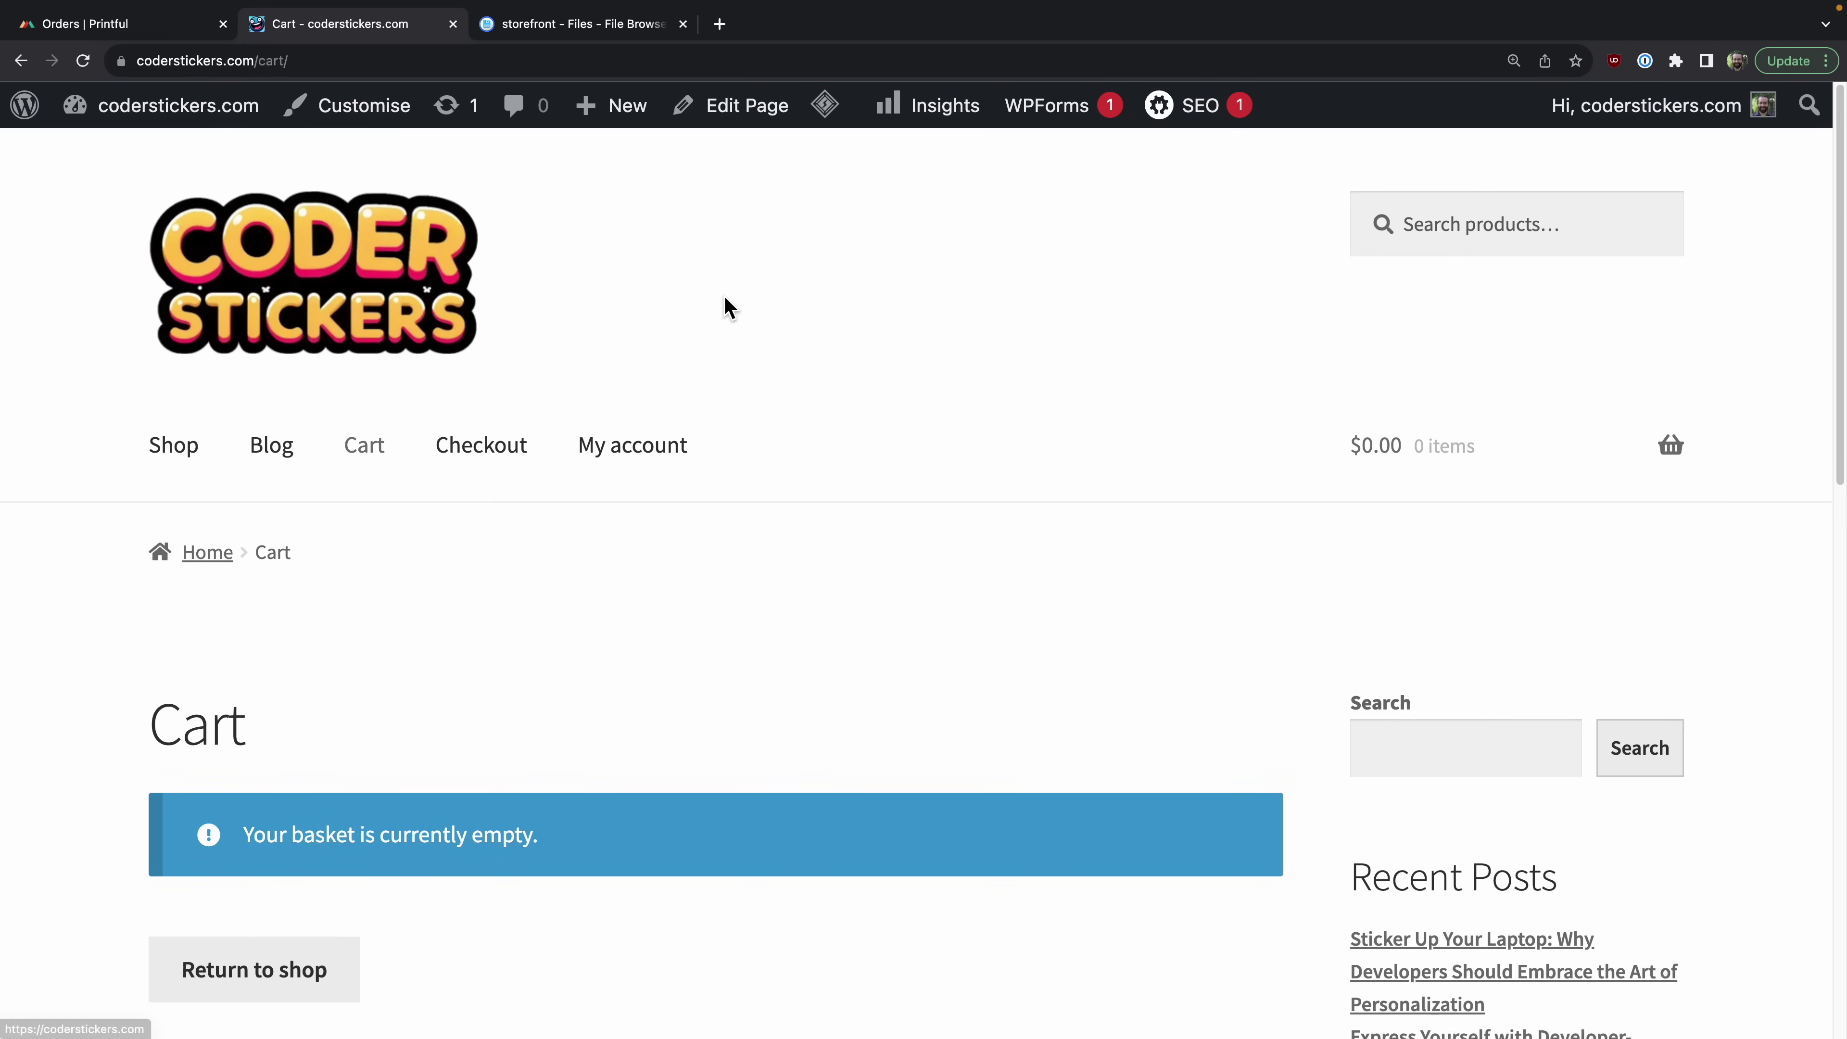
click(183, 447)
scroll(722, 502, down, 10)
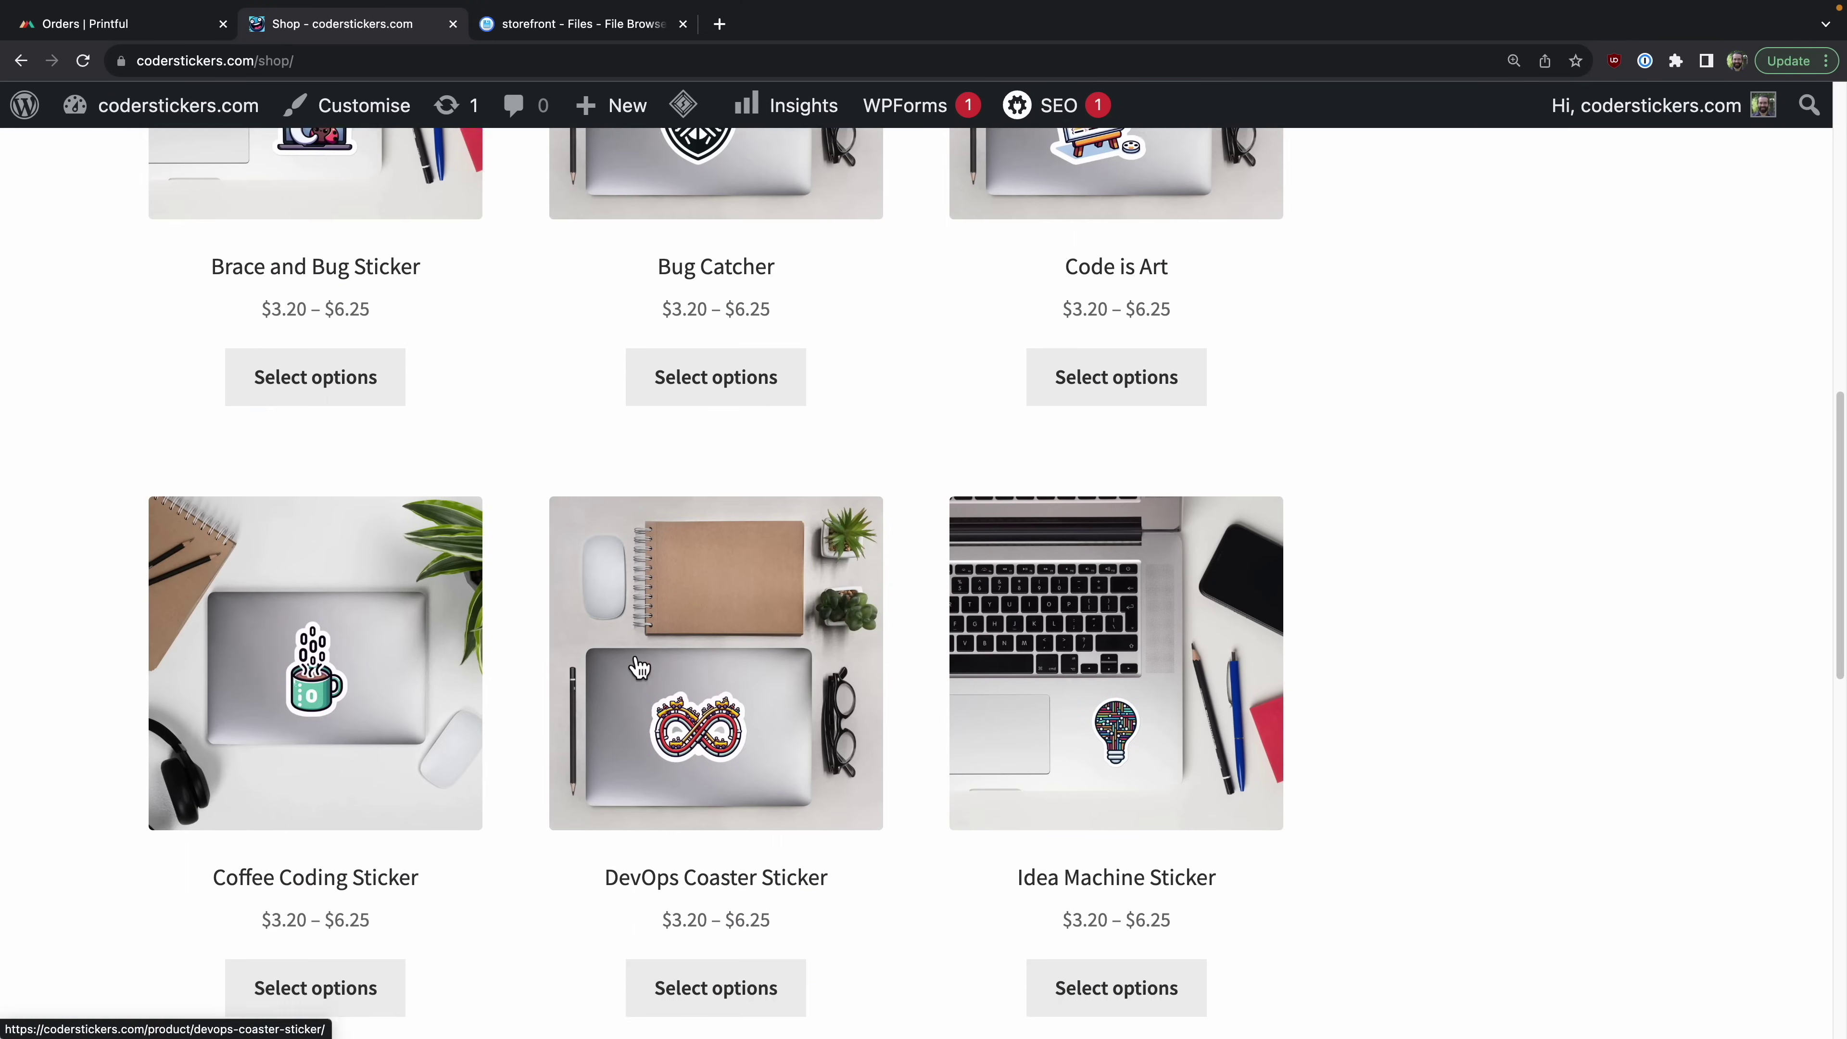
scroll(638, 667, up, 3)
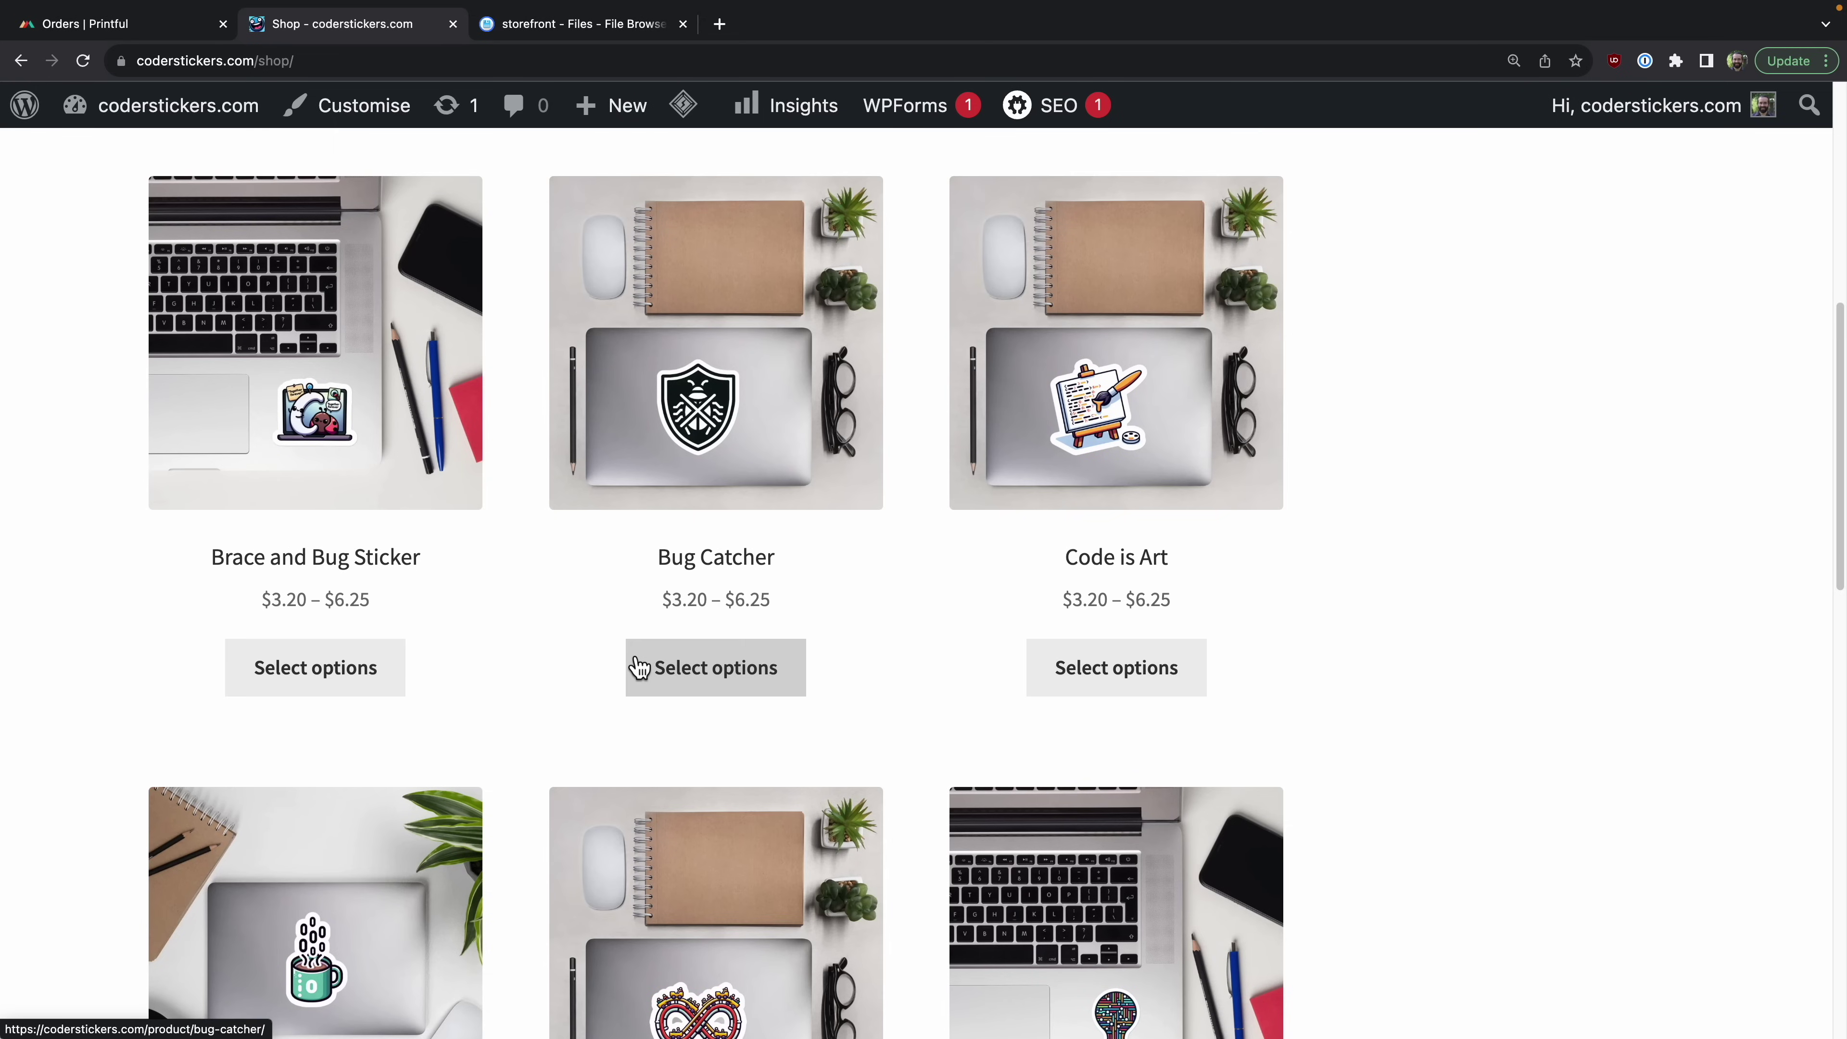
scroll(638, 667, down, 12)
Step: Add a 4x4 USB Tree sticker ($3.40) to the basket and proceed to checkout
click(341, 1002)
scroll(849, 689, down, 2)
scroll(849, 689, down, 2)
click(846, 793)
click(816, 862)
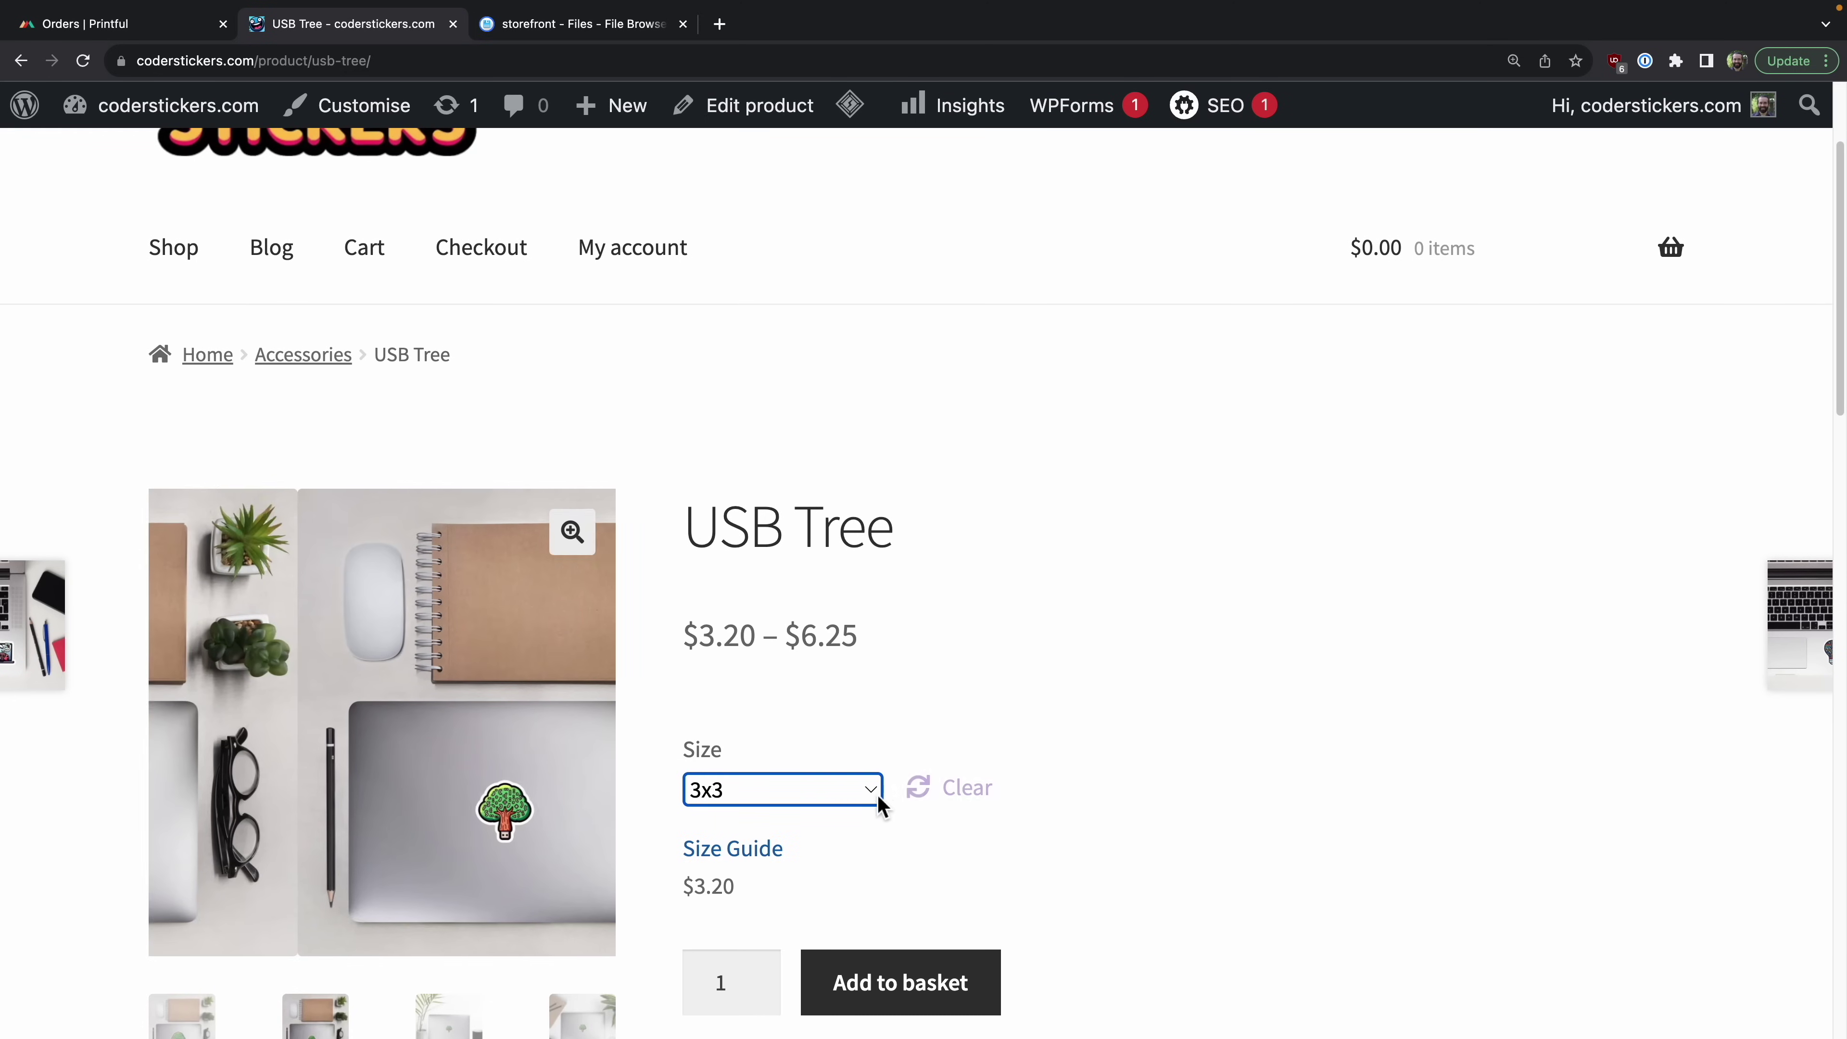
click(871, 792)
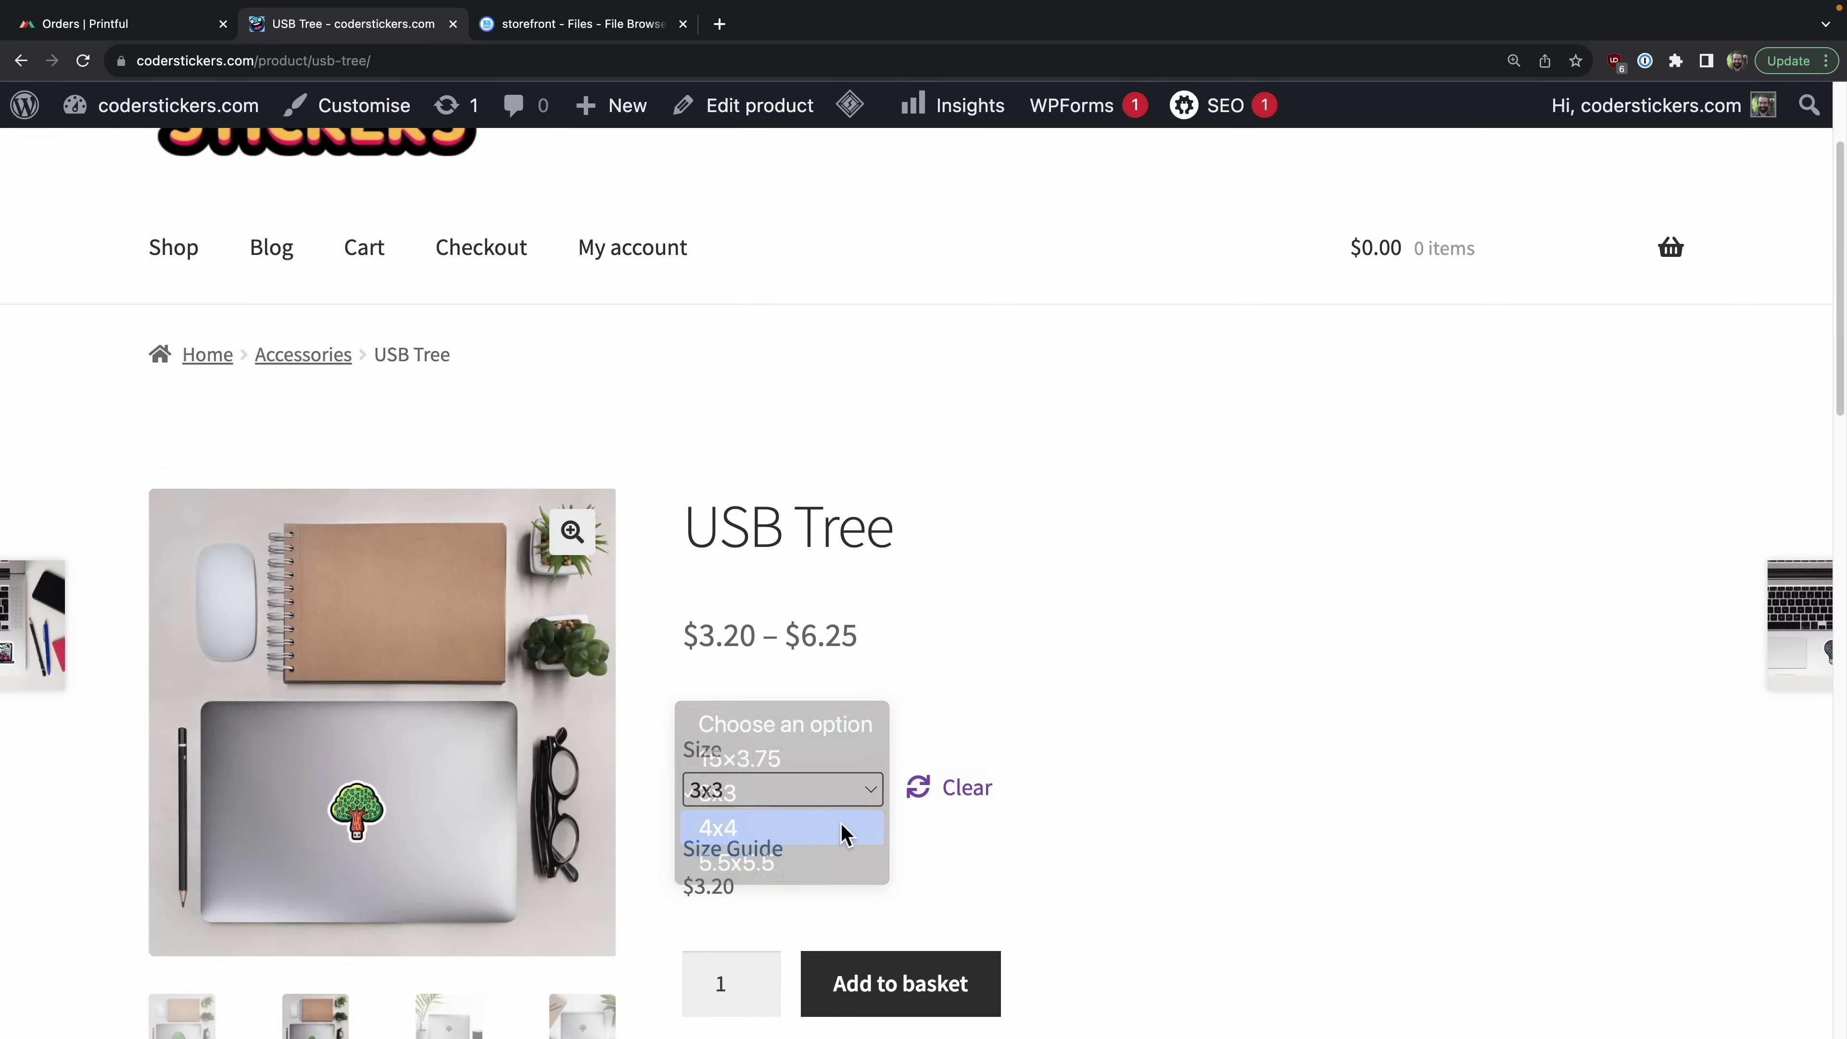
click(843, 829)
scroll(847, 829, down, 3)
click(891, 823)
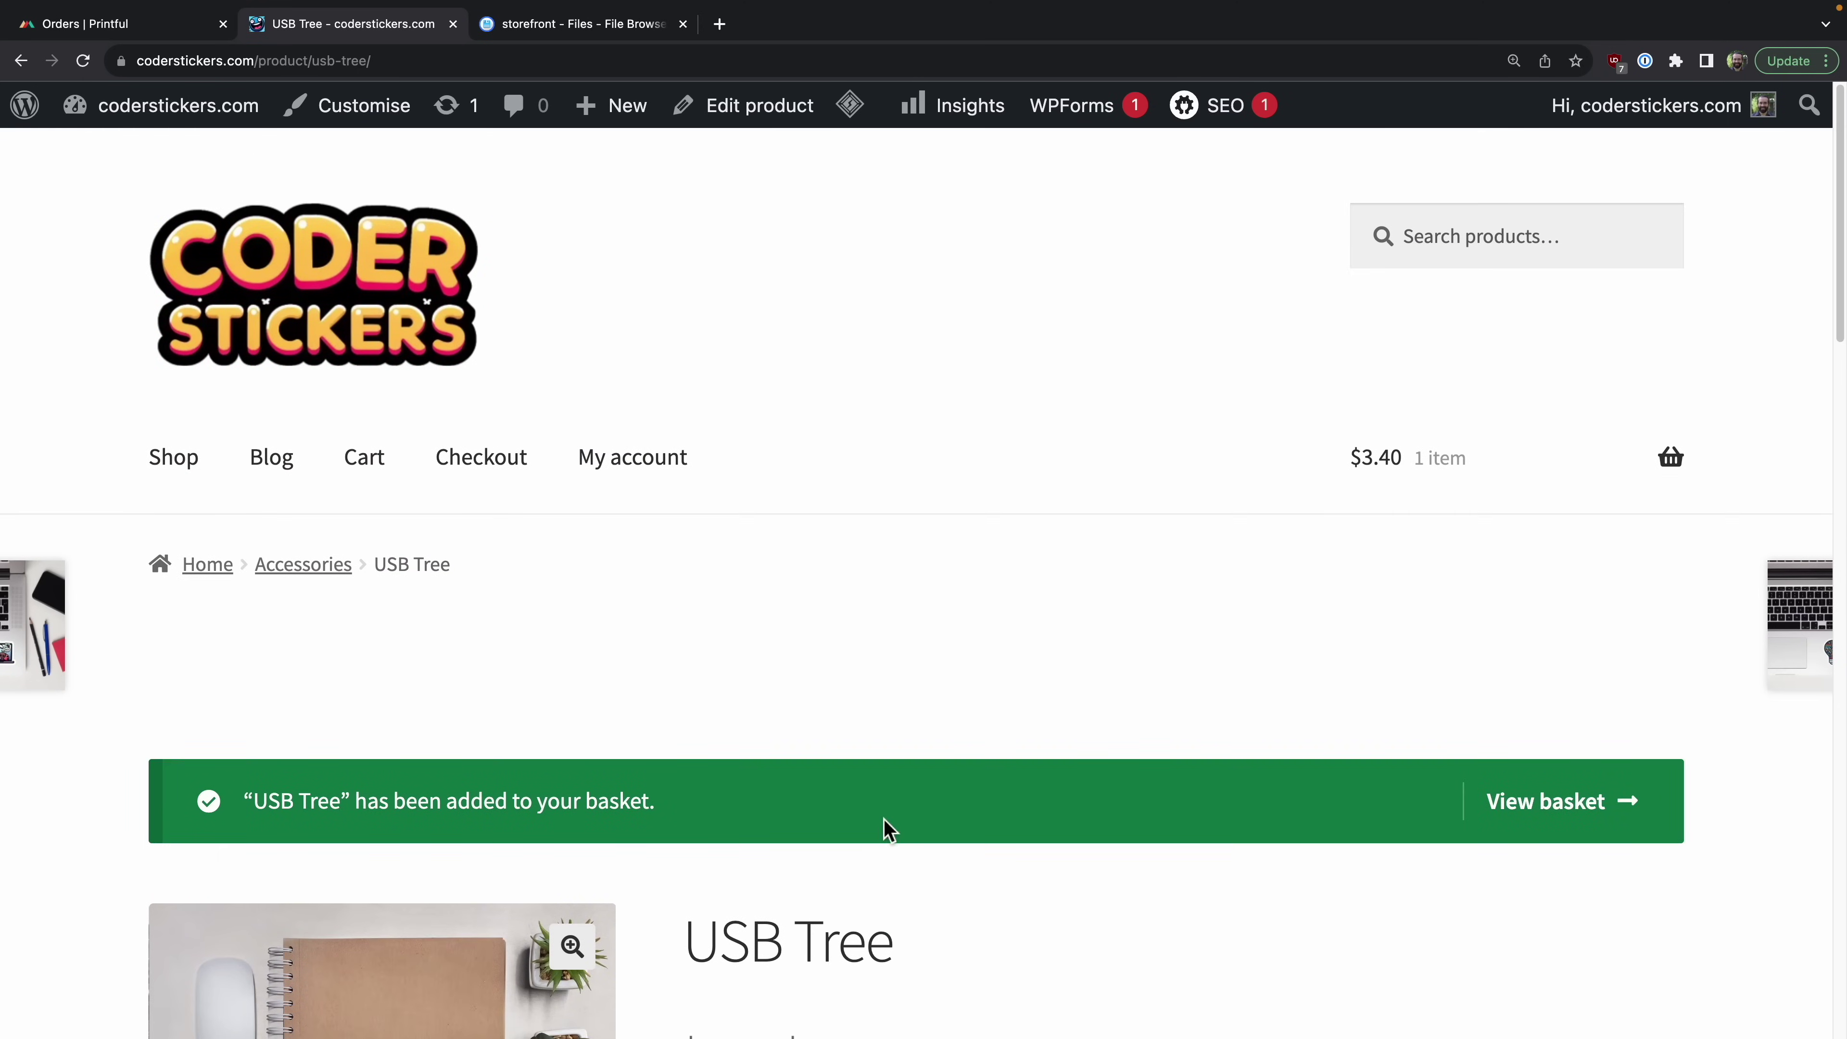
click(468, 450)
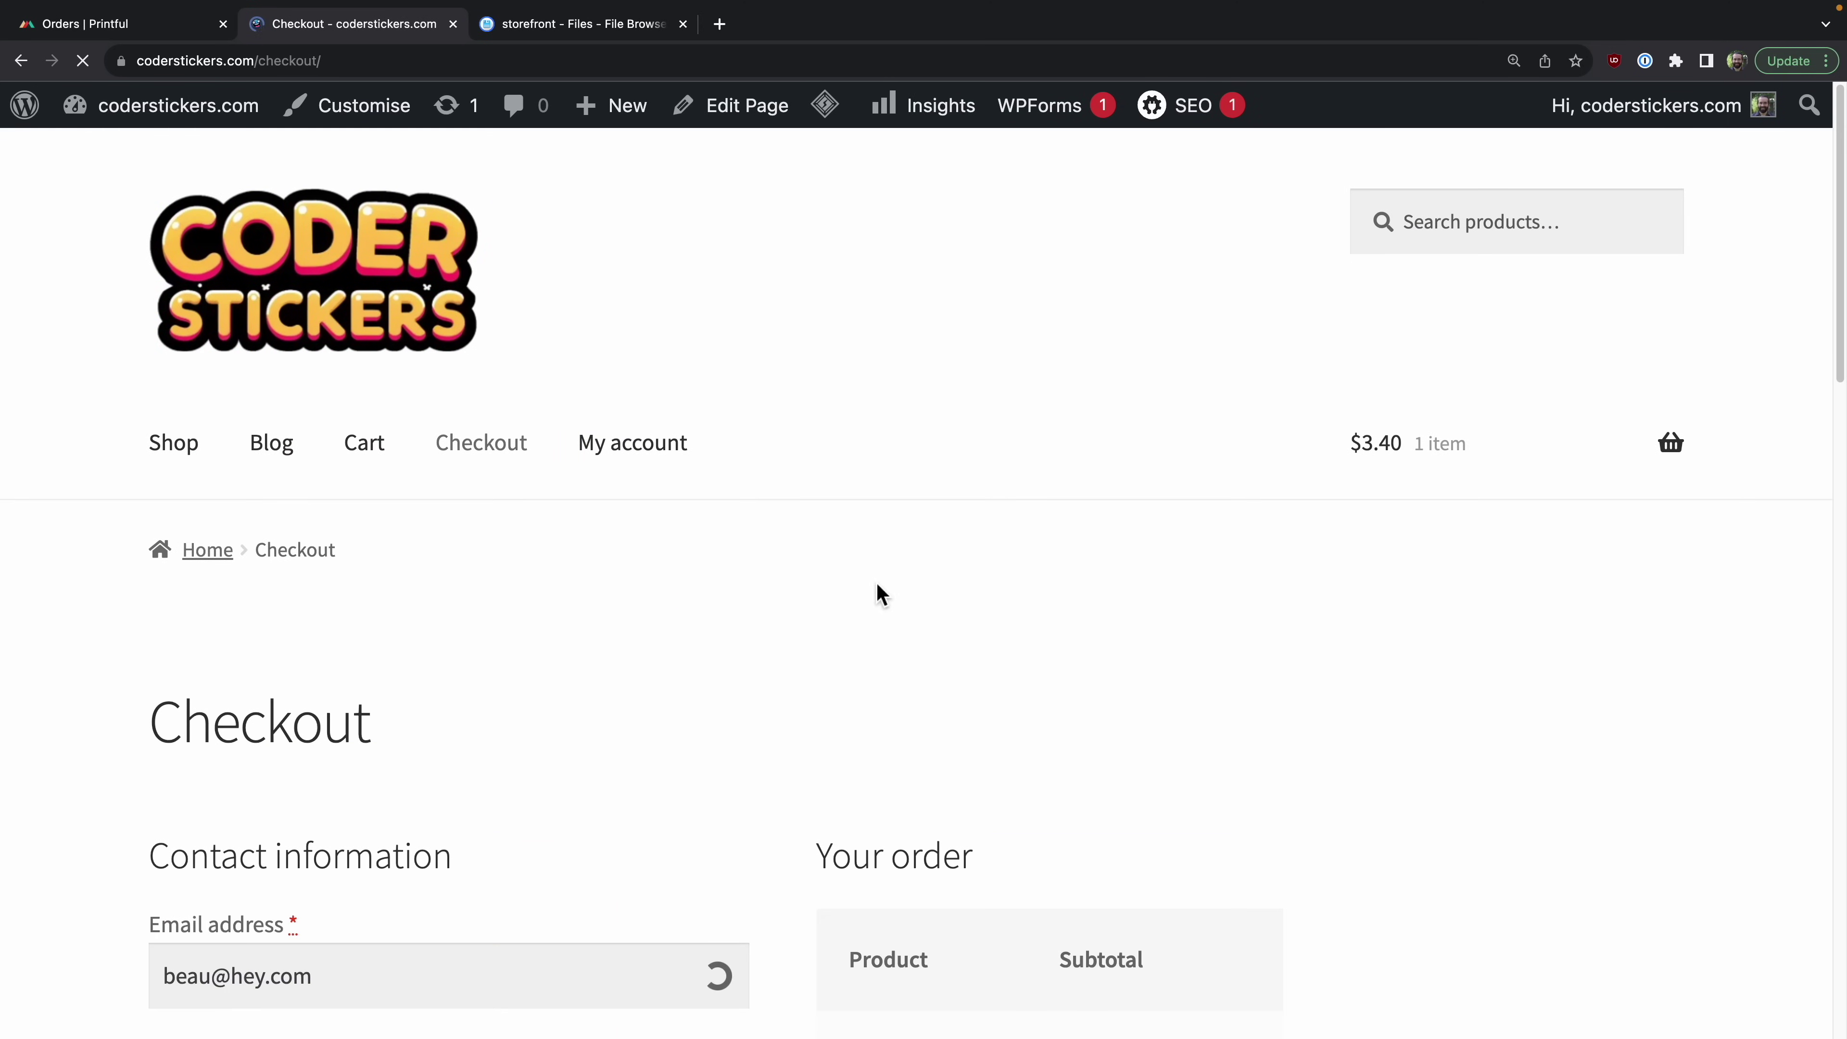
Step: Inspect the store-key shipping error shown on the Checkout page
scroll(877, 582, down, 7)
drag(1071, 759, 1151, 768)
click(1165, 814)
scroll(1059, 757, down, 1)
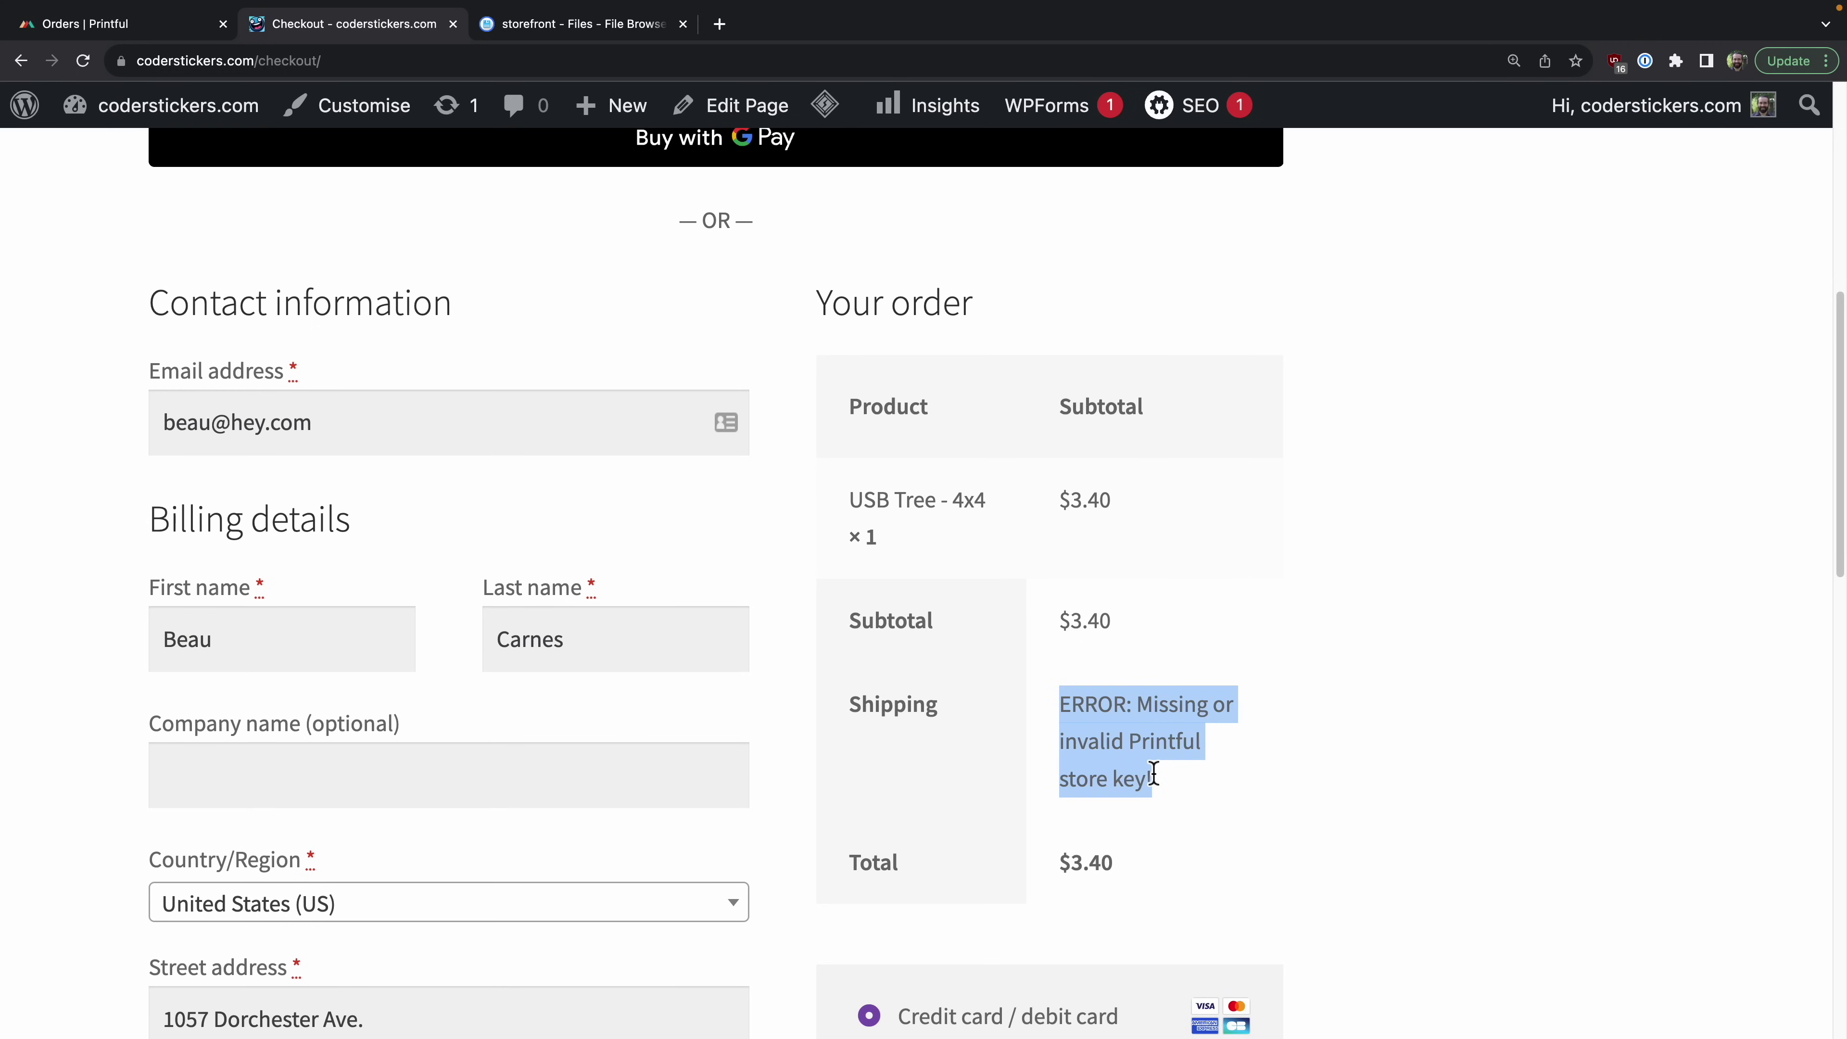
click(1150, 770)
scroll(1150, 771, up, 10)
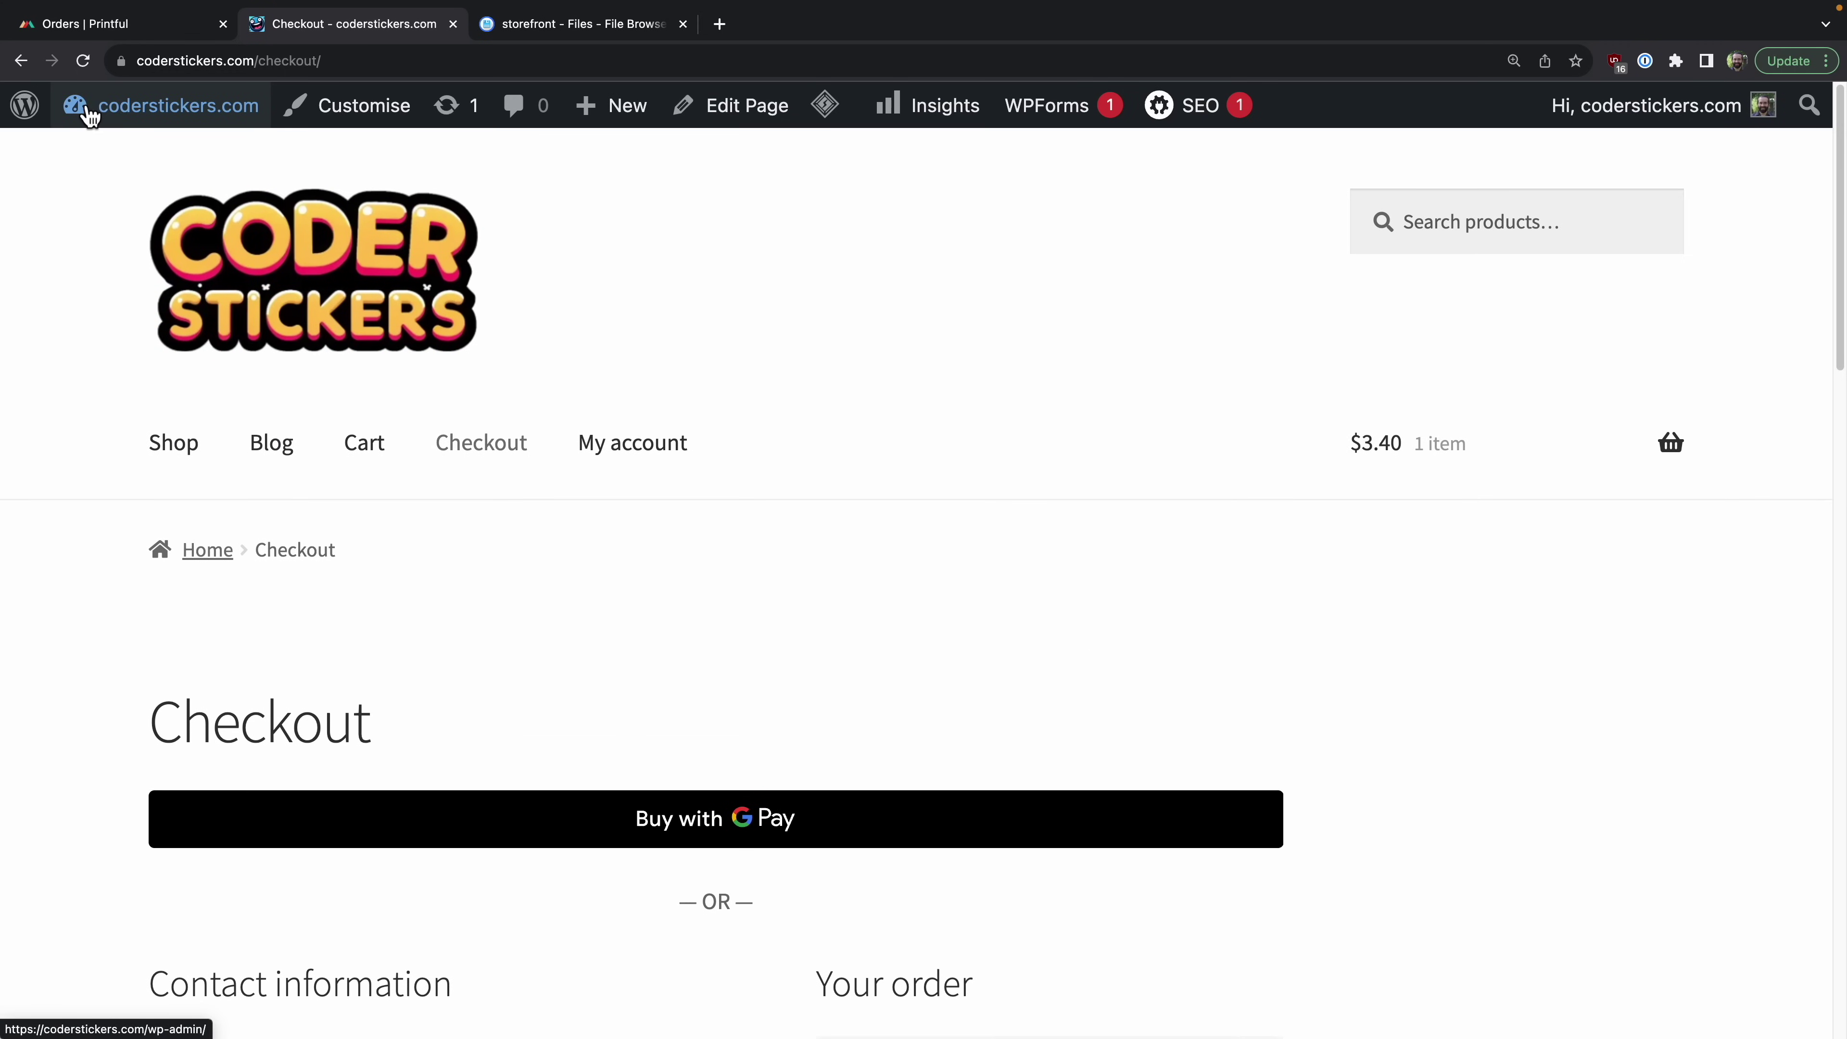
Step: Reconnect the store to Printful from the Printful plugin settings in the admin
mouse_move(136, 116)
click(132, 153)
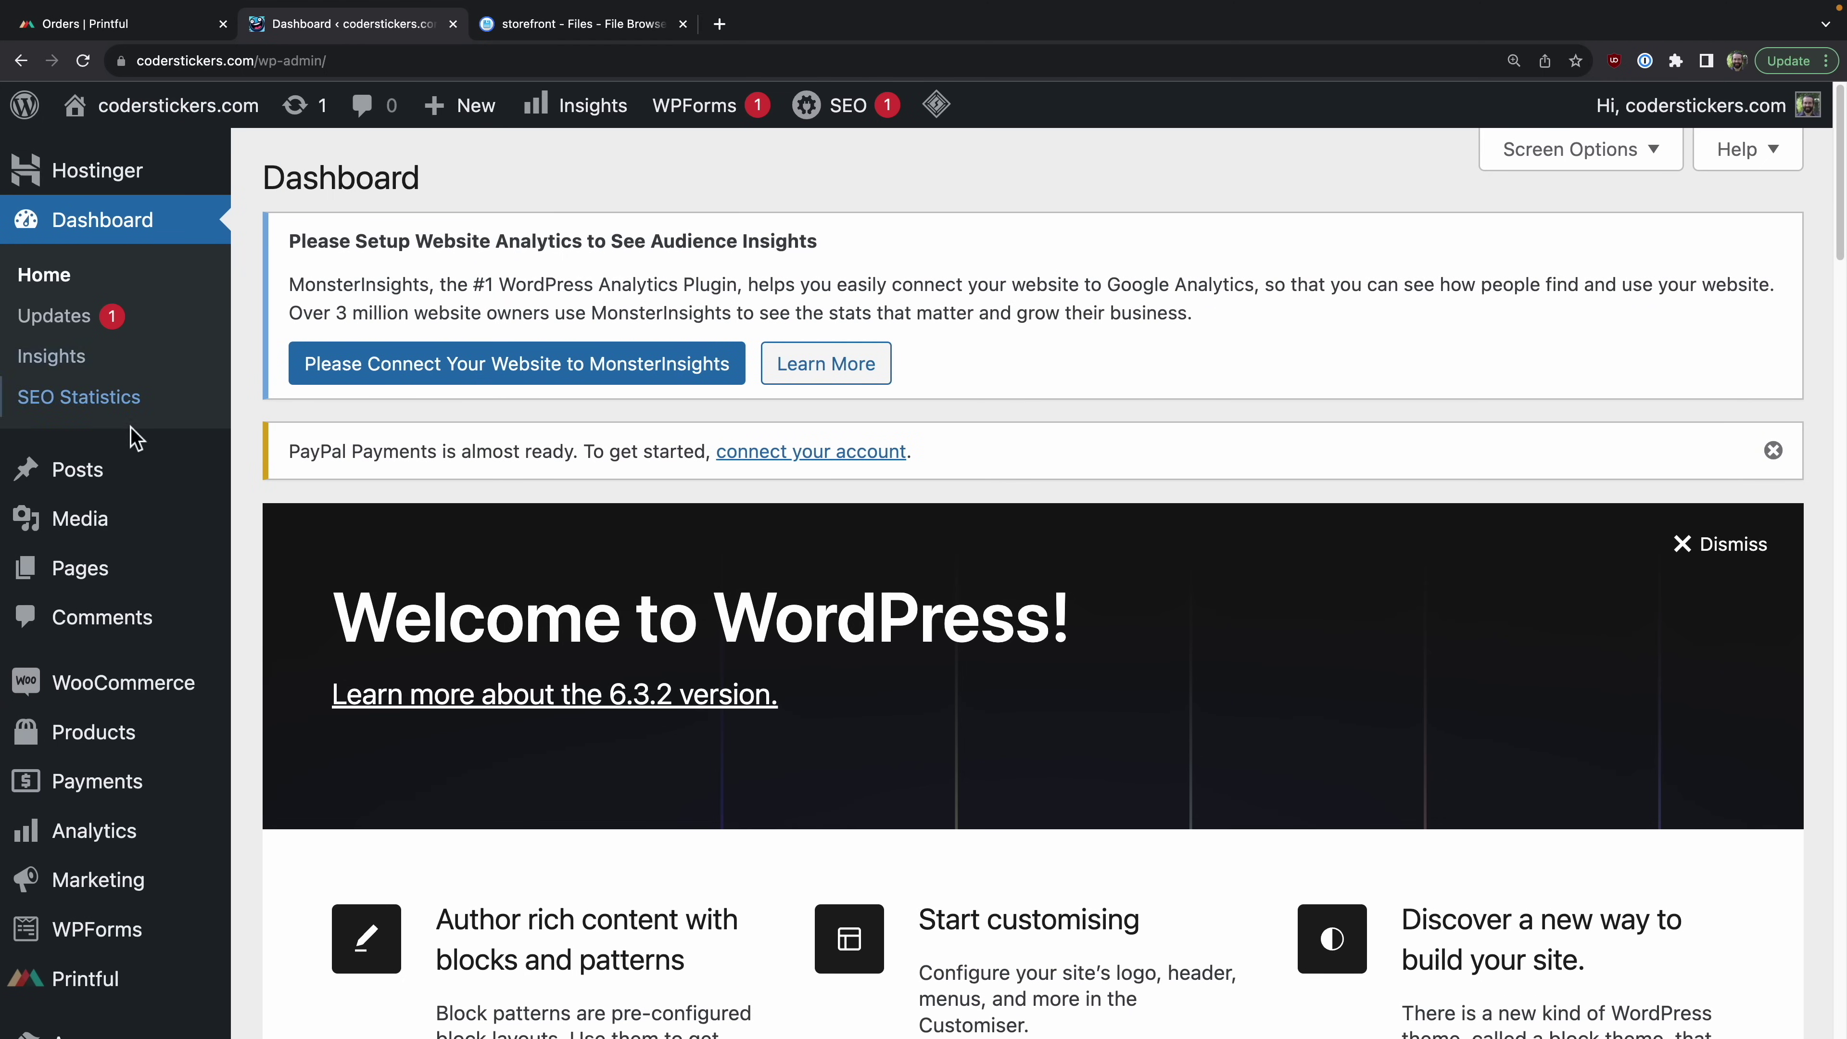
scroll(148, 873, down, 1)
click(102, 978)
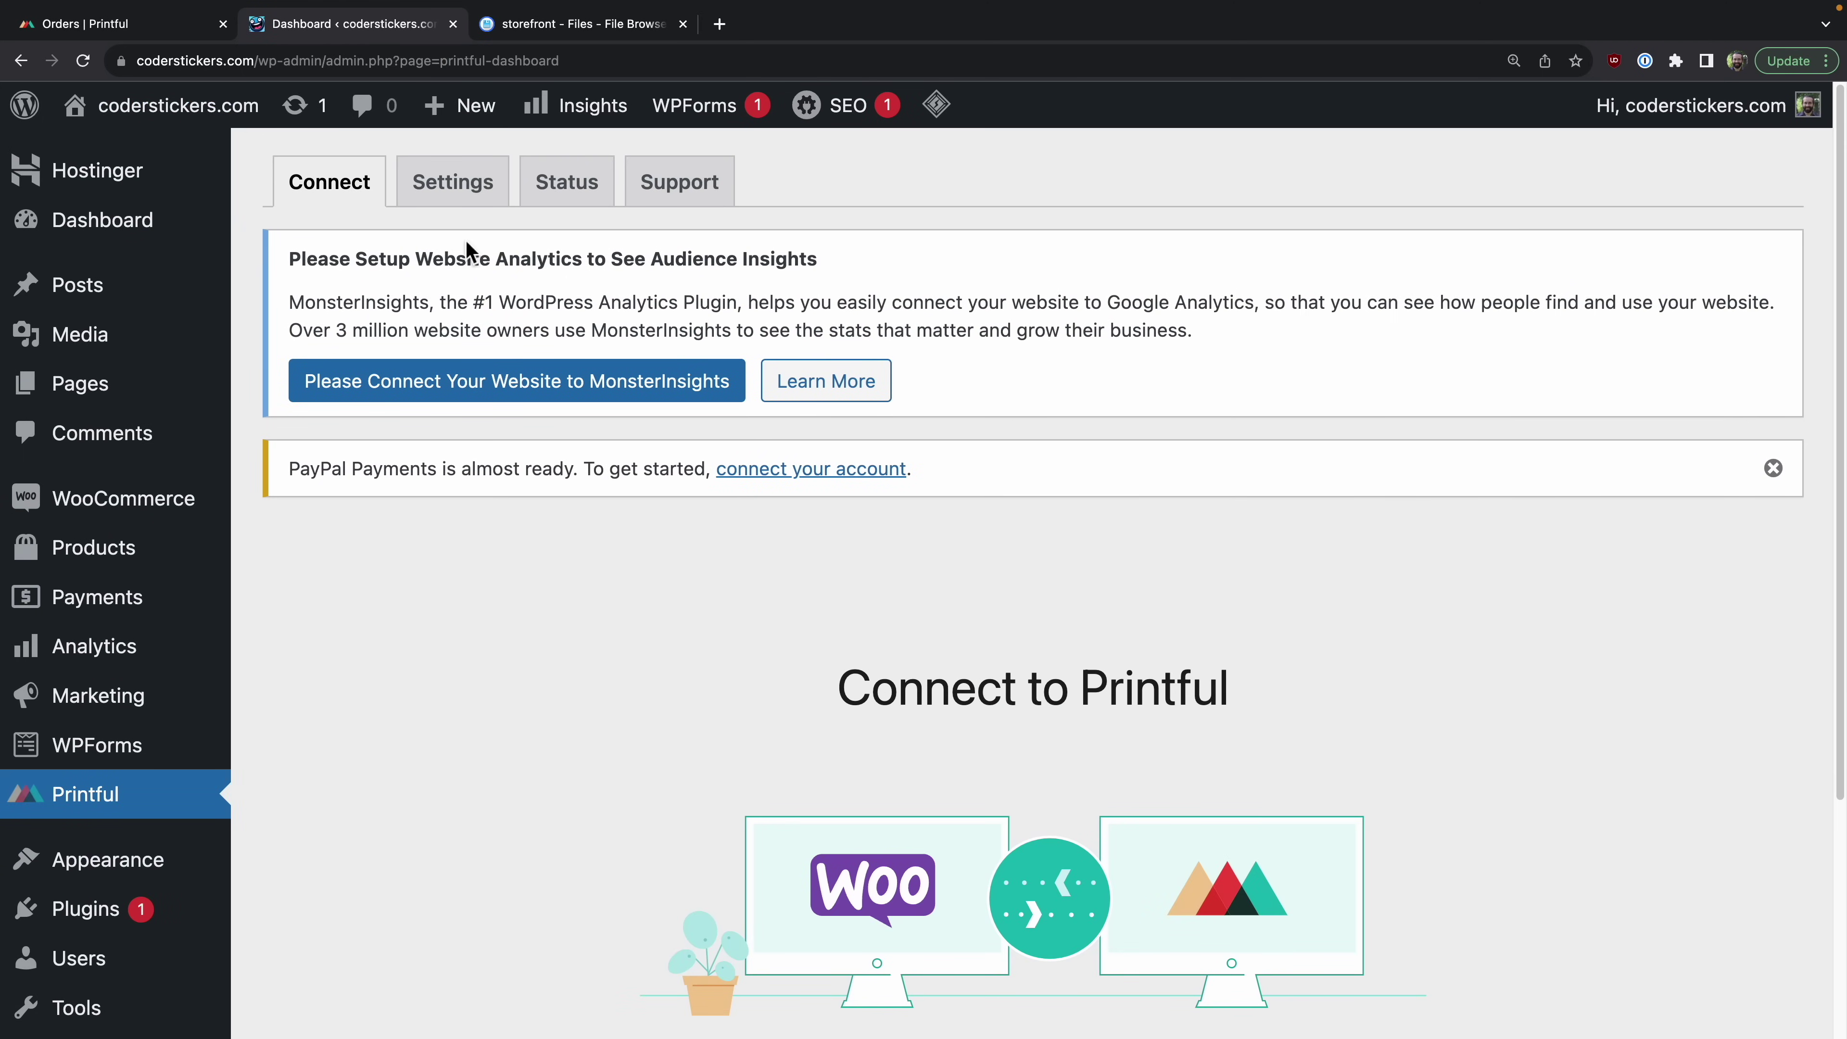
click(466, 200)
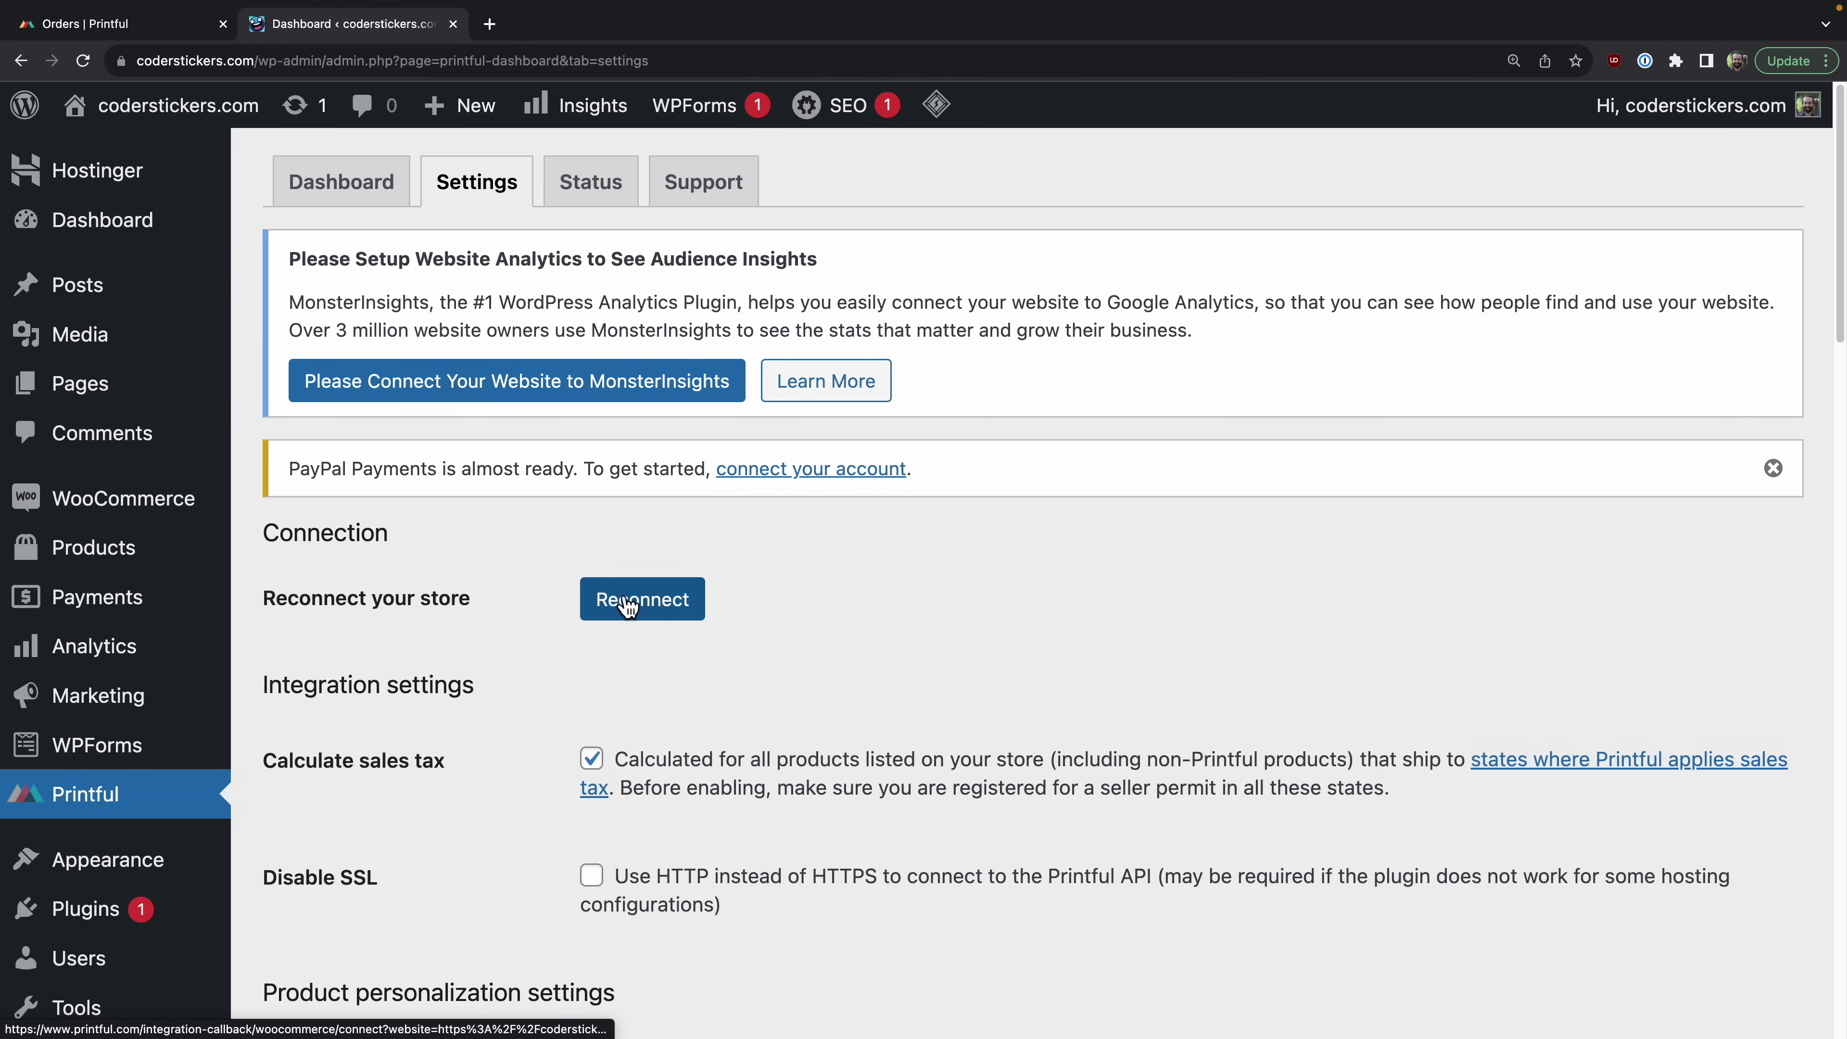
click(636, 610)
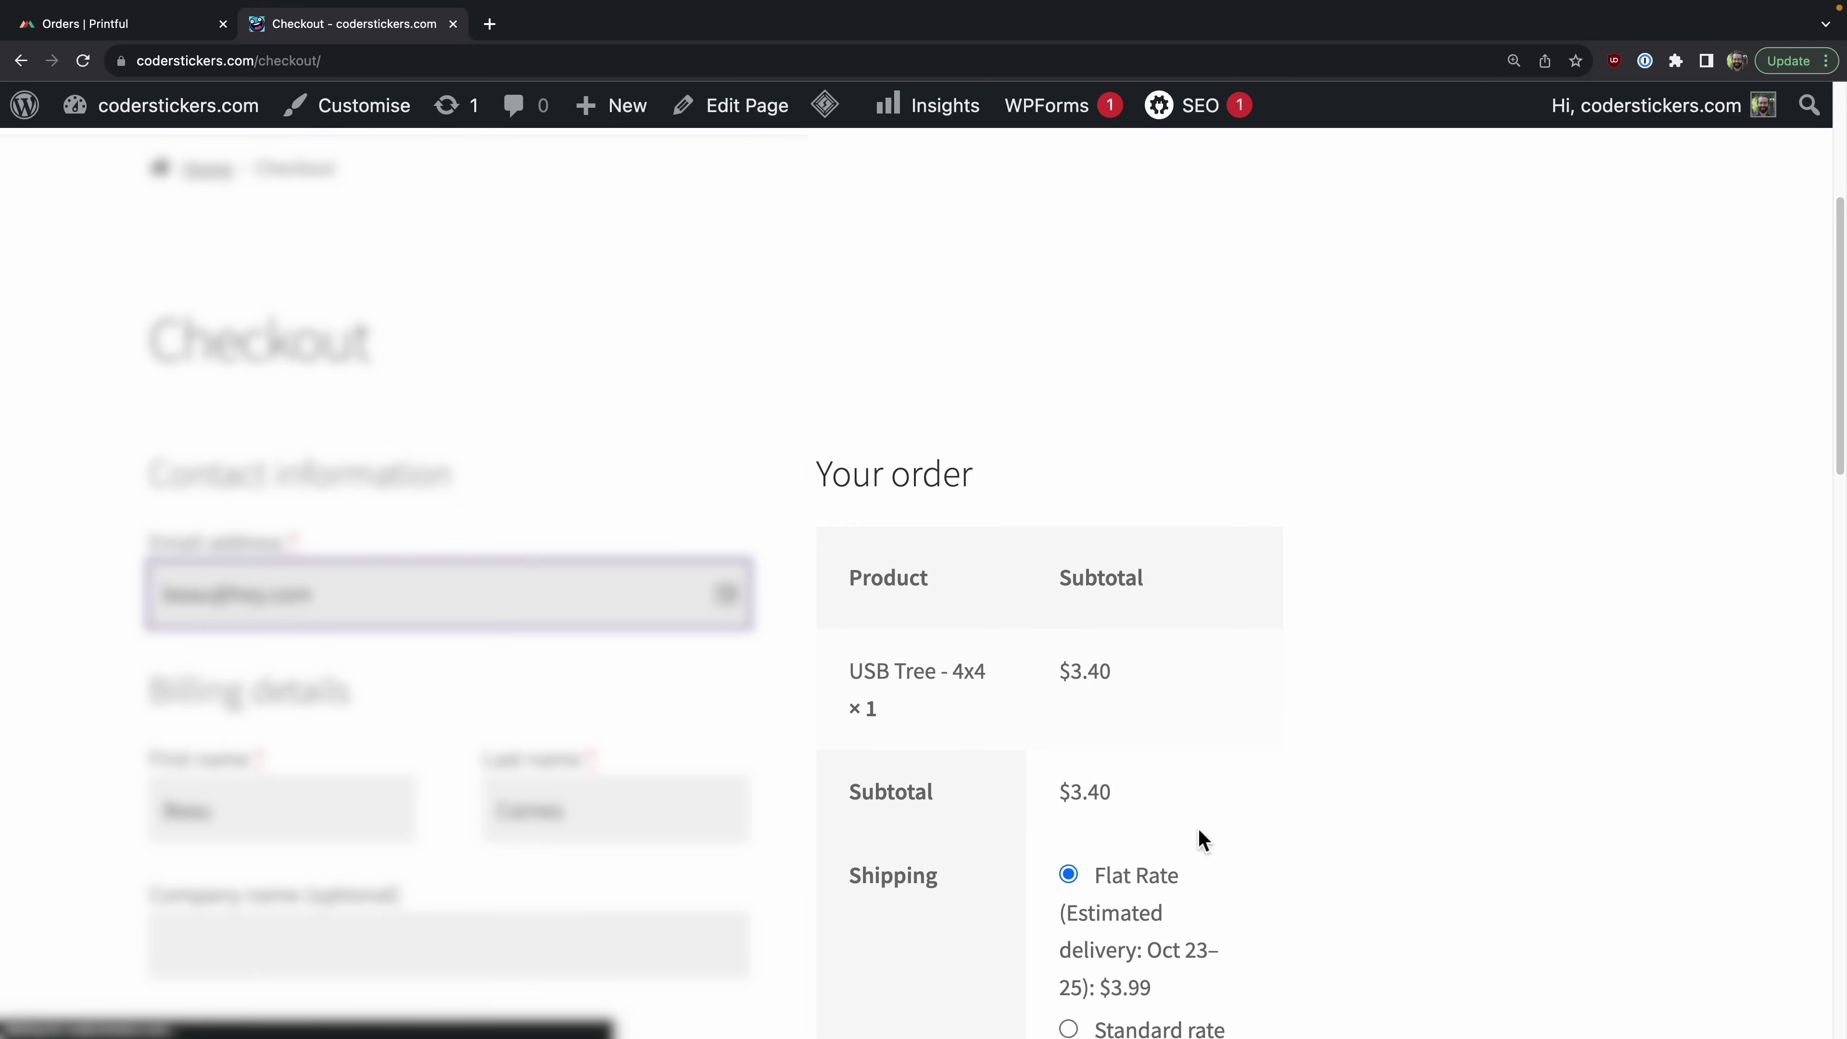
scroll(1199, 833, down, 3)
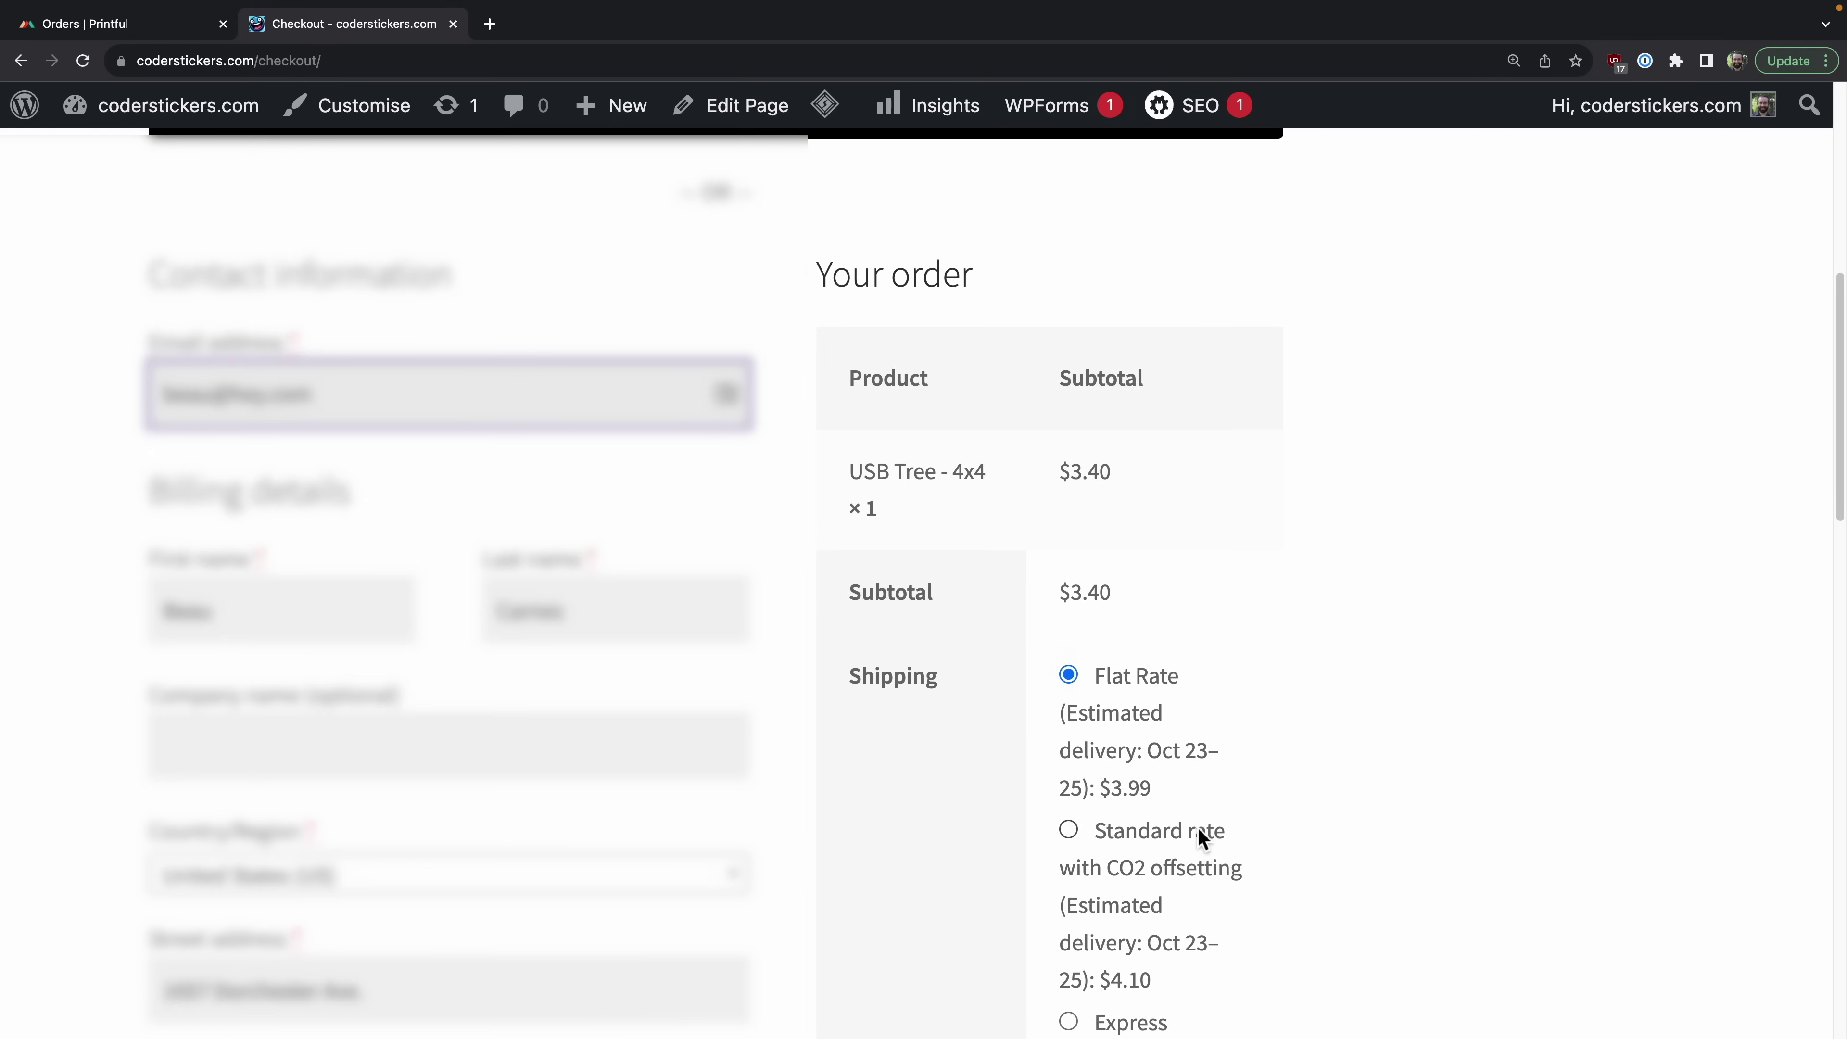
Step: Keep Flat Rate shipping and verify the $7.83 order total including $0.44 tax
scroll(1184, 810, down, 1)
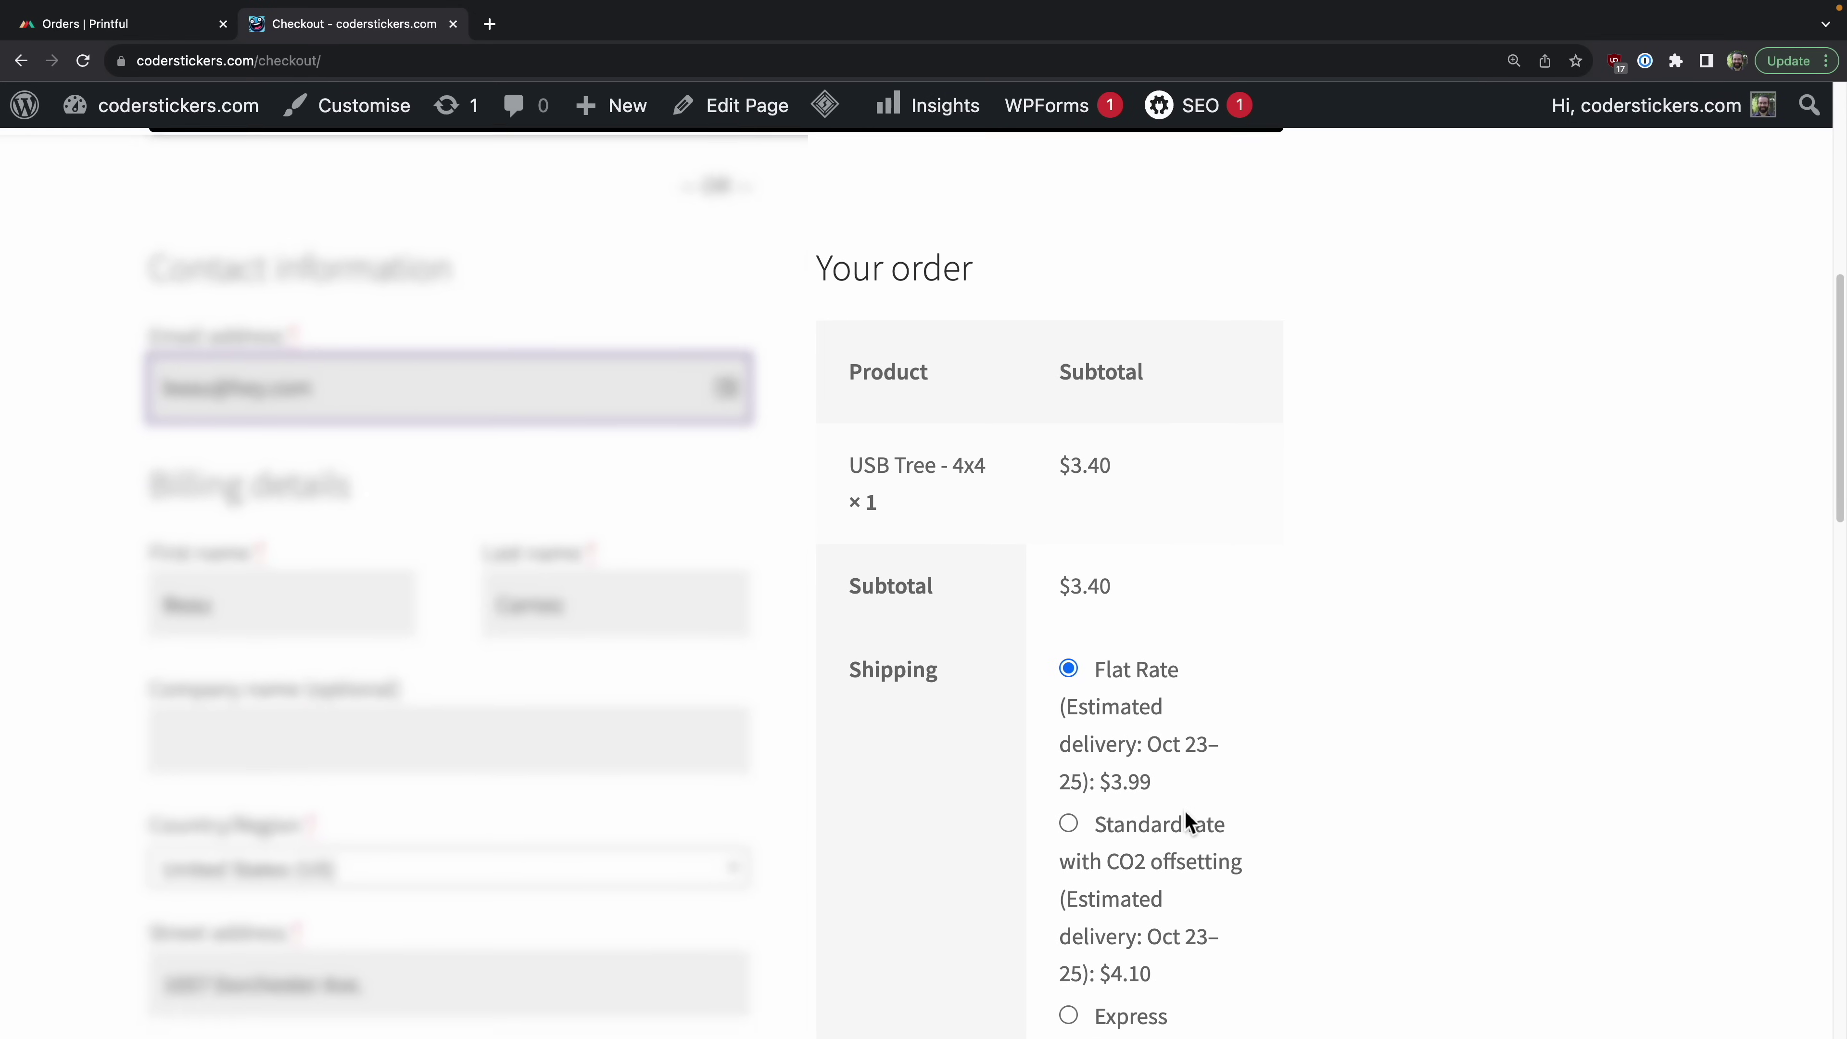
scroll(1184, 810, down, 1)
click(1068, 606)
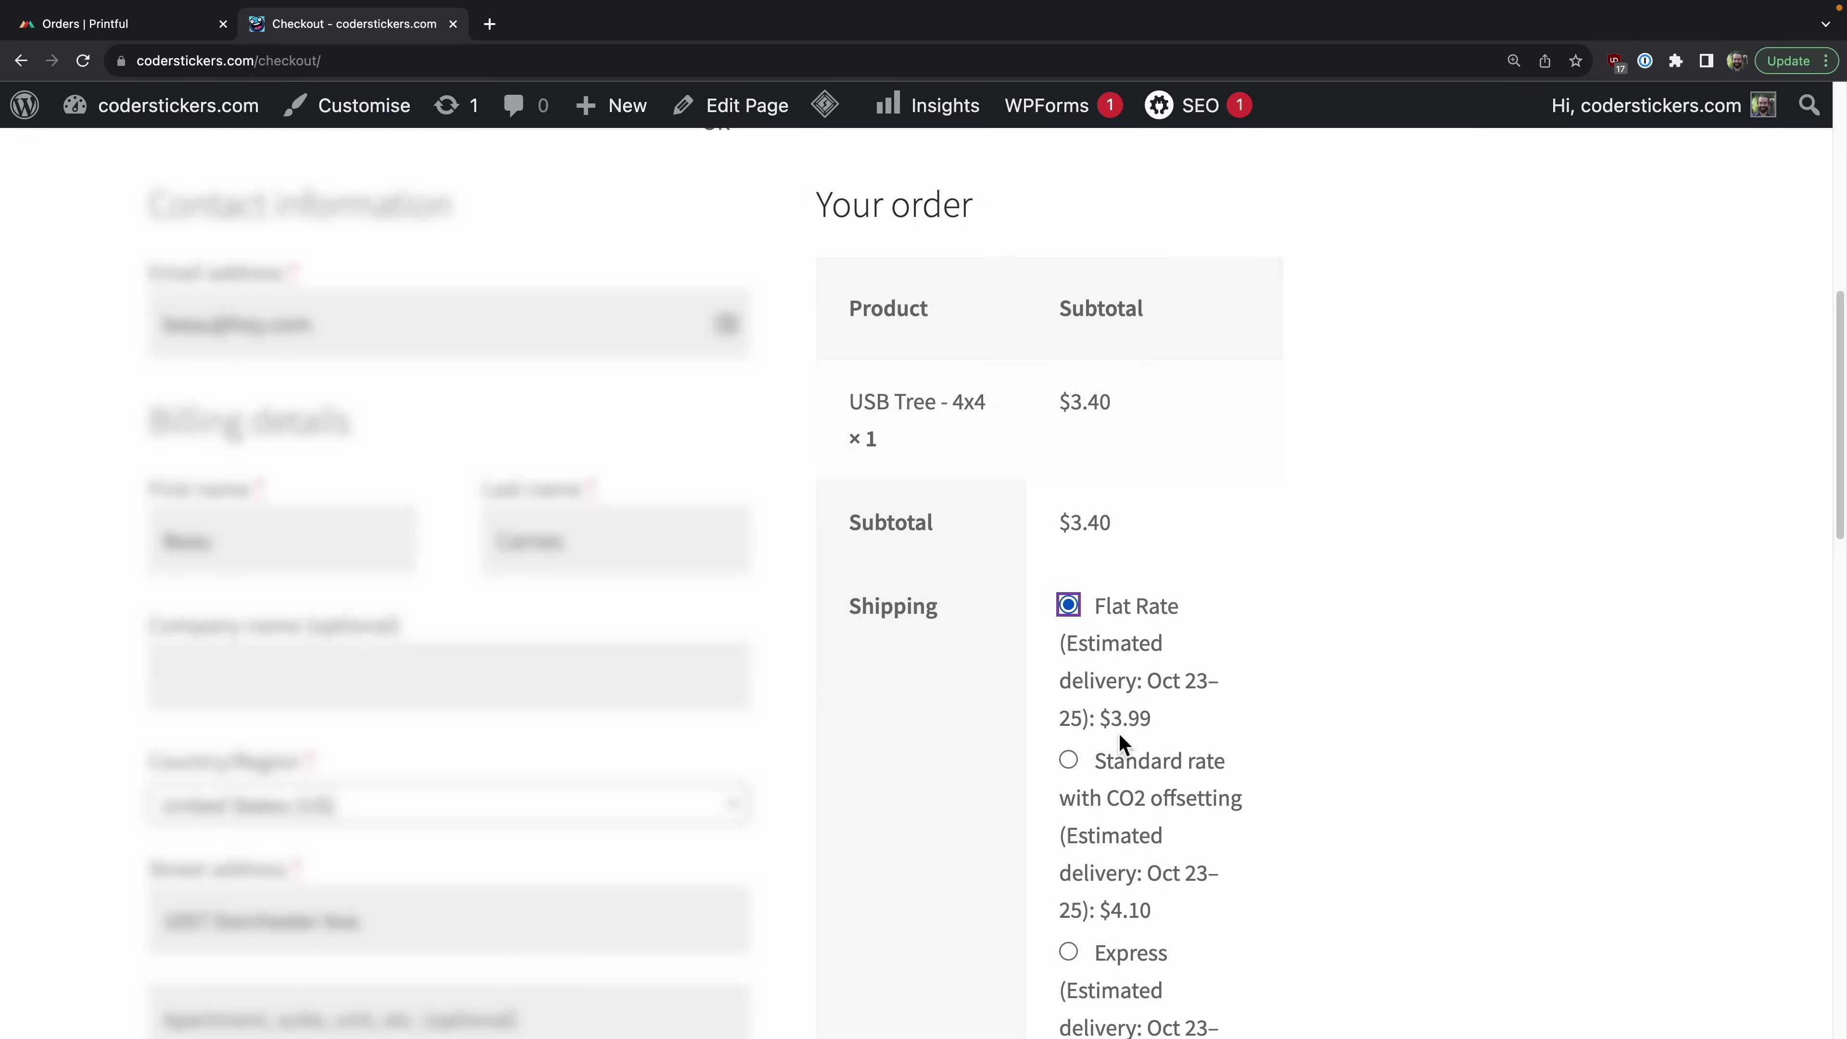
scroll(1119, 733, down, 7)
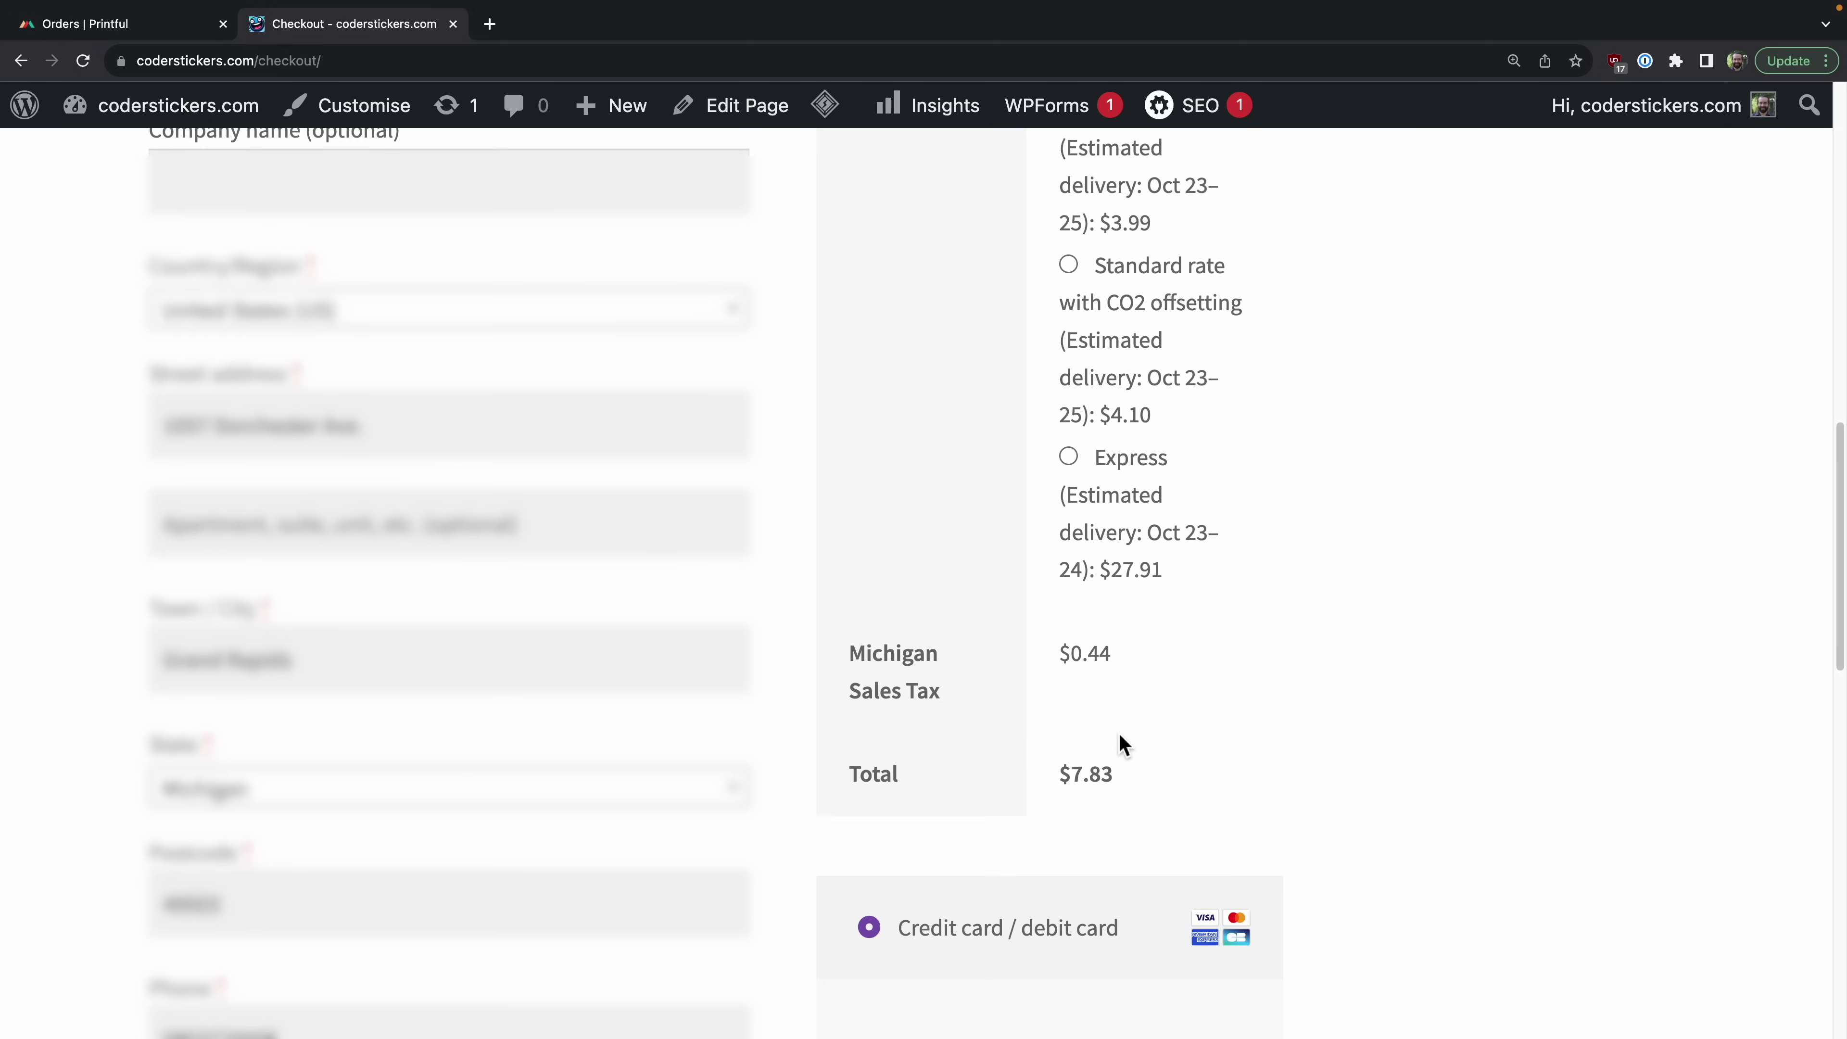
drag(1116, 725, 1072, 725)
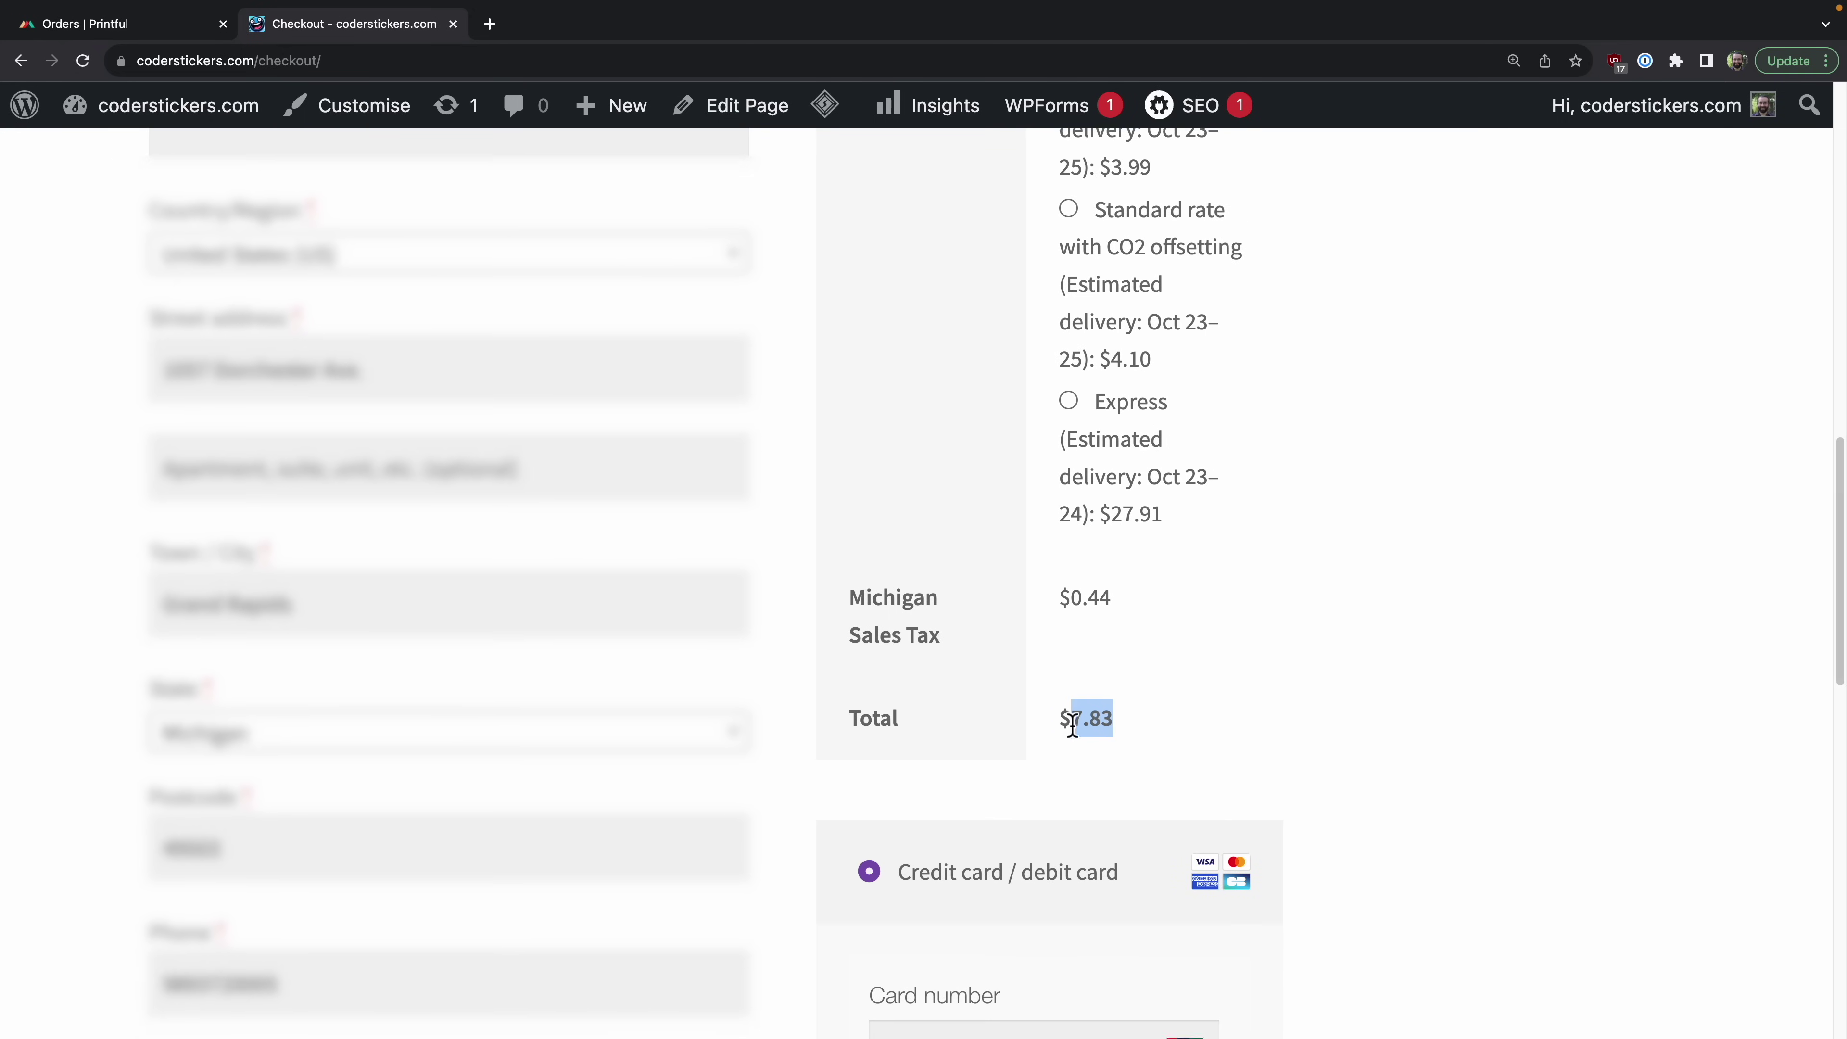
scroll(1072, 725, down, 5)
Step: Place the test order and review the Order received page for order 156
click(1133, 805)
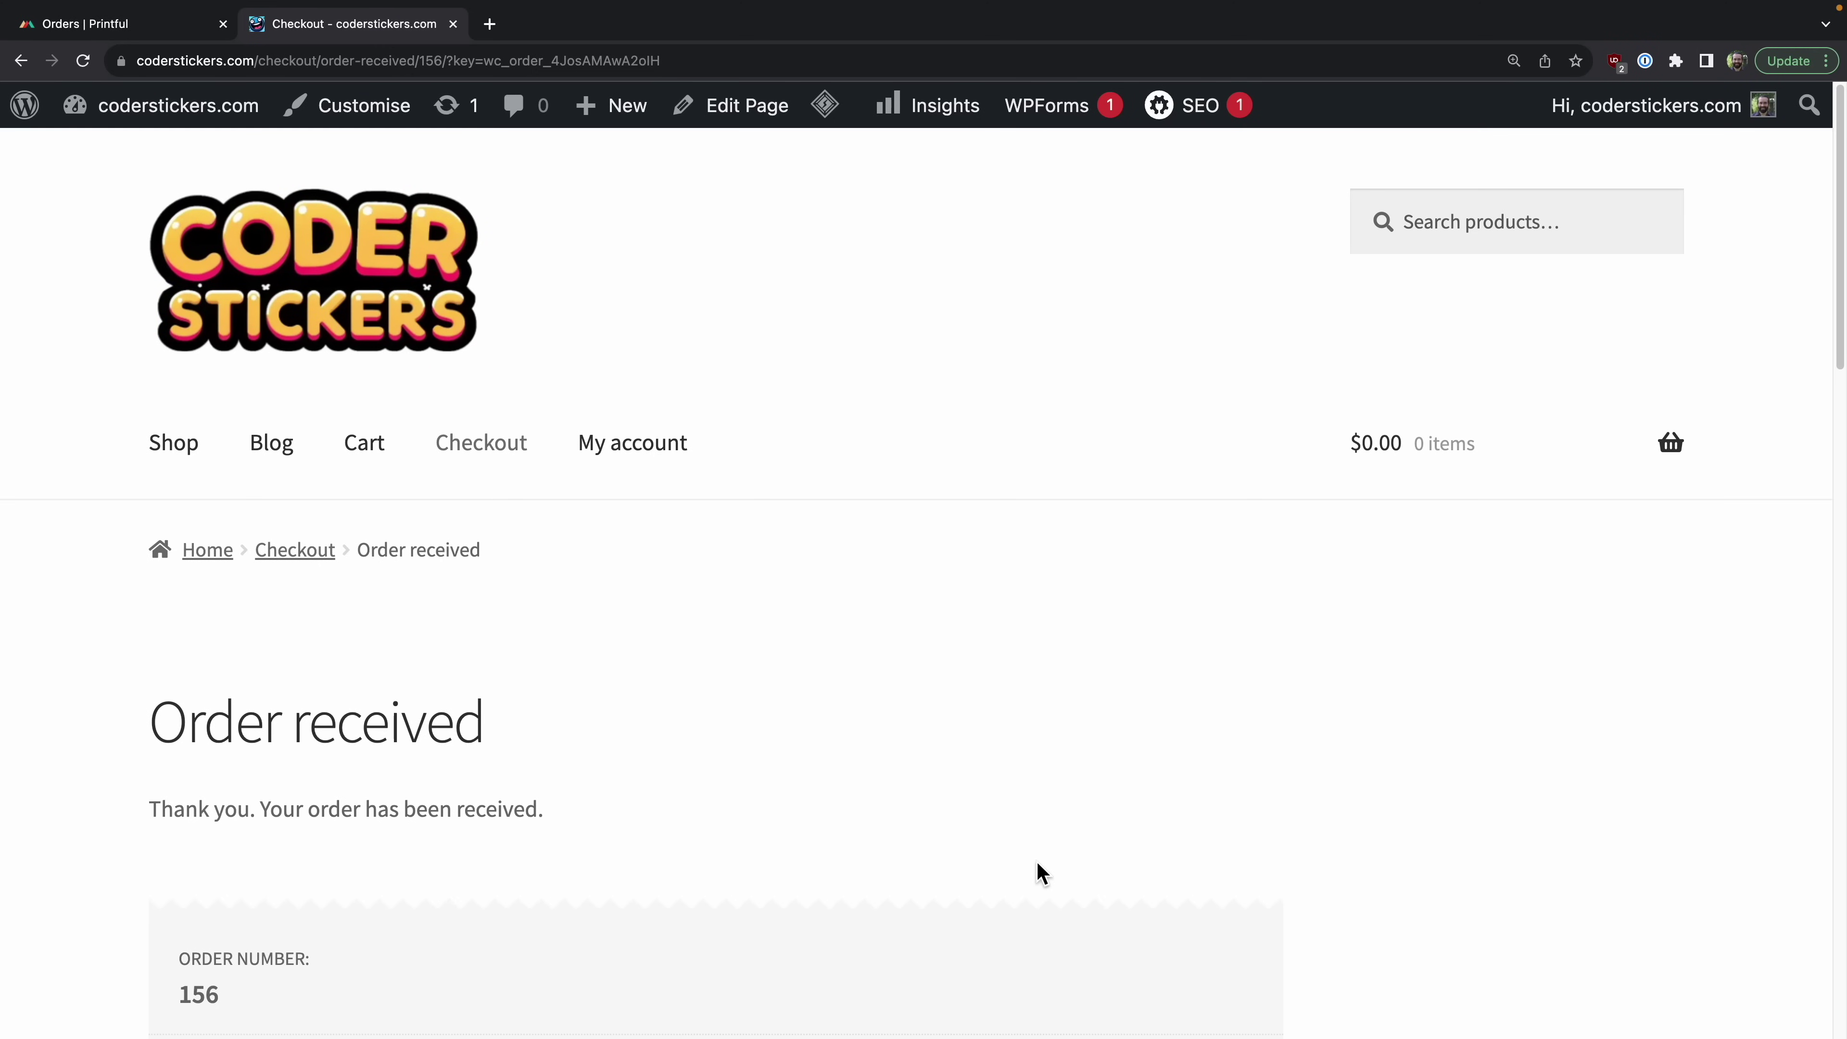
scroll(1036, 860, down, 3)
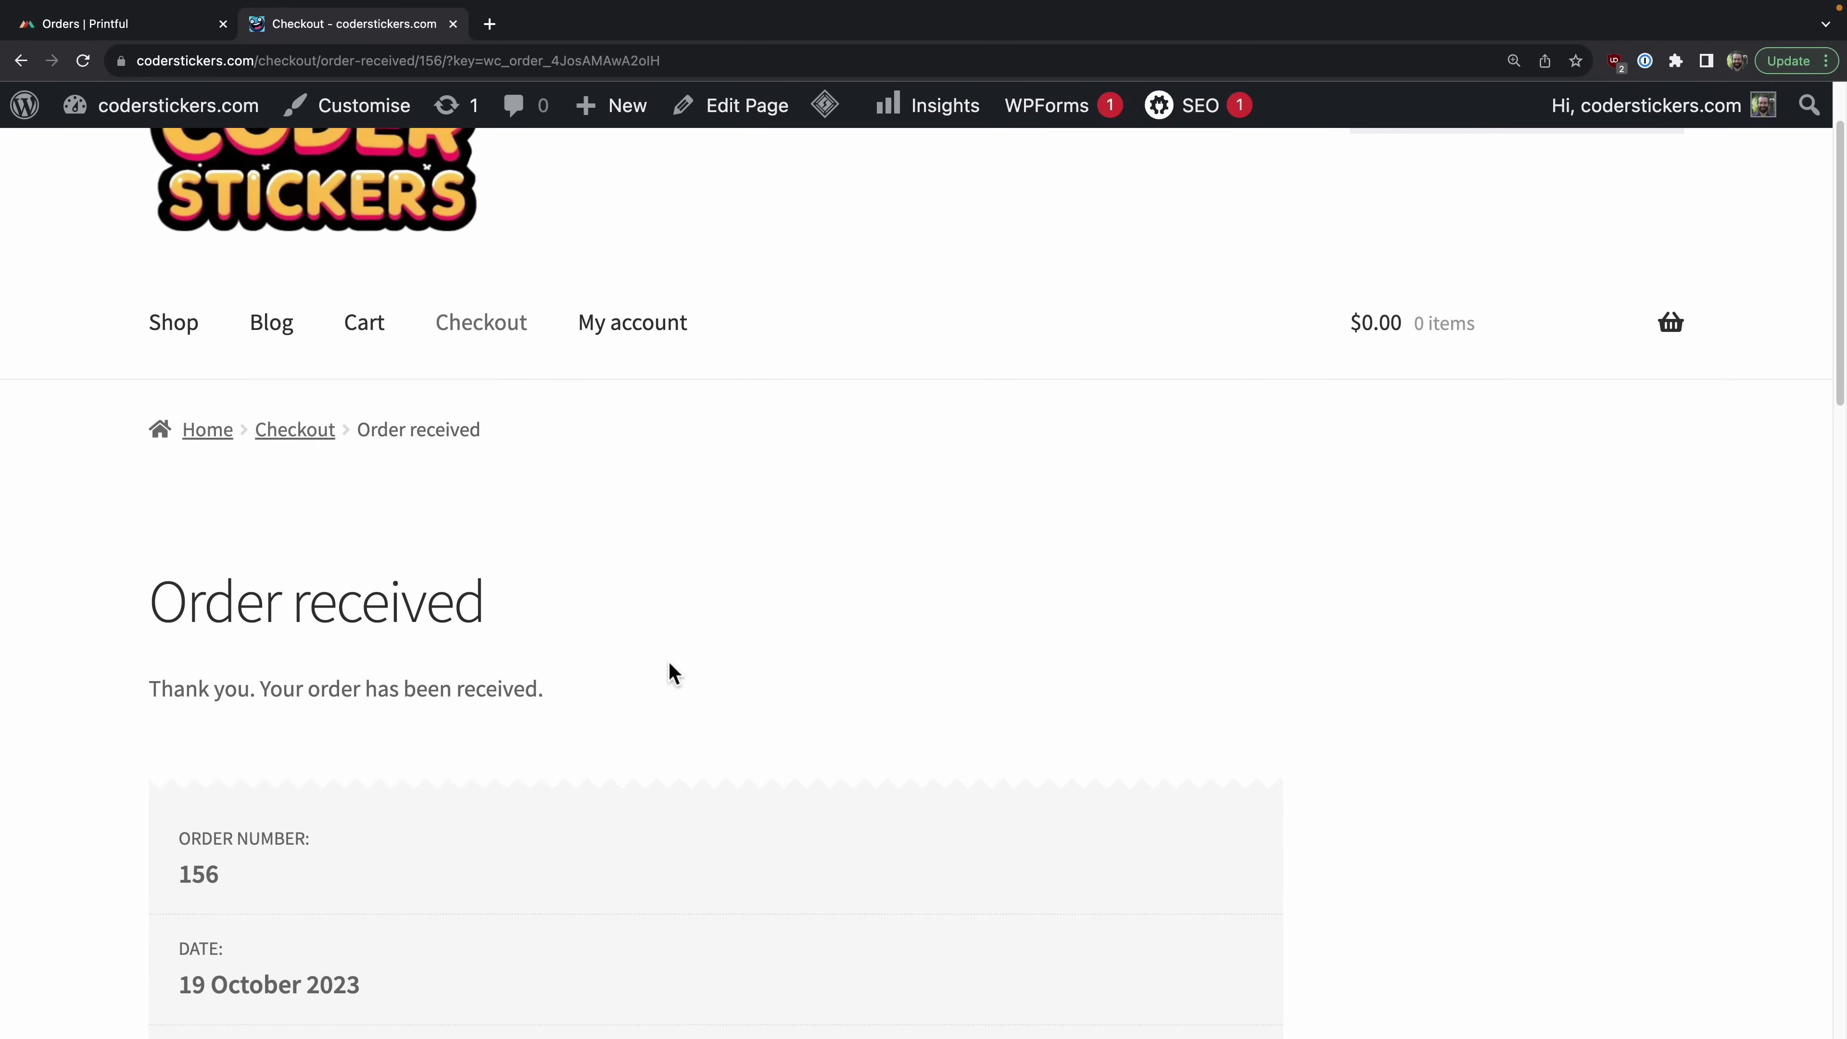
scroll(668, 669, down, 3)
scroll(784, 746, up, 3)
scroll(784, 746, down, 3)
scroll(727, 728, up, 3)
Step: Open order #156 from the WooCommerce Orders list in the admin dashboard
mouse_move(216, 122)
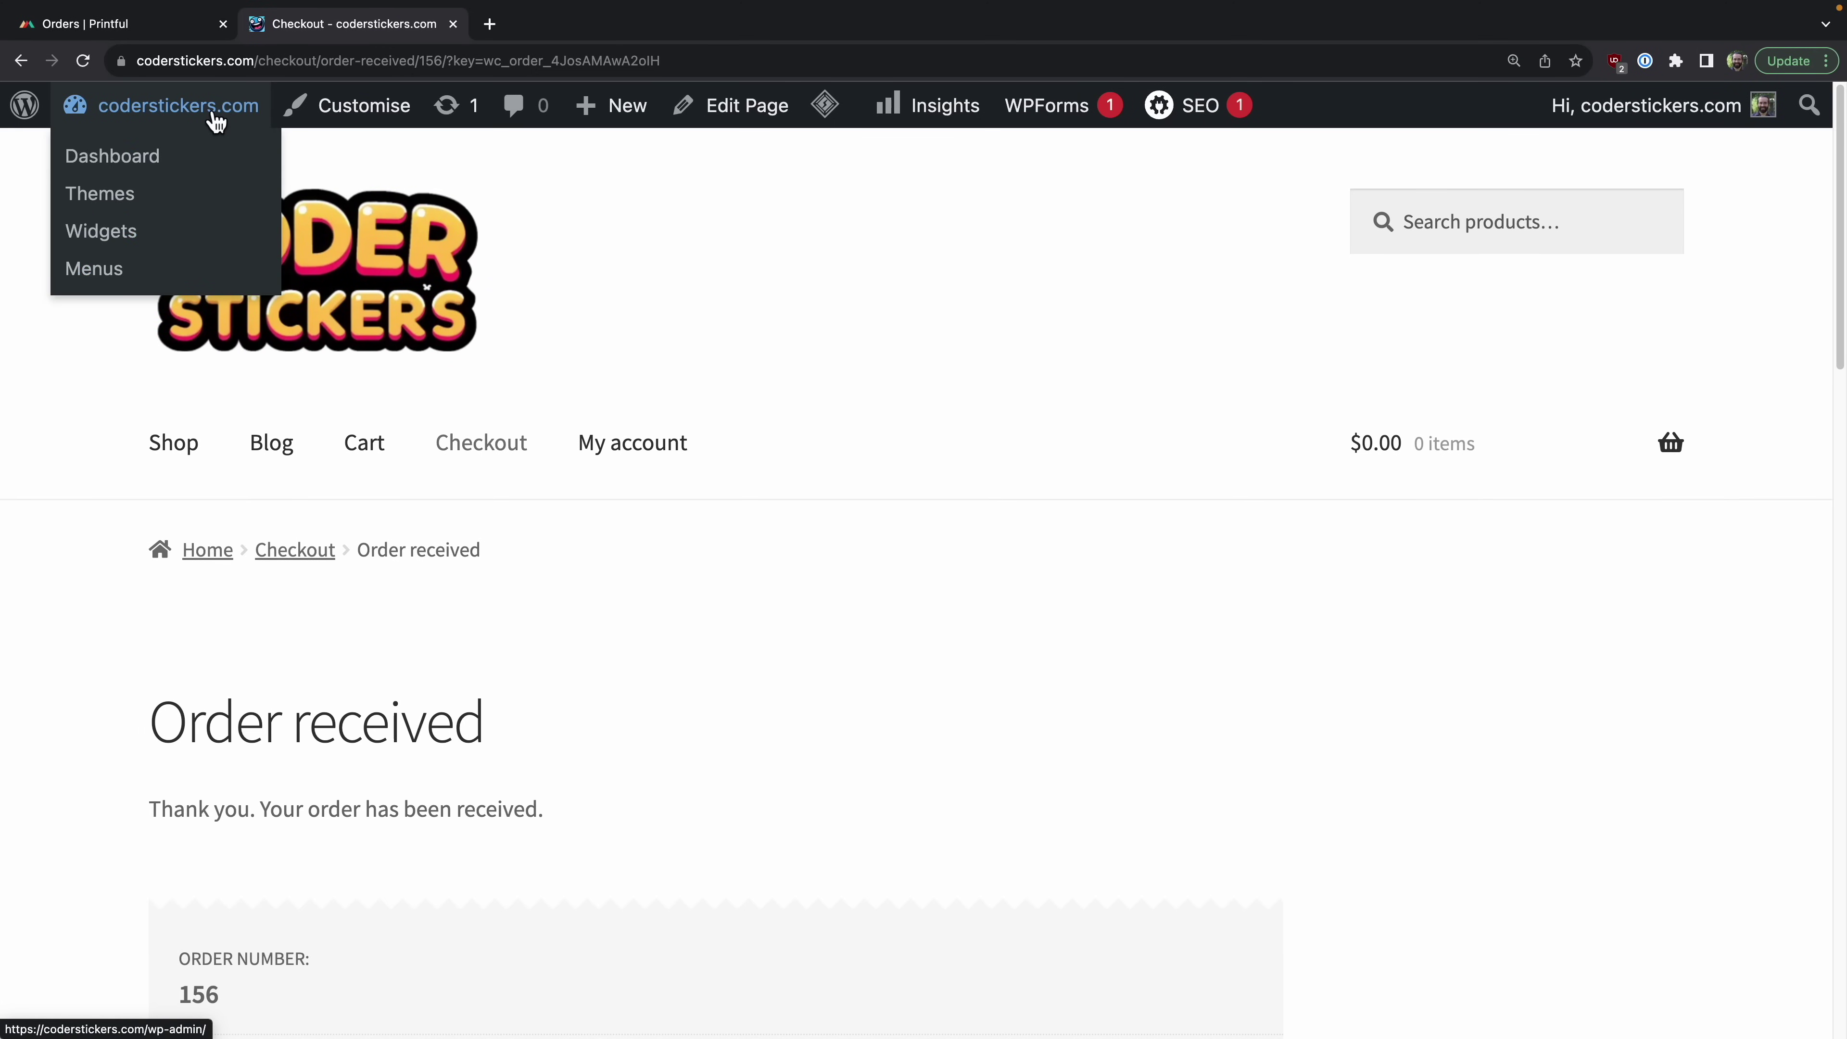
click(136, 160)
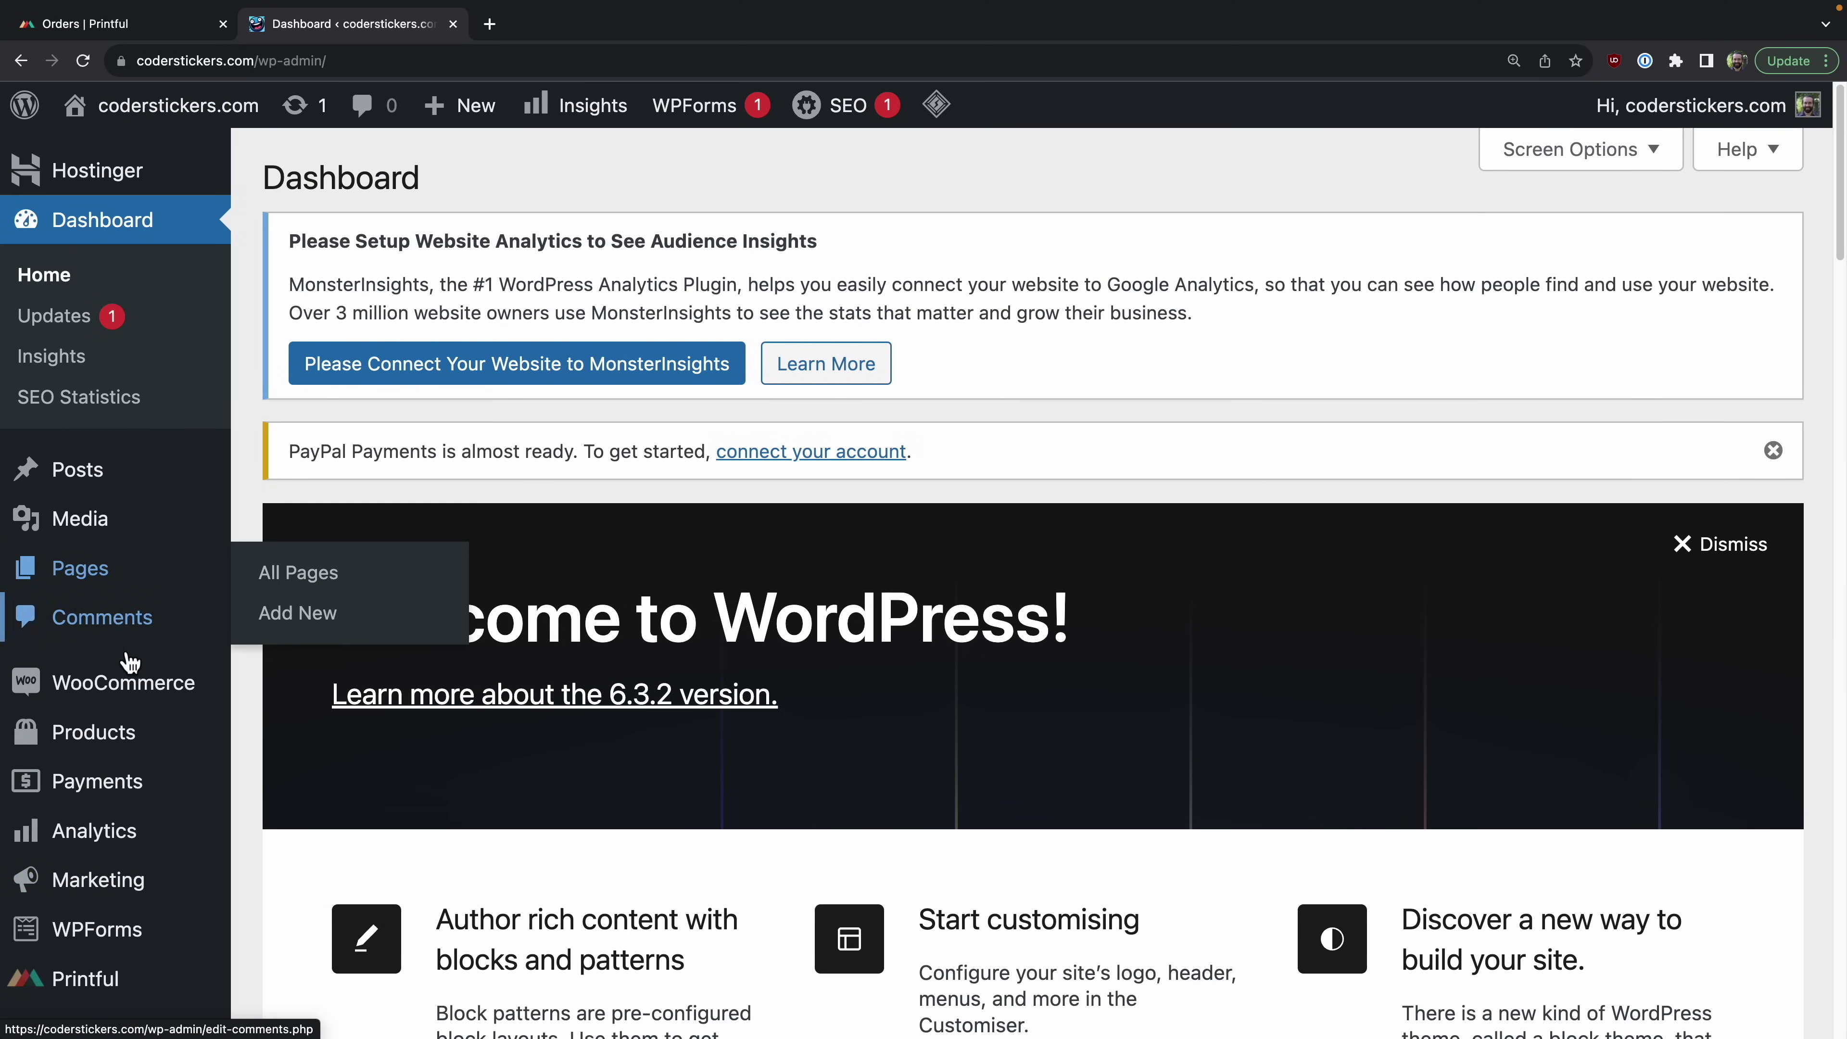
mouse_move(131, 695)
click(301, 731)
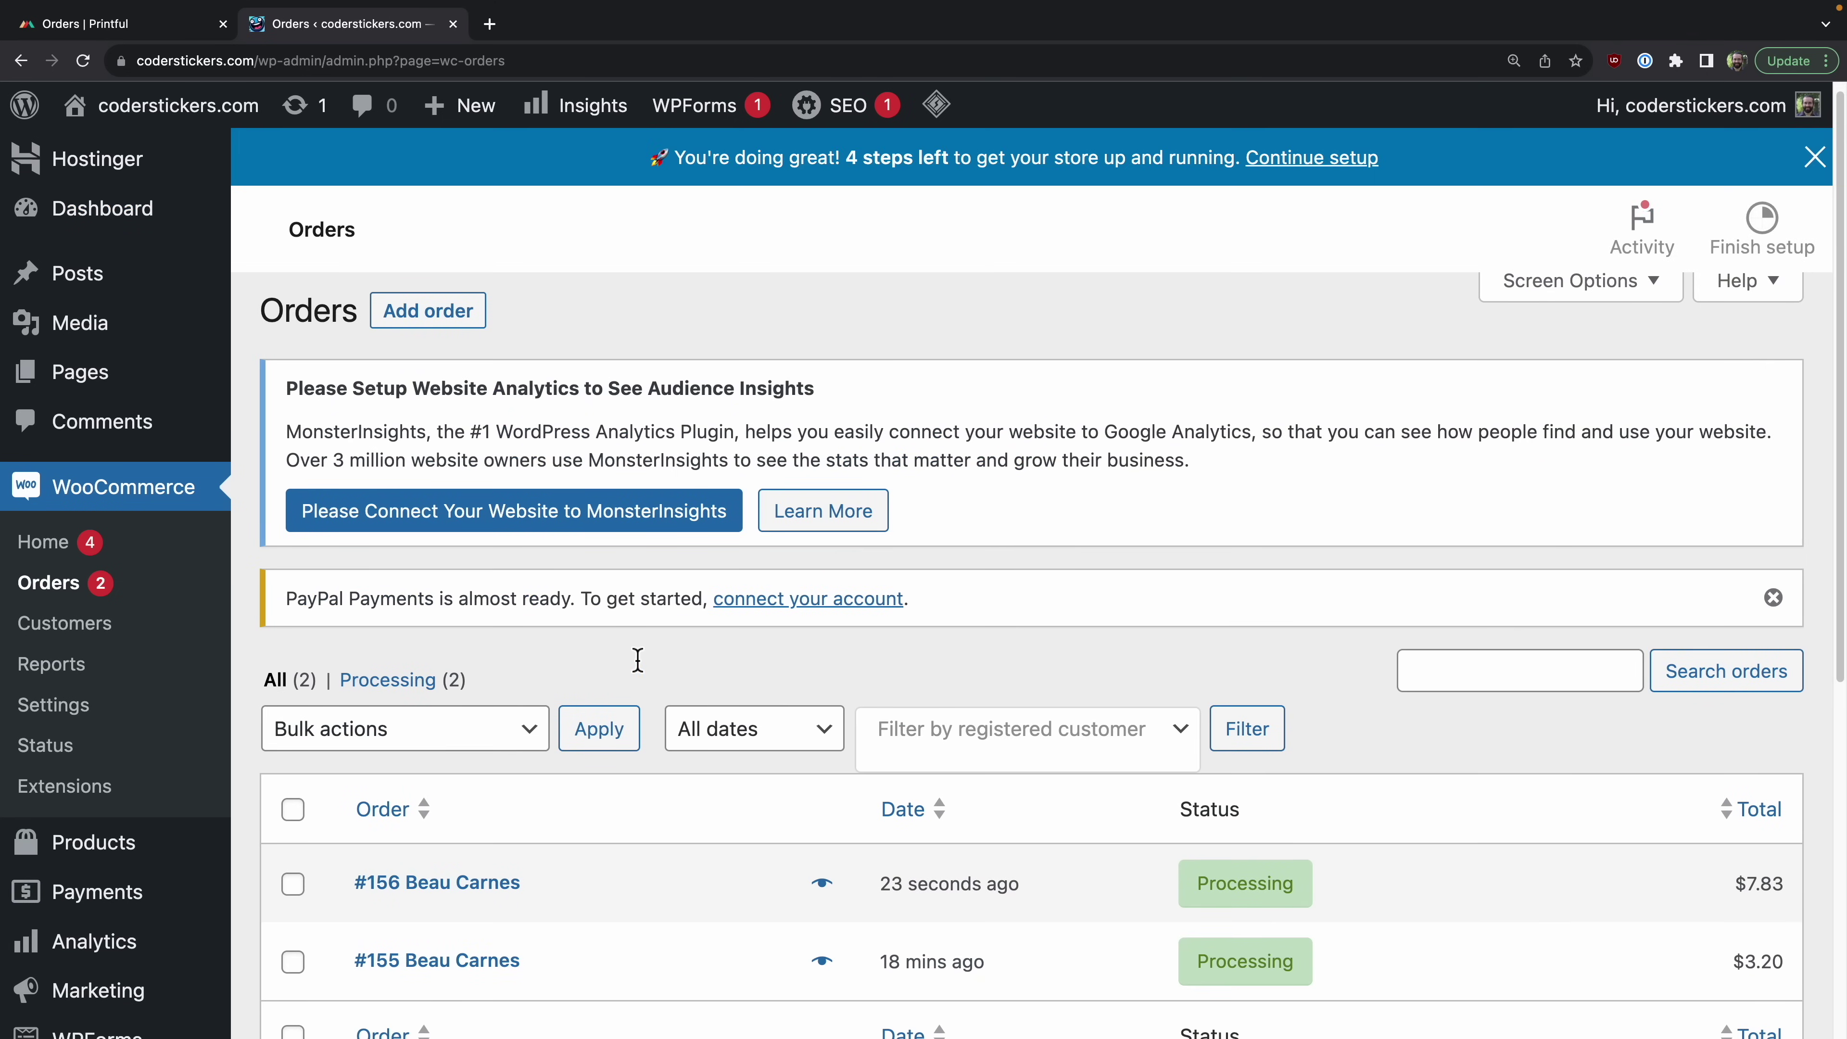
scroll(638, 659, down, 2)
scroll(638, 660, down, 2)
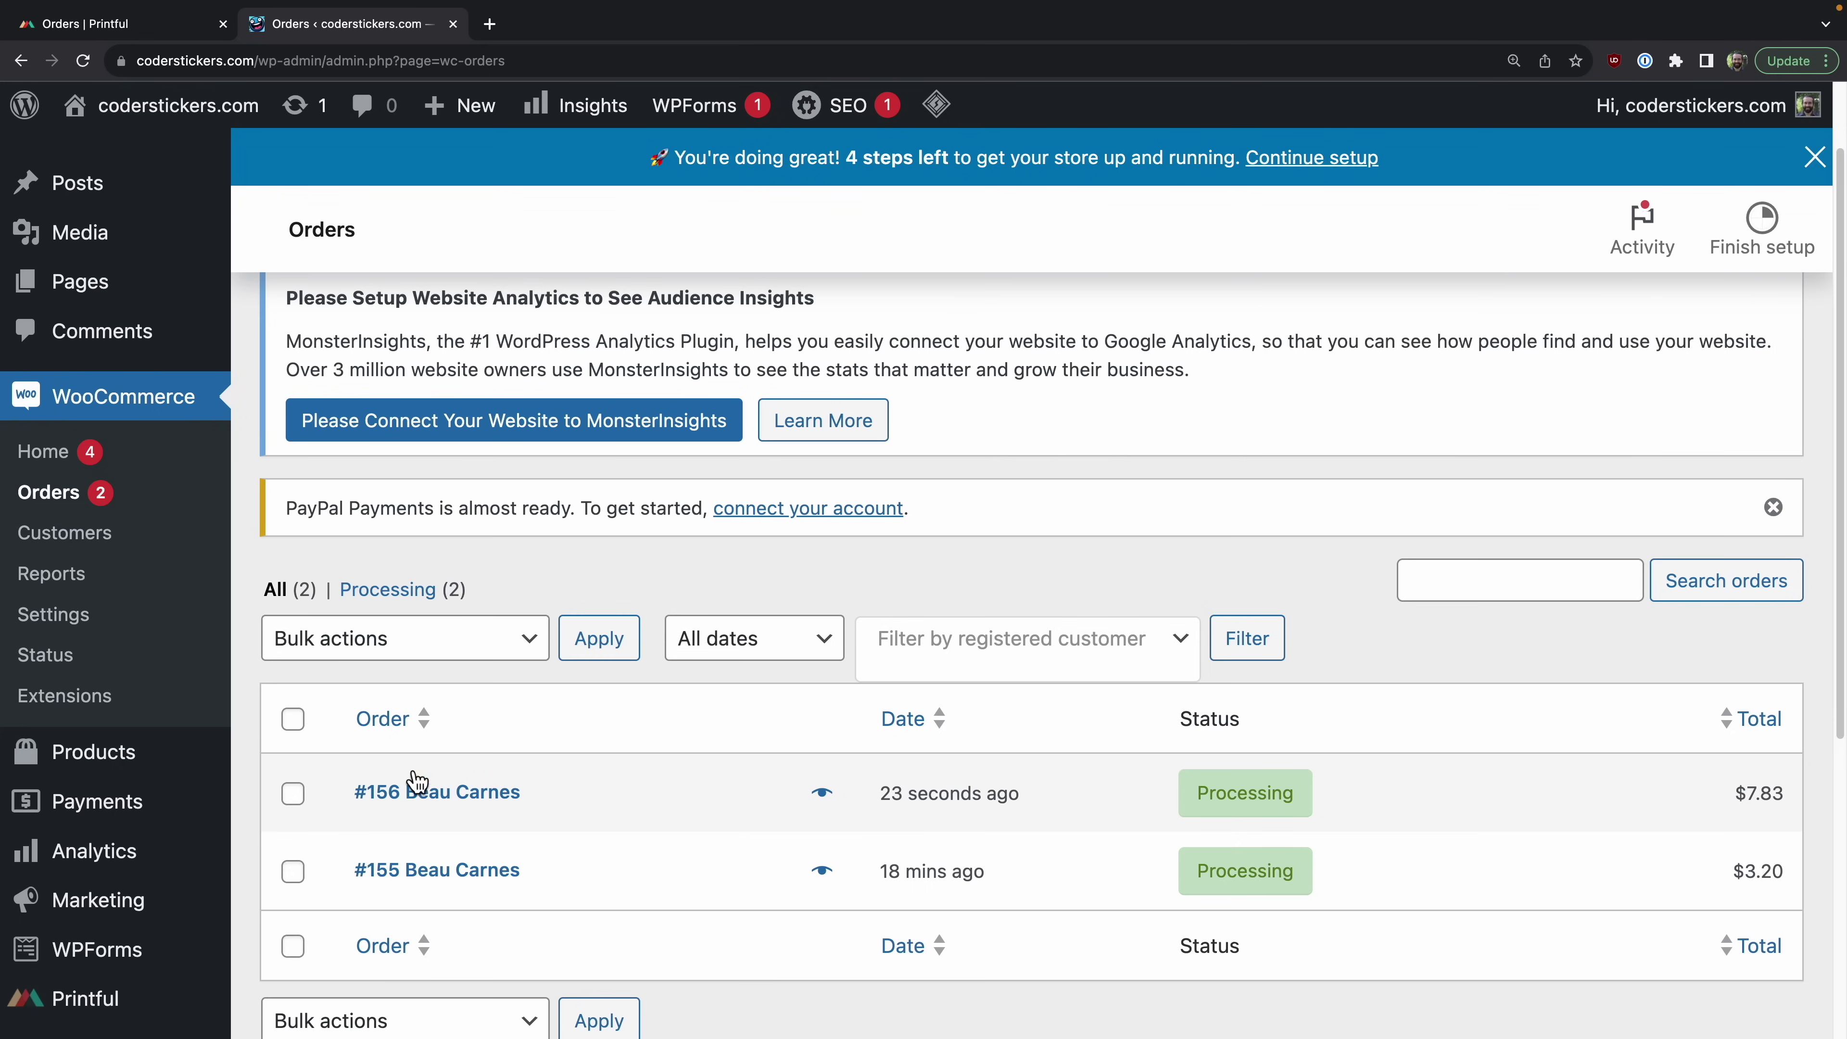
click(428, 793)
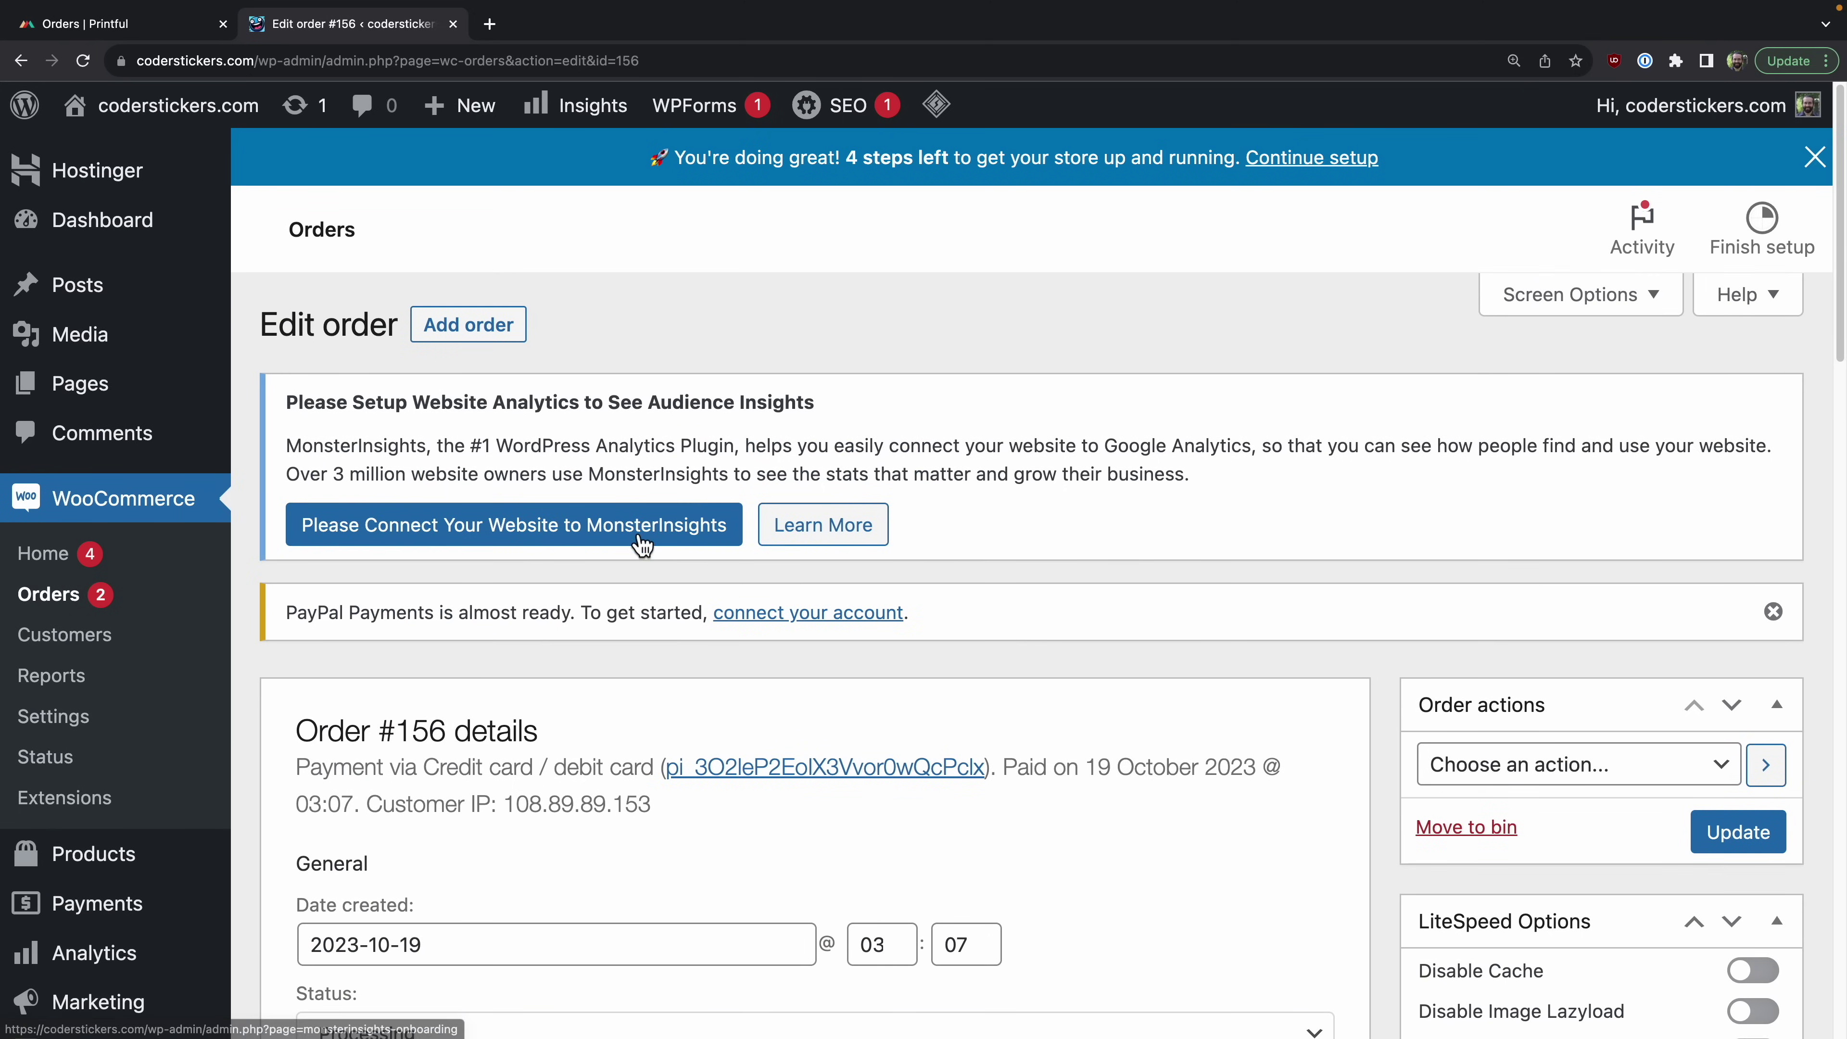
Step: In Printful, view failed order 156 and start adding a billing method
click(102, 23)
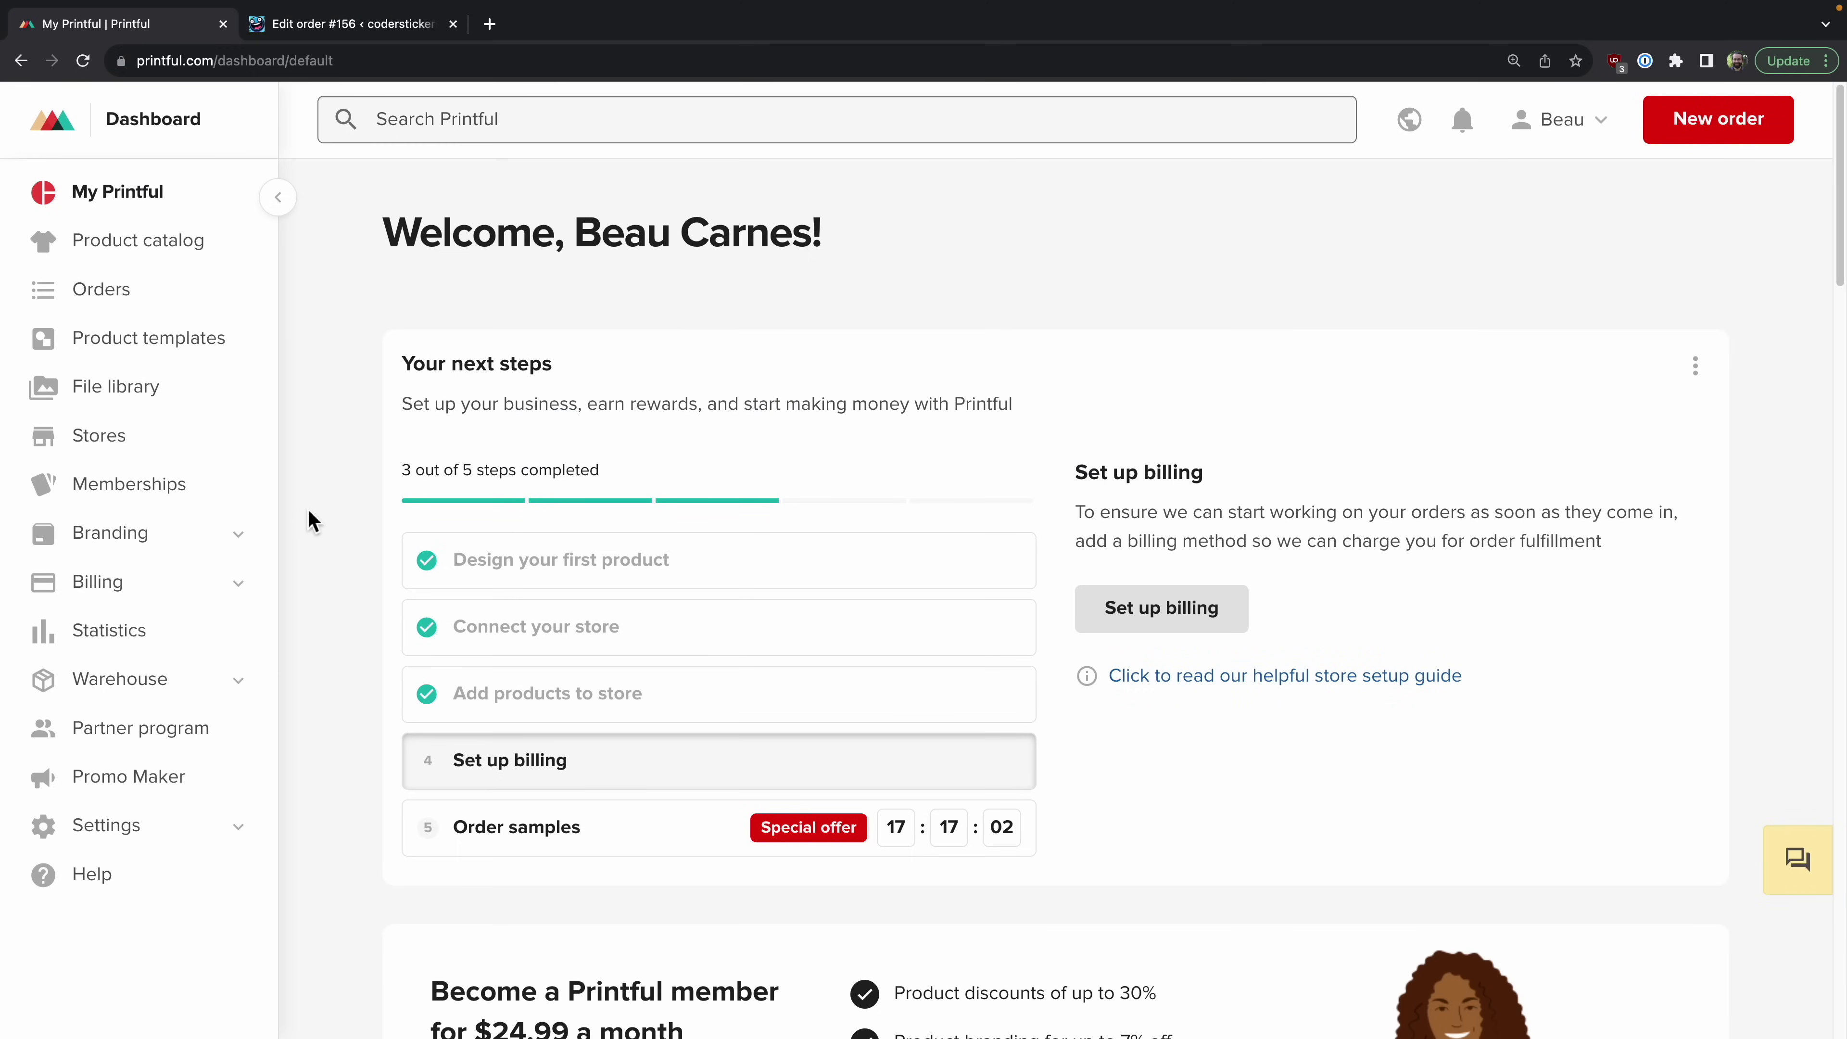
click(122, 298)
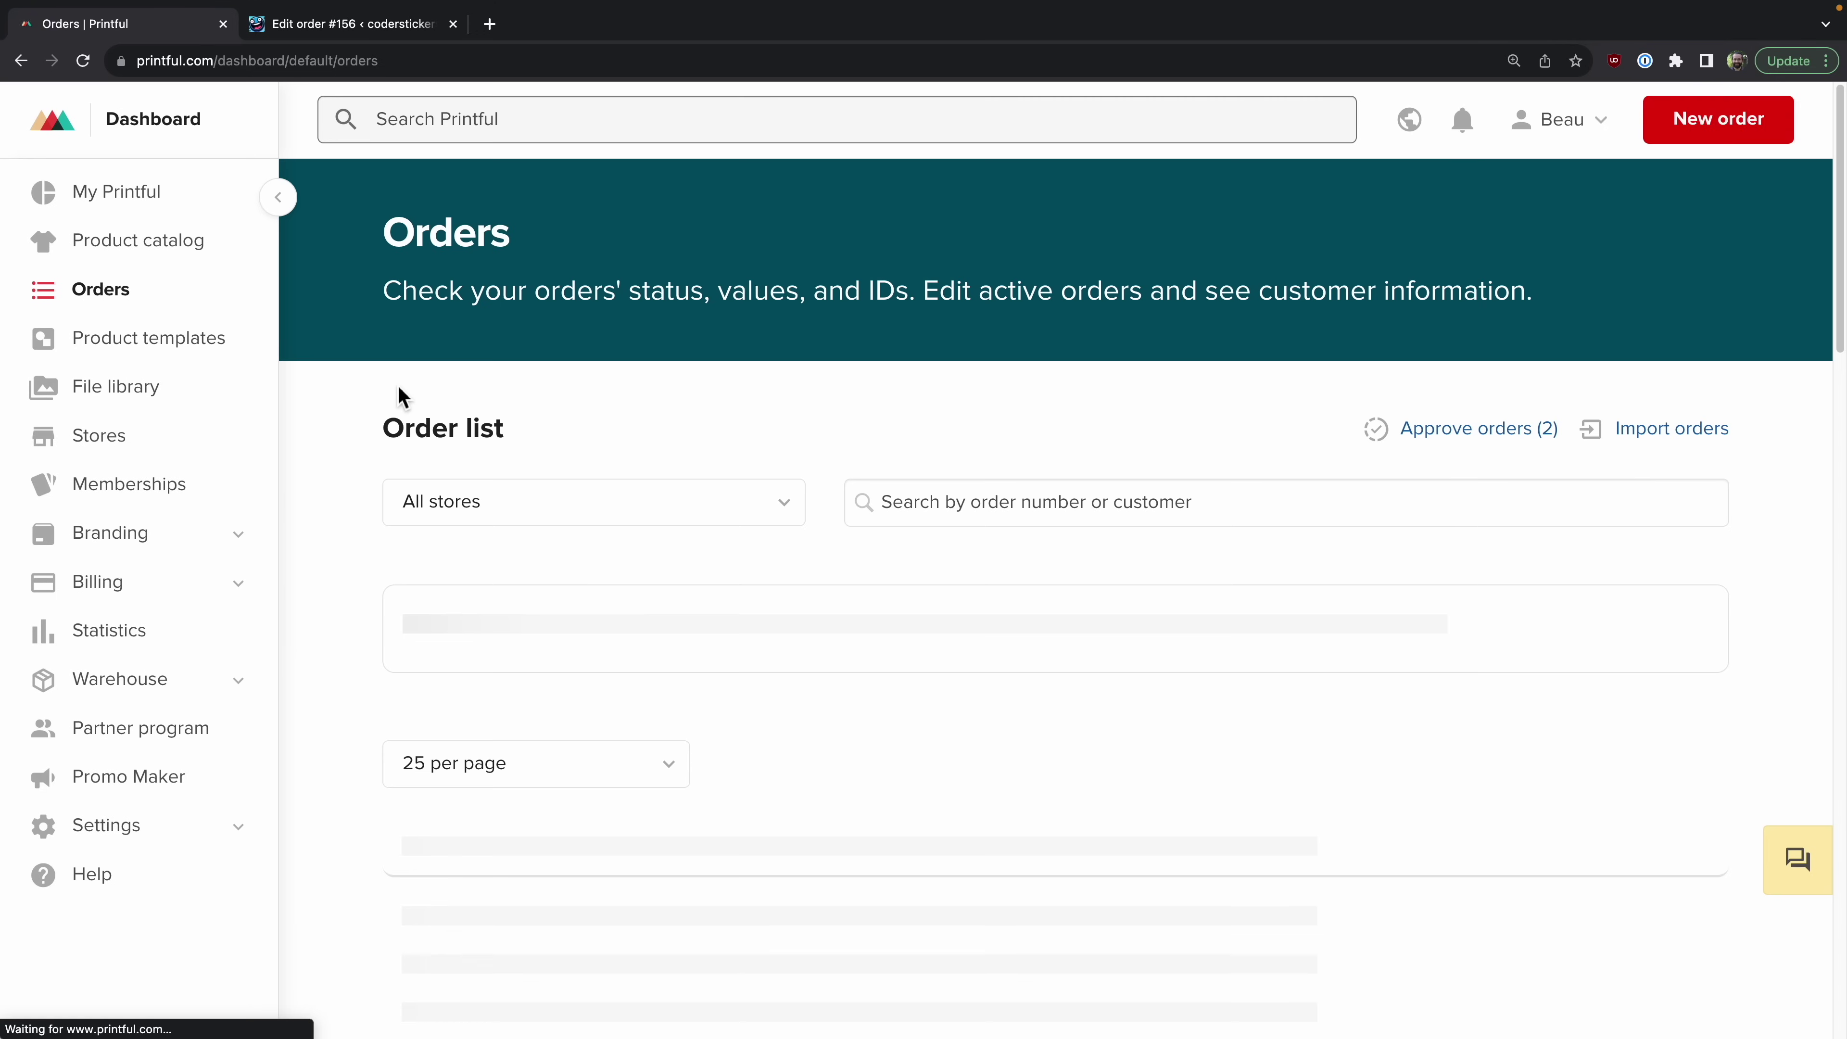
scroll(547, 611, down, 1)
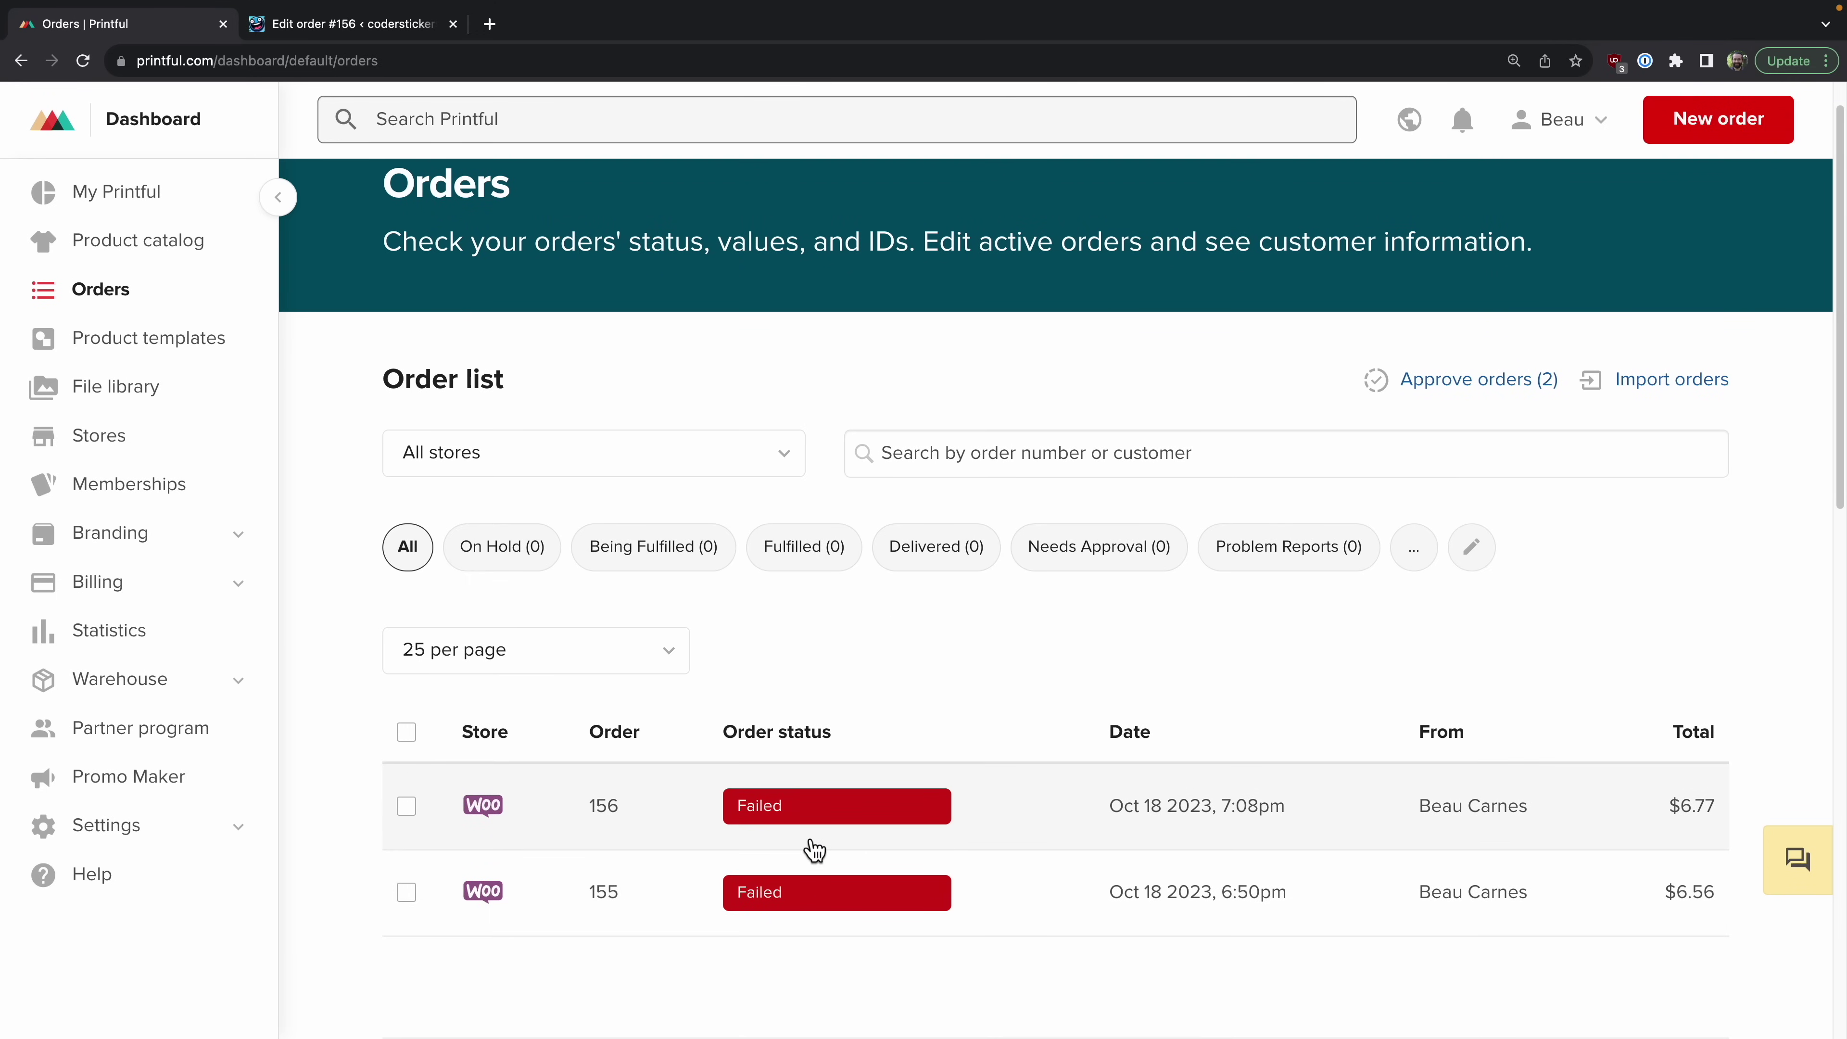
click(809, 823)
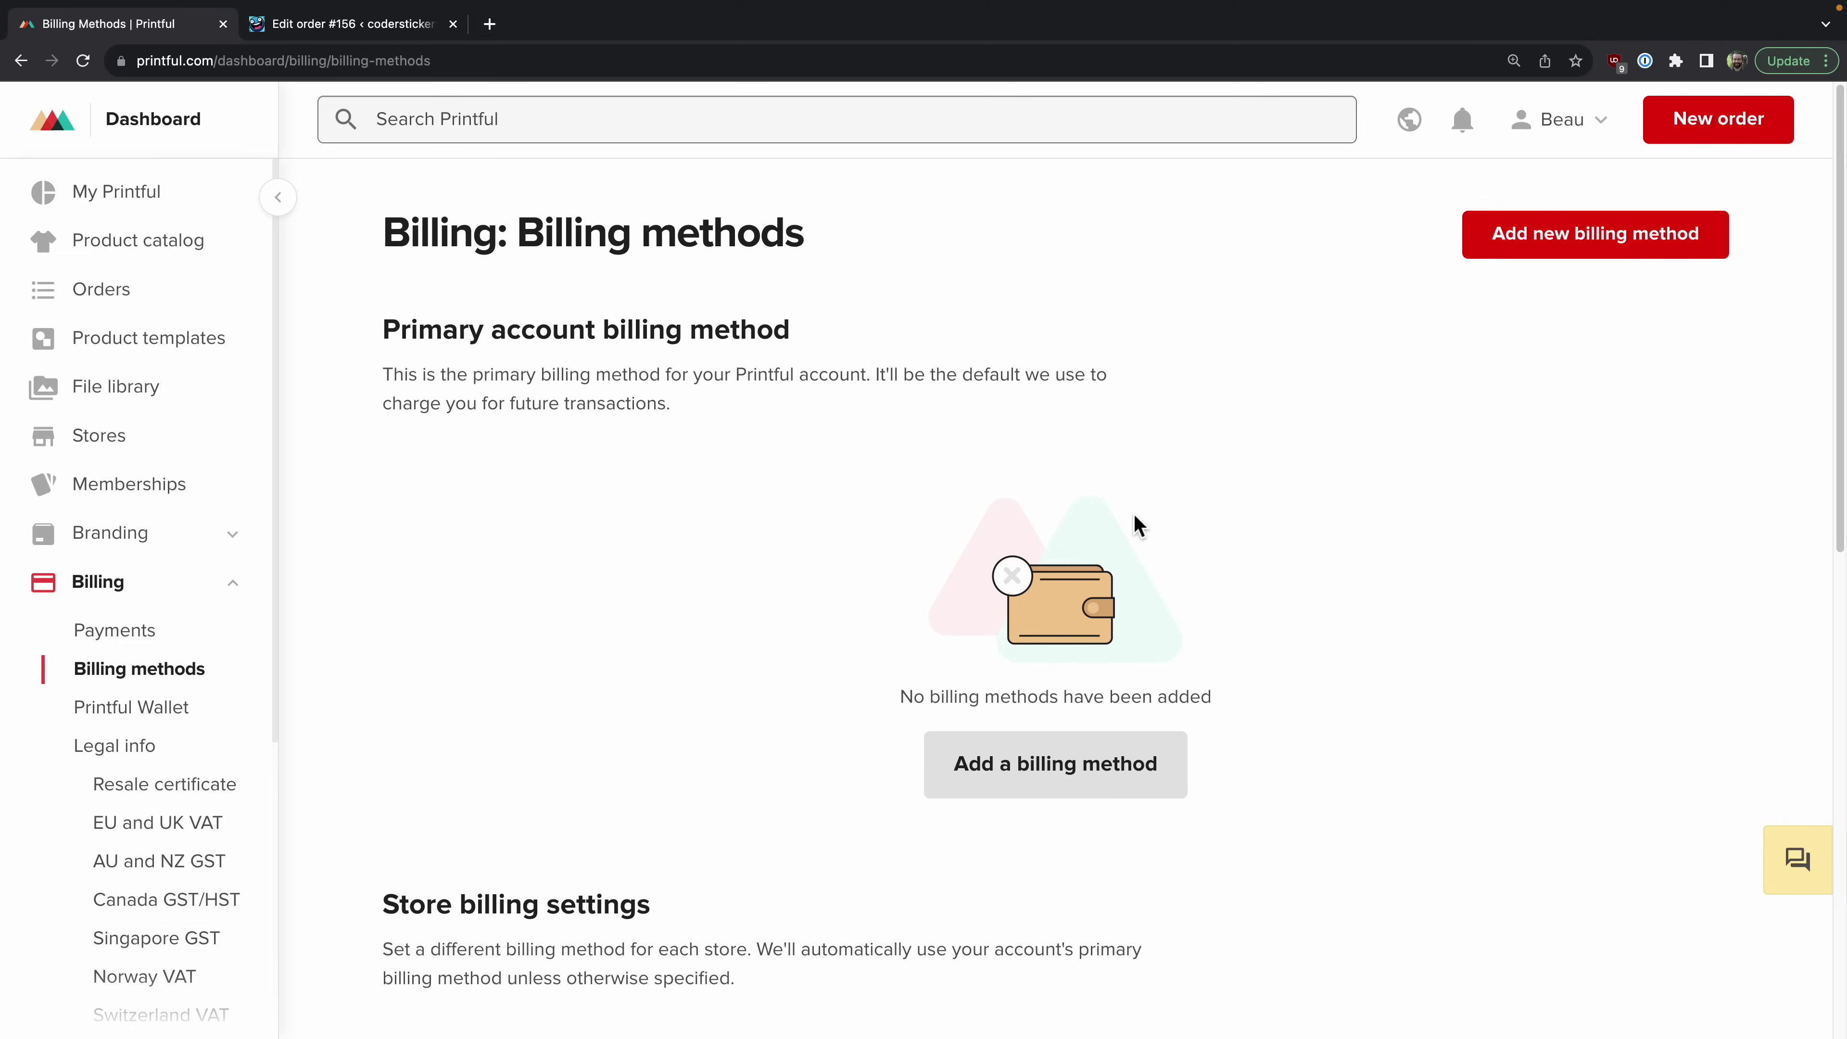
click(1052, 778)
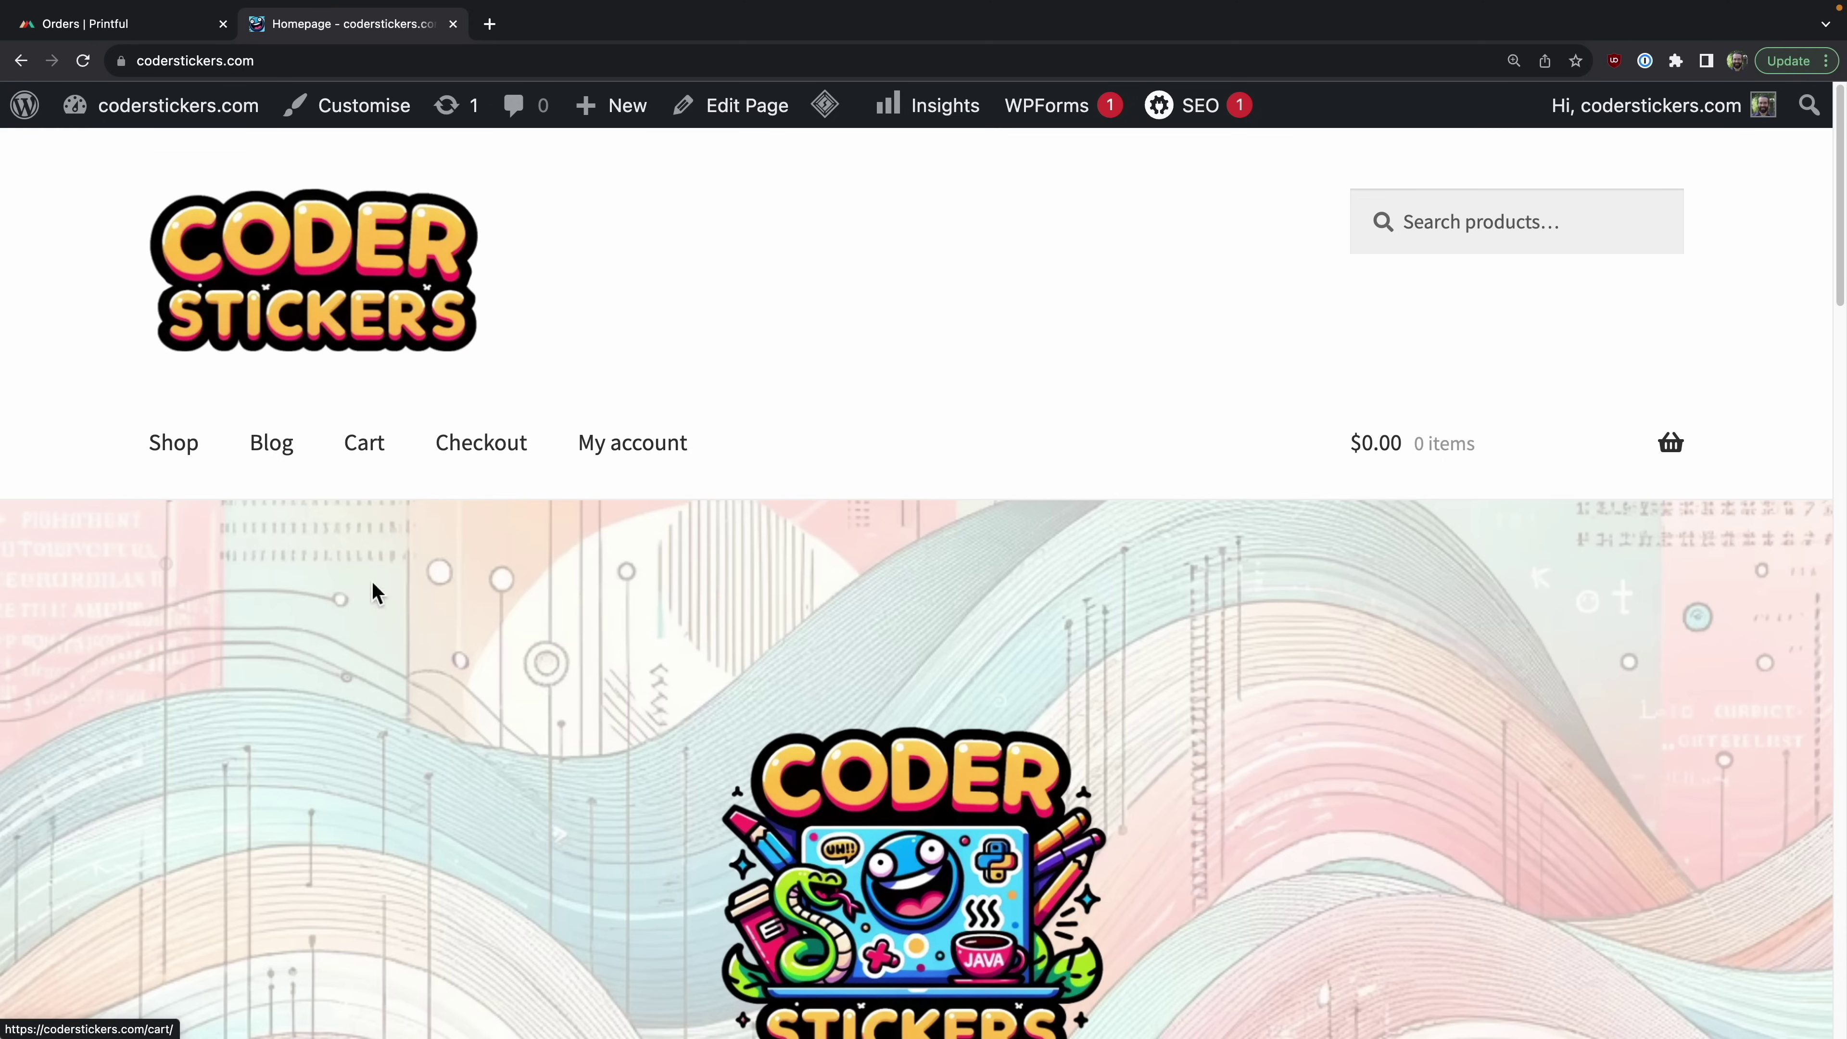
Step: Order another 4x4 USB Tree sticker as order 157, then return to Printful's orders
scroll(398, 775, down, 9)
scroll(398, 771, down, 7)
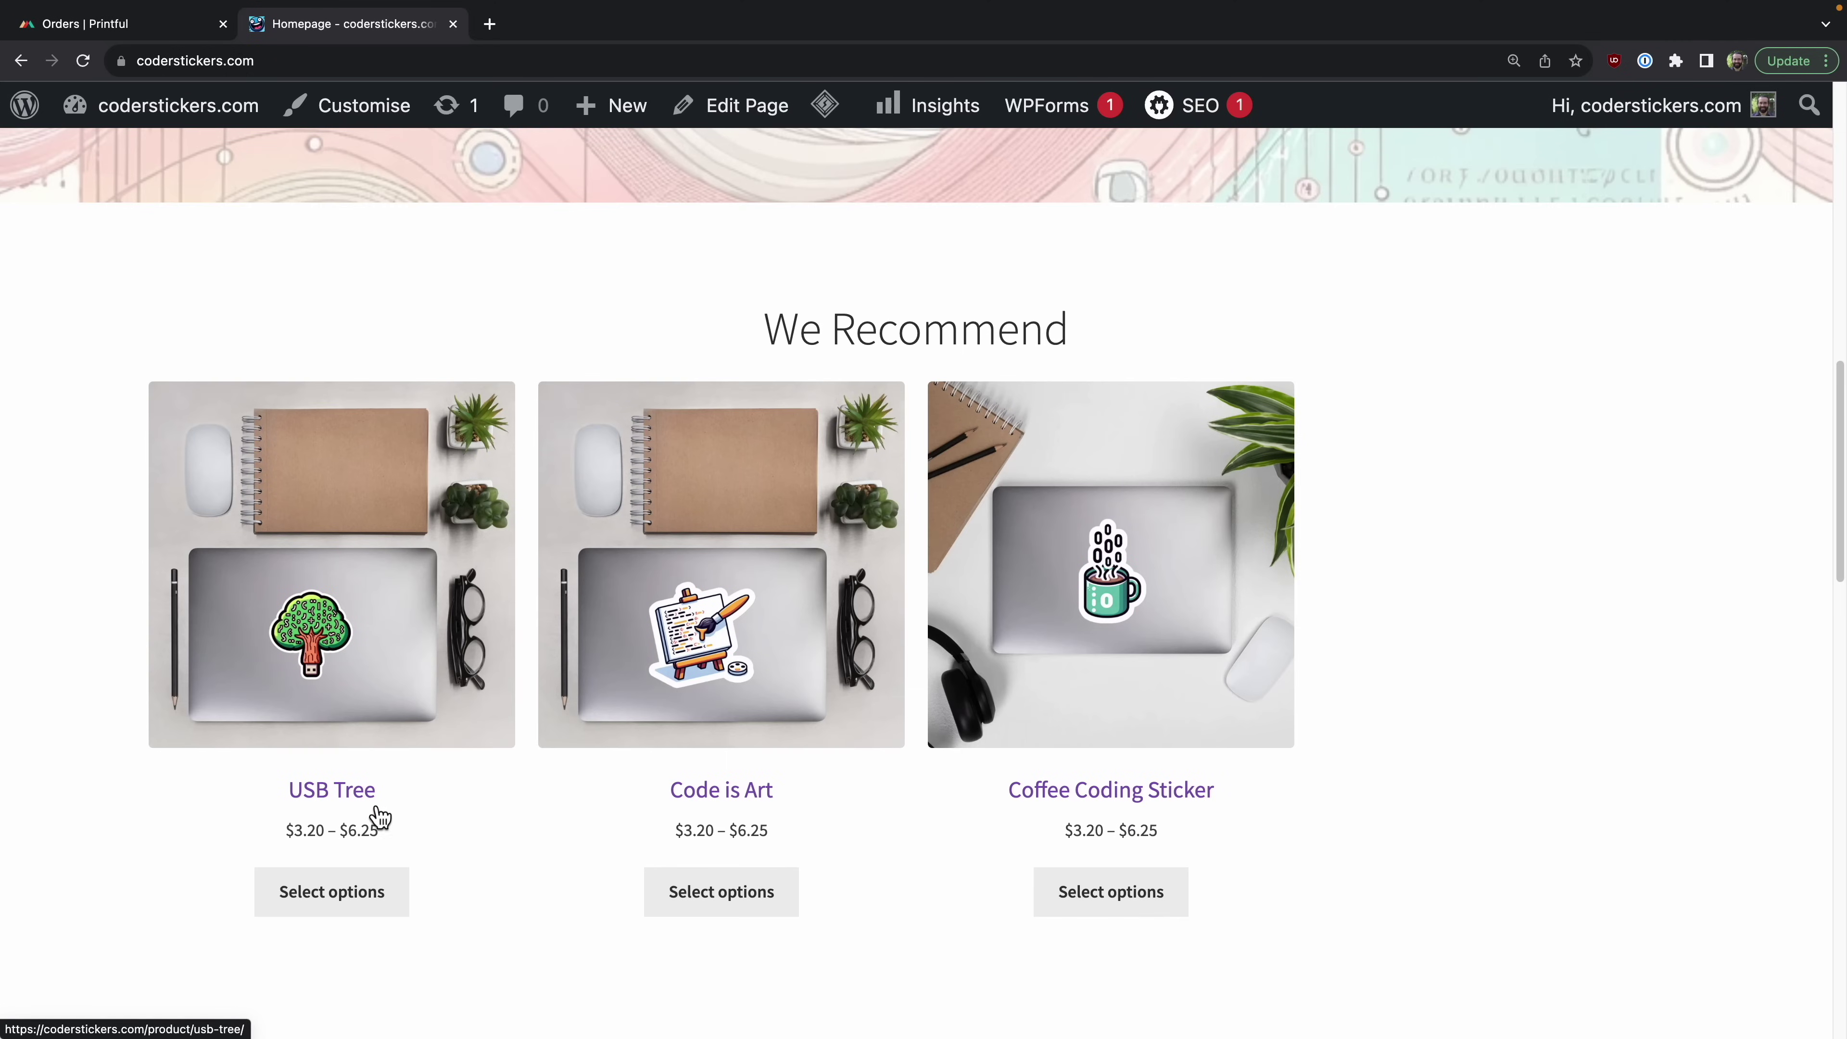
click(375, 643)
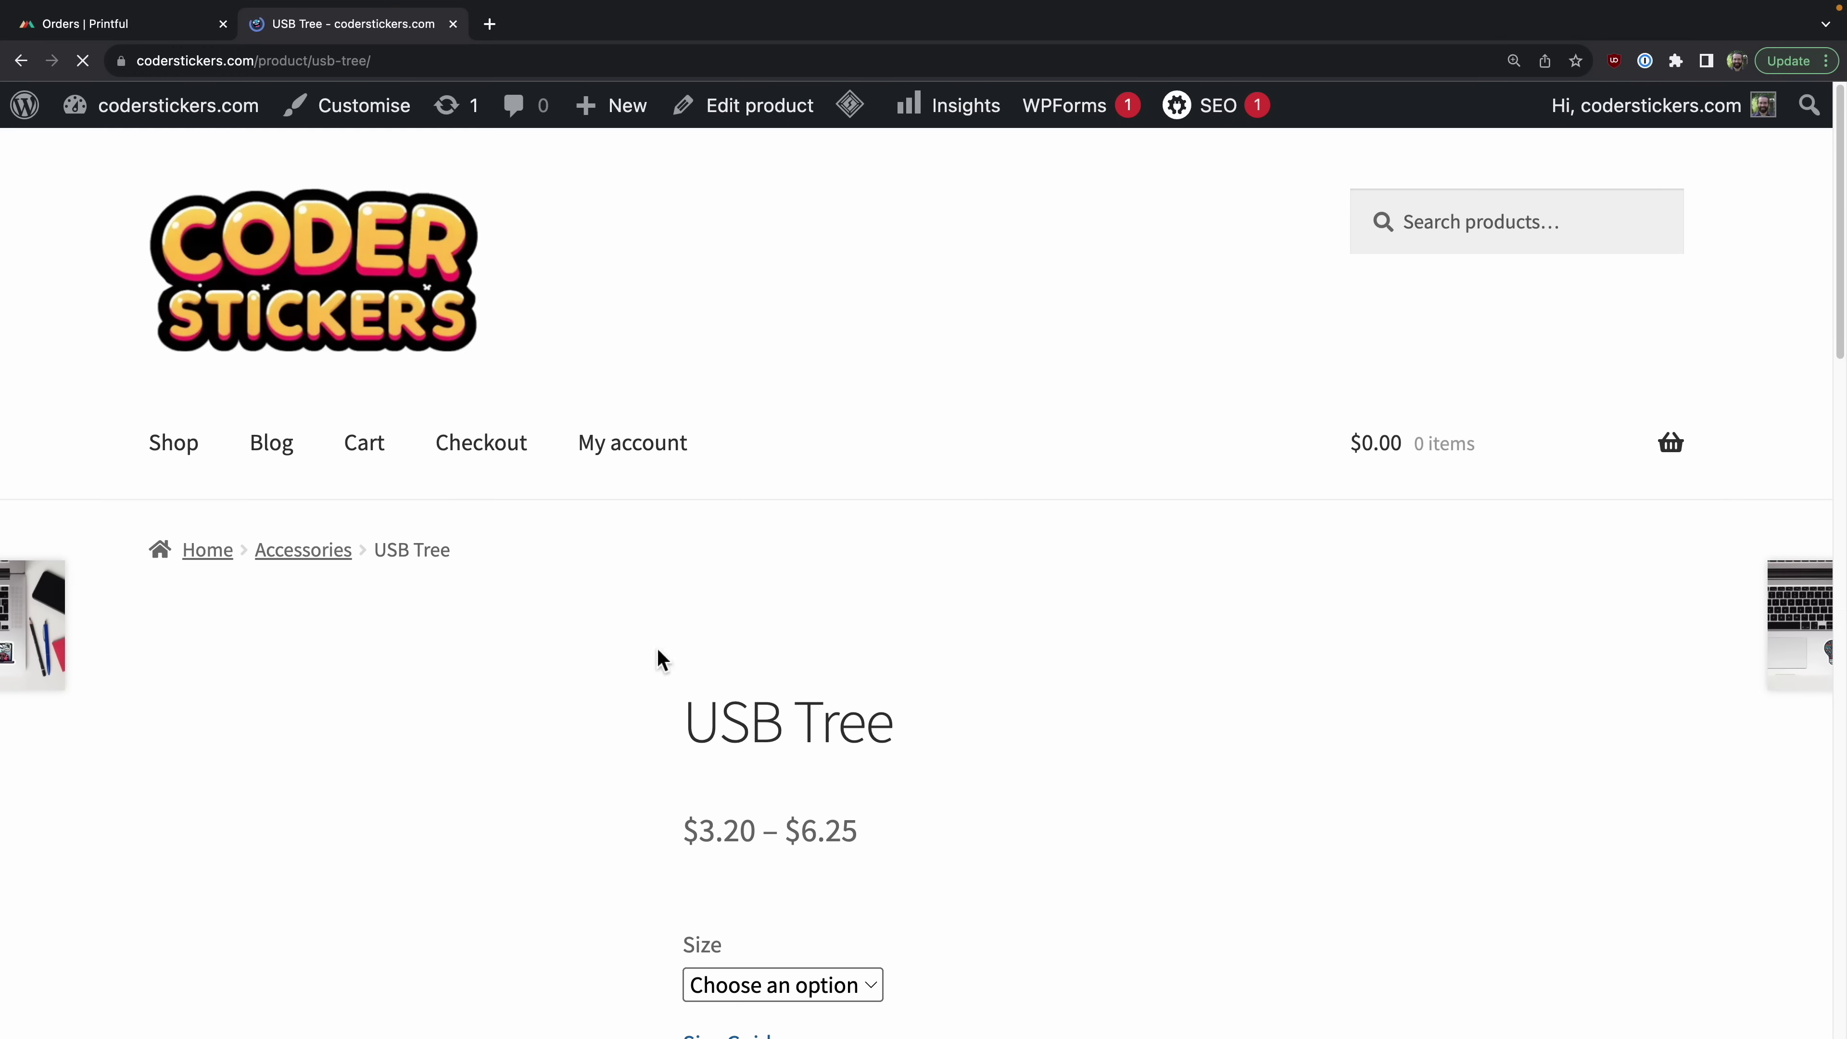
scroll(602, 652, down, 2)
click(844, 855)
click(796, 946)
scroll(978, 953, down, 2)
click(874, 877)
click(480, 451)
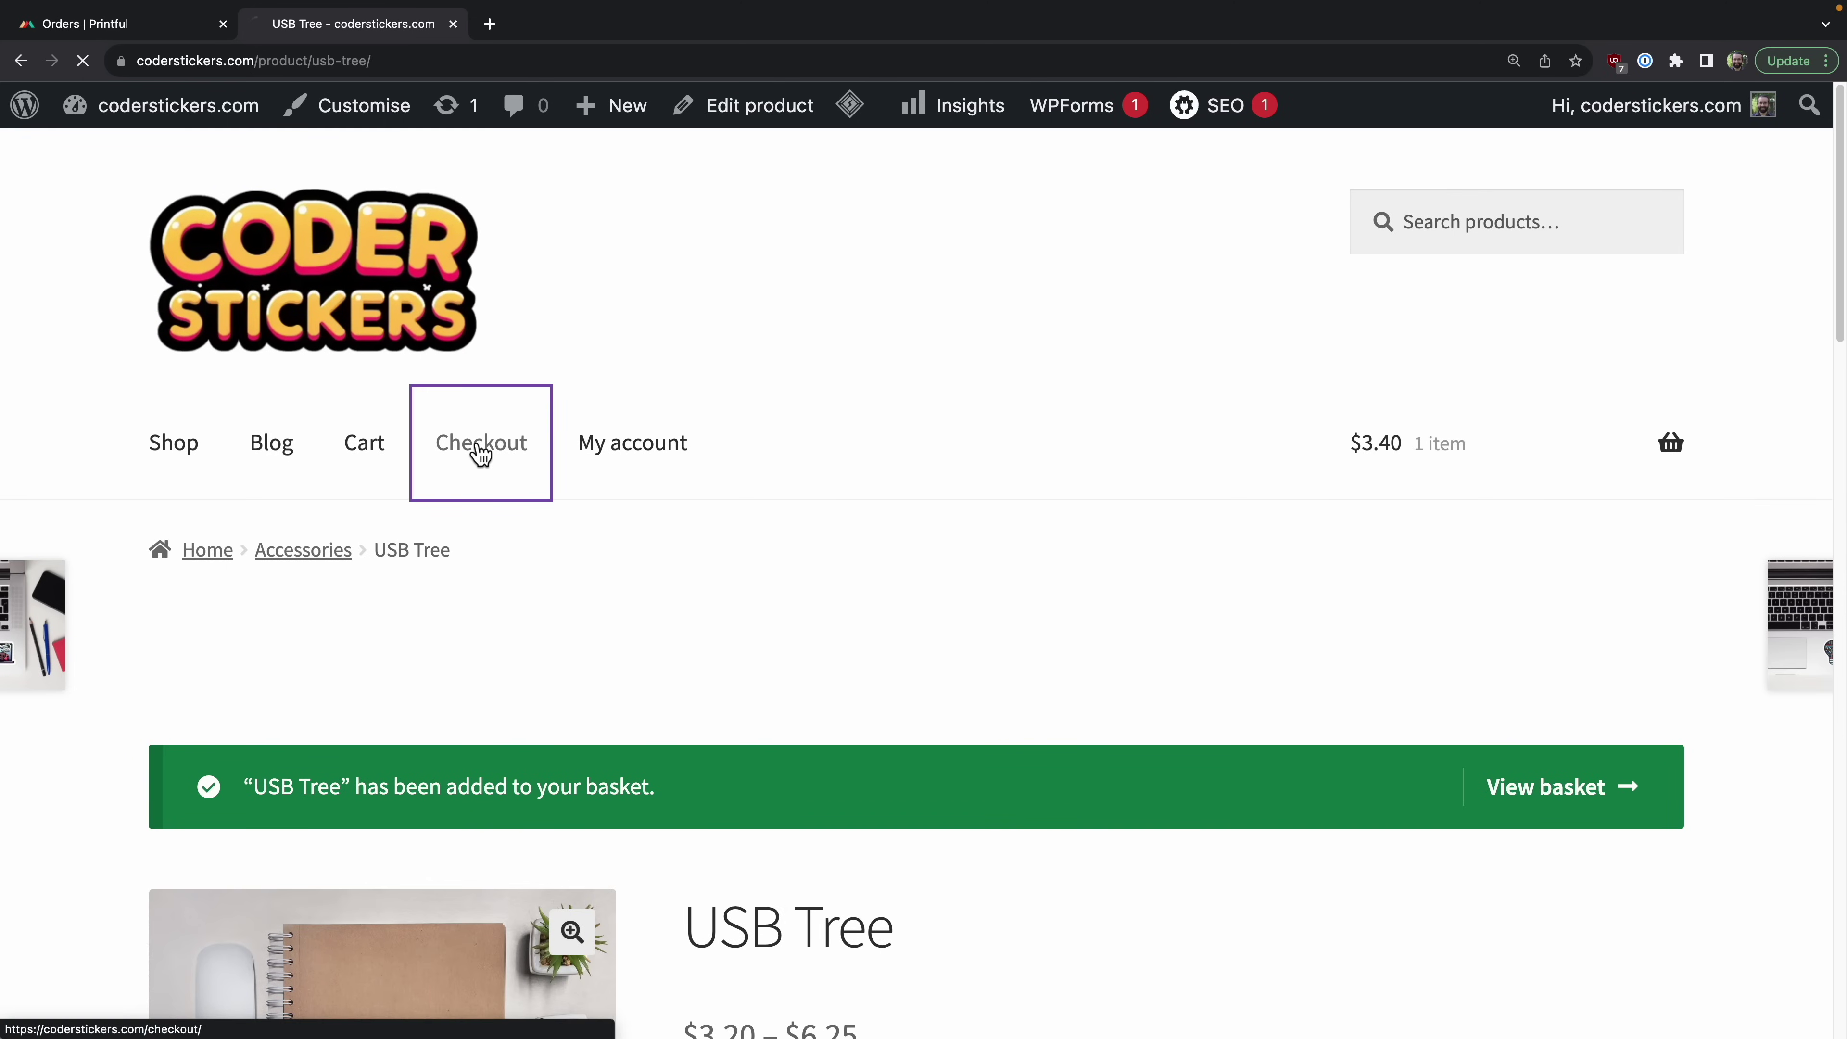
scroll(862, 720, down, 4)
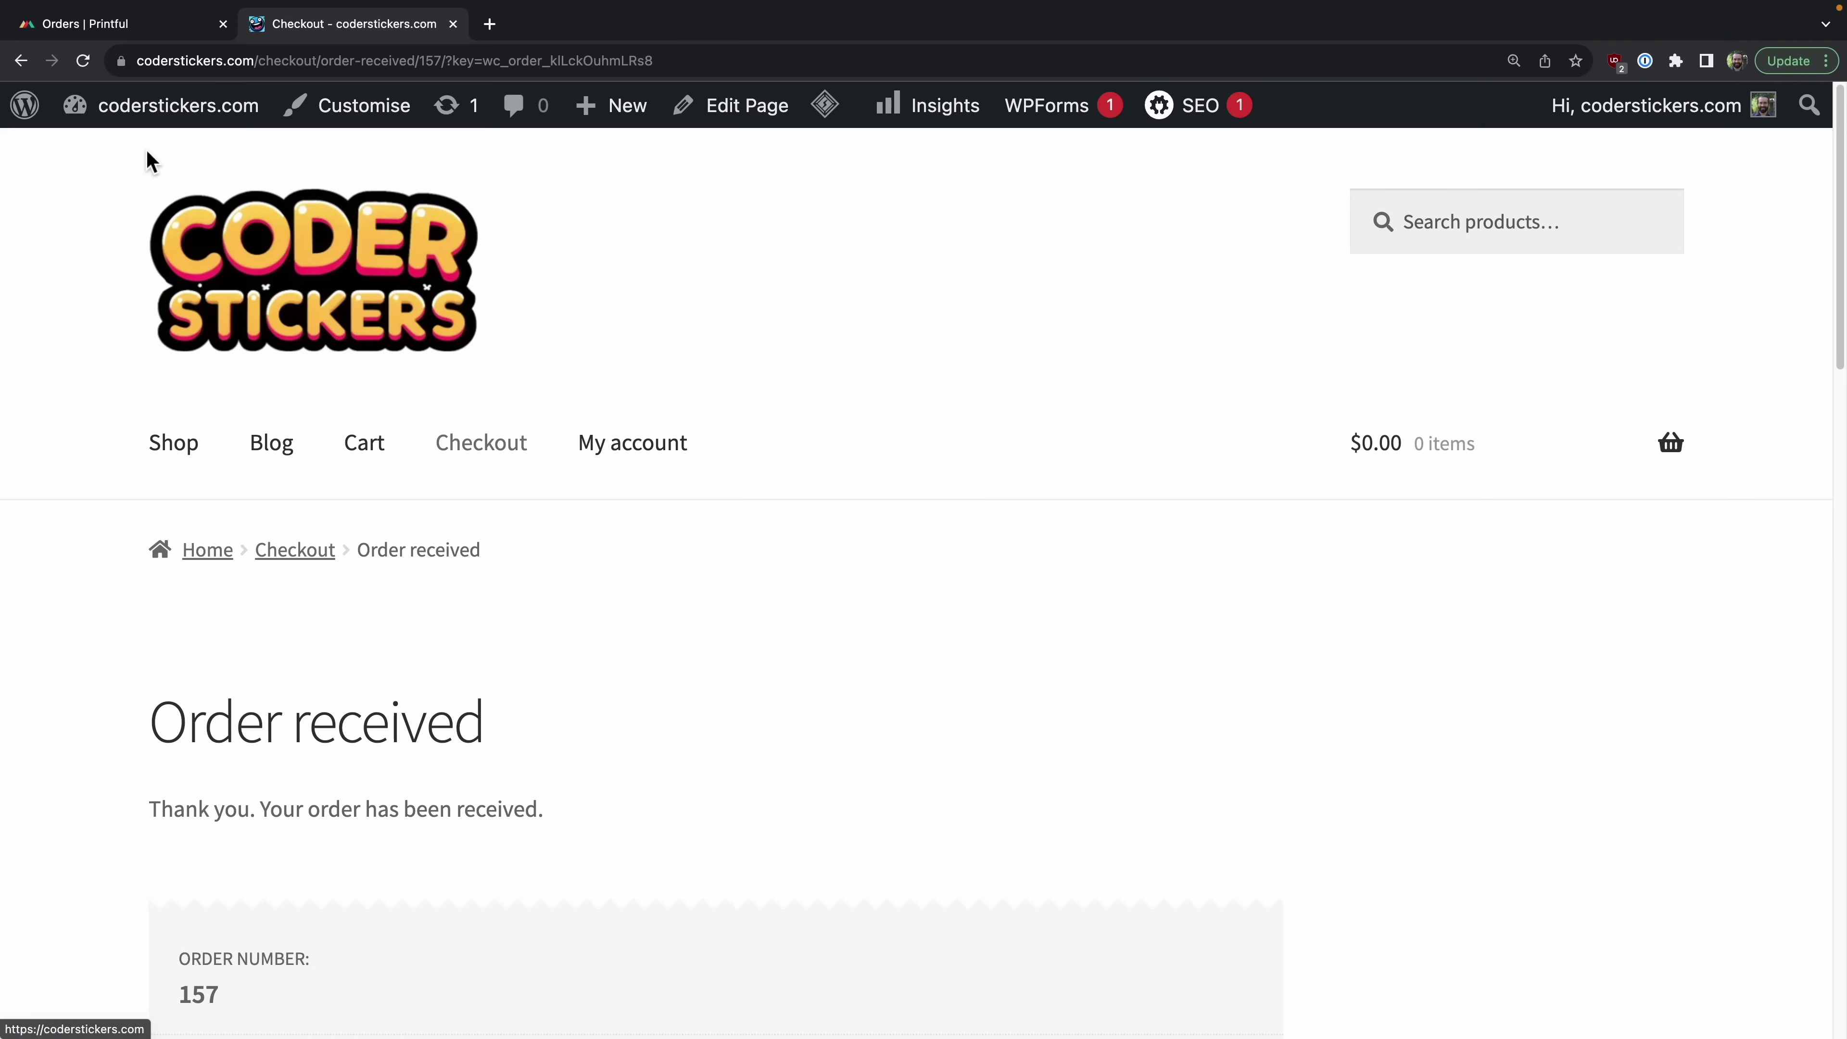
click(135, 26)
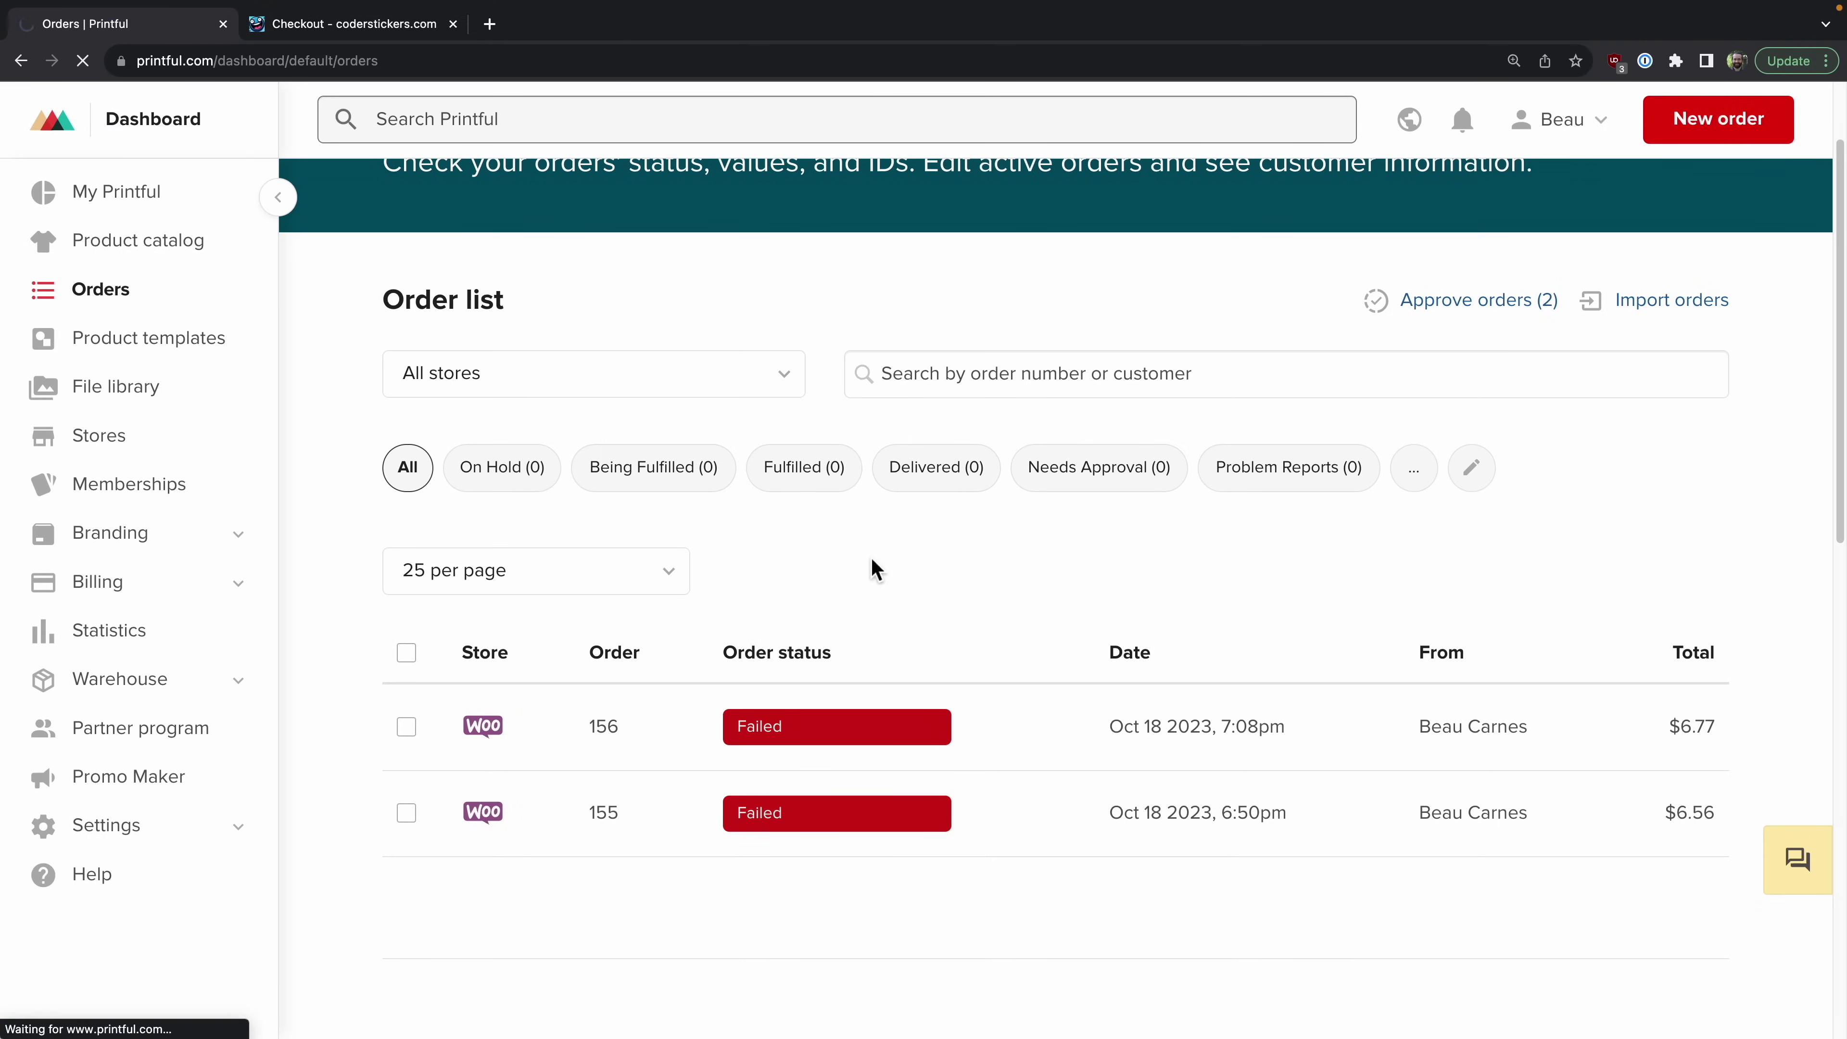
Step: Review order 157's October 20–25 fulfillment estimate in Printful, then close its details
scroll(1076, 728, up, 1)
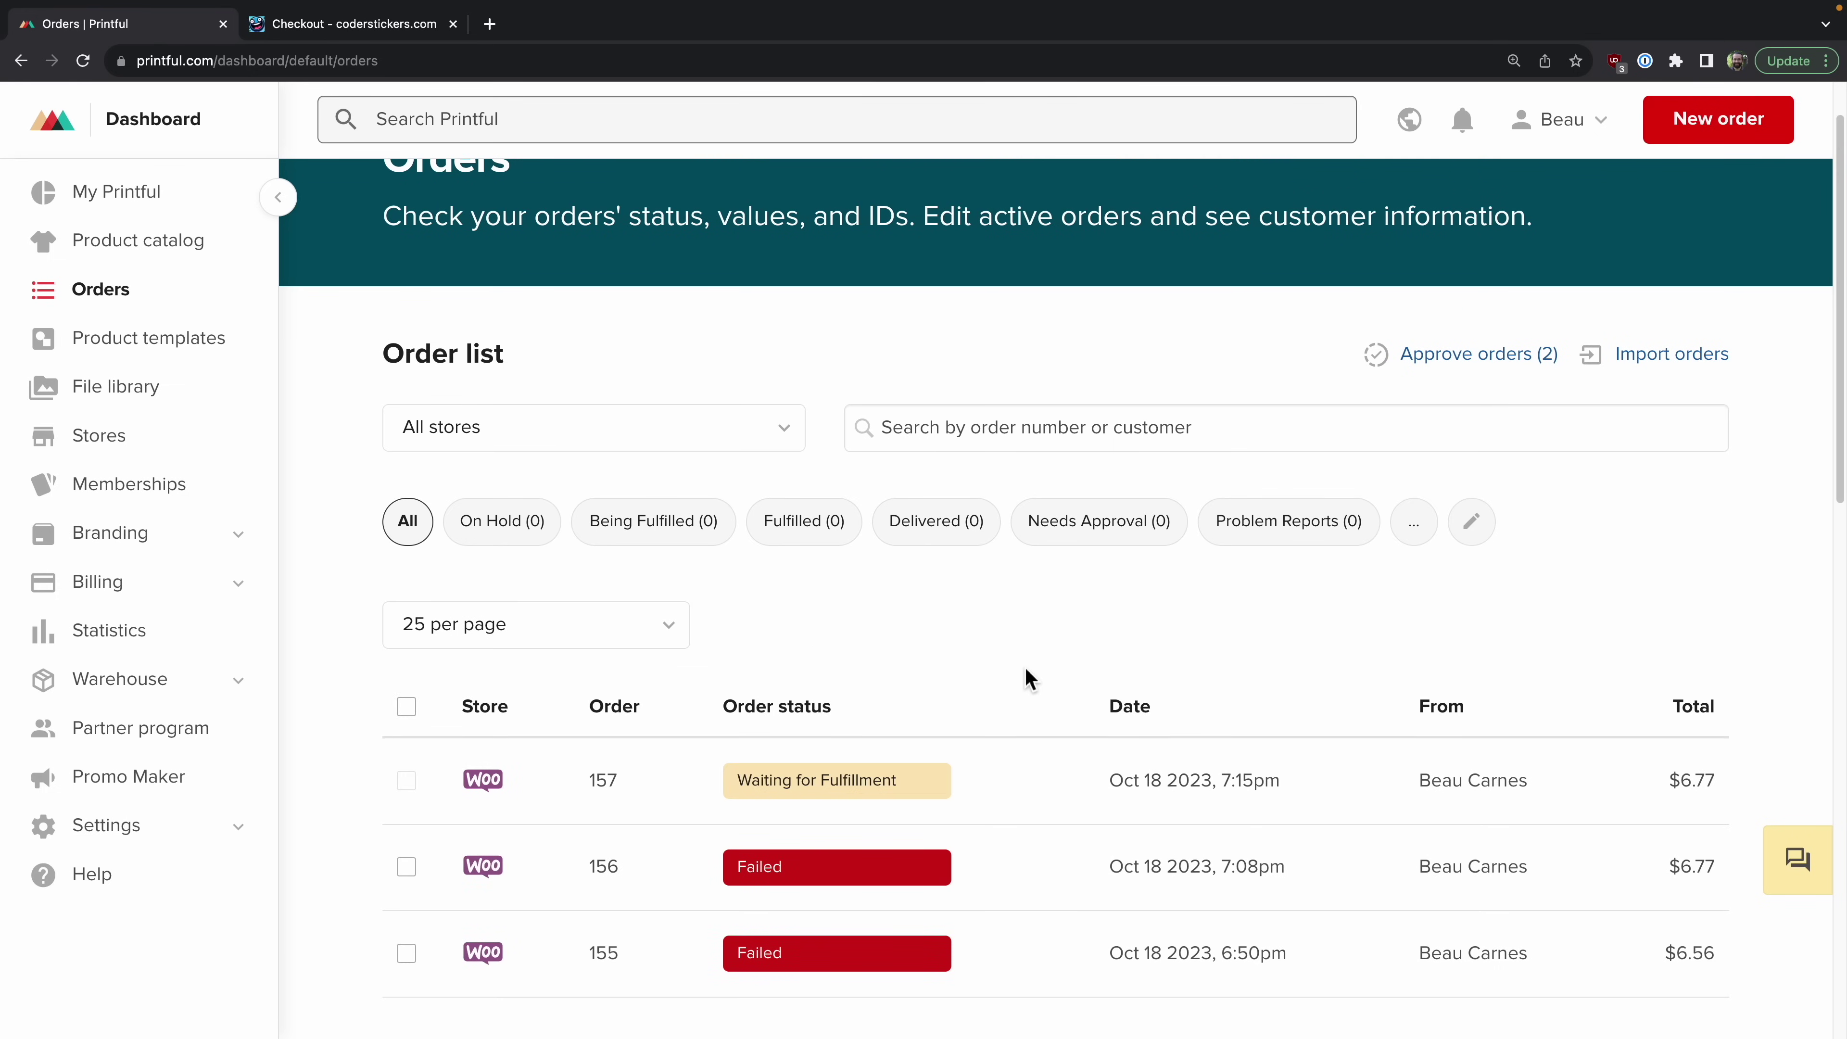
scroll(1000, 697, down, 1)
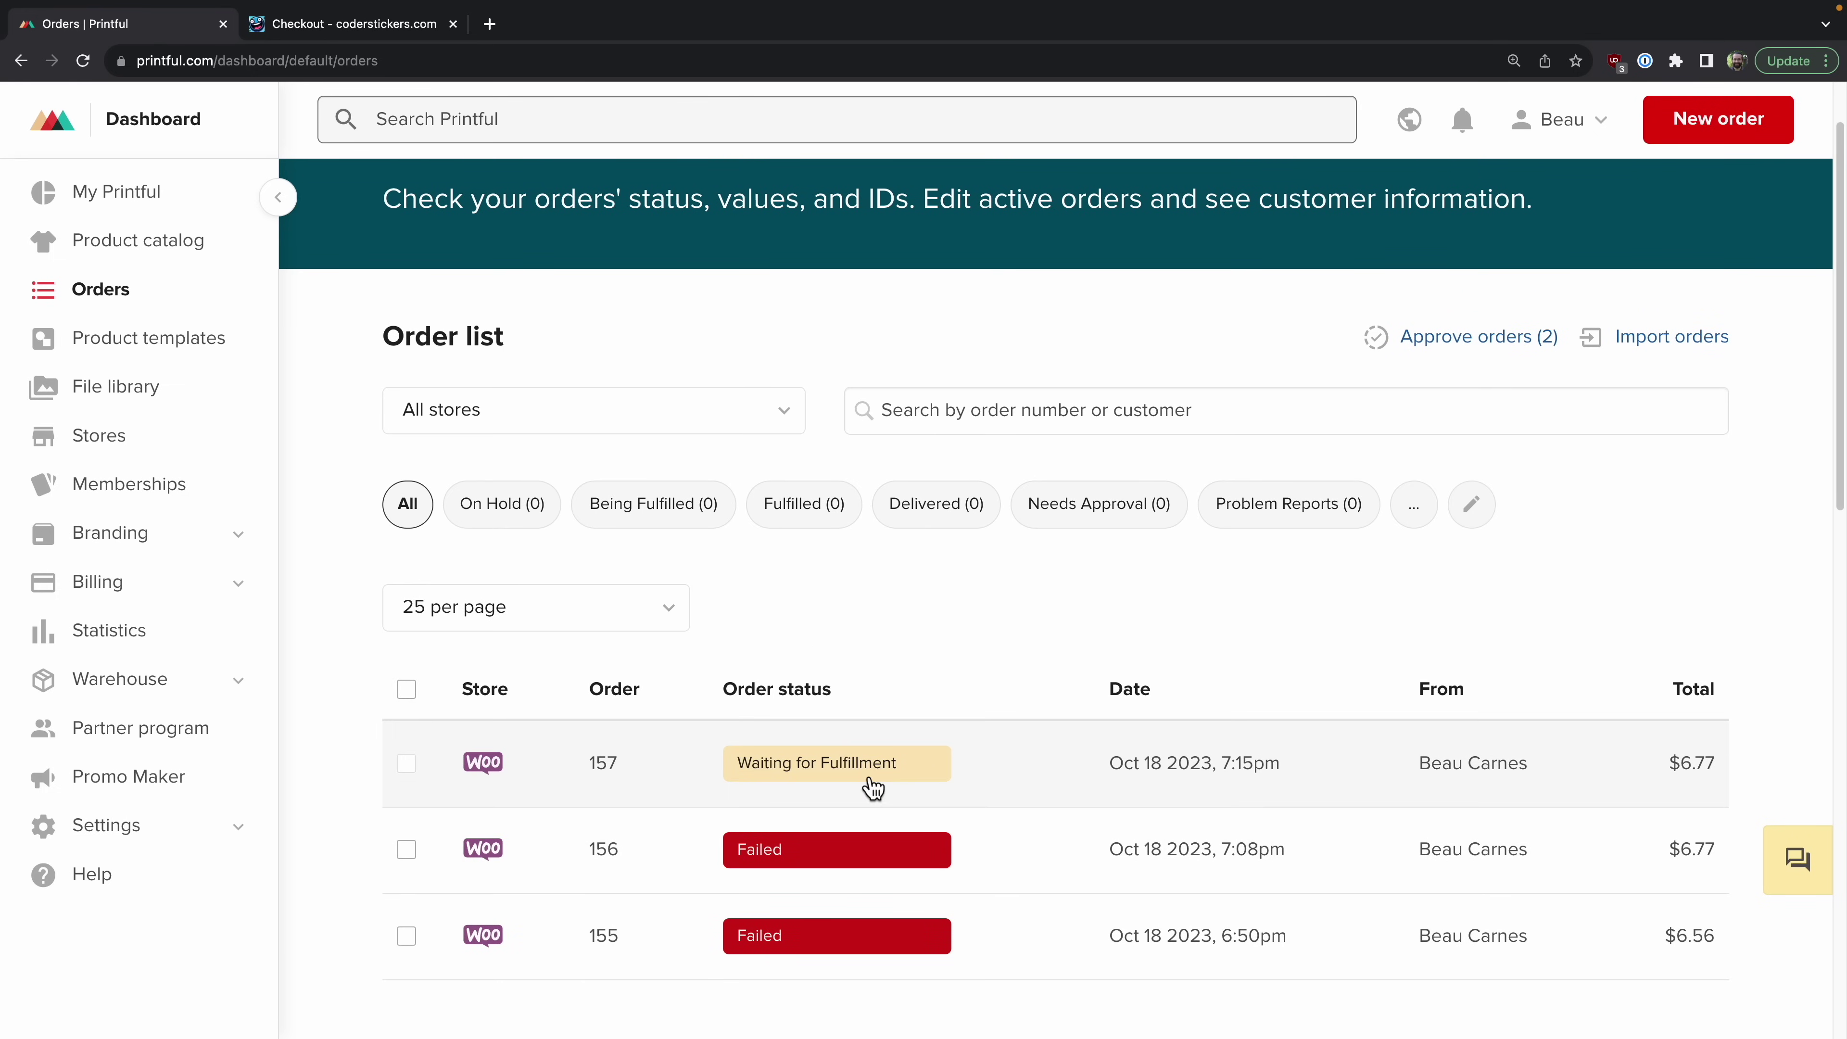
click(990, 765)
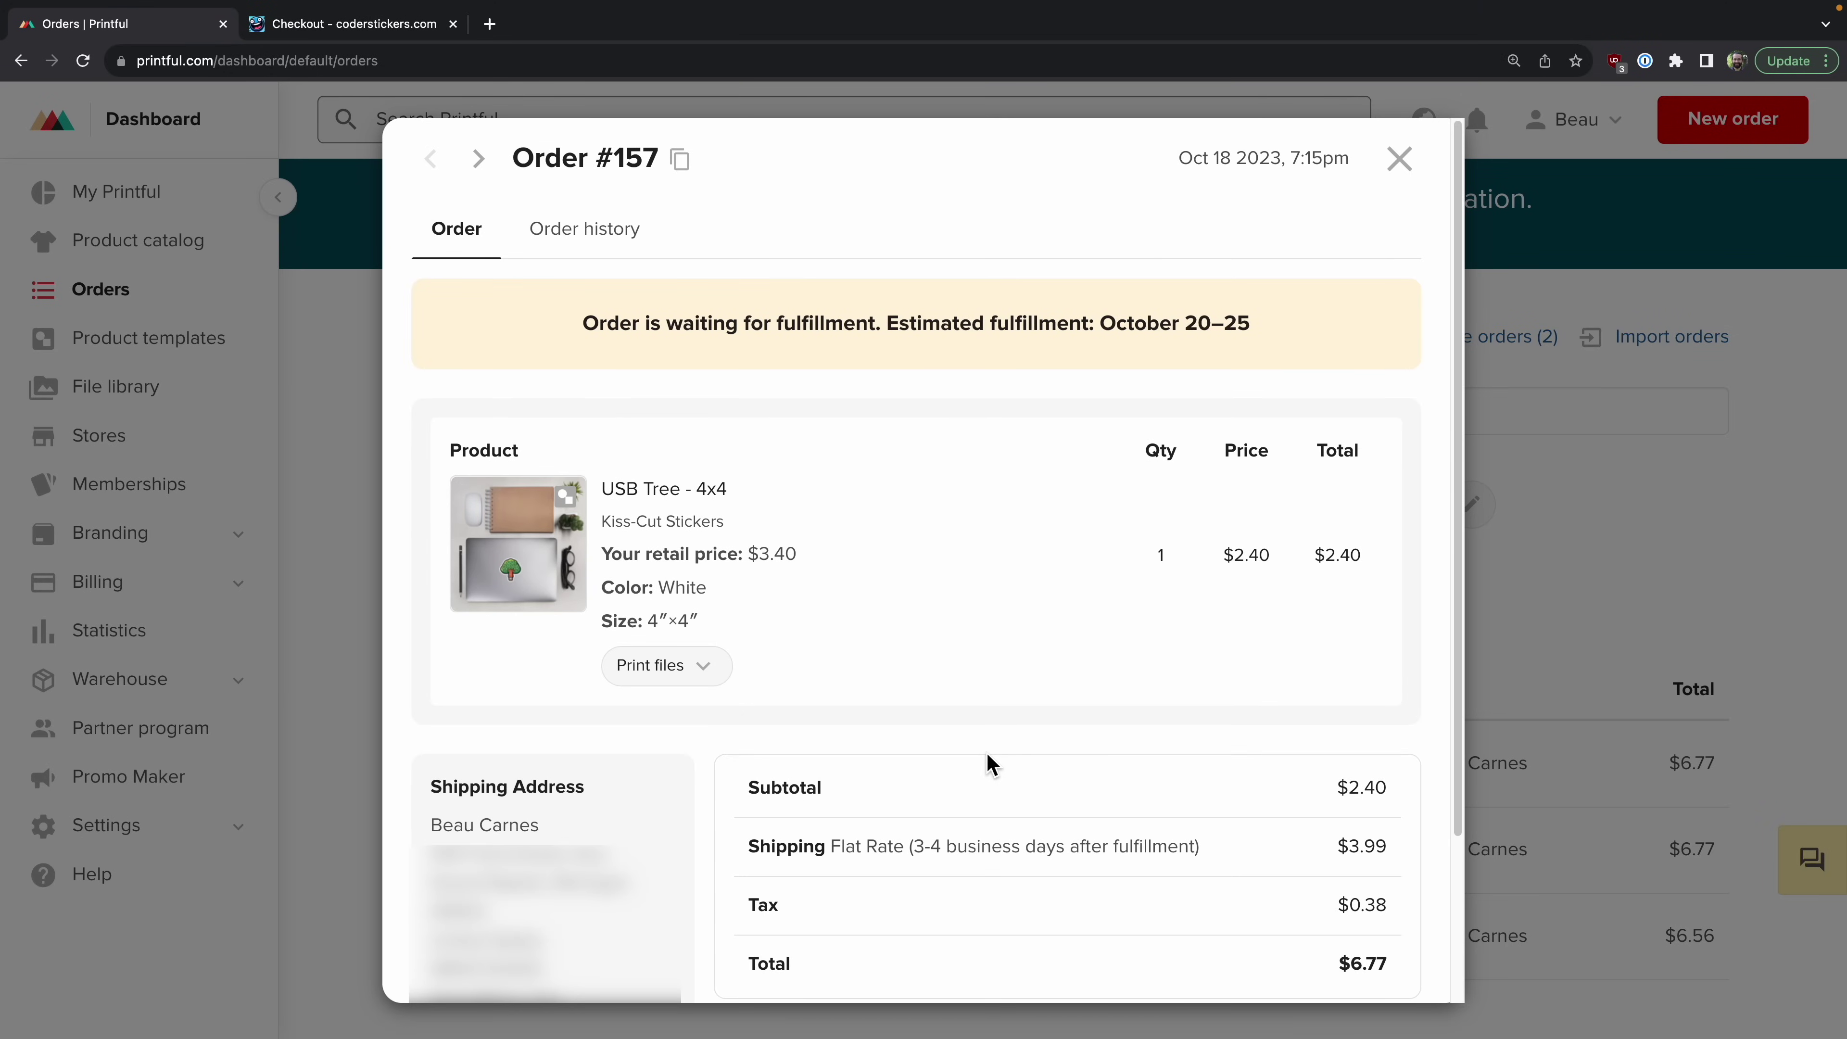
drag(585, 327, 1261, 323)
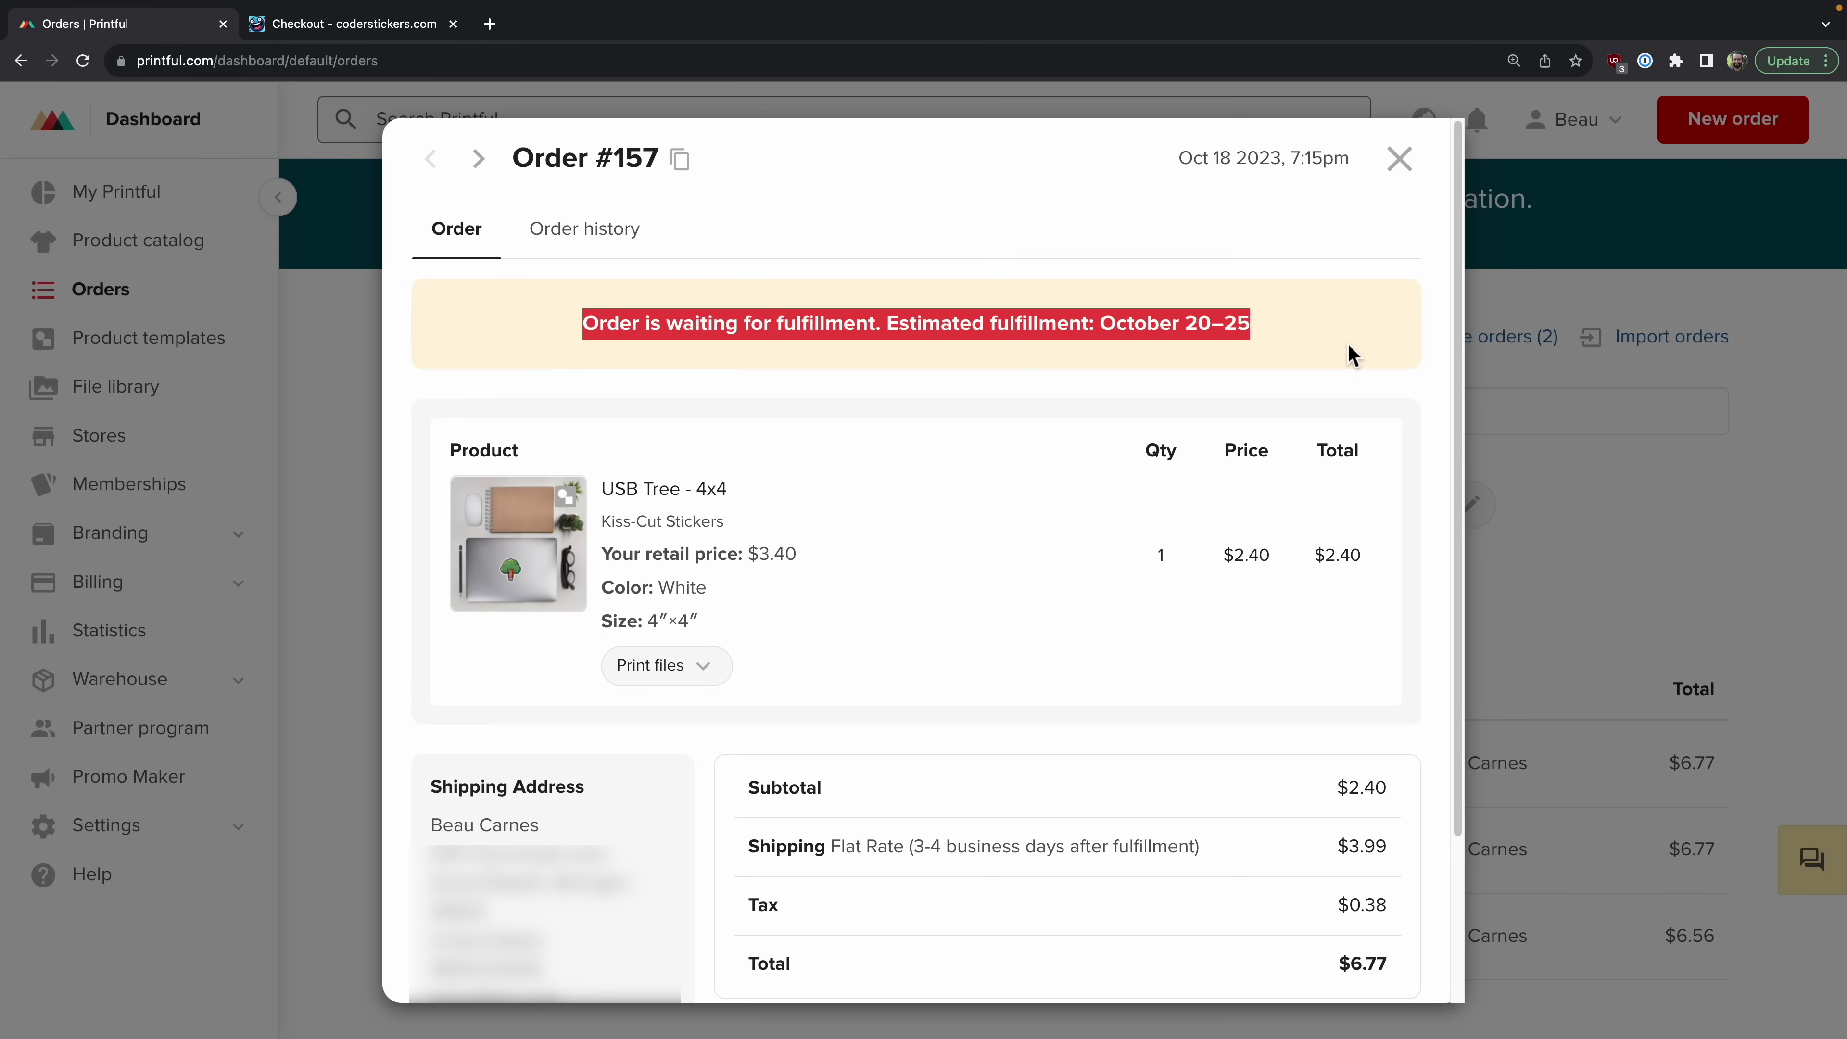
click(1611, 487)
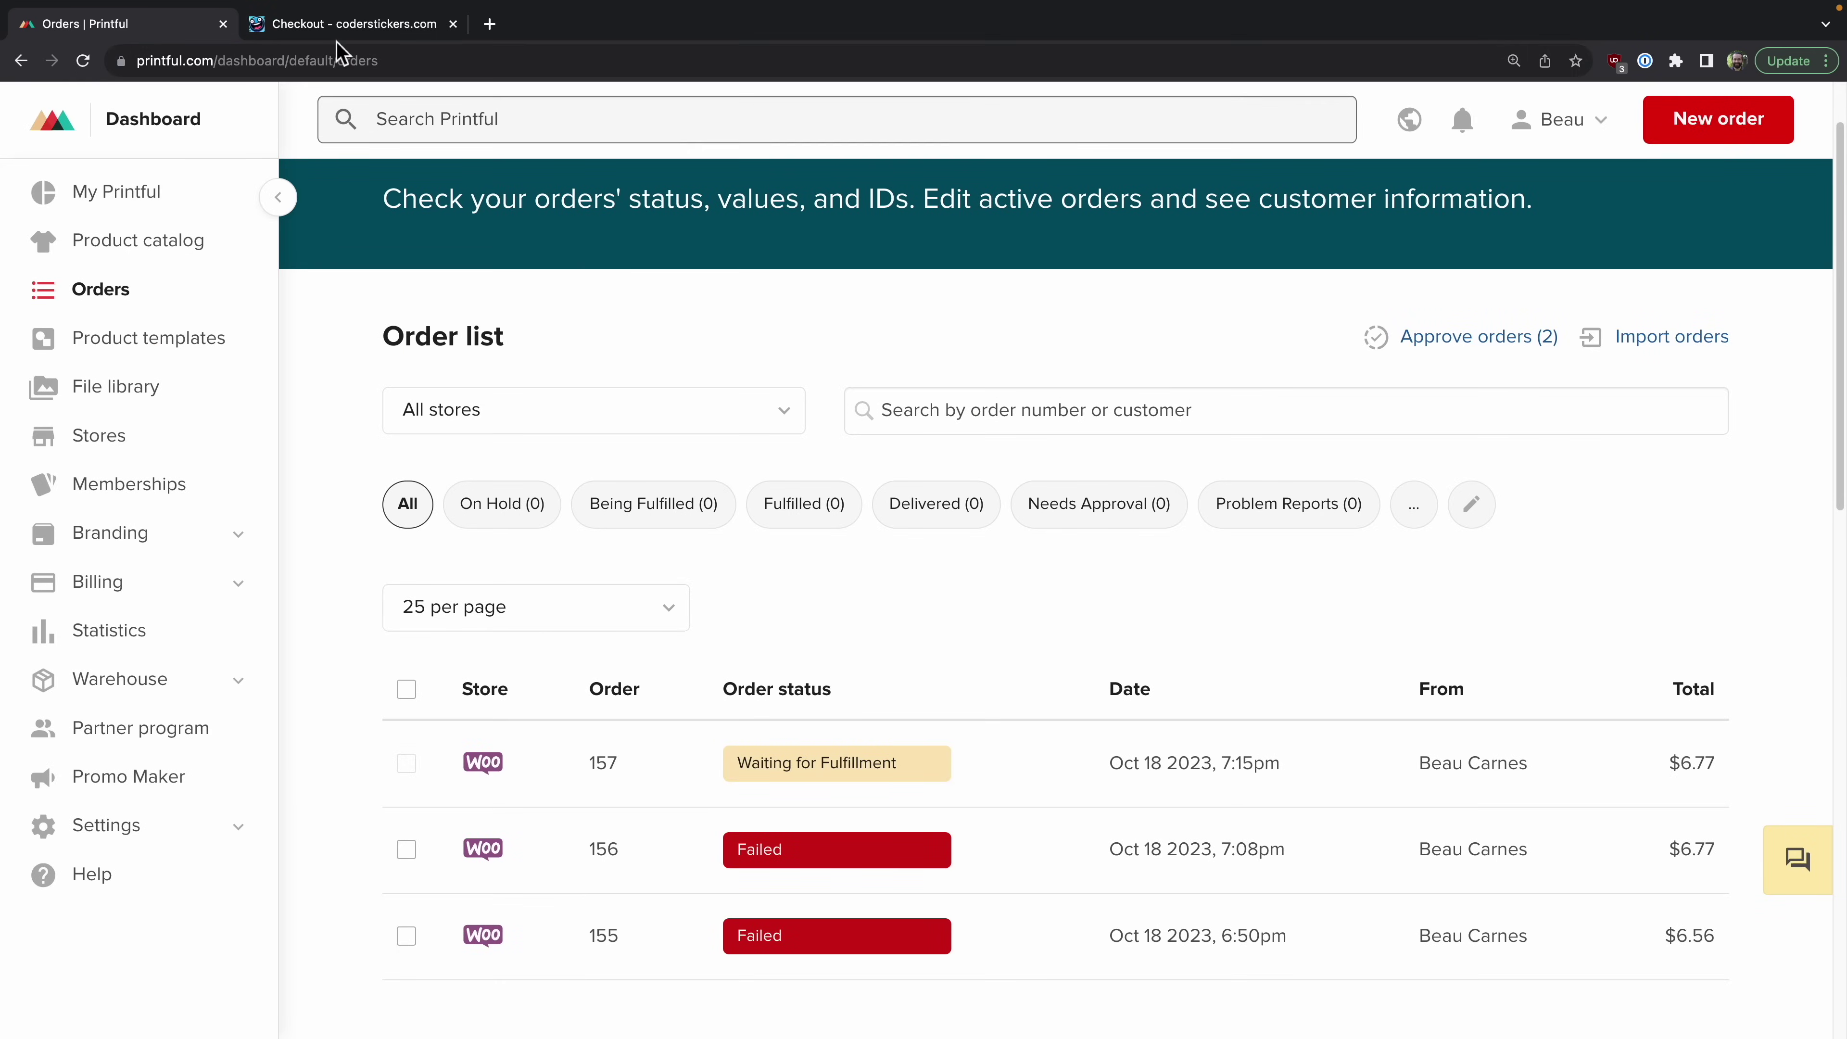
Step: Open the coderstickers.com Blog page showing the 'Express Yourself with Developer-Themed Stickers' post
click(342, 24)
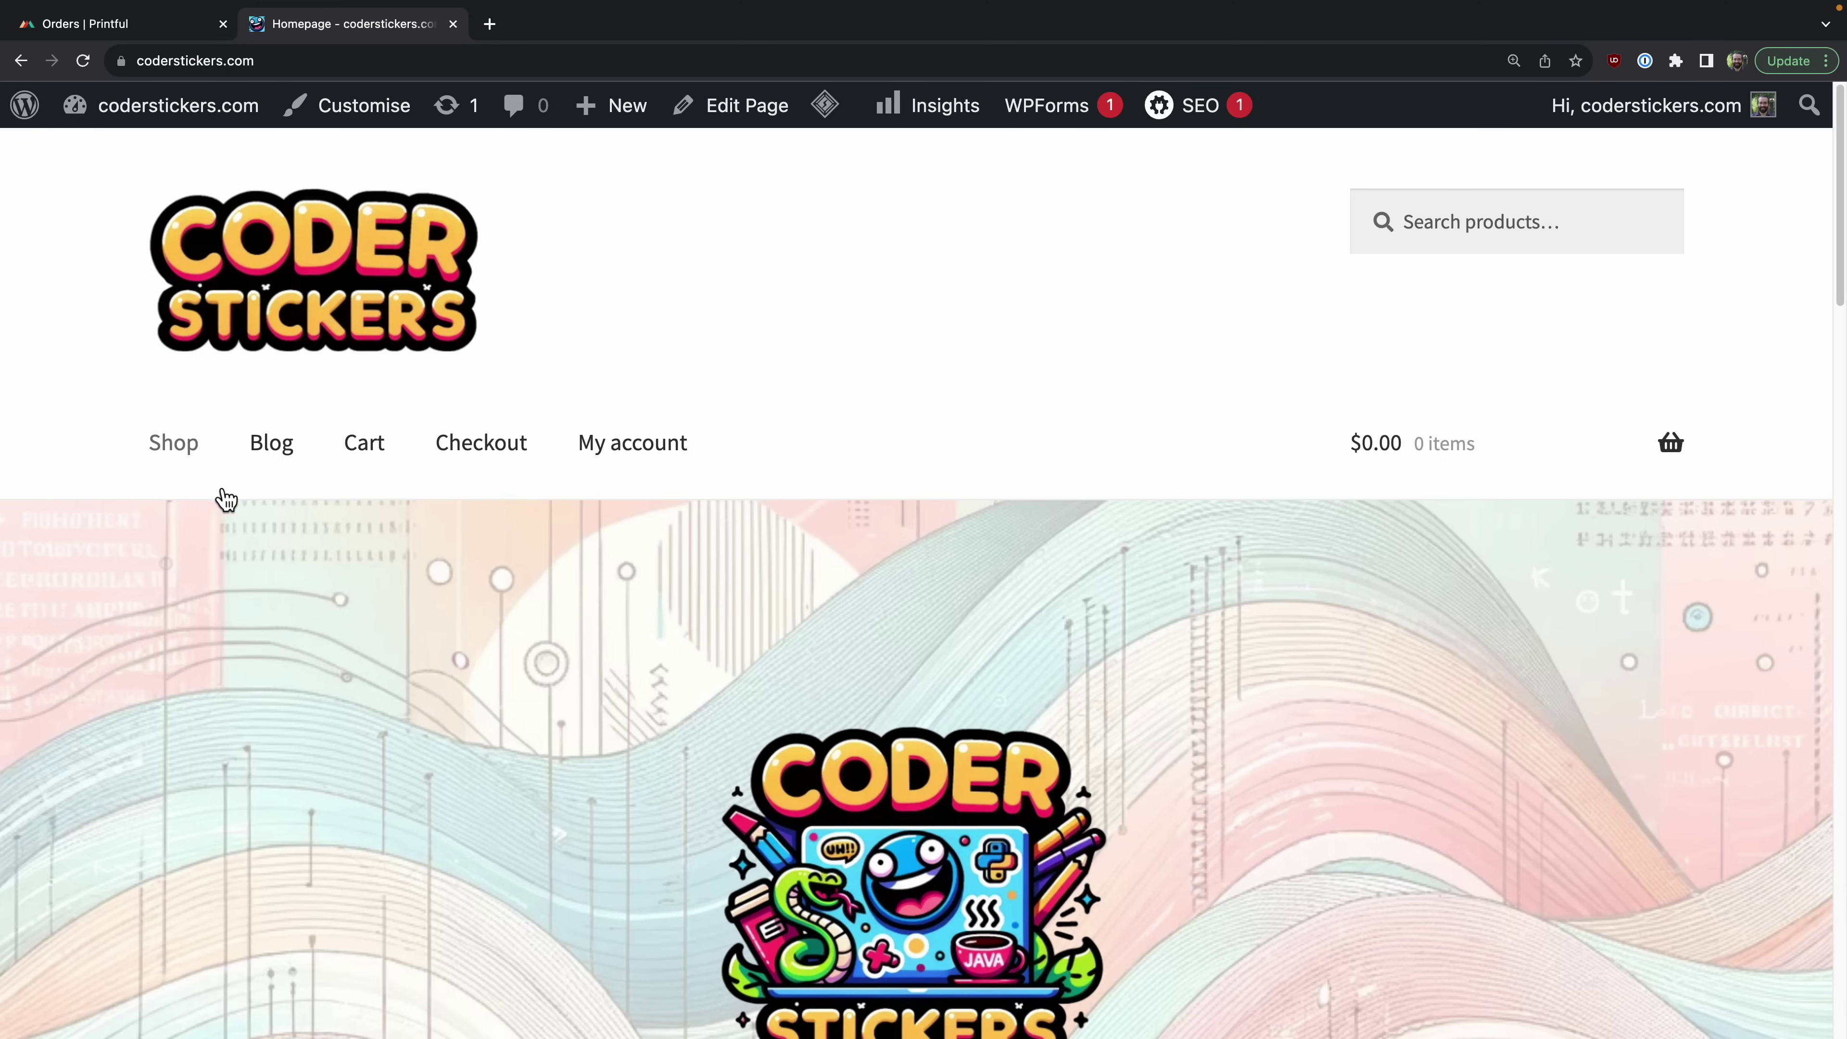
click(294, 463)
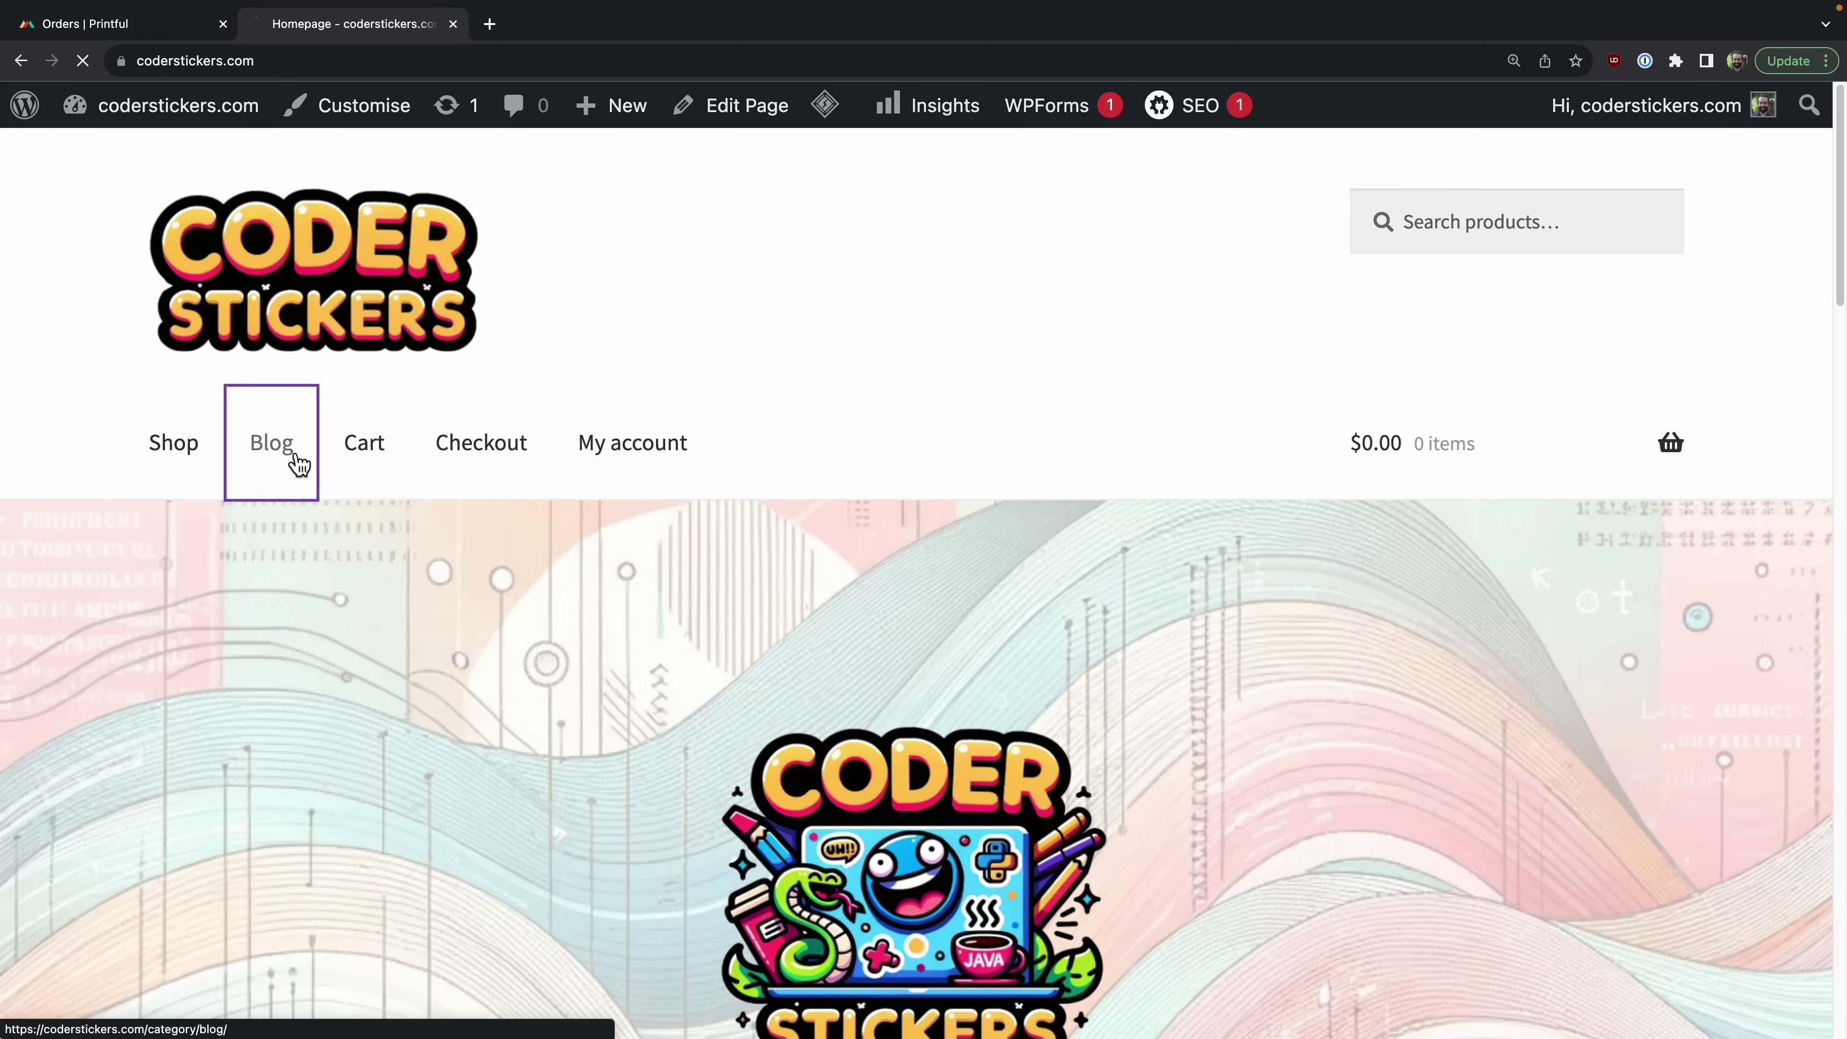
scroll(915, 824, down, 3)
scroll(900, 799, down, 4)
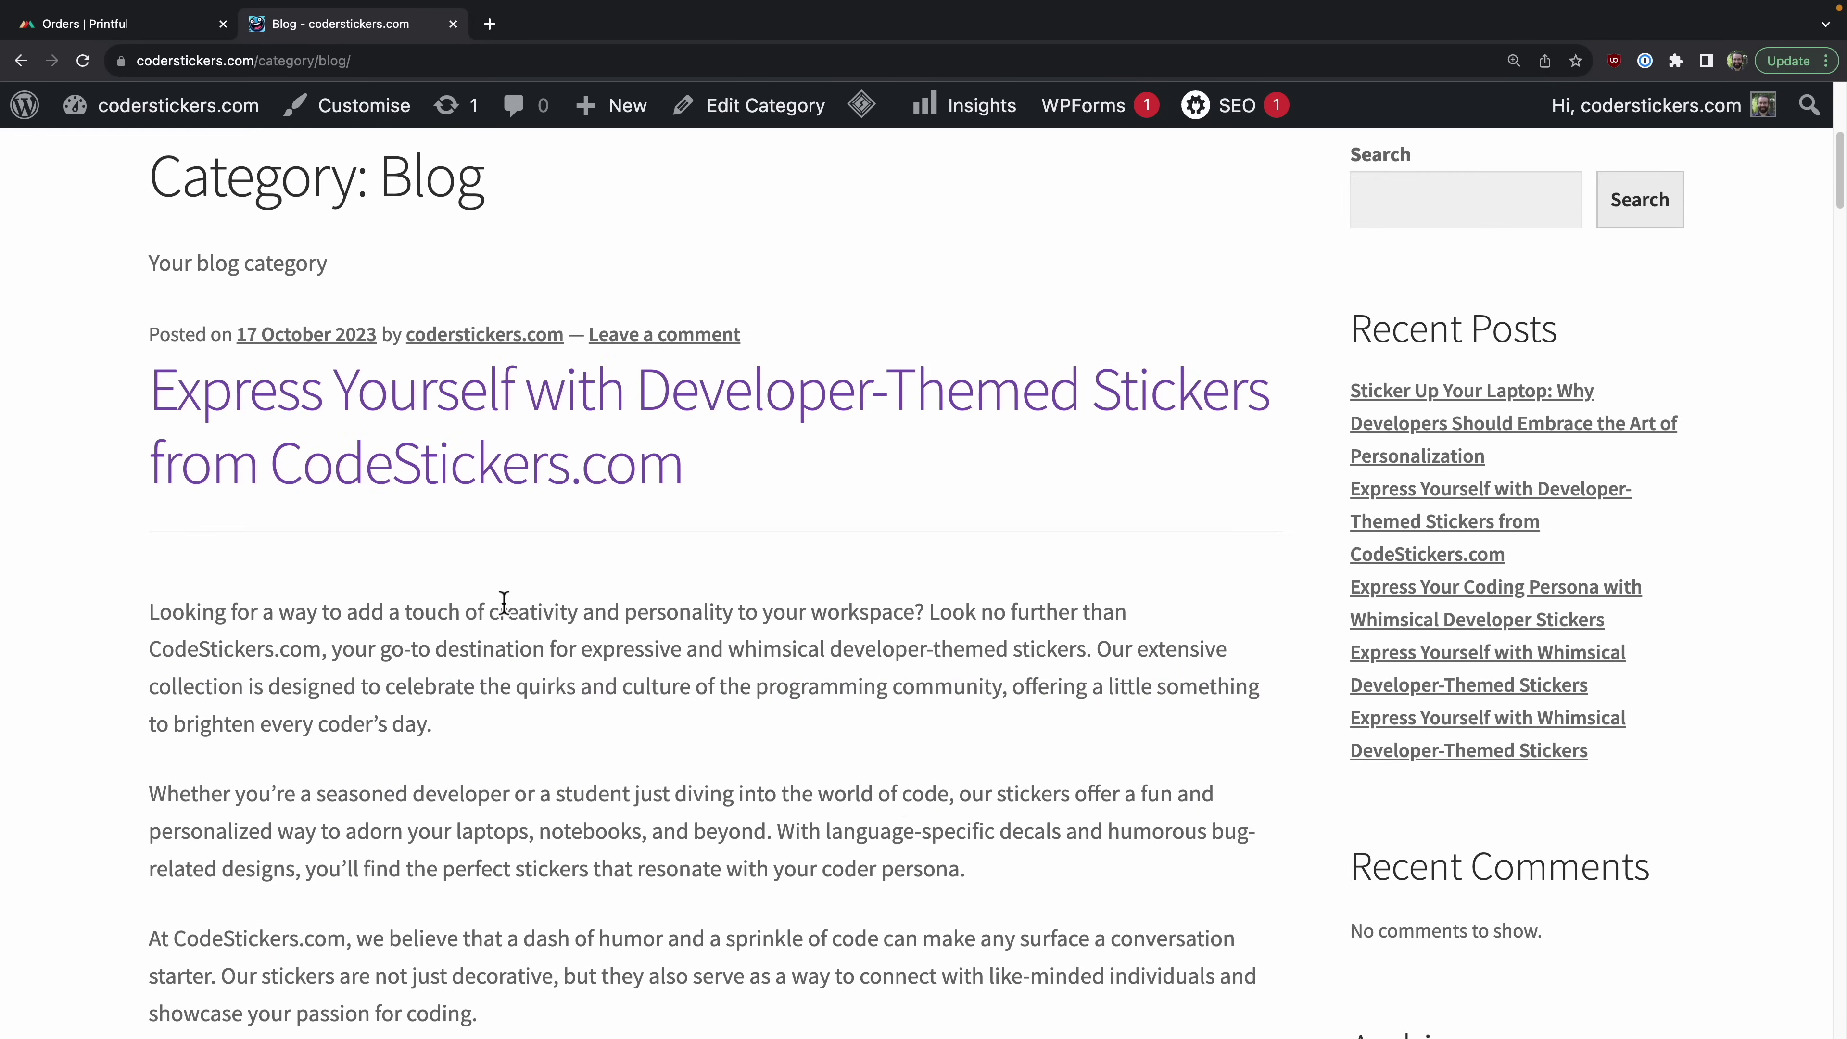
scroll(1092, 783, up, 7)
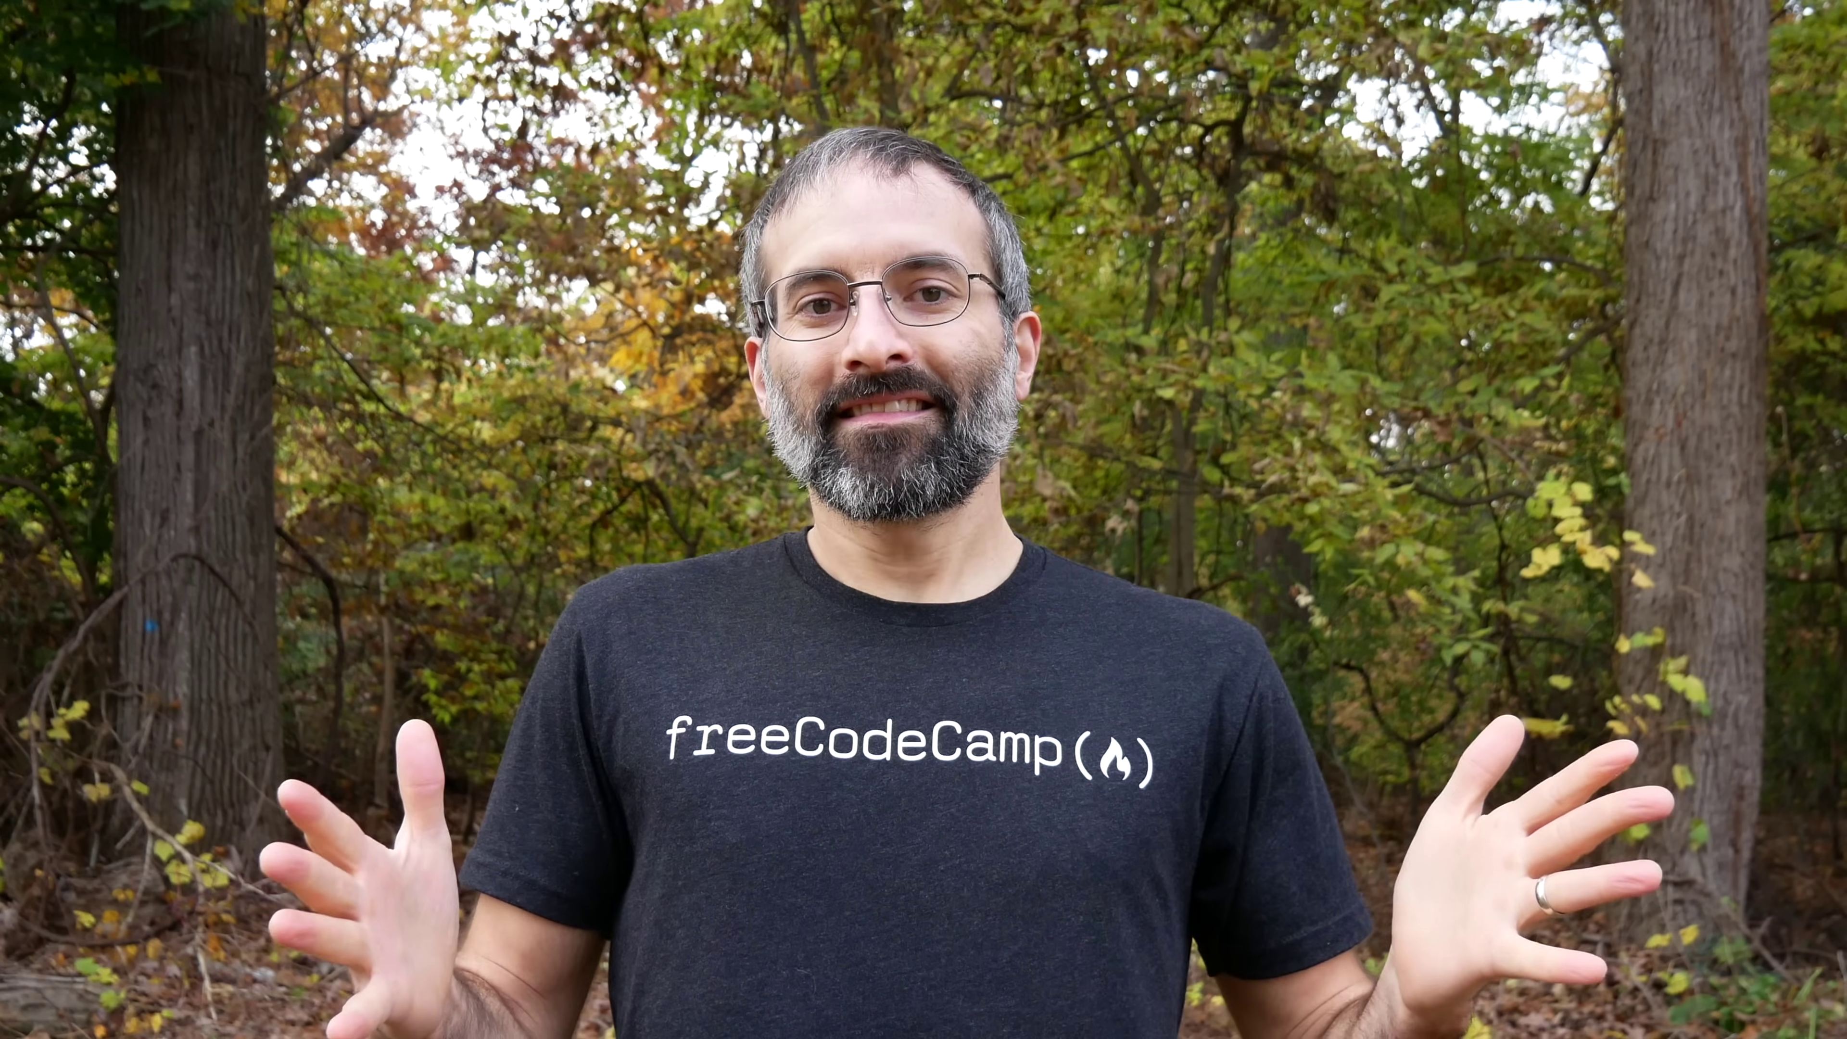